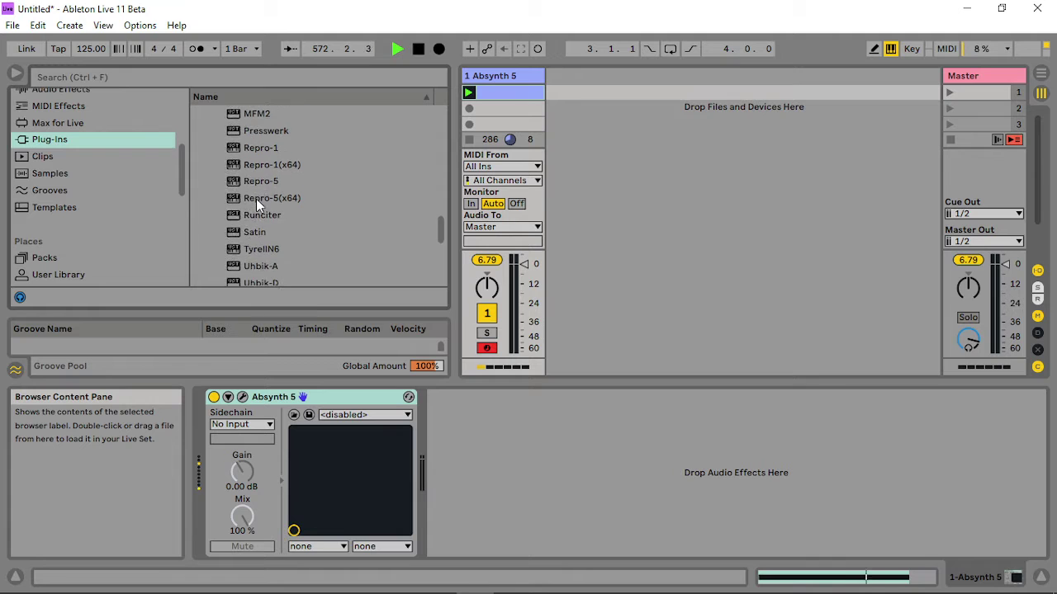
Load the Zebra2 plug-in onto a new track beside the Absynth 5 track and dismiss its interface.
scroll(257, 205, "down", 1)
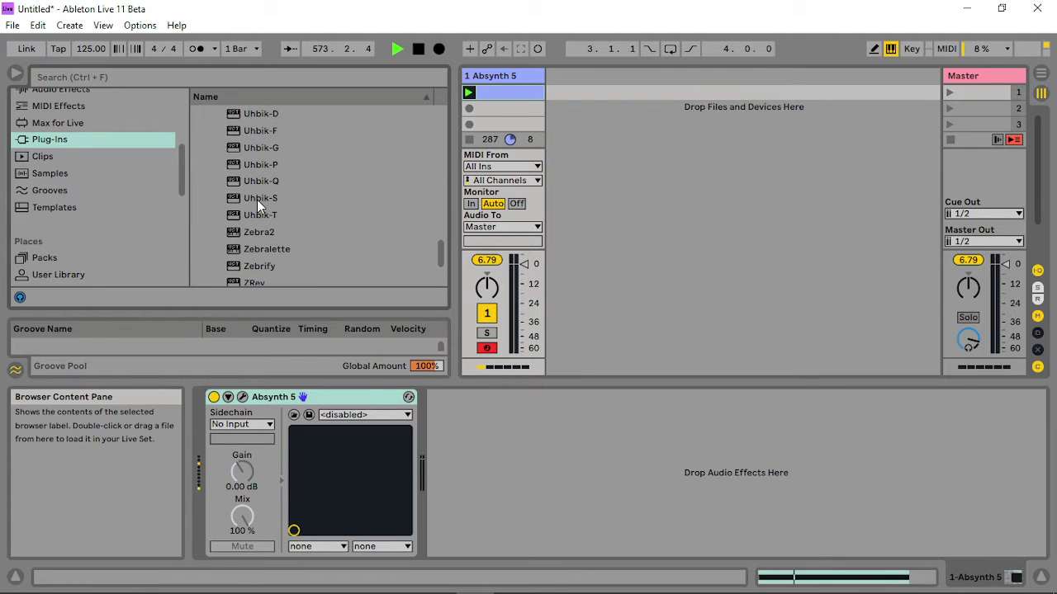
left_click_drag(280, 237, 592, 82)
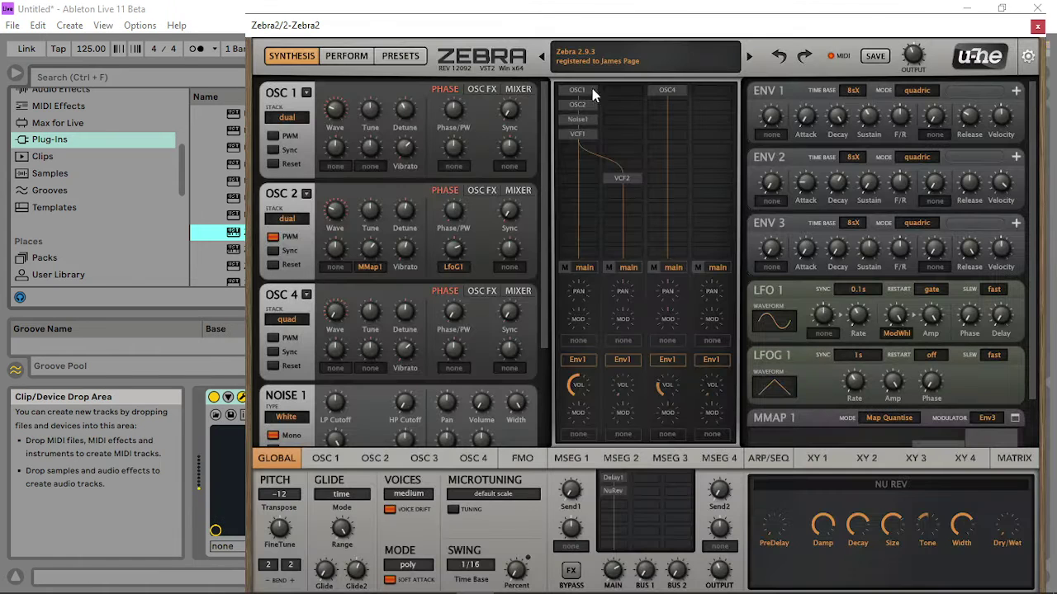
left_click(1038, 29)
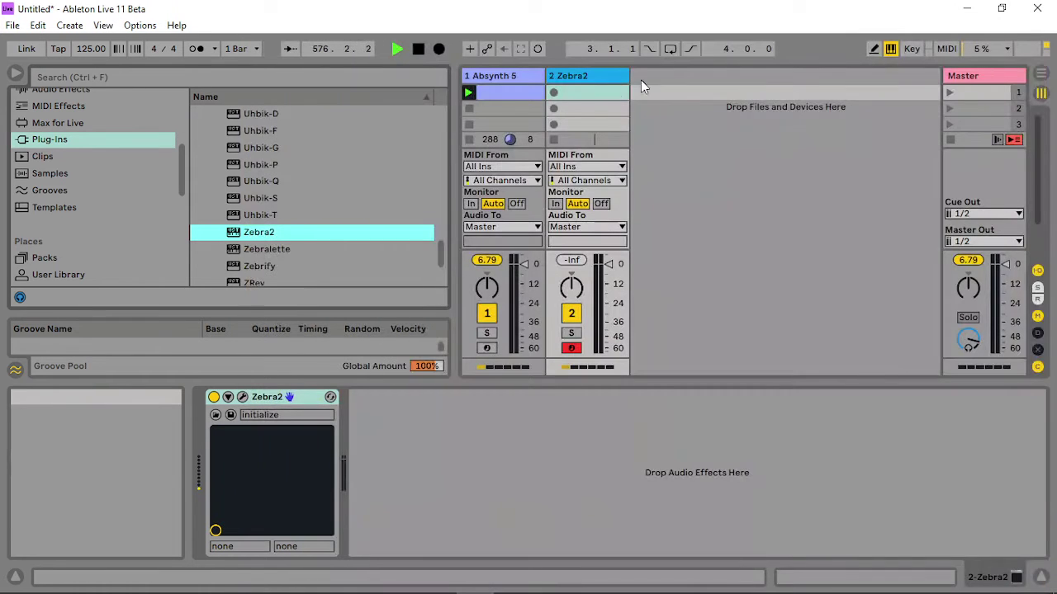
Create a one-bar MIDI clip on the Zebra2 track, add a very short G2 note on beat 1, and launch it.
double_click(596, 91)
scroll(538, 447, "down", 3)
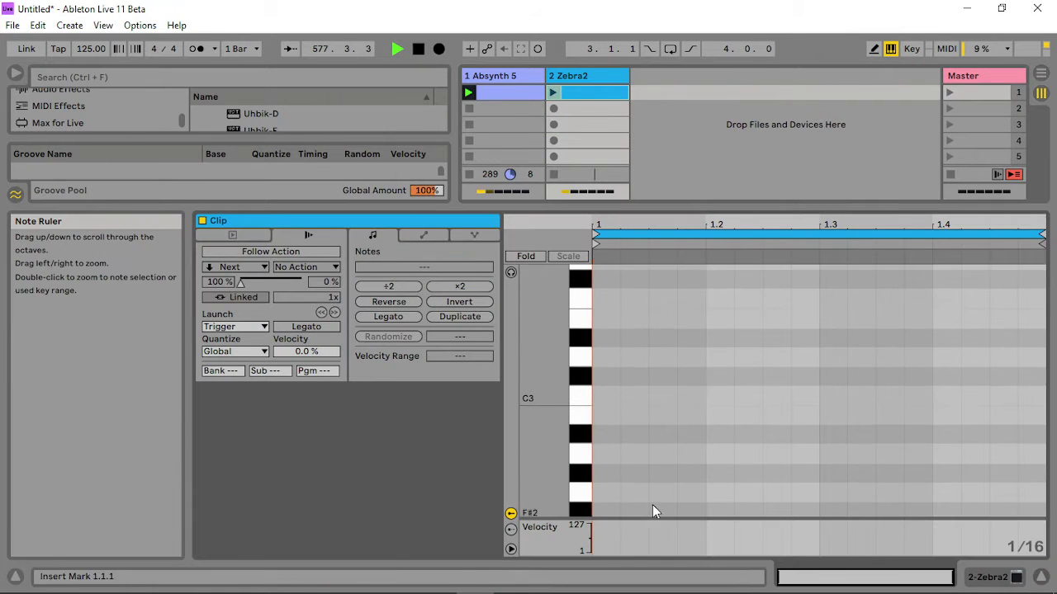
double_click(597, 492)
left_click_drag(621, 493, 600, 492)
left_click(553, 91)
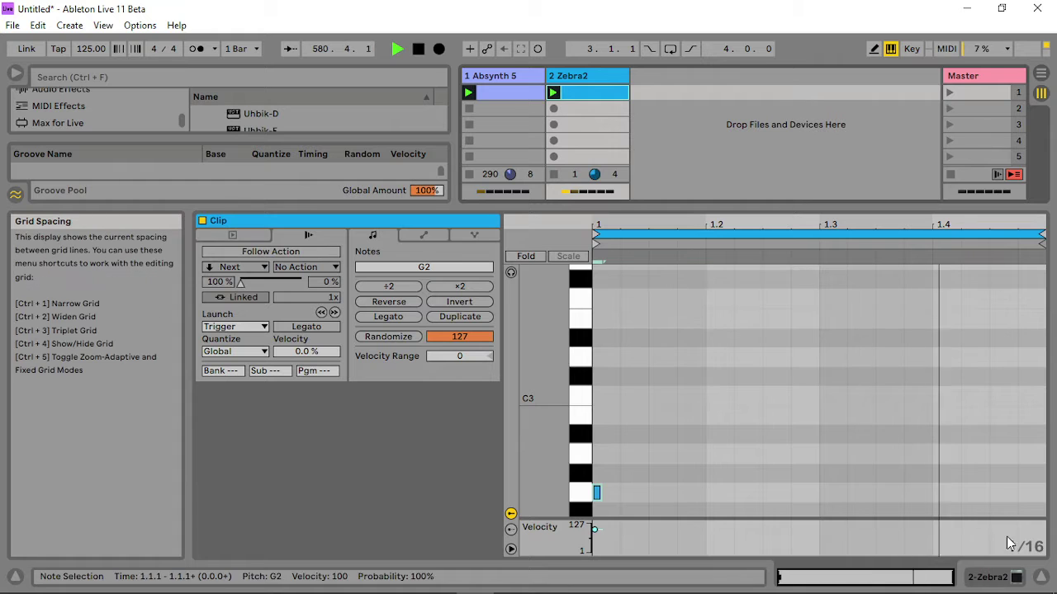
left_click(1043, 582)
Initialize the Zebra2 patch, set Env 1's release to 69.50, and close the synth's interface.
double_click(613, 73)
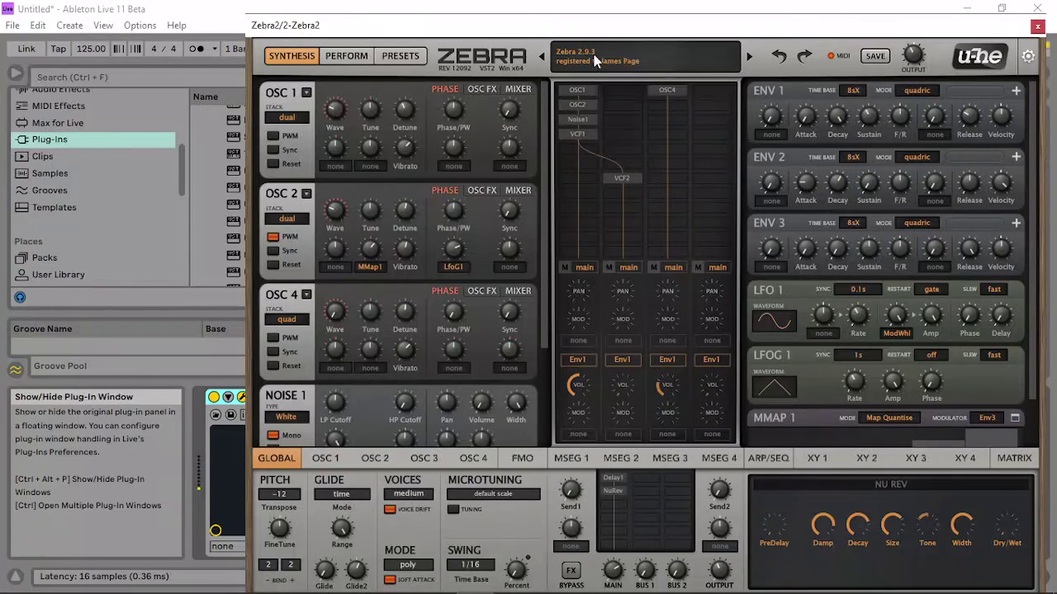
left_click(623, 66)
left_click(623, 68)
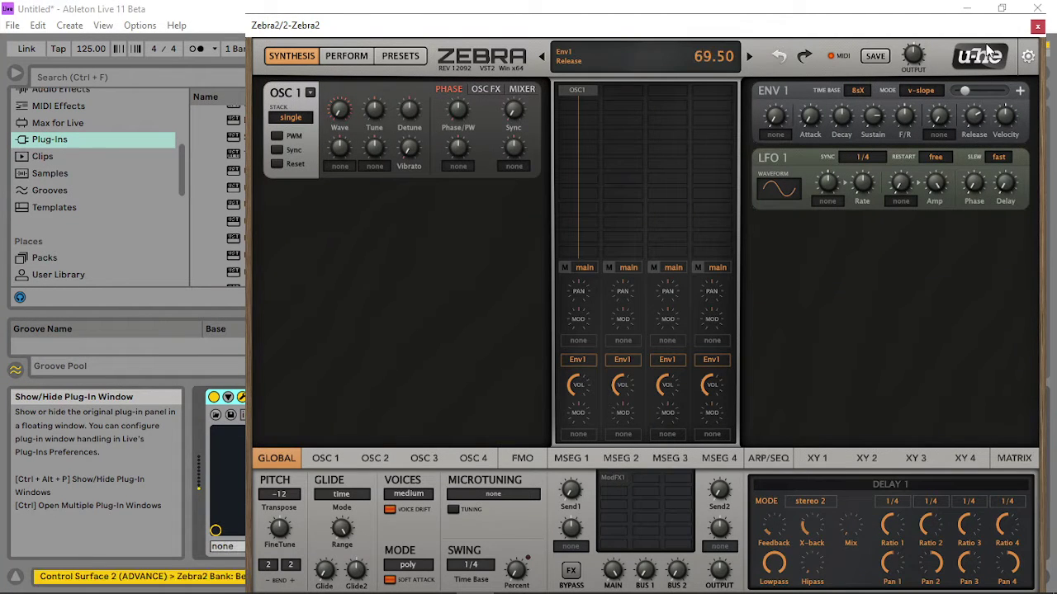
left_click(1038, 27)
Route the Zebra2 track's audio output to 1-Absynth 5.
left_click(587, 227)
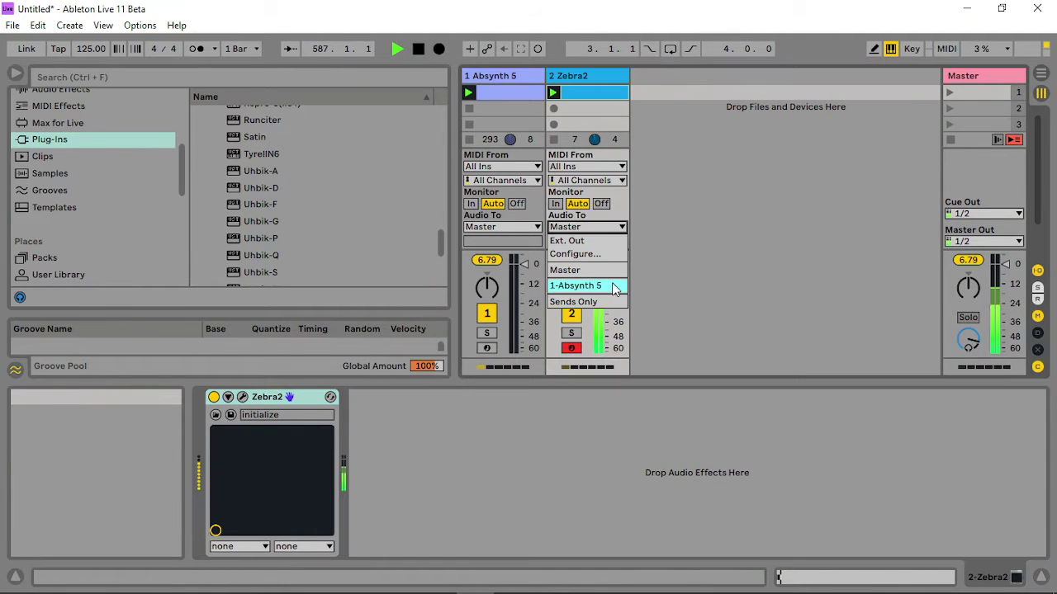
left_click(615, 285)
Show the Absynth 5 interface on its track and reset it to a new, empty sound.
left_click(487, 75)
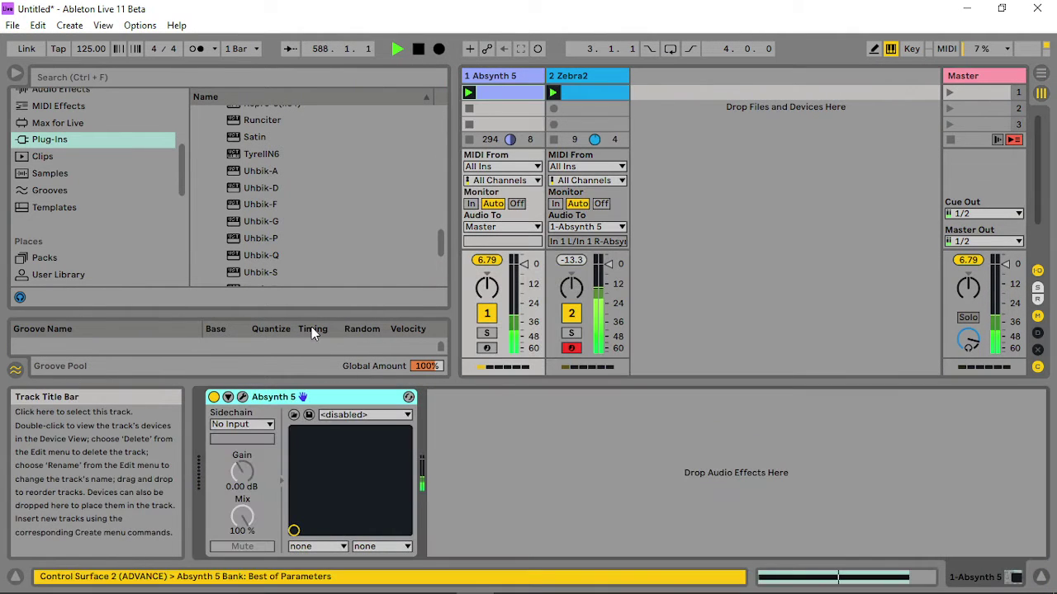
left_click(243, 397)
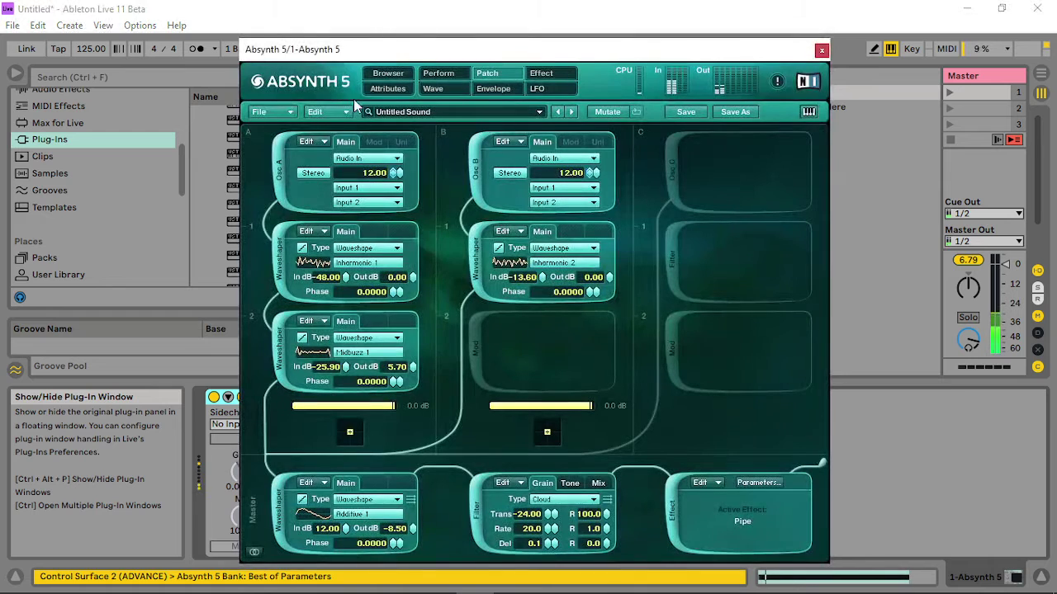
left_click(289, 111)
left_click(273, 115)
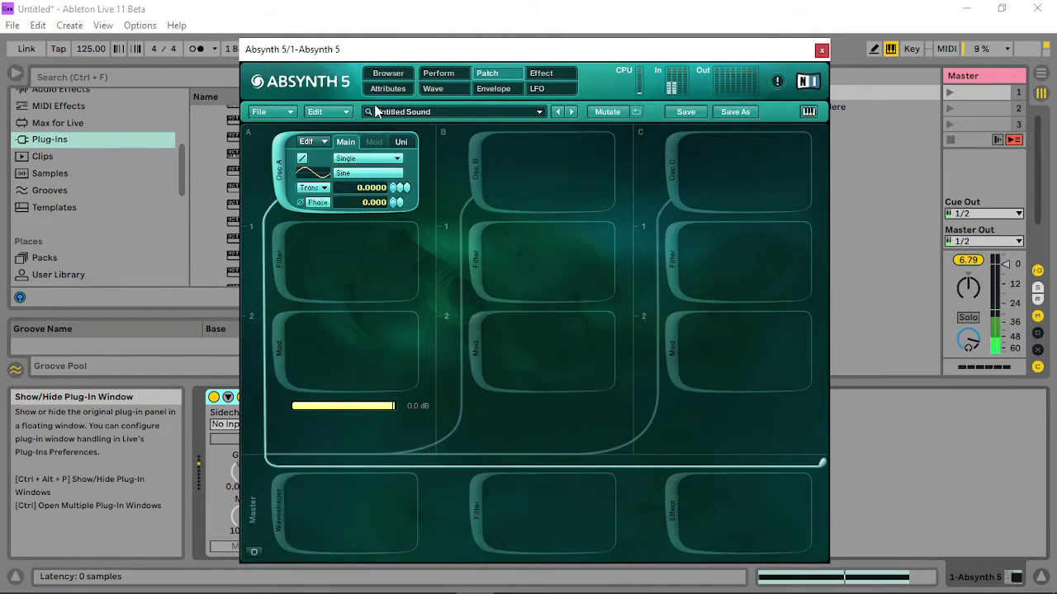
Change Osc A to Audio In, make it stereo, and set its level to 12.00.
left_click(380, 158)
left_click(347, 244)
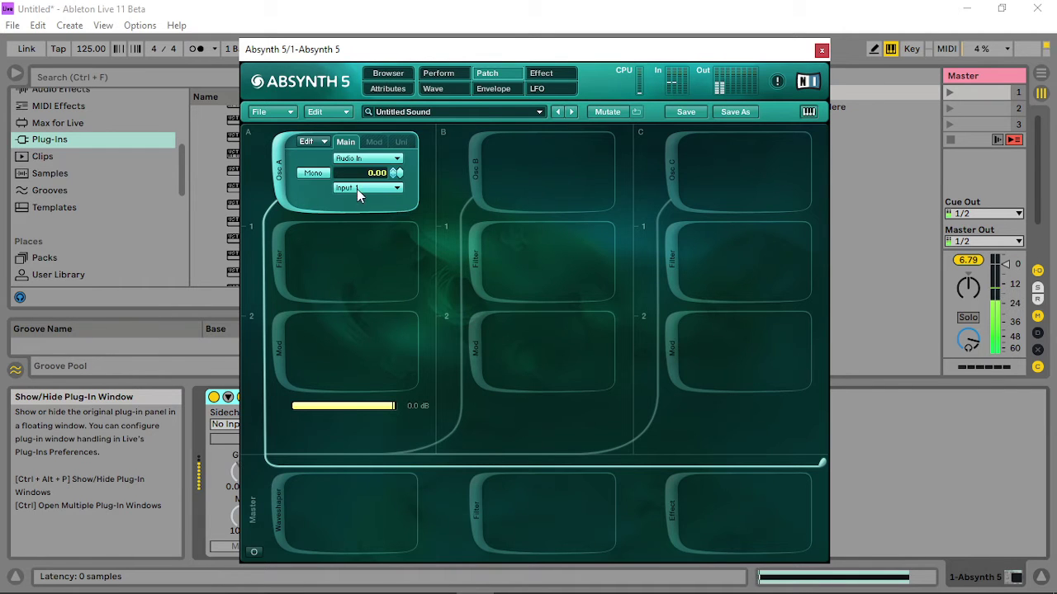
left_click(314, 172)
left_click_drag(396, 172, 393, 157)
Enable the first filter in channel A, lower its LPF 2 Pole cutoff to about 3465 Hz, and raise its feedback.
left_click(281, 263)
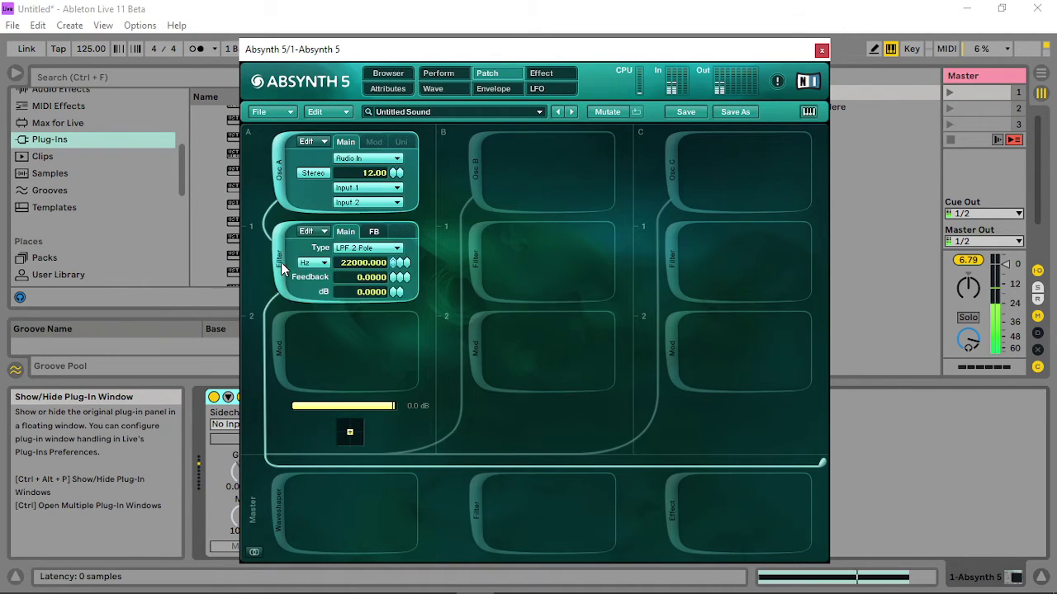
left_click_drag(399, 258, 404, 224)
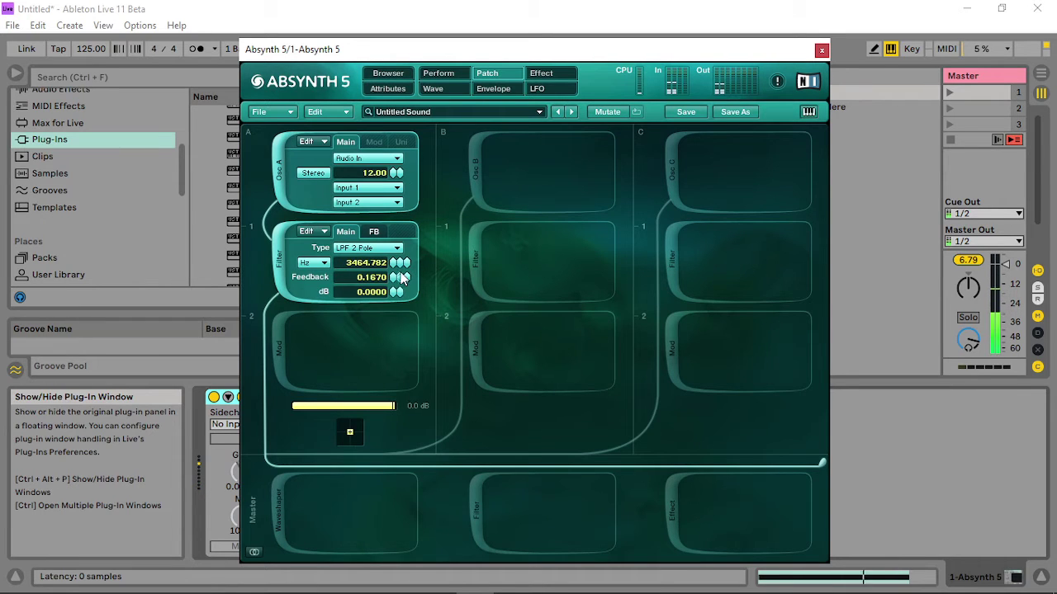
left_click_drag(398, 262, 397, 250)
Insert a Waveshape in channel A's filter feedback path and set its amount to 100.00.
left_click(376, 232)
left_click(370, 250)
left_click(369, 259)
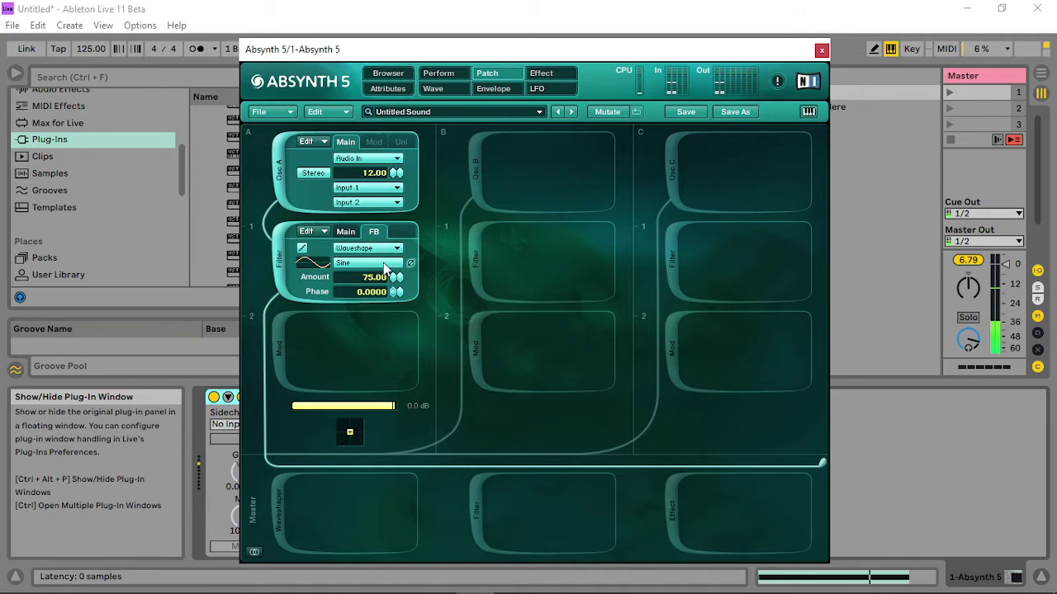
left_click_drag(385, 277, 402, 246)
Audition simple waves for the filter's feedback waveshaper and choose Hibuzz 1.
left_click(361, 264)
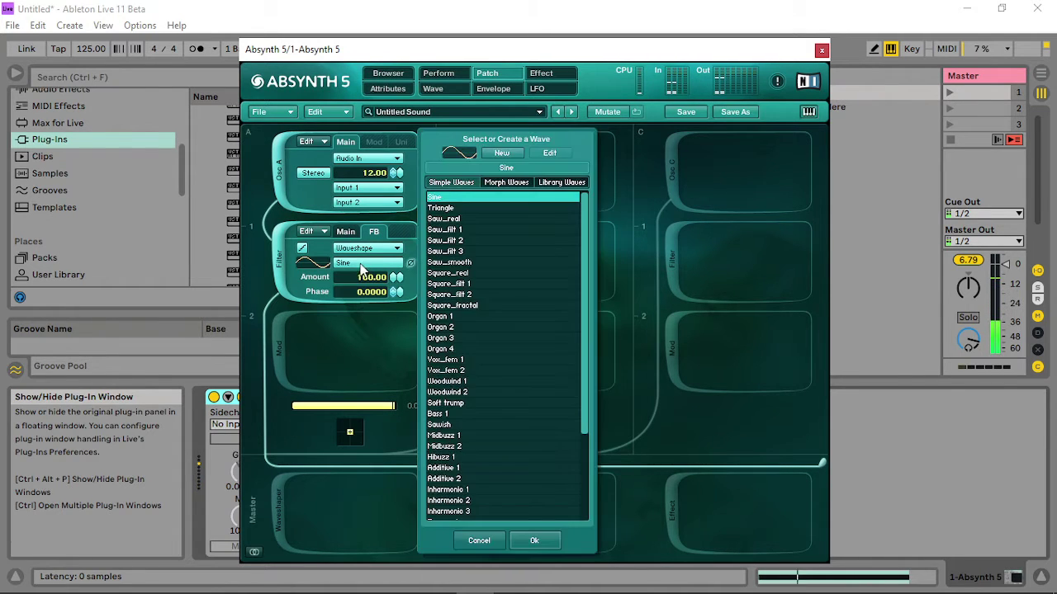
left_click(480, 372)
left_click(462, 418)
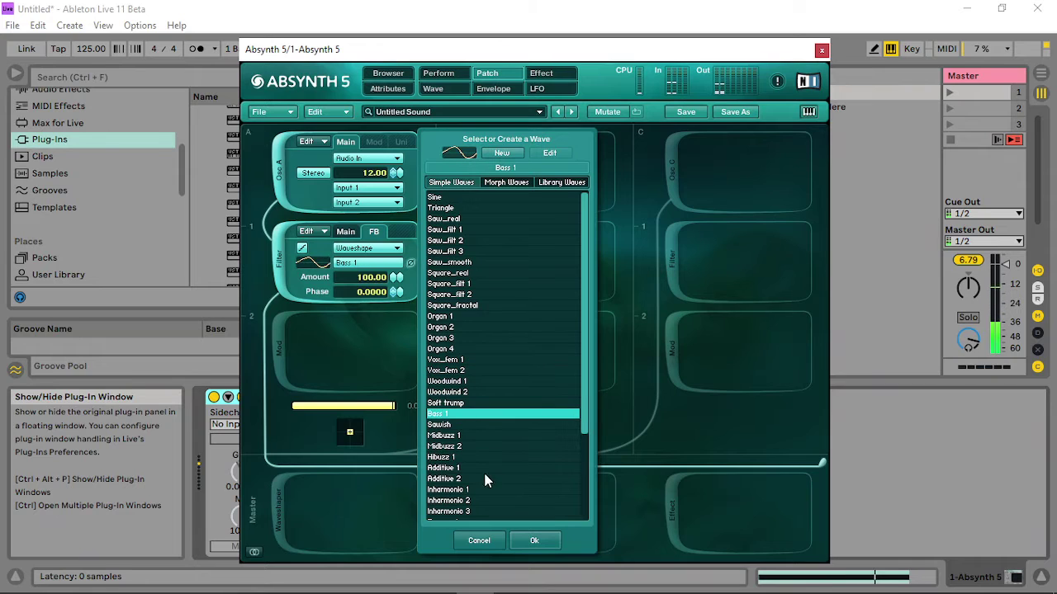
key("Down")
key("Down")
key("Down")
key("Down")
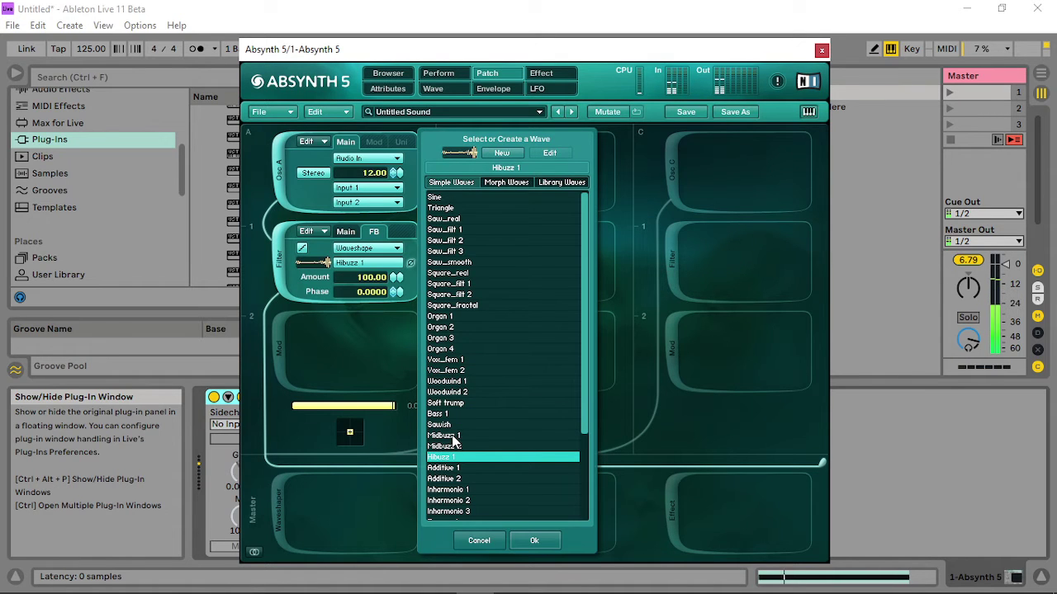
left_click(528, 540)
Set channel A's filter feedback to 1.0000 and its cutoff to about 1543 Hz.
left_click(344, 233)
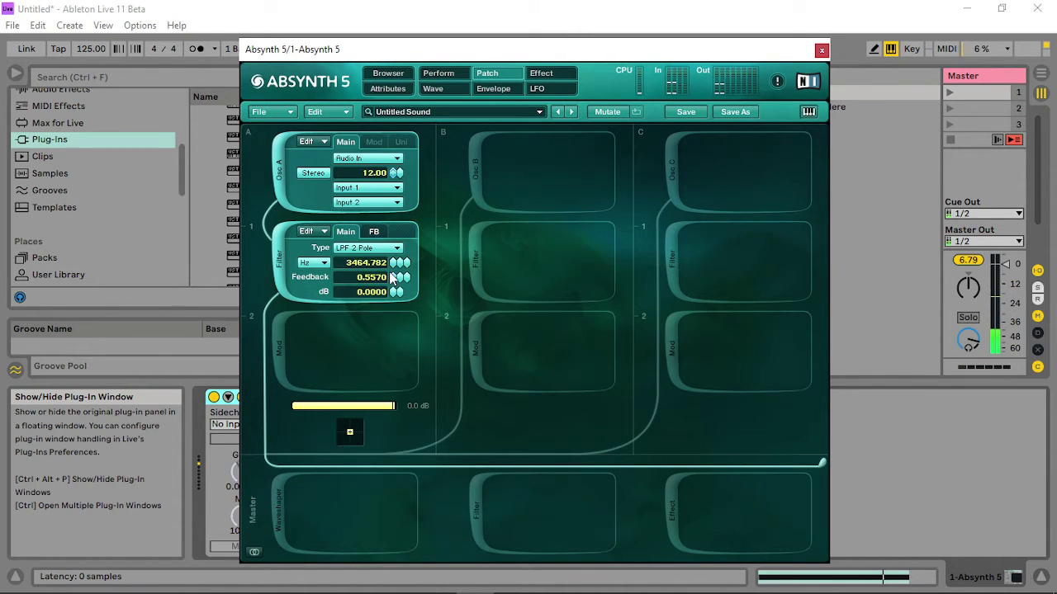
left_click_drag(394, 283, 374, 277)
Enable channel A's Mod module as Freq Shift and set its frequency to about 82.41 Hz.
left_click(275, 347)
left_click(368, 338)
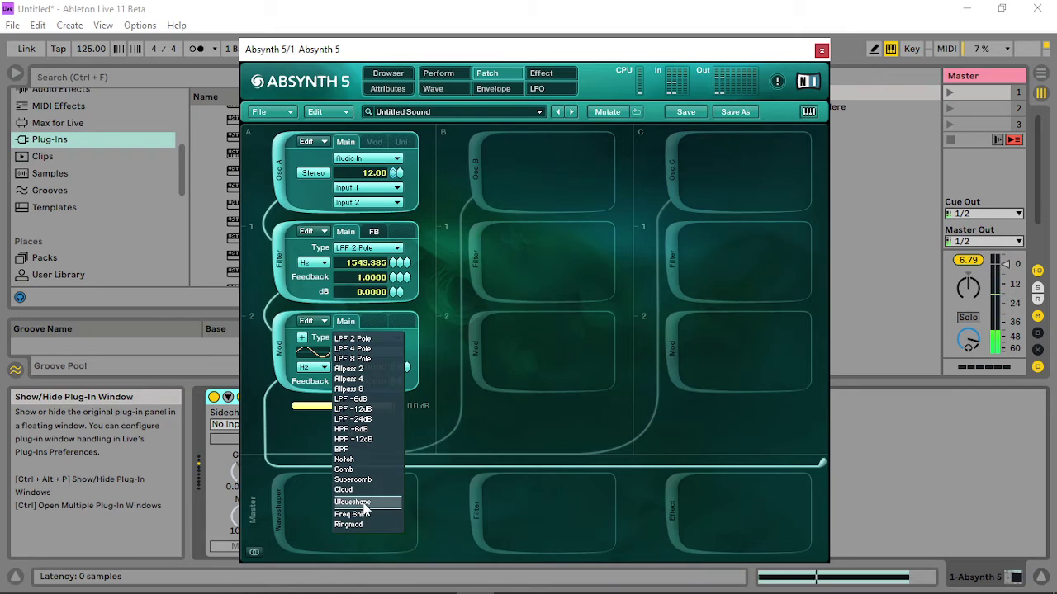
left_click(350, 515)
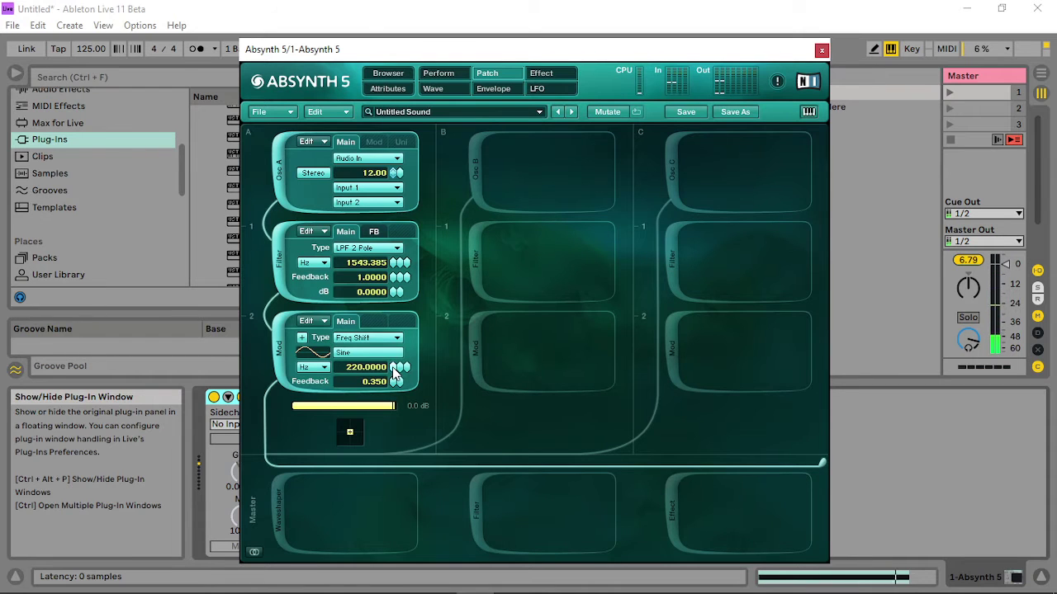
left_click_drag(391, 373, 362, 380)
Enable the master waveshaper, audition waves and choose Organ 3, and lower its input level to -28.60 dB.
left_click(279, 522)
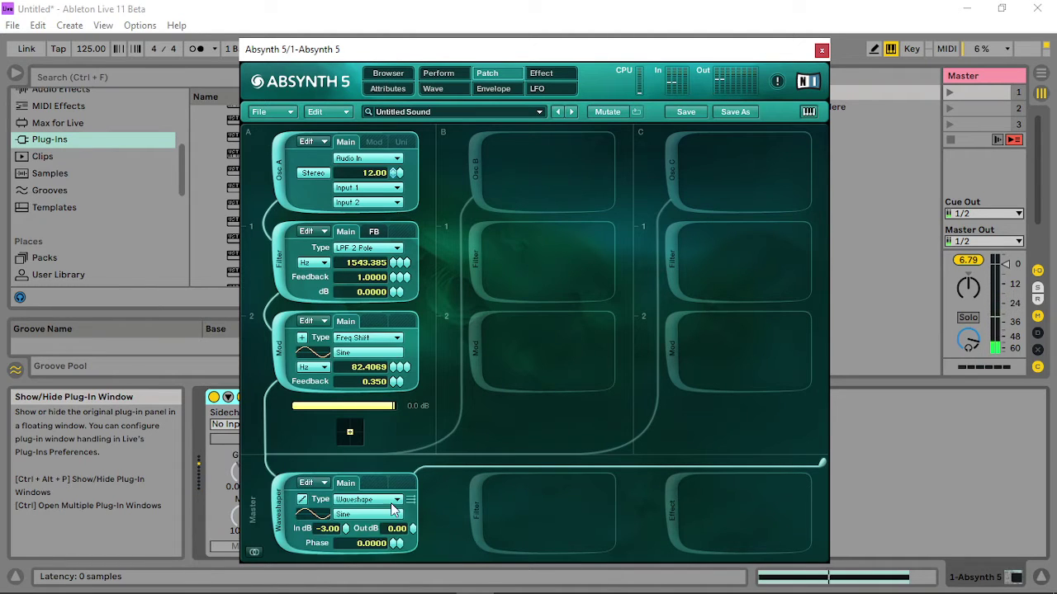
left_click(332, 514)
left_click(449, 435)
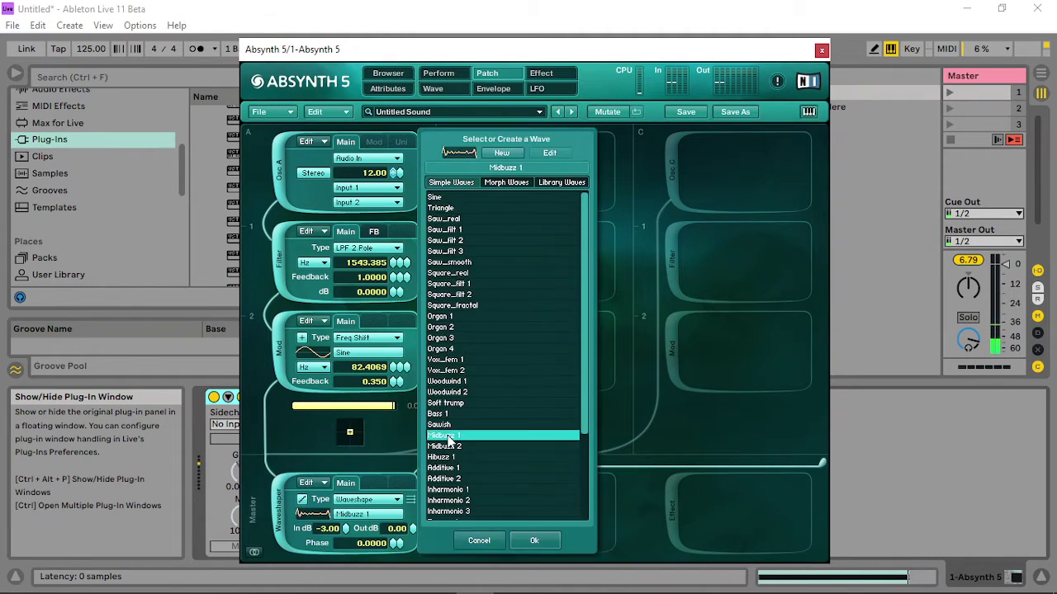
left_click(468, 348)
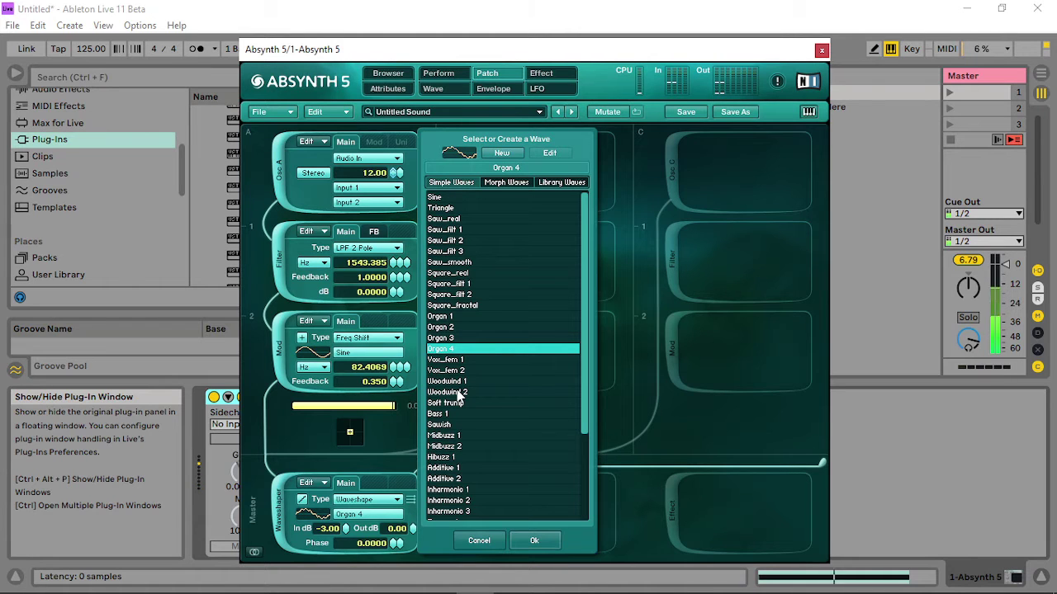
left_click(462, 372)
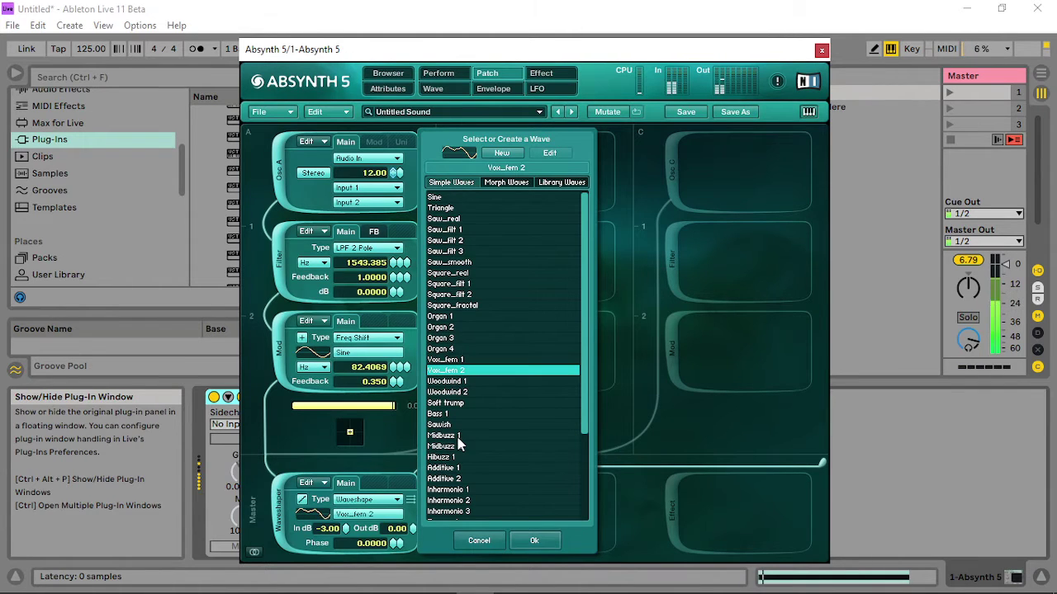
left_click(463, 489)
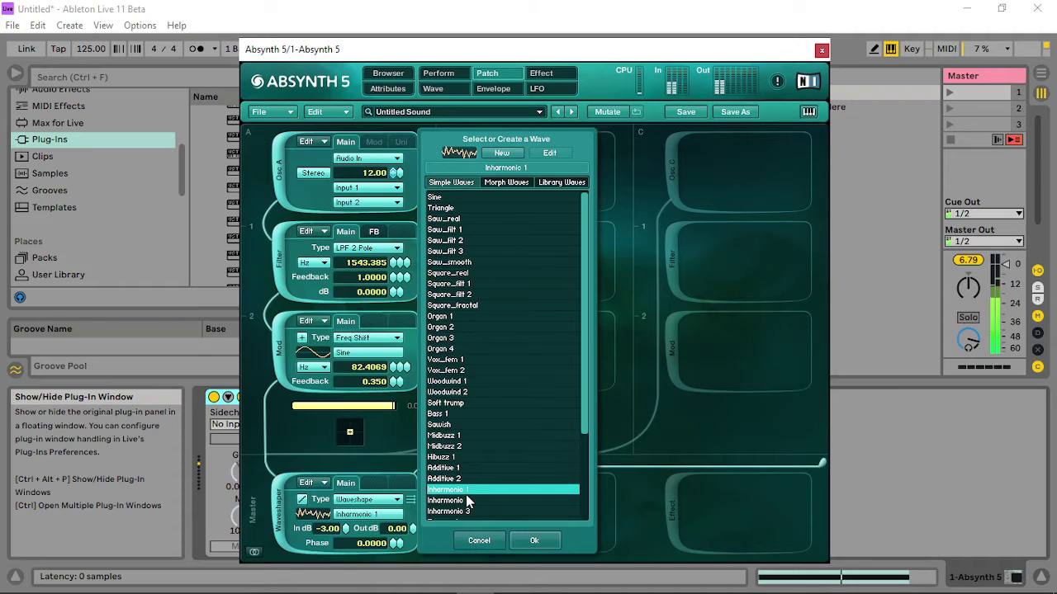
left_click(438, 340)
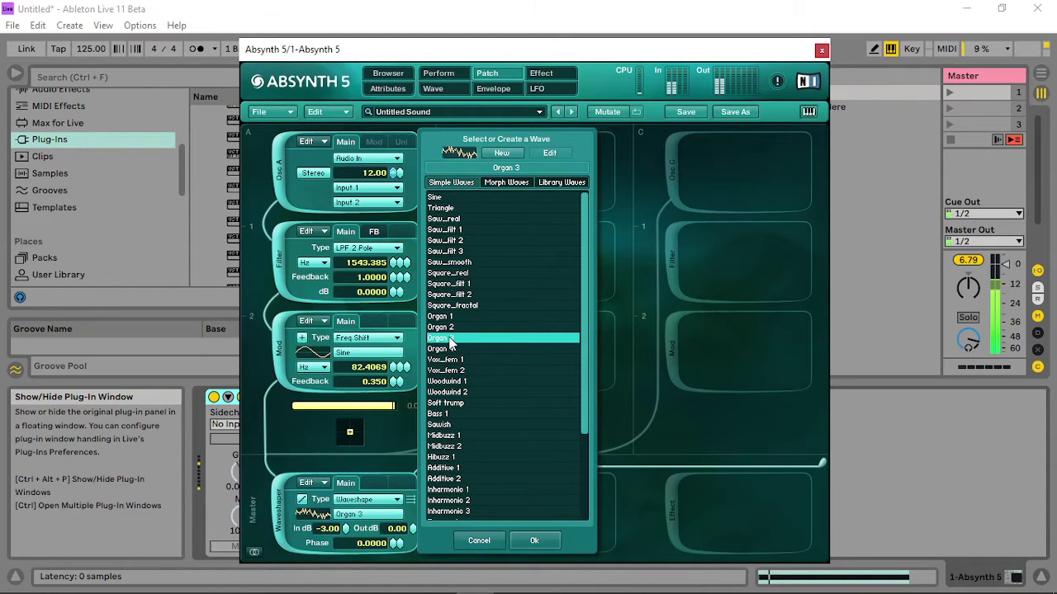
left_click(536, 541)
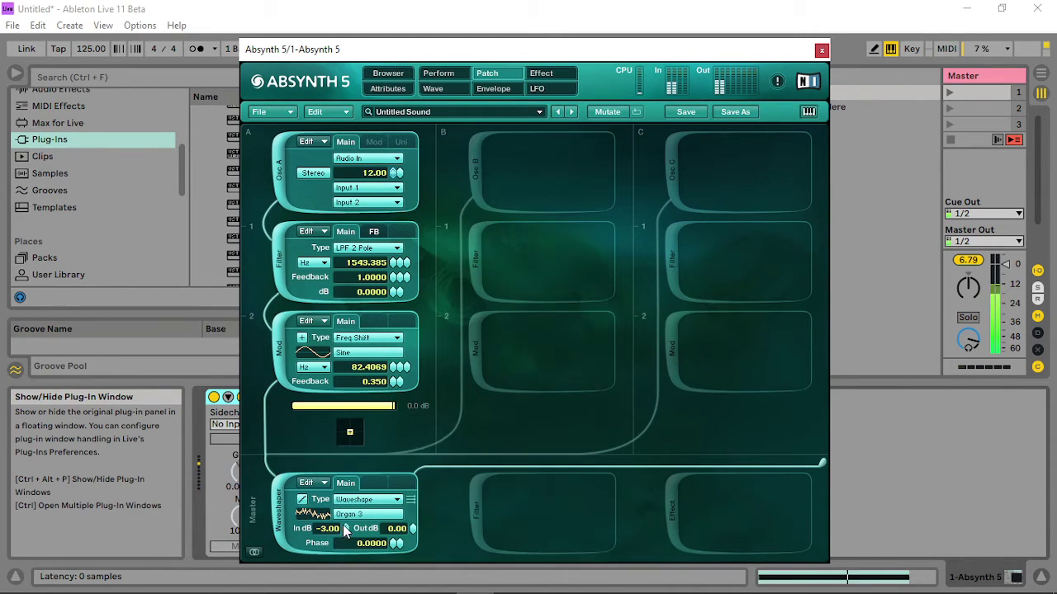
left_click_drag(348, 533, 347, 561)
left_click_drag(345, 550, 347, 568)
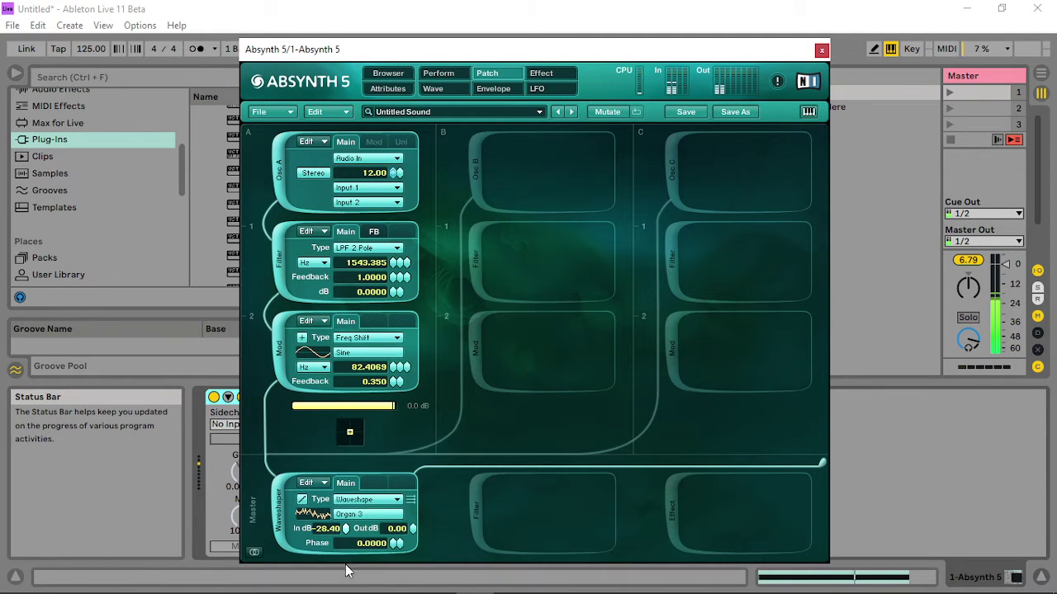
Enable the master filter module and change its type to Cloud.
left_click(471, 510)
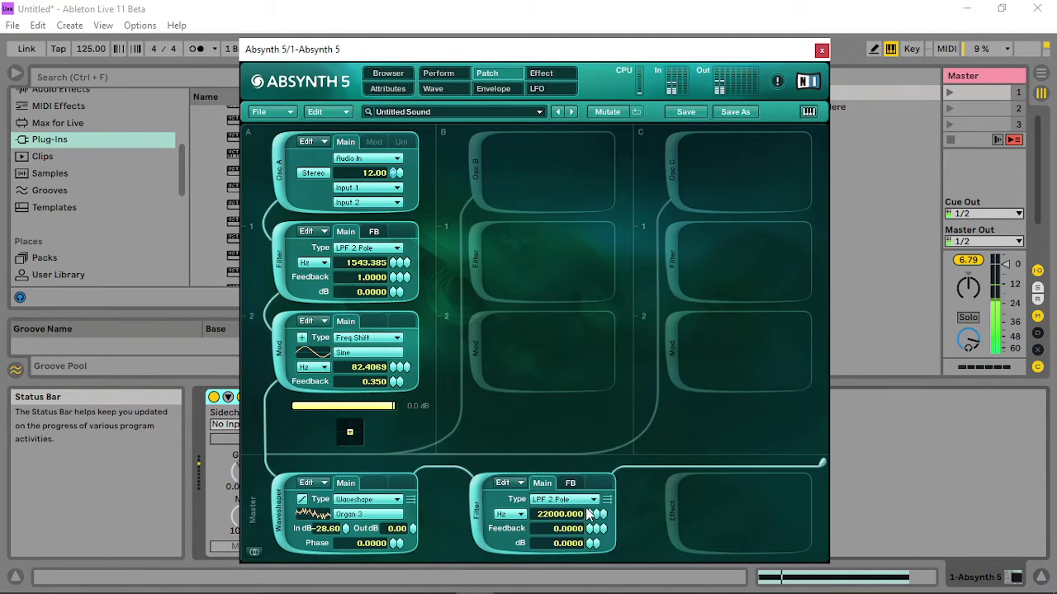
left_click(566, 499)
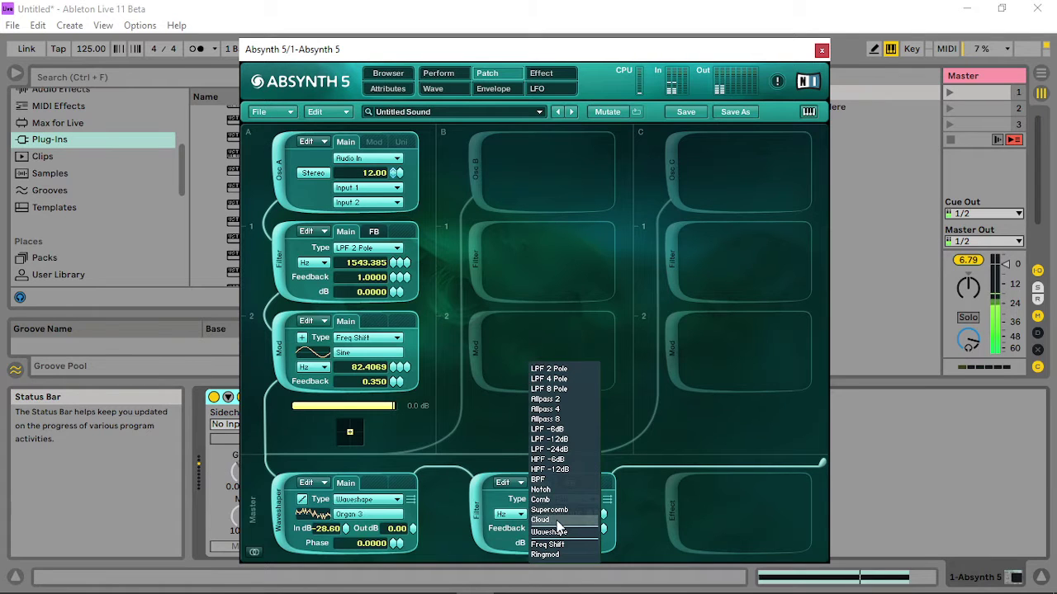
left_click(558, 521)
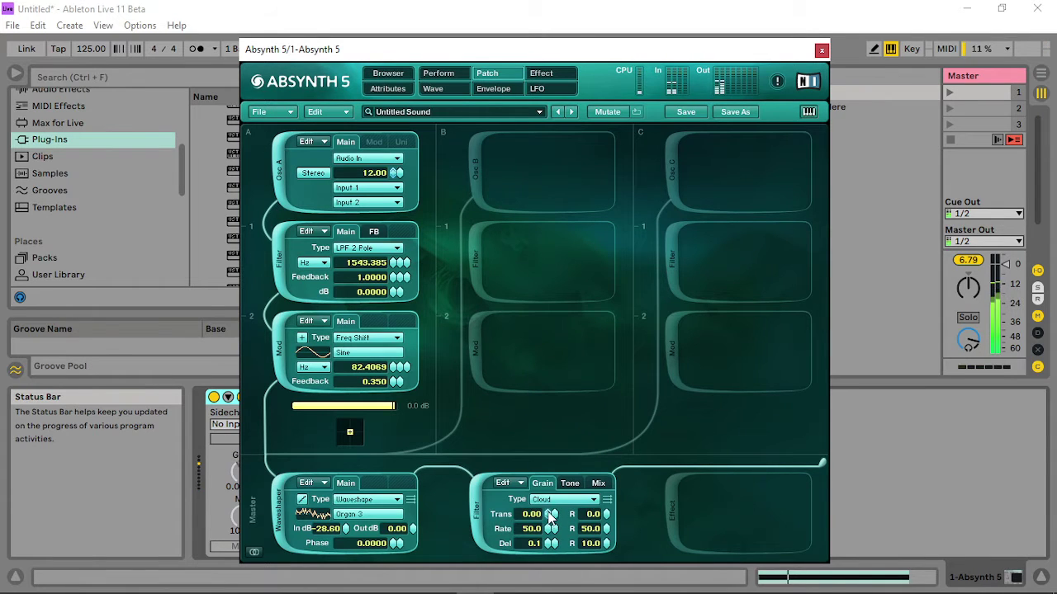
Turn on the Cloud module's tone filter and view its mix settings.
left_click(597, 483)
left_click(572, 485)
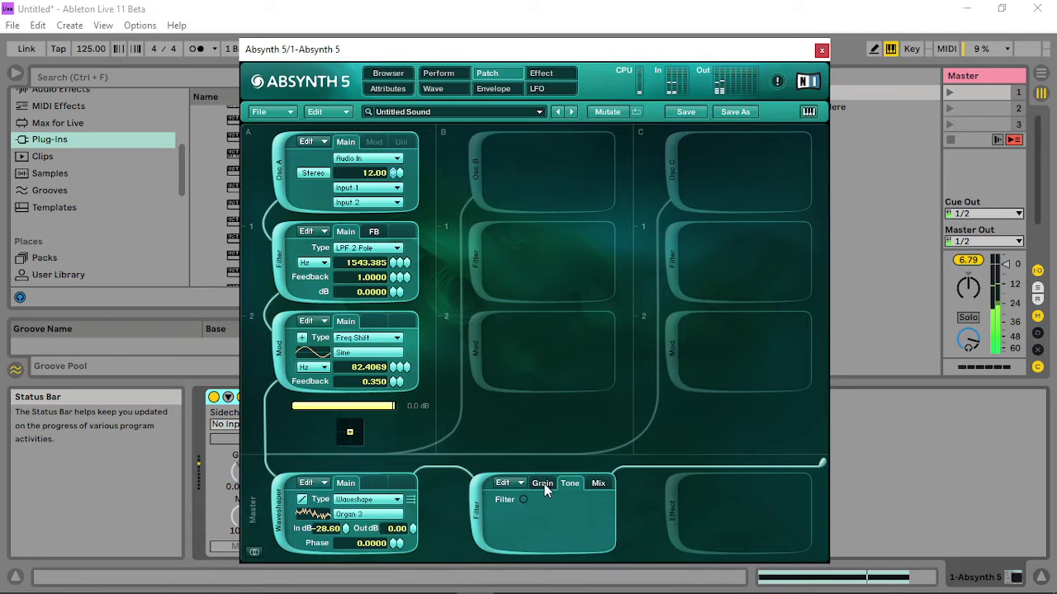
left_click(522, 500)
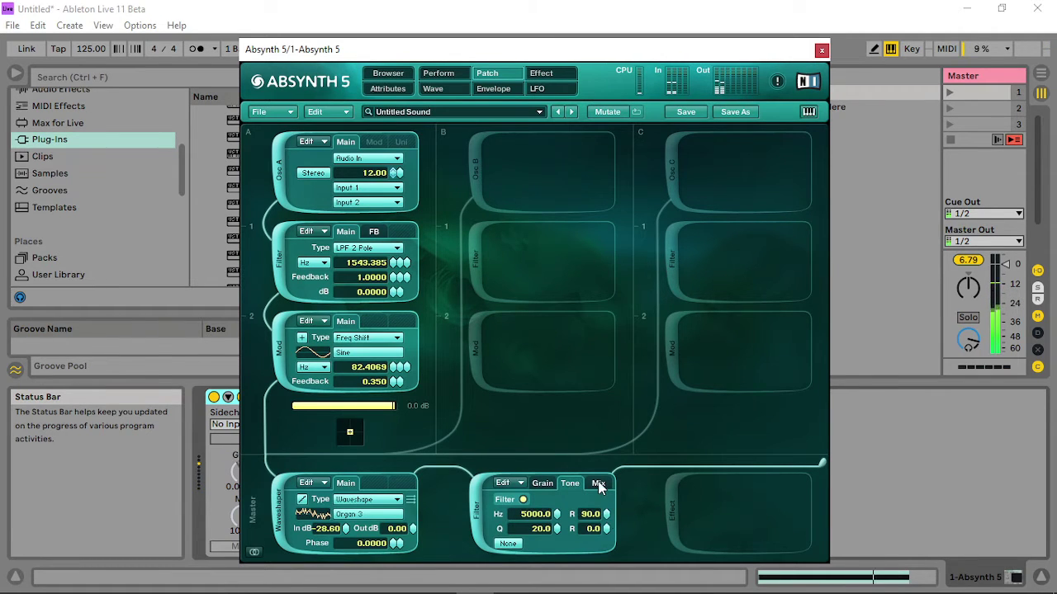
left_click(599, 484)
Set the Cloud module's transpose random to 100.0, transpose to -12.00 and rate to 84.1.
left_click(543, 483)
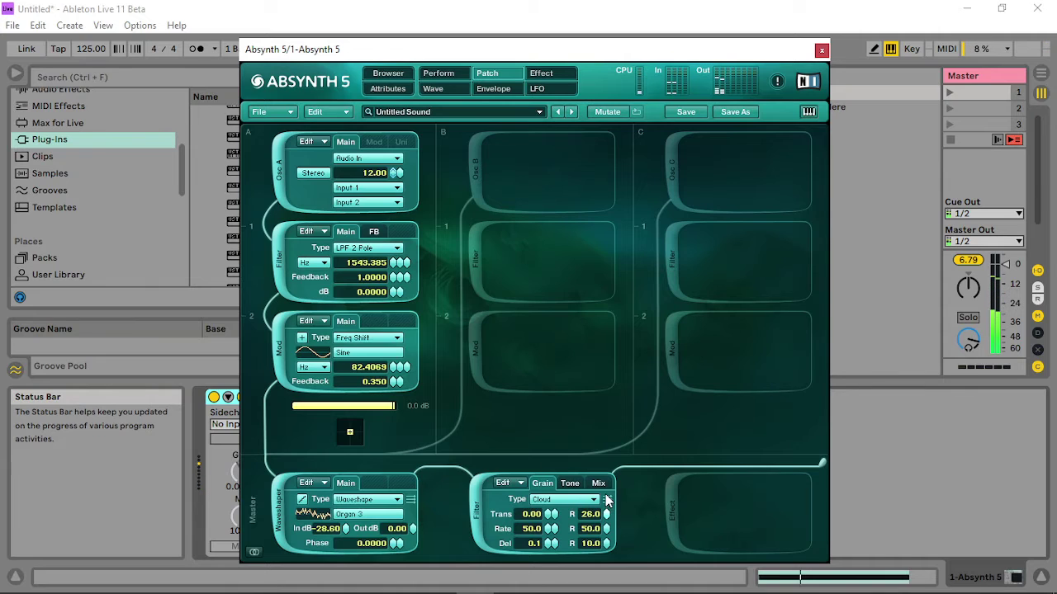
left_click_drag(607, 500, 618, 429)
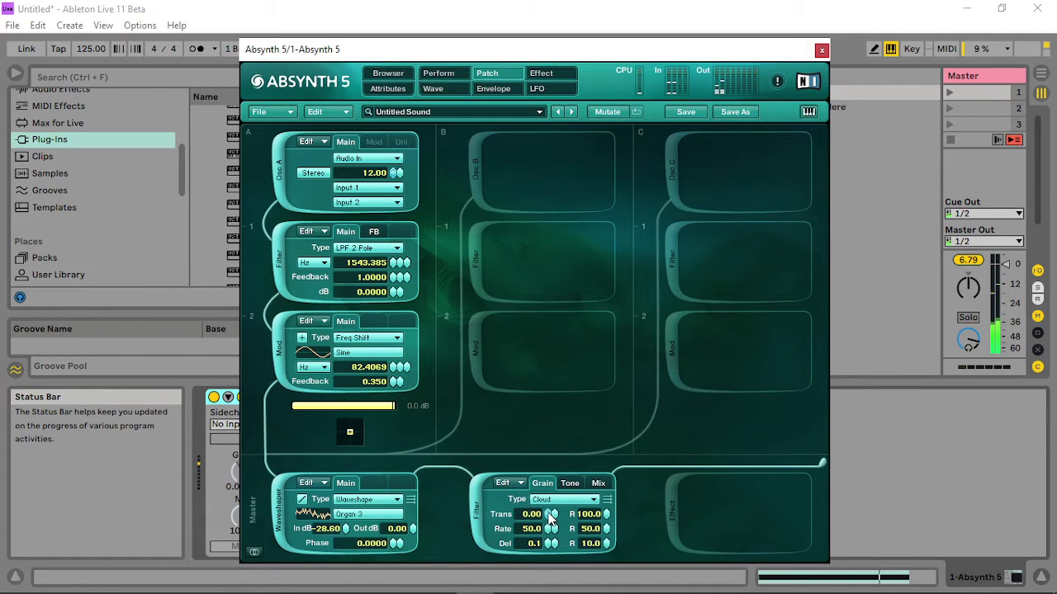
mouse_move(537, 522)
left_mouse_down()
mouse_move(547, 538)
mouse_move(534, 544)
mouse_move(550, 514)
mouse_move(537, 526)
left_mouse_up()
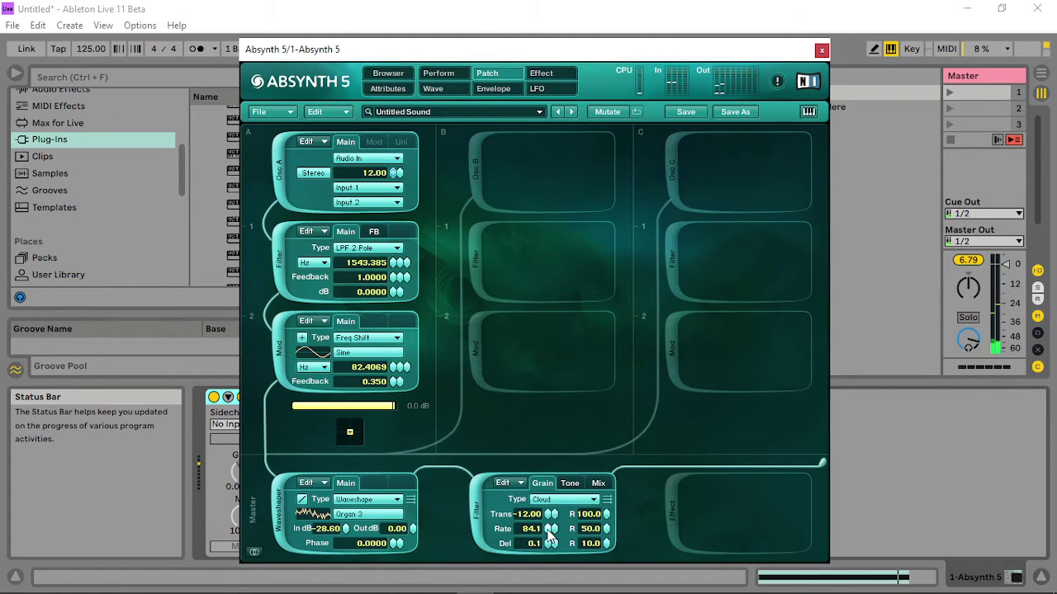
Assign the Cloud rate to audio mod group A and show the Audio Mod settings on the Perform page.
right_click(549, 535)
left_click(571, 538)
left_click(435, 74)
left_click(662, 154)
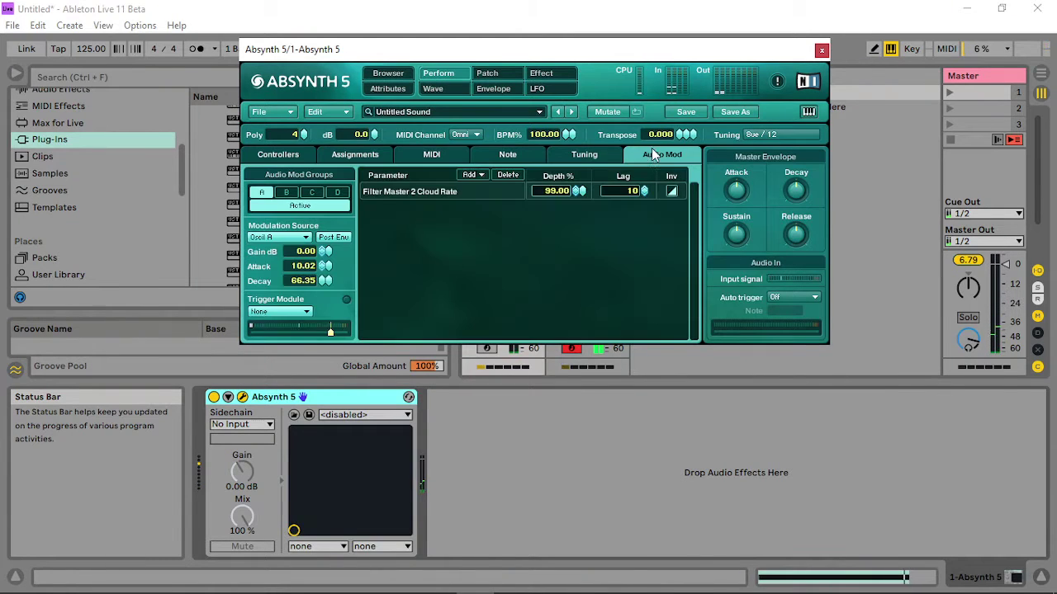
Set audio mod group A's gain to -2.70 dB and its decay to 56.35.
left_click_drag(328, 258, 316, 281)
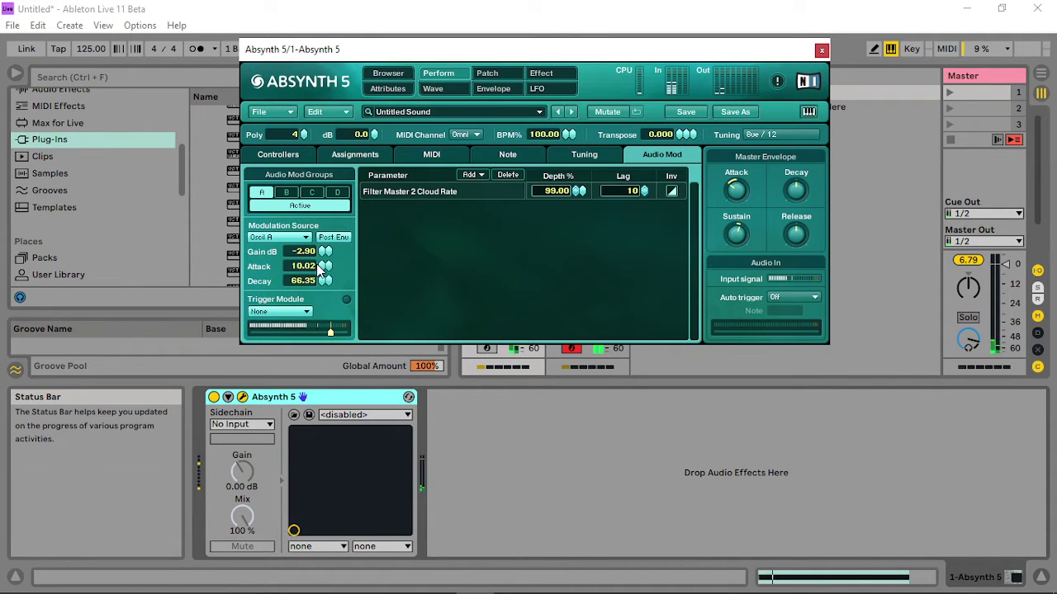
left_click_drag(325, 280, 313, 290)
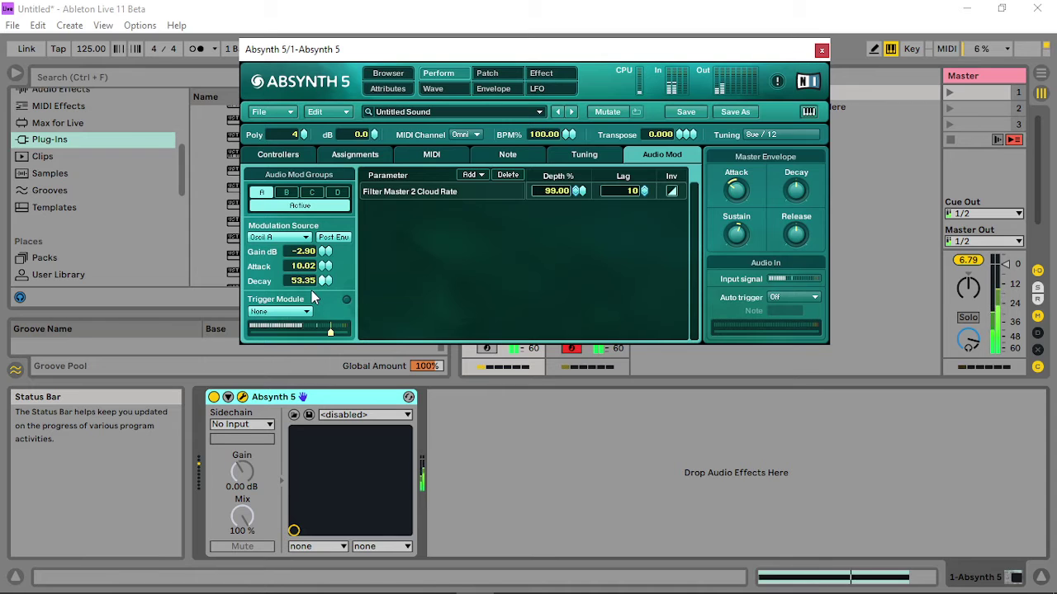
left_click(328, 279)
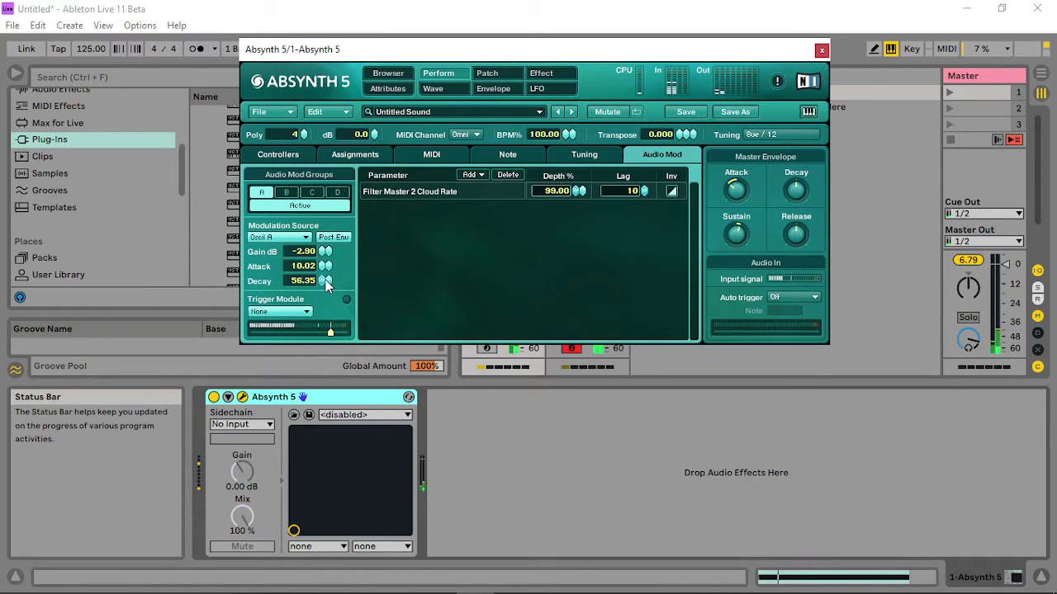
left_click(497, 75)
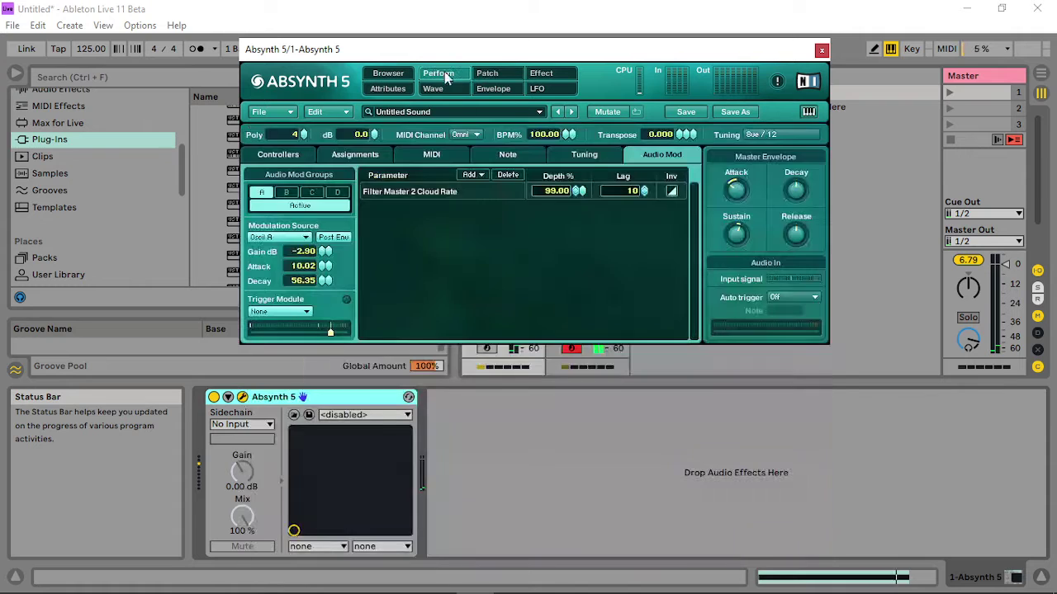
left_click(438, 73)
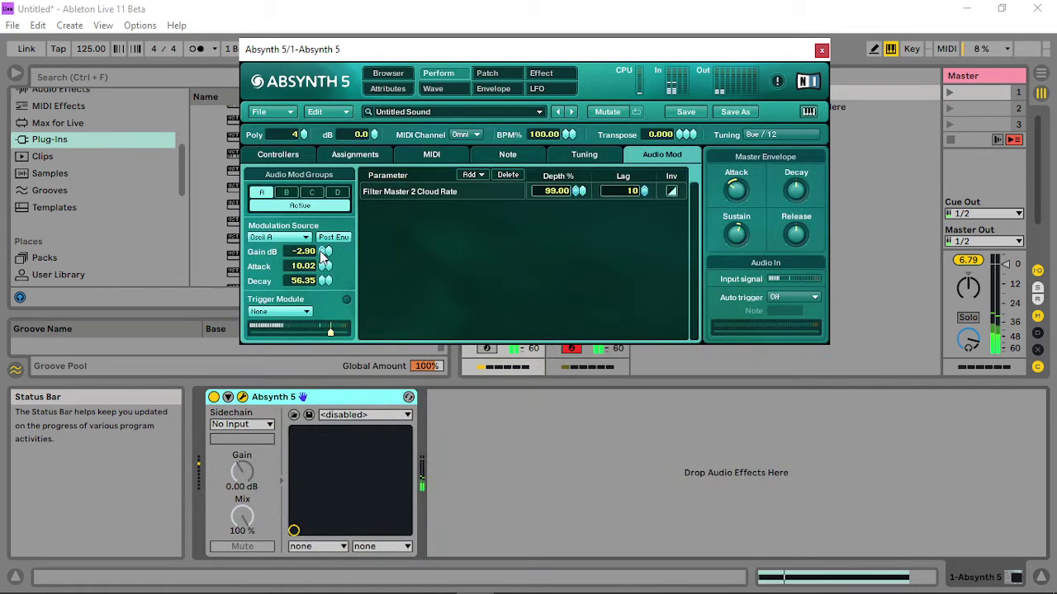
left_click(326, 248)
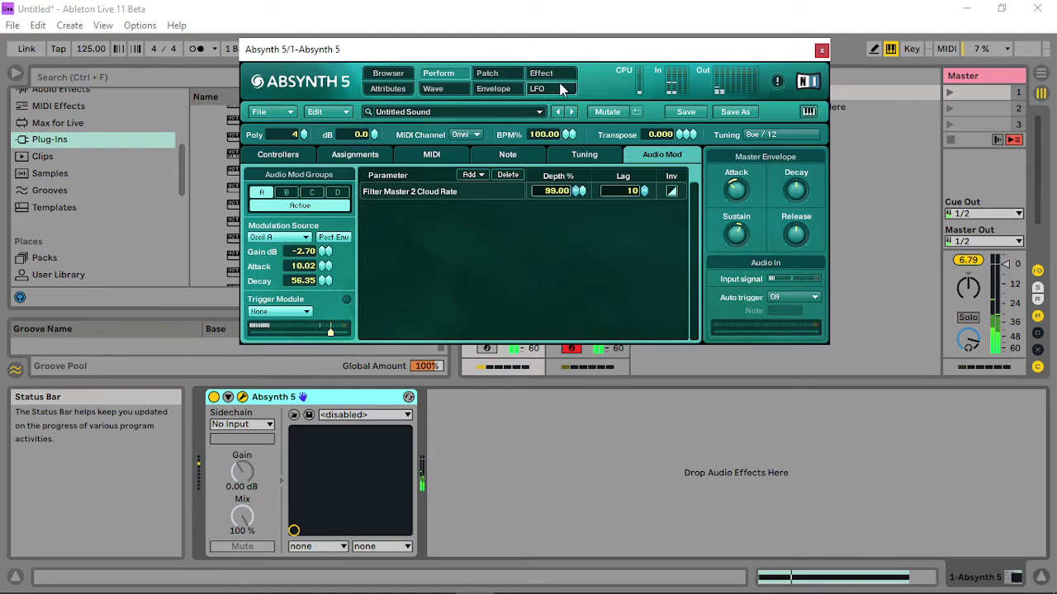
Set channel A's LPF 2 Pole filter frequency to about 1835.4 Hz in the patch.
left_click(486, 74)
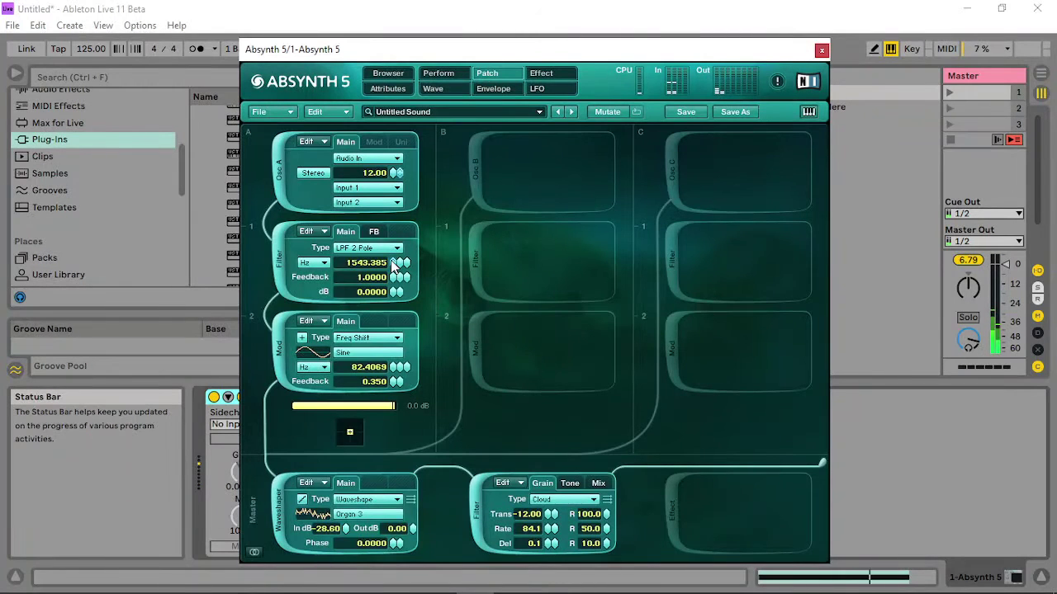
mouse_move(400, 268)
left_mouse_down()
mouse_move(396, 256)
mouse_move(383, 278)
mouse_move(403, 262)
left_mouse_up()
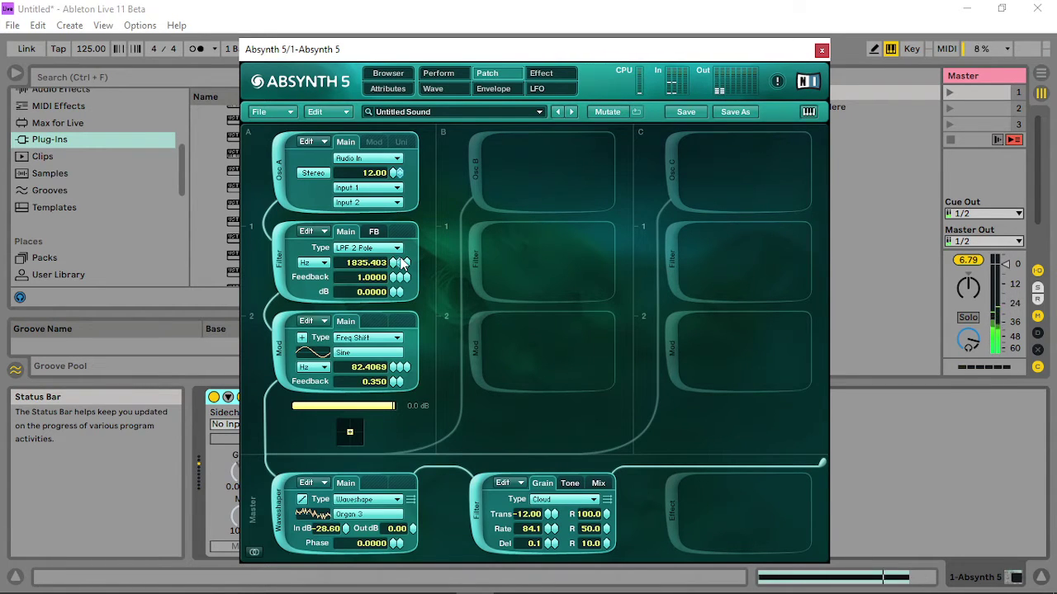
Enable the Aetherizer effect with its feedback at 99.90 and close the plug-in window.
left_click(545, 74)
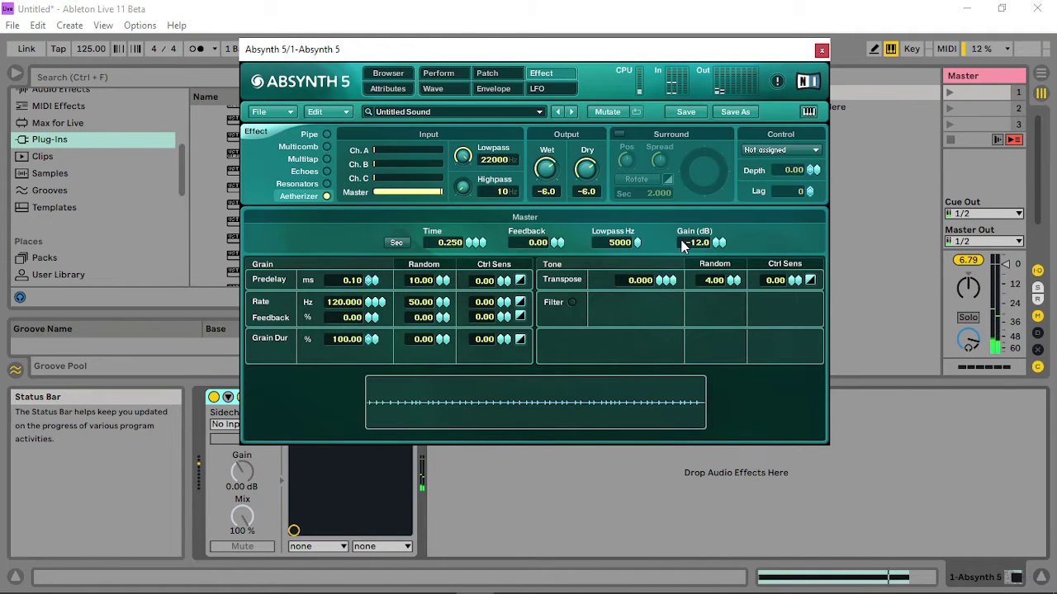
left_click_drag(548, 246, 568, 168)
left_click(827, 51)
Extend the Zebra2 clip to two bars by duplicating its loop, and delete the copied G2 note in bar 2.
double_click(588, 94)
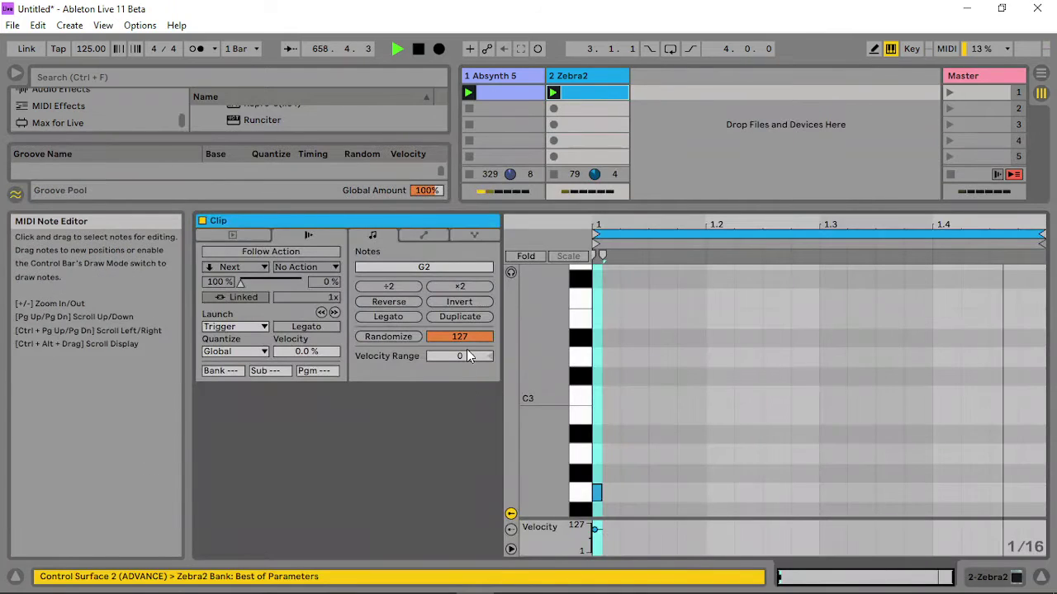
left_click(454, 315)
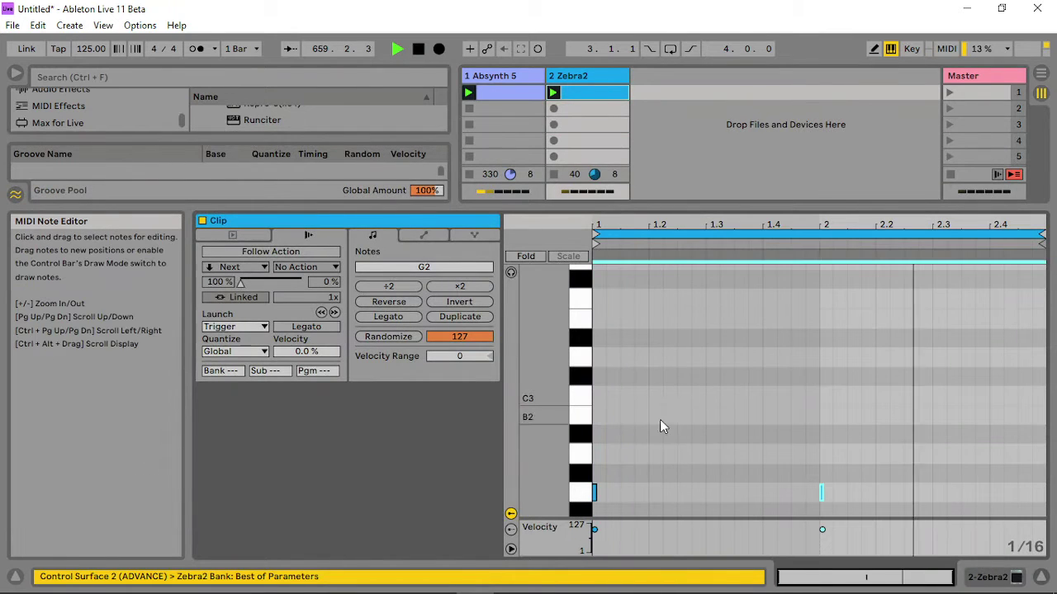
left_click(823, 495)
key("Delete")
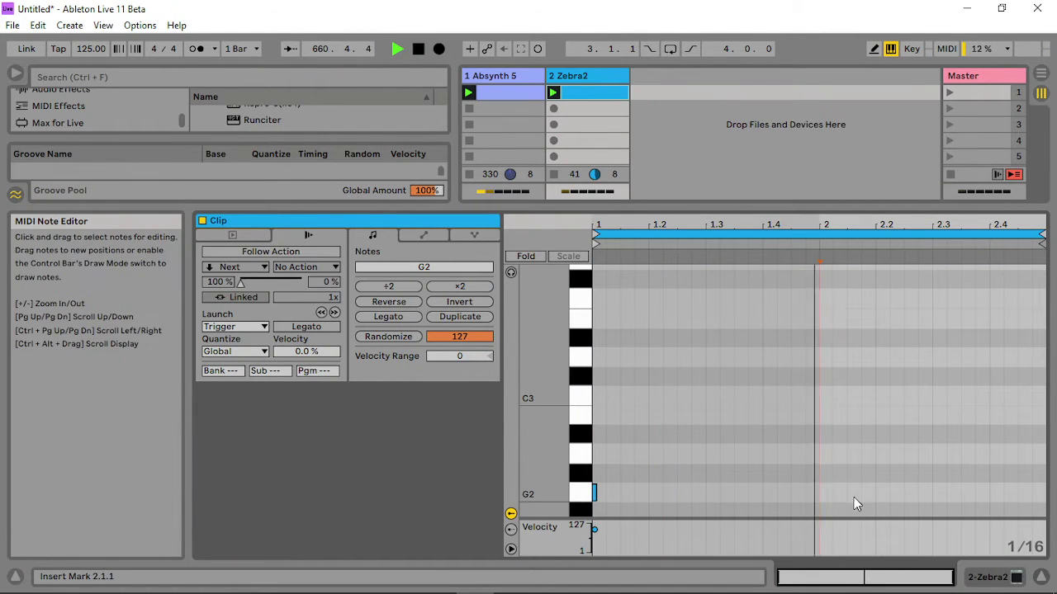
Reopen Absynth 5 and set the Aetherizer's grain duration to 10.00% and grain feedback to 2.00%.
left_click(586, 79)
left_click(495, 75)
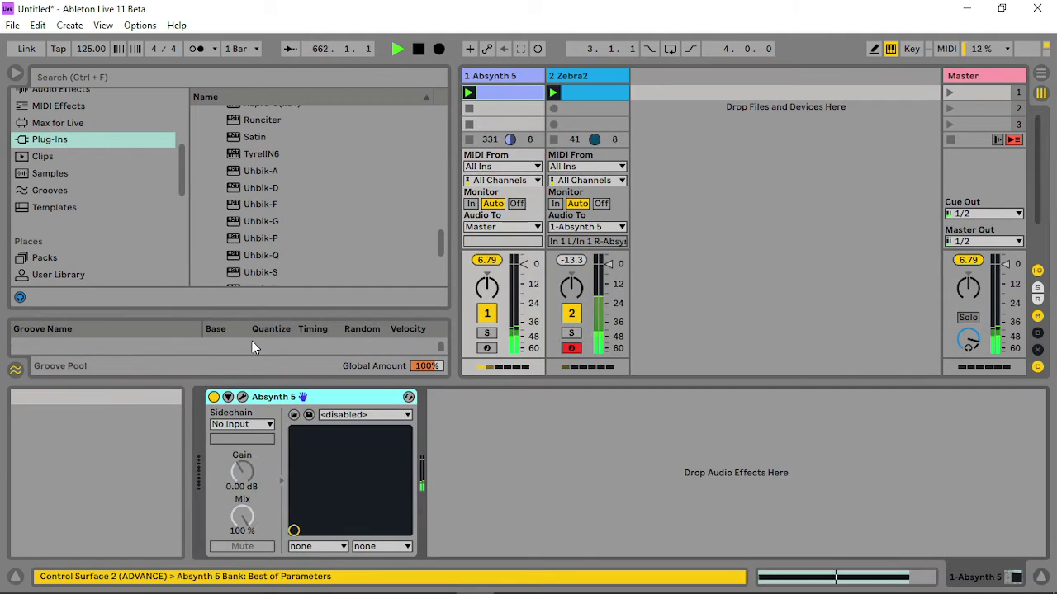
left_click(245, 397)
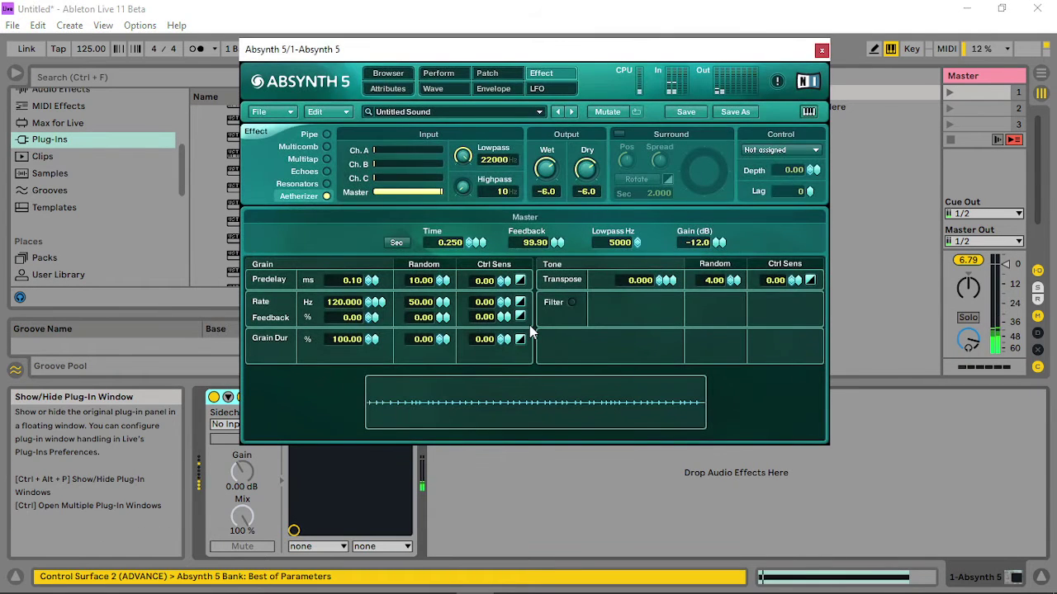
left_click_drag(372, 340, 372, 361)
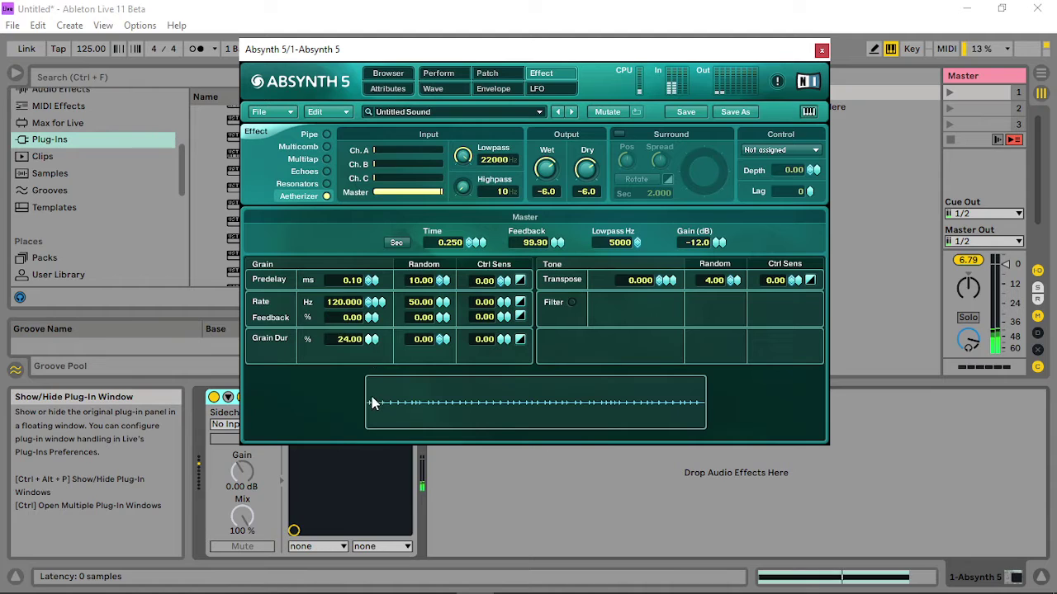
left_click_drag(372, 402, 370, 405)
mouse_move(371, 327)
left_mouse_down()
mouse_move(390, 320)
mouse_move(369, 327)
left_mouse_up()
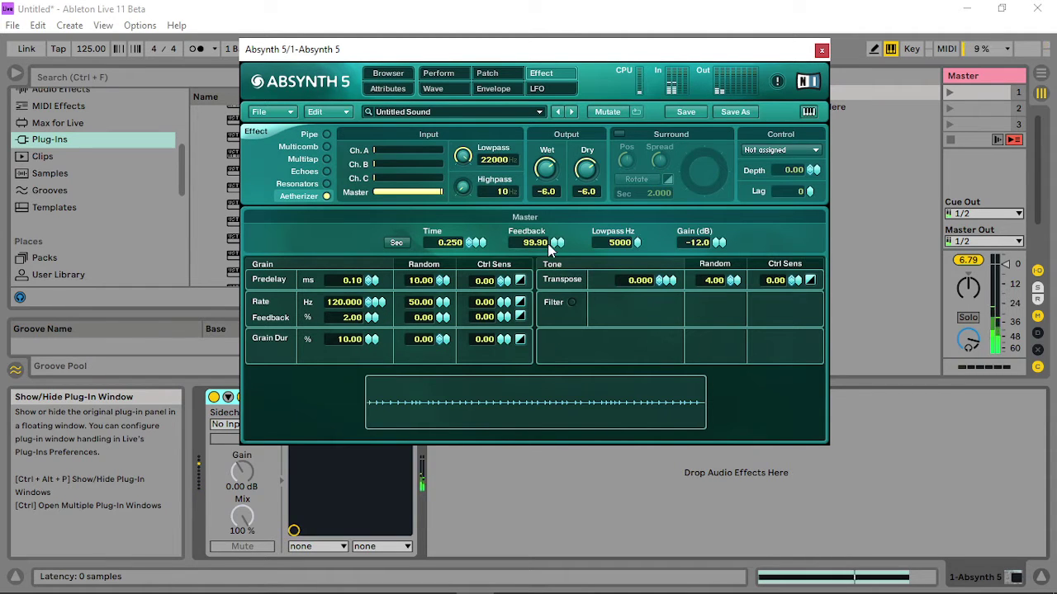
Turn on the Aetherizer's band-pass filter at 1486.51 Hz with Q 119.87, and set transpose to 7.000 with random 24.00.
left_click(572, 303)
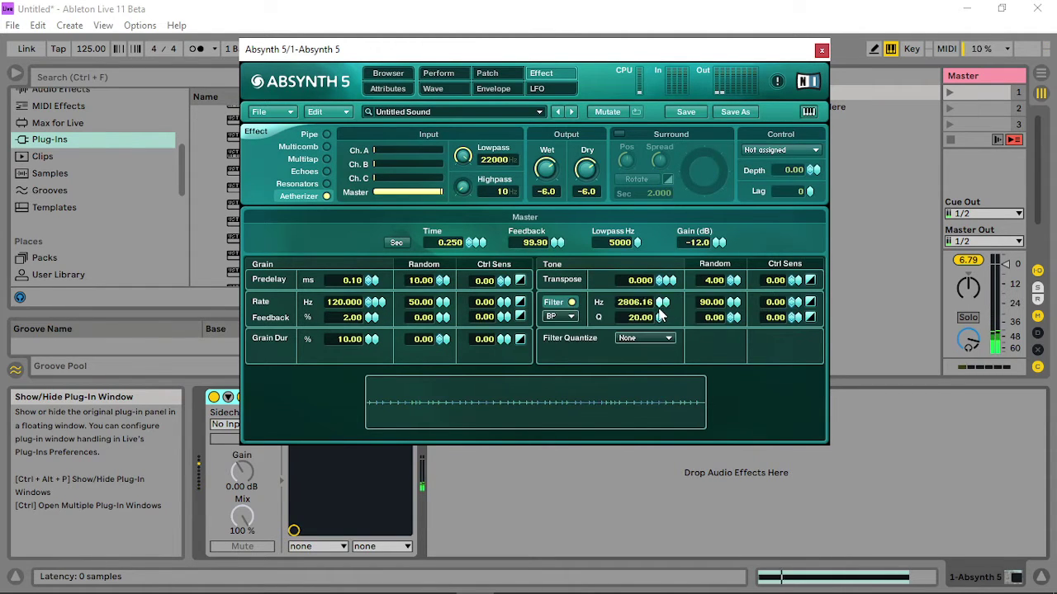
left_click_drag(661, 317, 663, 282)
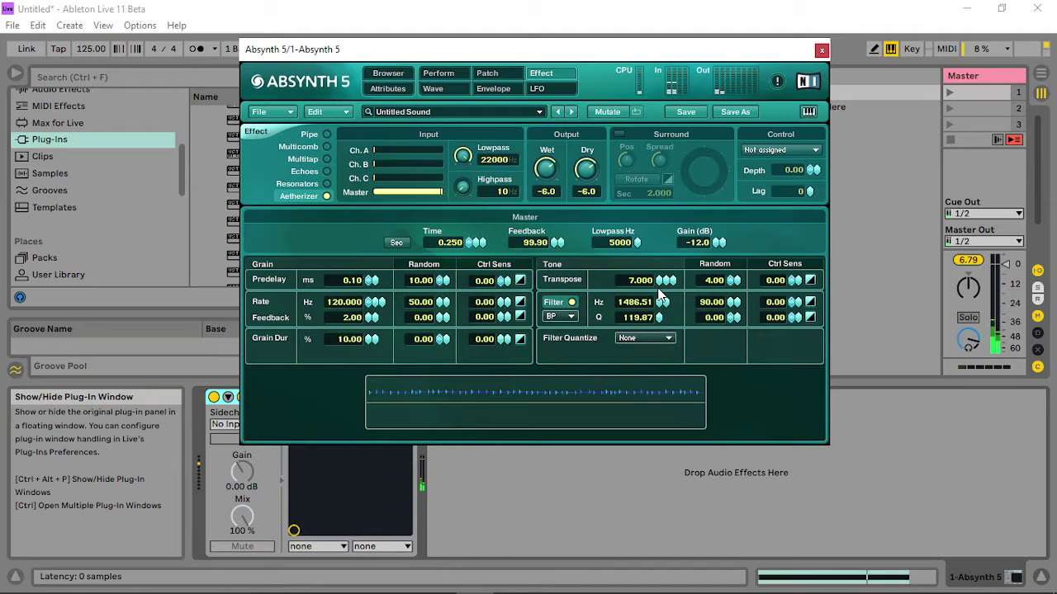
left_click_drag(733, 282, 738, 269)
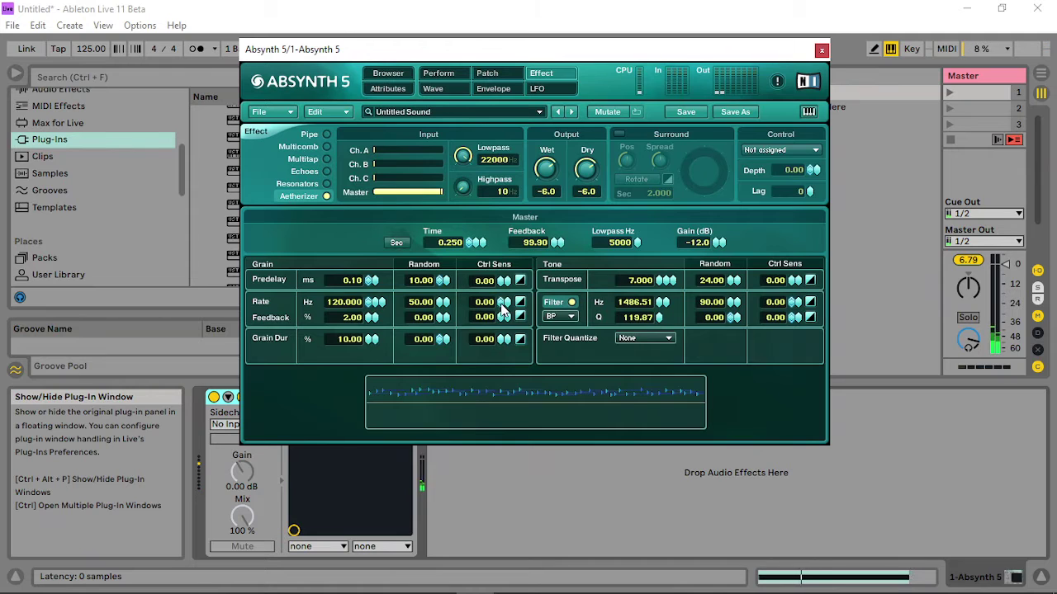
Set the control sensitivity of grain rate and grain duration to 100, and assign Macro Control 1 (CC21) to the effect.
left_click_drag(502, 306, 499, 340)
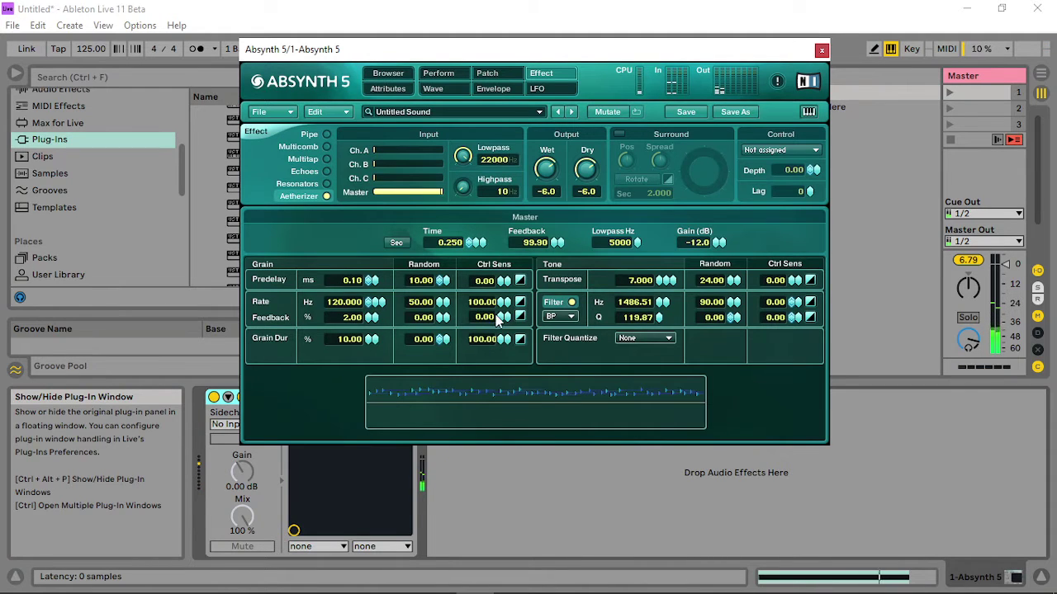
left_click(794, 152)
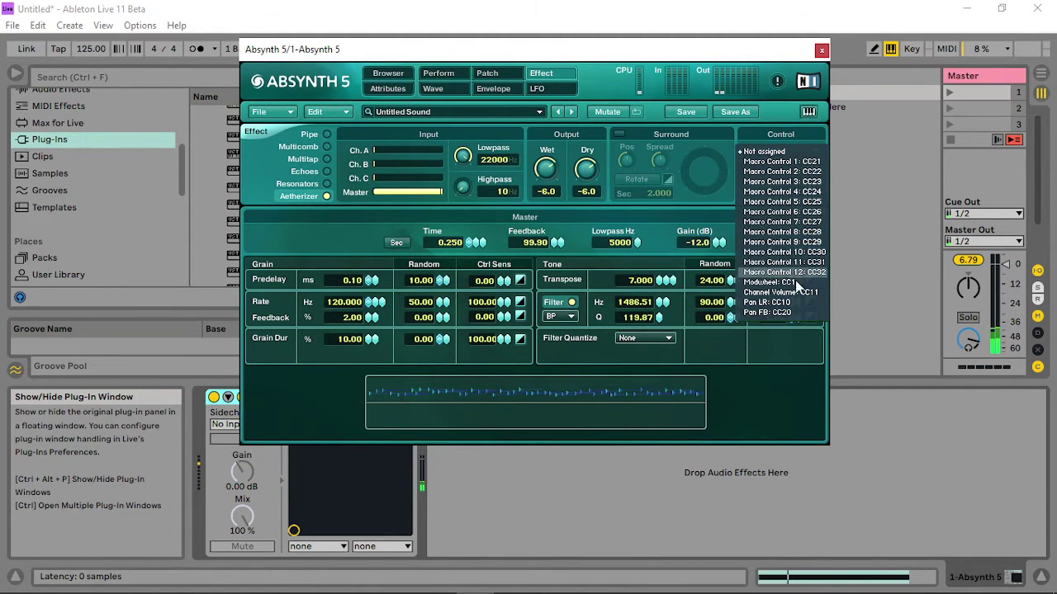
left_click(797, 163)
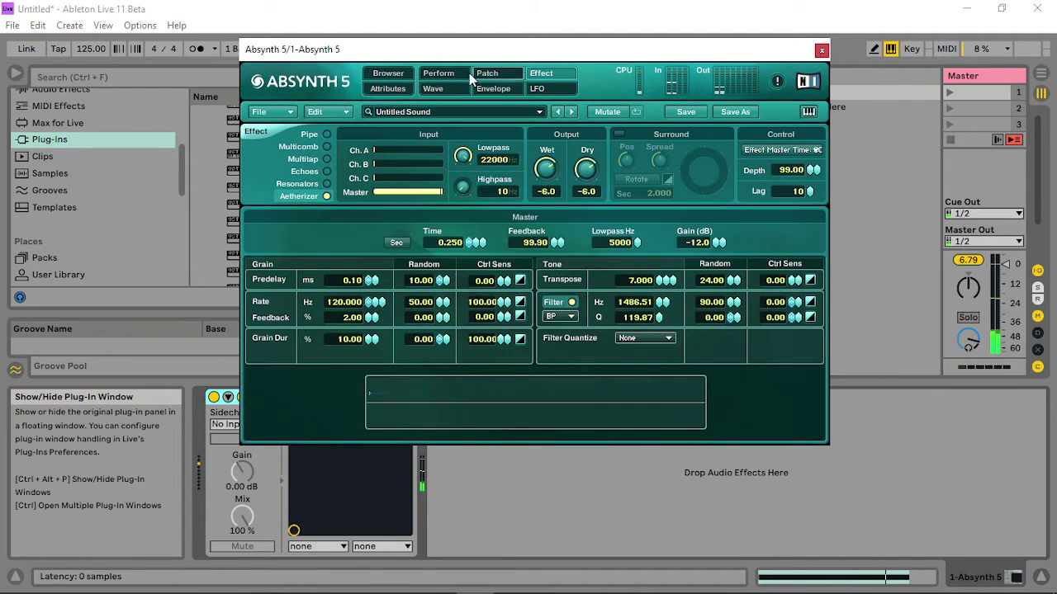
Try out the Effect Master Time macro control (CC21) on the Perform page.
left_click(444, 74)
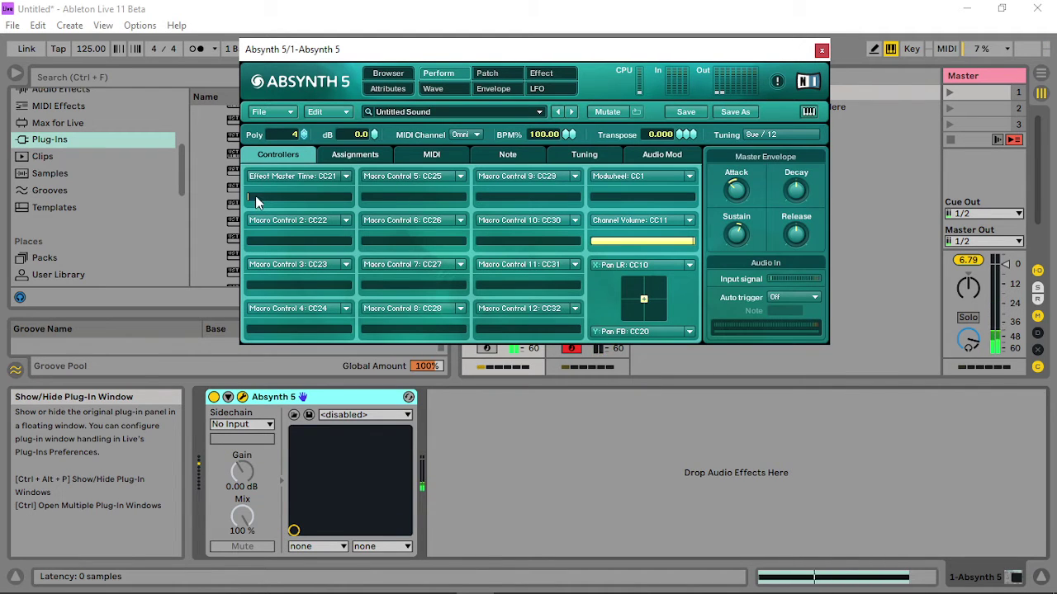
left_click_drag(283, 200, 292, 198)
Close the plug-in window and show the Absynth 5 clip's MIDI Ctrl envelope for controller 21.
left_click(821, 50)
left_click(506, 92)
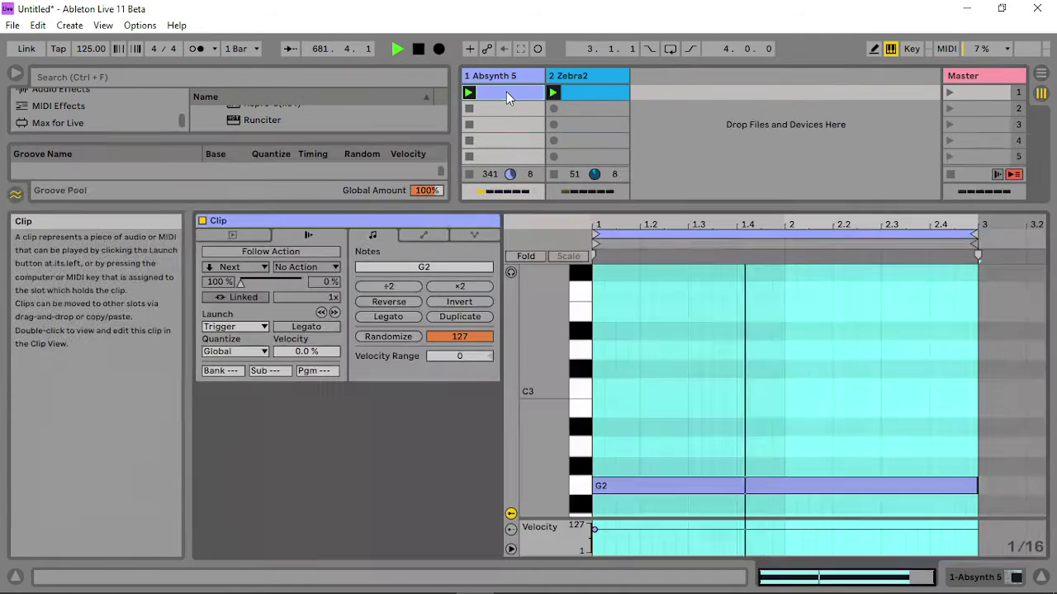
left_click(424, 234)
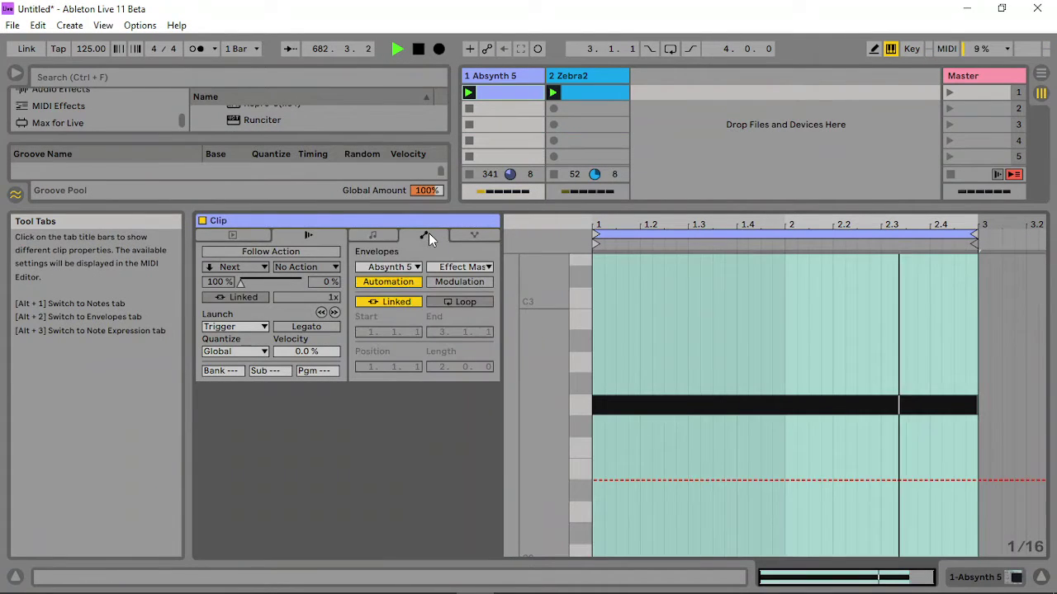
left_click(388, 266)
left_click(390, 281)
left_click(459, 267)
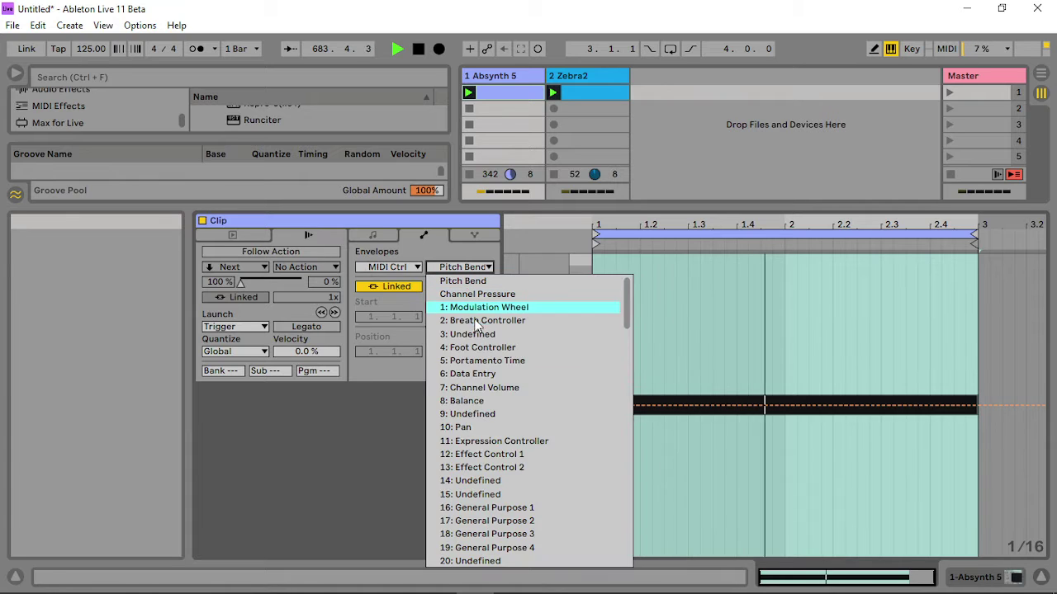
scroll(492, 547, "down", 4)
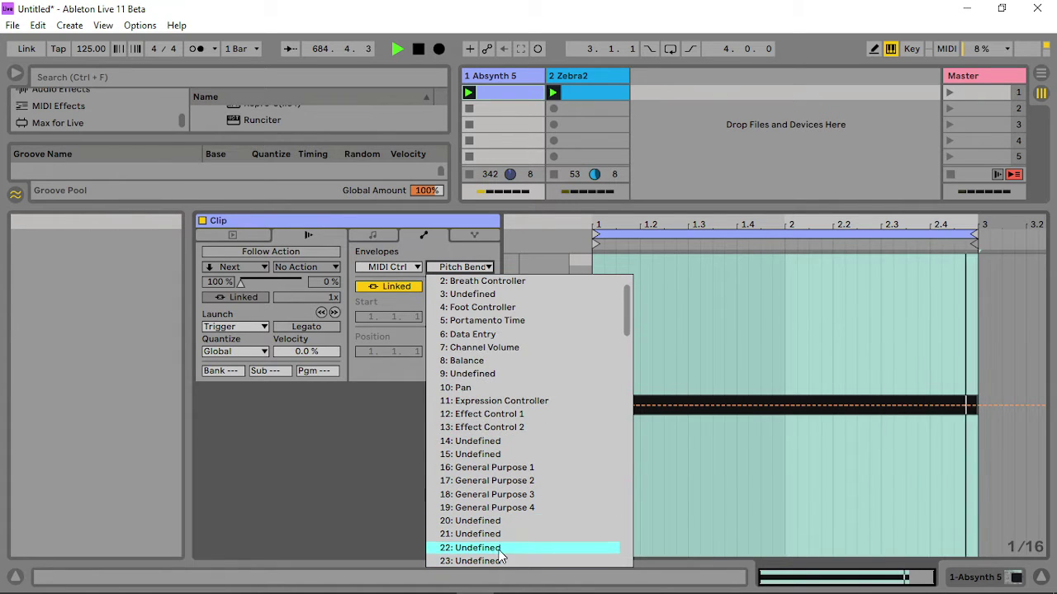
left_click(491, 537)
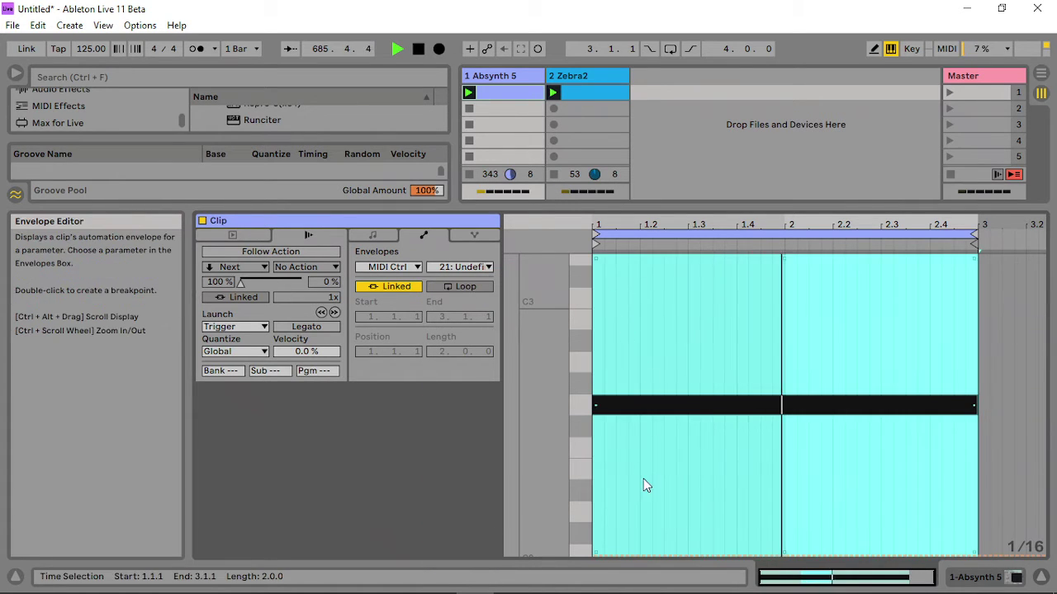
Shape the CC21 envelope to peak midway through beat 1 and fall to zero at the clip's end, then reopen Absynth 5.
left_click(643, 478)
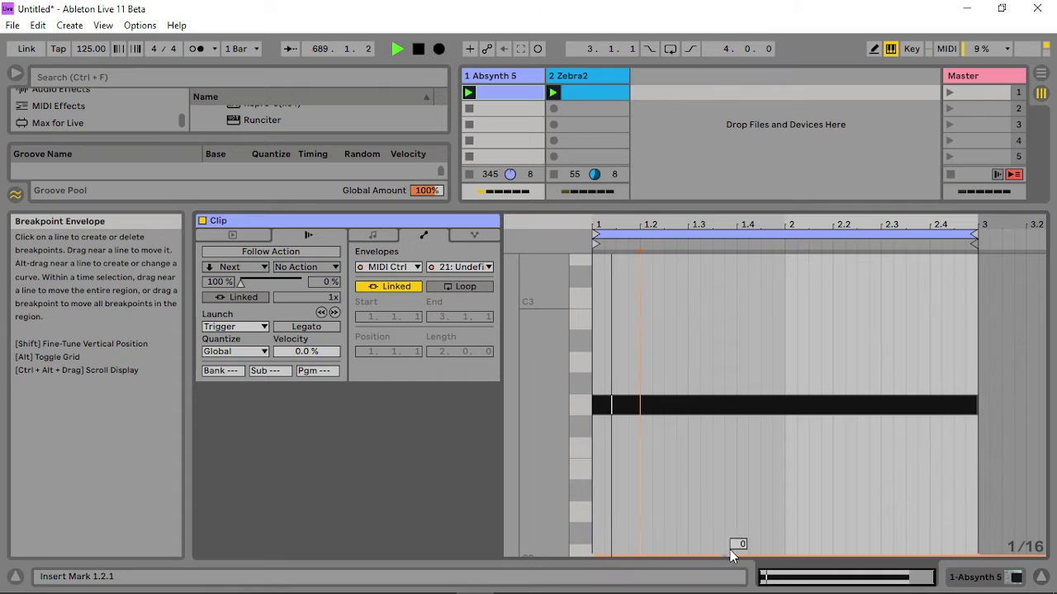
left_click_drag(747, 555, 614, 461)
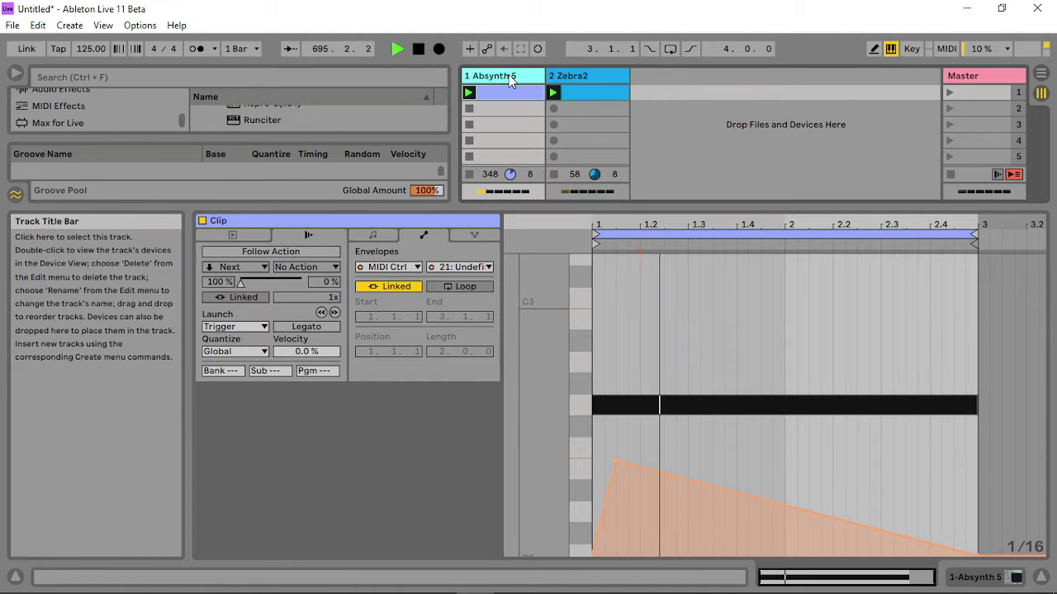
left_click(508, 74)
left_click(241, 397)
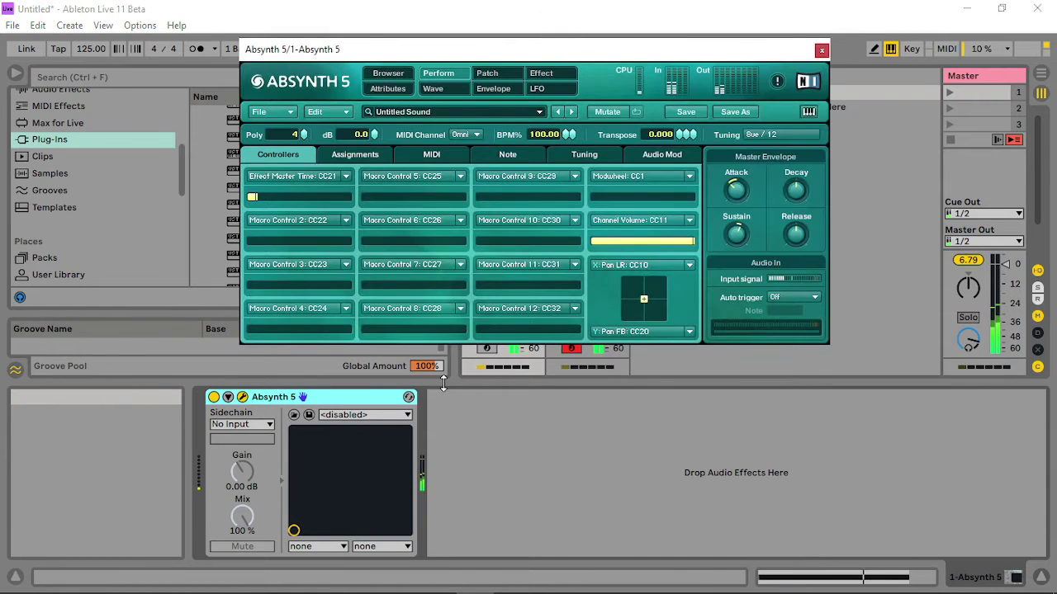
Set the Aetherizer effect's control lag to 75 and lower its grain filter frequency to 662.17 Hz.
left_click(541, 73)
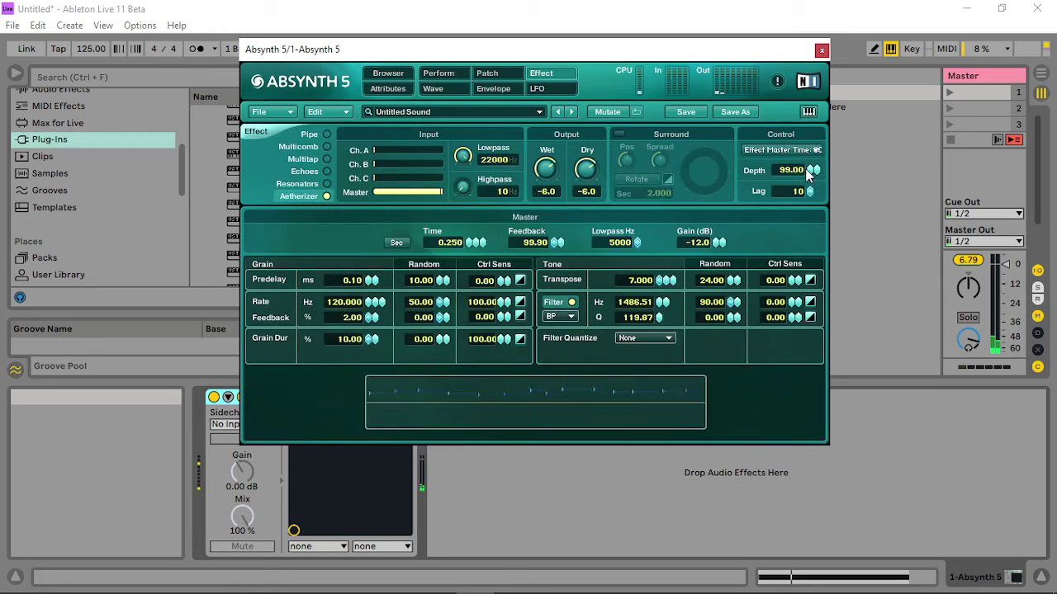
left_click_drag(811, 193, 808, 211)
left_click_drag(795, 241, 658, 318)
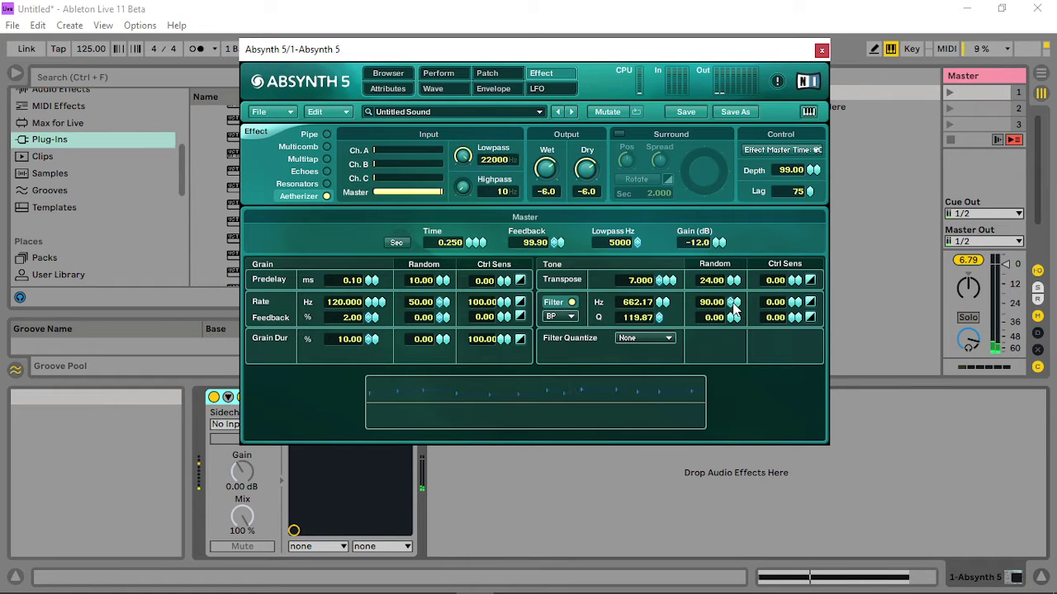
Set the grain filter frequency's random amount to 38 and control sensitivity to 100, and assign the frequency to Audio Mod A.
left_click_drag(733, 308, 726, 333)
left_click_drag(794, 303, 794, 242)
left_click_drag(660, 311, 656, 314)
right_click(656, 316)
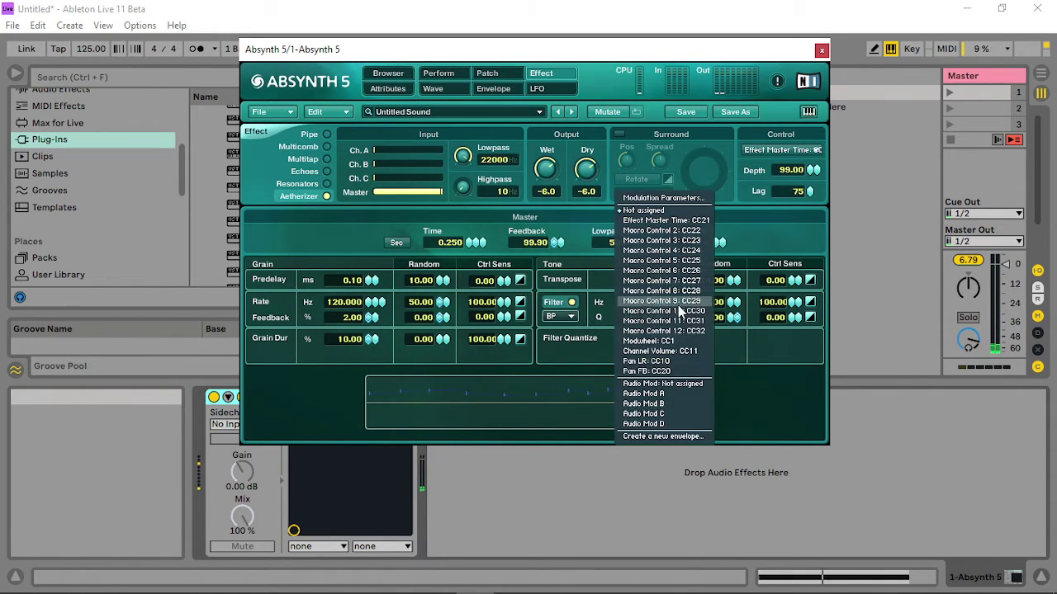
left_click(658, 402)
Switch the Aetherizer's grain filter to Comb with a frequency of 370 Hz, Q of 1.00 and frequency random of 71.
left_click_drag(658, 317, 665, 207)
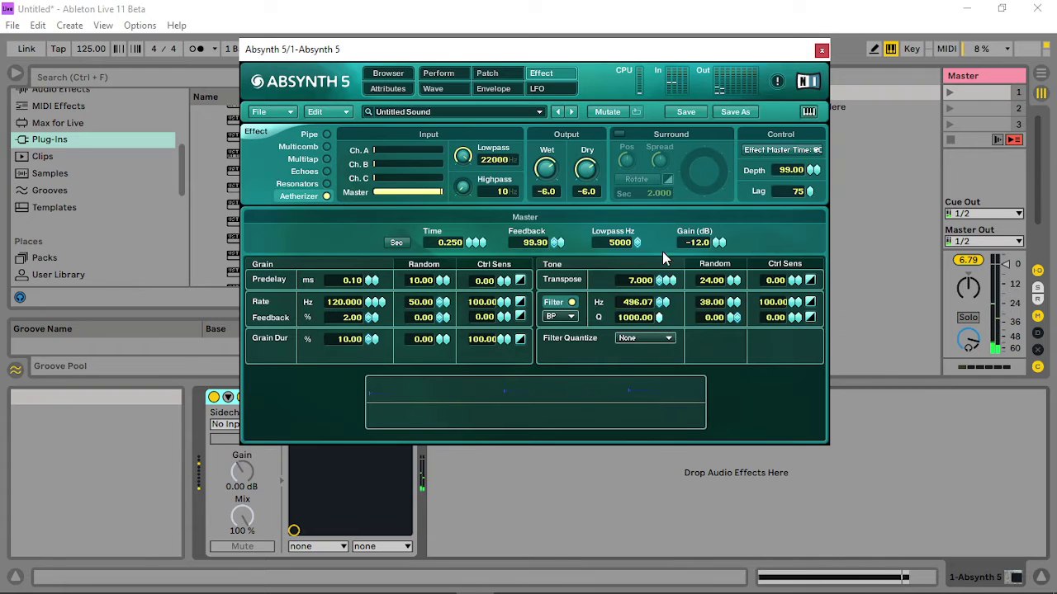
left_click(566, 320)
left_click(557, 332)
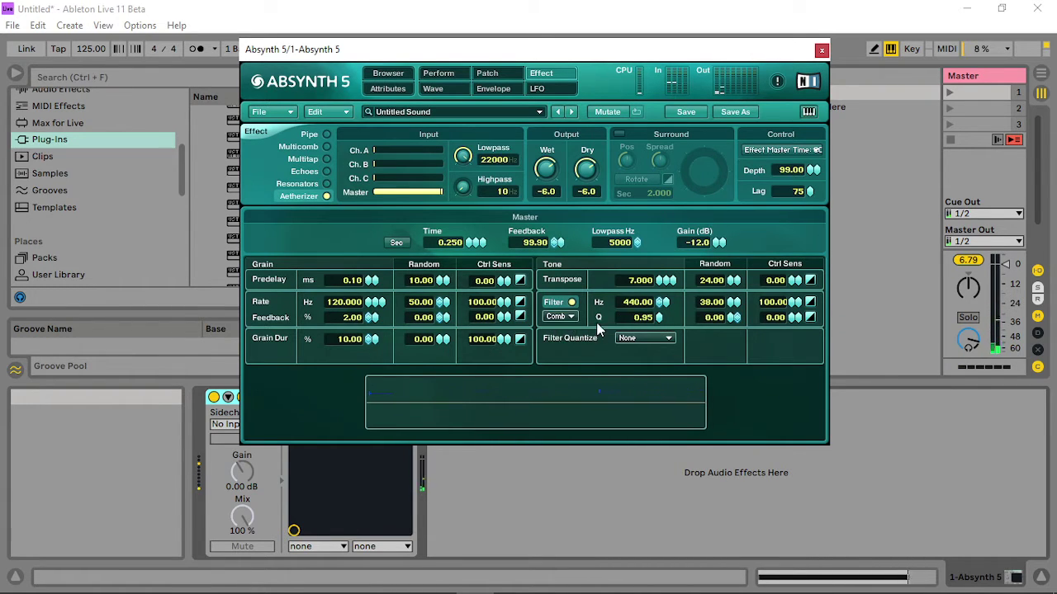
mouse_move(665, 318)
left_mouse_down()
mouse_move(667, 289)
mouse_move(665, 319)
left_mouse_up()
left_click_drag(735, 308, 732, 289)
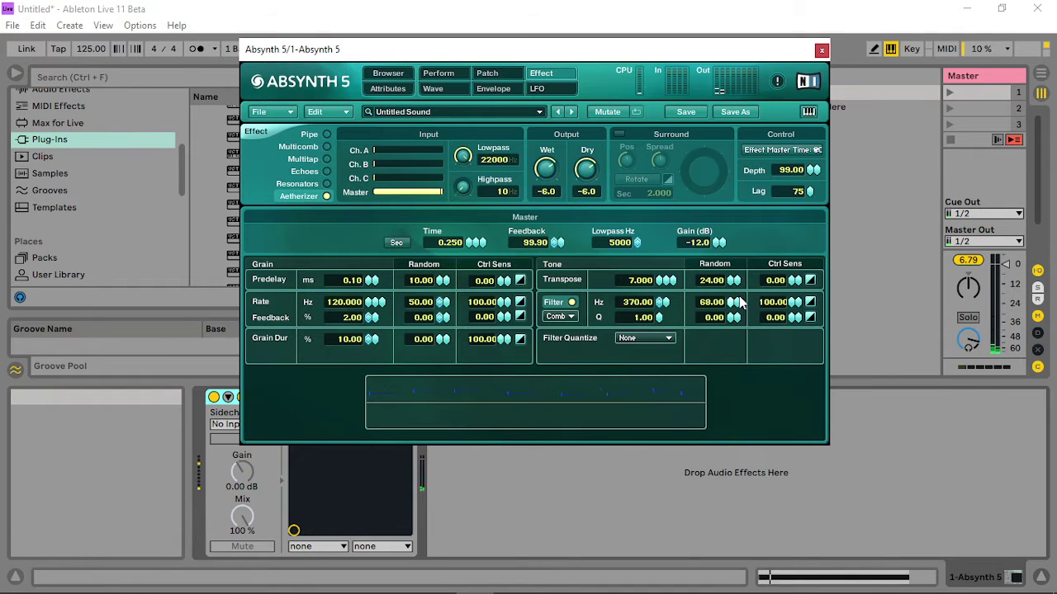
scroll(741, 304, "up", 3)
Set the Aetherizer's grain rate to 30 Hz and assign it to Audio Mod A.
mouse_move(369, 305)
left_mouse_down()
mouse_move(340, 326)
mouse_move(359, 306)
left_mouse_up()
right_click(366, 307)
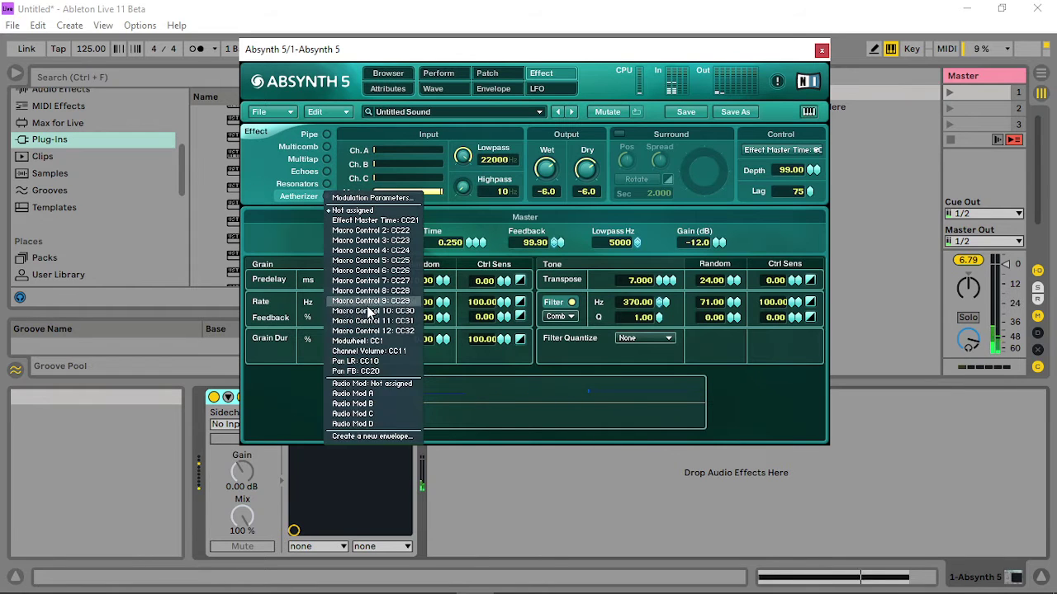
left_click(377, 395)
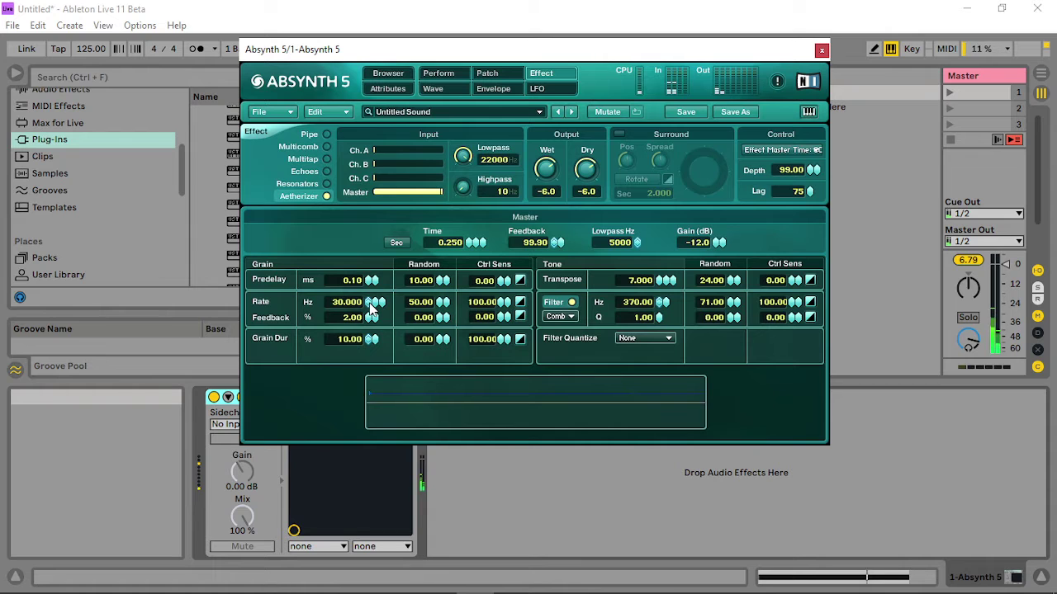
In Audio Mod group A, set the gain to -6.30 dB, the attack to 25.02 and the decay to 23.35.
left_click(438, 73)
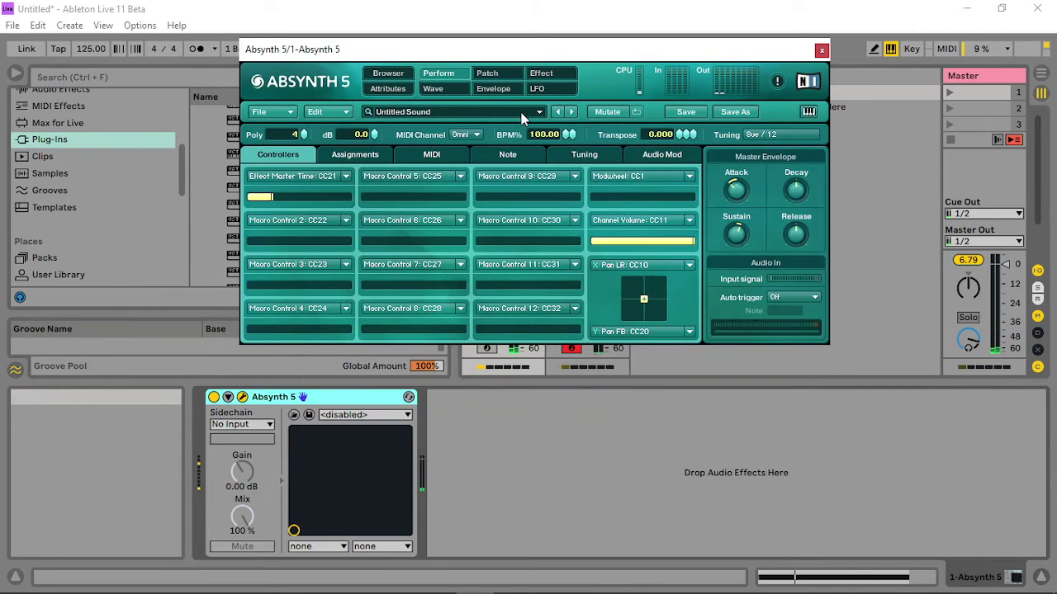
left_click(681, 154)
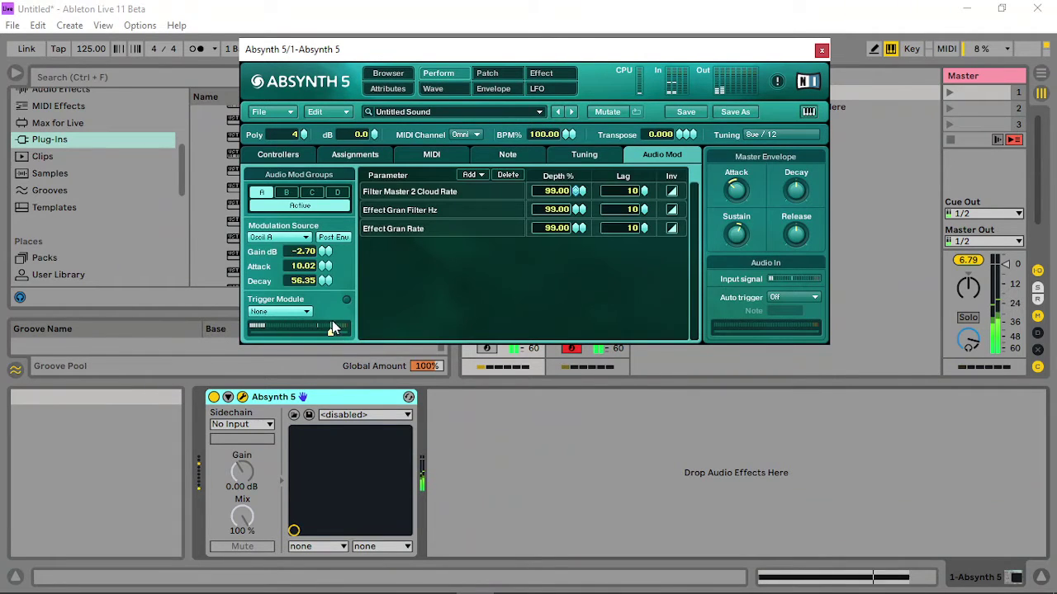
left_click_drag(322, 268, 312, 314)
left_click_drag(326, 251, 319, 278)
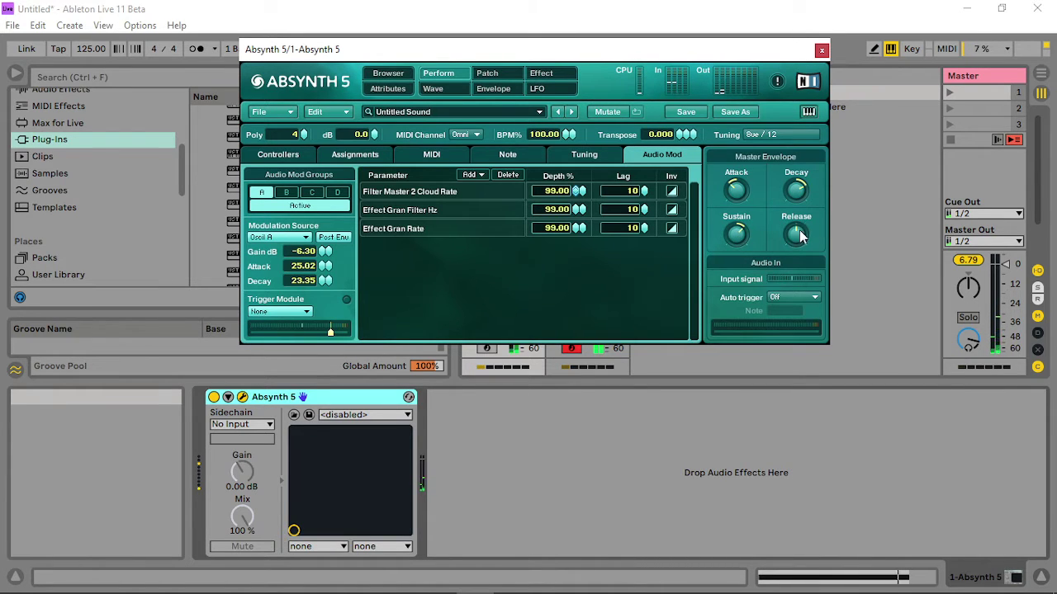
Lower channel A's frequency shifter to 24.4998 Hz in the patch and choose a modulation assignment for that frequency.
left_click(499, 78)
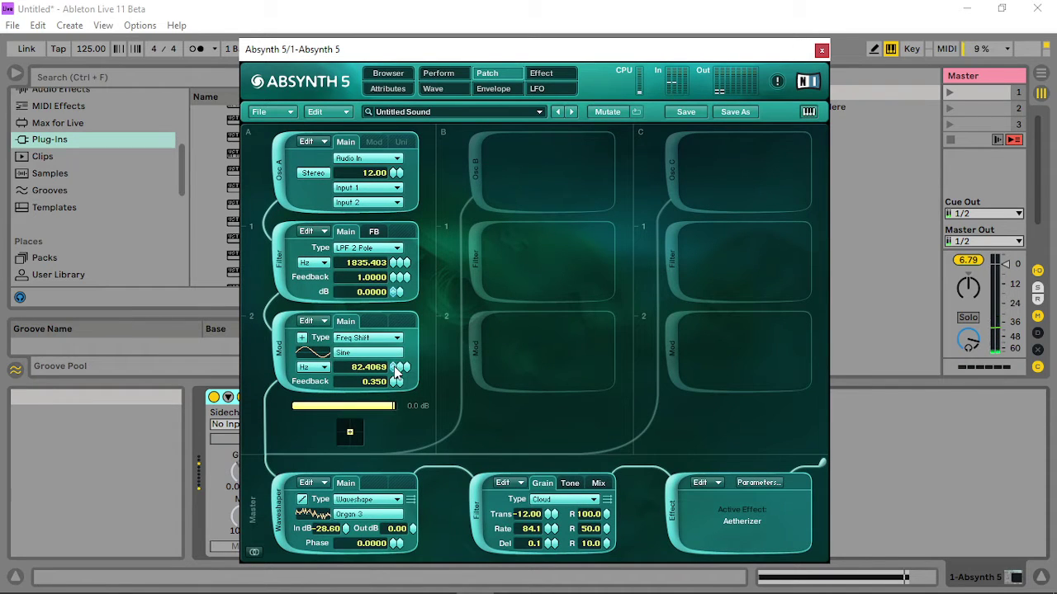
mouse_move(394, 370)
left_mouse_down()
mouse_move(419, 366)
mouse_move(394, 370)
mouse_move(376, 397)
mouse_move(389, 367)
left_mouse_up()
right_click(389, 367)
left_click(393, 523)
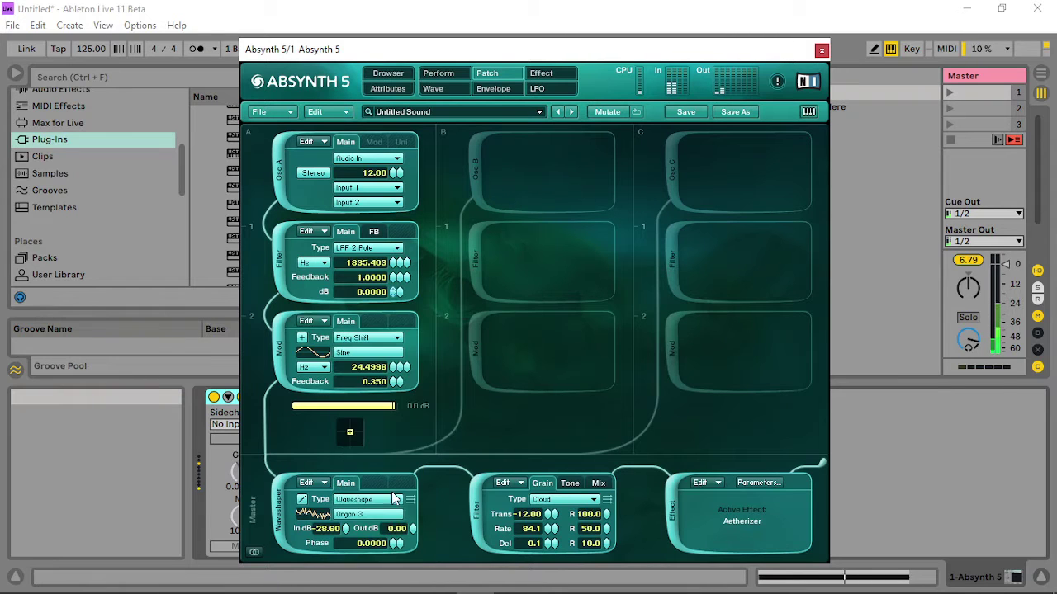
Raise Audio Mod A's gain to -4.50 dB, and assign channel A's frequency shifter feedback, set to 0.500, to Audio Mod A.
left_click(439, 73)
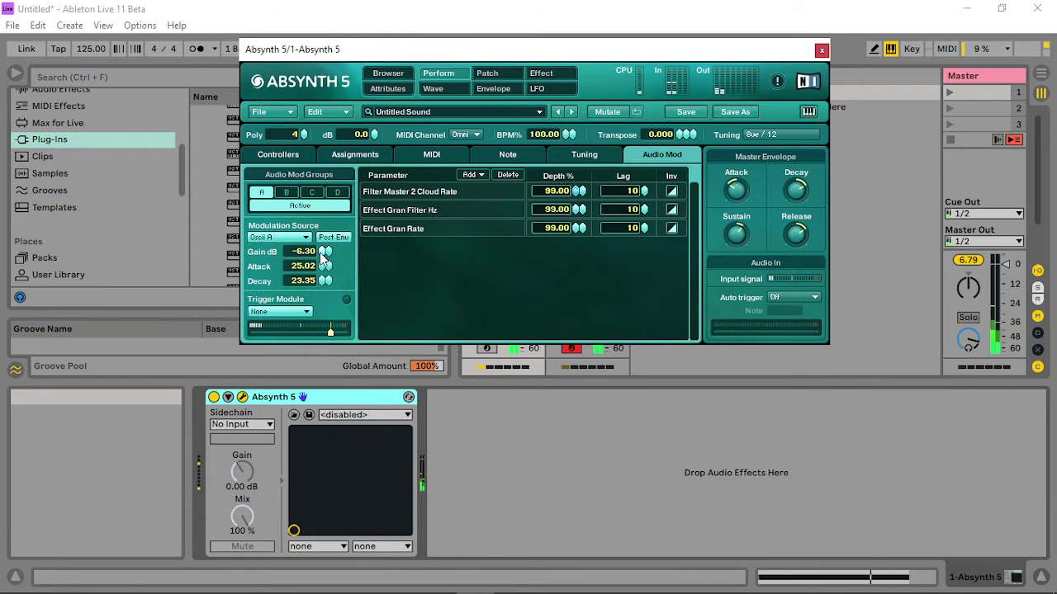
left_click_drag(322, 257, 341, 247)
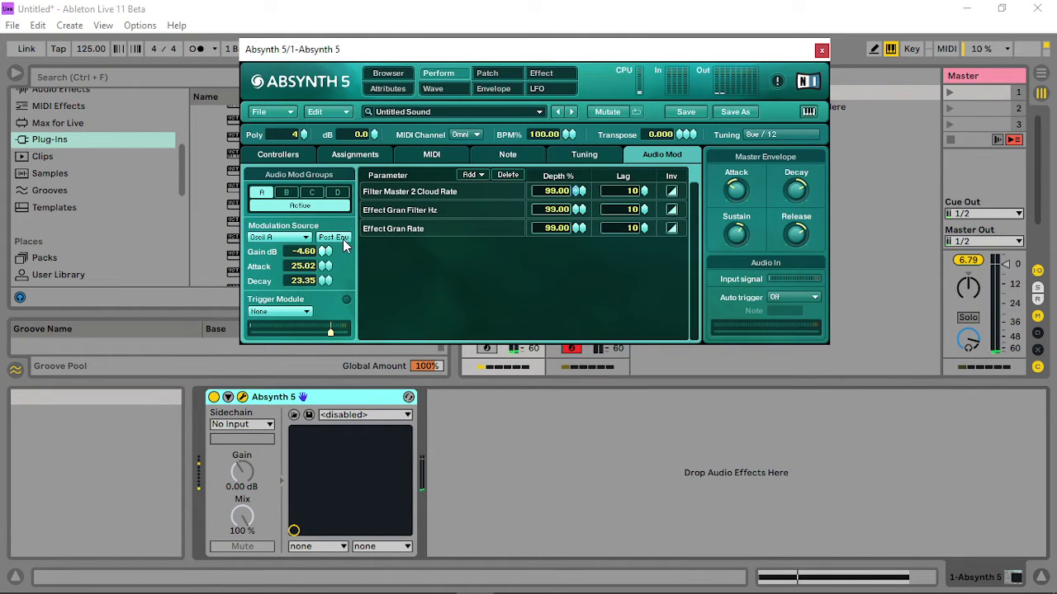
left_click(489, 74)
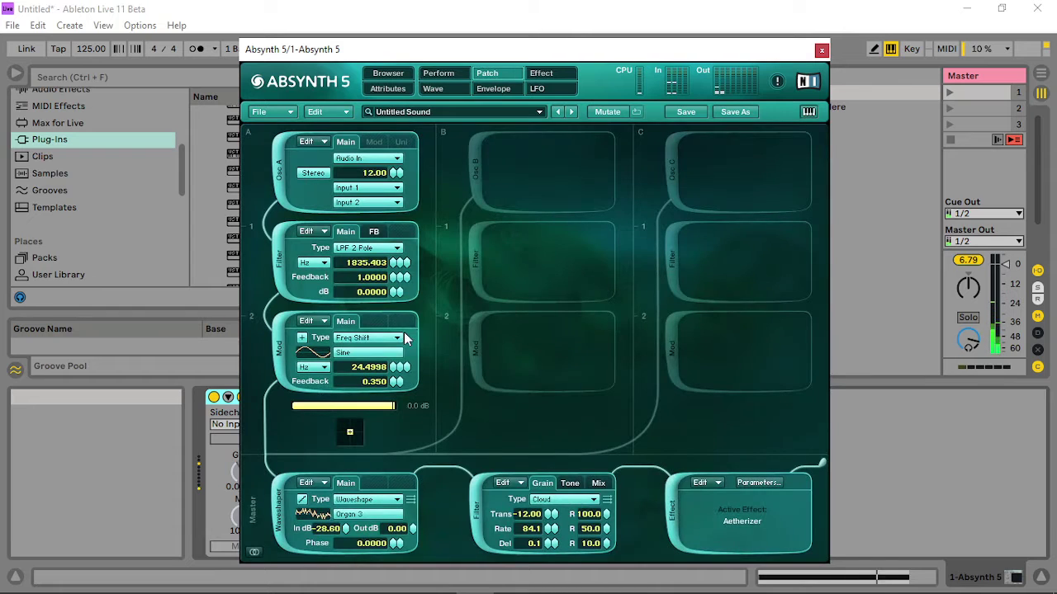
right_click(394, 381)
left_click(392, 512)
Set the Audio Mod A lags to 183 for Mod A2 Feedback, 88 for Cloud Rate, 137 for Gran Filter Hz and 60 for Gran Rate.
left_click(438, 73)
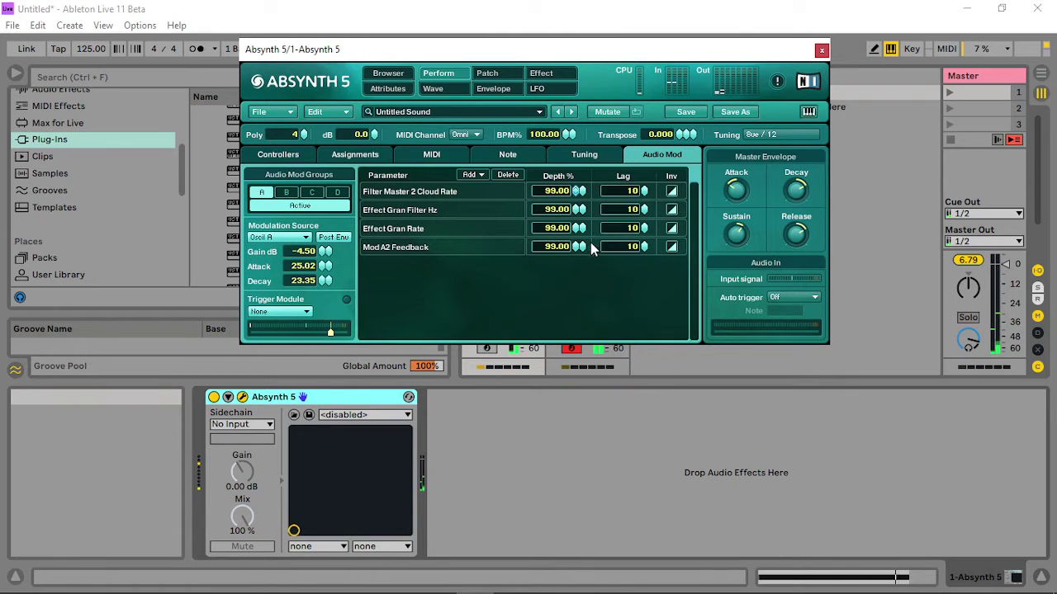
mouse_move(645, 248)
left_mouse_down()
mouse_move(651, 142)
mouse_move(671, 87)
mouse_move(641, 246)
mouse_move(658, 235)
left_mouse_up()
left_click_drag(642, 191, 670, 138)
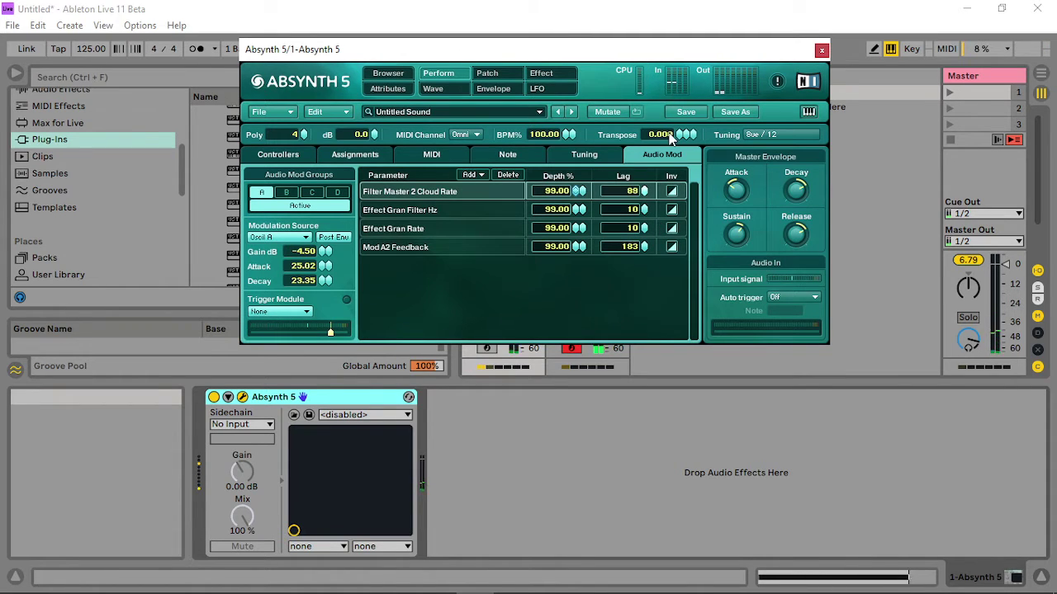
left_click_drag(646, 211, 648, 111)
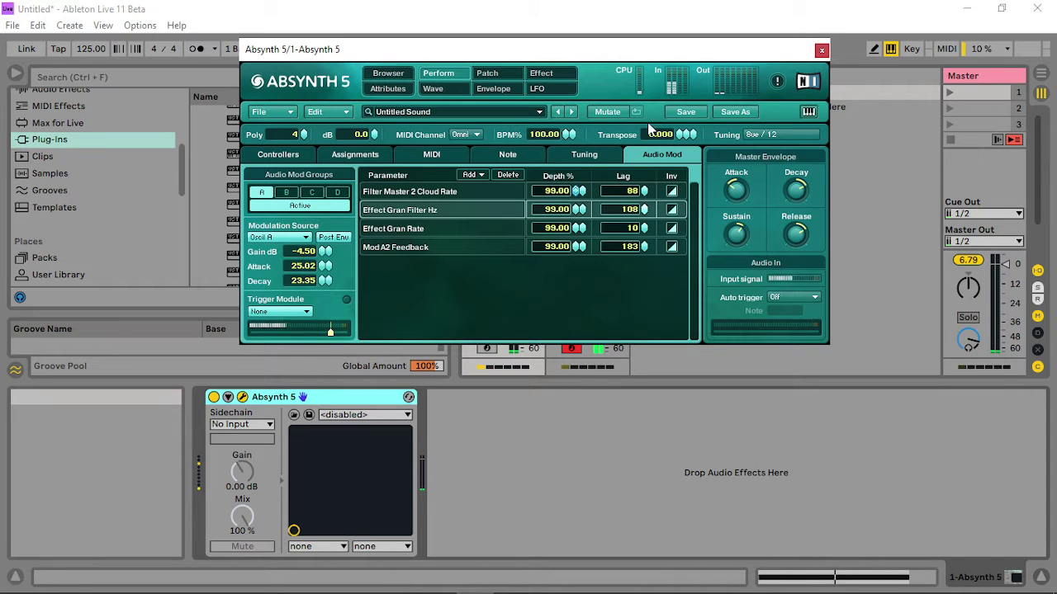
left_click_drag(644, 229, 648, 165)
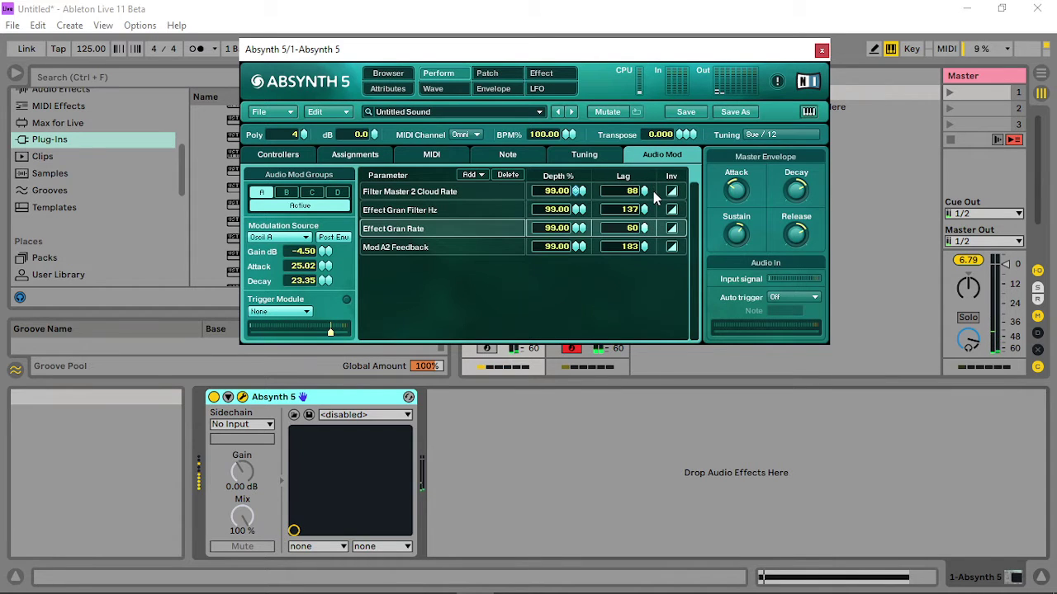
Activate oscillator B in the patch and set its type to Audio In.
left_click(510, 74)
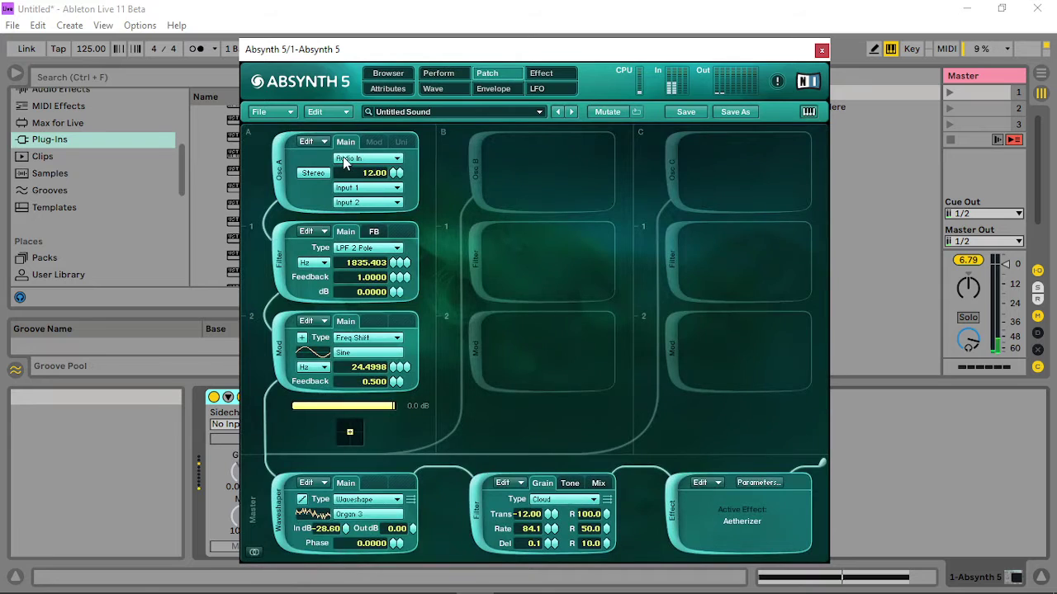
left_click(474, 164)
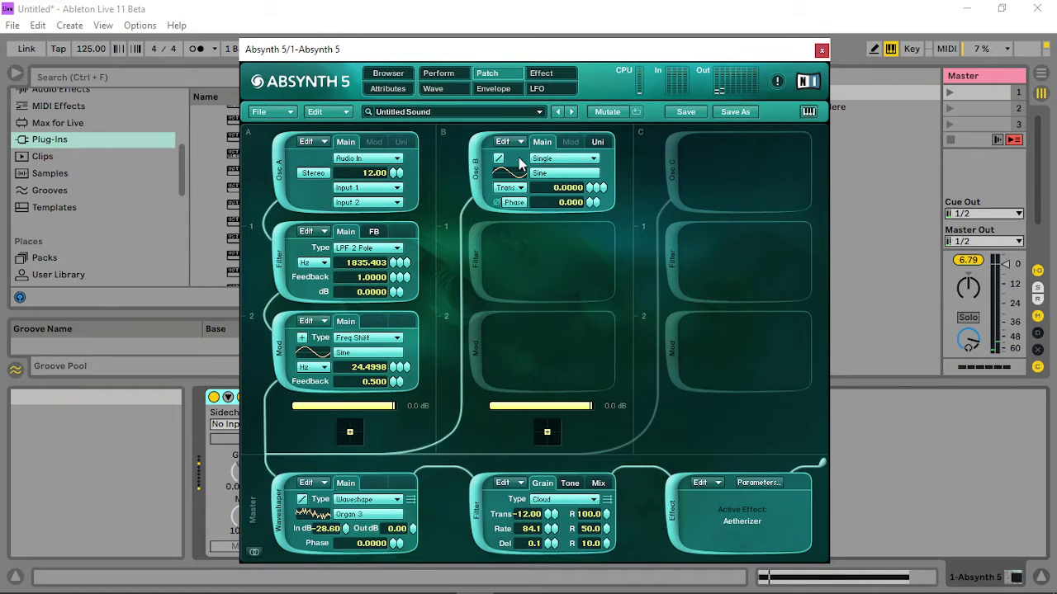
left_click(554, 160)
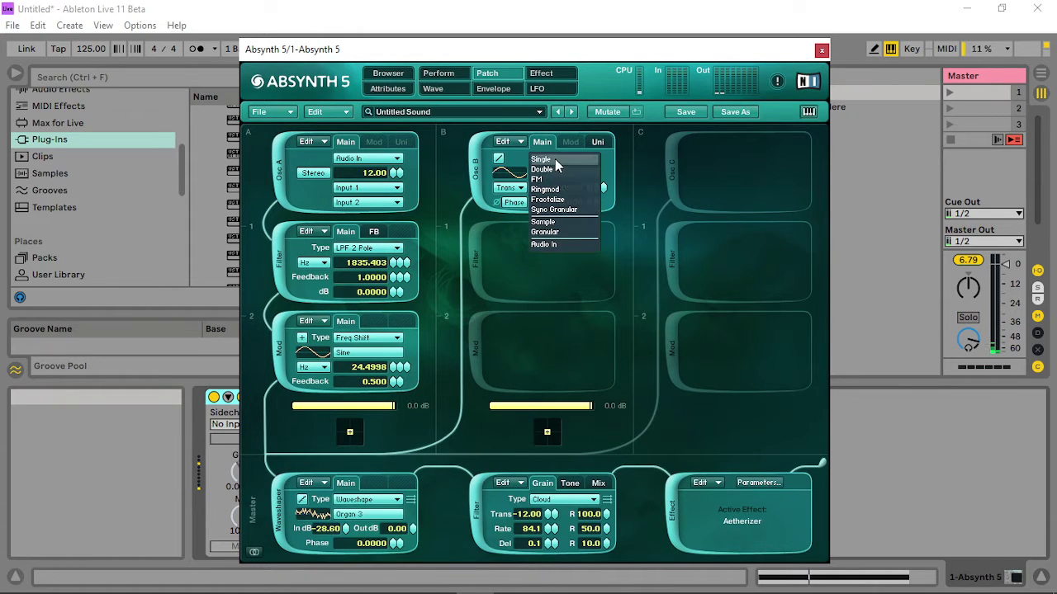
left_click(564, 246)
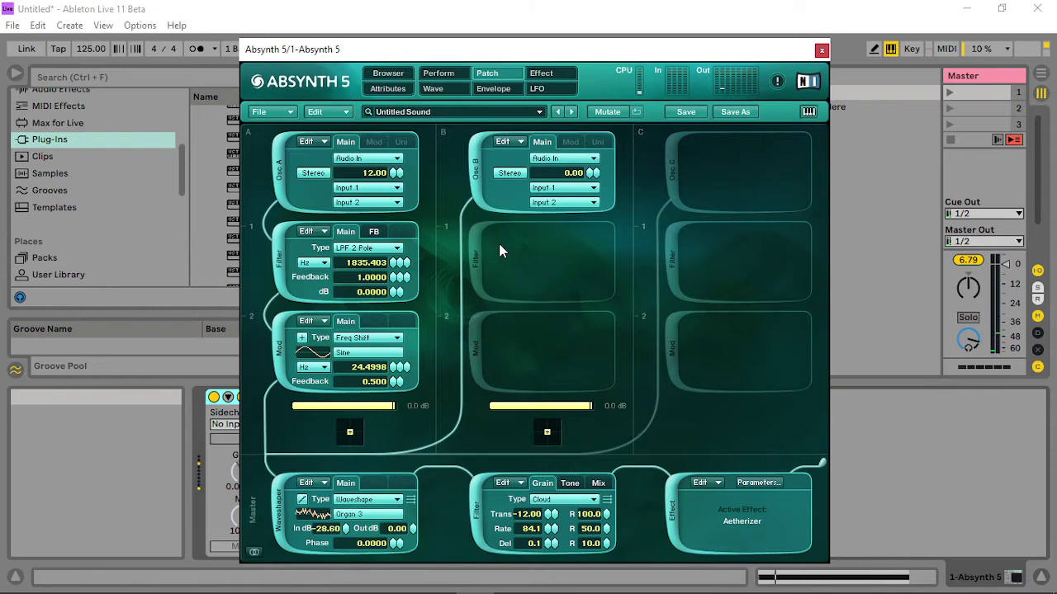
Add a Waveshape module in channel B's first slot with the Midbuzz 2 wave and an input gain of 4.90 dB.
left_click(470, 264)
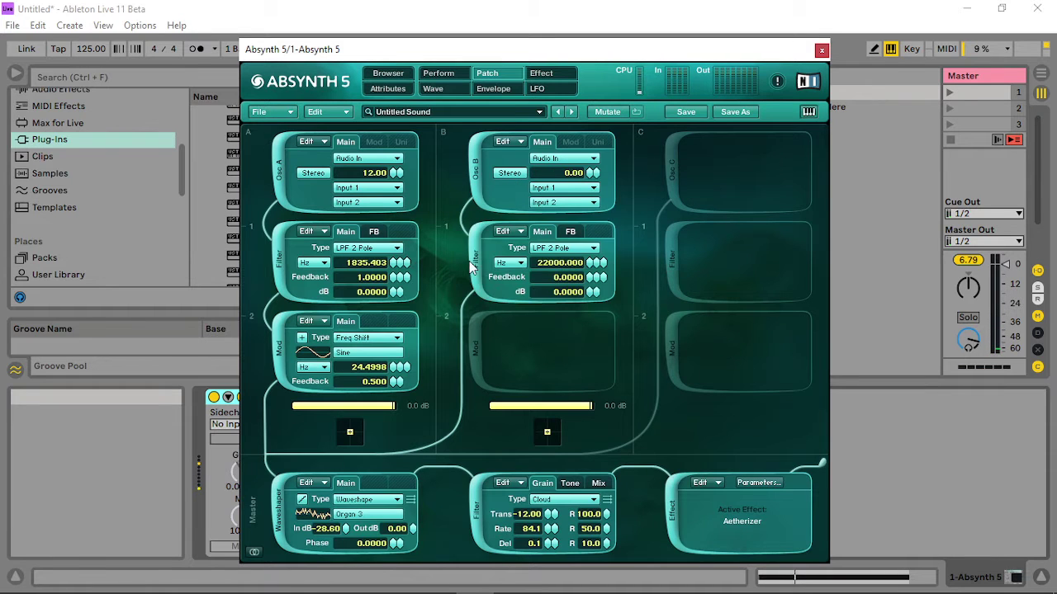
left_click(594, 249)
left_click(566, 413)
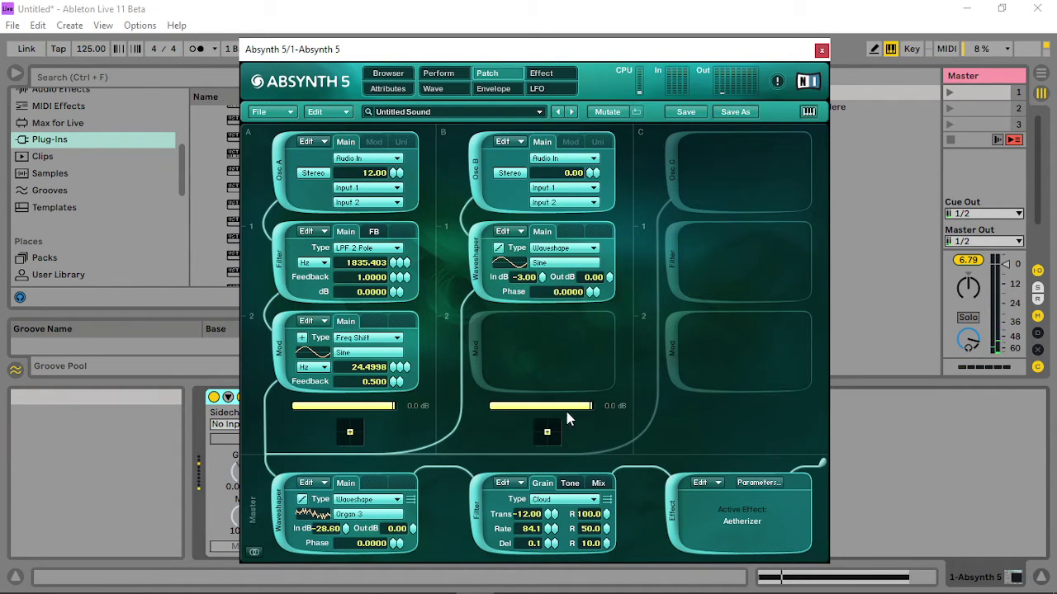
left_click(551, 266)
left_click(673, 444)
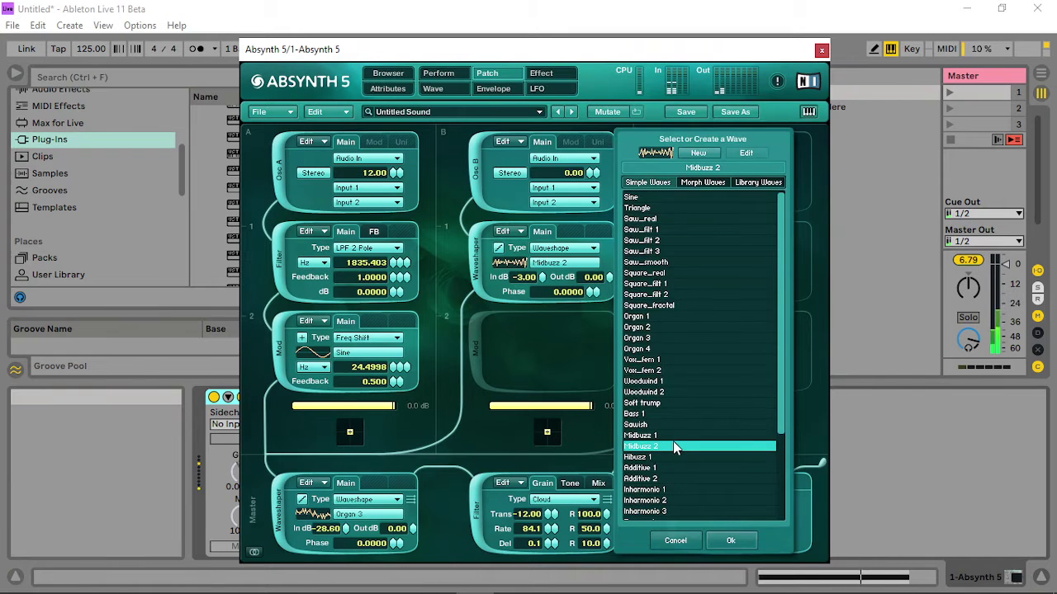
left_click(730, 539)
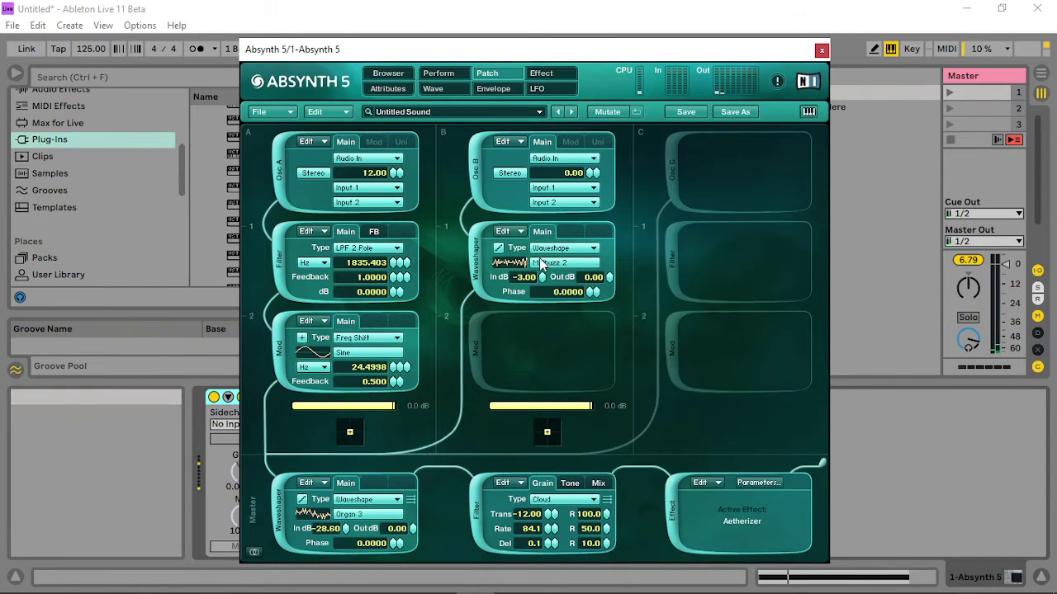
left_click_drag(542, 277, 553, 210)
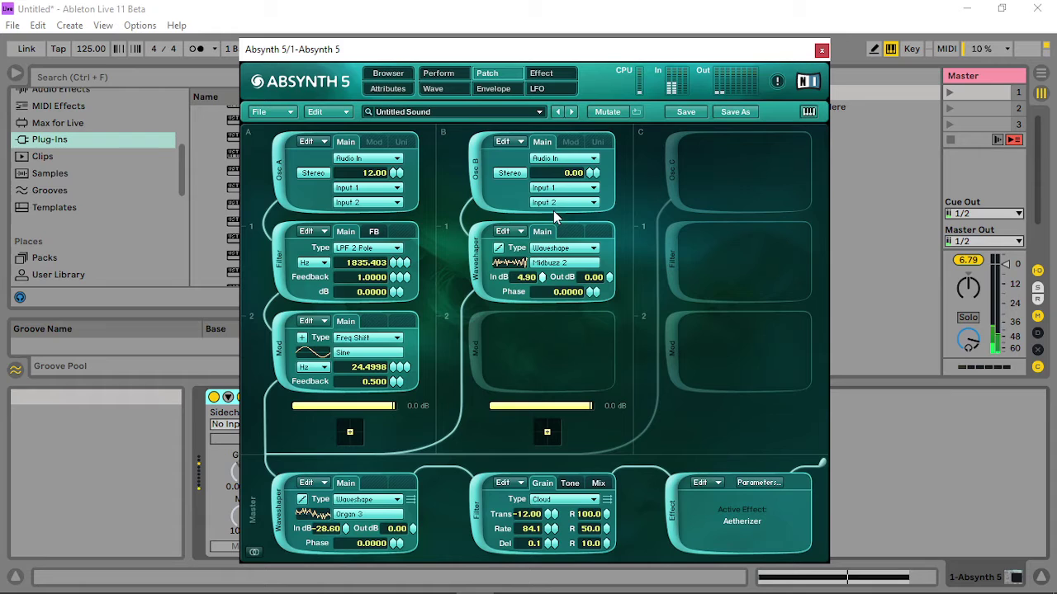
Create an envelope for channel B's waveshaper input gain, dipping to about -1.63 dB and rising to 1.5 dB near 1.5 s, and reopen the Effect page.
right_click(542, 276)
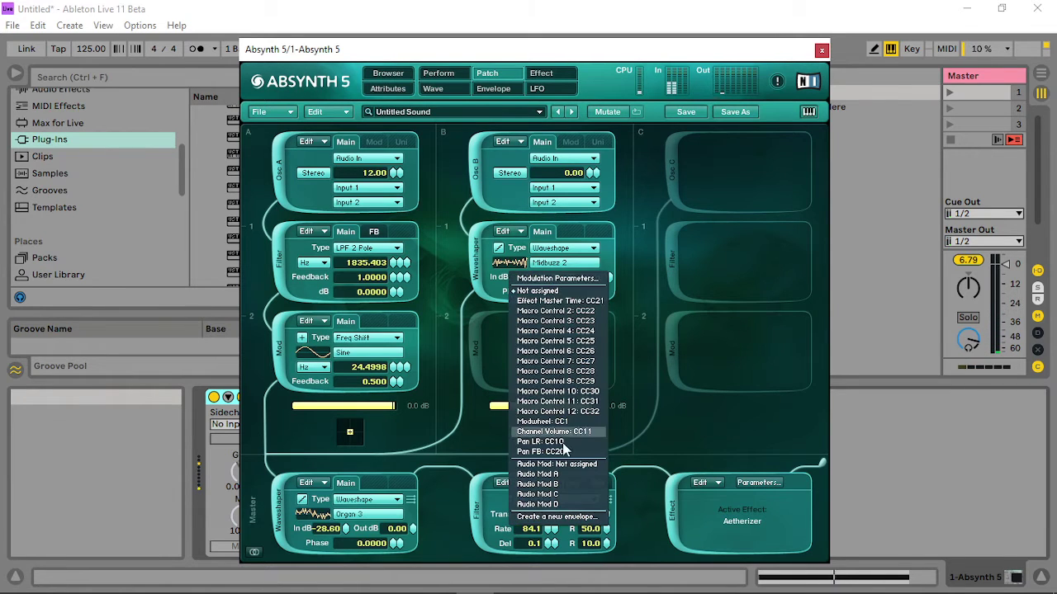
left_click(559, 517)
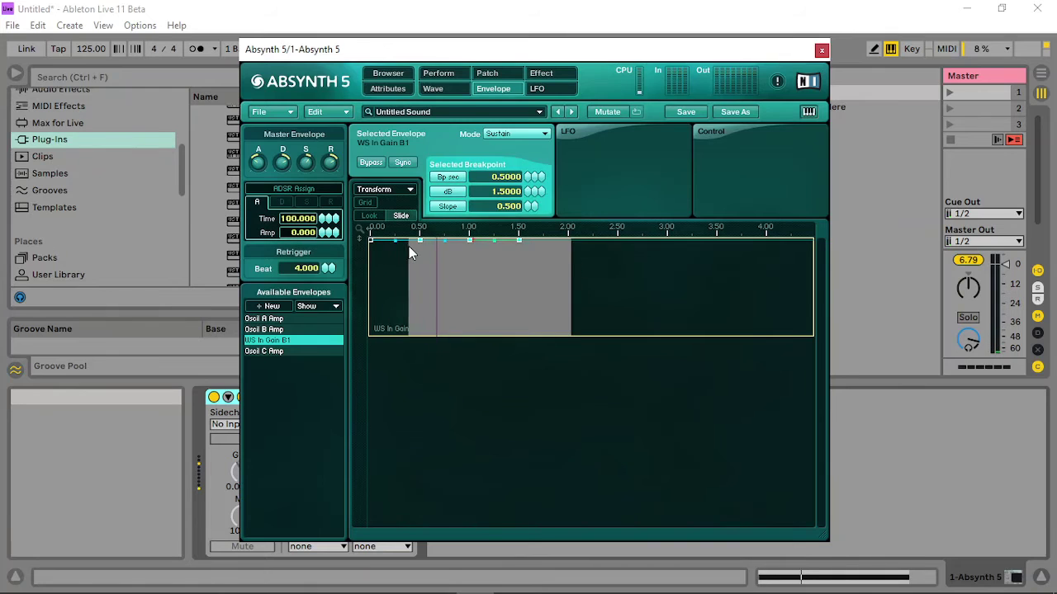
left_click_drag(420, 244, 643, 242)
left_click(499, 328)
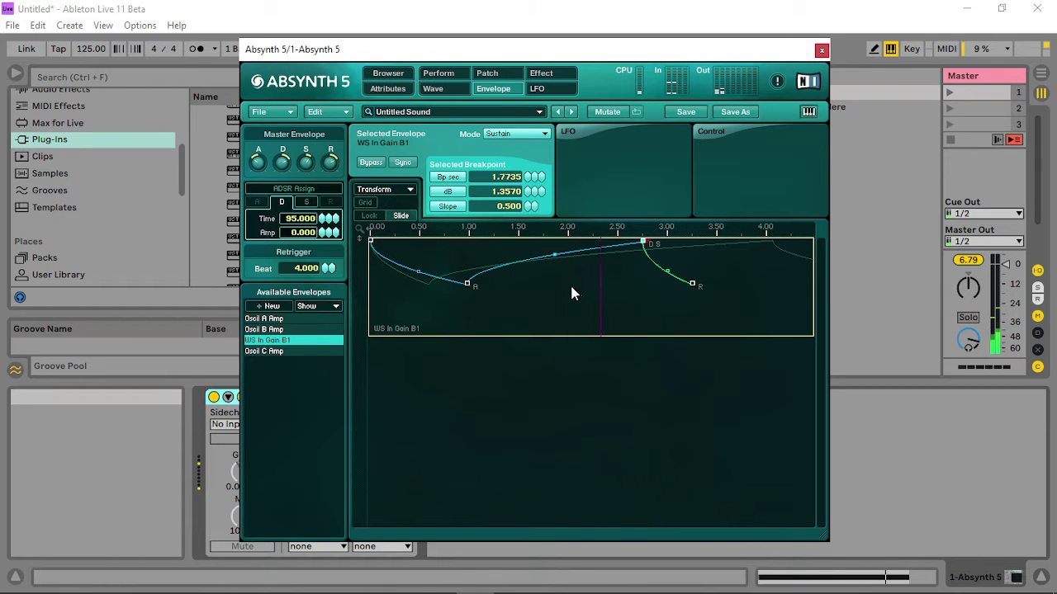
left_click_drag(466, 283, 405, 268)
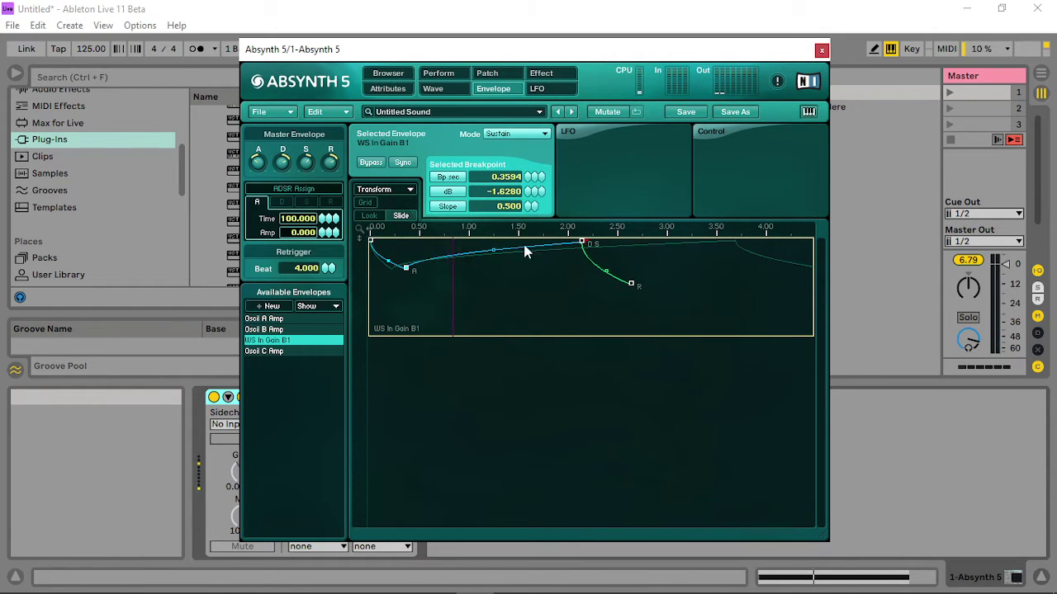
left_click_drag(588, 245, 562, 240)
left_click_drag(514, 241, 521, 240)
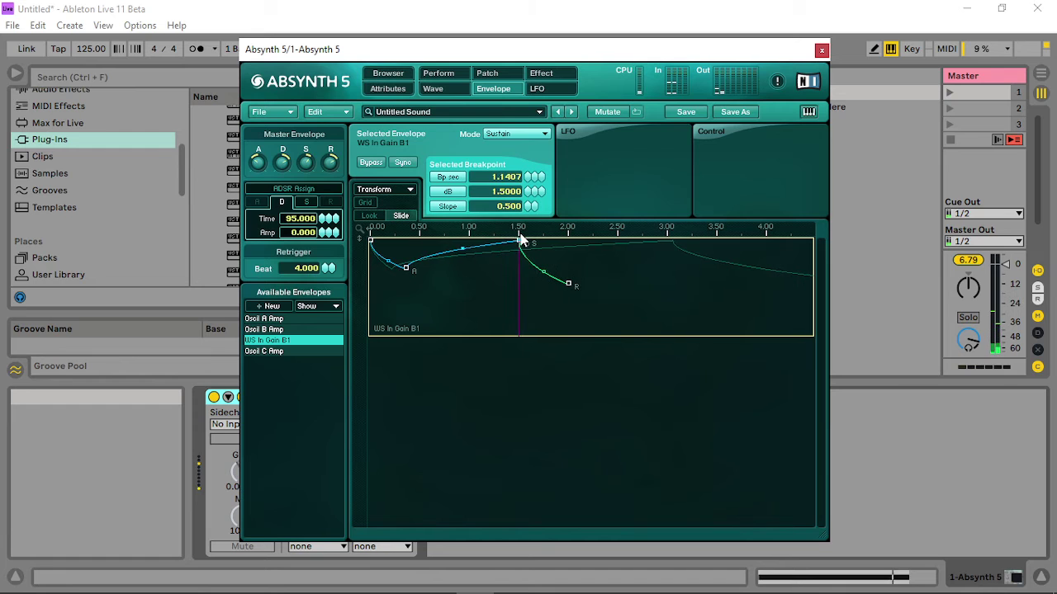
left_click(487, 72)
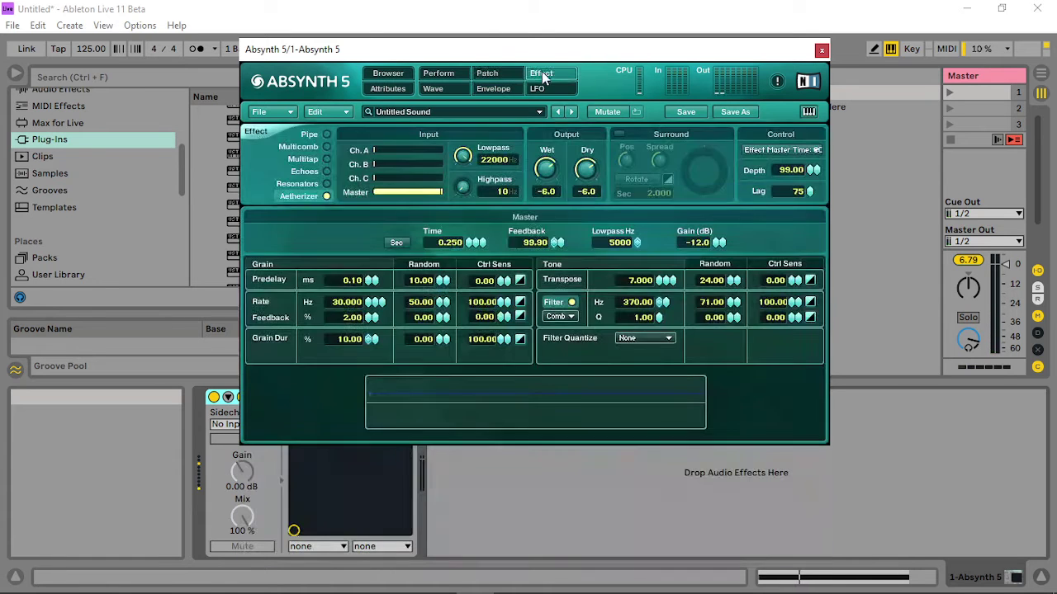
Set Audio Mod A's gain to 5.30 dB and its lags to 243 for Gran Filter Hz and 123 for Gran Rate.
left_click(465, 75)
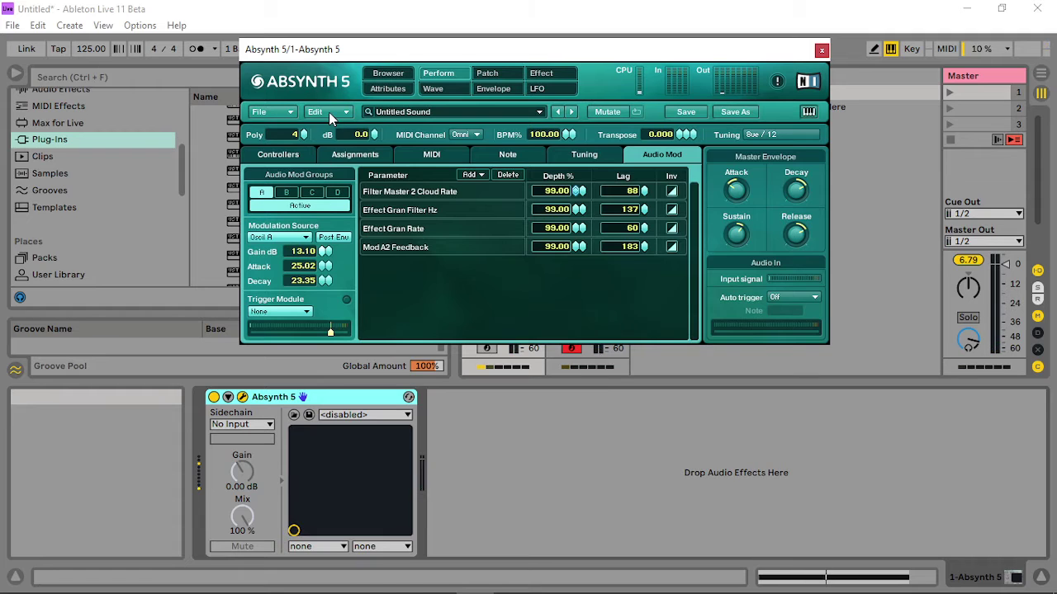
left_click_drag(326, 252, 320, 275)
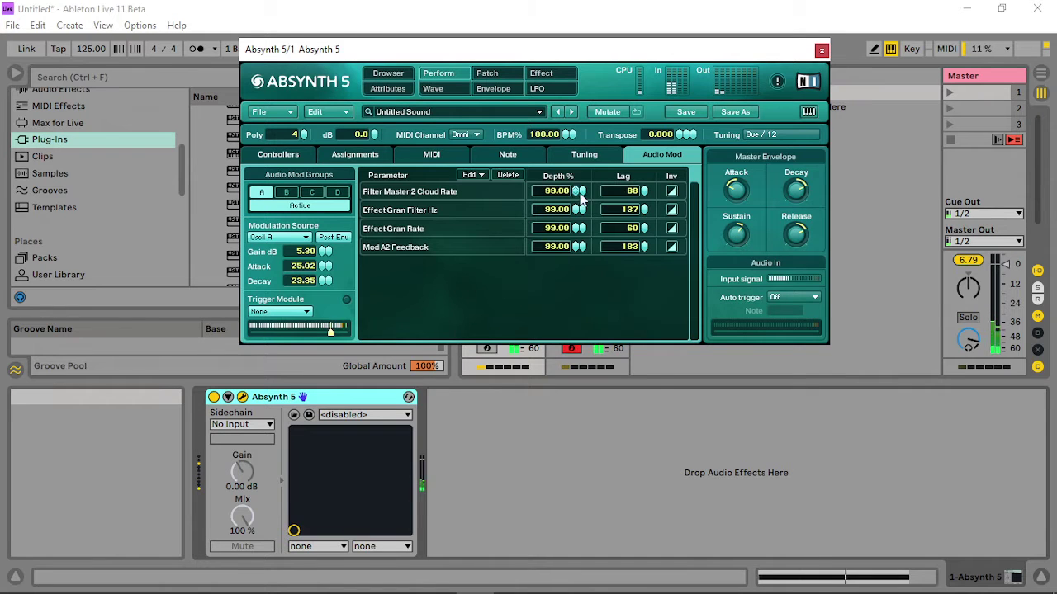
left_click_drag(644, 209, 659, 104)
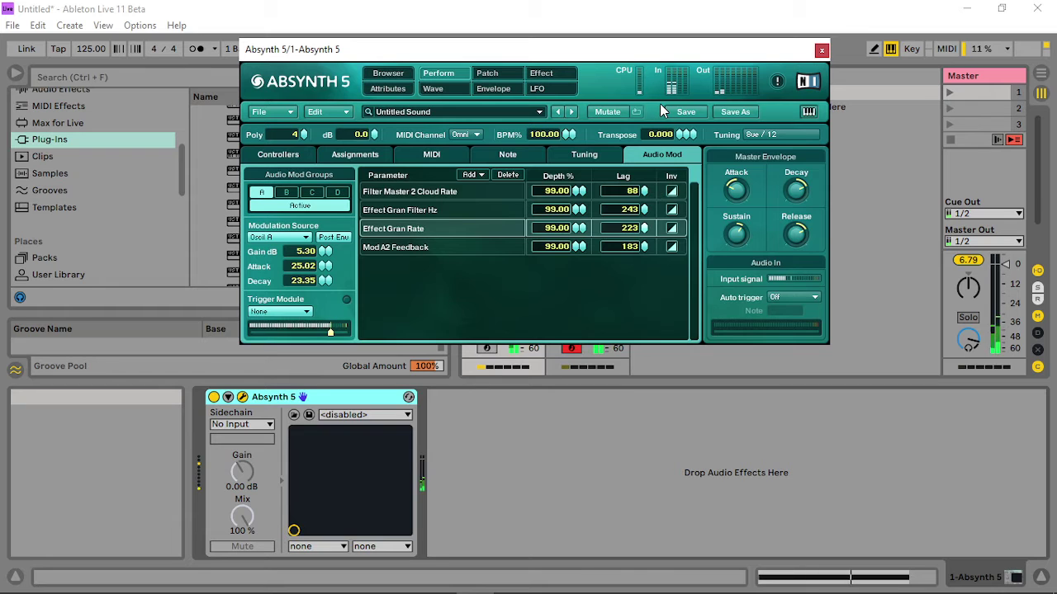
Set the Aetherizer's Time to 0.251 and assign the parameter to Audio Mod B.
left_click(540, 74)
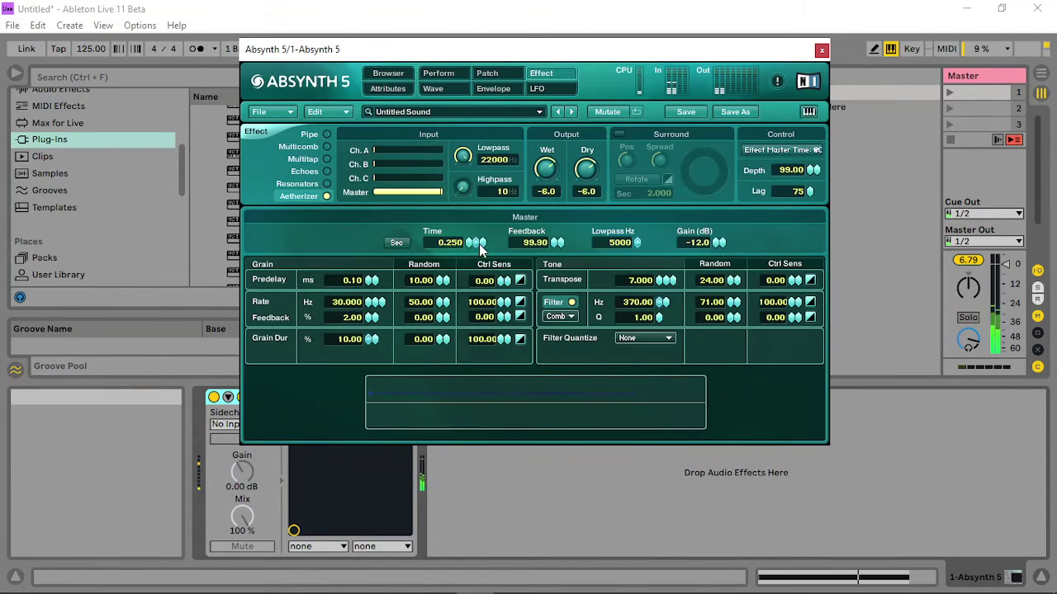
left_click_drag(479, 244, 469, 250)
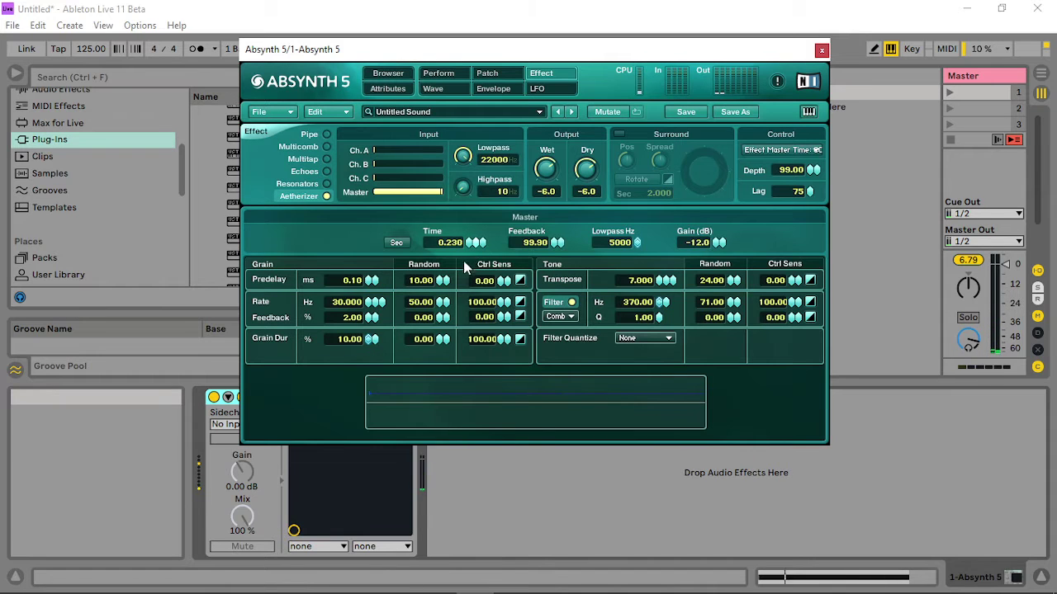
left_click_drag(465, 315, 463, 317)
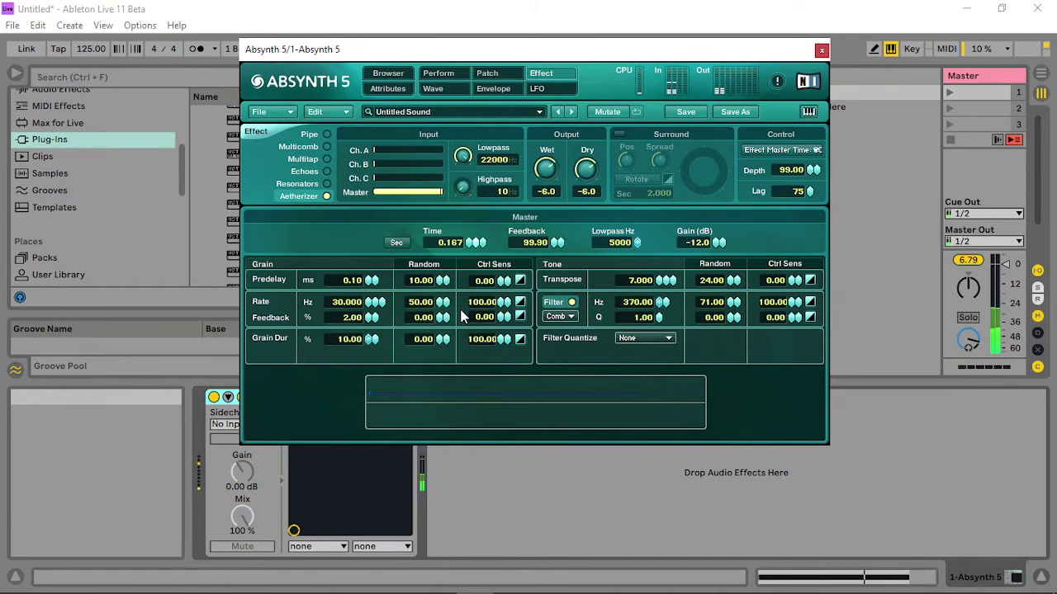
right_click(480, 242)
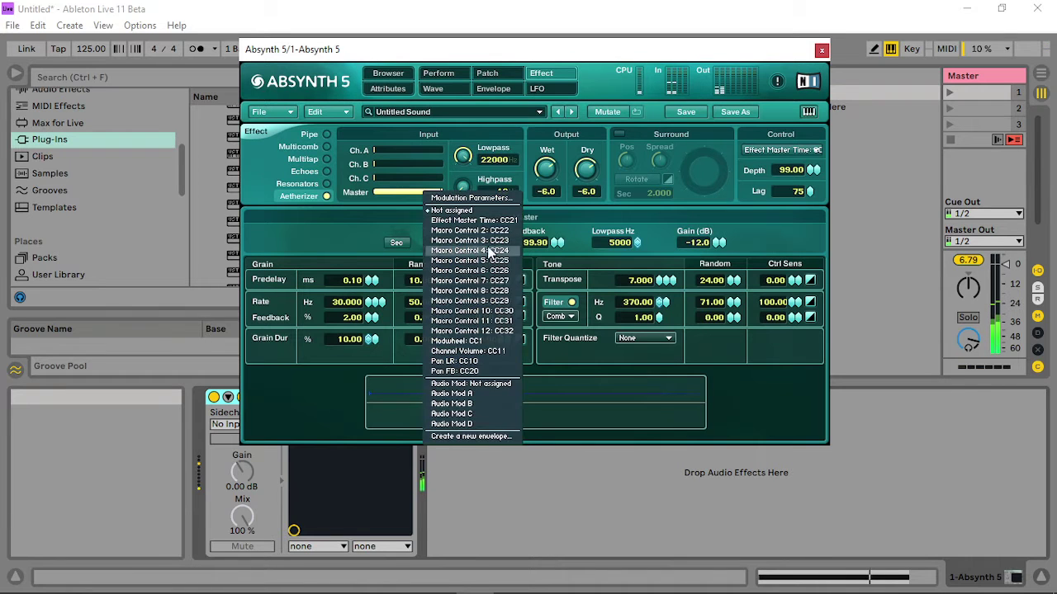
left_click(462, 405)
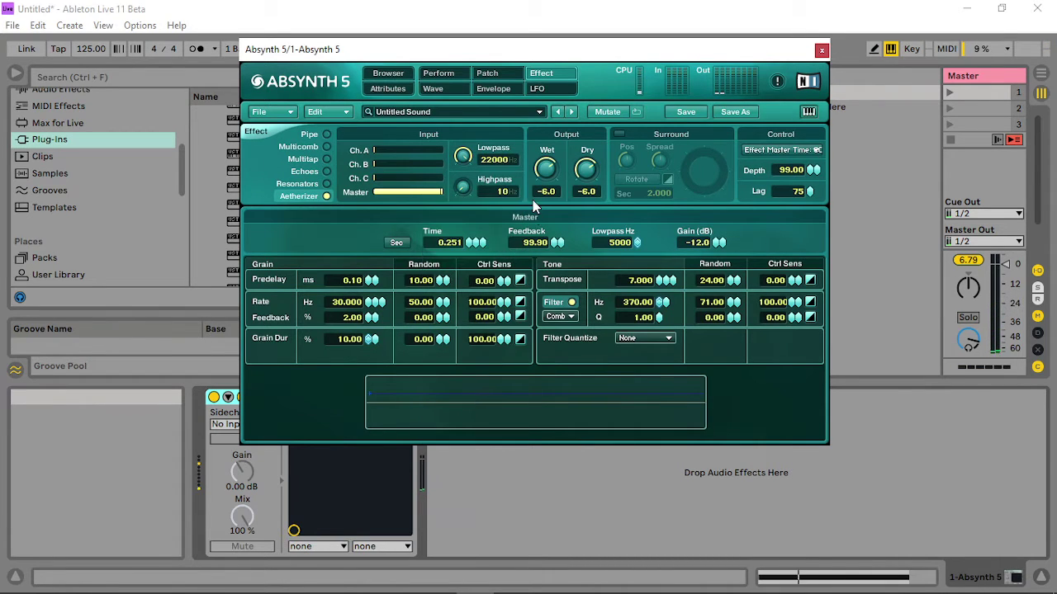
Activate Audio Mod group B with Oscil B as its modulation source.
left_click(455, 73)
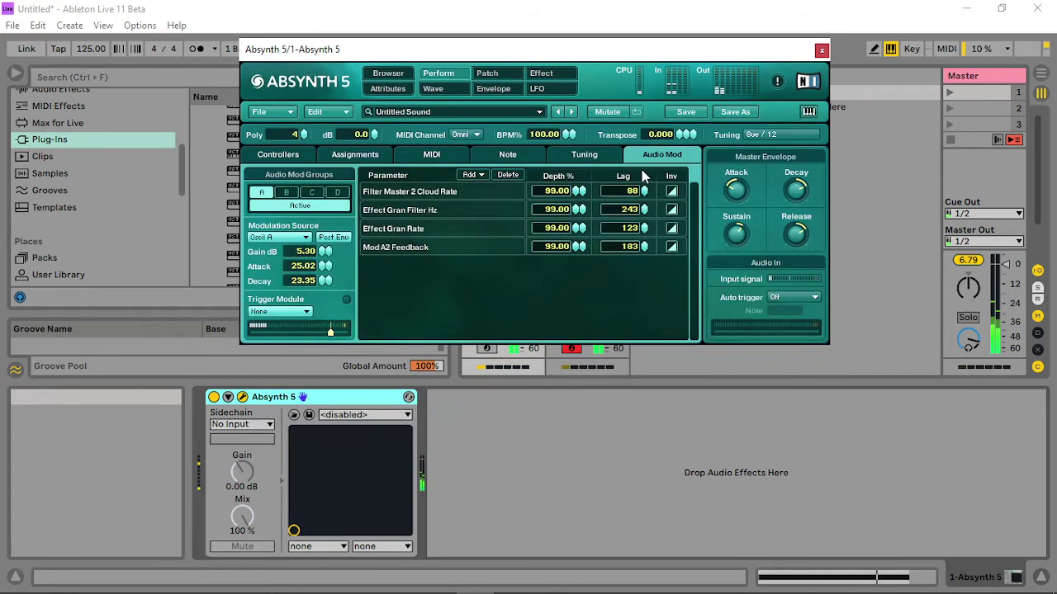
left_click(287, 192)
left_click(299, 237)
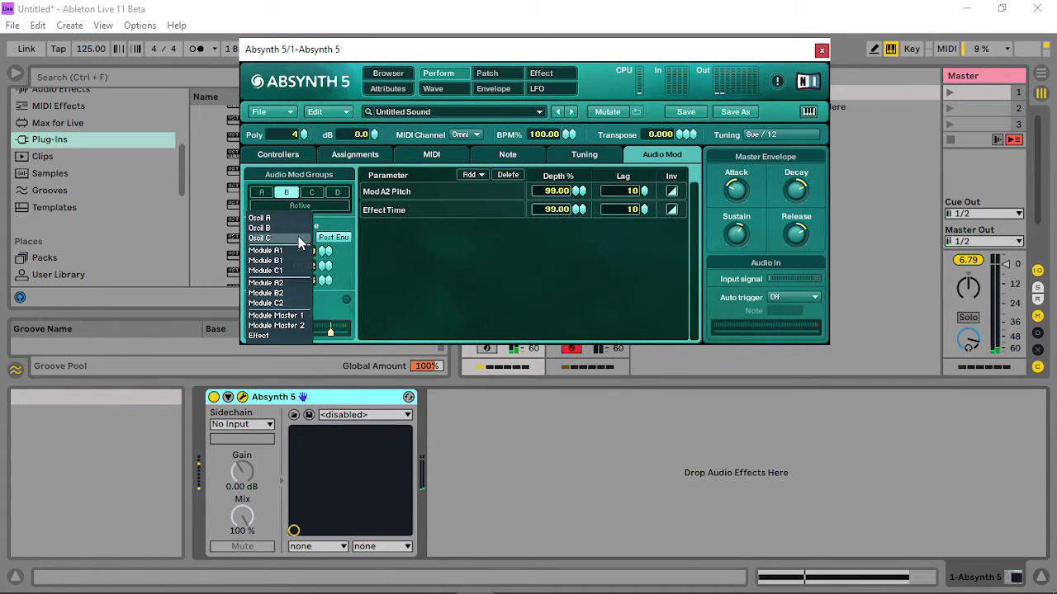
left_click(279, 228)
left_click(301, 206)
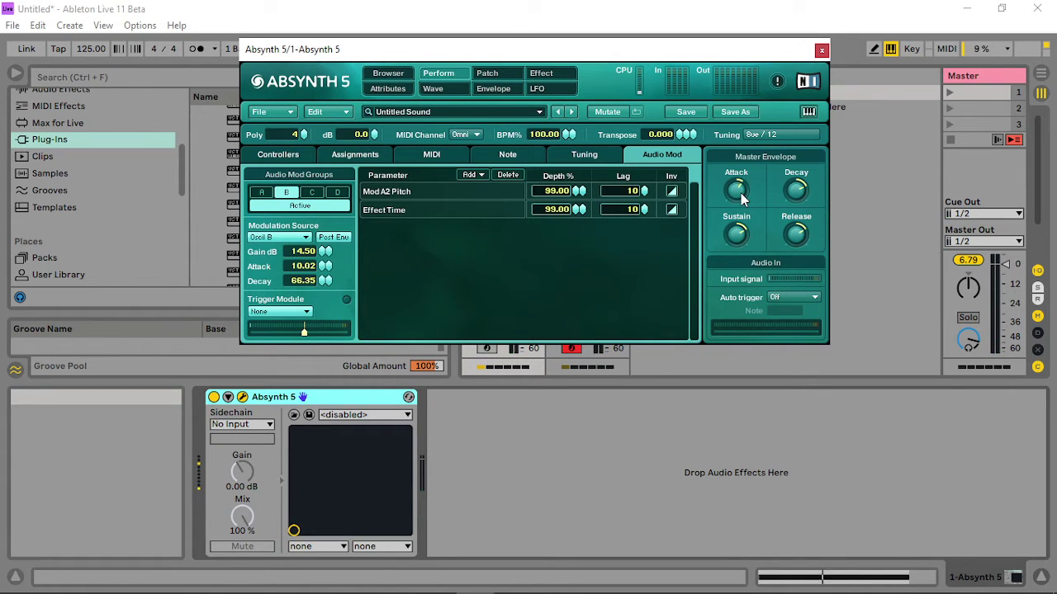
Set the Audio Mod B lags to 104 for Mod A2 Pitch and 169 for Effect Time.
left_click_drag(650, 191, 650, 116)
left_click_drag(643, 210, 660, 97)
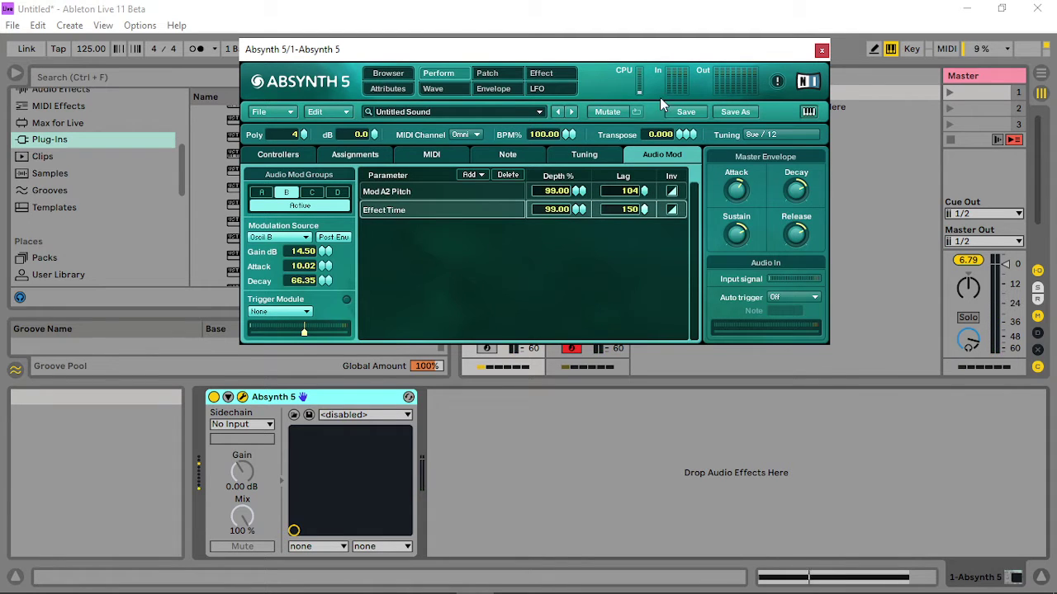
left_click(643, 191)
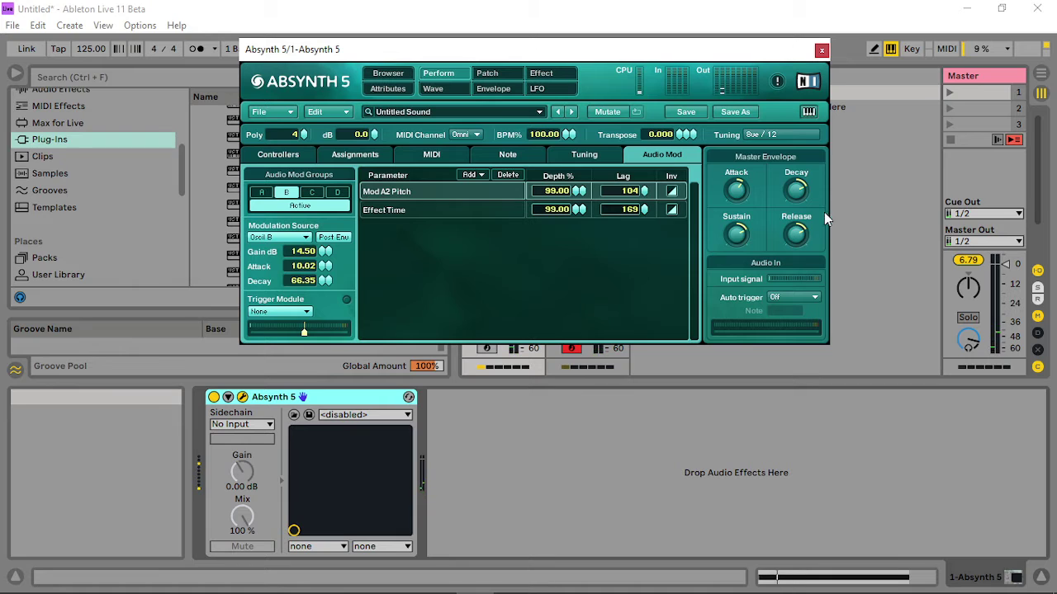
Set Audio Mod B's attack to 82.02, decay to 39.35 and gain to 17.80 dB.
left_click_drag(326, 266, 335, 205)
left_click(324, 281)
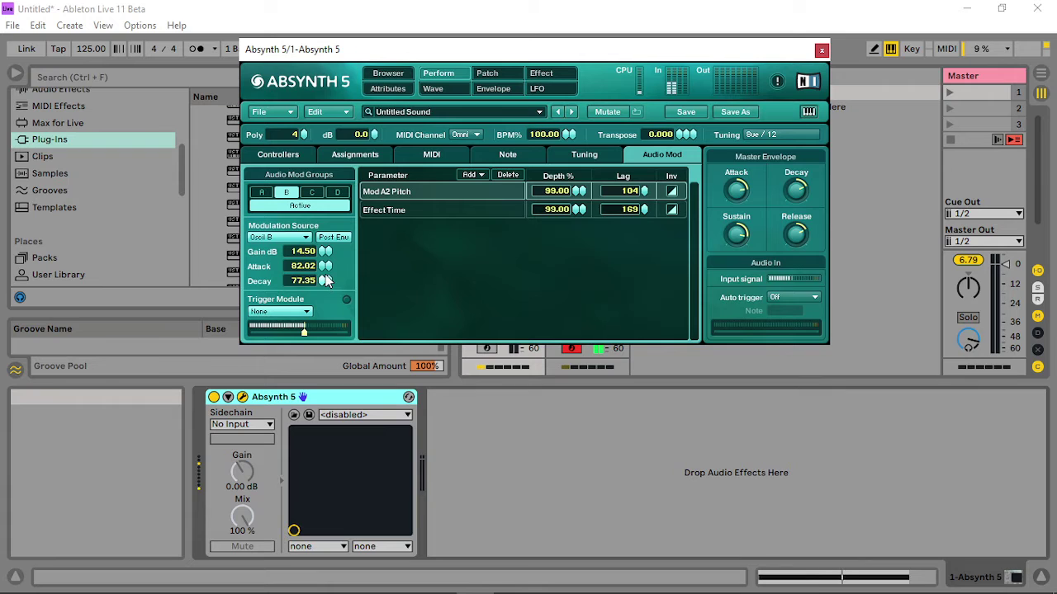
left_click_drag(322, 291, 321, 308)
left_click_drag(329, 232, 329, 231)
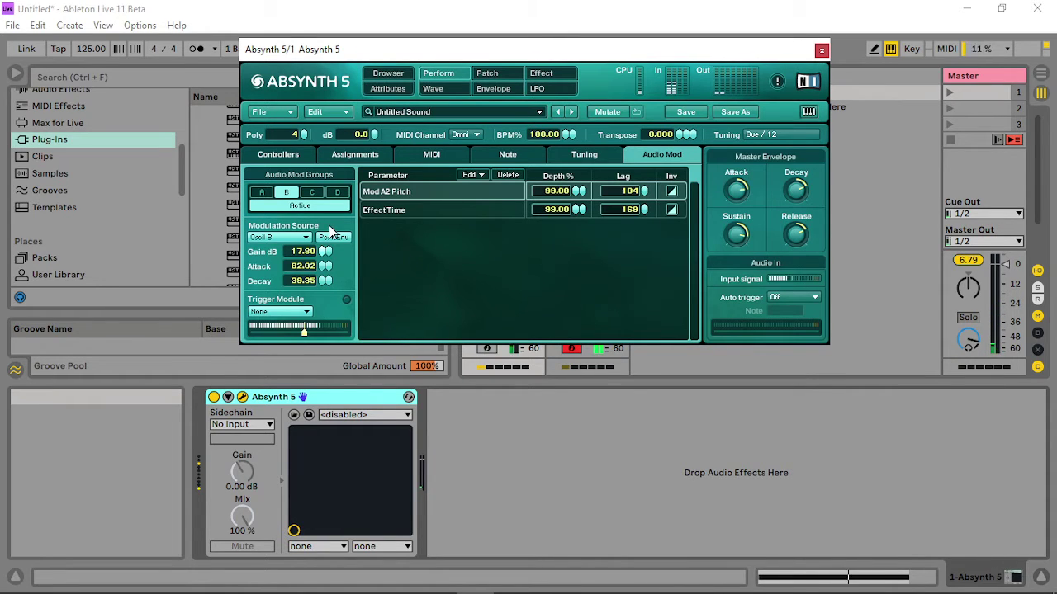
Raise the Aetherizer's master lowpass to 22000 Hz and its gain to 0.0 dB.
left_click(540, 73)
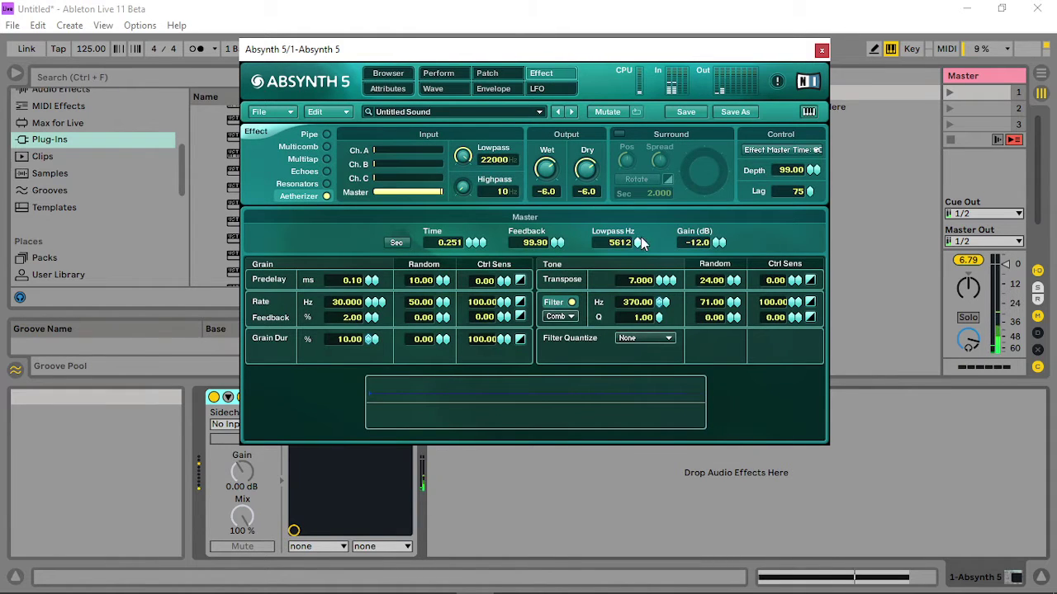
left_click_drag(642, 242, 641, 219)
left_click_drag(709, 240, 707, 151)
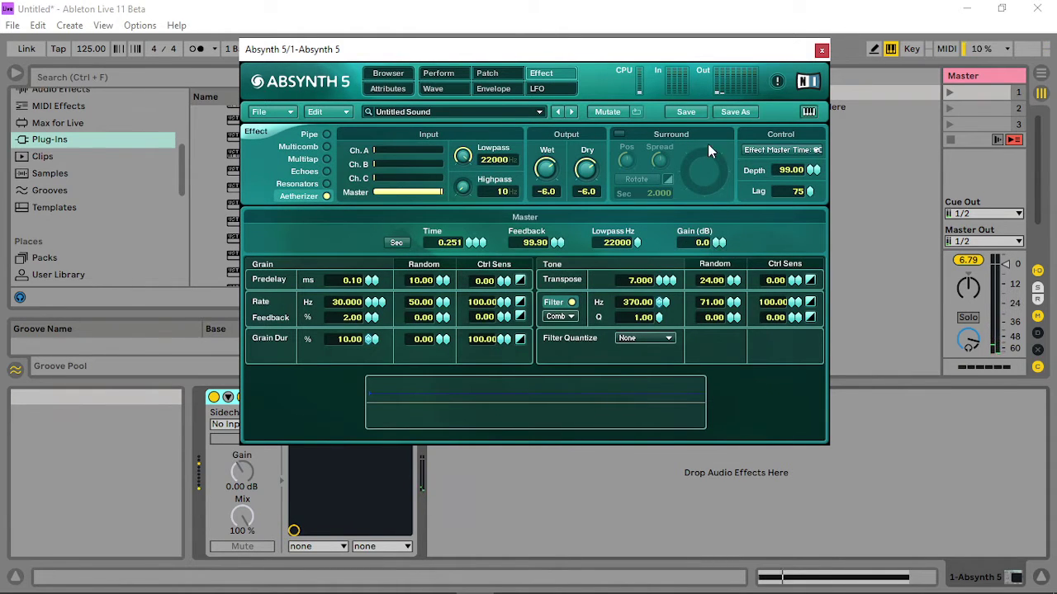
Enable the effect's rotating surround with a 9.595-second rotation, and set the Aetherizer's master feedback to 95.90.
left_click(615, 133)
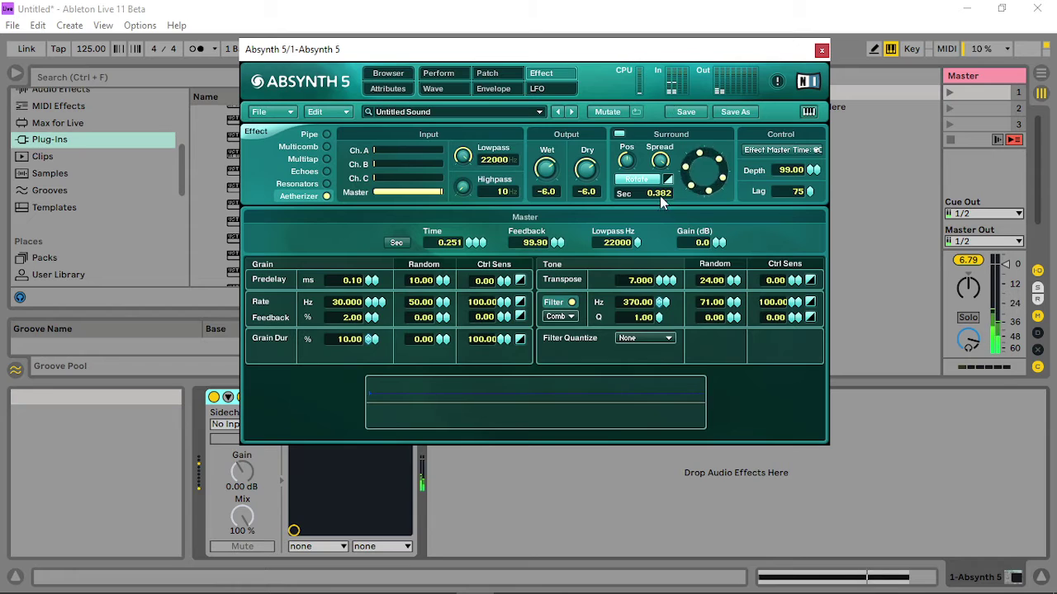
left_click_drag(659, 196, 686, 169)
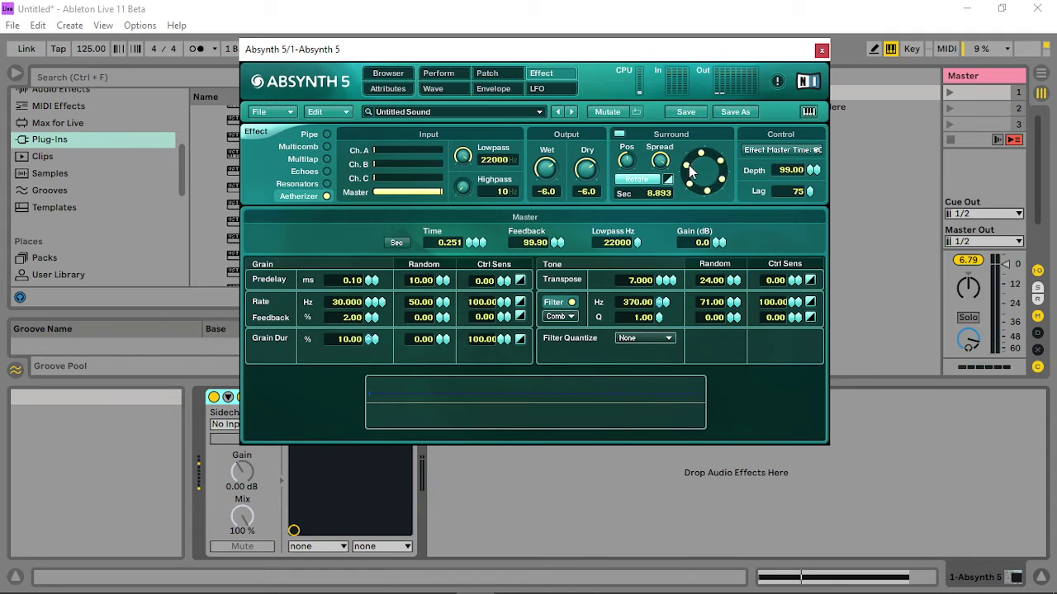
scroll(553, 248, "down", 12)
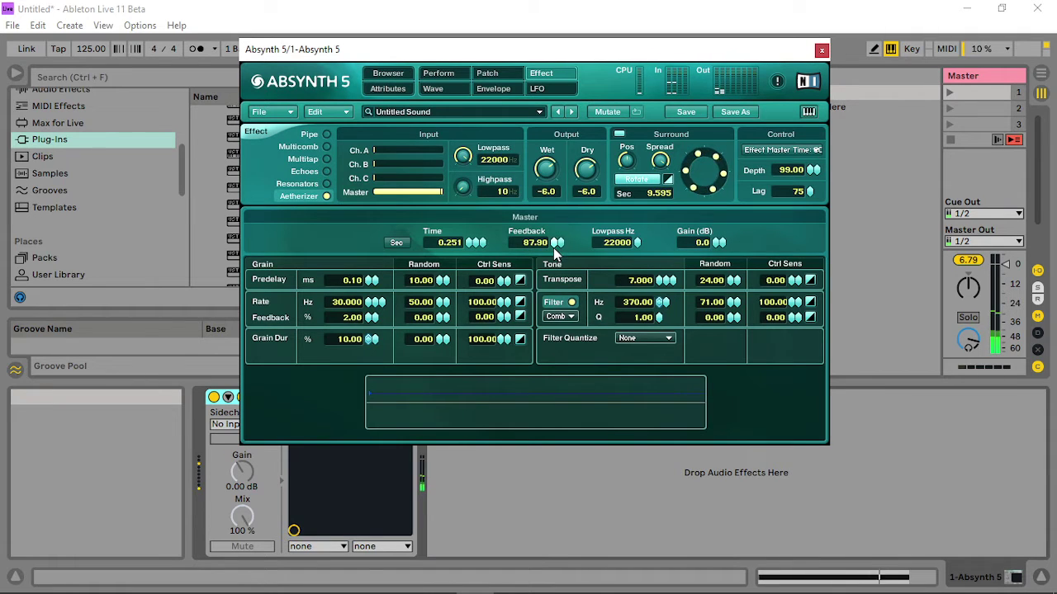
scroll(555, 244, "up", 8)
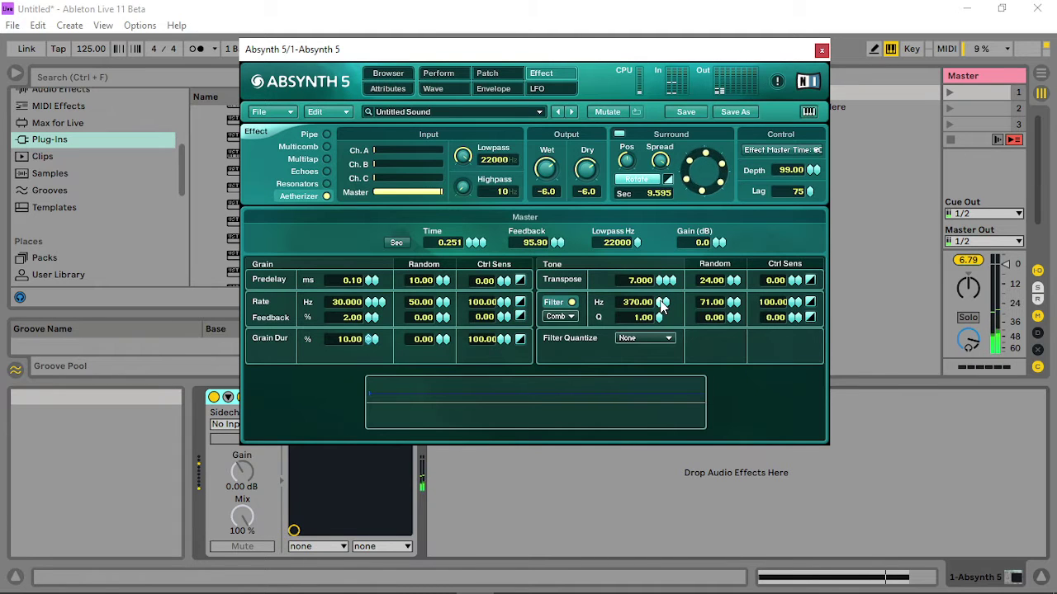
Set the Random amount of the Aetherizer's grain filter frequency to 63.00.
right_click(663, 305)
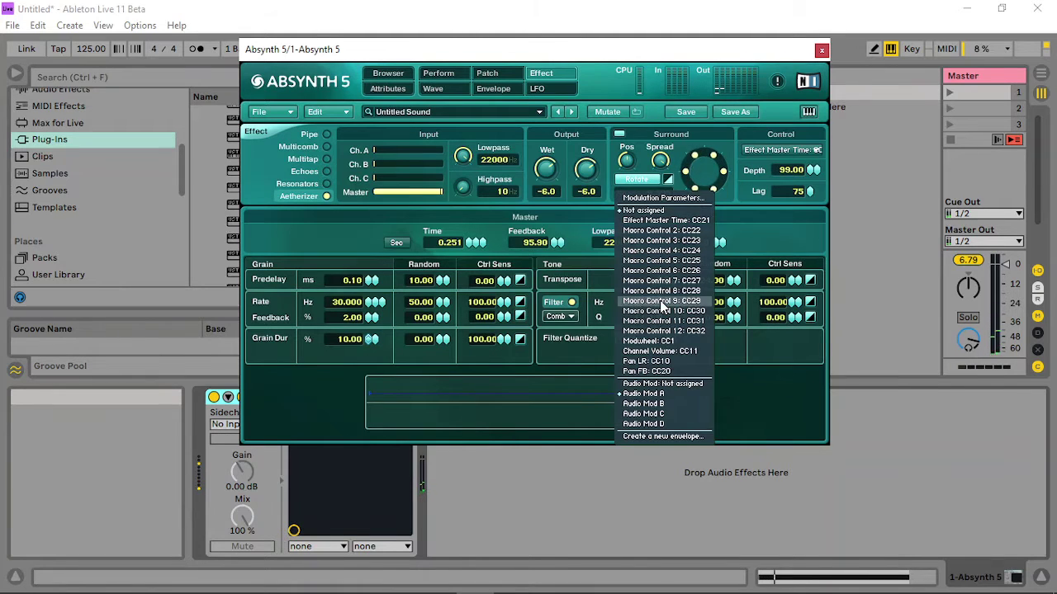
left_click(760, 358)
left_click_drag(739, 312, 685, 314)
Assign the Aetherizer's master feedback to Audio Mod A and raise it to 99.99.
left_click(455, 72)
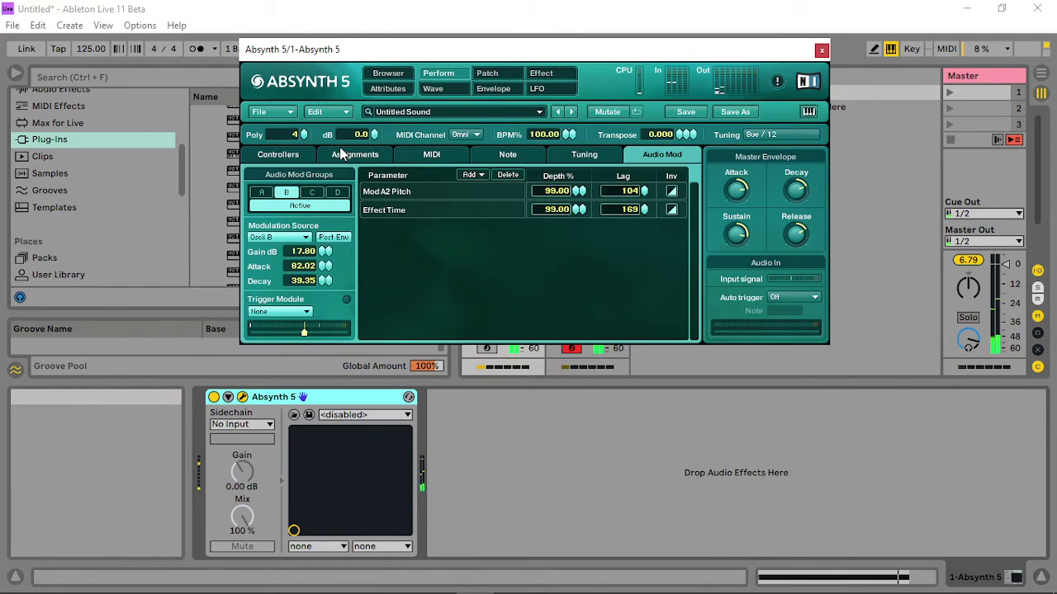
left_click(540, 74)
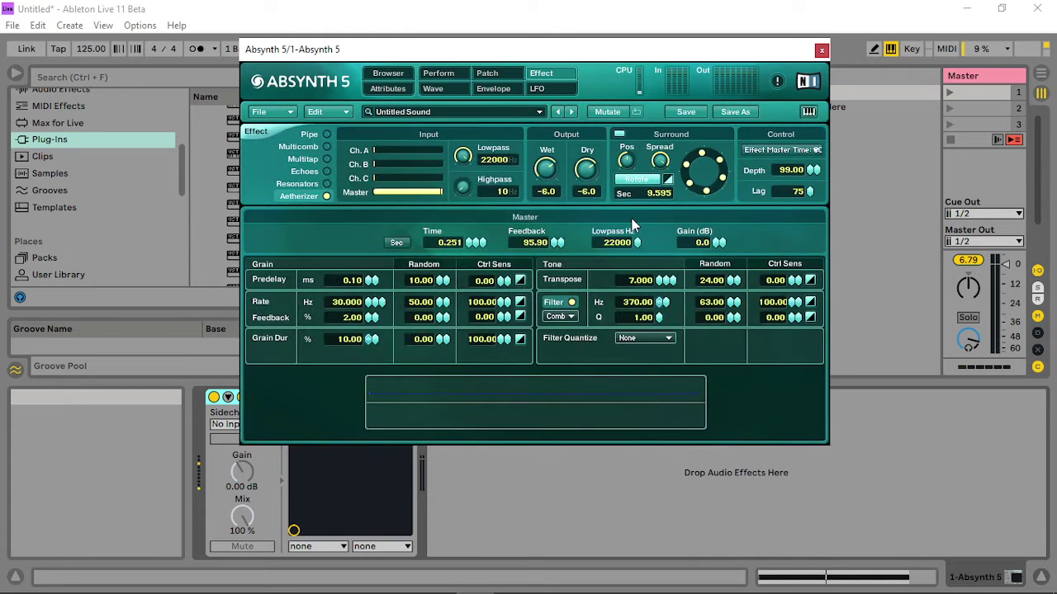
right_click(558, 243)
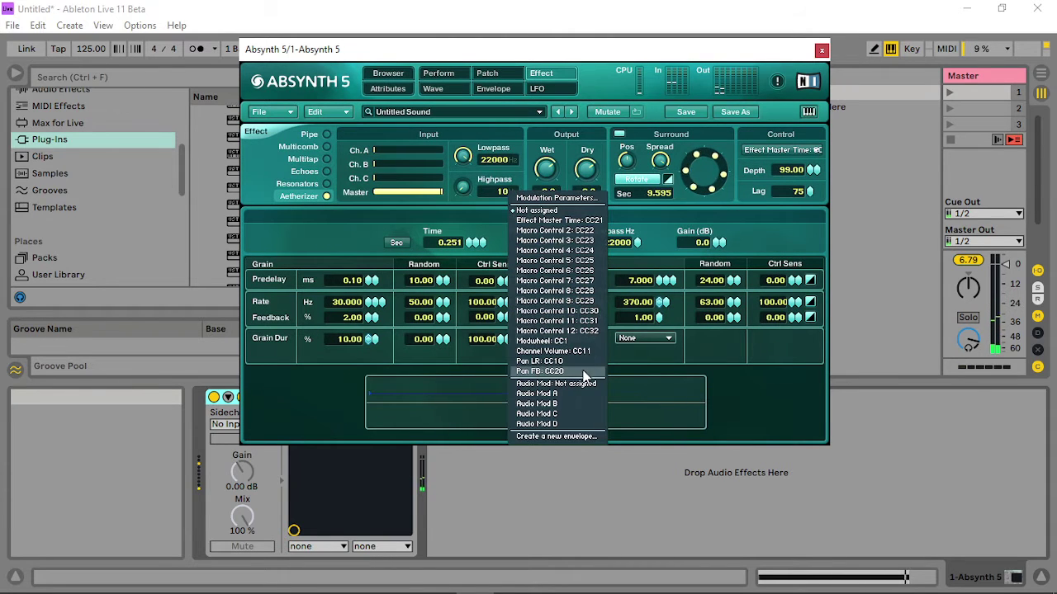
left_click(567, 276)
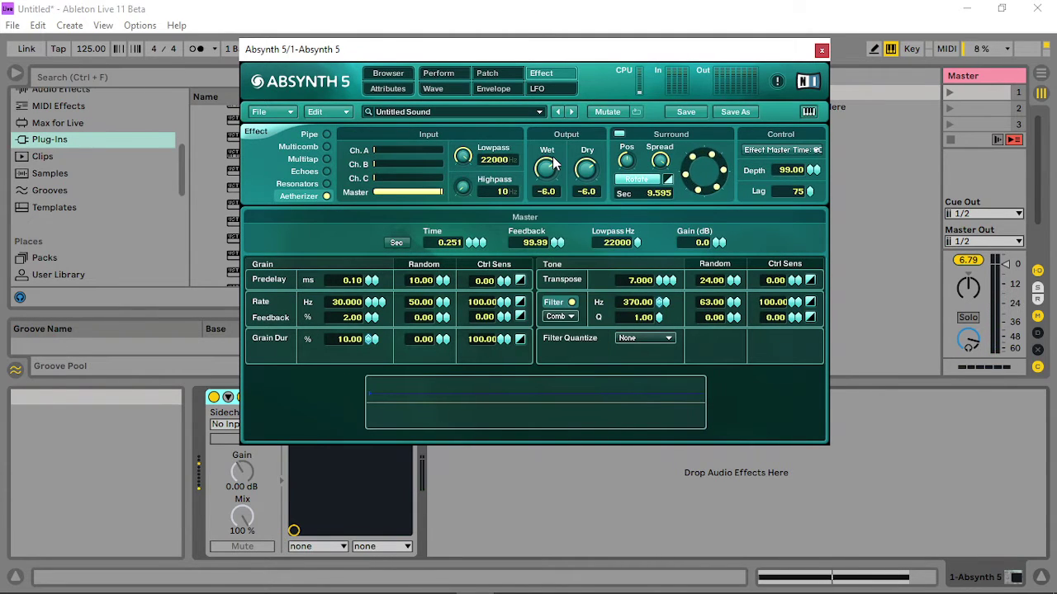
Set Audio Mod A's attack to 86.02, decay to 81.35 and gain to 10.80 dB.
left_click(444, 73)
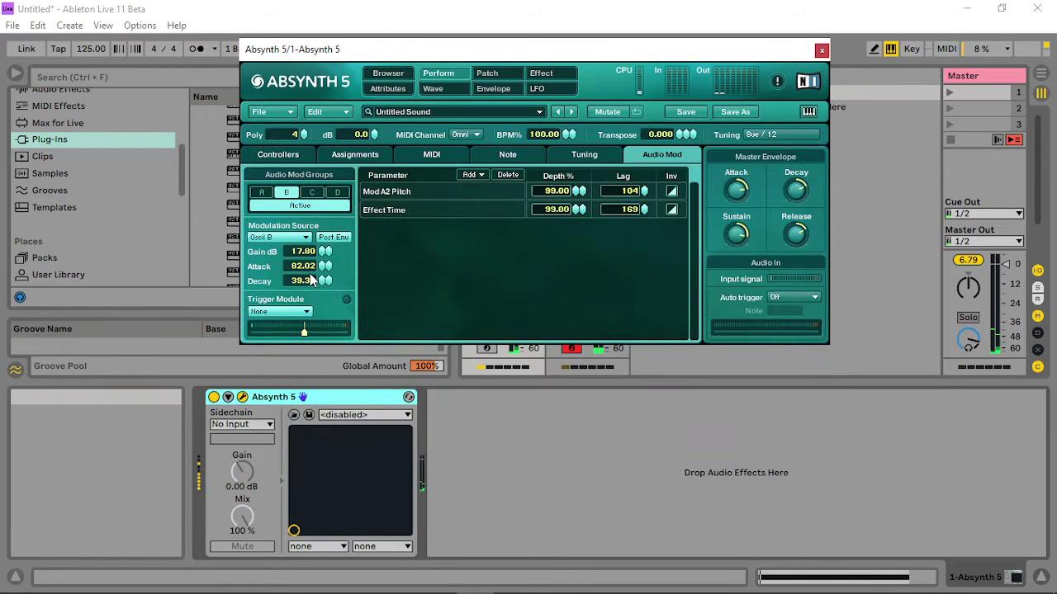
left_click(262, 192)
left_click(333, 329)
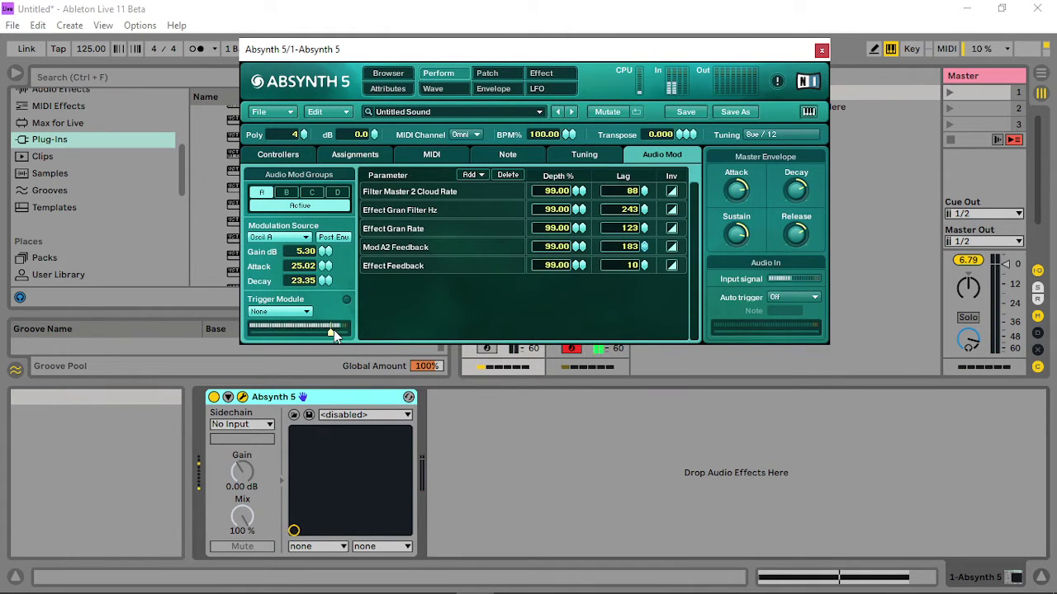
left_click_drag(325, 281, 328, 242)
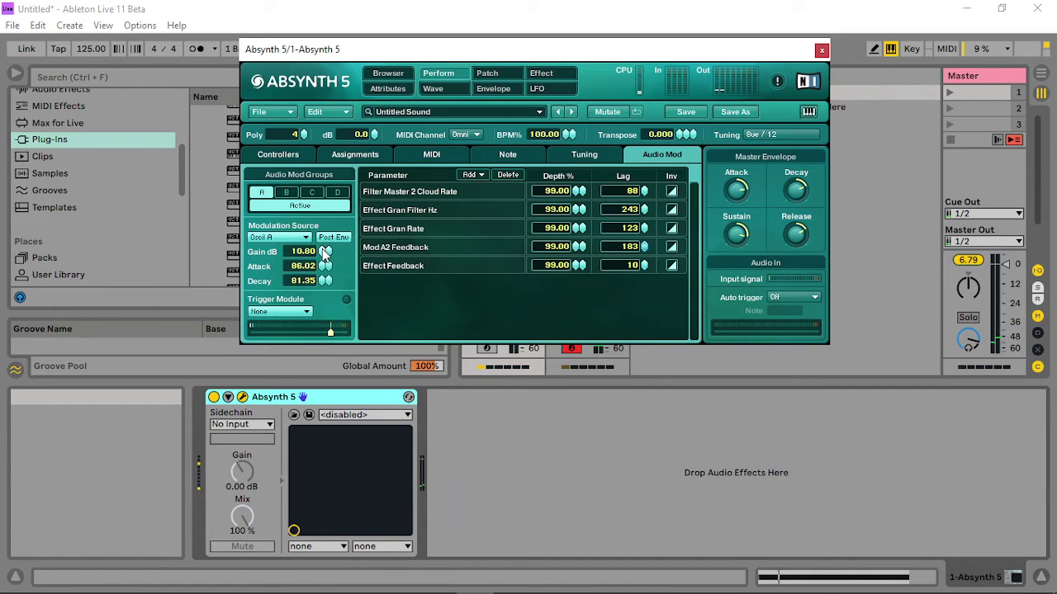
Close the Absynth window, open the Zebra2 clip and add a second short G2 note at 1.2.2.
left_click(821, 49)
double_click(597, 93)
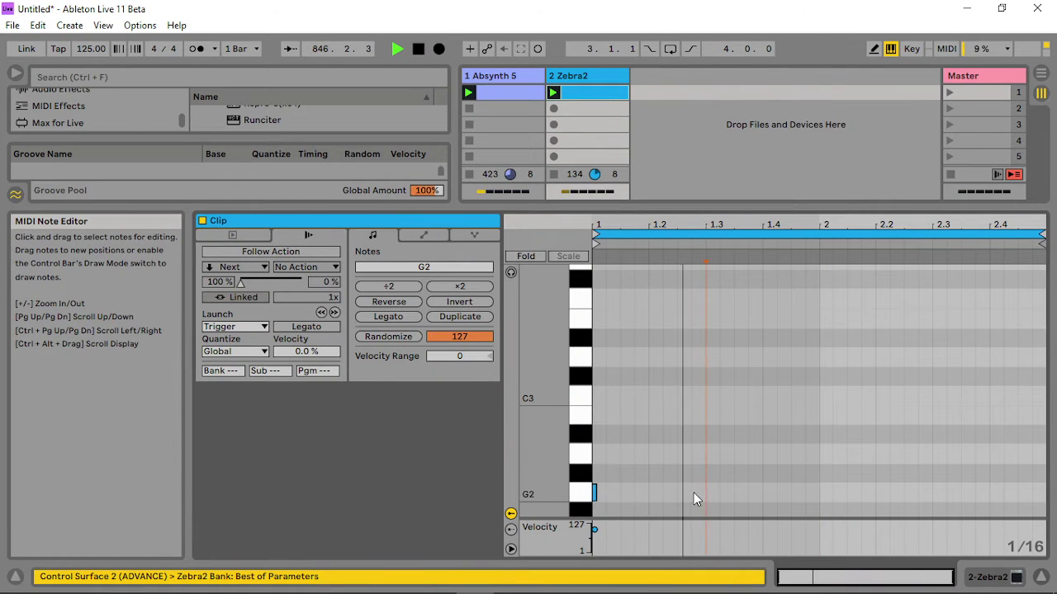
double_click(665, 493)
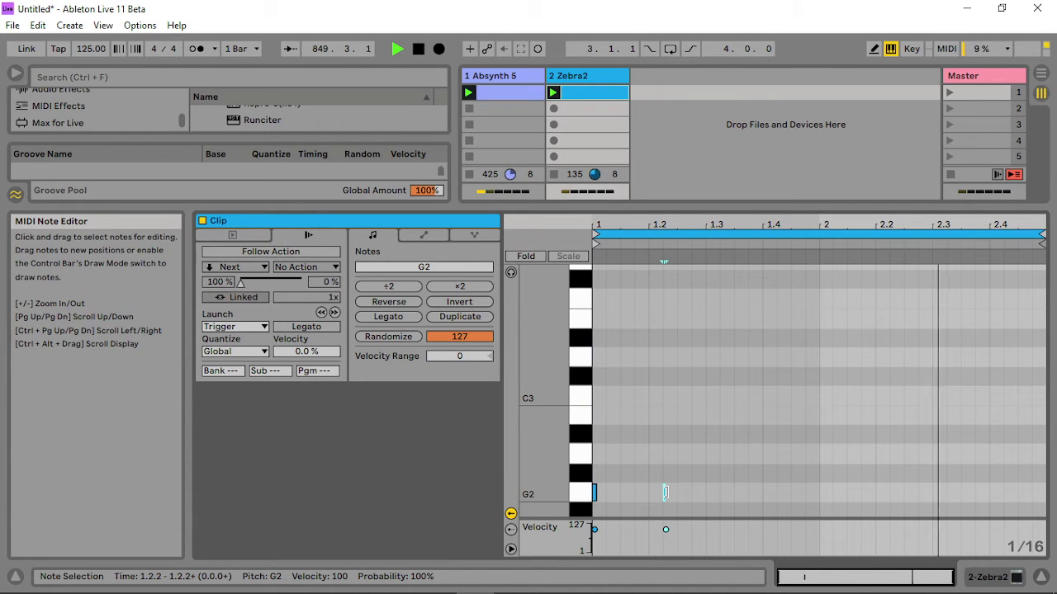
Shift the second G2 note later in the Zebra2 clip to 1.4.3.
key("Right")
key("Right")
key("Right")
key("Right")
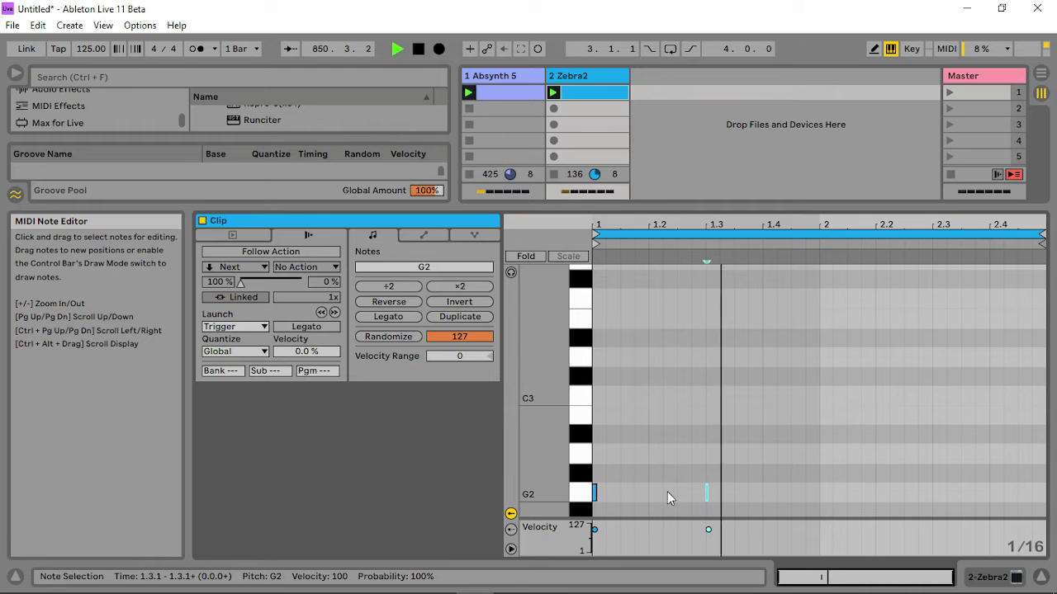
key("Right")
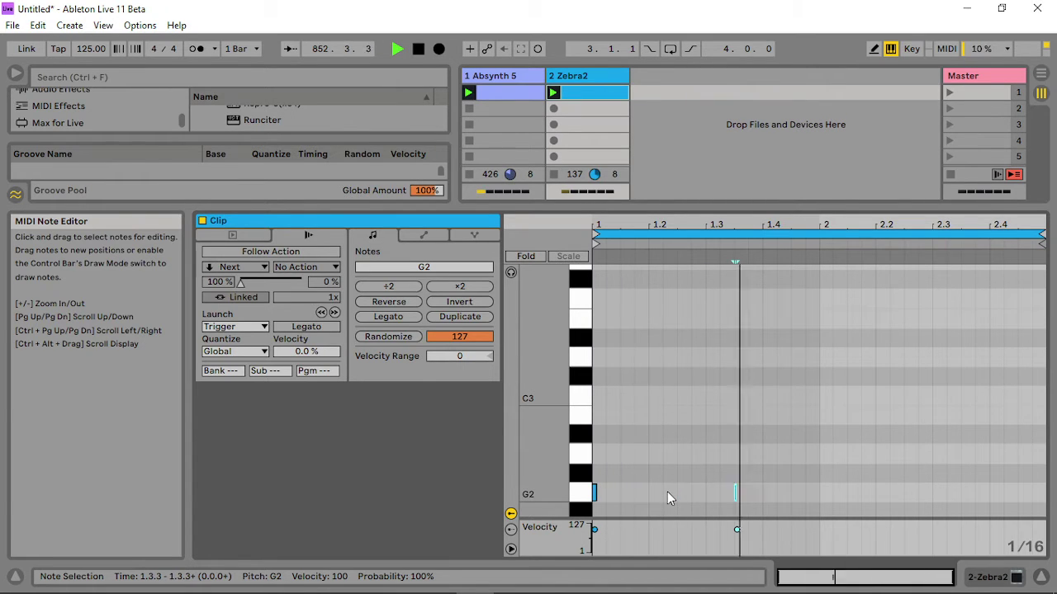
key("Right")
key("Right")
key("Right")
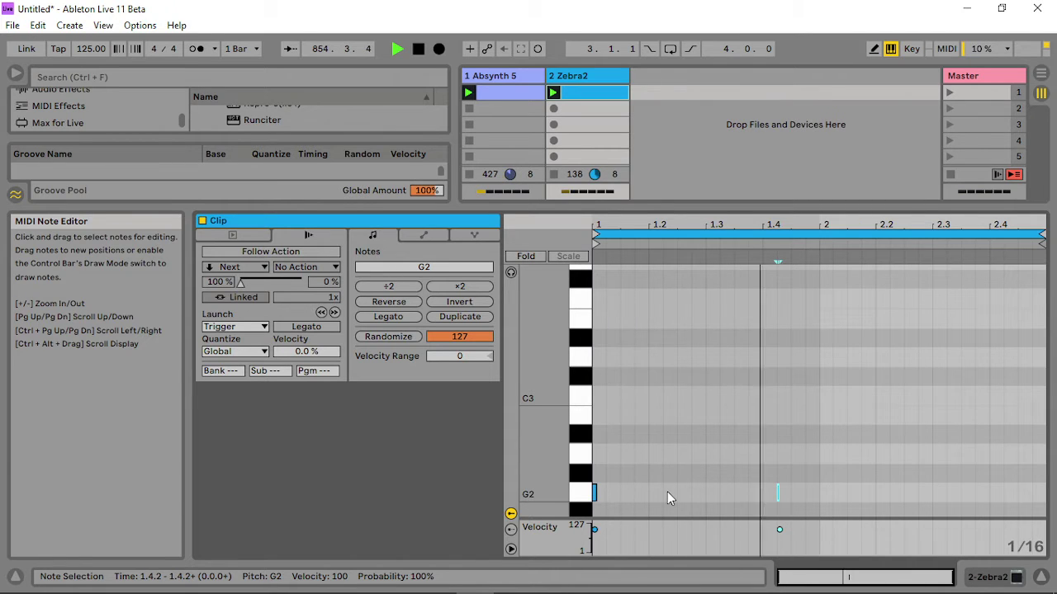
key("Right")
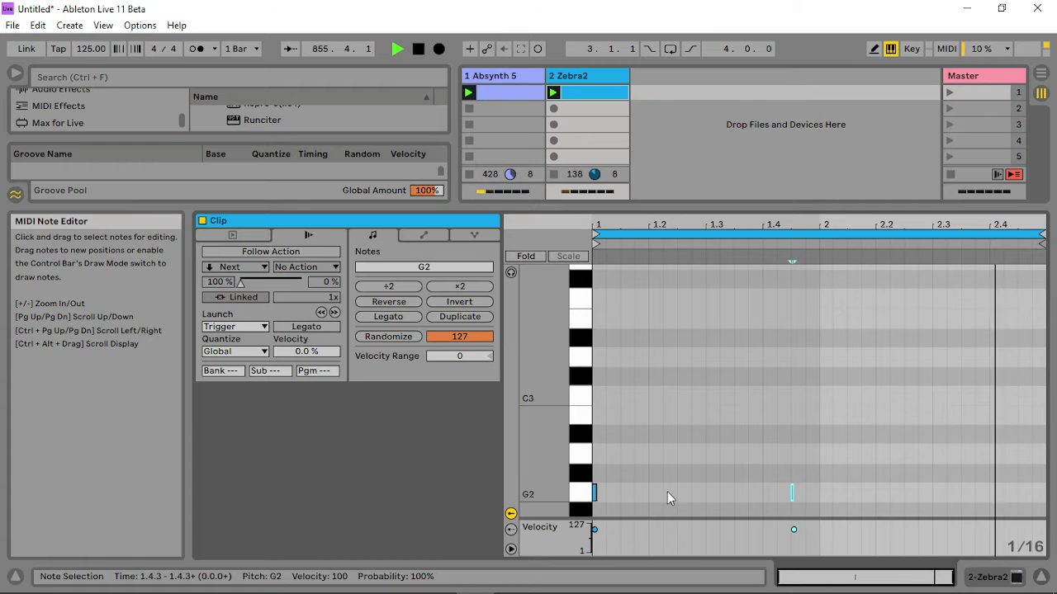
Reopen Absynth 5 and lower channel A's frequency shifter feedback to 0.070 and the master waveshaper's input to -32.90 dB.
left_click(493, 76)
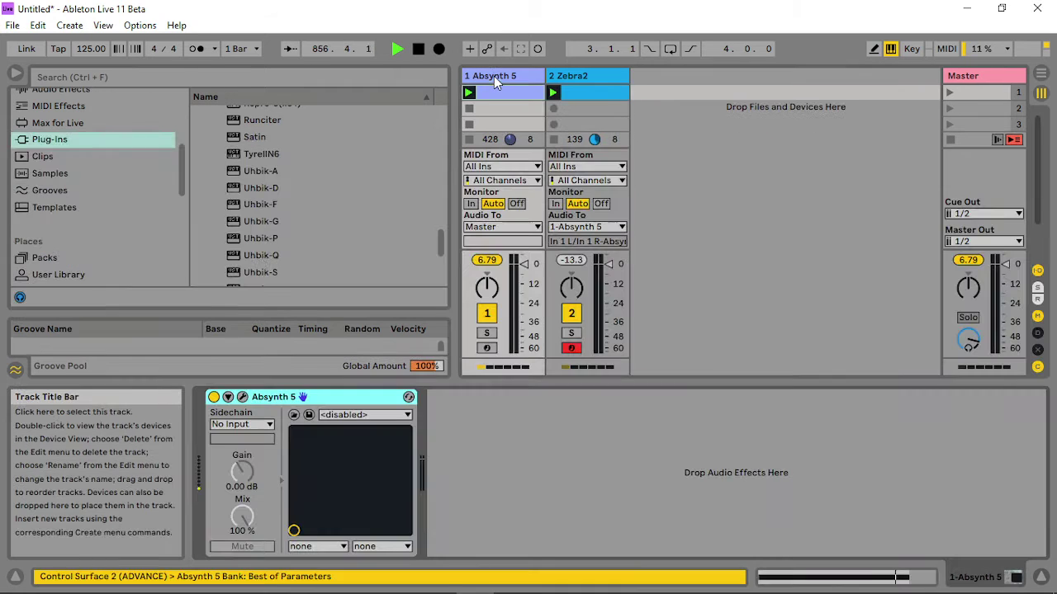
left_click(242, 398)
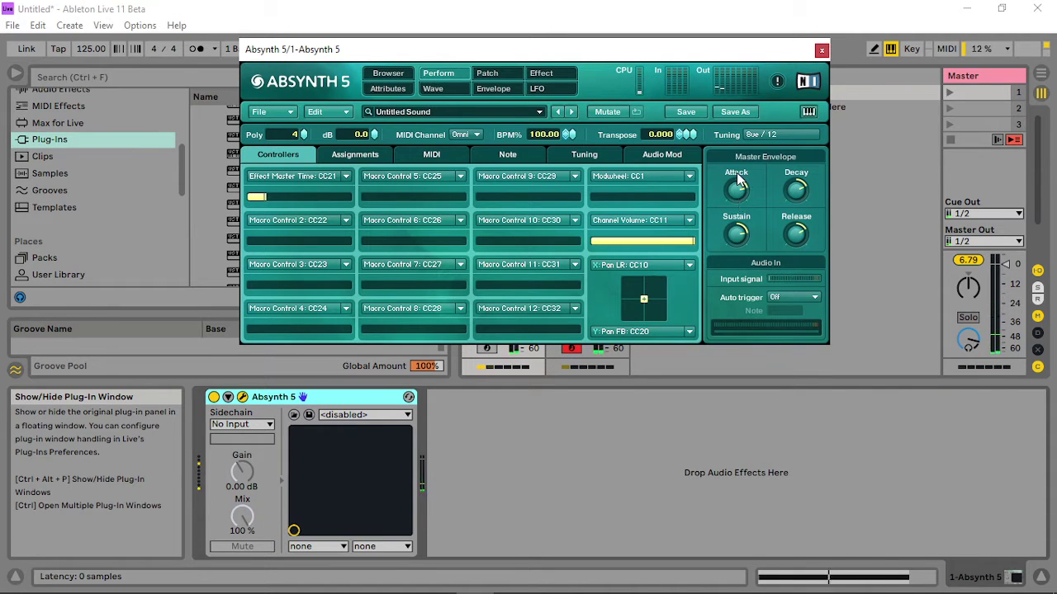
left_click(483, 75)
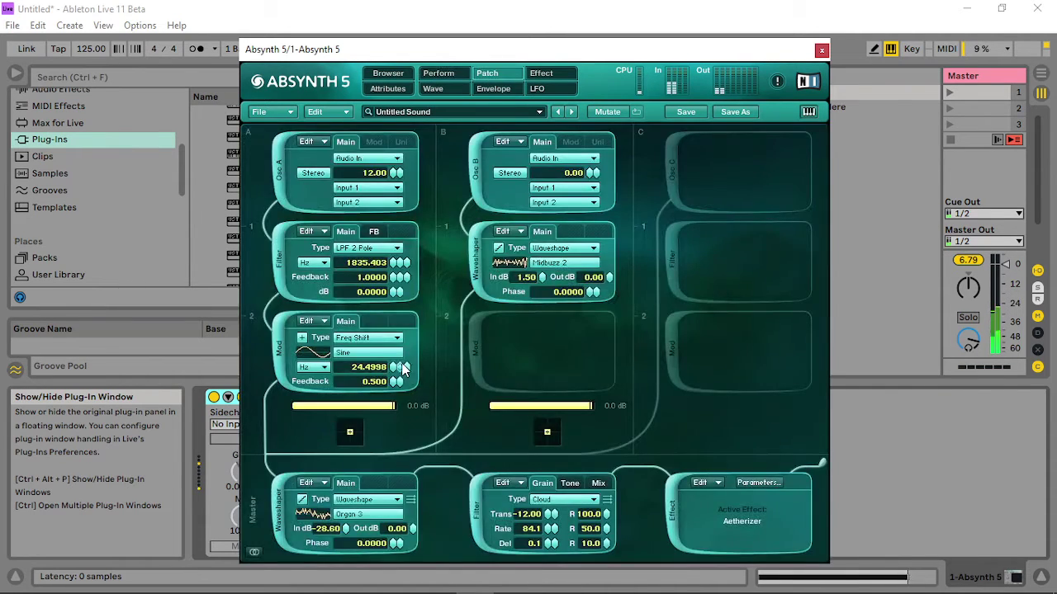
left_click_drag(391, 382, 379, 417)
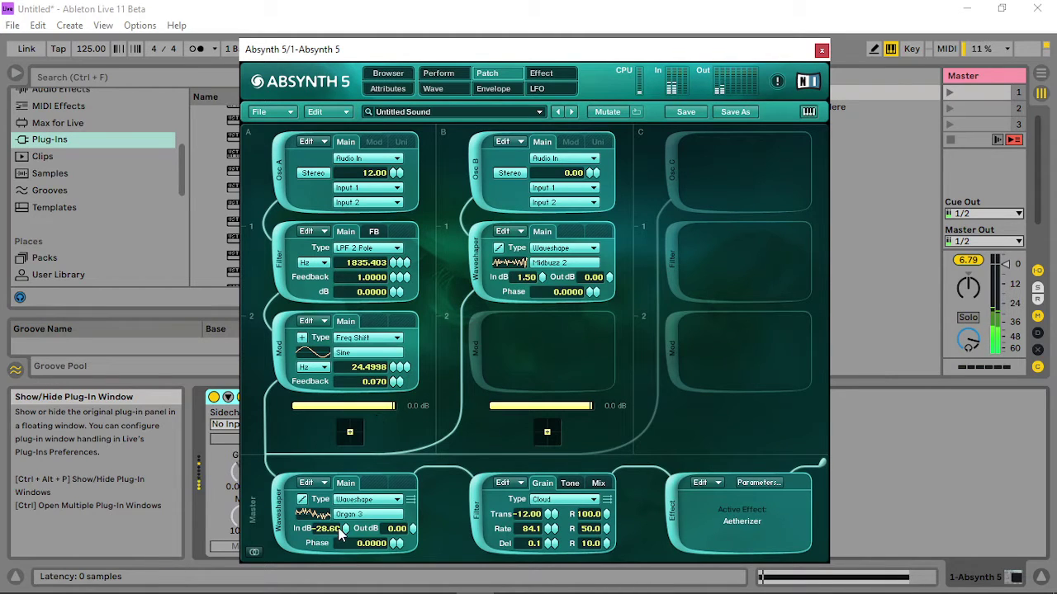
left_click_drag(346, 530, 347, 557)
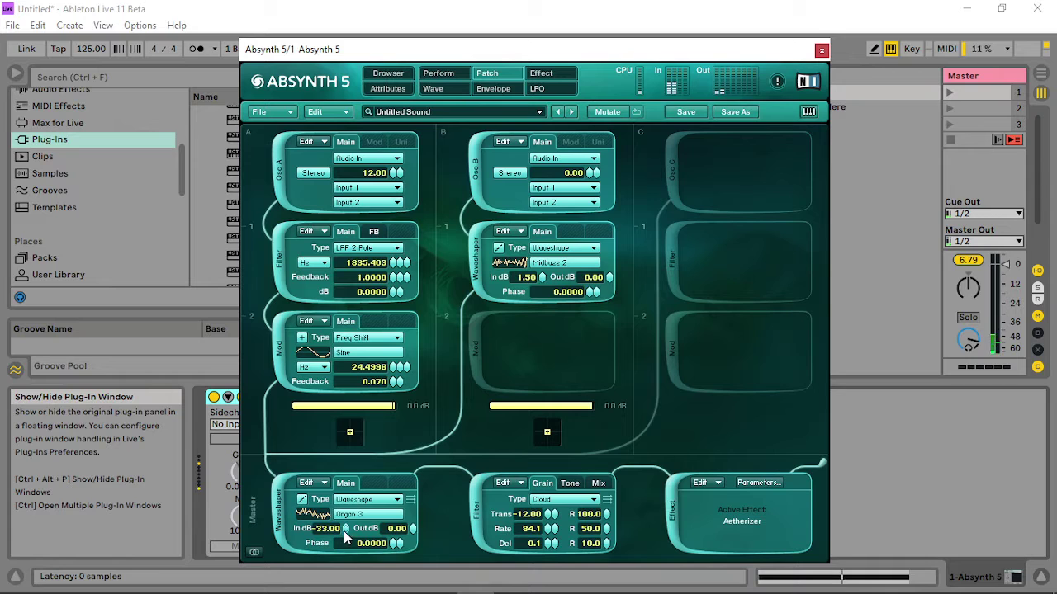
In Audio Mod A, raise the lag of Effect Gran Rate to 378 and of Effect Feedback to 243.
left_click(442, 75)
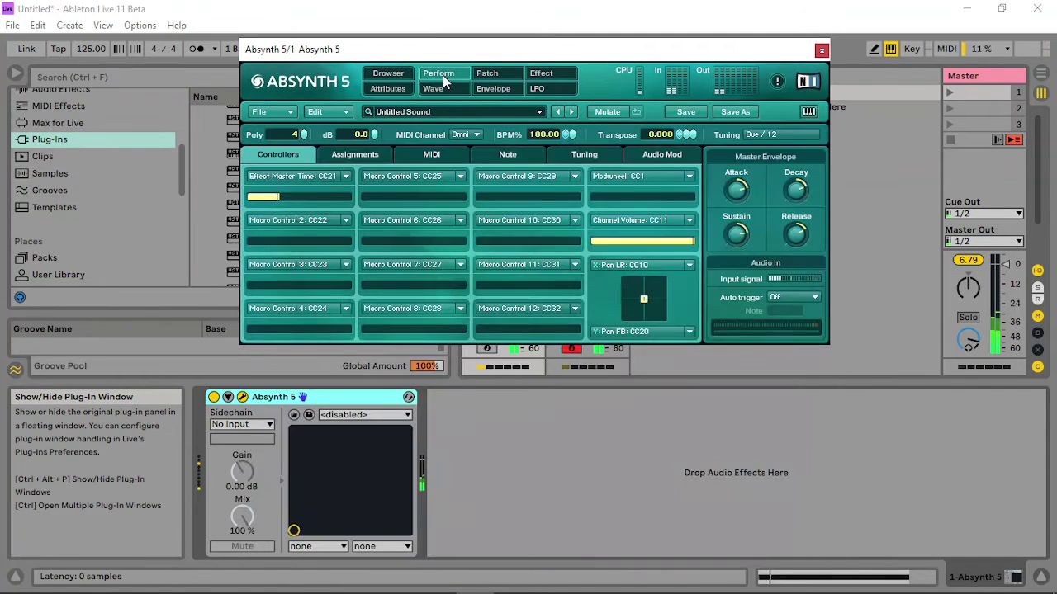
left_click(677, 159)
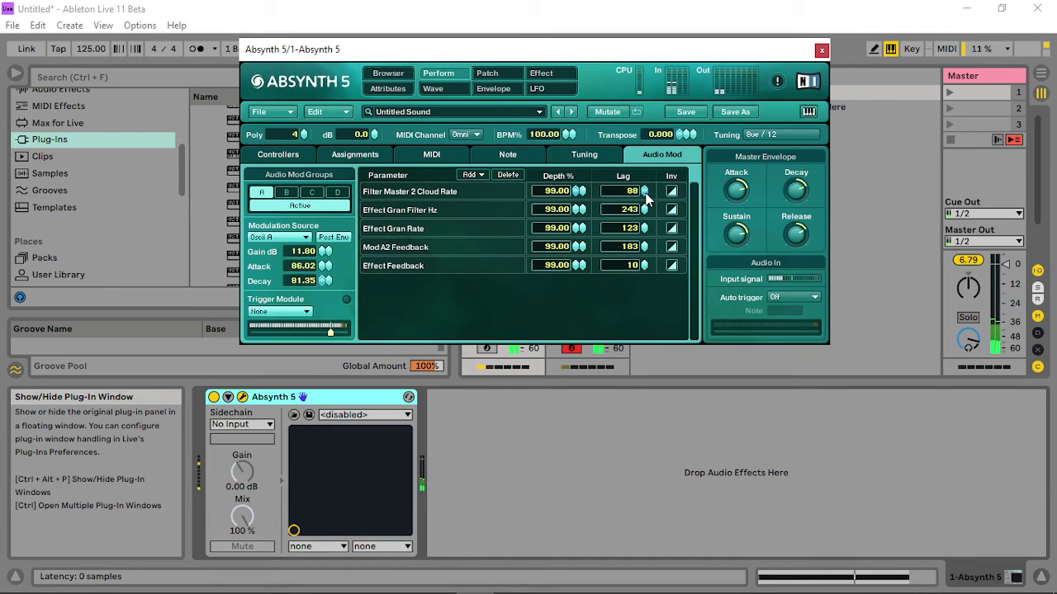
left_click_drag(644, 227, 666, 103)
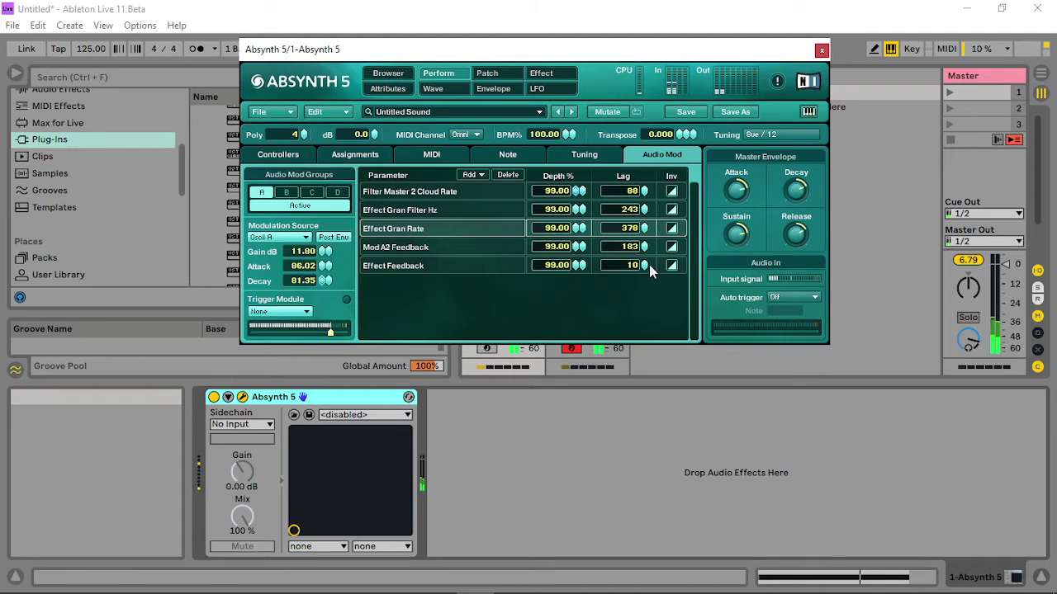
left_click_drag(646, 265, 656, 5)
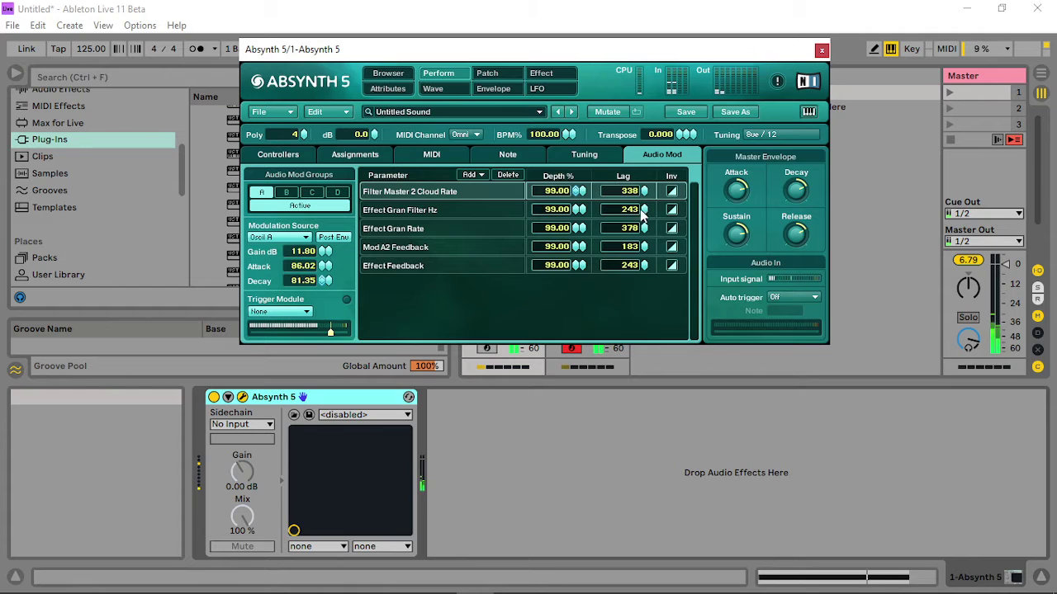
Set the Filter Master 2 Cloud Rate modulation's depth to 100.00% and its lag to 718 in Audio Mod A.
left_click_drag(645, 191, 658, 79)
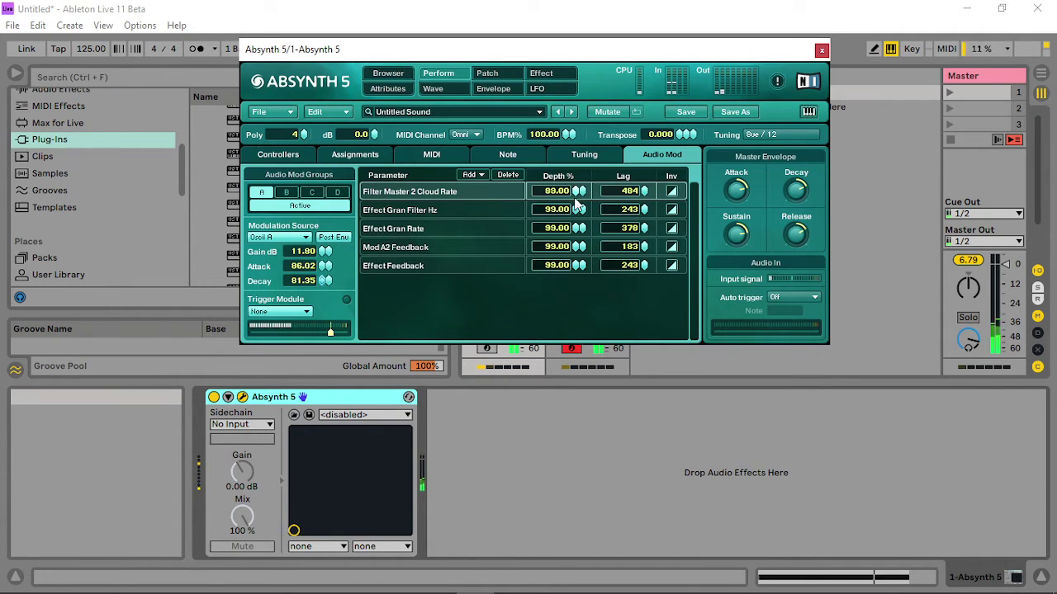
left_click_drag(557, 191, 590, 112)
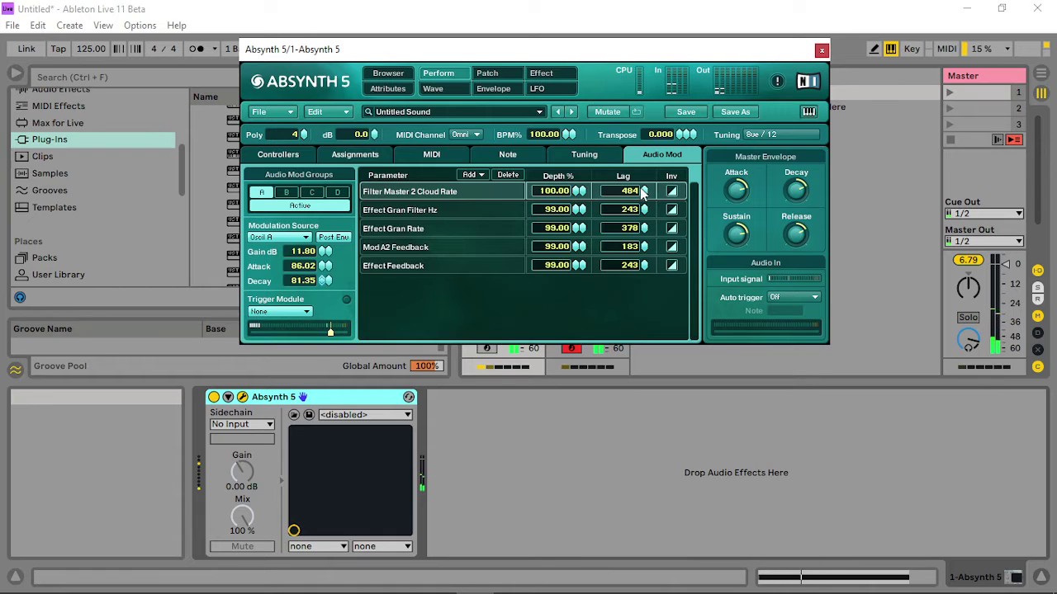
left_click_drag(645, 193, 646, 51)
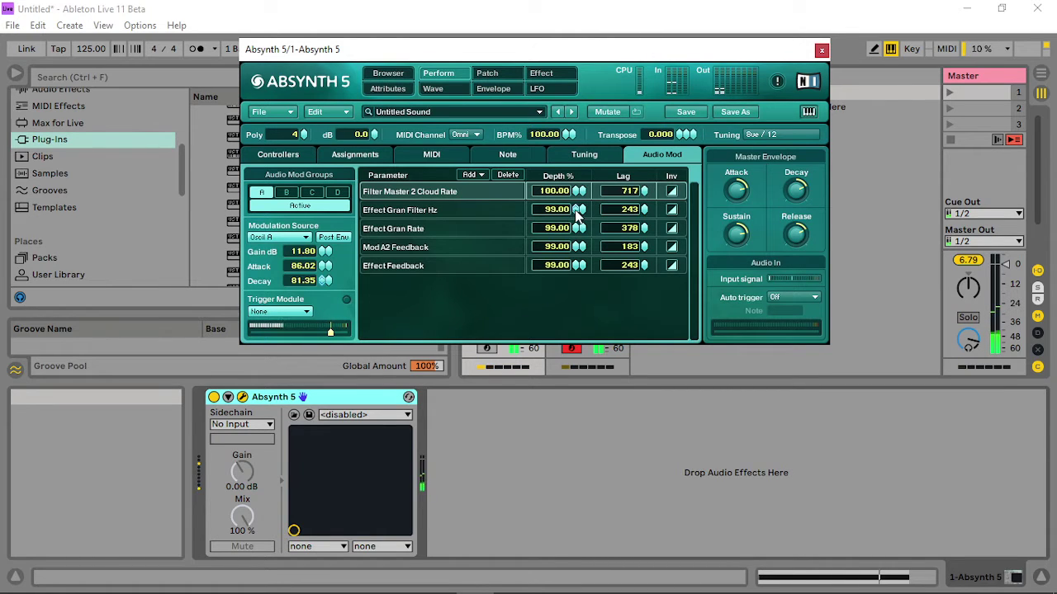
Raise the Audio Mod A lag of Effect Gran Filter Hz to 411, Effect Gran Rate to 627 and Mod A2 Feedback to 303.
left_click_drag(644, 209, 660, 90)
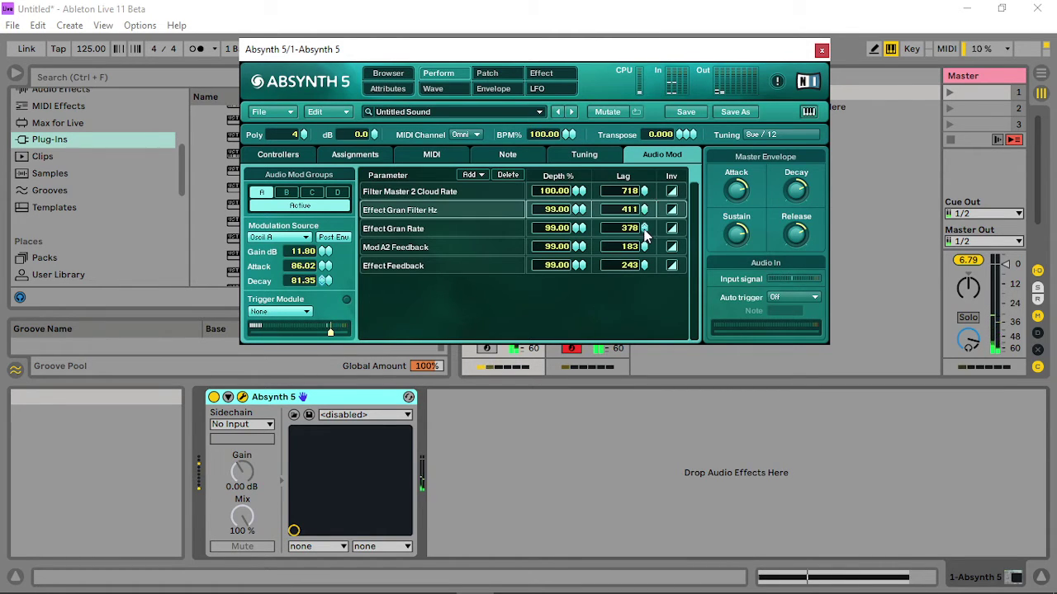
left_click_drag(644, 227, 652, 45)
left_click_drag(644, 247, 650, 154)
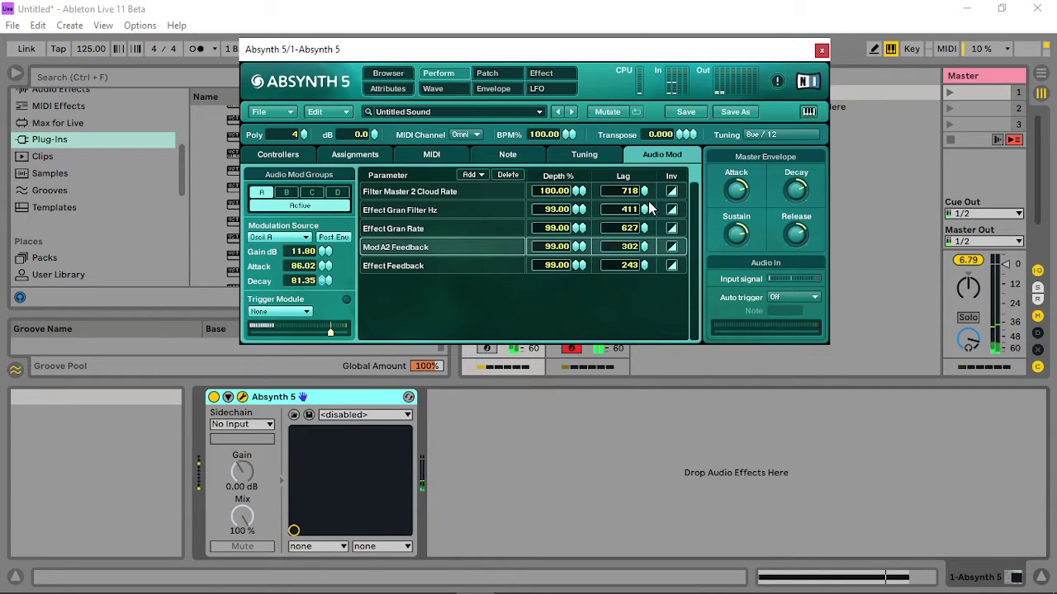
Raise the Audio Mod A lag of Effect Gran Filter Hz to 669 and of Effect Feedback to 319.
mouse_move(645, 210)
left_mouse_down()
mouse_move(641, 237)
mouse_move(648, 210)
left_mouse_up()
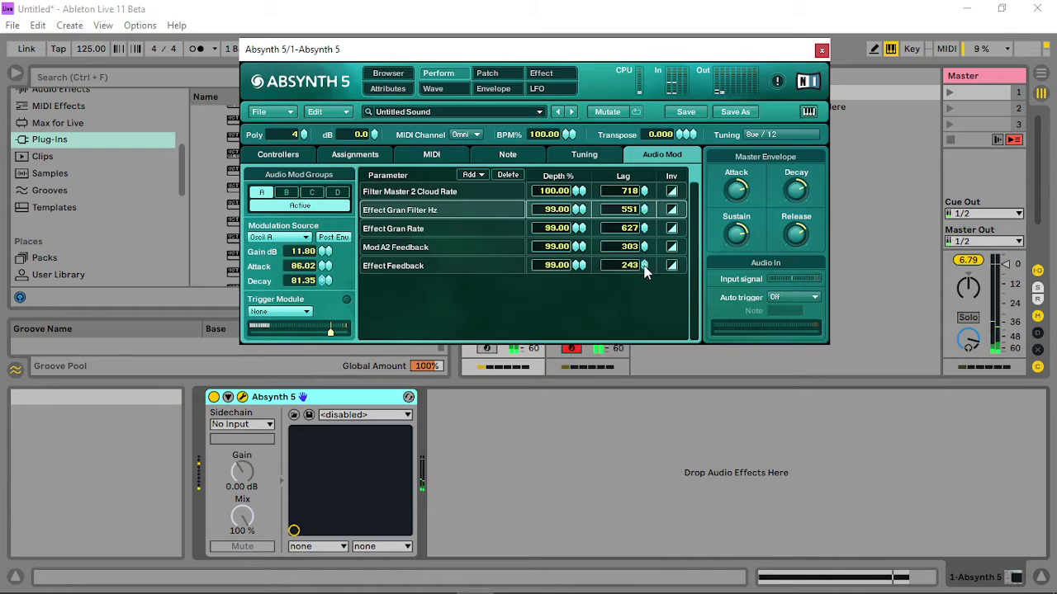
left_click_drag(644, 265, 650, 207)
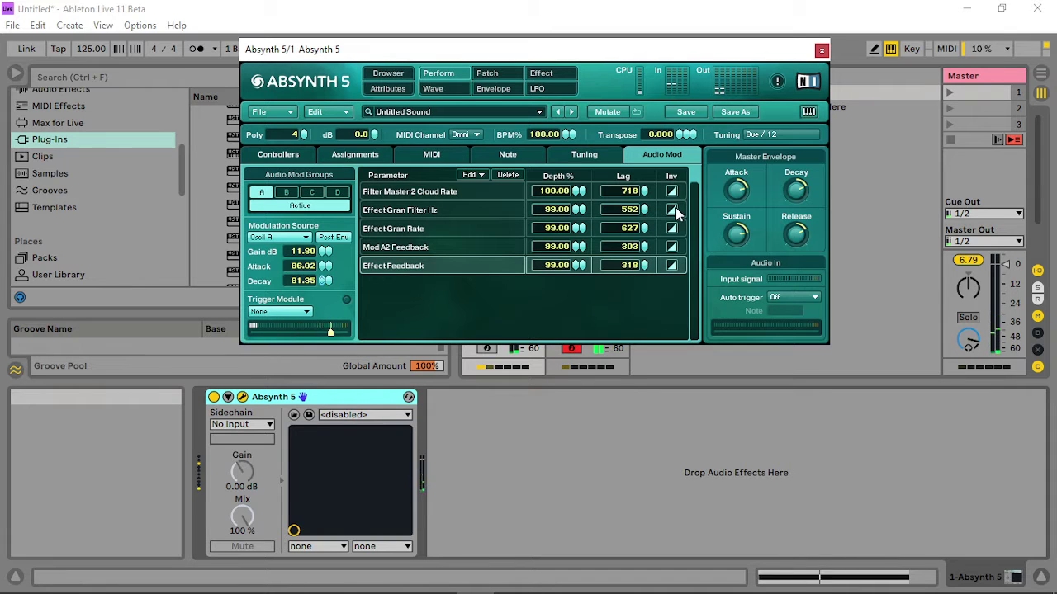
left_click(676, 210)
left_click(673, 210)
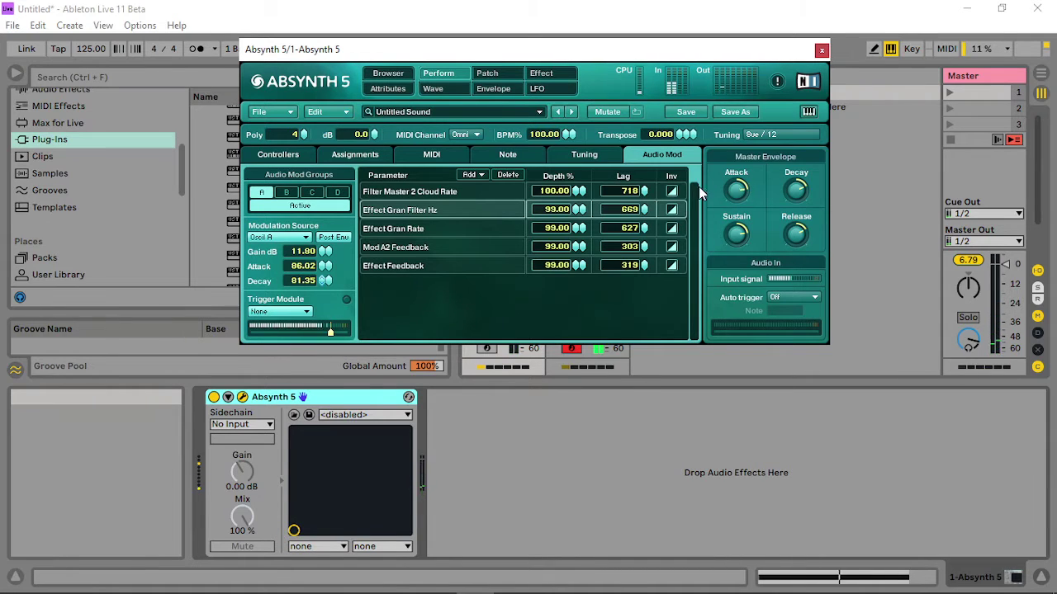
Close the Absynth window and add a Hybrid Reverb after Absynth 5 on its track.
left_click(502, 76)
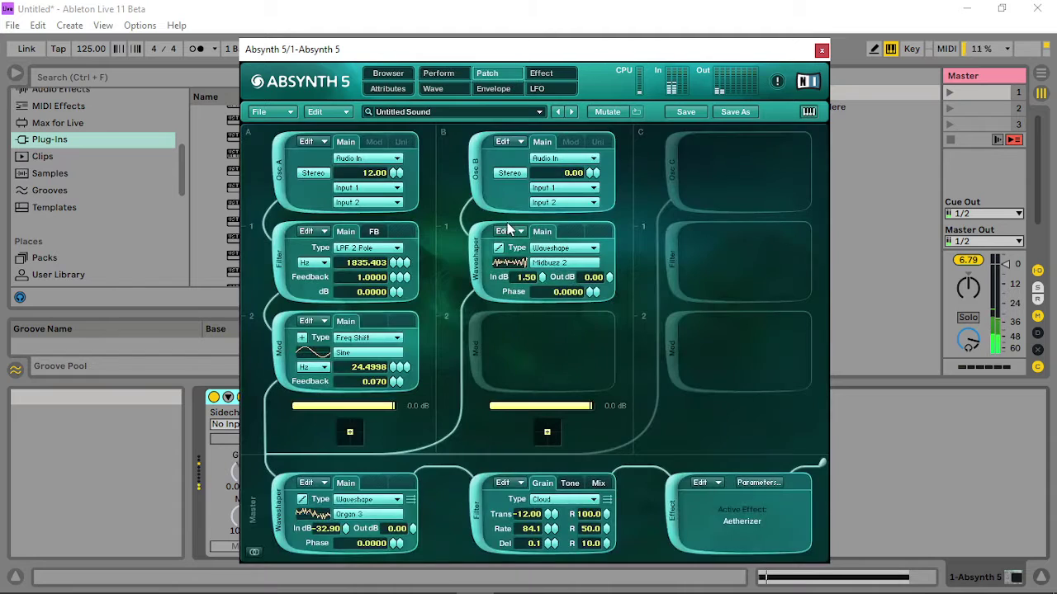
left_click(821, 52)
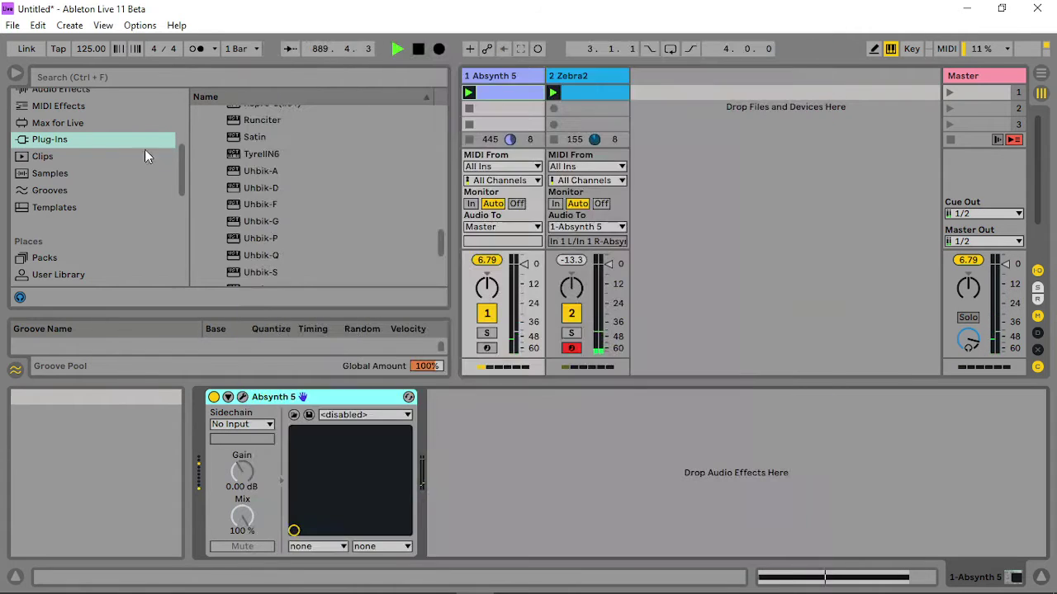
left_click(59, 89)
left_click_drag(266, 254, 591, 472)
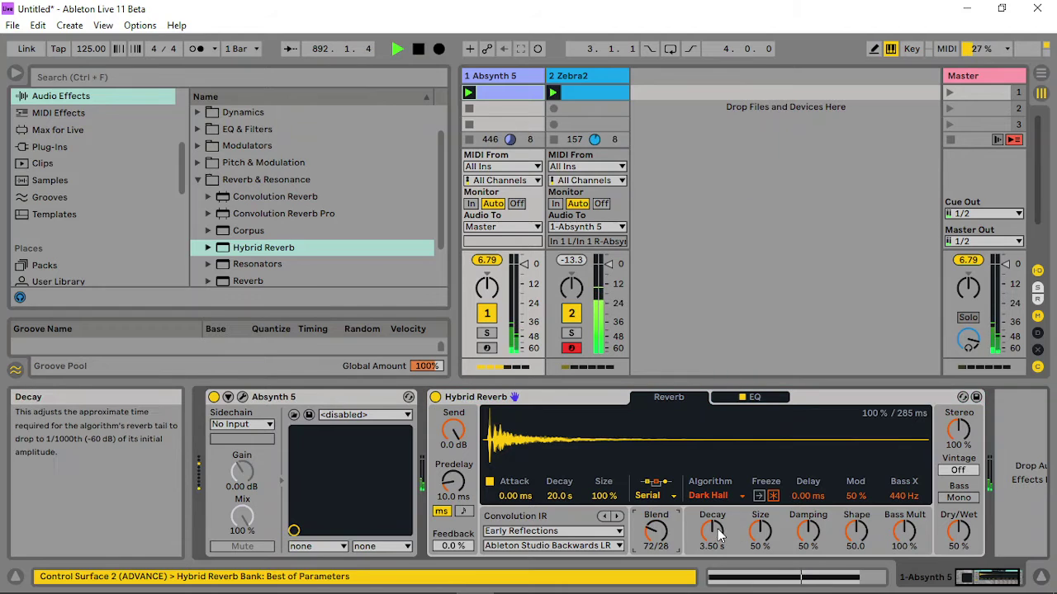
Set Hybrid Reverb's decay to 868 ms, blend to 76/24, dry/wet to 21% and EQ band 2 to 2.4 dB at 988 Hz.
left_click_drag(712, 532, 712, 574)
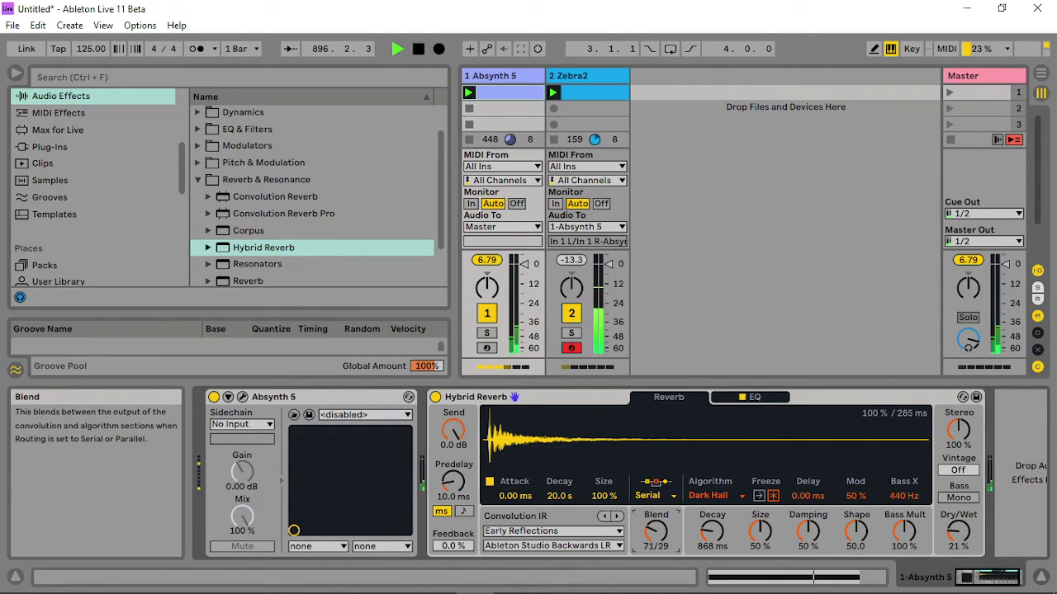
left_click_drag(653, 545, 652, 540)
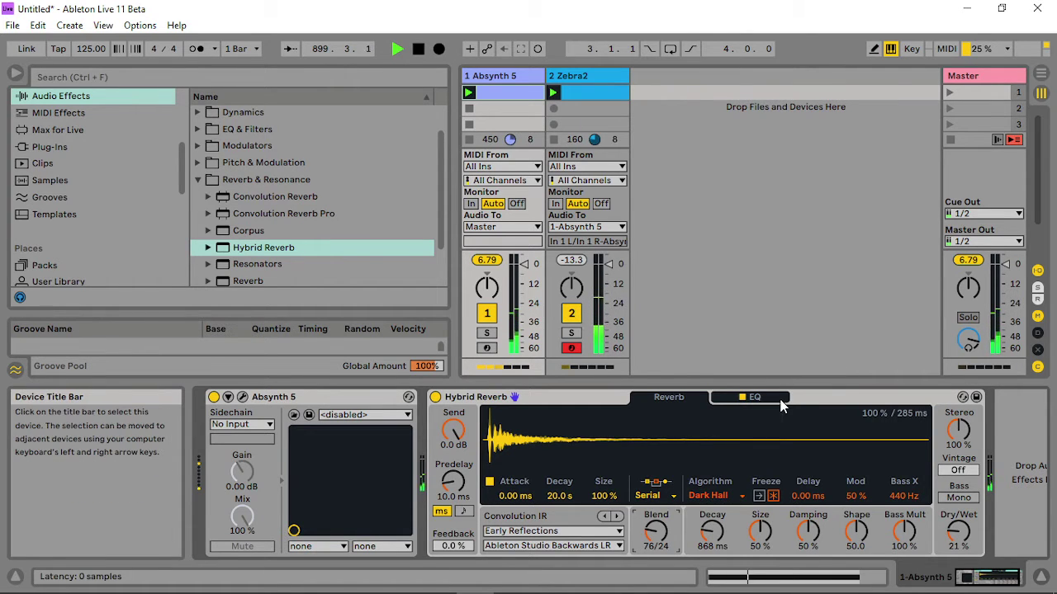
left_click(777, 396)
left_click_drag(713, 473, 734, 465)
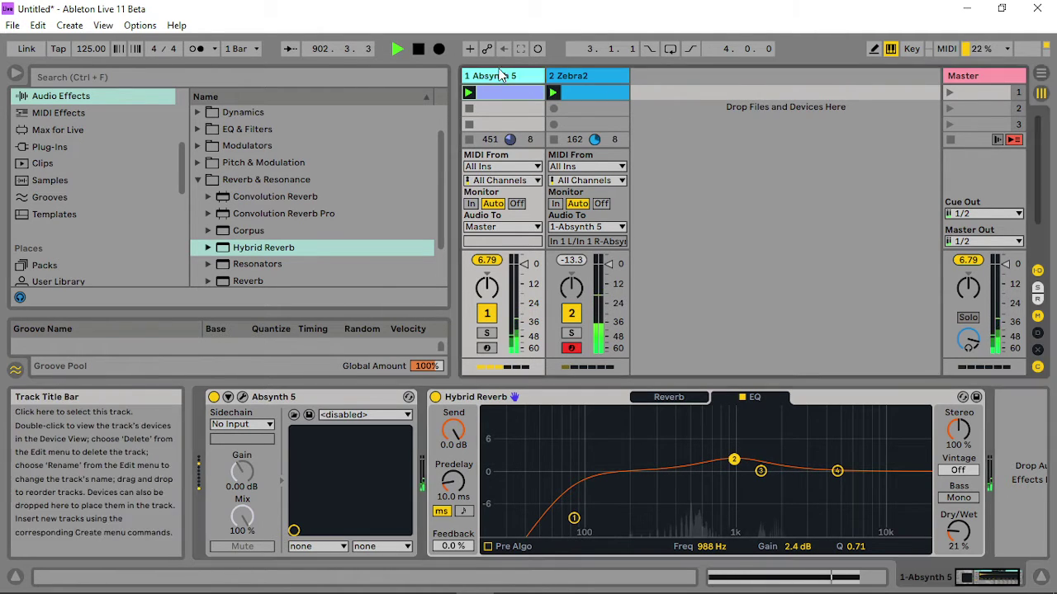
Reopen Absynth 5 and set channel B's waveshaper input to -1.20 dB and the master Cloud's transposition to -24.00.
left_click(240, 399)
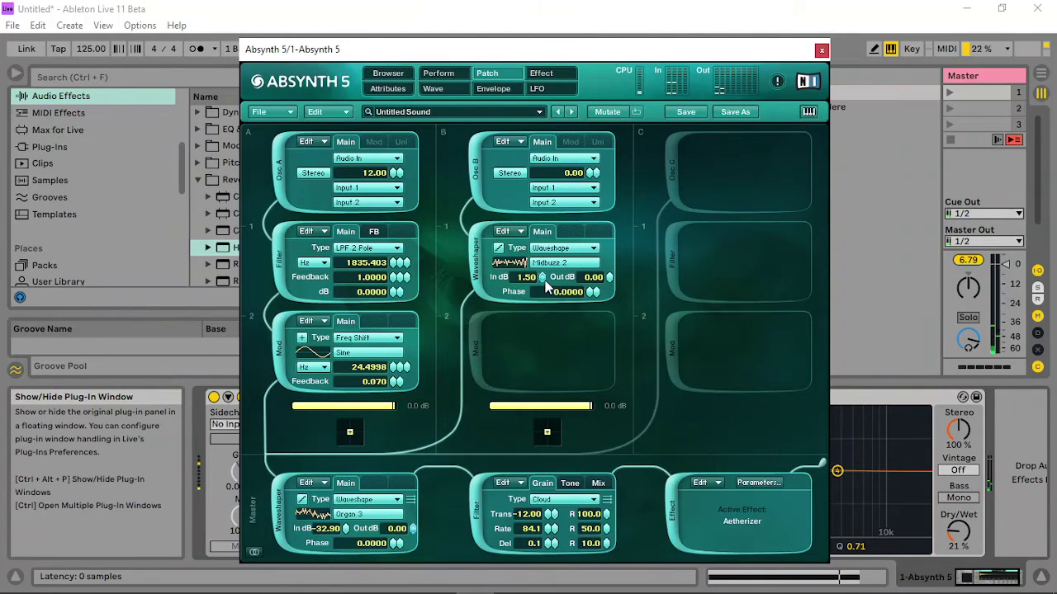
left_click_drag(546, 285, 553, 258)
left_click_drag(545, 516, 549, 527)
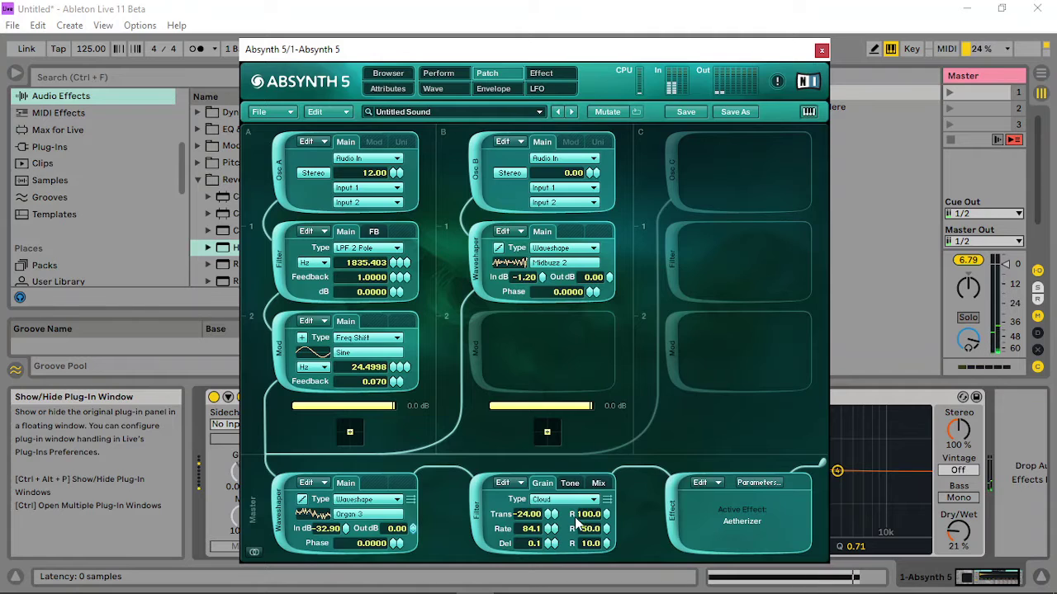
Adjust the master Cloud's tone filter frequency, set its mix gain to 1.50 dB and raise the master waveshaper's input to -28.80 dB.
left_click(570, 483)
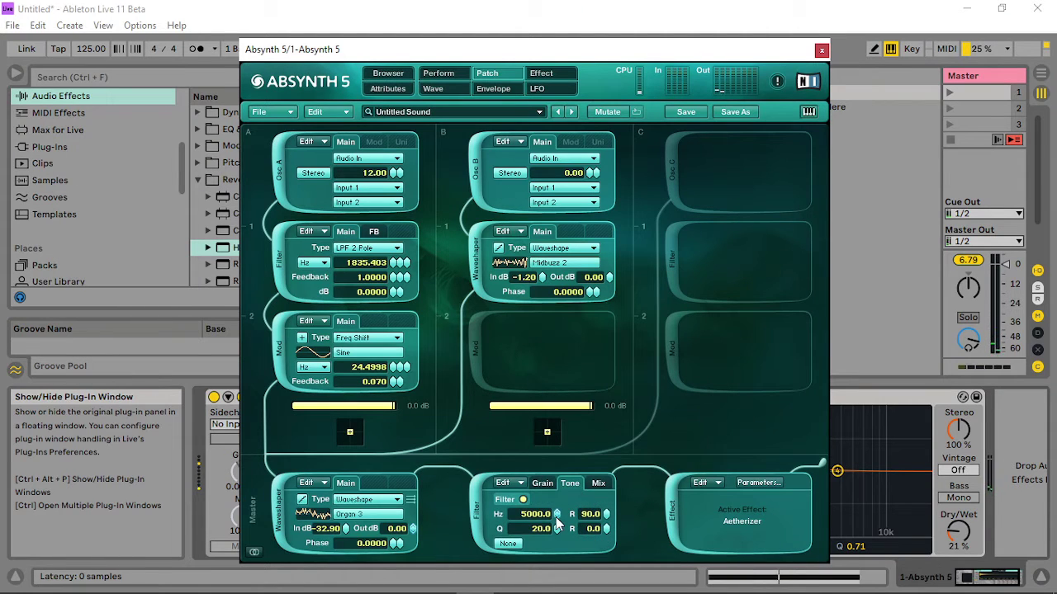
mouse_move(556, 518)
left_mouse_down()
mouse_move(559, 498)
mouse_move(558, 512)
left_mouse_up()
left_click(598, 484)
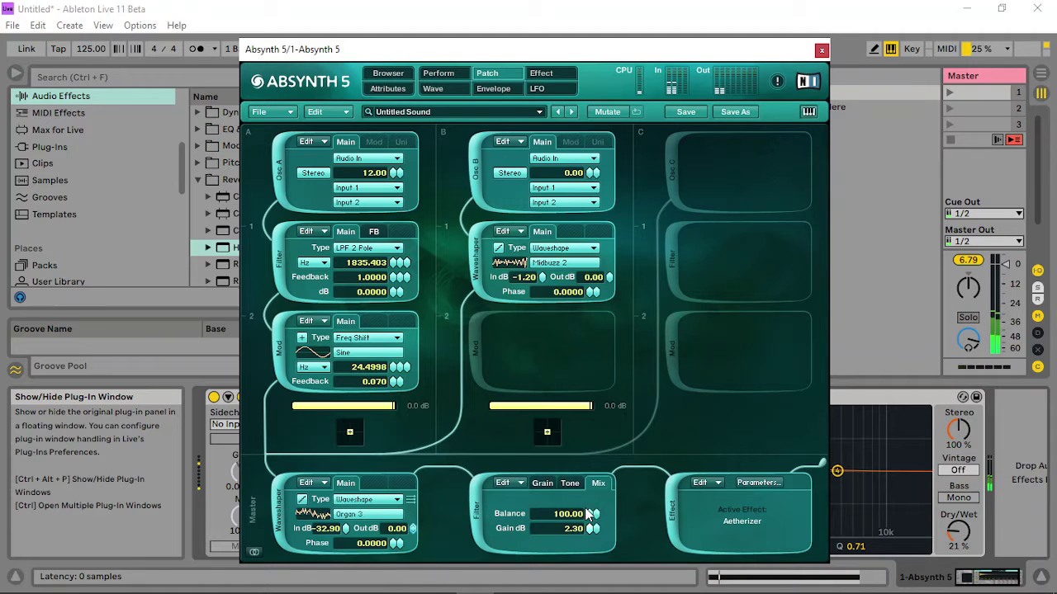
left_click_drag(581, 512, 579, 514)
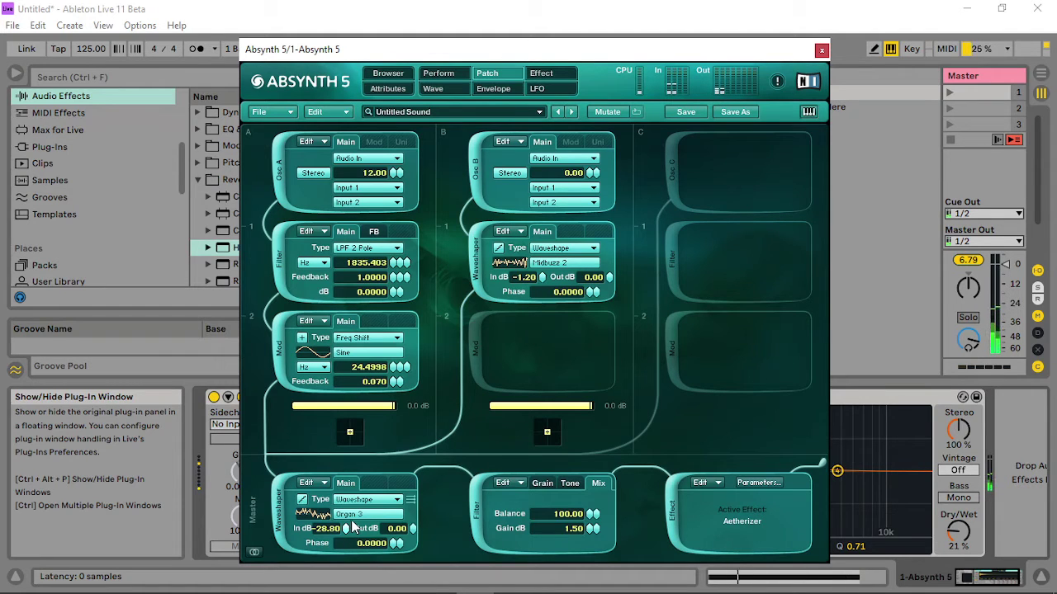
left_click(821, 50)
Insert a new MIDI track and load another Native Instruments Absynth 5 instance on it.
right_click(664, 79)
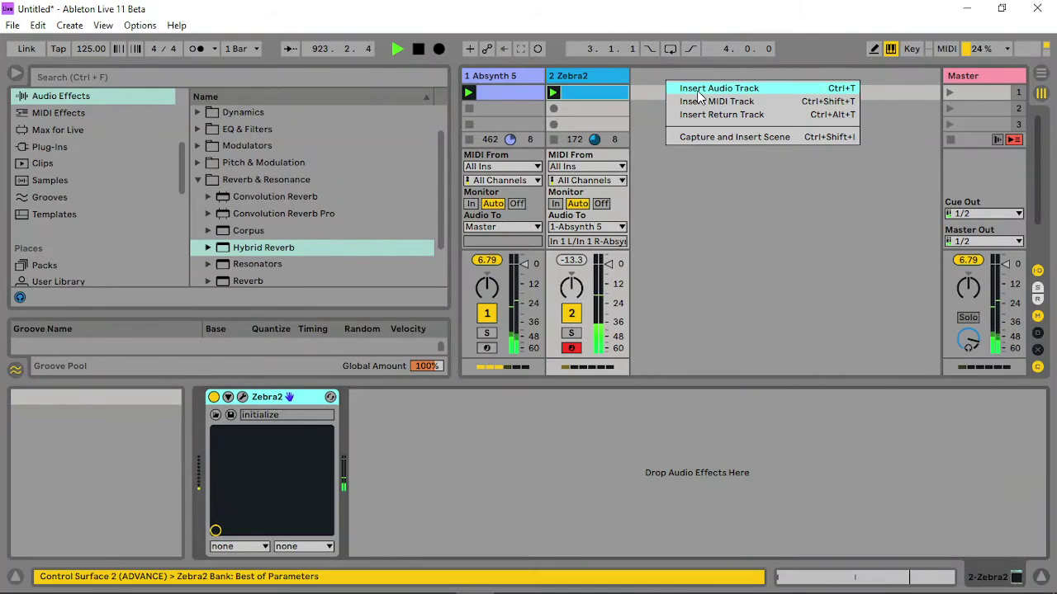
left_click(702, 100)
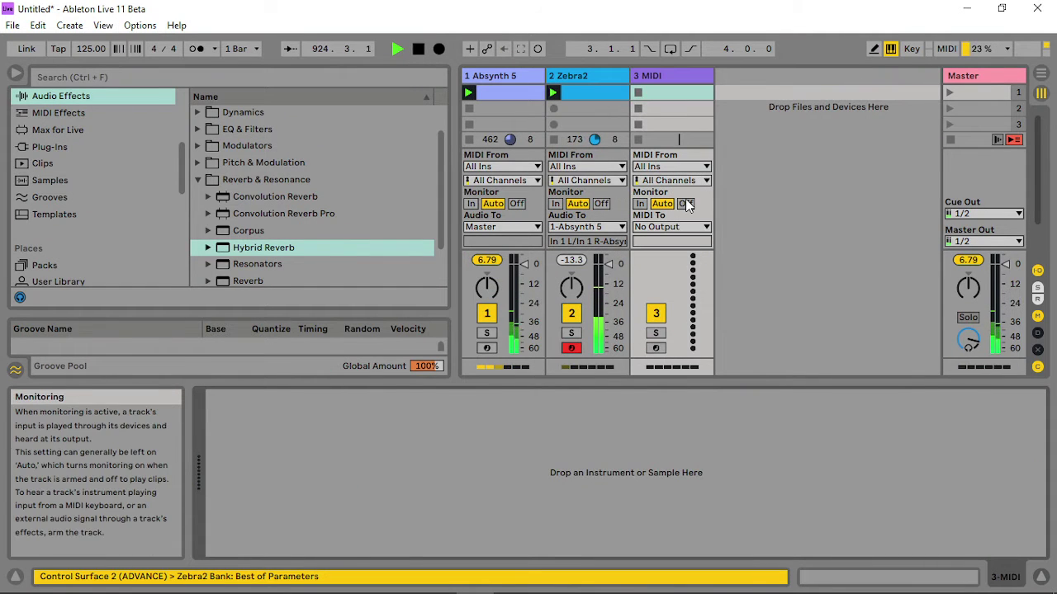
left_click(81, 146)
scroll(255, 170, "up", 2)
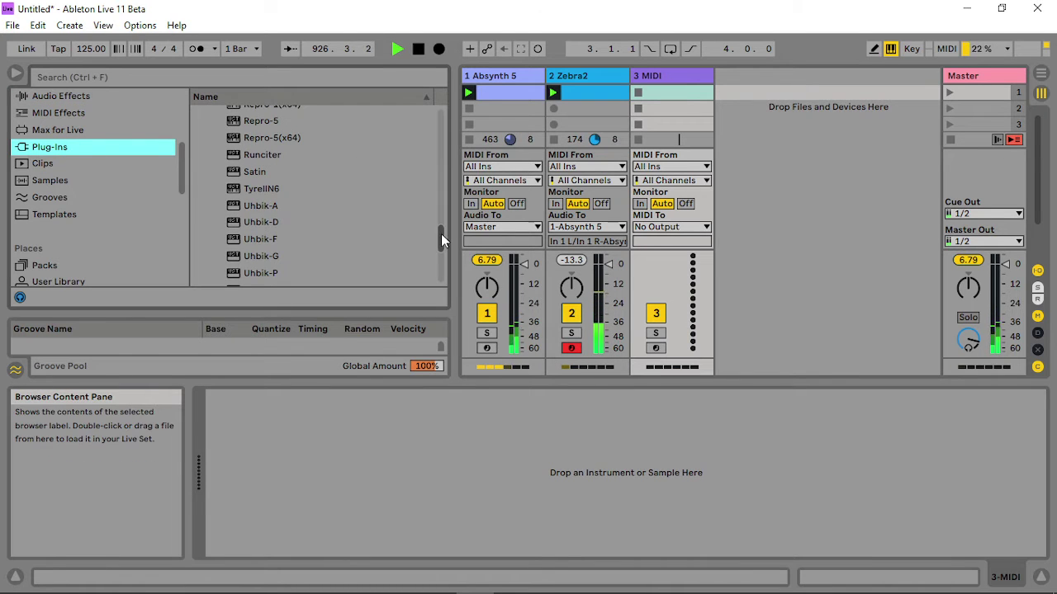
left_click_drag(441, 234, 444, 175)
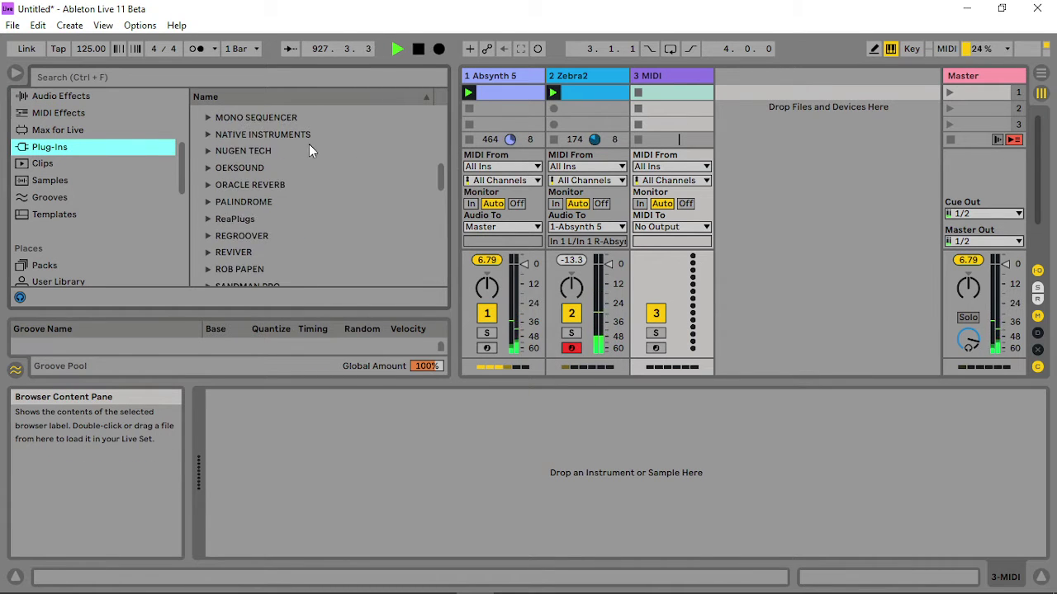
left_click(206, 136)
scroll(267, 211, "down", 3)
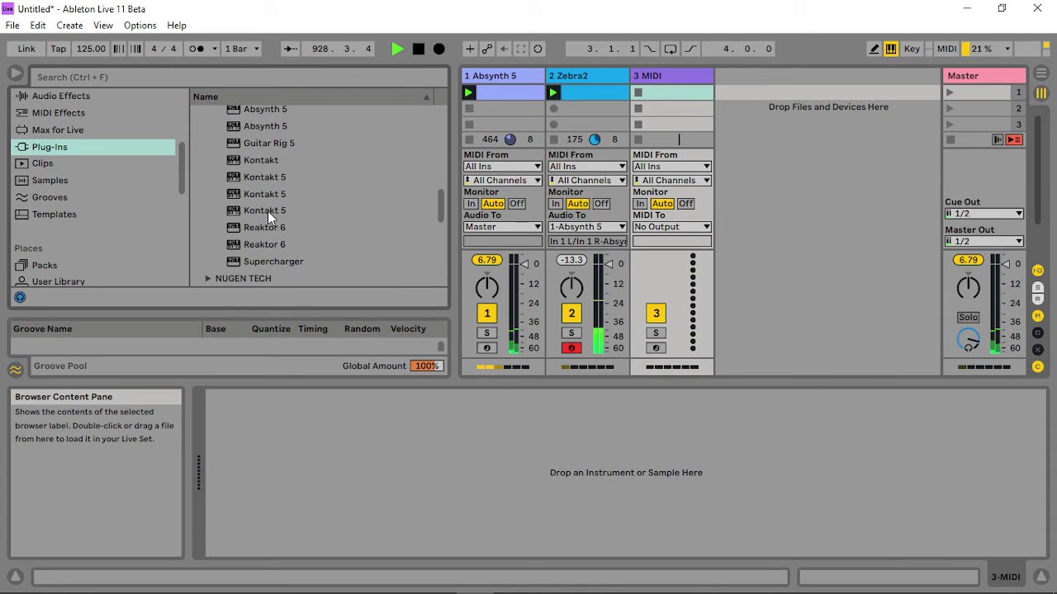
scroll(299, 198, "up", 2)
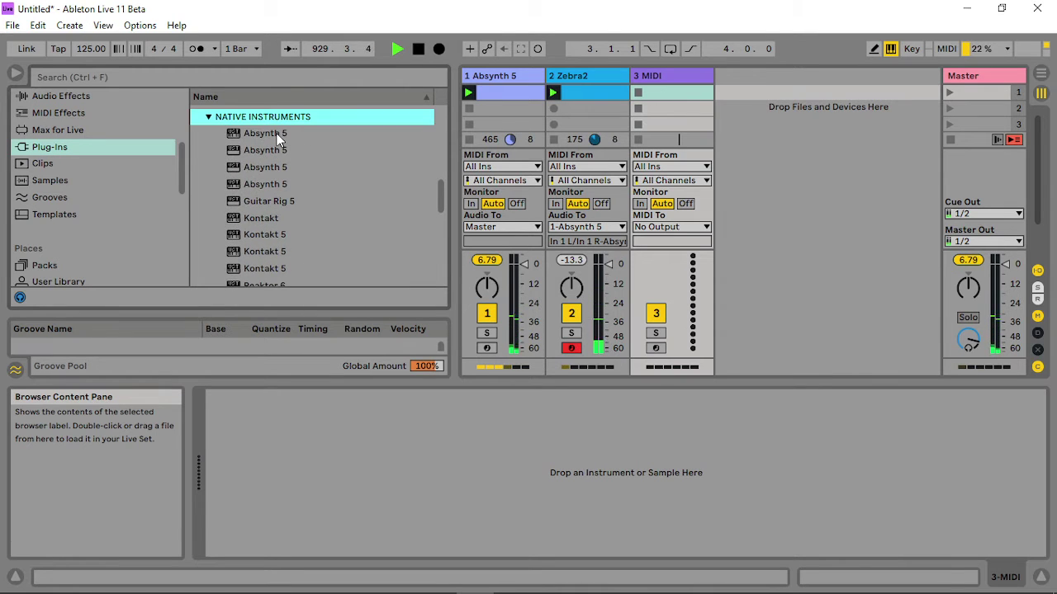
left_click(278, 140)
left_click(615, 76)
left_click(682, 78)
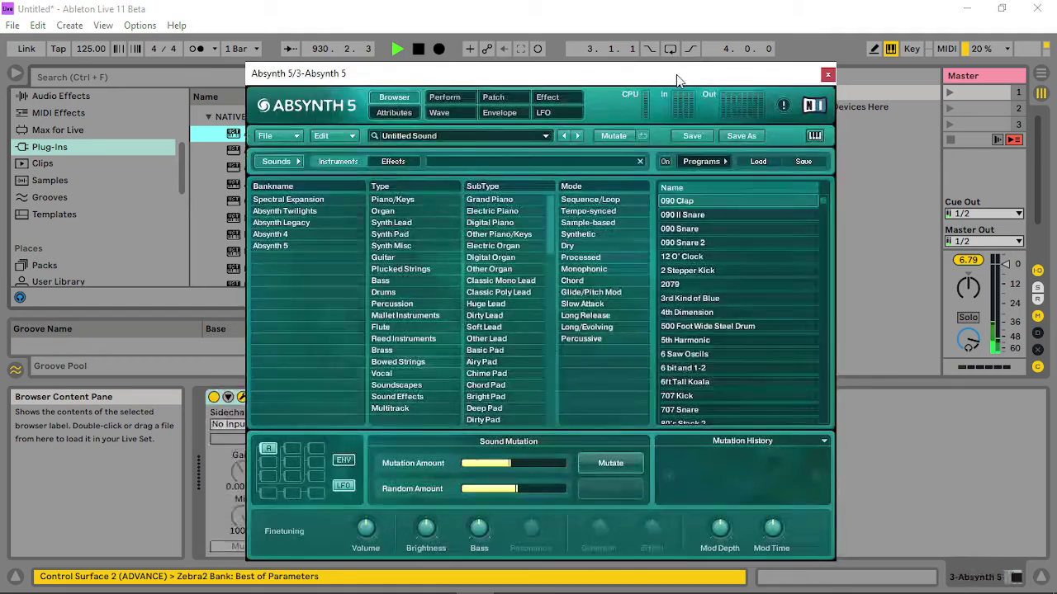
Start a new blank sound in the second Absynth 5 and close its plug-in window.
left_click(297, 137)
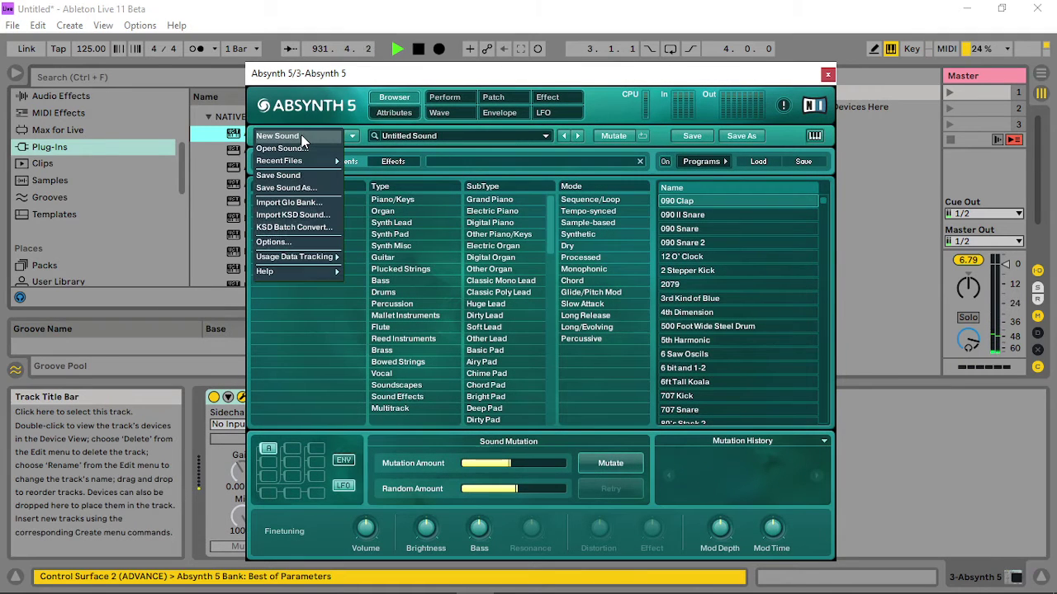
left_click(302, 142)
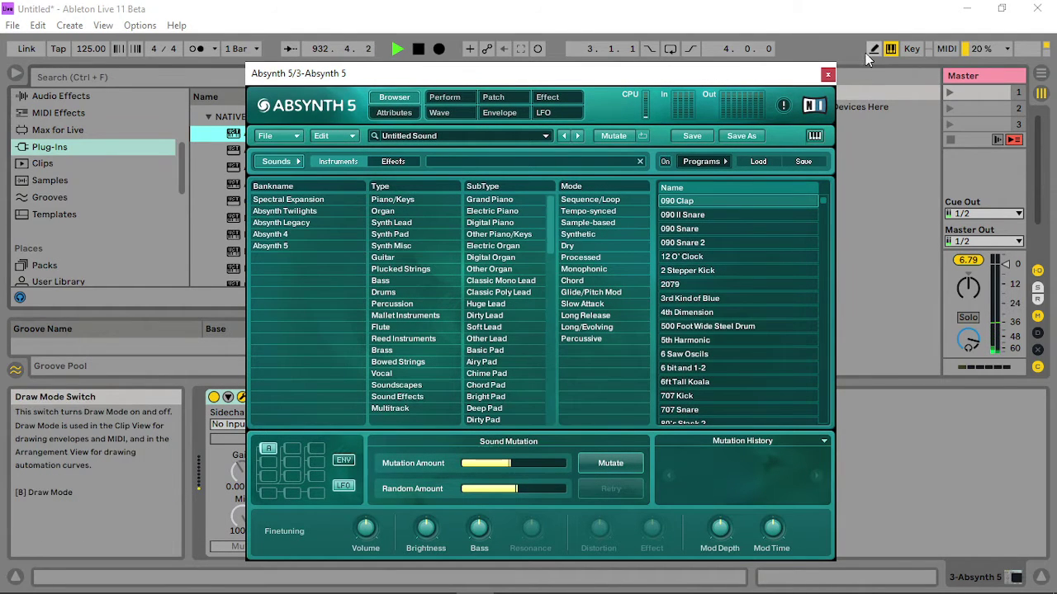
left_click(827, 74)
Create a MIDI clip in the first slot of track 3, add a short G2 note at its start and launch it.
left_click(665, 166)
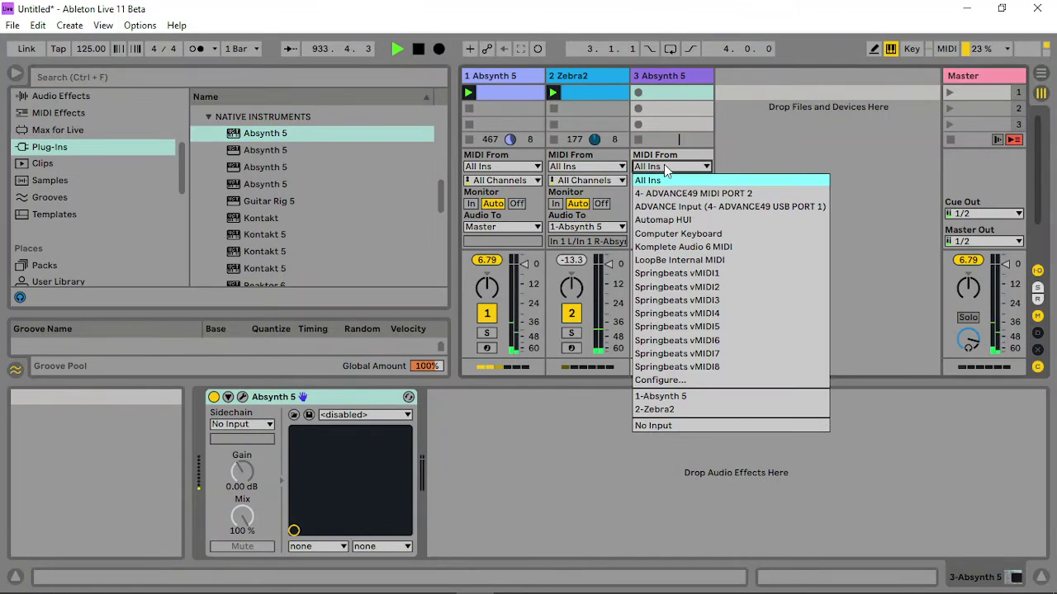
left_click(696, 149)
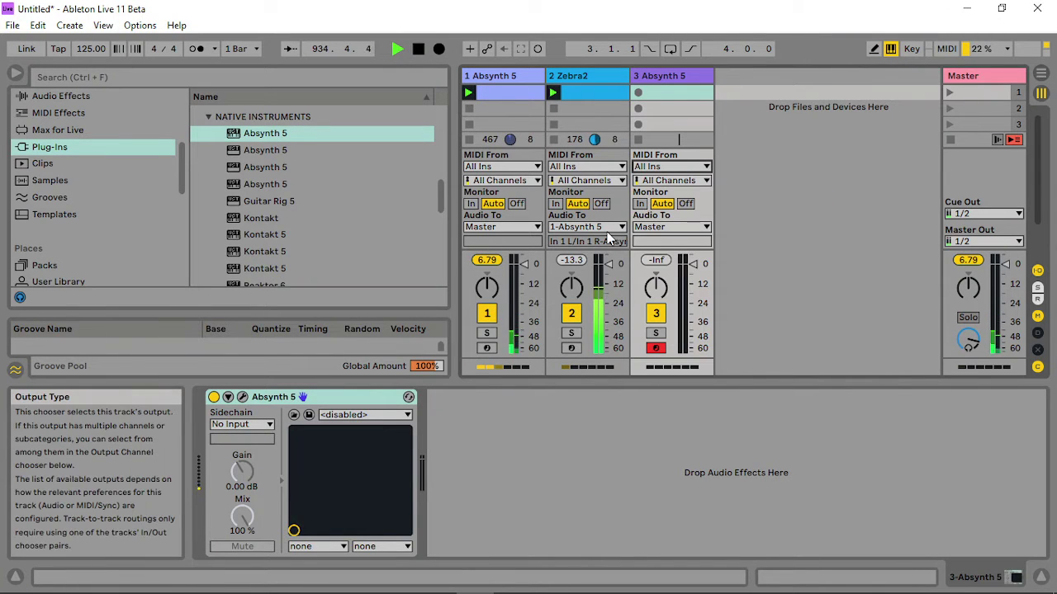
double_click(662, 94)
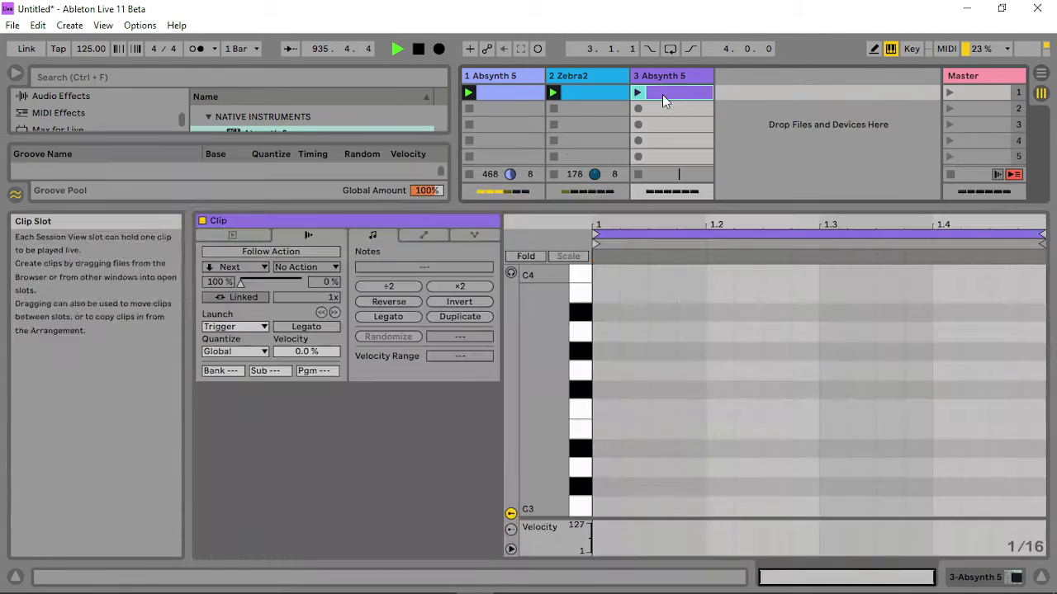
scroll(614, 452, "down", 5)
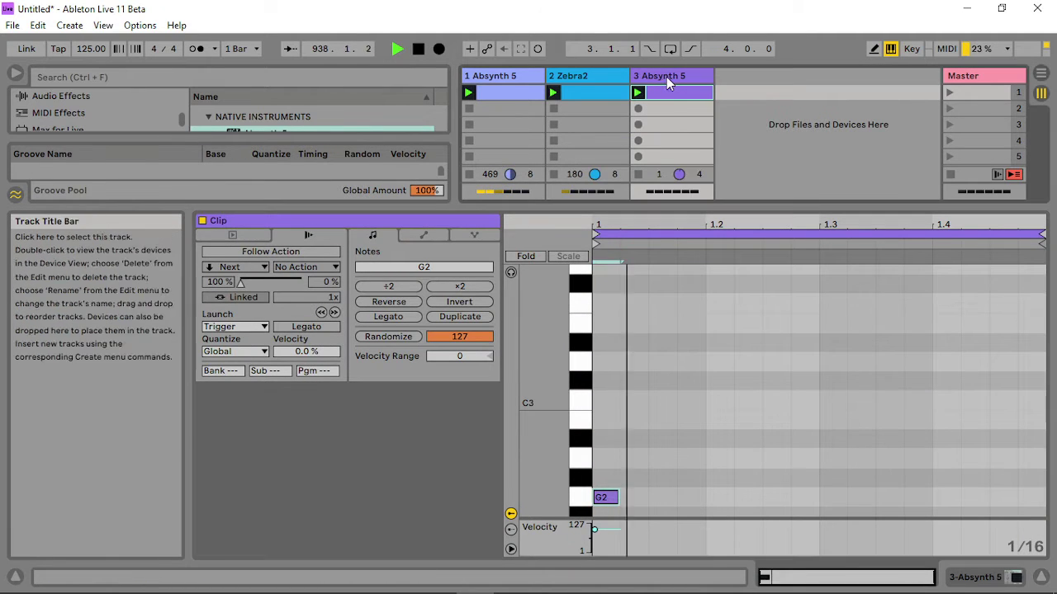
Set oscillator A of track 3's Absynth 5 patch to Audio In and close the plug-in window.
double_click(667, 77)
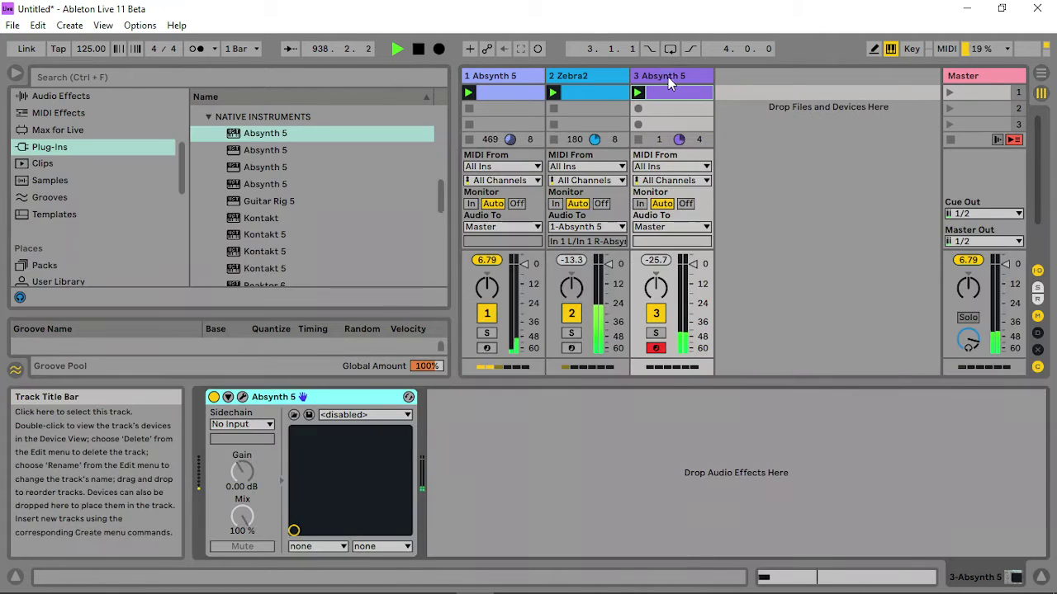
left_click(242, 397)
left_click(493, 97)
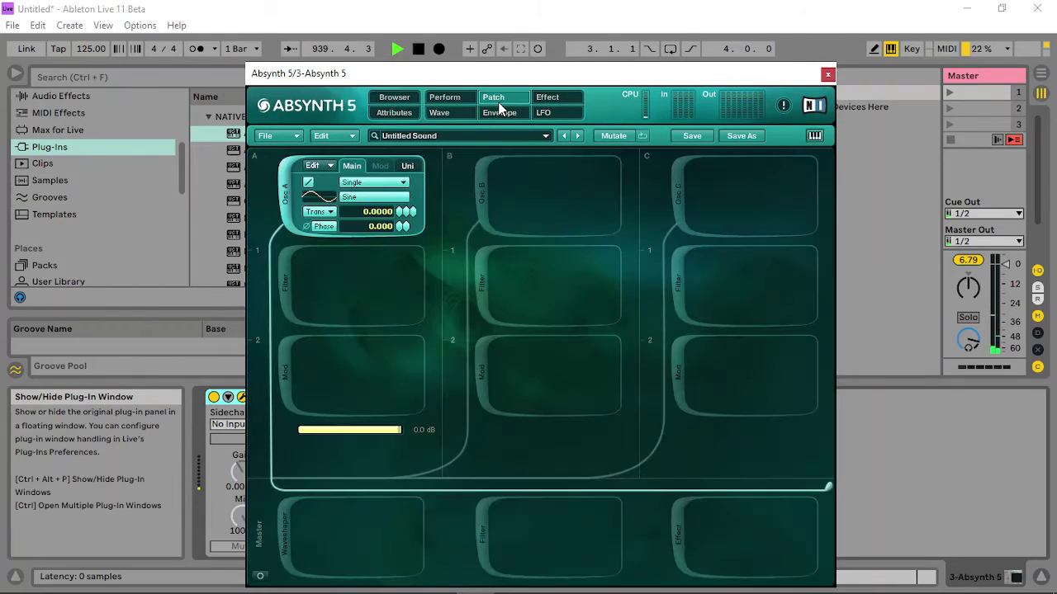
left_click(391, 183)
left_click(366, 270)
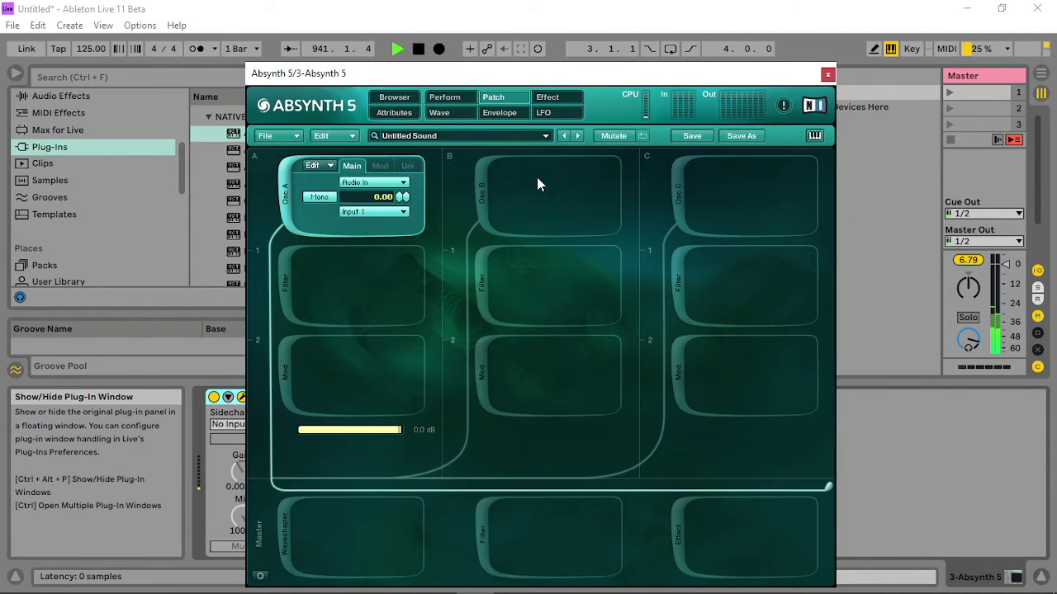
left_click(827, 75)
Insert an audio track that takes its input from 2-Zebra2, monitors In and sends its output to 3-Absynth 5.
right_click(739, 75)
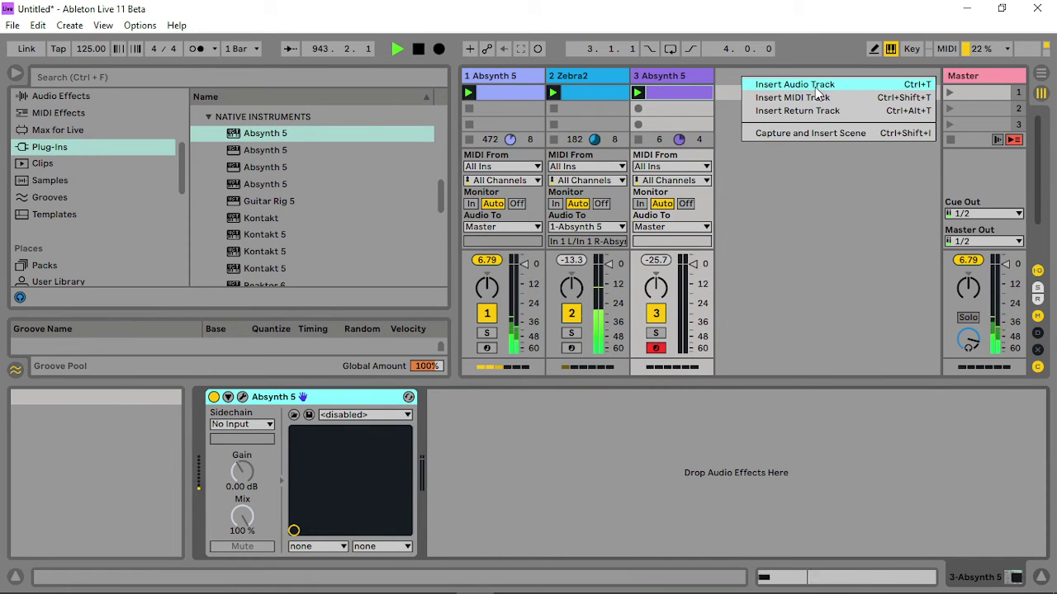
left_click(816, 93)
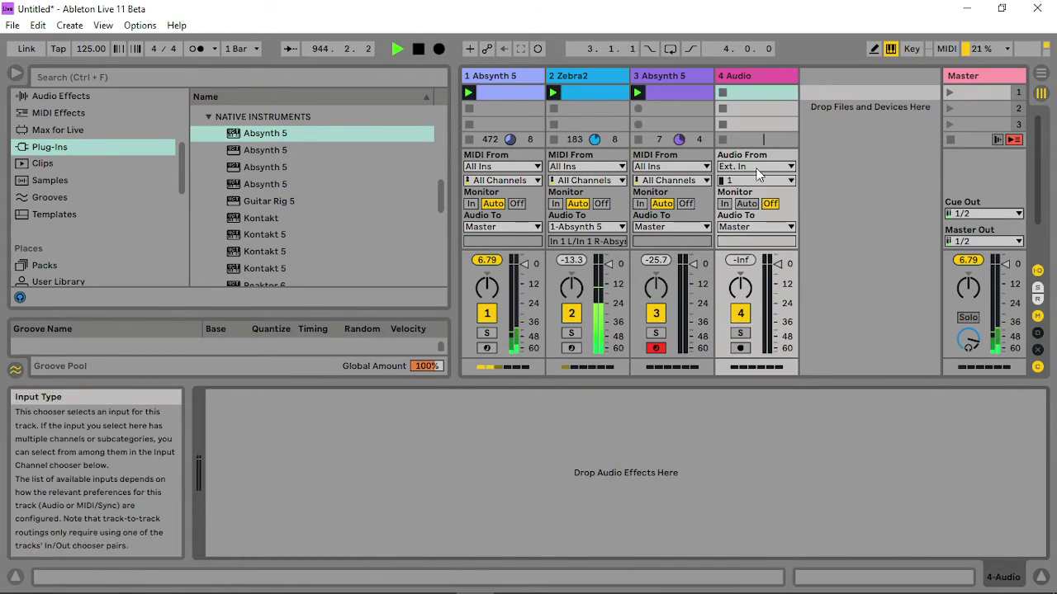
left_click(755, 165)
left_click(759, 238)
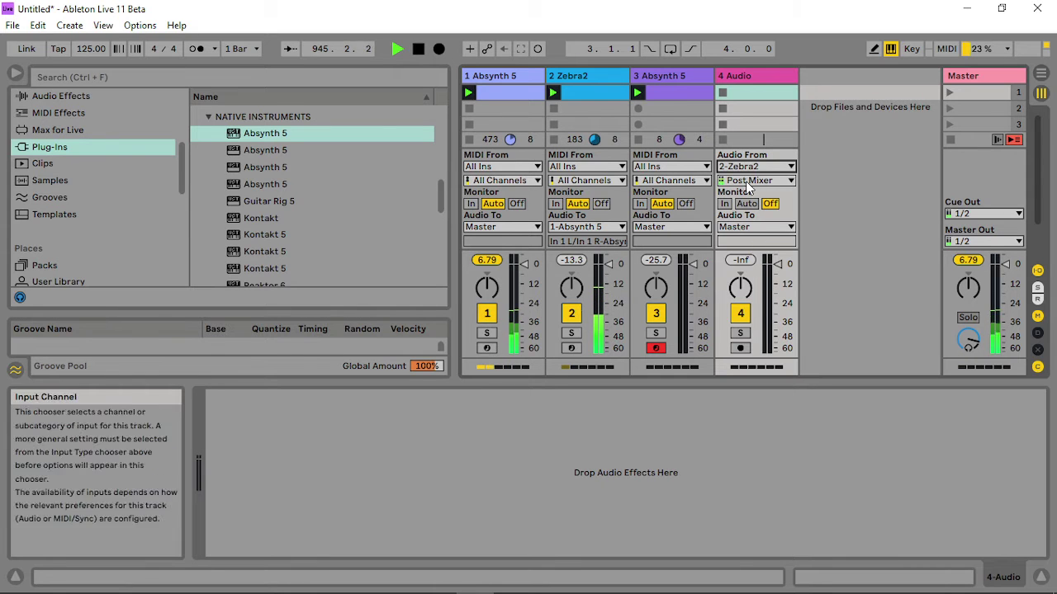
left_click(724, 203)
left_click(756, 226)
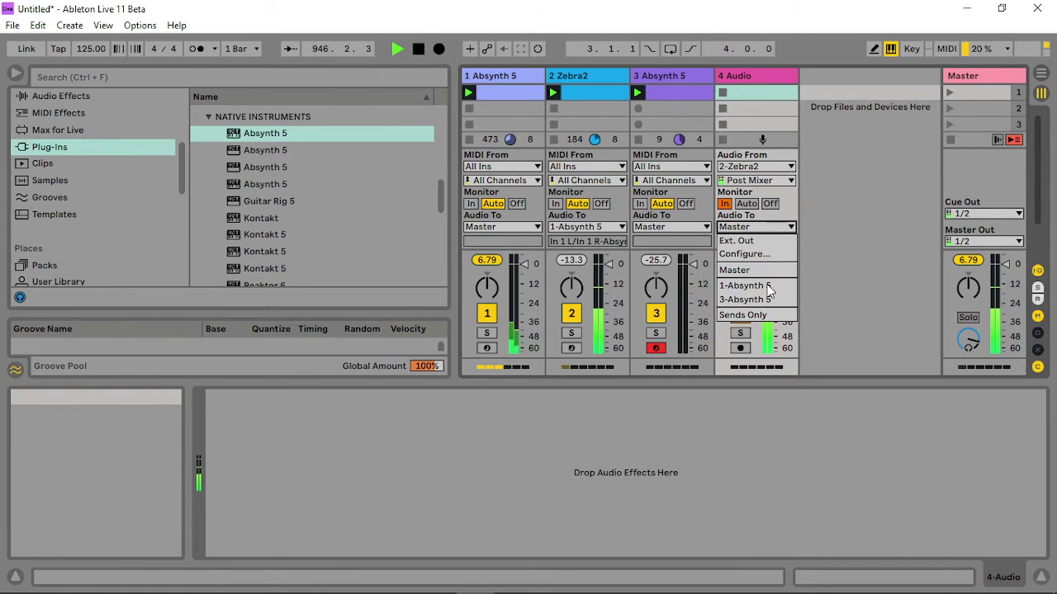
left_click(766, 300)
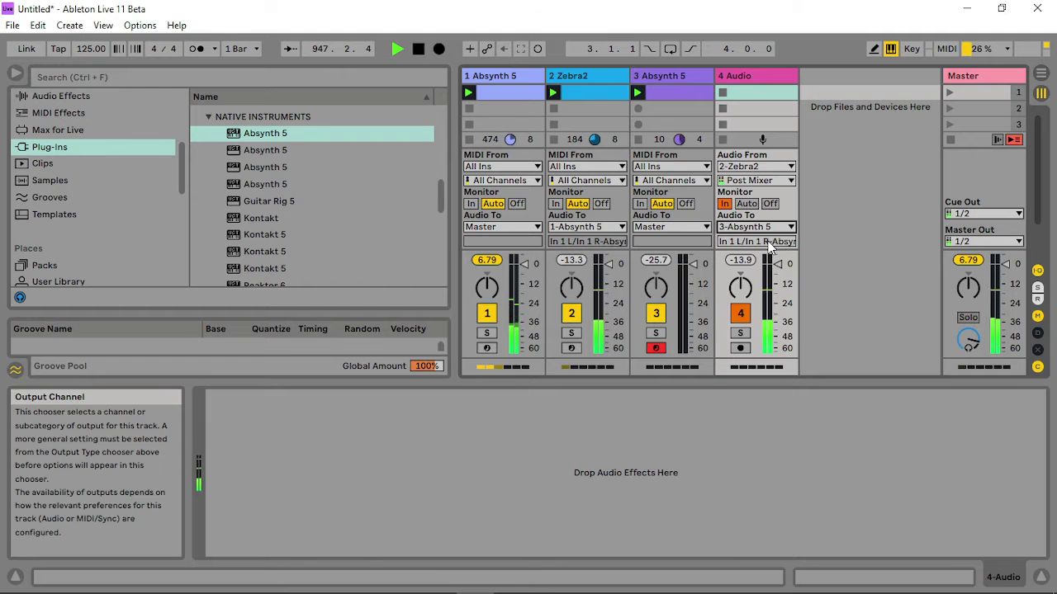
Switch oscillator A's Audio In to Stereo with Input 1 and Input 2 in track 3's Absynth 5.
left_click(679, 80)
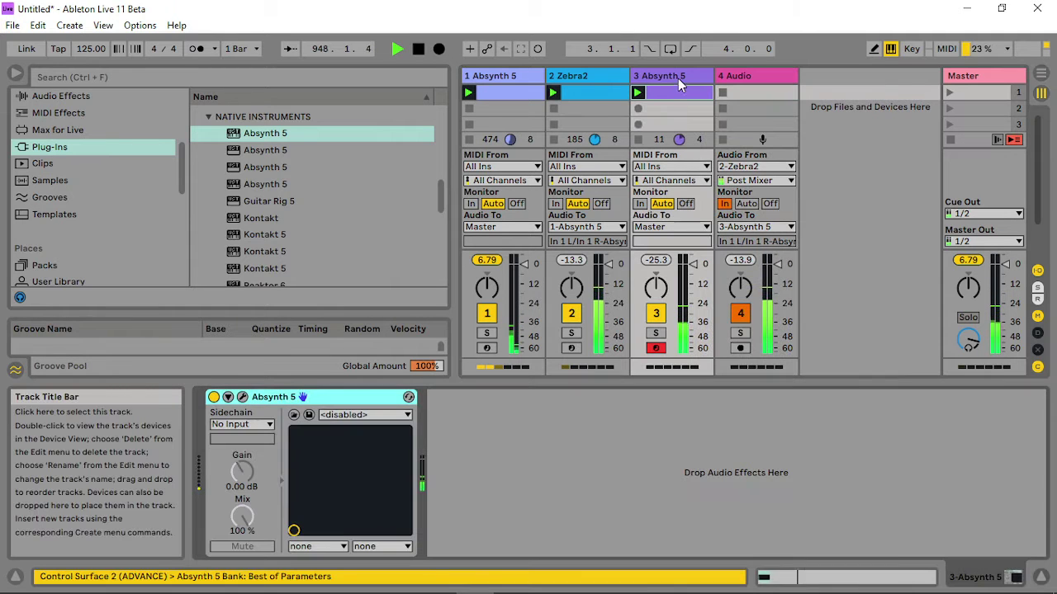
left_click(246, 397)
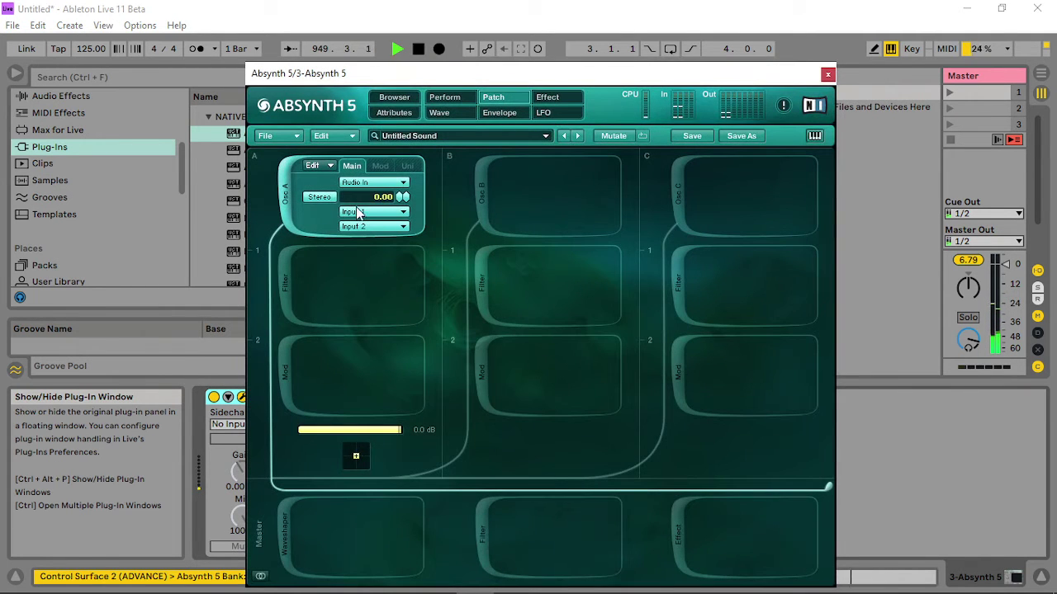
left_click(827, 75)
Load the Pitch Hack effect from the Pitch & Modulation audio effects onto the new audio track.
left_click(751, 79)
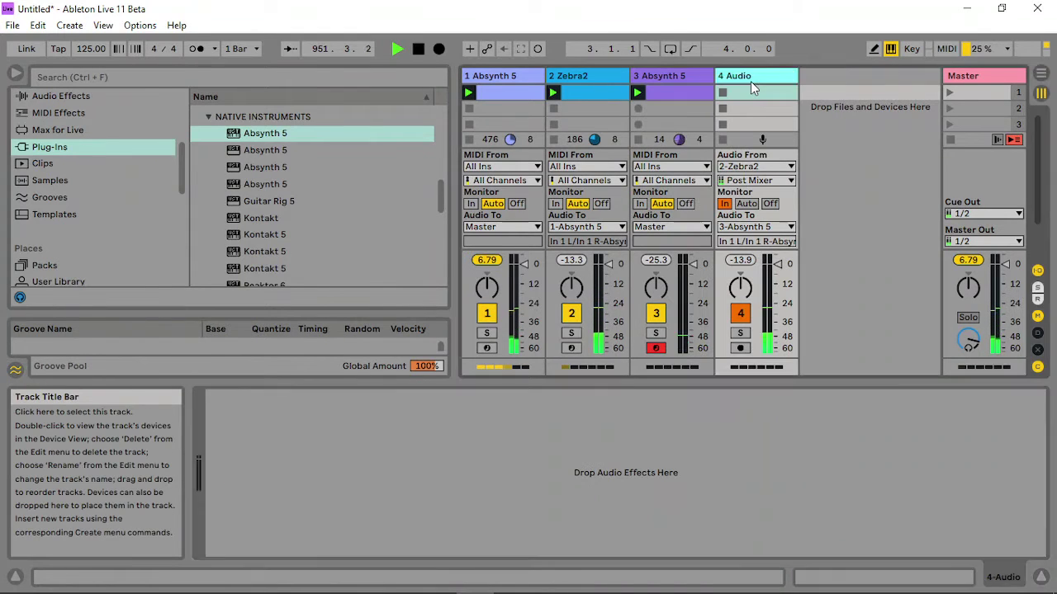
left_click(72, 98)
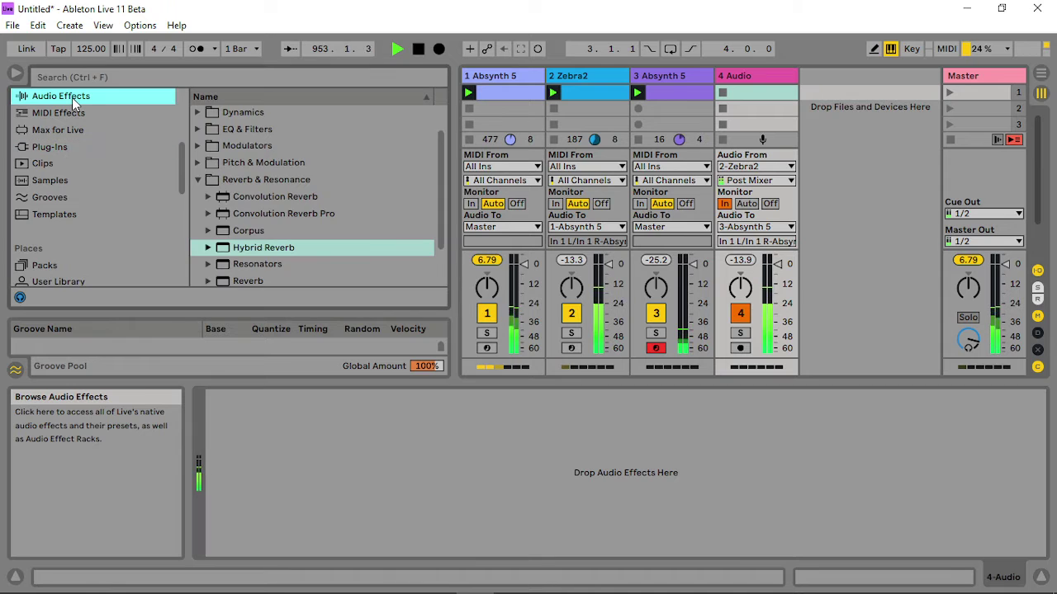
left_click(197, 179)
left_click(198, 198)
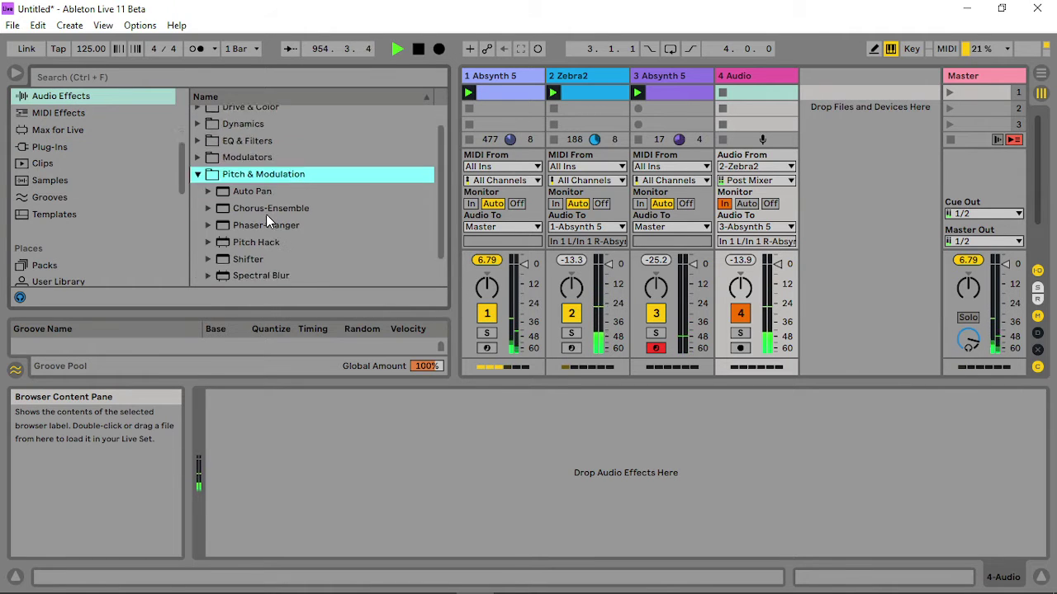
left_click_drag(265, 229, 488, 481)
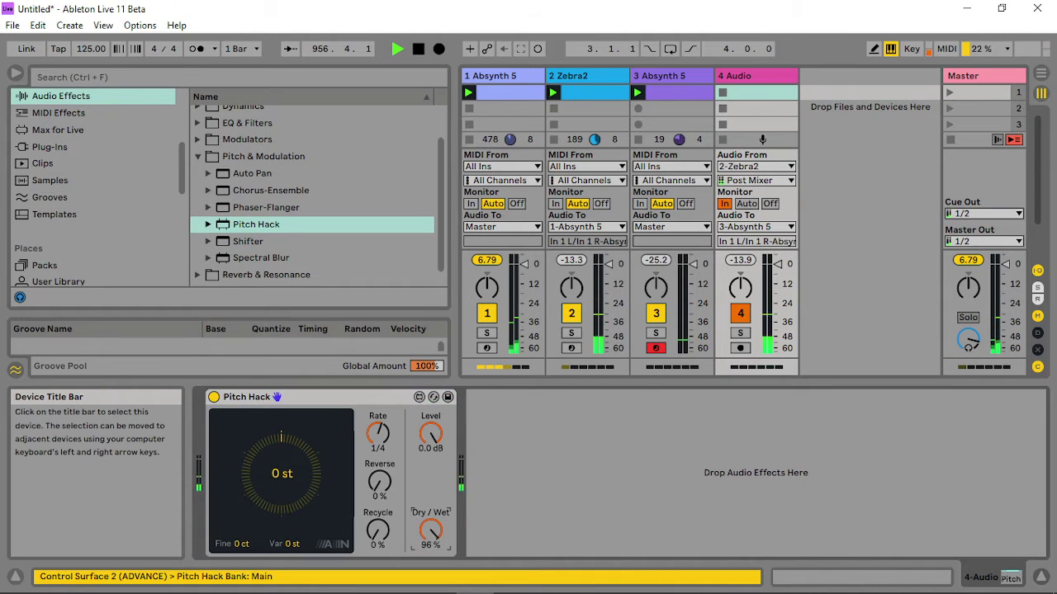
Set Pitch Hack's rate to 2/1, reverse to 55%, recycle to 68% and dry/wet to 76%.
left_click_drag(430, 530, 430, 546)
mouse_move(379, 482)
left_mouse_down()
mouse_move(379, 465)
mouse_move(379, 485)
left_mouse_up()
left_click_drag(377, 529, 377, 432)
Remove Pitch Hack and delete audio track 4.
right_click(355, 397)
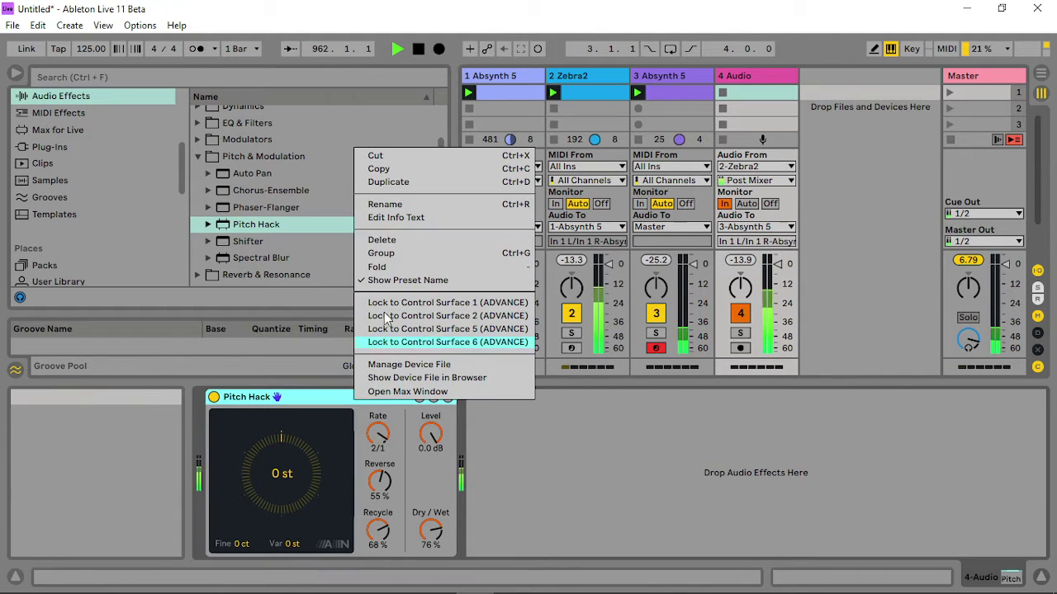
key("Escape")
key("Delete")
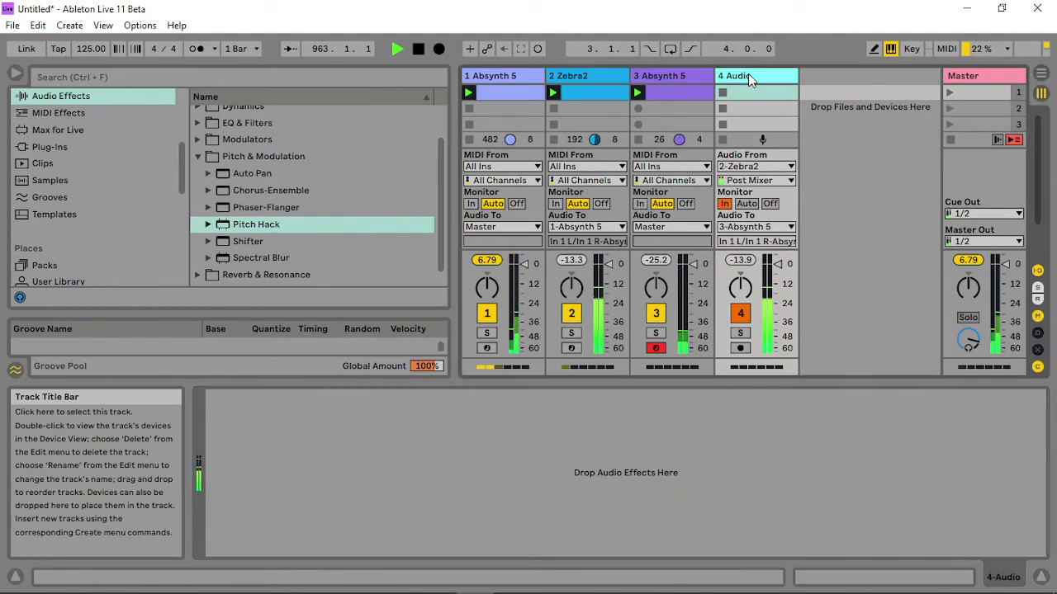
right_click(748, 73)
left_click(869, 287)
key("Delete")
Insert a new MIDI track and look through the U-HE plug-ins for an instrument to load.
right_click(728, 71)
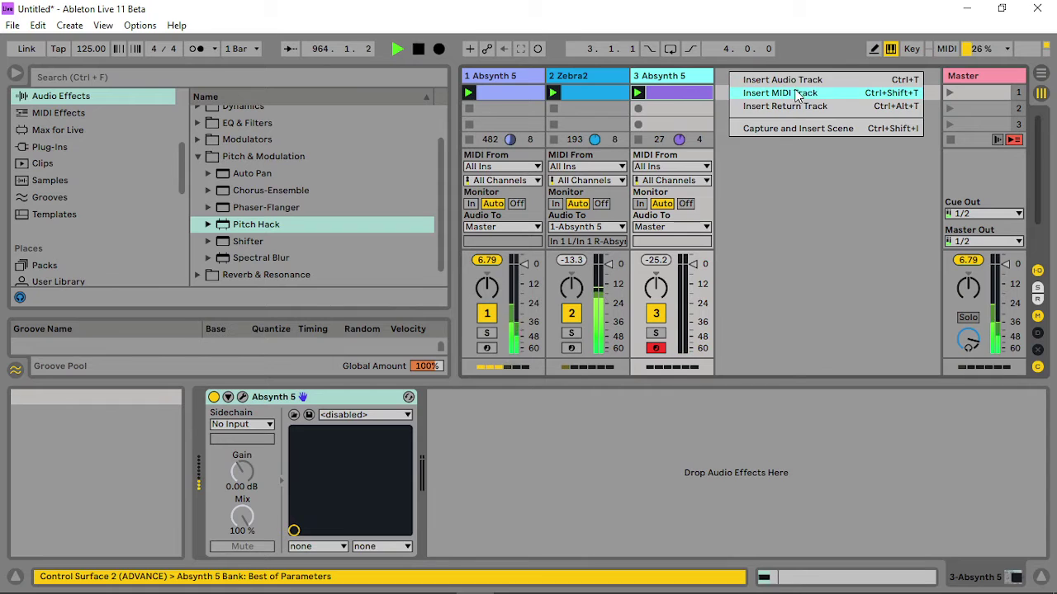
left_click(743, 94)
left_click(97, 149)
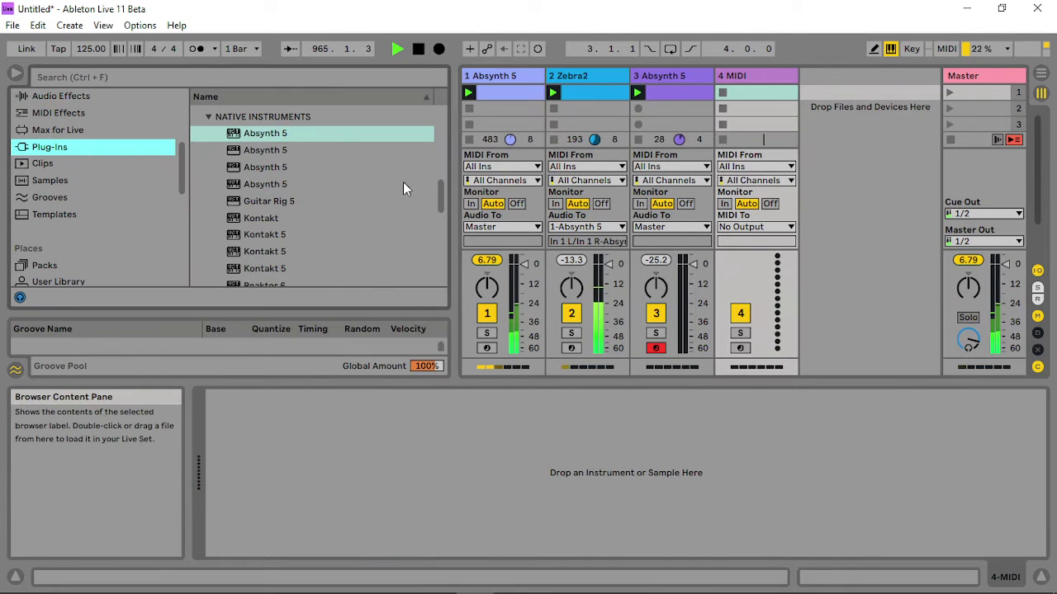
left_click_drag(442, 178, 313, 238)
left_click(207, 174)
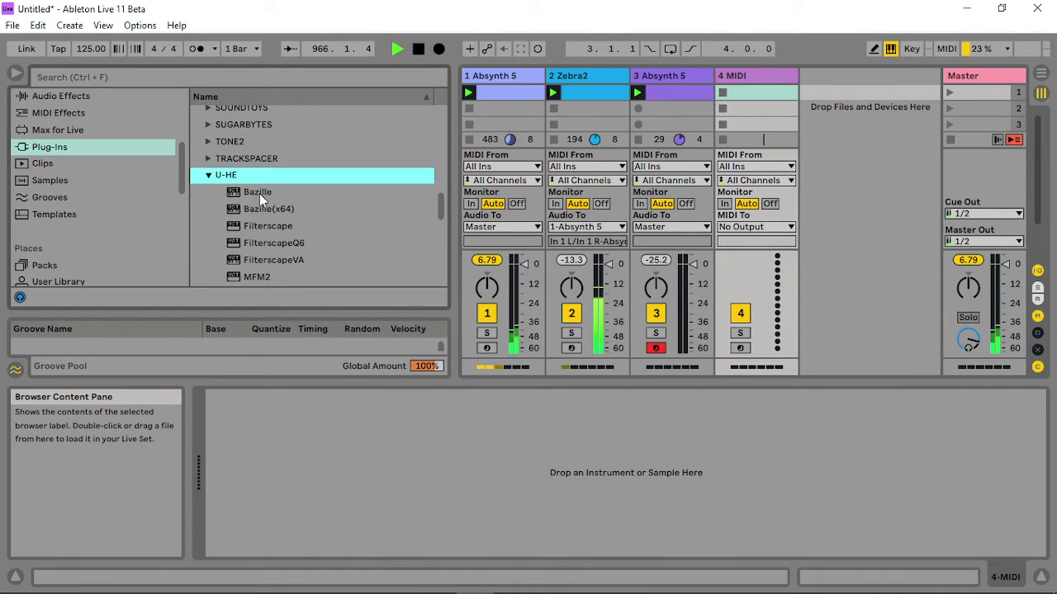
left_click_drag(437, 205, 447, 275)
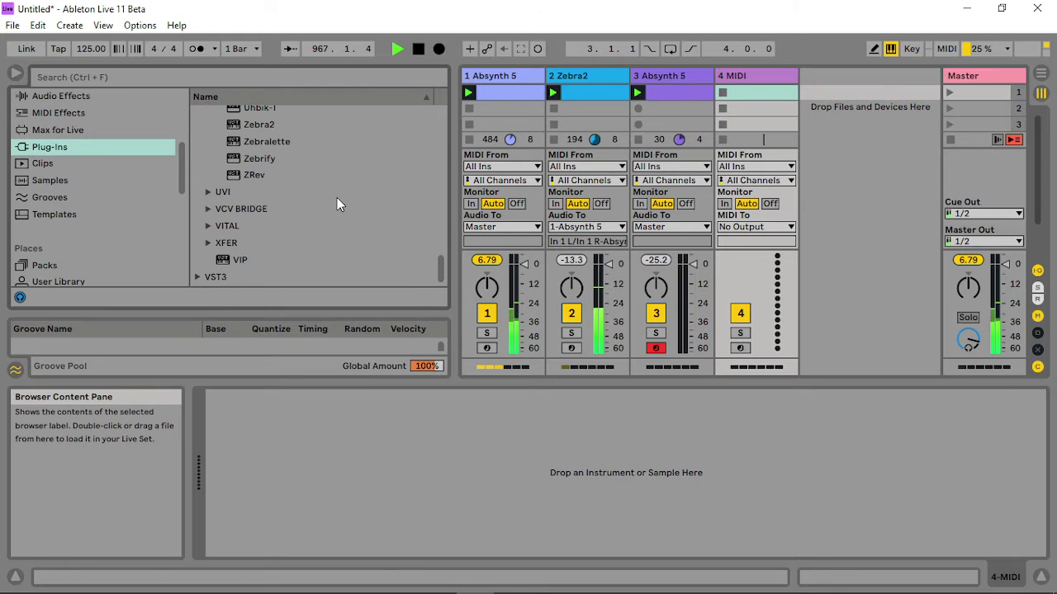
scroll(337, 202, "up", 4)
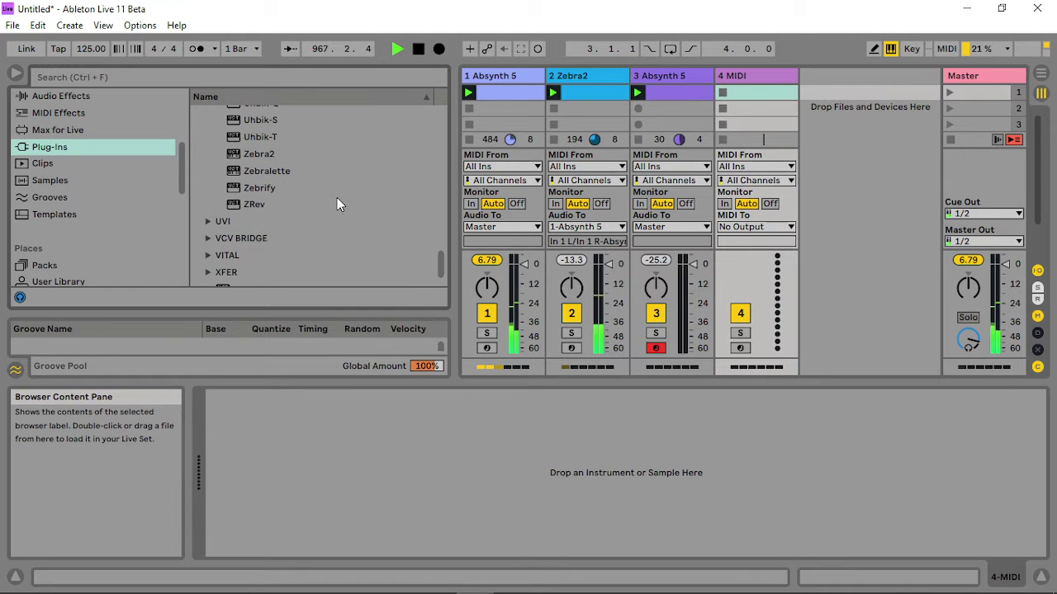
Browse the packs, user library, plug-ins and SAMPLES ALL folders for a sound source for the new MIDI track.
left_click(54, 264)
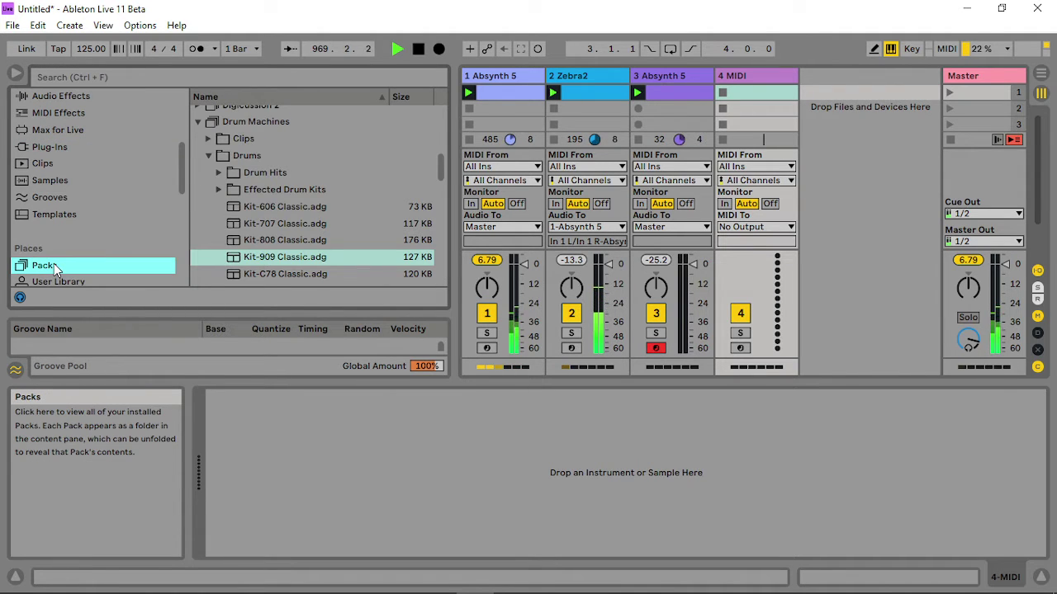
scroll(53, 263, "down", 1)
left_click(61, 252)
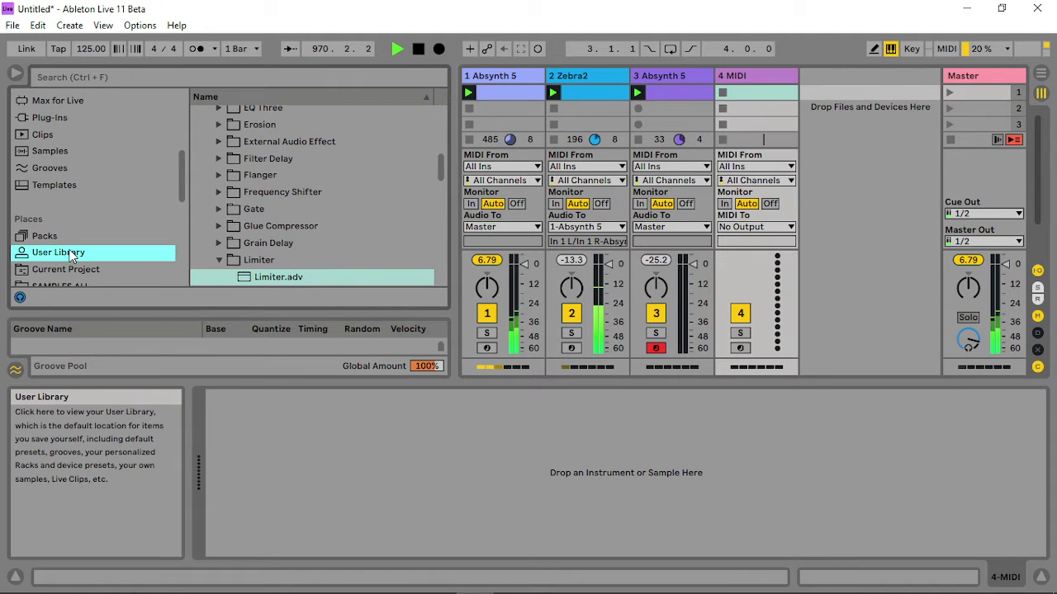
scroll(70, 265, "down", 1)
left_click(66, 253)
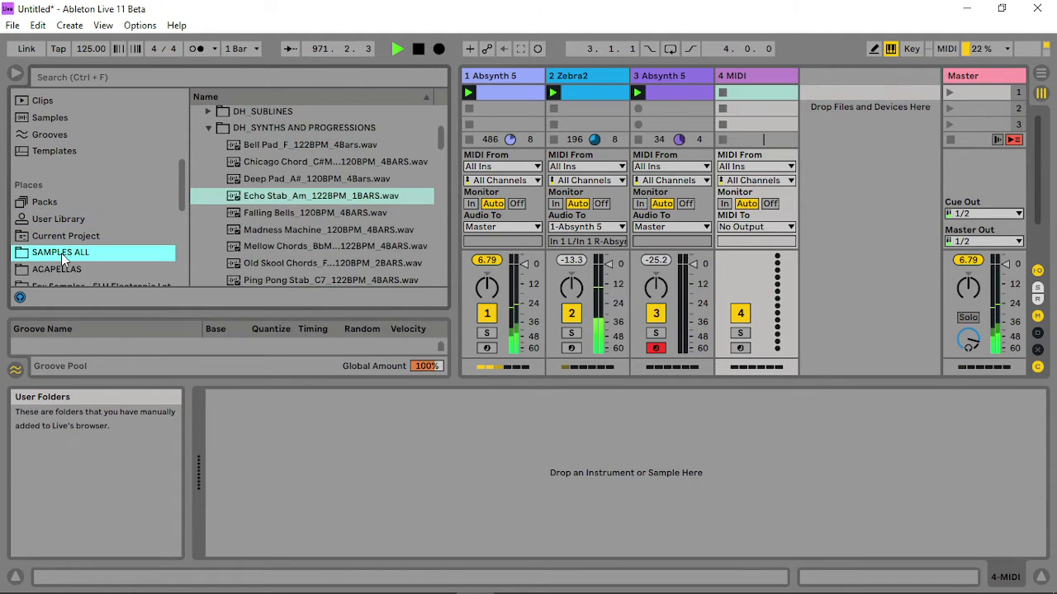
left_click(50, 202)
scroll(63, 189, "up", 2)
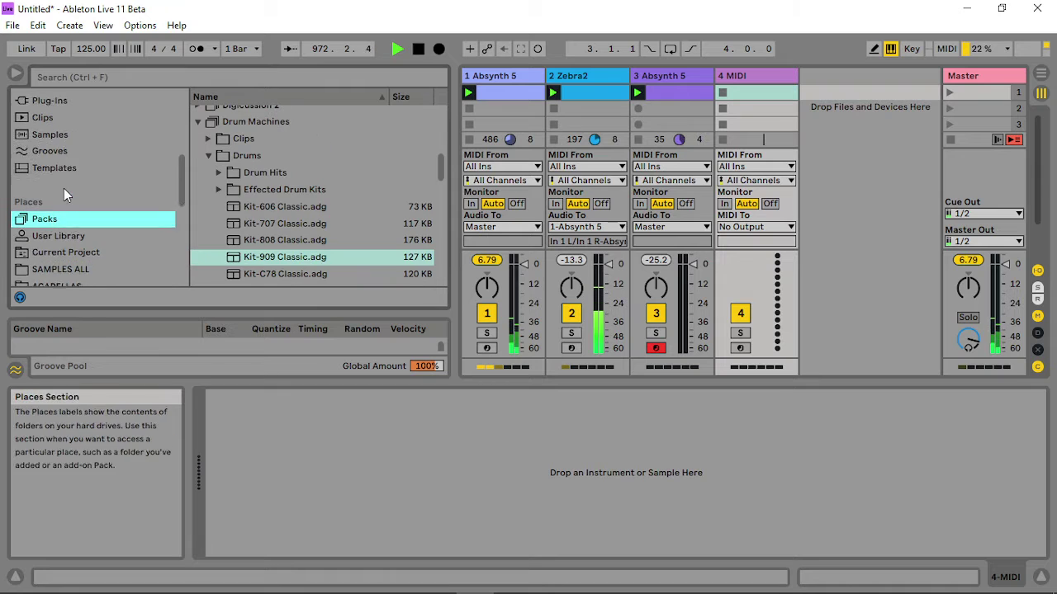
left_click(60, 132)
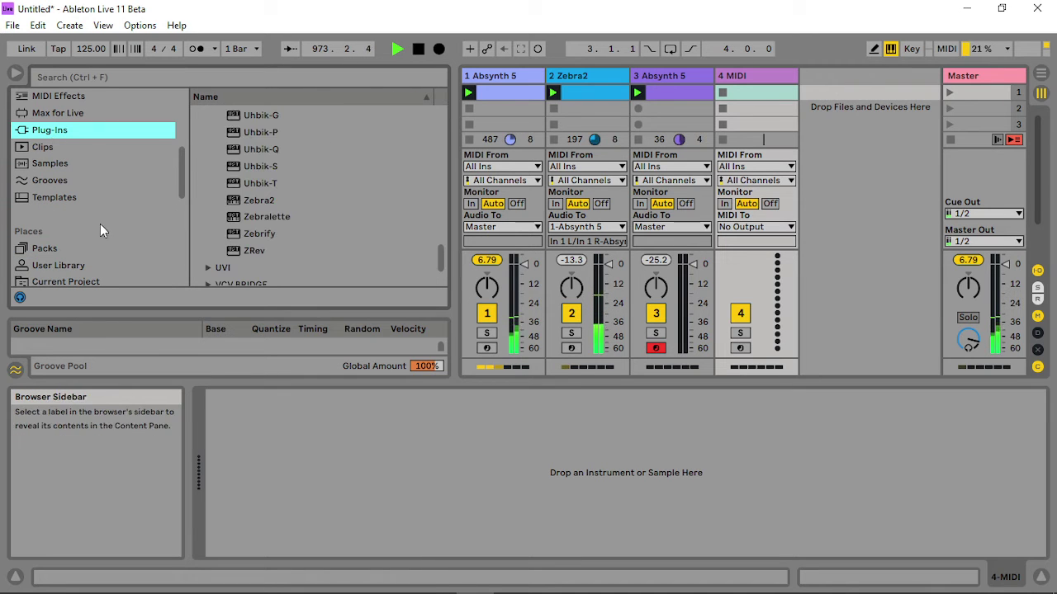
scroll(100, 223, "down", 2)
left_click(59, 246)
scroll(241, 213, "up", 3)
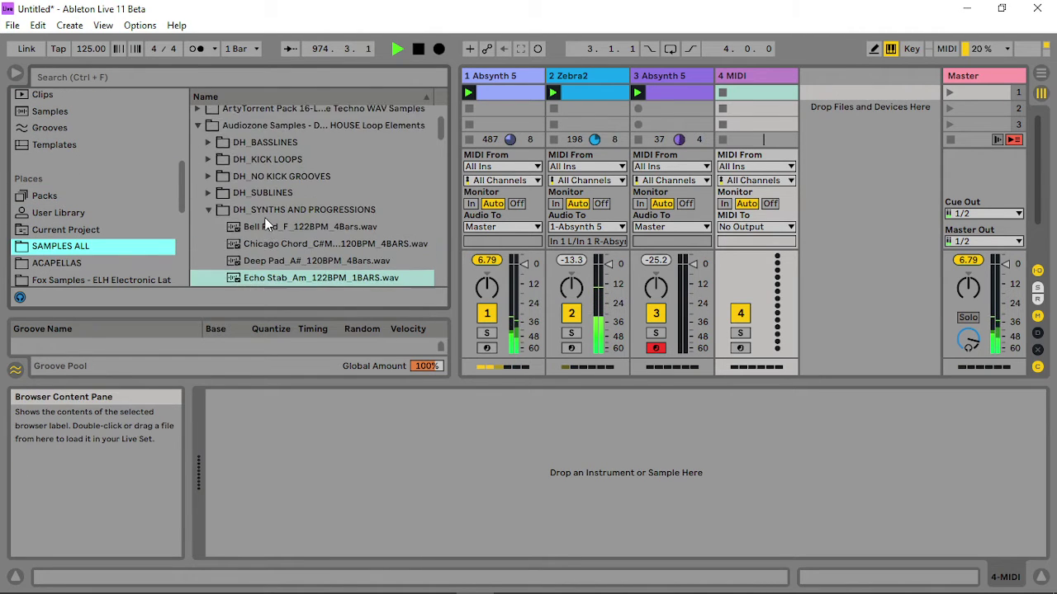
left_click(197, 142)
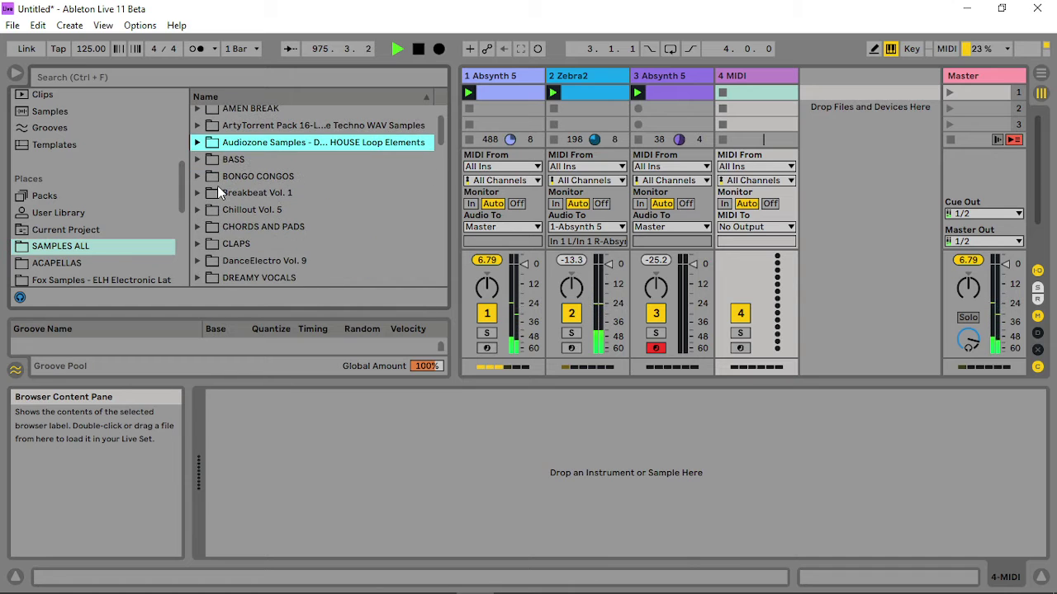
scroll(217, 185, "up", 2)
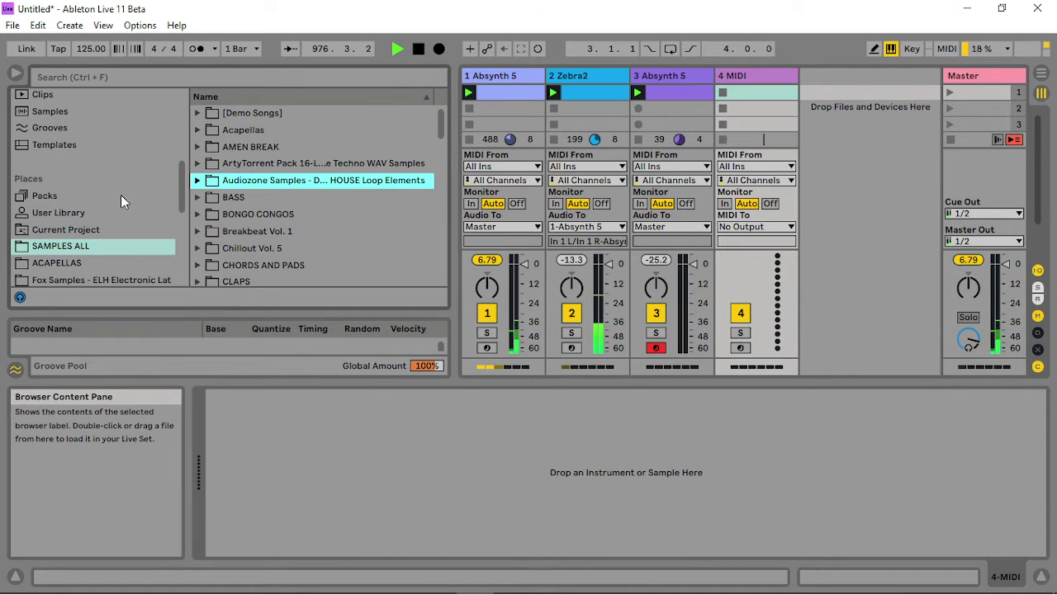
scroll(89, 203, "down", 3)
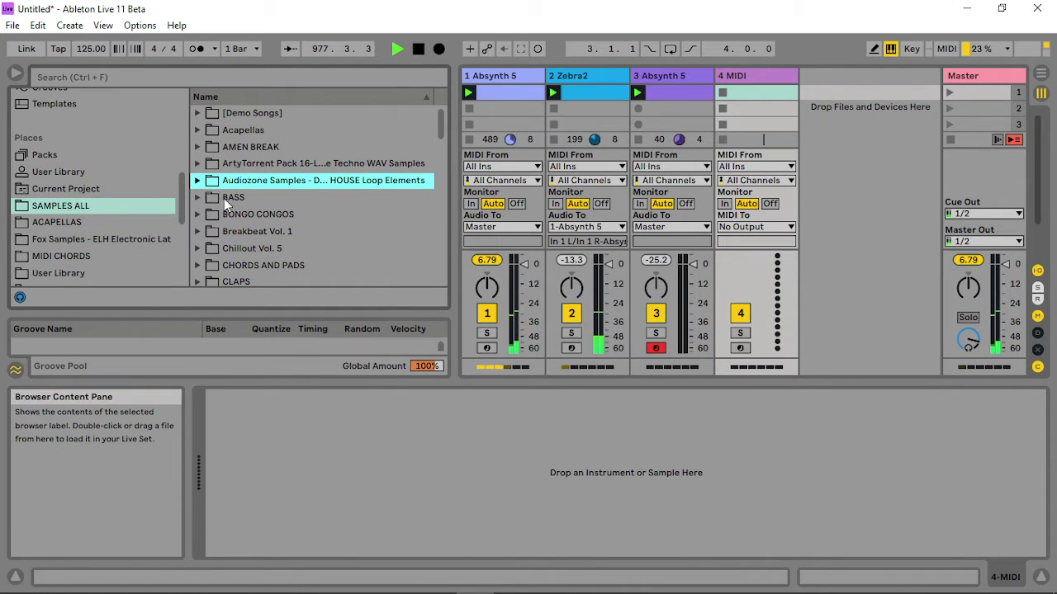
Load Granulator II from the M4L Granulator II pack onto MIDI track 4.
left_click(48, 154)
scroll(255, 153, "up", 2)
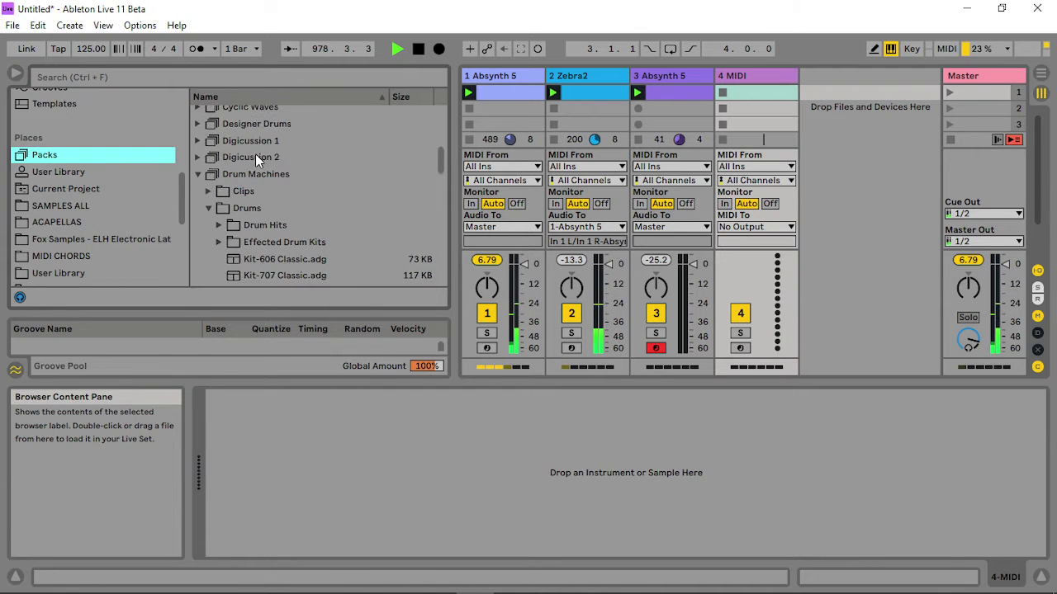
left_click(199, 172)
scroll(203, 154, "up", 3)
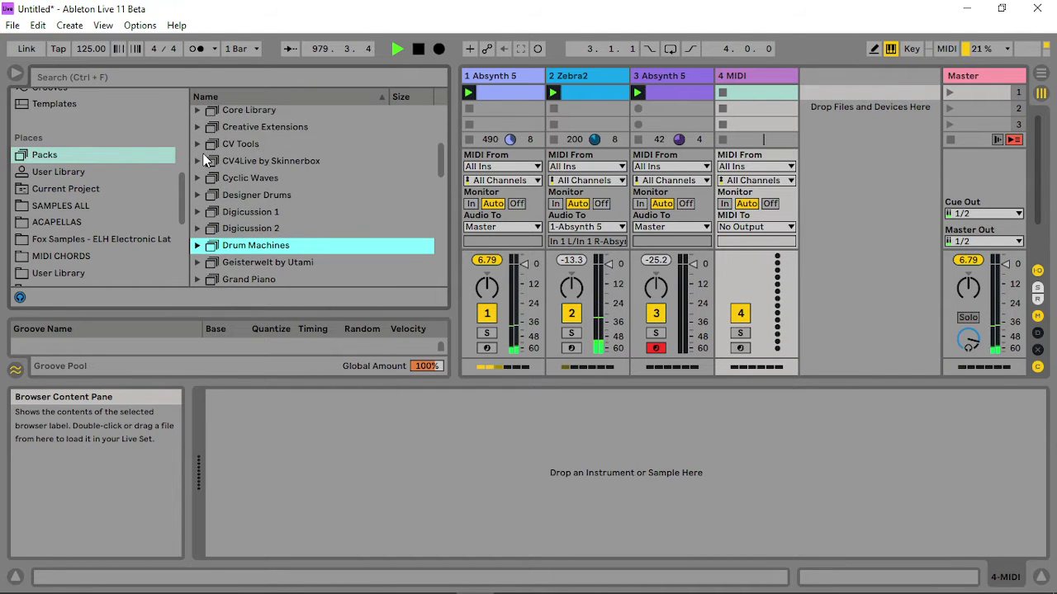
scroll(203, 154, "down", 10)
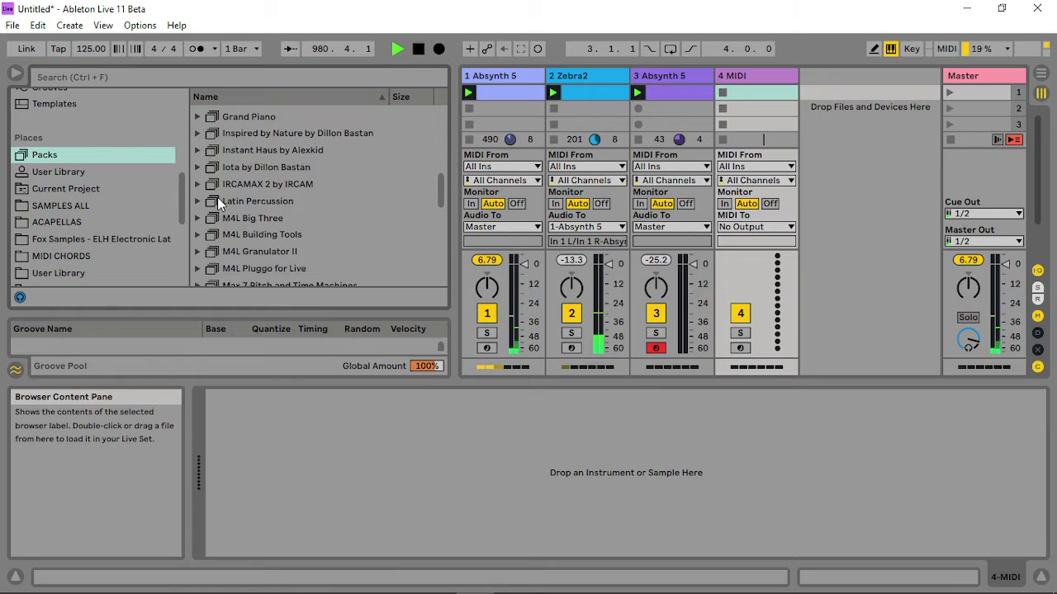
scroll(216, 198, "down", 4)
left_click(196, 188)
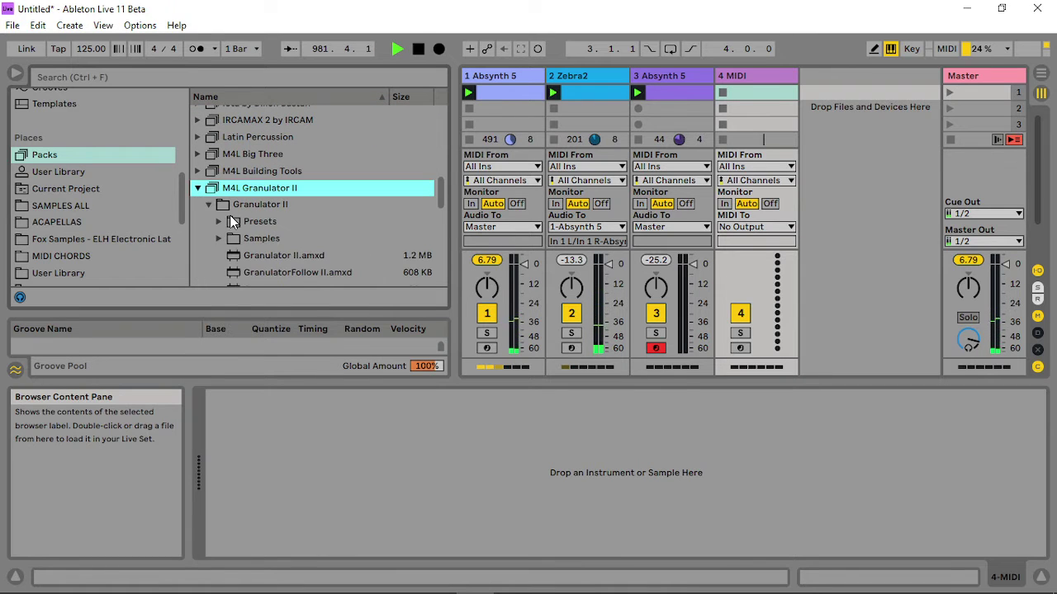
scroll(230, 218, "down", 3)
left_click(282, 192)
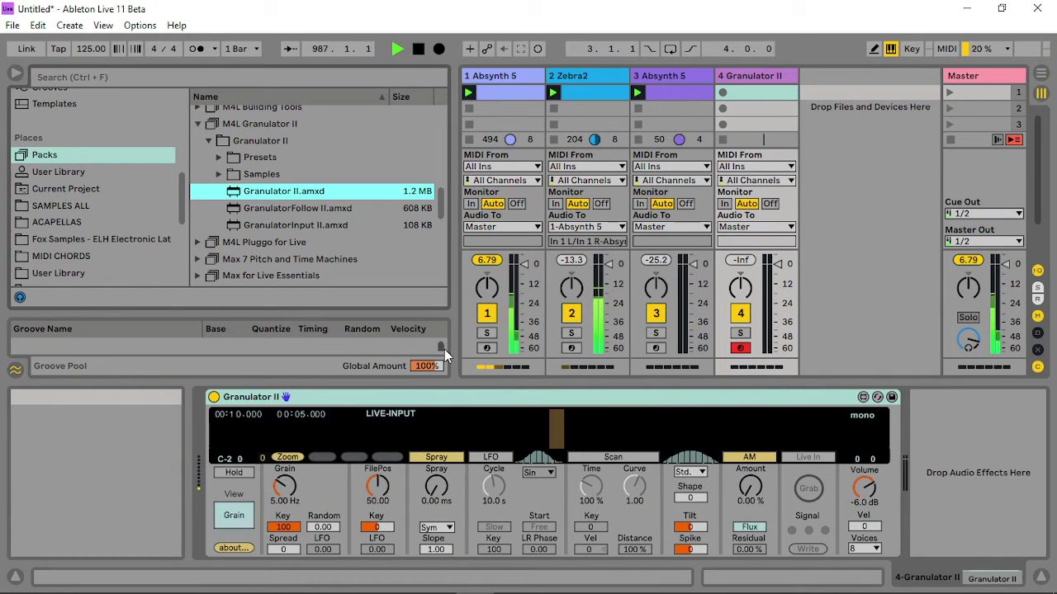
Load basement_boys_-_gods_children_(acapella).mp3 from the Acapellas folder in SAMPLES ALL into Granulator II and zoom its waveform display.
scroll(86, 150, "up", 5)
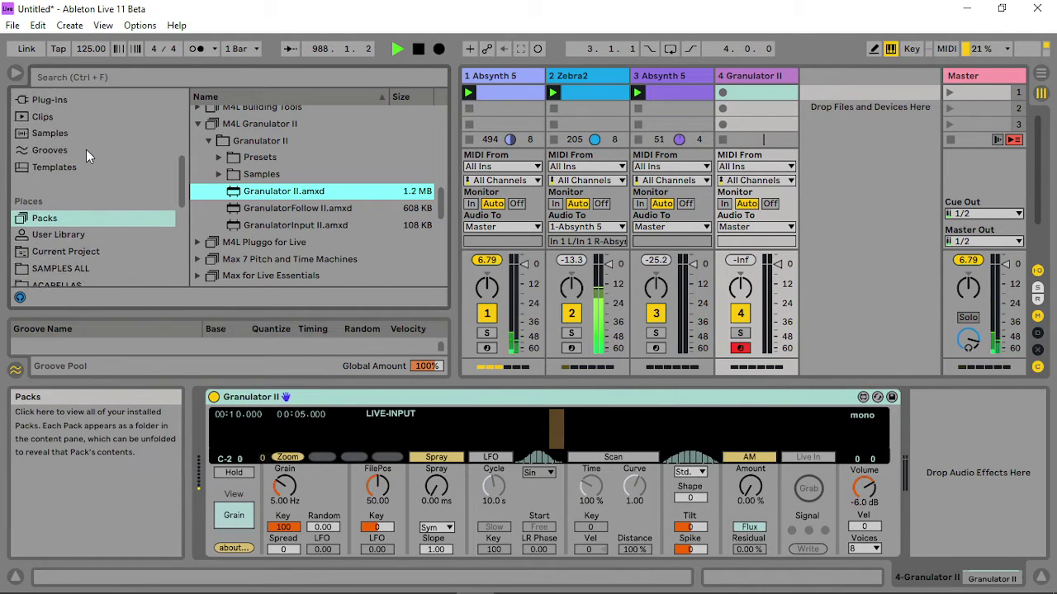
scroll(78, 182, "down", 5)
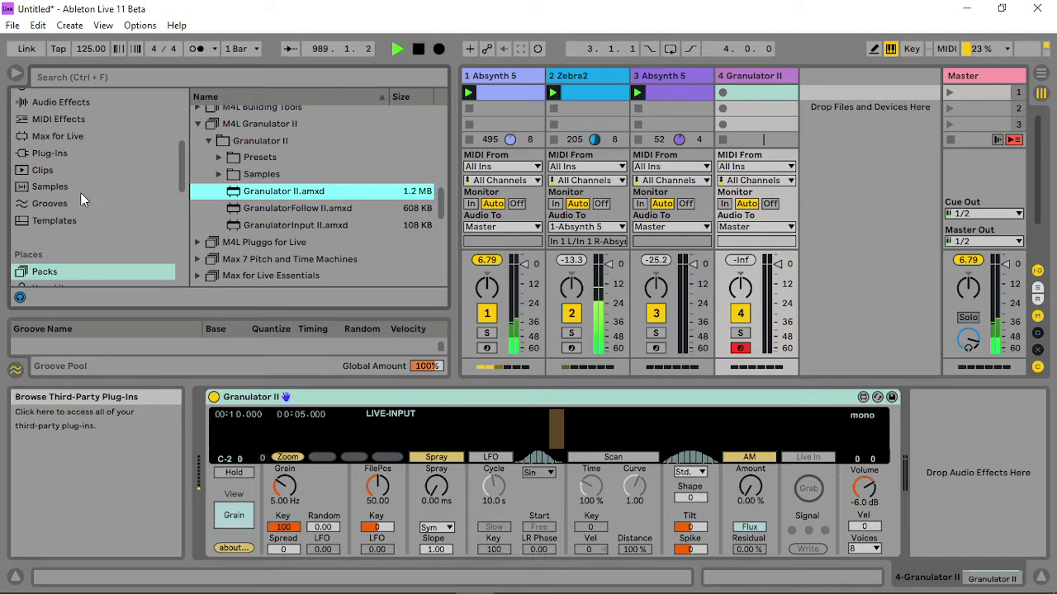
left_click(68, 239)
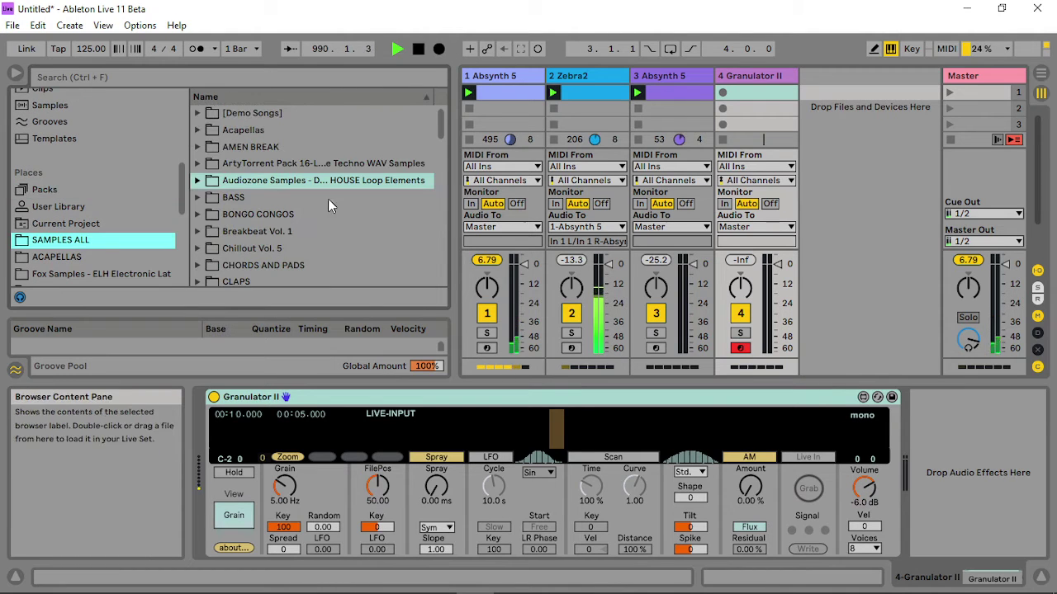
left_click(197, 131)
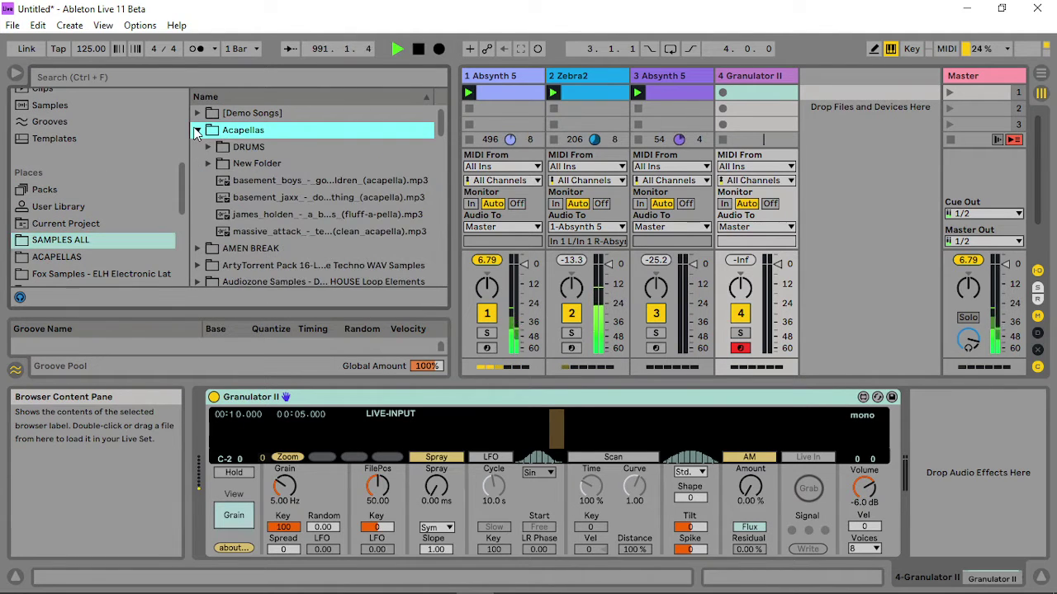
left_click(198, 130)
left_click(198, 130)
left_click(207, 163)
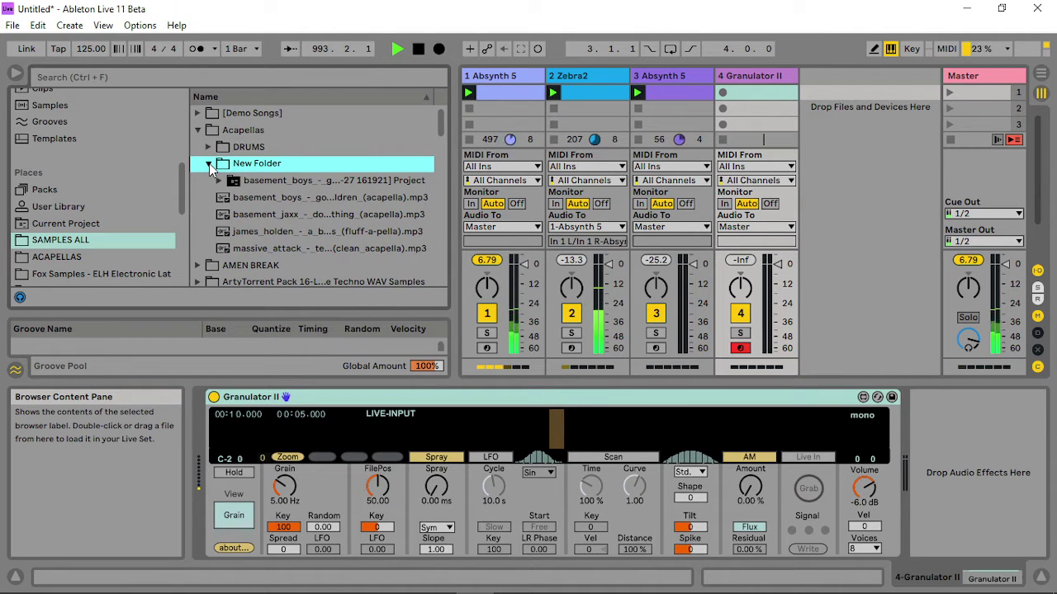
left_click(282, 199)
left_click_drag(496, 430, 496, 430)
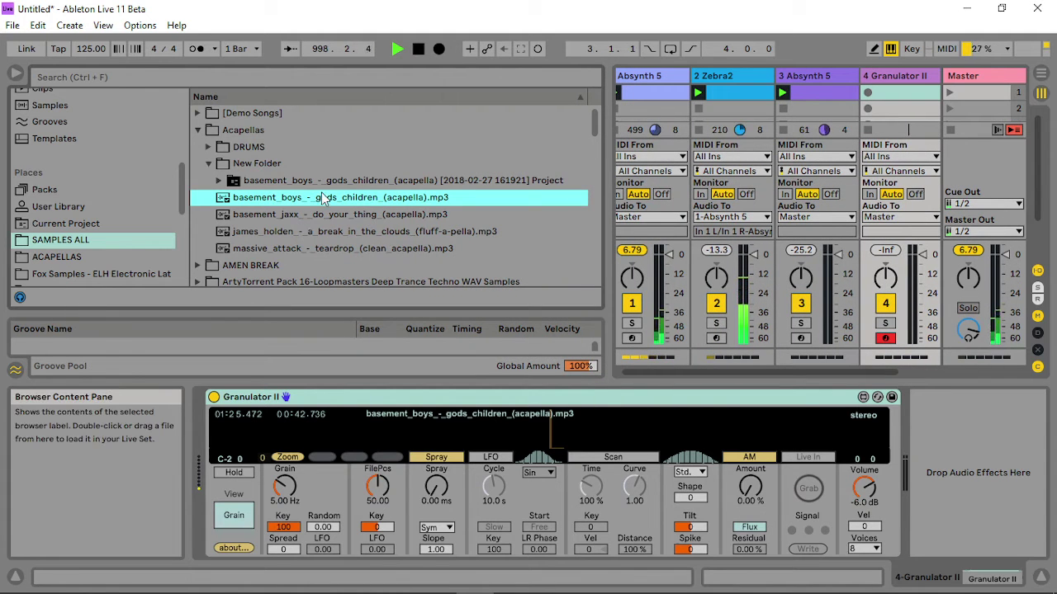
left_click_drag(325, 206, 400, 433)
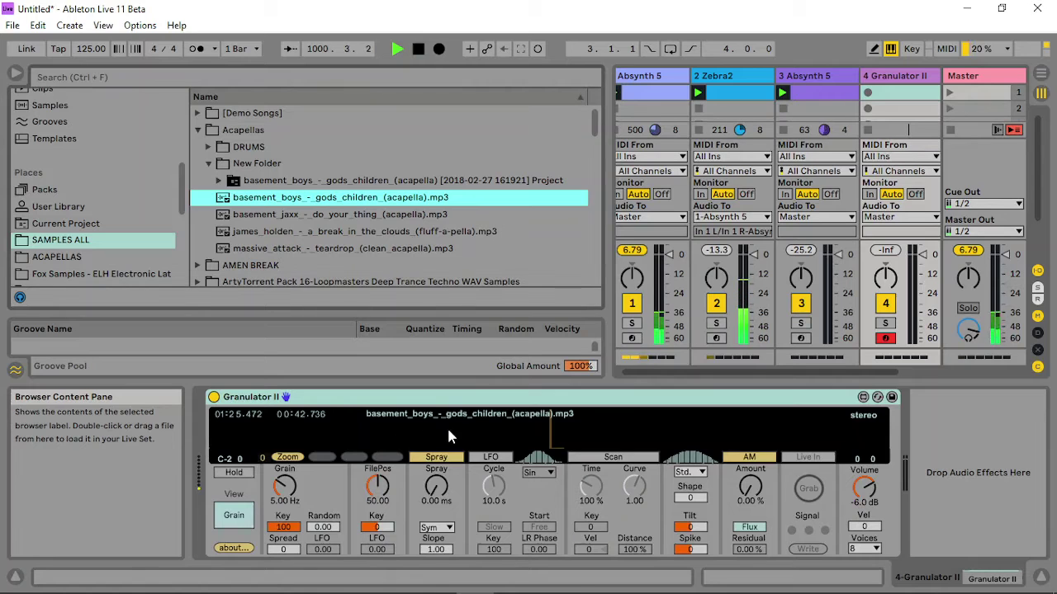
left_click(287, 459)
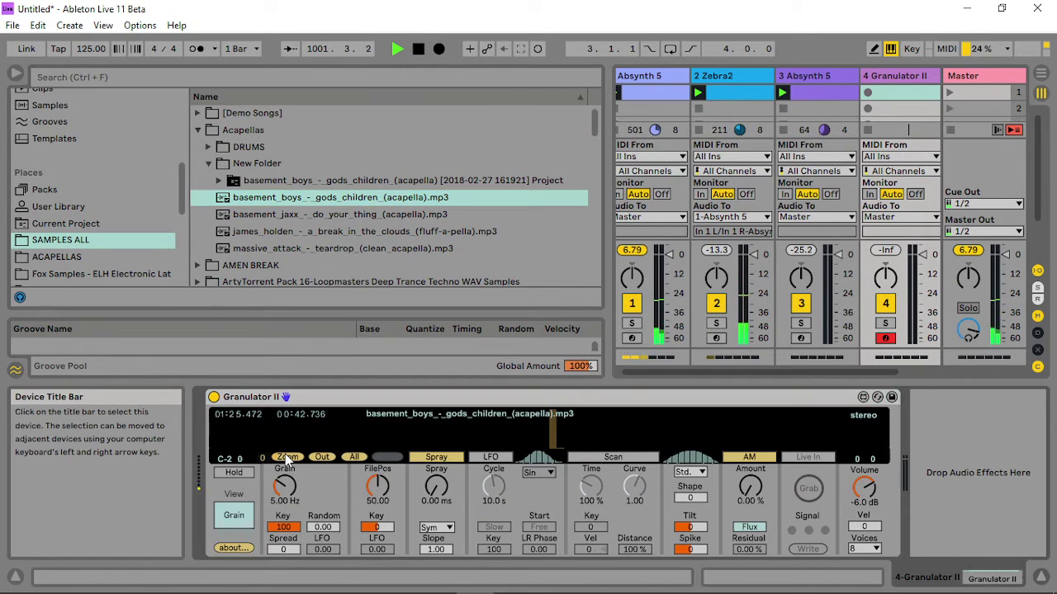
Load the cropped Forever(Acapella) WAV from the ACAPELLAS folder into Granulator II, with FilePos at 1.24 and Grain at 59.4 Hz.
left_click(56, 257)
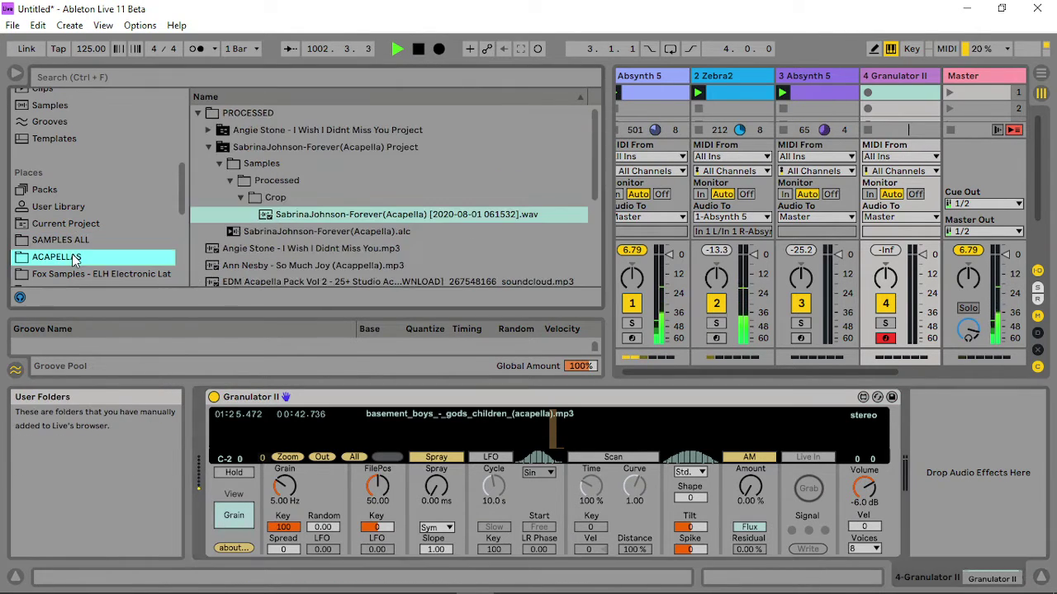
left_click_drag(327, 215, 431, 429)
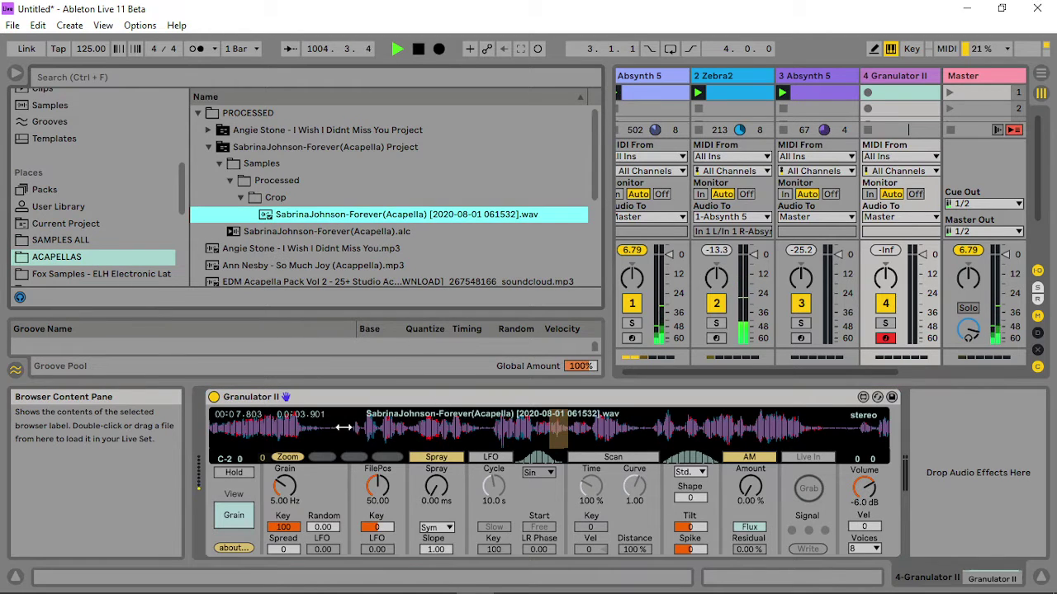
left_click(223, 425)
left_click_drag(223, 425, 227, 425)
left_click_drag(284, 487, 284, 458)
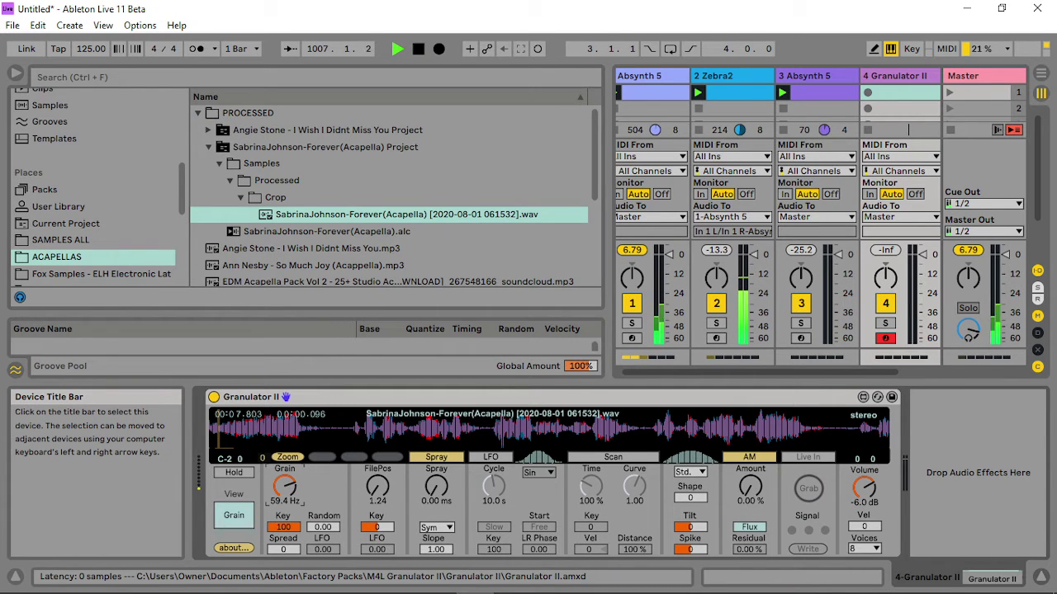
Create a clip in the Granulator II track's first slot with a very short G2 note at its start, and launch it.
double_click(896, 94)
scroll(649, 434, "down", 5)
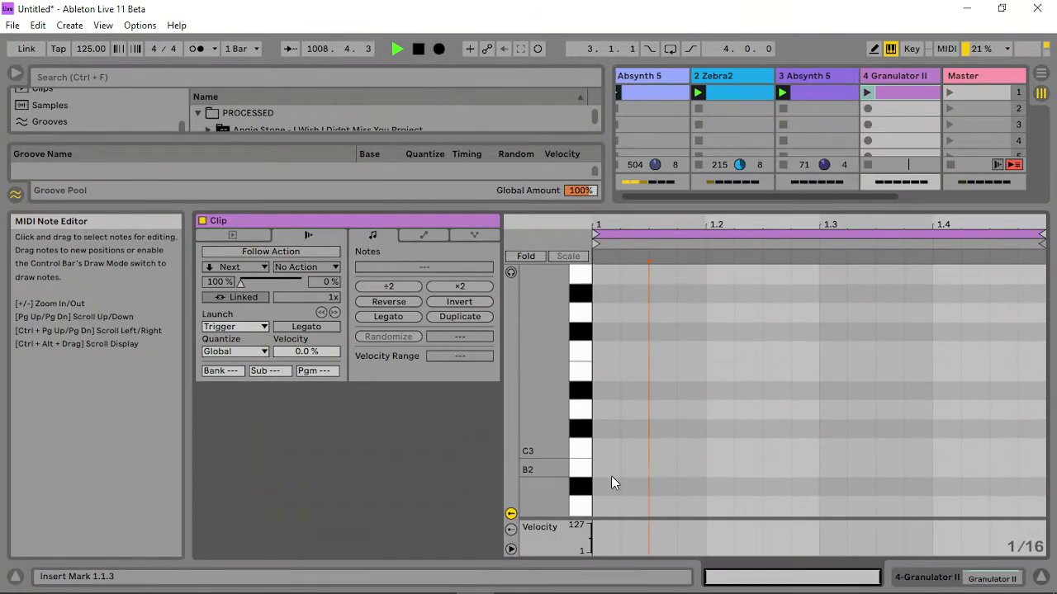
double_click(604, 513)
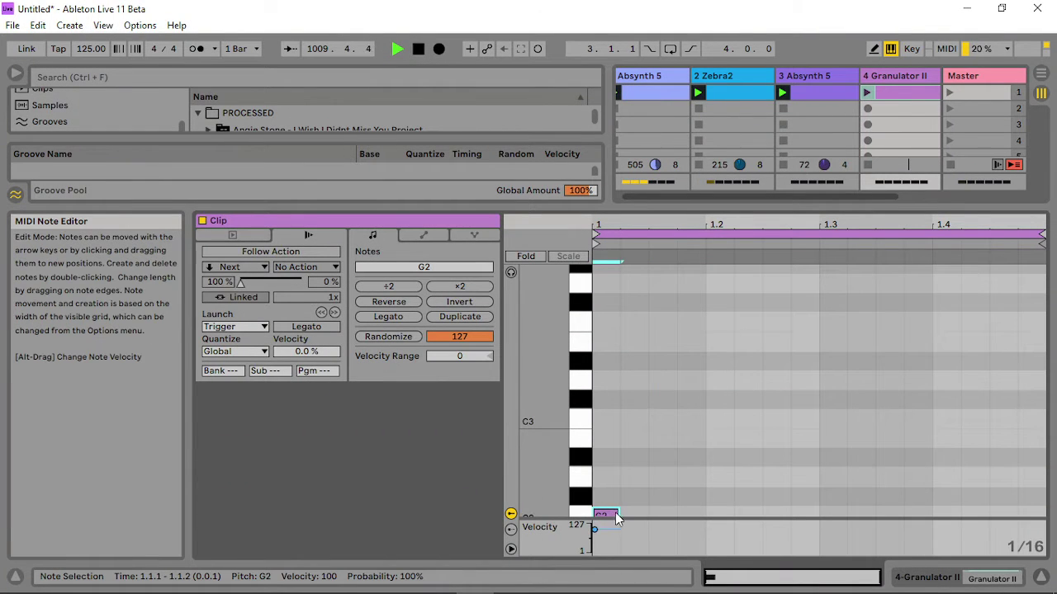
left_click_drag(619, 513, 600, 513)
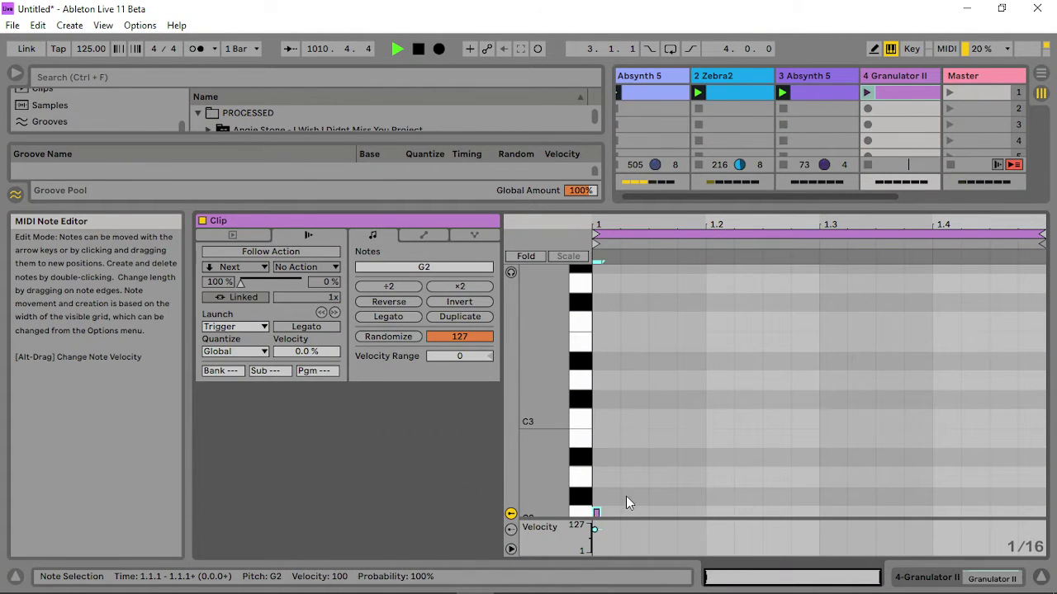
left_click(867, 93)
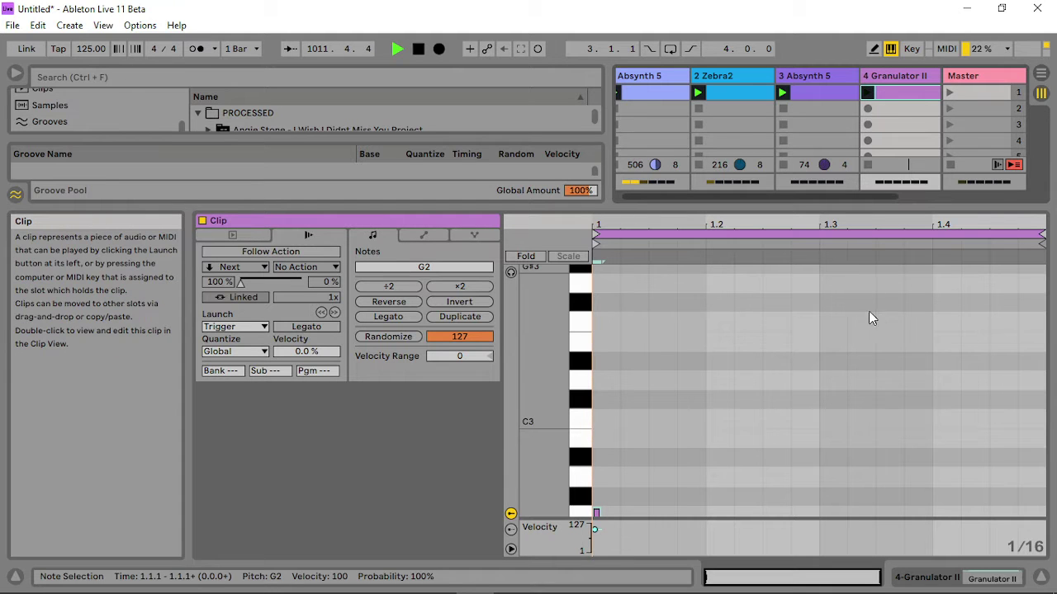
Activate the first module under oscillator A in track 3's Absynth 5 patch and set its type to Waveshape.
double_click(827, 76)
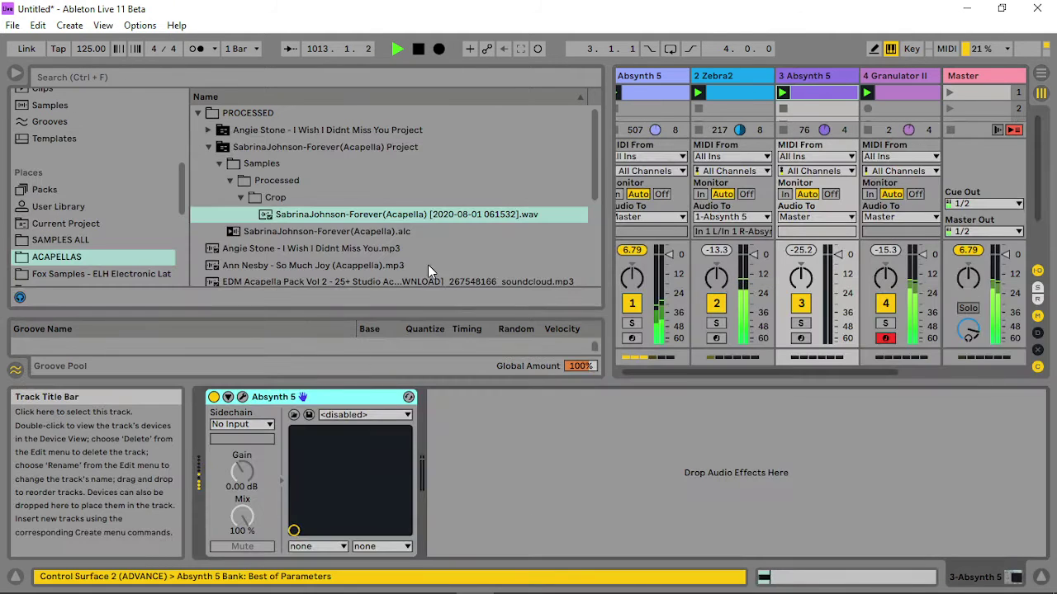
left_click(246, 398)
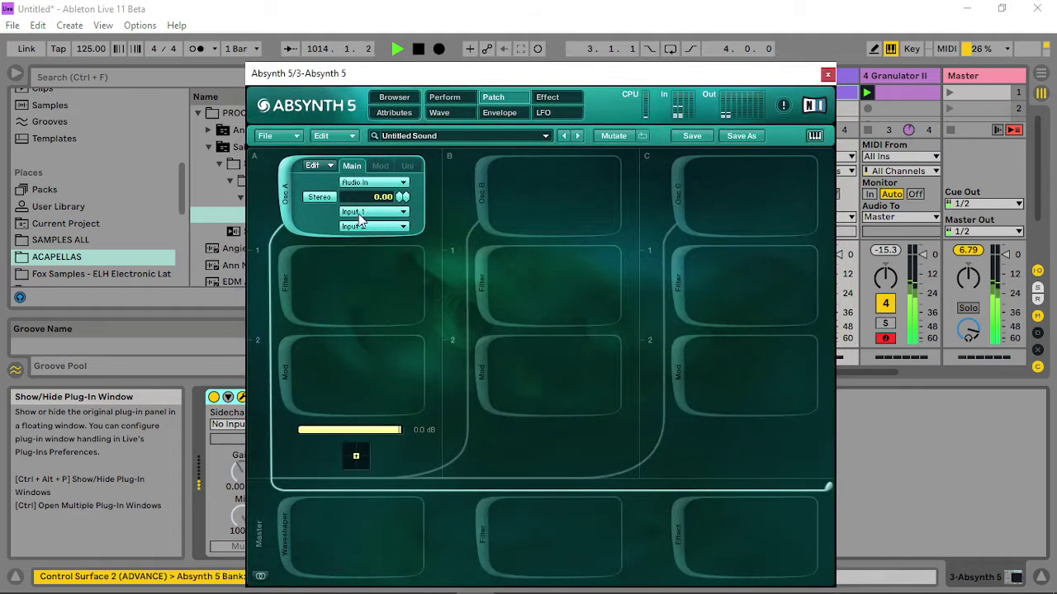
left_click(285, 289)
left_click(374, 276)
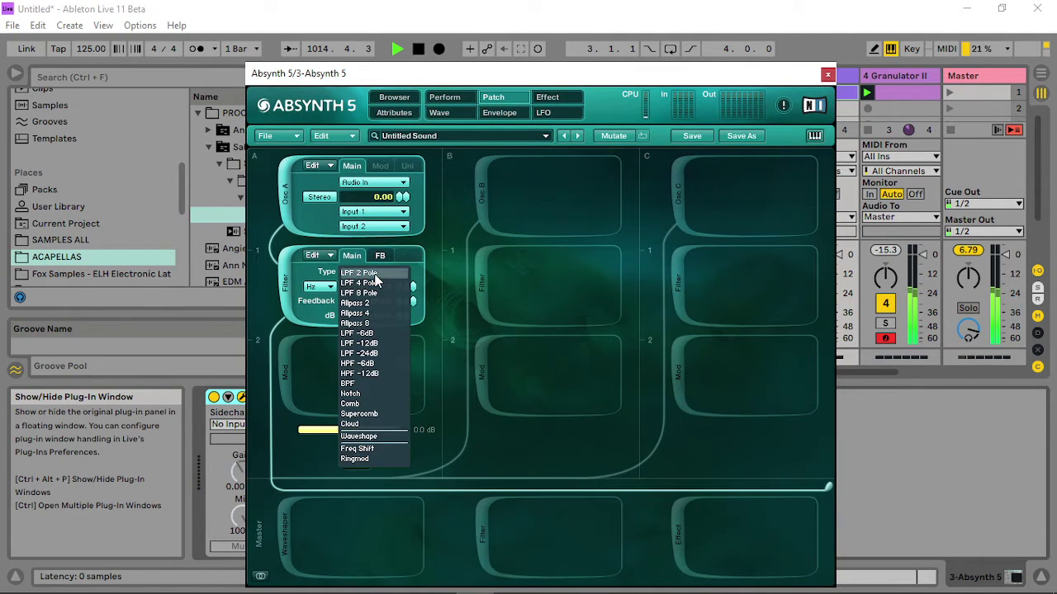
left_click(376, 436)
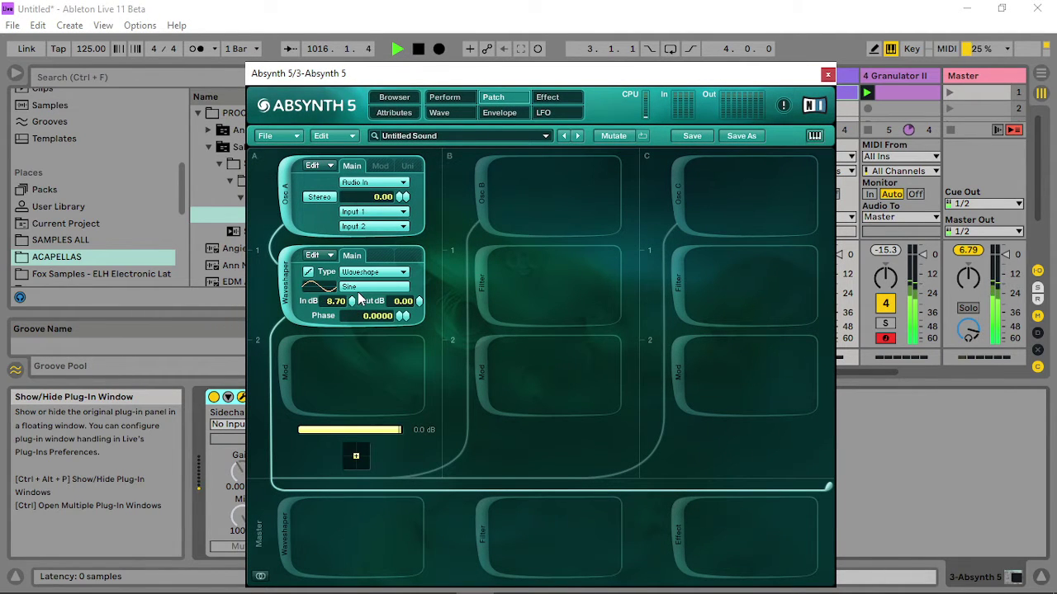
Set the channel A waveshaper's wave to the simple wave Saw_filt 3.
left_click(404, 287)
left_click(469, 406)
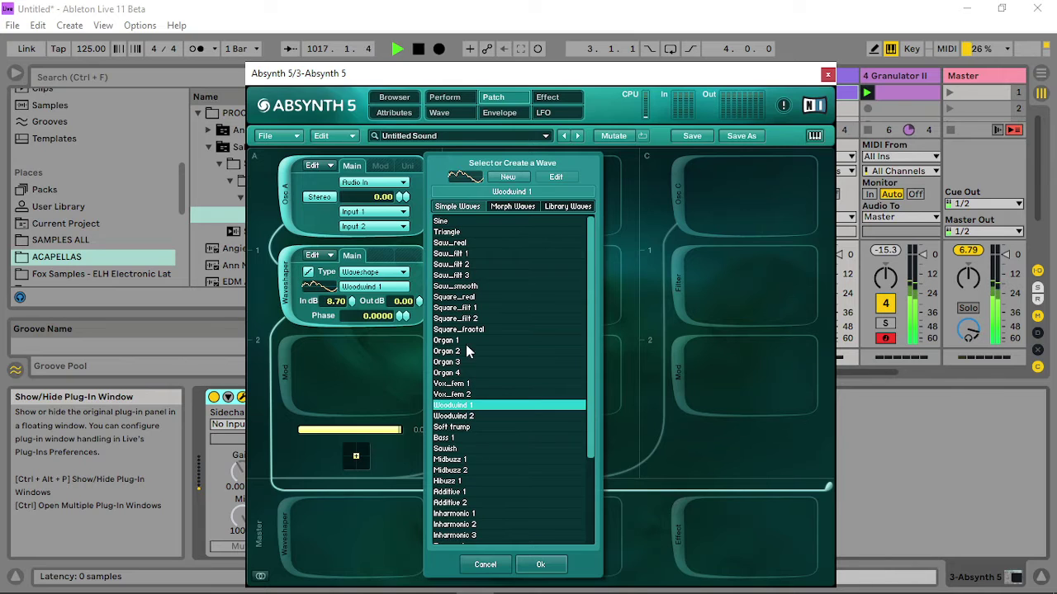
left_click(459, 277)
left_click(540, 565)
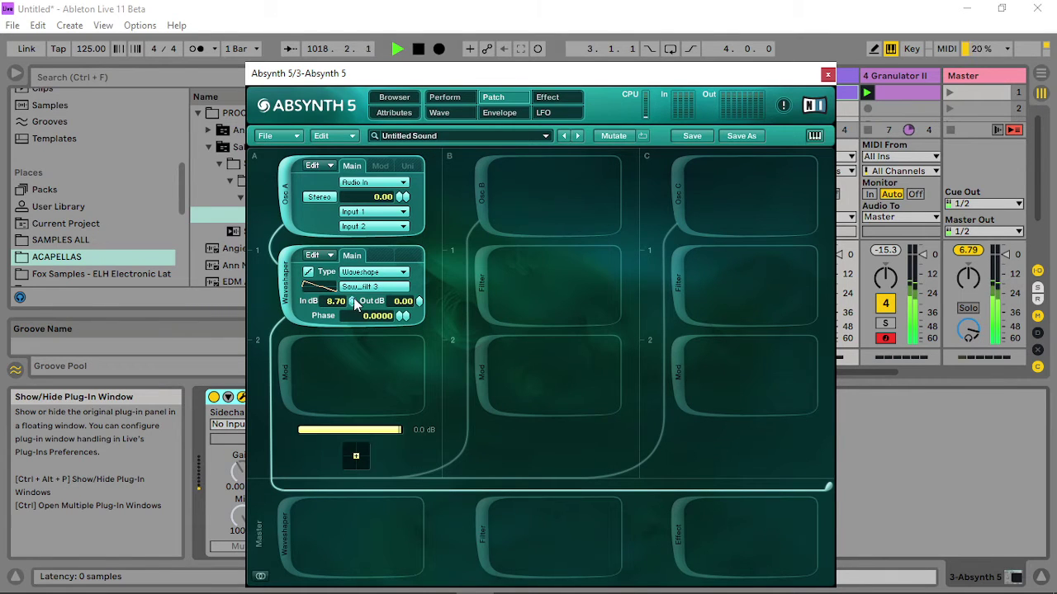
Route the Granulator II track's audio output into track 3's Absynth 5.
left_click(827, 74)
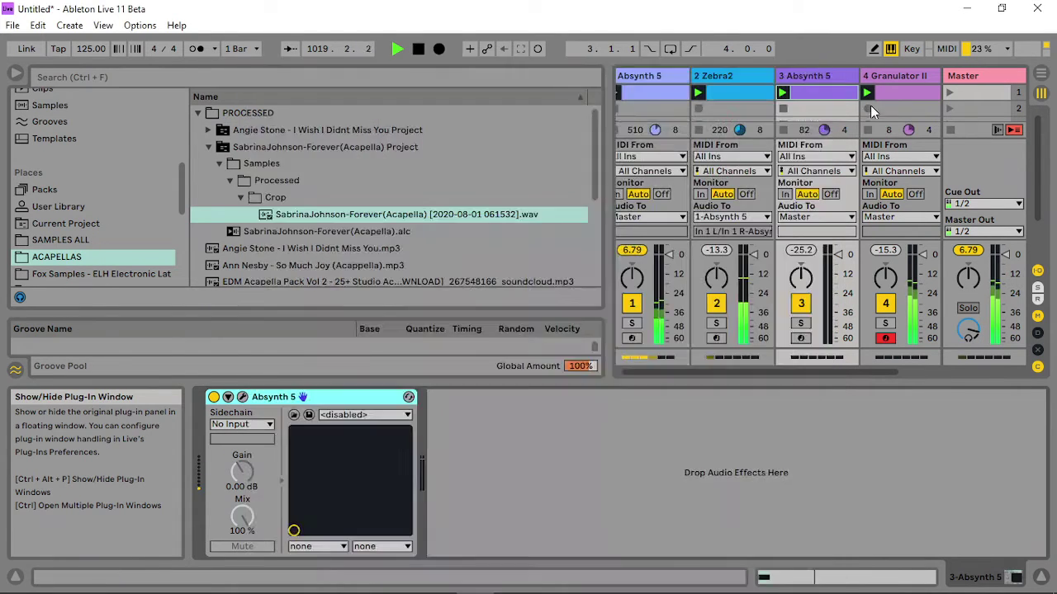
left_click(896, 218)
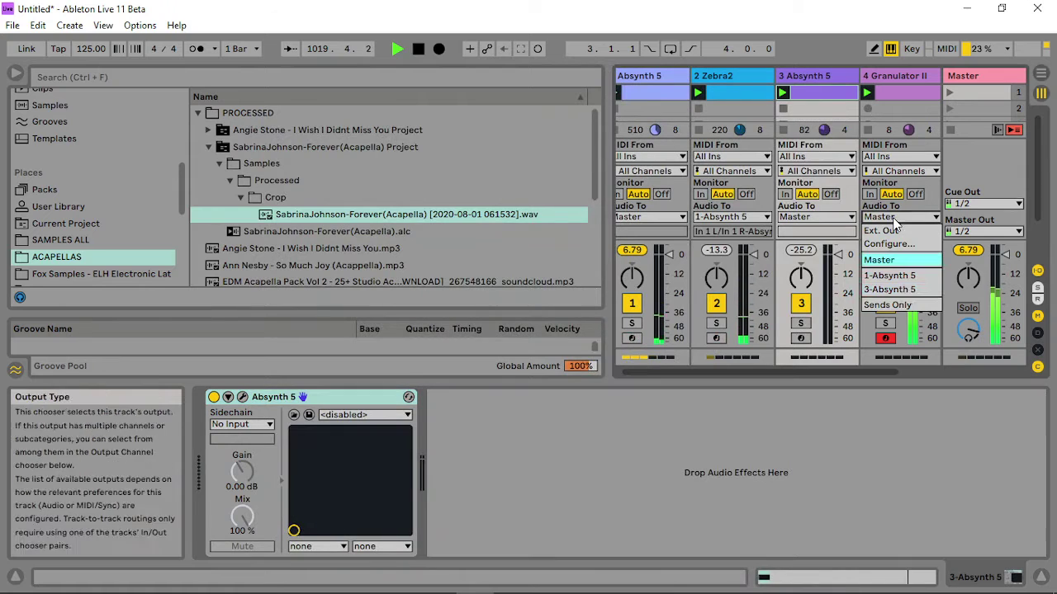
left_click(900, 290)
Change the channel A waveshaper's wave in track 3's Absynth 5 to the simple wave Inharmonic 2.
left_click(235, 400)
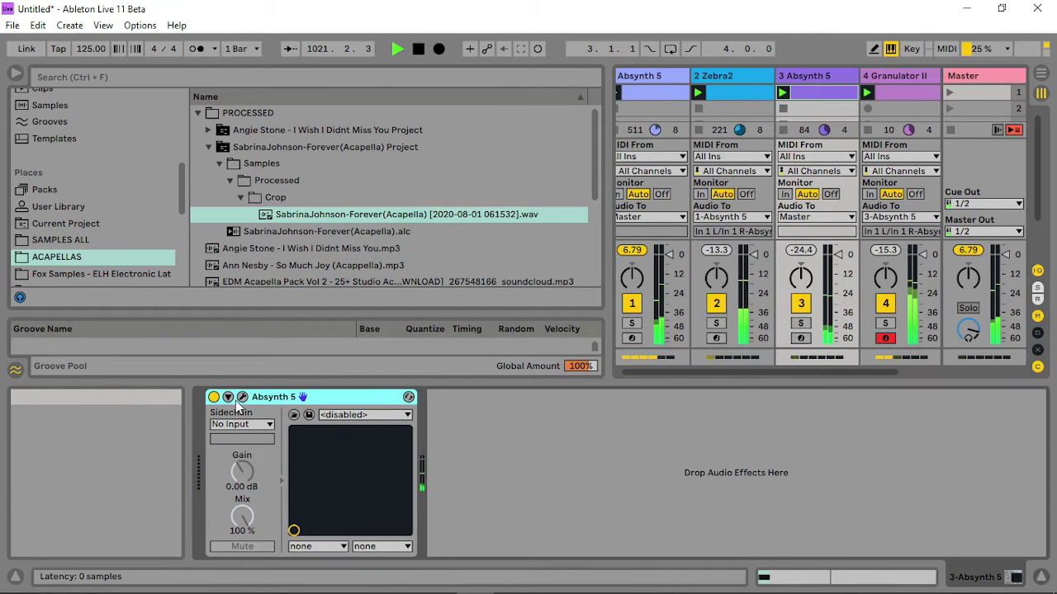
left_click(244, 398)
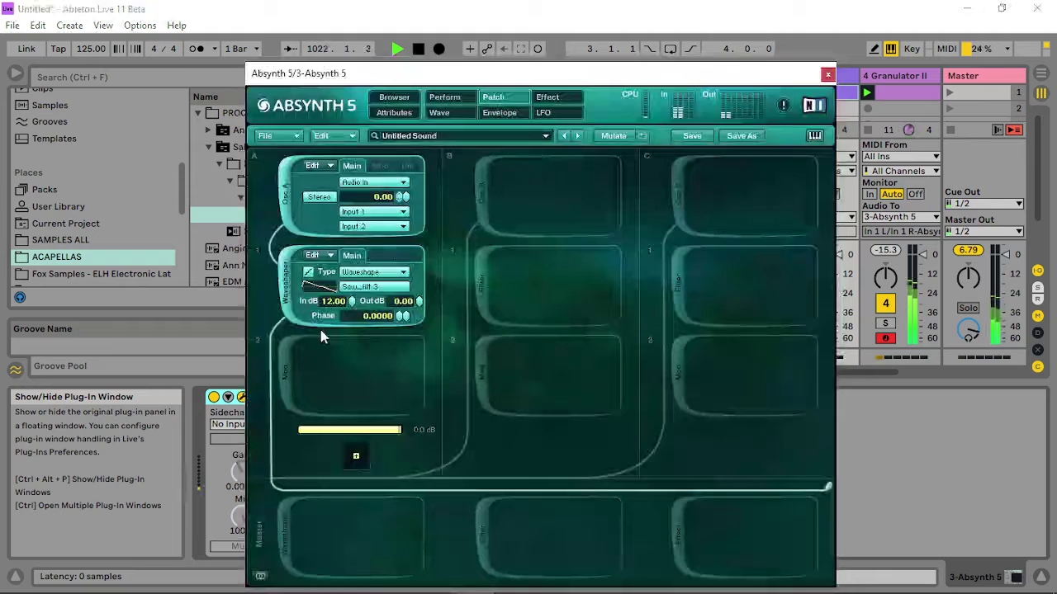
left_click(371, 287)
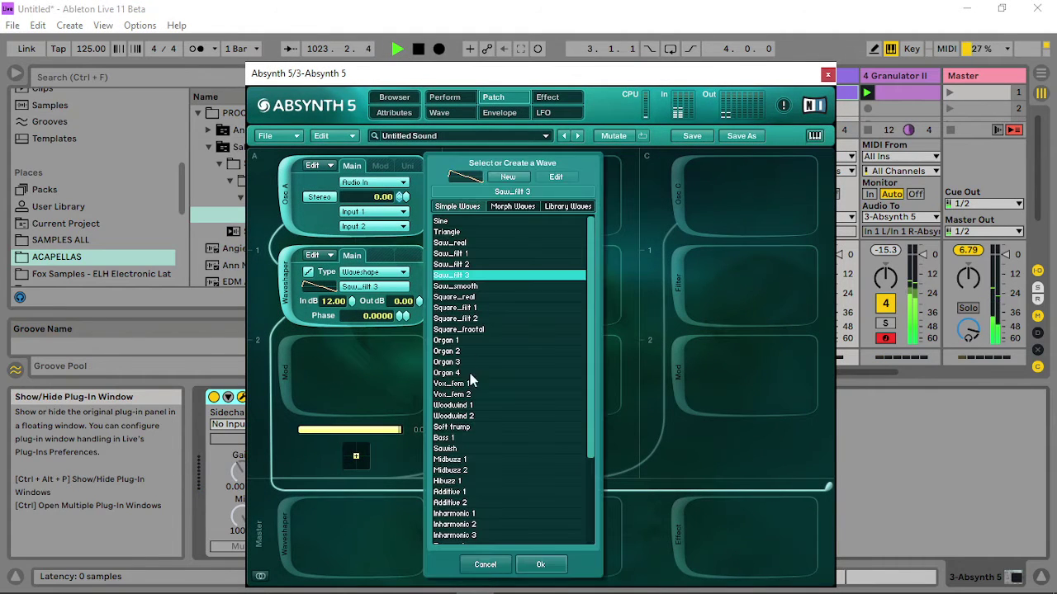
left_click(458, 450)
left_click(453, 492)
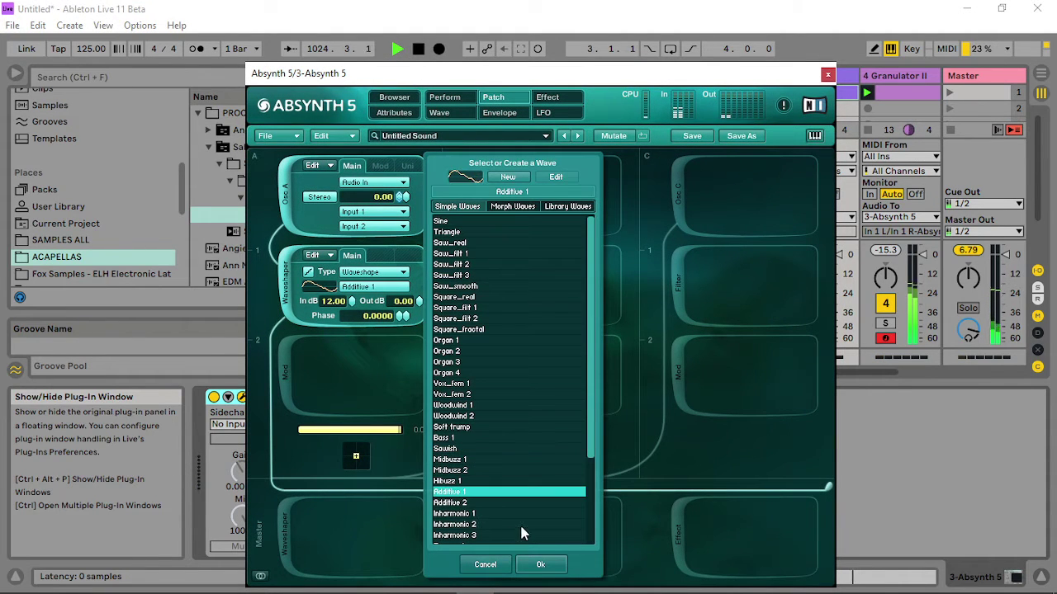
left_click(462, 525)
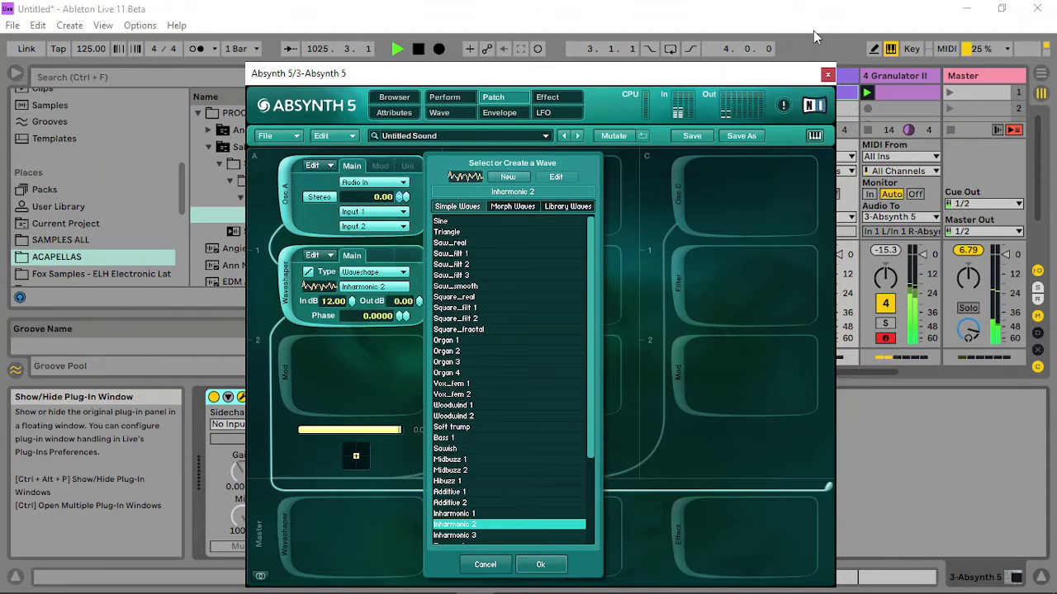
left_click(827, 75)
Lengthen the G2 note in the Granulator II clip so it lasts almost the whole bar.
left_click(912, 94)
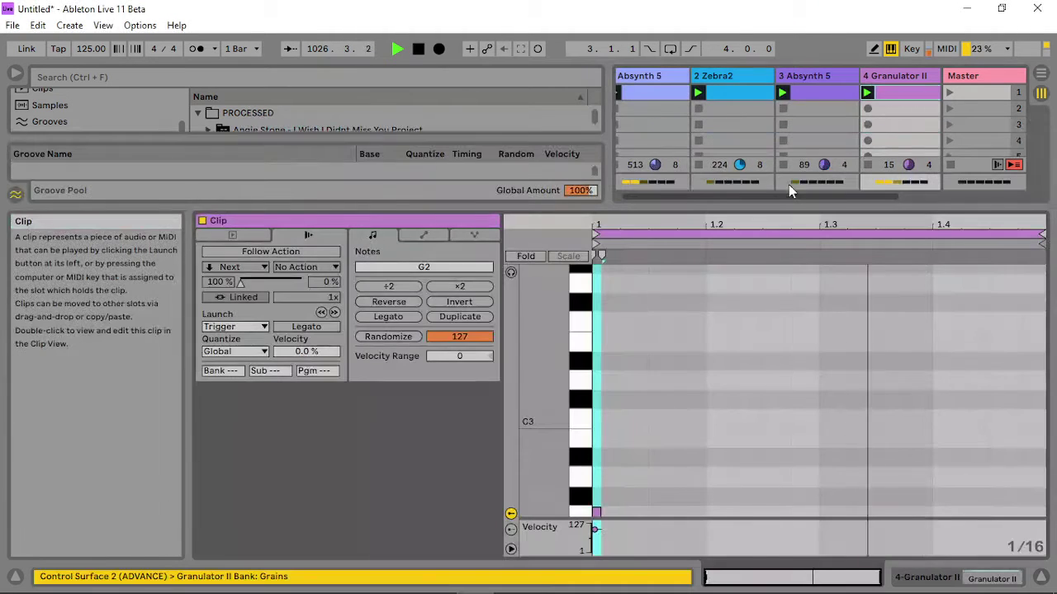
scroll(637, 477, "down", 3)
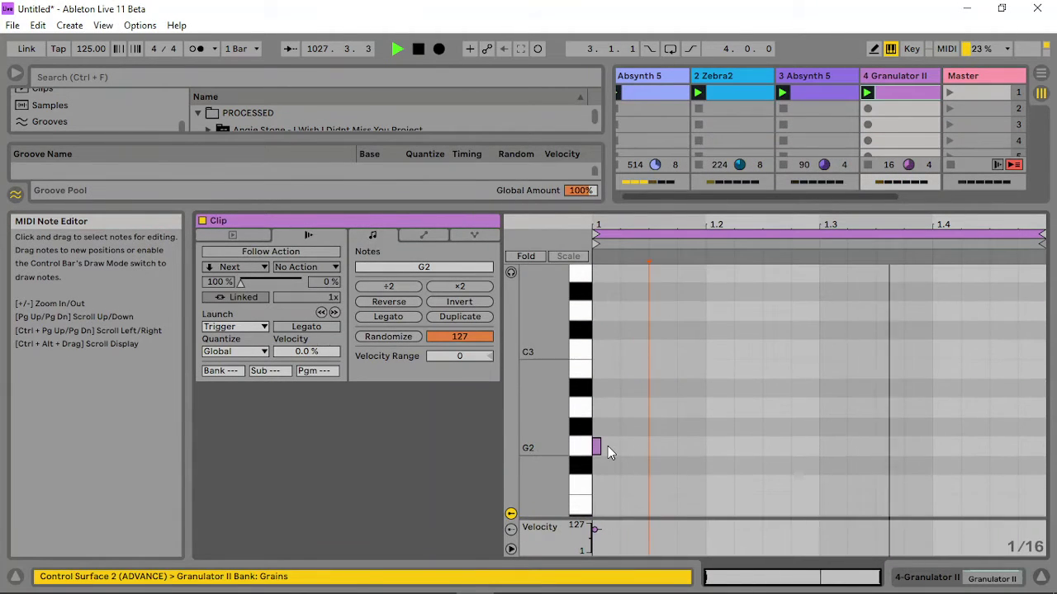
left_click(598, 445)
left_click_drag(598, 446, 1027, 445)
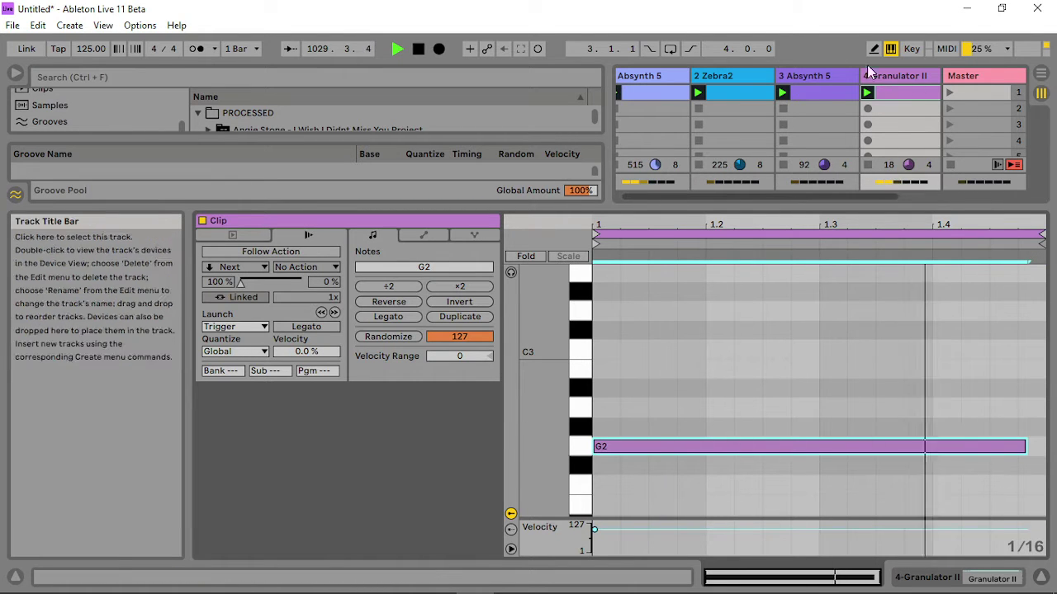
Activate the second module under oscillator A in track 3's Absynth 5 as Freq Shift at 11.5624 Hz.
double_click(818, 75)
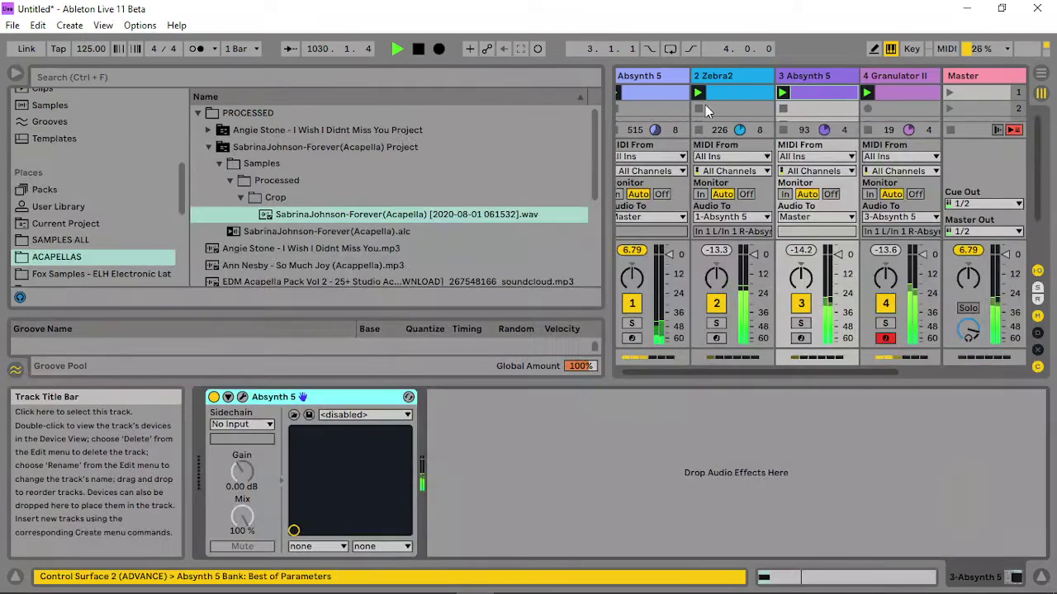
left_click(241, 397)
left_click(277, 353)
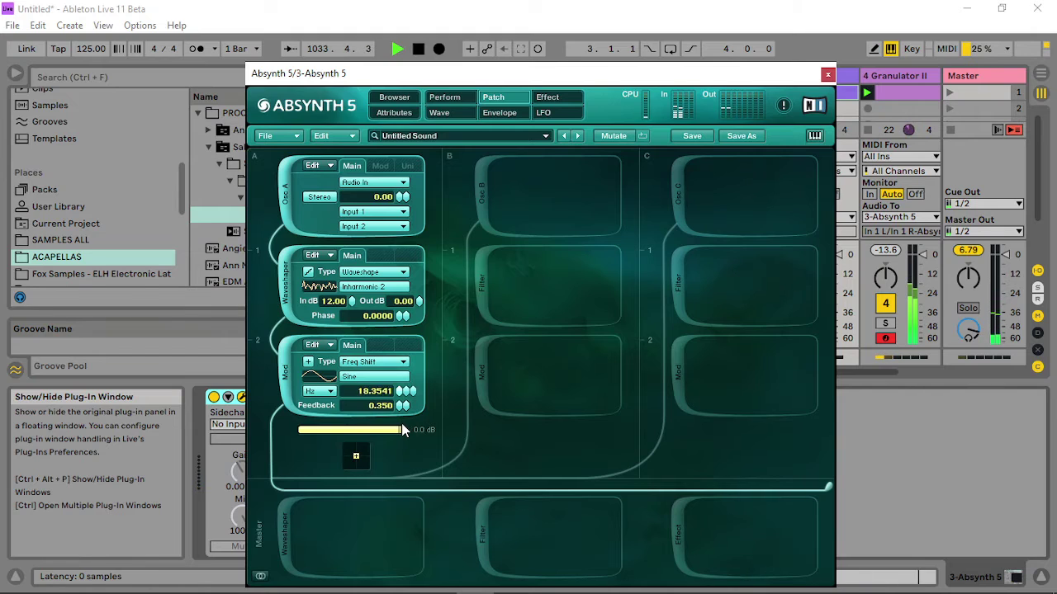
left_click_drag(401, 422, 398, 405)
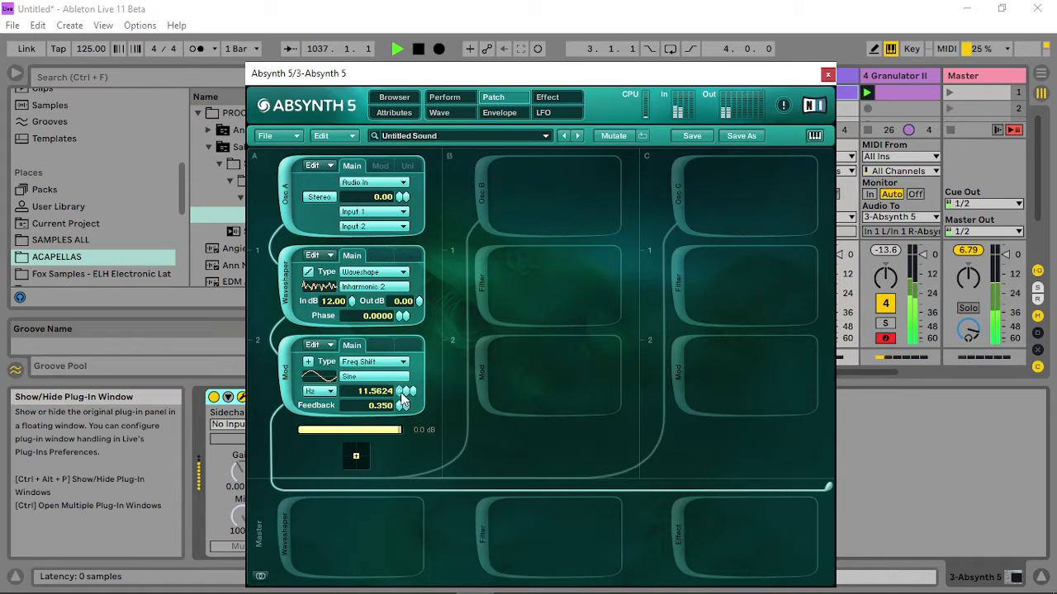
Assign the channel A frequency shifter's pitch to audio mod group A with a depth of 99%.
right_click(402, 408)
left_click(411, 532)
left_click(456, 98)
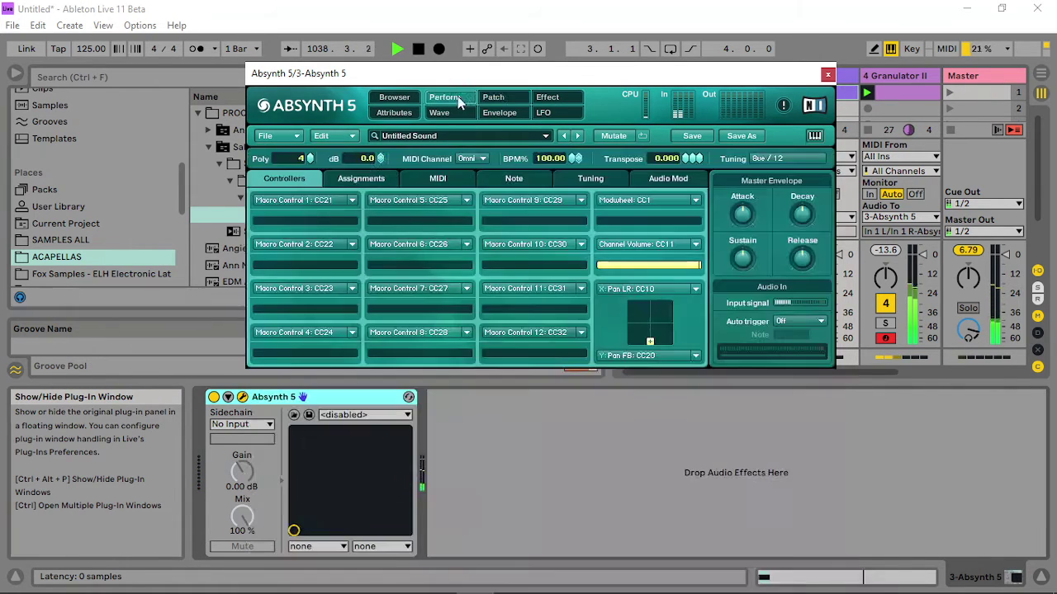
left_click(669, 179)
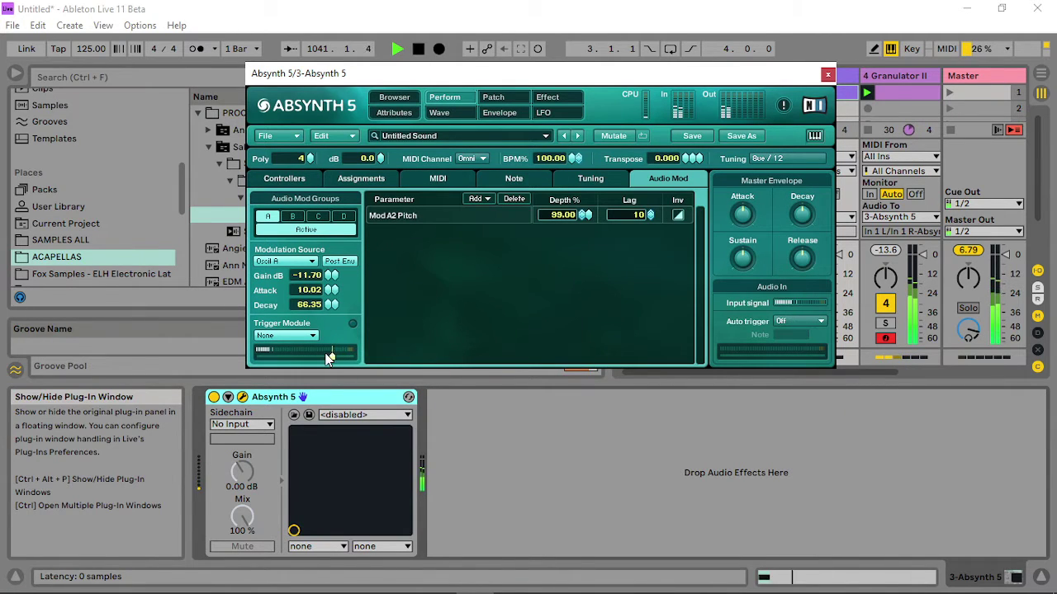
Set audio mod group A to 18 dB gain, 99 attack and decay, and lag 126 for Mod A2 Pitch, and adjust the master envelope.
left_click_drag(335, 355, 270, 353)
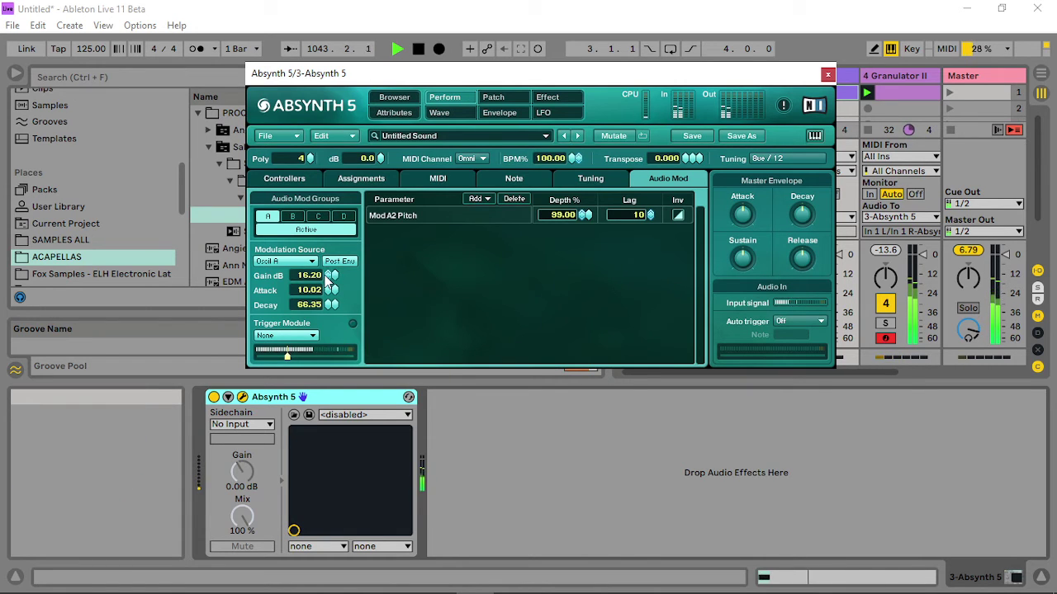
left_click_drag(330, 277, 329, 264)
left_click_drag(296, 356, 334, 359)
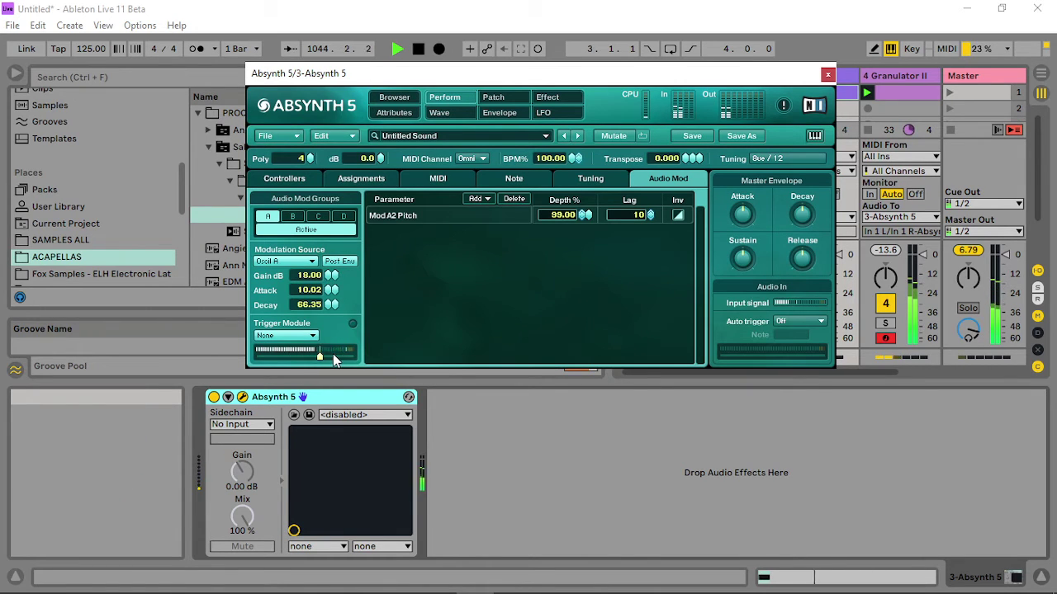
left_click_drag(330, 321, 334, 361)
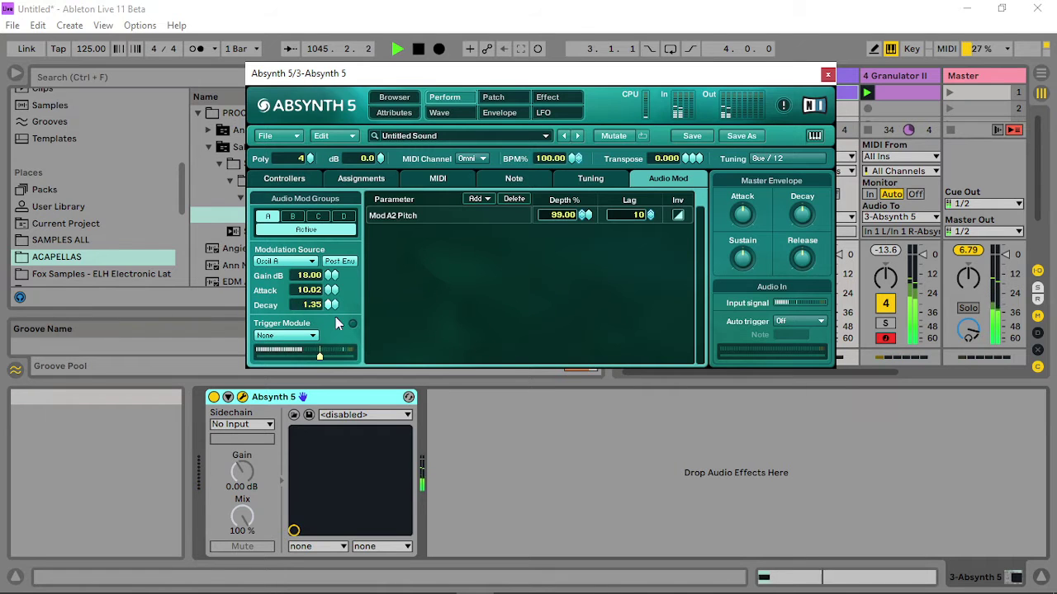
left_click_drag(336, 318, 346, 194)
left_click_drag(637, 216, 650, 191)
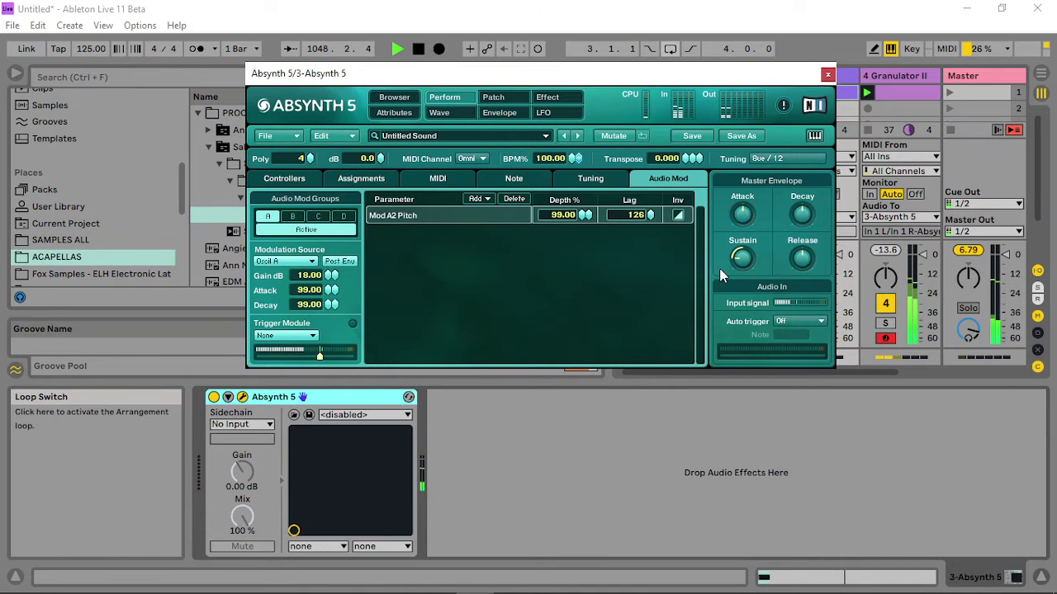
left_click_drag(745, 221, 751, 211)
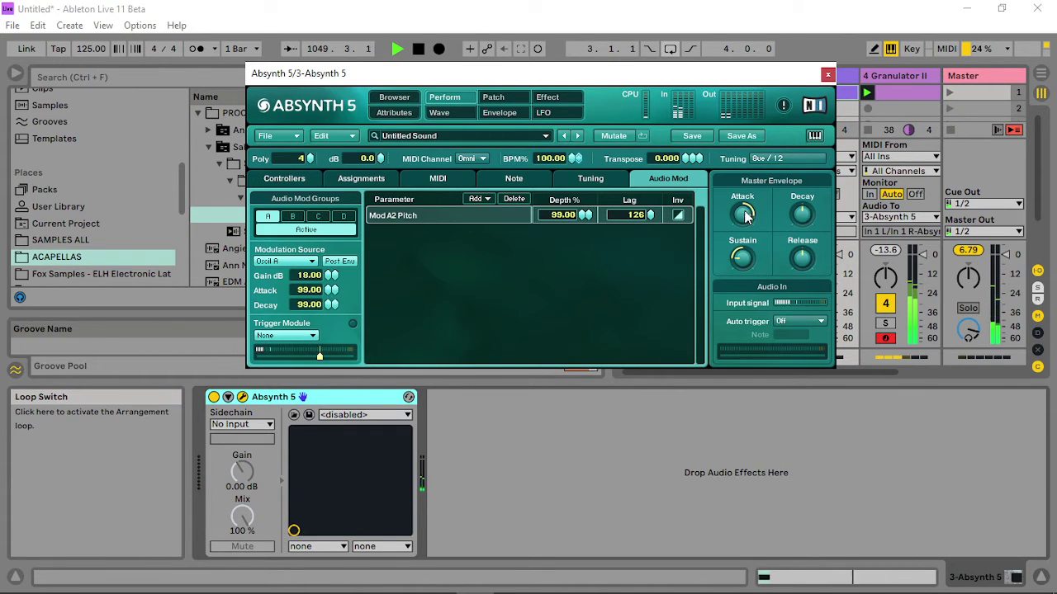
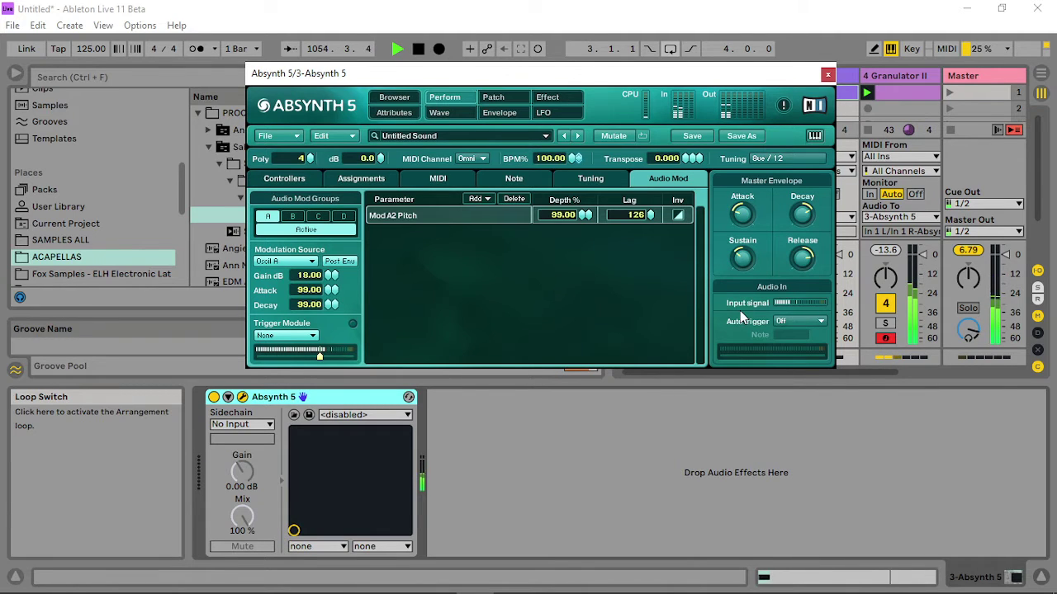
Check the oscillator envelopes, and activate the master waveshaper module in the patch with its type set to Waveshape.
left_click(500, 112)
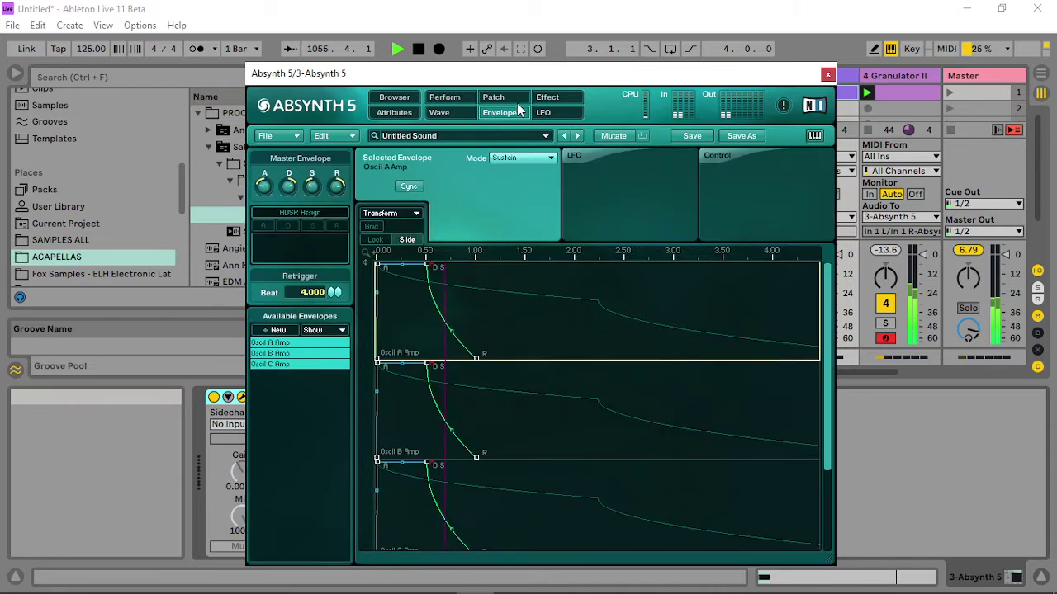
left_click(493, 97)
left_click(290, 528)
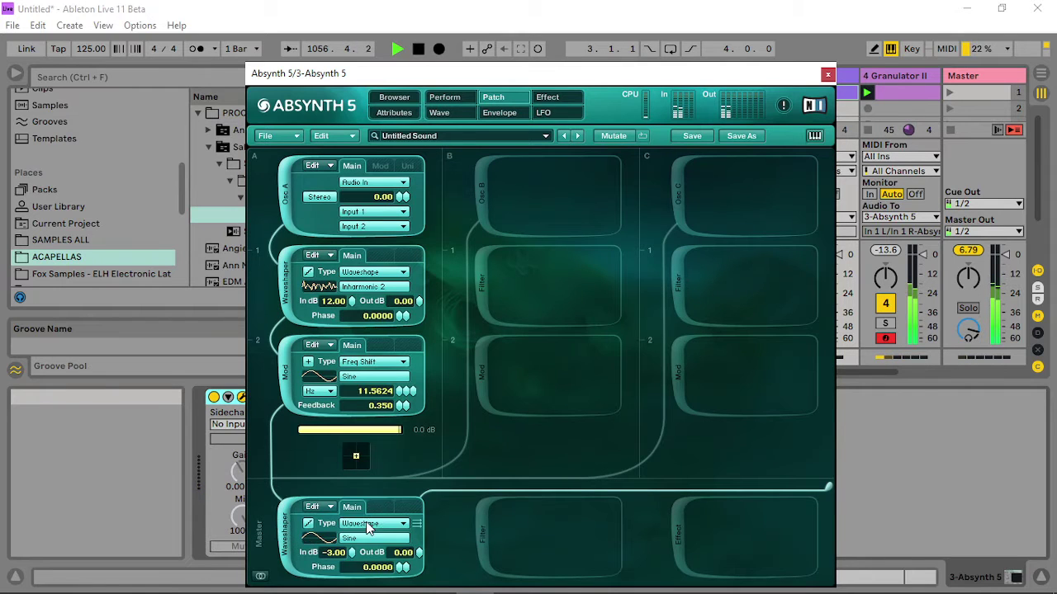
left_click(379, 522)
left_click(475, 519)
Audition several simple waves for the master waveshaper and settle on Additive 1.
left_click(375, 537)
left_click(478, 460)
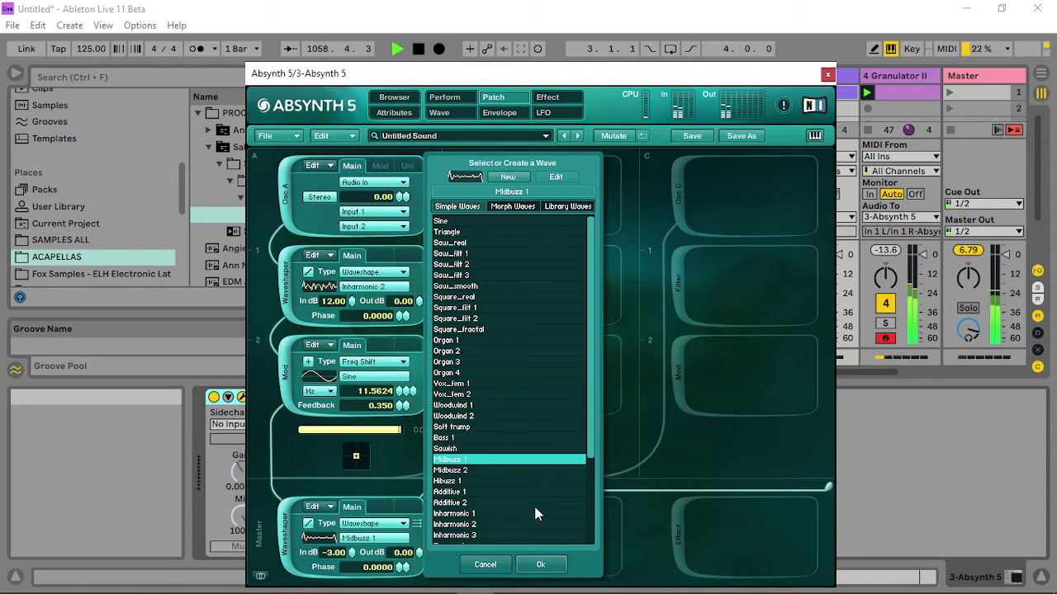
left_click(466, 492)
left_click(463, 470)
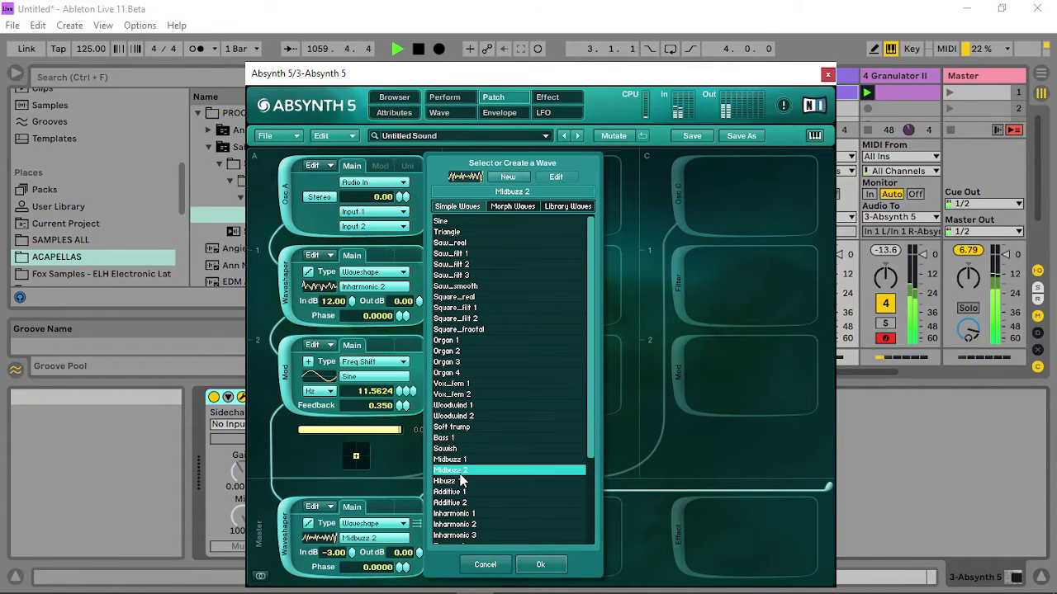
left_click(459, 416)
left_click(458, 362)
left_click(452, 395)
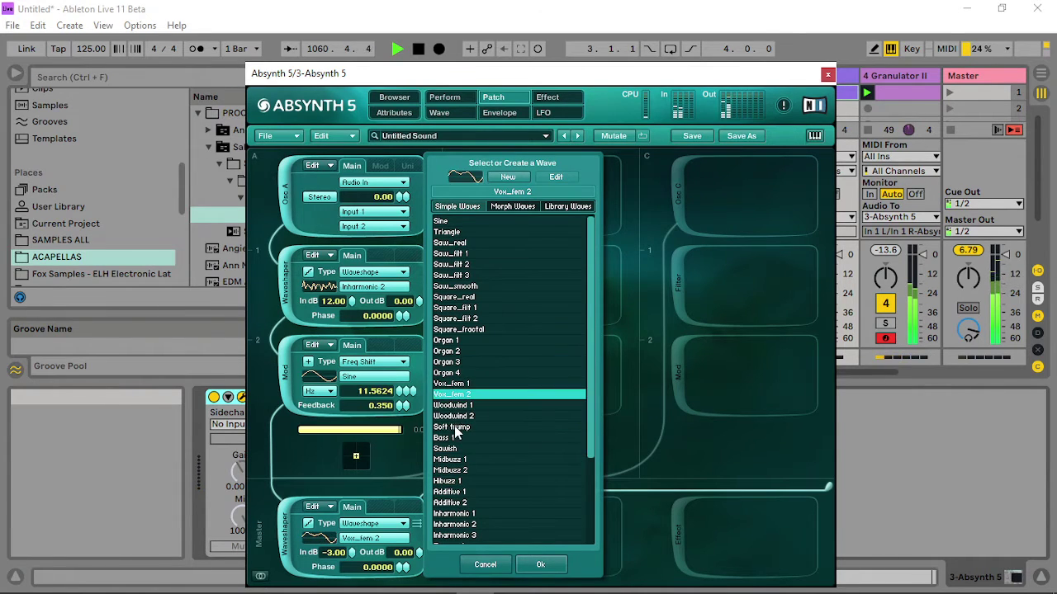
left_click(454, 427)
left_click(459, 514)
left_click(459, 461)
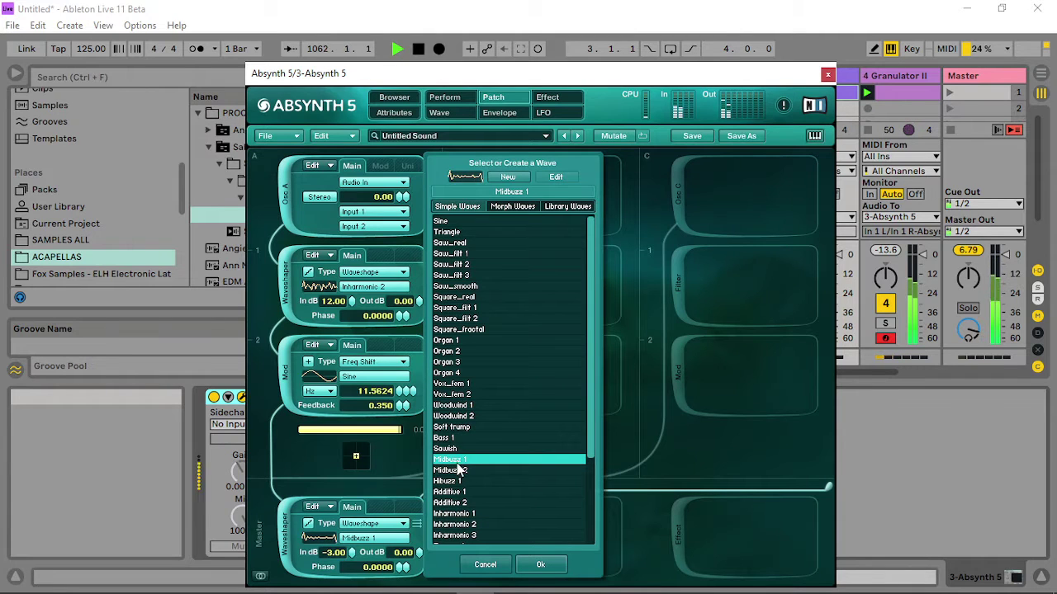
left_click(458, 470)
left_click(459, 492)
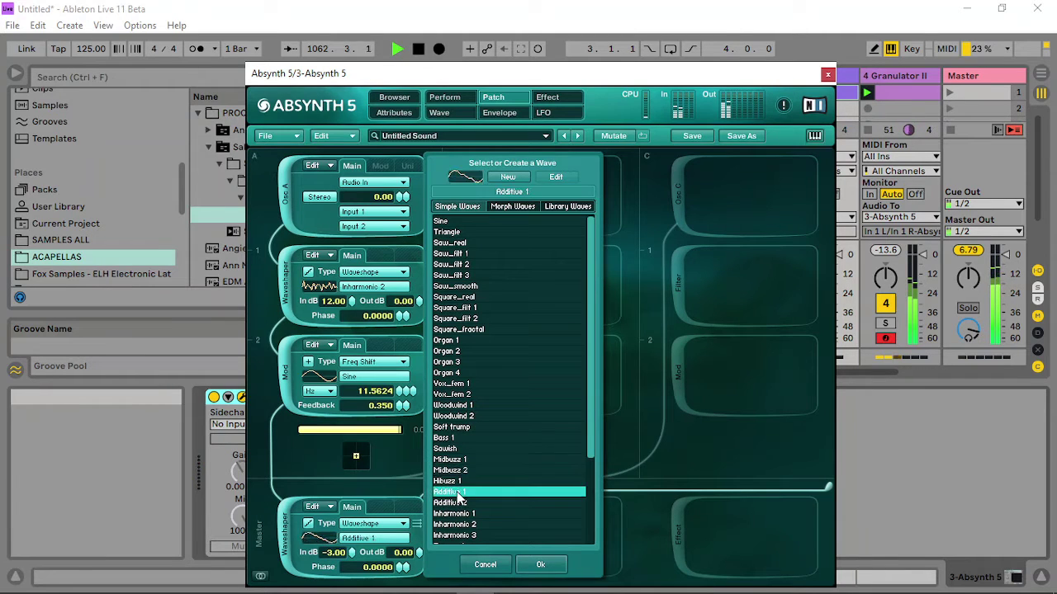
left_click(539, 566)
Activate the master filter module, set its type to Cloud, and adjust its grain transposition.
left_click(479, 532)
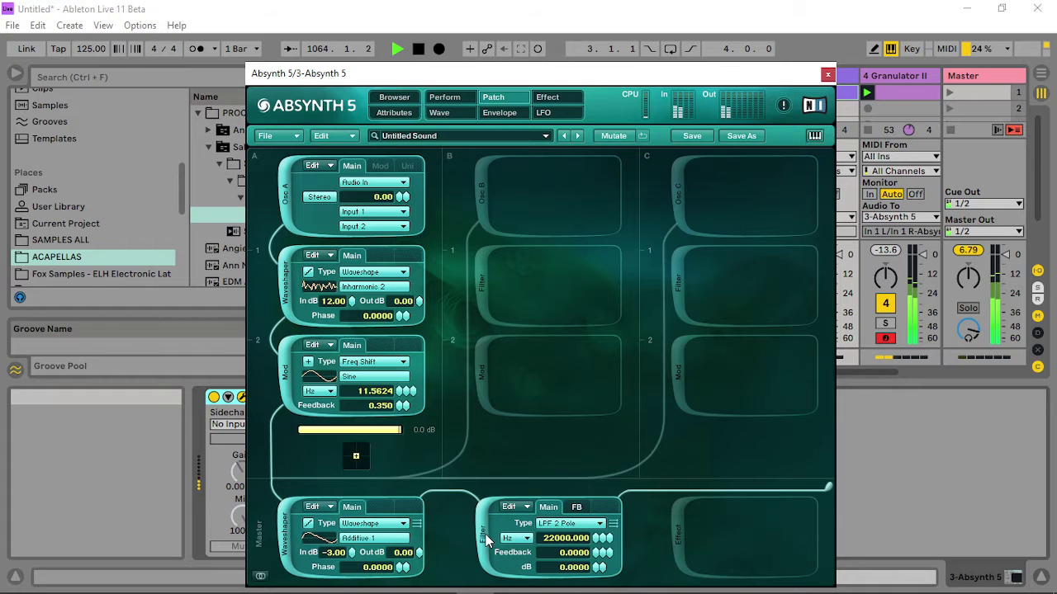
left_click(575, 524)
left_click(567, 545)
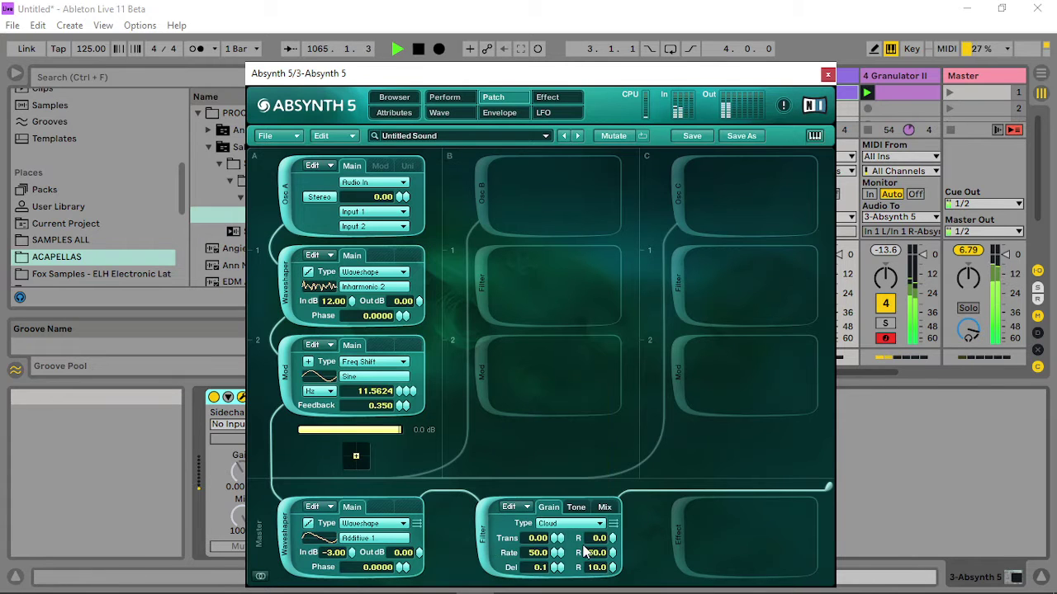
left_click_drag(587, 83, 507, 27)
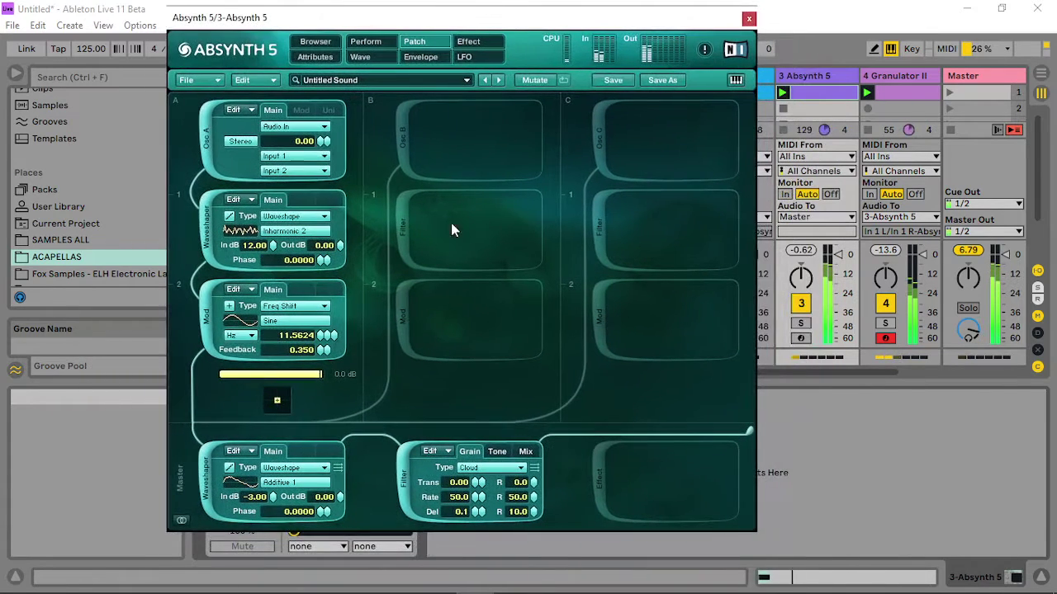
left_click_drag(473, 484, 475, 507)
Enable the Cloud module's tone filter, set its frequency to 208.6 Hz, and close the plug-in window.
left_click(498, 452)
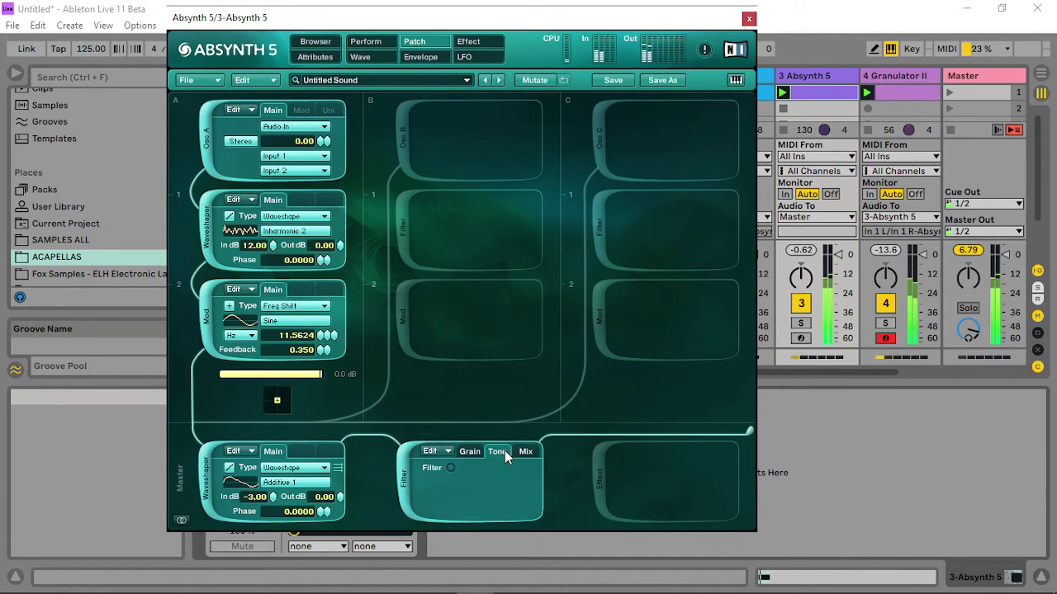
left_click(450, 468)
left_click_drag(483, 511, 484, 528)
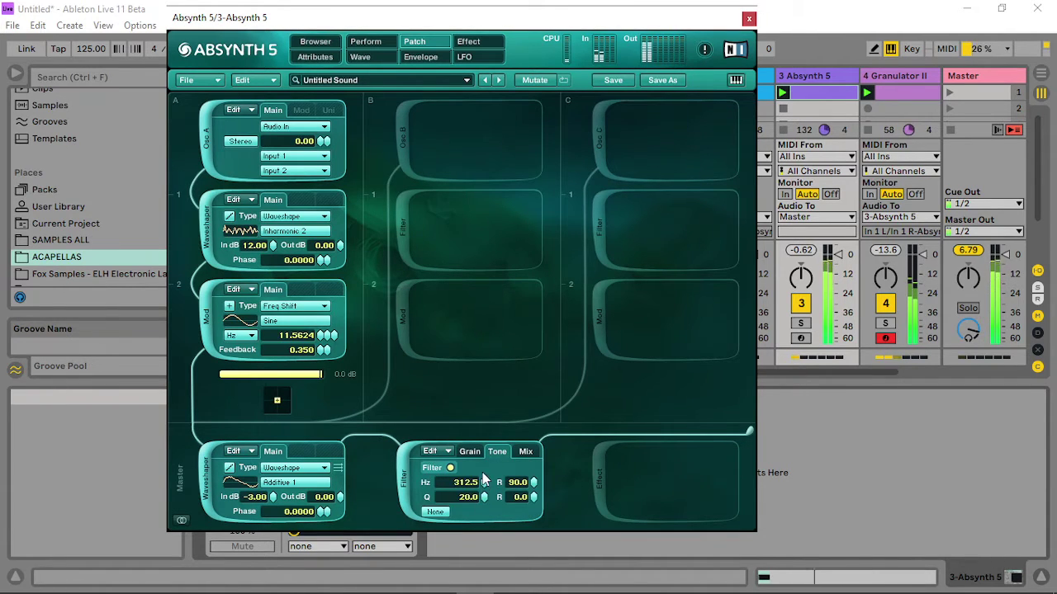
left_click_drag(482, 483, 485, 496)
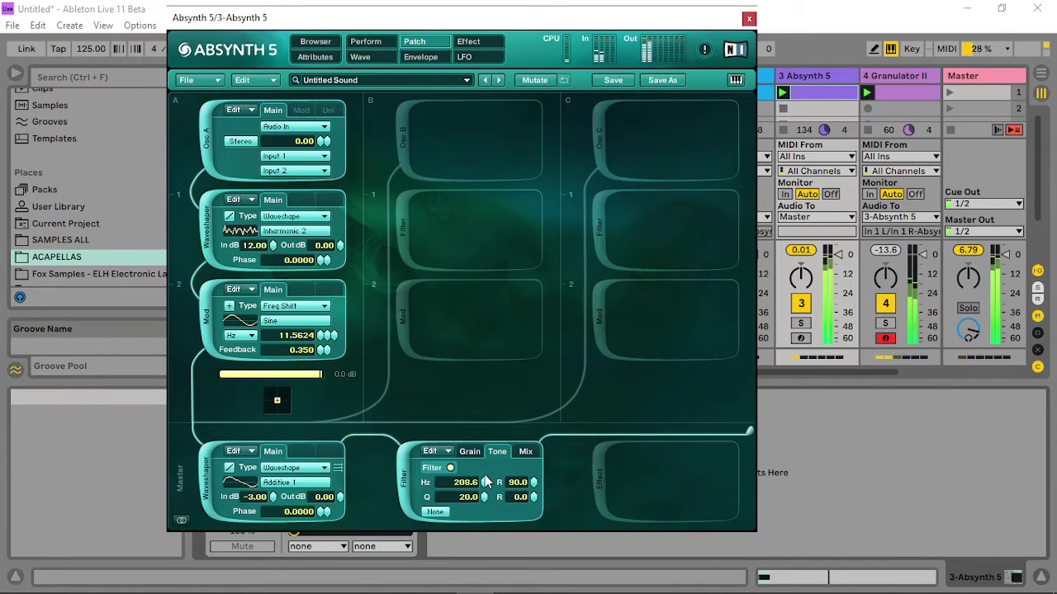
left_click(749, 18)
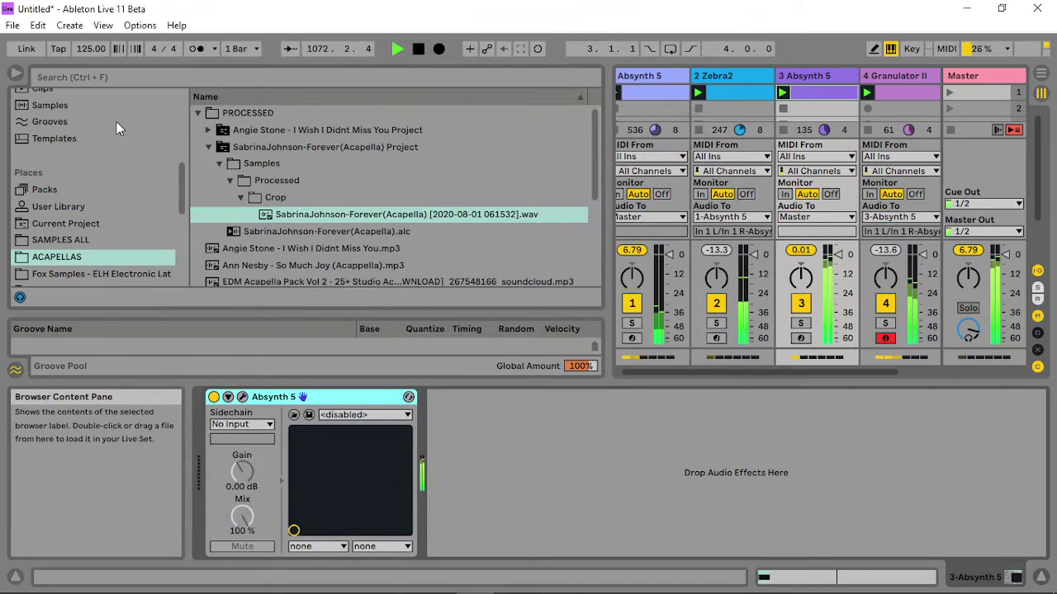
Add an Auto Filter after Absynth 5 on track 3 and set it to high-pass at about 197 Hz with 27% resonance.
scroll(111, 134, "up", 4)
scroll(110, 136, "up", 1)
left_click(60, 113)
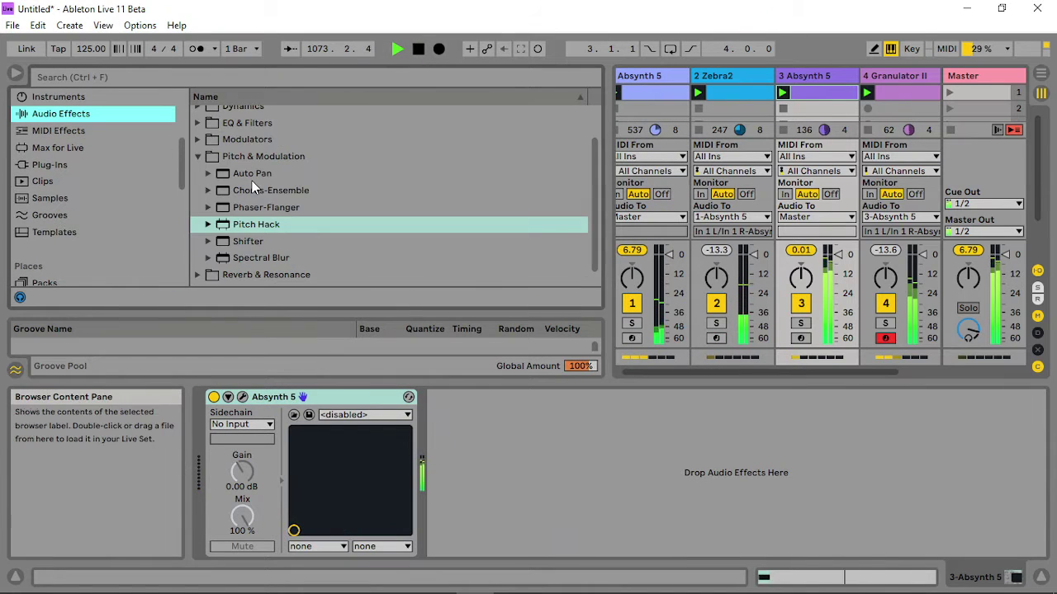
left_click(196, 122)
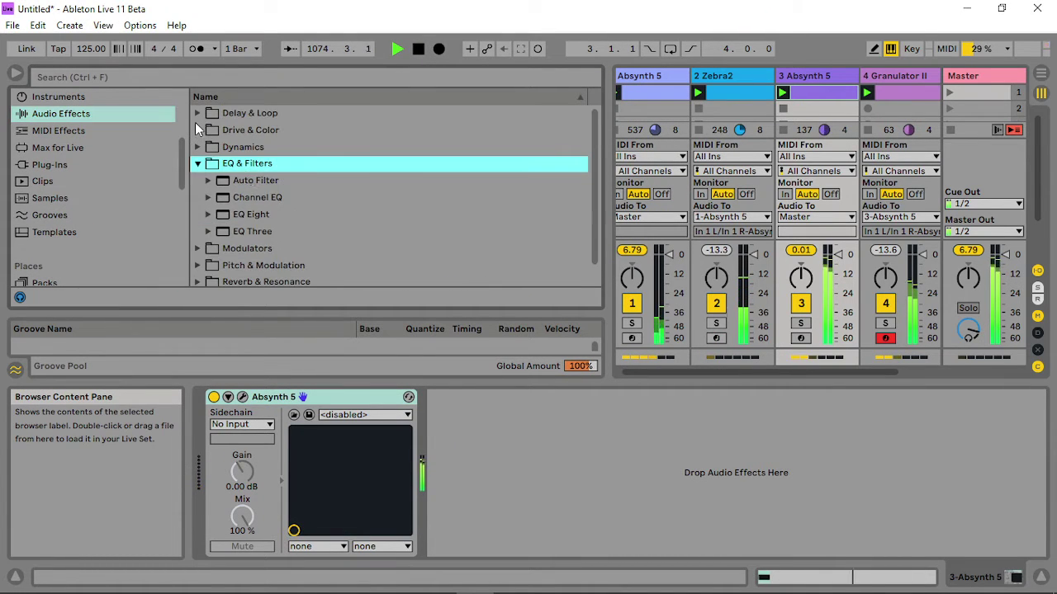
left_click_drag(264, 177, 537, 481)
left_click(508, 513)
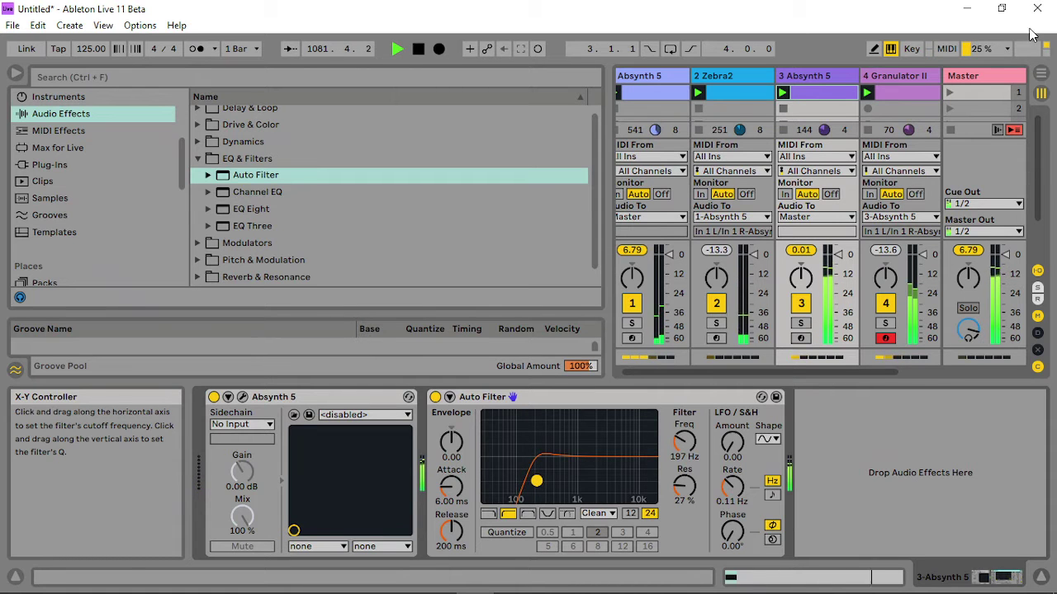
Stretch the G2 note in the Granulator II clip to double length and extend the clip's loop to two bars.
double_click(901, 95)
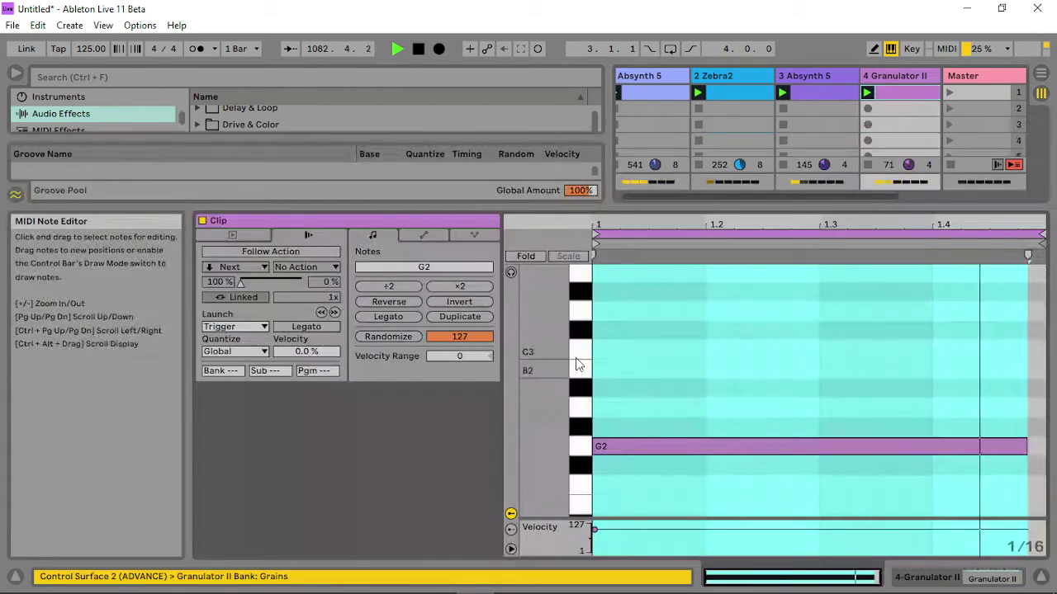
left_click(465, 288)
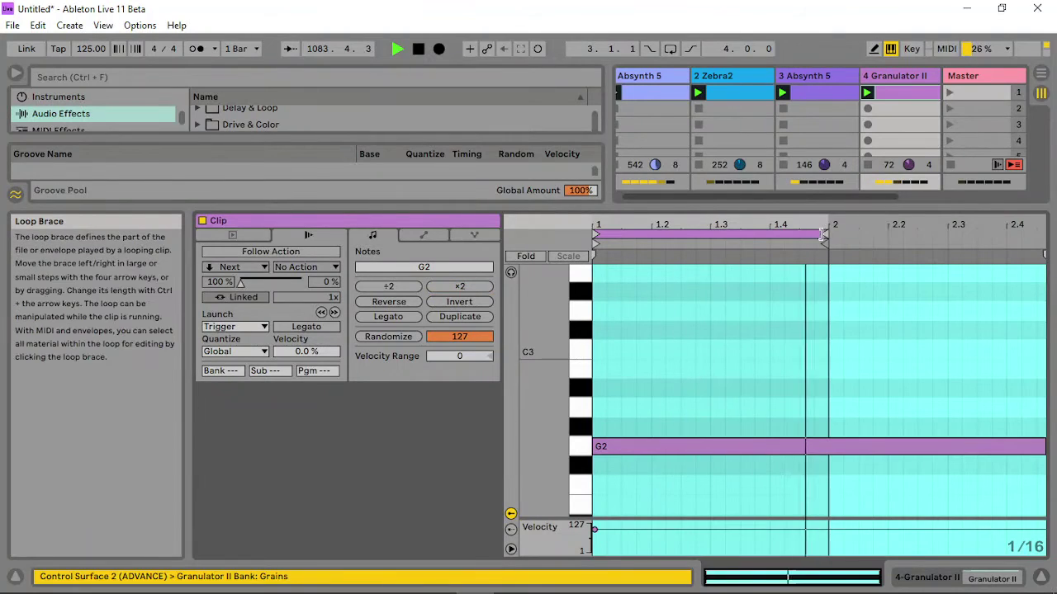
mouse_move(824, 233)
left_mouse_down()
mouse_move(1042, 235)
mouse_move(952, 234)
left_mouse_up()
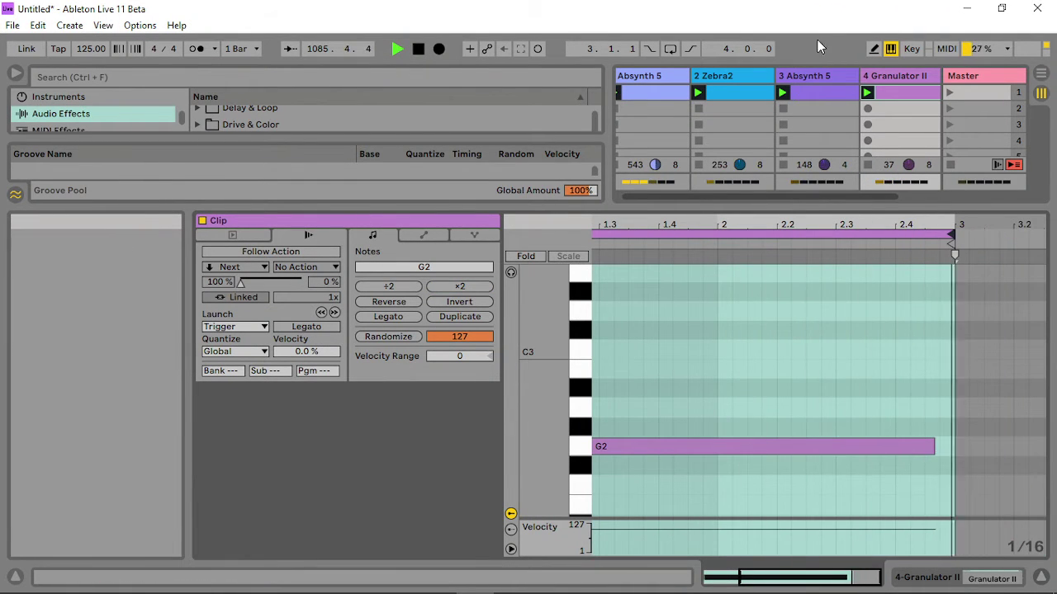
Duplicate the first Absynth 5 clip on track 3 out to four bars, moving the copied G2 notes to 2.3.4 and 3.2.2.
left_click(816, 92)
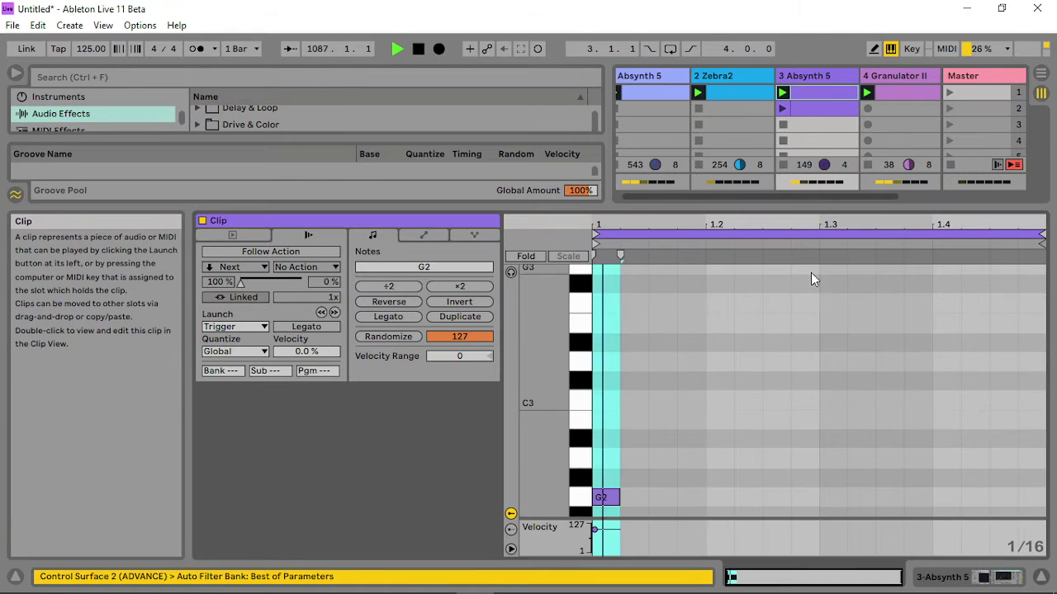
left_click(460, 317)
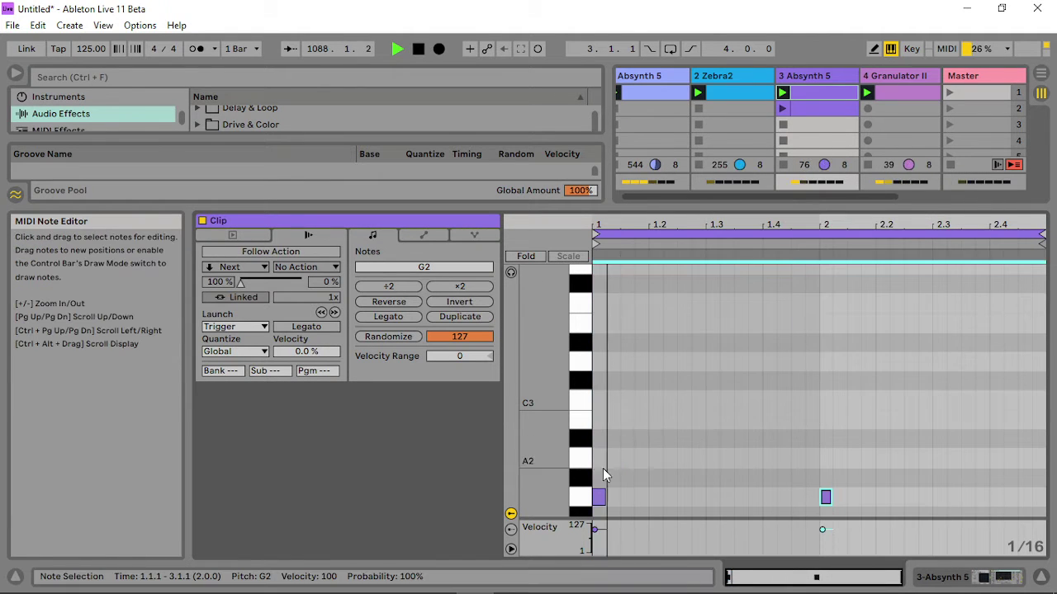
left_click_drag(828, 498, 982, 506)
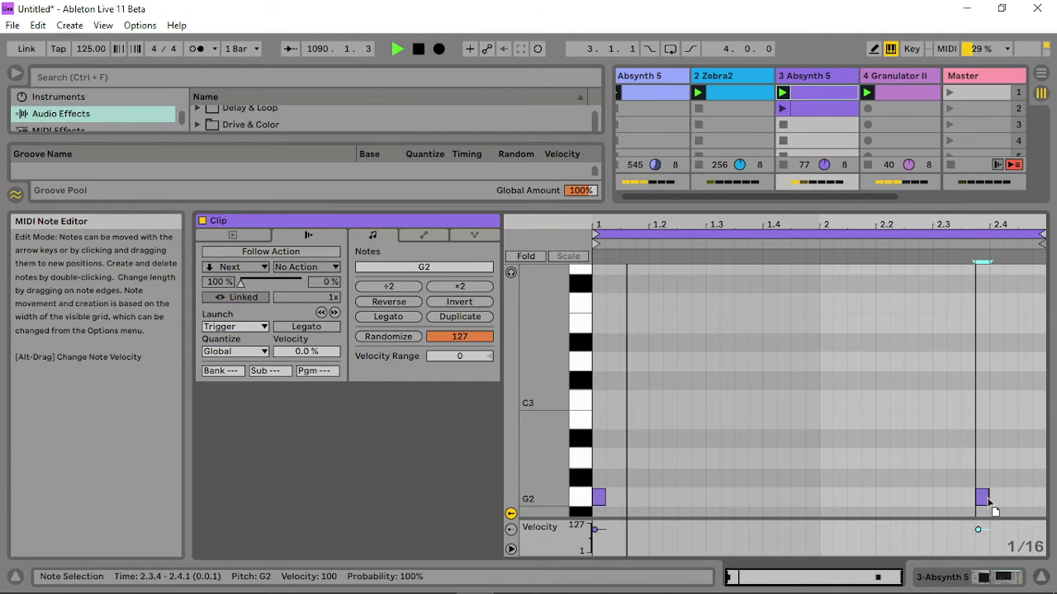
left_click(575, 256)
left_click(452, 320)
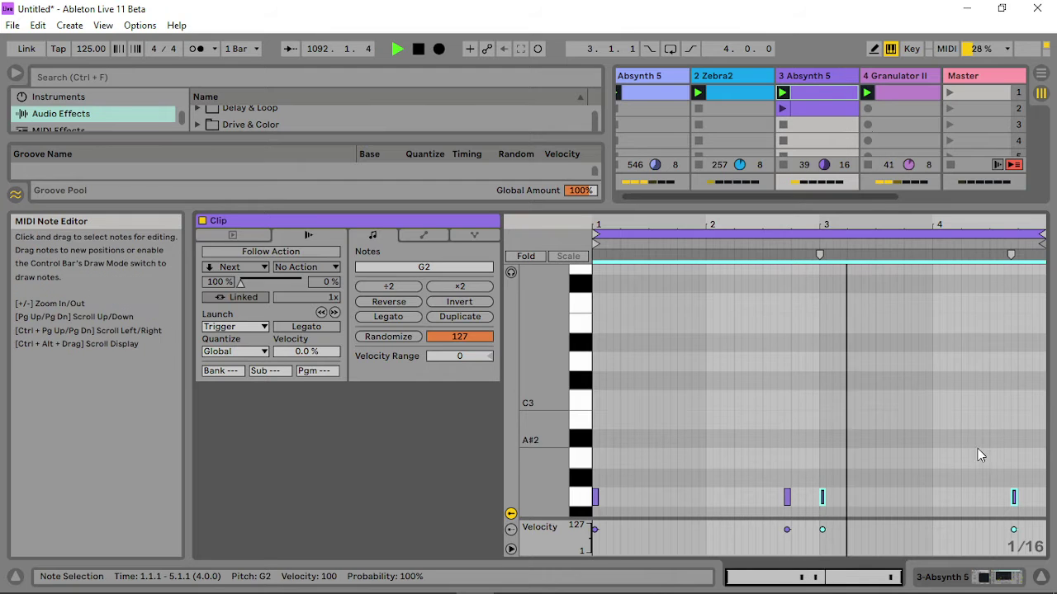
left_click_drag(826, 498, 858, 496)
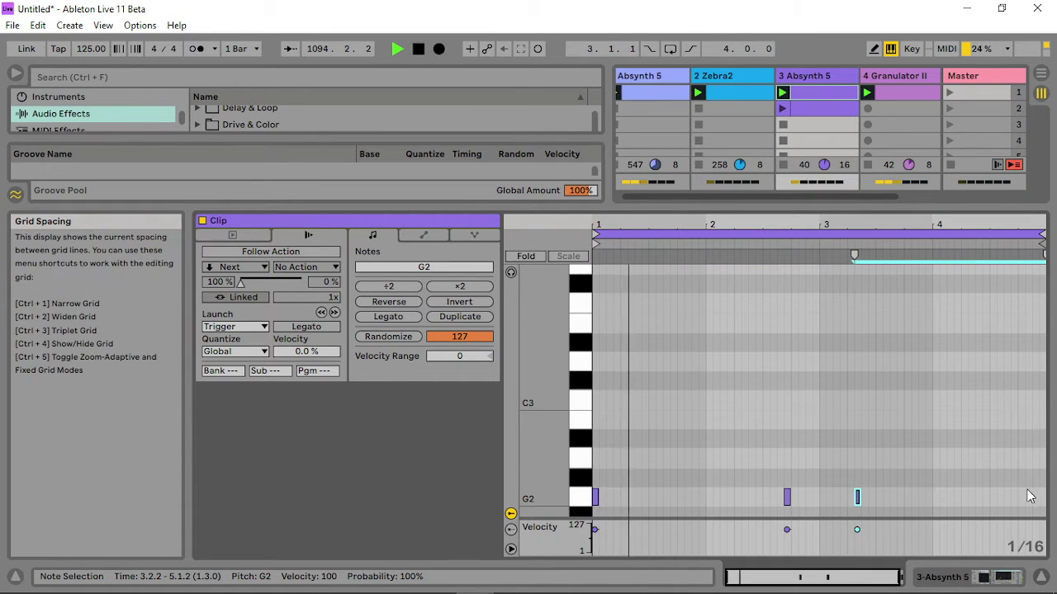
Duplicate the clip's loop to eight bars and delete the G2 notes in bars 2 and 3.
scroll(1018, 487, "down", 2)
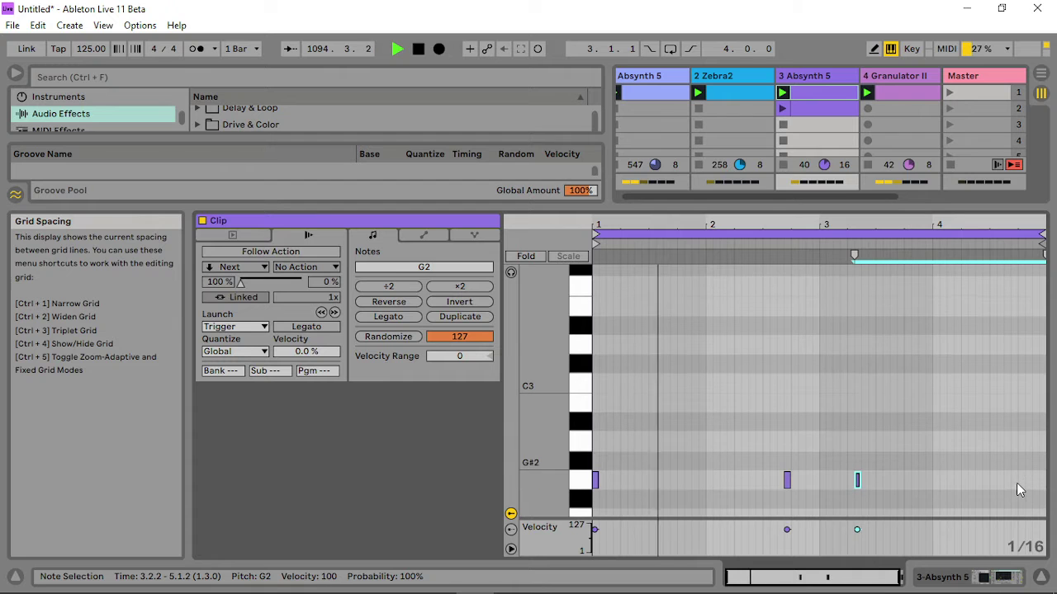
left_click(460, 316)
left_click_drag(675, 459, 732, 500)
key("Delete")
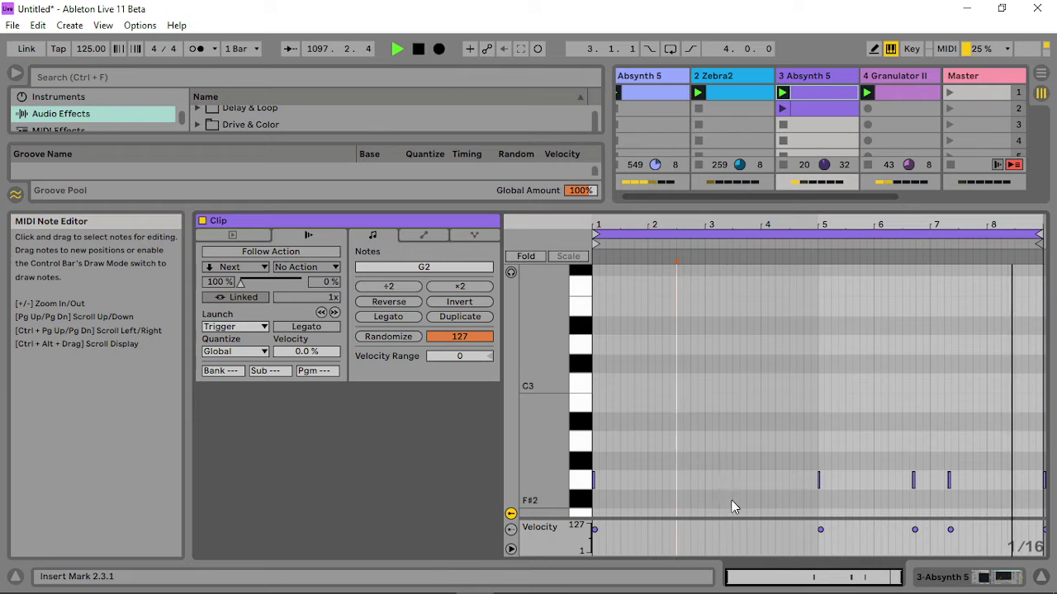
Move the G2 note at the start of bar 5 to 4.4.1 and delete the note at 7.2.2.
left_click(819, 482)
left_click_drag(819, 485, 805, 485)
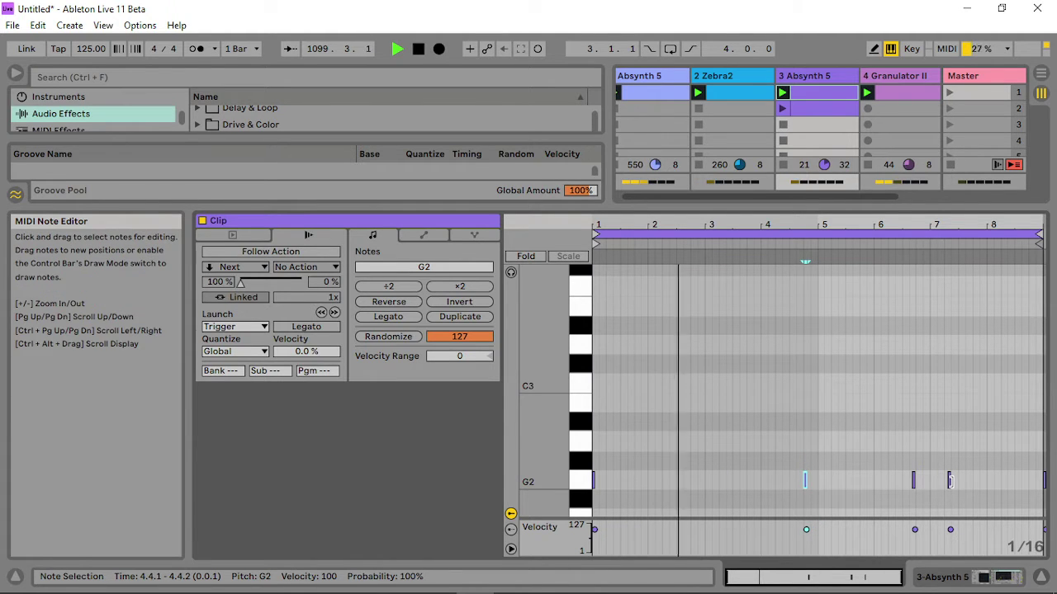
double_click(948, 482)
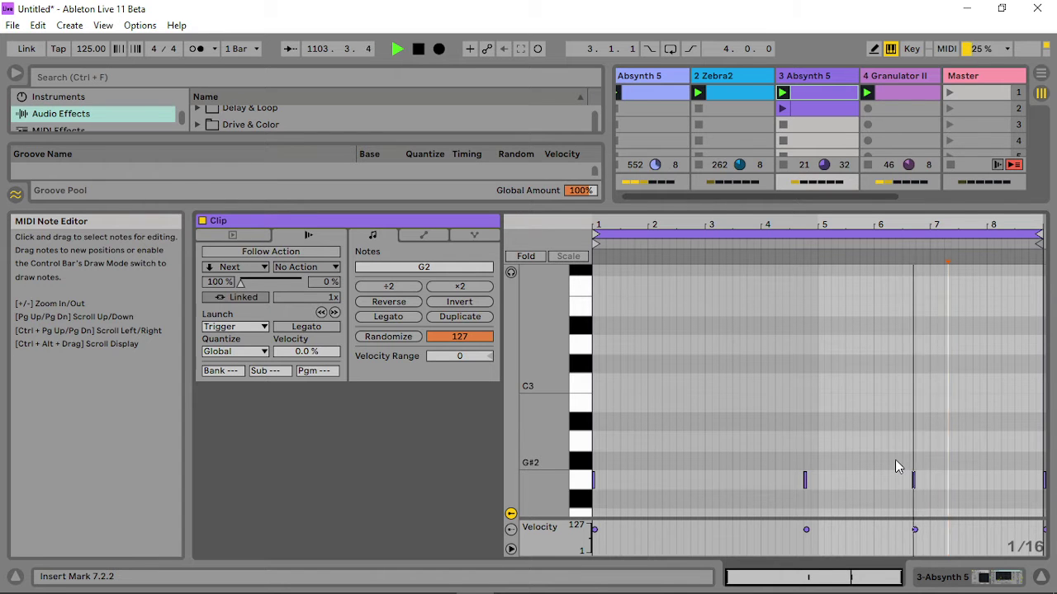
Reopen track 3's Absynth 5 window, shift the Pan FB position upward in the performance controls, and lower the output to -6.2 dB.
left_click(903, 80)
double_click(902, 80)
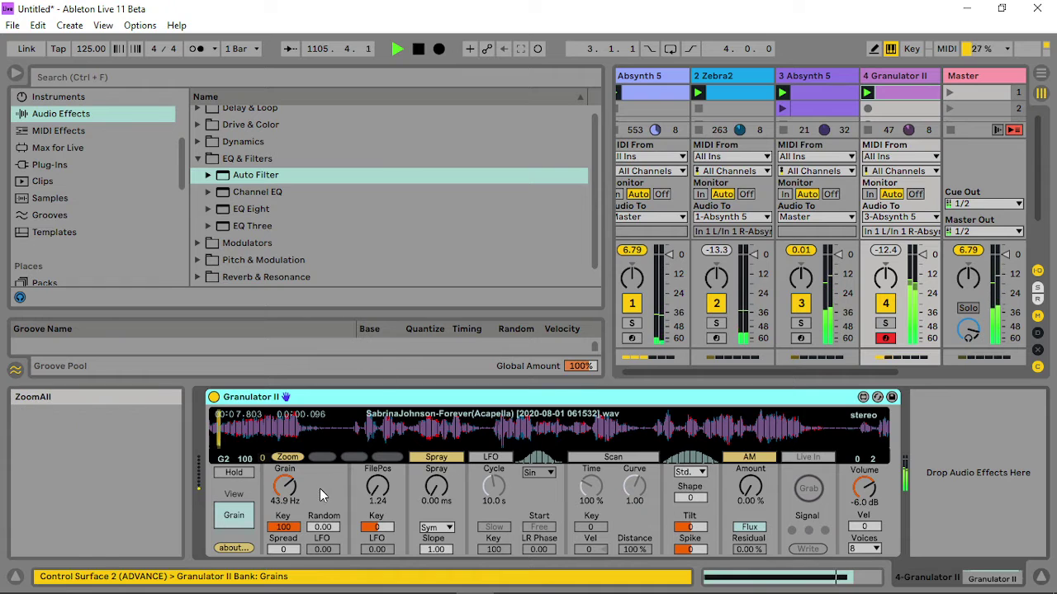
left_click(821, 74)
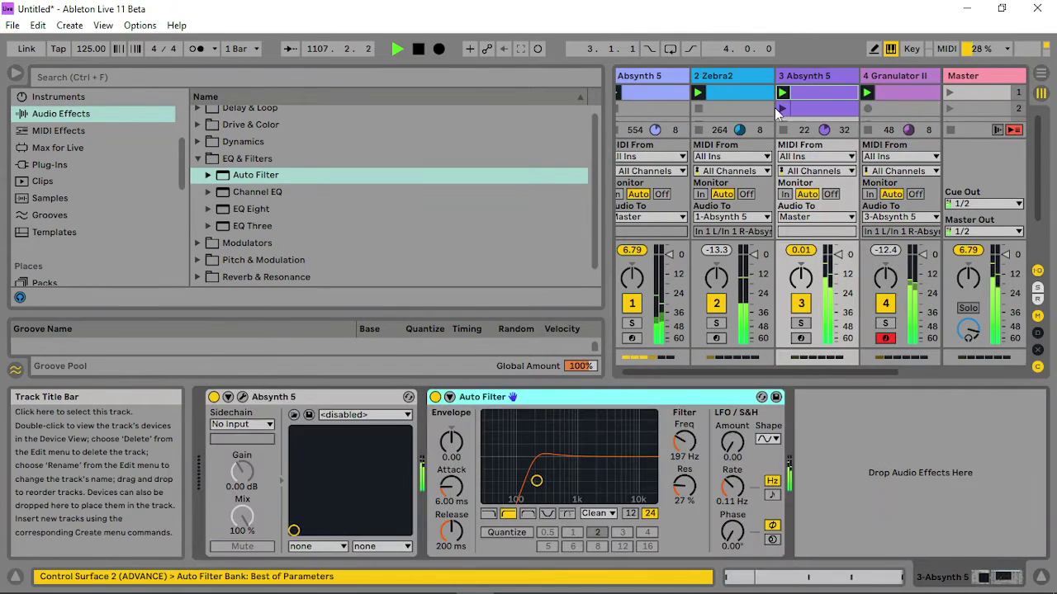
left_click(242, 397)
left_click(387, 41)
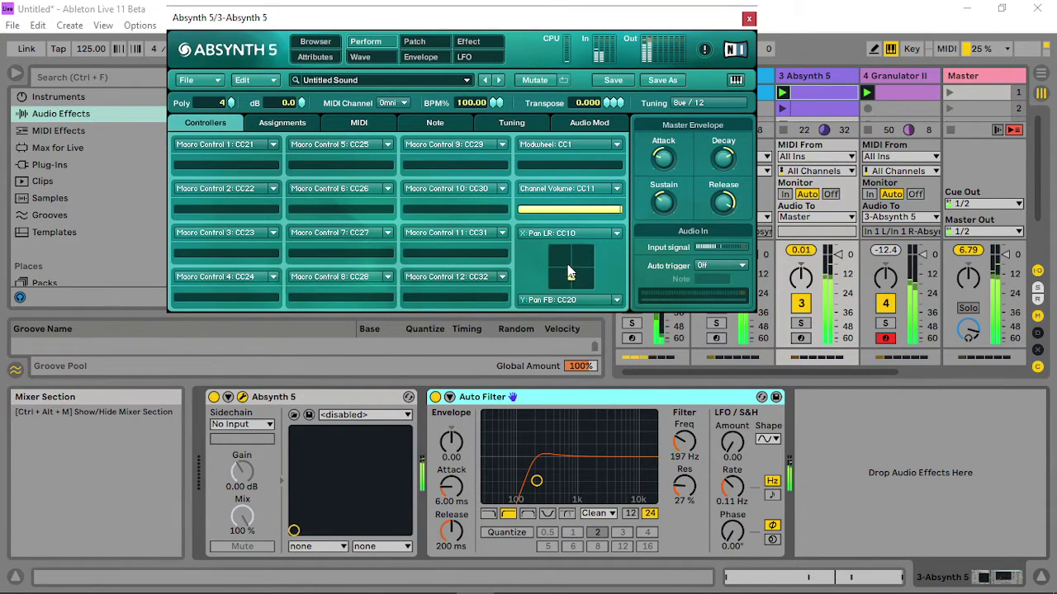
mouse_move(568, 240)
left_mouse_down()
mouse_move(568, 205)
mouse_move(569, 219)
left_mouse_up()
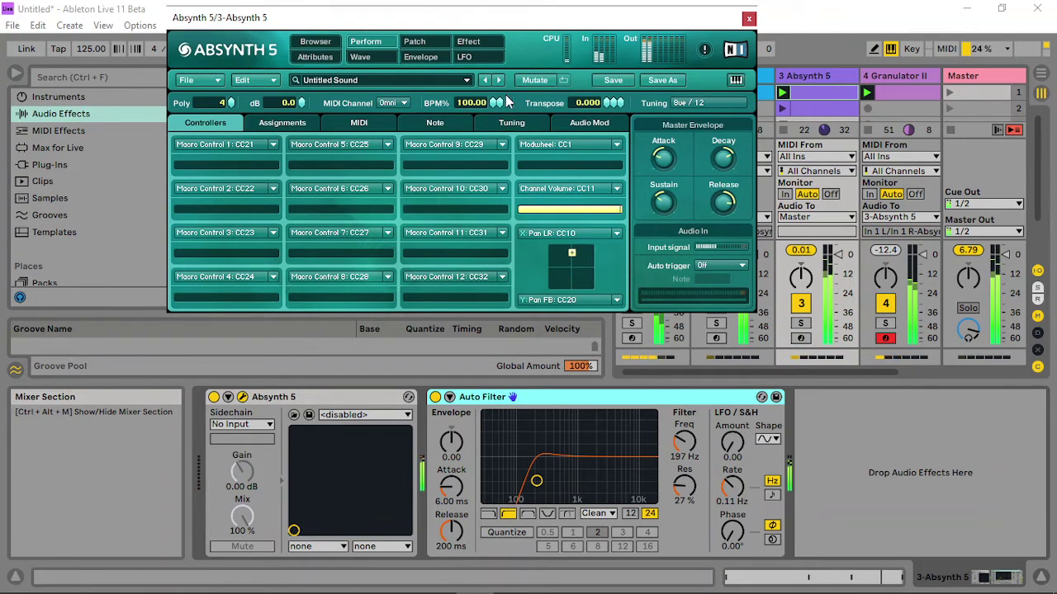
left_click_drag(306, 103, 302, 122)
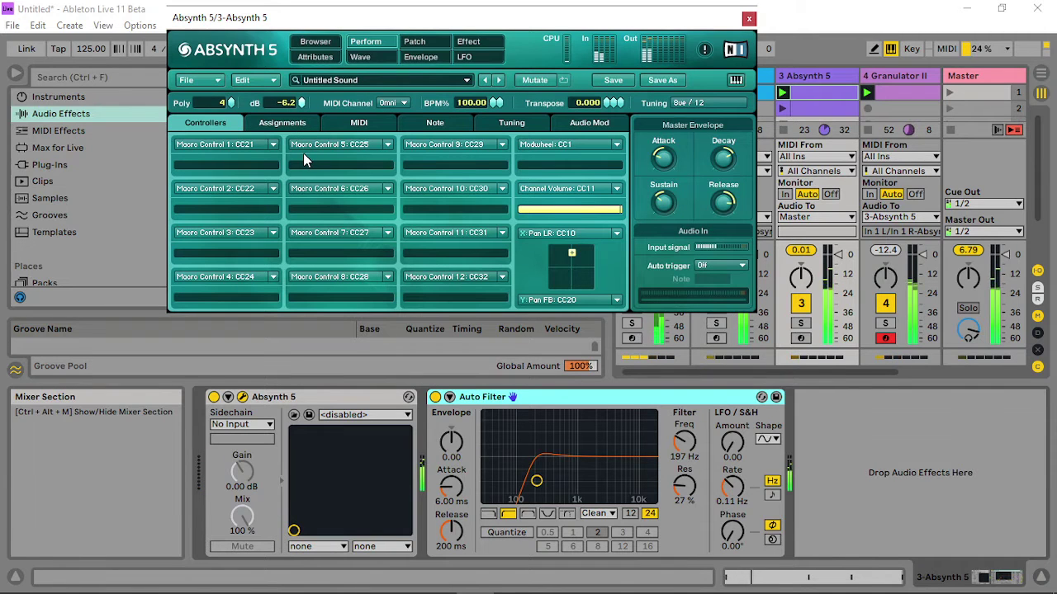
Set the master waveshaper's input to -1.50 dB and create a new envelope for the Cloud module's tone filter frequency.
left_click(414, 41)
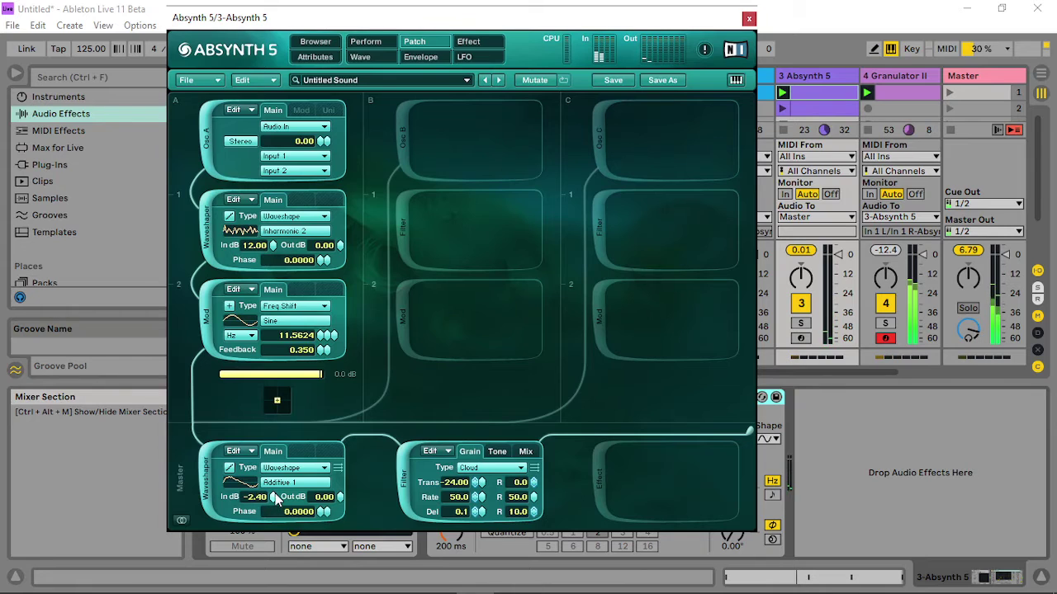
left_click_drag(276, 498, 281, 493)
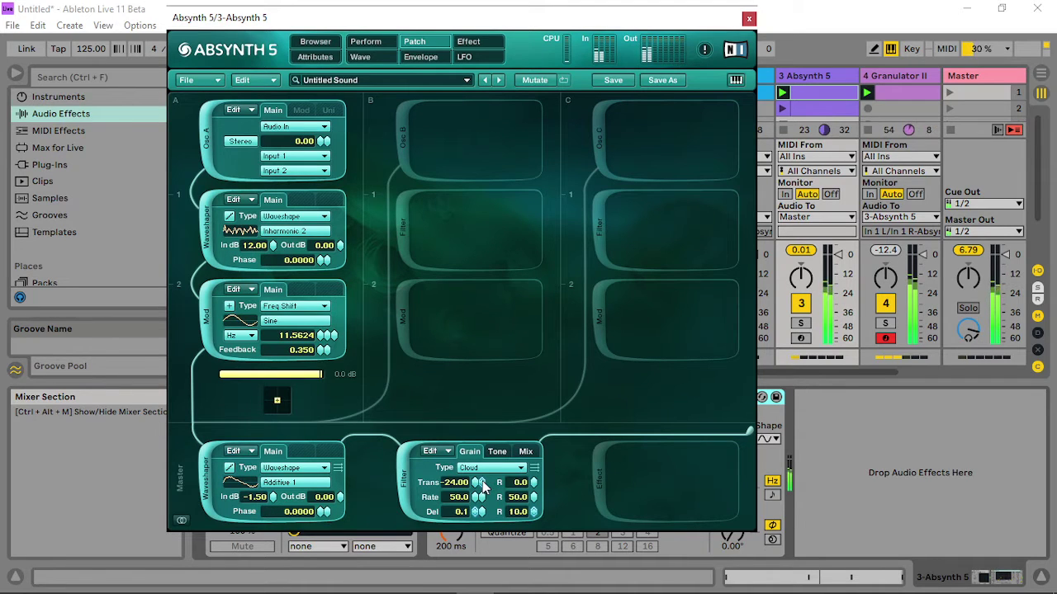
left_click(496, 452)
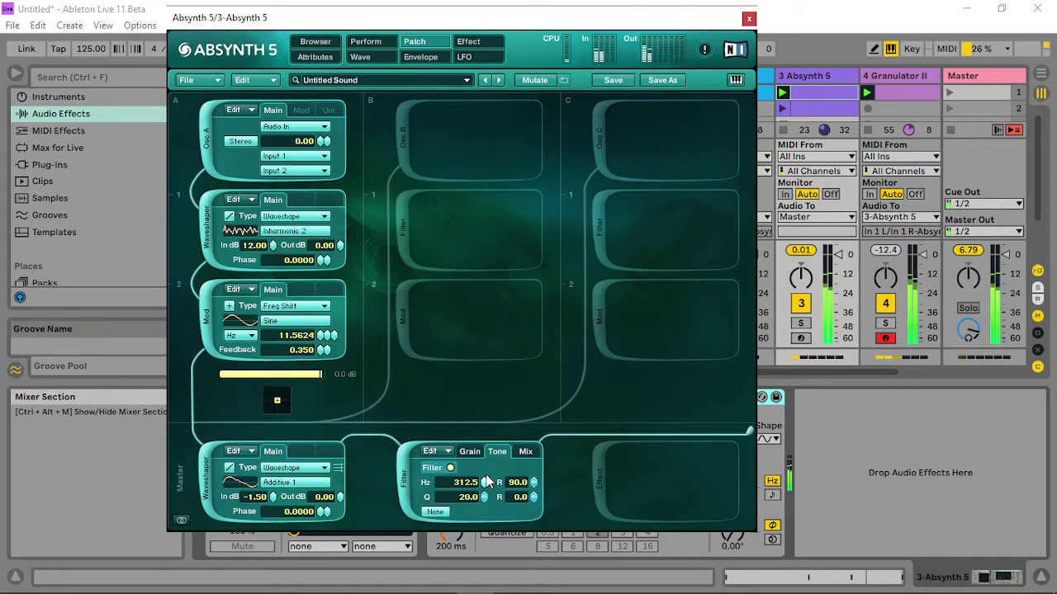
left_click(486, 482)
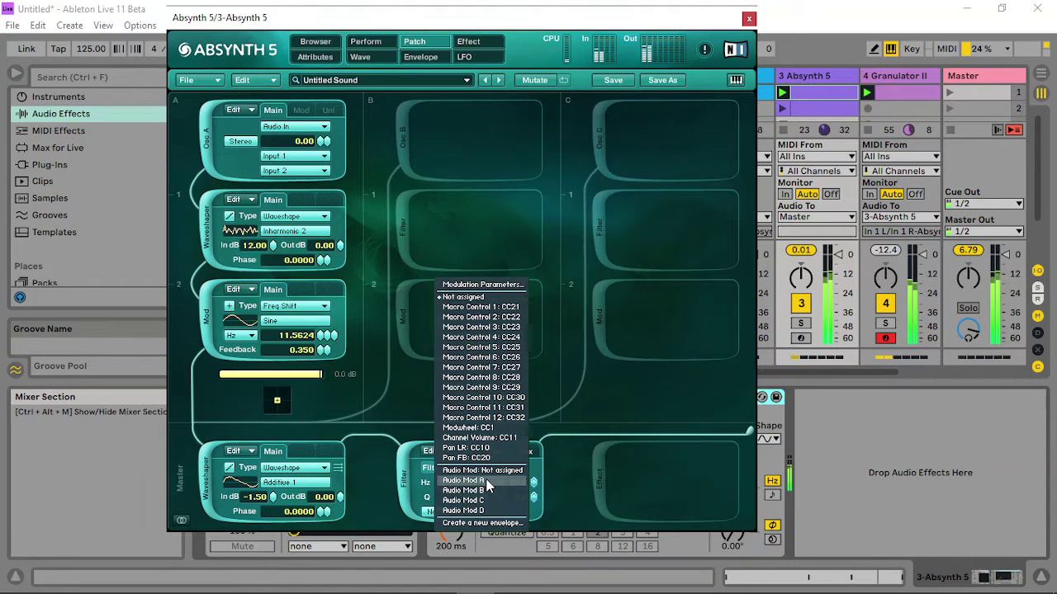
left_click(487, 524)
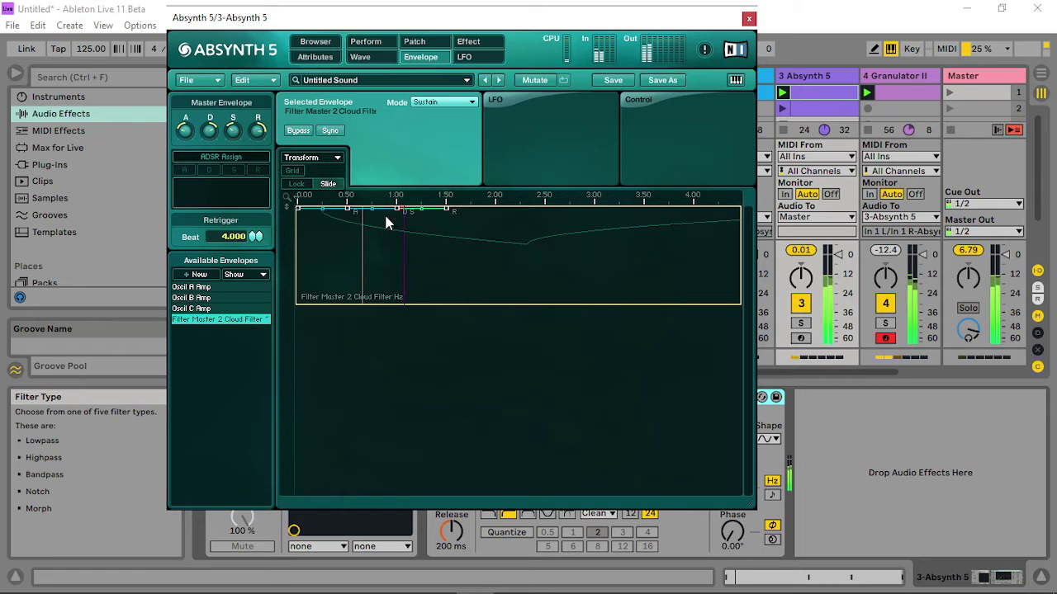
Shape the Cloud filter frequency envelope by moving its early breakpoints, and set the ADSR sustain amplitude assignment to 55.
left_click_drag(344, 212, 384, 212)
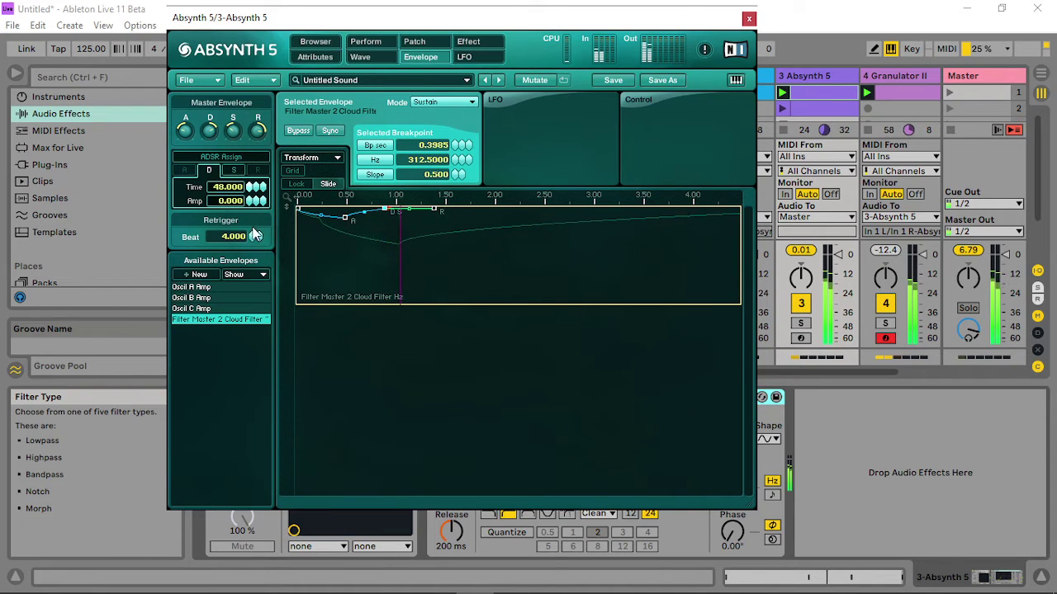
left_click(236, 172)
left_click_drag(246, 205, 247, 293)
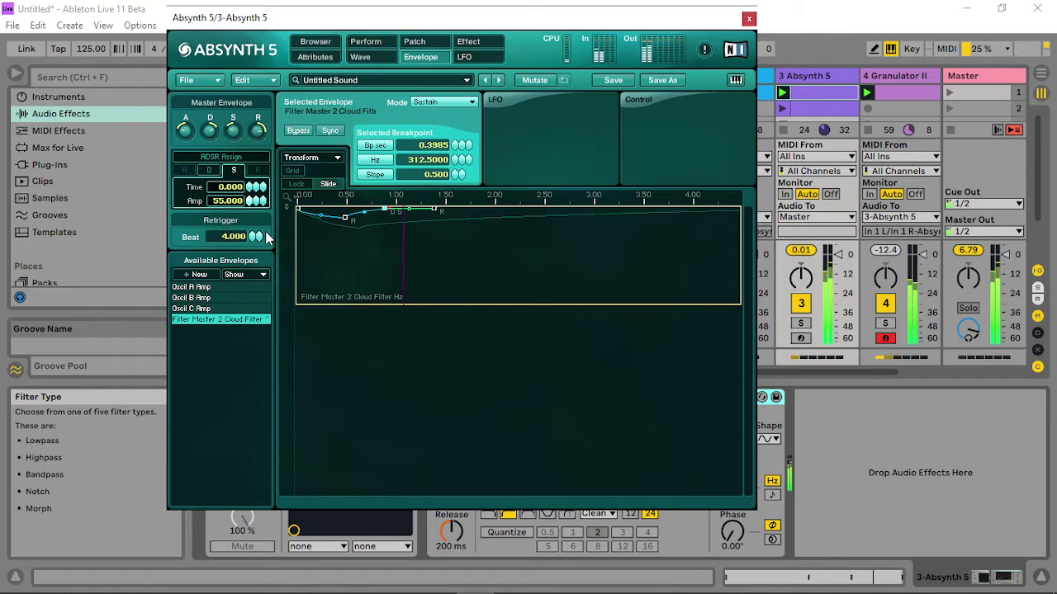
In the Oscil A Amp envelope, move the decay/sustain breakpoint to about 0.28 s and -5.06 dB.
left_click(233, 287)
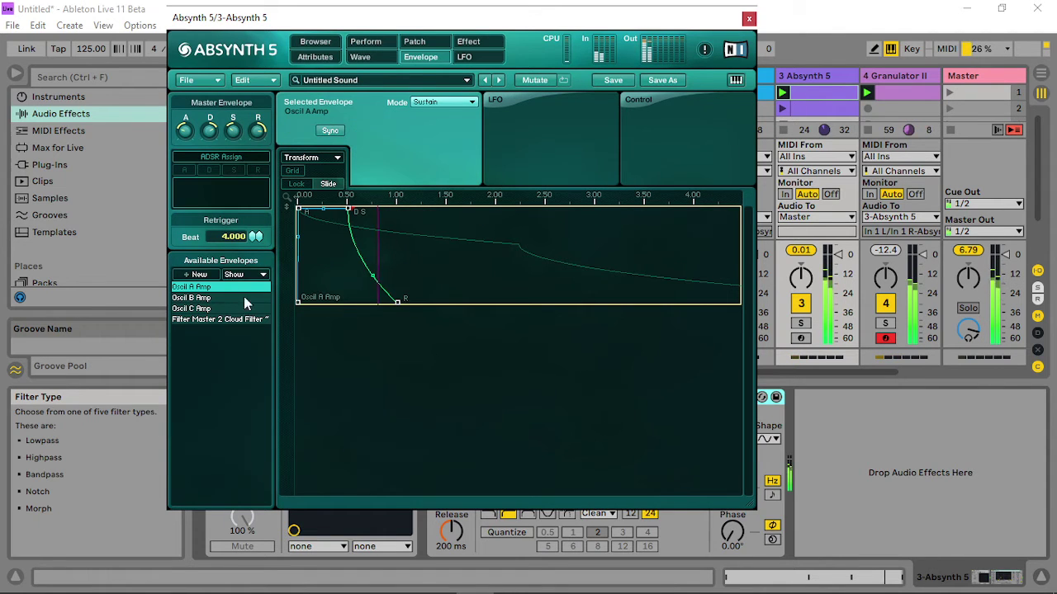
left_click(350, 213)
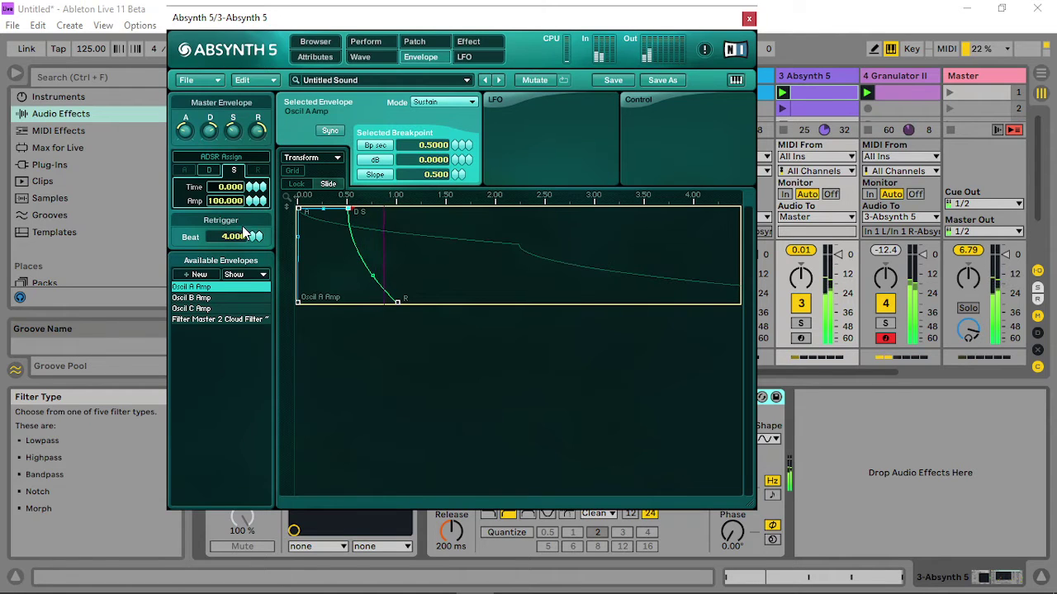
left_click(401, 301)
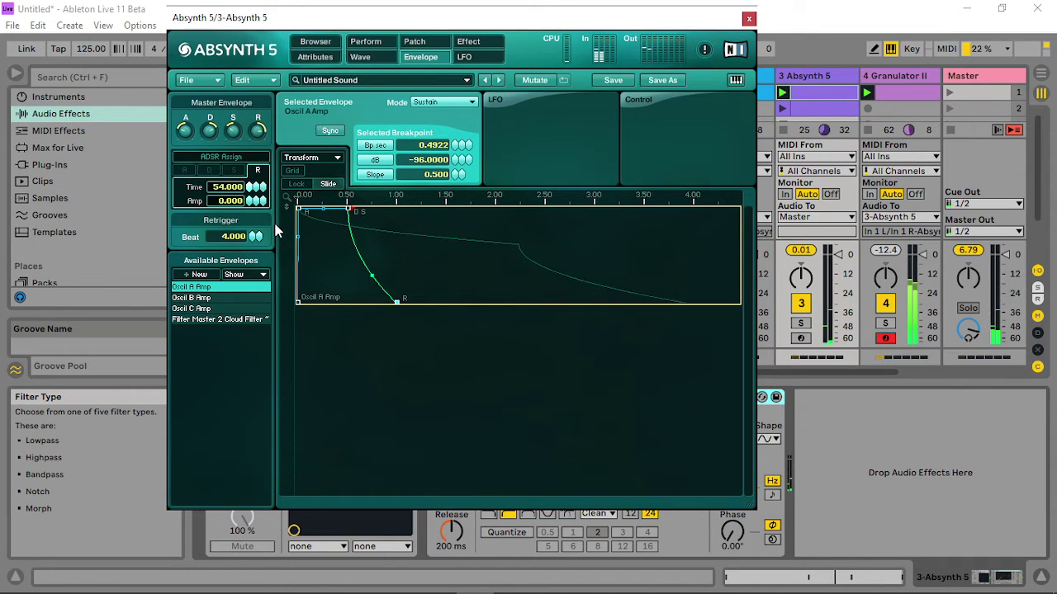
left_click_drag(352, 213, 325, 259)
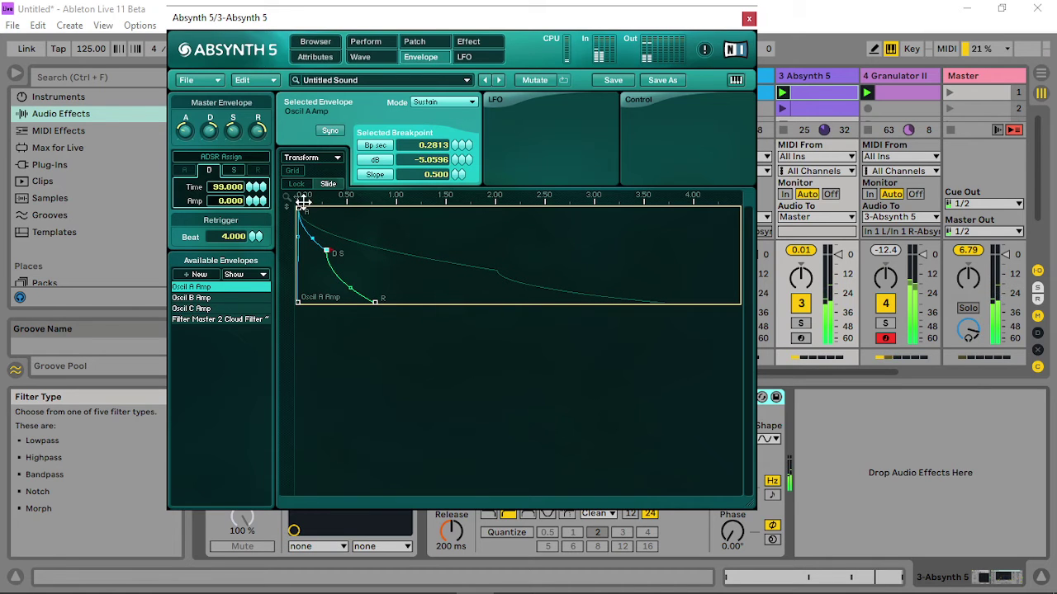
Set the Oscil A Amp envelope's ADSR decay time assignment to 100 and release time to 96, and return to the patch view.
left_click(253, 188)
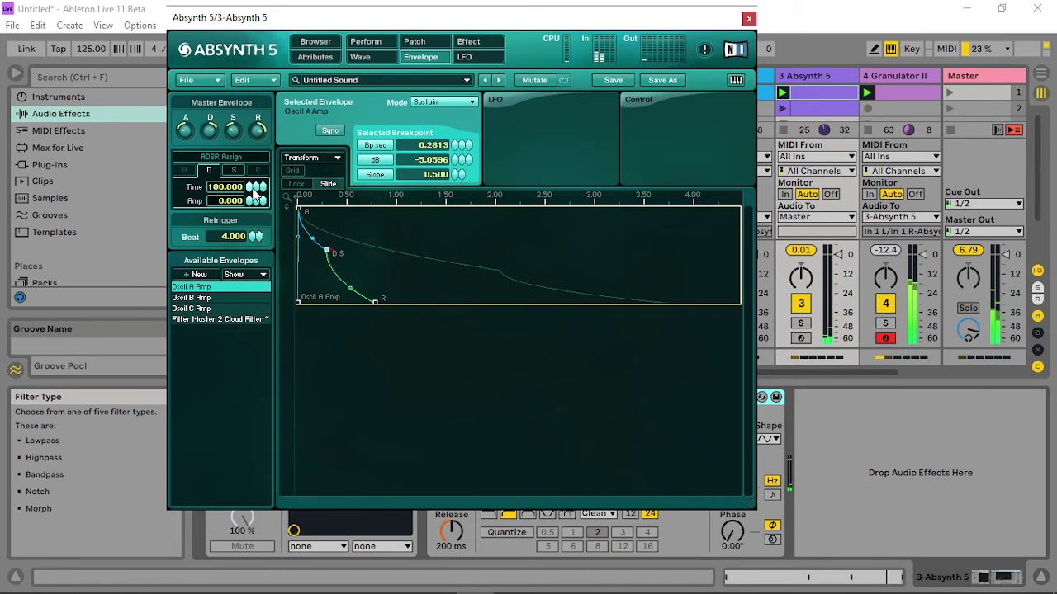
left_click(374, 302)
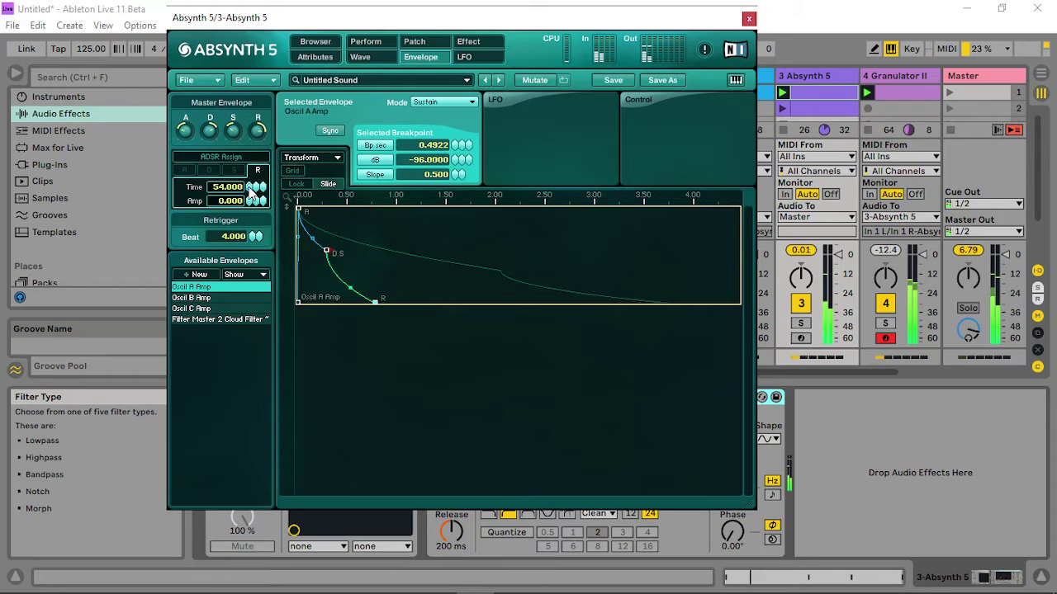
left_click_drag(254, 188, 254, 162)
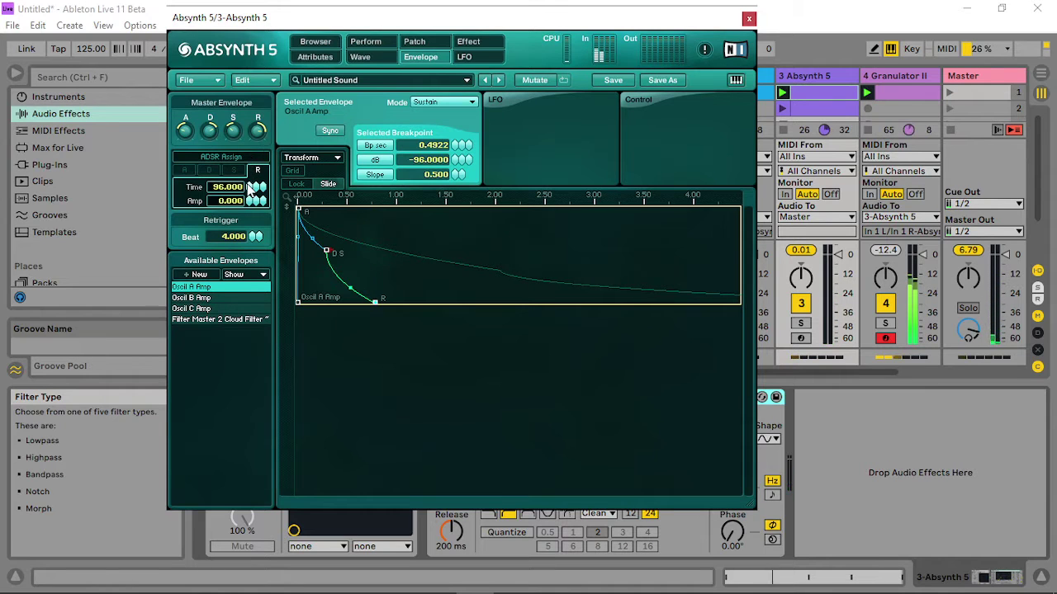
left_click(403, 46)
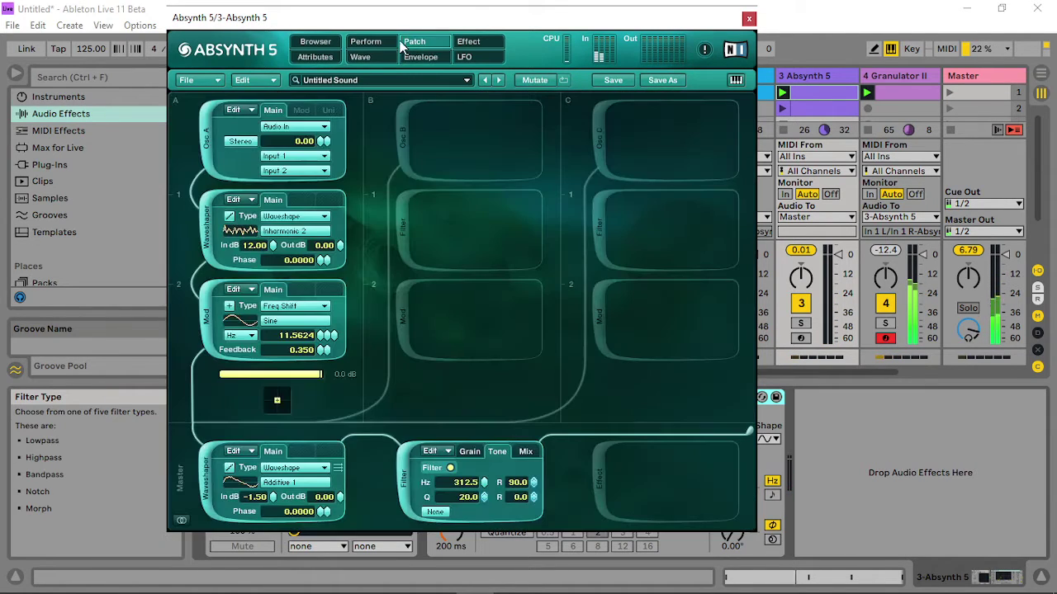
On the performance page's audio modulation settings, set group A's modulation source gain to 11.70 dB.
left_click(381, 43)
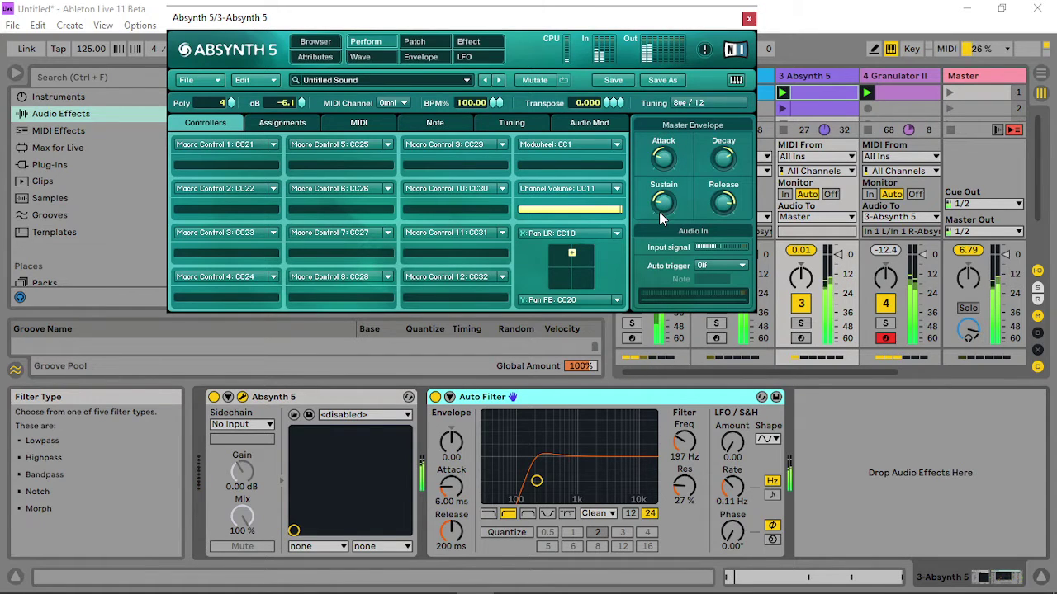
left_click(588, 122)
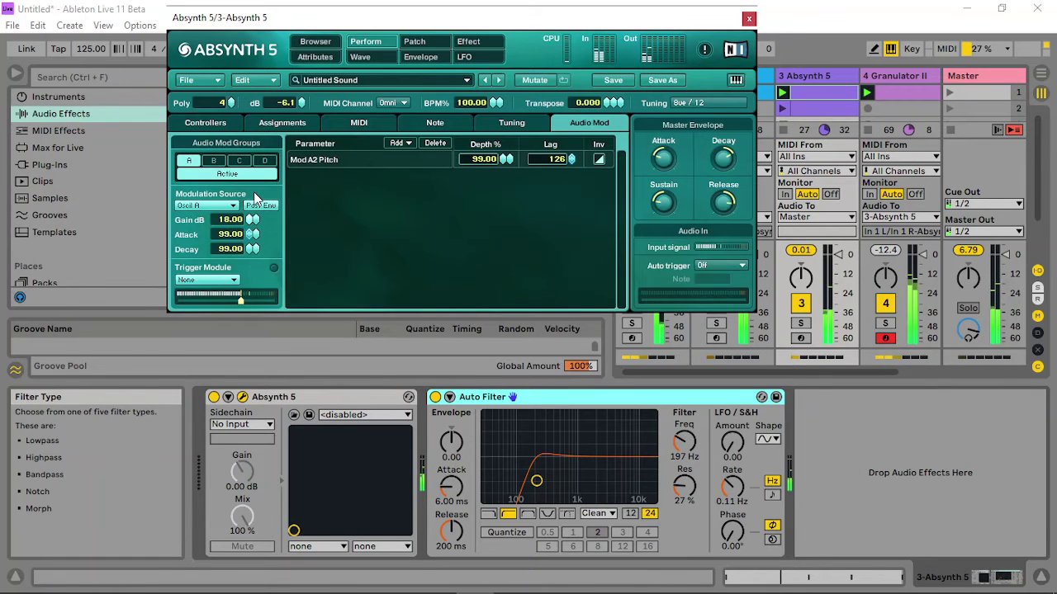
left_click_drag(252, 218, 233, 264)
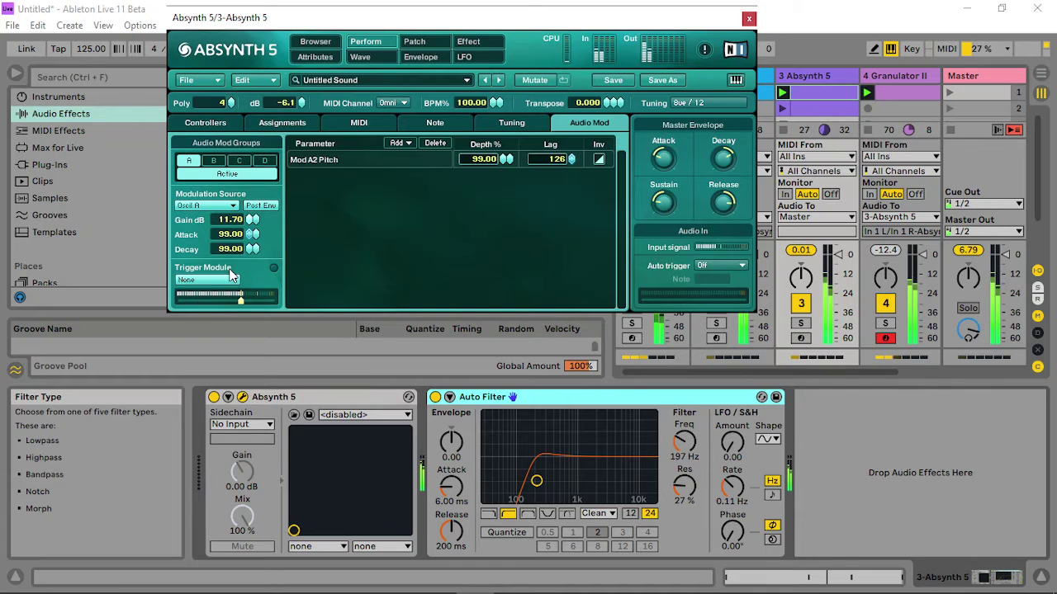
Set the Mod A2 Pitch audio modulation lag to 115 and slightly raise the master envelope's sustain.
left_click_drag(571, 159, 582, 97)
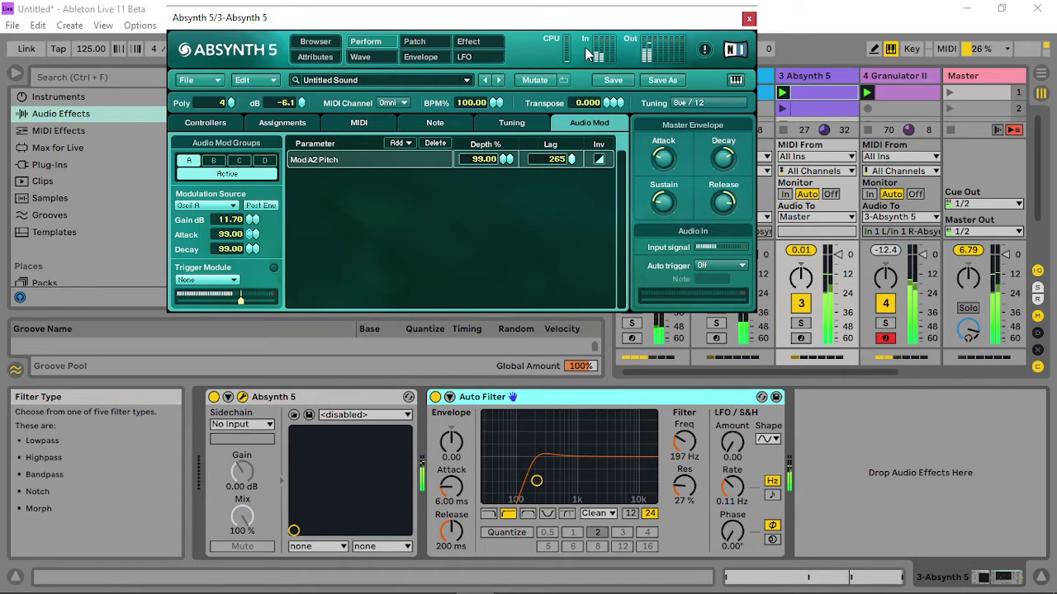
left_click_drag(575, 171, 575, 161)
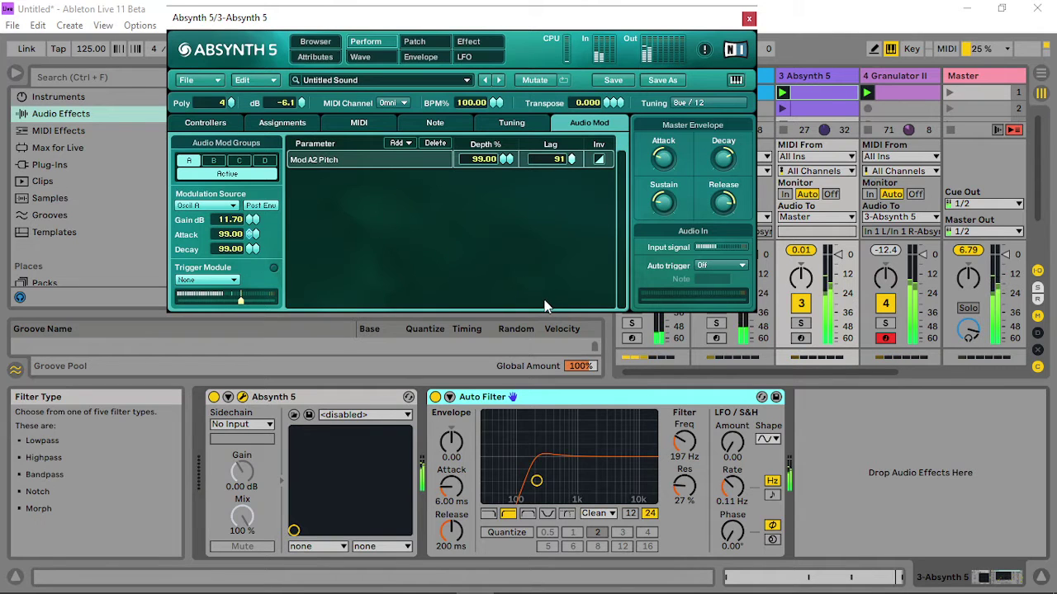
left_click_drag(548, 304, 548, 263)
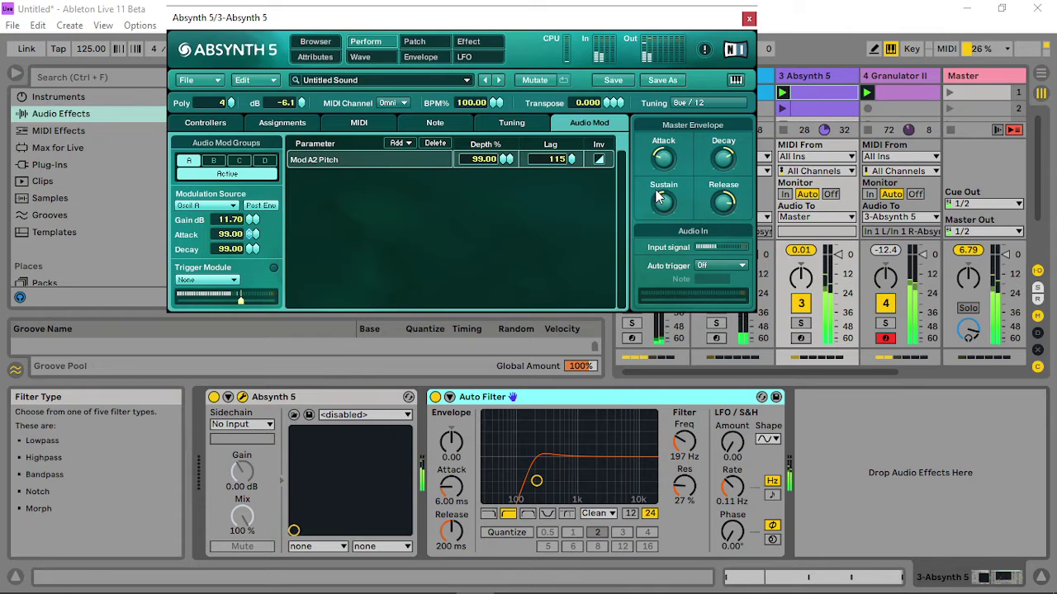
left_click_drag(663, 201, 667, 191)
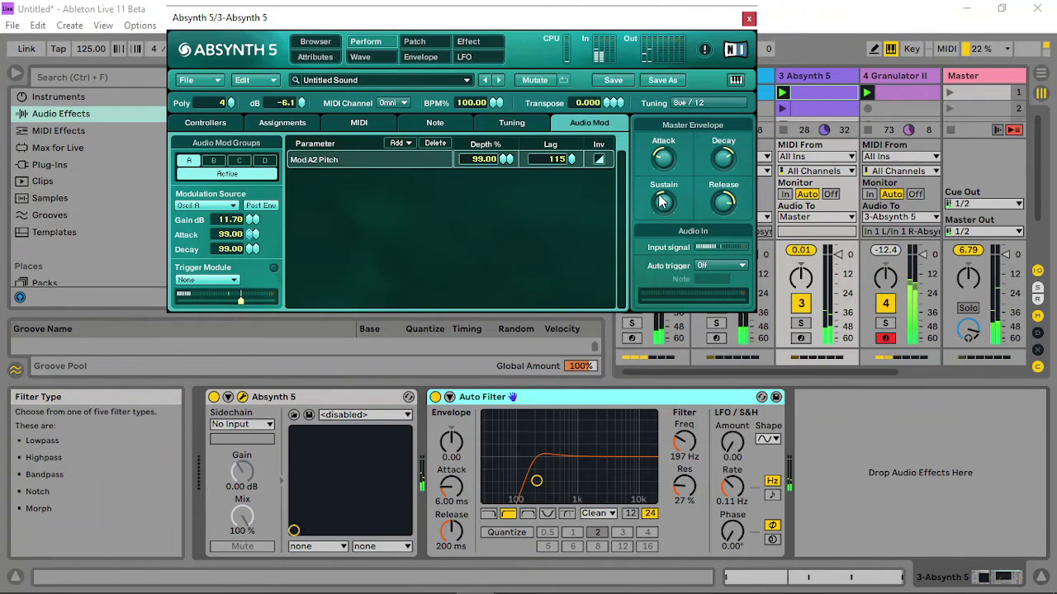
In the Aetherizer effect, set grain duration to 3.00% and the random amounts for predelay and rate to 0.00.
left_click(468, 41)
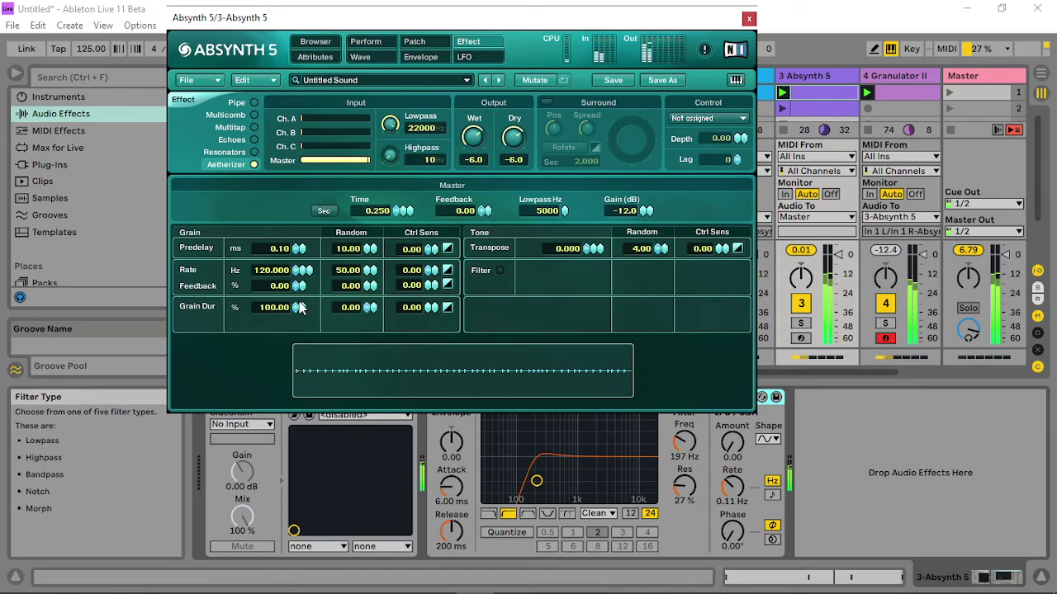
left_click_drag(299, 307, 285, 357)
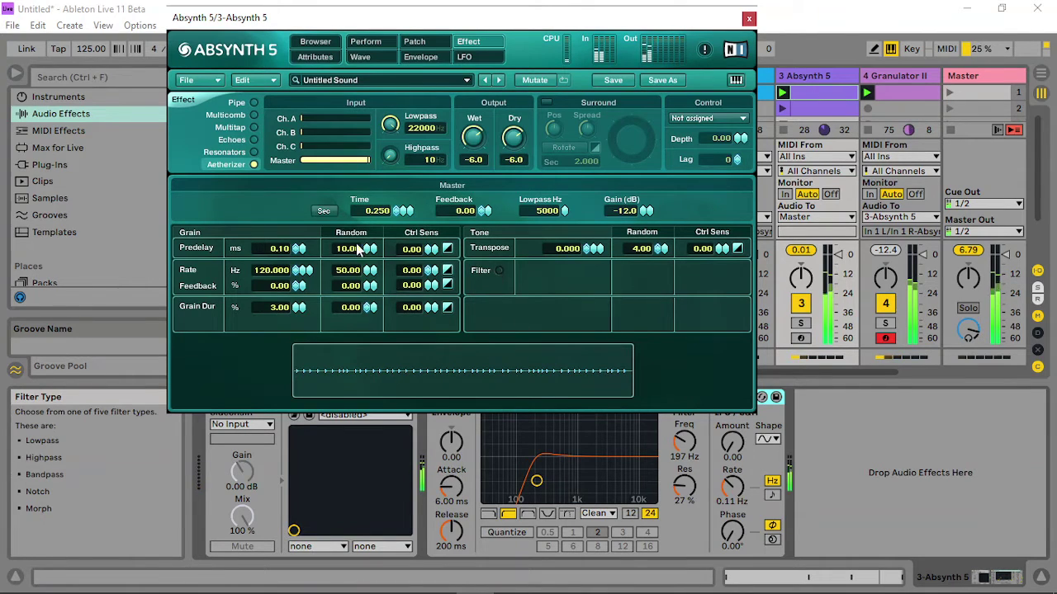
left_click_drag(363, 250, 368, 322)
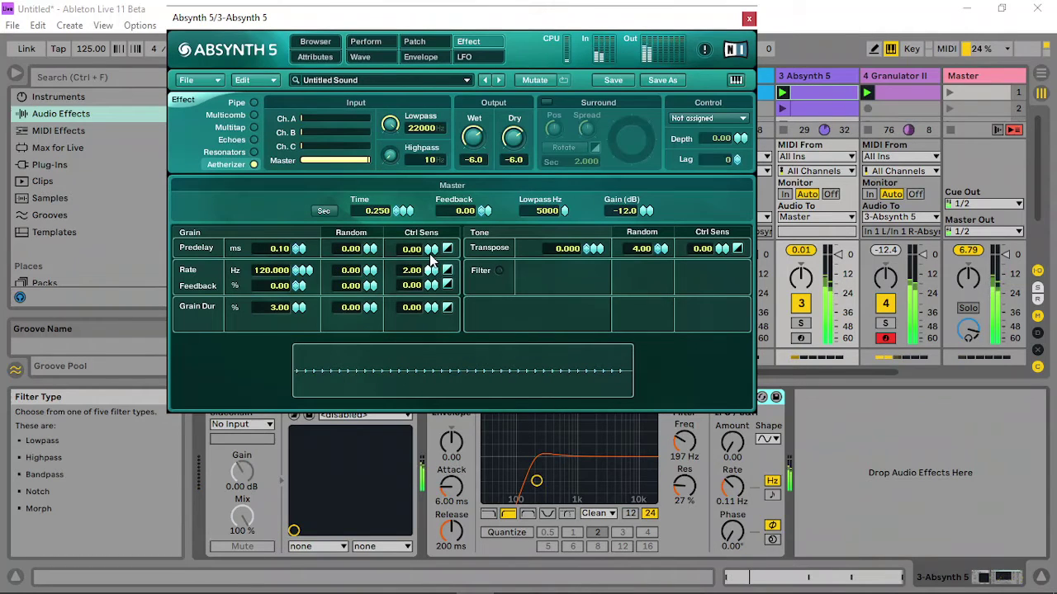
Set the grain rate's control sensitivity to 100 and assign the effect control to the first macro, CC21.
left_click_drag(430, 270, 424, 153)
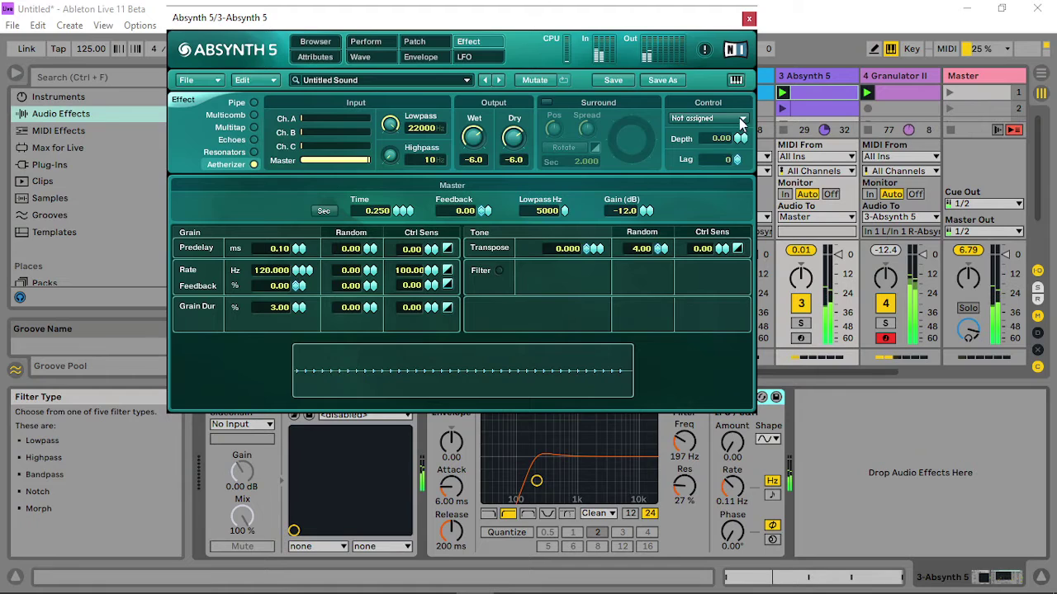
left_click(715, 117)
left_click(705, 134)
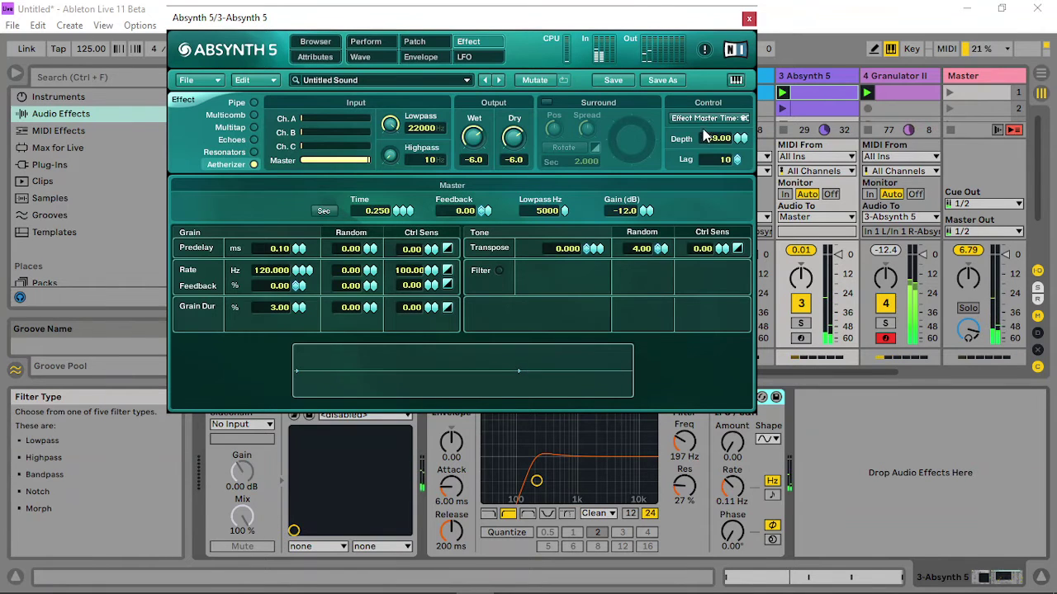
Lower the Effect Master Time controller to roughly a tenth of its range.
left_click(371, 40)
left_click(199, 121)
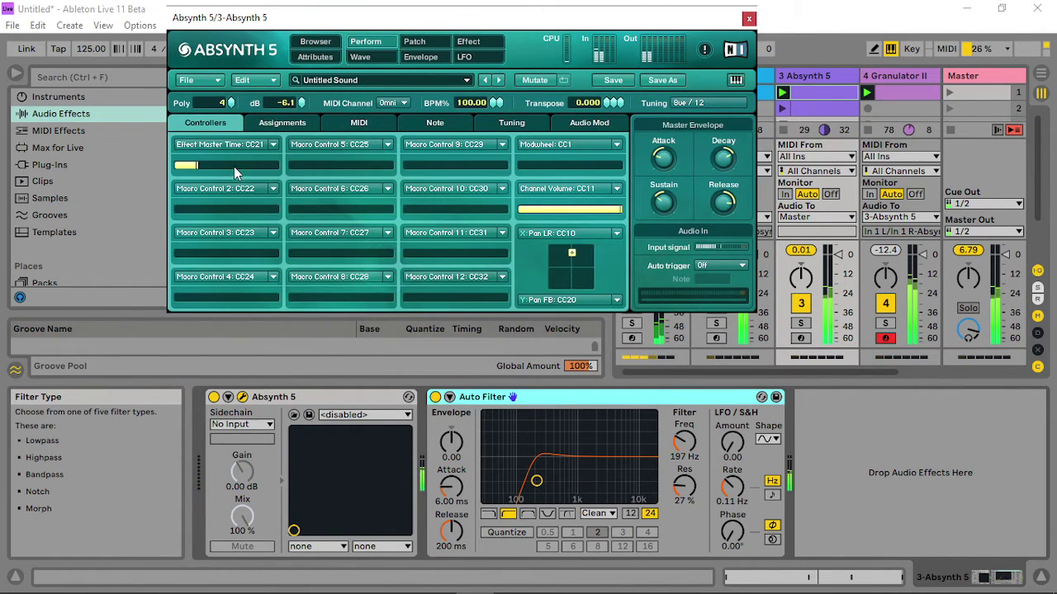
left_click_drag(234, 166, 200, 169)
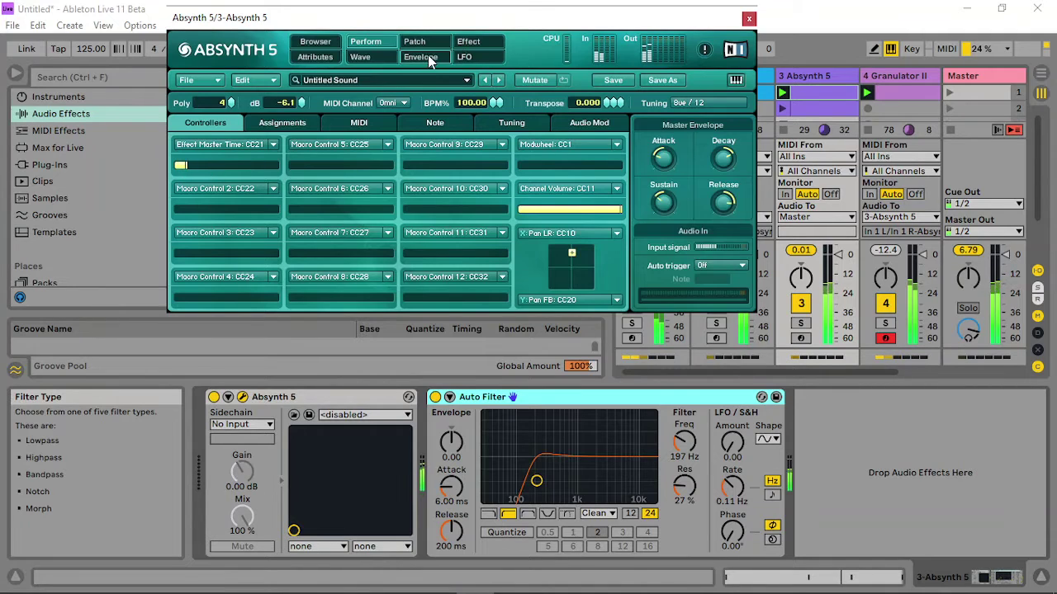
Set the Aetherizer's control sensitivity to 100 for grain duration and 48.00 for transpose.
left_click(484, 46)
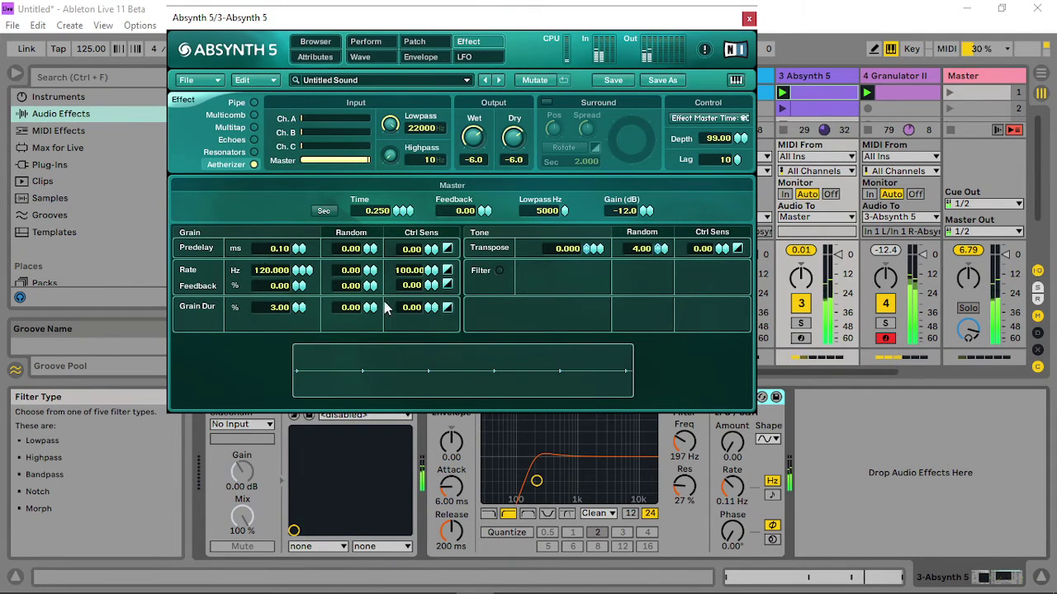
left_click_drag(428, 310, 463, 142)
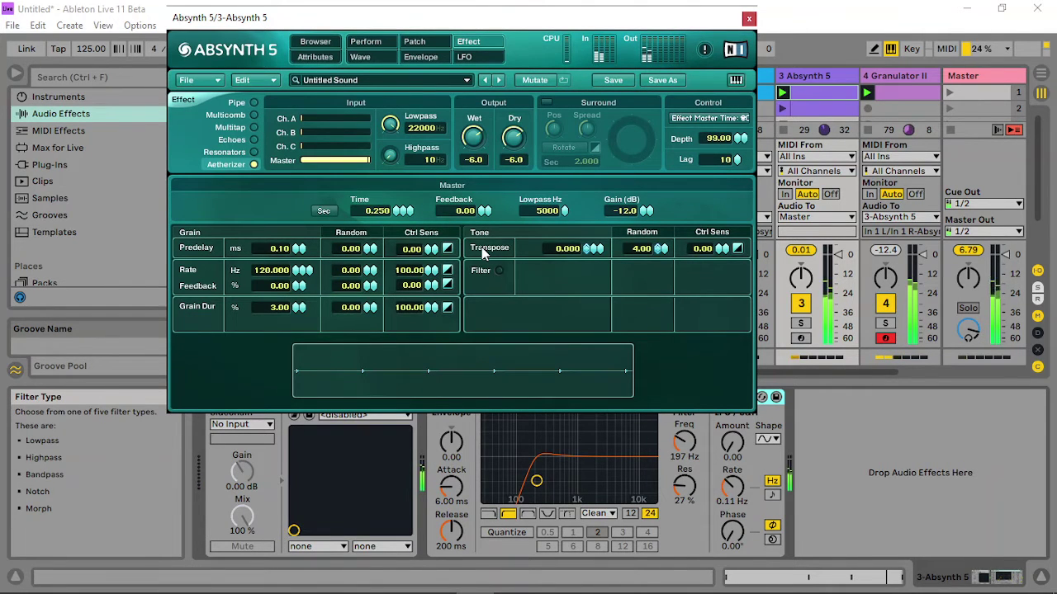
left_click_drag(721, 247, 720, 217)
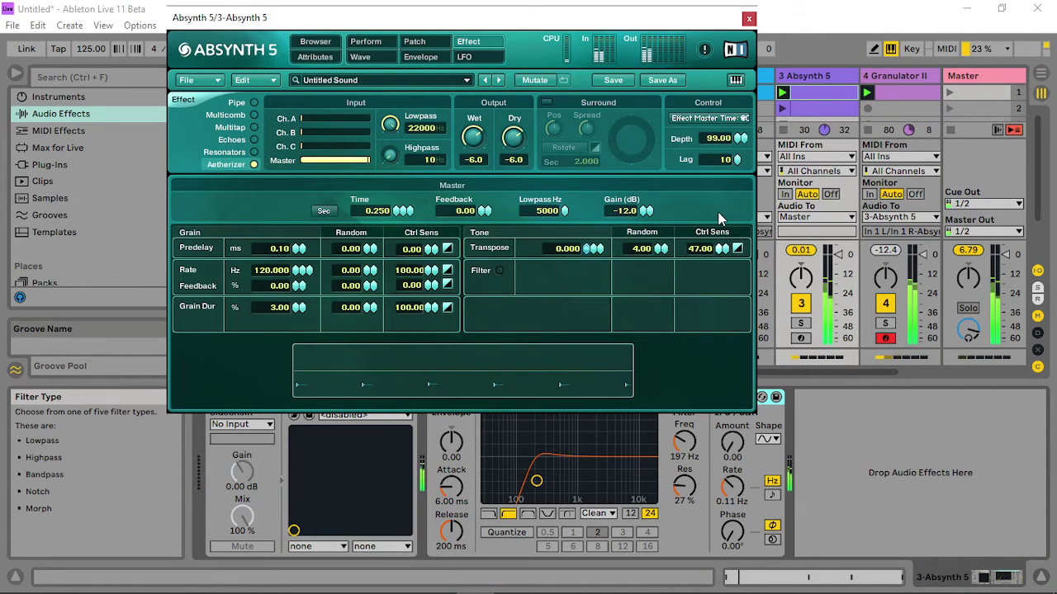
Enable the Aetherizer's grain filter, assign its frequency to Audio Mod A, and set it to 743.26 Hz.
left_click(499, 270)
left_click_drag(564, 278, 600, 291)
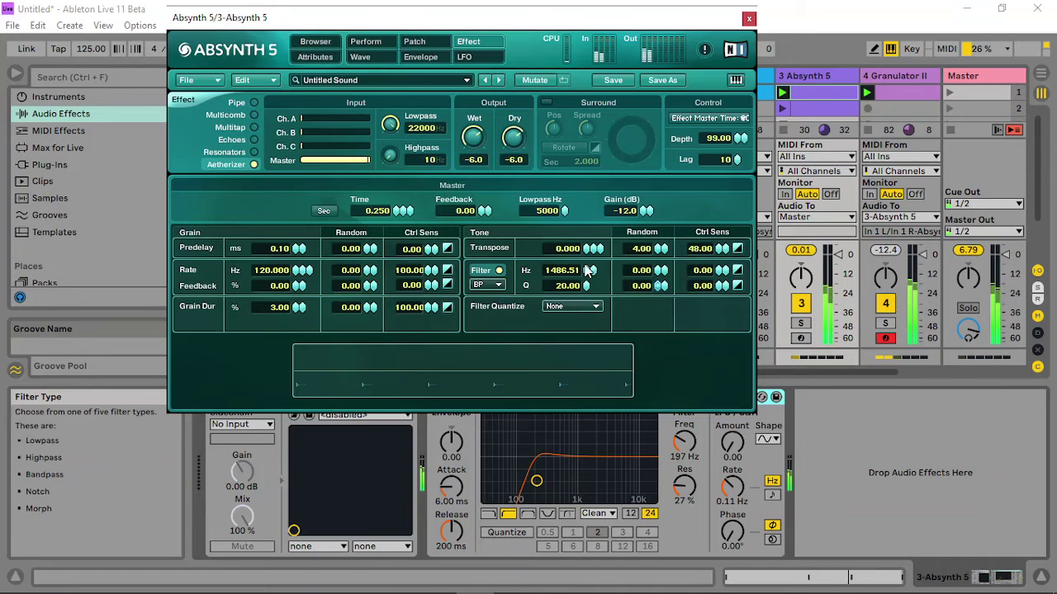
right_click(587, 272)
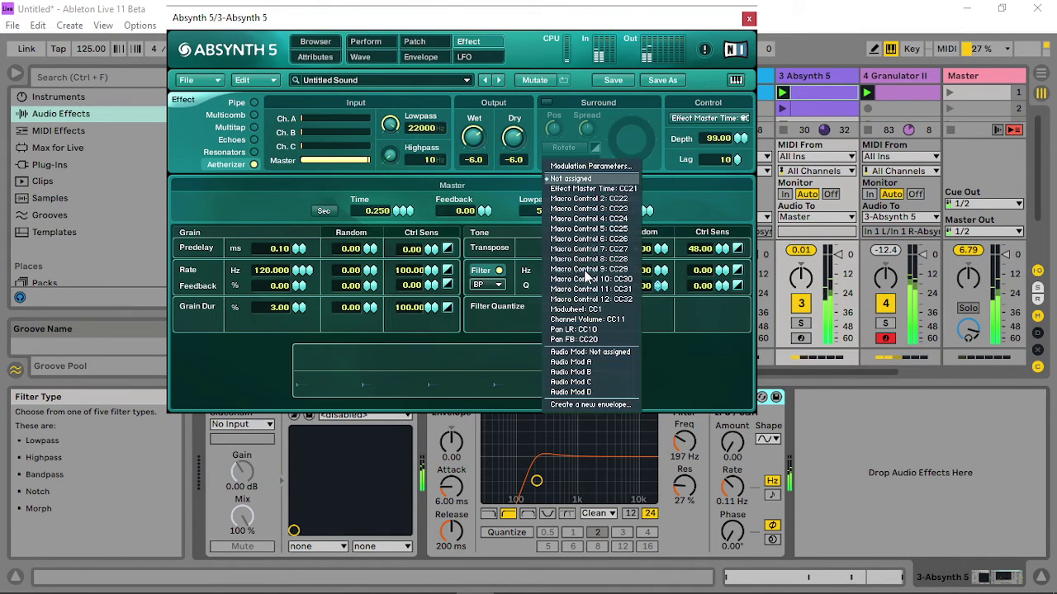
left_click(593, 363)
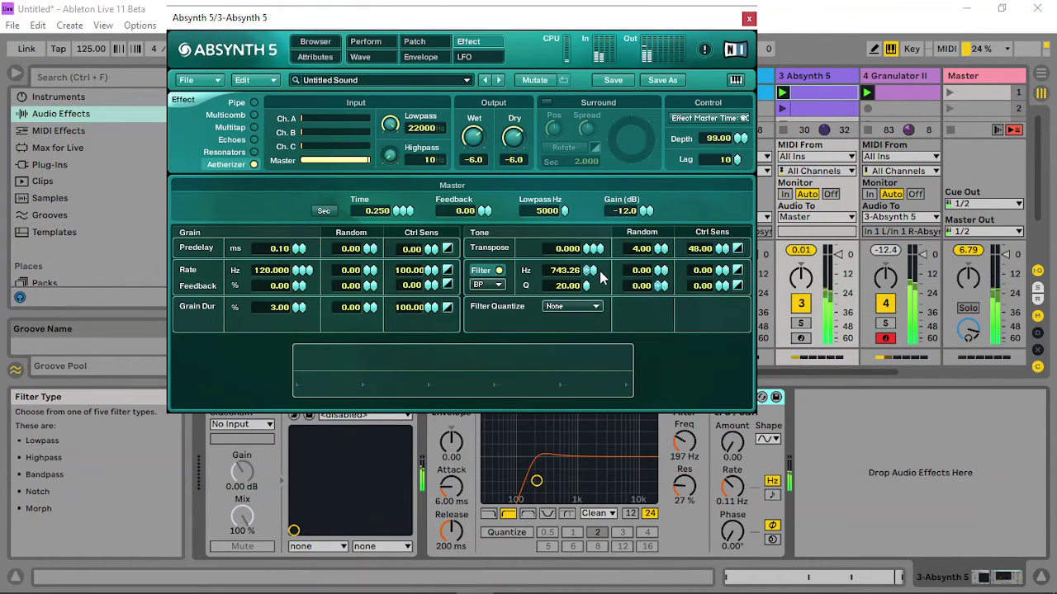
Set the transpose control sensitivity to 39.00 and grain rate to 35.677 Hz, and lower the Effect Master Time controller.
left_click_drag(715, 253, 718, 256)
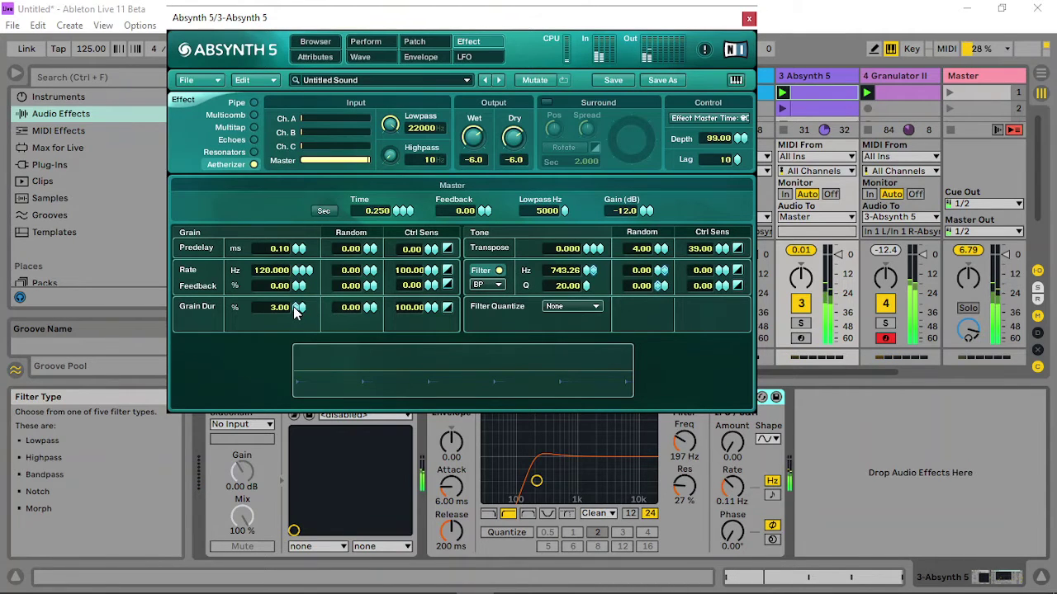
left_click_drag(298, 311, 311, 287)
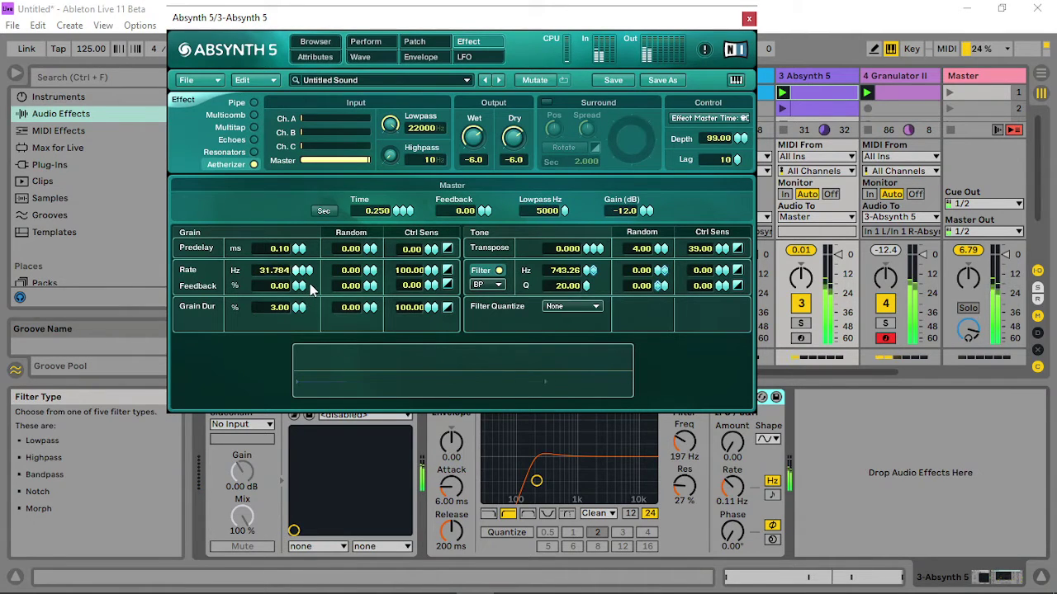
left_click(366, 42)
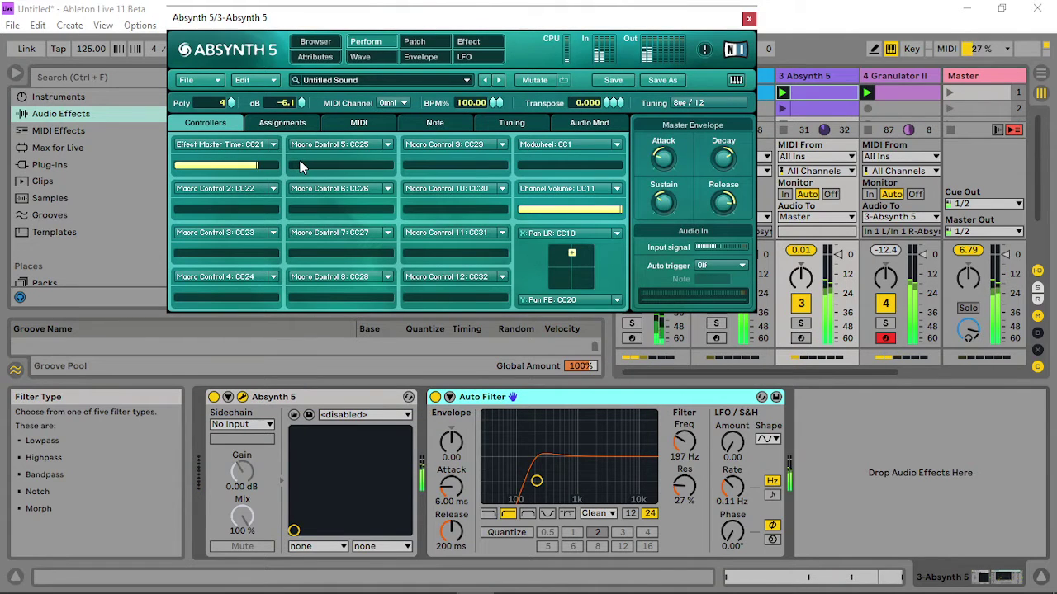
left_click_drag(300, 160, 186, 165)
Set the Aetherizer's master feedback to 99.90, lowpass to 1114 Hz and gain to 0.0 dB.
left_click(469, 42)
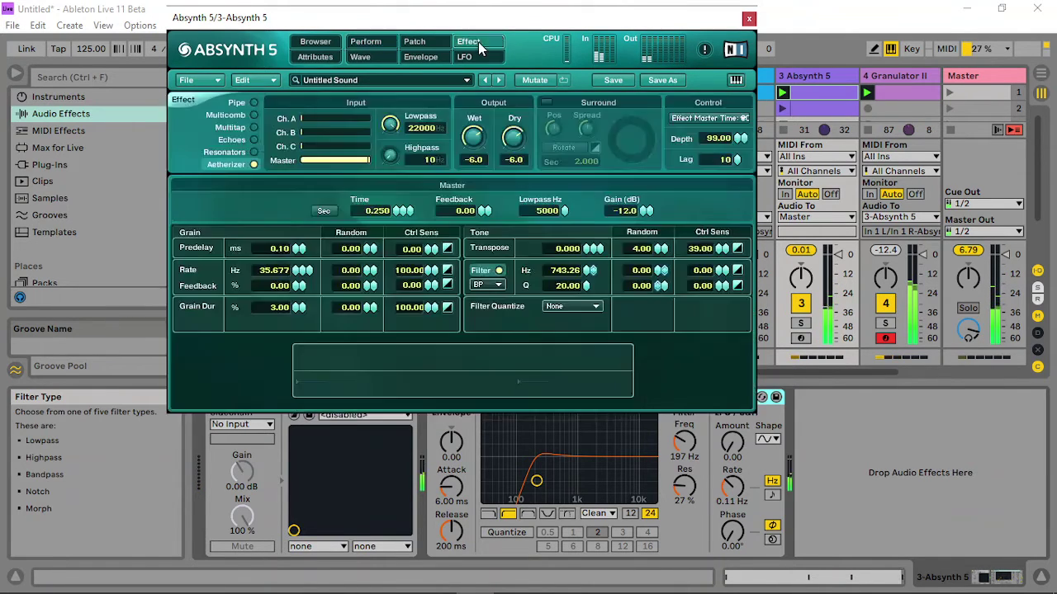
left_click_drag(479, 216, 497, 64)
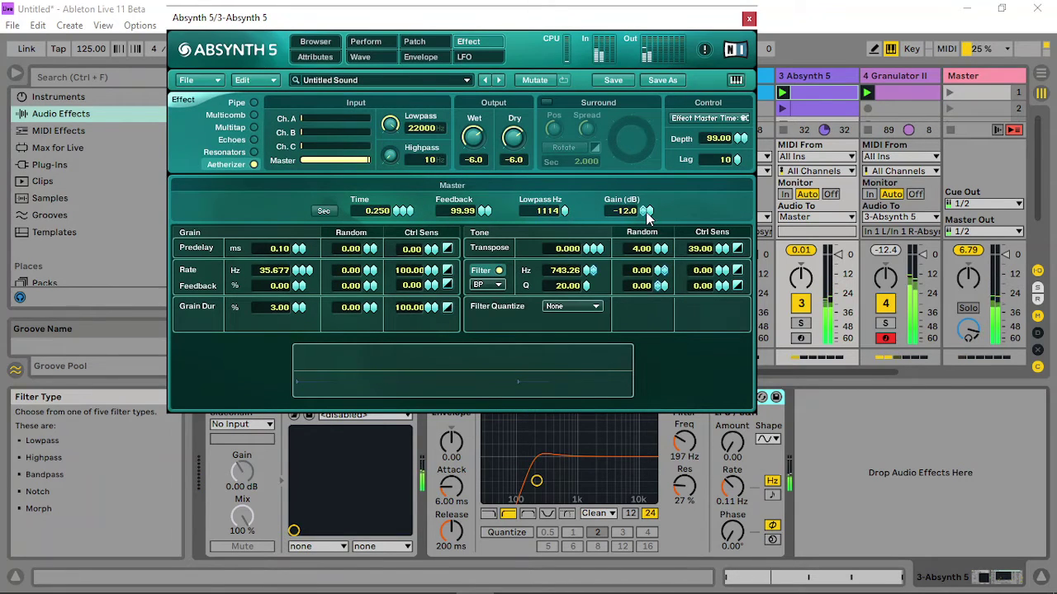
left_click_drag(646, 211, 580, 109)
Enable the effect's surround with rotation, set the rotation time to 1.459 seconds, and widen the spread.
left_click(545, 102)
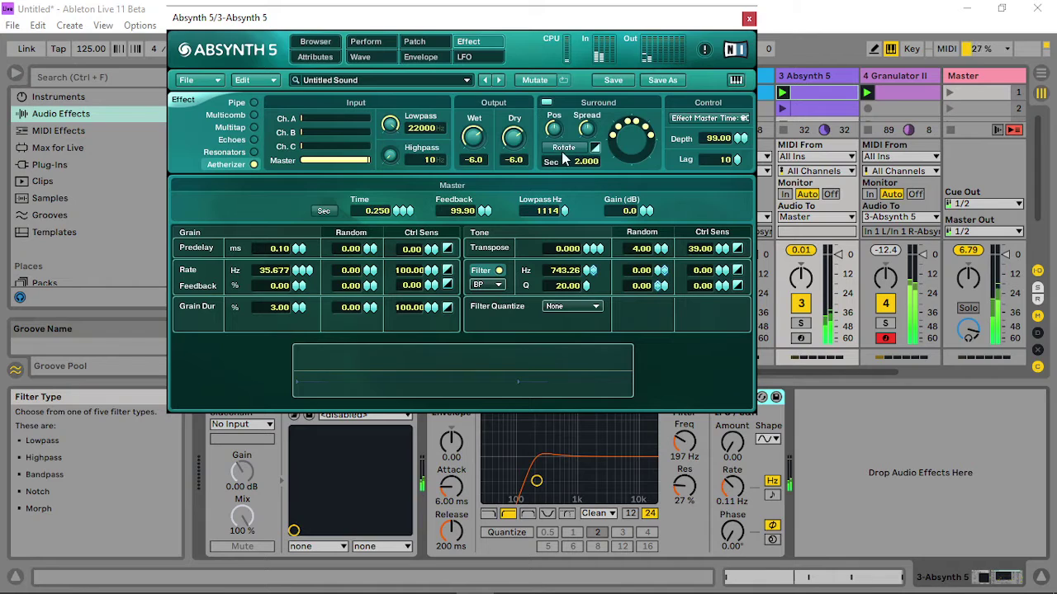
left_click(563, 146)
left_click_drag(578, 161, 593, 134)
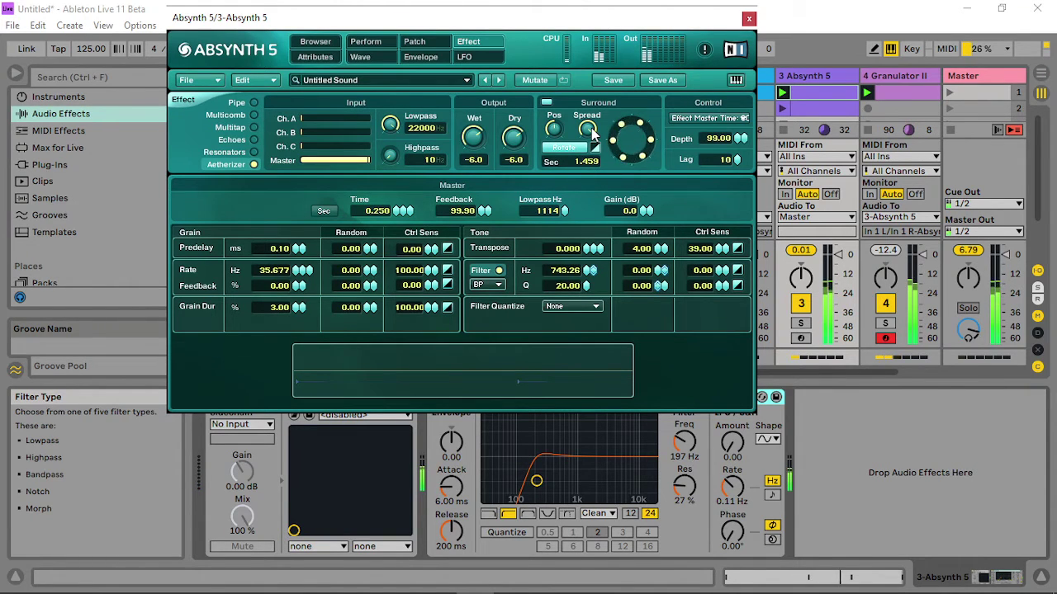
Raise the Effect Master Time controller to about 40%, set the patch level to -8.1 dB, and close the plug-in window.
left_click(359, 42)
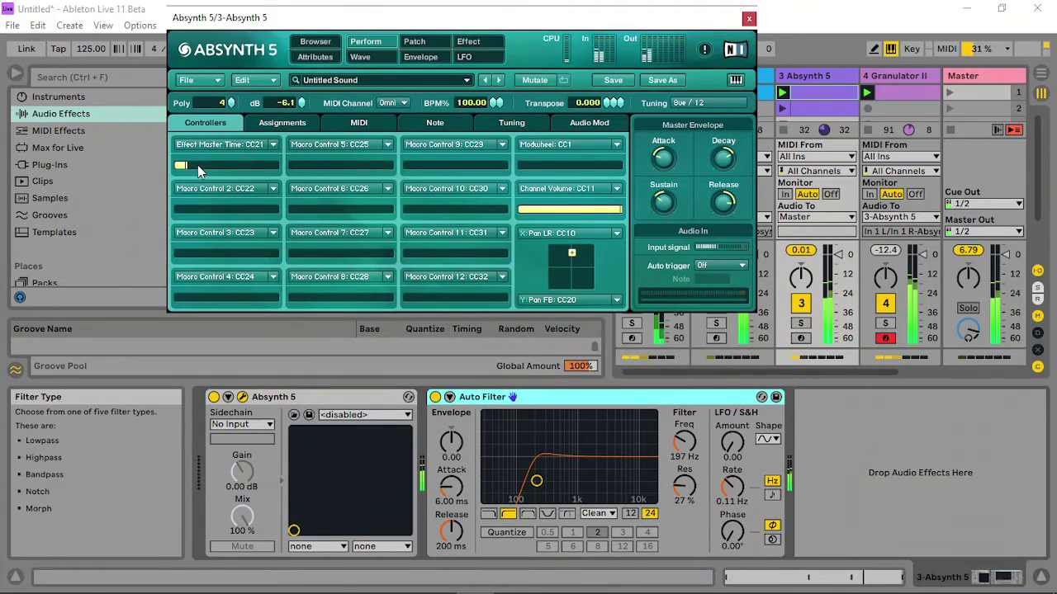
left_click_drag(198, 165, 233, 172)
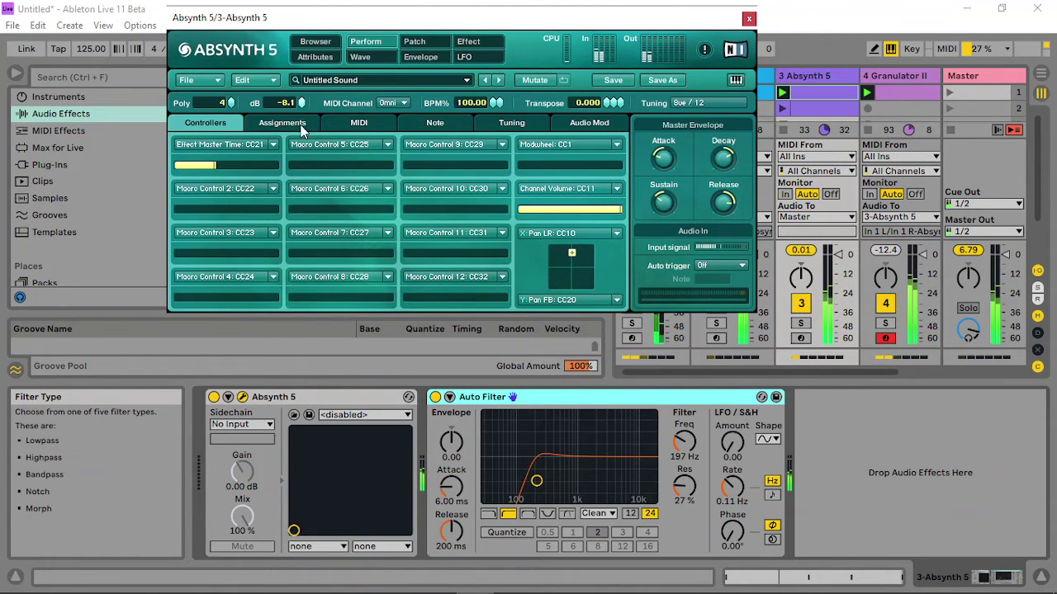
left_click(749, 17)
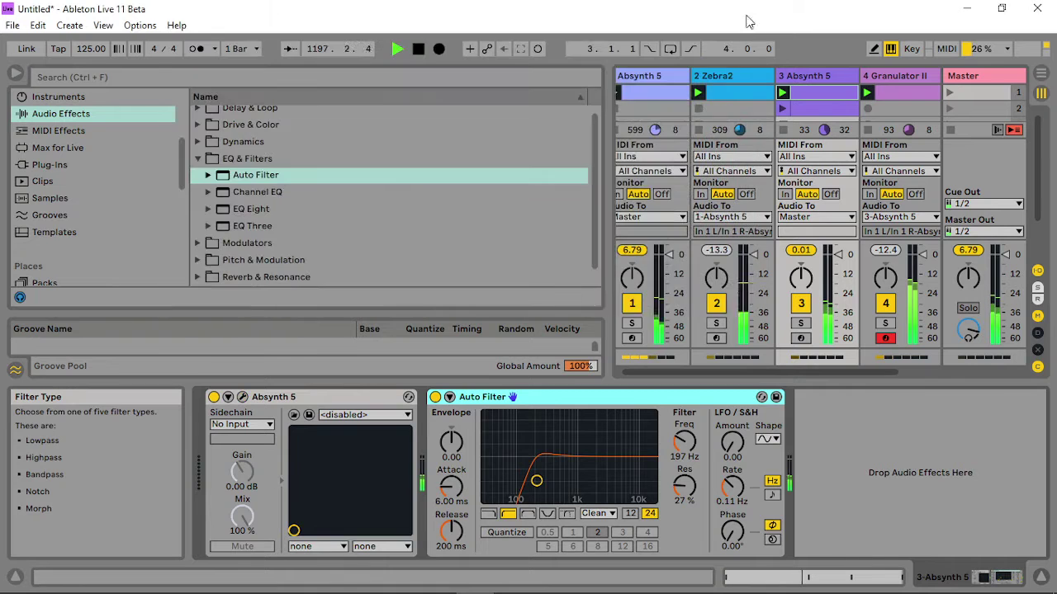
Examine the notes in the Granulator II clip and the third track's first Absynth 5 clip.
left_click(898, 91)
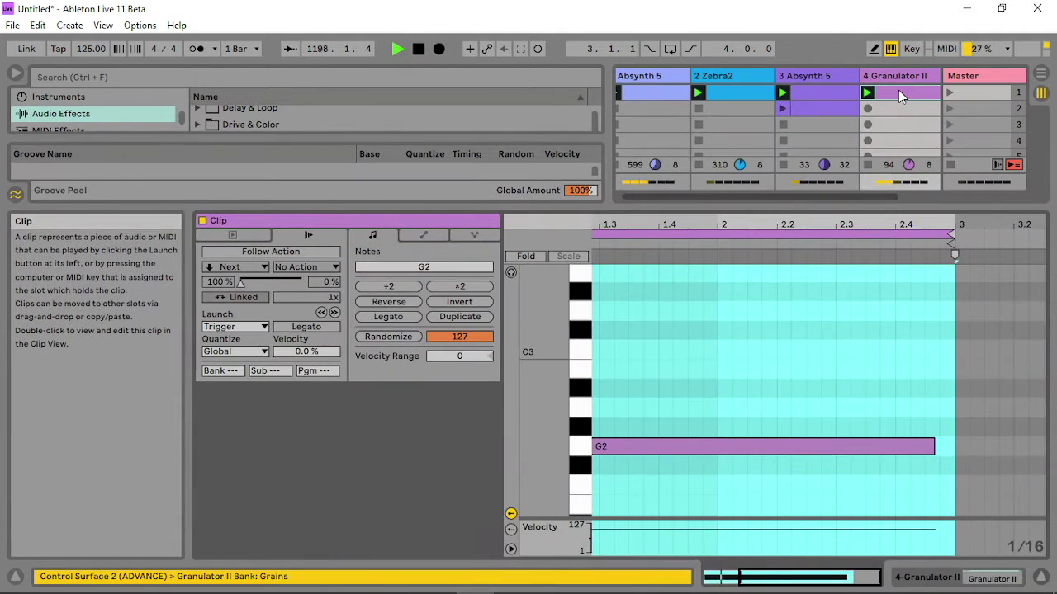
left_click(828, 94)
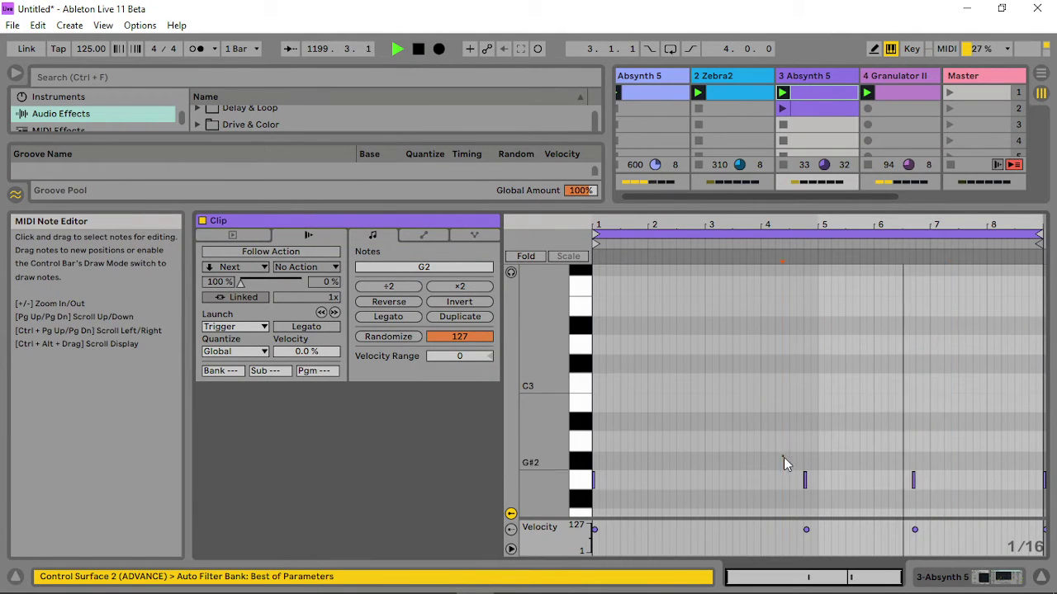
left_click(805, 480)
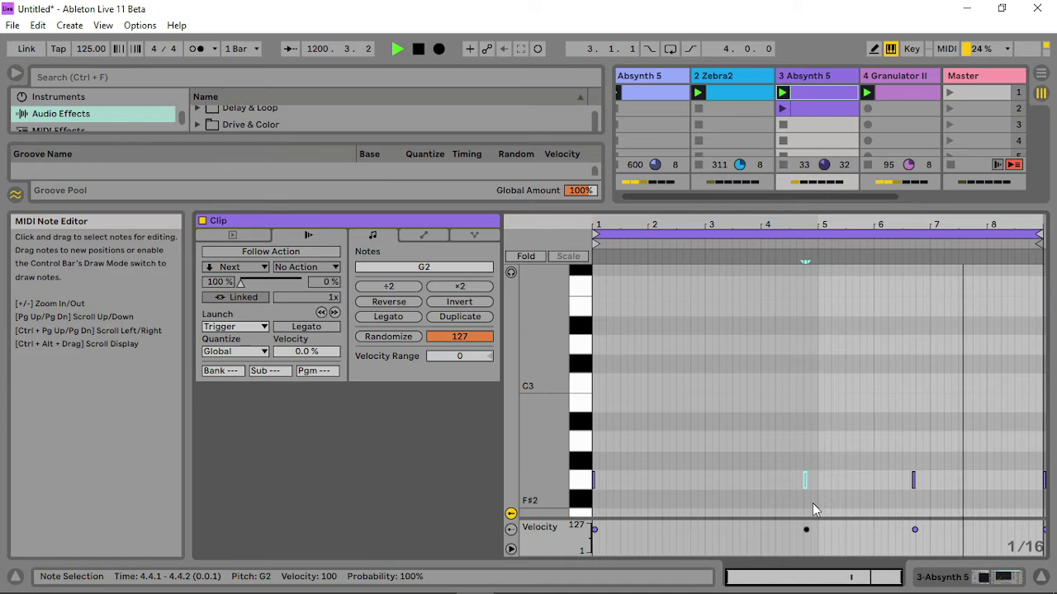
On the third track's Auto Filter, set the frequency to 335 Hz and the resonance to 43%.
left_click(817, 76)
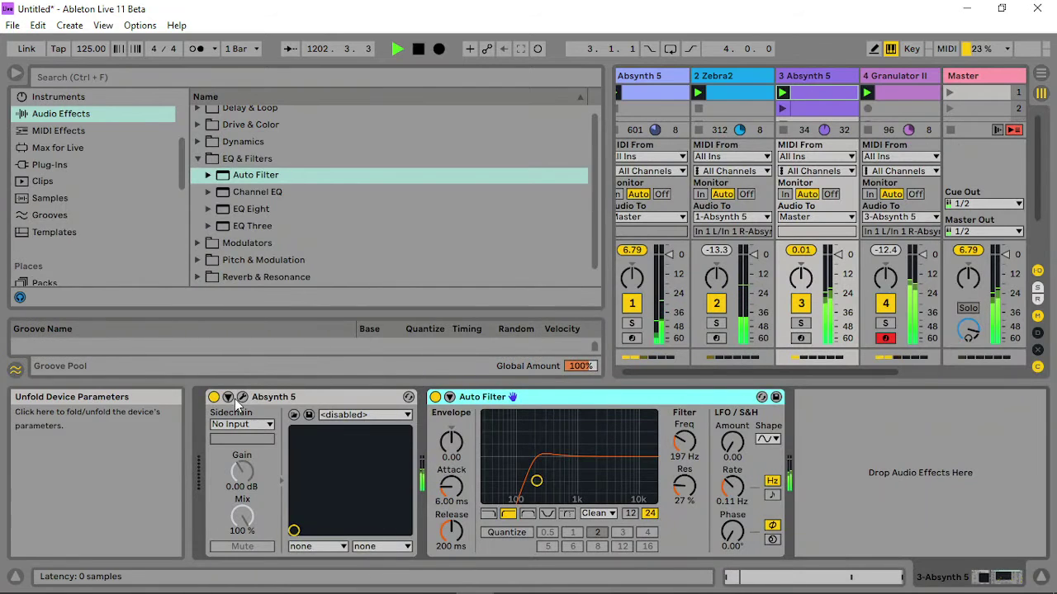
left_click_drag(535, 481, 544, 473)
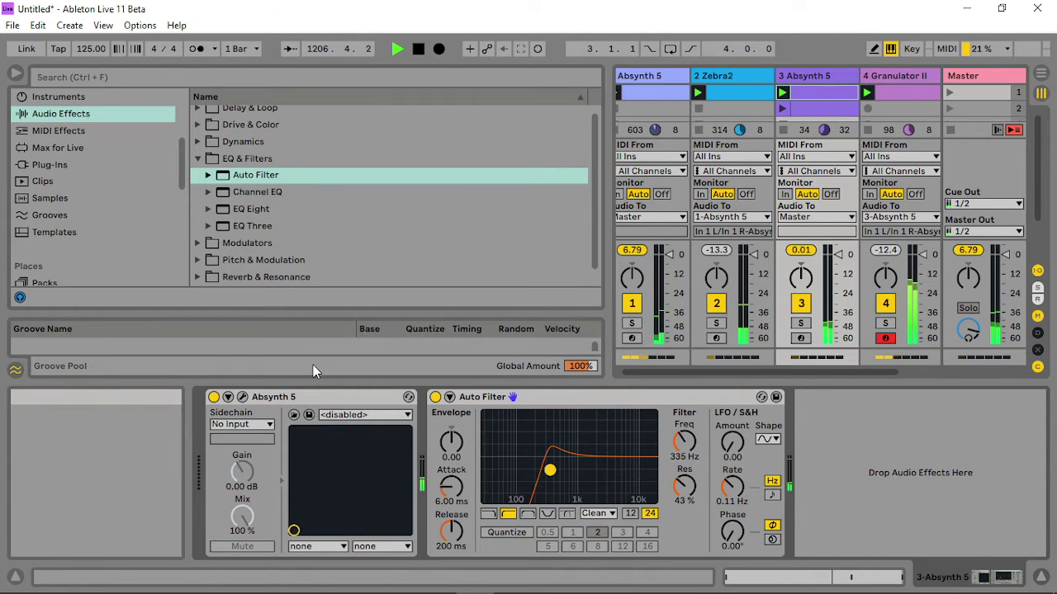
Open the third track's Absynth 5 window and set its Auto Filter to 360 Hz with 57% resonance.
left_click(229, 397)
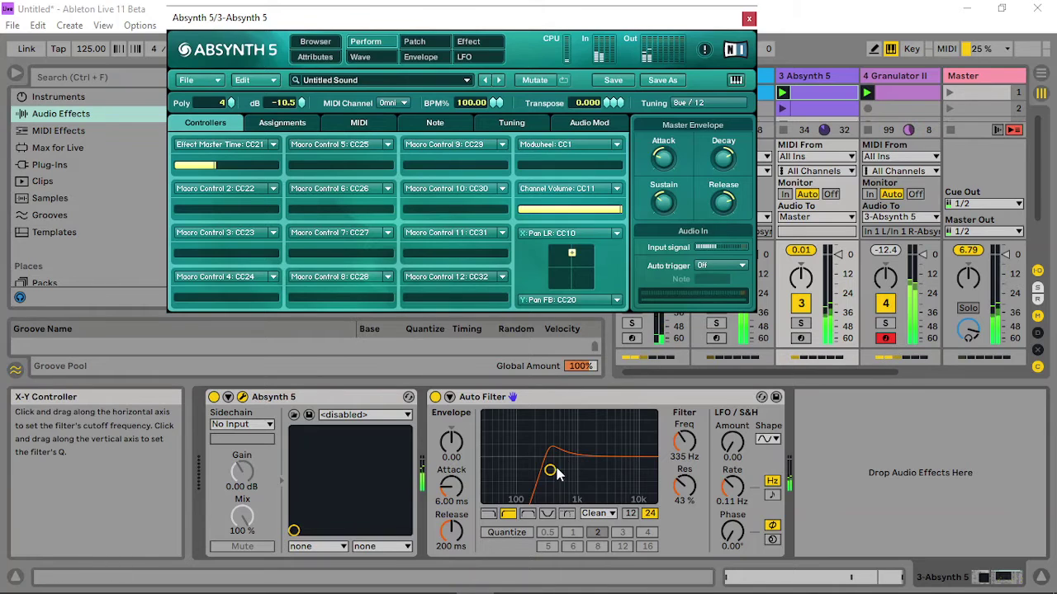
left_click_drag(550, 469, 551, 460)
left_click(667, 205)
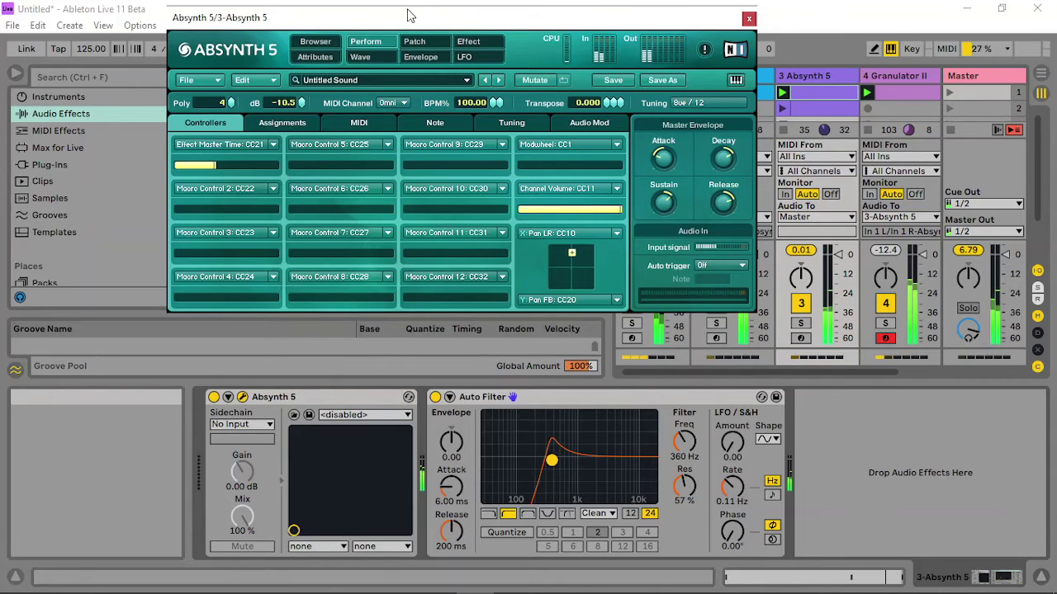
In the patch's master Waveshaper, set the output to 2.00 dB and the input to -3.10 dB.
left_click(416, 45)
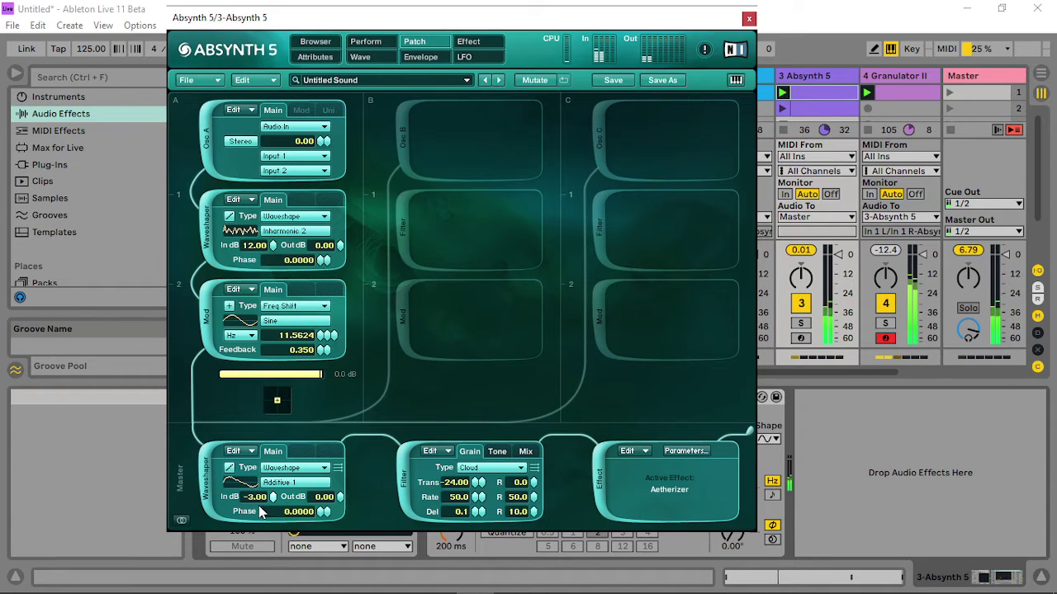
left_click(341, 495)
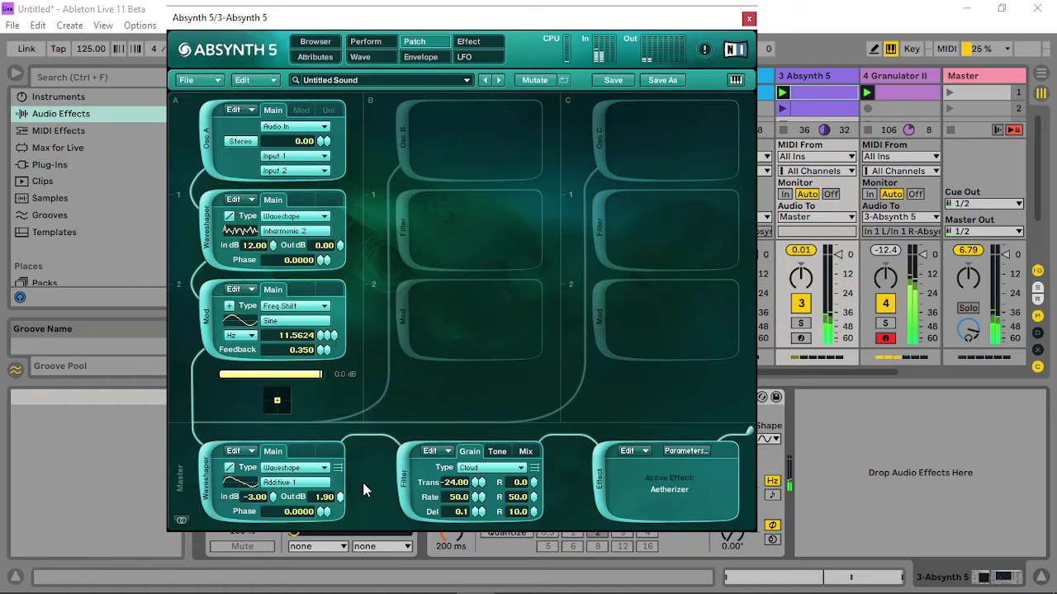
scroll(366, 489, "up", 1)
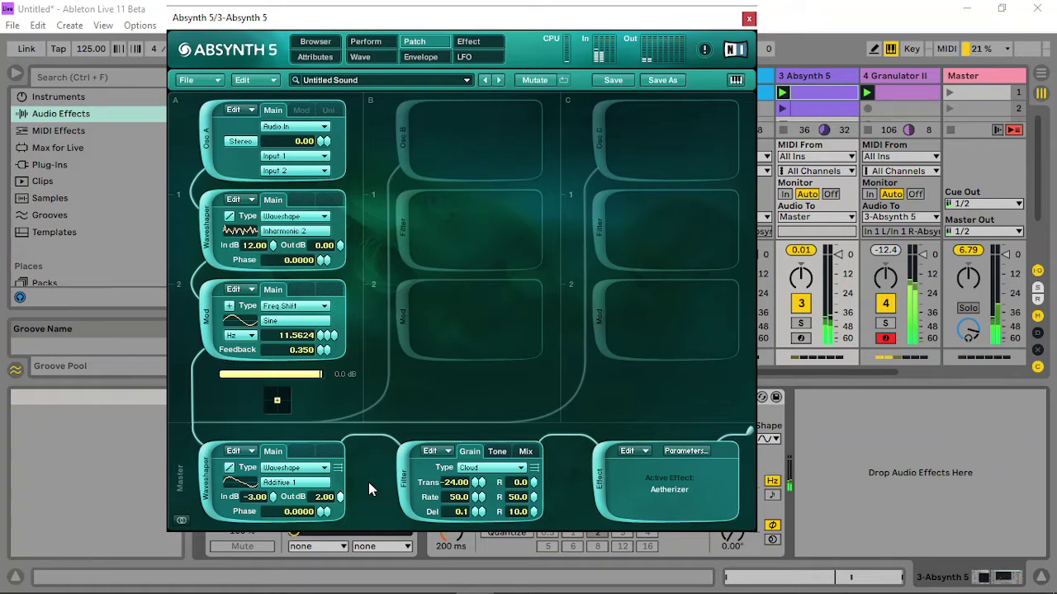
left_click(278, 484)
left_click(279, 485)
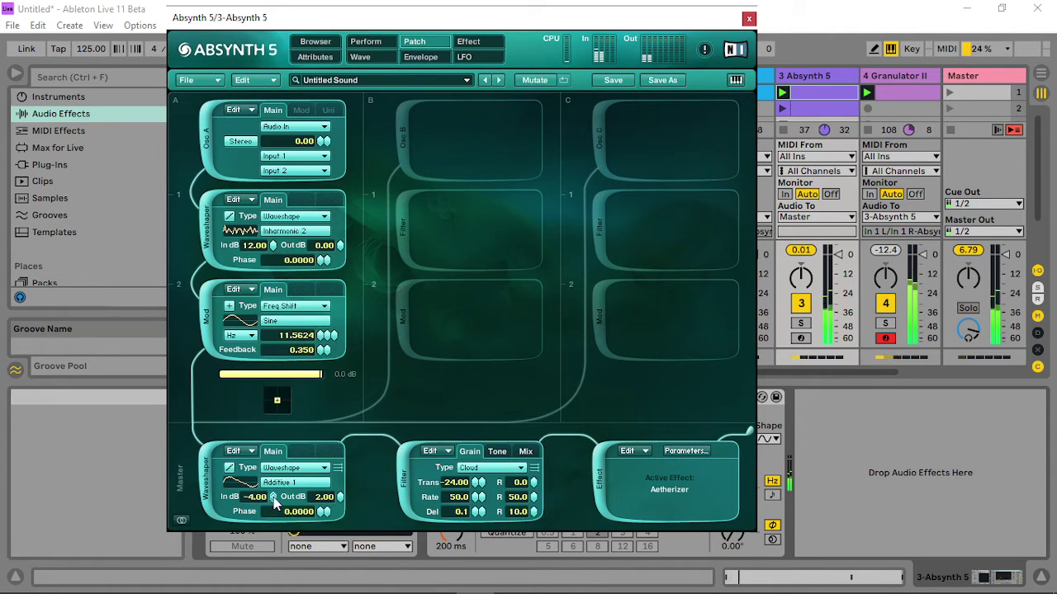
Lower the Effect Master Time controller to about 30% and set the Freq Shift module's frequency to 12.9783 Hz.
left_click(378, 44)
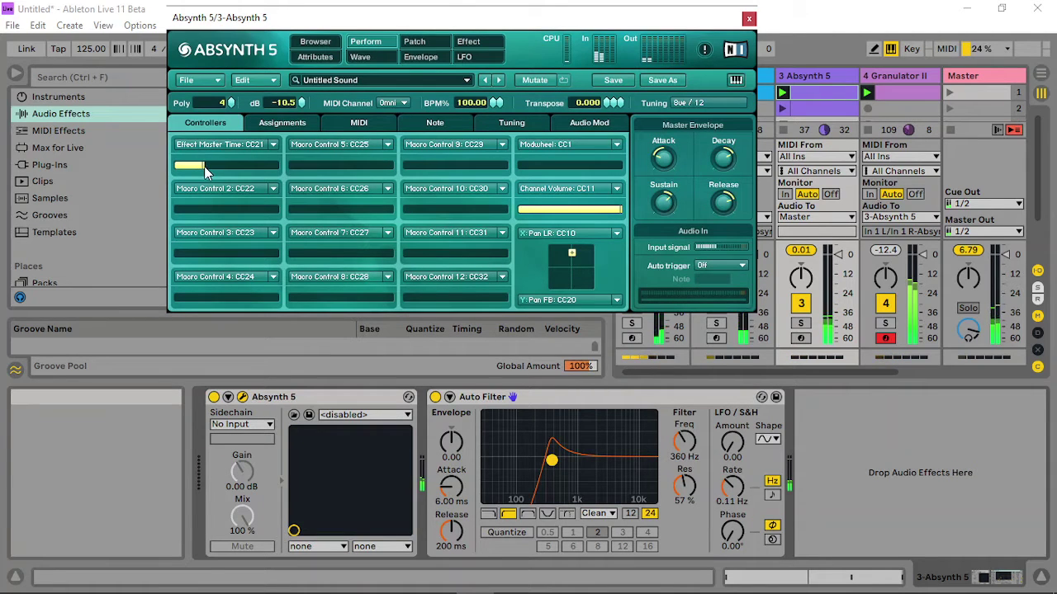
left_click_drag(200, 166, 206, 167)
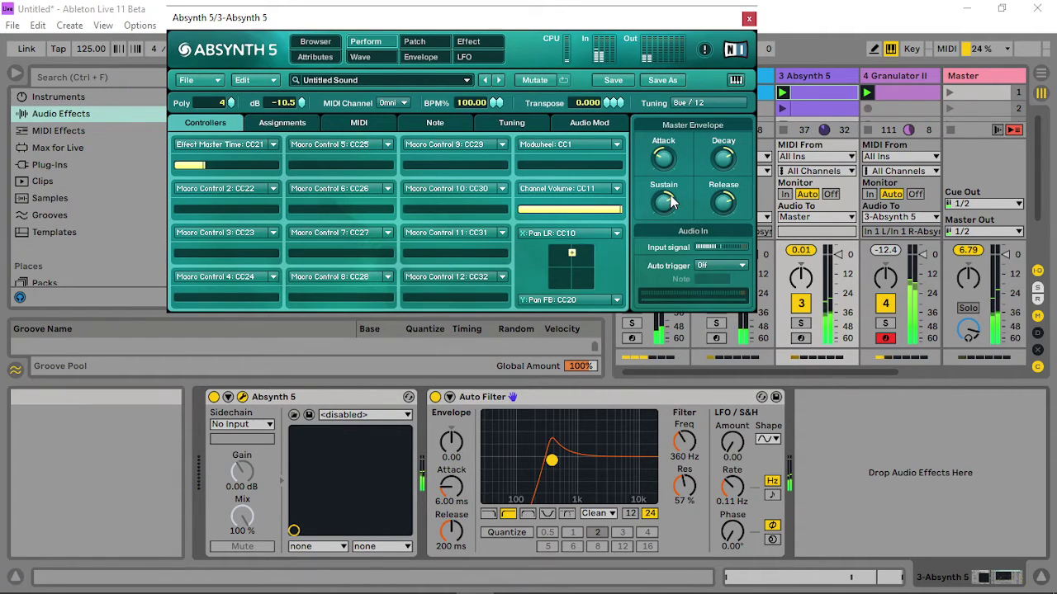
left_click(414, 41)
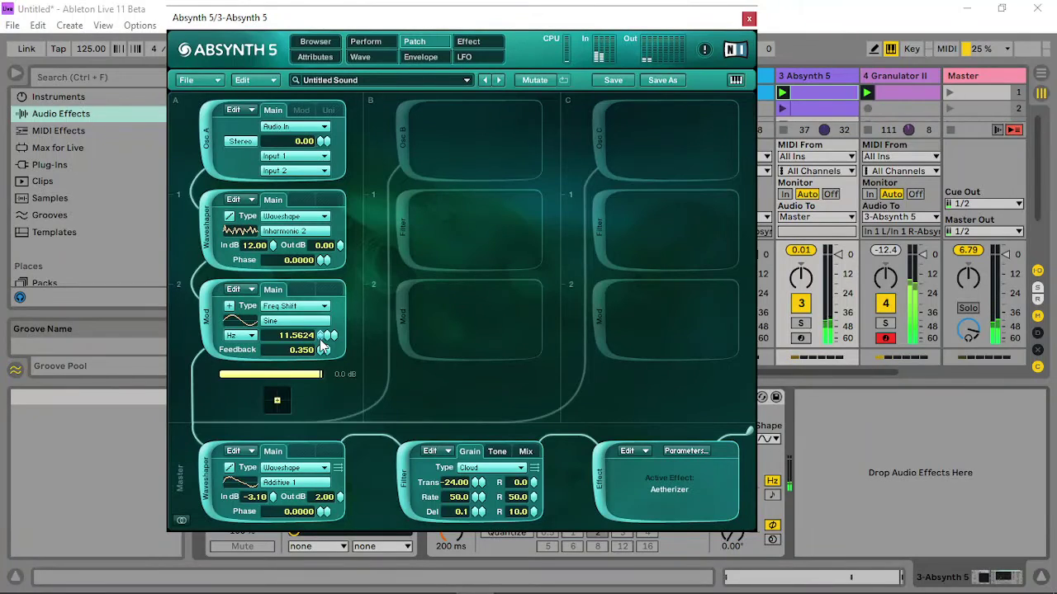
scroll(321, 342, "up", 2)
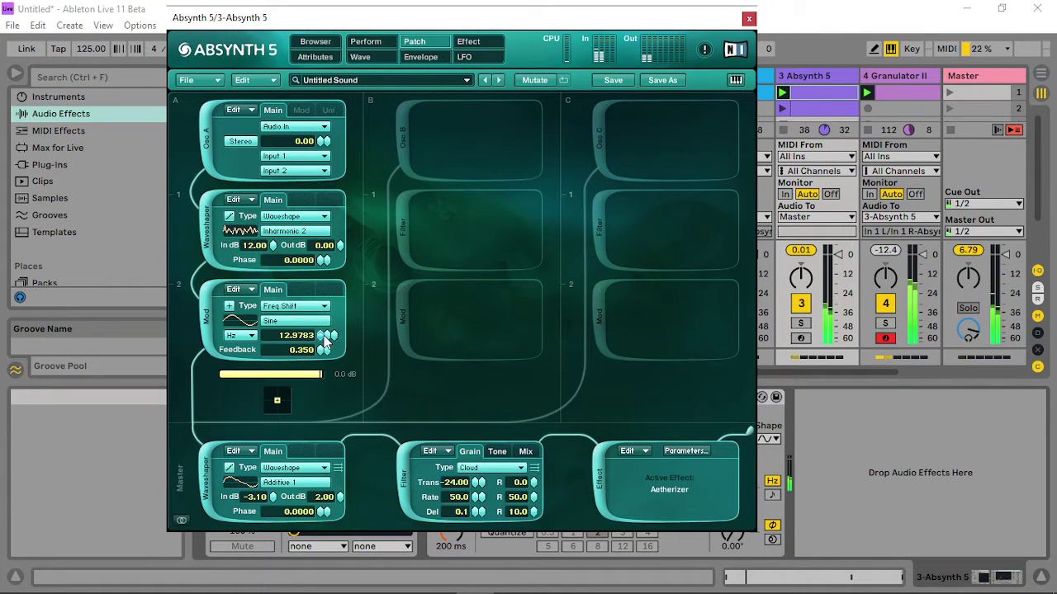
Set the Mod A2 Pitch audio modulation lag to 44 and the Auto Filter to 153 Hz with 49% resonance.
right_click(321, 340)
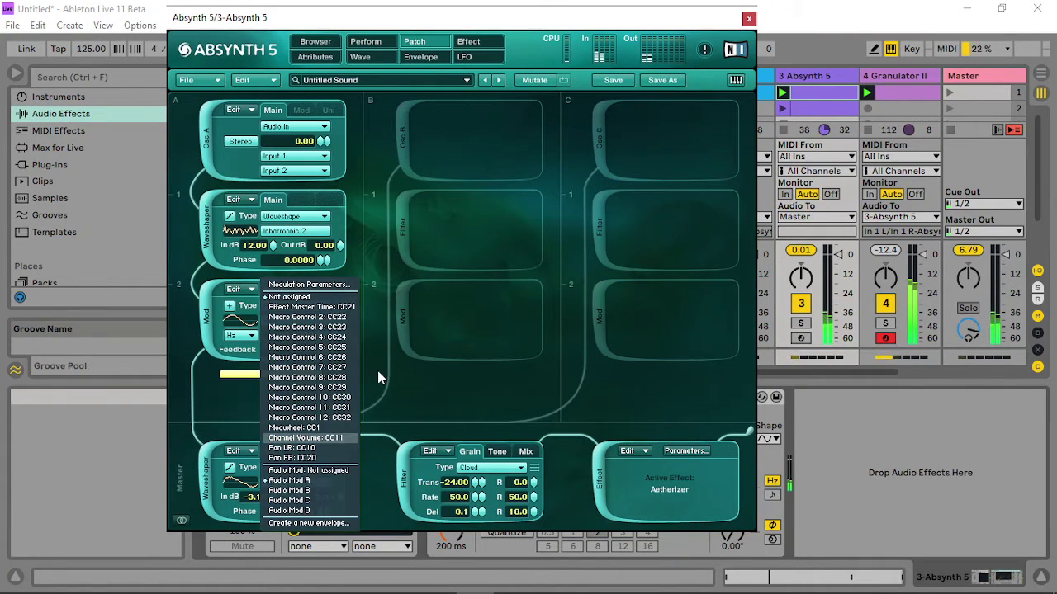
left_click(439, 134)
left_click(367, 38)
left_click(587, 122)
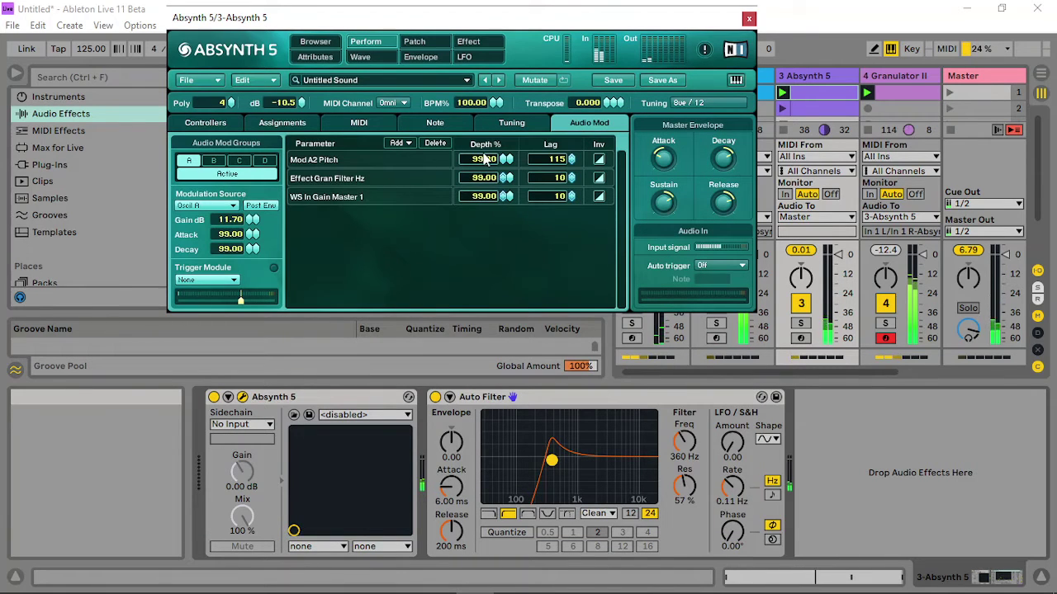
left_click_drag(573, 163, 571, 206)
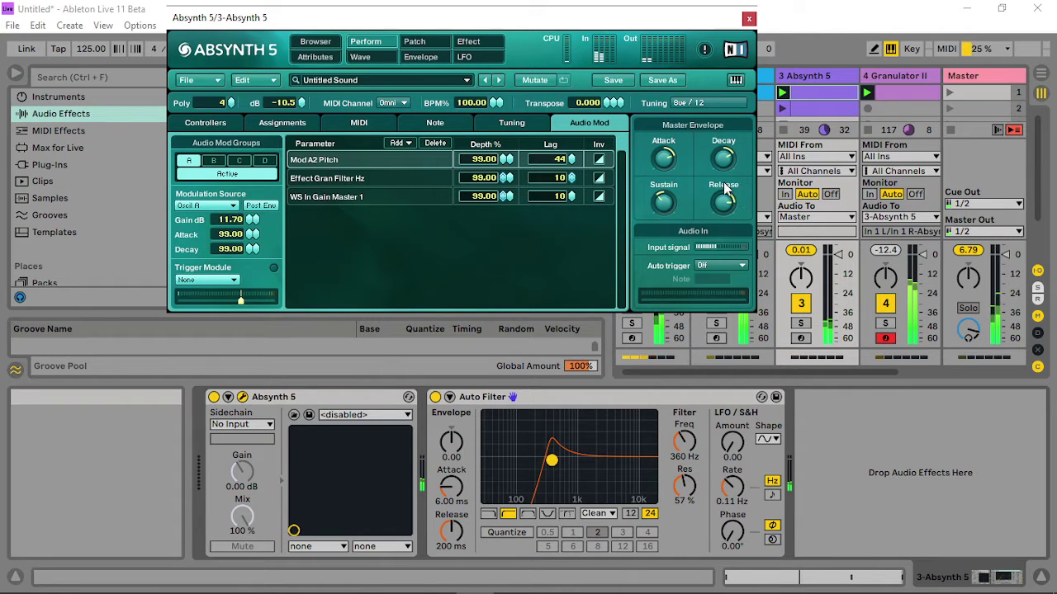
left_click_drag(551, 460, 530, 465)
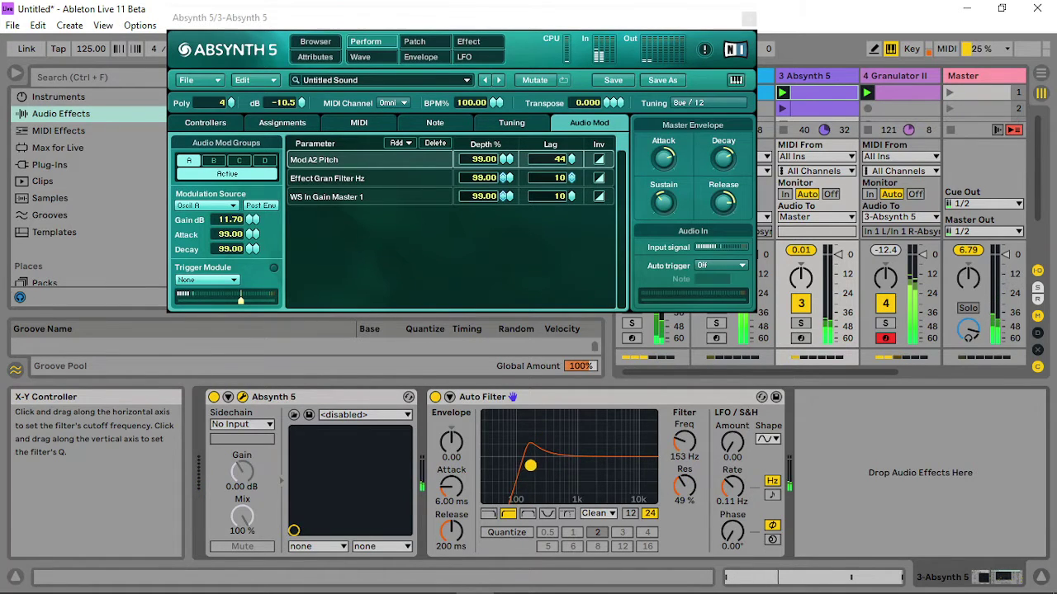
In Granulator II, set the amp envelope decay to 44.0 ms and Filter A's frequency to 8.92 kHz.
left_click(899, 85)
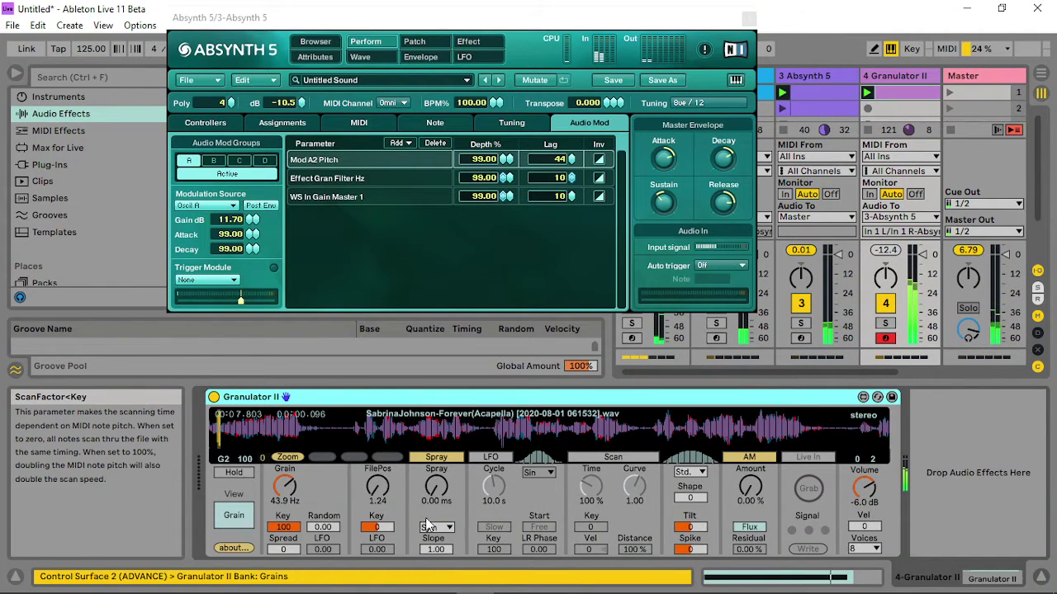
left_click(234, 515)
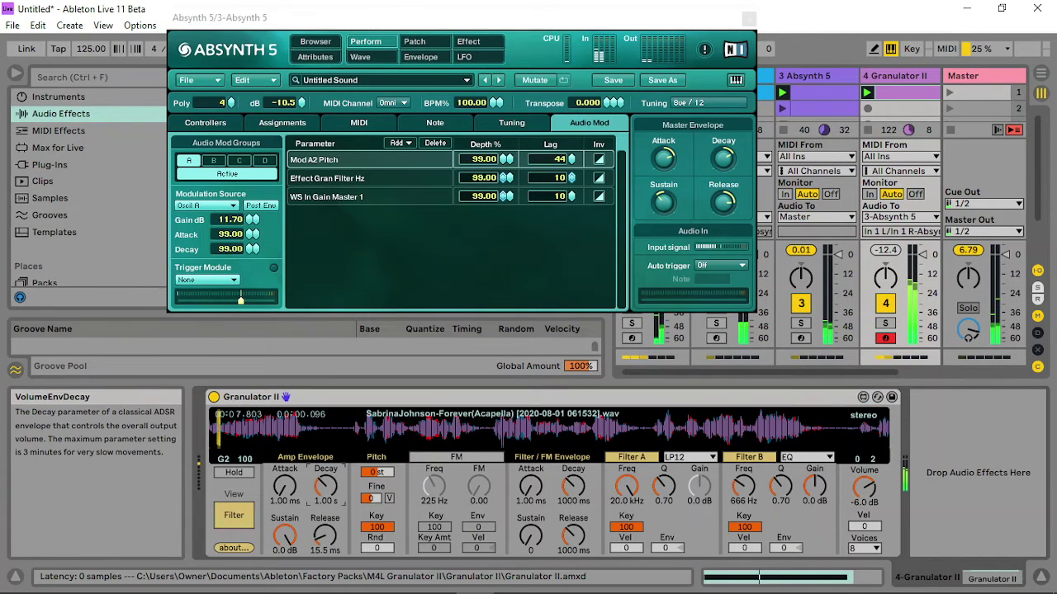
left_click_drag(325, 487, 325, 507)
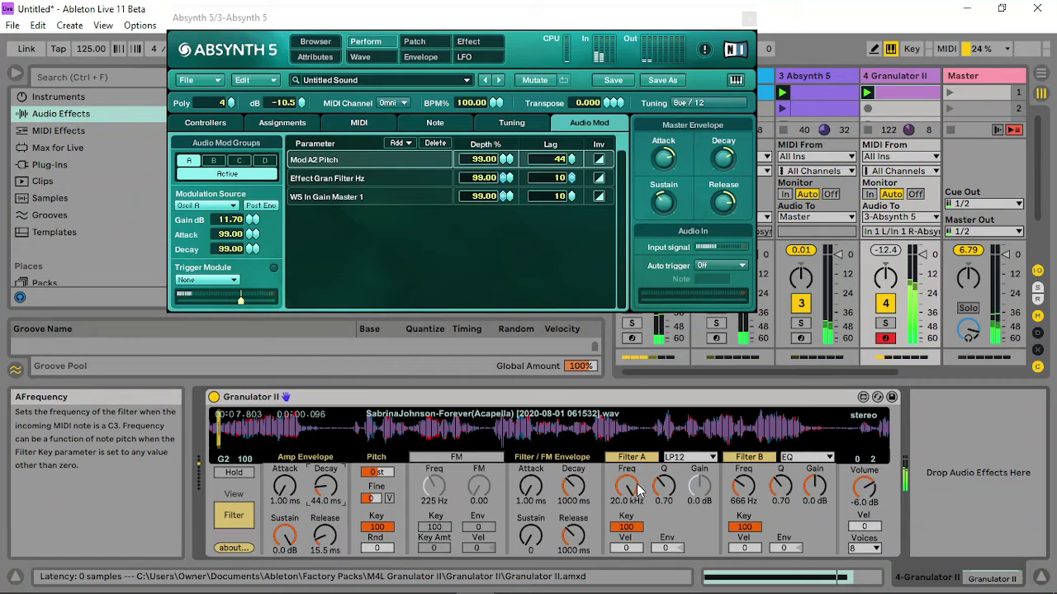
left_click_drag(626, 487, 627, 502)
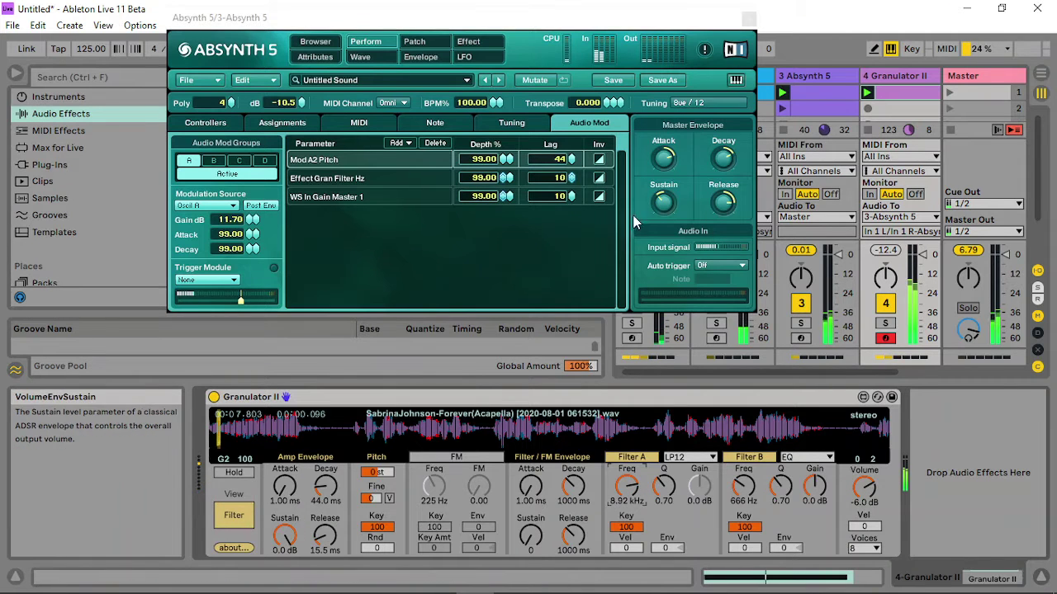
Set the Absynth master Waveshaper's input to 12.00 dB and output to 11.70 dB, and show the Cloud filter's mix settings.
left_click(417, 43)
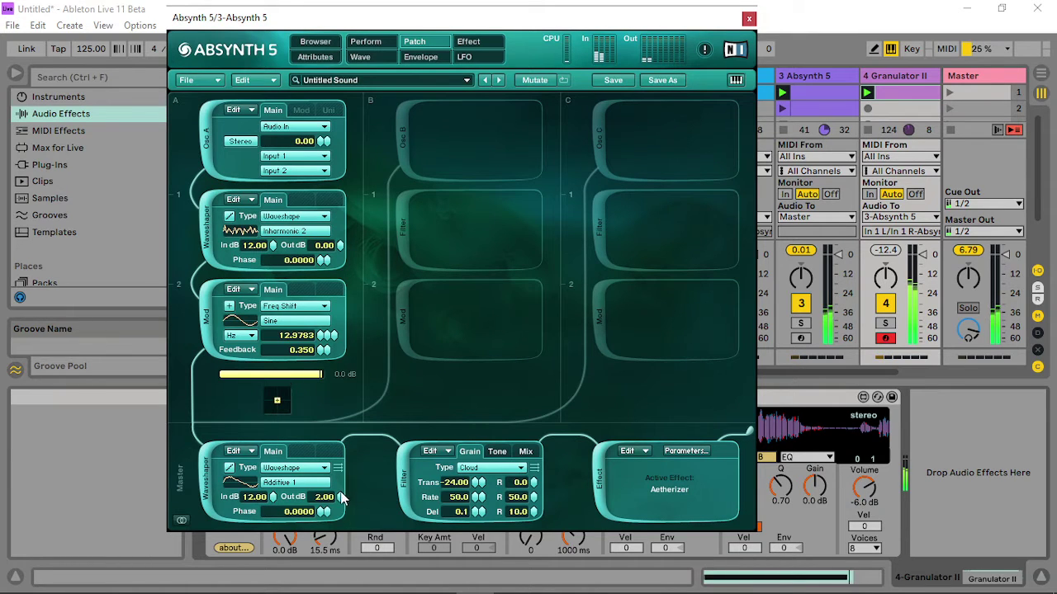
left_click_drag(336, 495, 340, 483)
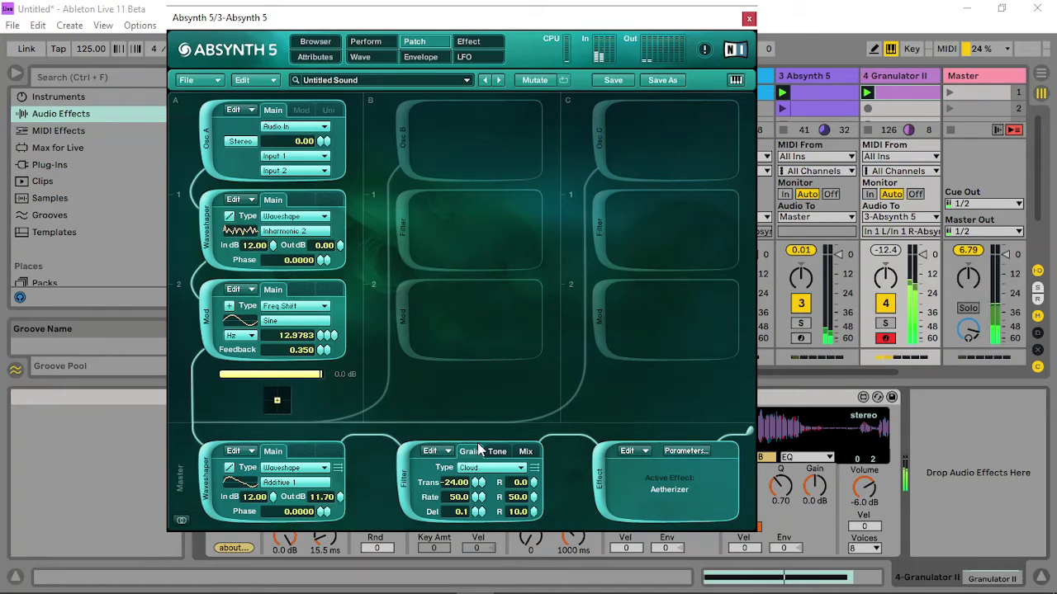
left_click(528, 451)
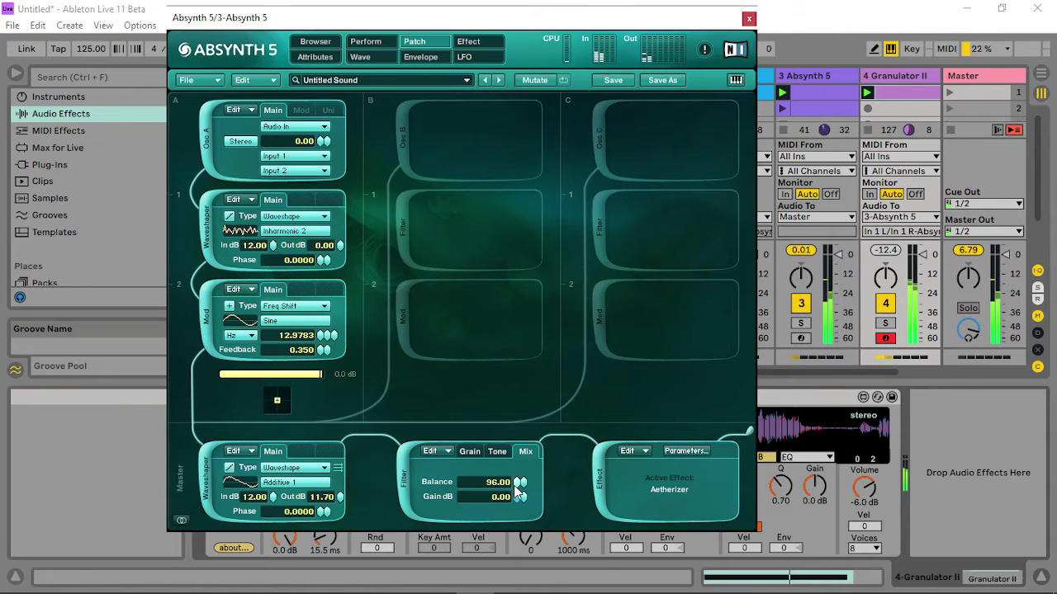
Assign Audio Mod A to the master Cloud filter's Balance and show the audio modulation assignments.
right_click(520, 486)
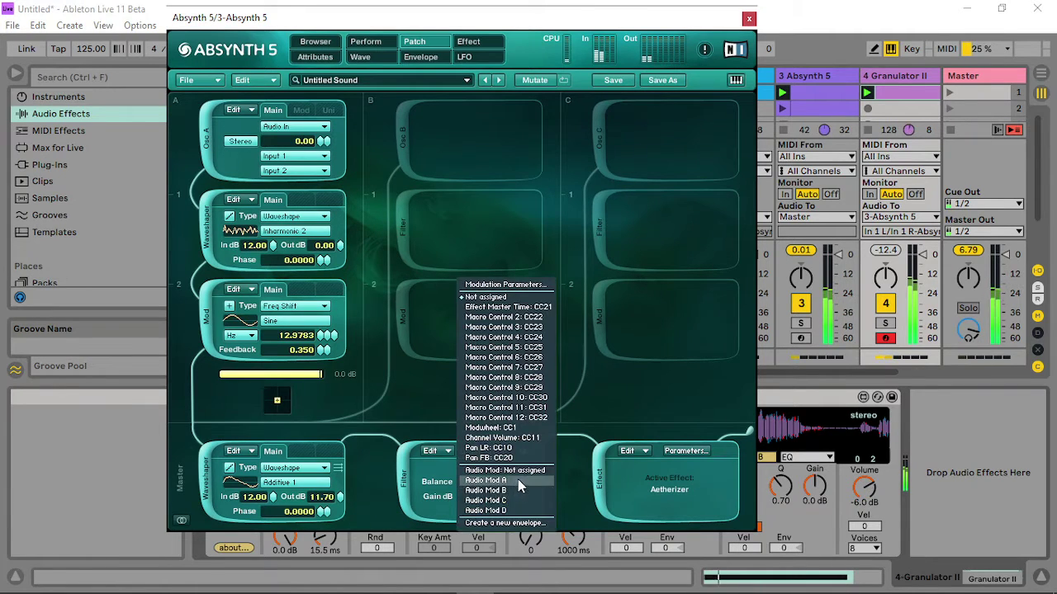
left_click(518, 479)
left_click(366, 41)
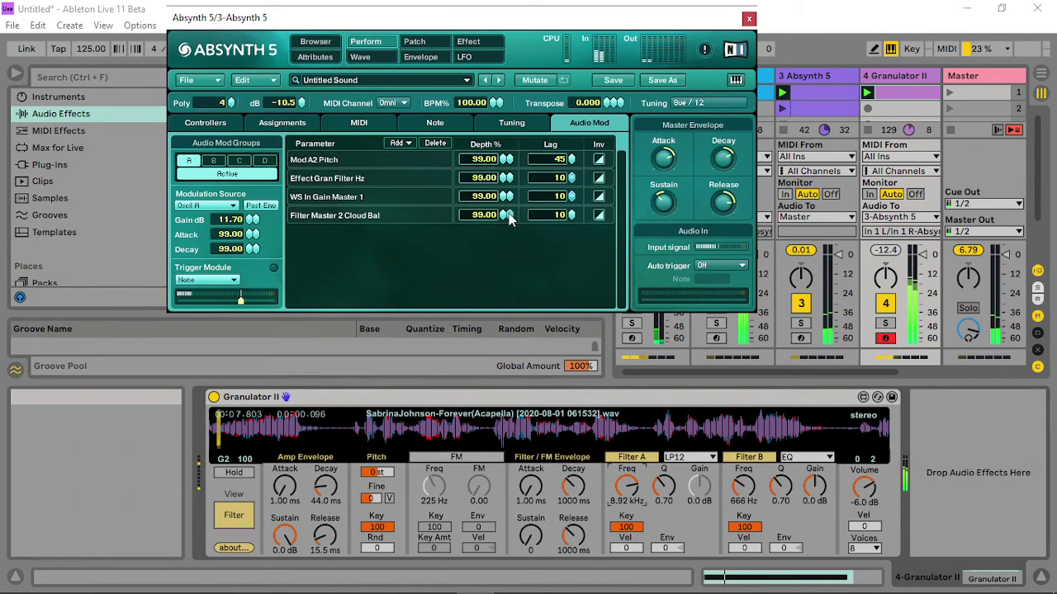
Set the Filter Master 2 Cloud Bal modulation to a depth of 2.00% and a lag of 226, and invert it.
left_click_drag(506, 217, 495, 294)
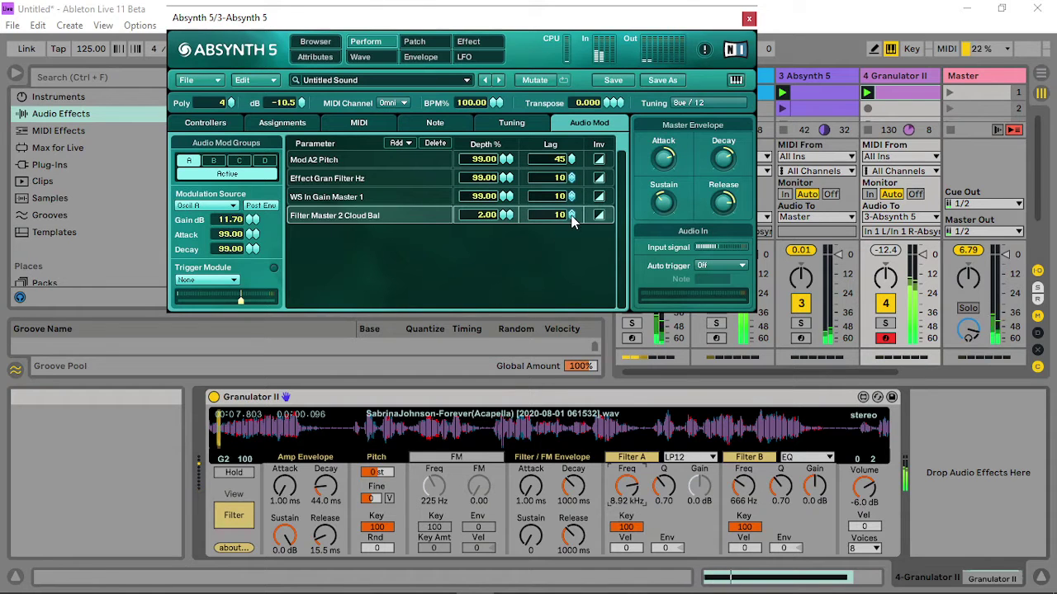
left_click_drag(572, 217, 546, 202)
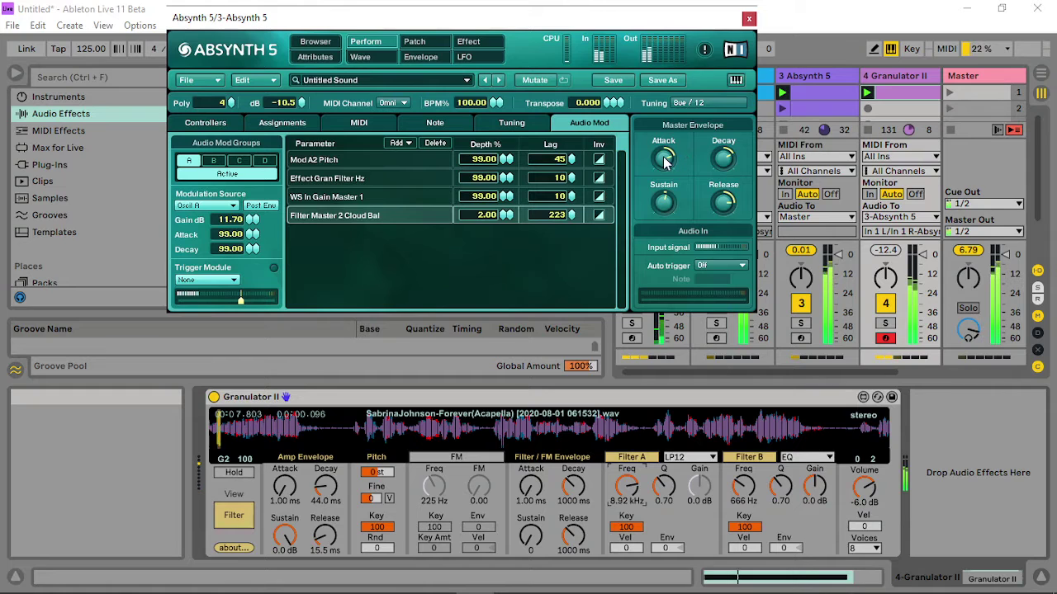
left_click(504, 219)
left_click(505, 218)
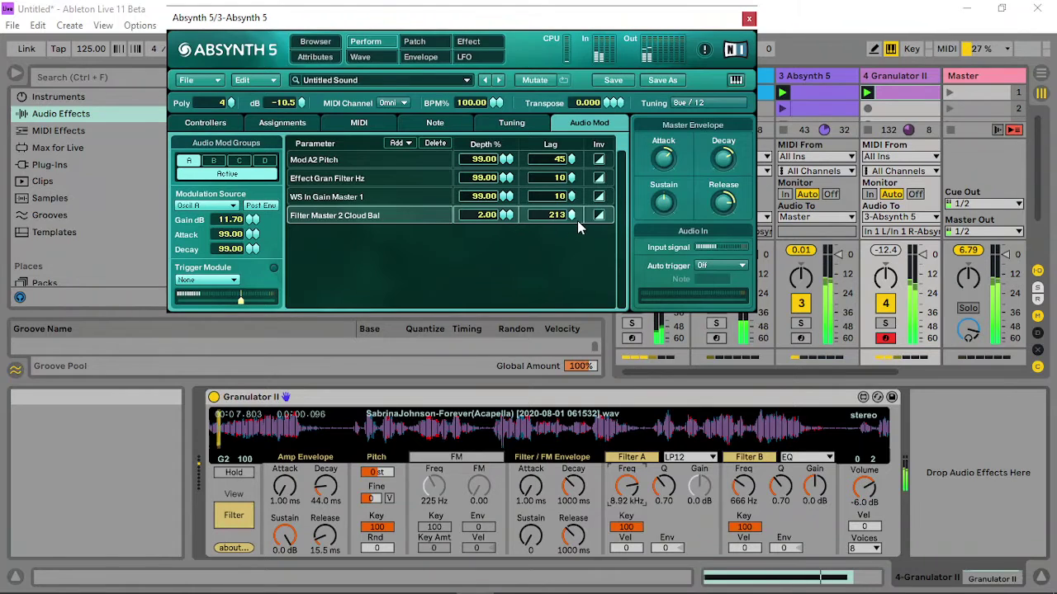
left_click_drag(577, 221, 599, 219)
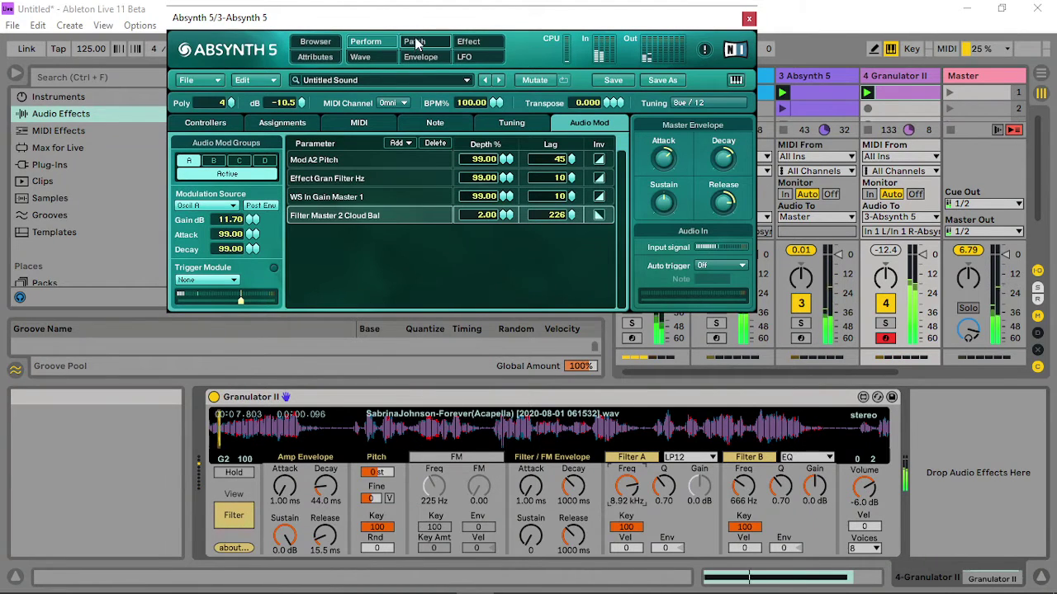
Set the master Cloud filter's frequency to 590.0 Hz, enable velocity modulation for it, and close the plug-in window.
left_click(414, 41)
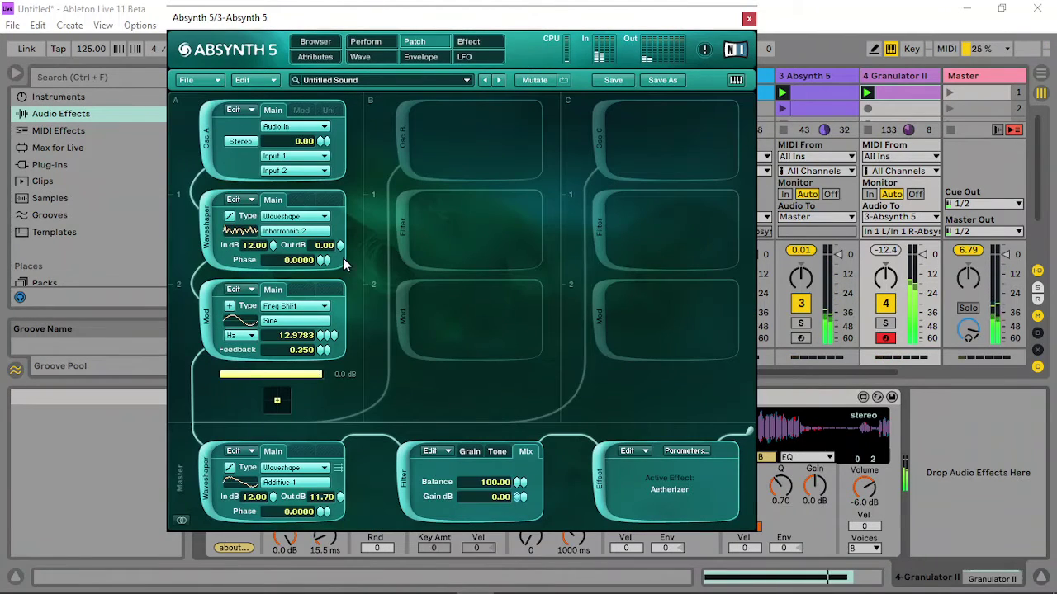
left_click(497, 452)
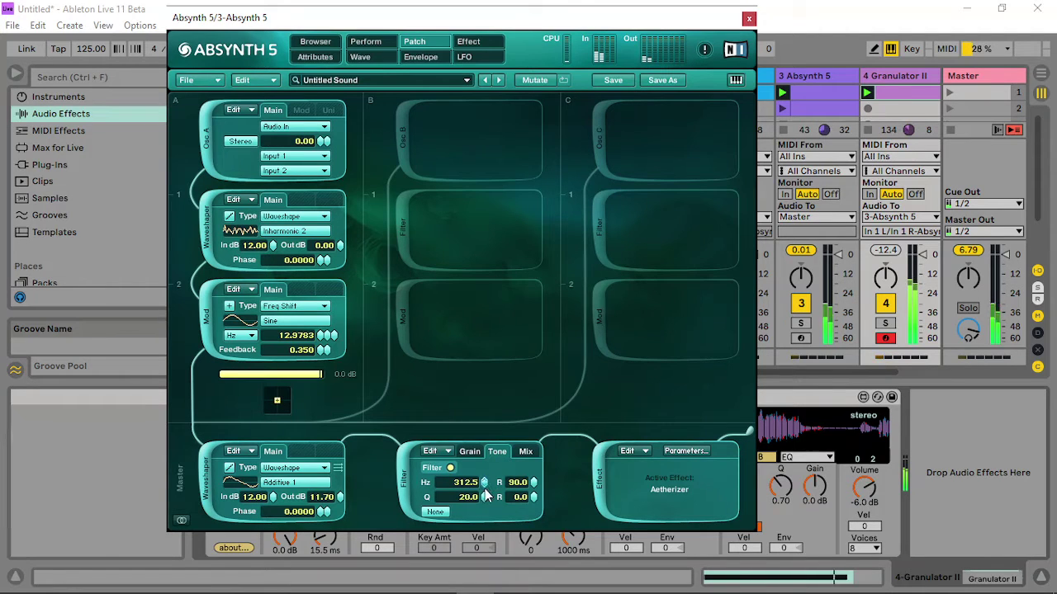
mouse_move(487, 495)
left_mouse_down()
mouse_move(500, 477)
mouse_move(488, 490)
left_mouse_up()
right_click(487, 489)
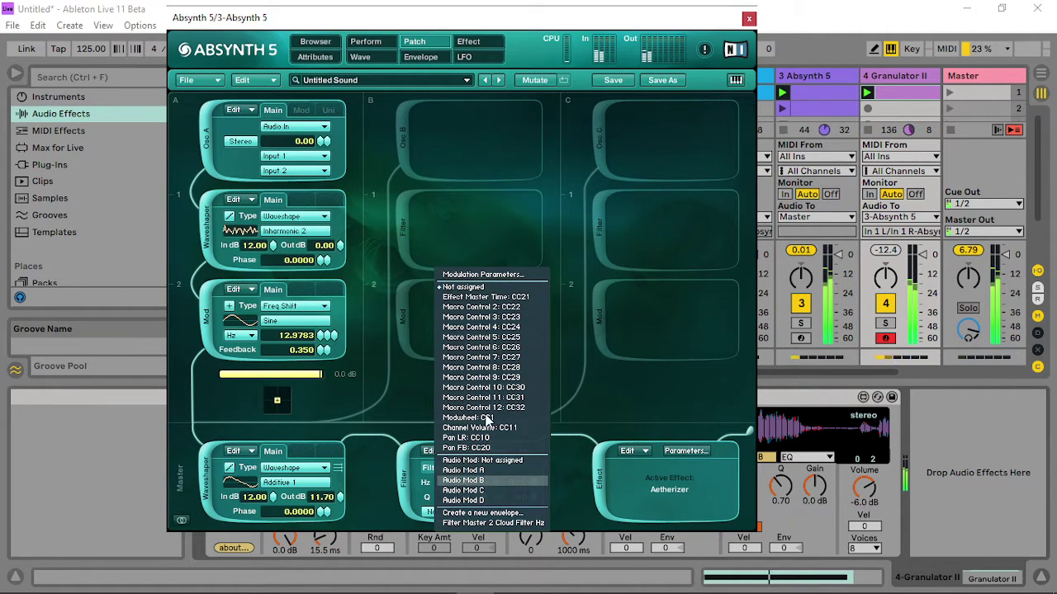
left_click(483, 275)
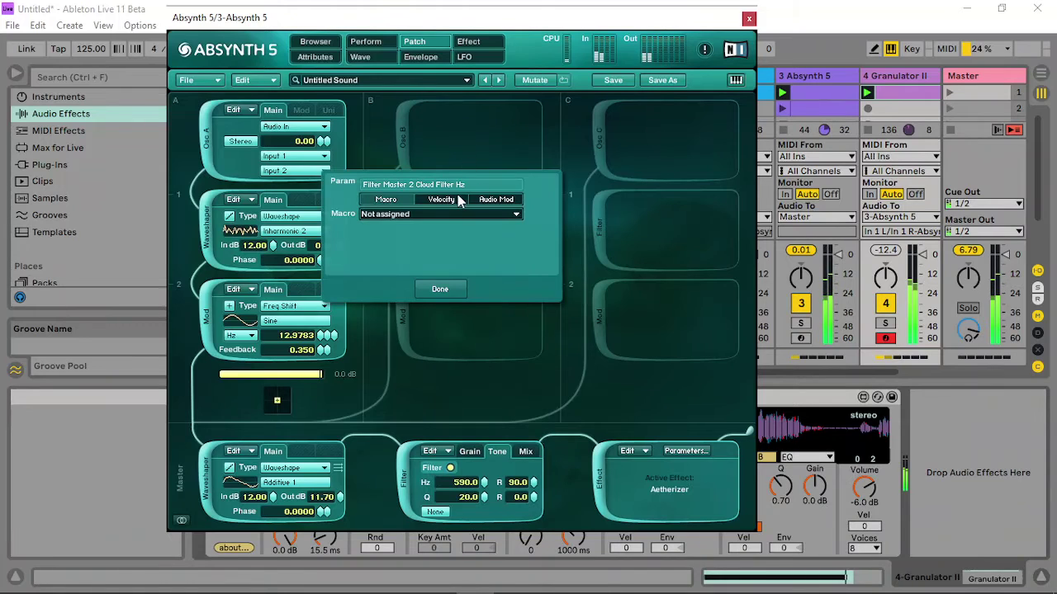
left_click(446, 200)
left_click(453, 217)
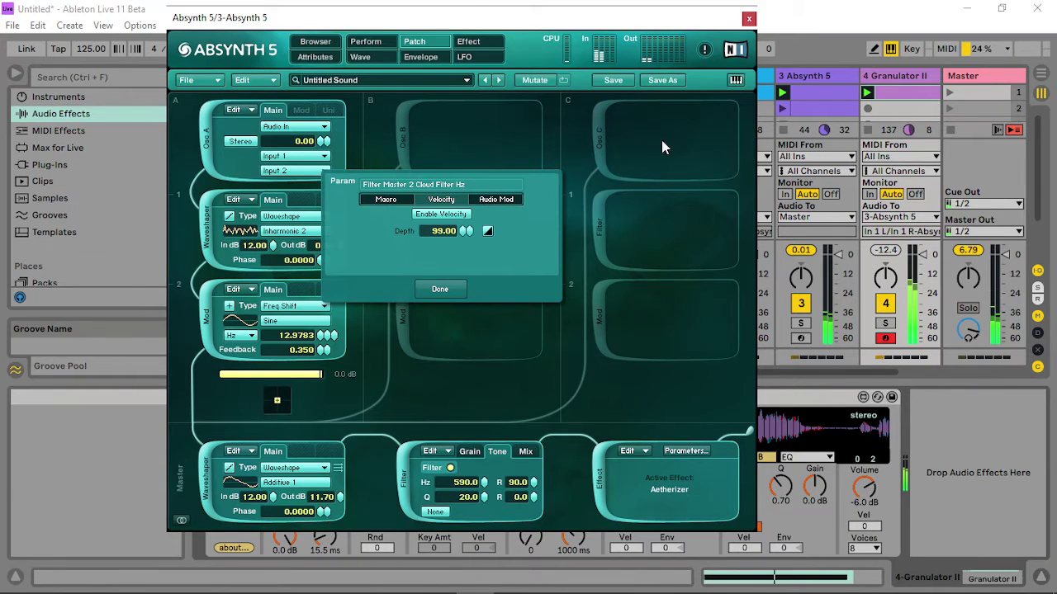
left_click(440, 288)
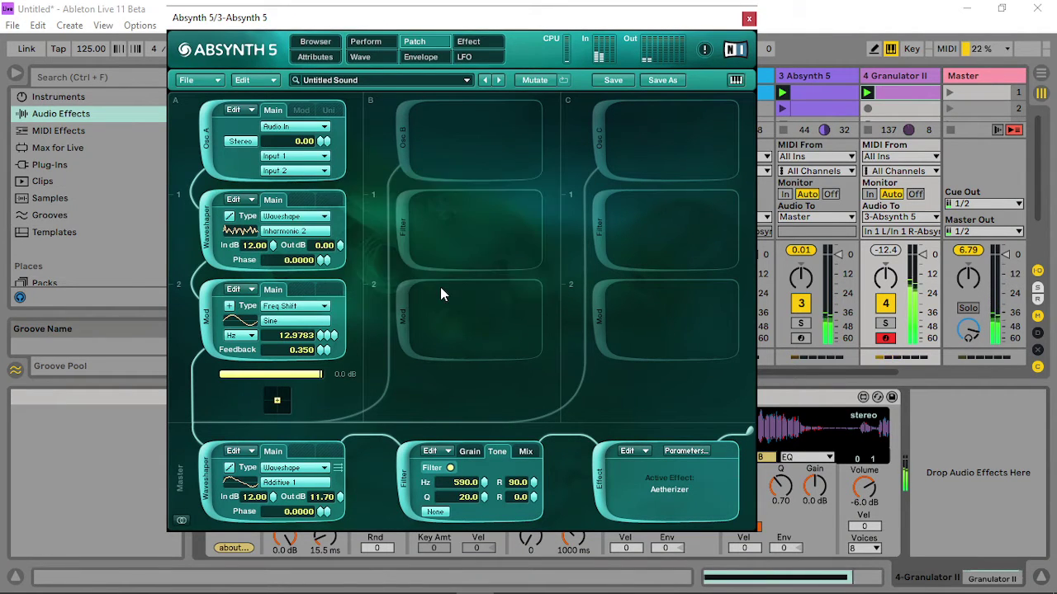
left_click(749, 19)
Insert a Velocity MIDI effect before the instrument on the 3 Absynth 5 track and set its Random to 62.
left_click(62, 132)
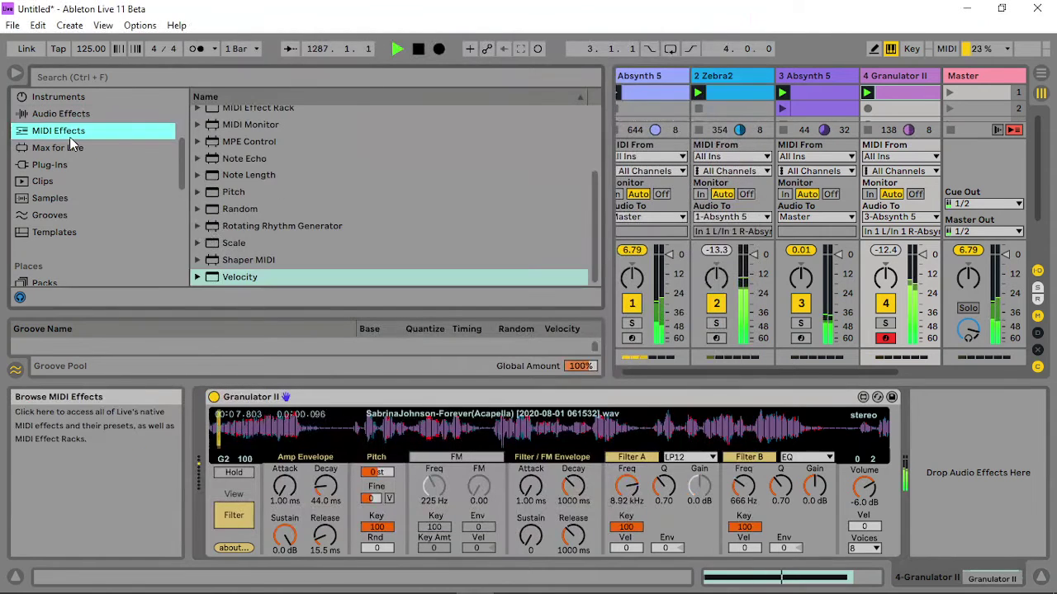
left_click(241, 279)
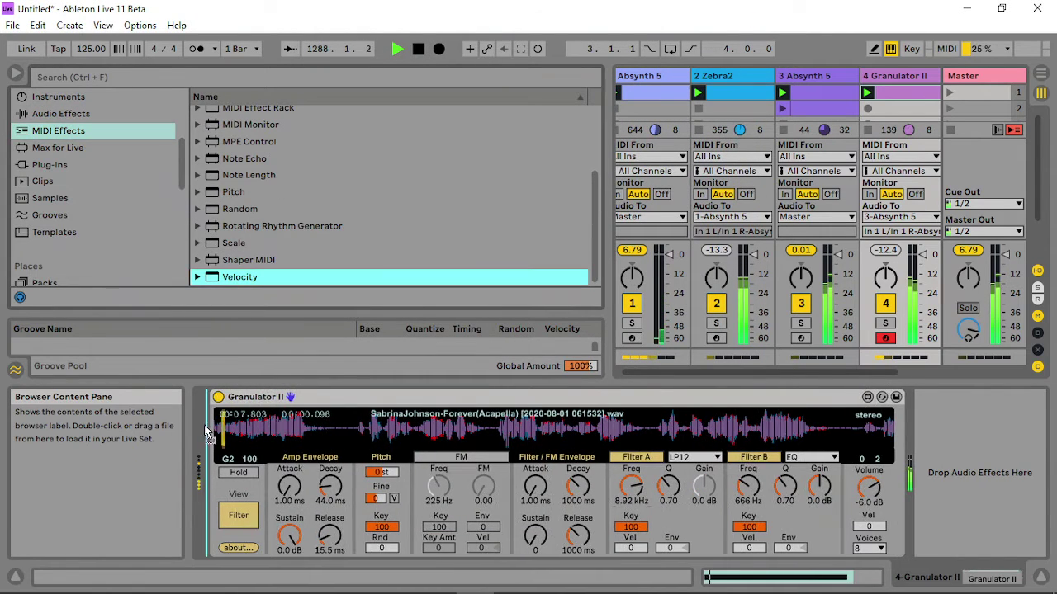
left_click(835, 80)
left_click_drag(241, 278, 216, 464)
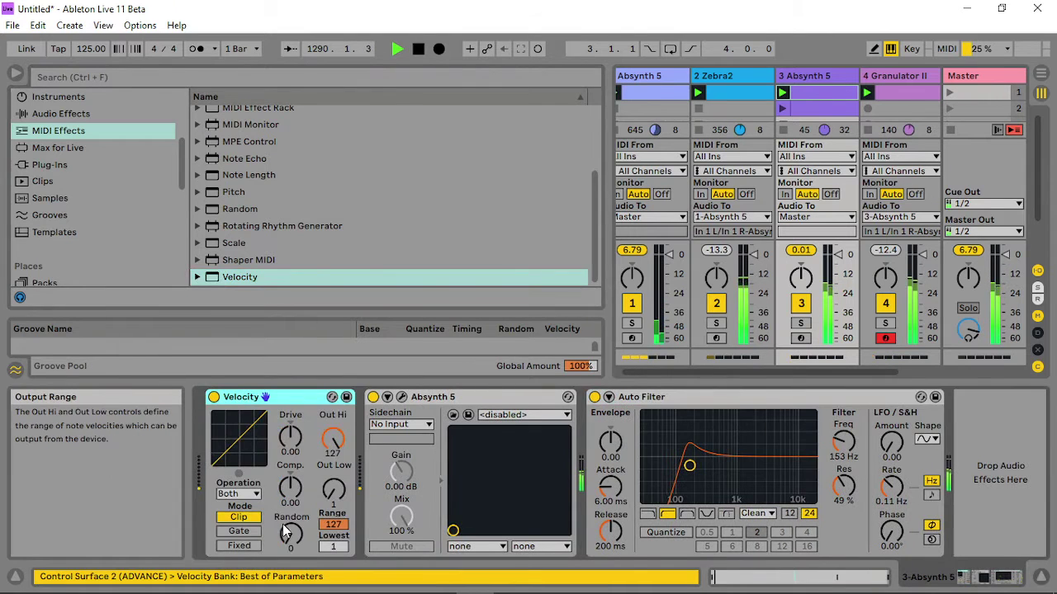
left_click_drag(290, 534, 291, 508)
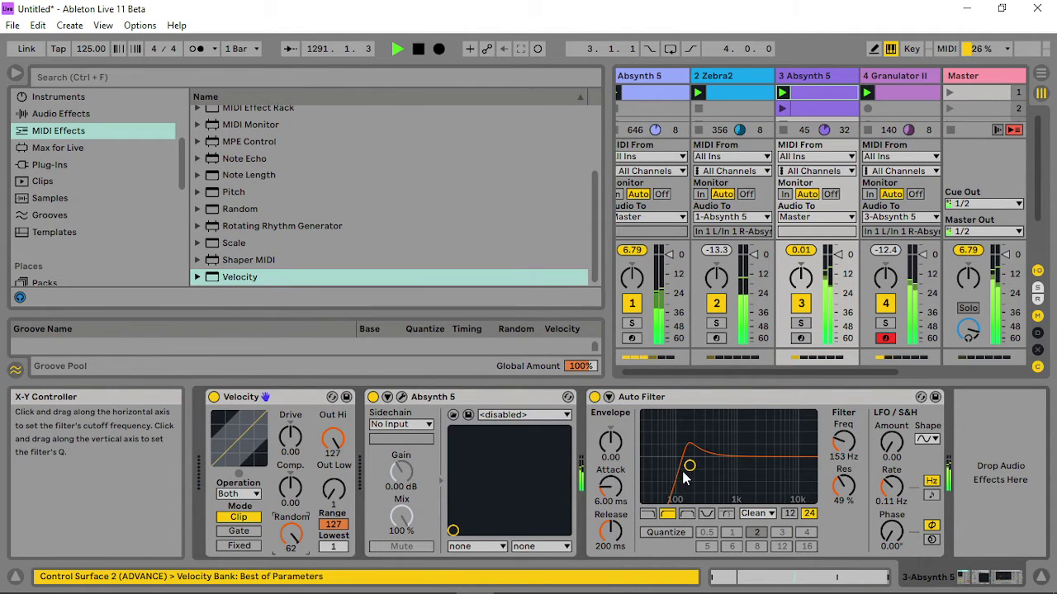
Switch the Auto Filter to band-pass with a frequency of about 445 Hz and 40% resonance.
left_click_drag(690, 466, 715, 470)
left_click(685, 513)
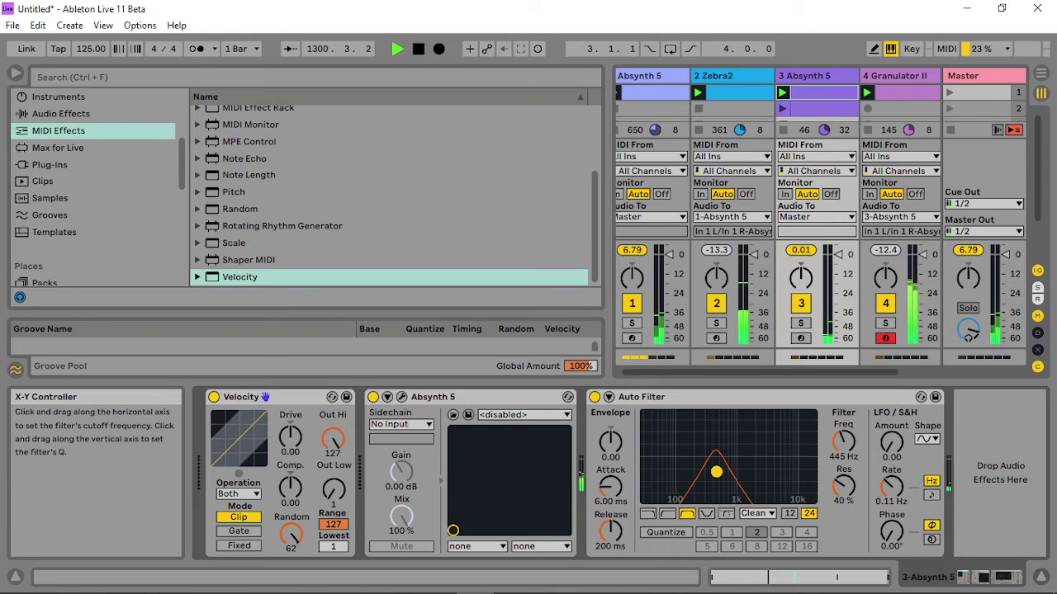
In track 3's Absynth 5, set the Freq Shift to 11.5624 Hz and the master filter's tone to 350.8 Hz with 52.0 random.
left_click(402, 397)
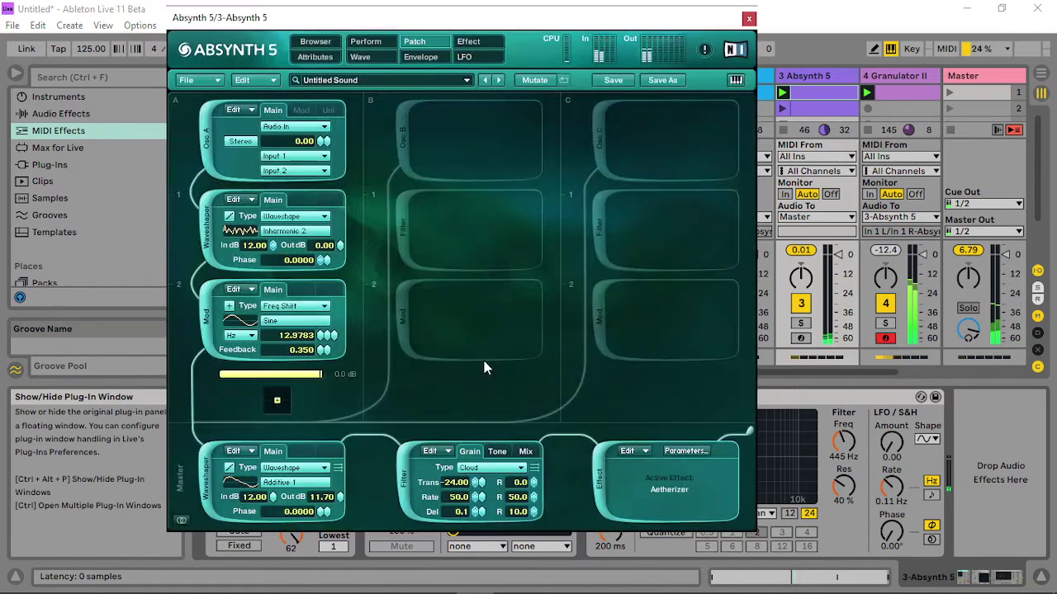
mouse_move(323, 338)
left_mouse_down()
mouse_move(339, 331)
mouse_move(316, 367)
mouse_move(338, 350)
left_mouse_up()
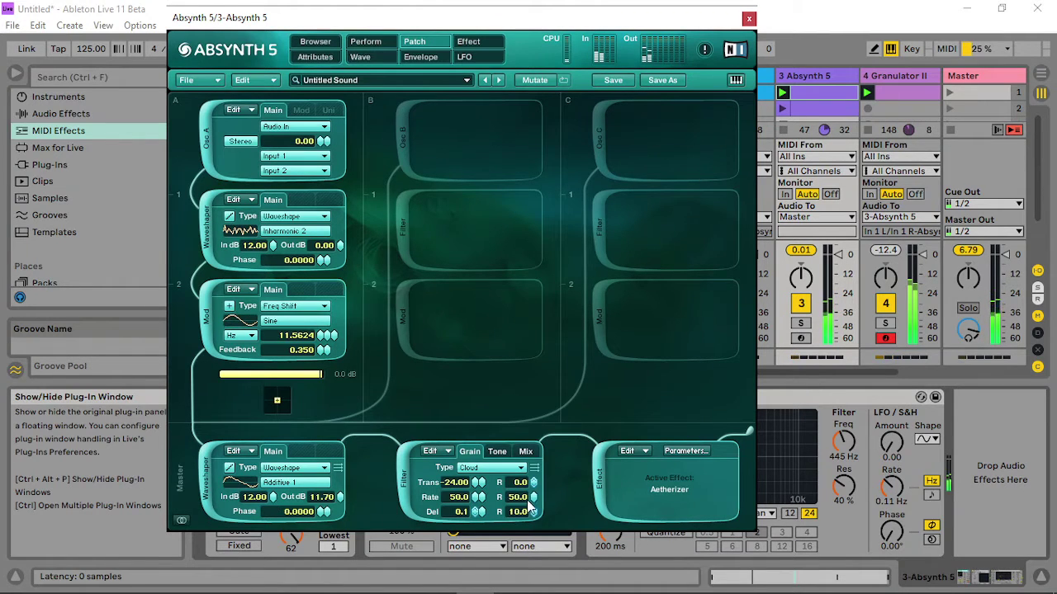
left_click(526, 452)
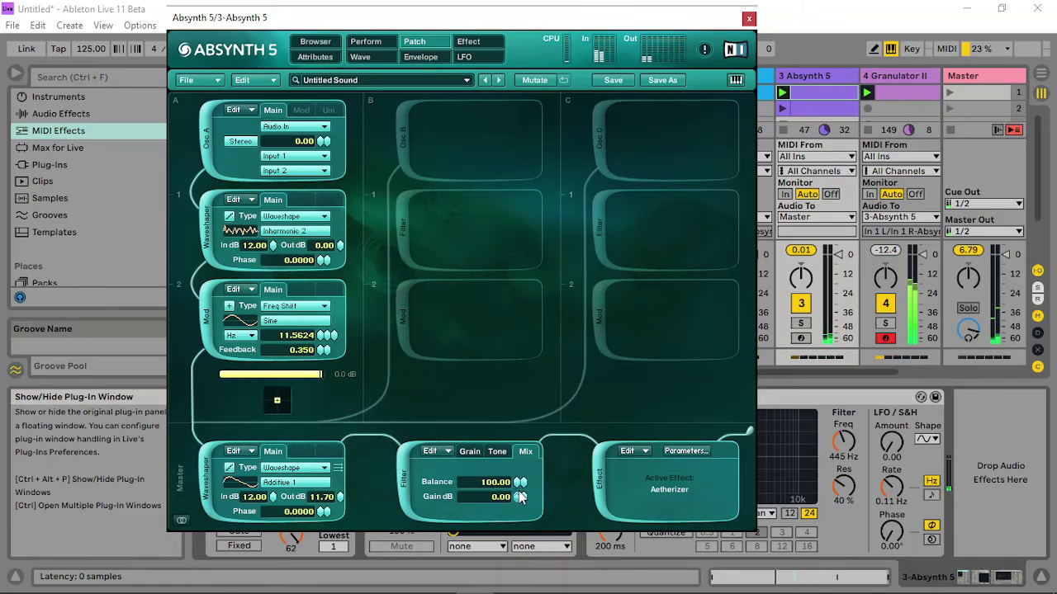
left_click(519, 488)
left_click(498, 451)
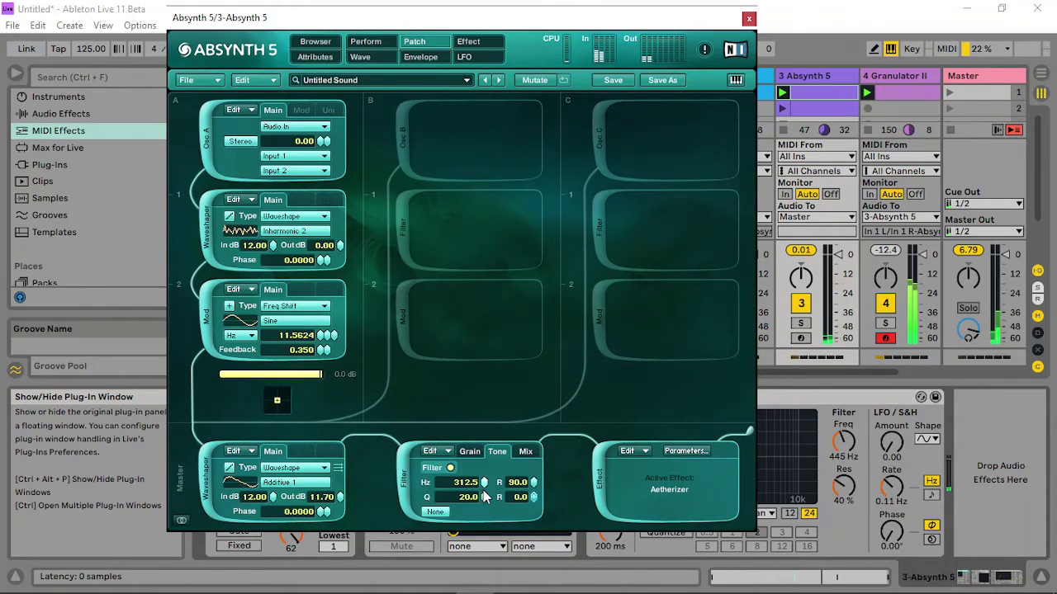
left_click(534, 485)
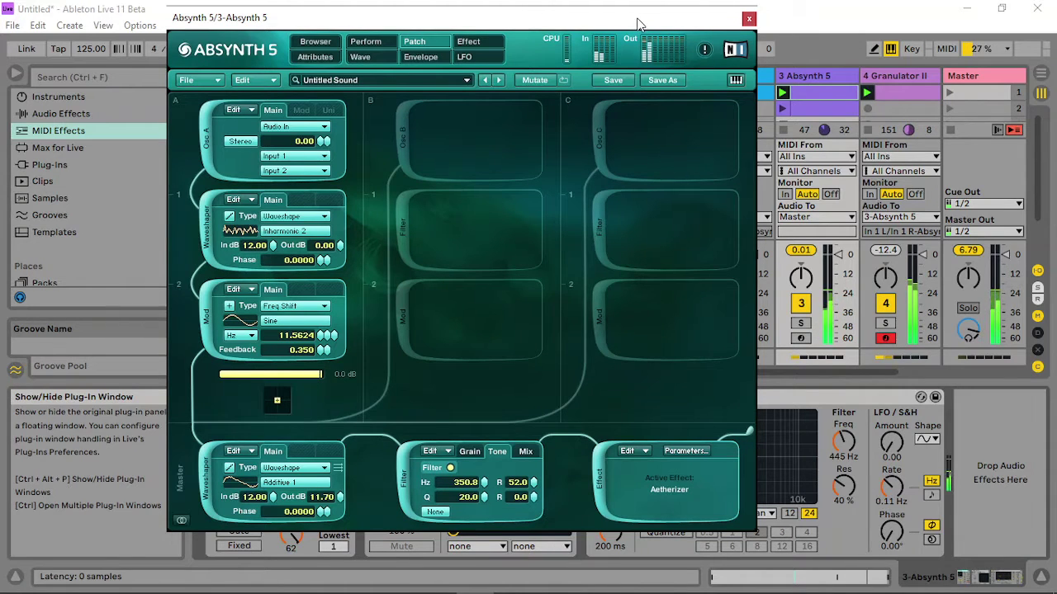
Move the plug-in window off the Auto Filter and set its envelope to 40.3, frequency to 495 Hz and resonance to 37%.
left_click_drag(637, 24, 394, 28)
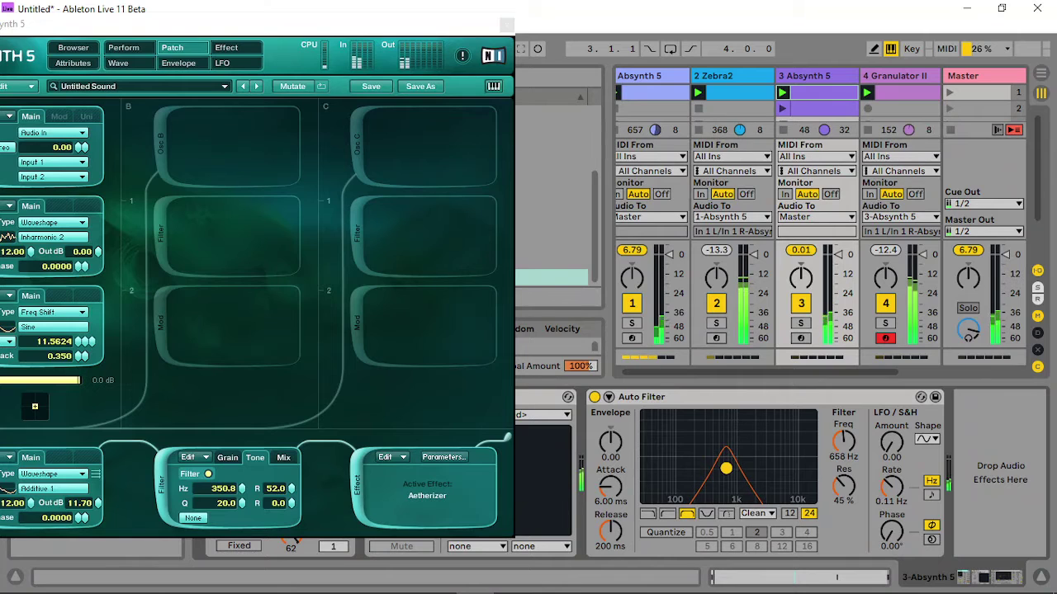
mouse_move(726, 468)
left_mouse_down()
mouse_move(727, 478)
mouse_move(734, 470)
left_mouse_up()
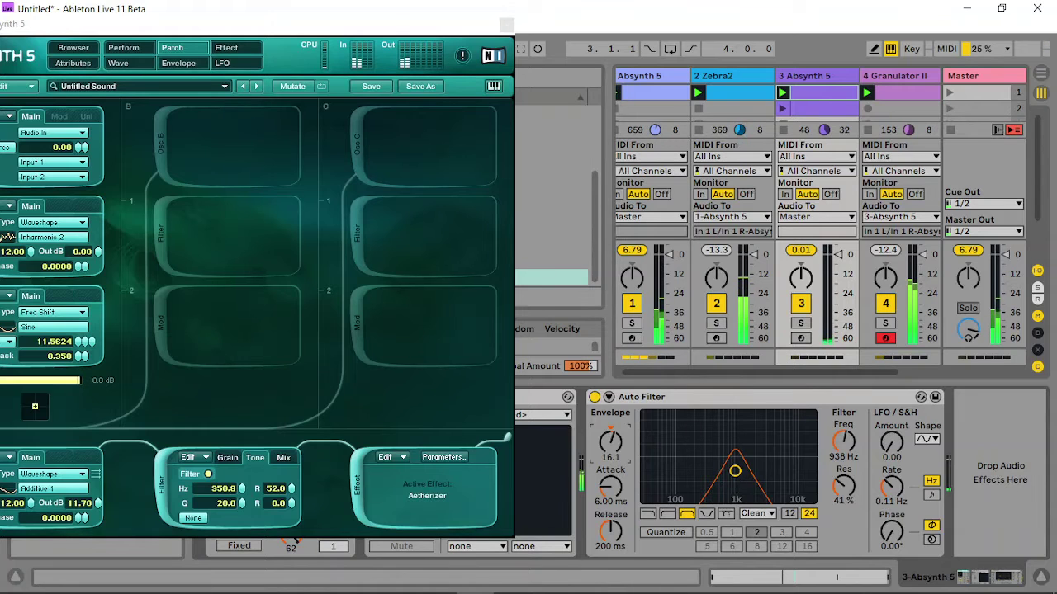
left_click_drag(412, 26, 536, 40)
mouse_move(735, 471)
left_mouse_down()
mouse_move(745, 471)
mouse_move(704, 478)
mouse_move(719, 474)
left_mouse_up()
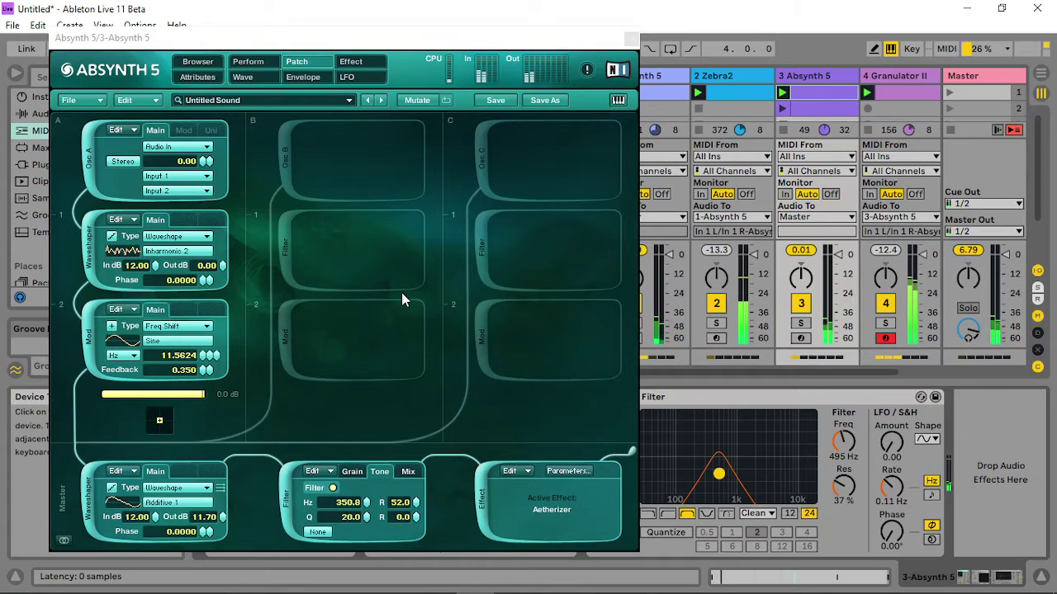
Set the master Cloud filter's frequency random to 8.0, Balance to 87.00 and Gain to 4.50 dB.
left_click_drag(417, 506, 413, 541)
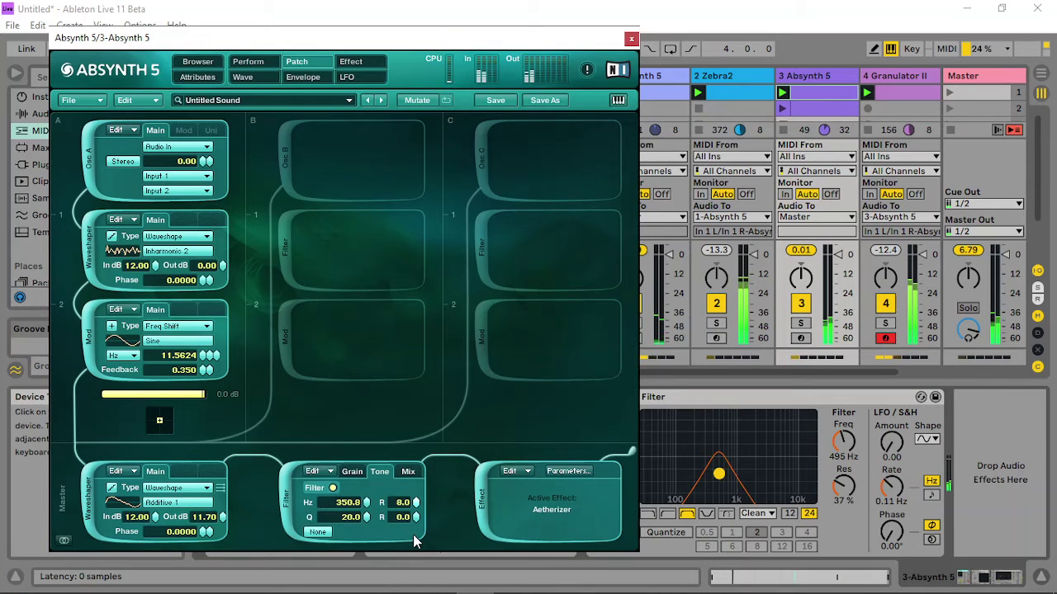
left_click(408, 472)
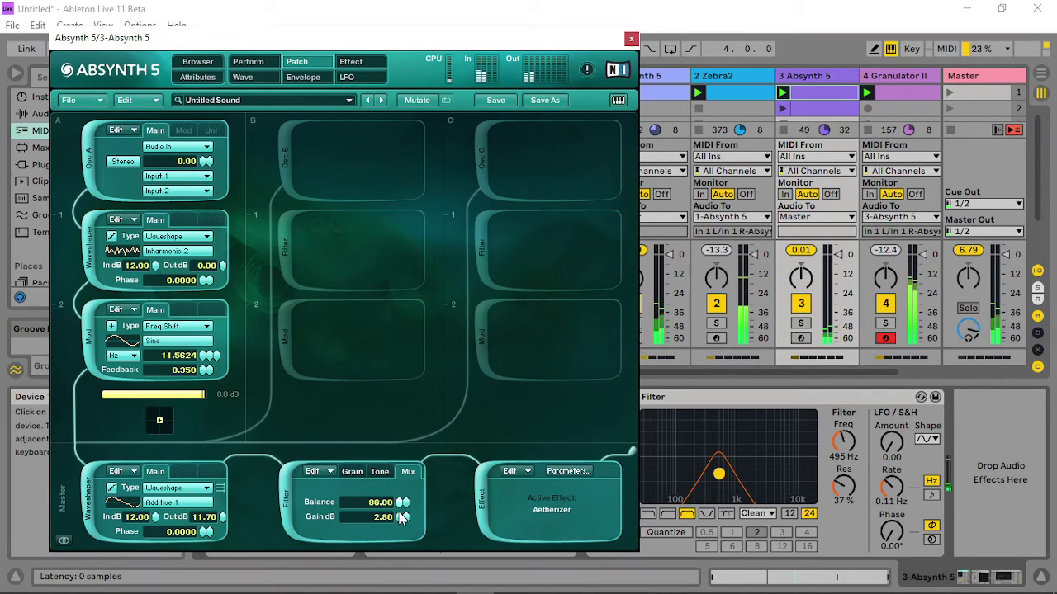
left_click_drag(405, 517, 402, 521)
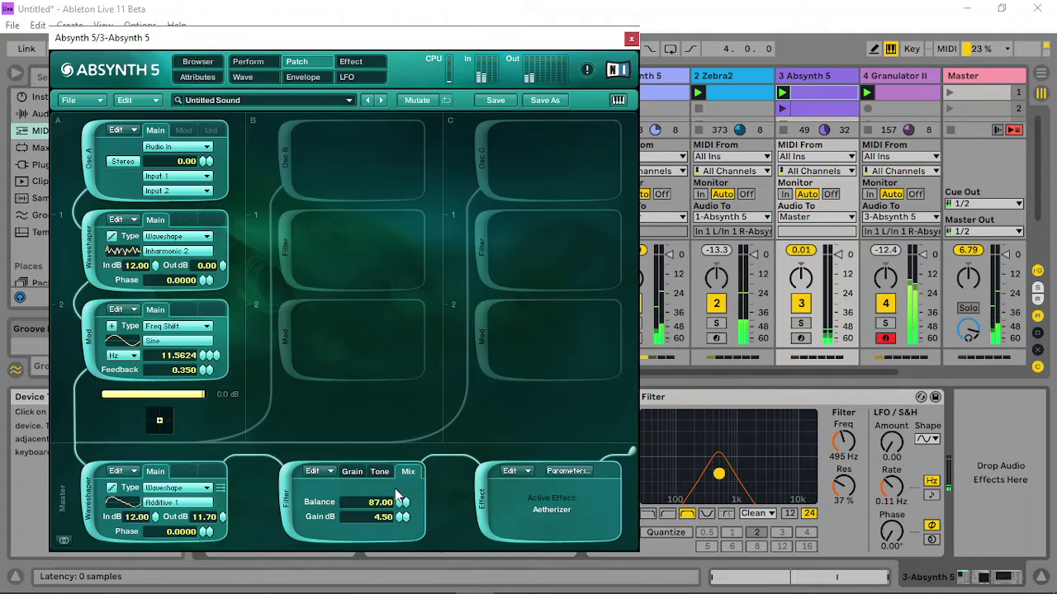
Set the Aetherizer output to -0.8 wet and -9.5 dry, and the Auto Filter to 682 Hz with 44% resonance.
left_click(354, 62)
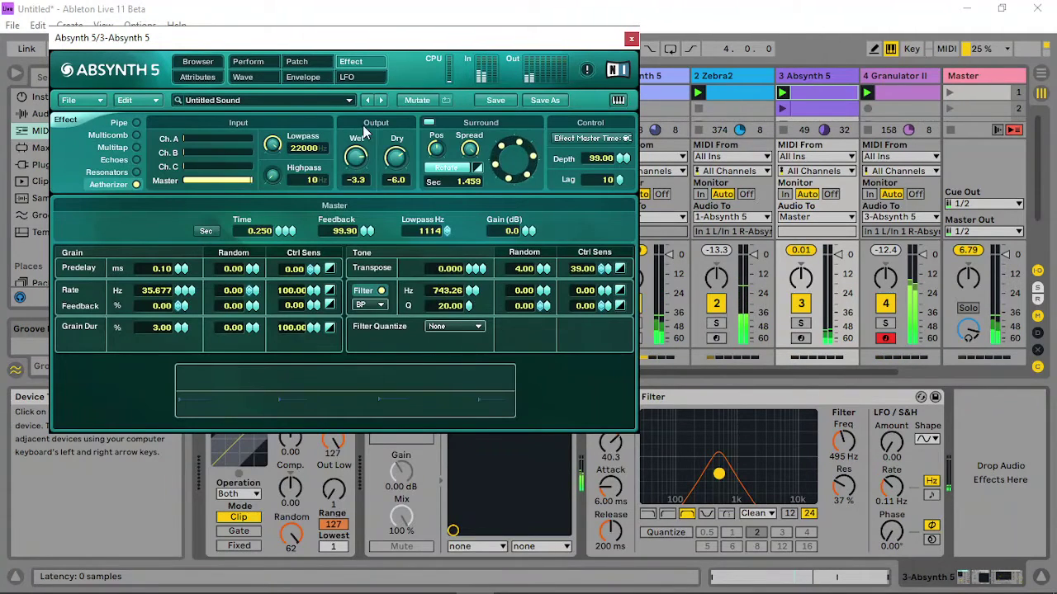
left_click_drag(394, 157, 394, 205)
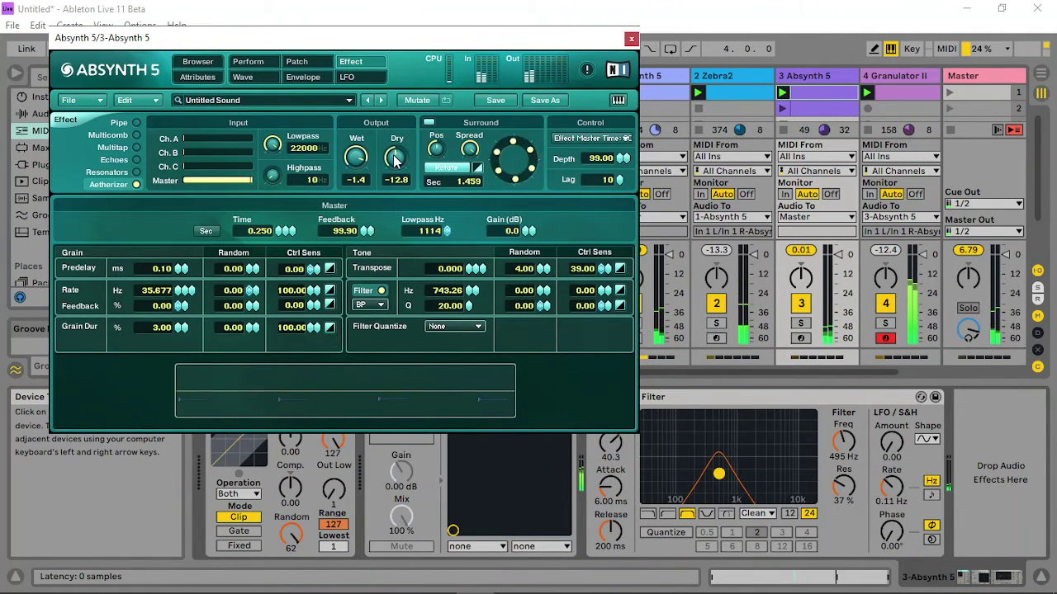
left_click_drag(395, 158, 396, 163)
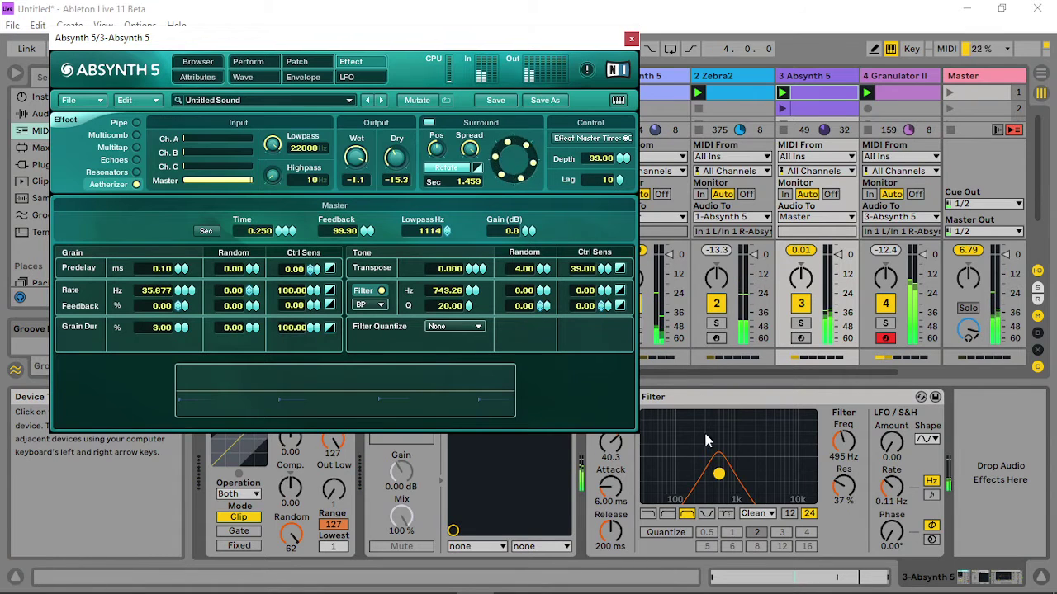
left_click_drag(719, 473, 726, 468)
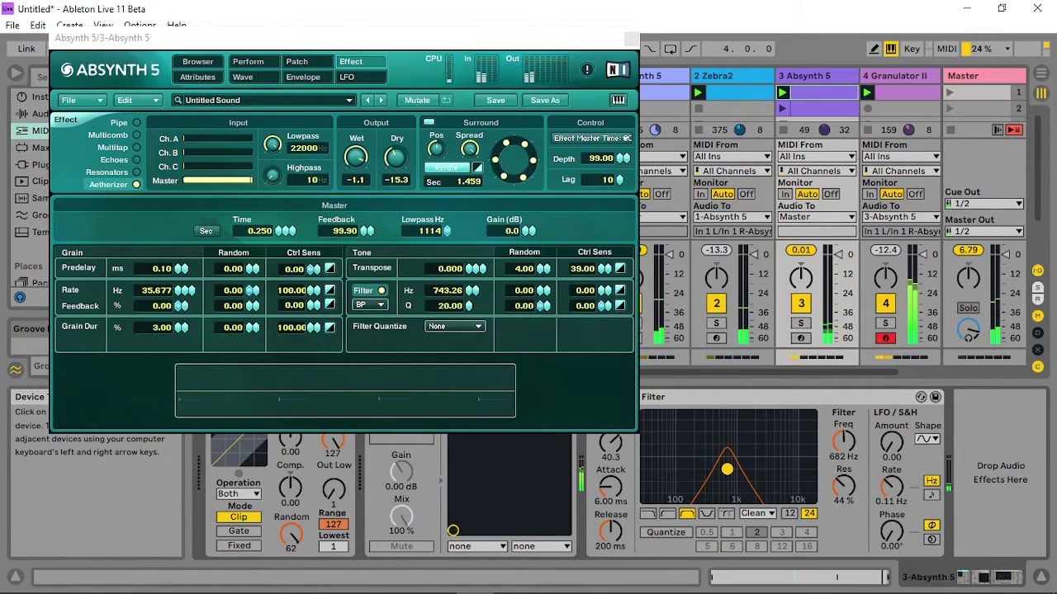
left_click(360, 157)
left_click_drag(396, 164, 406, 126)
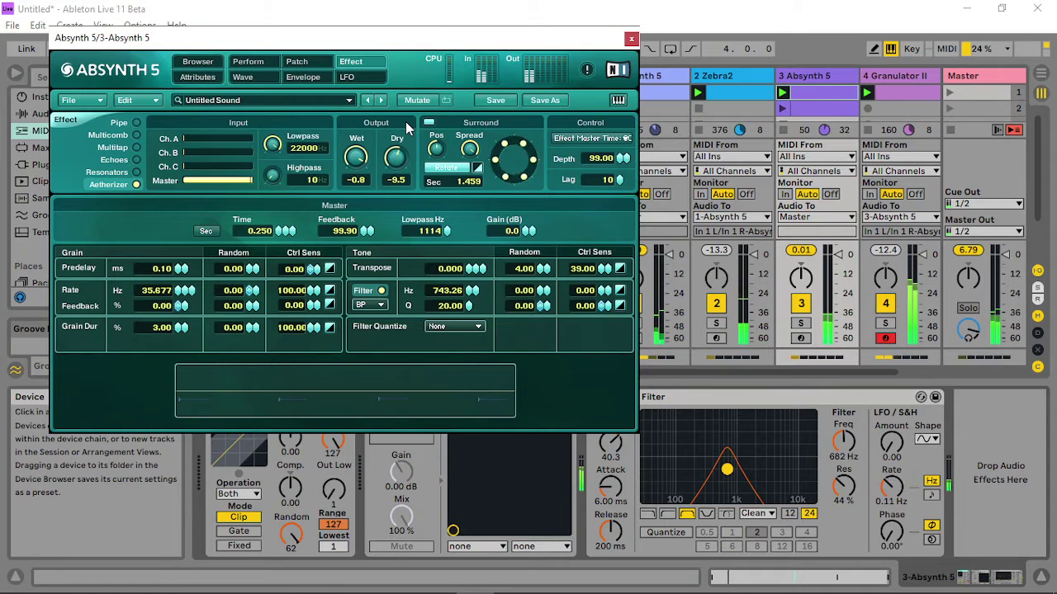
Set the Aetherizer's Transpose to -24.000 and its random amount to 24.00.
left_click_drag(483, 262, 466, 290)
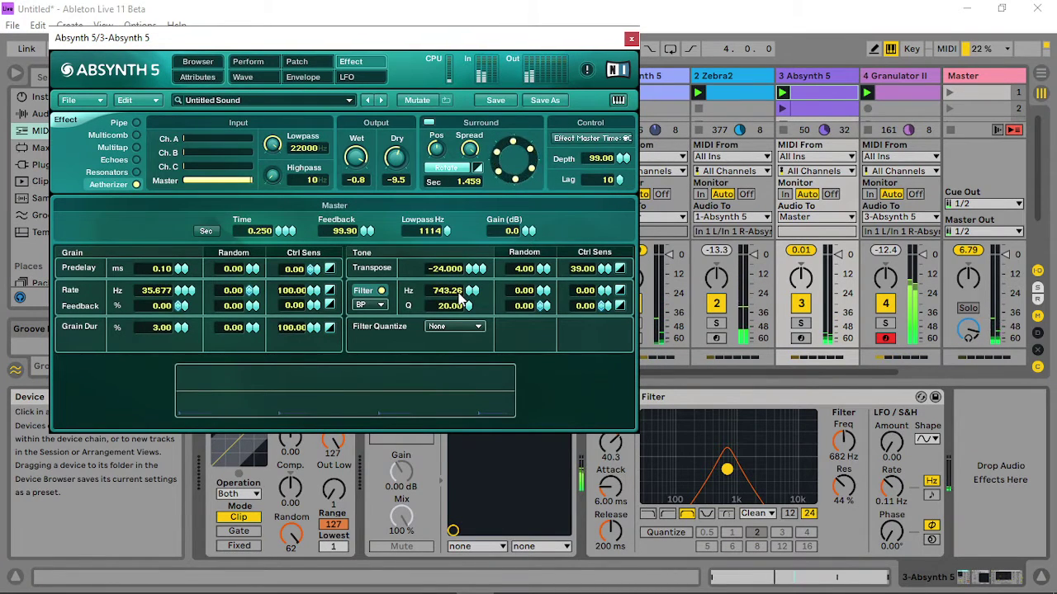
left_click_drag(532, 281, 552, 262)
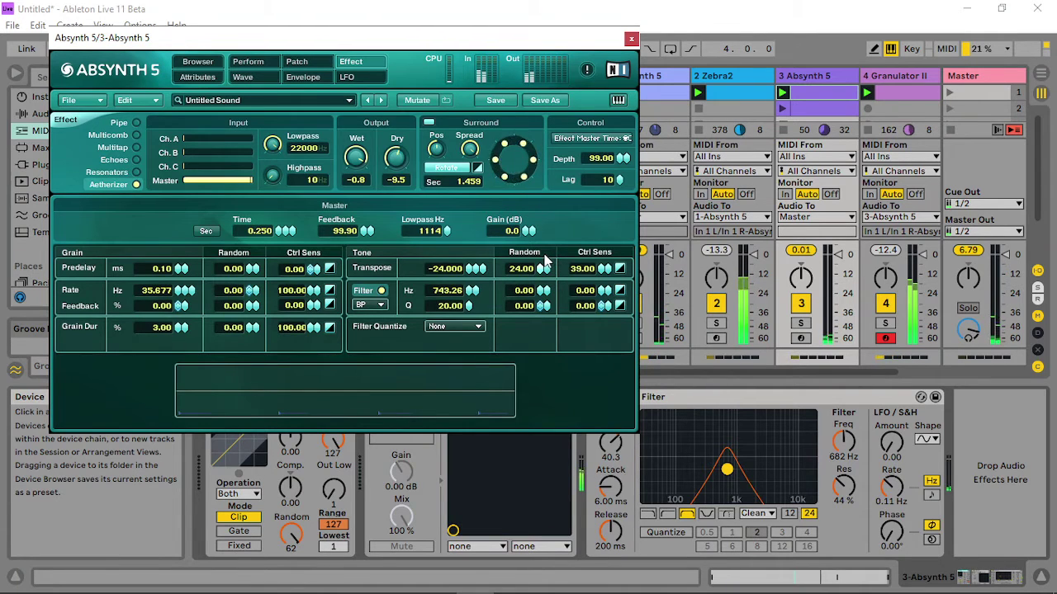
Set the Aetherizer Transpose's control sensitivity to 100.00 and raise the effect's dry output level.
left_click_drag(606, 274, 605, 264)
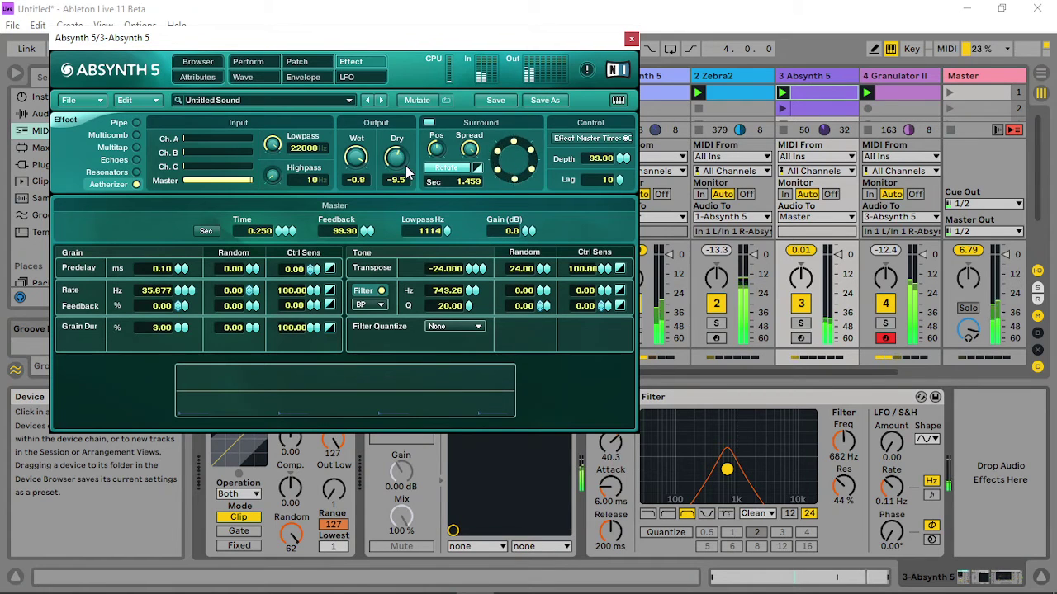
left_click_drag(409, 175, 417, 135)
Set the patch's master waveshaper wave to Inharmonic 1 and the Auto Filter to 323 Hz with 45% resonance.
left_click(301, 64)
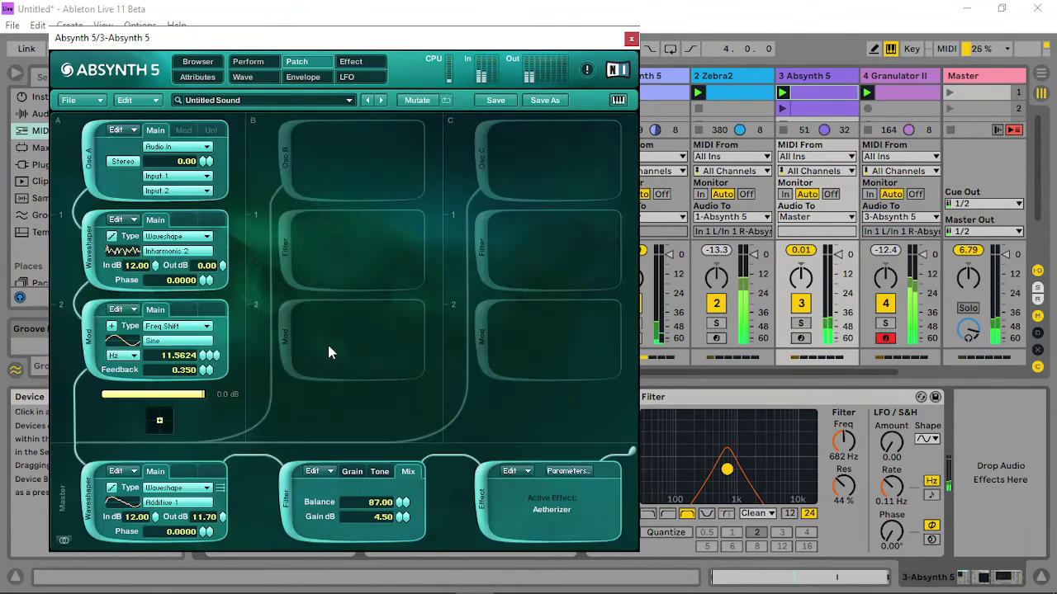
left_click(180, 503)
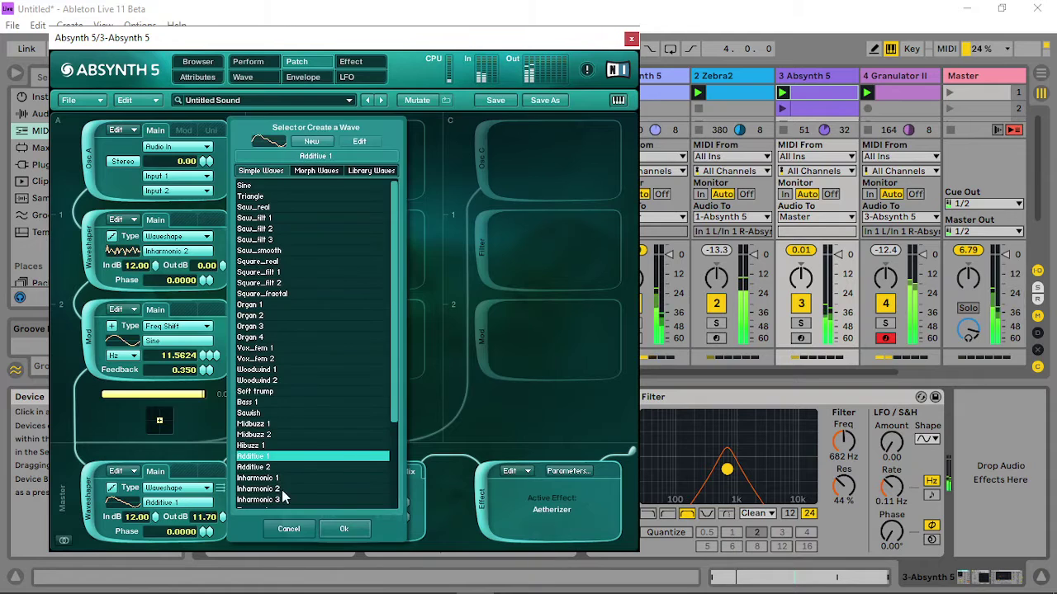
left_click(271, 479)
left_click(334, 529)
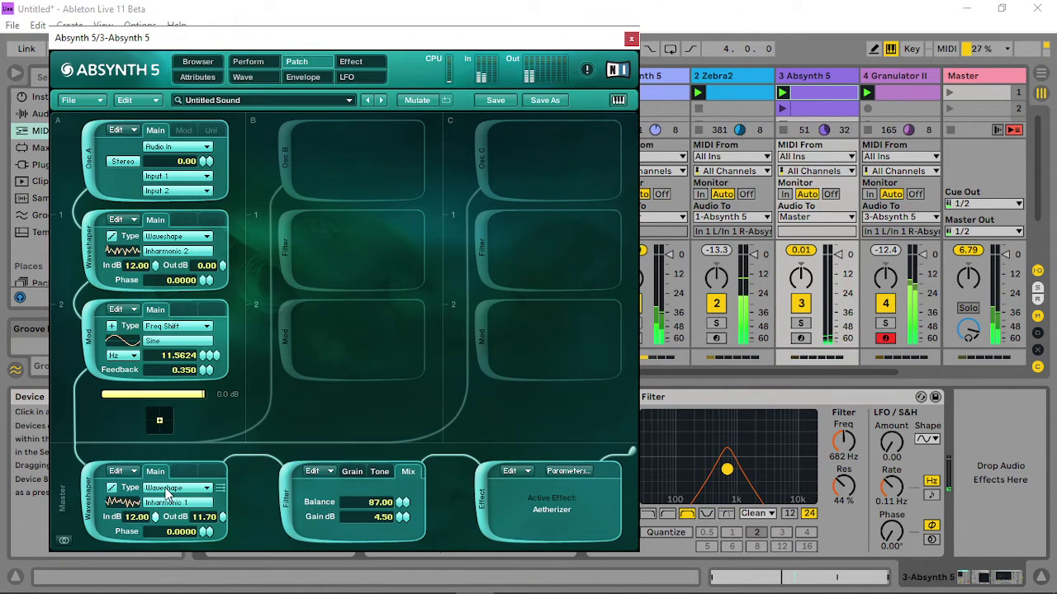
left_click_drag(727, 469, 708, 468)
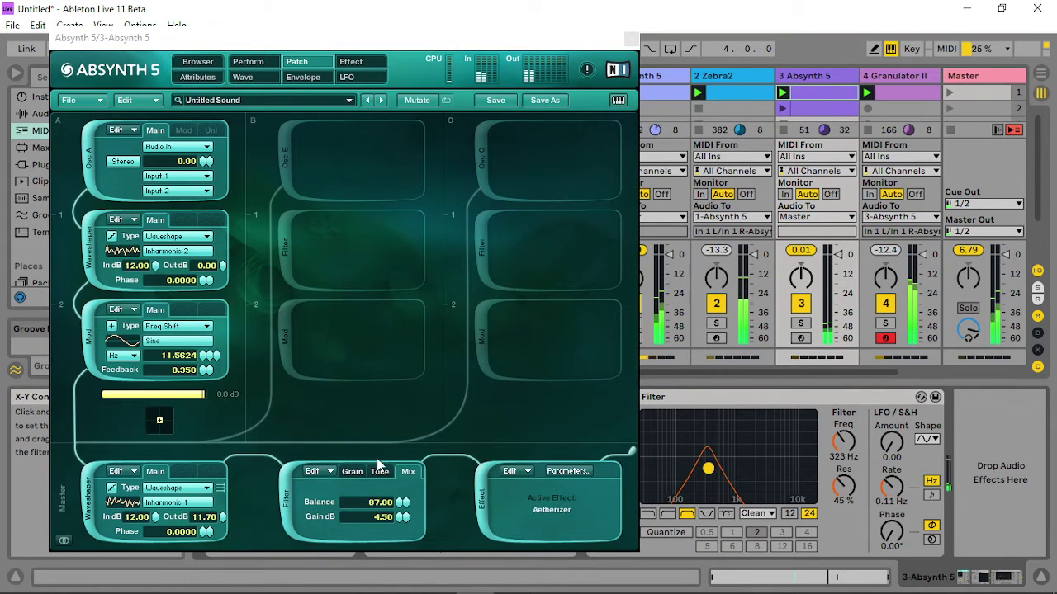
Set the master Cloud filter's rate to 20.0, its transpose and delay random to 100.0, and the Auto Filter to 335 Hz with 47% resonance.
left_click(351, 471)
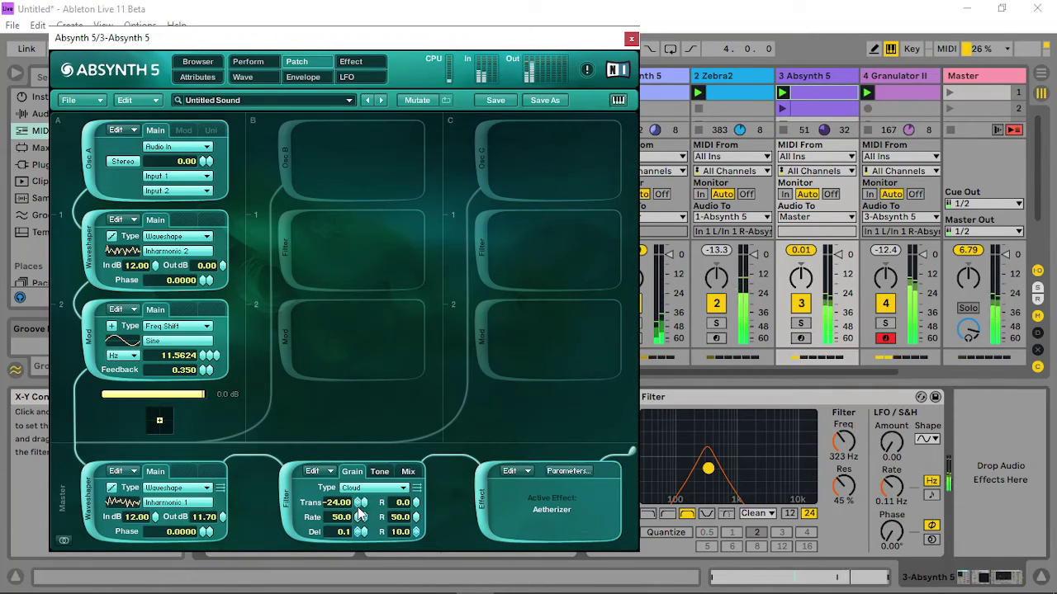
left_click_drag(358, 510, 361, 539)
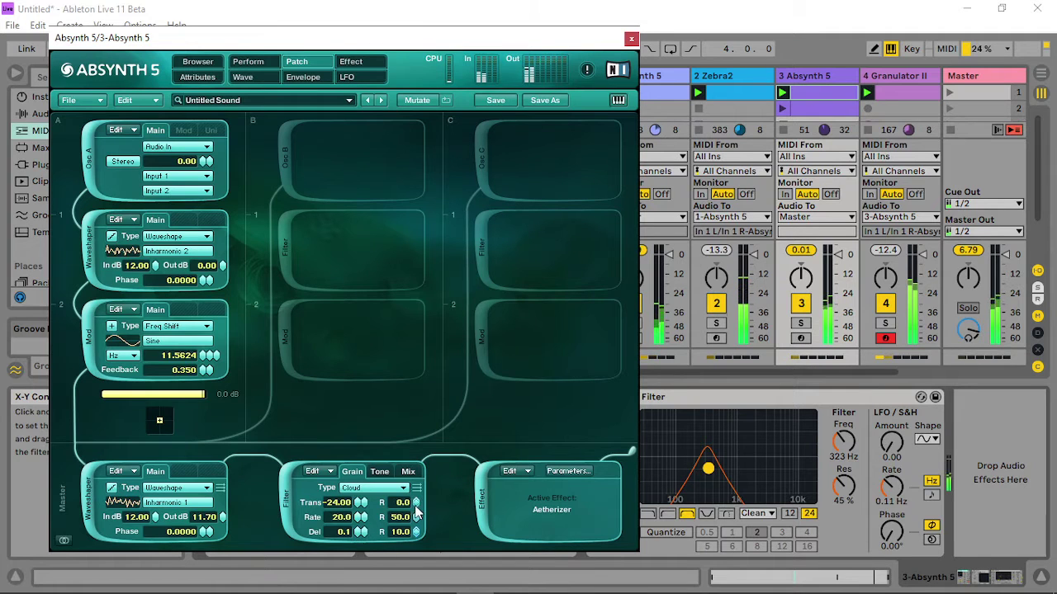
left_click_drag(416, 503, 419, 396)
left_click_drag(417, 533, 413, 467)
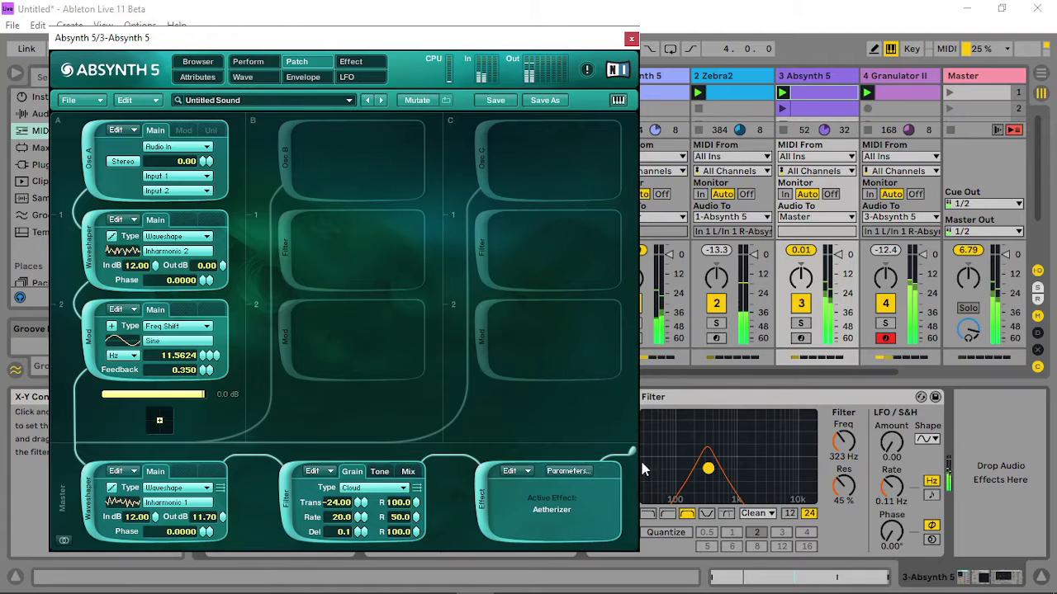
left_click_drag(710, 473, 709, 468)
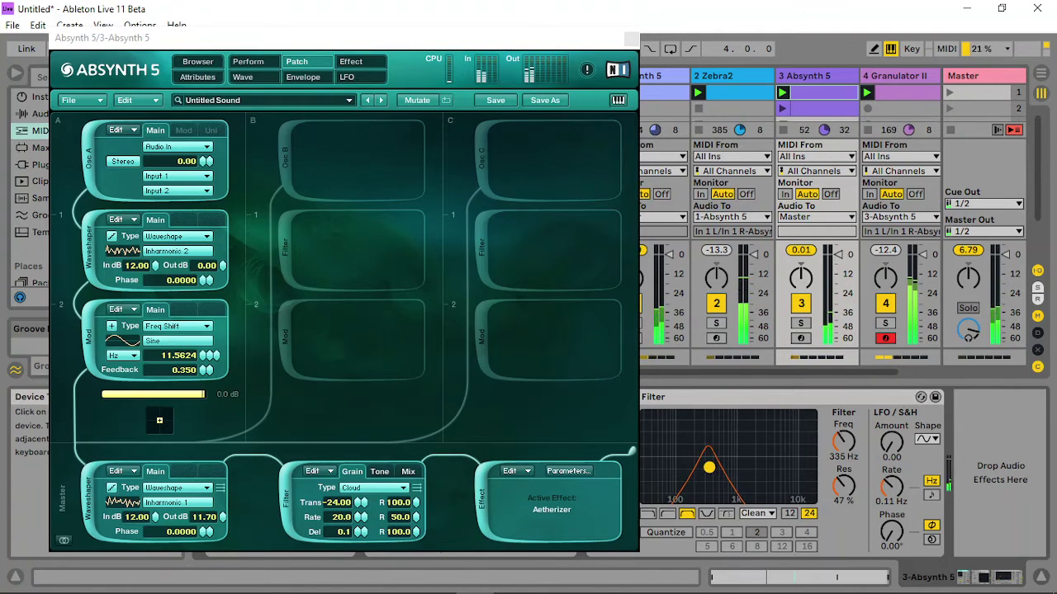
Set the Cloud filter's transpose random to 50.0 and rate random to 52.0, and the Auto Filter to 243 Hz with 41% resonance.
left_click_drag(419, 505, 416, 532)
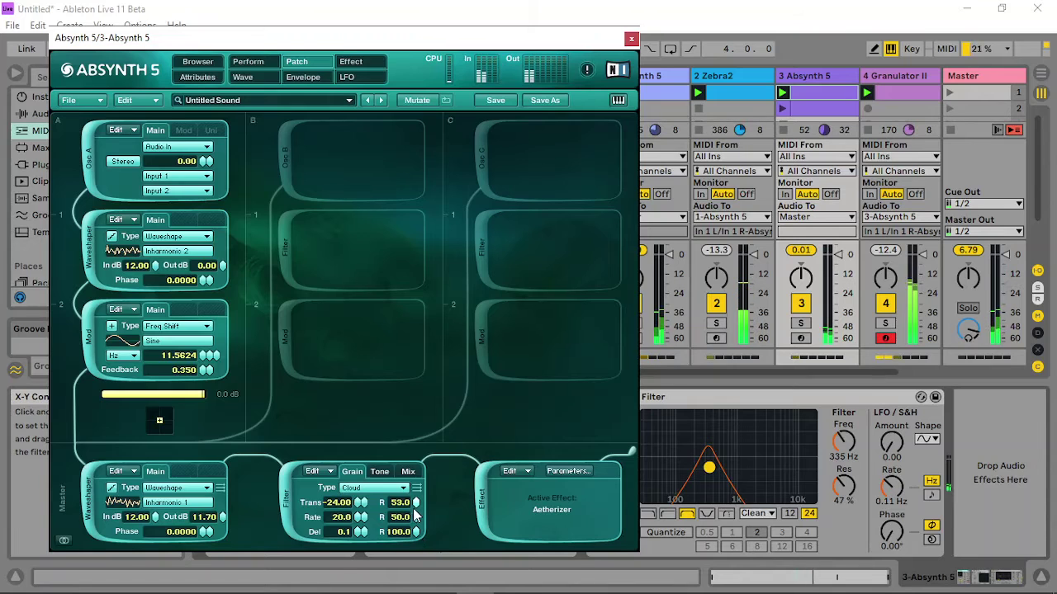
left_click_drag(409, 516, 409, 512)
mouse_move(707, 473)
left_mouse_down()
mouse_move(719, 466)
mouse_move(696, 473)
left_mouse_up()
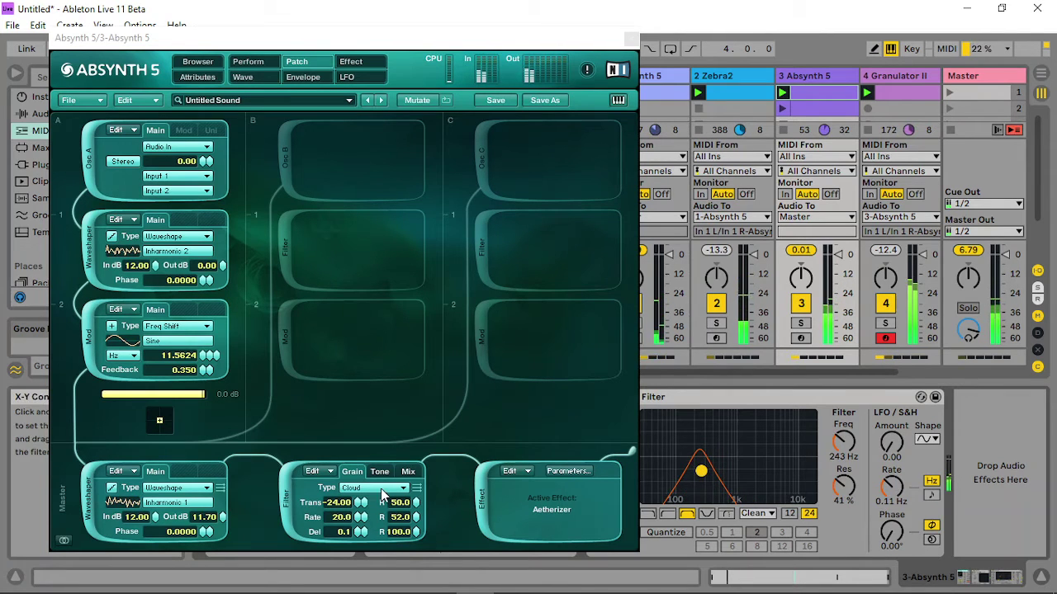
Enable velocity modulation for the Cloud filter's transpose random and set the Auto Filter to 235 Hz with 43% resonance.
right_click(418, 510)
left_click(446, 313)
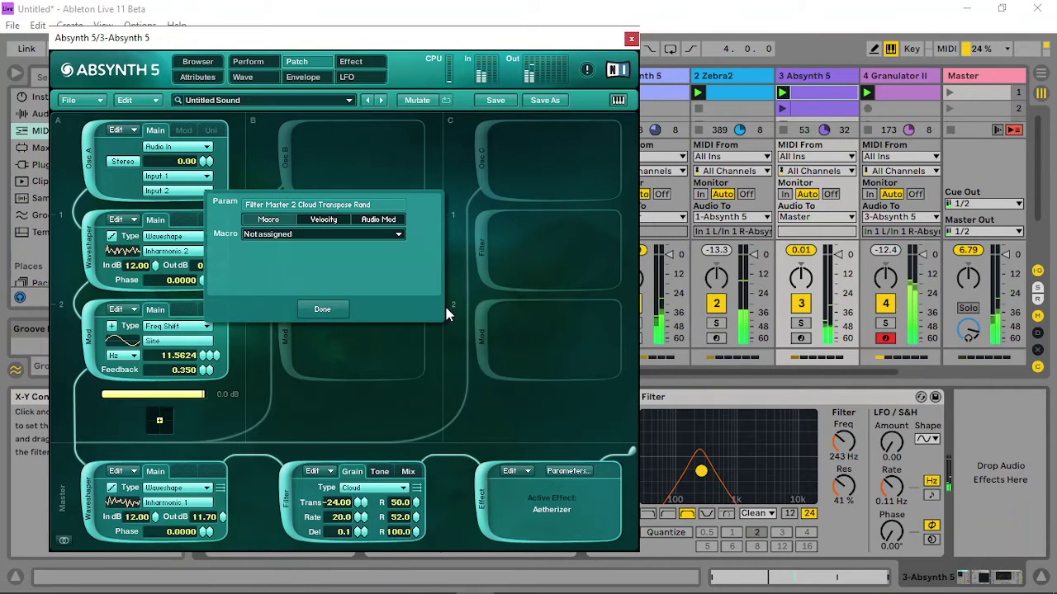
left_click(322, 221)
left_click(329, 234)
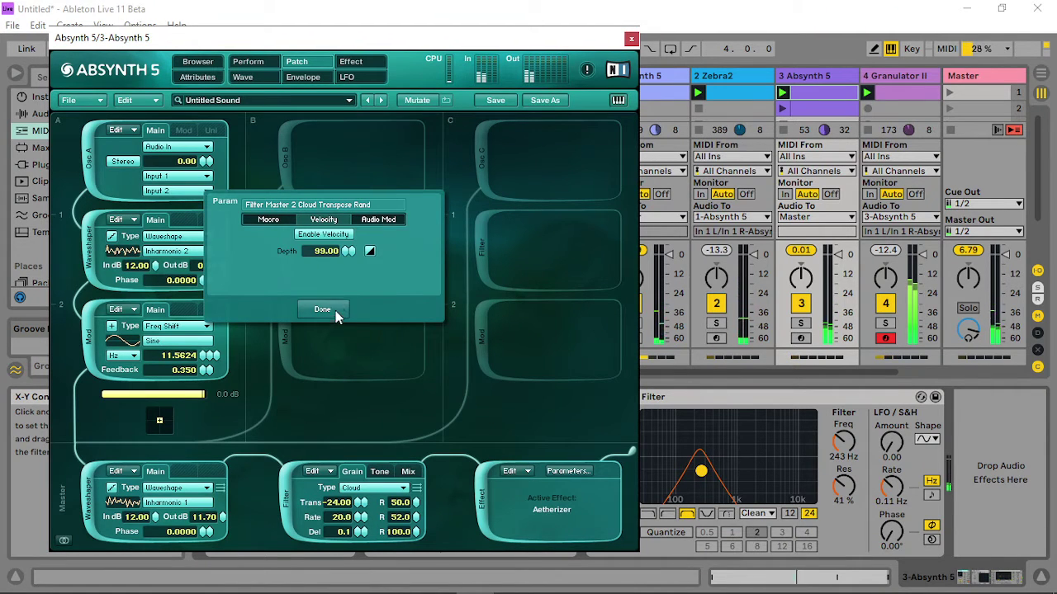
left_click(335, 310)
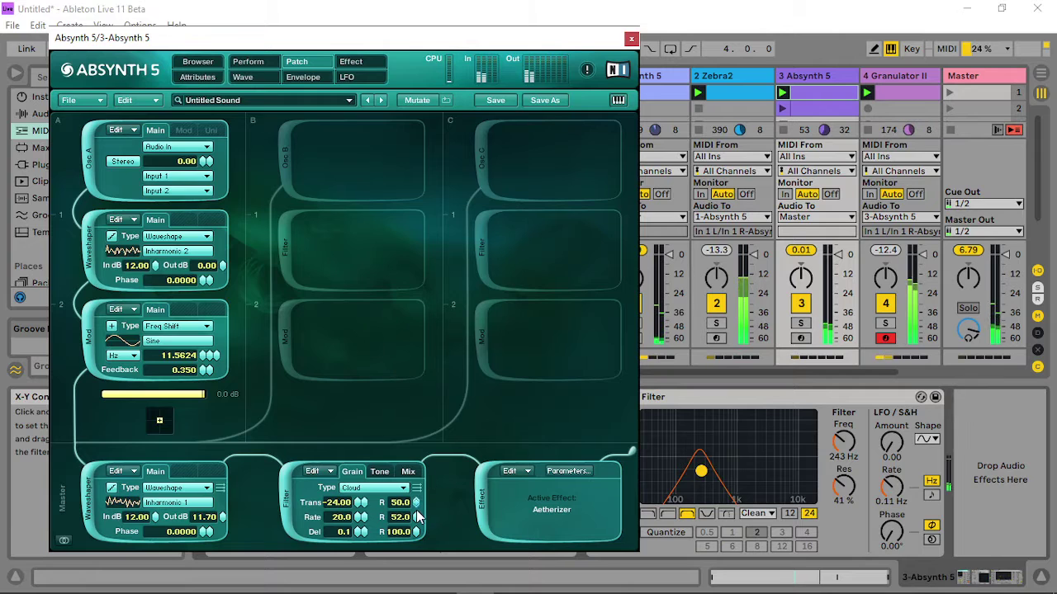
left_click_drag(702, 471, 700, 478)
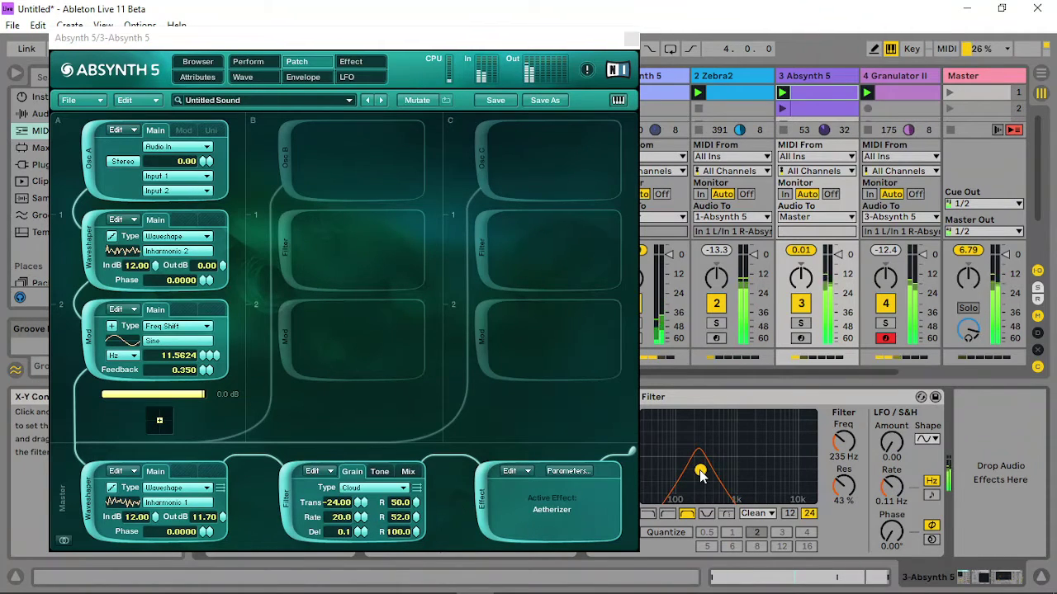
Set the Cloud filter's frequency to 278.5 Hz with 100.0 random, and the Auto Filter to 301 Hz with 44% resonance.
left_click(382, 474)
left_click_drag(365, 507, 378, 420)
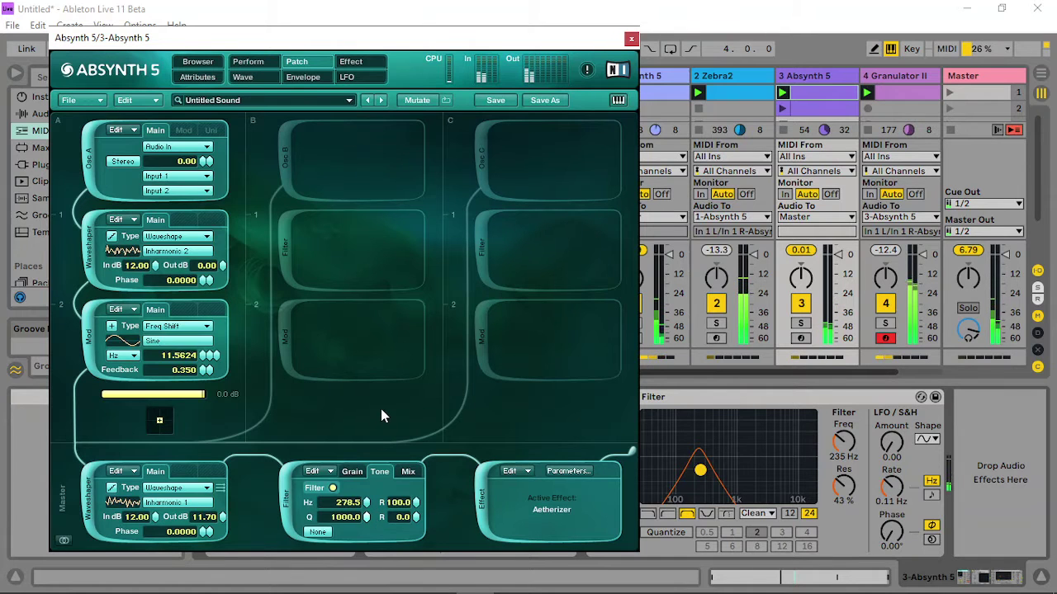
left_click_drag(700, 470, 707, 469)
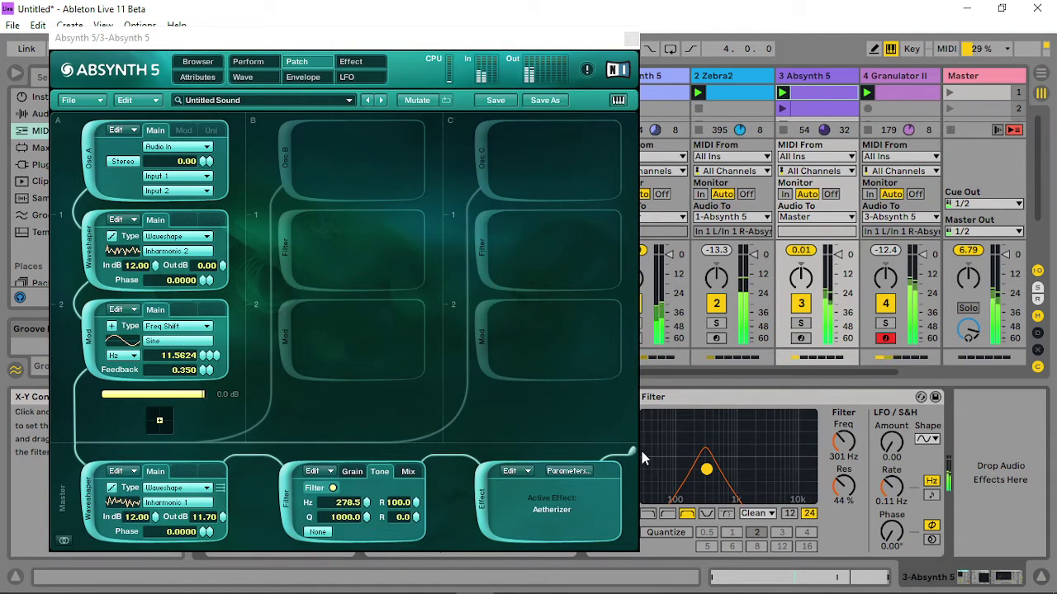
Set the Cloud filter's Q to 125.0 and its Balance to 100.00, and the Auto Filter to 291 Hz with 45% resonance.
left_click(369, 514)
left_click_drag(369, 517, 370, 538)
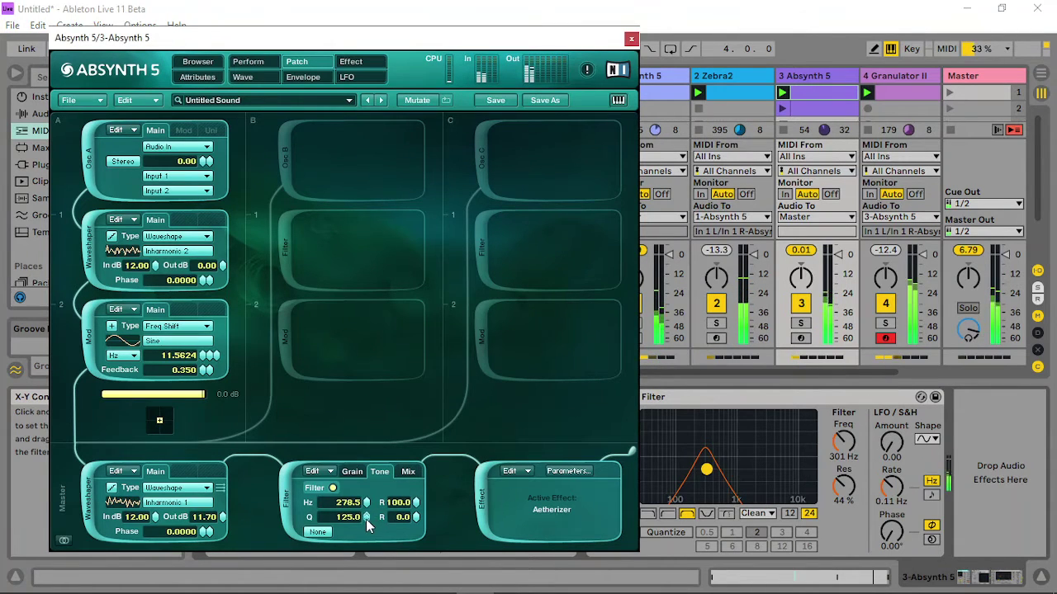
left_click(409, 472)
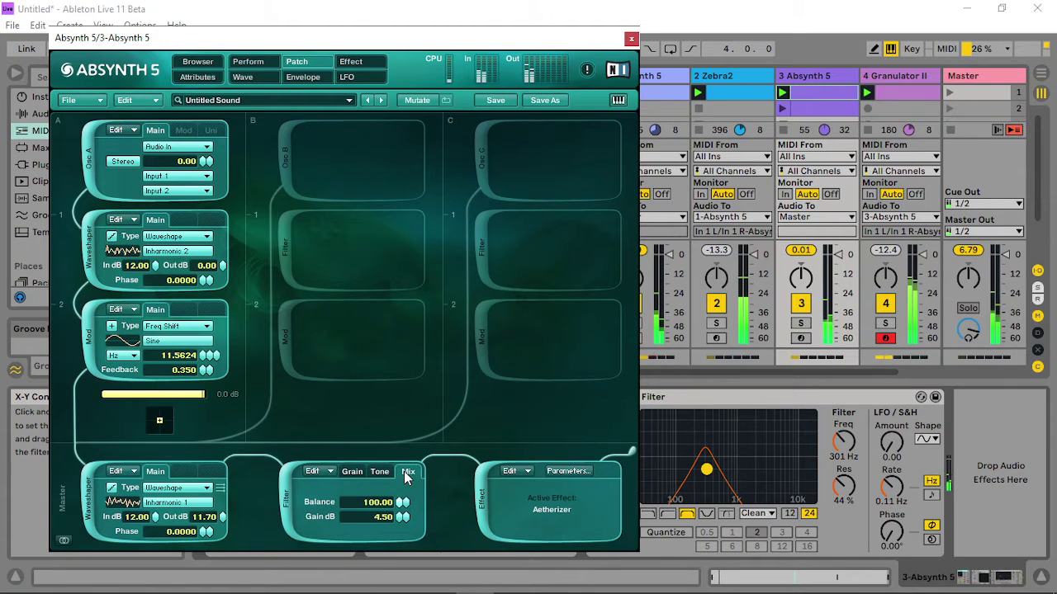
left_click_drag(705, 470, 706, 469)
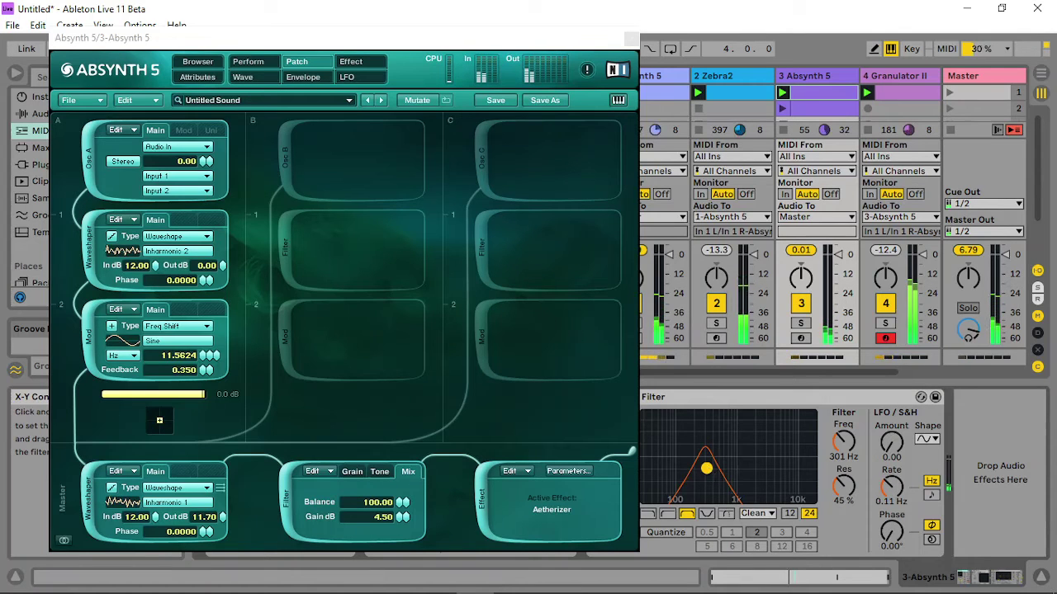
left_click_drag(706, 469, 705, 469)
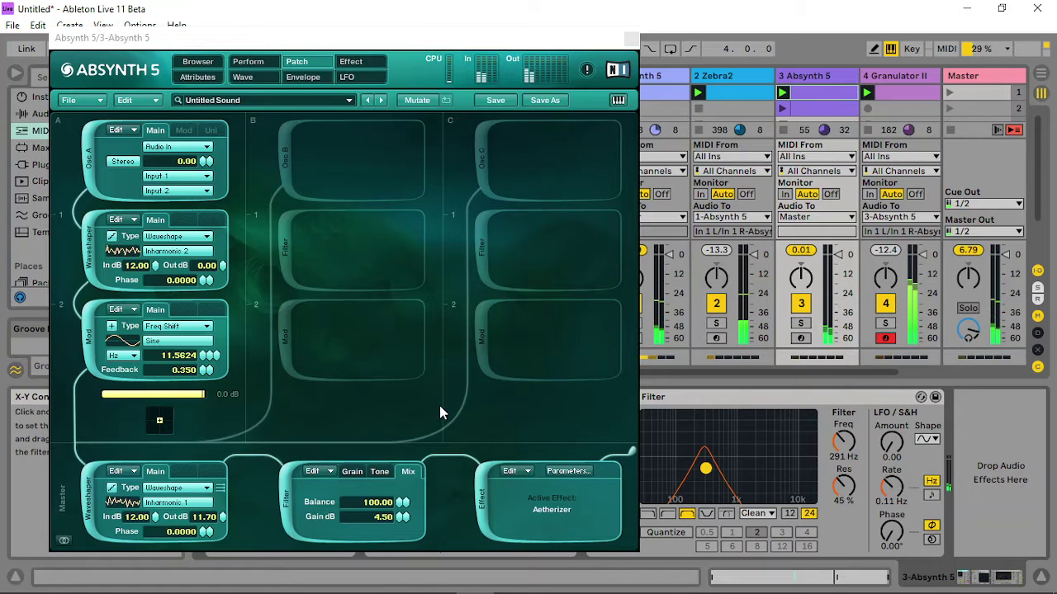
Raise the Cloud filter's gain to 12.00 dB and set the Auto Filter to 261 Hz with 43% resonance.
left_click_drag(396, 516, 404, 469)
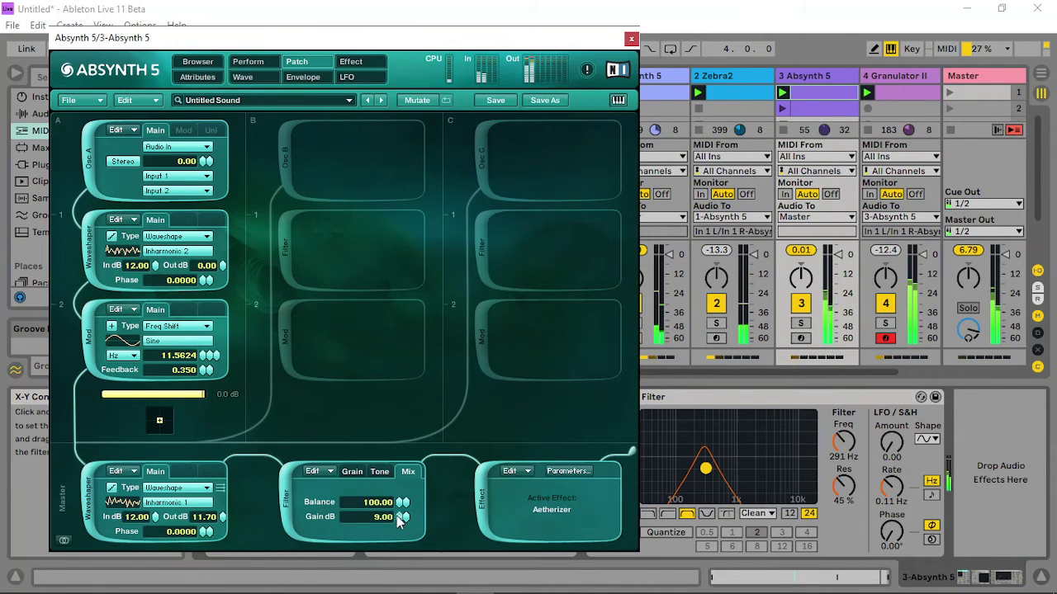
left_click_drag(398, 520, 414, 518)
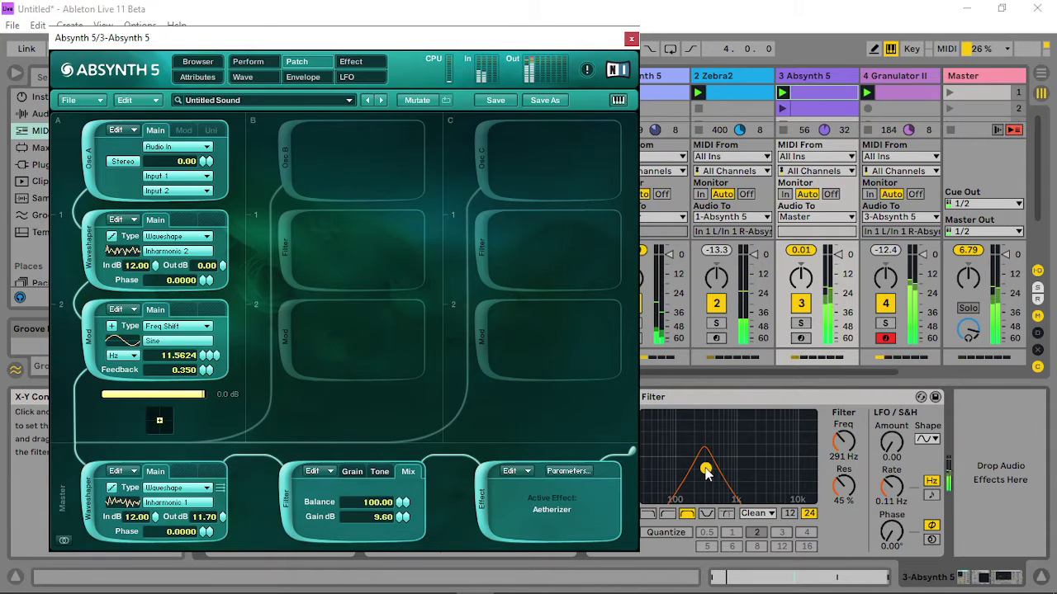
left_click_drag(705, 472, 702, 471)
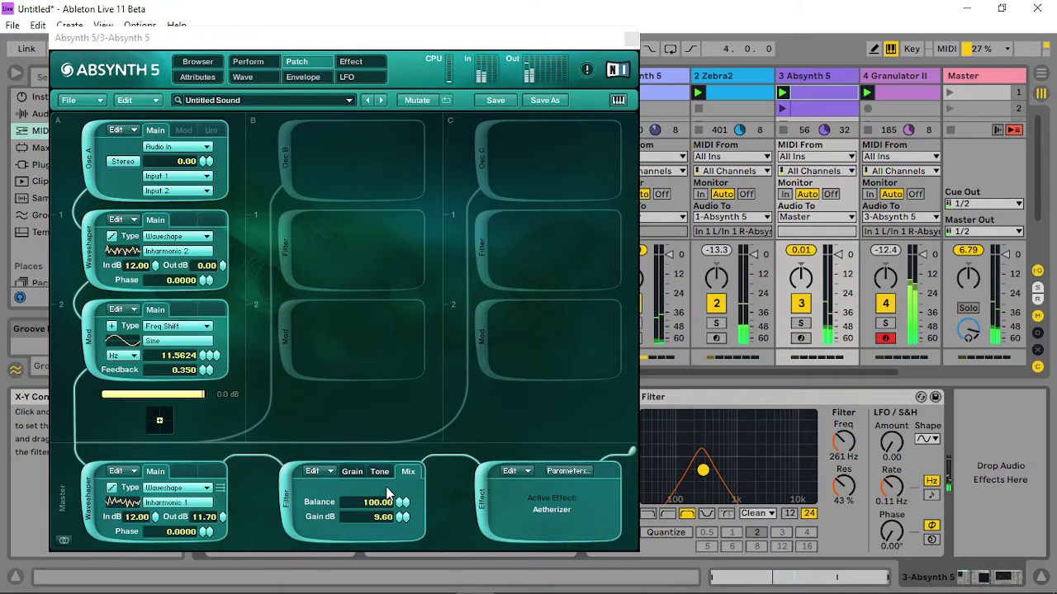
left_click_drag(394, 520, 404, 504)
Set the Cloud filter's frequency to 350.8 Hz and Q to 17.6, and the Auto Filter to 219 Hz with 37% resonance.
left_click(379, 471)
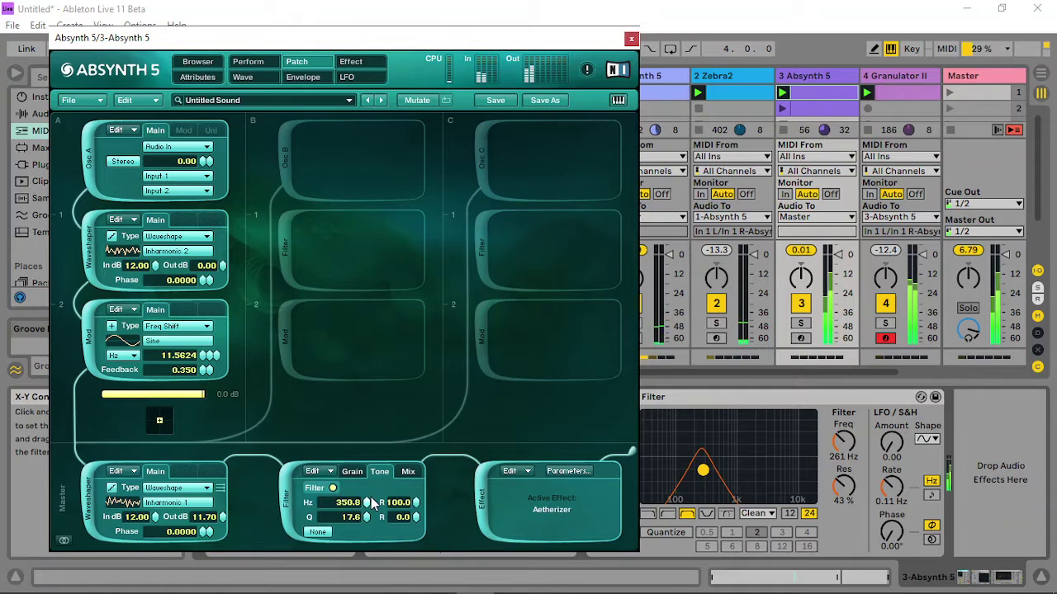
left_click(743, 322)
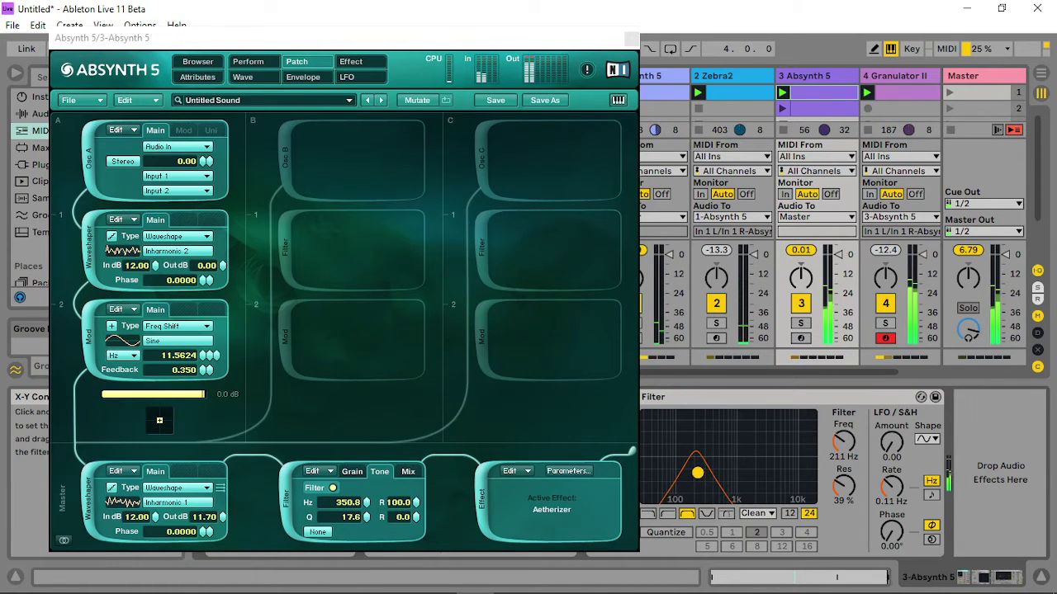
left_click_drag(697, 472, 698, 473)
left_click(407, 473)
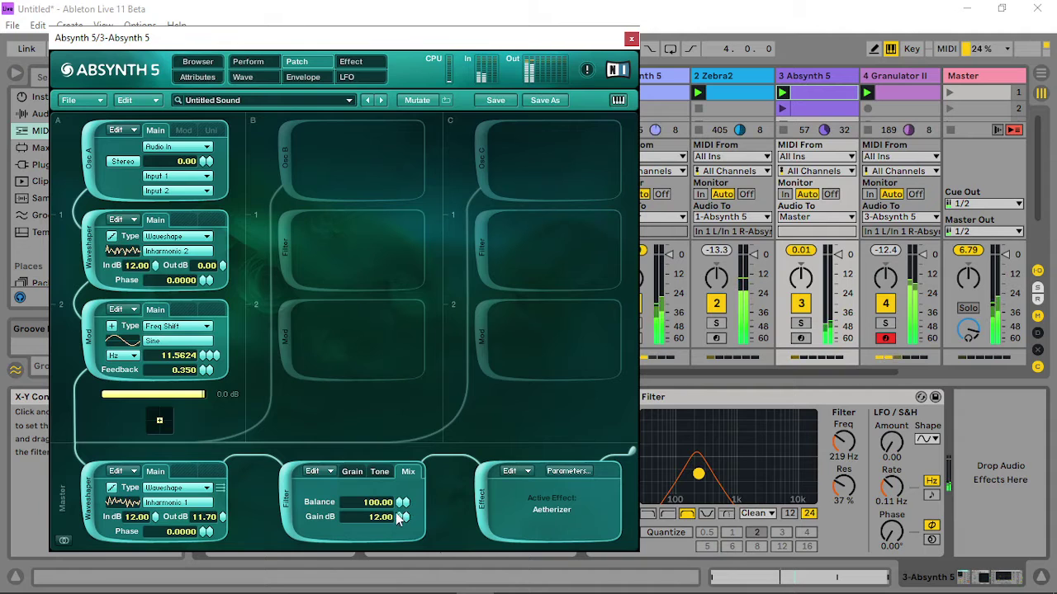
Close the track 3 plug-in window and examine the Absynth 5 patch on track 1.
left_click(630, 39)
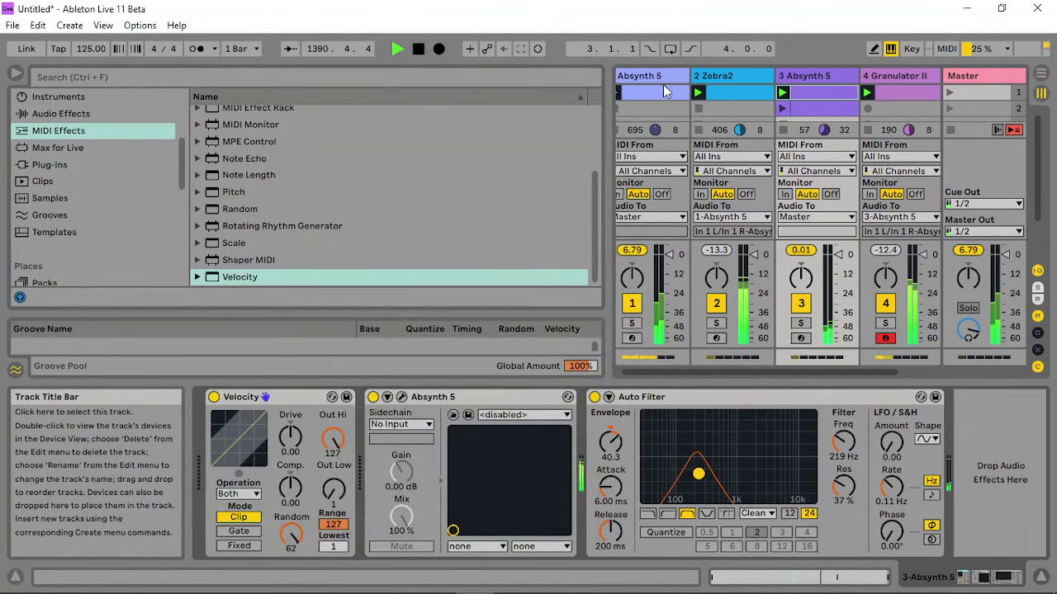
left_click(663, 77)
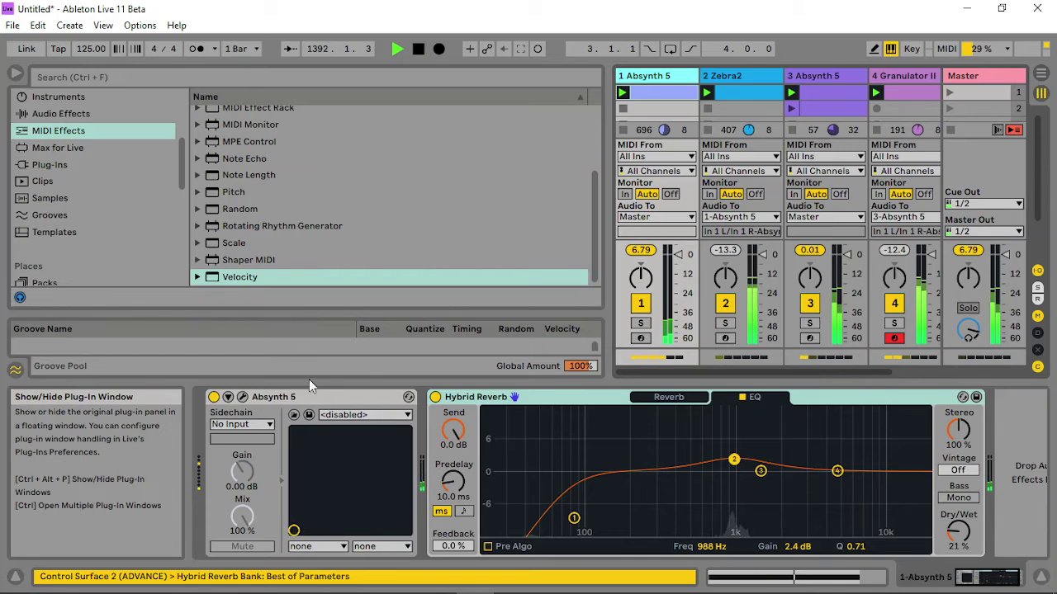
left_click(242, 397)
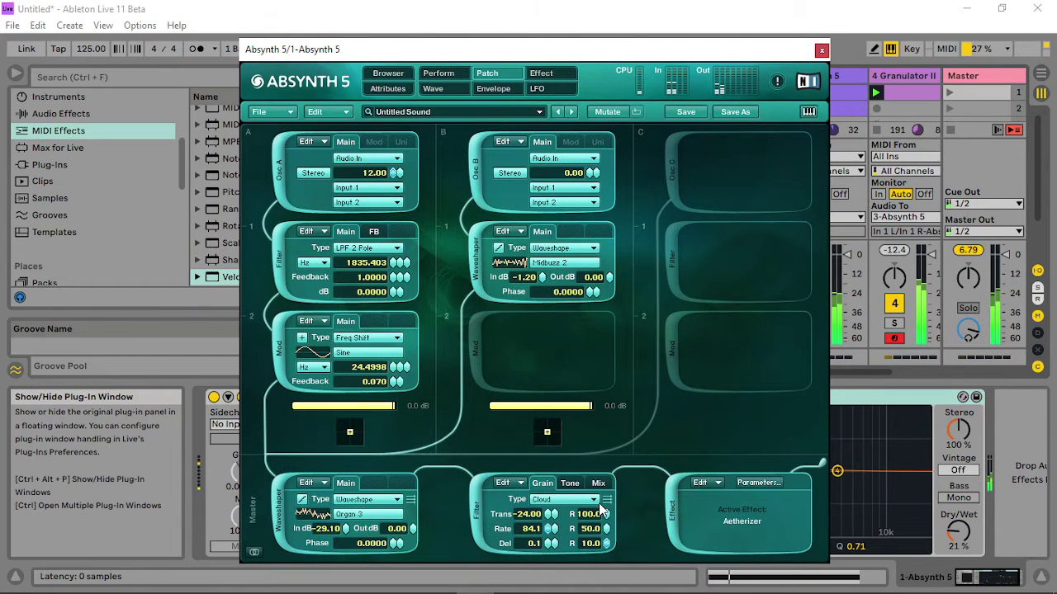
left_click(821, 50)
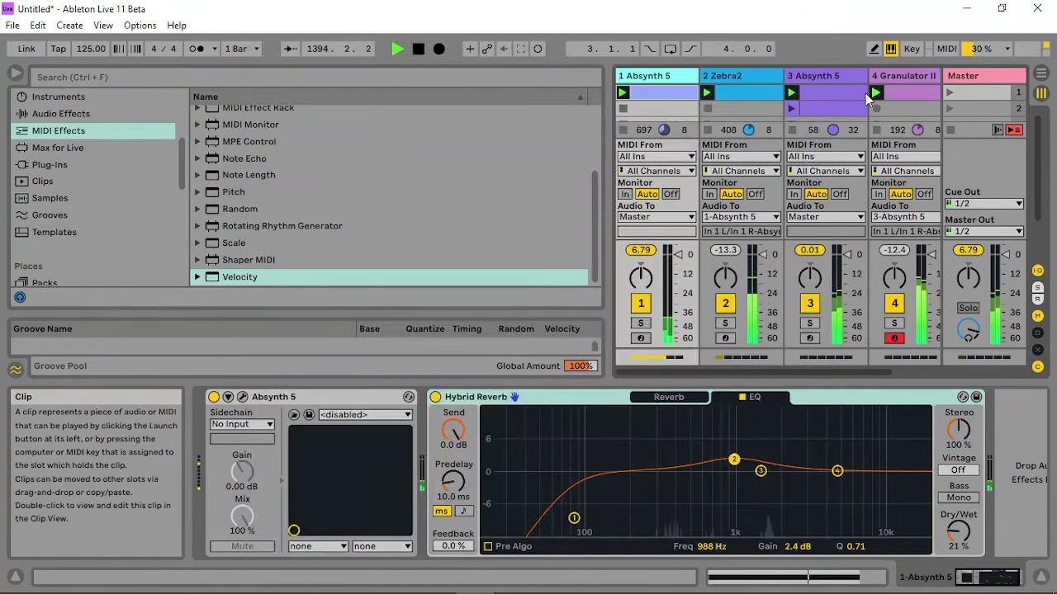
Shorten the loop of track 3's first clip to 11 beats and set that track's Auto Filter frequency to 347 Hz.
left_click(837, 93)
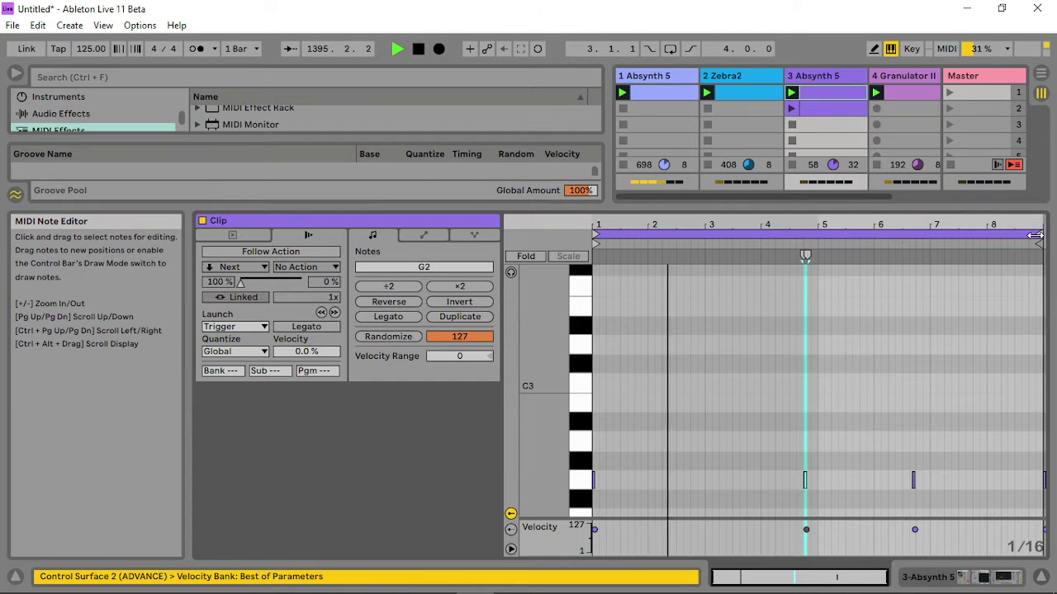
mouse_move(805, 256)
left_mouse_down()
mouse_move(735, 257)
mouse_move(746, 258)
left_mouse_up()
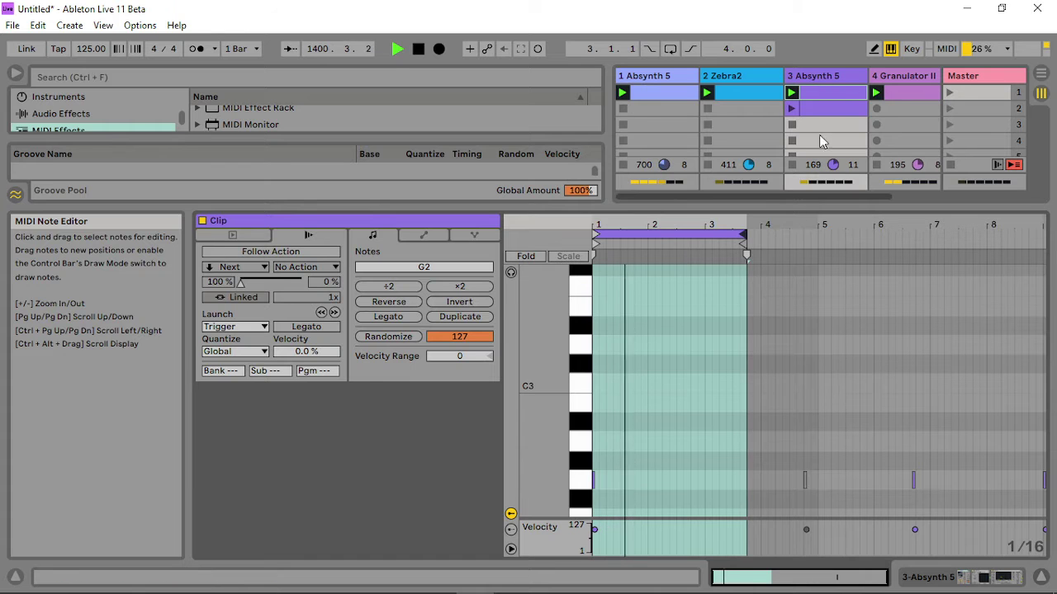
double_click(823, 76)
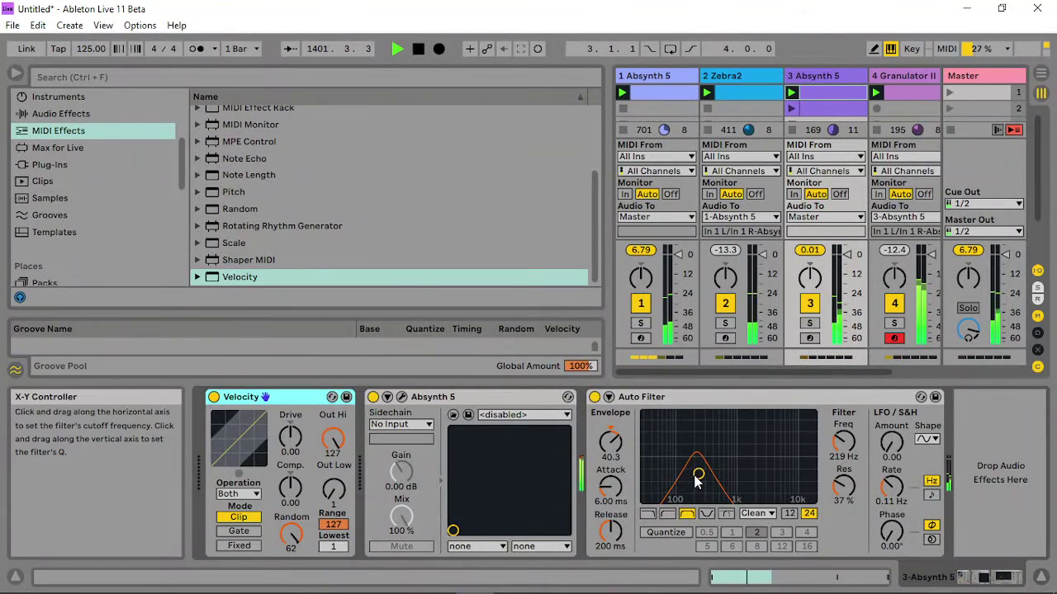
left_click_drag(698, 474, 710, 474)
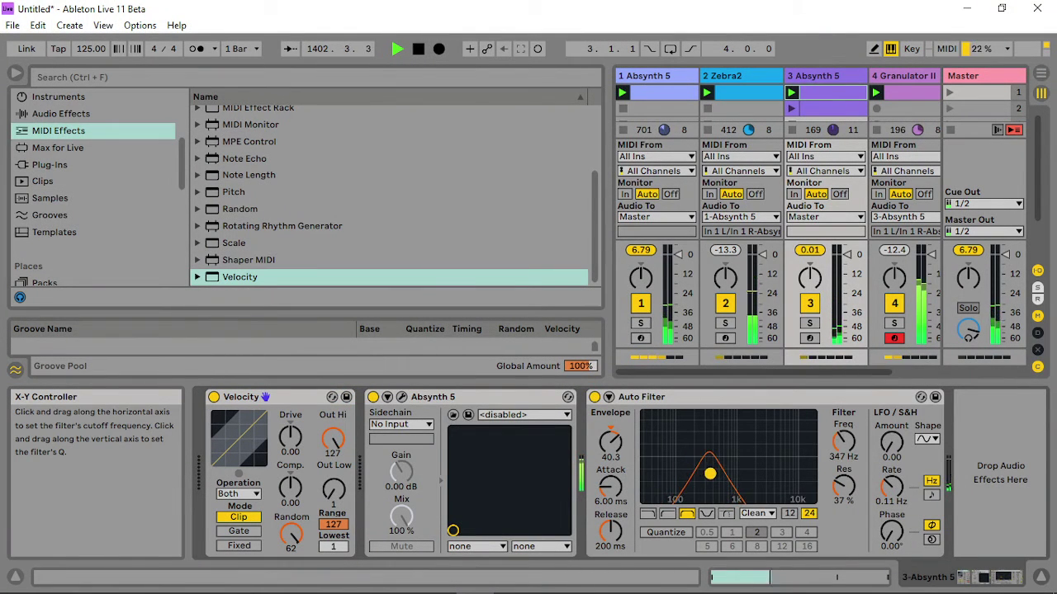
Open track 3's Absynth 5, set the Cloud transposition randomness to 72.0, and set the Auto Filter to 301 Hz with 41% resonance.
left_click(405, 397)
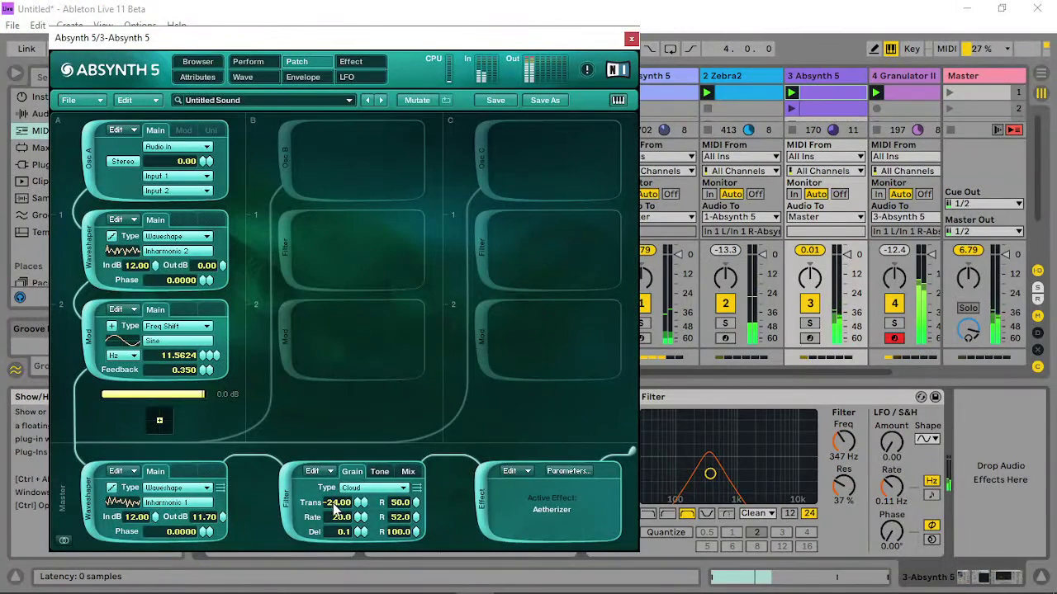
left_click_drag(415, 504, 419, 497)
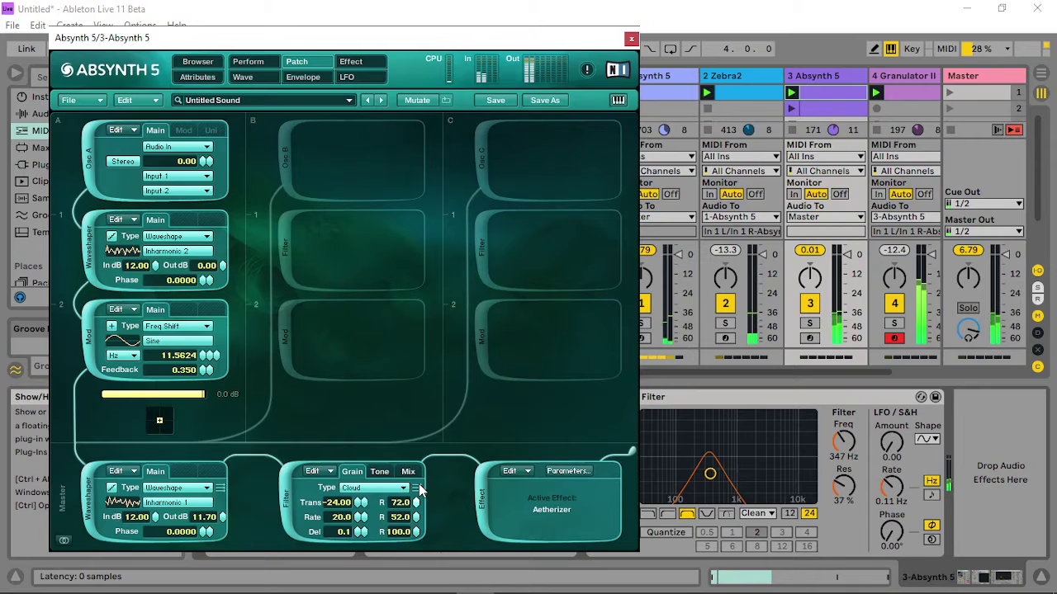
mouse_move(416, 501)
left_mouse_down()
mouse_move(416, 518)
mouse_move(423, 458)
mouse_move(421, 492)
left_mouse_up()
left_click(710, 473)
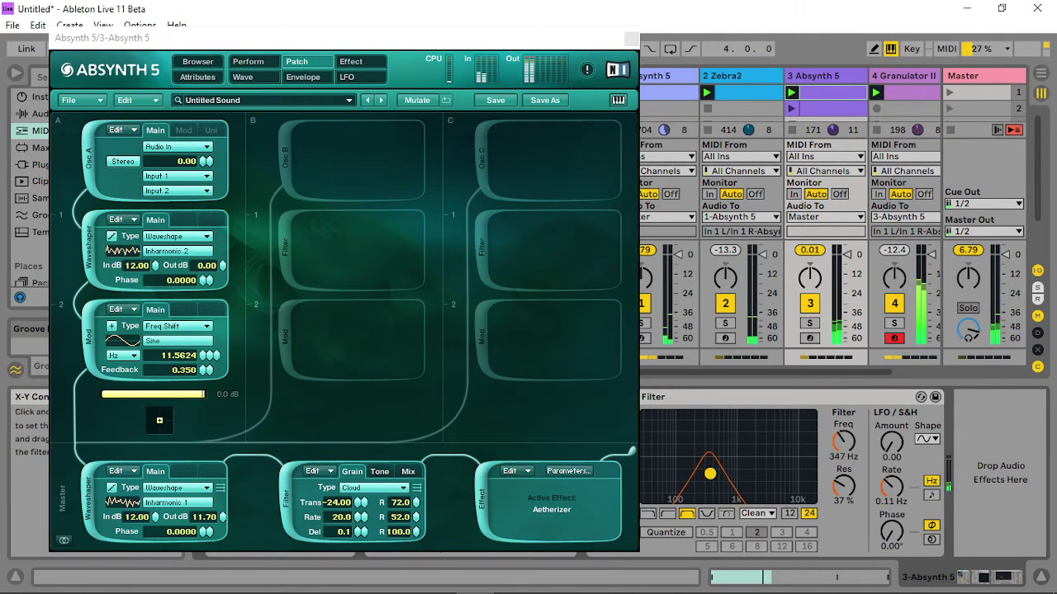
left_click_drag(710, 473, 705, 470)
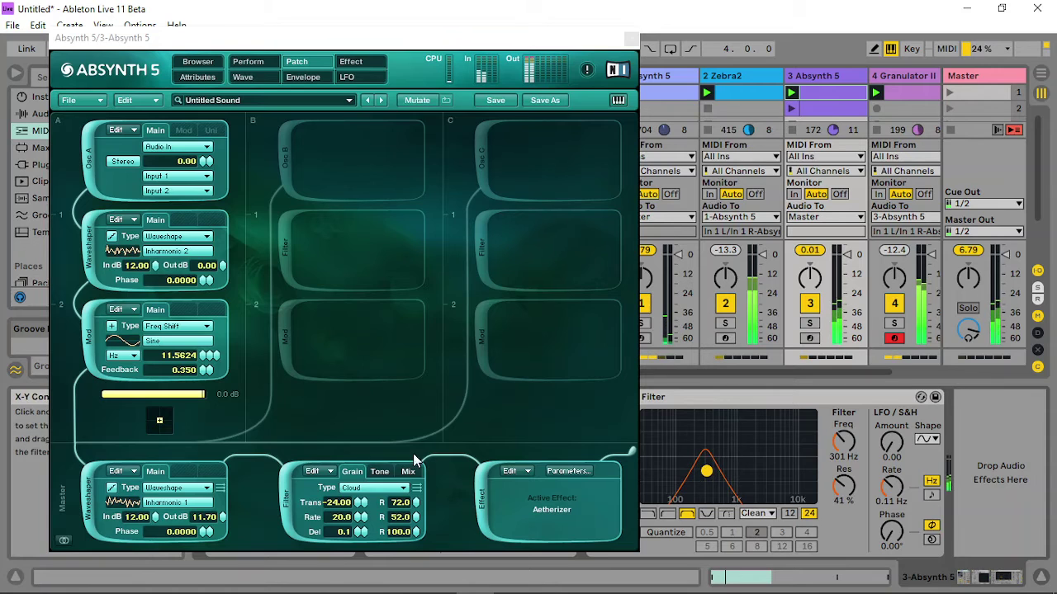
Set the output level of the master waveshaper in Absynth 5 to 12.00 dB.
left_click(158, 517)
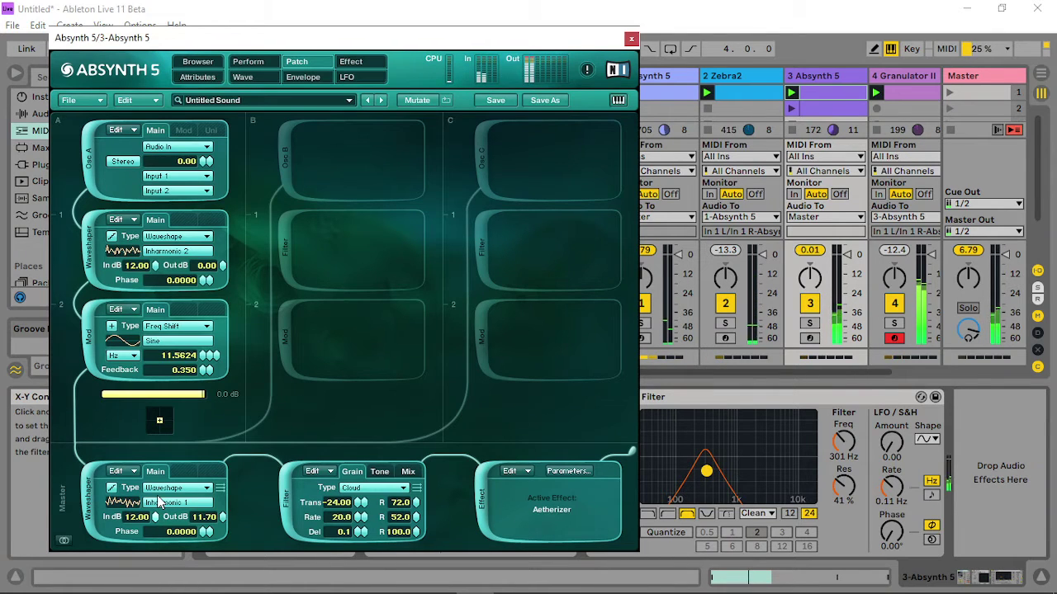
left_click_drag(227, 523, 227, 484)
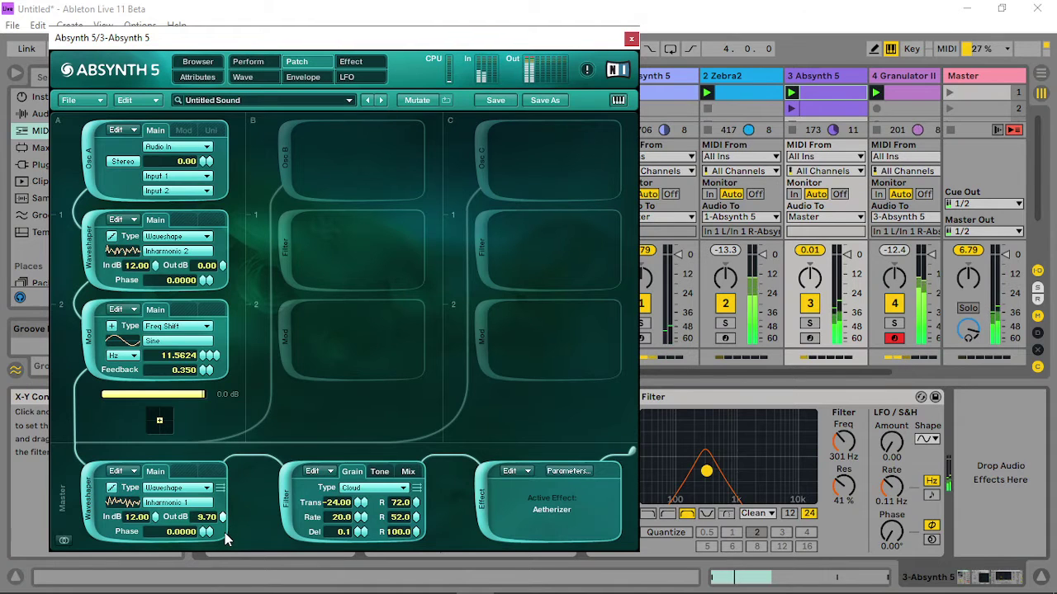
left_click_drag(224, 532, 224, 516)
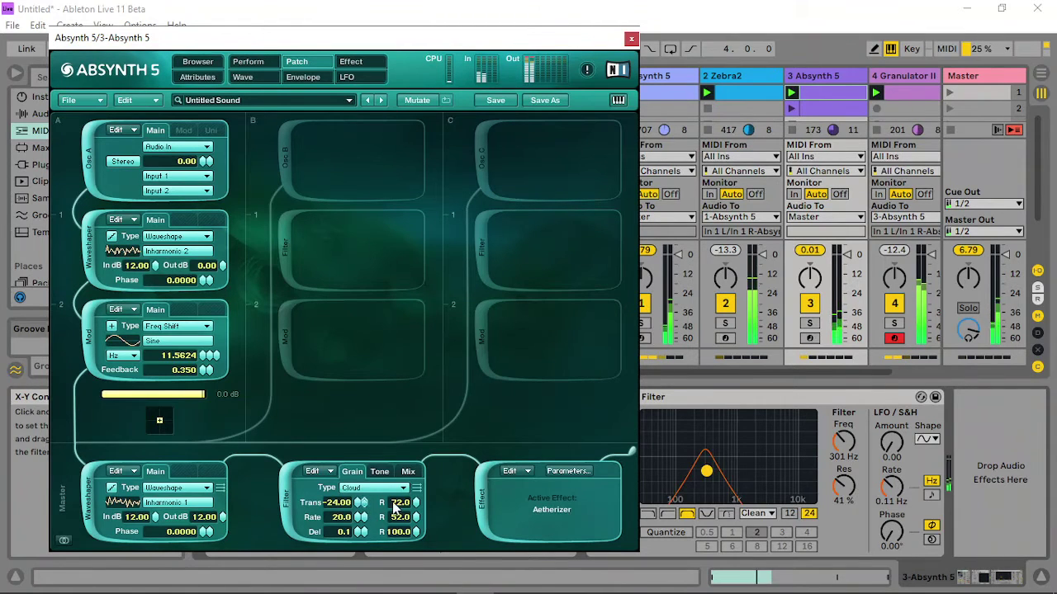
Set the Cloud transposition randomness to 59.0 and the Auto Filter to 235 Hz with 36% resonance.
mouse_move(421, 511)
left_mouse_down()
mouse_move(415, 531)
mouse_move(422, 487)
mouse_move(422, 520)
left_mouse_up()
mouse_move(706, 471)
left_mouse_down()
mouse_move(692, 465)
mouse_move(710, 470)
mouse_move(700, 474)
left_mouse_up()
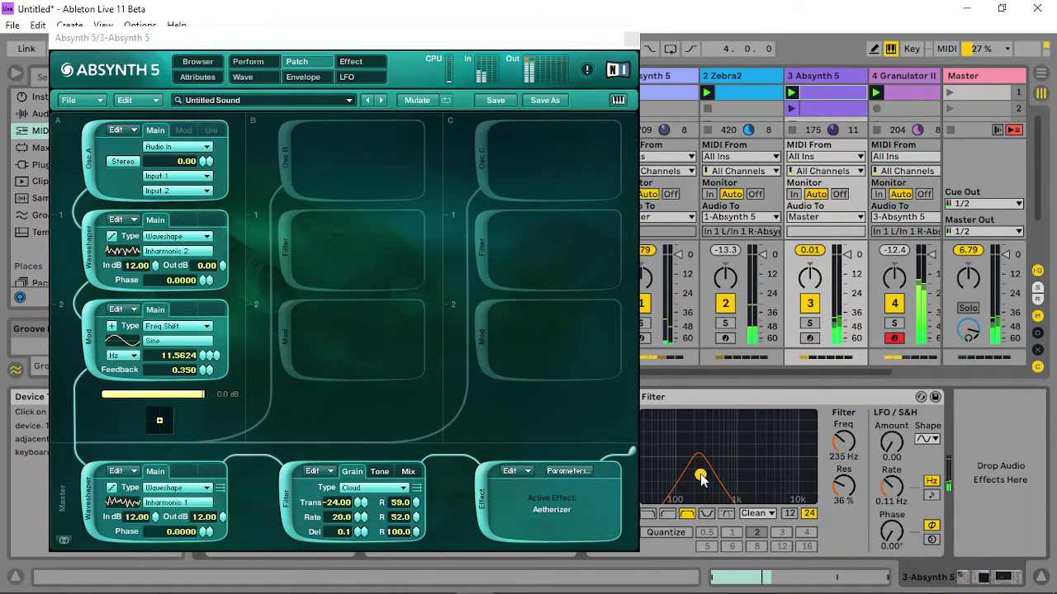
Set the Cloud filter's mix balance to 100.00 and its tone filter frequency to 834.3 Hz with 100.0 randomness.
left_click(380, 474)
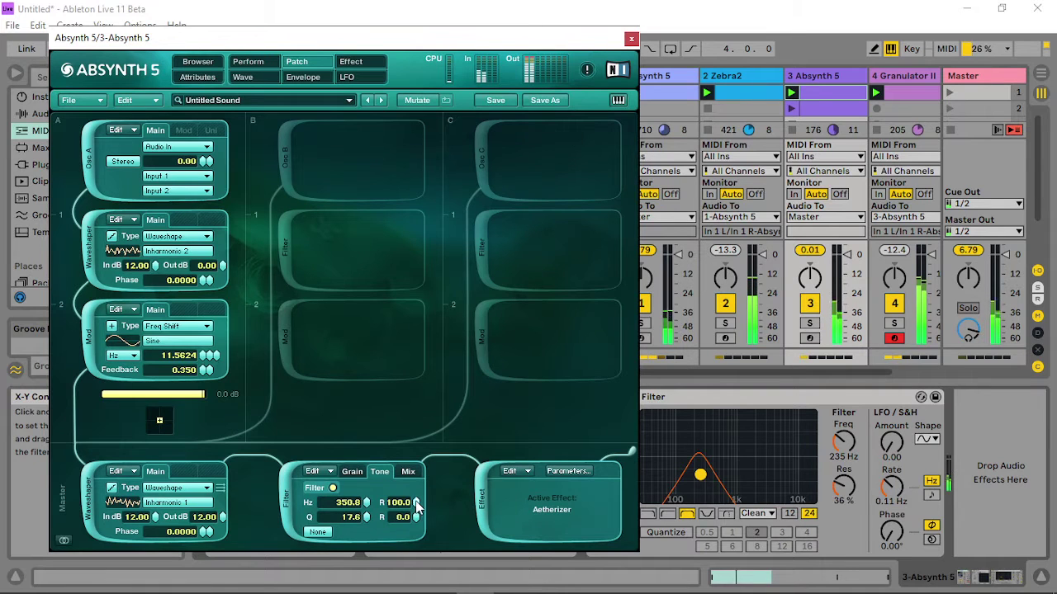
mouse_move(421, 509)
left_mouse_down()
mouse_move(417, 529)
mouse_move(417, 515)
left_mouse_up()
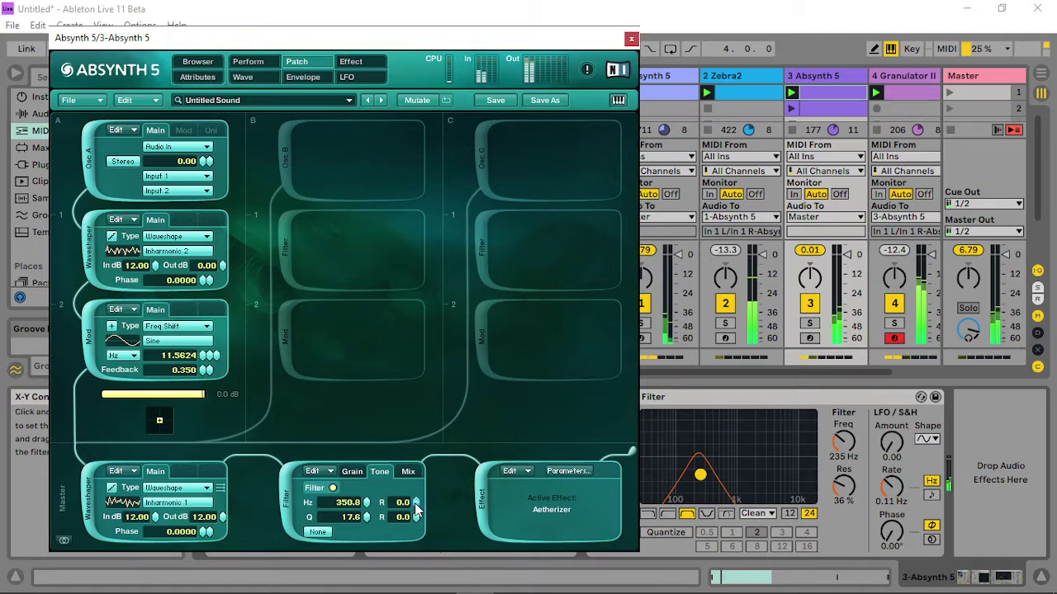
left_click(408, 472)
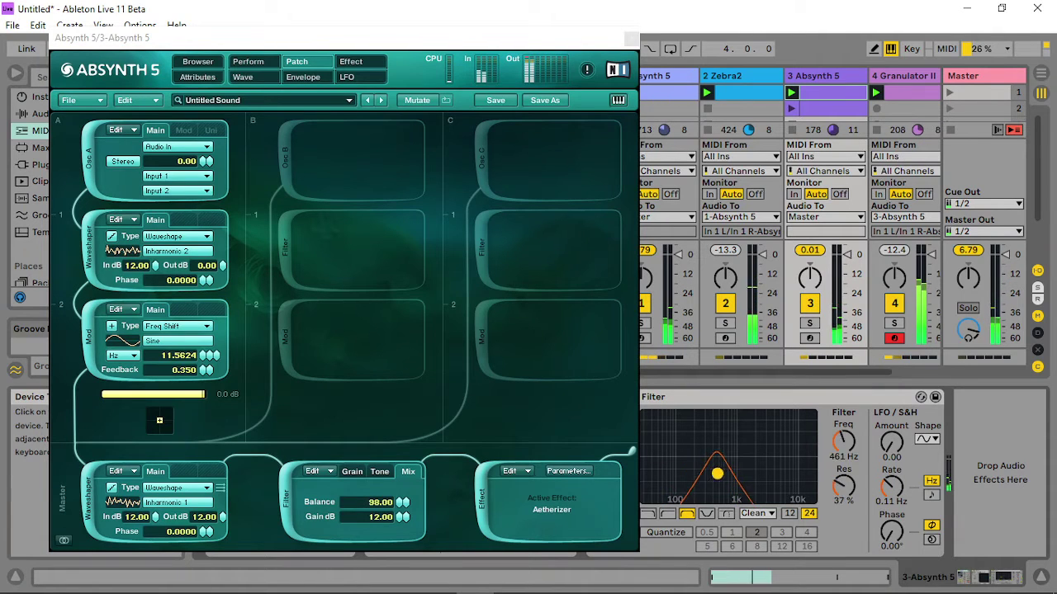
left_click(405, 502)
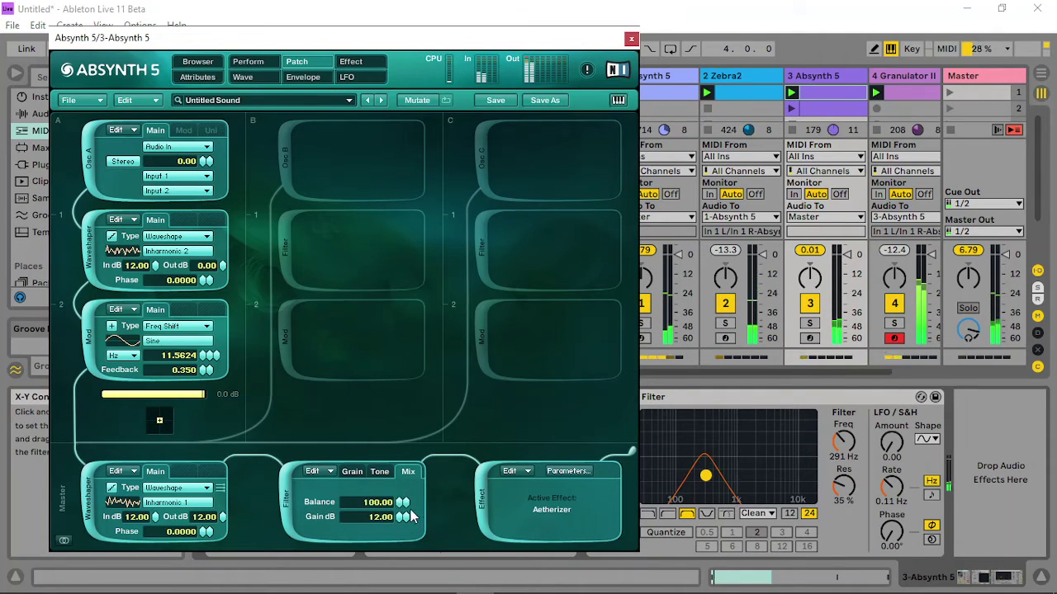
left_click(379, 472)
left_click_drag(369, 506, 371, 488)
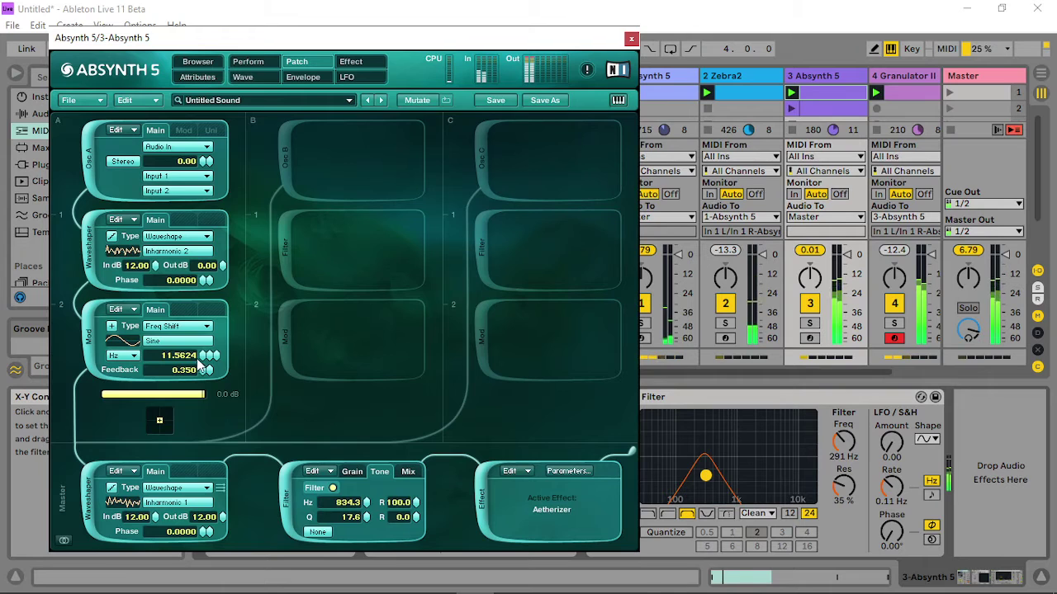
Sweep the channel A frequency shifter's frequency, leave it at 12.0577 Hz, and check its modulation assignment.
left_click_drag(198, 364, 195, 405)
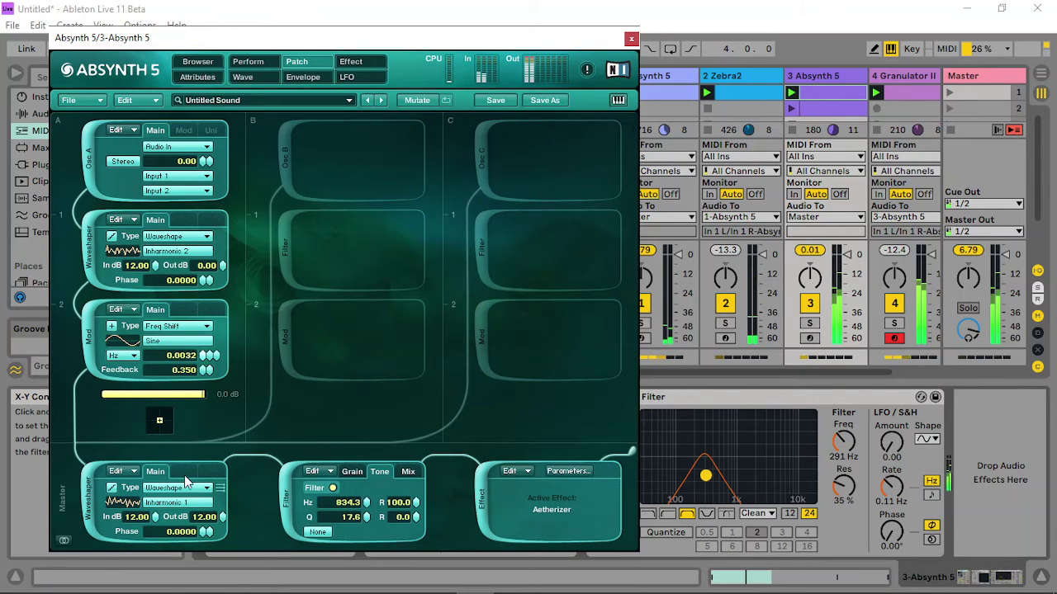
left_click(205, 359)
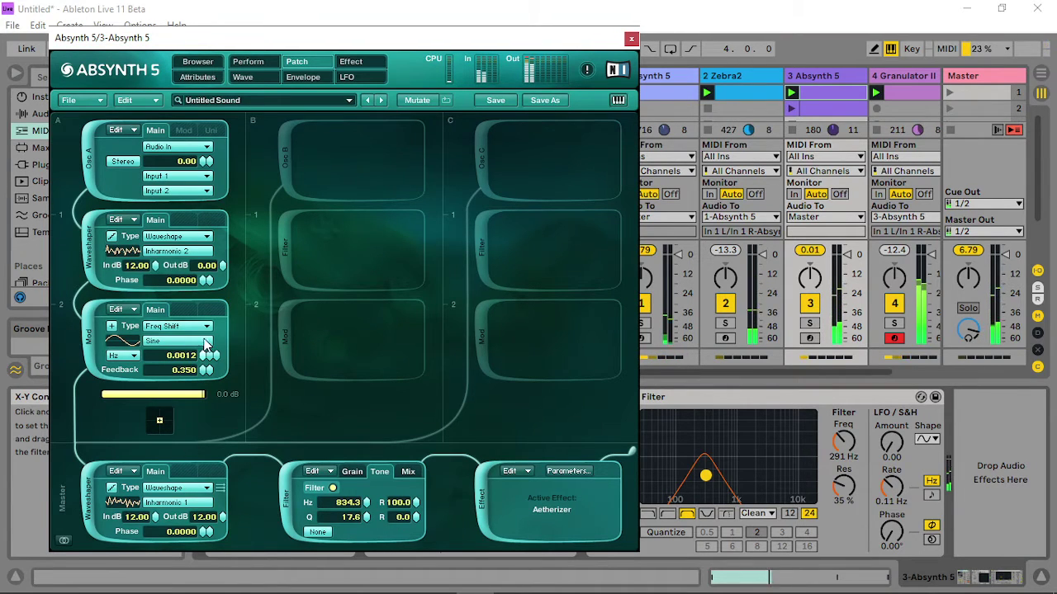
left_click(205, 359)
left_click(205, 359)
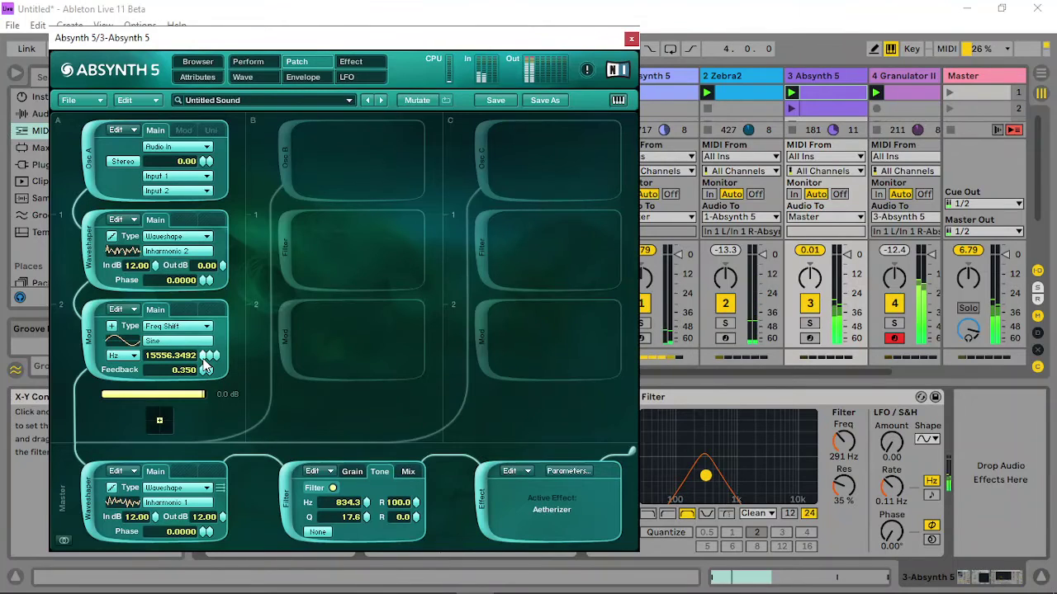
right_click(203, 361)
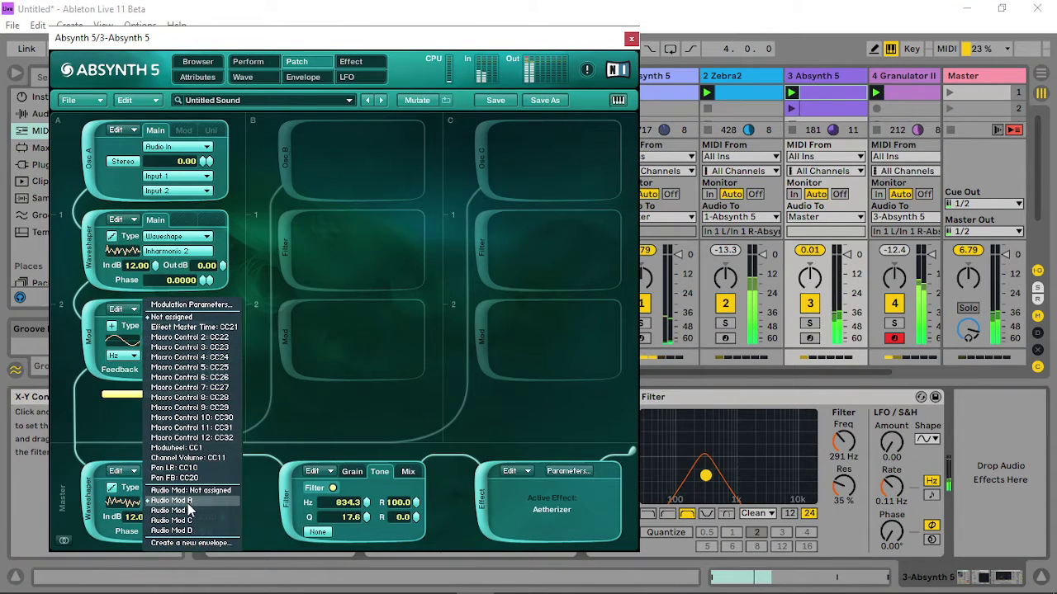
left_click(278, 426)
Set the lag of the Mod A2 Pitch audio modulation to 2 and the Auto Filter to 532 Hz with 28% resonance.
left_click(248, 61)
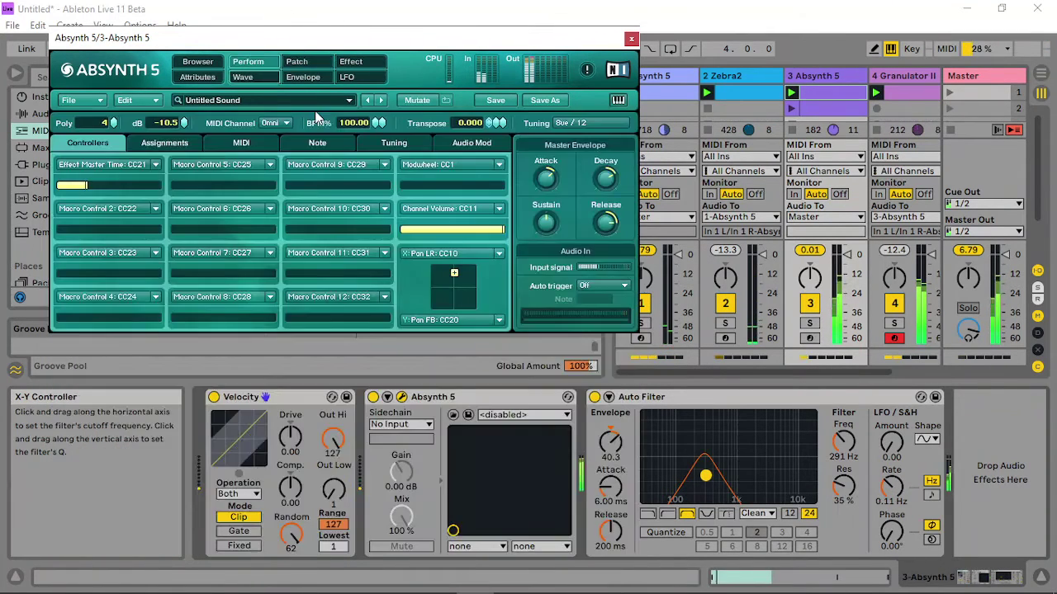
left_click(478, 145)
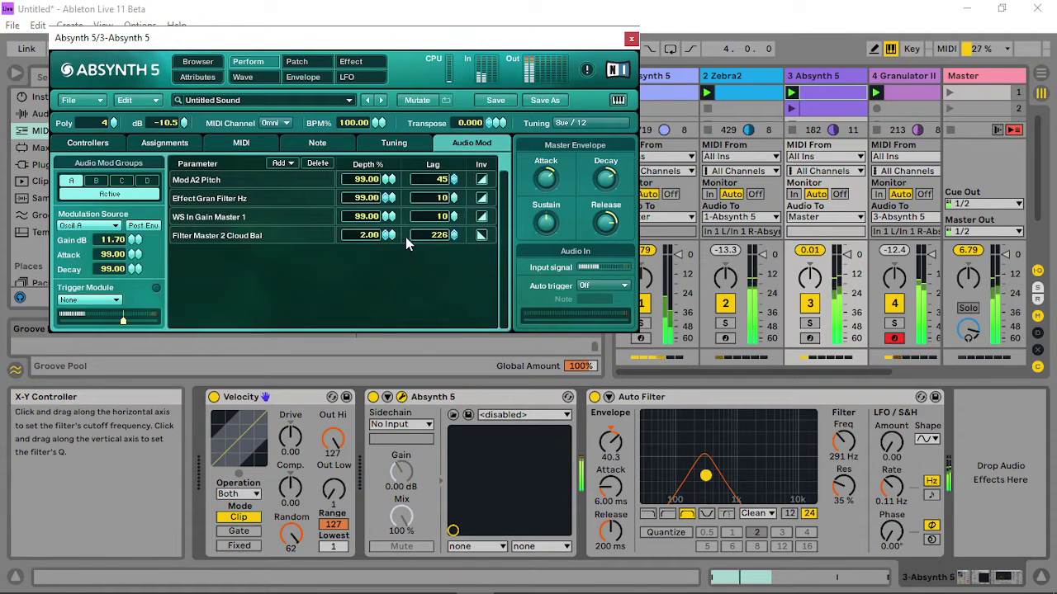
mouse_move(388, 239)
left_mouse_down()
mouse_move(404, 232)
mouse_move(395, 243)
mouse_move(383, 231)
left_mouse_up()
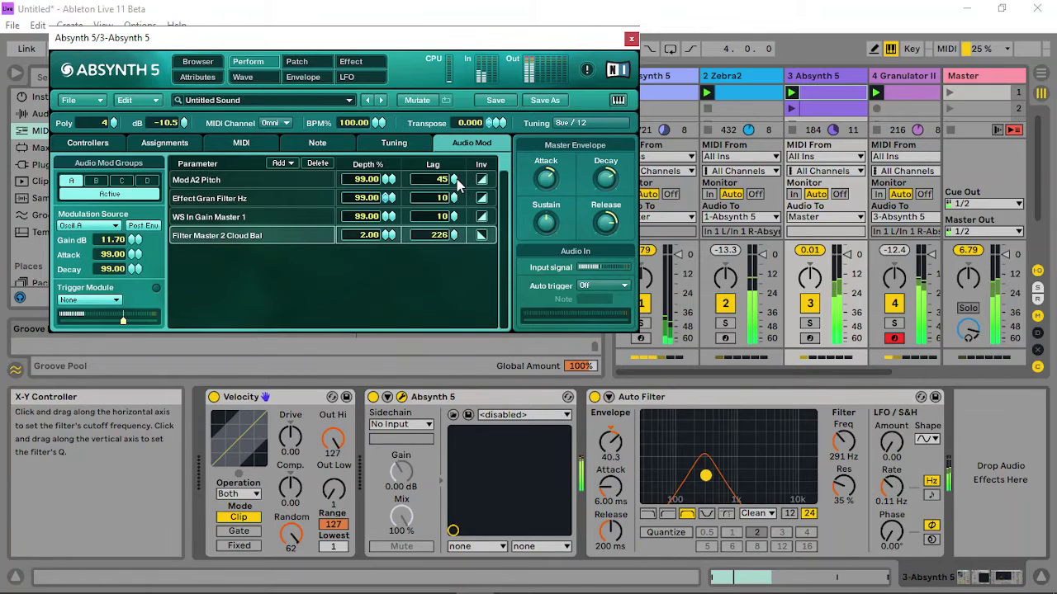
left_click_drag(453, 180, 433, 147)
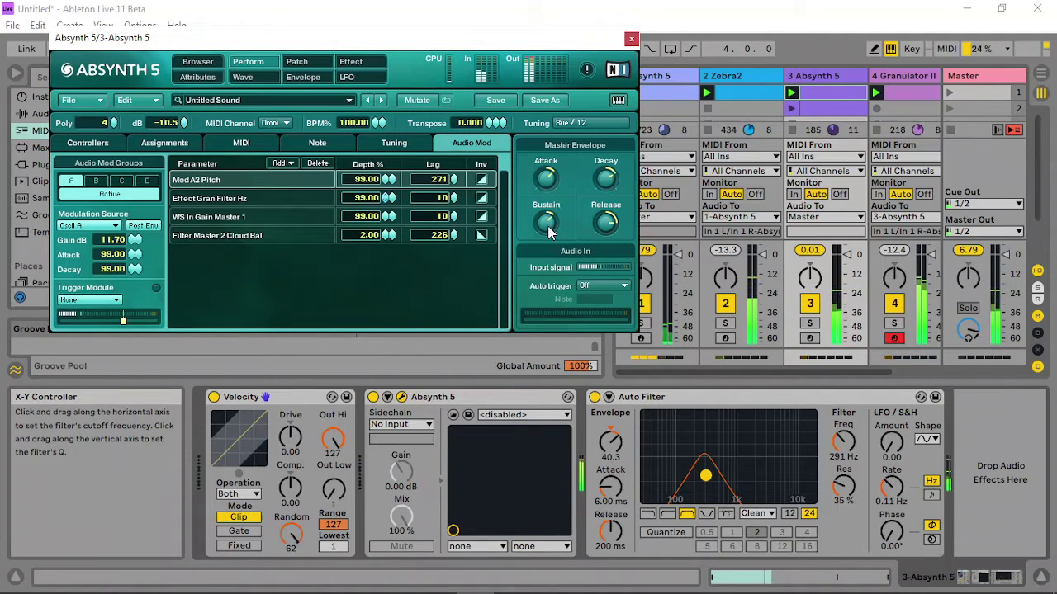
left_click_drag(751, 500, 768, 503)
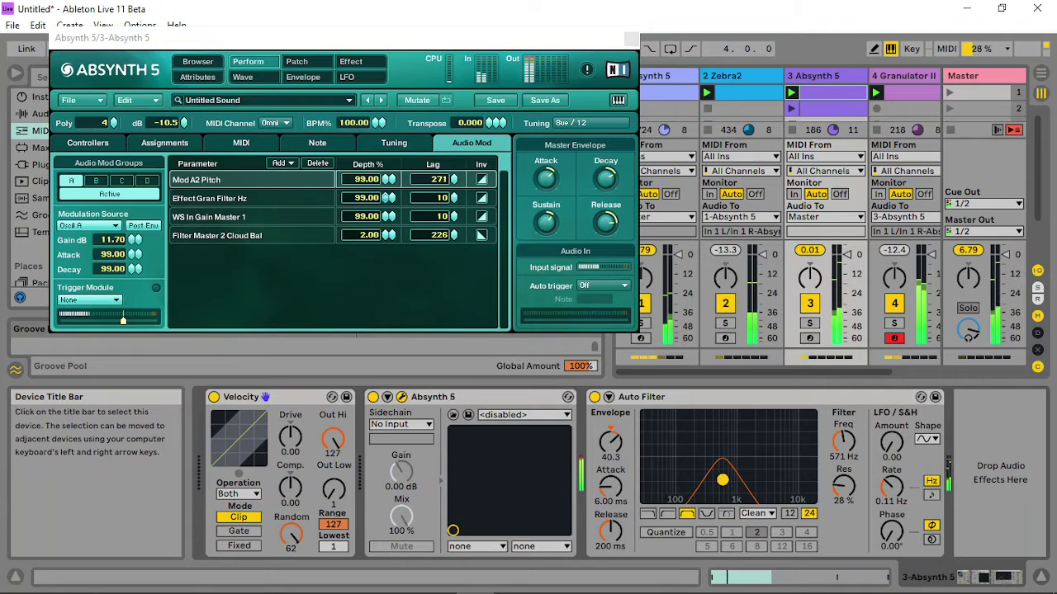
left_click(548, 237)
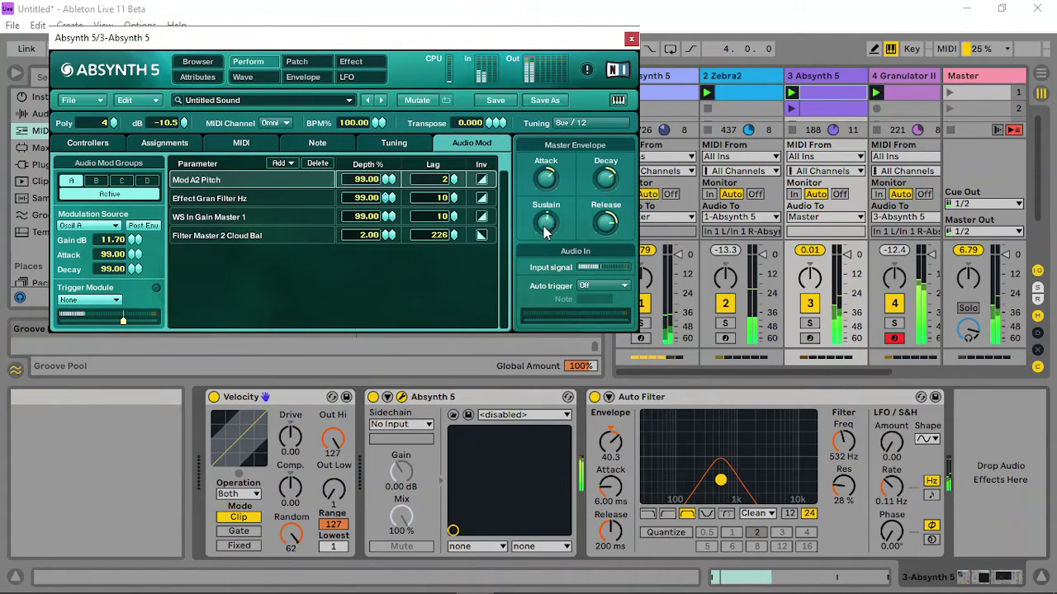
Set the Cloud filter's tone frequency to 992.2 Hz and the Auto Filter to 635 Hz with 29% resonance.
left_click(296, 62)
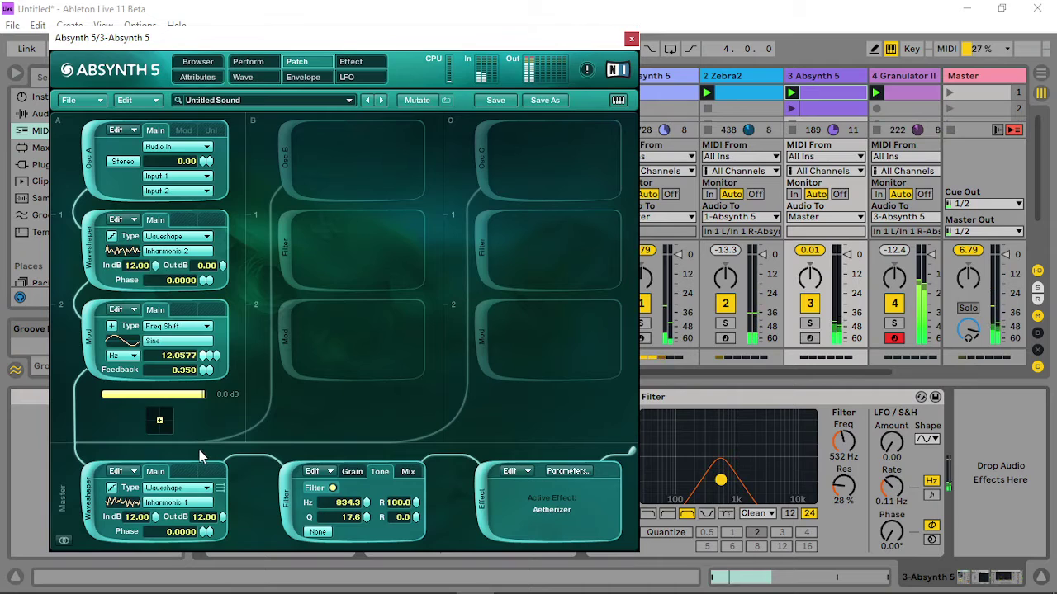
left_click_drag(369, 505, 381, 503)
mouse_move(719, 480)
left_mouse_down()
mouse_move(717, 471)
mouse_move(725, 480)
left_mouse_up()
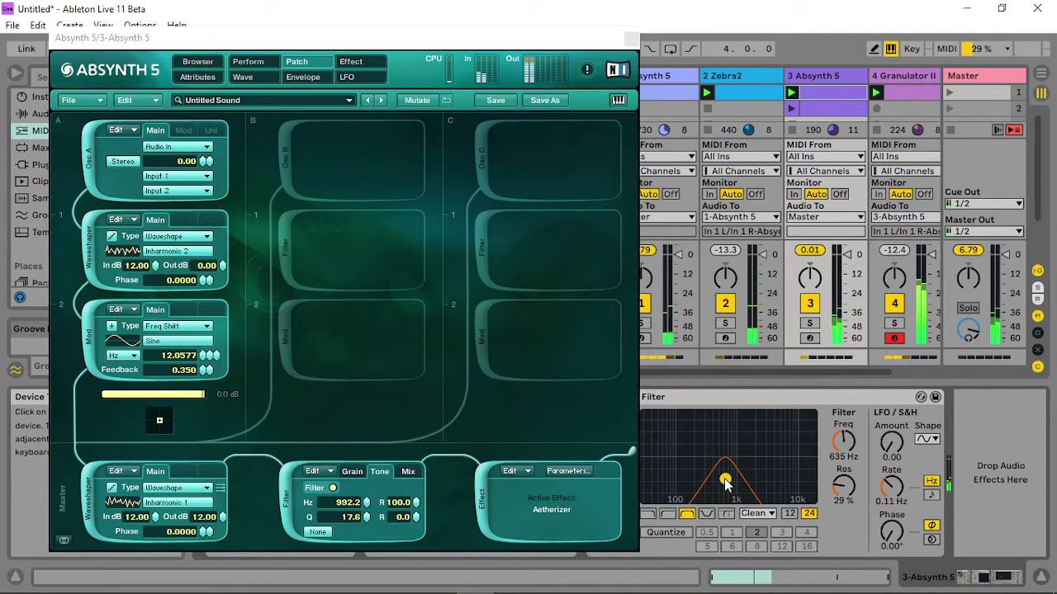
Review the Cloud mix and grain settings, then set the Auto Filter to 613 Hz with 36% resonance, trying the 12 dB slope before keeping 24 dB.
left_click(413, 473)
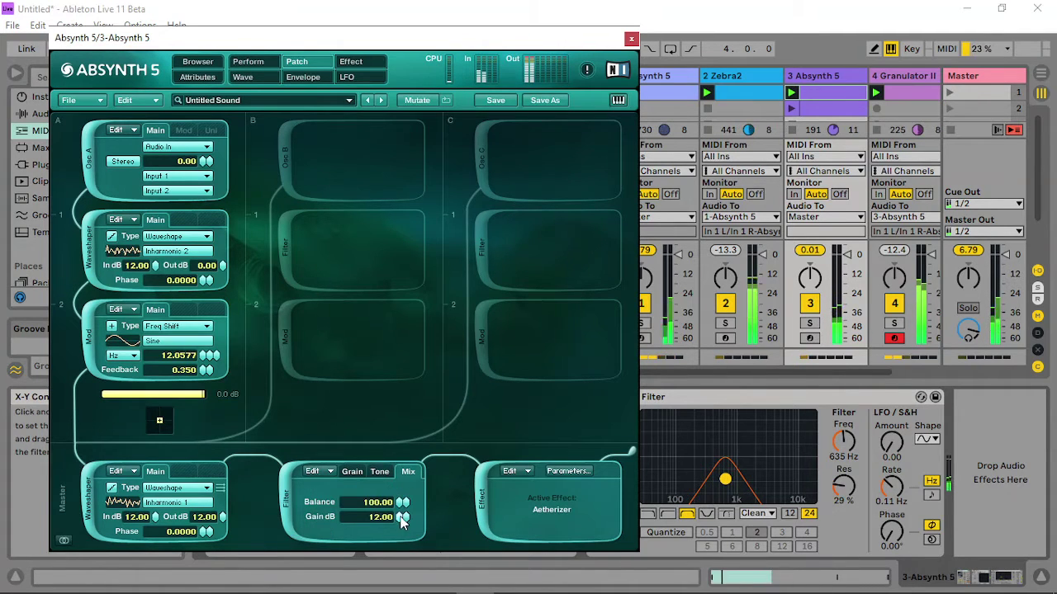
left_click(352, 473)
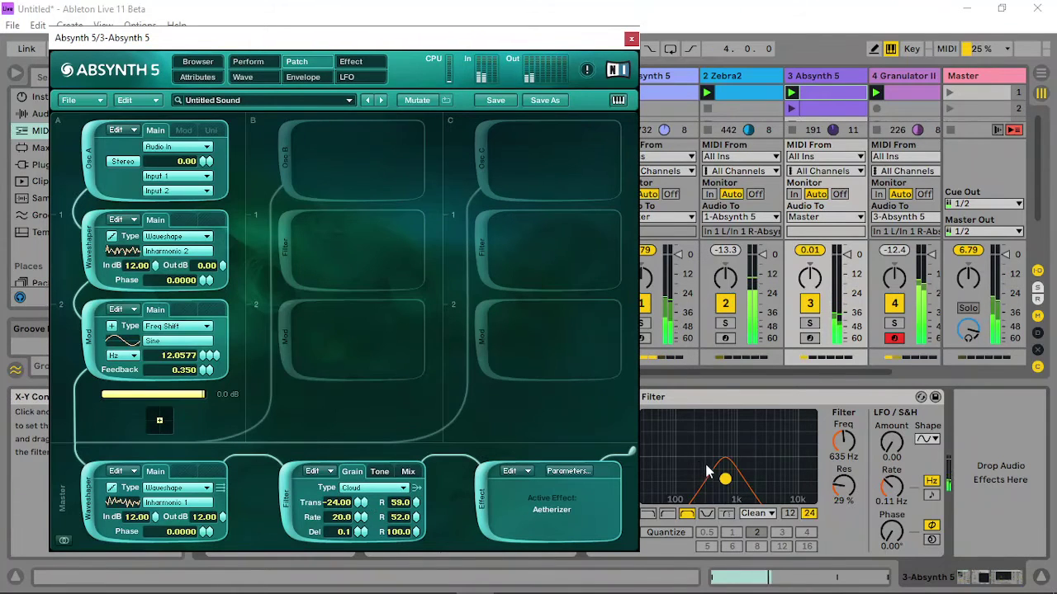
mouse_move(724, 481)
left_mouse_down()
mouse_move(701, 483)
mouse_move(740, 464)
mouse_move(719, 478)
left_mouse_up()
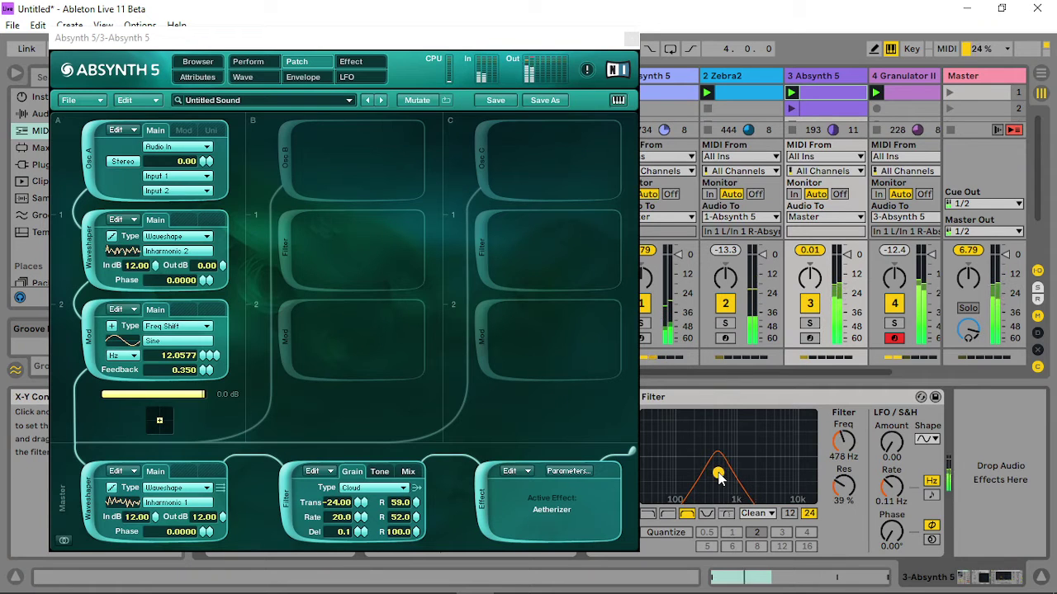
left_click(793, 513)
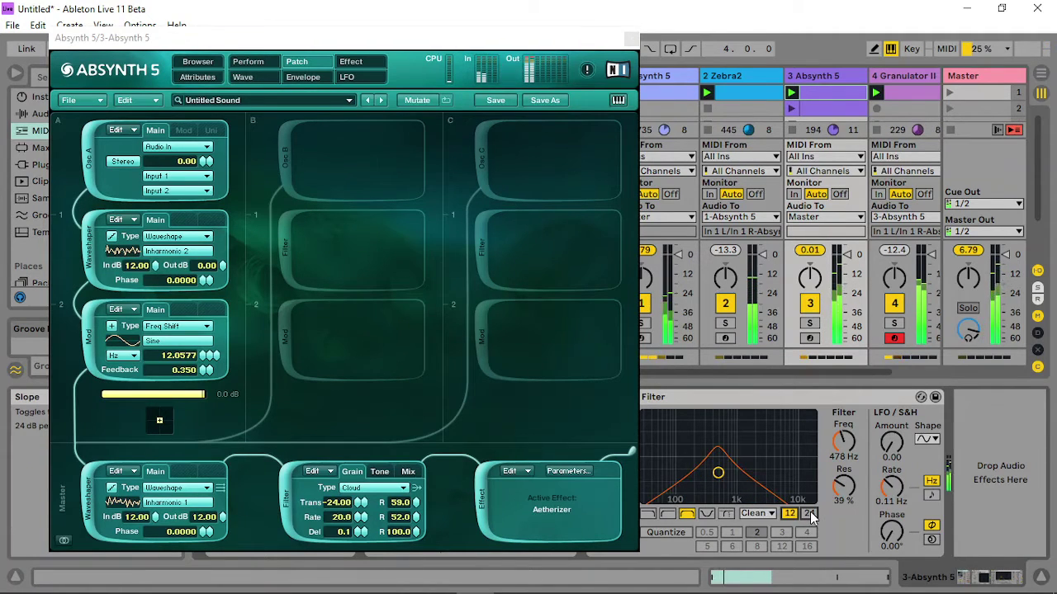
left_click(810, 513)
mouse_move(718, 472)
left_mouse_down()
mouse_move(697, 476)
mouse_move(724, 474)
left_mouse_up()
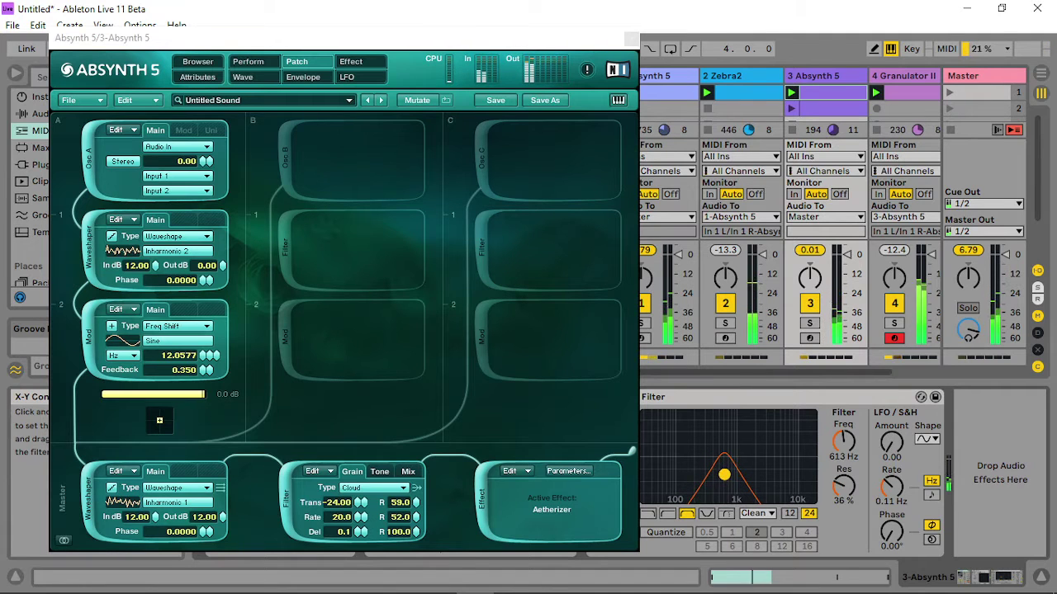
Change the master waveshaper's wave to Midbuzz 2 from the simple waves.
left_click(169, 504)
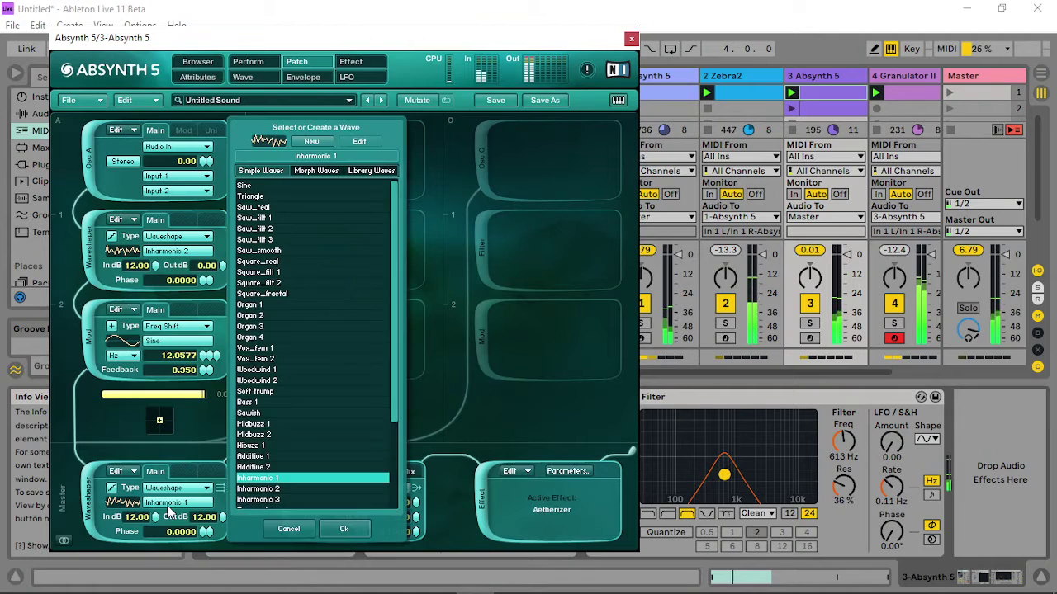
left_click(275, 488)
left_click(270, 434)
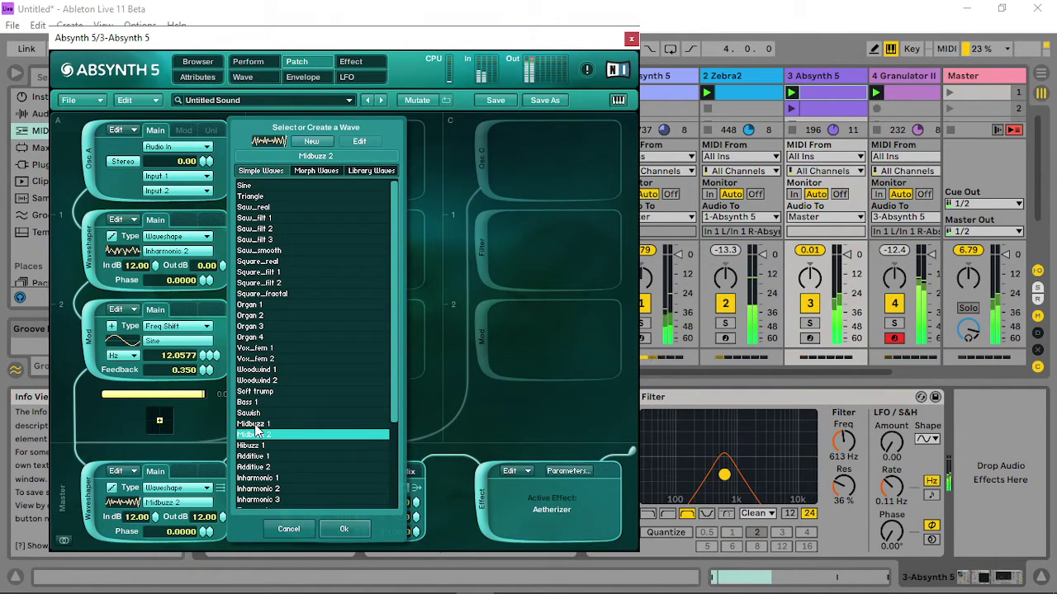
left_click(344, 529)
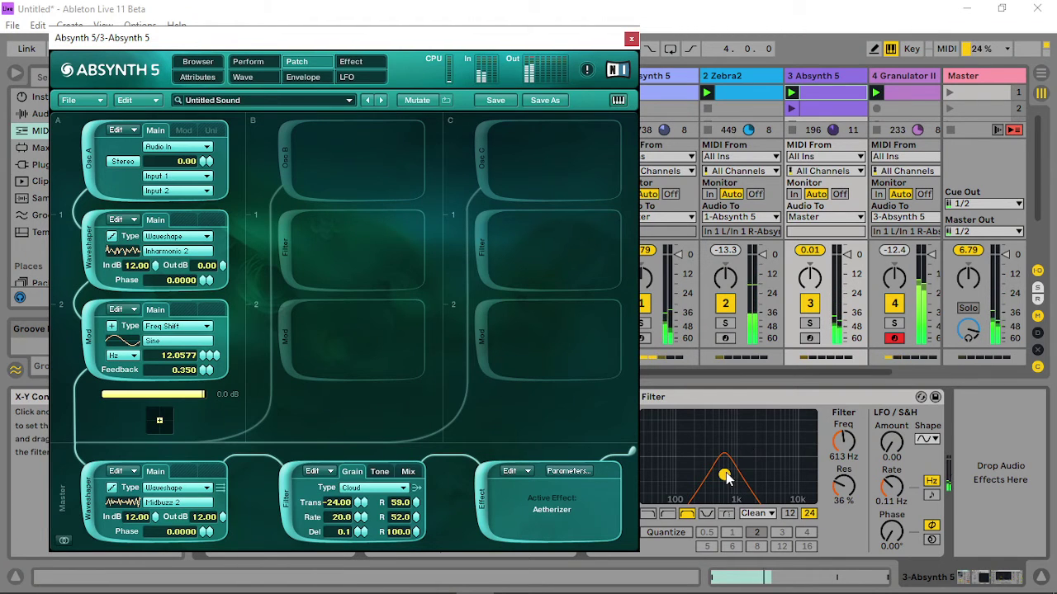
Set the Auto Filter to 635 Hz with 33% resonance and the frequency shifter's feedback to 0.000.
left_click_drag(727, 479, 724, 477)
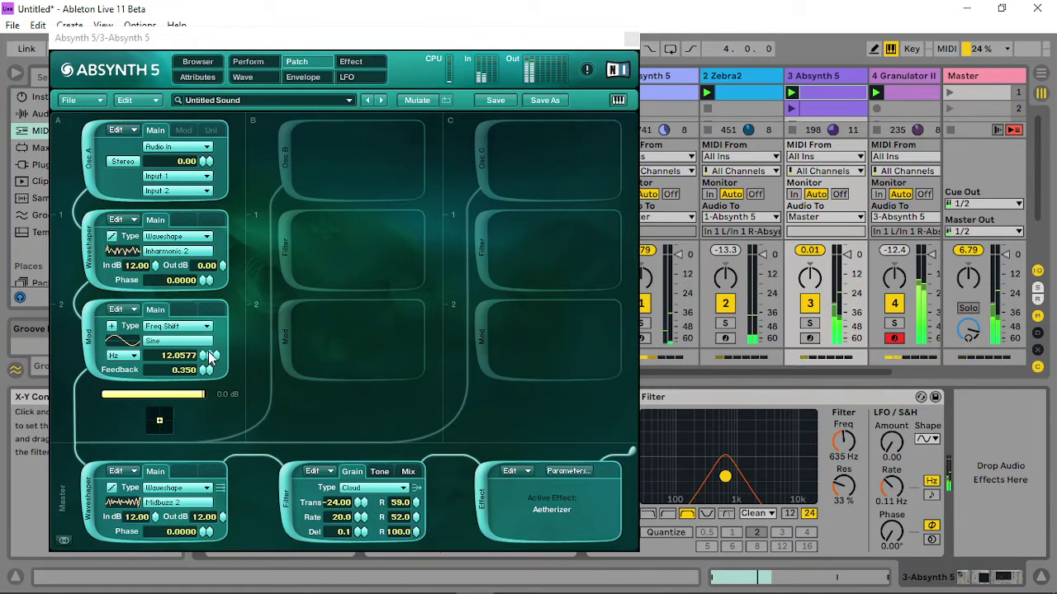
left_click_drag(207, 370, 207, 328)
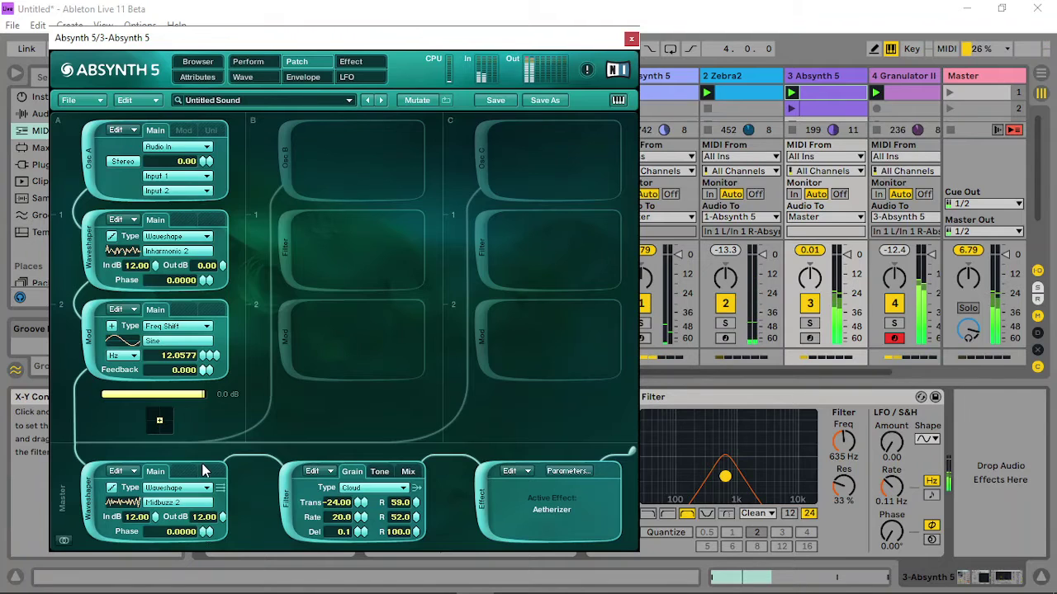
Set the frequency shifter's feedback to 0.220 and try shifting the master waveshaper's phase, returning it to 0.0000.
left_click_drag(207, 370, 211, 398)
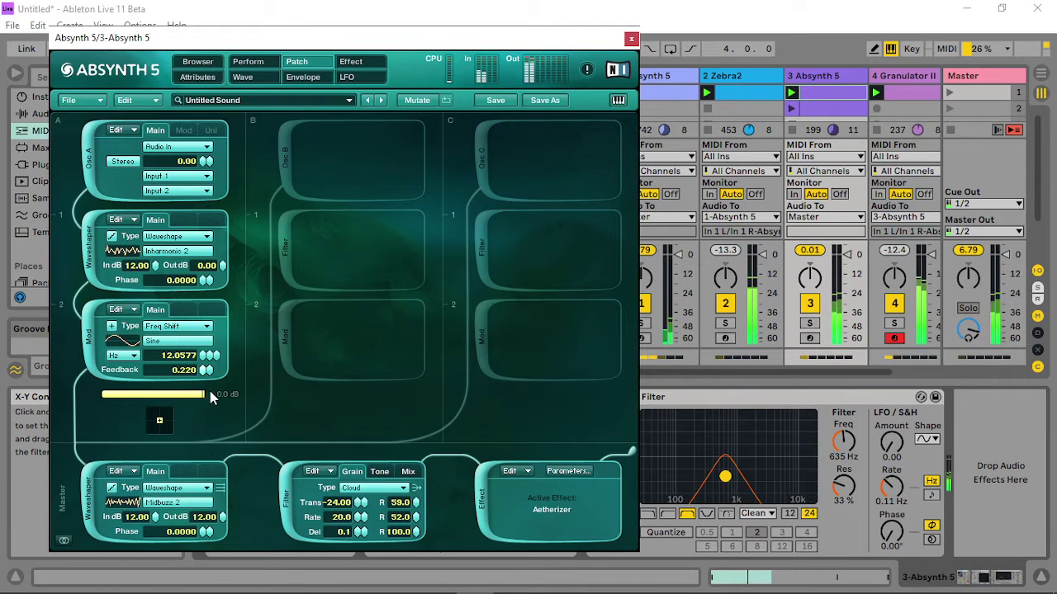
left_click_drag(205, 520, 208, 555)
left_click(207, 534)
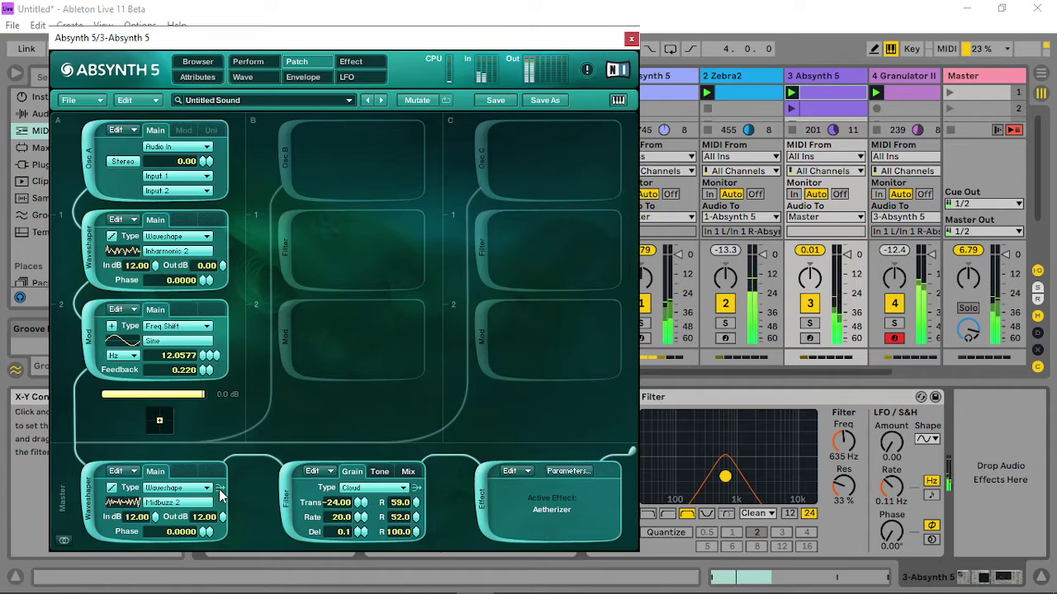
Set the lag of the Cloud balance audio modulation to 2 and the Auto Filter to 658 Hz with 36% resonance.
left_click(410, 474)
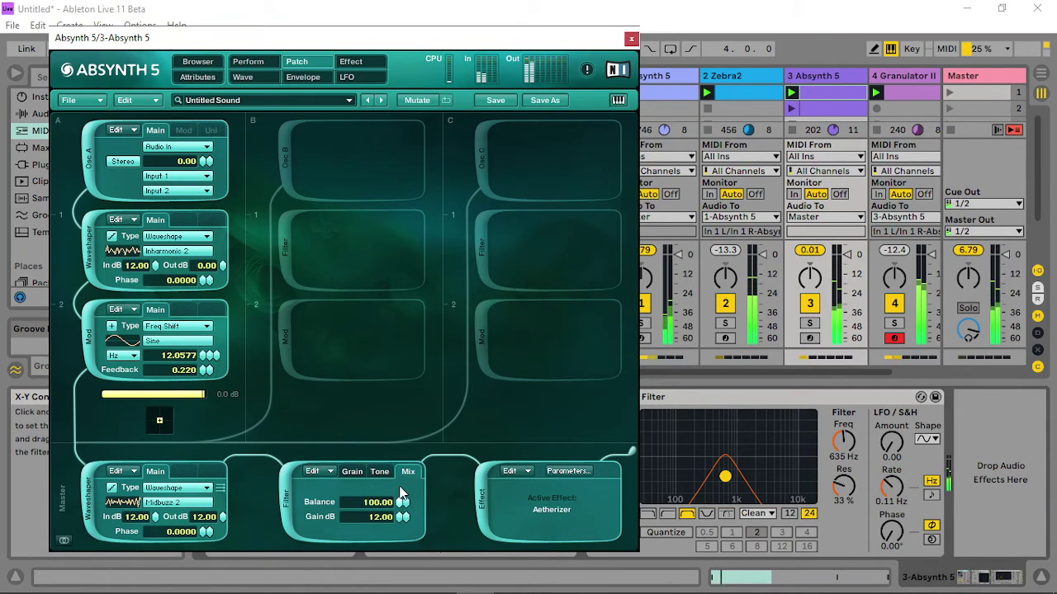
right_click(401, 514)
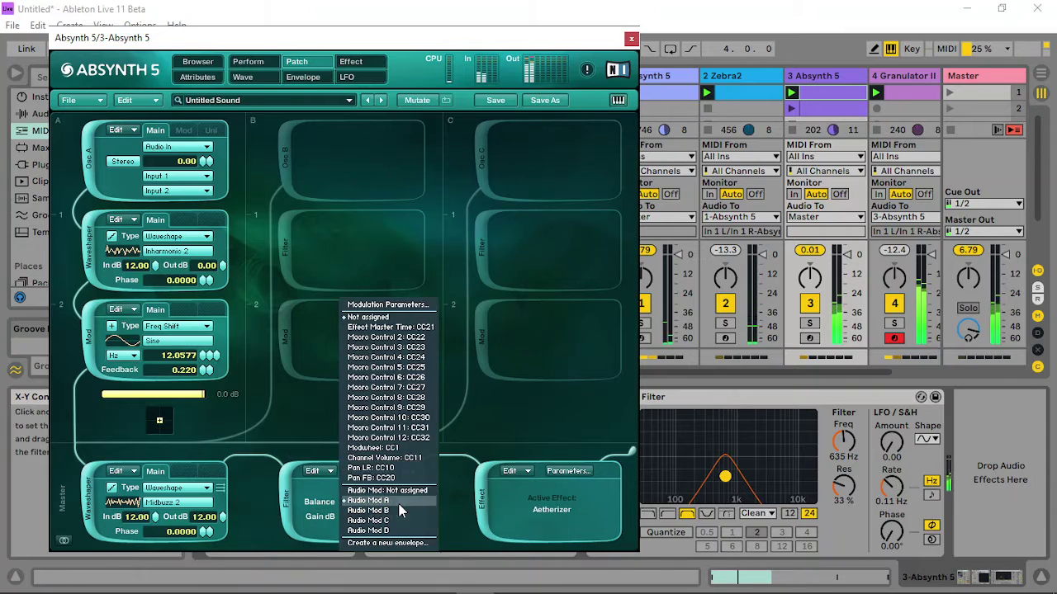
left_click(478, 434)
left_click(248, 61)
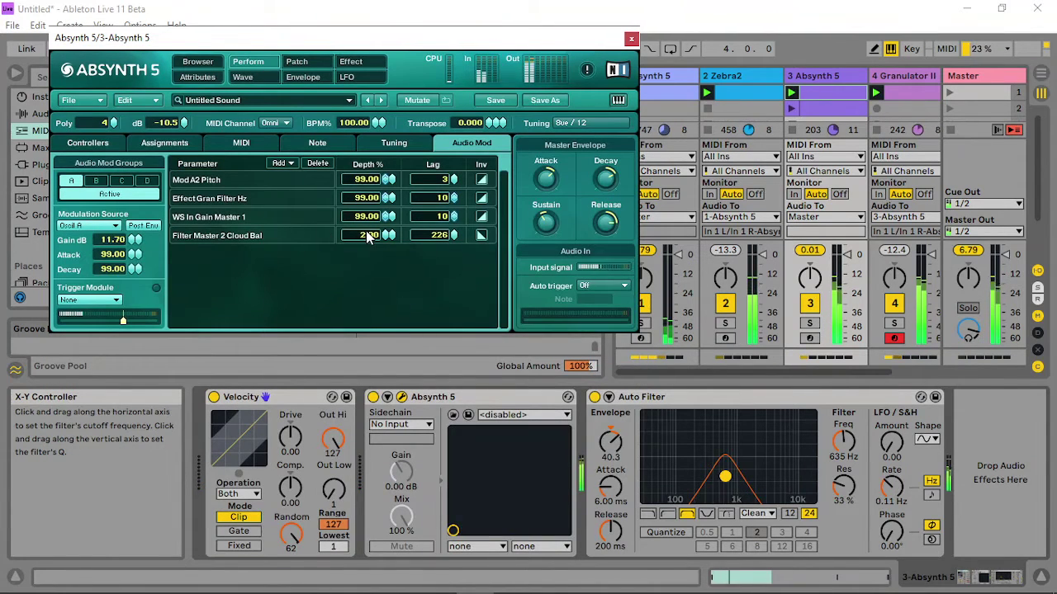
left_click(452, 236)
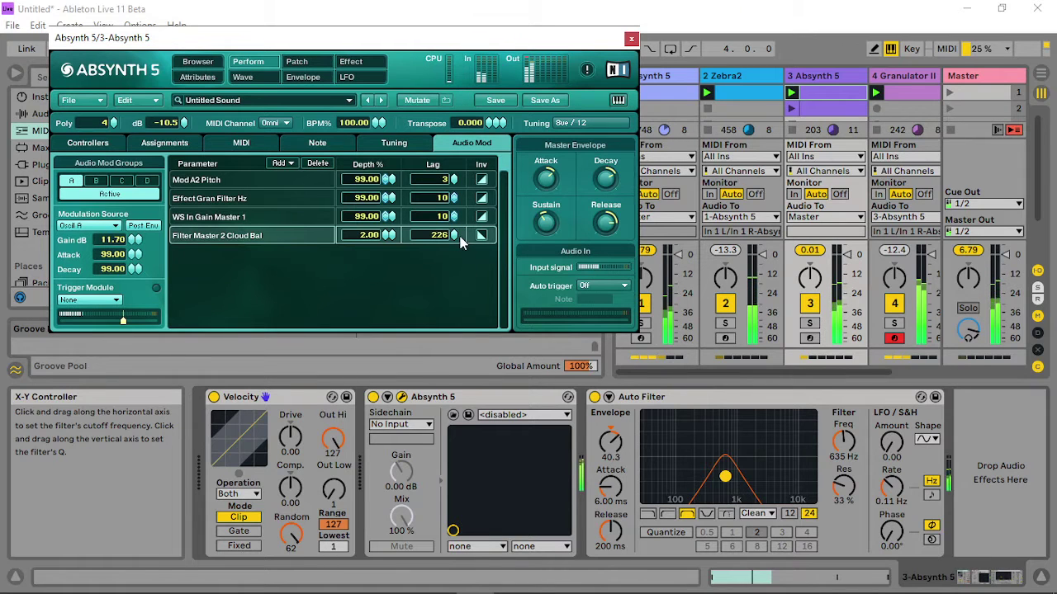
left_click_drag(456, 236, 429, 237)
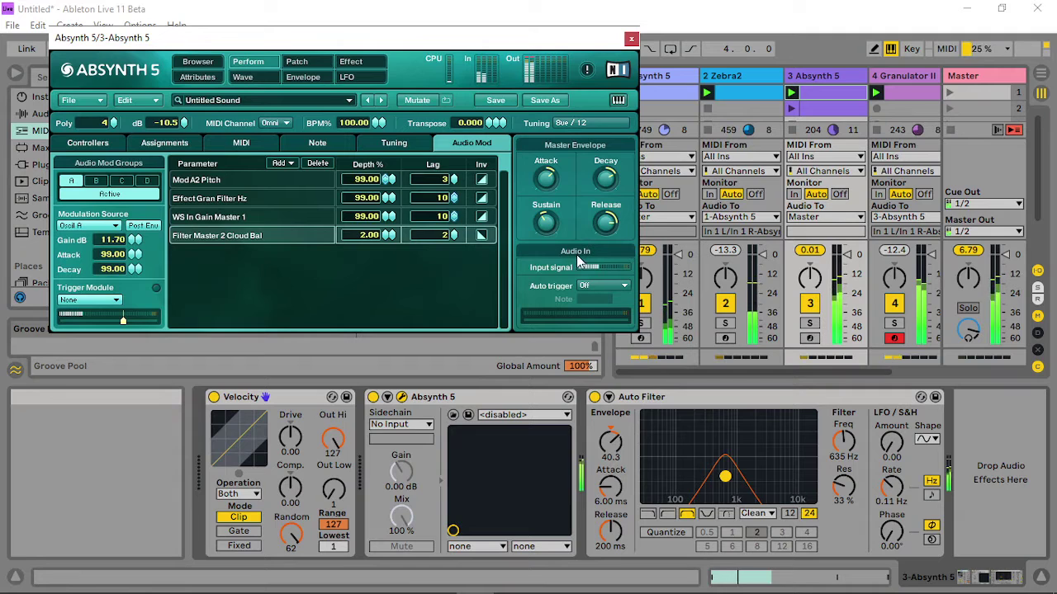
left_click(724, 477)
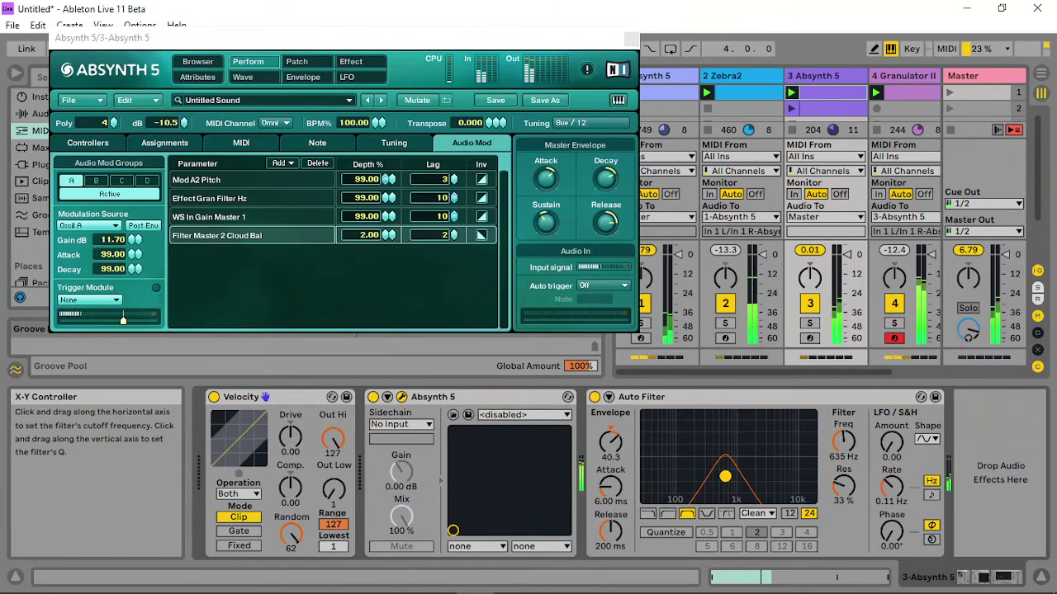
left_click_drag(725, 476, 724, 476)
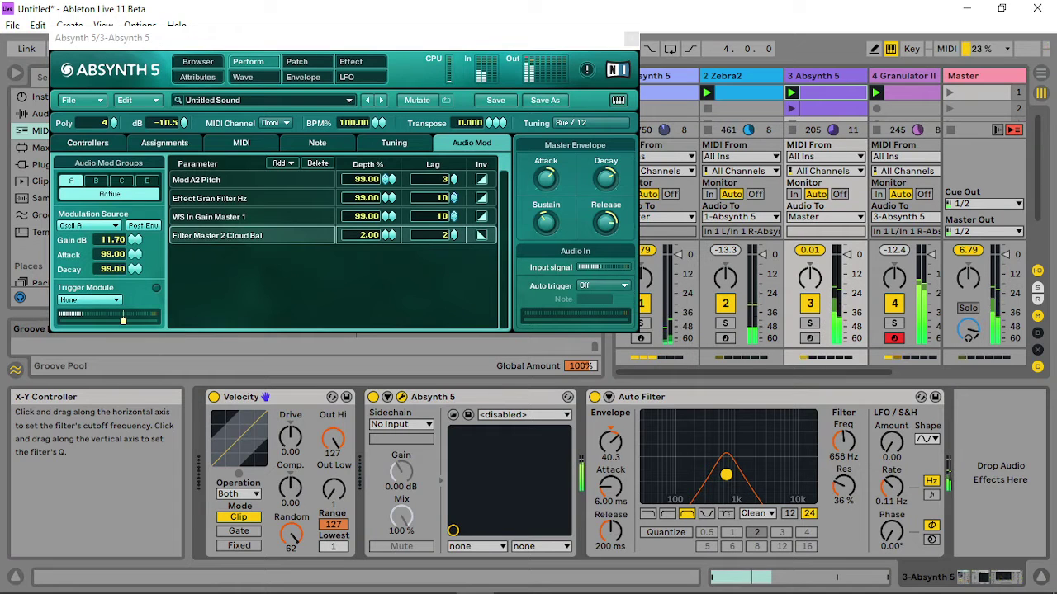
Try a clip automation envelope for the Auto Filter frequency, dipping mid-loop and rising to 994 Hz at the loop end.
right_click(844, 444)
left_click(875, 454)
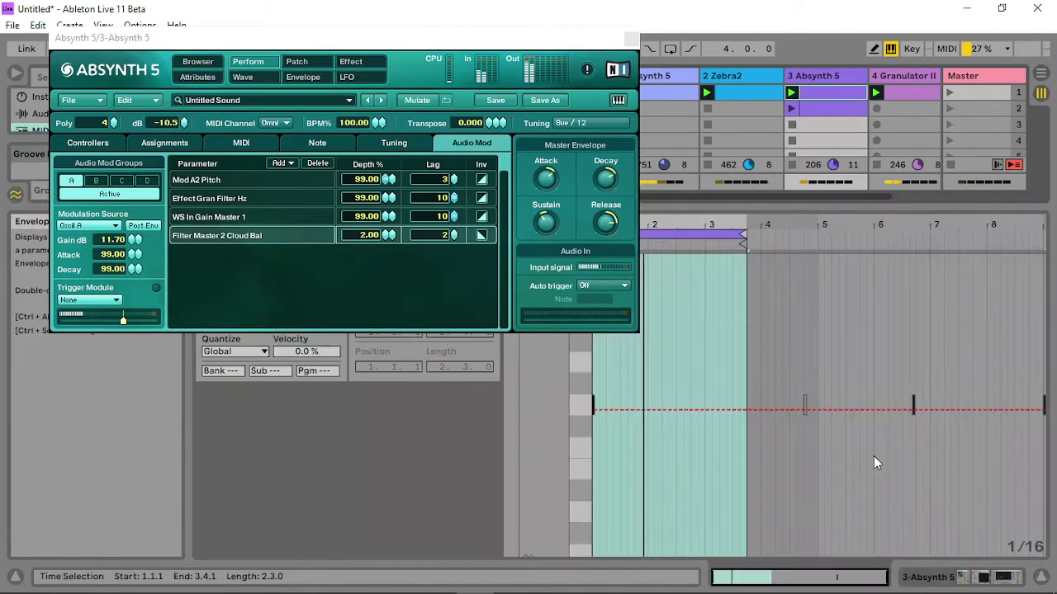
left_click(665, 410)
left_click(745, 410)
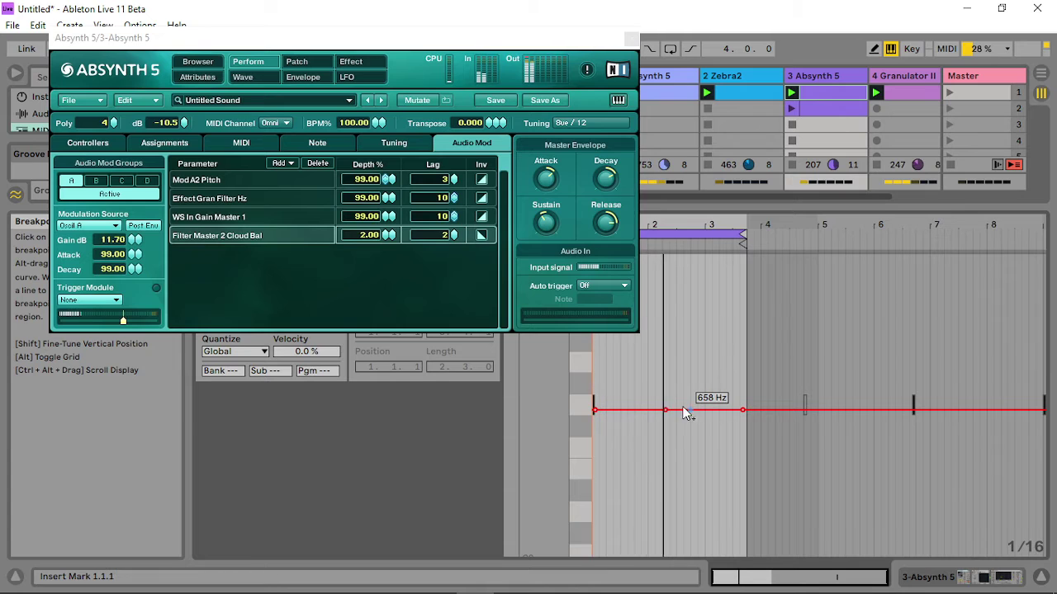
left_click_drag(665, 411, 665, 419)
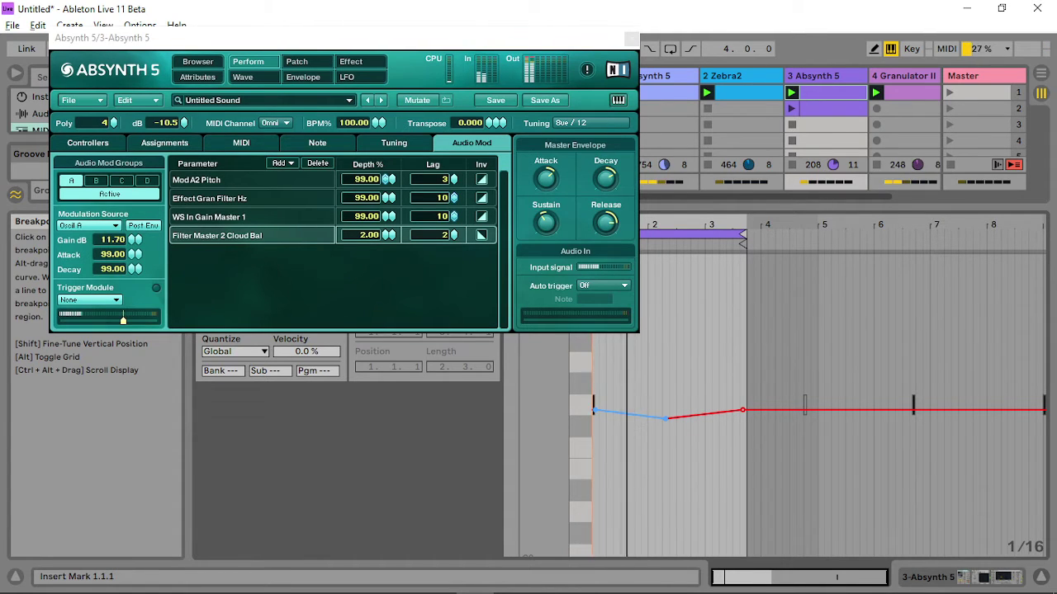
left_click_drag(721, 430, 721, 412)
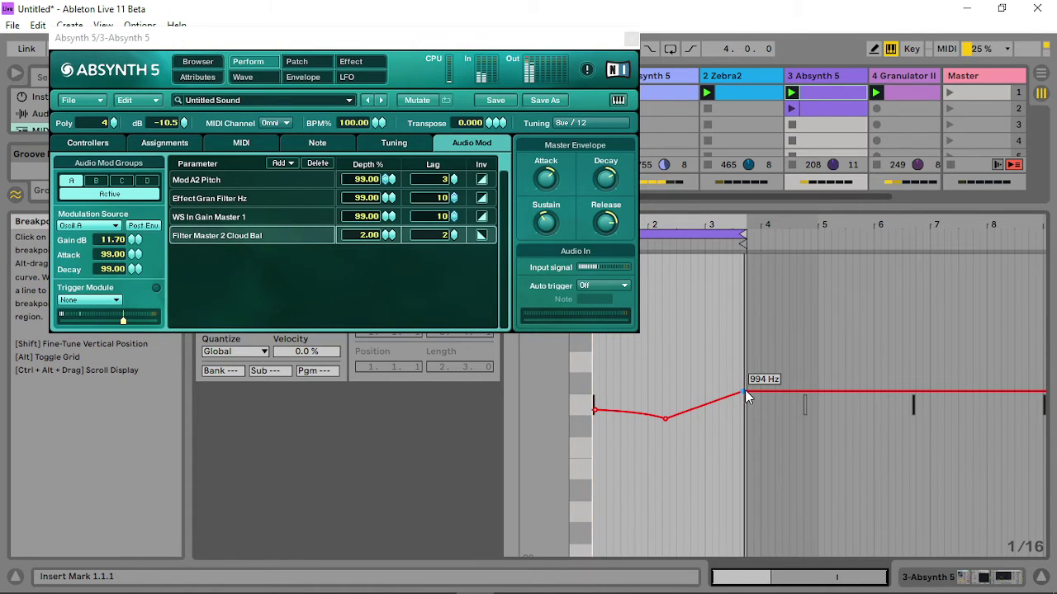
left_click_drag(744, 390, 744, 409)
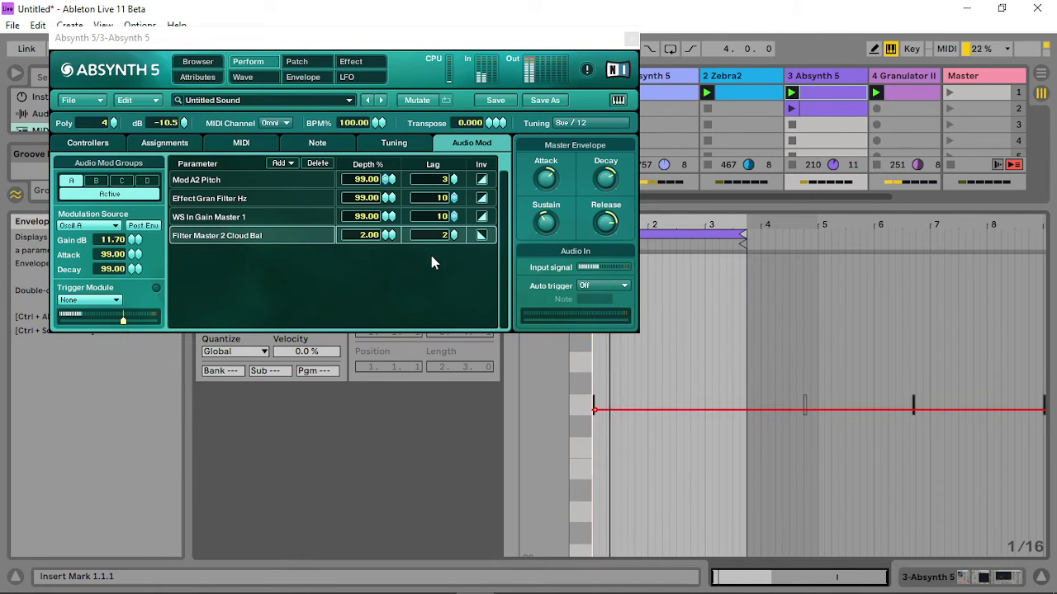
Adjust the attack, decay, sustain and release of Absynth's master envelope.
left_click(530, 275)
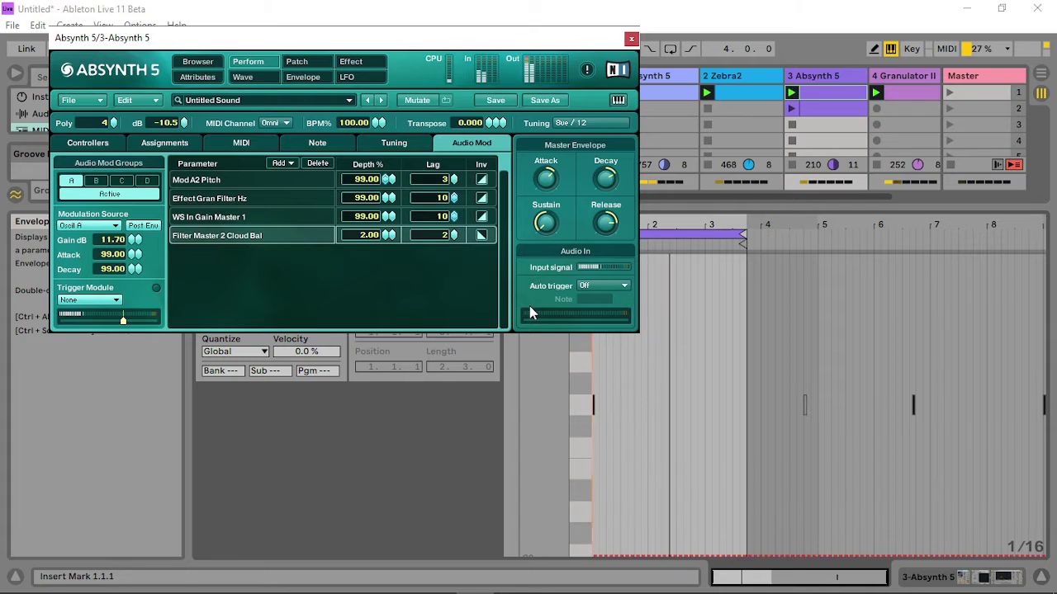
left_click(607, 180)
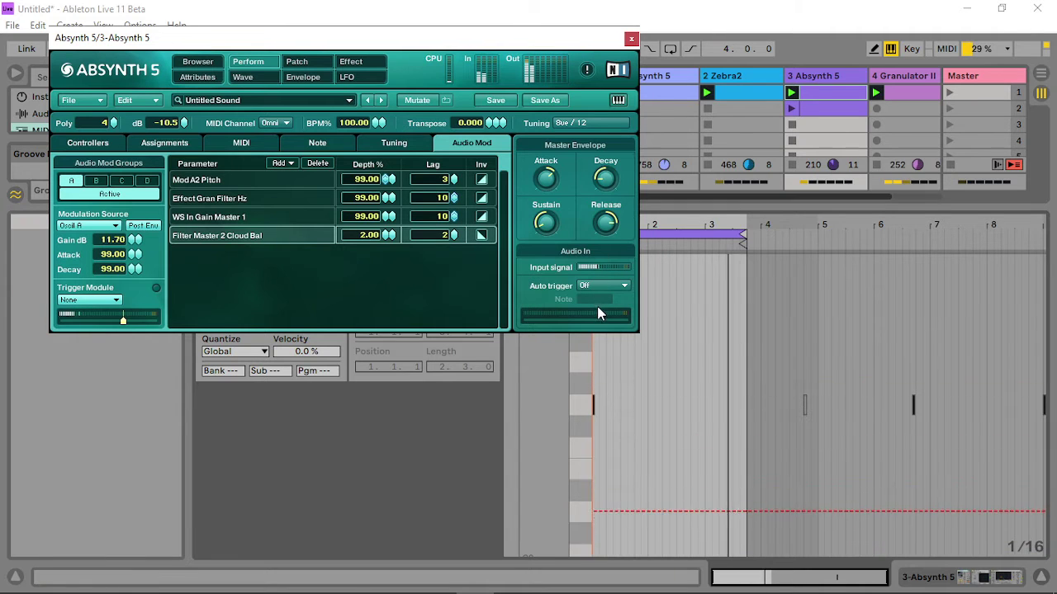
left_click(607, 223)
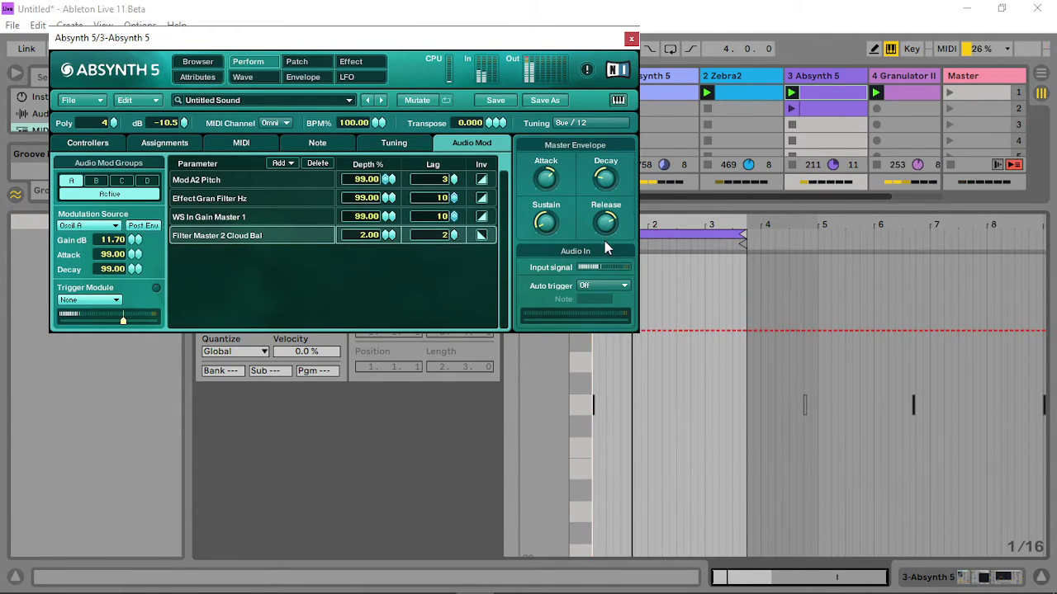
left_click_drag(607, 239, 594, 314)
mouse_move(607, 224)
left_mouse_down()
mouse_move(624, 197)
mouse_move(542, 174)
mouse_move(551, 231)
mouse_move(603, 224)
left_mouse_up()
left_click(605, 215)
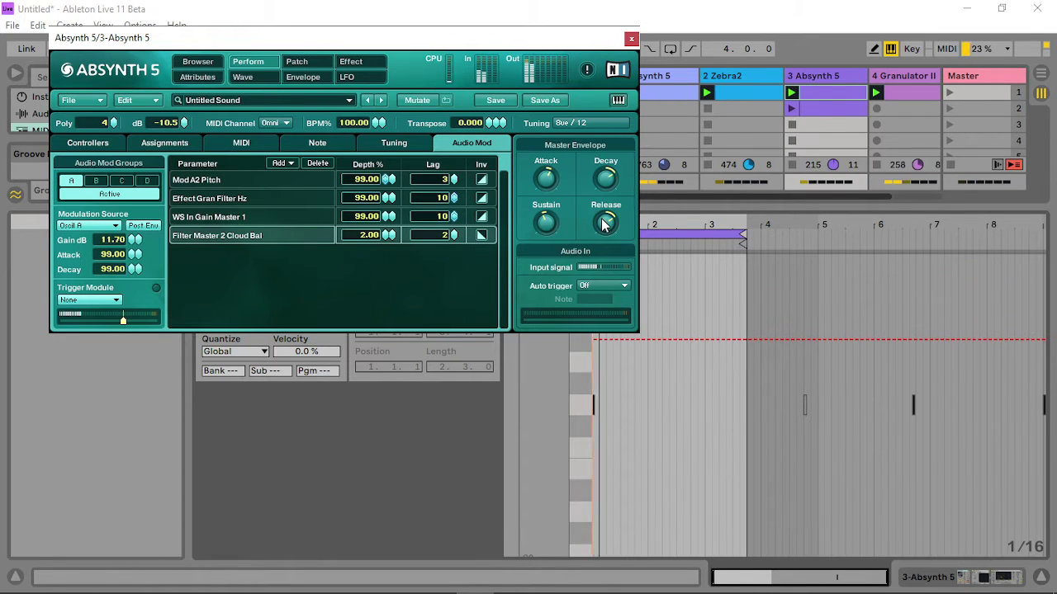
Set the Cloud filter's tone frequency to 883.9 Hz with 47.0 randomization, and its Q randomization to 29.0.
left_click(298, 61)
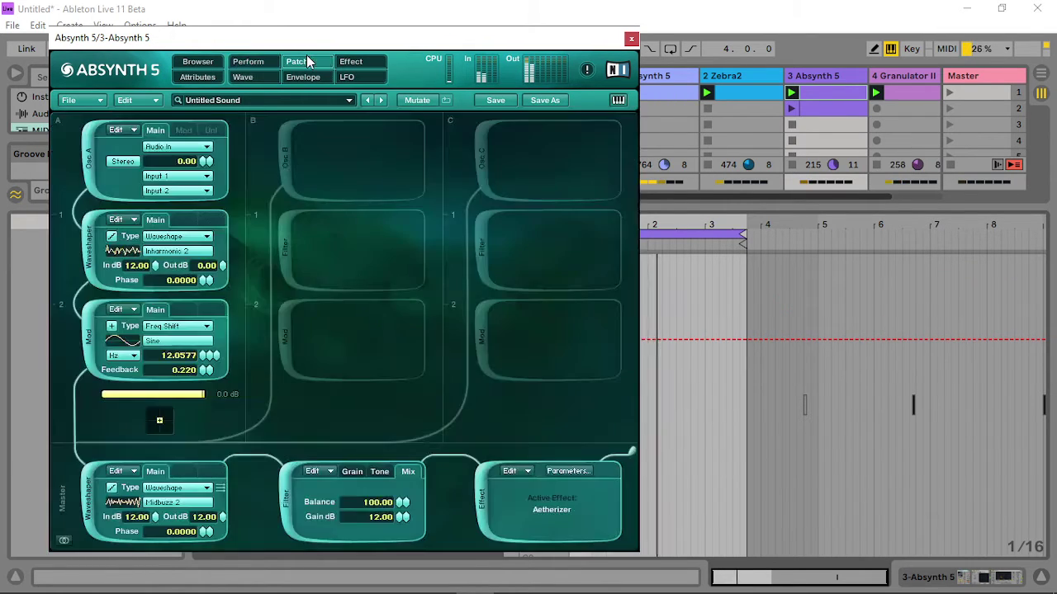
left_click(382, 474)
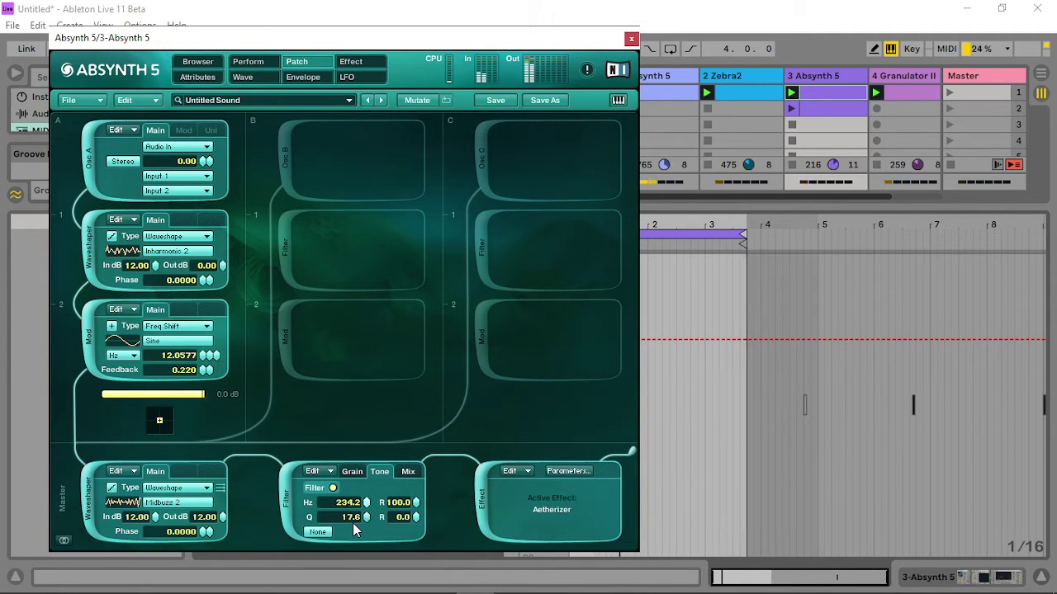
left_click_drag(353, 505, 413, 524)
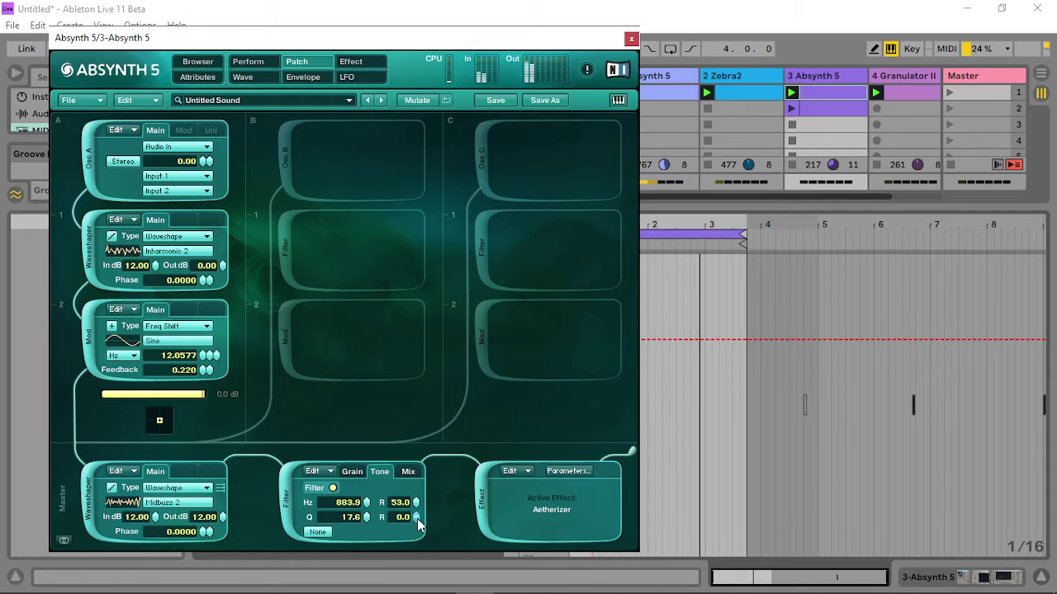
left_click_drag(417, 518, 420, 509)
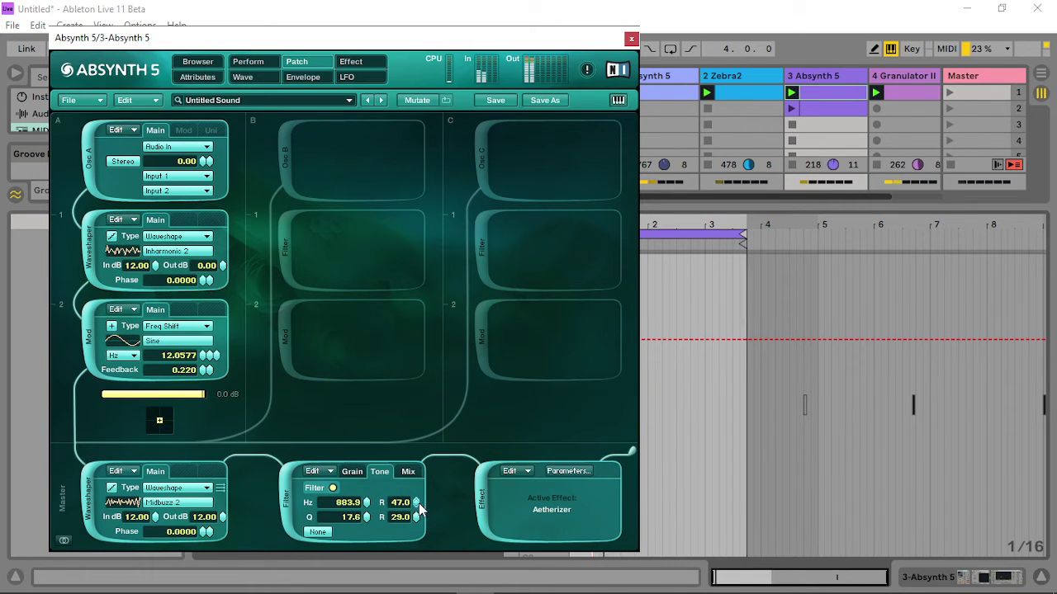
Set the Cloud grain's transposition randomization to 50.0 and its rate randomization to 60.0.
left_click(351, 472)
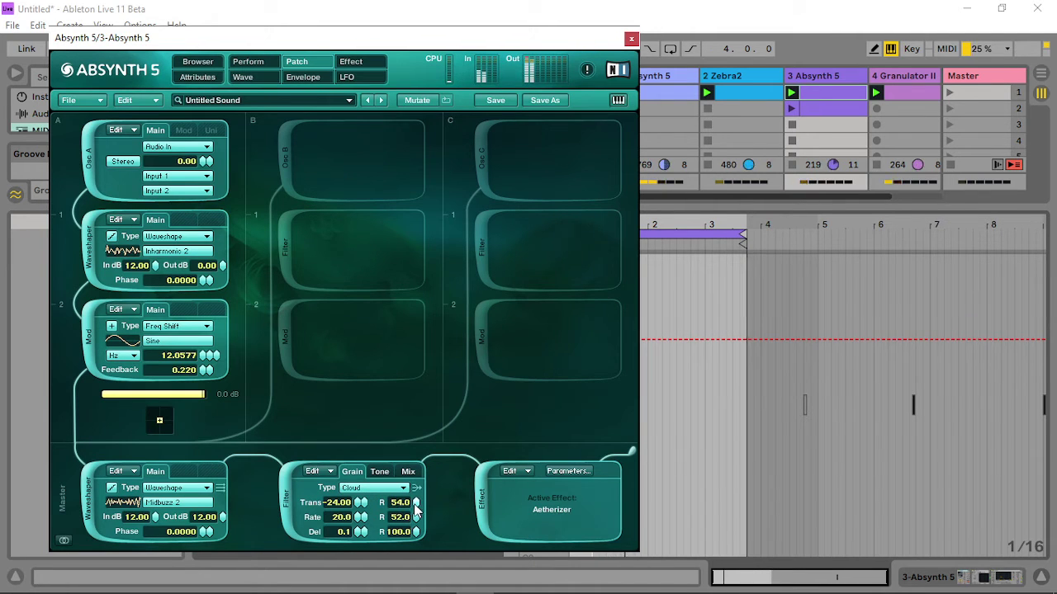
left_click_drag(413, 516, 415, 510)
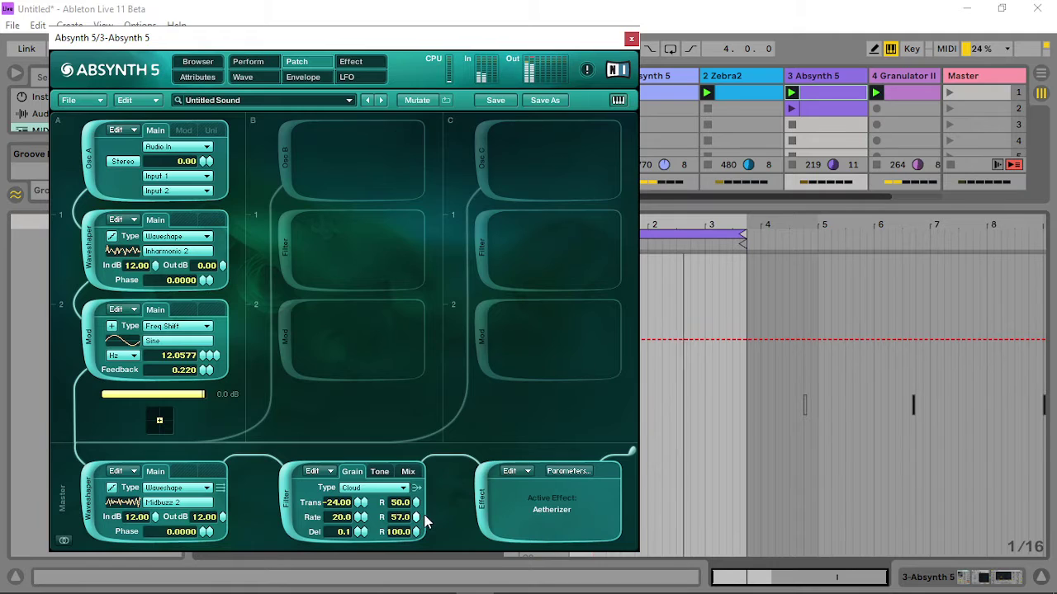
left_click_drag(416, 529, 415, 530)
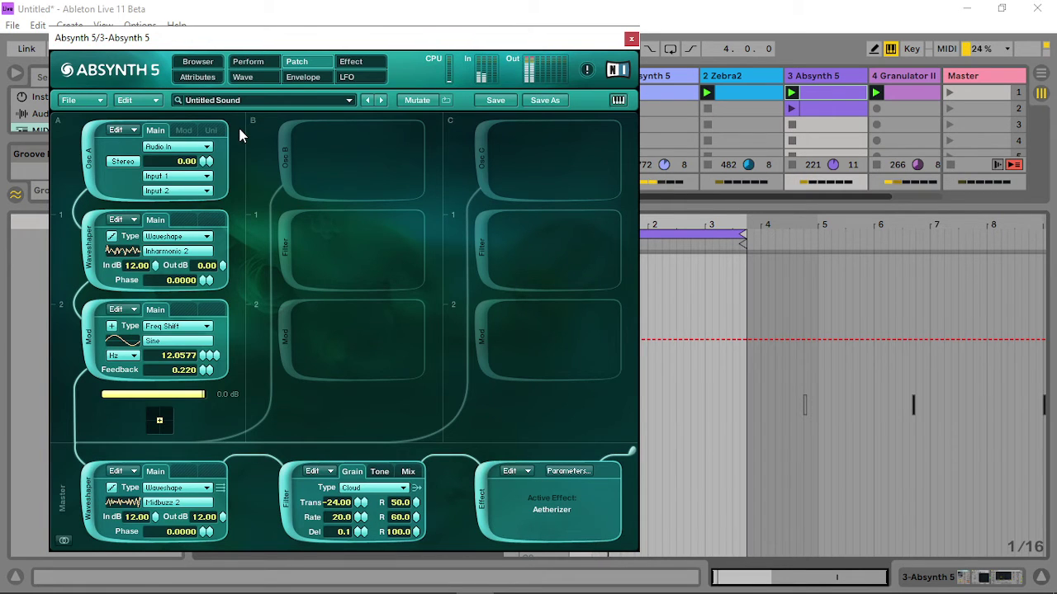
Close the Absynth window and extend the track 3 clip's loop to end at 5.3.1, with a length of 4.2.0.
left_click(630, 38)
left_click(845, 93)
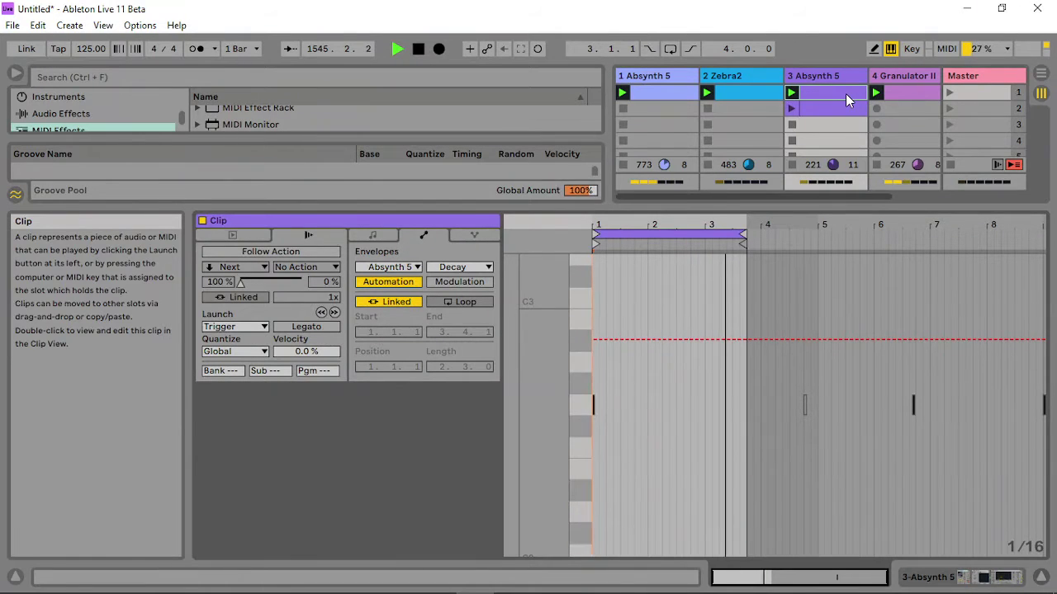
left_click_drag(744, 234, 732, 234)
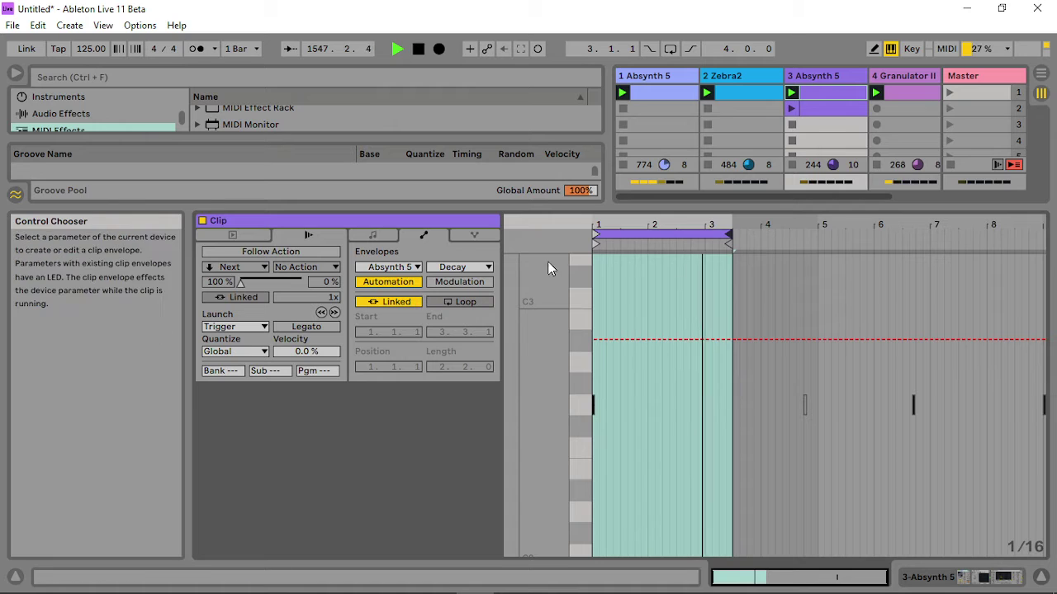
left_click_drag(727, 232, 841, 235)
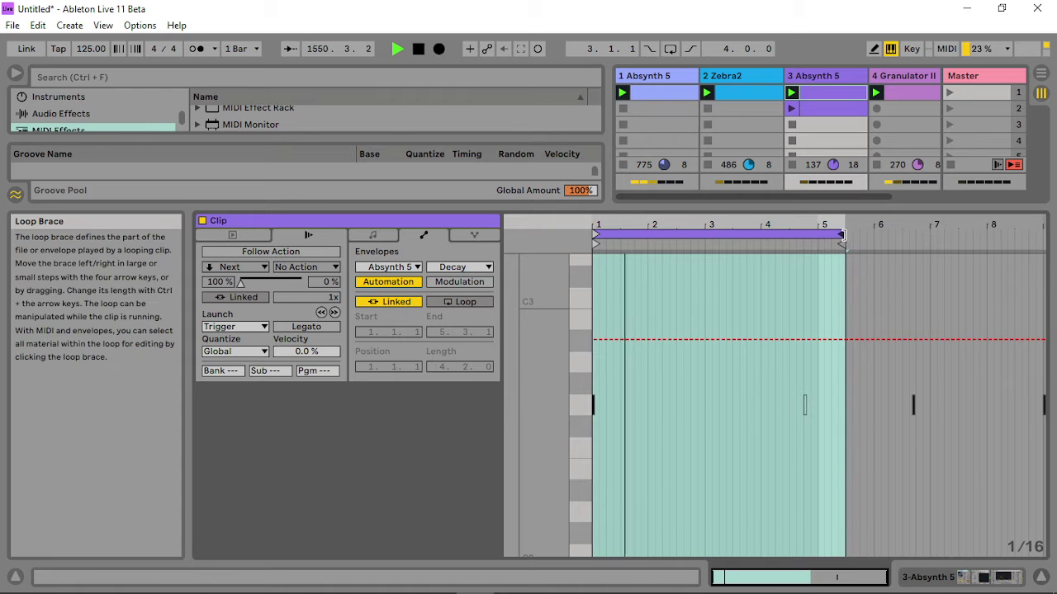
left_click(741, 404)
left_click(698, 412)
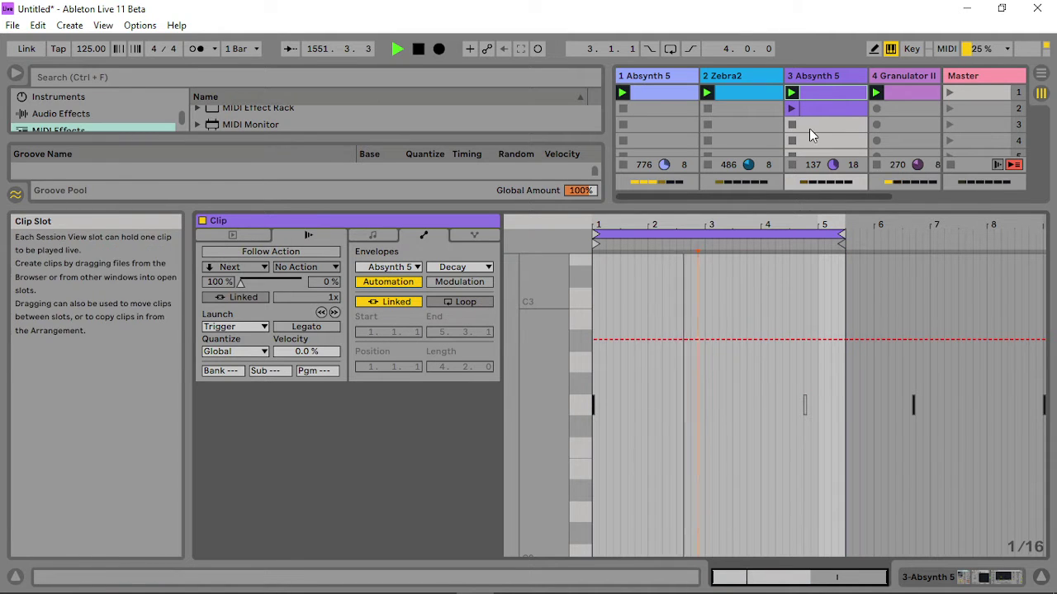
Try the Auto Filter on track 3 at 415 Hz with 43% resonance, and re-enable the overridden automation.
double_click(841, 78)
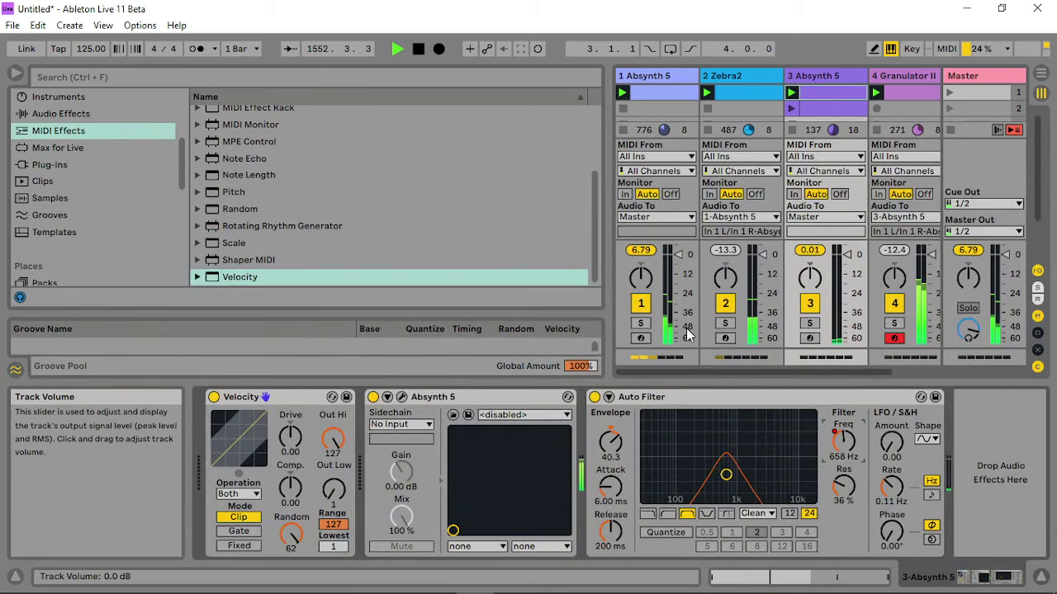
left_click_drag(722, 469, 714, 471)
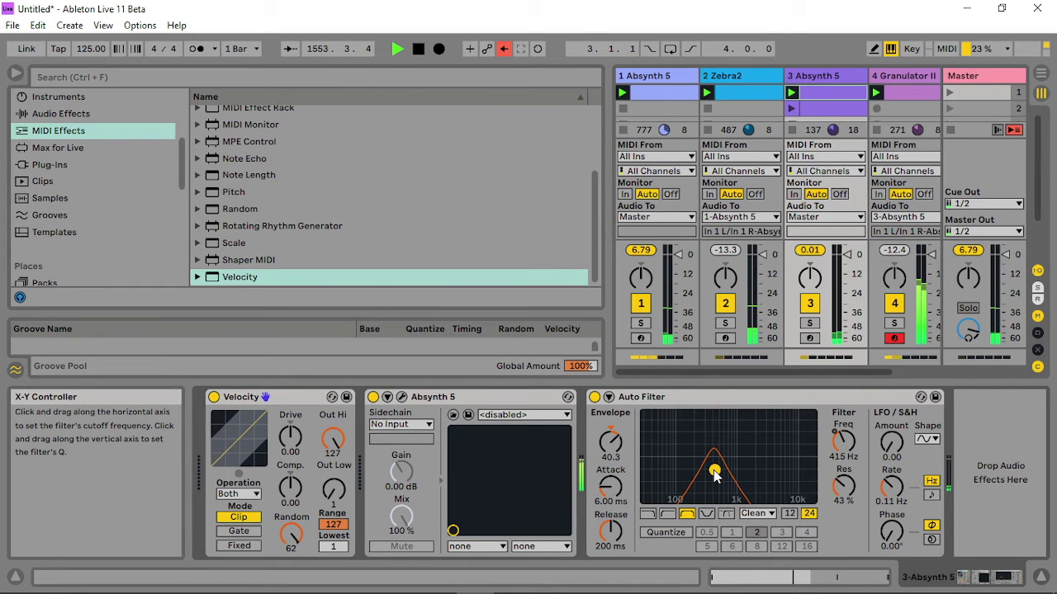
left_click(504, 49)
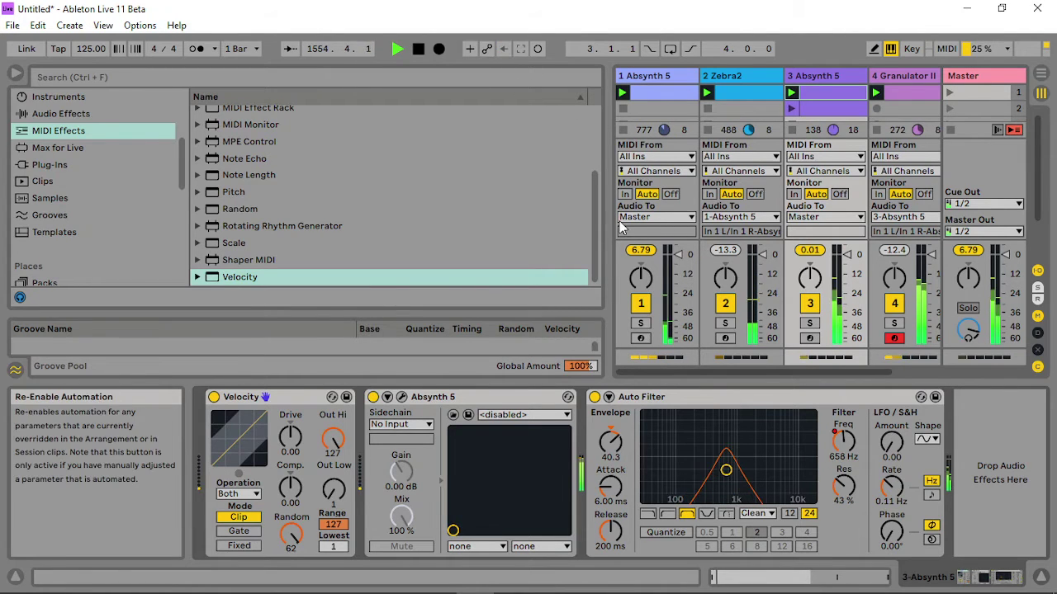
Delete the Auto Filter's frequency automation and set the filter to 415 Hz with 35% resonance.
right_click(849, 445)
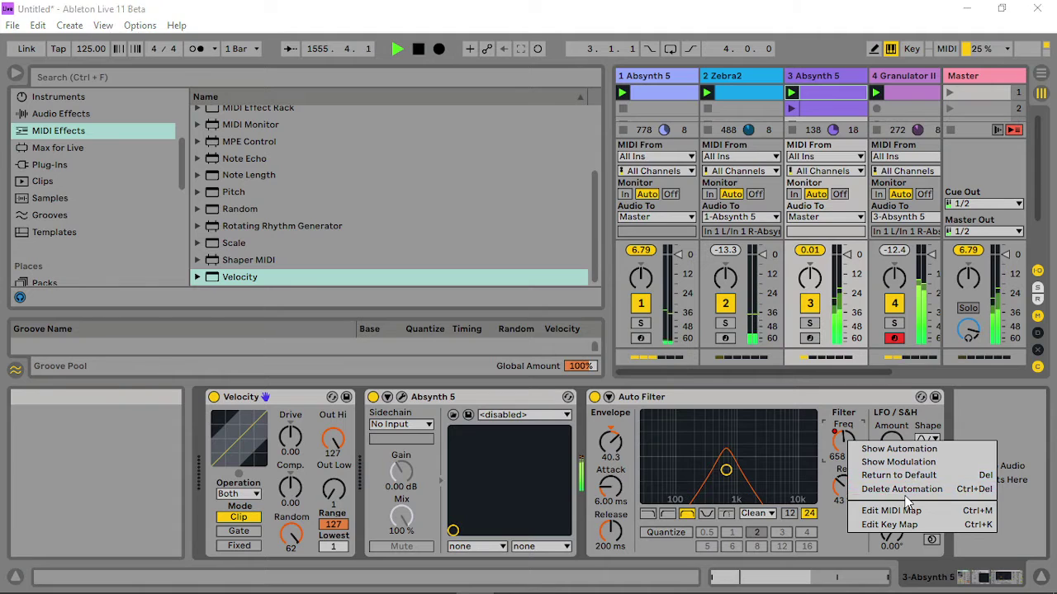
left_click(851, 446)
right_click(850, 446)
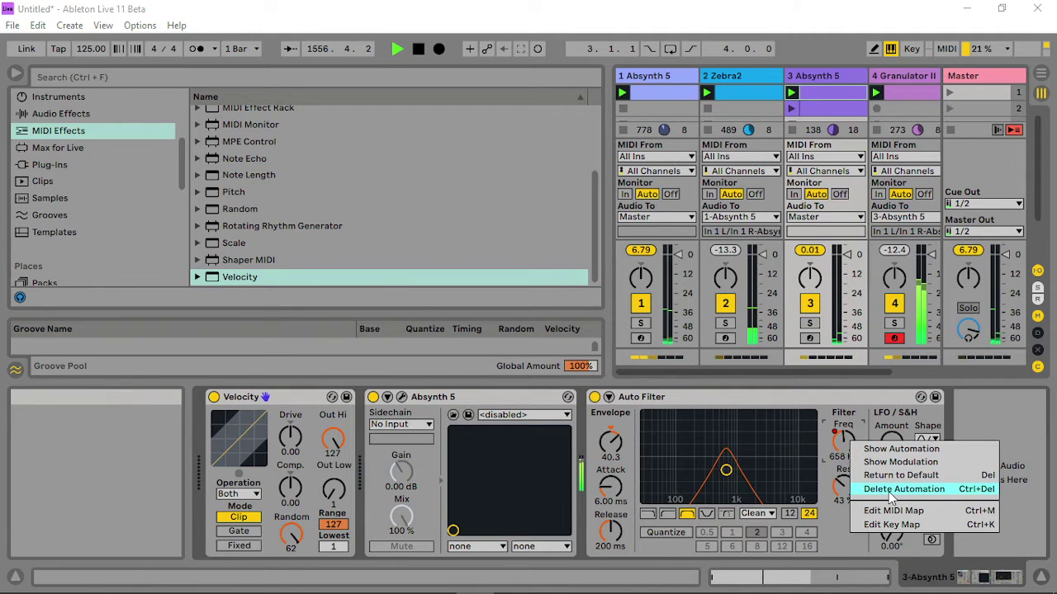
left_click(888, 488)
mouse_move(714, 470)
left_mouse_down()
mouse_move(702, 480)
mouse_move(714, 476)
left_mouse_up()
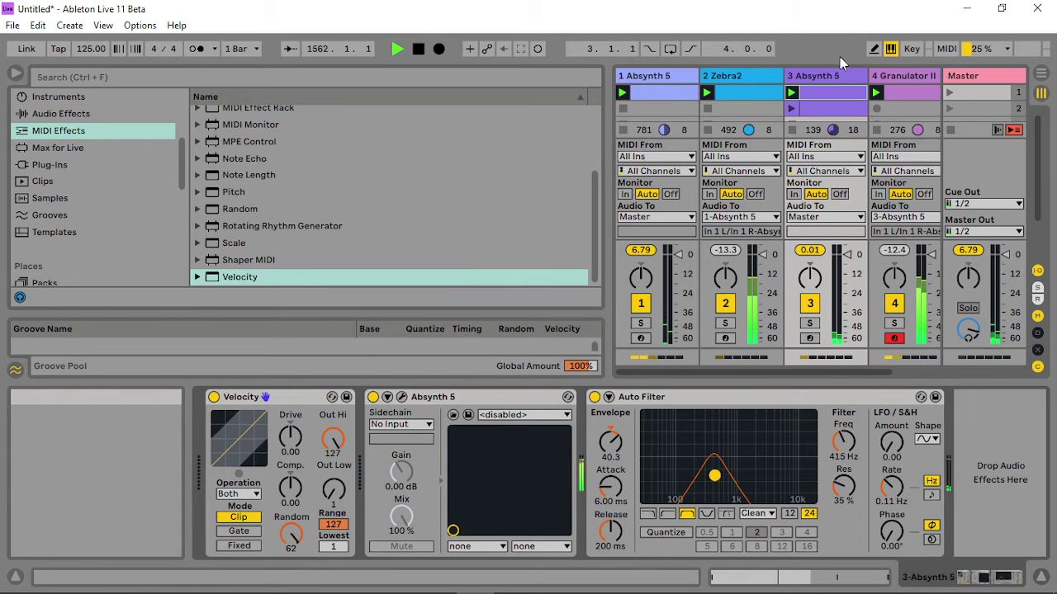
Open track 3's Absynth 5 and activate oscillator B with Audio In as its source.
left_click(402, 397)
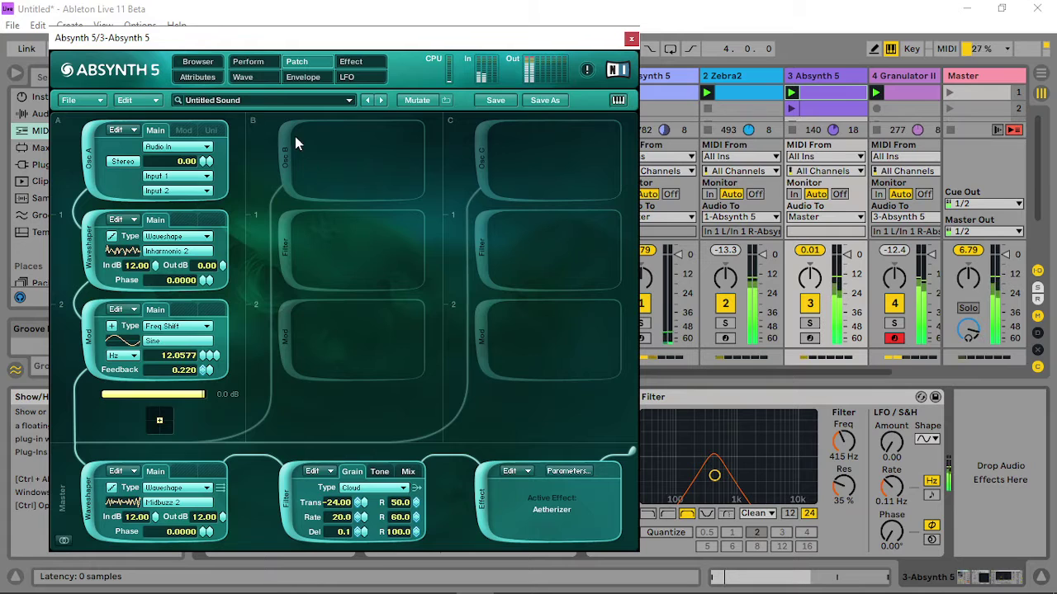
left_click(283, 155)
left_click(375, 147)
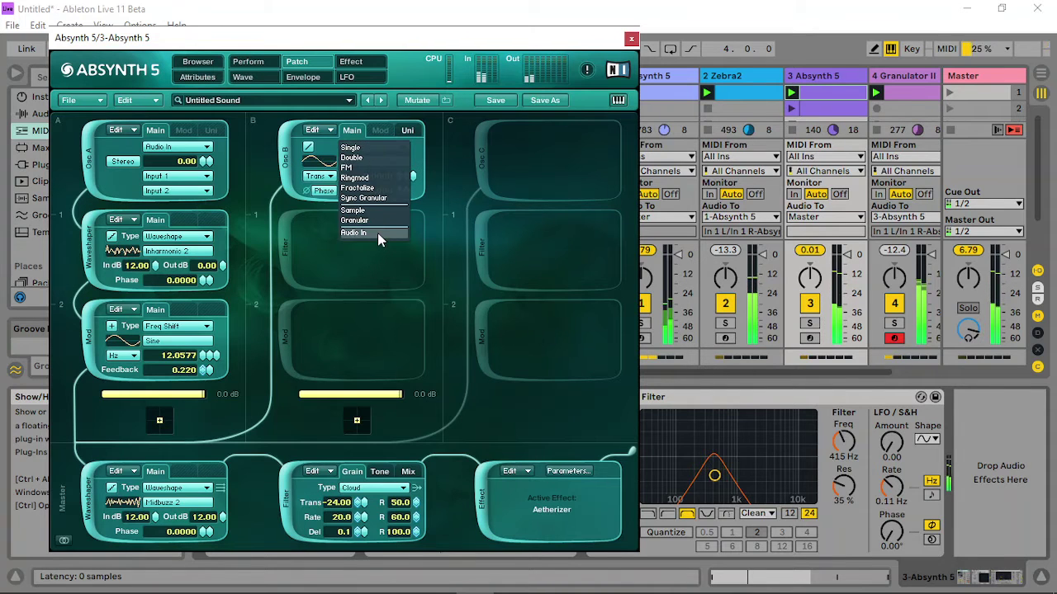
left_click(377, 232)
Activate the first module in channel B as a Waveshape using the Additive 1 simple wave.
left_click(289, 256)
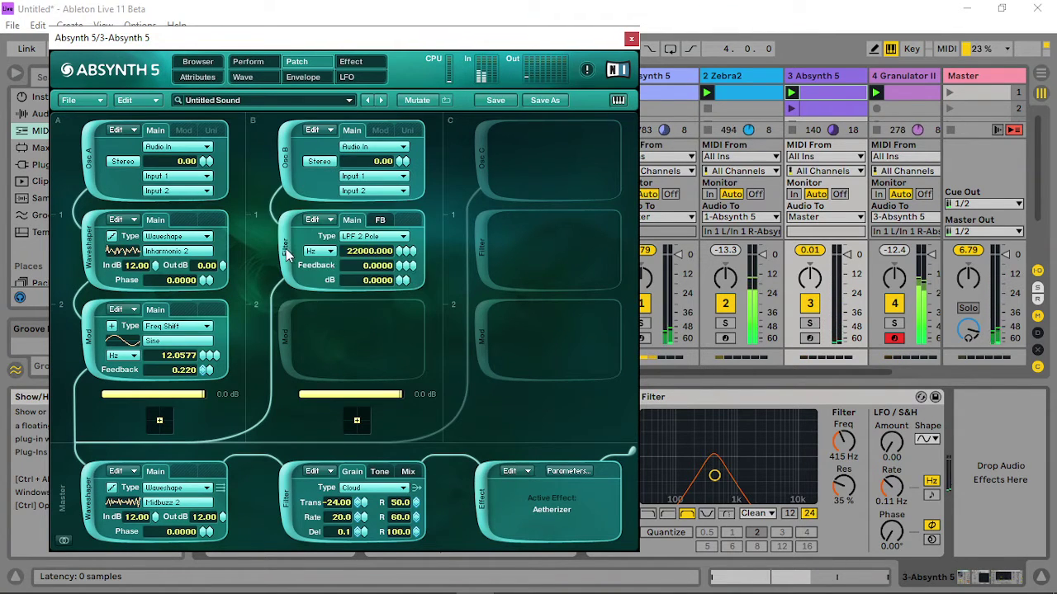
left_click(371, 236)
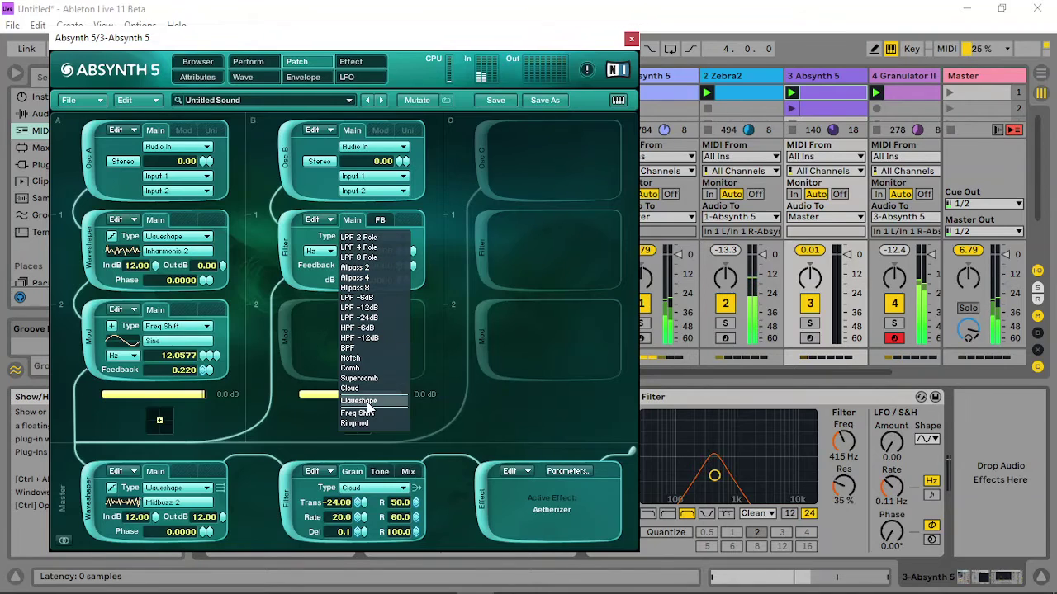
left_click(363, 396)
left_click(363, 252)
left_click(474, 456)
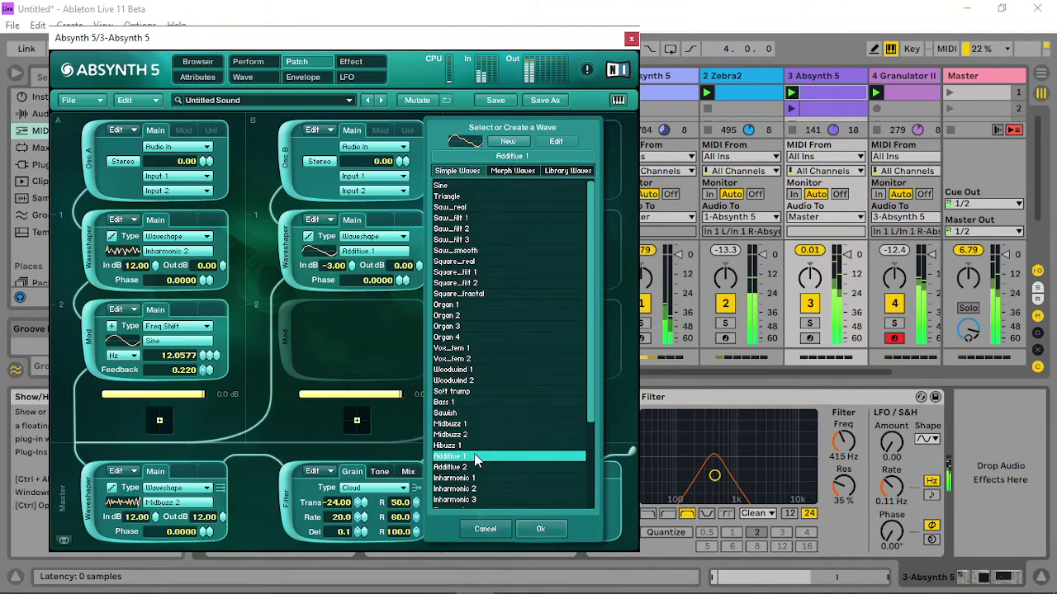
left_click(541, 529)
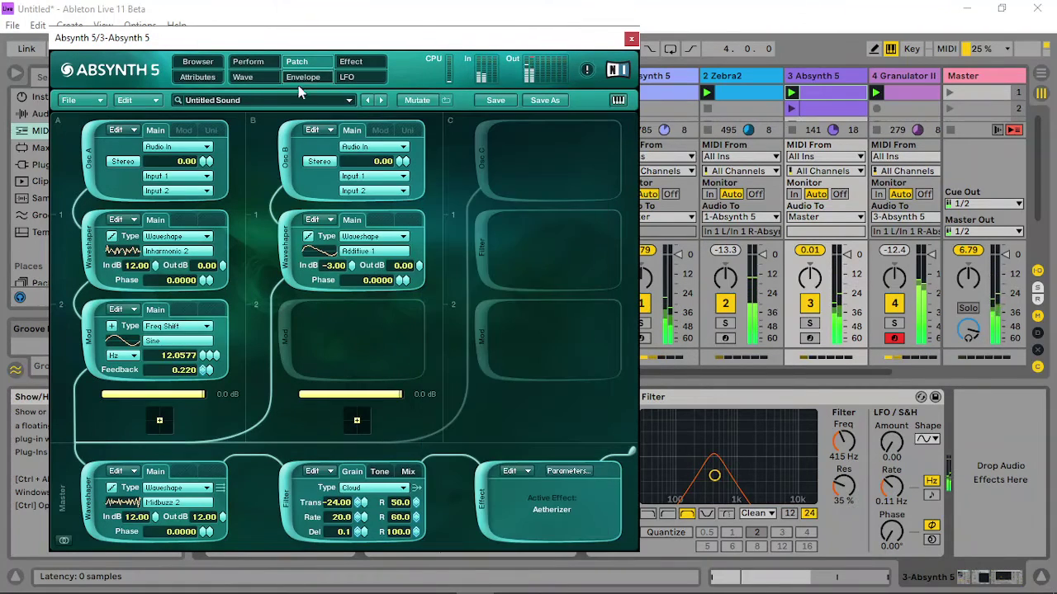
Assign audio modulation to channel B's waveshaper input, setting input to -8.90 dB, output to -3.90 dB and phase to 0.0500.
right_click(354, 269)
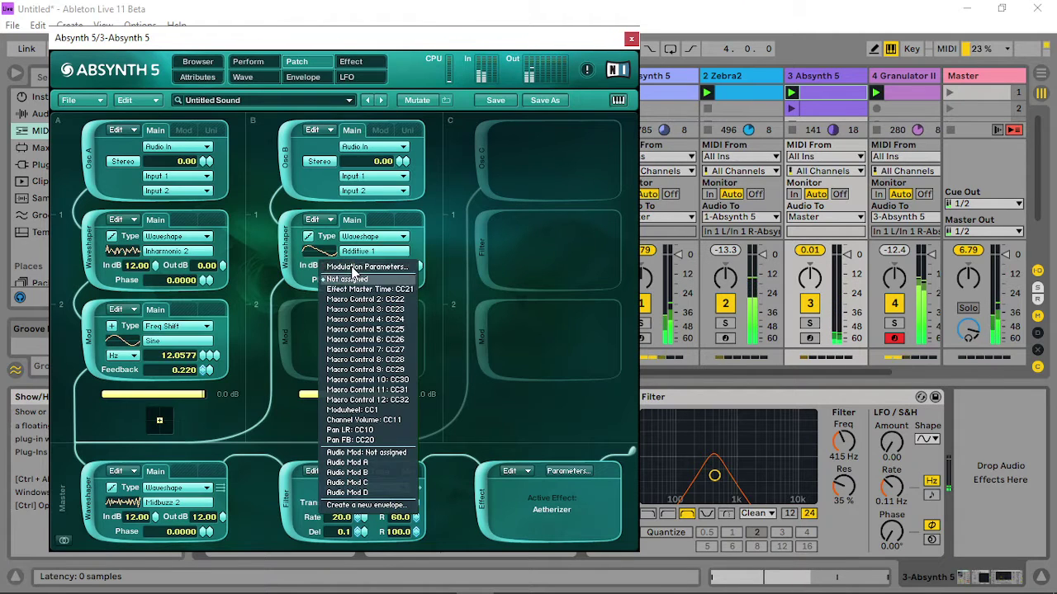
left_click(370, 464)
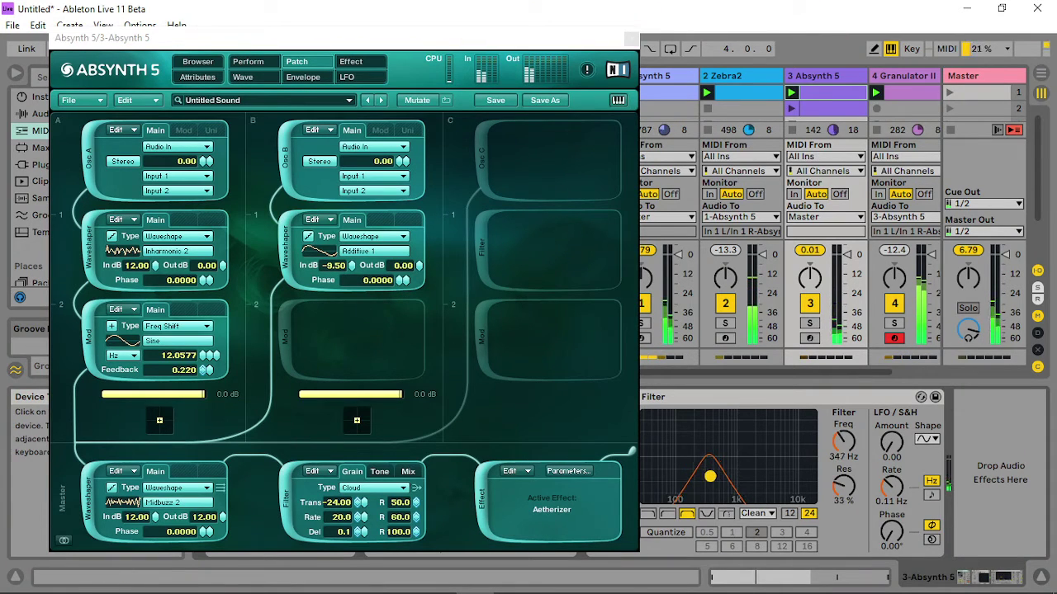
left_click(402, 281)
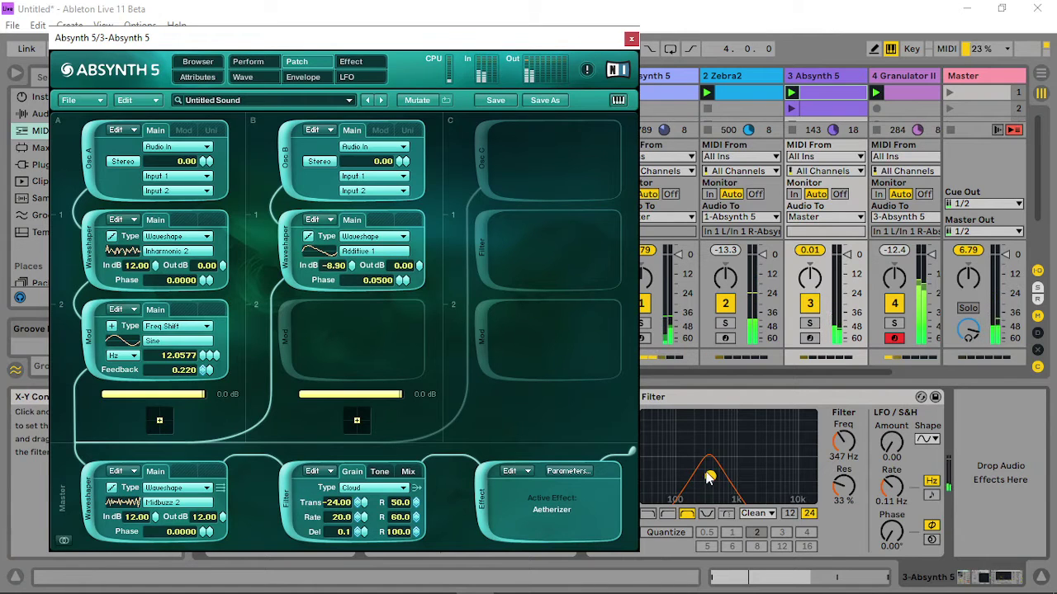
left_click_drag(708, 477, 715, 477)
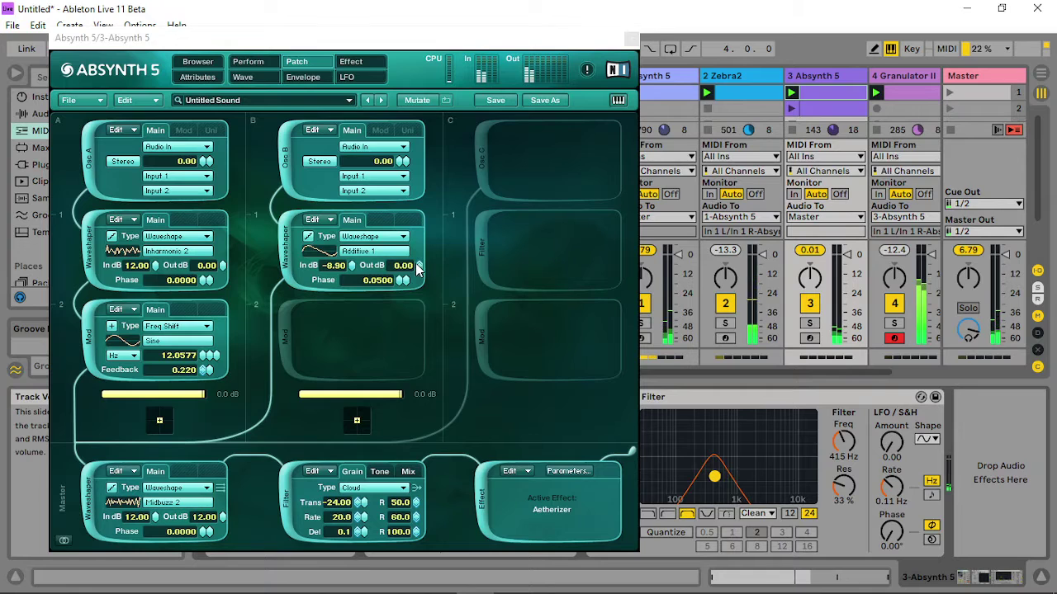
left_click_drag(418, 269, 418, 281)
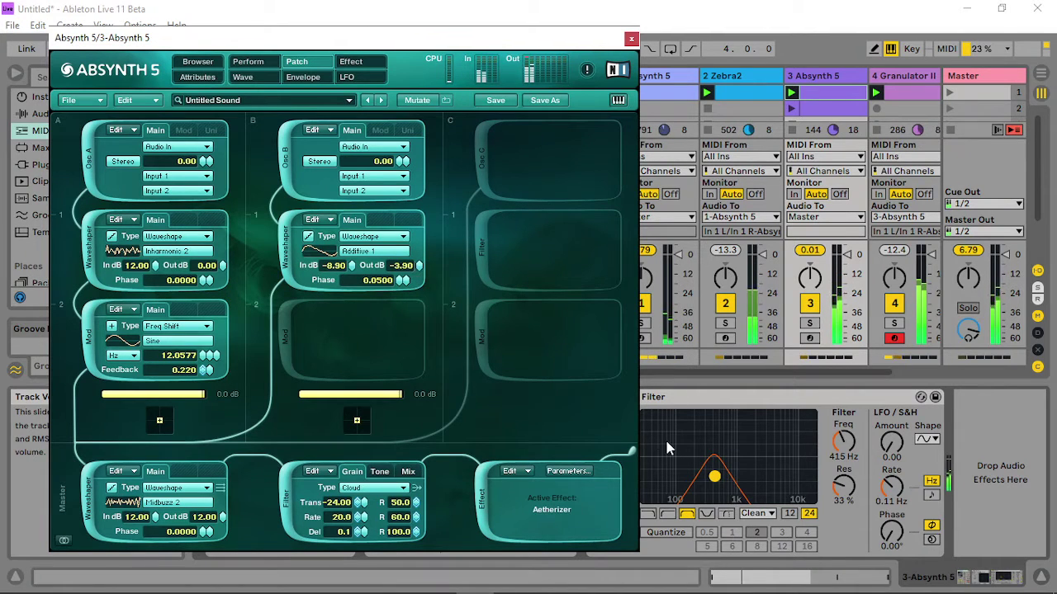
Retune the Auto Filter to 430 Hz with 32% resonance, keeping the Cloud module's mix balance at 100.00.
left_click_drag(714, 476, 713, 478)
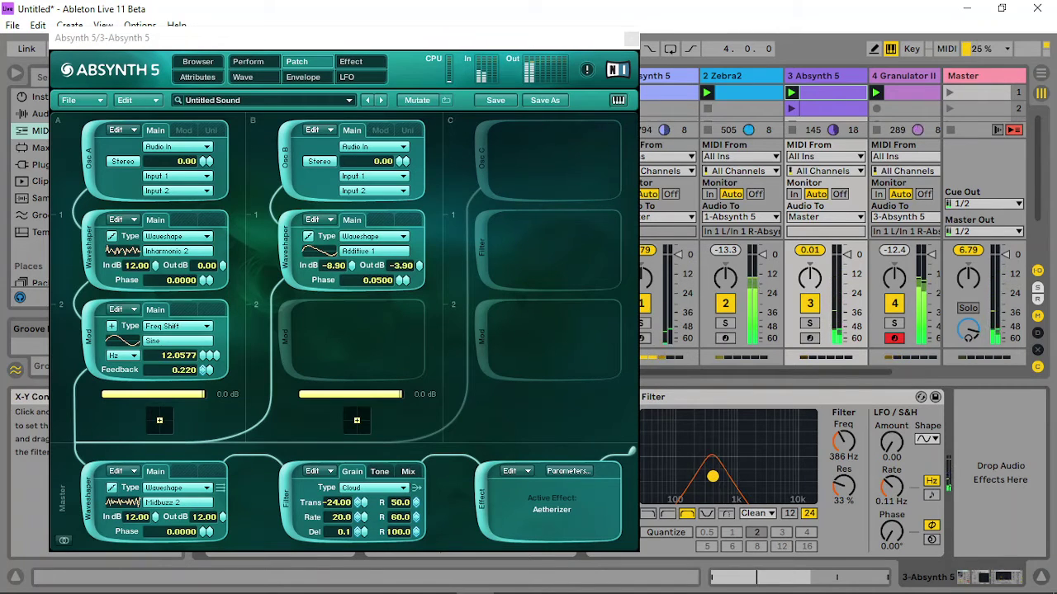
left_click_drag(712, 476, 715, 477)
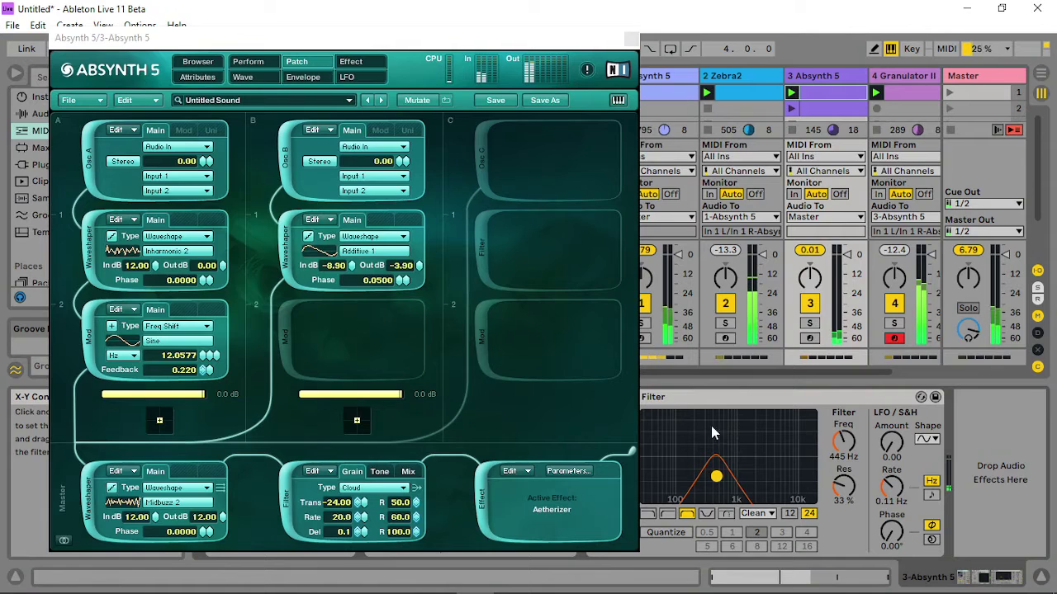
left_click(380, 471)
left_click(408, 472)
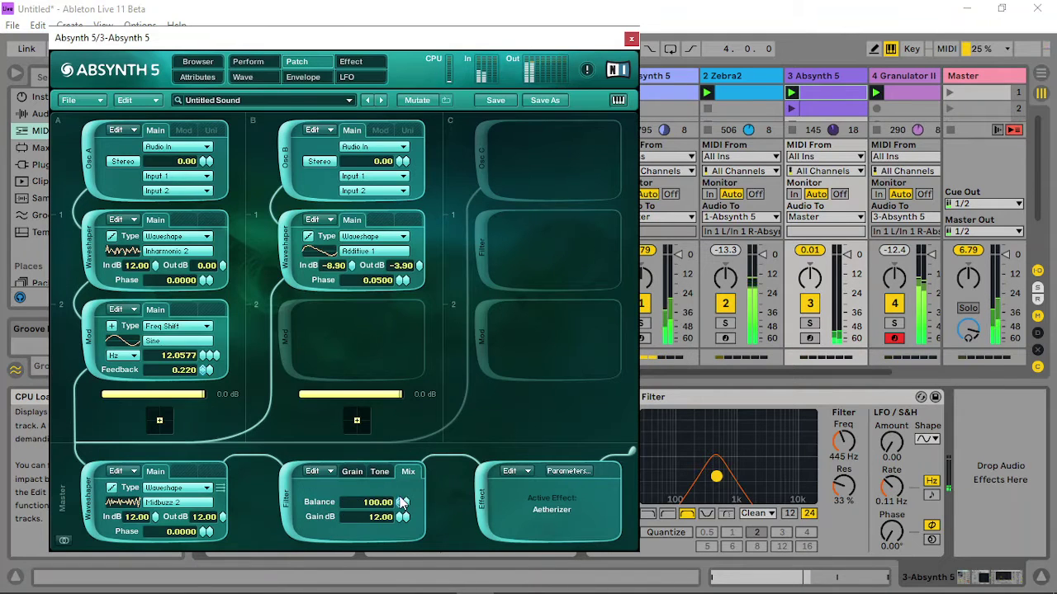
left_click_drag(397, 507, 403, 493)
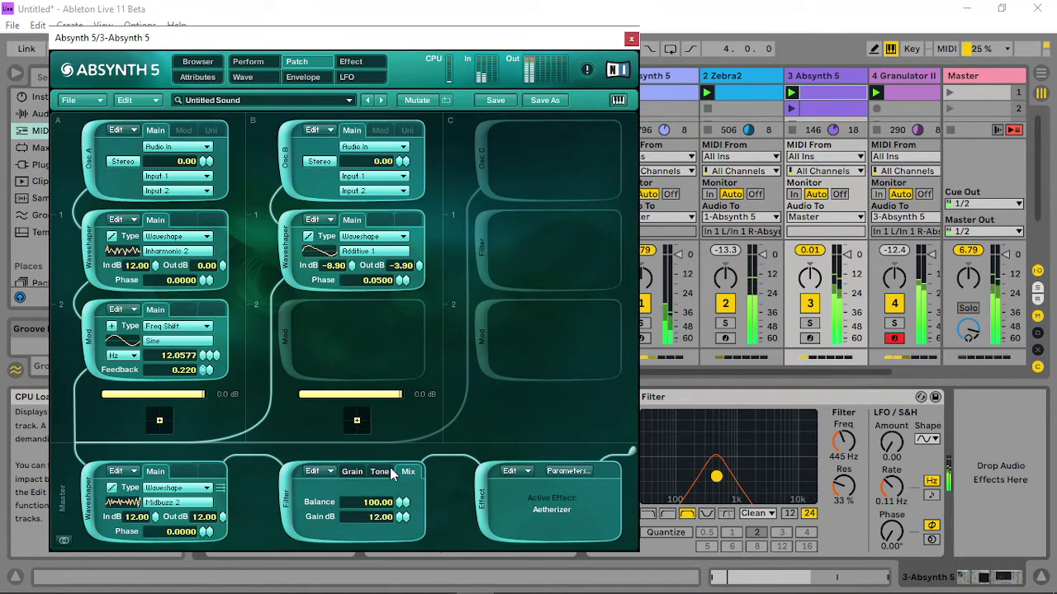
left_click(740, 483)
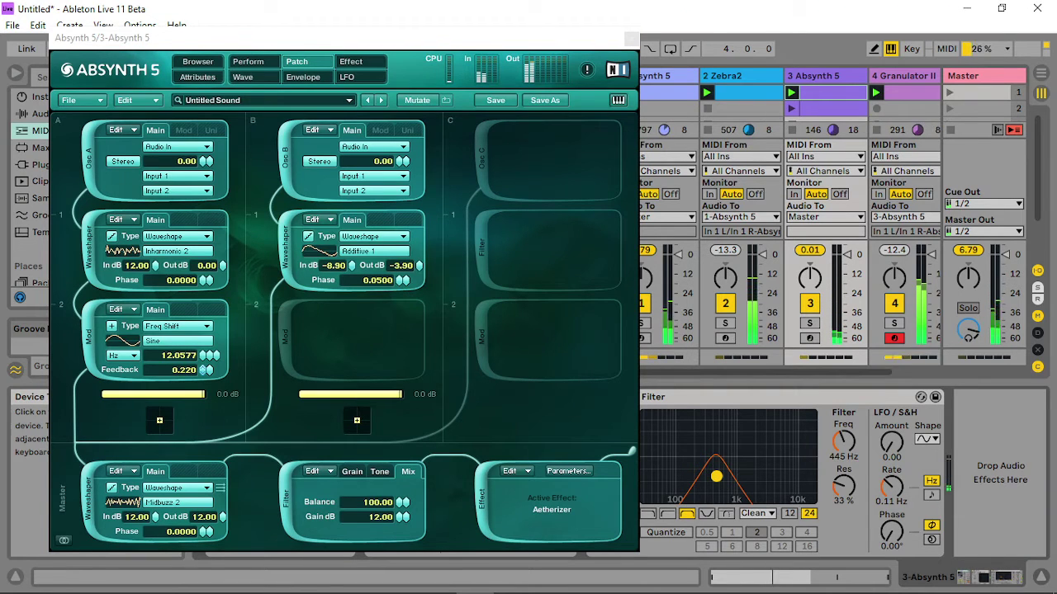
left_click_drag(716, 476, 715, 477)
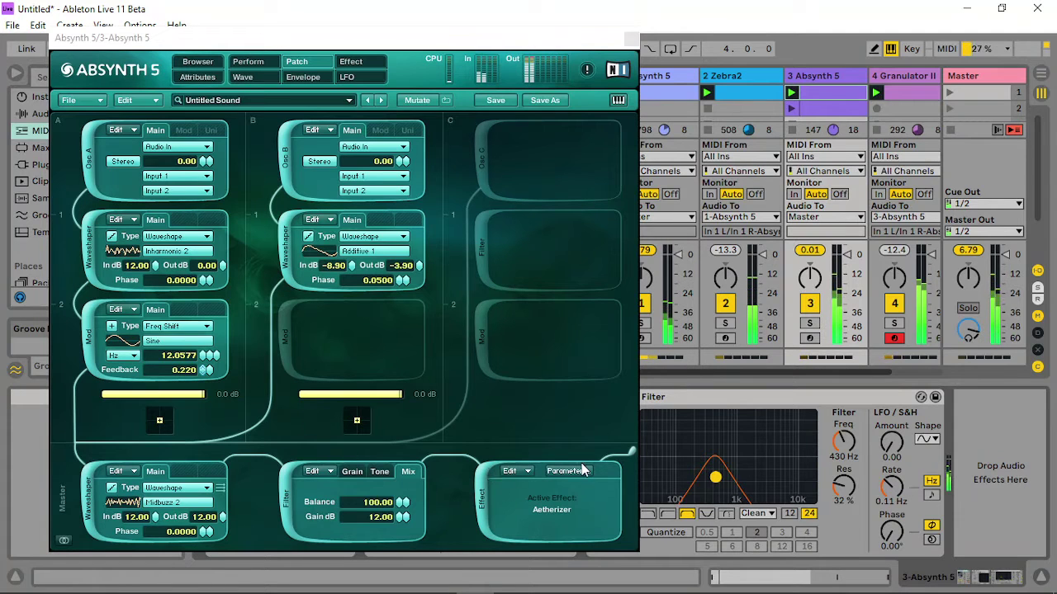
Lower channel B's waveshaper output to -6.00 dB and show Absynth's performance controls.
left_click(422, 270)
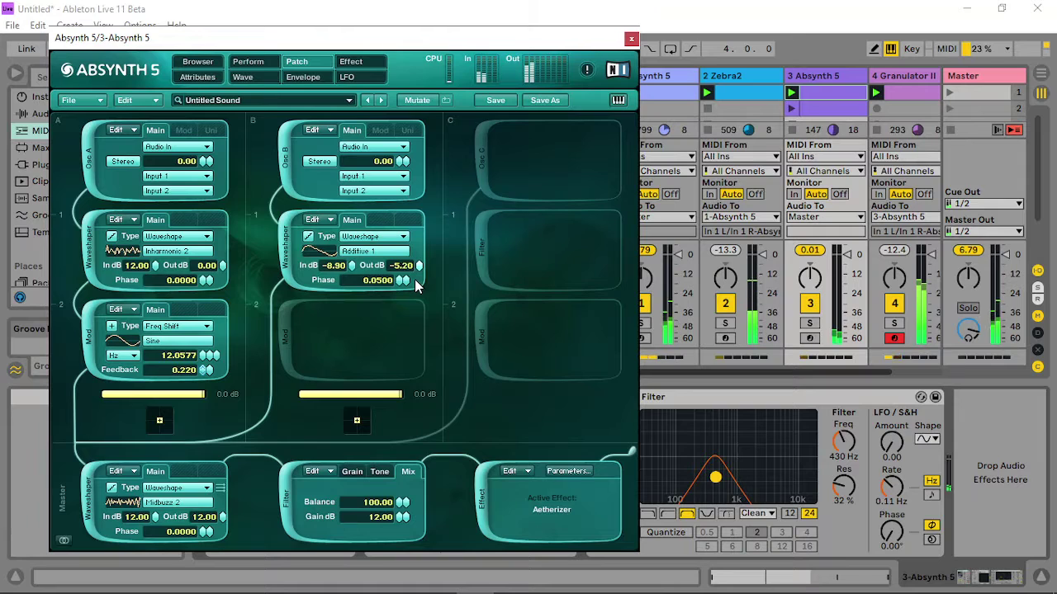
left_click_drag(415, 279, 410, 288)
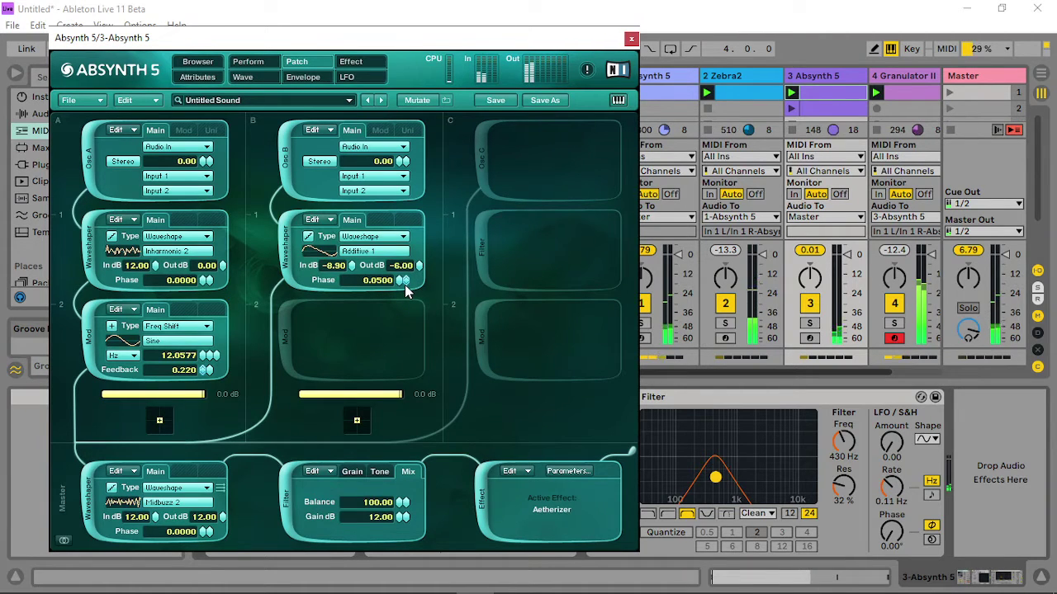
left_click(248, 61)
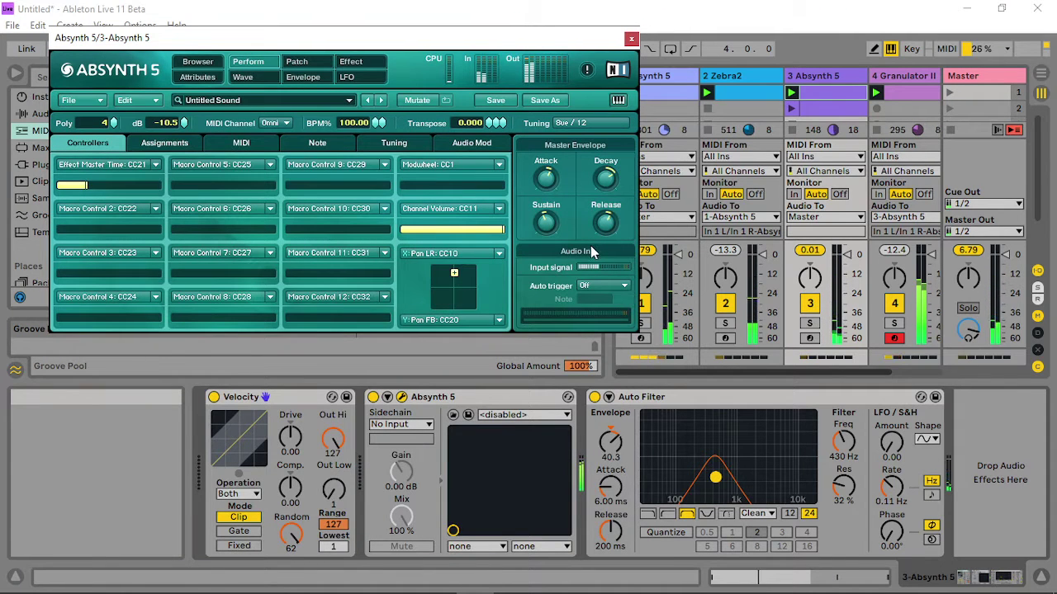
In track 4's Granulator II, set Filter A to 8.12 kHz, amp decay to 101 ms, and enable Scan with a 0.01% distance.
left_click(903, 74)
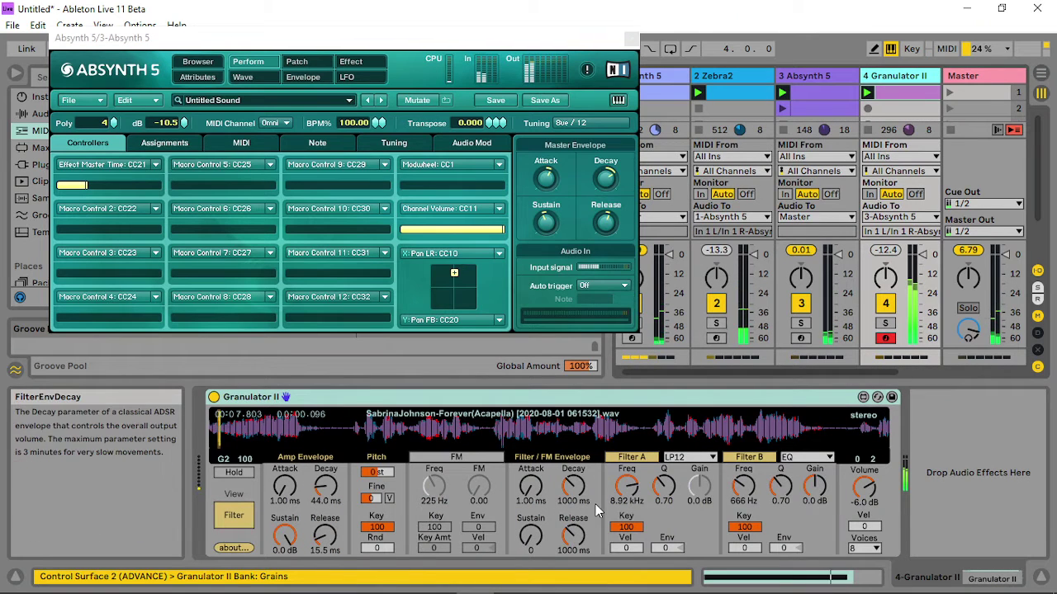
left_click_drag(632, 493, 631, 520)
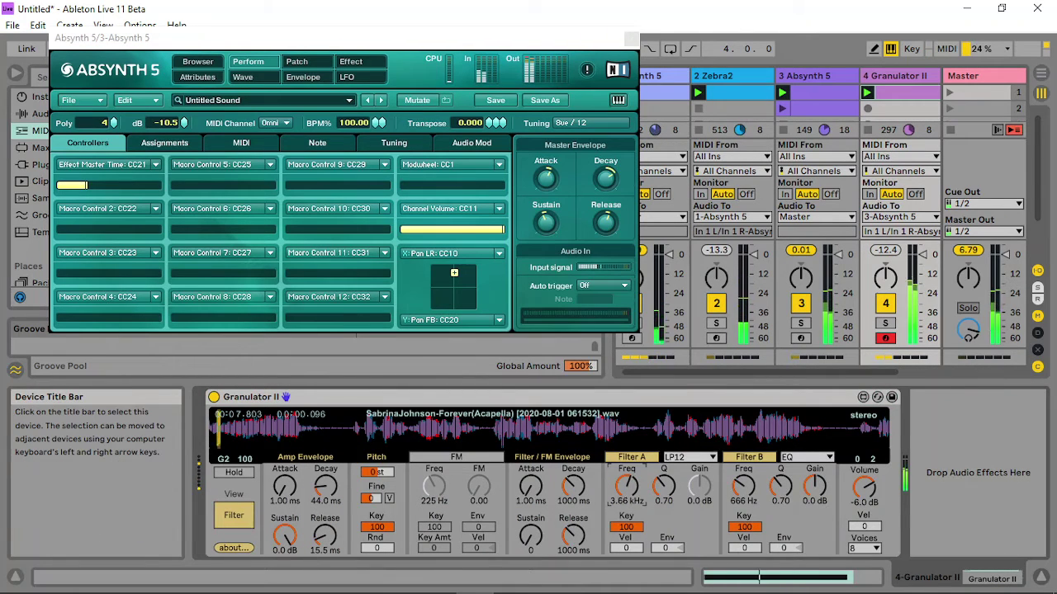
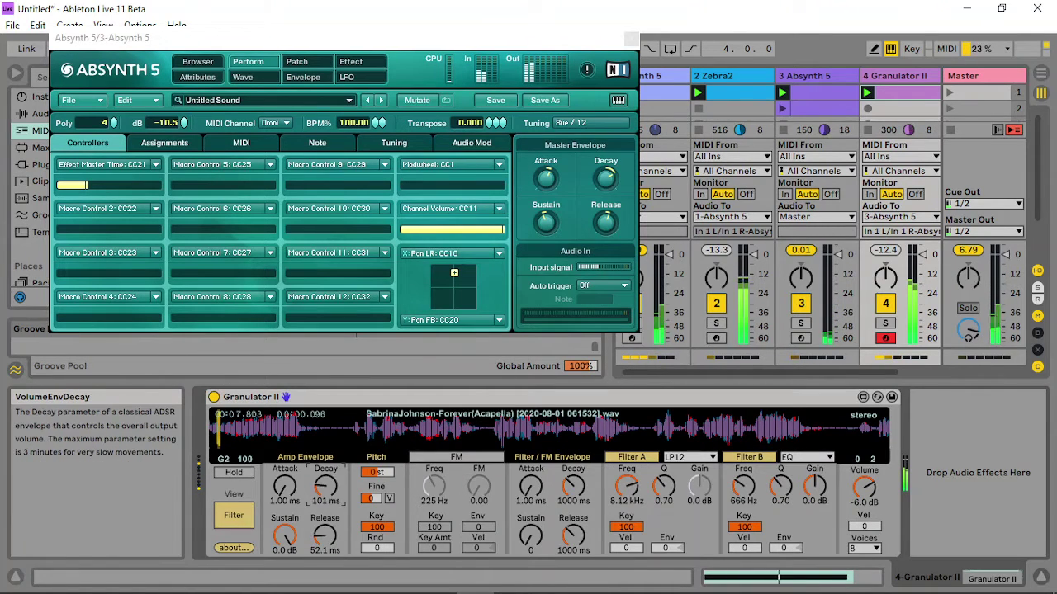
left_click(234, 515)
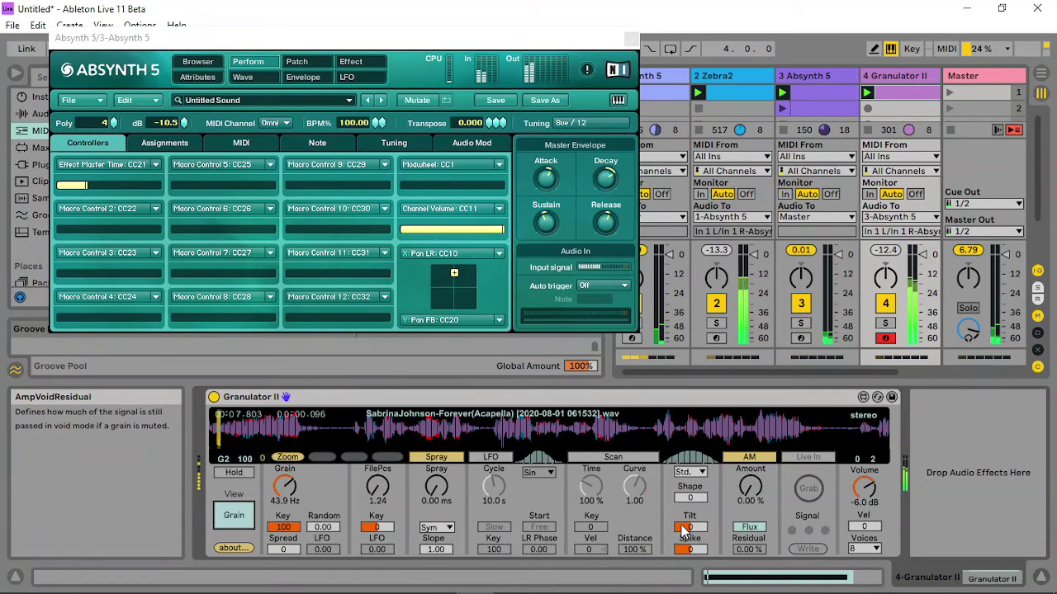
left_click_drag(634, 549, 634, 582)
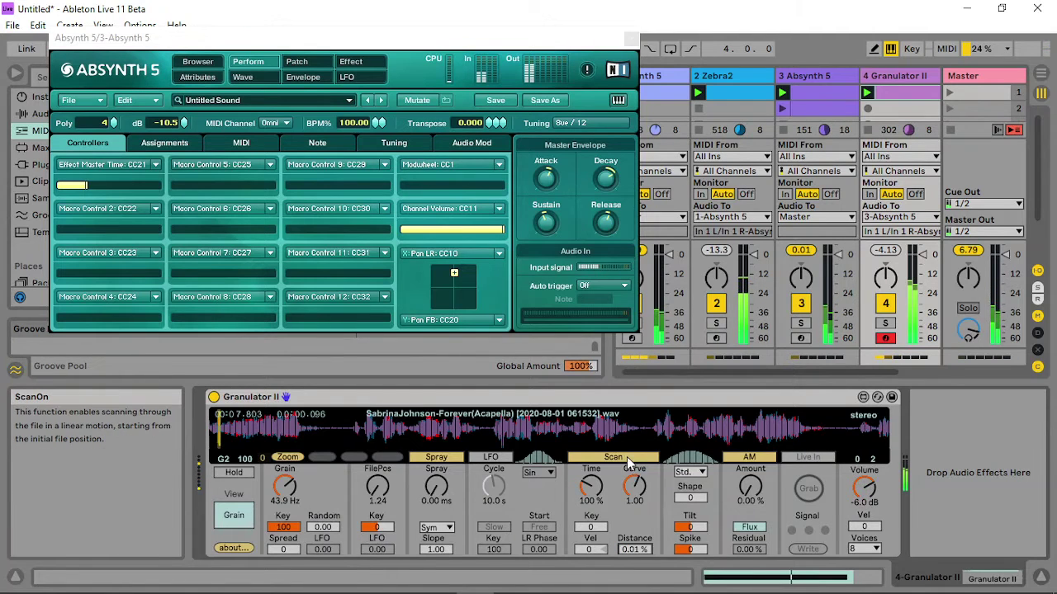
Set Granulator II's amp envelope attack to 102 ms and release to 434 ms.
left_click(235, 515)
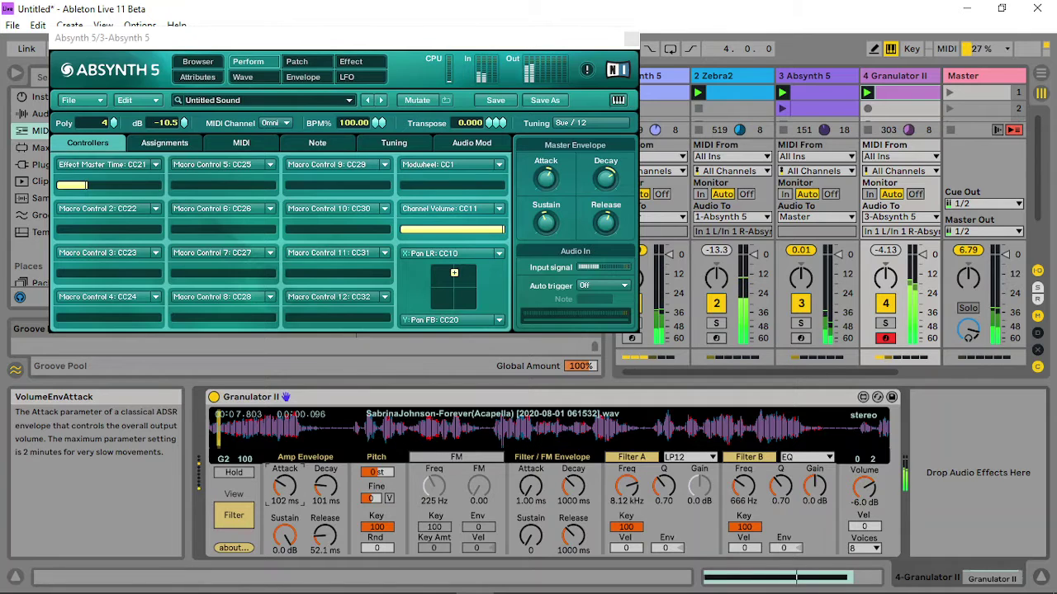
left_click_drag(321, 532, 321, 504)
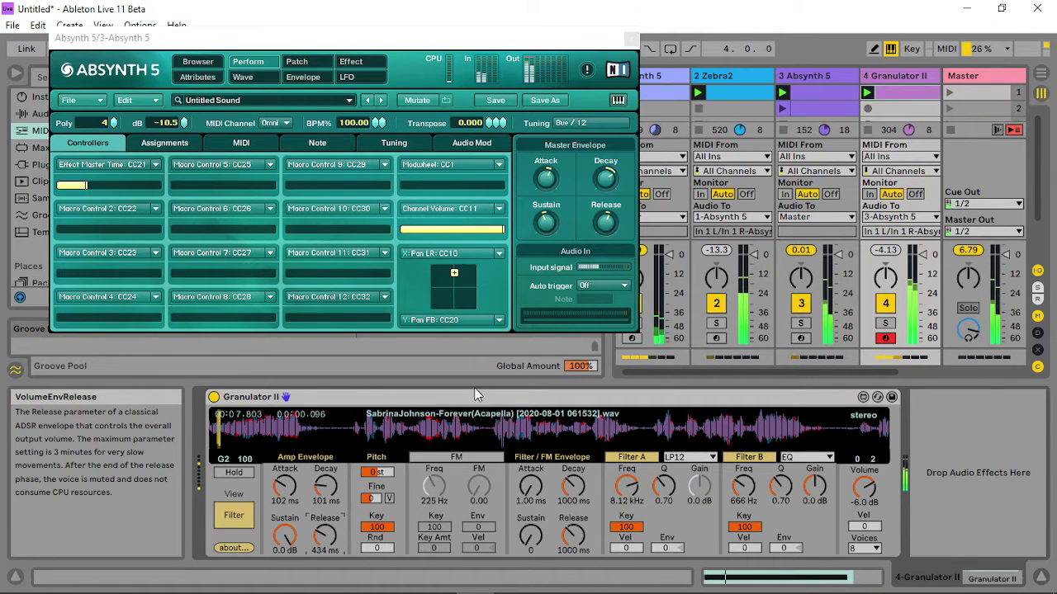
Adjust the release of Absynth's master envelope and set the Cloud grain's transposition randomization to 59.0.
left_click(607, 224)
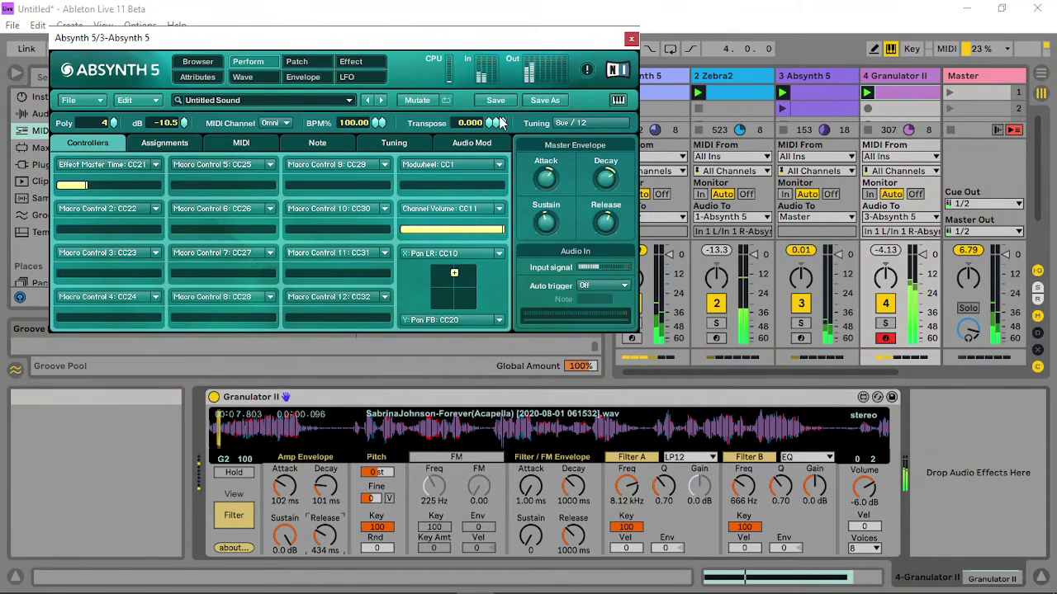
left_click(298, 61)
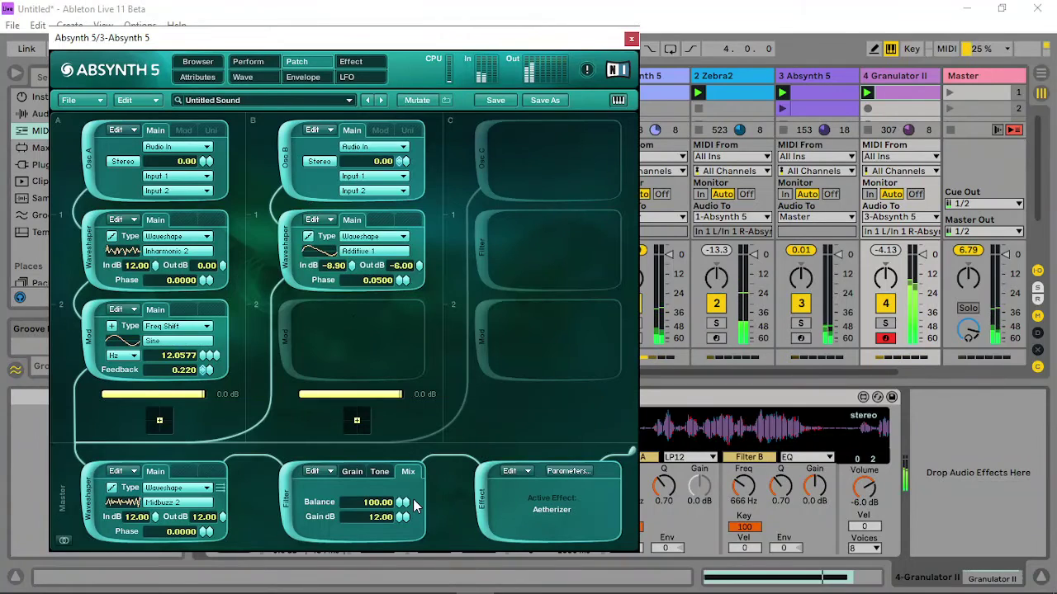
left_click(355, 471)
left_click_drag(417, 500, 422, 494)
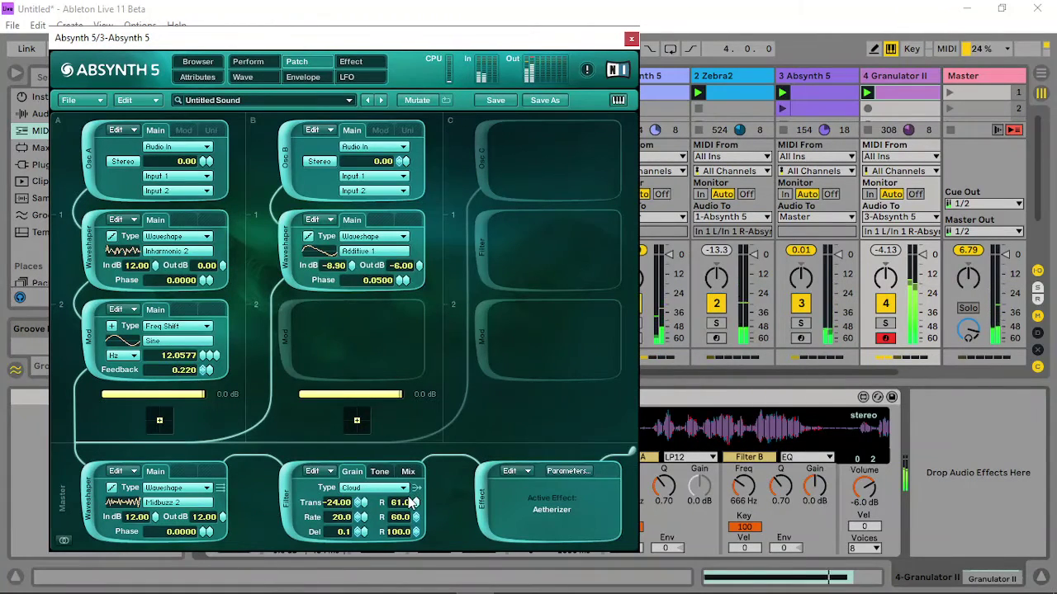
Return to track 3's devices and set the Auto Filter to 360 Hz with 35% resonance.
left_click(248, 63)
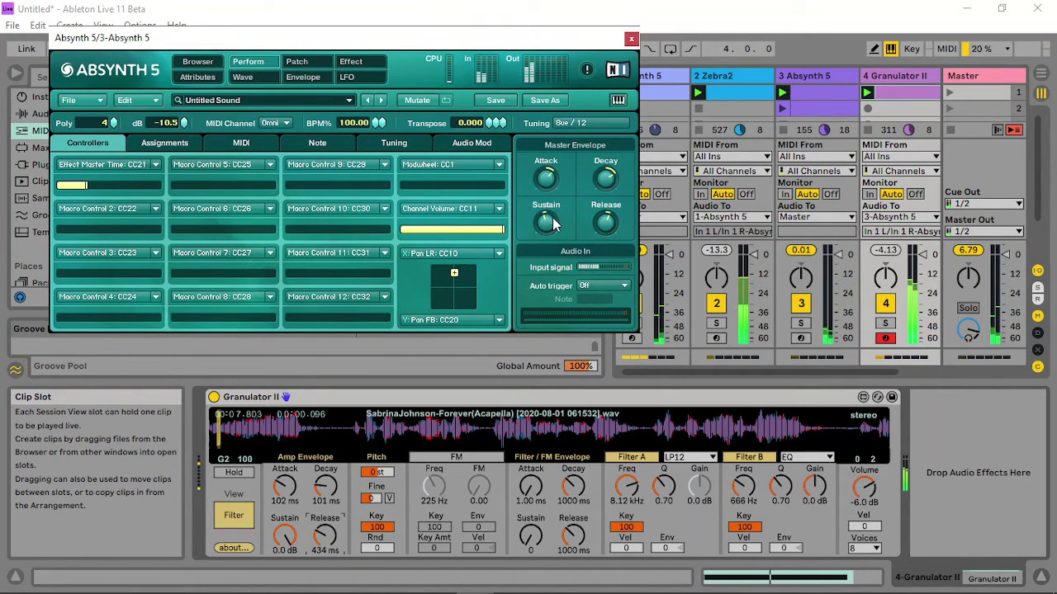
left_click(806, 80)
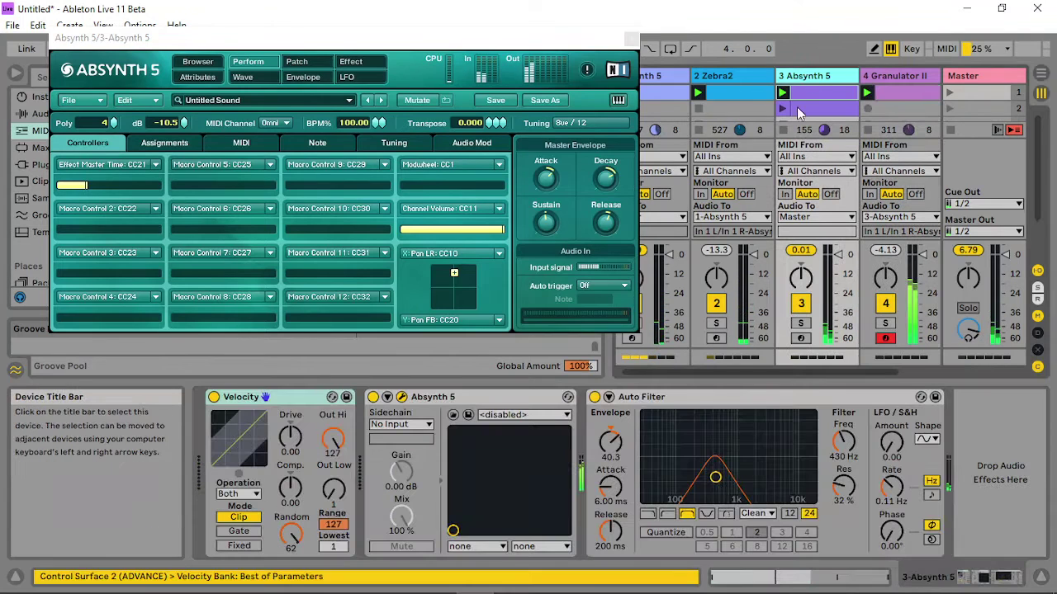
mouse_move(717, 476)
left_mouse_down()
mouse_move(726, 476)
mouse_move(711, 475)
left_mouse_up()
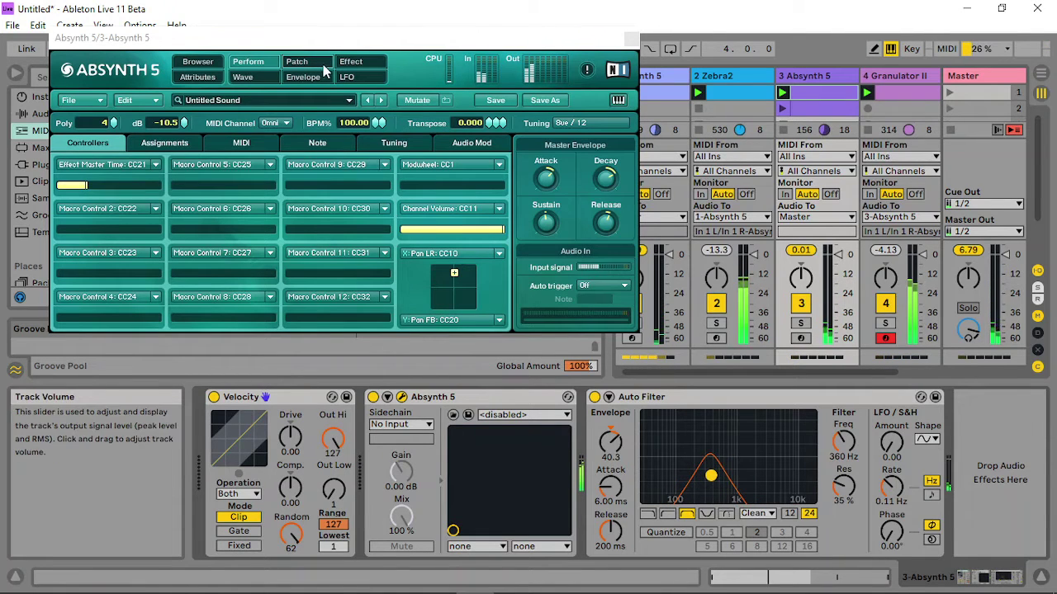
Try the Absynth patch with channel B's level lowered to -inf dB, and undo the level change.
left_click(296, 61)
left_click_drag(369, 395, 299, 394)
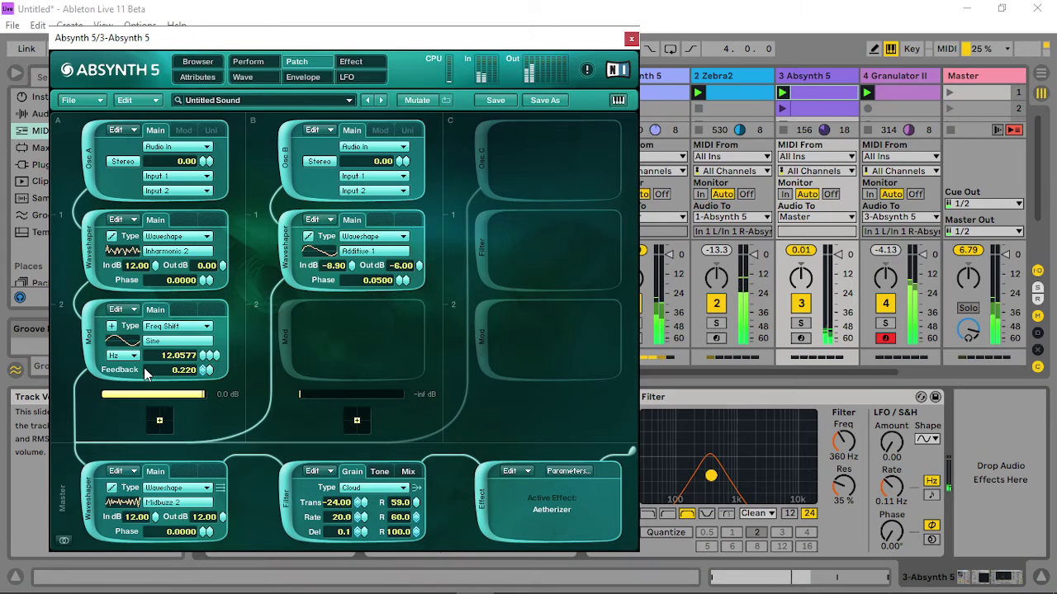
key("ctrl+z")
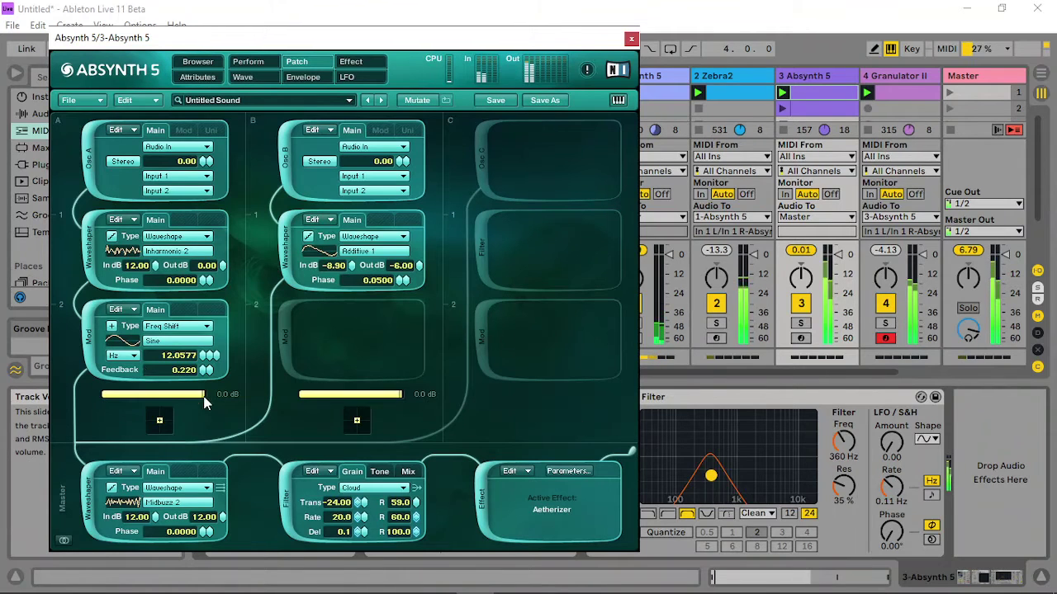
Lower the waveshaper output levels to -13.20 dB on channel A and -13.00 dB on channel B.
mouse_move(198, 398)
left_mouse_down()
mouse_move(109, 394)
mouse_move(204, 395)
left_mouse_up()
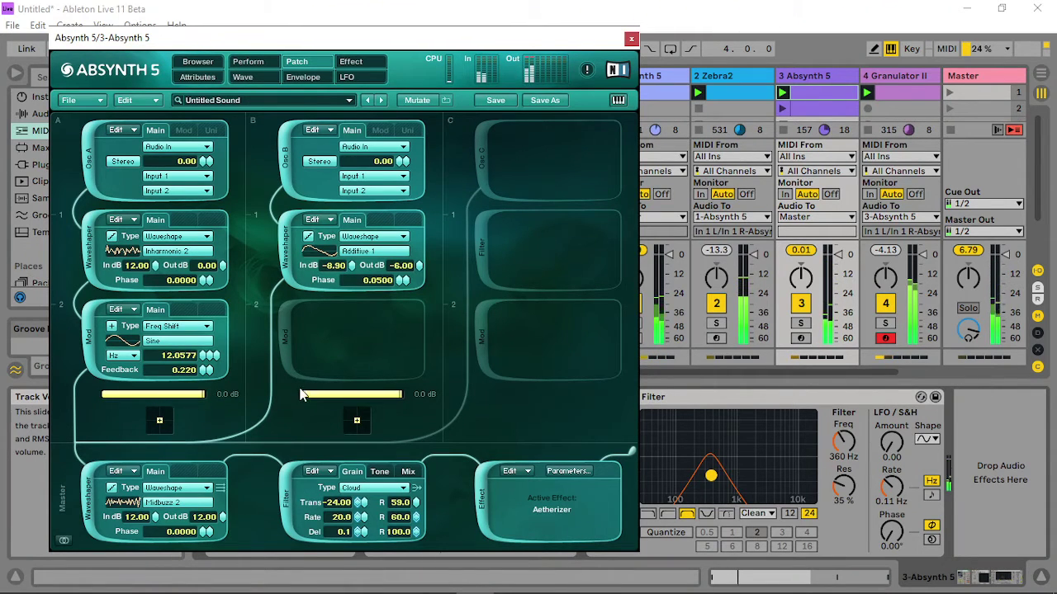
left_click_drag(418, 265, 419, 284)
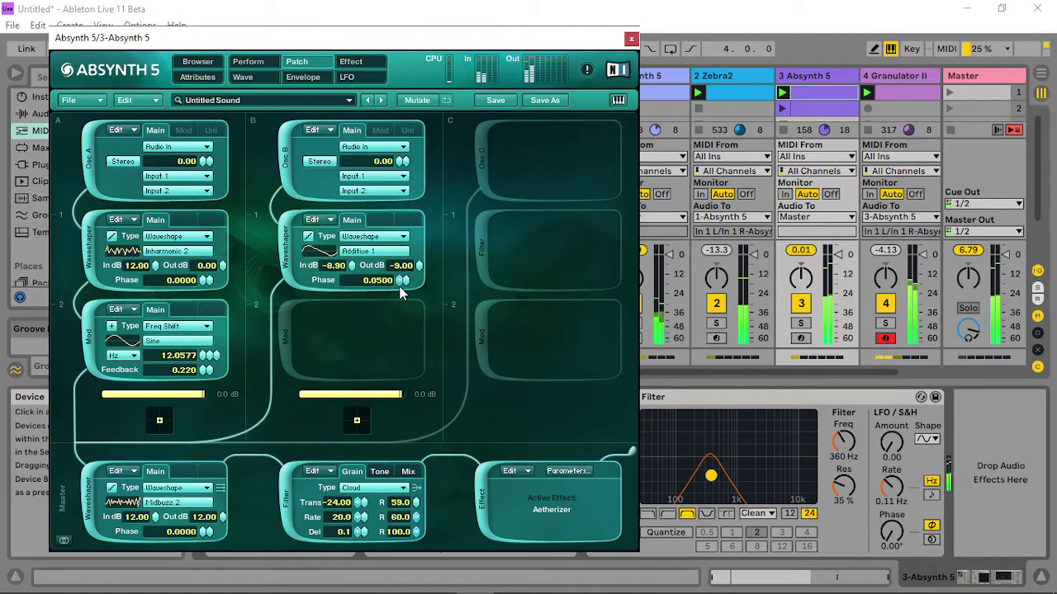
left_click_drag(419, 267, 415, 302)
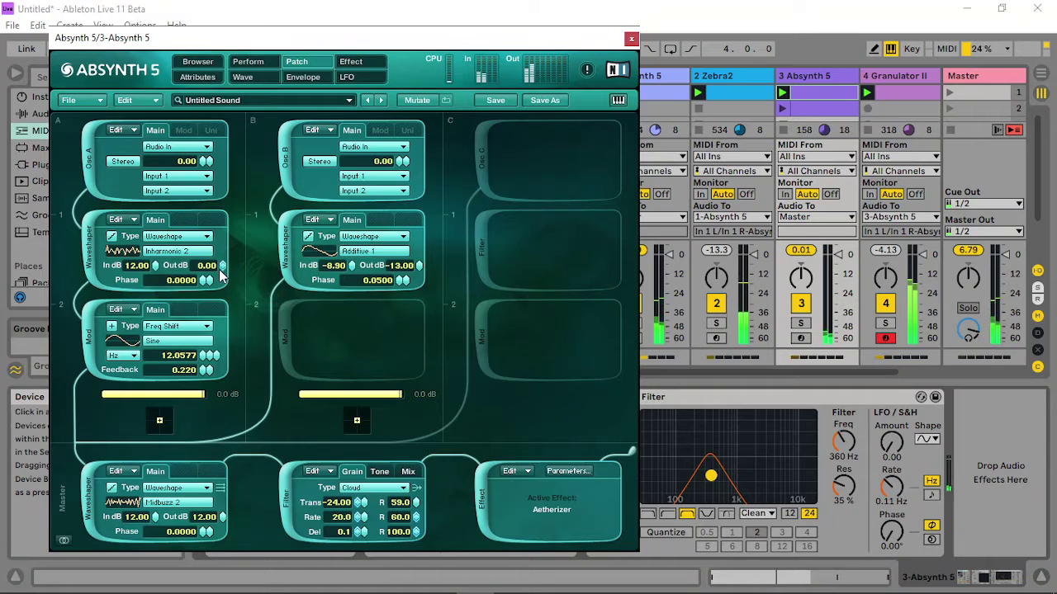
left_click_drag(223, 277, 223, 368)
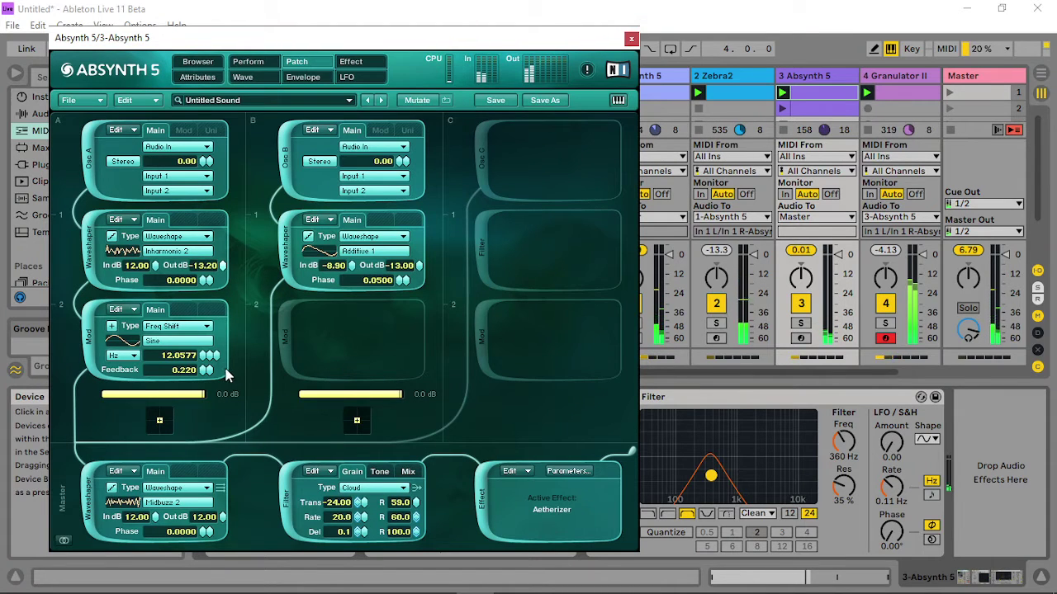
Lower channel B's waveshaper output to -14.00 dB and retune the Auto Filter to 461 Hz with 39% resonance.
left_click(708, 472)
left_click_drag(710, 476, 706, 476)
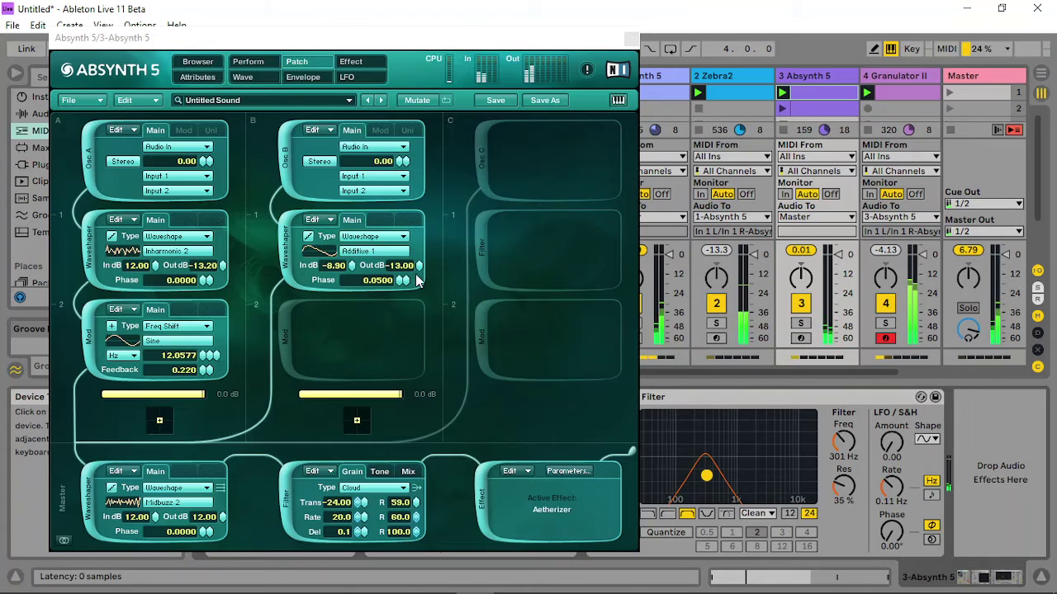
left_click_drag(420, 274, 419, 264)
left_click(247, 61)
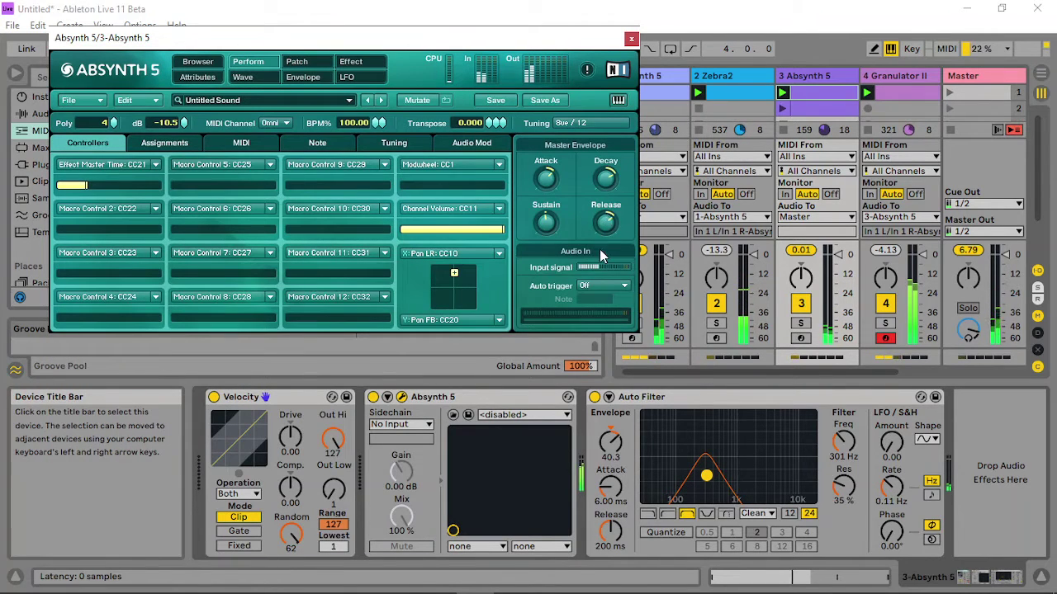
left_click(708, 478)
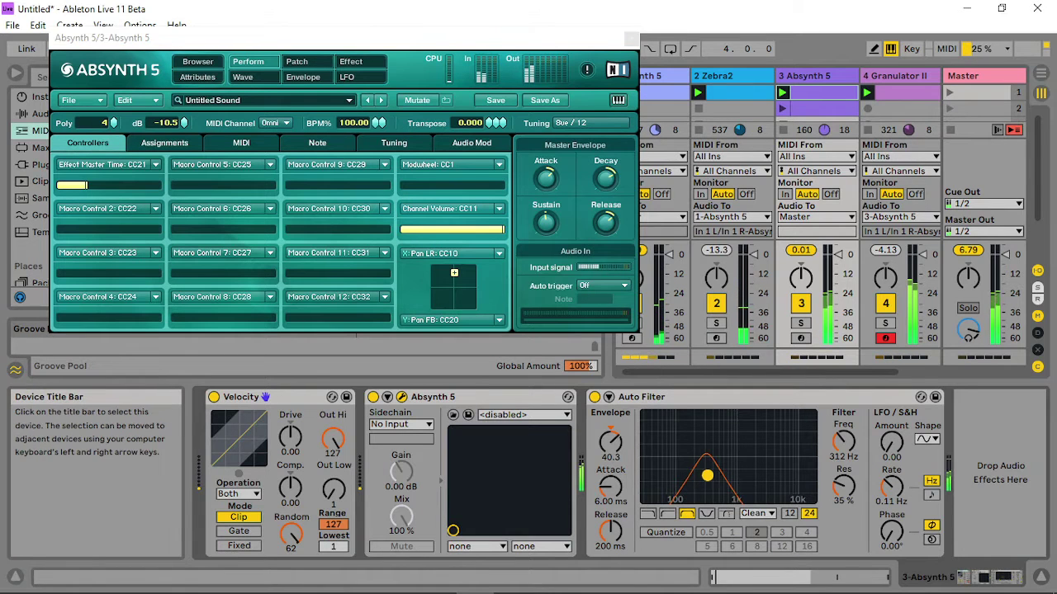
left_click(296, 62)
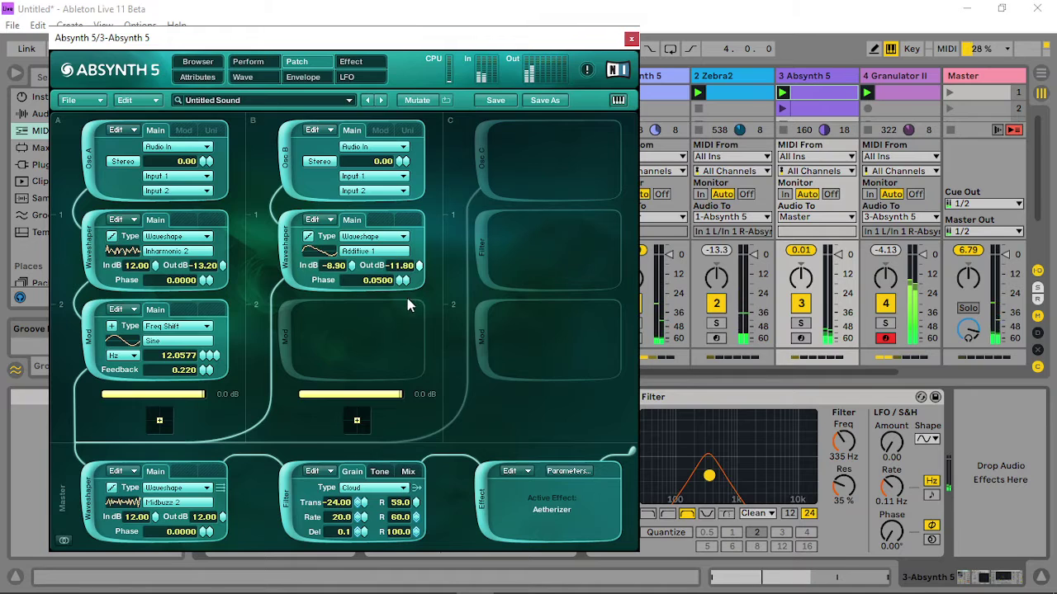
left_click(717, 473)
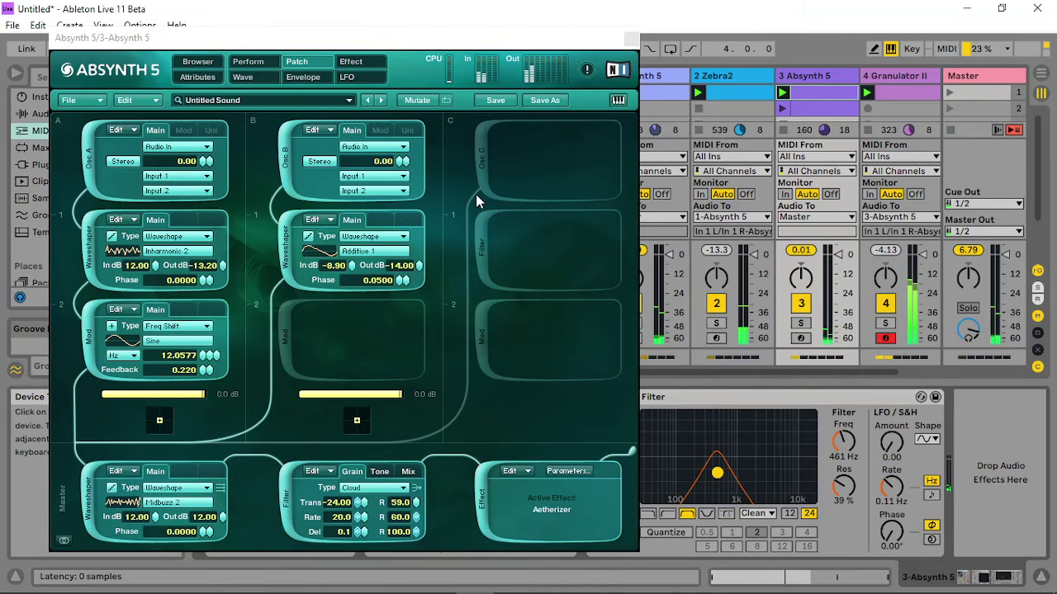
Set channel B's waveshaper input to -0.50 dB and raise channel A's waveshaper output to 2.70 dB.
left_click(350, 264)
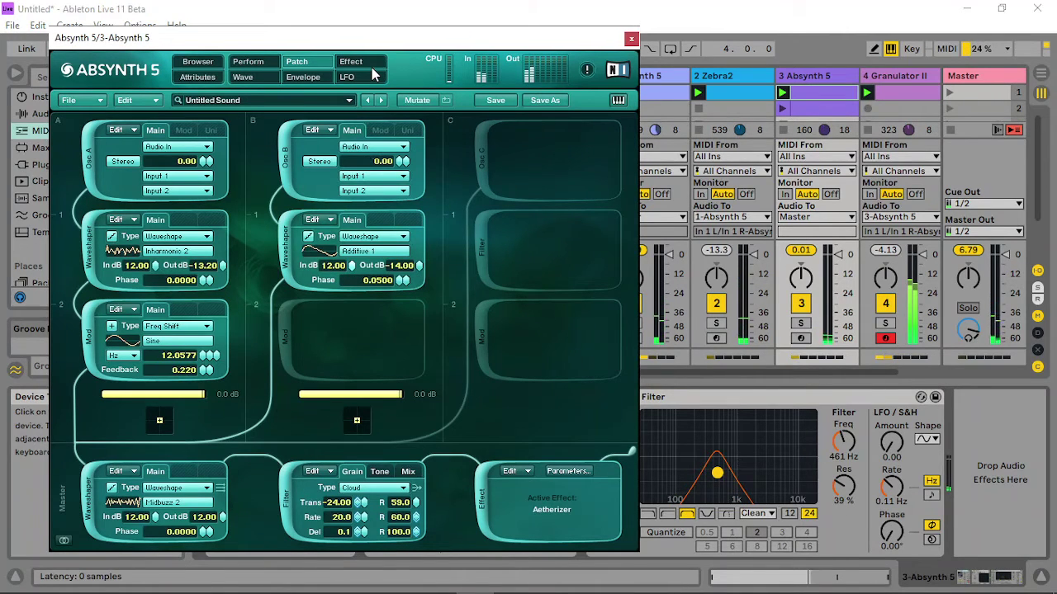
double_click(351, 265)
left_click_drag(354, 267, 345, 363)
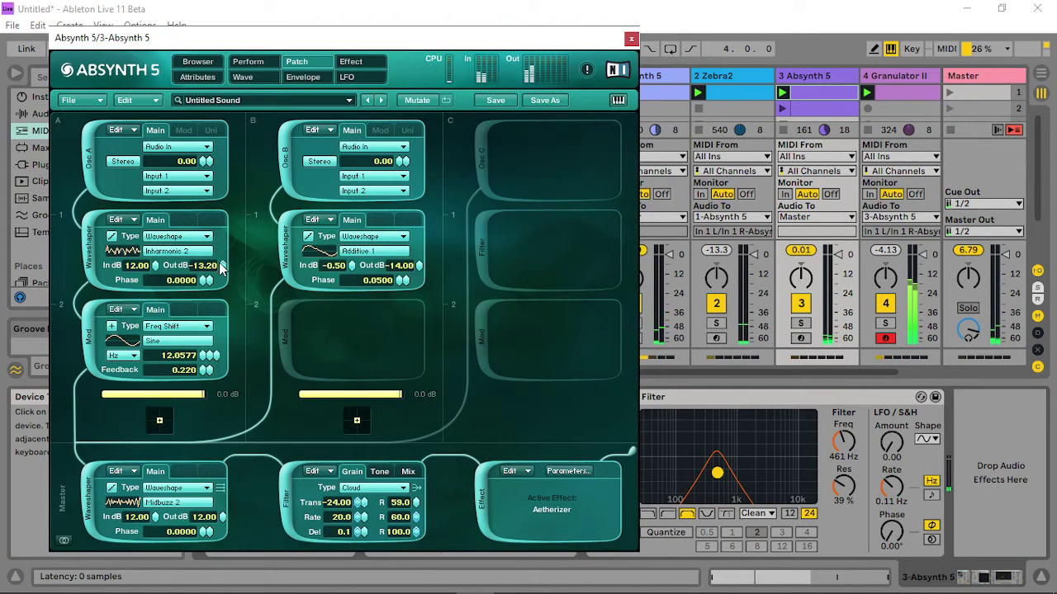
left_click_drag(221, 265, 234, 143)
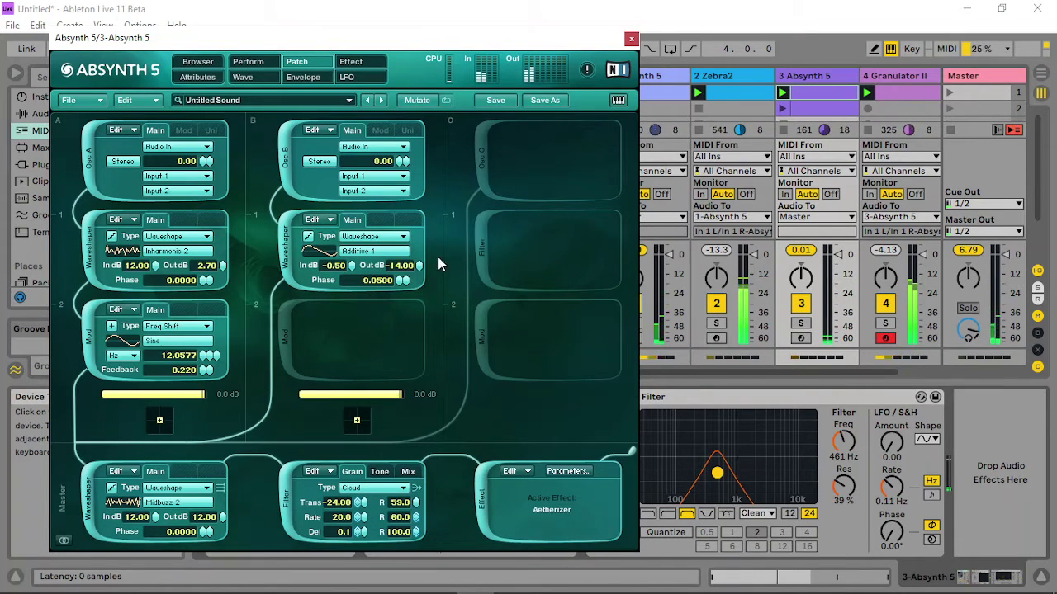
Raise channel B's waveshaper output to -4.40 dB and set the Auto Filter to 478 Hz with 43% resonance.
left_click_drag(423, 268, 430, 150)
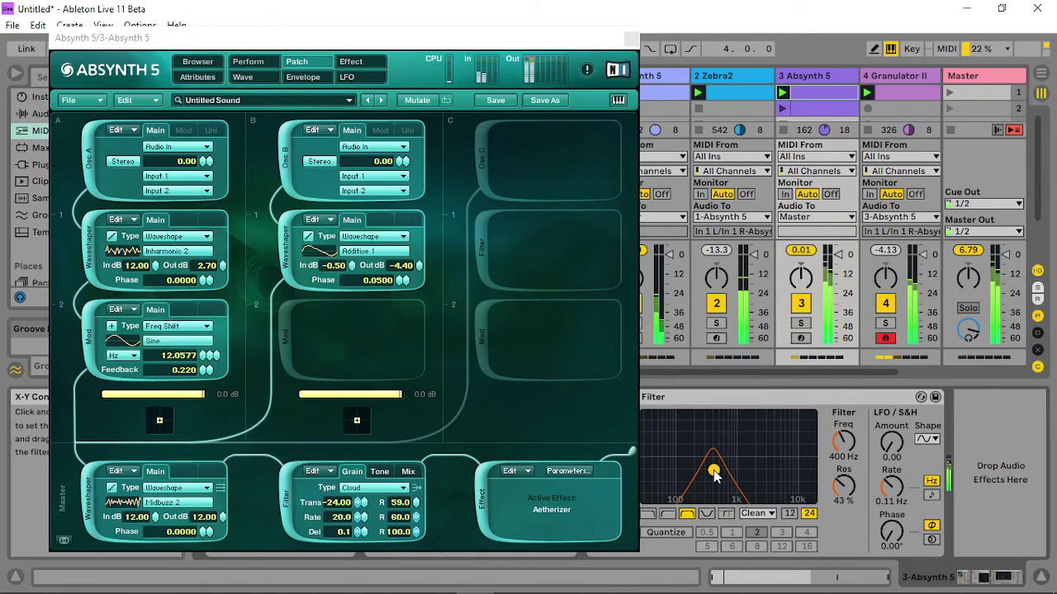
left_click_drag(714, 475, 719, 473)
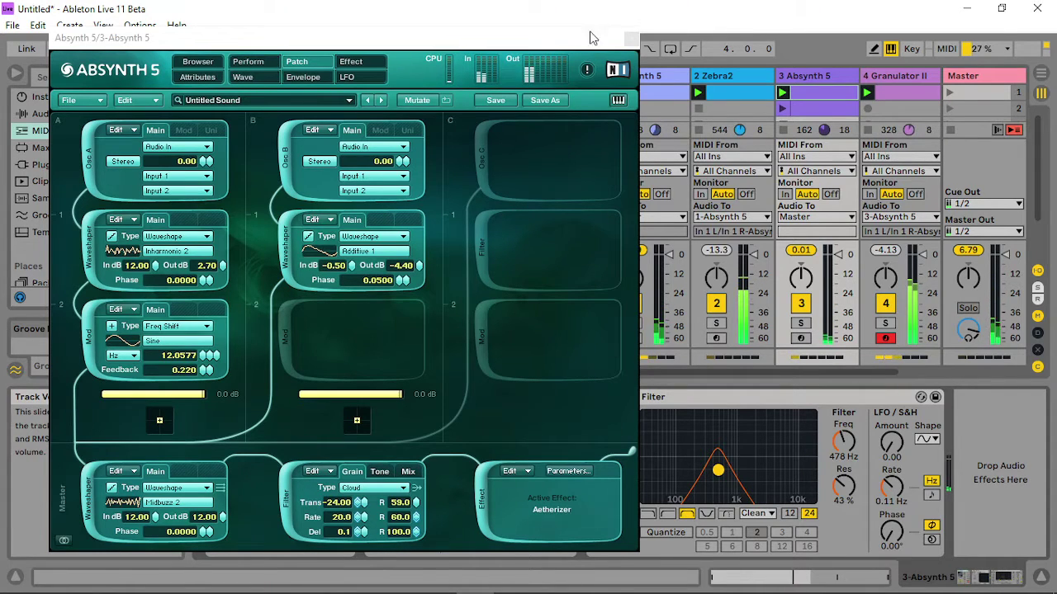
left_click(630, 40)
Add a Hybrid Reverb from the Reverb & Resonance effects to the Master track.
left_click(962, 75)
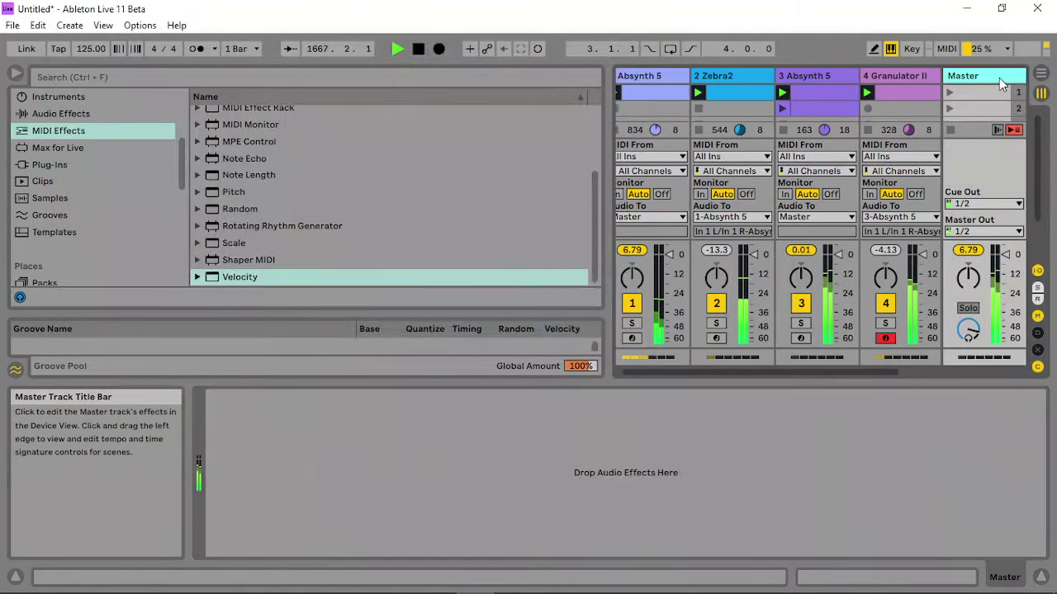
left_click(56, 115)
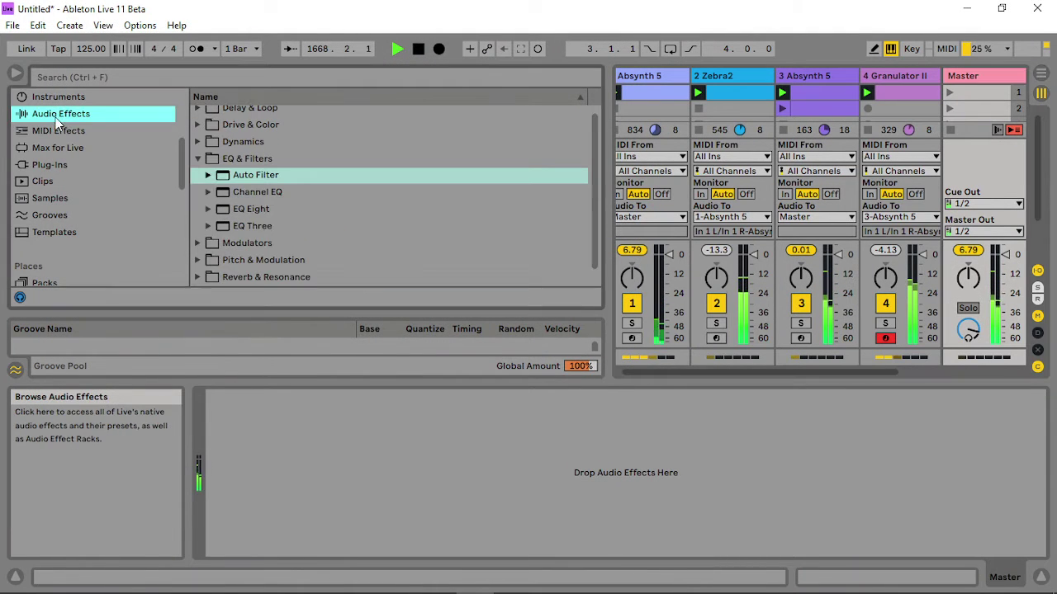
left_click(198, 159)
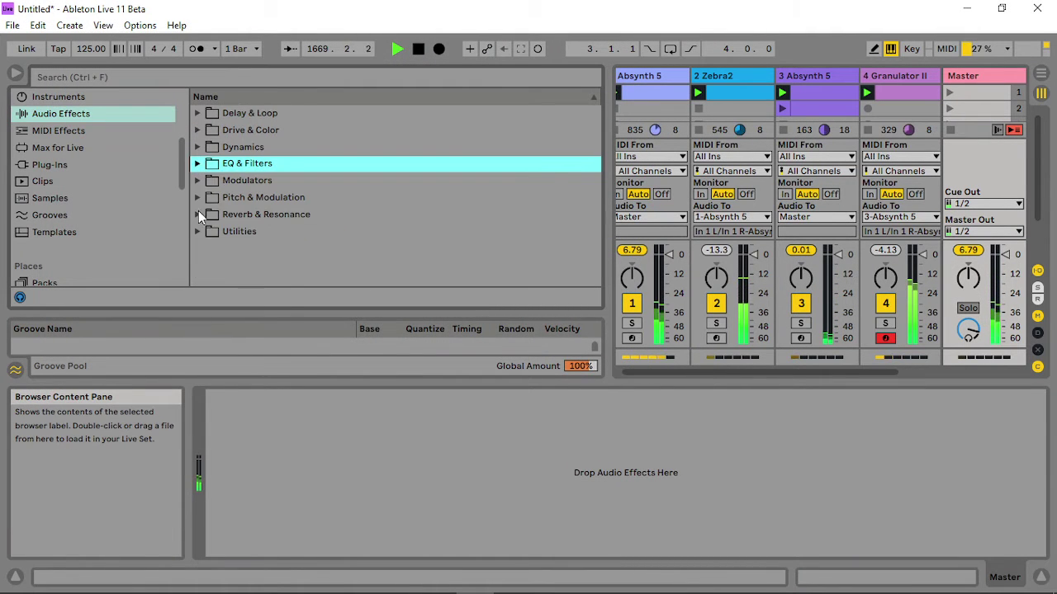
left_click(198, 214)
left_click_drag(281, 239, 514, 446)
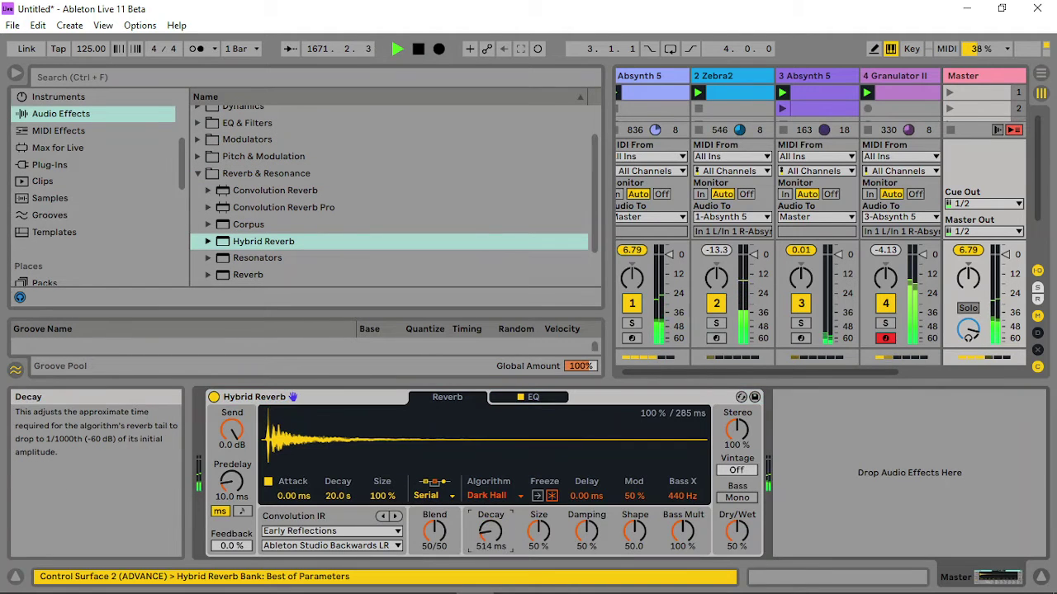
Set the Hybrid Reverb to 241 ms decay, 56% damping, 10% dry/wet and Subtle vintage.
left_click_drag(490, 532, 490, 562)
left_click_drag(736, 532, 736, 566)
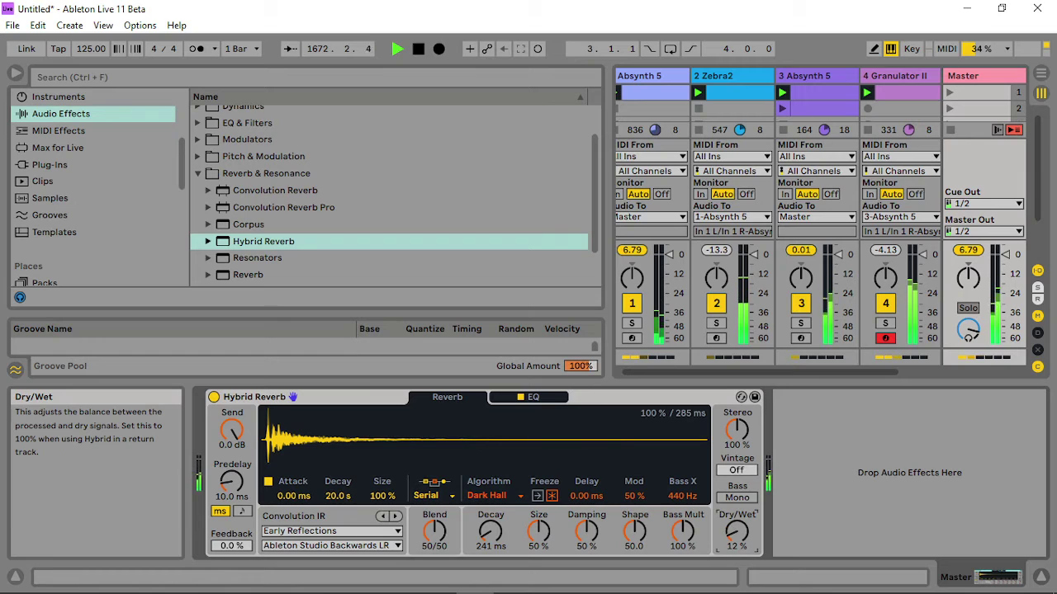
left_click(745, 471)
left_click_drag(741, 535, 740, 540)
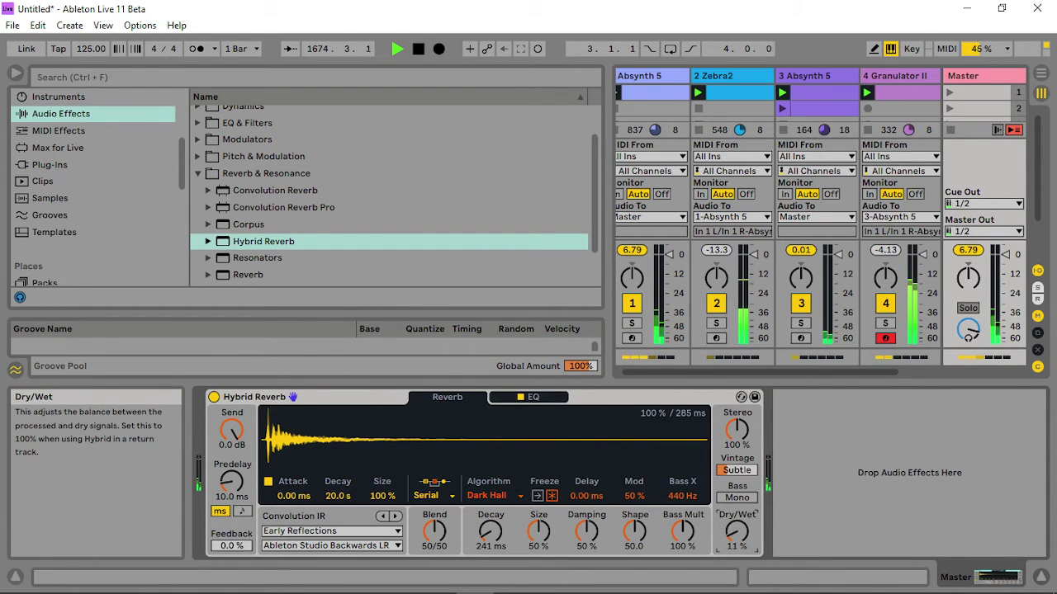
left_click_drag(586, 532, 586, 527)
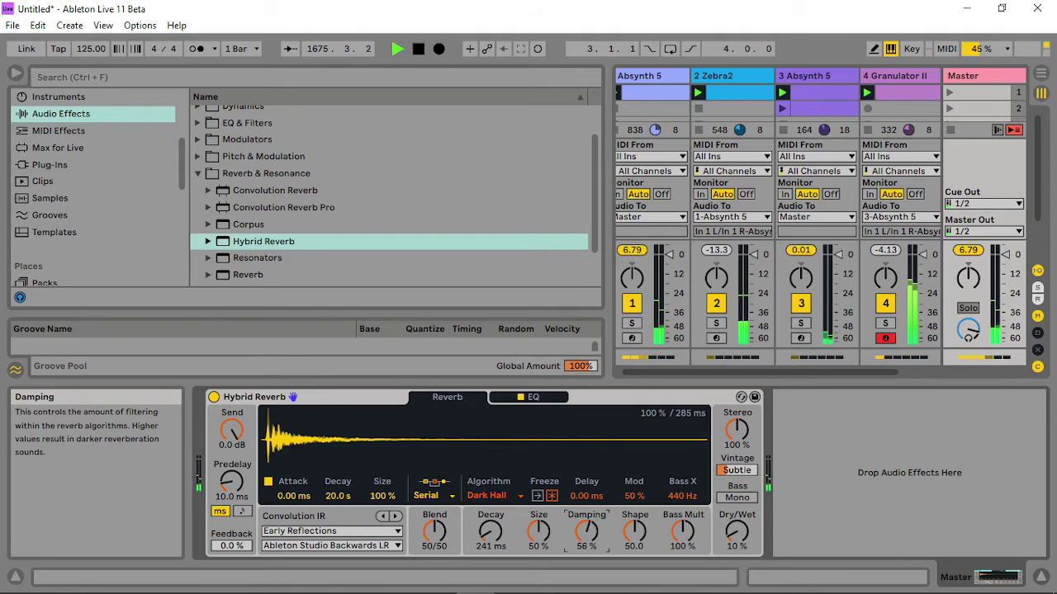
left_click(799, 76)
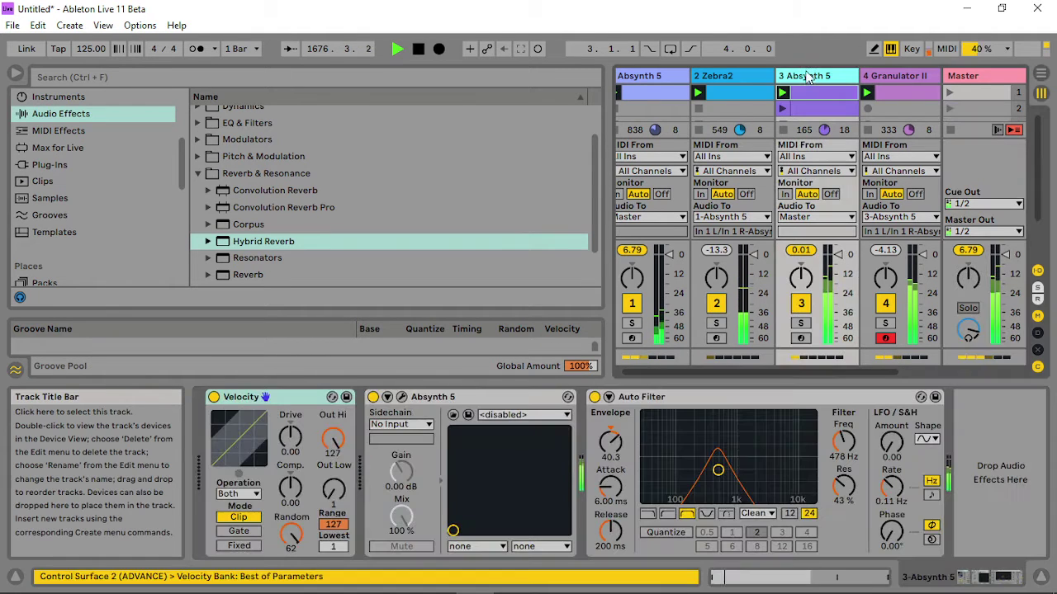
left_click(402, 397)
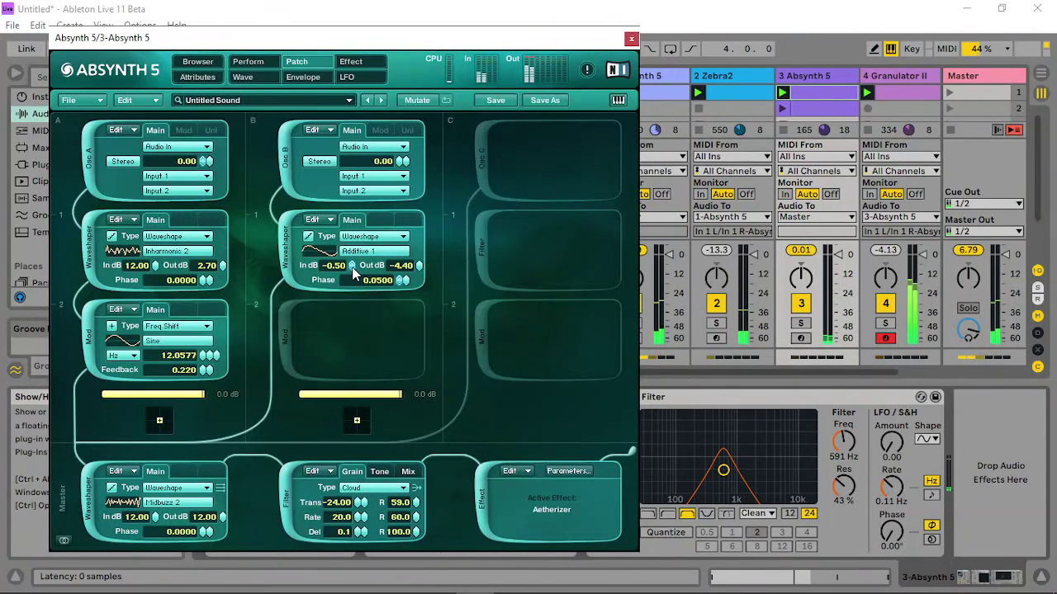
left_click_drag(354, 275, 361, 216)
left_click_drag(419, 265, 402, 330)
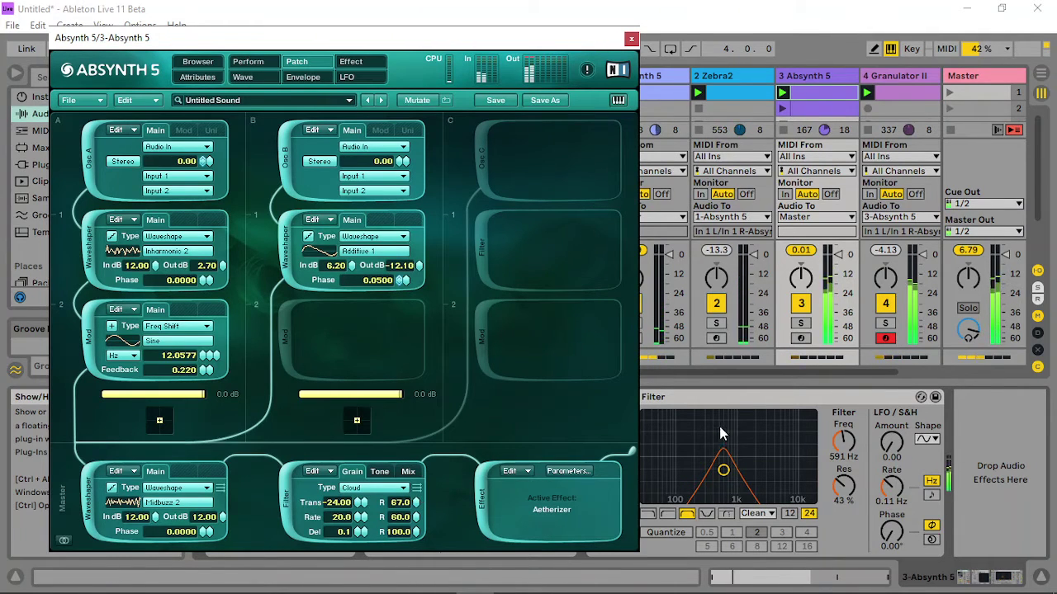
left_click(720, 474)
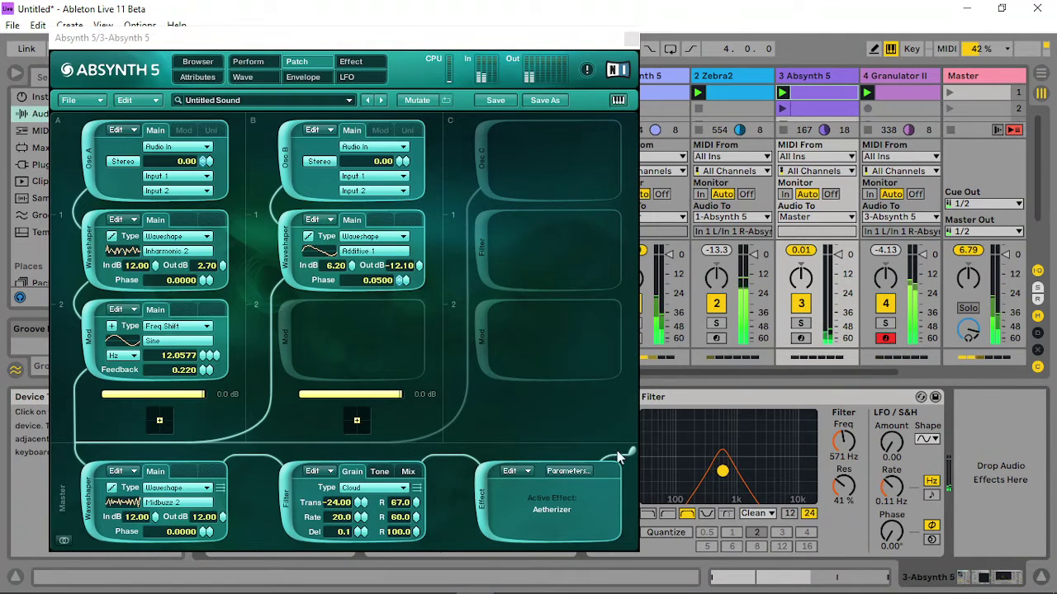
left_click(407, 471)
Lower the Aetherizer's master lowpass to 6674 Hz and assign it as an audio modulation target.
left_click(349, 66)
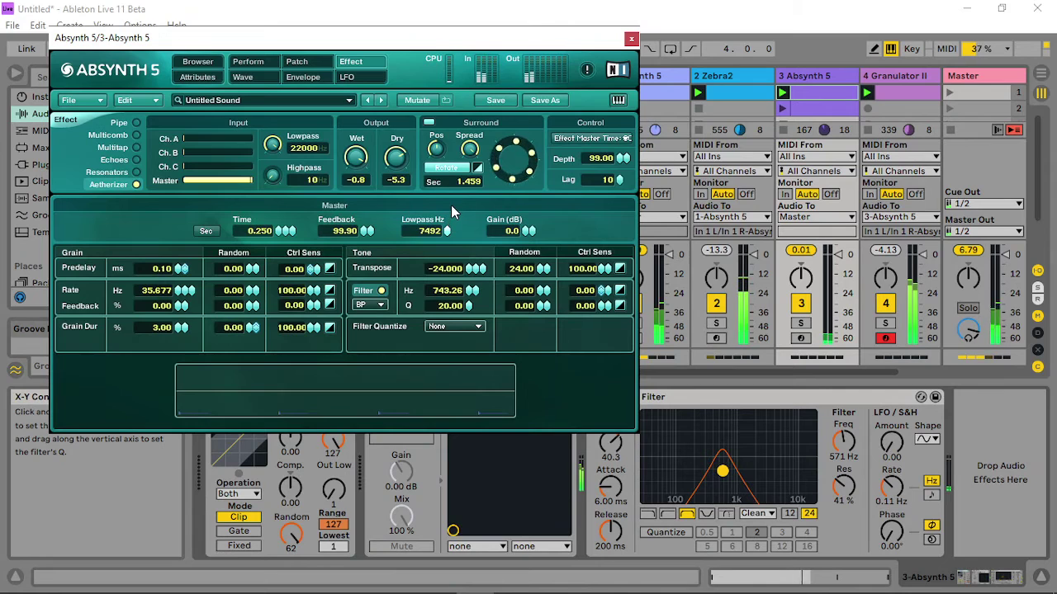
scroll(446, 231, "up", 5)
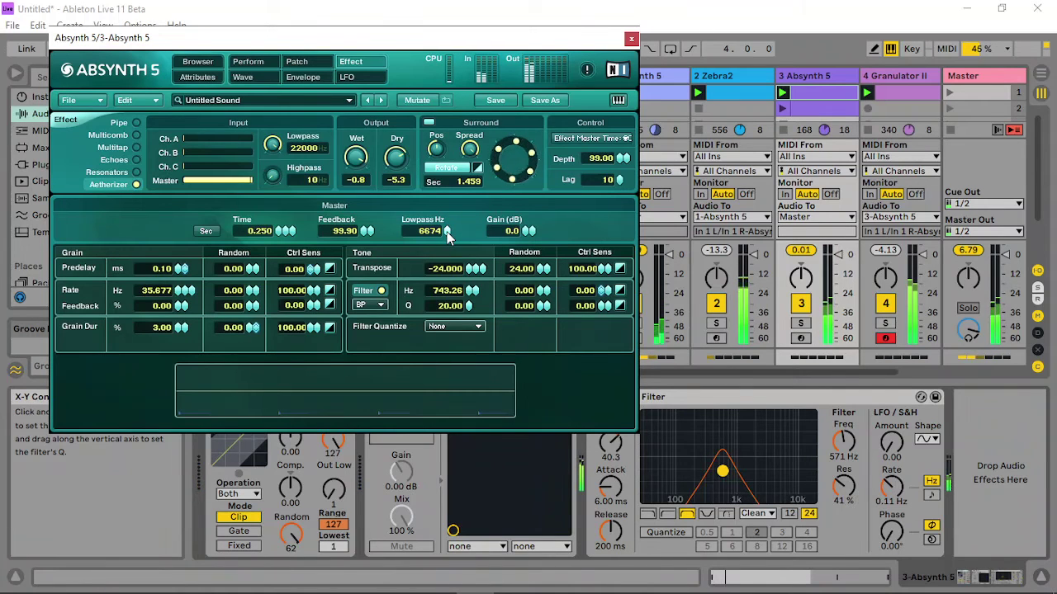
scroll(447, 230, "down", 1)
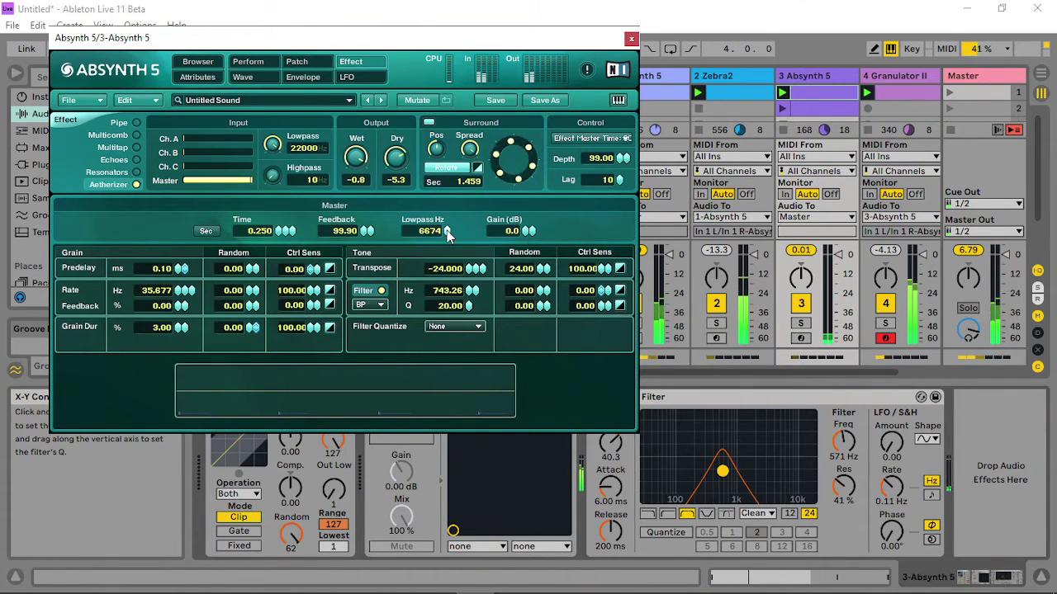
right_click(448, 231)
left_click(463, 386)
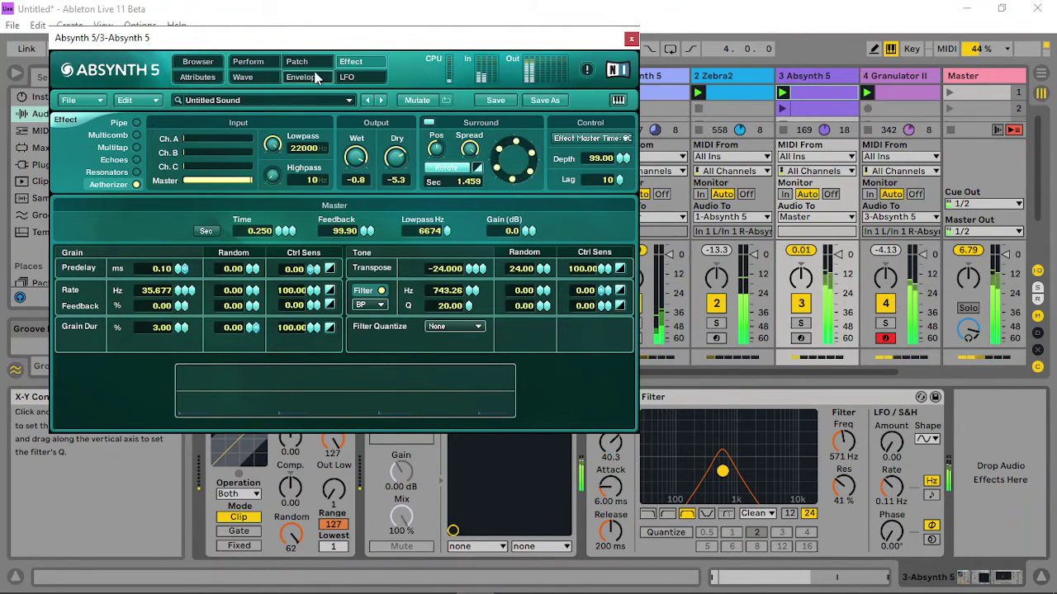
Set the Effect Filter Freq audio modulation to a depth of 53.00% and a lag of 156.
left_click(248, 61)
left_click(456, 144)
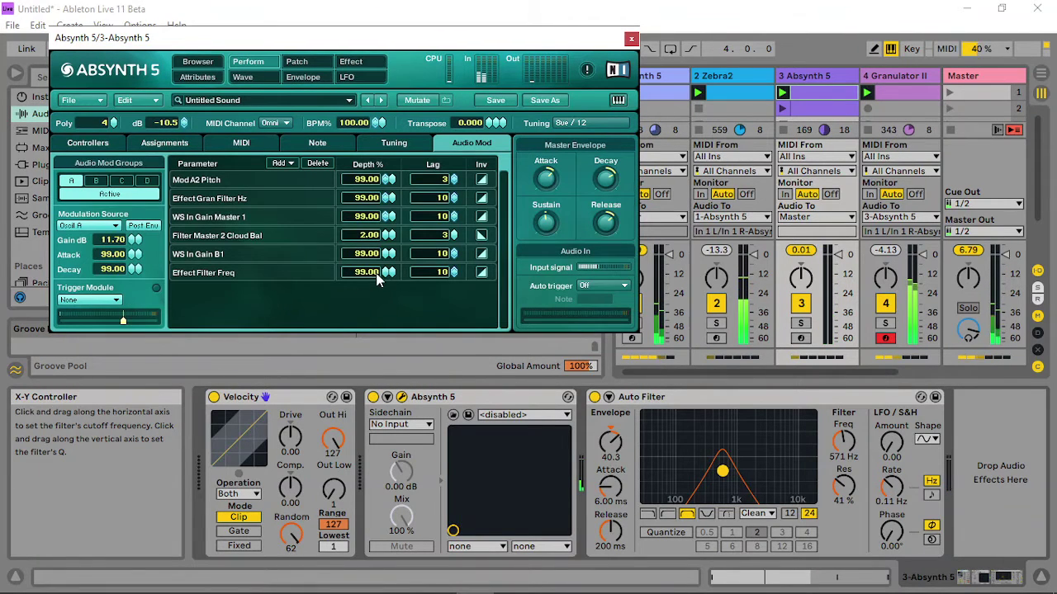
left_click_drag(453, 278, 452, 219)
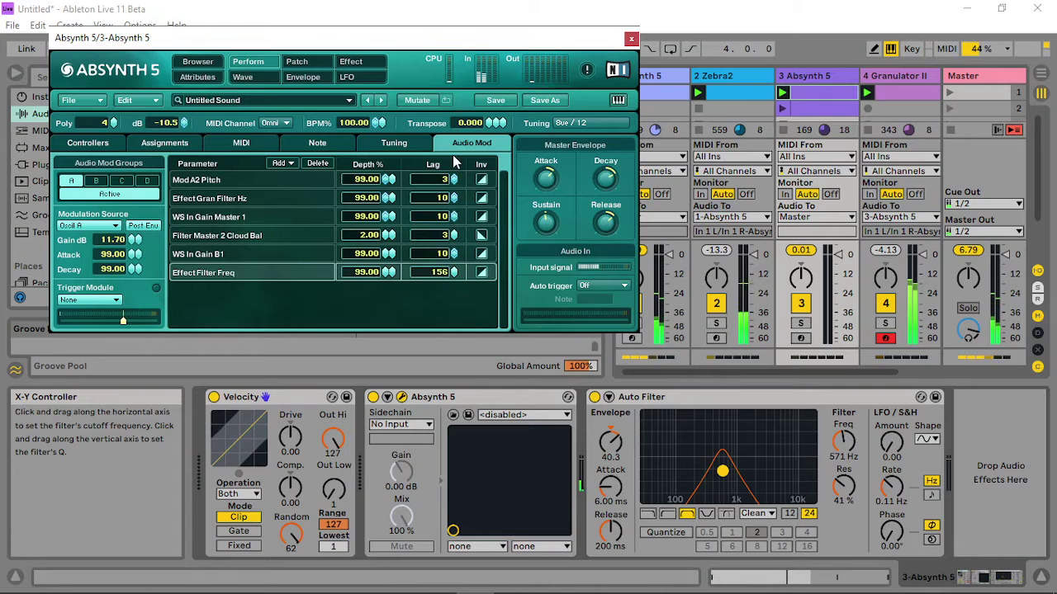
left_click_drag(385, 274, 388, 310)
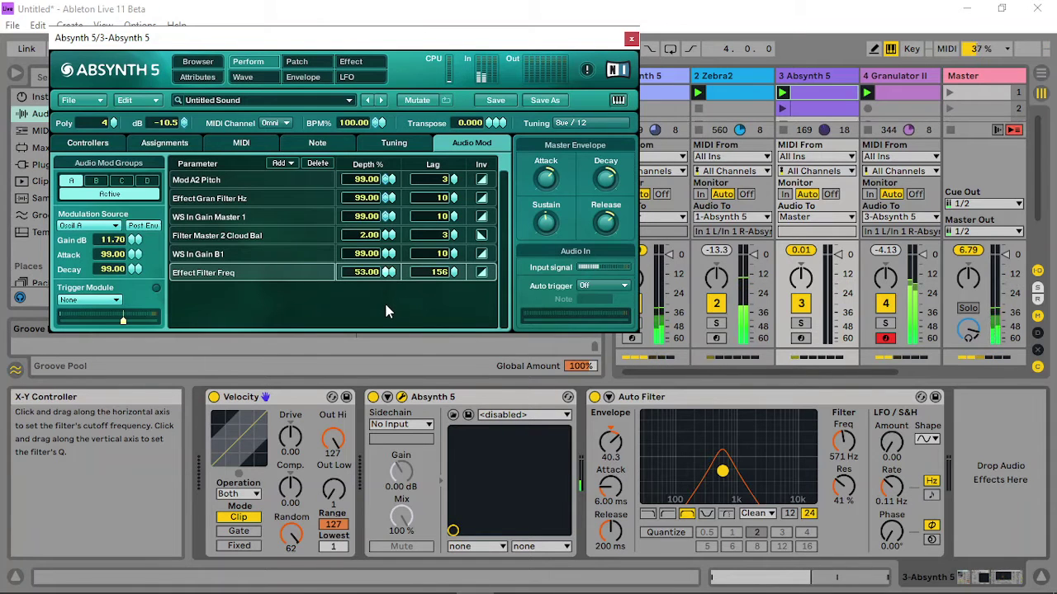
Set the Aetherizer's master lowpass to 1403 Hz and its gain to -22.0 dB.
left_click(351, 61)
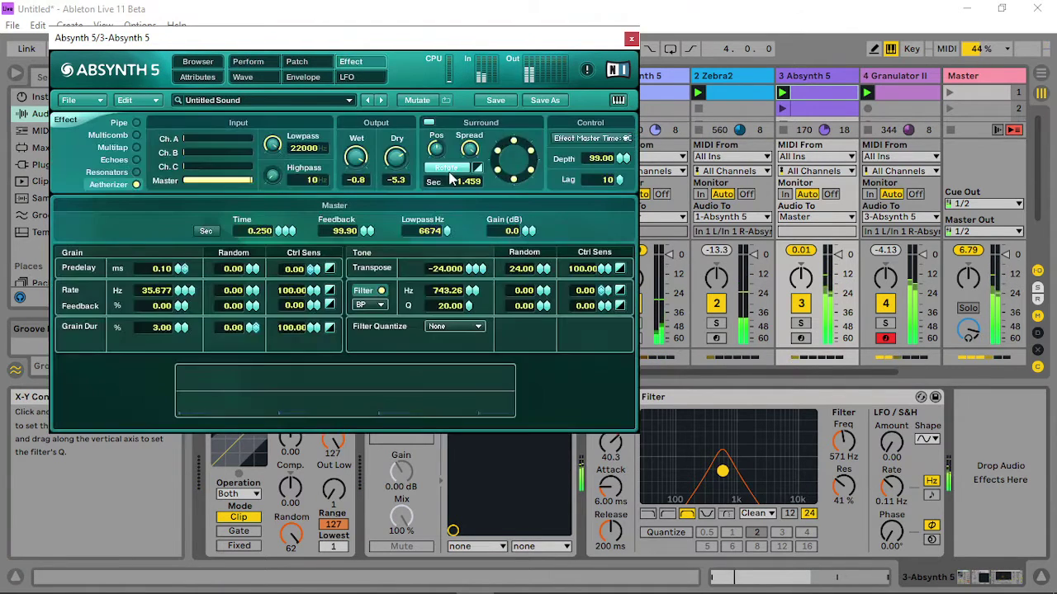
left_click_drag(447, 230, 446, 259)
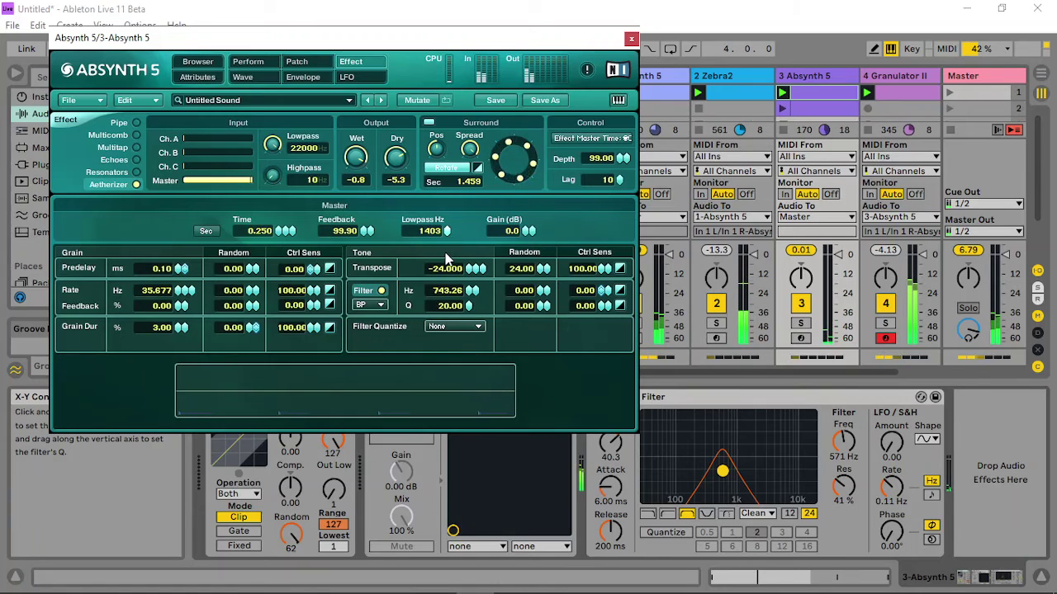
left_click_drag(529, 231, 528, 264)
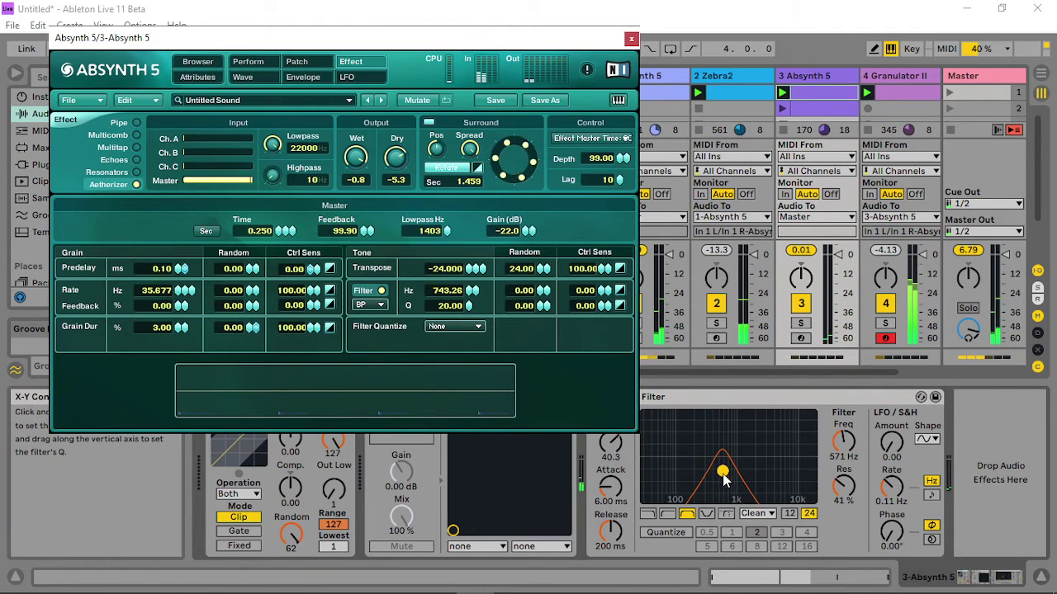
Try the Auto Filter at 758 Hz with 37% resonance and the Effect Filter Freq audio modulation at a depth of 48.00%.
left_click_drag(723, 480, 726, 481)
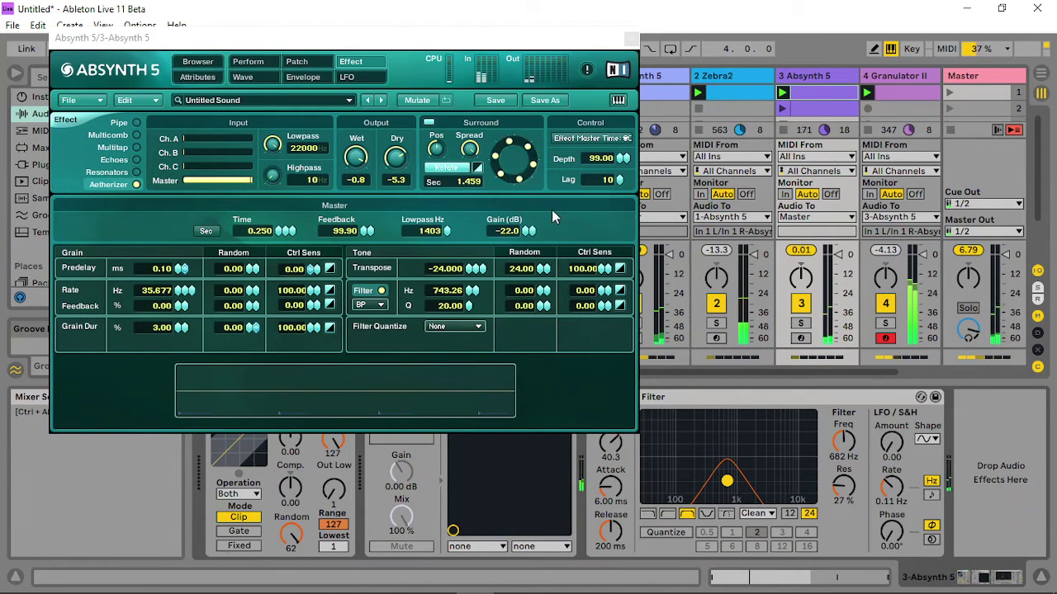
left_click(296, 61)
left_click(247, 61)
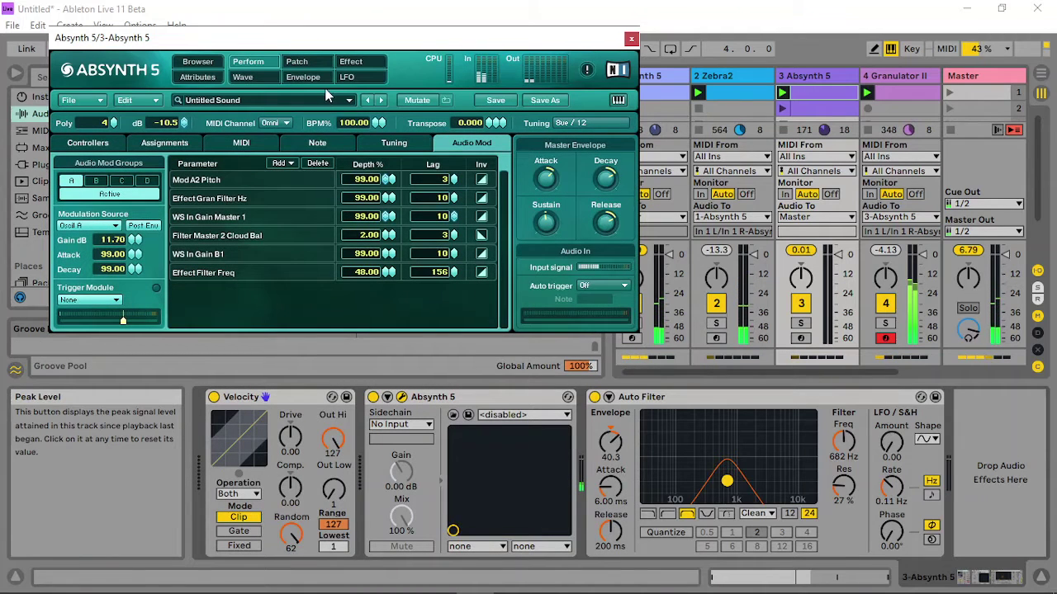
left_click(305, 63)
left_click(353, 63)
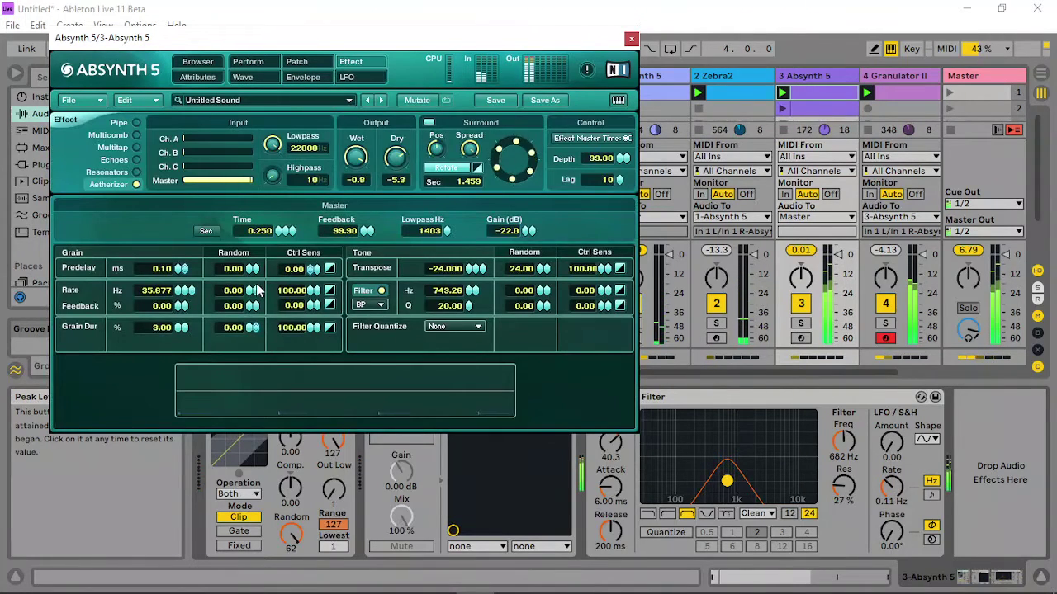
left_click(660, 397)
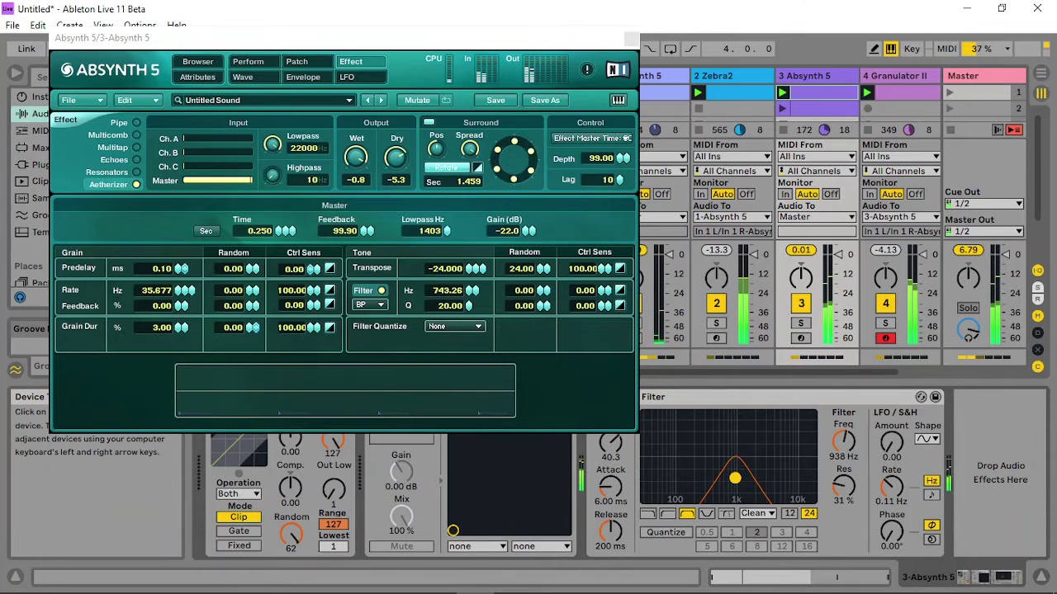
Remove the audio modulation assignment from the Aetherizer's master lowpass and raise the lowpass to 22000 Hz.
left_click_drag(445, 232, 450, 210)
right_click(448, 222)
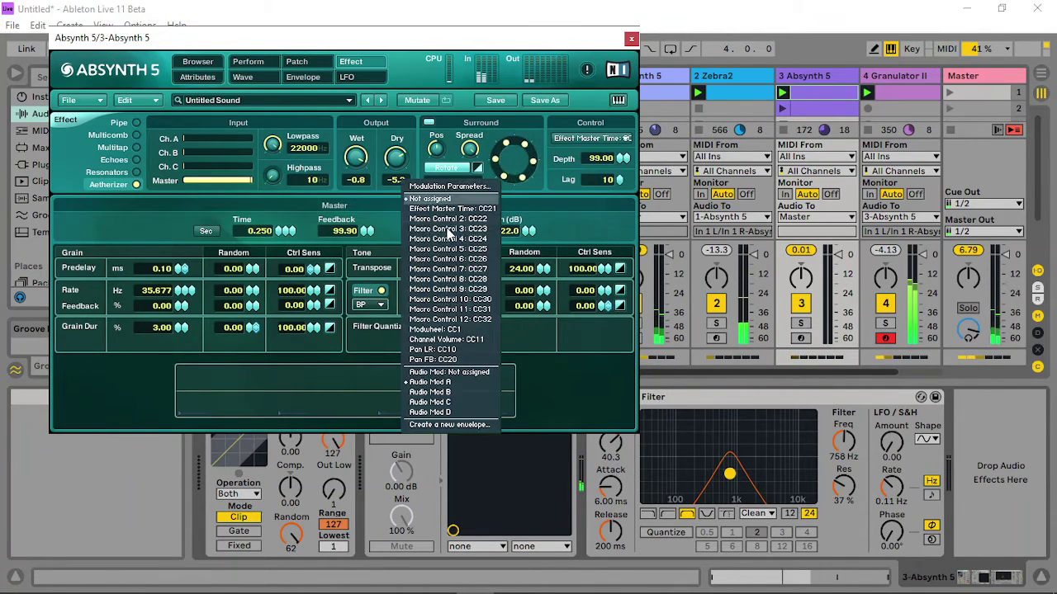
left_click(464, 375)
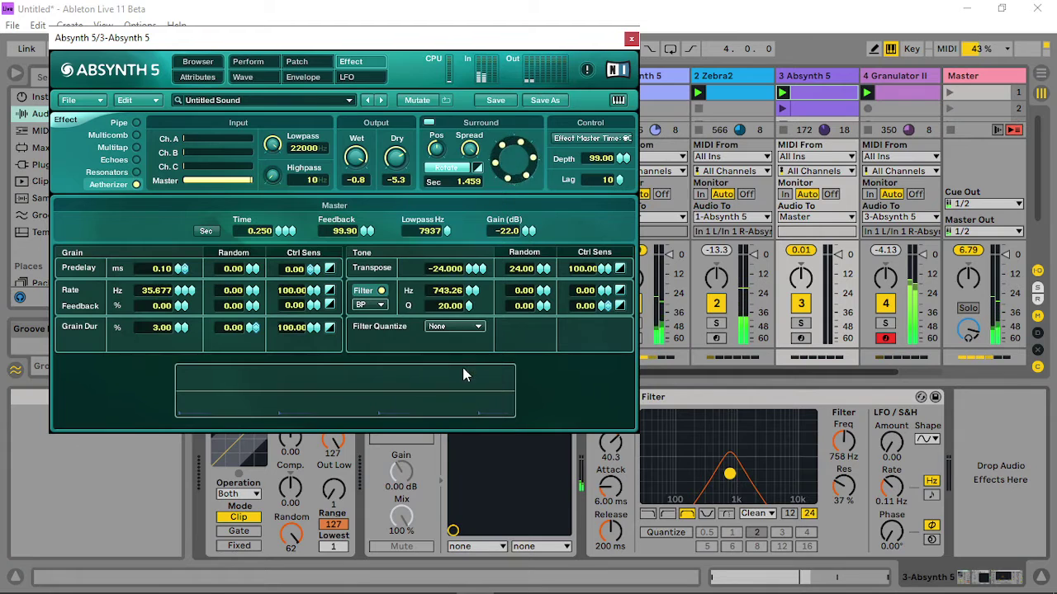
double_click(445, 230)
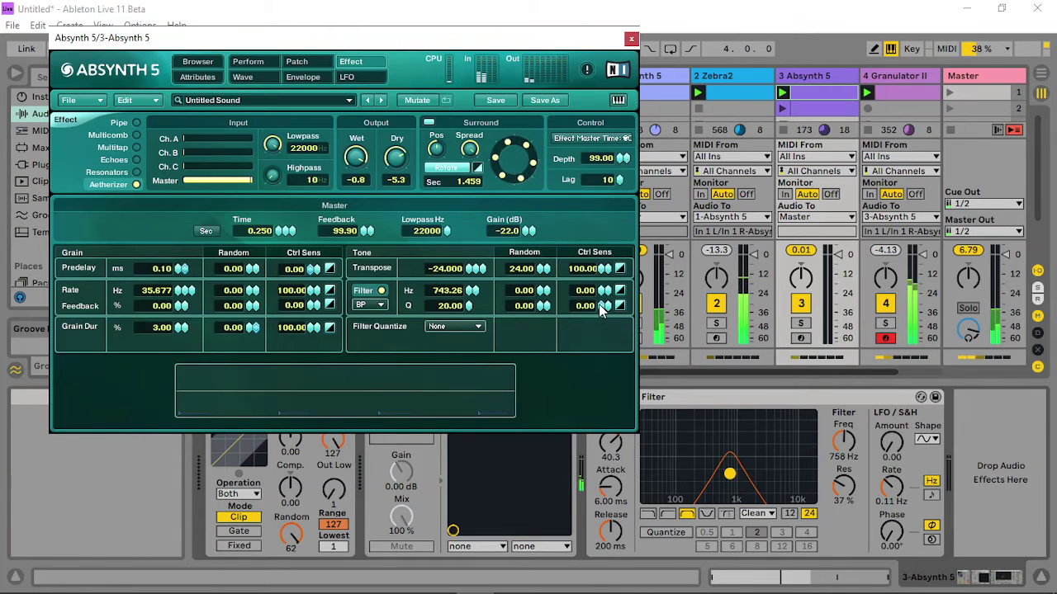
Set the Aetherizer's transpose randomness to 0.00 and the Auto Filter to 844 Hz with 31% resonance.
left_click_drag(603, 291, 600, 289)
left_click_drag(601, 294, 601, 305)
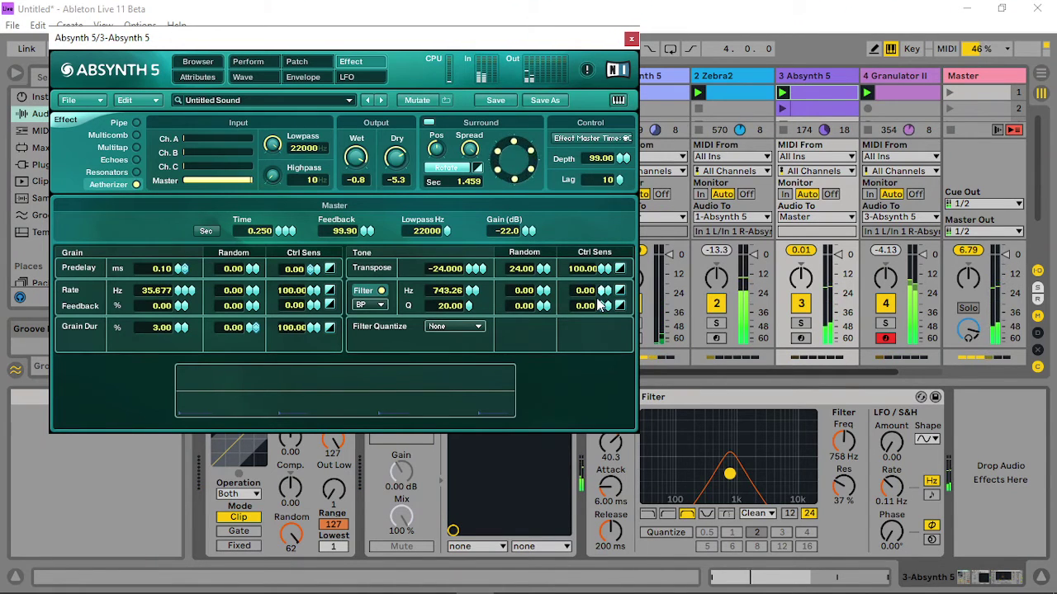
left_click_drag(544, 269, 542, 284)
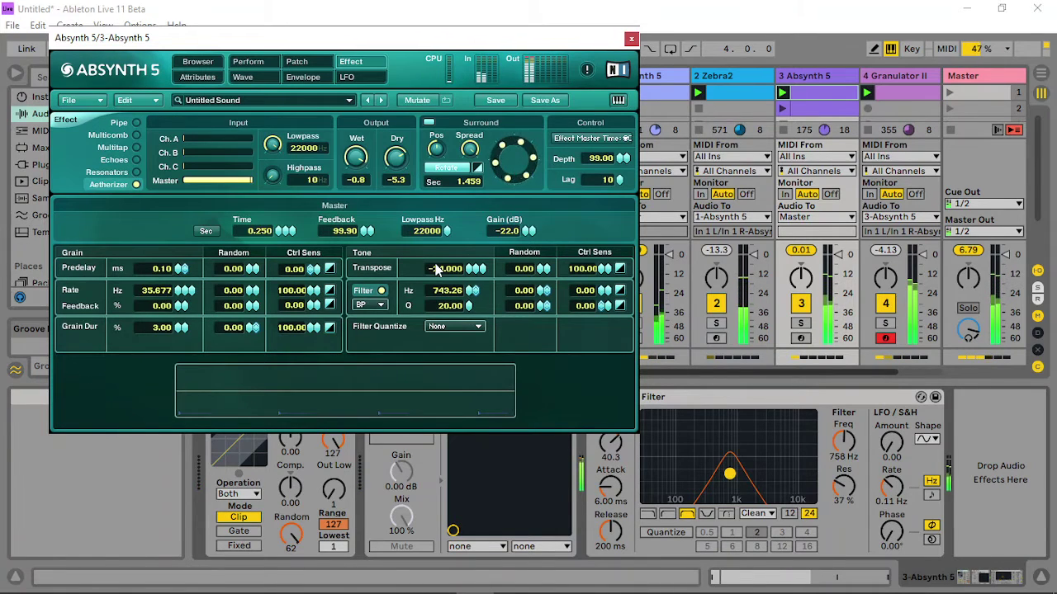
left_click(660, 417)
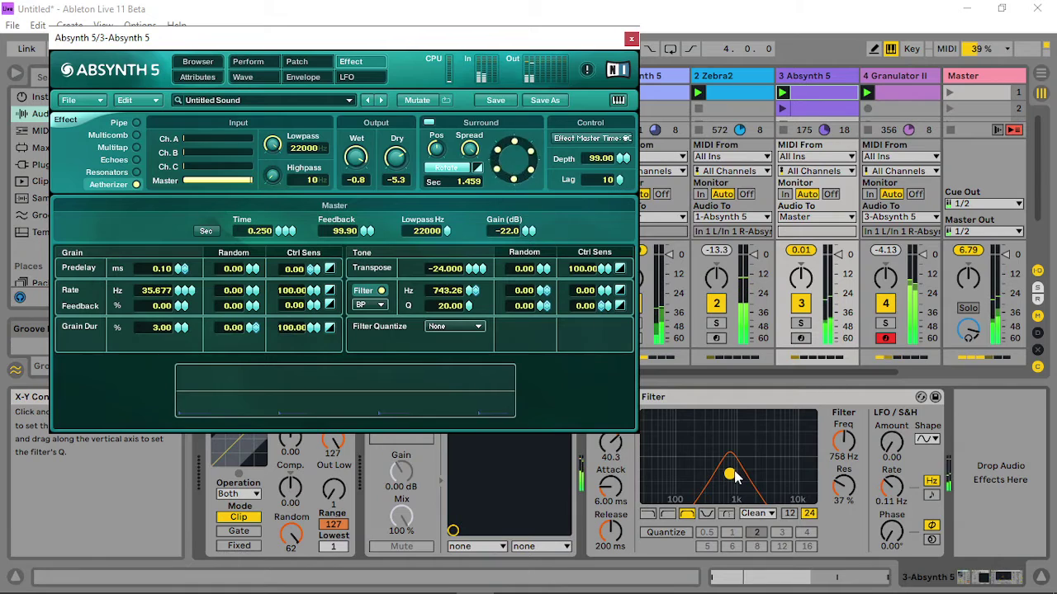
left_click_drag(730, 474, 727, 472)
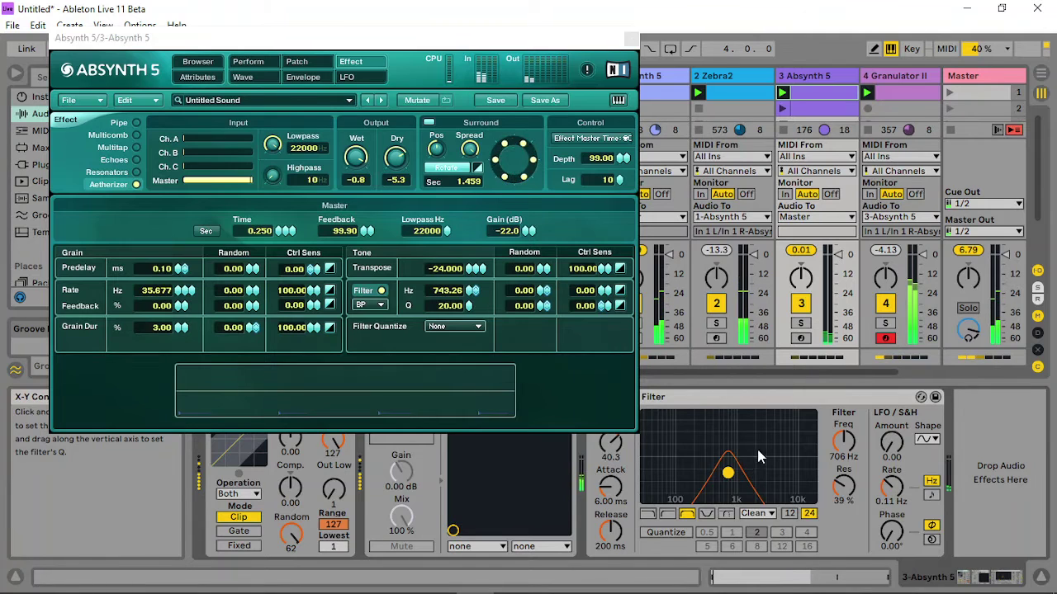
left_click_drag(728, 472, 732, 477)
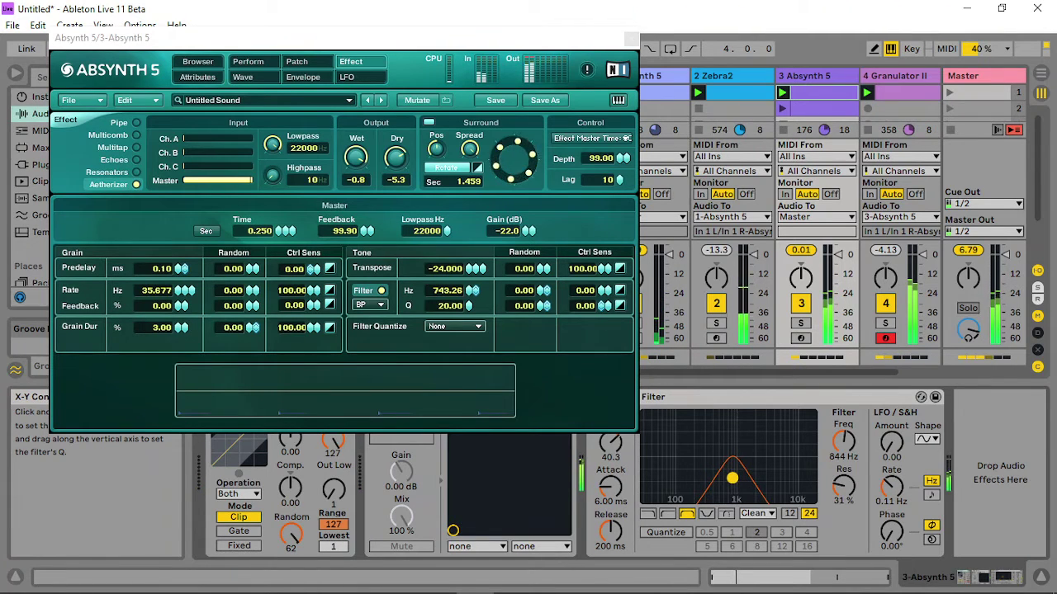
Raise the Aetherizer's master gain to -7.5 dB and set the Auto Filter to 814 Hz with 32% resonance.
left_click_drag(528, 230, 528, 223)
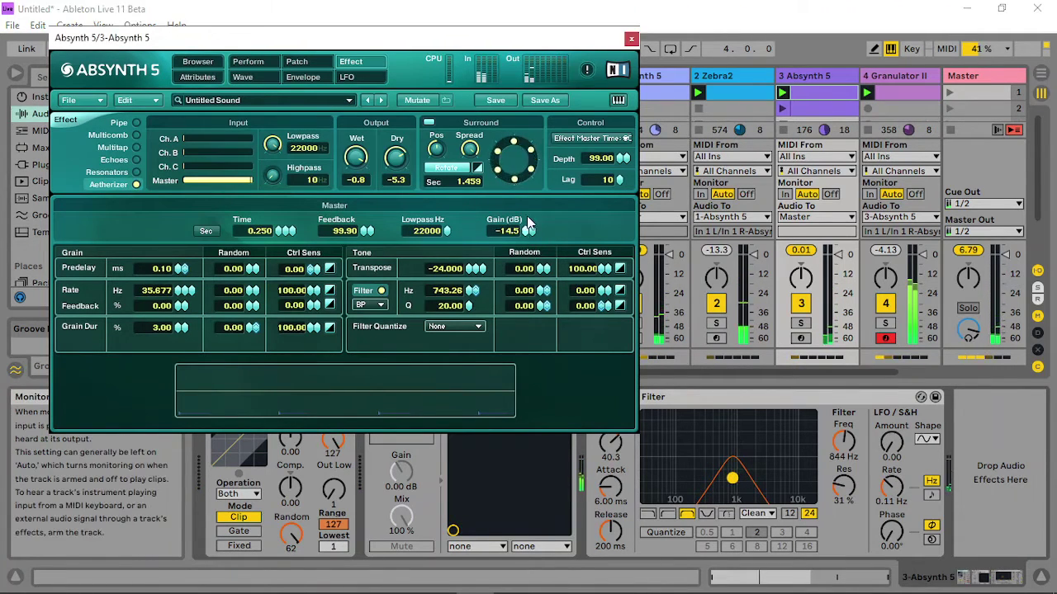
left_click(252, 60)
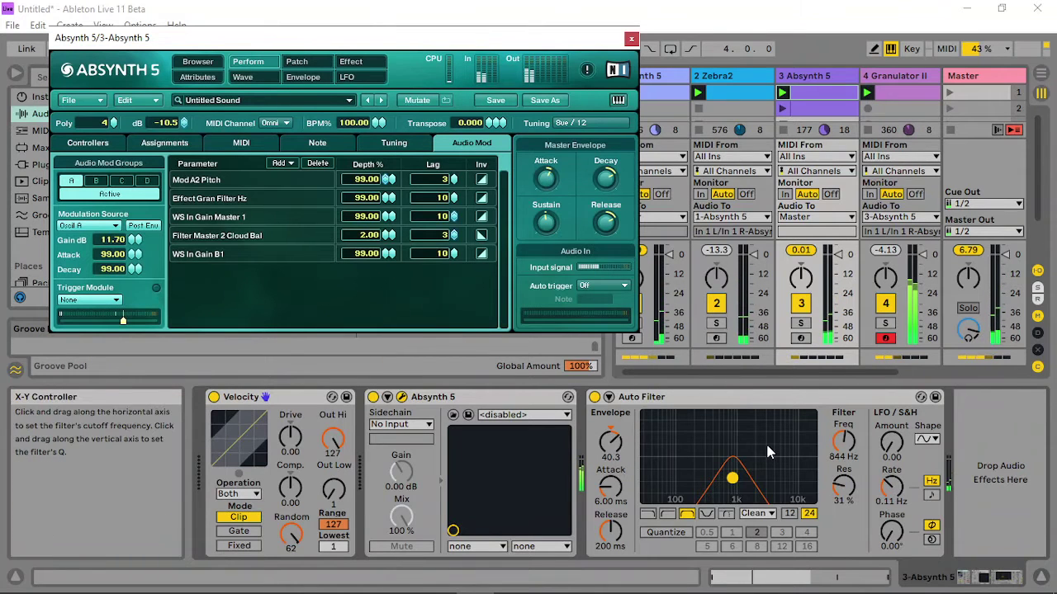
left_click(701, 398)
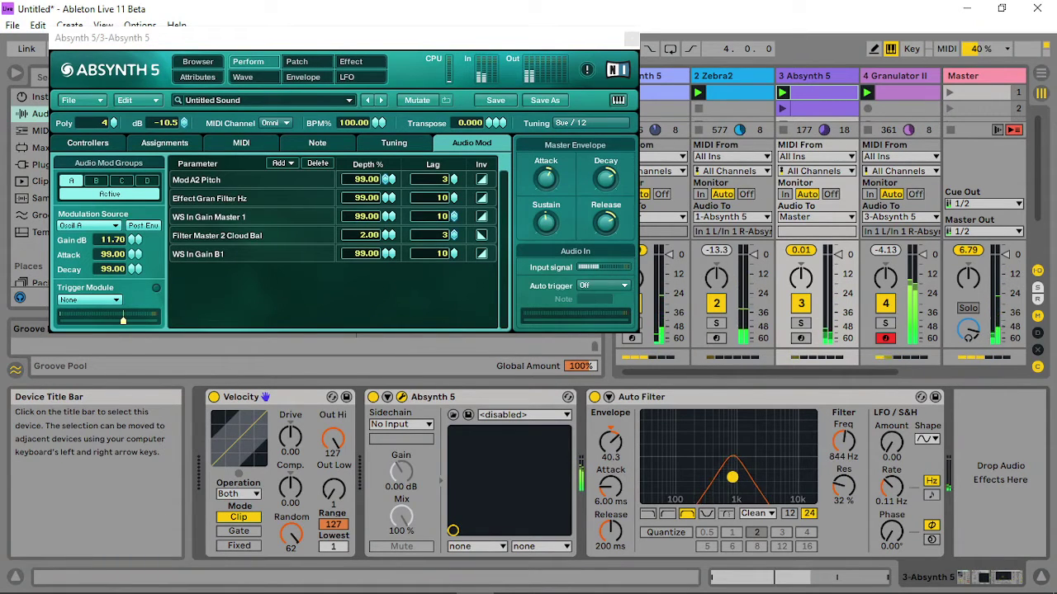
left_click(350, 63)
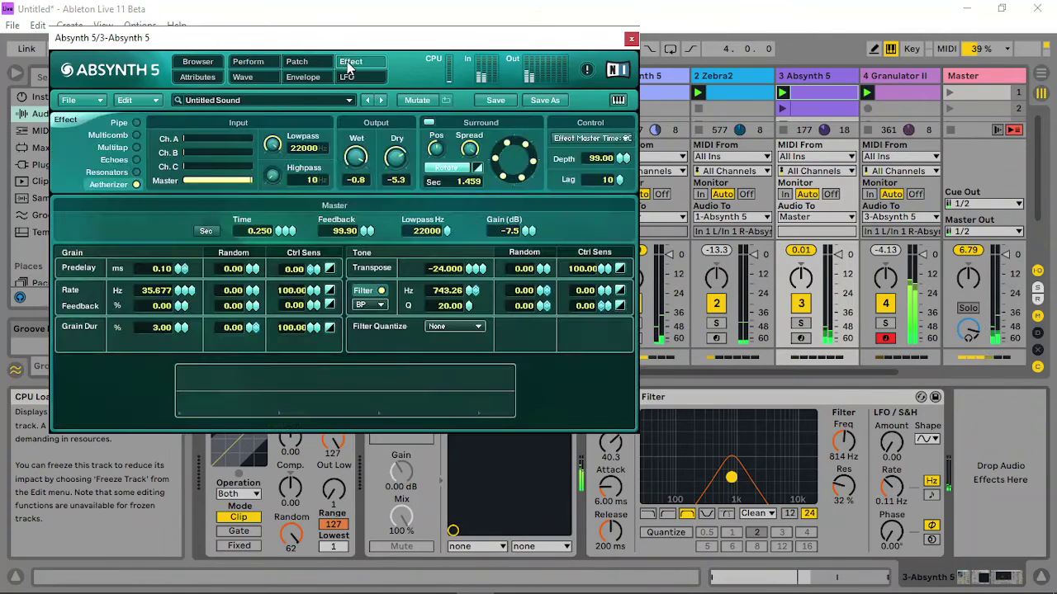
Set the Aetherizer's transpose randomness to 2.00 and filter frequency randomness to 1.00, and the Auto Filter to 814 Hz with 43% resonance.
mouse_move(731, 476)
left_mouse_down()
mouse_move(735, 461)
mouse_move(737, 471)
left_mouse_up()
left_click(540, 274)
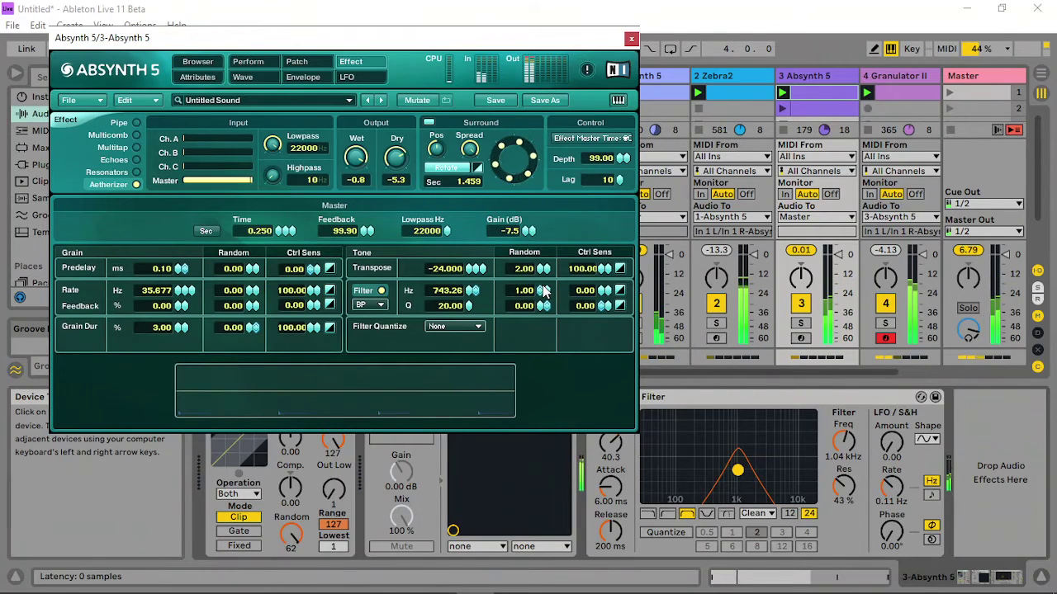
left_click_drag(737, 472, 731, 475)
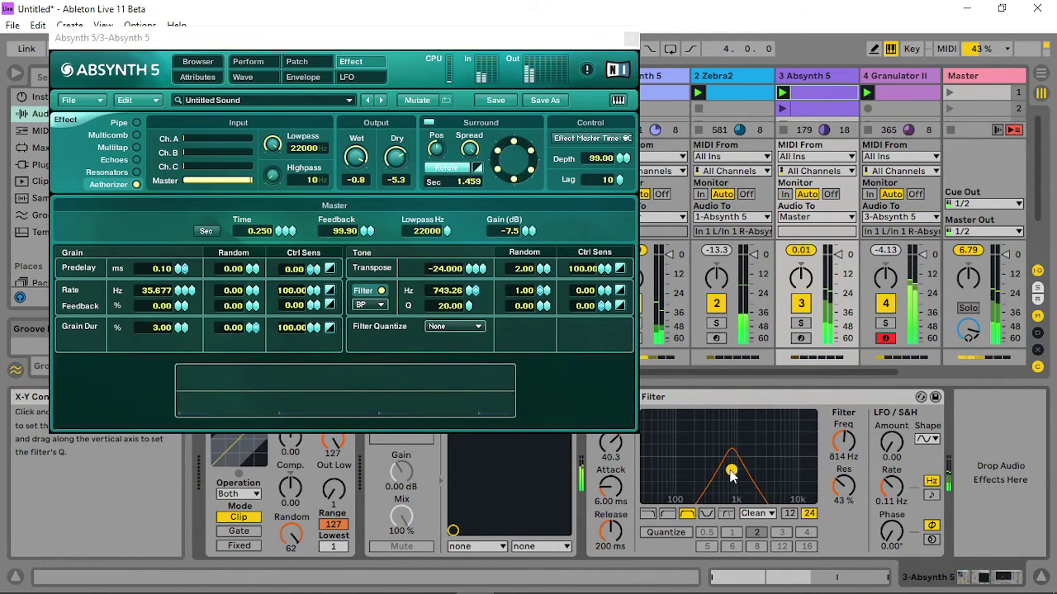
Select the Granulator II track and adjust the channel A and B levels in track 3's Absynth patch.
left_click(799, 306)
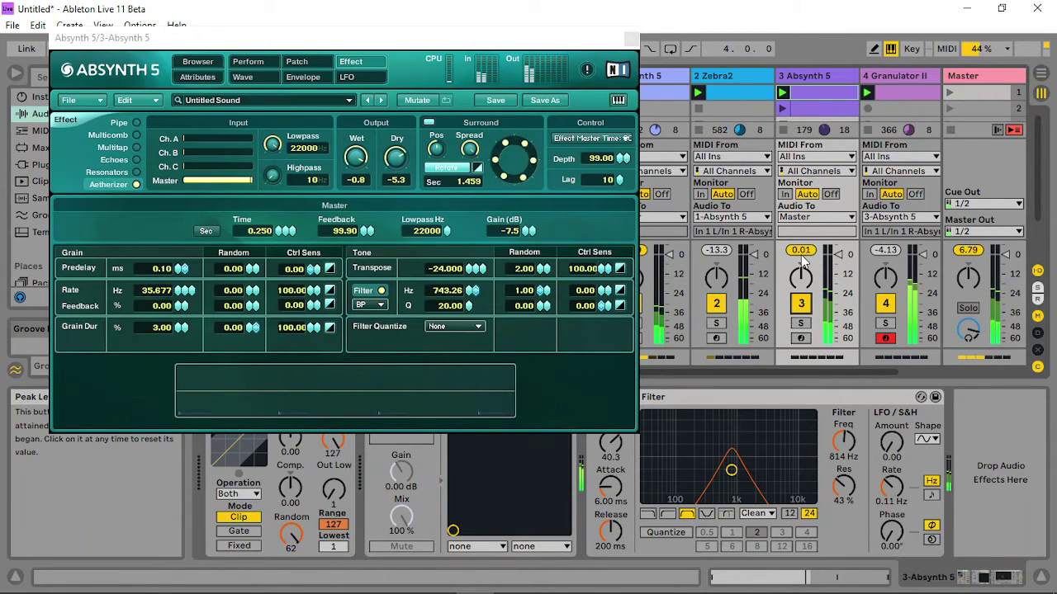
left_click(882, 76)
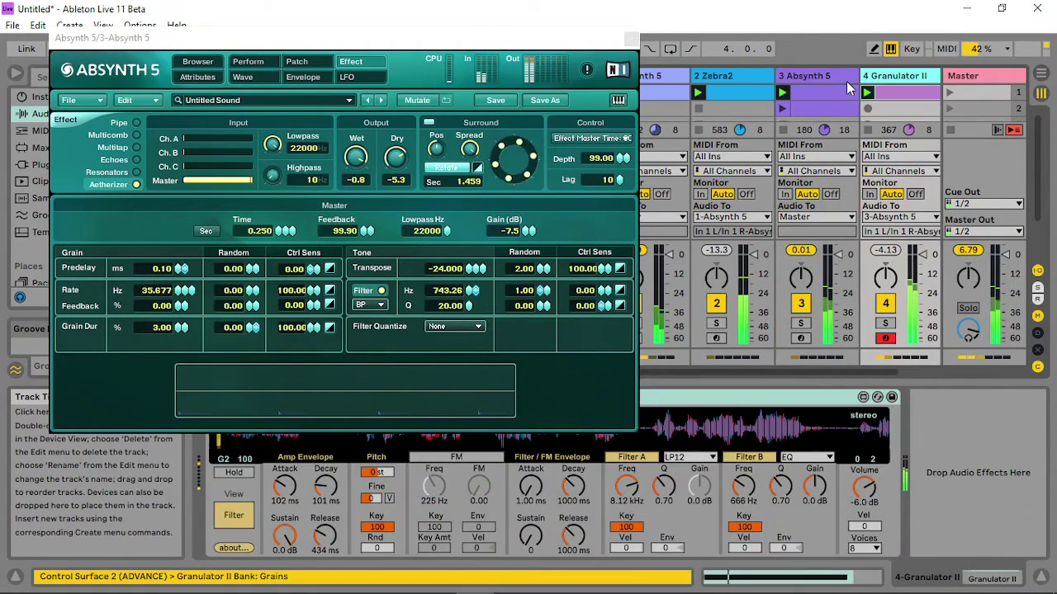
left_click(297, 61)
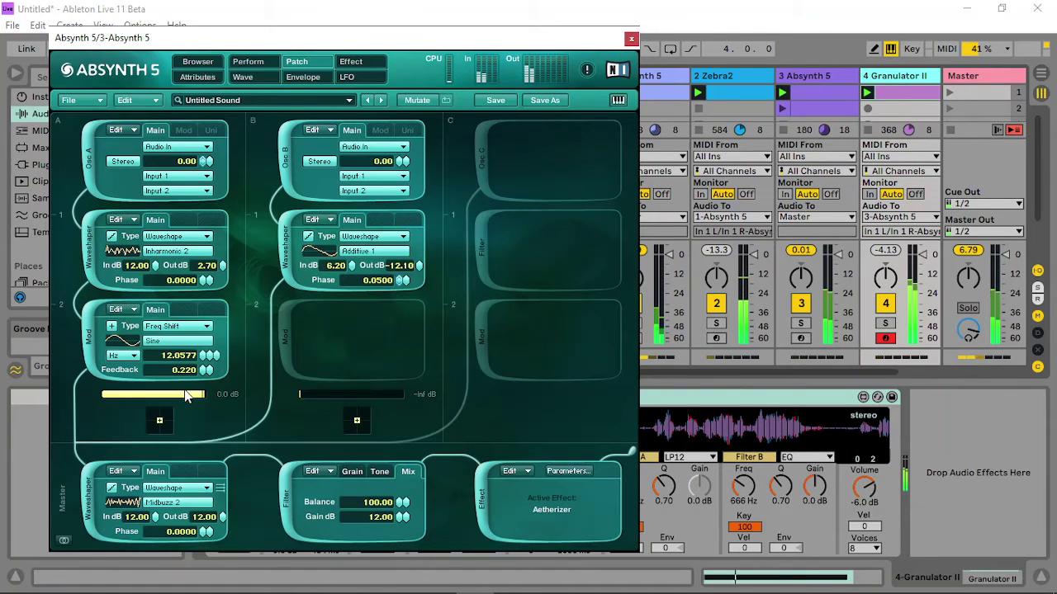
left_click_drag(194, 397, 416, 385)
left_click(307, 79)
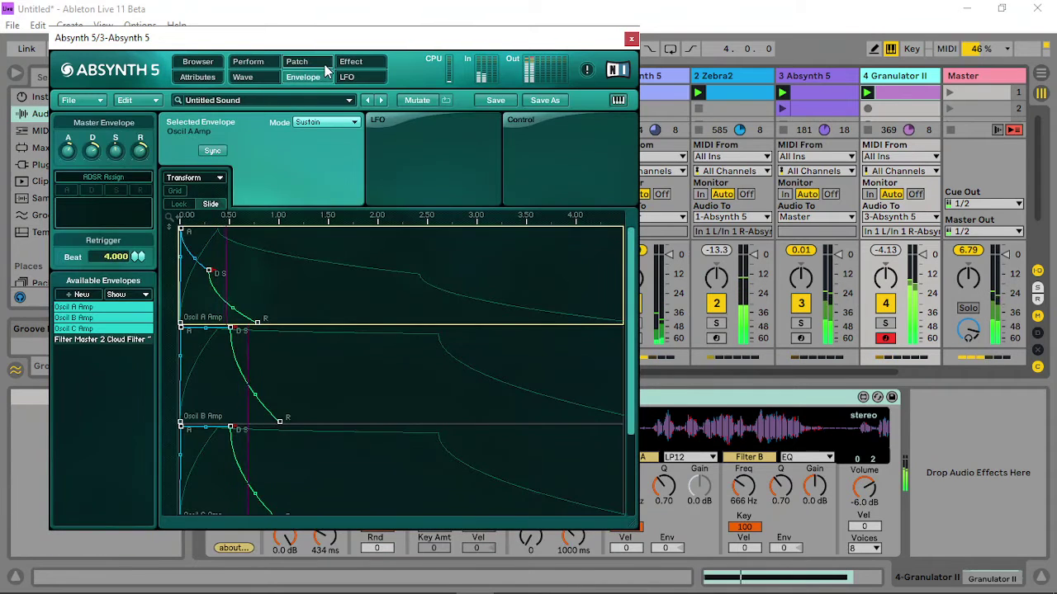
Set the Aetherizer's wet output to -1.7, master lowpass to 229 Hz, time to 0.009 and gain to -11.0 dB.
left_click(351, 62)
left_click_drag(355, 156, 453, 229)
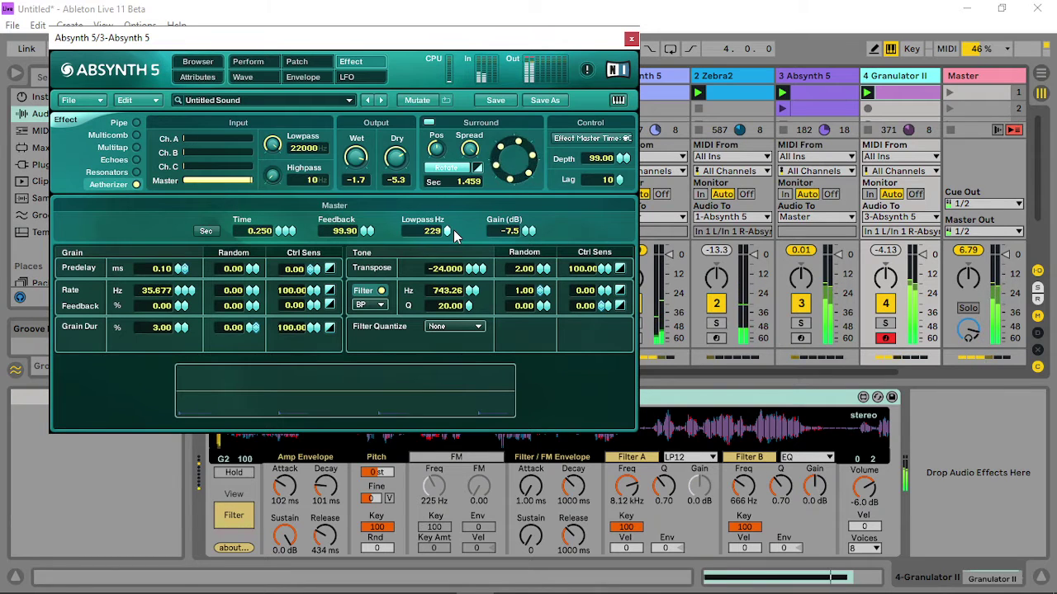
left_click_drag(285, 235, 279, 284)
left_click_drag(285, 363, 285, 388)
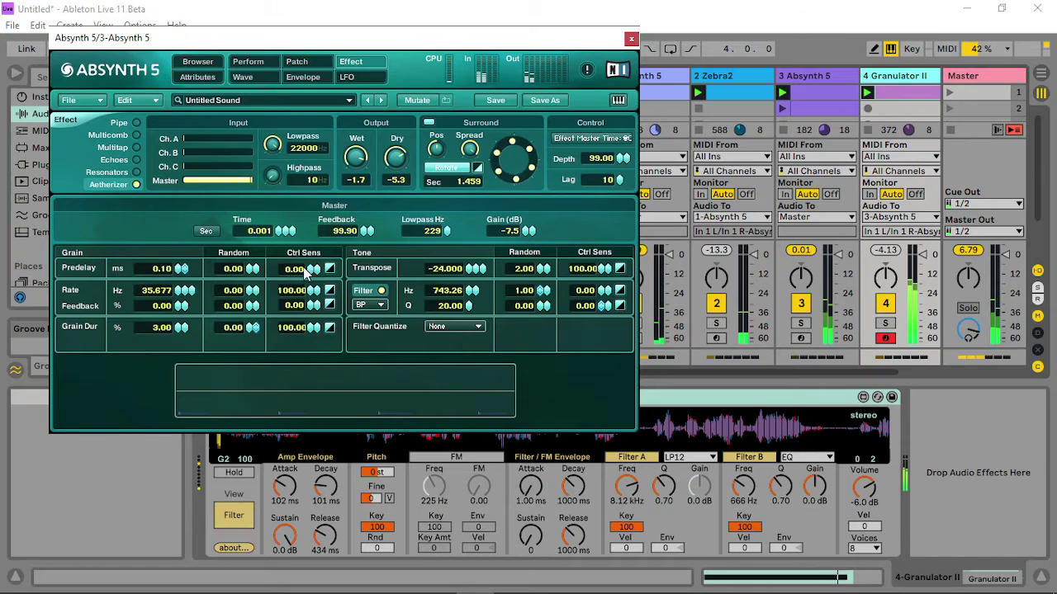
left_click_drag(293, 227, 287, 245)
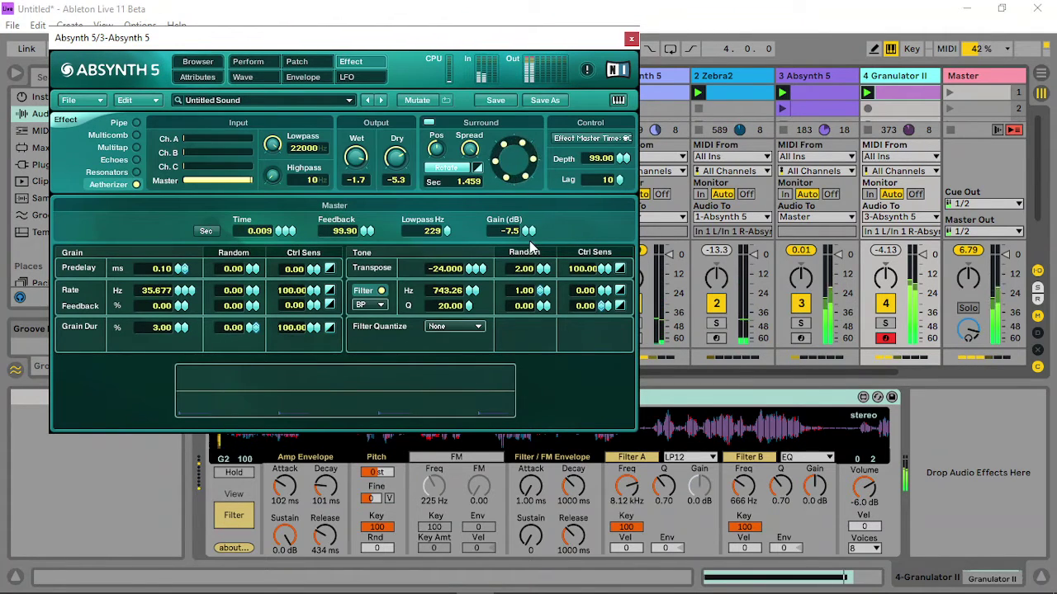
left_click_drag(528, 232, 528, 240)
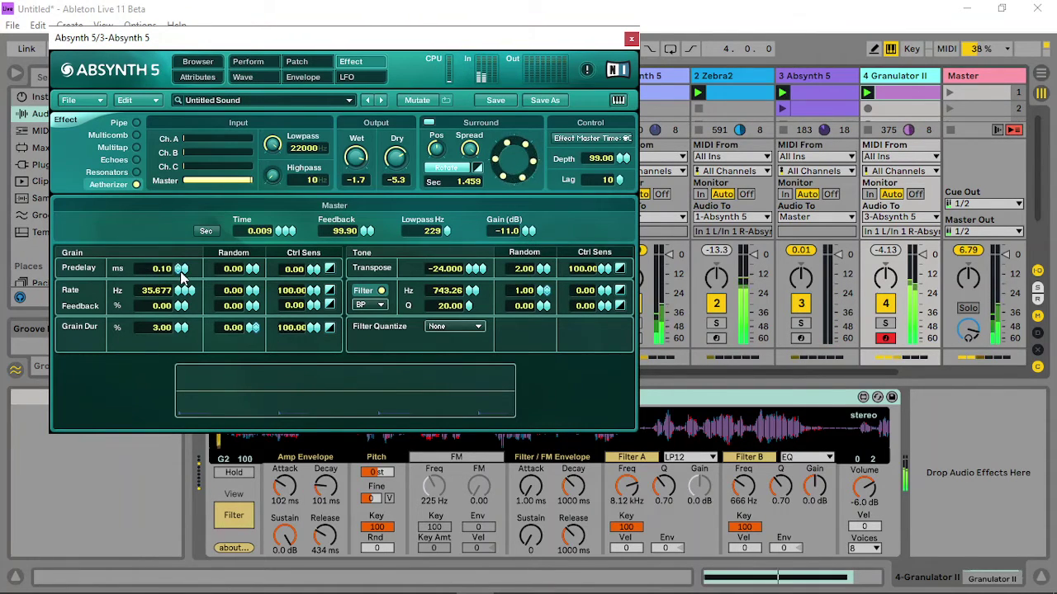
Try a grain predelay of 129.02 ms with a control sensitivity of 100.00, and reset both values.
left_click_drag(180, 270, 185, 210)
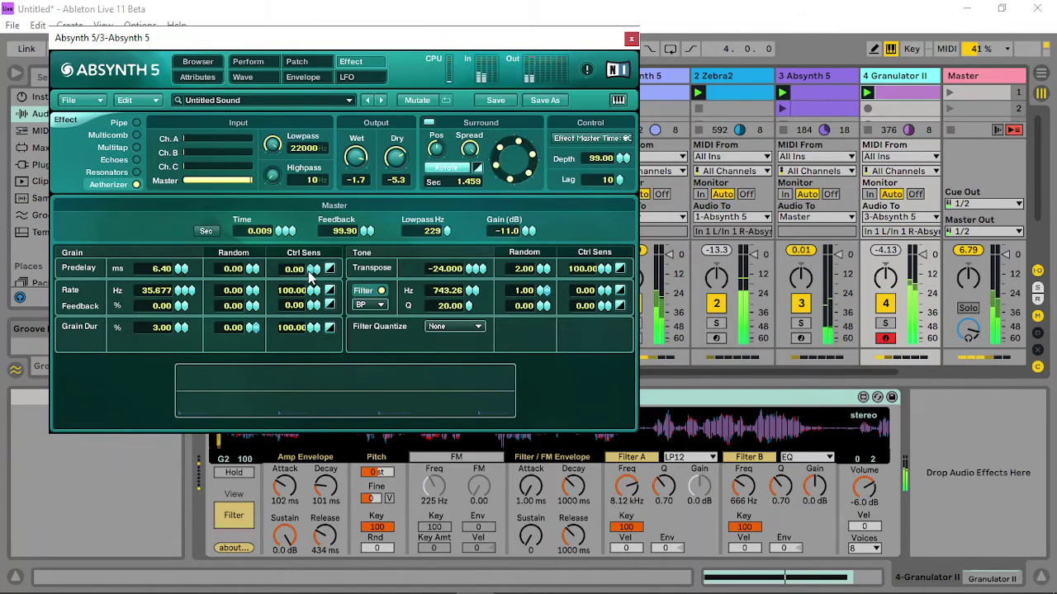
left_click_drag(313, 269, 322, 188)
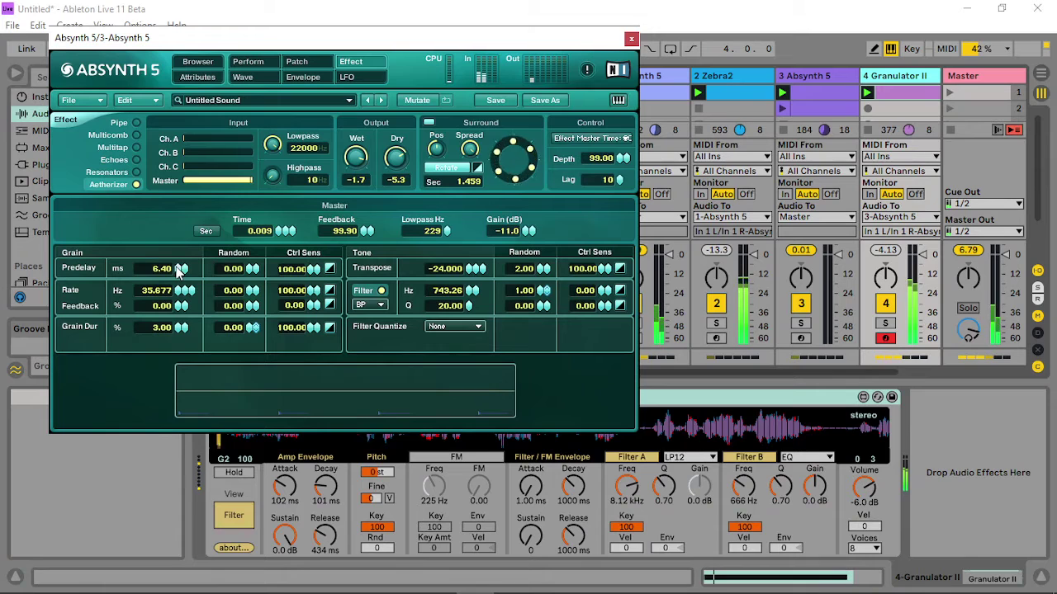
left_click_drag(181, 270, 200, 232)
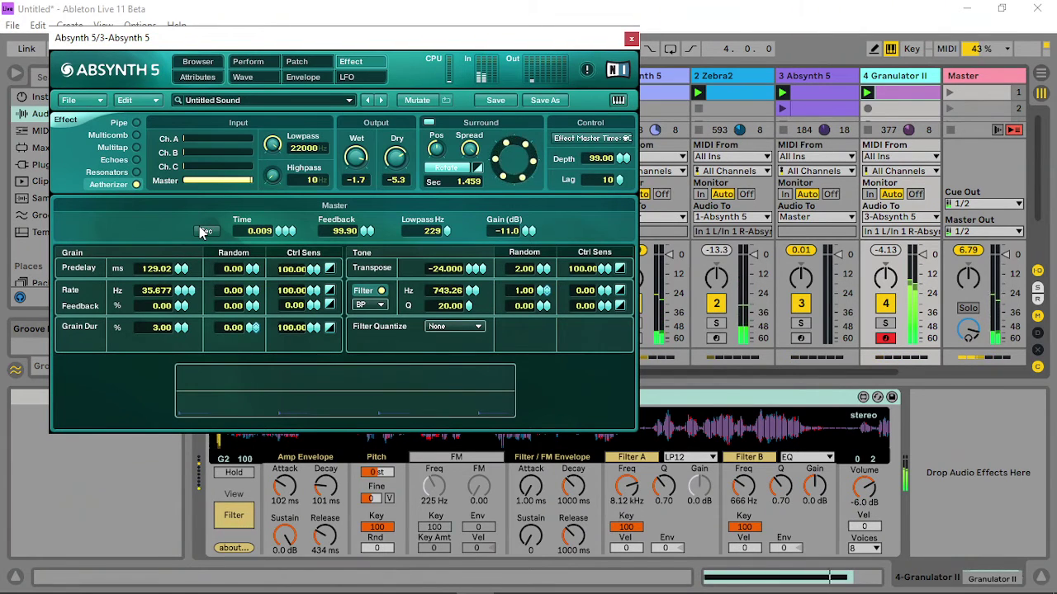
left_click(181, 269, "ctrl")
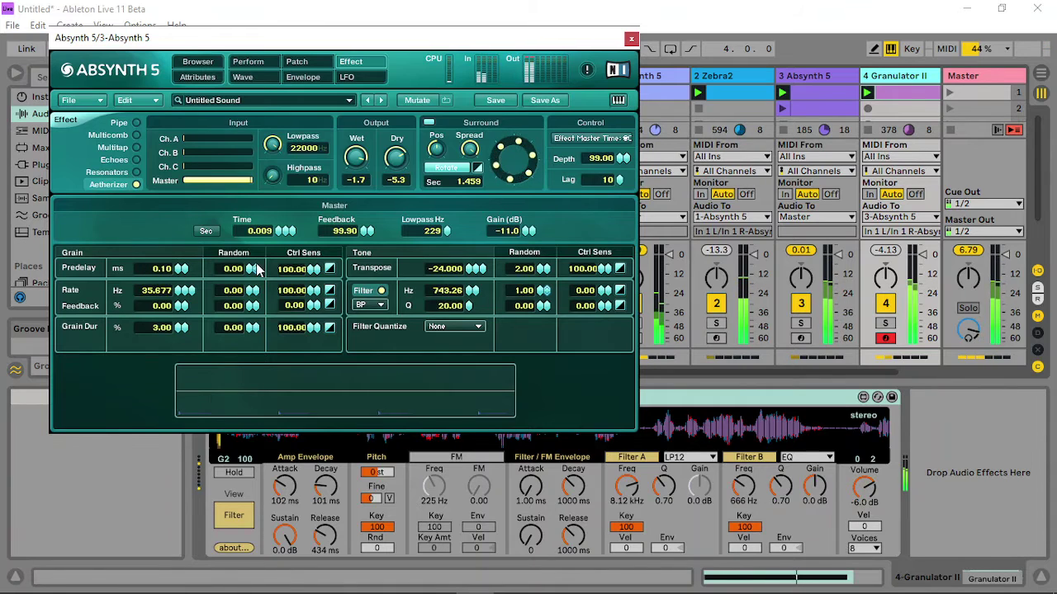
left_click(314, 270, "ctrl")
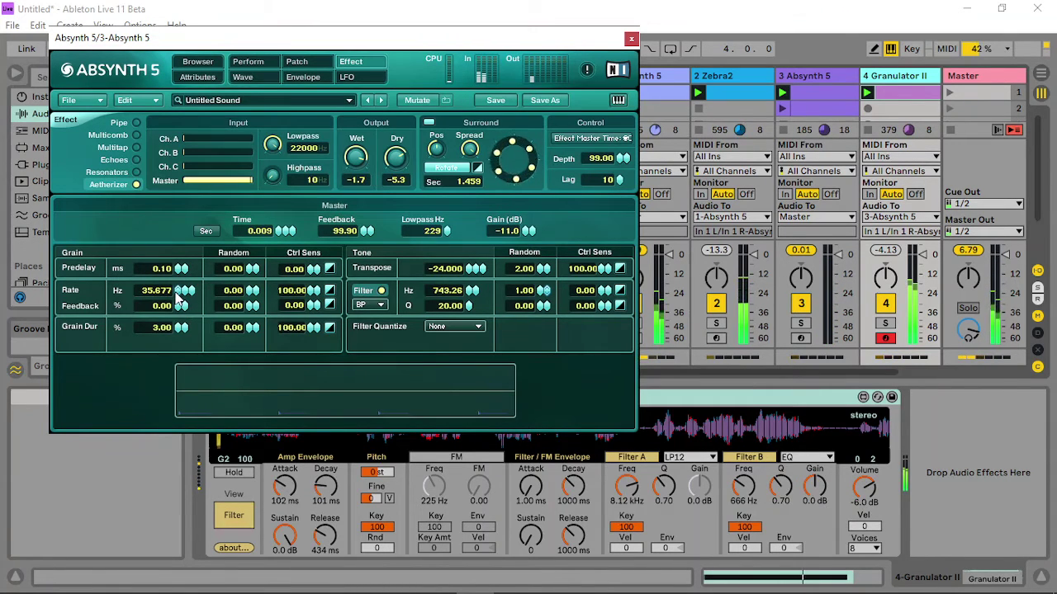
Set the Aetherizer's grain rate to 20.000 Hz and duration to 8.00%, master feedback to 89.90, lowpass to 1091 Hz and gain to -11.5 dB.
left_click_drag(176, 298, 192, 328)
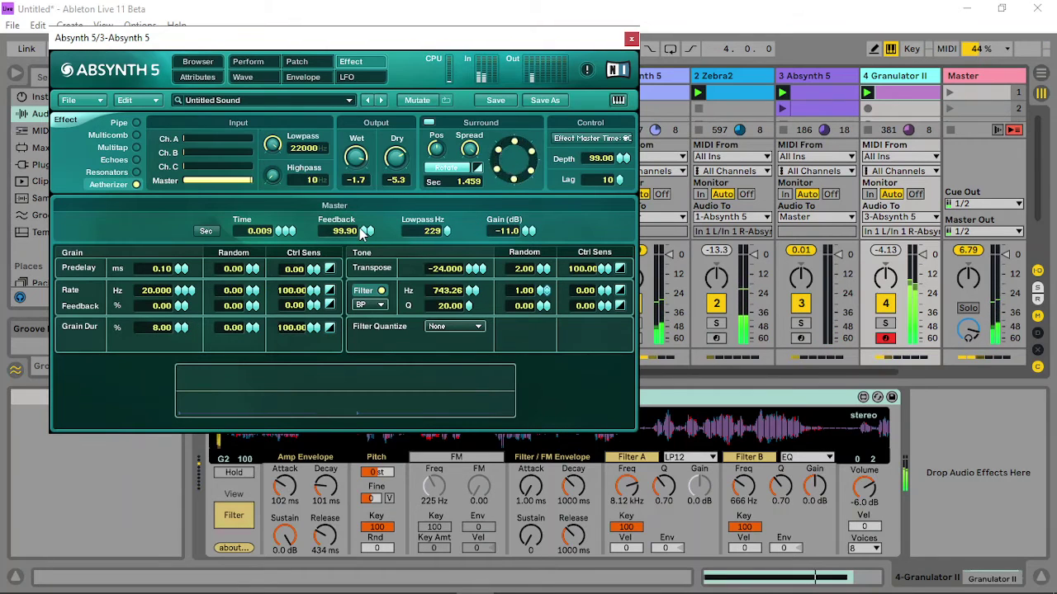
left_click_drag(360, 233, 364, 248)
left_click_drag(453, 239, 453, 208)
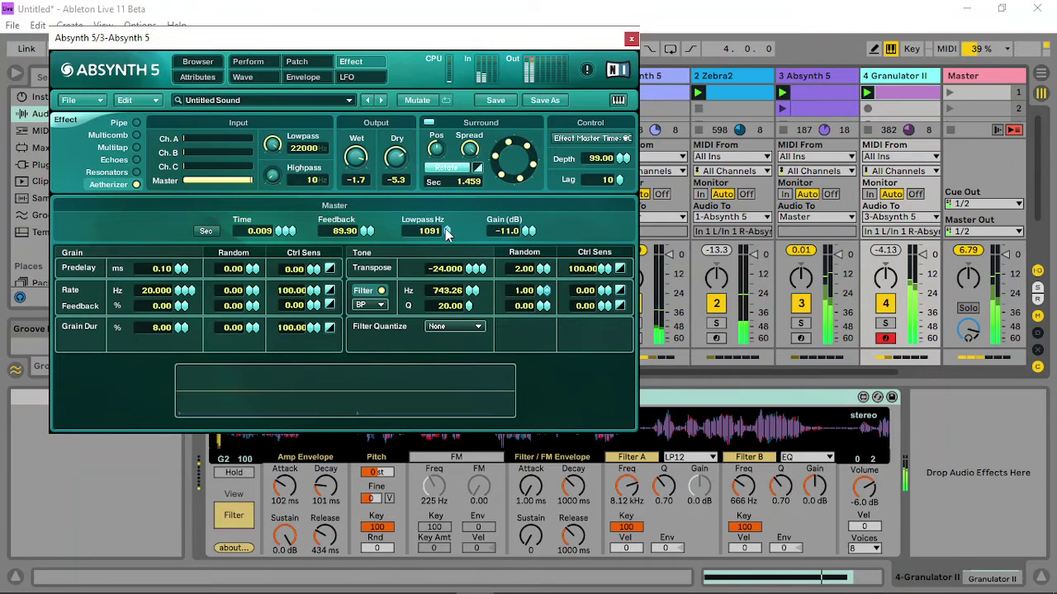
left_click_drag(525, 233, 524, 239)
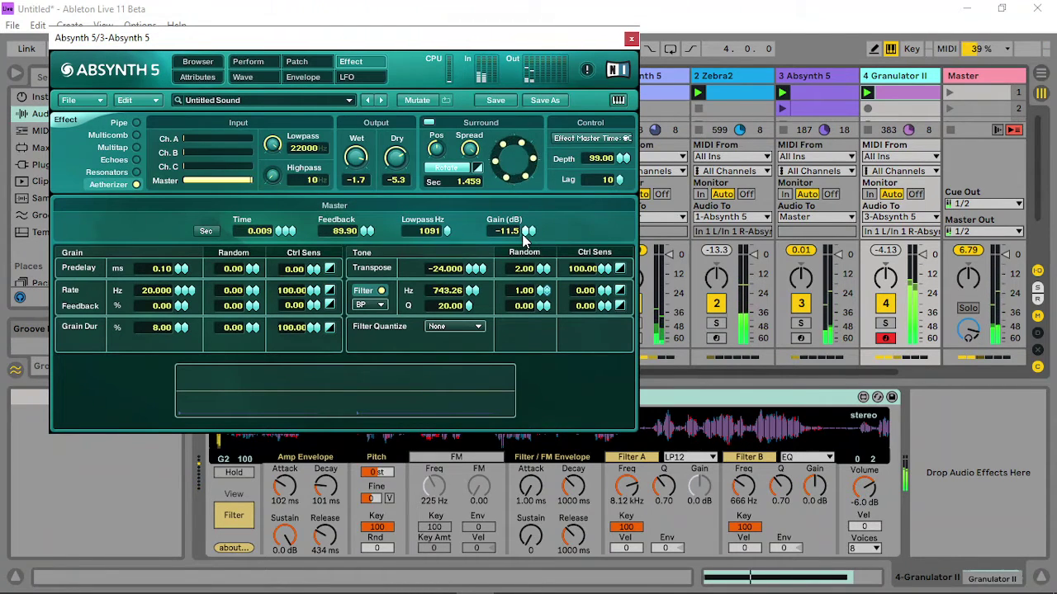
left_click(247, 61)
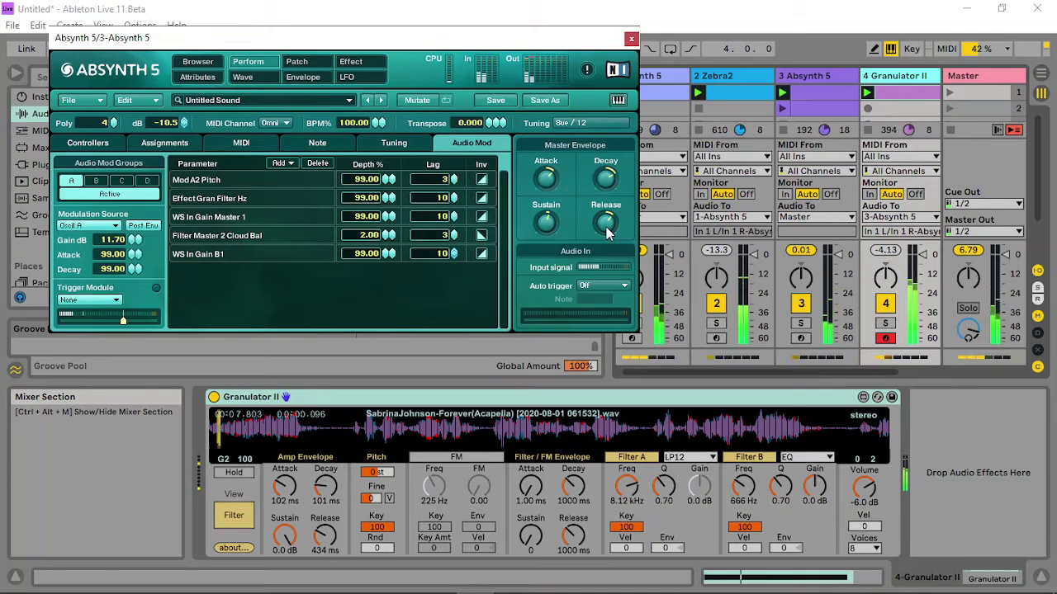
Set channel A's frequency shift to 12.0577 Hz and the master cloud filter's tone frequency randomness to 55.0.
left_click(296, 61)
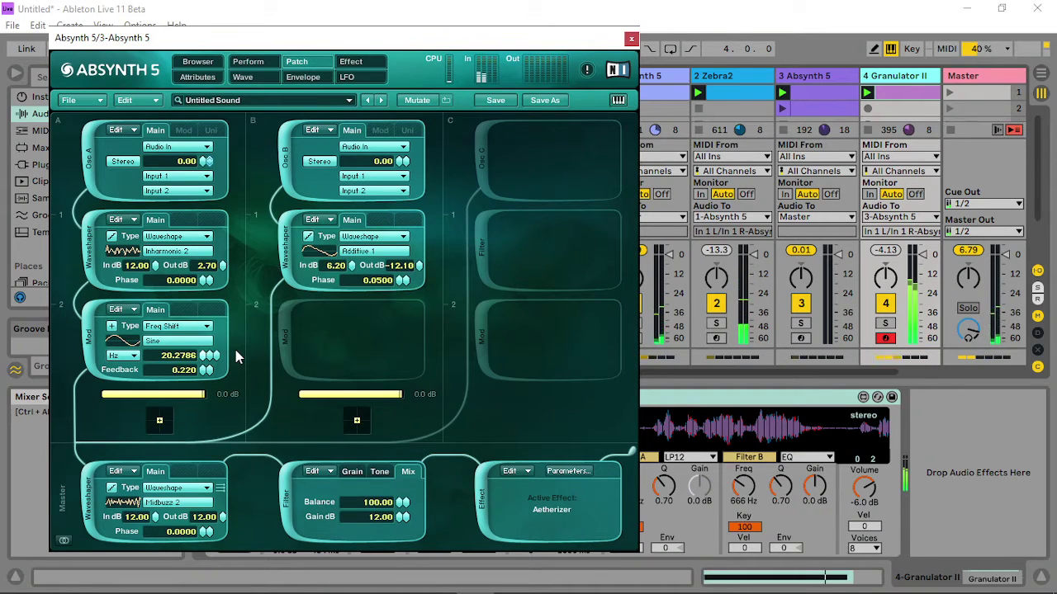
left_click_drag(219, 368, 235, 364)
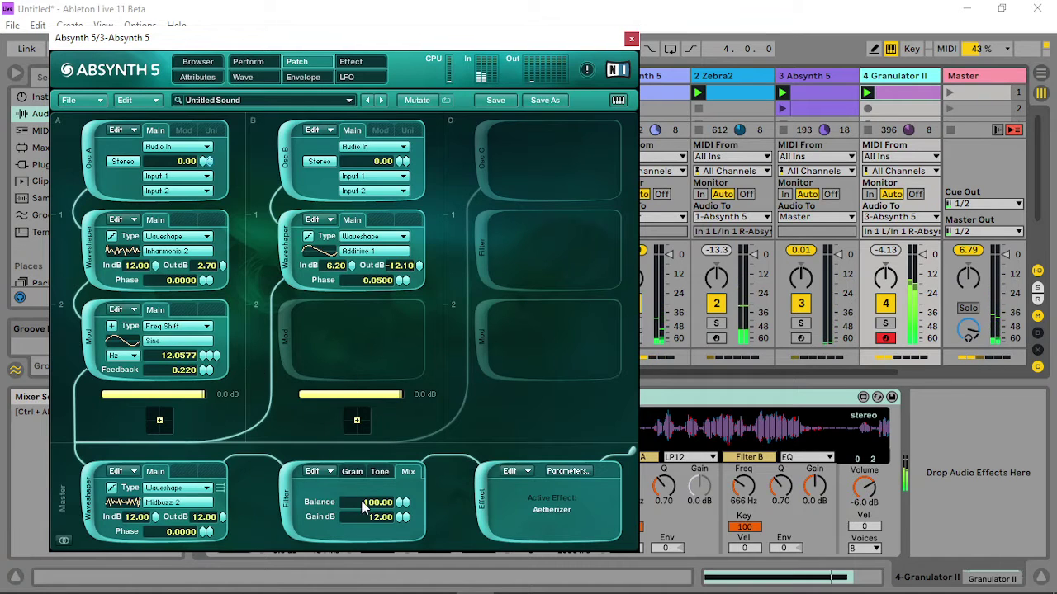
left_click(383, 472)
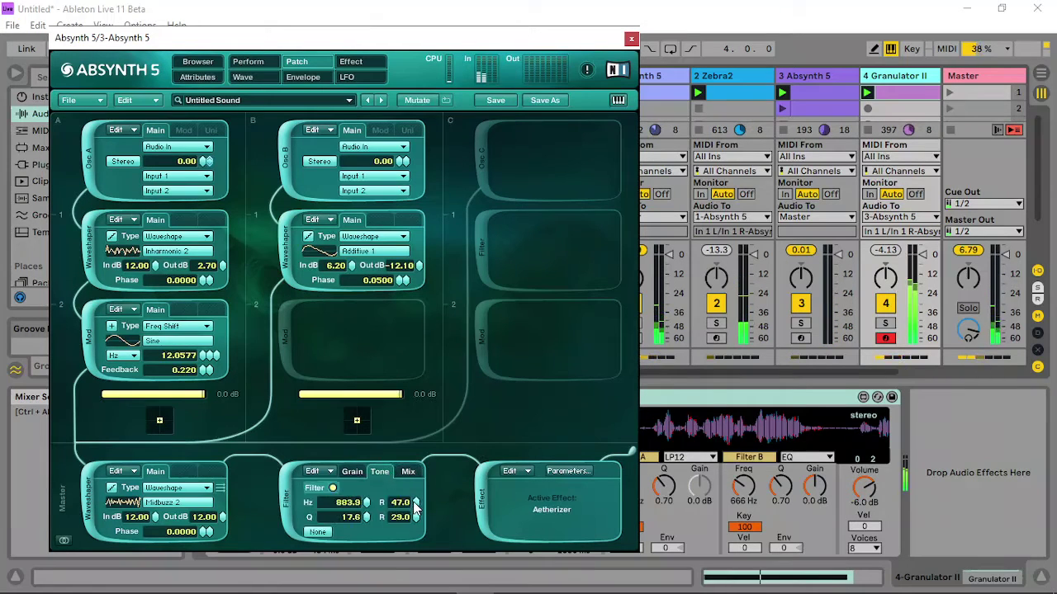
left_click_drag(415, 510, 421, 501)
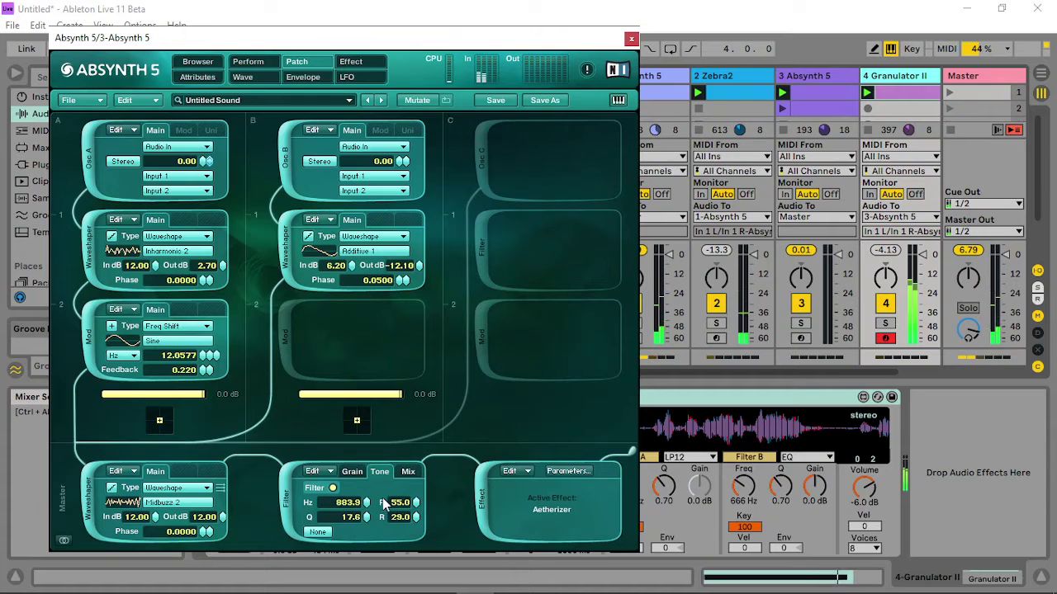
scroll(371, 505, "up", 3)
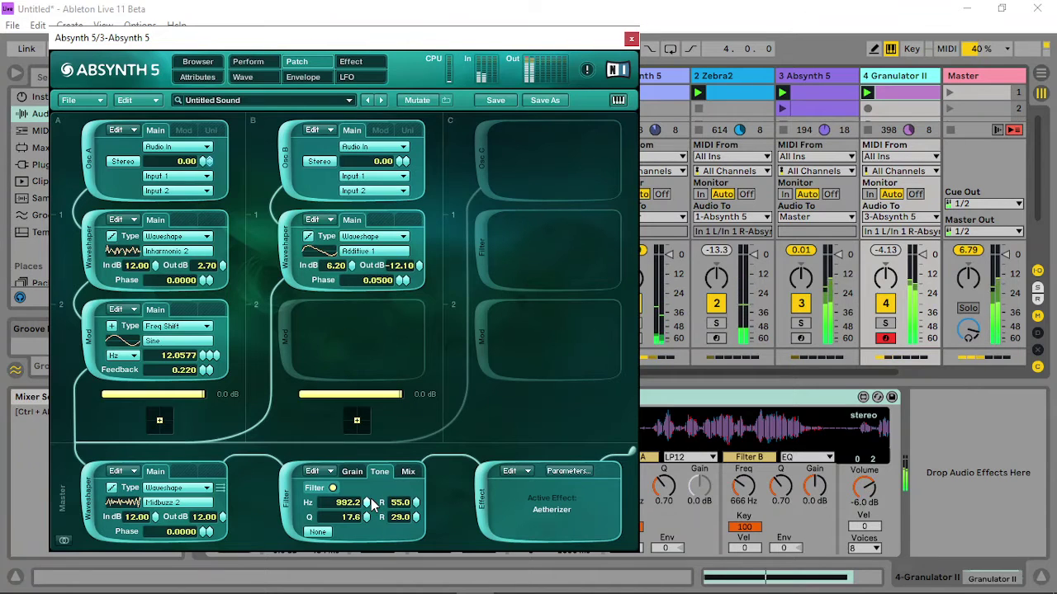
scroll(372, 505, "down", 3)
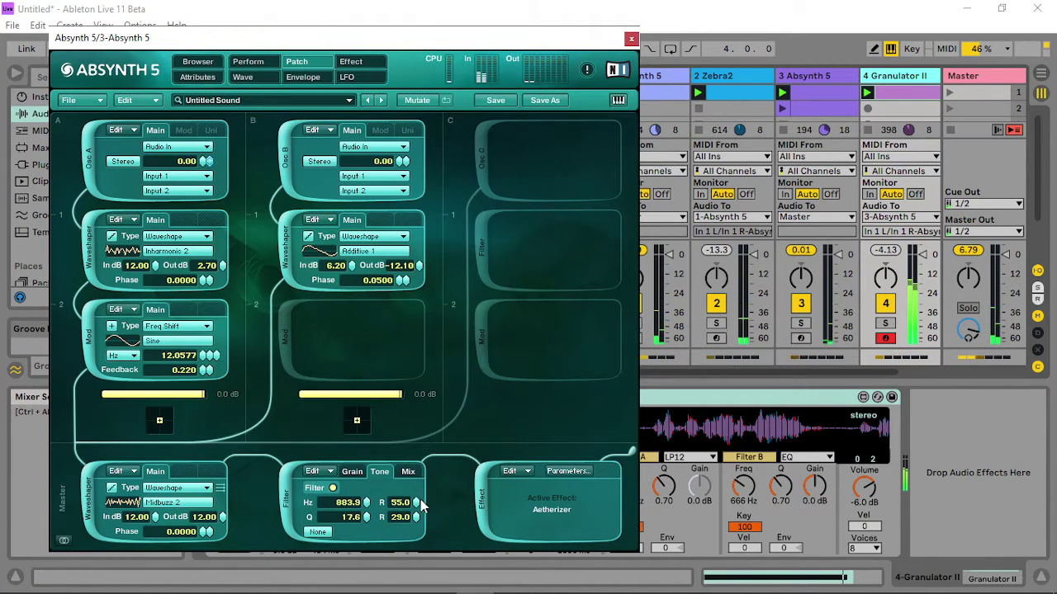
Set the master cloud filter's grain transpose randomness to 61.0 and its rate randomness to 87.0.
left_click(355, 473)
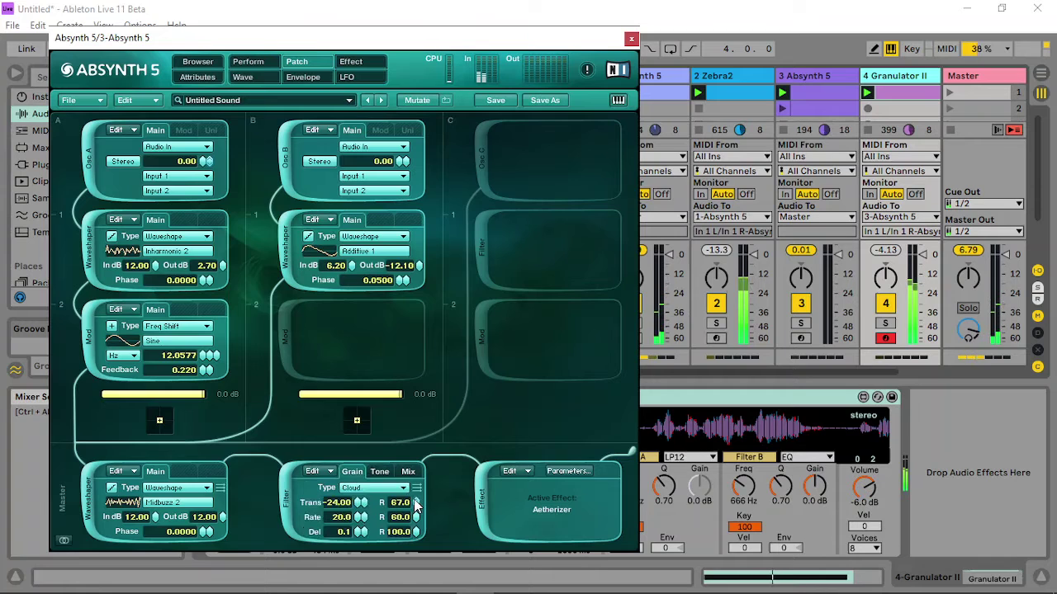
scroll(414, 507, "down", 2)
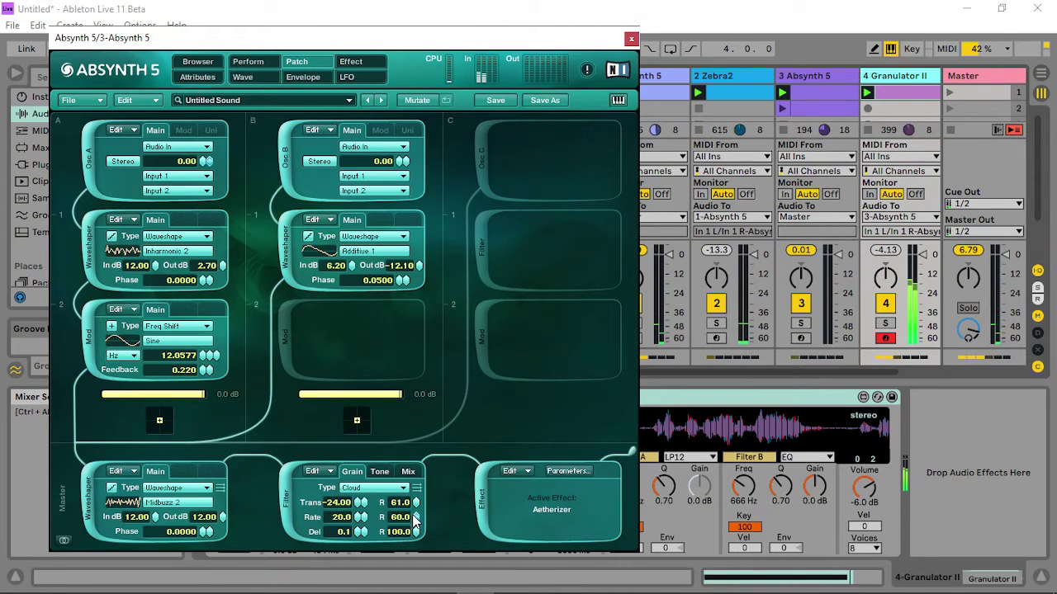
mouse_move(421, 516)
left_mouse_down()
mouse_move(424, 535)
mouse_move(418, 508)
left_mouse_up()
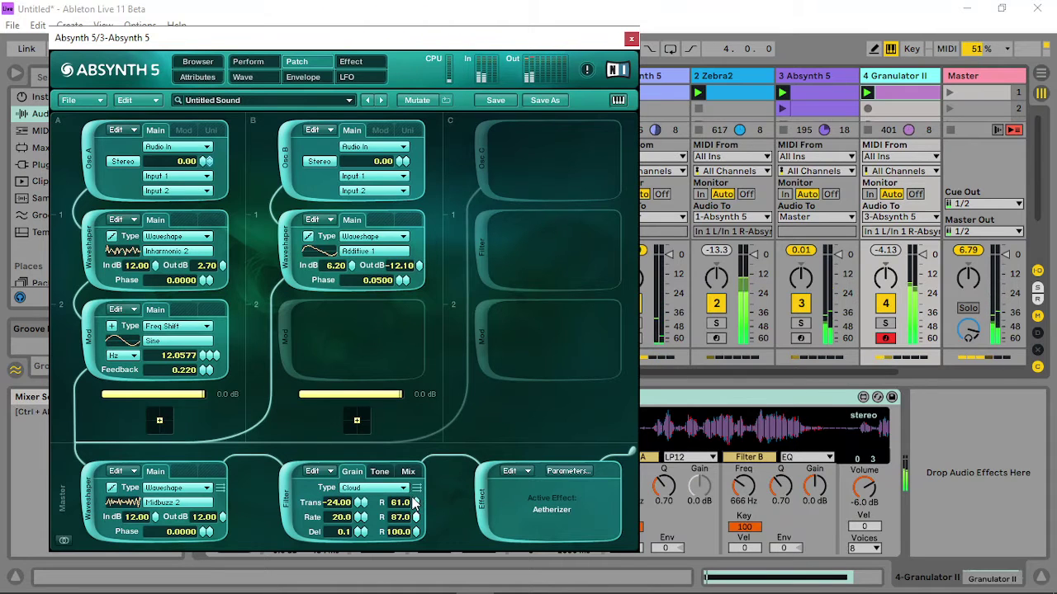
left_click(250, 65)
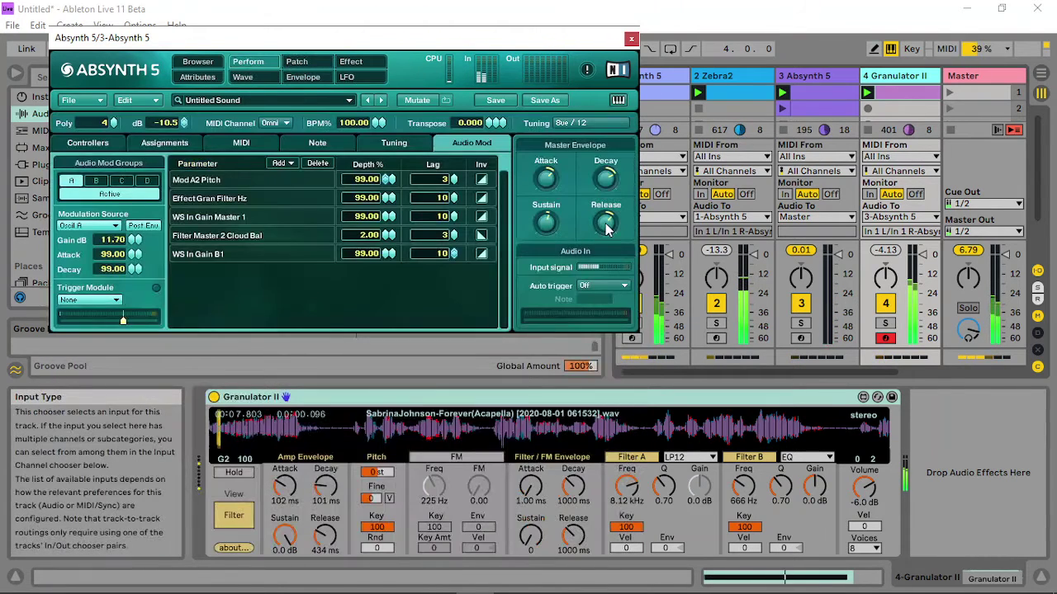
Narrow the browser so all four tracks fit, and set track 3's Auto Filter to 938 Hz with 45 % resonance.
left_click(630, 41)
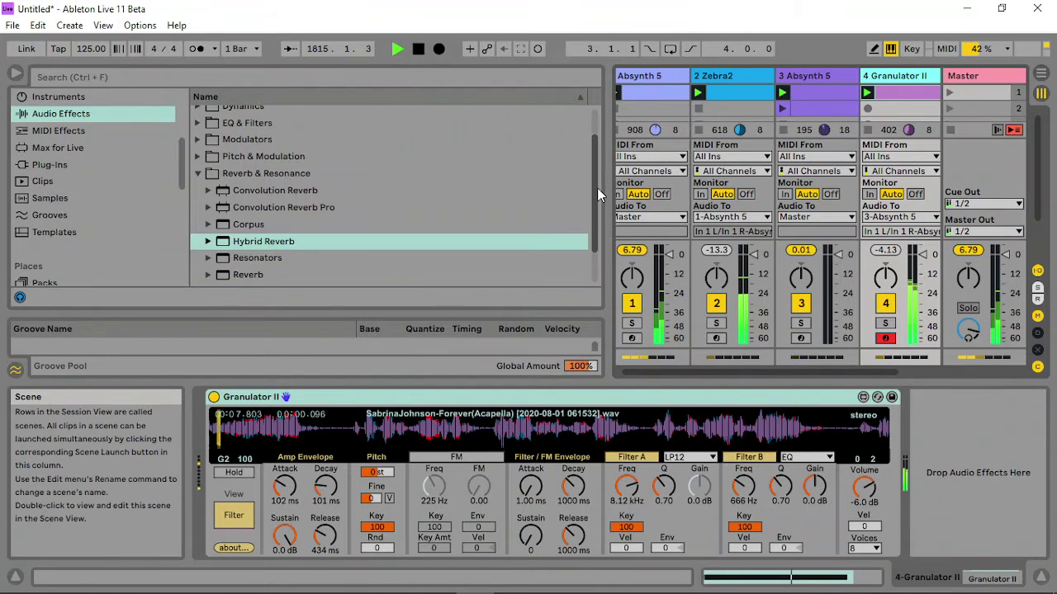
left_click_drag(608, 186, 262, 187)
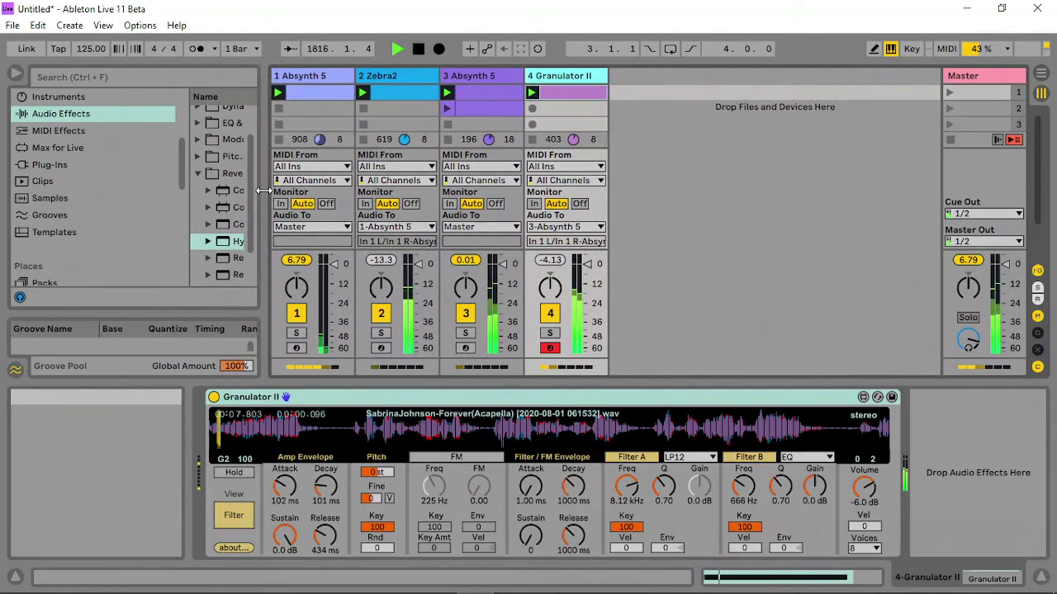
left_click(475, 76)
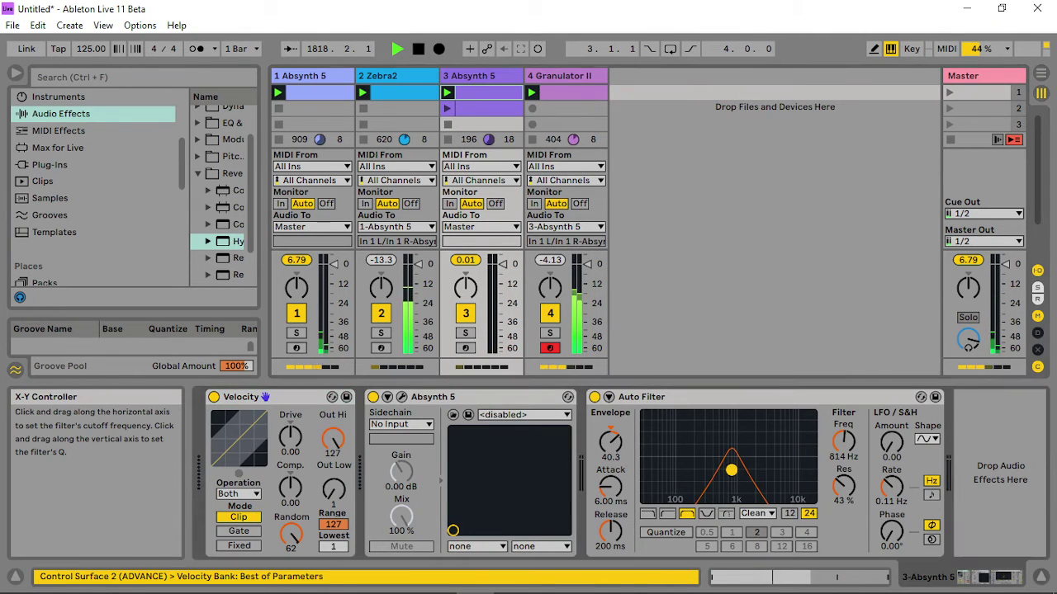
left_click_drag(731, 470, 733, 469)
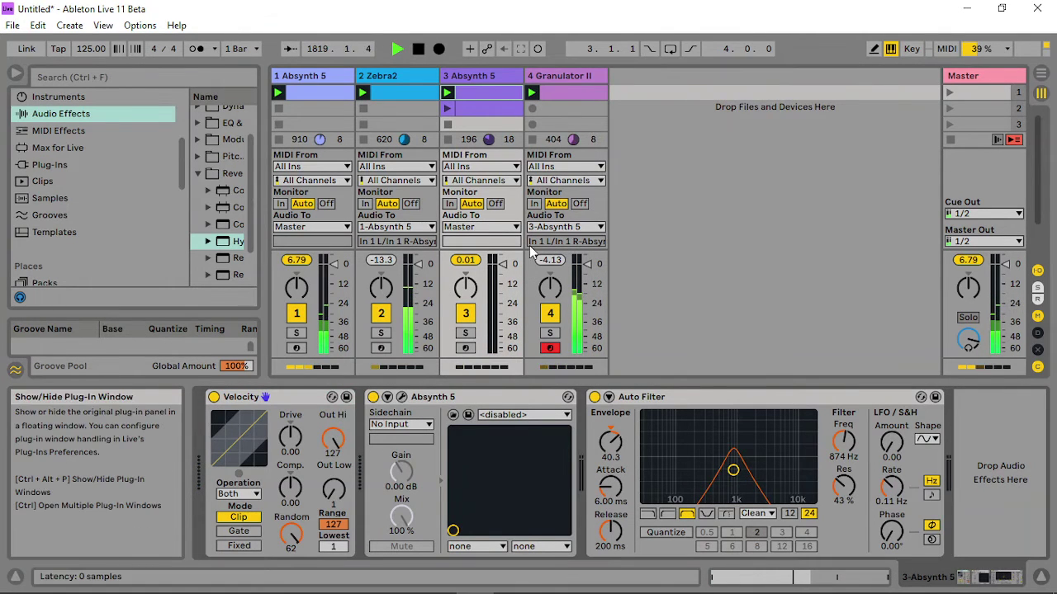
left_click(401, 397)
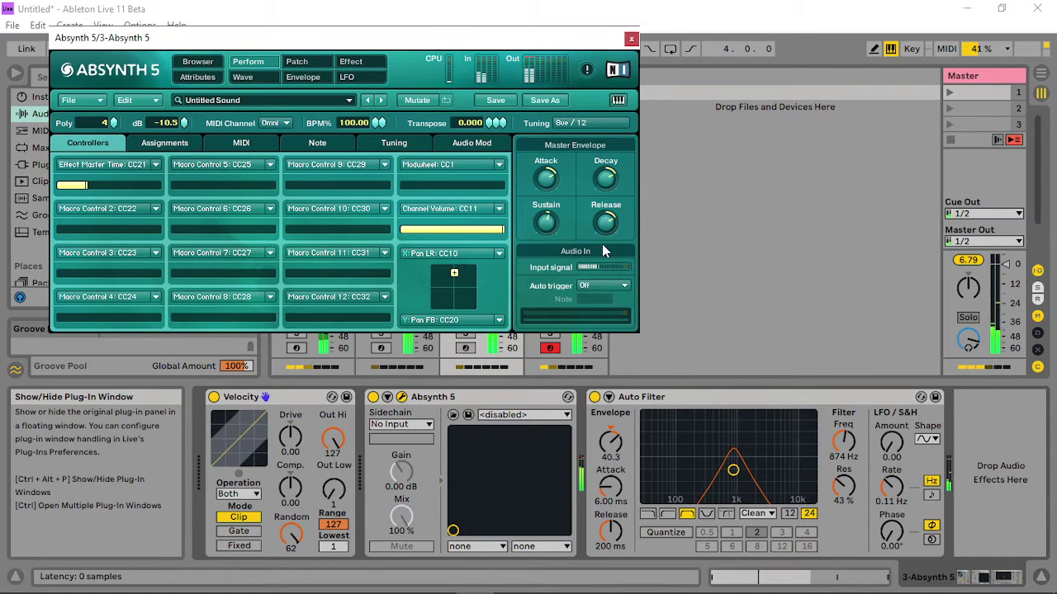
left_click_drag(712, 436, 715, 433)
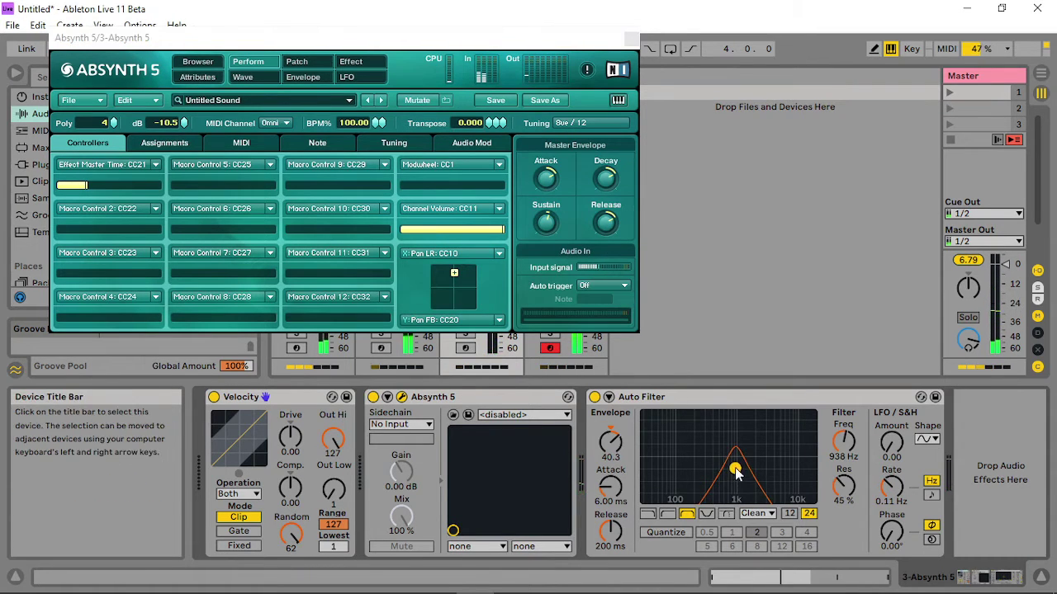
left_click(606, 223)
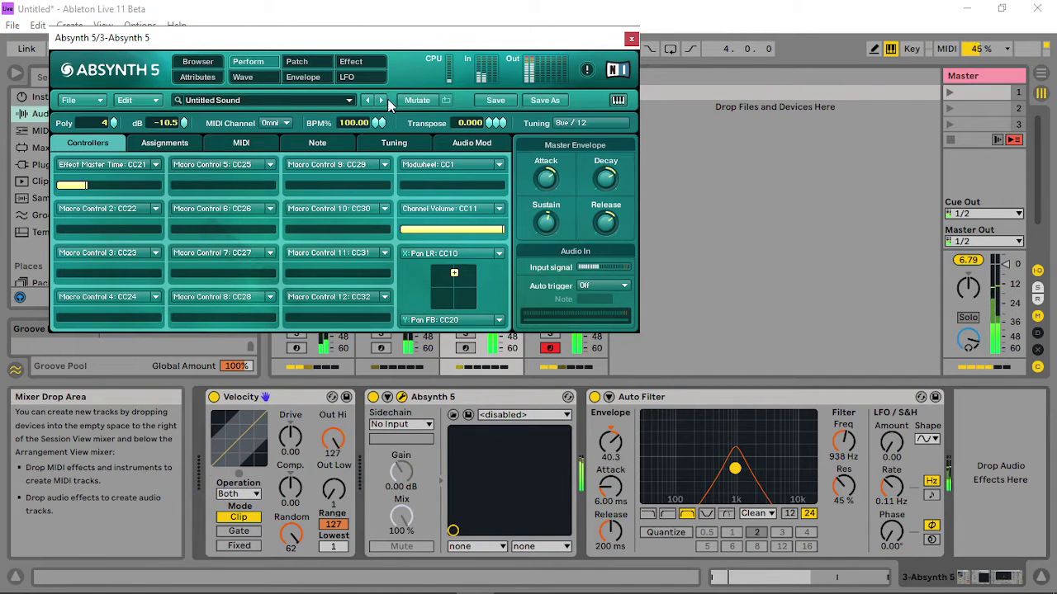
Set the master cloud filter's grain rate randomness to 19.0 and the Aetherizer's master lowpass to 4120 Hz.
left_click(297, 62)
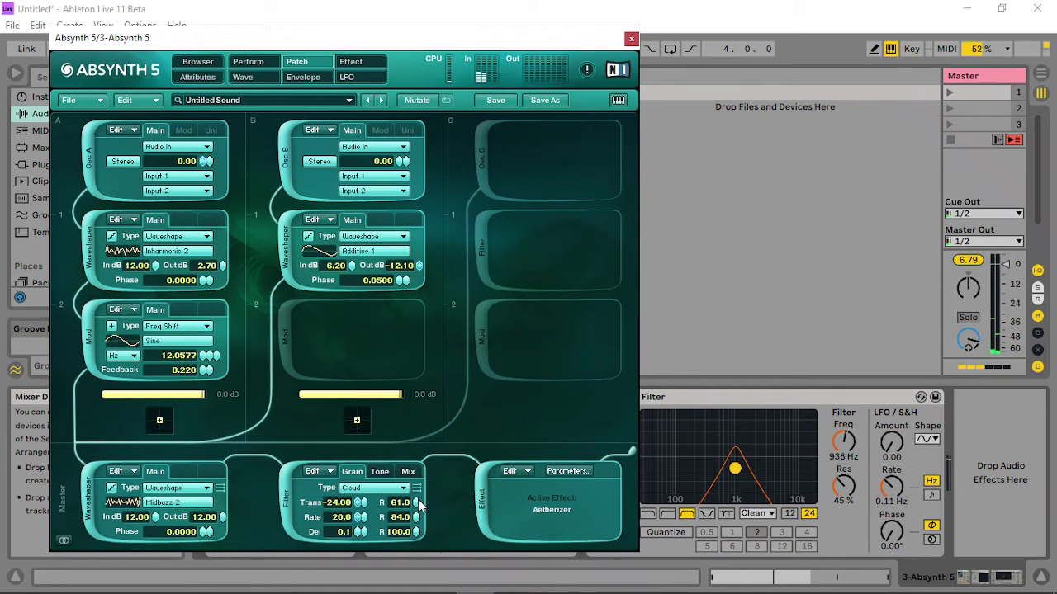
left_click_drag(416, 508, 420, 521)
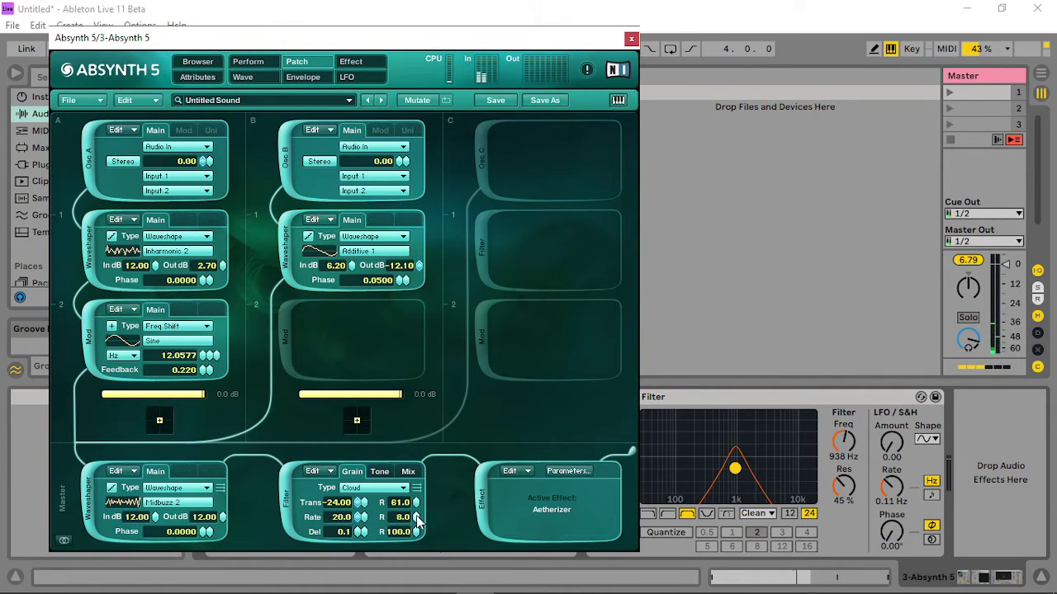
left_click(351, 62)
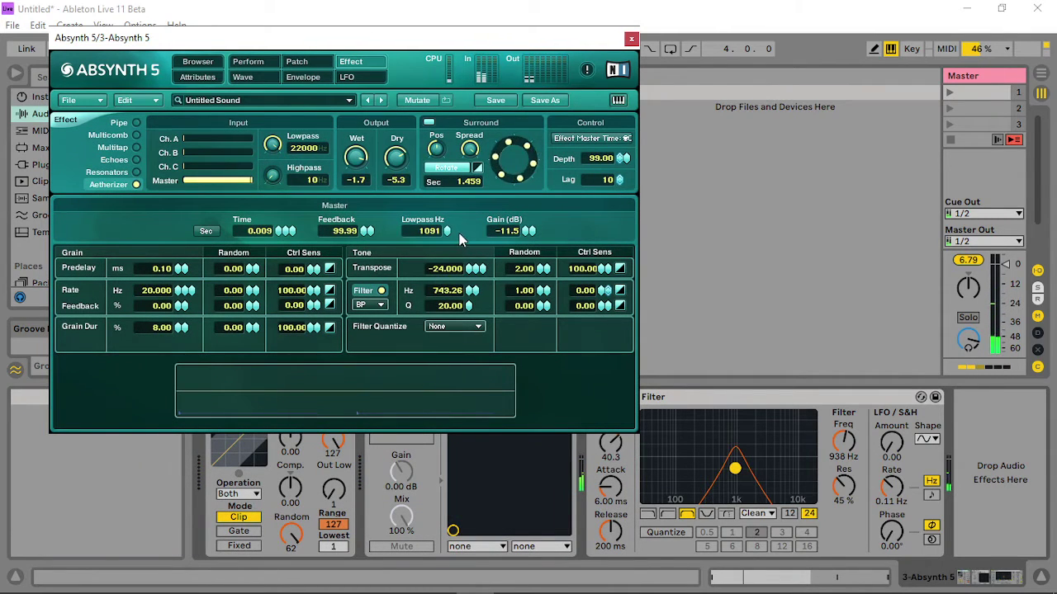
left_click_drag(448, 231, 459, 214)
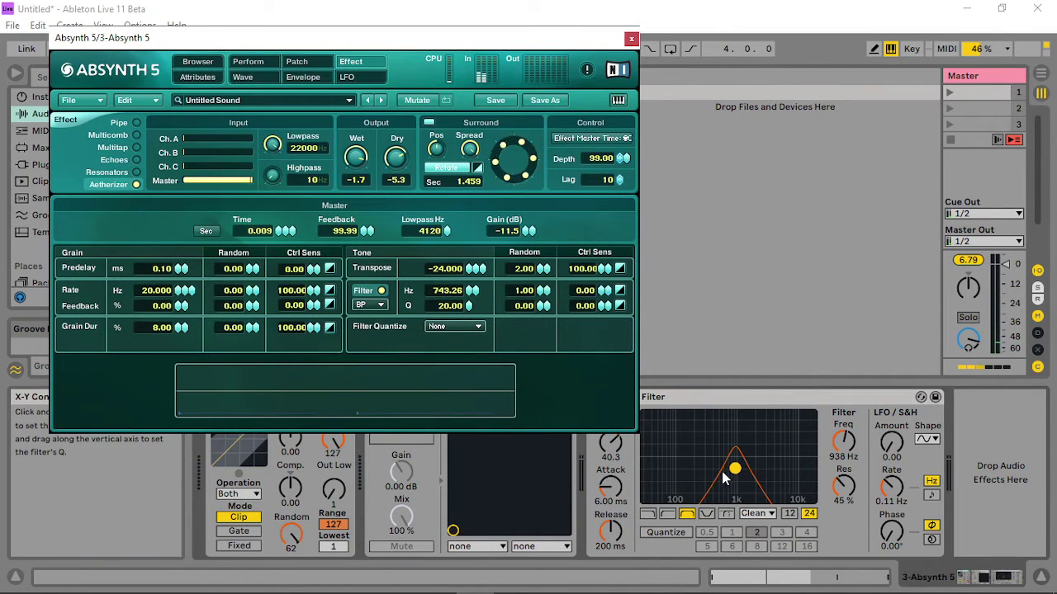
Lower track 3's Auto Filter to 758 Hz with 44 % resonance, and check Absynth's patch and performance settings.
left_click_drag(732, 470, 733, 471)
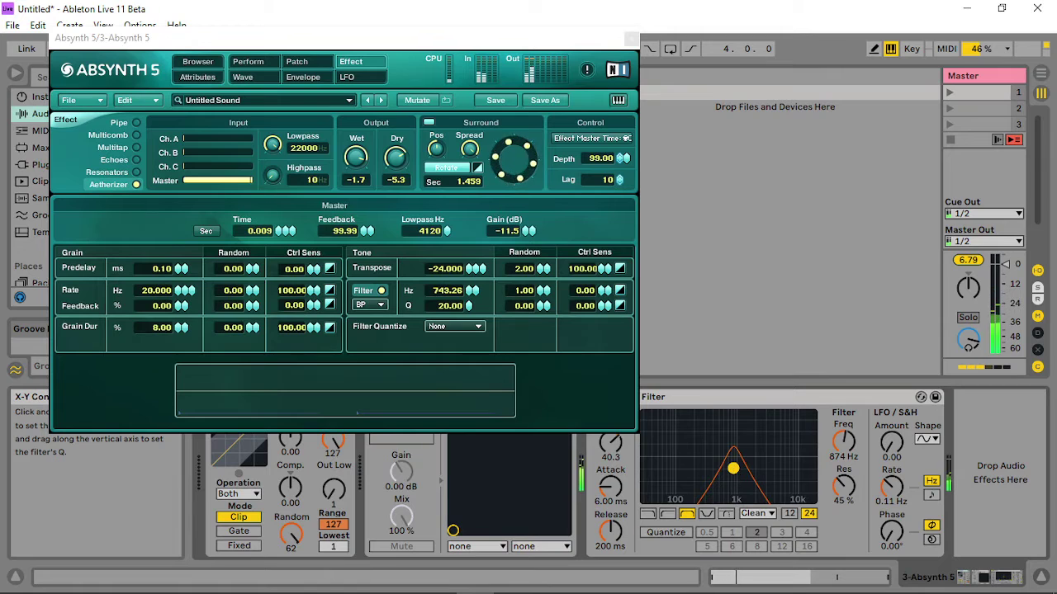
left_click_drag(733, 468, 730, 469)
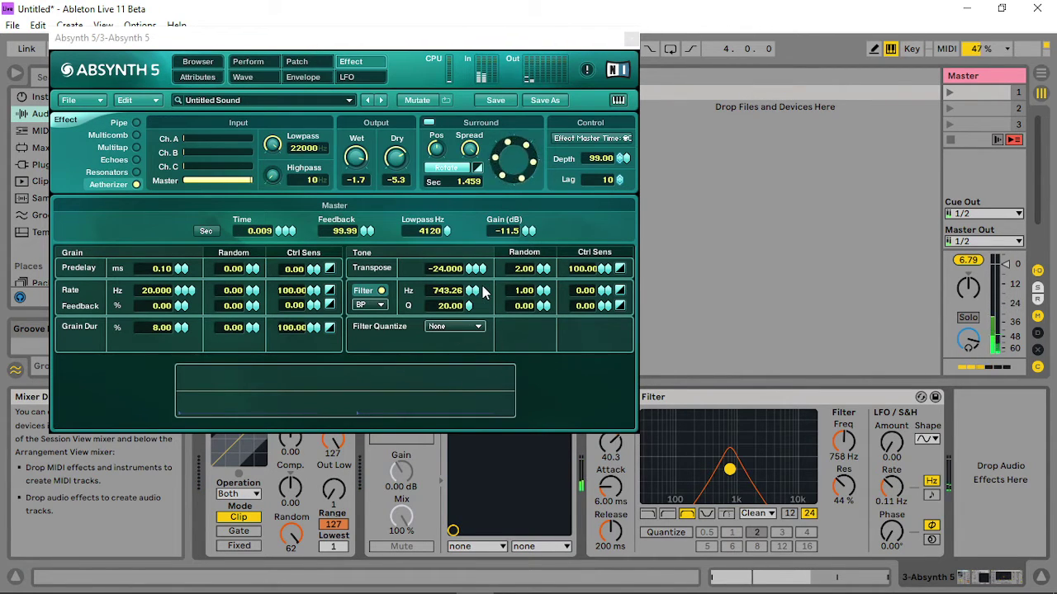
left_click(296, 61)
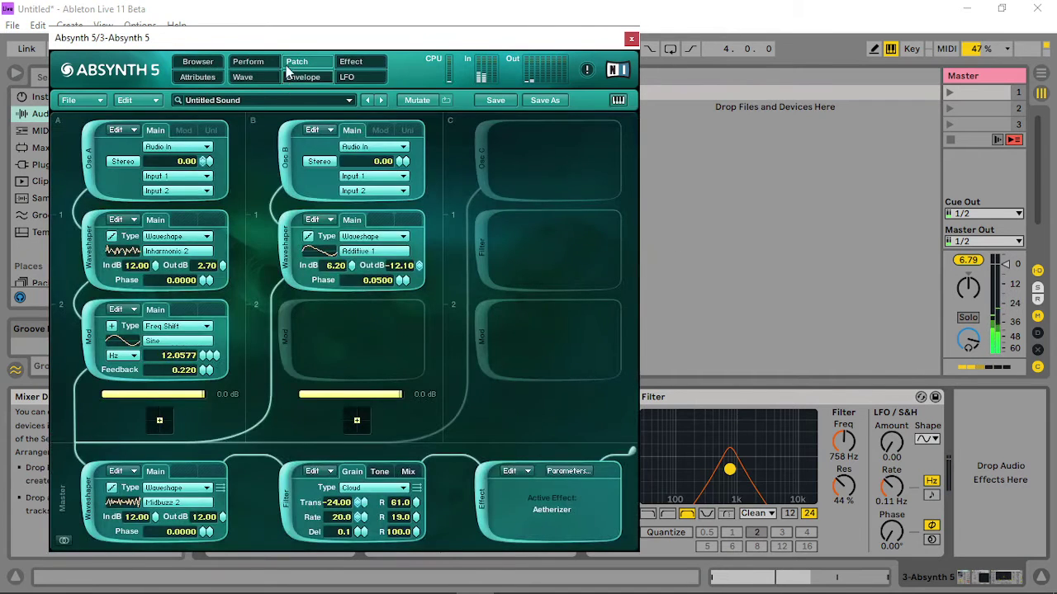
left_click(247, 61)
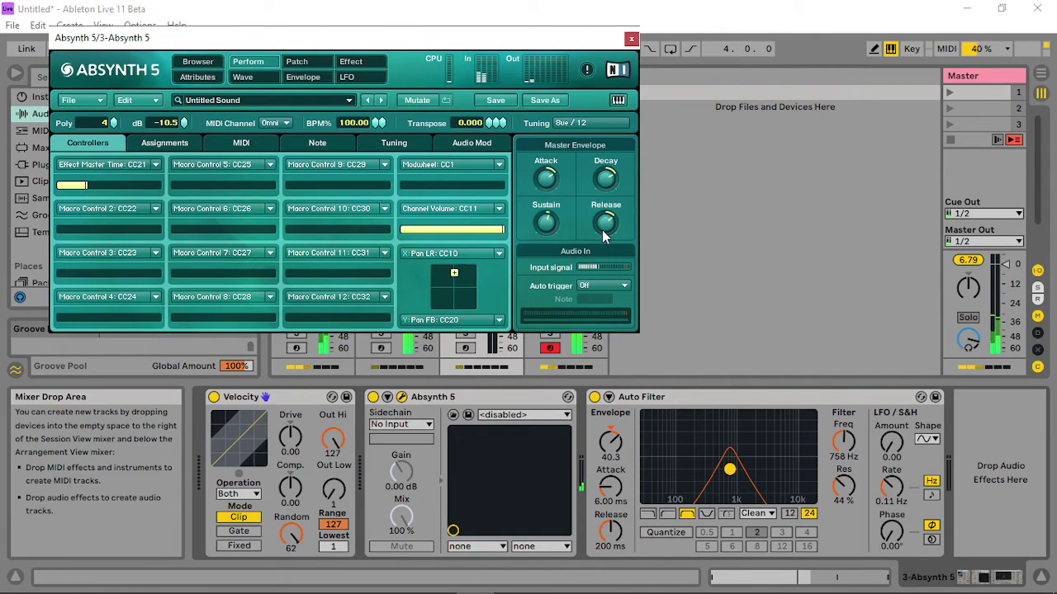
Set the Aetherizer's master feedback to 99.90 and its tone filter frequency to 441.95 Hz, and close the plug-in window.
left_click(351, 61)
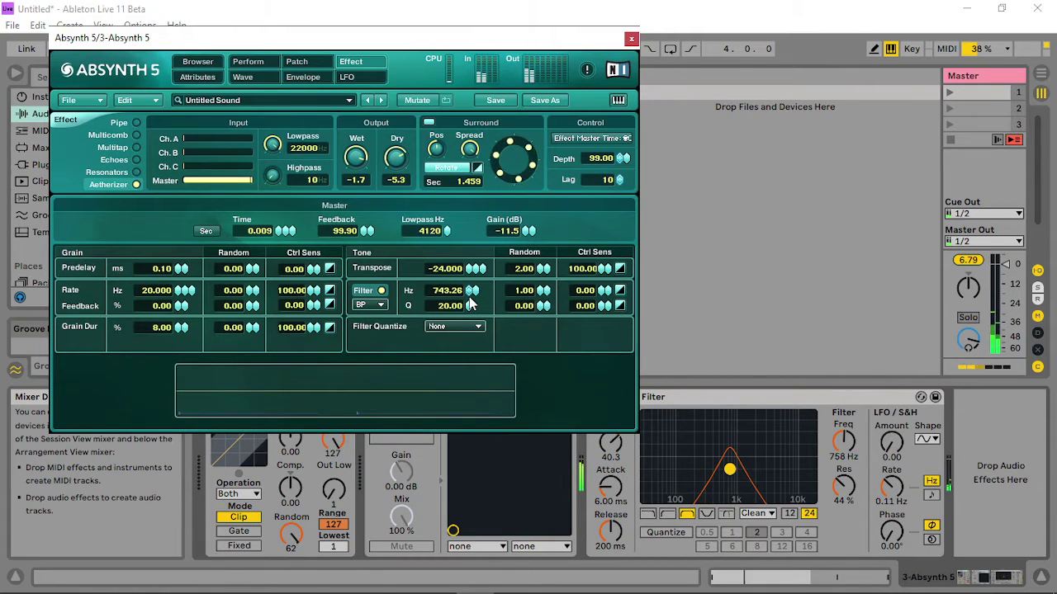
scroll(469, 299, "down", 2)
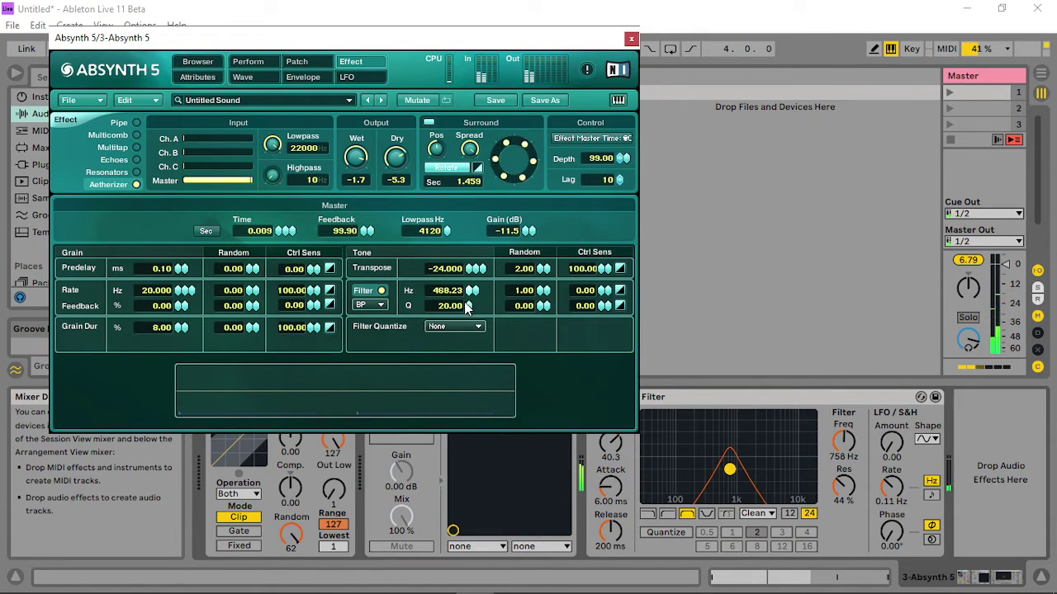
left_click(631, 38)
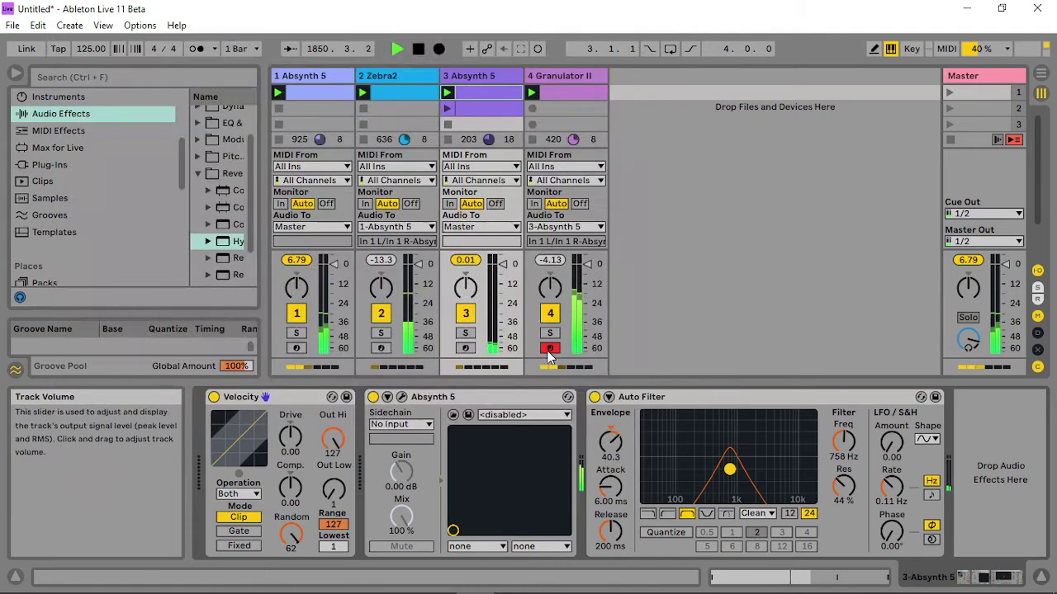
Disarm the Granulator II track for recording, and set track 3's Auto Filter frequency to 814 Hz.
left_click(550, 348)
left_click(583, 79)
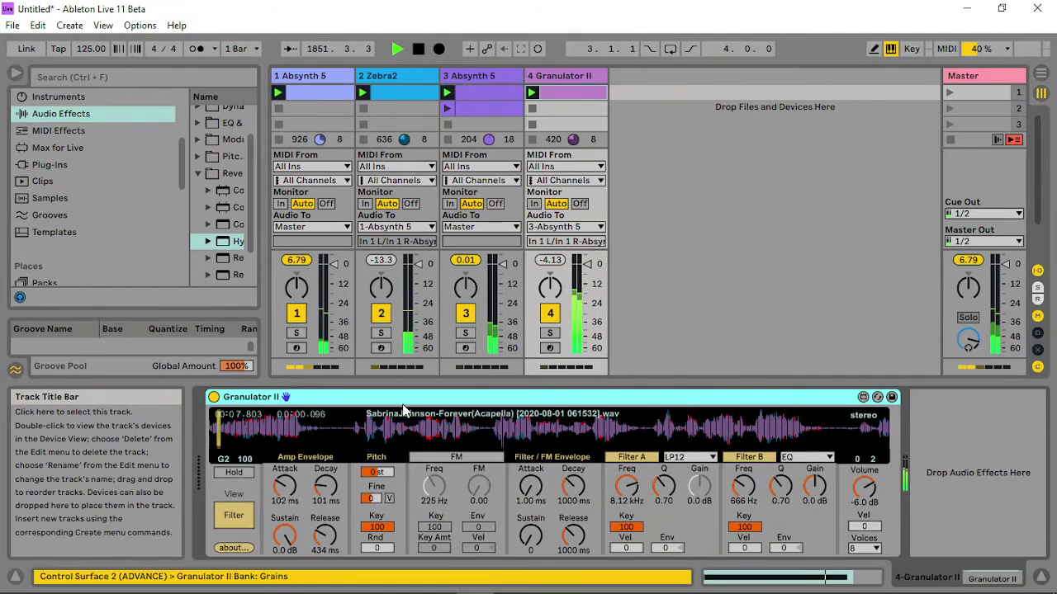
left_click(505, 75)
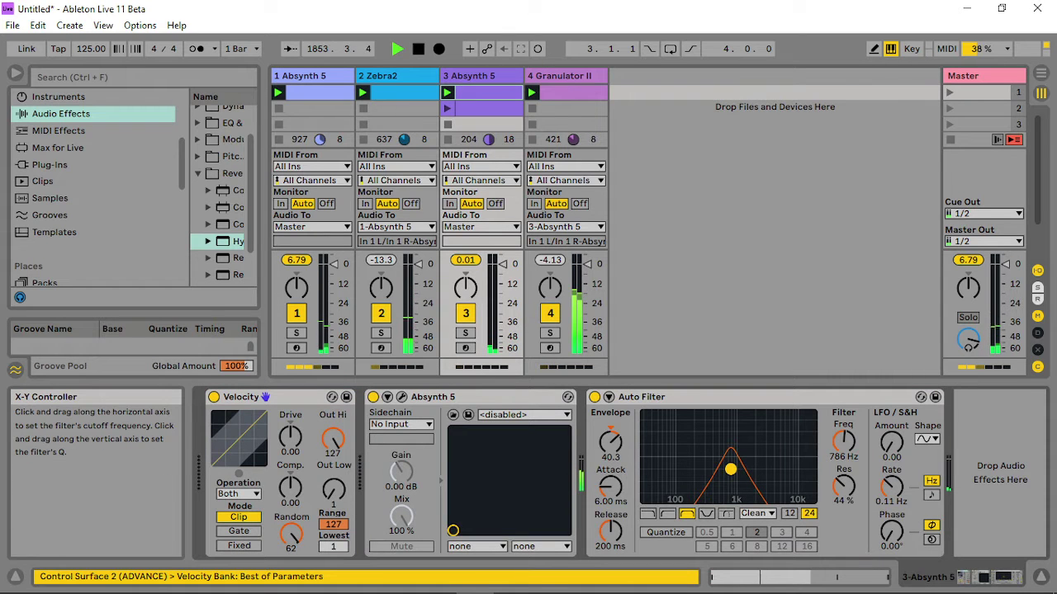
left_click(730, 469)
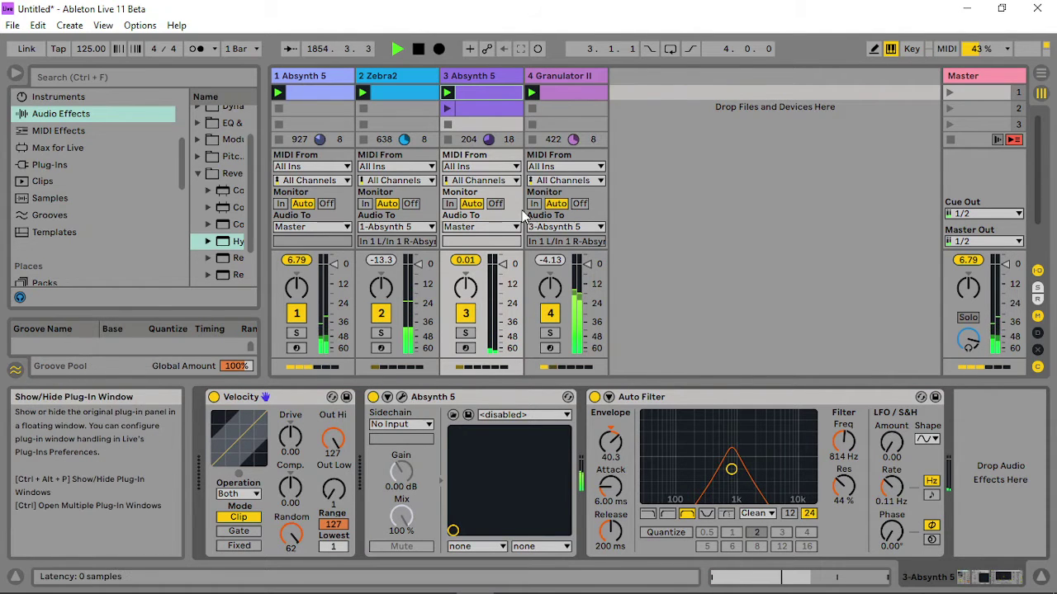
Set the Aetherizer's master feedback to 99.99, master lowpass to 22000 Hz and tone filter frequency to 525.57 Hz.
left_click(401, 397)
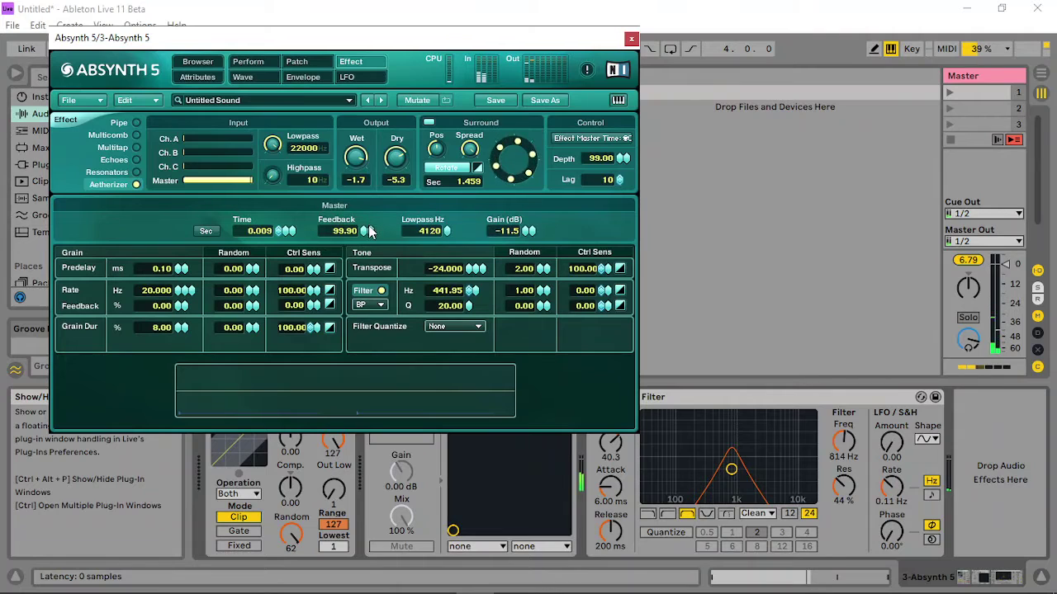
left_click_drag(367, 231, 429, 257)
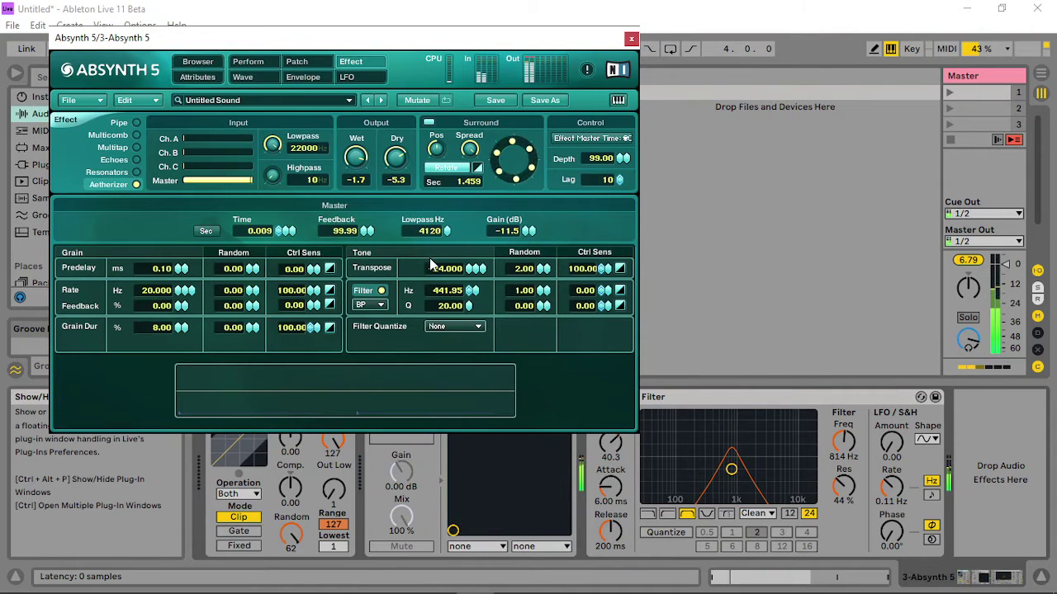
left_click_drag(453, 213, 454, 207)
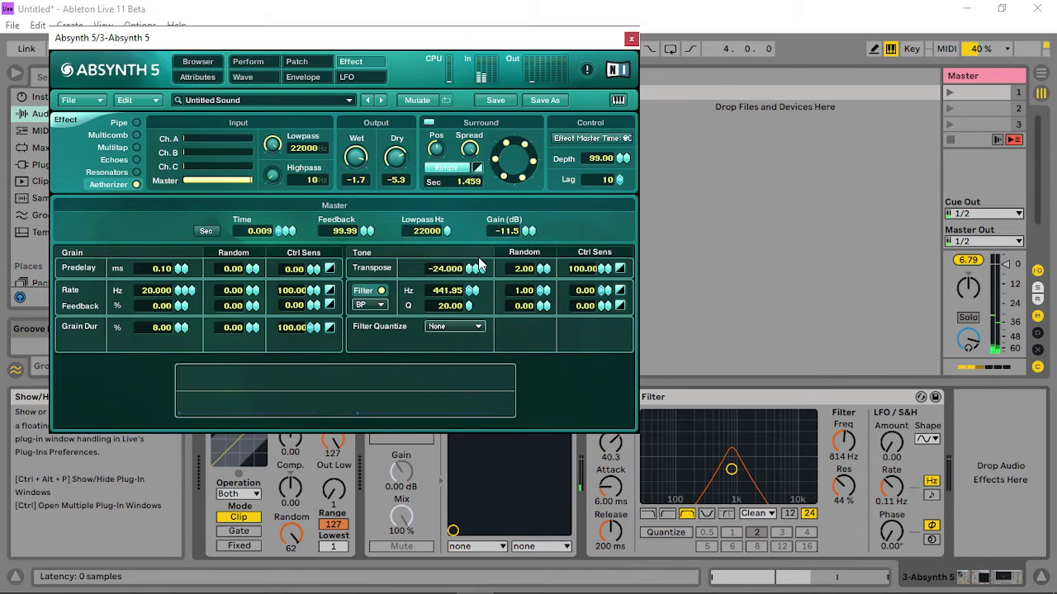
left_click_drag(468, 295, 476, 293)
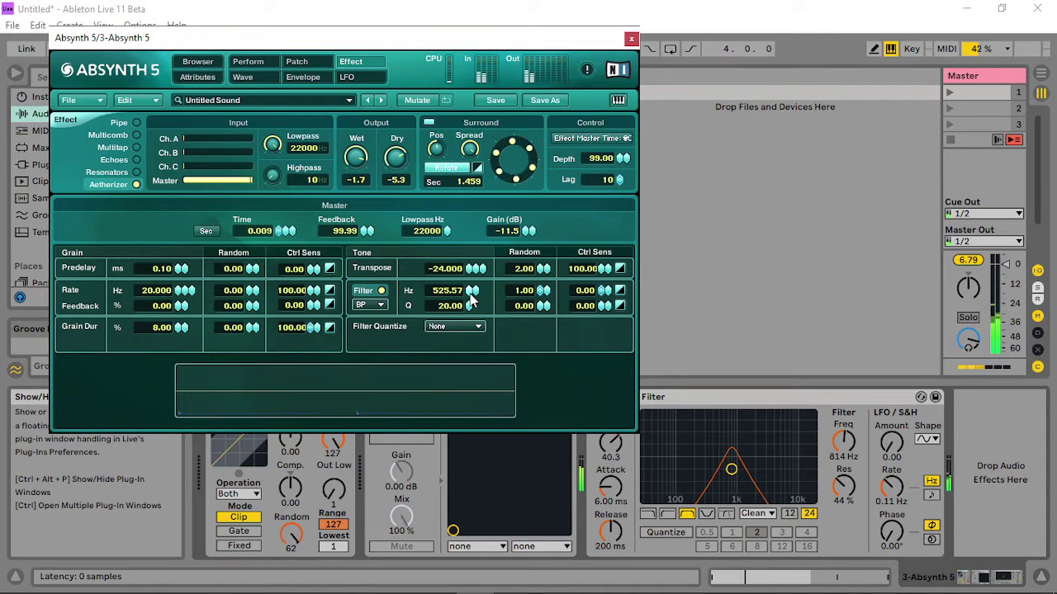
Set the Aetherizer's master feedback to 90.99 and track 3's Auto Filter resonance to 47 %.
left_click_drag(364, 248, 398, 238)
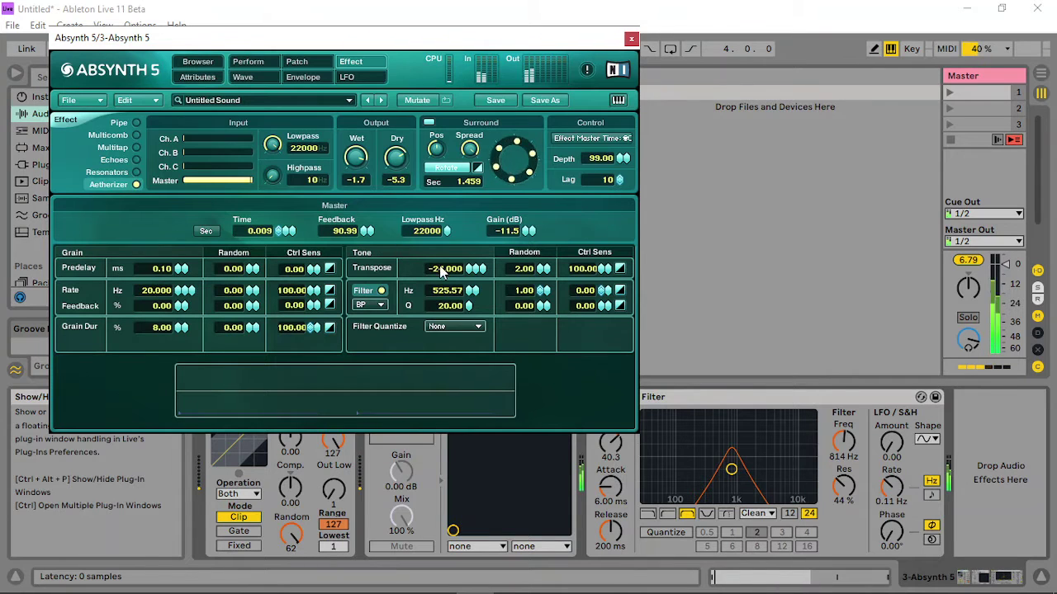
left_click(730, 468)
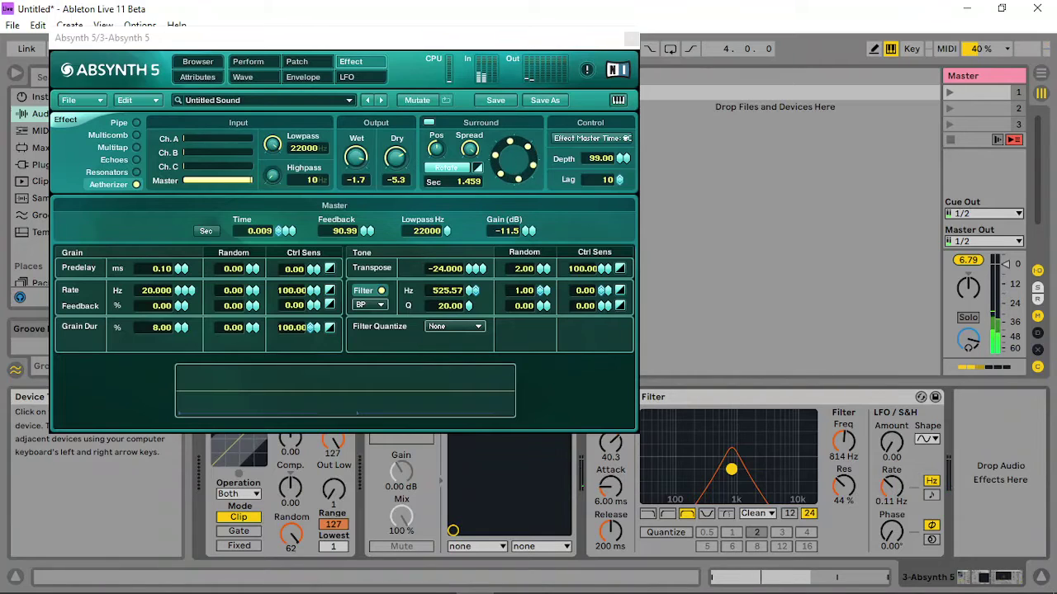
left_click_drag(731, 469, 733, 472)
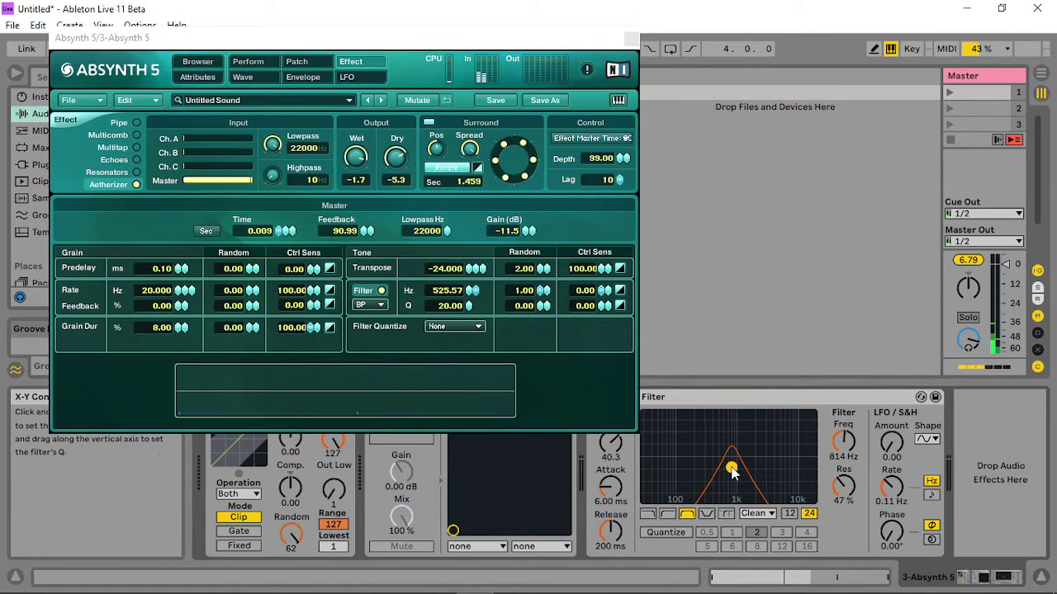
Raise Absynth's Effect Master Time performance control slightly, and set track 3's Auto Filter frequency to 972 Hz.
left_click(302, 64)
left_click(248, 62)
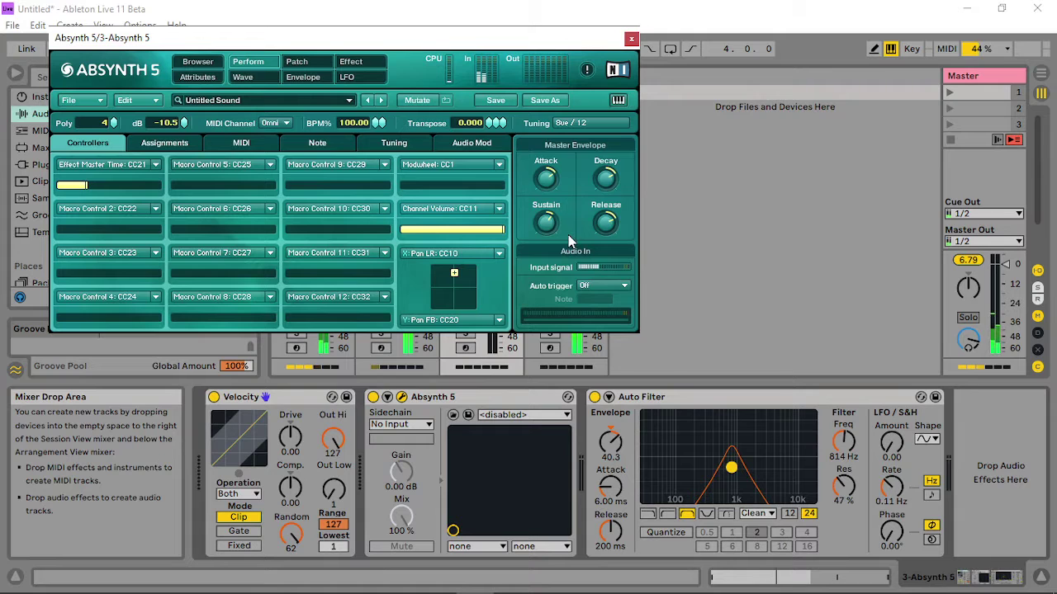
left_click_drag(93, 189, 100, 188)
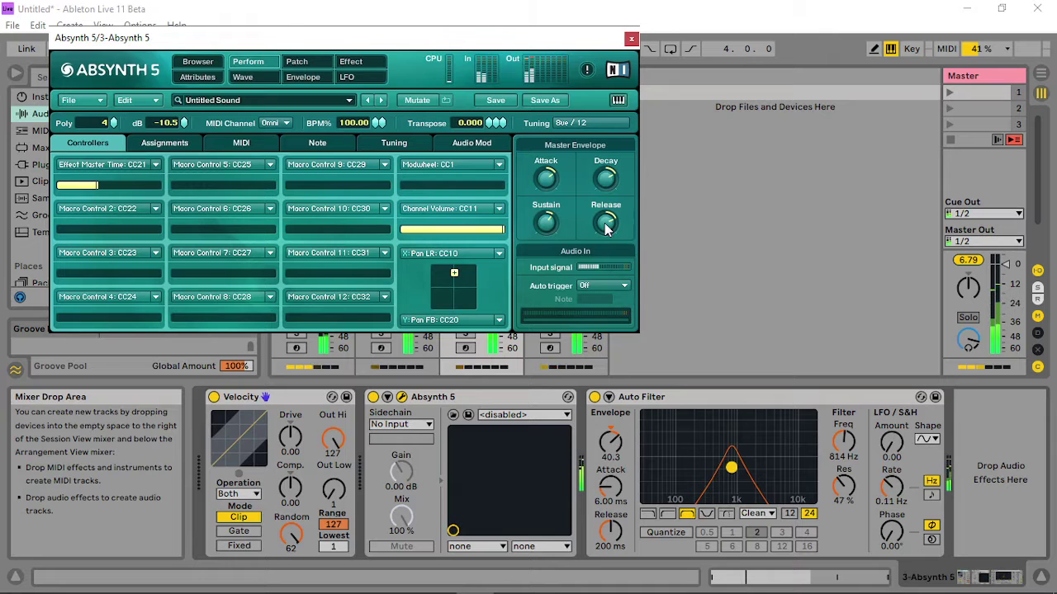
left_click(298, 65)
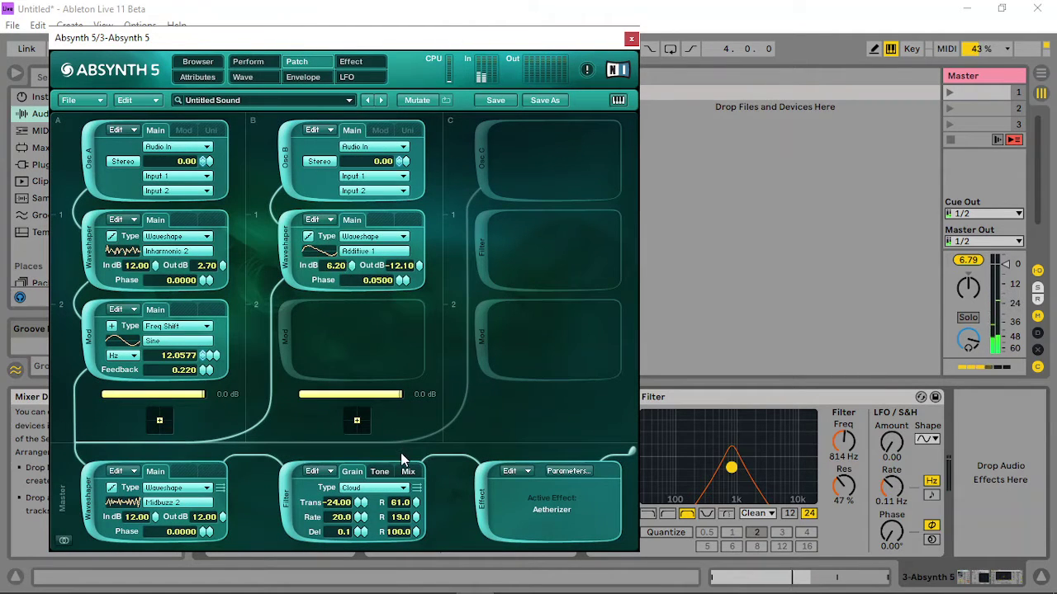
left_click(253, 63)
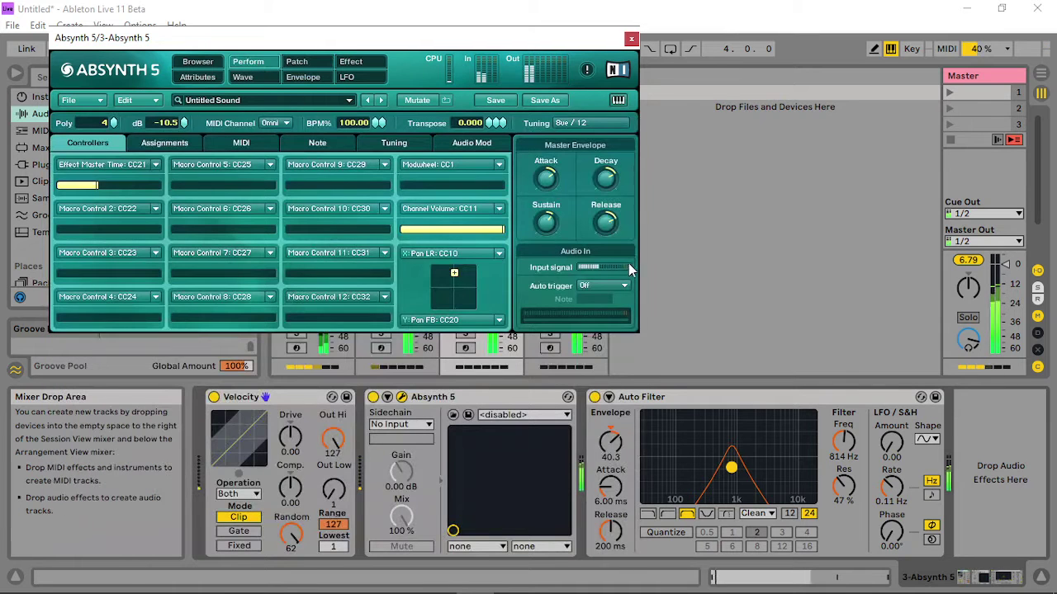
left_click(495, 463)
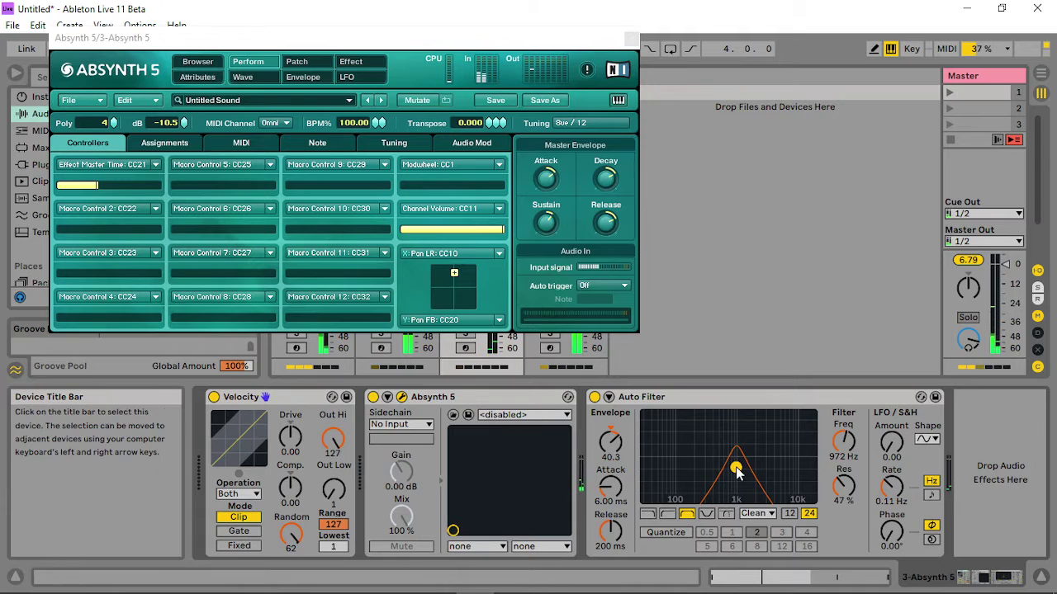
left_click(556, 221)
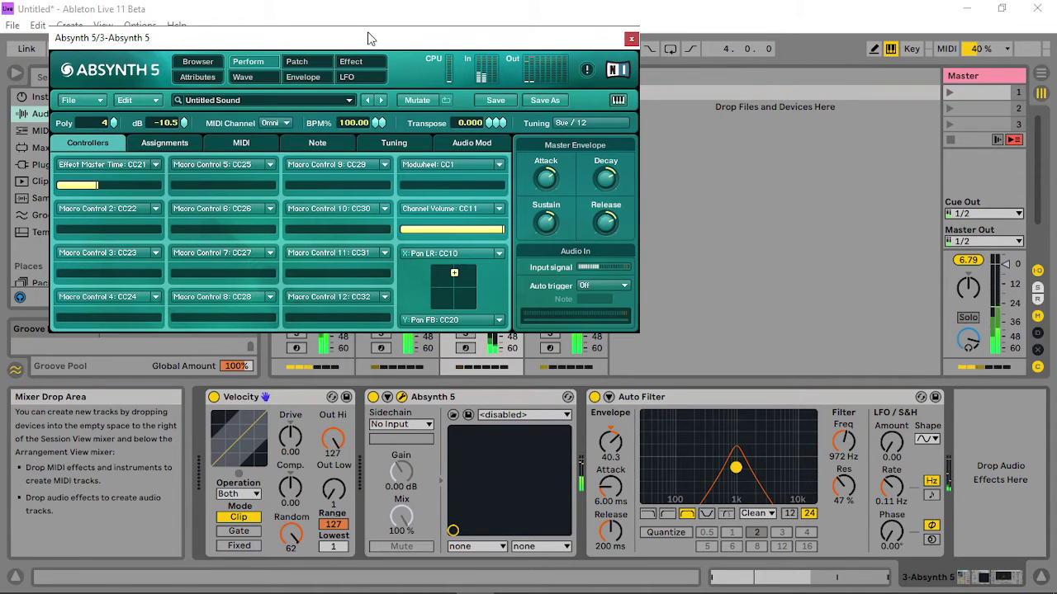
Set the Aetherizer's master feedback to 86.99, time to 0.014, gain to 0.0 dB and lowpass to 9250 Hz.
left_click(351, 61)
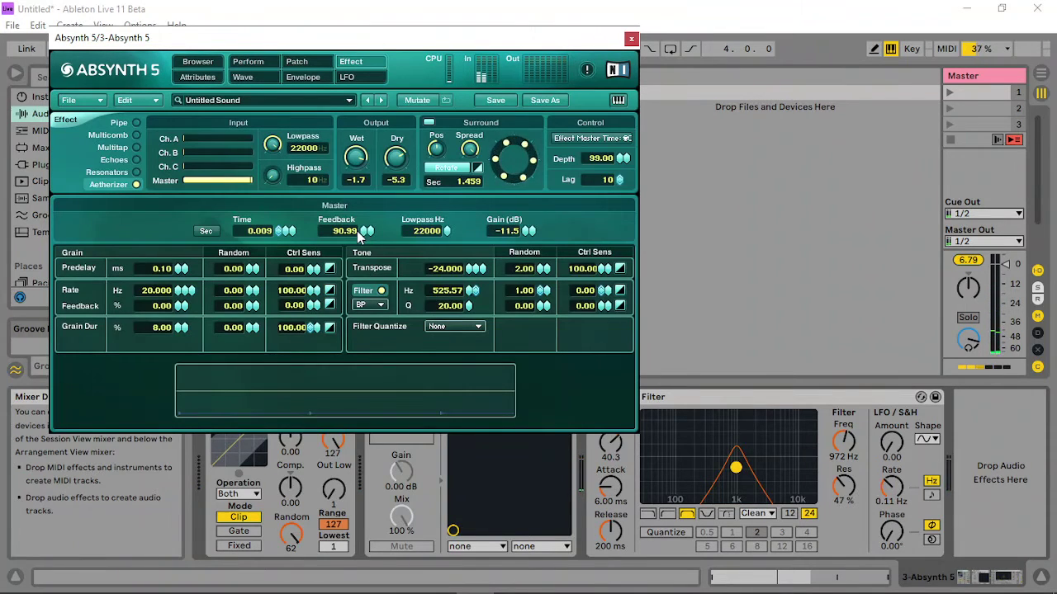
left_click_drag(368, 232, 363, 236)
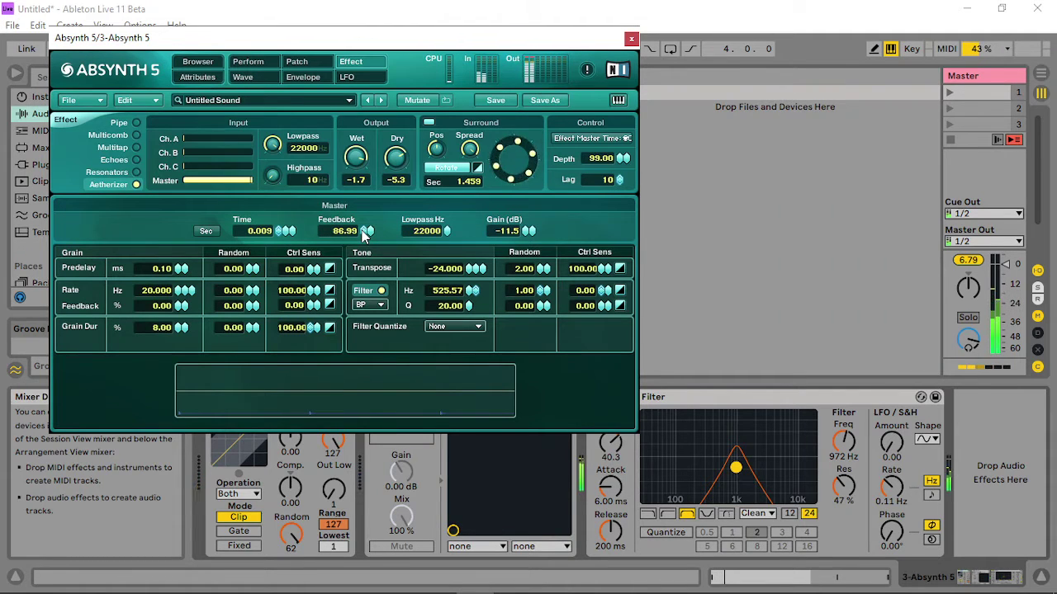
left_click_drag(287, 235, 287, 229)
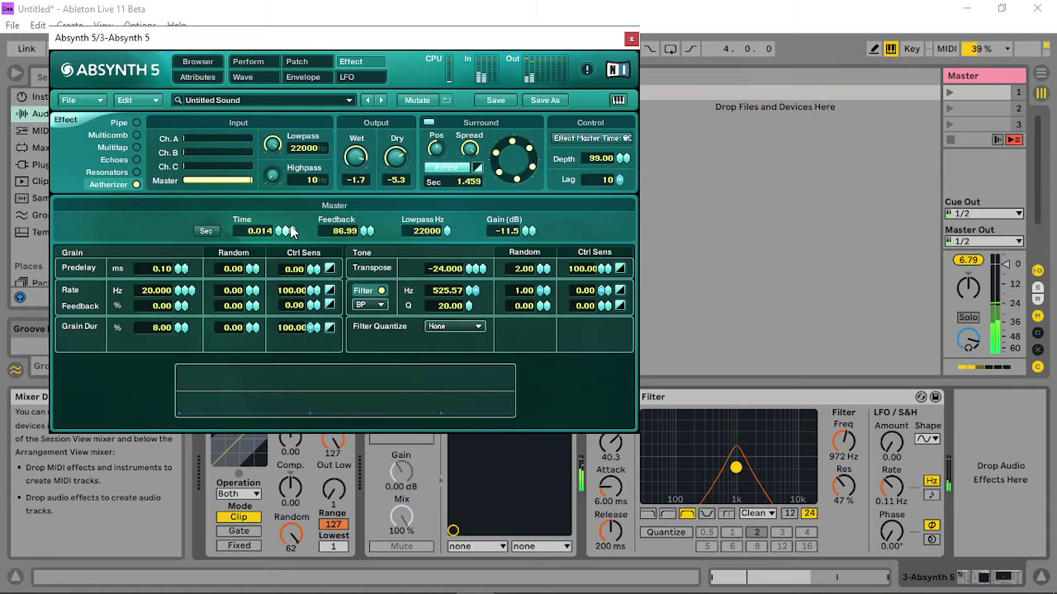
left_click_drag(529, 231, 535, 211)
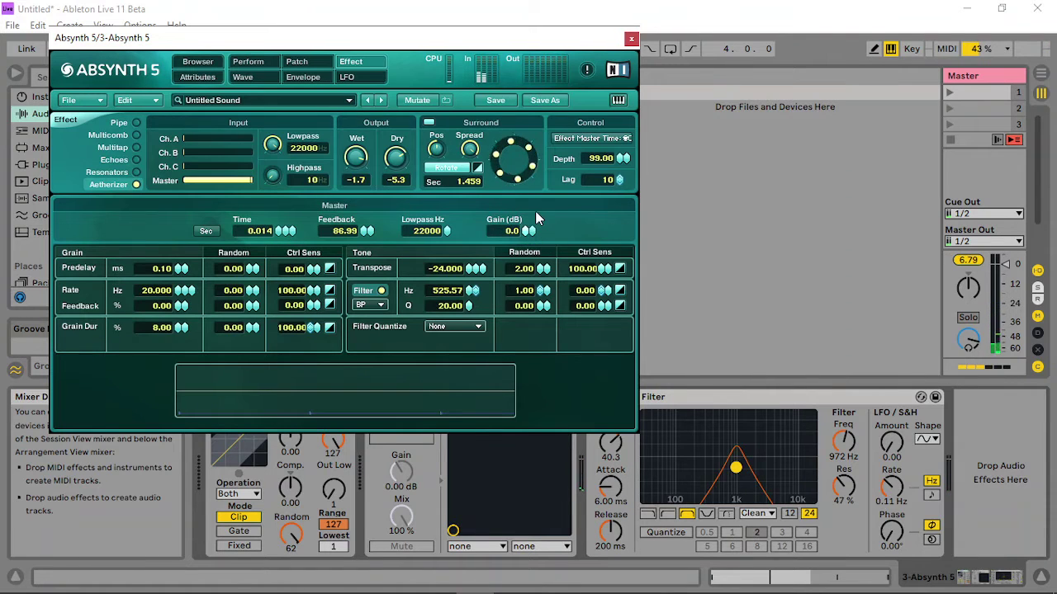
mouse_move(448, 231)
left_mouse_down()
mouse_move(443, 243)
mouse_move(456, 222)
mouse_move(451, 228)
left_mouse_up()
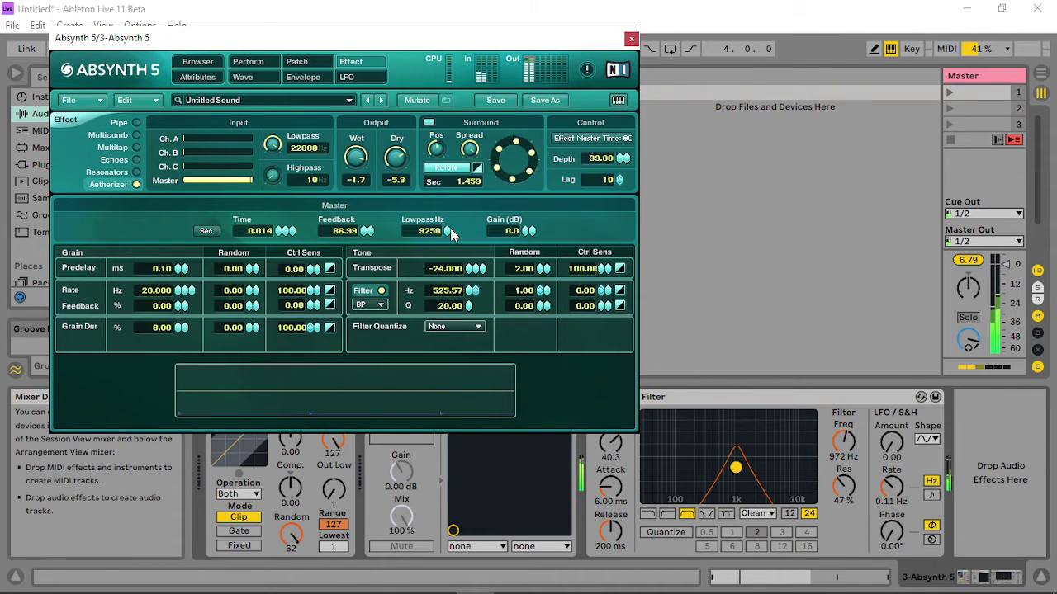
Lower track 3's Auto Filter frequency to 874 Hz and set the Aetherizer's master time to 0.013.
left_click(732, 466)
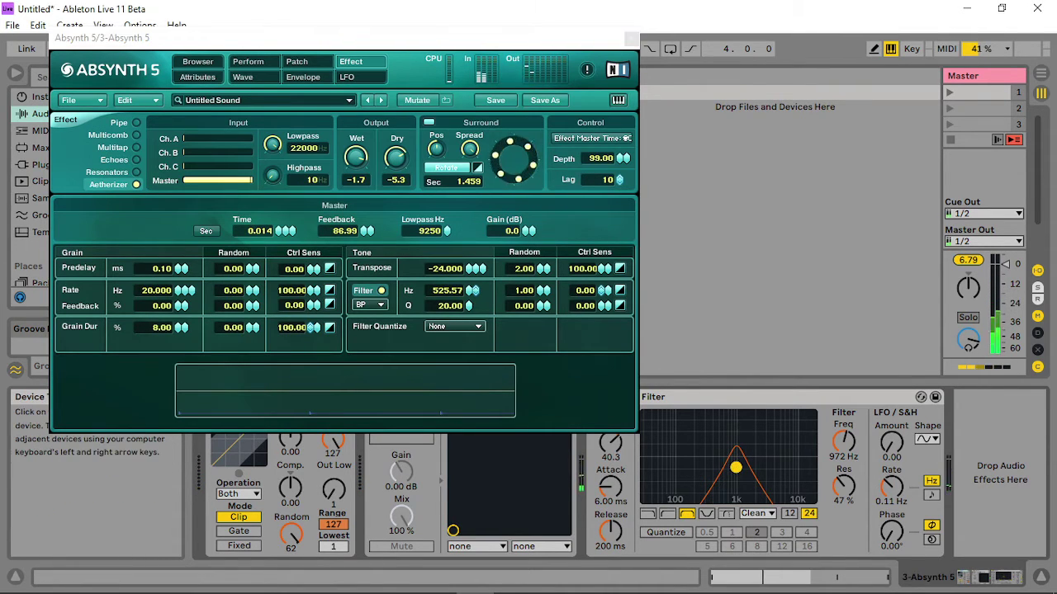
left_click_drag(735, 467, 732, 468)
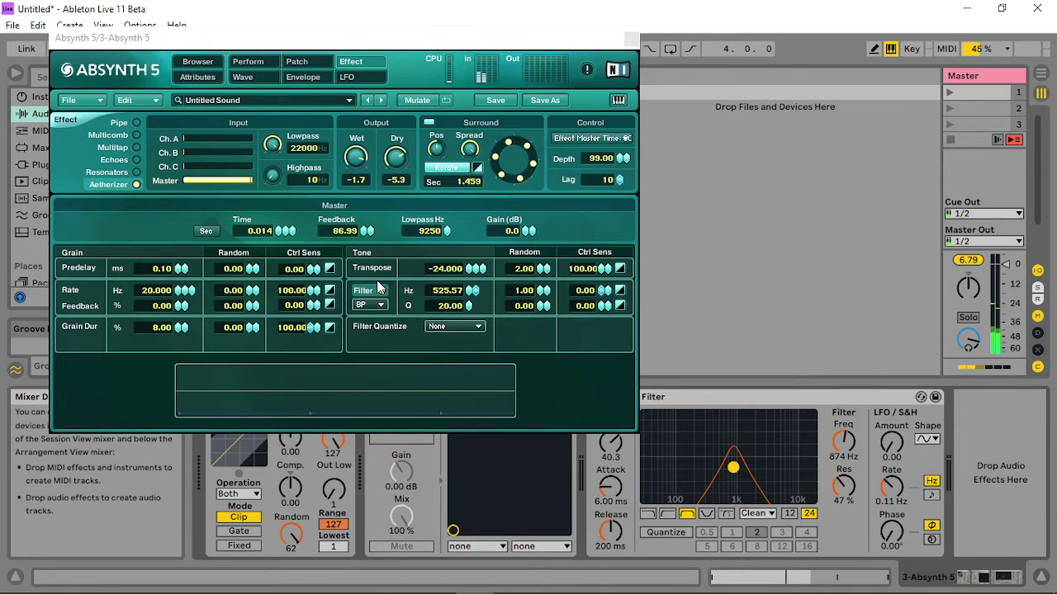
left_click(284, 237)
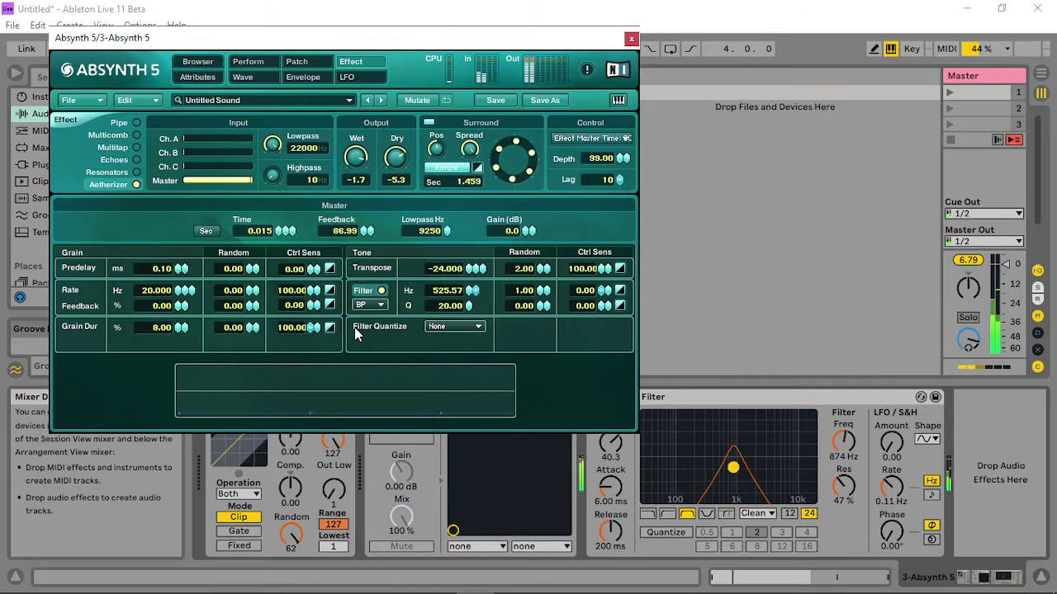
left_click(283, 233)
left_click(283, 234)
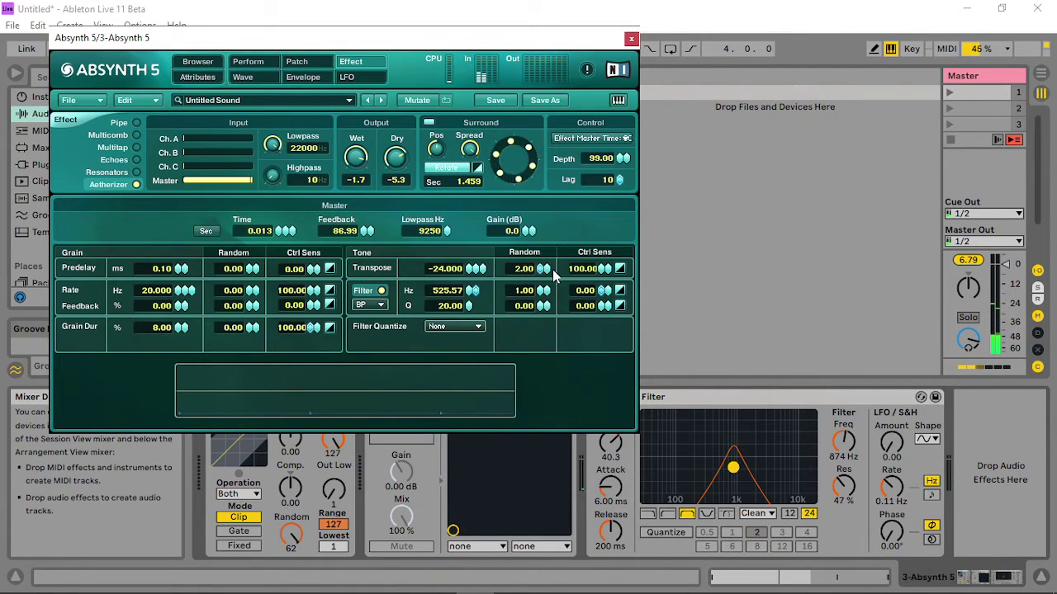
Set the Aetherizer's tone filter to 556.82 Hz, Q 35.64 and Q control sensitivity 21.00, with master lowpass 5827 Hz and grain duration 12 %.
left_click_drag(604, 309, 605, 294)
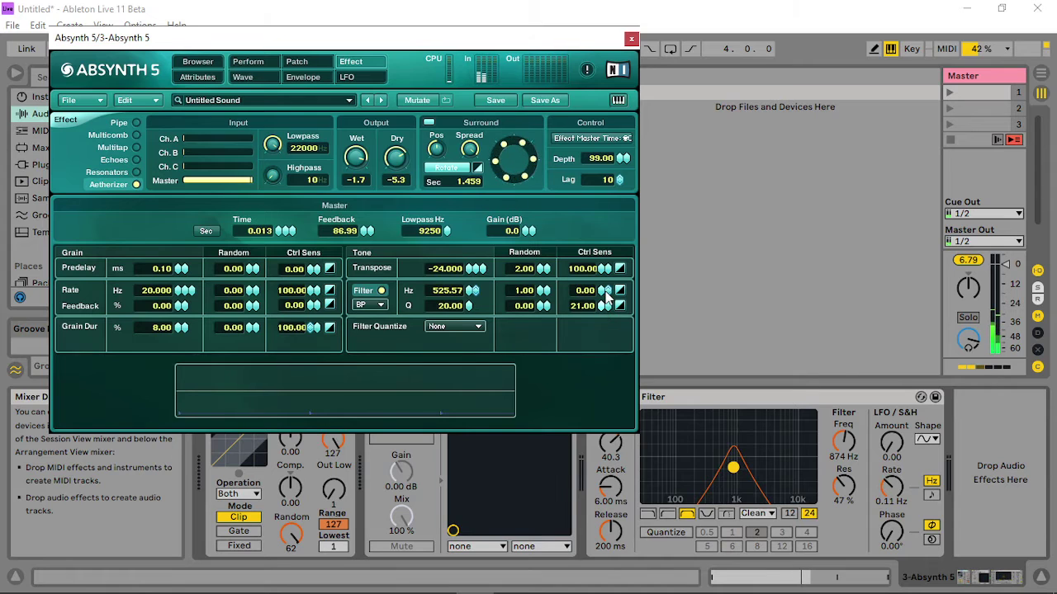
mouse_move(469, 305)
left_mouse_down()
mouse_move(481, 258)
mouse_move(471, 325)
mouse_move(469, 292)
mouse_move(473, 301)
left_mouse_up()
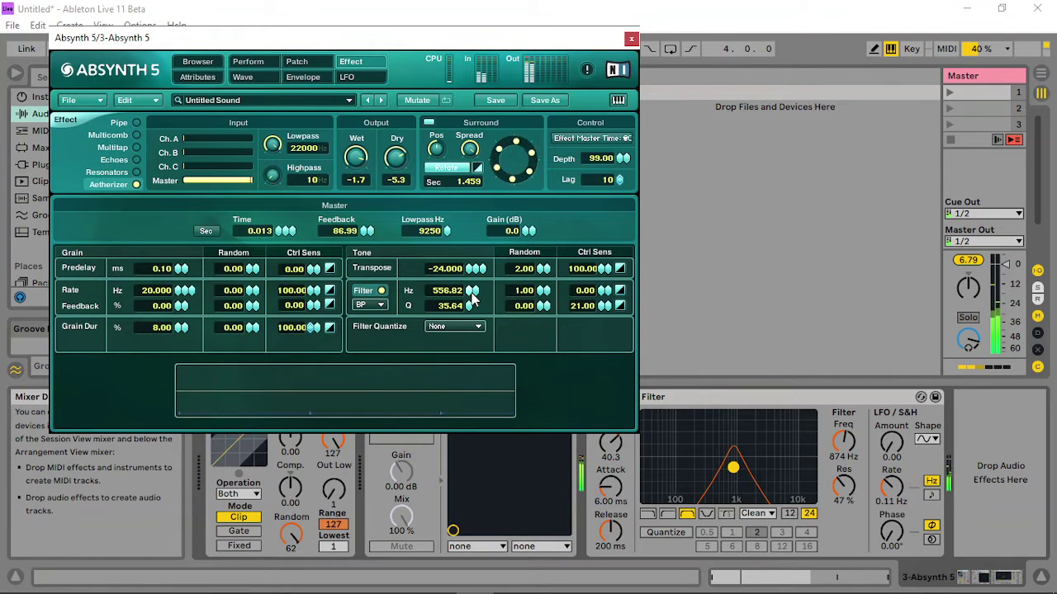
mouse_move(447, 231)
left_mouse_down()
mouse_move(444, 241)
mouse_move(451, 235)
left_mouse_up()
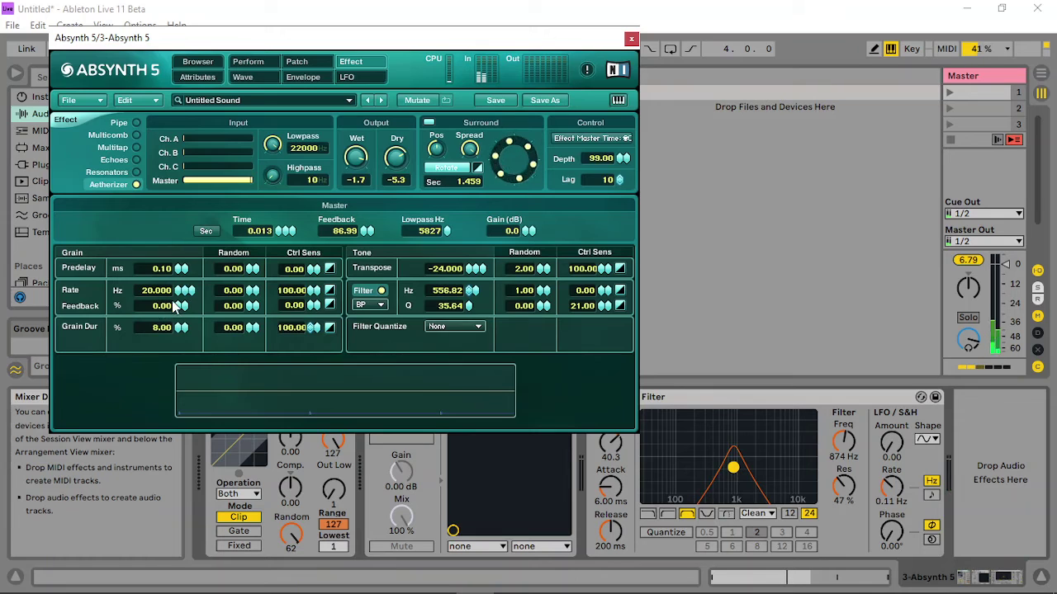
left_click_drag(173, 327, 190, 330)
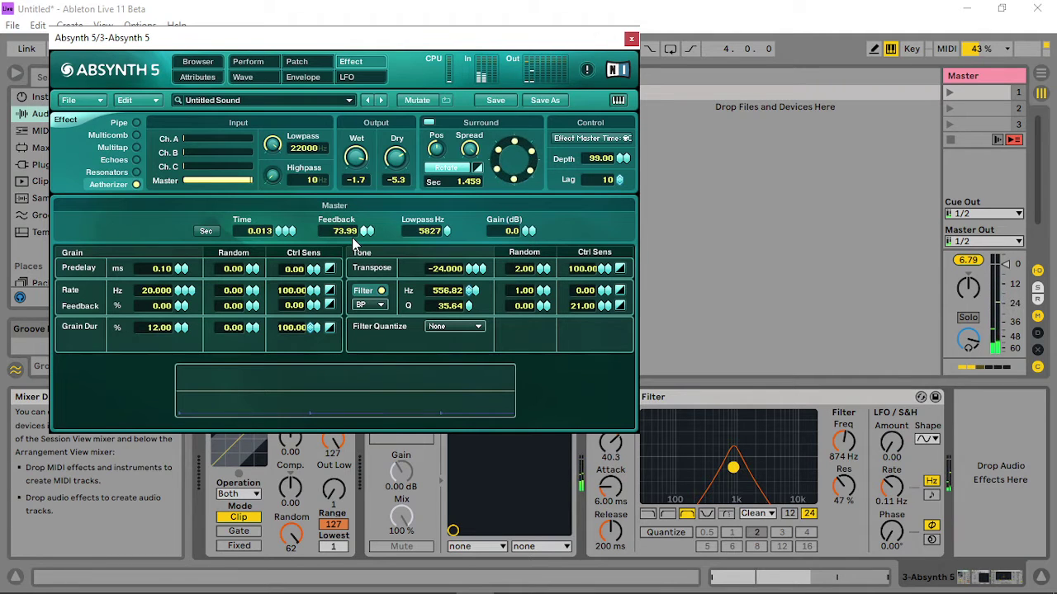
Set the Aetherizer's master feedback to 72.99 and dry output to -2.6, and try a -27.5 dB master gain before restoring 0.0 dB.
left_click_drag(356, 233, 354, 244)
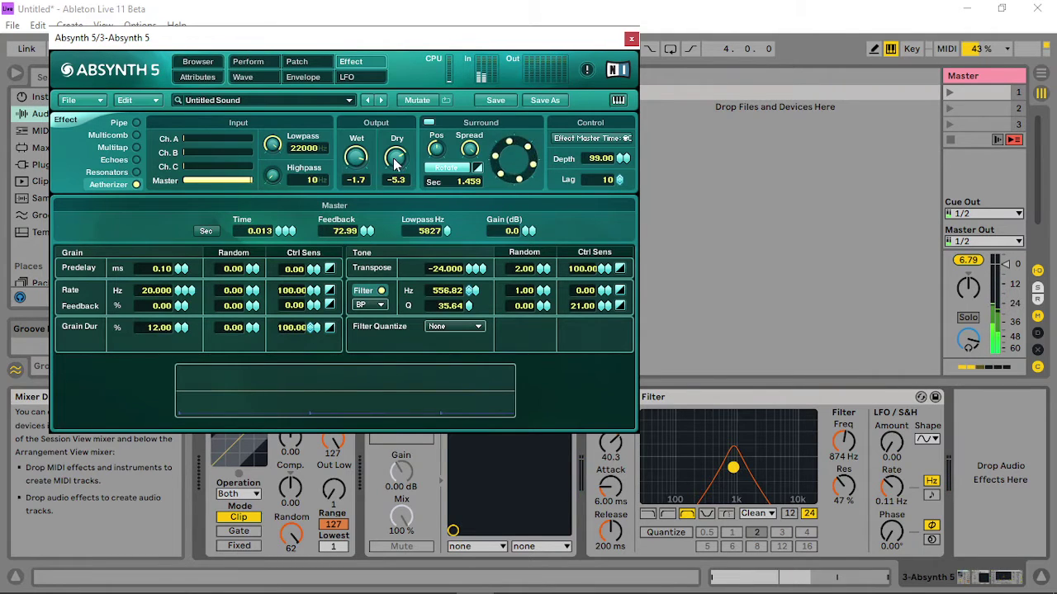
left_click_drag(396, 157, 418, 132)
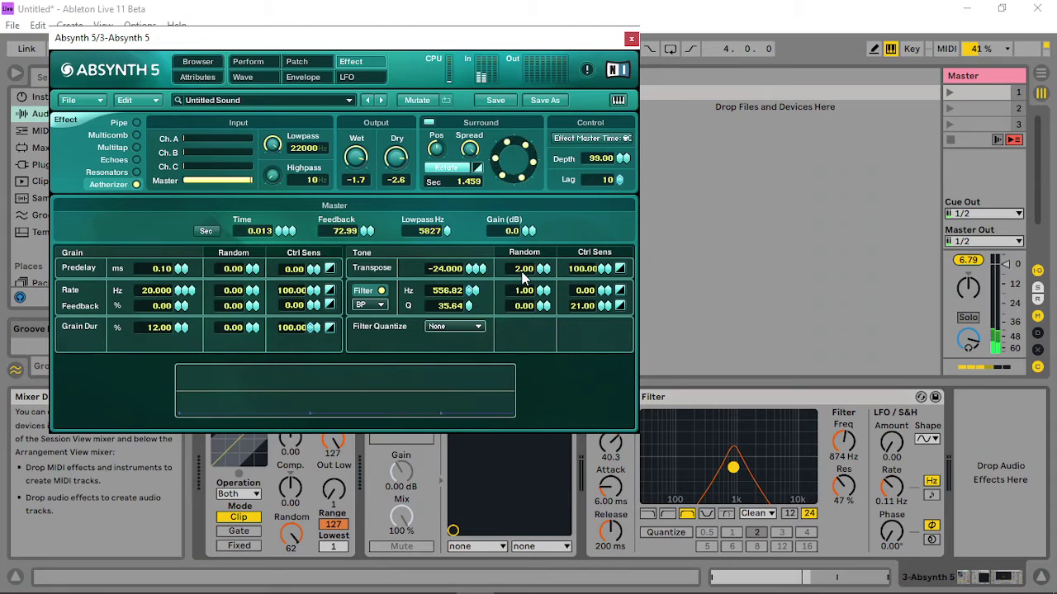
left_click_drag(529, 231, 533, 279)
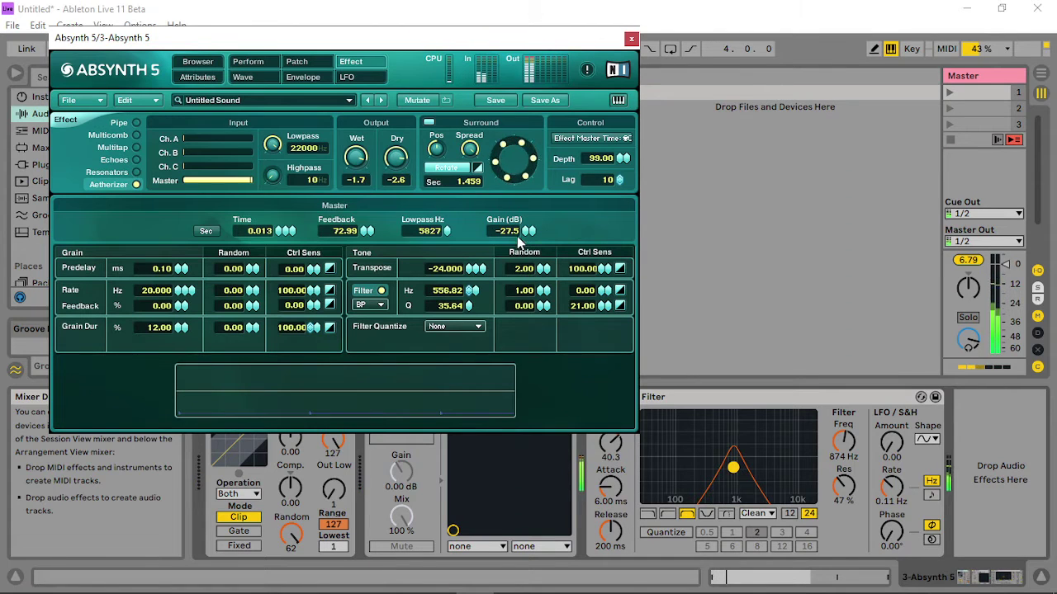
left_click_drag(528, 230, 462, 124)
Check Absynth's patch and performance settings, and set track 3's Auto Filter to 972 Hz with 48 % resonance.
left_click(295, 62)
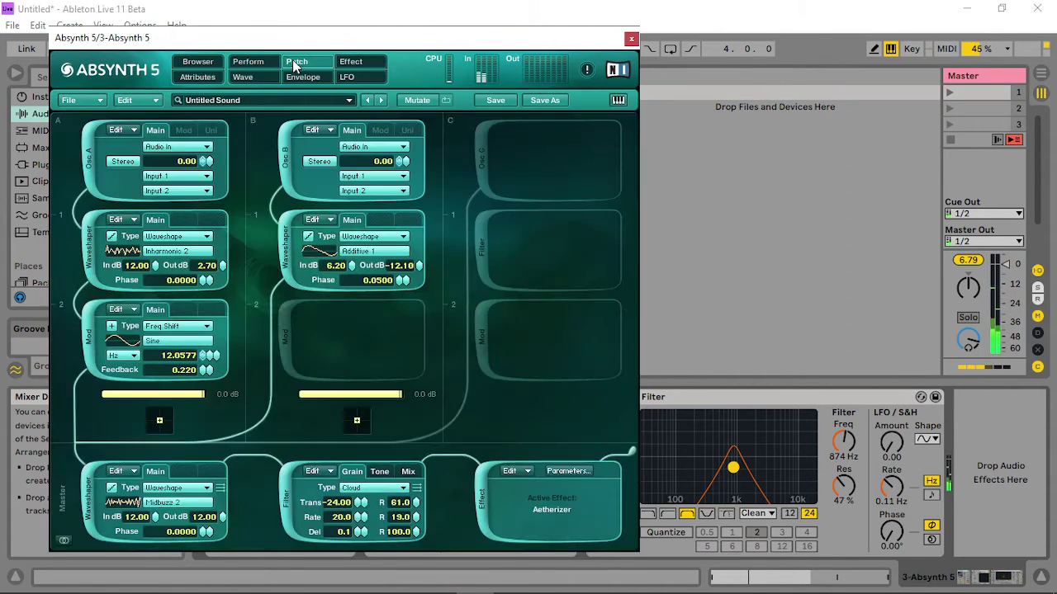
left_click(247, 62)
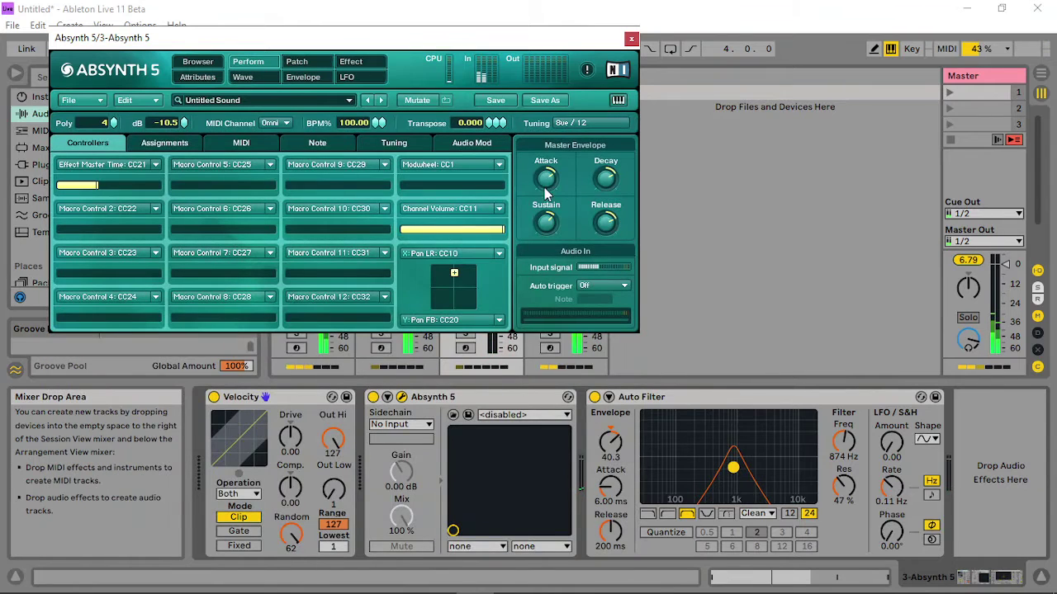
left_click_drag(733, 467, 736, 467)
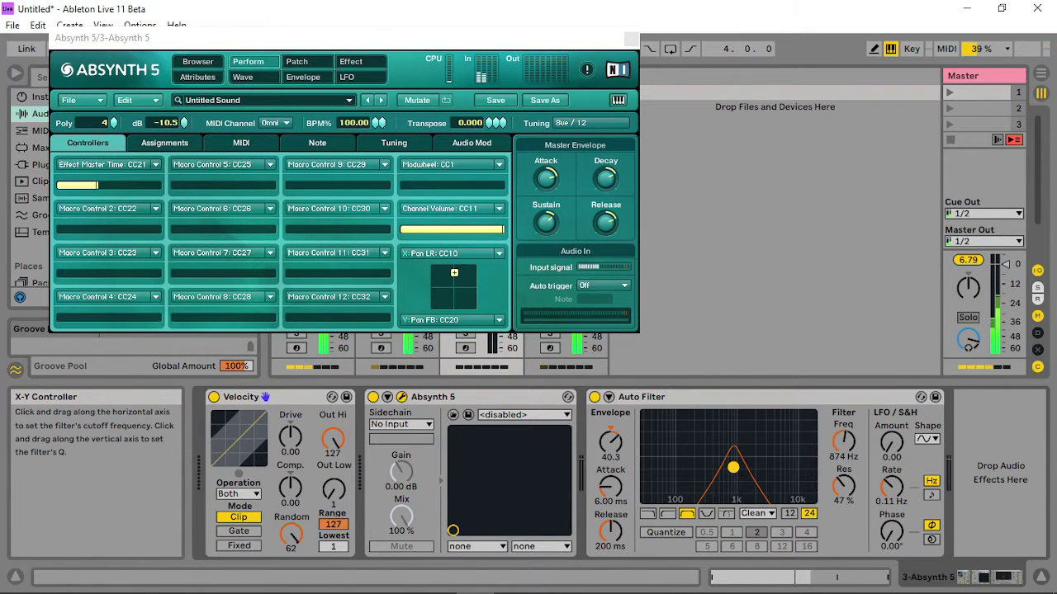
Lower Absynth's overall output level to -12.5 dB in its performance settings and close the plug-in window.
left_click(351, 61)
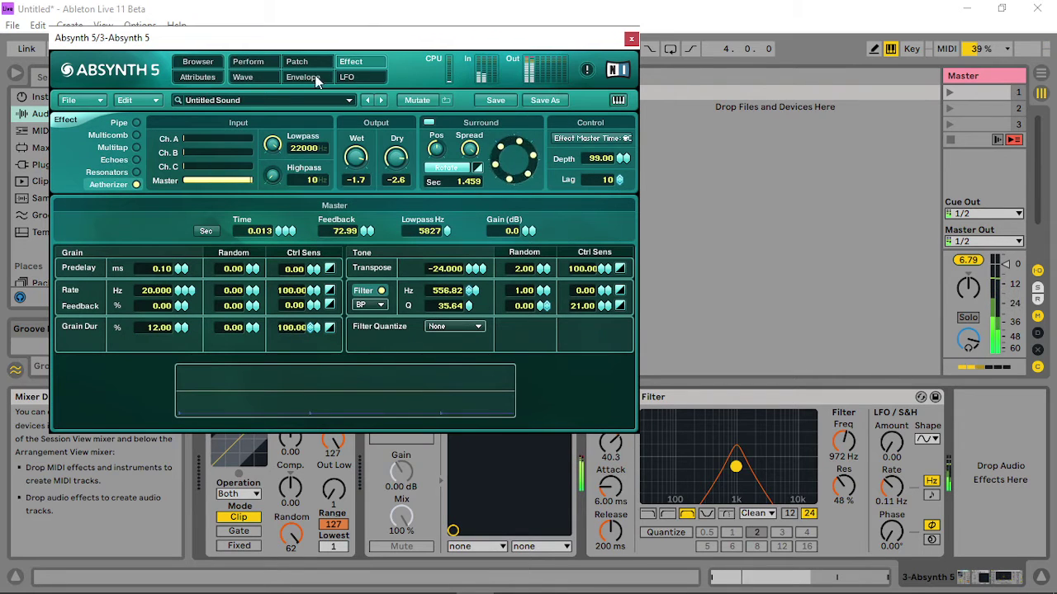
left_click(258, 67)
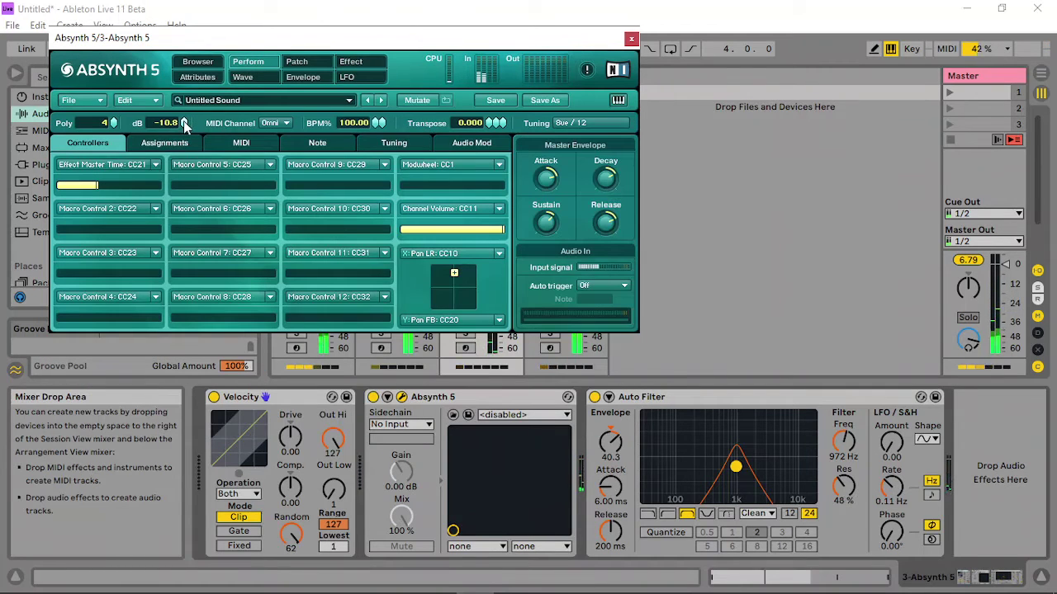
left_click_drag(185, 124, 180, 135)
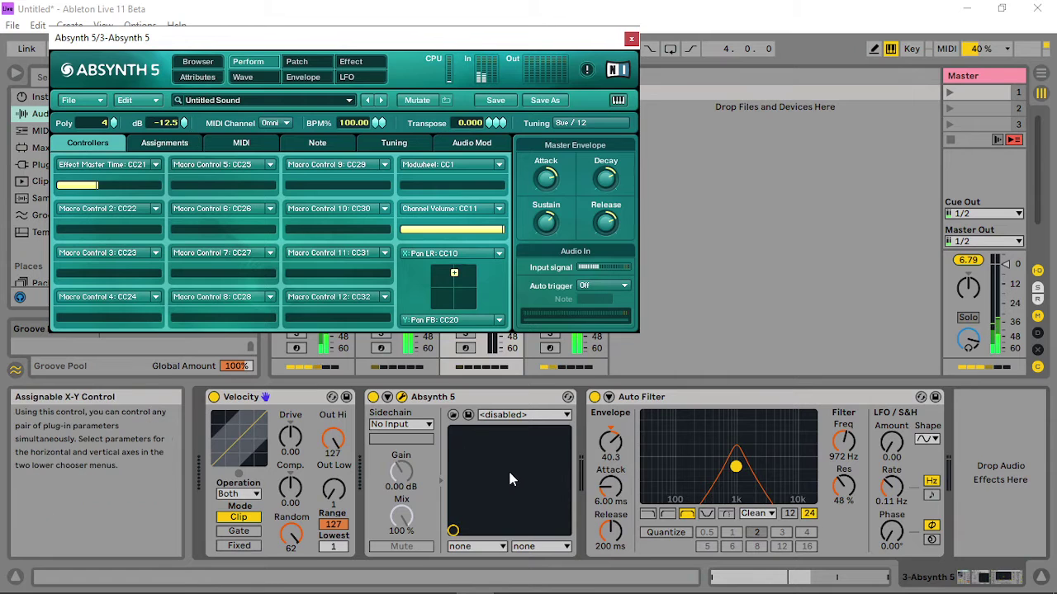
left_click(630, 38)
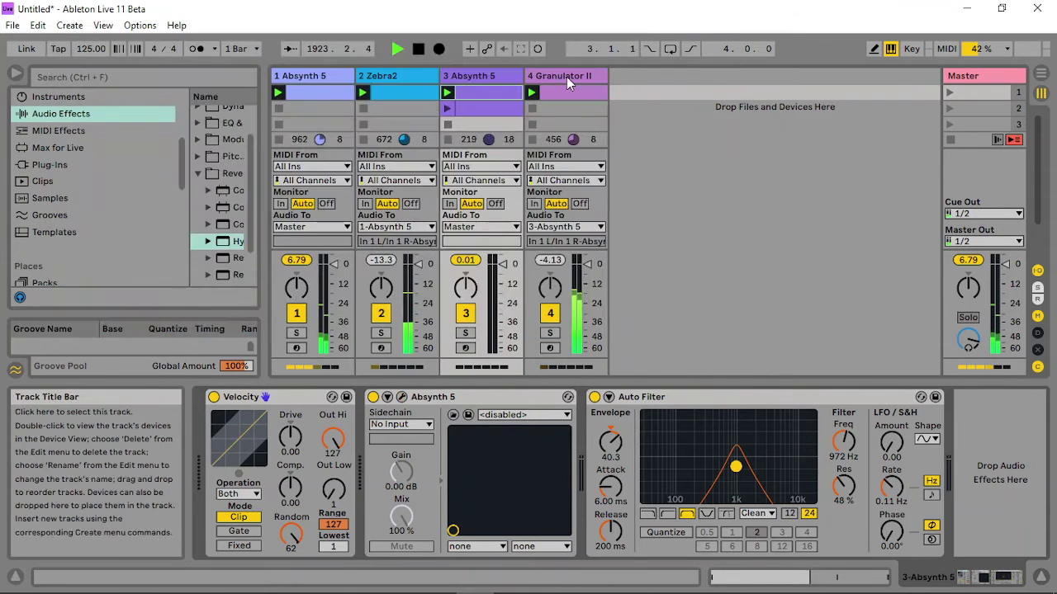
Check the Granulator II track's device, and raise track 3's Auto Filter frequency to 1.04 kHz.
left_click(566, 76)
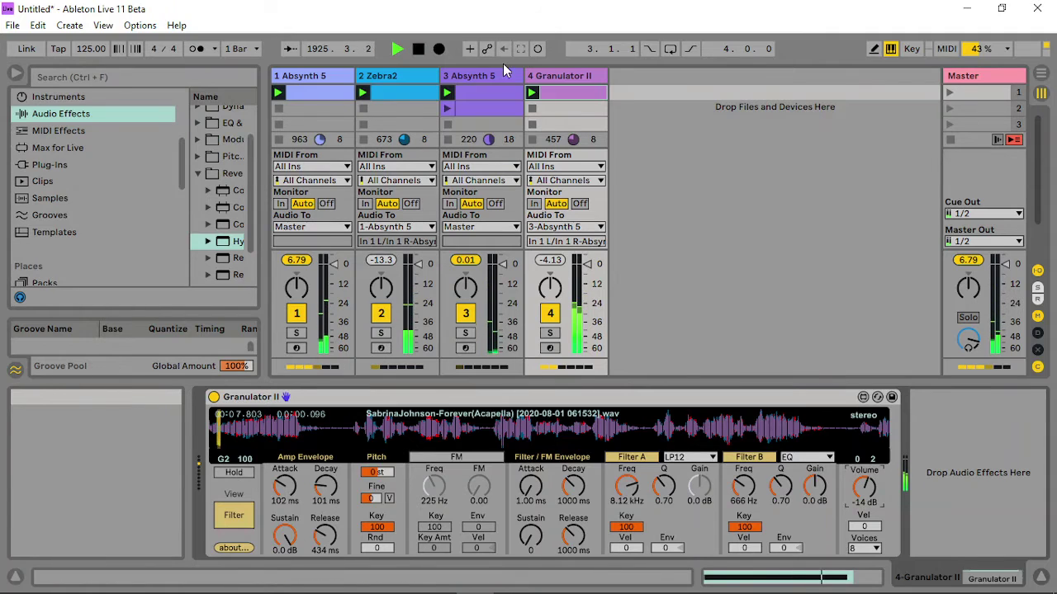
left_click(471, 76)
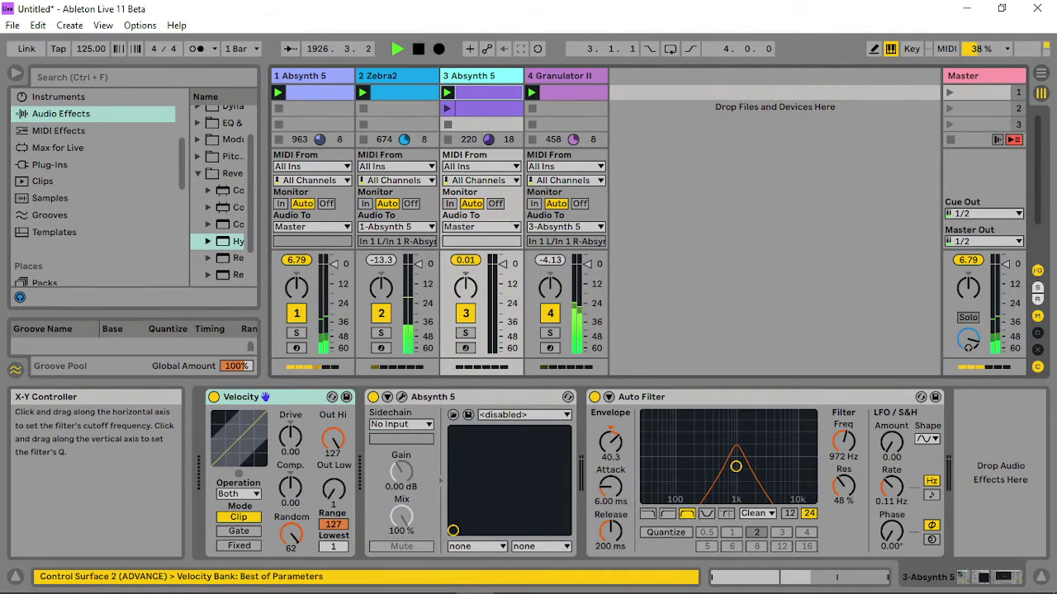
left_click_drag(735, 466, 737, 466)
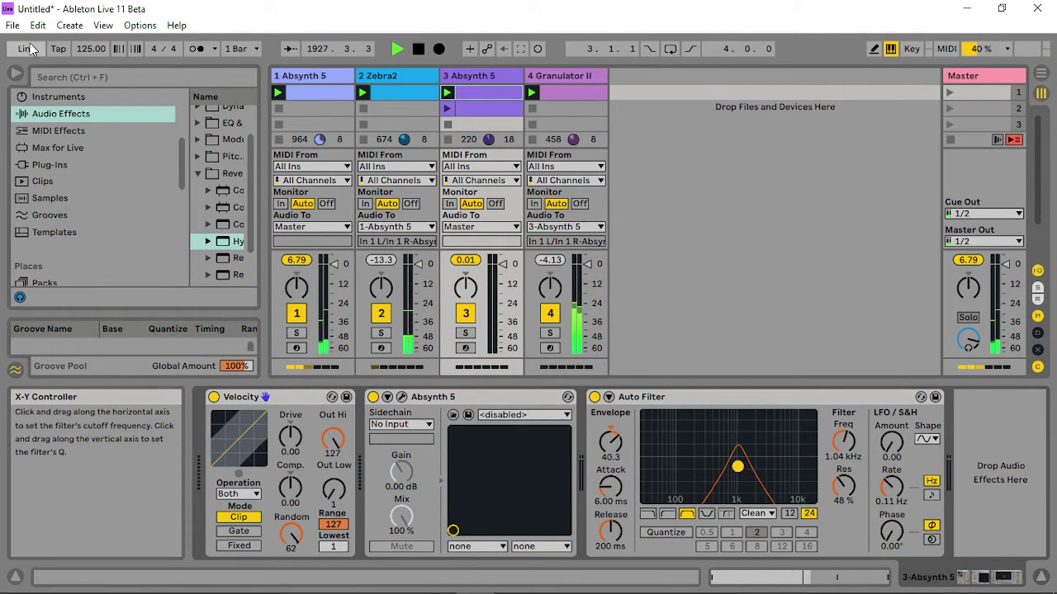
Add an Auto Pan from the Pitch & Modulation effects after track 3's Auto Filter and set its amount to 57.1 %.
left_click(61, 113)
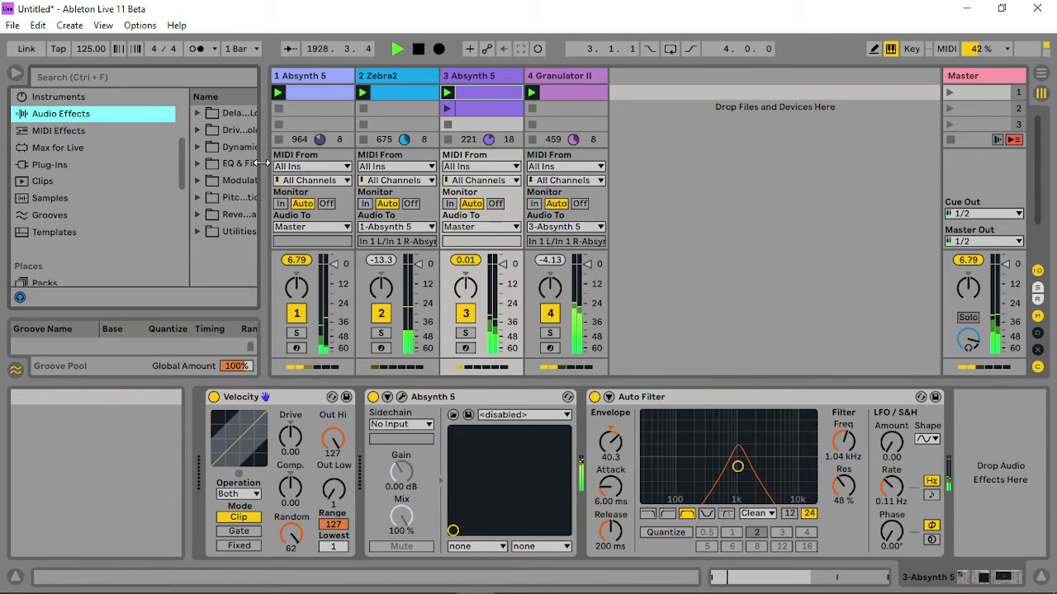
left_click_drag(266, 164, 355, 164)
left_click_drag(743, 467, 742, 466)
left_click(198, 197)
left_click(256, 216)
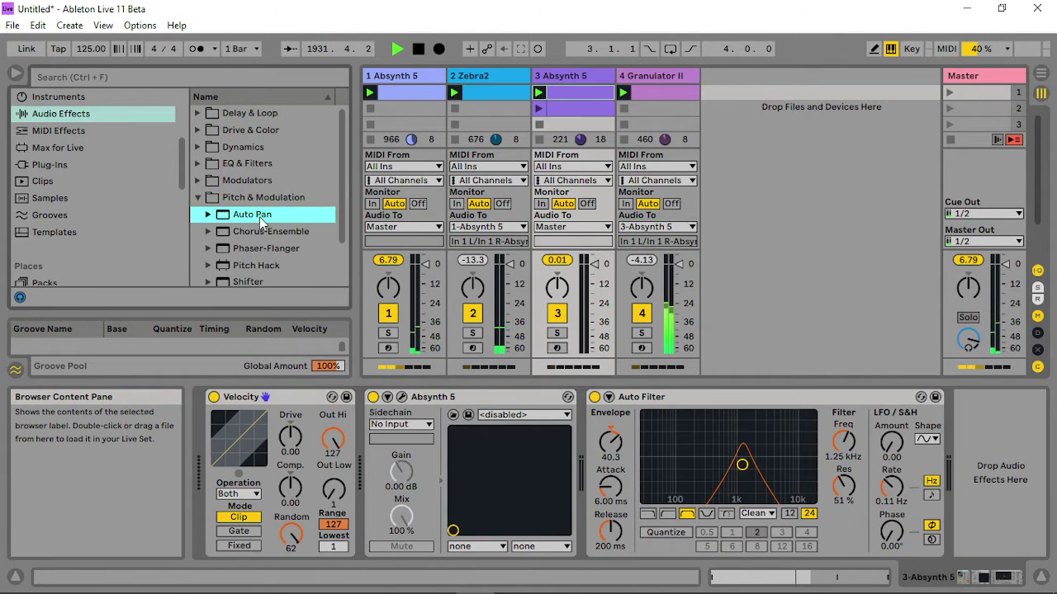
left_click_drag(261, 223, 987, 474)
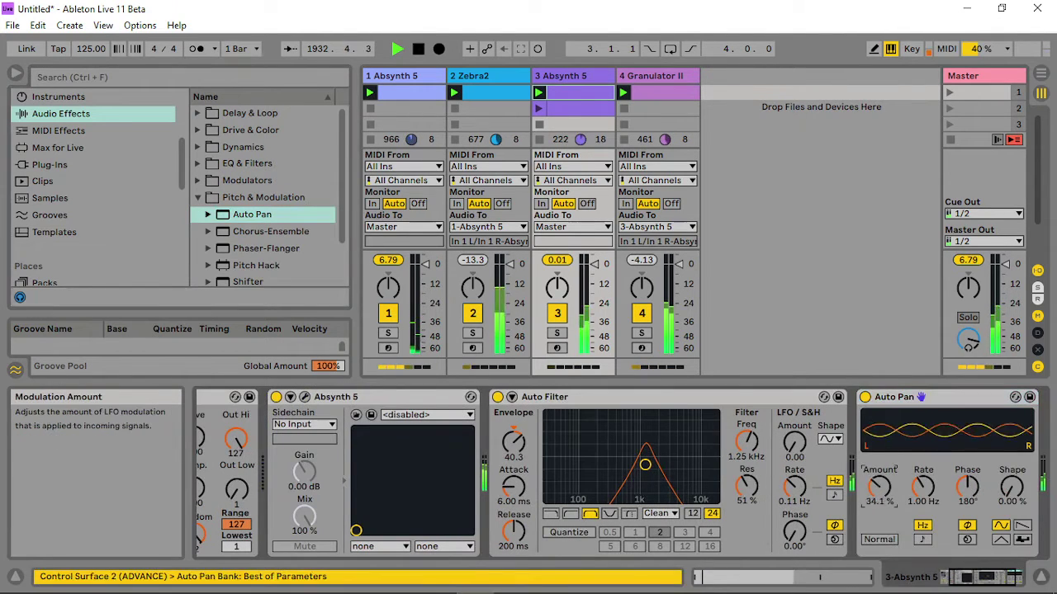
left_click_drag(879, 487, 879, 470)
Lower Absynth's Effect Master Time macro to about a fifth and set track 3's Auto Filter to 1.04 kHz with 61 % resonance.
mouse_move(645, 465)
left_mouse_down()
mouse_move(650, 479)
mouse_move(634, 465)
left_mouse_up()
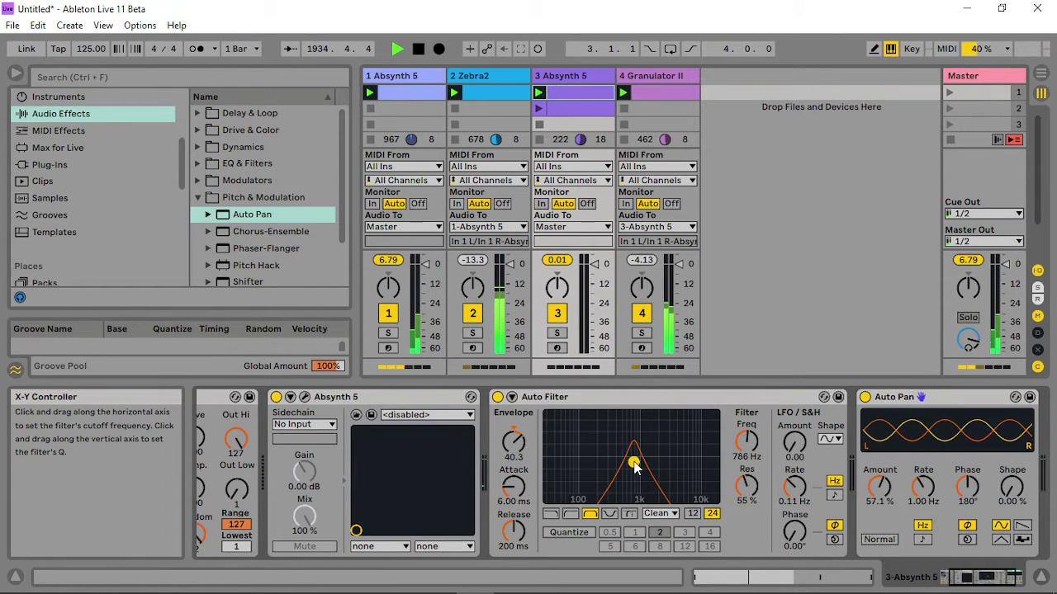
left_click(304, 397)
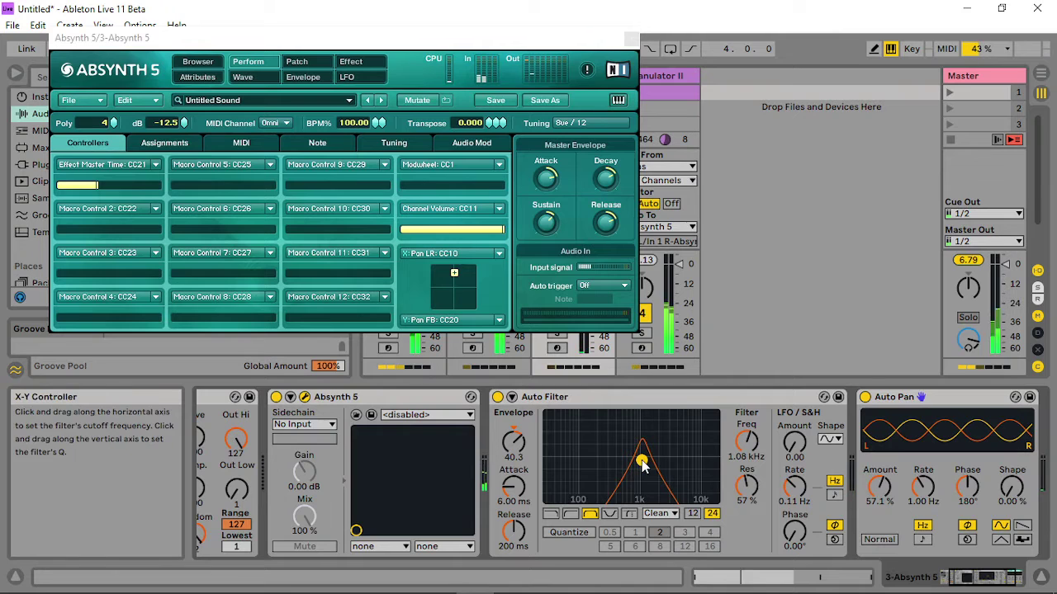
left_click_drag(101, 184, 69, 192)
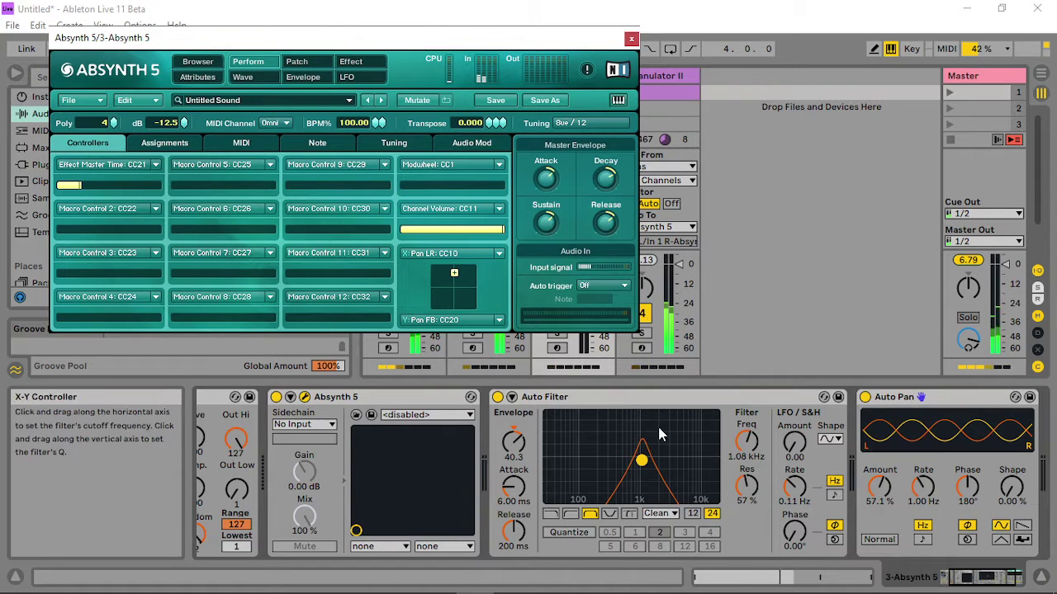
left_click_drag(646, 461, 639, 457)
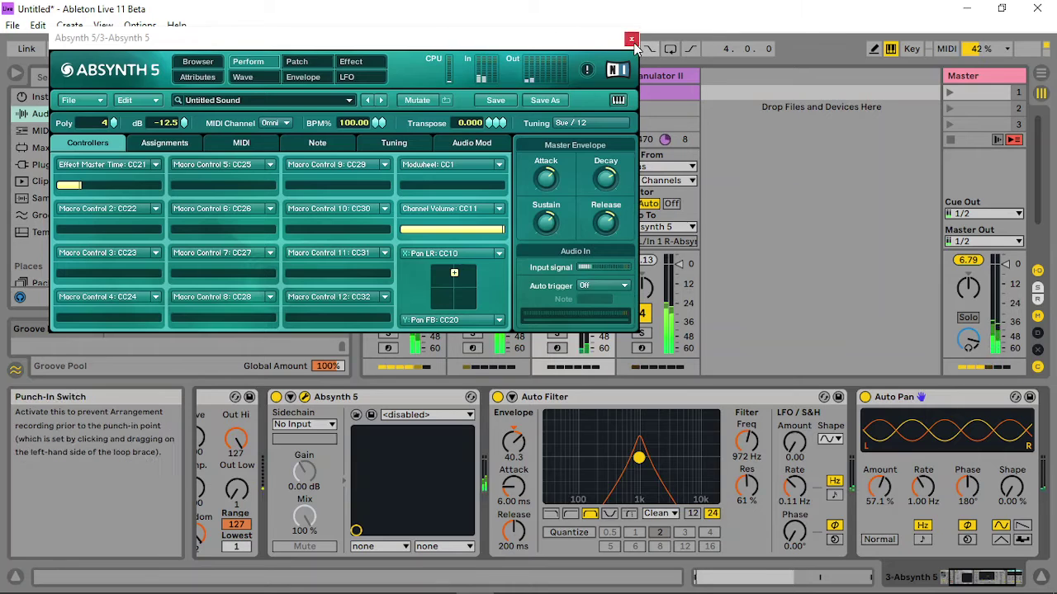
left_click_drag(640, 458, 642, 456)
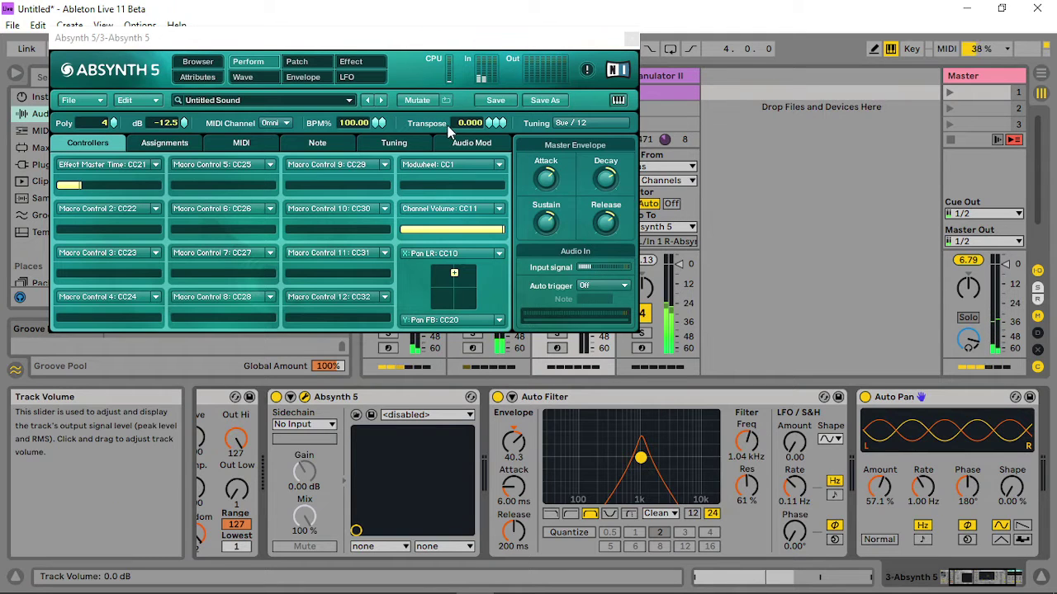
Set the Aetherizer's master feedback to 47.99, grain duration to 2.00 % with 29.00 random, filter to 625.00 Hz and grain rate to 33.636 Hz.
left_click(533, 181)
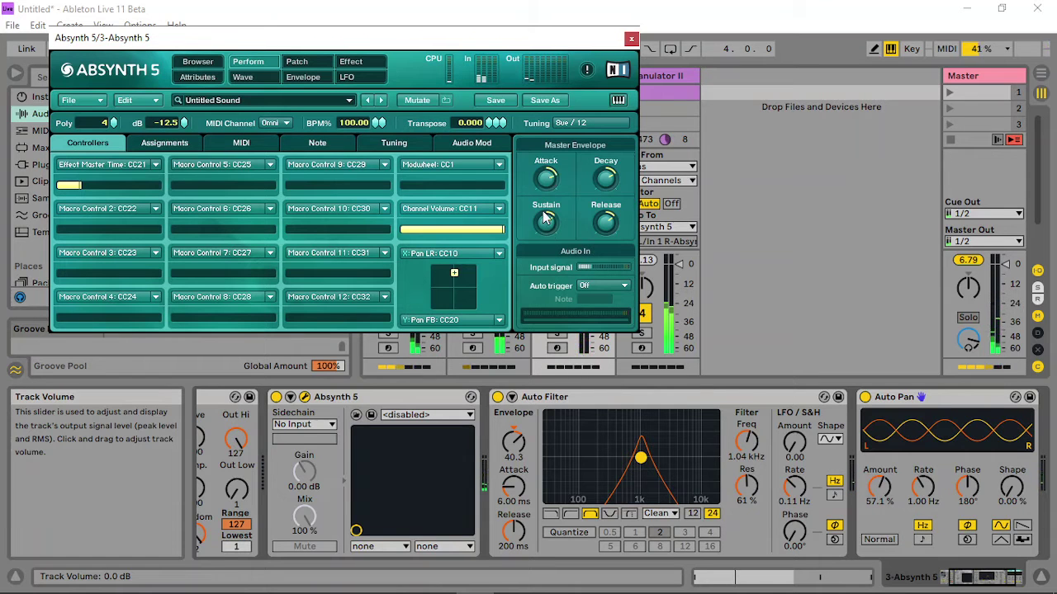
left_click(364, 63)
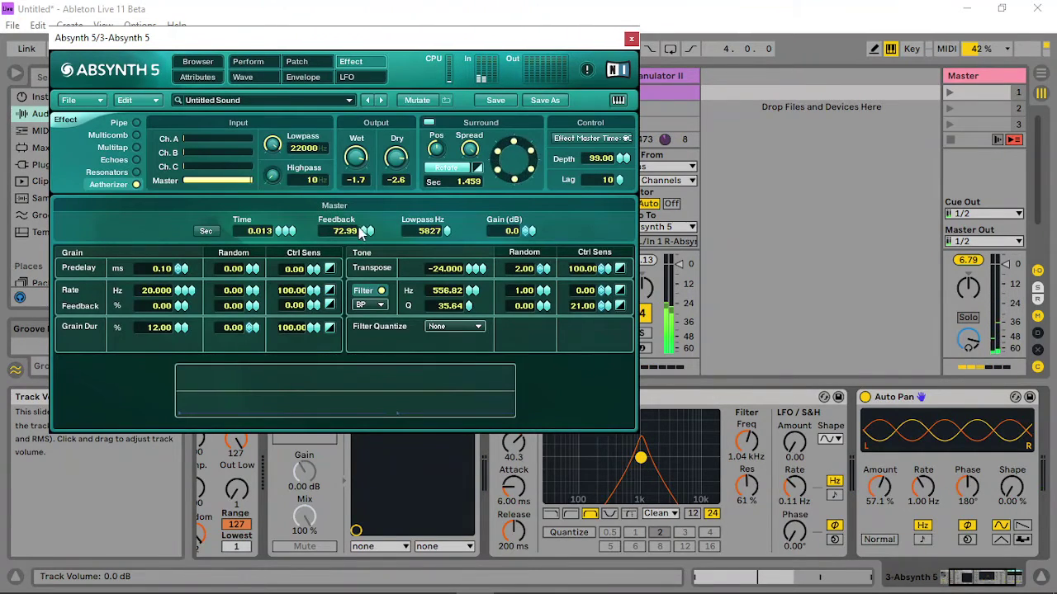
left_click_drag(363, 246, 359, 249)
left_click_drag(145, 315, 172, 334)
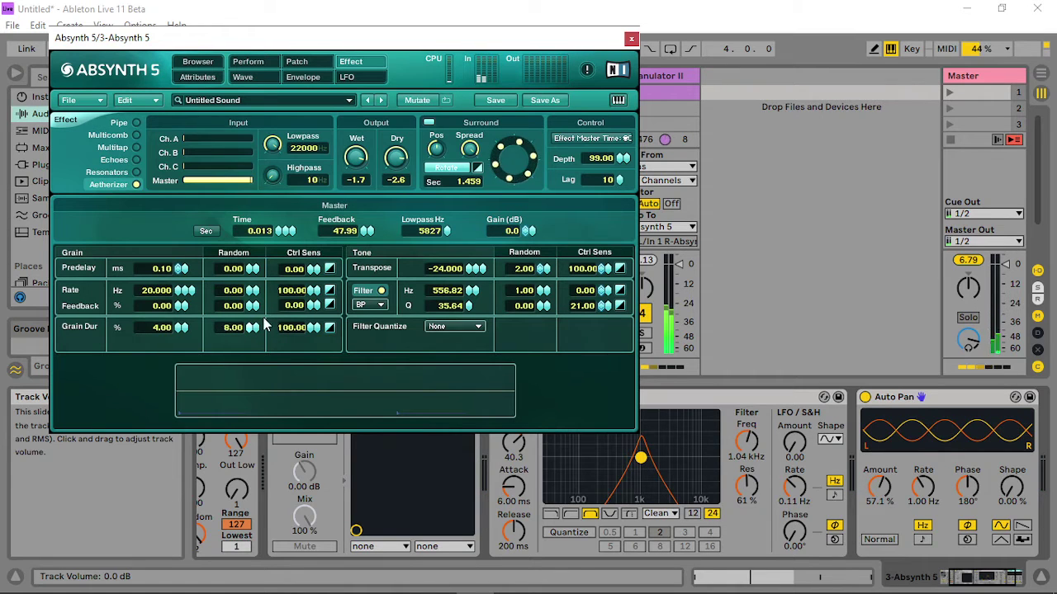
left_click_drag(256, 330, 265, 304)
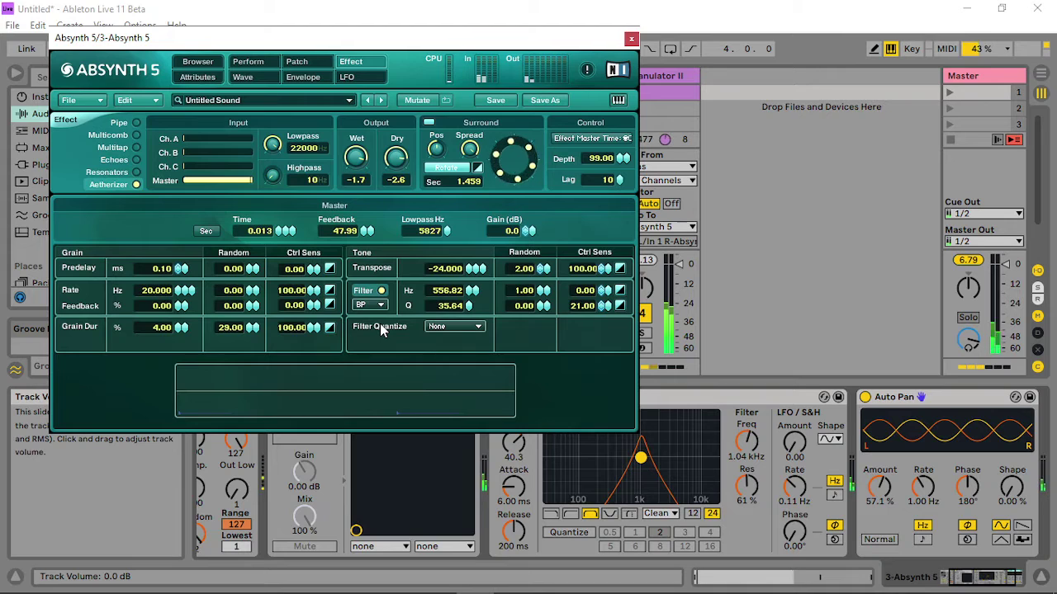
mouse_move(473, 306)
left_mouse_down()
mouse_move(476, 291)
mouse_move(476, 303)
left_mouse_up()
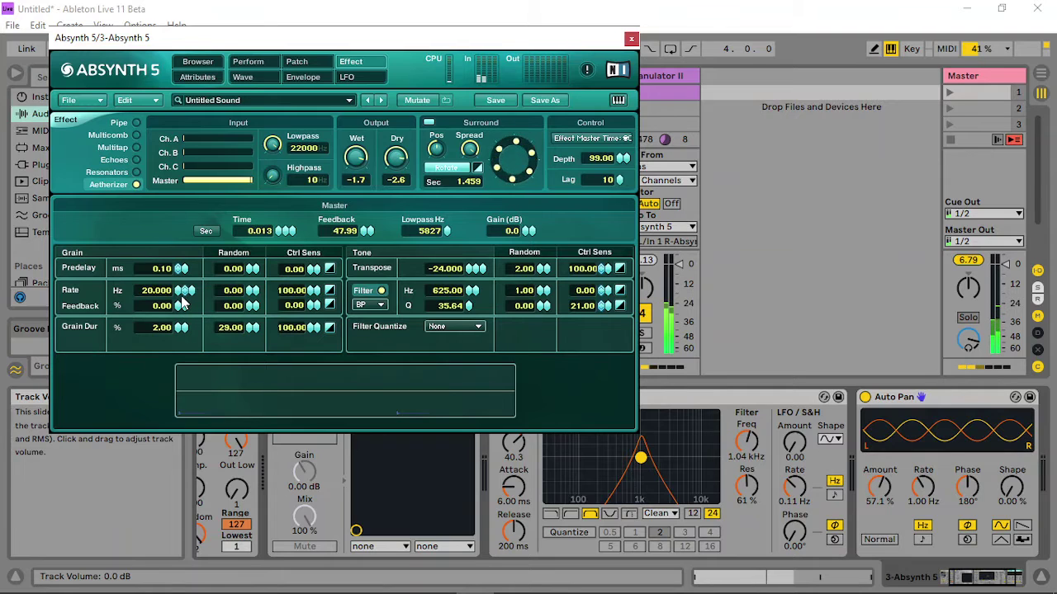
left_click_drag(187, 302, 187, 294)
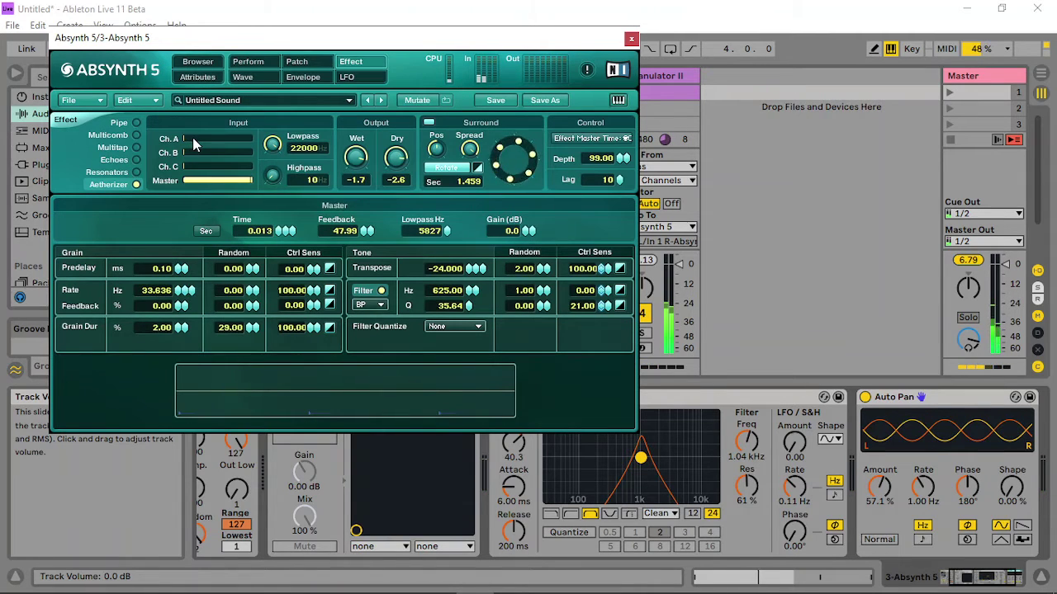
In Absynth's audio modulation, set Mod A2 Pitch depth to 100 %, and WS In Gain Master 1 to 61 % depth with a lag of 2.
left_click(299, 62)
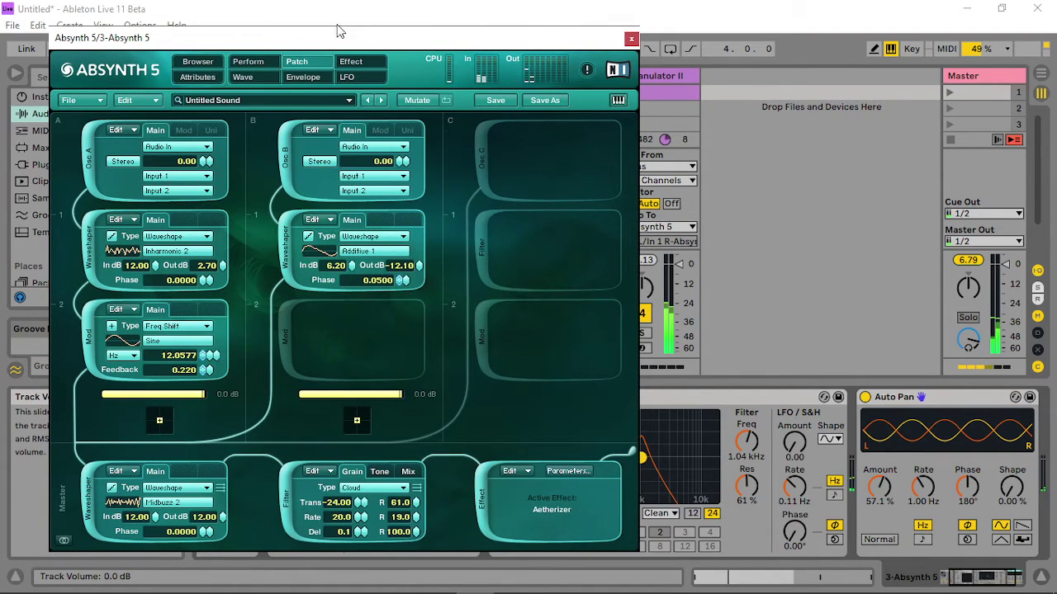
left_click(248, 62)
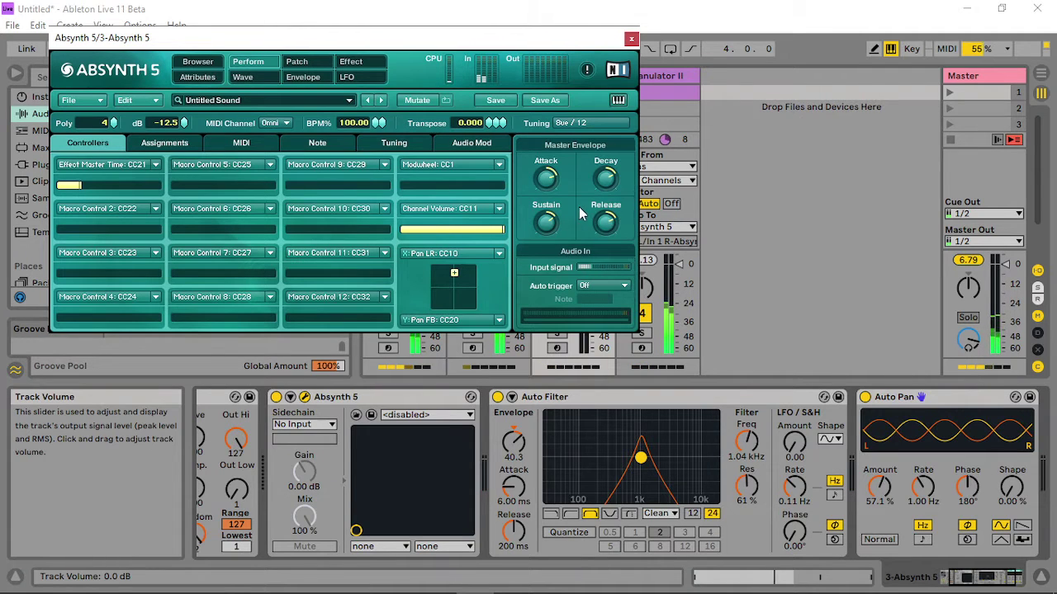
left_click(487, 144)
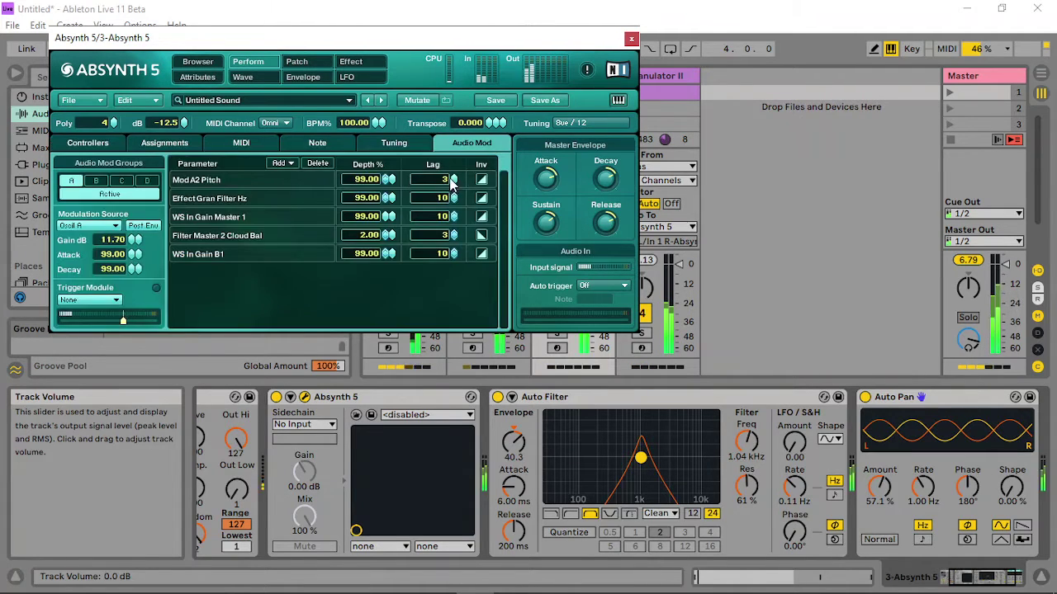
left_click_drag(389, 180, 376, 254)
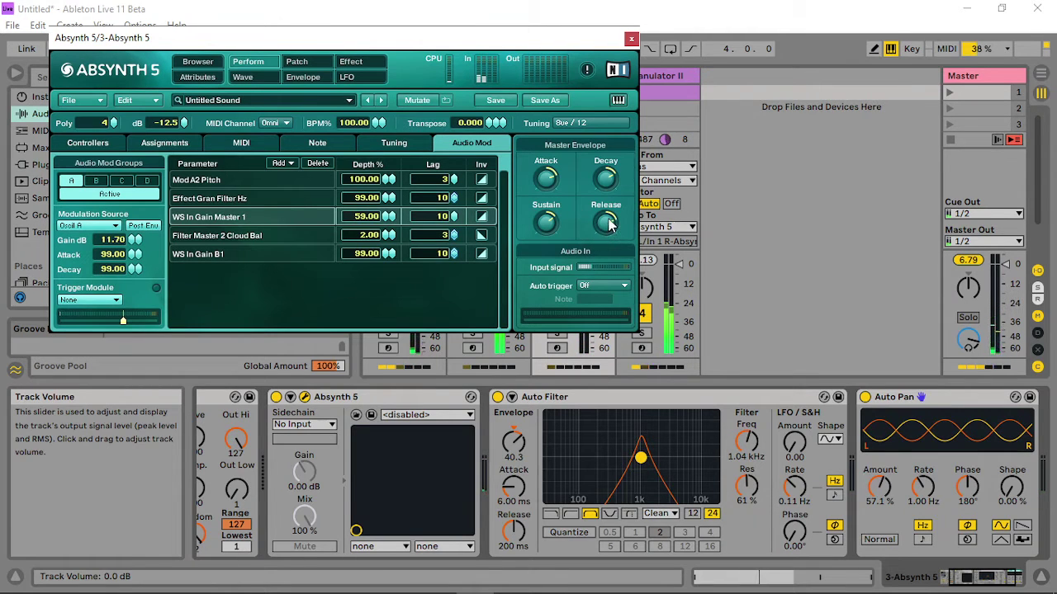
left_click_drag(391, 218, 381, 225)
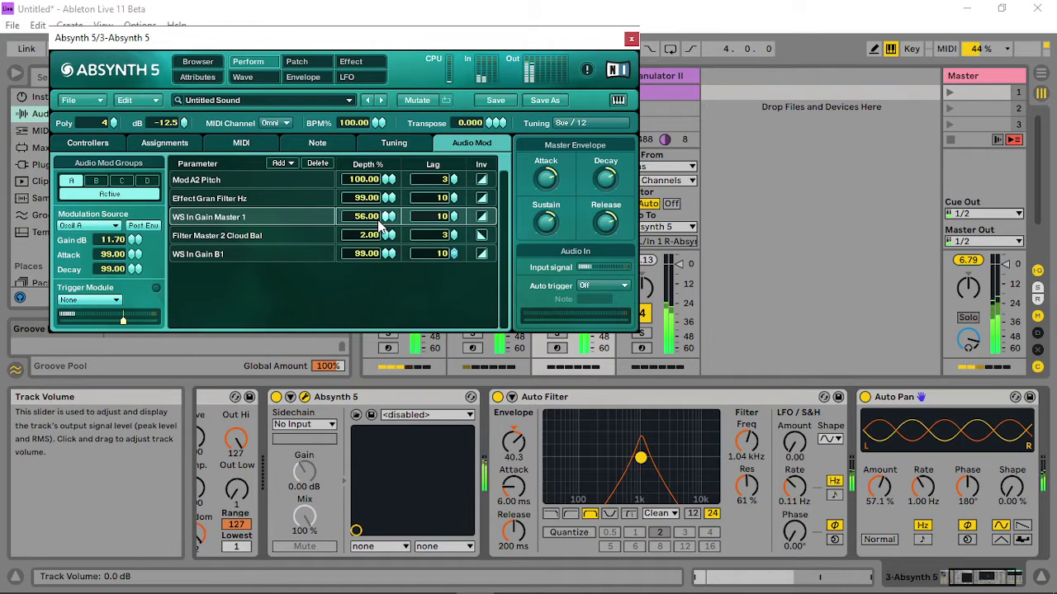
left_click(393, 221)
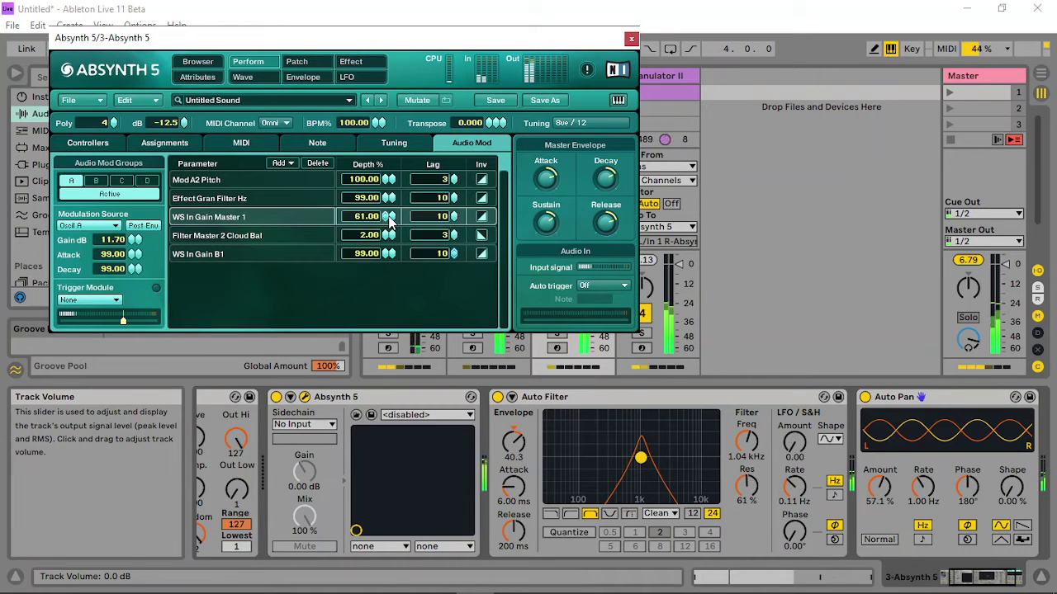
left_click_drag(457, 219, 469, 187)
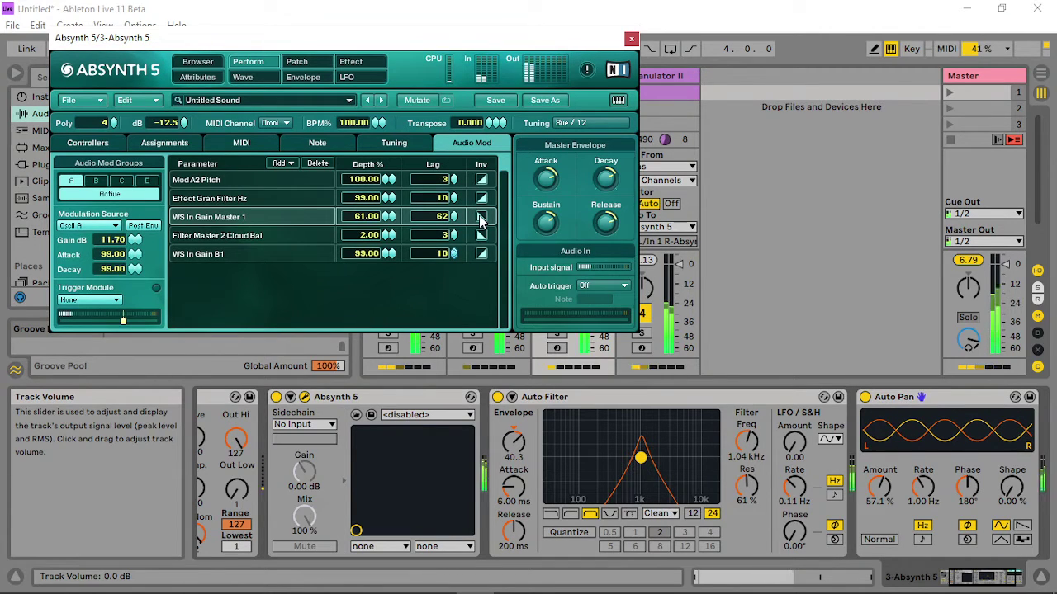
left_click_drag(454, 217, 458, 294)
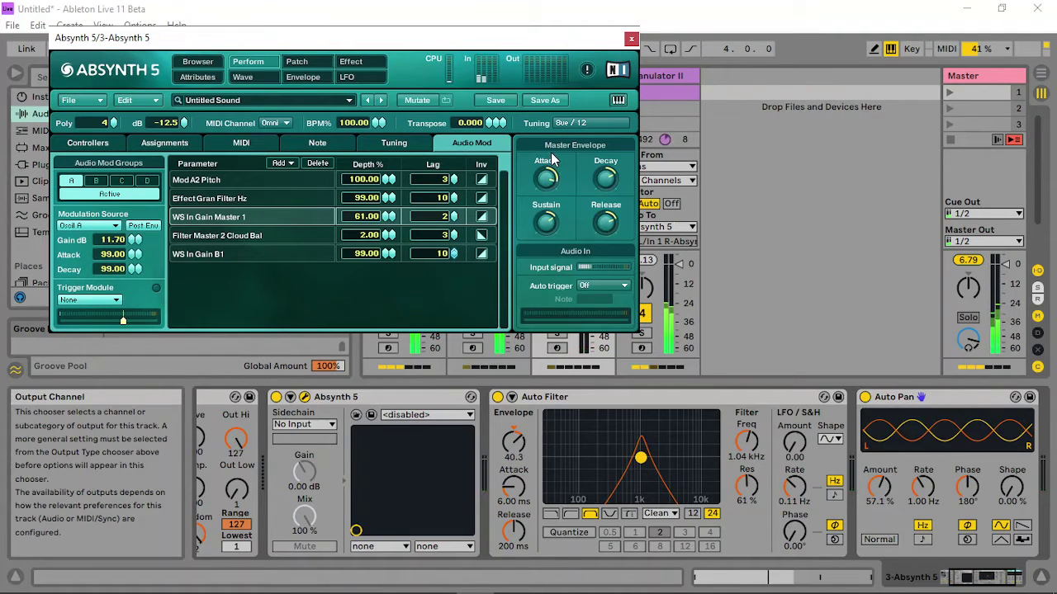
Set the attack assignment of Absynth's Oscil A Amp envelope to a time of 100.000 and an amp of 0.000.
left_click(317, 60)
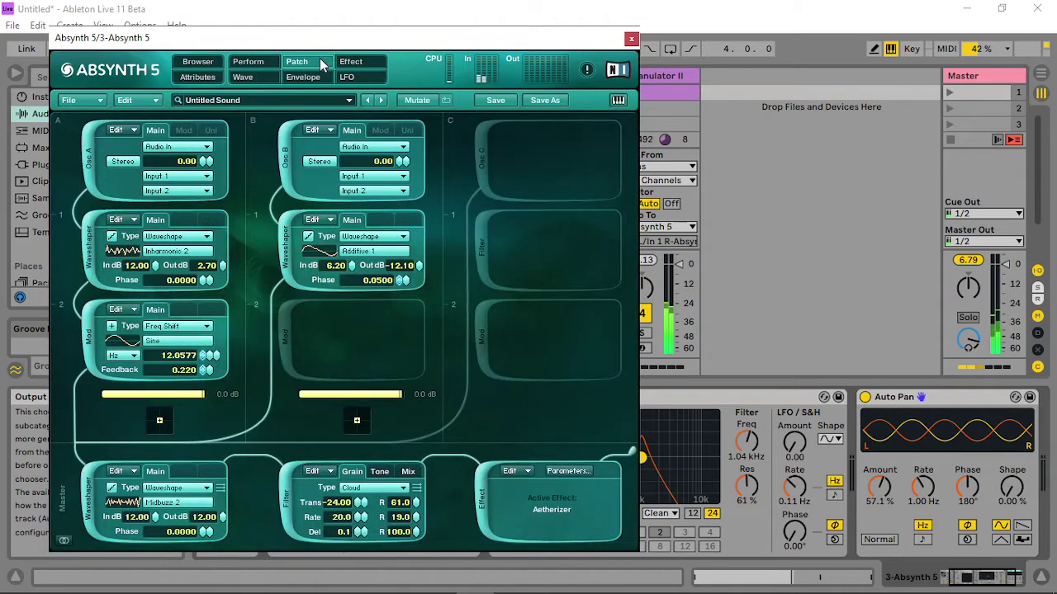
left_click(316, 78)
left_click(92, 307)
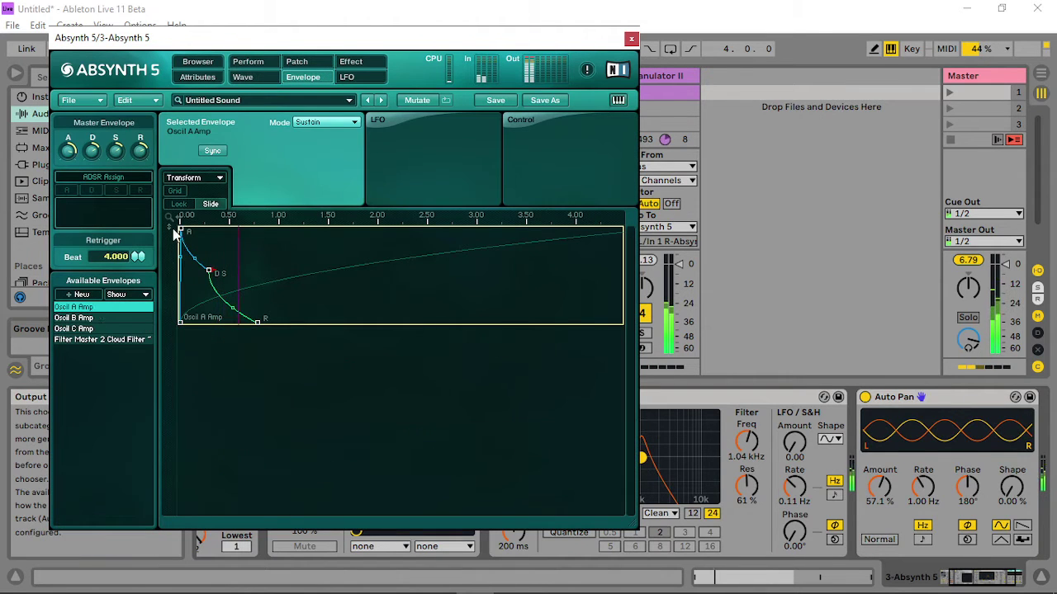
left_click(185, 237)
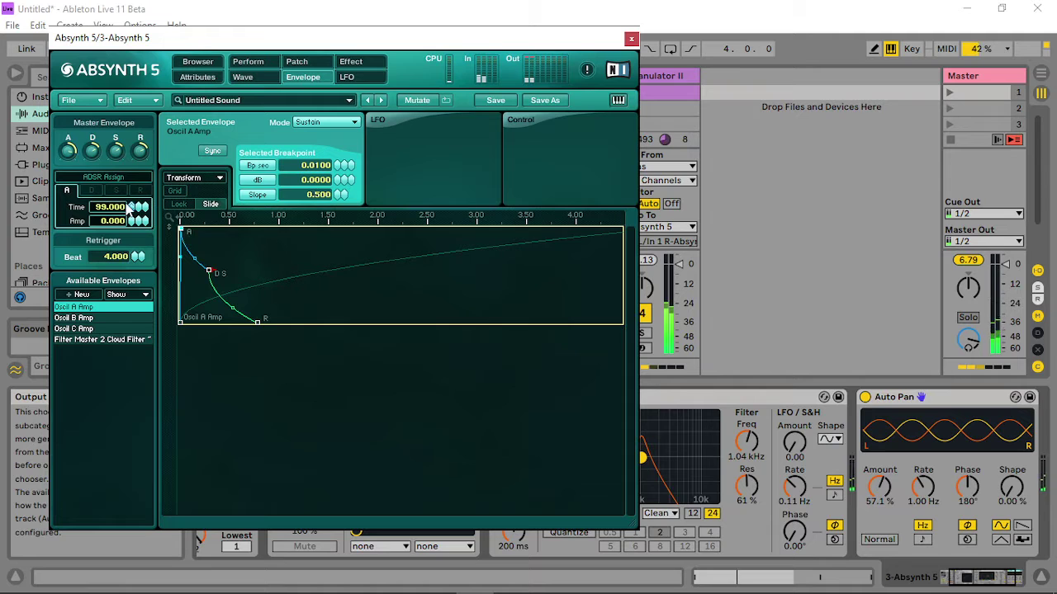
left_click_drag(134, 221, 128, 261)
left_click_drag(137, 213, 146, 198)
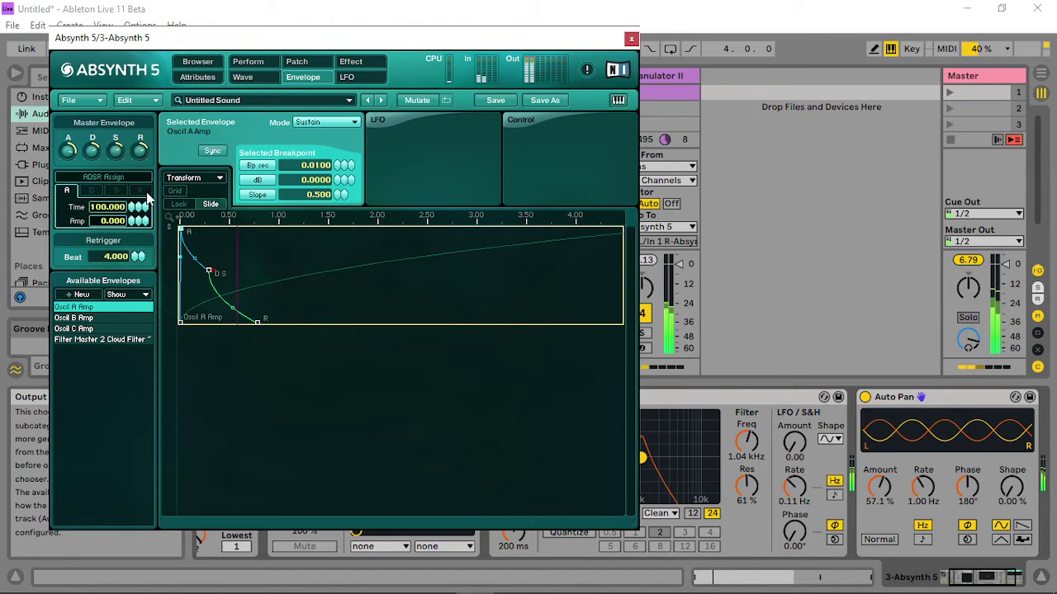
Set the Oscil A Amp envelope's decay assignment to a time of 42.000 and an amp of 97.000, and close the Absynth window.
left_click(210, 273)
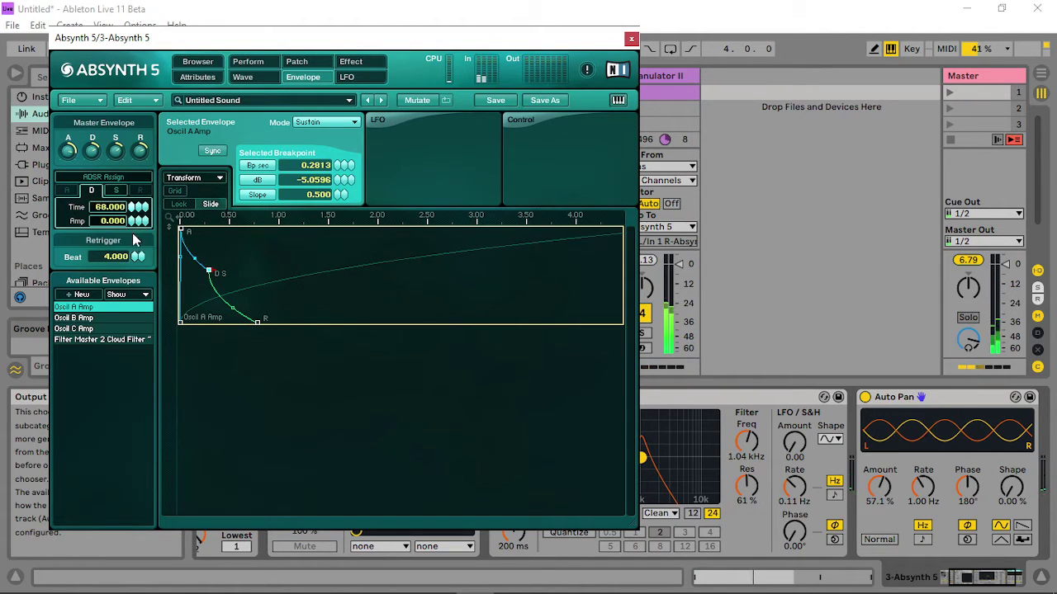
left_click(117, 191)
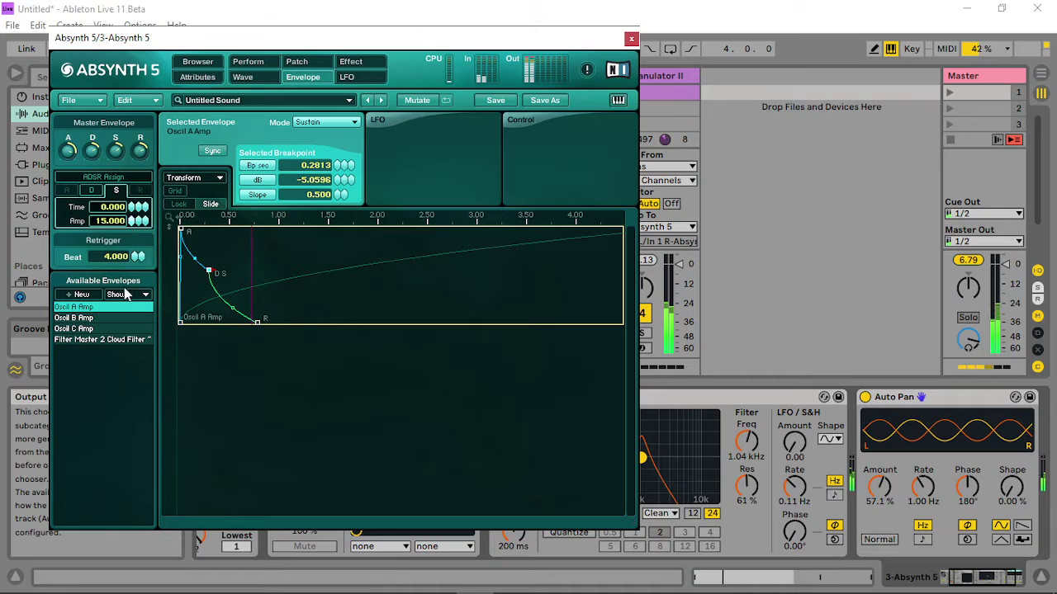
left_click(98, 191)
left_click_drag(134, 219, 136, 221)
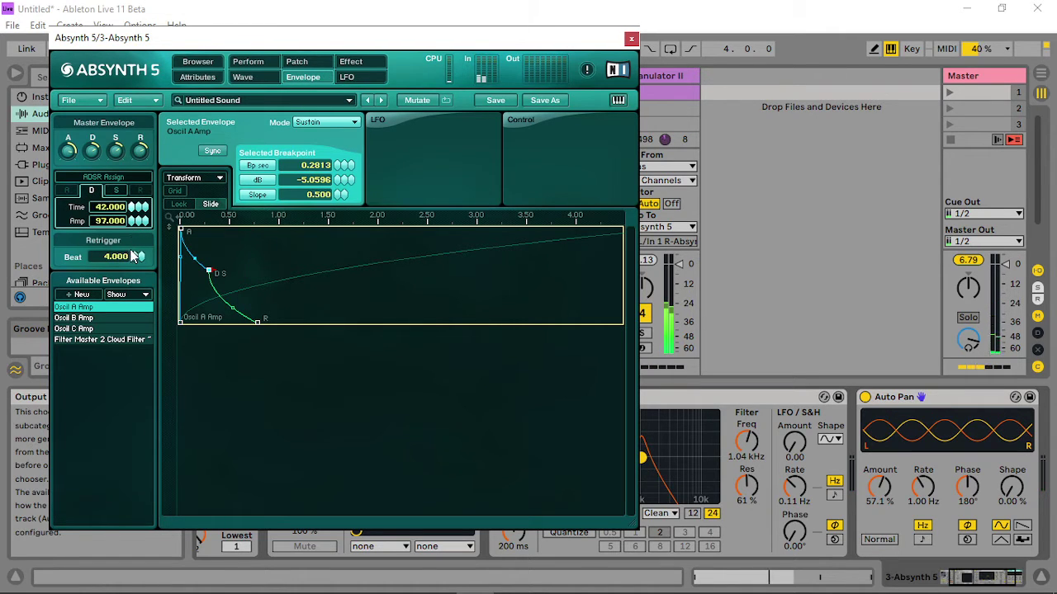
left_click(226, 250)
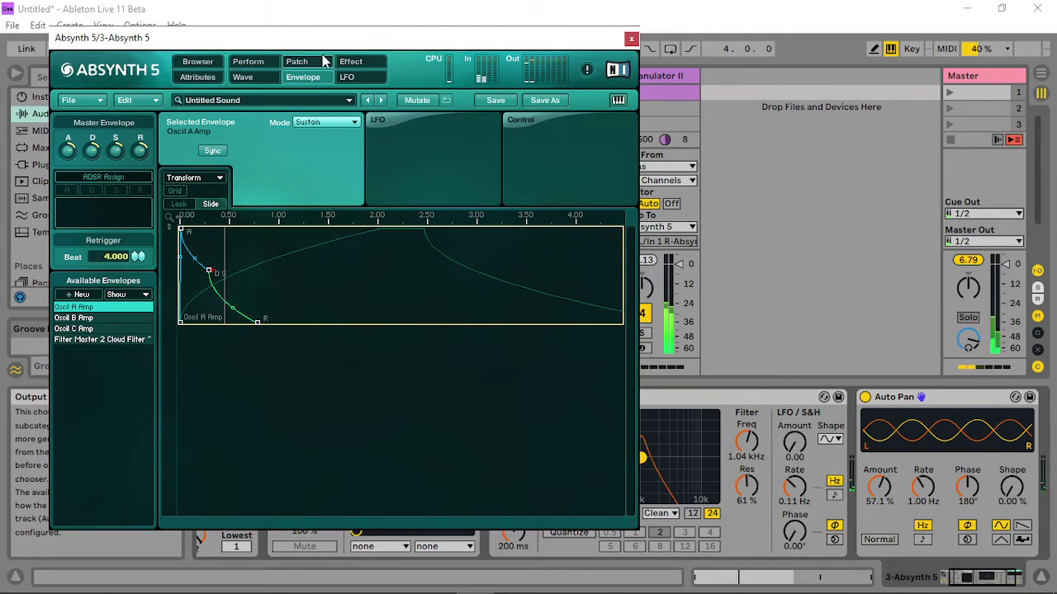
left_click(296, 62)
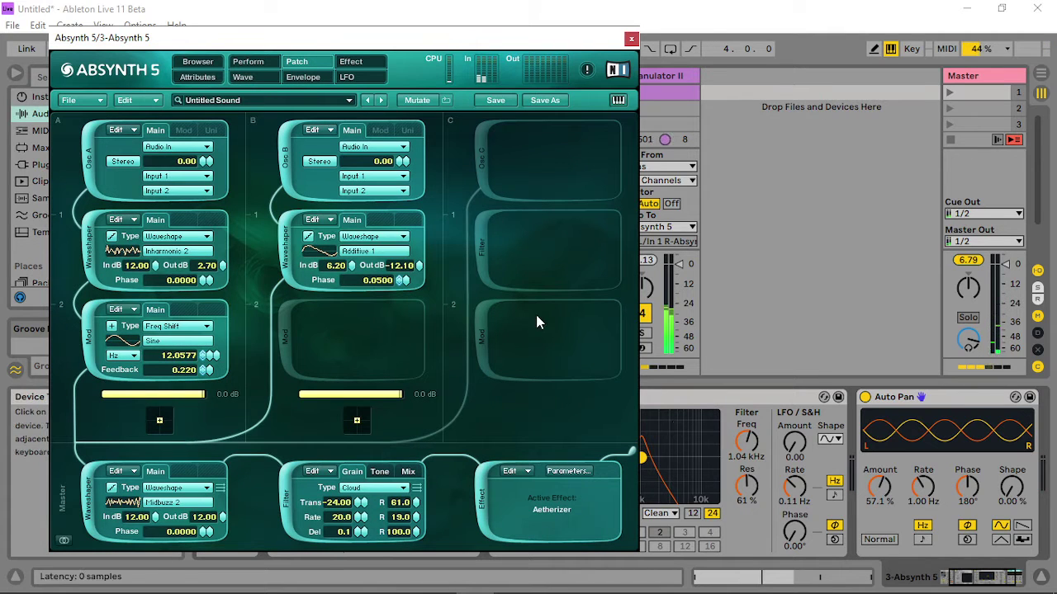
left_click(312, 76)
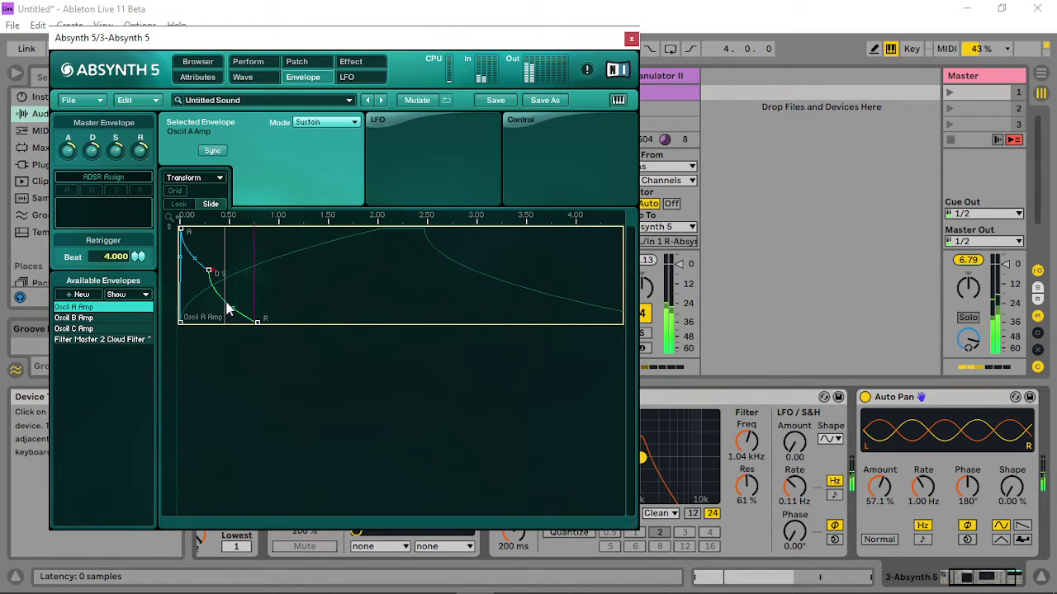
left_click(631, 38)
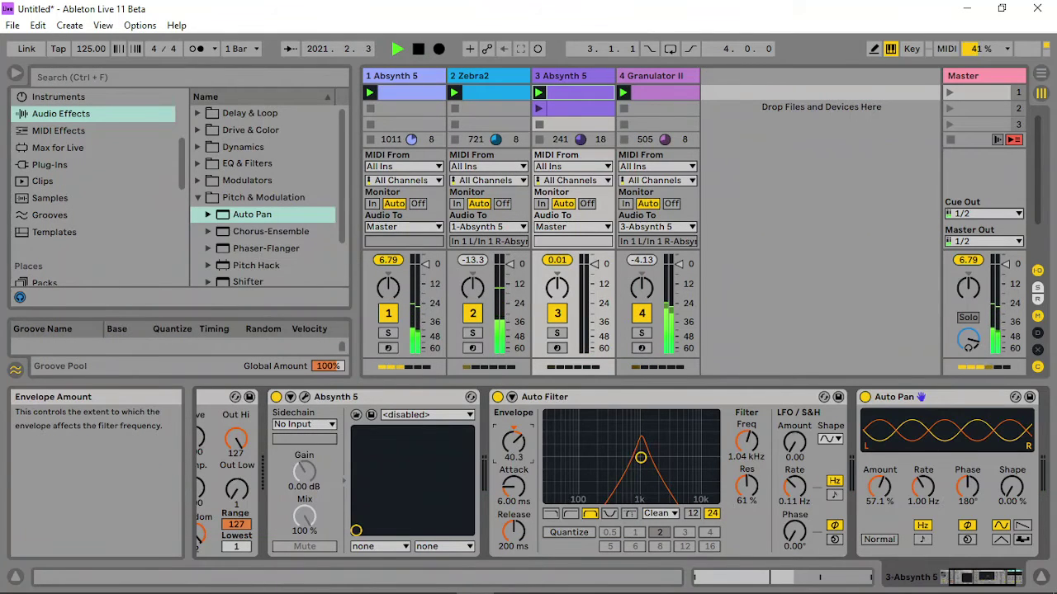
Turn on the Auto Filter's external sidechain and choose 1-Absynth 5 as its audio source.
right_click(517, 452)
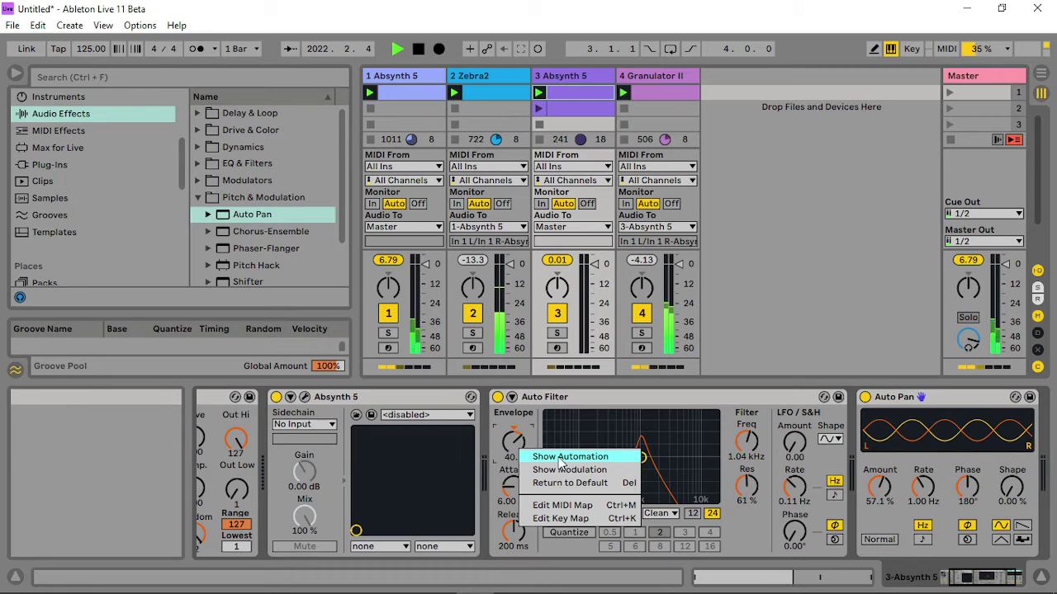
left_click(528, 404)
left_click(511, 397)
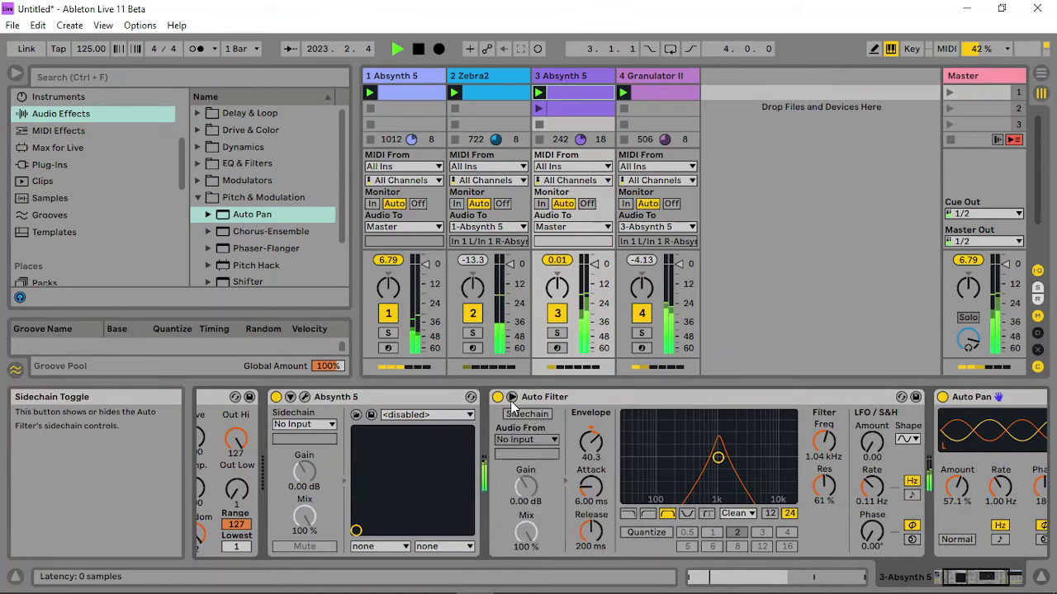
left_click(528, 415)
left_click(526, 439)
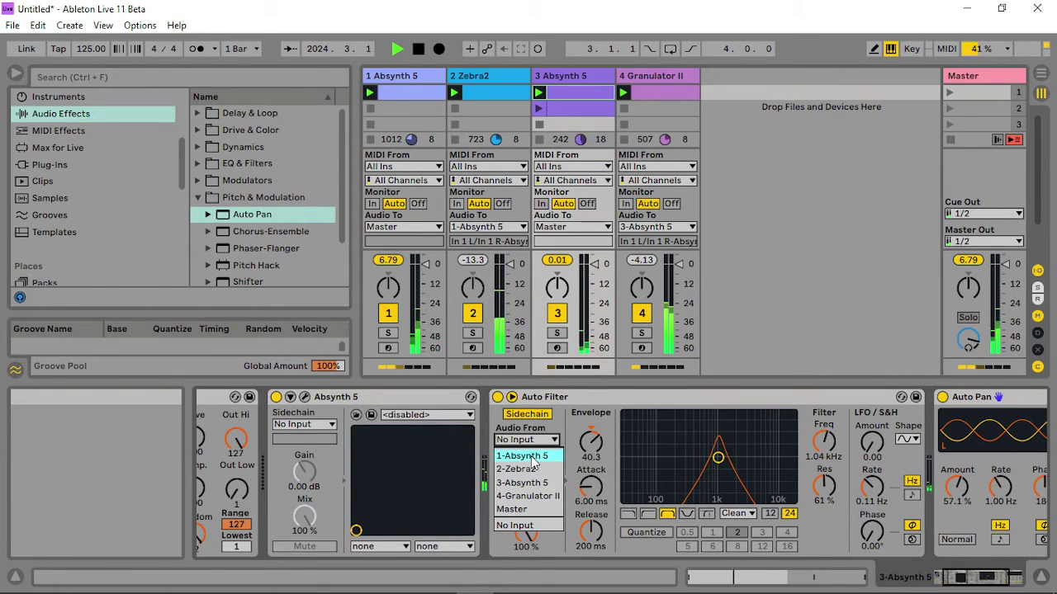
left_click(521, 456)
Set the Auto Filter's envelope amount to 16.1, release to 66.8 ms and sidechain gain to -11.2 dB.
left_click_drag(591, 442, 591, 437)
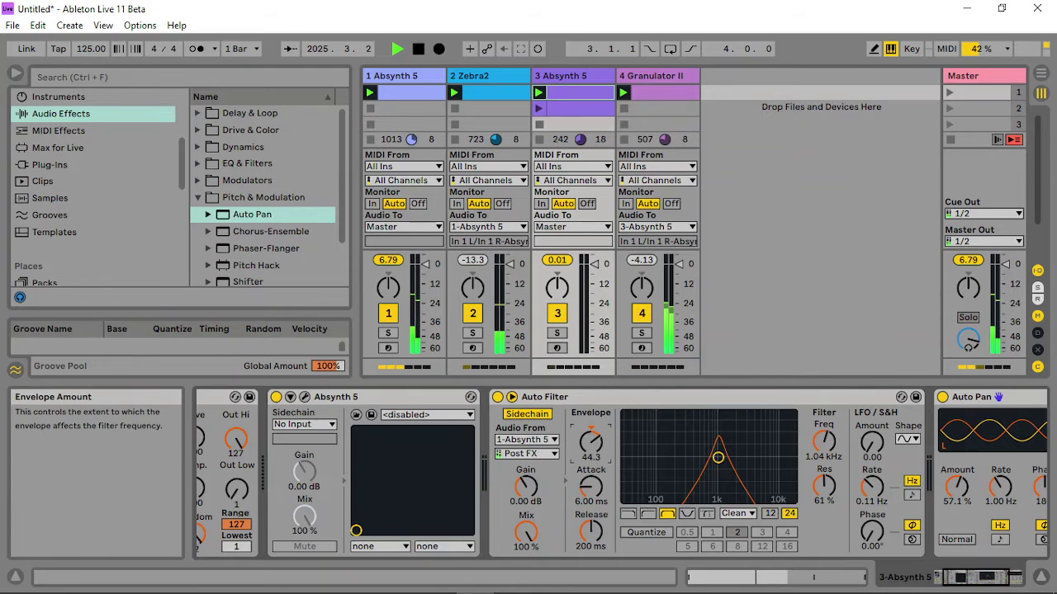
left_click_drag(582, 517, 591, 524)
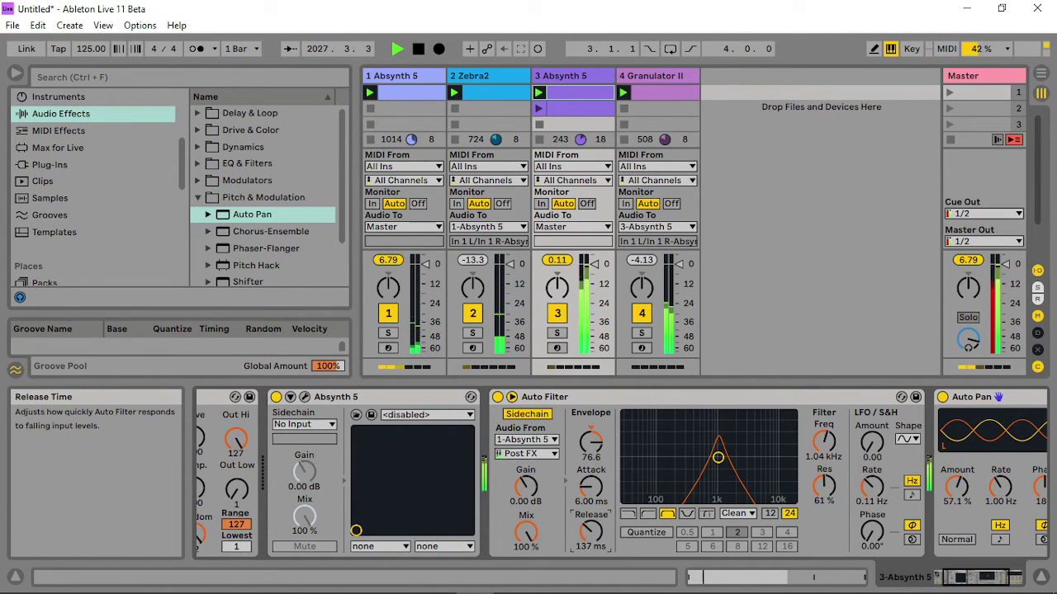
left_click_drag(591, 442, 591, 483)
left_click_drag(591, 533, 591, 546)
left_click_drag(525, 487, 526, 502)
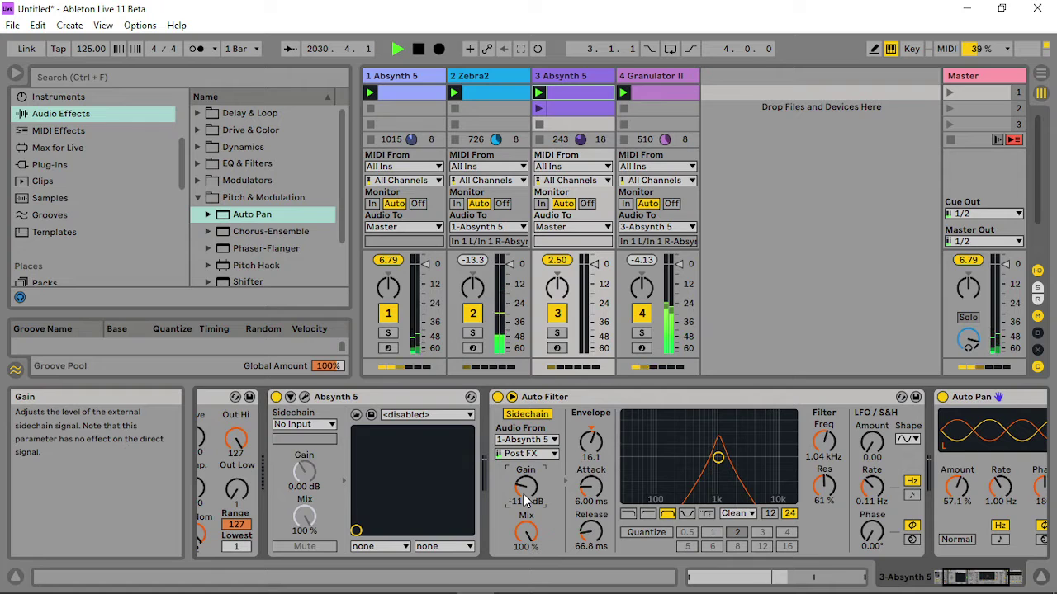
Set the Auto Filter's envelope amount to 10.1, attack to 2.71 ms, release to 108 ms, frequency to 571 Hz and resonance to 53 %.
left_click_drag(590, 442, 591, 495)
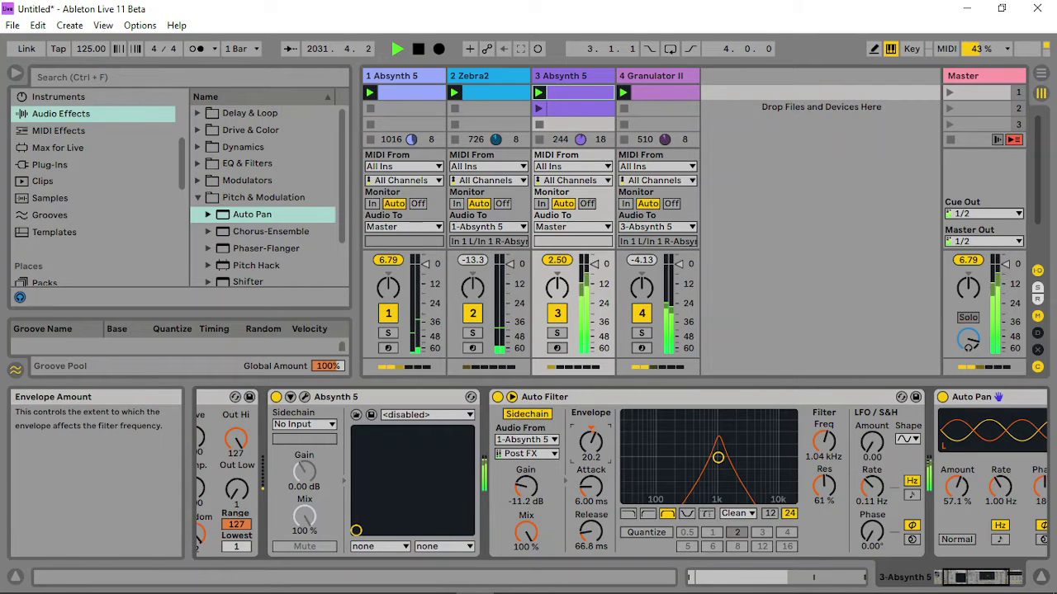
left_click_drag(591, 442, 590, 388)
left_click_drag(589, 528, 590, 492)
left_click_drag(591, 442, 590, 454)
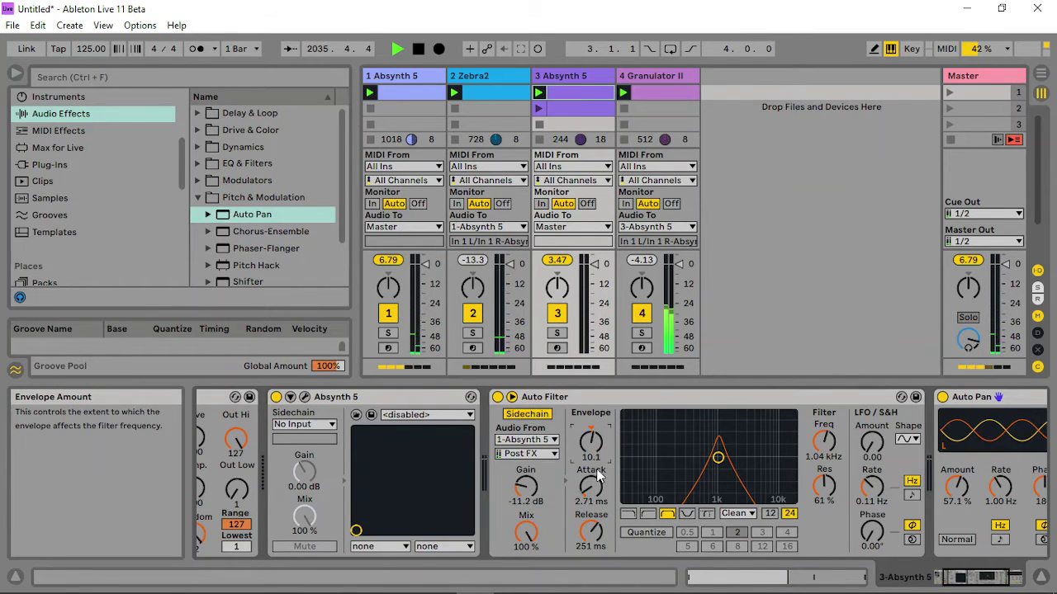
left_click_drag(590, 533, 590, 549)
left_click_drag(729, 454, 713, 465)
Add a Limiter after the Hybrid Reverb on the Master track and set its ceiling to -10.3 dB.
left_click(999, 81)
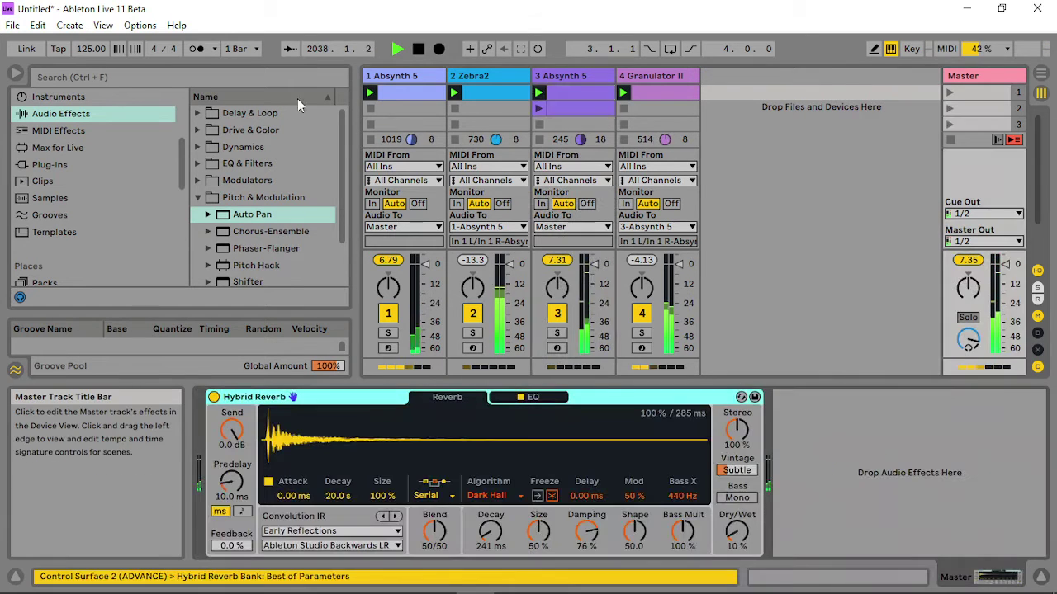
left_click(203, 147)
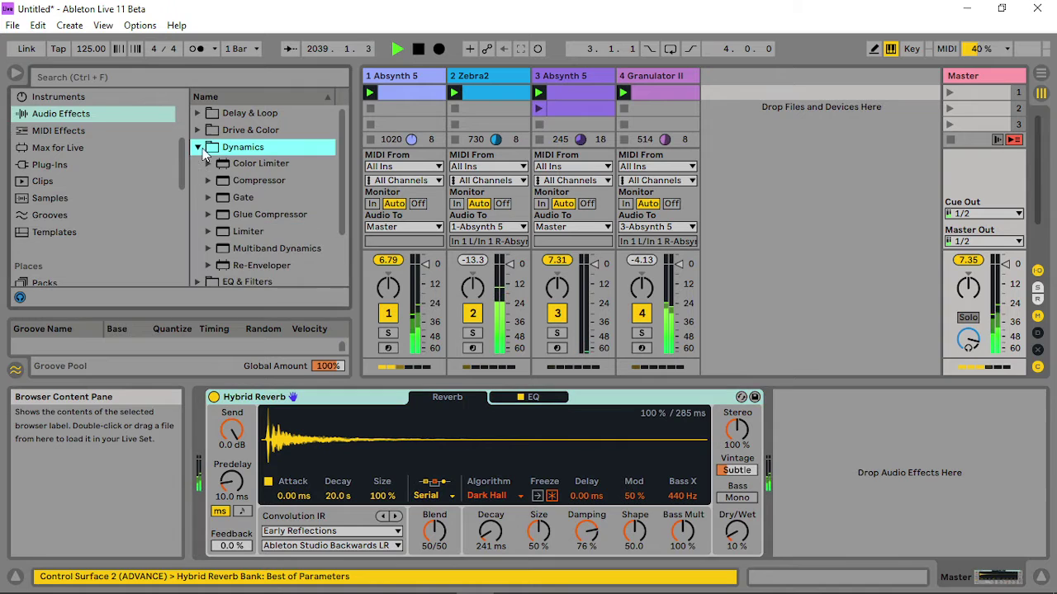
left_click_drag(247, 231, 796, 479)
left_click_drag(847, 425, 848, 452)
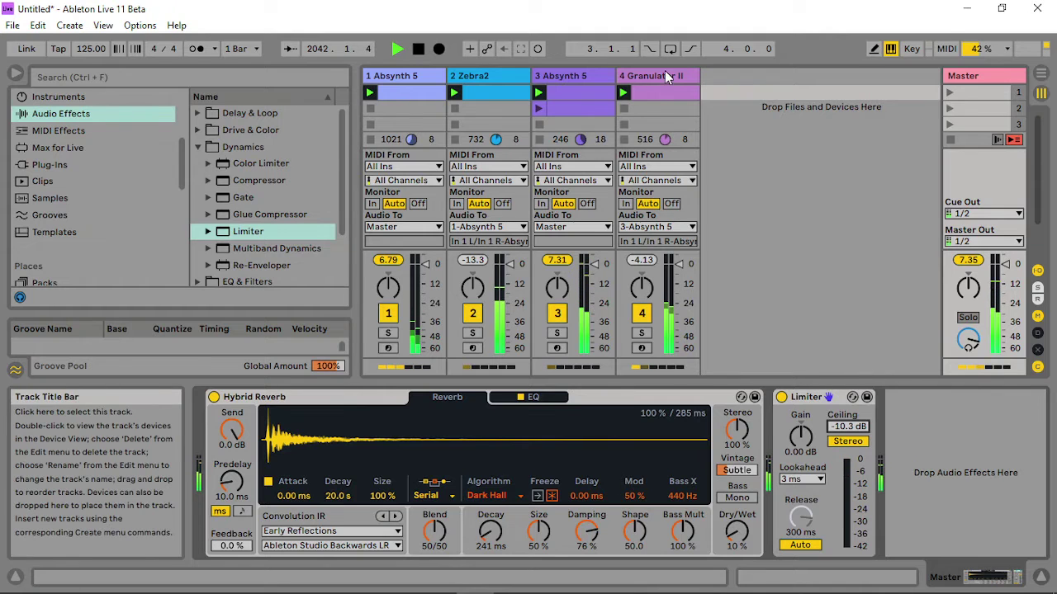
Hide the sidechain controls of track 3's Auto Filter and set its frequency to 1.20 kHz and resonance to 44 %.
left_click(569, 76)
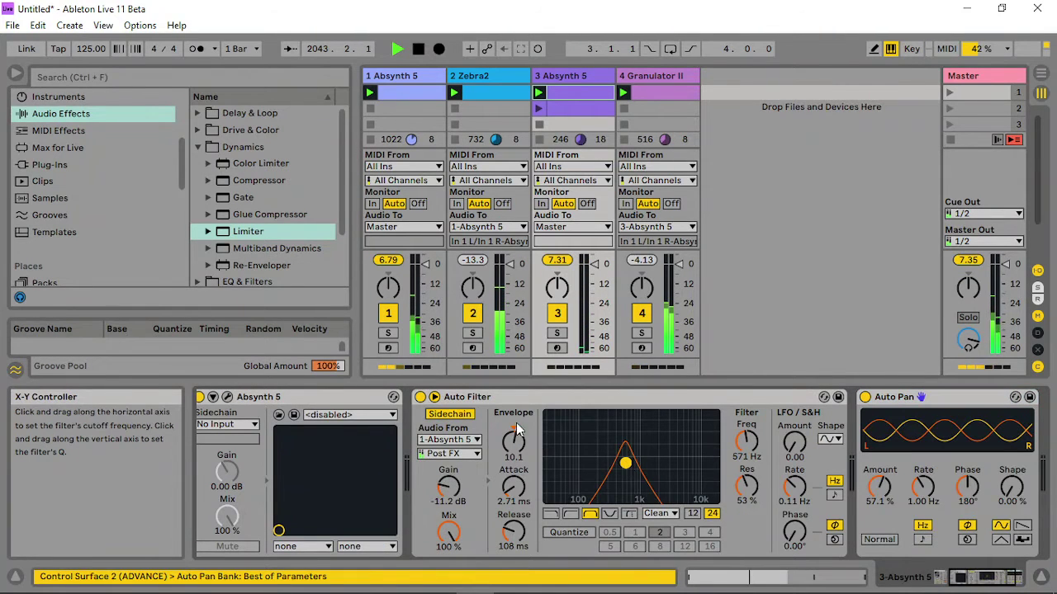
left_click(434, 398)
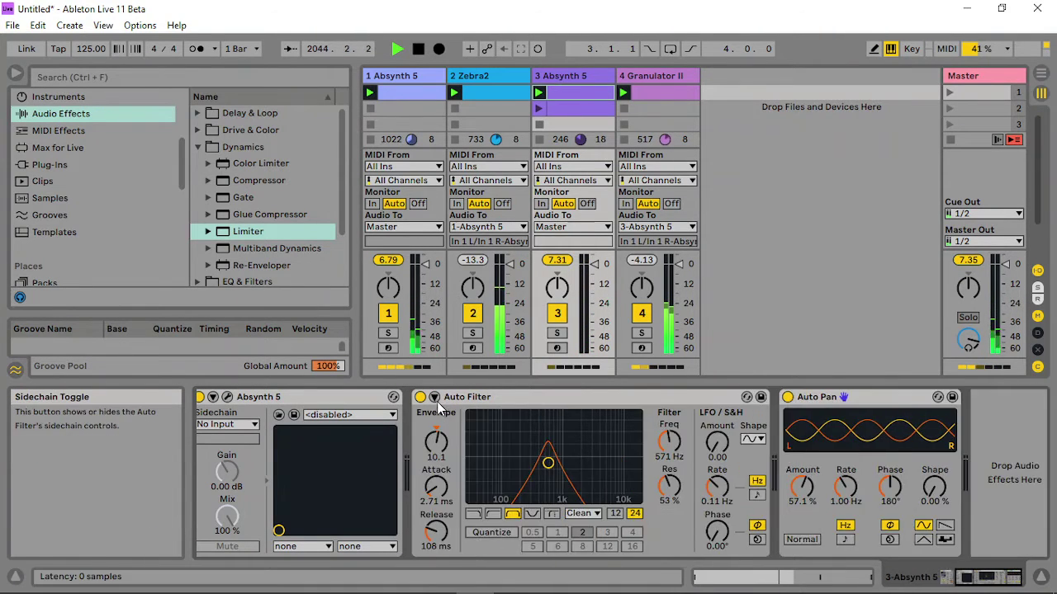
left_click_drag(549, 463, 566, 469)
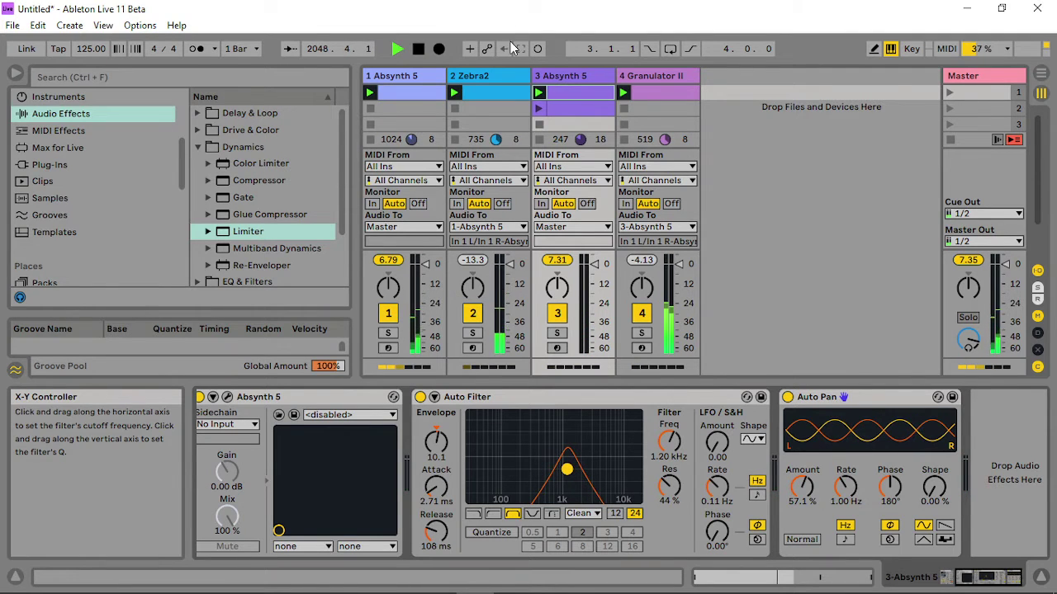
Set track 3's Auto Filter to 1.08 kHz with 43% resonance and lengthen the master envelope release in its Absynth 5 plug-in.
left_click_drag(566, 469, 564, 469)
left_click(228, 397)
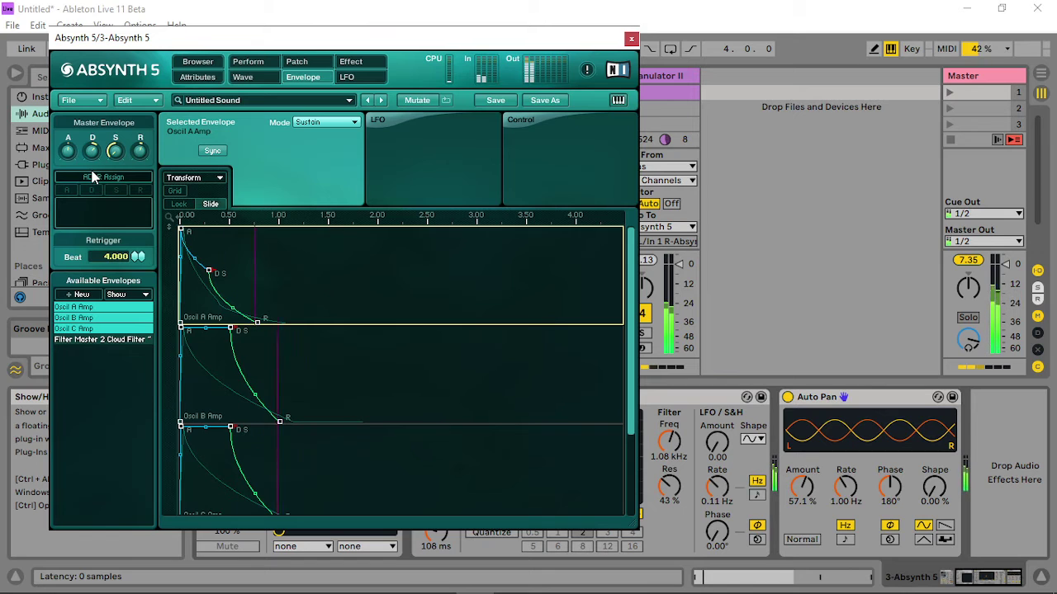
mouse_move(145, 156)
left_mouse_down()
mouse_move(152, 132)
mouse_move(140, 155)
mouse_move(145, 146)
left_mouse_up()
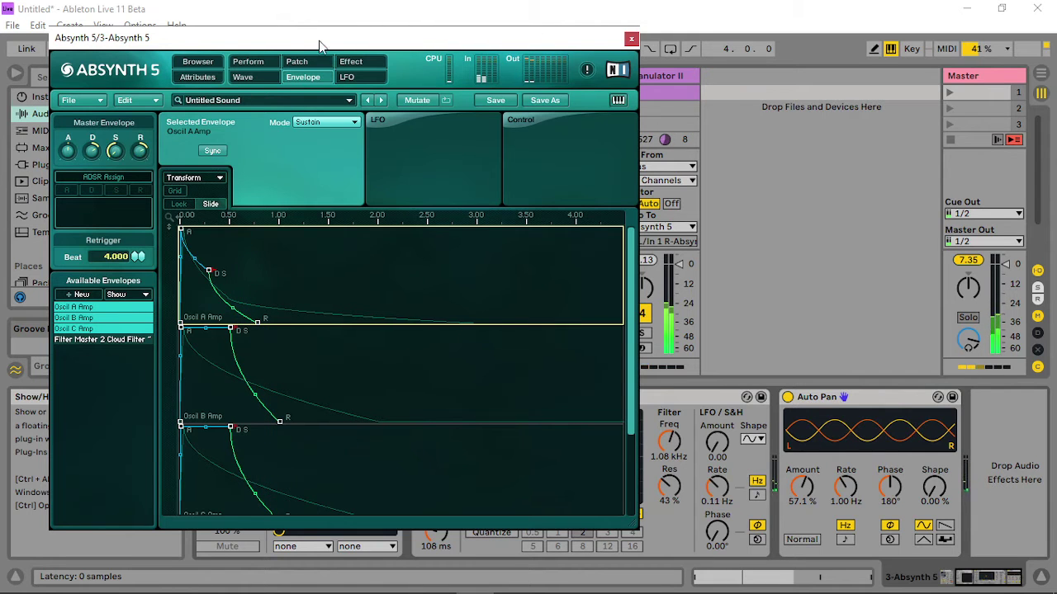
Set the output gain of channel B's waveshaper in the Absynth patch to -8.40 dB.
left_click(307, 63)
left_click_drag(420, 265, 433, 181)
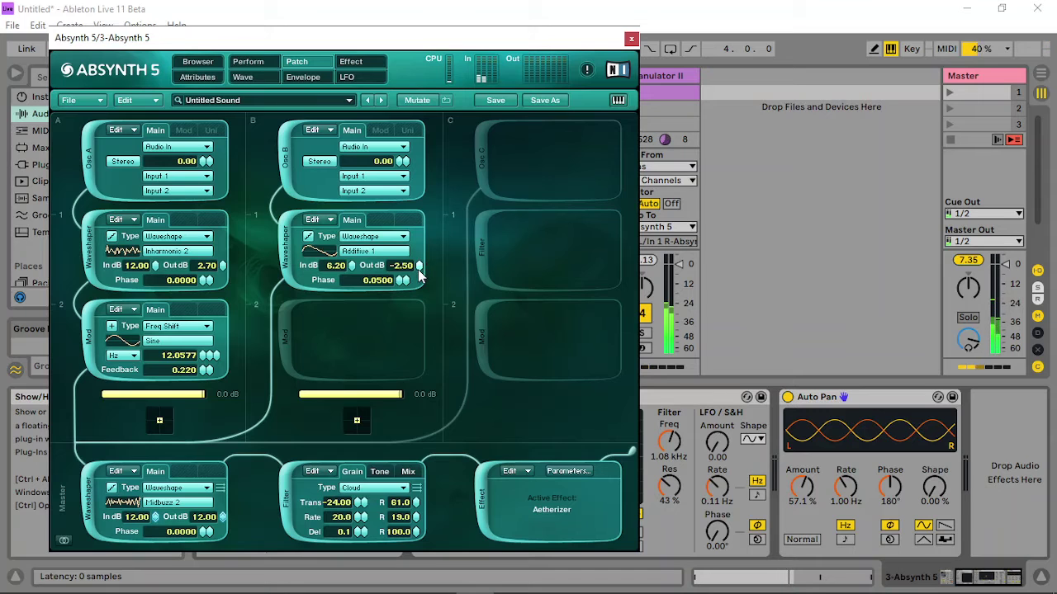
scroll(431, 264, "up", 3)
left_click_drag(429, 275, 441, 334)
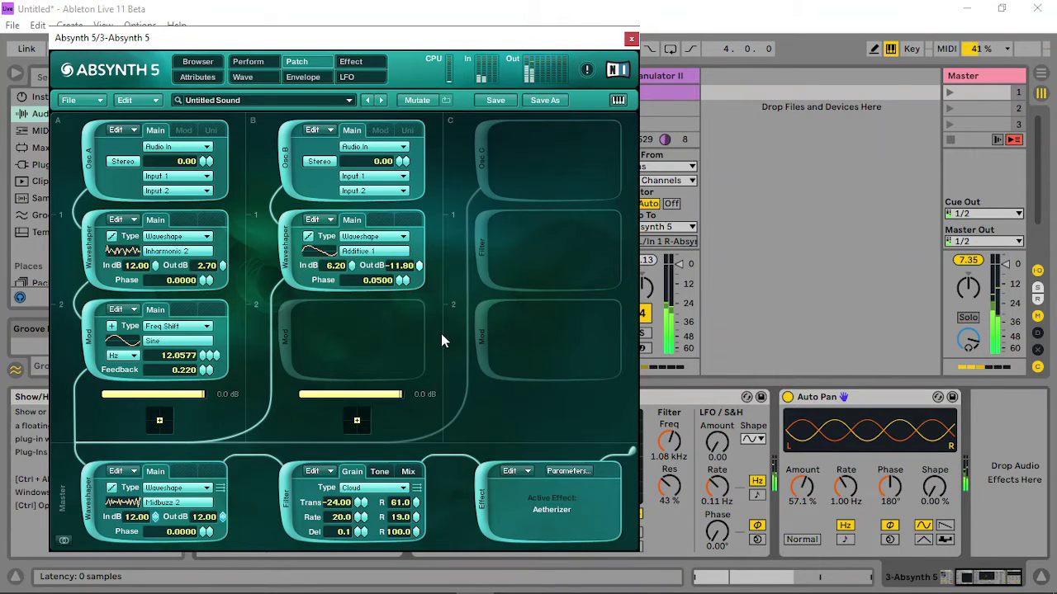
Set the master waveshaper's input gain to 7.60 dB, audition several simple waves for it and choose Maj triad 1.
left_click_drag(158, 519, 159, 537)
left_click(177, 505)
left_click(263, 479)
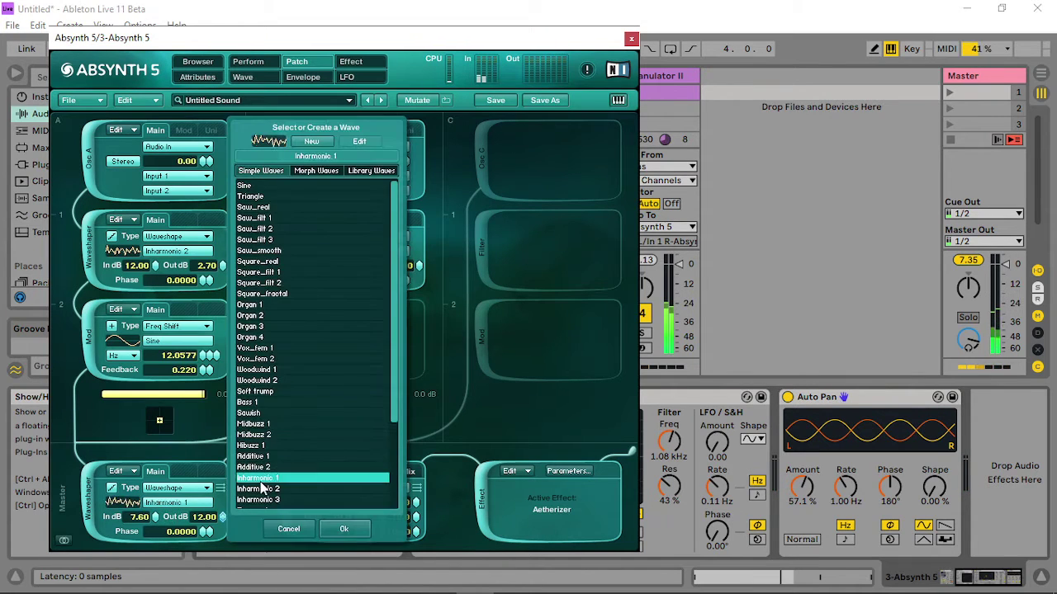
left_click(258, 435)
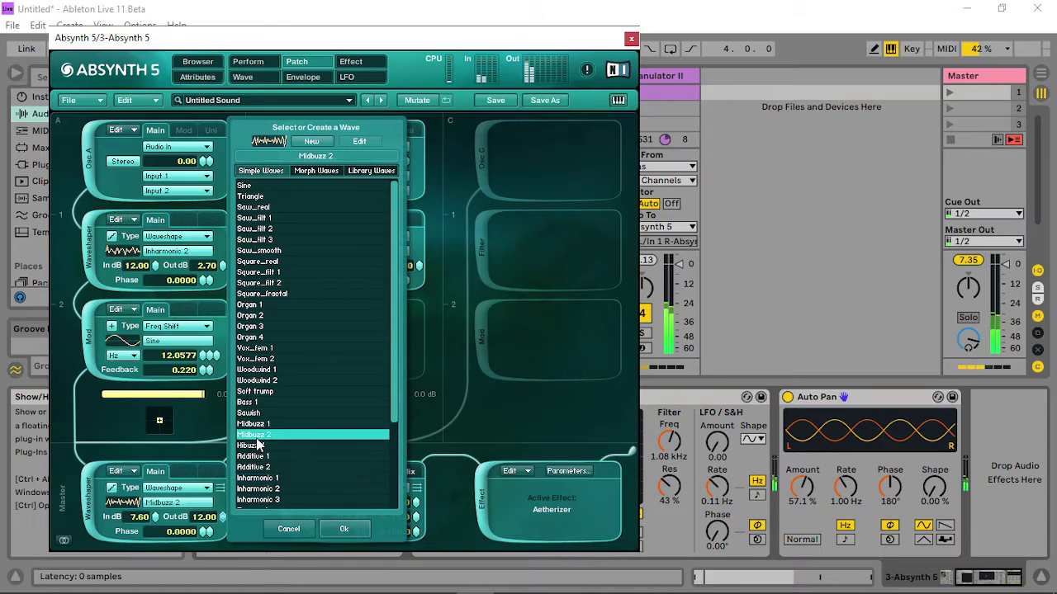
left_click(263, 446)
left_click(263, 454)
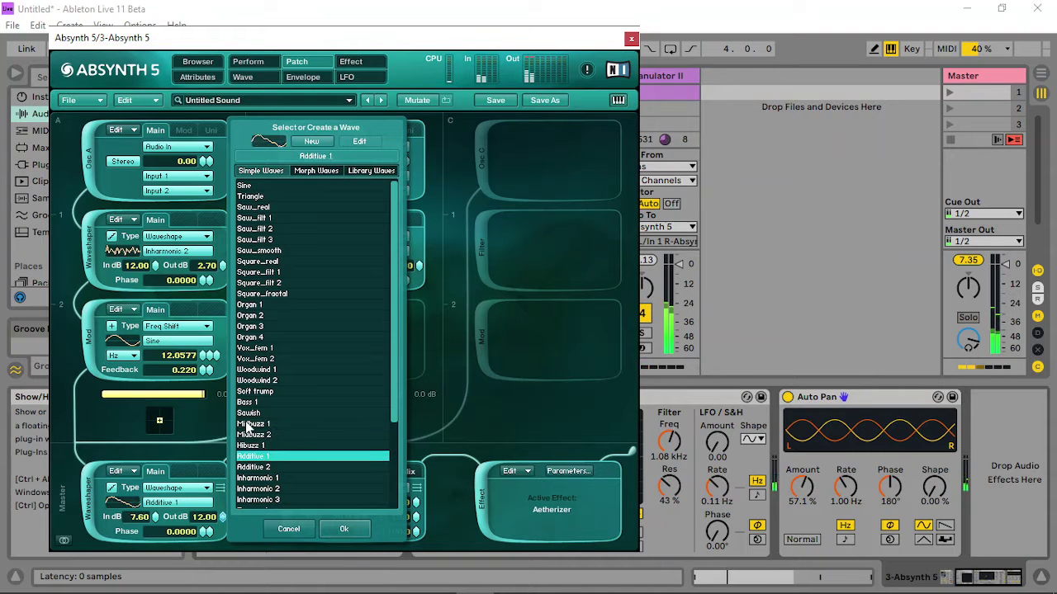
left_click(262, 422)
left_click(271, 488)
scroll(271, 489, "down", 2)
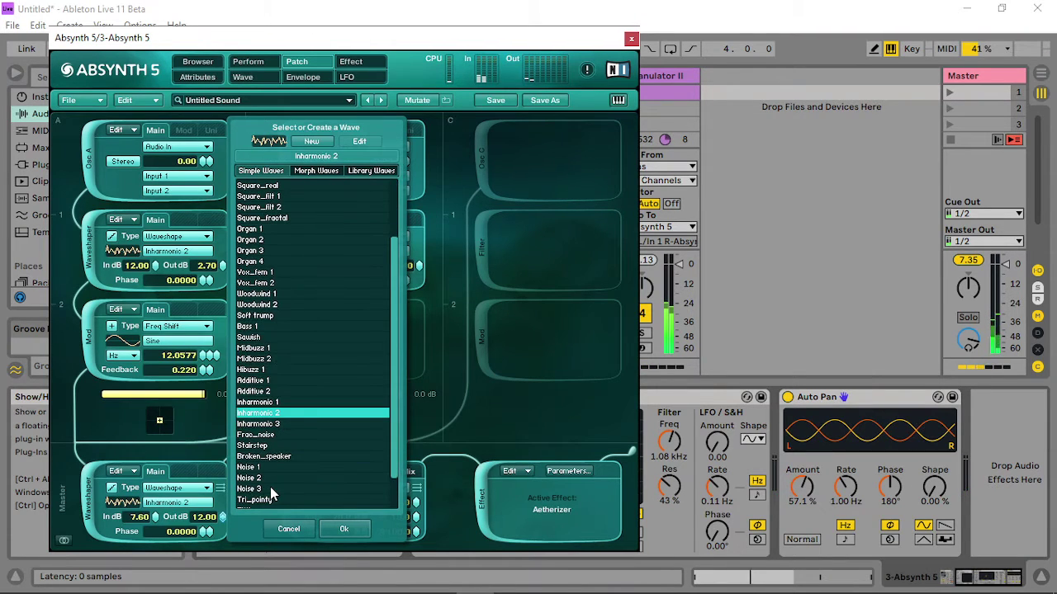
left_click(253, 468)
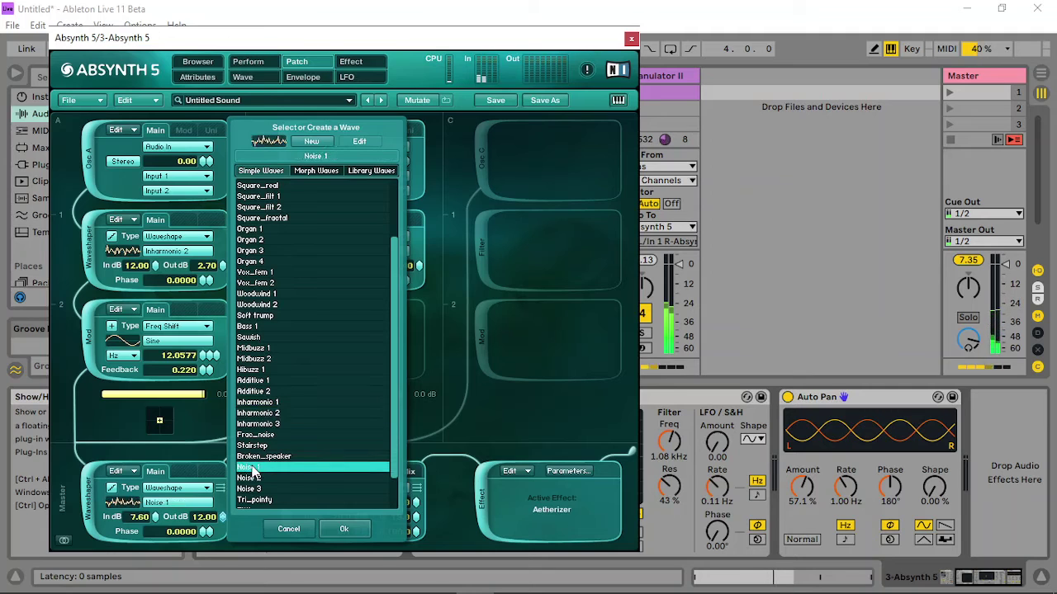
scroll(253, 470, "down", 1)
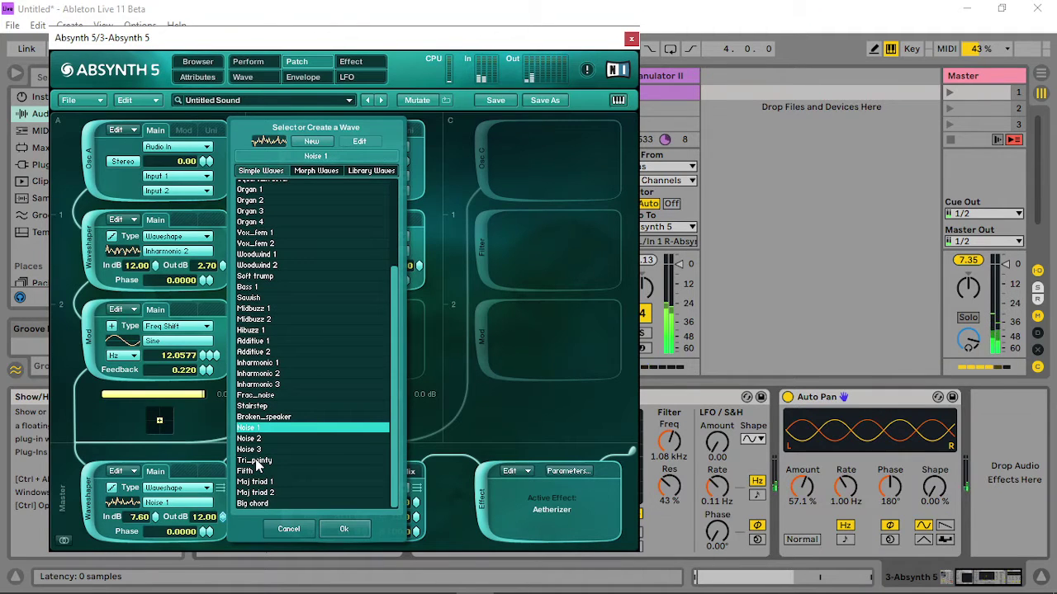
left_click(259, 462)
left_click(263, 482)
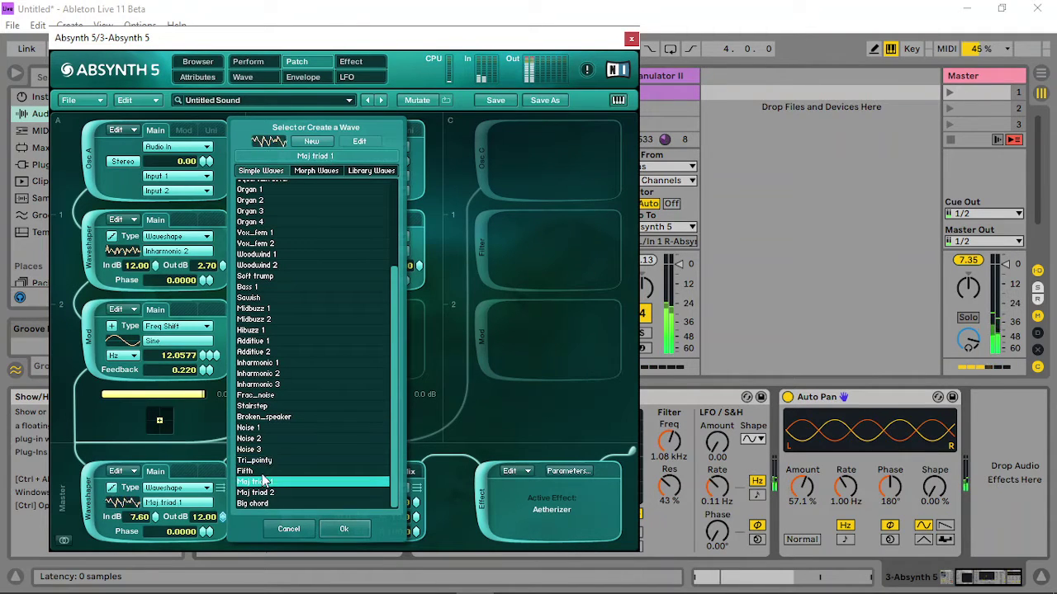
left_click(343, 528)
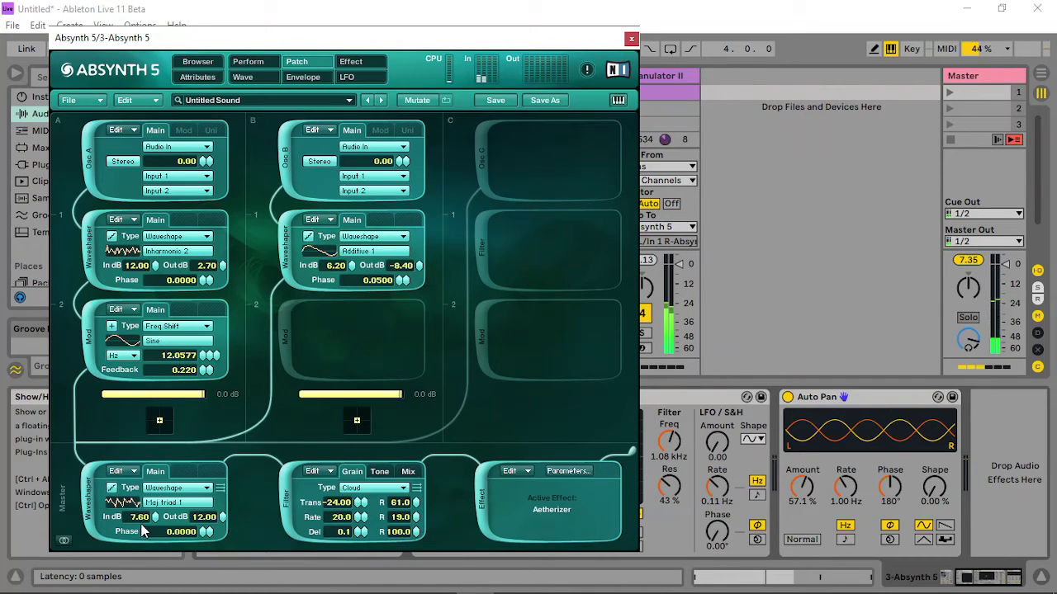
Lower the master waveshaper's input gain to -2.90 dB.
left_click_drag(155, 520, 166, 457)
mouse_move(159, 516)
left_mouse_down()
mouse_move(159, 541)
mouse_move(156, 529)
left_mouse_up()
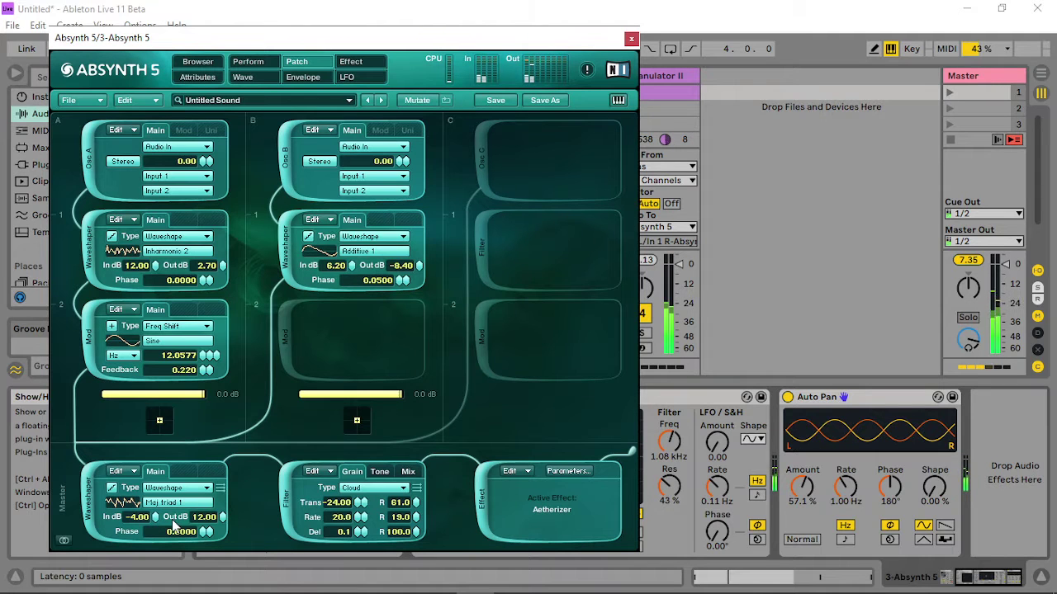
left_click(260, 64)
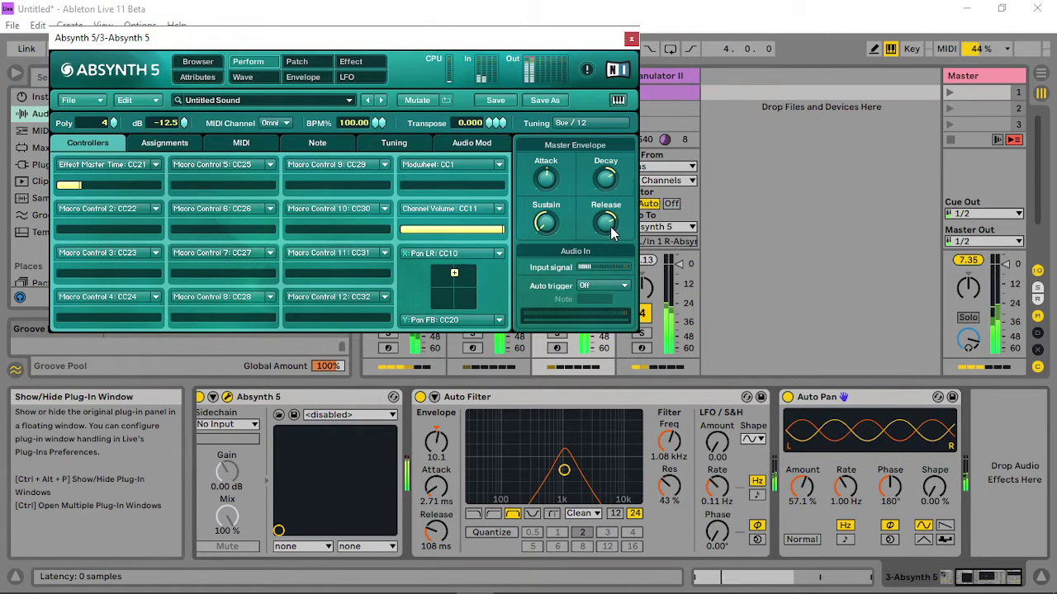
left_click(296, 61)
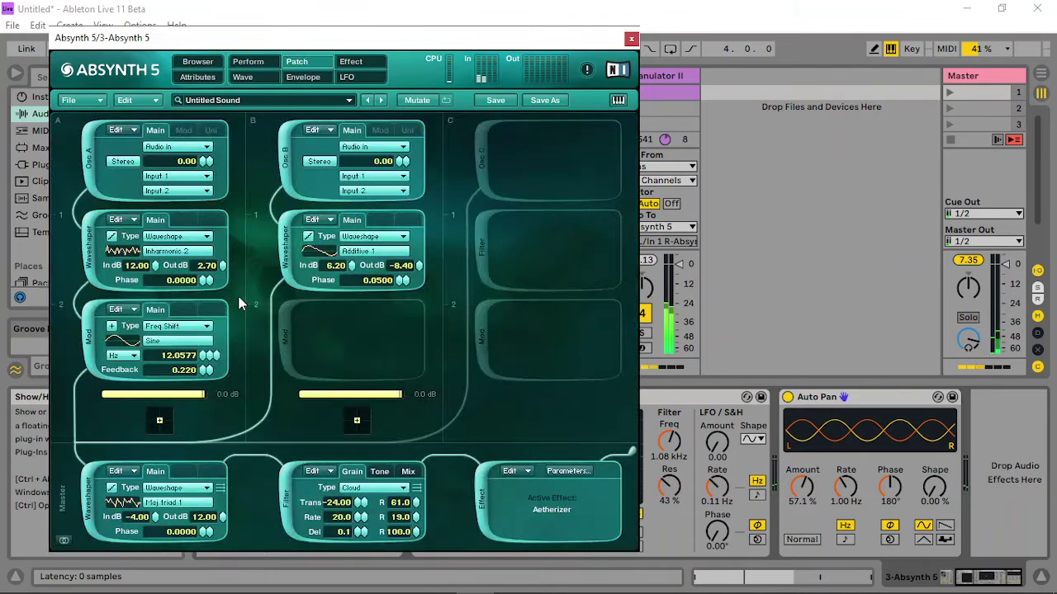
left_click_drag(150, 518, 207, 532)
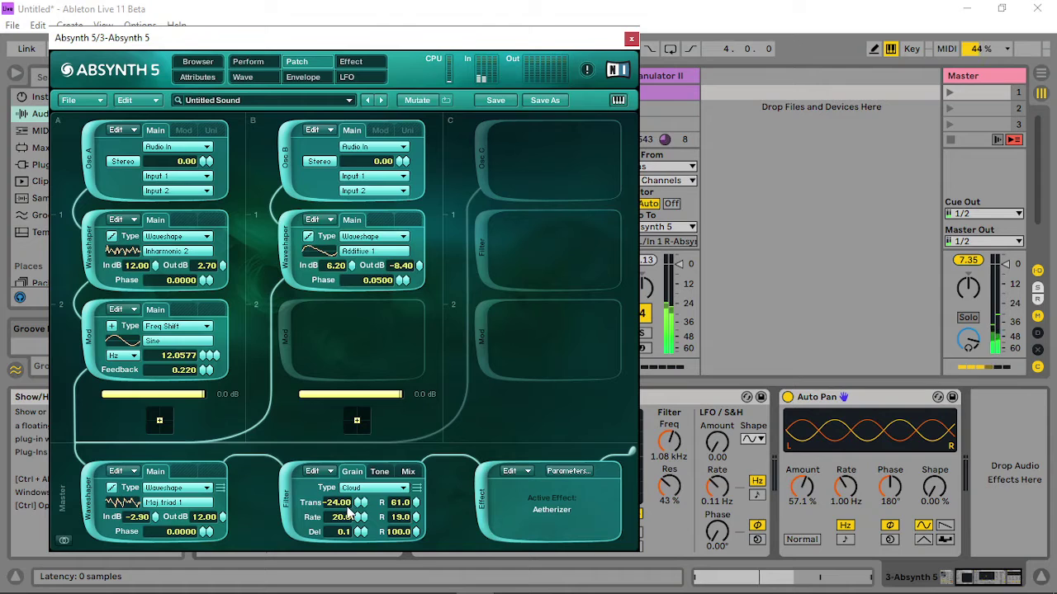
Set the Cloud filter's transpose randomness to 17.0 and lower its tone filter frequency.
left_click(416, 503)
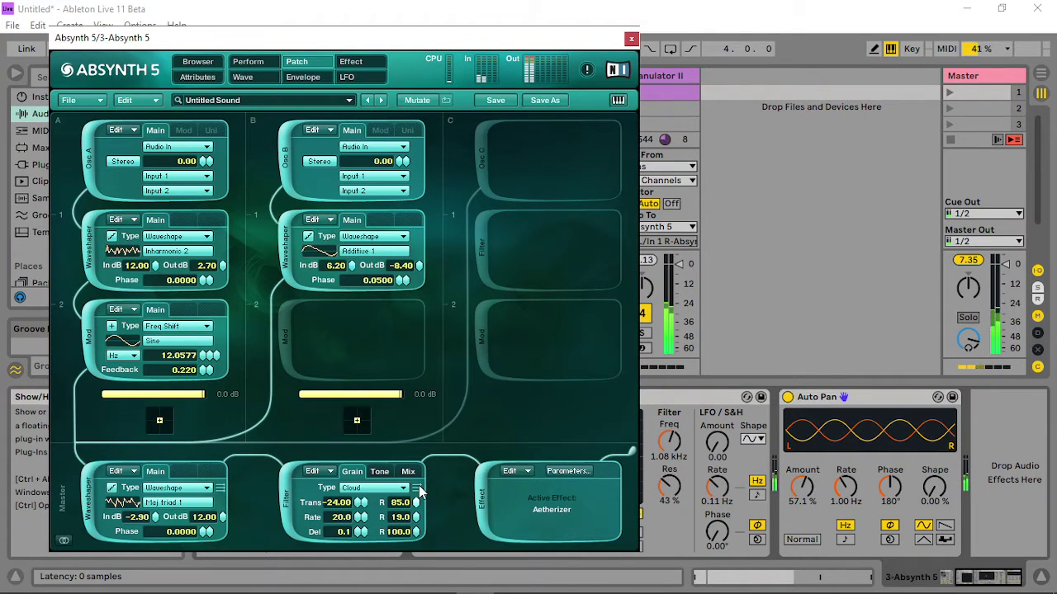
left_click_drag(419, 490, 417, 525)
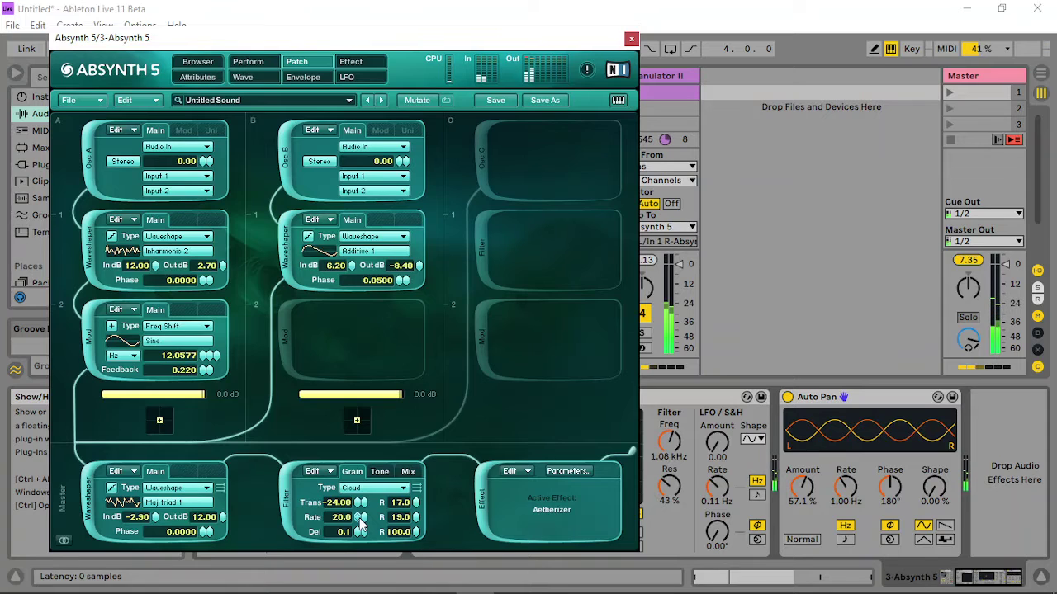
left_click(383, 473)
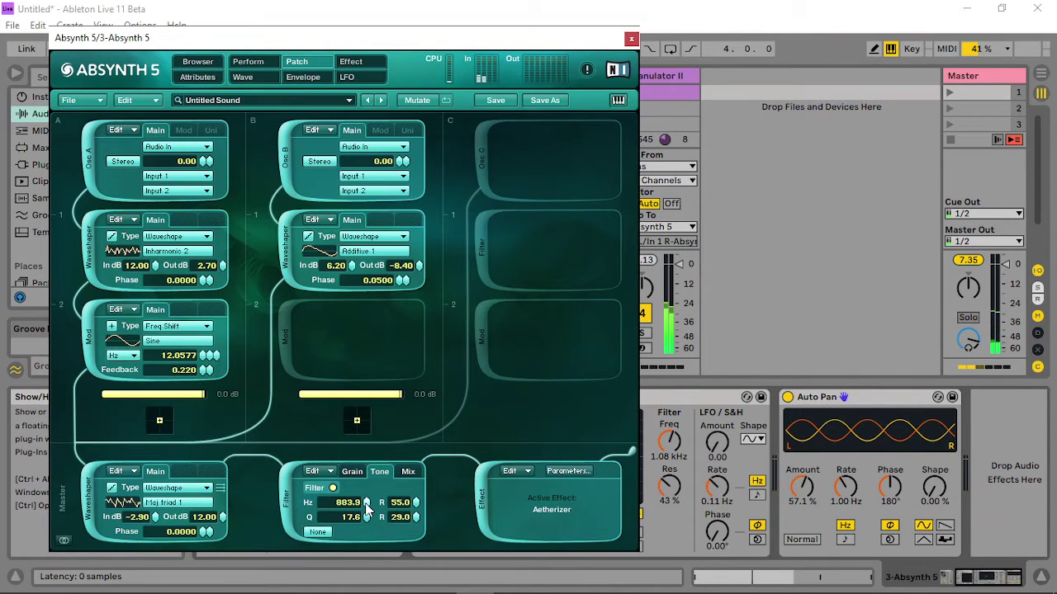
left_click_drag(367, 505, 361, 508)
left_click(409, 473)
left_click_drag(402, 512, 399, 516)
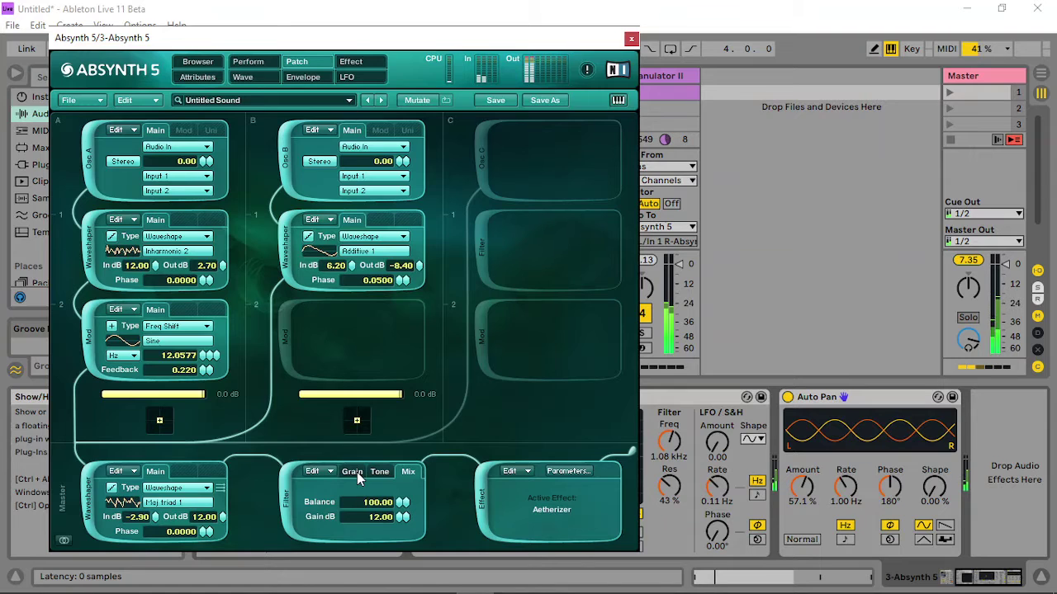
Lower the master waveshaper's input gain to -4.60 dB and set the Cloud filter's tone frequency to 787.5 Hz.
left_click_drag(161, 519, 164, 515)
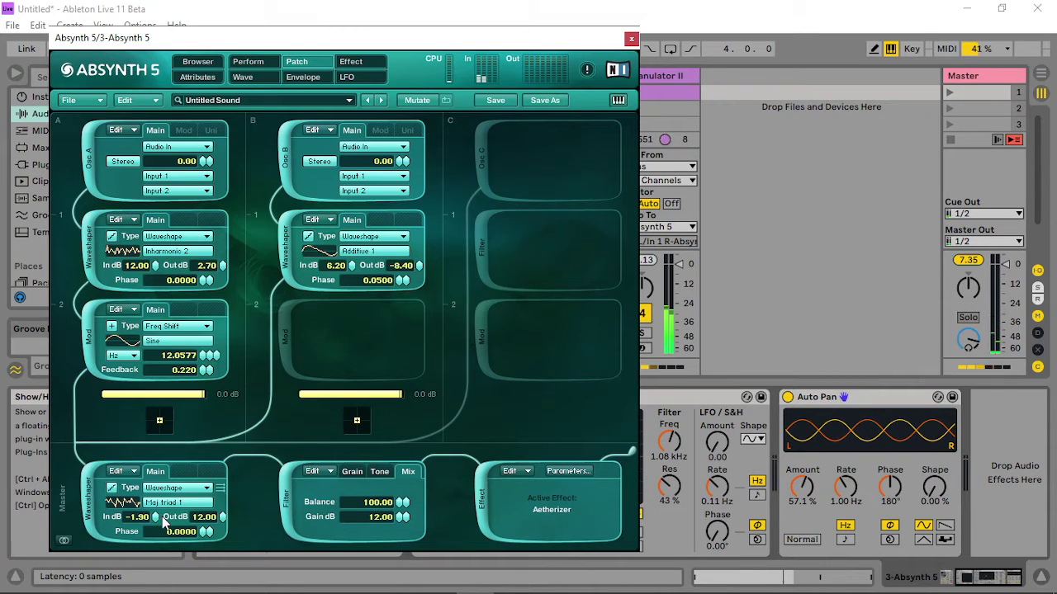
left_click_drag(157, 517, 162, 540)
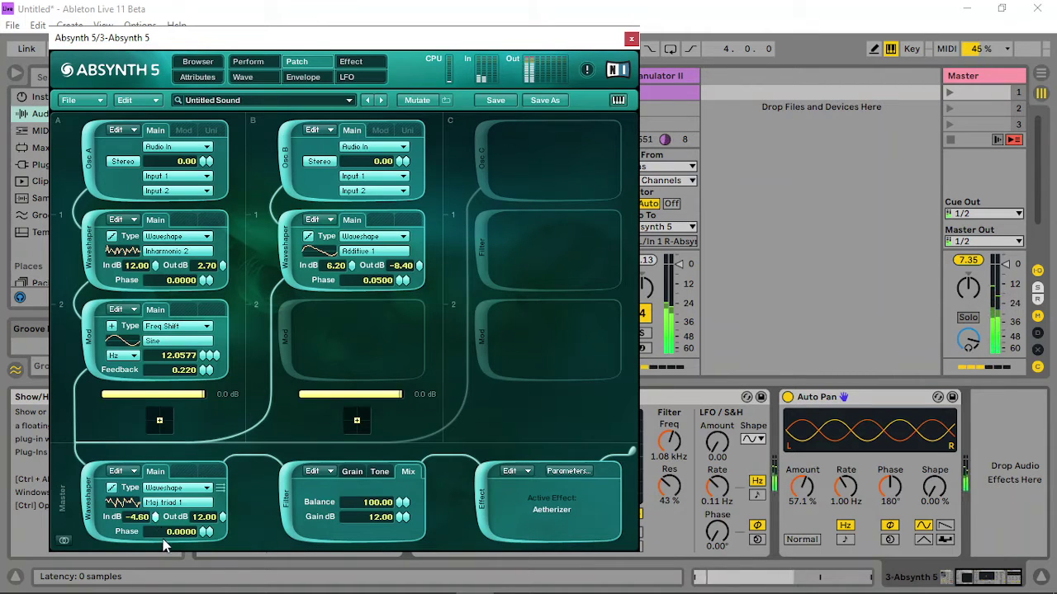
left_click(360, 472)
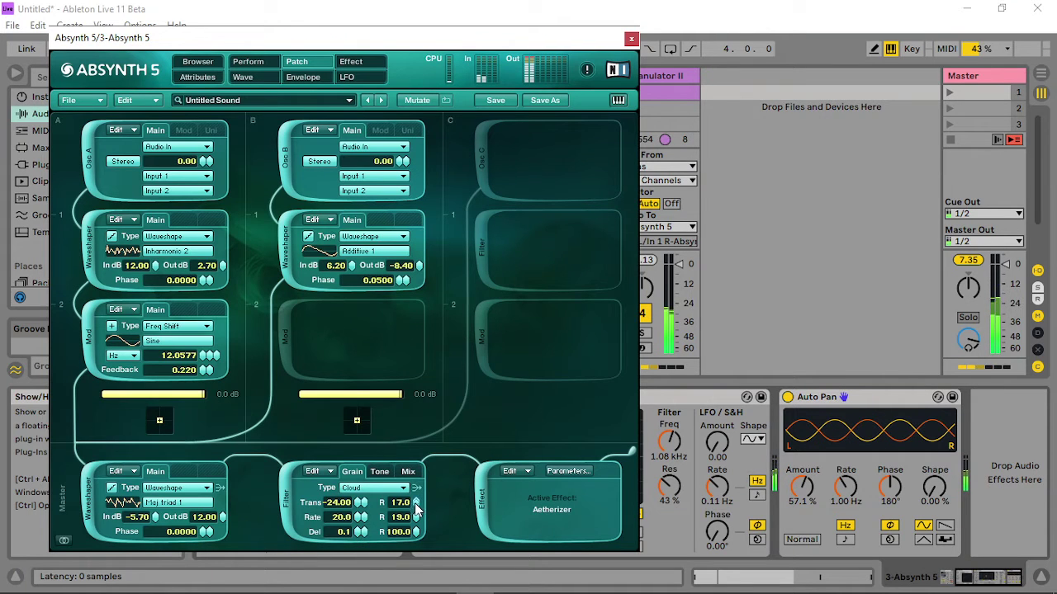
left_click(382, 472)
left_click(368, 501)
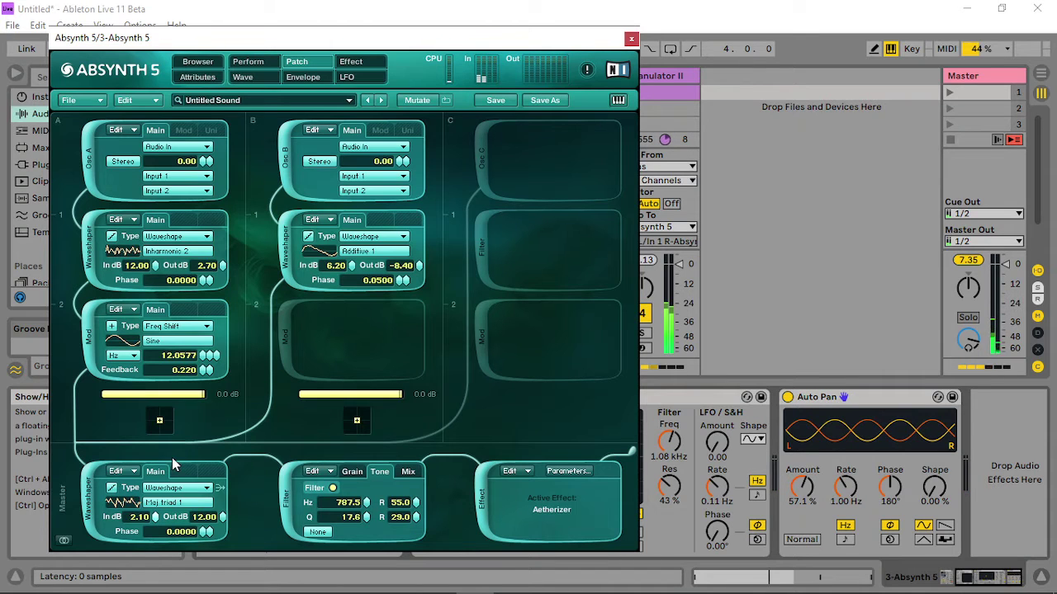
Set the master waveshaper's input gain to 3.80 dB and its output gain to 10.50 dB.
left_click_drag(138, 517, 185, 412)
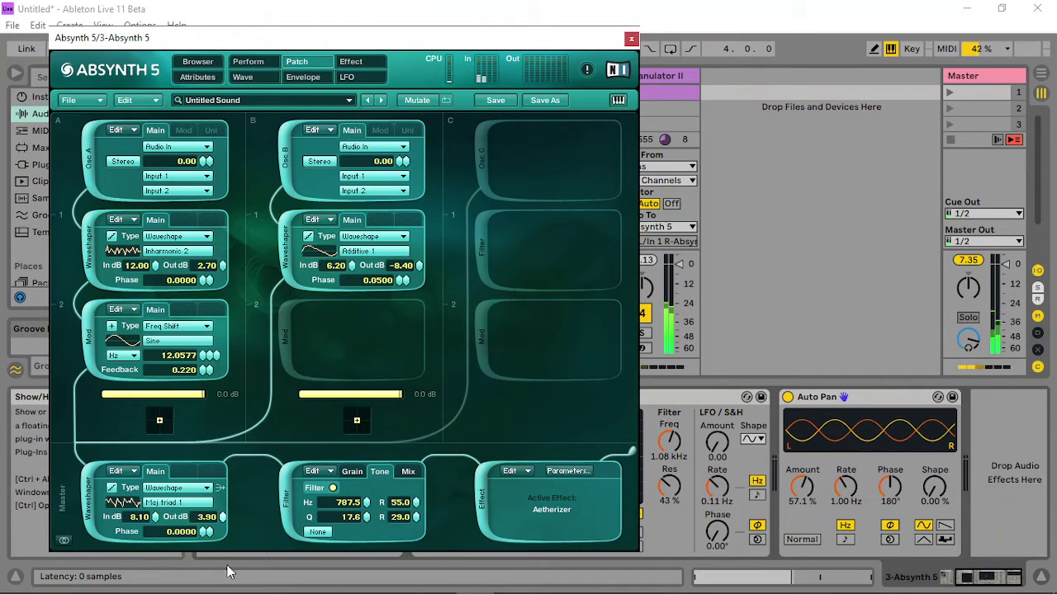
left_click_drag(222, 518, 240, 471)
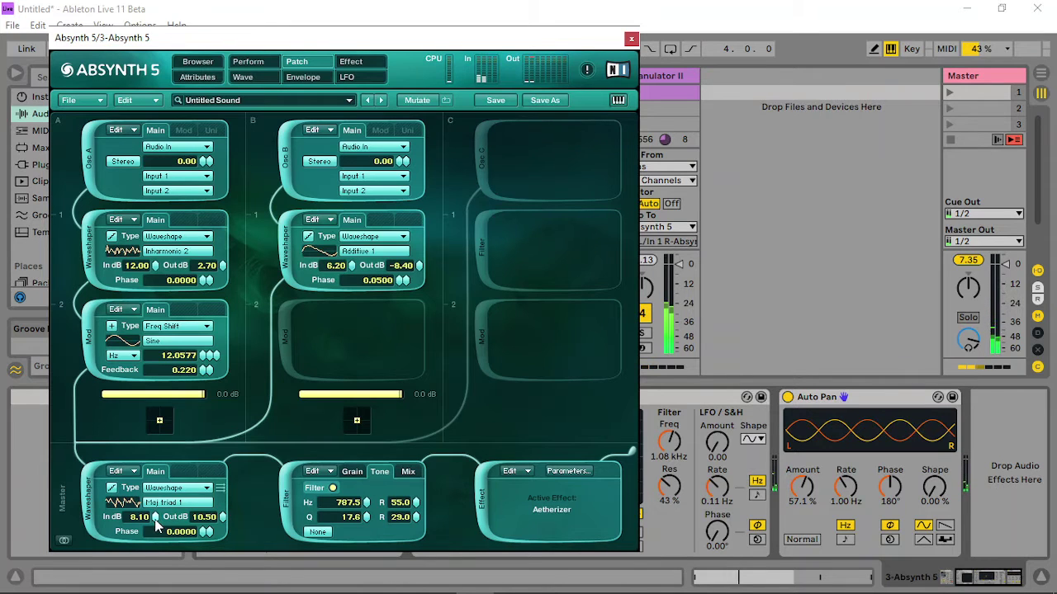
left_click_drag(158, 517, 158, 552)
left_click(408, 472)
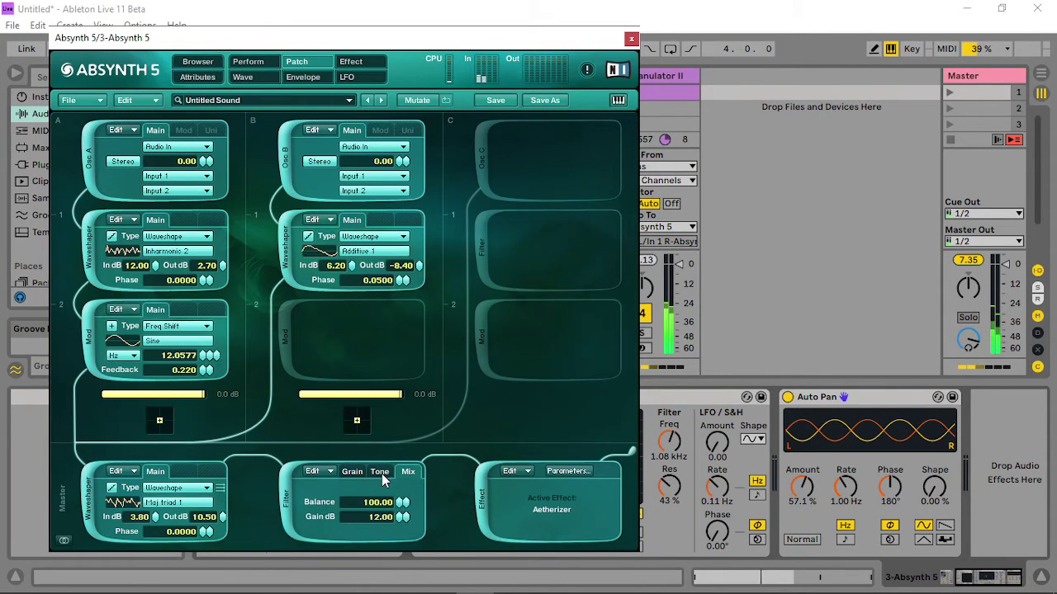
left_click(380, 472)
mouse_move(371, 506)
left_mouse_down()
mouse_move(382, 500)
mouse_move(370, 516)
mouse_move(386, 512)
left_mouse_up()
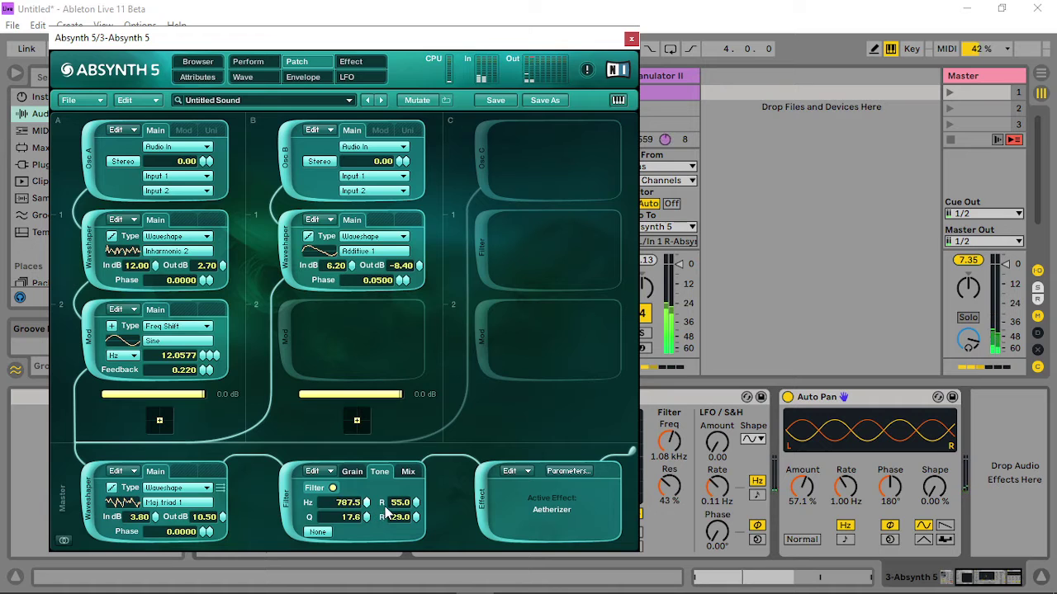
Change the master waveshaper's wave to Midbuzz 1.
left_click(178, 503)
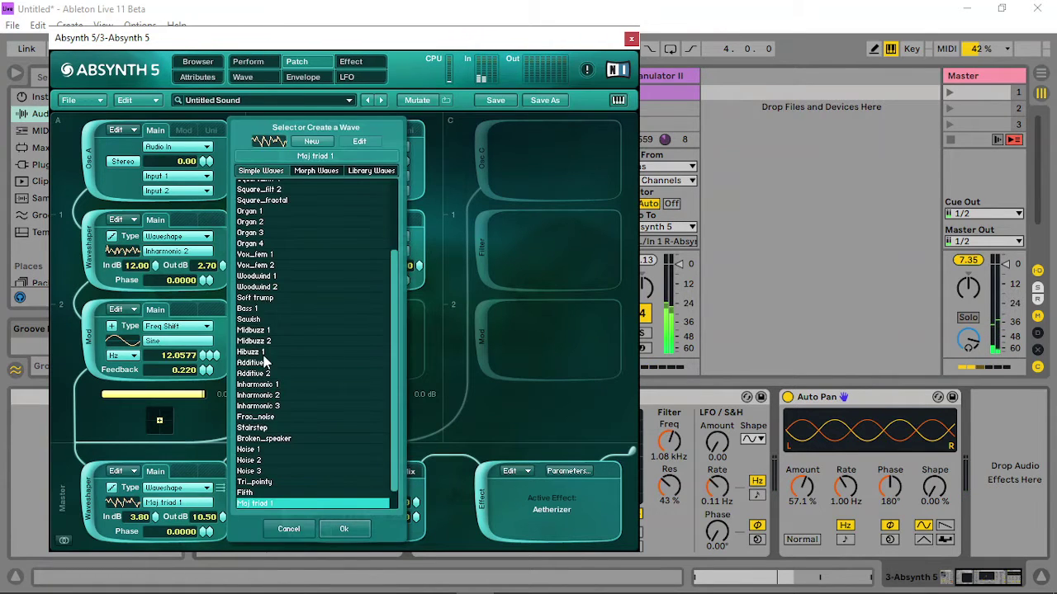
left_click(257, 330)
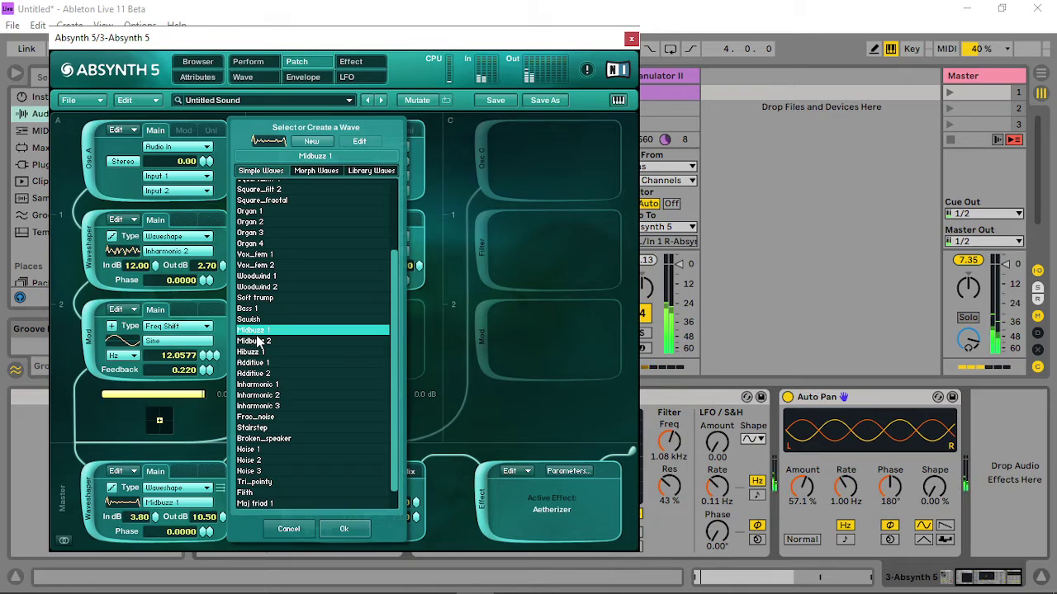
left_click(348, 529)
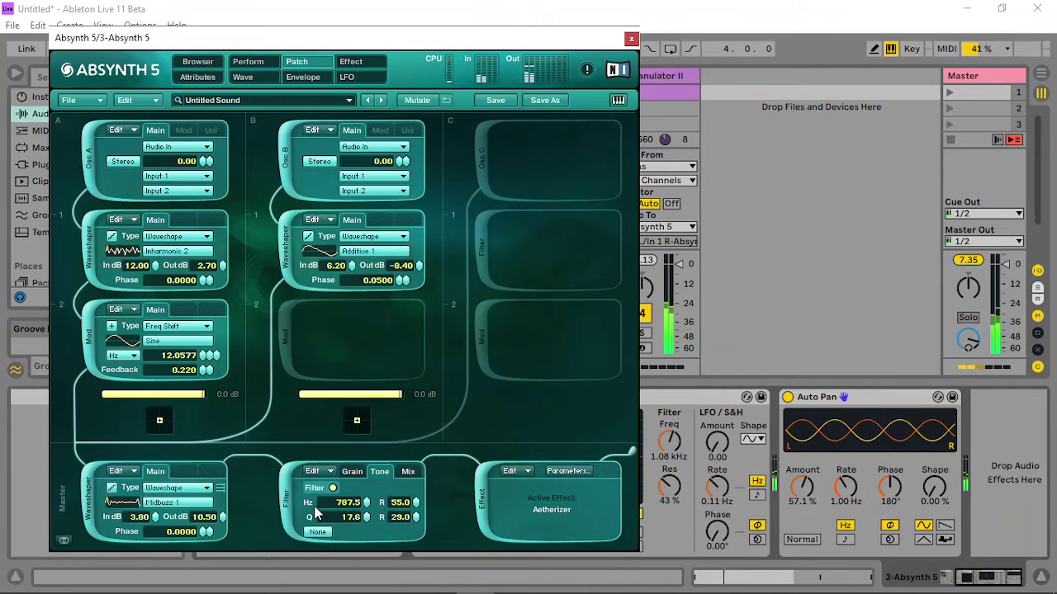
Create an envelope for the master waveshaper's input gain, clear its ADSR time assignments for attack and decay, and set the sustain amp assignment to 0.000.
right_click(156, 518)
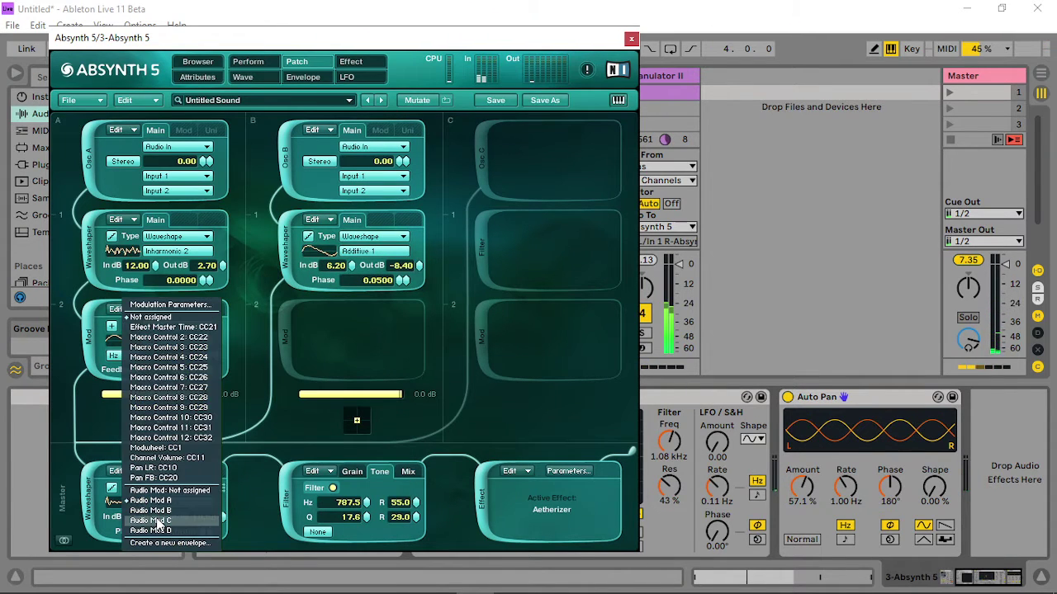
left_click(172, 542)
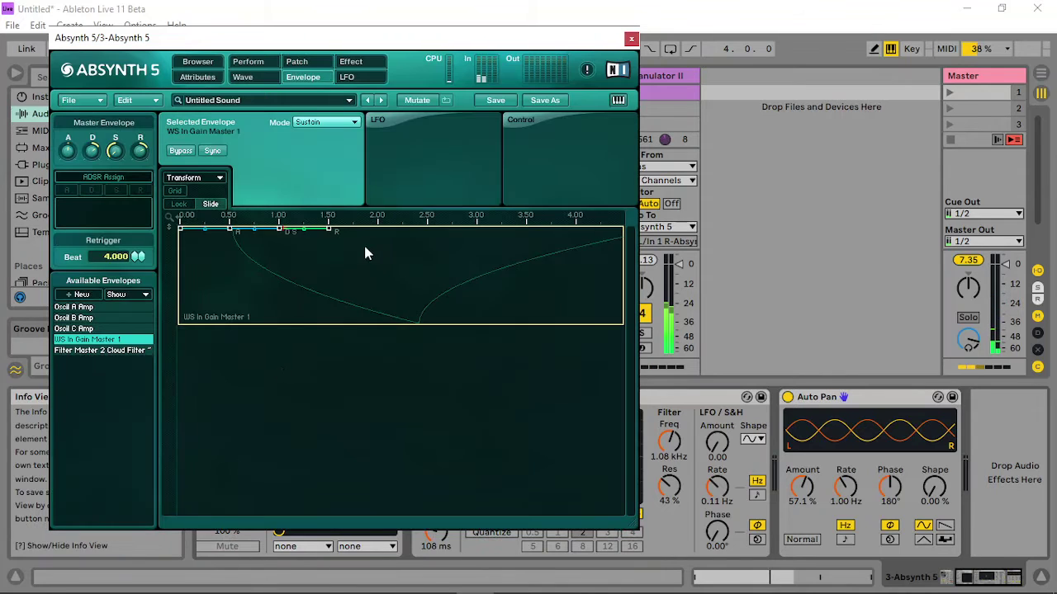
left_click(232, 229)
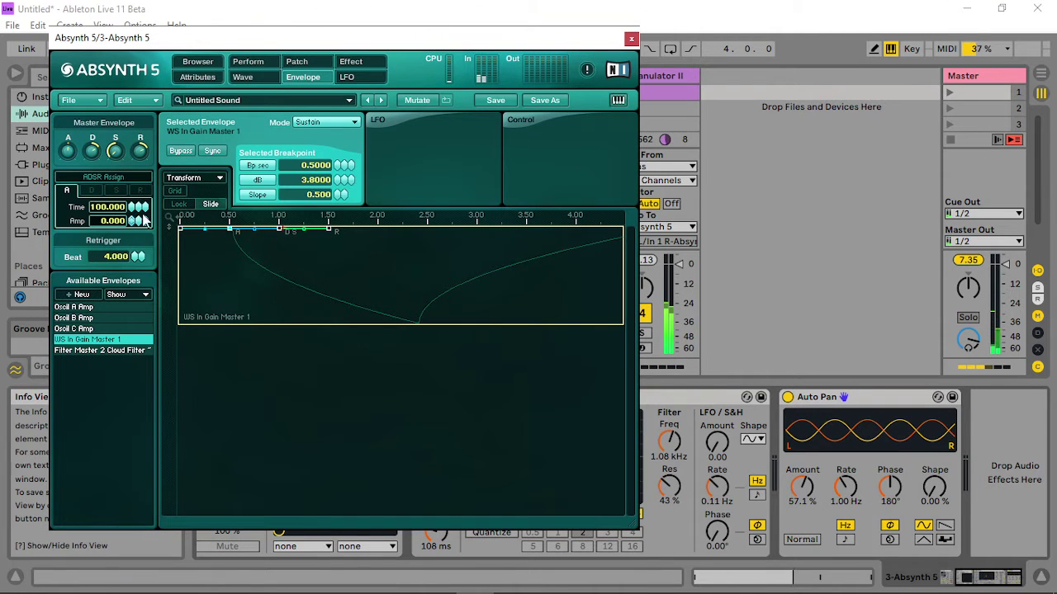
left_click(280, 230)
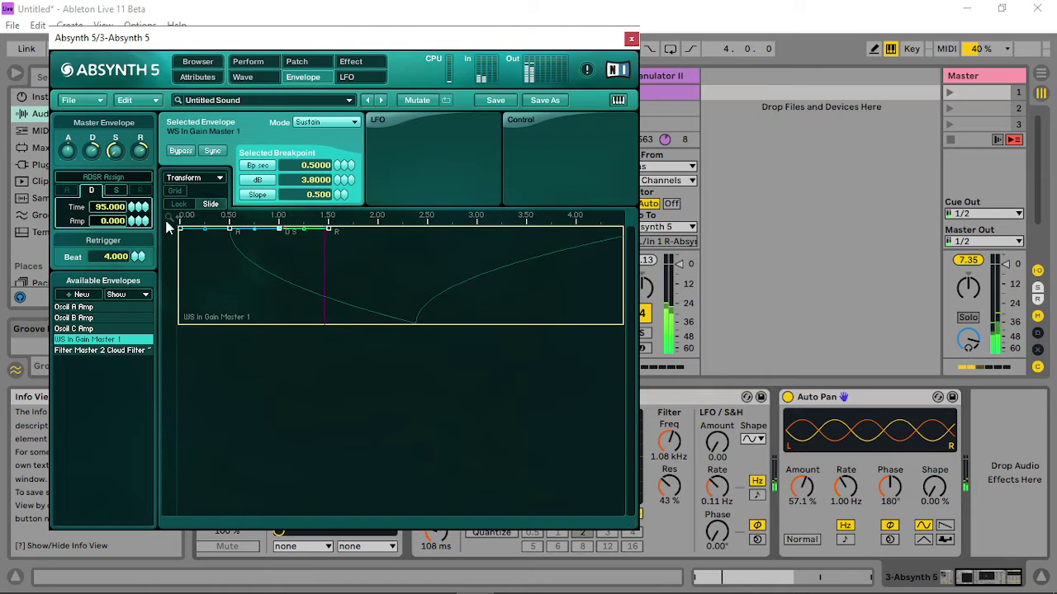
left_click(328, 231)
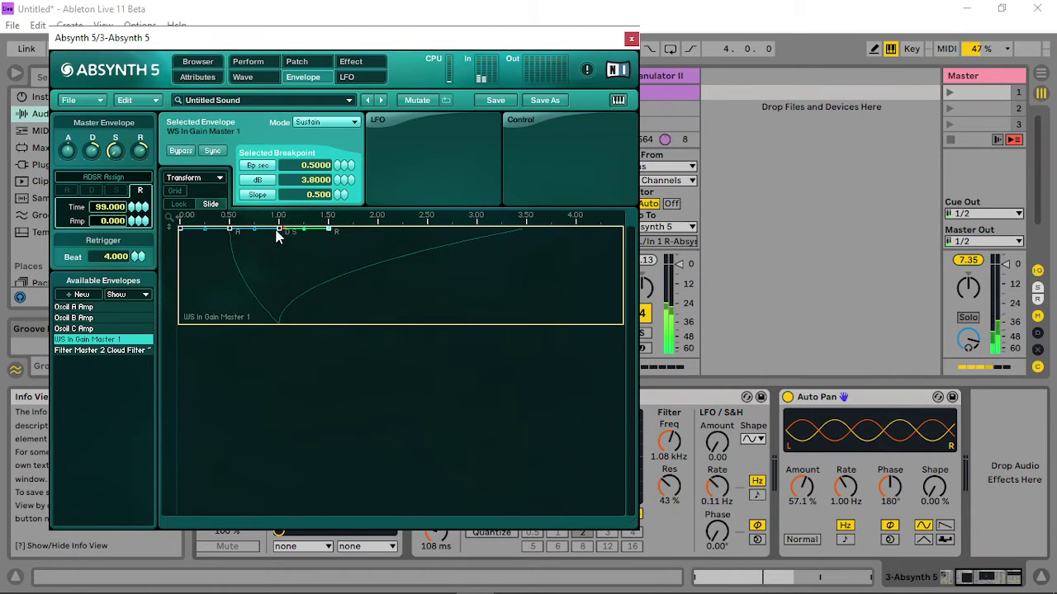
left_click(280, 230)
left_click(113, 190)
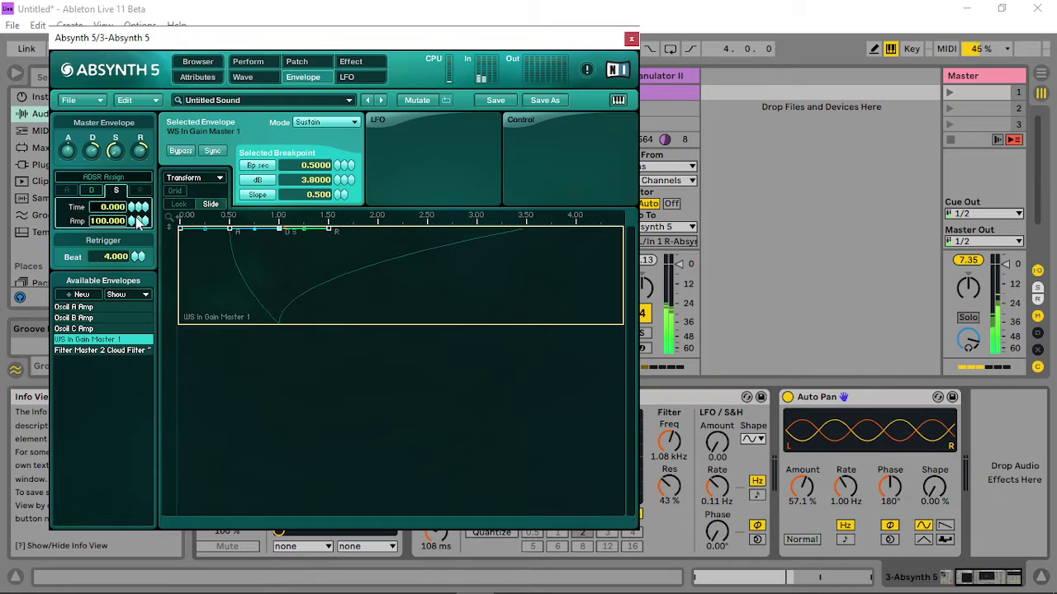
left_click_drag(139, 221, 138, 298)
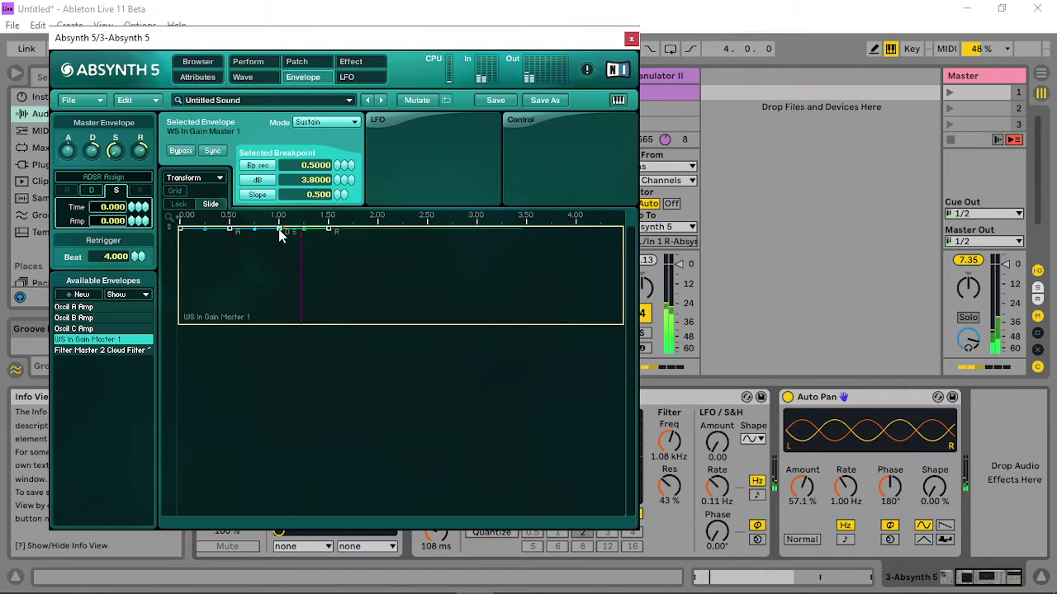
Reshape the input gain envelope by moving the attack breakpoint to 0.6407 s and 2.3472 dB and lowering the sustain breakpoint, and return to the patch.
left_click_drag(278, 231, 211, 241)
left_click_drag(371, 256, 285, 258)
left_click(264, 273)
left_click(305, 62)
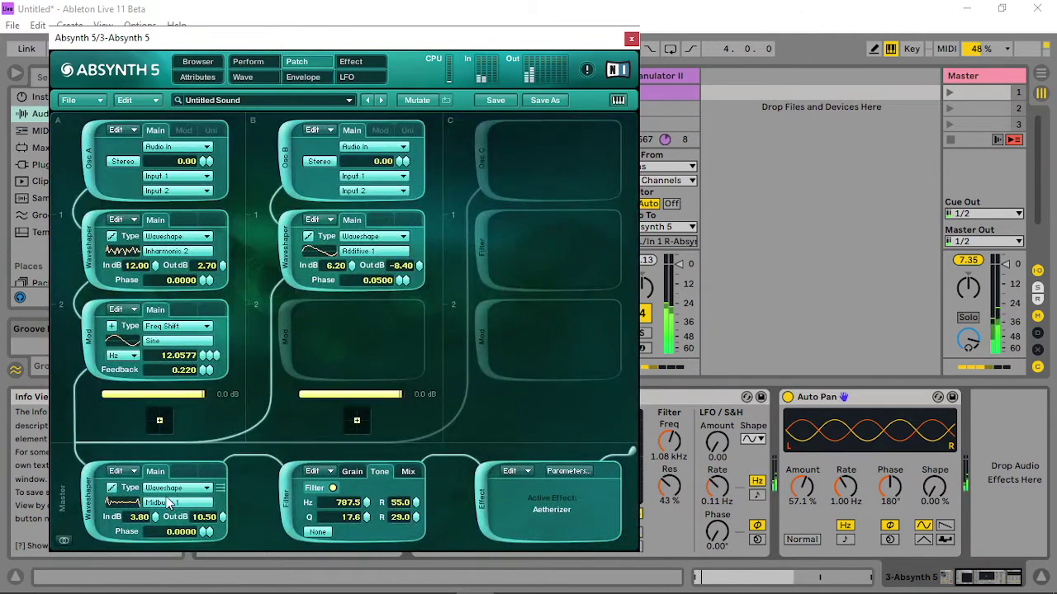
Raise the master waveshaper's input gain to 12.00 dB and set the Cloud filter's tone frequency randomness to 62.0.
left_click_drag(155, 520, 165, 482)
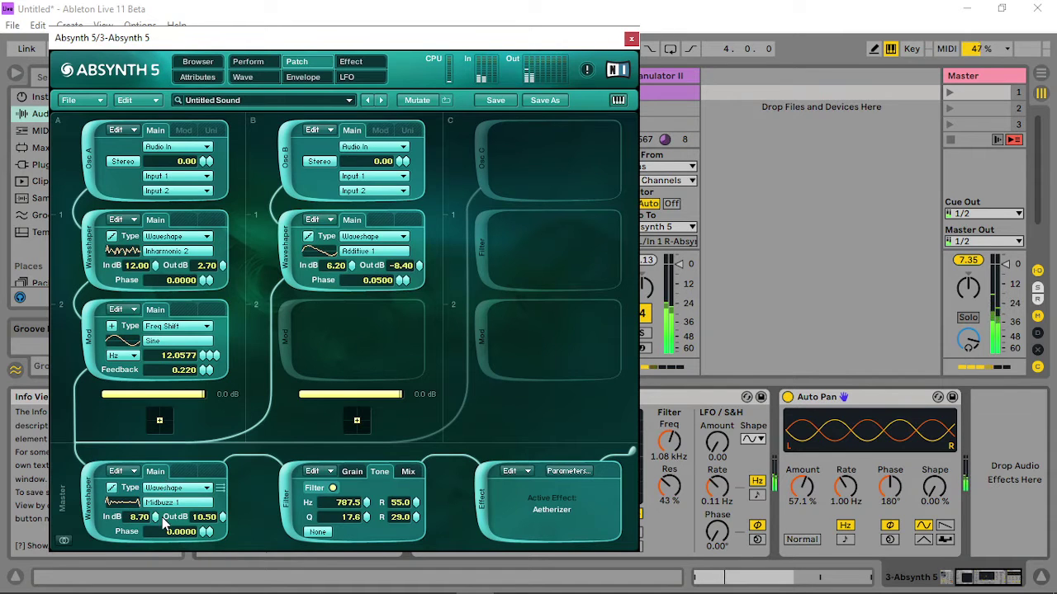
left_click_drag(416, 505, 421, 501)
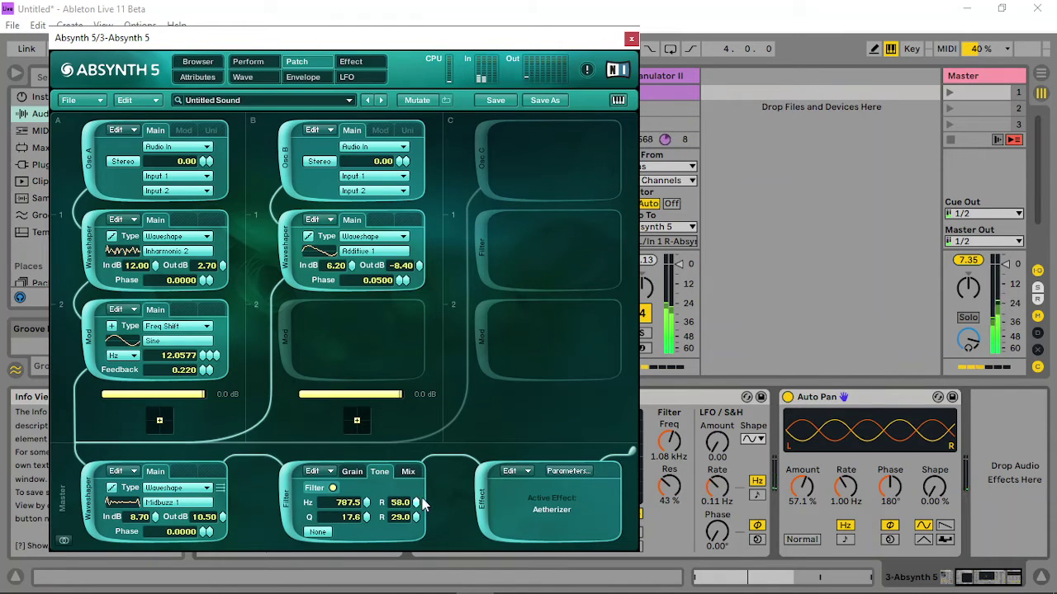
left_click(409, 472)
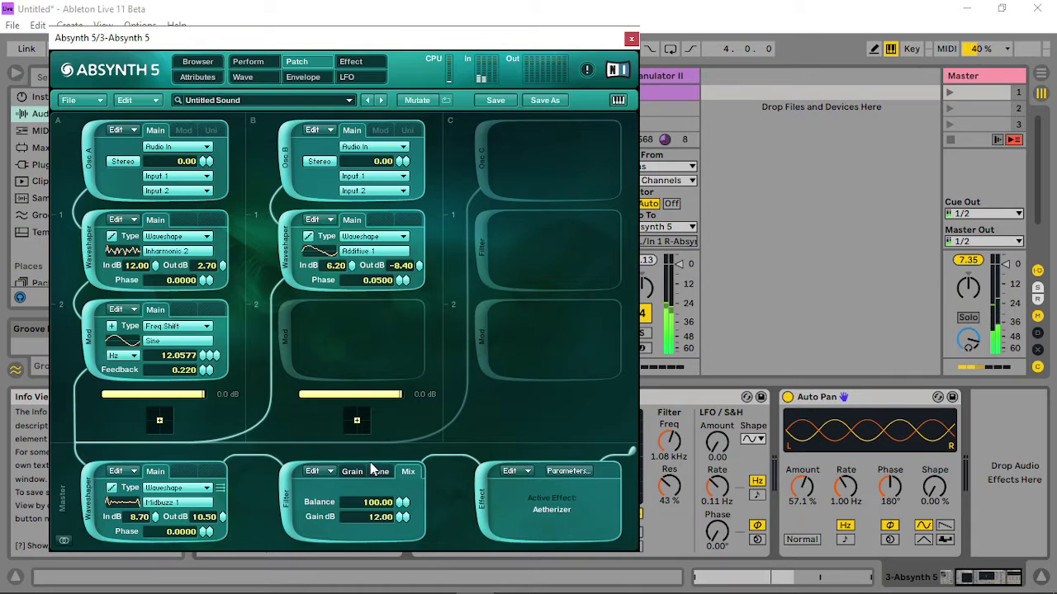
left_click(377, 472)
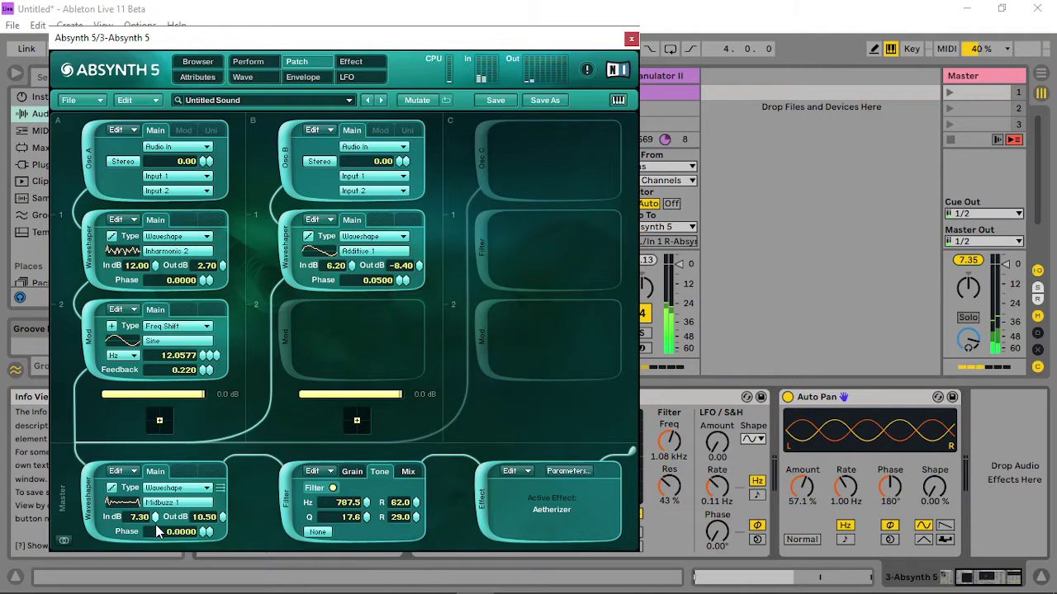
left_click_drag(157, 530, 173, 463)
Change the master waveshaper's wave to Sawish and set its output gain to 12.00 dB.
left_click(180, 505)
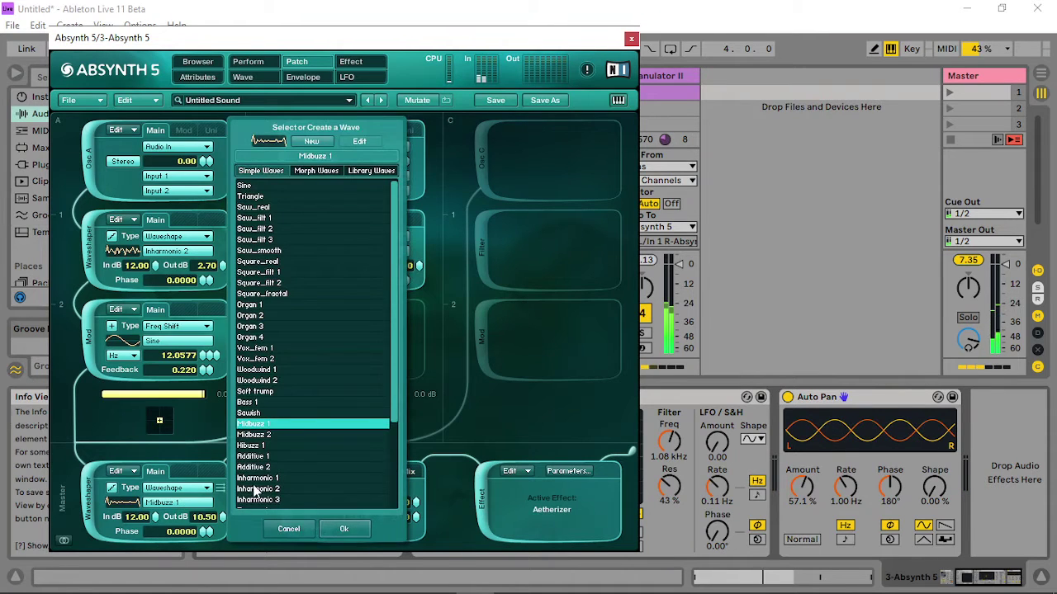
left_click(257, 360)
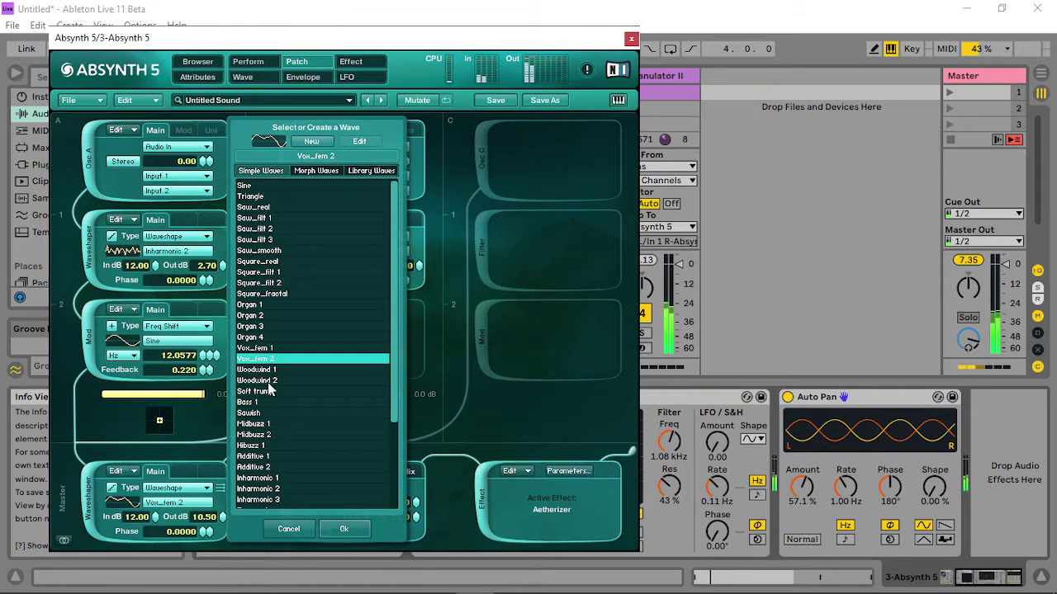
left_click(262, 393)
left_click(257, 435)
left_click(252, 413)
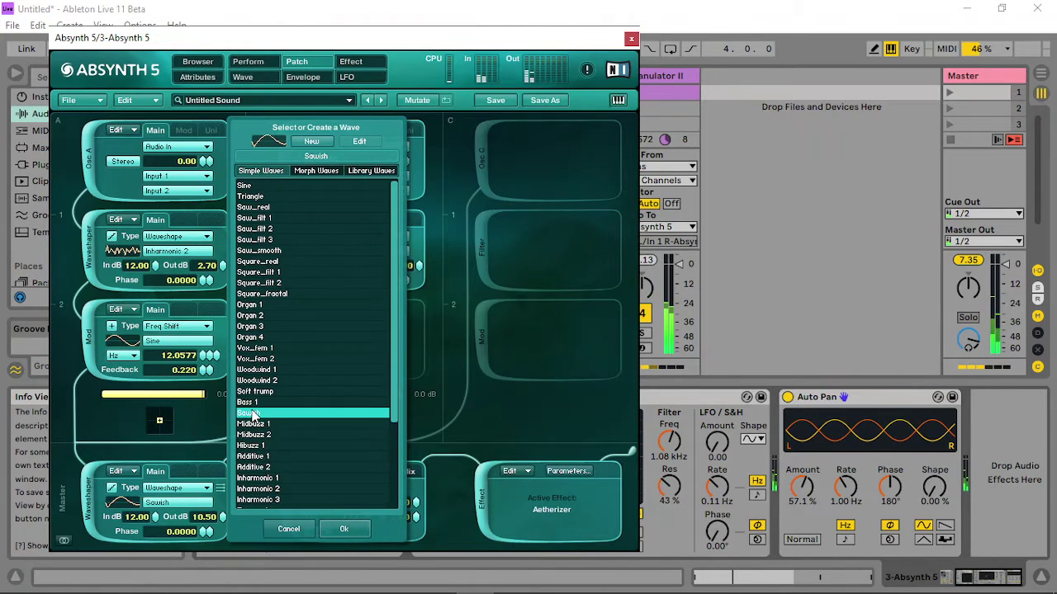
left_click(220, 516)
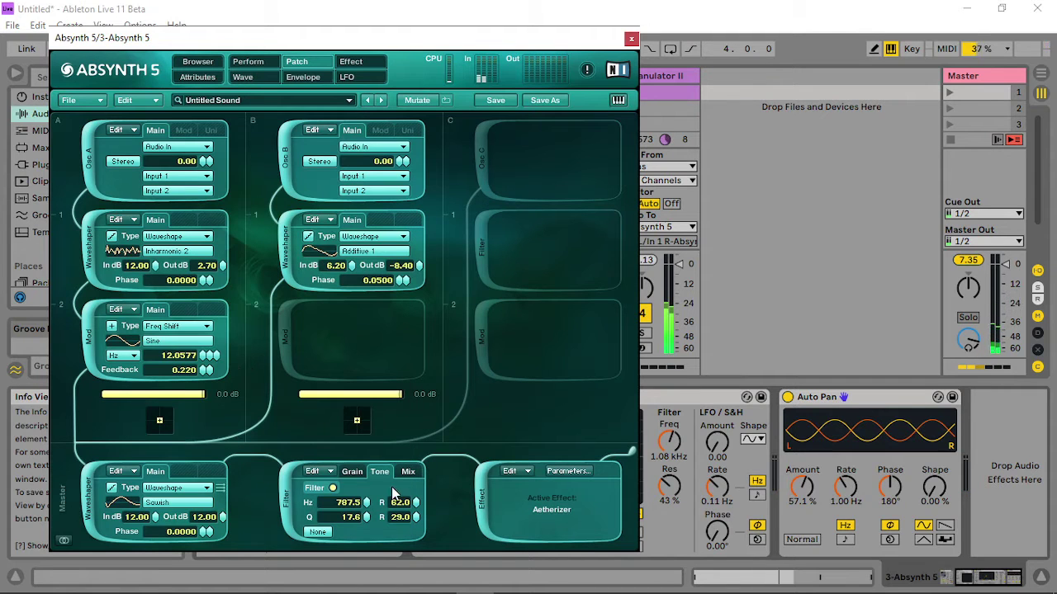
left_click(354, 473)
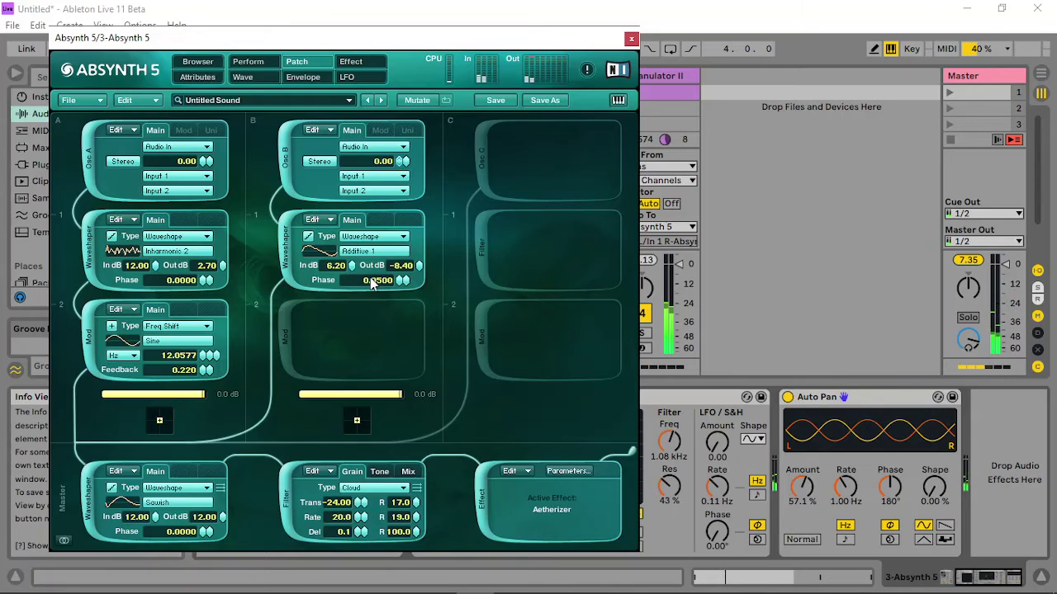
Audition several simple waves for the master waveshaper and choose Additive 2.
left_click(176, 503)
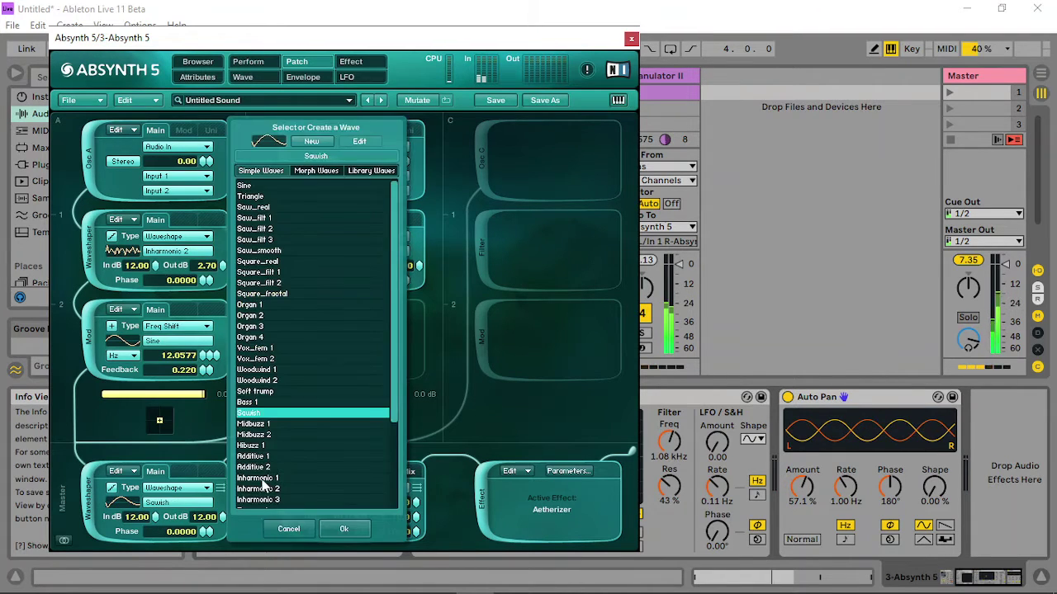
left_click(262, 469)
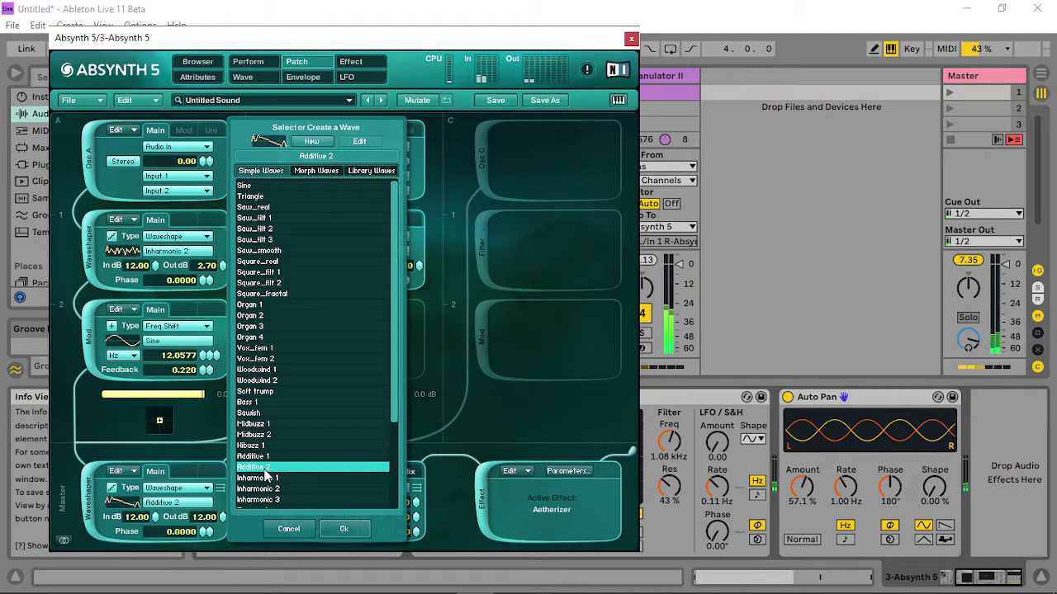
left_click(253, 404)
left_click(270, 339)
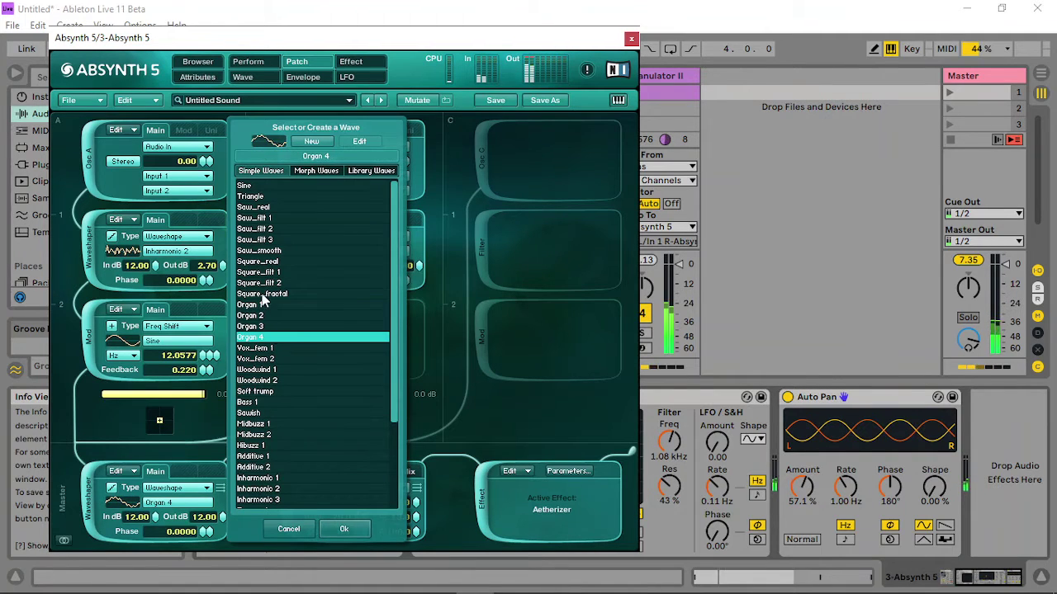
left_click(261, 315)
left_click(266, 381)
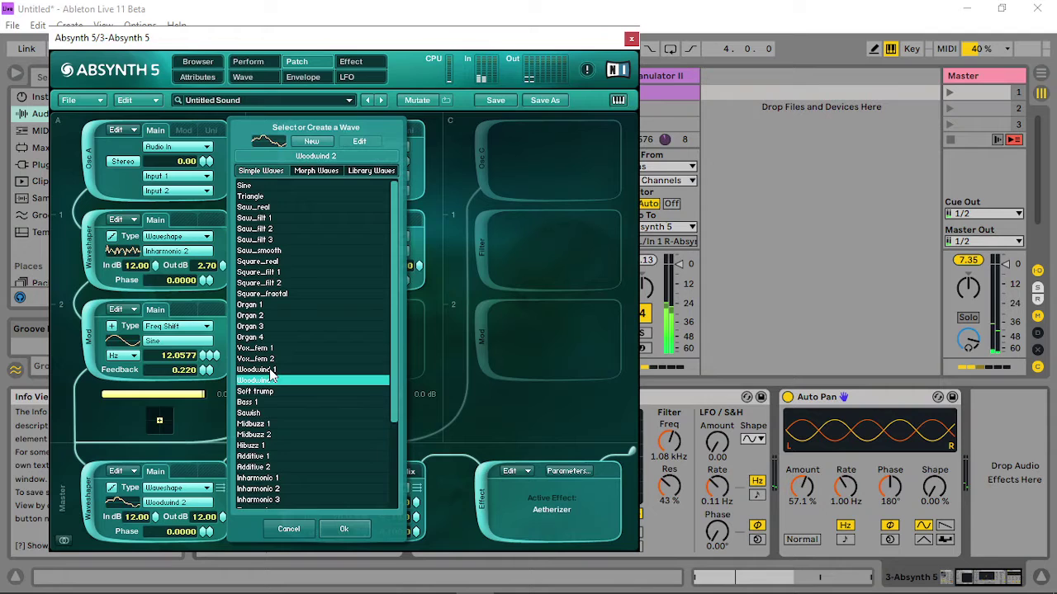
left_click(276, 489)
scroll(274, 481, "down", 4)
left_click(269, 459)
left_click(261, 438)
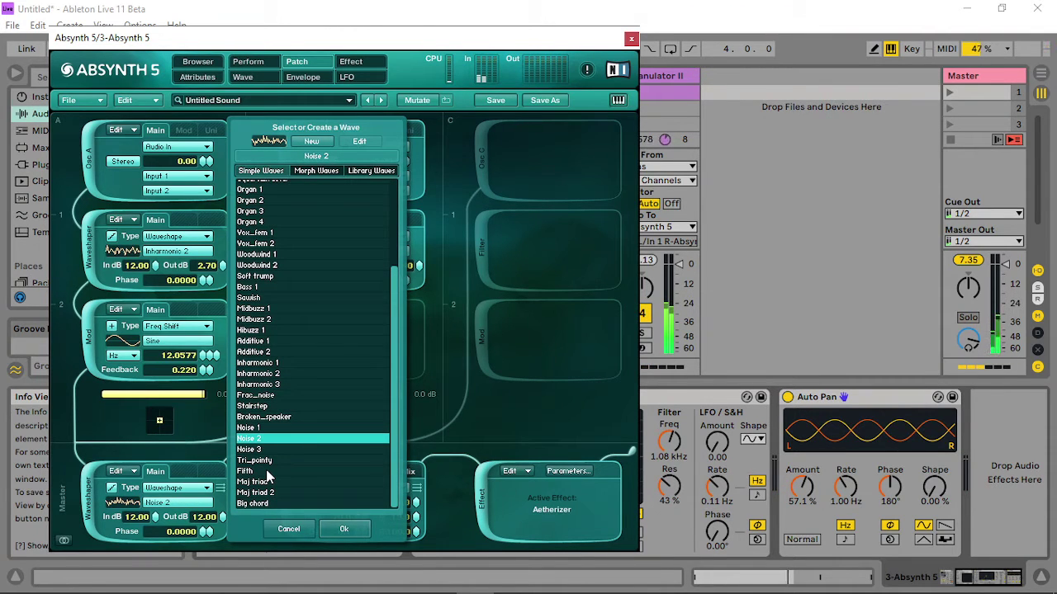
left_click(262, 415)
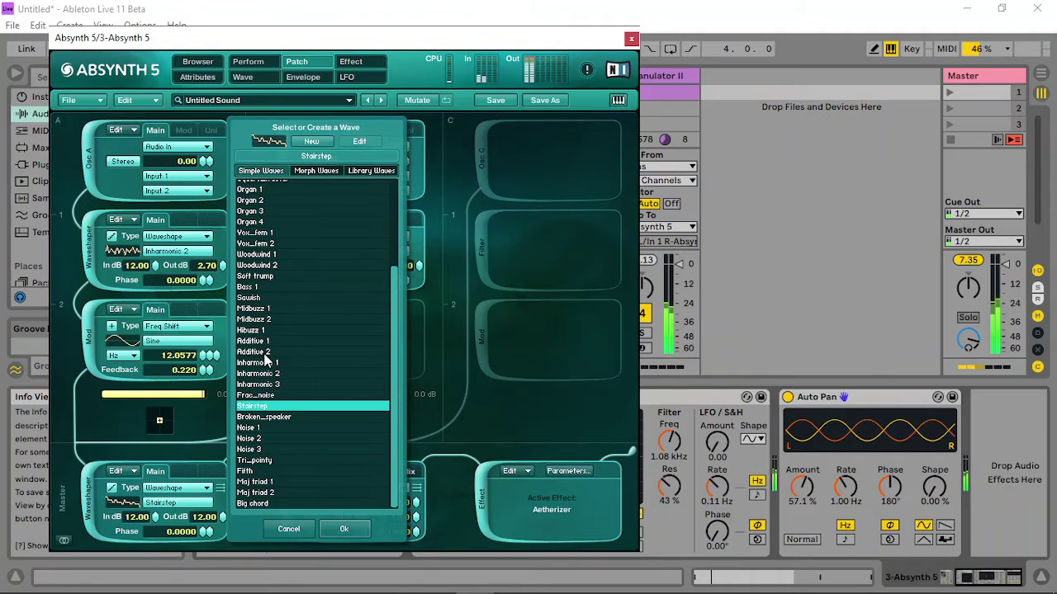
left_click(264, 354)
left_click(261, 341)
left_click(258, 351)
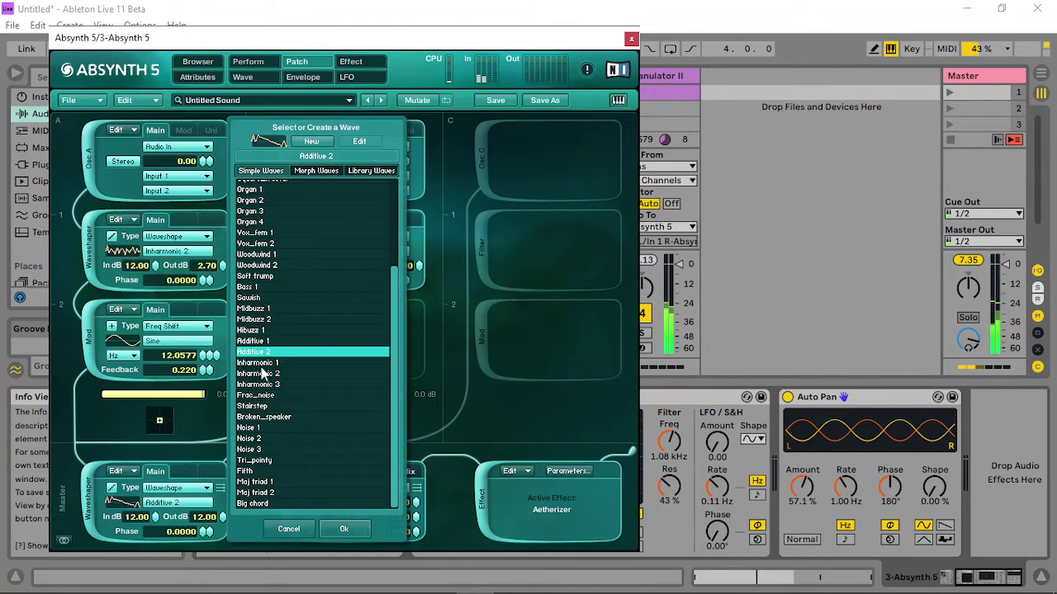
left_click(331, 533)
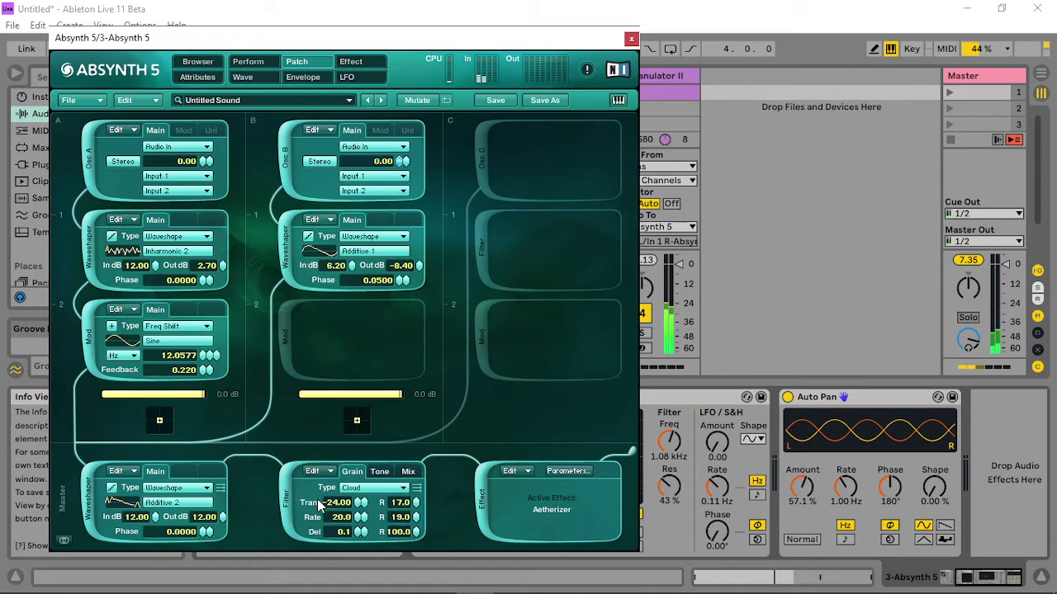
In the master waveshaper's input gain envelope, raise the attack breakpoint and move the decay/sustain breakpoint to 0.5469 s and 11.6378 dB.
right_click(156, 518)
left_click(165, 543)
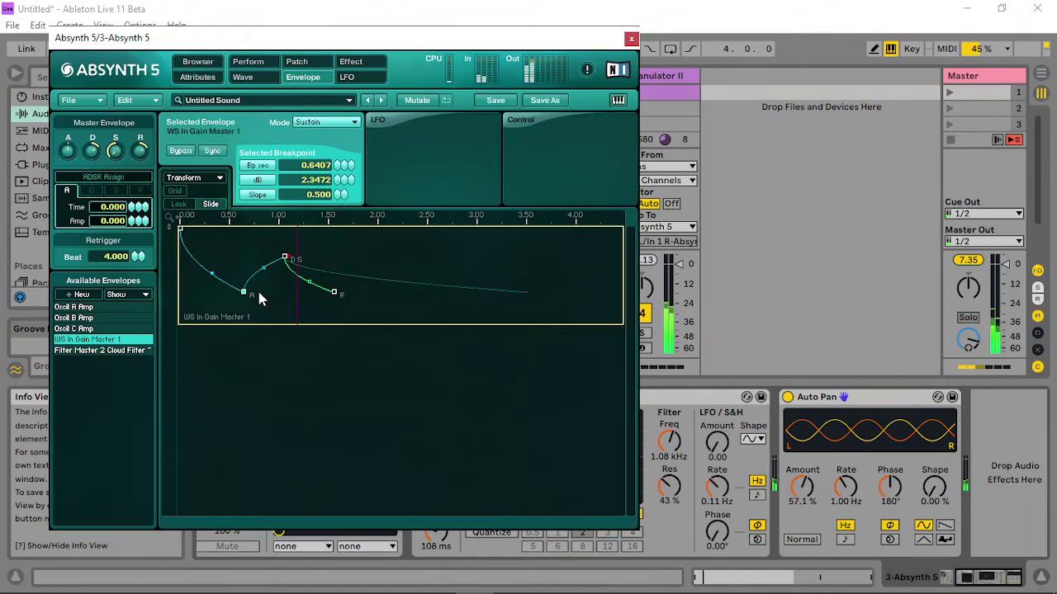
left_click_drag(246, 291, 318, 235)
left_click(305, 245)
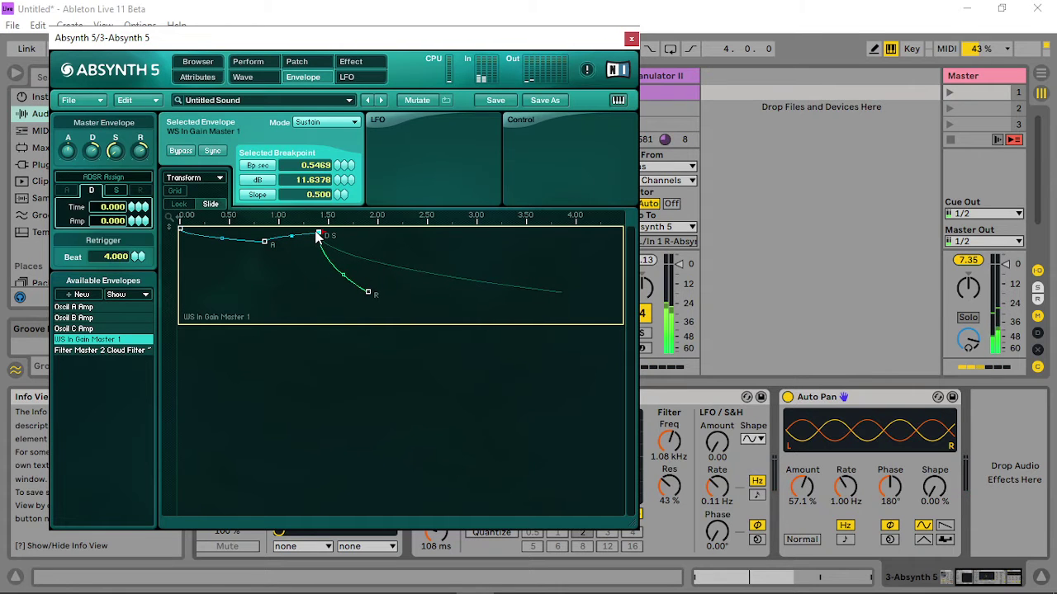
Place the envelope's release breakpoint at 0.5157 s and 2.1280 dB and set its ADSR assign time to 3.000.
left_click(367, 292)
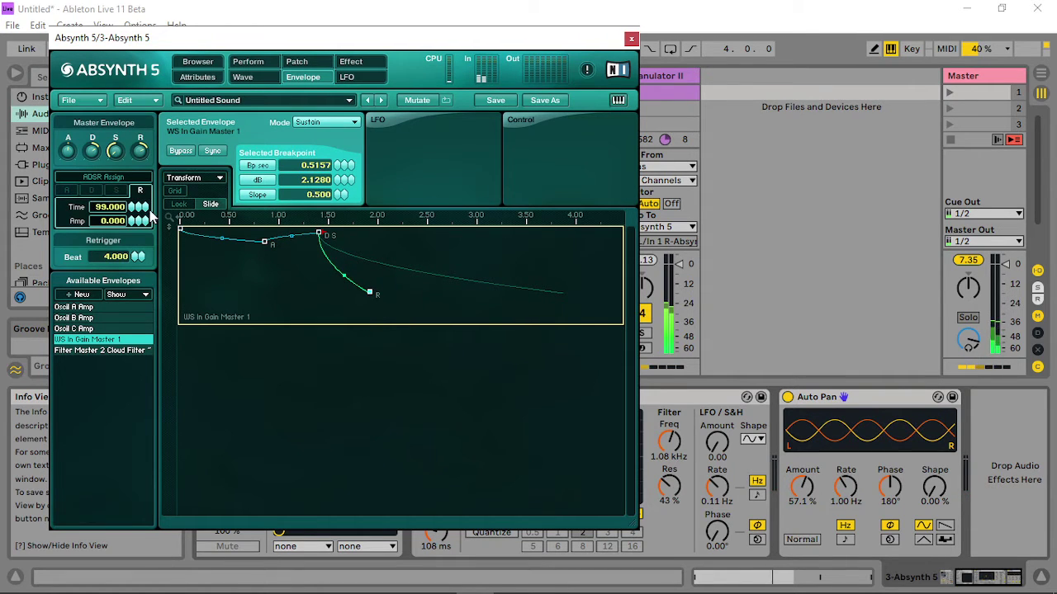
left_click_drag(149, 216, 150, 282)
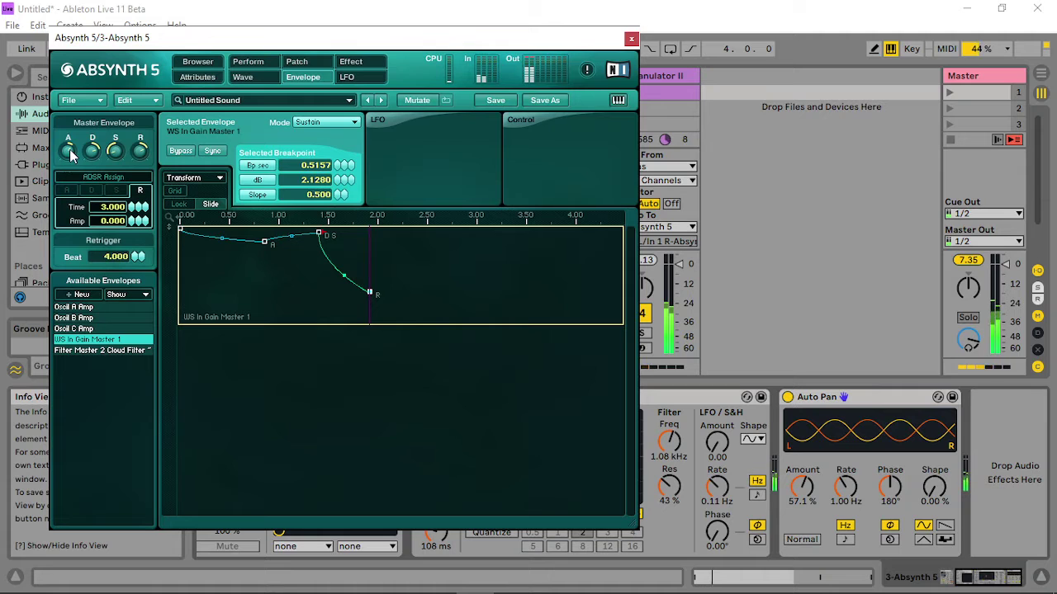
left_click(290, 61)
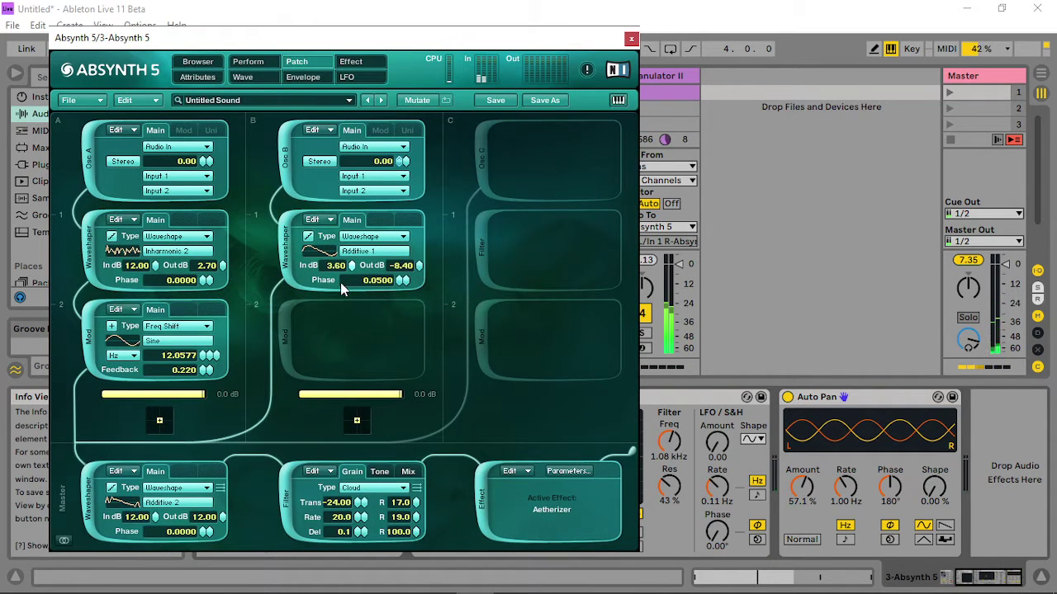
Set the channel B waveshaper to 10.70 dB input gain, 0.00 dB output gain and a phase of -0.0100.
left_click_drag(335, 265, 364, 189)
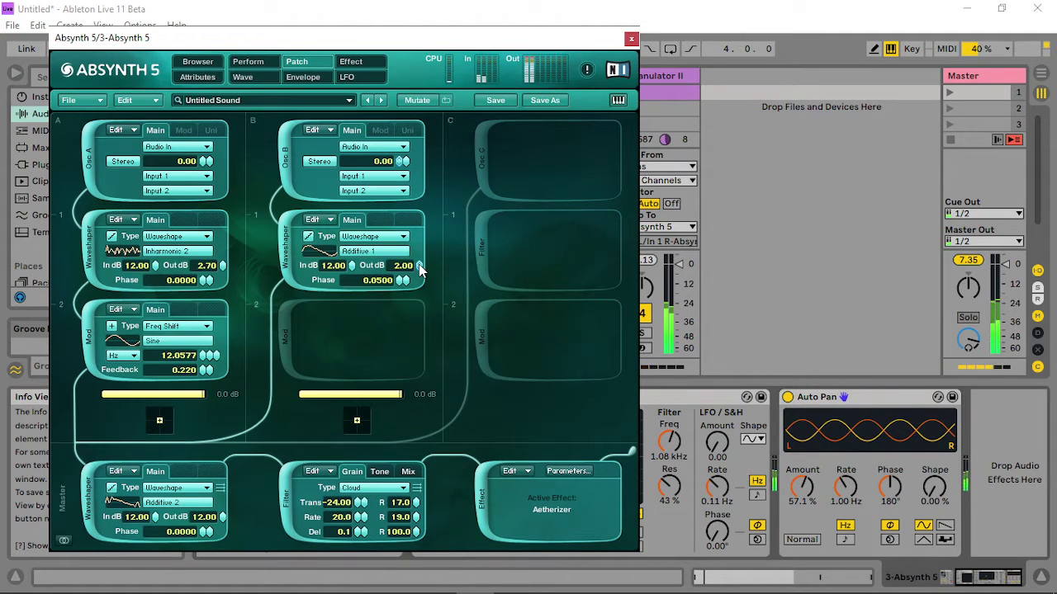
left_click_drag(419, 265, 425, 285)
left_click_drag(363, 265, 361, 302)
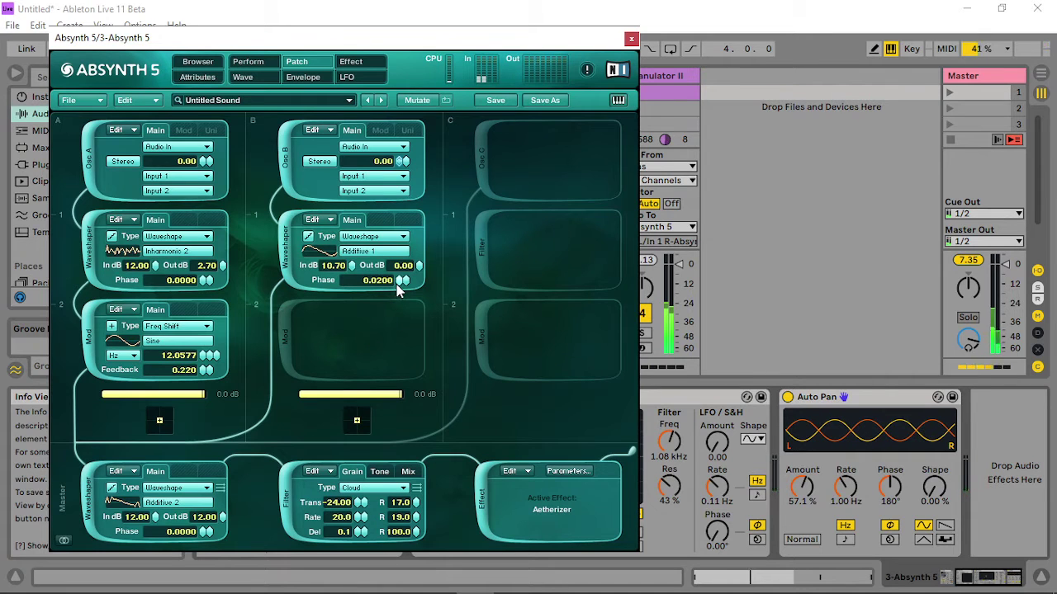
Set the master waveshaper's phase to 0.0300 and the Cloud filter's tone frequency to 590.0 Hz.
left_click_drag(198, 537, 211, 533)
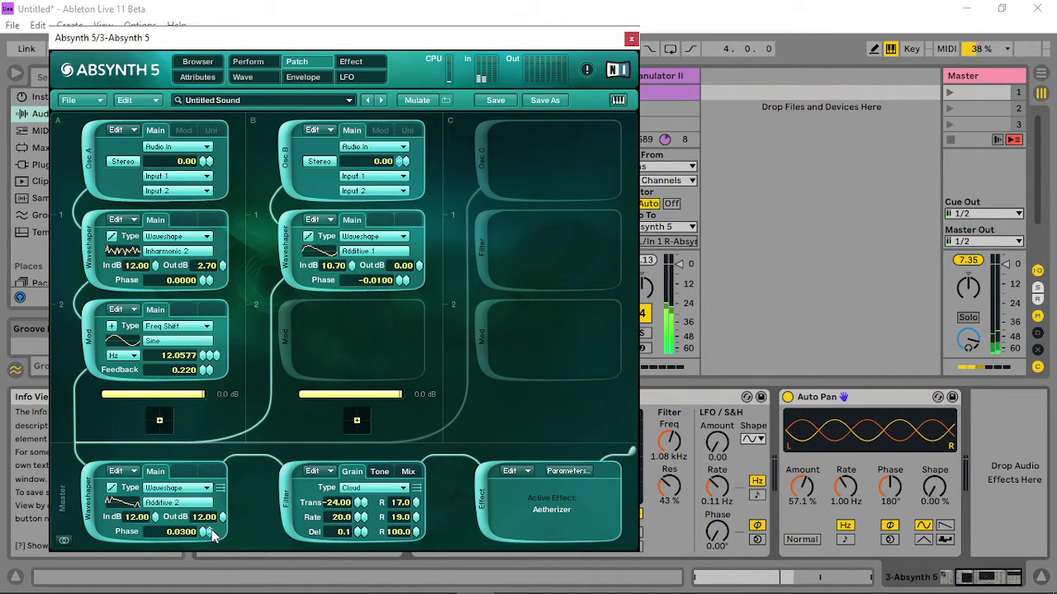
left_click(380, 472)
left_click_drag(368, 495, 361, 510)
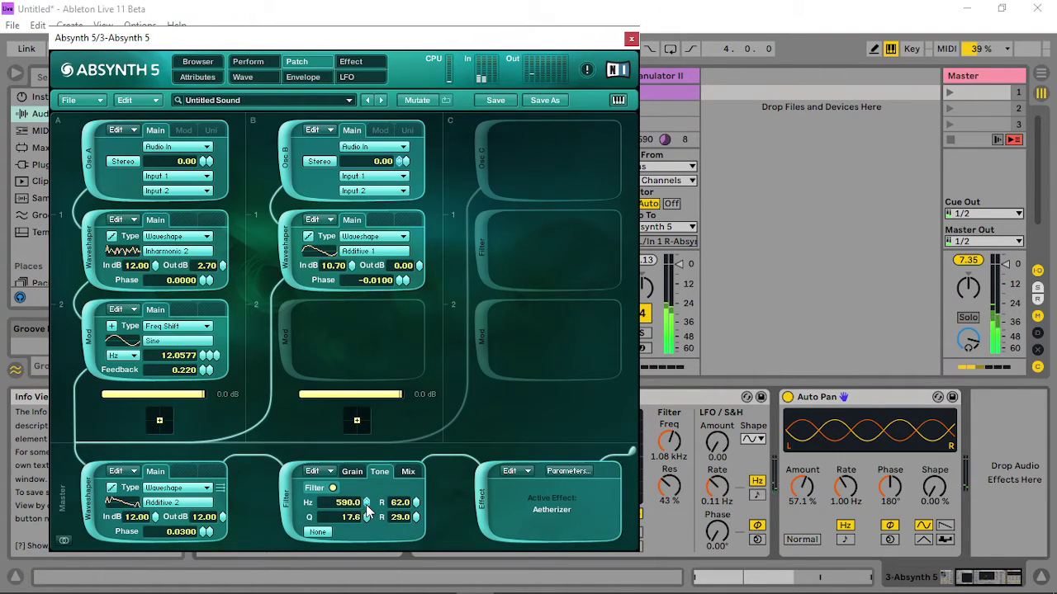
Open the Cloud filter frequency envelope and set the ADSR assign time and amp of its attack, decay and sustain breakpoints to 0.000.
right_click(366, 504)
left_click(379, 543)
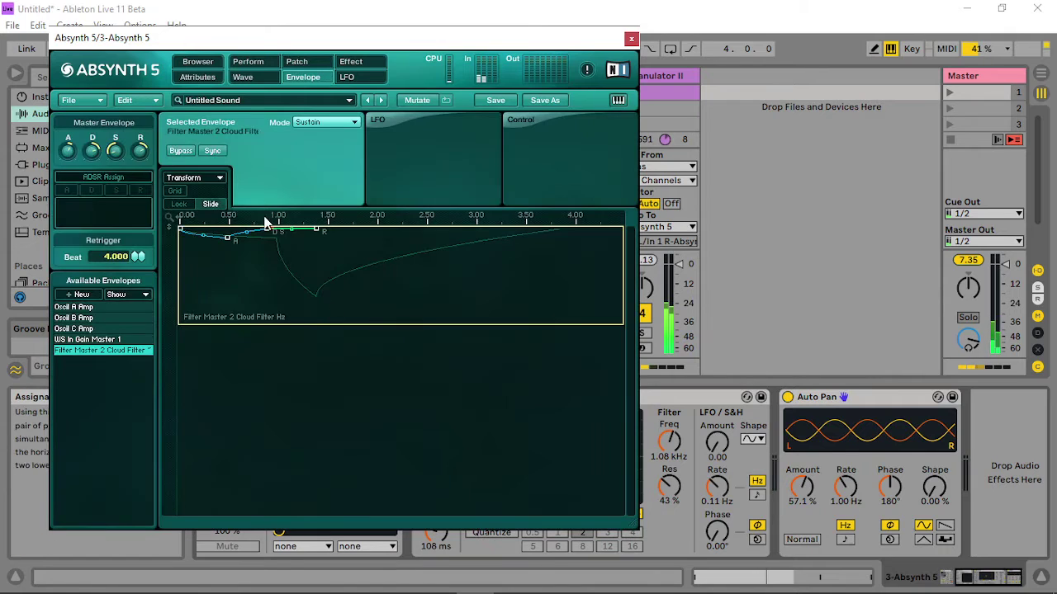
left_click(227, 238)
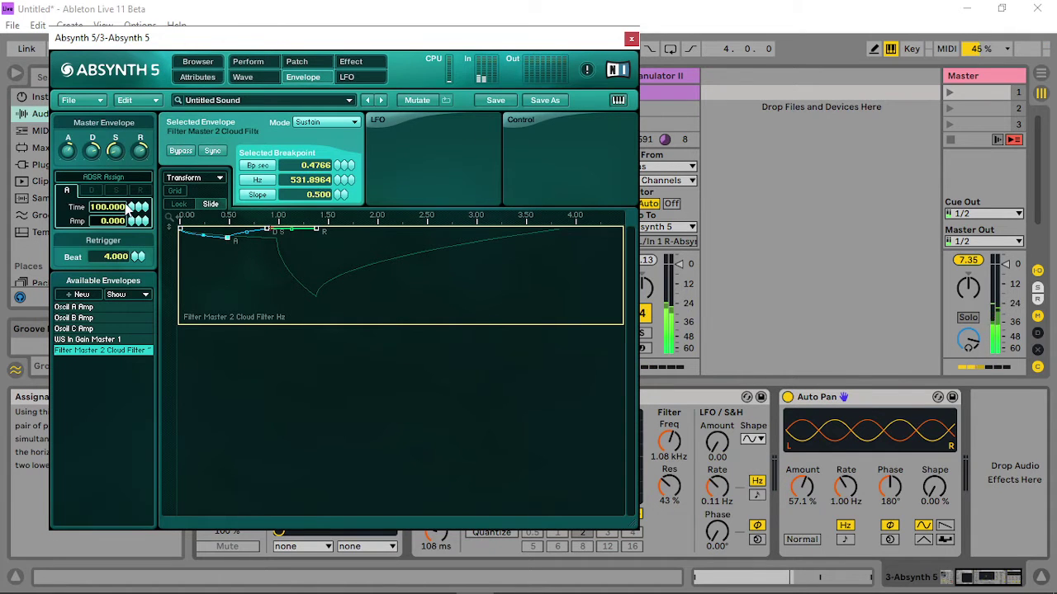
left_click(265, 230)
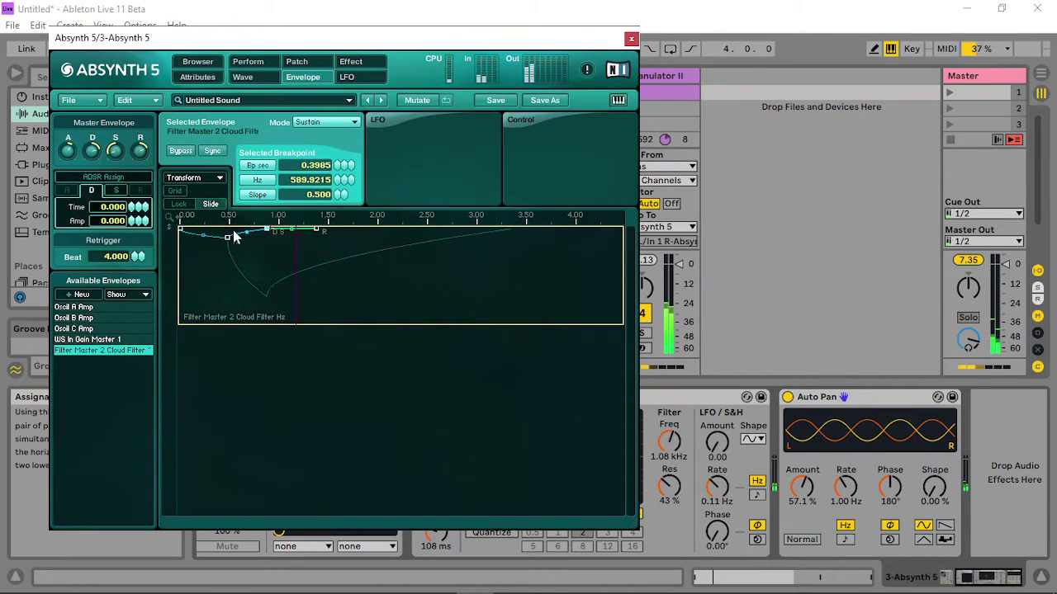
left_click_drag(135, 221, 151, 384)
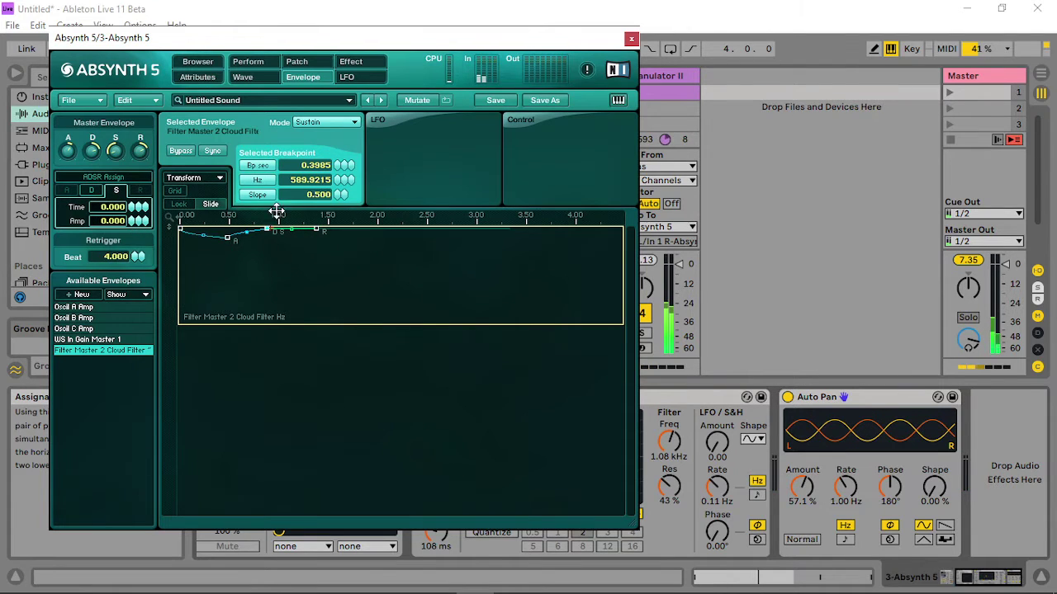
Move the envelope's attack breakpoint to 0.3672 s and 333.6441 Hz and its decay/sustain breakpoint to 0.3282 s and 198.2523 Hz.
left_click(259, 253)
left_click_drag(227, 239, 221, 269)
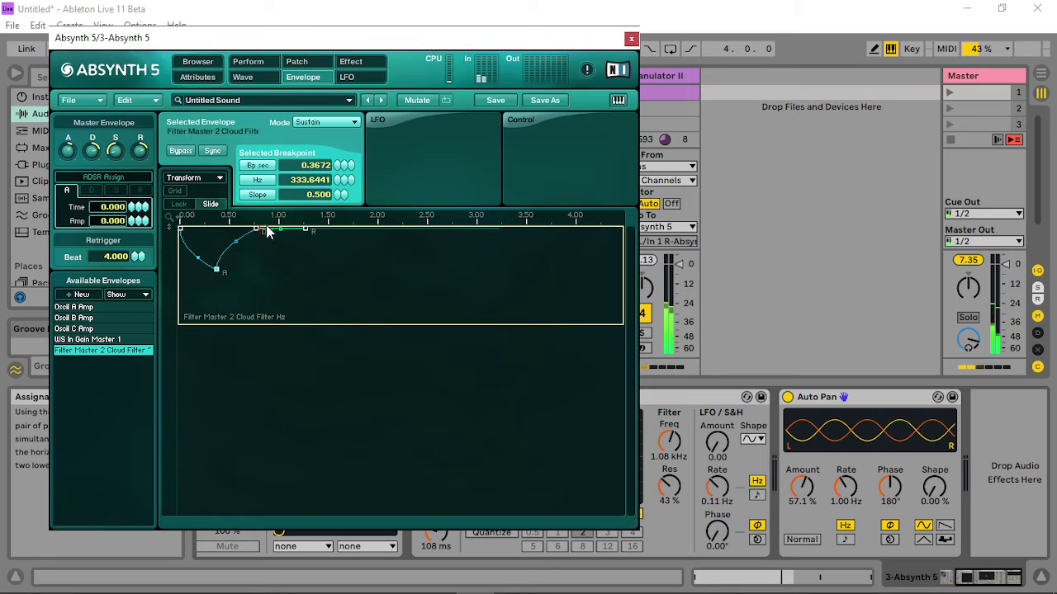
left_click_drag(267, 230, 253, 297)
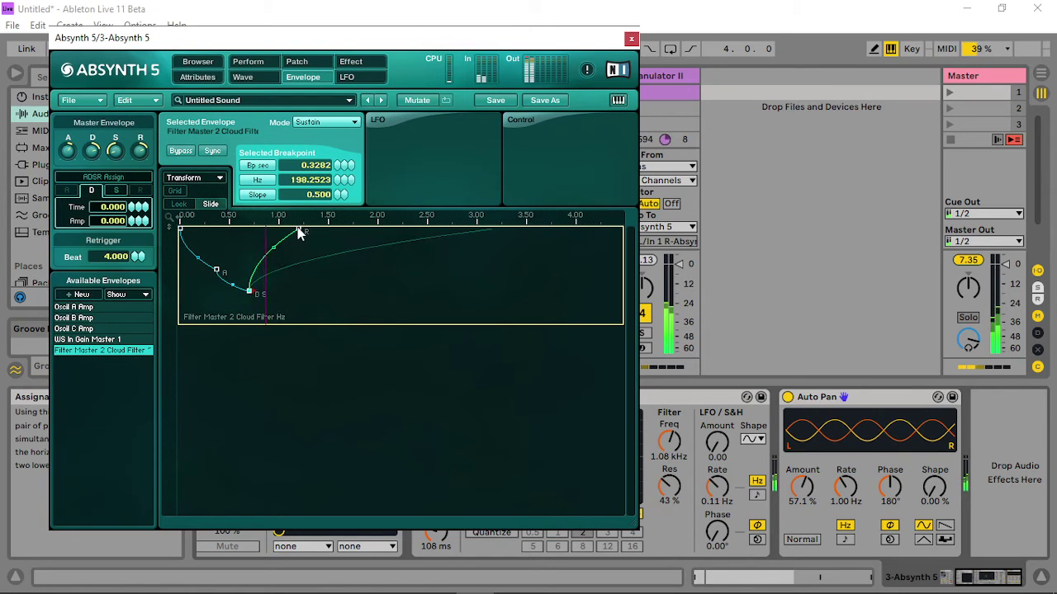
Set the release breakpoint's ADSR assign time to 0.000, place it at 0.6563 s and 396.5046 Hz, and raise the decay/sustain breakpoint.
left_click_drag(297, 231, 270, 260)
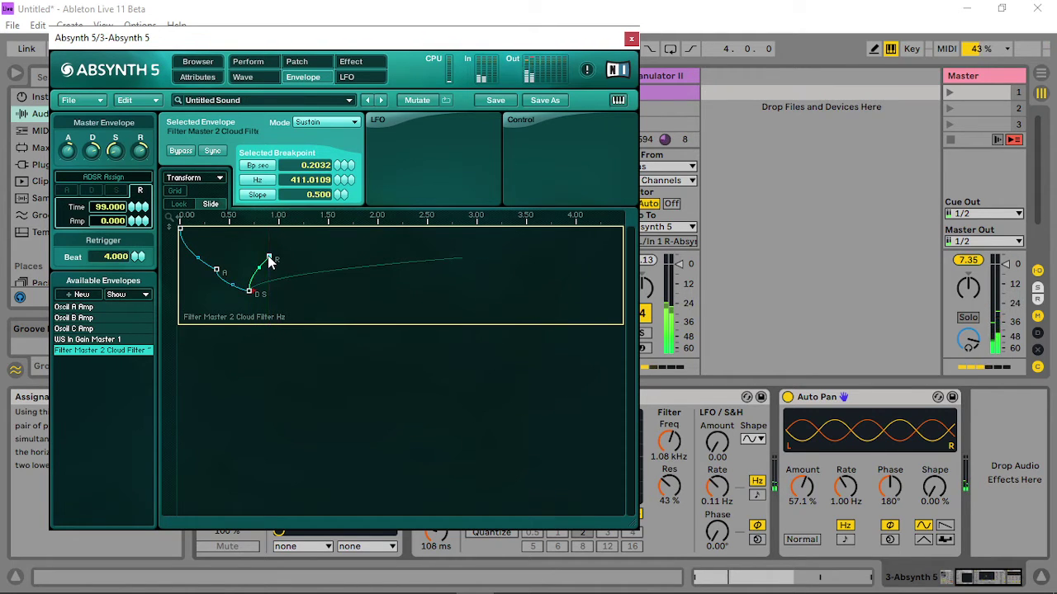
left_click_drag(135, 206, 132, 221)
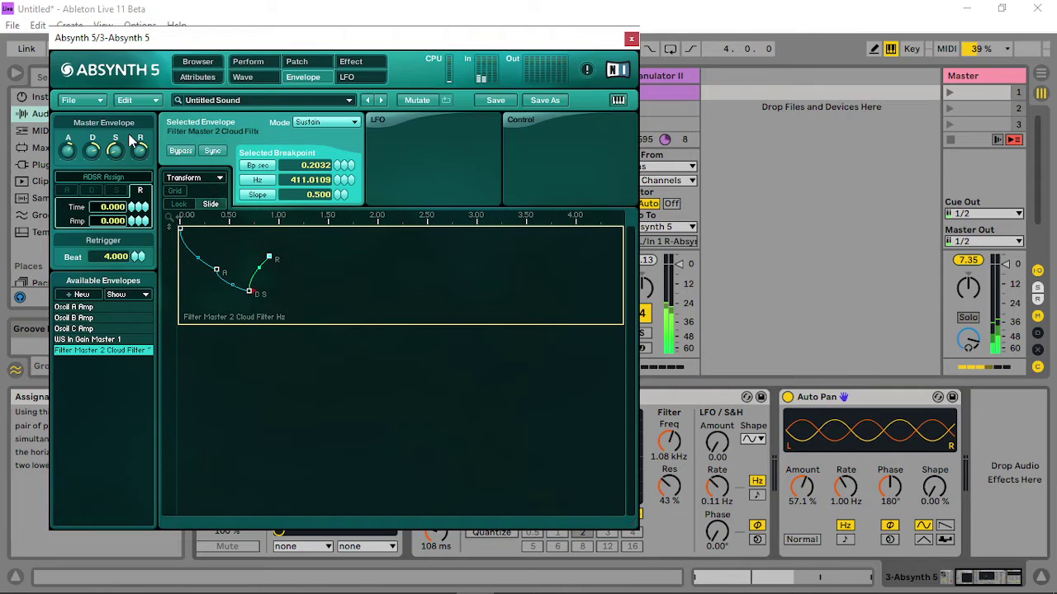
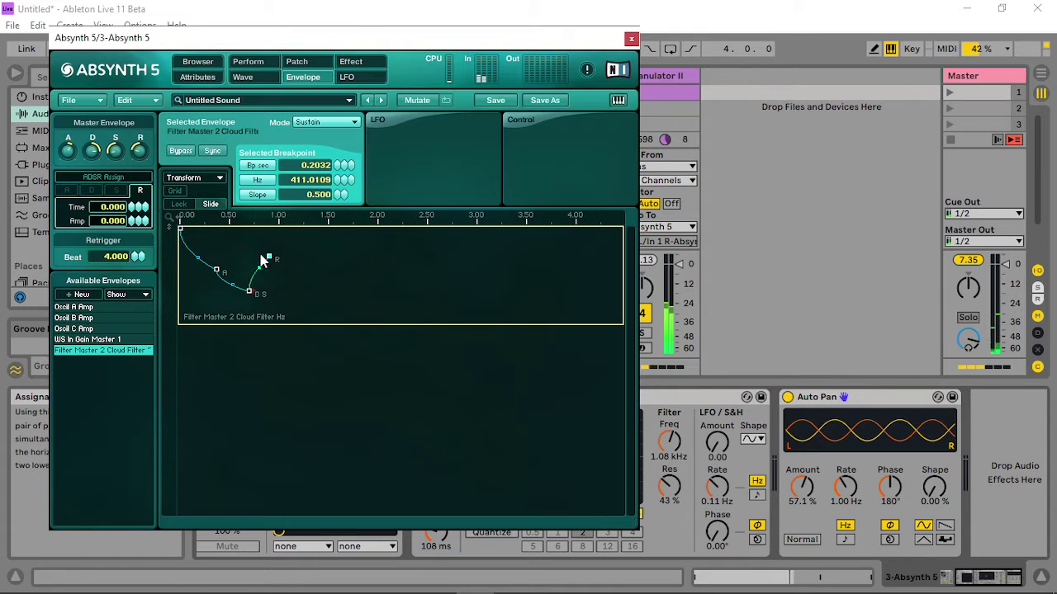
left_click_drag(270, 258, 333, 248)
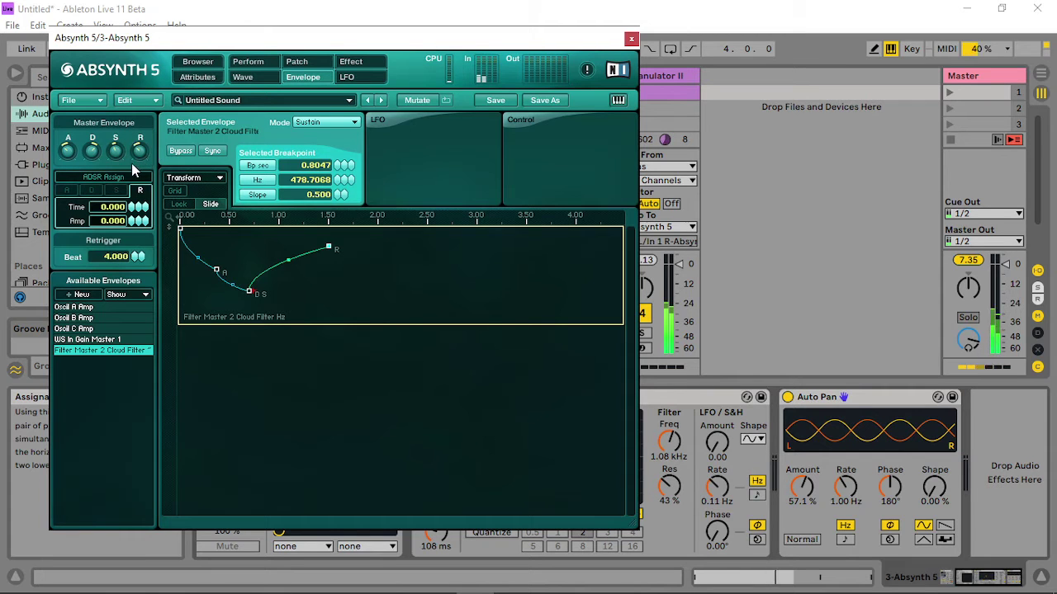
left_click_drag(255, 291, 258, 246)
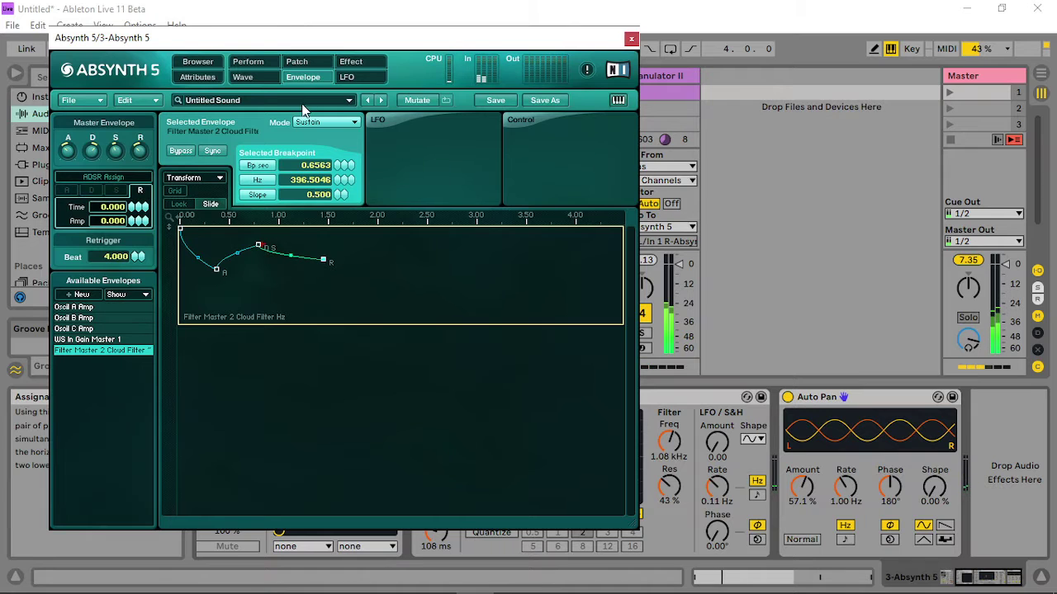
Set the Cloud filter's tone frequency to 110.5 Hz and its Q to 14.8.
left_click(296, 61)
left_click_drag(355, 505, 372, 502)
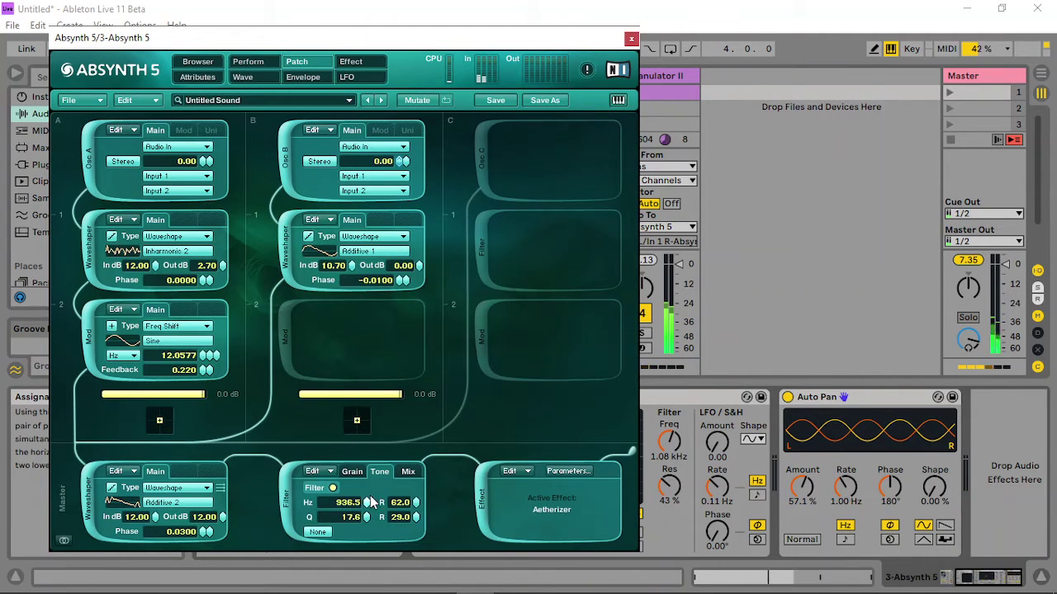
left_click(409, 472)
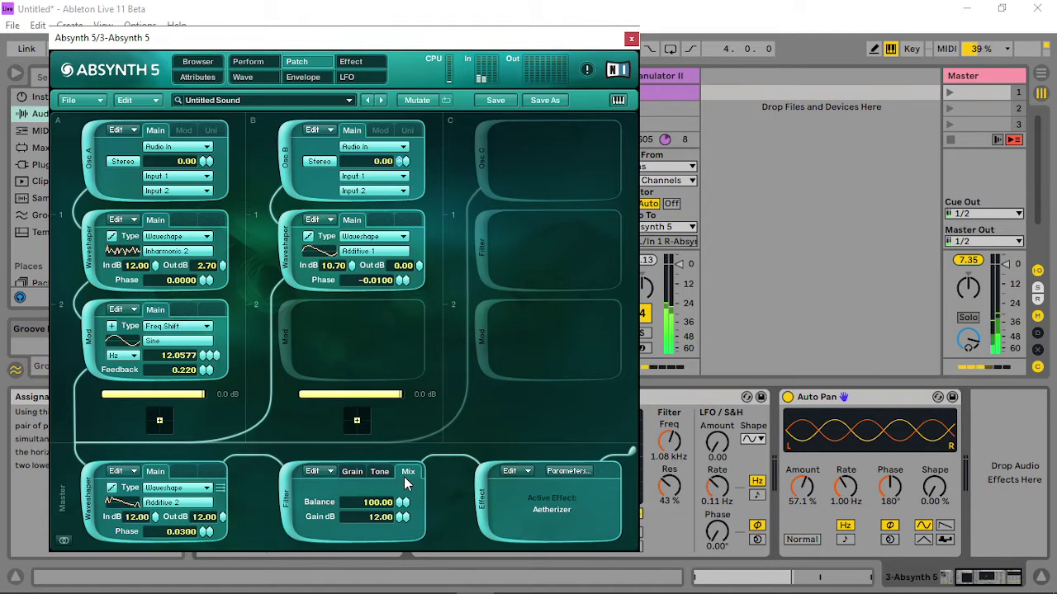
left_click(379, 471)
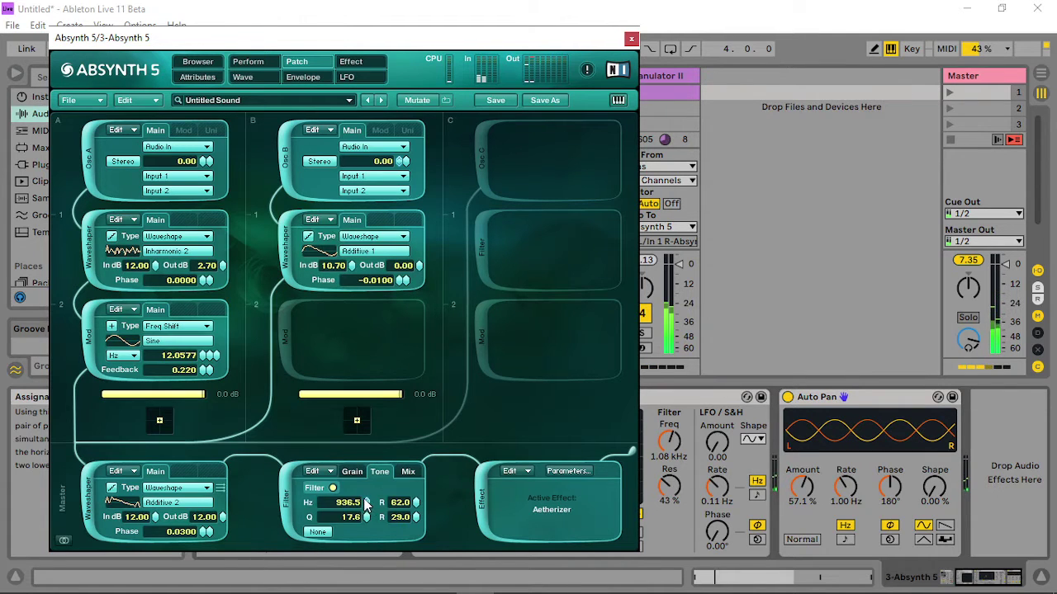
left_click_drag(365, 502, 371, 510)
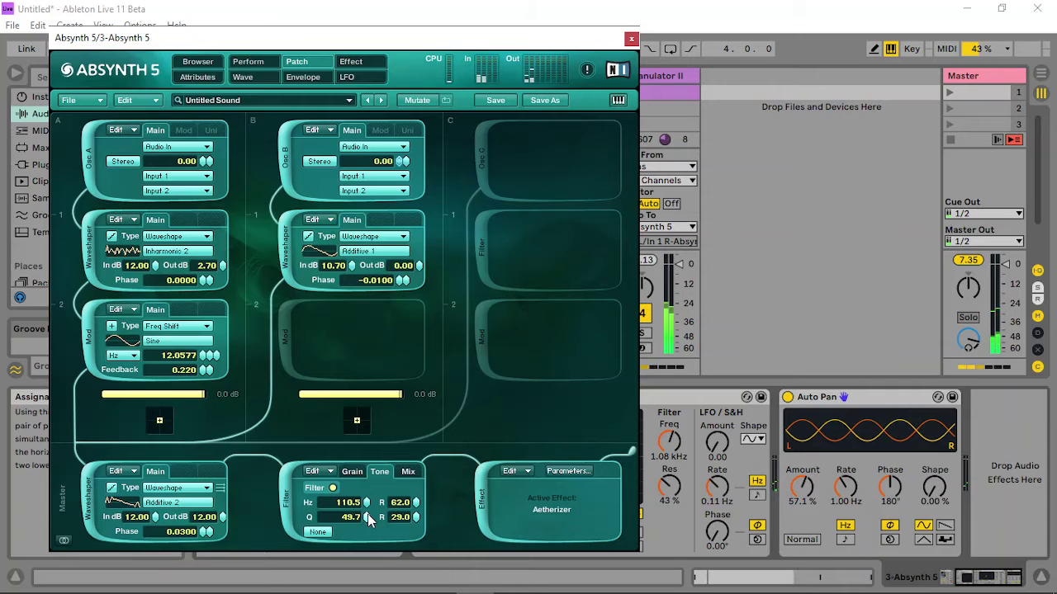
left_click_drag(367, 513, 368, 509)
Set the Auto Filter to 1.20 kHz and 52% resonance, and increase the master envelope's release in the Absynth patch.
left_click(250, 75)
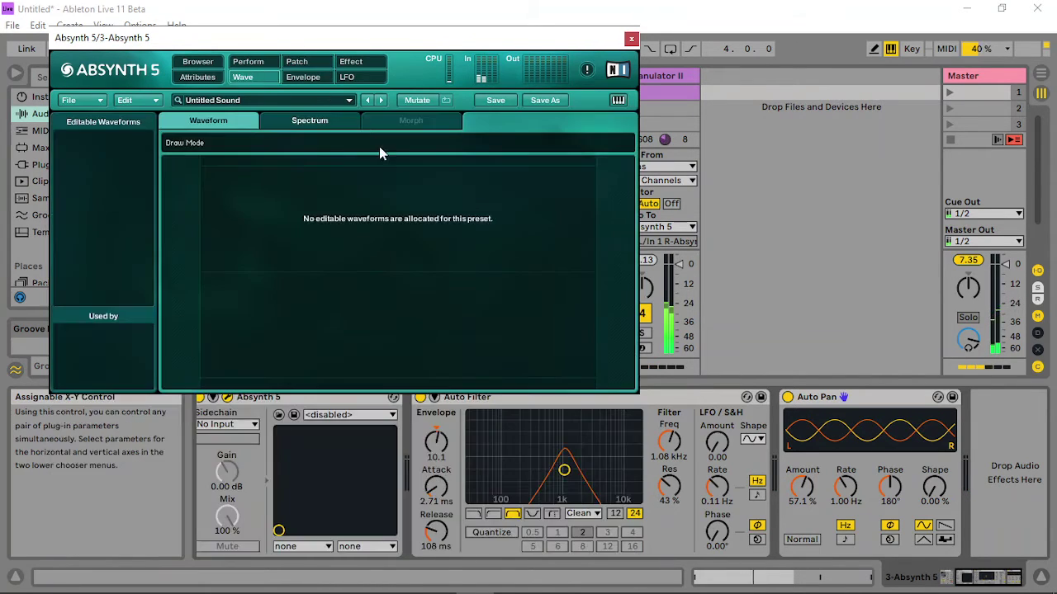
left_click(295, 63)
left_click(260, 64)
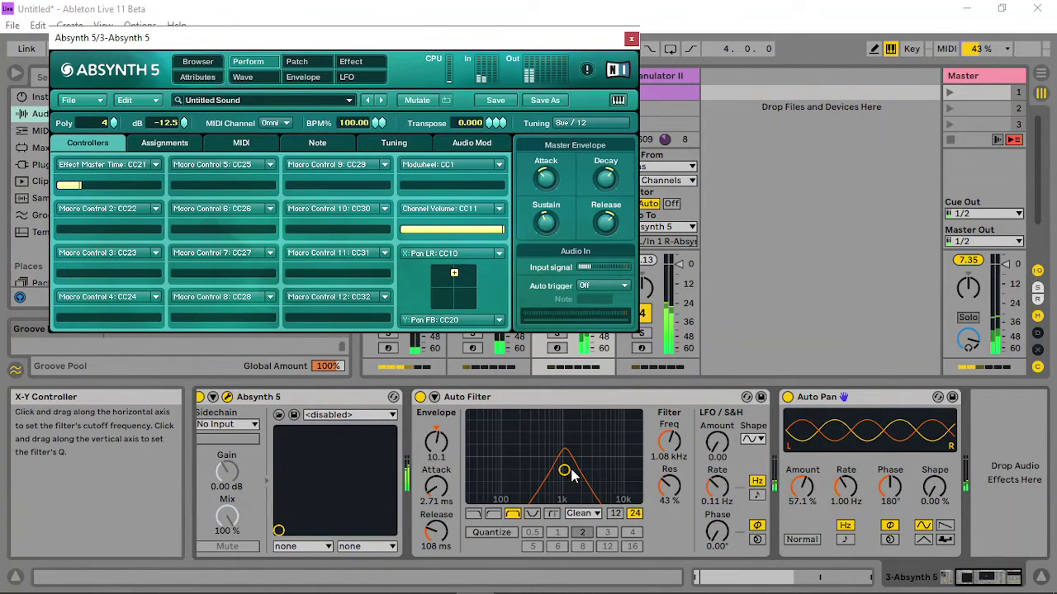
left_click(264, 397)
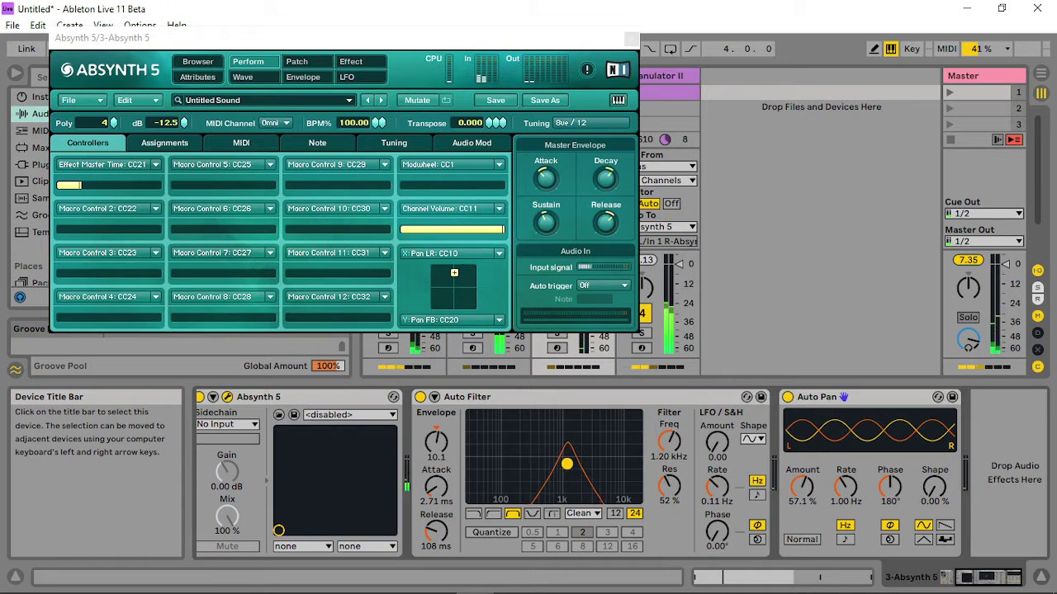
left_click(606, 208)
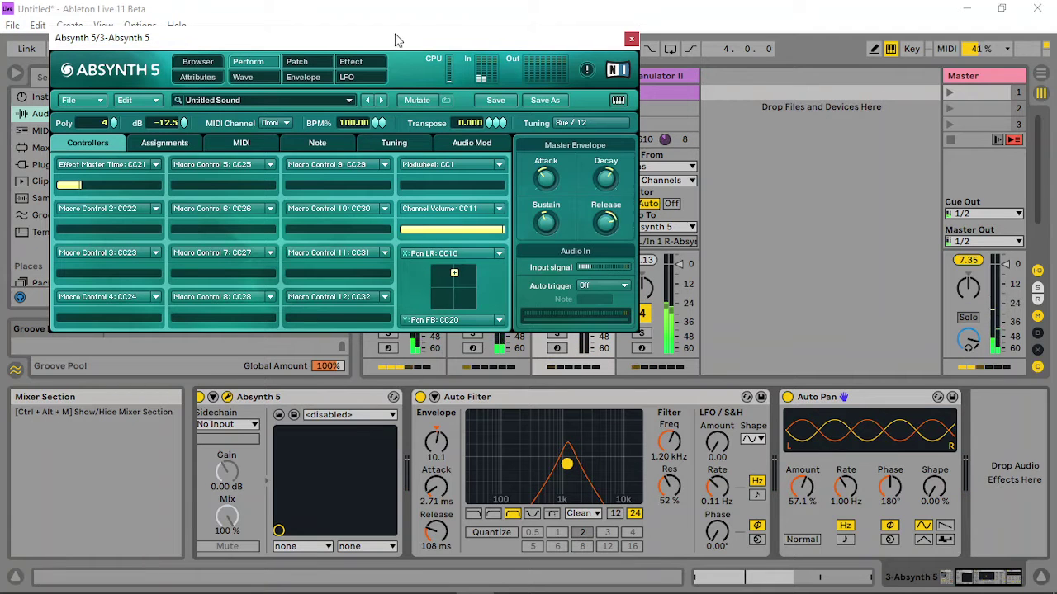
Set the Aetherizer's master feedback to 99.90, lowpass to 22000 Hz and grain duration to 6.00%, and the Auto Filter to 906 Hz and 62% resonance.
left_click(298, 64)
left_click(261, 65)
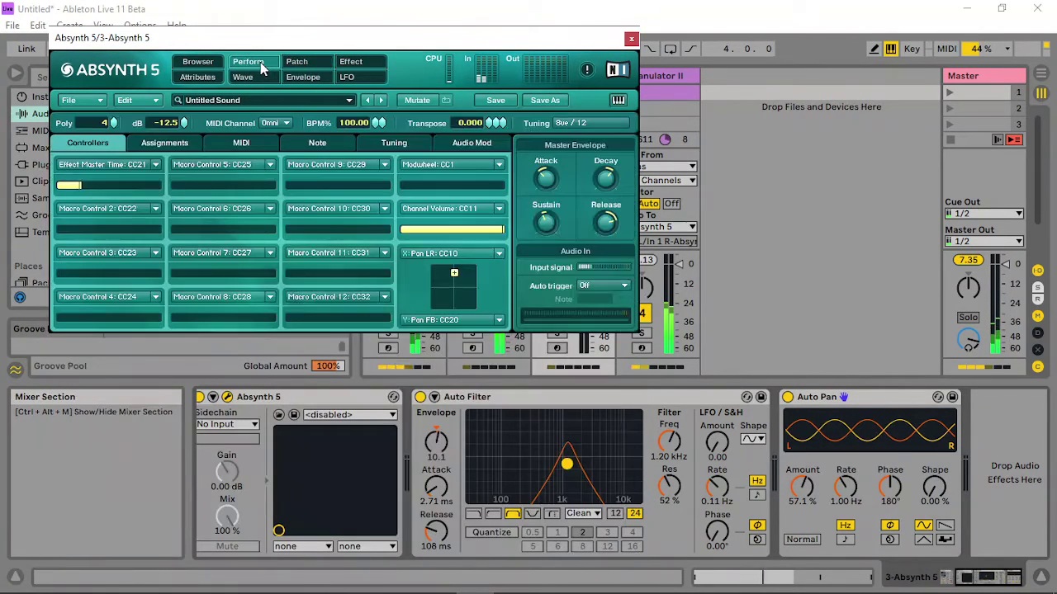
left_click(351, 61)
left_click_drag(368, 235, 369, 188)
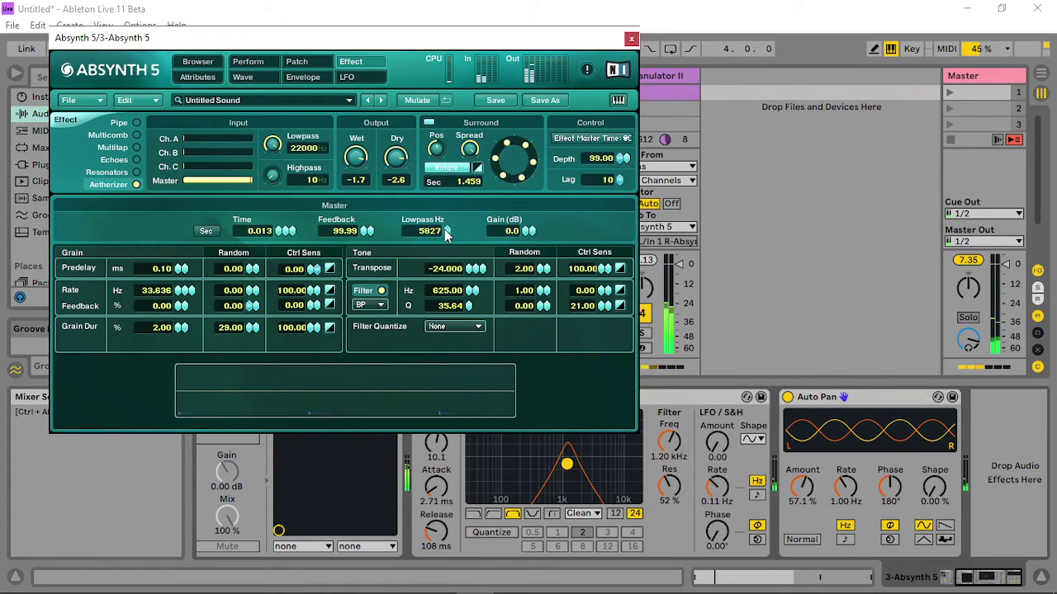
left_click_drag(449, 230, 449, 203)
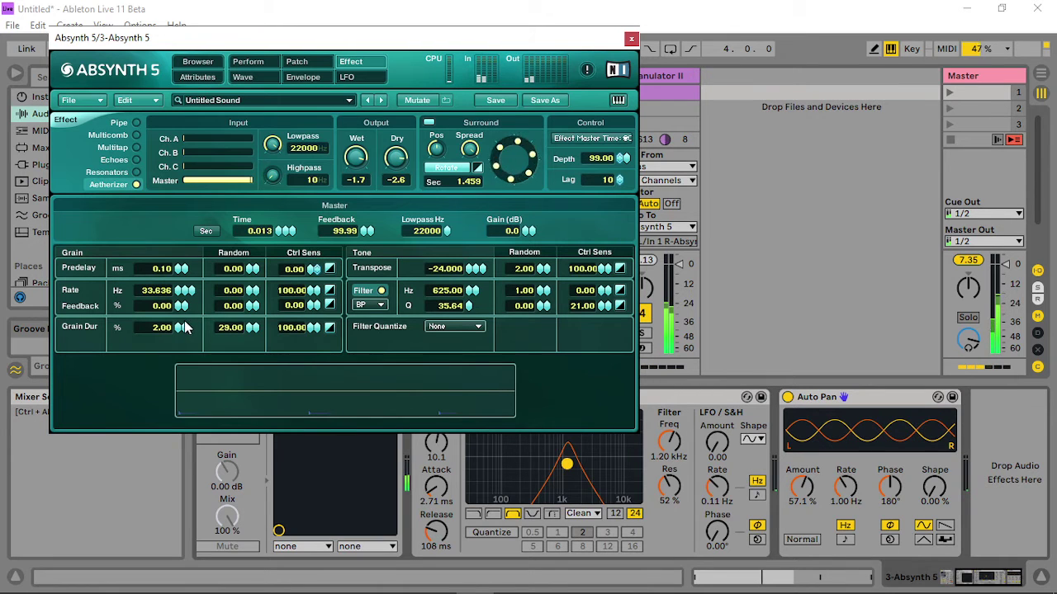
left_click_drag(181, 328, 189, 329)
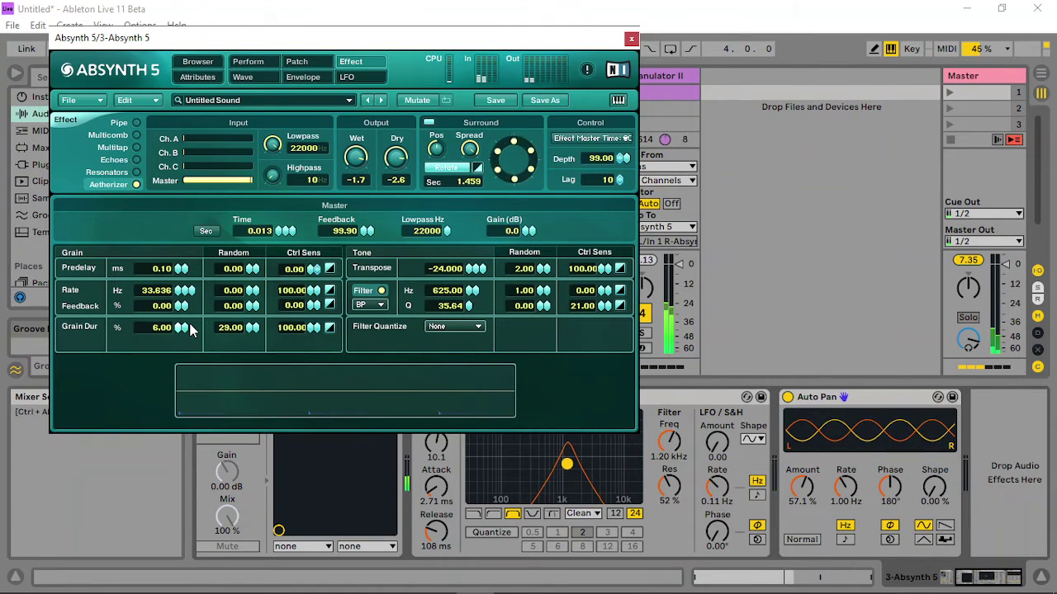
left_click_drag(561, 464, 560, 457)
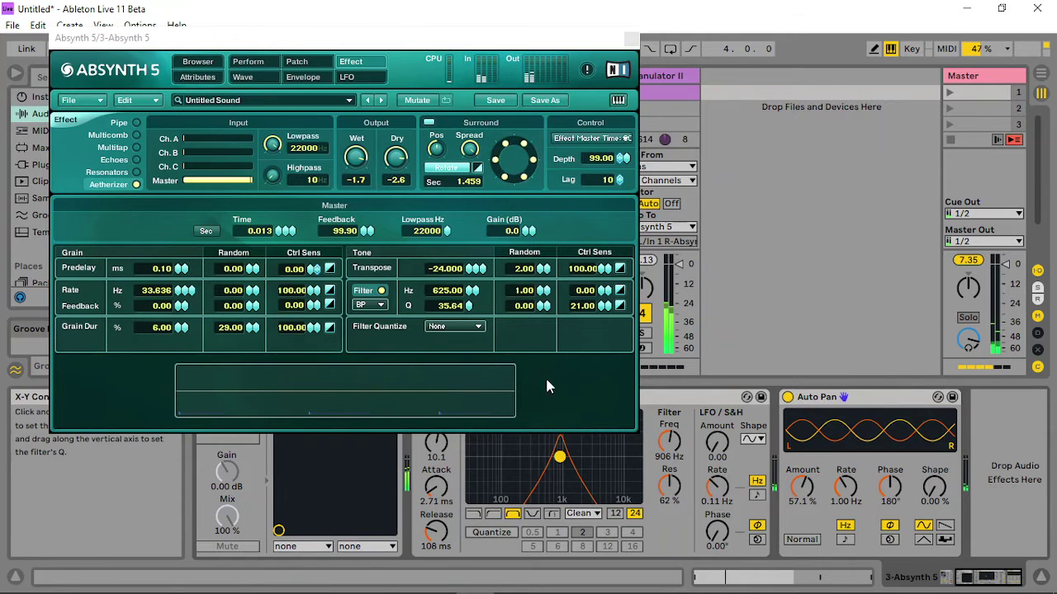
Try the Bass 1 and Square_fractal waves for the master waveshaper and choose the Hybrid4 morph wave.
left_click(296, 61)
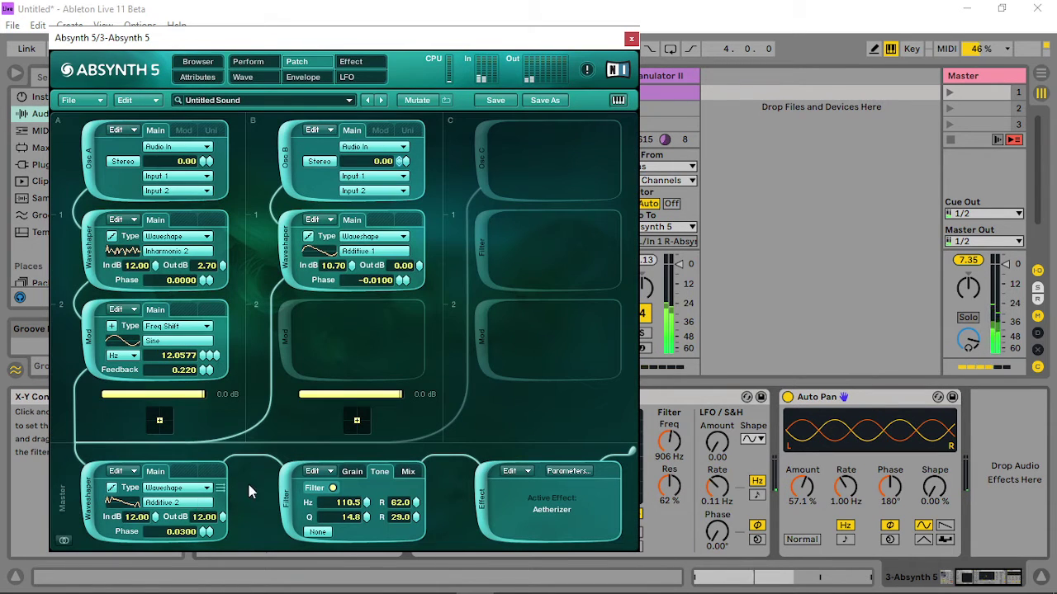
left_click(352, 472)
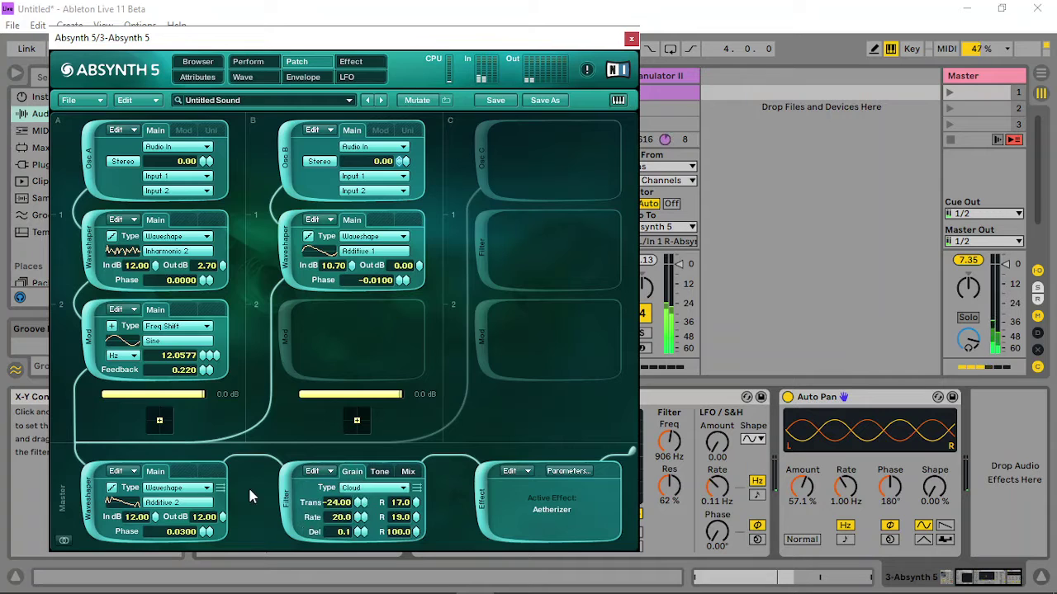
left_click(179, 503)
left_click(271, 401)
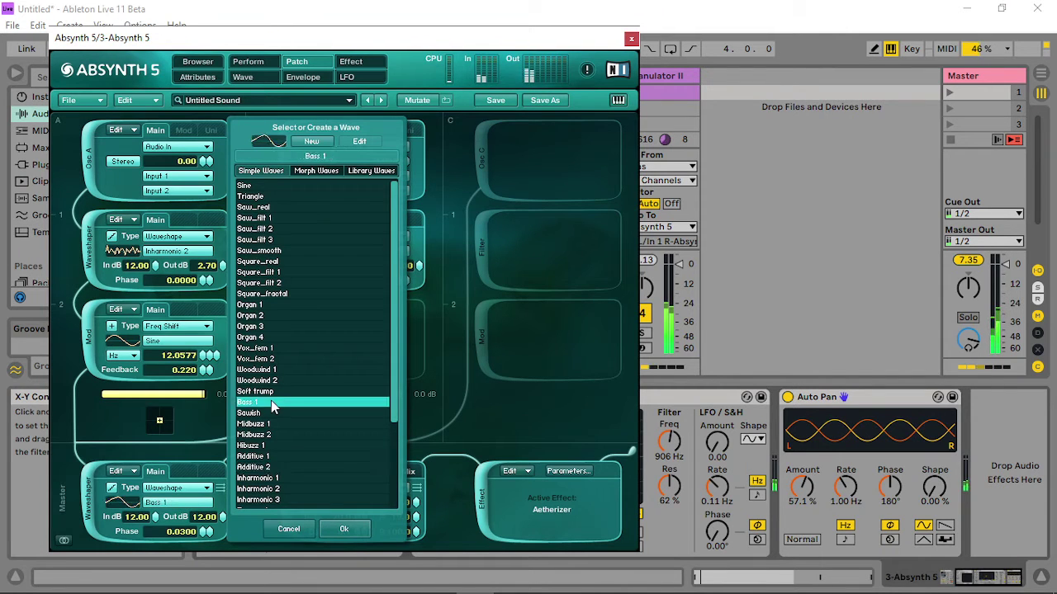
left_click(274, 295)
left_click(312, 170)
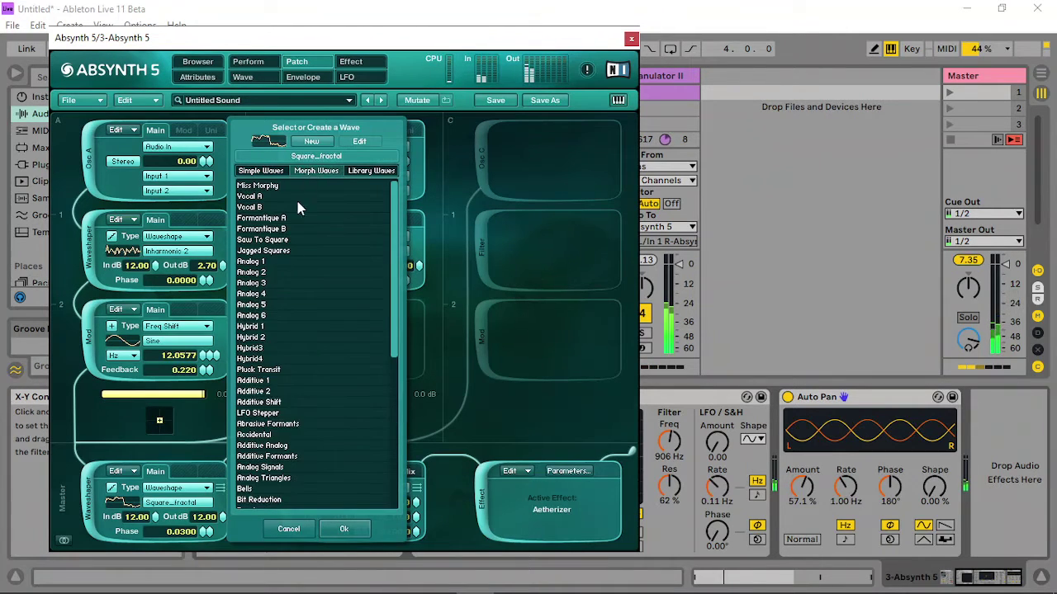
left_click(264, 428)
left_click(266, 362)
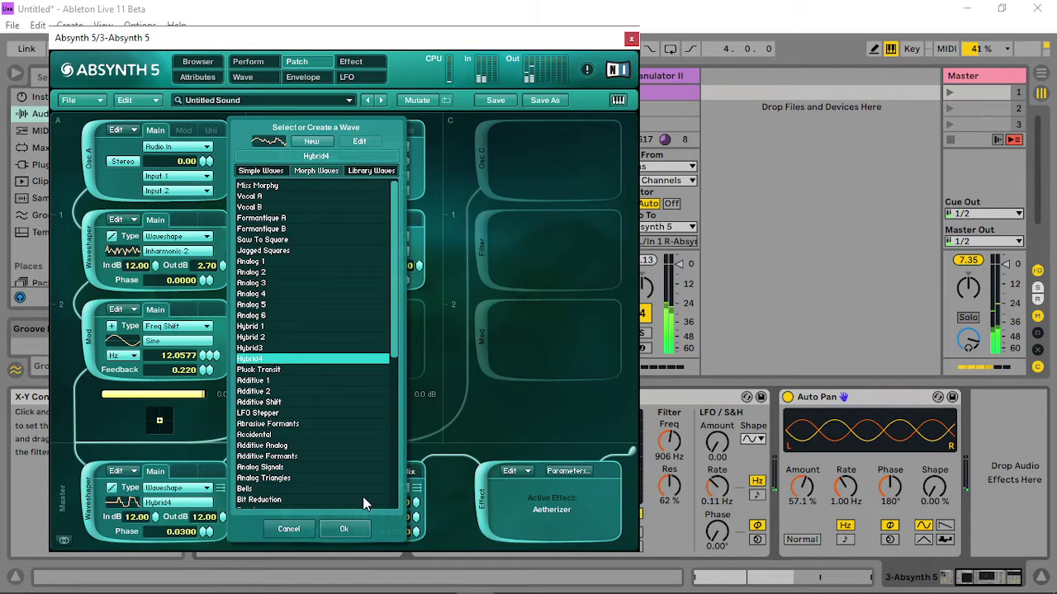
left_click(345, 527)
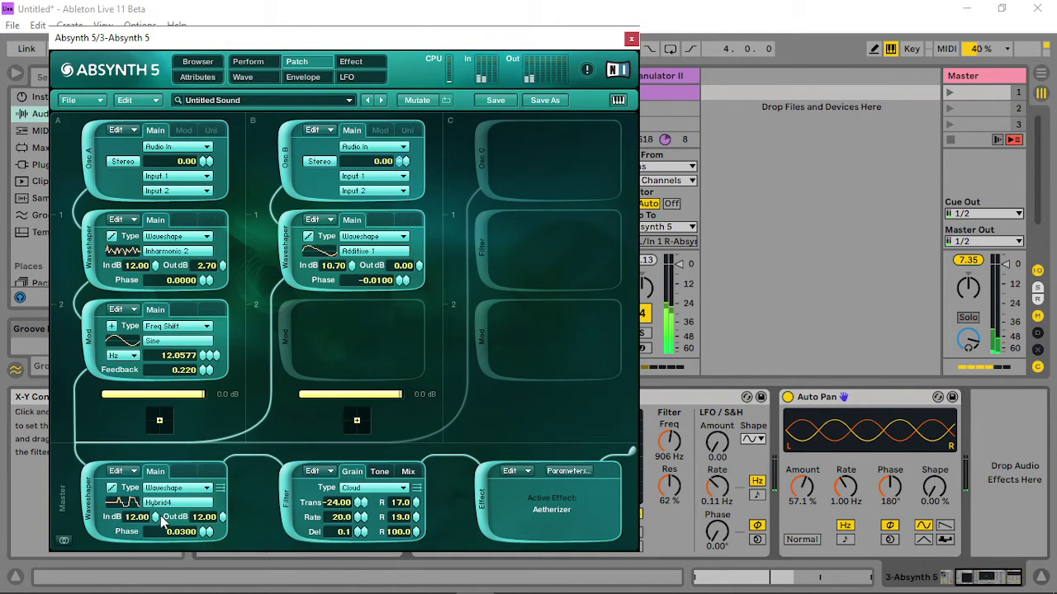
Set the Cloud filter's mix balance to 79.00 and return to its grain settings.
left_click(409, 473)
left_click_drag(402, 502, 402, 515)
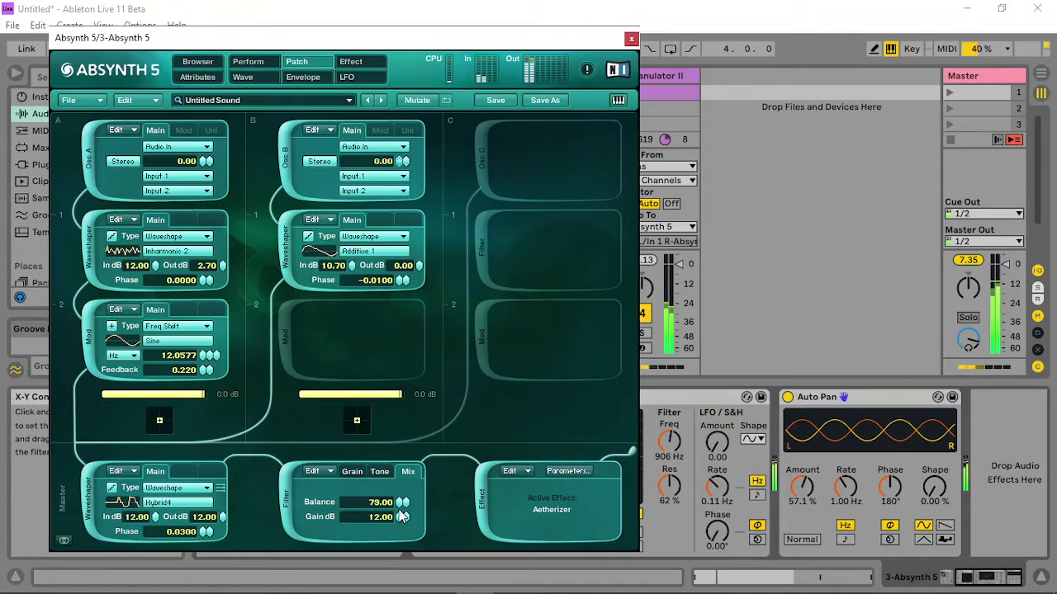
left_click(358, 475)
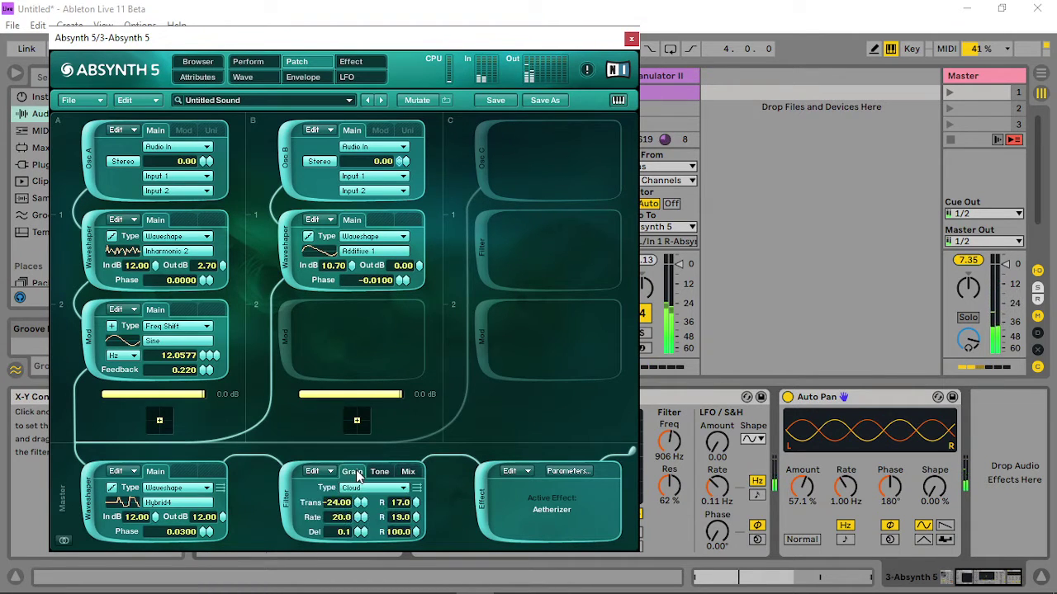
Set the Aetherizer's master feedback to 65.90 and the Auto Filter to 786 Hz with 35% resonance.
left_click(353, 62)
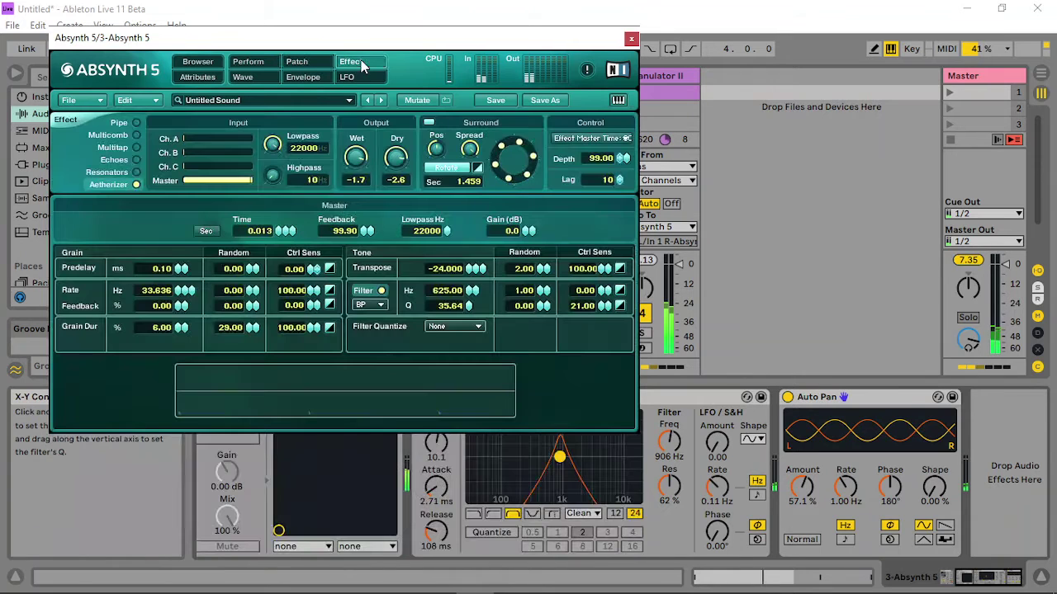
left_click_drag(365, 231, 371, 261)
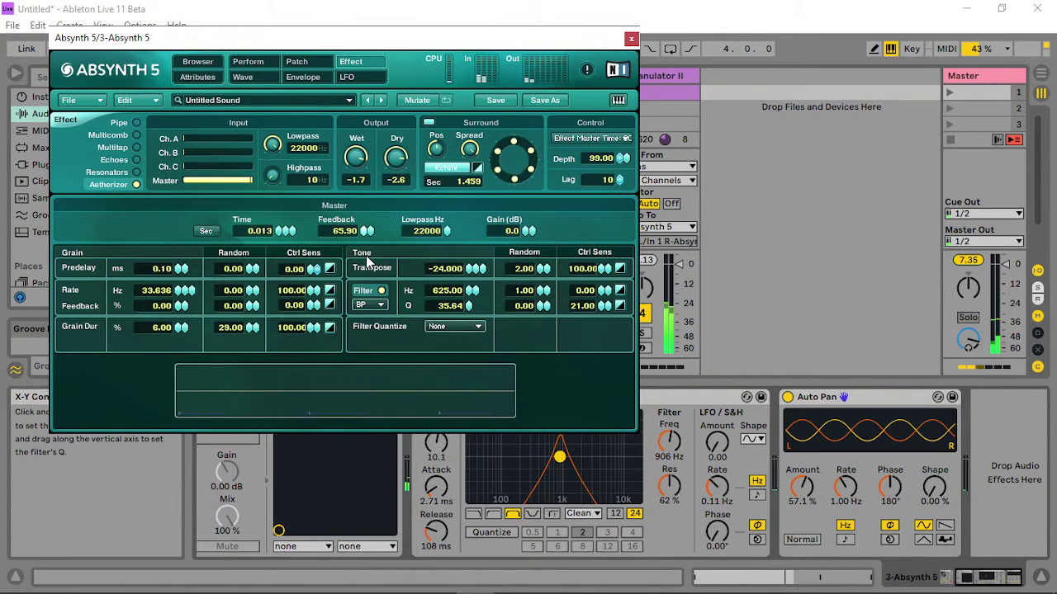
left_click_drag(555, 450, 556, 475)
Create an envelope for the Aetherizer's master lowpass, lowering the attack breakpoint at about 0.31 s and setting release to 0.0235 s at 20 Hz.
right_click(446, 232)
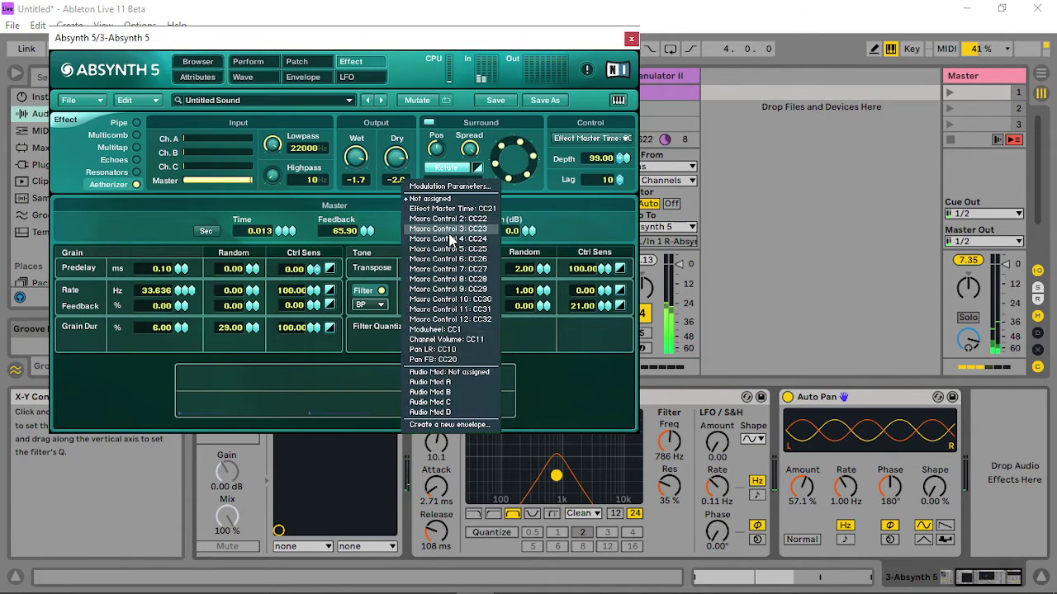
left_click(454, 424)
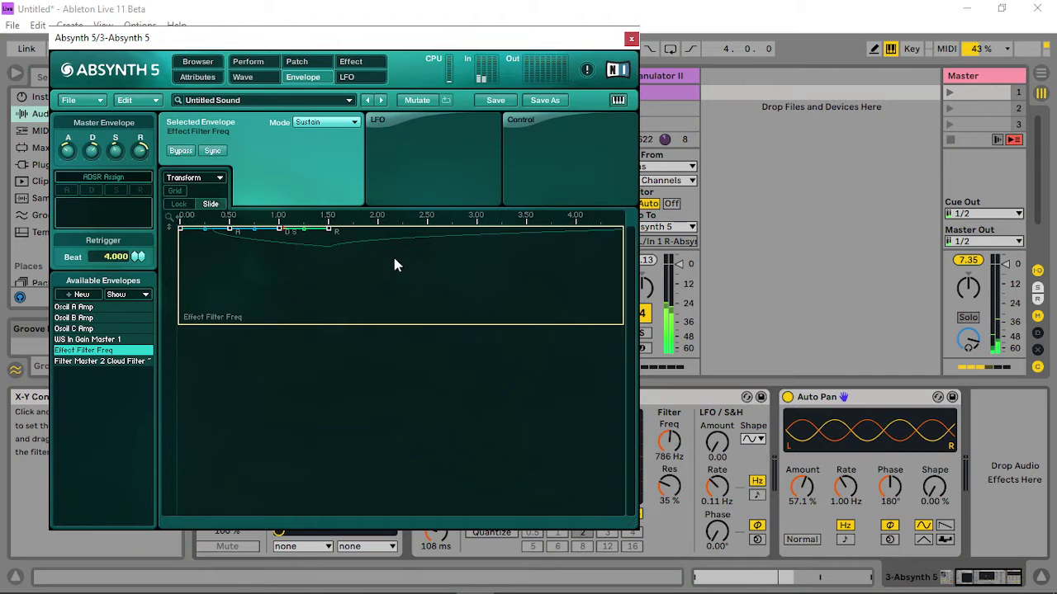
left_click_drag(393, 264, 203, 262)
left_click_drag(232, 229, 213, 312)
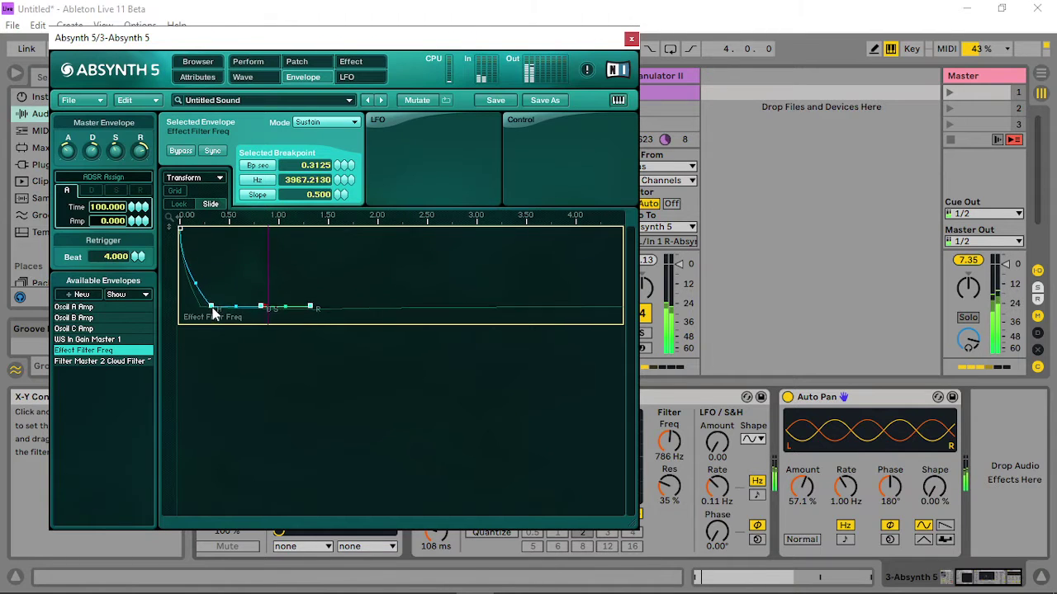
left_click(337, 321)
left_click_drag(309, 314, 261, 314)
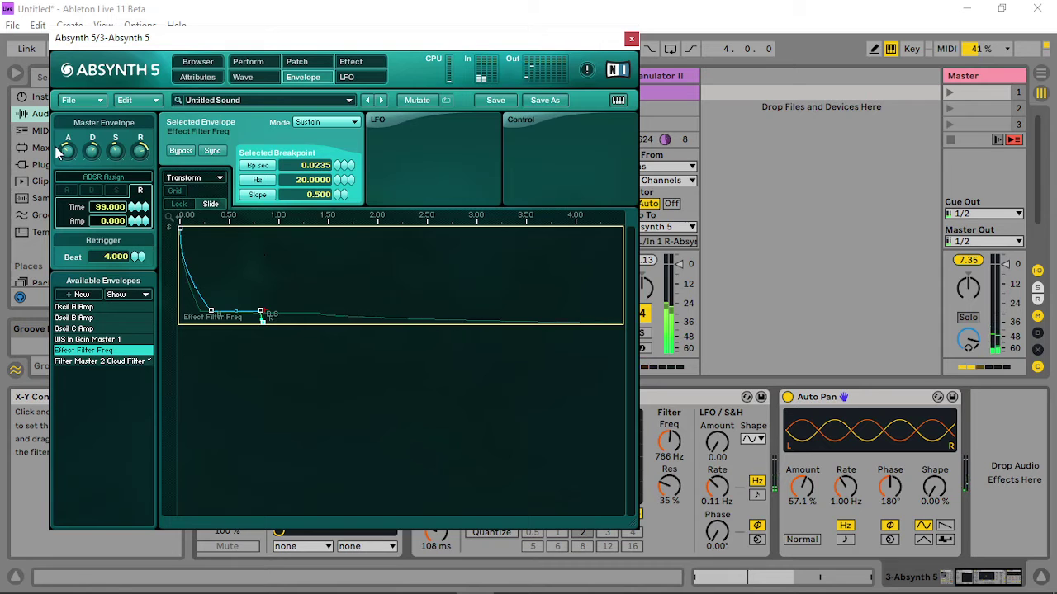
Set the master waveshaper's input to 0.50 dB and try the Accidental and Analog Signals morph waves.
left_click(296, 62)
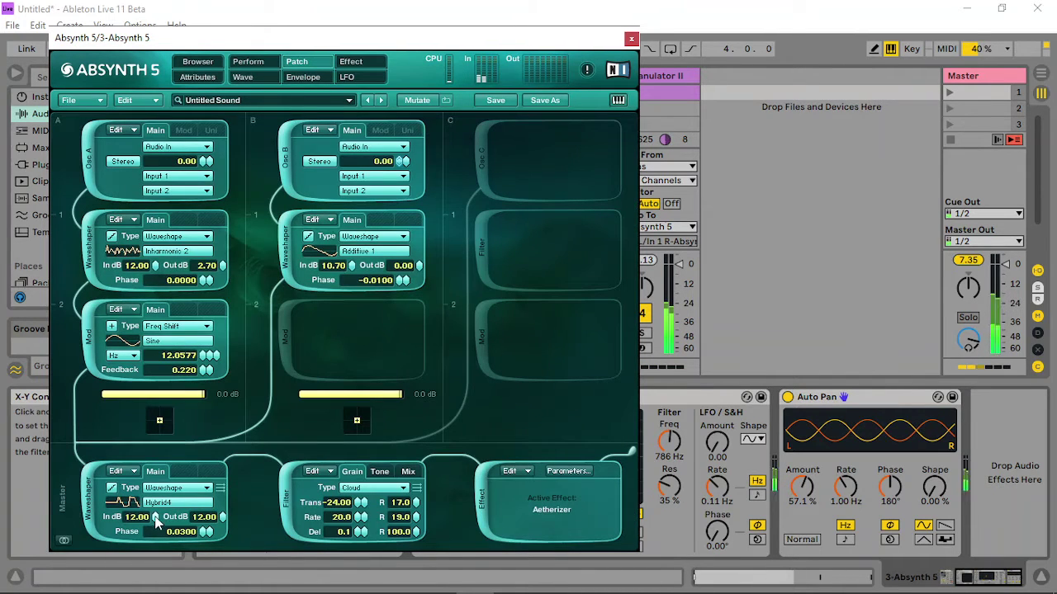
left_click_drag(156, 518, 160, 544)
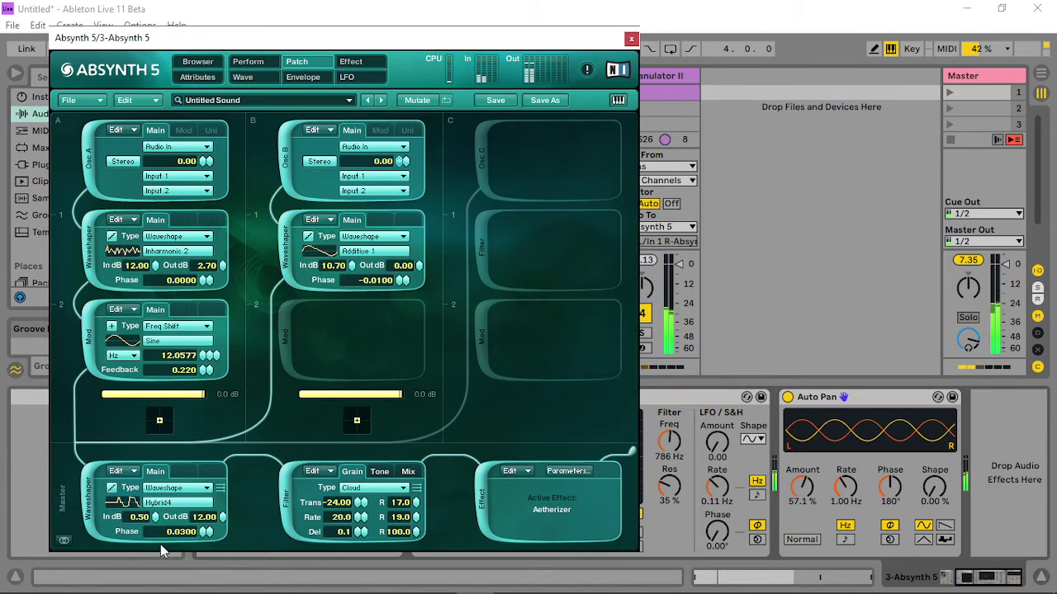
left_click(180, 503)
left_click(261, 435)
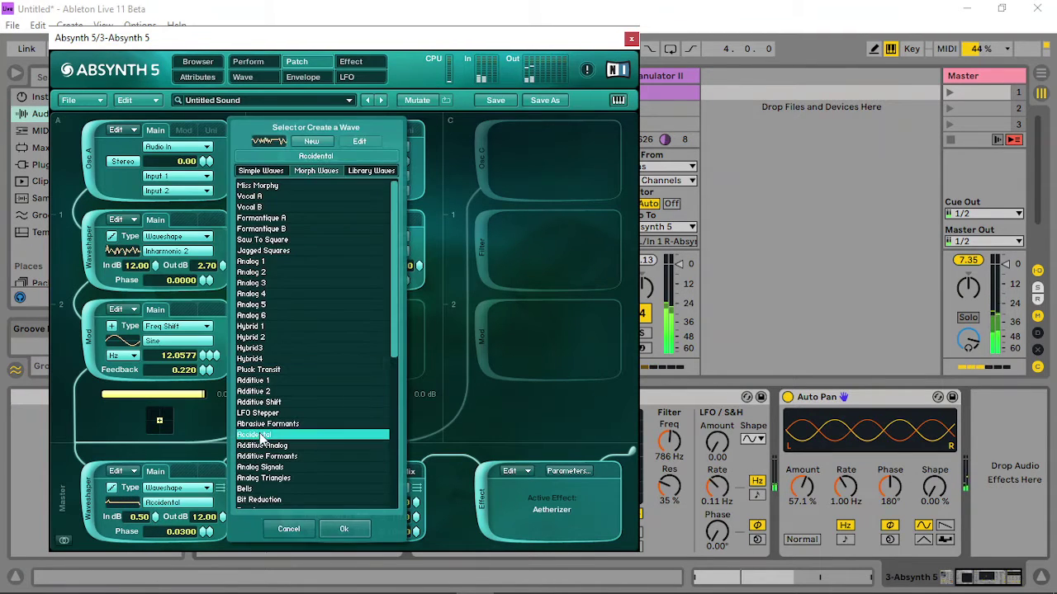
left_click(267, 468)
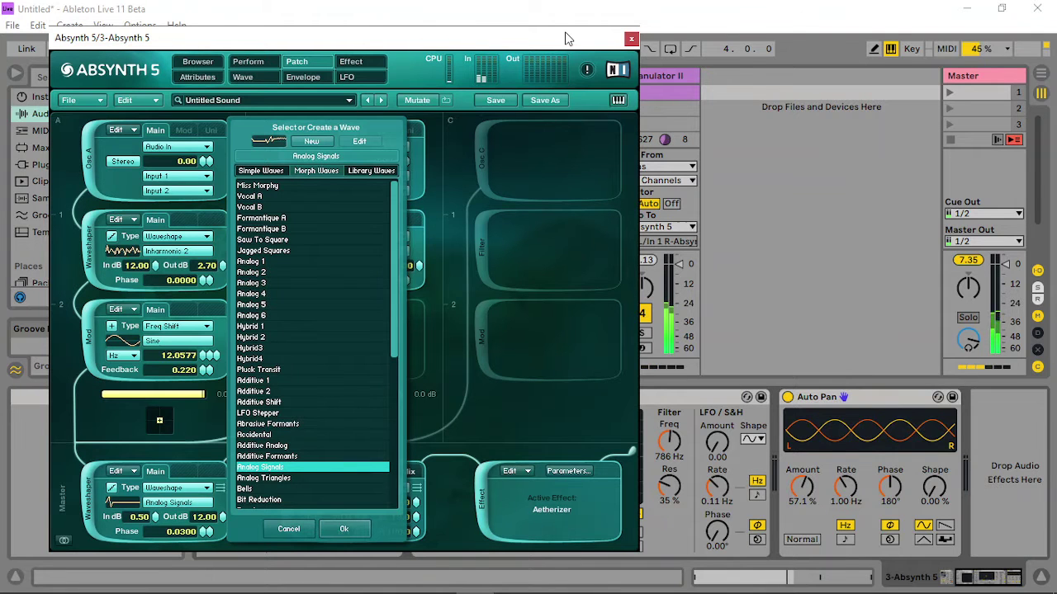
Open the playing clip on track 3, shorten its loop to about one bar and bring the Absynth window back into view.
left_click_drag(500, 38, 359, 13)
double_click(587, 90)
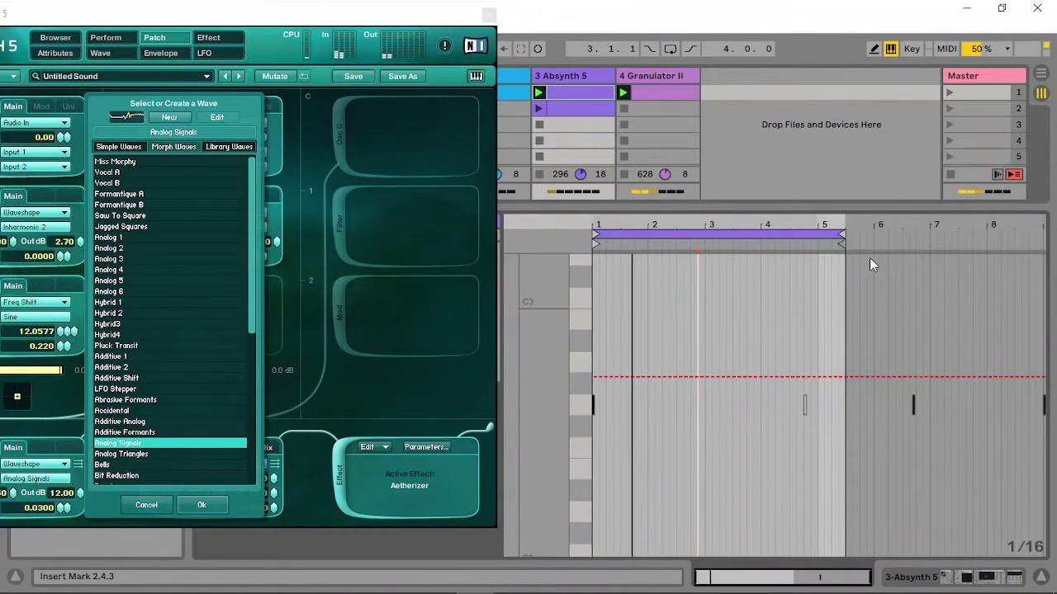
mouse_move(842, 245)
left_mouse_down()
mouse_move(640, 245)
mouse_move(648, 251)
left_mouse_up()
left_click_drag(298, 18, 665, 47)
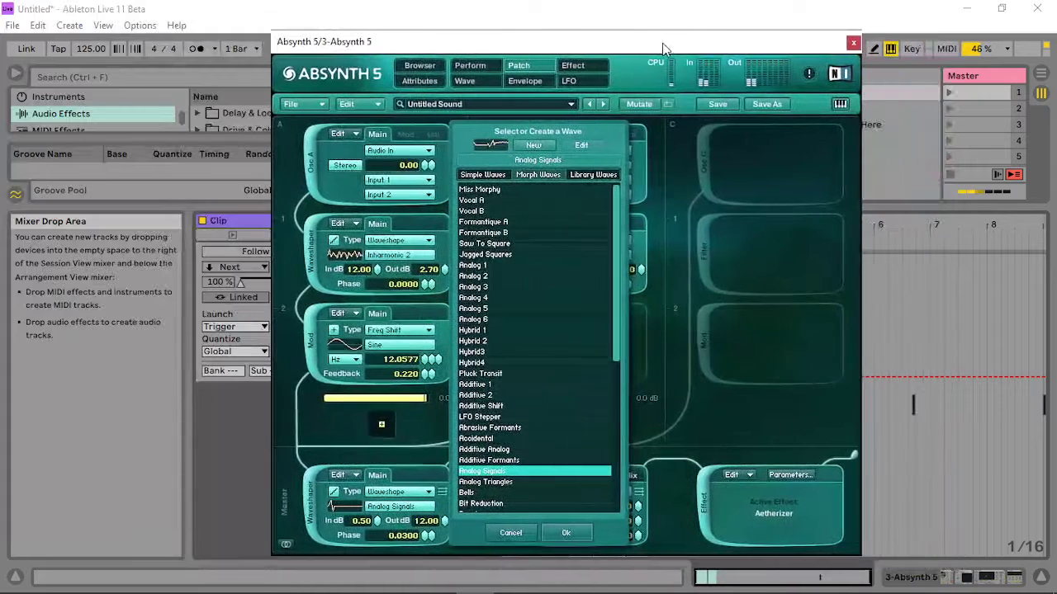
Audition morph waves for the master waveshaper, including Hybrid 1, Bells and Additive Formants.
left_click(507, 246)
left_click(512, 200)
left_click(481, 330)
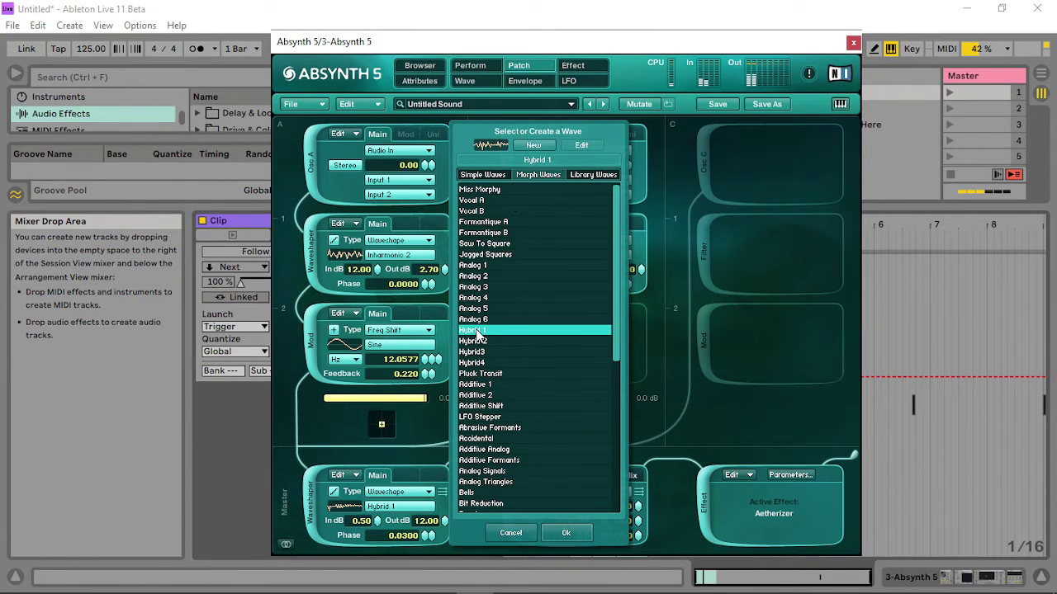
left_click(484, 395)
left_click(492, 452)
left_click(492, 494)
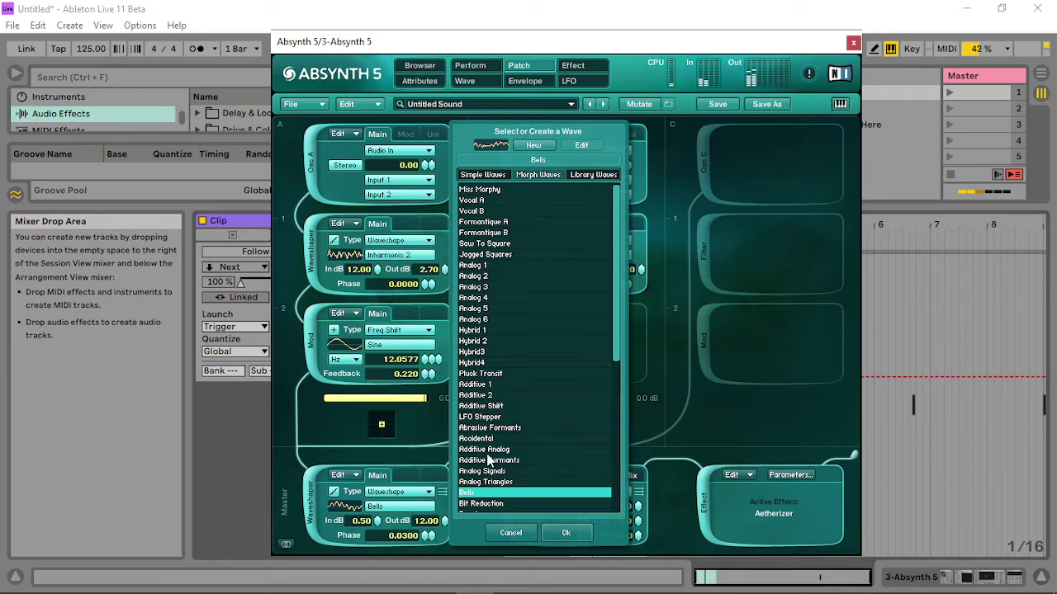
left_click(489, 452)
left_click(489, 482)
left_click(487, 461)
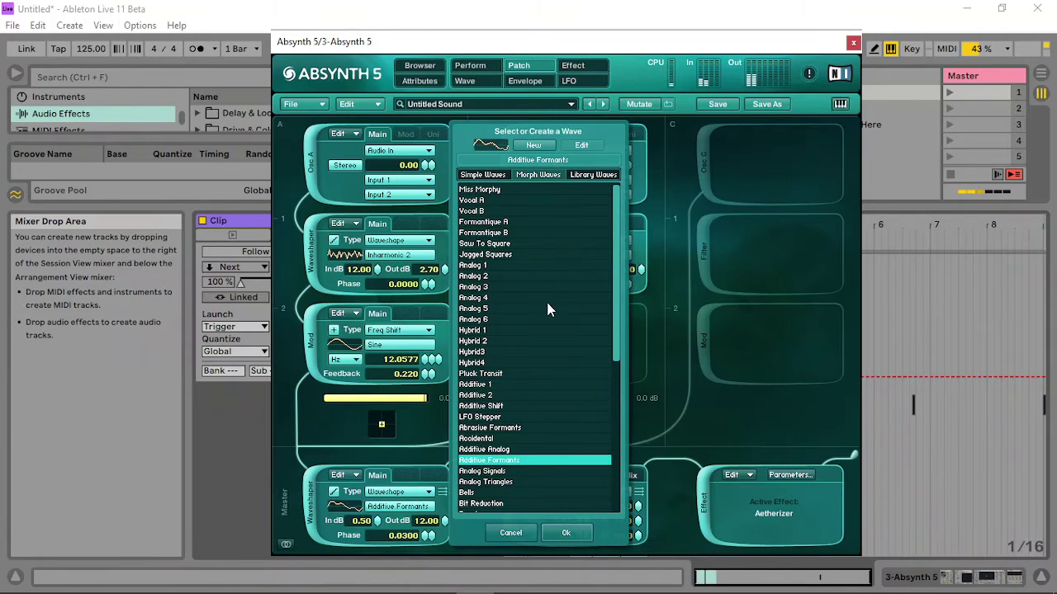
Audition simple waves such as Hibuzz 1, Inharmonic 3 and Maj triad 2 for the master waveshaper and choose Noise 2.
left_click(505, 176)
left_click(477, 453)
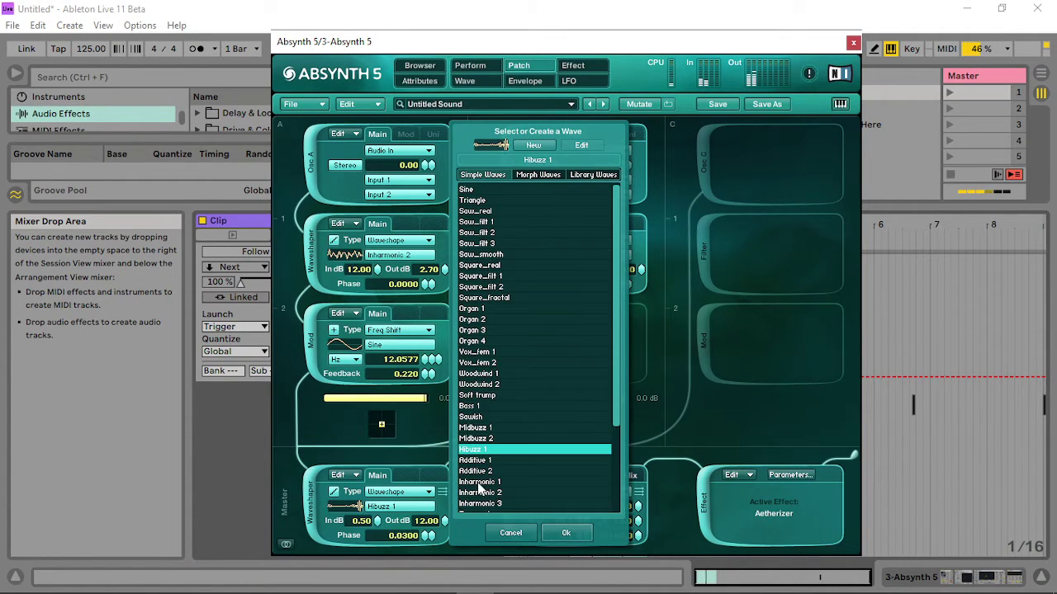
left_click(477, 483)
left_click(478, 430)
left_click(478, 480)
left_click(487, 504)
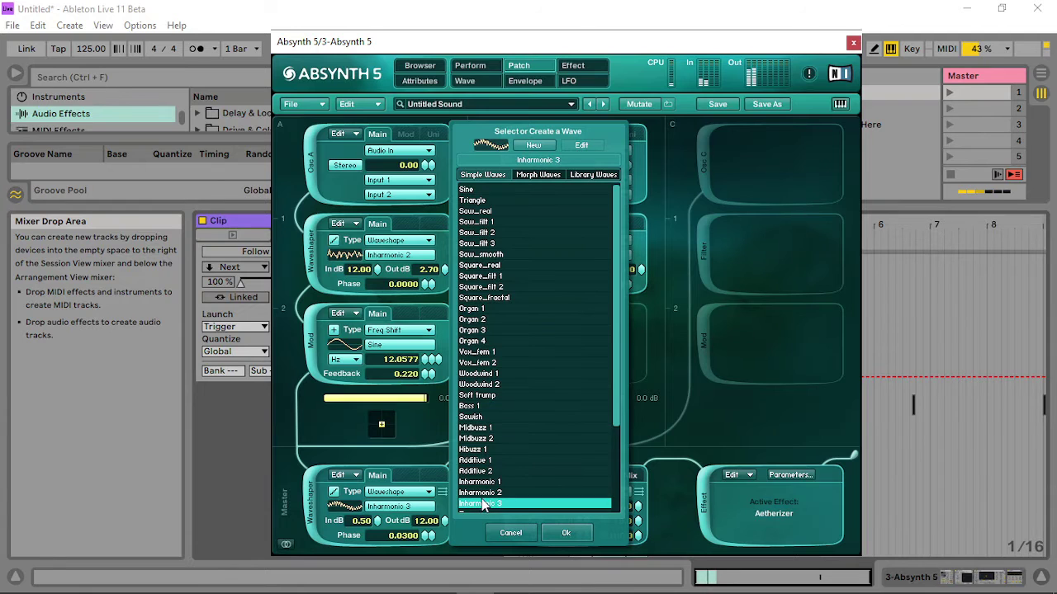
scroll(487, 491, "down", 4)
left_click(486, 443)
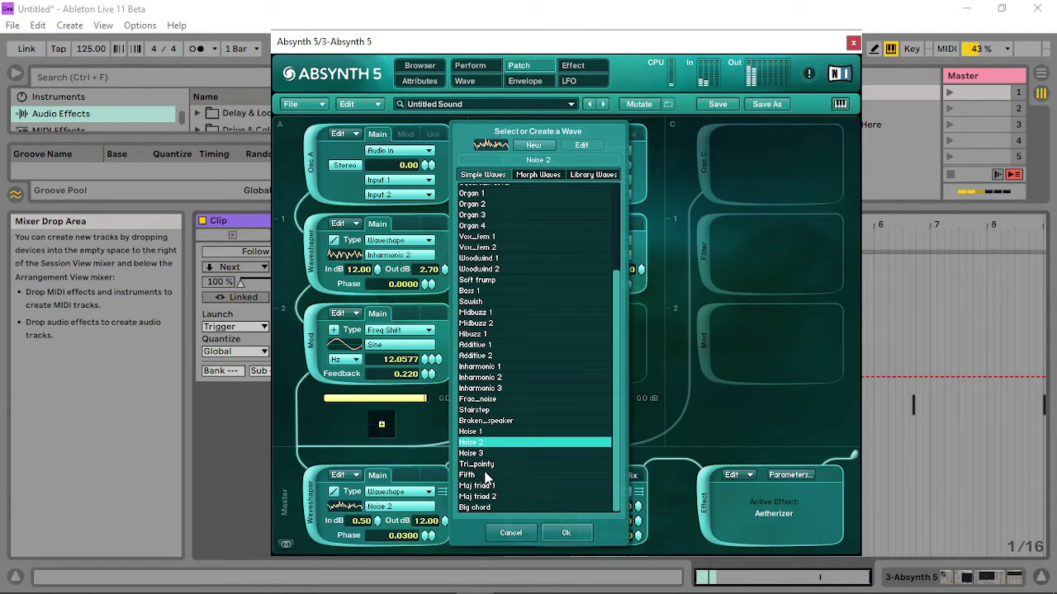
left_click(495, 497)
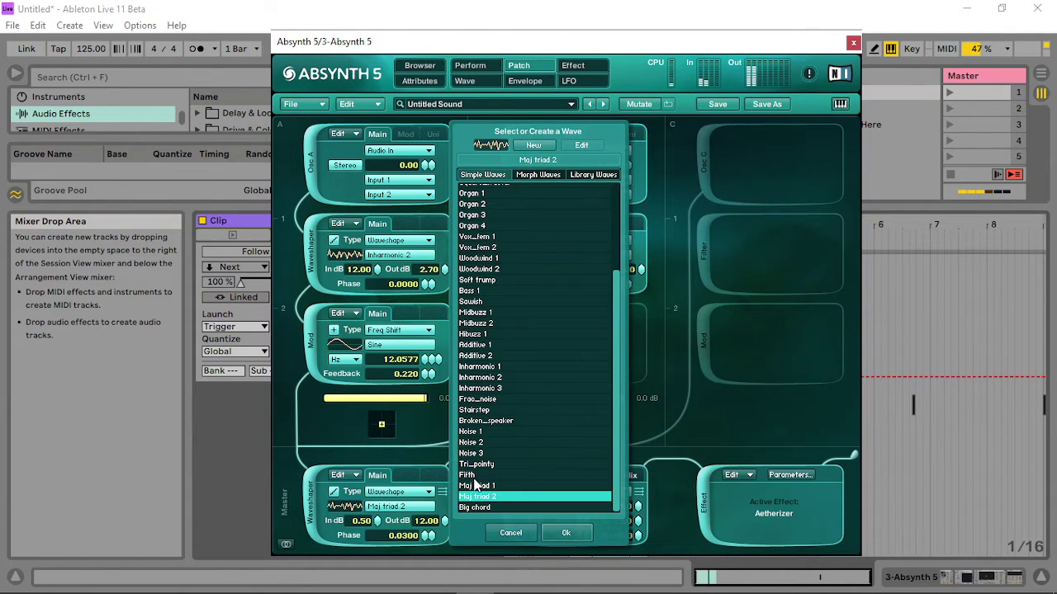
left_click(487, 443)
left_click(567, 532)
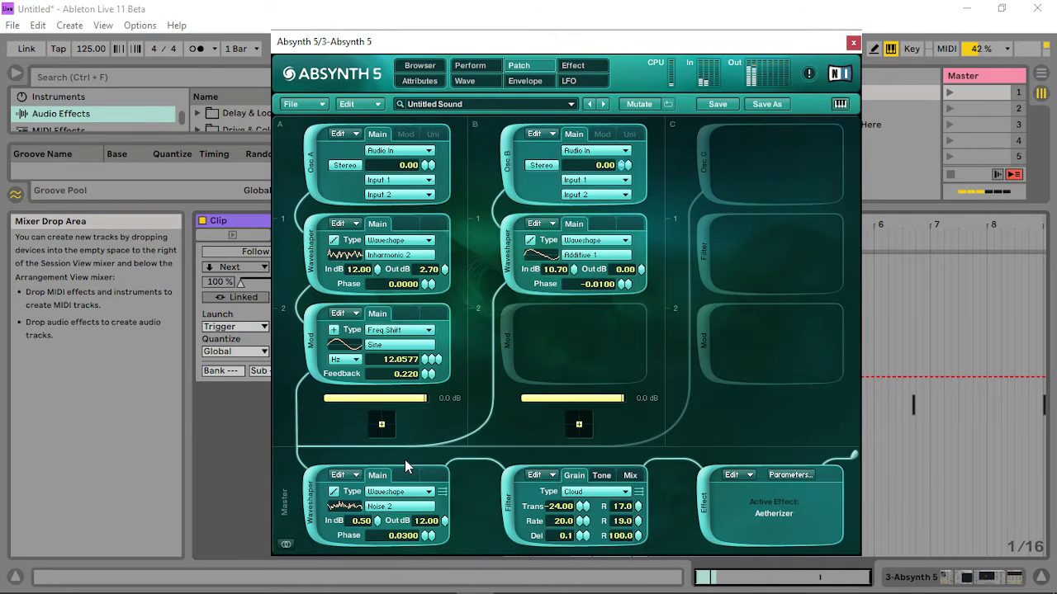
Open the master waveshaper's input gain envelope and set its release breakpoint to about 0.2891 s and -96 dB.
right_click(380, 520)
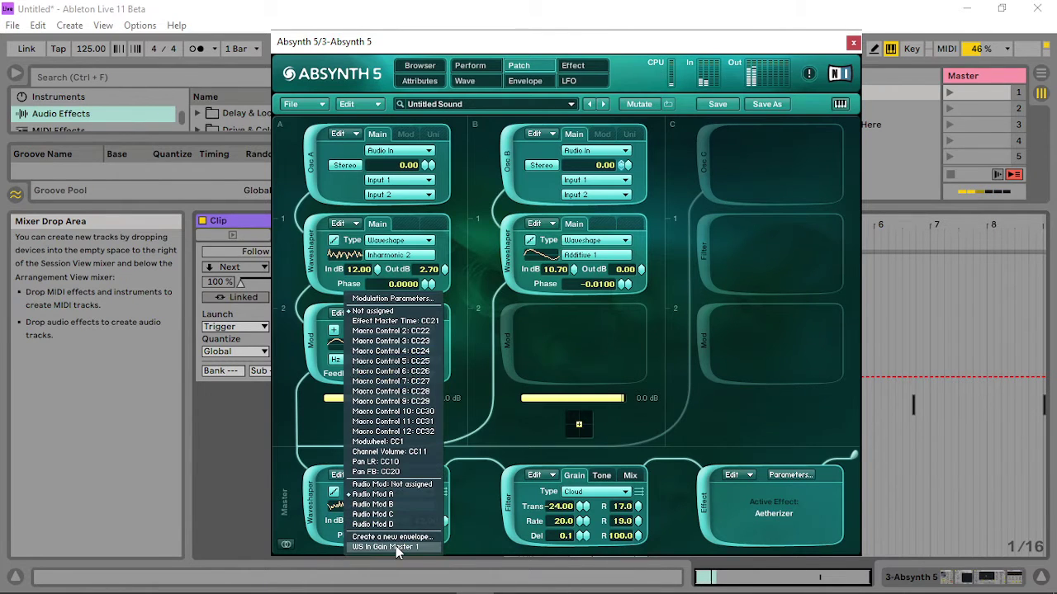
left_click(394, 547)
left_click_drag(591, 295, 570, 337)
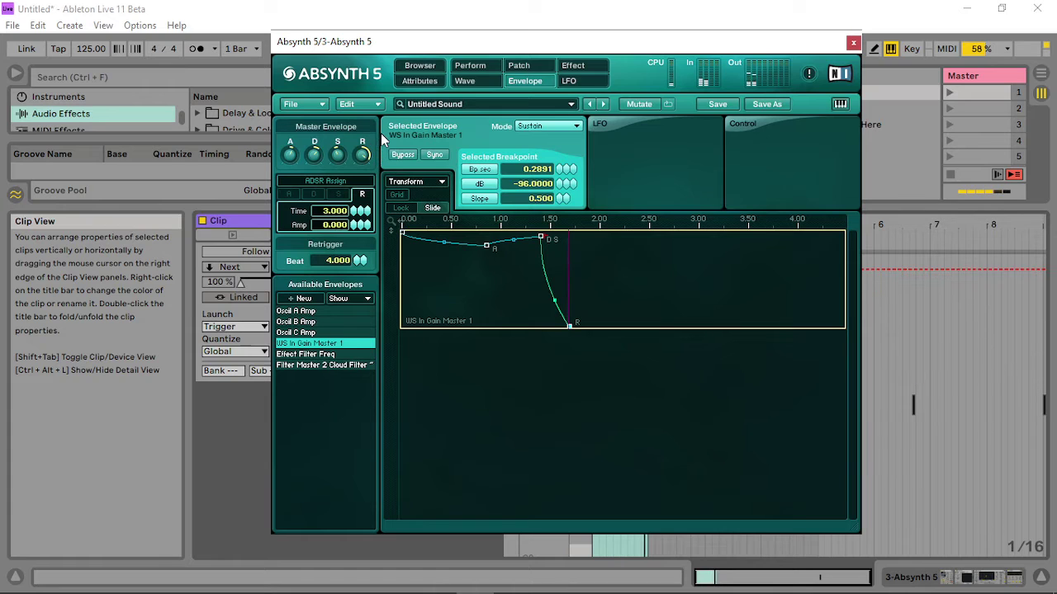
Raise the release breakpoint of the Oscil A Amp envelope to about -18.14 dB.
left_click(327, 322)
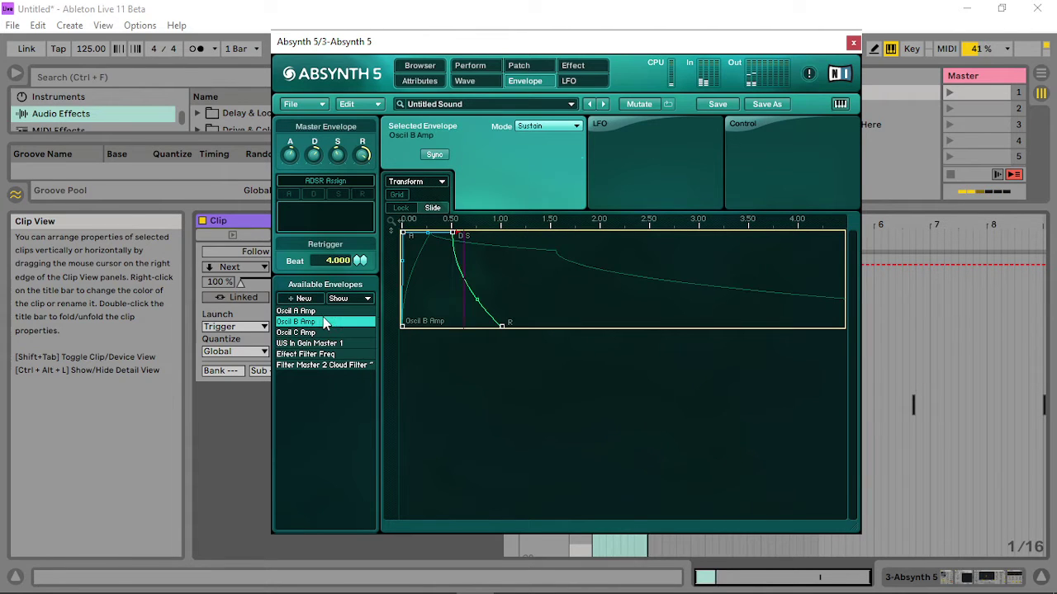
left_click(321, 312)
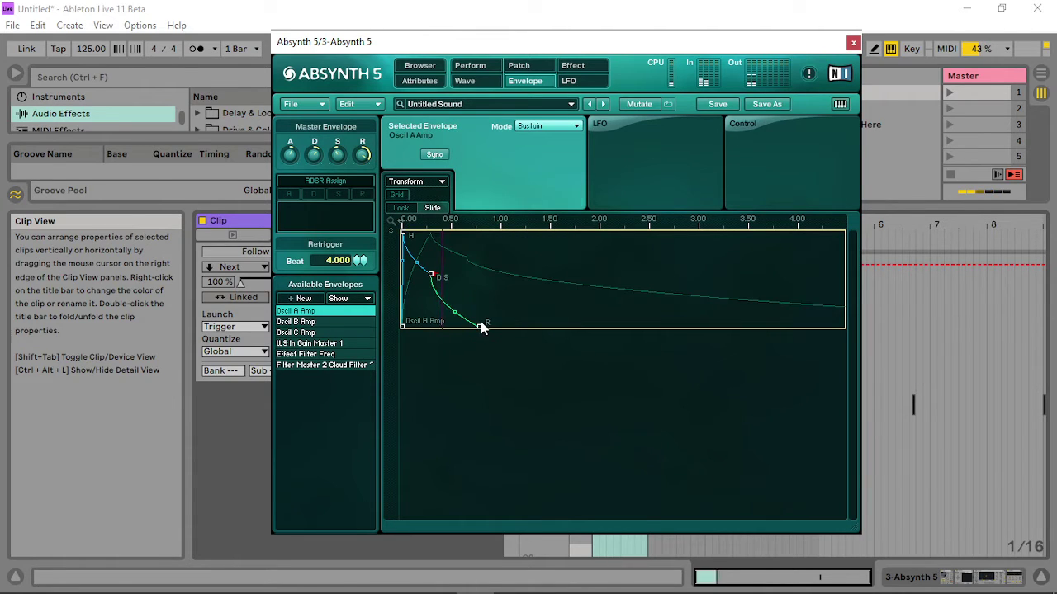
mouse_move(481, 327)
left_mouse_down()
mouse_move(484, 278)
mouse_move(472, 300)
mouse_move(480, 315)
left_mouse_up()
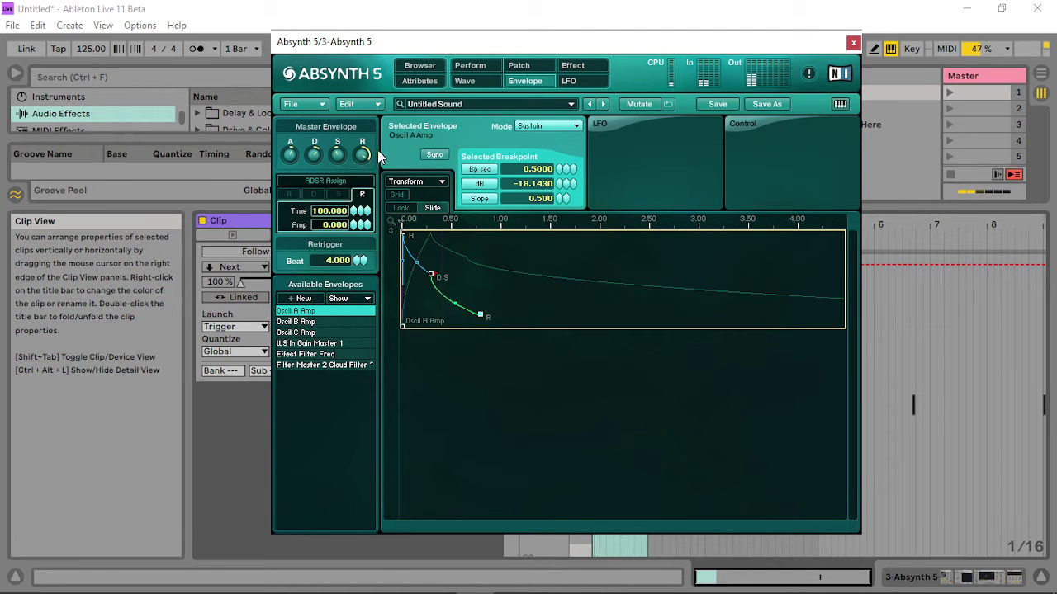
View the Cloud filter envelope, and lengthen the Effect Filter Freq envelope's release to about 0.5704 s at 20 Hz.
left_click(324, 365)
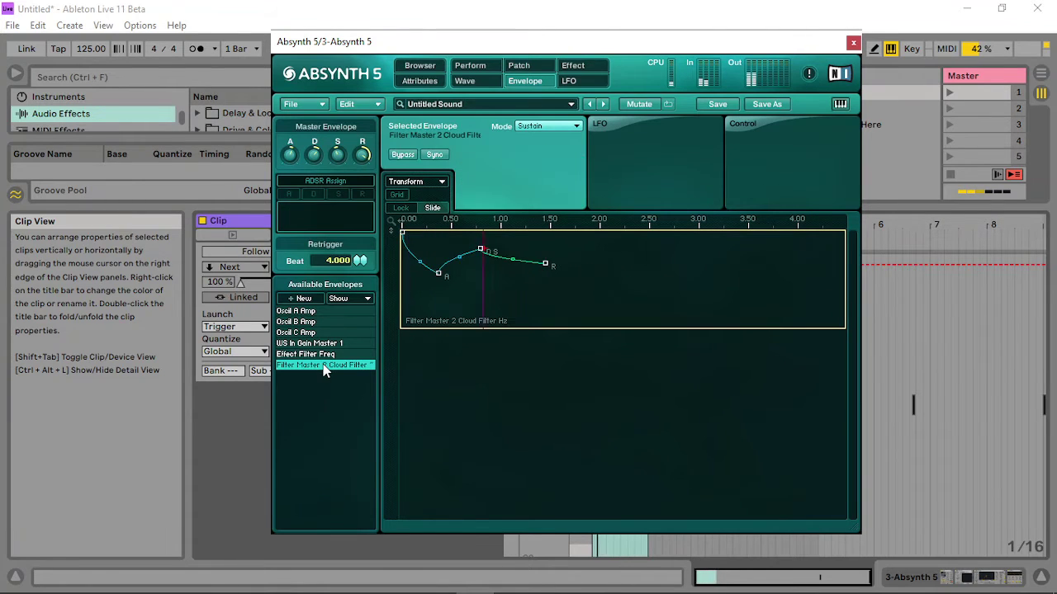
left_click(321, 356)
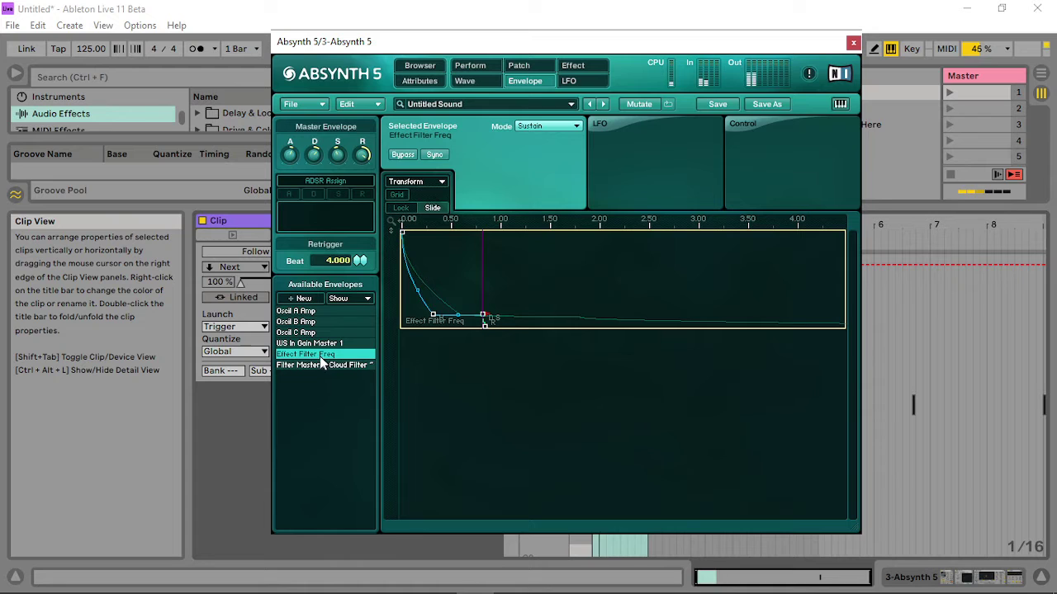
left_click_drag(488, 330, 539, 330)
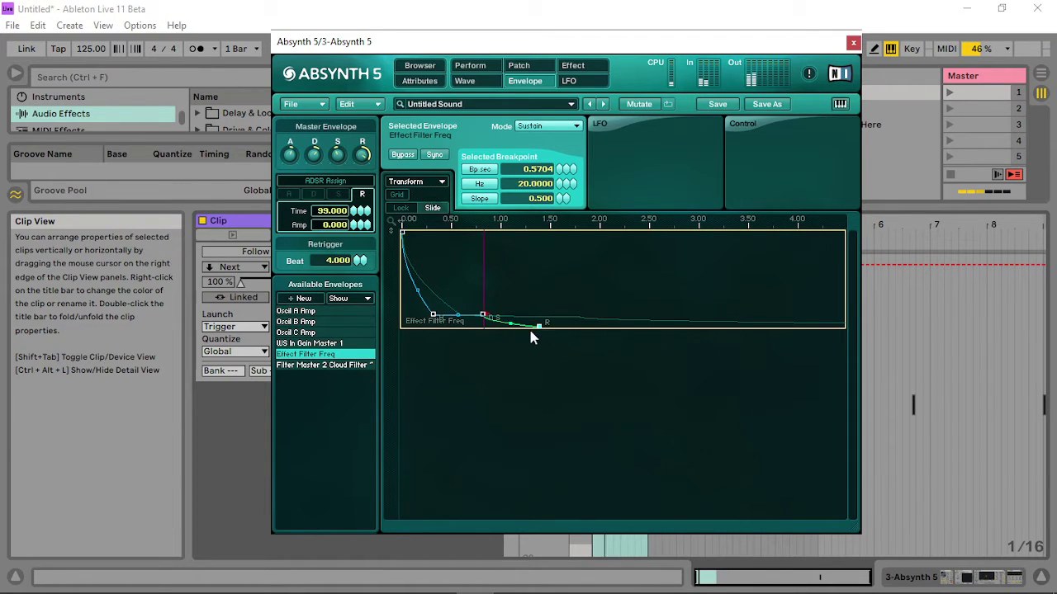
Set the WS In Gain Master 1 envelope's release to about 0.3438 s and -35.08 dB, and lower its sustain breakpoint.
left_click(352, 343)
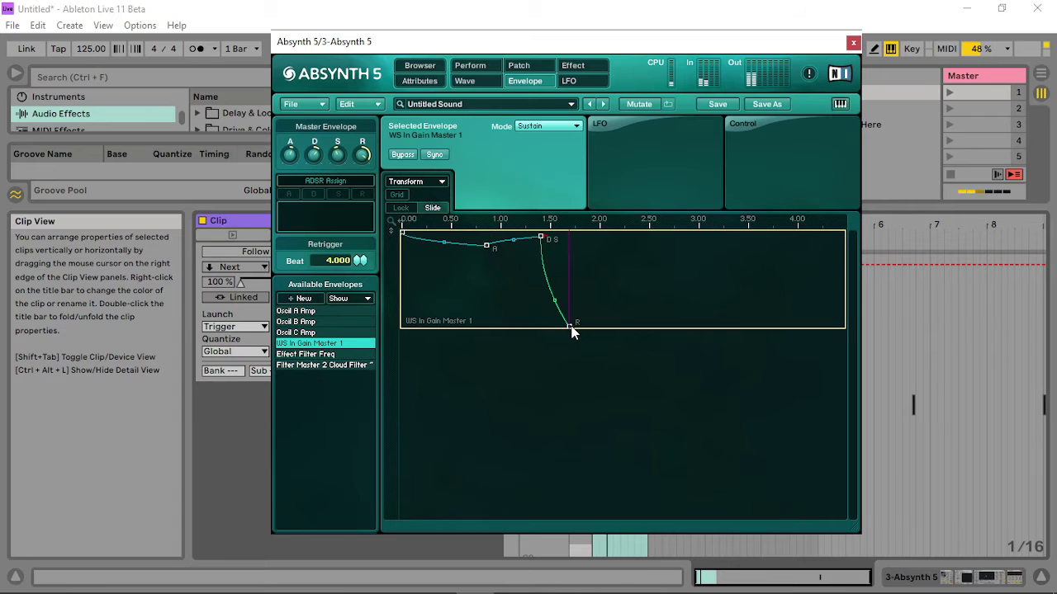
left_click_drag(573, 330, 578, 329)
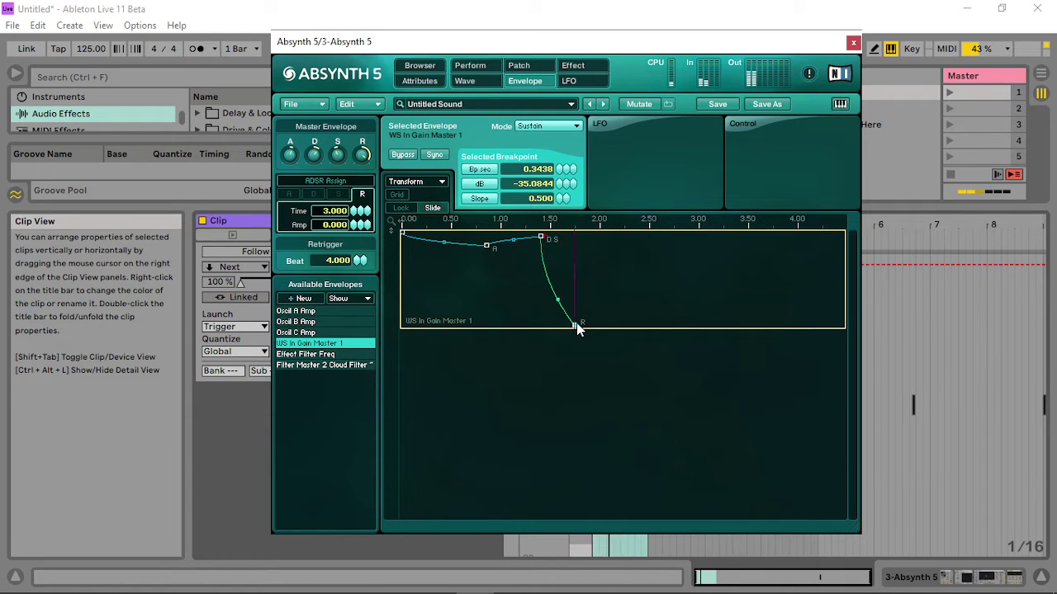
left_click_drag(542, 237, 543, 331)
Return to the patch and set the Cloud filter's mix balance to 100.00.
left_click(519, 67)
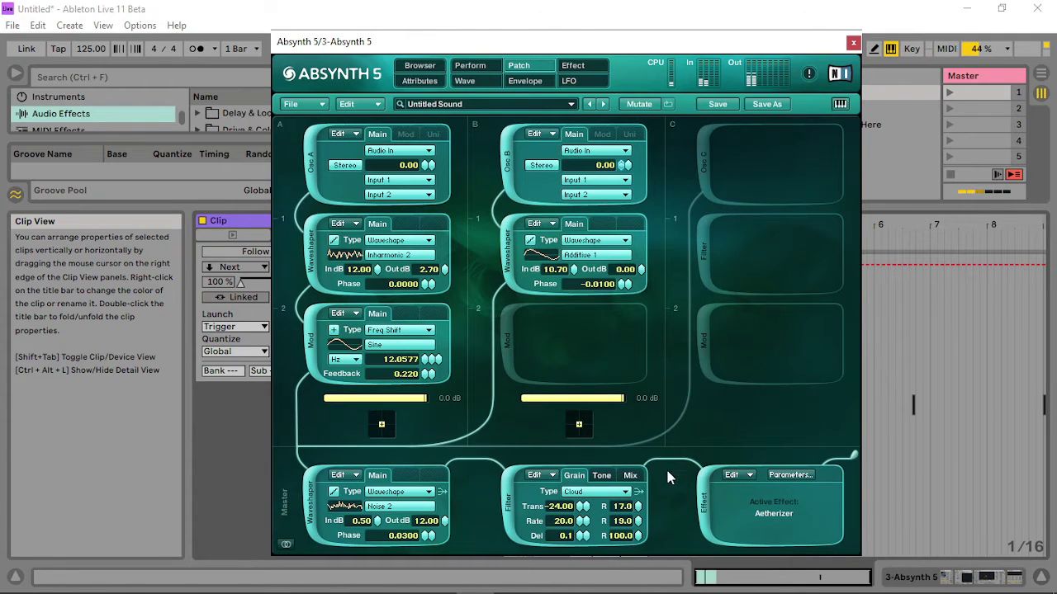
left_click(630, 476)
left_click_drag(620, 509, 620, 496)
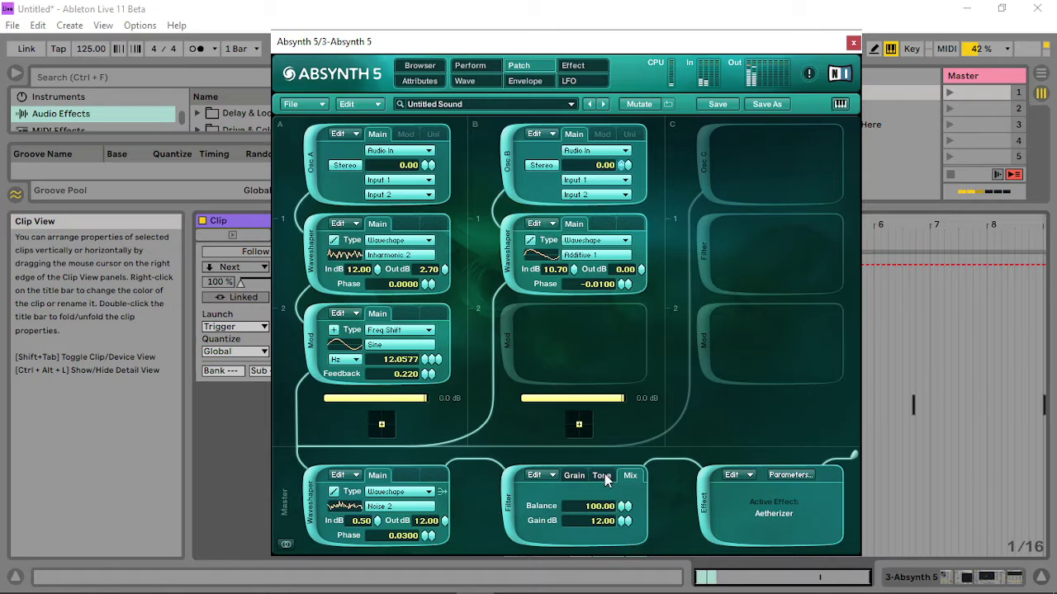
Set the Cloud filter's tone frequency to 787.5 Hz with 3.0 random and its Q to 26.3 with 17.0 random.
left_click(604, 476)
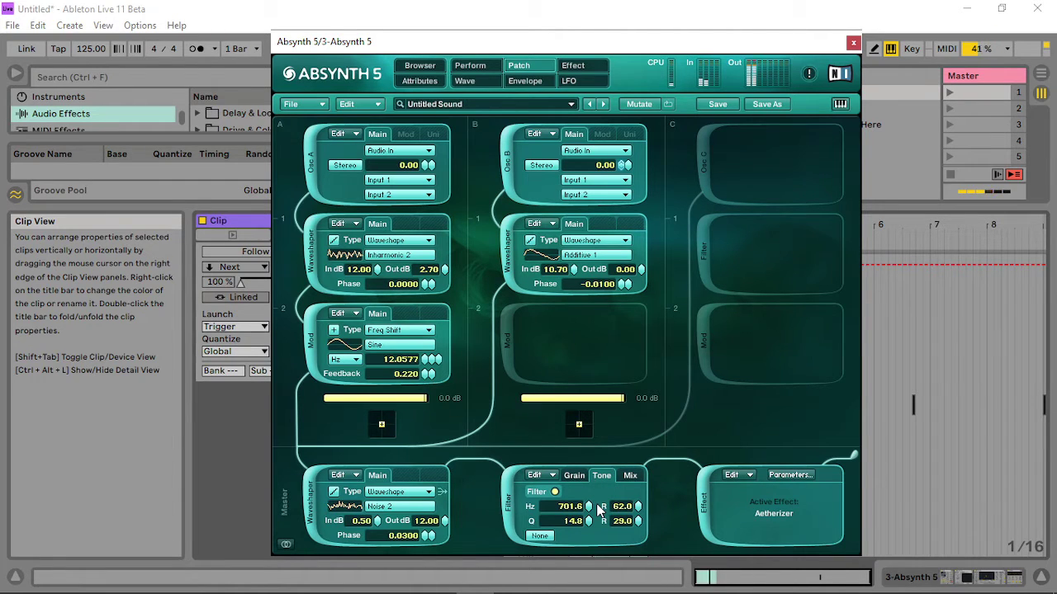
left_click_drag(588, 505, 594, 506)
mouse_move(643, 501)
left_mouse_down()
mouse_move(636, 532)
mouse_move(644, 493)
mouse_move(643, 535)
mouse_move(648, 514)
left_mouse_up()
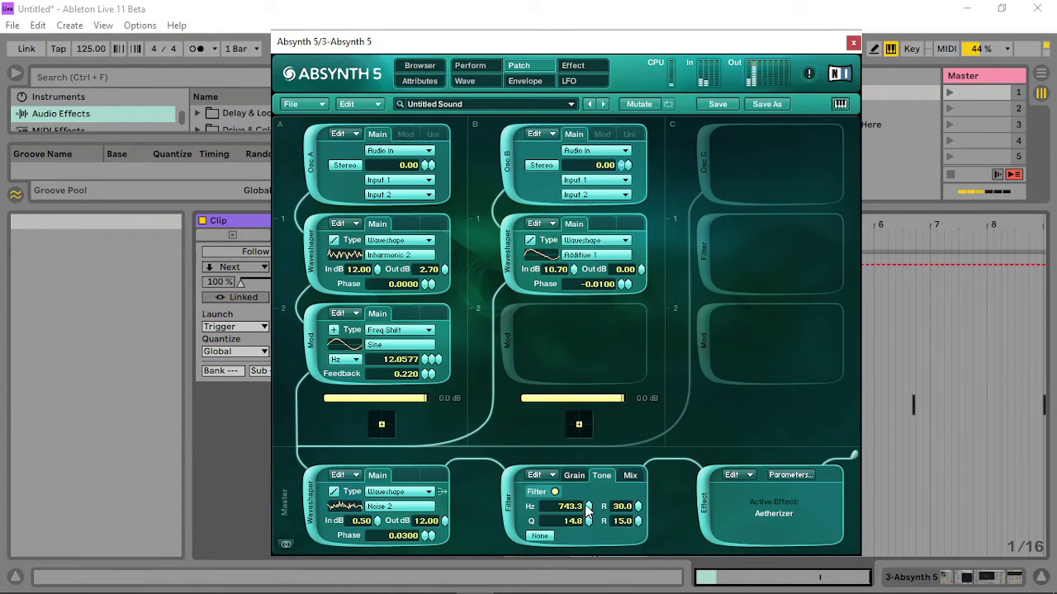
scroll(588, 511, "up", 3)
scroll(589, 512, "down", 4)
scroll(588, 513, "up", 1)
scroll(589, 521, "down", 4)
scroll(597, 526, "up", 7)
left_click_drag(638, 508, 642, 483)
scroll(642, 523, "up", 5)
Add a Freq Shift module to channel B at 12.9783 Hz with 0.500 feedback, and set the master waveshaper's input to -5.30 dB.
left_click(510, 345)
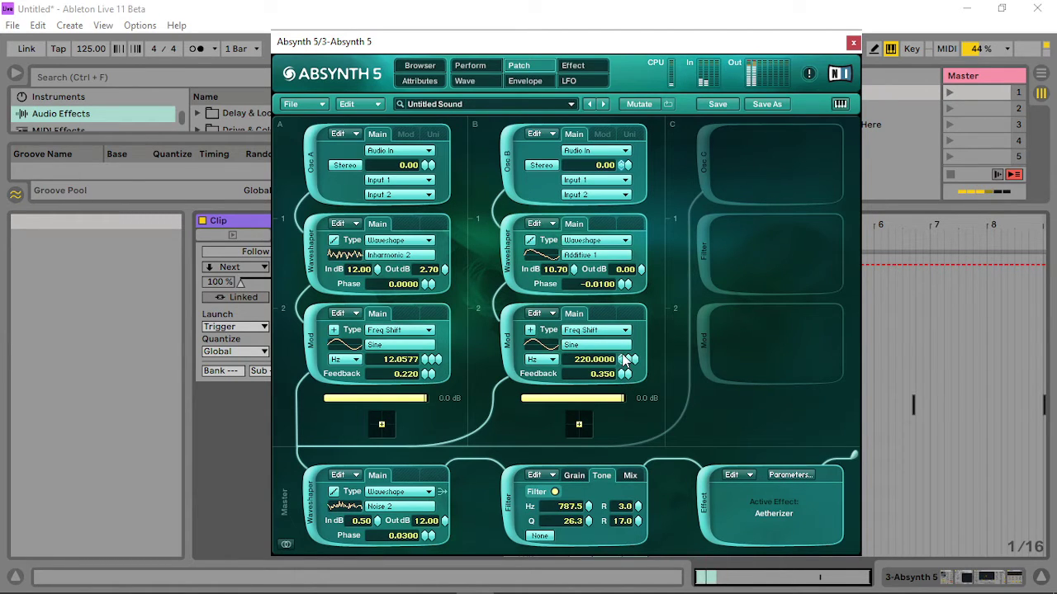
mouse_move(625, 359)
left_mouse_down()
mouse_move(615, 400)
mouse_move(624, 369)
left_mouse_up()
left_click_drag(380, 524, 416, 532)
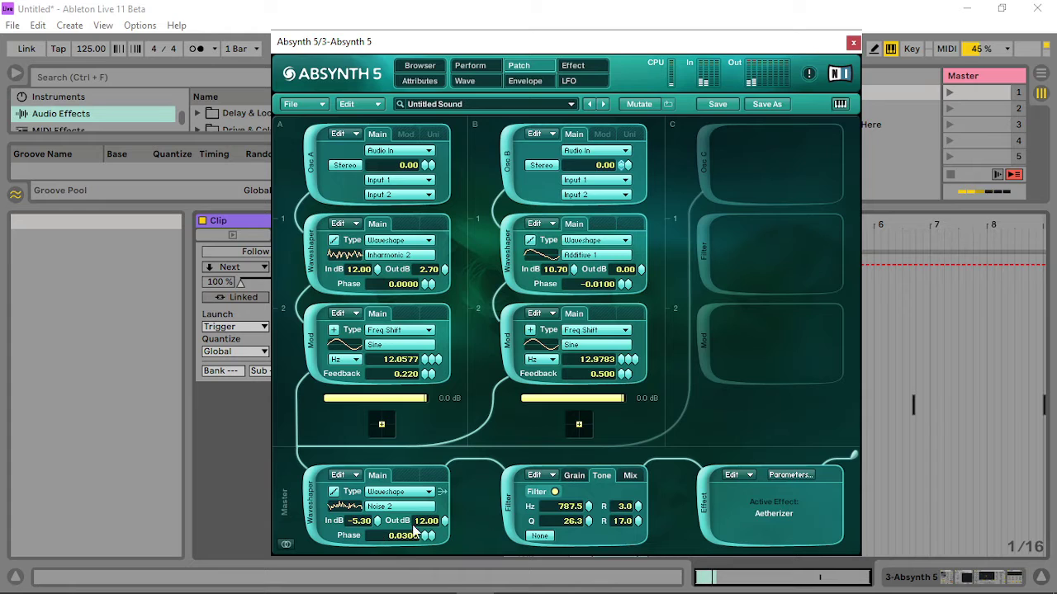
Assign the Cloud filter's tone frequency to audio modulation group A with a depth of 99.99 and a lag of 86.
right_click(590, 510)
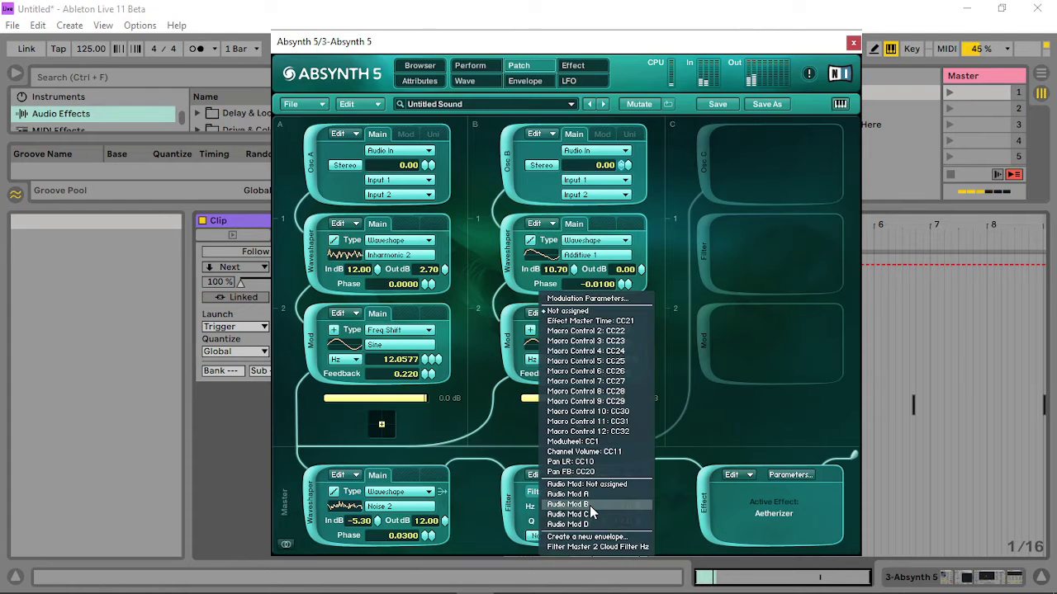
left_click(596, 506)
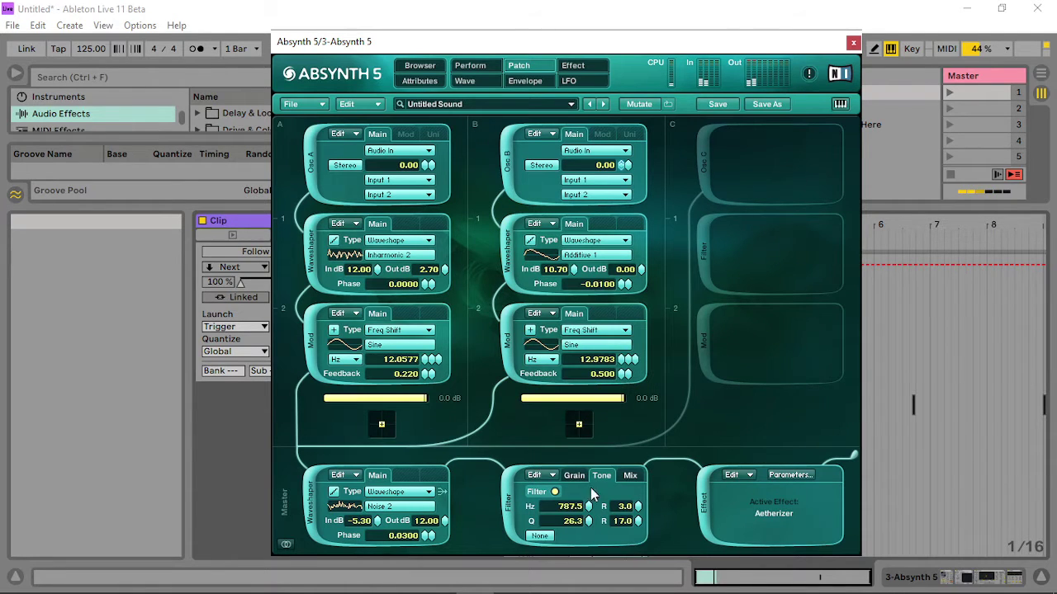
left_click(482, 69)
left_click(705, 152)
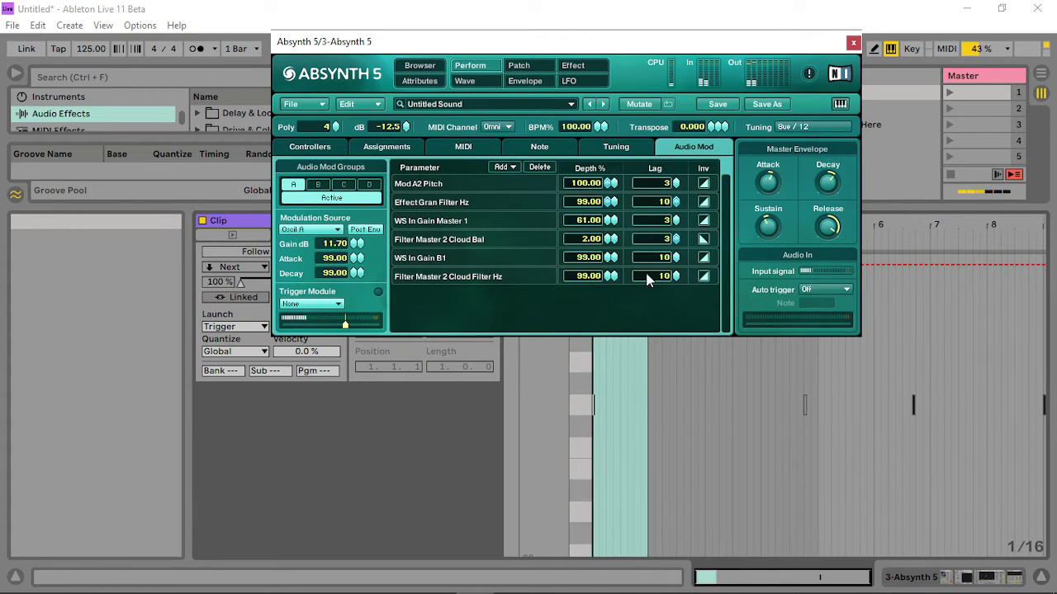
mouse_move(609, 275)
left_mouse_down()
mouse_move(603, 290)
mouse_move(605, 281)
left_mouse_up()
left_click_drag(675, 276, 678, 198)
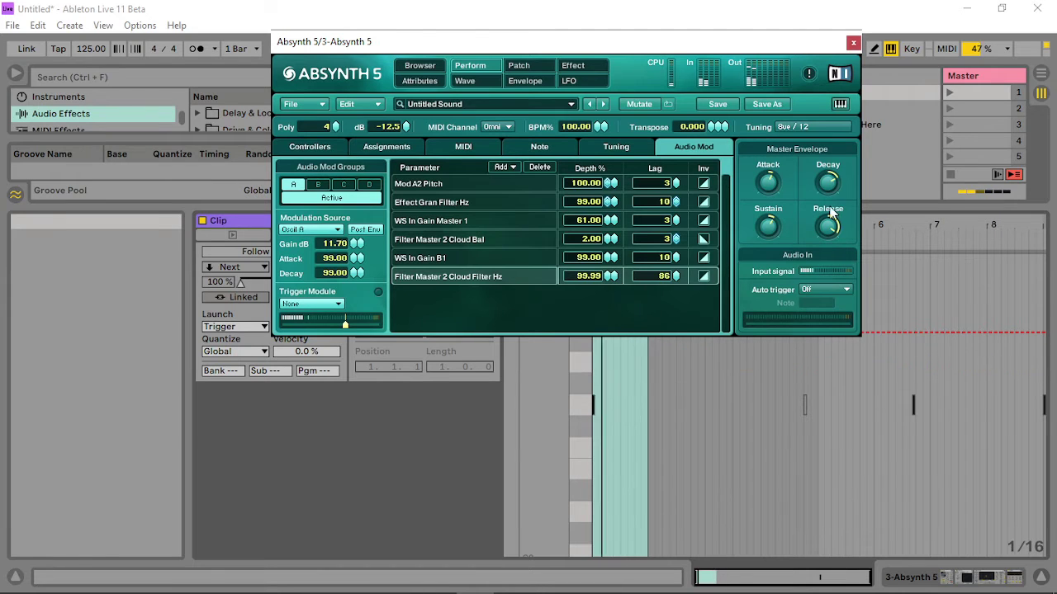
Set audio modulation group A's source gain to 5.70 dB and the Cloud filter frequency's modulation lag to 16.
left_click_drag(831, 228, 831, 241)
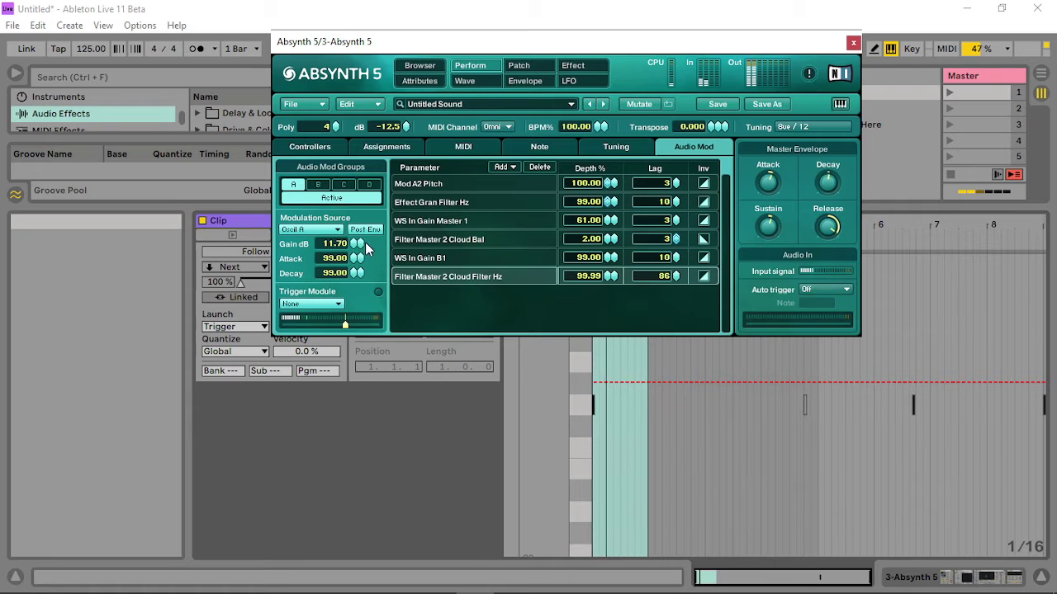
left_click_drag(366, 246, 359, 213)
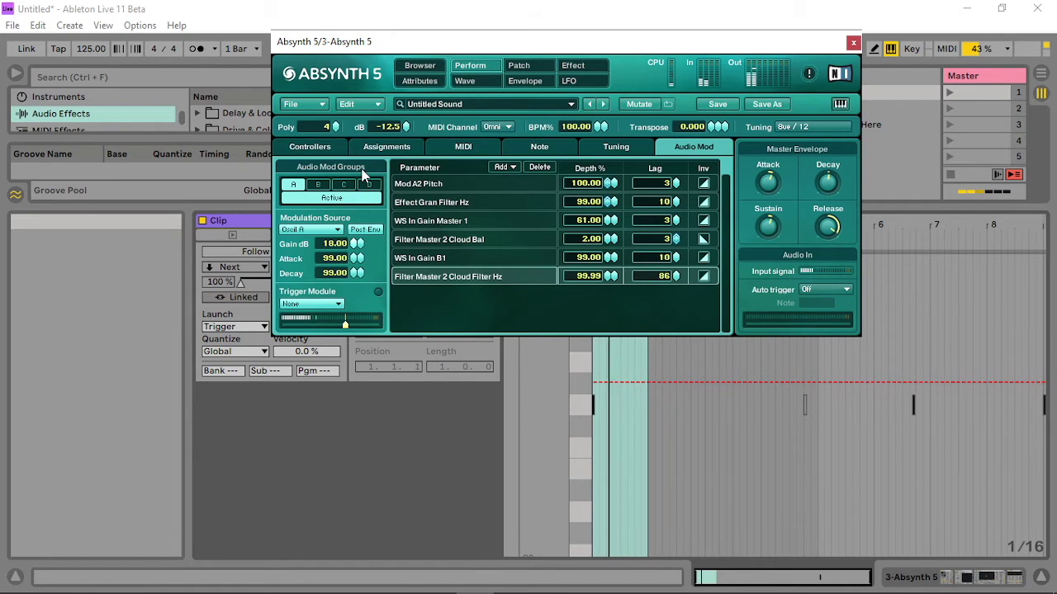
left_click_drag(337, 243, 348, 371)
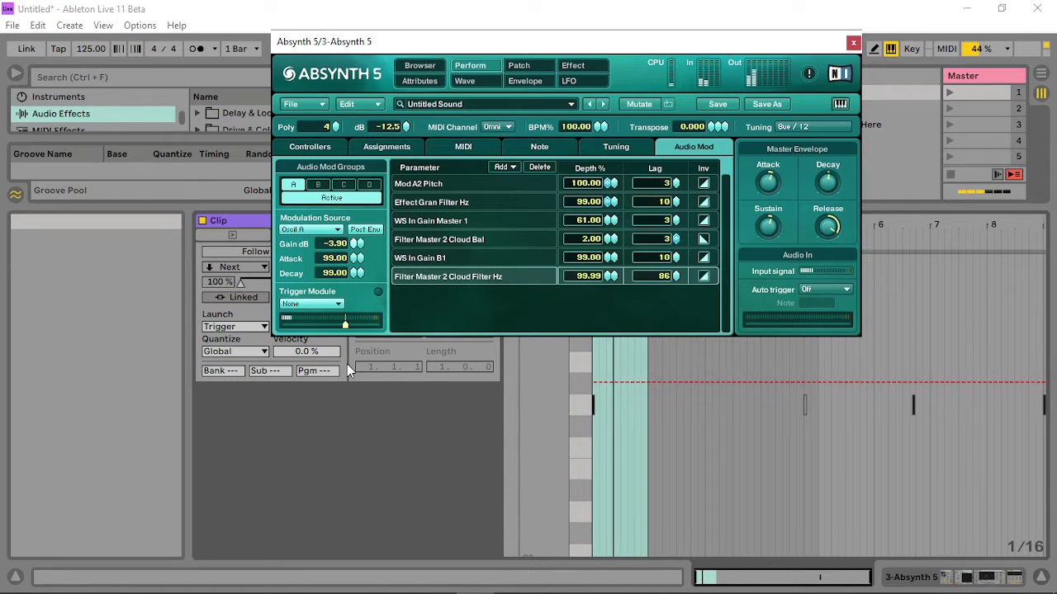
left_click_drag(672, 277, 690, 336)
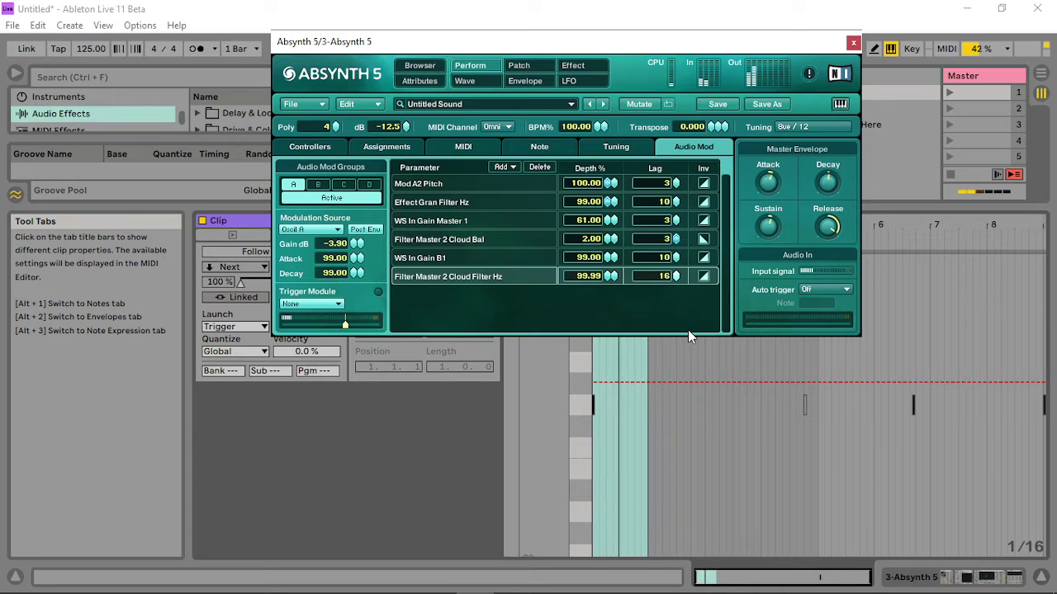
left_click_drag(334, 244, 400, 299)
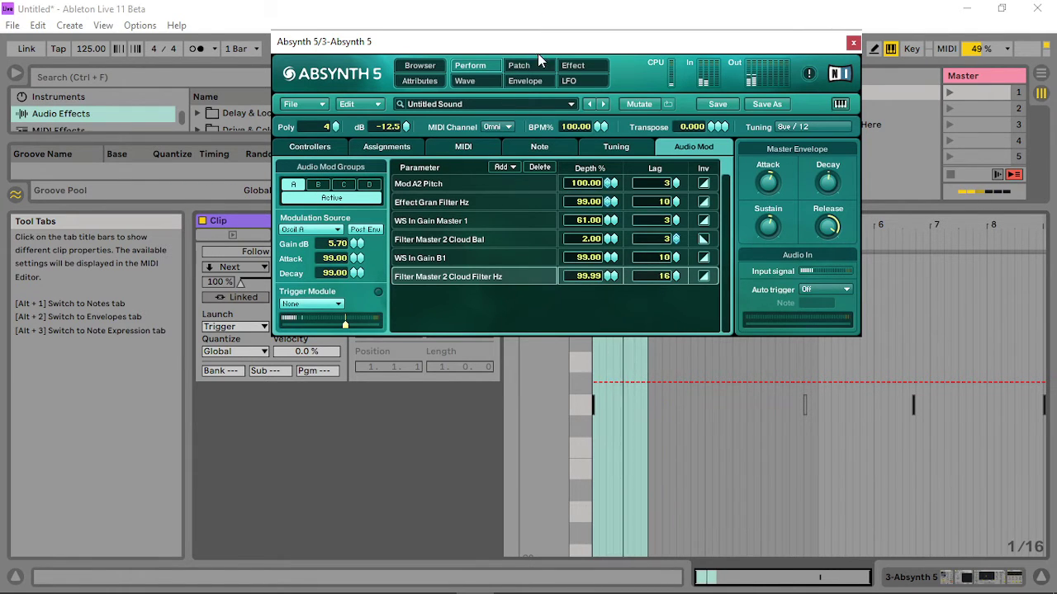
Return to the patch and set the Cloud filter's tone frequency to 883.9 Hz.
left_click(518, 65)
left_click(627, 476)
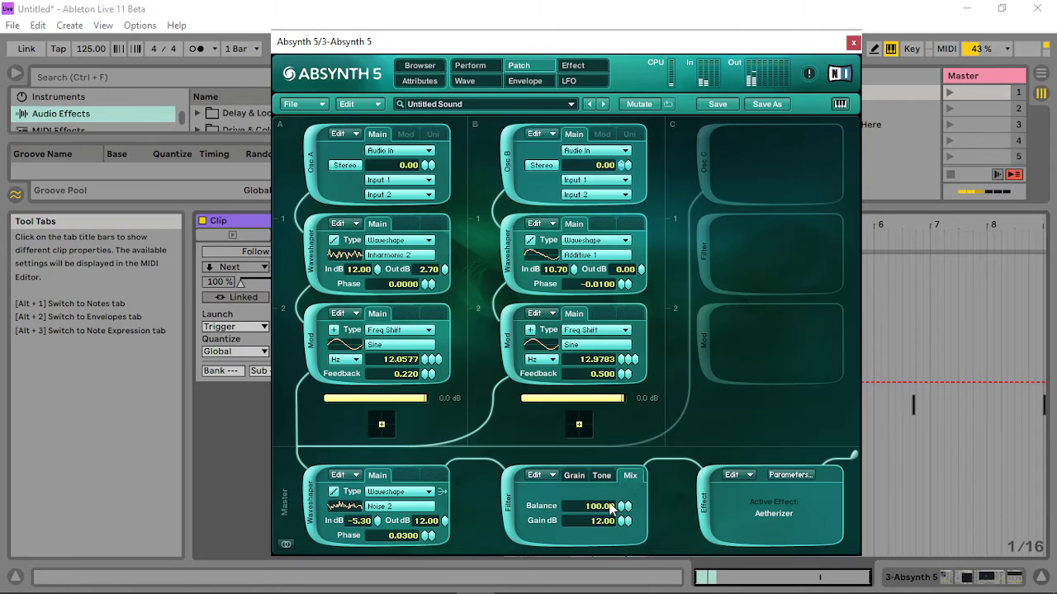
left_click(602, 476)
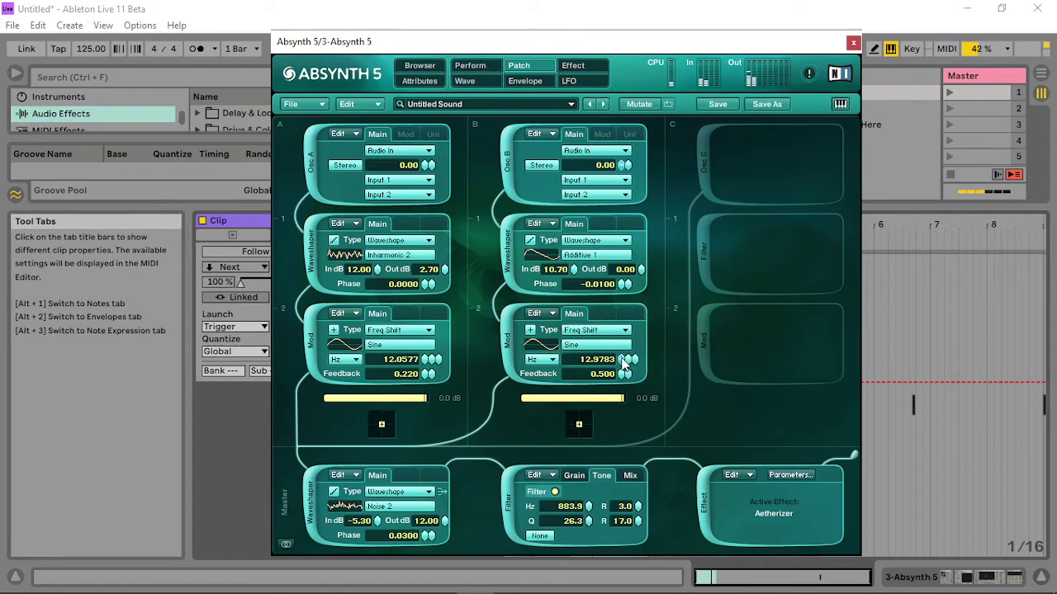
Replace channel B's Freq Shift module with a Waveshape module using the Inharmonic 1 wave and 12.00 dB input.
left_click_drag(625, 364, 631, 277)
left_click(594, 330)
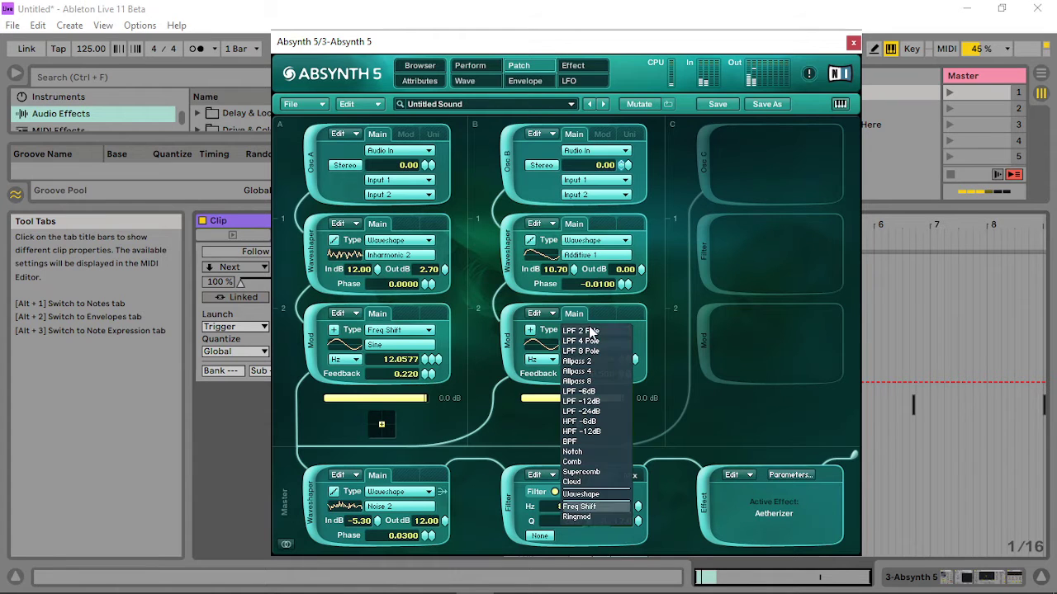
left_click(604, 494)
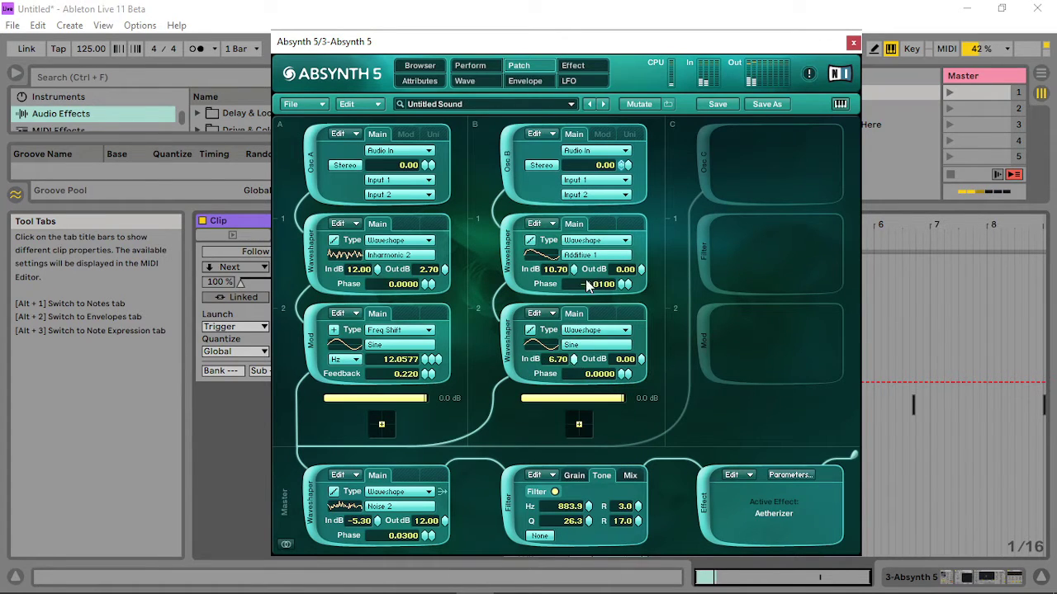
left_click(608, 350)
left_click(690, 448)
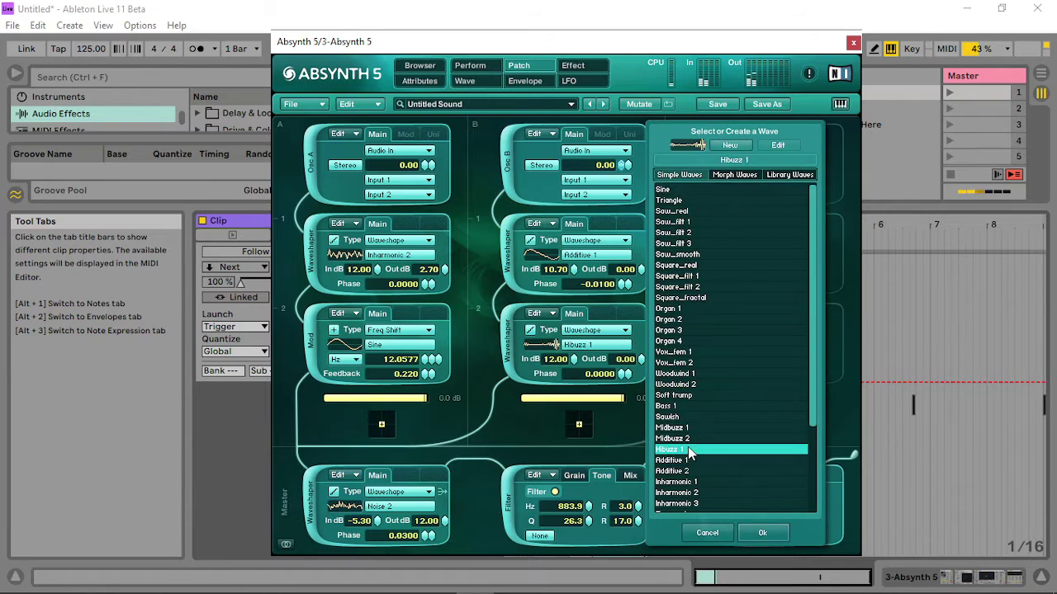
left_click(690, 481)
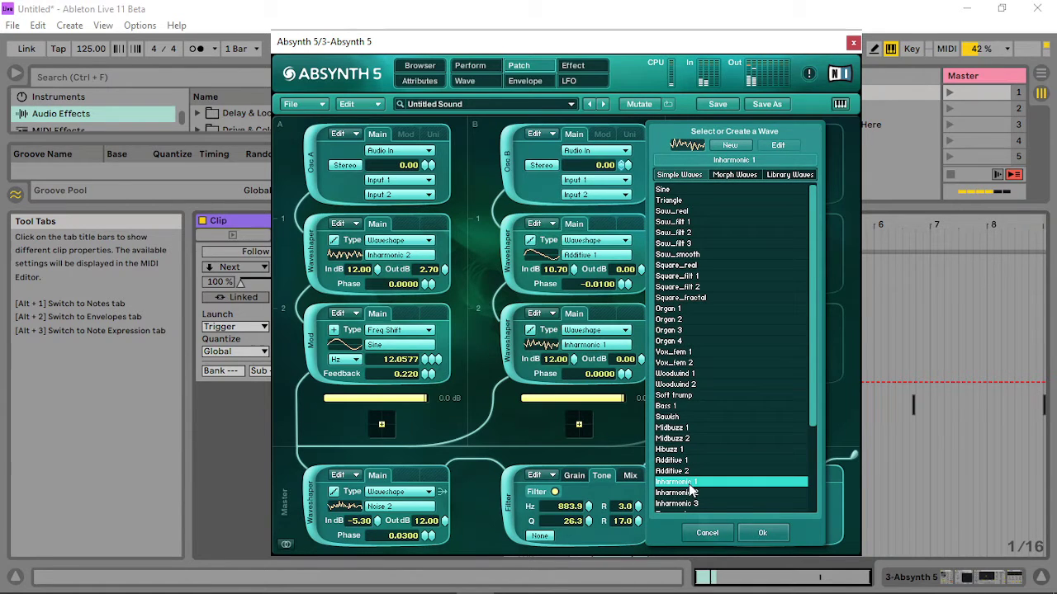
left_click(762, 532)
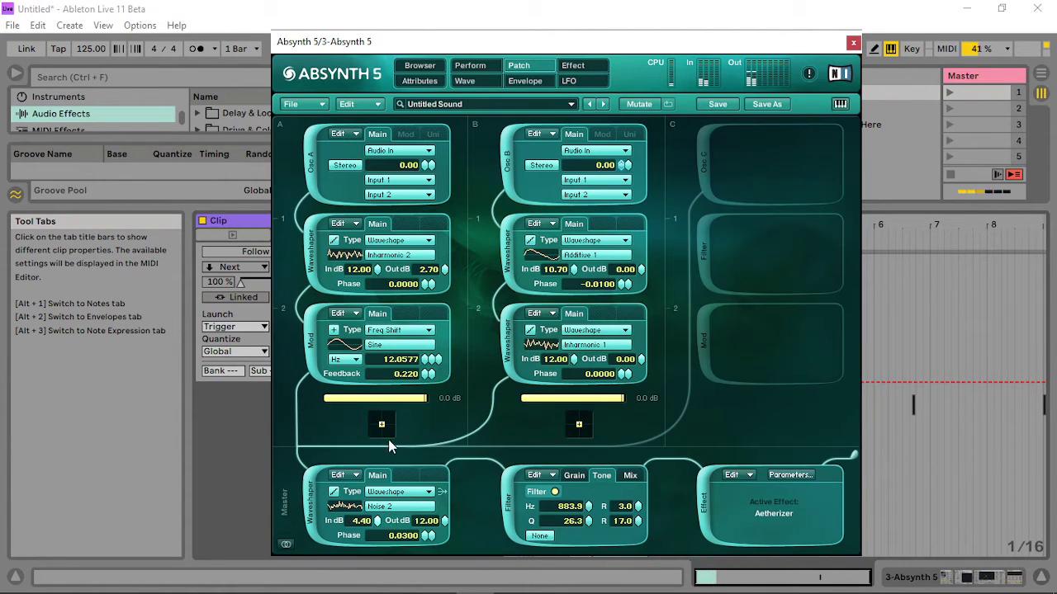
Set the Cloud filter's mix balance to 93.00 and the WS In Gain Master 1 envelope's release breakpoint to about 0.2422 s at -96 dB.
left_click(632, 477)
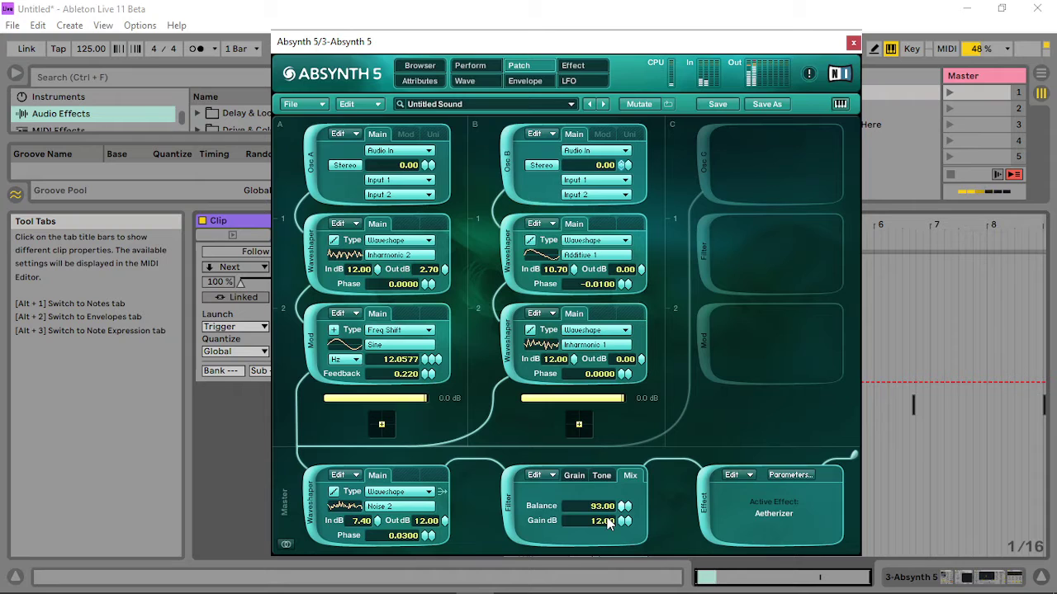
left_click(524, 81)
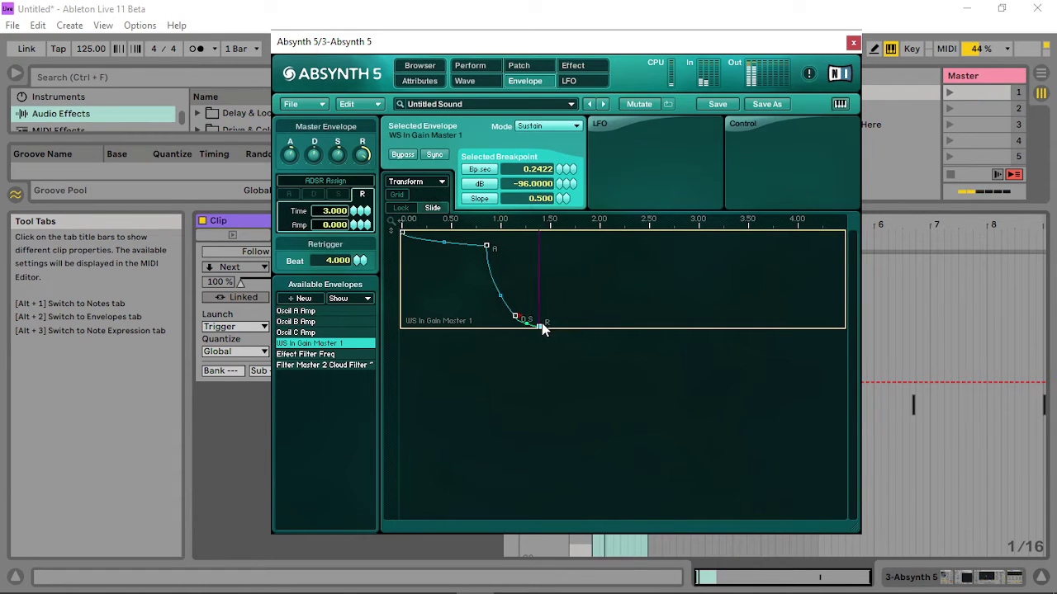
left_click_drag(542, 329, 539, 331)
Set the Aetherizer's master time to 0.143 and feedback to 99.90, with grain rate 201.588 Hz, grain feedback 100.00% and grain duration 21.00%.
left_click(579, 66)
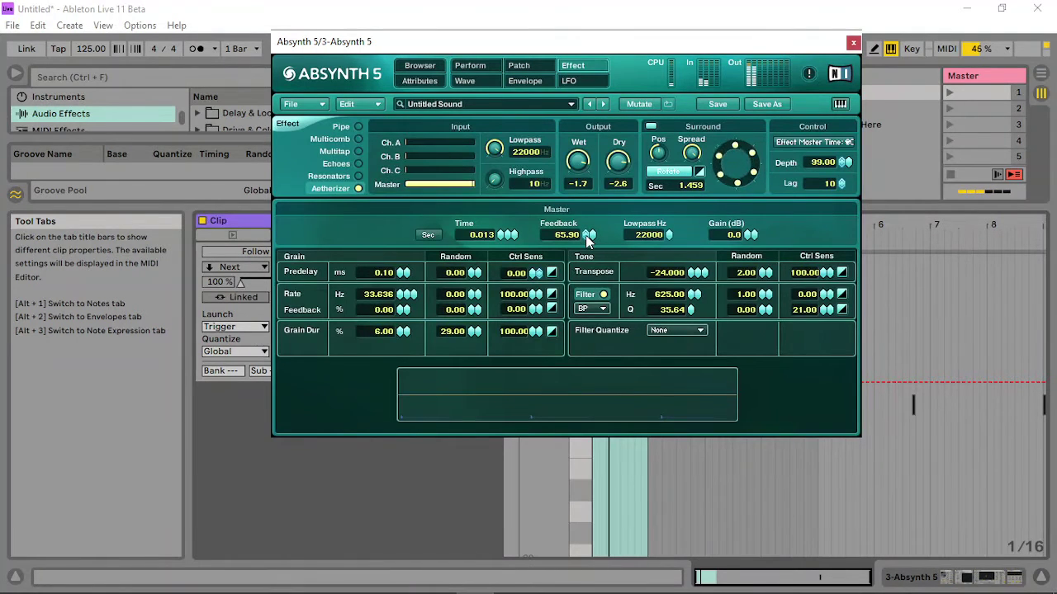
left_click(513, 234)
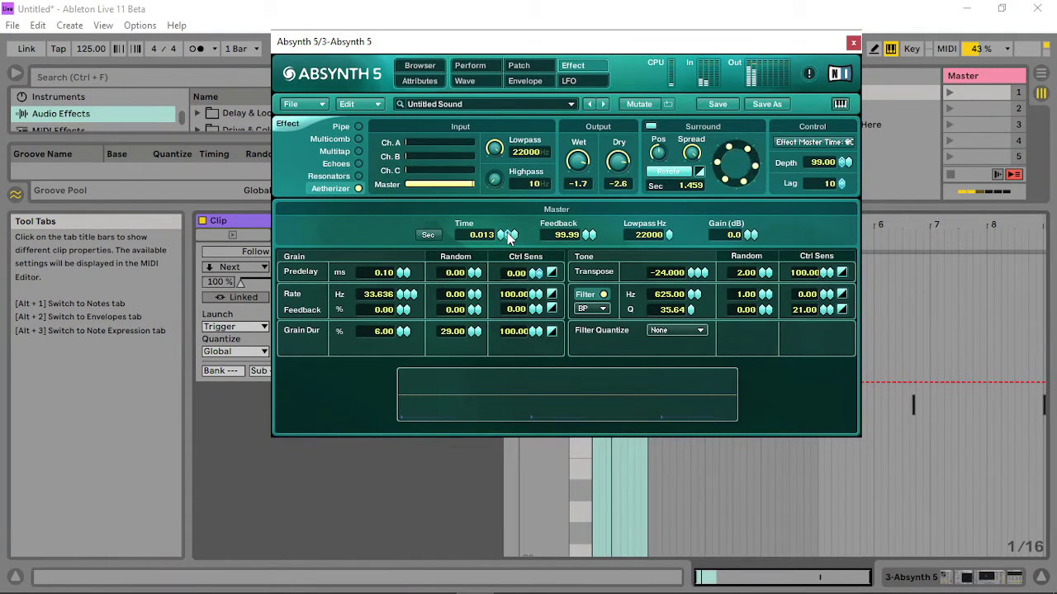
left_click_drag(515, 233, 504, 210)
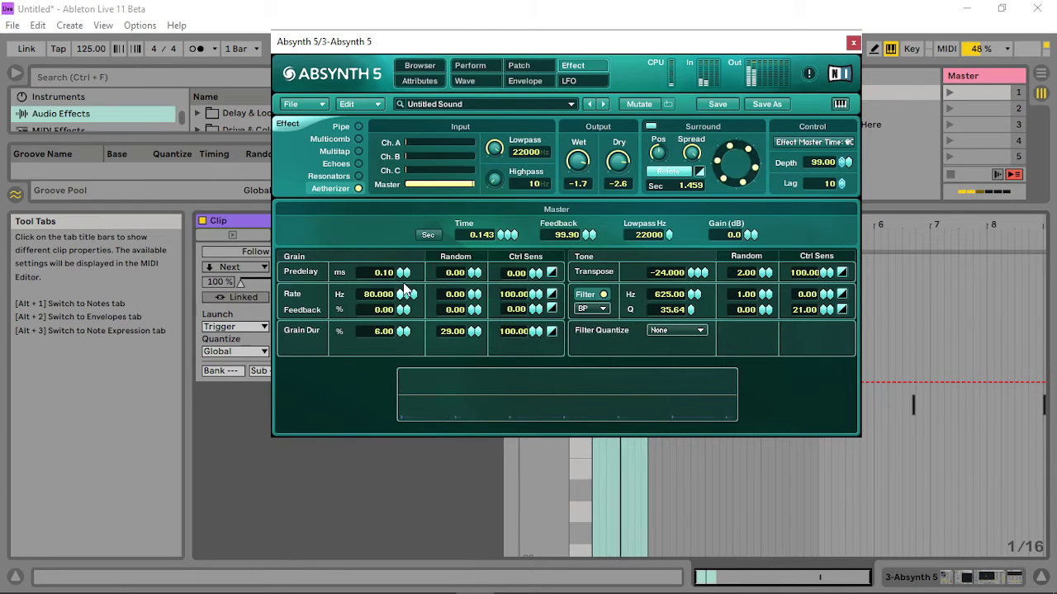
left_click_drag(407, 294, 401, 274)
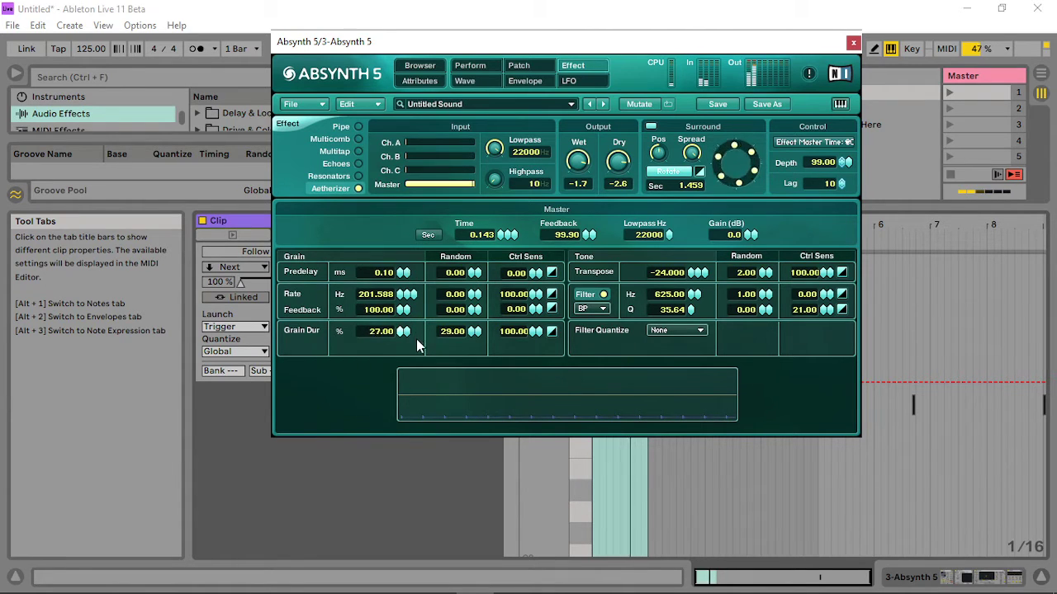
left_click_drag(417, 340, 417, 343)
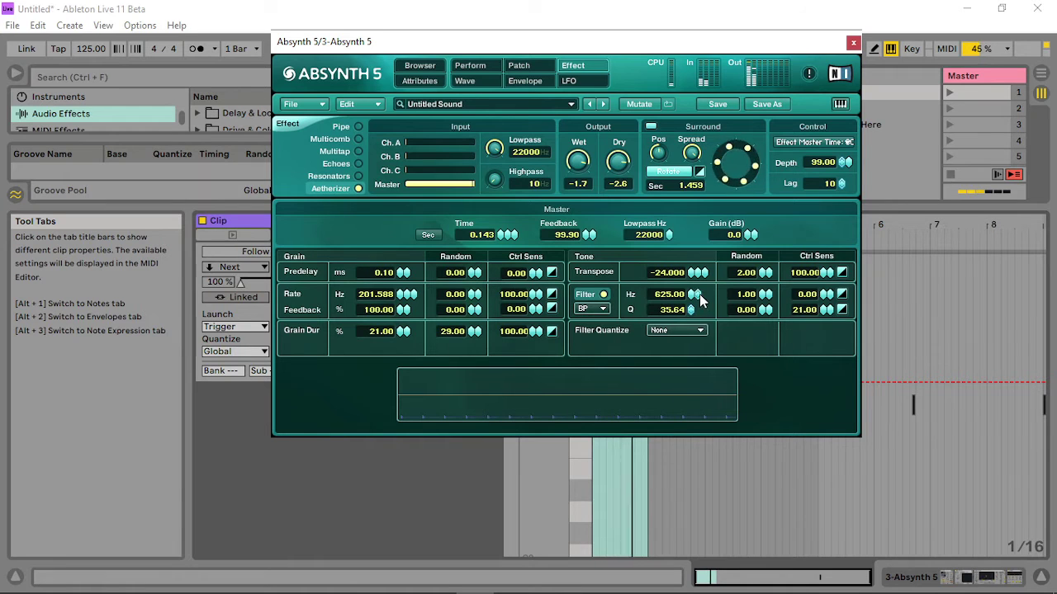
Set the Aetherizer's tone filter to 728.39 Hz with Q 11.71, auditioning it with the dry output at -96.0 dB before raising the dry level again.
left_click_drag(694, 296, 696, 273)
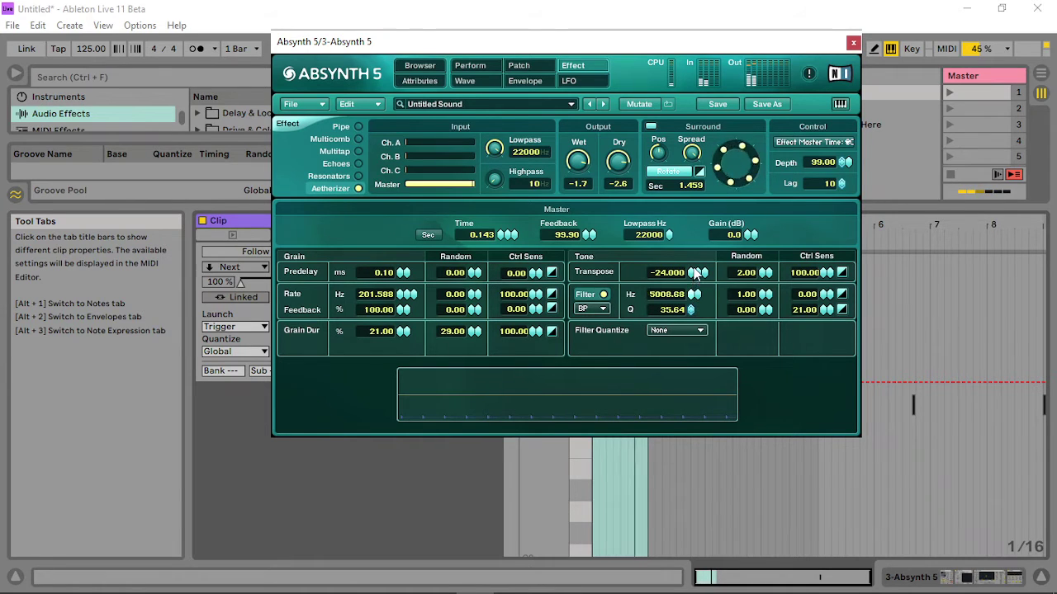
right_click(694, 295)
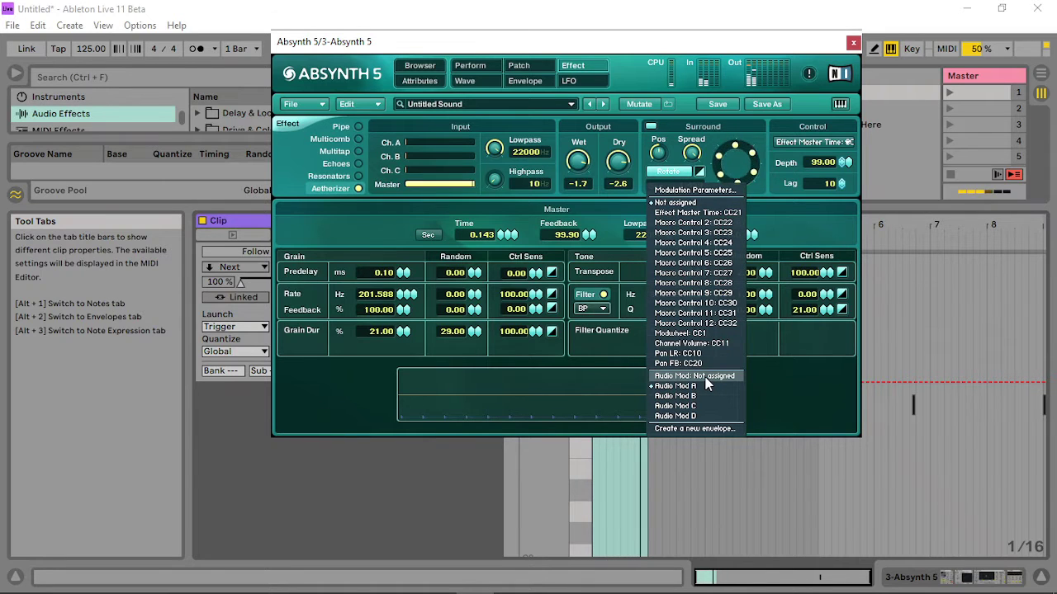
left_click(802, 366)
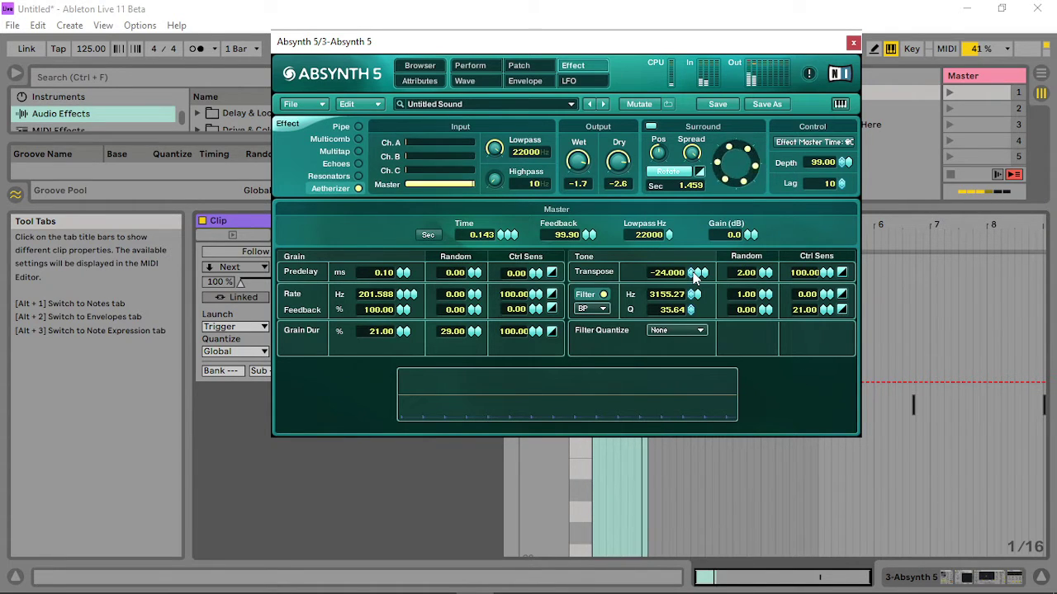
left_click_drag(692, 307, 686, 248)
left_click_drag(618, 161, 679, 344)
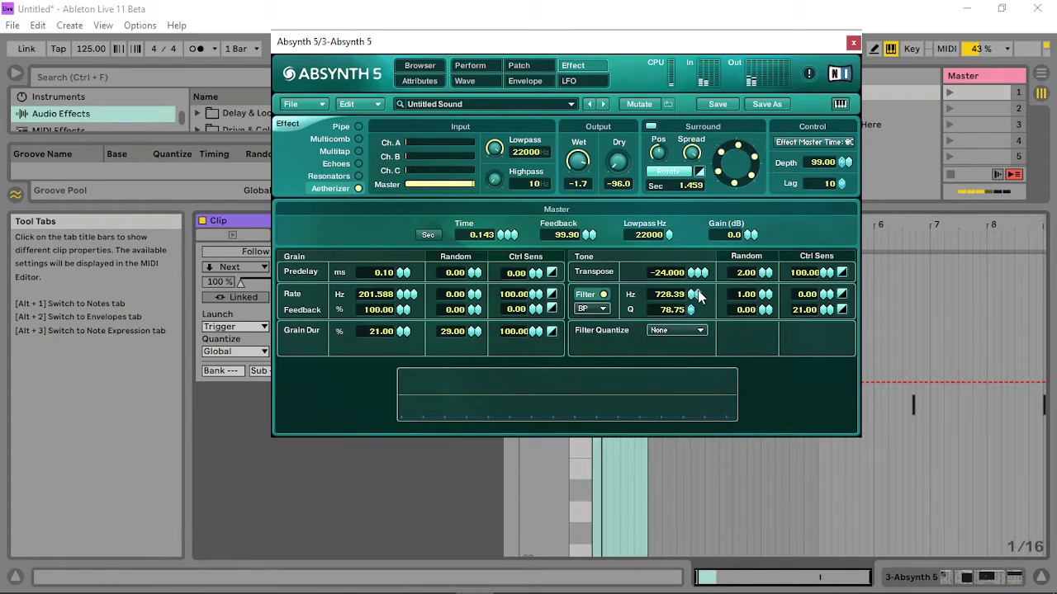
left_click_drag(691, 293, 687, 334)
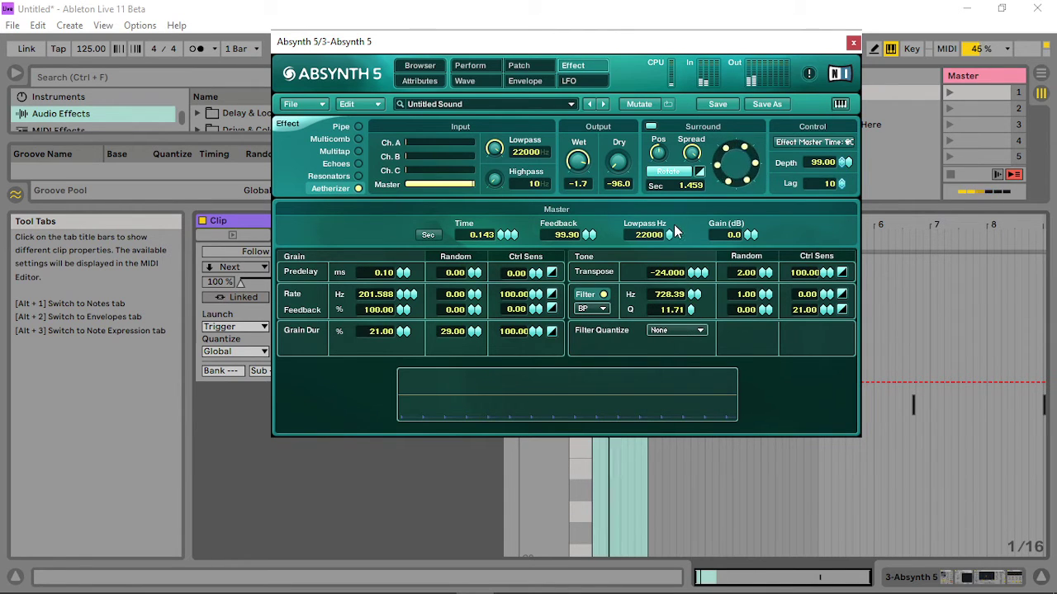
left_click_drag(620, 170, 618, 124)
Return to the patch and set channel B's second waveshaper phase to 0.1100 and the Cloud filter's tone frequency to 1575.0 Hz.
left_click(521, 66)
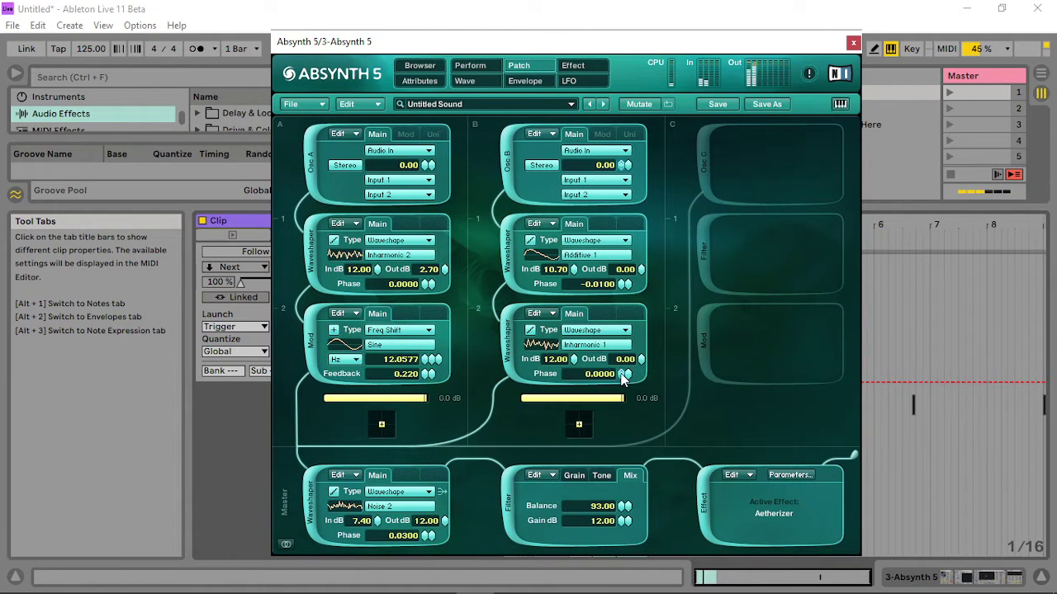
left_click(606, 474)
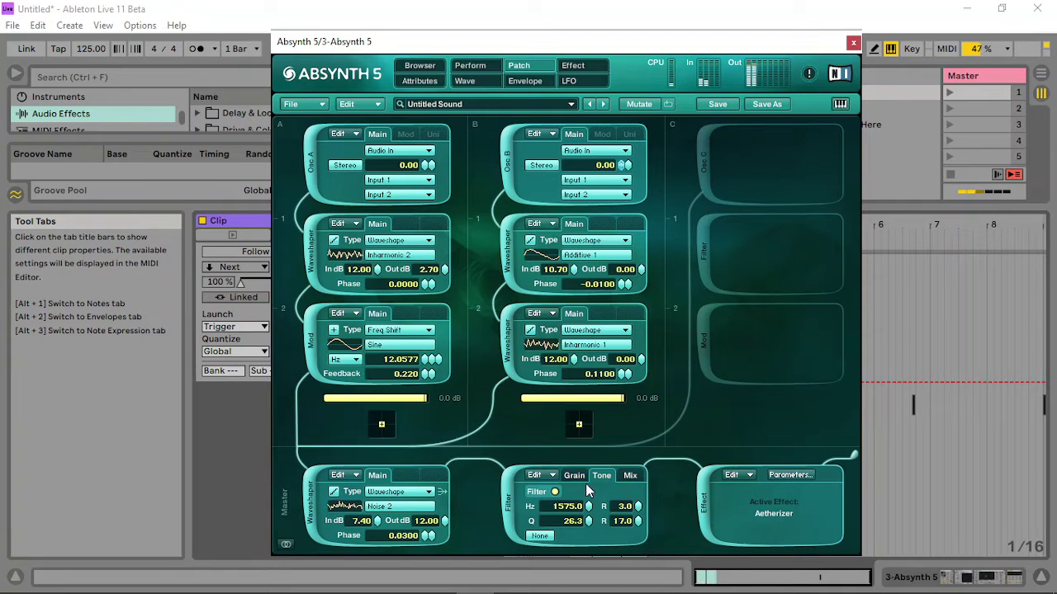
Raise the Cloud filter's transpose random amount to 100.0, check the audio modulation assignments, and reduce the random amount again.
left_click(574, 476)
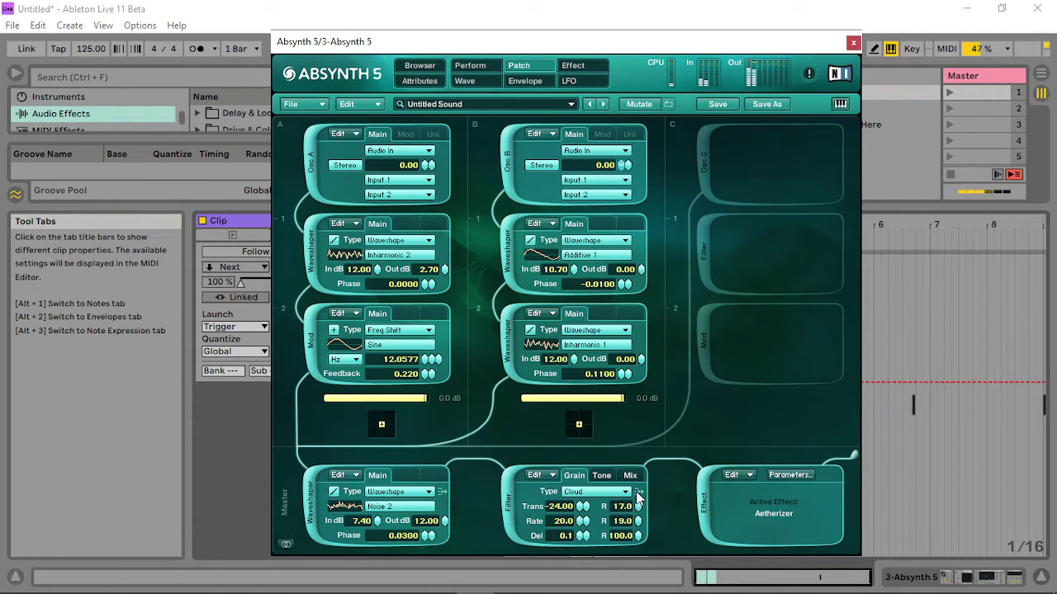
left_click(472, 66)
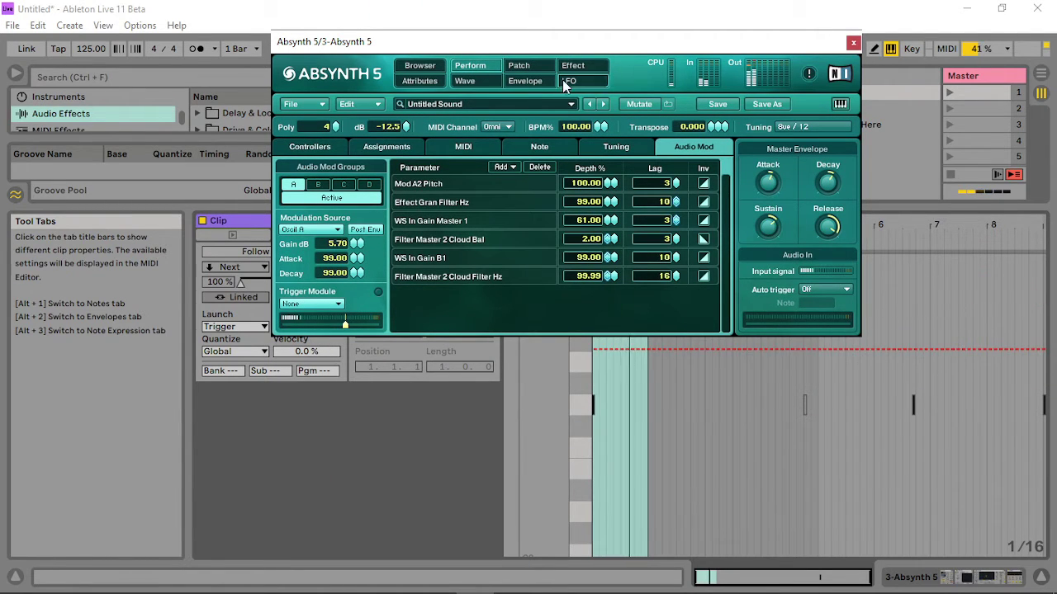
left_click(537, 67)
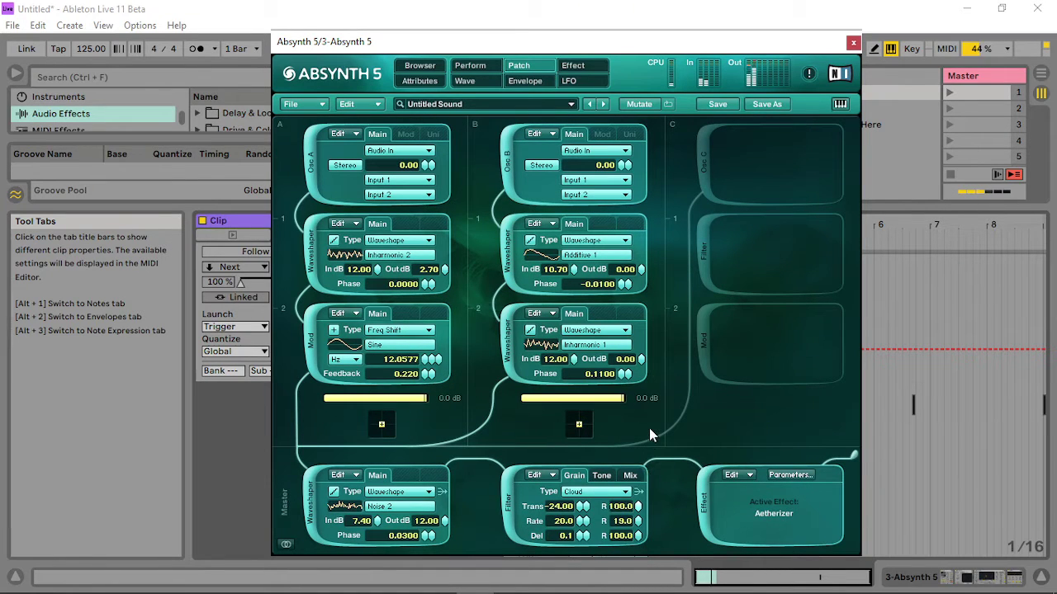
left_click_drag(637, 506, 650, 550)
Review the Cloud filter's mix and tone settings, the LFO settings and the effect settings.
left_click(629, 476)
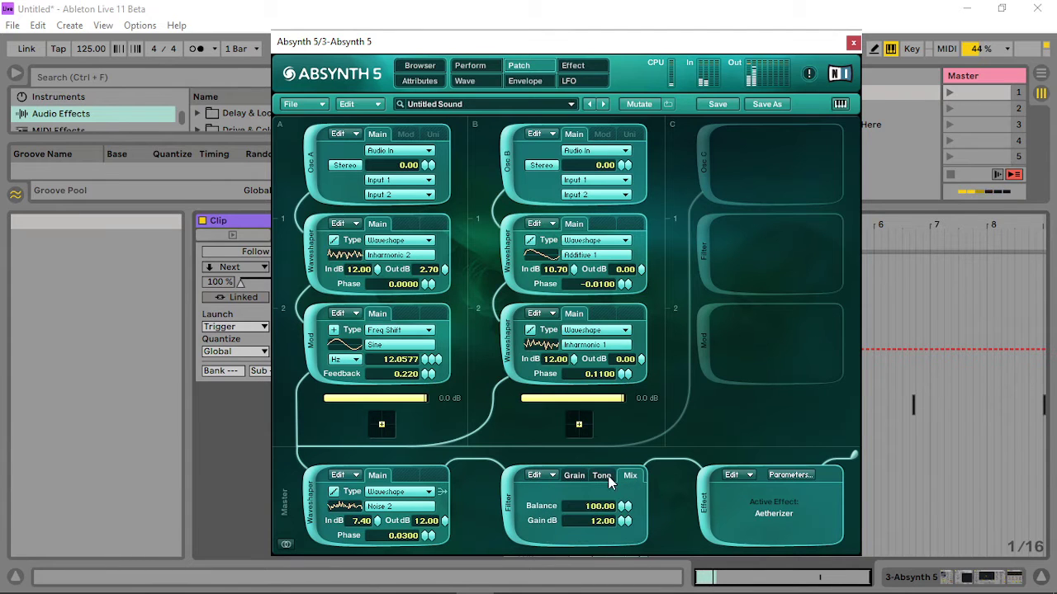
left_click(602, 476)
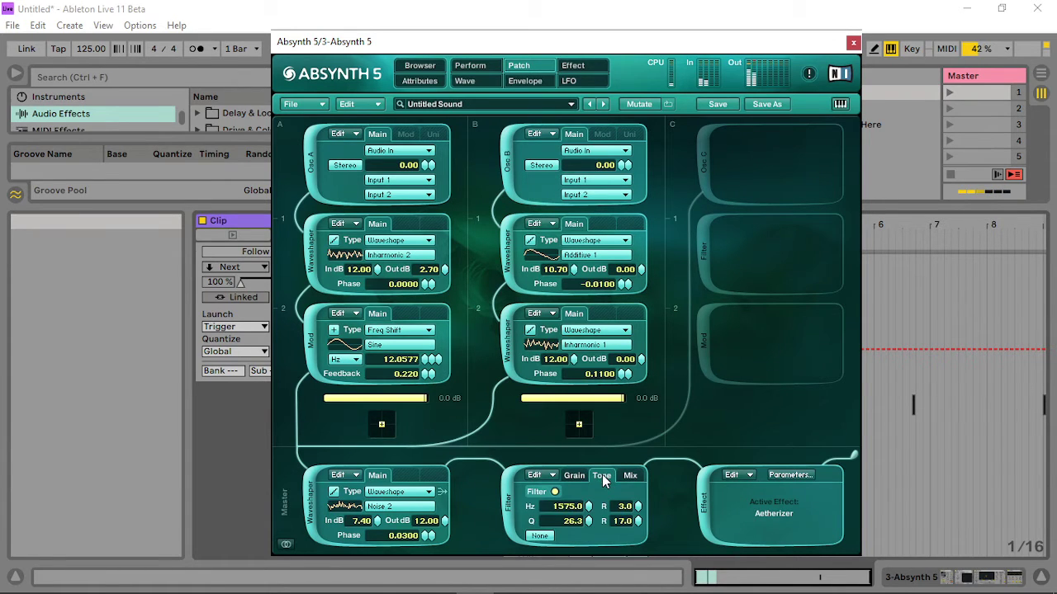
left_click(477, 65)
left_click(569, 81)
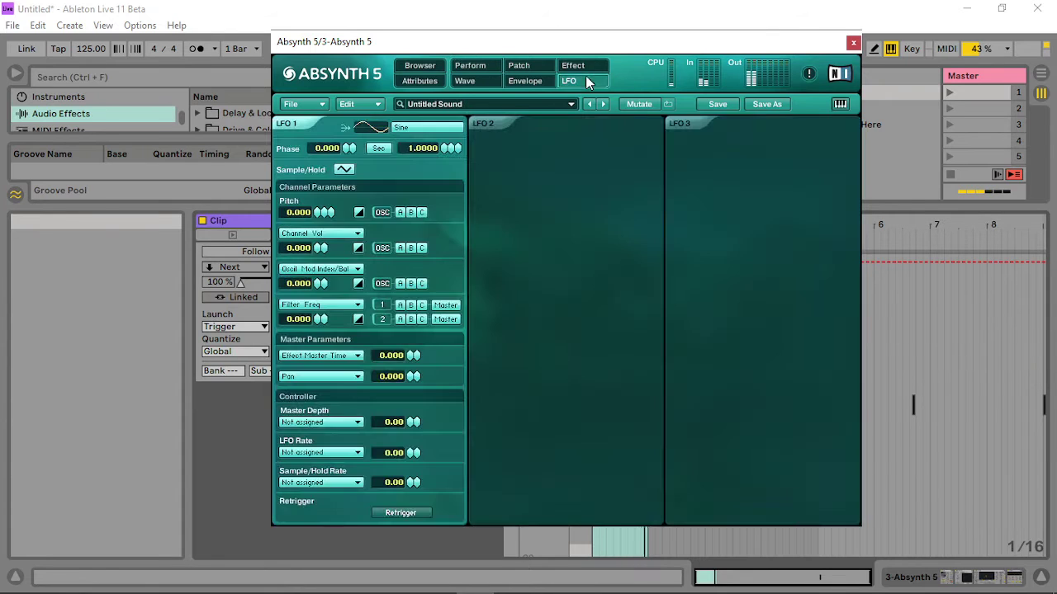
left_click(570, 66)
left_click(520, 65)
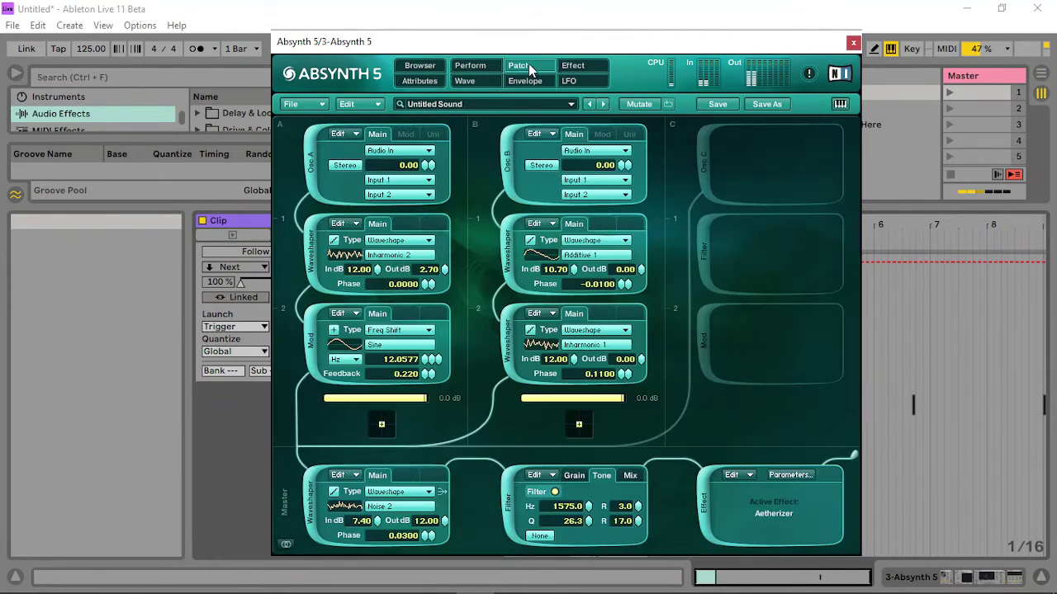
Reshape the end of the WS In Gain Master 1 envelope, placing the release breakpoint at 0.3985 s and 6.1831 dB with slope 2.750.
left_click(526, 83)
left_click(314, 354)
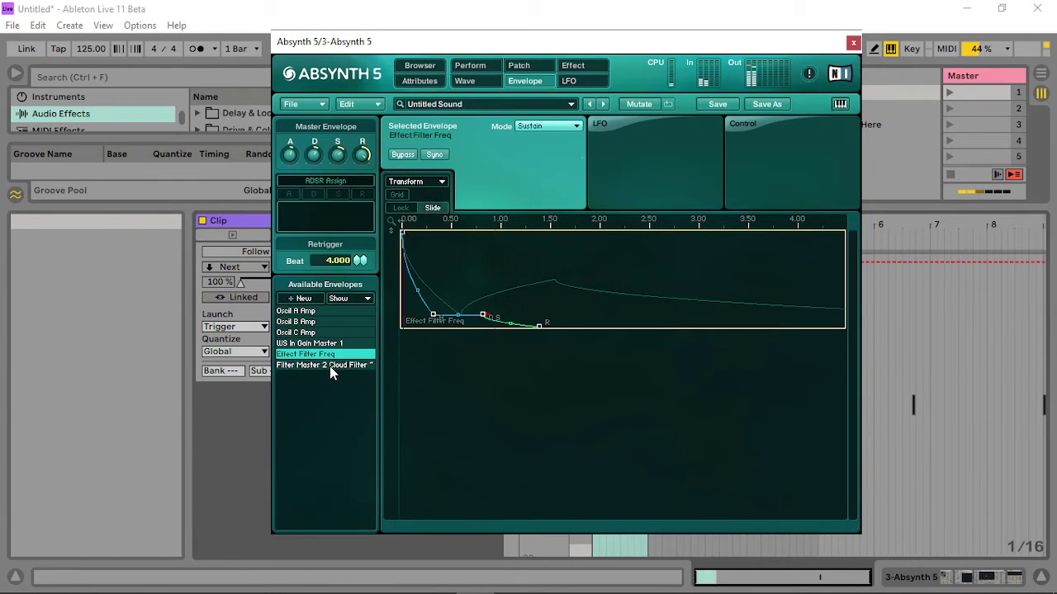
left_click(328, 344)
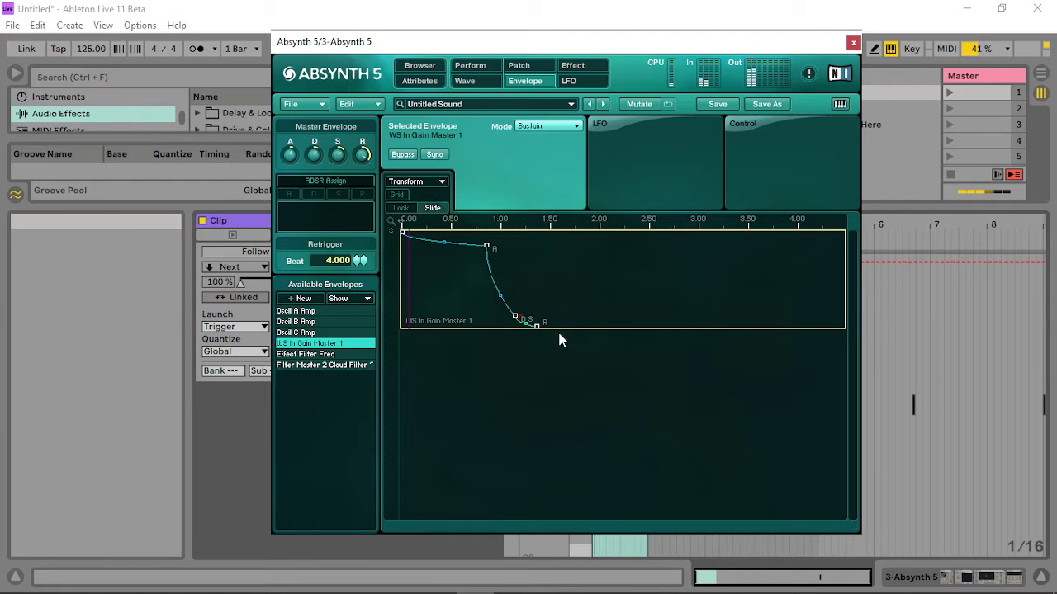
left_click_drag(537, 328, 584, 253)
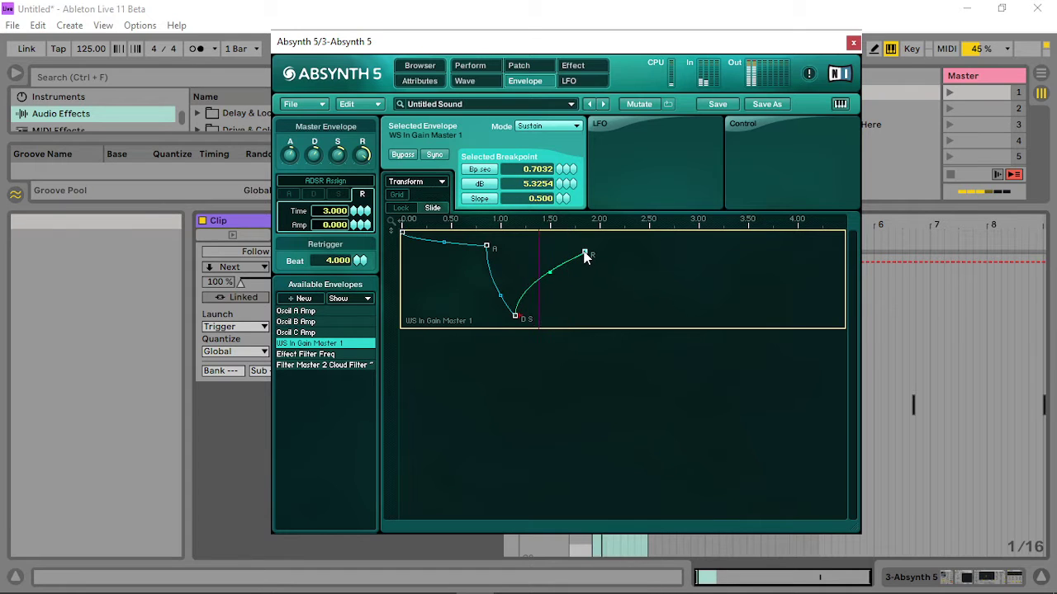
left_click_drag(556, 288, 567, 314)
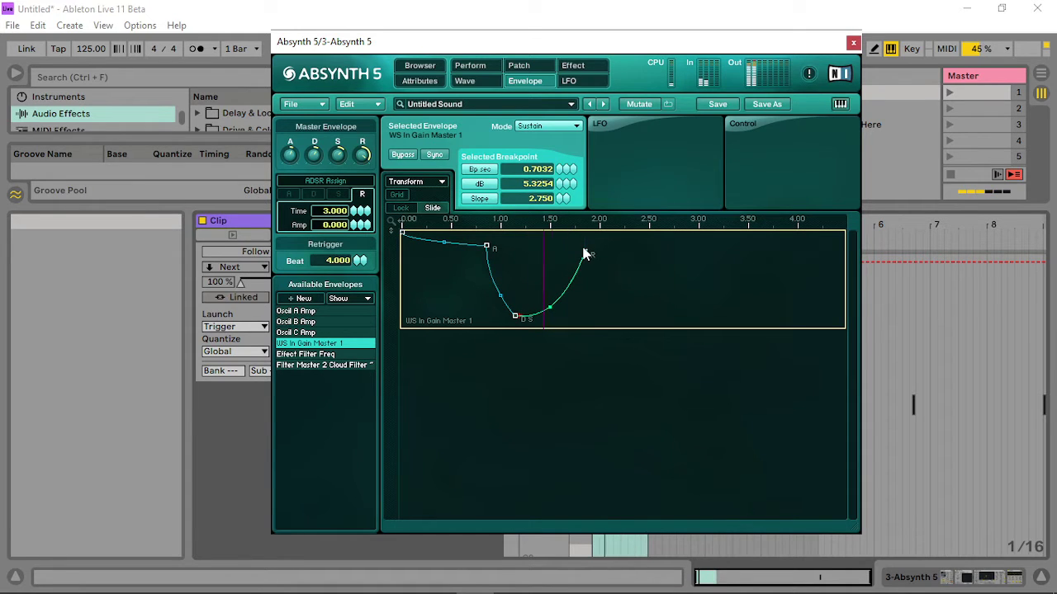
left_click_drag(584, 250, 553, 248)
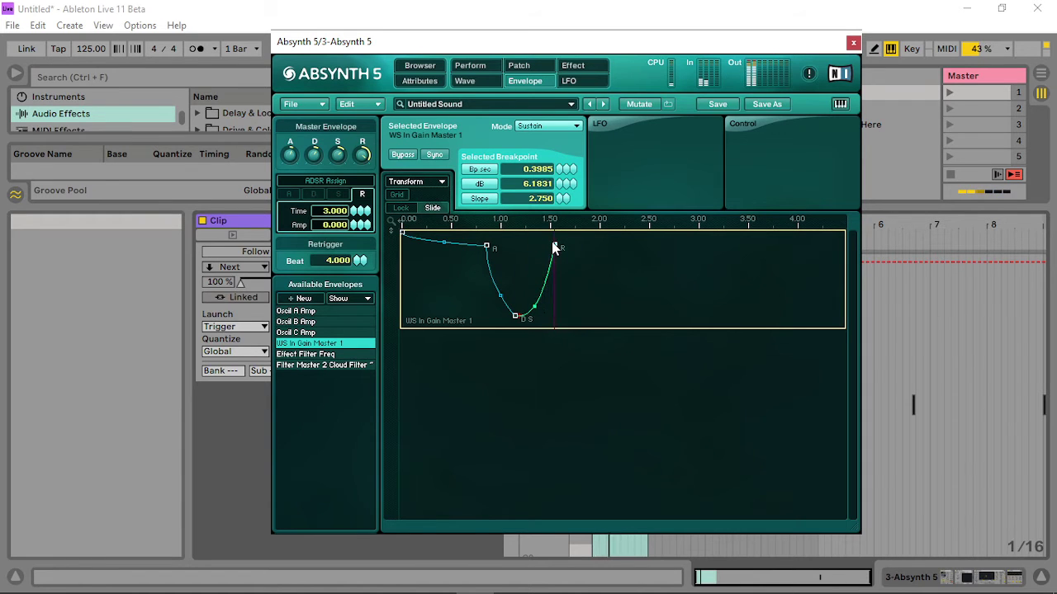
left_click_drag(600, 283, 605, 326)
Audition several waves for the master waveshaper, choose Saw_smooth, and raise its input gain to 12.00 dB.
left_click(518, 65)
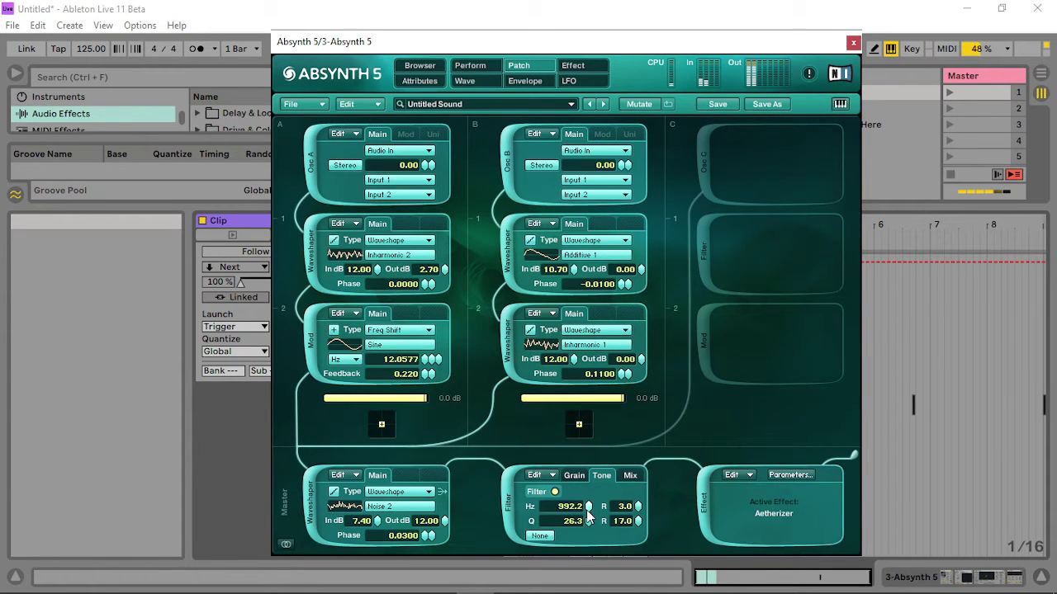
left_click(389, 506)
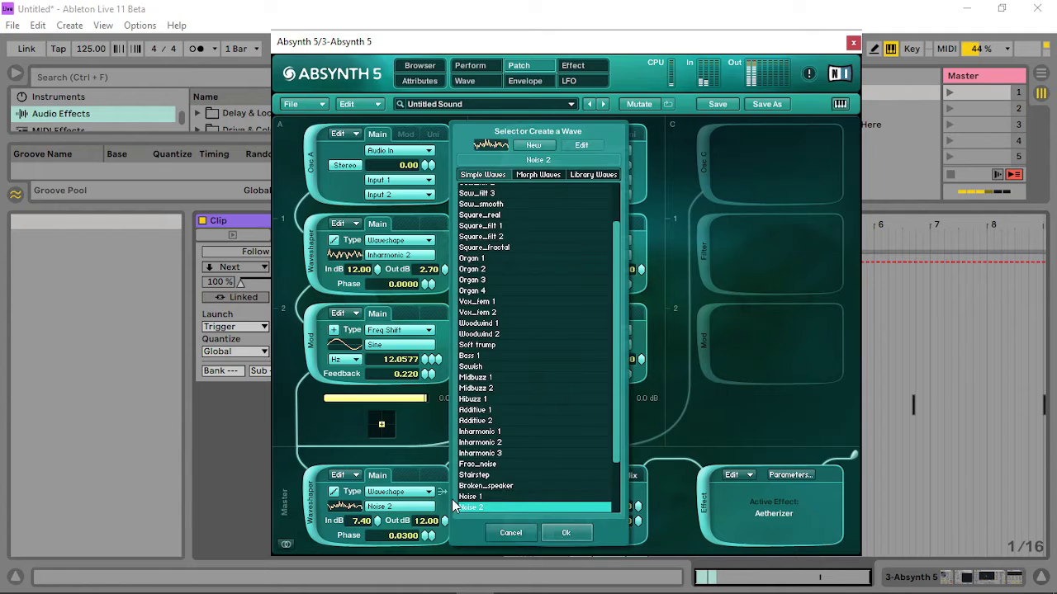
left_click(495, 486)
left_click(492, 371)
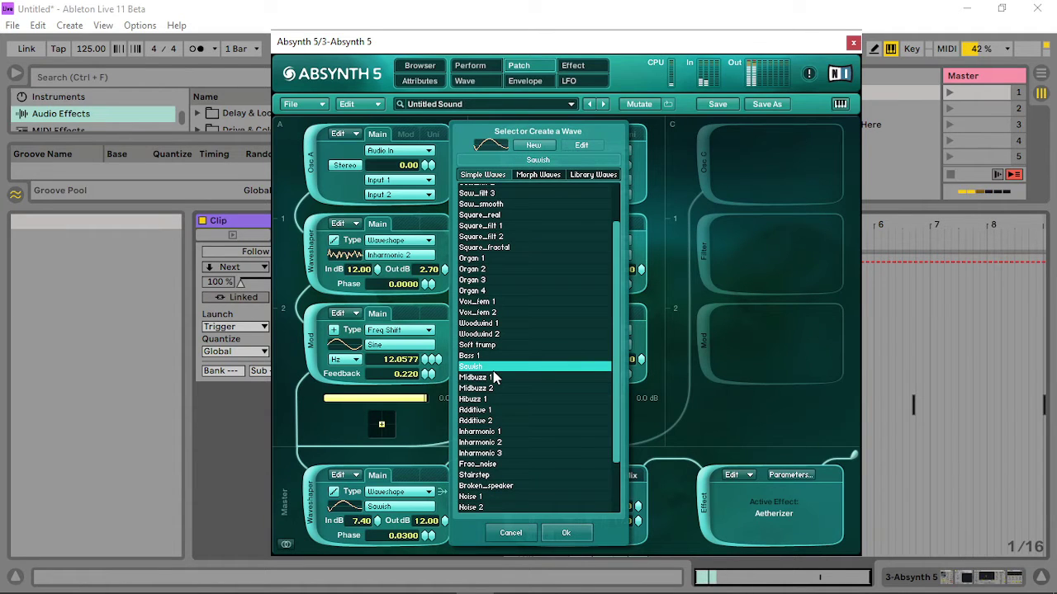
left_click(477, 421)
left_click(486, 249)
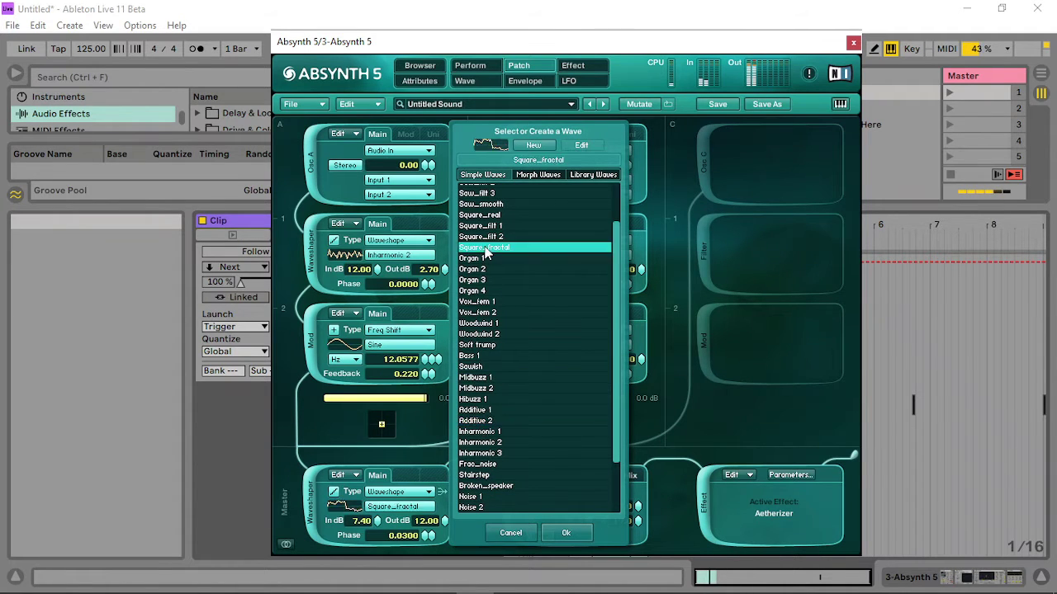
left_click(487, 208)
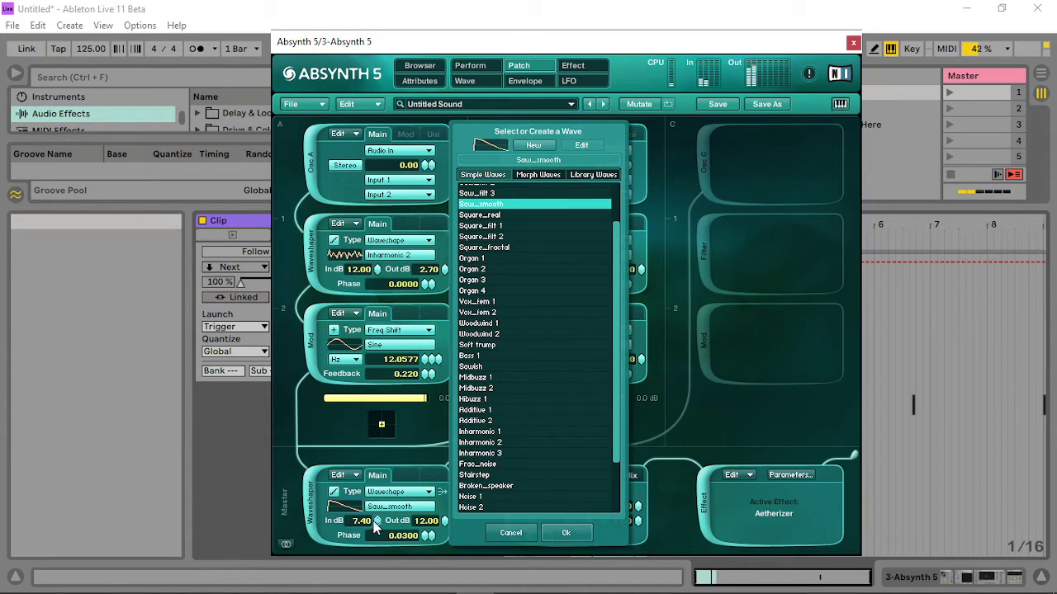
left_click_drag(379, 529, 395, 438)
left_click(576, 477)
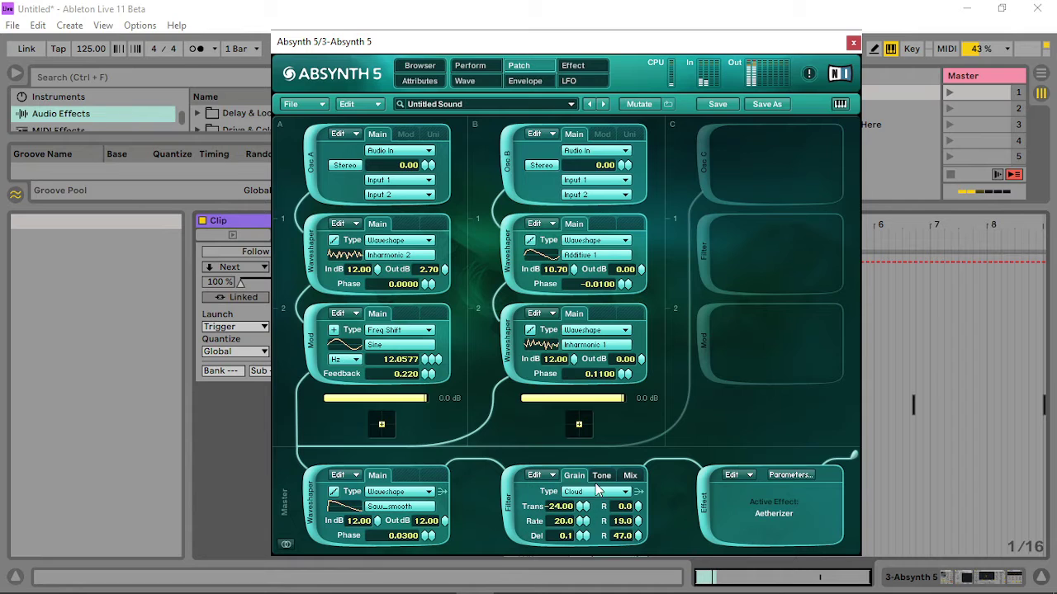
Set the Aetherizer's grain rate to 20.000 Hz, grain feedback to 53.00% and grain duration to 4.00%.
left_click(573, 66)
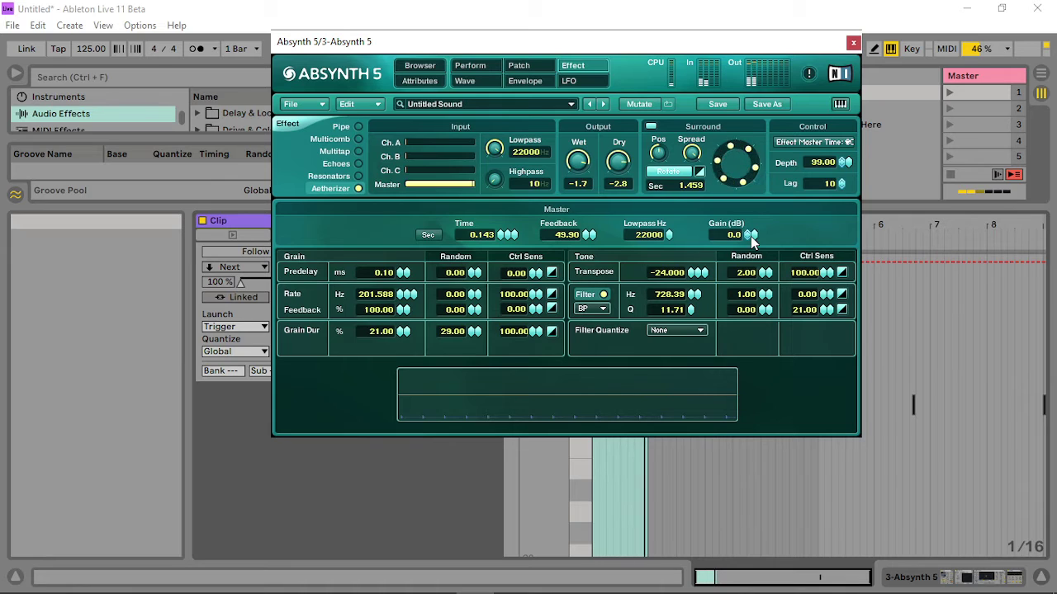
left_click_drag(407, 295, 385, 368)
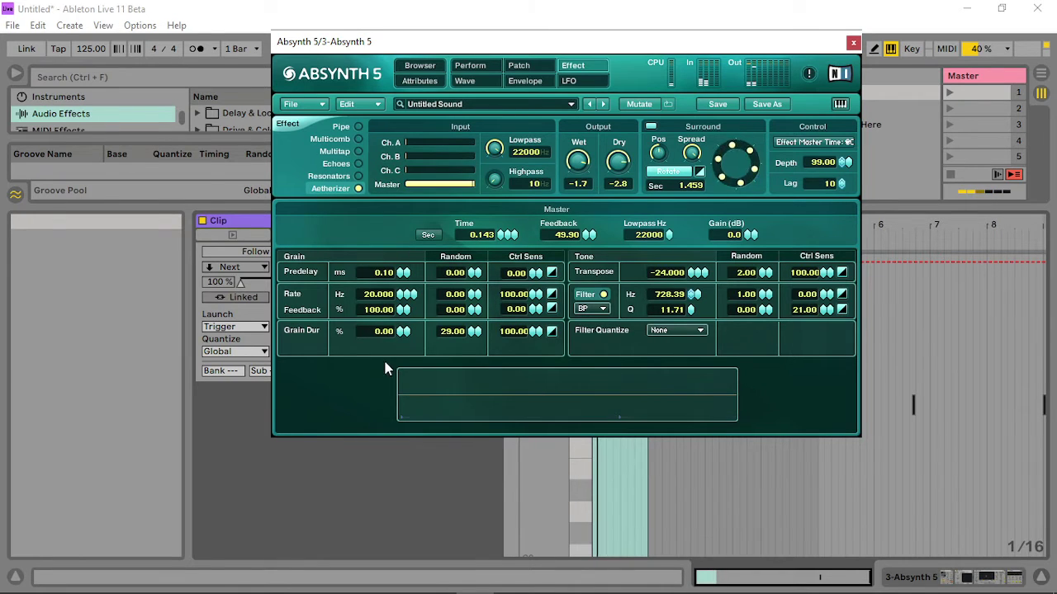
left_click_drag(406, 332, 443, 328)
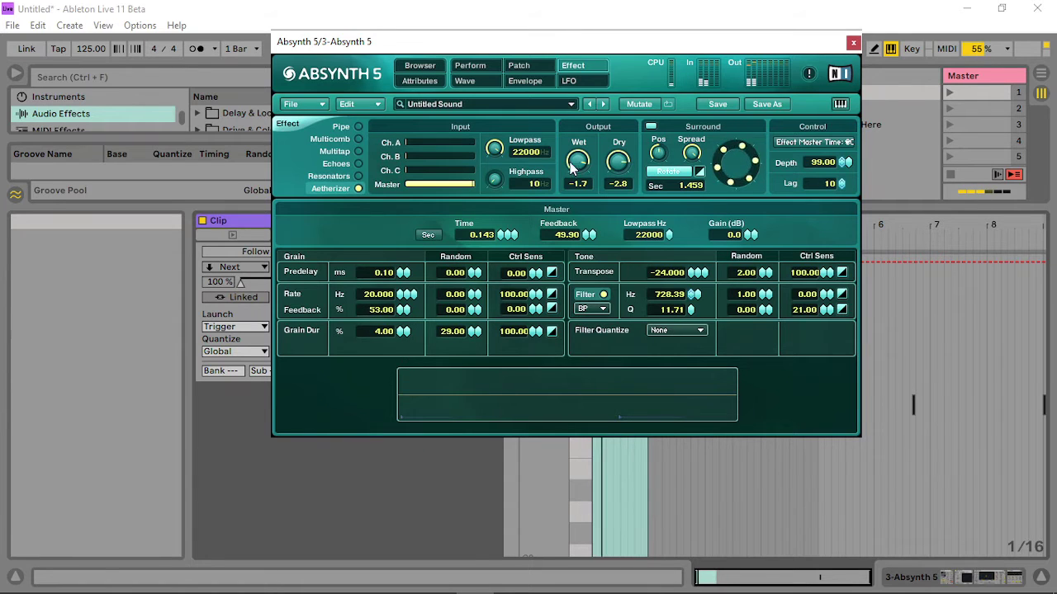
Set the Aetherizer's wet output to -1.1 and its master time to 0.010.
left_click_drag(574, 163, 572, 155)
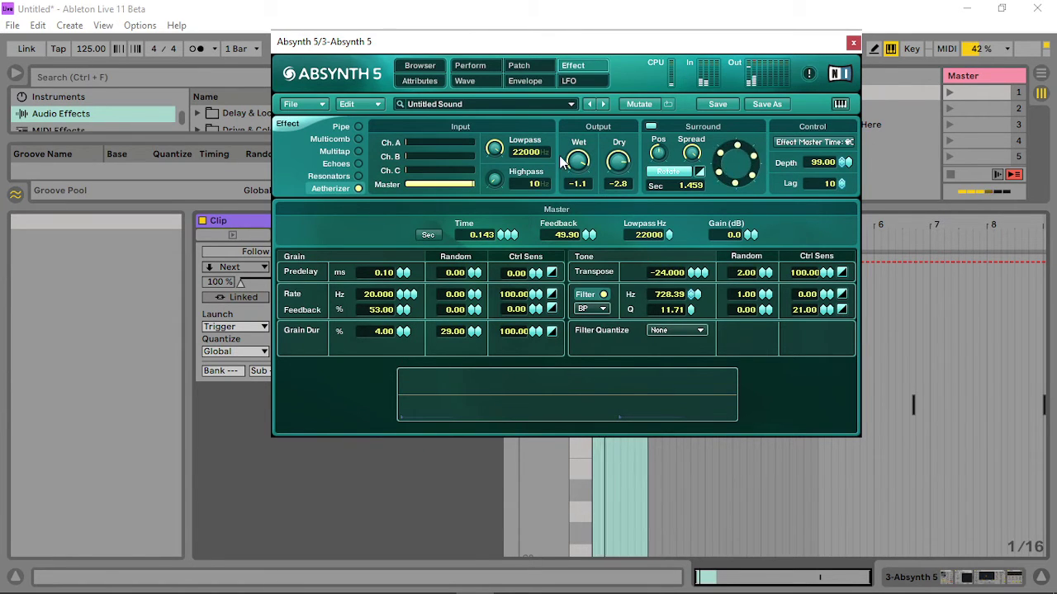
mouse_move(501, 237)
left_mouse_down()
mouse_move(501, 225)
mouse_move(510, 248)
left_mouse_up()
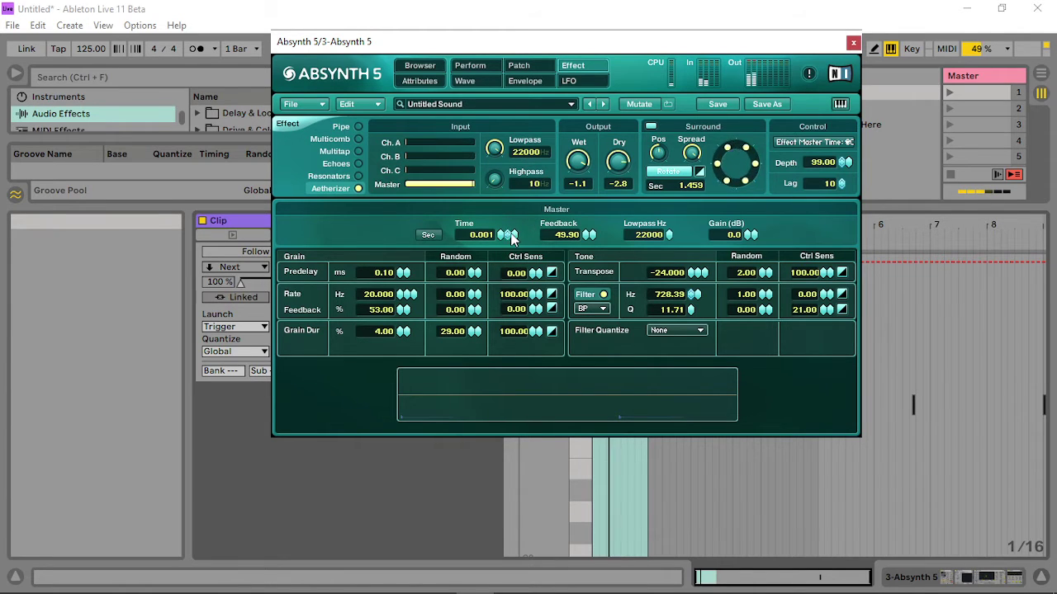
left_click(510, 235)
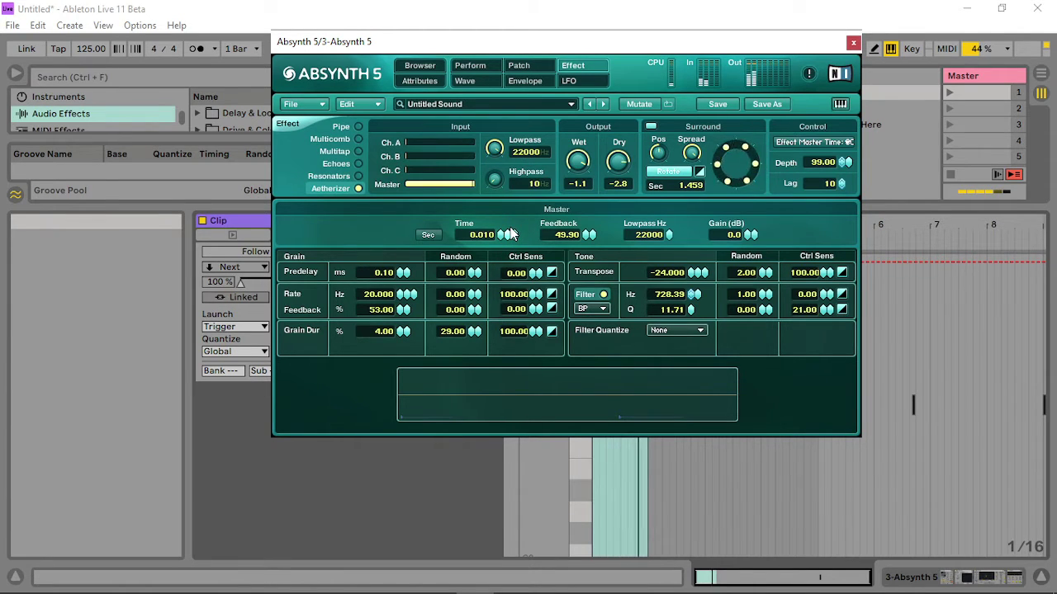
Raise channel B's second waveshaper output to 12.00 dB, adjust the Cloud filter's tone frequency, and set the master waveshaper's phase to 0.0000.
left_click(520, 65)
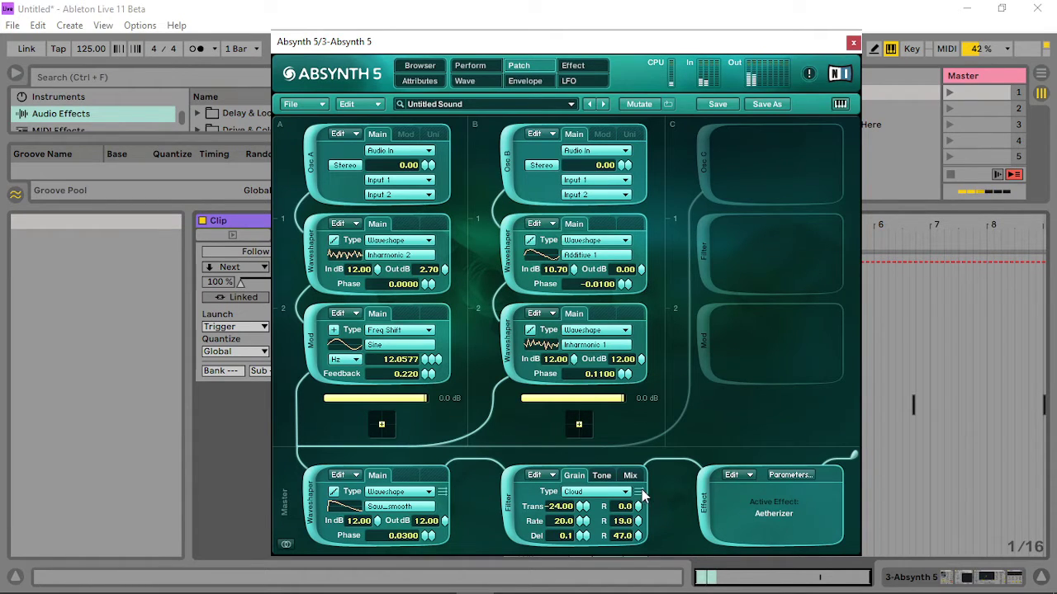
left_click(606, 476)
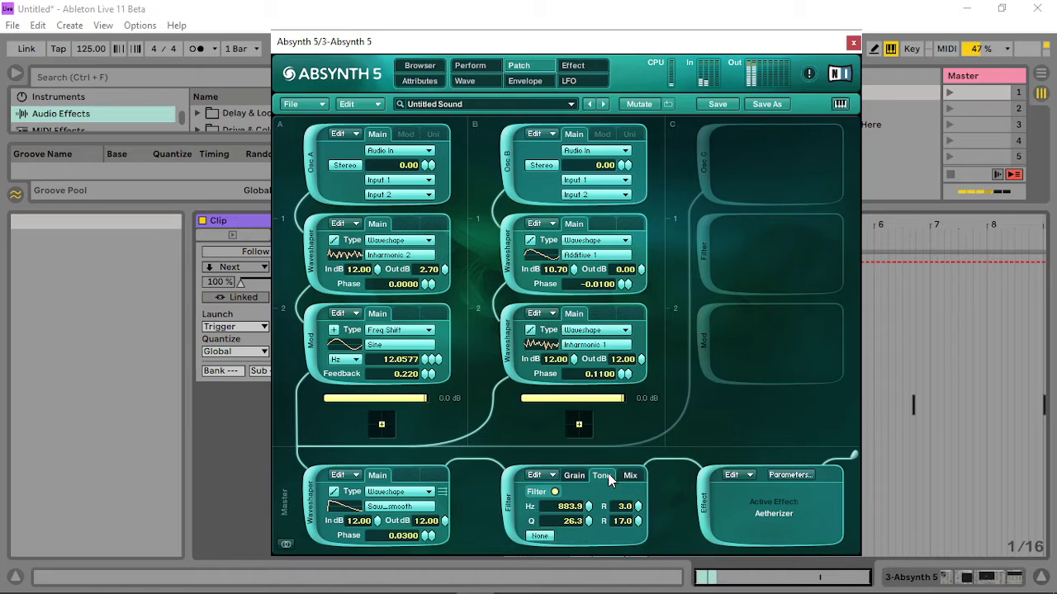
scroll(591, 505, "up", 5)
scroll(591, 505, "down", 2)
scroll(588, 507, "down", 4)
left_click(631, 478)
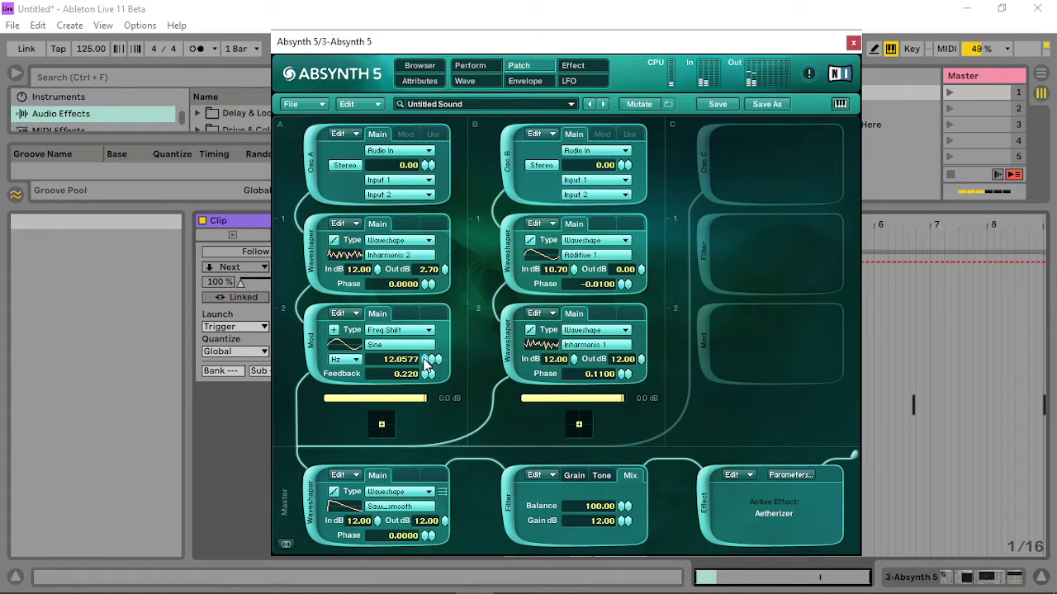
Switch the master Cloud filter off and on repeatedly to compare the sound, leaving it enabled.
left_click(511, 495)
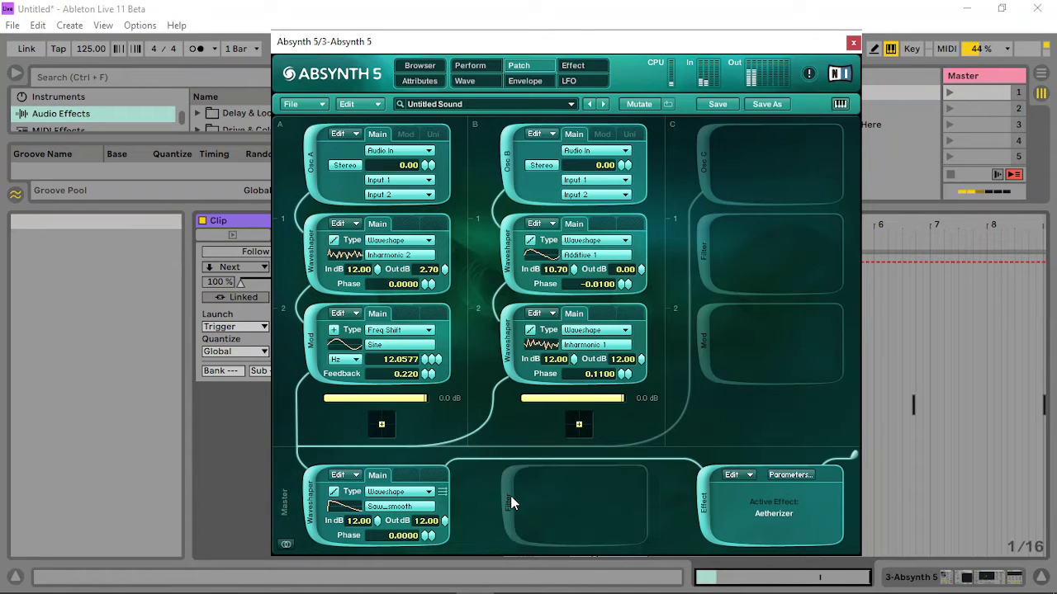
left_click(510, 496)
left_click(510, 496)
left_click(512, 493)
Add an envelope for the Cloud filter's balance and shape it to dip to about 40.98 and rise back to 100.
left_click_drag(625, 506, 627, 557)
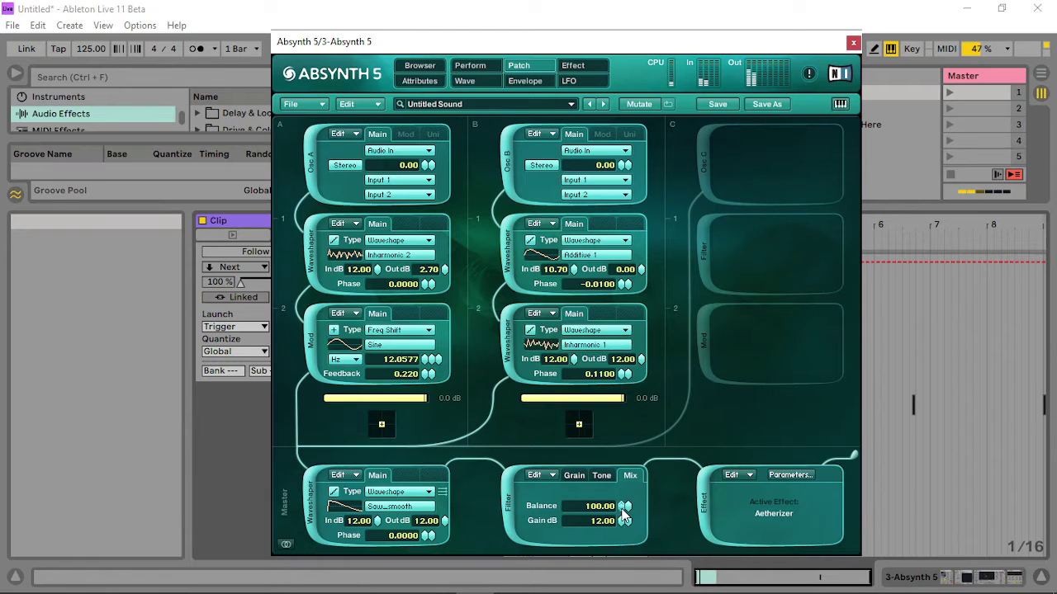
right_click(624, 511)
left_click(620, 547)
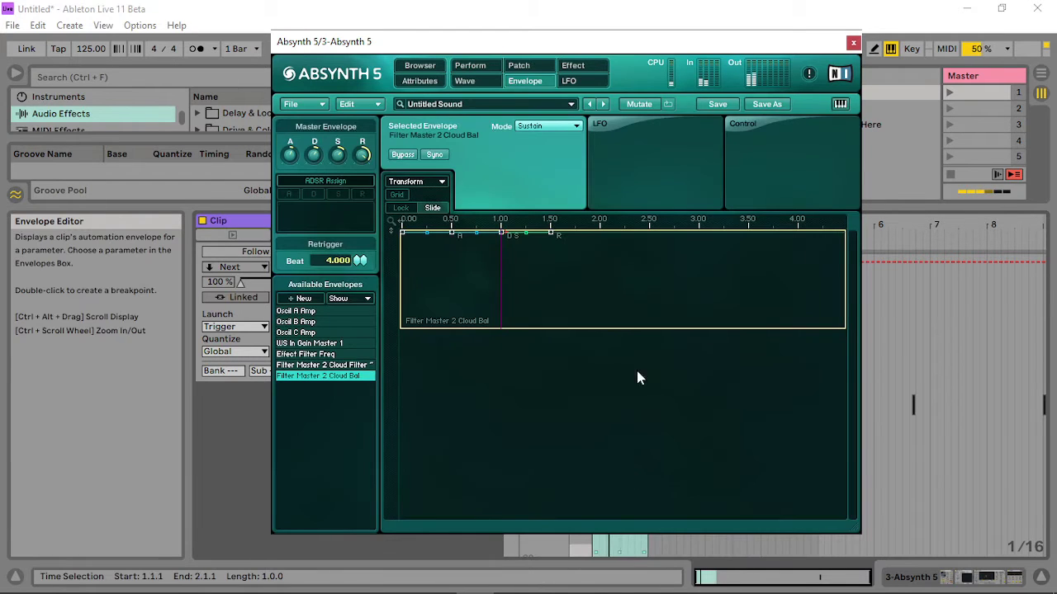
left_click_drag(624, 355, 512, 240)
left_click(522, 306)
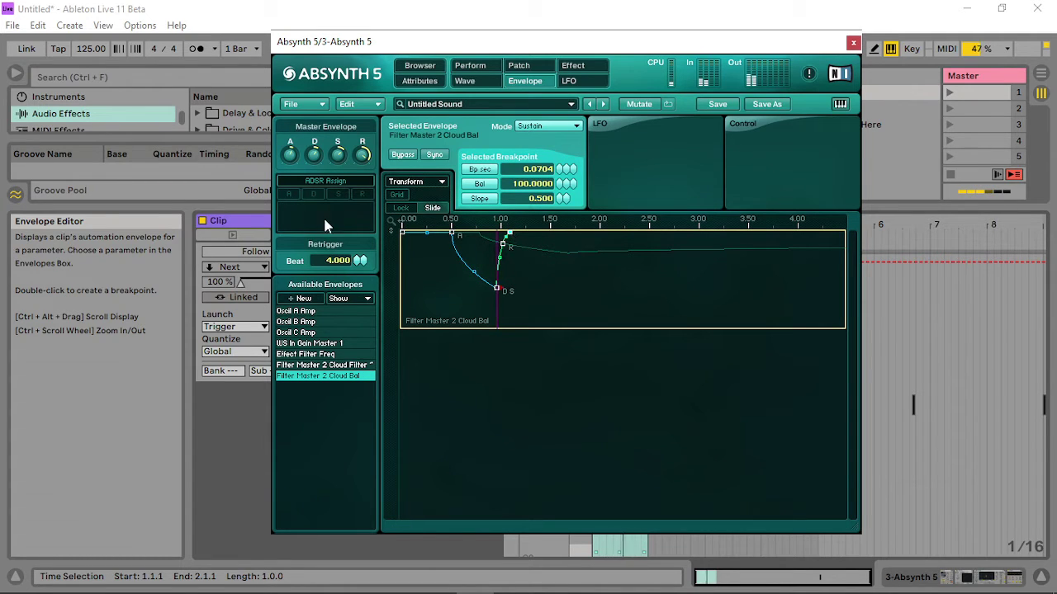
Set the balance envelope's ADSR assignments to decay time 0.000, sustain amp 43.000 and release time 30.000, and adjust its last breakpoint.
left_click(497, 288)
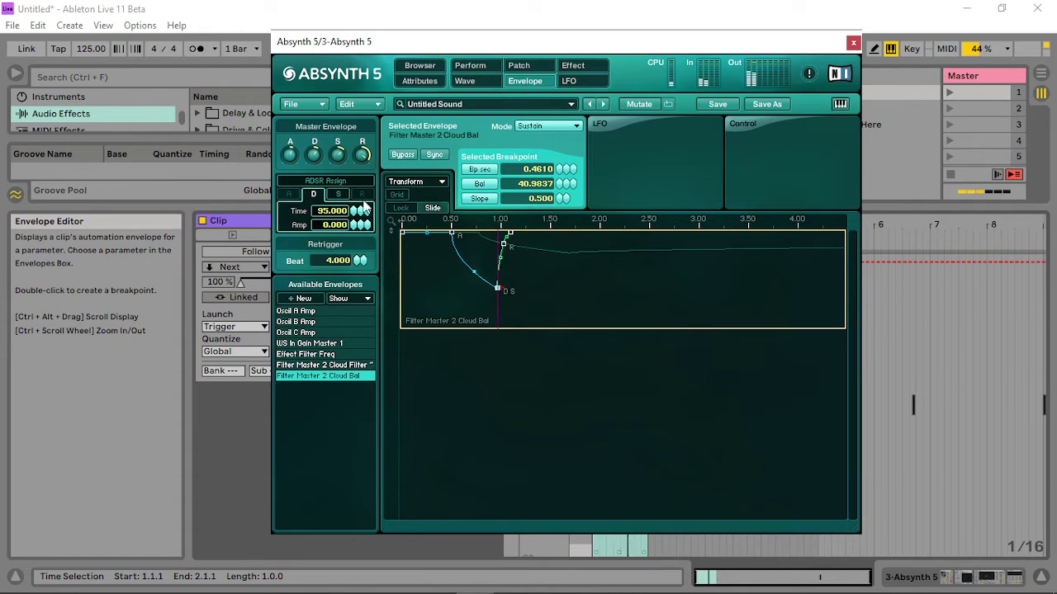
left_click_drag(367, 208, 368, 269)
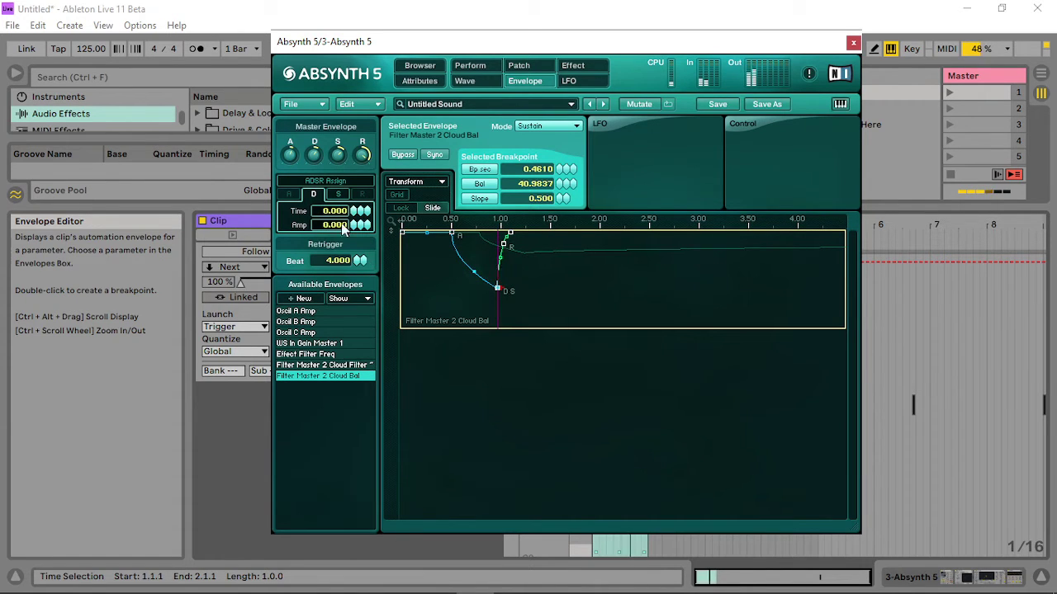
left_click(337, 194)
left_click_drag(357, 278, 360, 318)
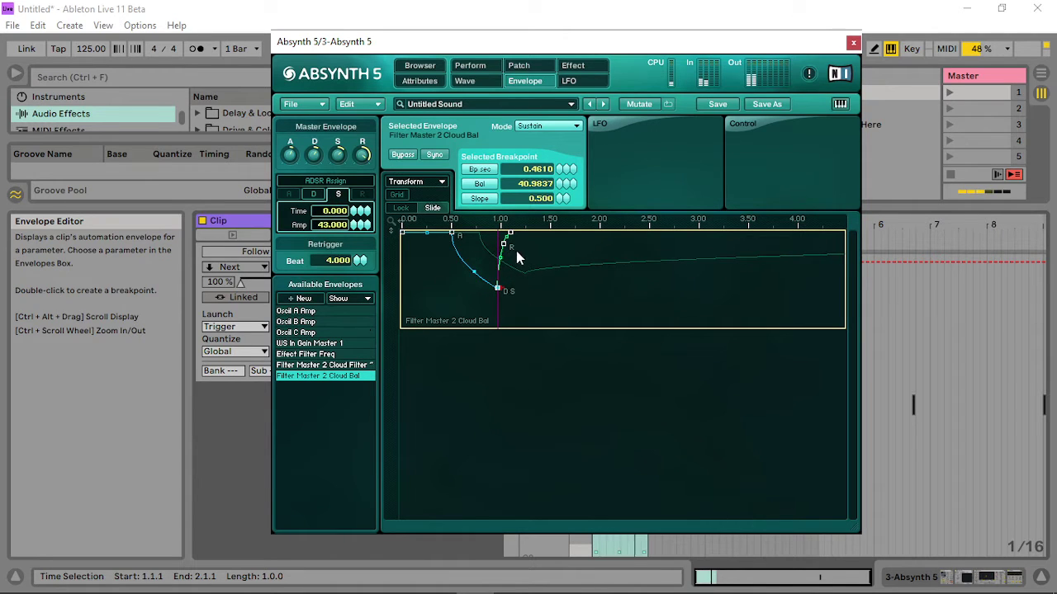
left_click(361, 194)
left_click_drag(360, 210, 361, 264)
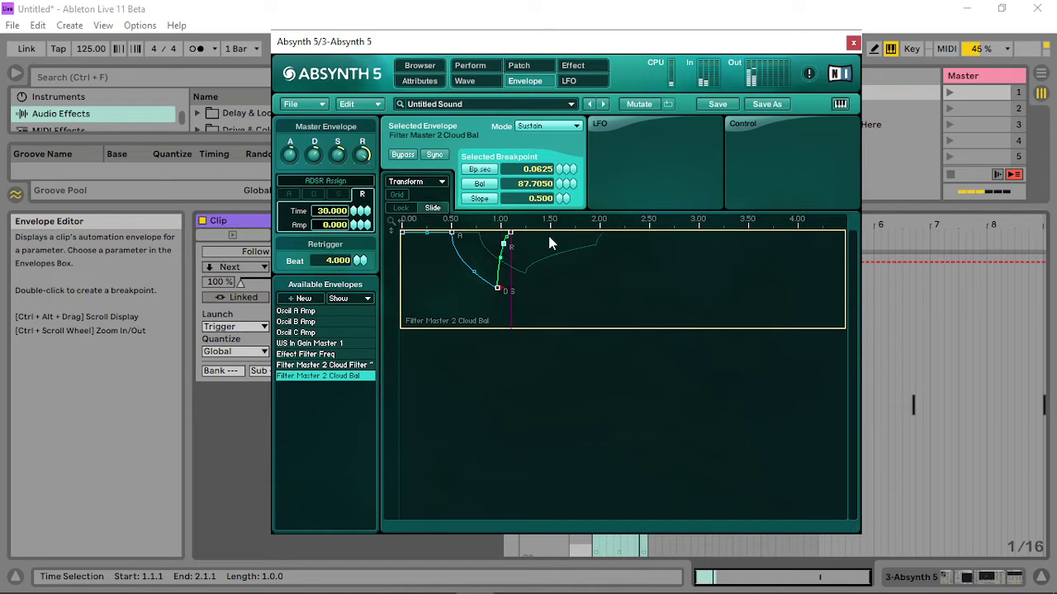
mouse_move(510, 234)
left_mouse_down()
mouse_move(524, 236)
mouse_move(509, 243)
mouse_move(514, 252)
left_mouse_up()
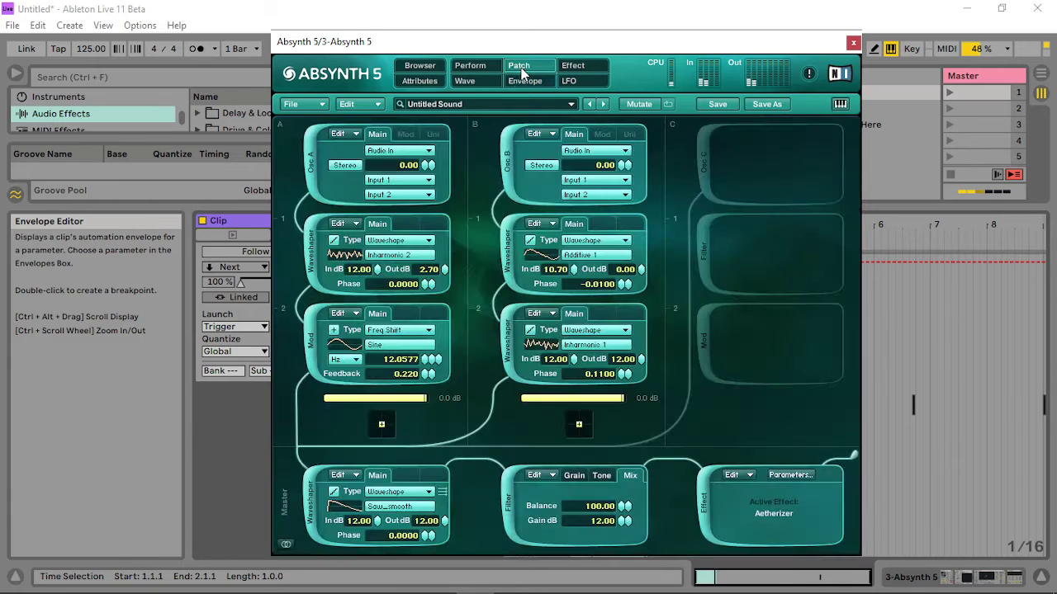
Return to the patch, adjust the Cloud filter's tone frequency, and set its transpose random amount to 100.0.
left_click(519, 65)
left_click(602, 475)
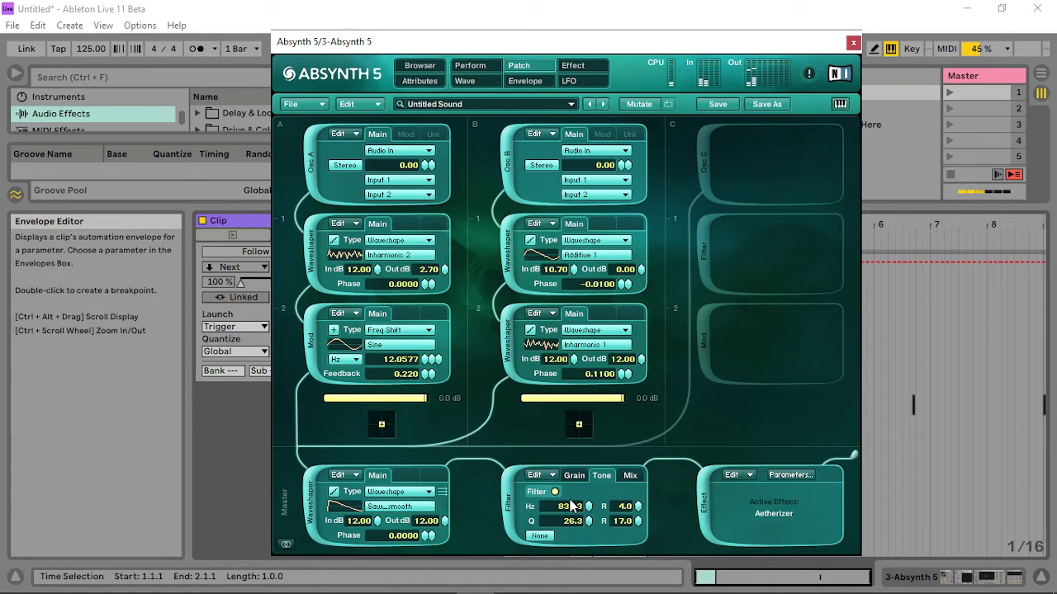
mouse_move(591, 506)
left_mouse_down()
mouse_move(605, 499)
mouse_move(574, 518)
left_mouse_up()
left_click(575, 476)
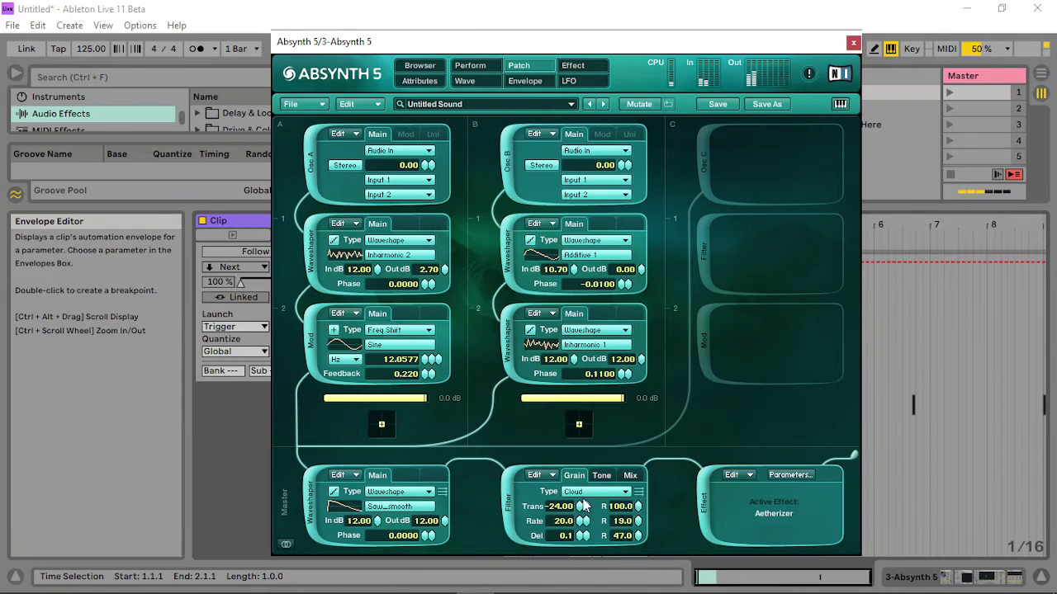
Adjust the Cloud filter's grain transpose and set its mix balance to 99.00.
left_click_drag(579, 512, 598, 436)
left_click(629, 475)
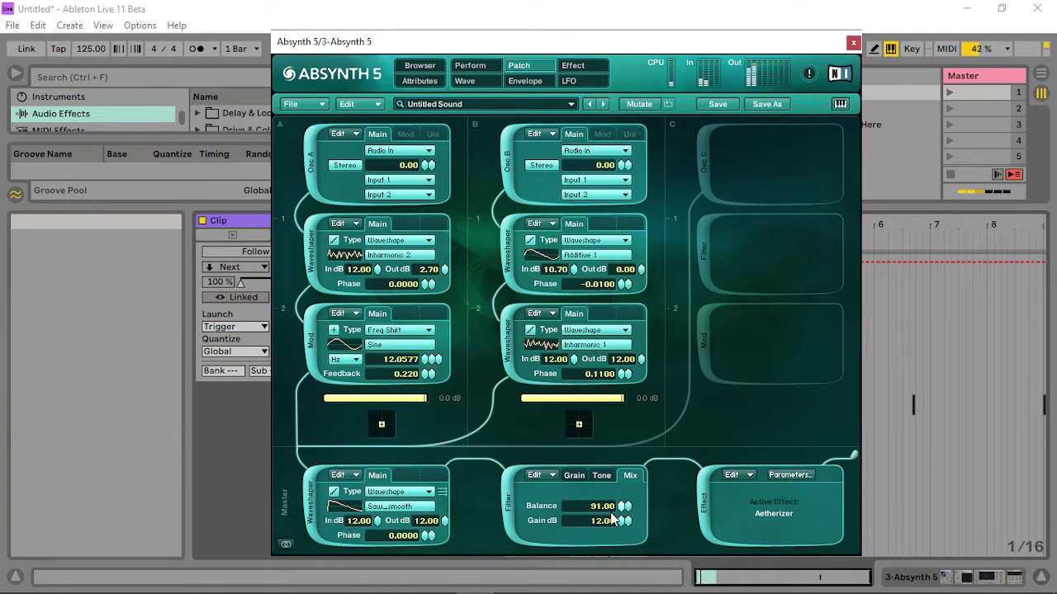
left_click_drag(612, 517, 610, 541)
Reshape the Cloud filter's balance envelope so its sustain breakpoint drops to about 21.10 and its last breakpoint falls to the minimum.
right_click(626, 511)
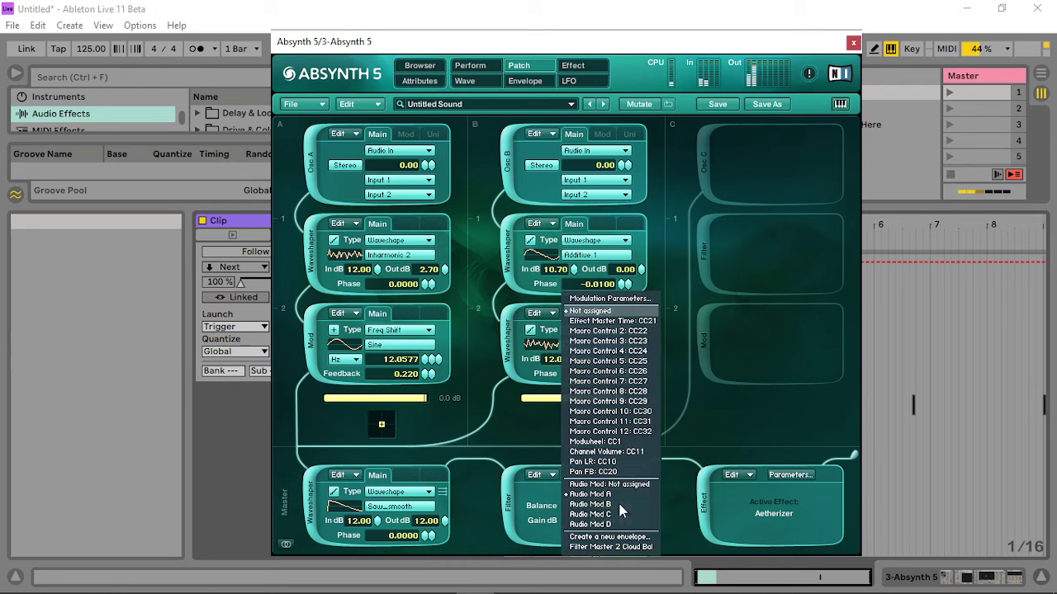
left_click(629, 547)
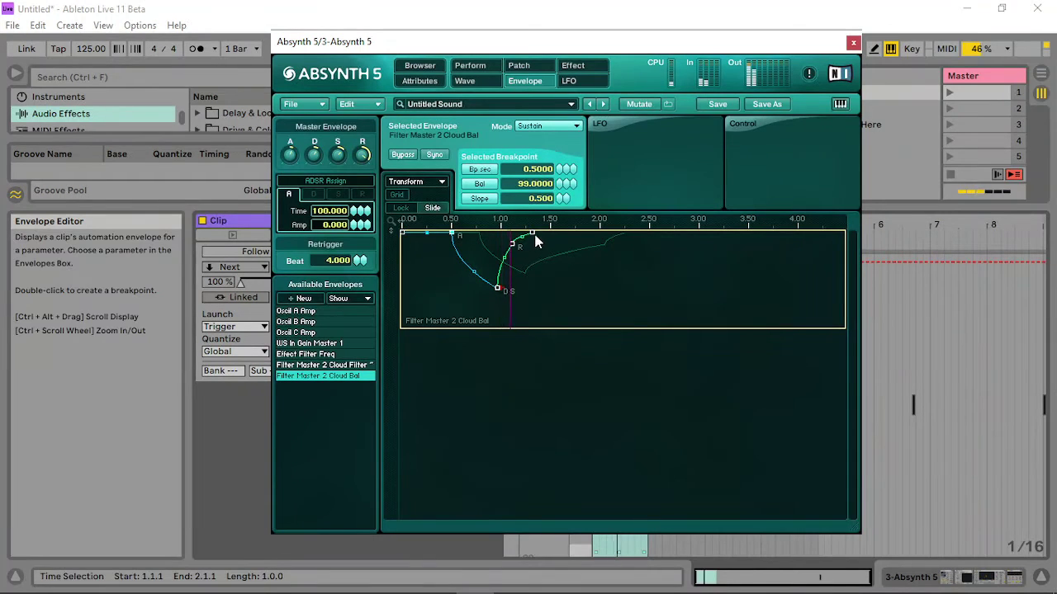
left_click_drag(535, 239, 554, 330)
left_click_drag(512, 248, 496, 310)
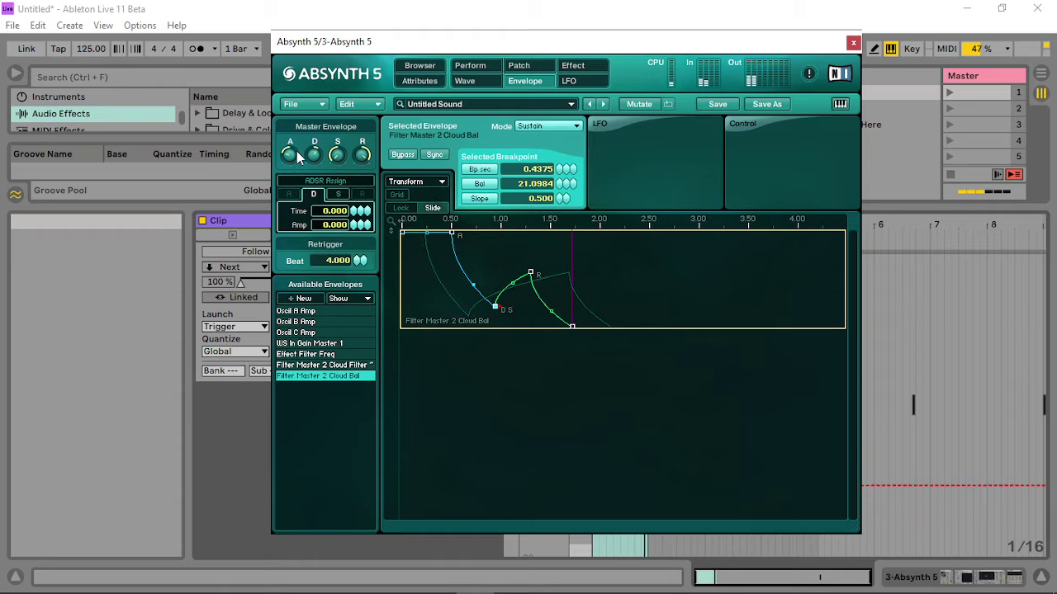
left_click(518, 65)
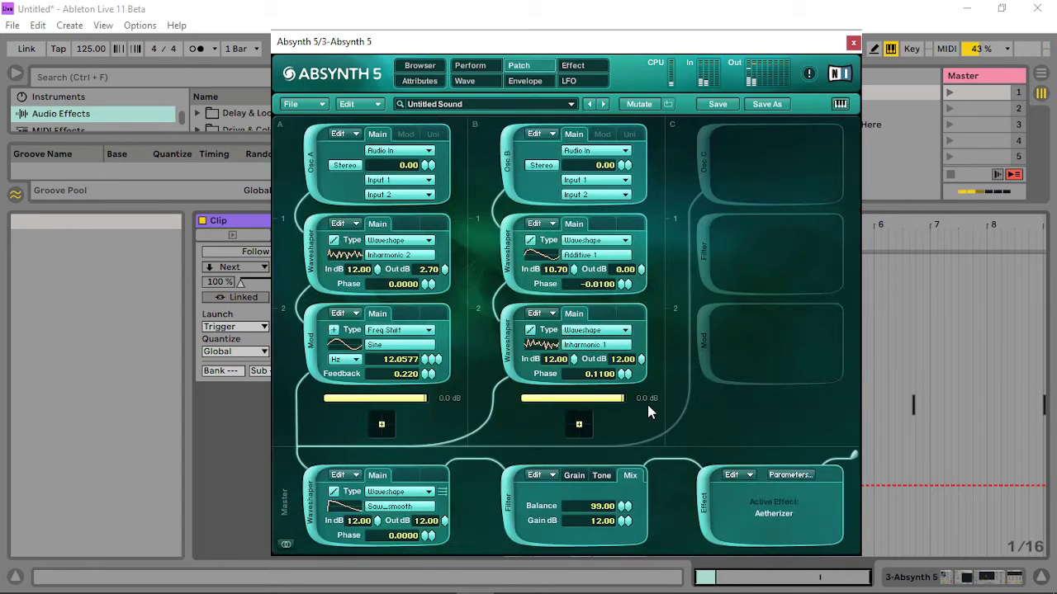
Try a lower input gain on channel B's Inharmonic 1 waveshaper, undo it, and go through the Cloud filter's mix, tone and grain settings.
left_click_drag(575, 361, 578, 425)
key("ctrl+z")
left_click_drag(625, 507, 611, 530)
left_click(602, 476)
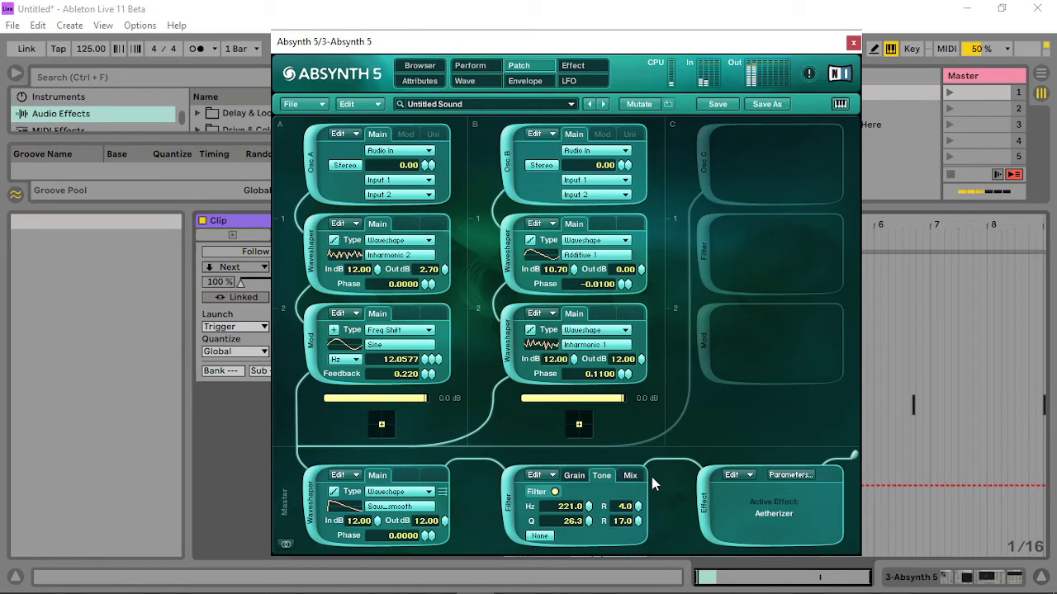
left_click(631, 476)
left_click(572, 481)
Try the Supercomb type in the master filter module, and settle on the Freq Shift type.
left_click(589, 493)
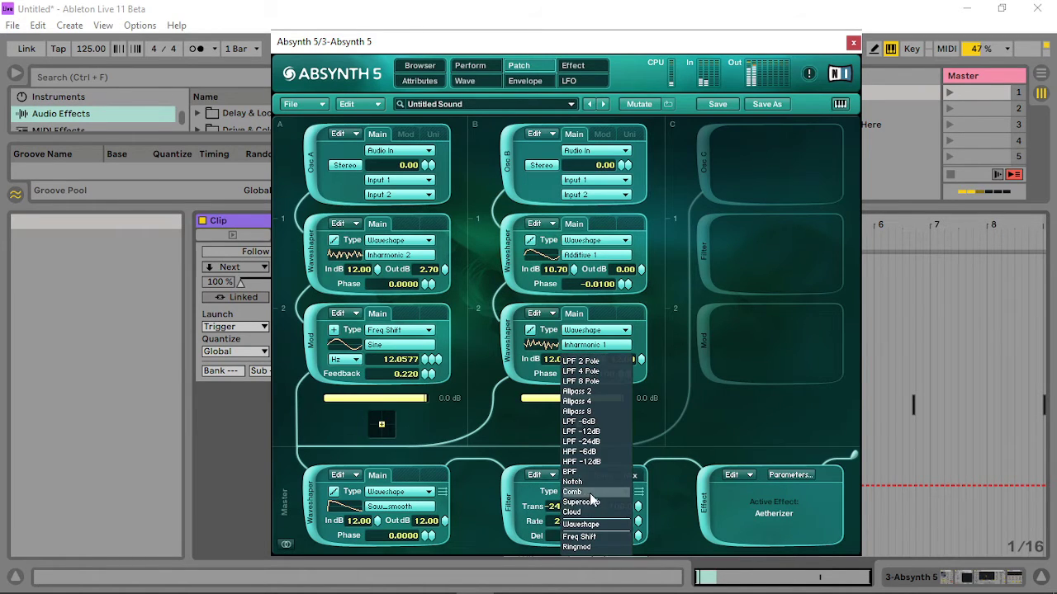
left_click(591, 505)
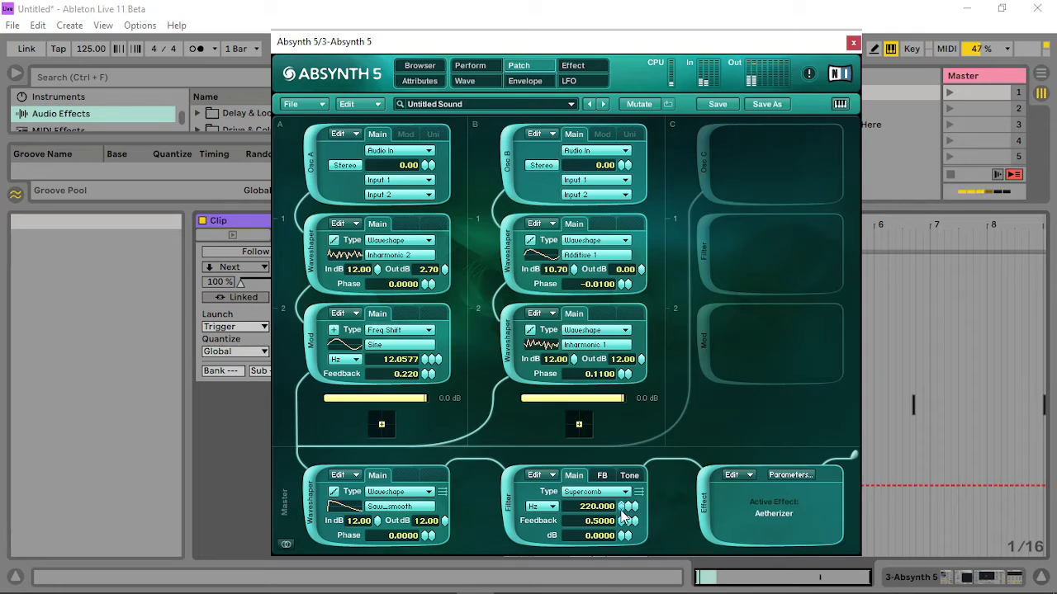
left_click(600, 491)
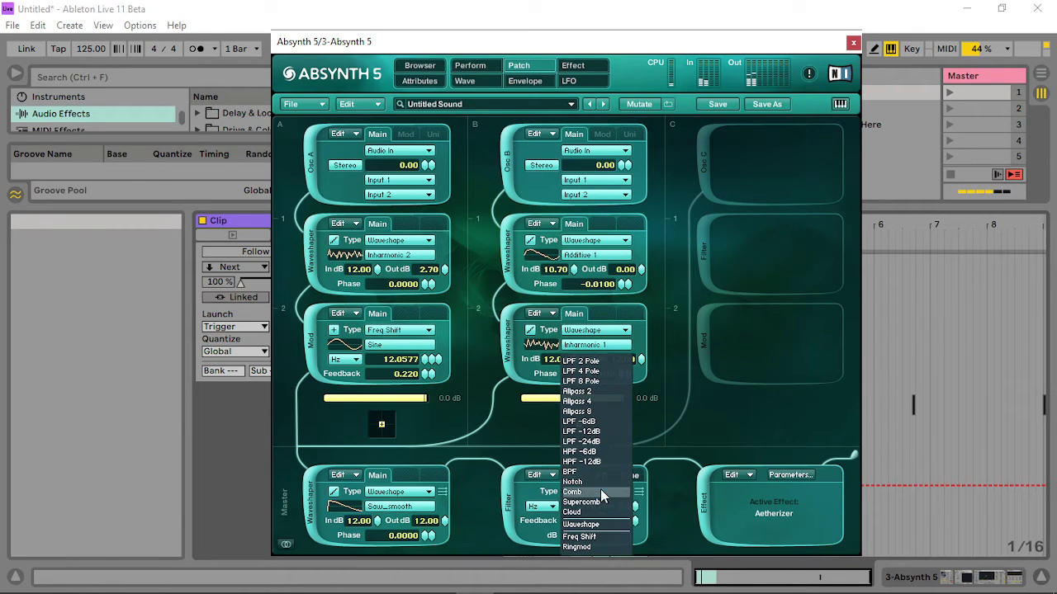
left_click(601, 536)
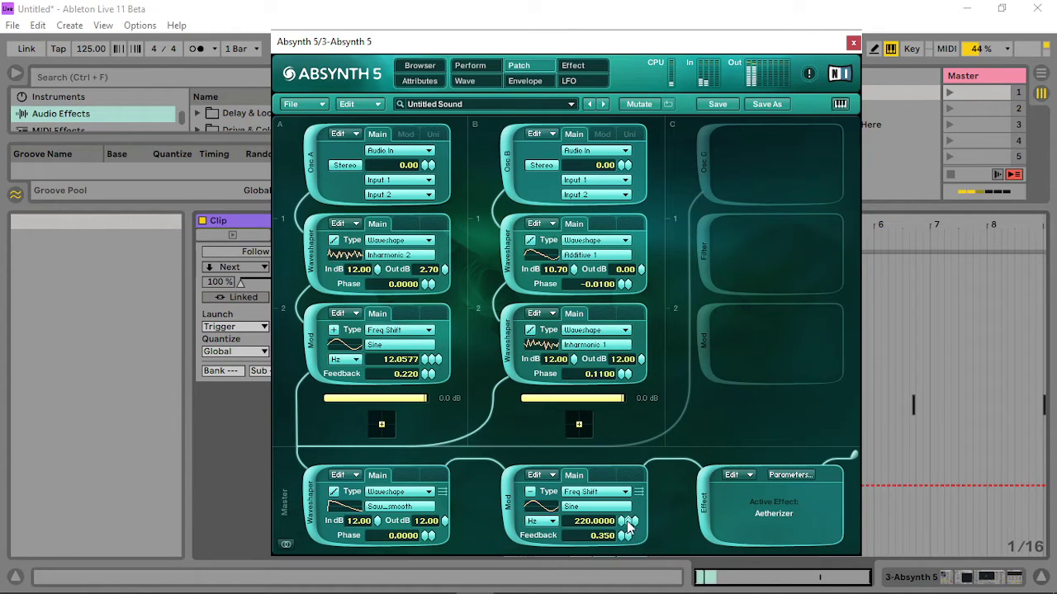
Set the master Freq Shift module's frequency to 311.1270 Hz and its feedback to 0.500.
left_click_drag(627, 527, 643, 462)
left_click_drag(625, 528, 627, 525)
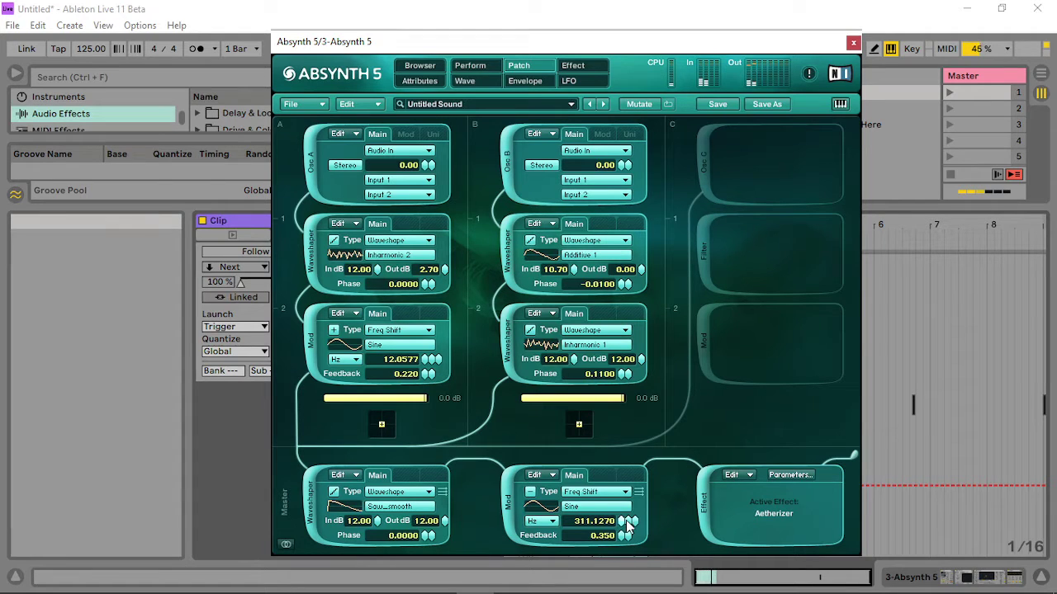
left_click(631, 523)
left_click(625, 525)
left_click(624, 536)
Audition several simple waves for the master Freq Shift module, including Inharmonic 1 and Inharmonic 2, and choose Square_real.
left_click(566, 506)
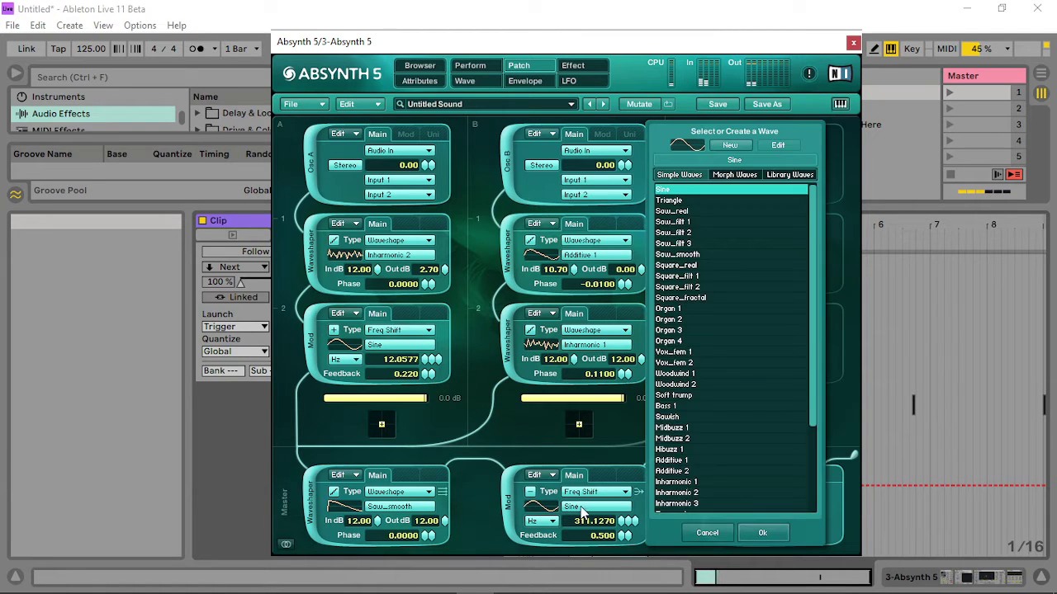
left_click(697, 449)
left_click(689, 481)
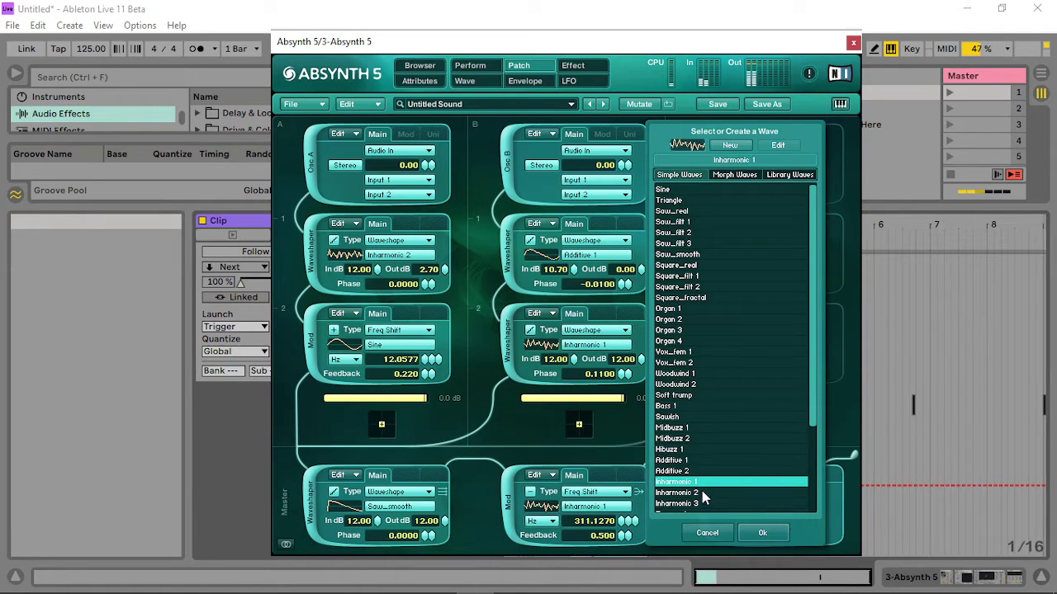
left_click(699, 492)
left_click(693, 340)
left_click(693, 265)
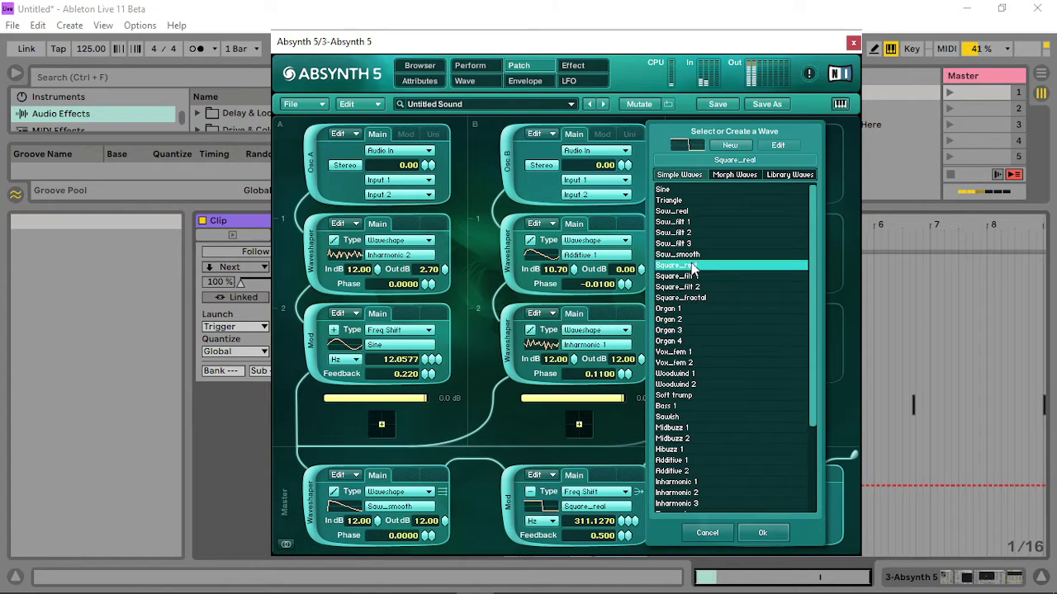
left_click(762, 532)
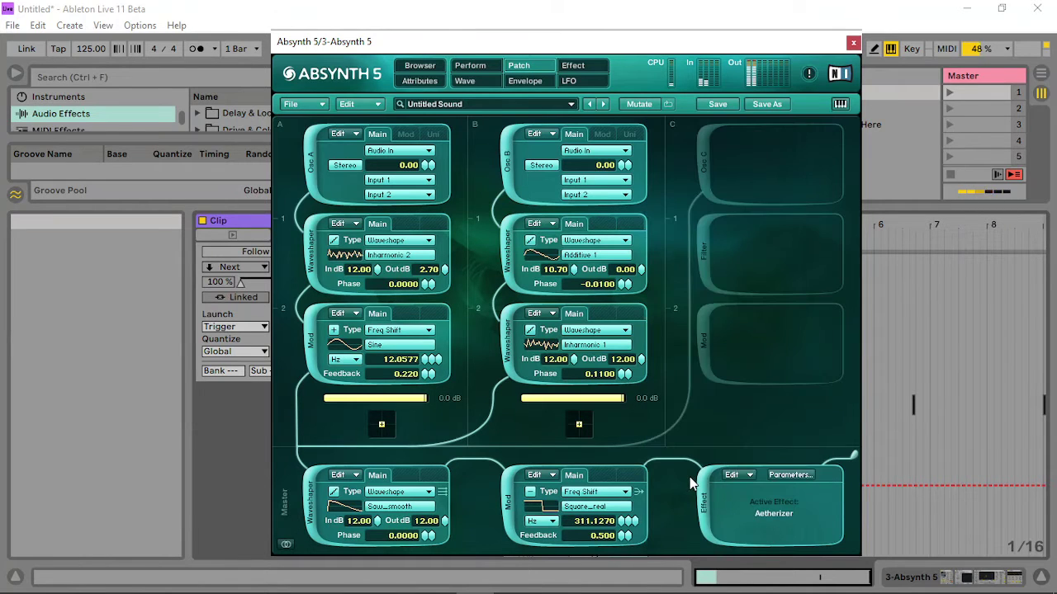
Check the Aetherizer settings, and adjust the master envelope's attack and sustain among the performance controls.
left_click(573, 66)
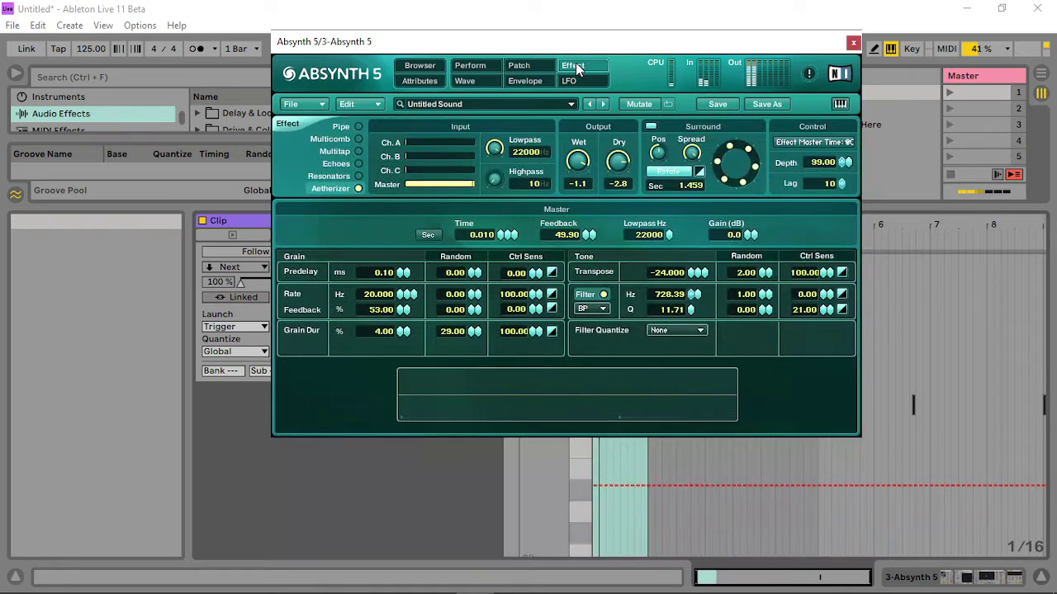
left_click(459, 69)
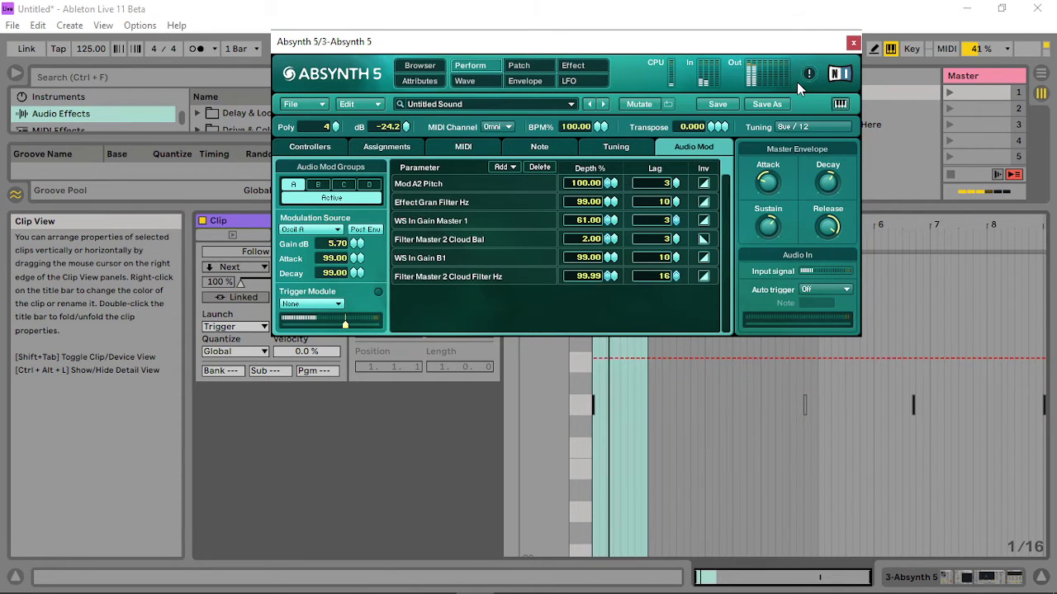
left_click(815, 422)
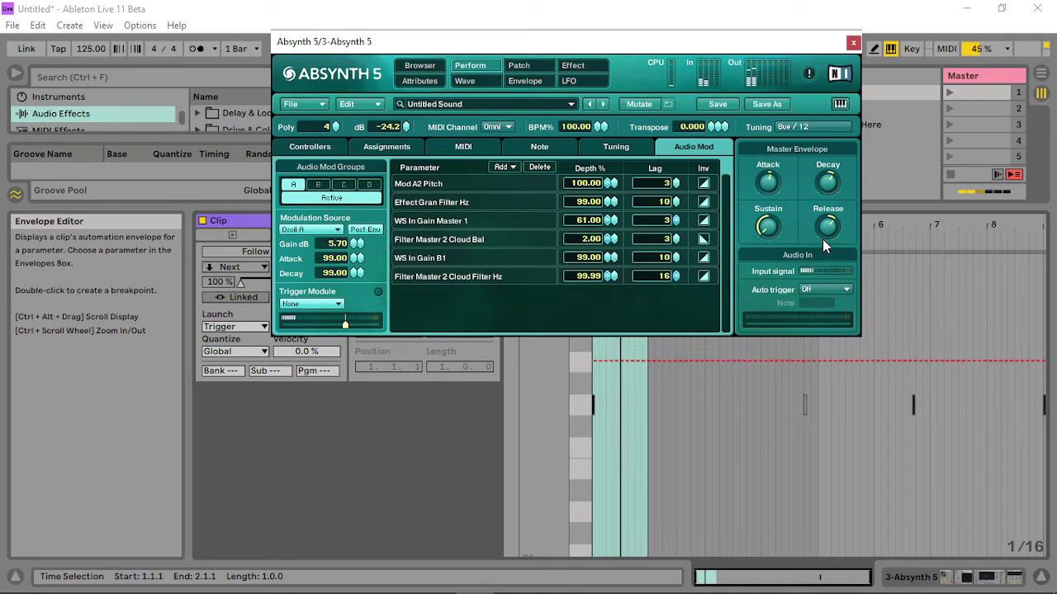
Set channel B's Inharmonic 1 waveshaper input to -38.90 dB, and the master waveshaper's output to 2.90 dB with phase -0.0100.
left_click(519, 69)
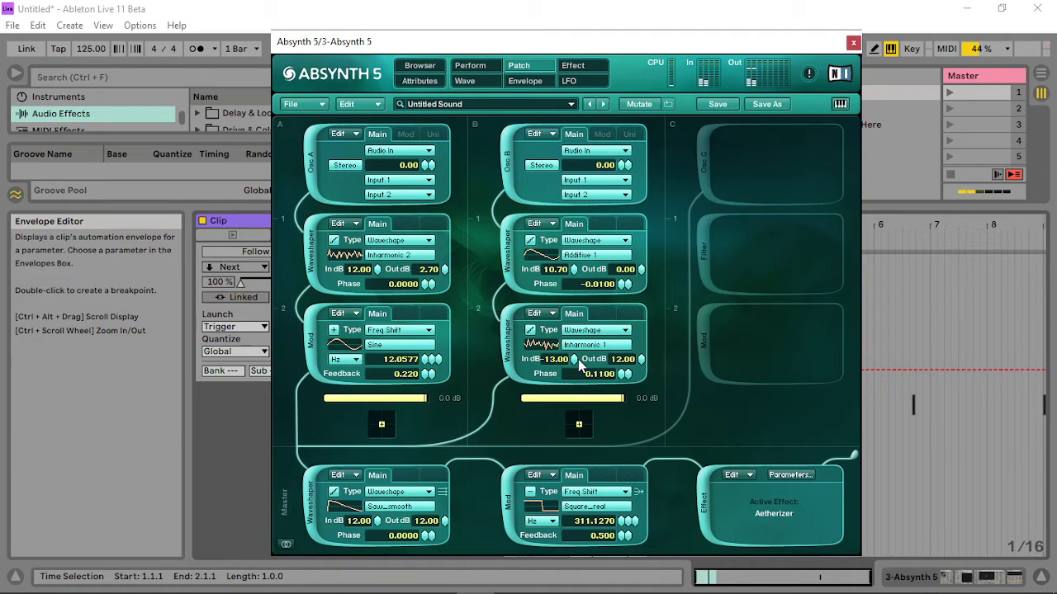
left_click_drag(570, 391, 564, 530)
left_click_drag(378, 521, 383, 533)
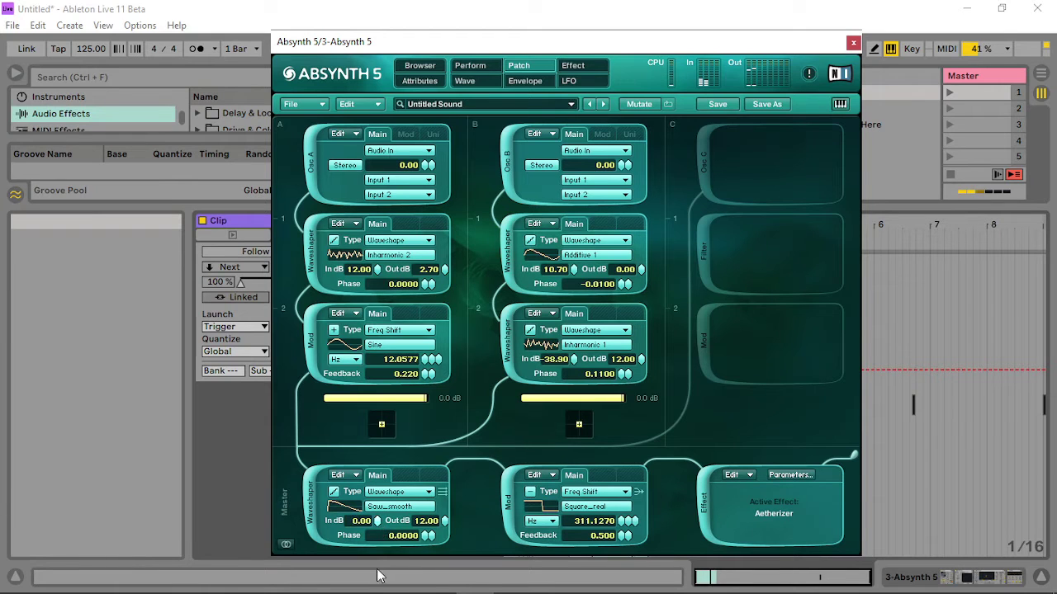
left_click_drag(377, 576, 372, 521)
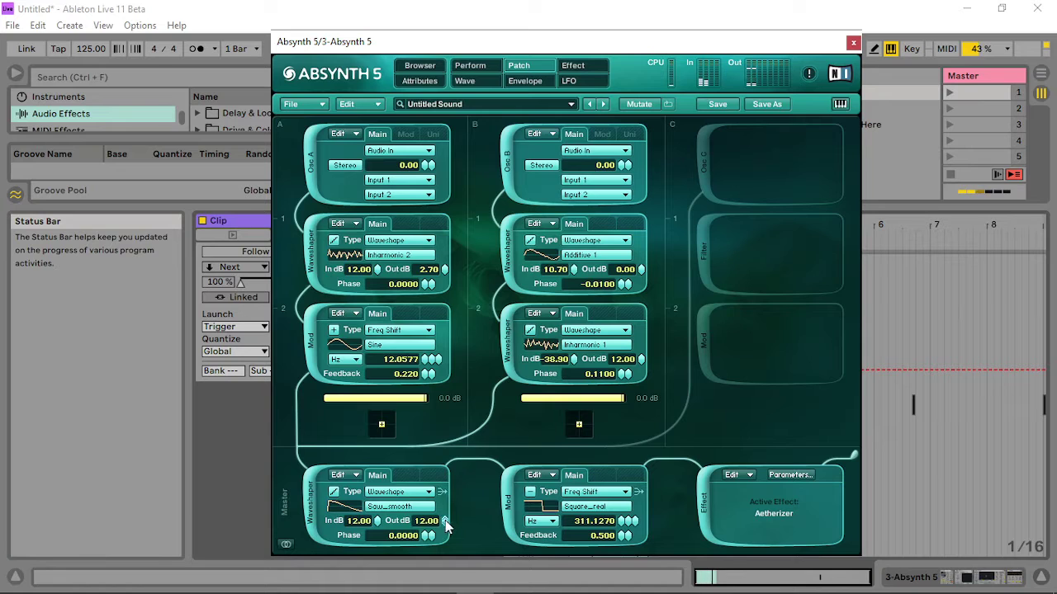
left_click_drag(446, 527, 452, 533)
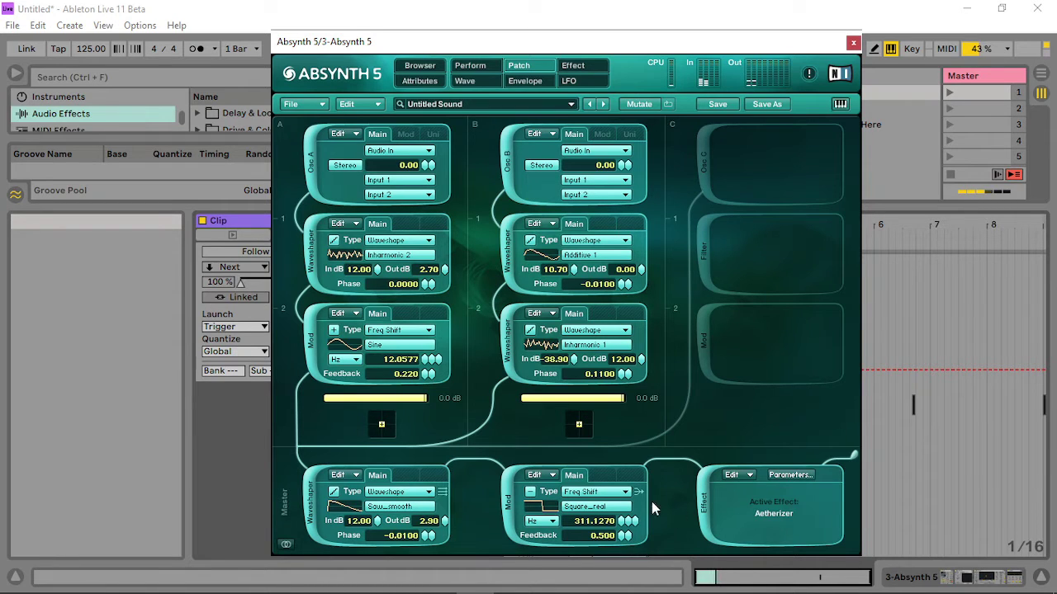
Set the master Freq Shift frequency to 622.2540 Hz, audition other waves, and choose Square_filt 2.
left_click_drag(615, 526, 626, 512)
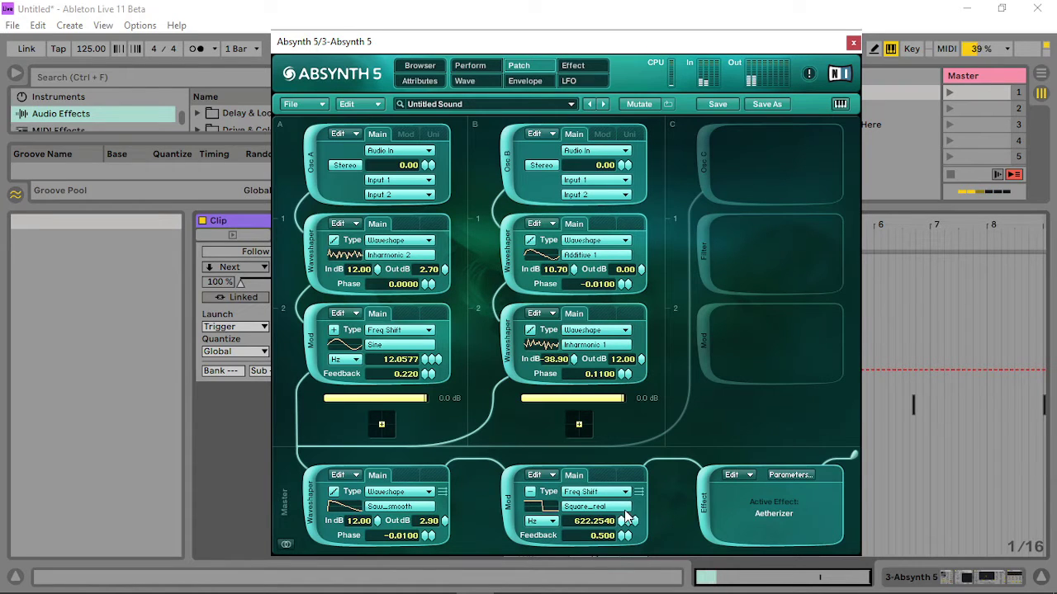
left_click(561, 507)
left_click(671, 493)
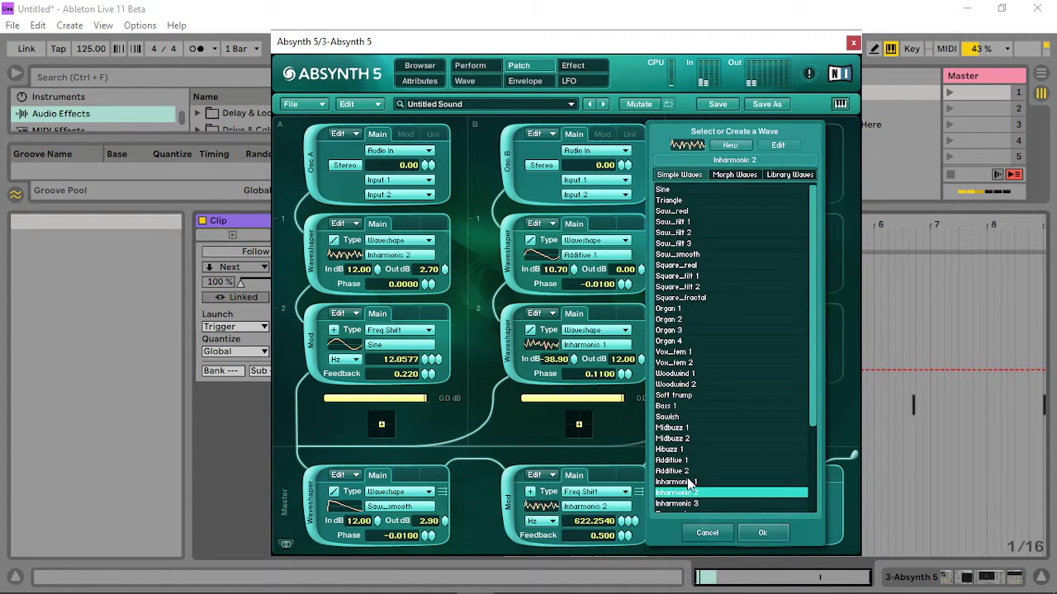
left_click(684, 407)
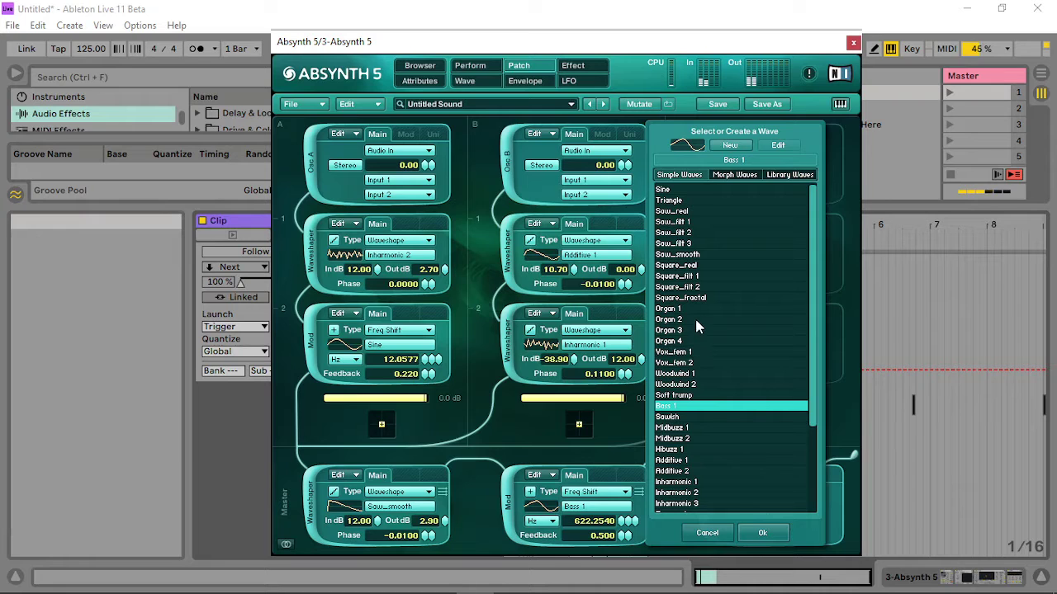
left_click(692, 287)
left_click(759, 532)
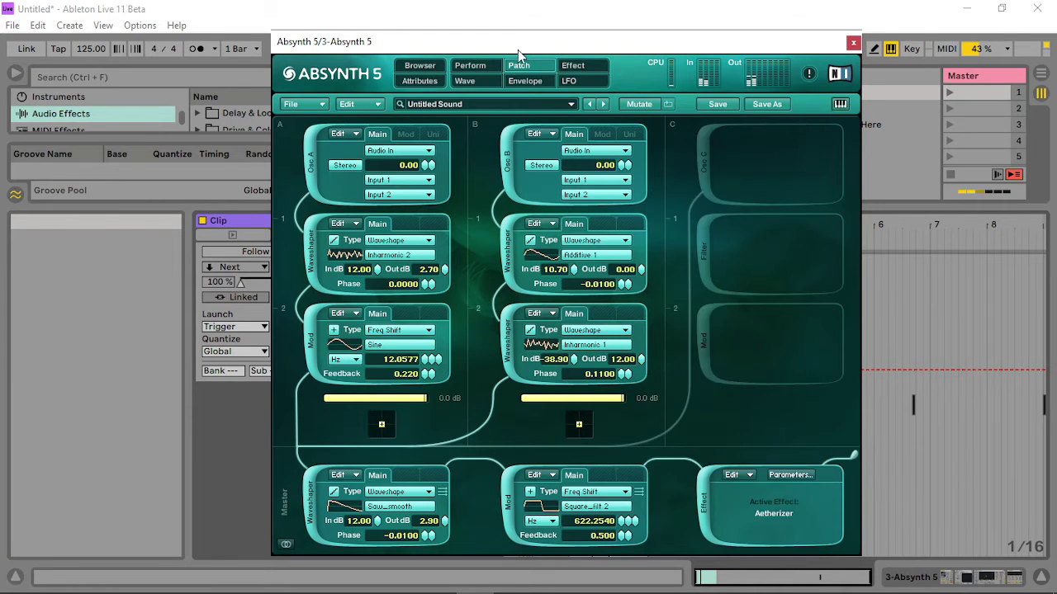
Set the audio modulation depths to 20.00 for Effect Gran Filter Hz, 0.00 for WS In Gain Master 1 and Cloud Bal, and 100.00 for WS In Gain B1.
left_click(470, 65)
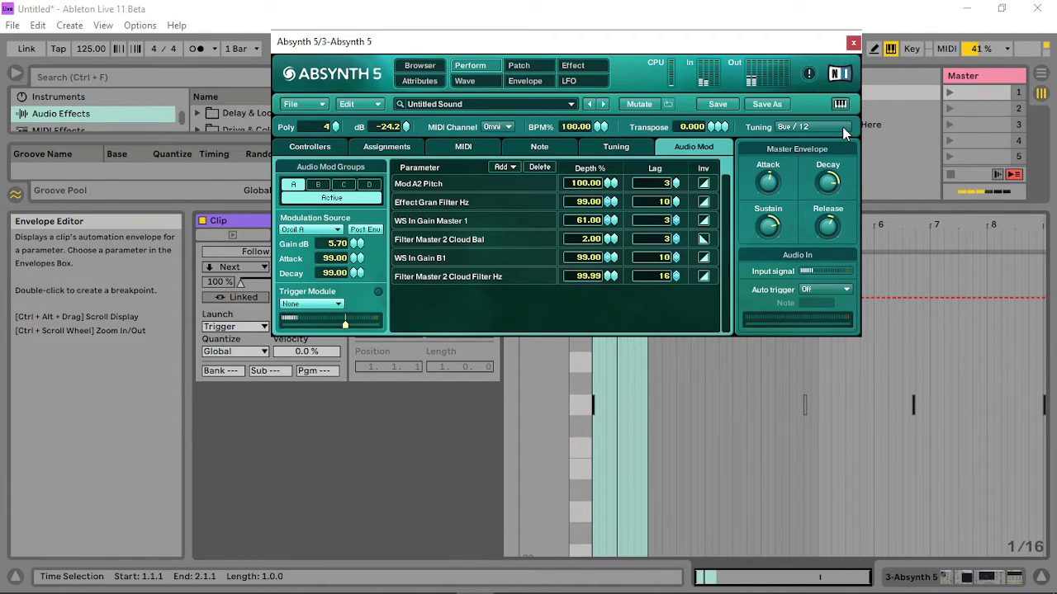
left_click(520, 66)
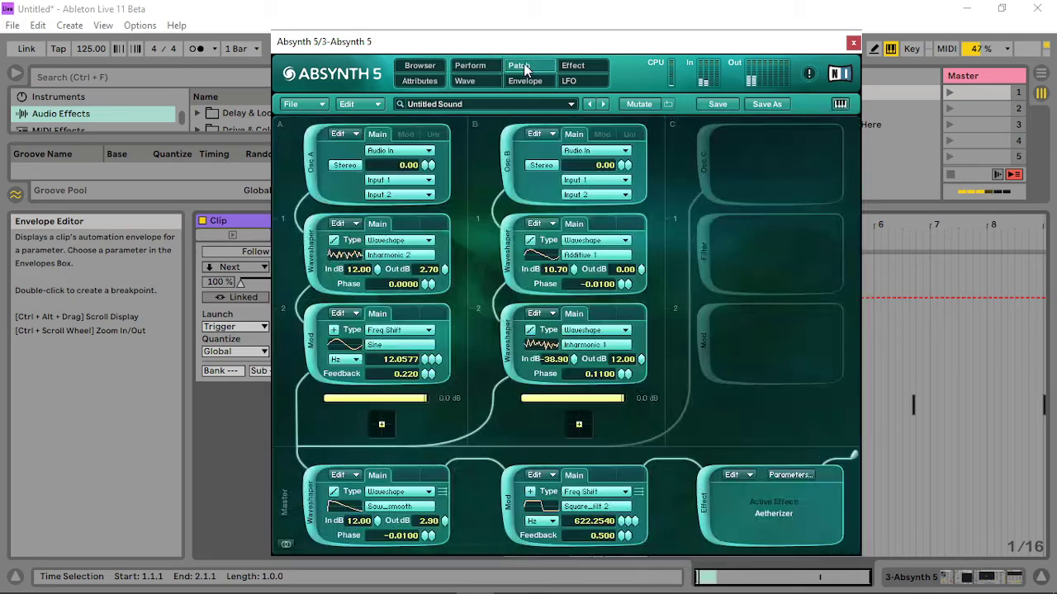
left_click(470, 67)
mouse_move(611, 282)
left_mouse_down()
mouse_move(606, 333)
mouse_move(610, 282)
left_mouse_up()
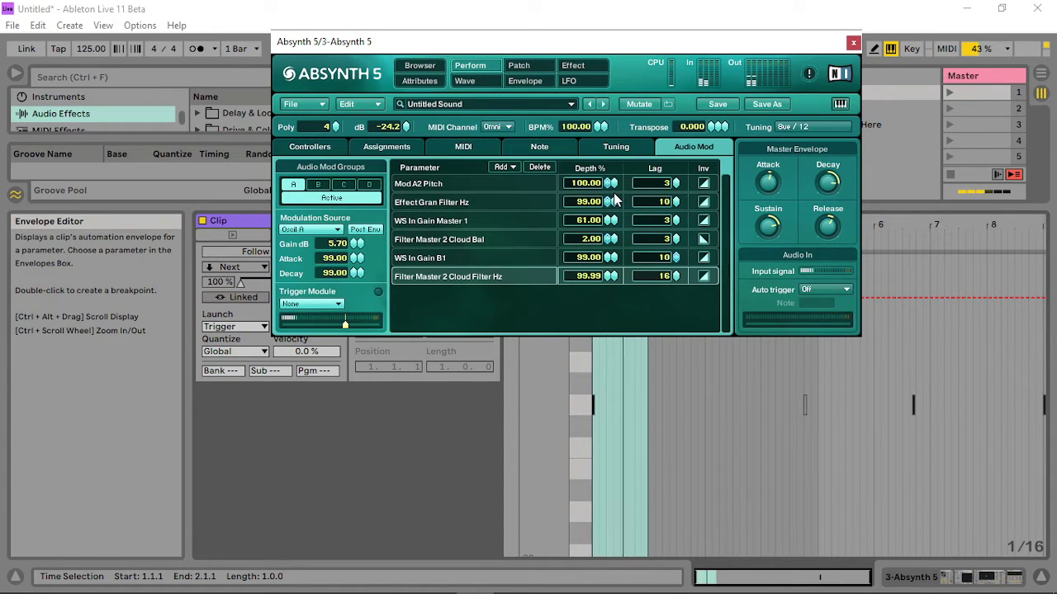
left_click_drag(611, 184, 611, 238)
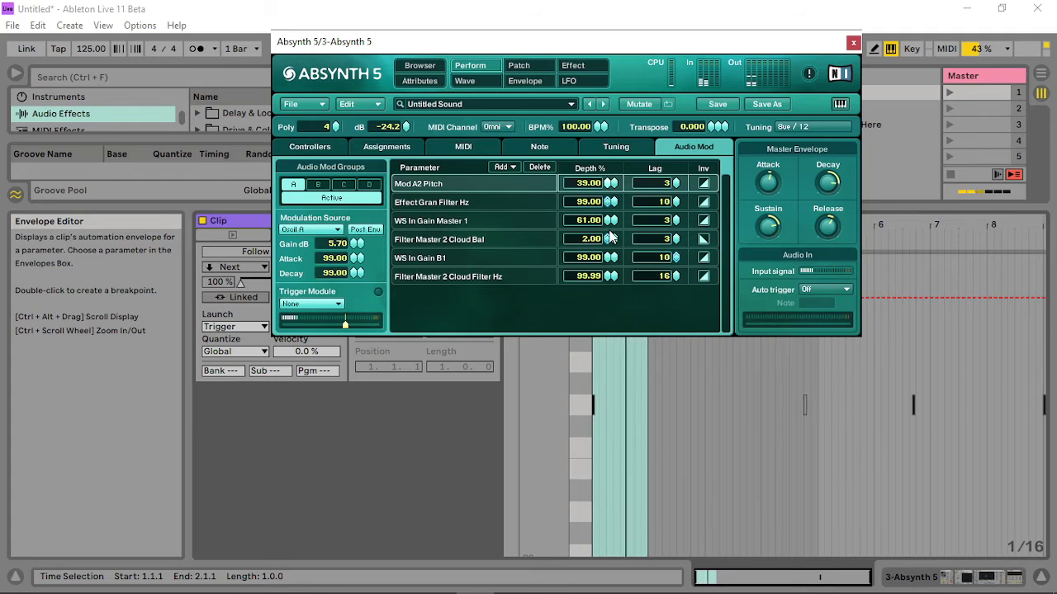
left_click_drag(611, 201, 607, 328)
left_click_drag(611, 258, 611, 207)
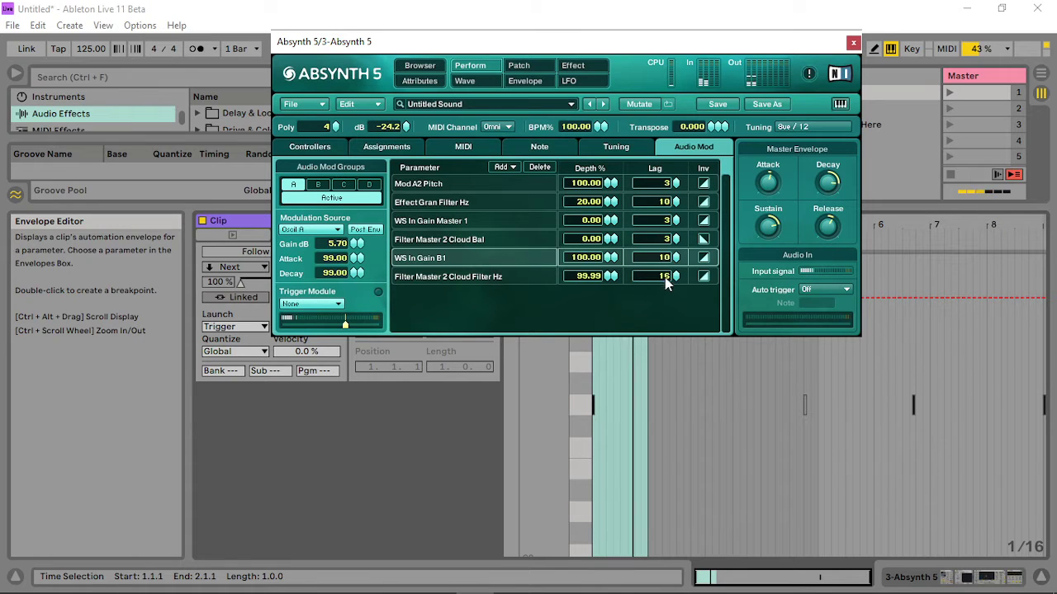
Set the WS In Gain B1 lag to 157, the modulation source gain to 18.00 dB, and lower the trigger threshold.
left_click_drag(675, 257, 660, 239)
left_click_drag(336, 244, 352, 126)
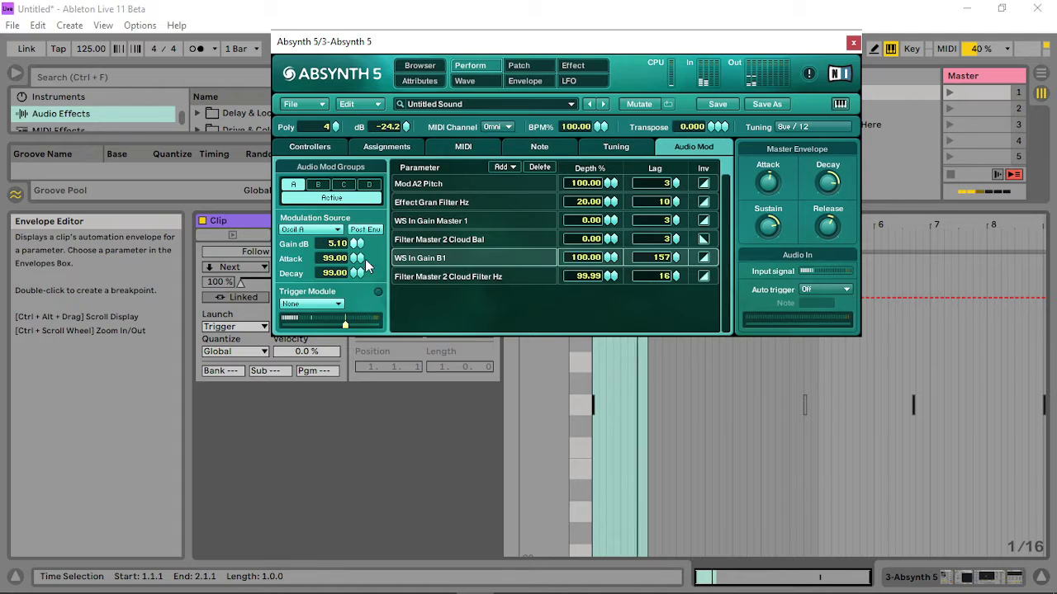
left_click_drag(348, 323, 304, 323)
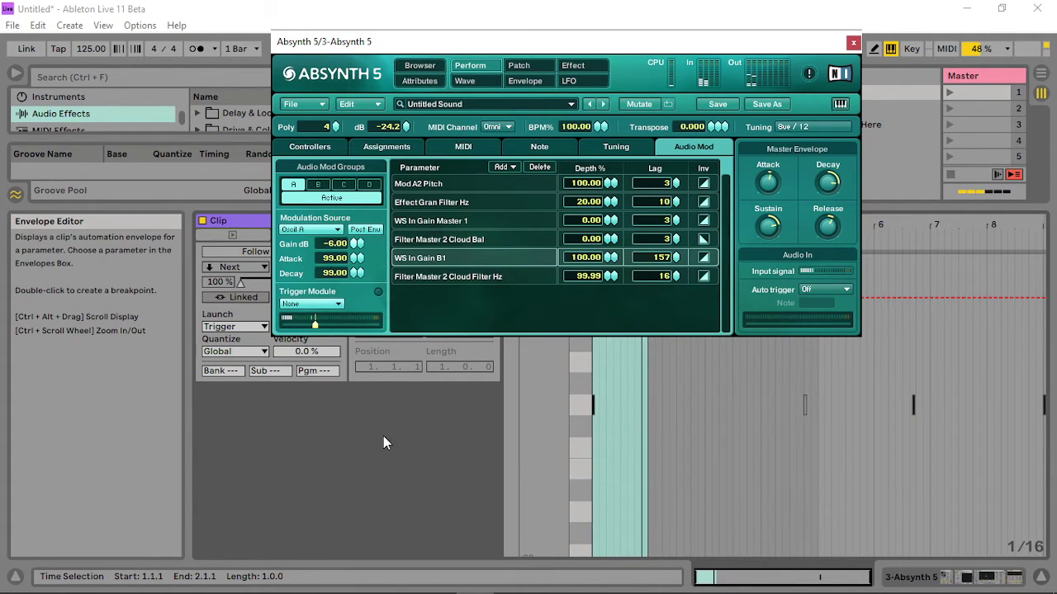
scroll(356, 244, "down", 2)
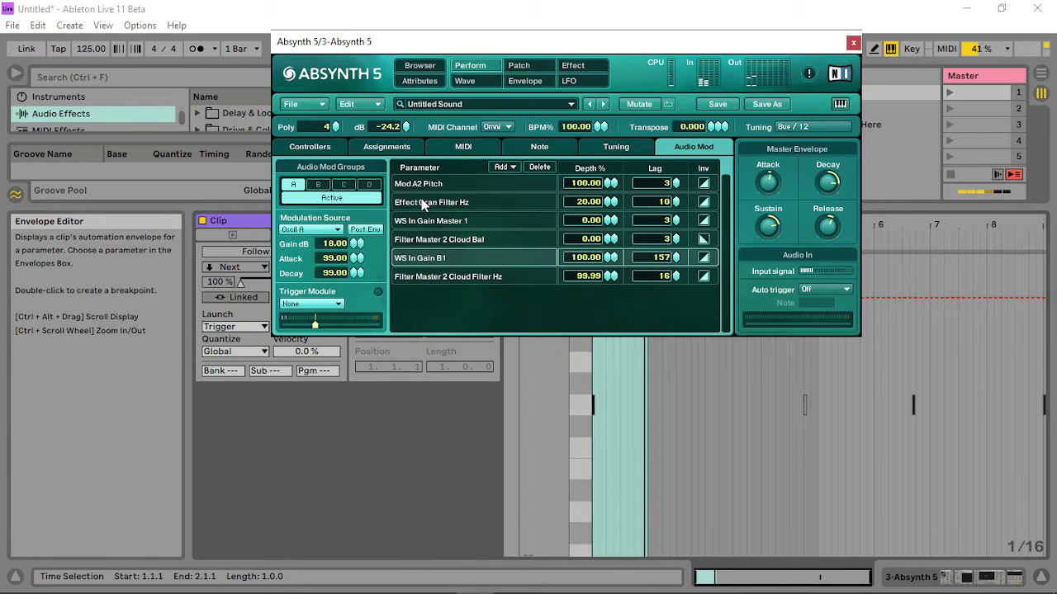
Return to the patch and switch off the master Freq Shift module.
left_click(519, 65)
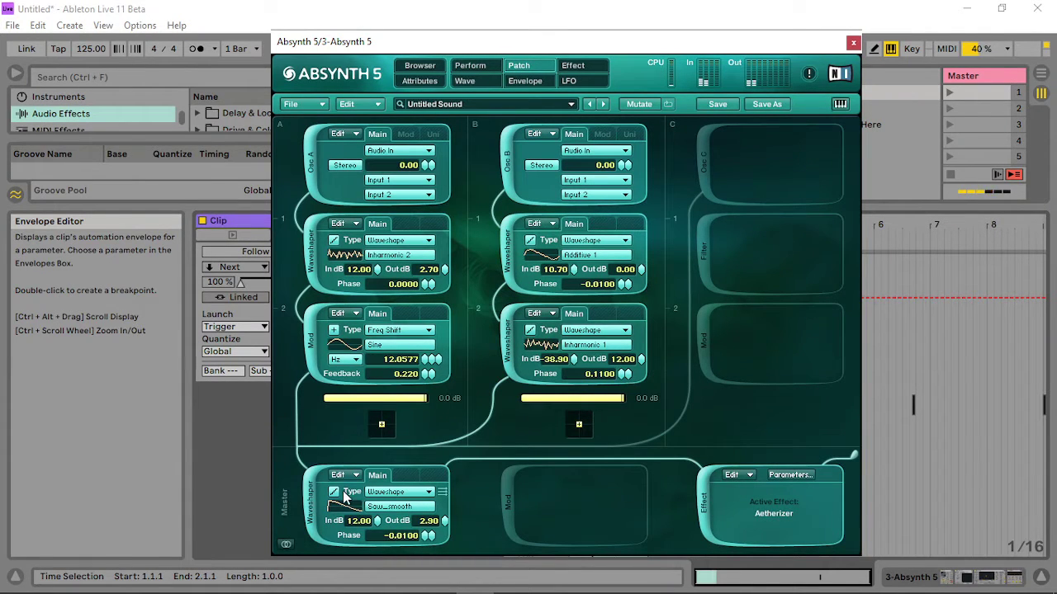
Bypass the master Waveshaper for comparison, re-enable it, and set its output gain to 12.00 dB.
left_click(312, 507)
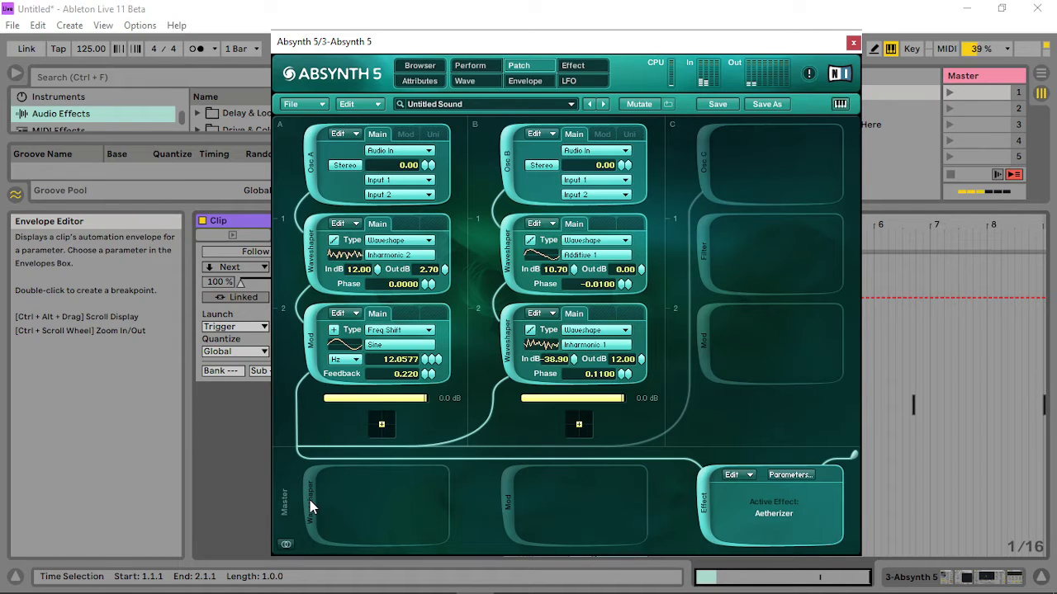
left_click(312, 507)
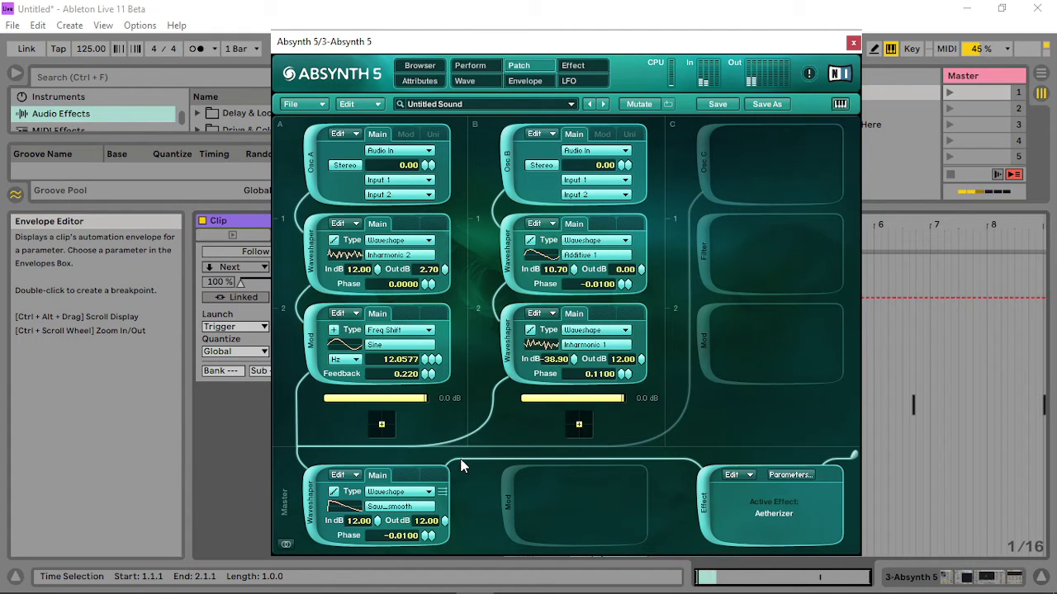
Switch on the second master module, try it as a Notch filter, and settle on LPF -12dB at 3889.090 Hz.
left_click(506, 507)
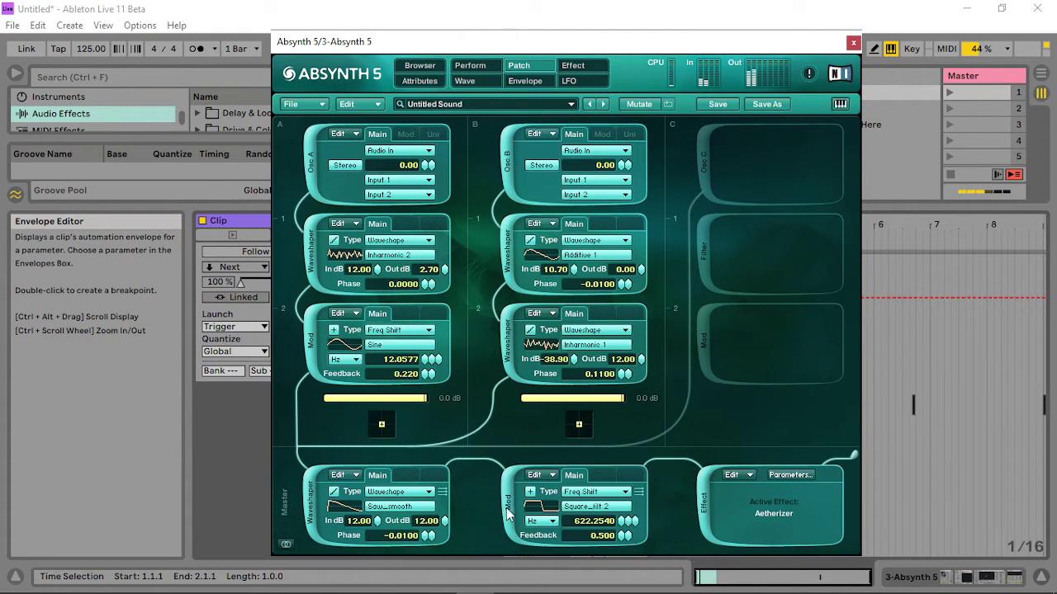
left_click(625, 492)
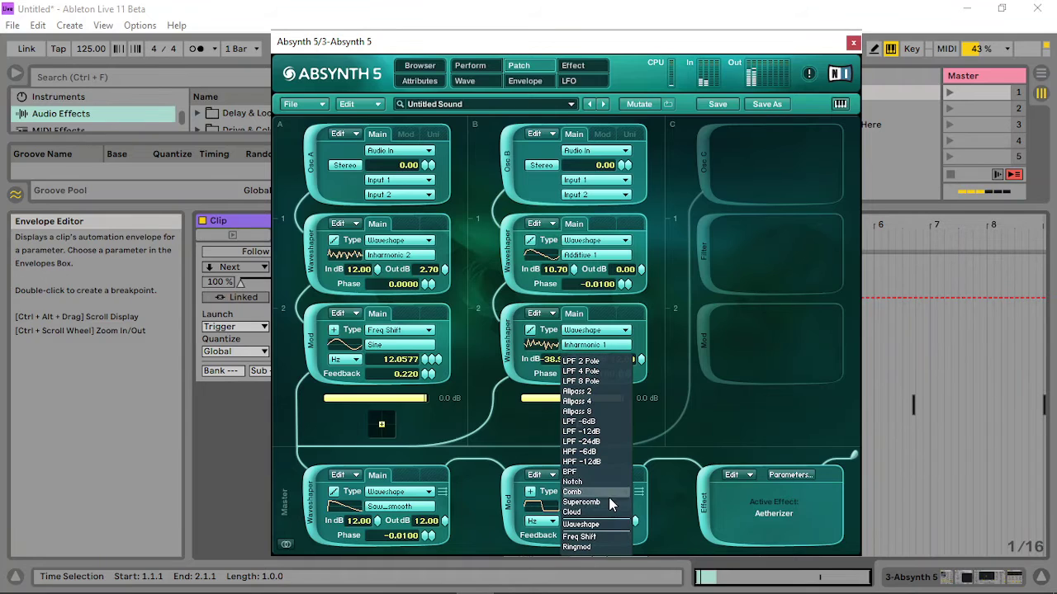
left_click(605, 483)
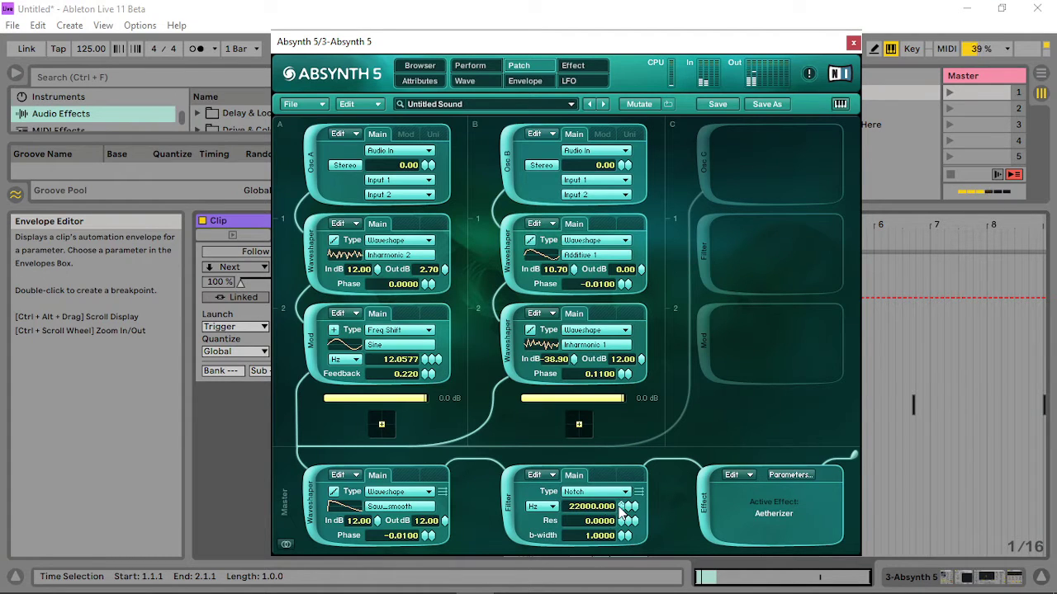
left_click_drag(625, 505, 625, 479)
left_click(591, 491)
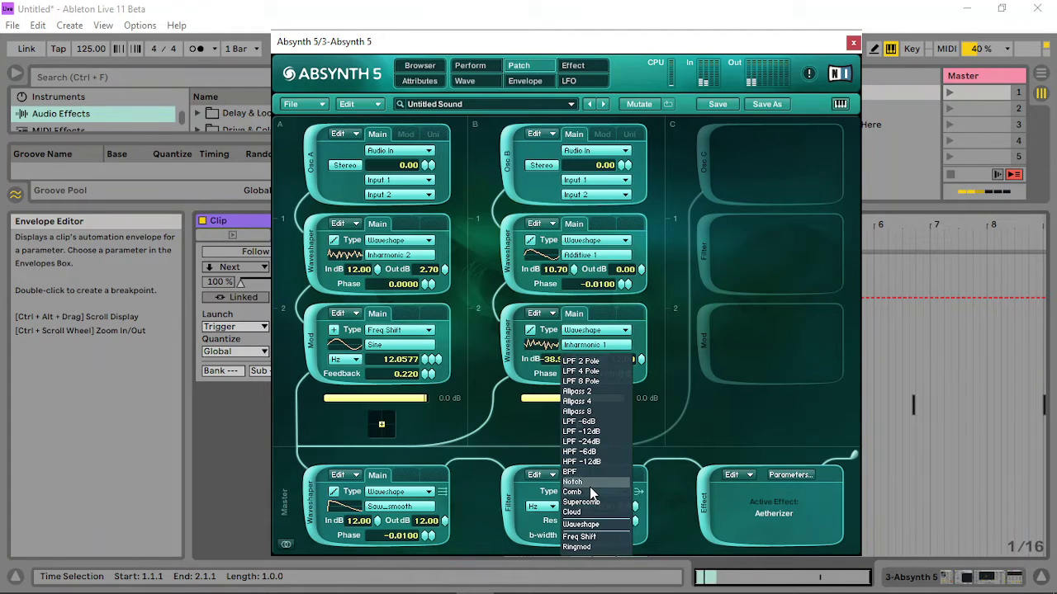
left_click(599, 428)
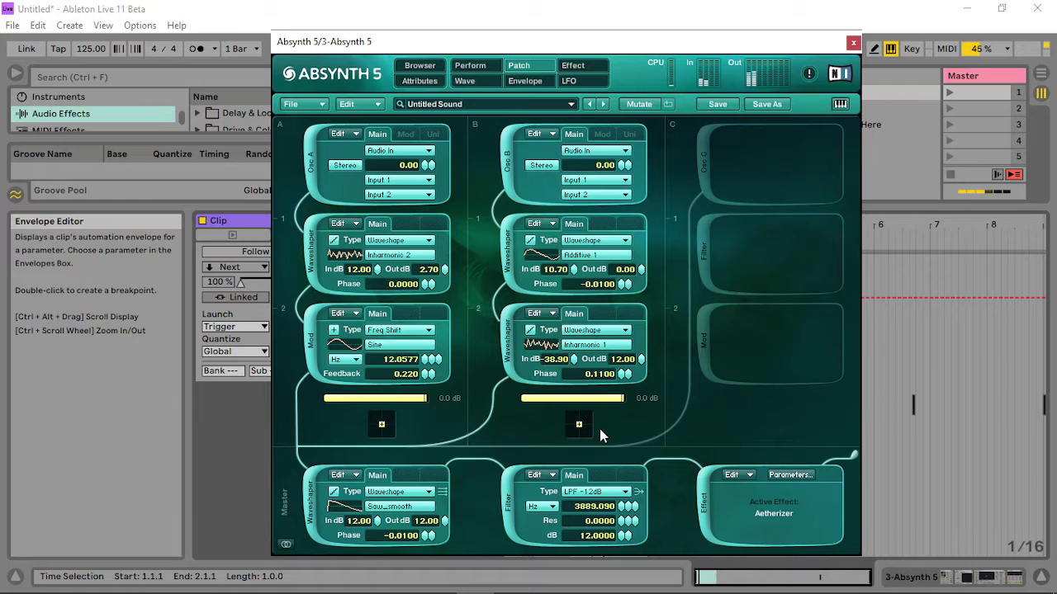
Try Audio Mod A as the modulation source for the master filter frequency and readjust the frequency.
right_click(632, 505)
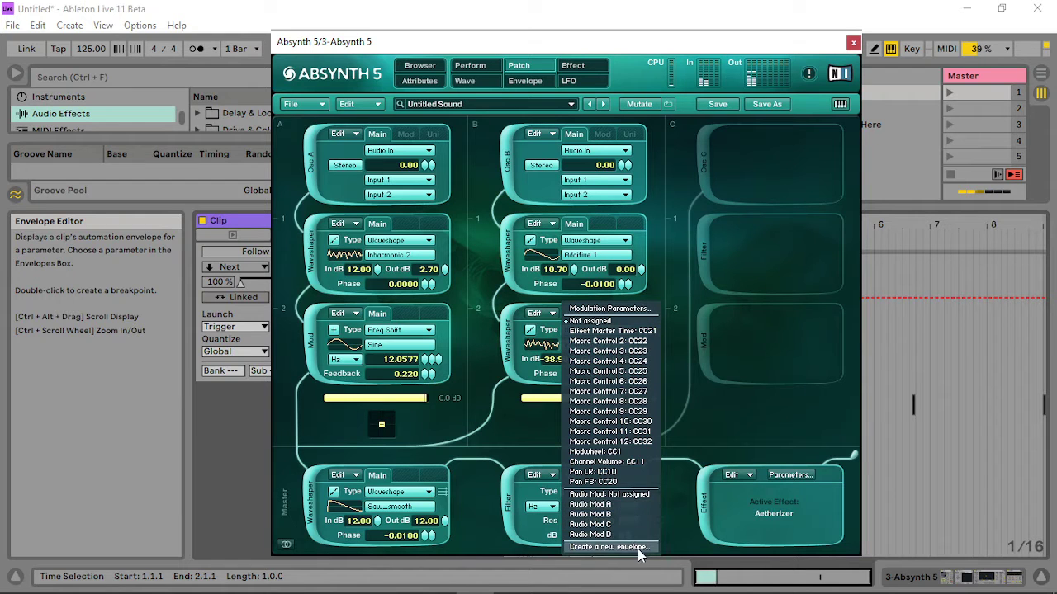
left_click(611, 504)
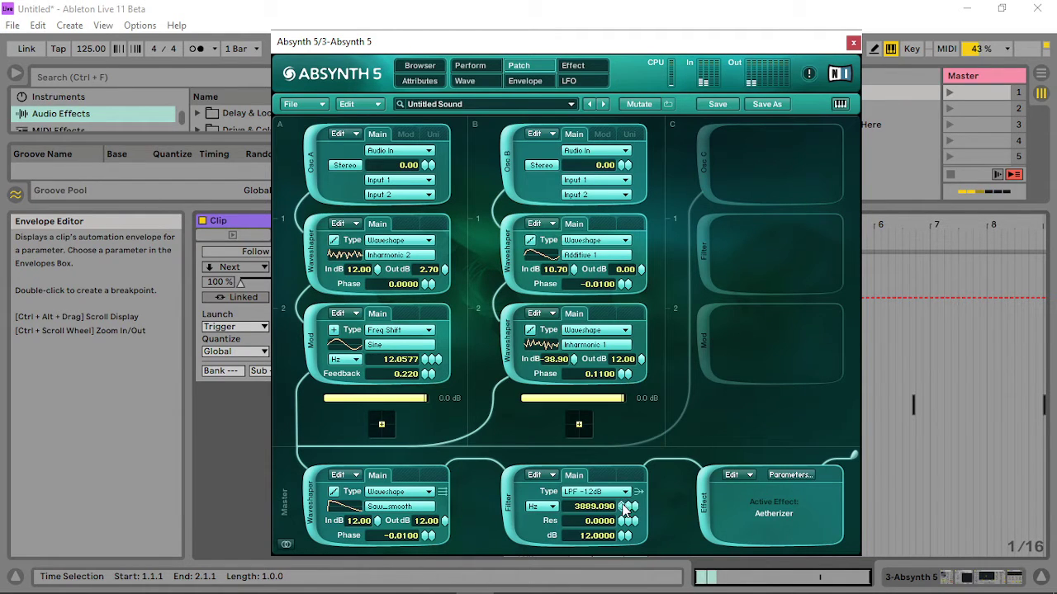
mouse_move(628, 506)
left_mouse_down()
mouse_move(627, 491)
mouse_move(618, 536)
mouse_move(624, 522)
left_mouse_up()
Change the master filter to LPF 8 Pole and give its feedback path a Waveshape using the Additive 2 wave.
left_click(596, 492)
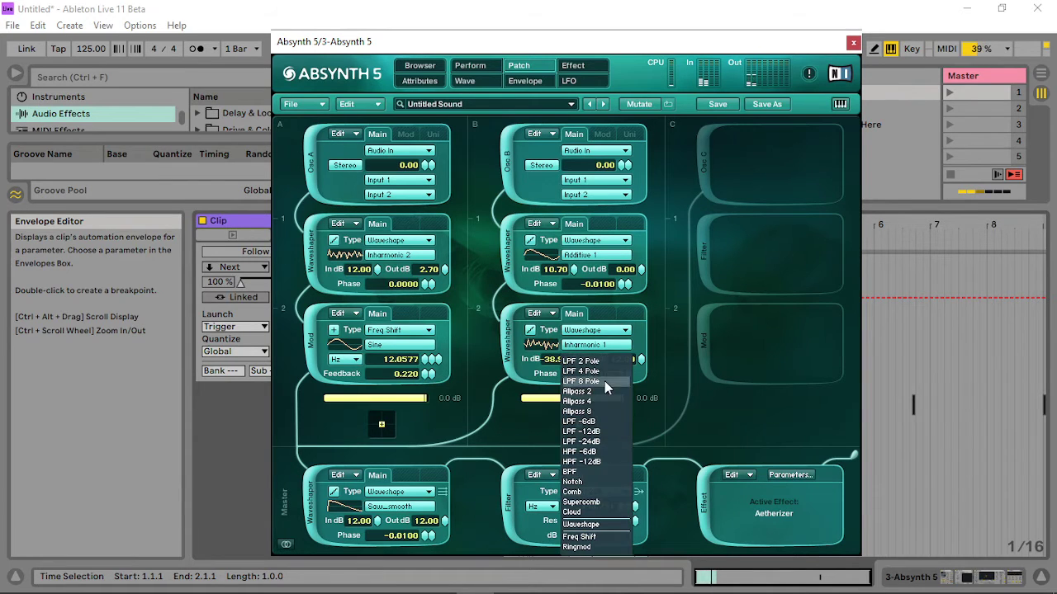
left_click(605, 381)
left_click(602, 475)
left_click(597, 494)
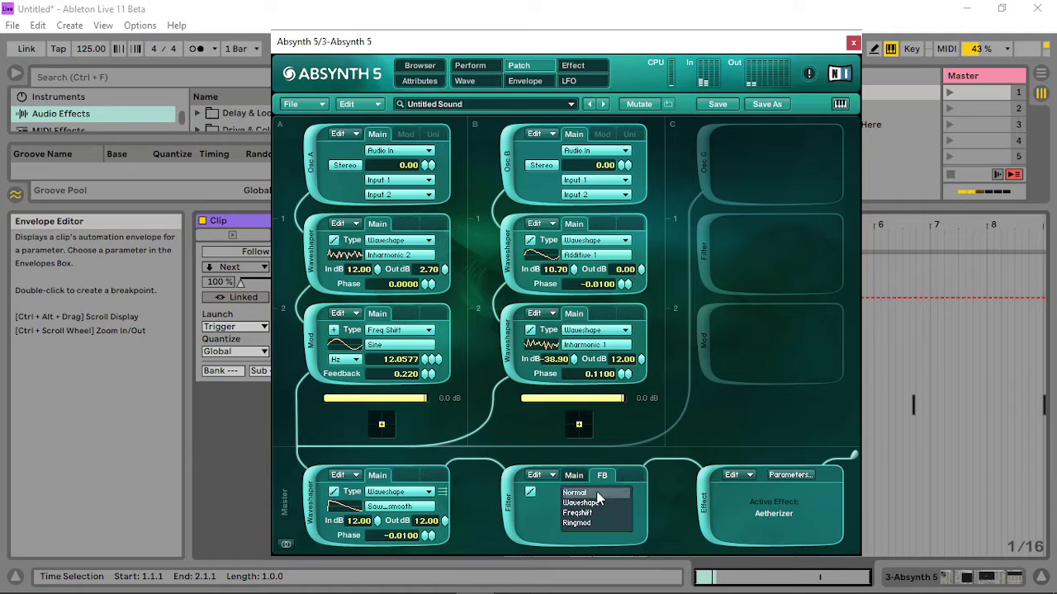
left_click(596, 501)
left_click(582, 506)
left_click(670, 472)
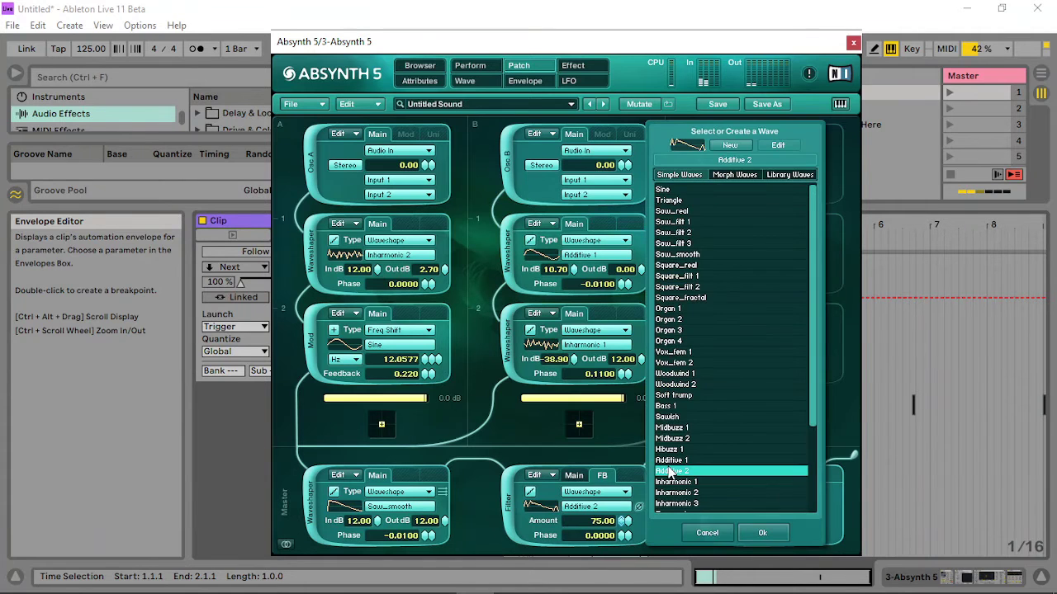
left_click(774, 533)
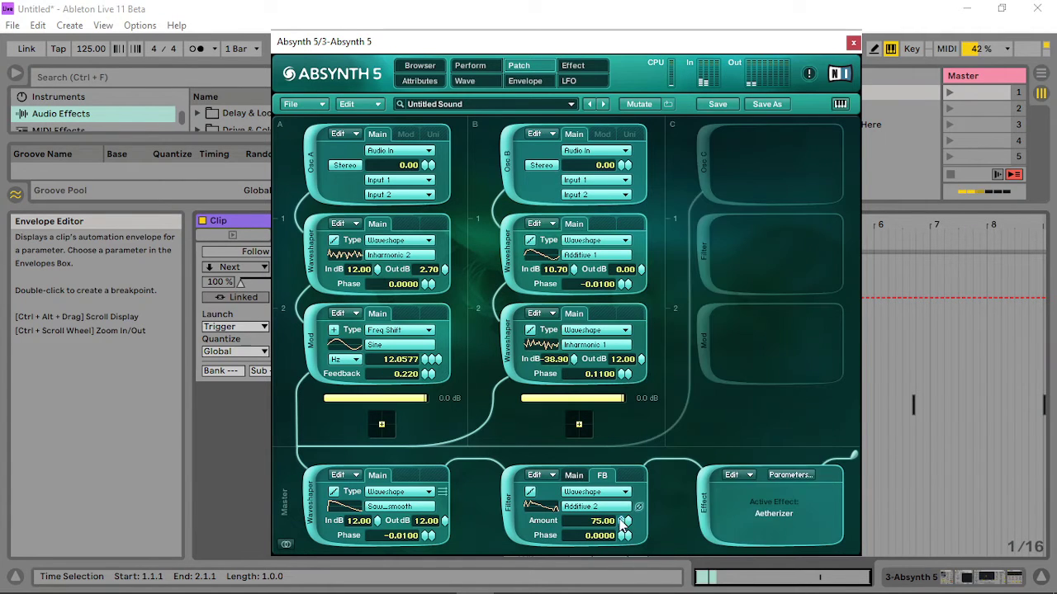
Set the master filter frequency to 1543.386 Hz and adjust the amount of its feedback waveshaper.
left_click(572, 477)
left_click_drag(625, 506, 621, 436)
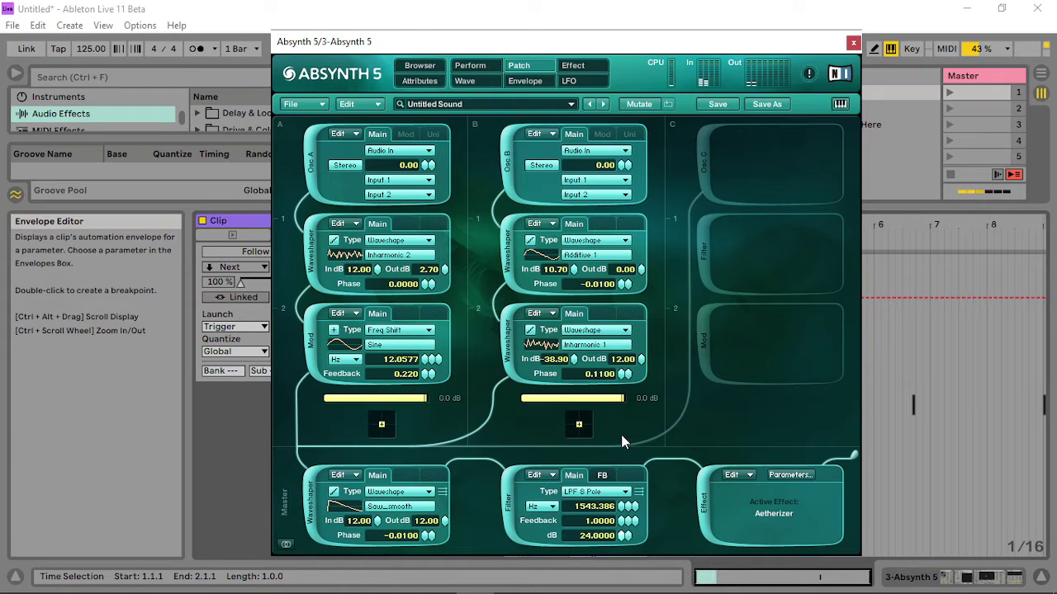
left_click(602, 476)
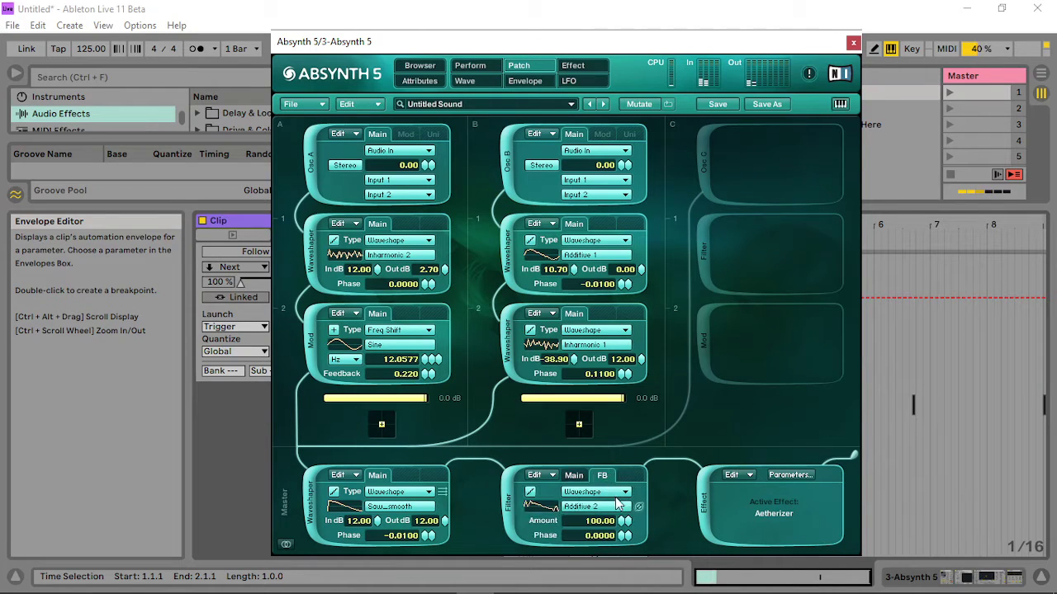
left_click_drag(623, 521, 625, 541)
Replace Audio Mod A on the master filter frequency with a new envelope and raise the frequency to 6173.5420 Hz.
left_click(576, 476)
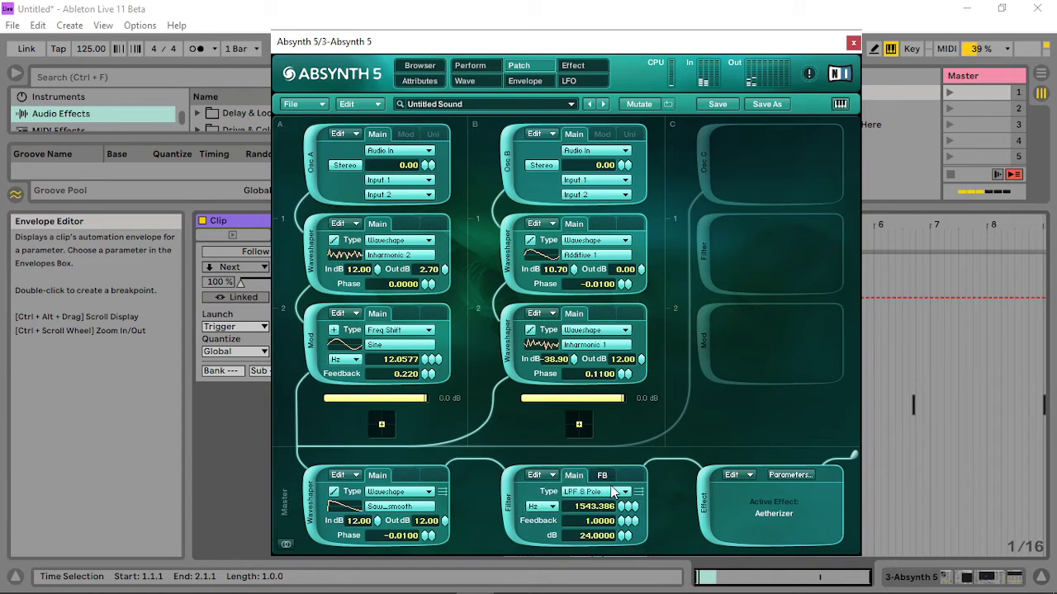
left_click(622, 493)
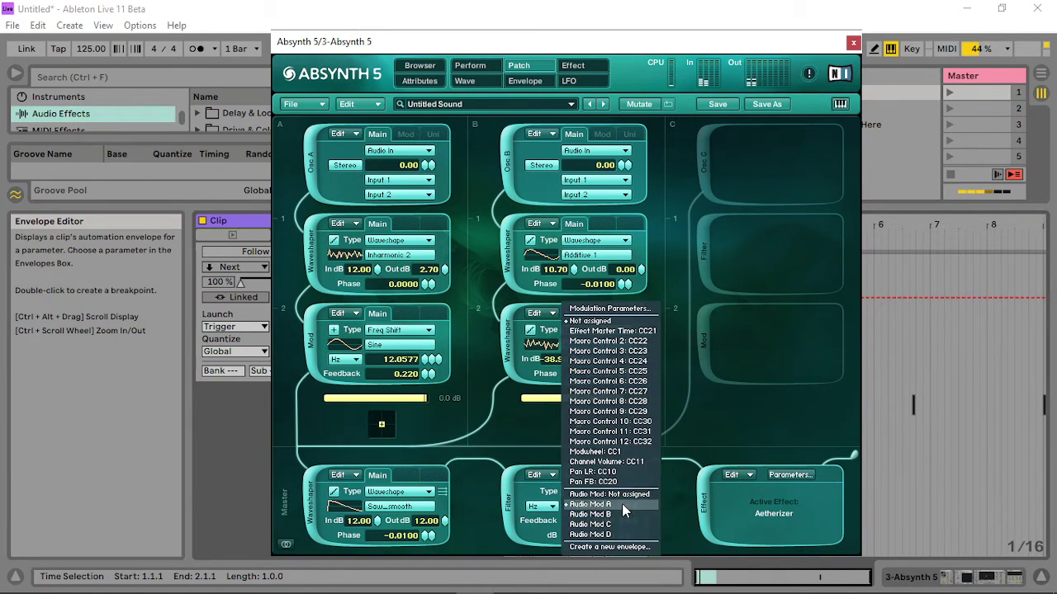
left_click(619, 496)
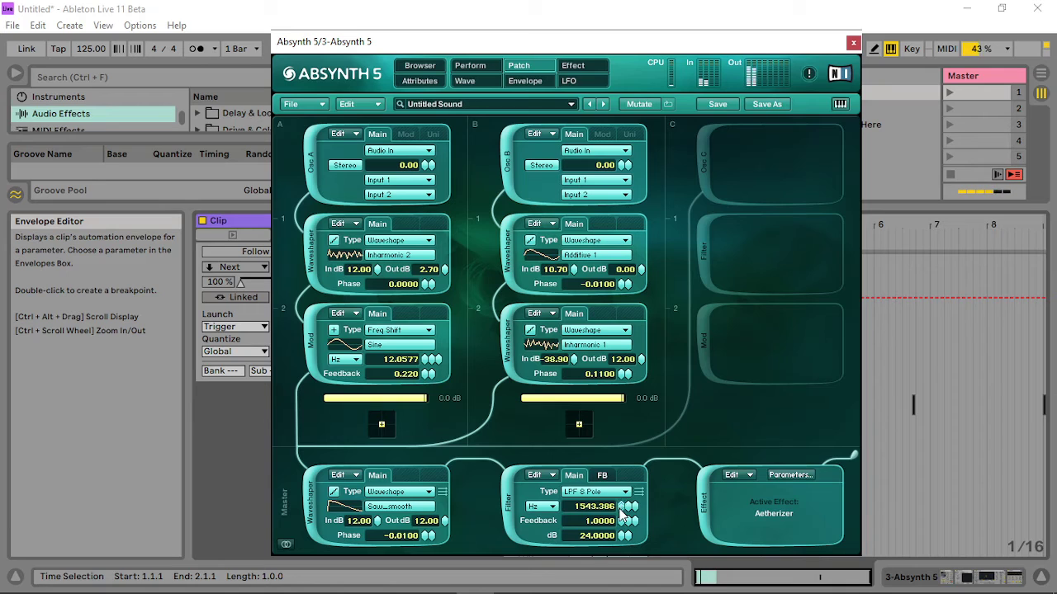
mouse_move(619, 504)
left_mouse_down()
mouse_move(620, 489)
mouse_move(626, 534)
mouse_move(625, 494)
left_mouse_up()
right_click(623, 512)
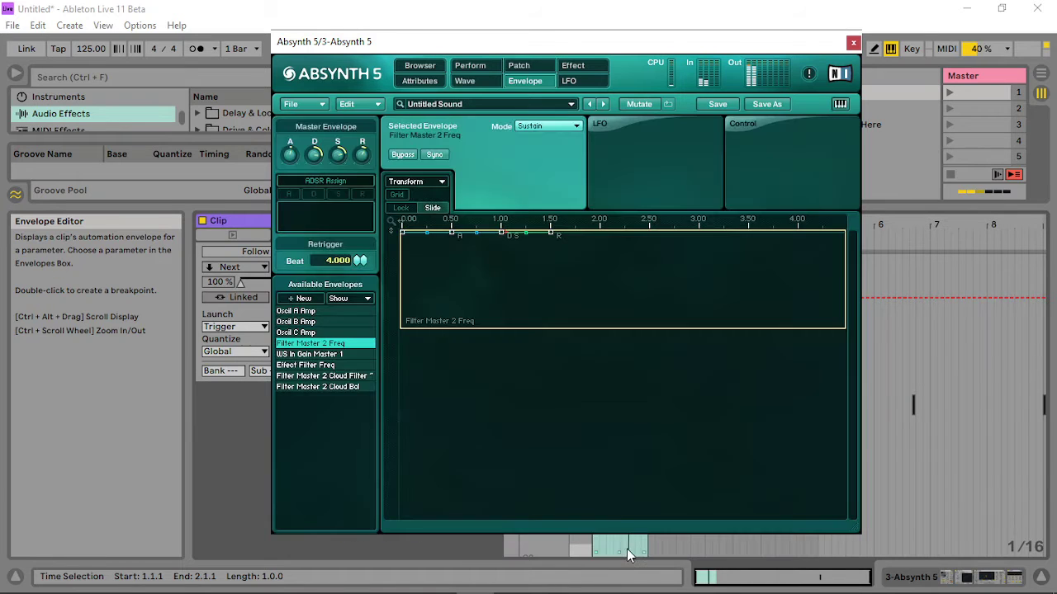
left_click(626, 549)
Shape the Filter Master 2 Freq envelope's attack from 20.0000 Hz to a breakpoint at about 0.60 s and 104 Hz.
left_click(452, 234)
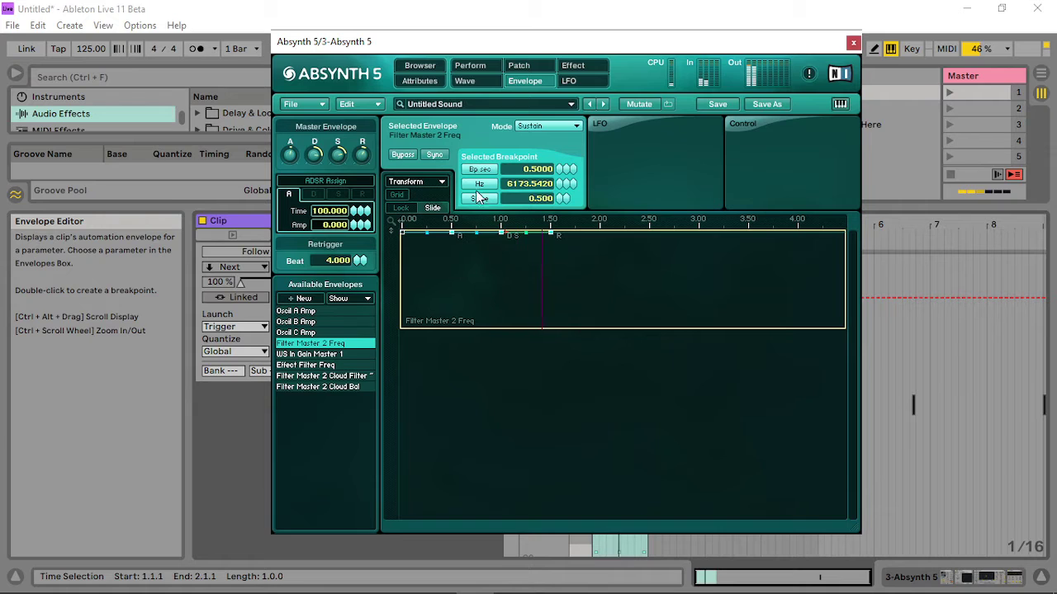
left_click_drag(452, 234, 477, 256)
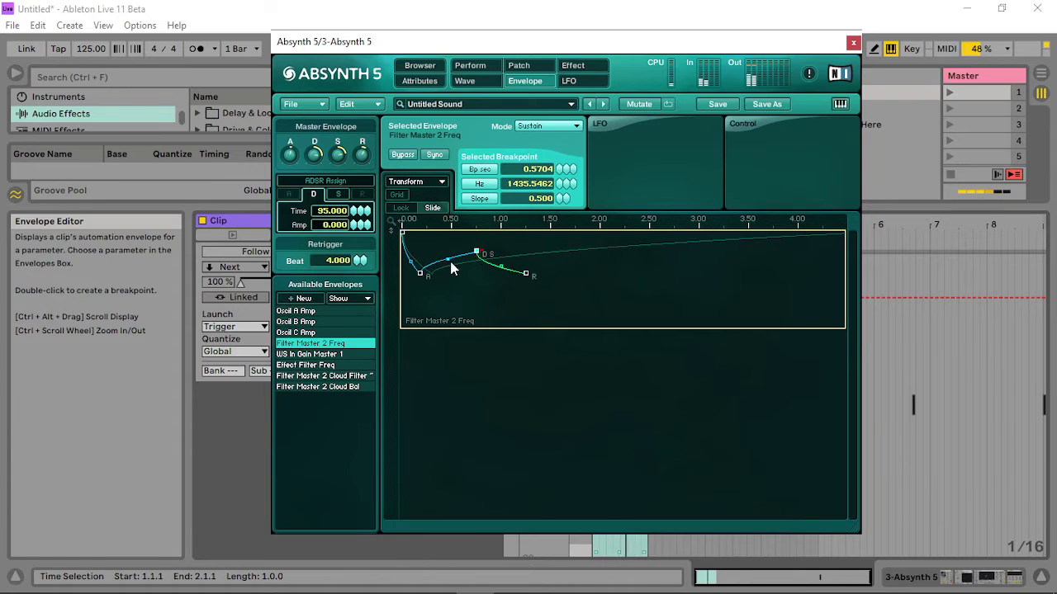
left_click_drag(419, 272, 464, 295)
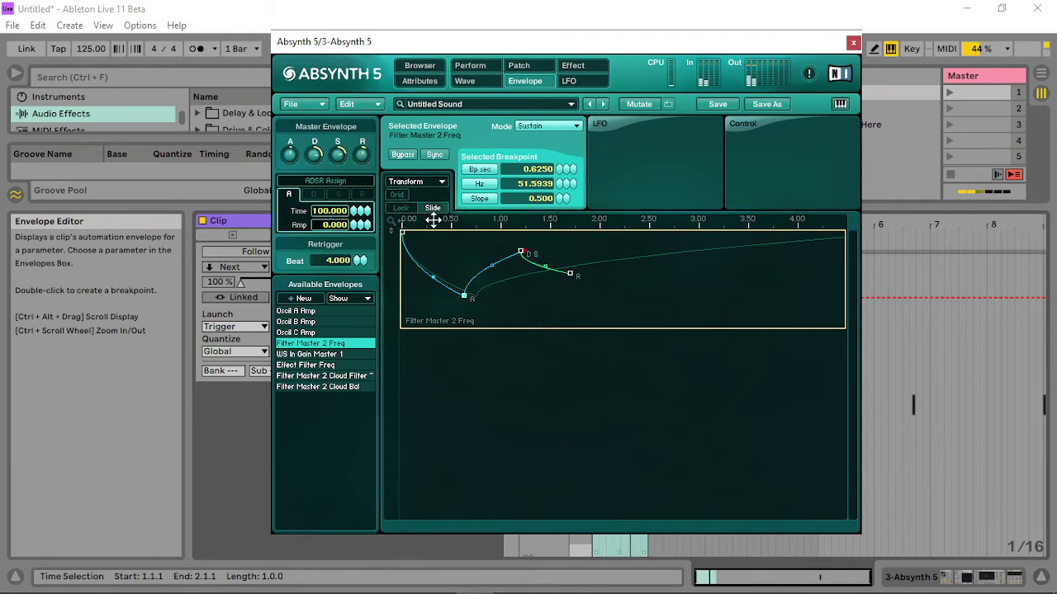
left_click_drag(402, 234, 398, 371)
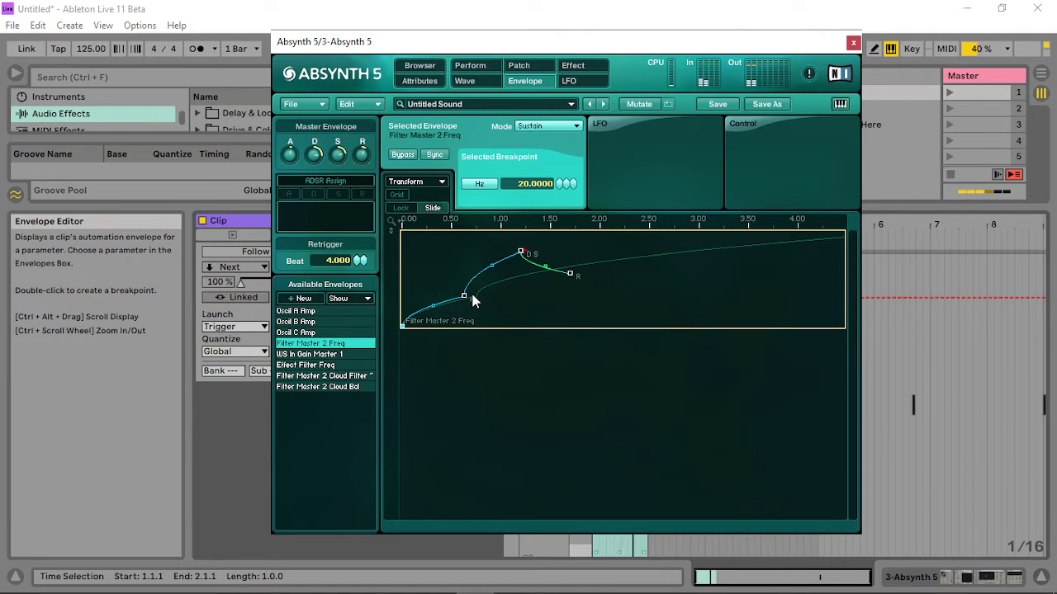
left_click_drag(472, 295, 465, 289)
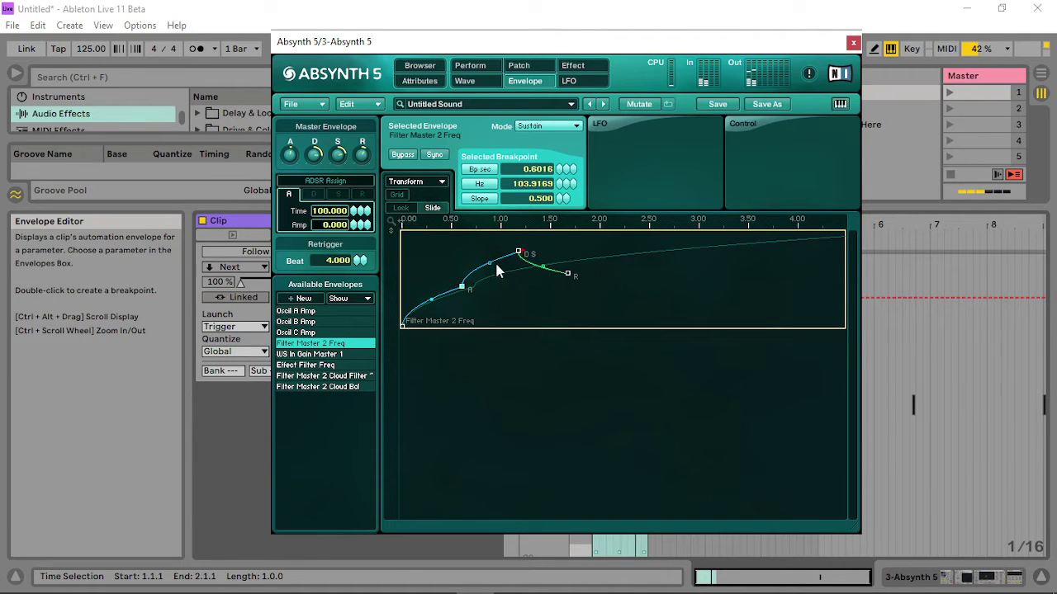
Place the envelope's sustain breakpoint at about 0.83 s and 4611 Hz, and its release breakpoint at about 0.91 s and 139 Hz.
left_click_drag(518, 251, 541, 239)
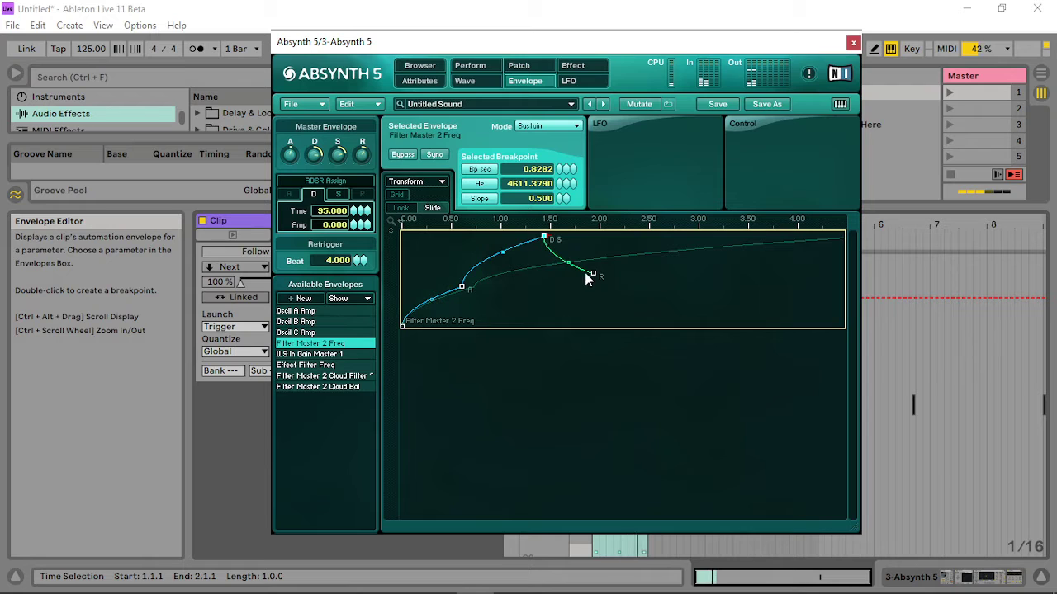
left_click_drag(591, 275, 632, 287)
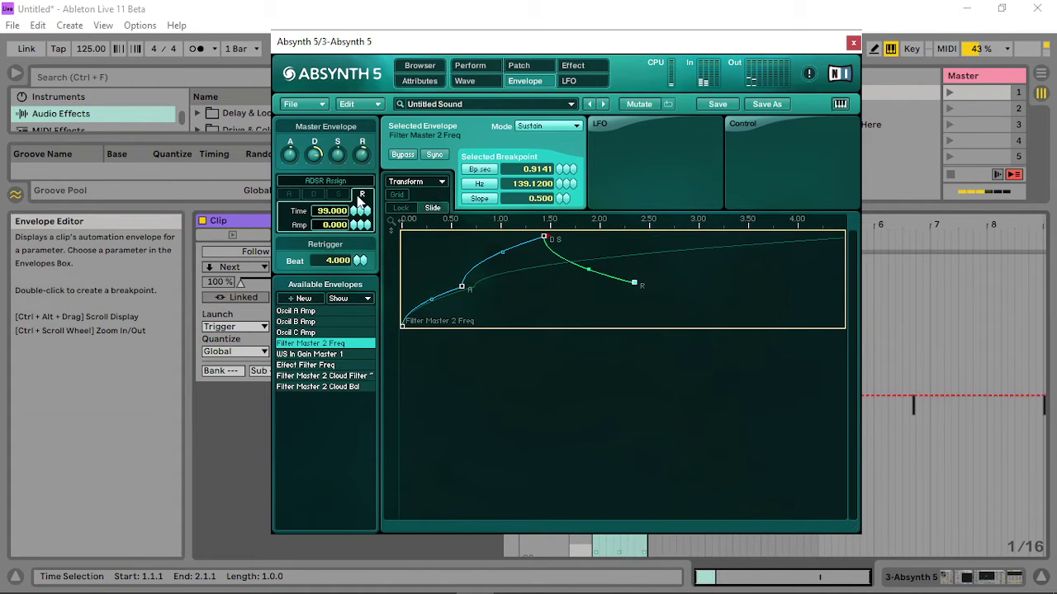
left_click(361, 194)
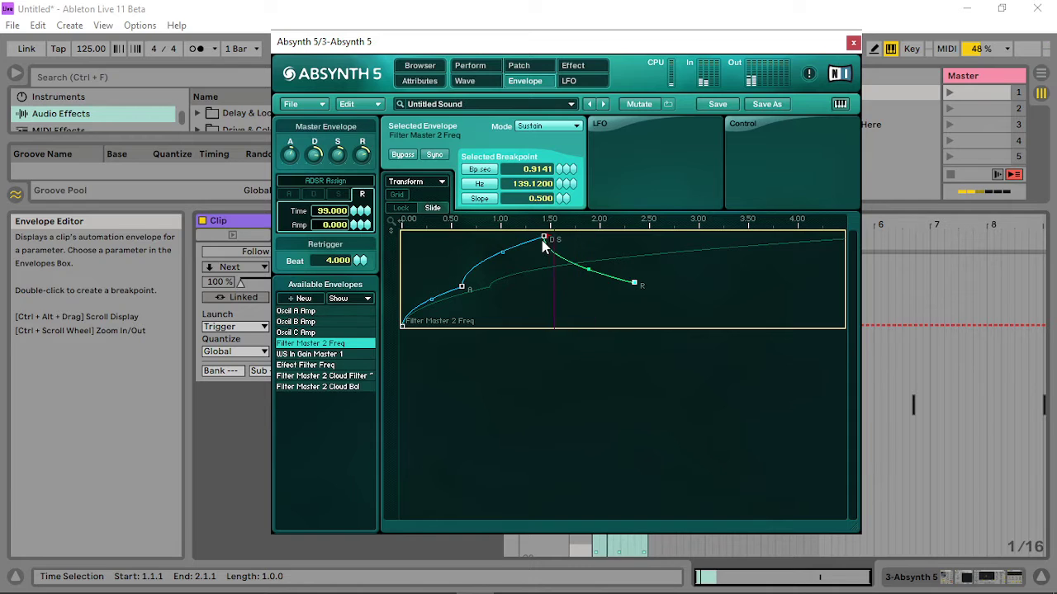
Add a release-segment breakpoint at about 0.37 s and 381 Hz, and move the sustain breakpoint to about 0.88 s and 4103 Hz.
double_click(582, 261)
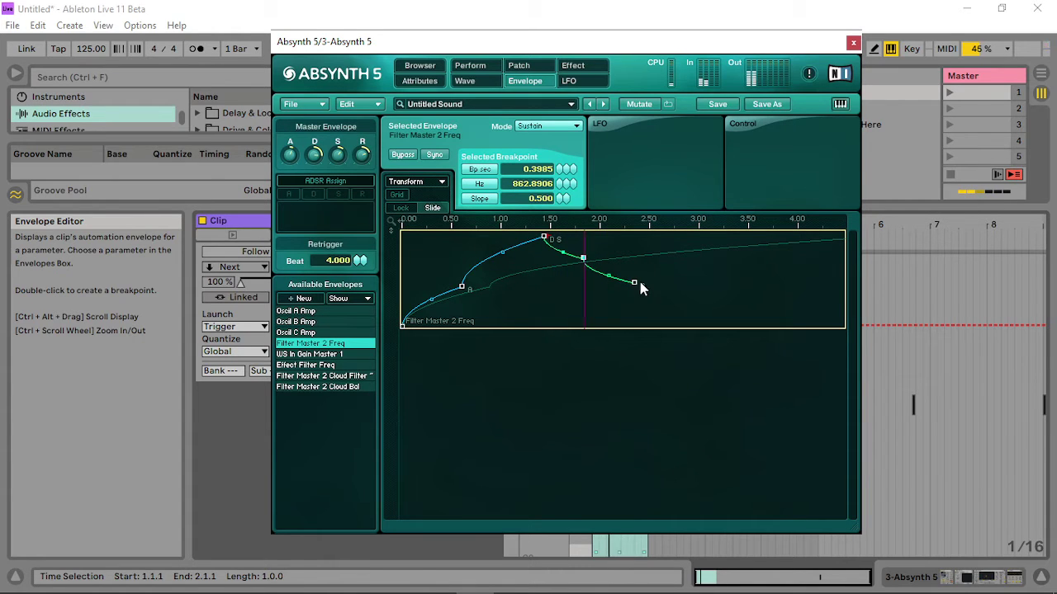
left_click_drag(583, 261, 582, 276)
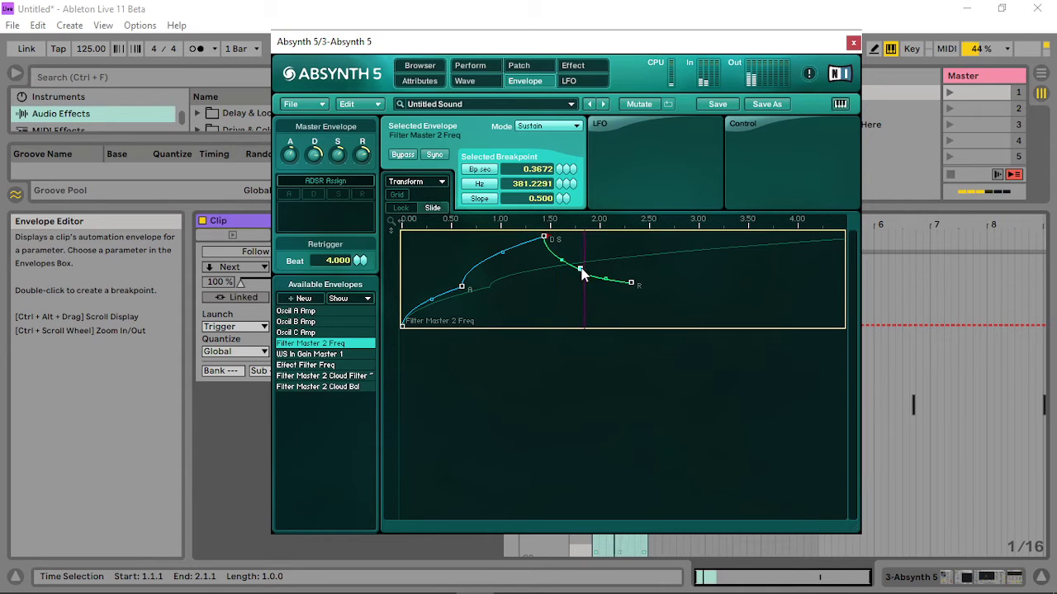
left_click_drag(542, 241, 549, 246)
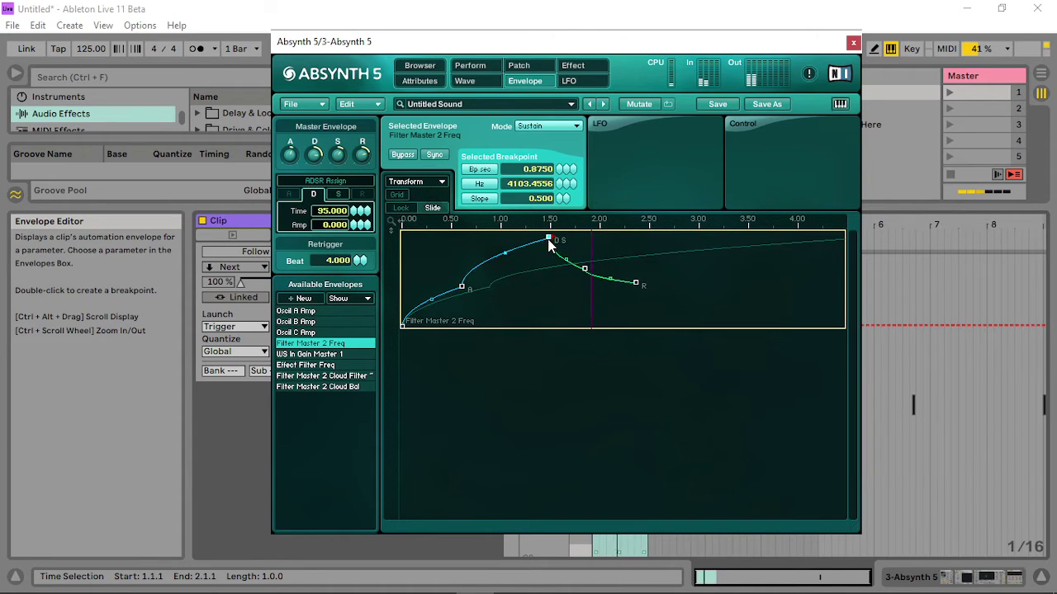
Move the release breakpoint to about 0.19 s and 1522 Hz with slope 2.003, and set its ADSR time to 31.000.
left_click_drag(636, 284, 605, 272)
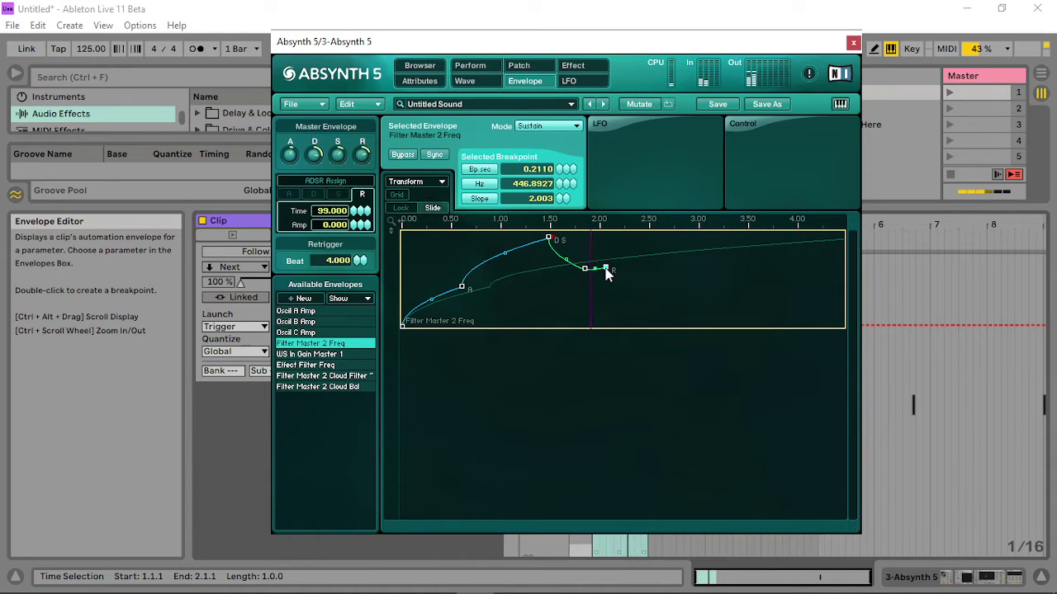
left_click_drag(358, 217, 366, 273)
left_click_drag(605, 269, 607, 251)
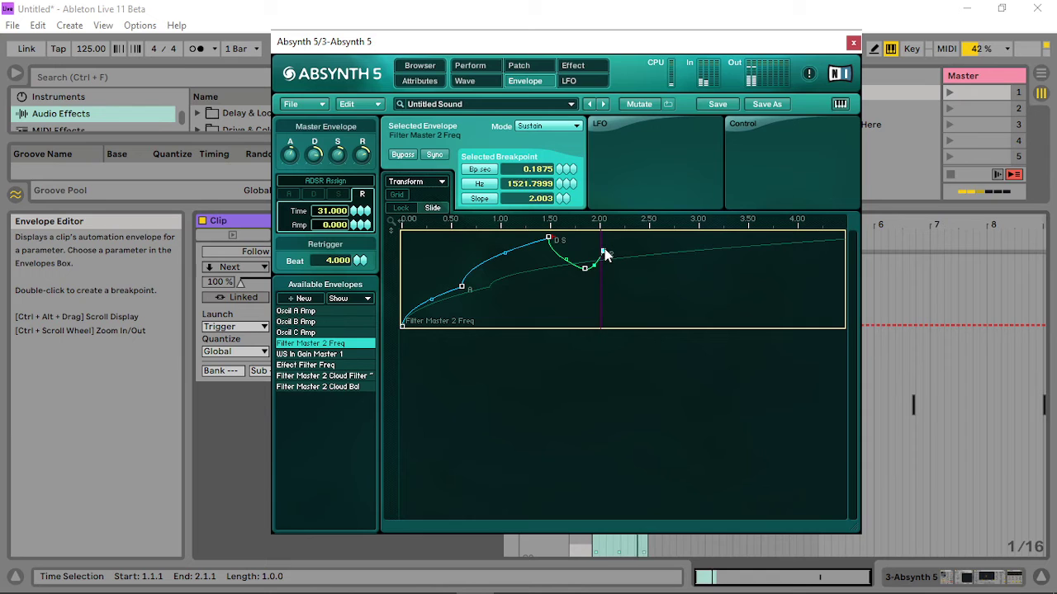
Add a closing breakpoint after the release point at about 0.56 s and 127 Hz with slope 2.084.
left_click(665, 280)
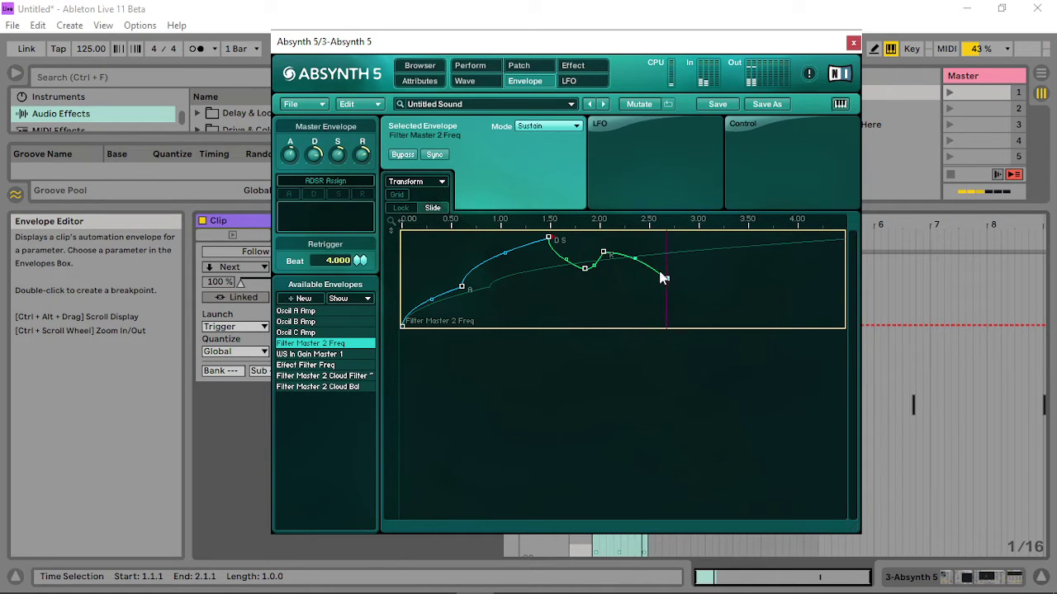
left_click_drag(634, 260, 668, 285)
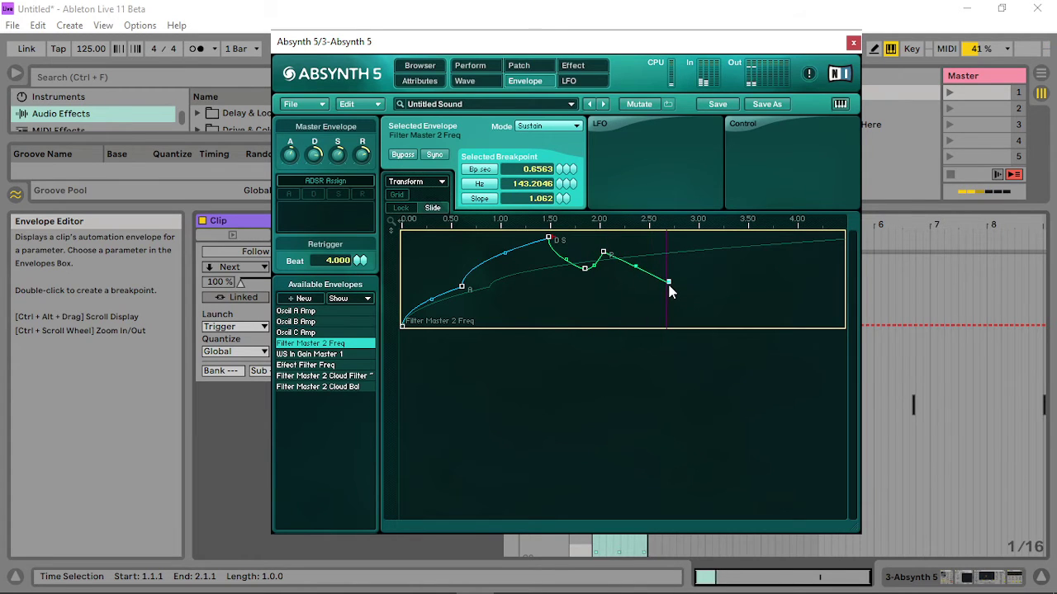
left_click_drag(642, 246, 661, 288)
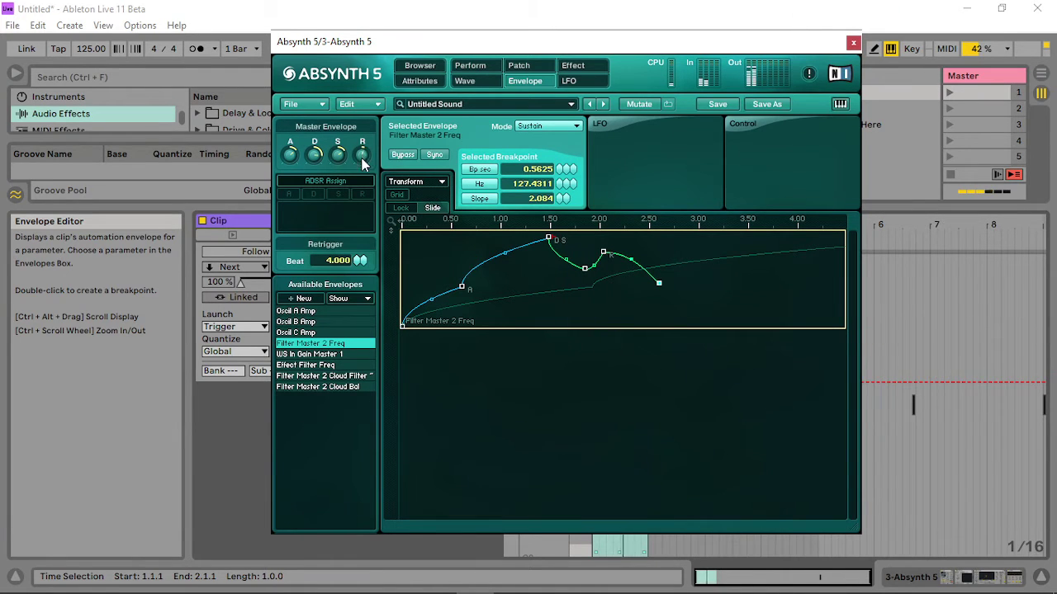
Adjust the Master Envelope's release time and sweep the master filter's cutoff frequency on the Patch page.
mouse_move(363, 161)
left_mouse_down()
mouse_move(365, 130)
mouse_move(364, 158)
left_mouse_up()
left_click(529, 64)
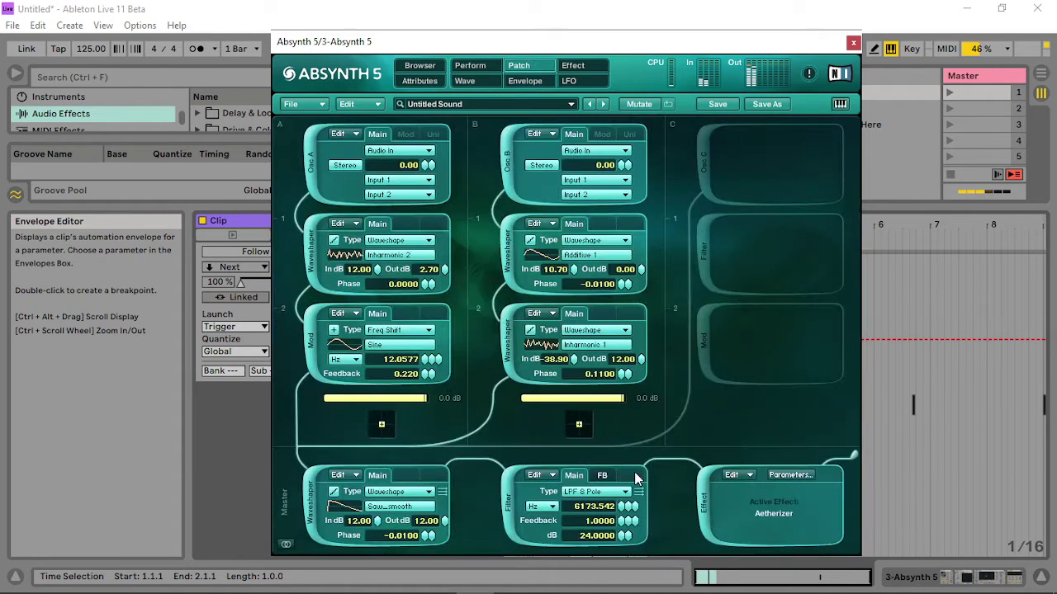
left_click_drag(622, 506, 622, 462)
mouse_move(626, 506)
left_mouse_down()
mouse_move(625, 545)
mouse_move(615, 516)
mouse_move(626, 487)
left_mouse_up()
Audition Sawish, Organ 2 and Inharmonic 3 for the master filter's feedback waveshape, and apply Noise 3.
left_click(603, 475)
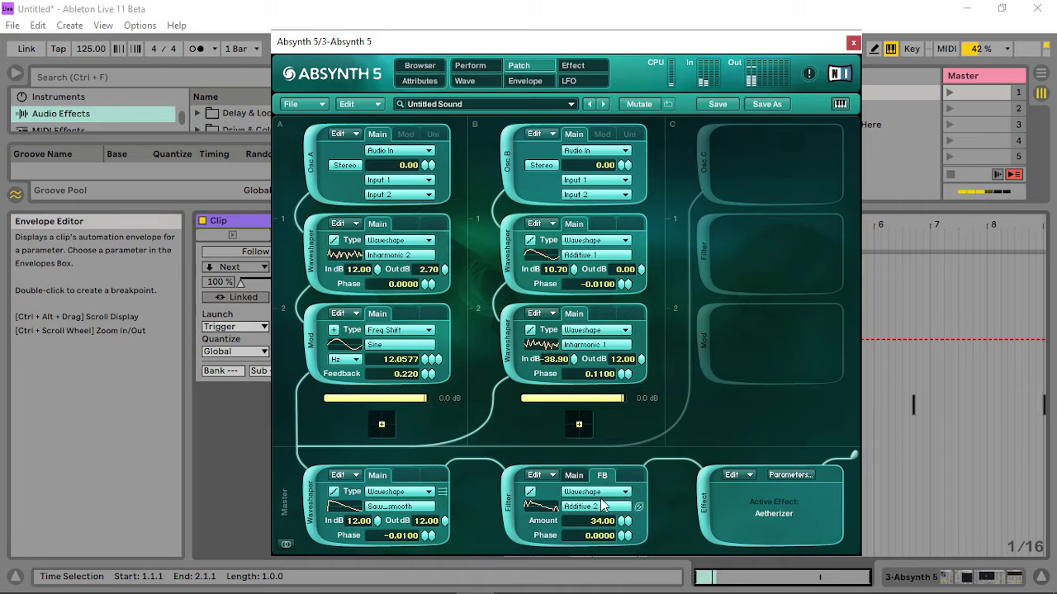
left_click(598, 506)
left_click(673, 416)
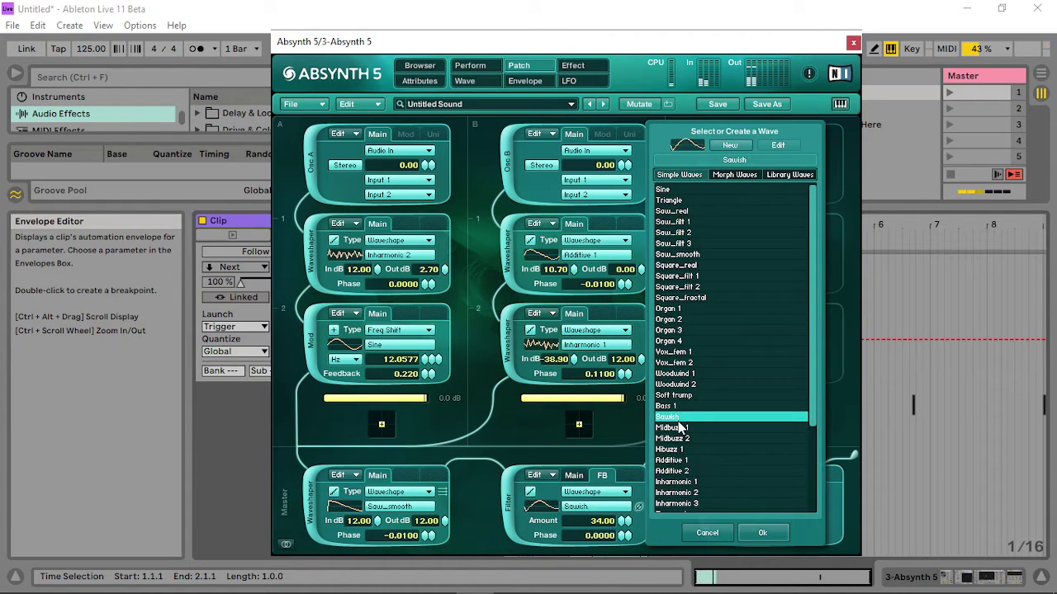
left_click(692, 318)
left_click(737, 504)
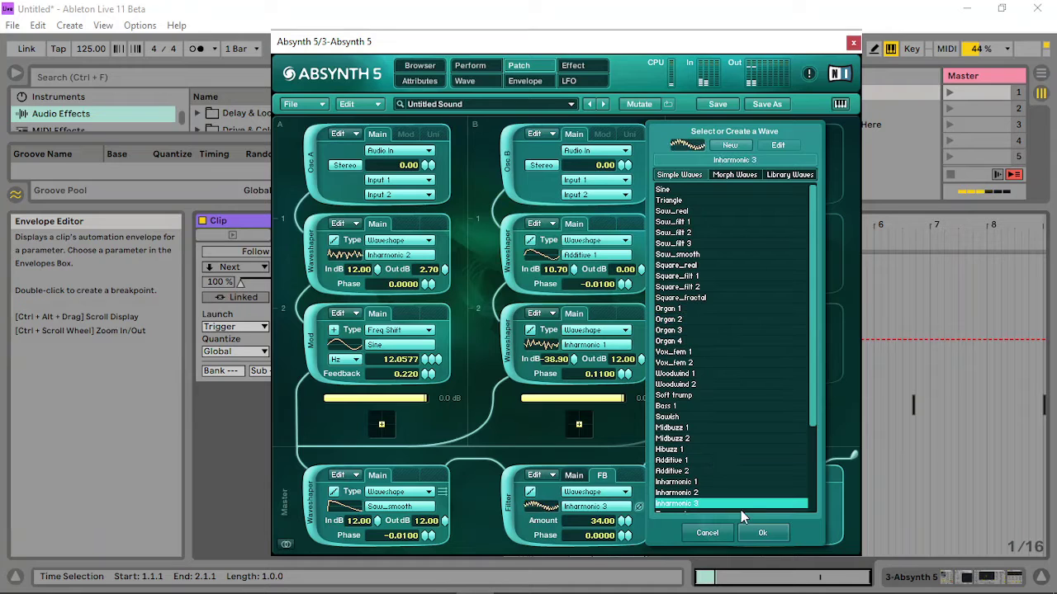
scroll(714, 434, "down", 4)
left_click(688, 454)
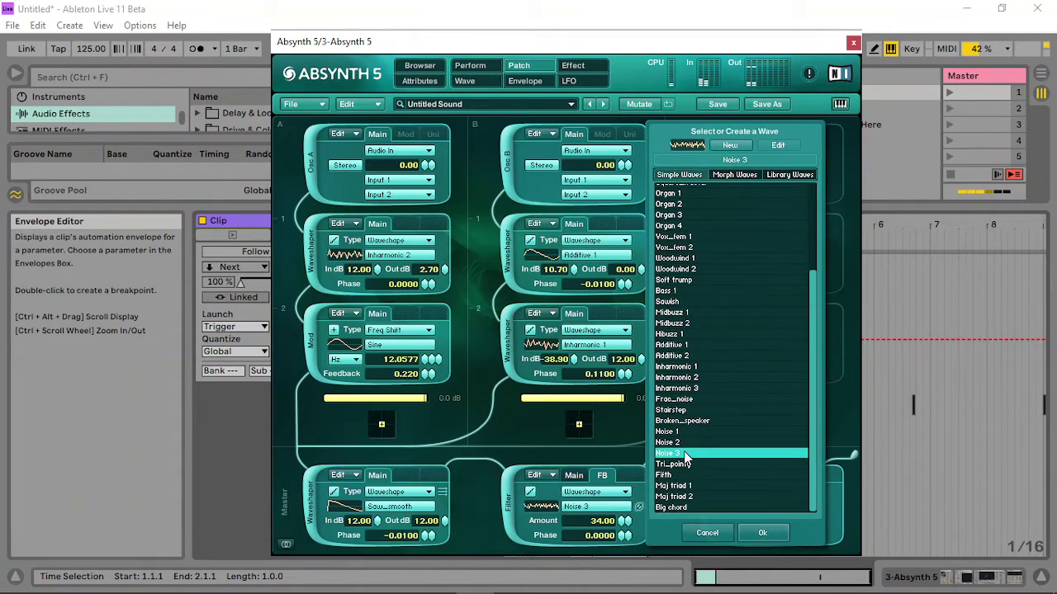
left_click(762, 532)
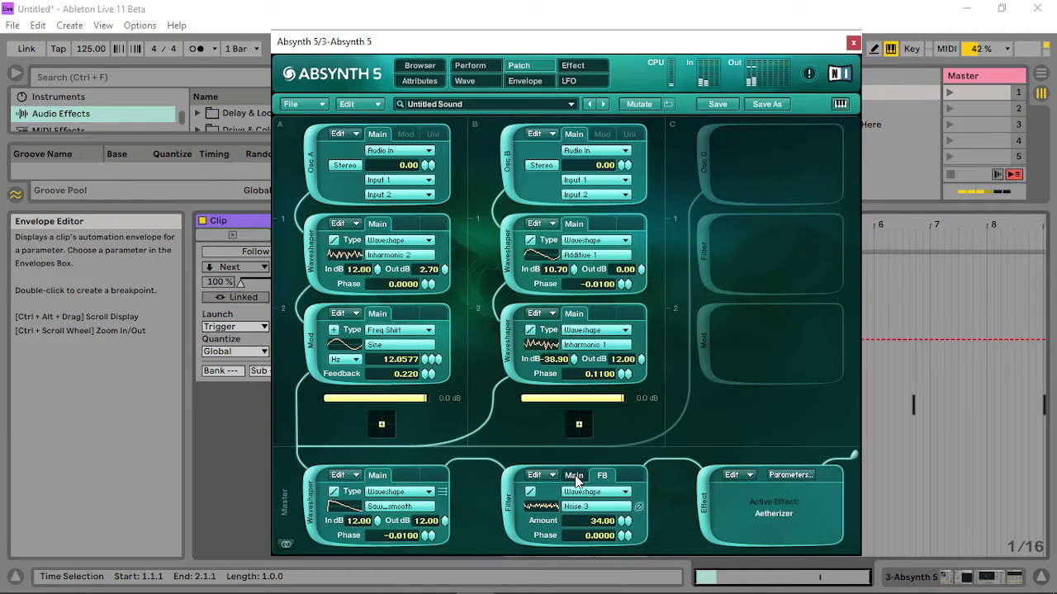
Lower the master filter's cutoff frequency to 3490.246 Hz.
left_click_drag(624, 525, 628, 506)
left_click(622, 492)
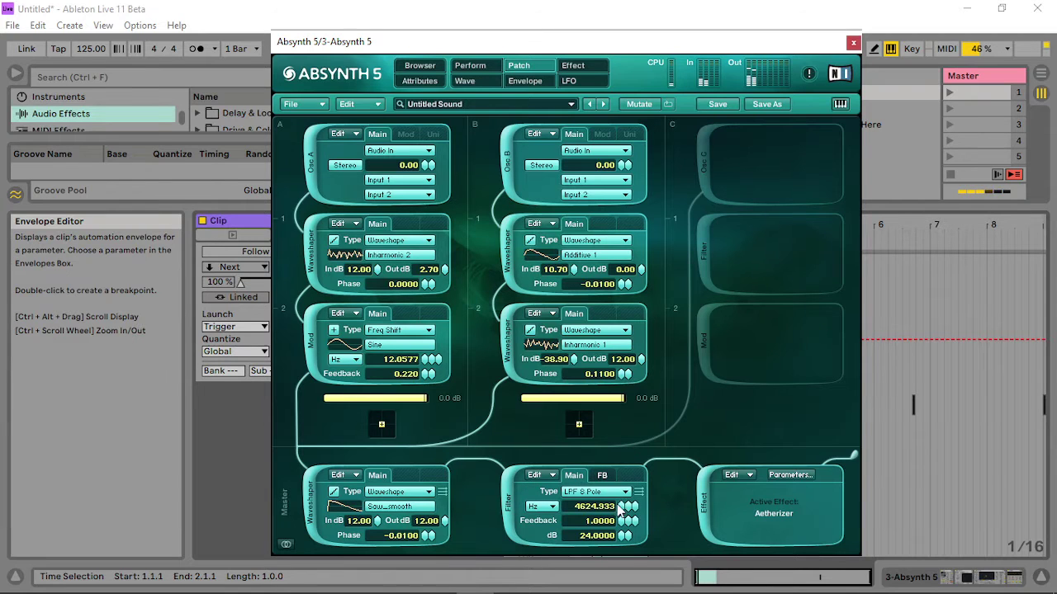
mouse_move(619, 500)
left_mouse_down()
mouse_move(626, 488)
mouse_move(621, 511)
left_mouse_up()
Try the Allpass 4 type in the master filter, sweeping its frequency and adjusting its feedback.
left_click(601, 492)
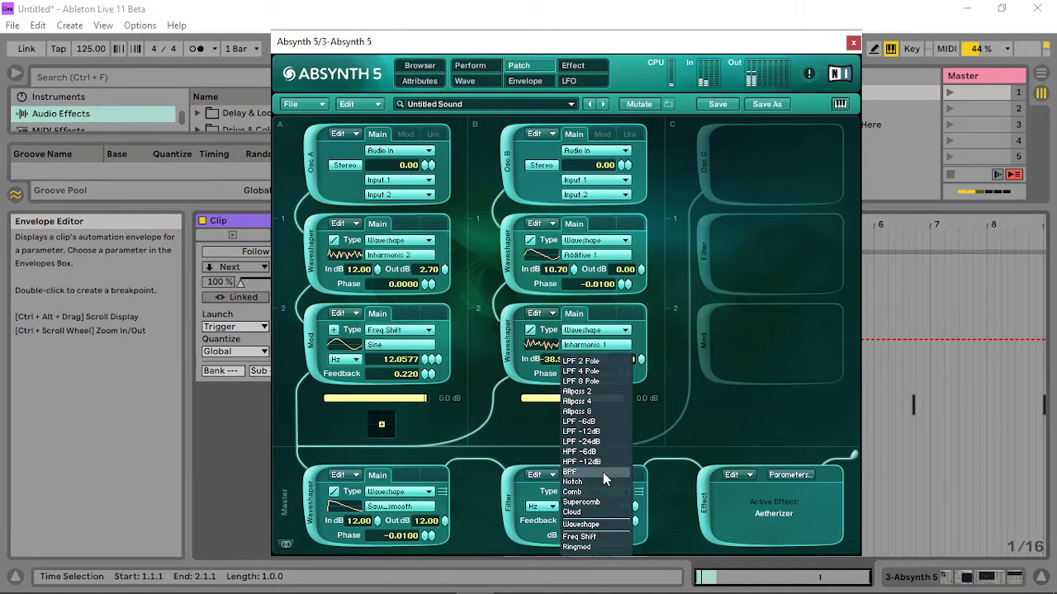
left_click(604, 402)
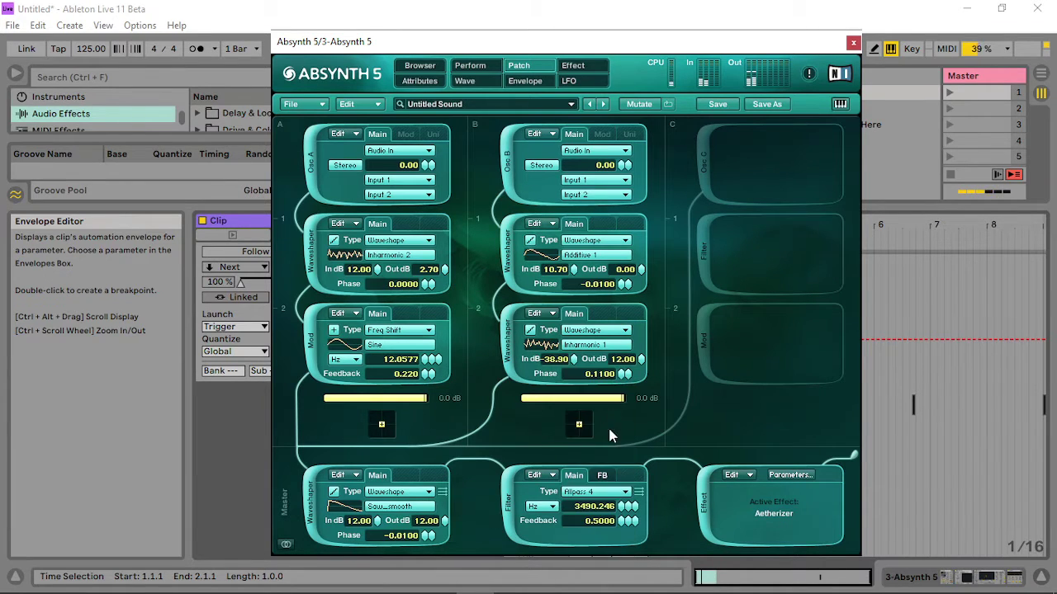
left_click_drag(625, 499, 625, 473)
mouse_move(627, 526)
left_mouse_down()
mouse_move(631, 493)
mouse_move(621, 530)
left_mouse_up()
Try the Waveshape type in the master filter slot, and return it to LPF 8 Pole with a raised cutoff.
left_click(597, 490)
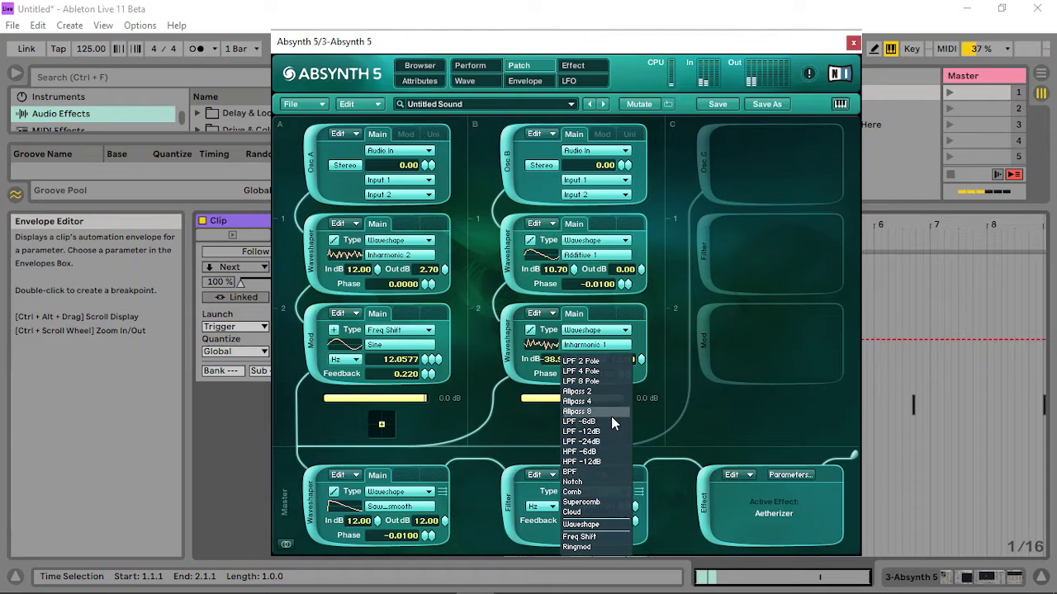
left_click(591, 525)
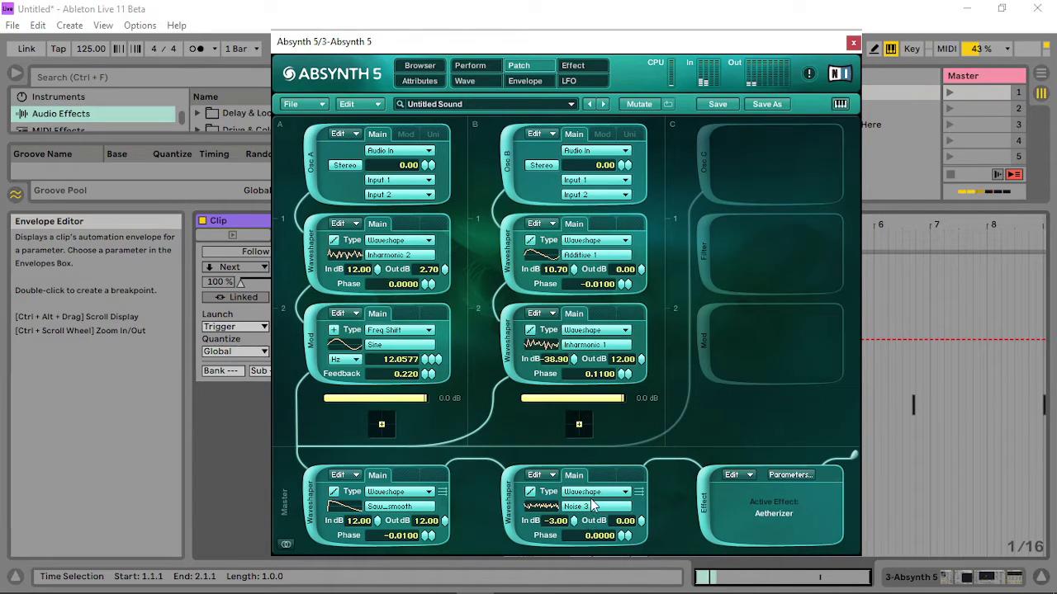
left_click(606, 490)
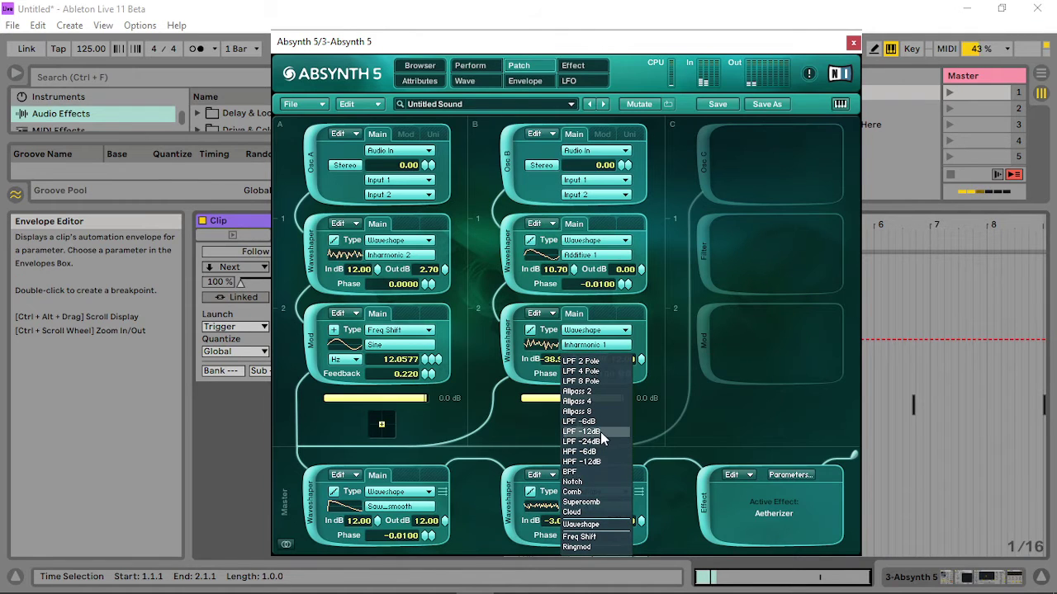
left_click(596, 382)
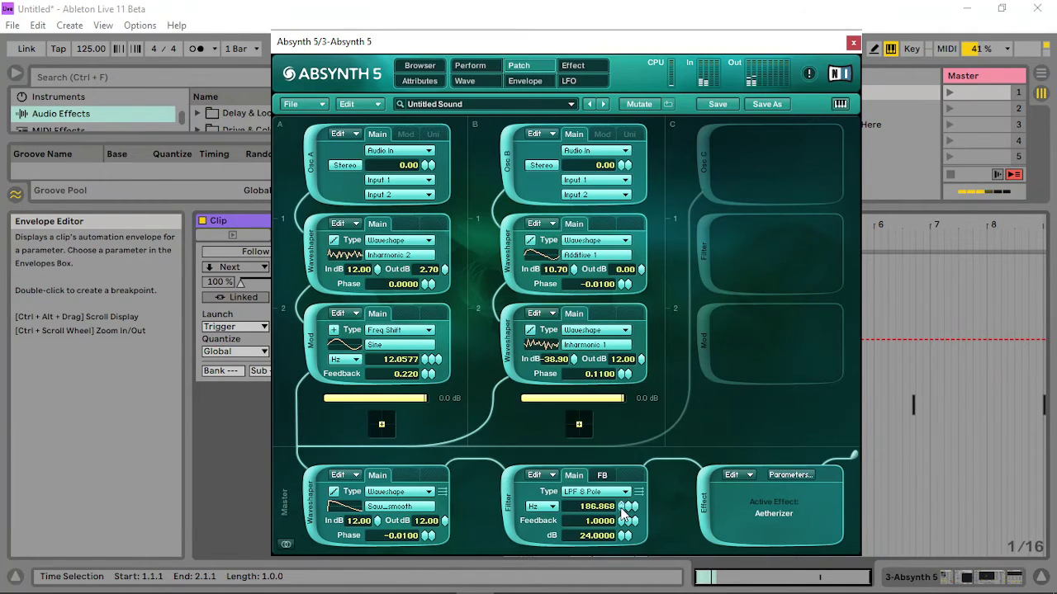
left_click_drag(624, 513, 629, 479)
Set the master filter's feedback waveshape amount to 25.00, its cutoff to 22000 Hz and its feedback to 0.6500.
left_click(608, 477)
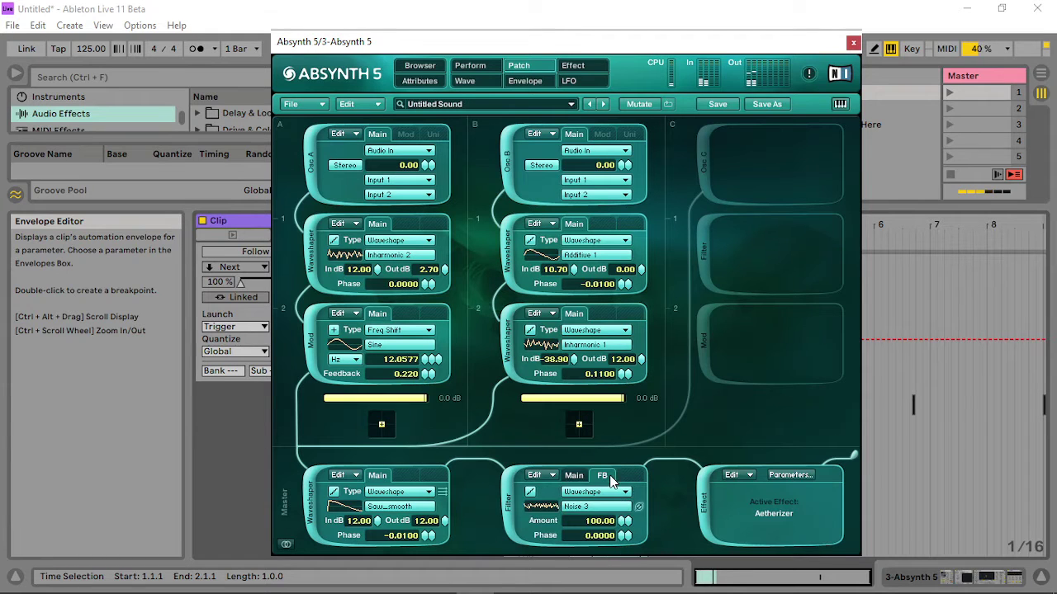
left_click_drag(624, 529, 623, 546)
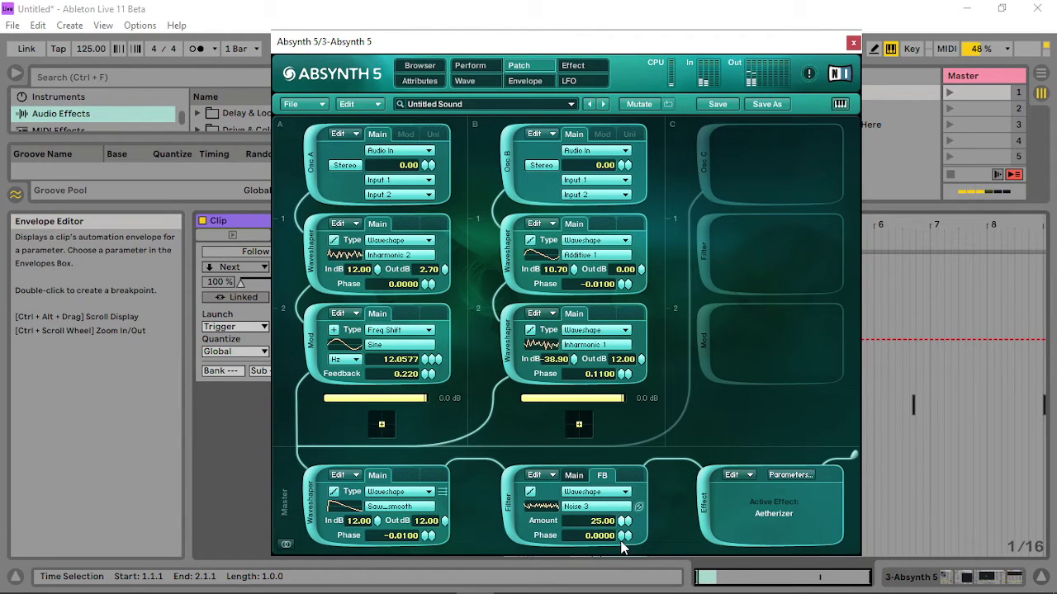
left_click(577, 477)
left_click_drag(629, 505, 629, 456)
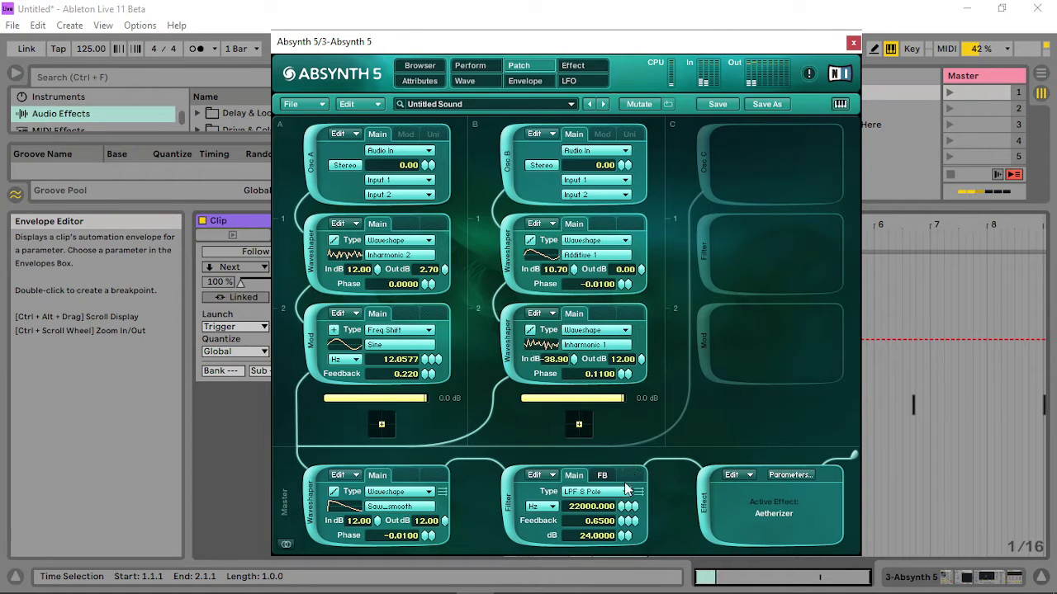
Switch the master filter's feedback mode to Freqshift and set the shift frequency to 311.1270 Hz while adjusting the filter's main settings.
left_click(608, 478)
left_click(612, 490)
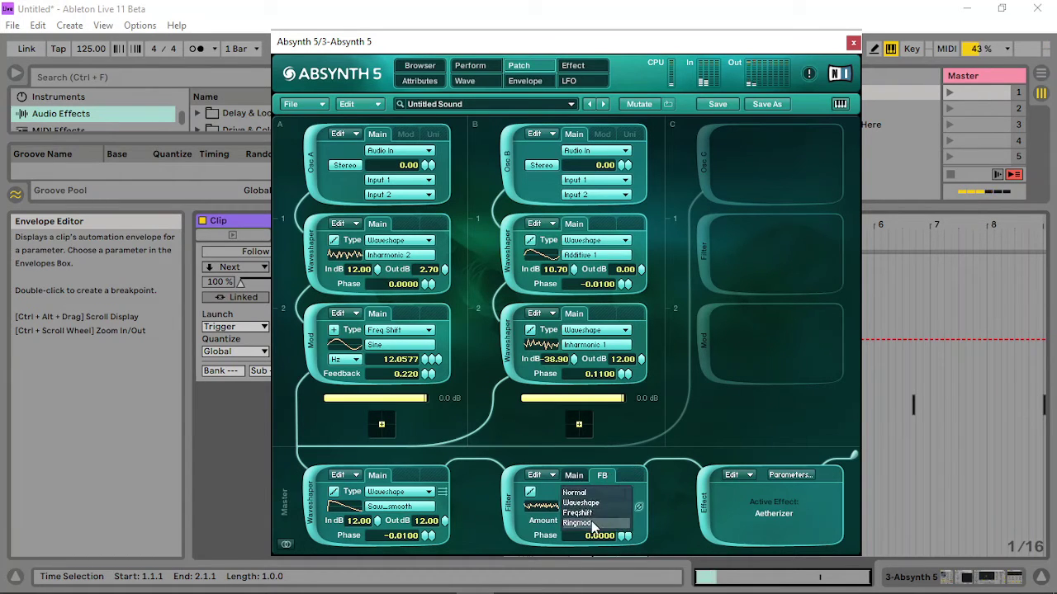
left_click(613, 523)
left_click_drag(619, 520, 618, 543)
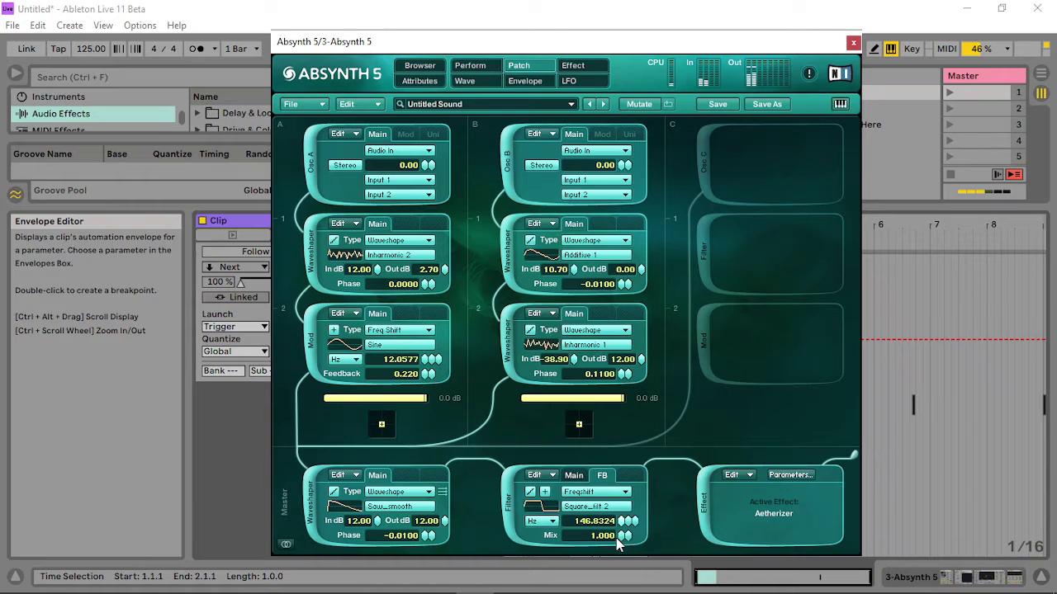
left_click(581, 476)
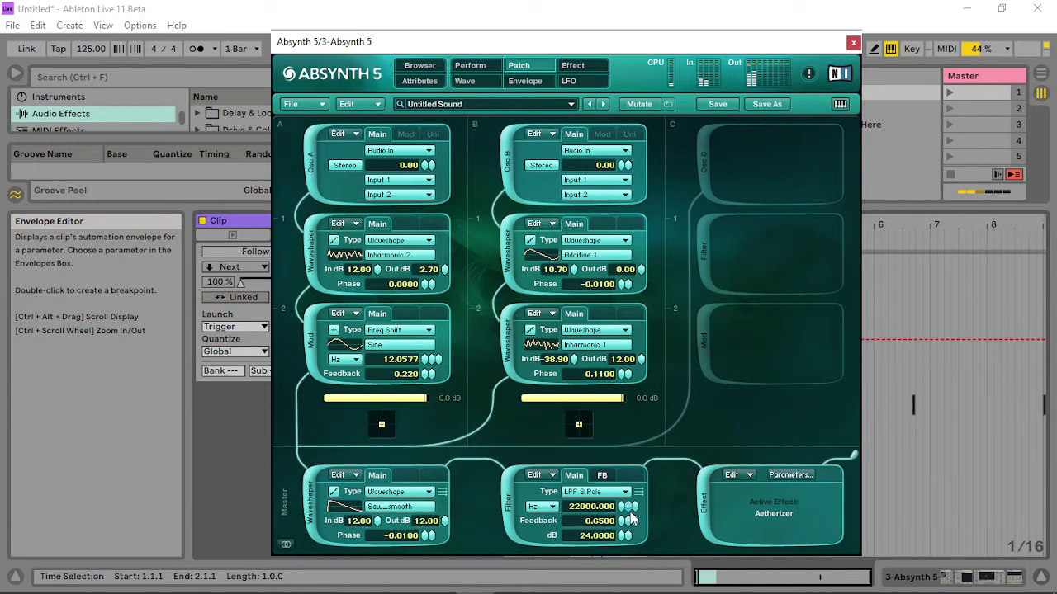
left_click_drag(624, 531, 625, 518)
left_click(610, 477)
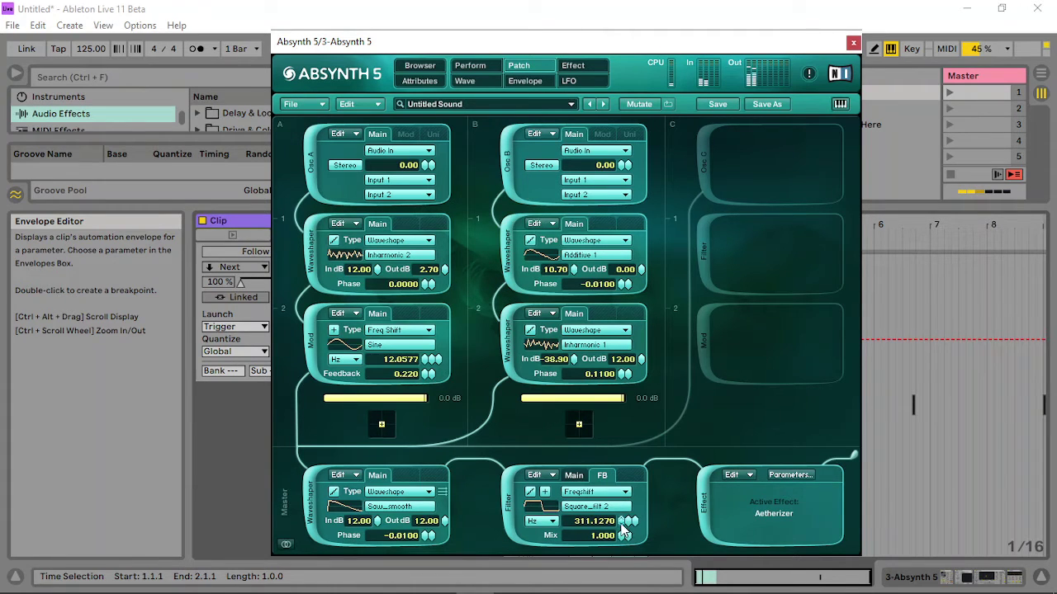
Adjust the Master Envelope's attack on the Perform page and return to the Patch page.
left_click(470, 65)
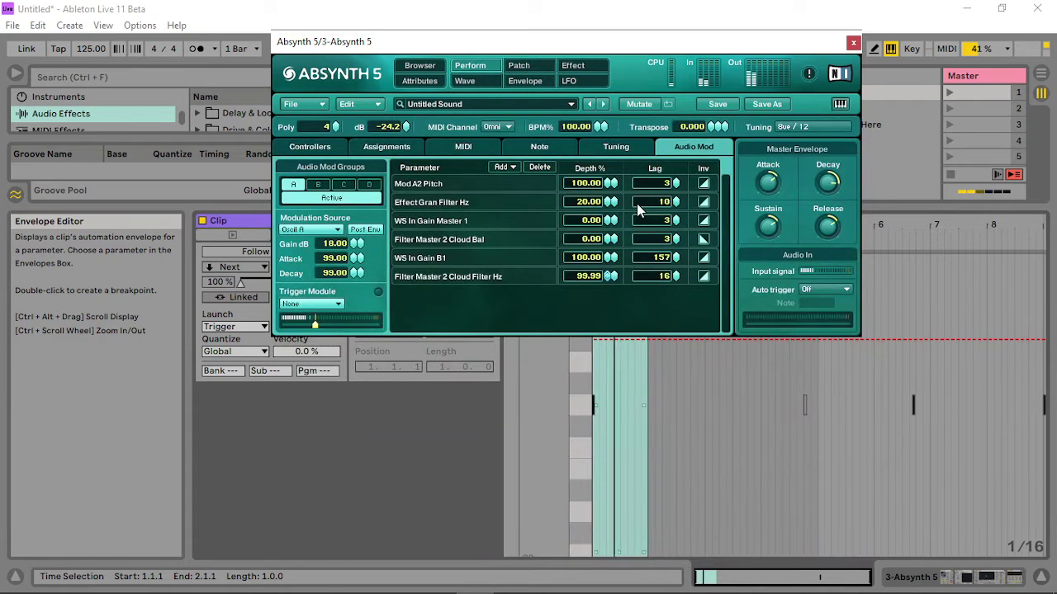
left_click_drag(768, 188, 756, 253)
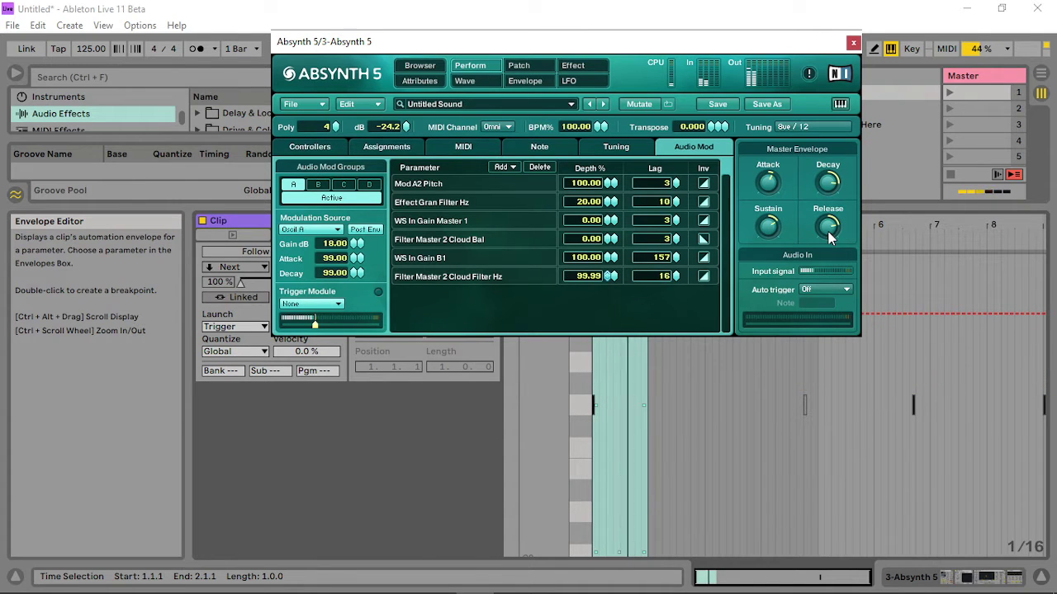
left_click(526, 70)
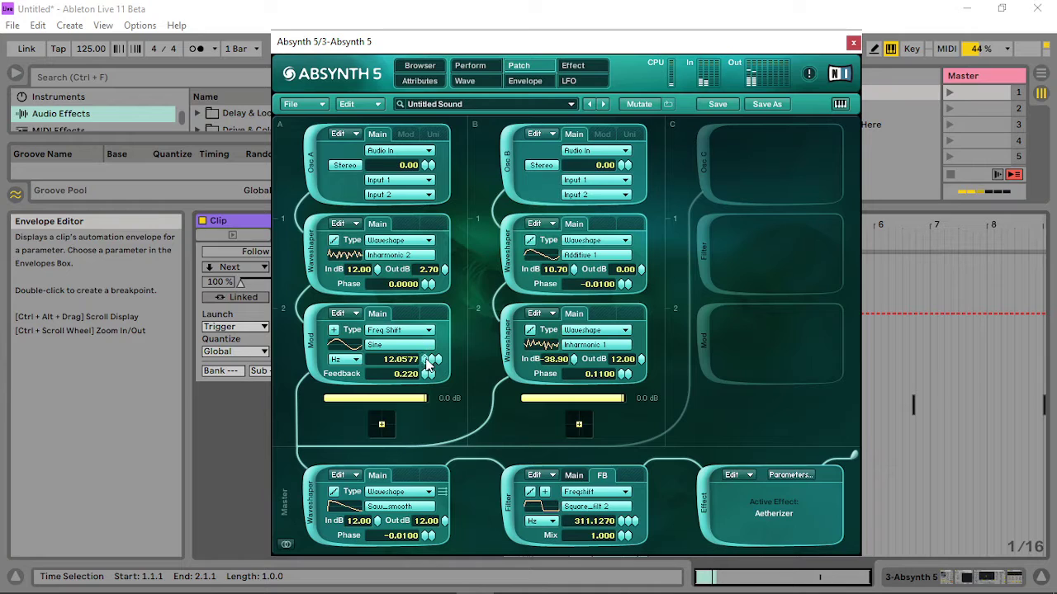
Set channel A's Freq Shift module to 144.5291 Hz with a feedback of 0.400.
left_click_drag(425, 360, 435, 326)
mouse_move(424, 366)
left_mouse_down()
mouse_move(422, 397)
mouse_move(434, 343)
mouse_move(427, 419)
mouse_move(456, 289)
mouse_move(440, 374)
left_mouse_up()
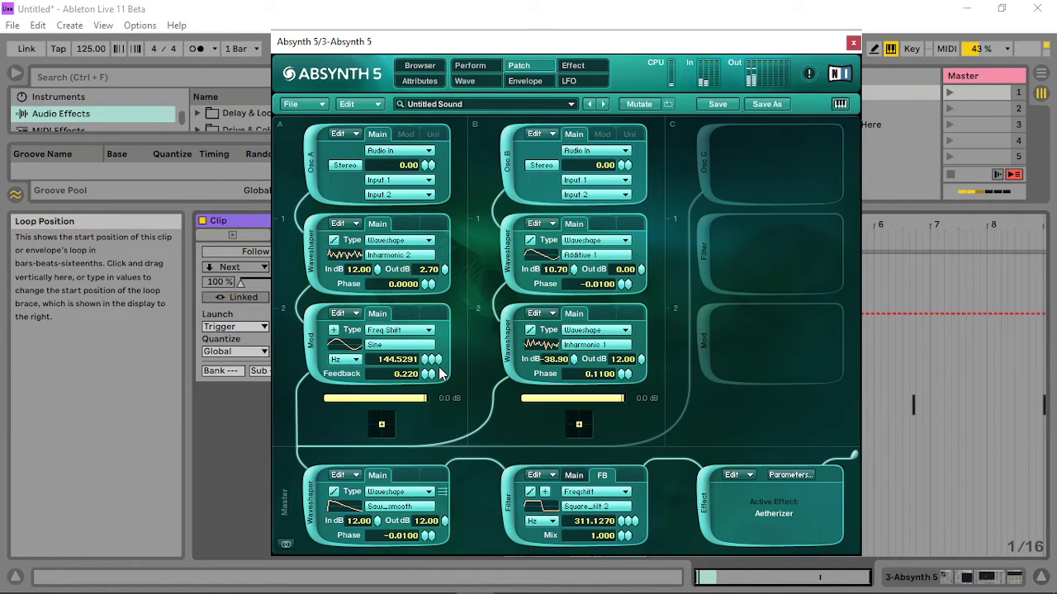
left_click_drag(426, 376, 436, 347)
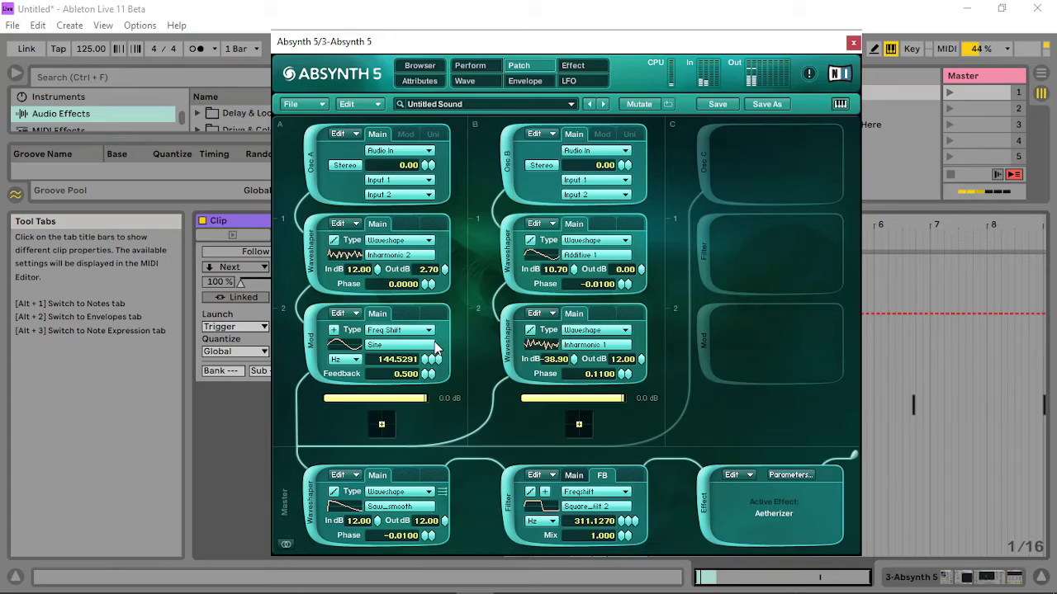
scroll(419, 381, "down", 1)
Adjust the feedback Freqshift mix, and set the master filter's cutoff to 3670.811 Hz with feedback at 1.0000.
left_click_drag(620, 536, 625, 542)
left_click(580, 476)
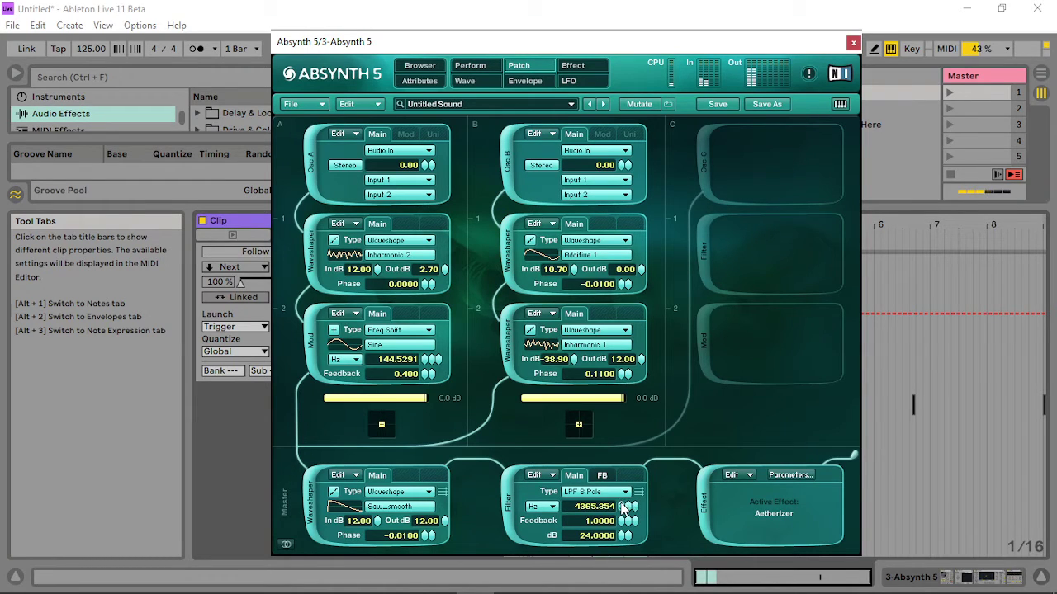
left_click_drag(624, 509, 620, 561)
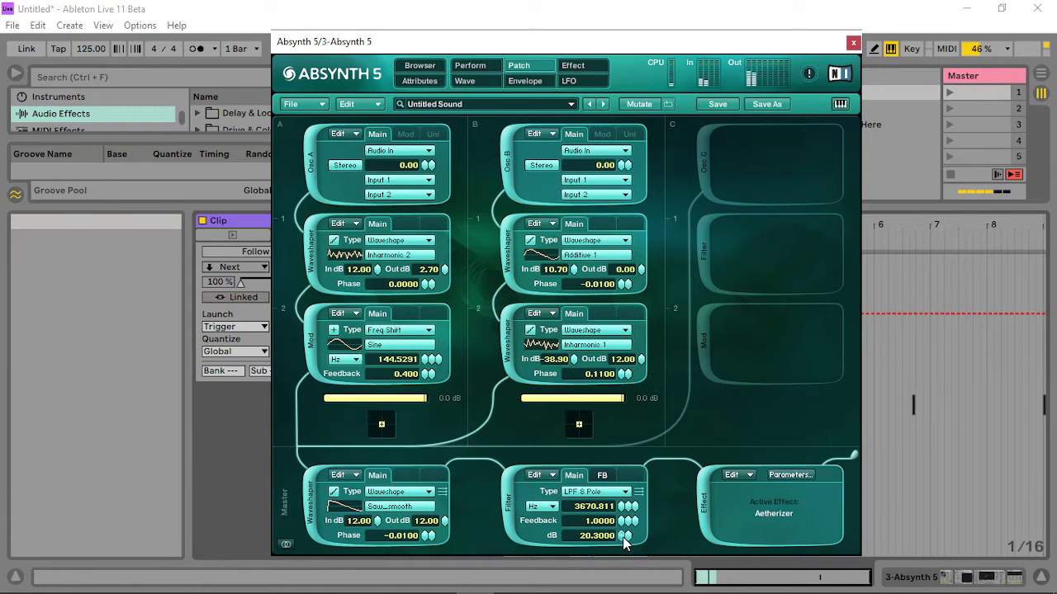
Change the master waveshaper's wave to Inharmonic 1.
left_click(389, 507)
left_click(496, 482)
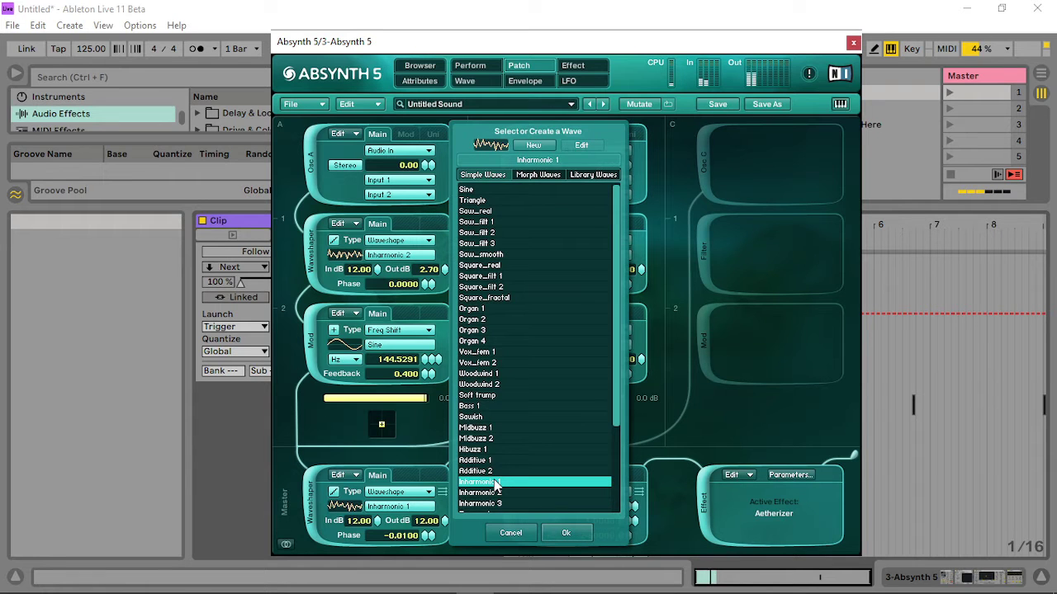
left_click(567, 533)
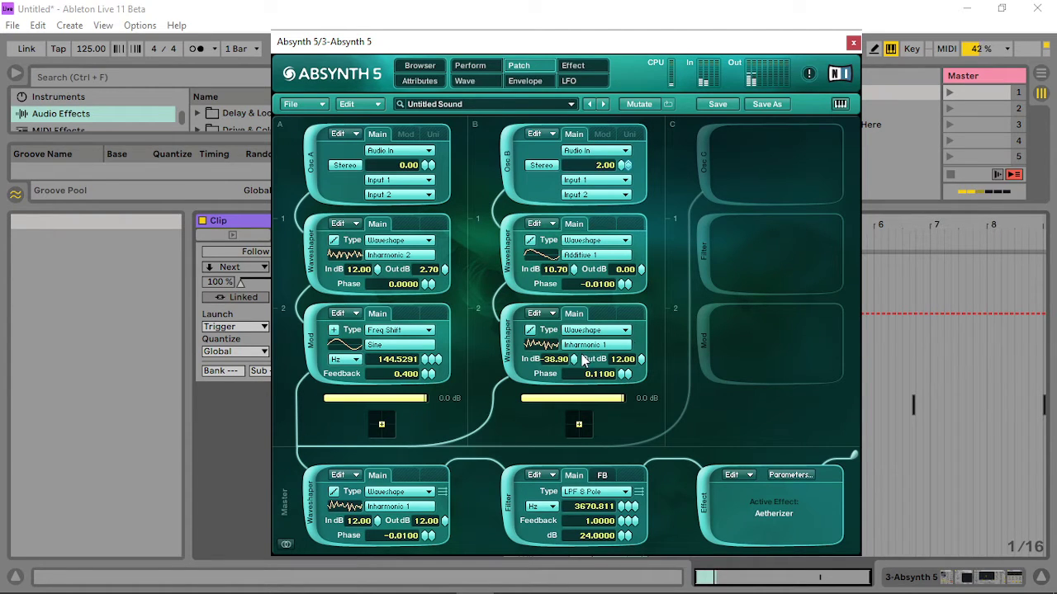
Set channel B's second waveshaper to -48.00 dB input and -20.30 dB output.
left_click_drag(576, 356, 588, 150)
left_click_drag(575, 360, 575, 582)
left_click_drag(642, 358, 637, 410)
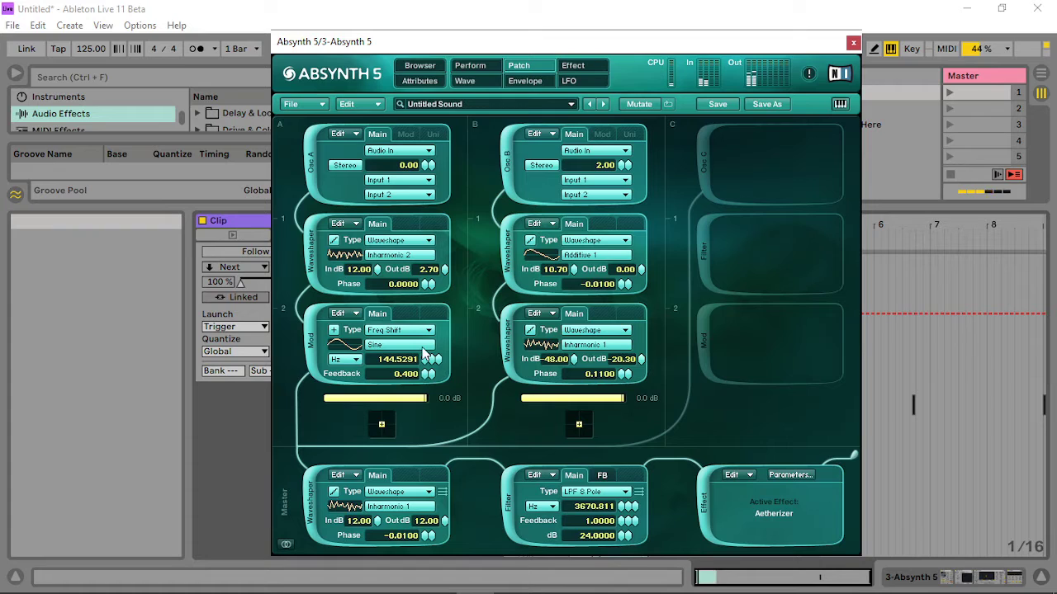
Set channel A's waveshaper input and output to 12.00 dB, and lower the master filter's cutoff to 3464.785 Hz.
left_click_drag(377, 268, 402, 106)
left_click_drag(444, 269, 438, 181)
left_click_drag(627, 505, 607, 515)
Audition Organ 4, Inharmonic 1 and Inharmonic 3 for the master waveshaper, and apply Inharmonic 2.
left_click(384, 508)
left_click(481, 342)
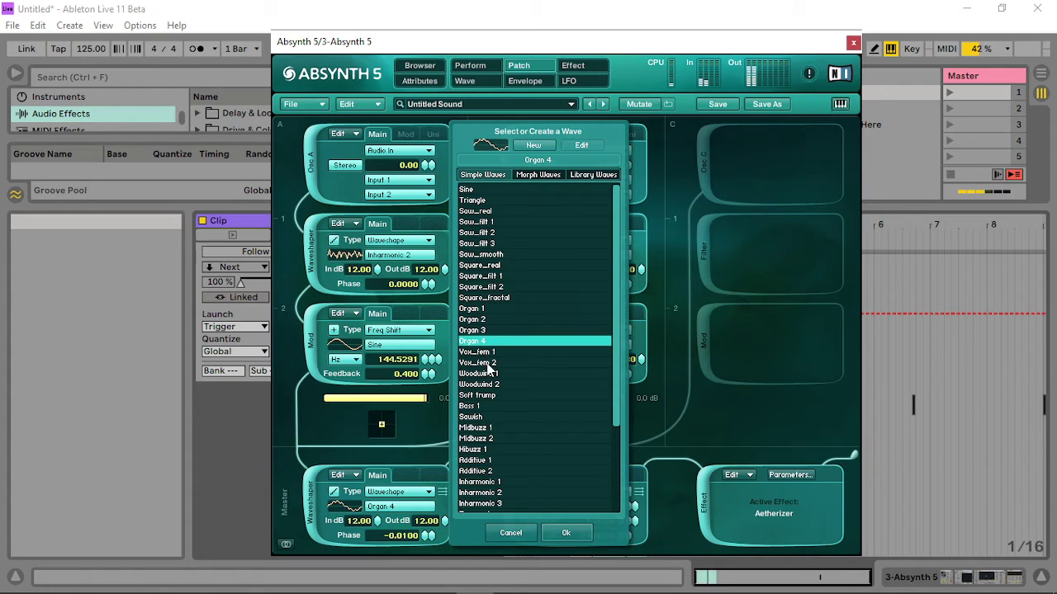
left_click(496, 484)
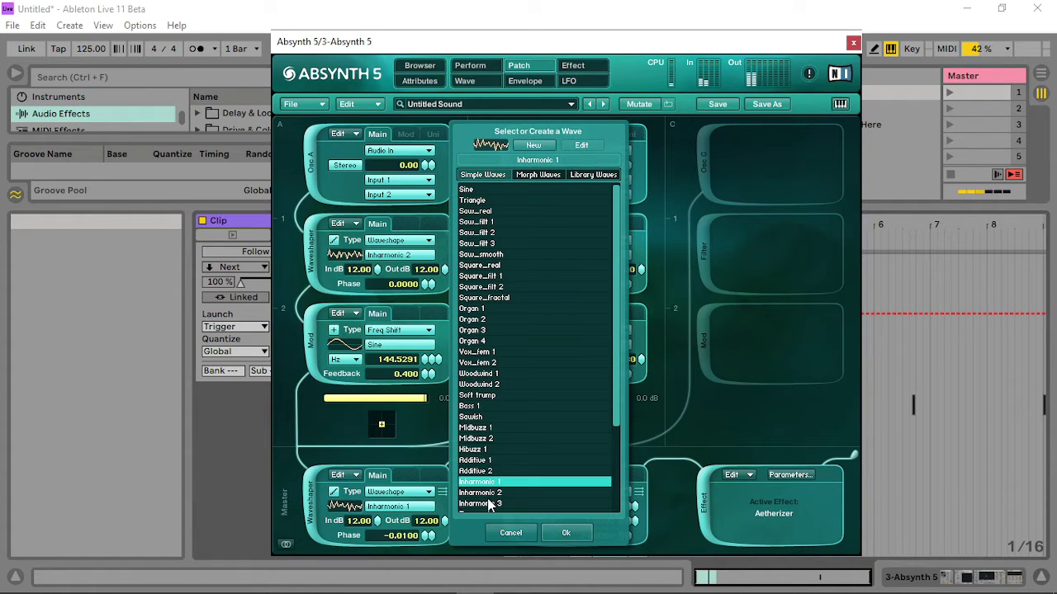
left_click(489, 503)
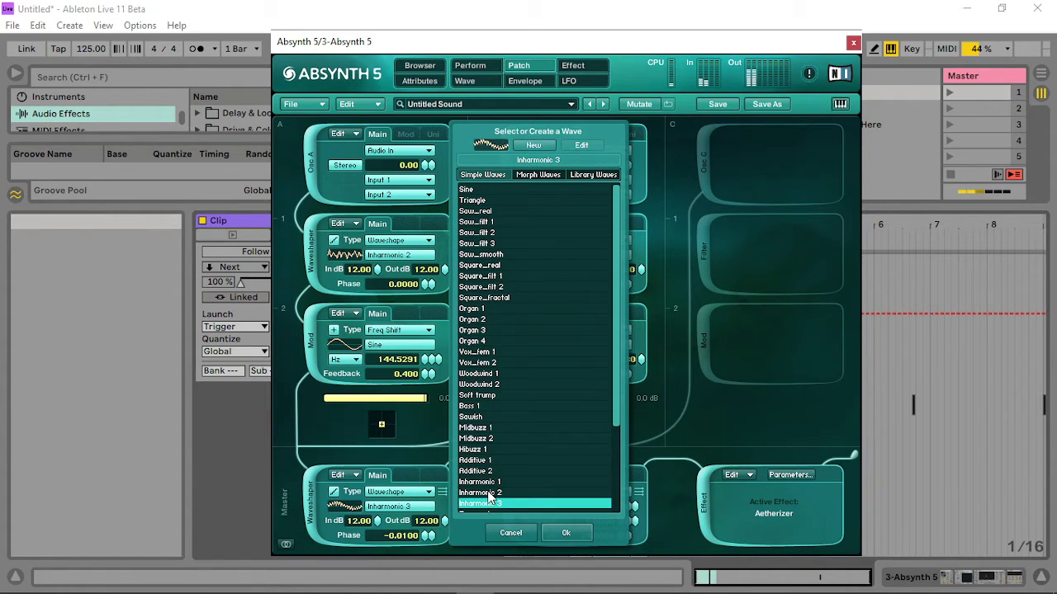
left_click(487, 493)
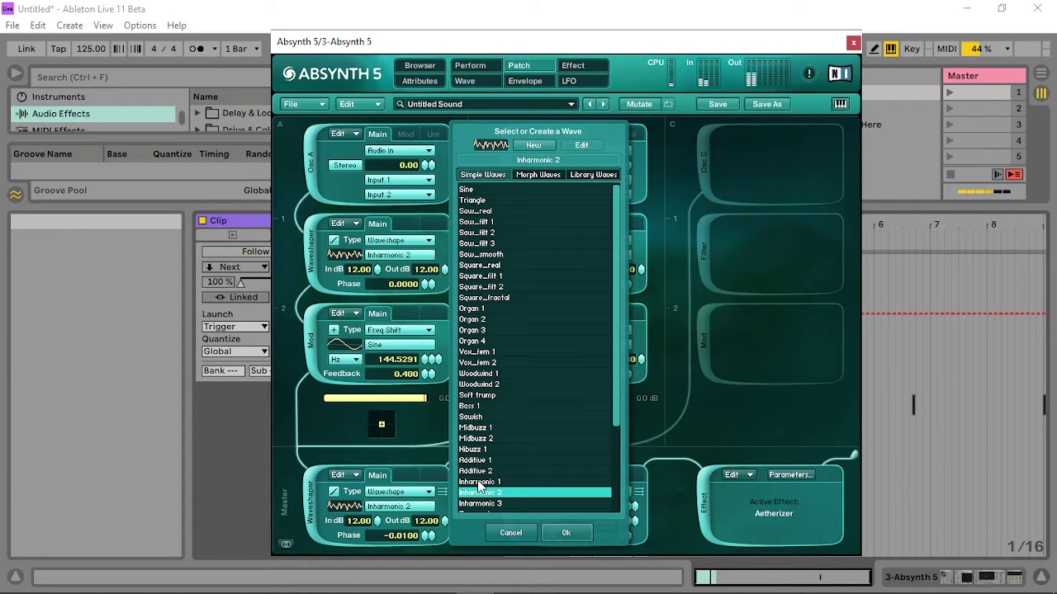
left_click(563, 528)
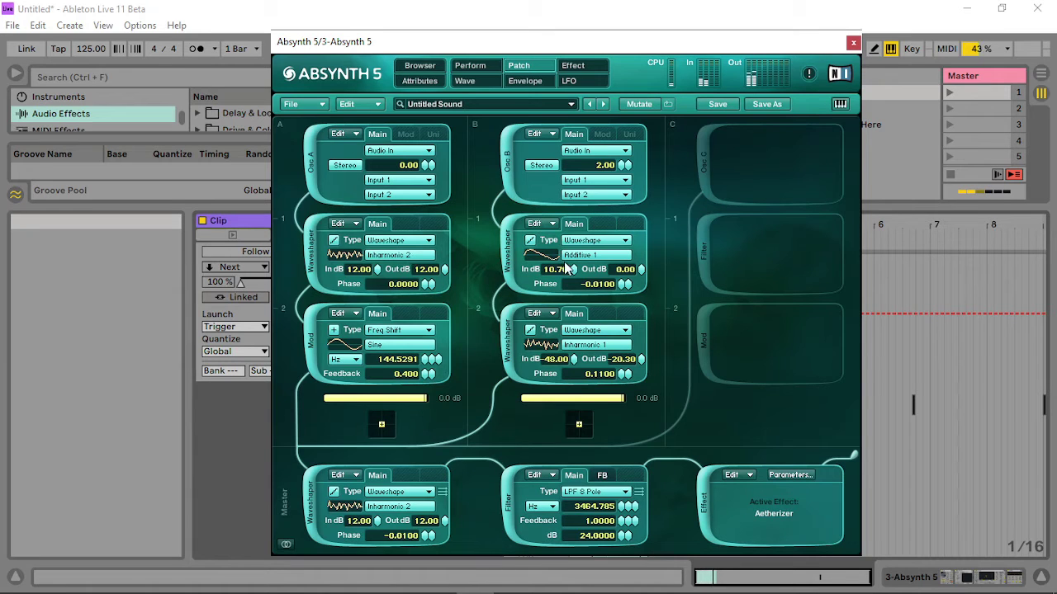
Lower channel A's level to -5.0 dB and set channel B's second waveshaper output to -48.00 dB.
left_click_drag(426, 400, 646, 391)
left_click_drag(430, 407, 375, 400)
left_click_drag(642, 360, 645, 384)
mouse_move(638, 438)
left_mouse_down()
mouse_move(636, 556)
mouse_move(640, 419)
left_mouse_up()
left_click_drag(647, 371, 692, 533)
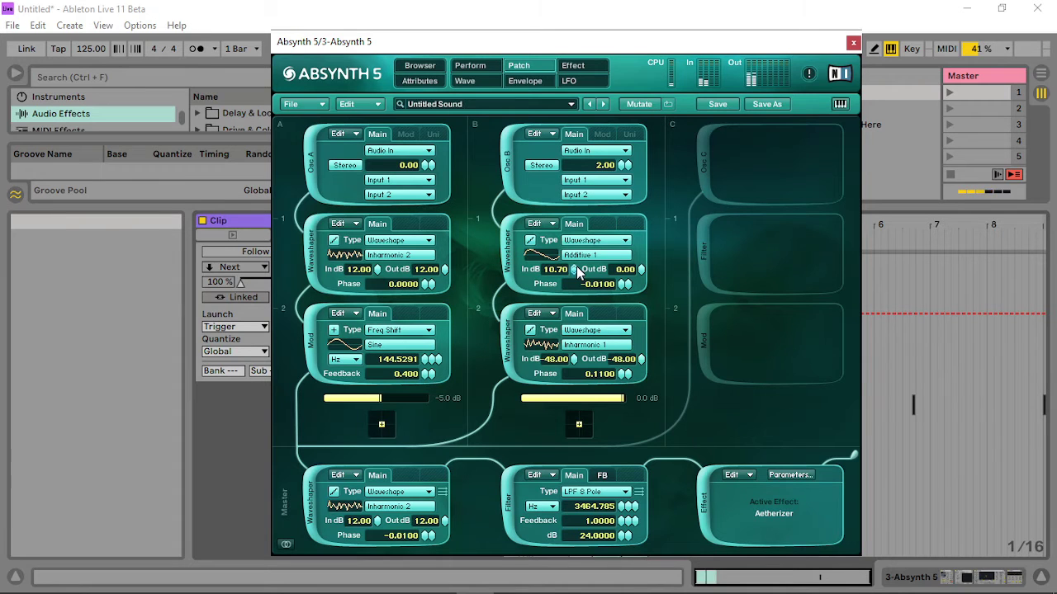
Set channel B's first waveshaper to -28.80 dB input and 12.00 dB output, and channel A's waveshaper input to 11.90 dB.
left_click_drag(575, 270, 575, 575)
left_click_drag(379, 275, 479, 123)
left_click_drag(642, 270, 665, 190)
Set channel A's level to -1.4 dB and move the surround positions of channels A and B towards the rear.
left_click_drag(379, 399, 451, 410)
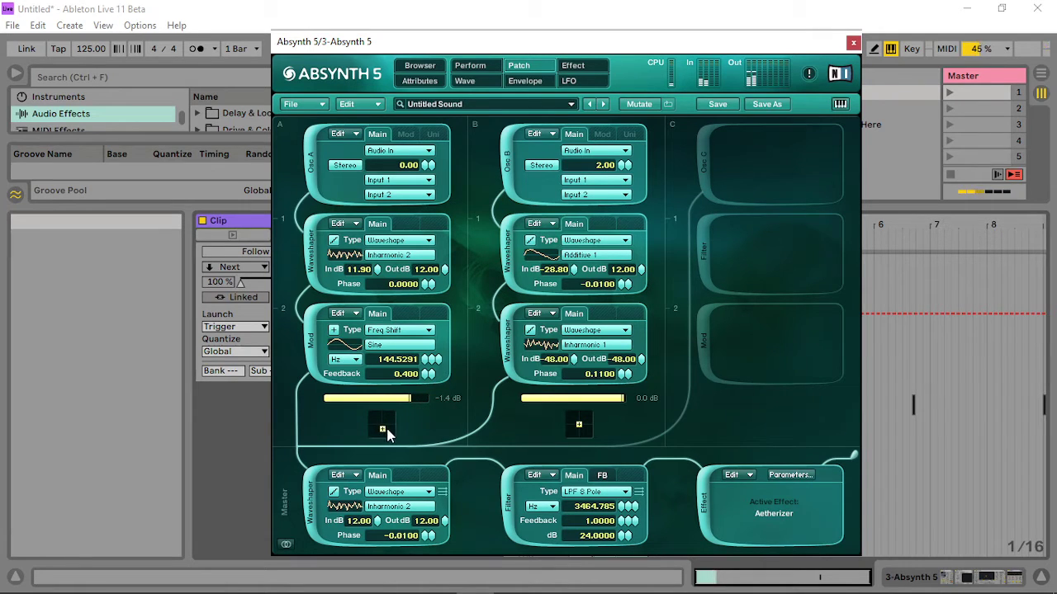
left_click_drag(580, 427, 587, 438)
Raise channel B's second waveshaper input and output to 12.00 dB, and the master filter's cutoff to 4365.355 Hz.
left_click_drag(575, 365, 600, 41)
left_click_drag(575, 360, 591, 121)
left_click_drag(644, 360, 642, 299)
left_click_drag(643, 361, 655, 199)
left_click_drag(643, 359, 645, 299)
left_click_drag(629, 519, 629, 507)
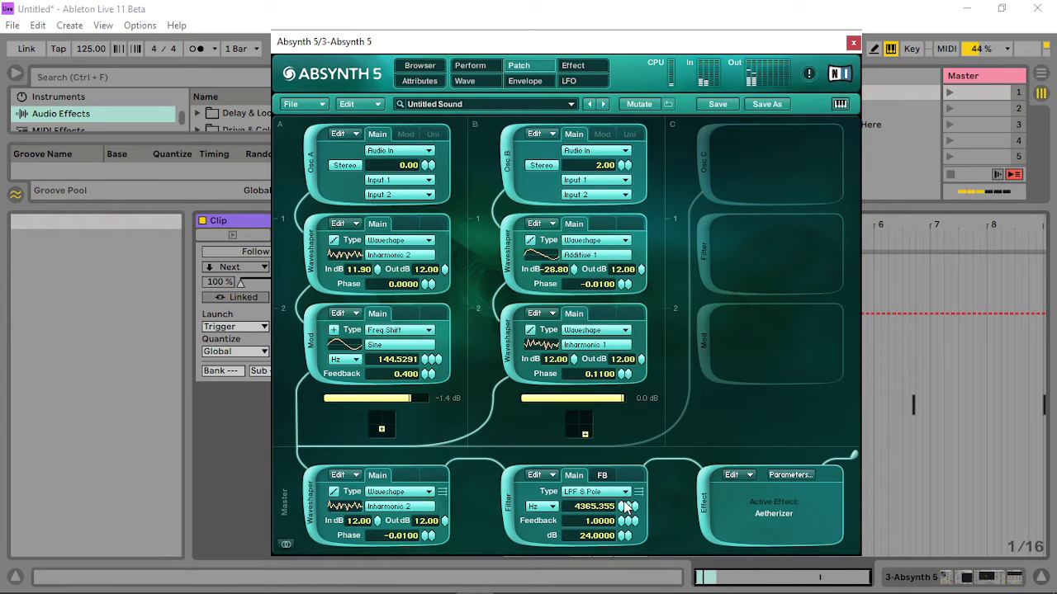
Audition Additive 1 for the master filter's feedback frequency shifter, apply Inharmonic 1, and switch the shift direction to minus.
left_click(594, 491)
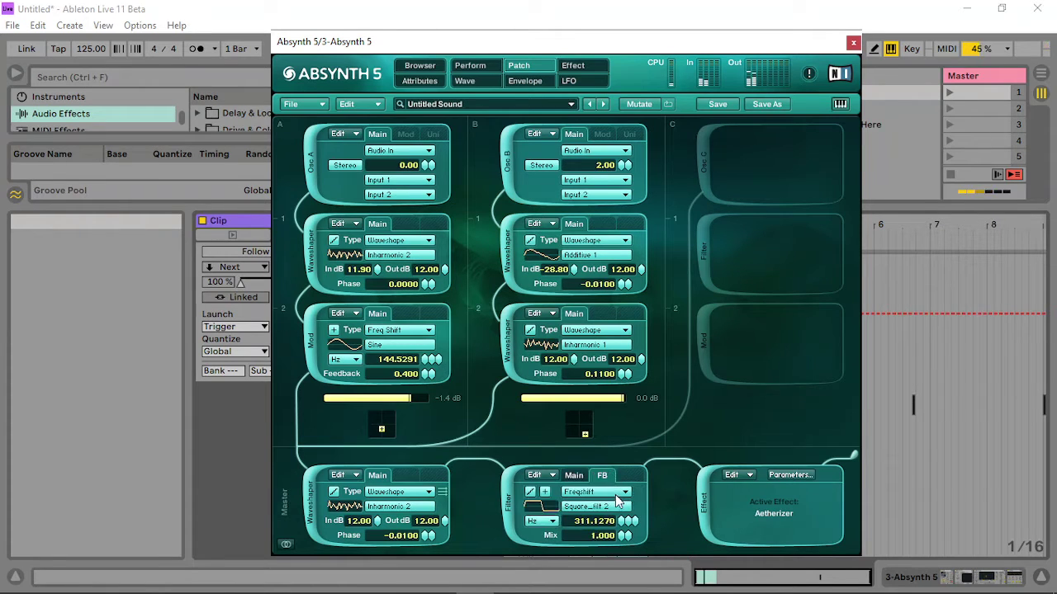
left_click(591, 507)
left_click(688, 459)
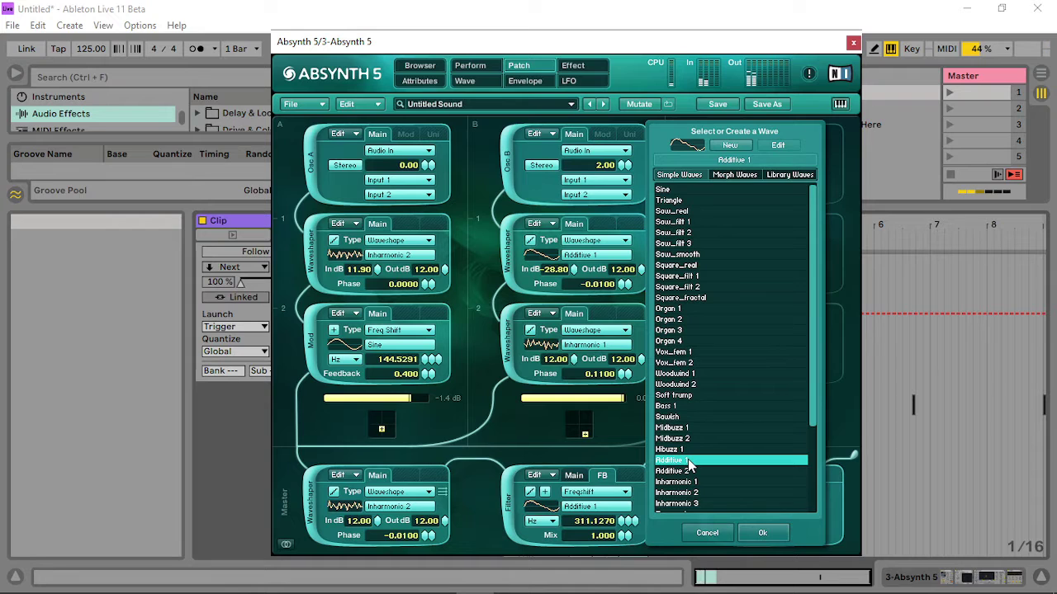
left_click(683, 482)
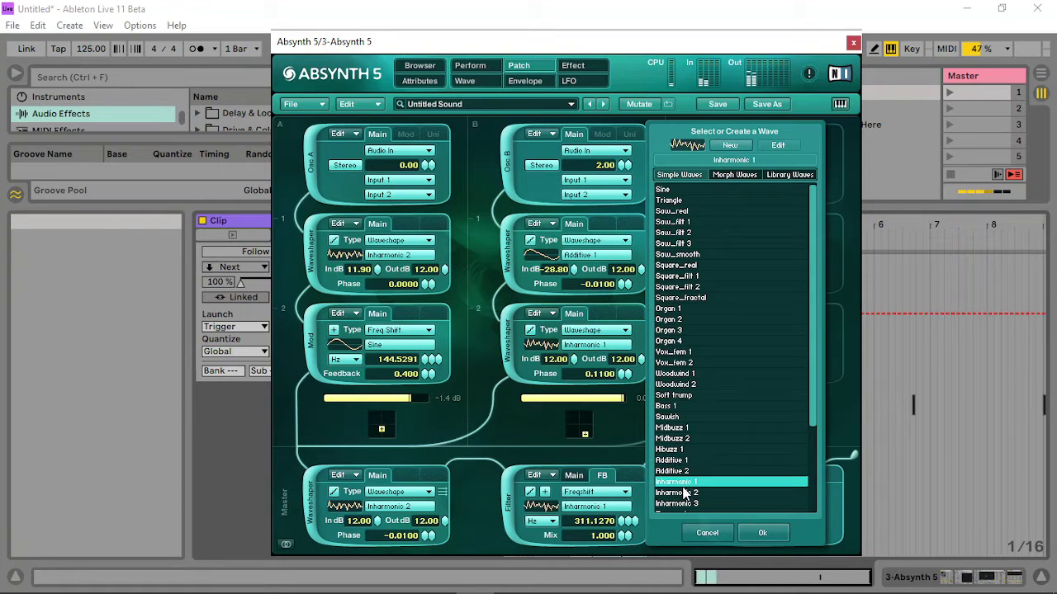
left_click(762, 533)
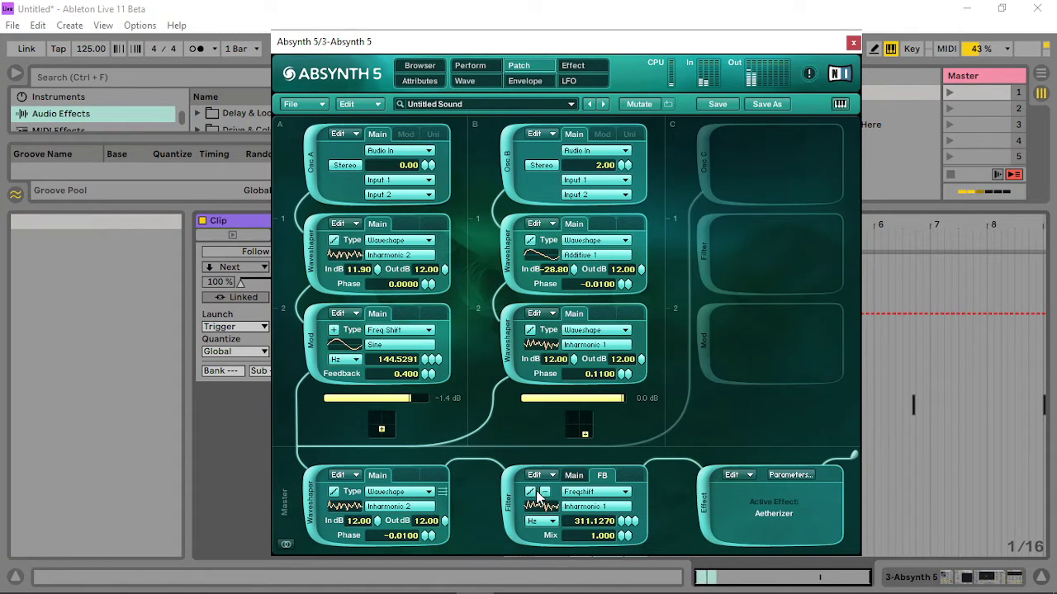
Audition Square_filt 1, Organ 3, Saw_smooth and Saw_filt 1 for the master waveshaper, and apply Saw_filt 3.
left_click(435, 493)
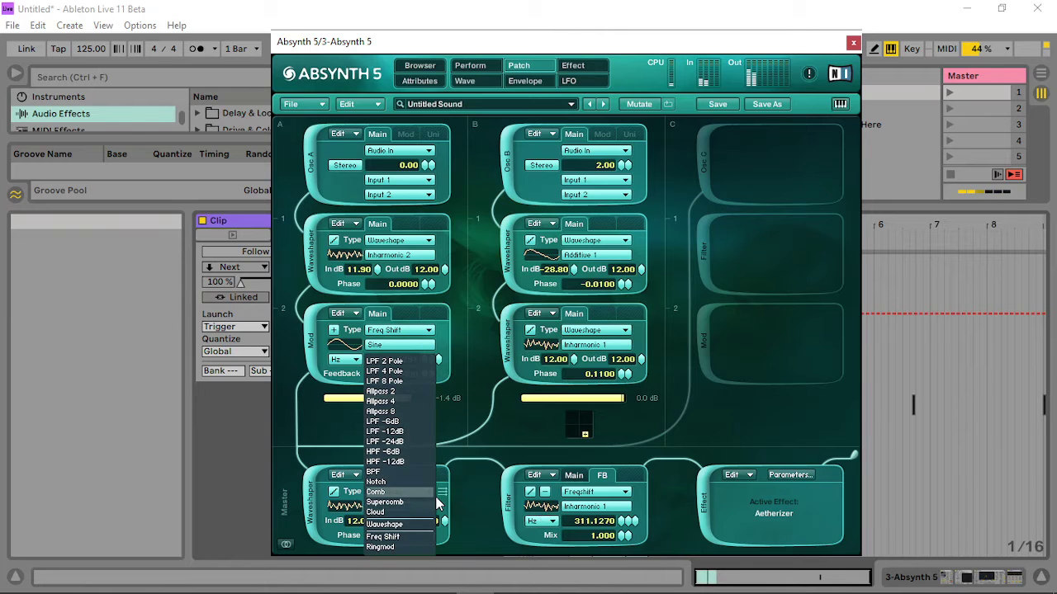
left_click(465, 507)
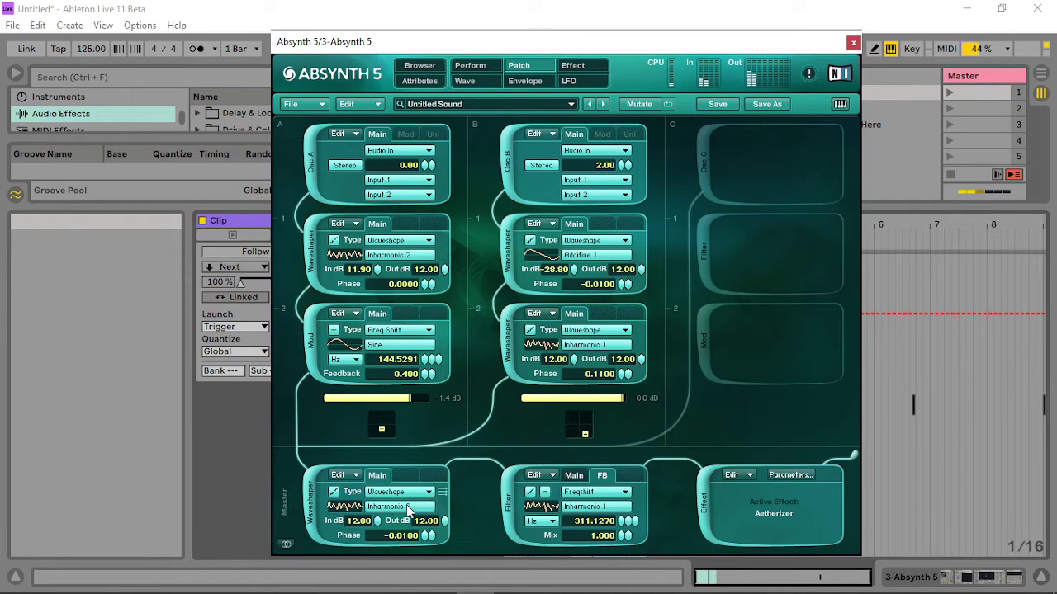
left_click(406, 508)
left_click(490, 277)
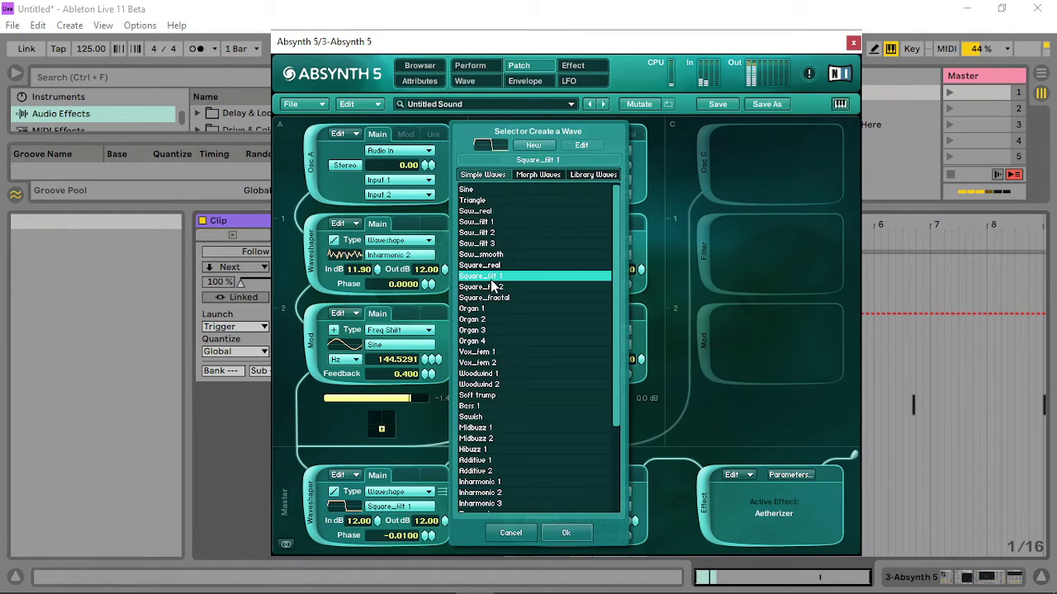
left_click(499, 327)
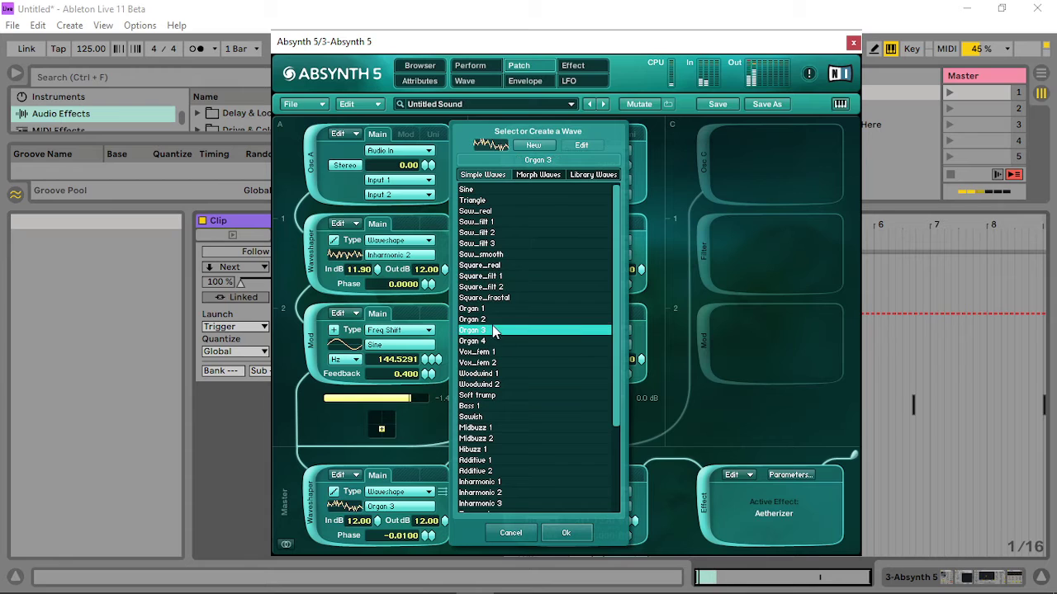
left_click(493, 255)
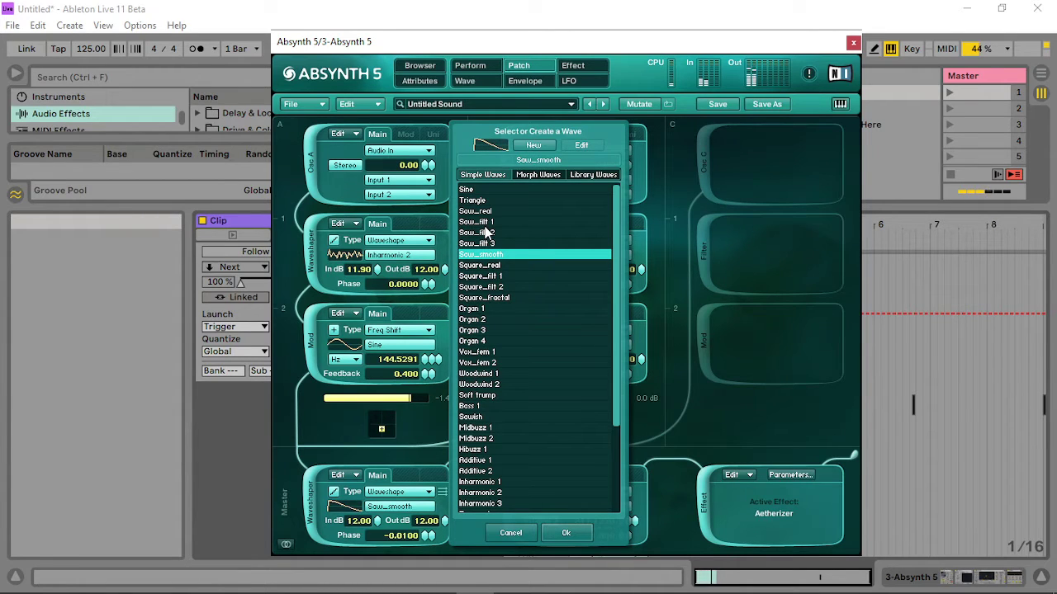
left_click(482, 222)
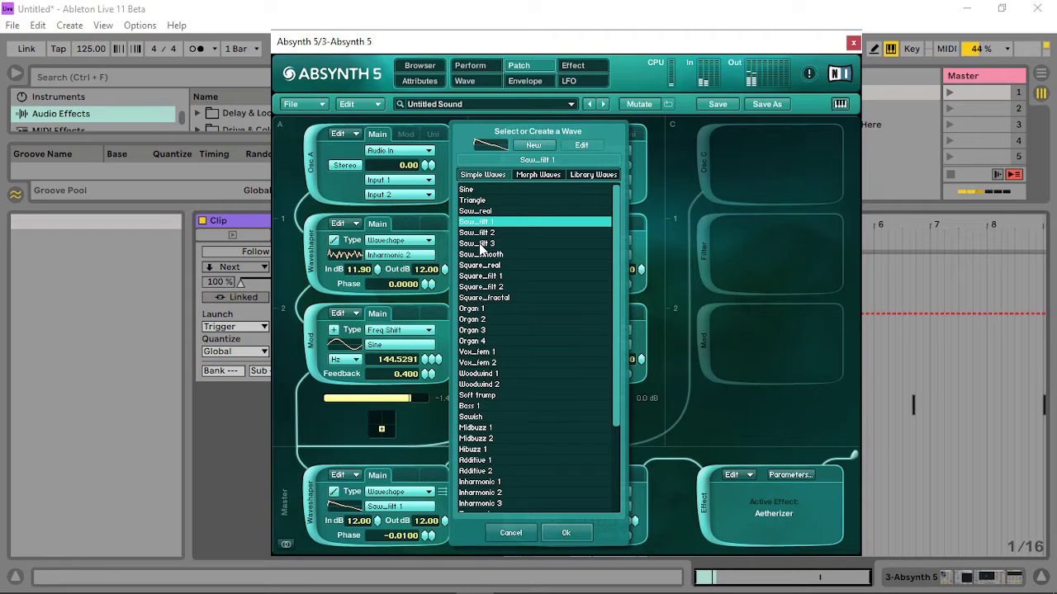
left_click(482, 244)
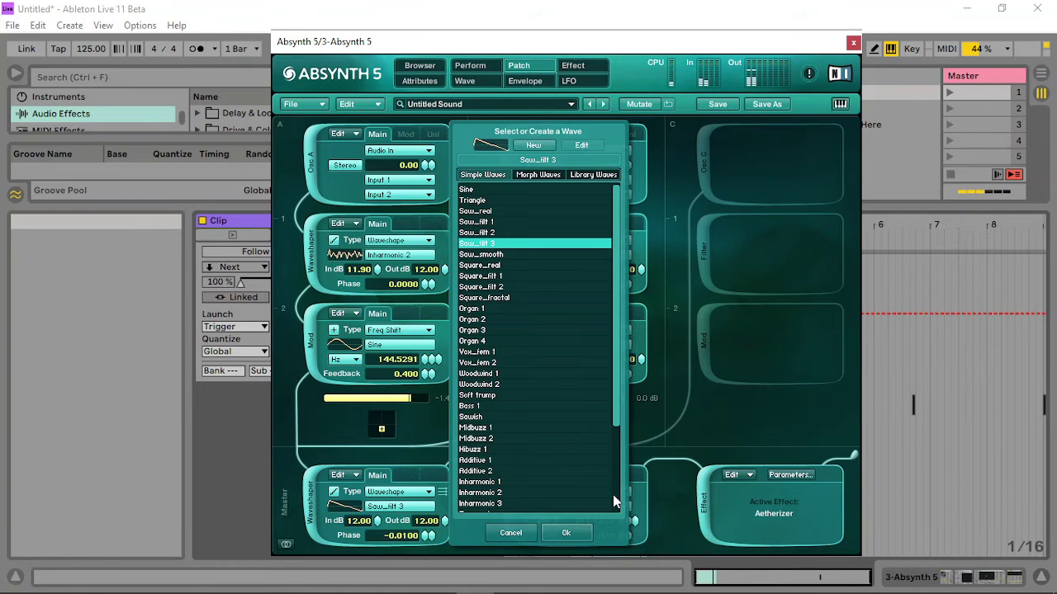
left_click(566, 532)
Lower the decay of the master envelope and return to the patch modules.
left_click(528, 83)
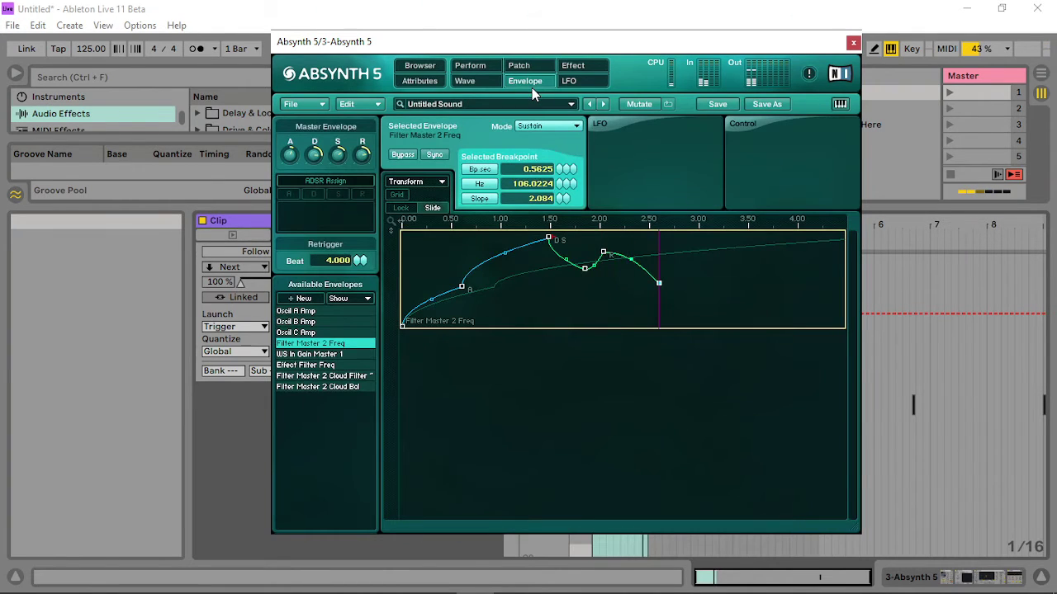
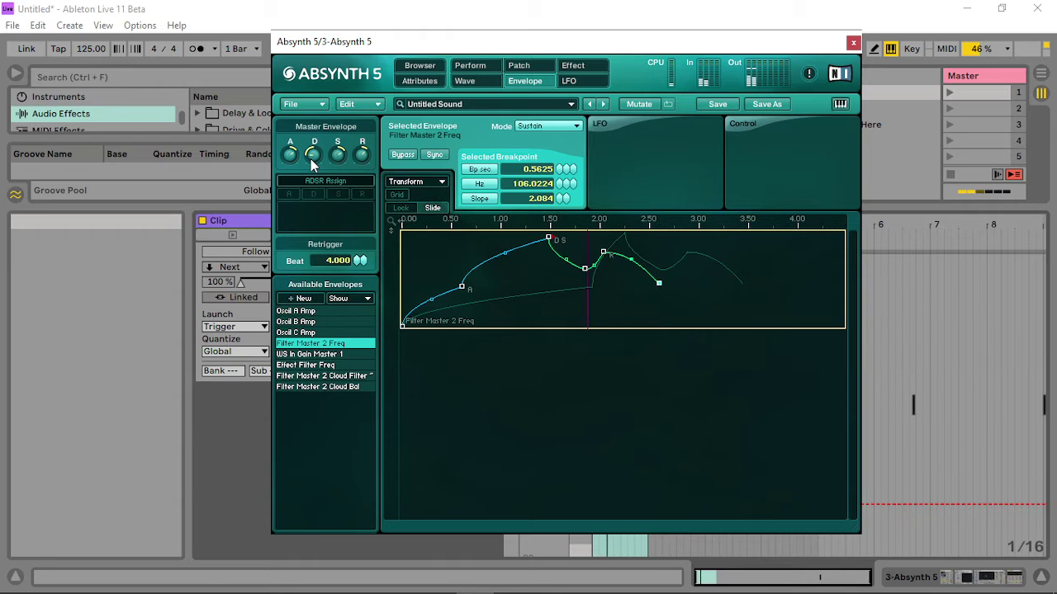
left_click(520, 68)
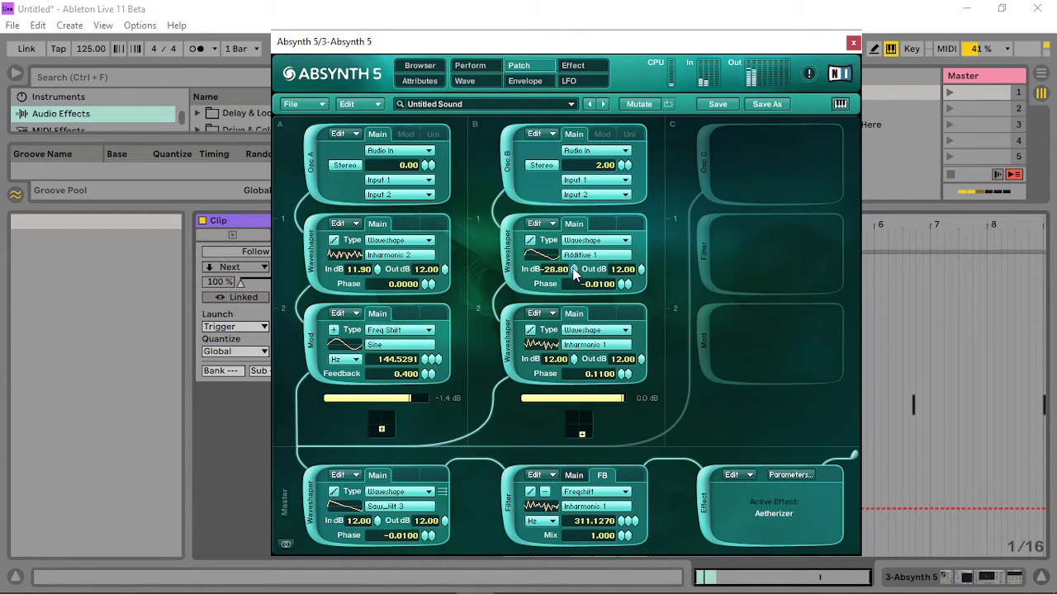
Set channel B's first waveshaper input to -35.00 dB and channel A's waveshaper input to 6.60 dB.
left_click_drag(576, 302, 585, 330)
left_click_drag(378, 274, 377, 315)
Set oscillator A's value to 12.00 and oscillator B's to -1.00, and raise channel A's frequency shift to 458.8513 Hz.
left_click_drag(428, 166, 430, 116)
left_click_drag(624, 168, 624, 76)
left_click_drag(625, 165, 624, 180)
left_click_drag(413, 364, 438, 348)
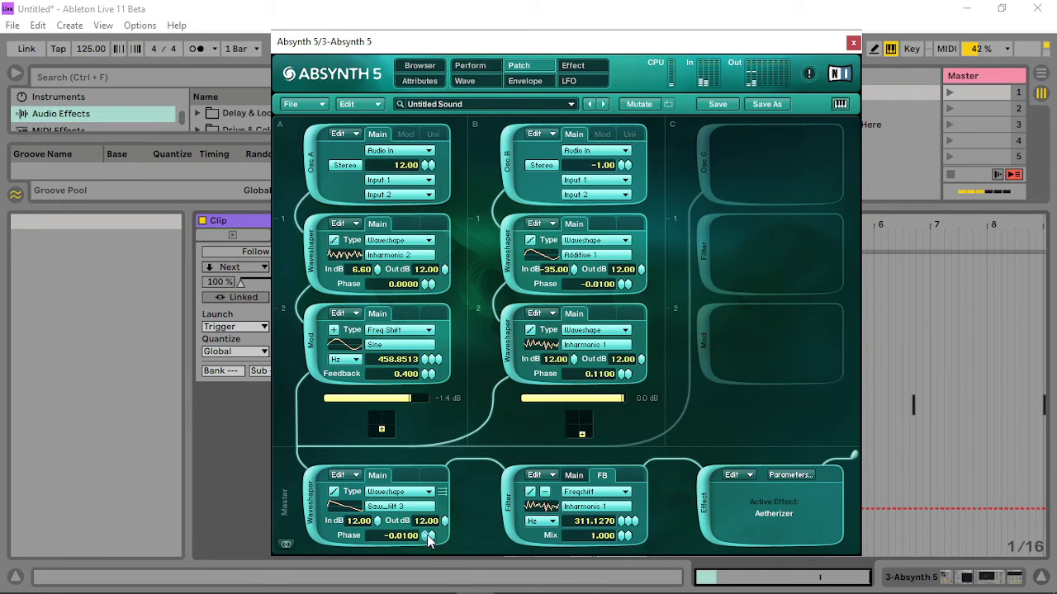
Try lowering the master waveshaper's output level.
left_click_drag(446, 520, 457, 546)
left_click_drag(449, 553, 452, 580)
left_click_drag(444, 527, 446, 578)
Audition Additive 1 for the master waveshaper's wave and apply Inharmonic 2.
left_click(411, 509)
left_click(496, 463)
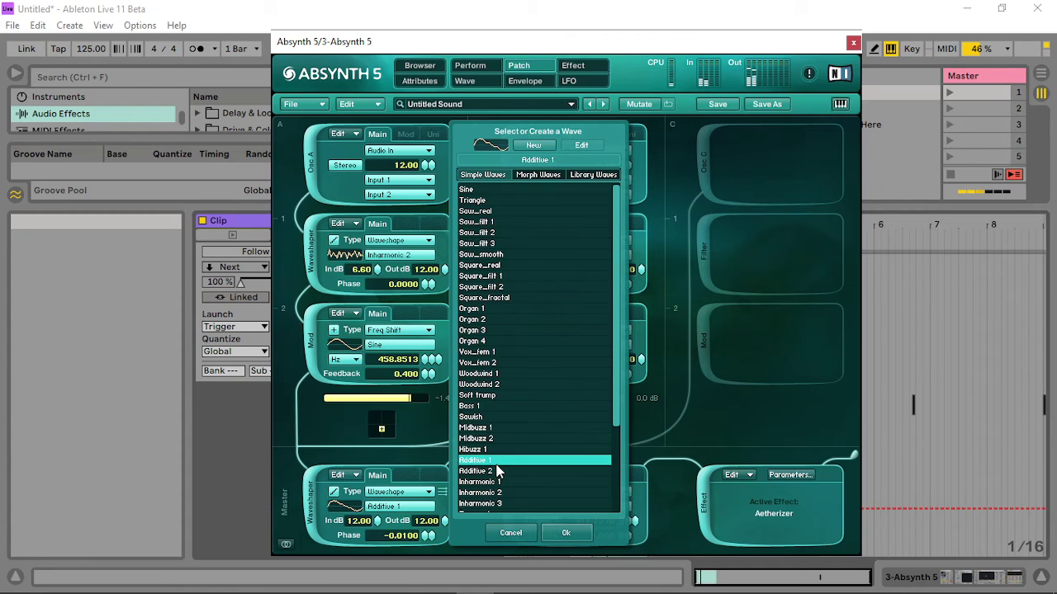
left_click(489, 493)
scroll(483, 462, "down", 4)
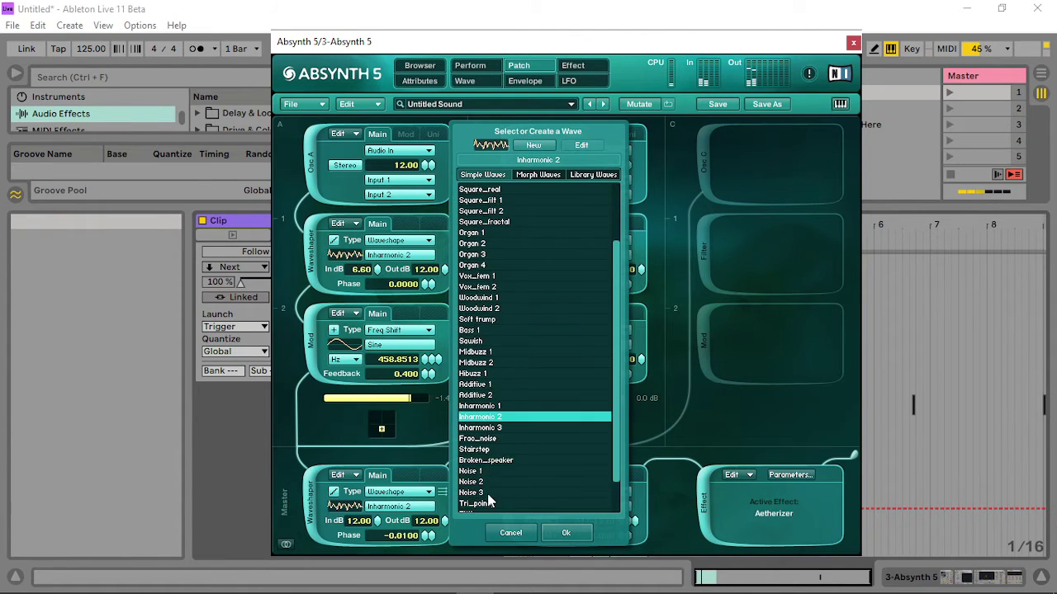
left_click(567, 534)
Raise the master envelope's decay in the performance settings and close the Absynth 5 window.
left_click(472, 70)
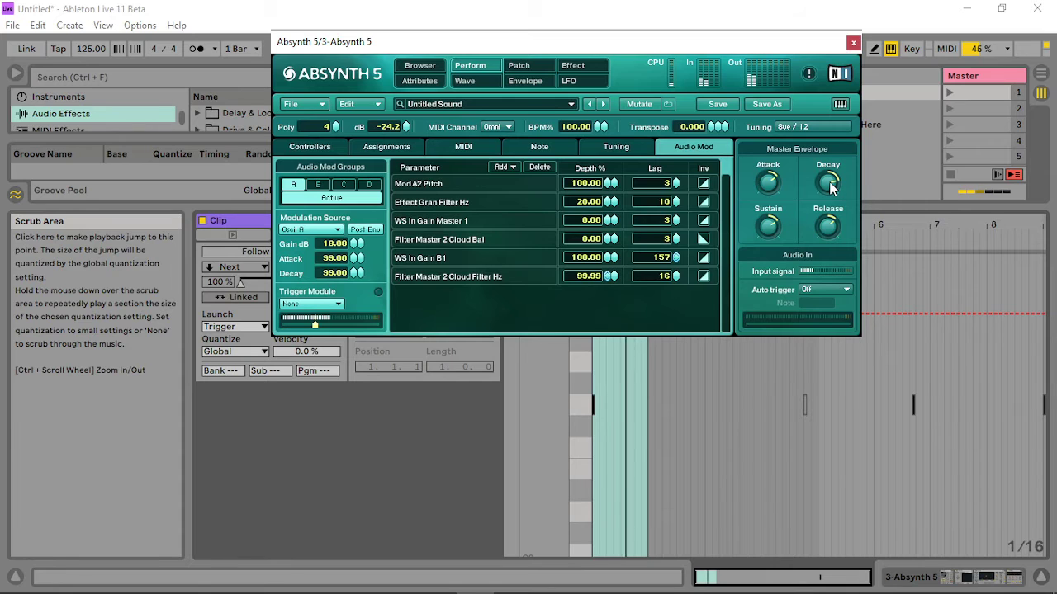
left_click(853, 42)
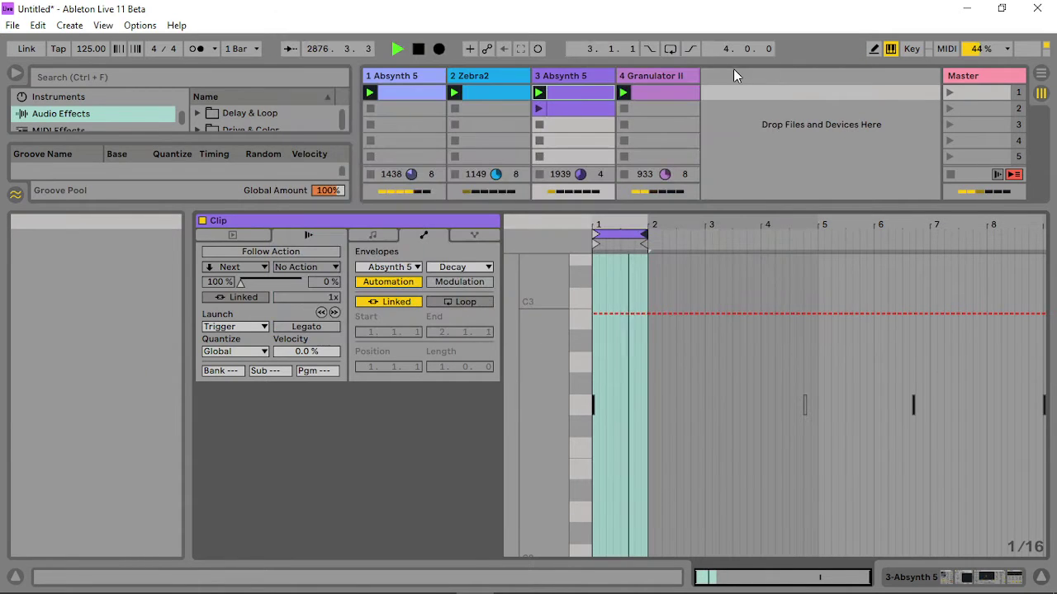
Show the notes of track 3's first clip and extend its loop to 15 beats.
left_click(584, 91)
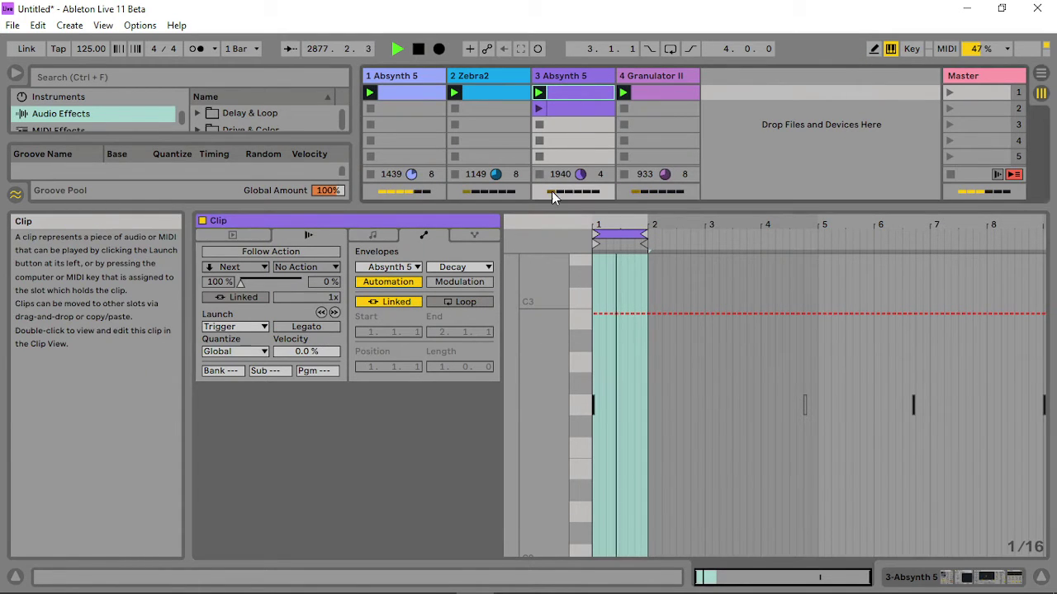
left_click(373, 234)
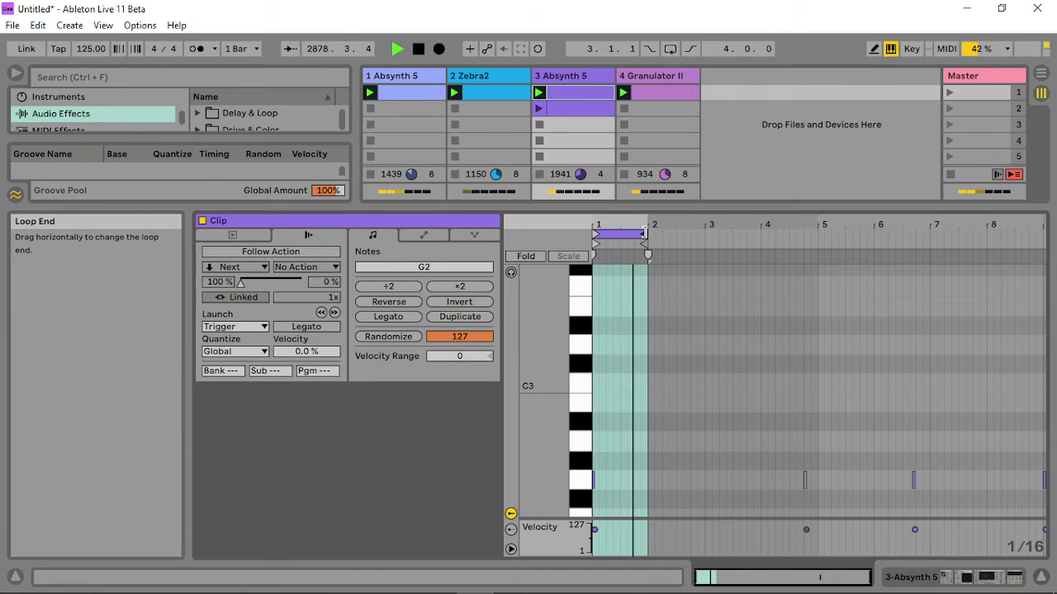
mouse_move(645, 234)
left_mouse_down()
mouse_move(814, 234)
mouse_move(802, 235)
left_mouse_up()
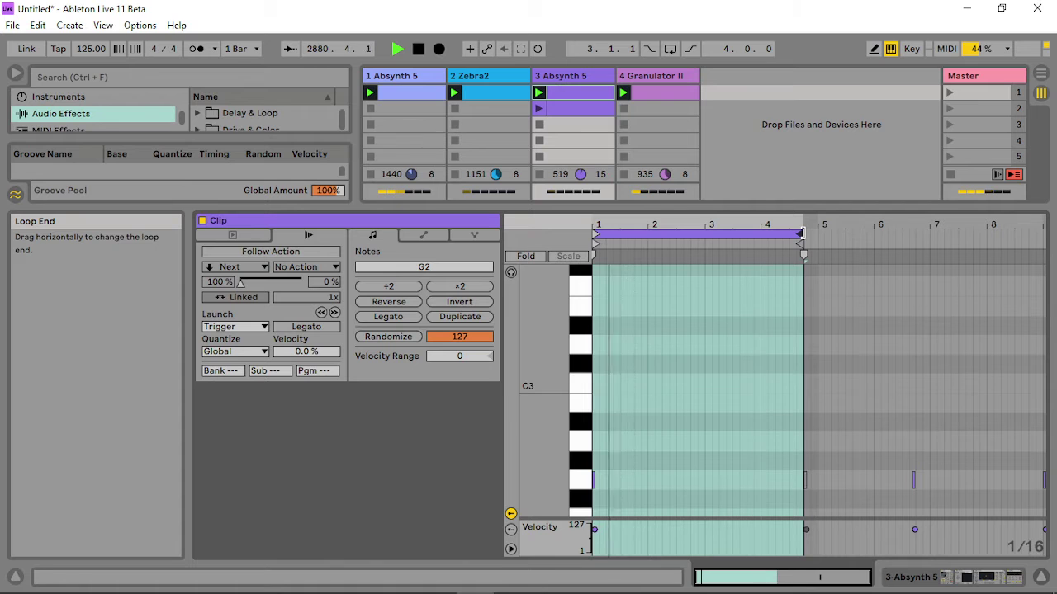
Adjust the Auto Filter on track 3 to 844 Hz with 35% resonance.
left_click(564, 78)
left_click_drag(556, 476, 559, 477)
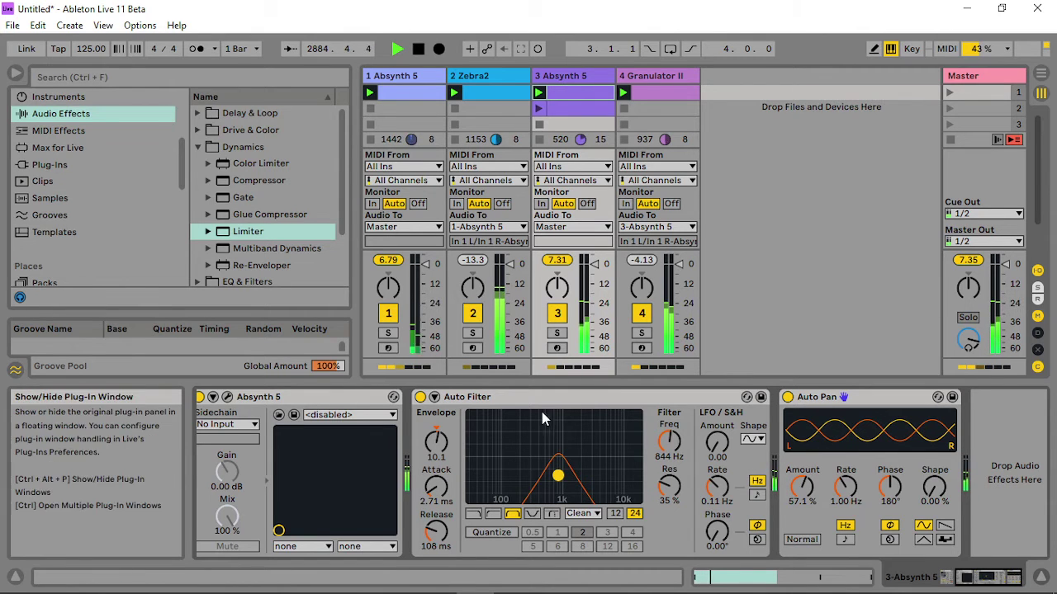
Set the Aetherizer's wet output to -0.1 and dry output to -1.4, and its input highpass to 559 Hz.
left_click(228, 398)
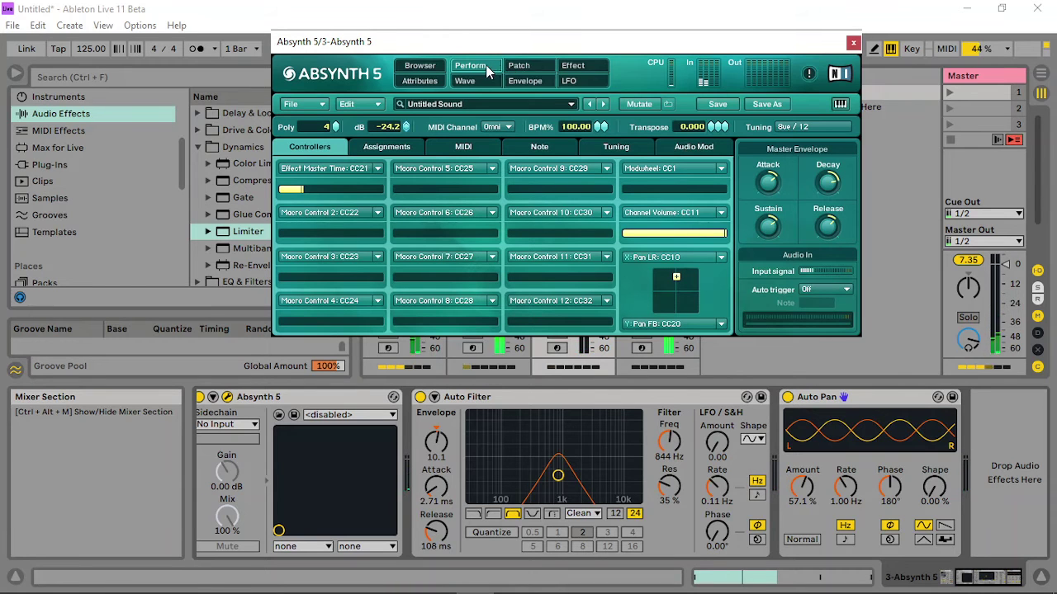
left_click(571, 66)
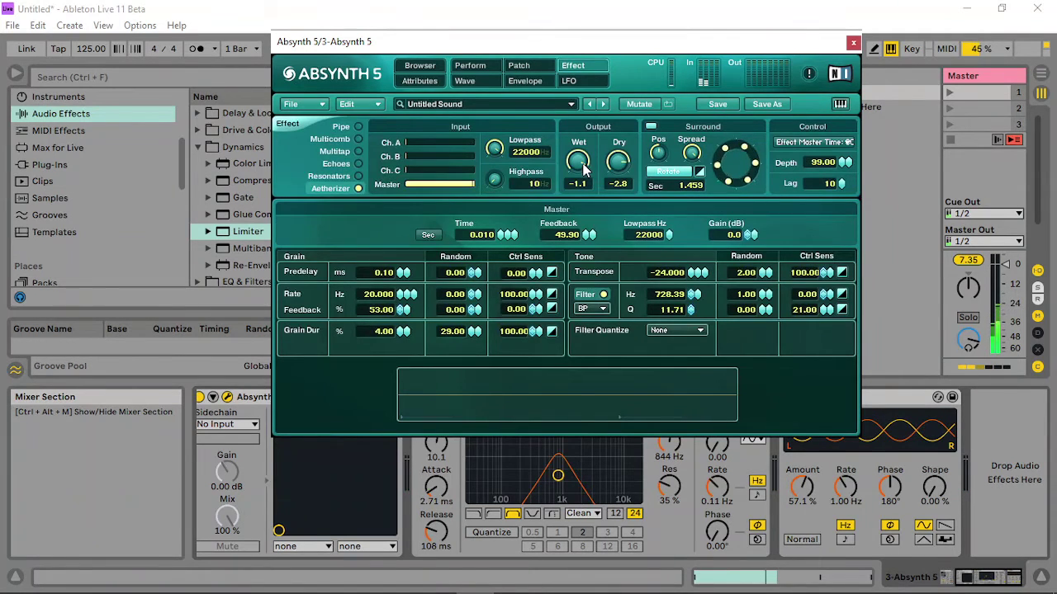
left_click_drag(586, 170, 624, 159)
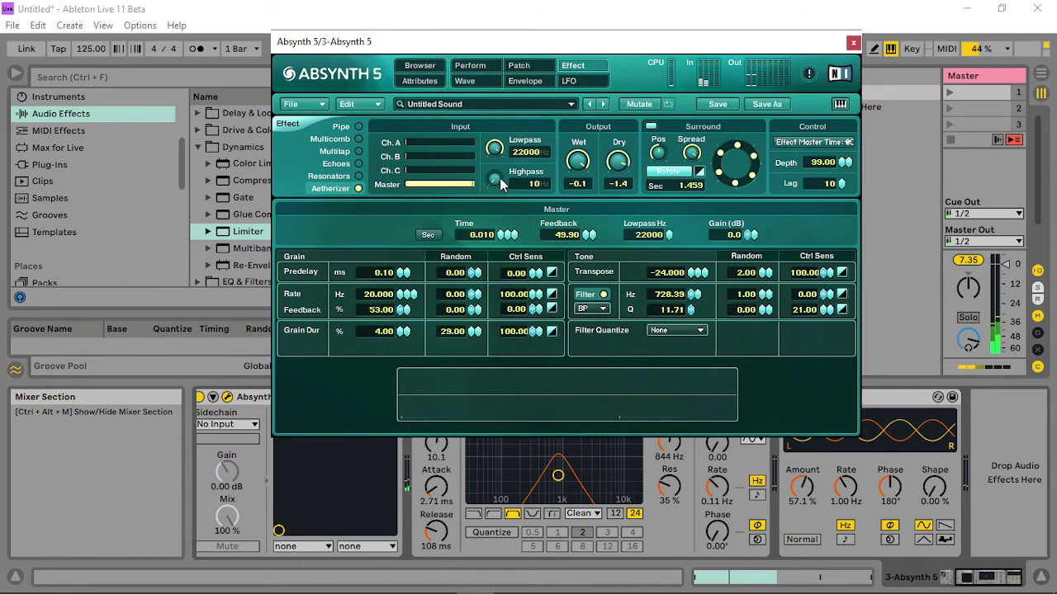
left_click_drag(499, 178, 506, 153)
Lower the Effect Master Time macro controller (CC21) to near its minimum.
left_click(472, 67)
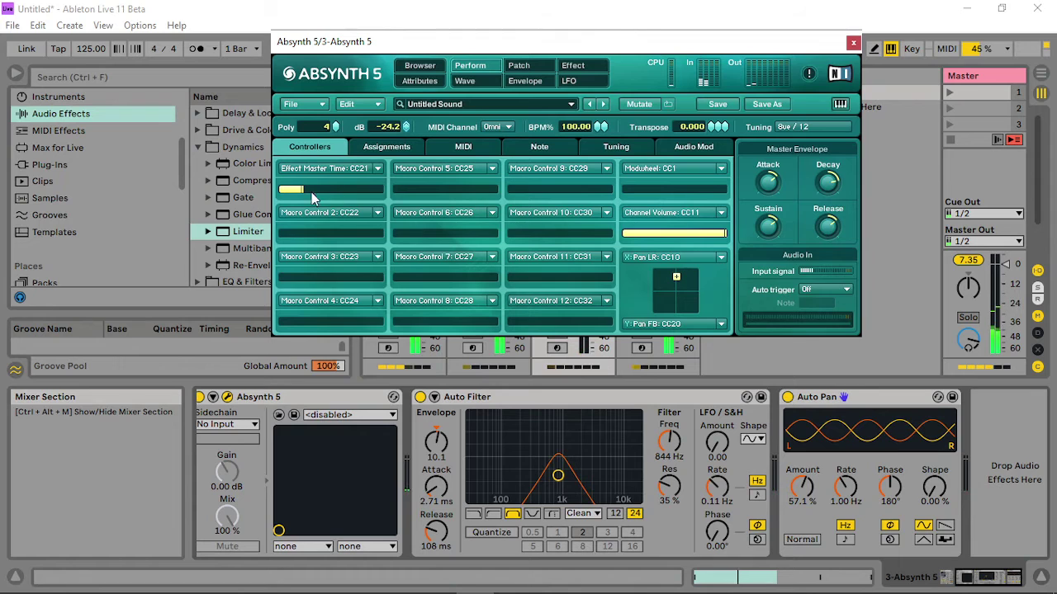
left_click_drag(310, 191, 267, 190)
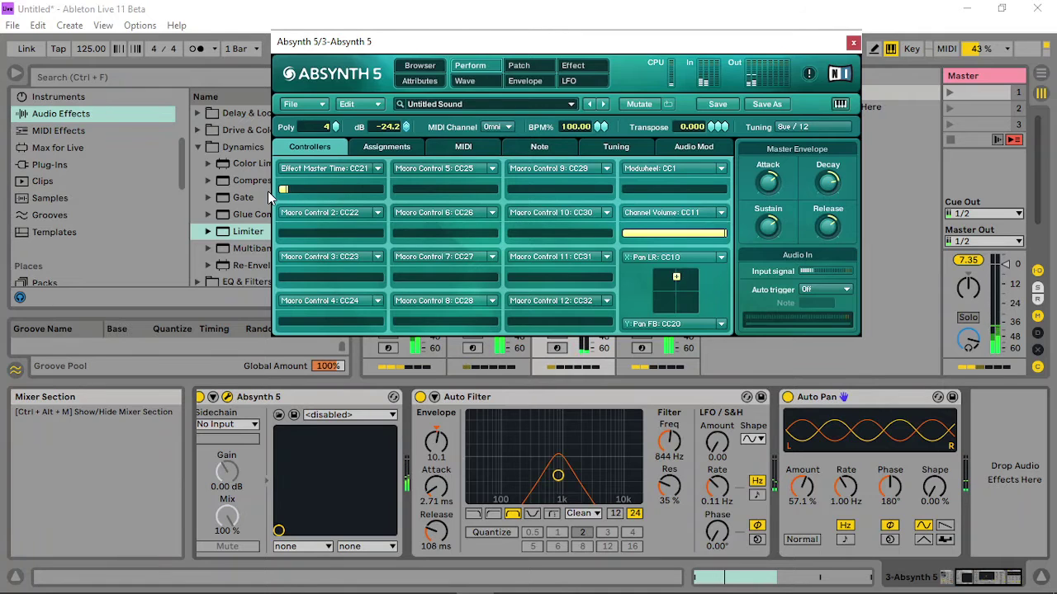
Raise the Aetherizer's master feedback to 99.99 and its grain feedback to 100.00%.
left_click(589, 71)
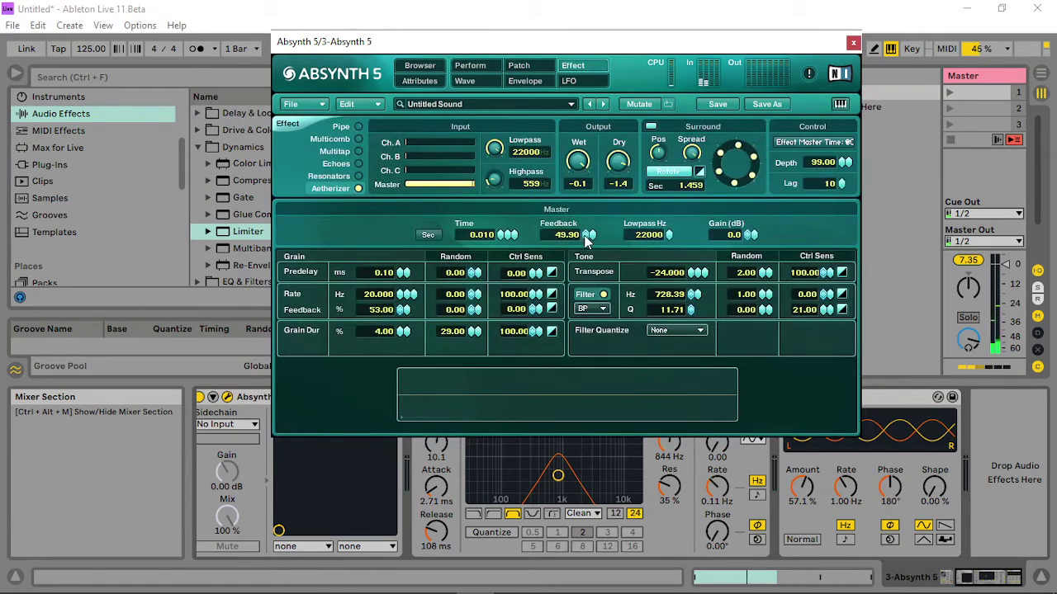
left_click_drag(586, 235, 594, 169)
left_click_drag(398, 307, 421, 181)
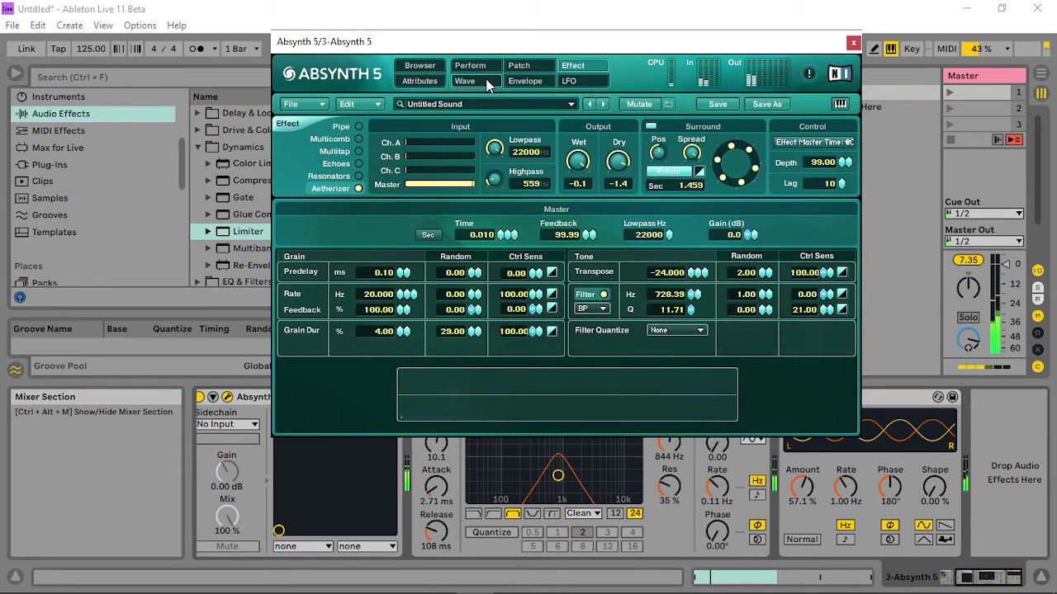
Set the Aetherizer's master lowpass to 6930 Hz and its tone transpose to -3.000.
left_click_drag(671, 236, 662, 246)
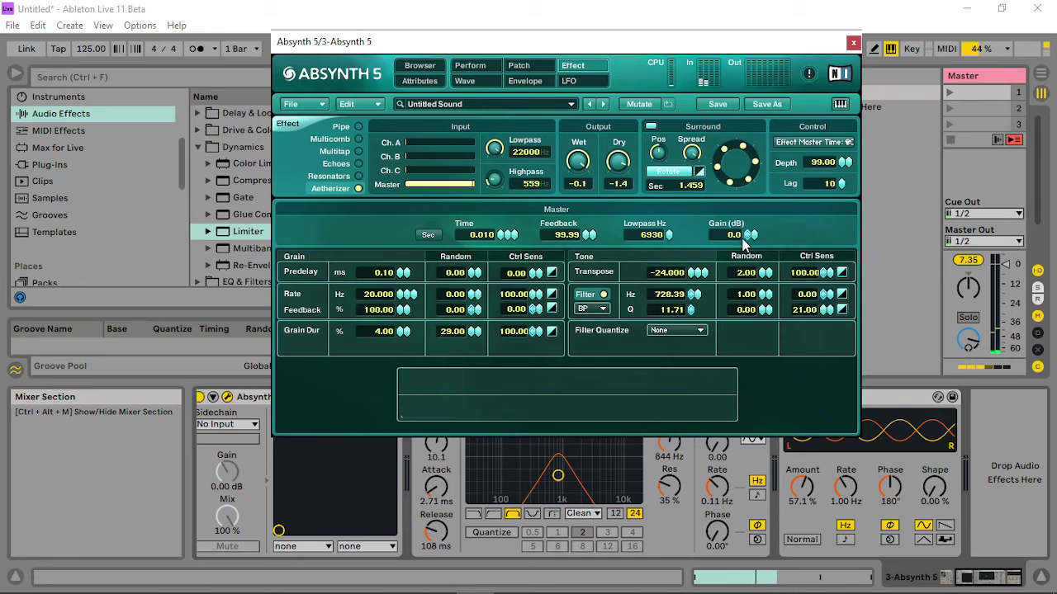
left_click_drag(692, 275, 703, 261)
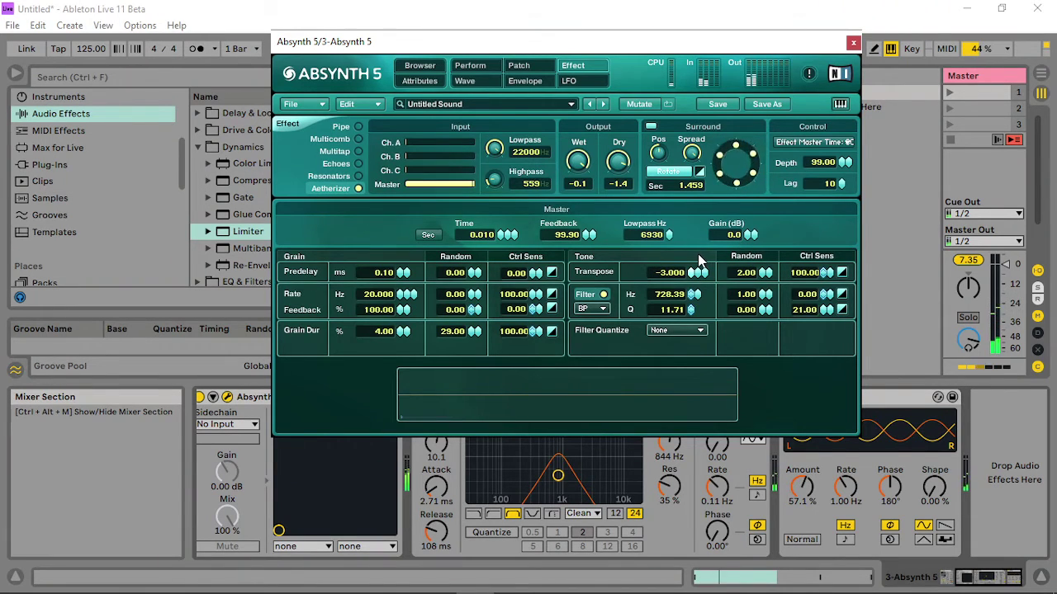
Open the Effect Filter Freq envelope from the Aetherizer and set its release breakpoint's ADSR time assignment to 14.000.
right_click(666, 235)
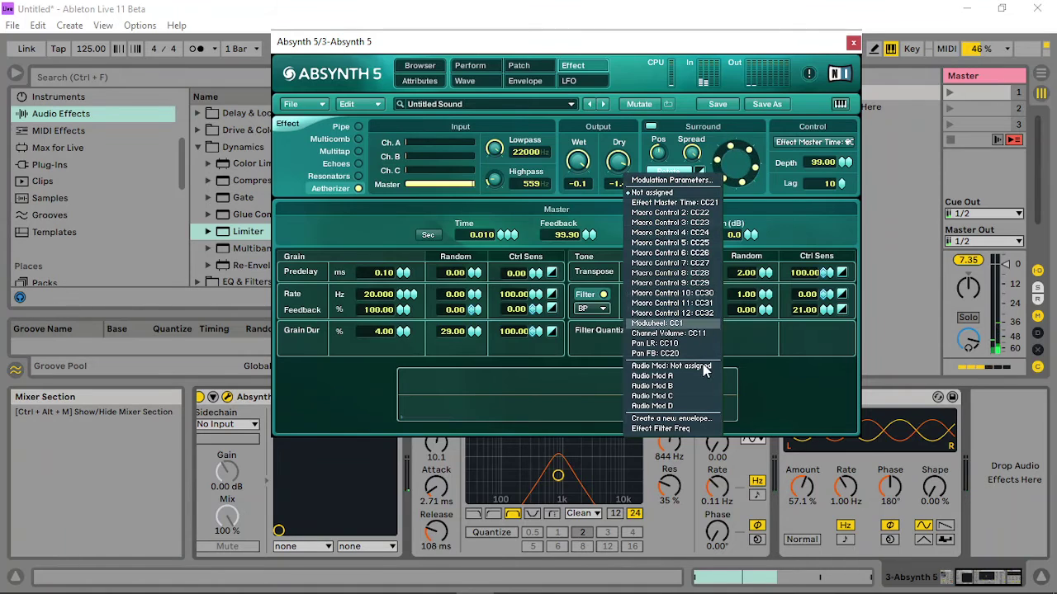
left_click(684, 428)
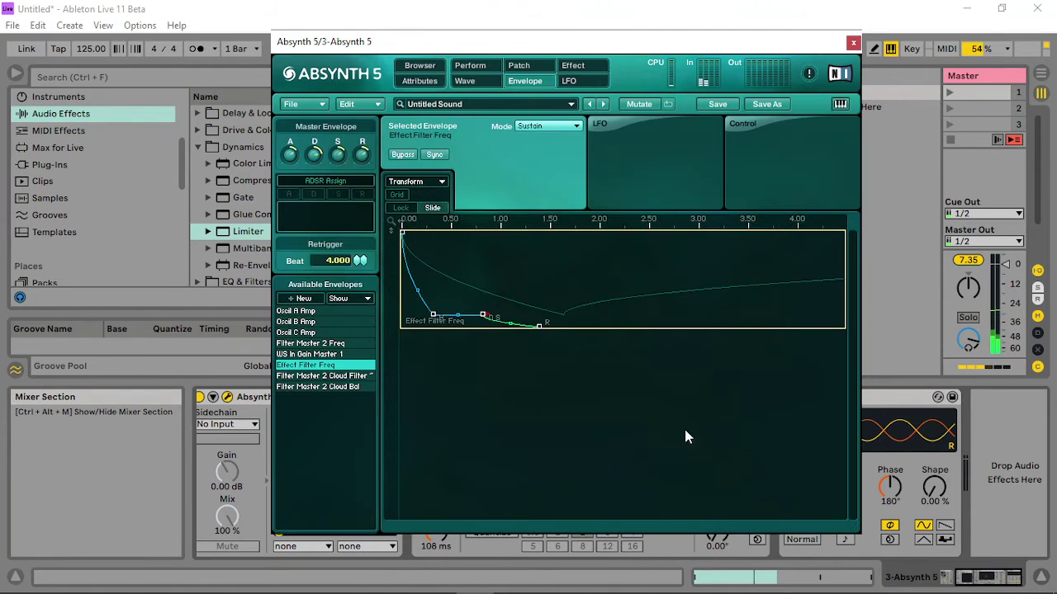
left_click(485, 318)
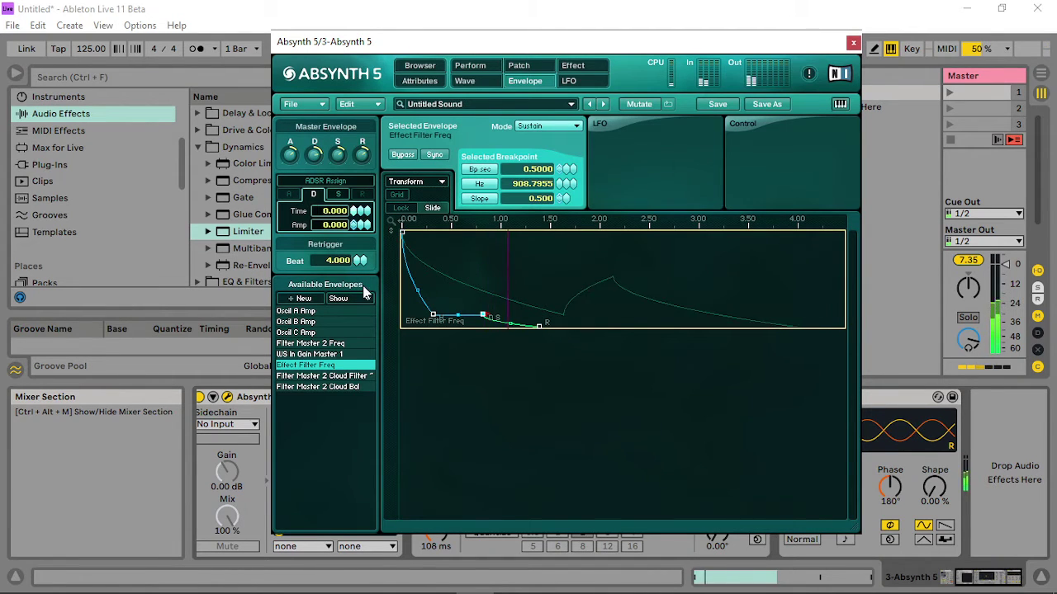
left_click(539, 326)
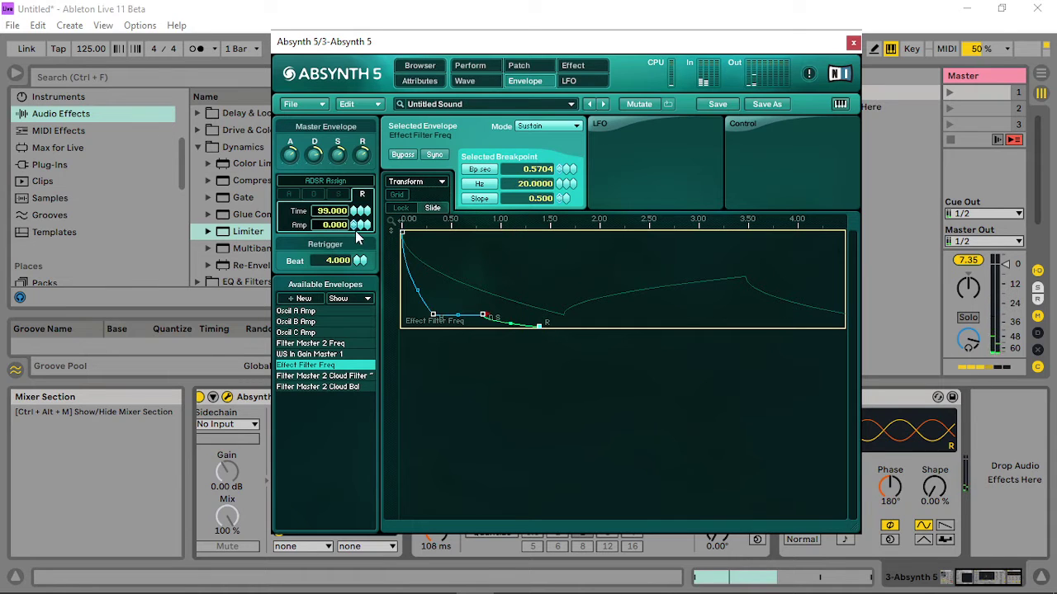
left_click_drag(358, 216, 355, 277)
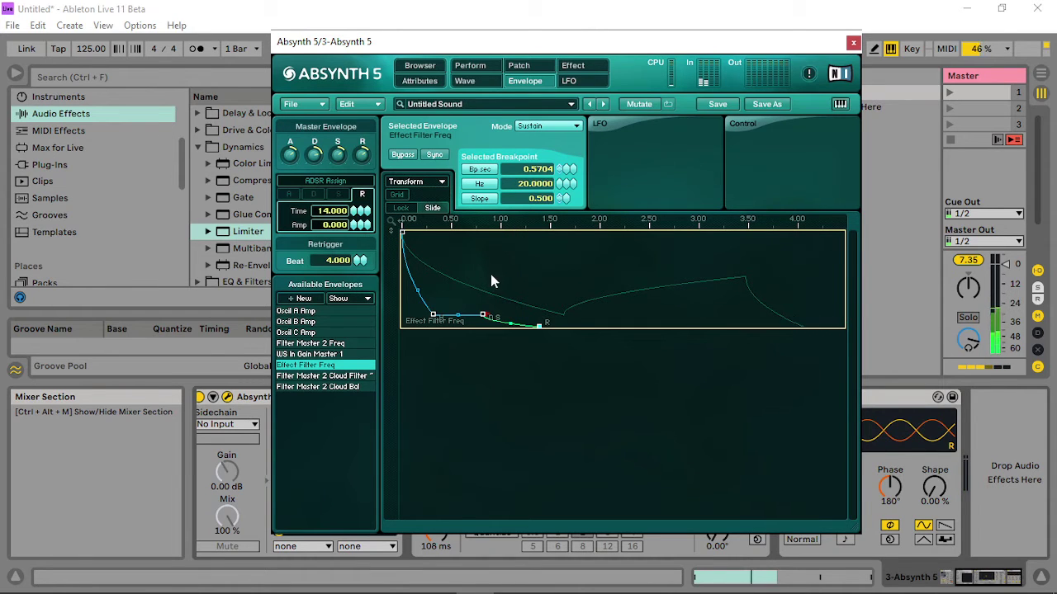
Set the ADSR attack time assignment of the Effect Filter Freq envelope's second breakpoint to 36.000.
left_click(433, 317)
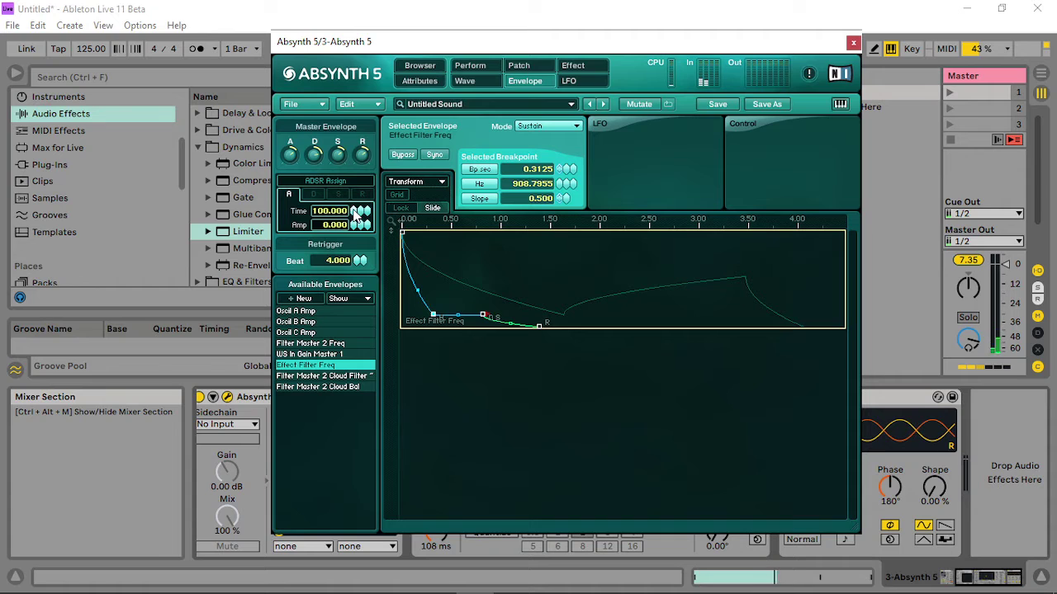
left_click_drag(358, 216, 355, 238)
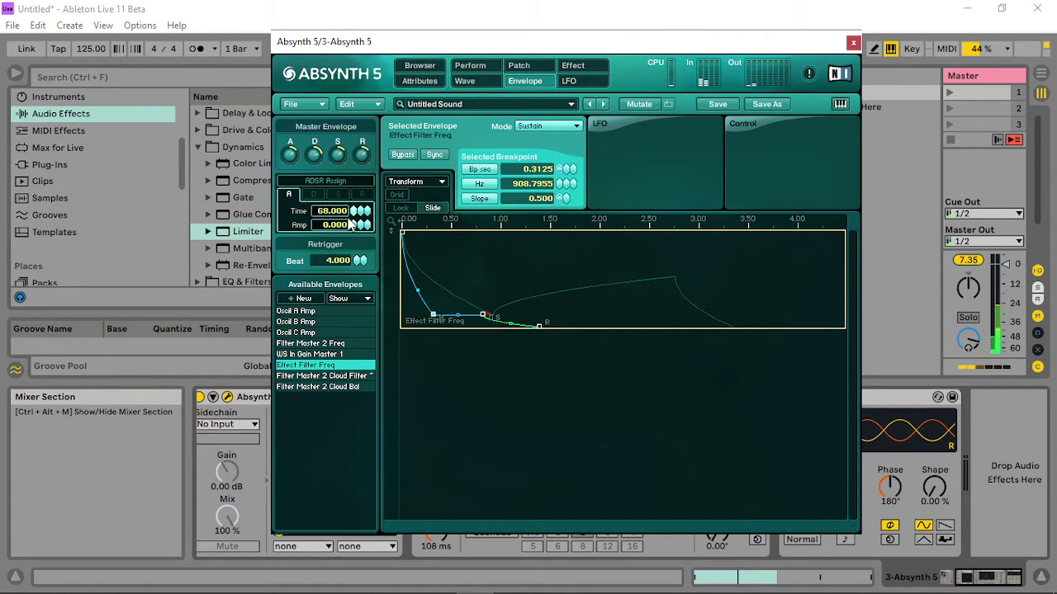
left_click_drag(355, 219, 338, 249)
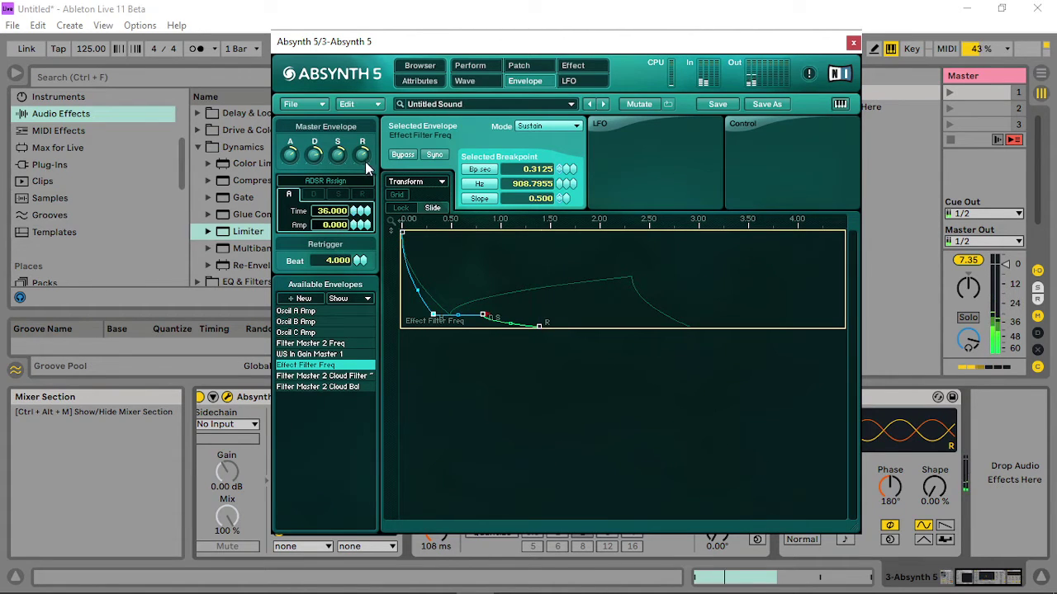
In the patch, set channel A's level to -2.2 dB and the master waveshaper's phase to 0.2600.
left_click(516, 66)
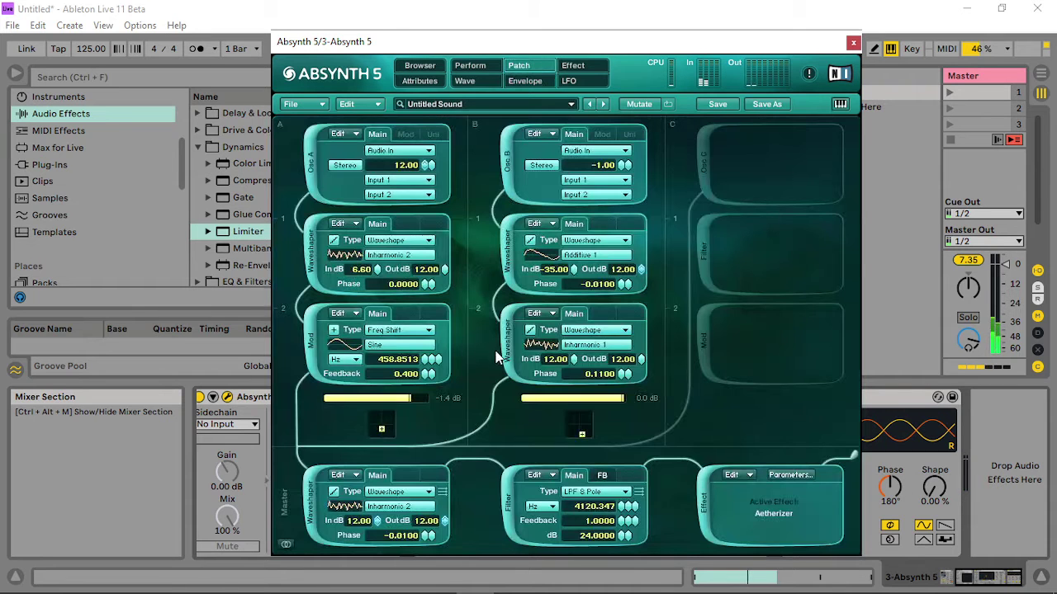
left_click_drag(414, 401, 415, 404)
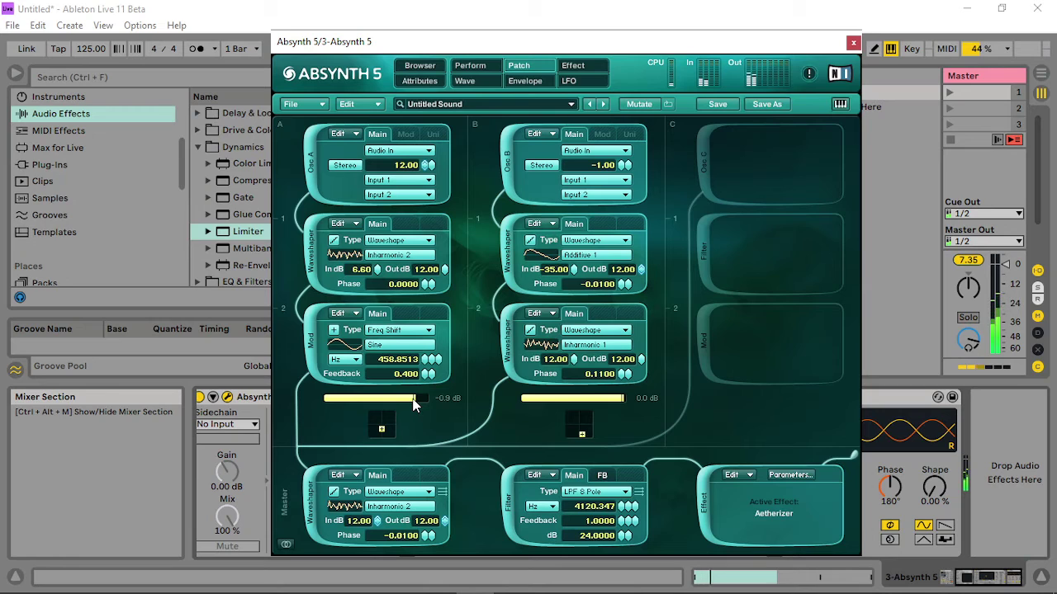
left_click_drag(404, 405, 388, 408)
left_click_drag(401, 397, 403, 398)
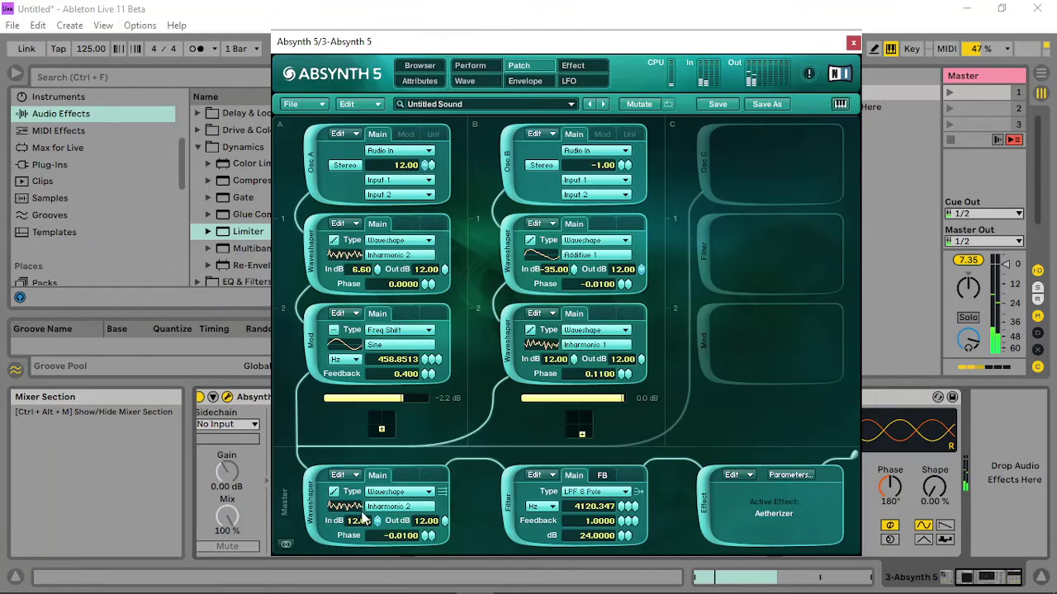
left_click_drag(426, 537, 430, 515)
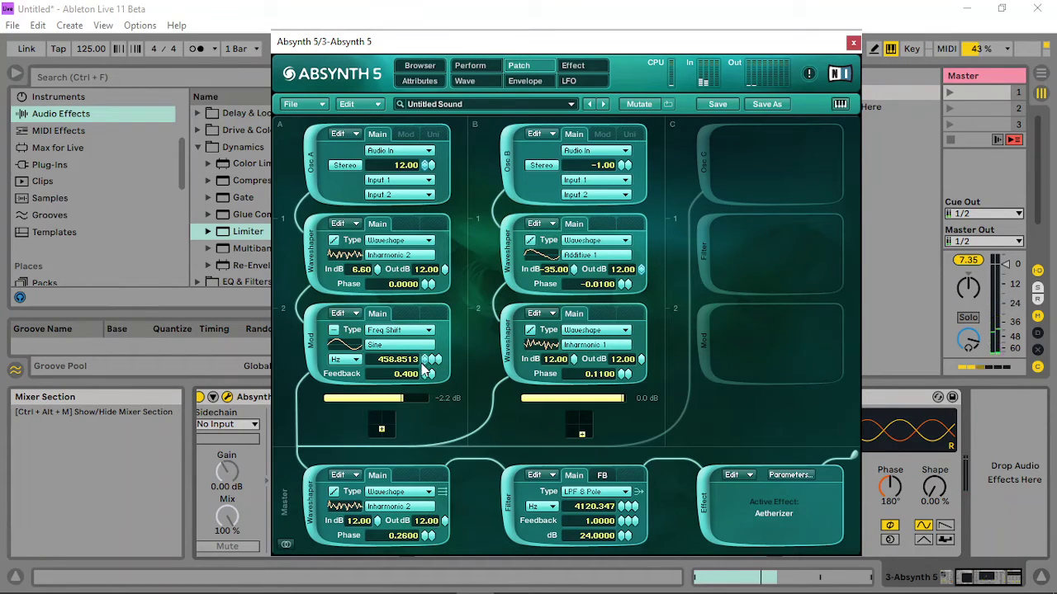
Set channel A's frequency shift to 343.7501 Hz and the master LPF 8 Pole filter's cutoff to 5191.313 Hz.
left_click_drag(428, 368, 419, 367)
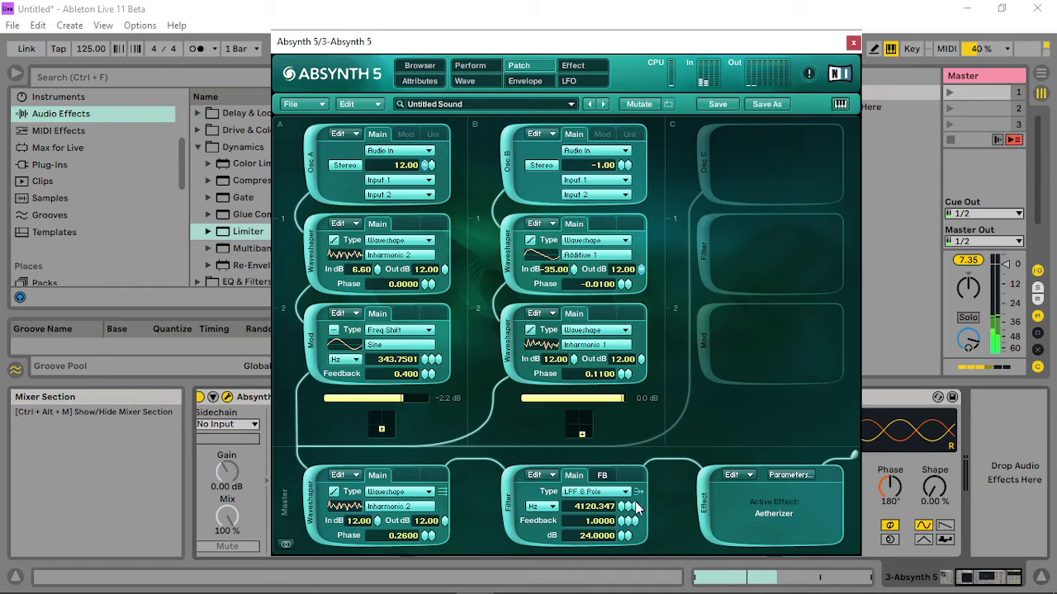
left_click_drag(635, 505, 627, 513)
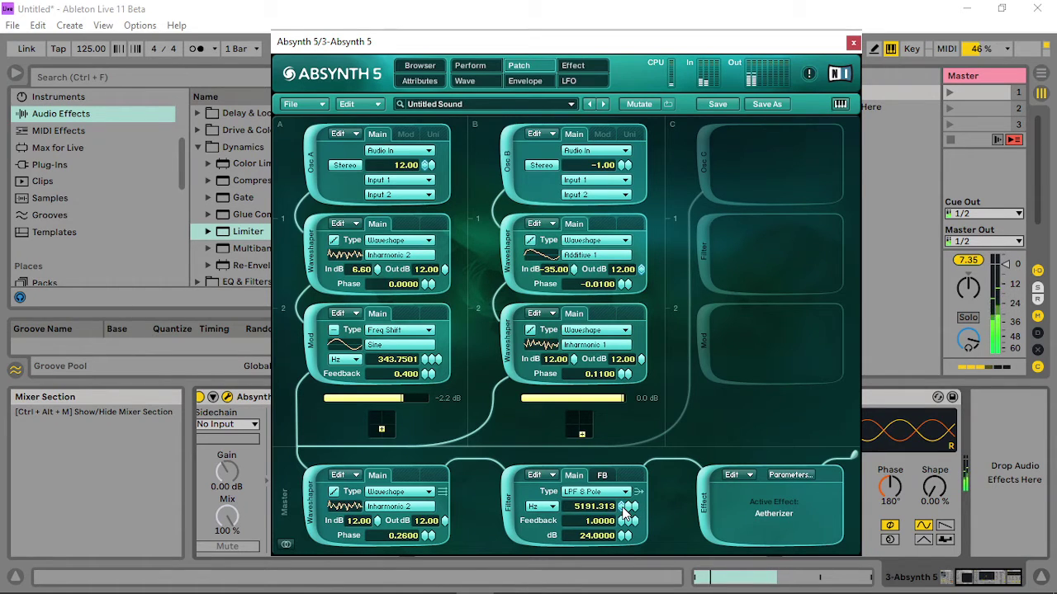
Open the Oscil A Amp envelope and set its attack breakpoint's ADSR time assignment to 19.000.
left_click(469, 66)
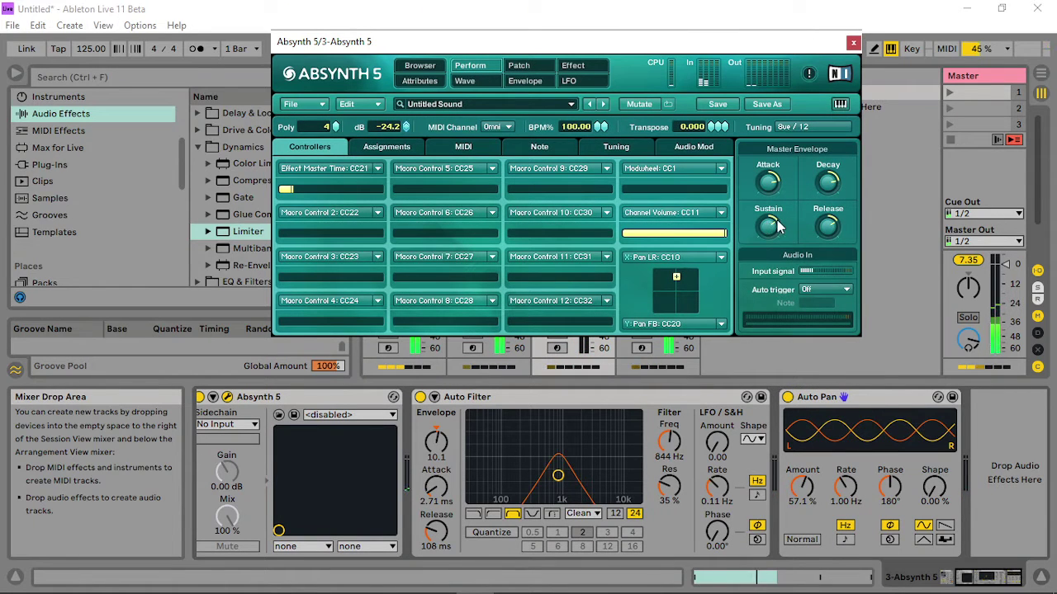
left_click(520, 66)
left_click(525, 80)
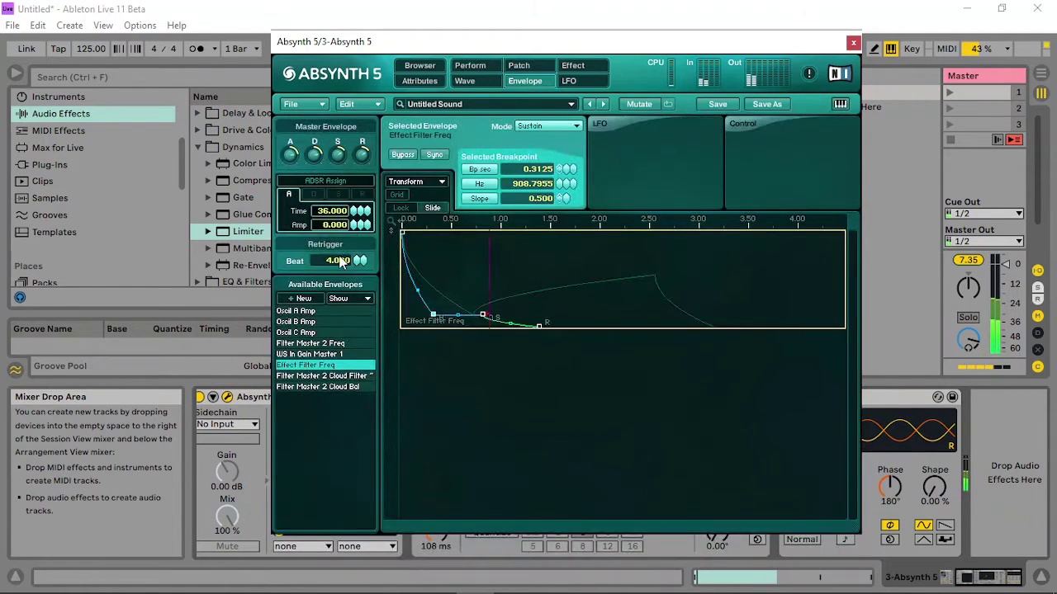
left_click(312, 311)
left_click_drag(406, 235, 415, 238)
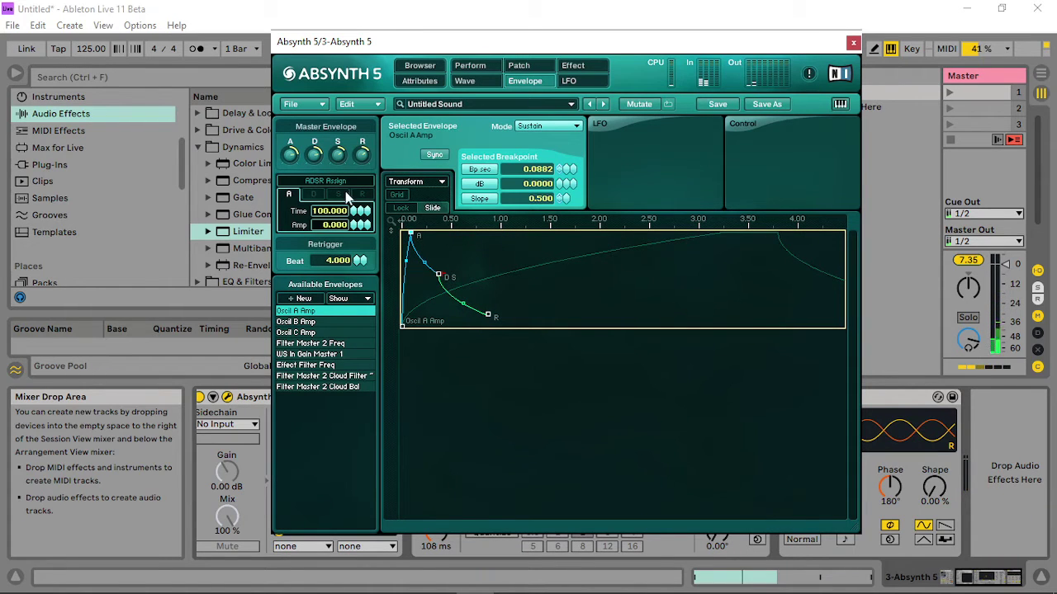
left_click_drag(351, 212, 358, 265)
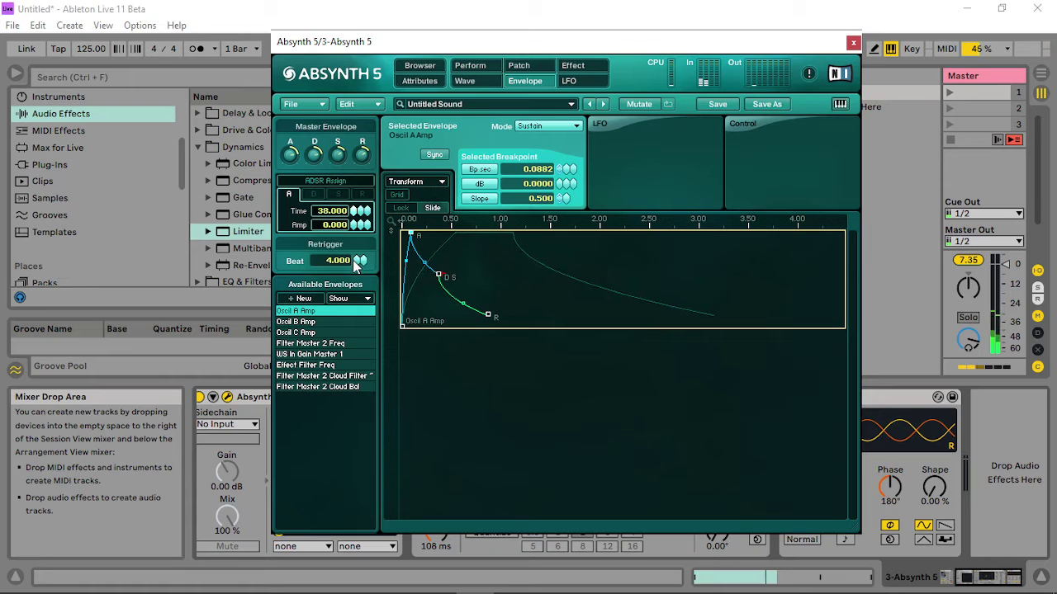
left_click_drag(357, 213, 353, 234)
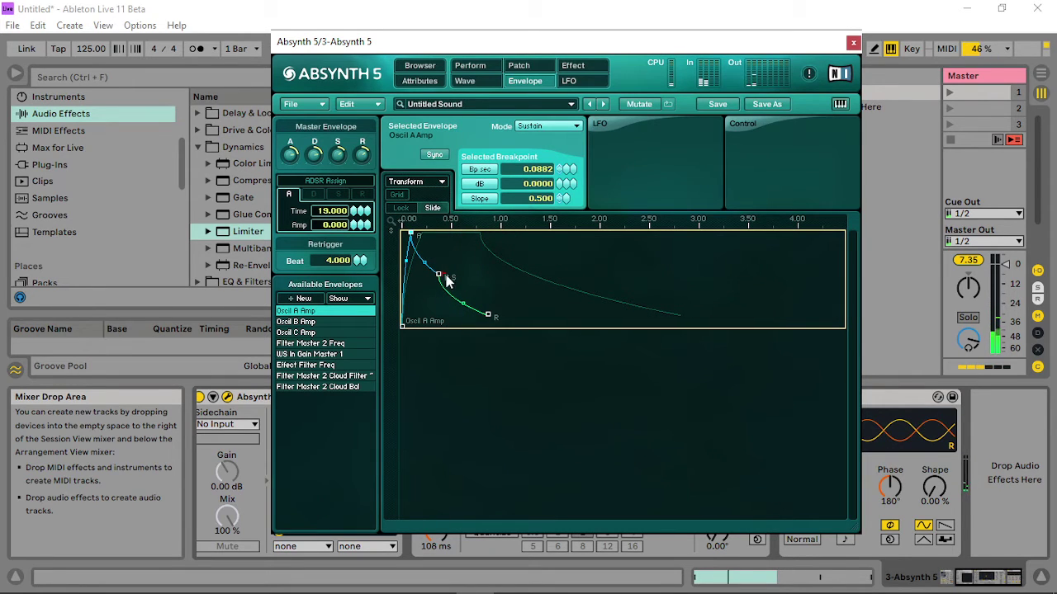
Select the Oscil A Amp envelope's sustain breakpoint and bring up its sustain ADSR assignment.
left_click(440, 275)
left_click(338, 194)
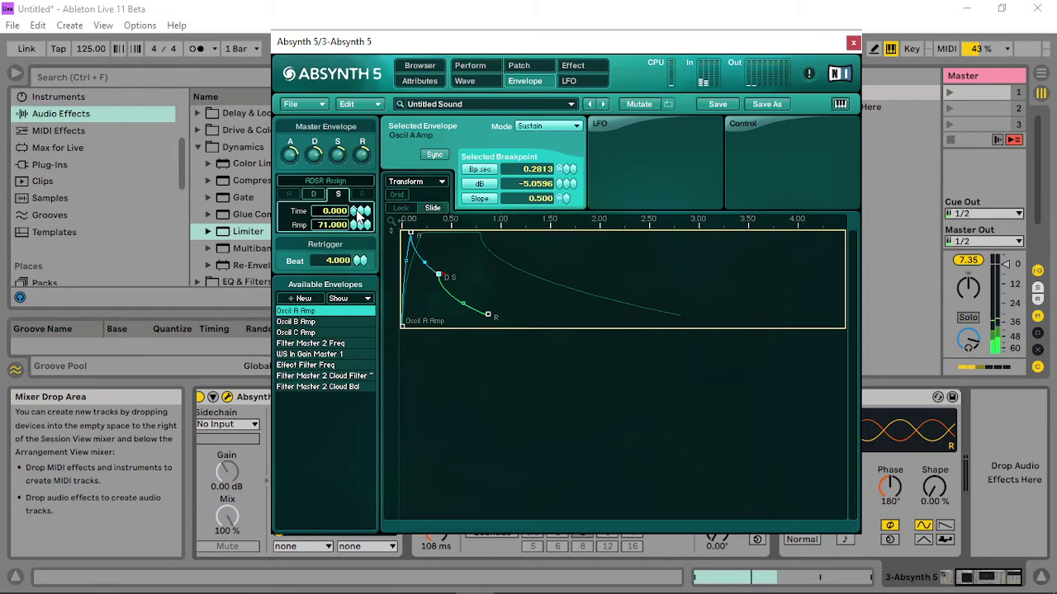
Adjust the sustain amplitude assignment of the Oscil A Amp envelope and bring up its decay assignment.
mouse_move(357, 224)
left_mouse_down()
mouse_move(357, 233)
mouse_move(360, 188)
mouse_move(355, 240)
left_mouse_up()
left_click(314, 195)
Set channel A's level to about -1.9 dB and raise the Effect Master Time macro to just under half.
left_click(527, 66)
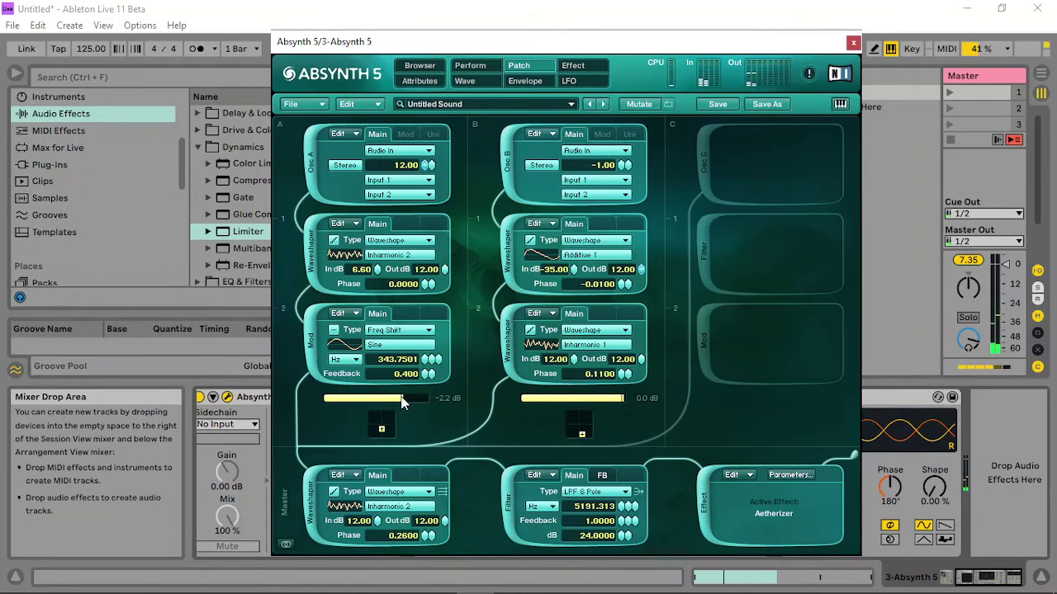
left_click(471, 66)
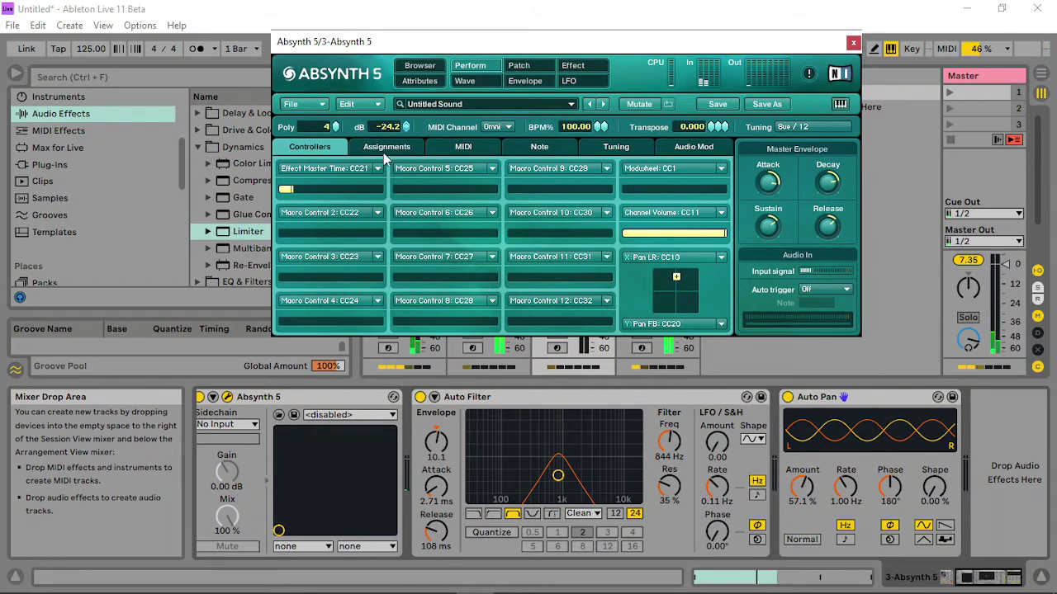
left_click_drag(300, 191, 323, 190)
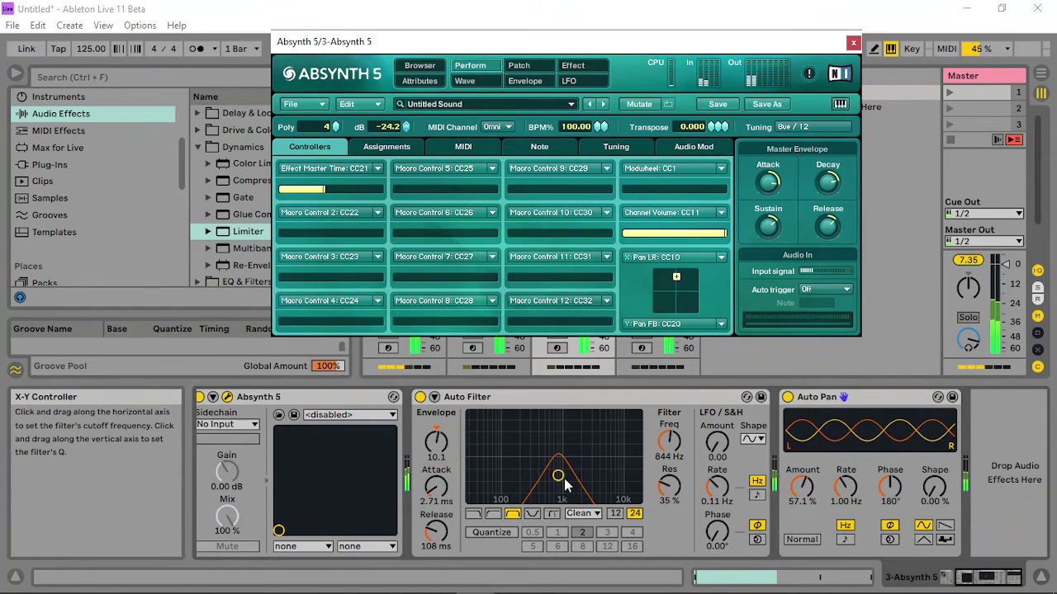
Set the Auto Filter to about 1.12 kHz with 48% resonance and review Absynth's patch and performance pages.
left_click_drag(558, 475, 565, 466)
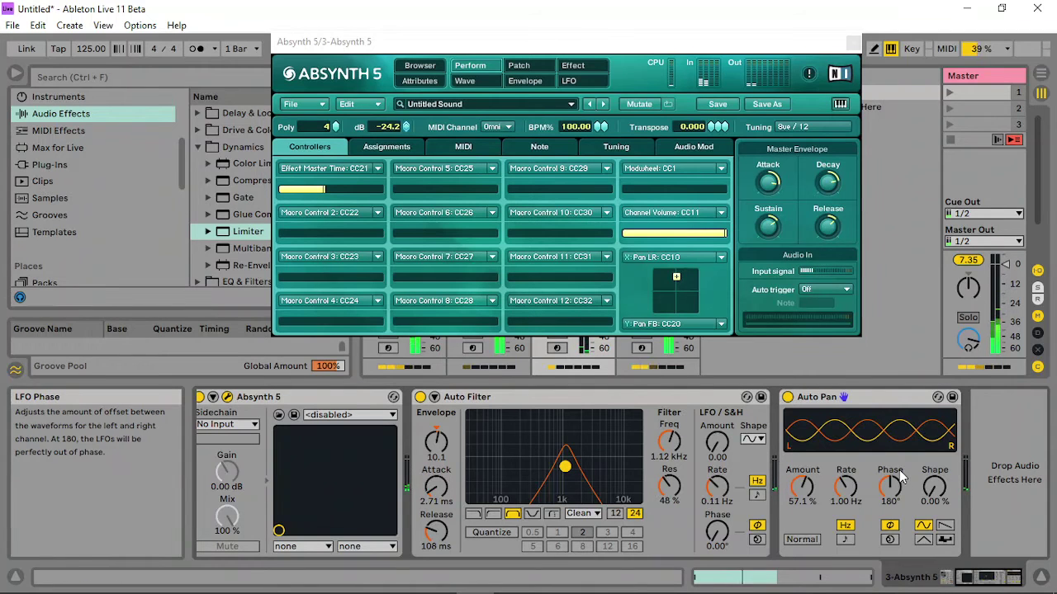
left_click(520, 66)
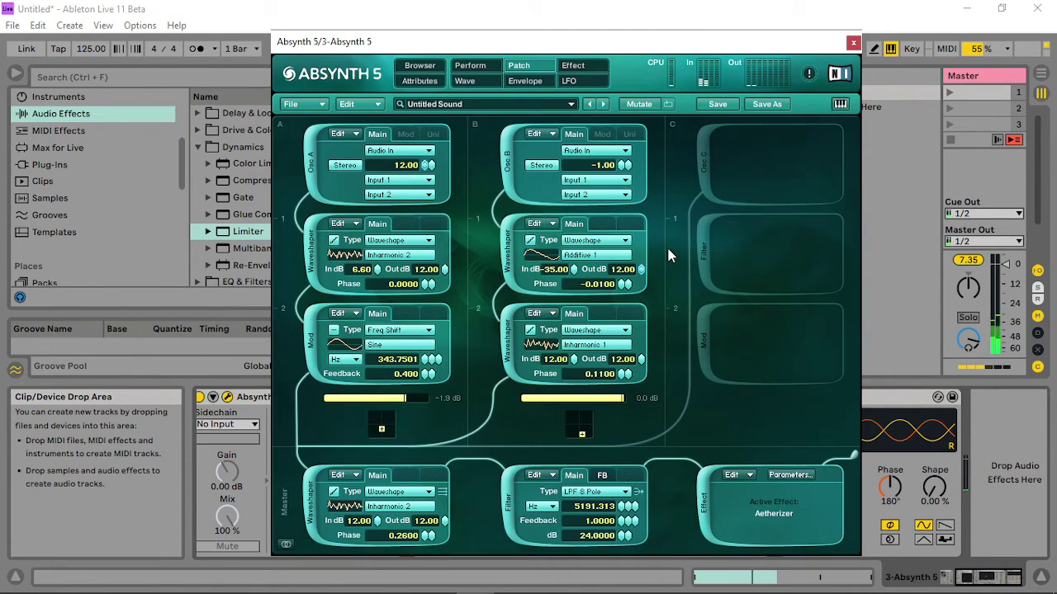
left_click(469, 66)
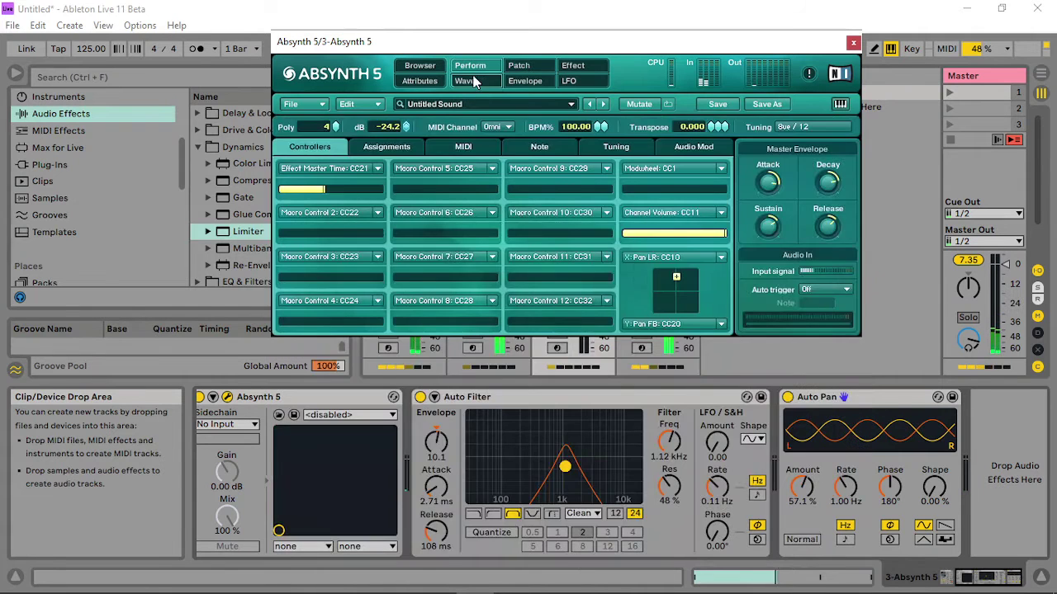
Lower the starting breakpoint of the WS In Gain Master 1 envelope to about -8 dB.
left_click(525, 80)
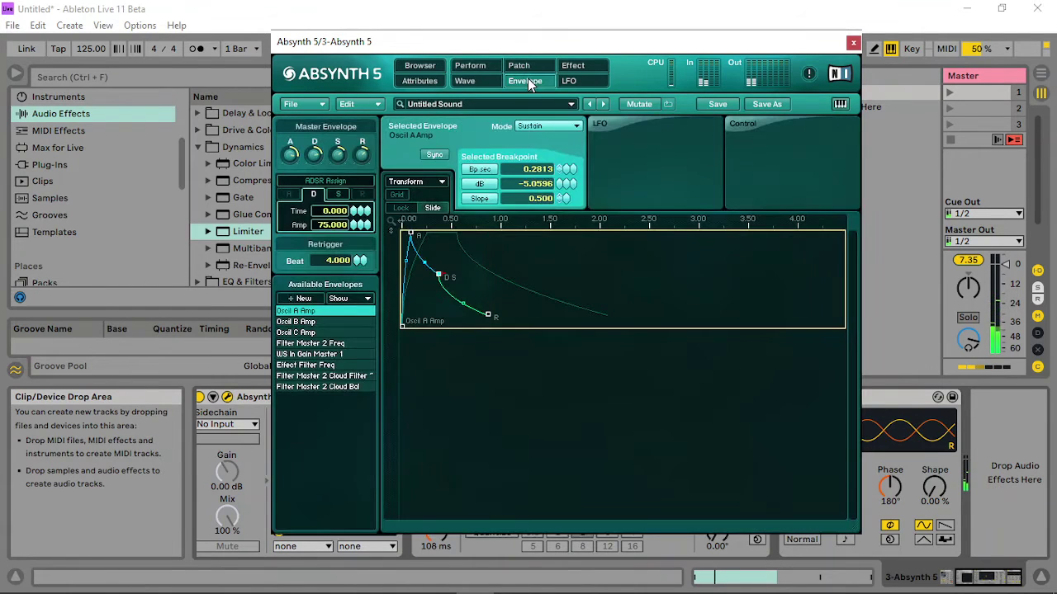
left_click(310, 355)
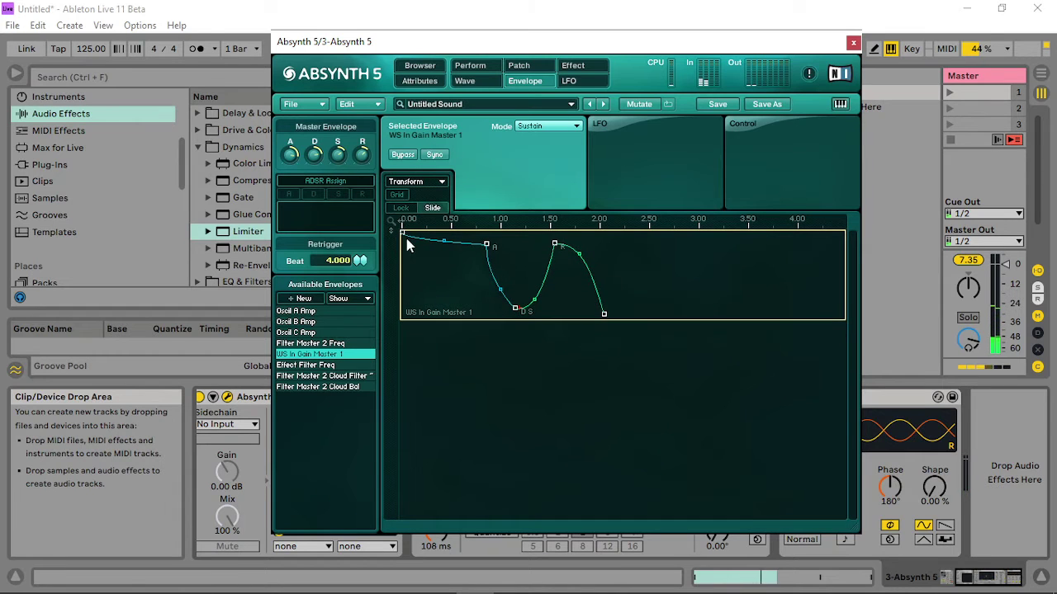
left_click_drag(402, 236, 399, 318)
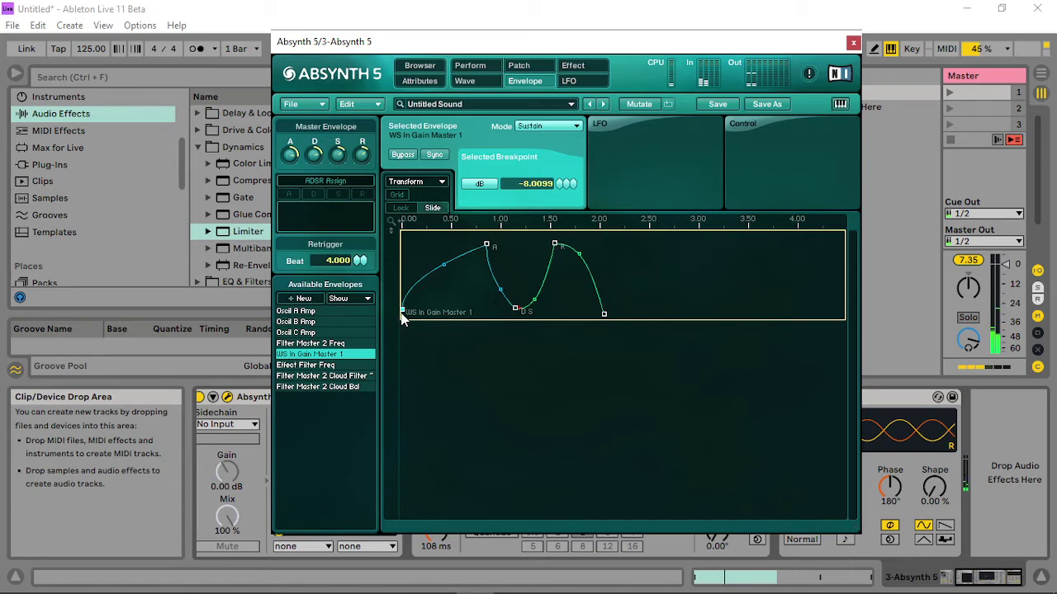
Reshape the Effect Filter Freq envelope by lowering its starting breakpoint and moving its sustain breakpoint higher and slightly later.
left_click(317, 366)
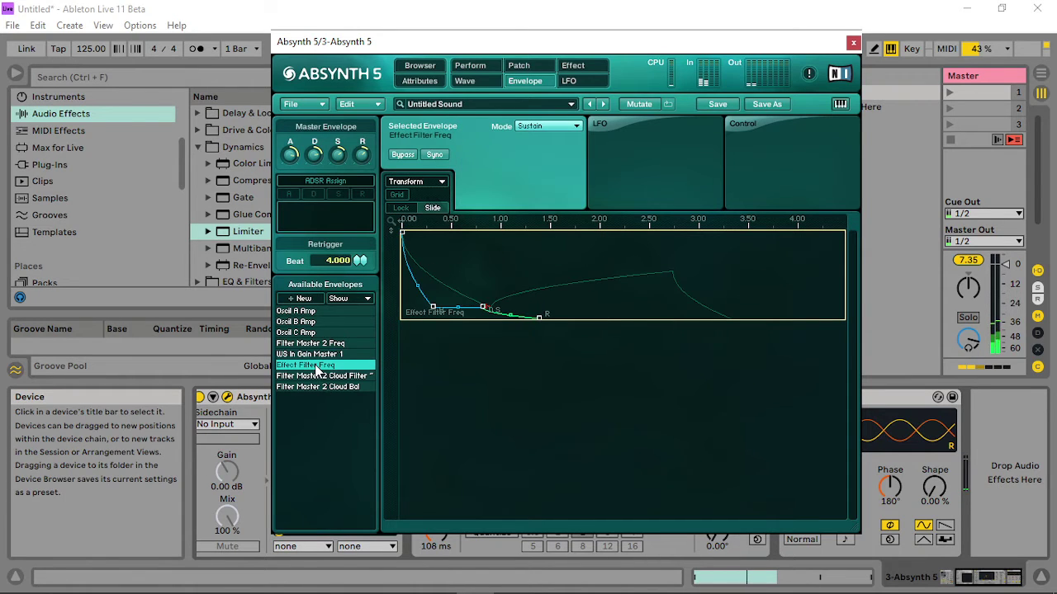
left_click_drag(404, 234, 401, 295)
left_click_drag(484, 309, 501, 282)
In the Filter Master 2 Cloud Filter Hz envelope, move the sustain breakpoint to about 207 Hz and the release breakpoint to about 154 Hz.
left_click(351, 376)
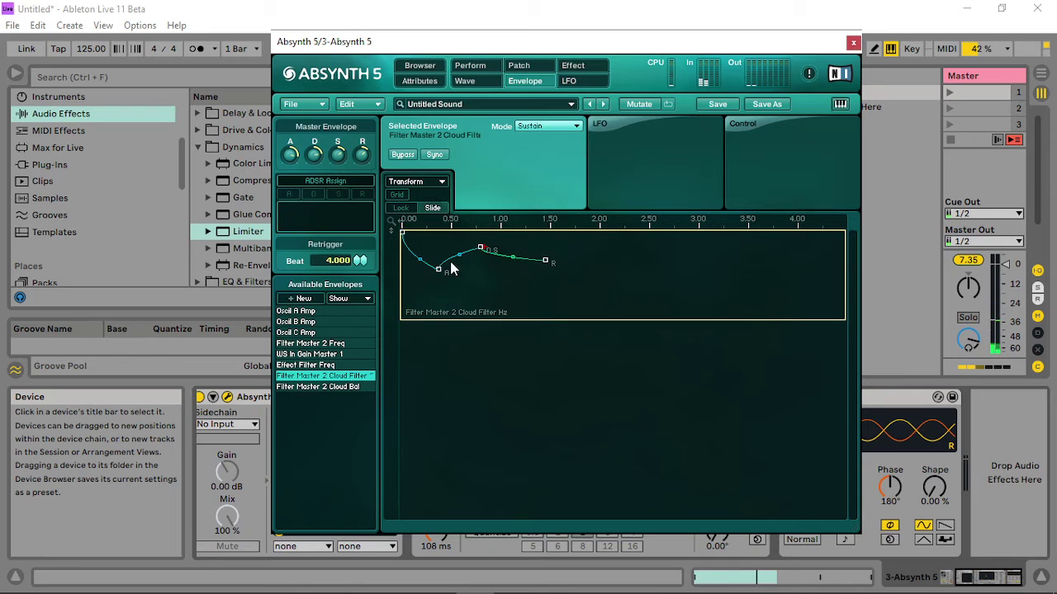
left_click_drag(480, 248, 502, 240)
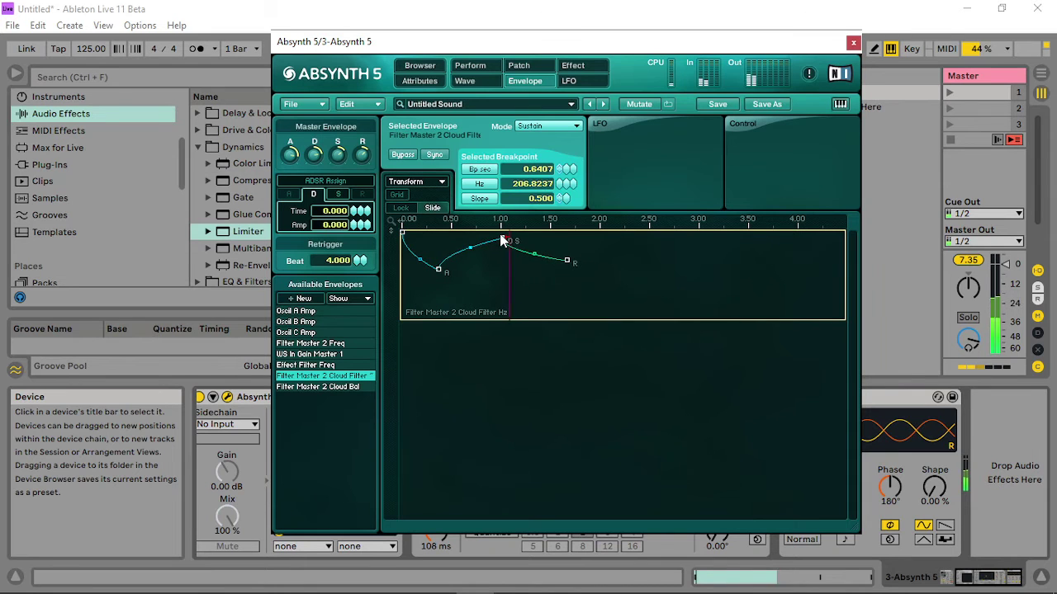
left_click_drag(569, 262, 581, 262)
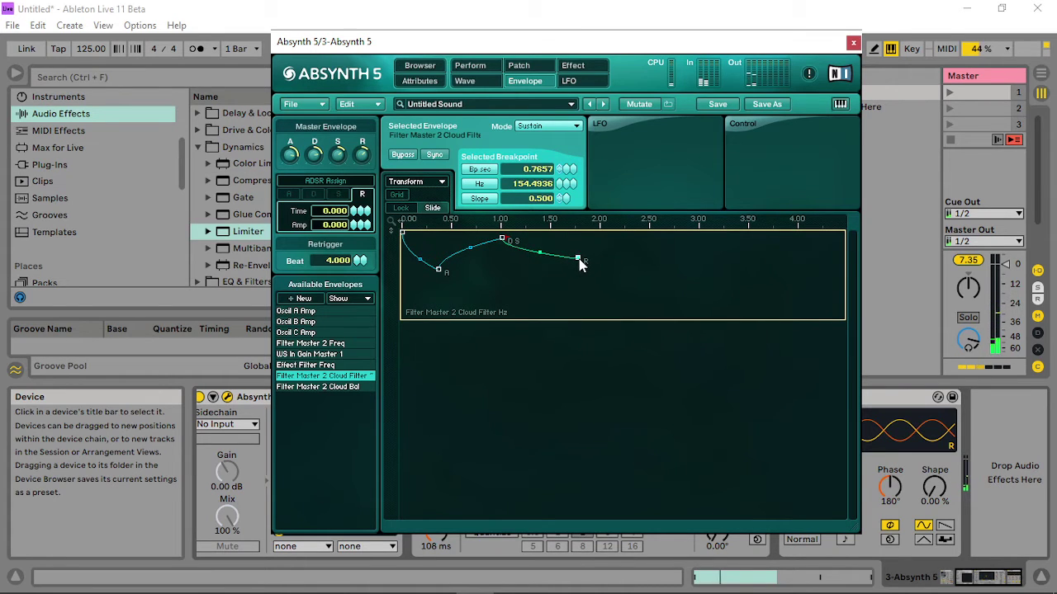
Add a final breakpoint at about 1.63 s and 221 Hz, and move the attack breakpoint to about 0.52 s and 143 Hz.
left_click(691, 253)
left_click_drag(695, 254, 699, 238)
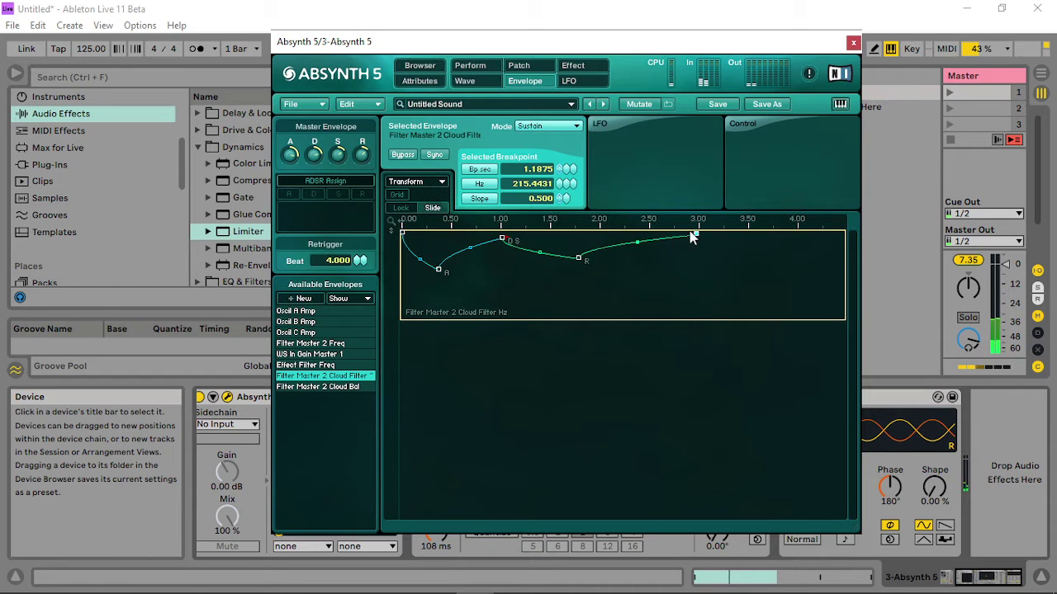
left_click_drag(700, 232, 738, 224)
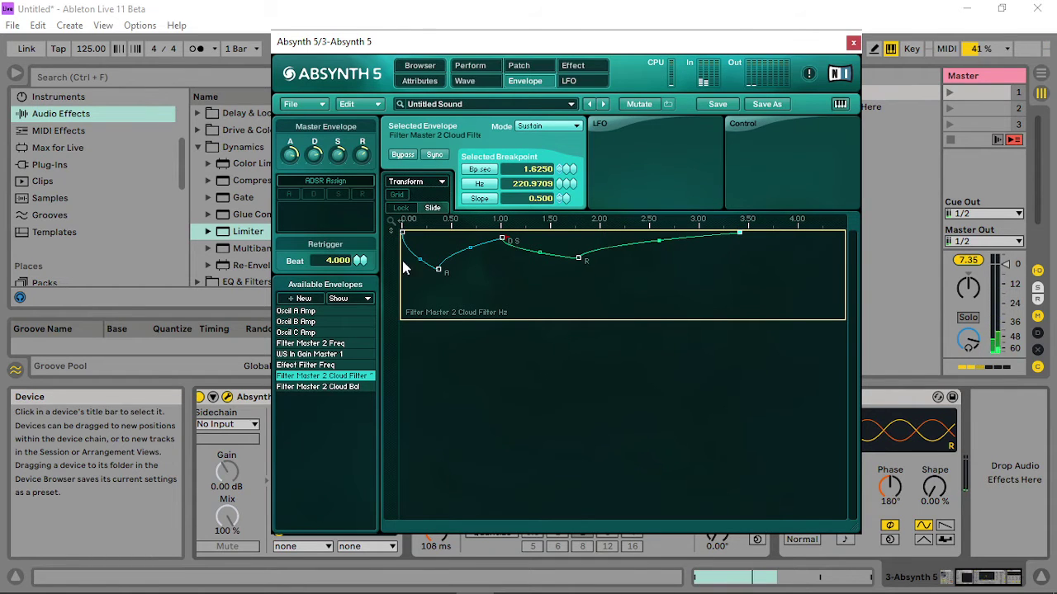
mouse_move(446, 276)
left_mouse_down()
mouse_move(466, 252)
mouse_move(454, 267)
left_mouse_up()
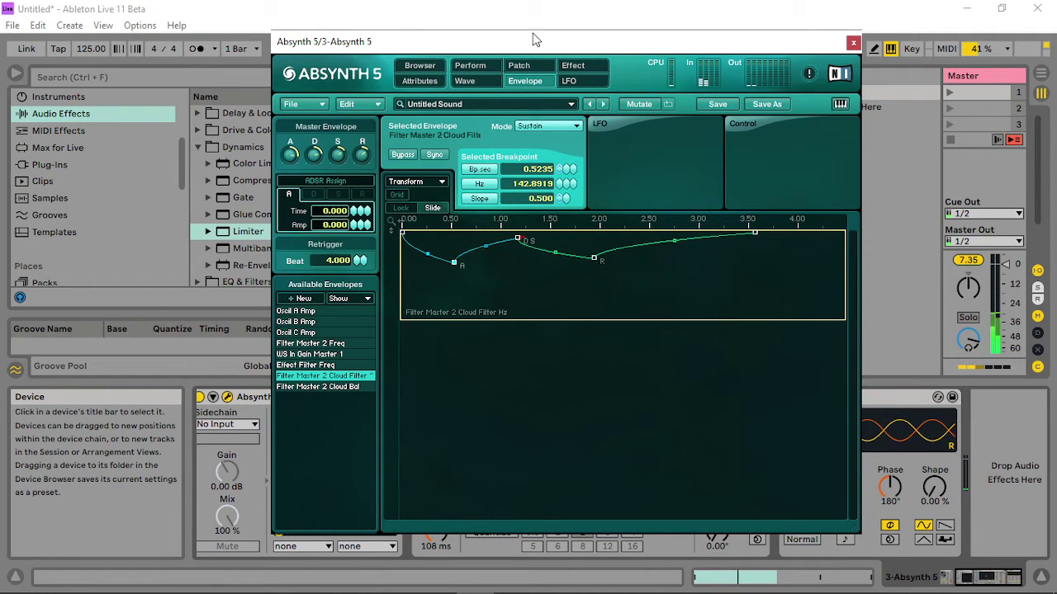
Set channel A's frequency shifter feedback to 0.120 and the phase of channel B's Inharmonic 1 waveshaper to 0.3600.
left_click(533, 69)
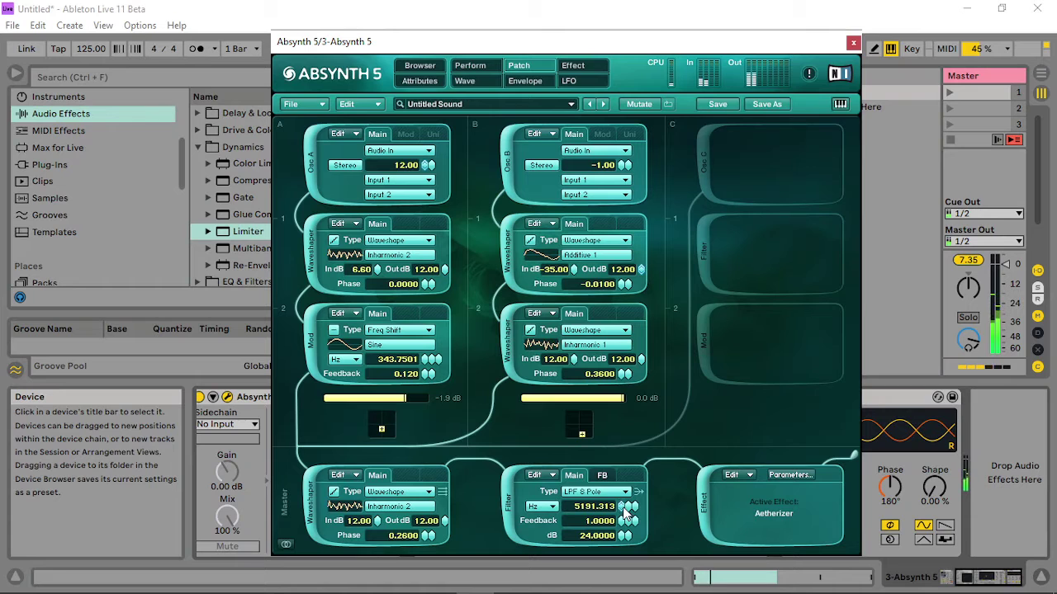
left_click(854, 43)
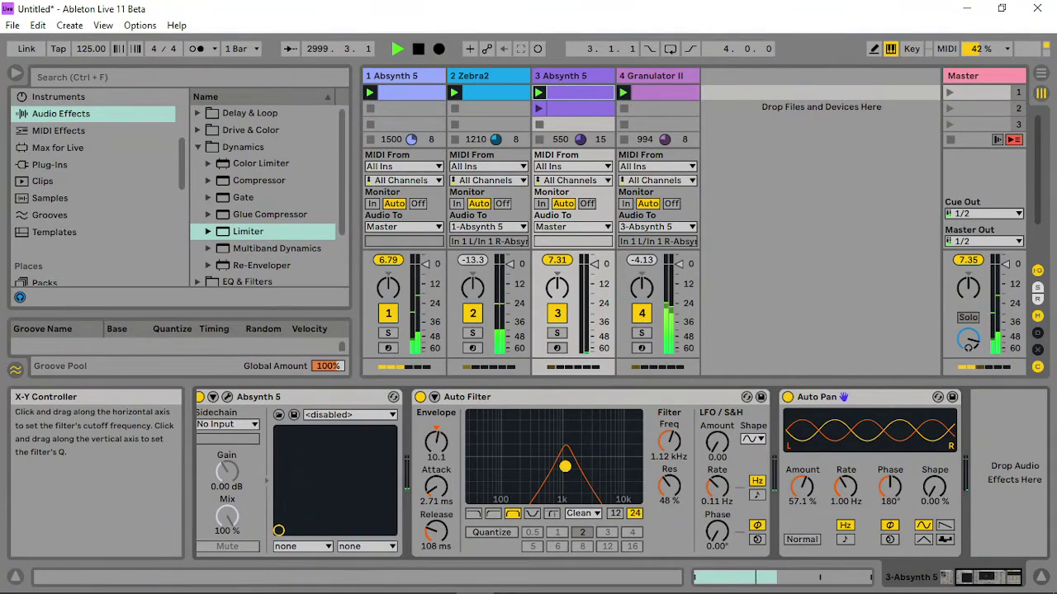
Set the Auto Filter to about 1.25 kHz with 49% resonance, and channel A's waveshaper input gain in Absynth to 5.30 dB.
left_click_drag(566, 469, 568, 467)
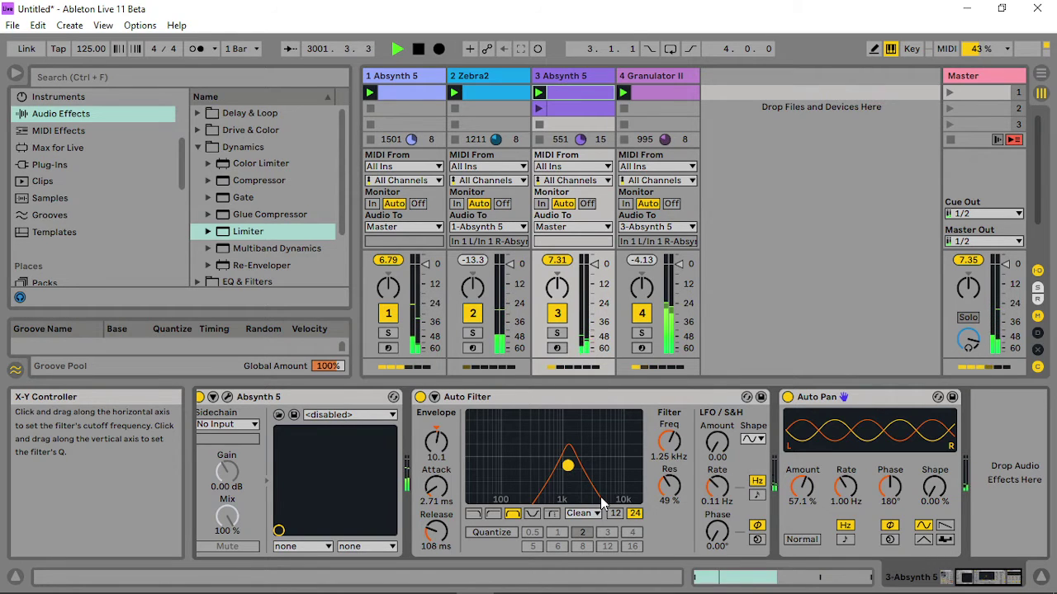
left_click(227, 397)
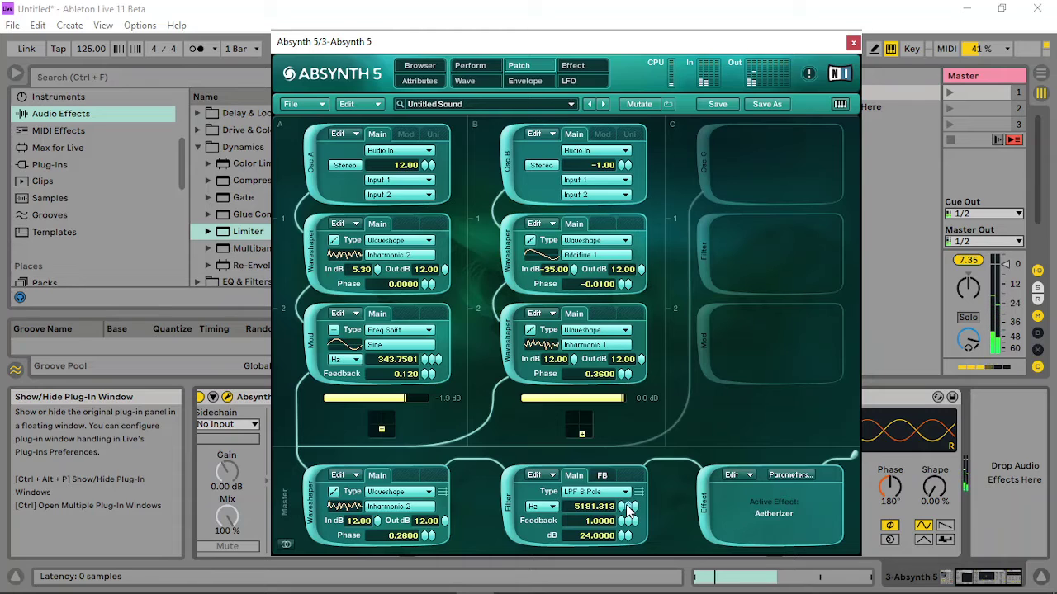
left_click(471, 66)
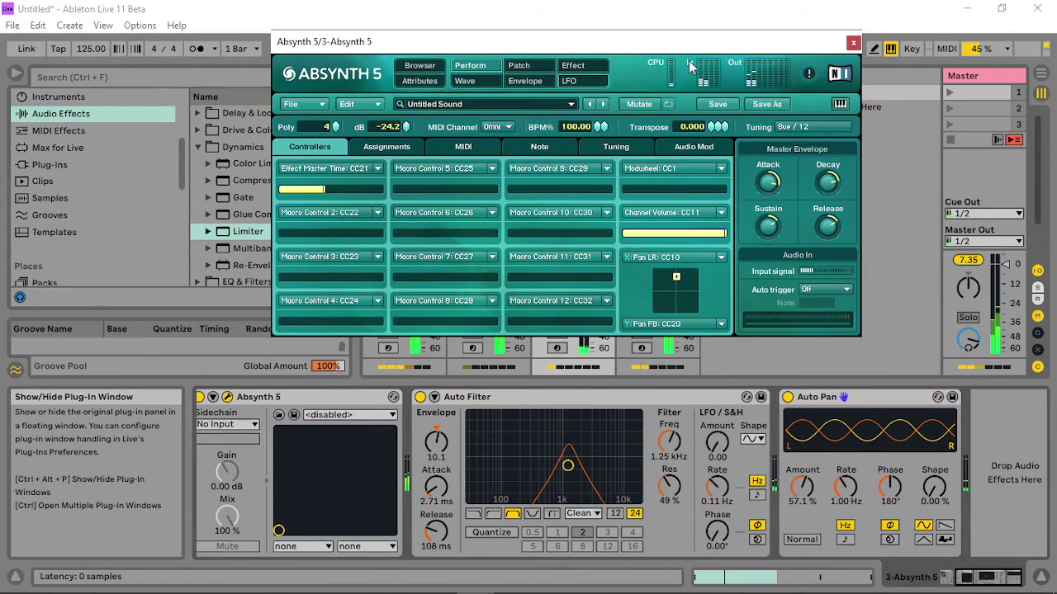
left_click(852, 41)
Open the playing clip on track 3 and extend its loop end to shortly before bar 9.
double_click(602, 96)
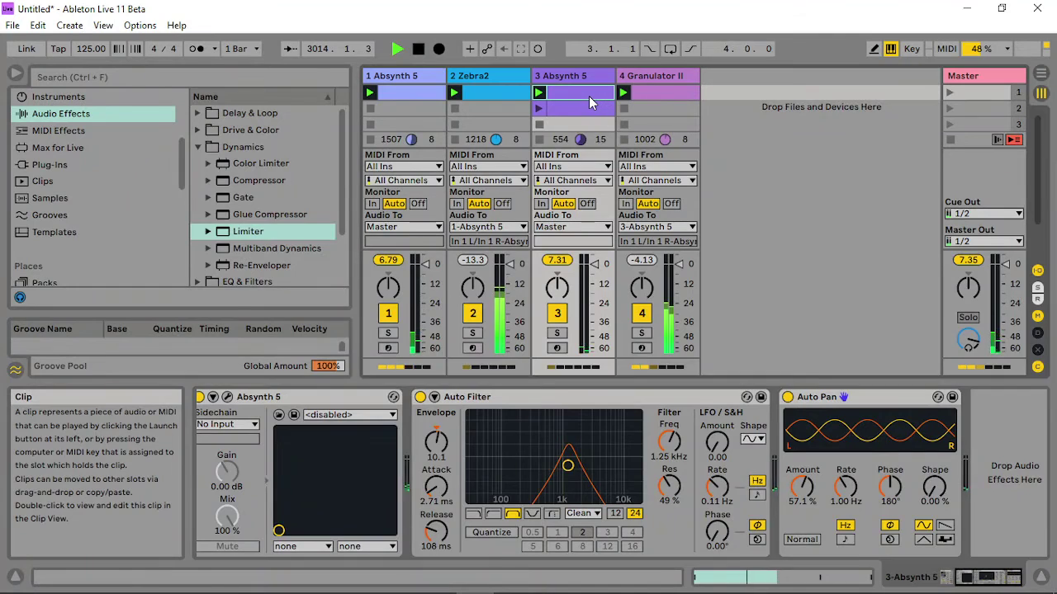
left_click(705, 349)
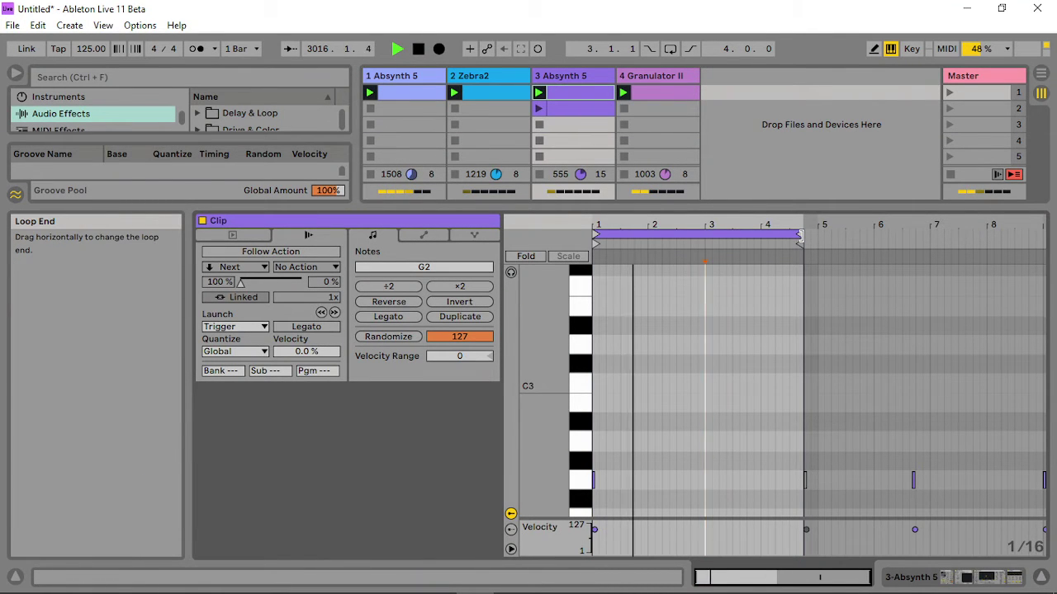
mouse_move(798, 236)
left_mouse_down()
mouse_move(1050, 239)
mouse_move(946, 248)
mouse_move(960, 252)
mouse_move(947, 259)
mouse_move(956, 263)
left_mouse_up()
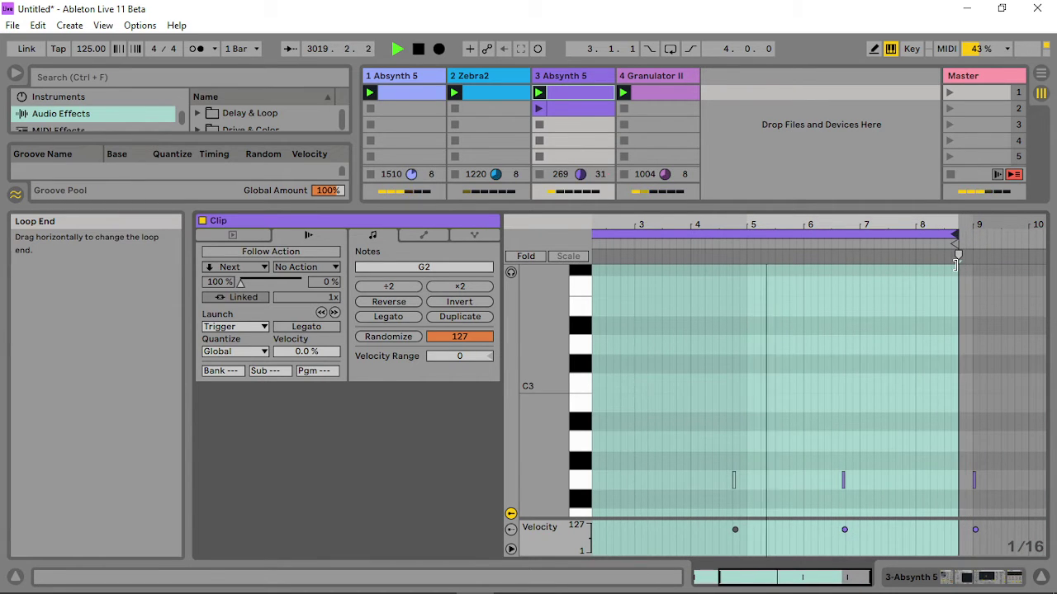
Move the G2 note between bars 6 and 7 to A#2 at 7.4.2, and shorten the clip's loop to about bar 4.5.
left_click(882, 494)
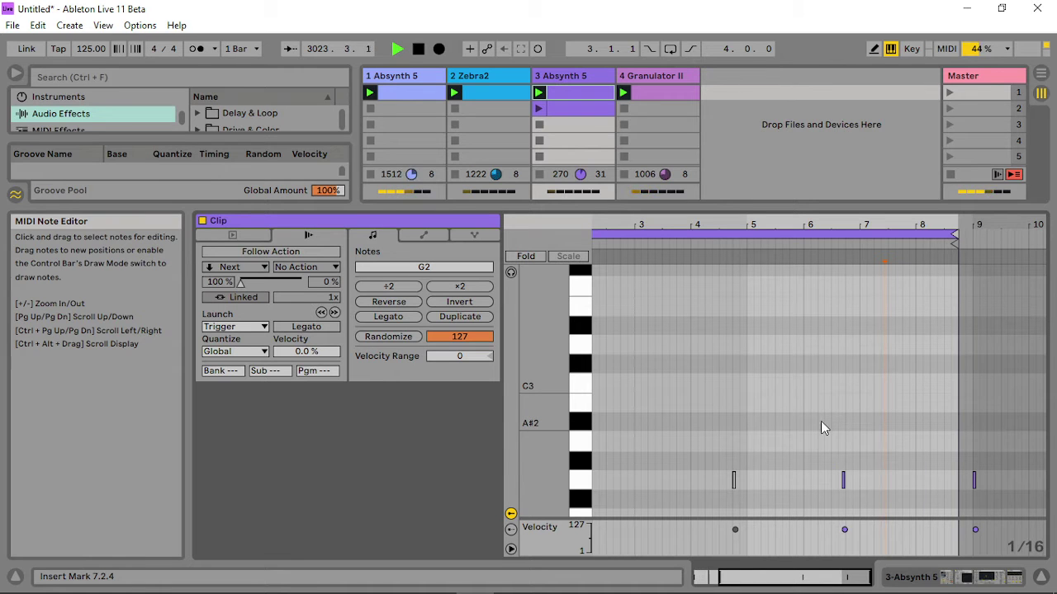
mouse_move(843, 477)
left_mouse_down()
mouse_move(897, 422)
mouse_move(921, 419)
left_mouse_up()
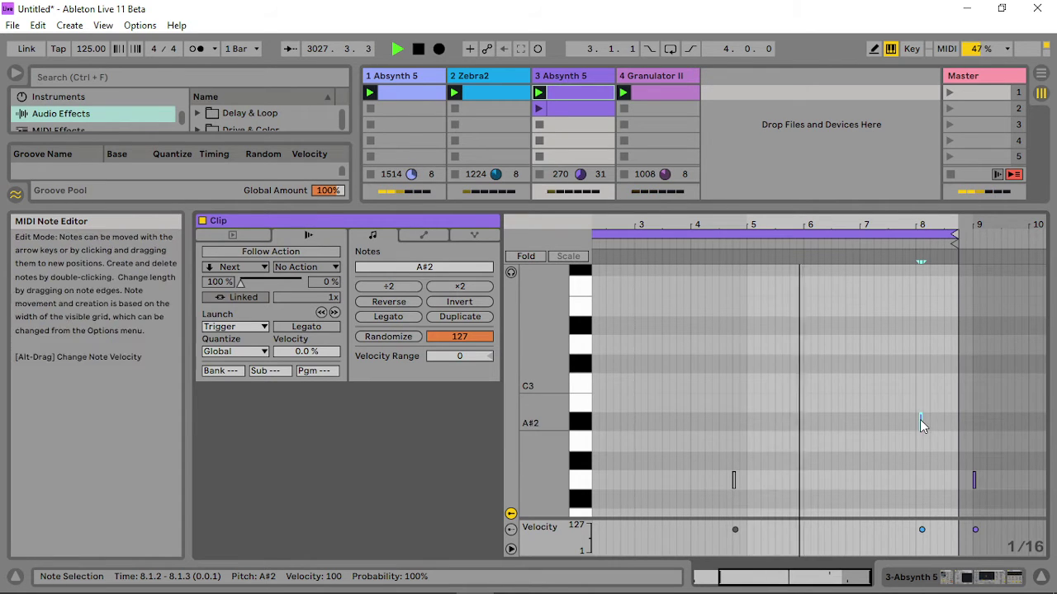
left_click_drag(919, 419, 908, 430)
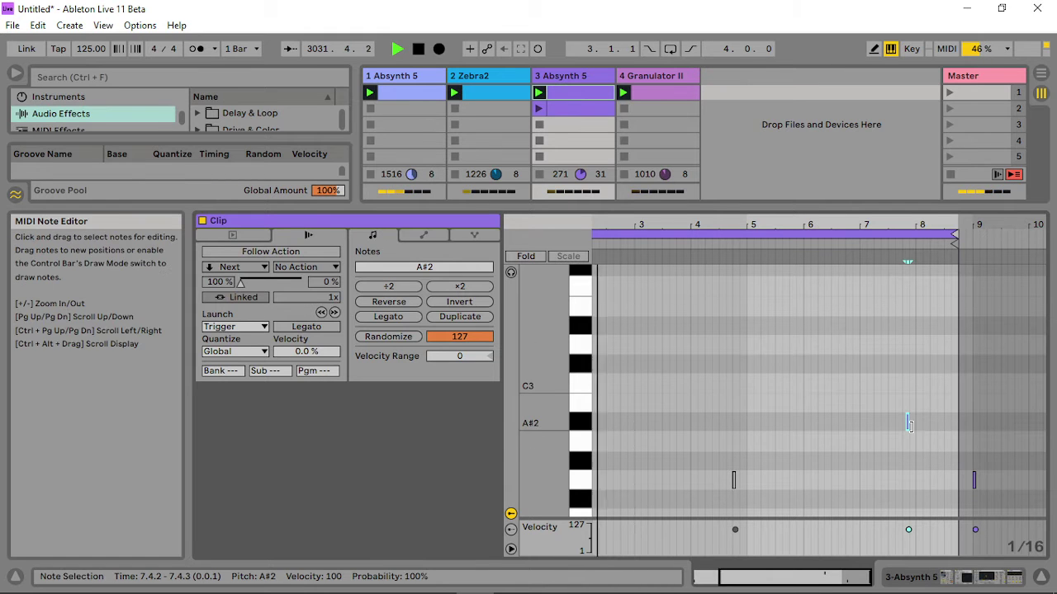
mouse_move(929, 227)
left_mouse_down()
mouse_move(932, 218)
mouse_move(866, 236)
mouse_move(766, 239)
left_mouse_up()
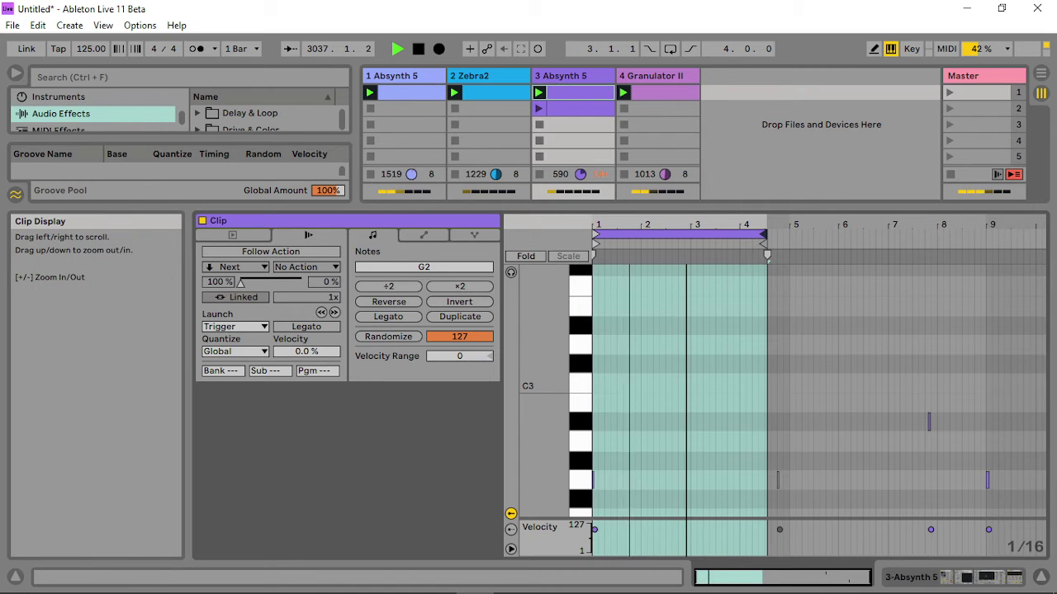
Insert a new MIDI track after the Granulator II track and browse the list of available plug-ins.
right_click(732, 80)
left_click(774, 99)
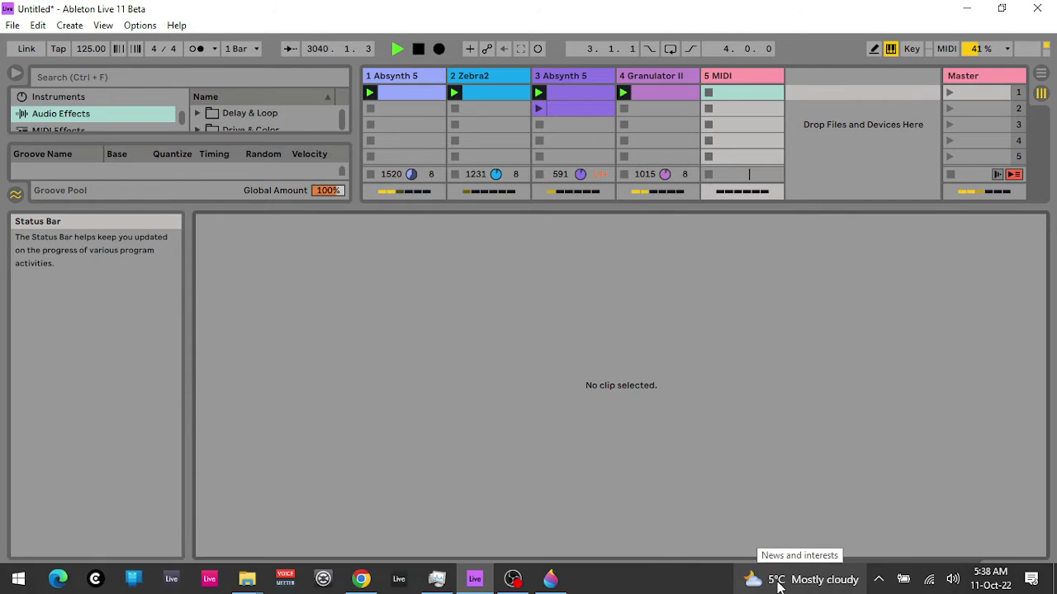
left_click_drag(703, 211, 718, 495)
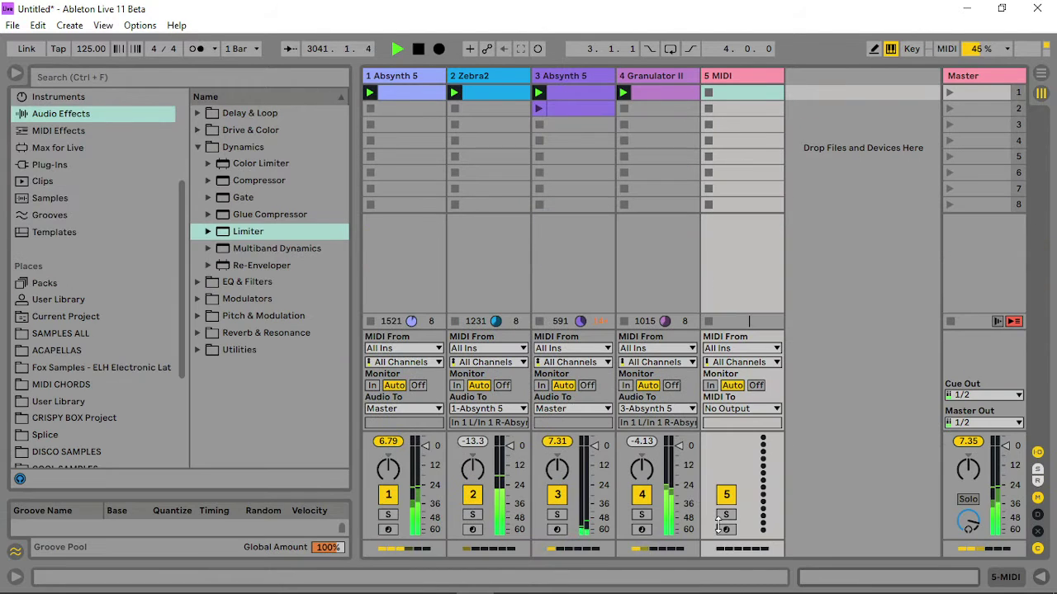
left_click(54, 164)
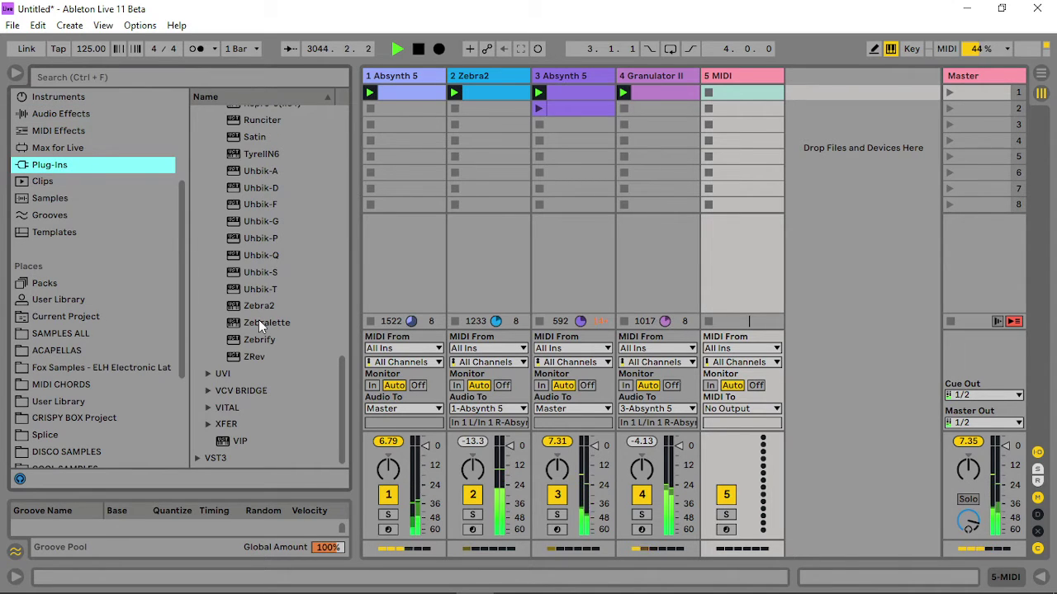
Set the Auto Filter on track 3 to about 972 Hz with 59% resonance, and check Absynth's performance page.
double_click(583, 73)
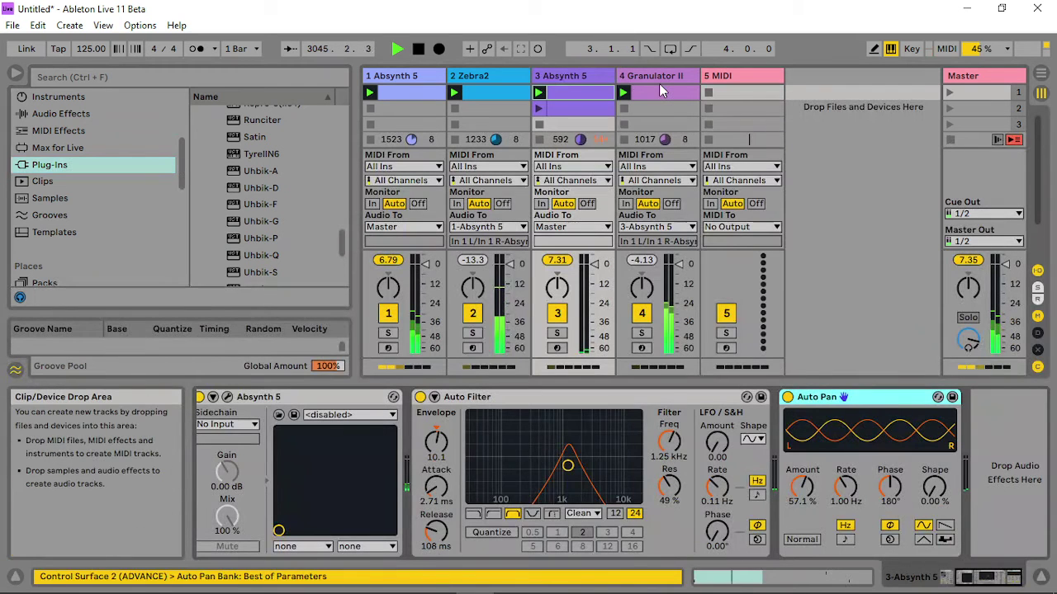
left_click_drag(567, 466, 558, 460)
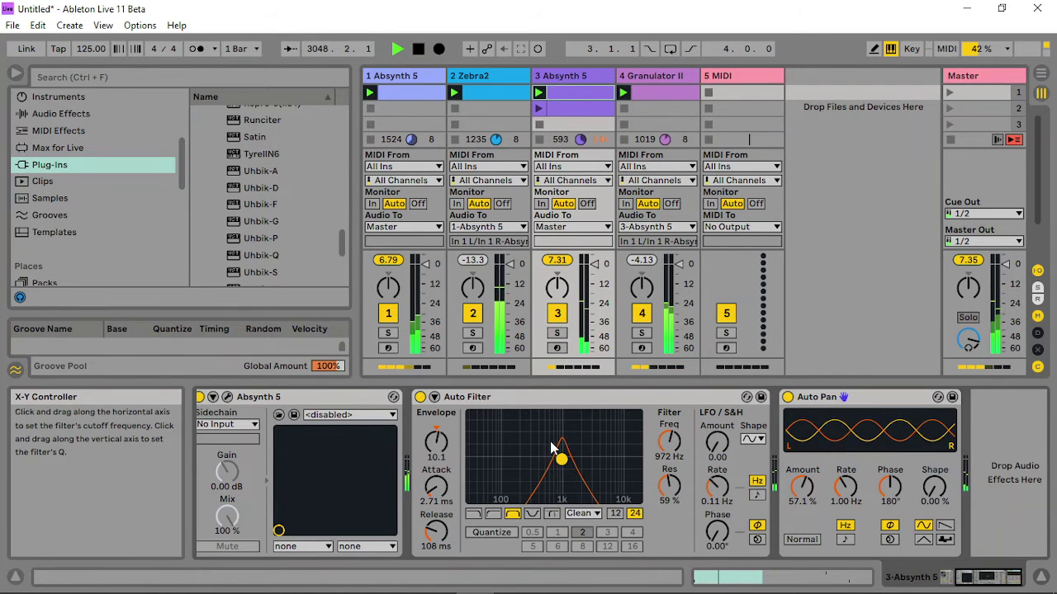
left_click(228, 397)
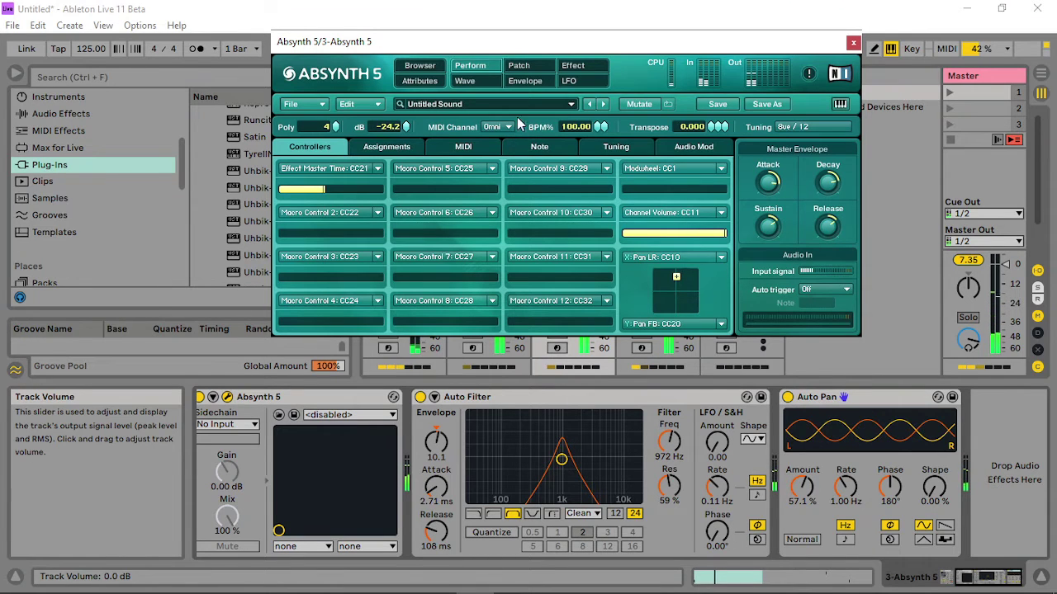
left_click(852, 42)
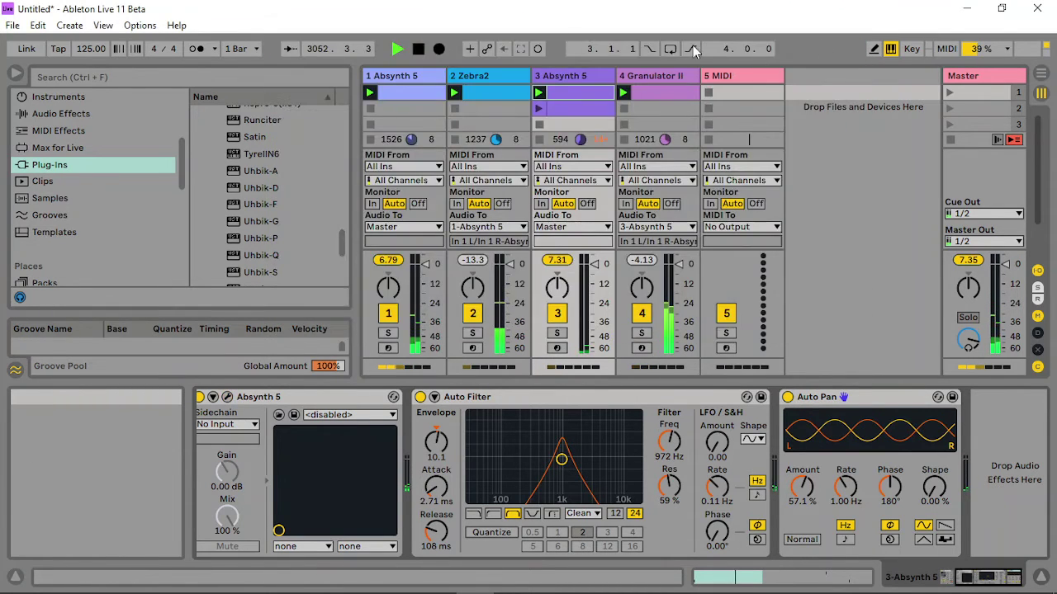
Create a new envelope for the input gain of the master waveshaper in track 1's Absynth 5.
left_click(409, 75)
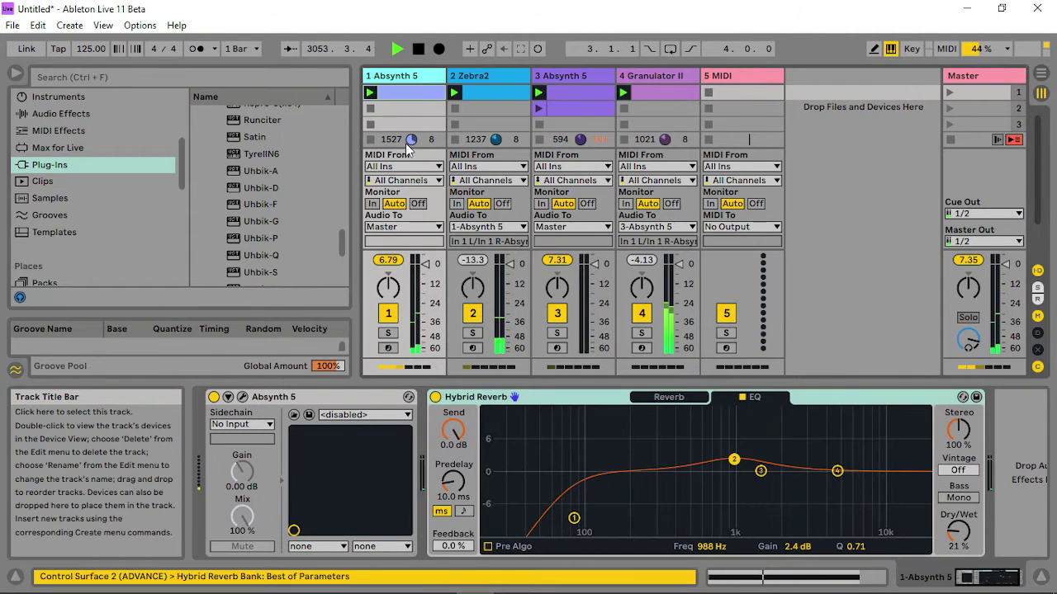
left_click(242, 397)
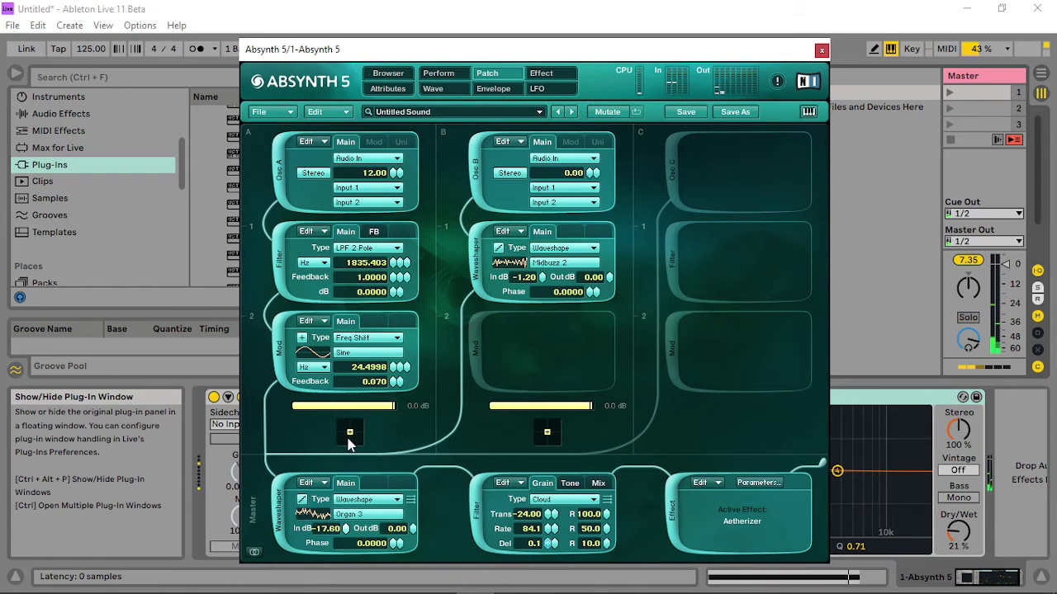
right_click(344, 531)
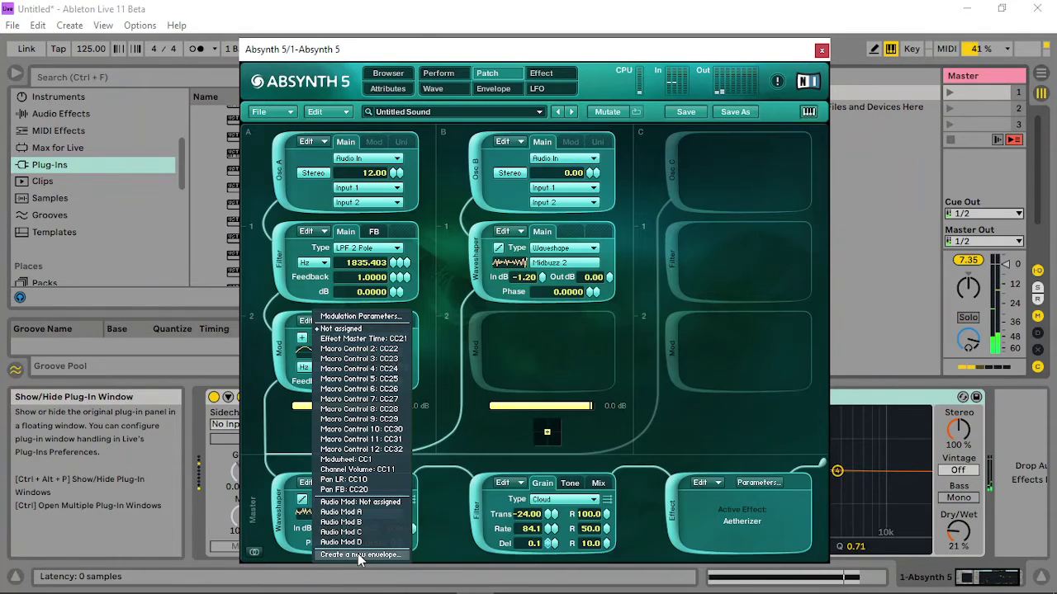
left_click(360, 555)
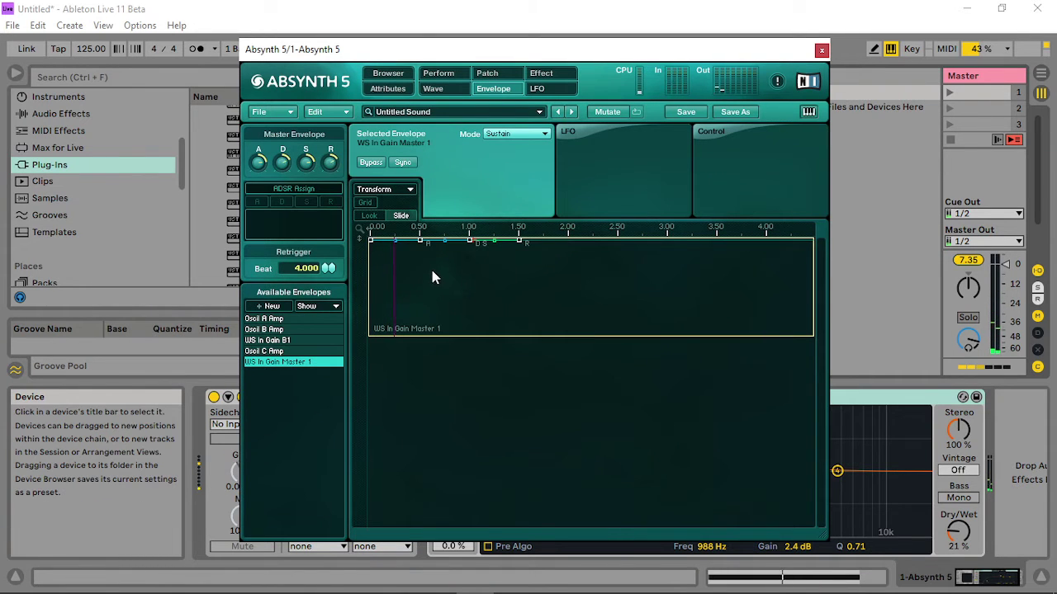
Shape the WS In Gain Master 1 envelope with a dip and steep rise, lowering its starting level to about -35.3 dB.
left_click_drag(404, 258, 405, 264)
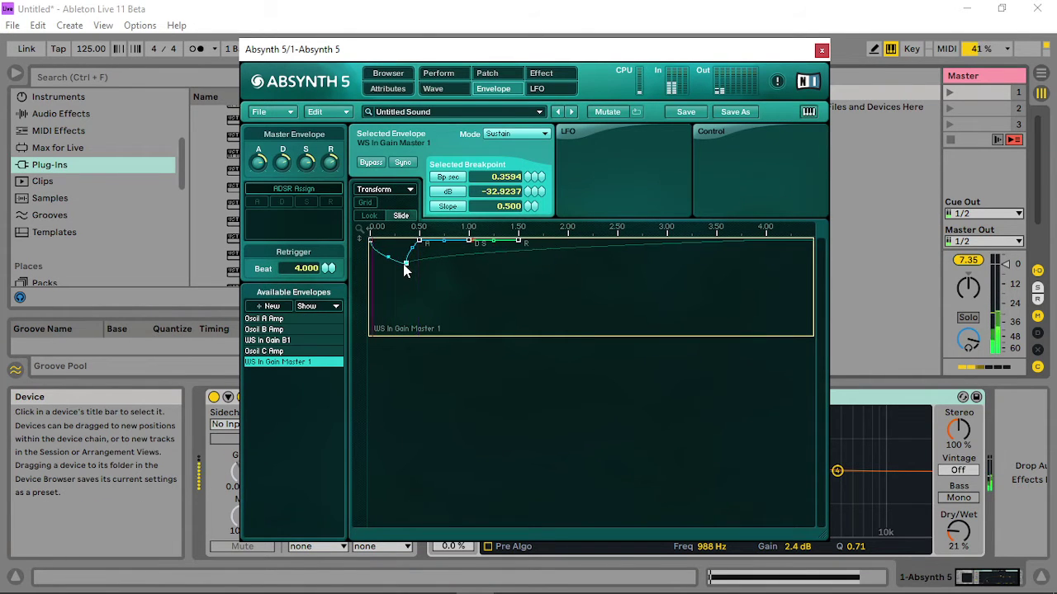
left_click_drag(472, 243, 522, 262)
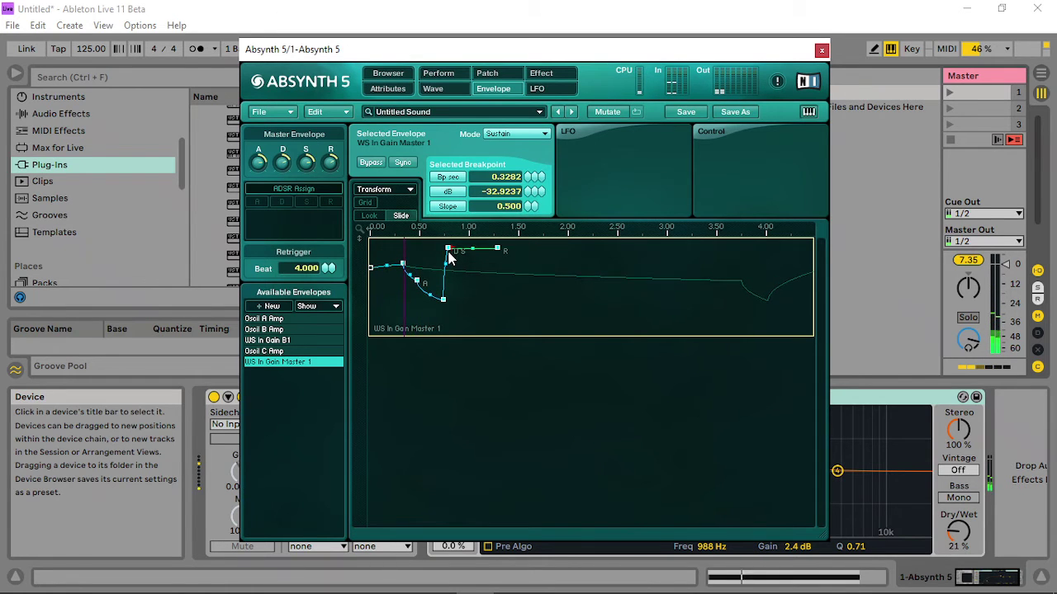
left_click_drag(450, 250, 449, 265)
left_click_drag(447, 269, 376, 280)
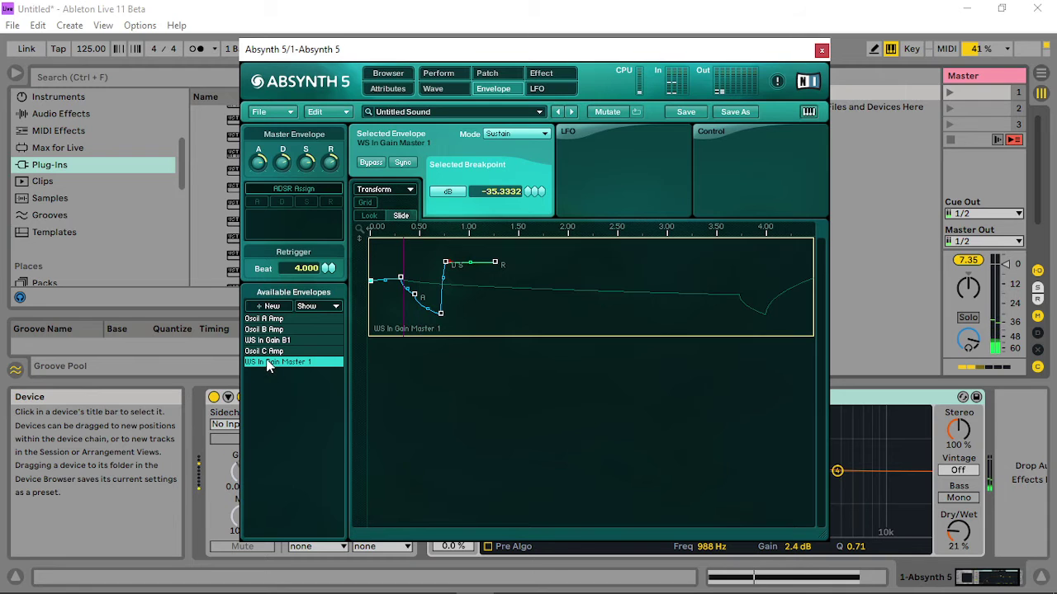
Audition Woodwind 1 and Additive 1 as the feedback waveshape of channel A's filter, keeping Hibuzz 1.
left_click(487, 74)
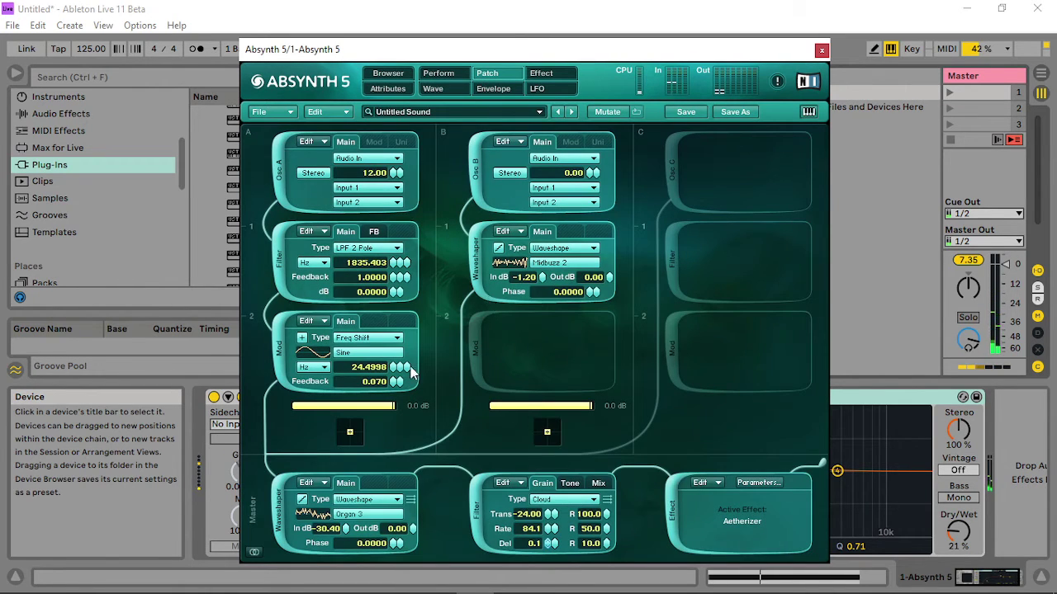
left_click_drag(397, 286, 406, 317)
left_click(376, 232)
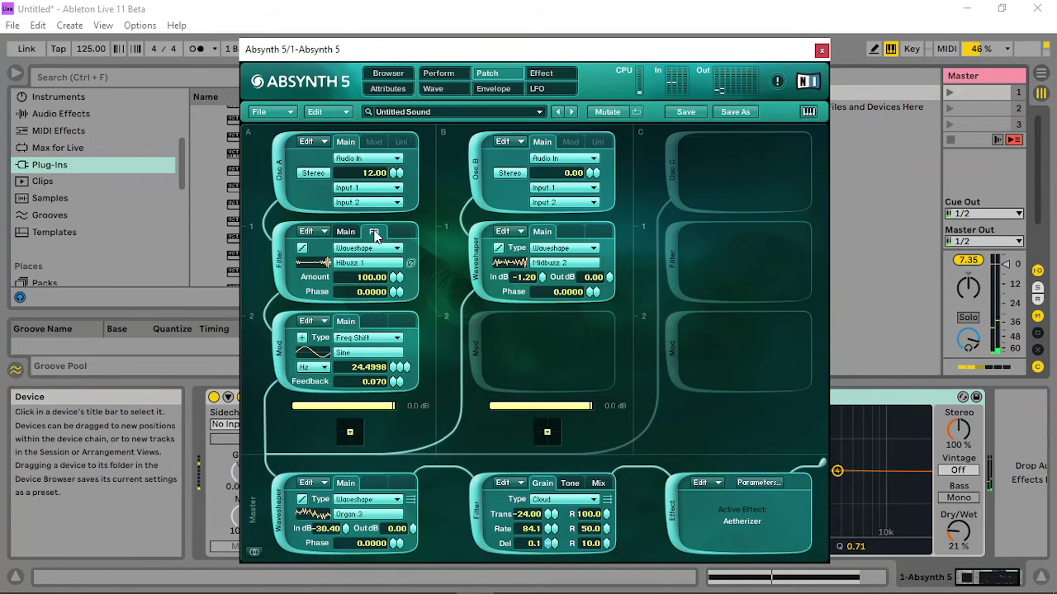
left_click(371, 263)
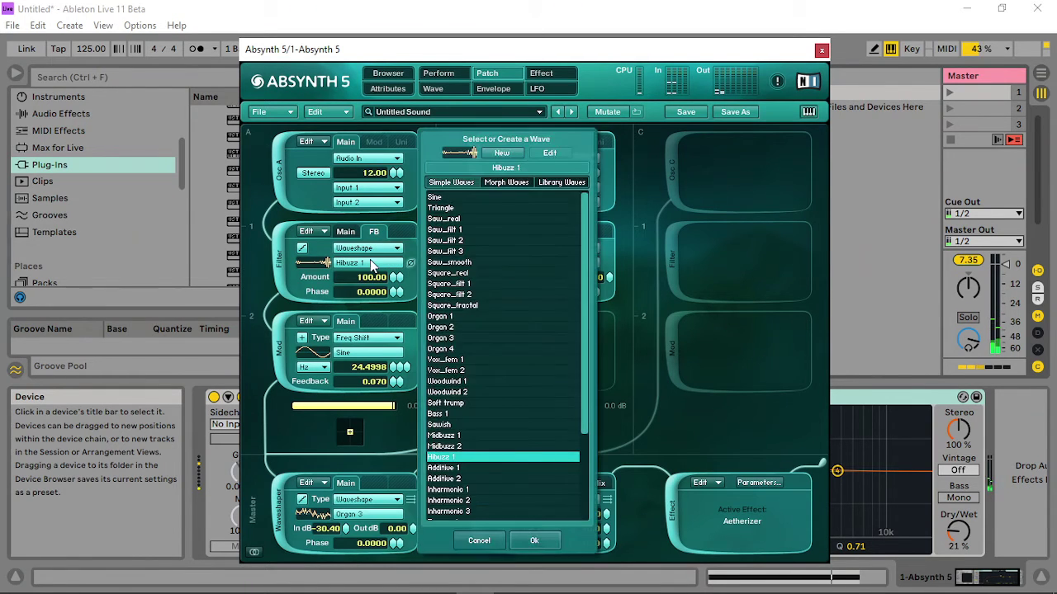
left_click(445, 383)
left_click(444, 458)
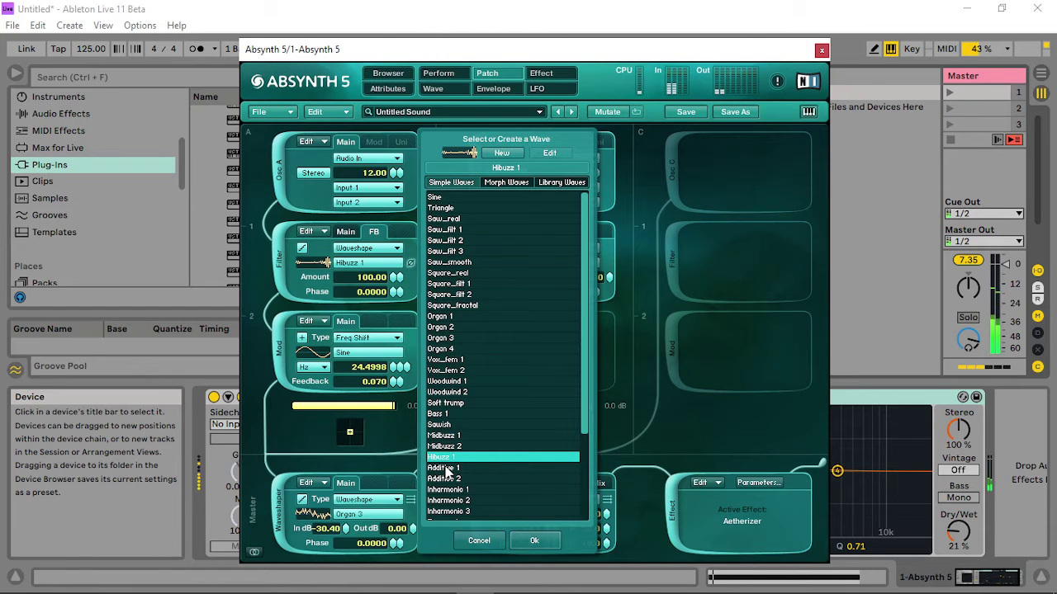
left_click(446, 468)
left_click(446, 457)
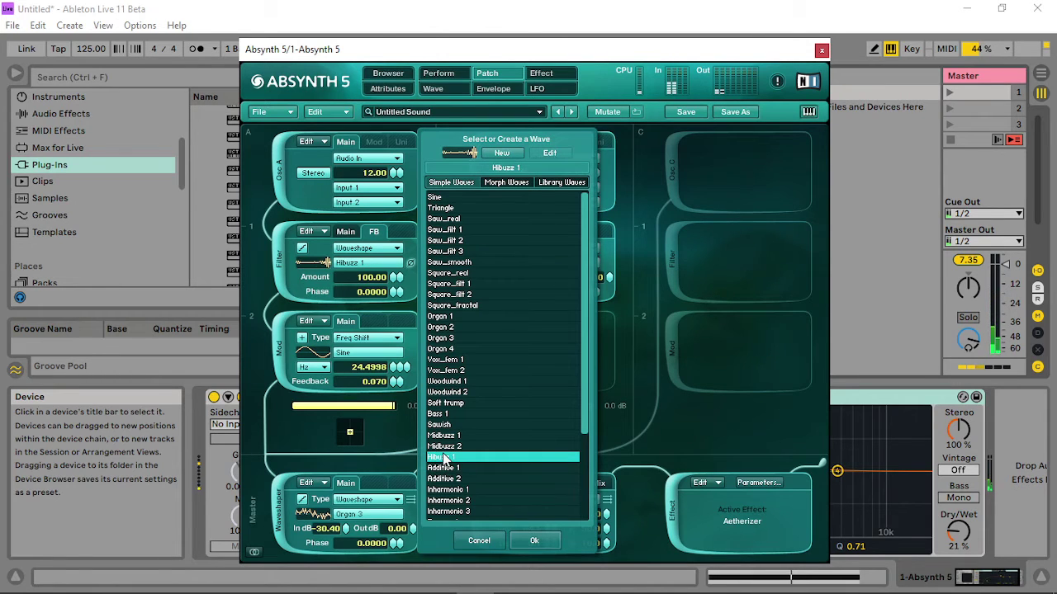
left_click(545, 541)
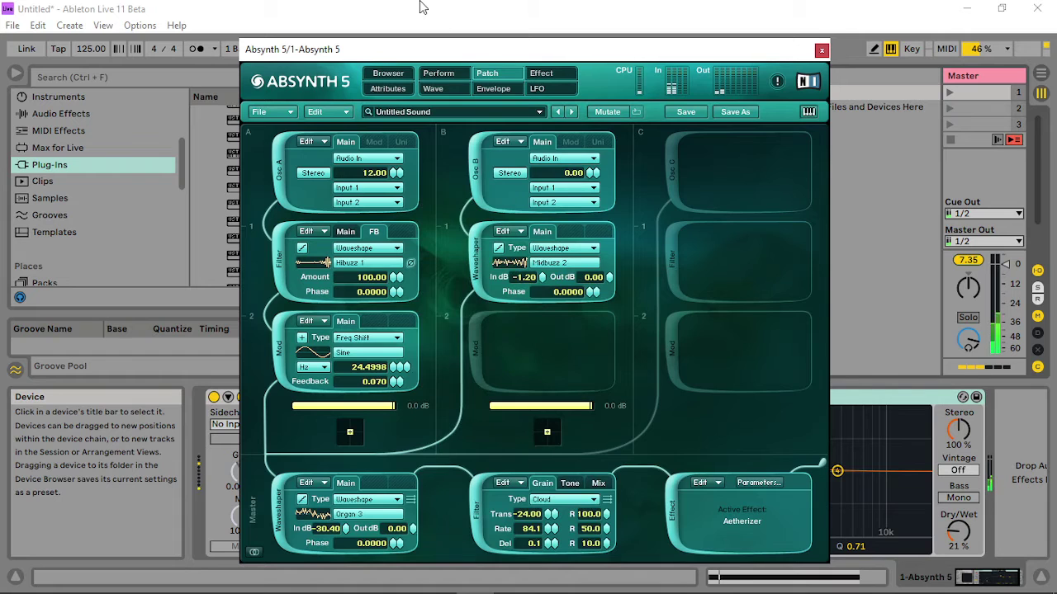
Check the performance page of track 1's Absynth, and set track 3's Auto Filter to about 1.20 kHz with 49% resonance.
left_click(437, 72)
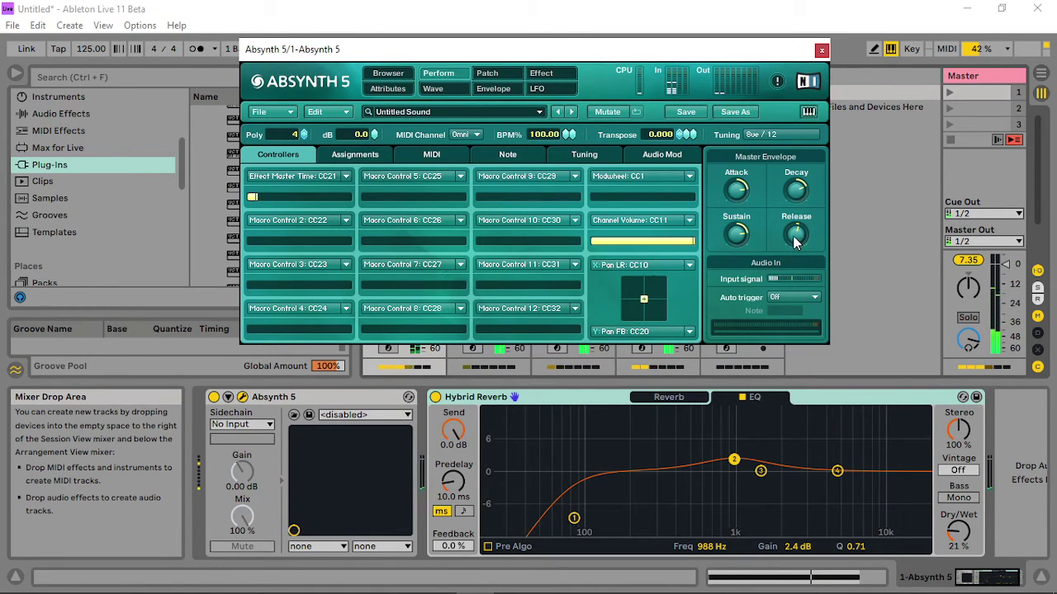
left_click(821, 49)
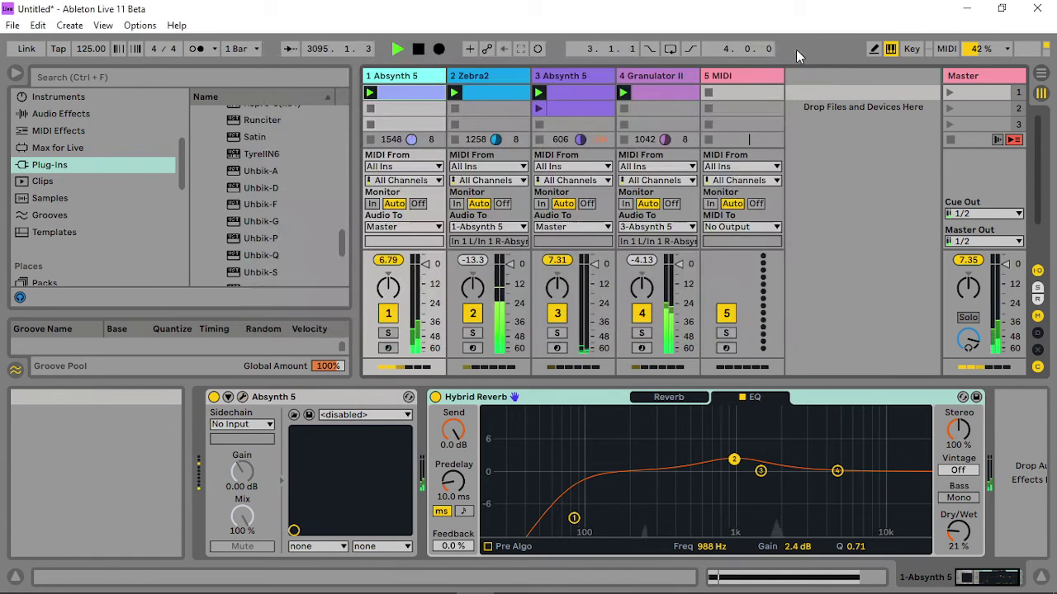
left_click(589, 79)
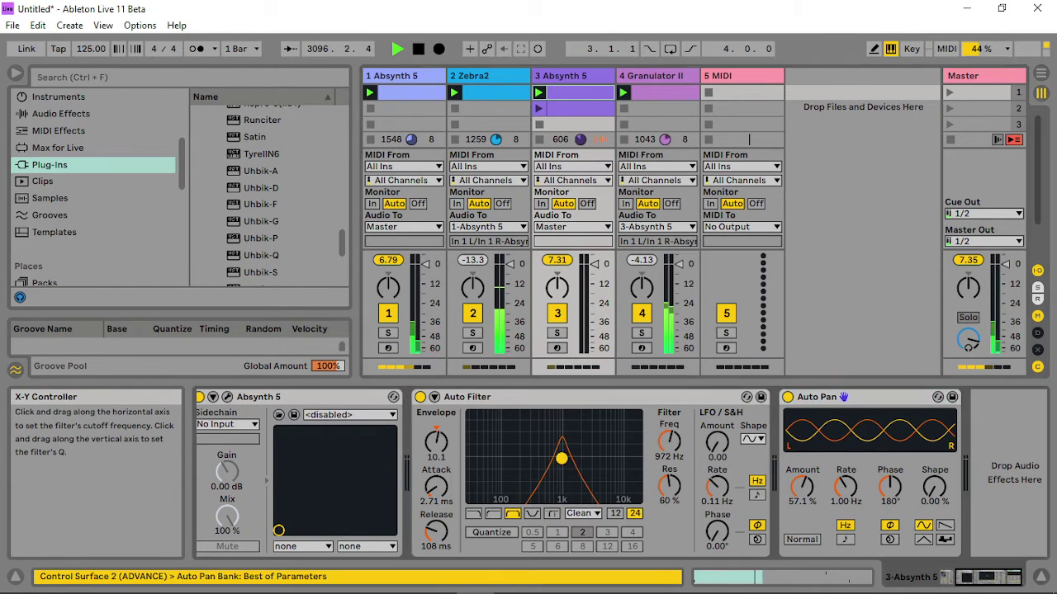
mouse_move(561, 458)
left_mouse_down()
mouse_move(564, 474)
mouse_move(567, 466)
left_mouse_up()
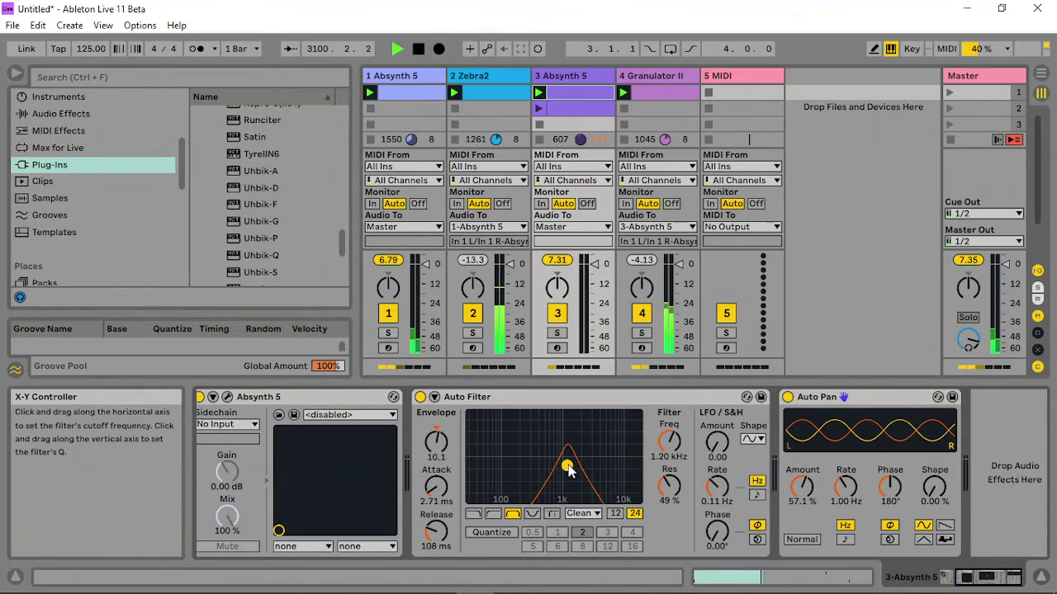
Set Granulator II's Filter A frequency to about 1.03 kHz, and its amp envelope release to 17.7 s and decay to 1.12 s.
left_click(665, 75)
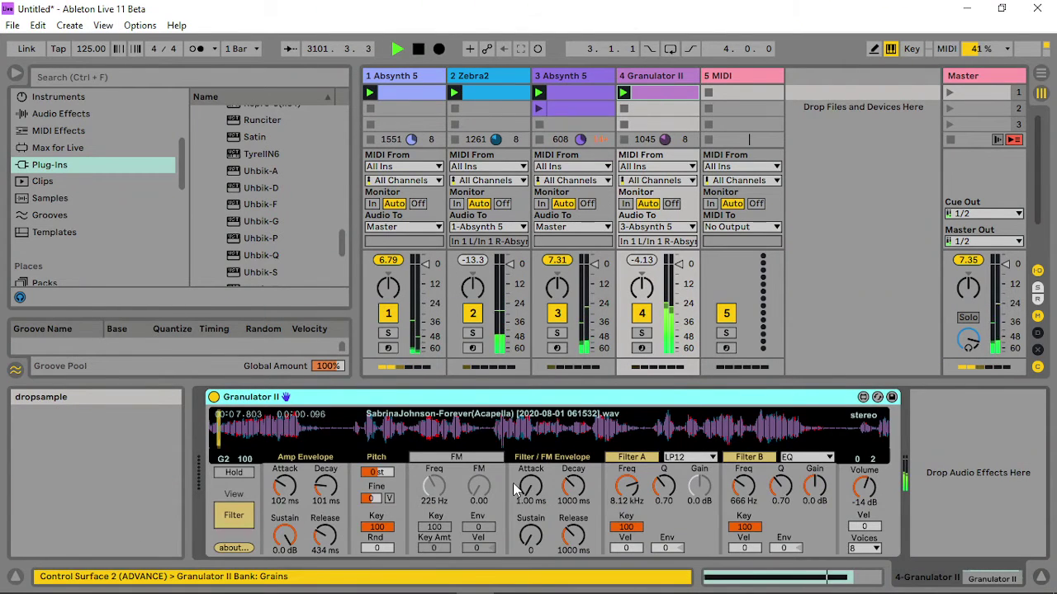
left_click_drag(627, 487, 626, 524)
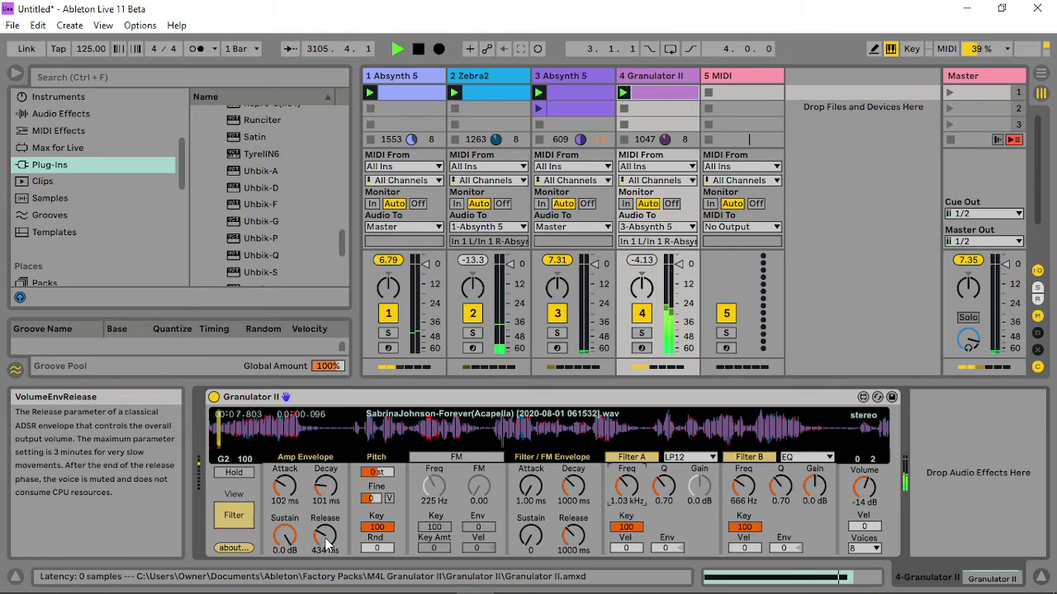
left_click_drag(327, 545, 327, 500)
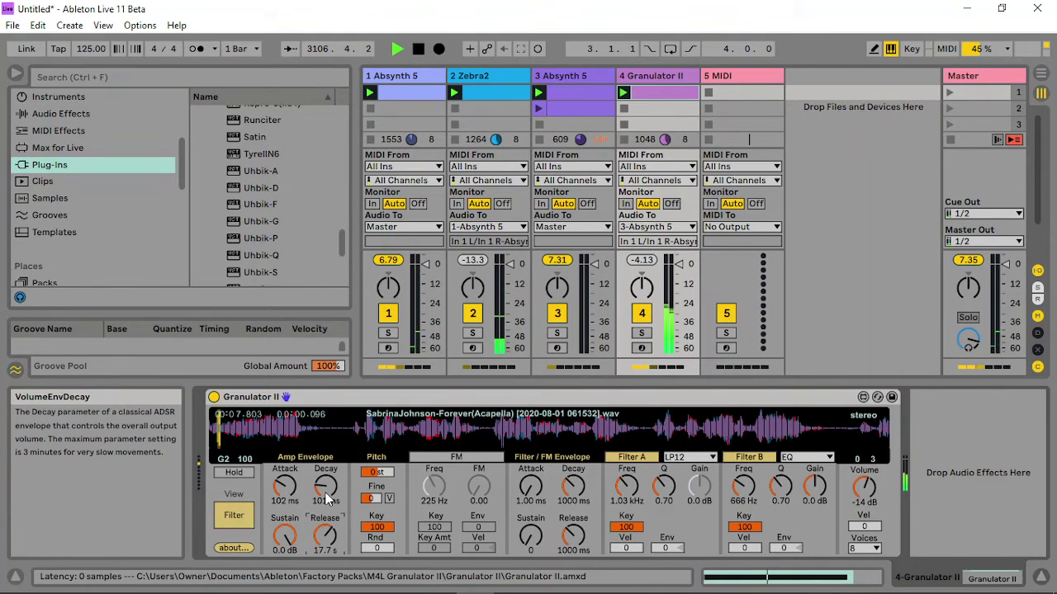
scroll(328, 499, "up", 10)
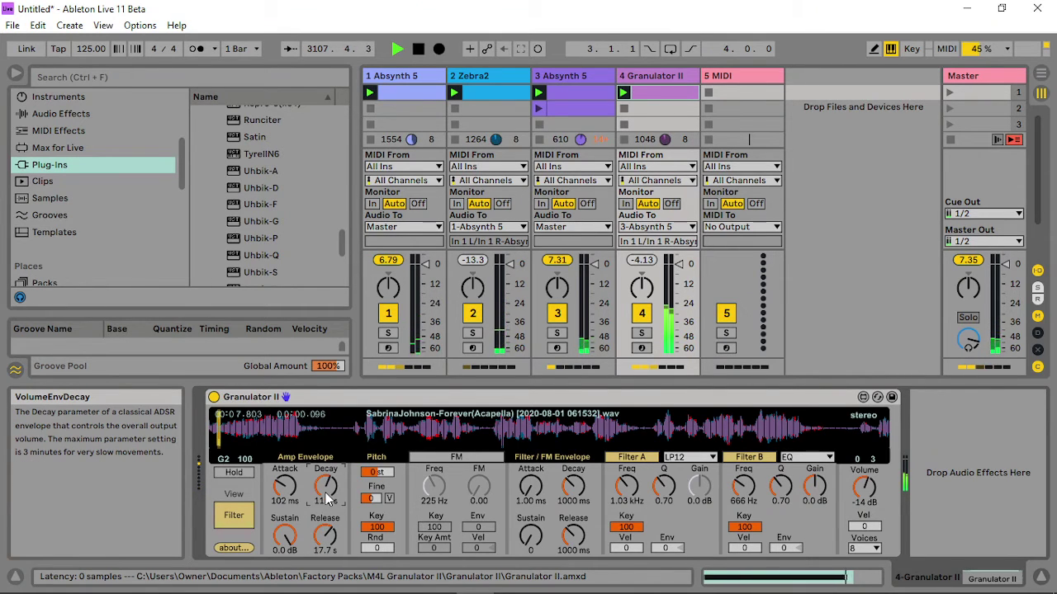
left_click_drag(328, 499, 328, 532)
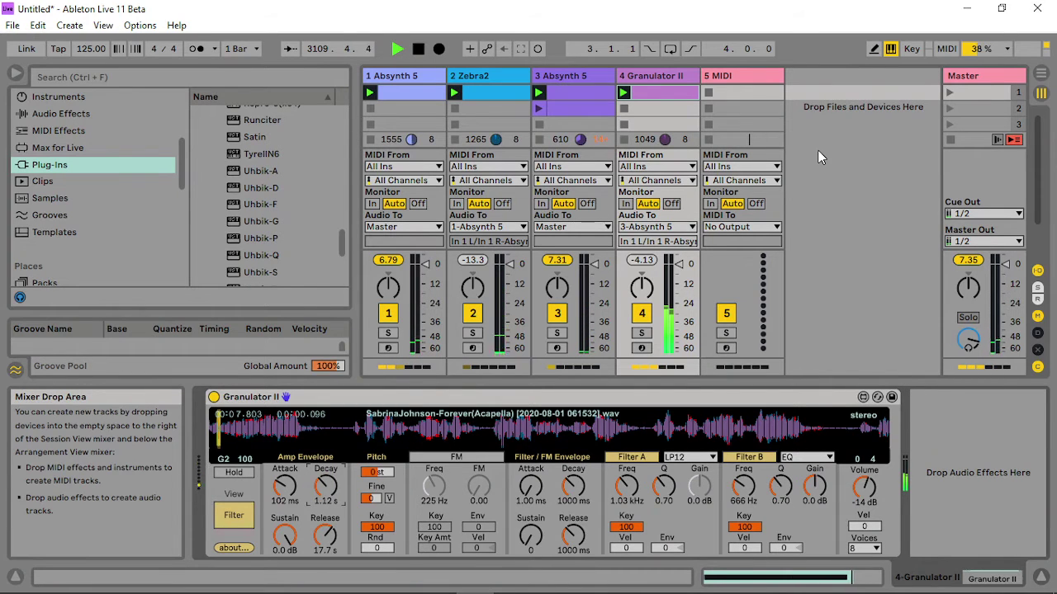
Set the Hybrid Reverb's Dry/Wet on track 1 to 16% and the Auto Filter's resonance on track 3 to 48%.
left_click(421, 76)
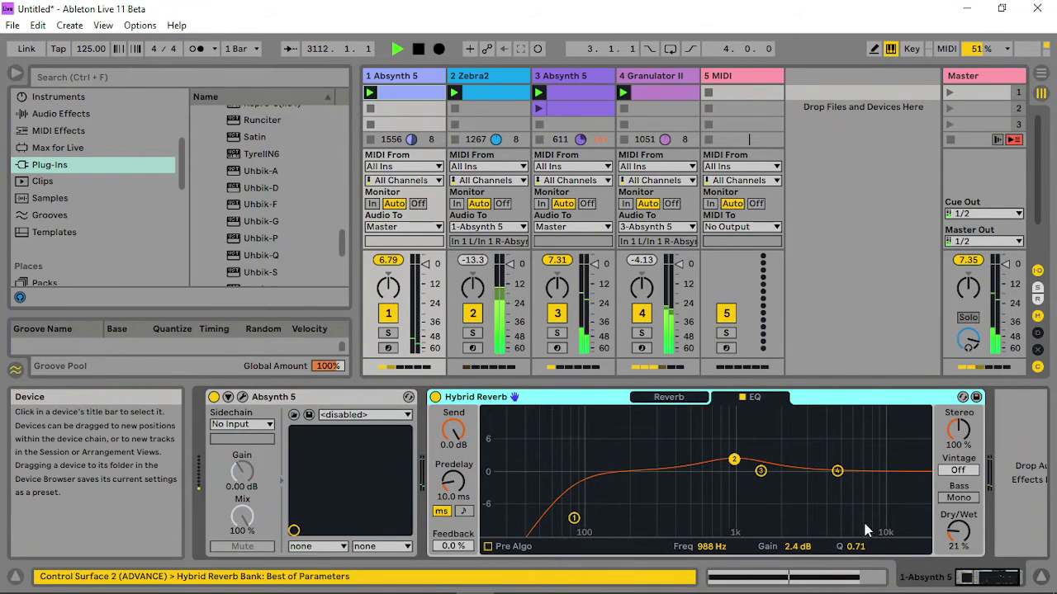
left_click_drag(957, 532, 958, 540)
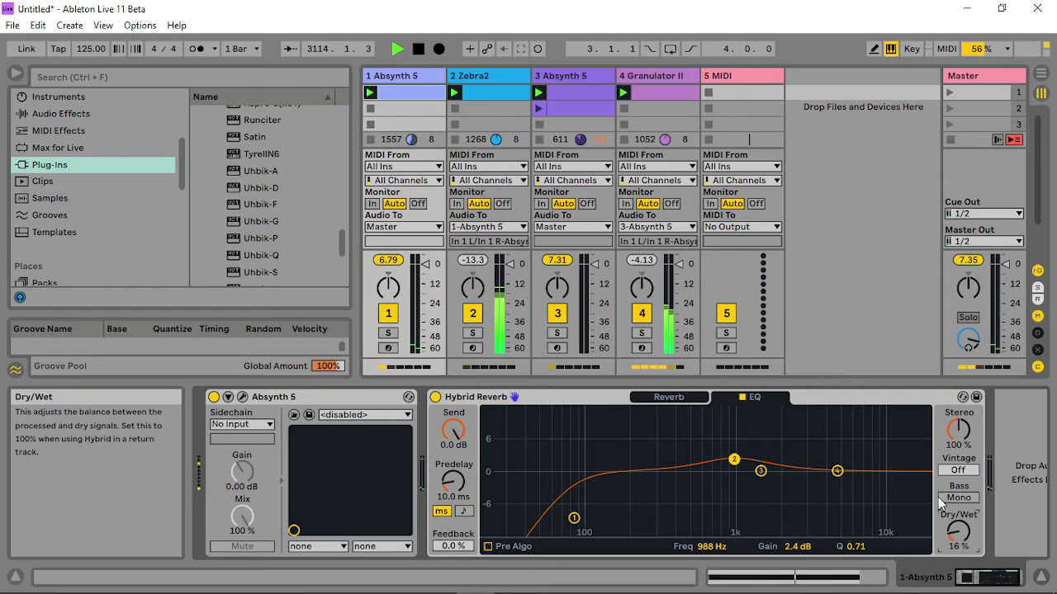
left_click(243, 398)
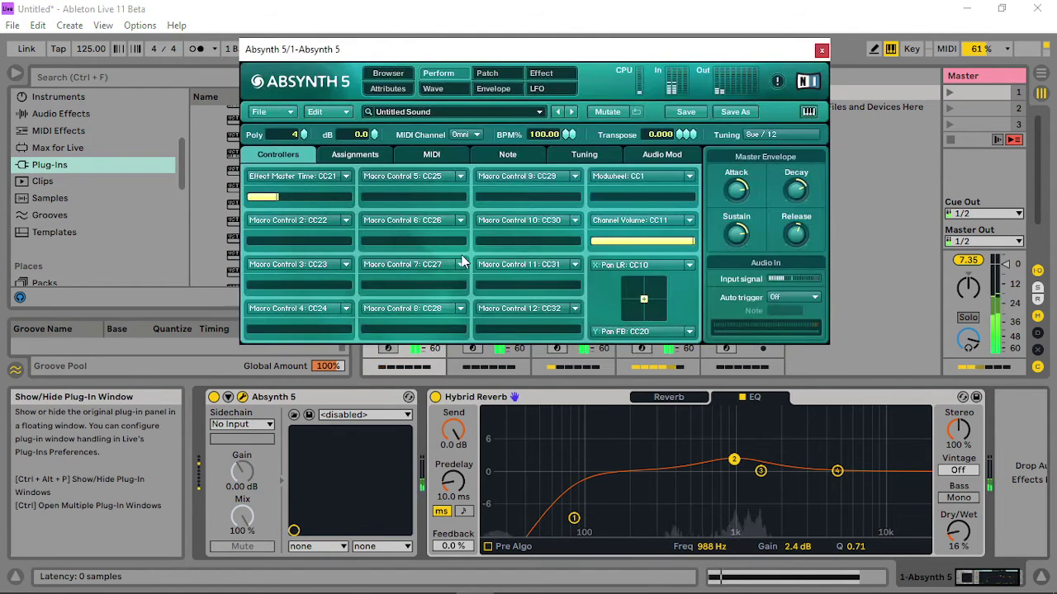
left_click(821, 51)
left_click(578, 75)
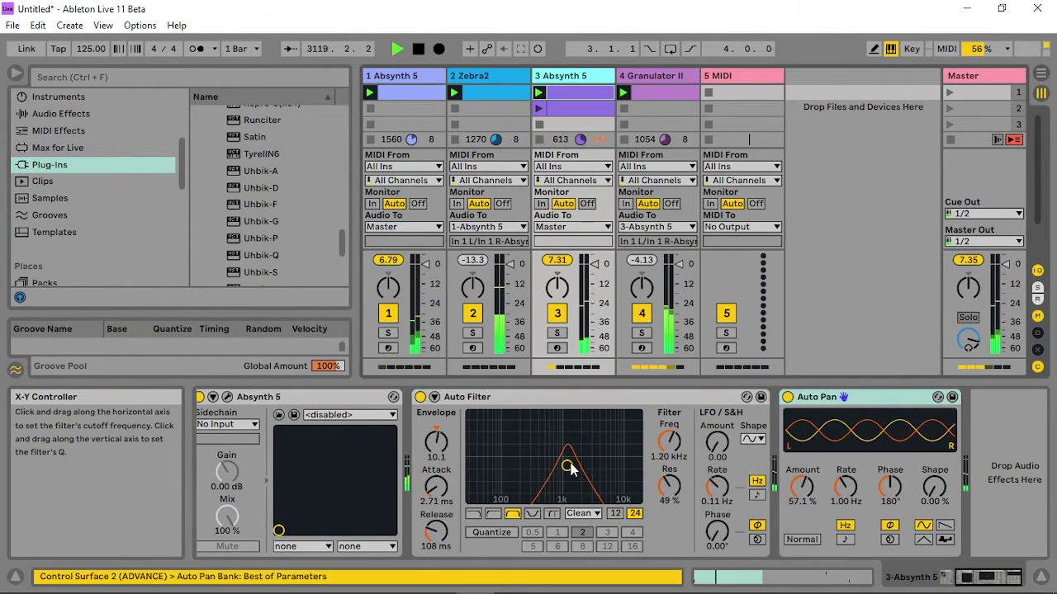
left_click_drag(570, 468, 567, 469)
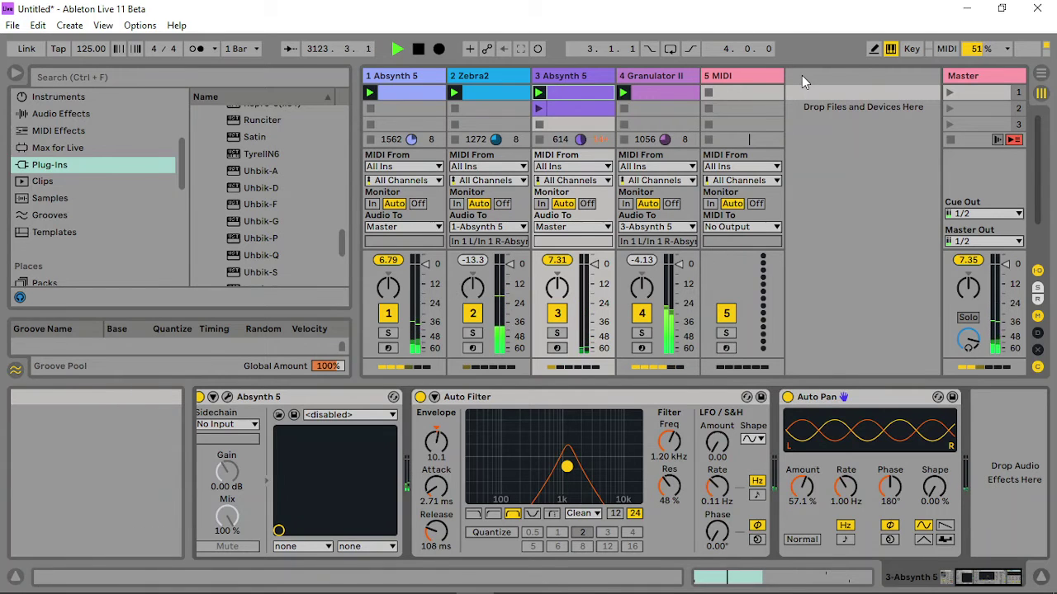
Load Absynth 5 from the Native Instruments plug-ins onto the empty MIDI track 5.
left_click(753, 82)
left_click(64, 120)
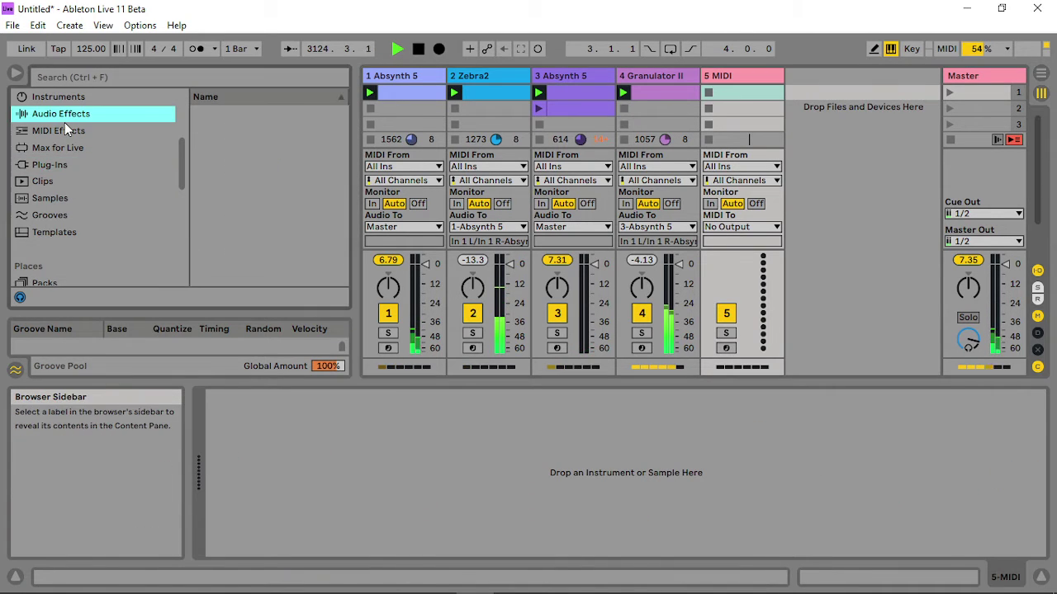
left_click(62, 166)
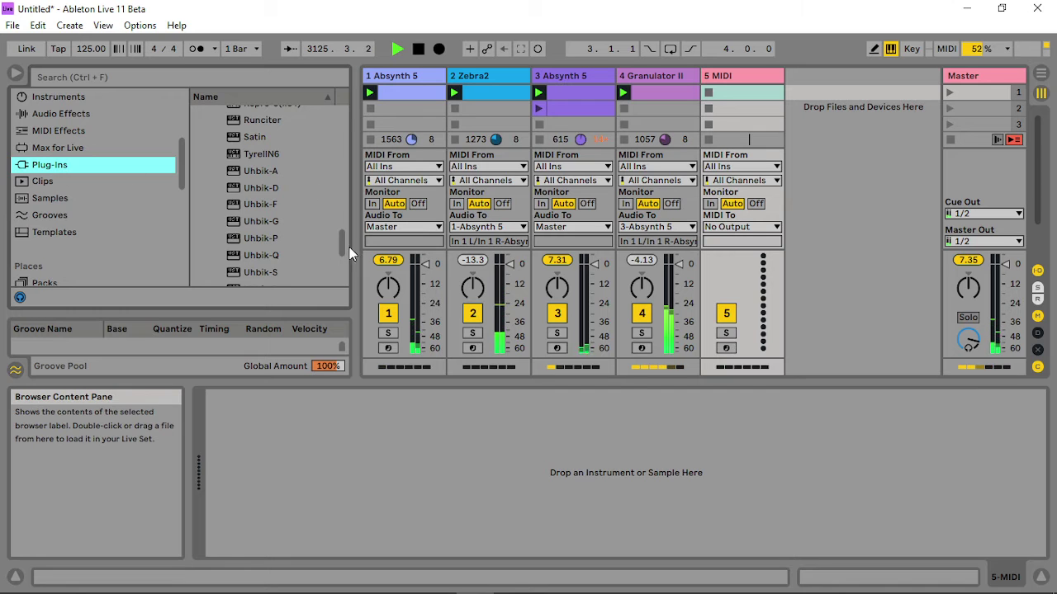
left_click_drag(341, 246, 349, 181)
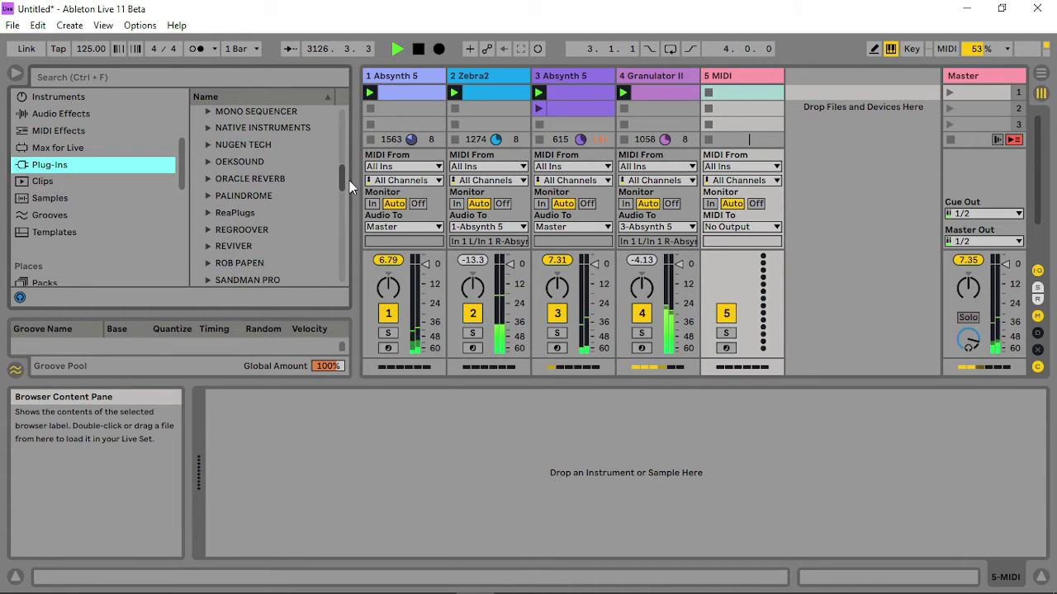
left_click(243, 128)
scroll(245, 172, "down", 3)
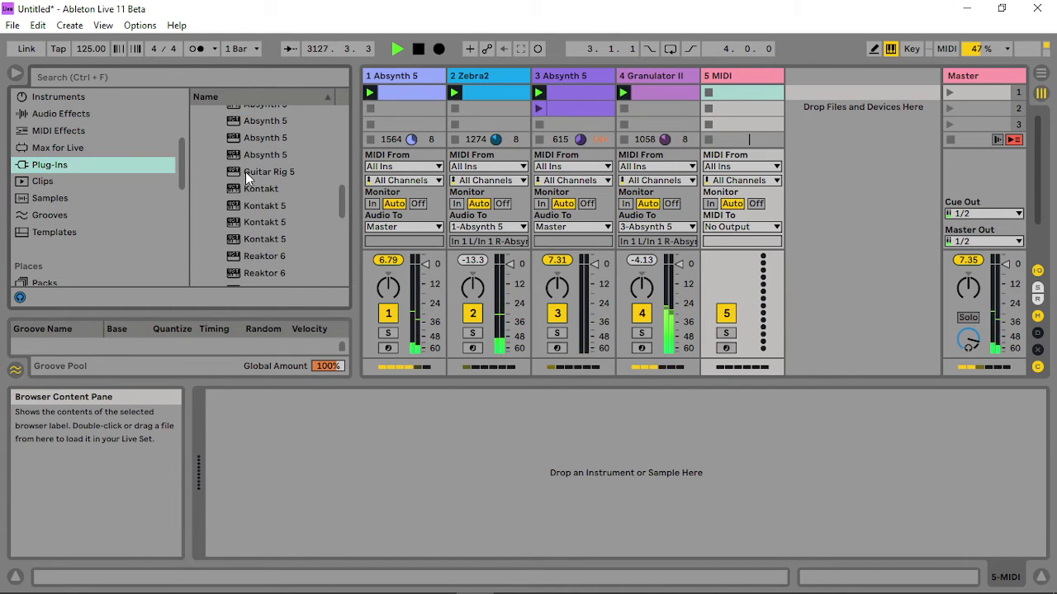
scroll(297, 157, "up", 2)
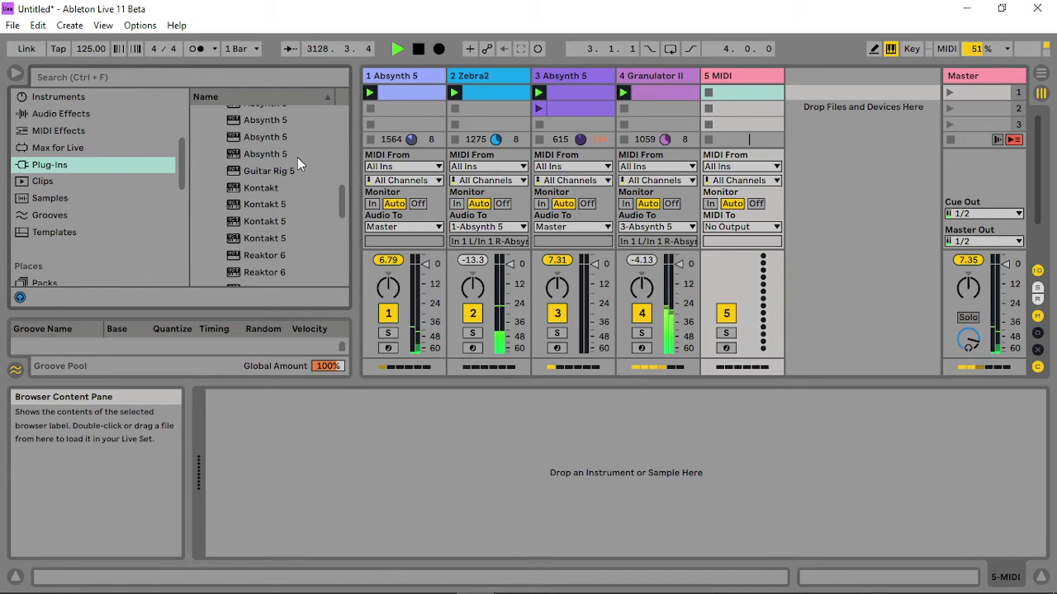
left_click(265, 129)
left_click_drag(265, 130, 735, 78)
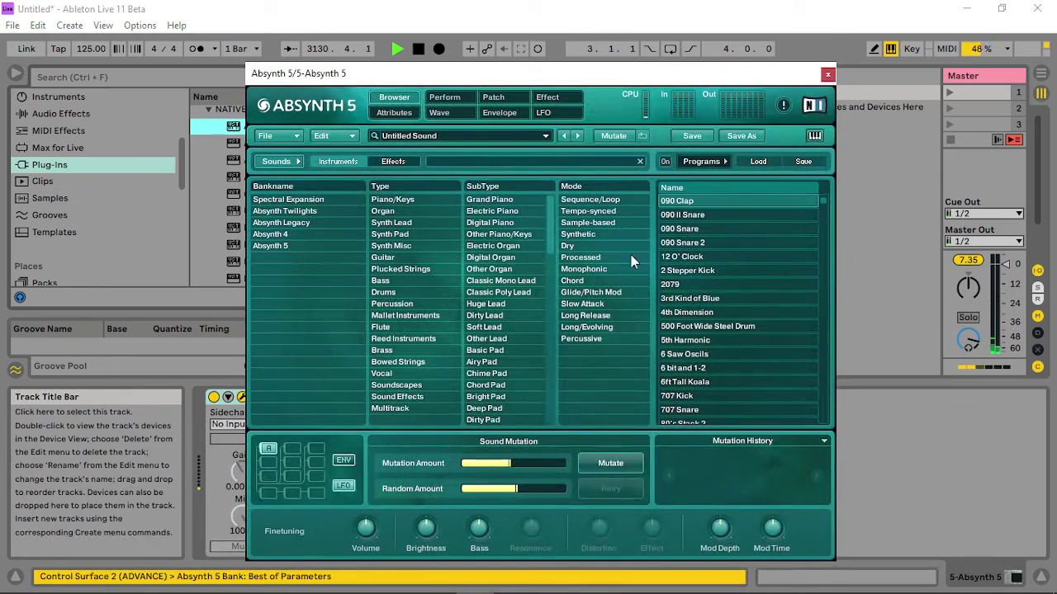
Add an LPF 2 Pole filter below Oscillator A in the patch and create a new envelope for its frequency.
left_click(501, 98)
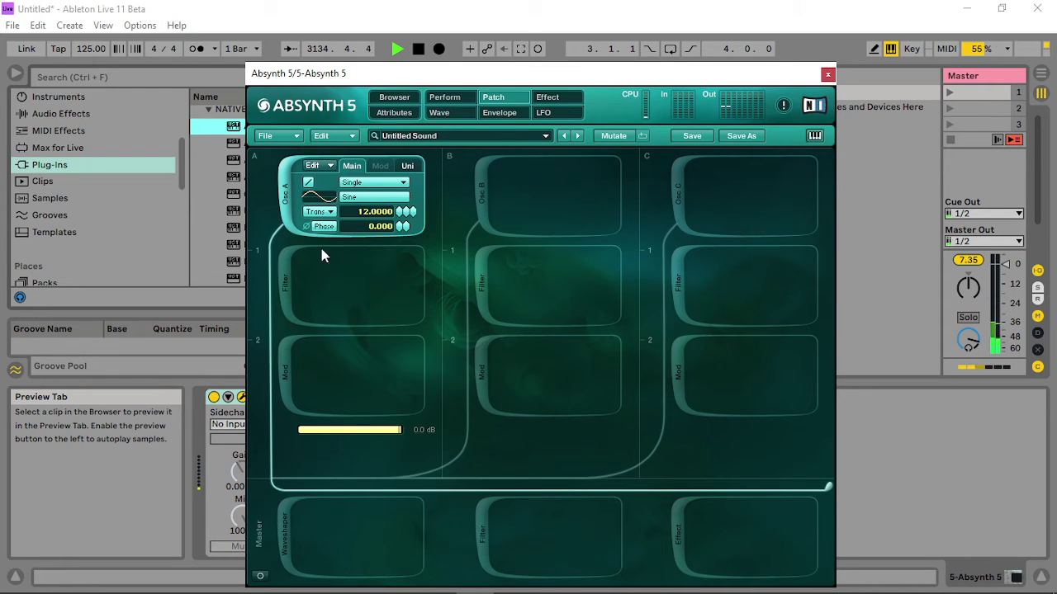
left_click(282, 285)
left_click(390, 271)
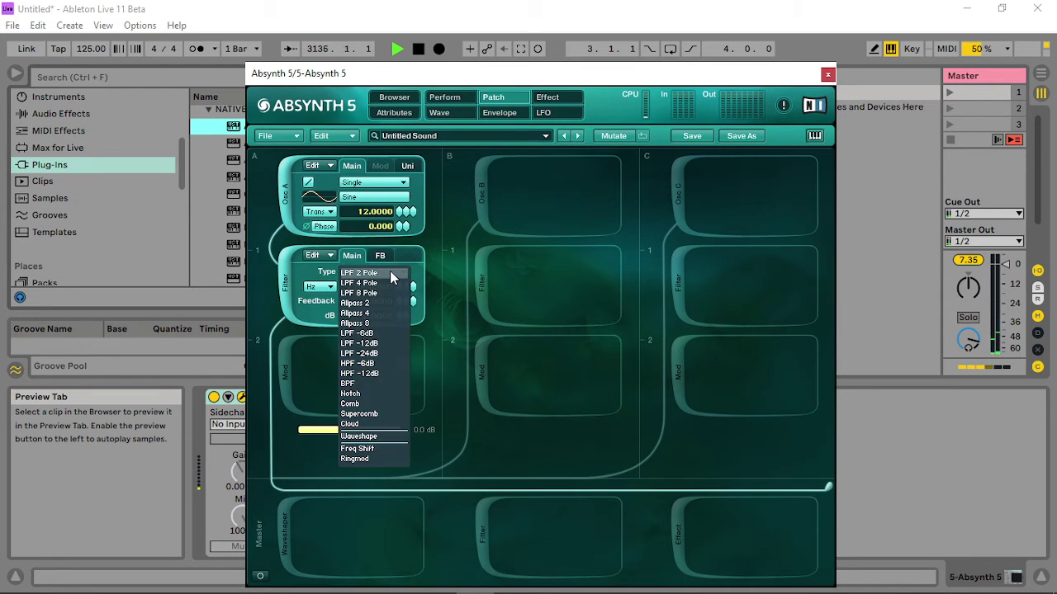
left_click(457, 319)
left_click(408, 288)
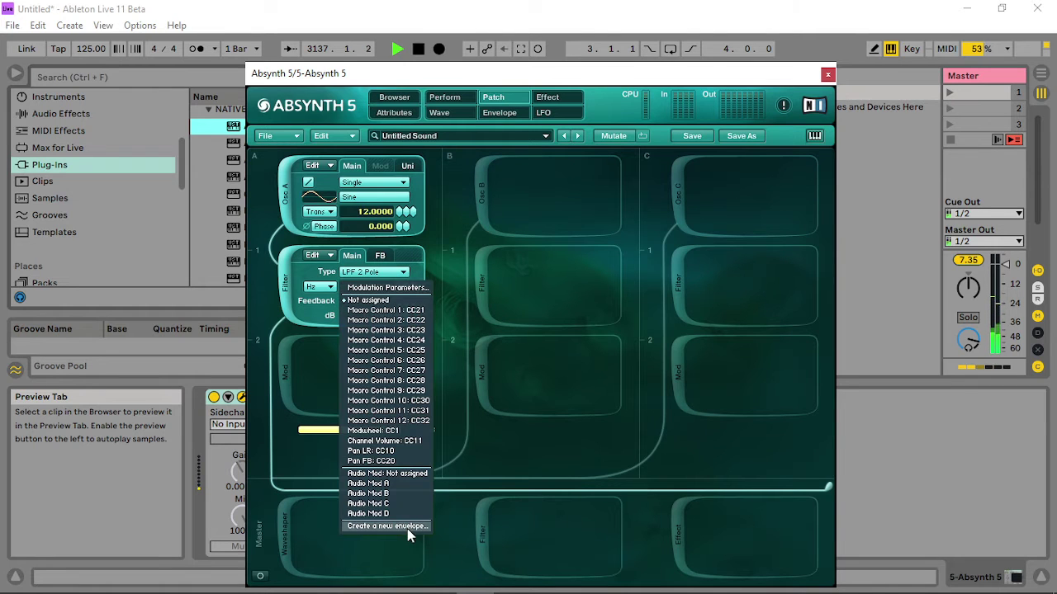
left_click(402, 531)
Shape the Filter A1 frequency envelope to drop to 20 Hz at about 0.117 s, and retrigger it every 0.250 beat.
left_click_drag(602, 301, 416, 305)
left_click_drag(424, 267, 387, 350)
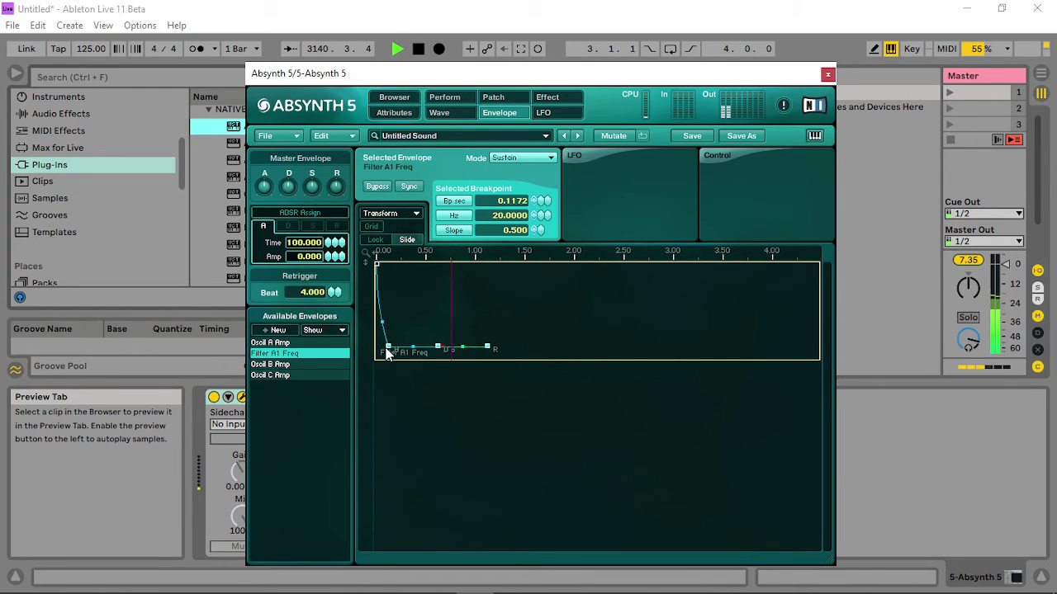
left_click(530, 160)
left_click(516, 190)
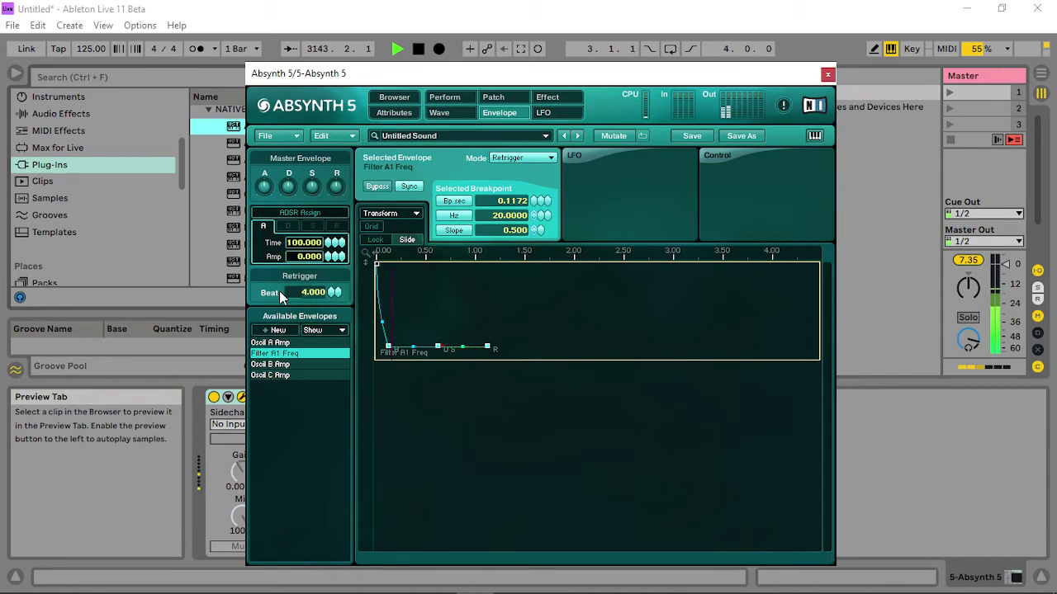
scroll(279, 291, "down", 4)
Lower the master envelope's attack and raise its release.
left_click(494, 98)
left_click(501, 113)
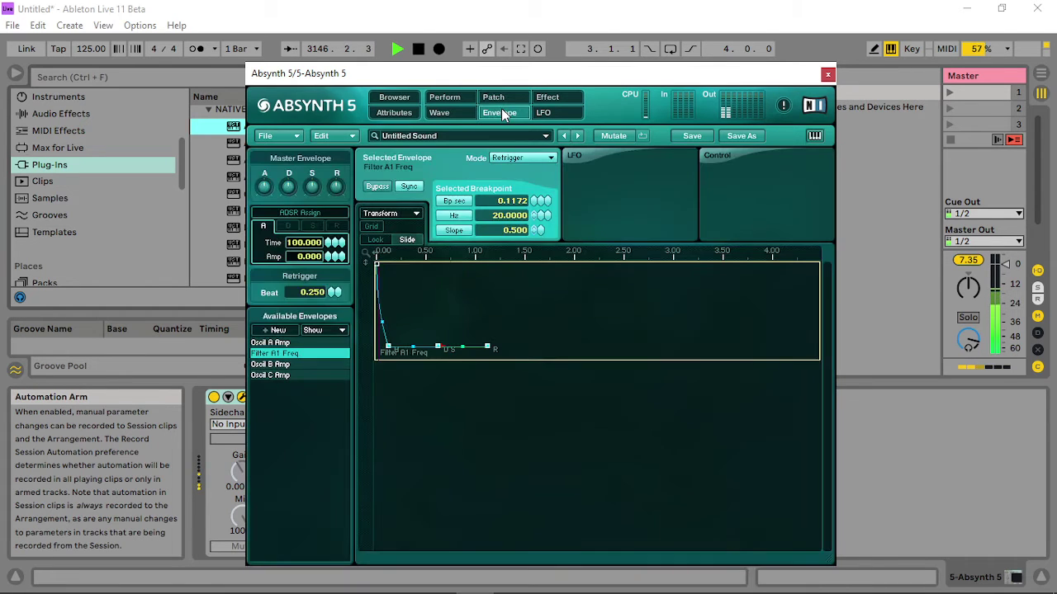
left_click(273, 189)
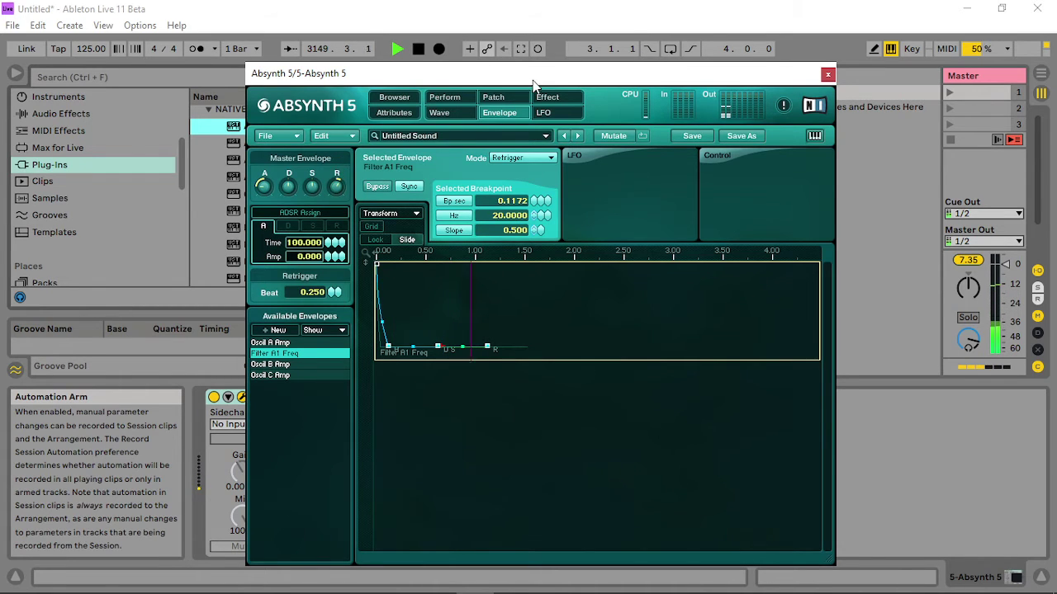
Enable the Aetherizer effect with time 0.004, feedback 99.90 and a transpose randomness of 26.00.
left_click(549, 97)
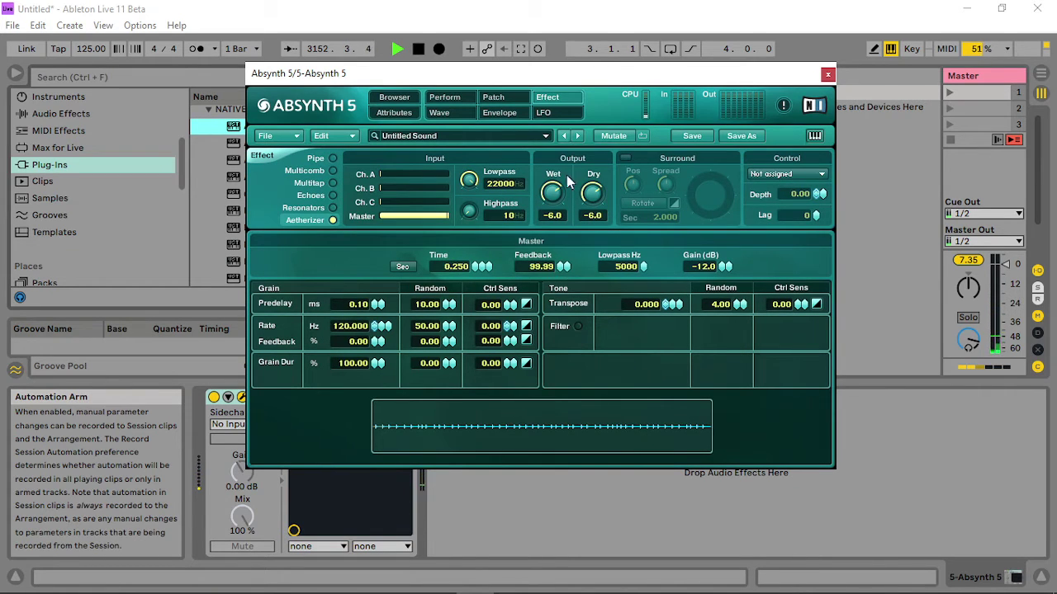
left_click_drag(481, 267, 486, 355)
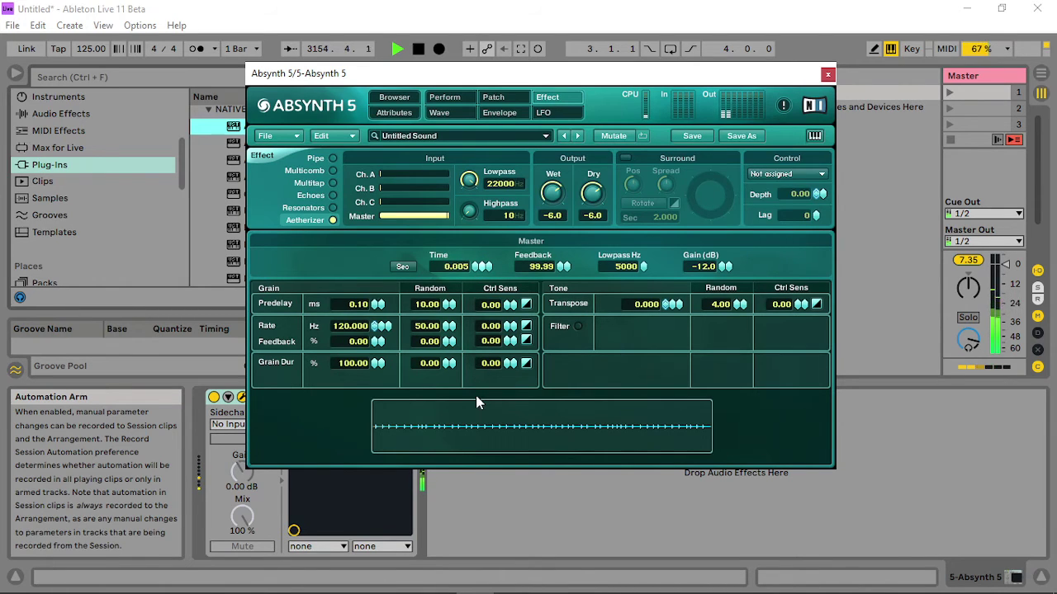
left_click_drag(481, 403, 489, 307)
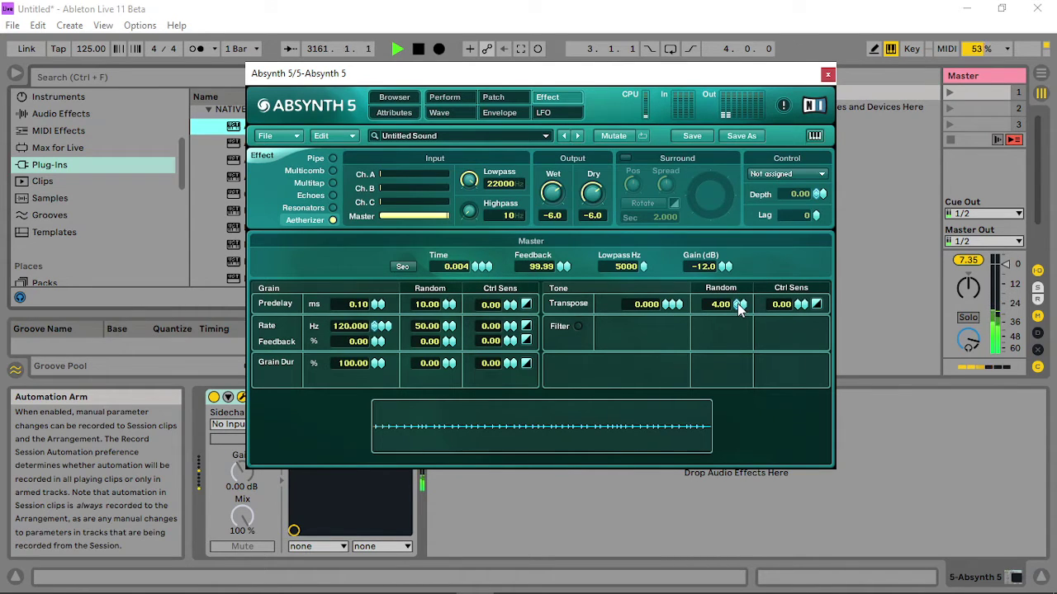
left_click_drag(738, 307, 743, 293)
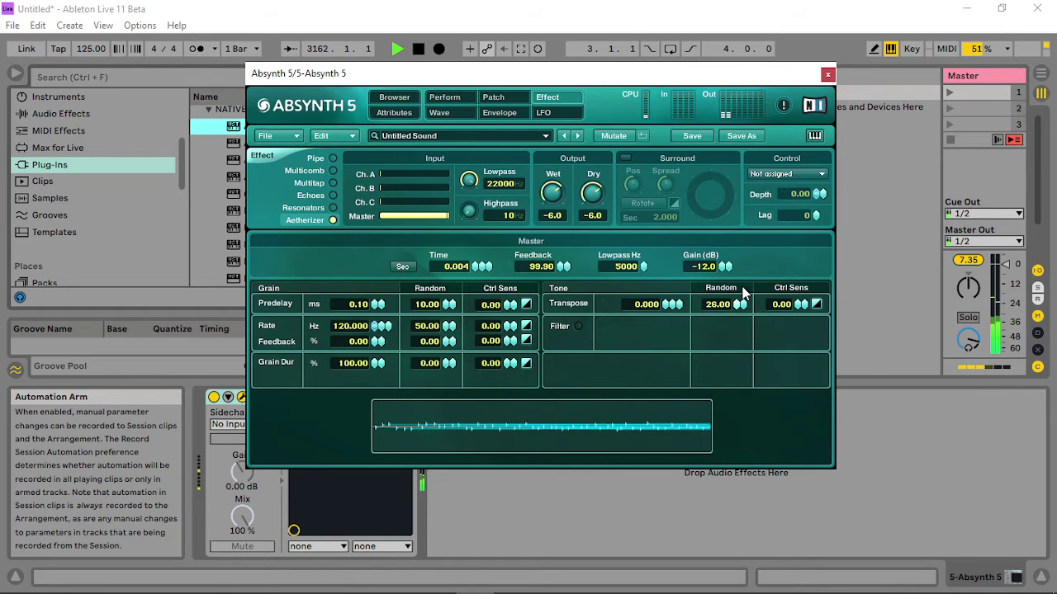
Enable the Aetherizer's grain filter and assign its frequency to Audio Mod A.
left_click(578, 327)
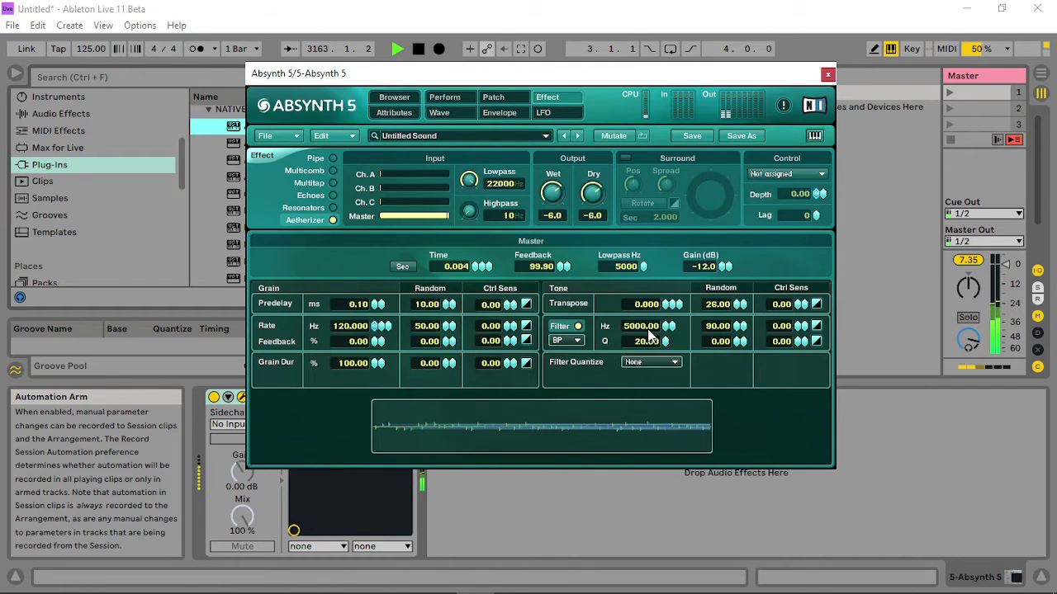
right_click(663, 332)
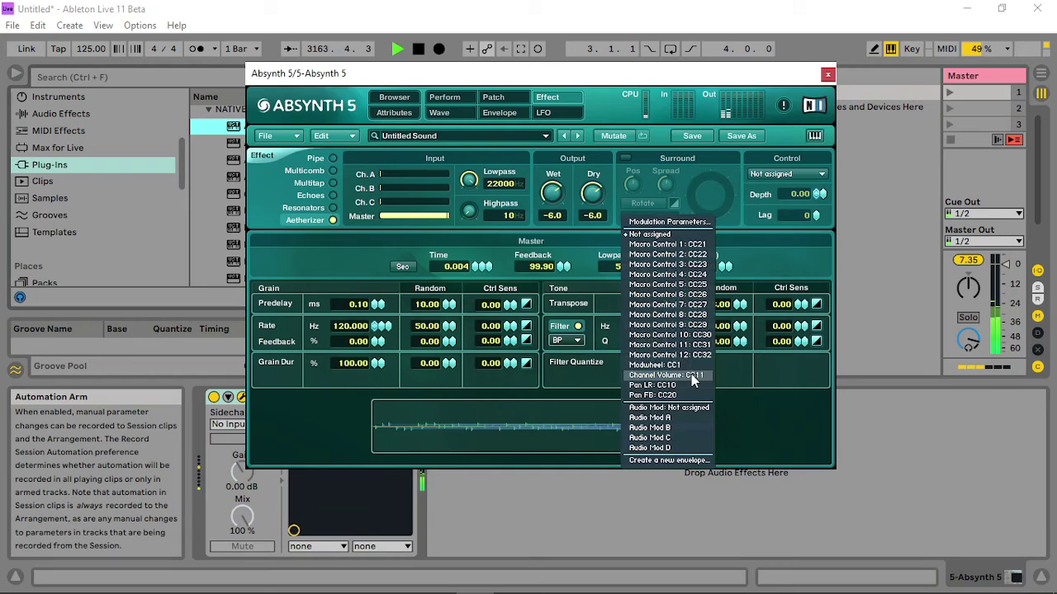
left_click(669, 418)
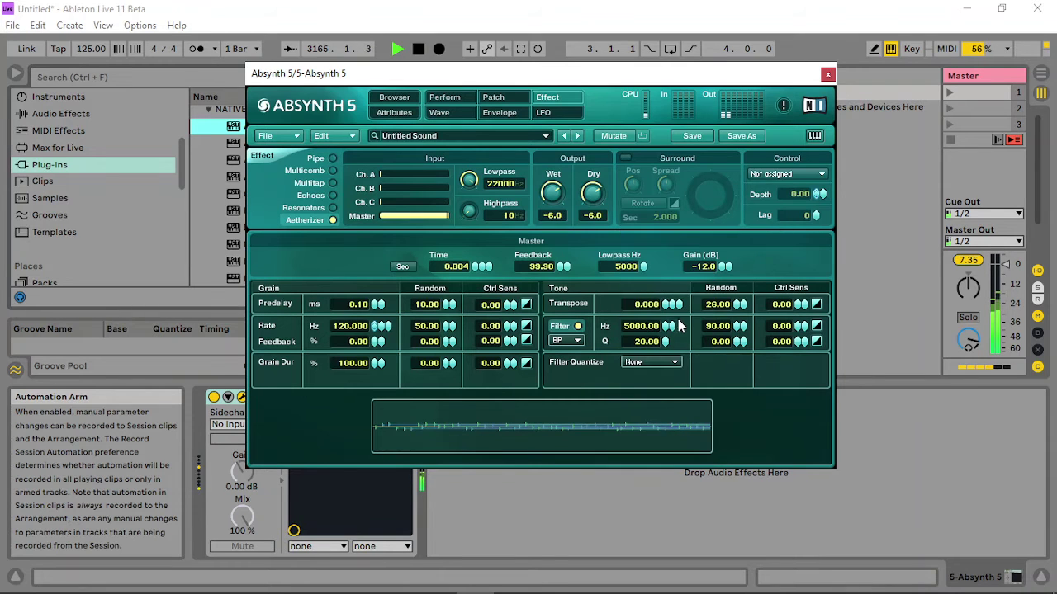
Reduce the gain of audio mod group A to -12.70 dB and adjust the master envelope.
left_click(504, 97)
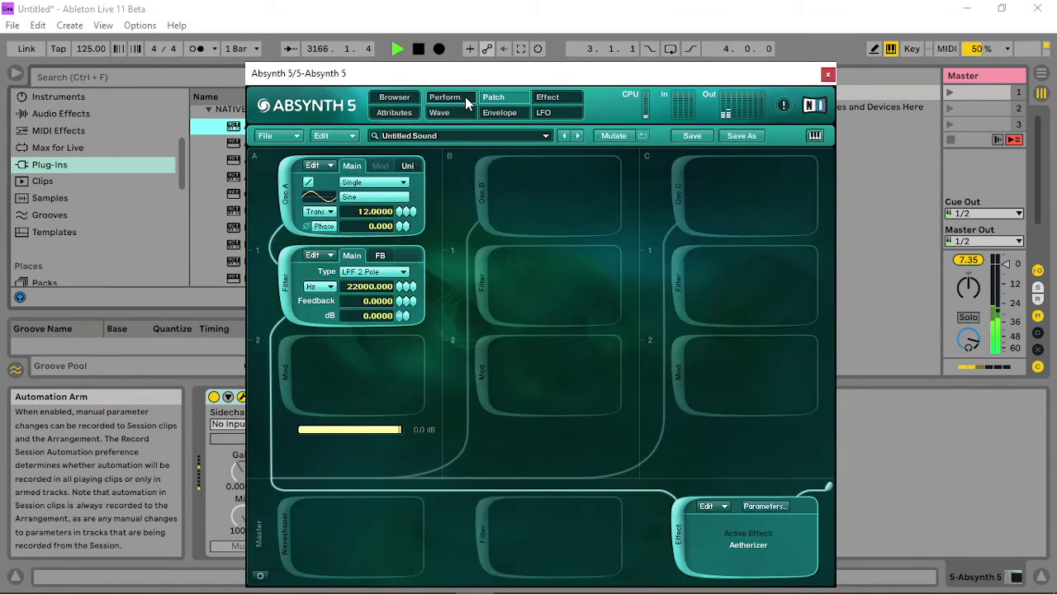
left_click(465, 96)
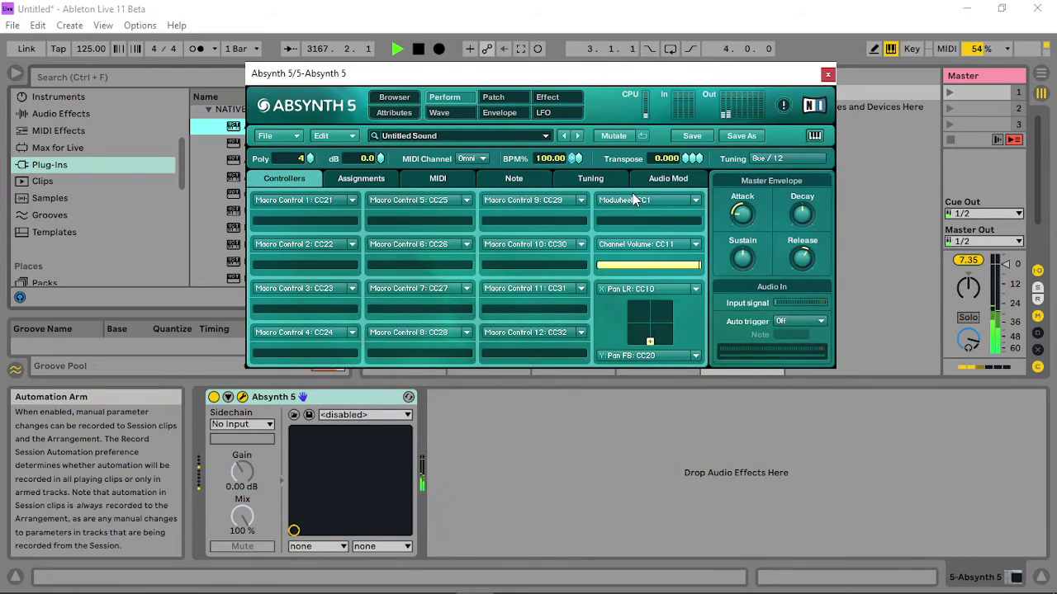
left_click(672, 183)
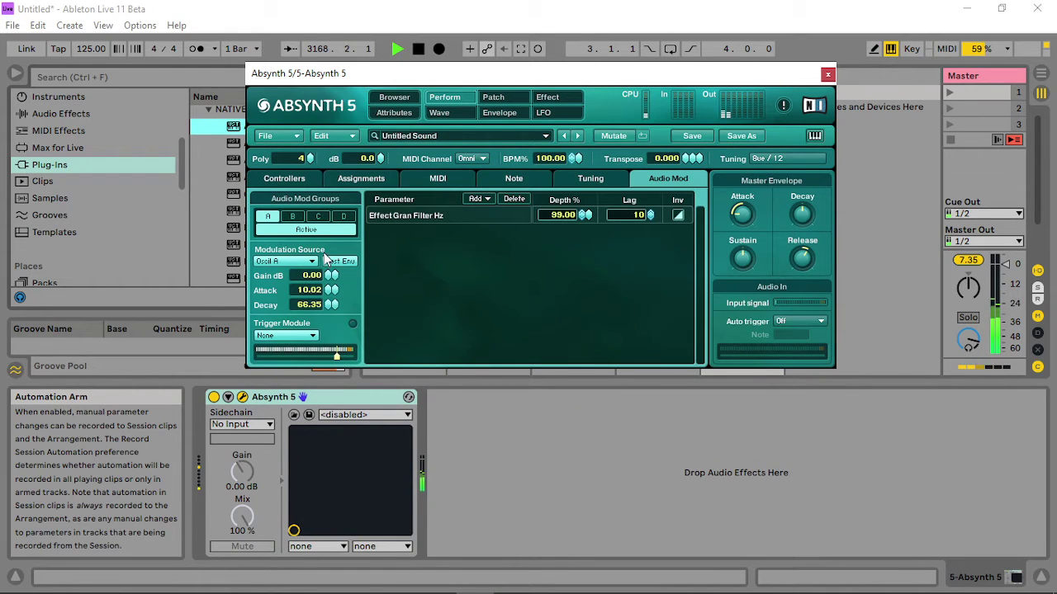
left_click_drag(331, 281, 323, 376)
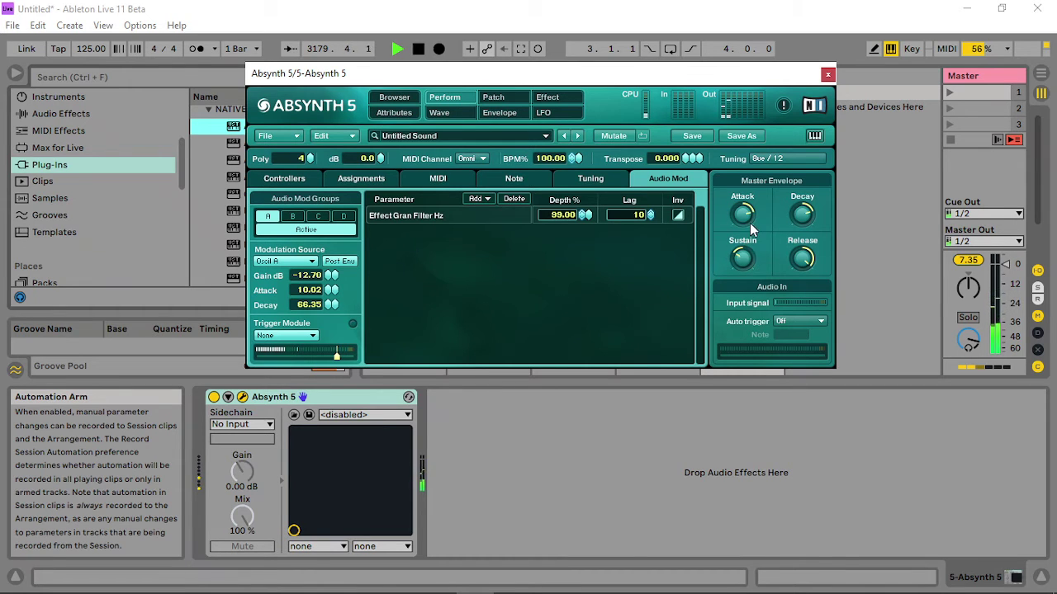
Review the Filter A1 frequency envelope's ADSR assignments and set the attack time amount of its 0.1172 s breakpoint to 1.000.
left_click(493, 99)
left_click(499, 113)
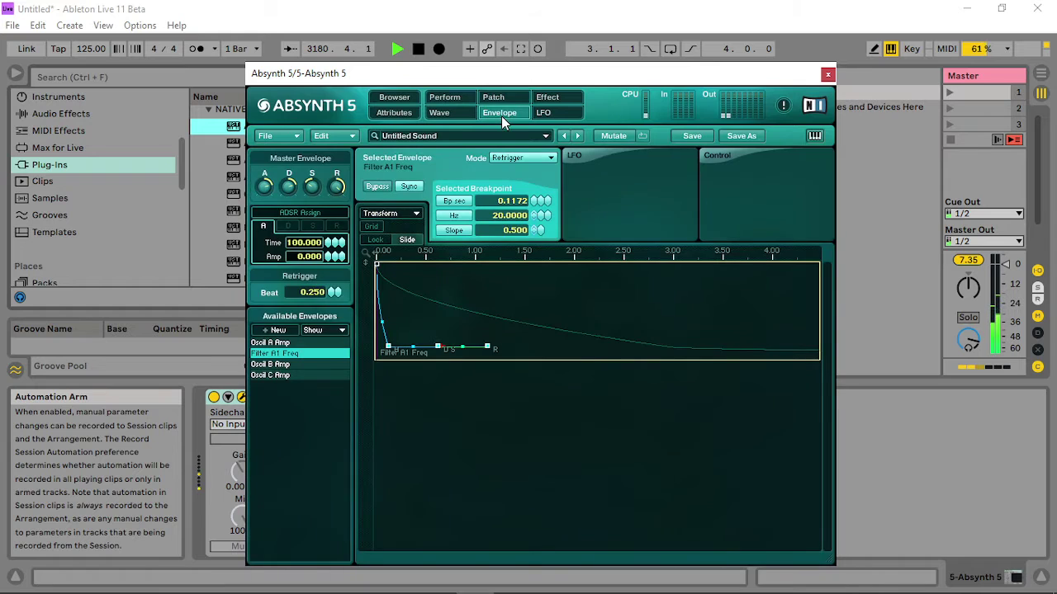
left_click(438, 336)
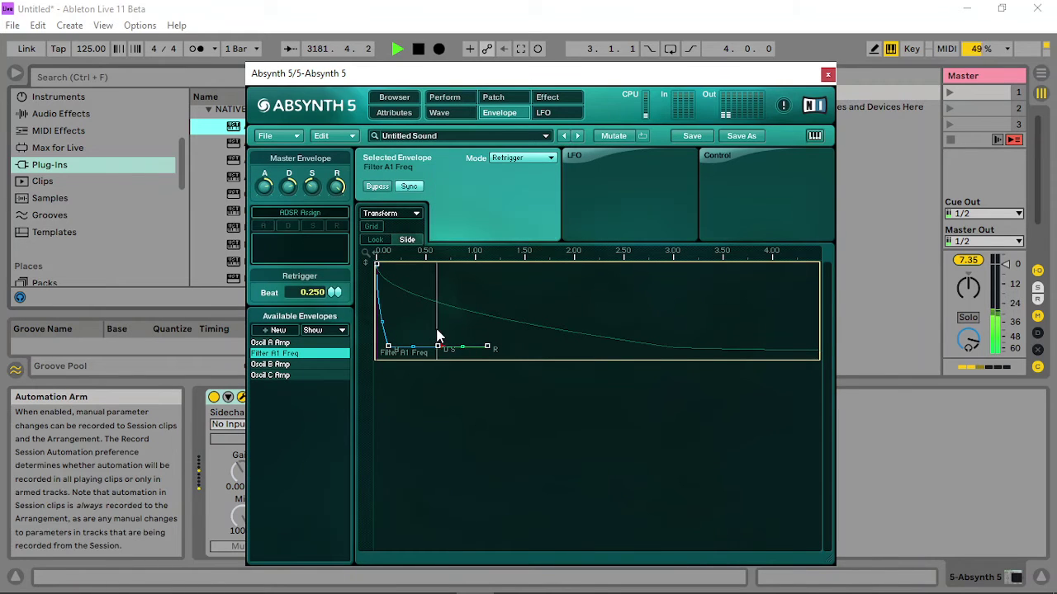
left_click(439, 348)
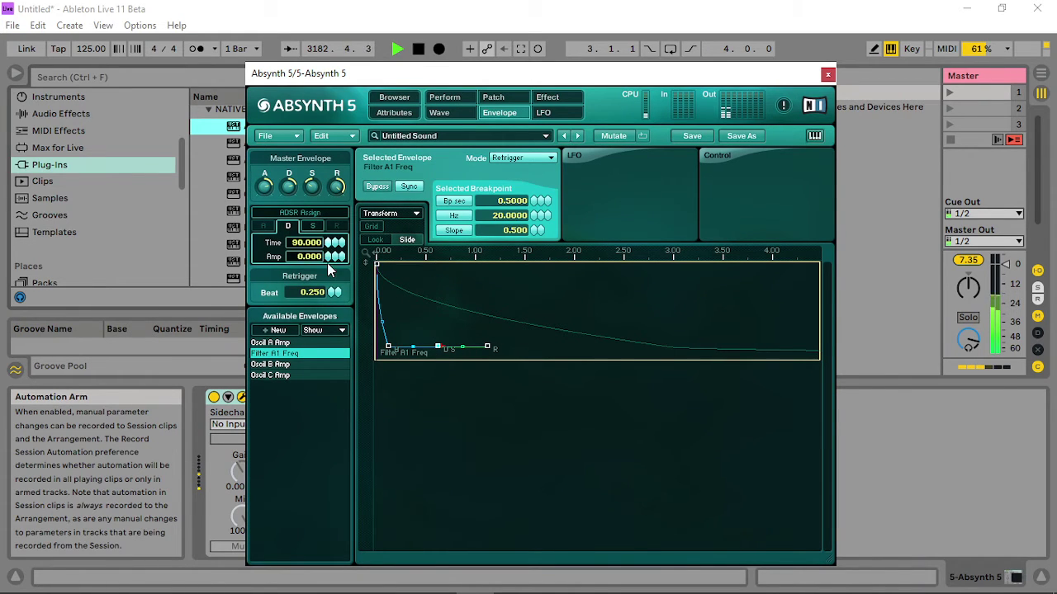
left_click(313, 227)
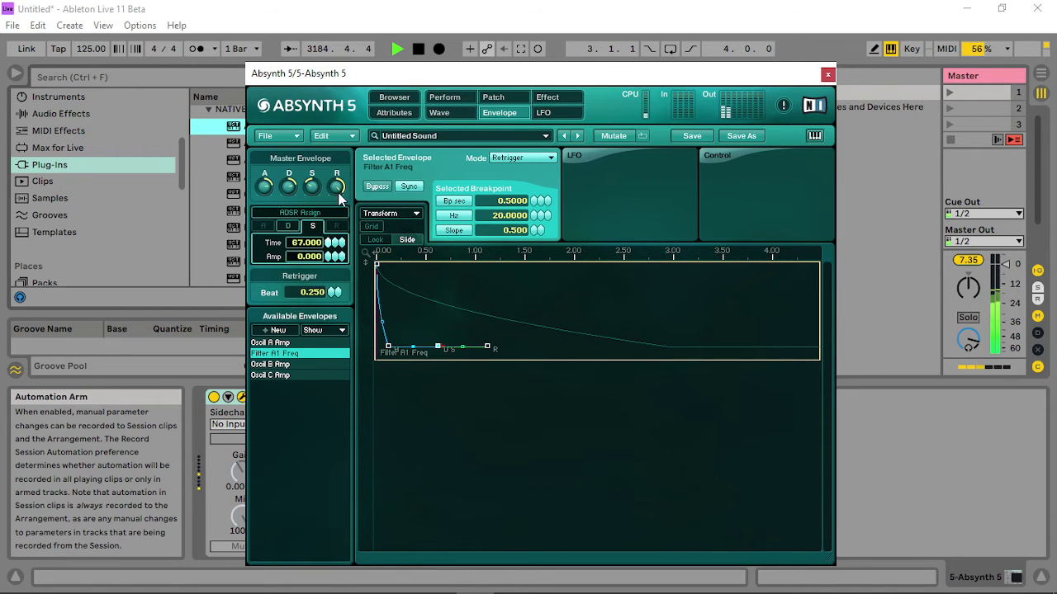
left_click(336, 226)
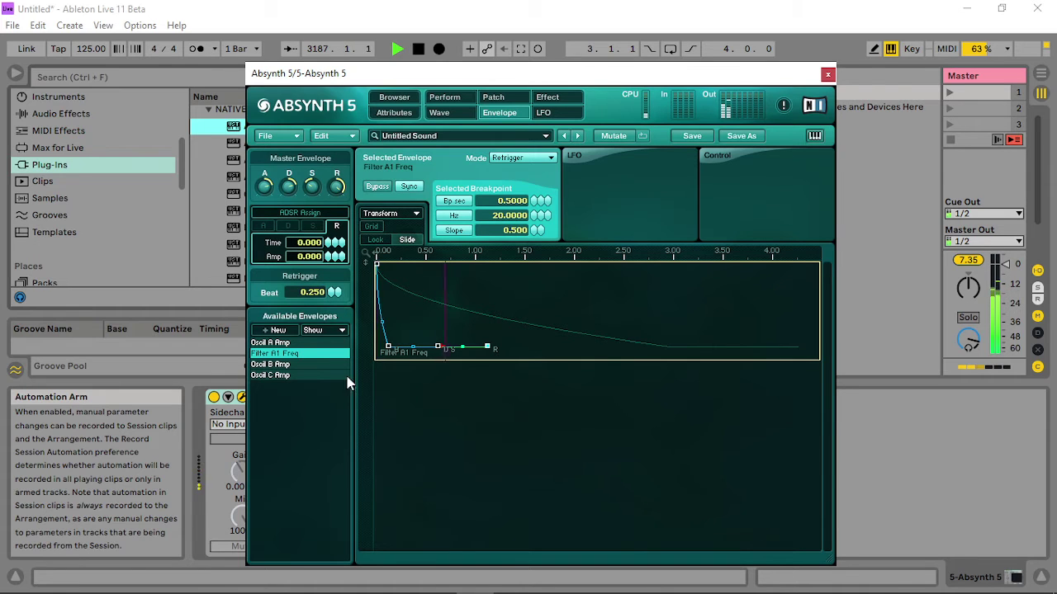
left_click(446, 339)
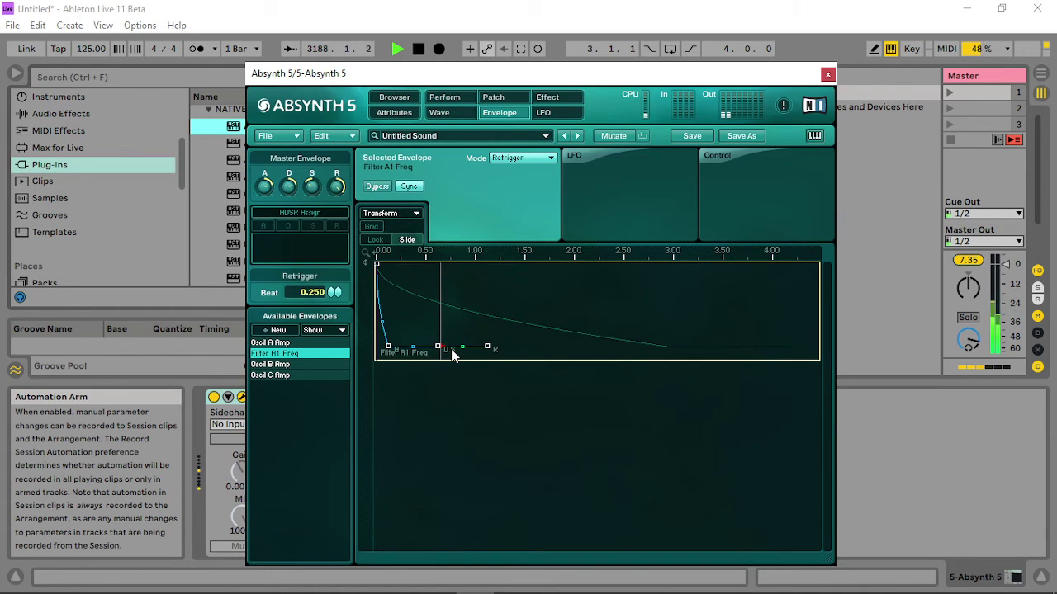
left_click(389, 346)
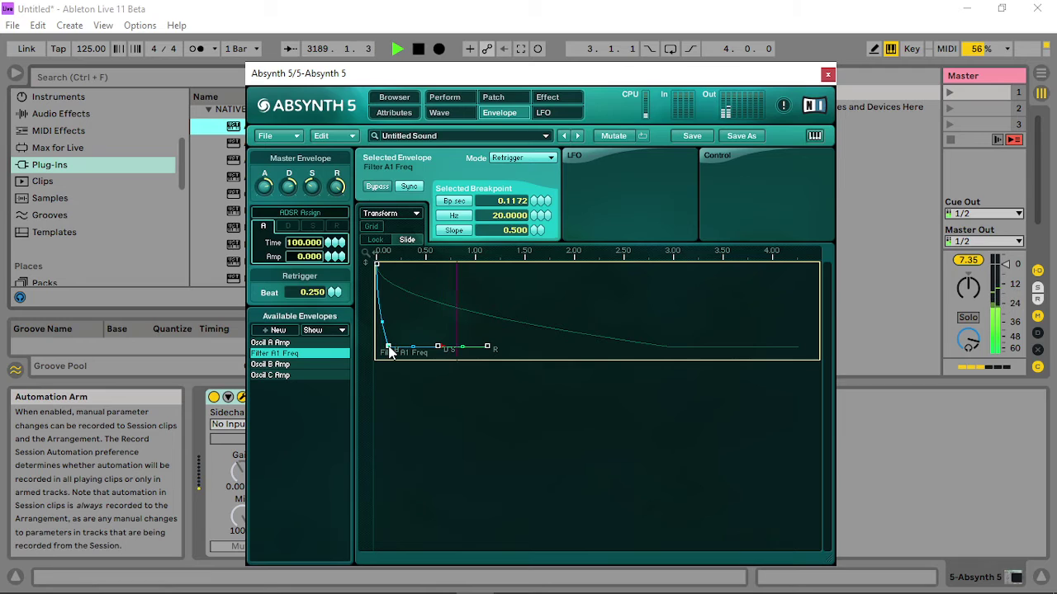
left_click_drag(330, 249, 334, 299)
left_click_drag(331, 243, 335, 281)
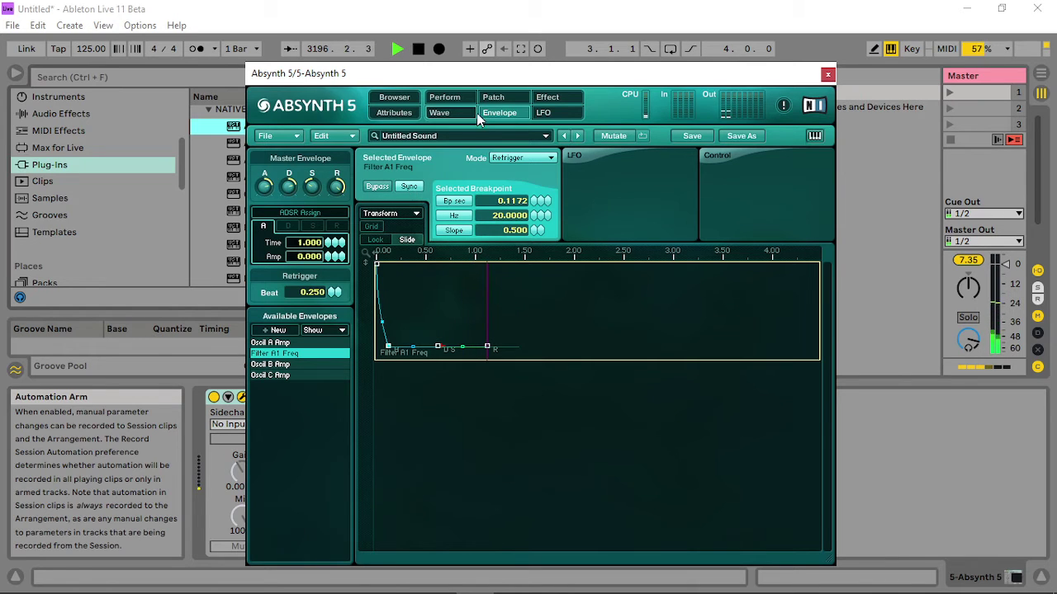
Add a Freq Shift module in channel A's second slot, set it to 220 Hz and assign its pitch to Audio Mod A.
left_click(505, 97)
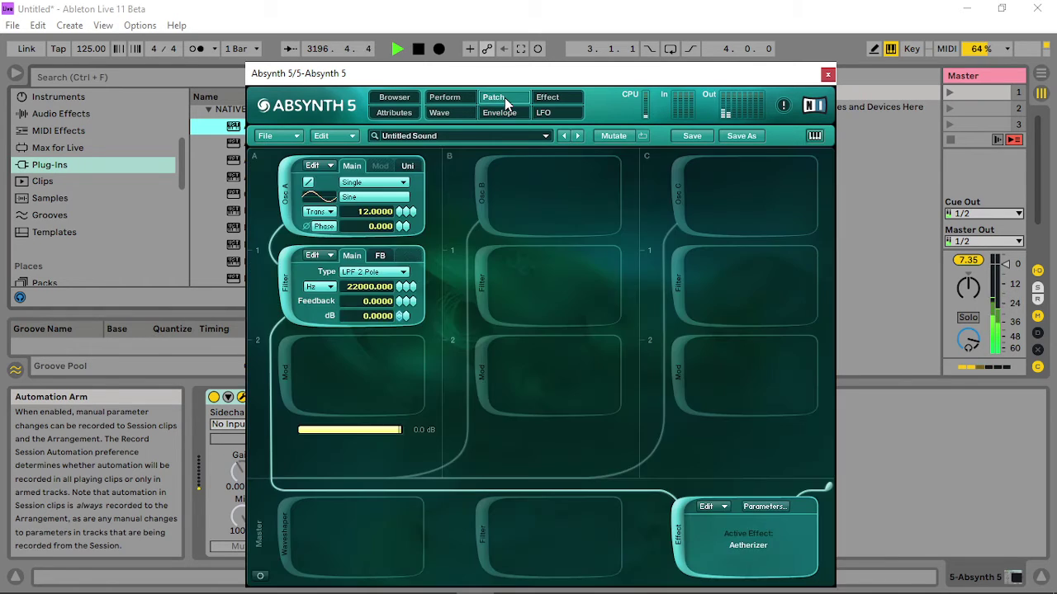
left_click(283, 377)
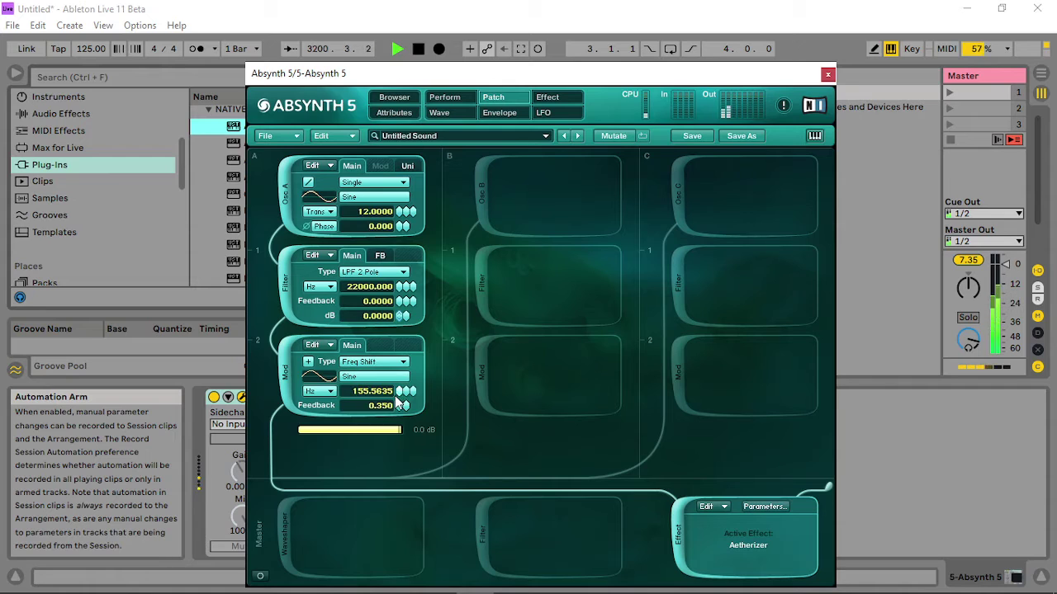
left_click_drag(398, 391, 399, 378)
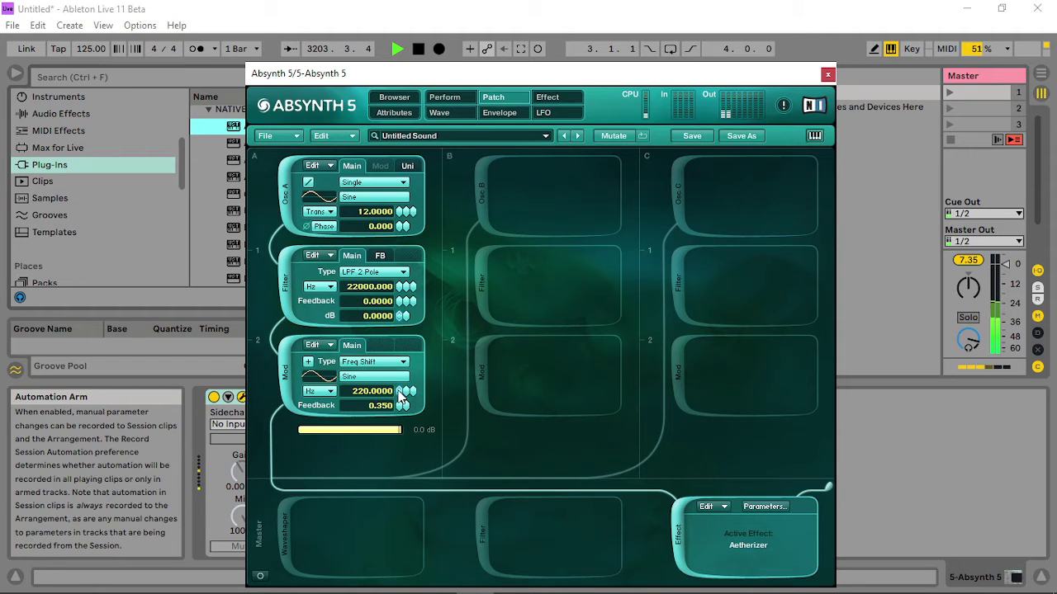
right_click(401, 396)
left_click(409, 535)
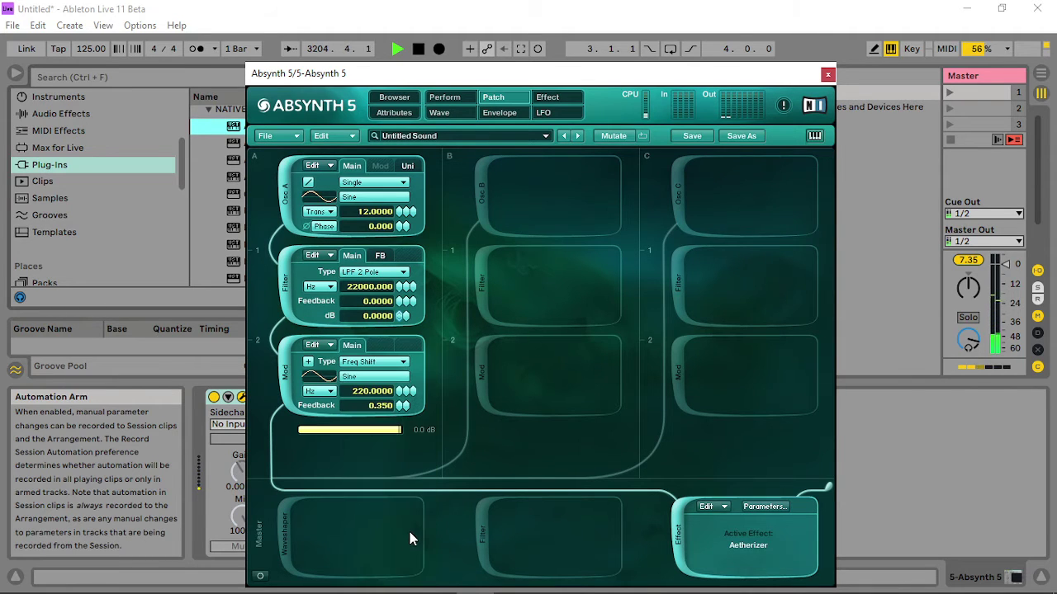
Set the Mod A2 Pitch modulation to 29% depth with a lag of 2 and invert it.
left_click(445, 97)
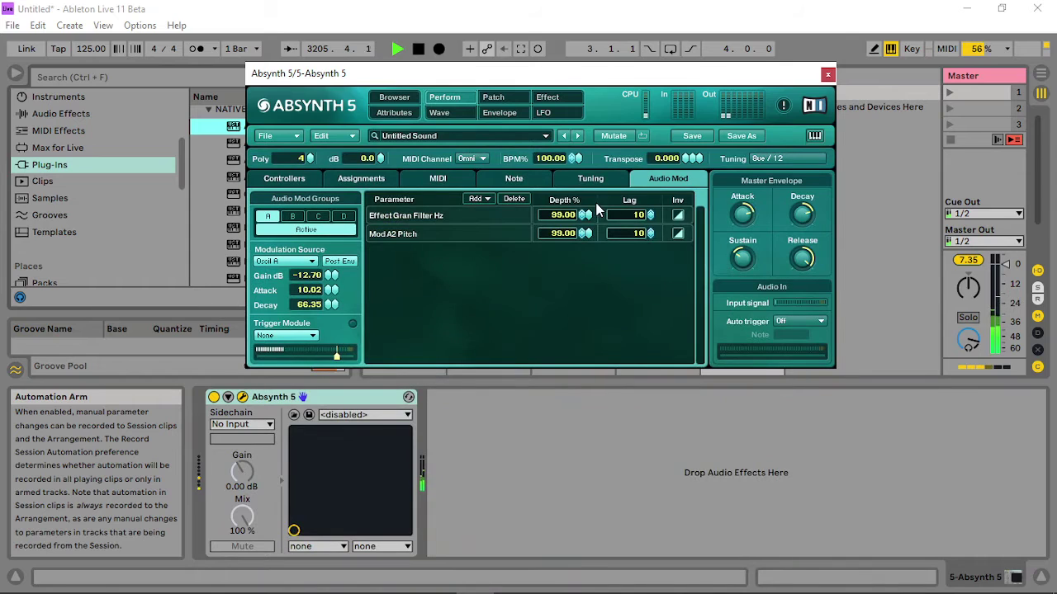
left_click_drag(585, 233, 584, 275)
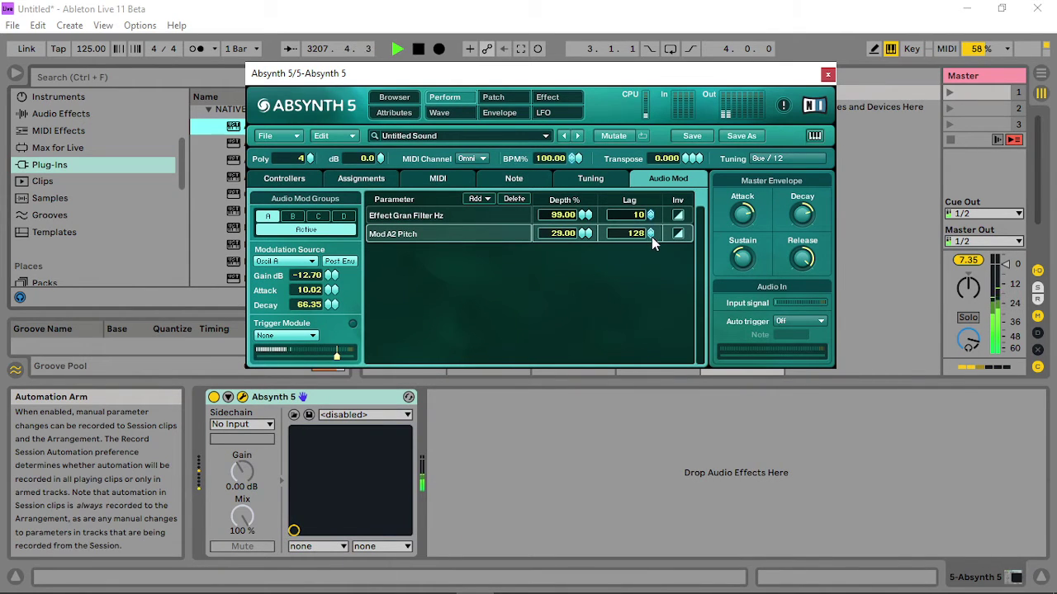
left_click_drag(649, 233, 657, 152)
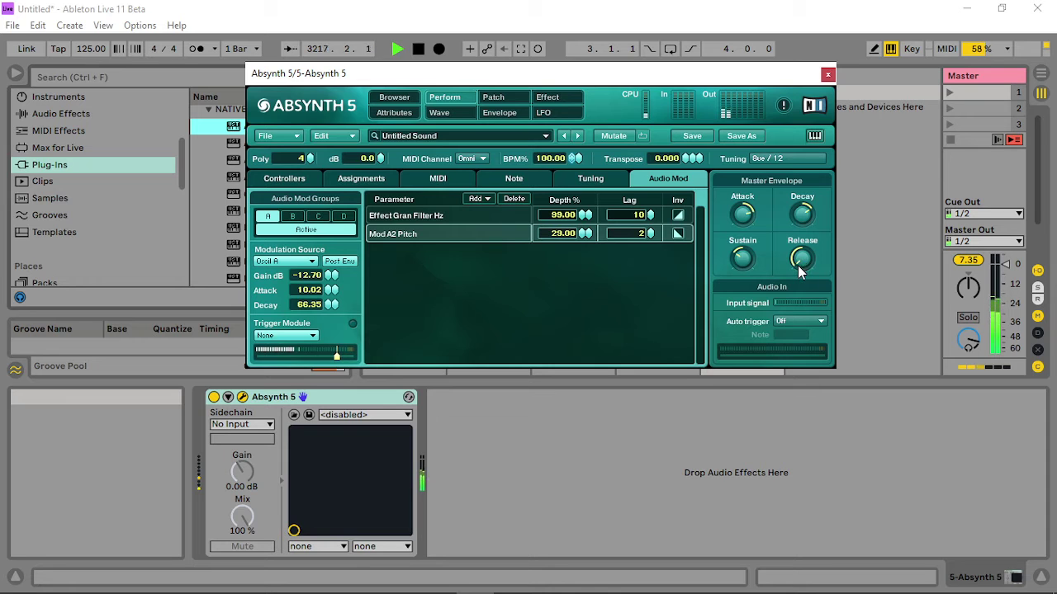
Close the Absynth 5 window and create an empty MIDI clip in track 5's first slot.
left_click(827, 74)
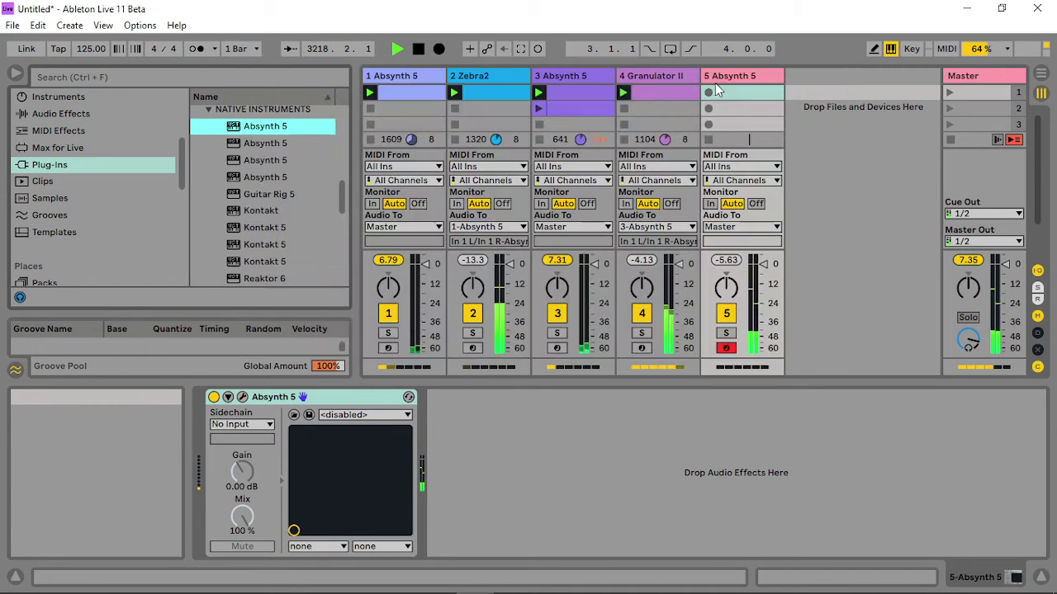
double_click(746, 92)
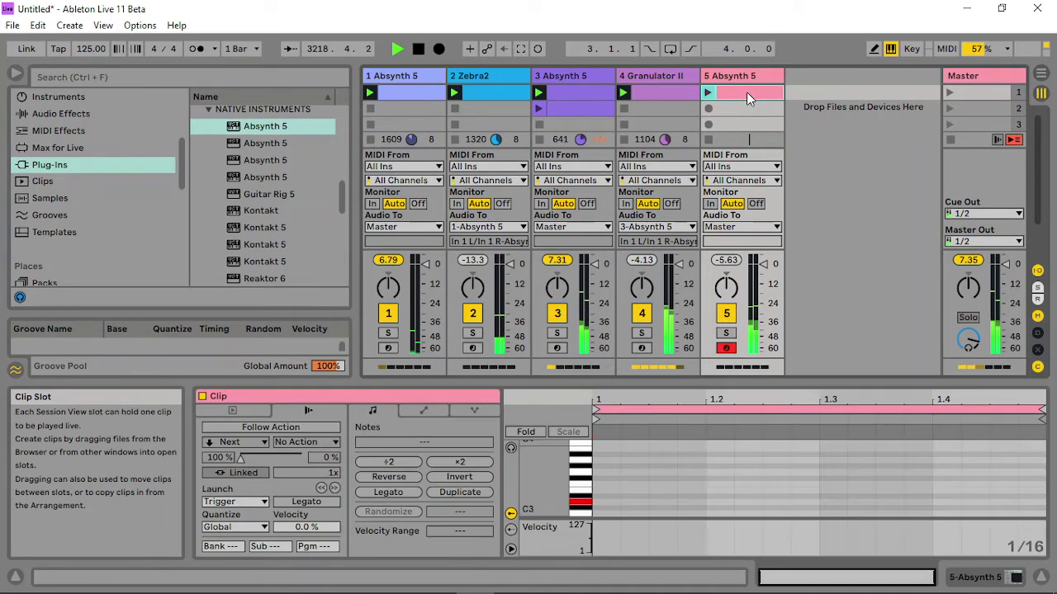
Add a D3 note spanning the whole one-bar clip on track 5 and launch the clip.
double_click(607, 504)
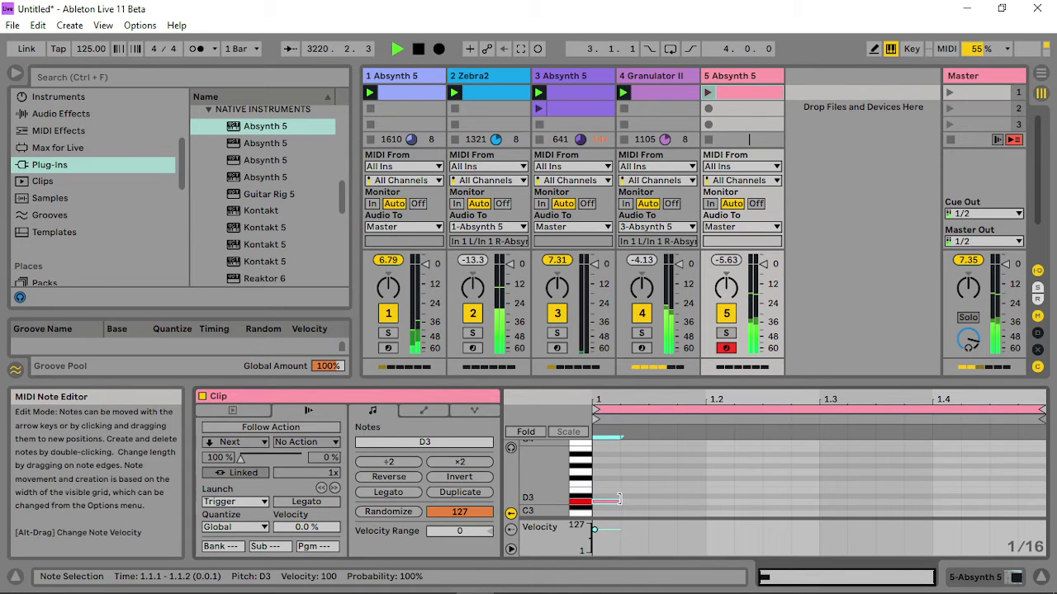
left_click_drag(618, 502, 1042, 501)
left_click(707, 92)
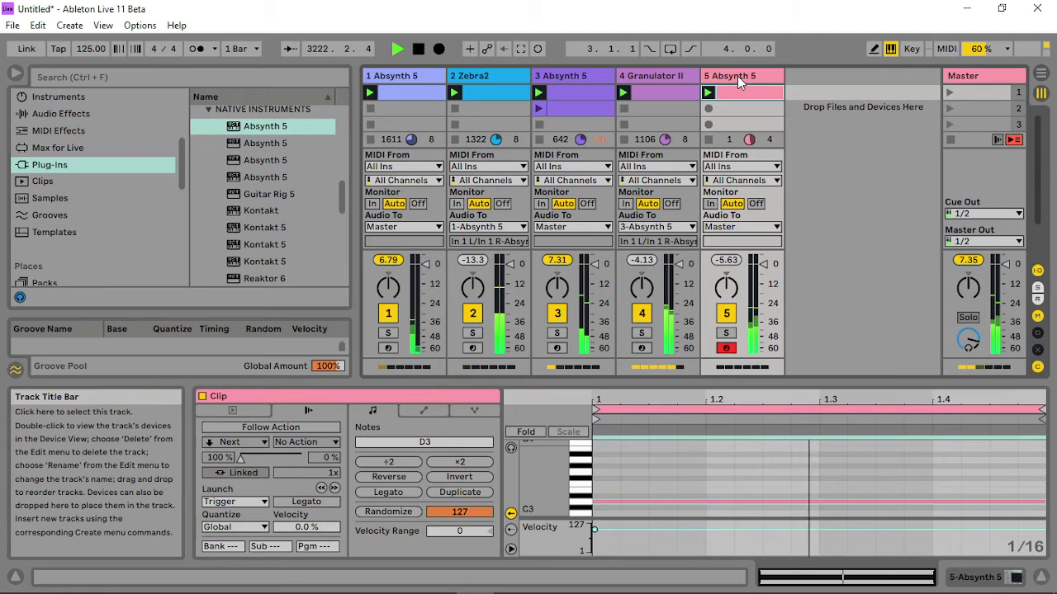
Duplicate the clip's loop to two bars and delete the copied D3 note in bar 2.
left_click(460, 492)
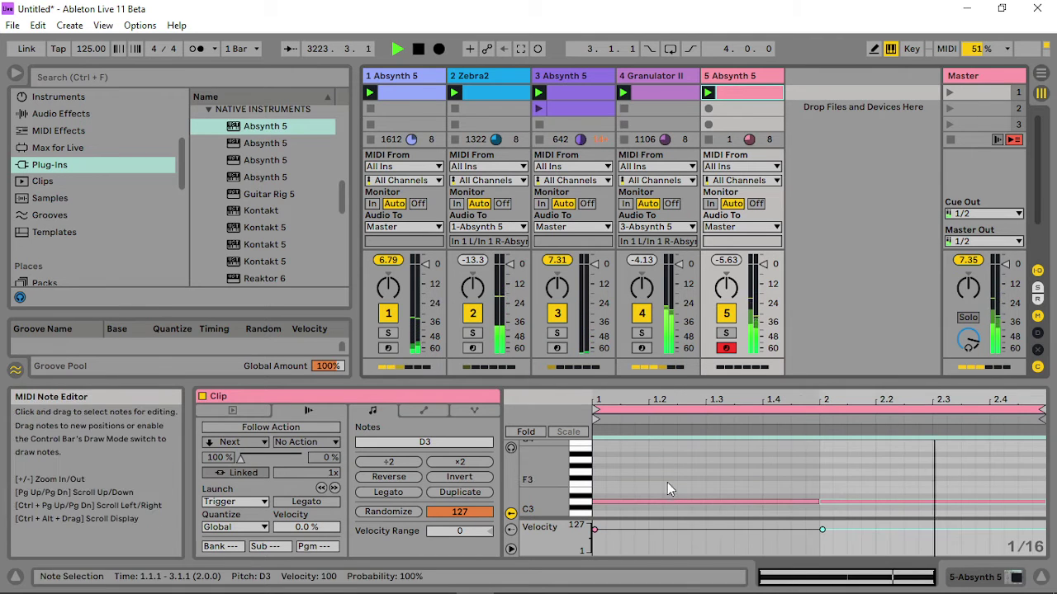
left_click(691, 485)
left_click(822, 502)
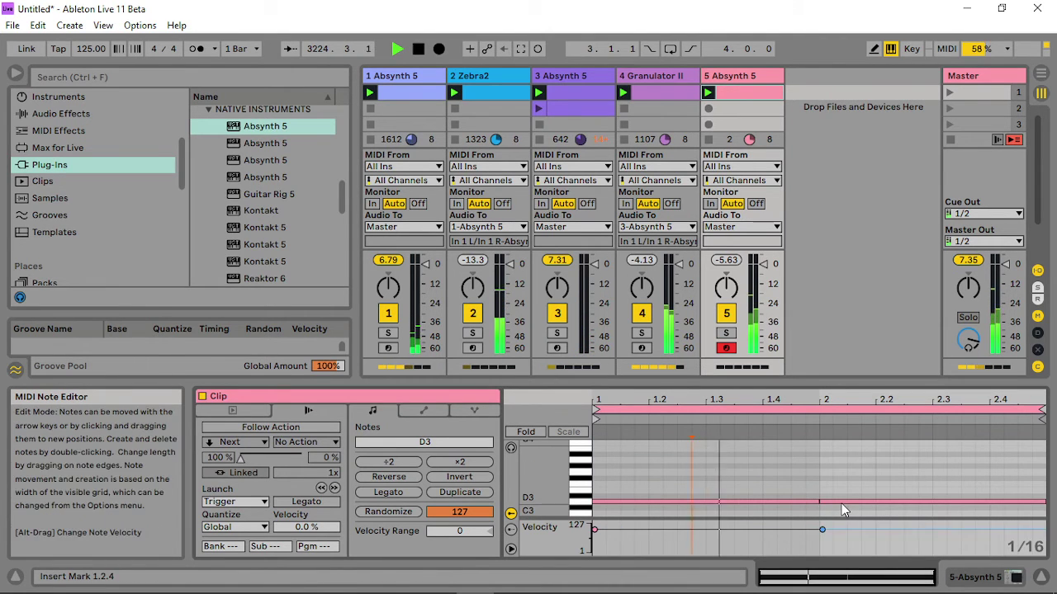
double_click(842, 504)
Add a short D3 note in bar 2, starting at 2.2.3 and about three sixteenths long.
double_click(942, 501)
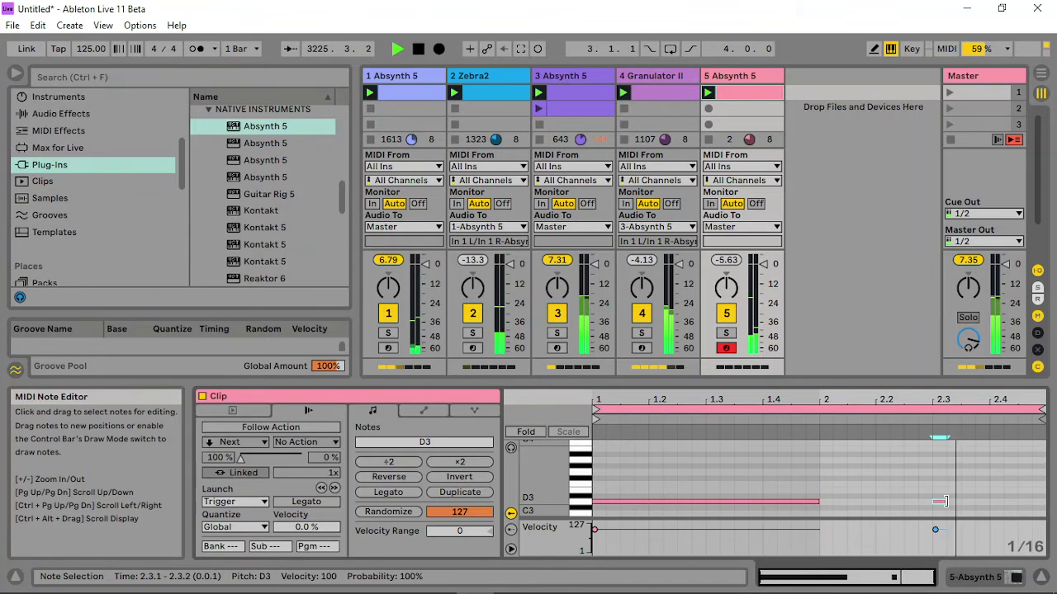
left_click_drag(945, 501, 960, 501)
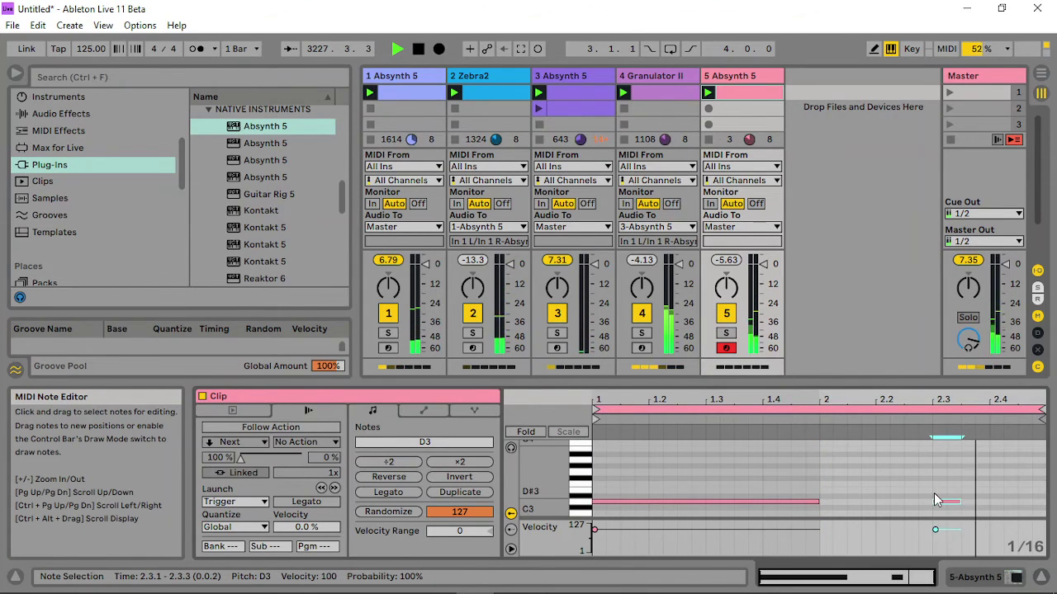
left_click_drag(960, 501, 1016, 501)
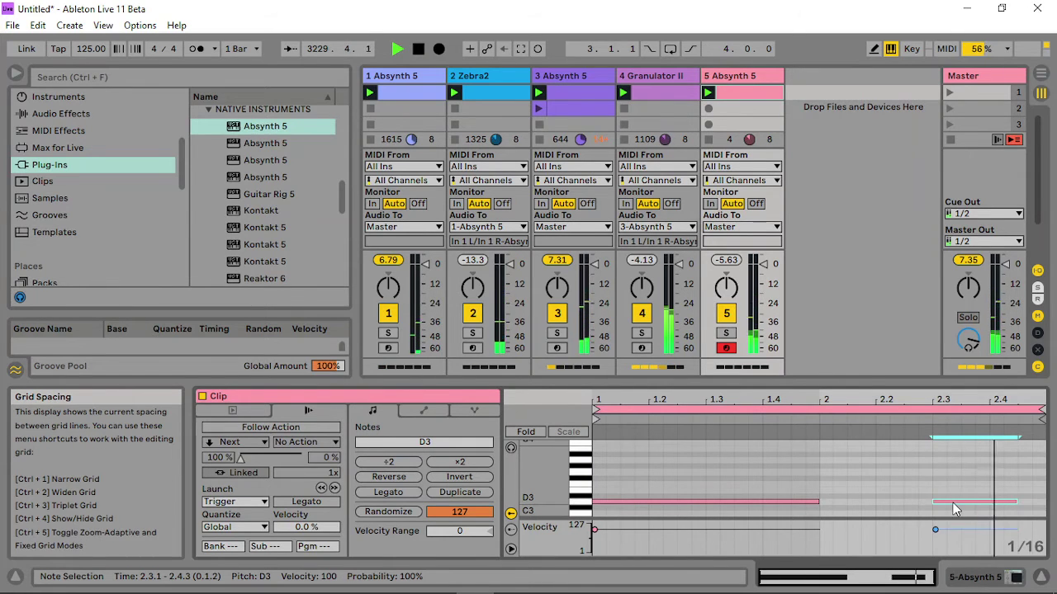
left_click_drag(948, 503, 931, 513)
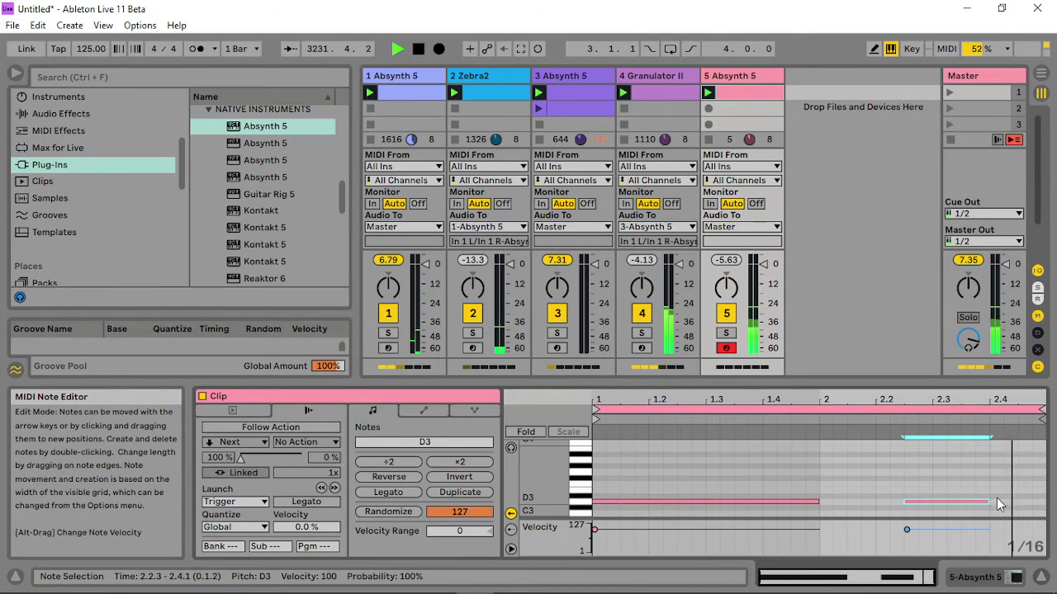
left_click_drag(987, 501, 947, 501)
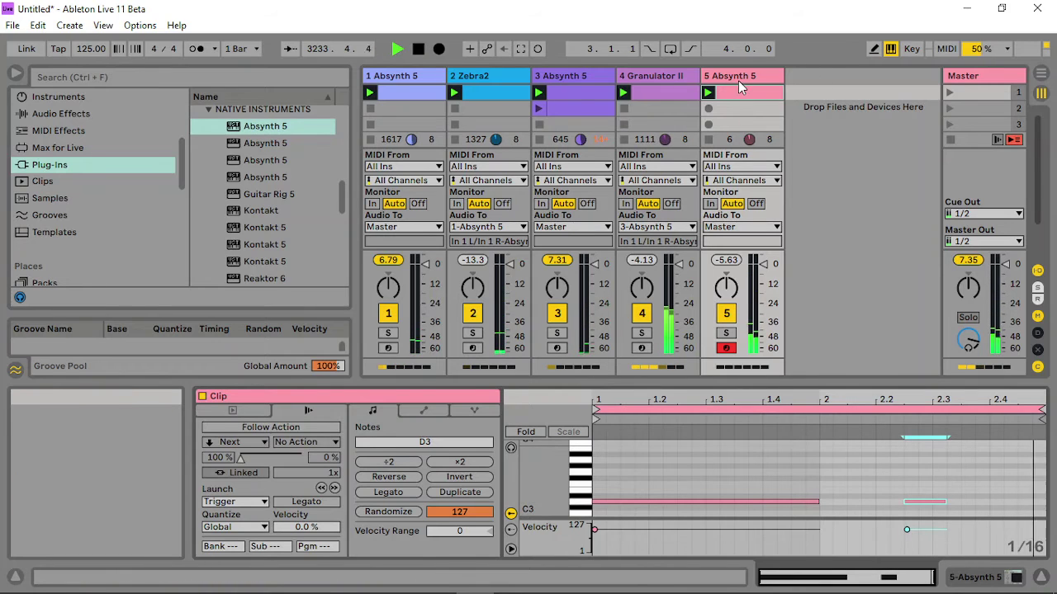
Duplicate the loop to four bars, shift bar 3's long note to 3.1.3 and extend it to the start of the last note.
left_click(460, 492)
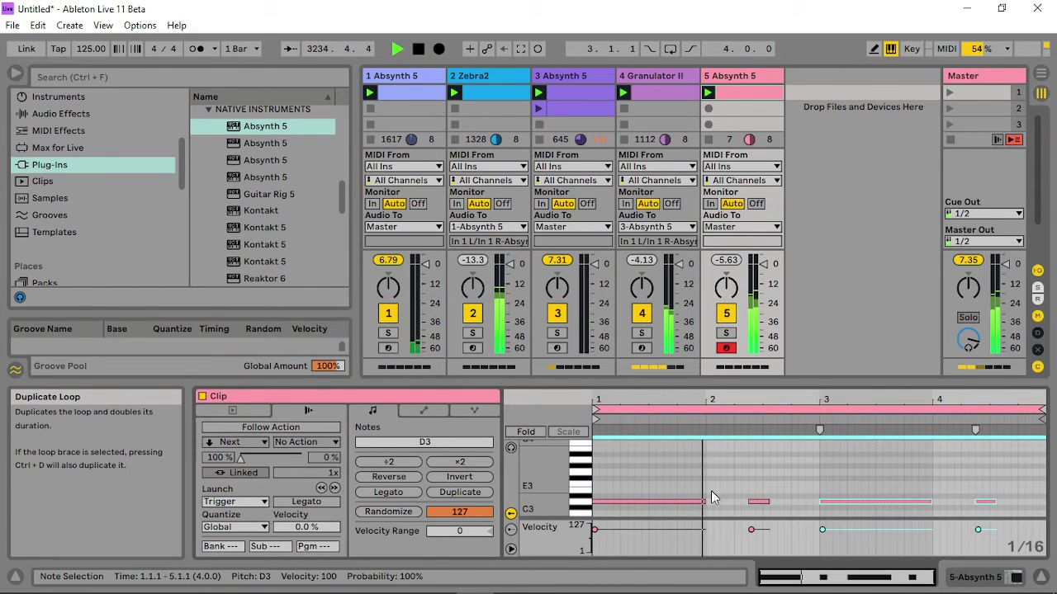
left_click(828, 510)
left_click_drag(832, 502, 850, 505)
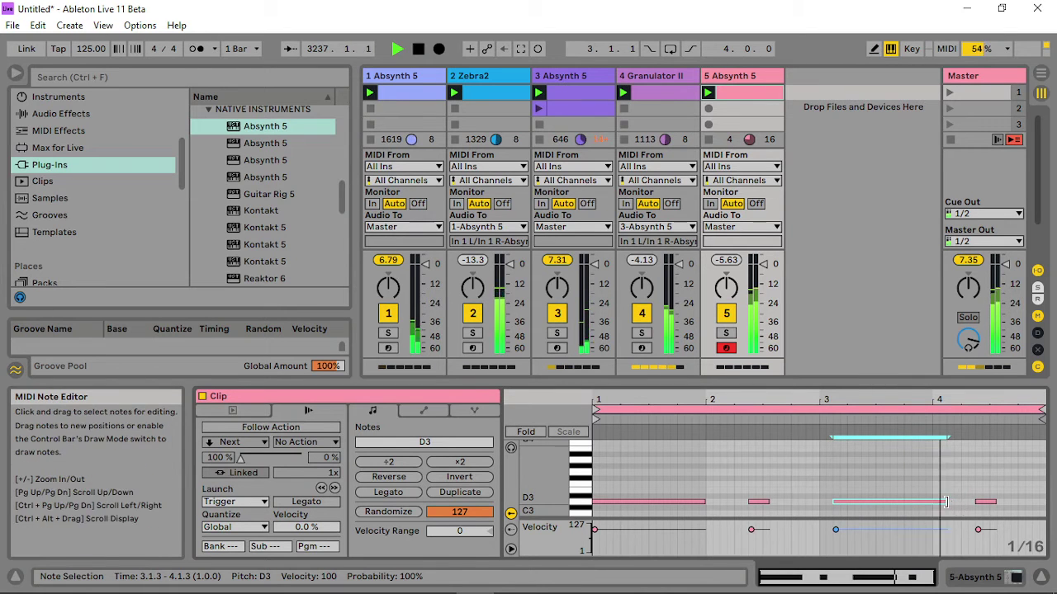
left_click_drag(946, 502, 979, 501)
left_click(986, 502)
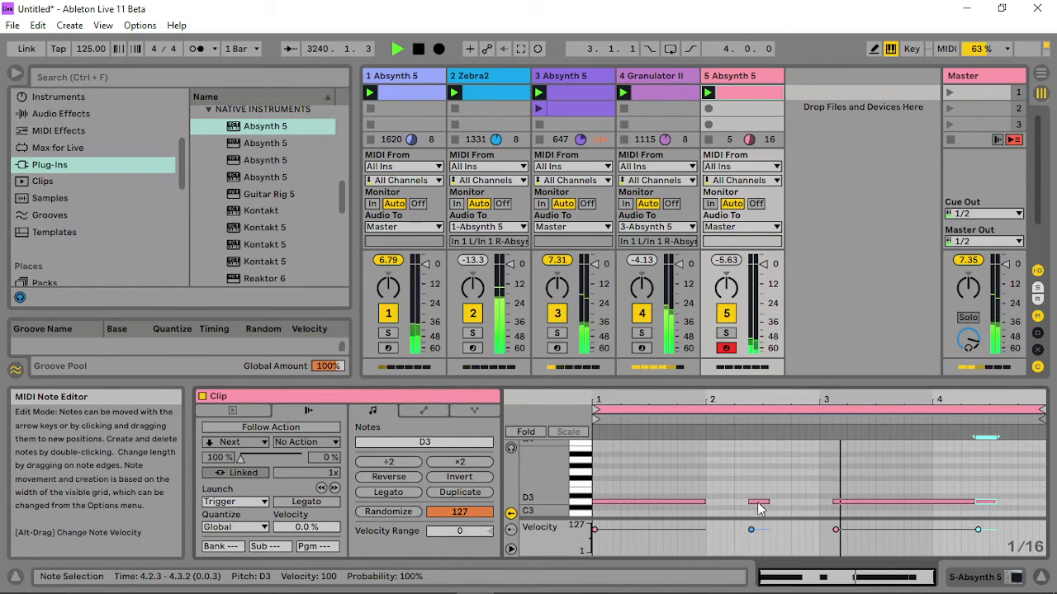
Reopen track 5's Absynth 5 and set the Aetherizer's master lowpass to 743 Hz and its gain to 0.0 dB.
left_click(738, 79)
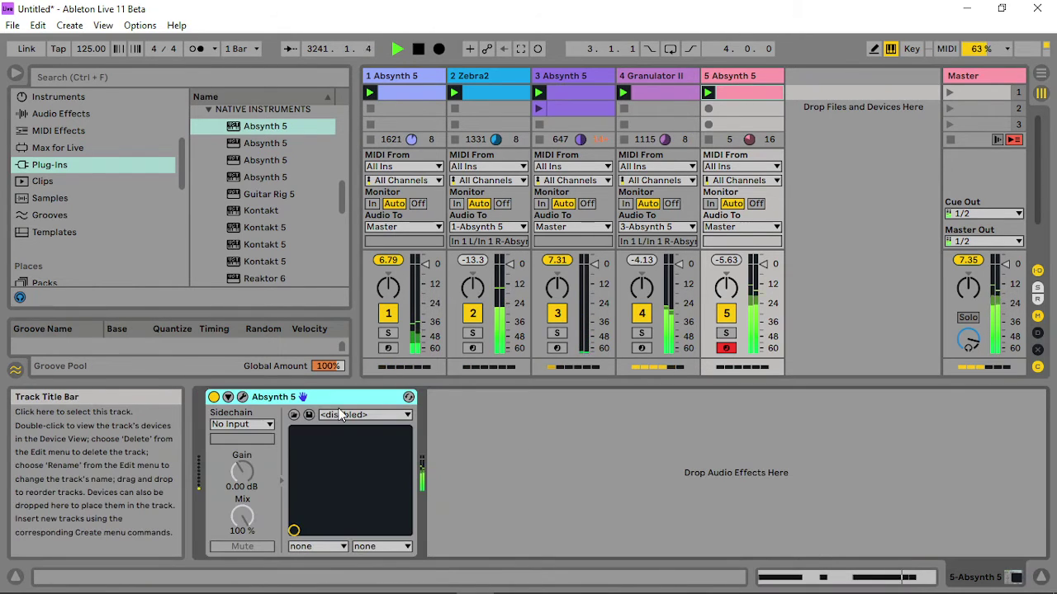
left_click(322, 399)
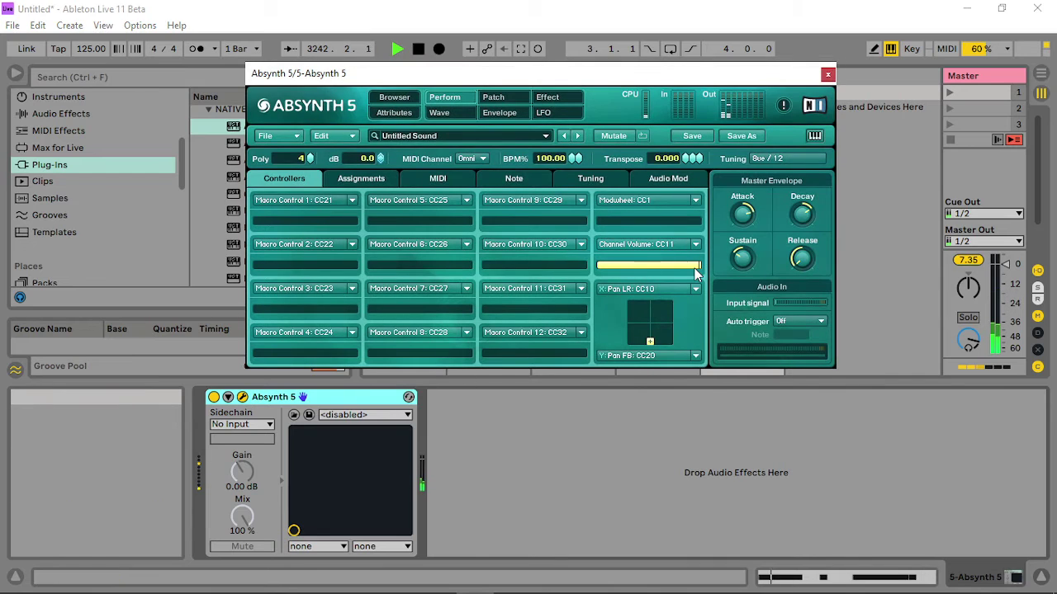
left_click(498, 96)
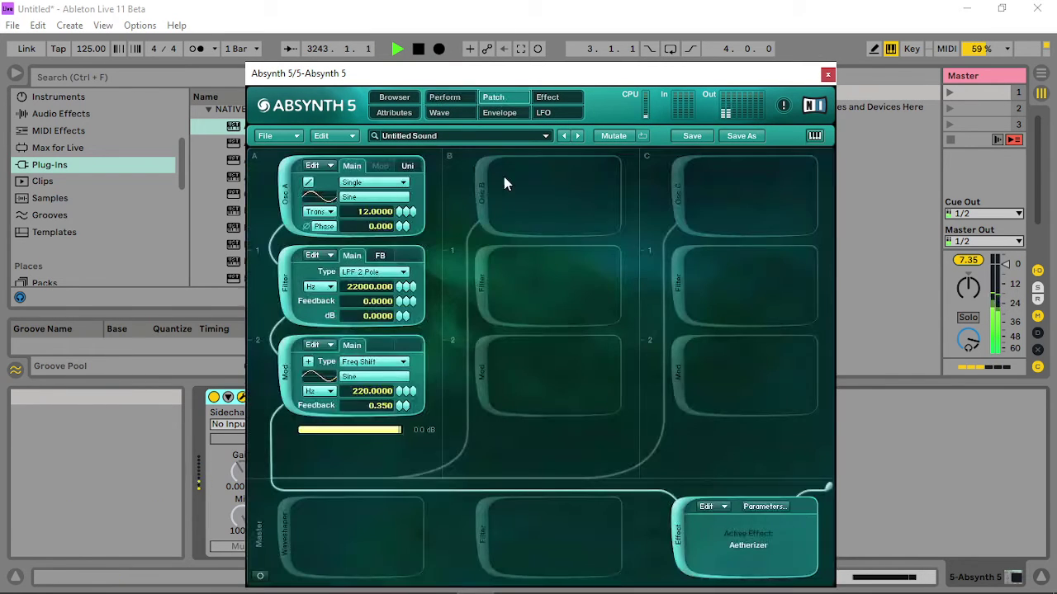
left_click(551, 100)
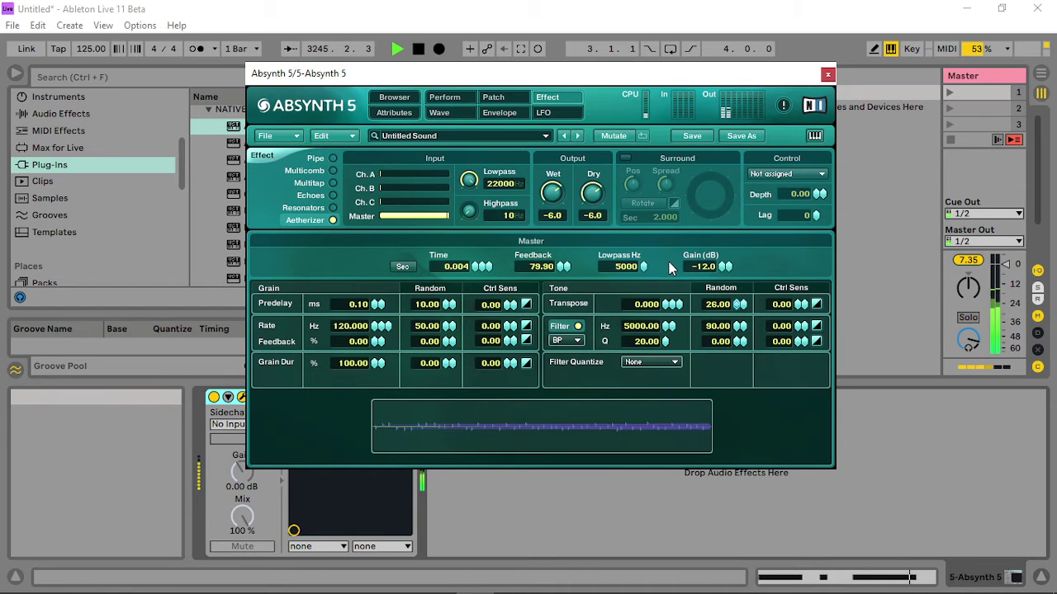
left_click_drag(646, 263, 659, 297)
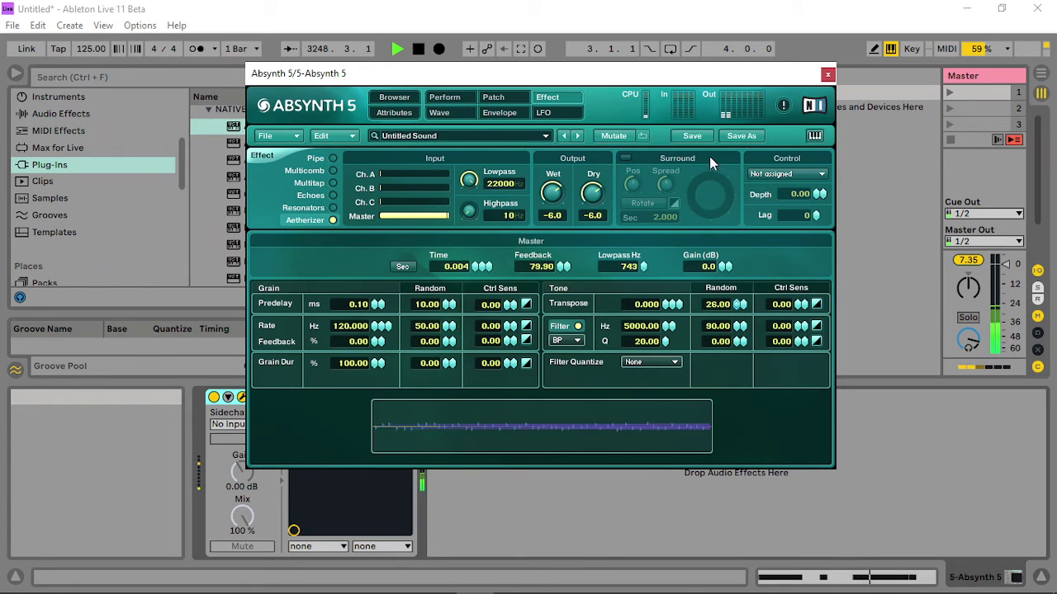
Enable the effect's Surround, widen its spread and turn on rotation with a time of 0.019 s.
left_click(625, 159)
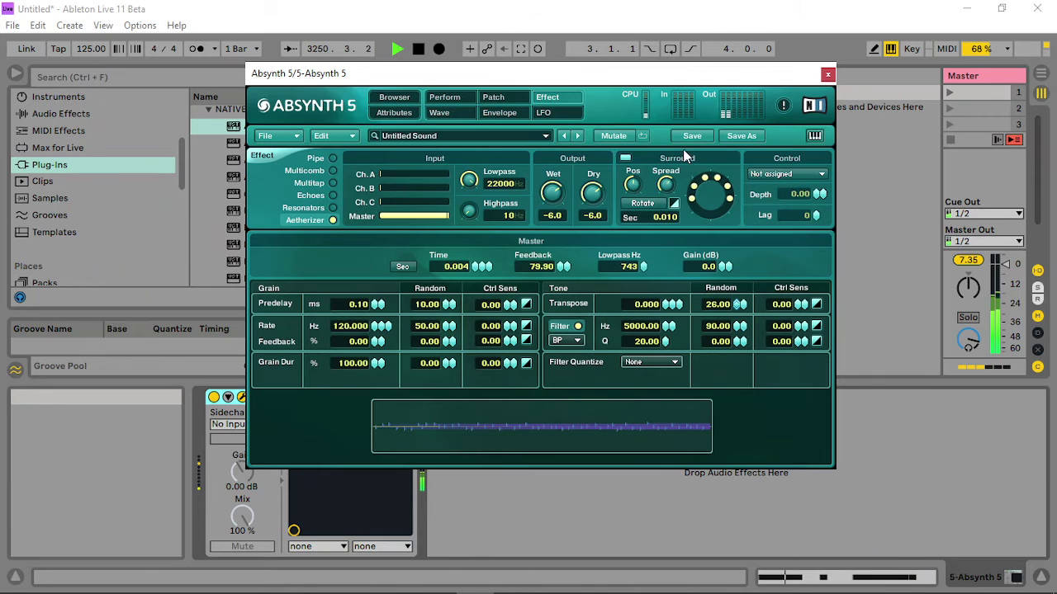
left_click(659, 204)
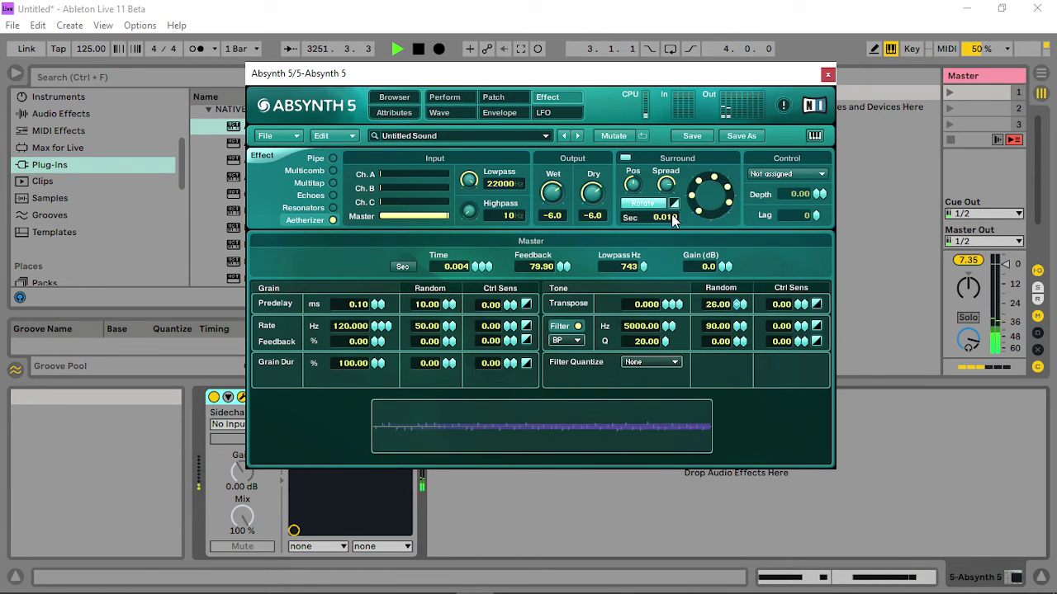
mouse_move(669, 218)
left_mouse_down()
mouse_move(679, 192)
mouse_move(670, 216)
left_mouse_up()
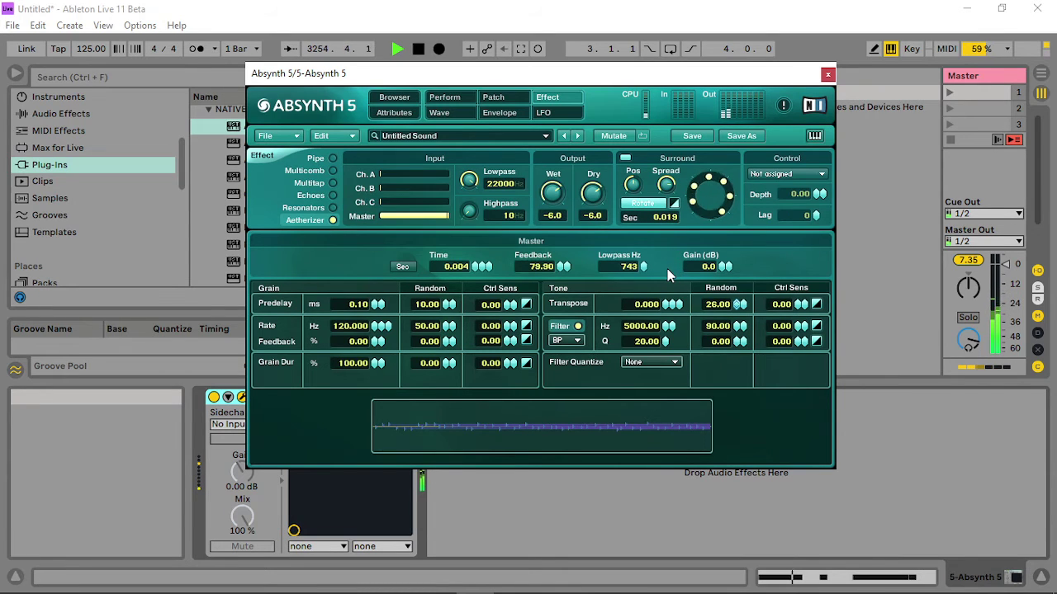
Set the Aetherizer's filter frequency randomness to 0, transpose randomness to 32, grain duration to 7%, predelay randomness to 0 and rate randomness to 0.20.
left_click_drag(742, 330, 736, 405)
left_click_drag(740, 311, 739, 306)
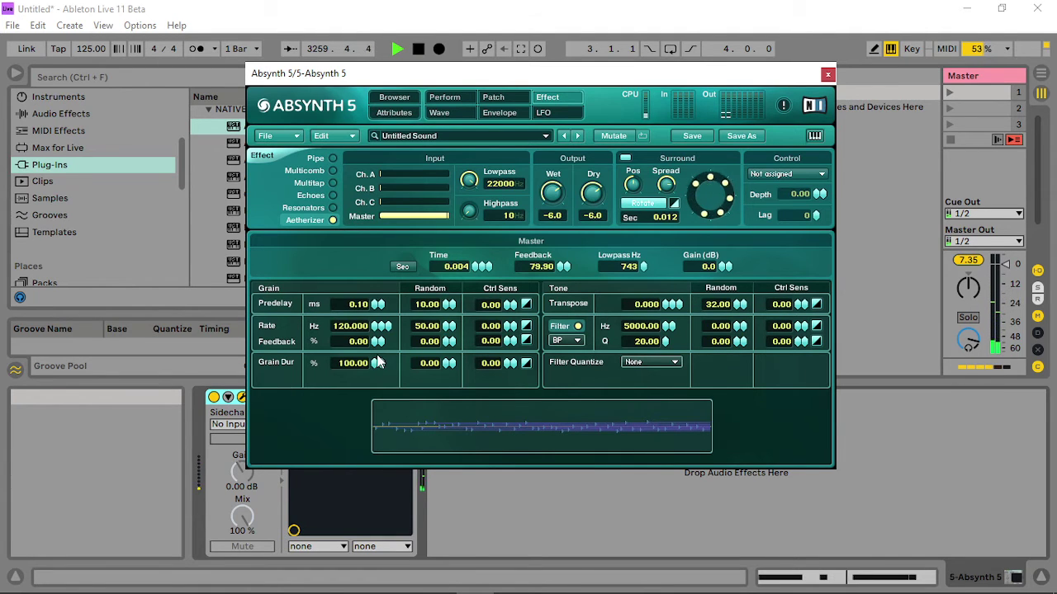
left_click_drag(376, 363, 375, 435)
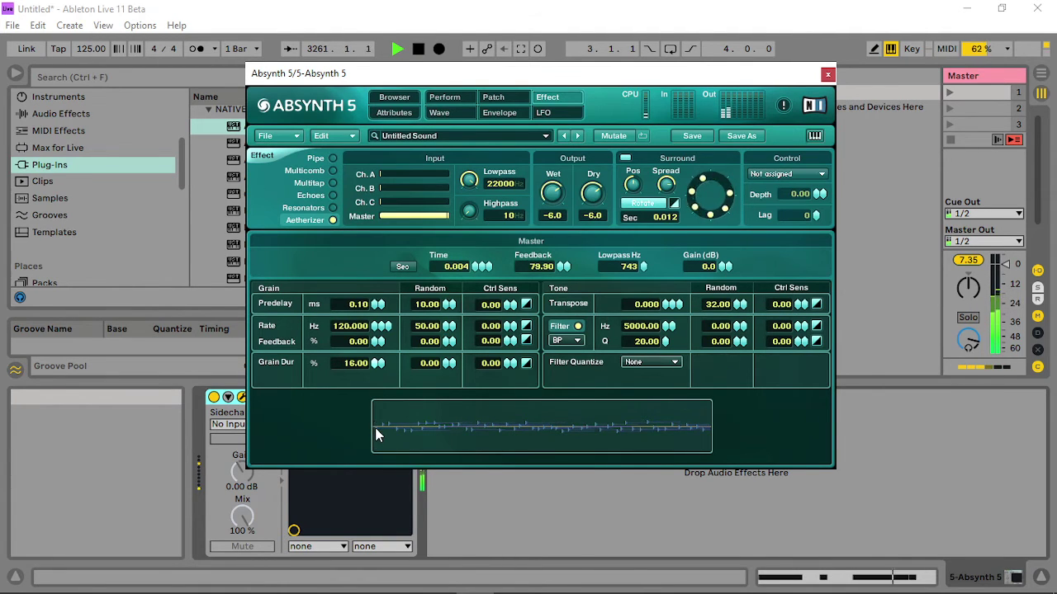
left_click_drag(379, 363, 370, 378)
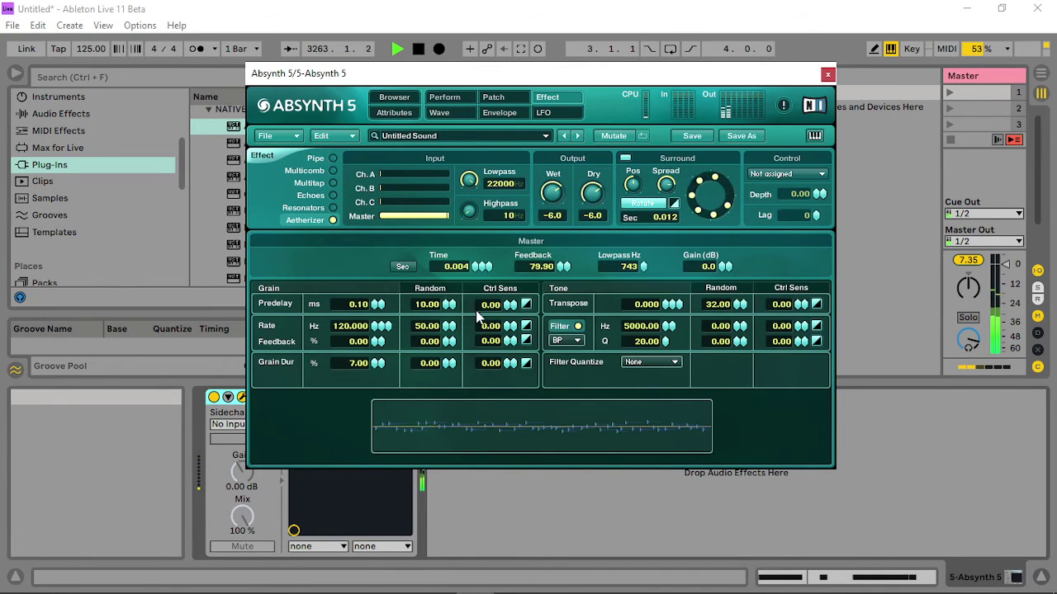
left_click_drag(446, 305, 443, 434)
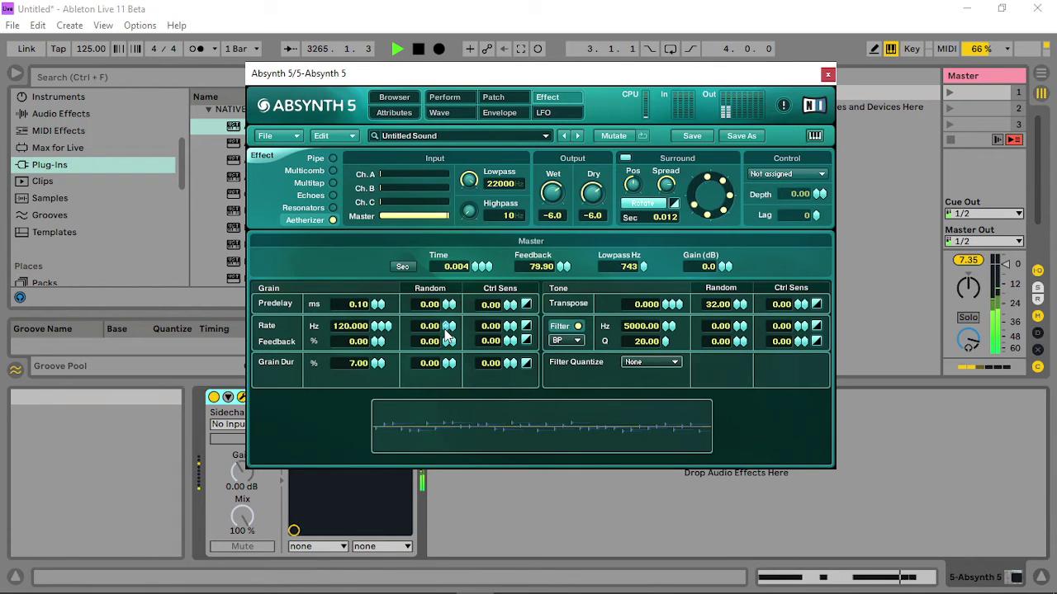
left_click_drag(446, 333, 459, 319)
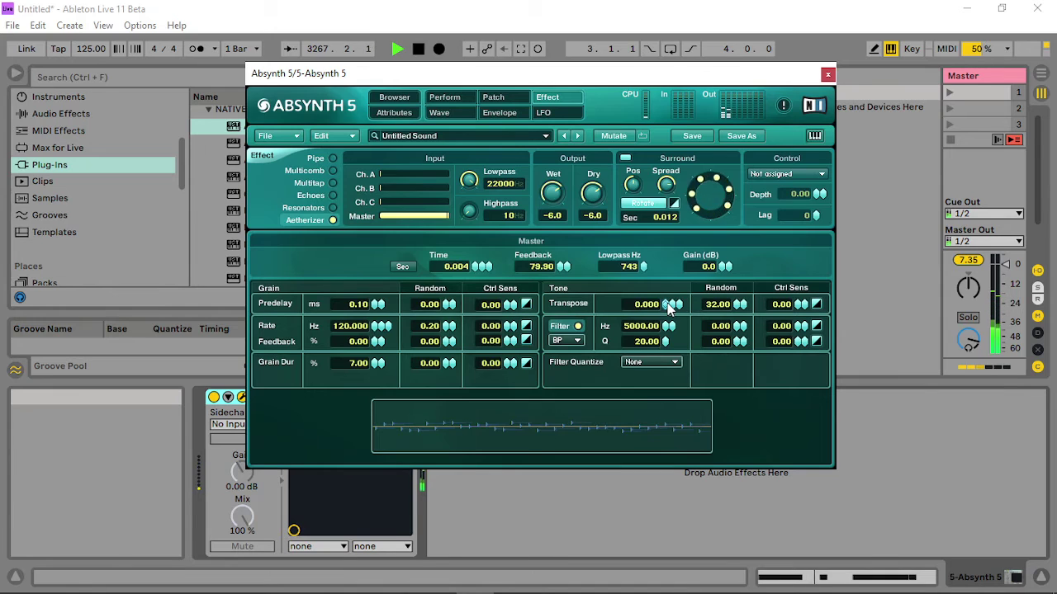
Set the Aetherizer's tone transpose to 12 semitones.
left_click_drag(670, 307, 675, 301)
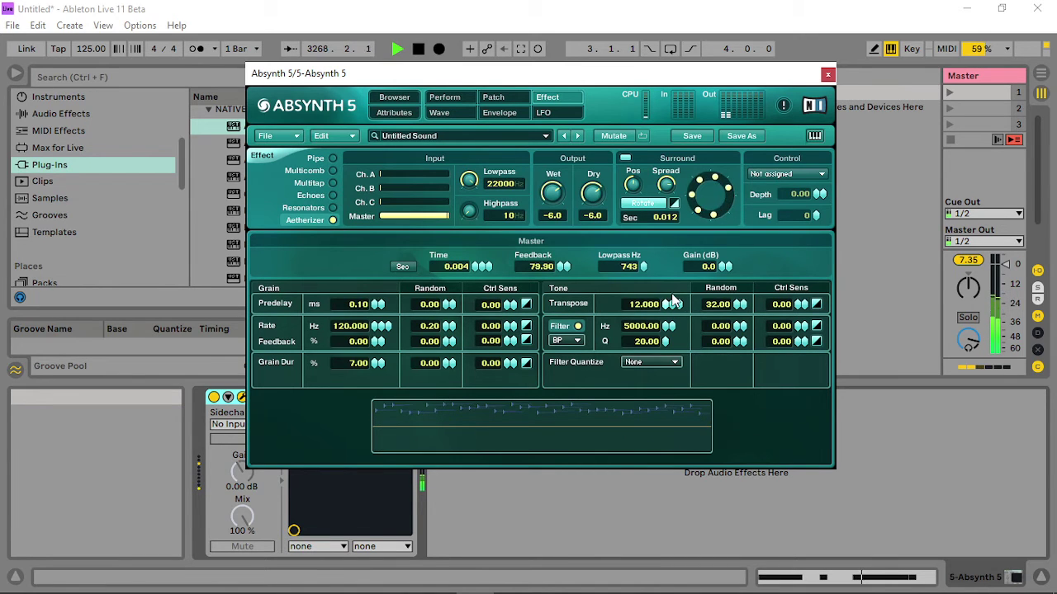
left_click(675, 302)
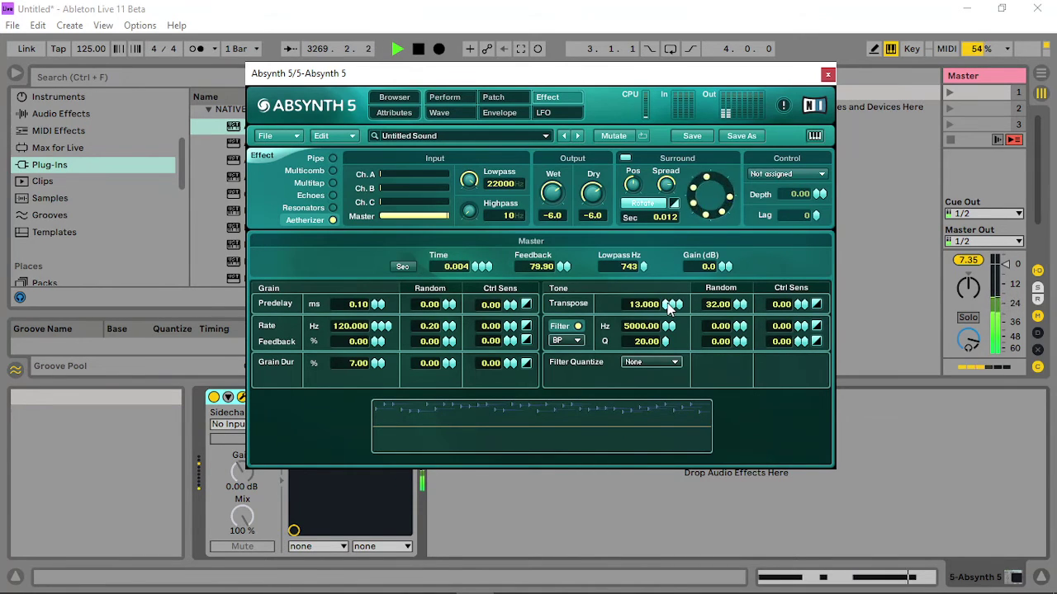
left_click(671, 305)
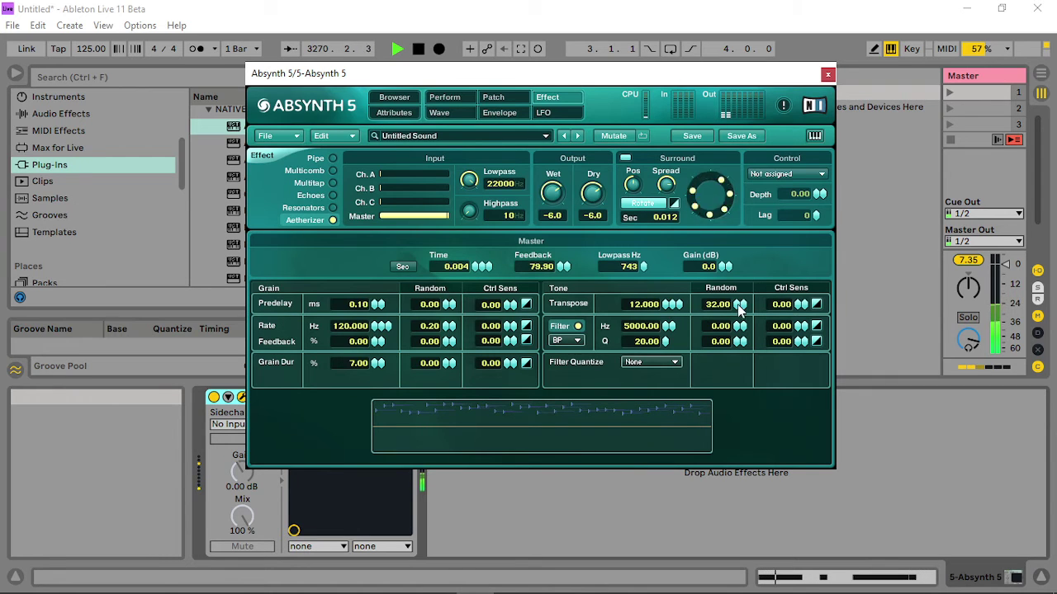
Assign the effect control to Effect Master Time at depth 99 and lag 10, set transpose control sensitivity to 100 and raise the macro fully.
left_click_drag(799, 305, 802, 290)
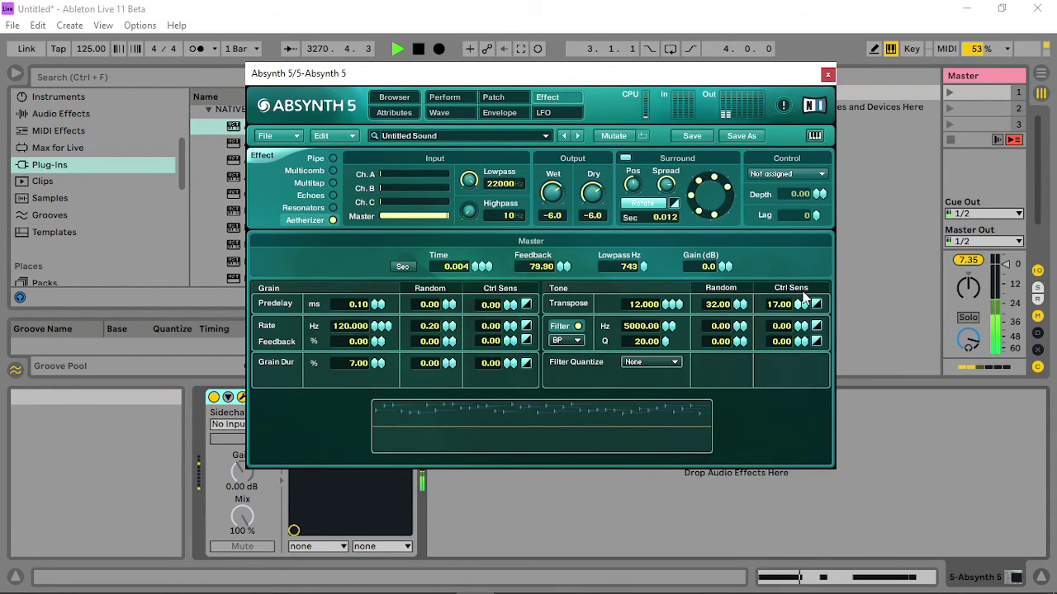
left_click(816, 176)
left_click(780, 184)
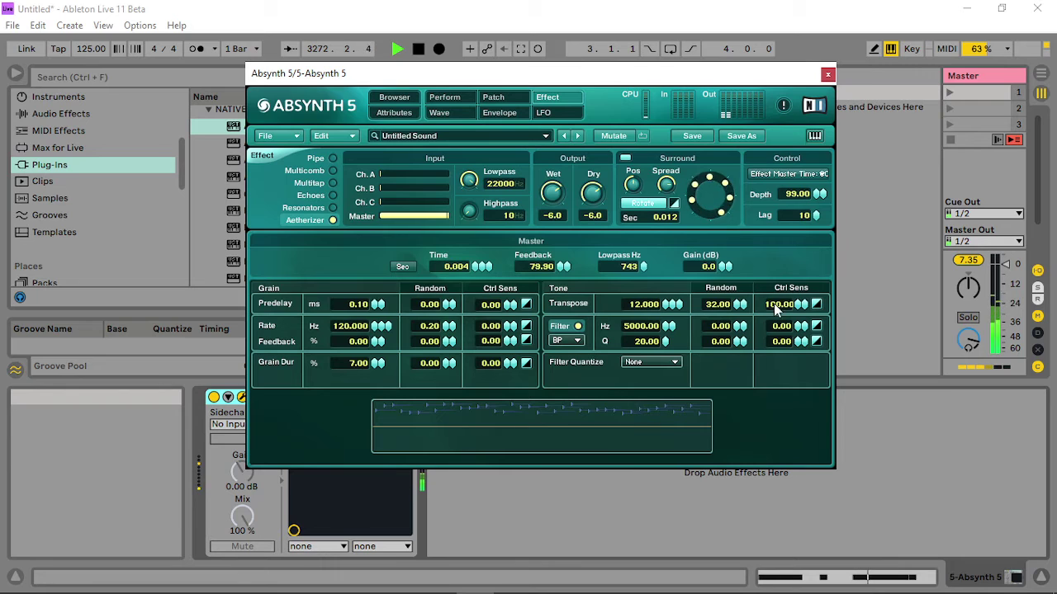
left_click(444, 98)
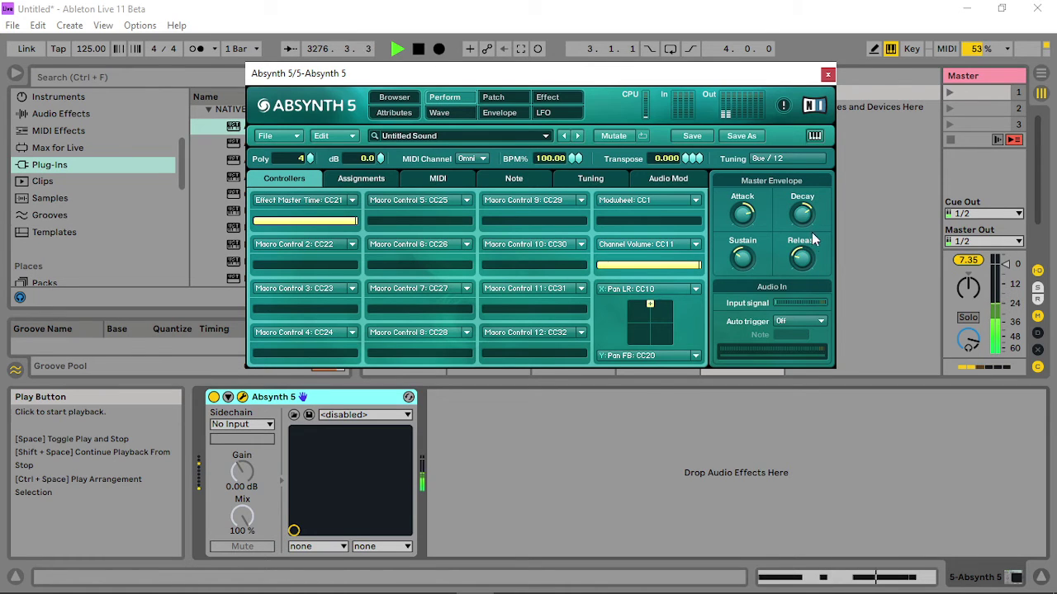
Set the master waveshaper's wave to Vox_fem 2, its input to -25.80 dB and its output to 0.10 dB.
left_click(493, 98)
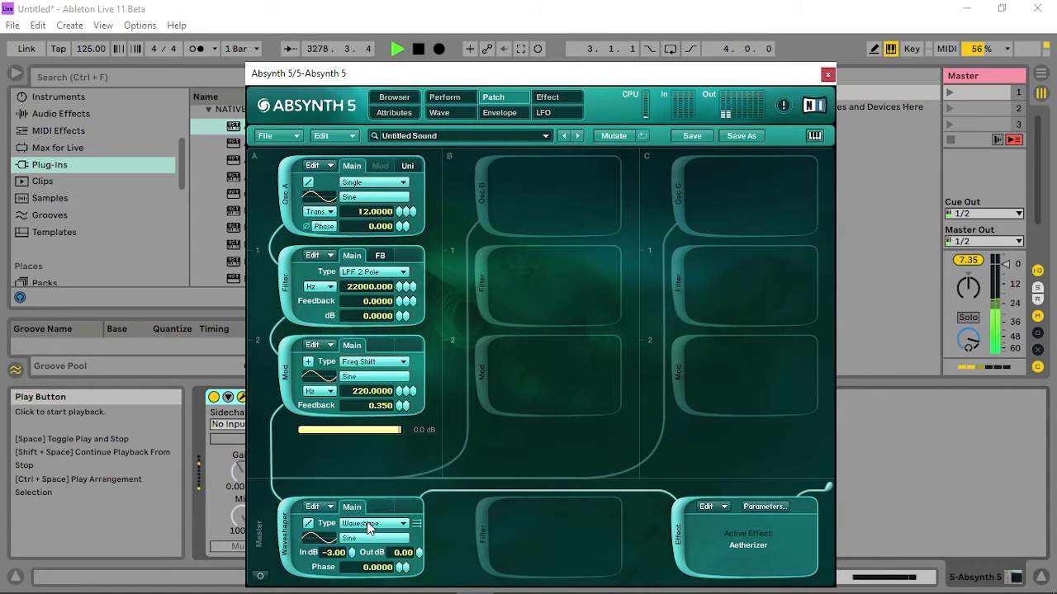
left_click(369, 525)
left_click(391, 523)
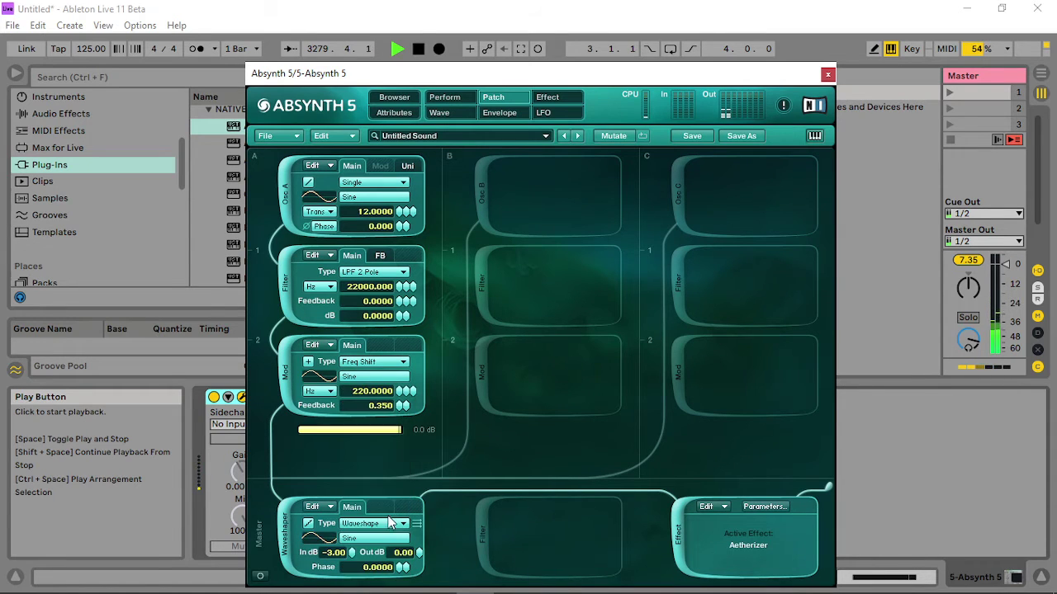
left_click(369, 539)
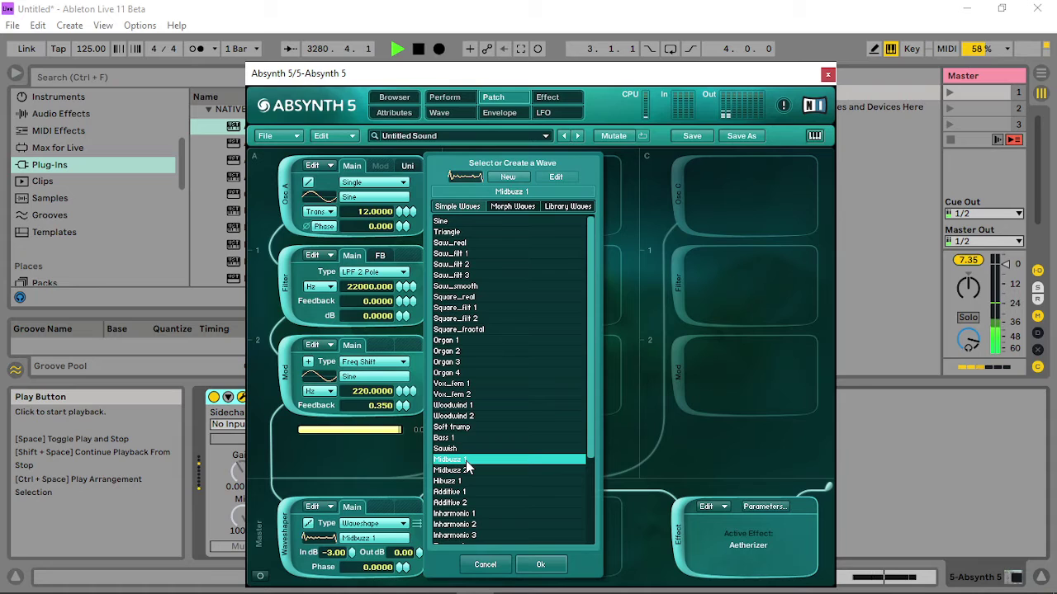
left_click(467, 405)
left_click(454, 394)
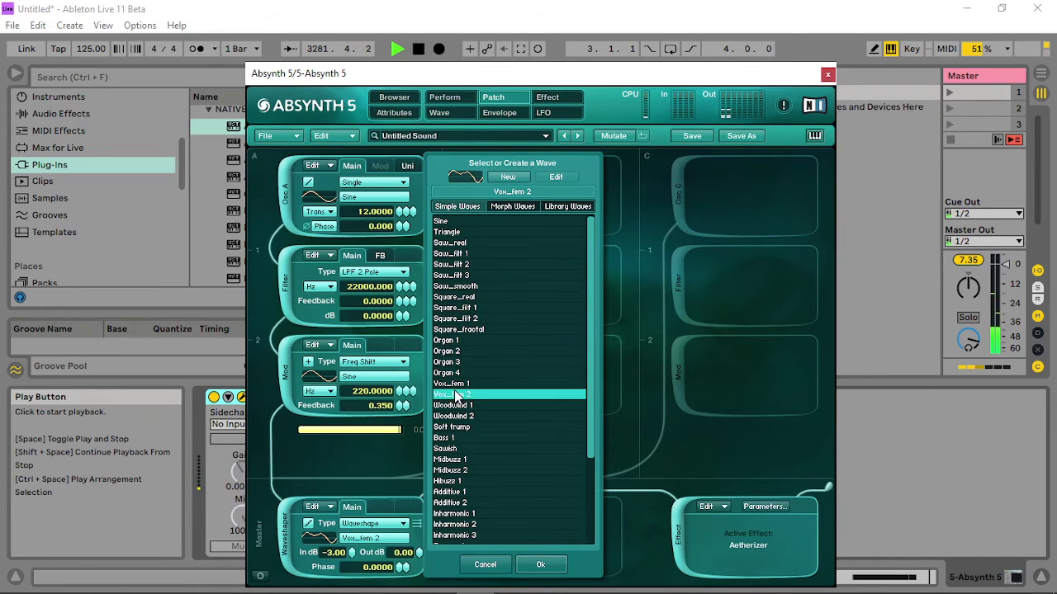
left_click(540, 564)
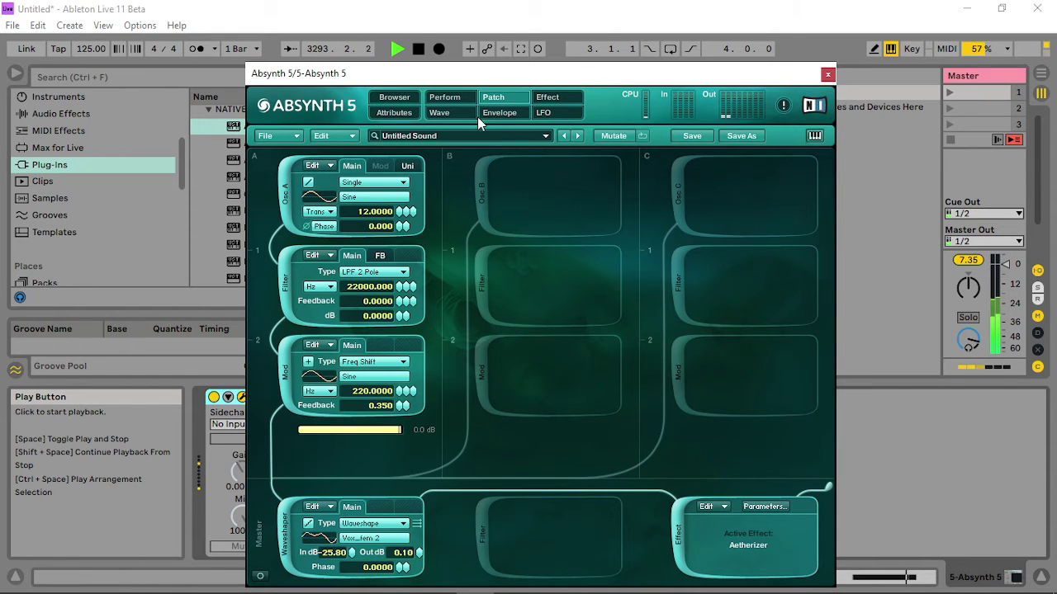
Assign the performance XY pad's X axis to Macro Control 2 and its Y axis to Macro Control 3.
left_click(445, 99)
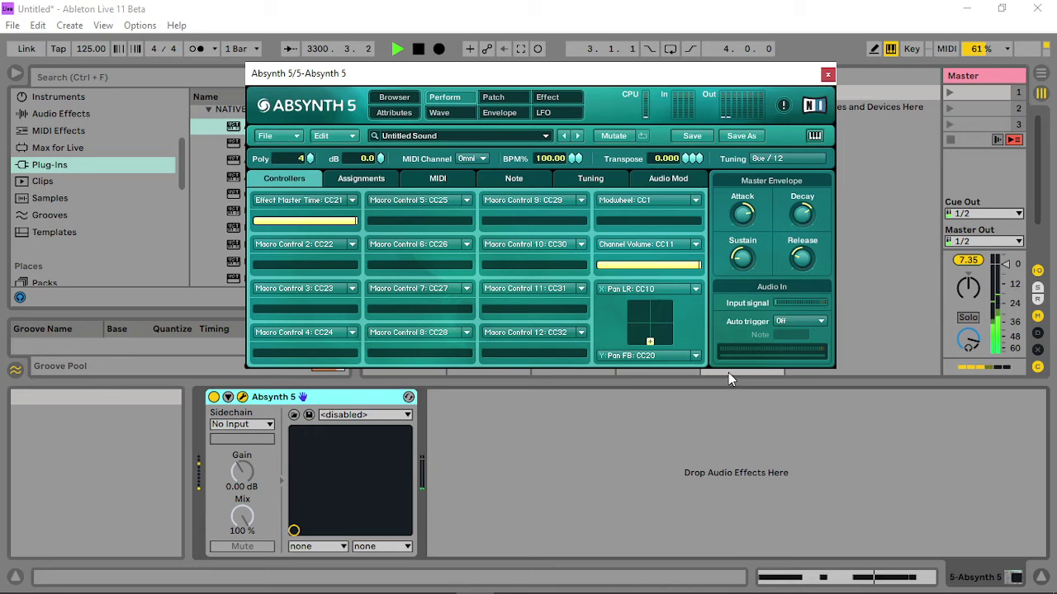
left_click(494, 98)
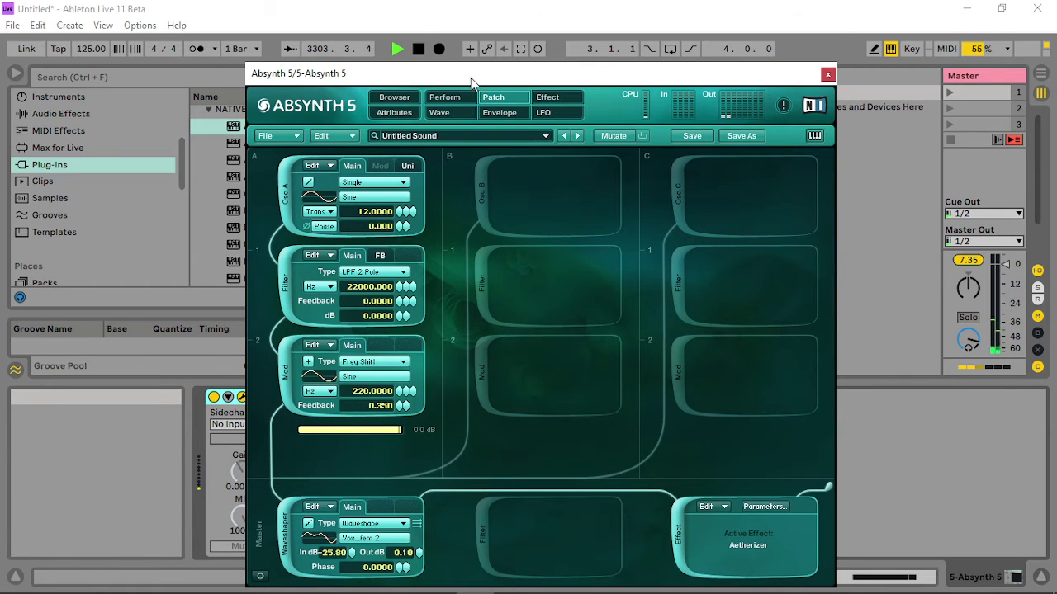
left_click(446, 97)
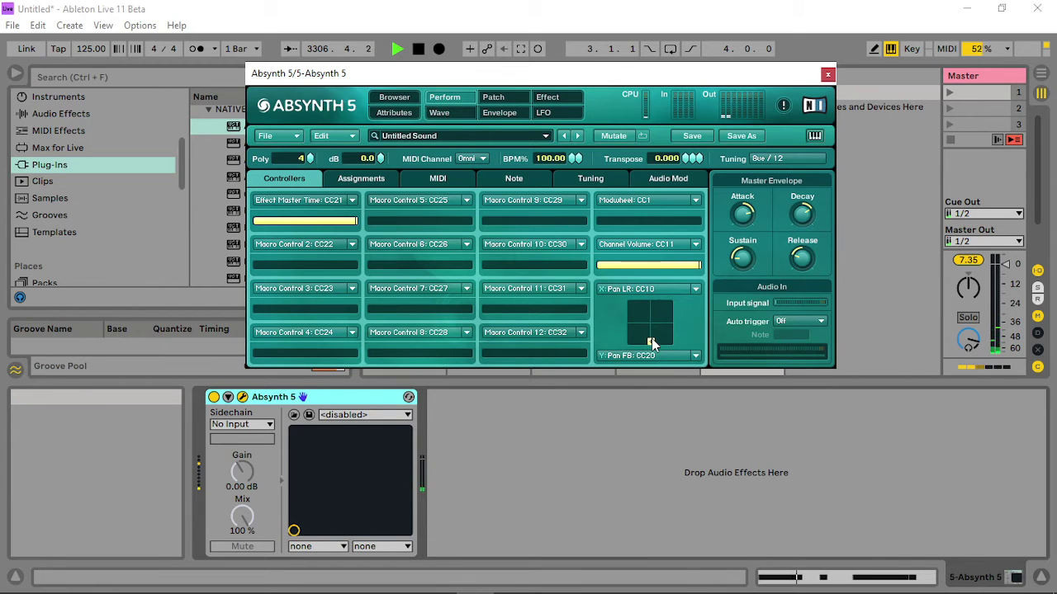
left_click(696, 291)
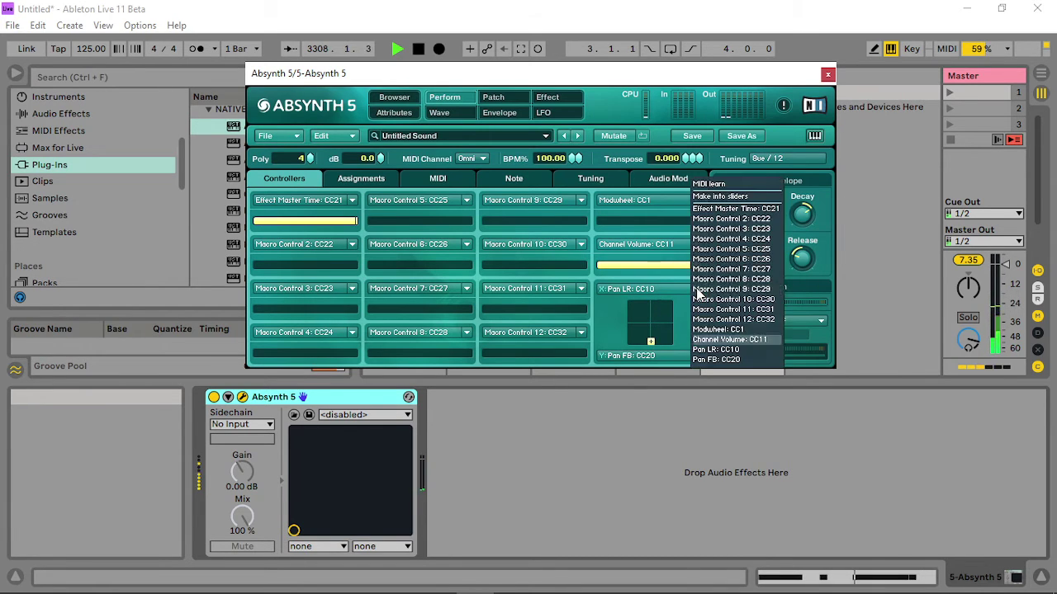
left_click(732, 219)
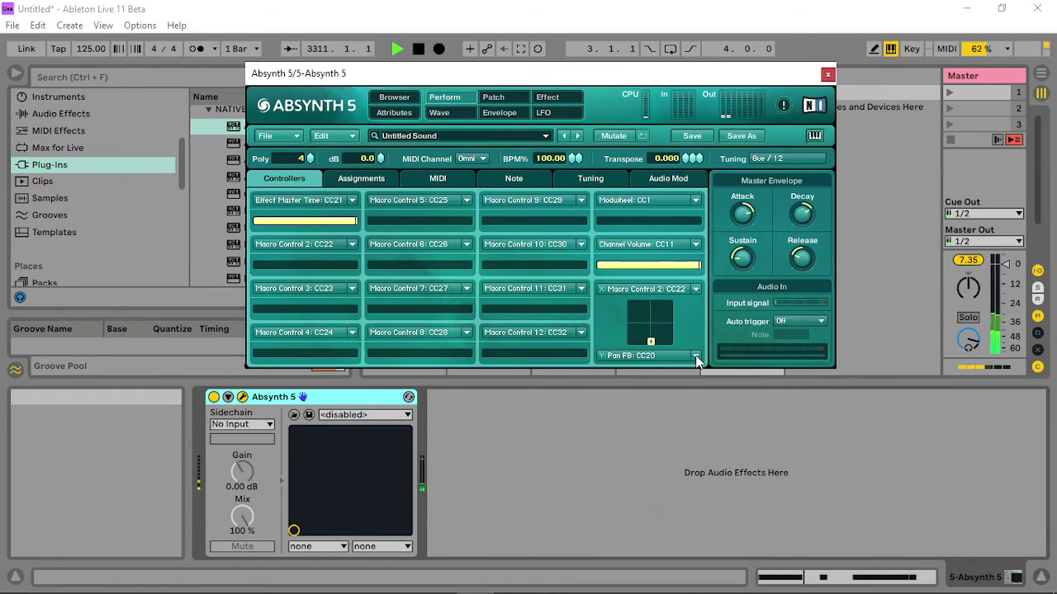
left_click(696, 357)
left_click(730, 233)
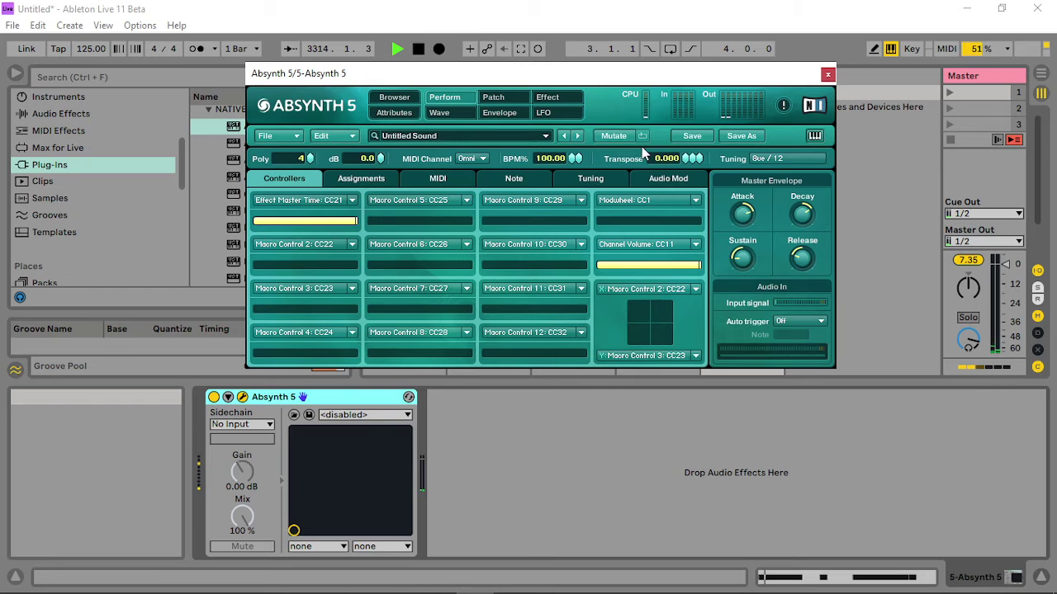
left_click(551, 97)
left_click(827, 74)
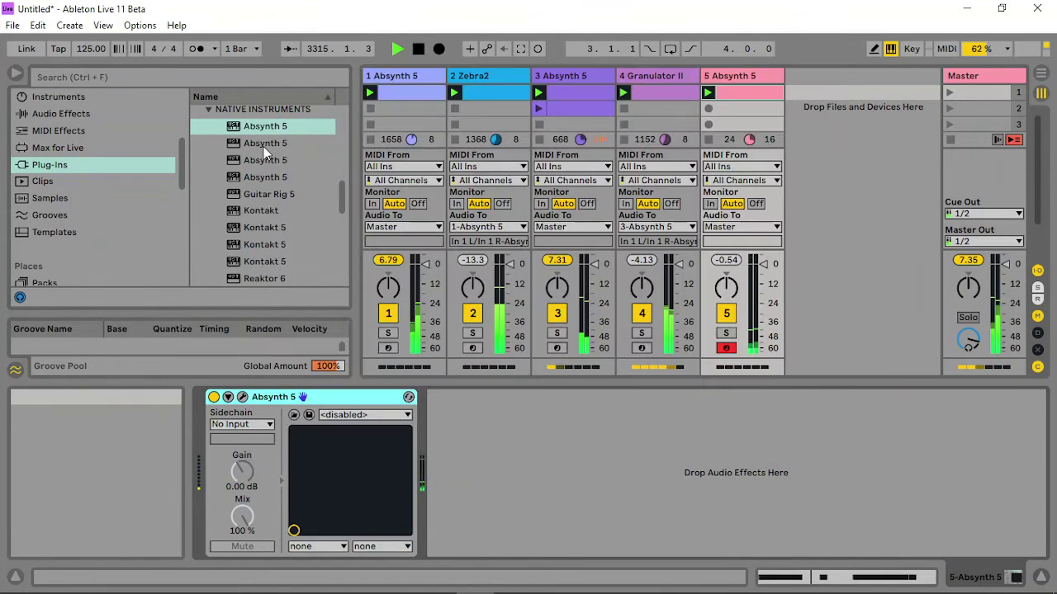
Add a Hybrid Reverb after Absynth 5 on track 5.
left_click(82, 113)
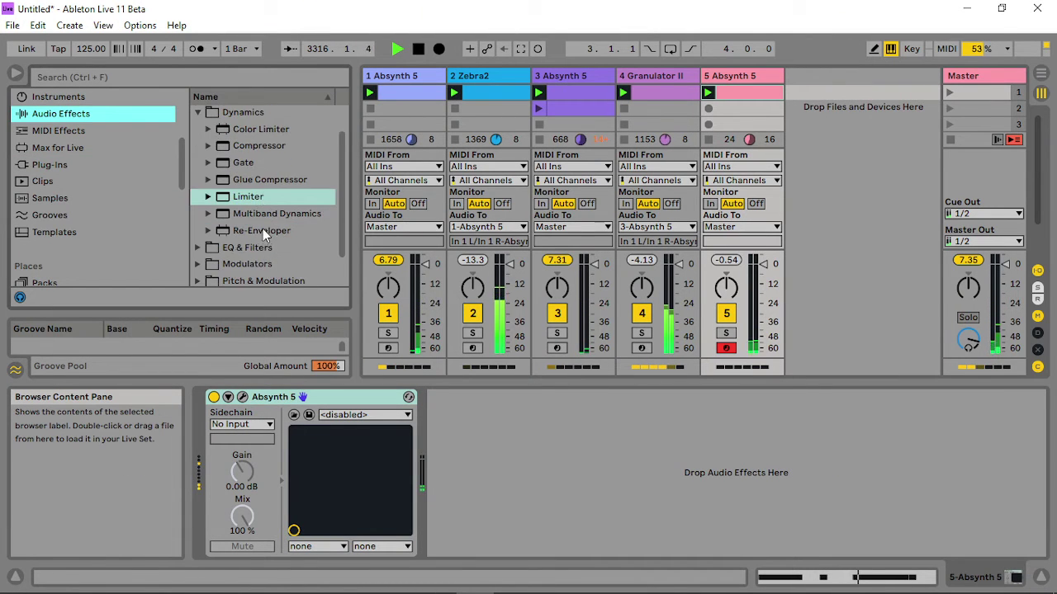
scroll(206, 260, "down", 2)
left_click(196, 261)
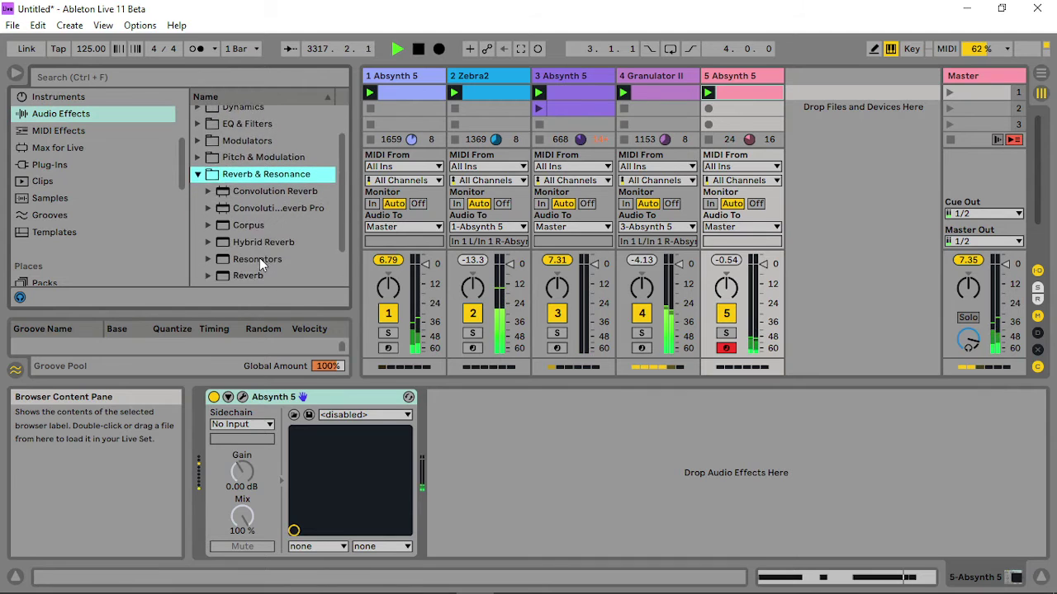
left_click_drag(278, 218, 537, 488)
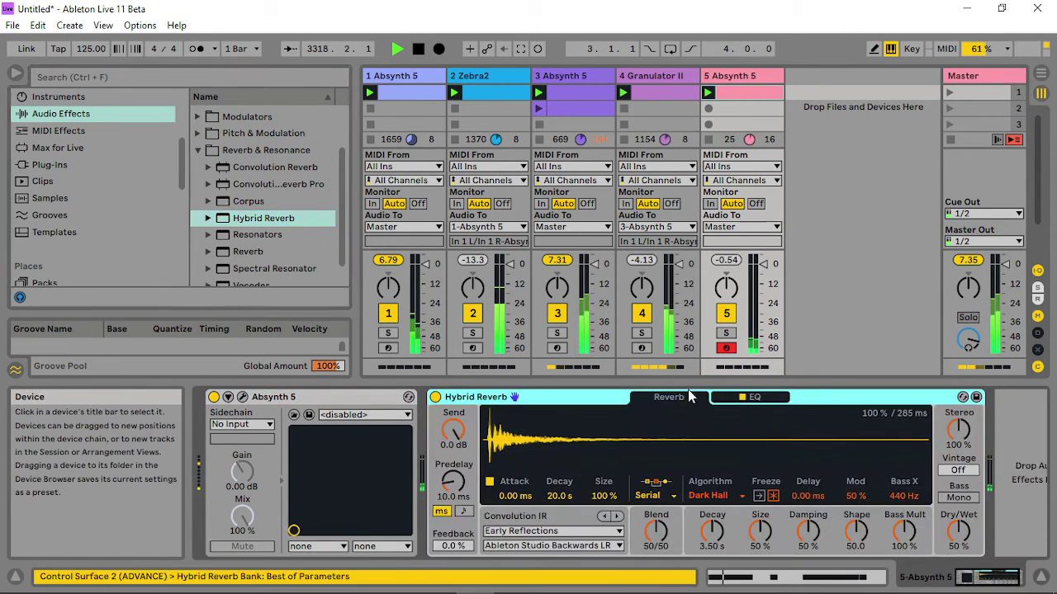
Set track 5's Hybrid Reverb blend to 71/29, algorithm decay to 973 ms and dry/wet to 29%.
left_click_drag(656, 531, 656, 513)
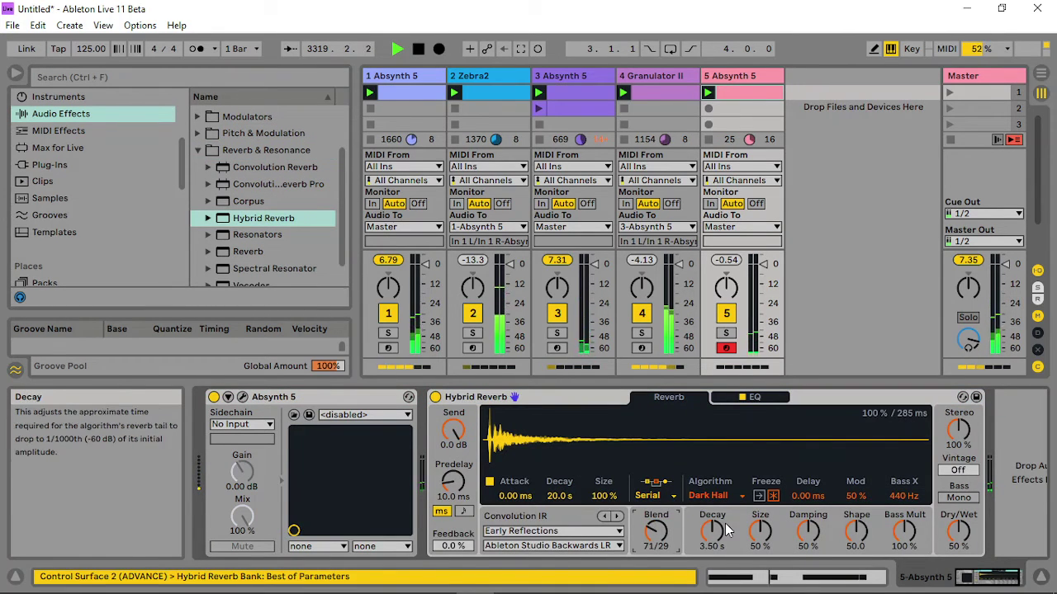
left_click_drag(727, 531, 728, 555)
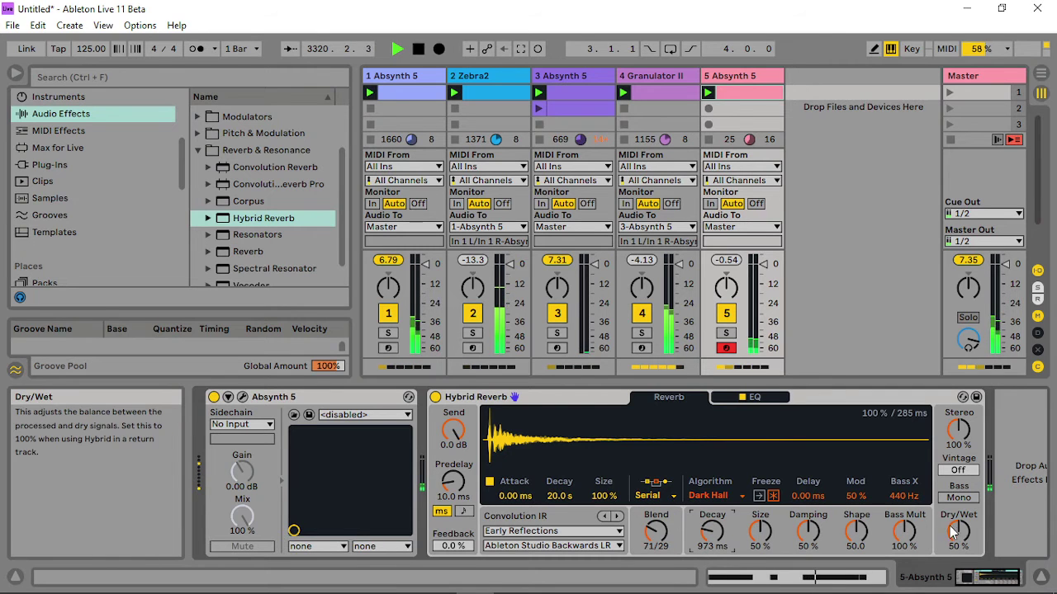
left_click_drag(954, 533, 954, 547)
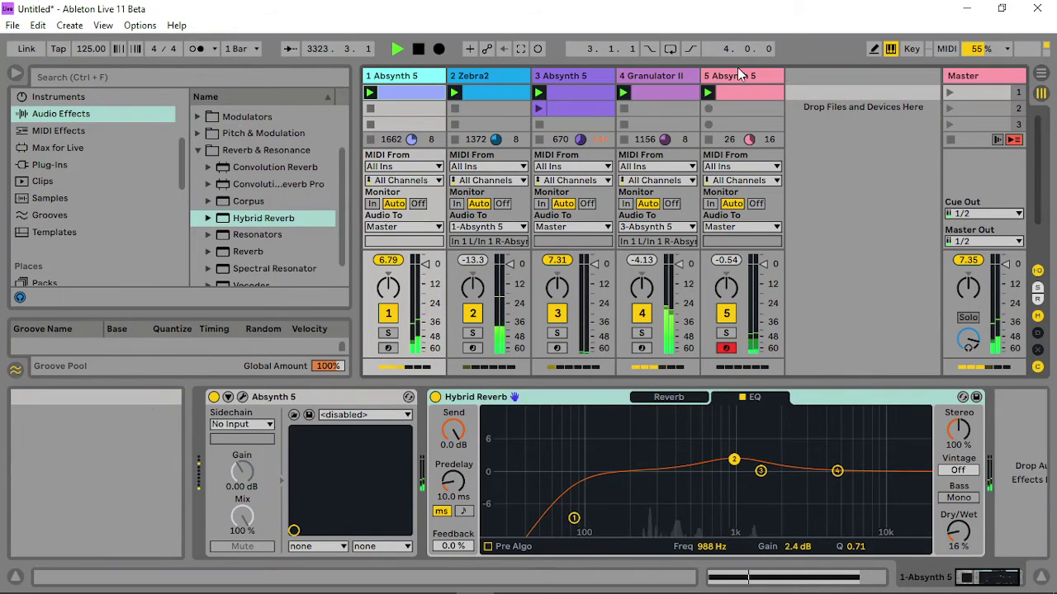
Lower the master gain of track 5's Aetherizer to -23.5 dB.
left_click(242, 397)
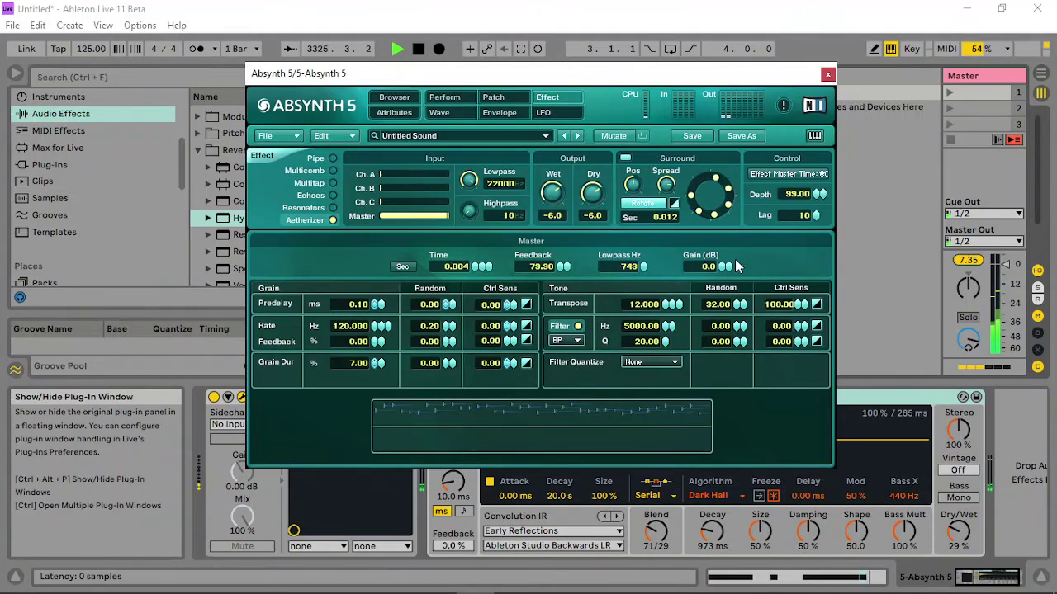
left_click_drag(724, 266, 728, 307)
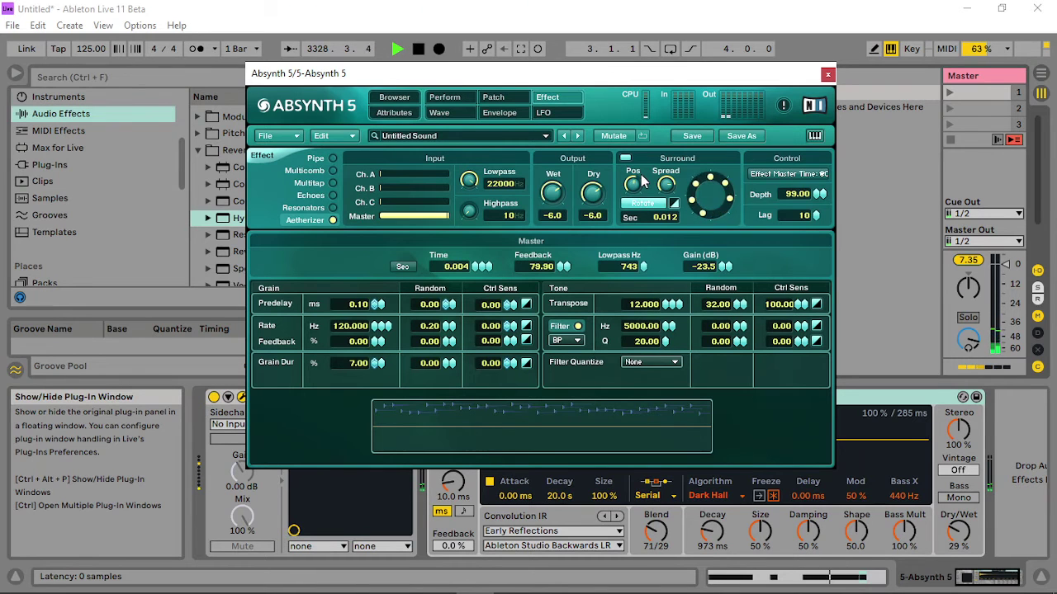
left_click(828, 74)
On track 1's Hybrid Reverb, set EQ band 2 to 520 Hz at -4.5 dB, band 3 to 1.52 kHz at 0.8 dB and dry/wet to 29%.
left_click(399, 77)
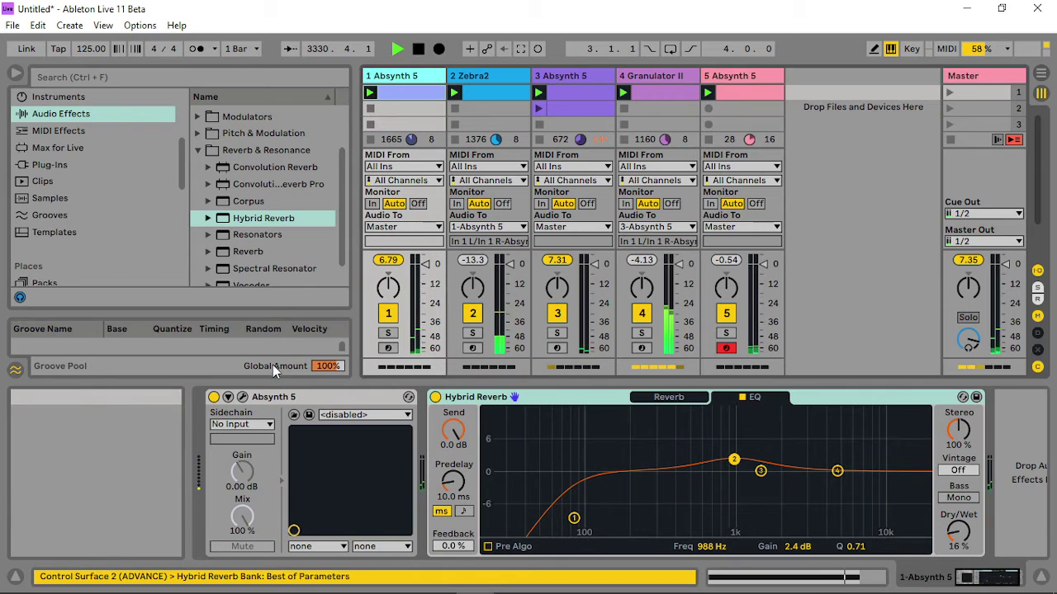
left_click(246, 396)
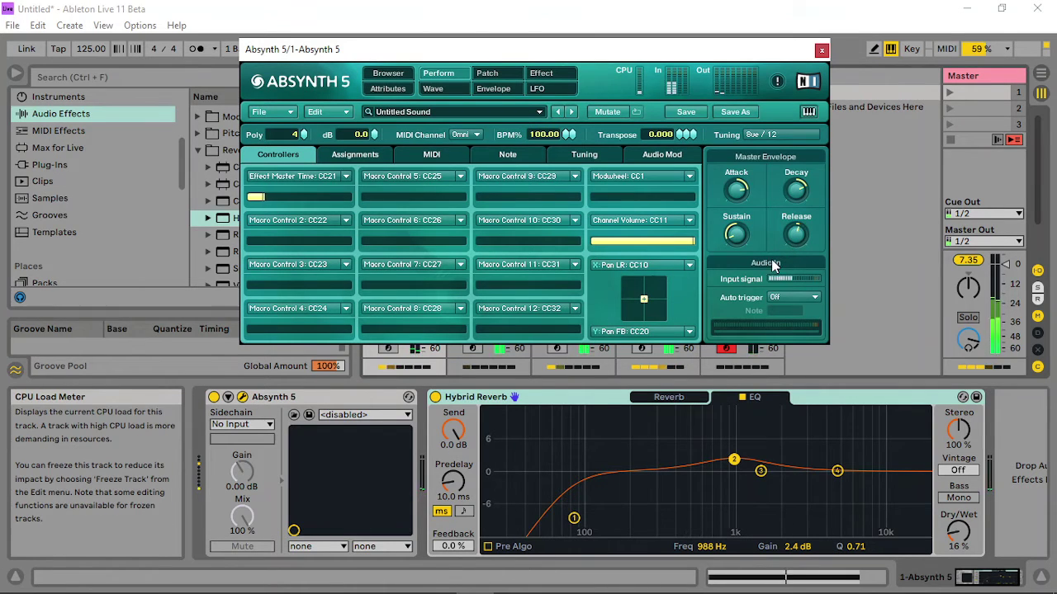
left_click_drag(734, 459, 731, 492)
left_click_drag(957, 530, 957, 517)
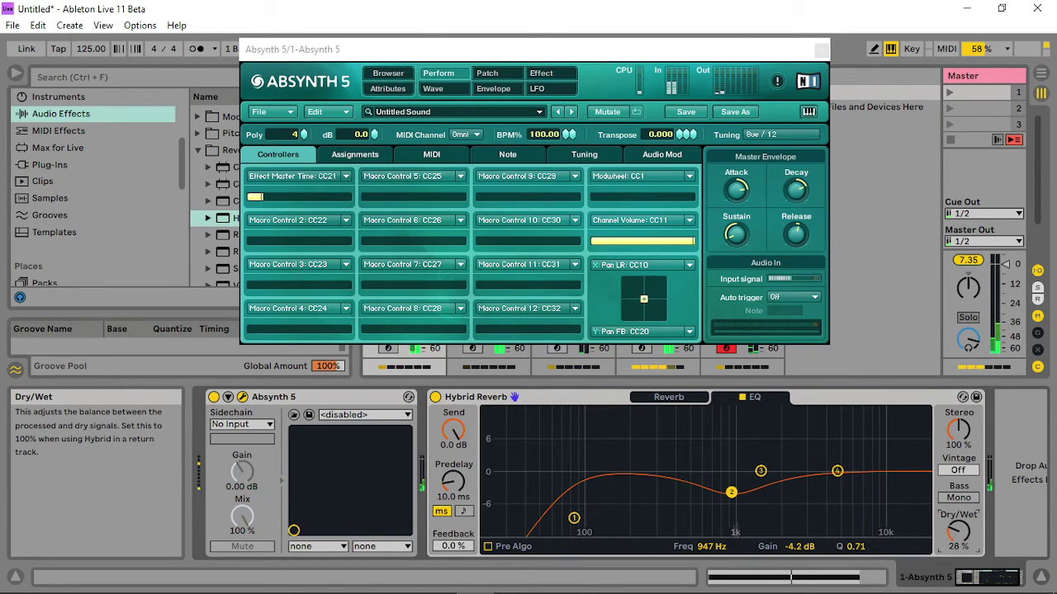
left_click_drag(730, 492, 692, 494)
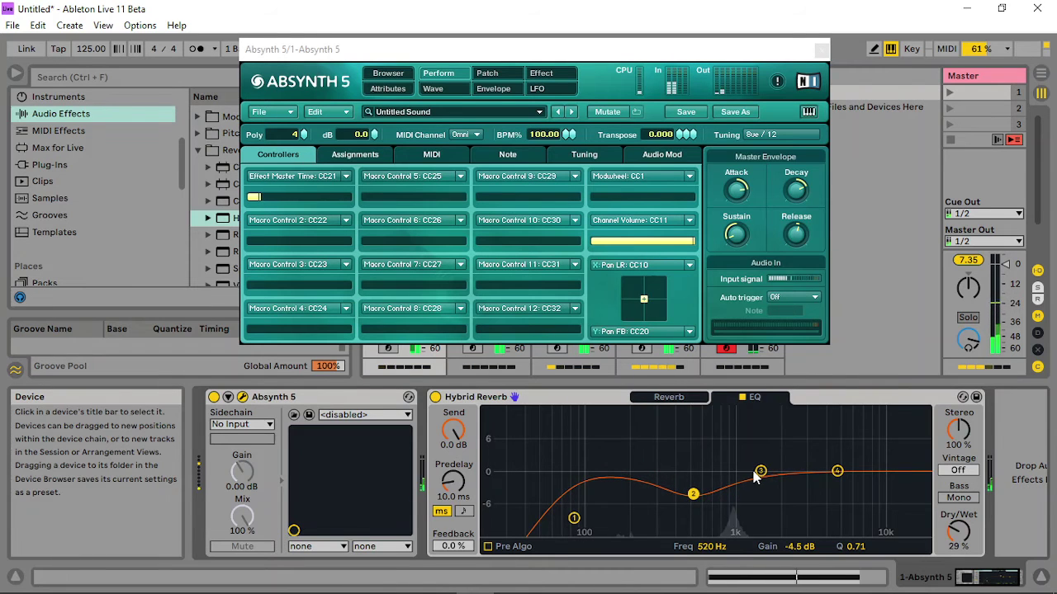
left_click_drag(761, 470, 762, 468)
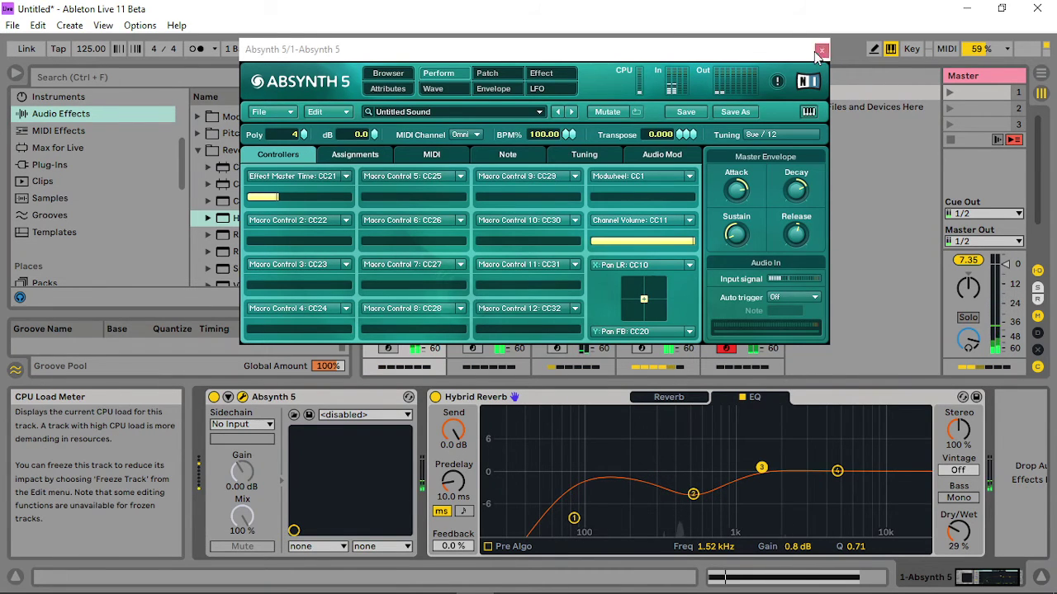
left_click(821, 50)
Extend the loop of track 3's first clip to 8.2.4 and delete its A#2 note.
left_click(579, 93)
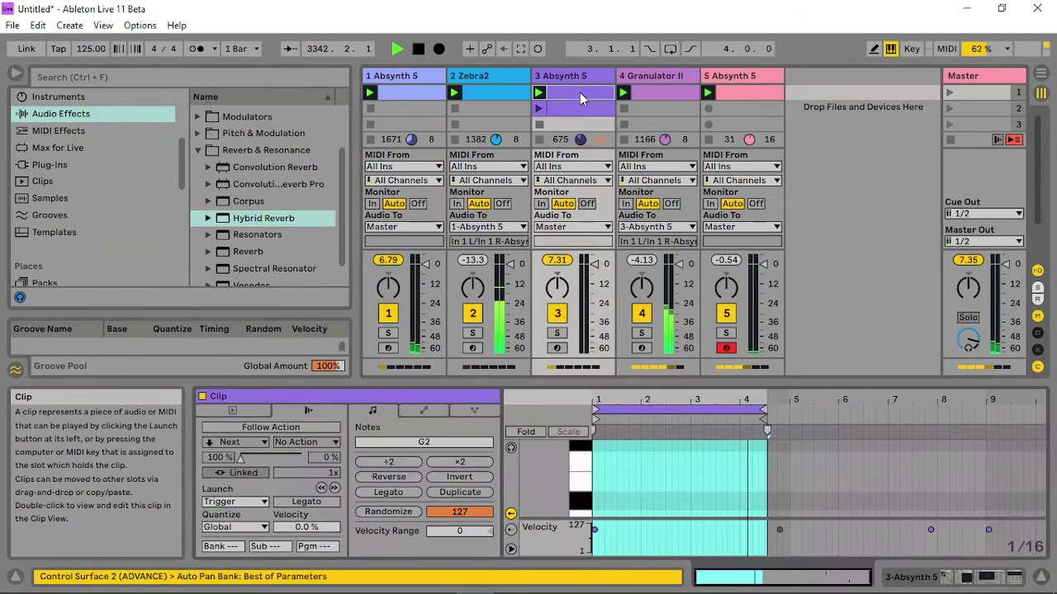
mouse_move(747, 407)
left_mouse_down()
mouse_move(968, 407)
mouse_move(937, 410)
mouse_move(968, 410)
mouse_move(956, 411)
left_mouse_up()
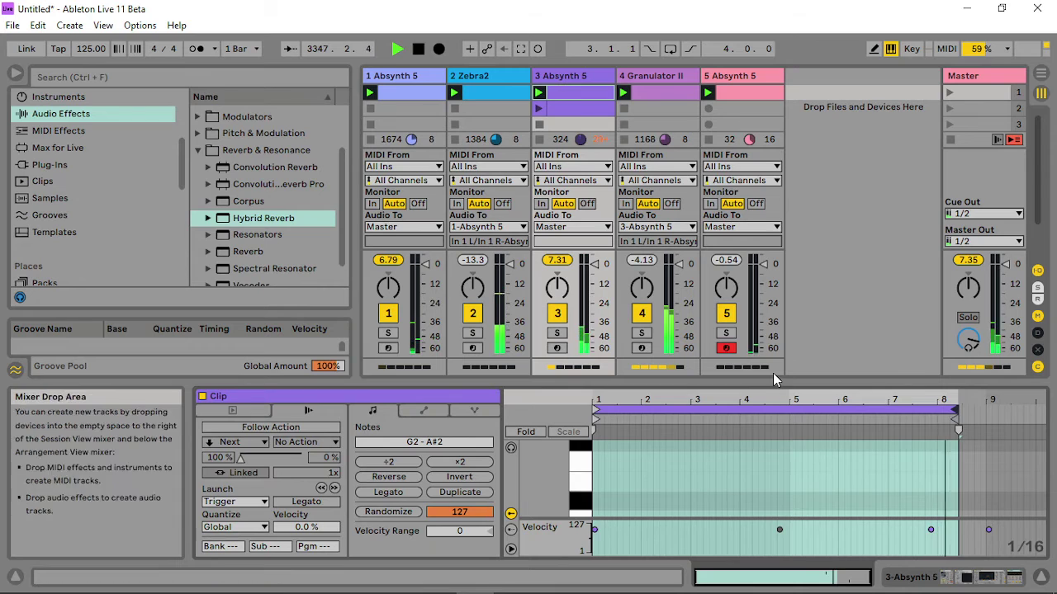
left_click_drag(773, 377, 782, 192)
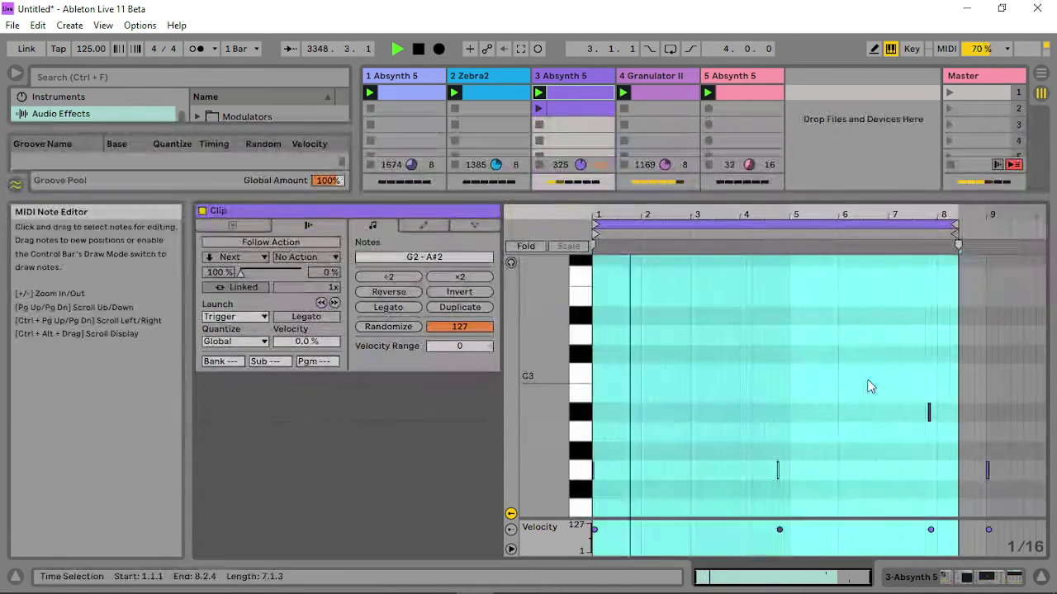
double_click(929, 413)
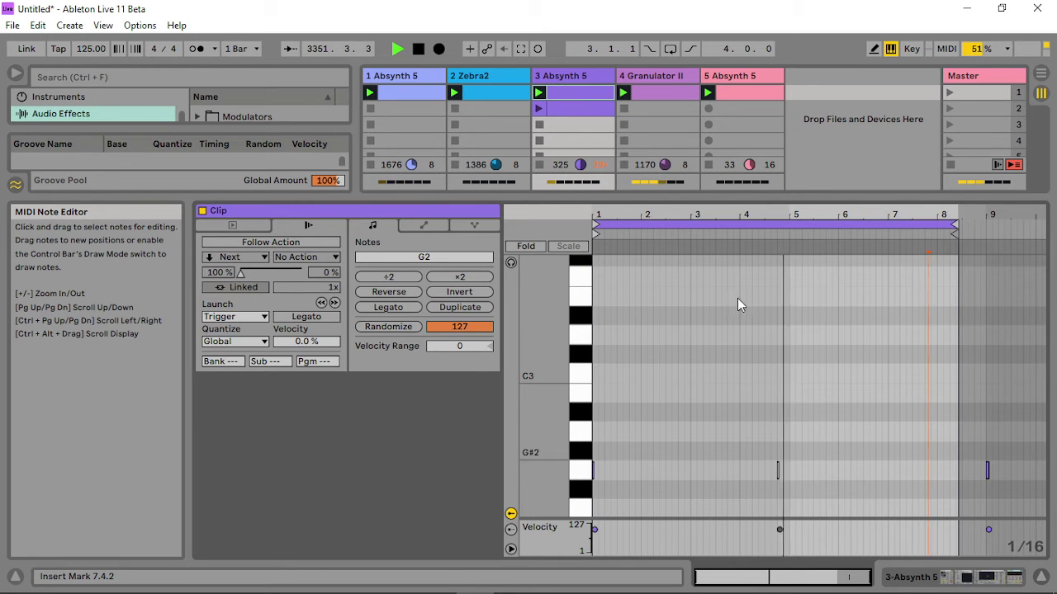
Set track 3's Auto Filter frequency to 1.25 kHz and resonance to 49%.
double_click(578, 76)
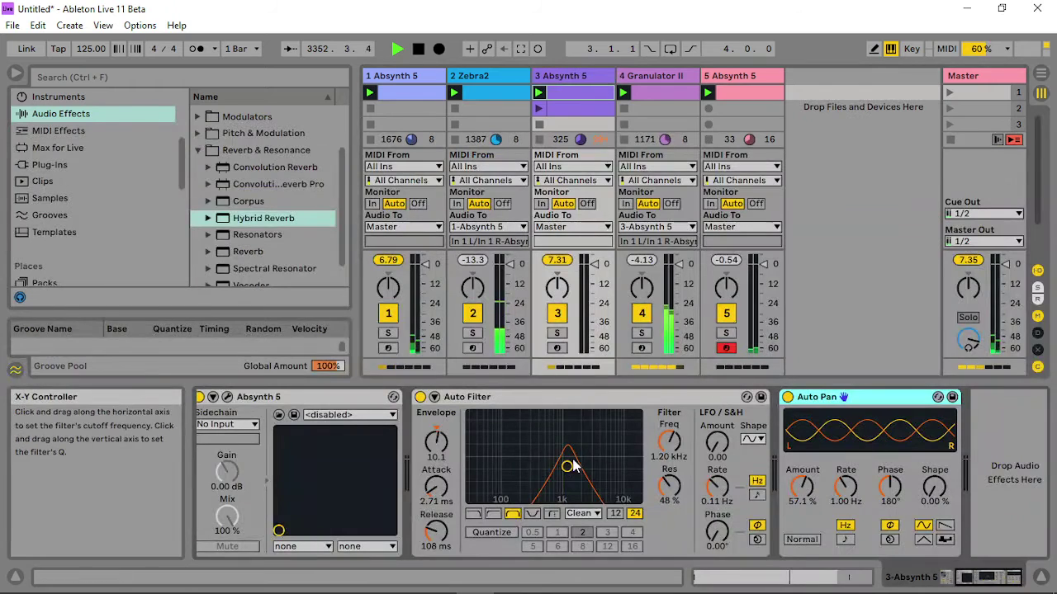
left_click_drag(567, 467, 570, 465)
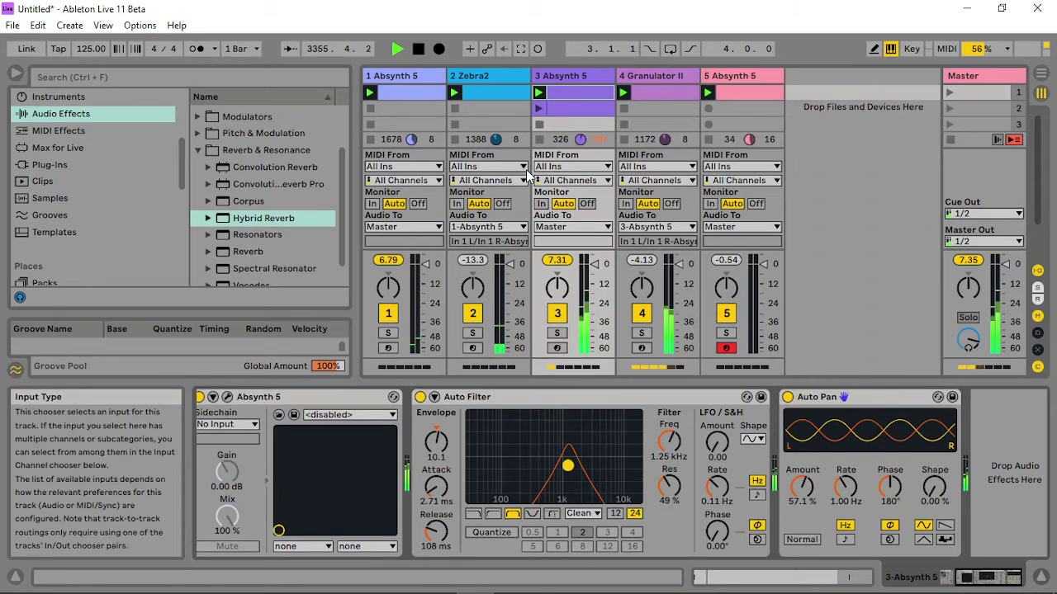
Check the performance controllers of Absynth 5 on track 1 and on track 5.
left_click(400, 76)
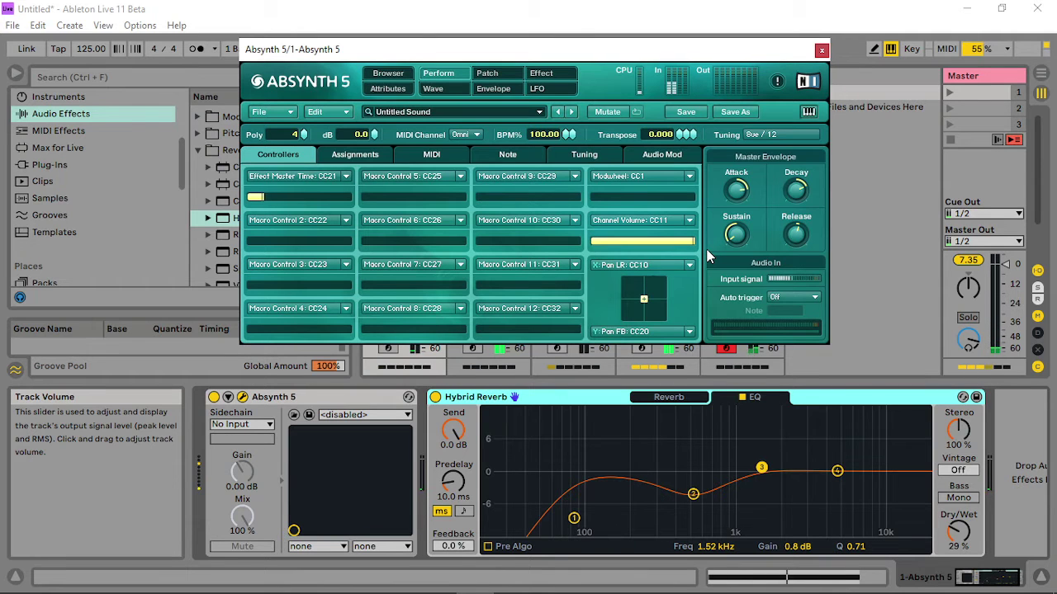
left_click(820, 51)
left_click(731, 76)
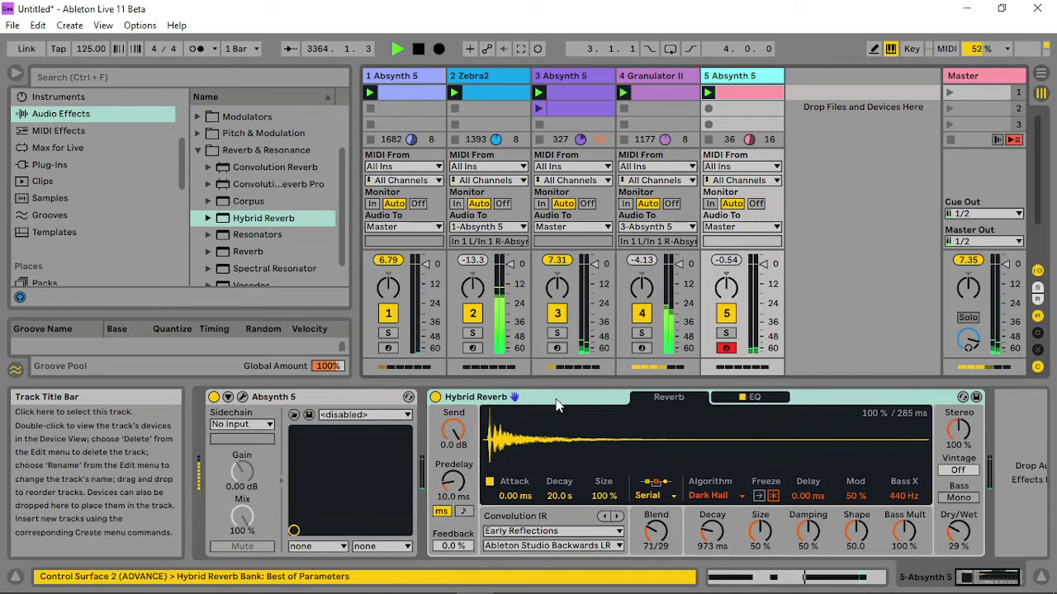
left_click(243, 397)
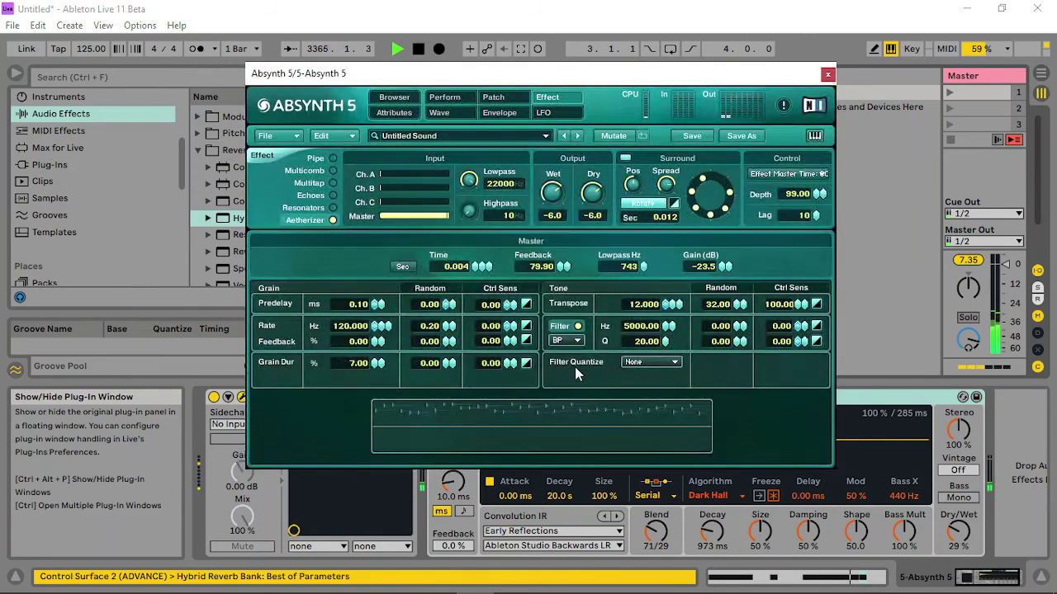
left_click(493, 98)
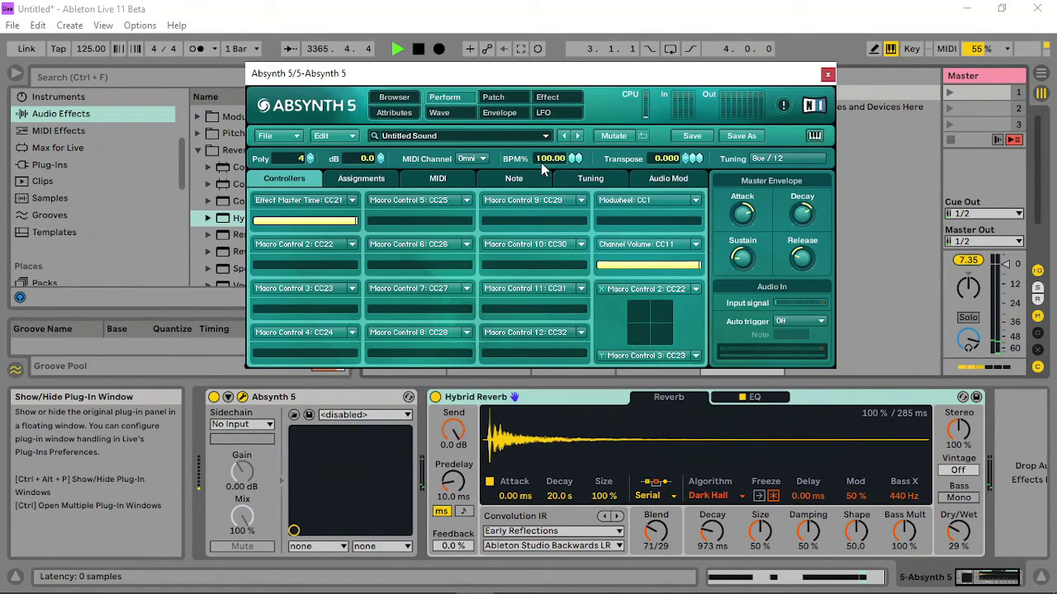
Turn track 5's Absynth 5 XY pad into sliders for Pan LR (CC10) and Pan FB (CC20), and try the Pan LR slider.
left_click(505, 101)
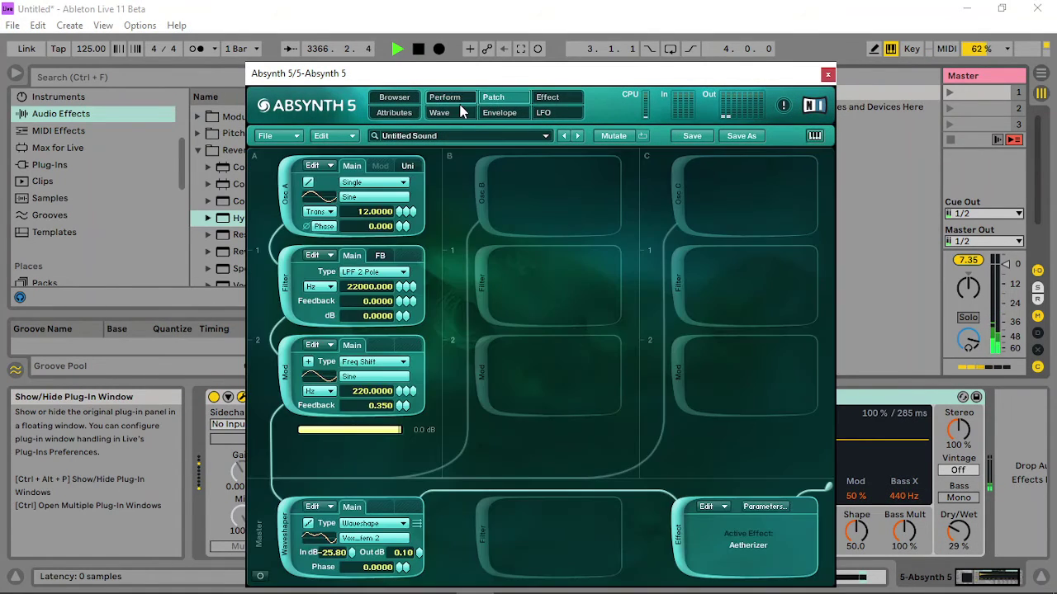
right_click(362, 433)
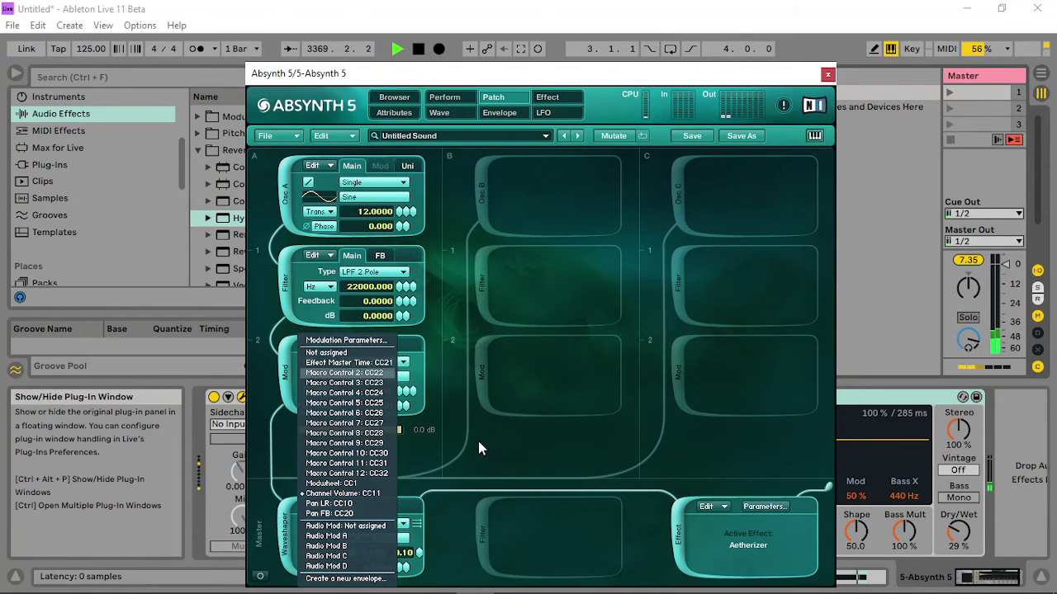
left_click(477, 355)
left_click(457, 98)
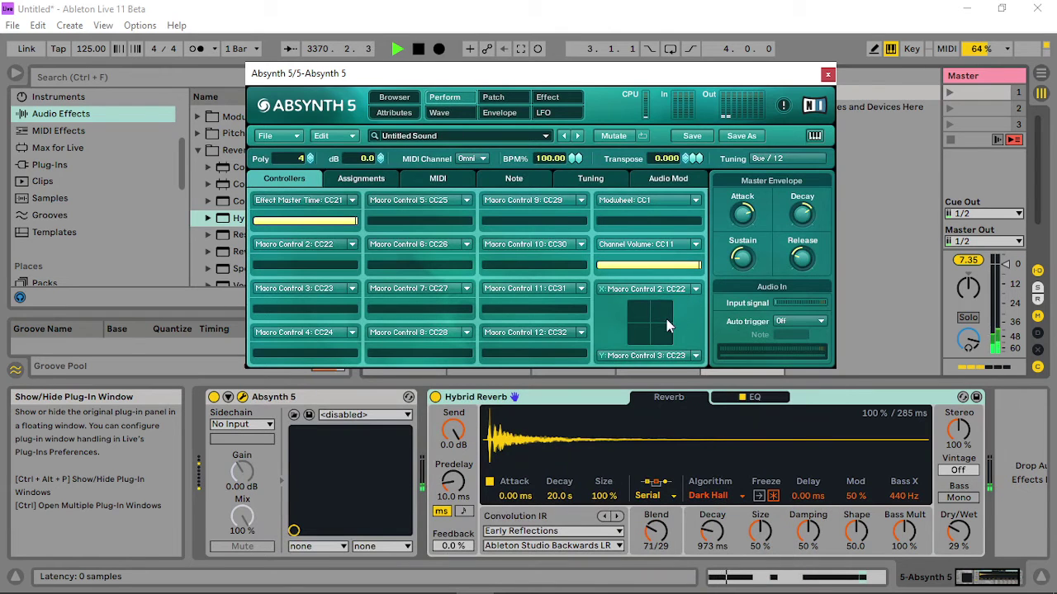
left_click(696, 360)
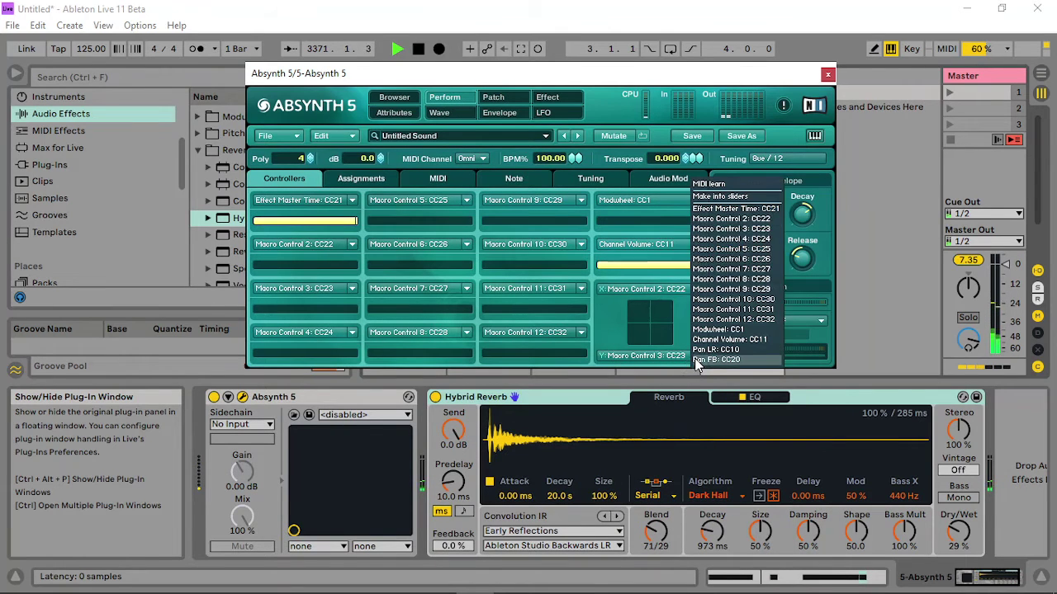
left_click(748, 205)
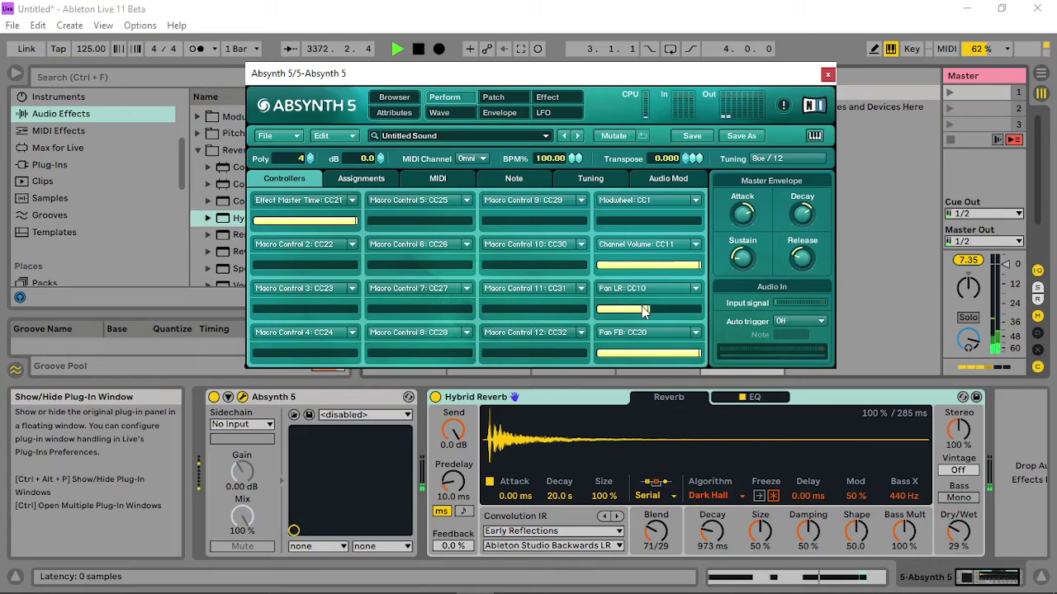
left_click_drag(586, 315, 685, 312)
left_click(827, 77)
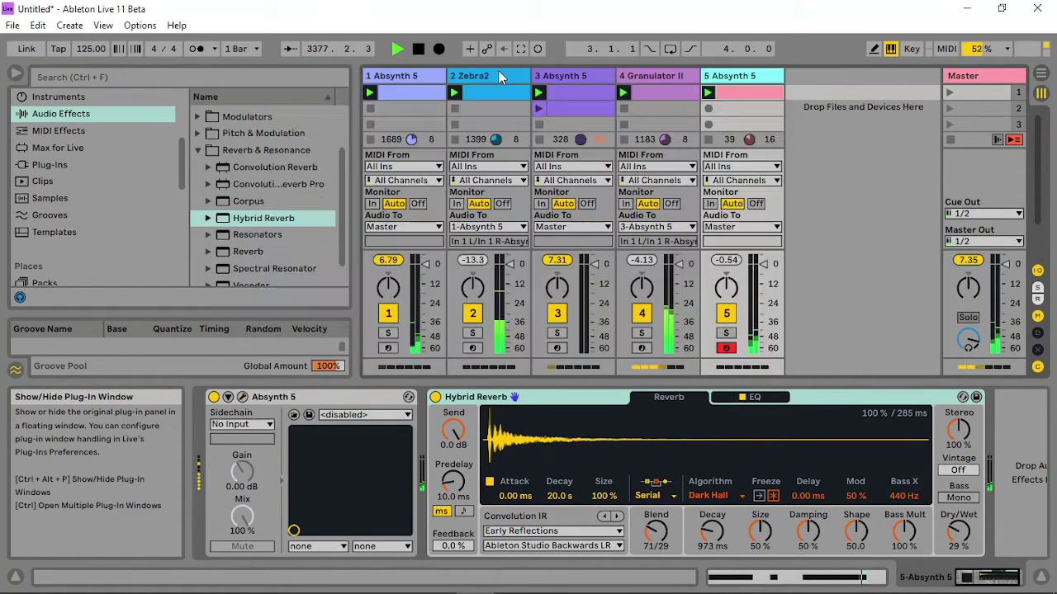
Insert a sine shape from 1.1.1 to 4.4.4 in the MIDI Ctrl 10: Pan envelope of track 5's clip.
left_click(739, 96)
left_click(423, 225)
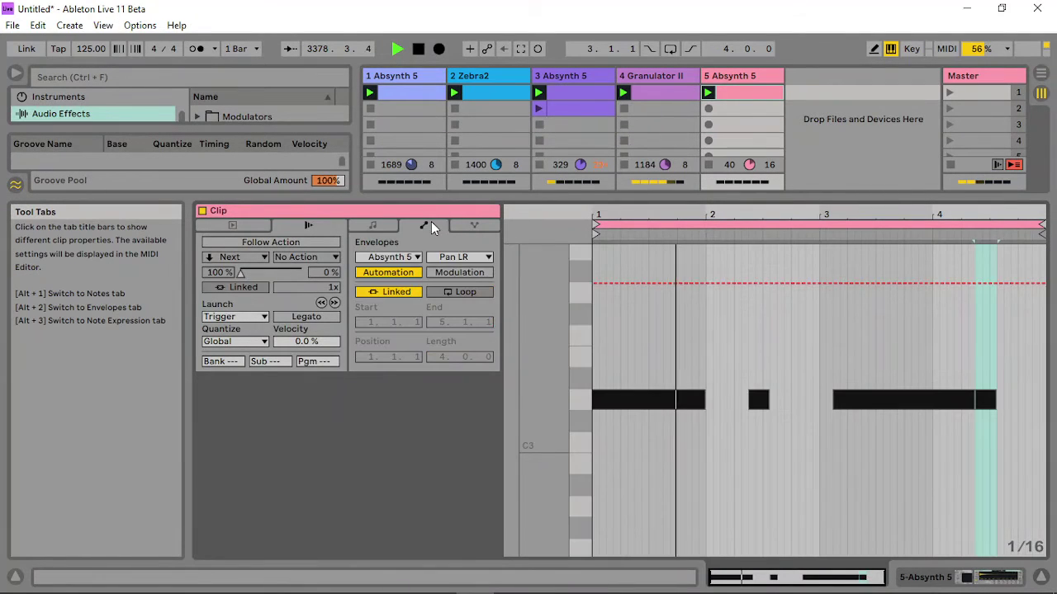
left_click(408, 259)
left_click(399, 270)
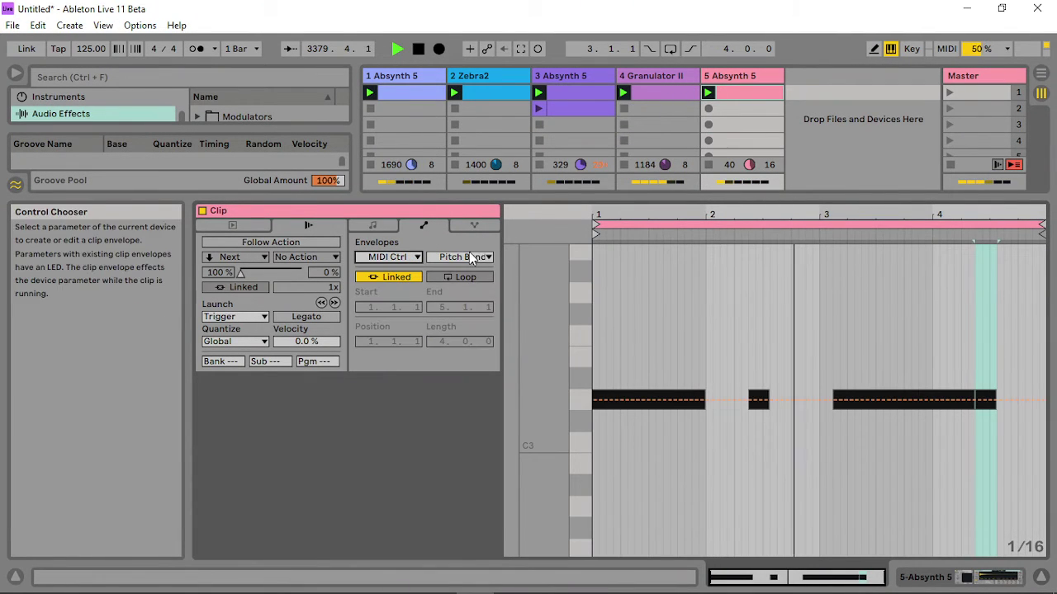
left_click(462, 258)
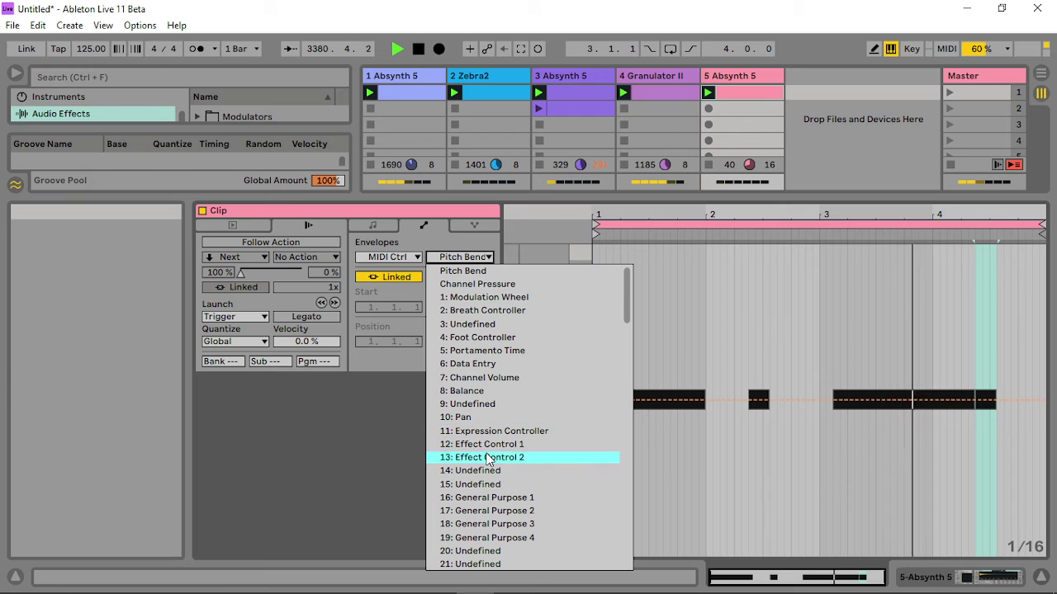
key("Escape")
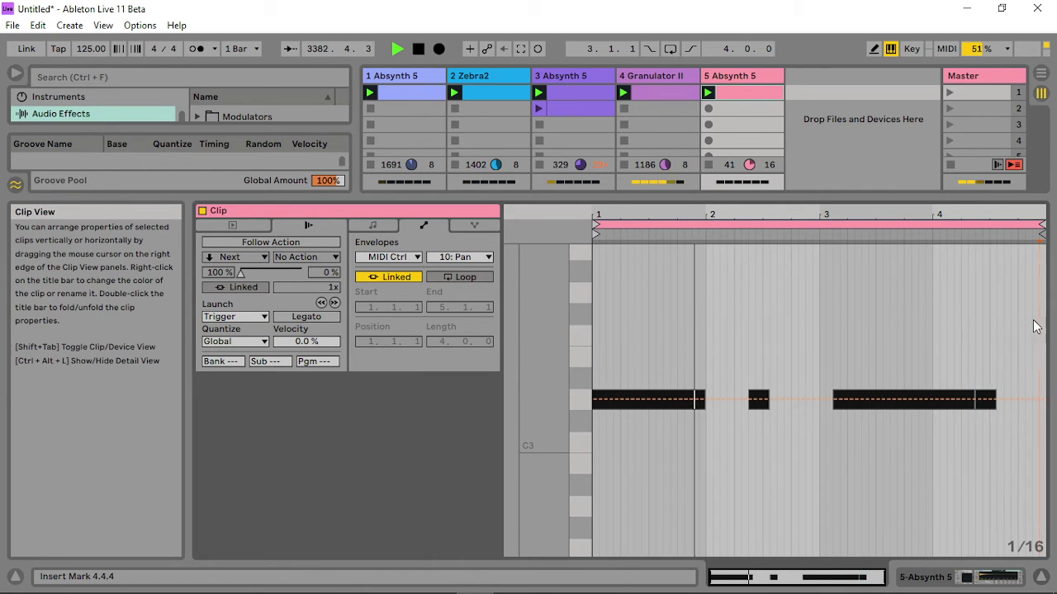
left_click_drag(1041, 327, 593, 330)
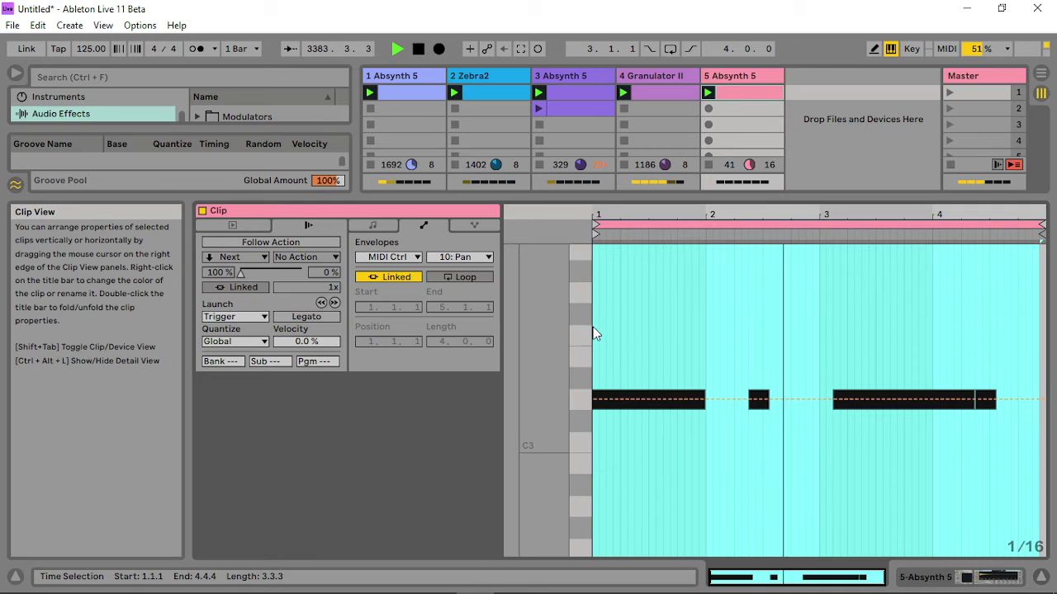
right_click(645, 338)
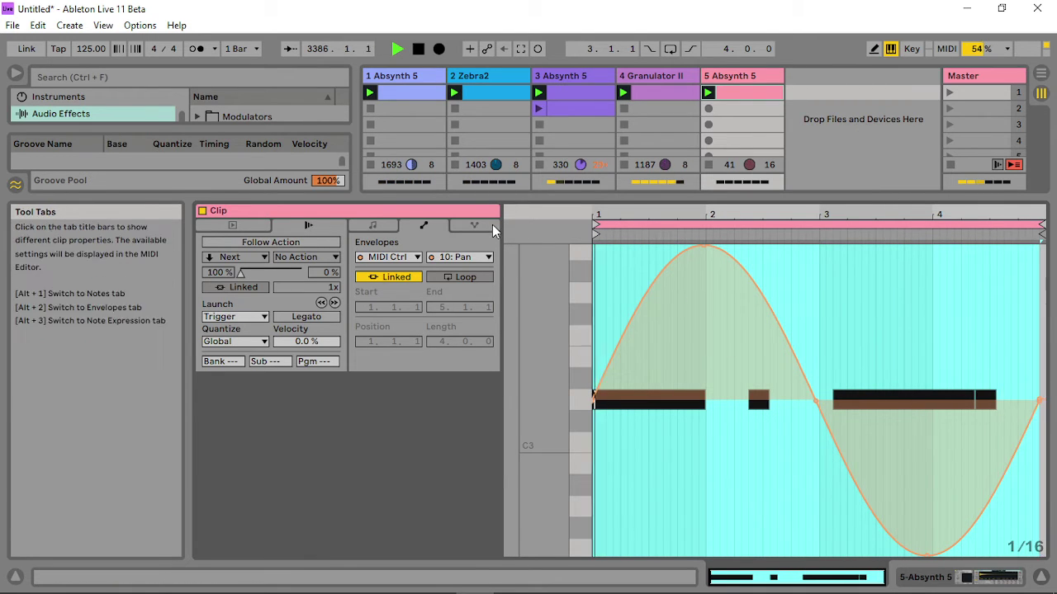
Insert a sine shape from bar 2 to the clip's end in the MIDI Ctrl 20: Undefined envelope.
left_click(485, 257)
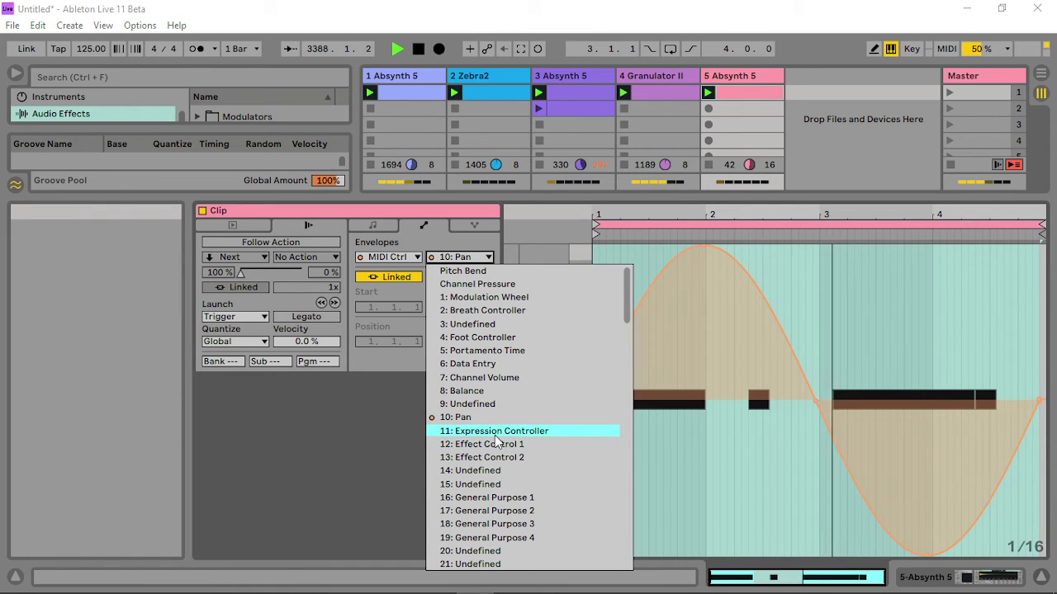
left_click(495, 551)
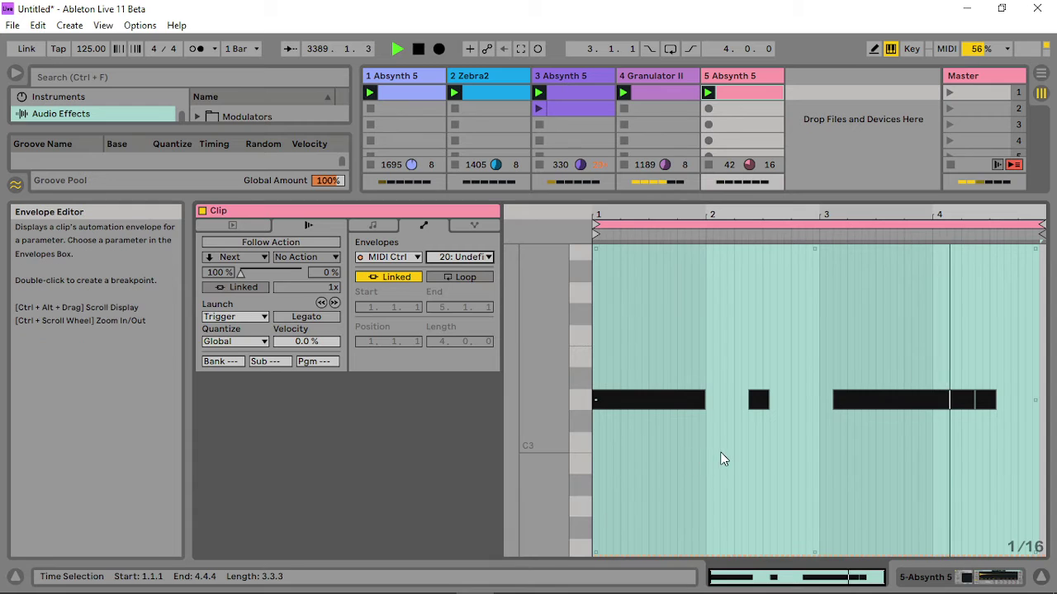
left_click_drag(703, 448, 1050, 435)
right_click(1050, 435)
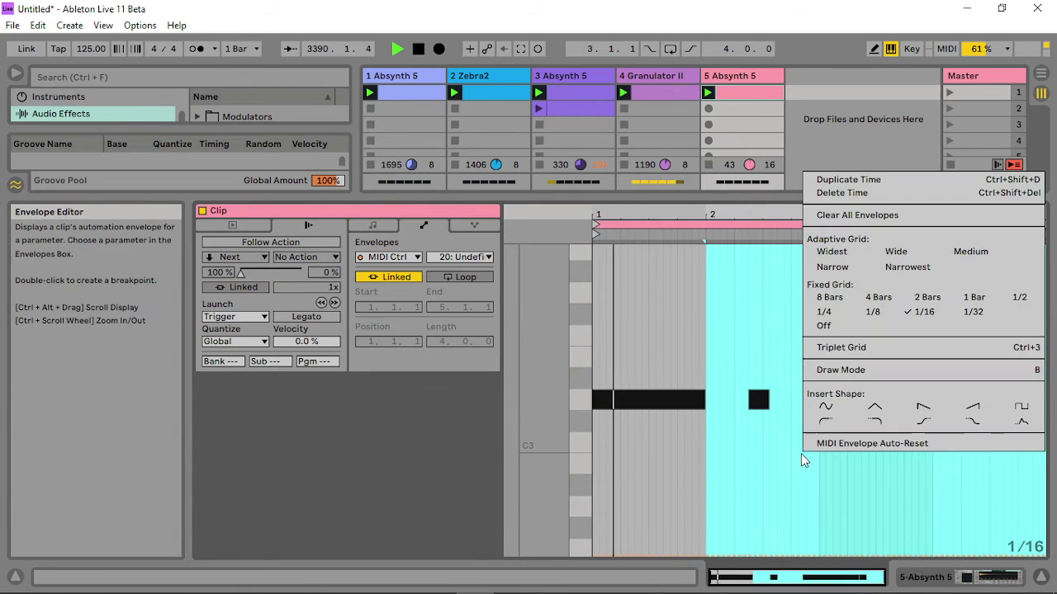
left_click(825, 409)
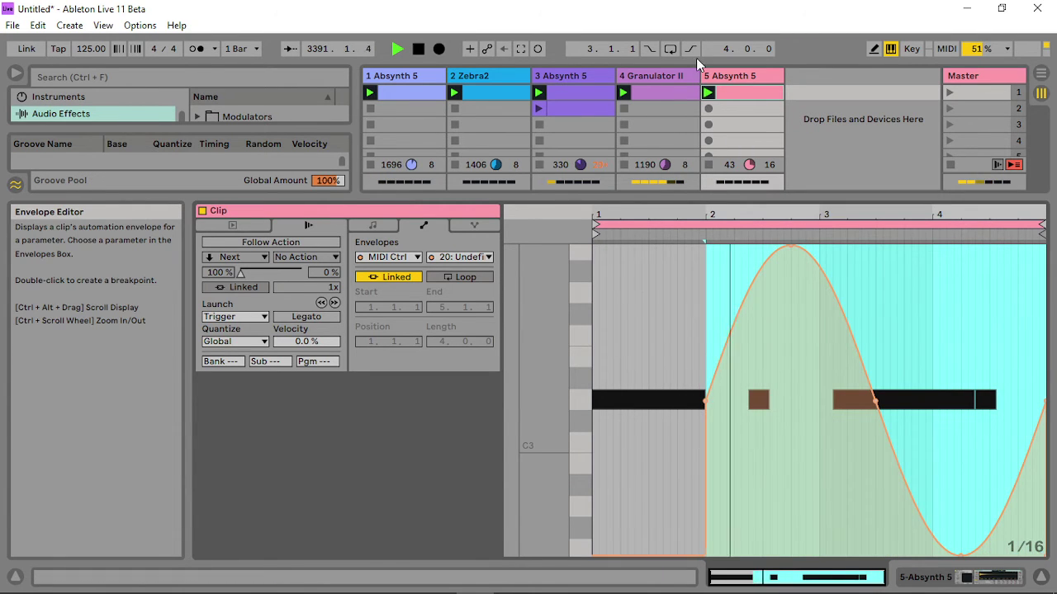
Check Absynth 5's pan controllers, then raise the clip's CC20 envelope so that its opening section sits at 46.
double_click(738, 78)
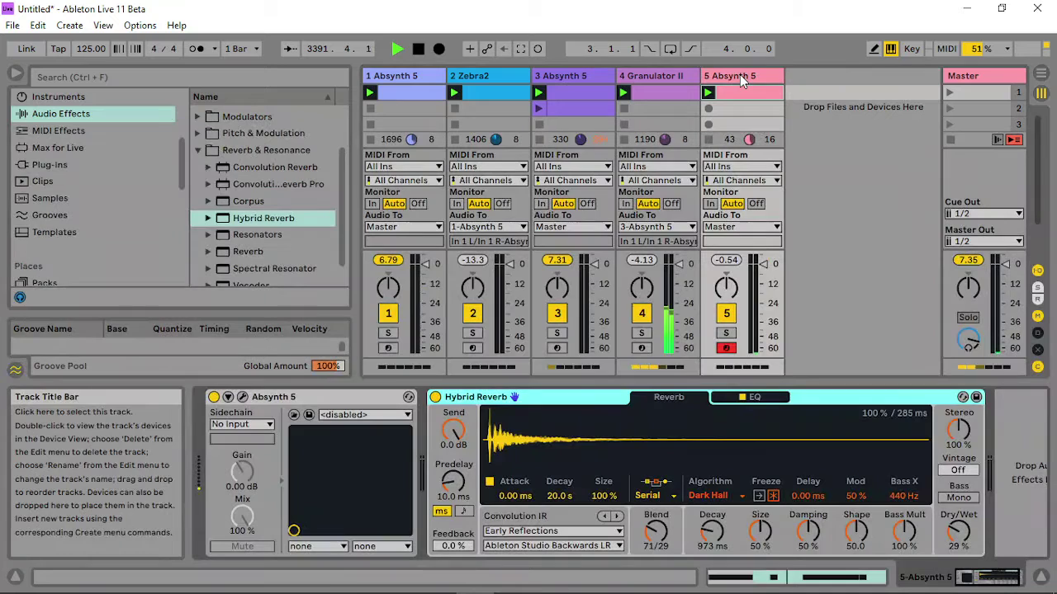
left_click(243, 398)
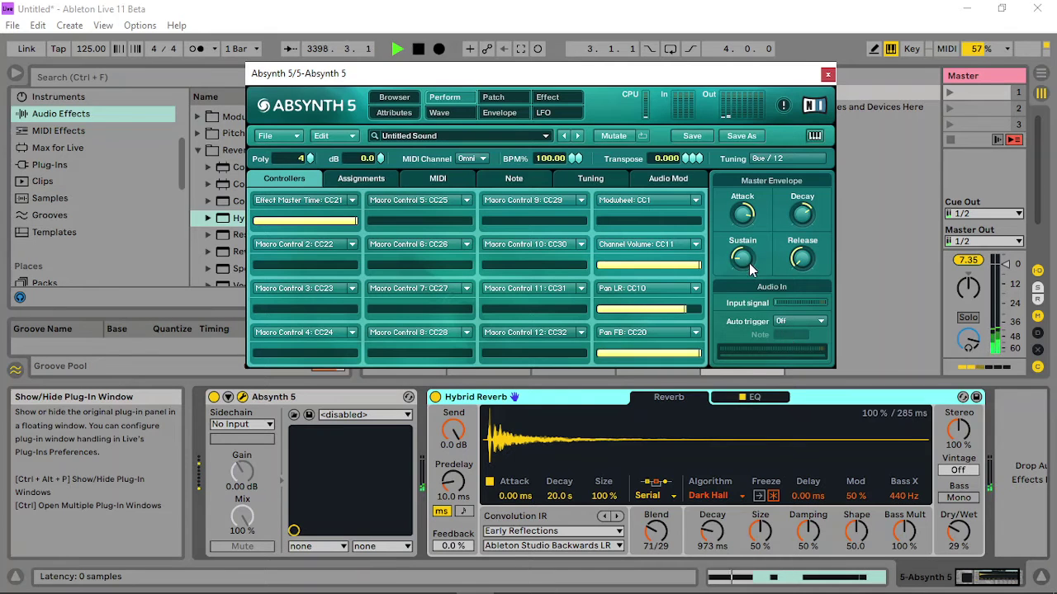
left_click(827, 75)
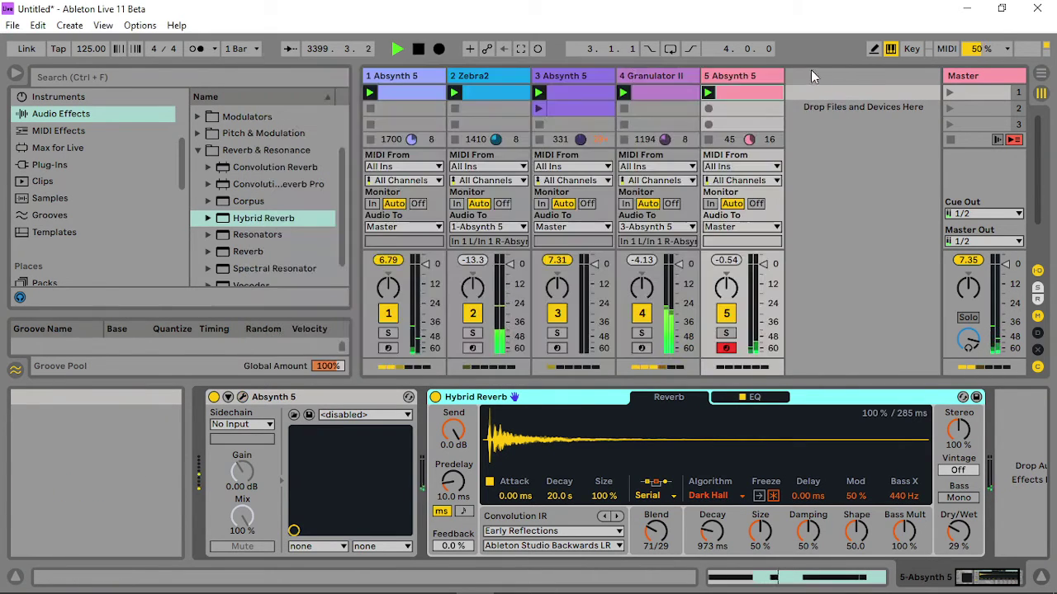
left_click(748, 90)
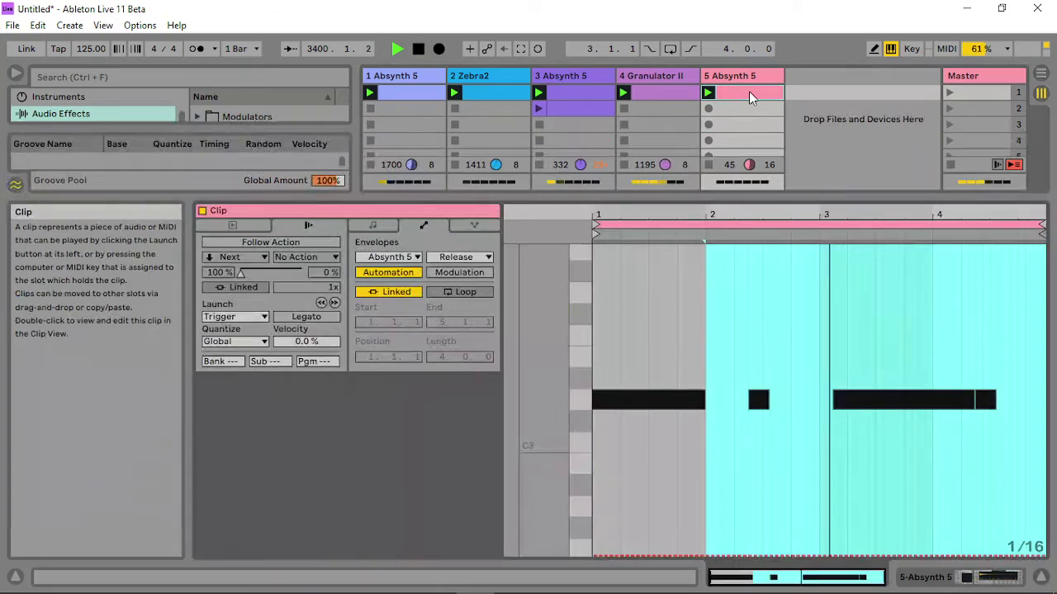
left_click(390, 256)
left_click(396, 272)
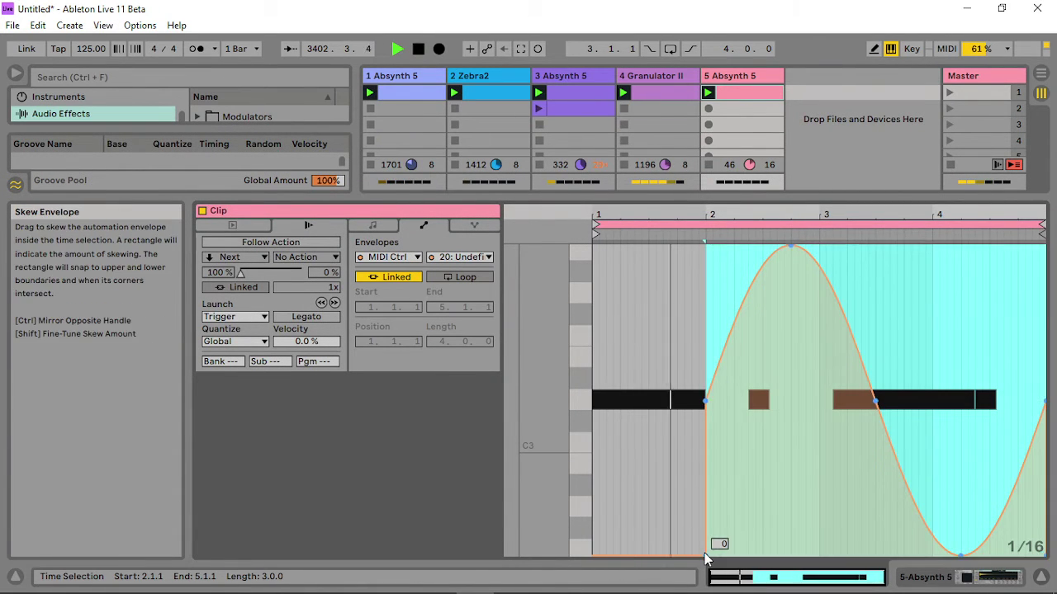
left_click_drag(707, 551, 708, 441)
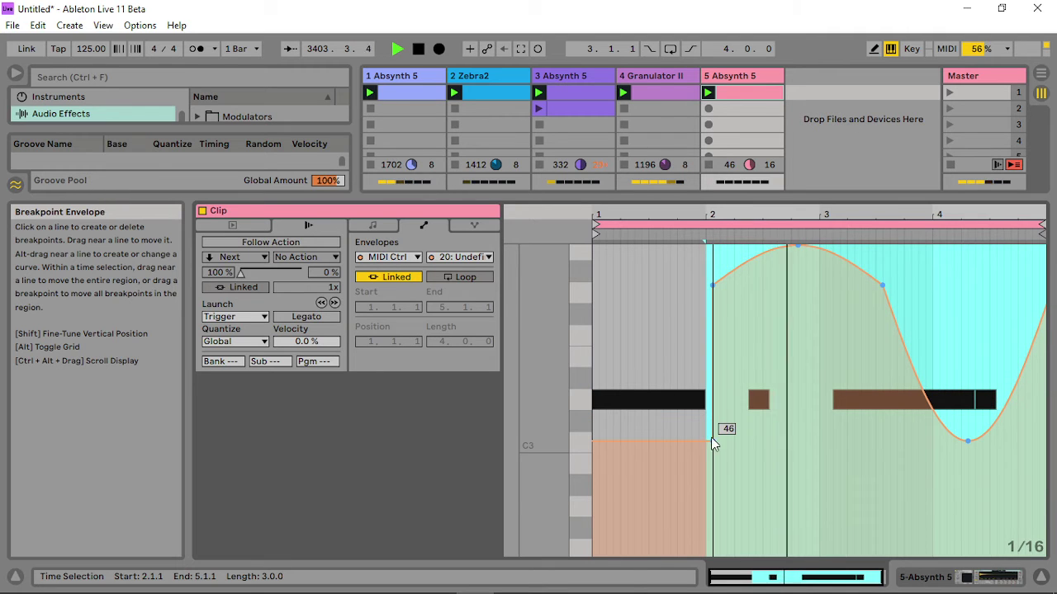
left_click(784, 355)
Reshape the clip's 10: Pan envelope with a sharp peak in mid-bar 3 and its trough just inside bar 4.
left_click(460, 257)
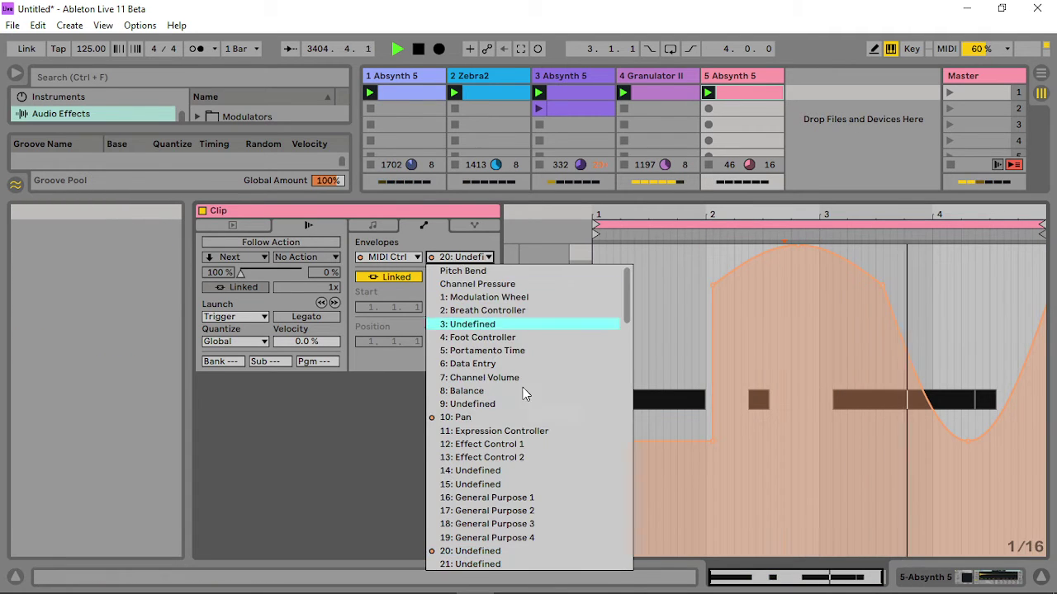
left_click(487, 418)
left_click(823, 424)
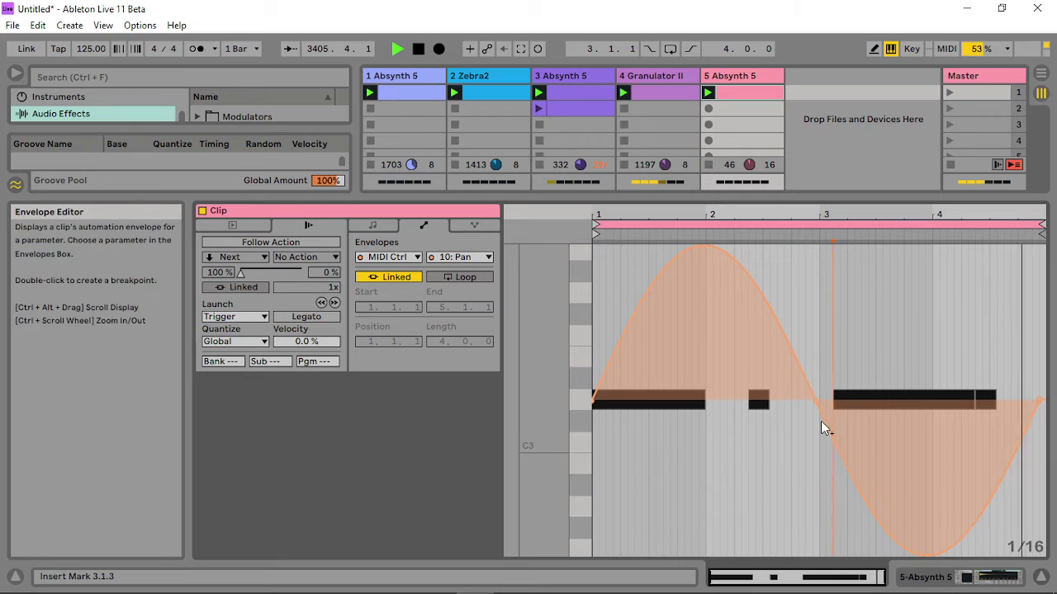
left_click_drag(823, 421, 881, 280)
mouse_move(929, 551)
left_mouse_down()
mouse_move(954, 552)
mouse_move(947, 542)
left_mouse_up()
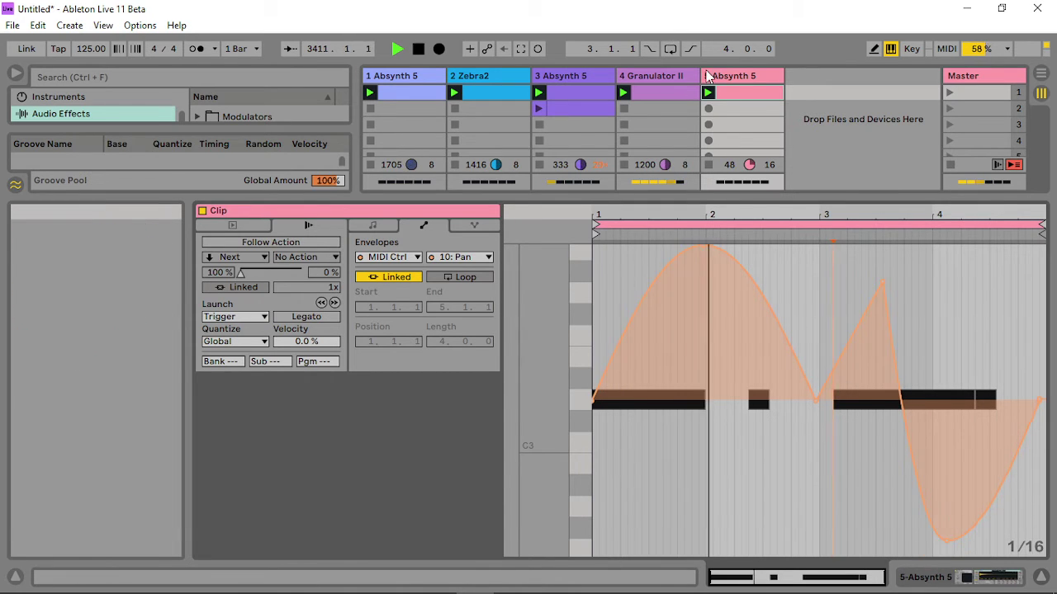
Set the Freq Shift module in channel A of track 5's Absynth 5 to 184.9973 Hz and look through its modulation options.
left_click(732, 80)
double_click(732, 80)
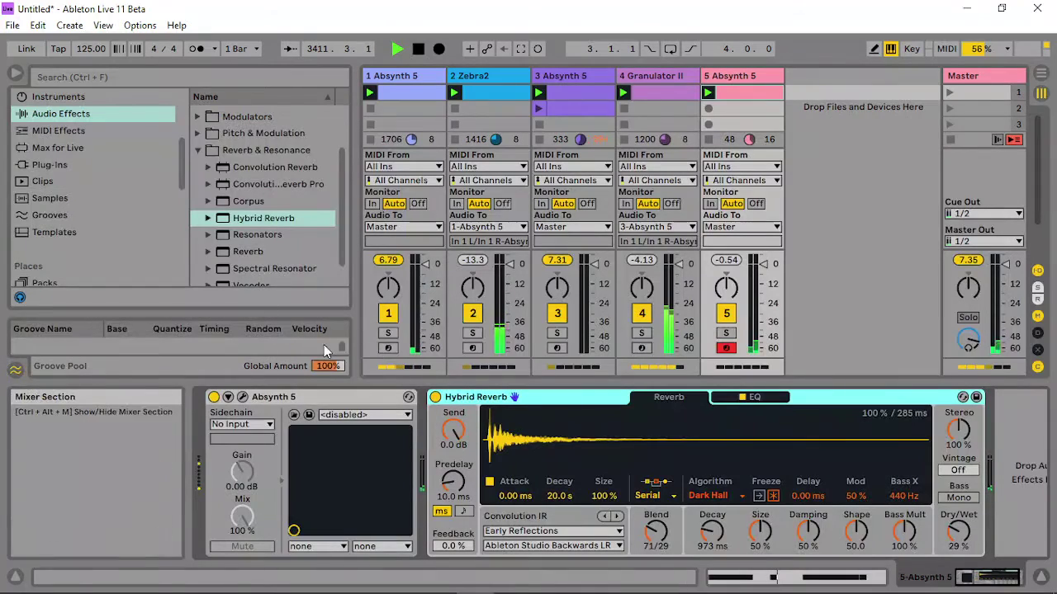
left_click(228, 397)
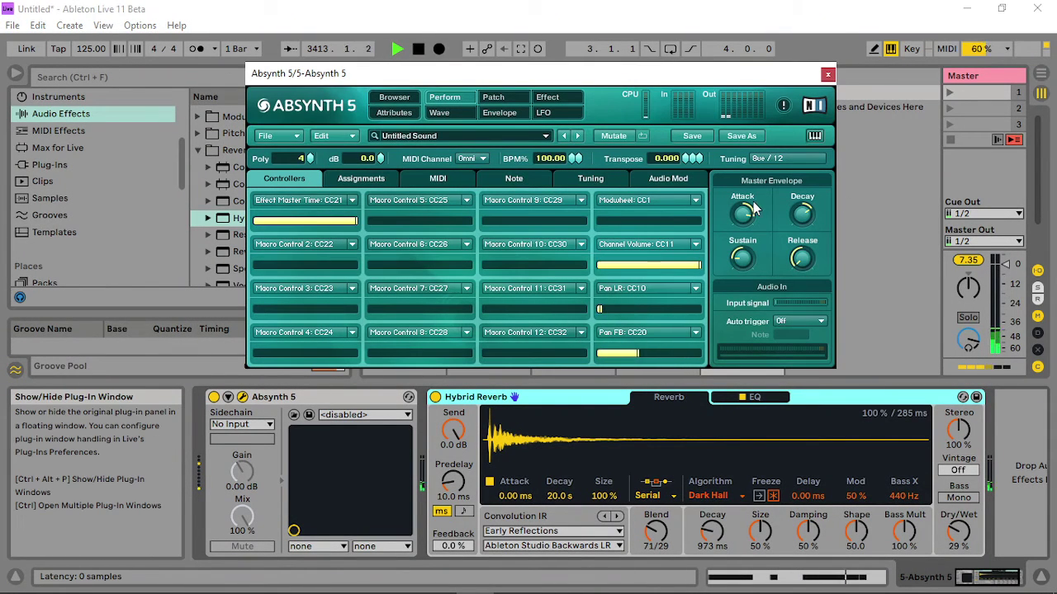
left_click(494, 98)
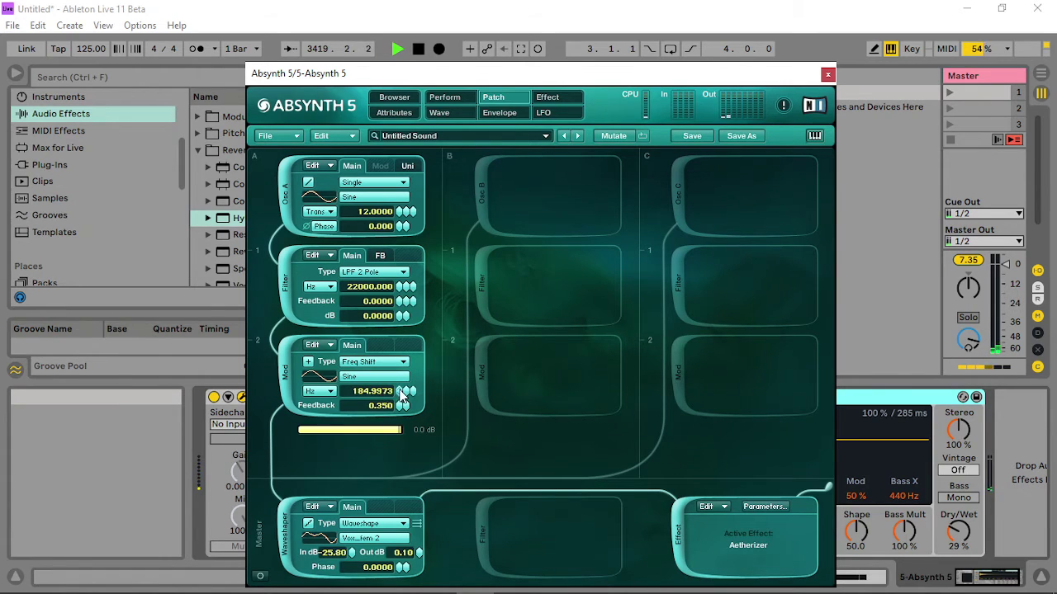
right_click(402, 396)
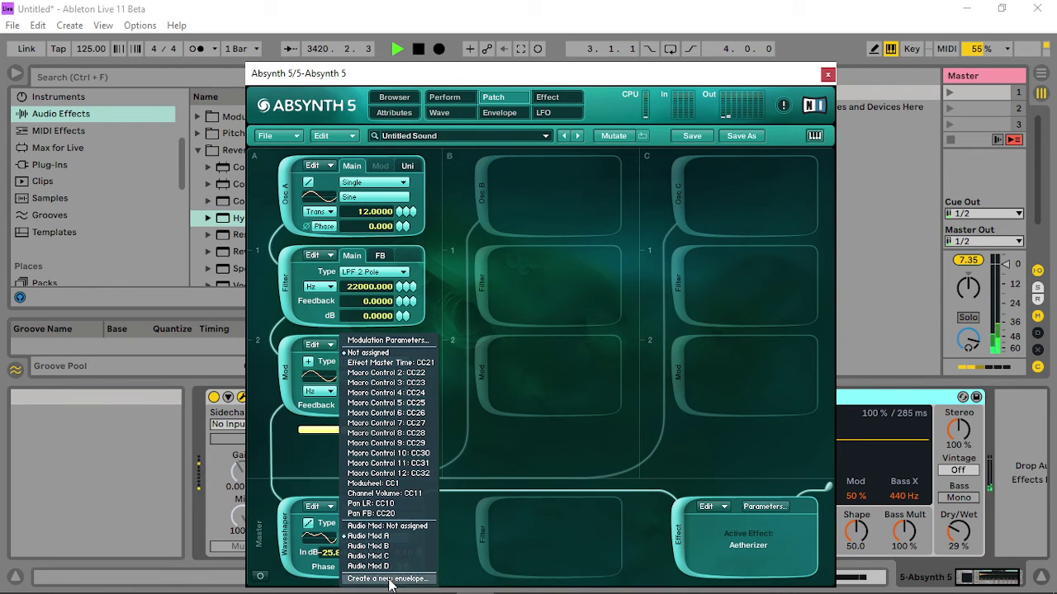
left_click(483, 471)
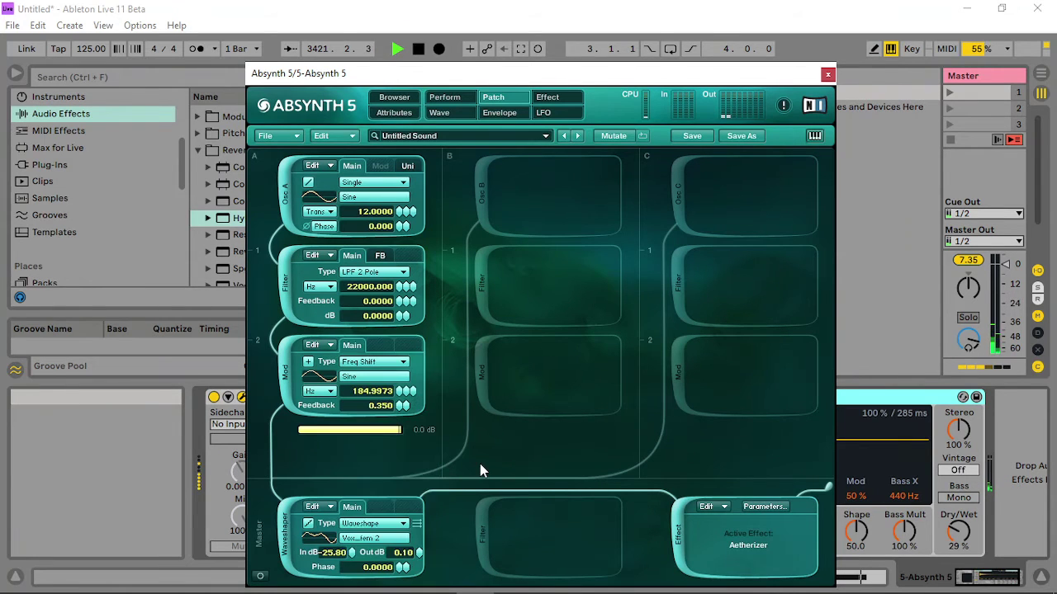
Set the audio modulation depth of Mod A2 Pitch to 60% and adjust its lag, then bring up track 5's clip envelopes.
left_click(444, 98)
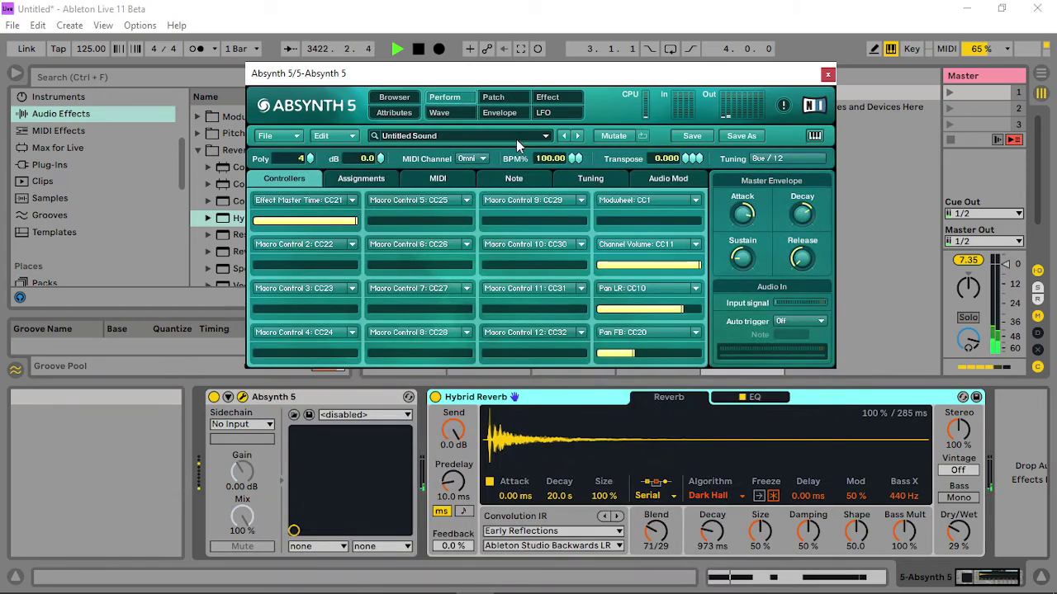
left_click(680, 180)
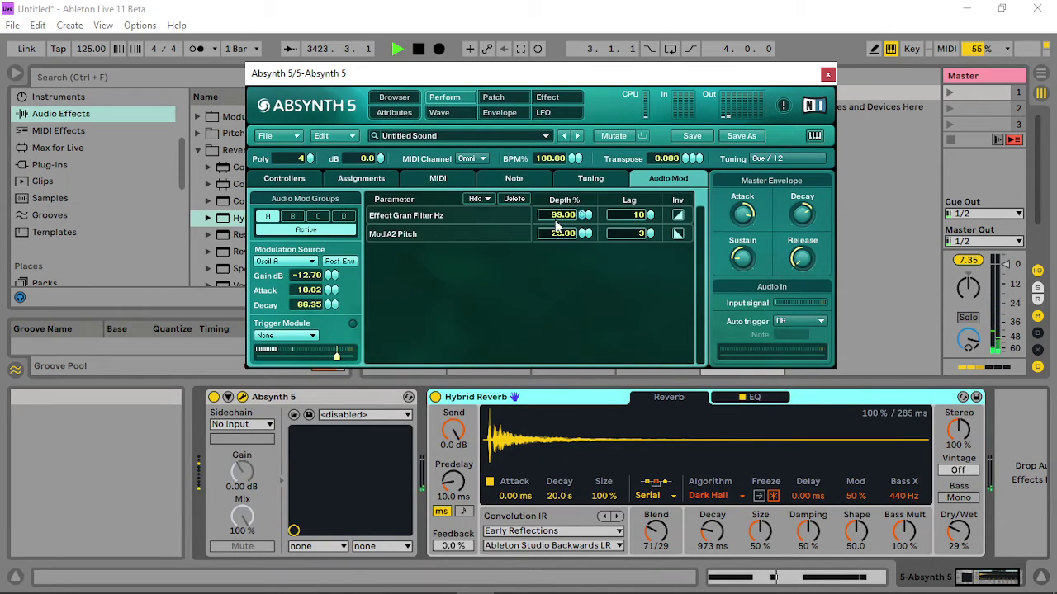
left_click_drag(581, 234, 586, 235)
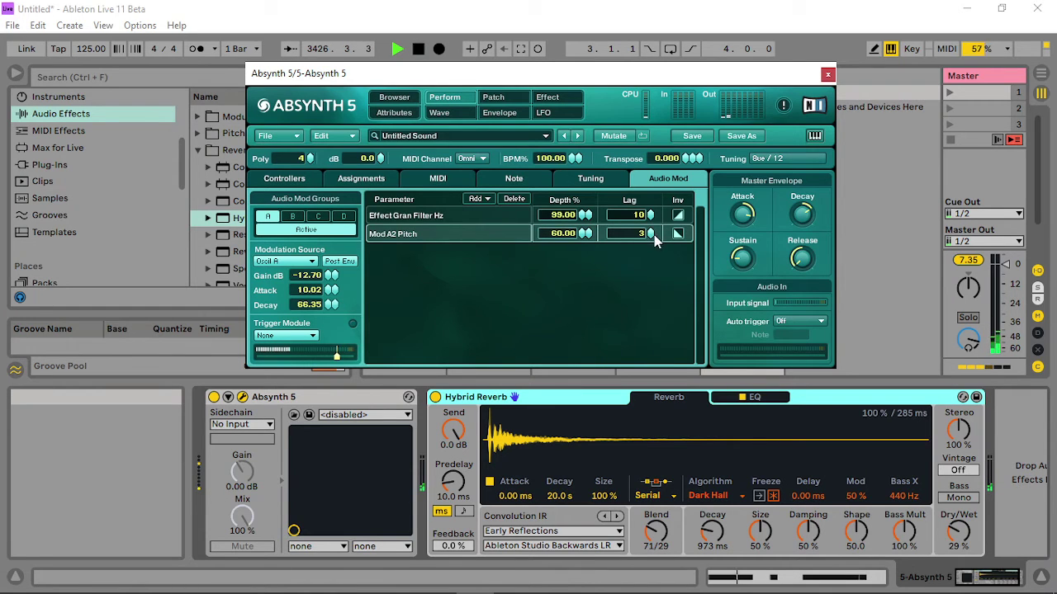
left_click_drag(653, 235, 652, 234)
left_click(827, 75)
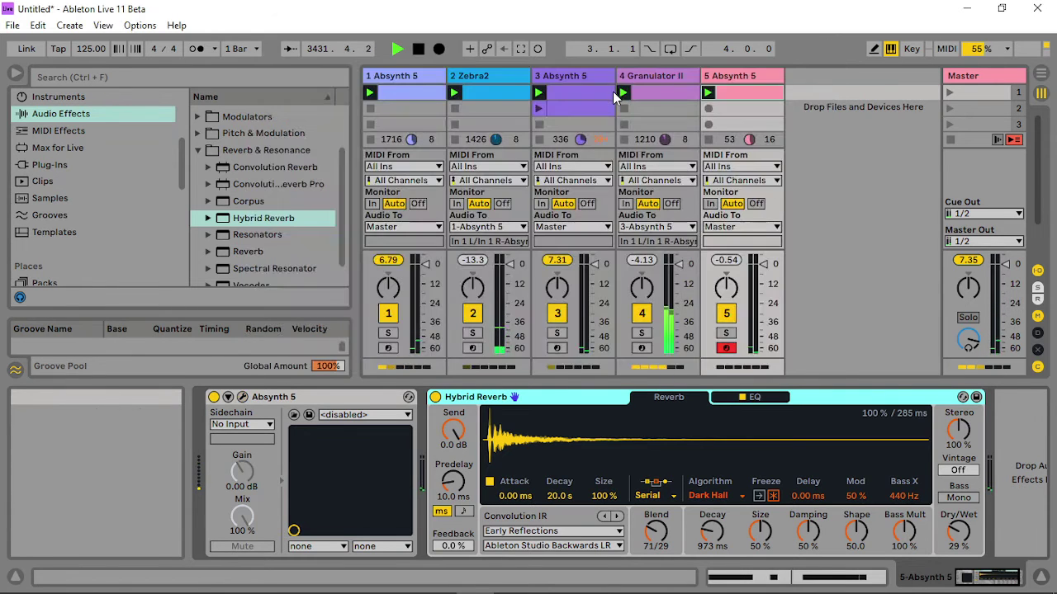
double_click(755, 90)
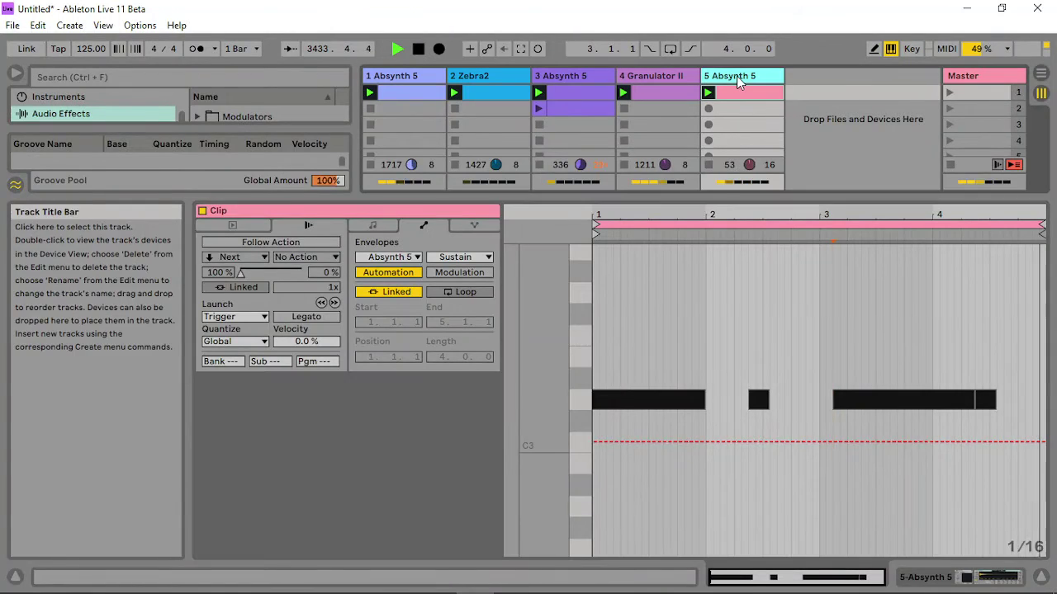
In track 5's Absynth 5 Aetherizer effect, set the grain rate to 1000 Hz, feedback to 24% and grain duration to 100%.
left_click(736, 76)
left_click_drag(706, 549, 707, 541)
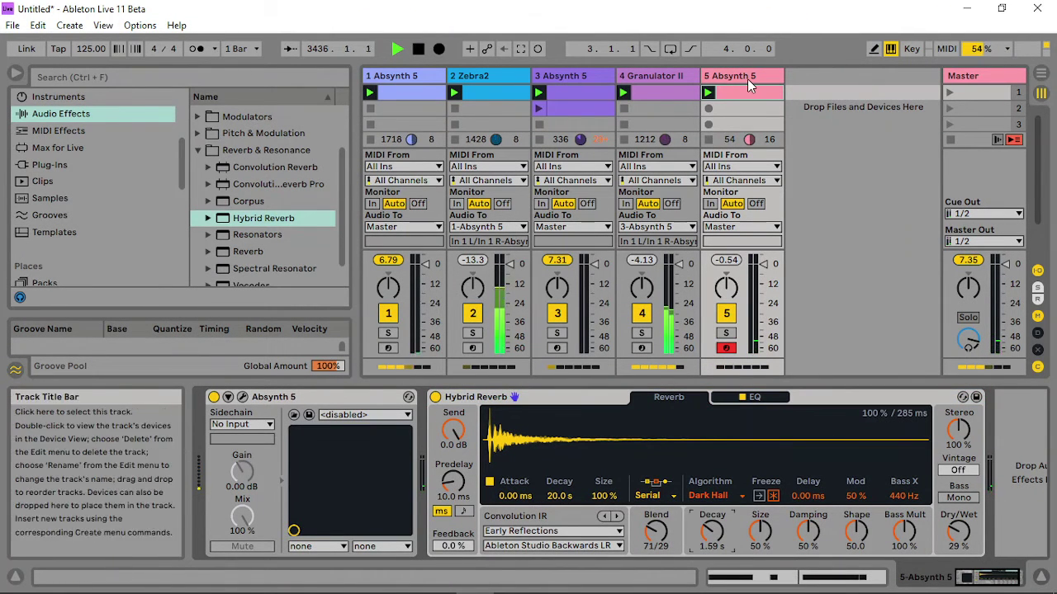
left_click(242, 397)
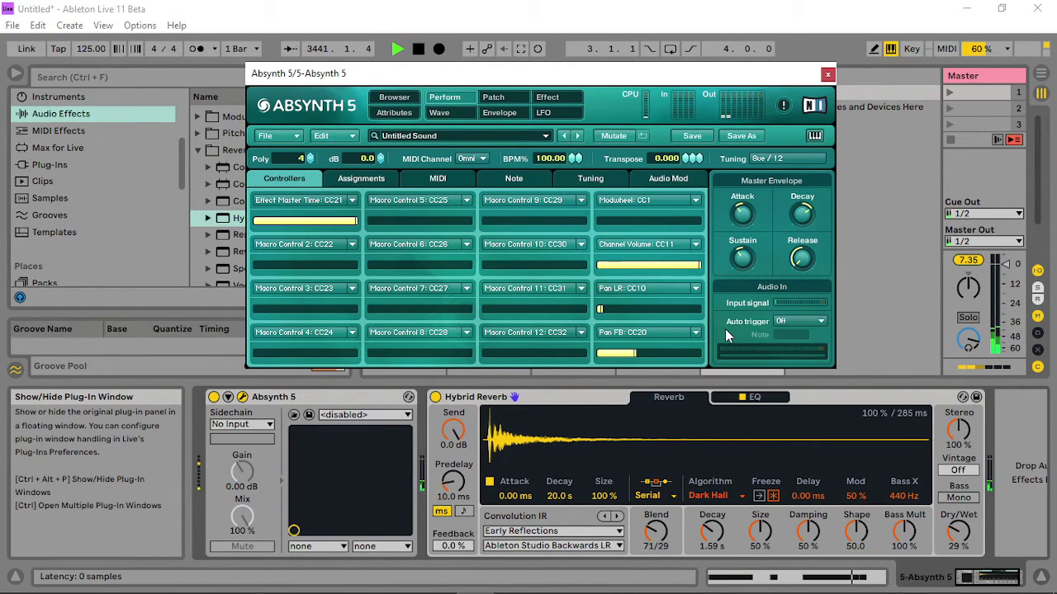
left_click(548, 113)
left_click(547, 97)
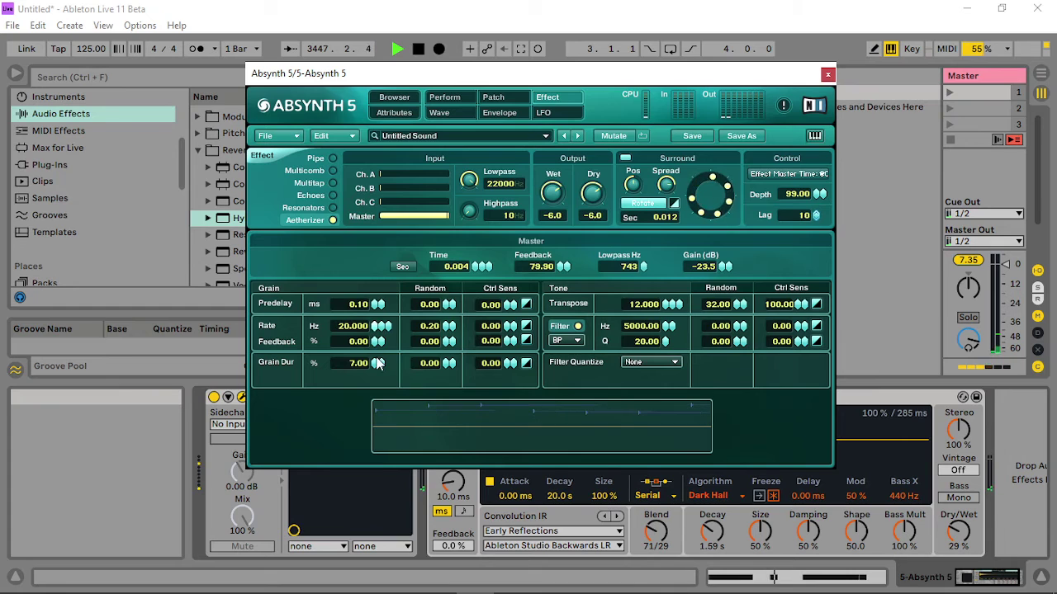
left_click_drag(375, 326, 388, 288)
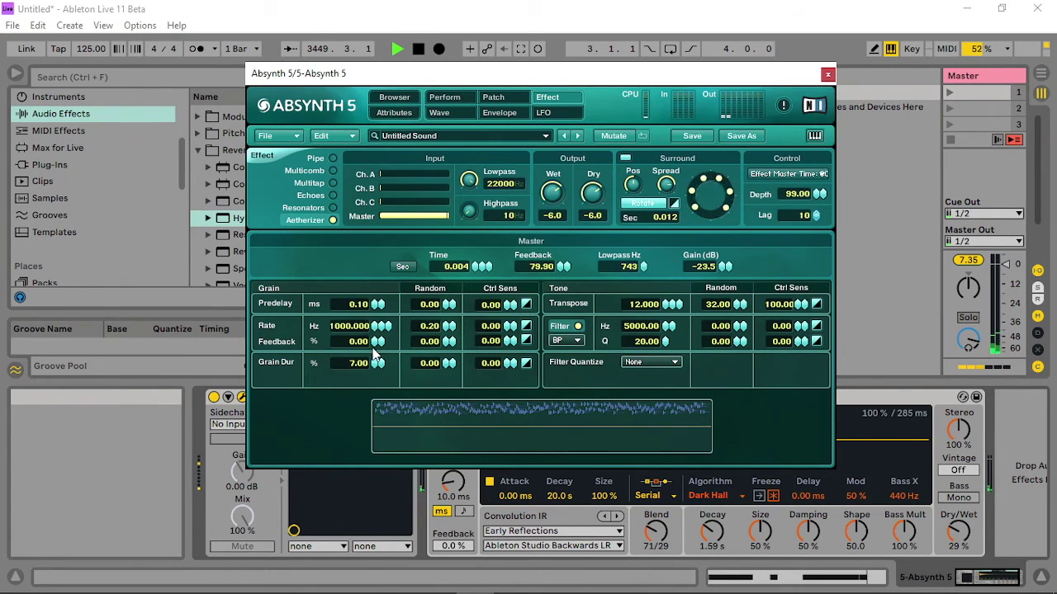
left_click_drag(377, 342, 393, 286)
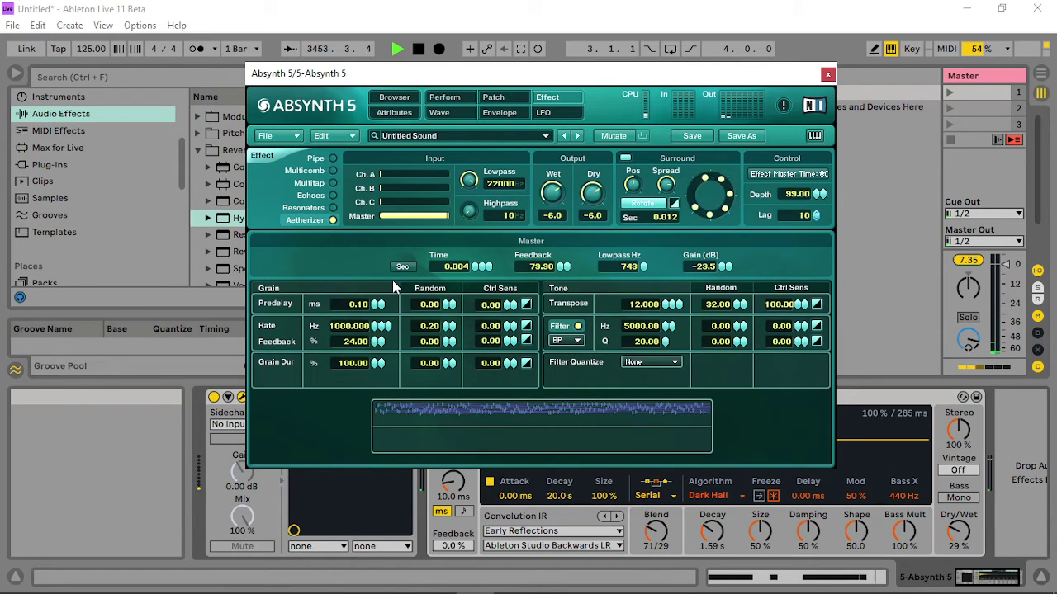
Set the Aetherizer's master feedback to 45.90, gain to -10.5 dB, lowpass to 6300 Hz and transpose random to 26, then close the plug-in.
left_click_drag(557, 275, 562, 301)
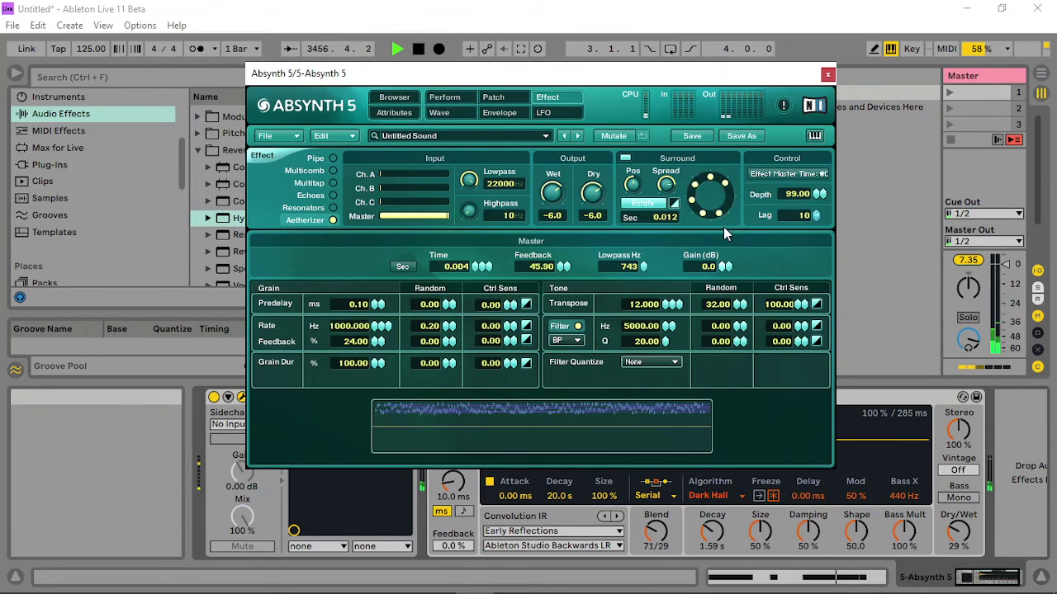
left_click_drag(728, 264, 730, 269)
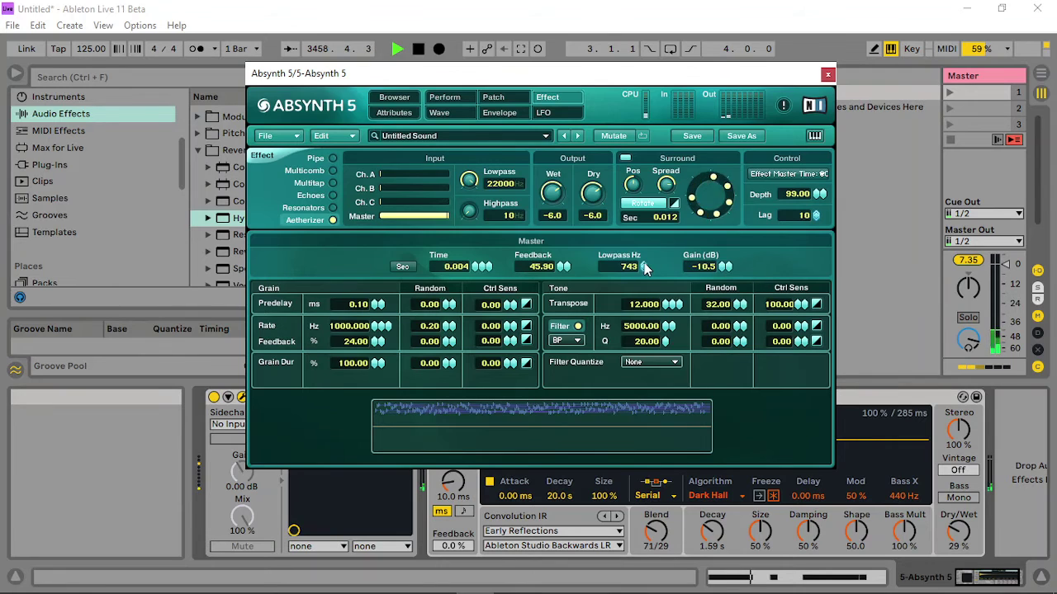
left_click_drag(647, 256, 648, 236)
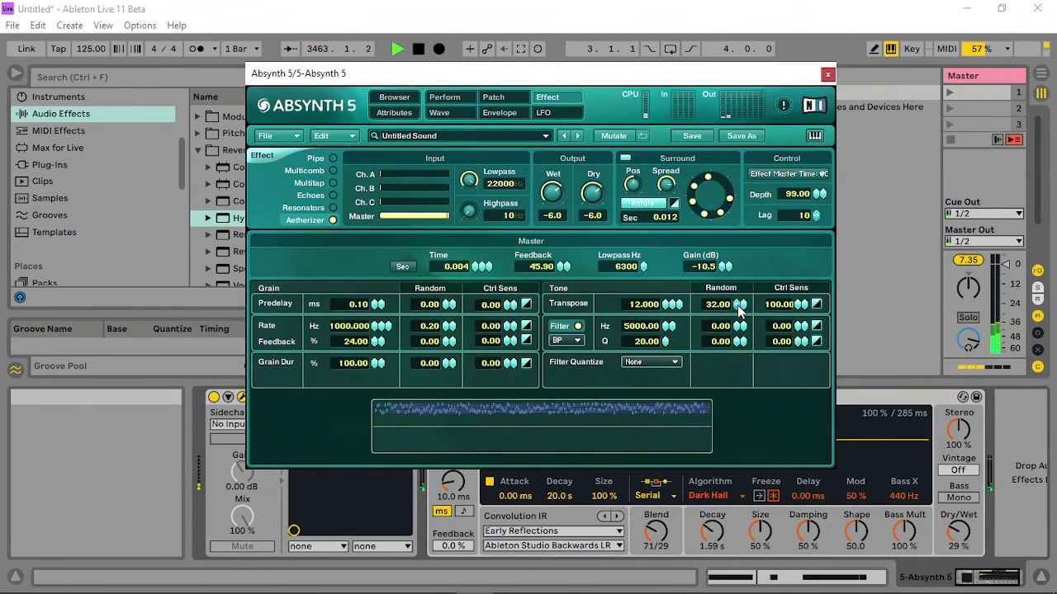
left_click_drag(734, 302, 724, 314)
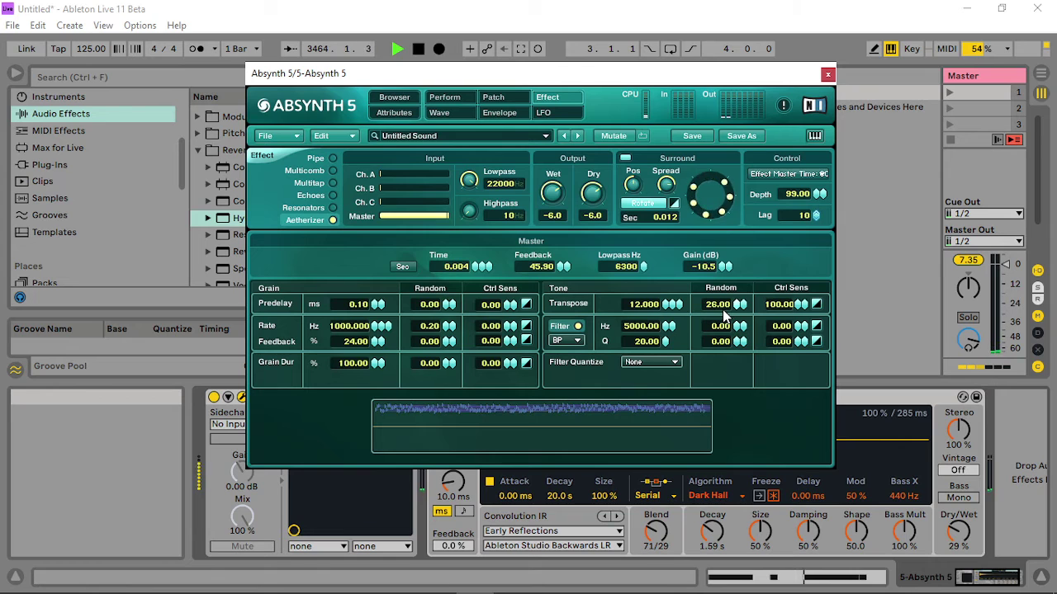
left_click(827, 75)
In track 5's clip, remove the short bar 2 note, extend the bar 3 D3 note to nearly the clip's end, and duplicate the loop.
double_click(749, 94)
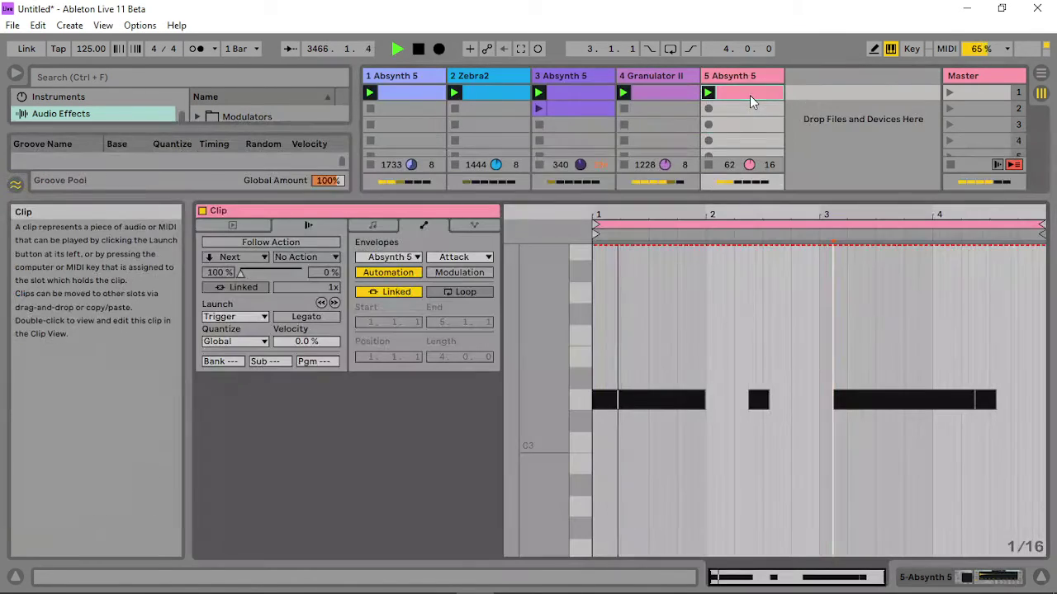
left_click(400, 227)
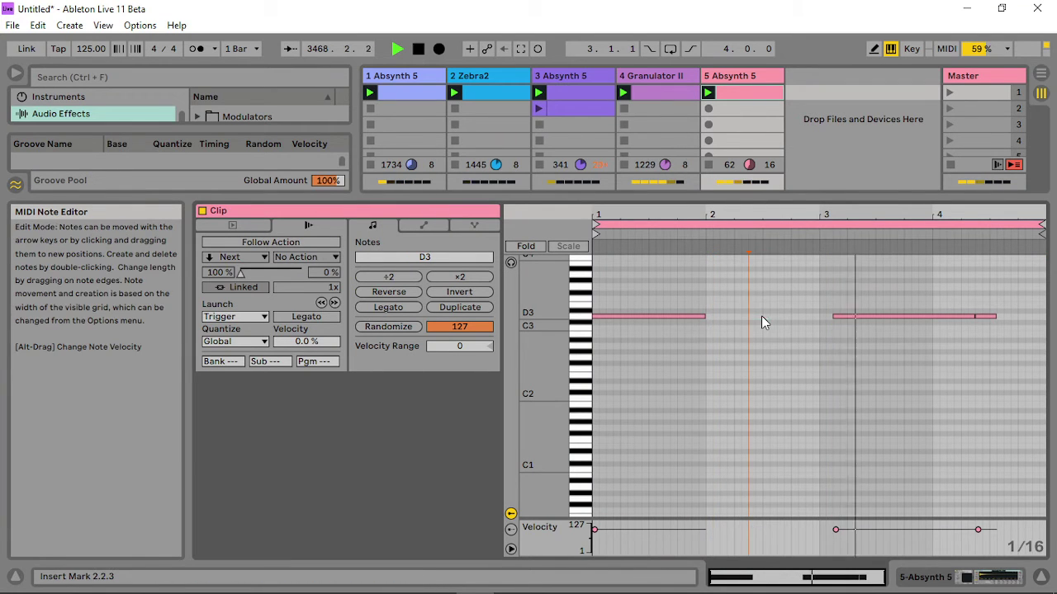
left_click_drag(761, 316, 1035, 313)
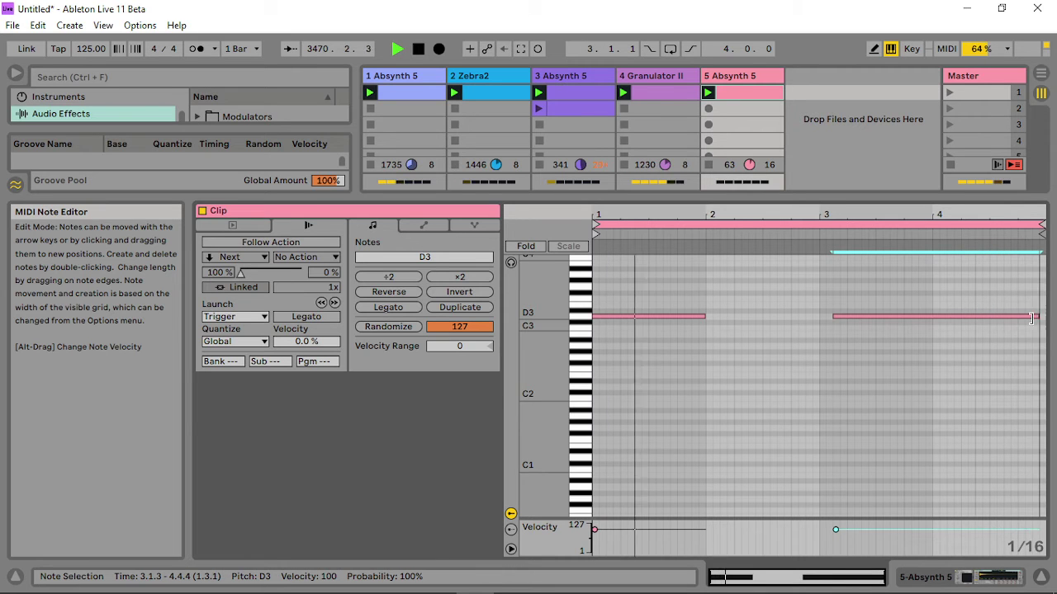
left_click(475, 307)
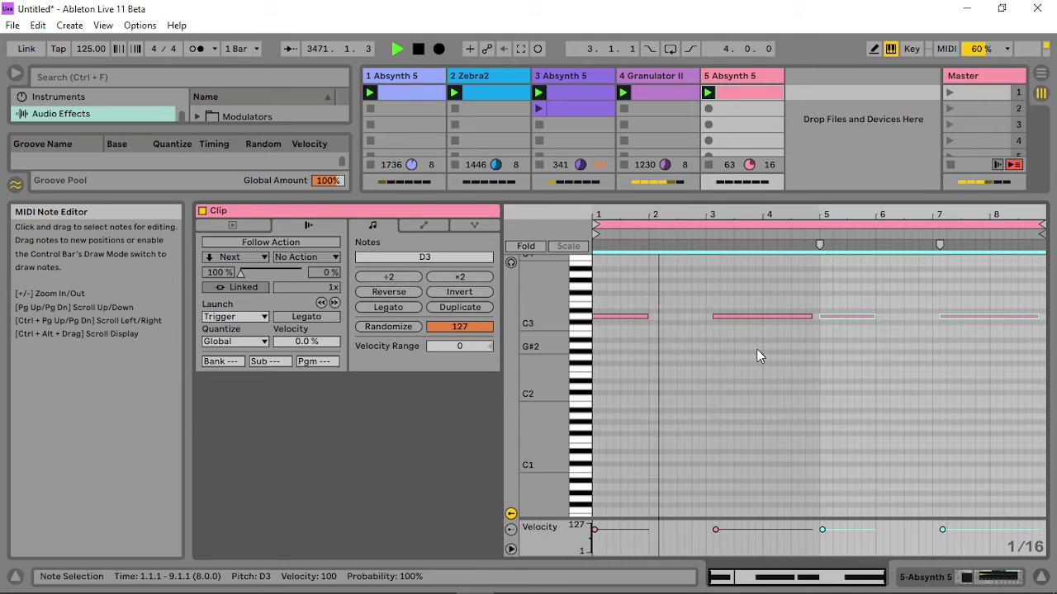
Delete the copied note at bar 5 and move the bar 7 D3 note to 6.4.1, shortened to two sixteenths.
left_click(843, 315)
double_click(820, 317)
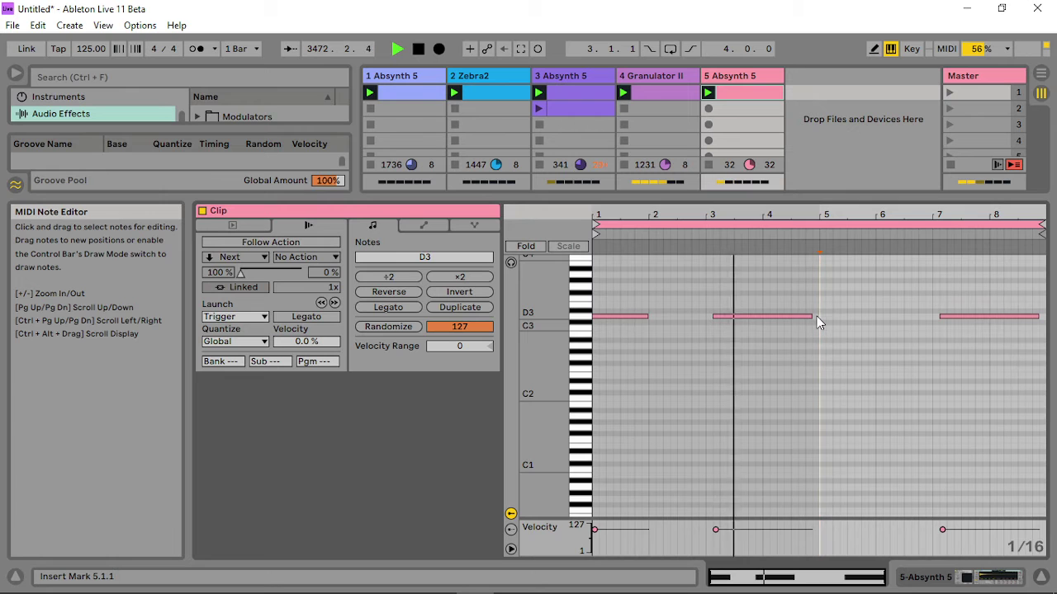
left_click_drag(963, 316, 944, 314)
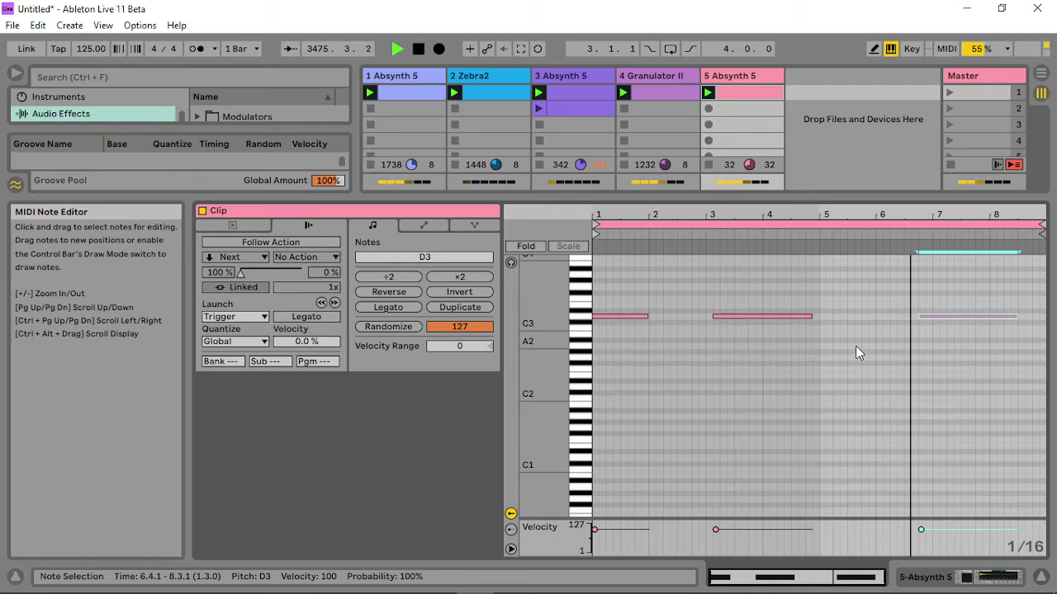
left_click_drag(1017, 316, 924, 312)
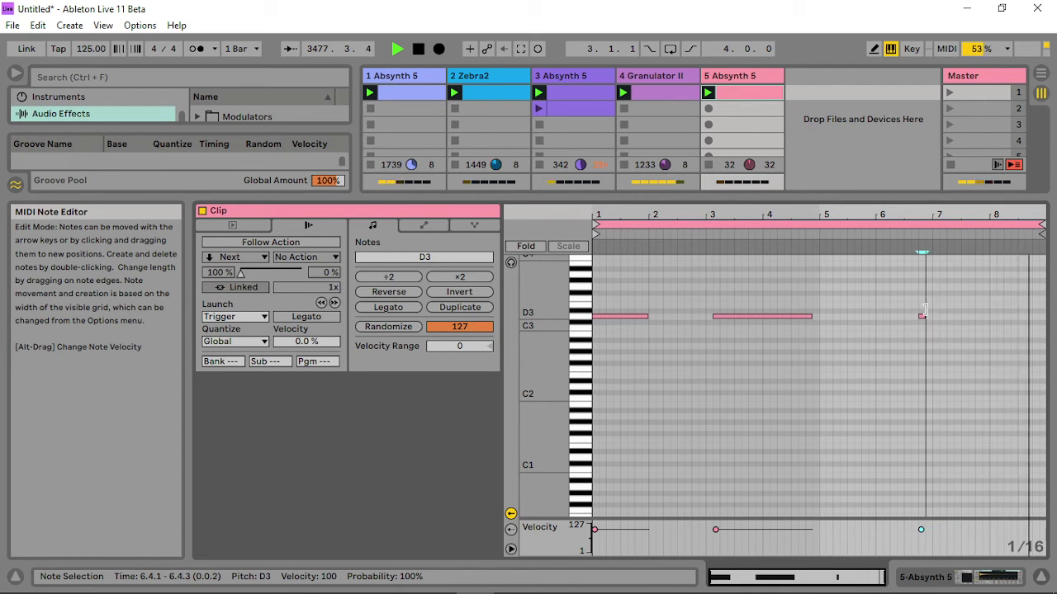
Shorten the clip loop to 31 beats and make the last D3 note run from 7.3.4 to 8.3.1 with velocity 122.
left_click_drag(1041, 223, 1029, 223)
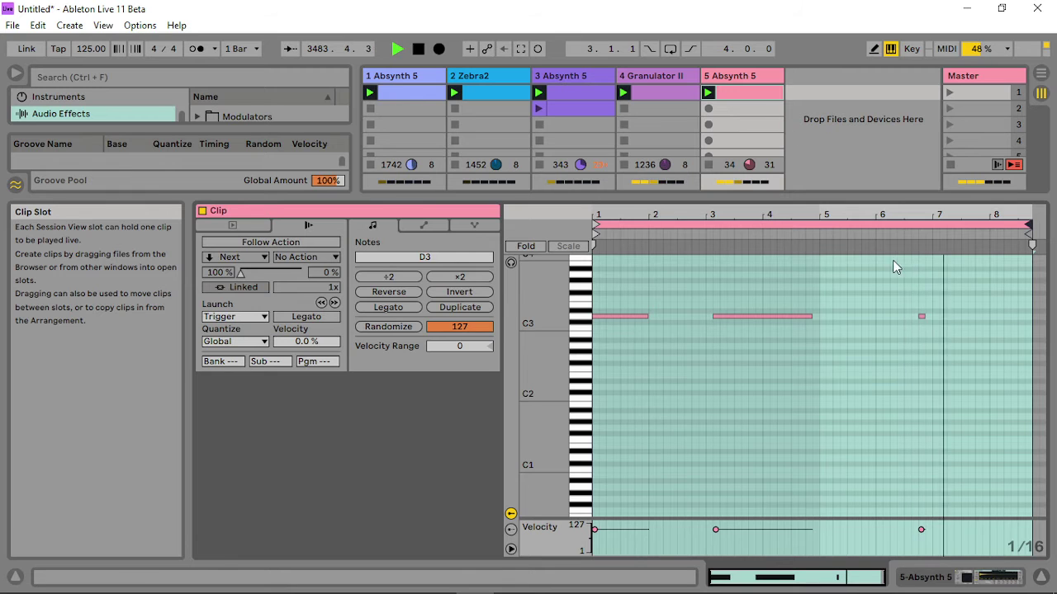
left_click_drag(925, 316, 1002, 322)
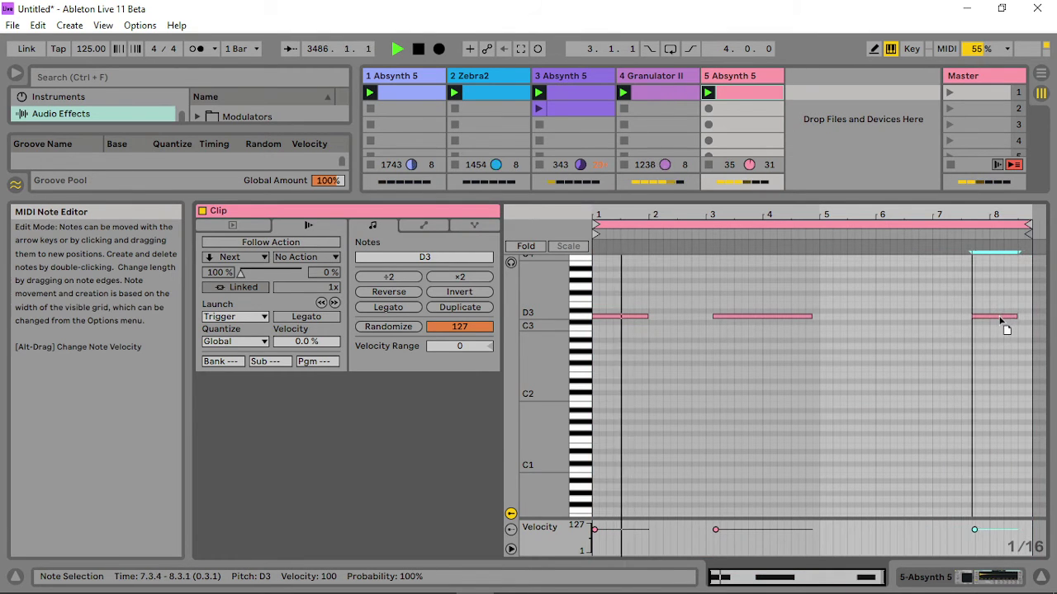
left_click_drag(974, 529, 973, 525)
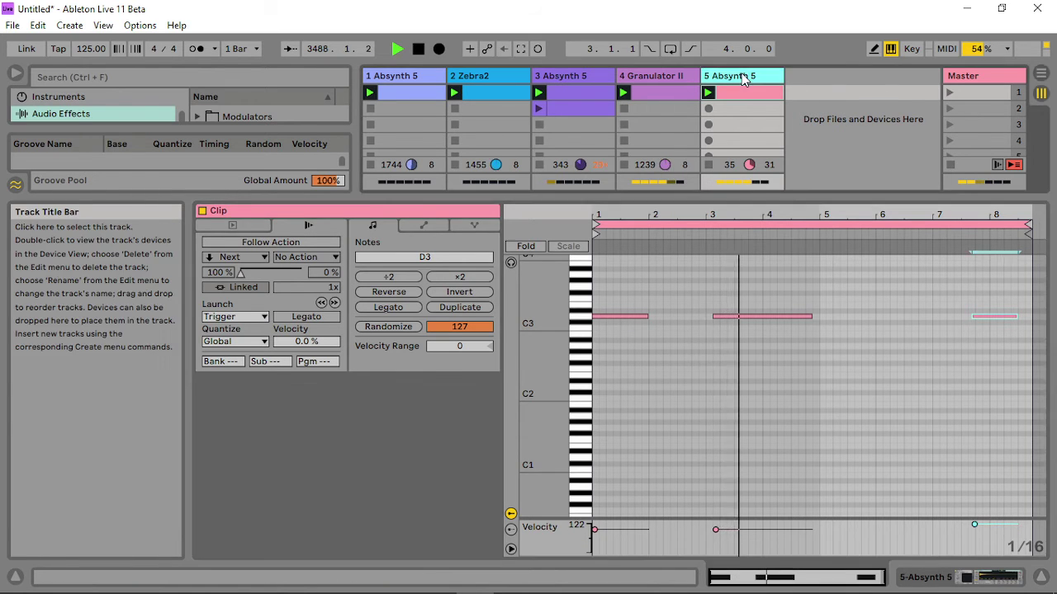
Add the Velocity MIDI effect before track 5's Absynth 5 and set its Random amount to 48.
double_click(766, 76)
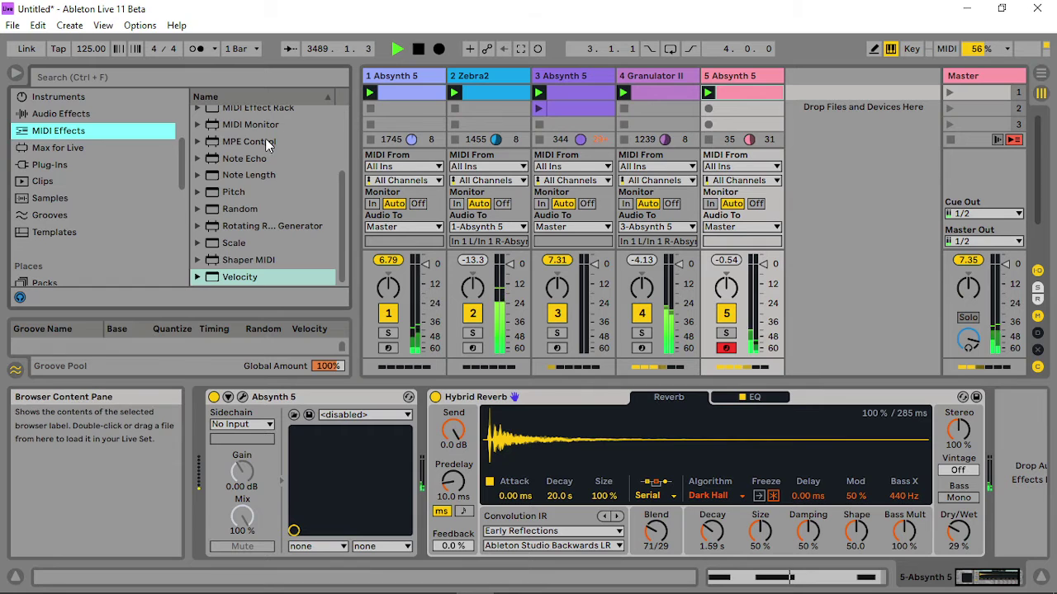
left_click_drag(339, 202, 322, 99)
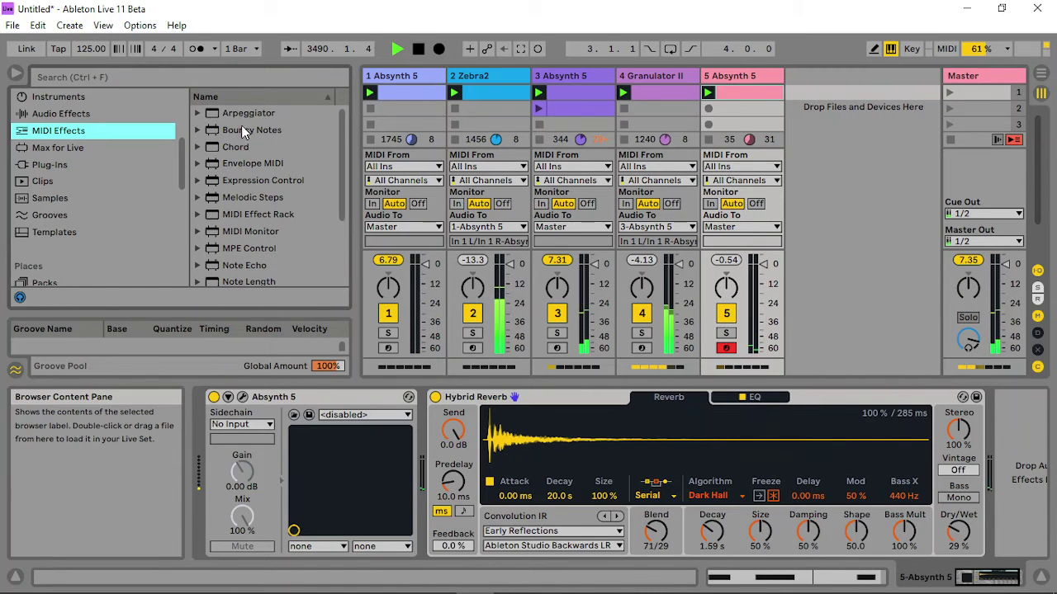
scroll(254, 222, "down", 3)
scroll(254, 236, "down", 1)
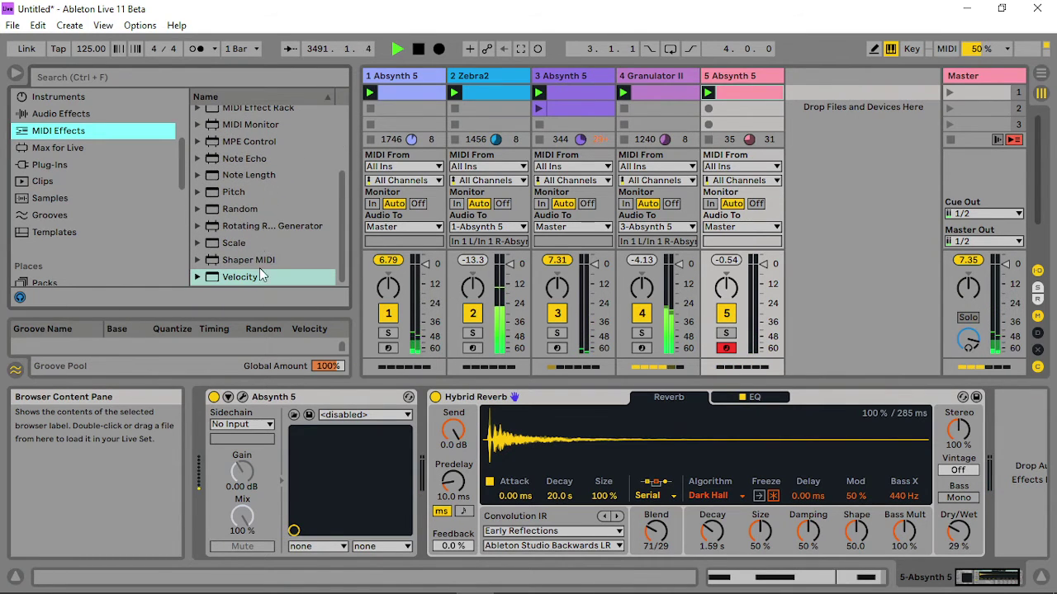
left_click_drag(240, 278, 205, 475)
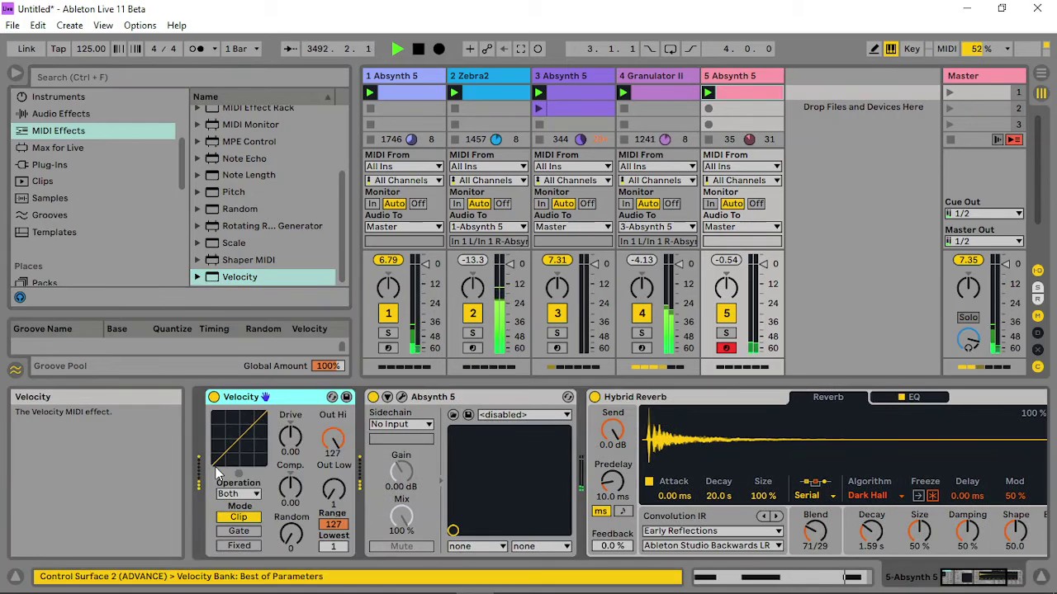
left_click_drag(290, 534, 291, 497)
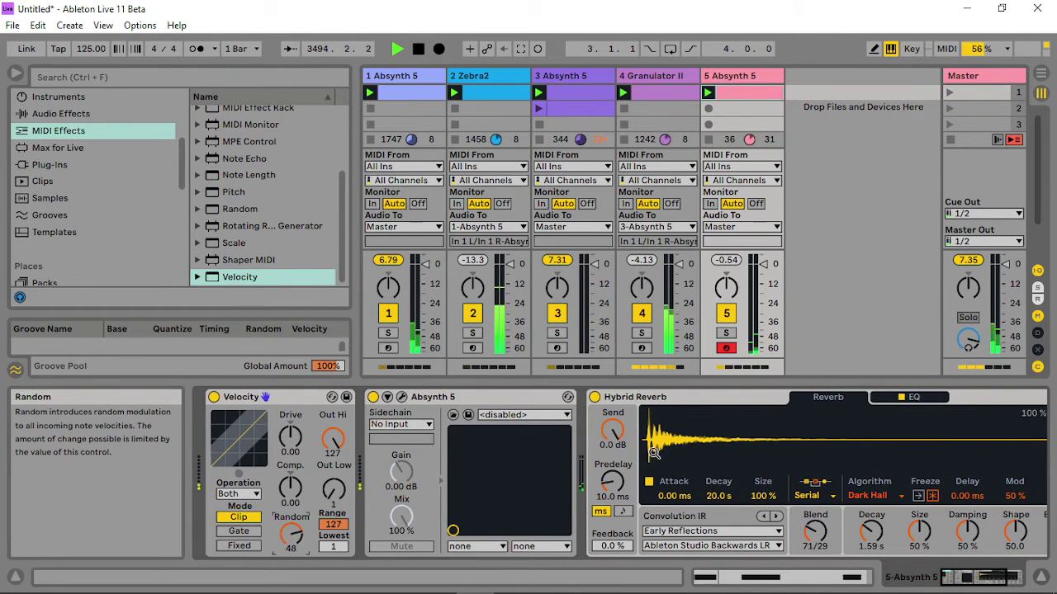
Adjust track 5's Hybrid Reverb to a decay of 1.88 s, a blend of 68/32 and a dry/wet of 26%.
left_click_drag(871, 532, 870, 511)
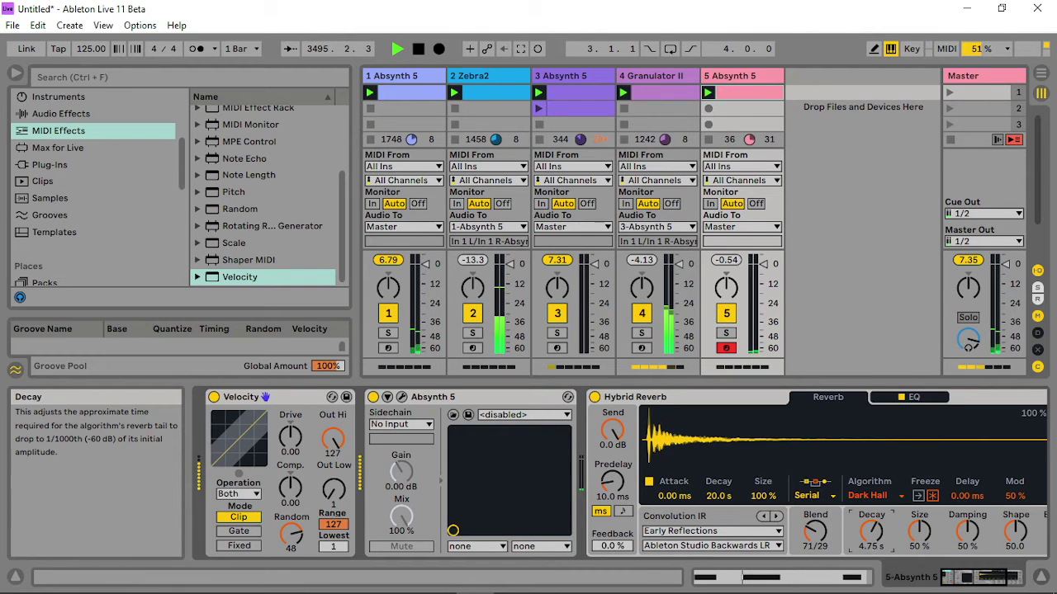
left_click(966, 577)
left_click_drag(923, 537, 923, 532)
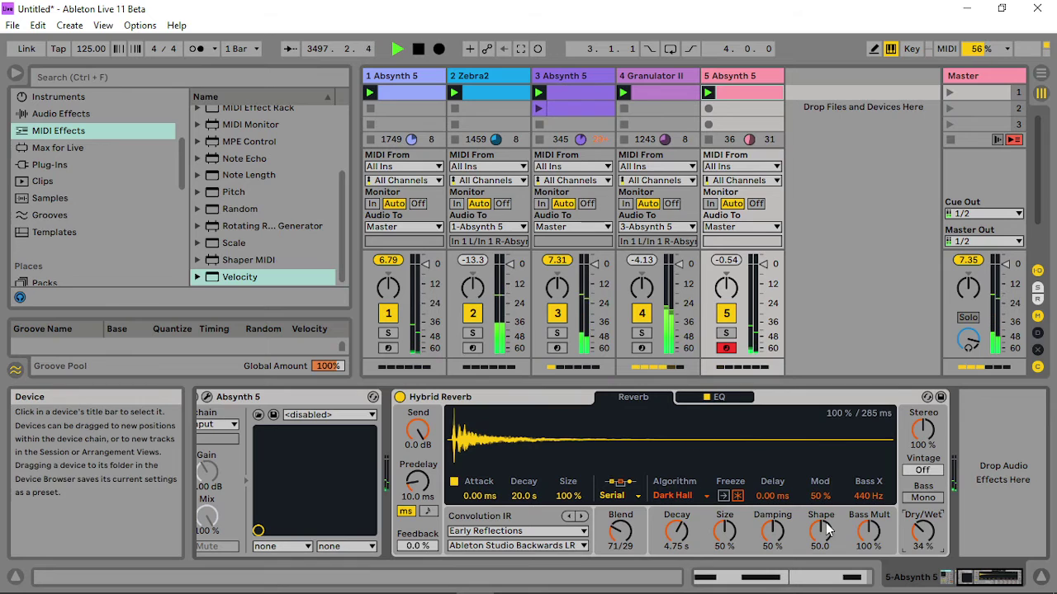
left_click_drag(923, 535, 923, 550)
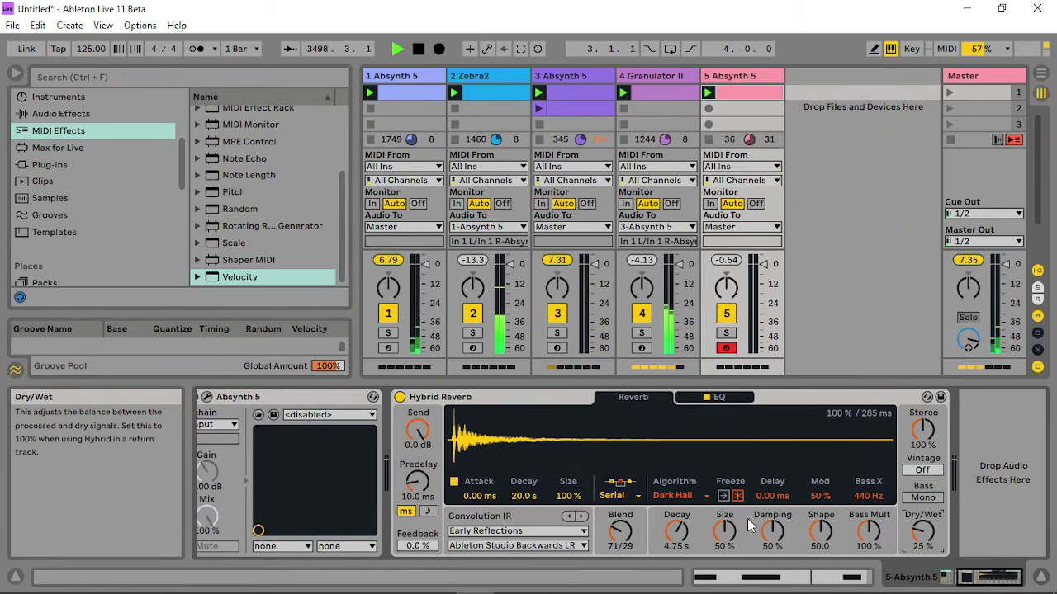
left_click_drag(676, 533, 676, 561)
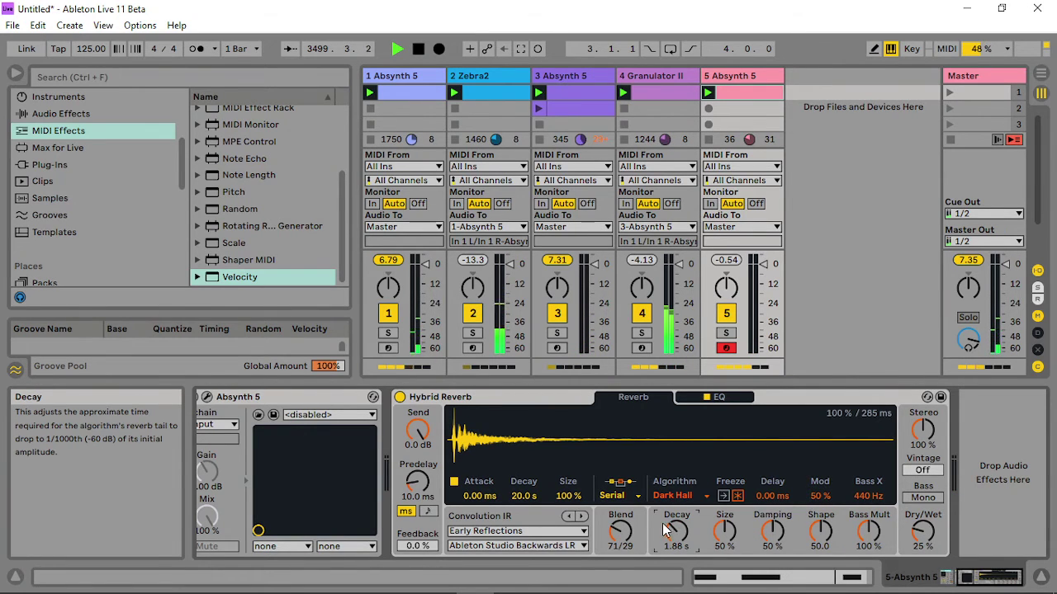
left_click_drag(620, 532, 620, 537)
left_click_drag(923, 532, 923, 536)
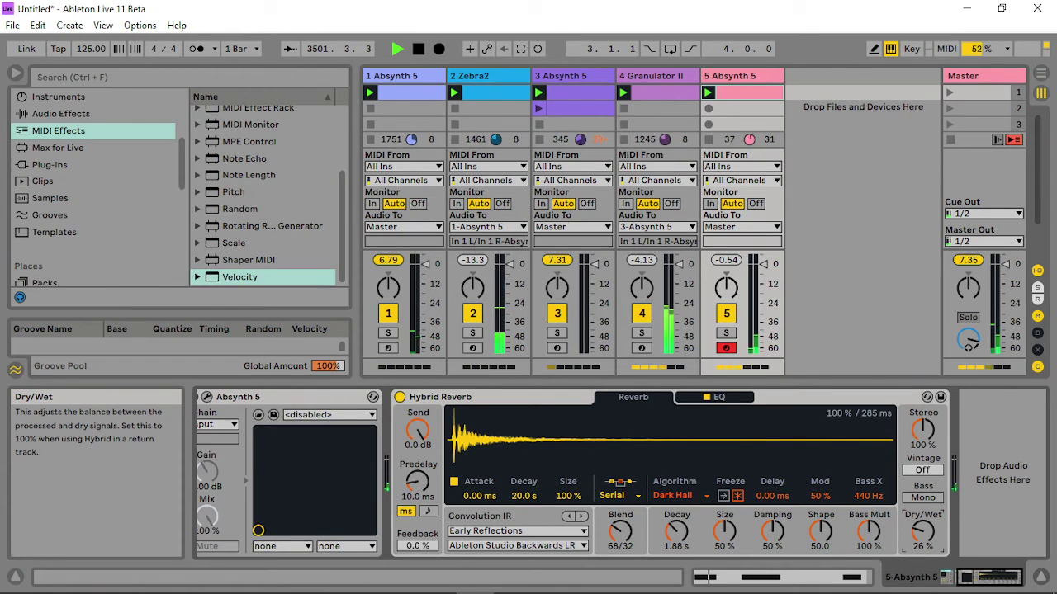
left_click_drag(923, 537, 926, 539)
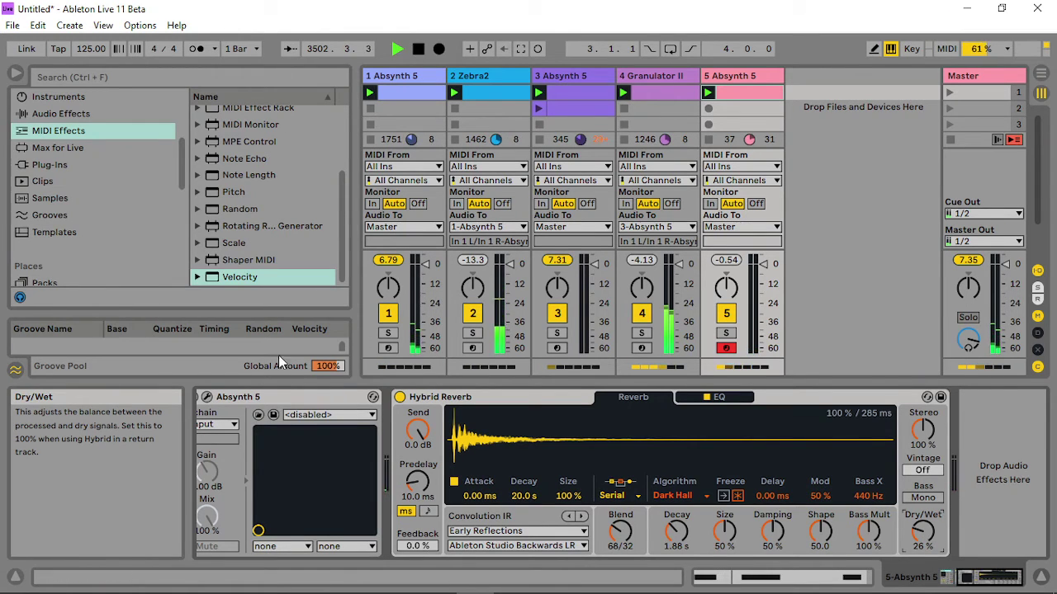
Enable velocity modulation for the transpose parameter of the Aetherizer in track 5's Absynth 5.
left_click(207, 397)
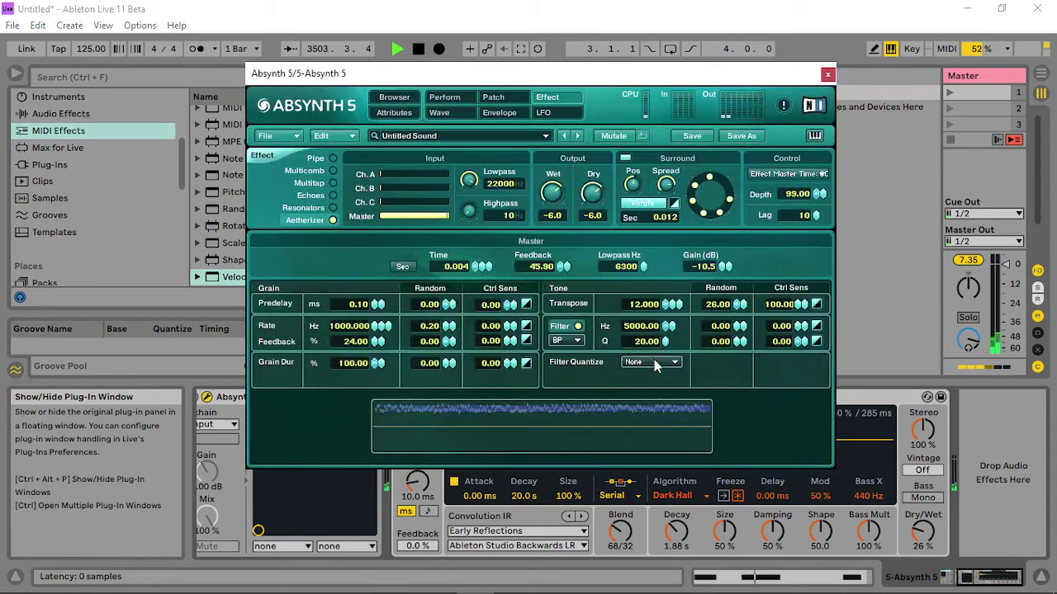
right_click(671, 305)
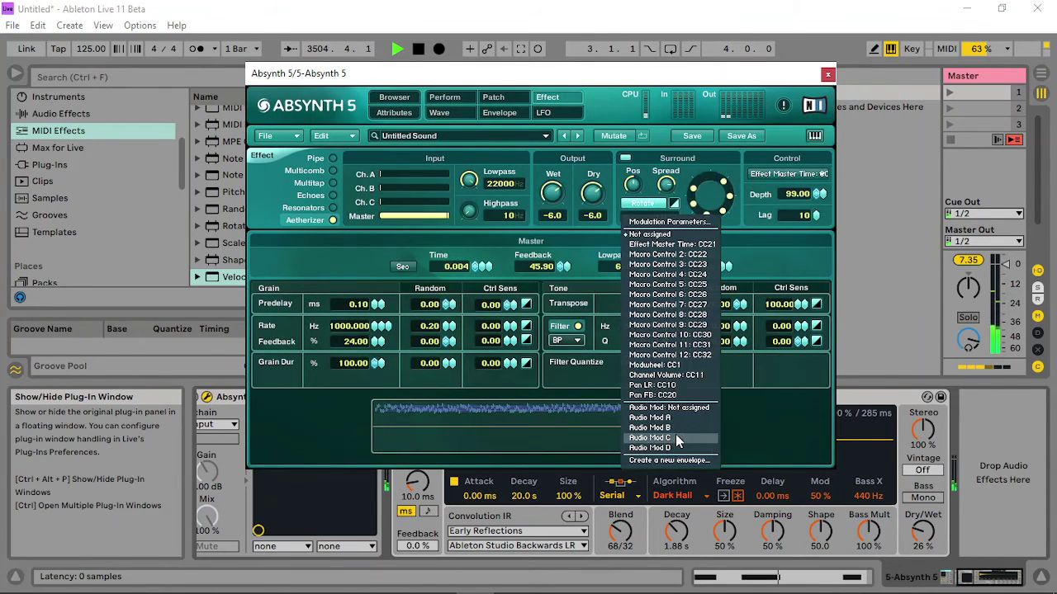
left_click(670, 222)
left_click(520, 255)
left_click(519, 270)
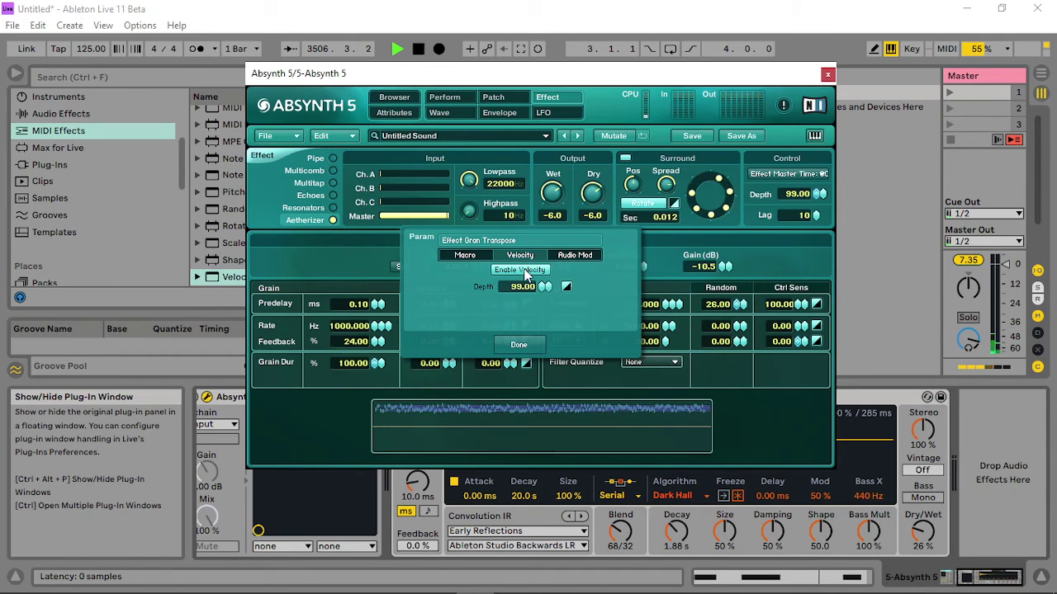
left_click(519, 345)
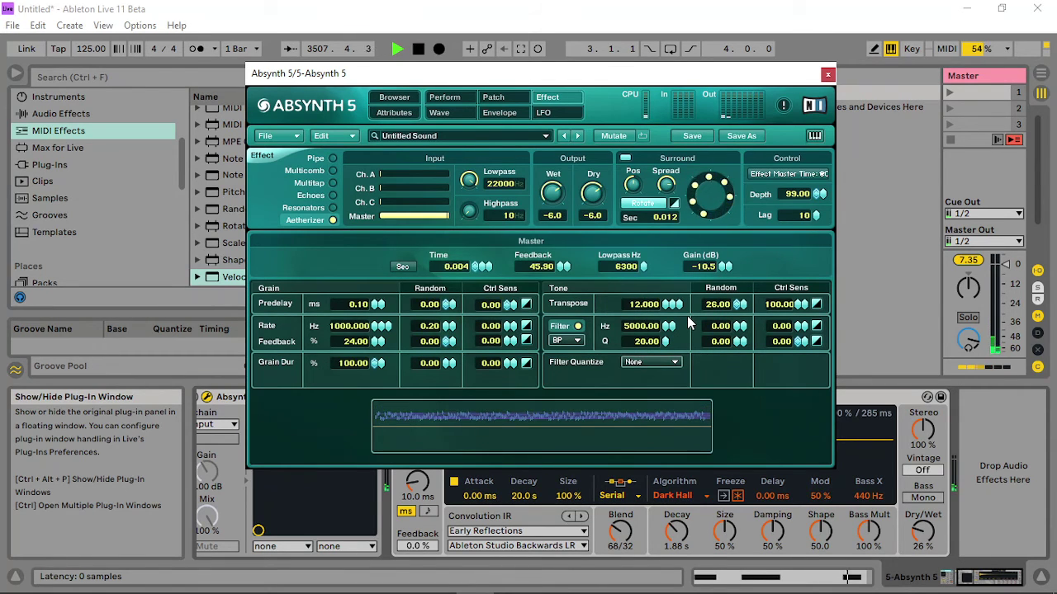
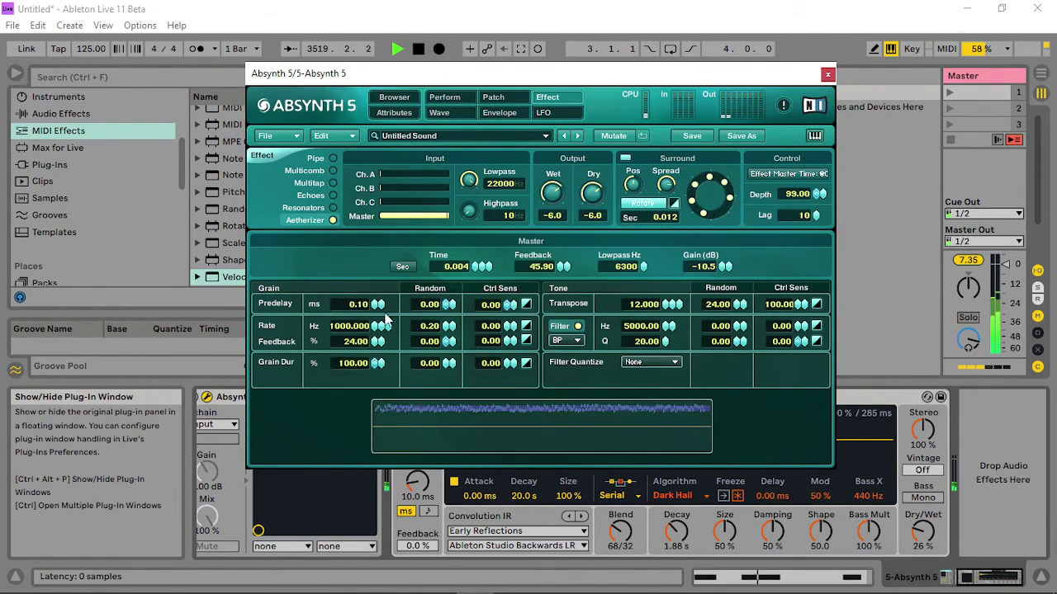
Set the Aetherizer's grain predelay to 0.68 ms, wet and dry outputs to -4.4 and -4.6, and master lowpass to 10595 Hz.
left_click_drag(378, 313, 380, 297)
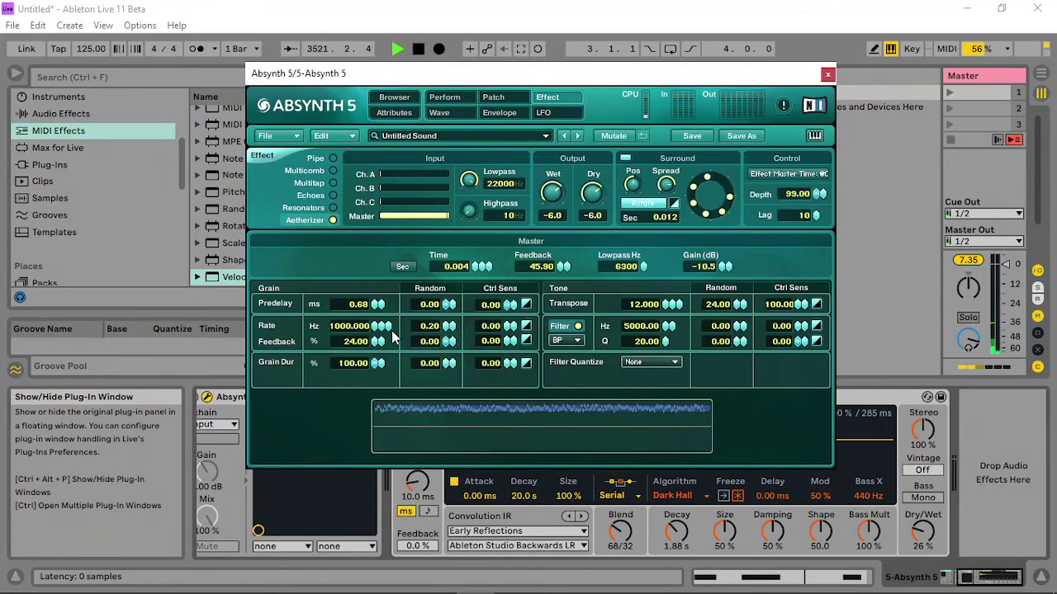
left_click_drag(560, 190, 610, 192)
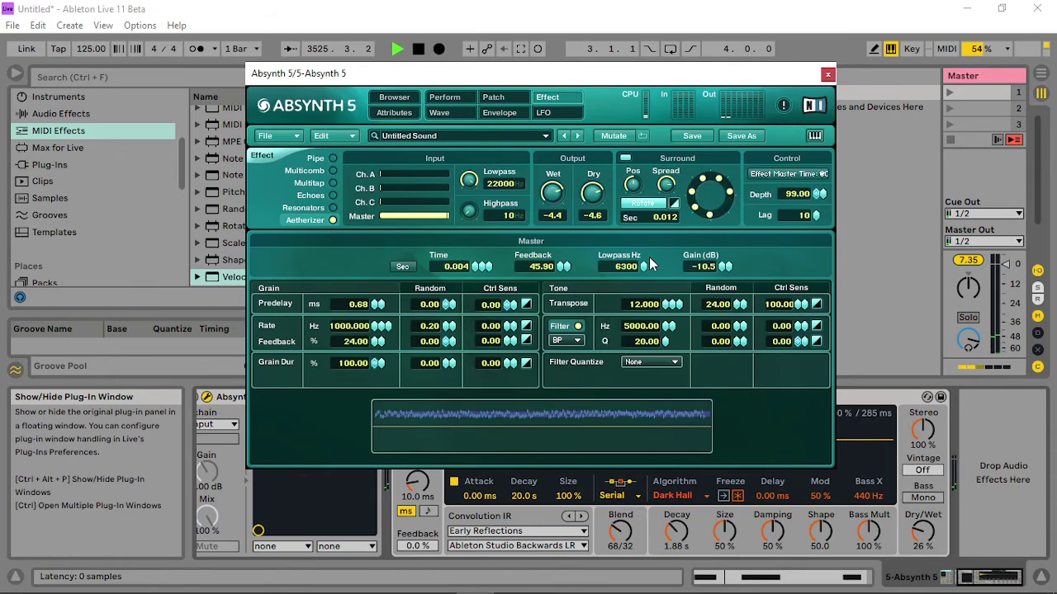
mouse_move(641, 266)
left_mouse_down()
mouse_move(647, 255)
mouse_move(643, 265)
left_mouse_up()
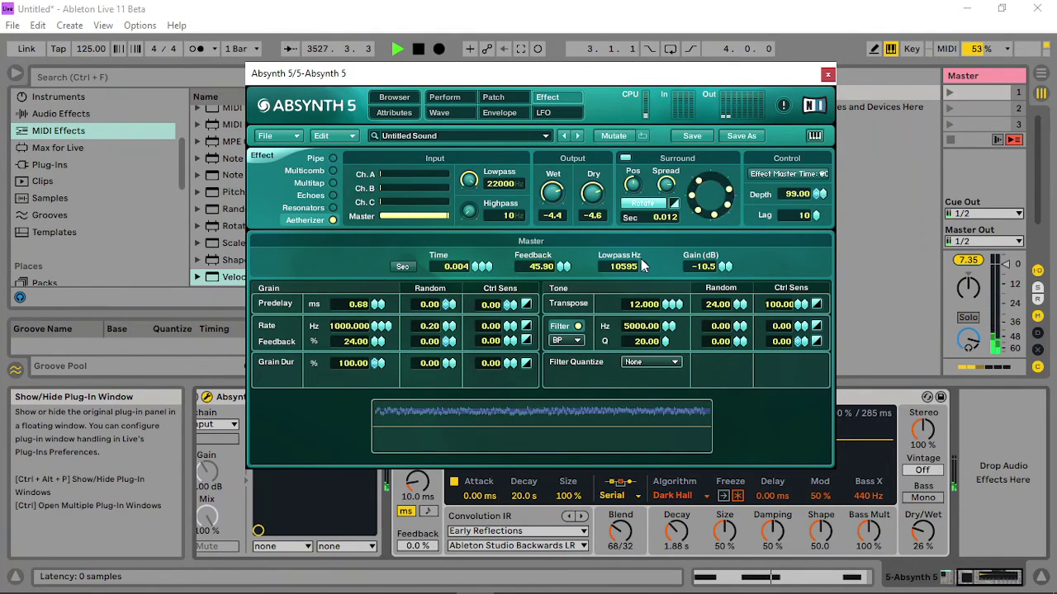
left_click(827, 74)
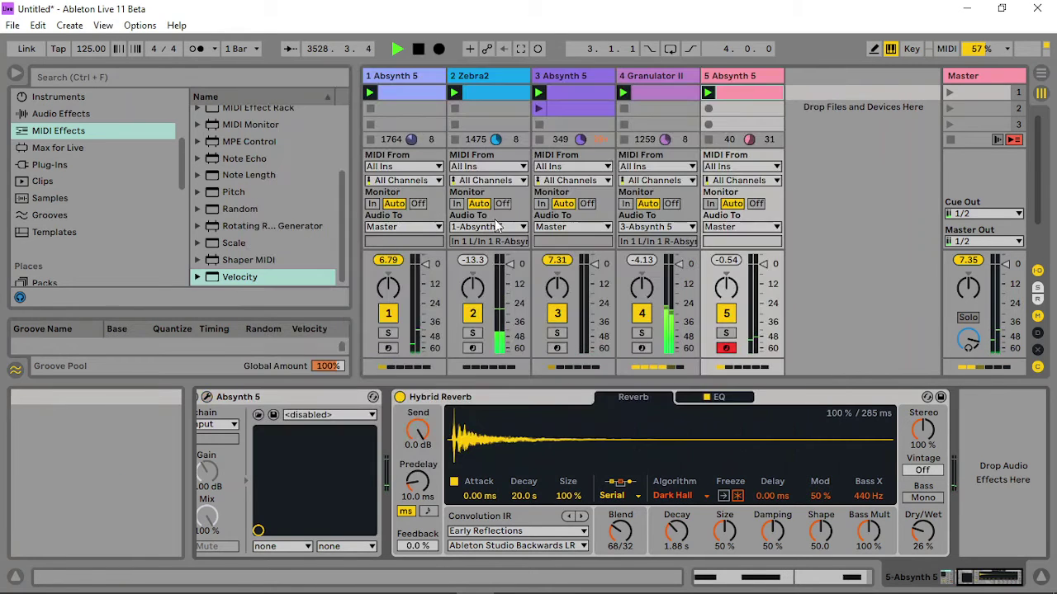
Raise the Drive of track 5's Velocity effect to 0.57 and its Lowest value to 89, and reopen Absynth 5.
left_click(733, 76)
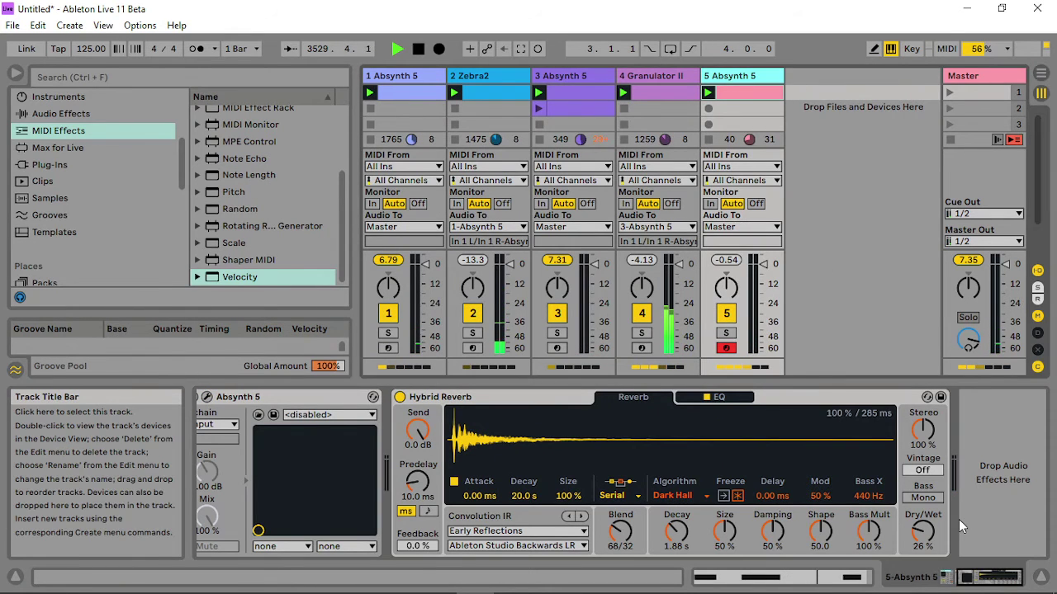
key("Return")
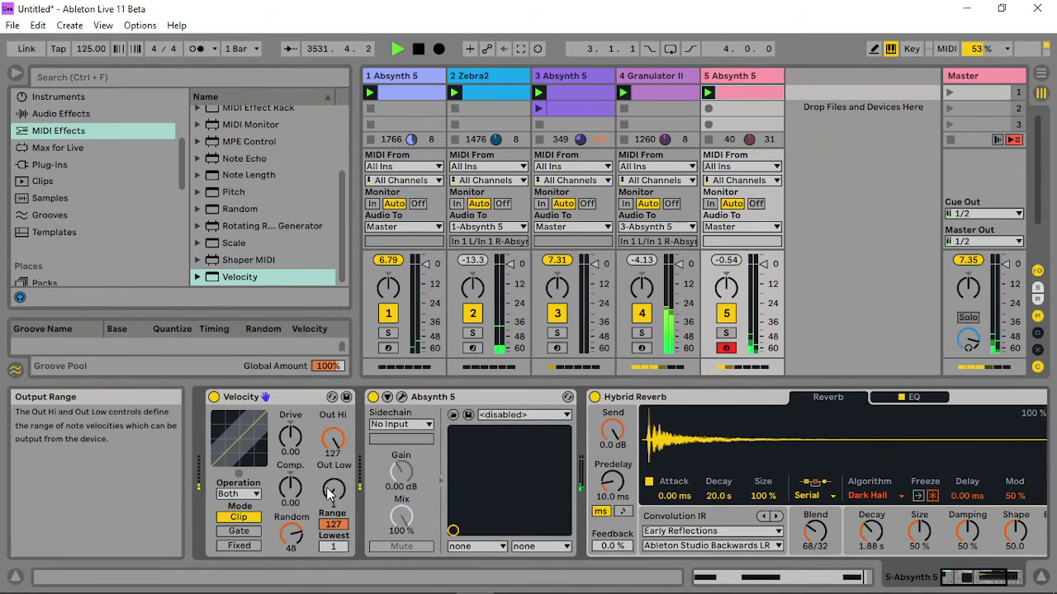
left_click_drag(333, 546, 333, 541)
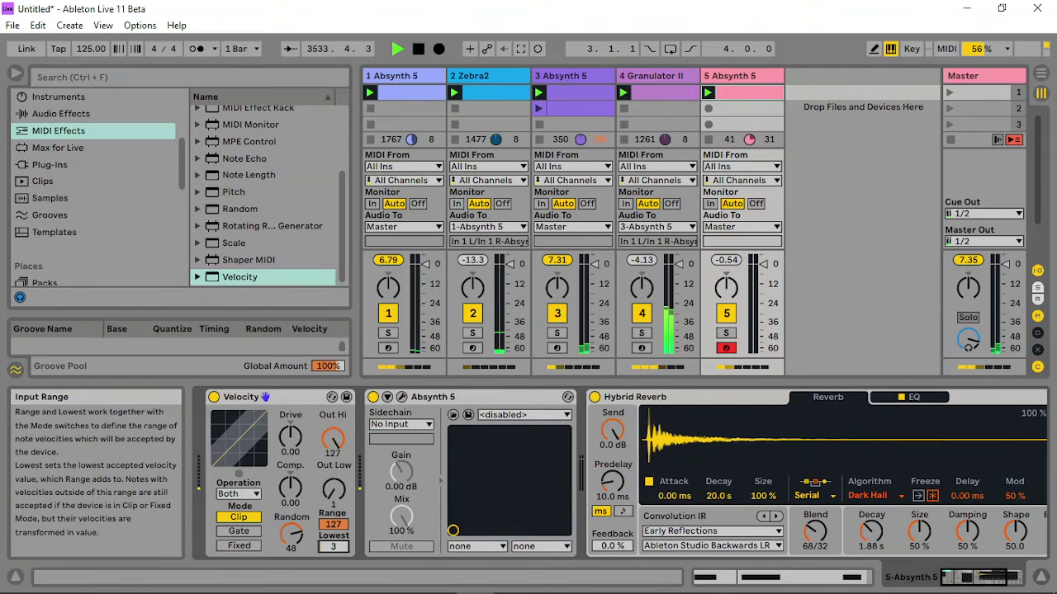
mouse_move(333, 541)
left_mouse_down()
mouse_move(334, 477)
mouse_move(330, 547)
left_mouse_up()
left_click_drag(290, 437, 289, 403)
left_click(401, 397)
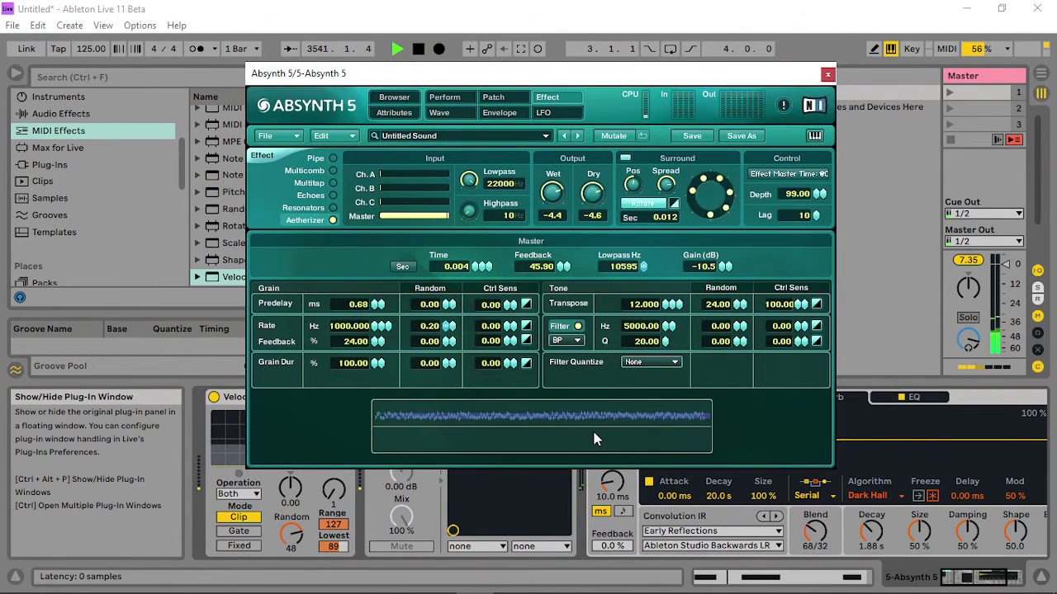
Reset the Velocity effect's Lowest value to 0 and set its Out Low to 84.
left_click(333, 546)
key("Delete")
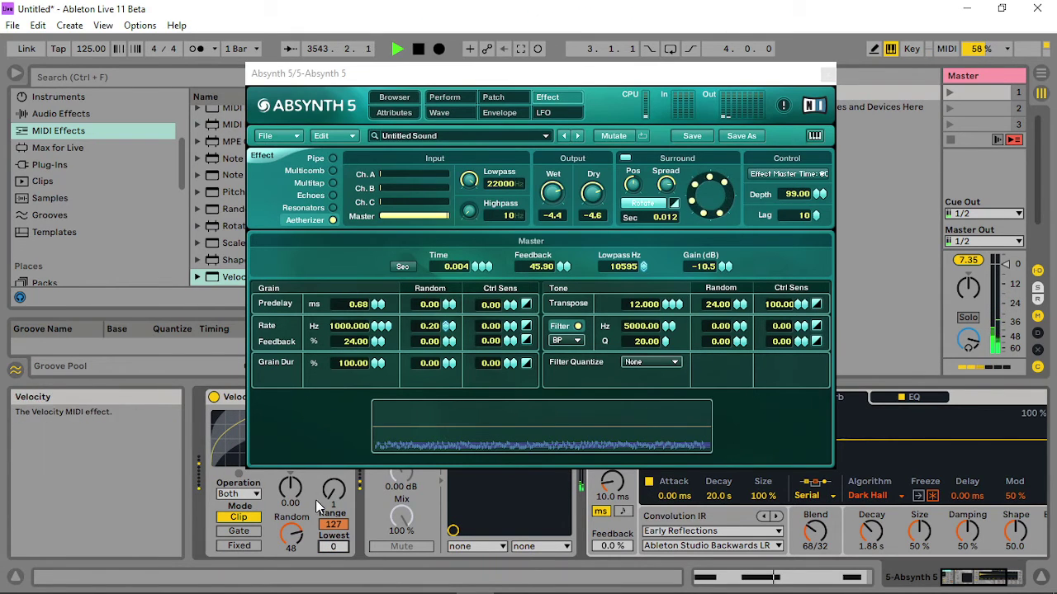
left_click_drag(333, 492, 334, 432)
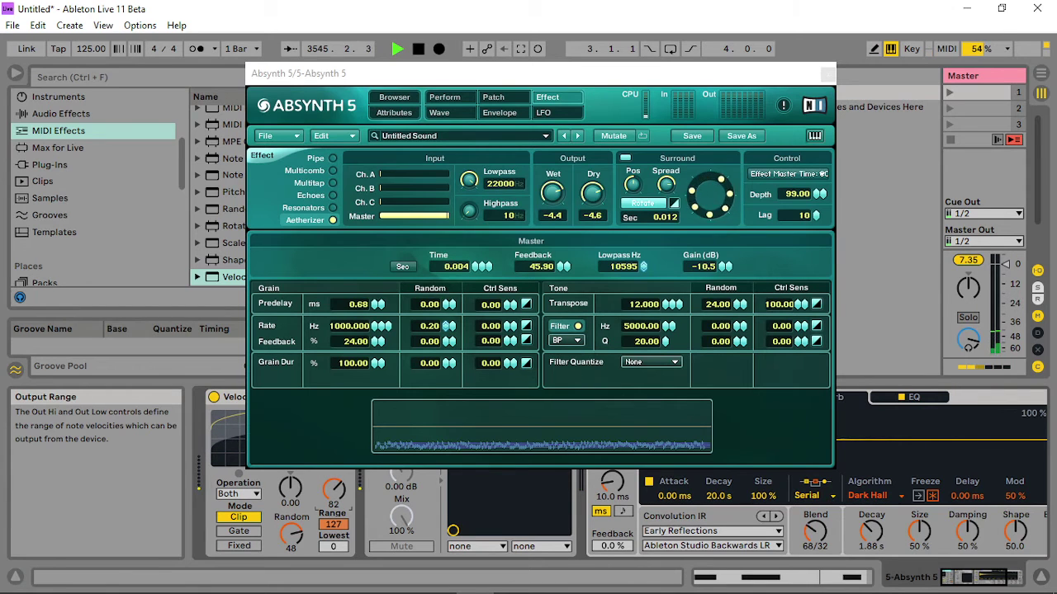
left_click(333, 493)
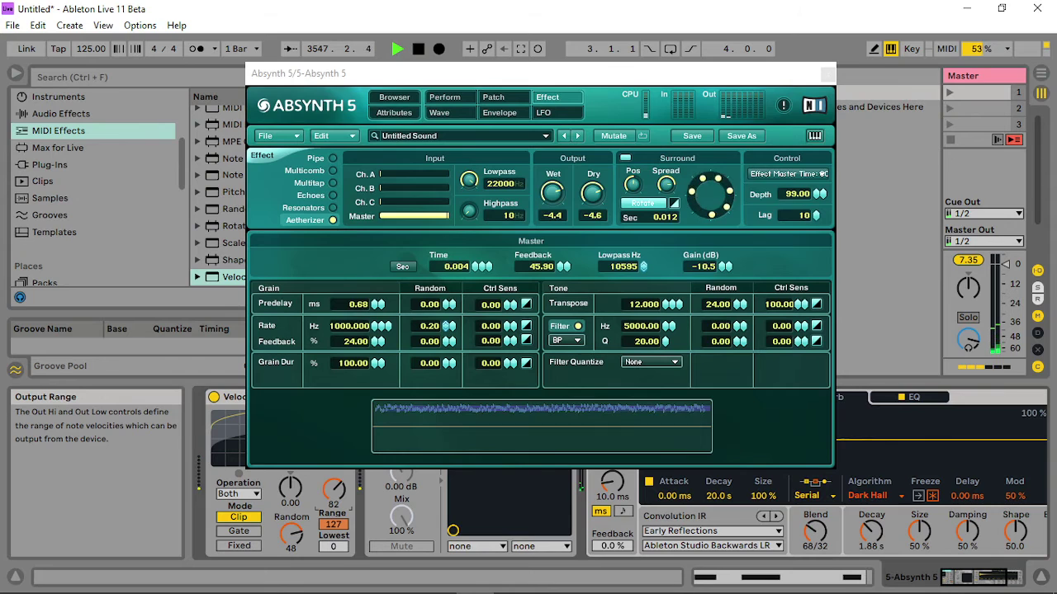
left_click_drag(333, 493, 333, 490)
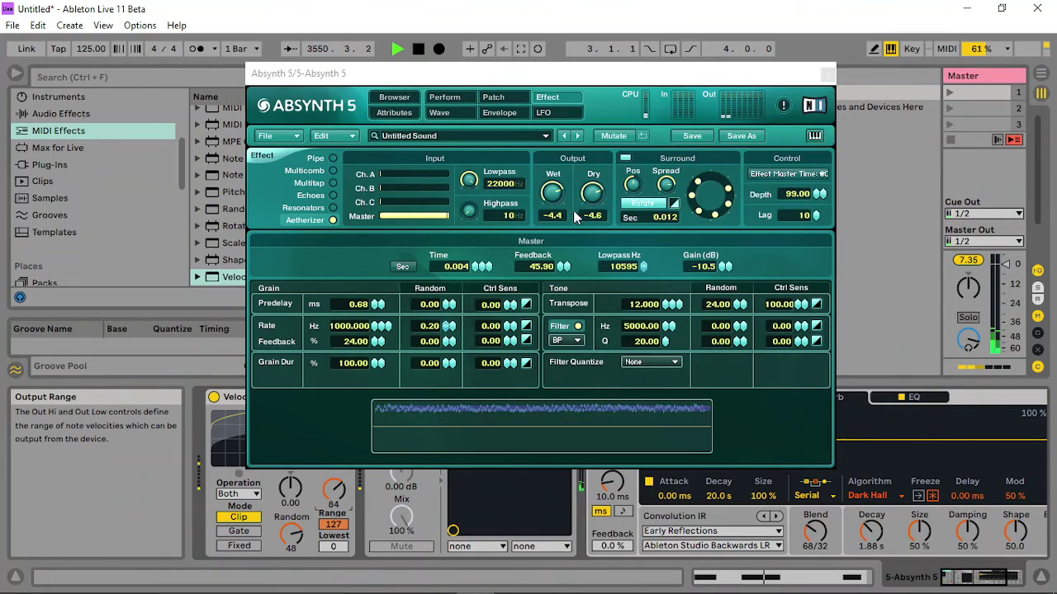
Set the Aetherizer's wet output to -3.9 and enable velocity modulation for the Mod A2 pitch, adjusting its depth.
left_click_drag(553, 207, 556, 207)
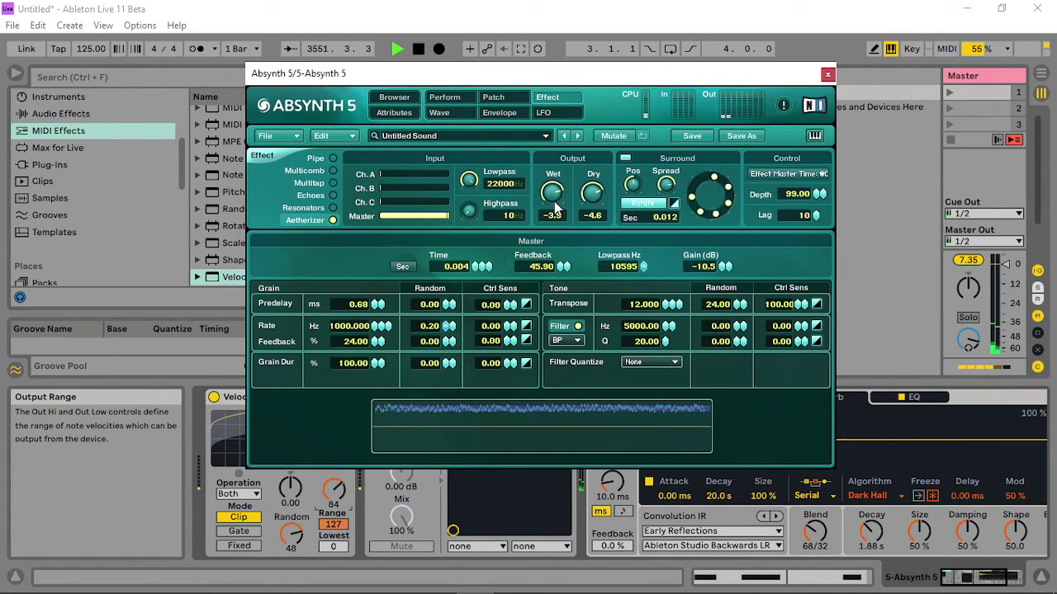
left_click(498, 99)
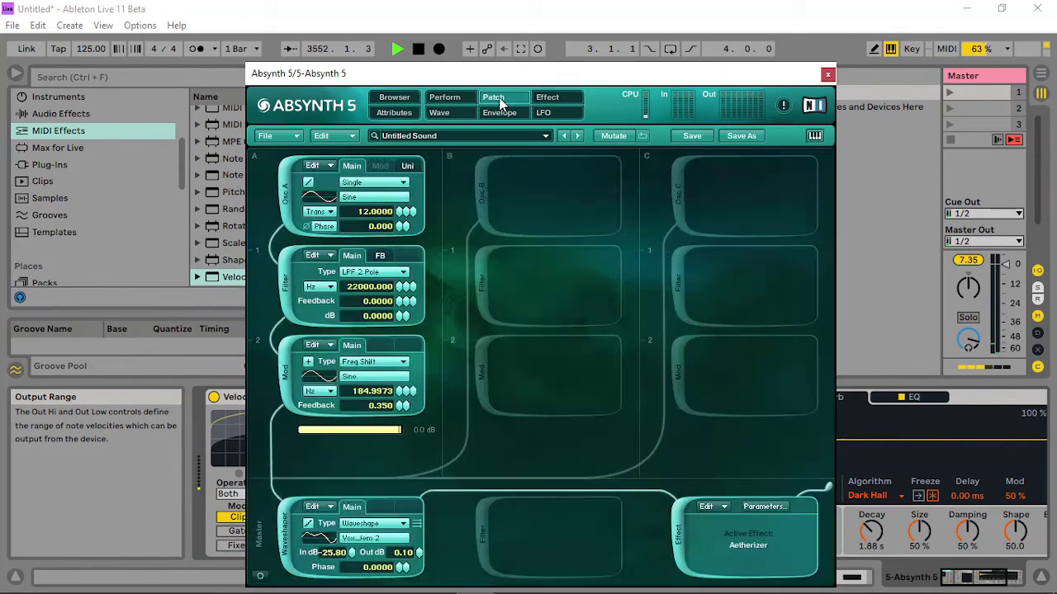
right_click(394, 393)
left_click(404, 341)
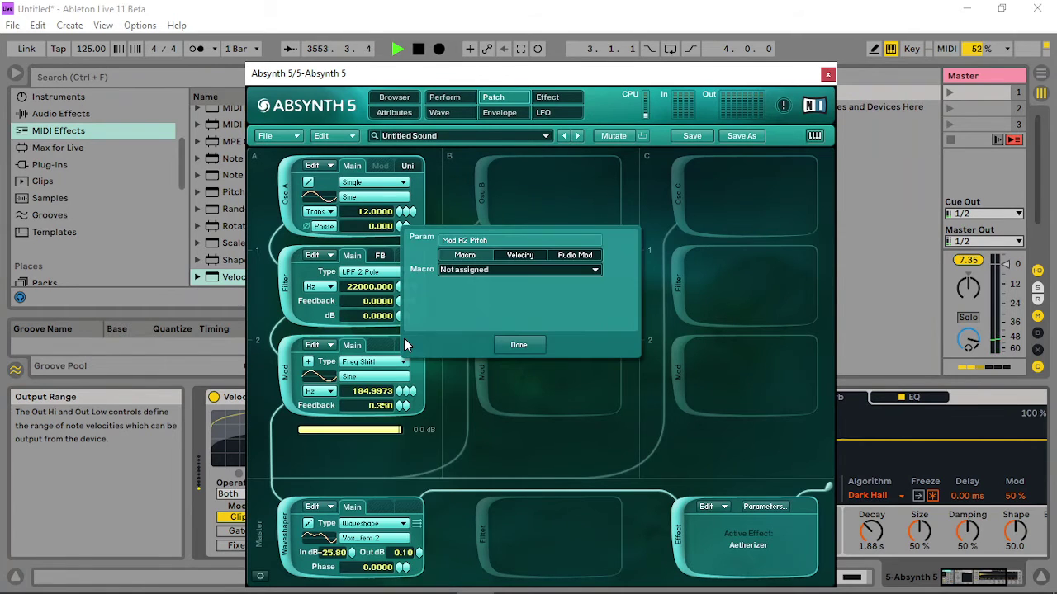
left_click(524, 257)
left_click(528, 271)
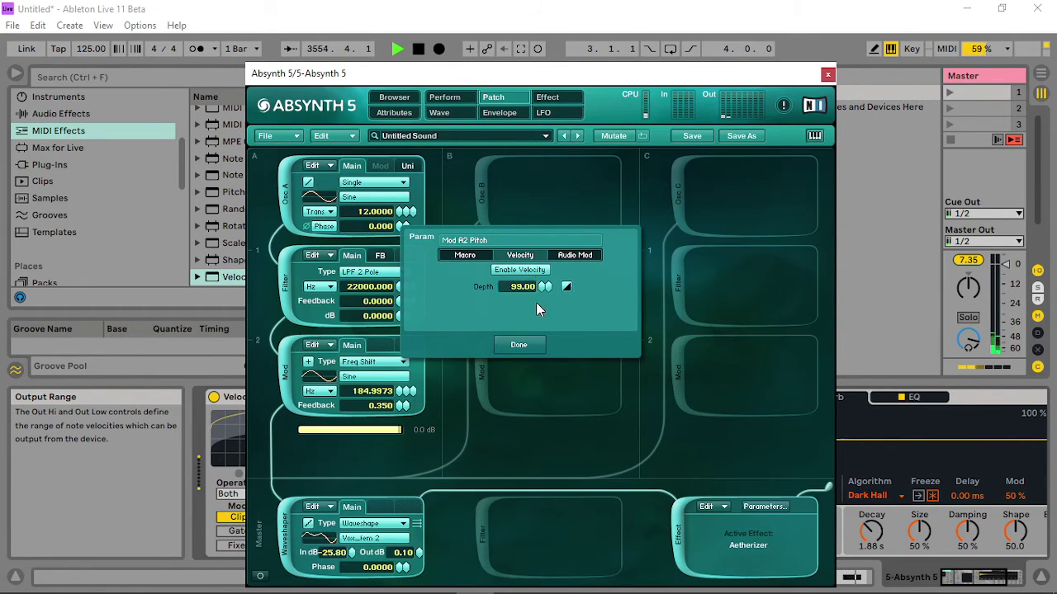
left_click_drag(542, 286, 535, 338)
left_click(516, 344)
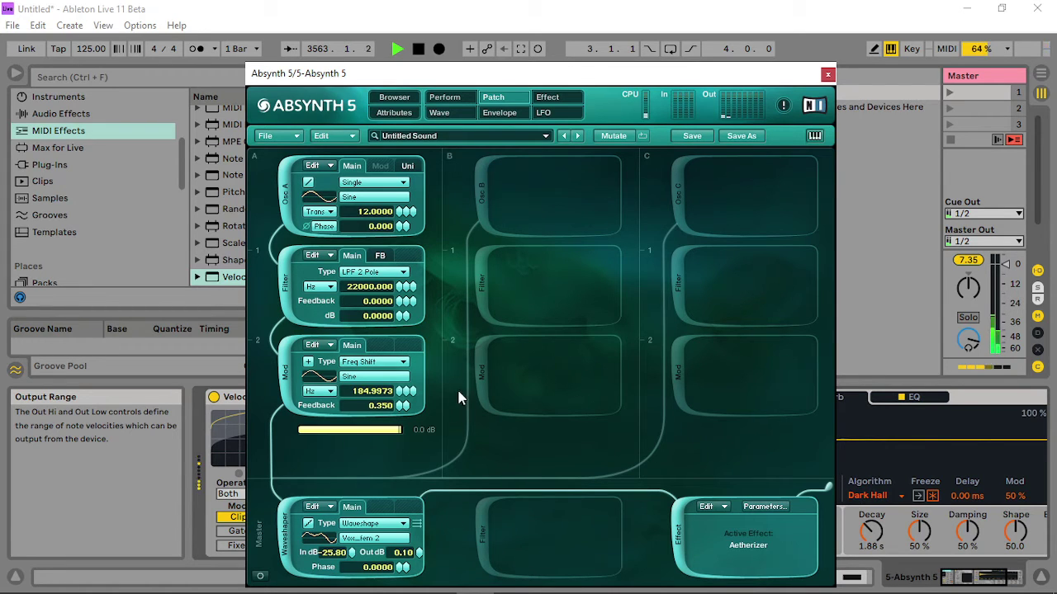
Set the oscillator A frequency shifter to 195.9978 Hz with 0.500 feedback and the master waveshaper's output to 0.20 dB.
mouse_move(404, 397)
left_mouse_down()
mouse_move(415, 396)
mouse_move(409, 403)
left_mouse_up()
left_click_drag(420, 552, 428, 518)
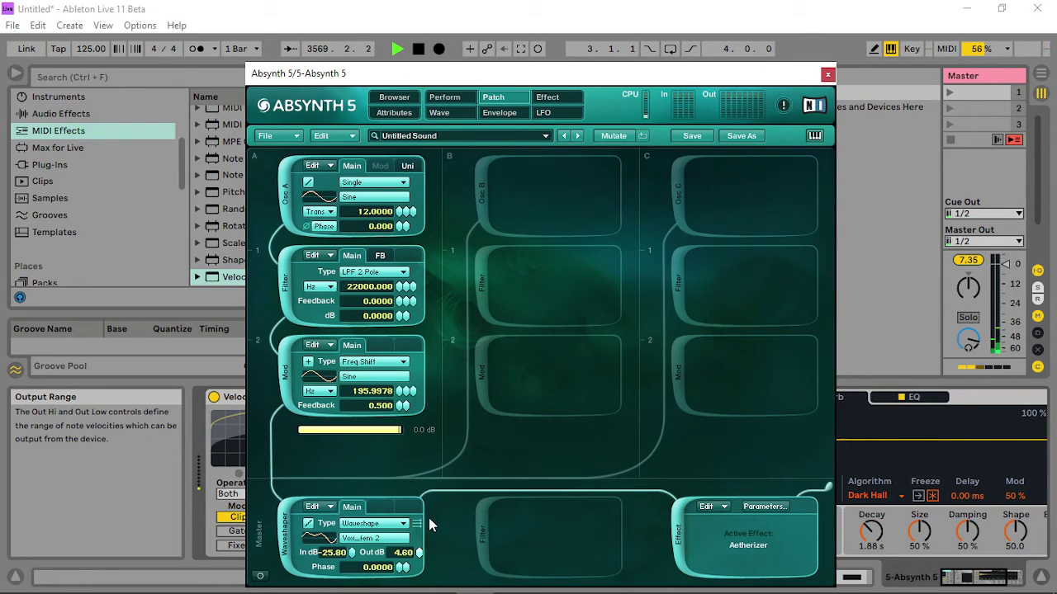
left_click_drag(421, 560, 424, 583)
Add a Comb filter to the empty master slot with a feedback of 0.7500 and a level of 3.5000 dB.
left_click(486, 541)
left_click(572, 525)
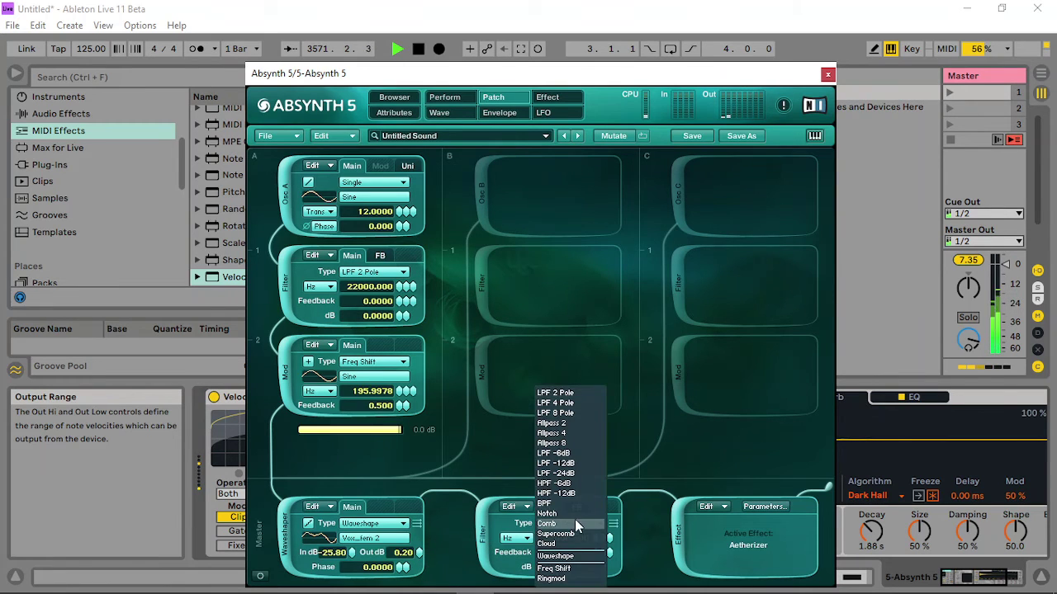
left_click(566, 524)
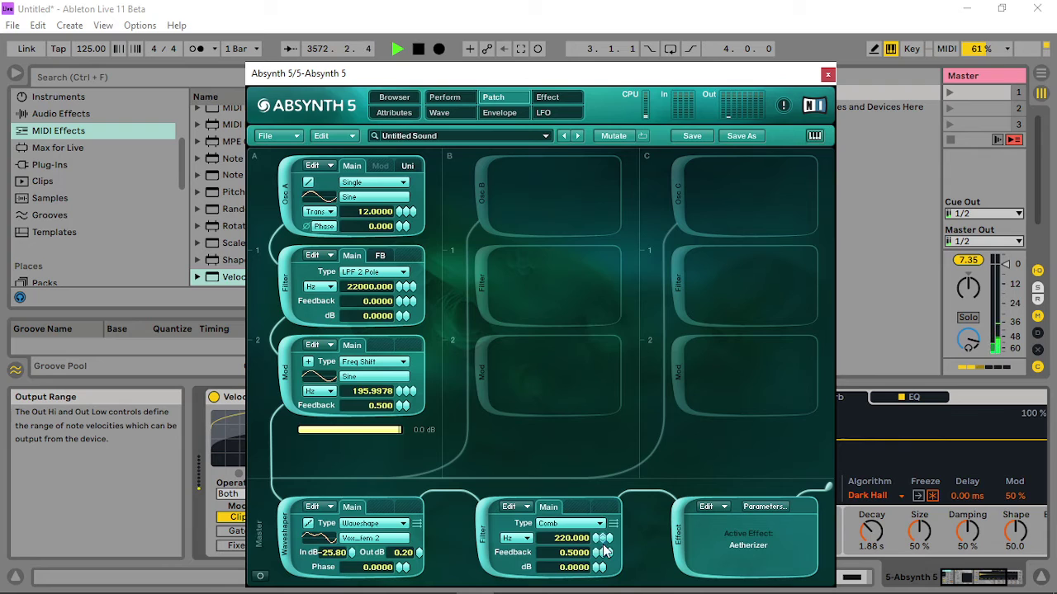
mouse_move(598, 545)
left_mouse_down()
mouse_move(599, 498)
mouse_move(588, 532)
left_mouse_up()
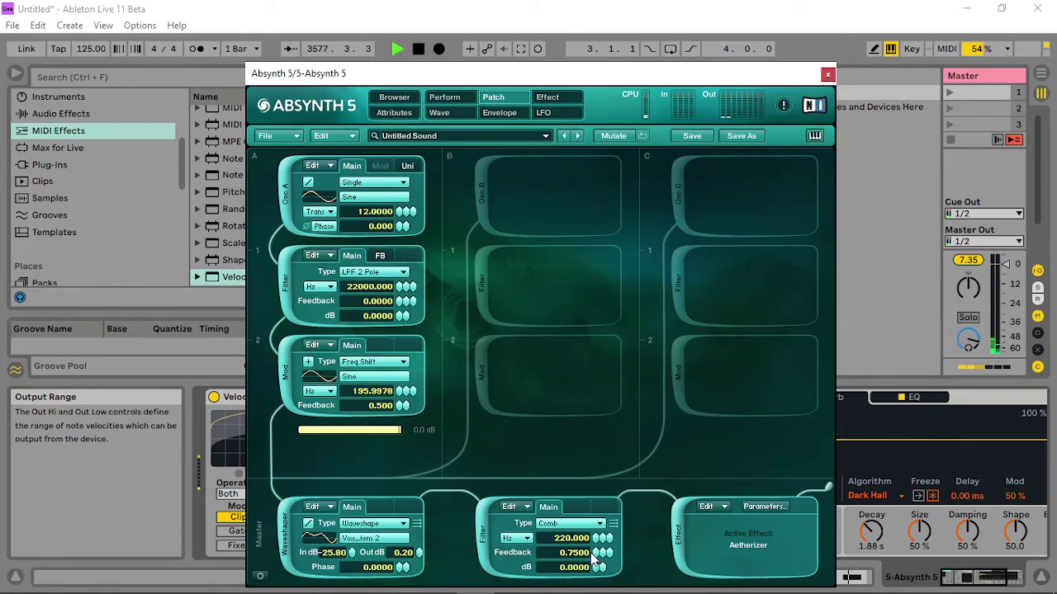
left_click_drag(596, 568, 609, 548)
Switch the comb filter's pitch to Trans mode at 48.000, set its feedback to 0.8800 and fine-tune its level.
left_click(509, 541)
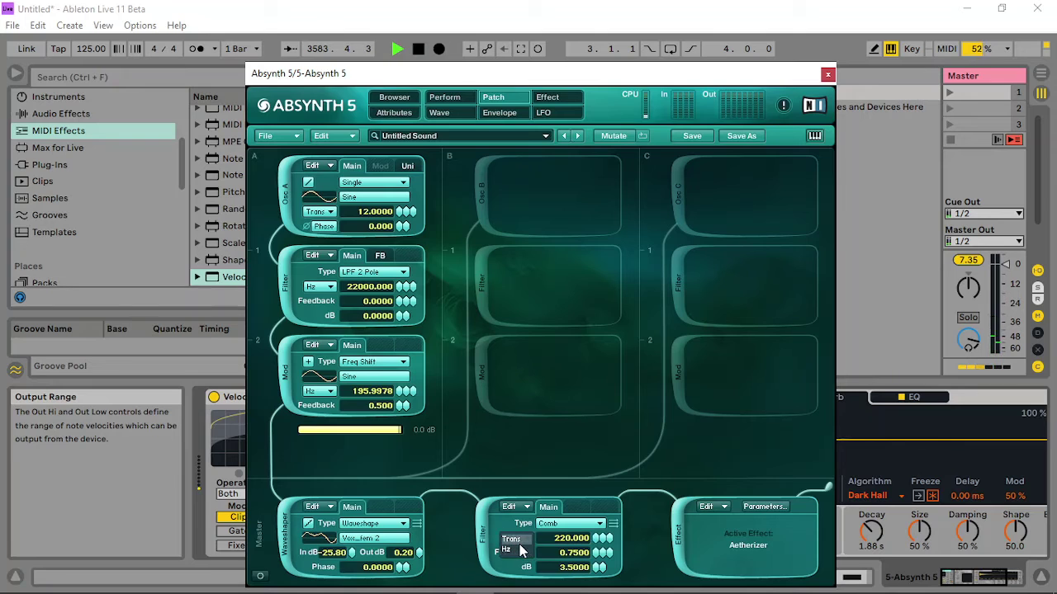
left_click(518, 553)
mouse_move(598, 542)
left_mouse_down()
mouse_move(602, 528)
mouse_move(601, 548)
left_mouse_up()
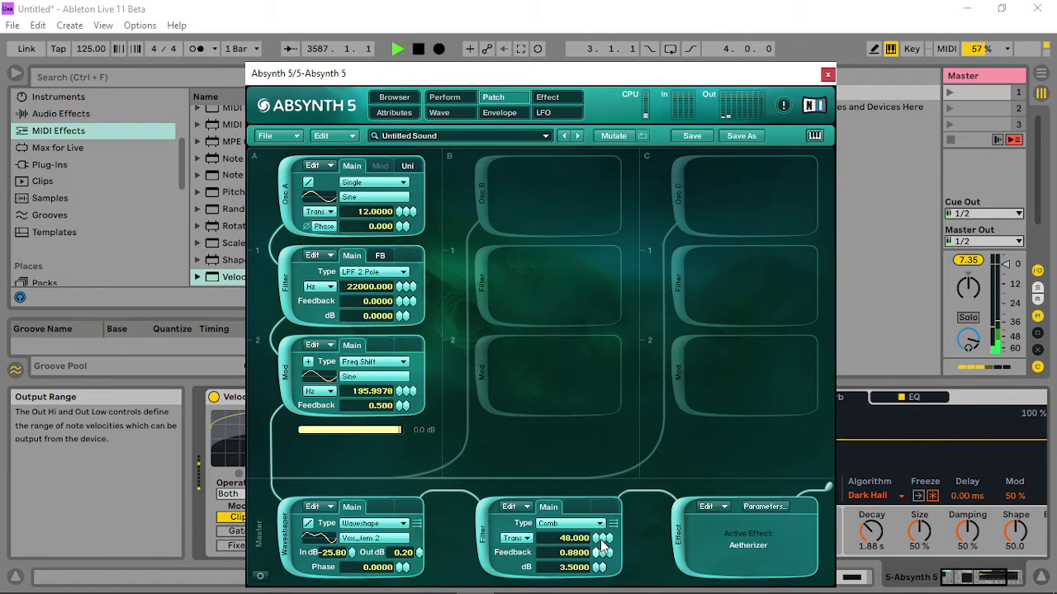
left_click_drag(599, 569, 600, 566)
Set the Aetherizer's wet output to -3.4 and its tone filter Q to 1000.00.
left_click(444, 97)
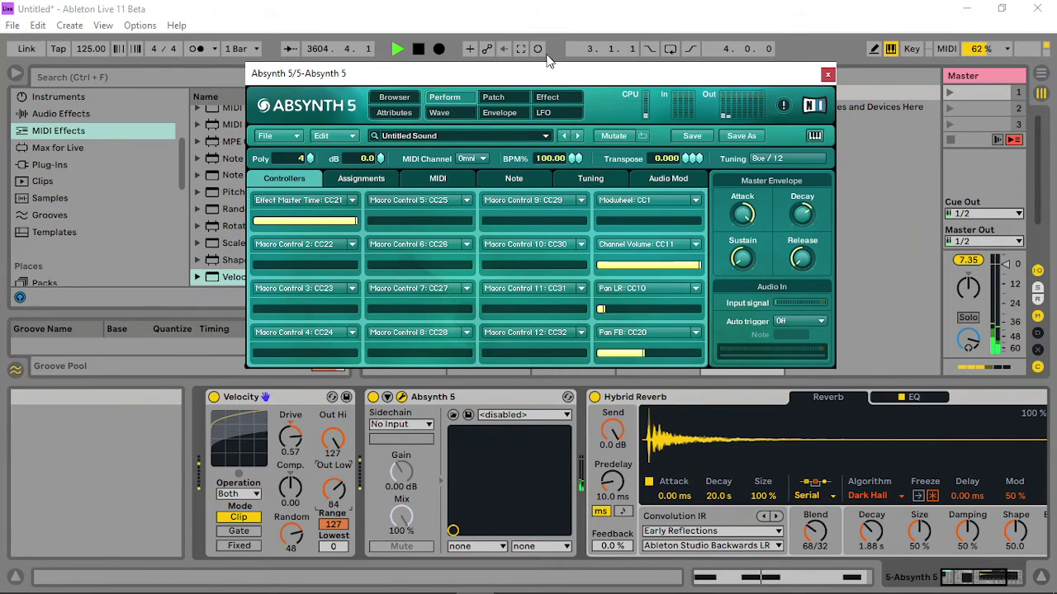
left_click(541, 99)
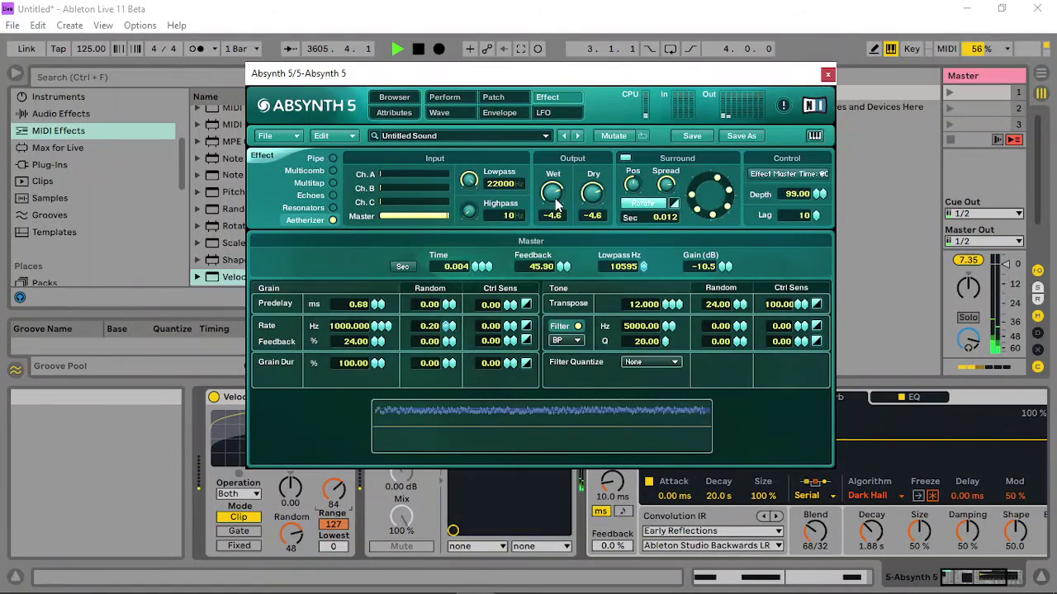
left_click_drag(555, 202, 568, 197)
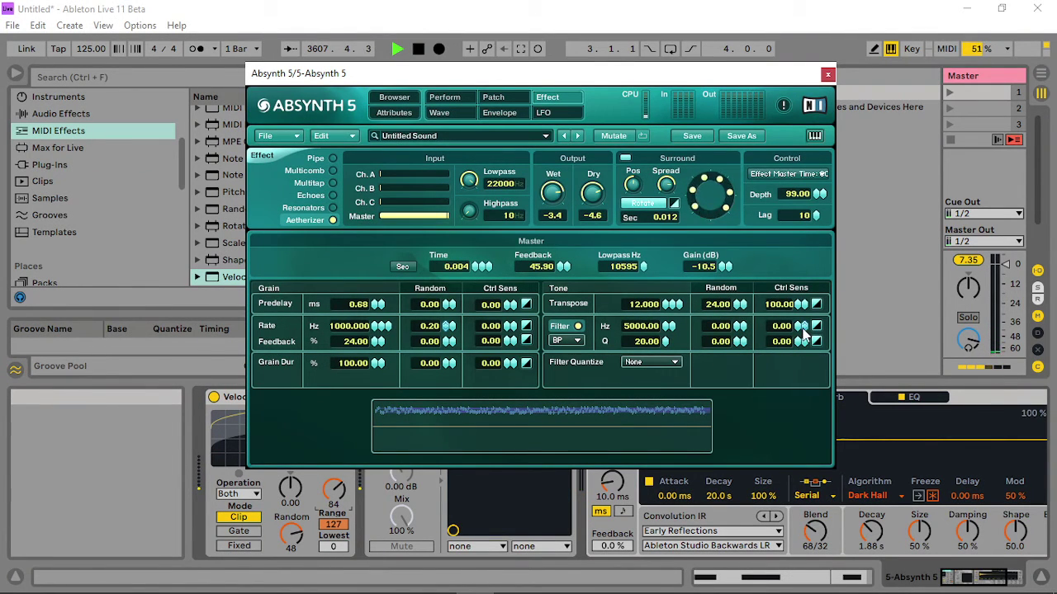
left_click_drag(667, 341, 669, 319)
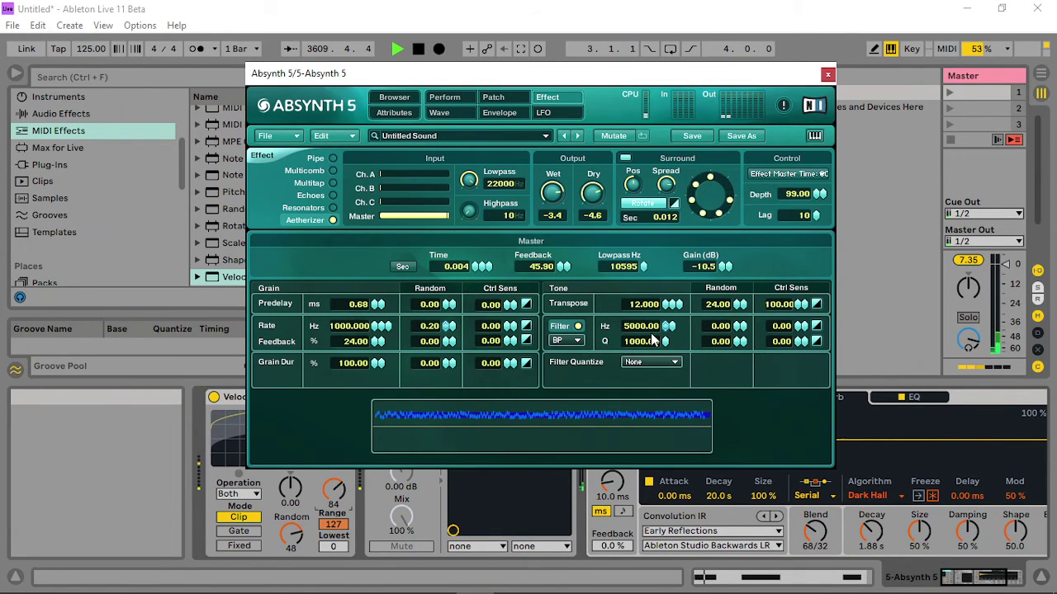
Set the Aetherizer's tone filter frequency to 8908.99 Hz and that frequency's control sensitivity to 34.00.
mouse_move(663, 329)
left_mouse_down()
mouse_move(673, 317)
mouse_move(662, 340)
left_mouse_up()
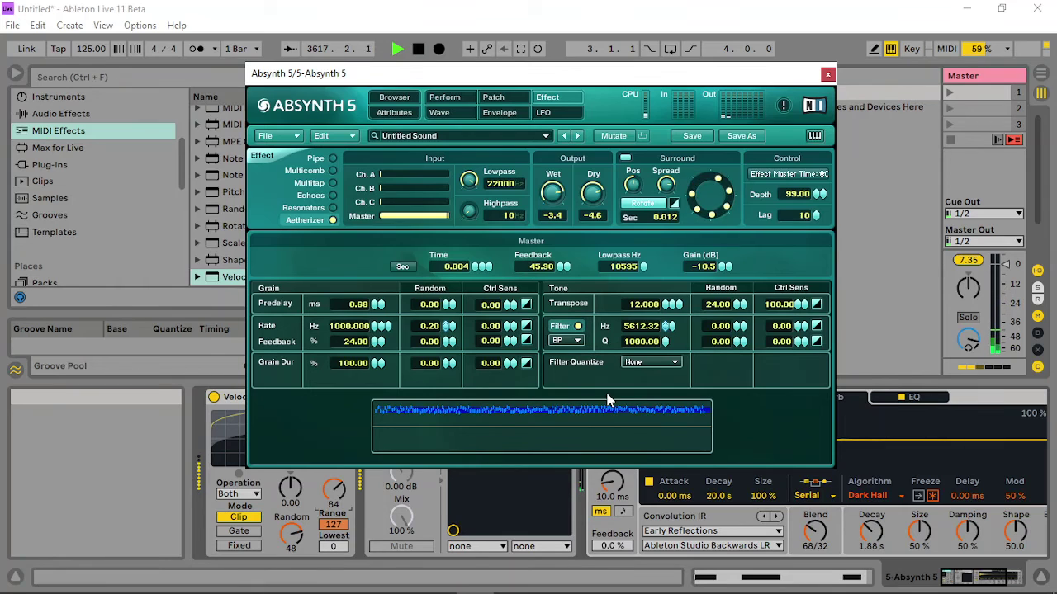
scroll(670, 326, "up", 3)
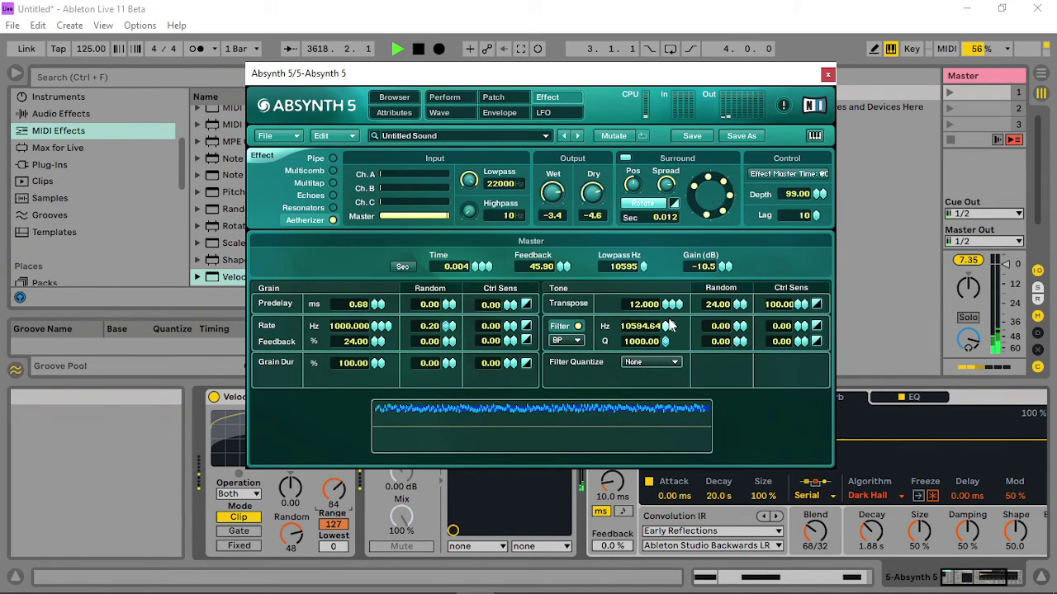
scroll(670, 326, "down", 1)
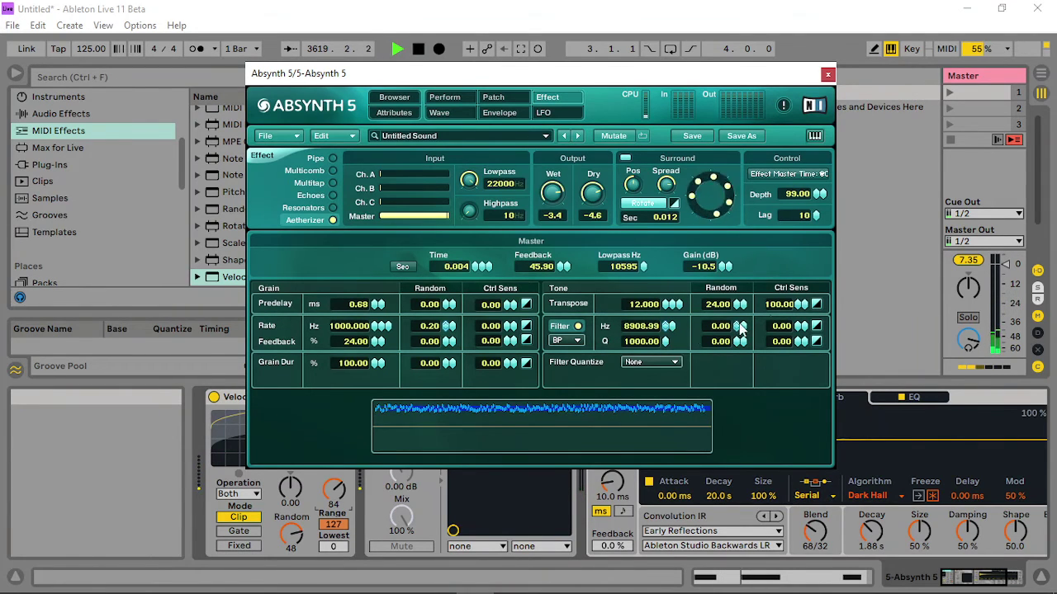
scroll(800, 326, "up", 5)
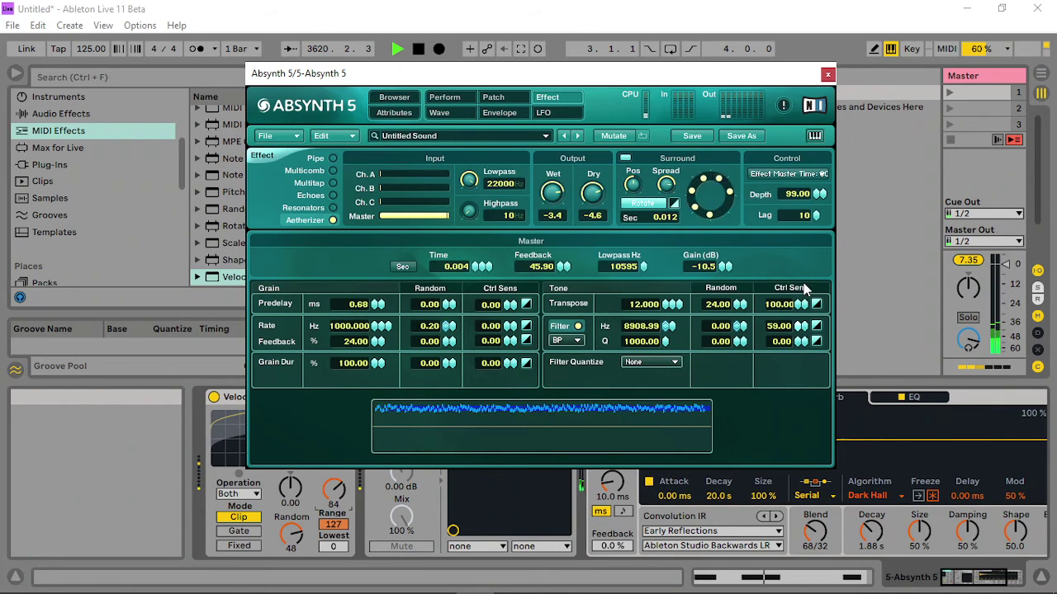
scroll(805, 284, "up", 3)
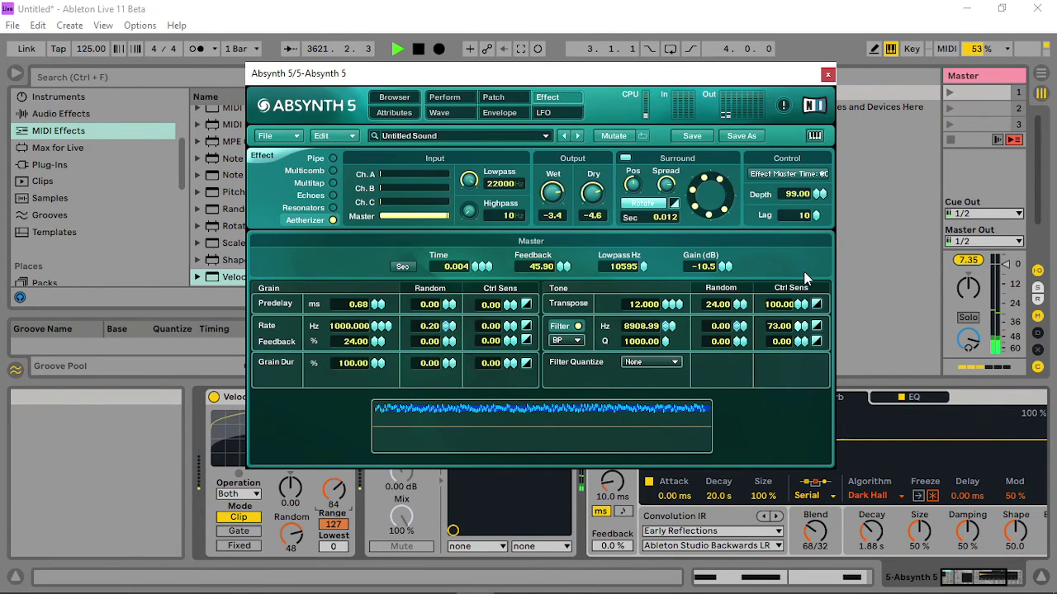
scroll(801, 328, "down", 4)
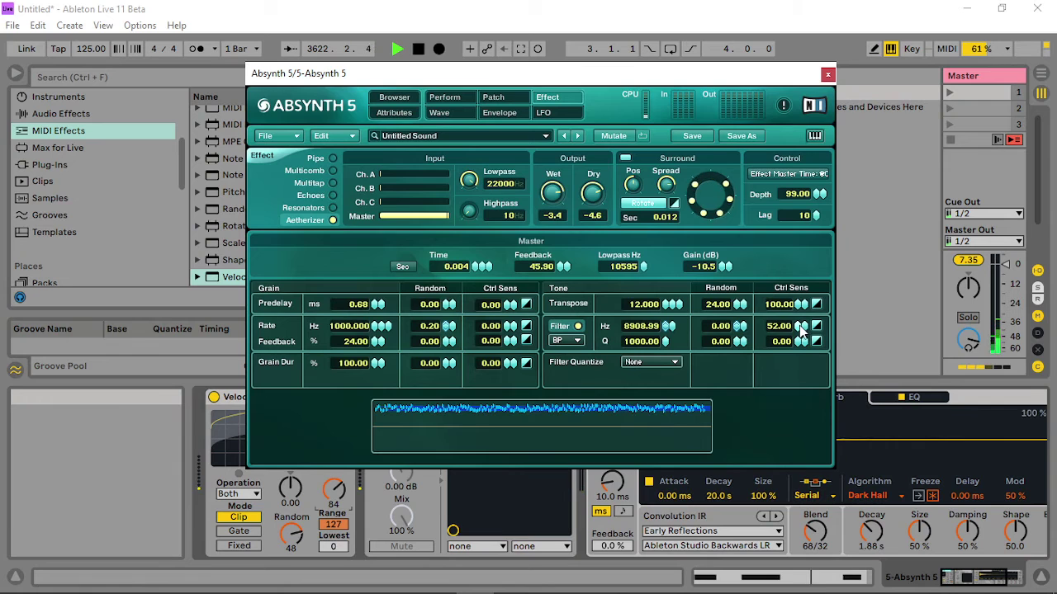
scroll(800, 329, "down", 4)
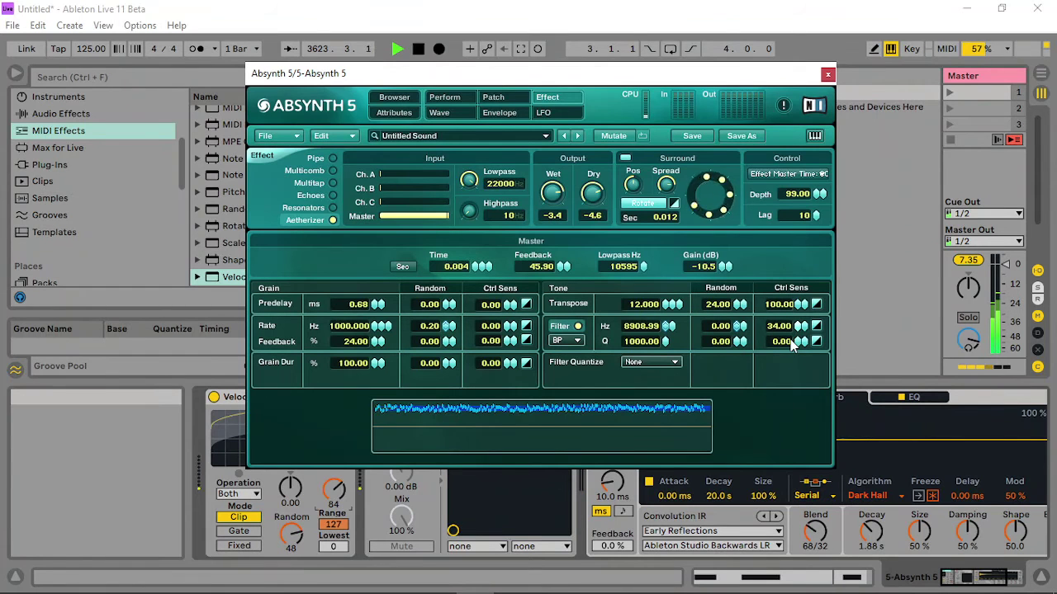
In Absynth's audio modulation settings, set the lag to 3 for Effect Gran Filter Hz and to 29 for Mod A2 Pitch.
left_click(492, 97)
left_click(444, 96)
left_click(665, 180)
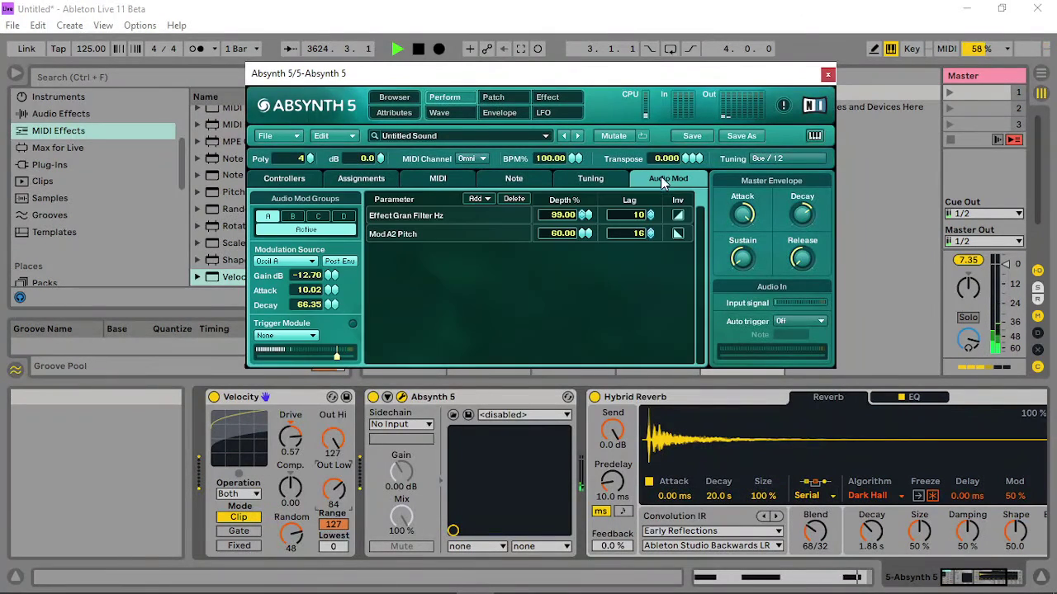
scroll(330, 275, "up", 5)
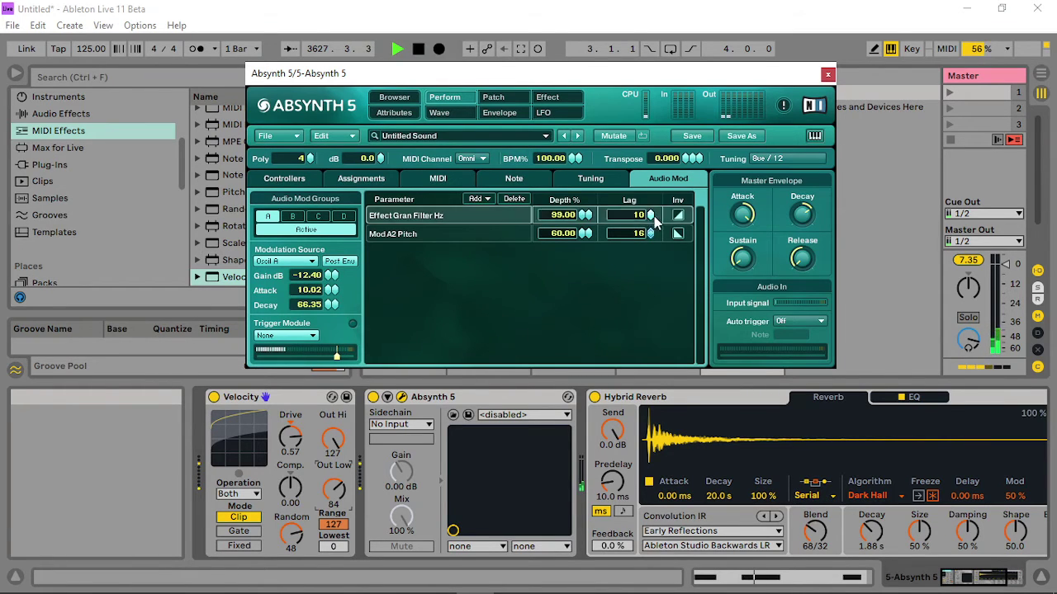
scroll(659, 216, "down", 10)
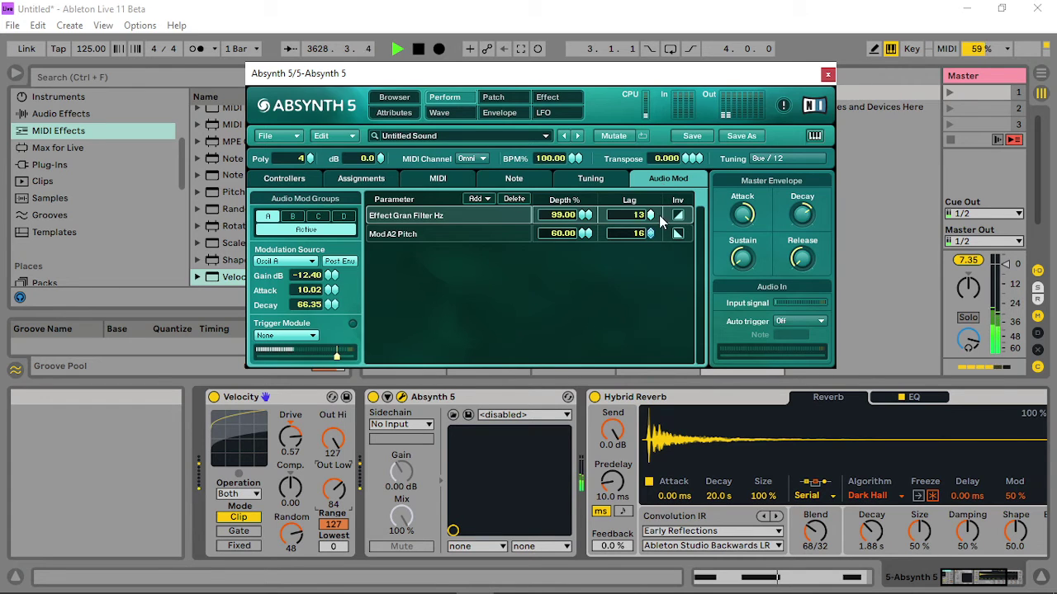
scroll(659, 234, "up", 13)
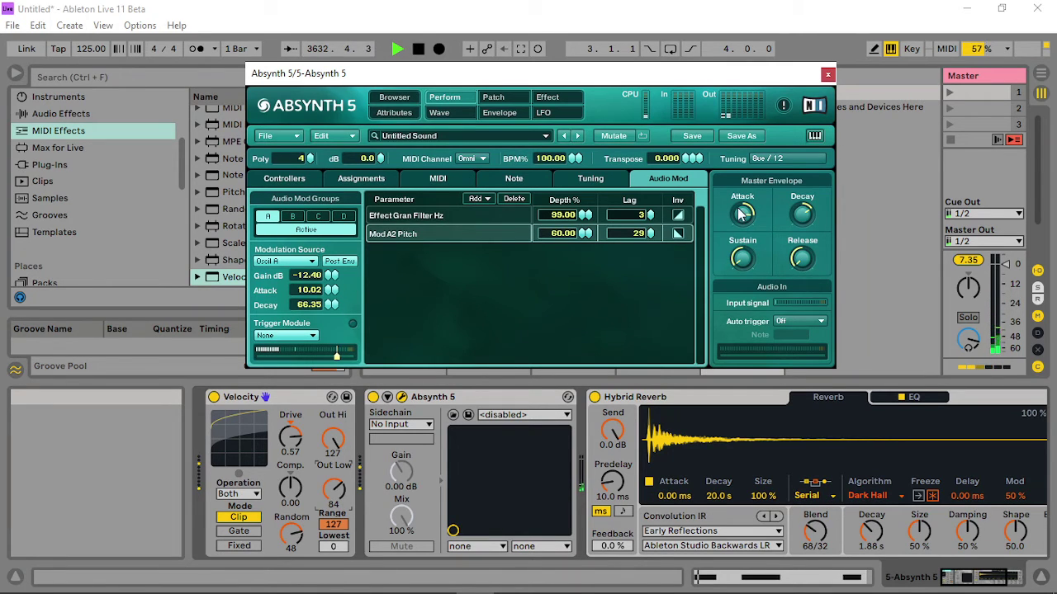
Set the Effect Gran Filter Hz audio modulation's lag to 2 and its depth to 99.99%.
left_click(677, 214)
left_click_drag(650, 215, 667, 213)
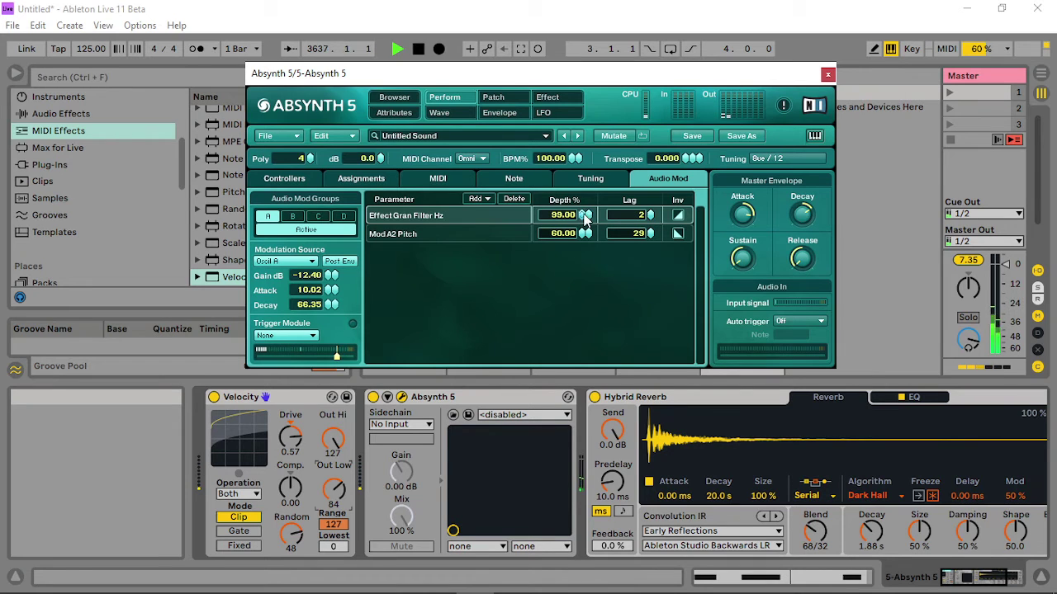
left_click_drag(585, 217, 617, 261)
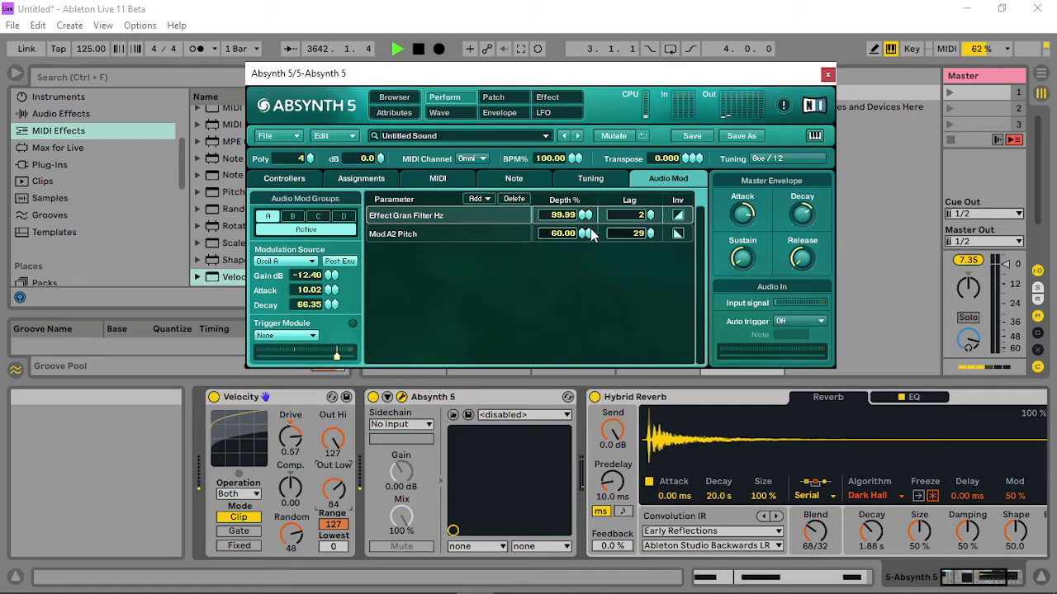
Set the Mod A2 Pitch audio modulation's depth to 83.00% and fine-tune its lag.
left_click(582, 236)
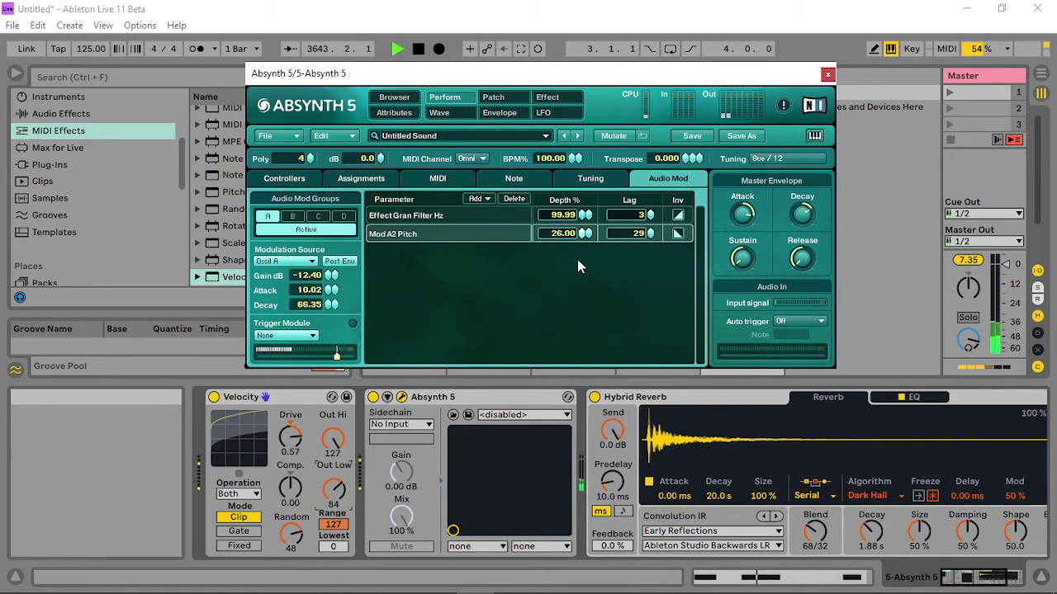
mouse_move(585, 234)
left_mouse_down()
mouse_move(589, 211)
mouse_move(578, 242)
left_mouse_up()
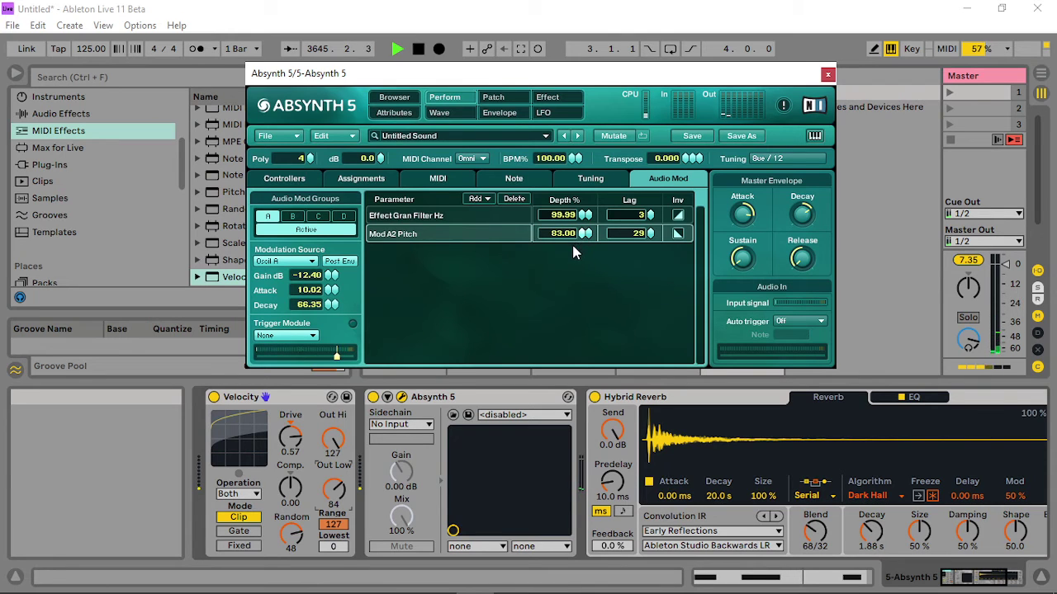
left_click_drag(650, 235, 607, 223)
Set the patch's frequency shifter to 184.9973 Hz and adjust the velocity depth of its pitch.
left_click(496, 100)
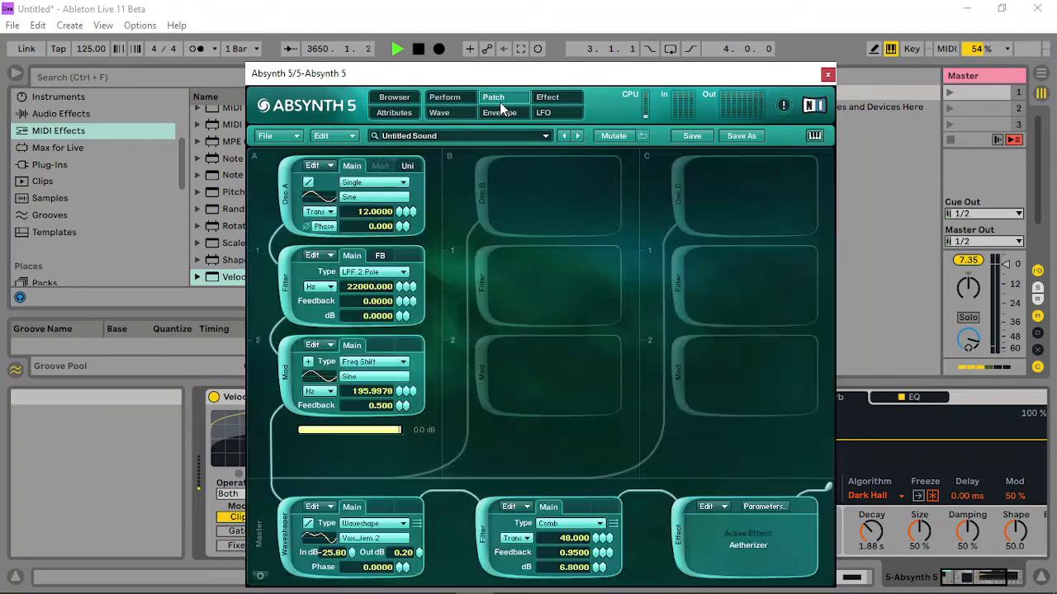
left_click(399, 394)
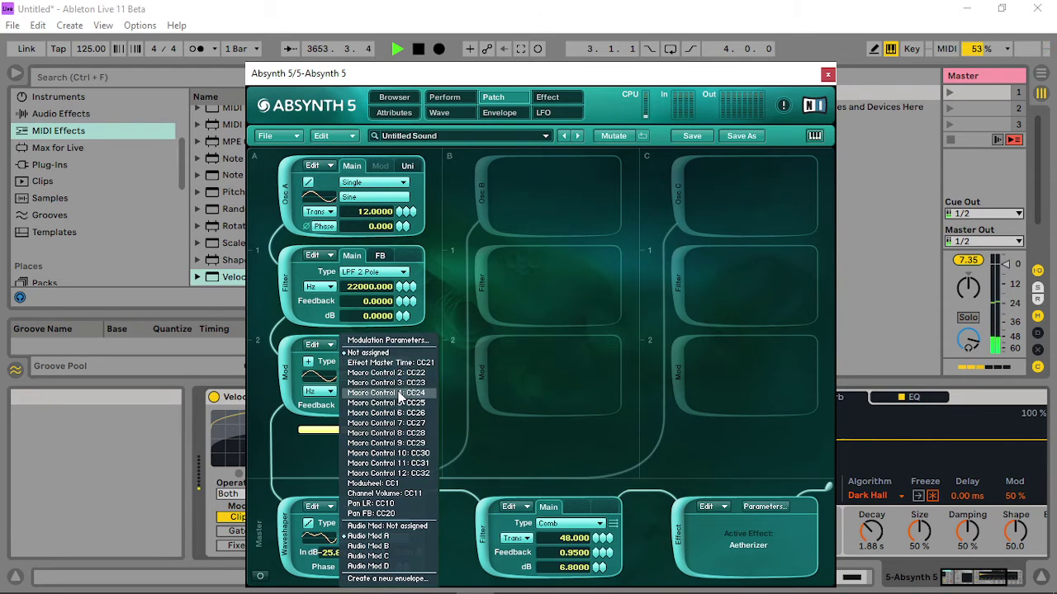
left_click(407, 343)
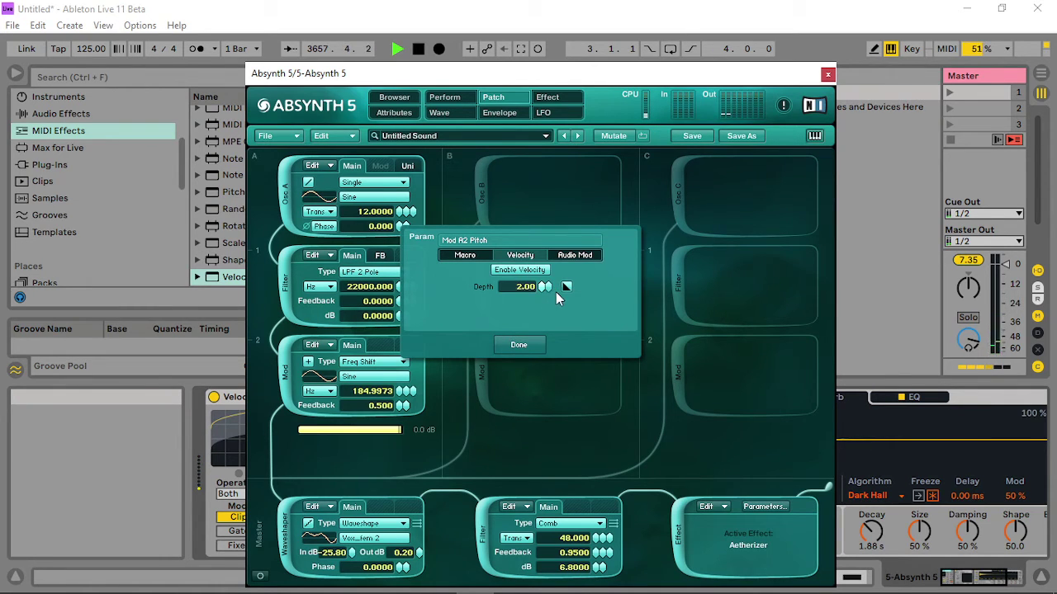
scroll(560, 290, "up", 2)
left_click(526, 345)
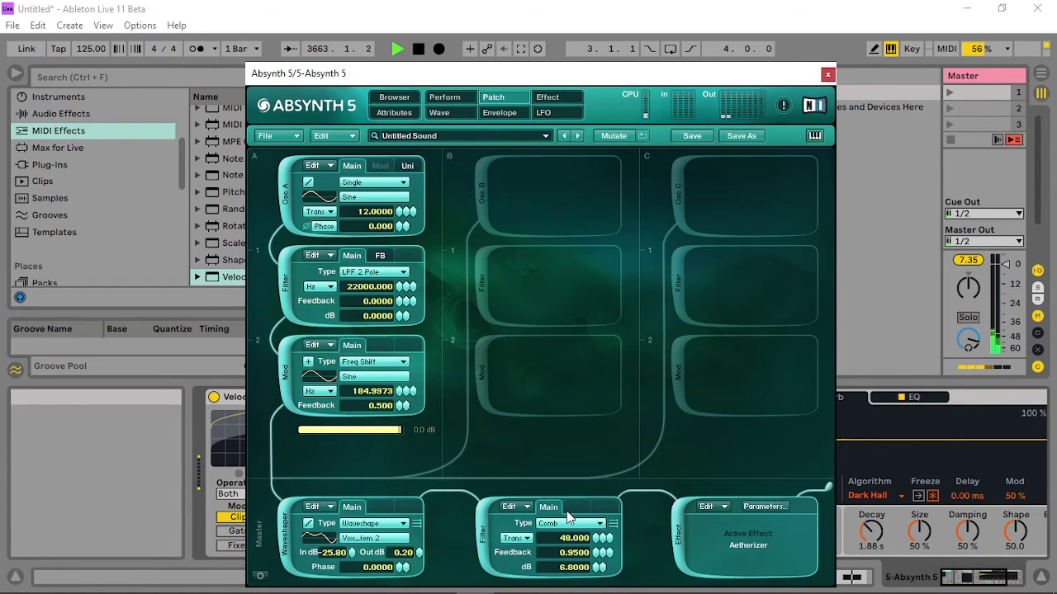
Check the modulation options for the comb filter's pitch and the velocity modulation settings of the Aetherizer's feedback.
right_click(594, 539)
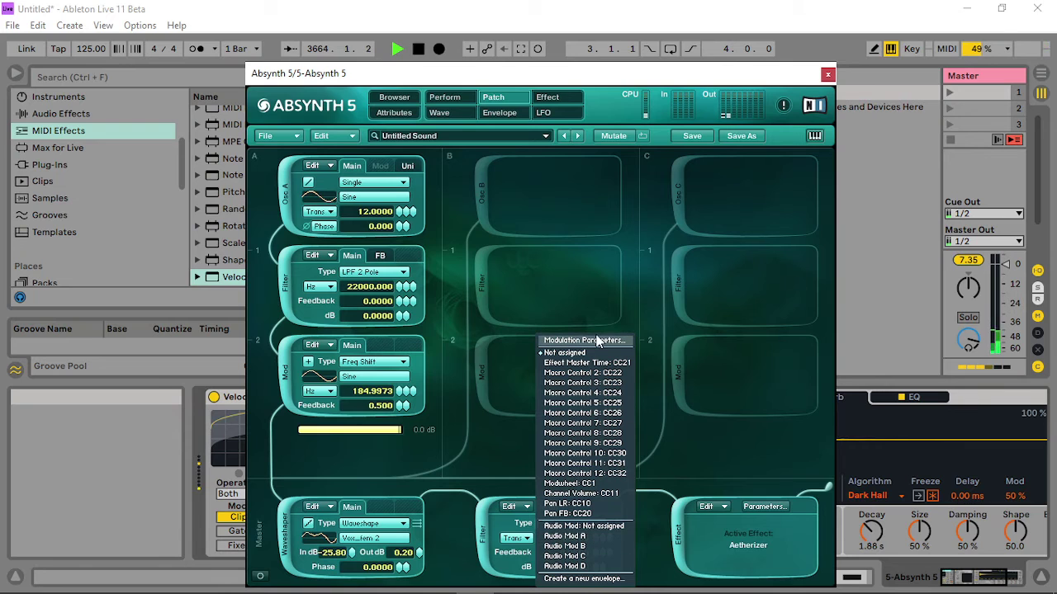
left_click(635, 273)
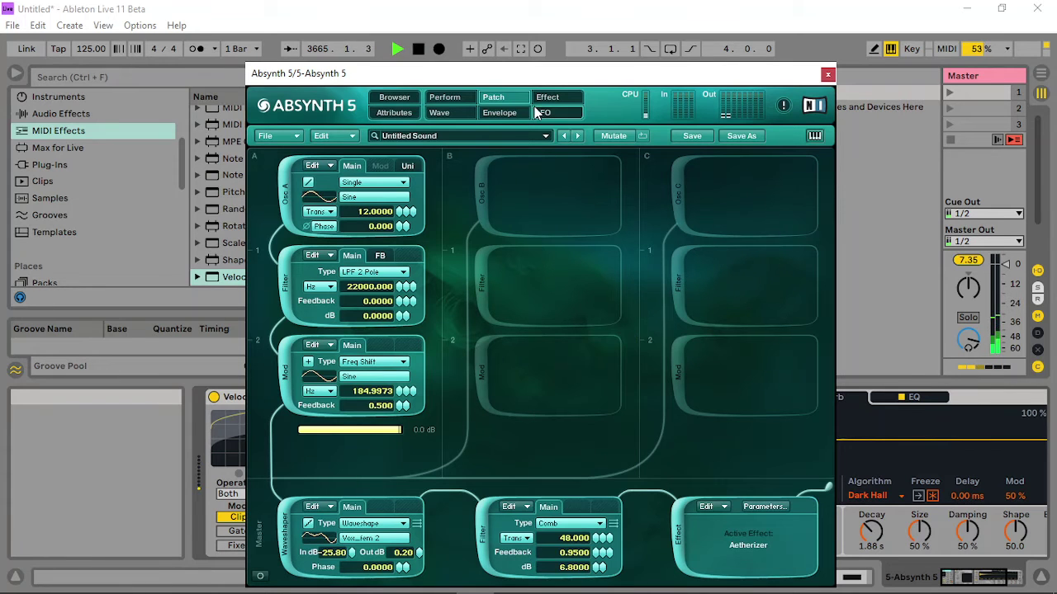
left_click(547, 97)
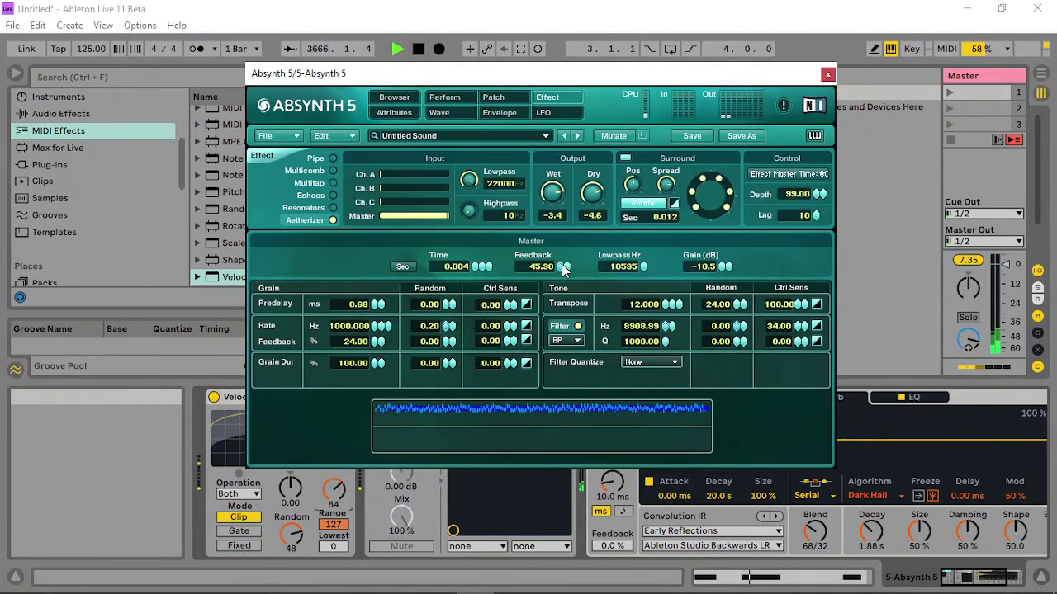
right_click(590, 217)
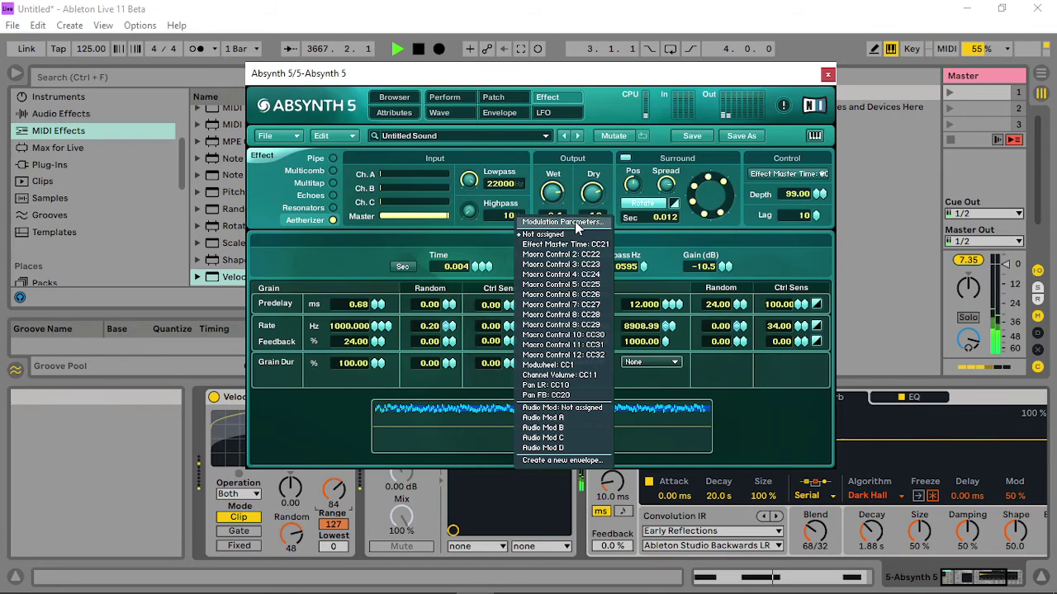
left_click(582, 223)
left_click(521, 255)
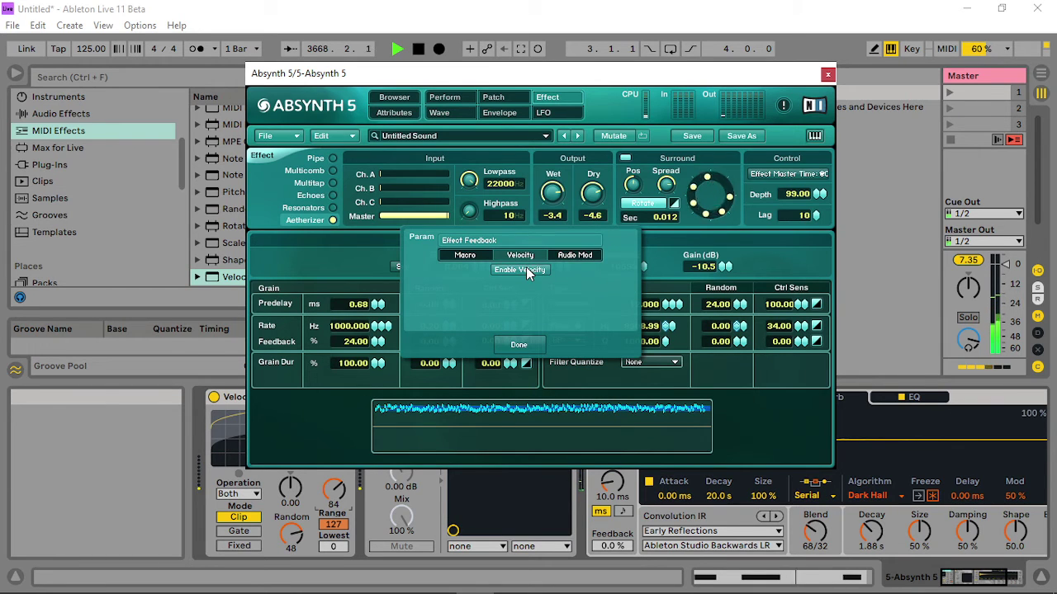
left_click(519, 345)
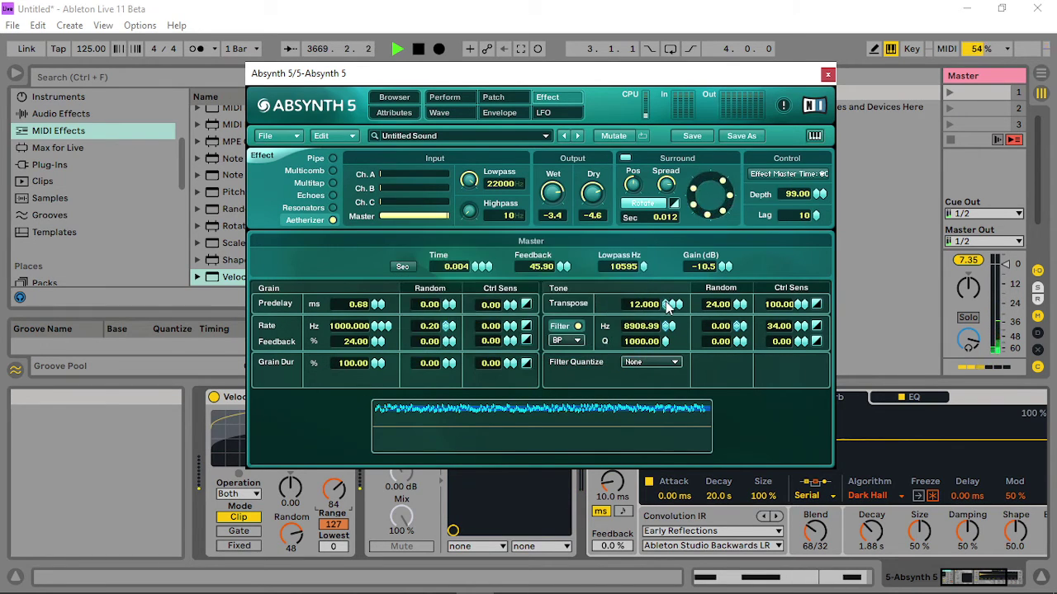
Set the Aetherizer transpose's velocity depth to 20.00 and its random amount to 51.00.
right_click(664, 217)
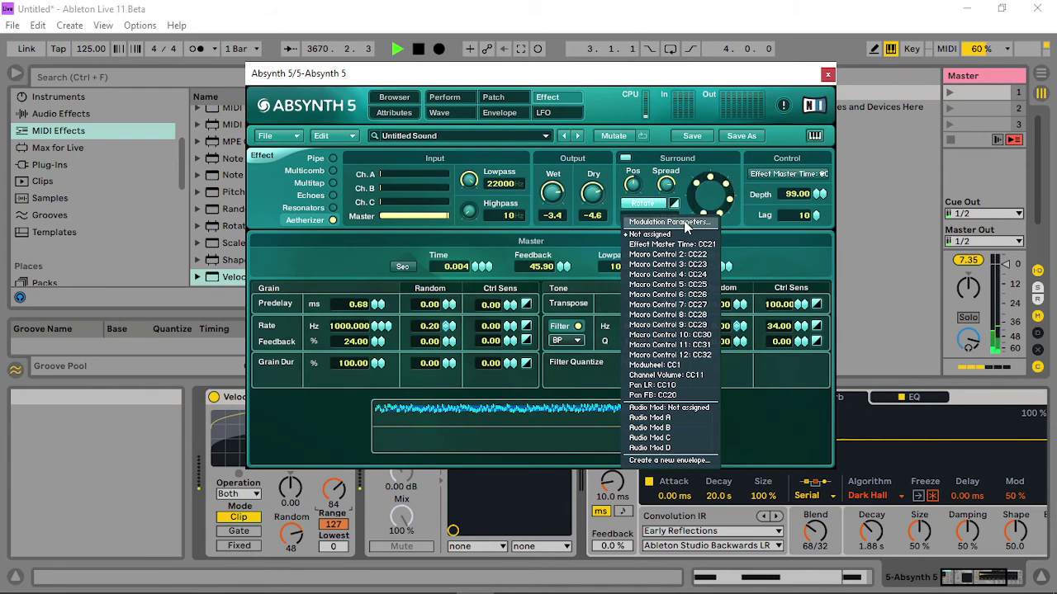
left_click(678, 223)
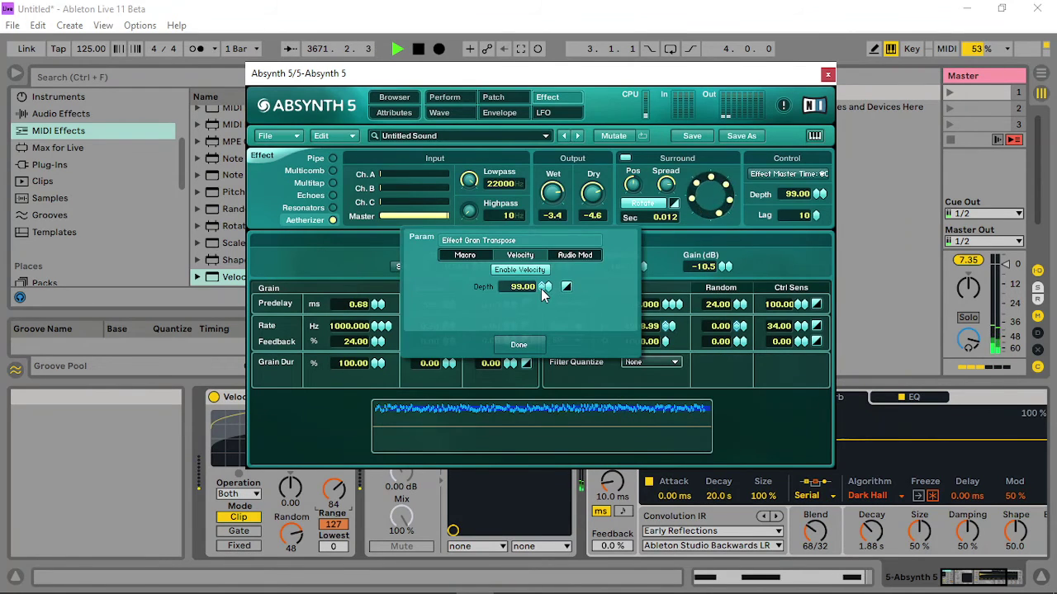
left_click_drag(540, 289, 528, 359)
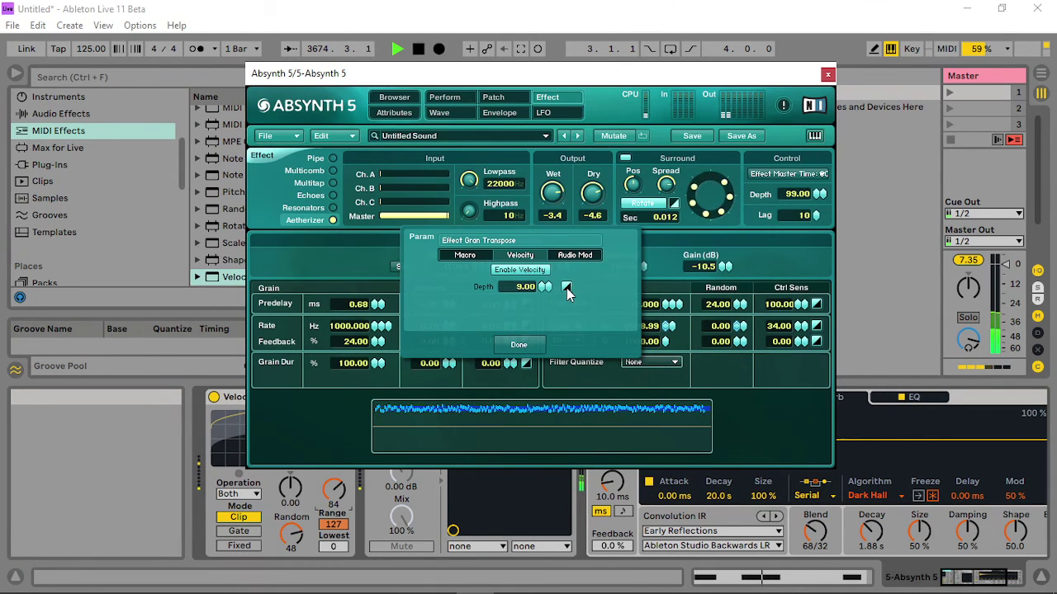
left_click_drag(539, 287, 570, 278)
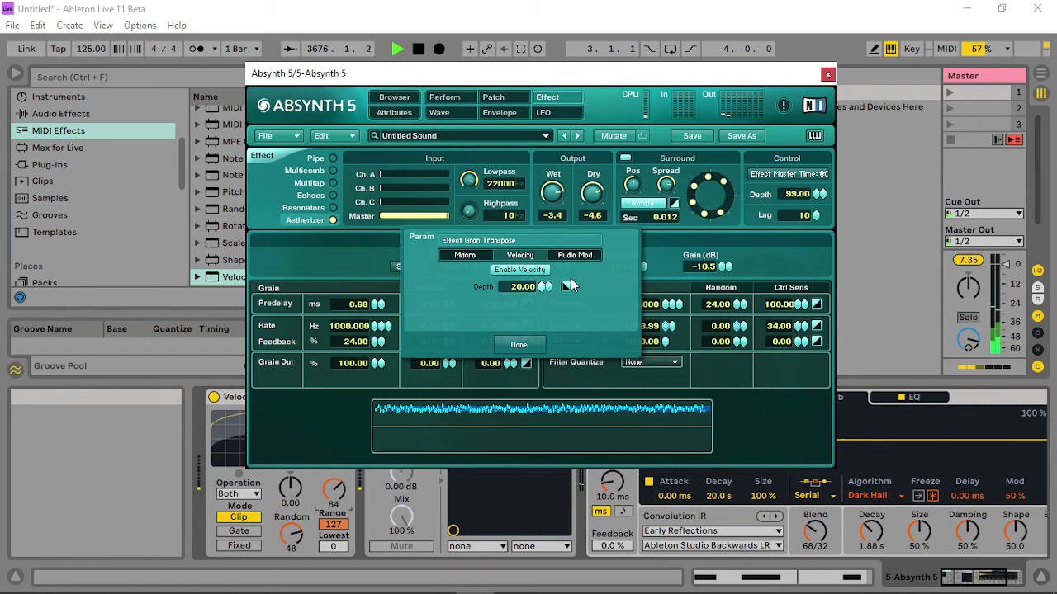
left_click(518, 345)
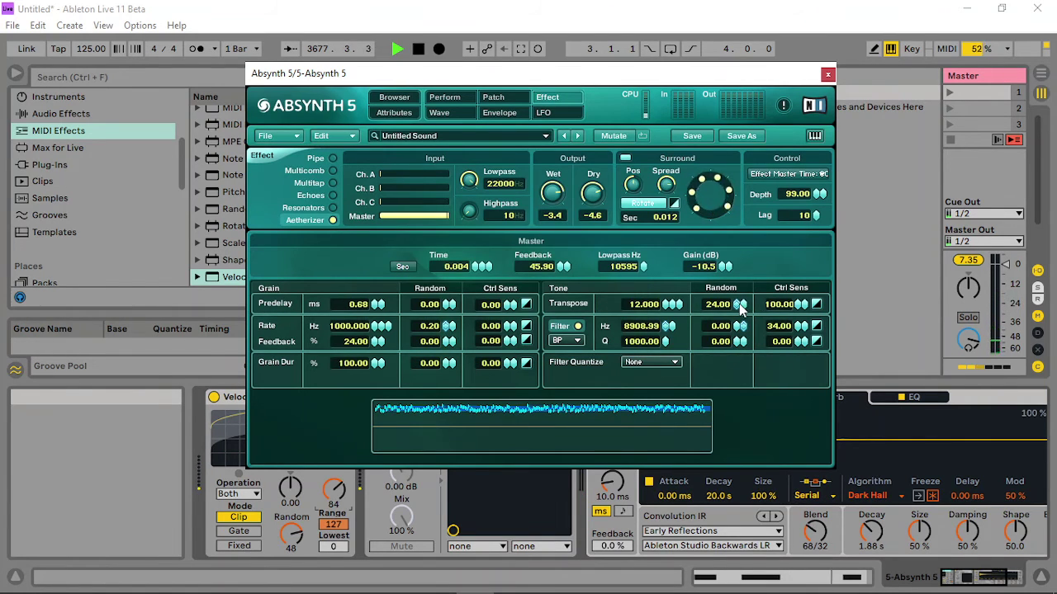
left_click_drag(742, 307, 742, 287)
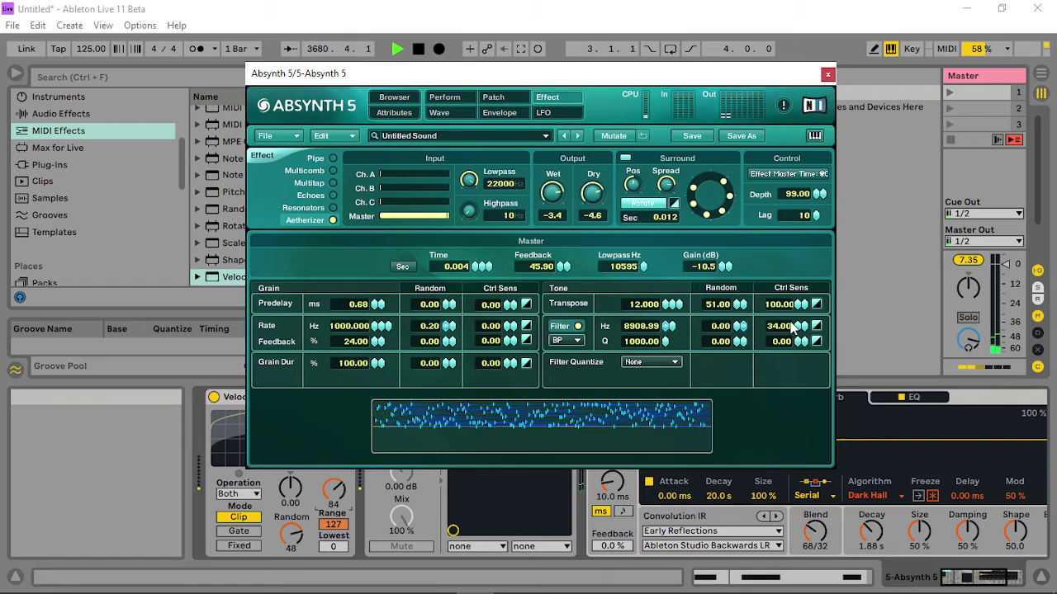
left_click(827, 75)
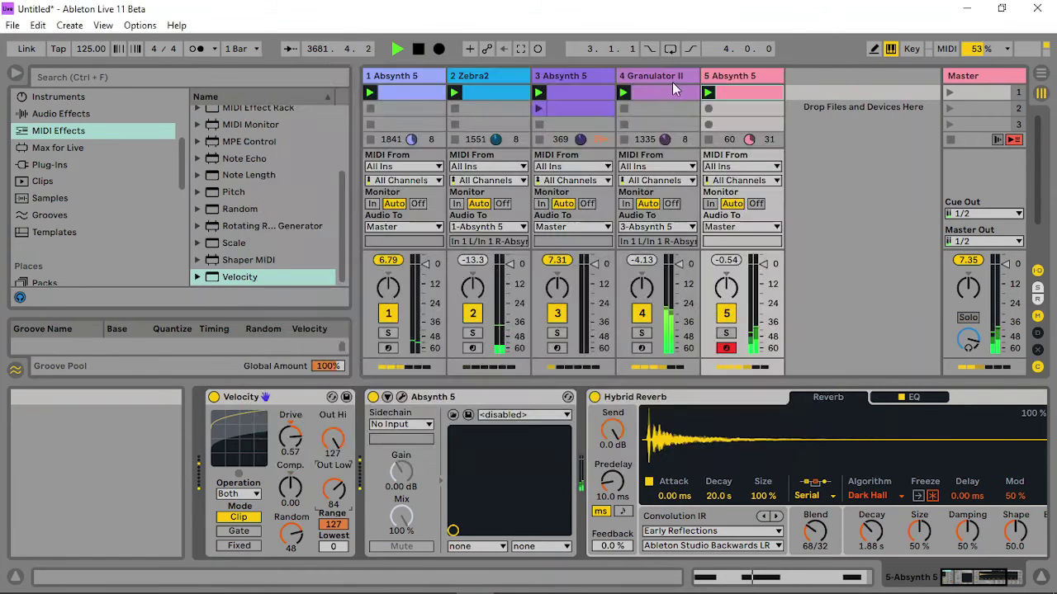
In track 5's clip, shorten the second D3 note to end around bar 4 and add a D3 note from 6.3.1 to 6.4.2.
double_click(752, 95)
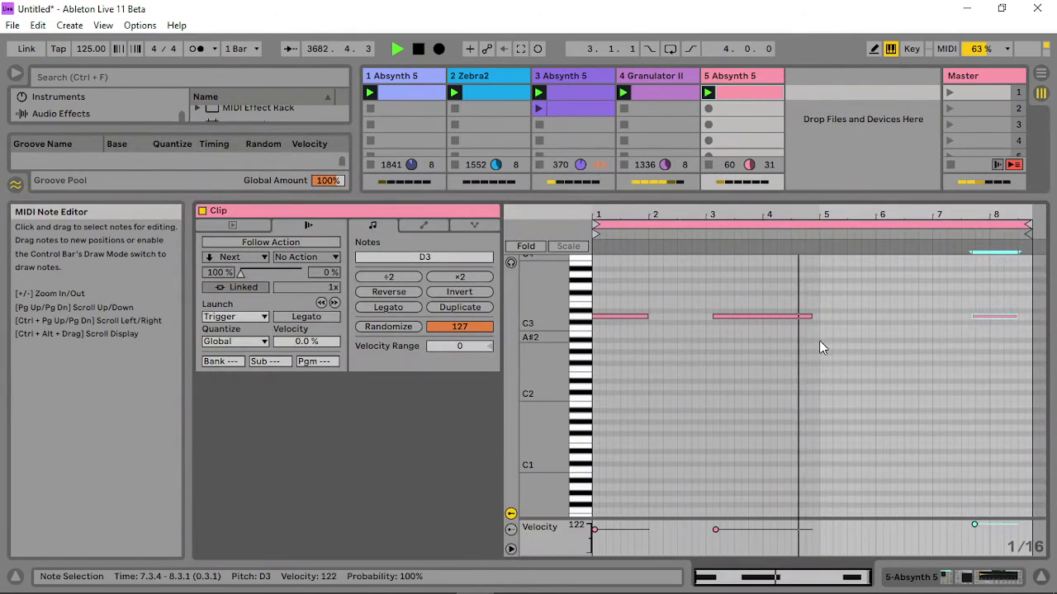
left_click(821, 316)
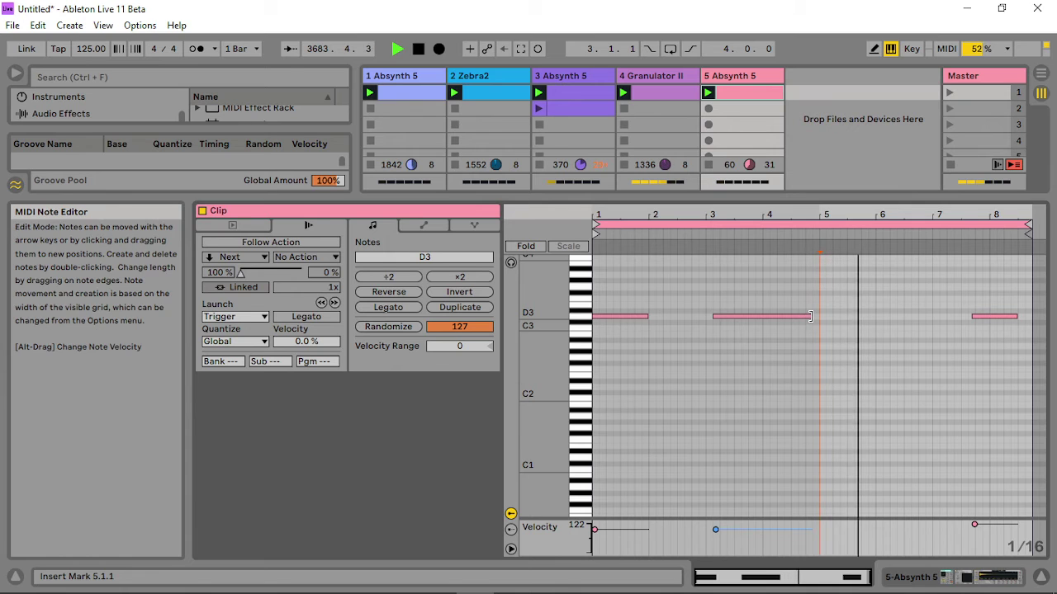
left_click_drag(810, 317, 765, 317)
left_click(904, 318)
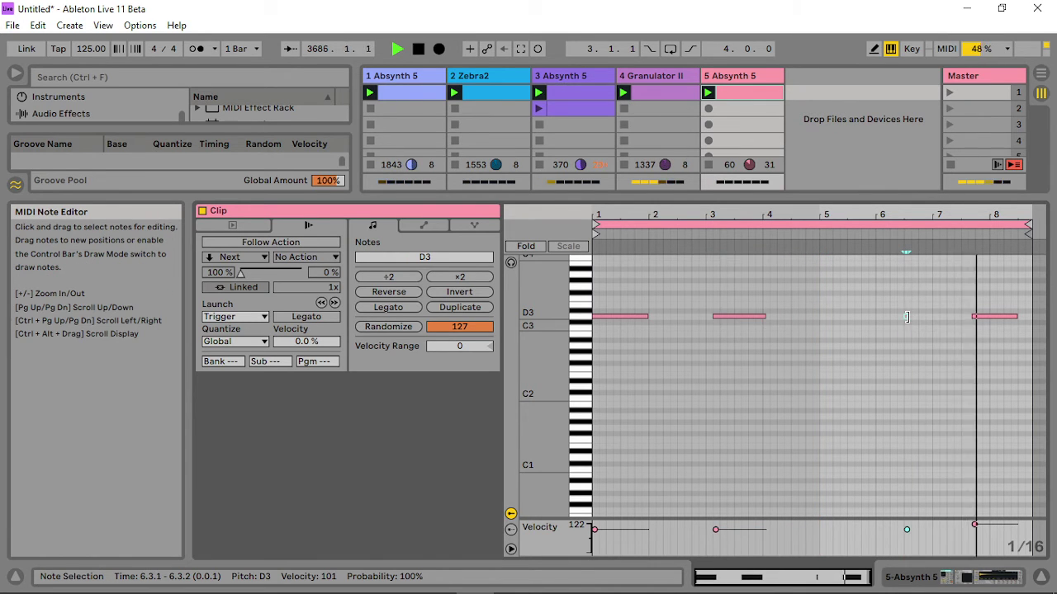
double_click(905, 317)
left_click_drag(909, 317, 923, 314)
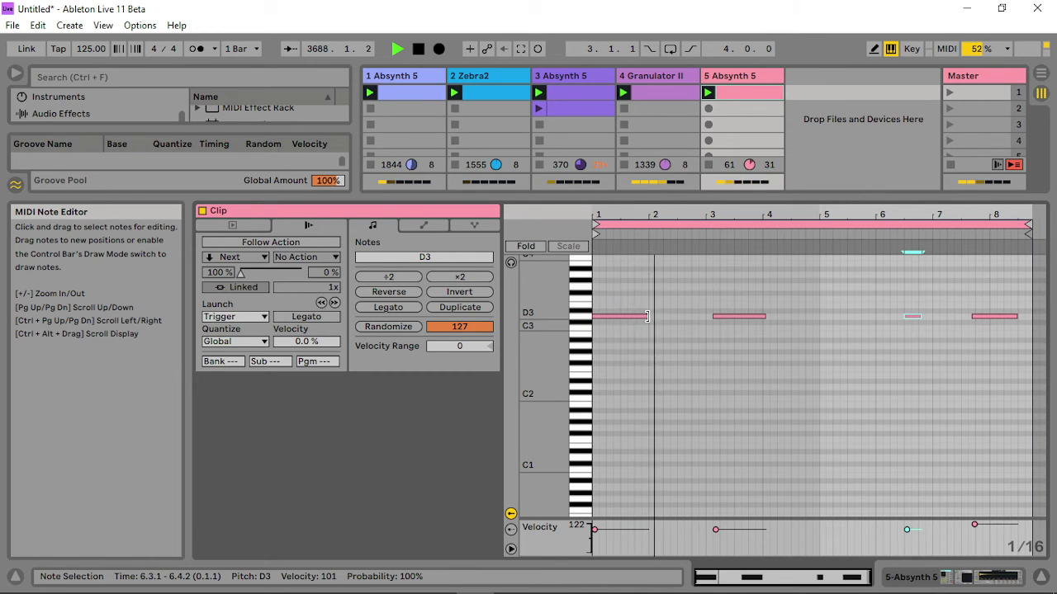
Trim the first, second and last D3 notes to end at 1.2.3, 3.4.2 and 8.2.1, and extend the third to 6.4.3.
left_click_drag(648, 316, 624, 321)
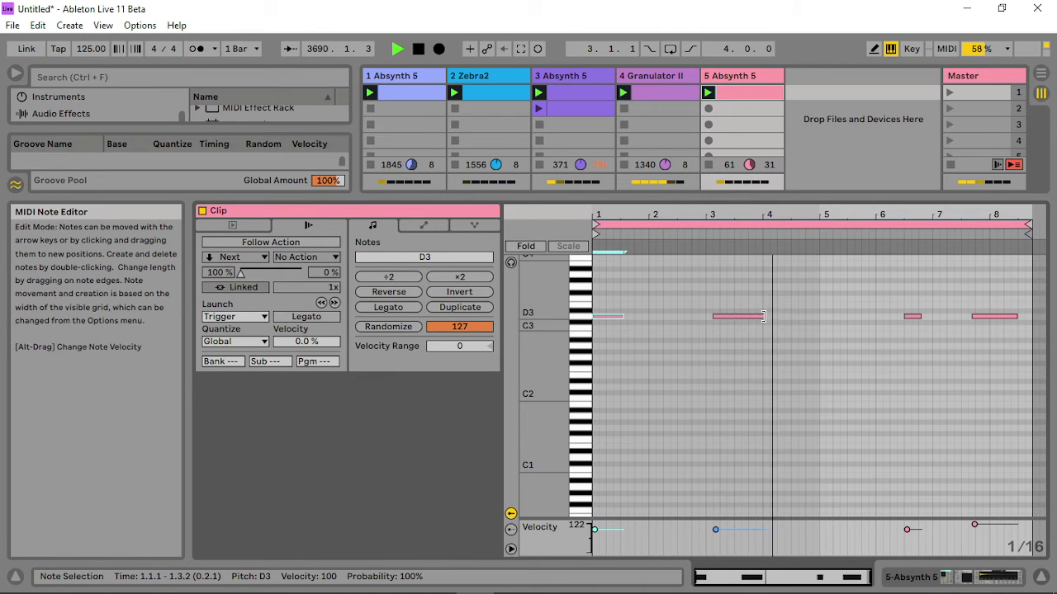
left_click_drag(766, 316, 748, 318)
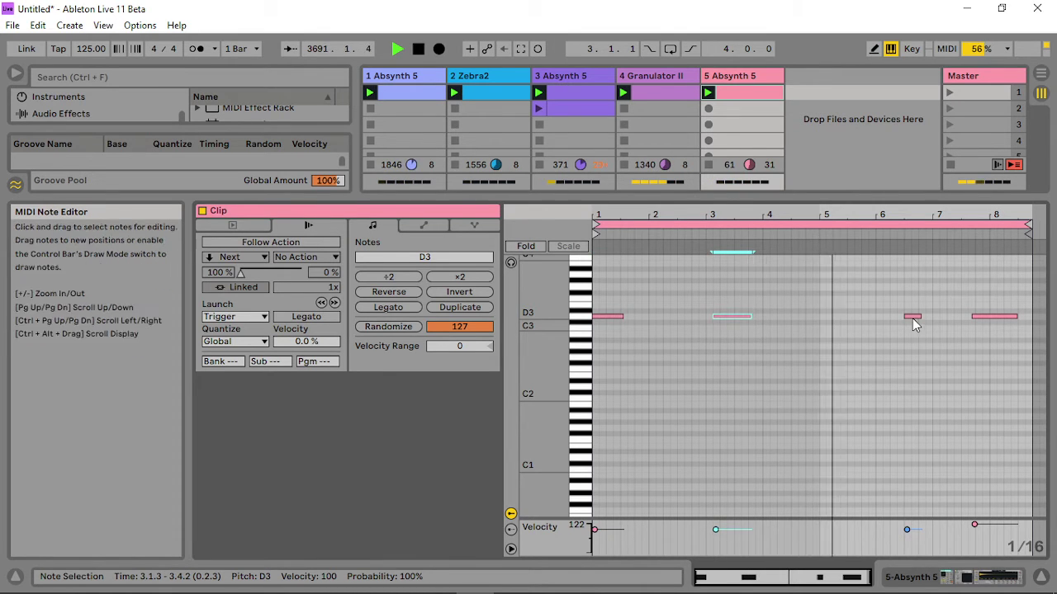
left_click_drag(919, 317, 922, 317)
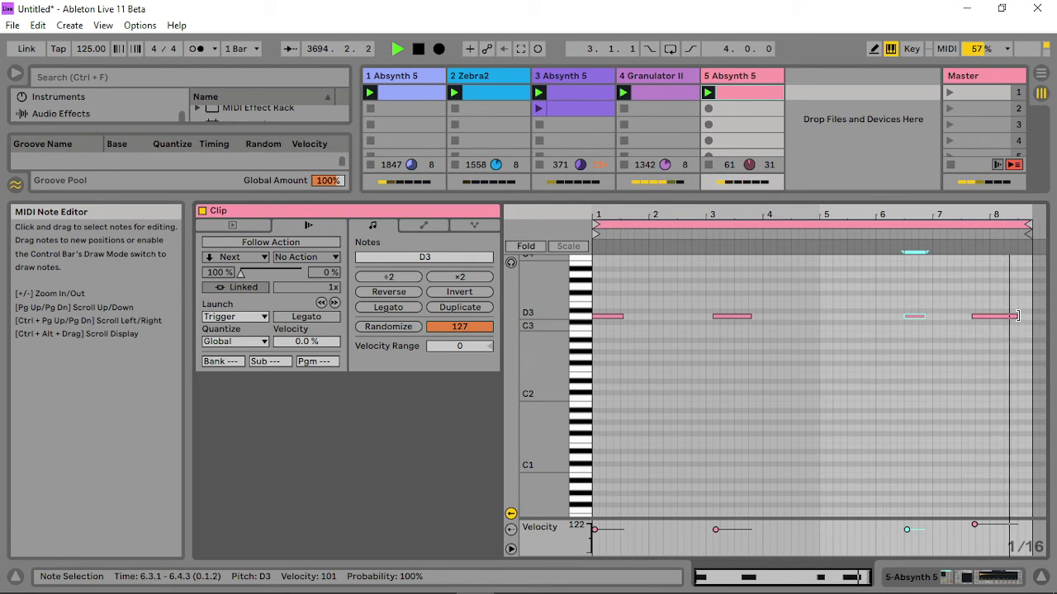
left_click_drag(1020, 316, 1003, 317)
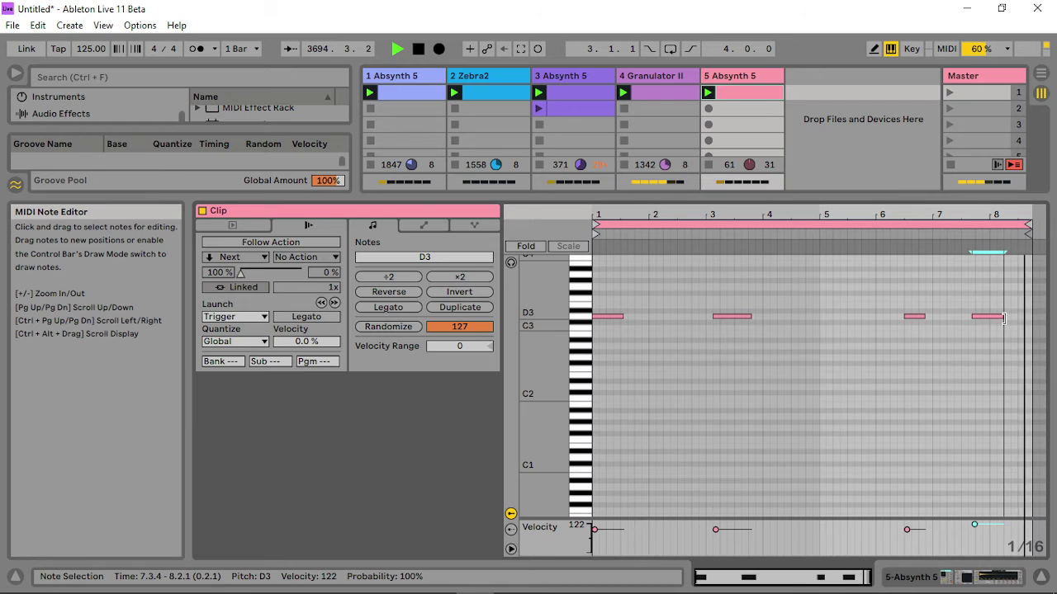
left_click(617, 317)
left_click_drag(615, 317, 609, 316)
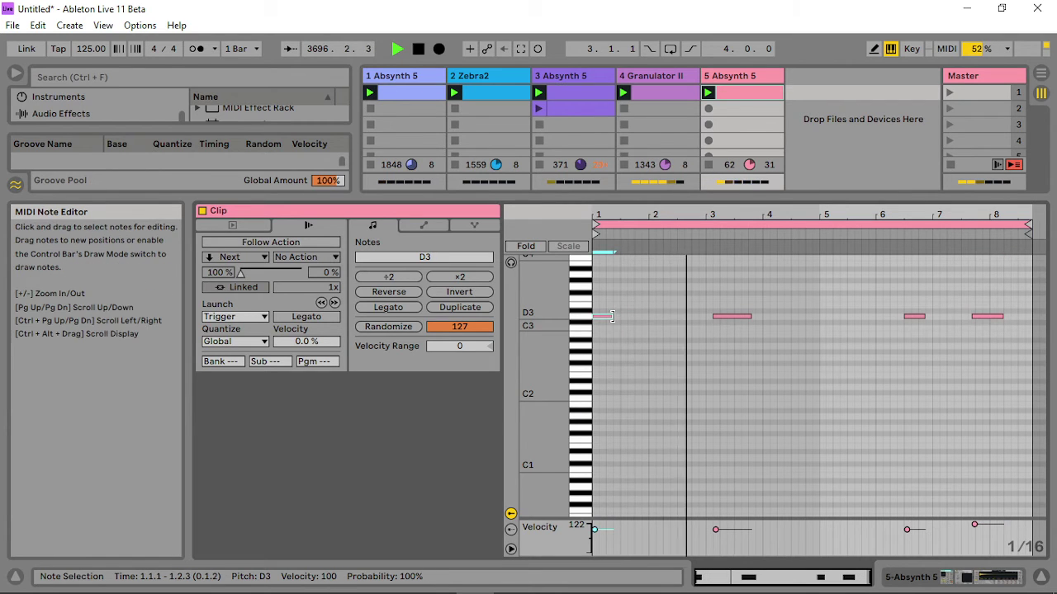
double_click(747, 76)
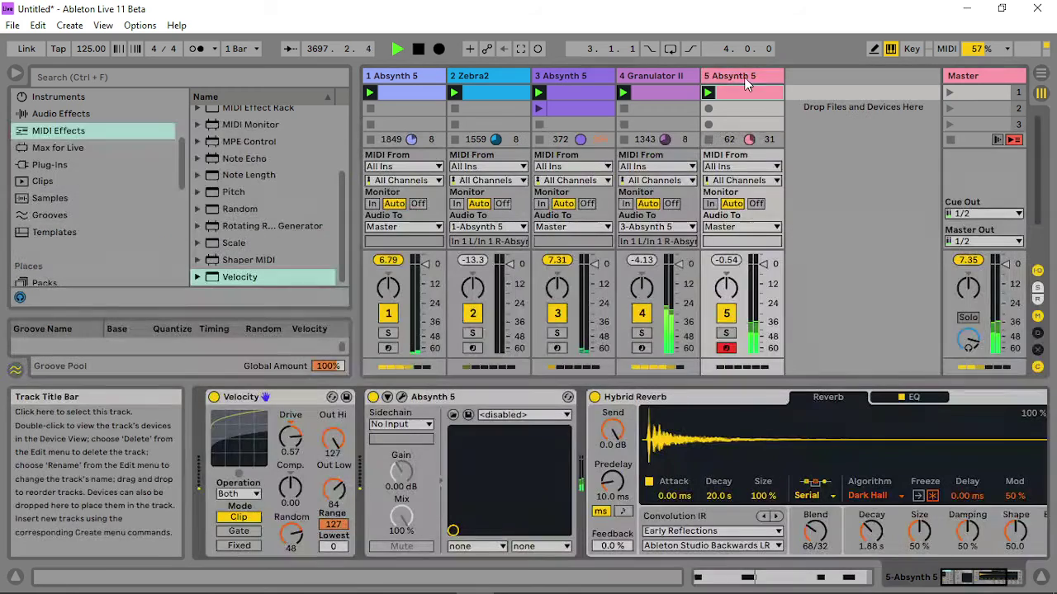
Open track 5's Absynth 5 and set the Aetherizer transpose's random amount to 49.00.
left_click(401, 397)
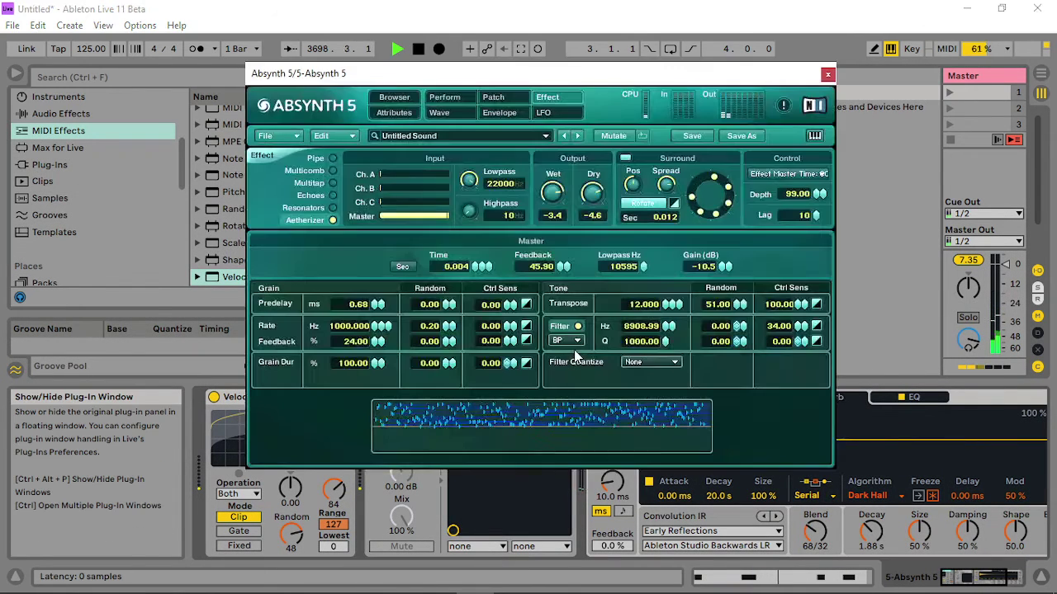
left_click_drag(743, 314, 735, 274)
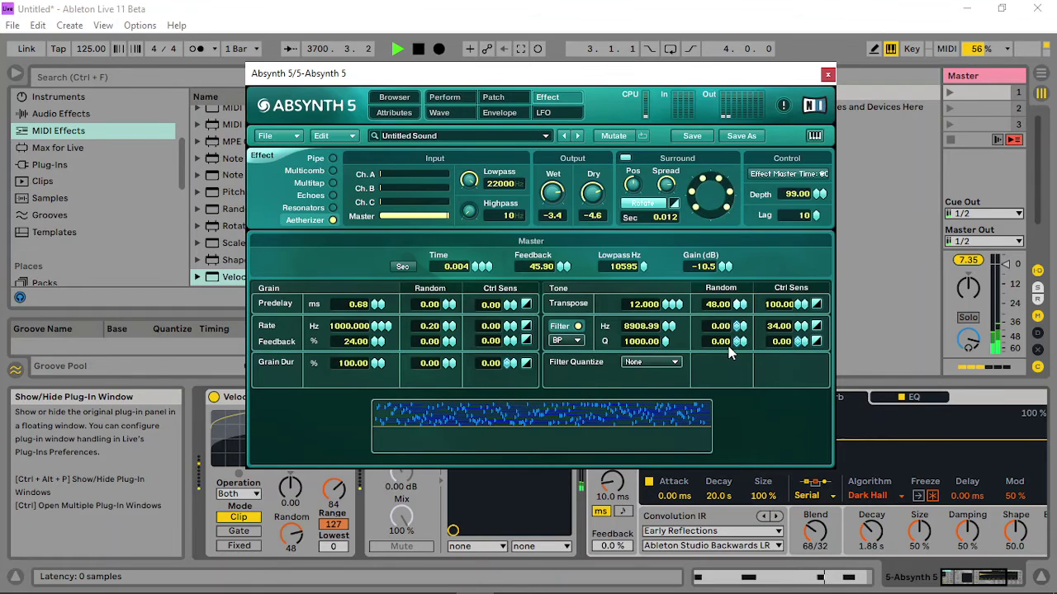
left_click_drag(740, 304, 740, 346)
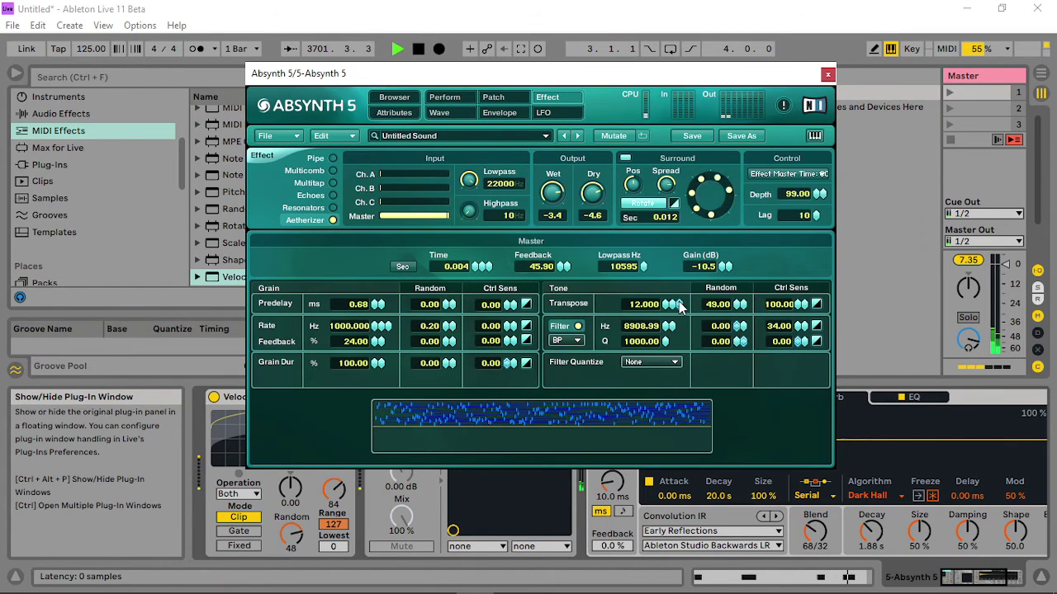
Enable velocity modulation of the Aetherizer's filter frequency with depth 89.00, and set that frequency's control sensitivity to 49.00.
right_click(669, 328)
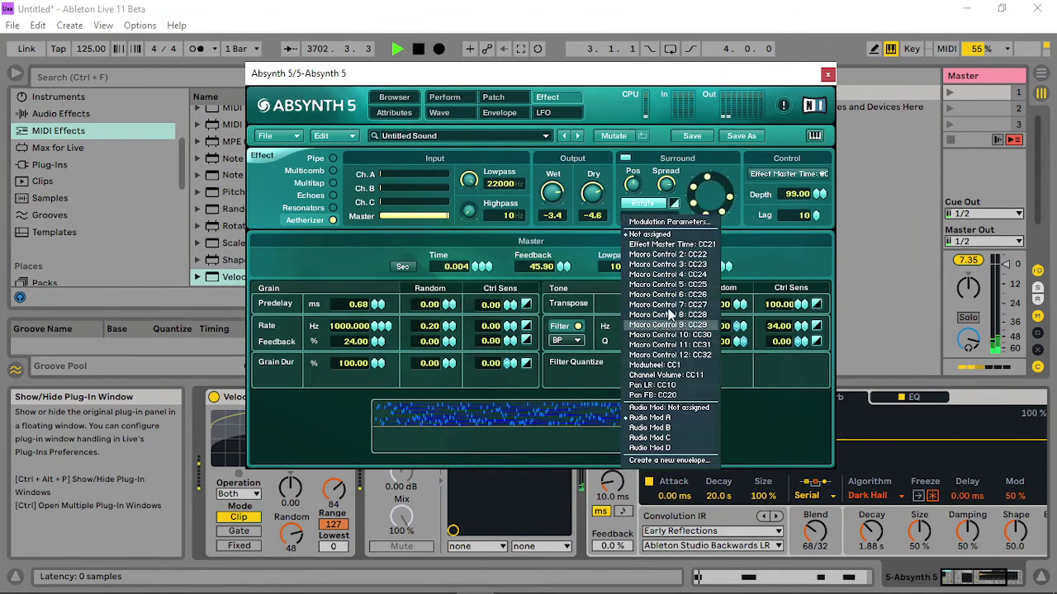
left_click(684, 223)
left_click(520, 257)
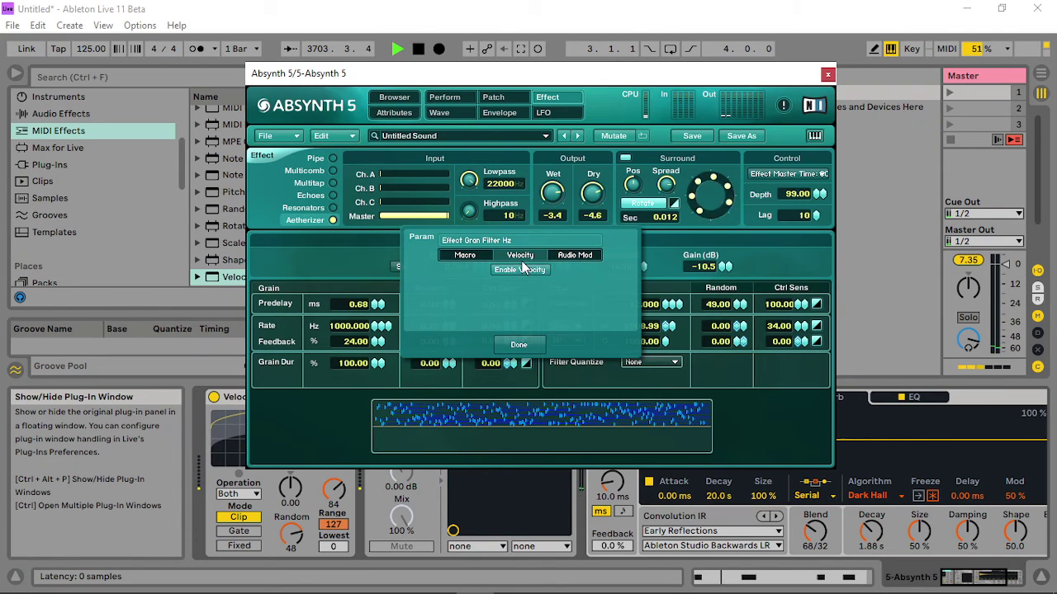
left_click(525, 268)
mouse_move(542, 289)
left_mouse_down()
mouse_move(535, 323)
mouse_move(520, 328)
mouse_move(541, 323)
mouse_move(555, 292)
left_mouse_up()
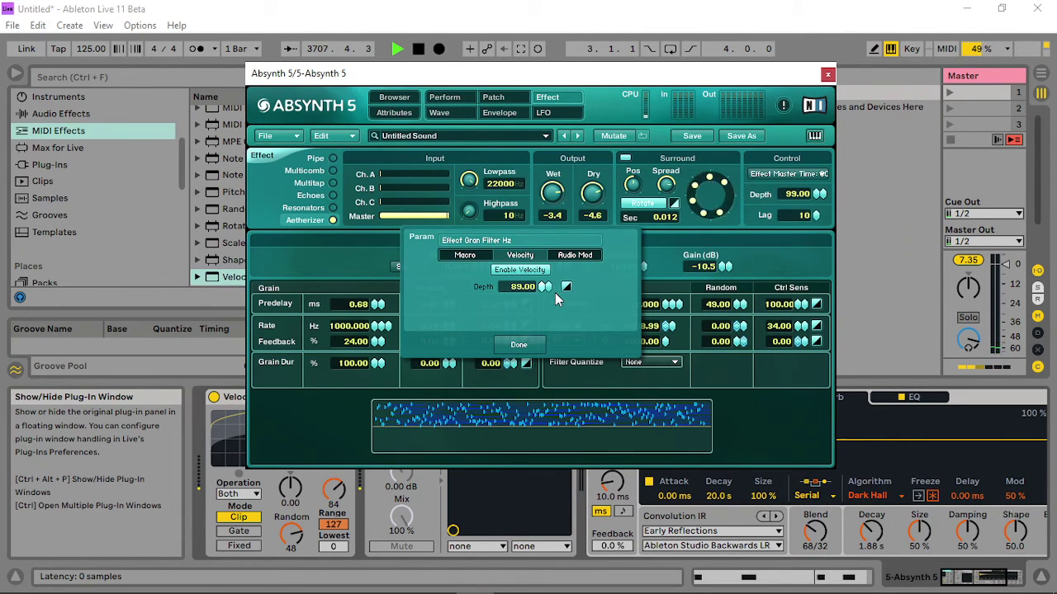
left_click(524, 344)
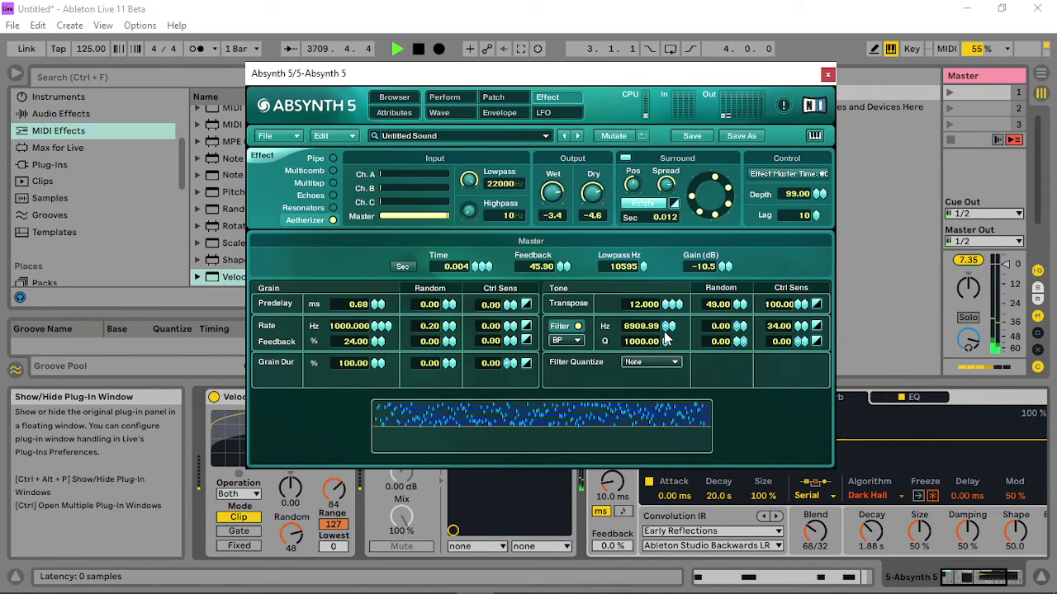
left_click_drag(793, 327, 826, 318)
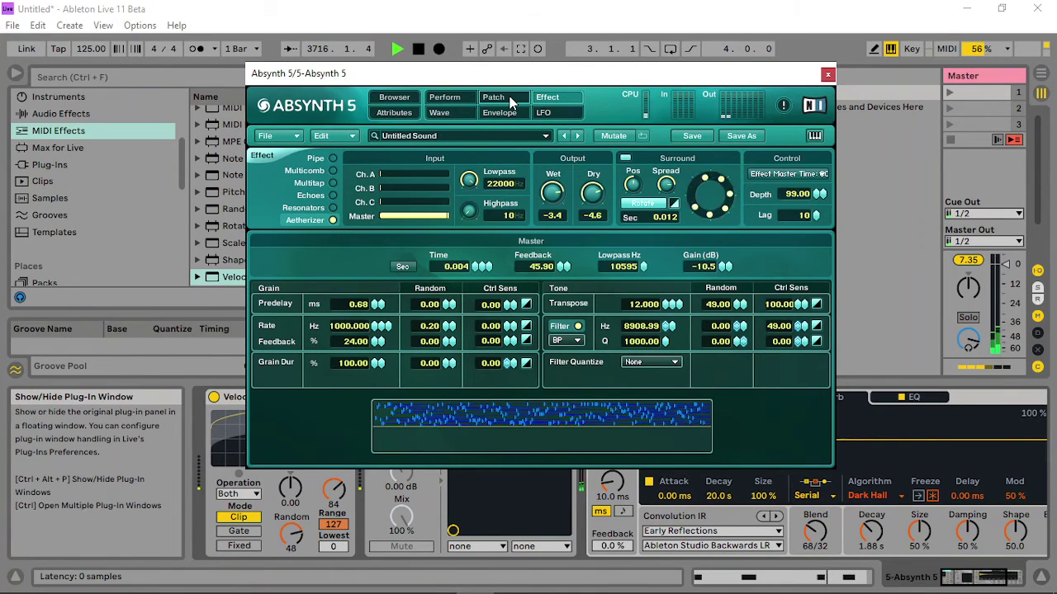
left_click(828, 75)
Open the effect settings of track 1's Absynth 5 and set the Aetherizer transpose's random amount to 19.00.
left_click(410, 74)
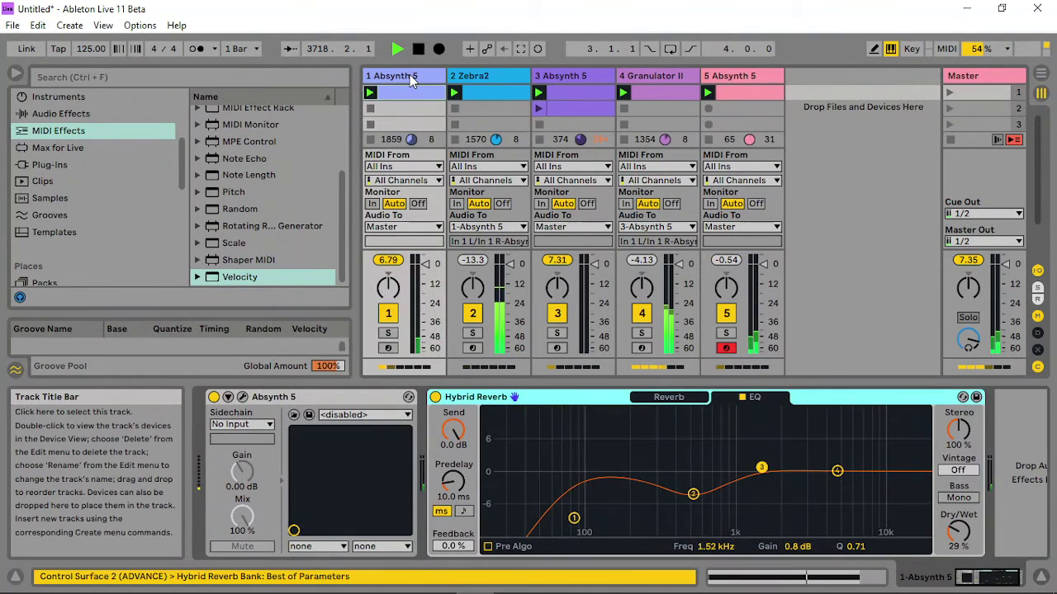
left_click(407, 397)
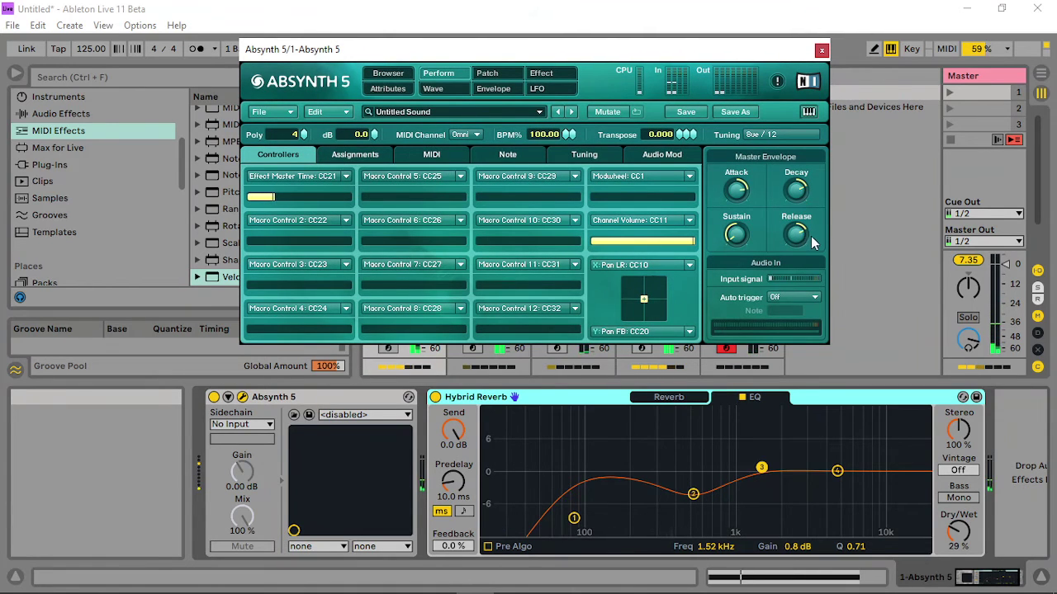
left_click(541, 73)
left_click_drag(743, 285, 751, 315)
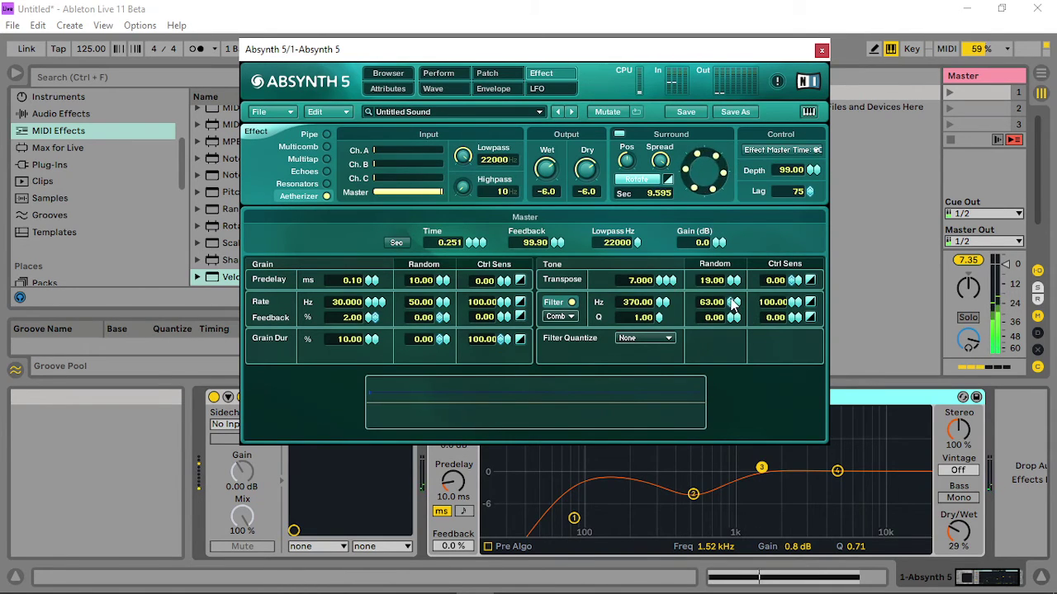
Enable velocity modulation of the comb filter's frequency in track 1's Aetherizer with a depth of 49.00.
right_click(660, 308)
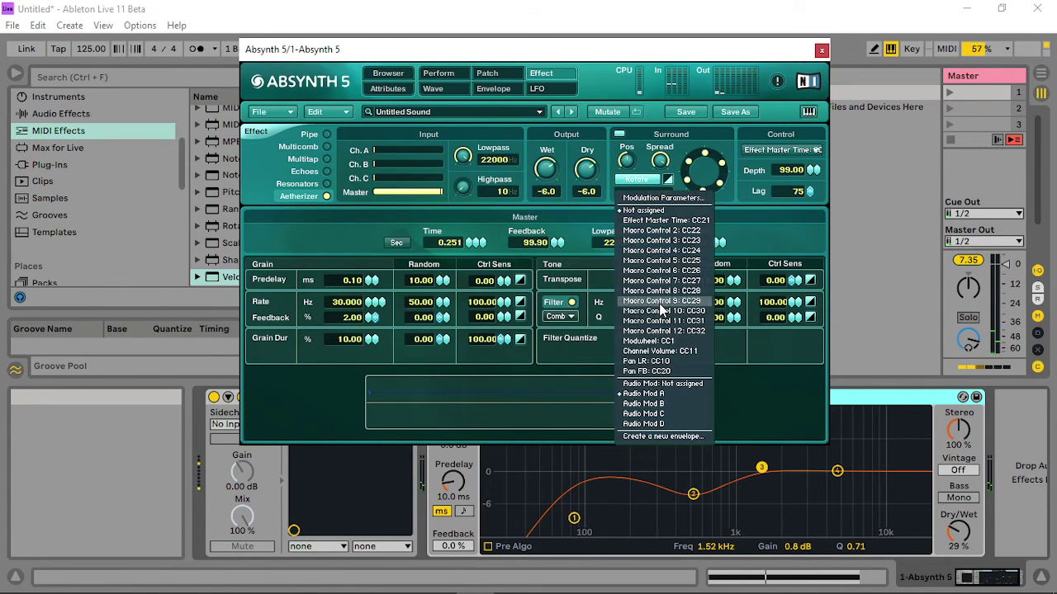
left_click(672, 200)
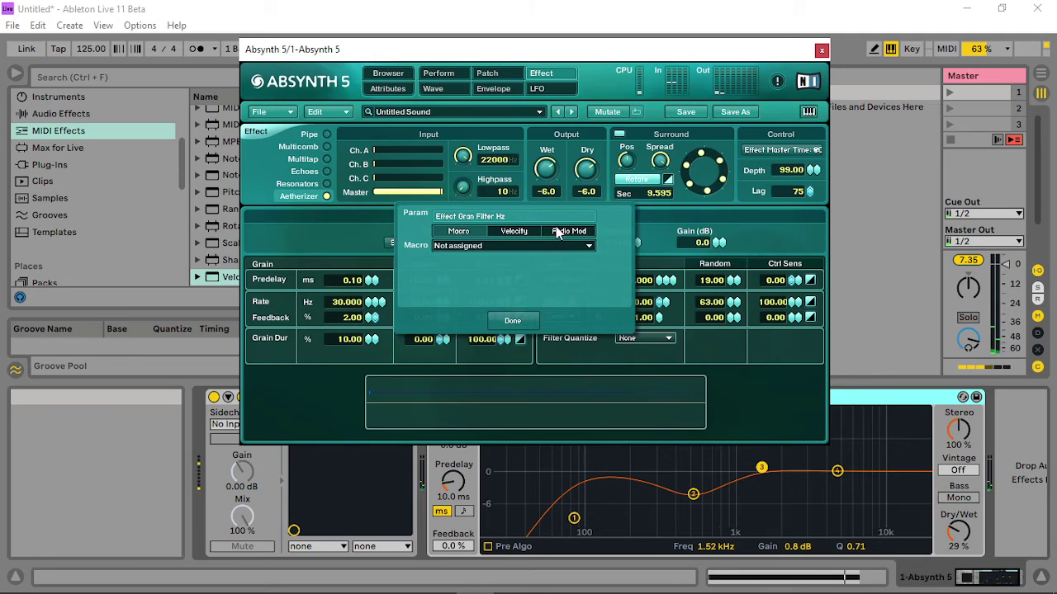
left_click(522, 232)
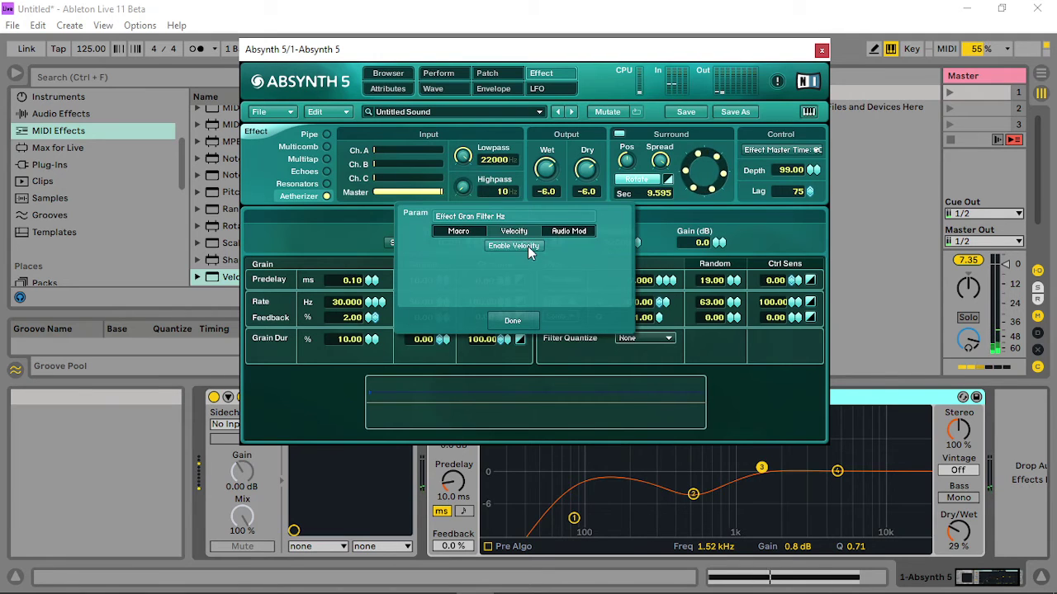
left_click(528, 246)
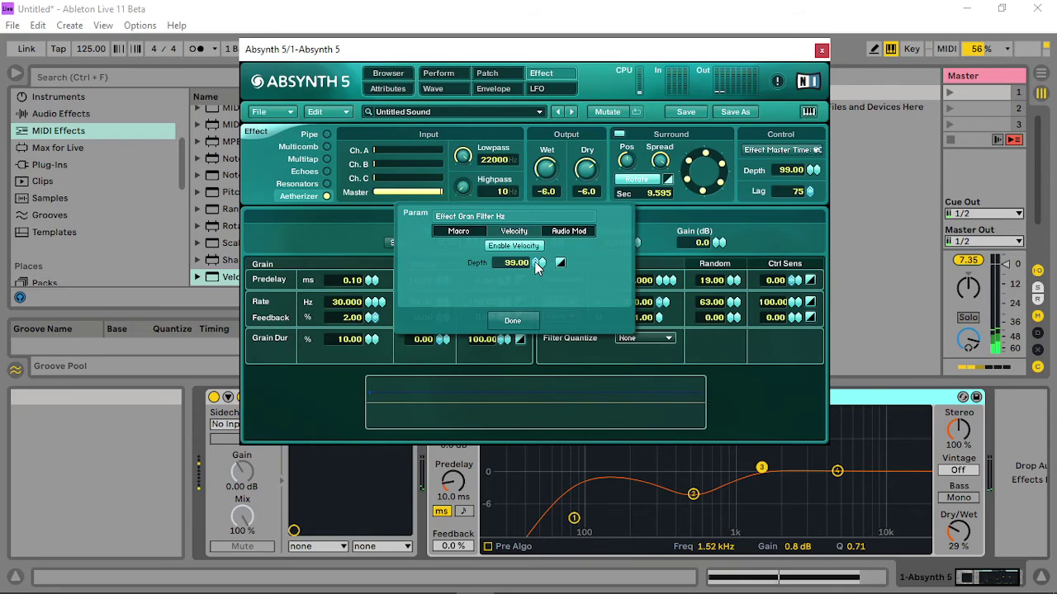
left_click_drag(535, 262, 499, 310)
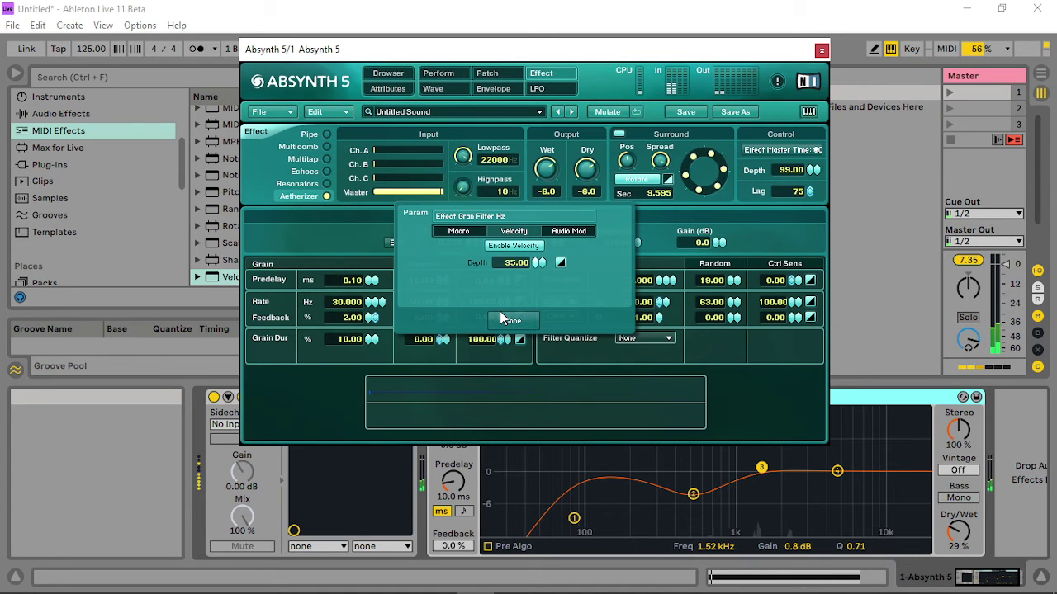
left_click_drag(500, 311, 492, 328)
left_click_drag(538, 262, 565, 238)
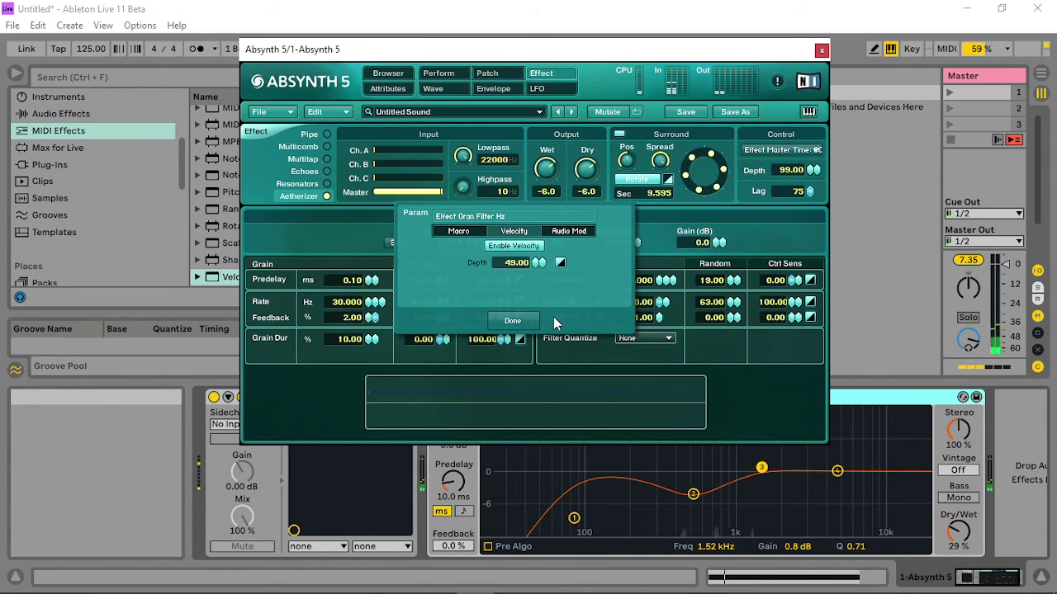
left_click(514, 320)
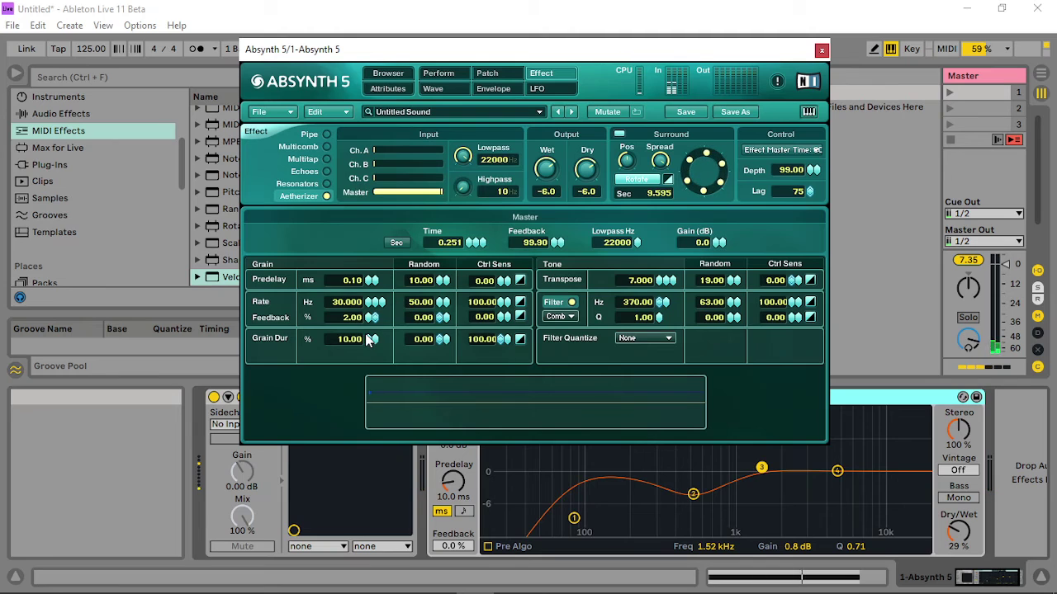
Set track 1's Aetherizer grain duration to 15.00, grain feedback to 50.00, rate randomness to 17.00 and time to 0.255.
left_click_drag(371, 342, 375, 340)
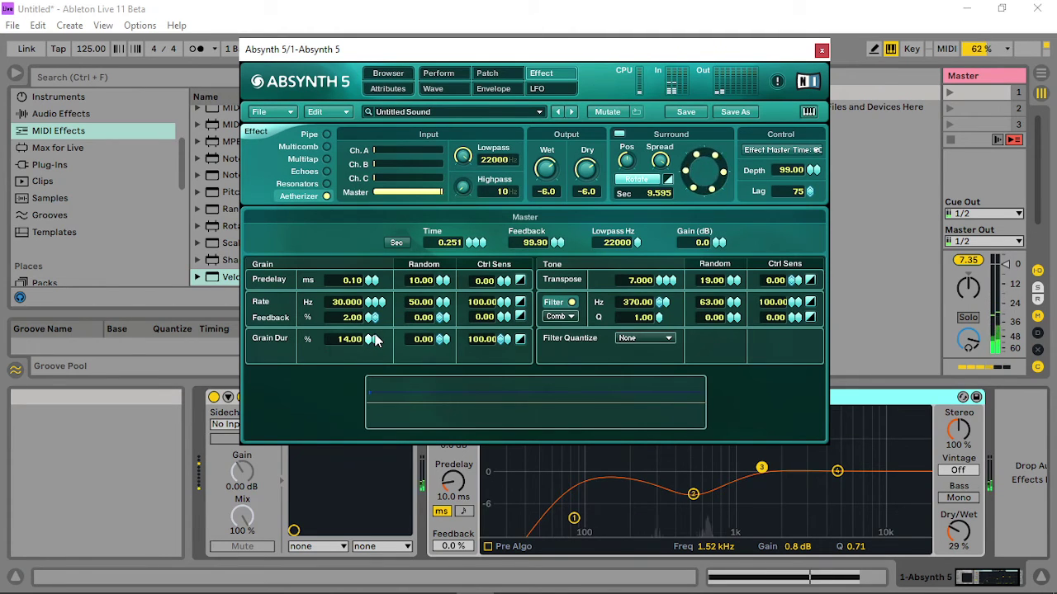
left_click_drag(382, 325, 384, 284)
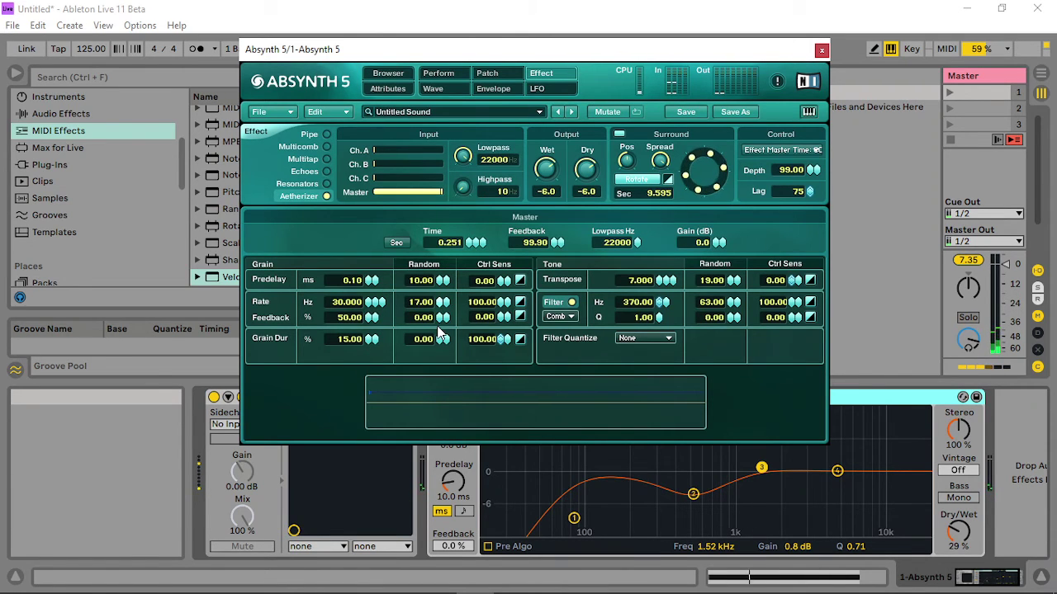
left_click(481, 242)
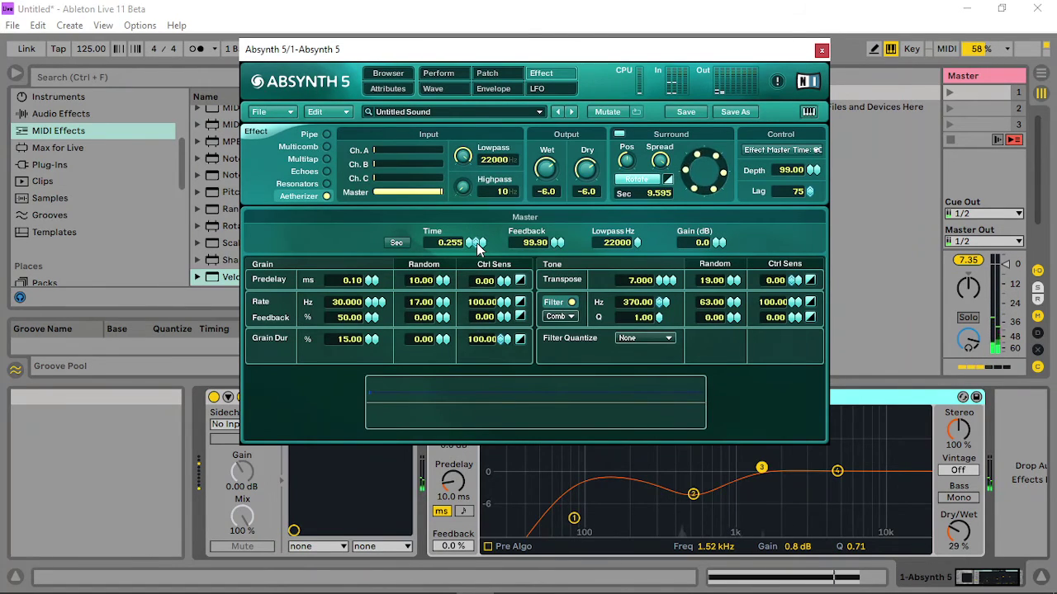
Enable velocity modulation of the Aetherizer's effect time on track 1 with a depth of 4.00.
right_click(476, 243)
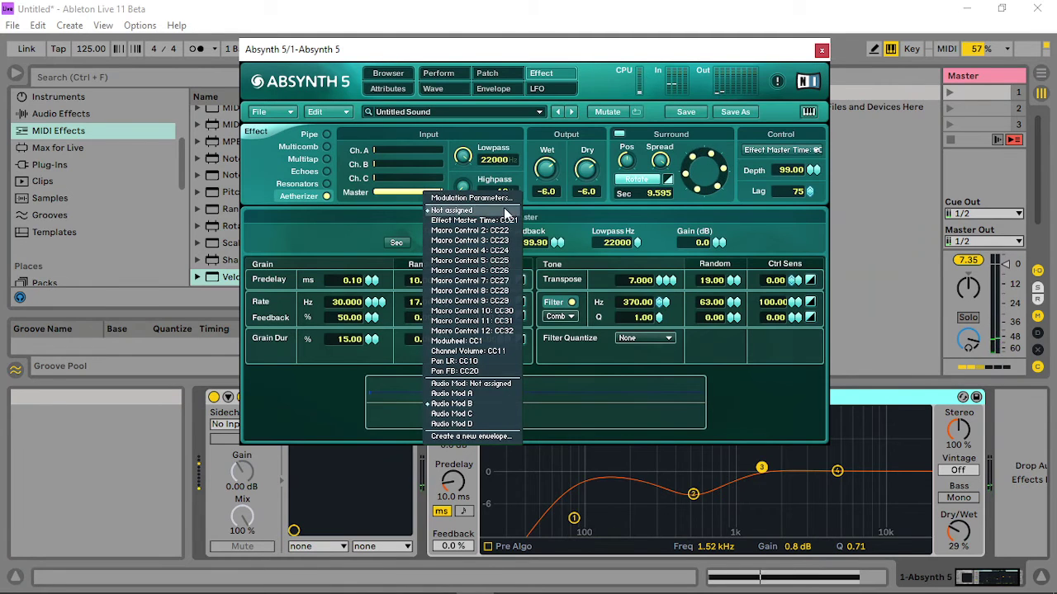
left_click(484, 200)
left_click(513, 231)
left_click(512, 245)
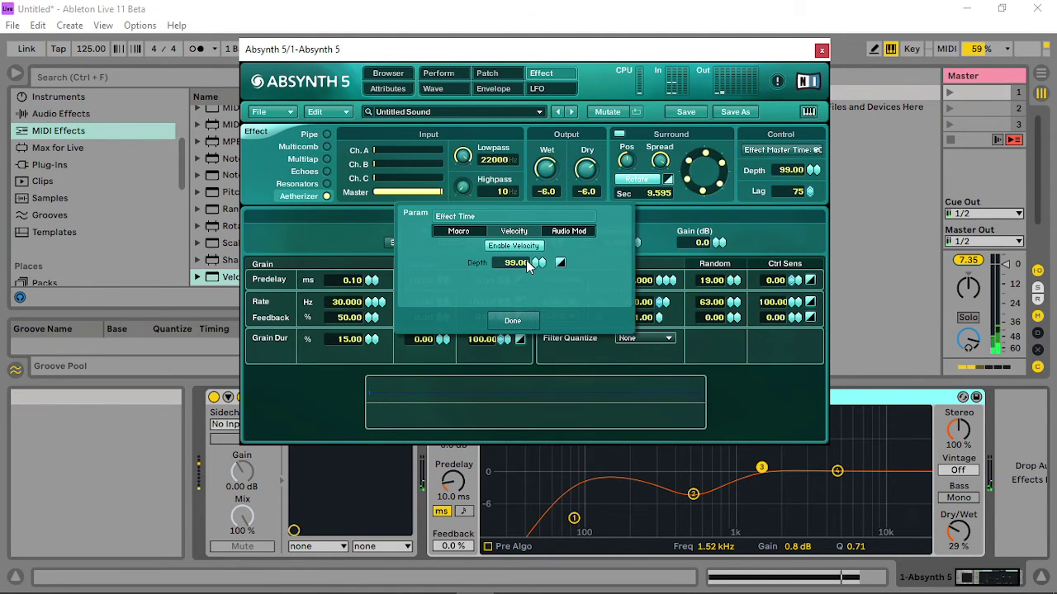
left_click_drag(538, 268, 529, 336)
left_click_drag(537, 263, 529, 268)
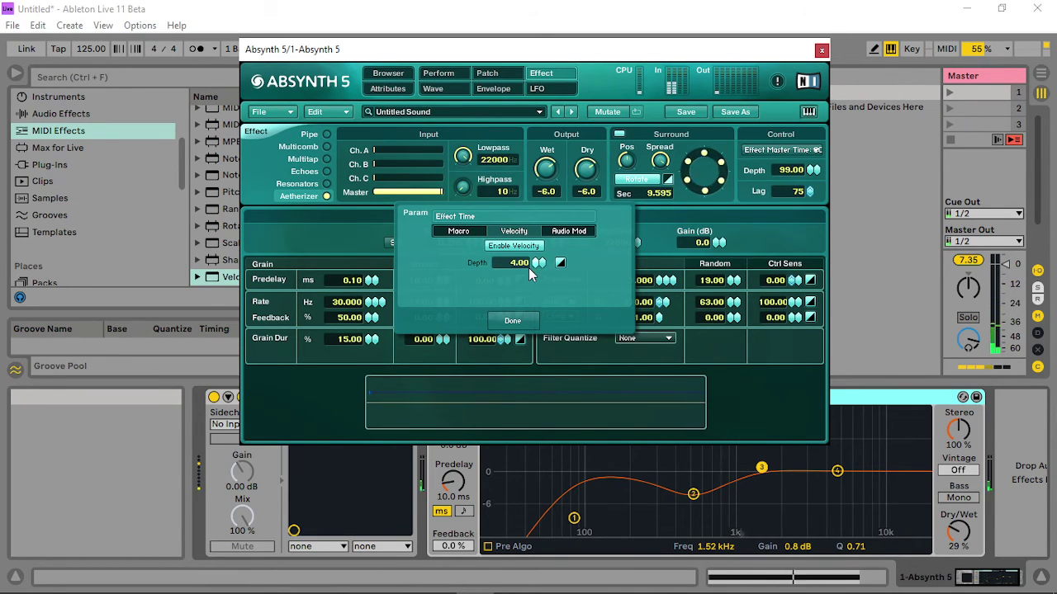
left_click(513, 320)
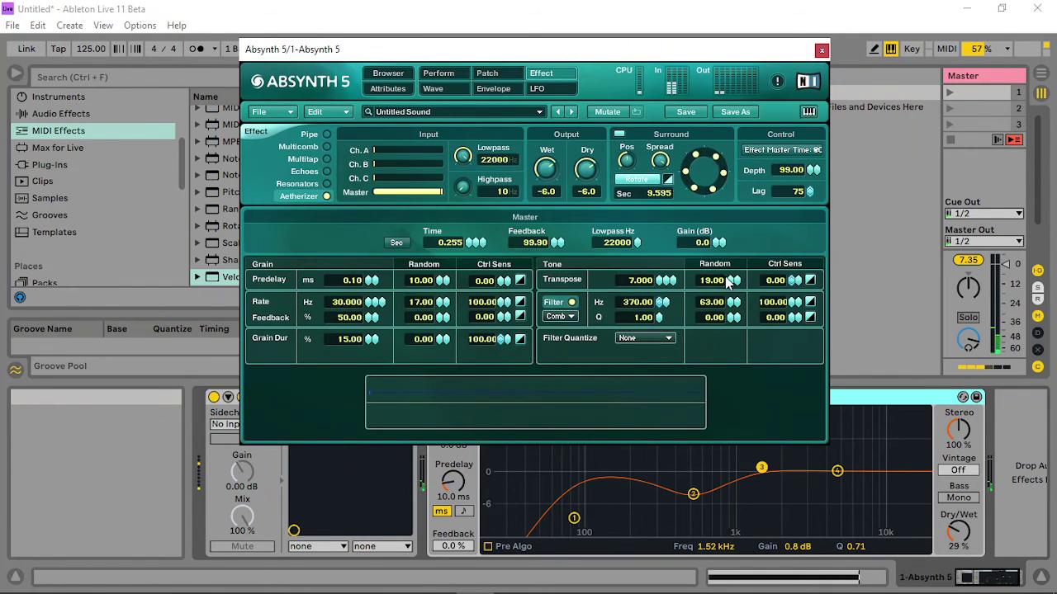
Set track 1's Aetherizer transpose random amount to 30.00 and retune the comb filter's frequency around 440 Hz.
left_click_drag(727, 282, 751, 277)
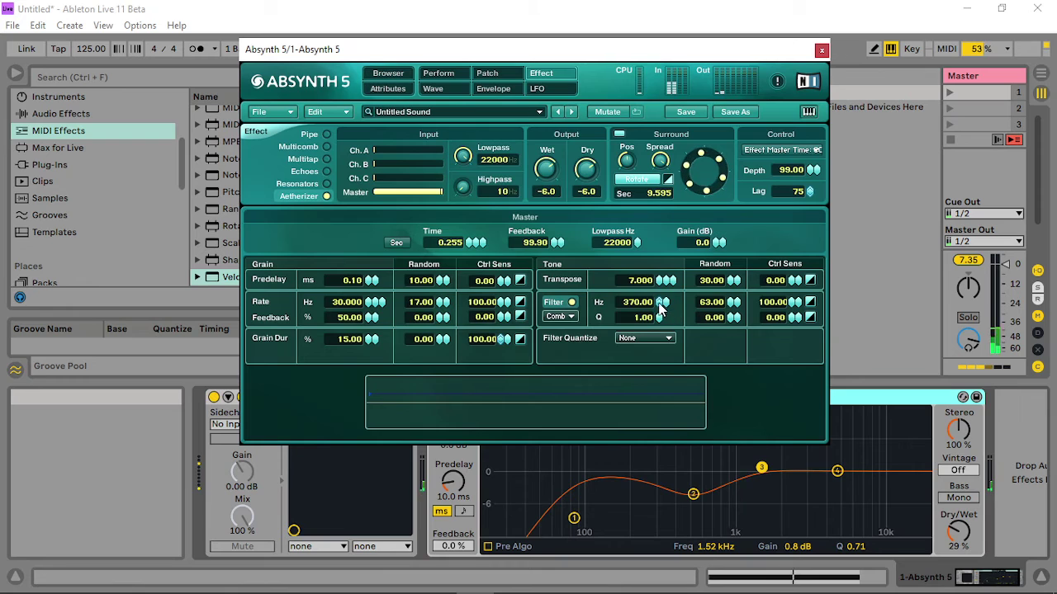
left_click_drag(661, 307, 667, 305)
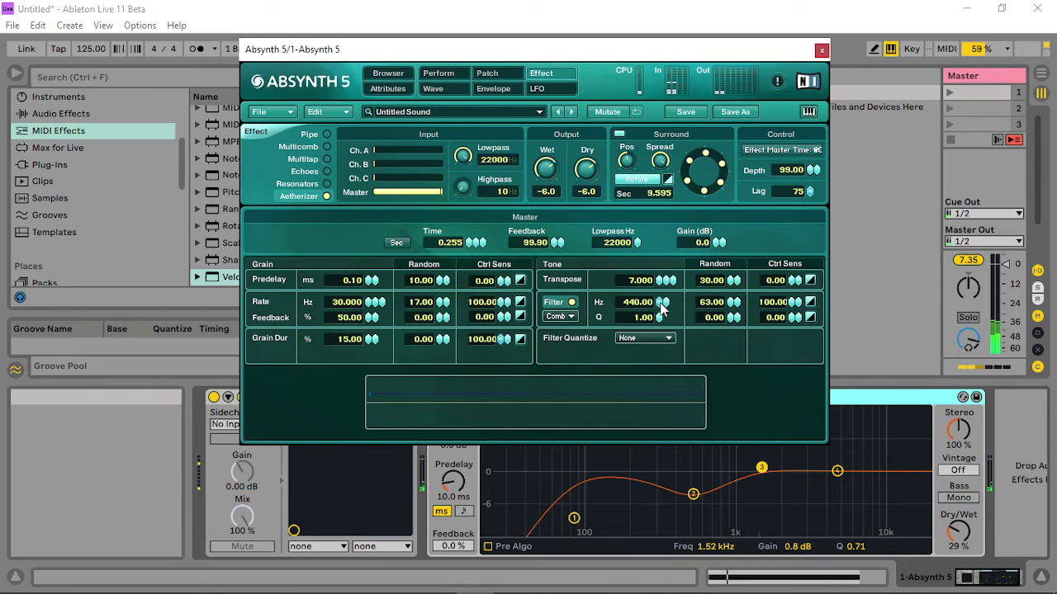
left_click_drag(661, 308, 643, 314)
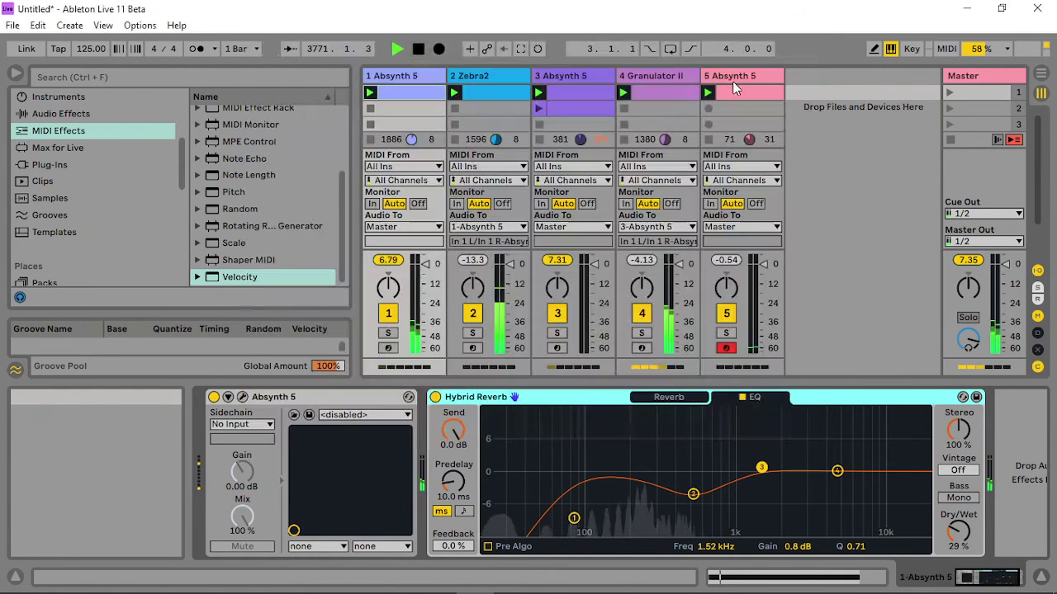
left_click(821, 49)
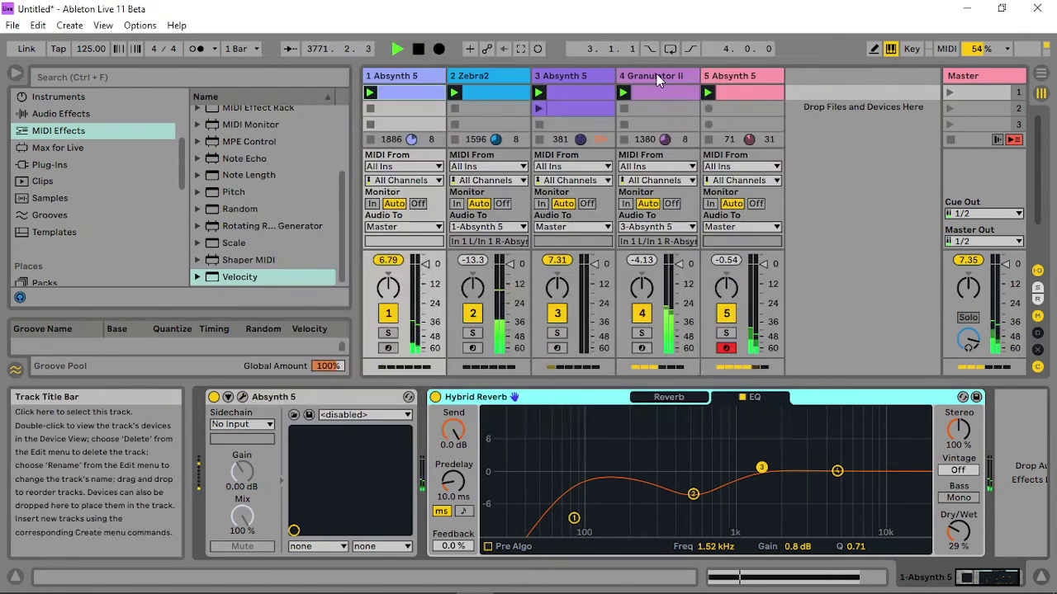
Open track 3's Absynth 5 and set its Auto Filter to a frequency of 1.16 kHz and a resonance of 47%.
left_click(595, 79)
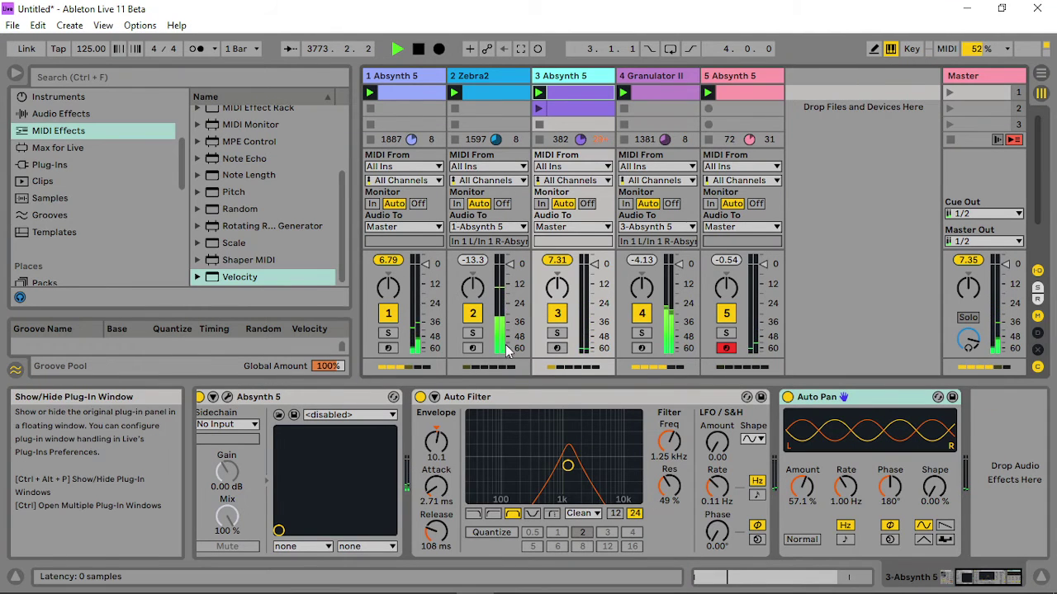
key("ctrl+alt+p")
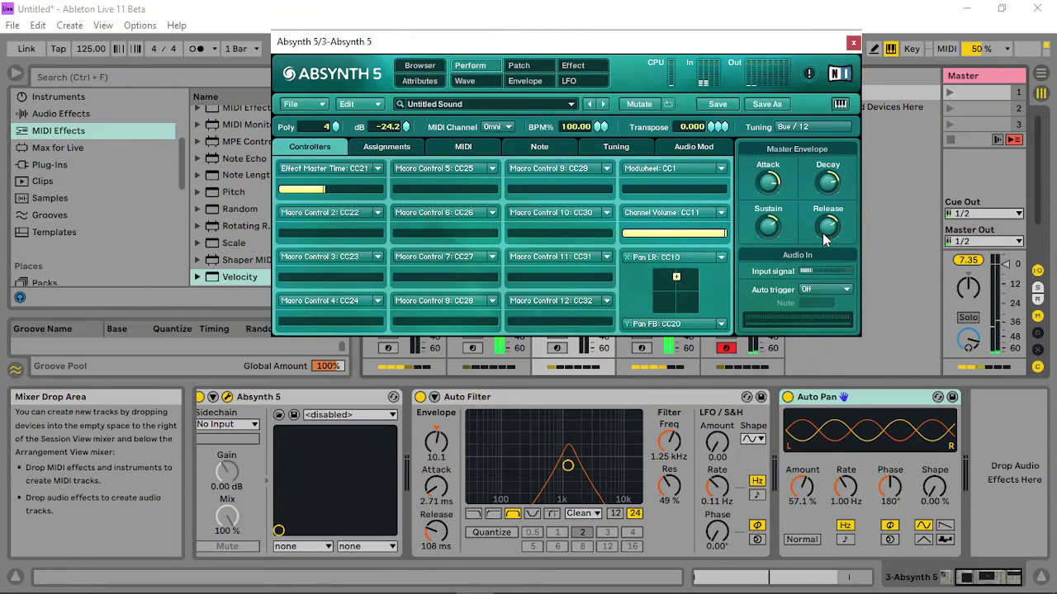
left_click(567, 466)
left_click_drag(567, 466, 565, 467)
left_click(772, 193)
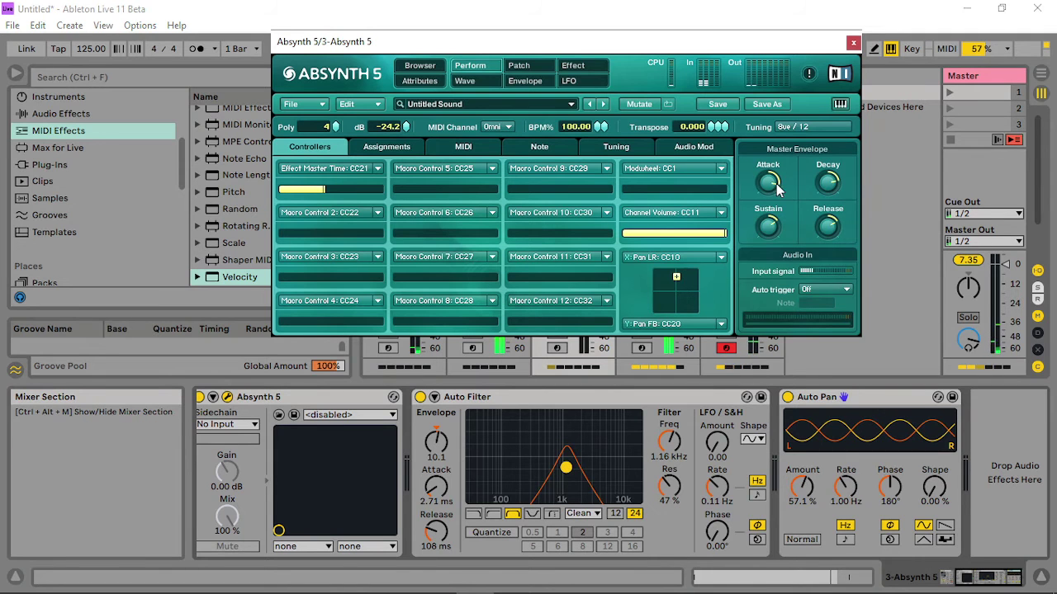
Adjust the velocity modulation depth of the master low-pass filter's frequency in track 3's Absynth patch.
left_click(517, 66)
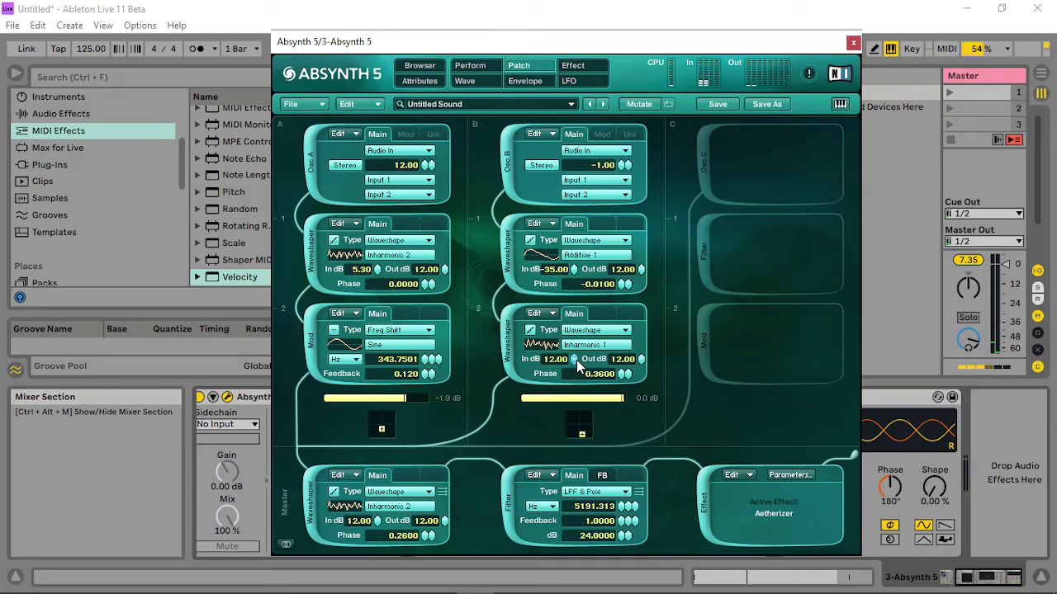
left_click(625, 509)
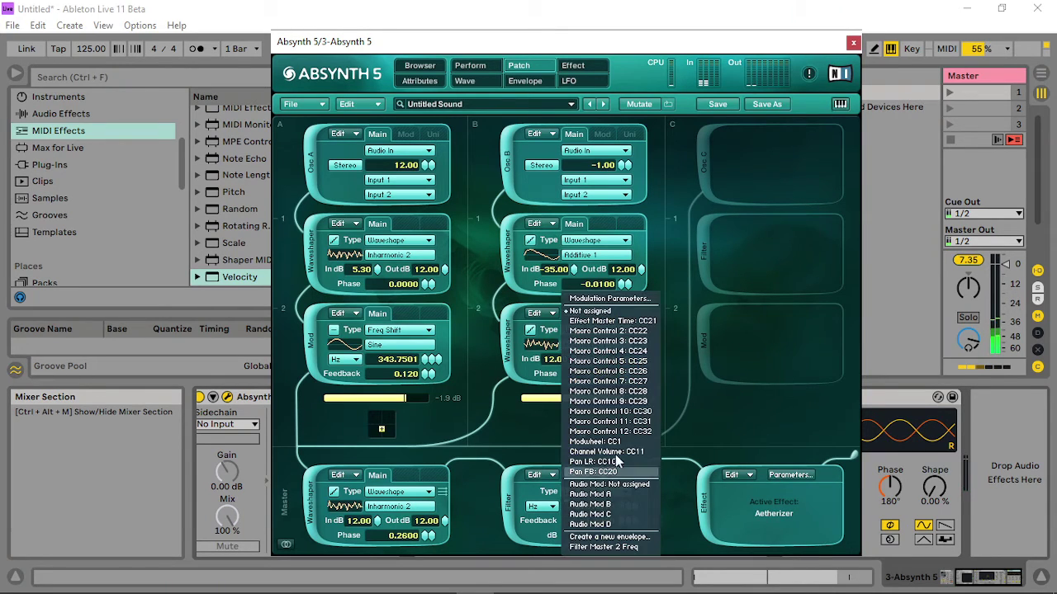
left_click(622, 298)
left_click(546, 224)
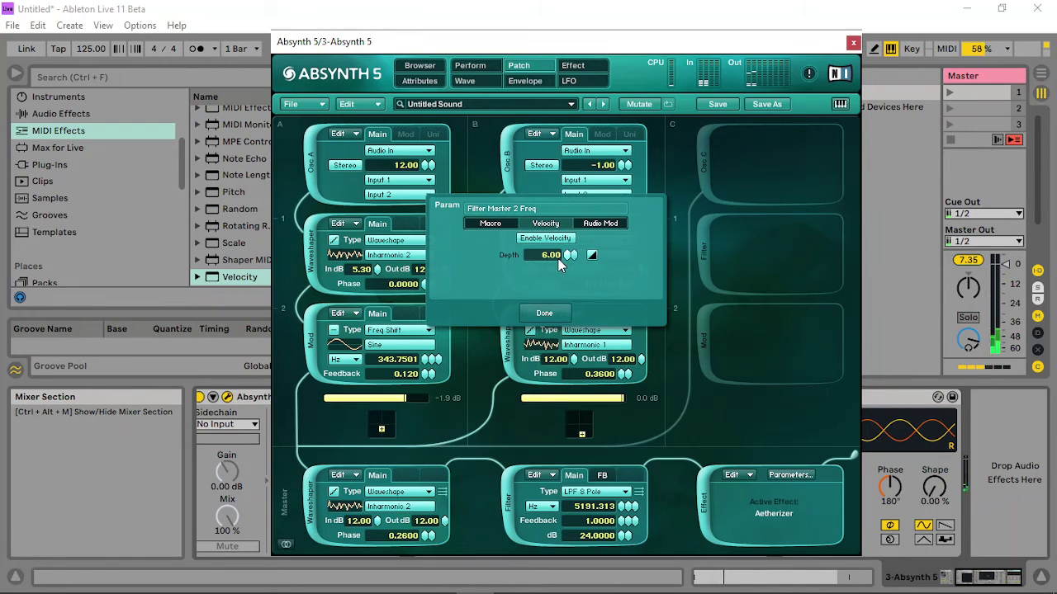
left_click_drag(566, 257, 554, 260)
left_click(545, 314)
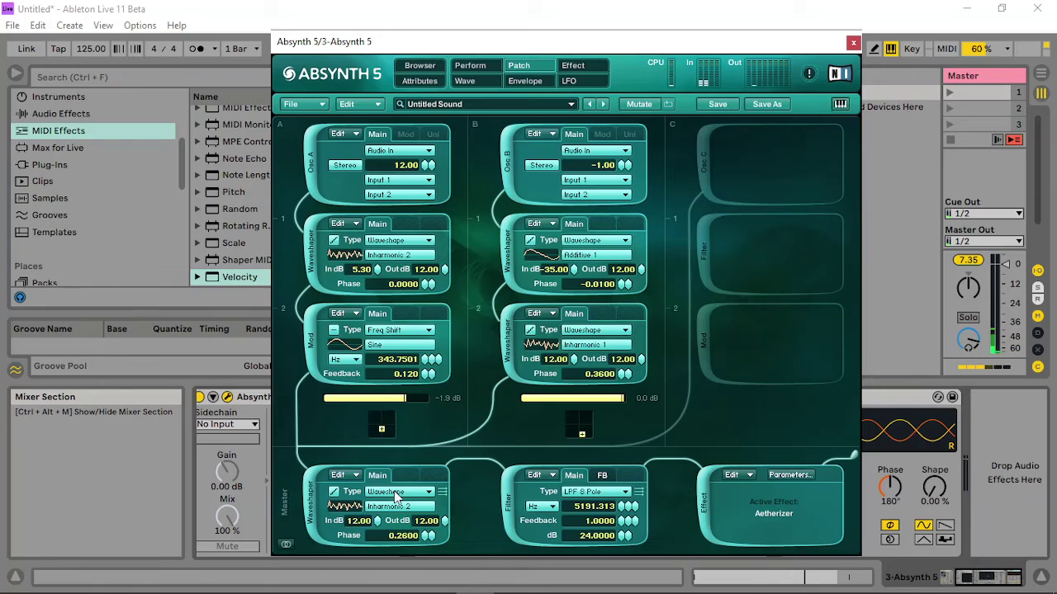
Check the pitch modulation of channel A's frequency shifter and set the phase of channel B's second waveshaper to 0.4800.
left_click(427, 364)
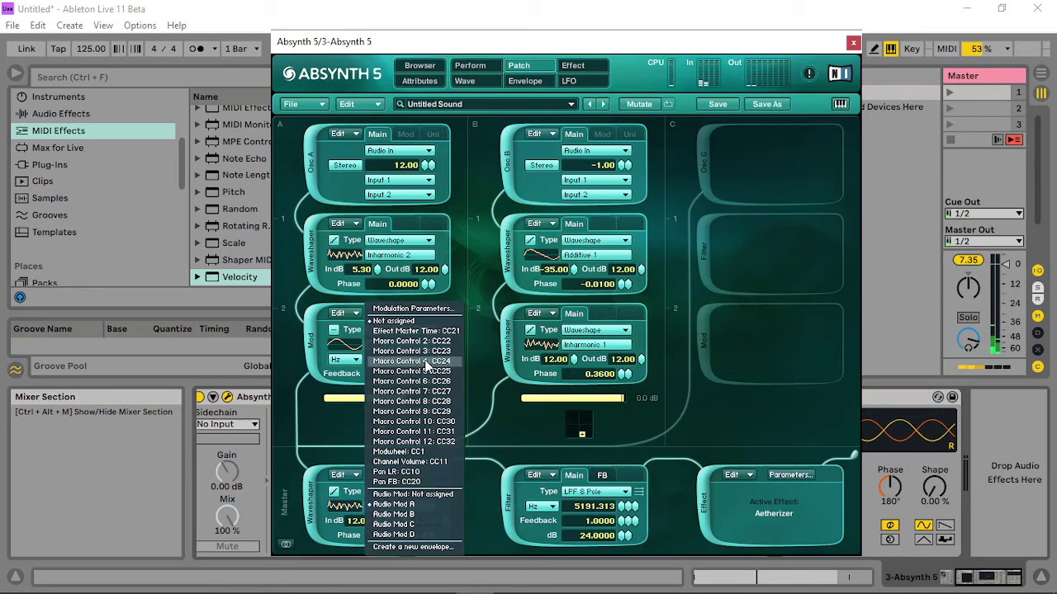
left_click(437, 305)
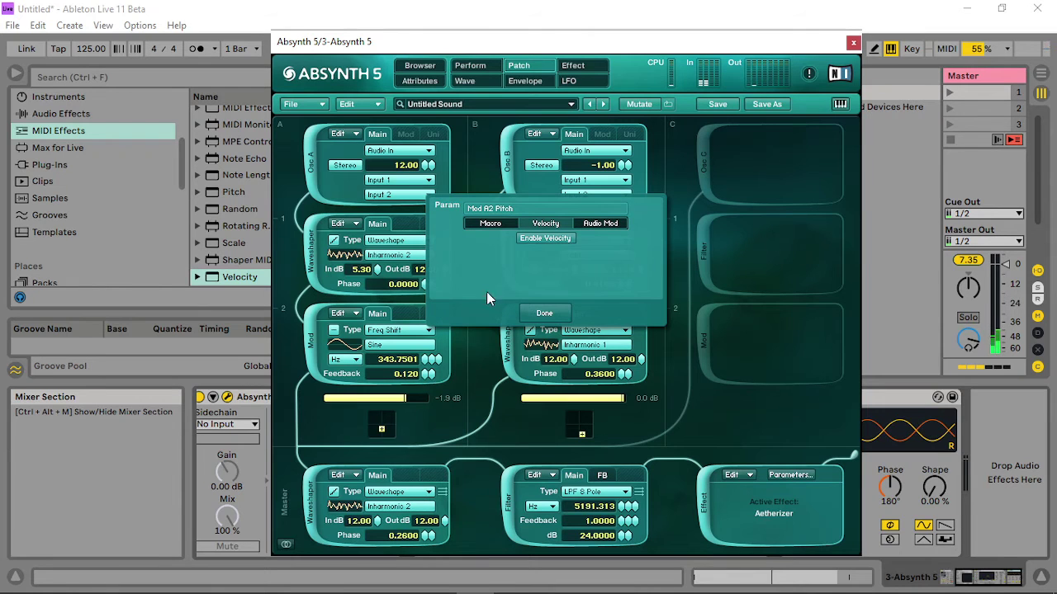
left_click(551, 316)
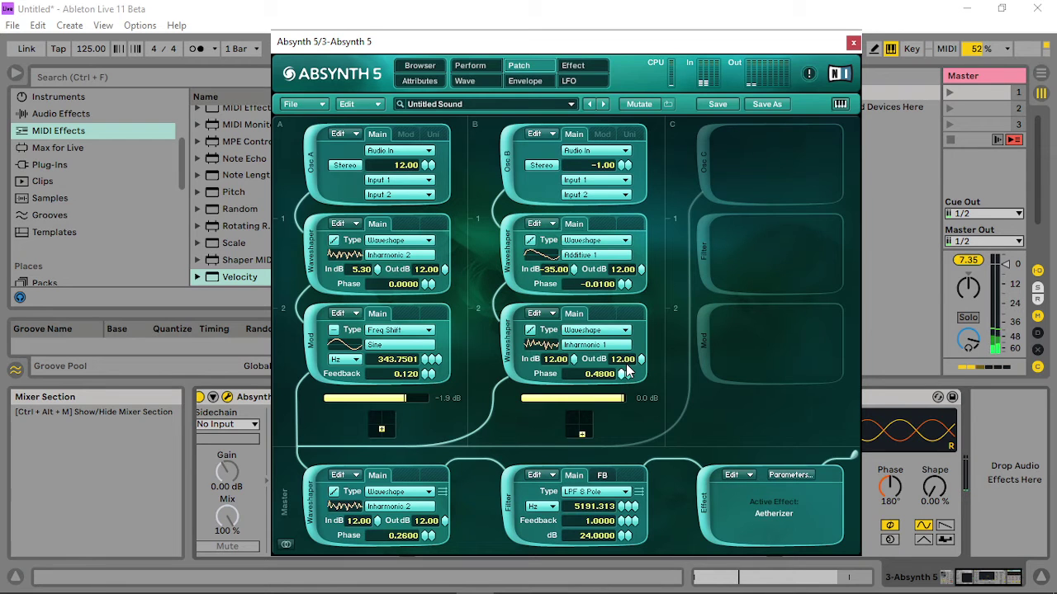
Fine-tune the velocity modulation depth of the master low-pass filter's frequency around 17.00.
left_click(625, 510)
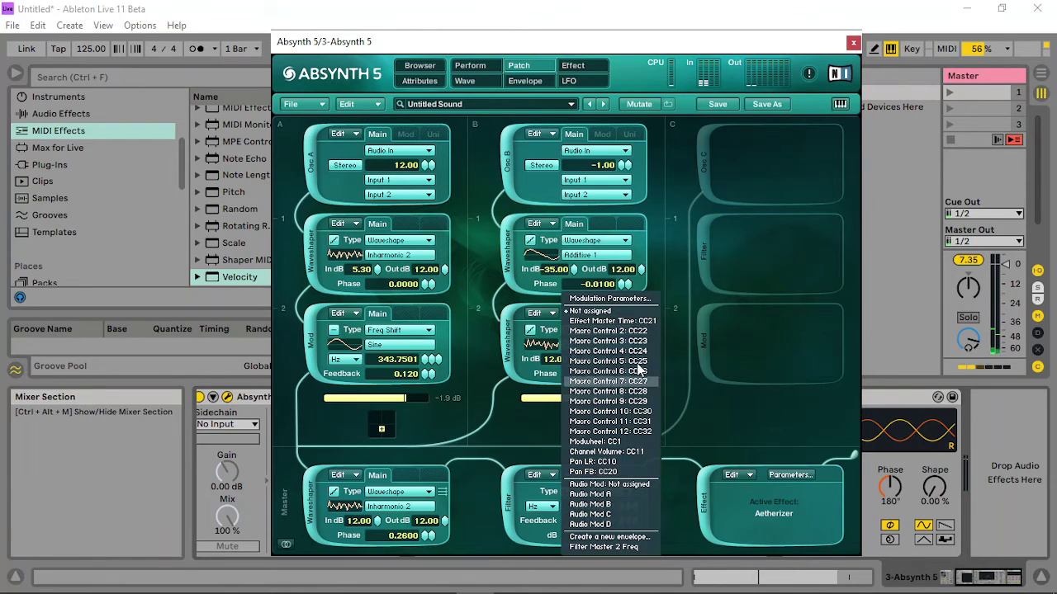
left_click(619, 307)
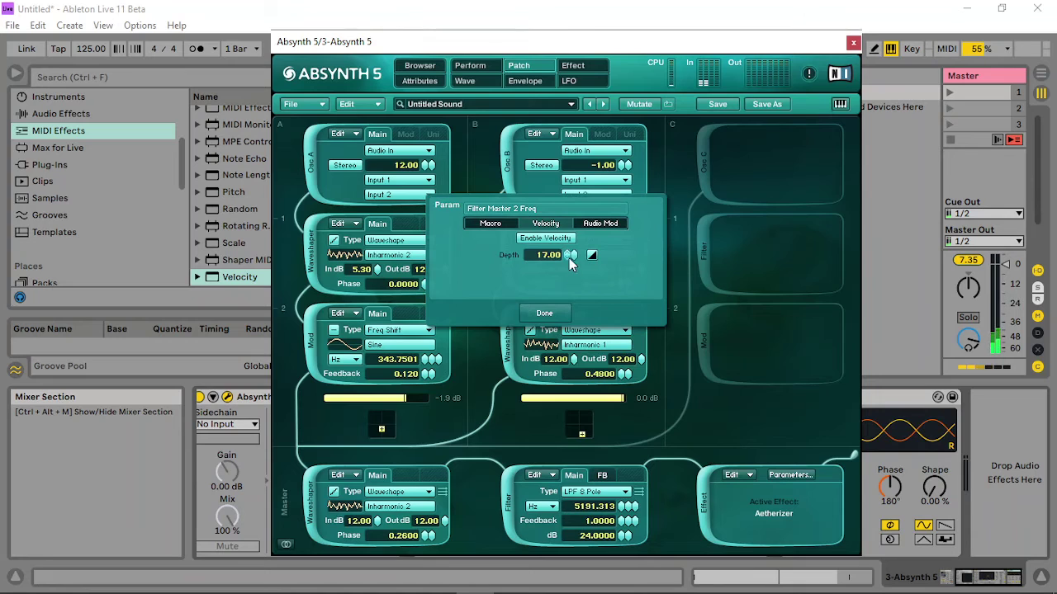
left_click_drag(568, 234, 575, 239)
left_click(543, 315)
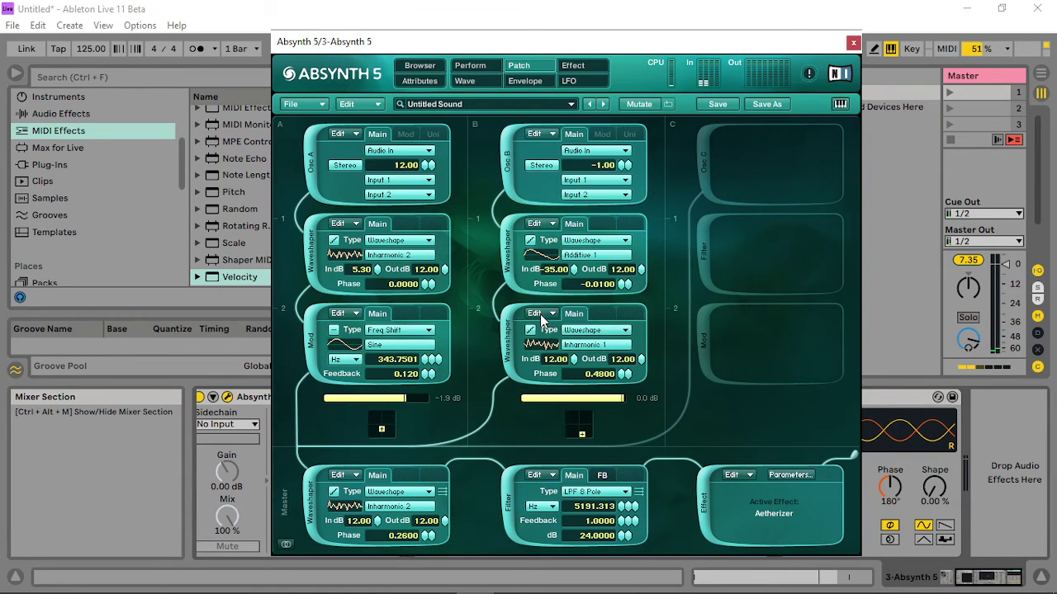
Check the velocity modulation settings for the pitch of the frequency shifter in the master filter's feedback path.
left_click(603, 476)
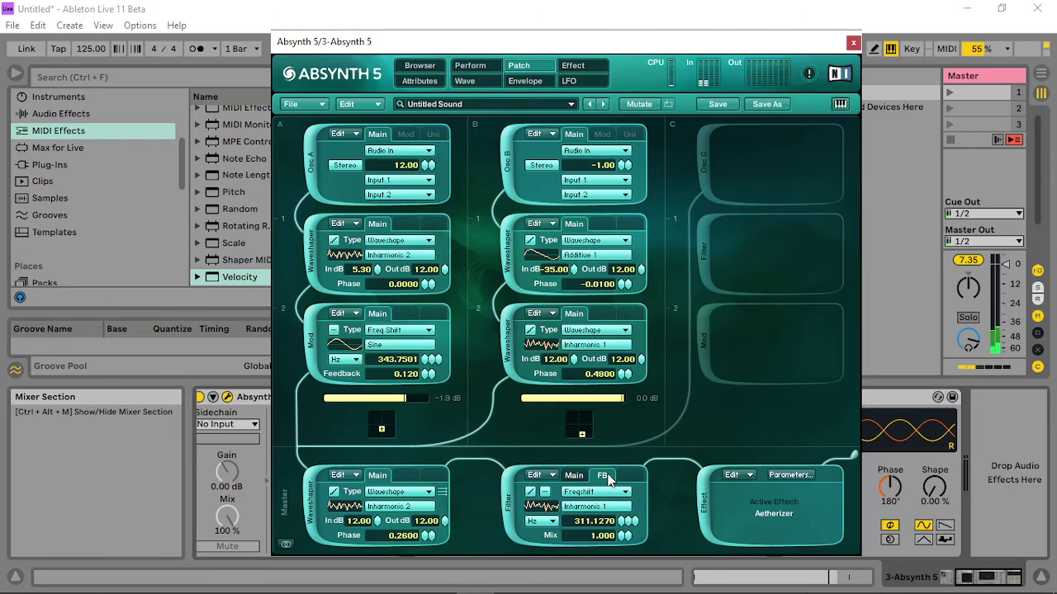
left_click(625, 522)
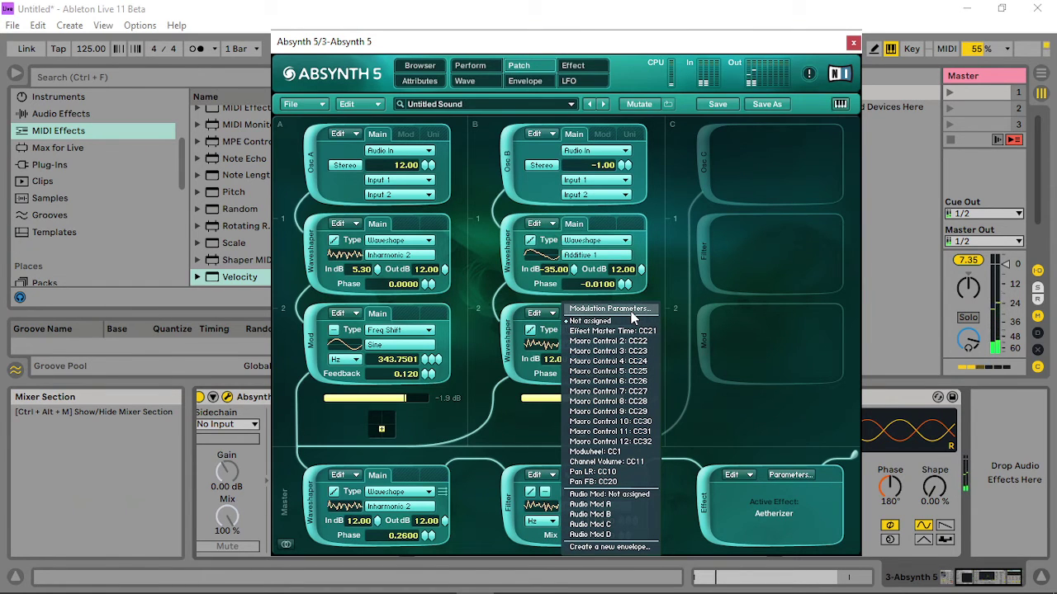
left_click(611, 309)
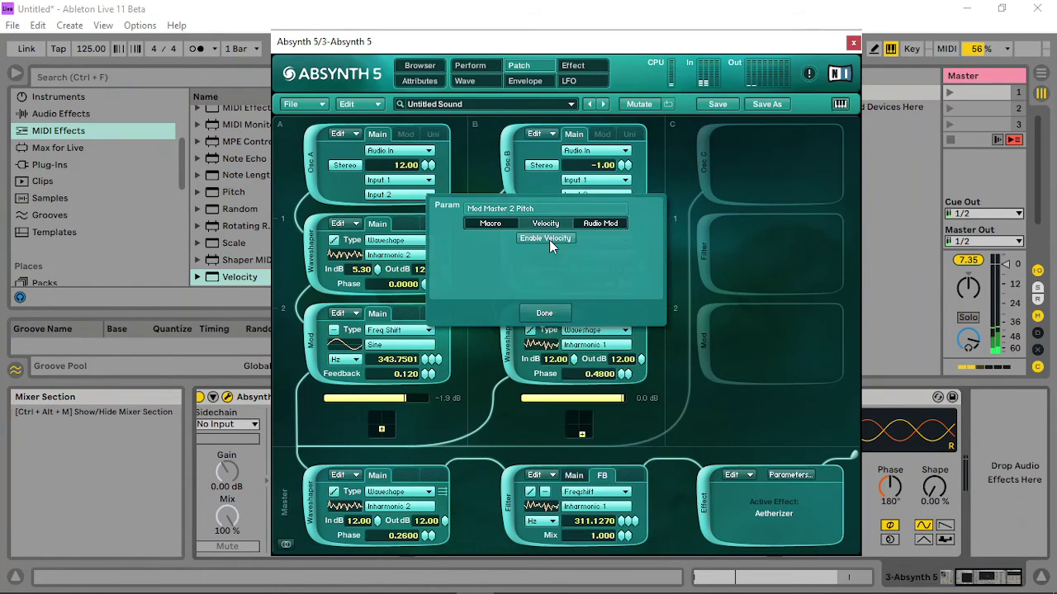
left_click(558, 314)
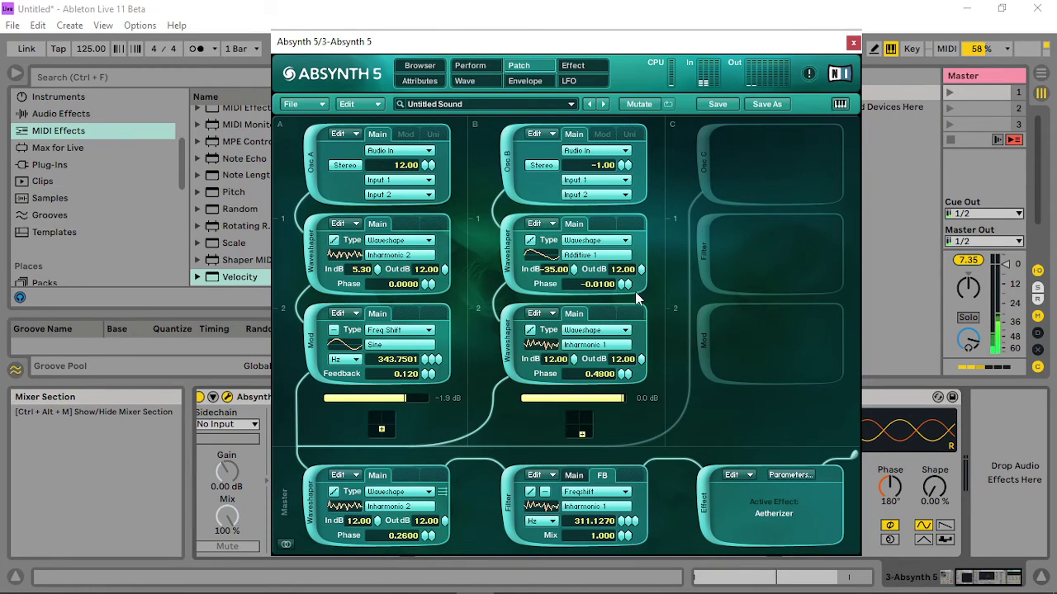
Set track 3's Aetherizer band-pass filter to 771.70 Hz with a Q of 280.62, and its transpose random amount to 50.00.
left_click(573, 65)
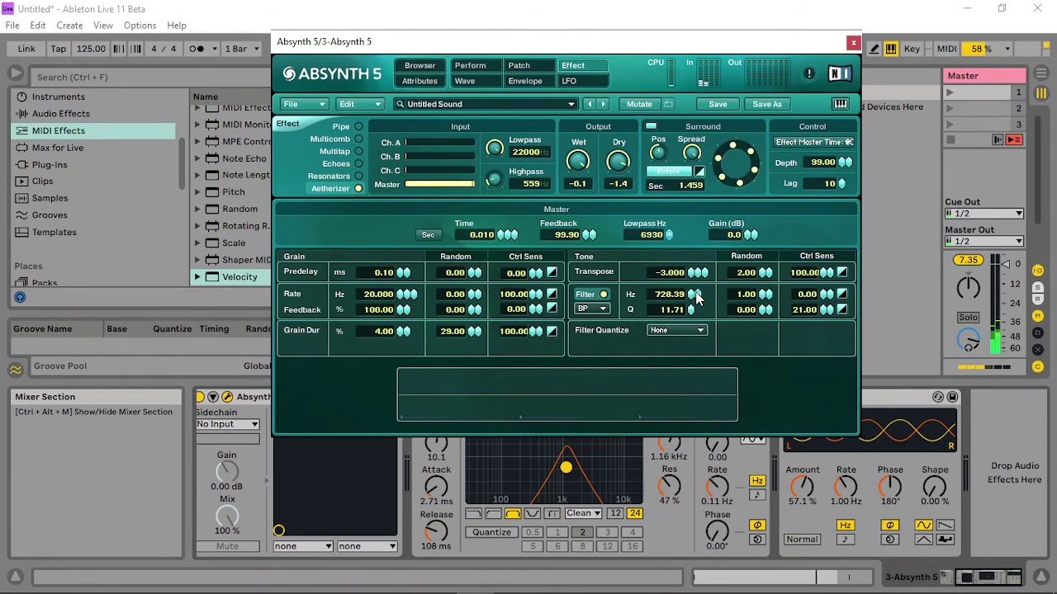
scroll(695, 295, "up", 2)
scroll(695, 295, "down", 2)
scroll(692, 308, "up", 10)
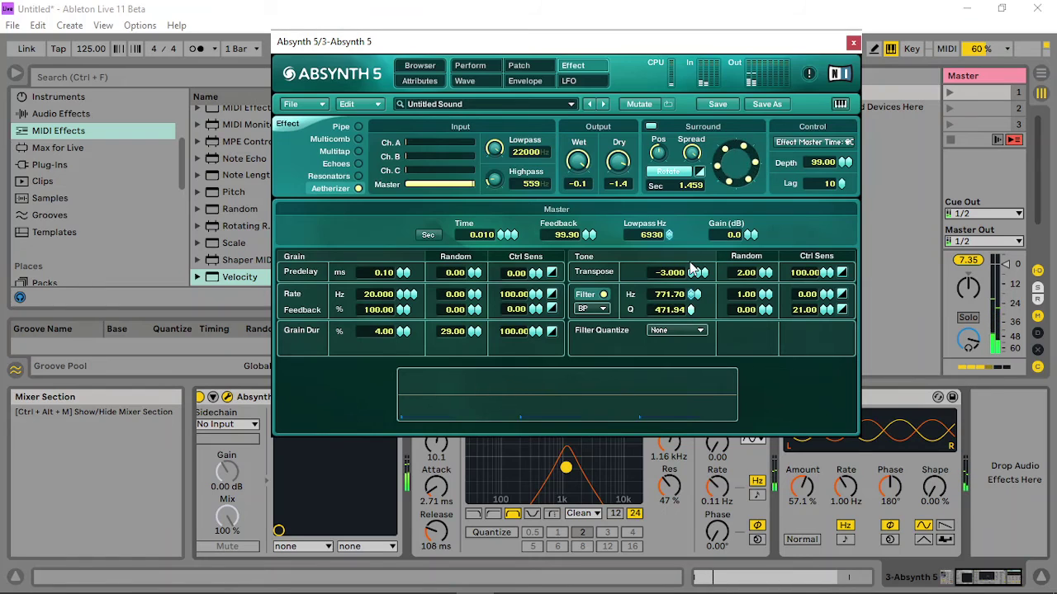
scroll(766, 272, "up", 5)
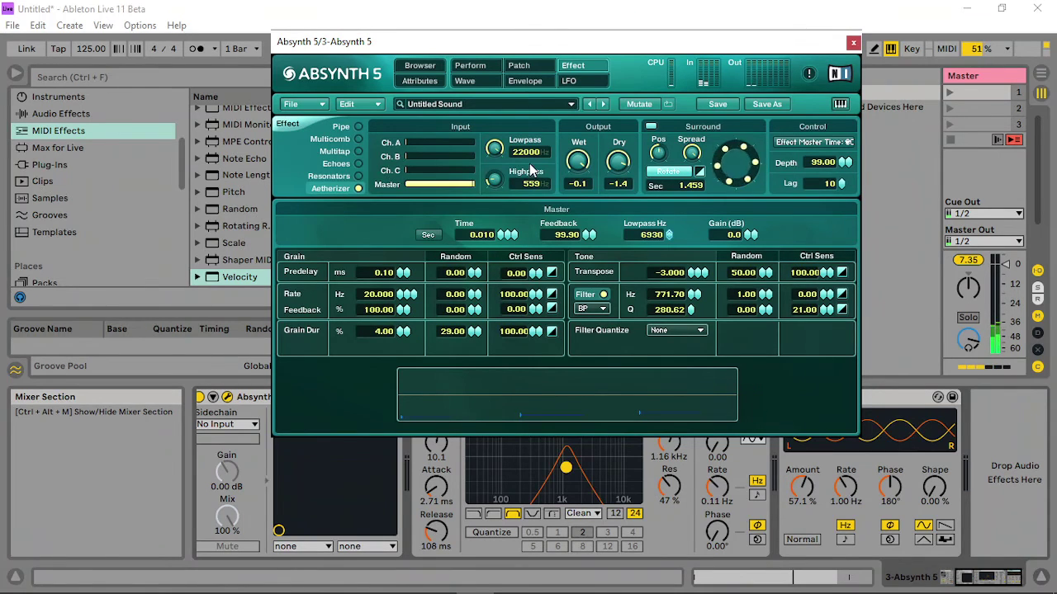
Set track 3's Aetherizer input highpass to 98 Hz and its grain duration to 13.00.
scroll(487, 189, "down", 5)
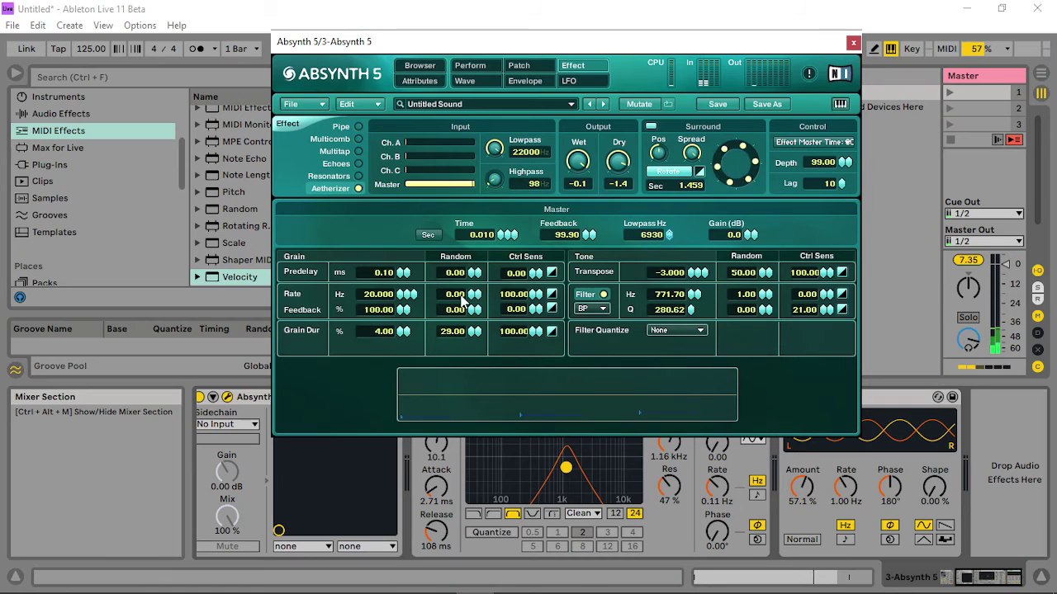
scroll(404, 330, "up", 5)
scroll(406, 328, "up", 1)
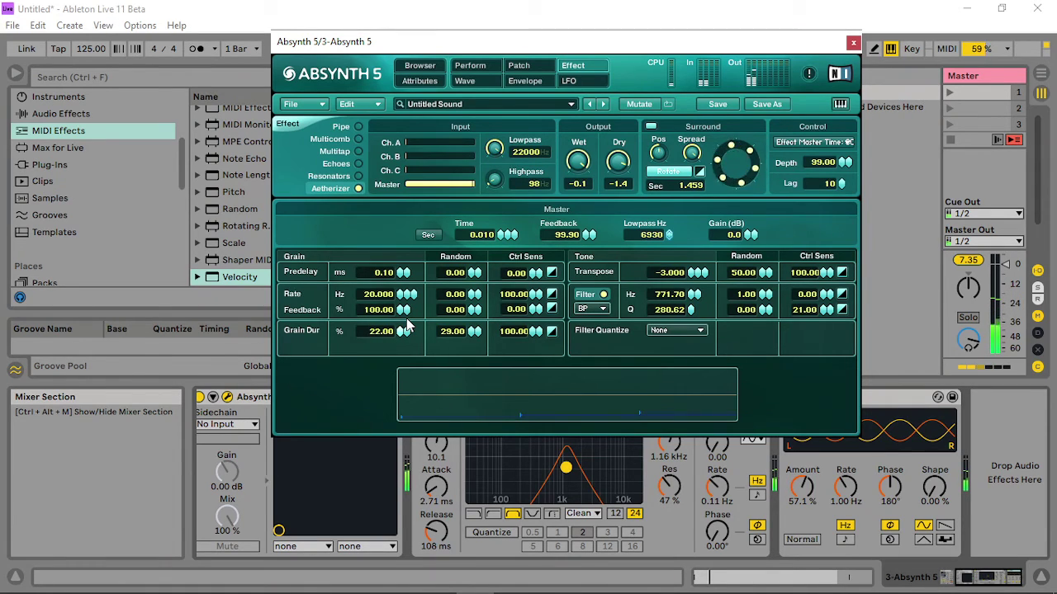
scroll(406, 327, "down", 9)
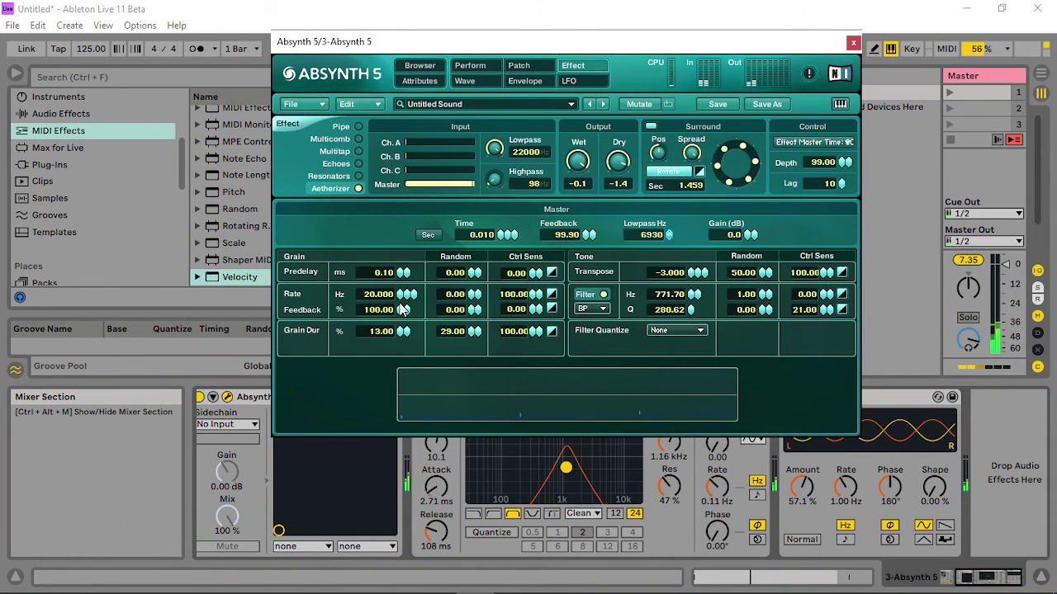
Set track 3's Aetherizer grain feedback to 72.00 and its master lowpass to 7778 Hz.
scroll(400, 311, "down", 4)
left_click_drag(400, 311, 394, 331)
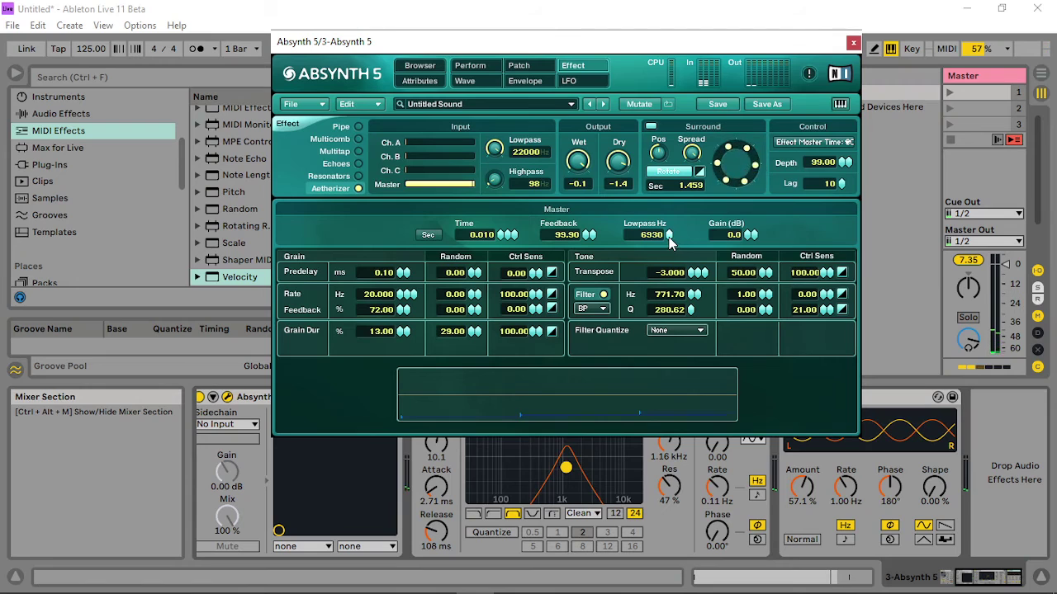
scroll(669, 237, "up", 3)
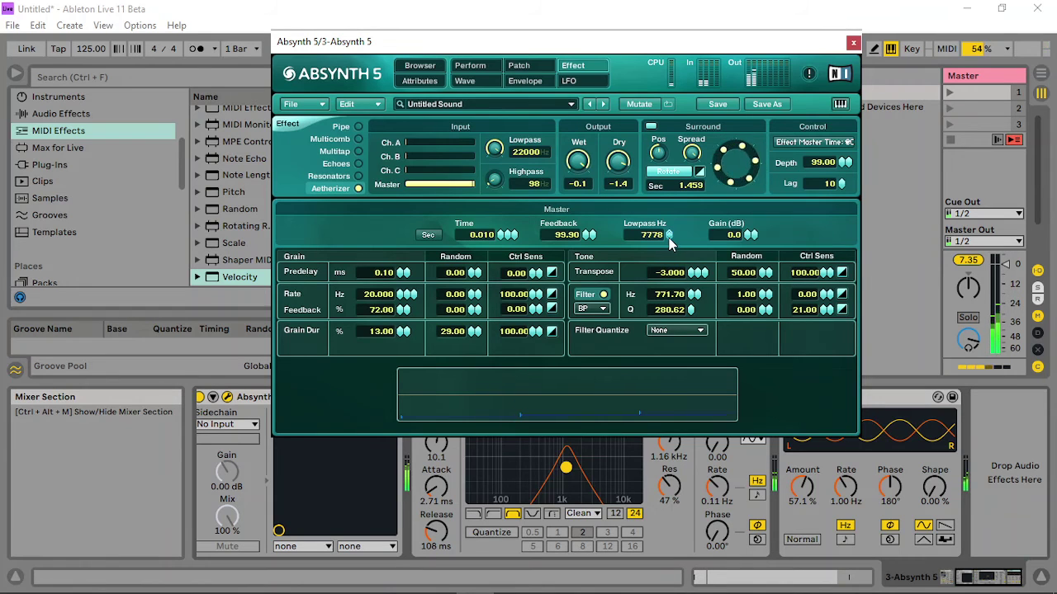
Set the Aetherizer's master lowpass to 7342 Hz and time to 0.030 in track 3's Absynth 5, and close the plug-in window.
scroll(669, 237, "down", 2)
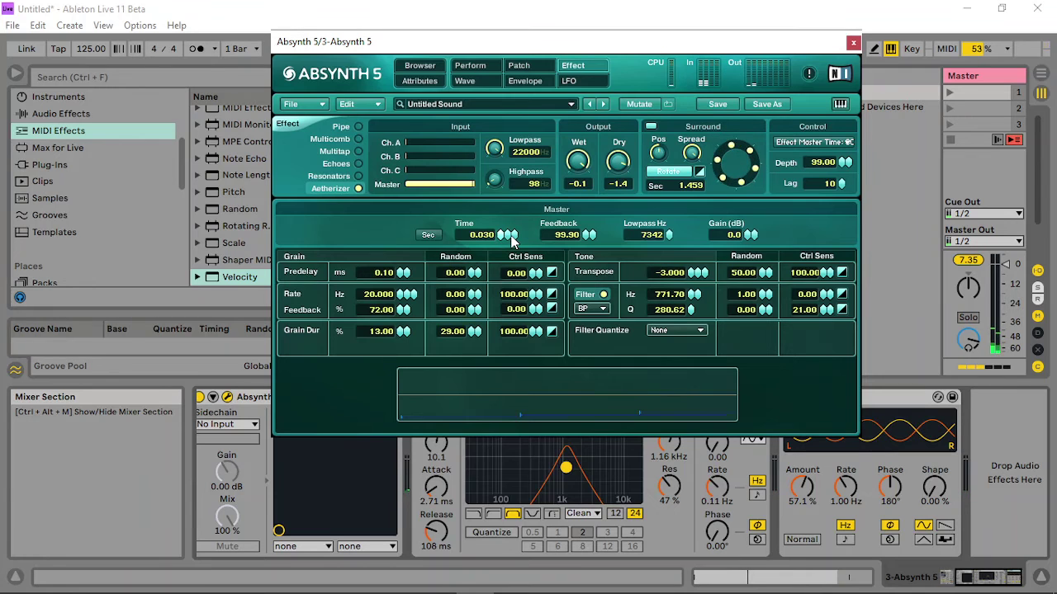
left_click(853, 41)
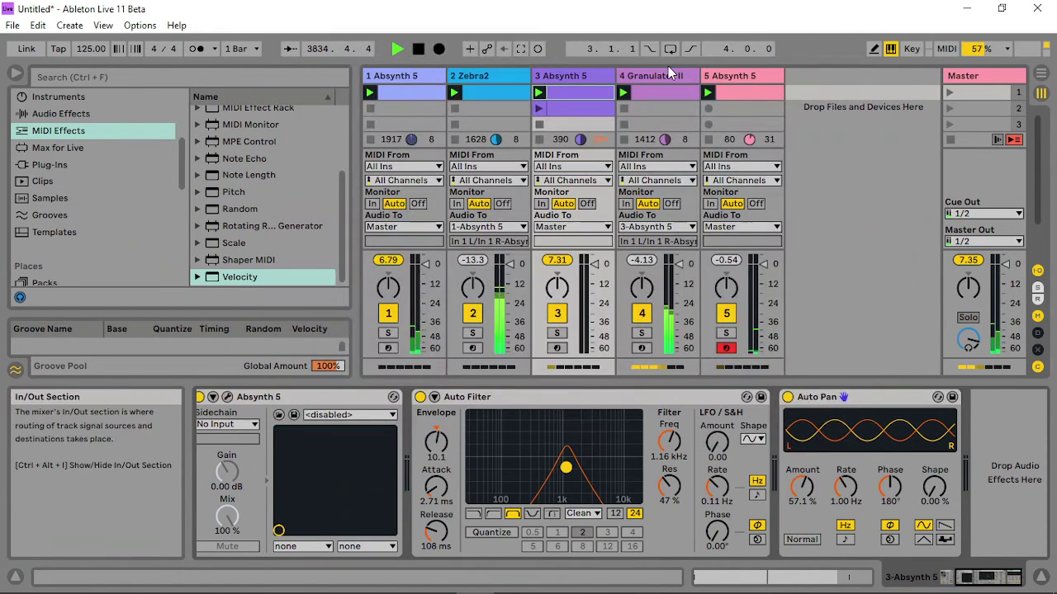
Set the Auto Pan on track 3 to an amount of 90.5% and a phase of 106°.
left_click(743, 75)
left_click(595, 75)
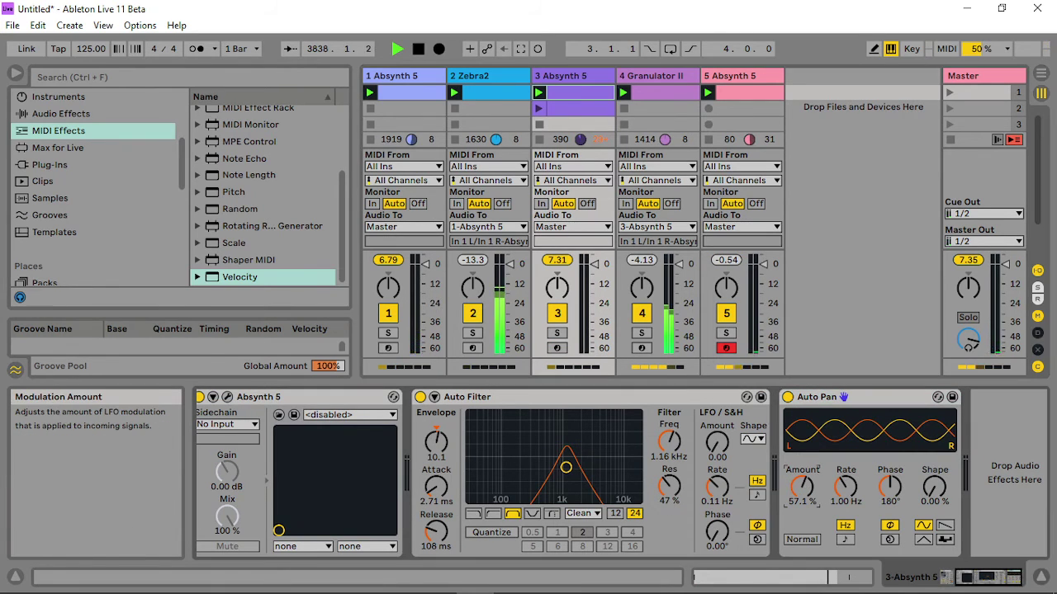
left_click_drag(800, 487, 801, 434)
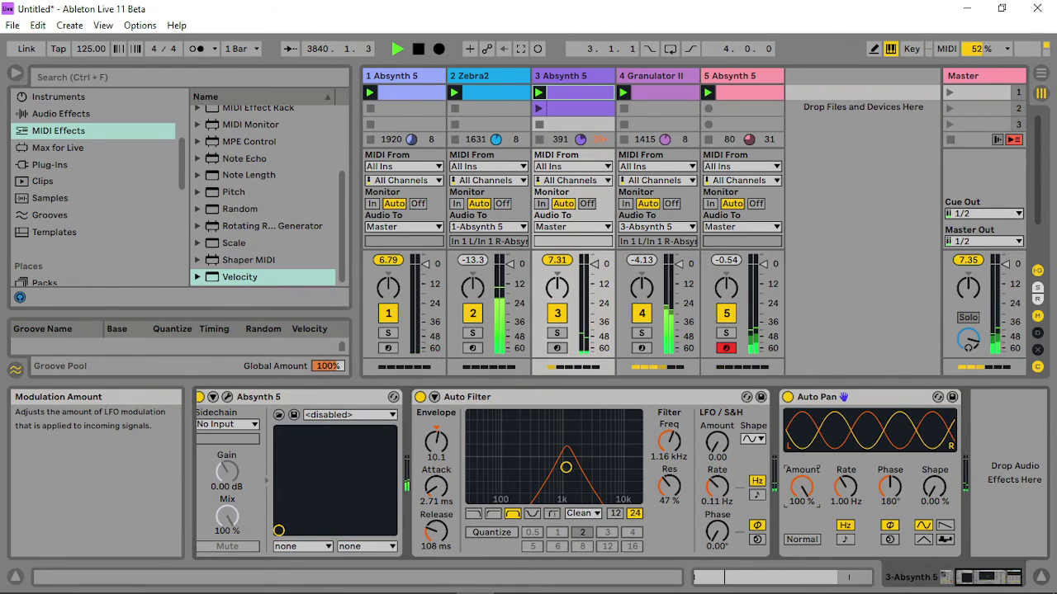
left_click_drag(889, 487, 889, 510)
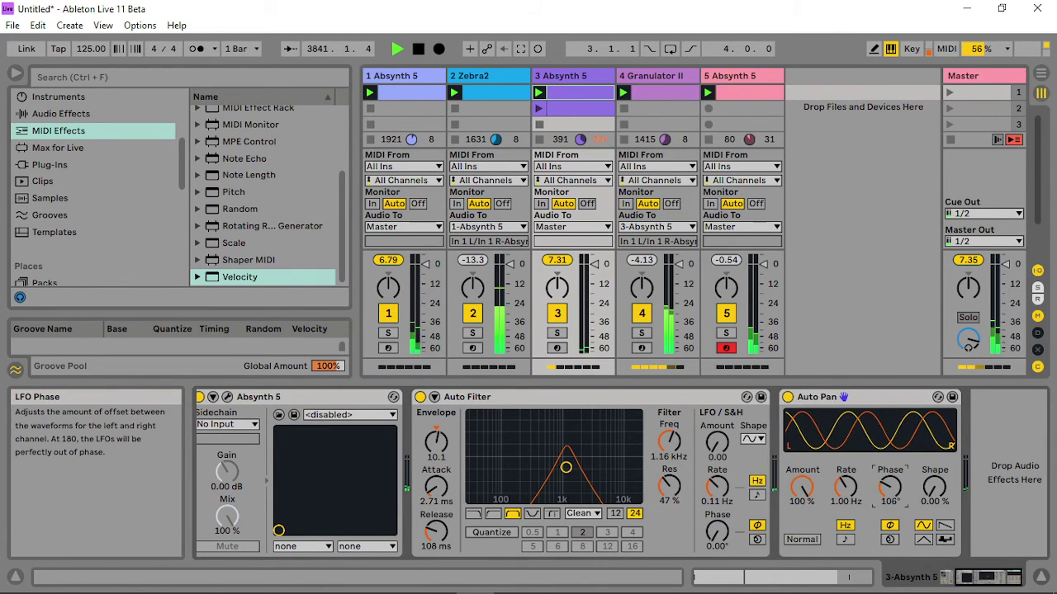
left_click_drag(801, 487, 800, 492)
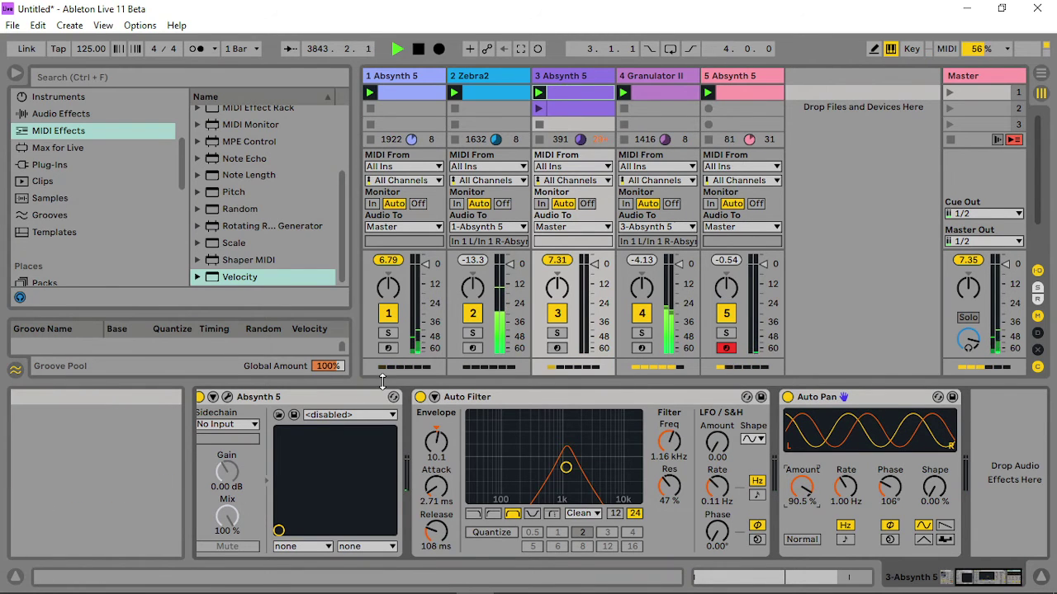
Insert a Compressor from the Dynamics audio effects between Absynth 5 and Auto Filter on track 3.
left_click(61, 114)
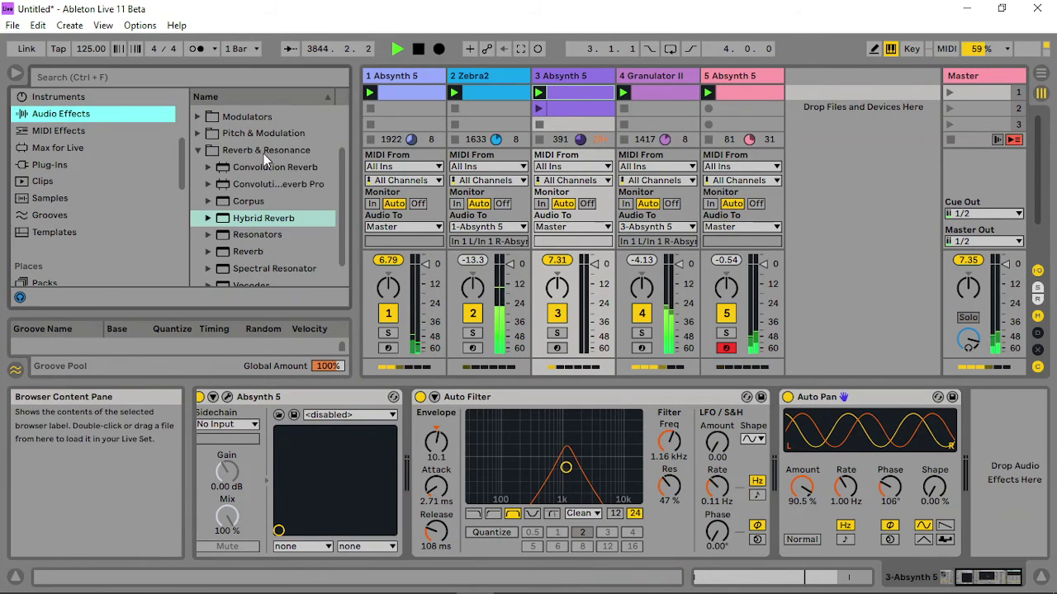
left_click(197, 150)
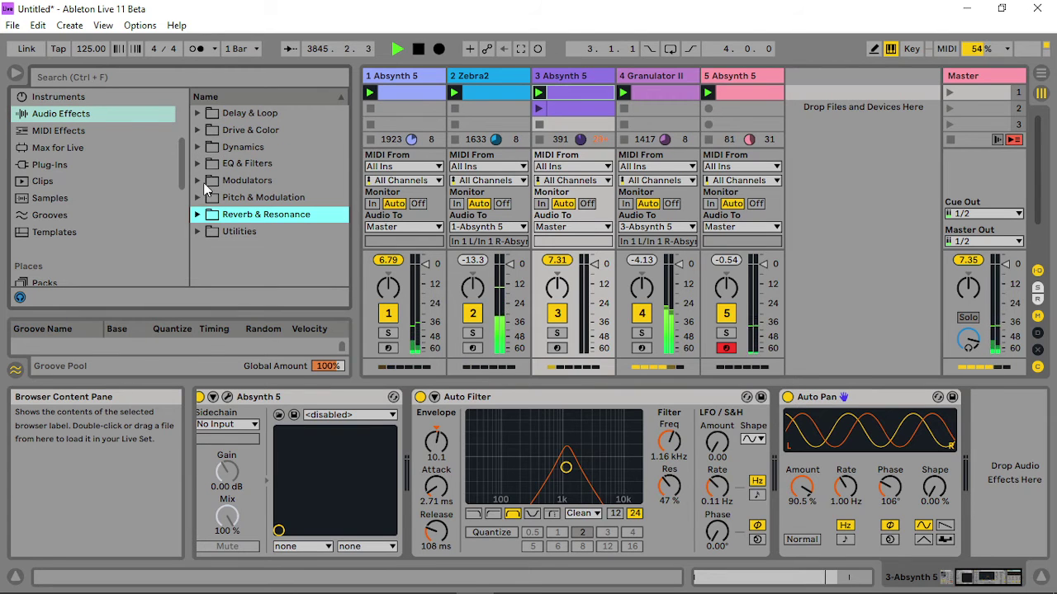
left_click(197, 147)
left_click_drag(253, 181, 476, 473)
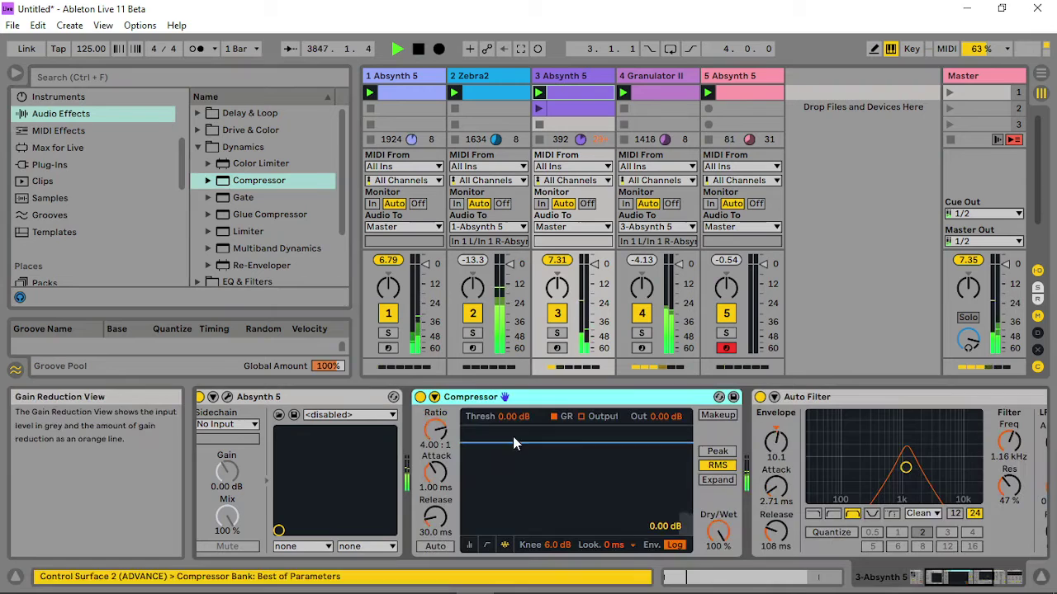
Set the Compressor's threshold to -21.9 dB and the Auto Filter to 1.20 kHz with 49% resonance.
left_click(468, 547)
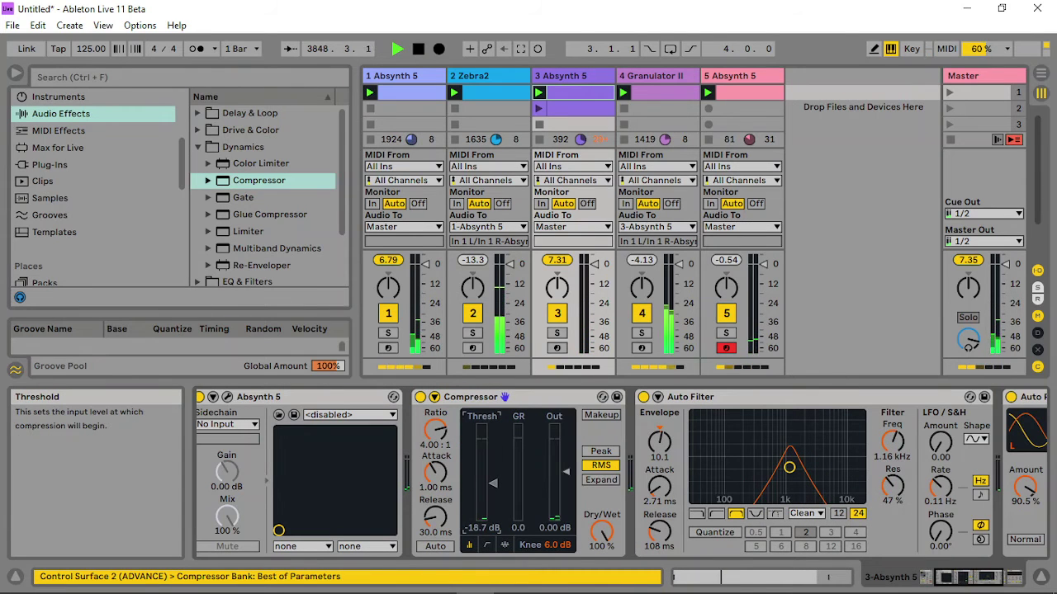
left_click_drag(493, 482, 493, 489)
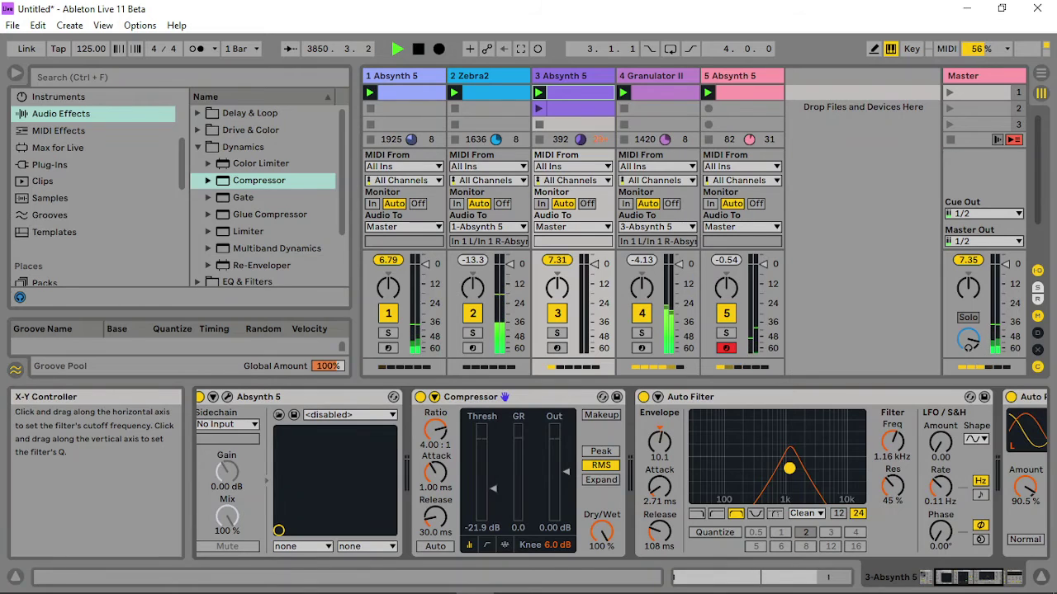
left_click_drag(789, 468, 791, 470)
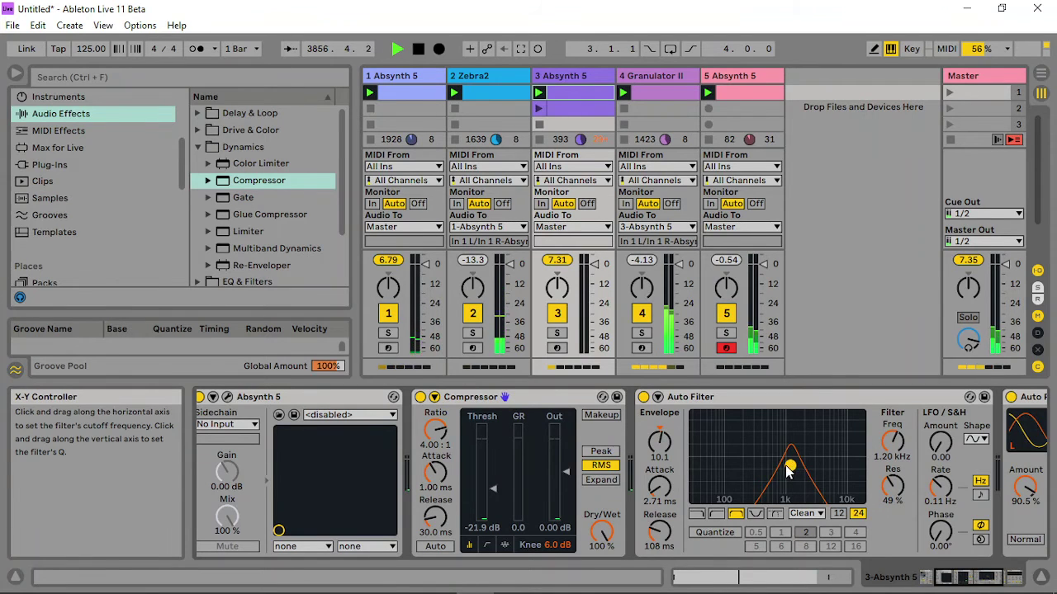
Open Absynth 5 on track 5 and set the Aetherizer's transpose random amount to 24.00.
left_click(387, 76)
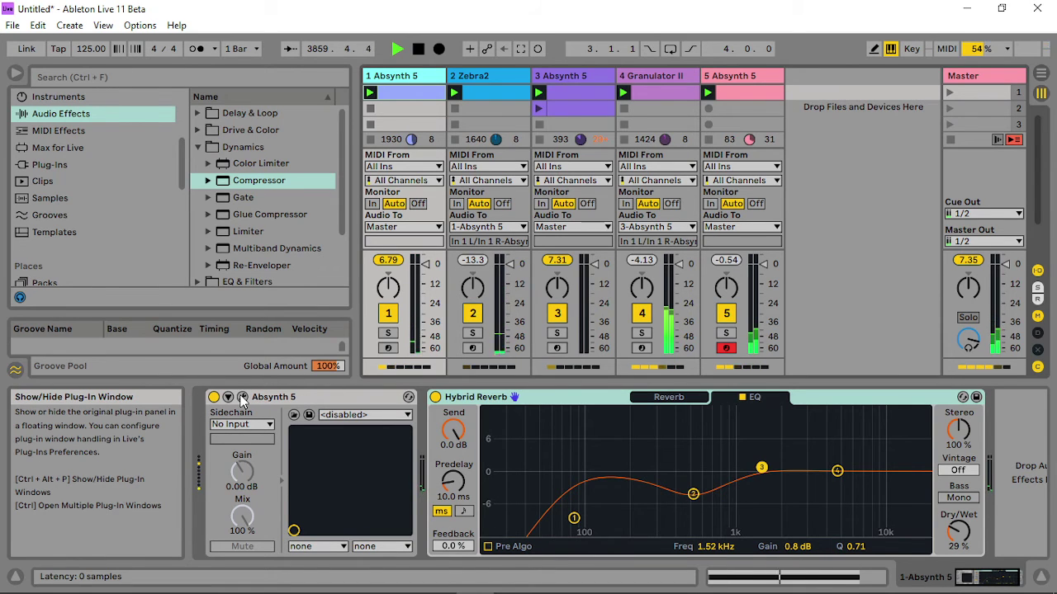
left_click(741, 78)
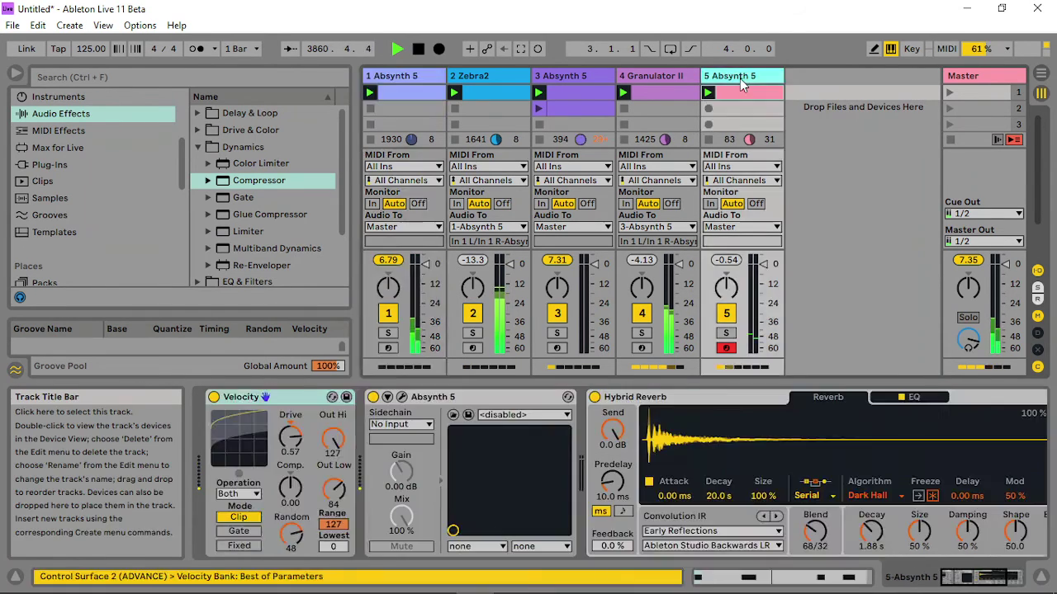
left_click(402, 398)
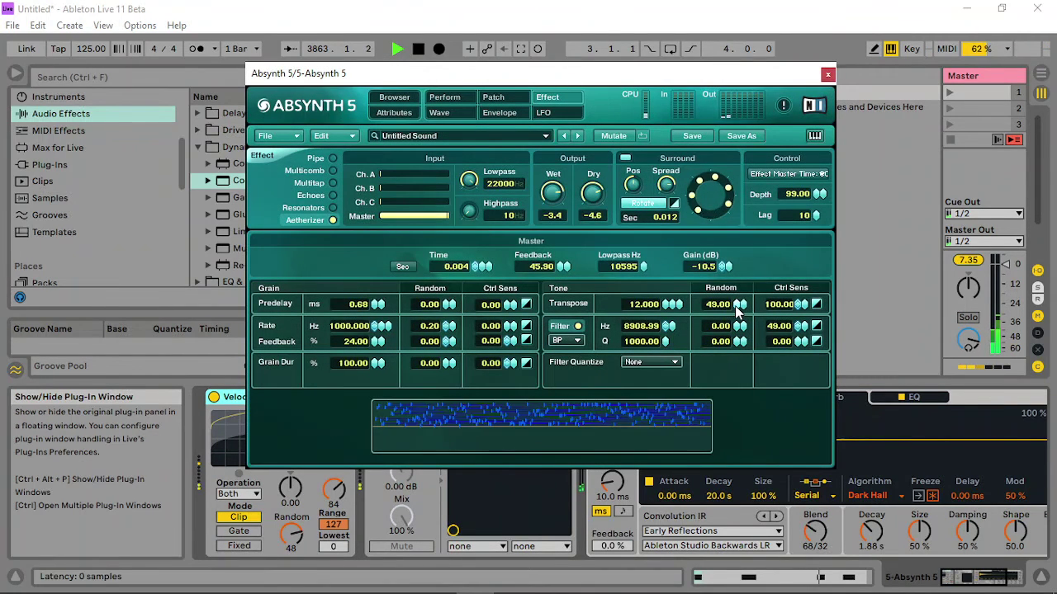
left_click_drag(737, 310, 717, 332)
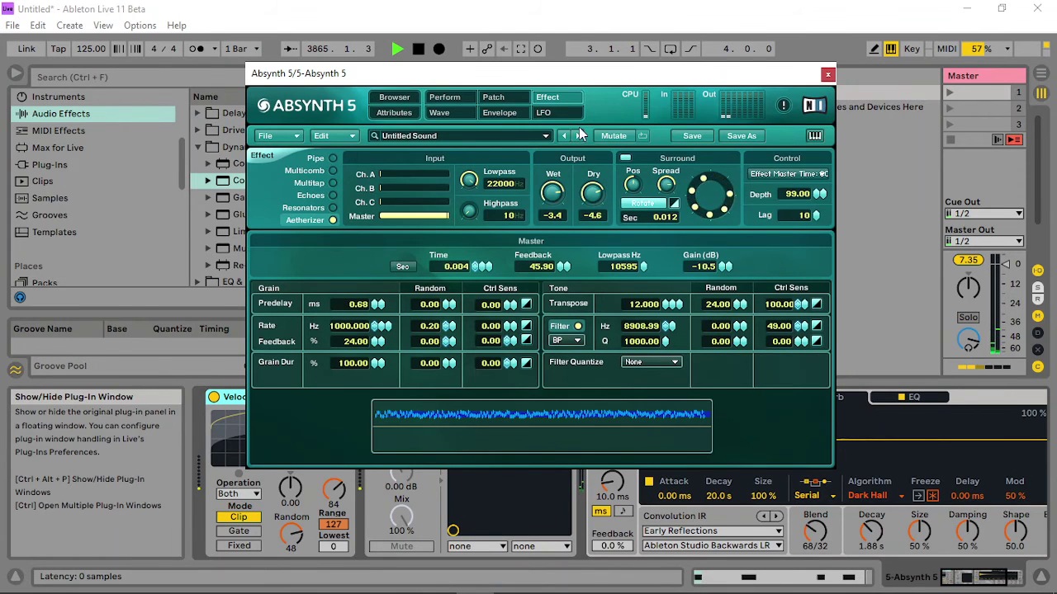
Set the Freq Shift module in track 5's Absynth 5 patch to 185.4252 Hz and close the plug-in window.
left_click(500, 100)
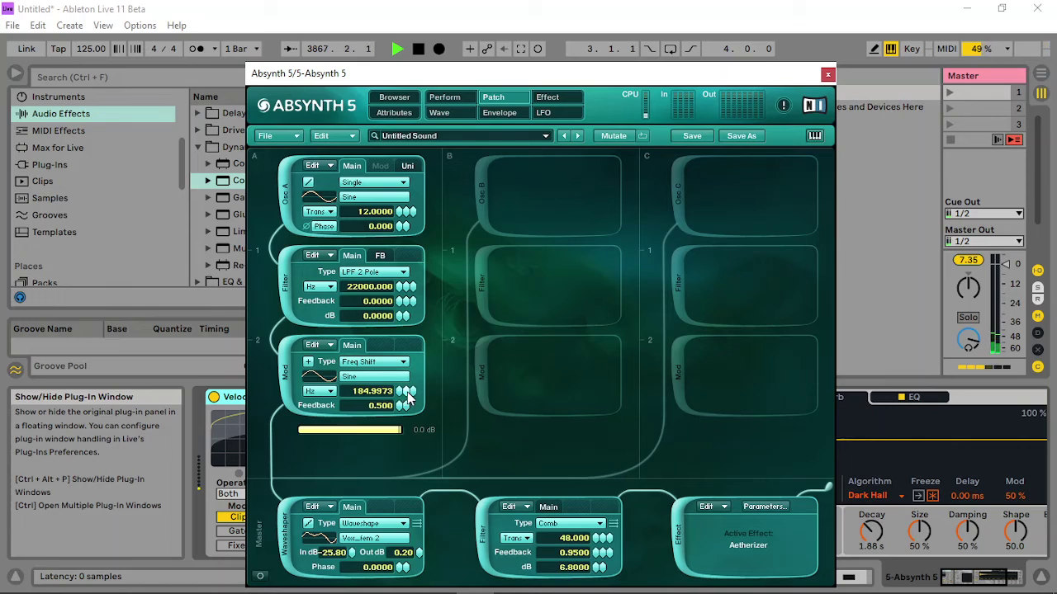
left_click_drag(413, 391, 416, 391)
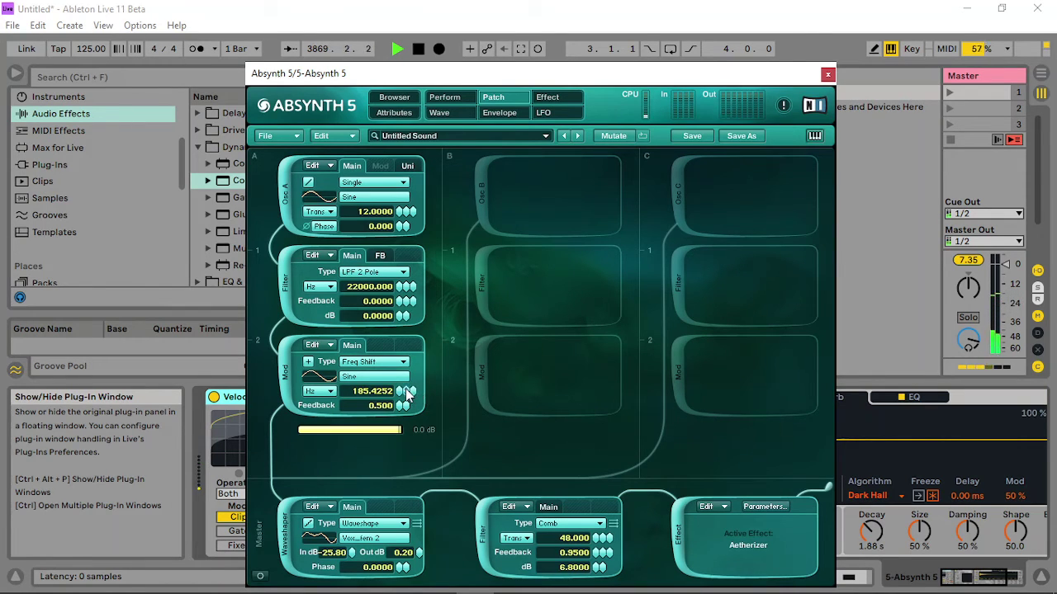
left_click(445, 98)
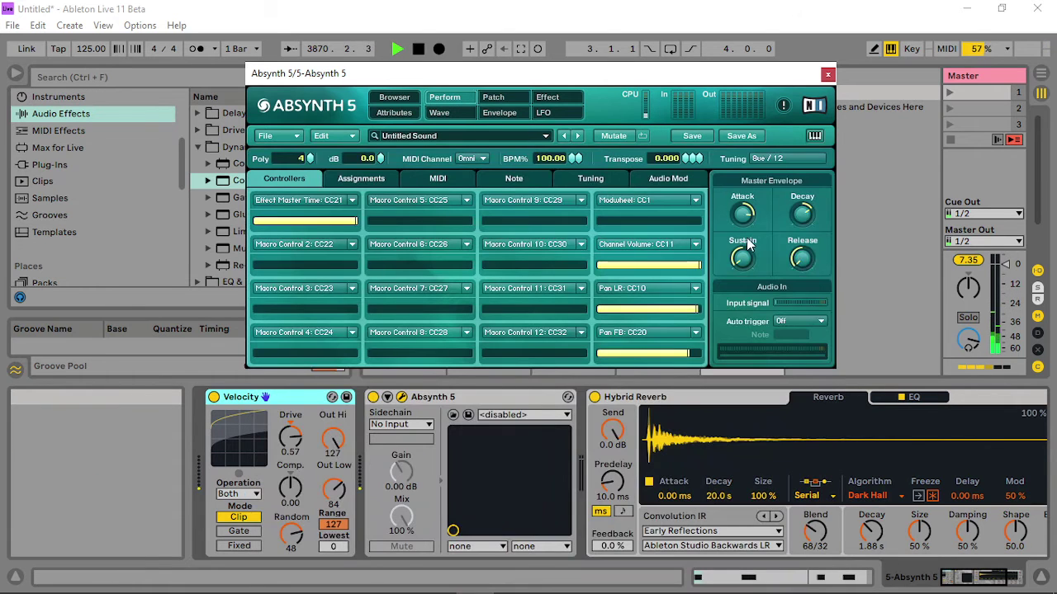
left_click(828, 76)
Set track 3's Auto Filter to 1.29 kHz with 51% resonance and check its Absynth 5 patch and effect settings.
left_click(589, 78)
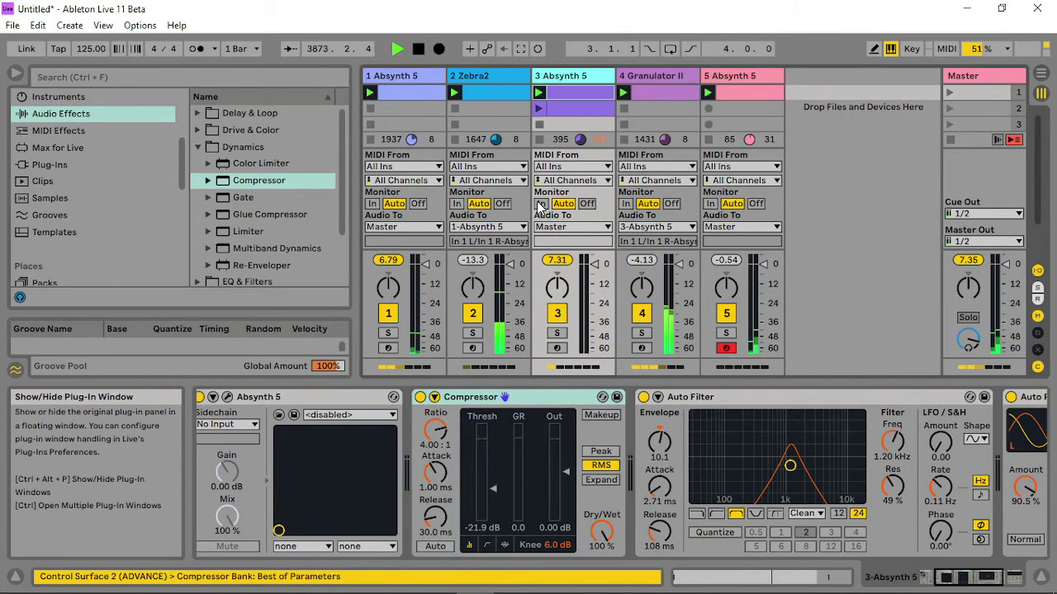
key("ctrl+alt+p")
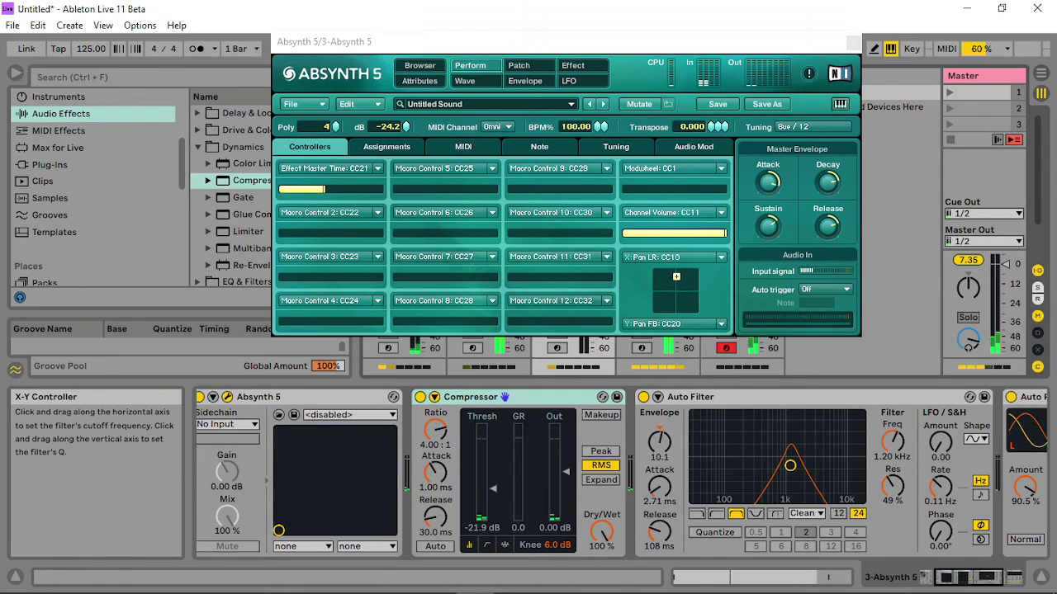
left_click_drag(791, 465, 793, 466)
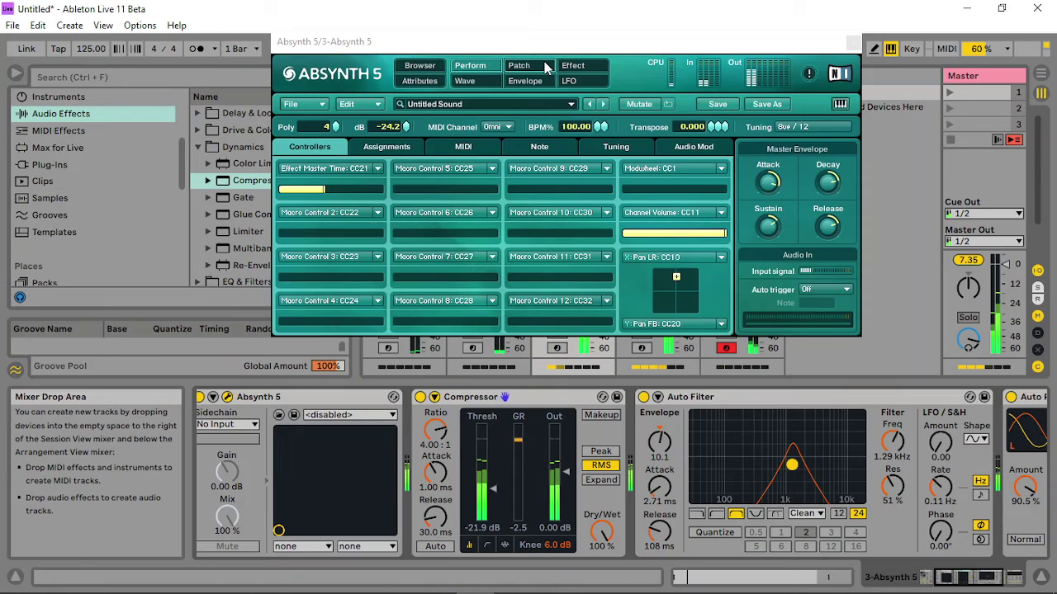
left_click(543, 66)
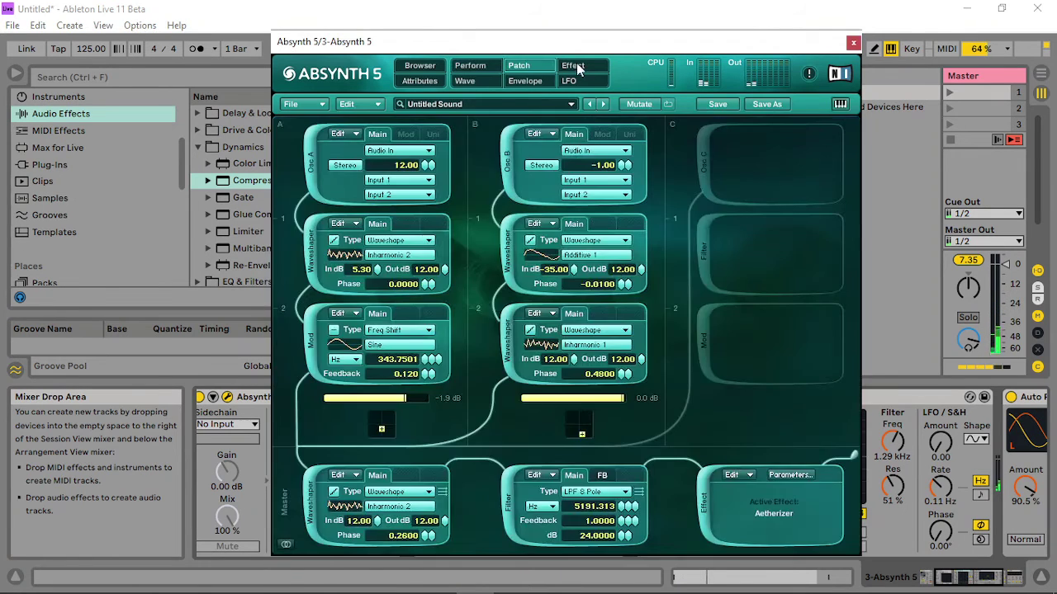
left_click(573, 65)
left_click(854, 41)
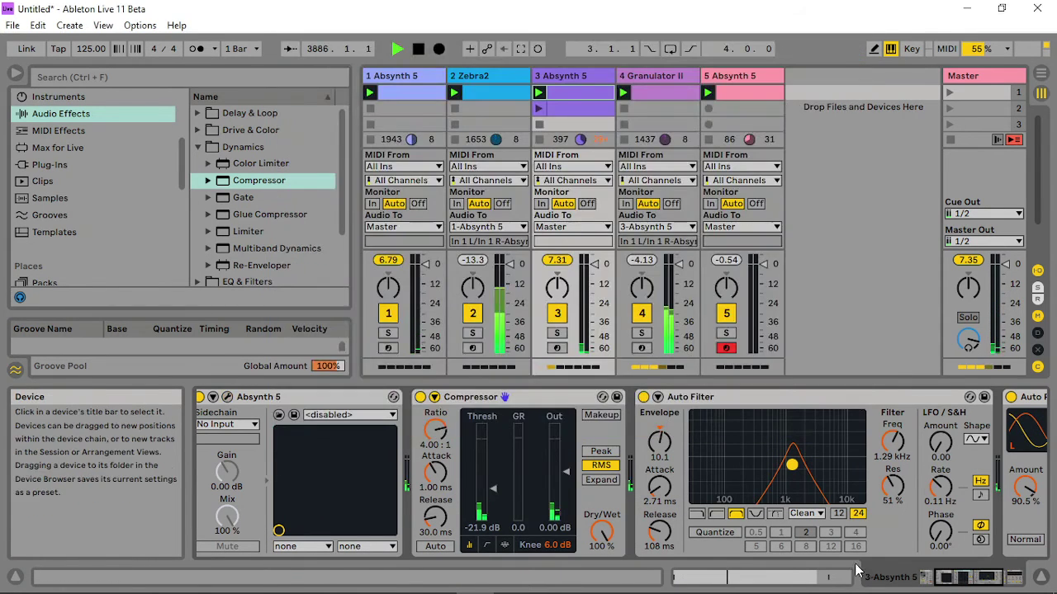
Add a Hybrid Reverb after the Auto Pan at the end of track 3's device chain.
left_click(958, 577)
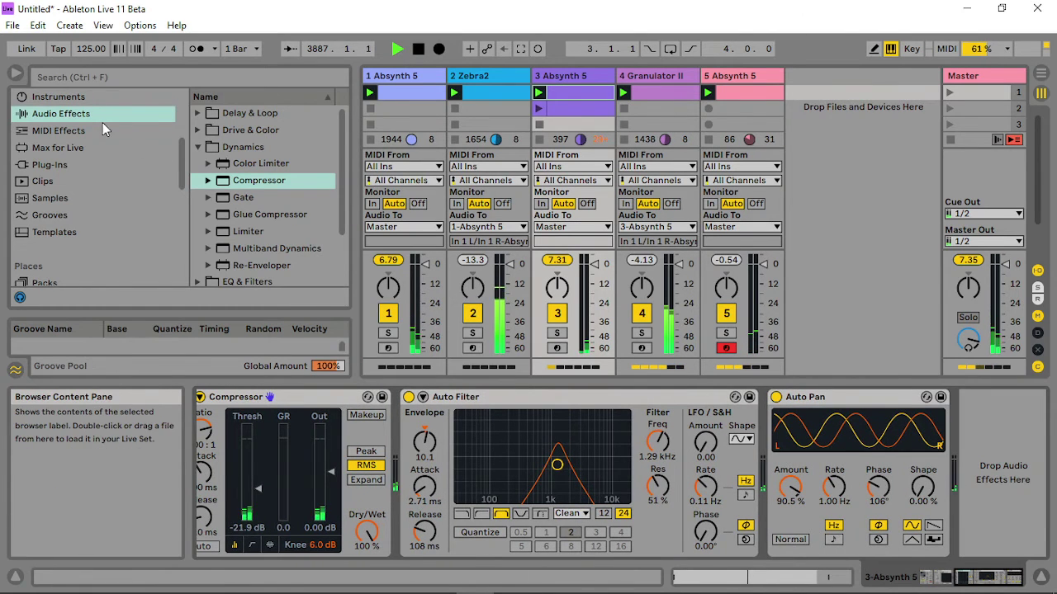
left_click(78, 117)
left_click(192, 215)
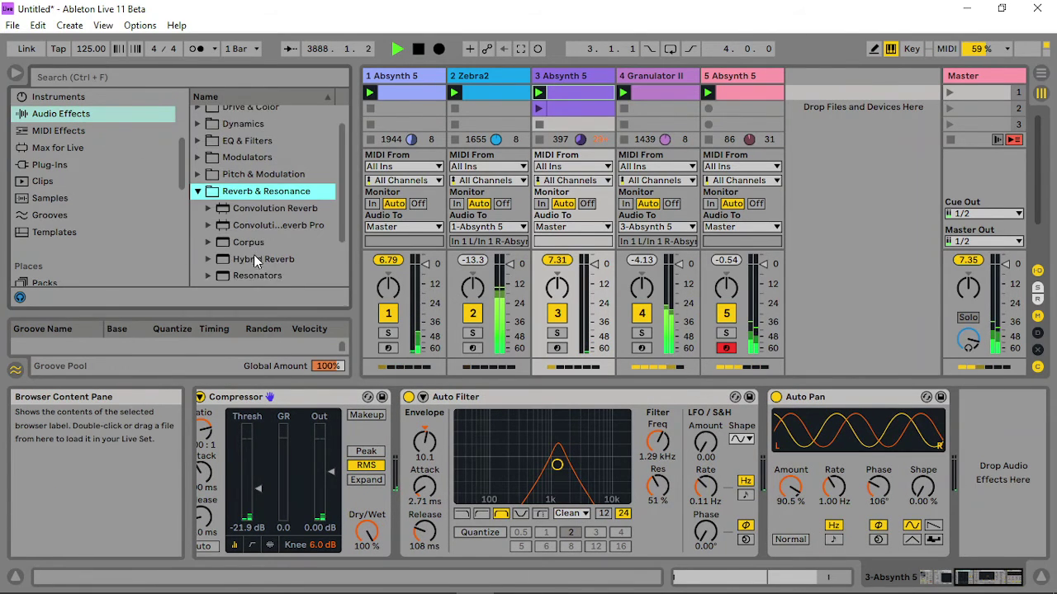
left_click_drag(259, 240, 982, 500)
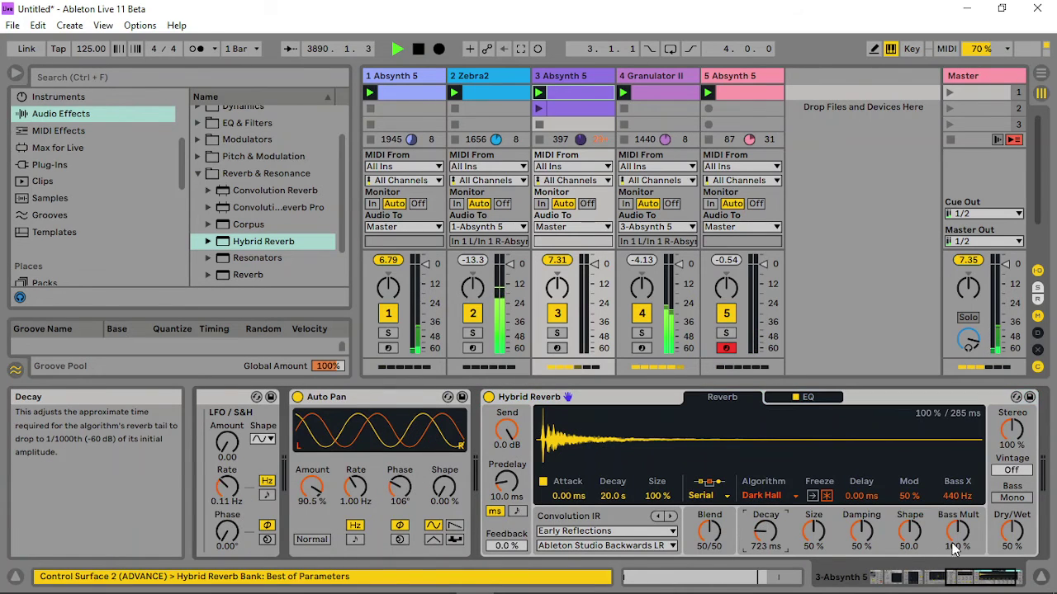
Set the Hybrid Reverb to 13% dry/wet, 71% size, 1.46 s decay and a 76/24 blend.
left_click_drag(1011, 533, 1011, 544)
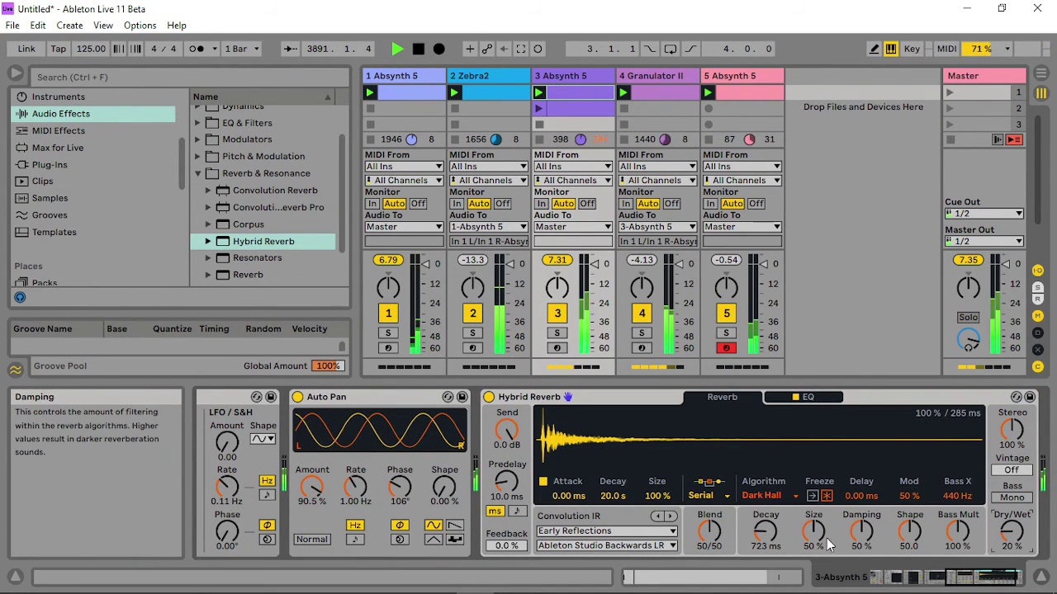
left_click_drag(813, 532, 813, 520)
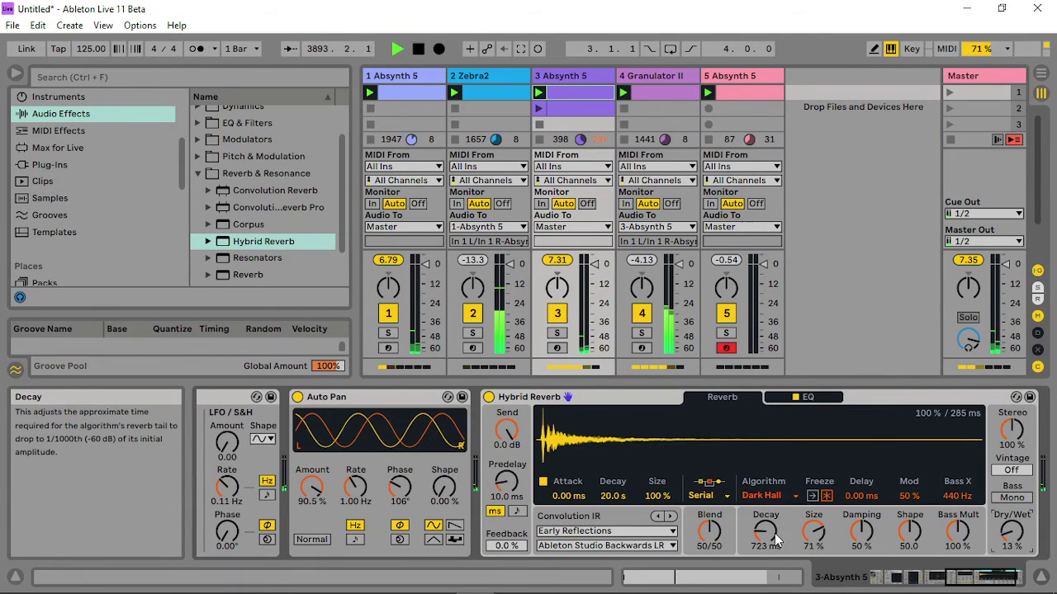
mouse_move(765, 532)
left_mouse_down()
mouse_move(765, 516)
mouse_move(709, 526)
mouse_move(765, 527)
left_mouse_up()
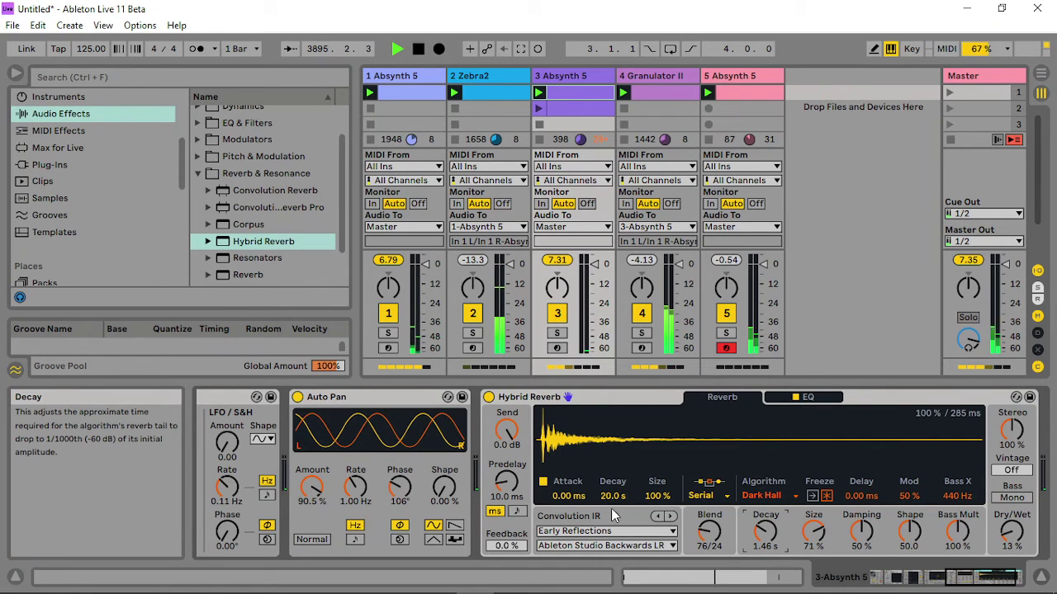
Set track 3's Auto Pan amount to 78.6% and its Auto Filter to envelope 16.1, frequency 938 Hz and resonance 53%.
left_click_drag(311, 488, 311, 514)
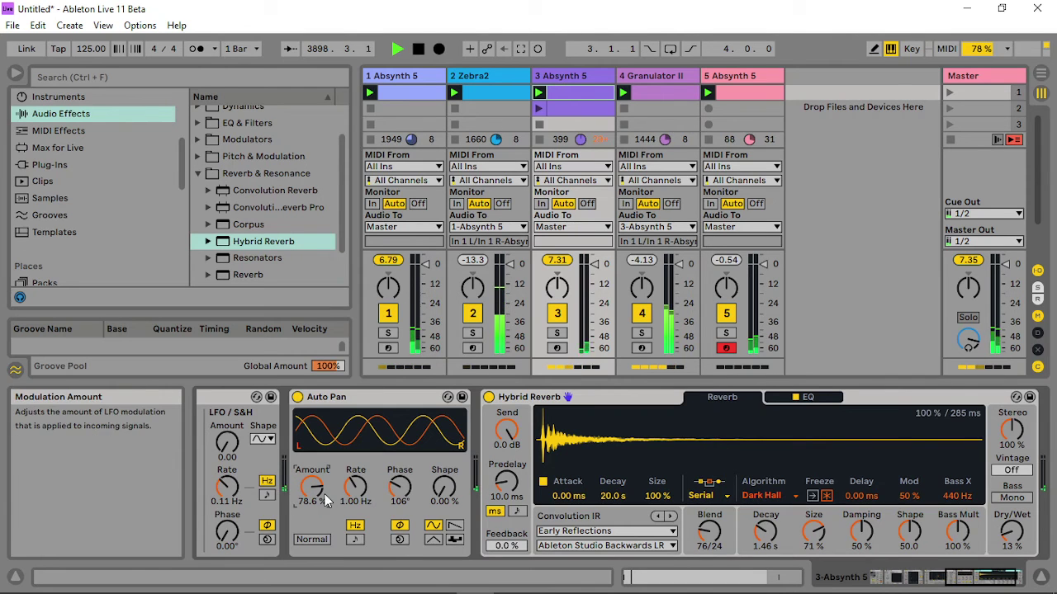
left_click_drag(984, 584, 945, 583)
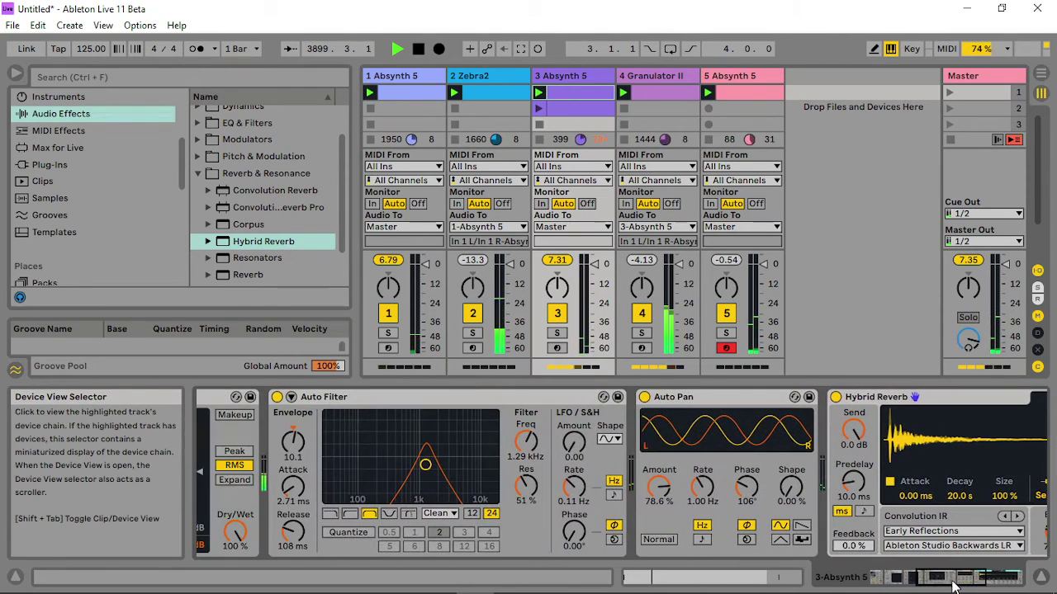
left_click(293, 440)
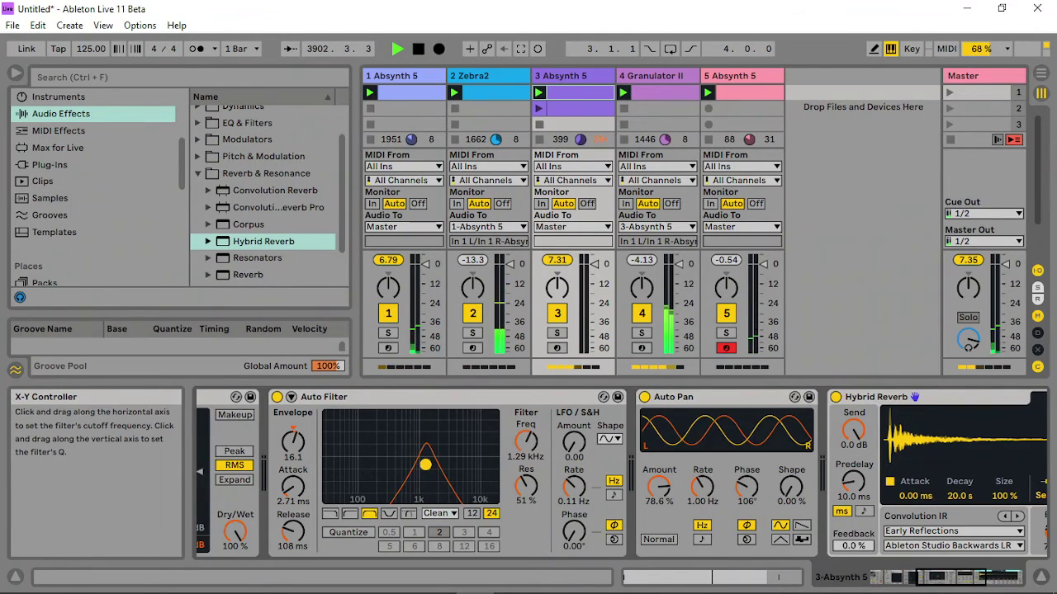
left_click_drag(425, 465, 423, 465)
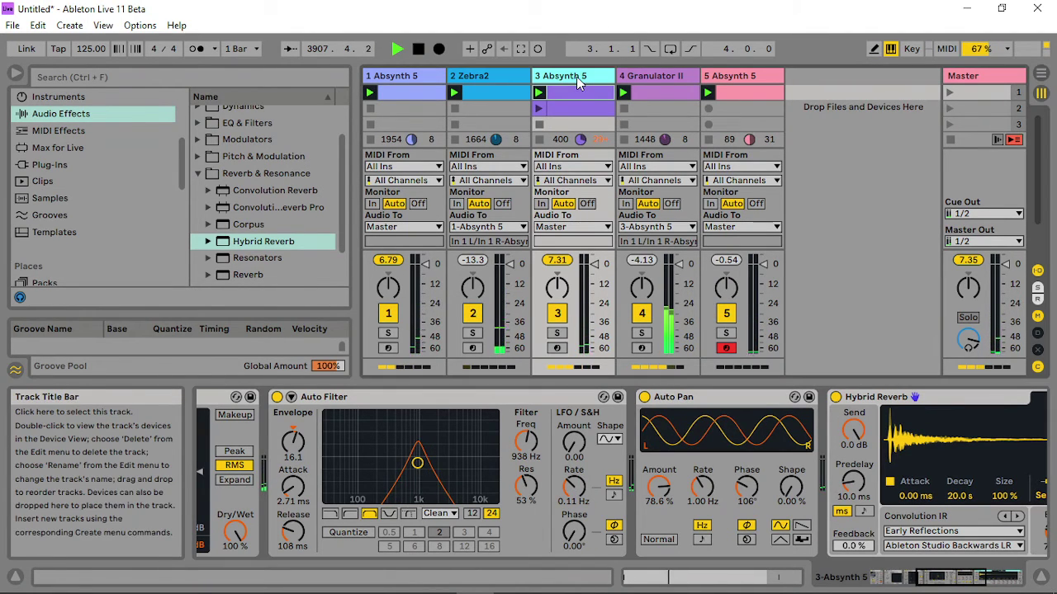
Open track 3's Absynth 5 and set its effect output to -3.8 wet and -4.1 dry, with the input highpass at 98 Hz.
left_click(419, 76)
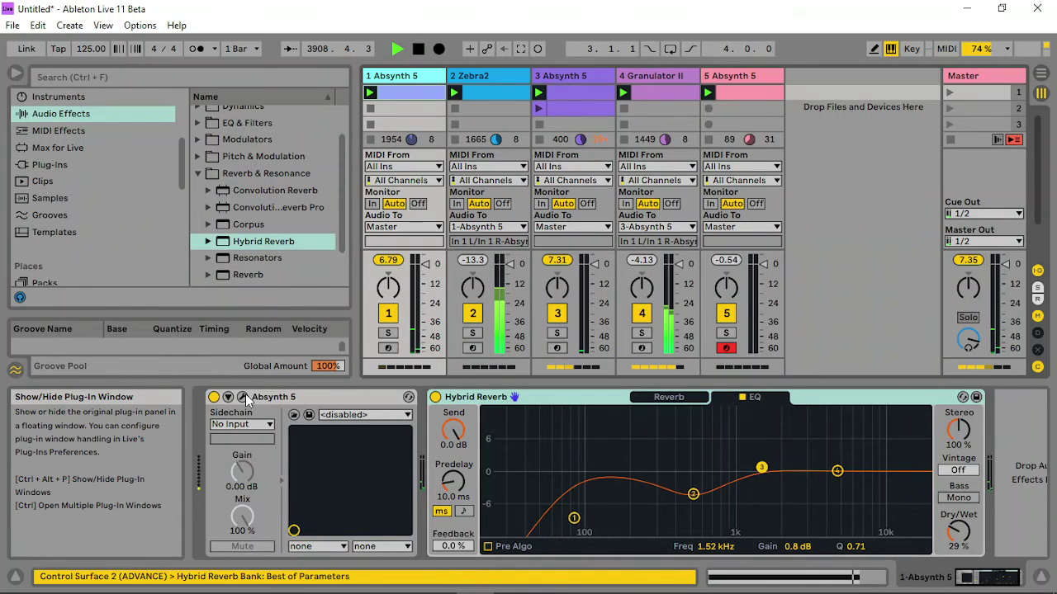
left_click(576, 76)
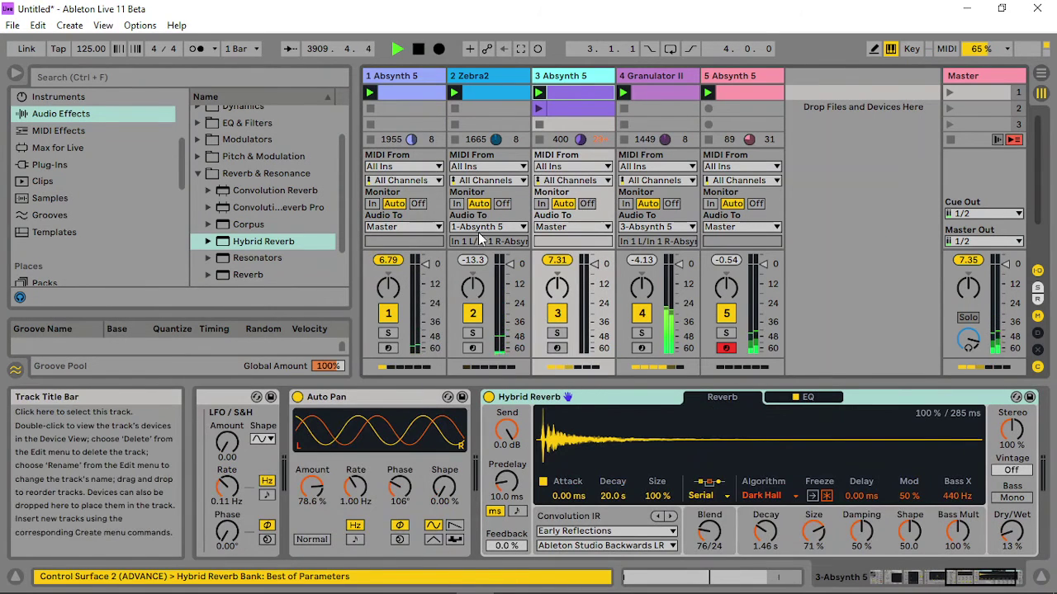
left_click(961, 582)
left_click_drag(961, 583, 892, 582)
left_click(402, 398)
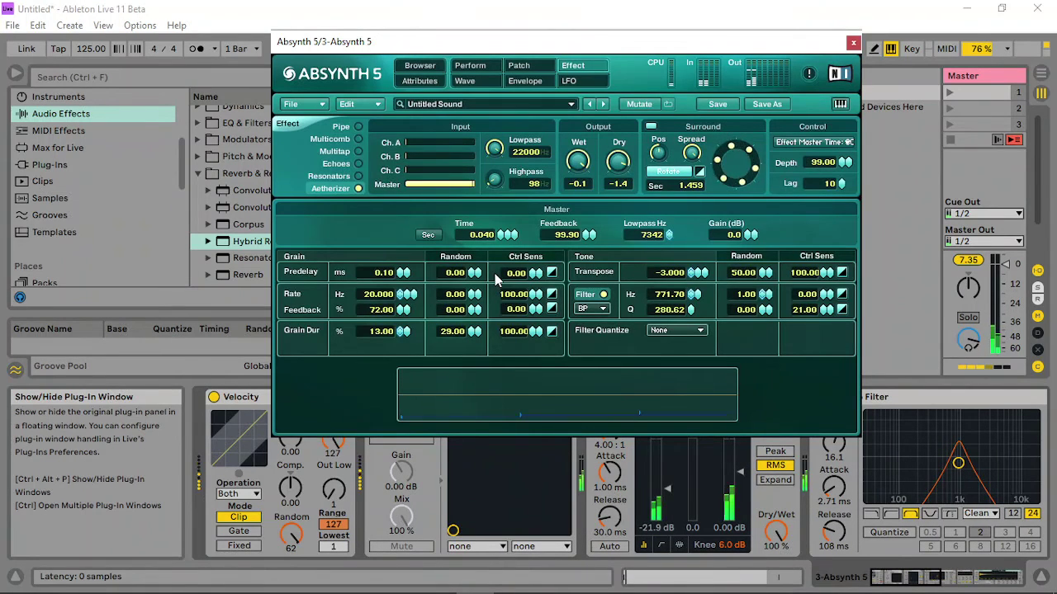
left_click_drag(503, 184, 486, 185)
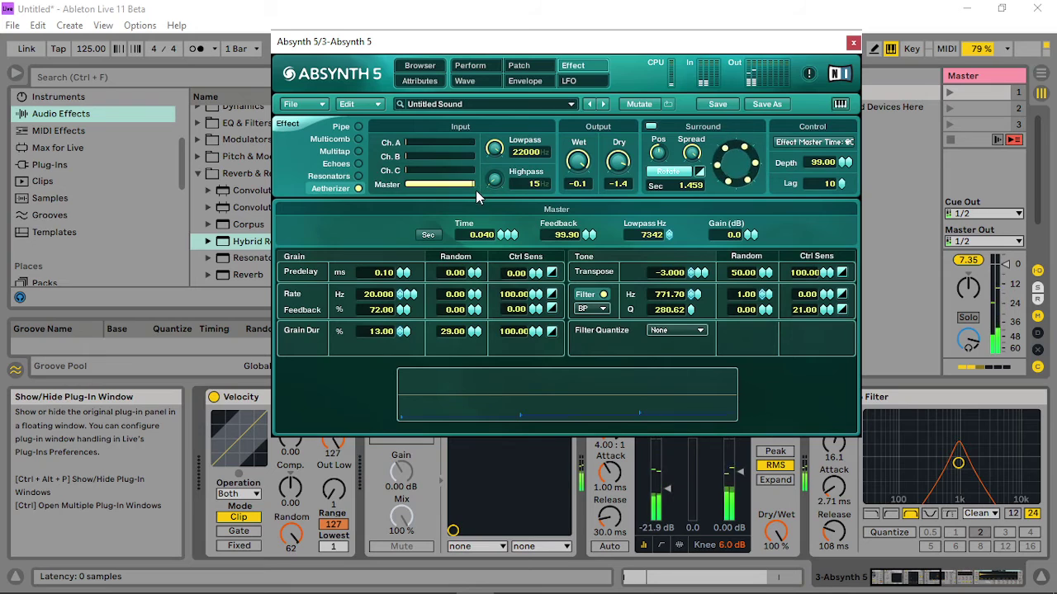
left_click_drag(620, 162, 611, 193)
left_click_drag(576, 157, 566, 207)
left_click_drag(498, 183, 509, 188)
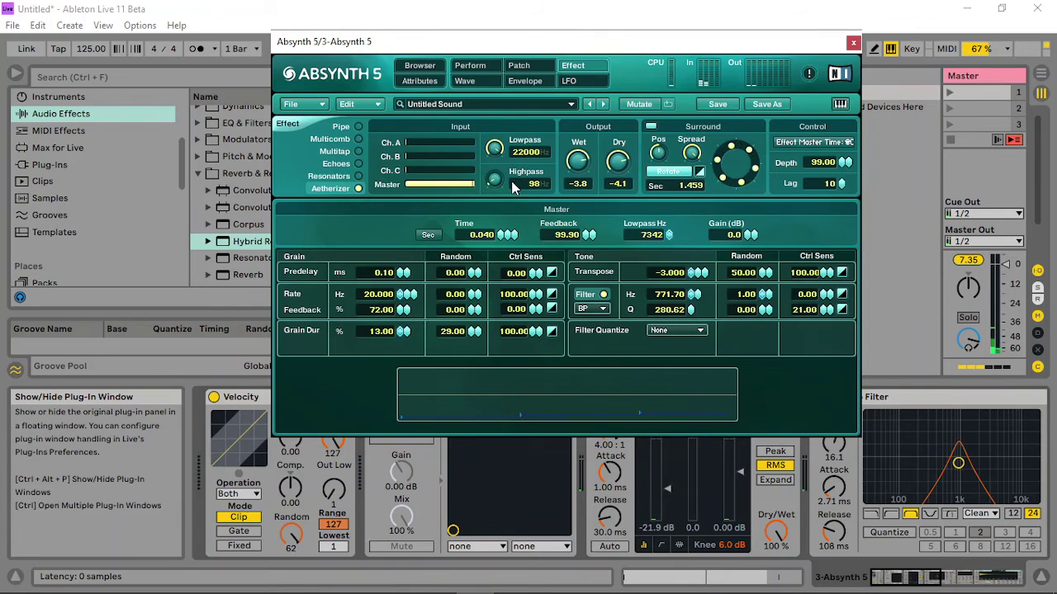
Set the master filter's feedback Freqshift to 391.9954 Hz with a mix of 0.390 in the Absynth patch.
left_click(526, 68)
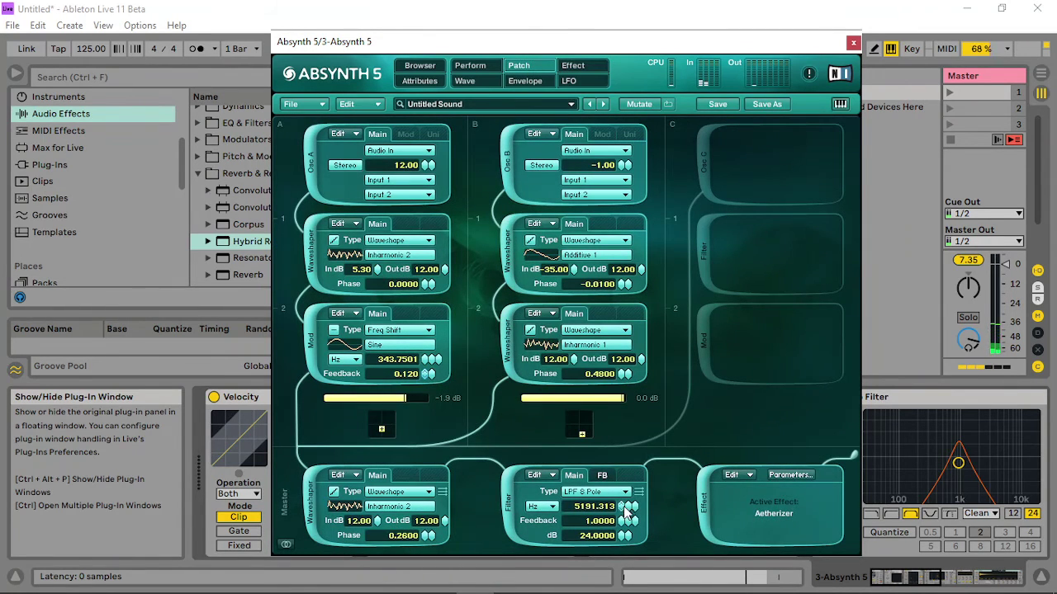
left_click(601, 476)
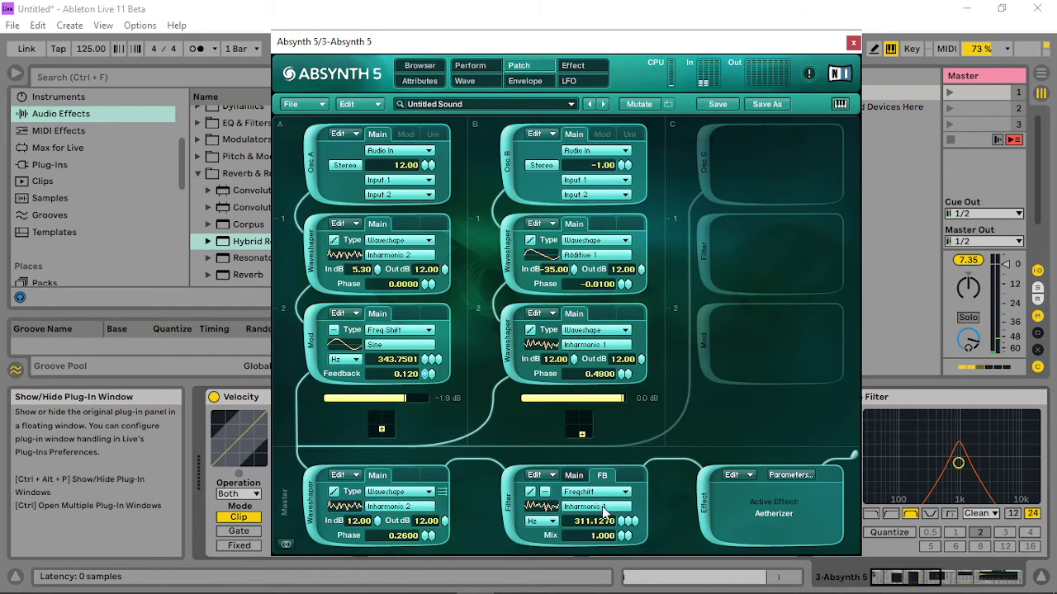
mouse_move(623, 512)
left_mouse_down()
mouse_move(615, 533)
mouse_move(624, 516)
left_mouse_up()
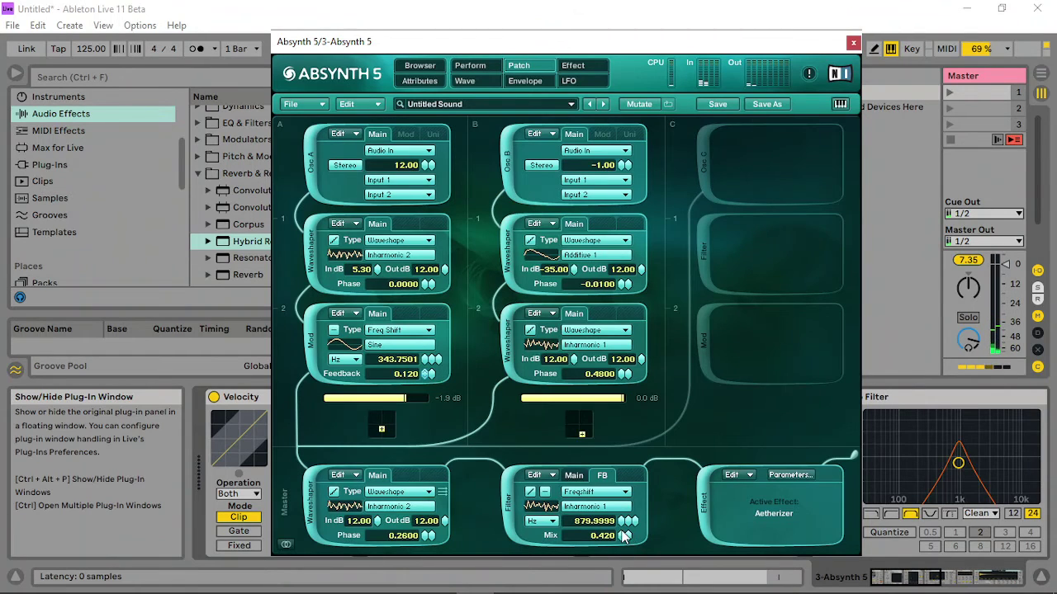
left_click(958, 463)
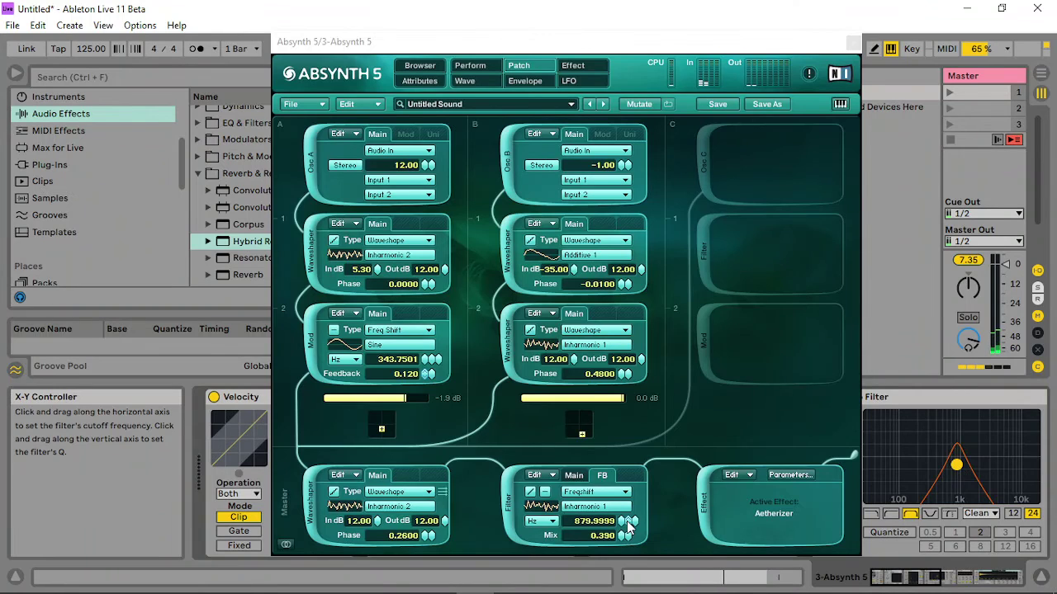
left_click_drag(627, 526, 624, 537)
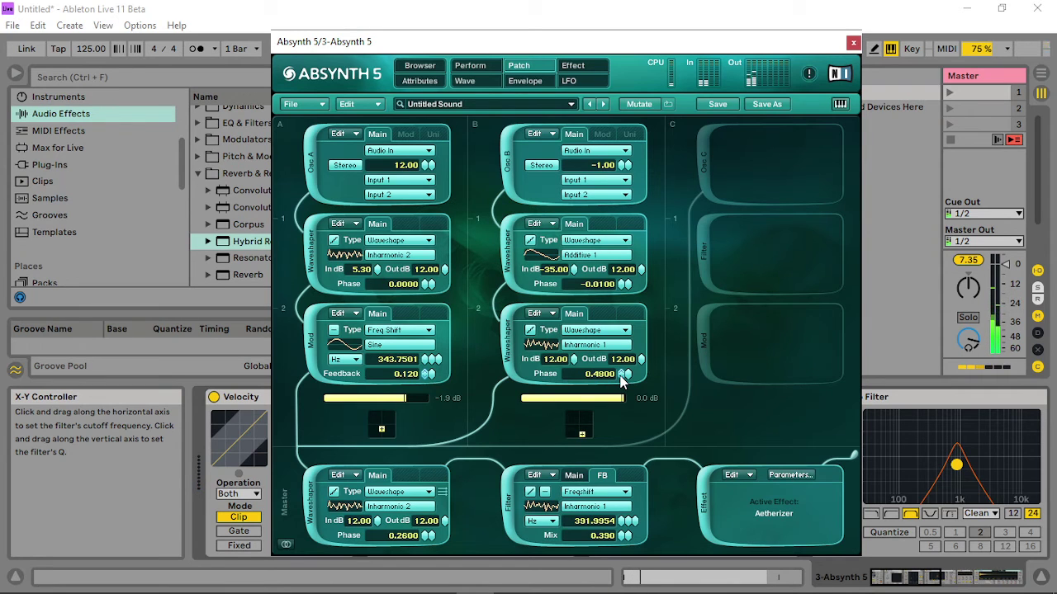
Adjust Absynth's master envelope release and retune track 3's Auto Filter to about 1 kHz with slightly lower resonance.
left_click_drag(955, 468, 951, 471)
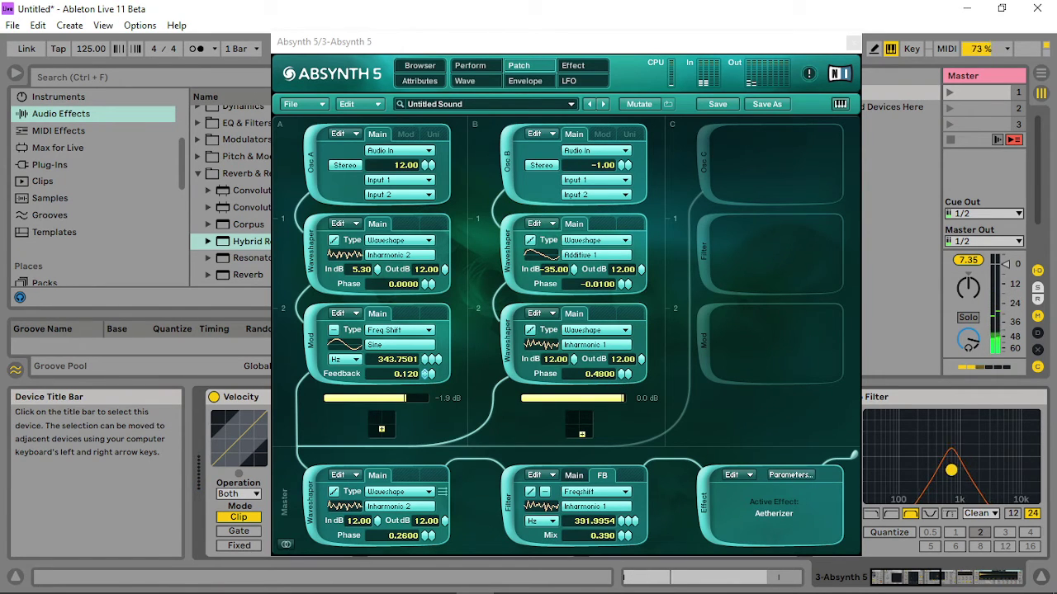
left_click(489, 65)
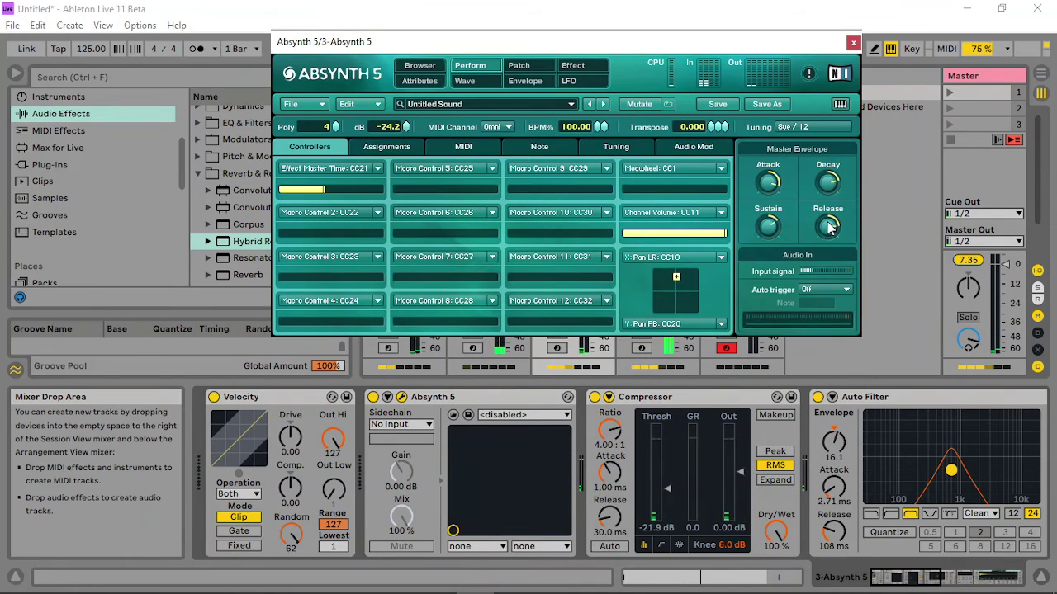
left_click_drag(830, 228, 832, 237)
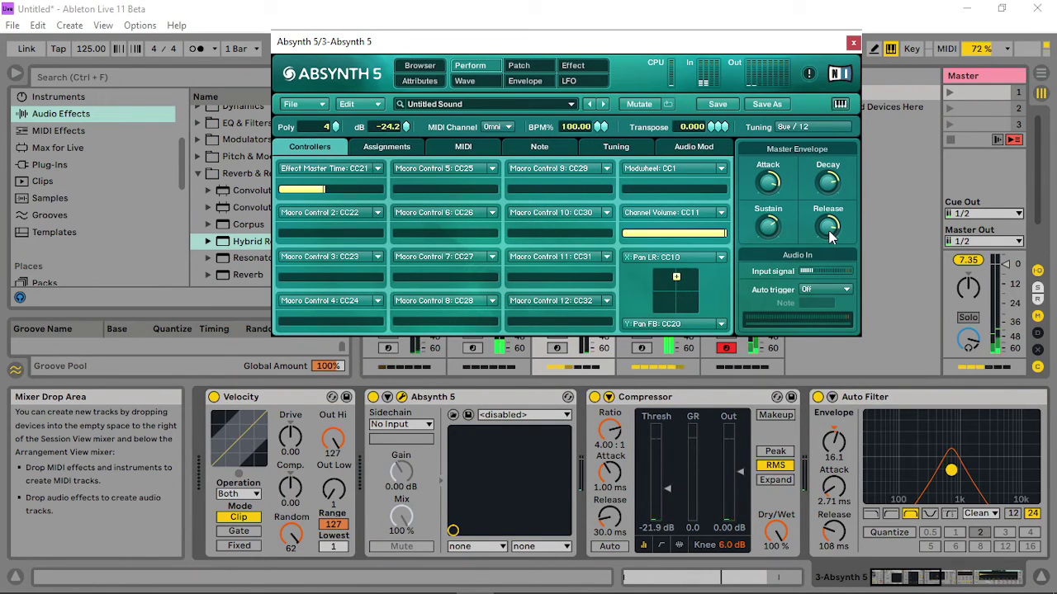
left_click(520, 66)
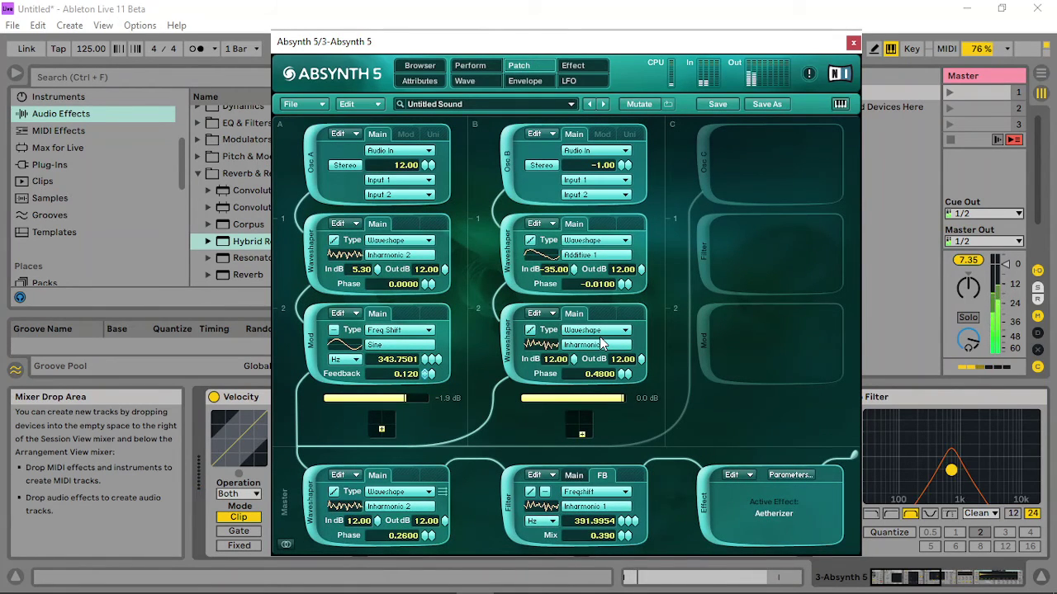
left_click(470, 65)
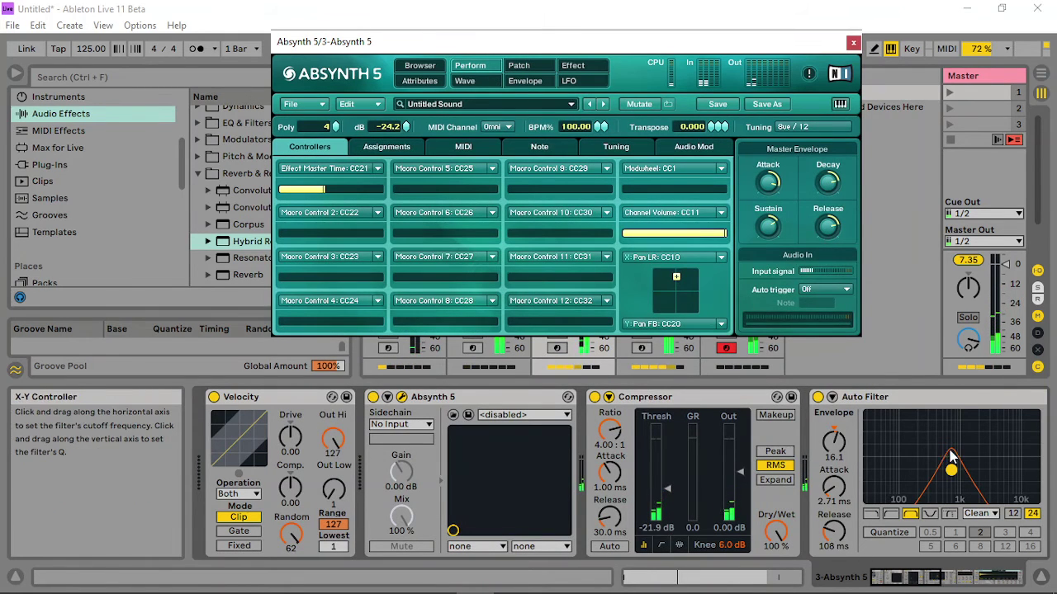
mouse_move(951, 472)
left_mouse_down()
mouse_move(987, 471)
mouse_move(959, 471)
left_mouse_up()
Raise channel A's waveshaper input to 6.10 dB and set its Freq Shift module to 216.5490 Hz.
left_click(518, 66)
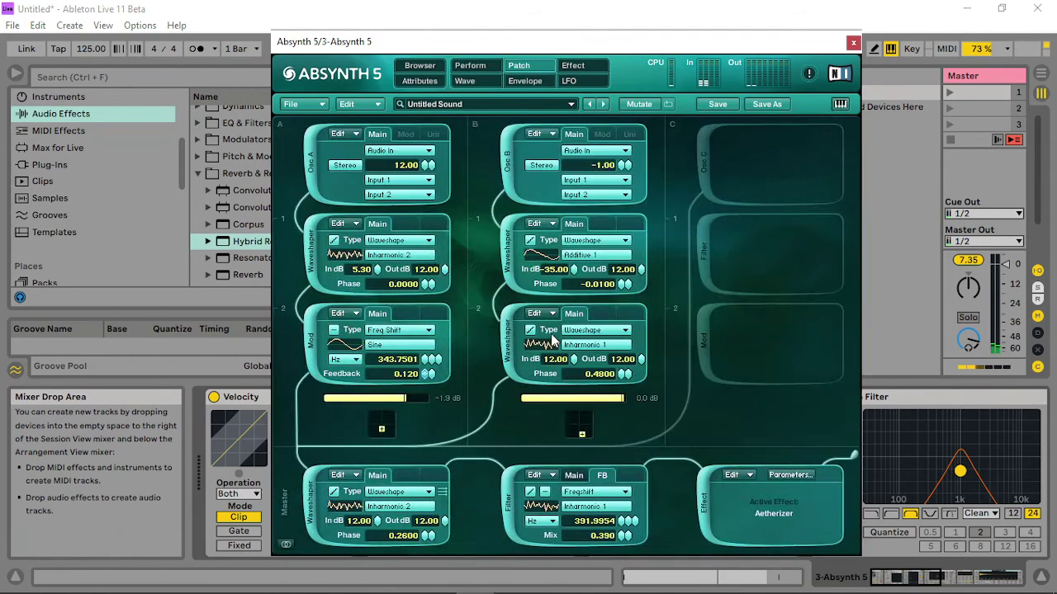
left_click_drag(378, 271, 402, 273)
left_click_drag(396, 361, 418, 373)
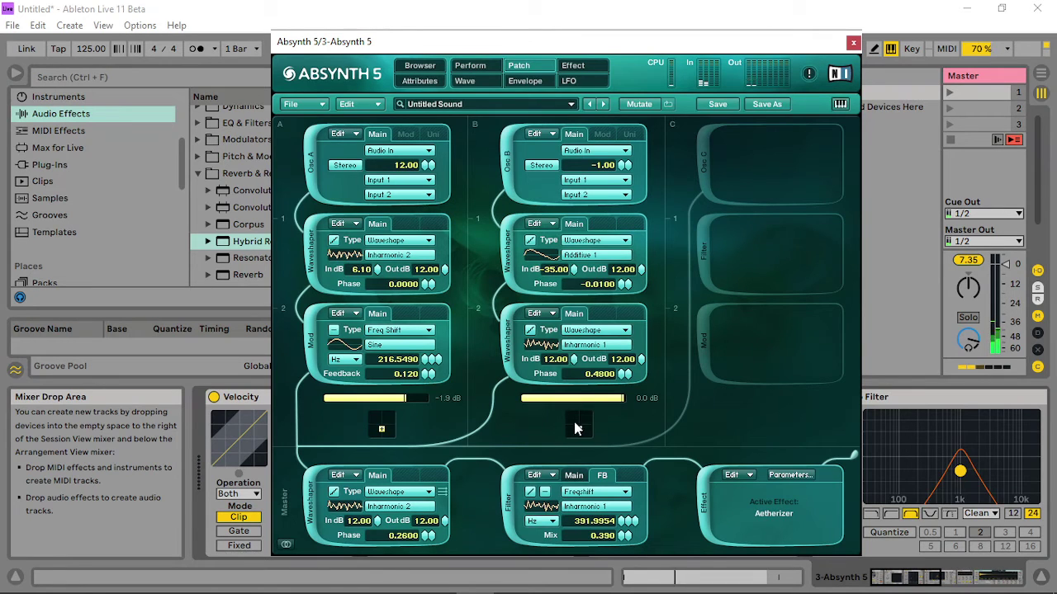
Audition Maj triad 1, Noise 3, Midbuzz 1 and Woodwind 2 on channel B's second waveshaper, and settle on the Organ 2 wave.
left_click(588, 347)
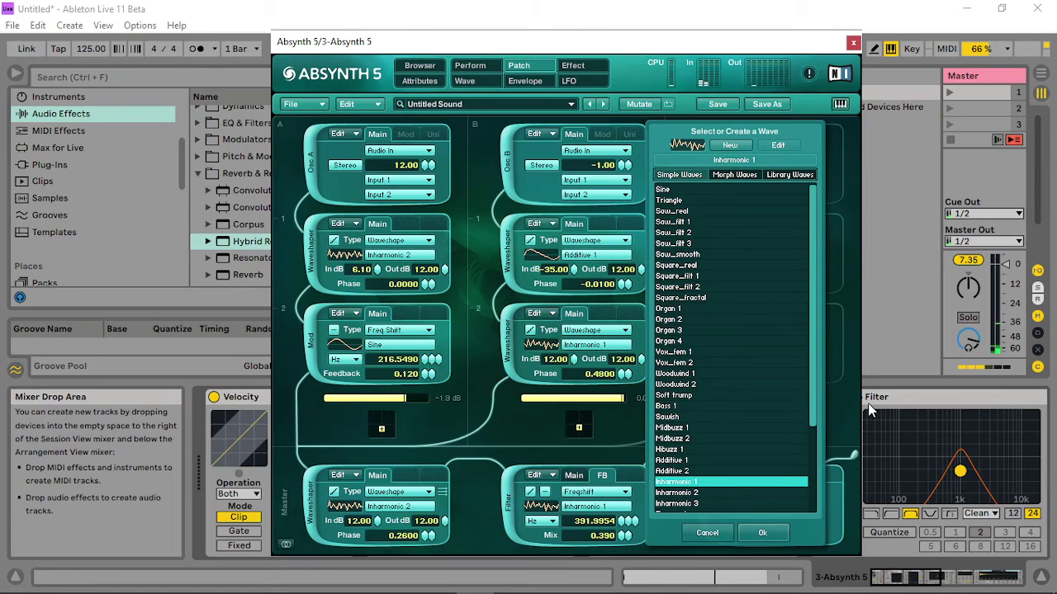
left_click_drag(812, 388, 831, 520)
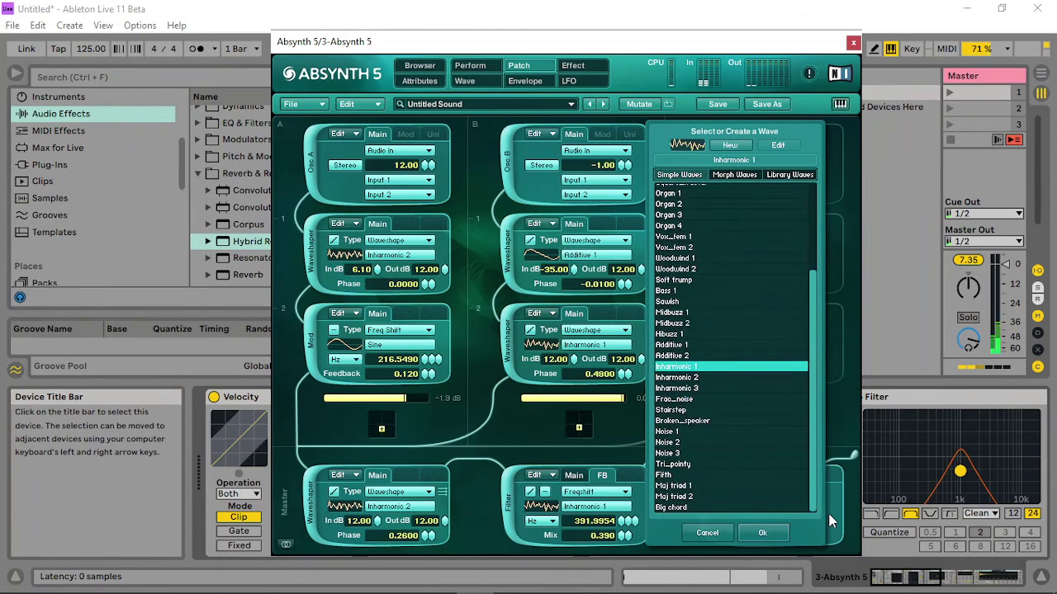
left_click(684, 486)
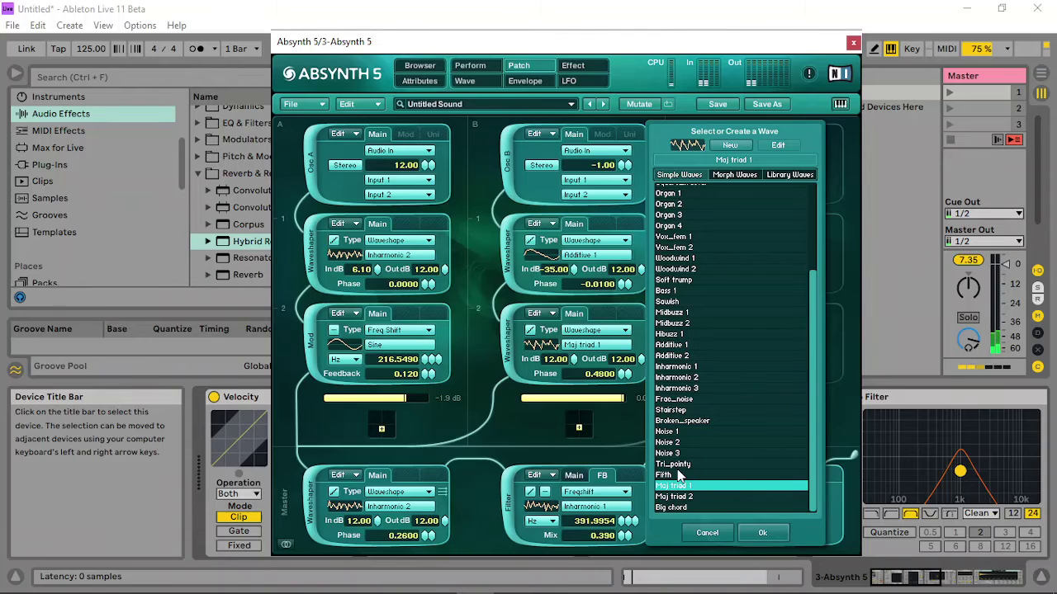
left_click(673, 453)
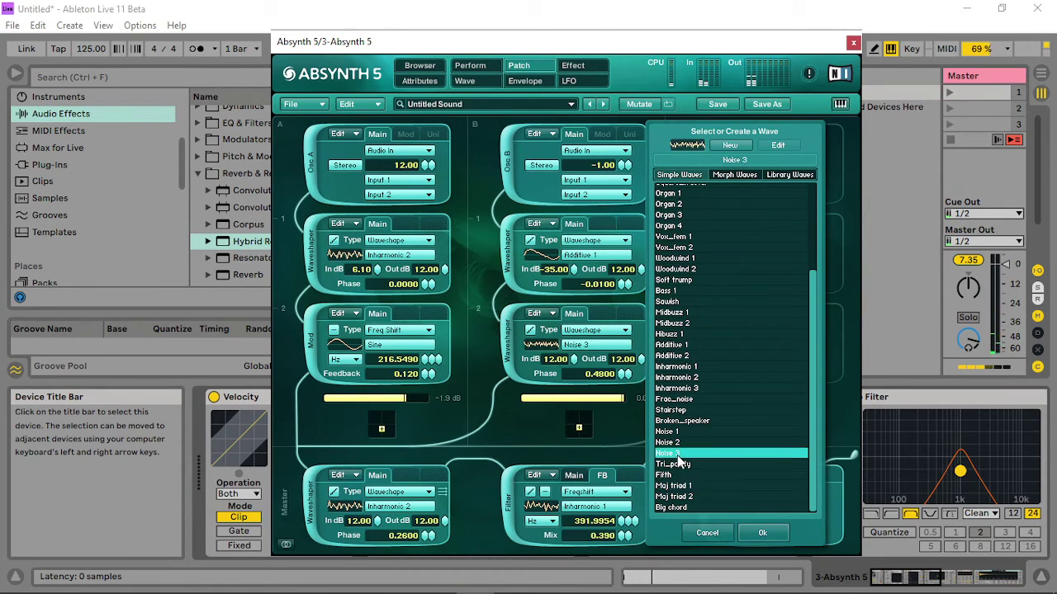
left_click(935, 94)
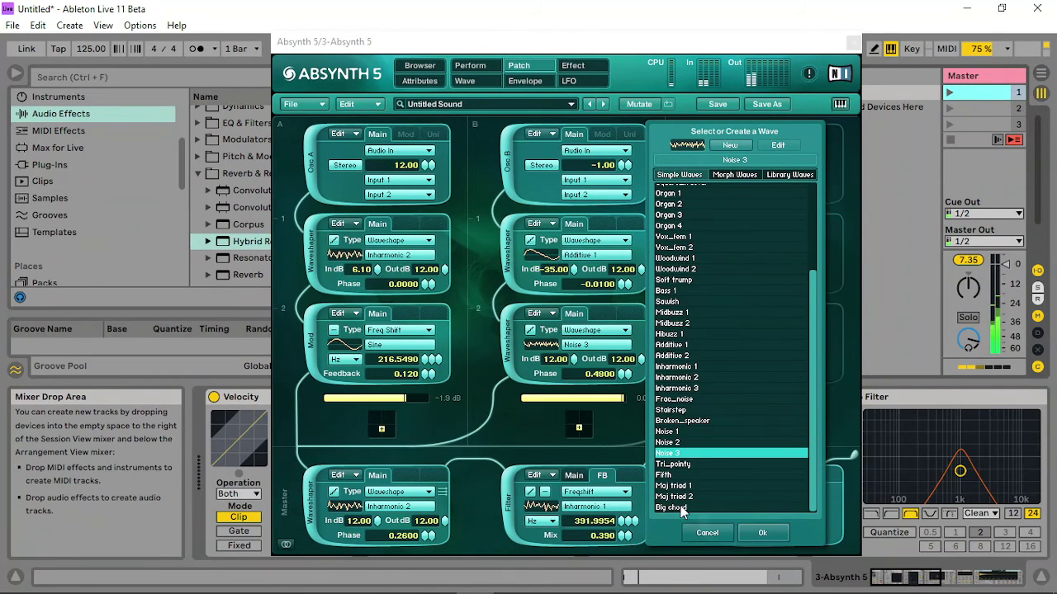
left_click(687, 314)
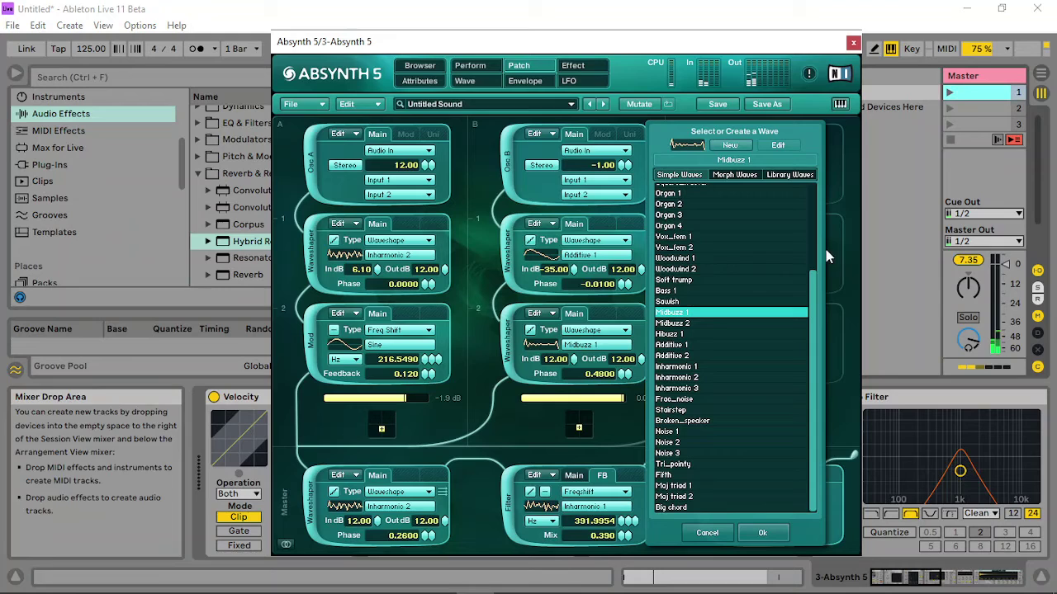
left_click(946, 92)
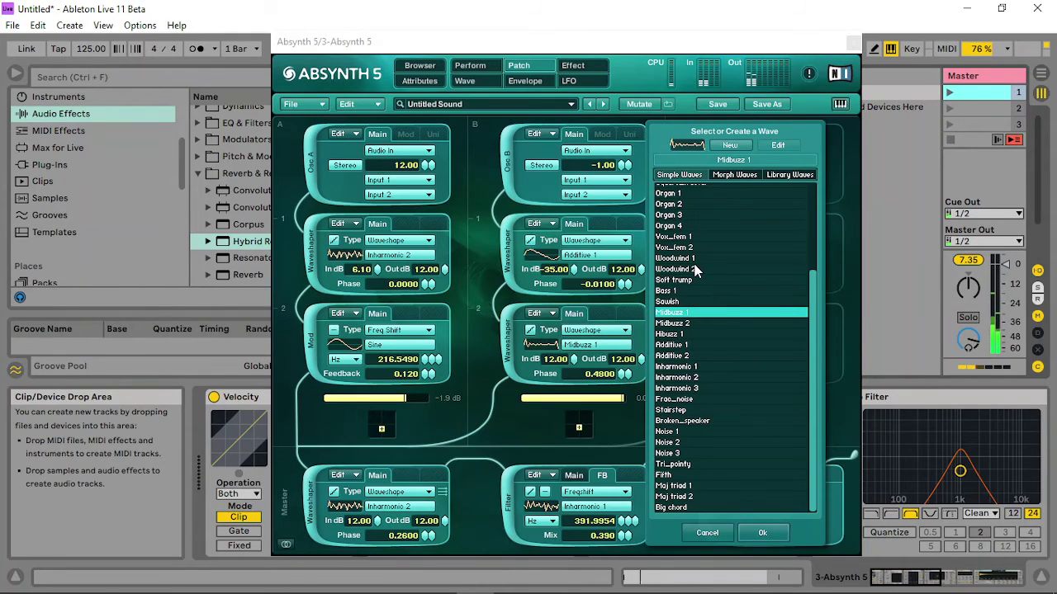
left_click(685, 269)
left_click(949, 92)
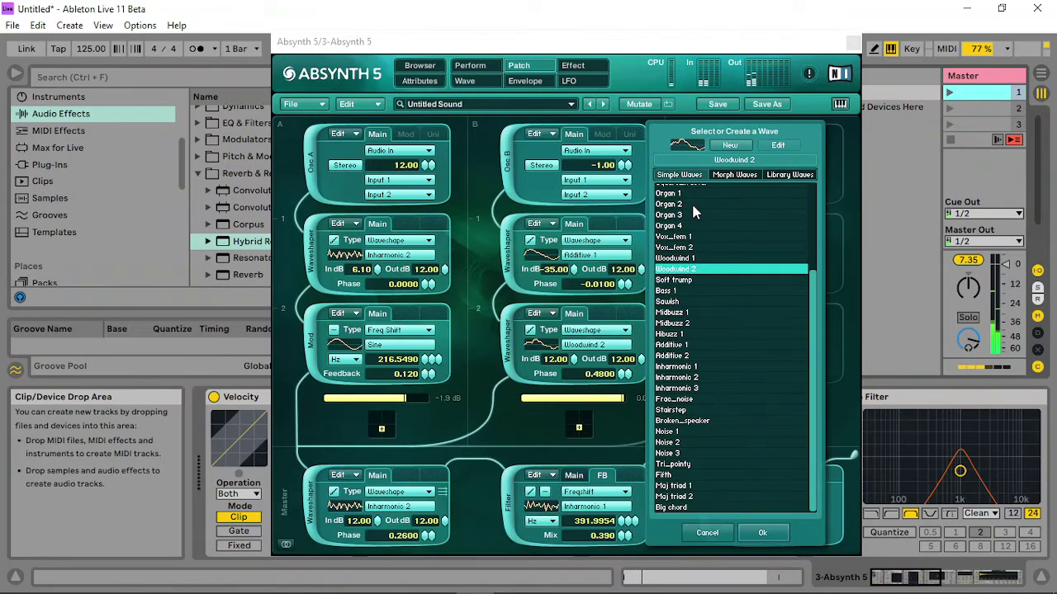
left_click(693, 205)
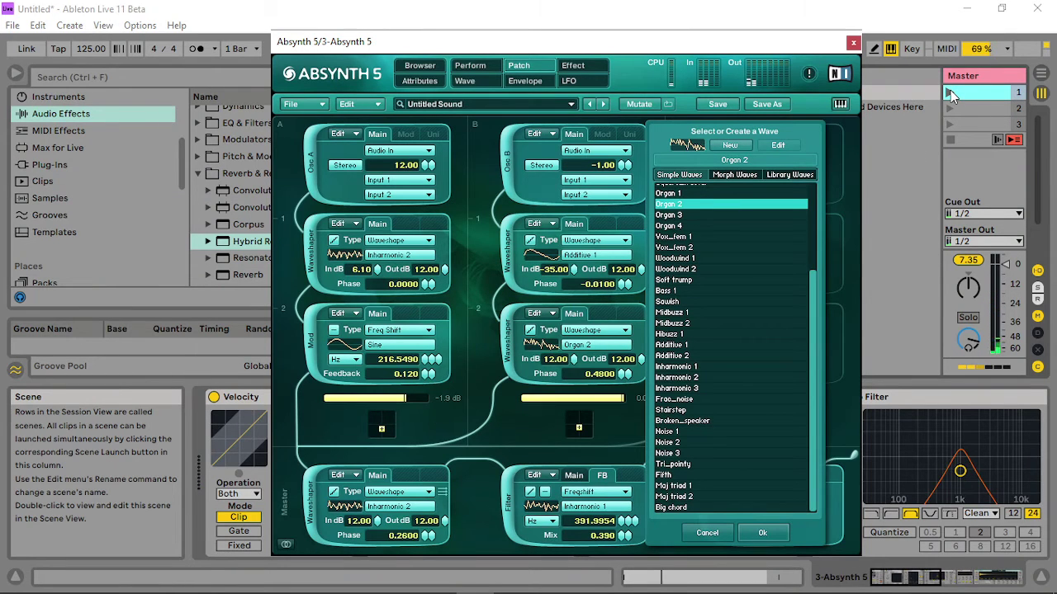
left_click(950, 91)
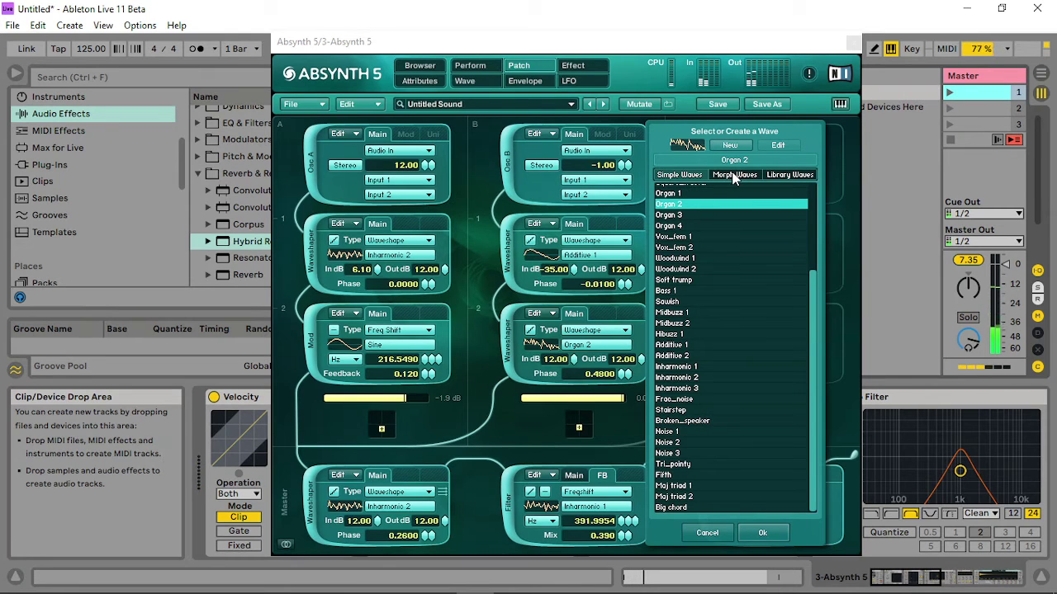
left_click(763, 533)
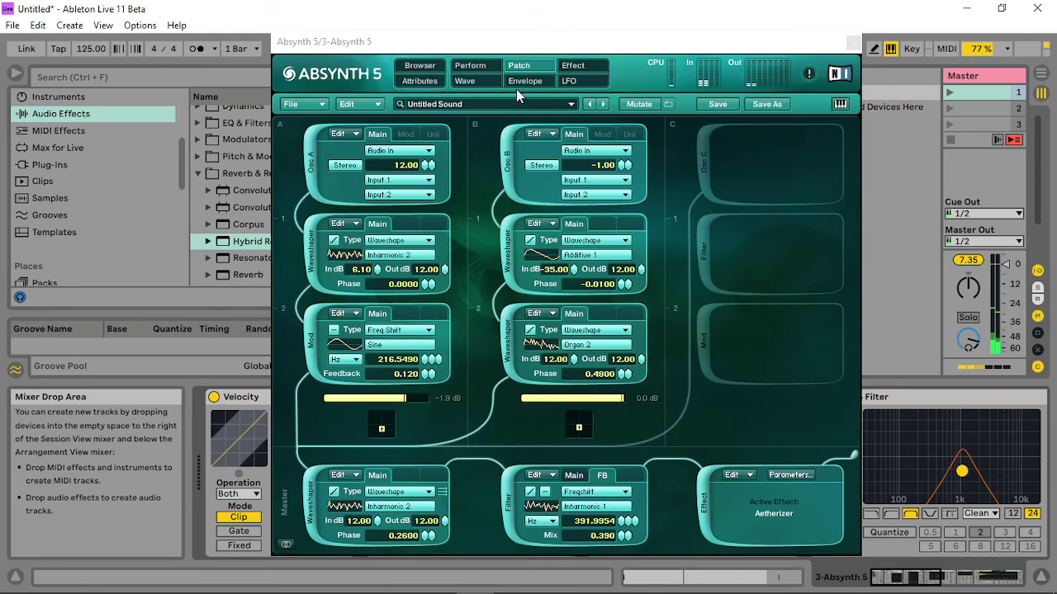
Lower the Effect Master Time controller to about 30% among Absynth's performance controls.
left_click(472, 67)
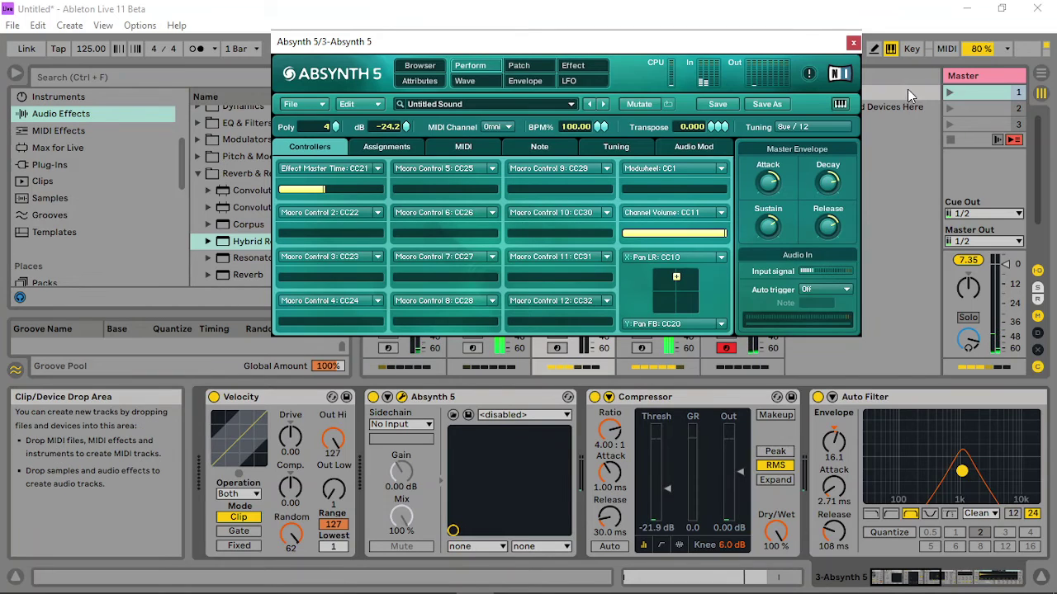
left_click(950, 95)
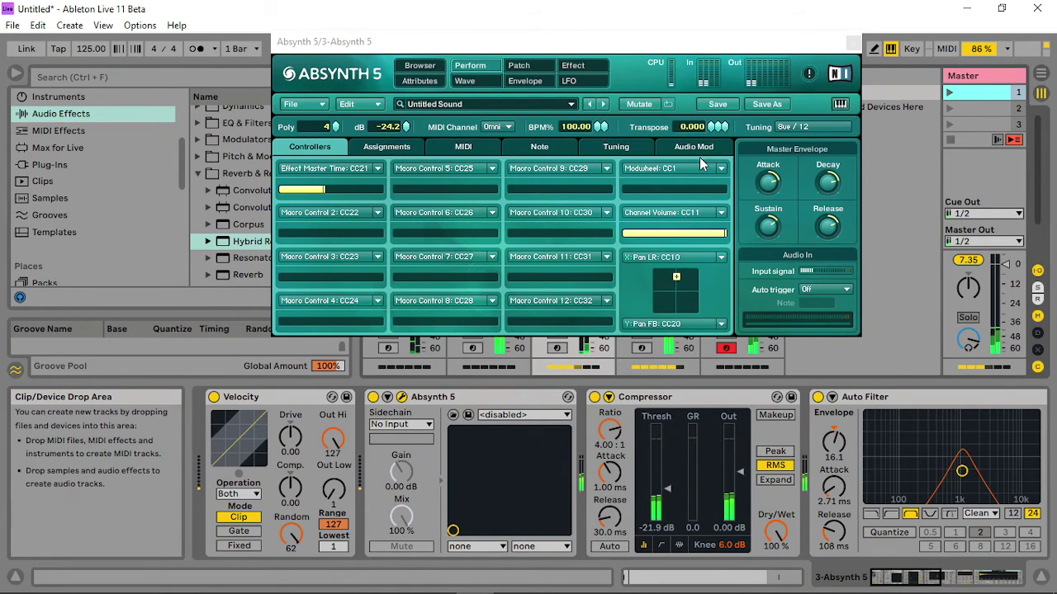
left_click(768, 238)
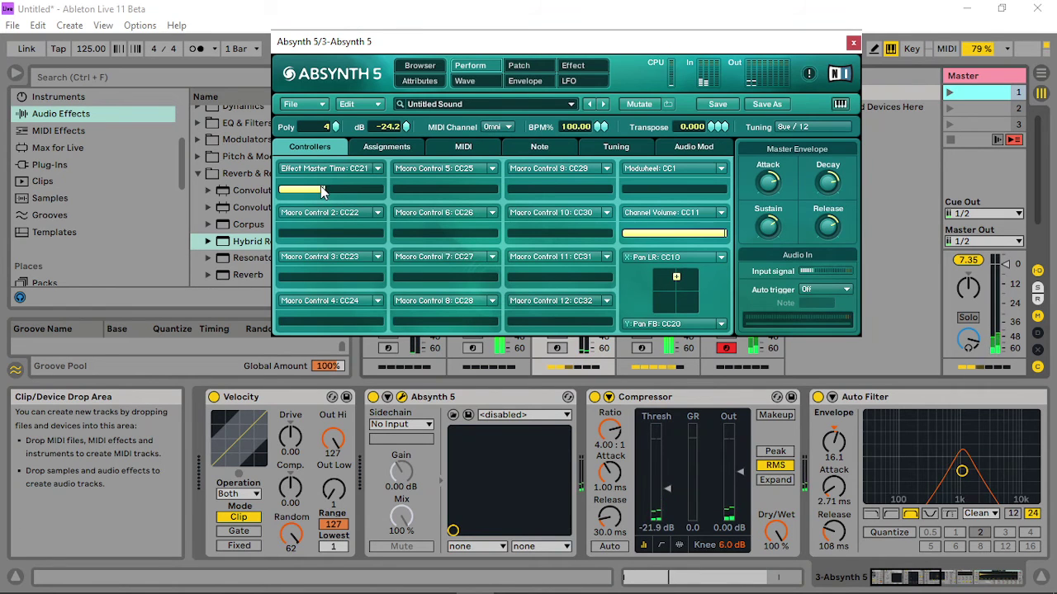
Set the Aetherizer's master lowpass to 22000 Hz, grain feedback to 39% and grain rate to 23.785 Hz.
left_click(572, 65)
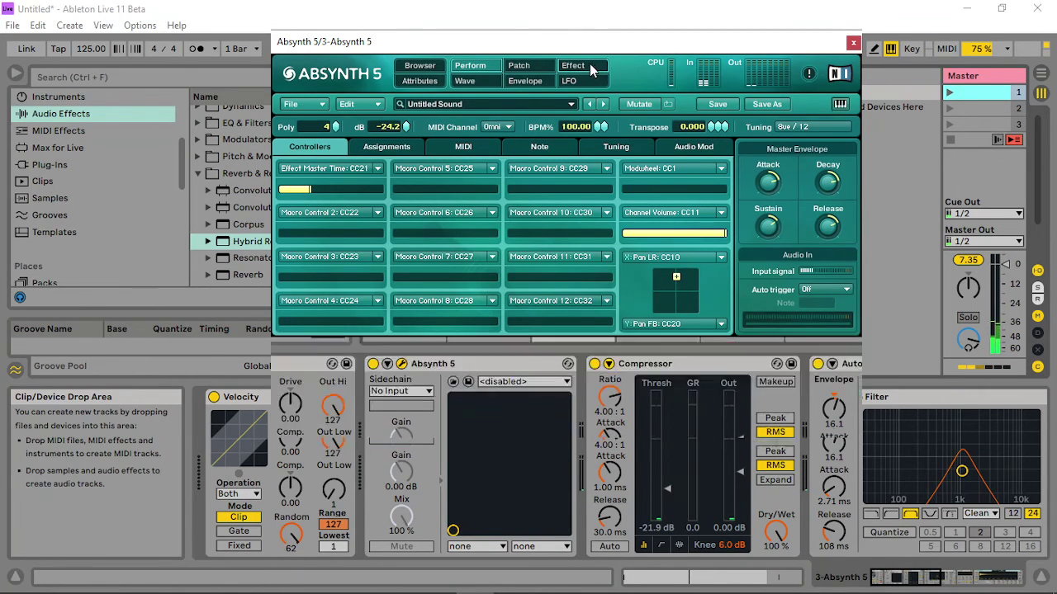
left_click_drag(681, 239, 693, 230)
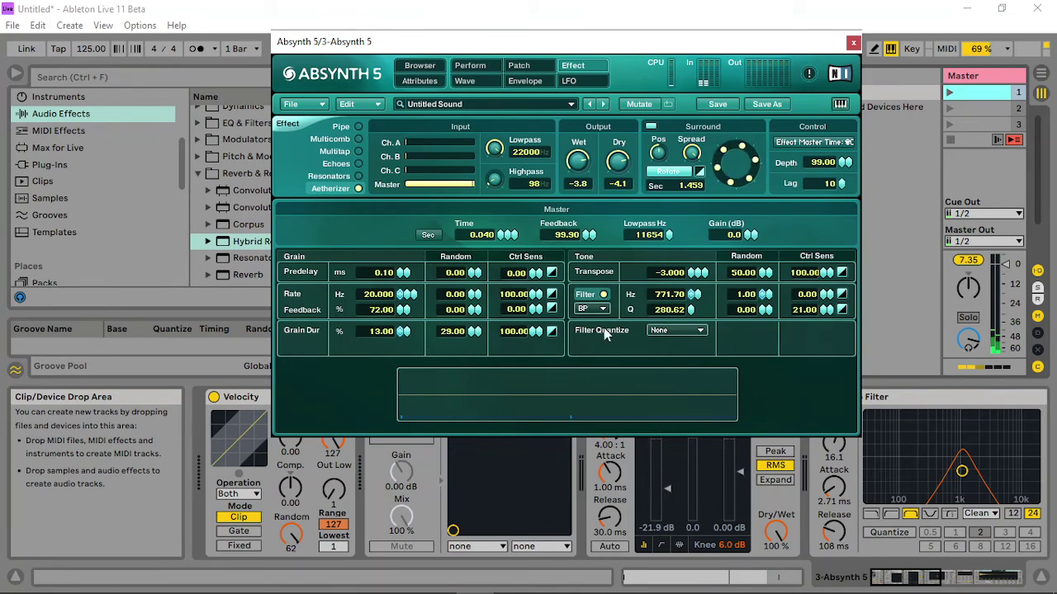
left_click_drag(402, 299, 391, 335)
double_click(402, 299)
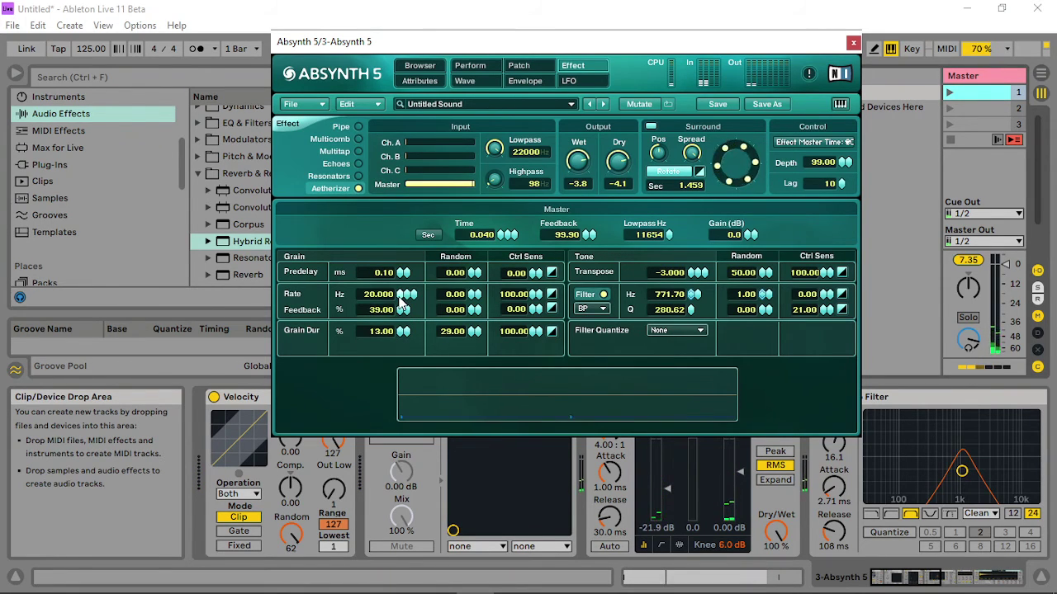
left_click_drag(406, 298, 415, 294)
left_click_drag(672, 238, 674, 235)
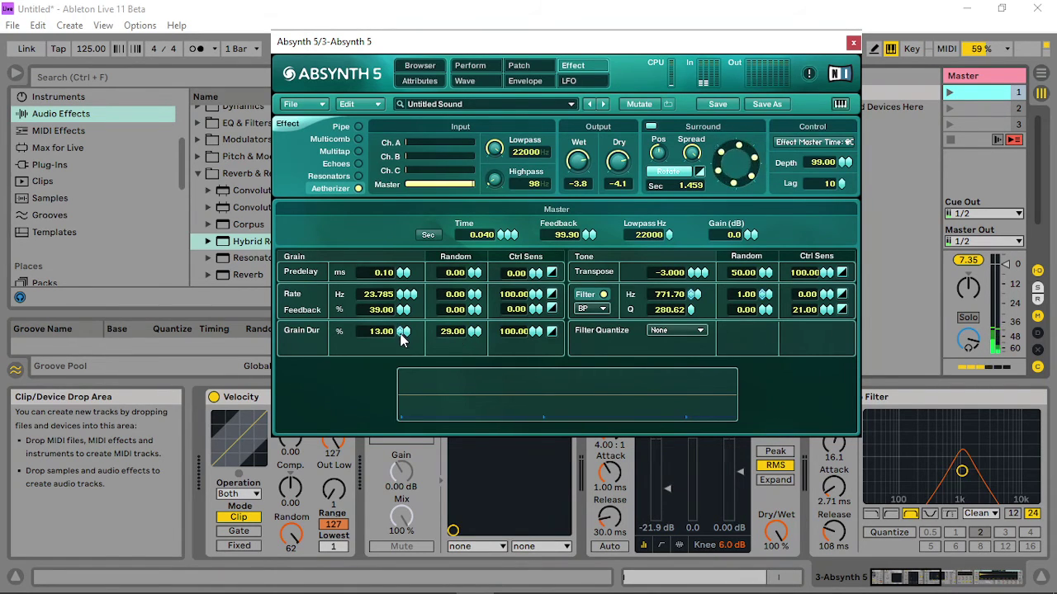
Lower the Aetherizer's grain feedback to 33% and its grain duration to 4%.
mouse_move(403, 332)
left_mouse_down()
mouse_move(392, 346)
mouse_move(419, 339)
mouse_move(403, 317)
mouse_move(400, 324)
left_mouse_up()
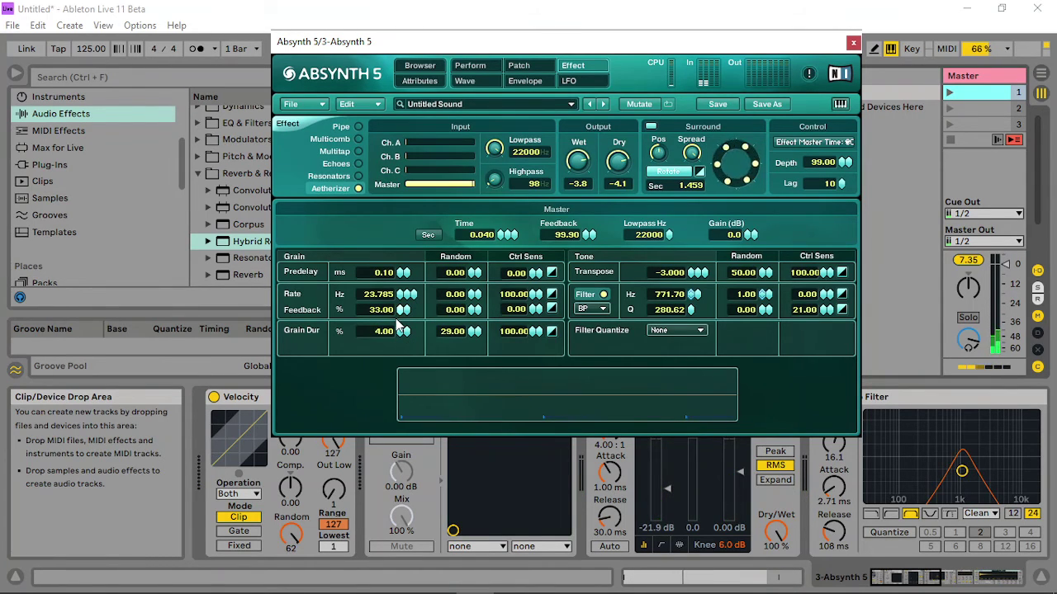
Check the velocity modulation settings of channel A's Freq Shift pitch in its modulation parameters.
left_click(517, 68)
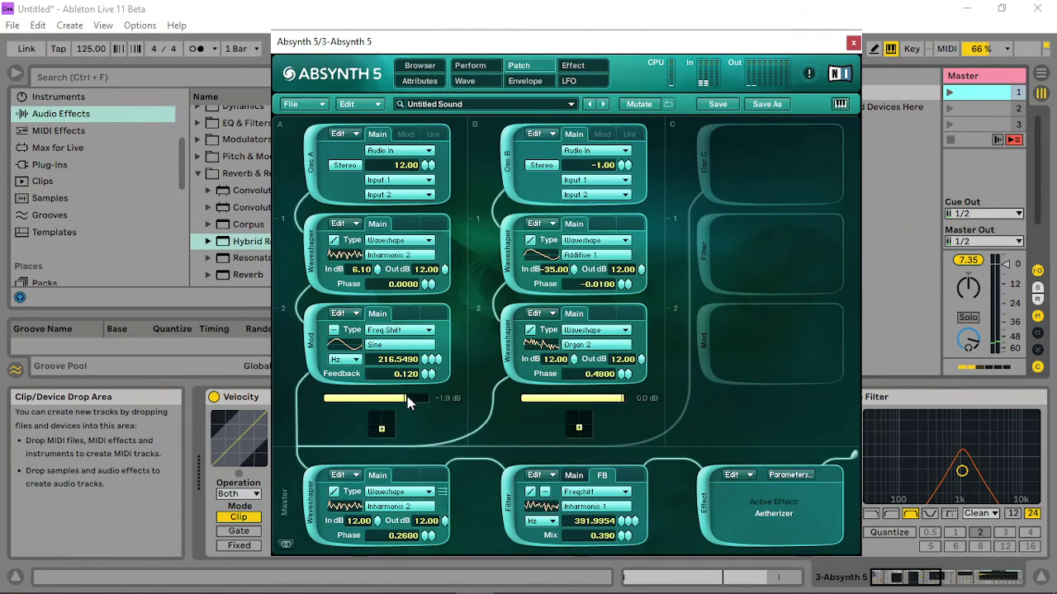
right_click(388, 359)
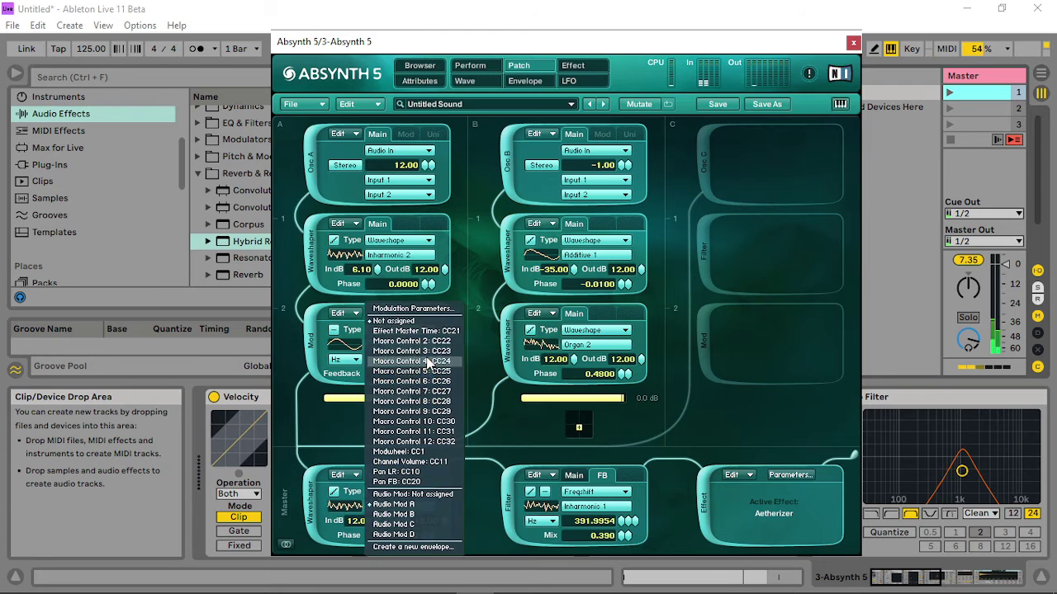
left_click(412, 309)
left_click(544, 225)
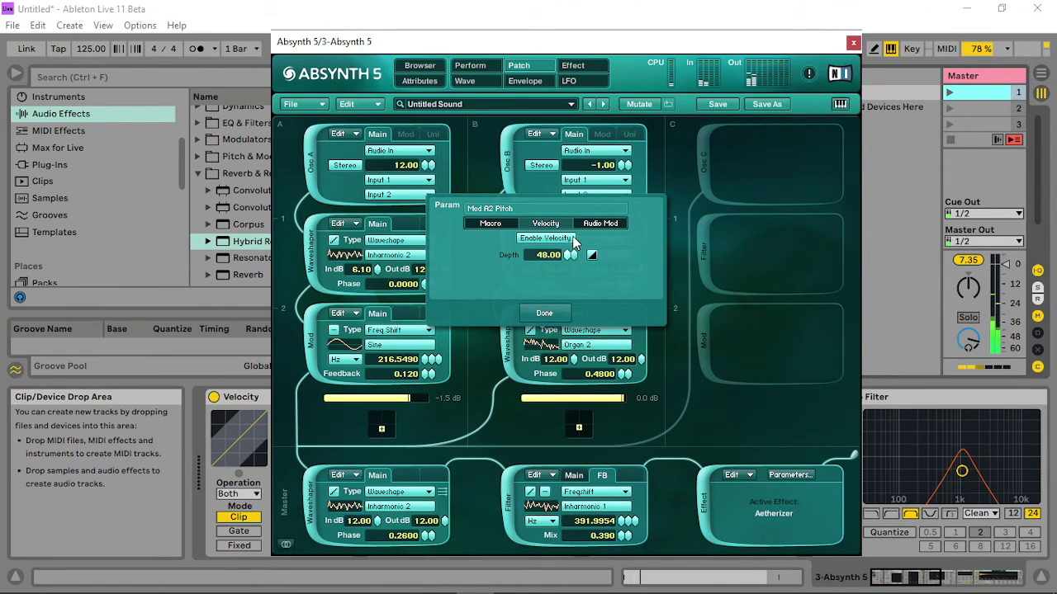
left_click(545, 313)
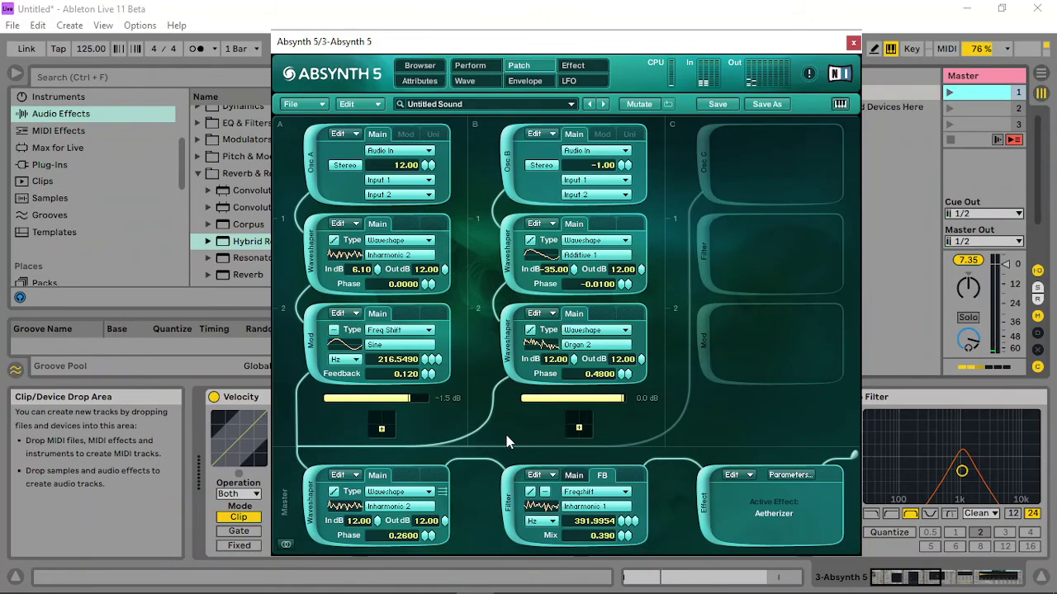
Assign Velocity as amp macro to the Filter Master 2 Cloud Bal envelope's last breakpoint, raise its amp scale and close the plug-in.
left_click(520, 83)
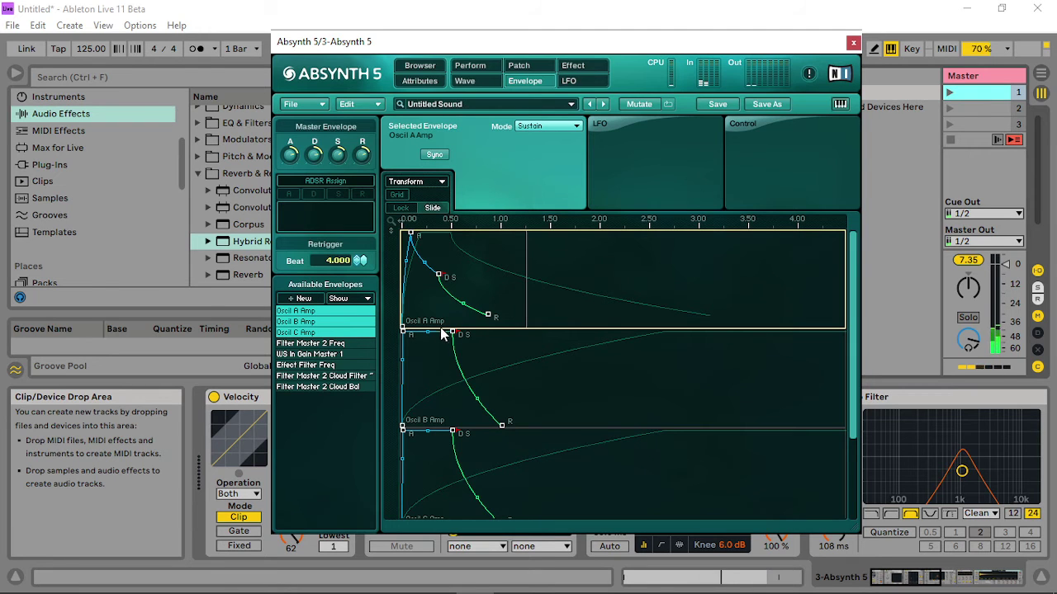
left_click(353, 387)
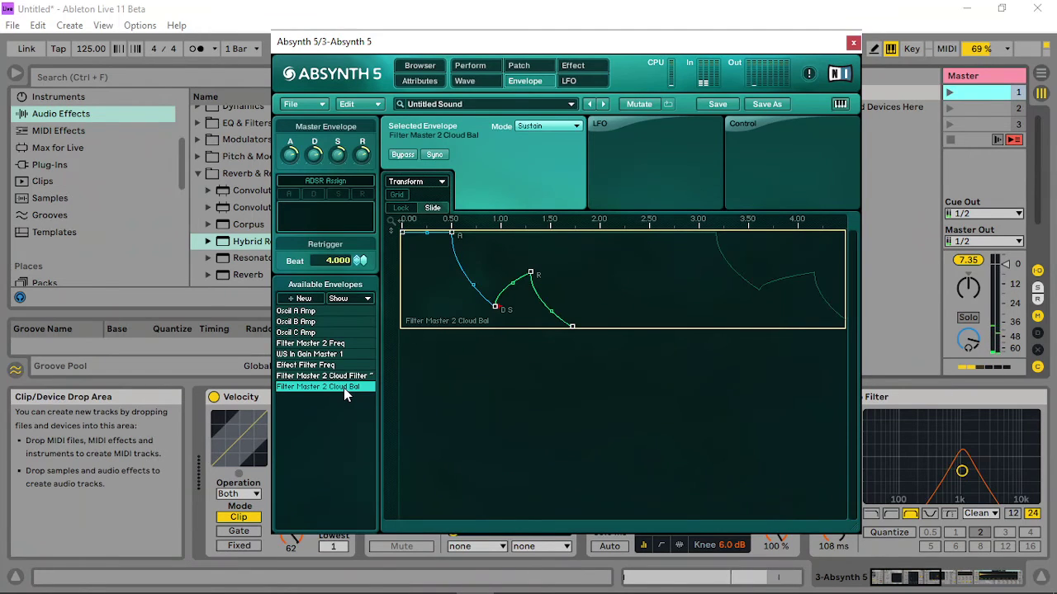
left_click(572, 327)
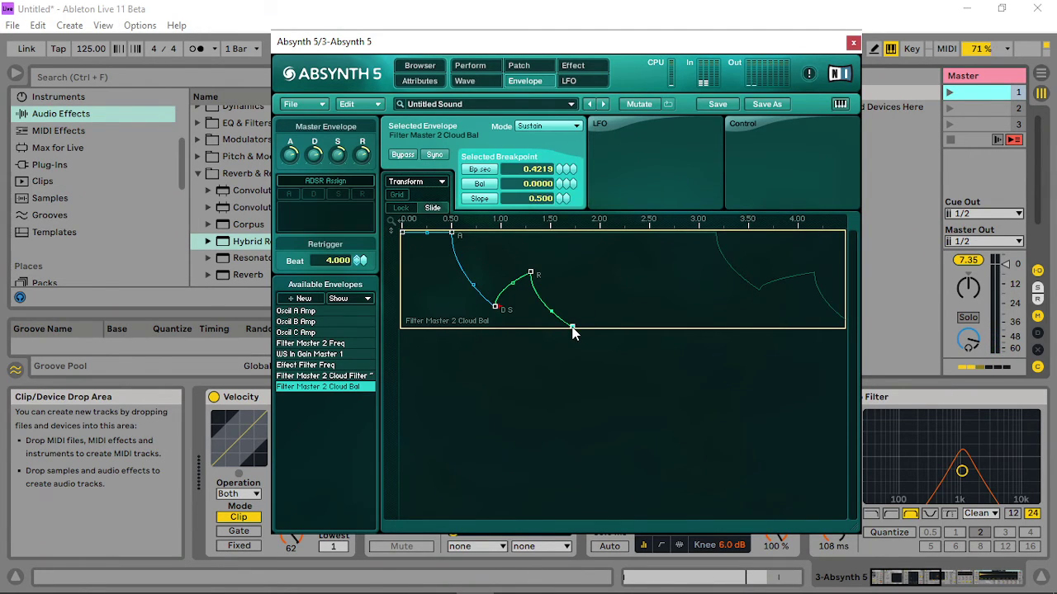
left_click(732, 125)
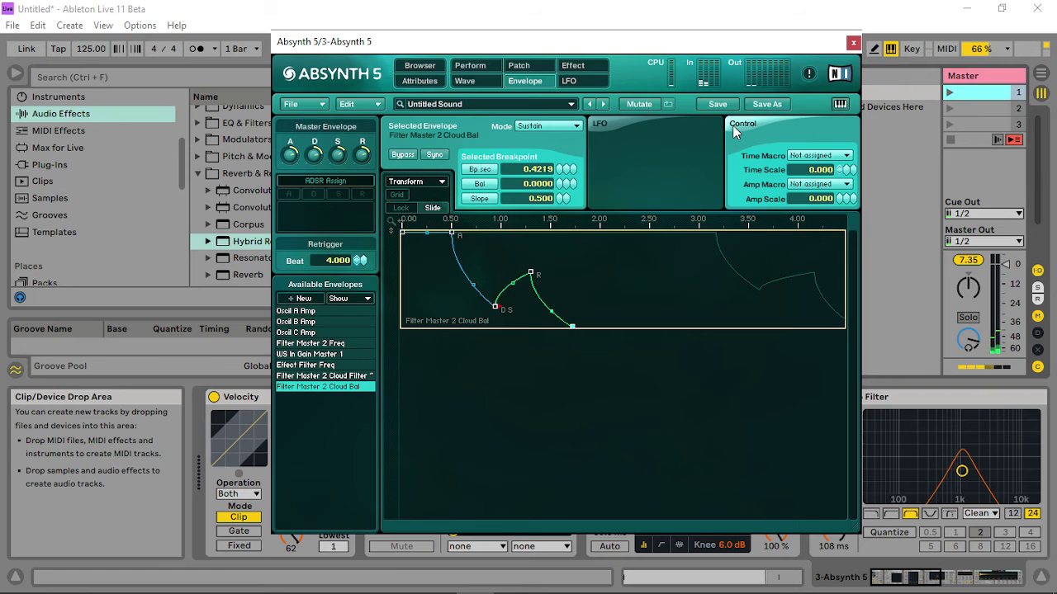
left_click(814, 185)
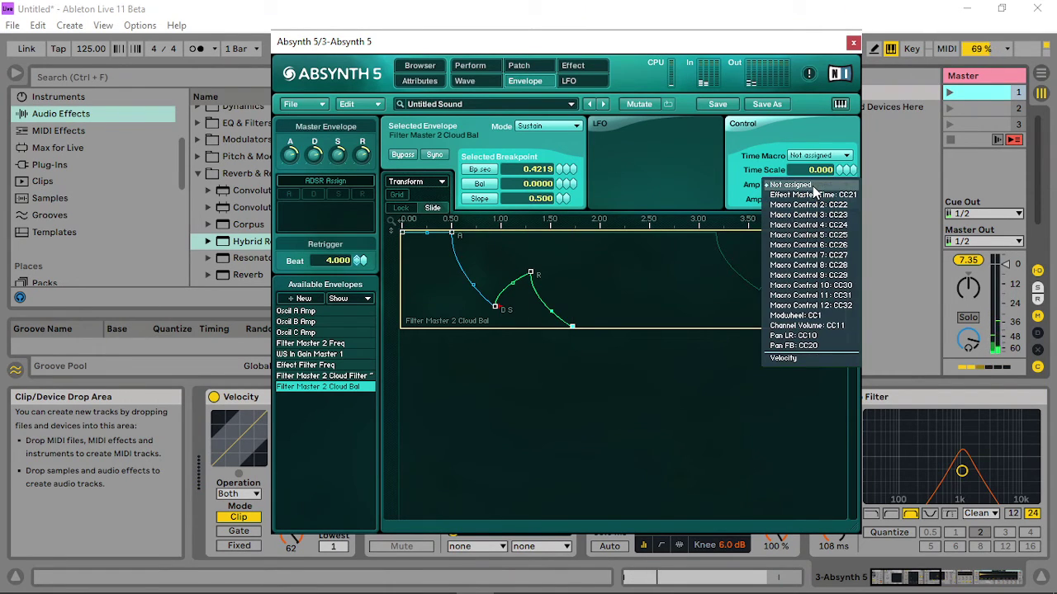
left_click(784, 358)
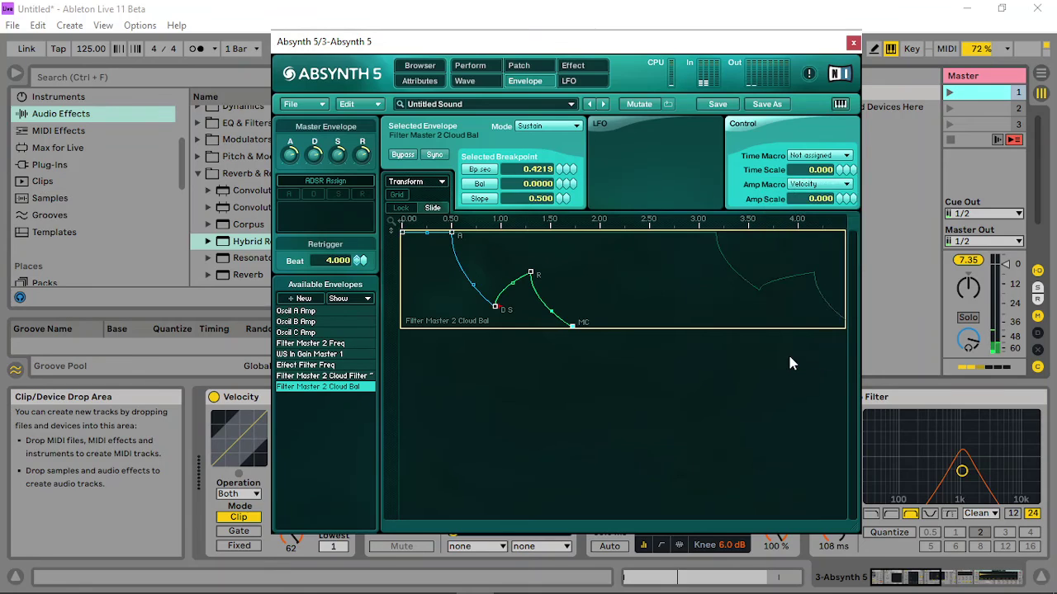
left_click_drag(844, 200, 847, 180)
left_click(854, 43)
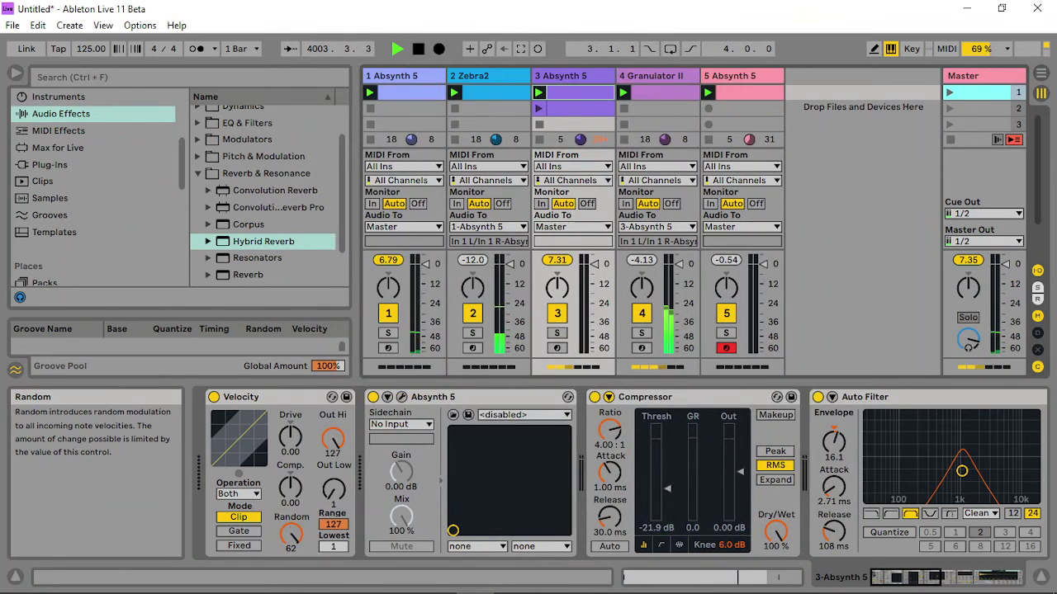
For the Filter Master 2 Cloud Bal envelope's R breakpoint, assign Velocity to both macros with time scale 49 and amp scale 86.
left_click(402, 397)
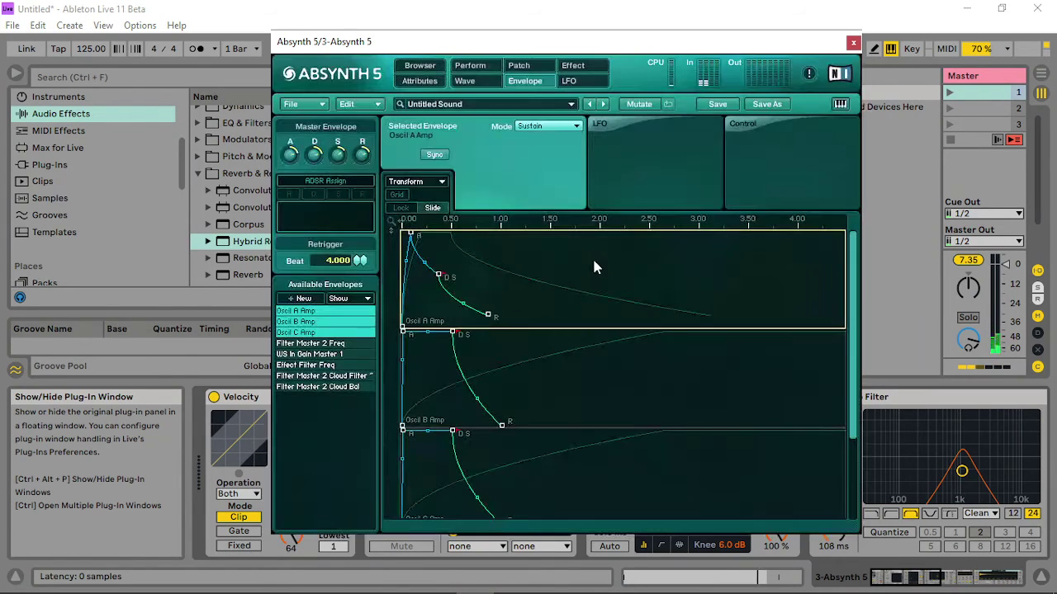
left_click(345, 388)
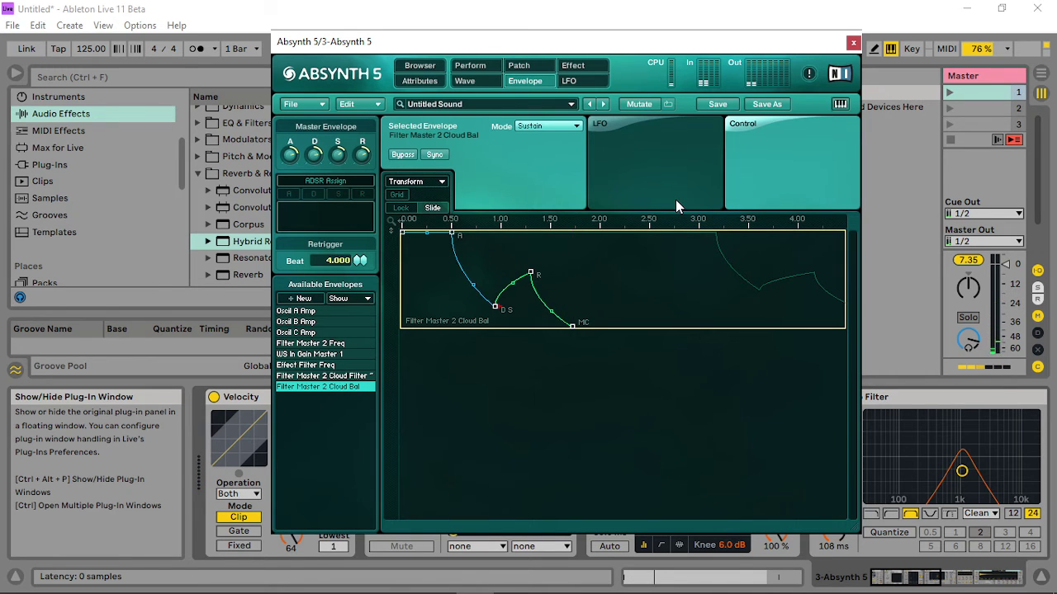
left_click(531, 273)
left_click(824, 183)
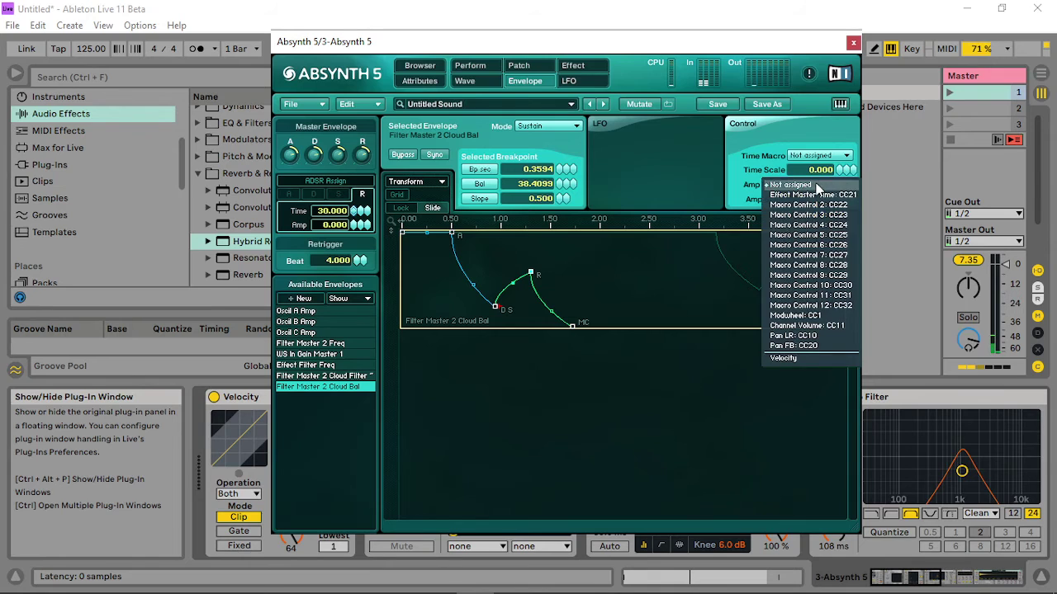
left_click(814, 359)
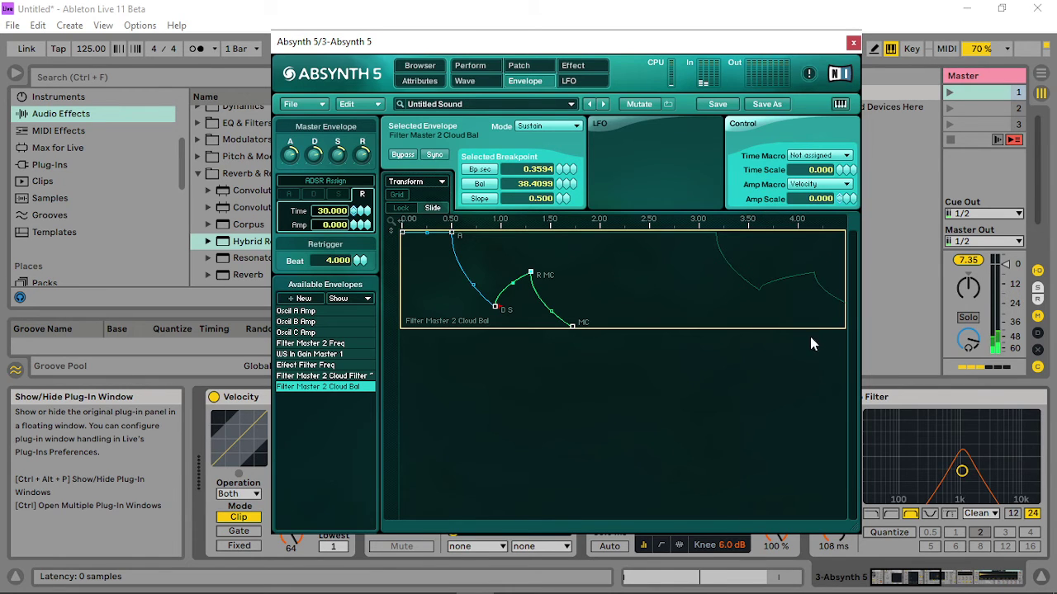
left_click(828, 160)
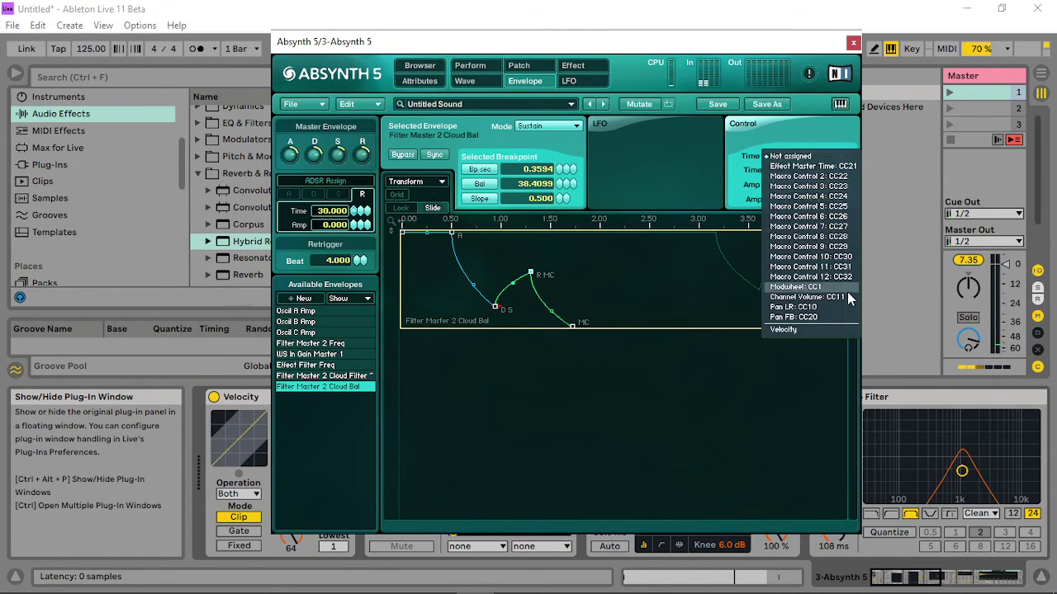
left_click(822, 333)
mouse_move(836, 169)
left_mouse_down()
mouse_move(841, 127)
mouse_move(836, 169)
left_mouse_up()
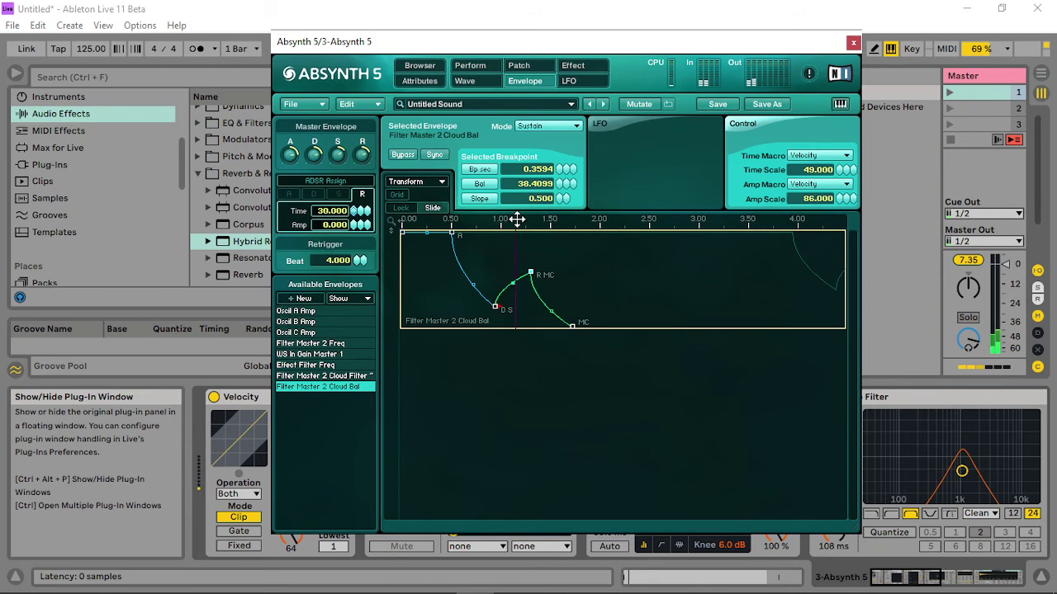
left_click_drag(514, 219, 513, 158)
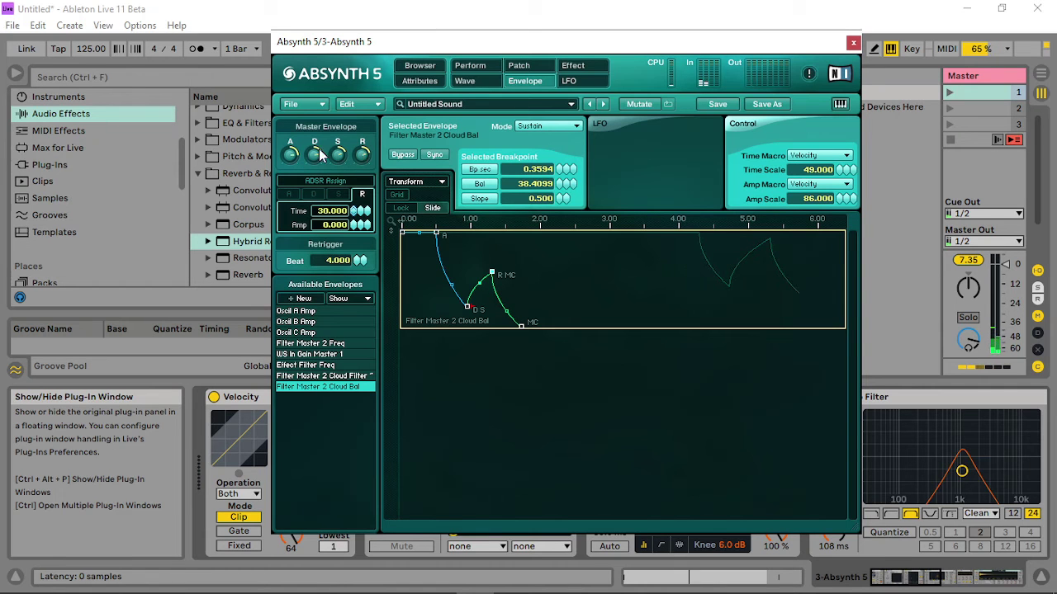
Lower the master waveshaper's input level in the patch to 3.90 dB.
left_click(526, 64)
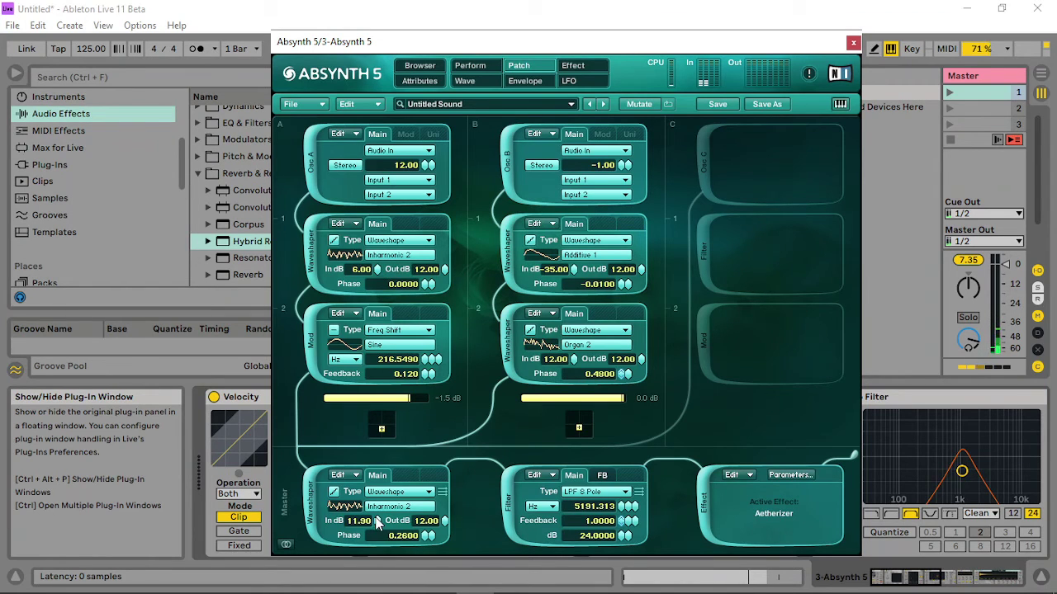
left_click_drag(368, 523, 343, 553)
left_click_drag(380, 525, 364, 541)
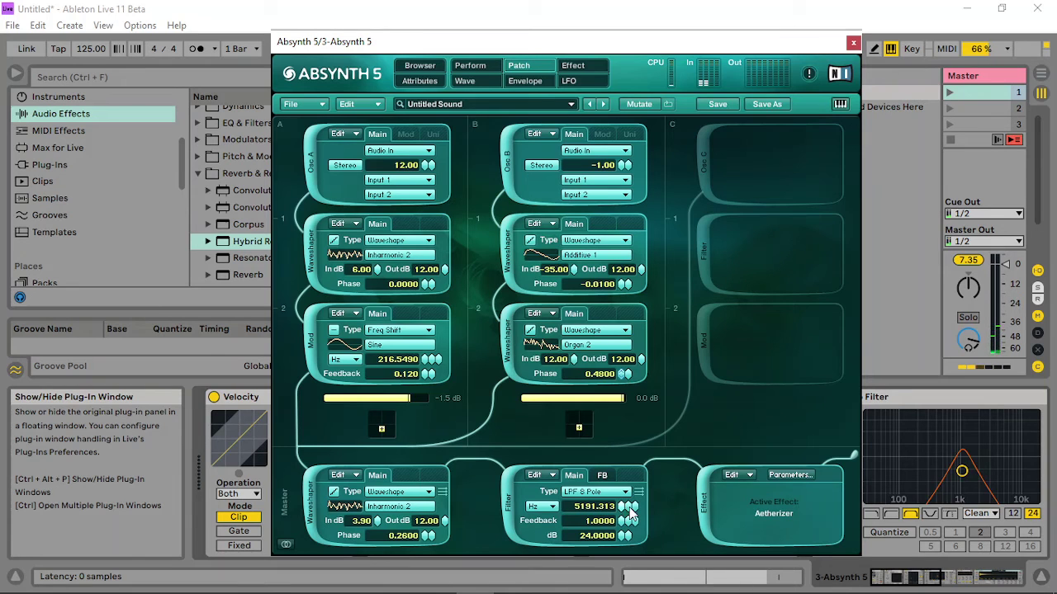
Move the Auto Filter's band-pass peak above 1 kHz with less resonance and set the master LPF 8 Pole cutoff to 1543.387 Hz.
left_click_drag(630, 512, 637, 512)
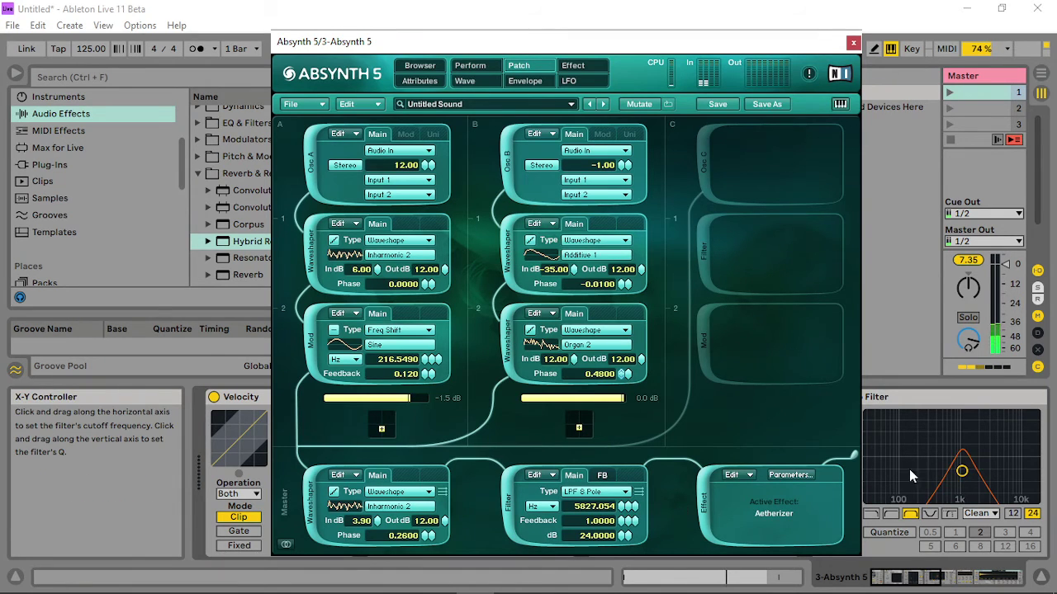
left_click_drag(962, 471, 970, 468)
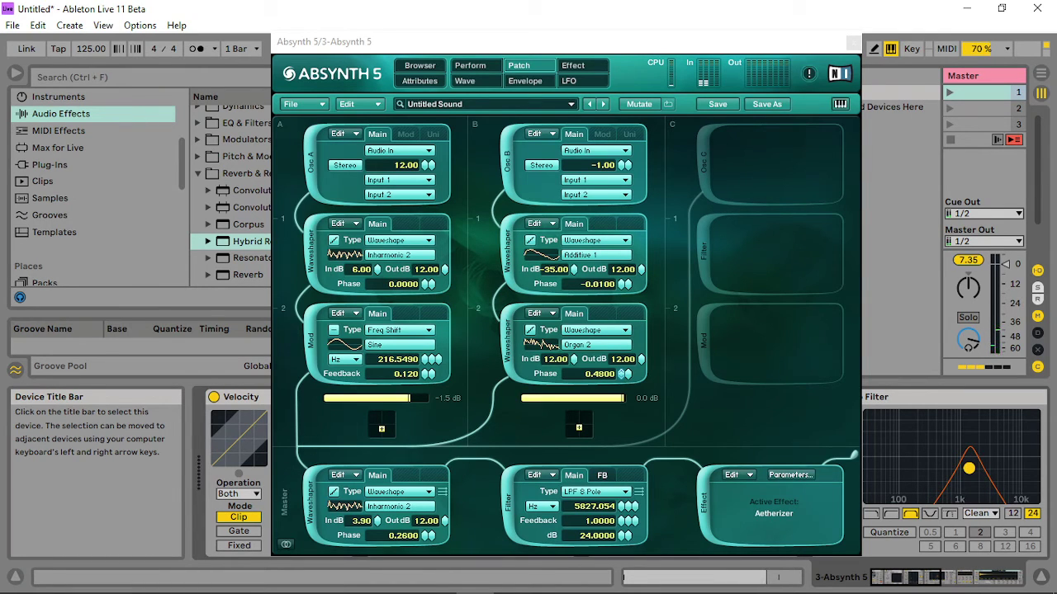
left_click_drag(969, 468, 975, 477)
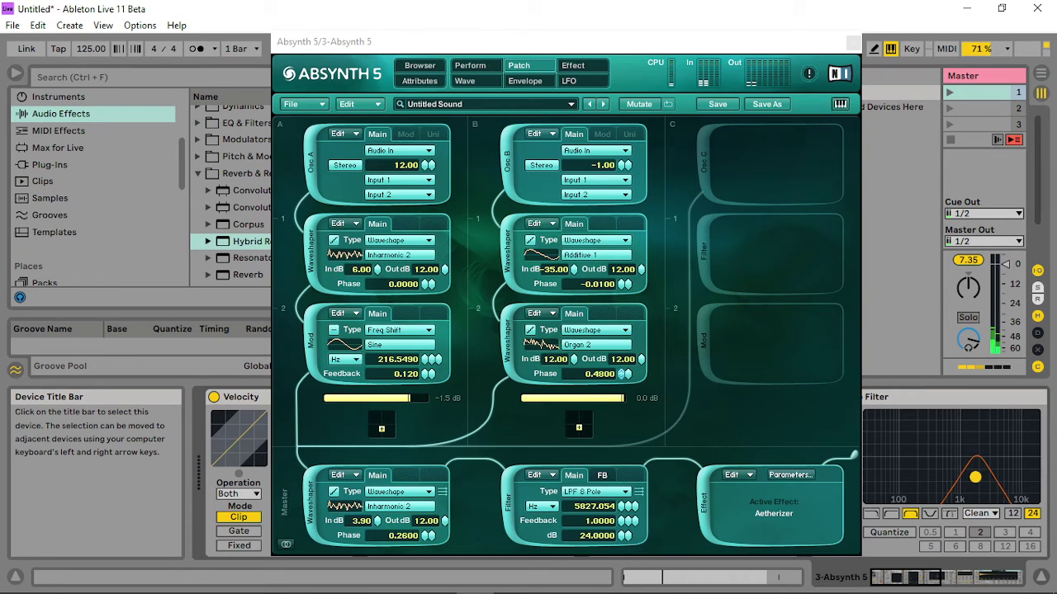
left_click(624, 509)
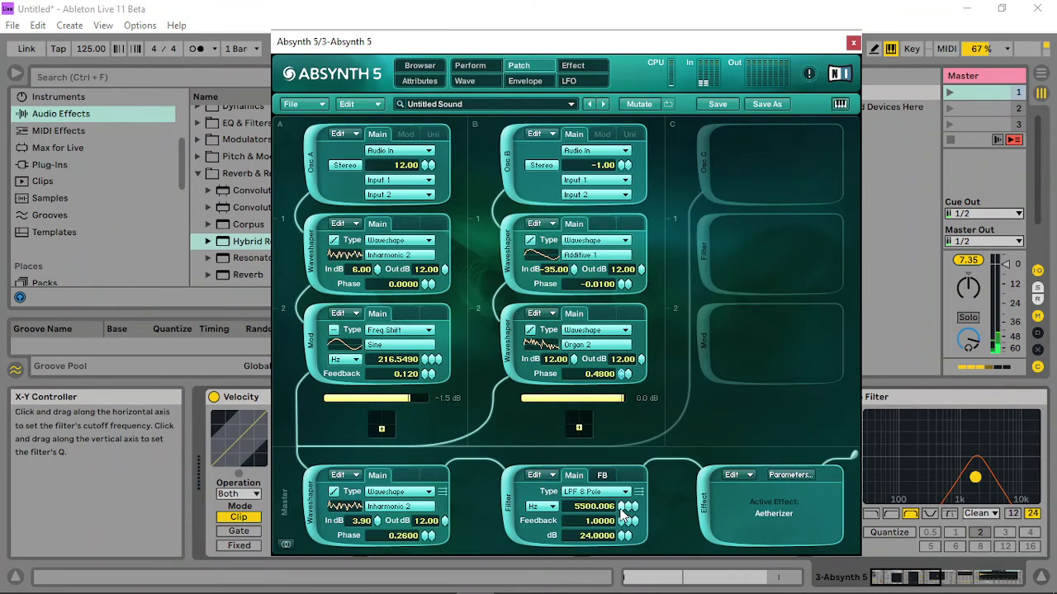
left_click_drag(619, 510, 611, 524)
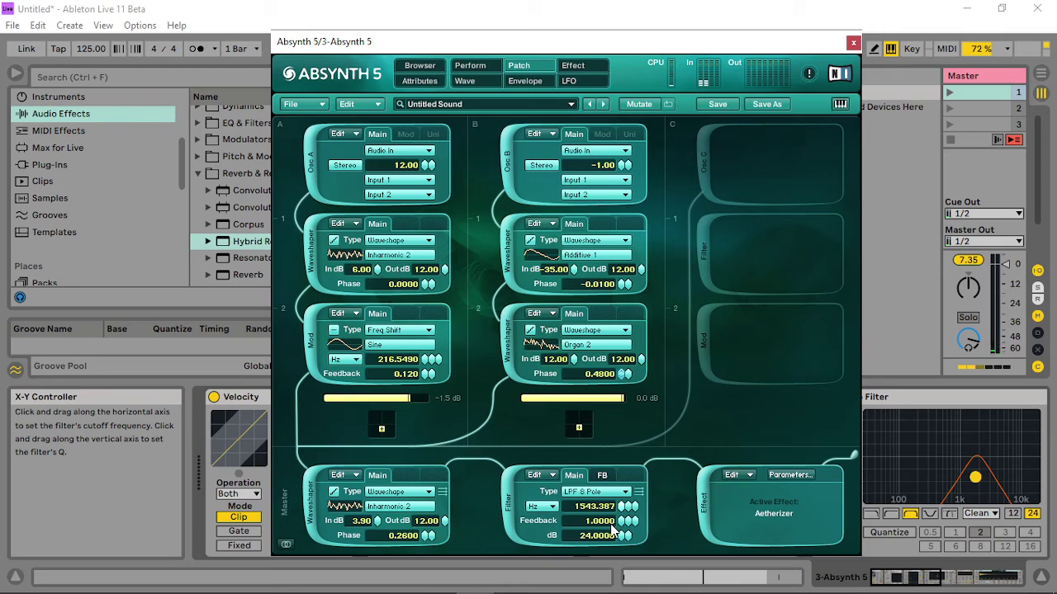
Set the master filter's feedback freqshift to 523.2511 Hz with a 0.440 mix and bring the Auto Filter peak back to about 1 kHz.
left_click(602, 476)
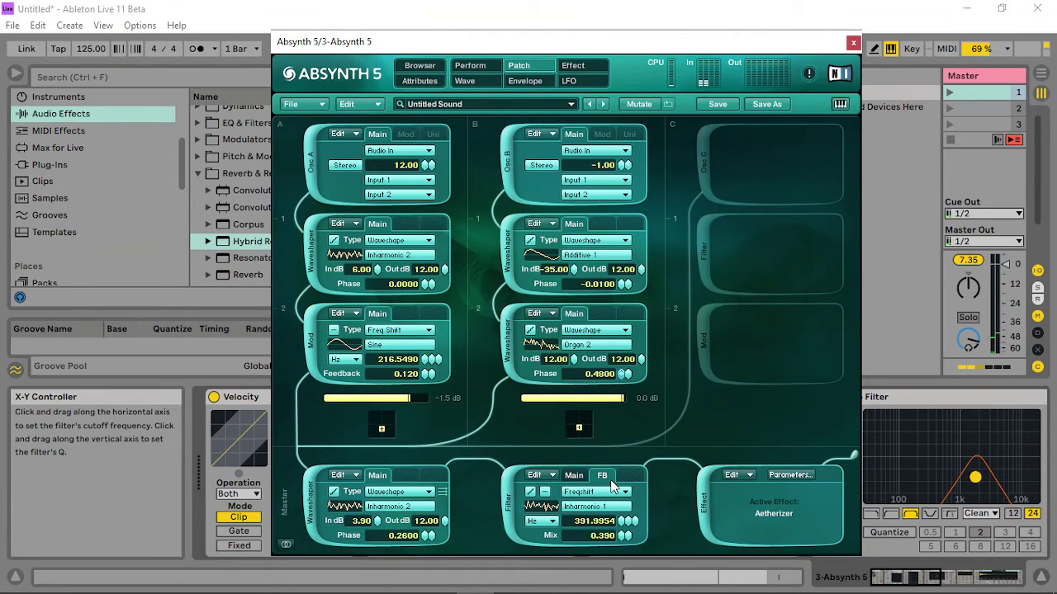
left_click(626, 534)
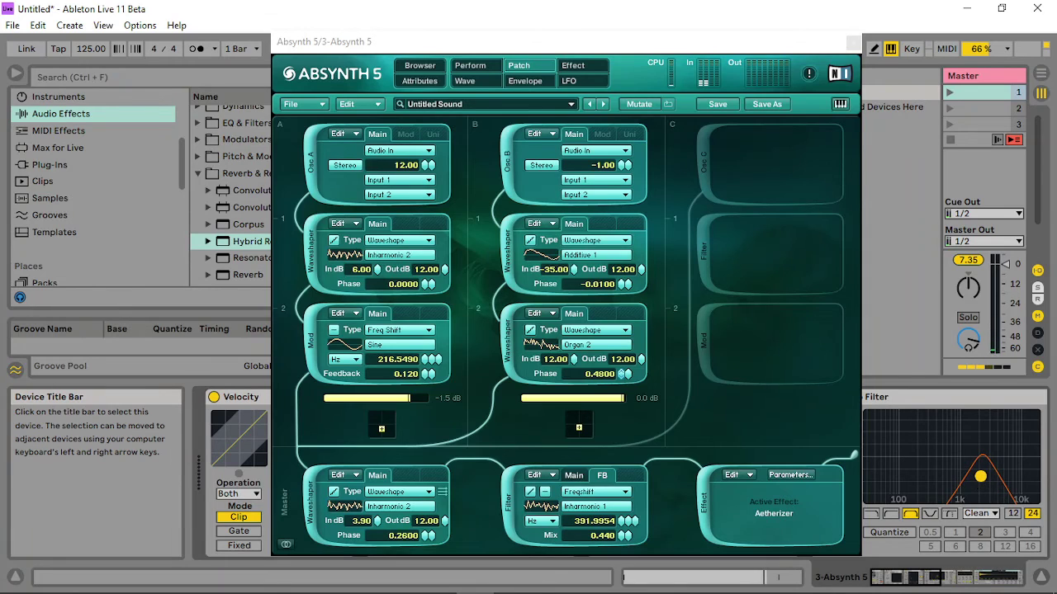
left_click_drag(980, 476, 976, 474)
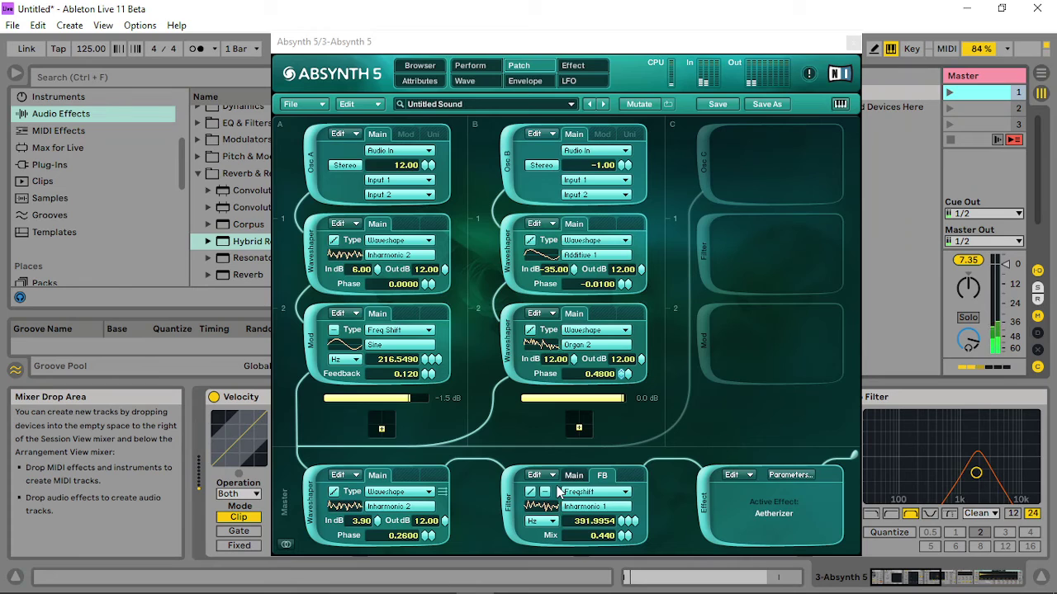
left_click_drag(975, 473, 959, 467)
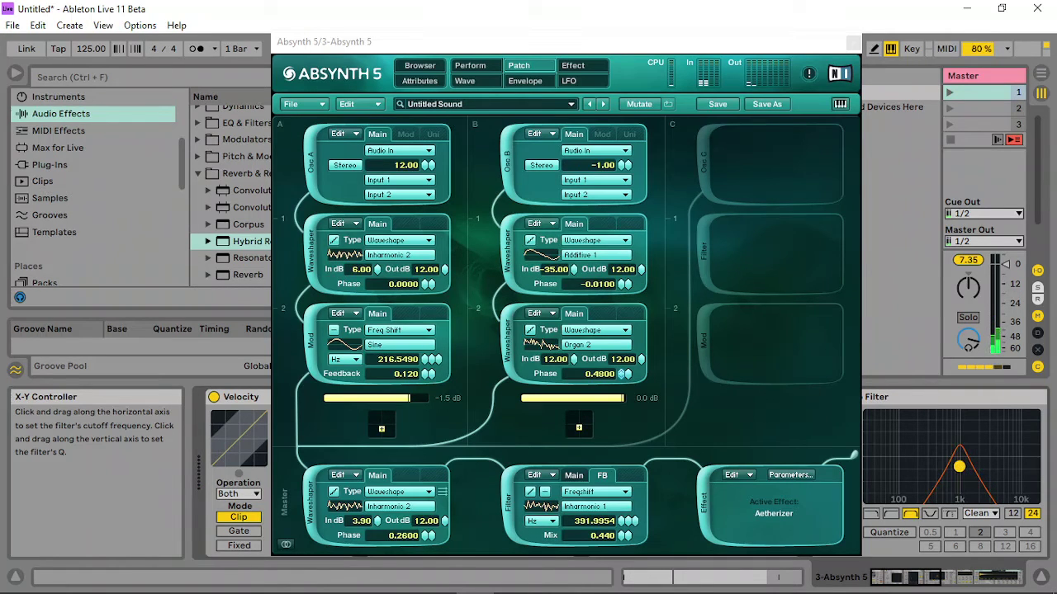
left_click_drag(625, 531, 624, 528)
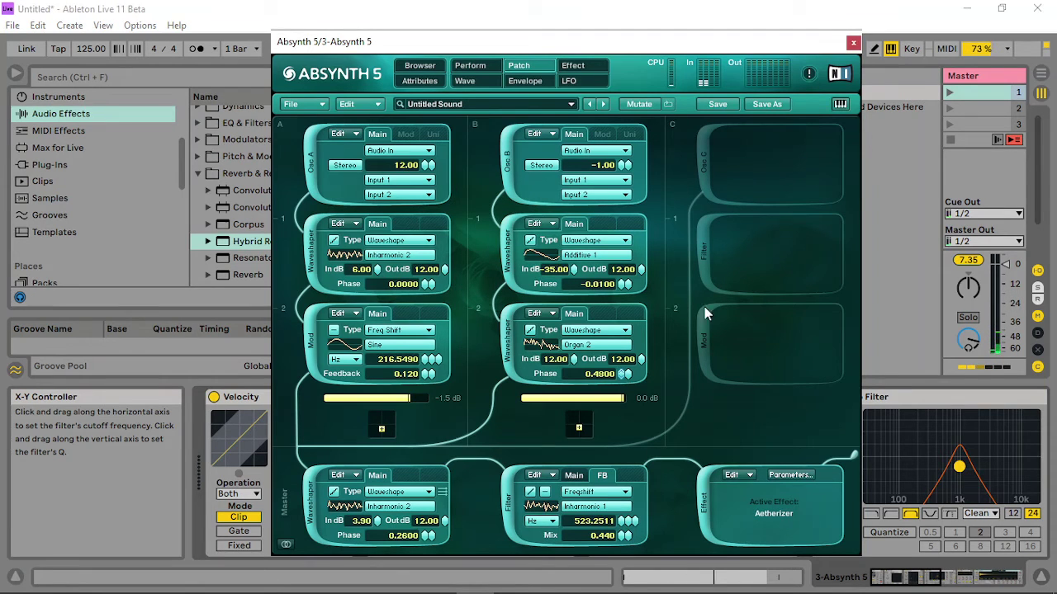
Relaunch the first scene and raise the master filter's feedback freqshift mix to 0.810.
left_click(948, 91)
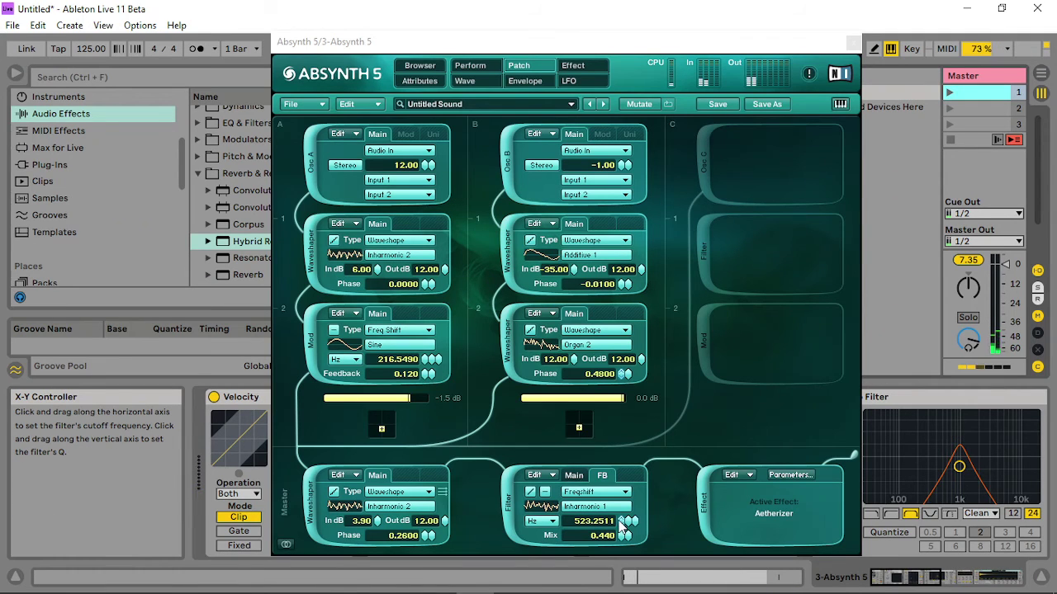
left_click_drag(625, 538, 629, 512)
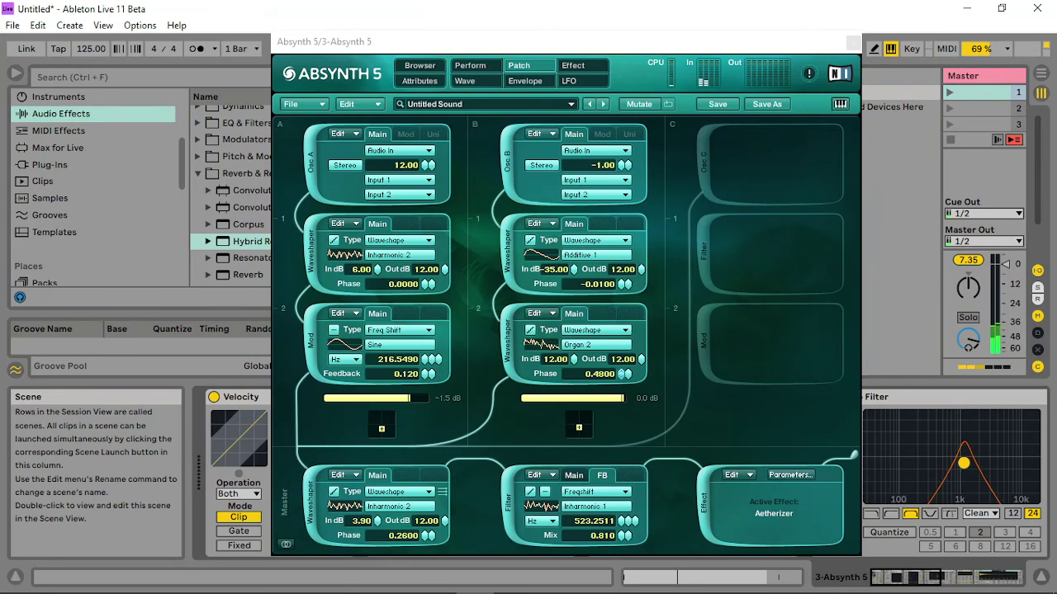
Raise the master waveshaper's input to 12.00 dB and place the Auto Filter's resonant peak at about 1 kHz.
left_click_drag(384, 528, 384, 512)
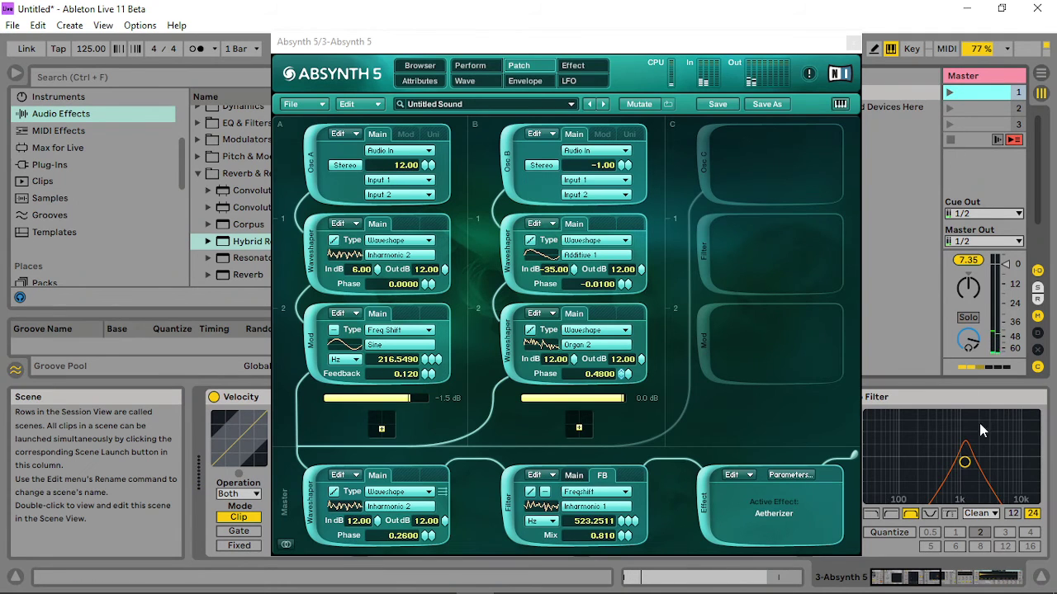
left_click_drag(964, 462, 957, 461)
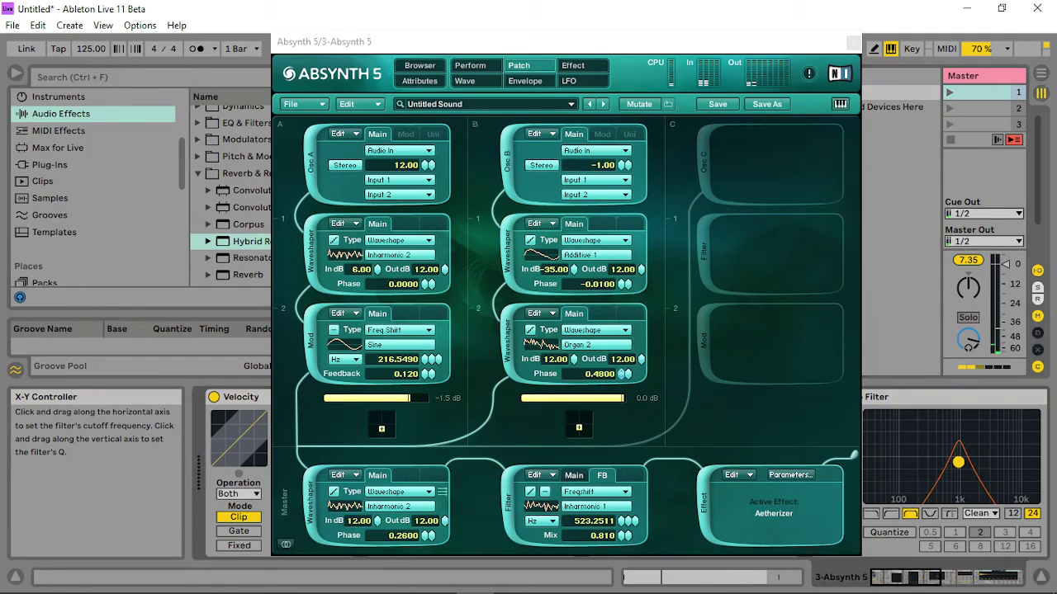
Set the master filter's feedback freqshift to 879.9999 Hz and relaunch the first scene.
left_click_drag(625, 525, 630, 518)
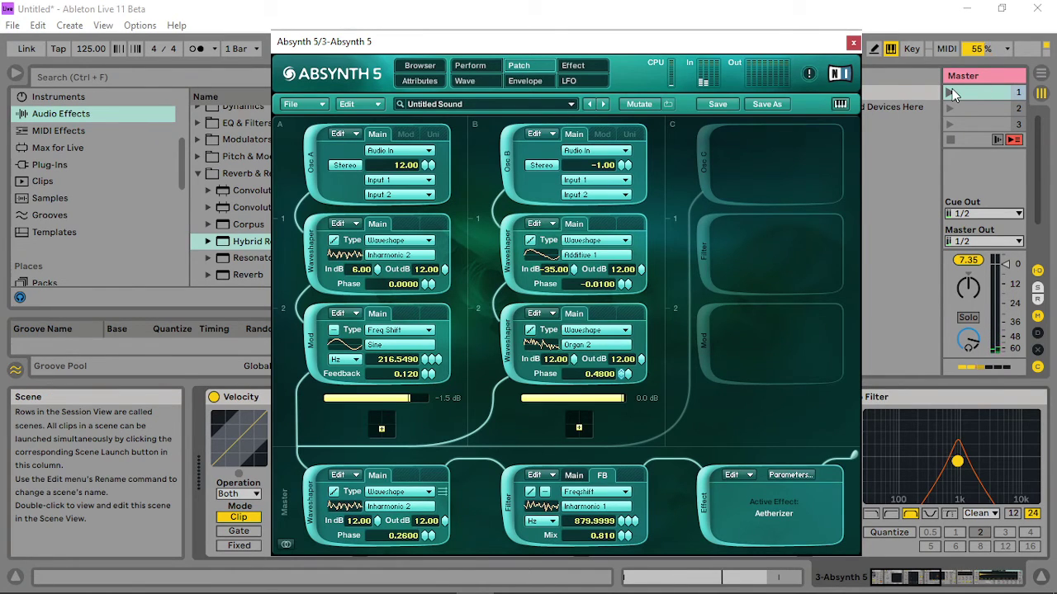
left_click(952, 88)
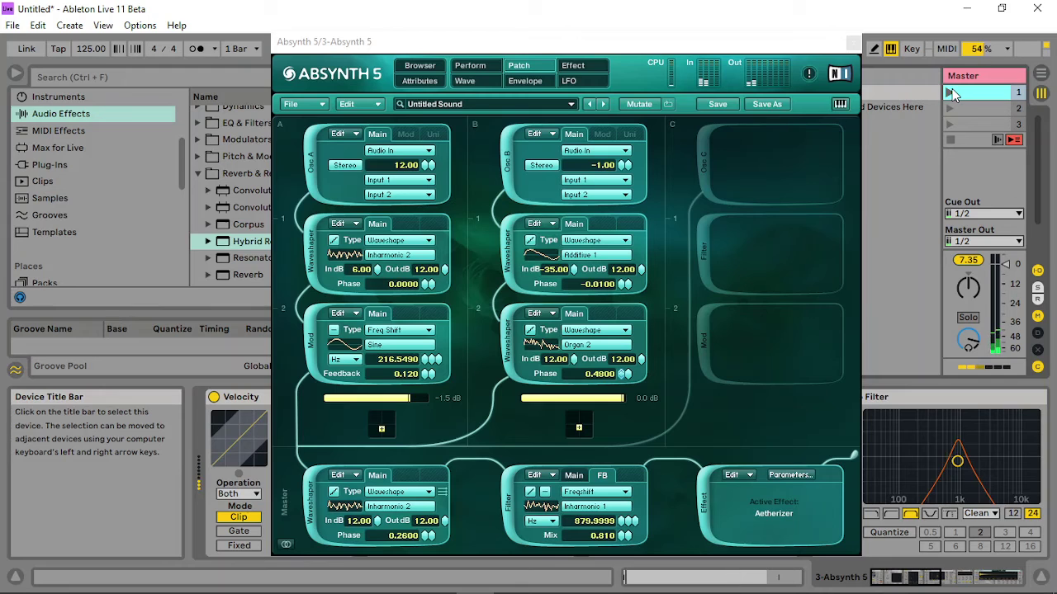
Lower the master envelope's attack, raise its sustain, decay and release, and set the Compressor's output to 6.94 dB.
left_click(469, 66)
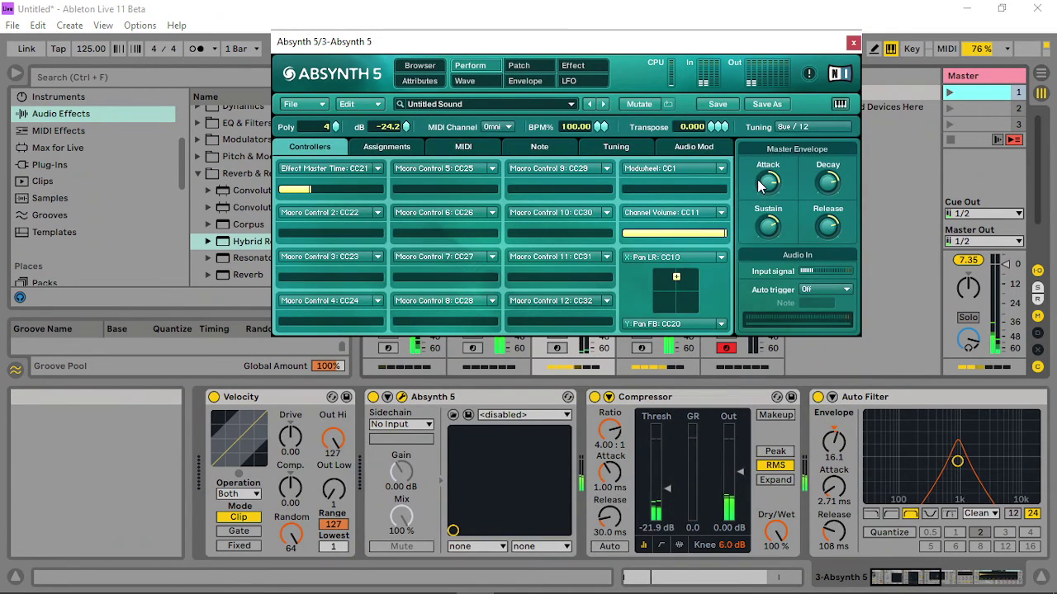
left_click(952, 93)
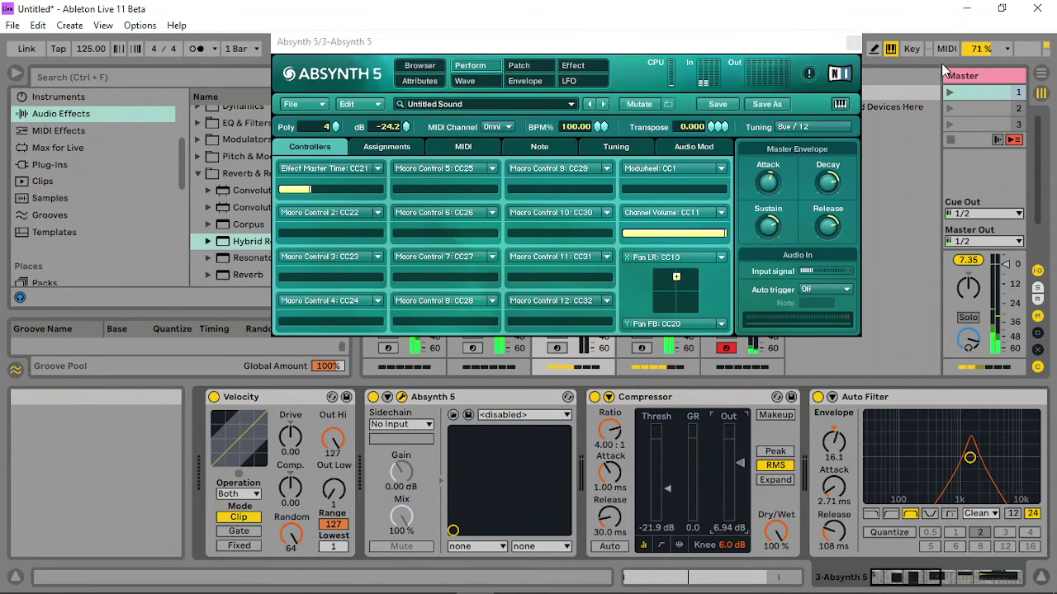
left_click(949, 92)
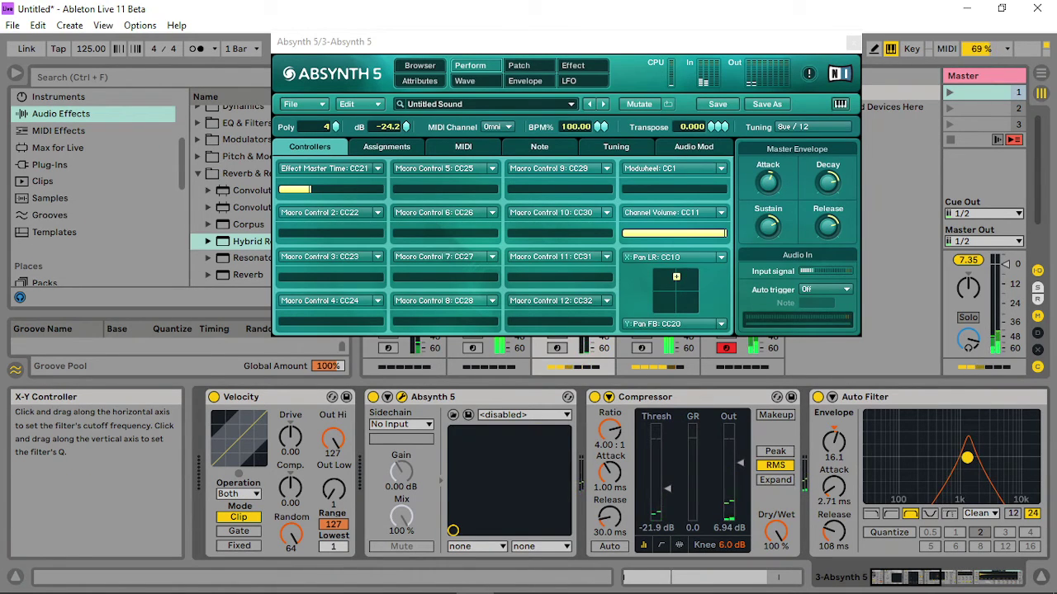
left_click(948, 93)
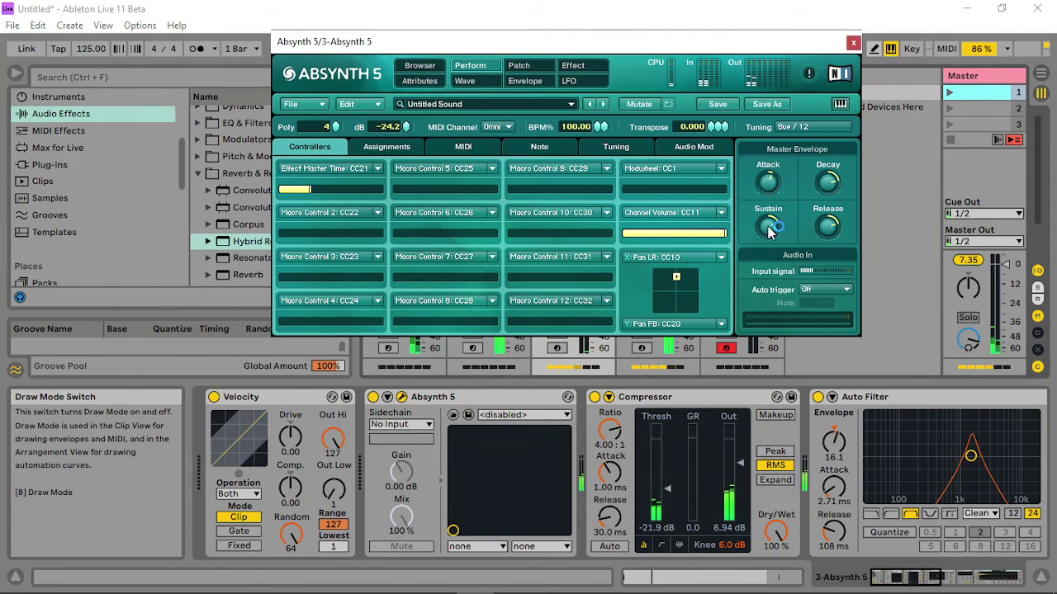
left_click(956, 93)
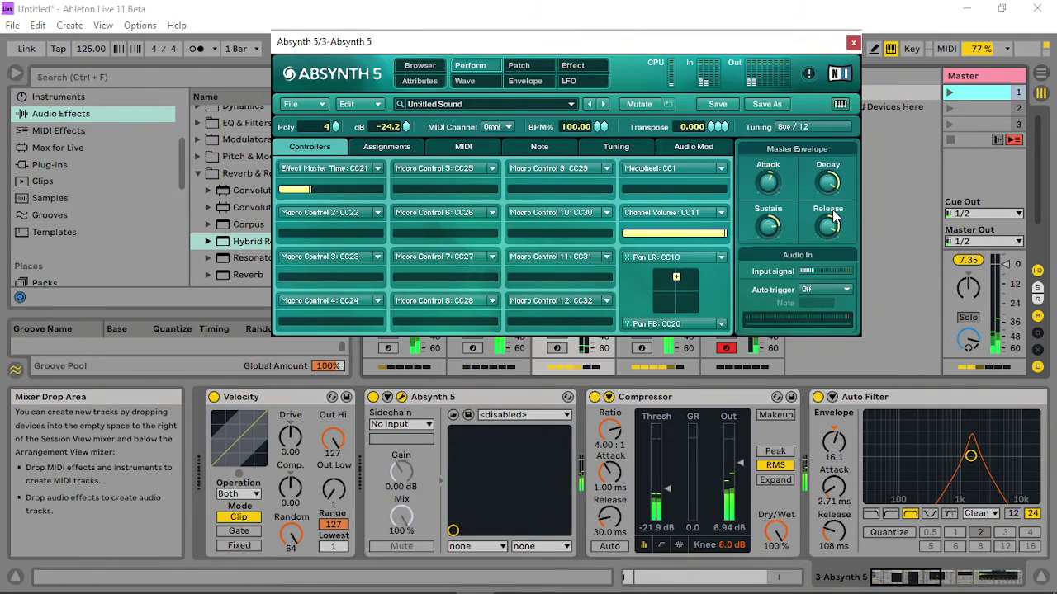
Set the Velocity device's Random amount to 54 and raise Absynth's Effect Master Time controller slightly.
left_click_drag(291, 533, 290, 541)
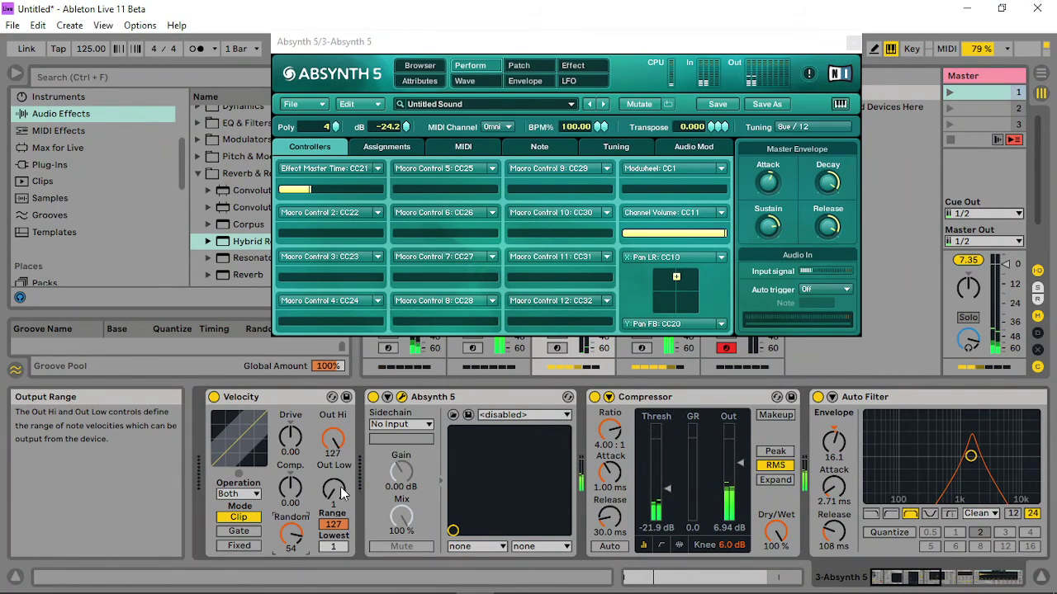
left_click(955, 94)
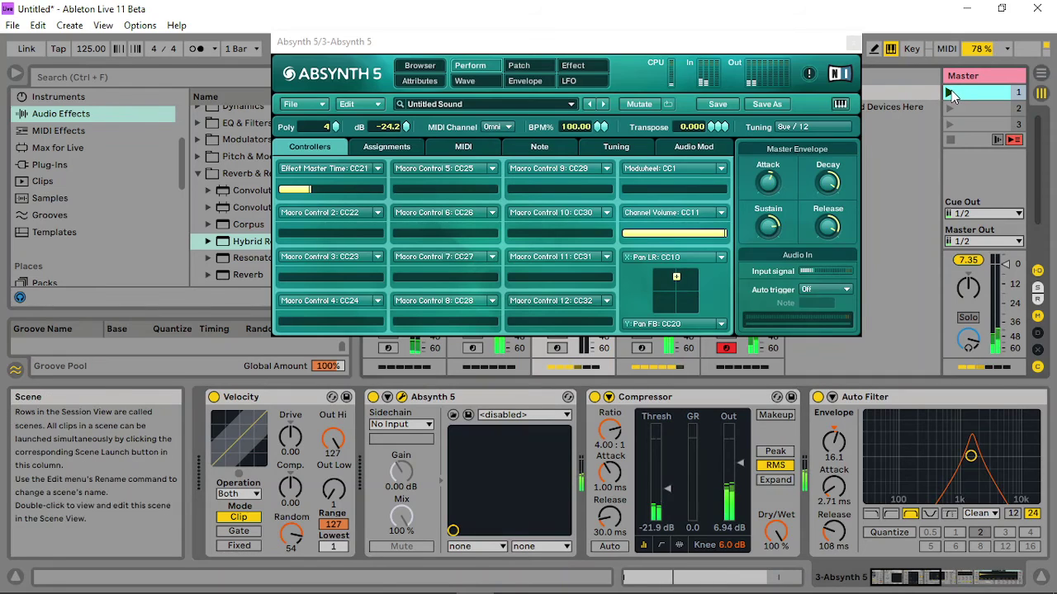
left_click(339, 190)
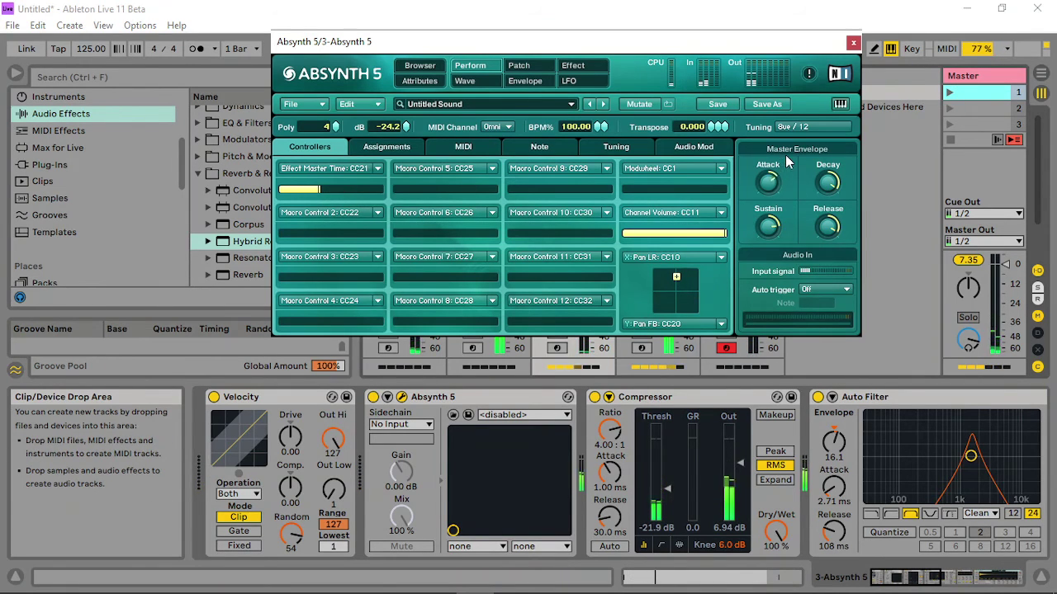
Set the patch's master filter feedback freqshift to 4978.0308 Hz and move the Auto Filter's peak closer to 1 kHz.
left_click(532, 66)
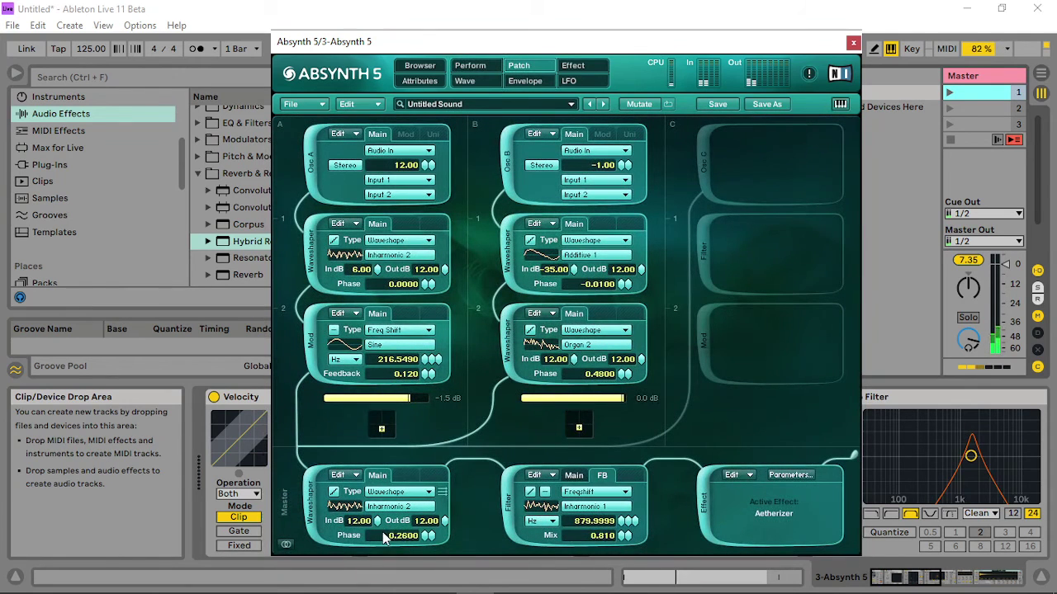
left_click_drag(624, 526, 625, 504)
left_click(949, 93)
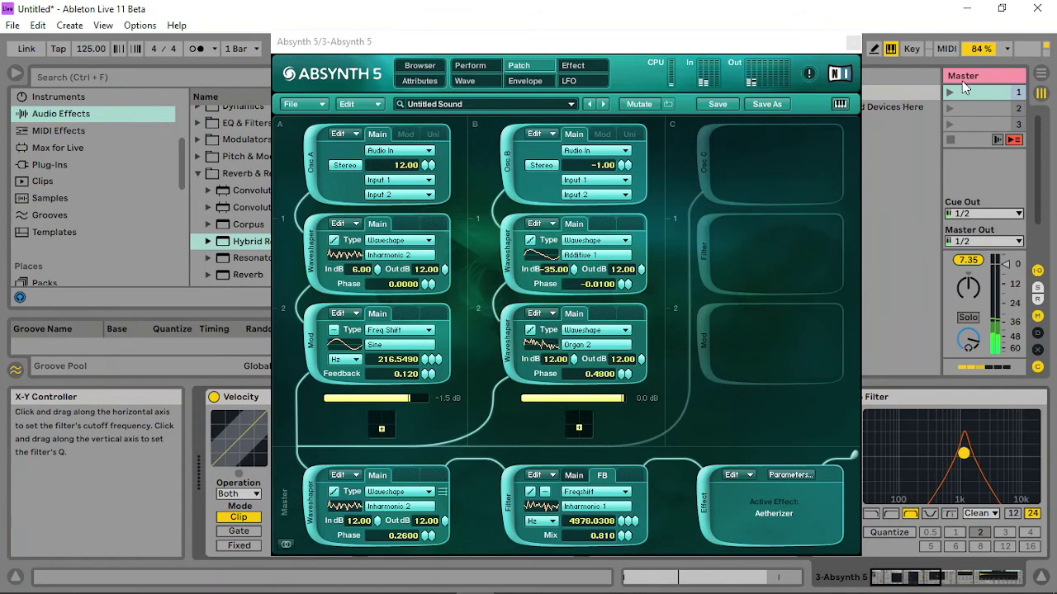
left_click(947, 93)
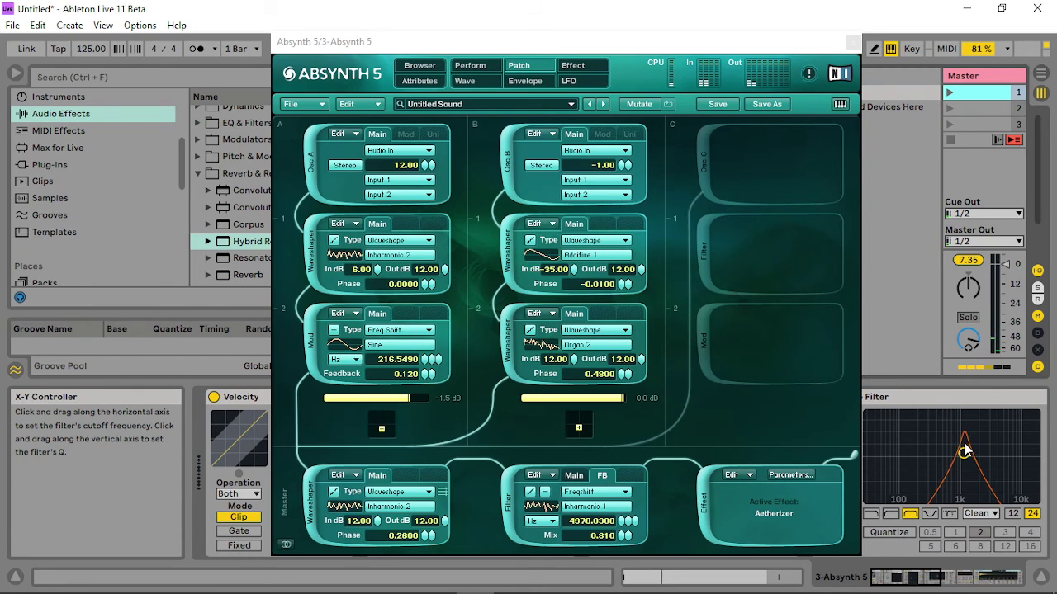
Raise the master filter's feedback freqshift to 10548.0801 and 11839.8194 Hz, relaunching the first scene after each change.
left_click_drag(621, 529, 631, 515)
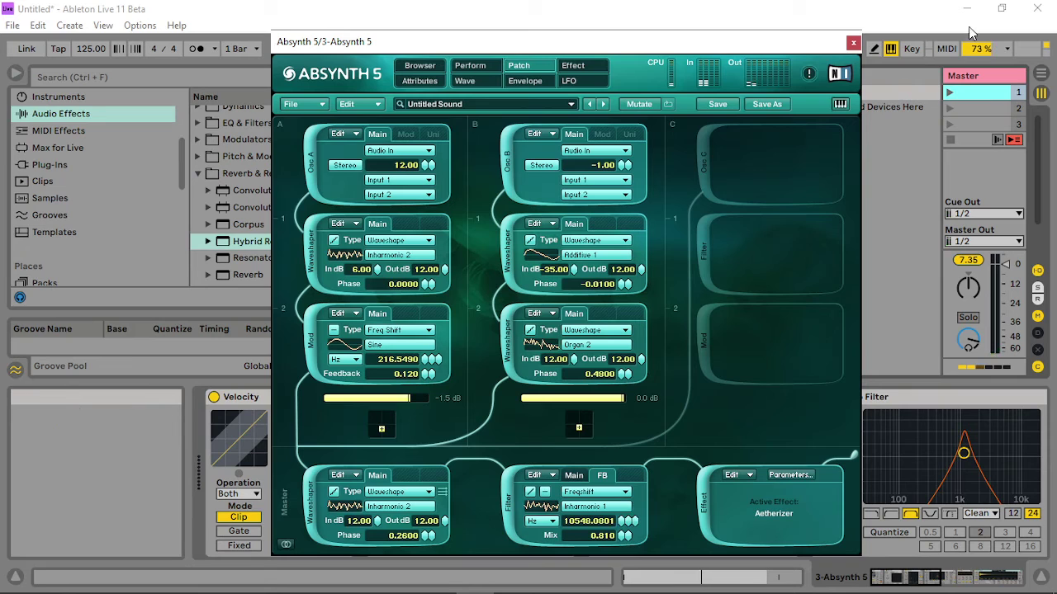
left_click(949, 93)
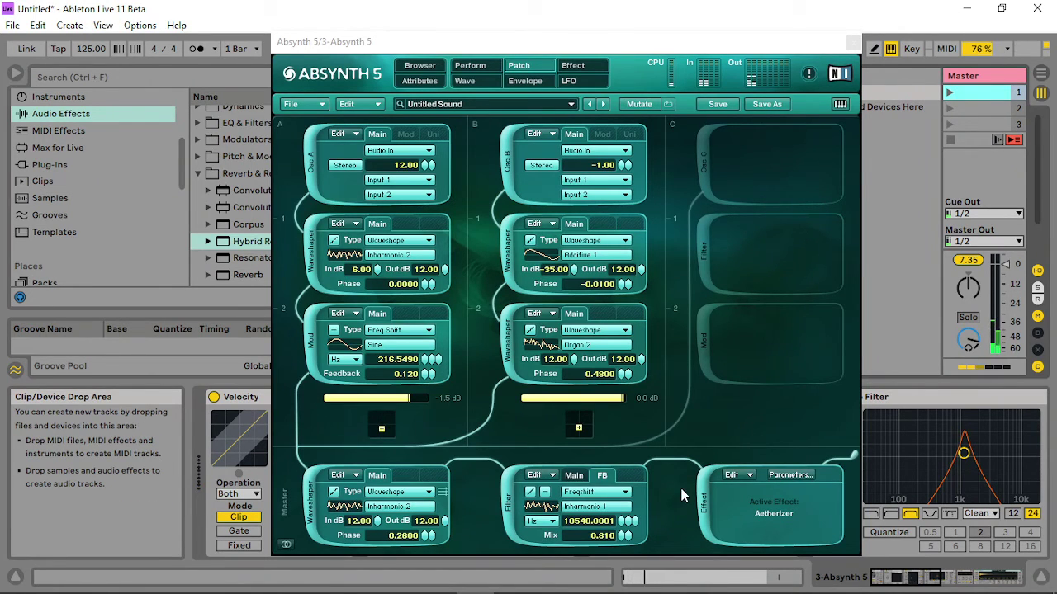
left_click_drag(630, 520, 629, 522)
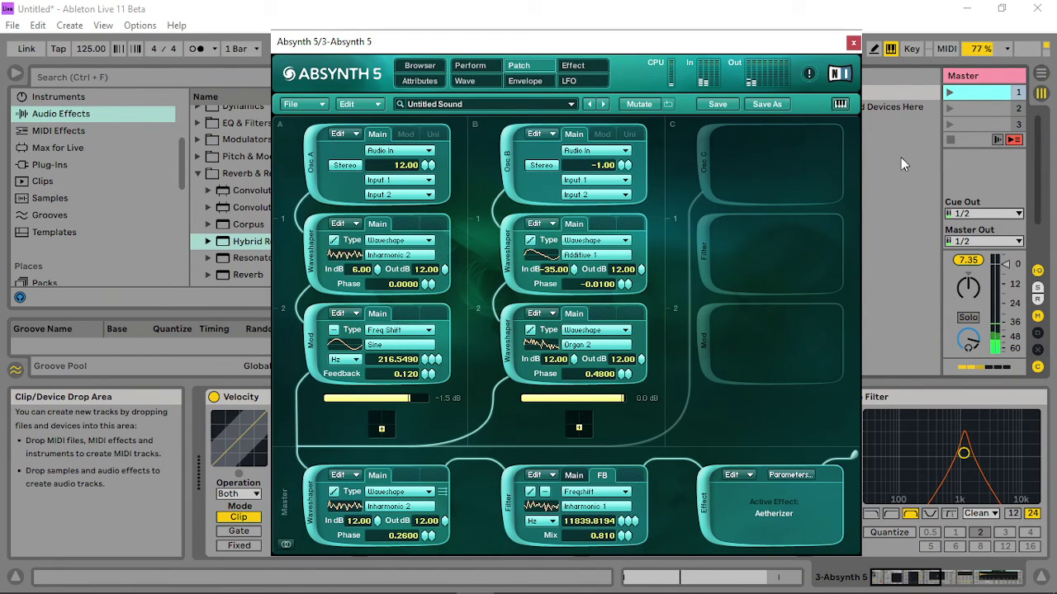
left_click(949, 92)
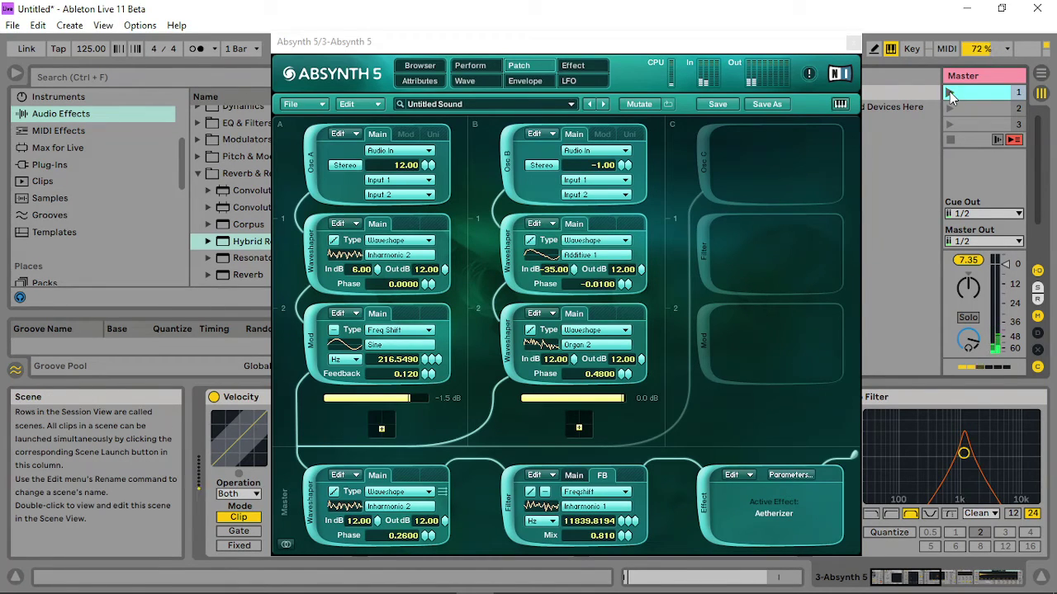
right_click(950, 91)
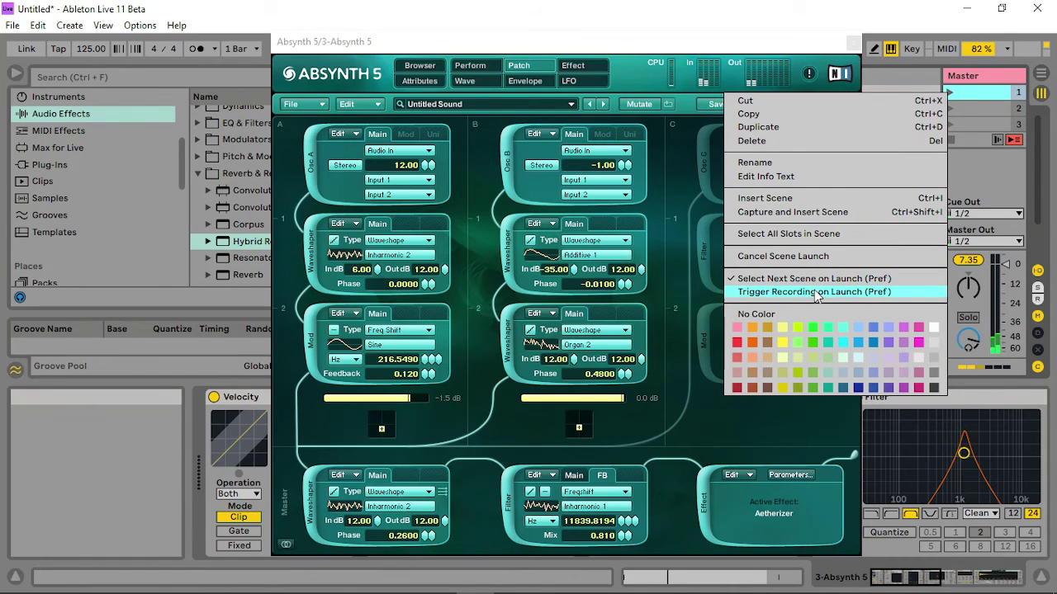
left_click(855, 218)
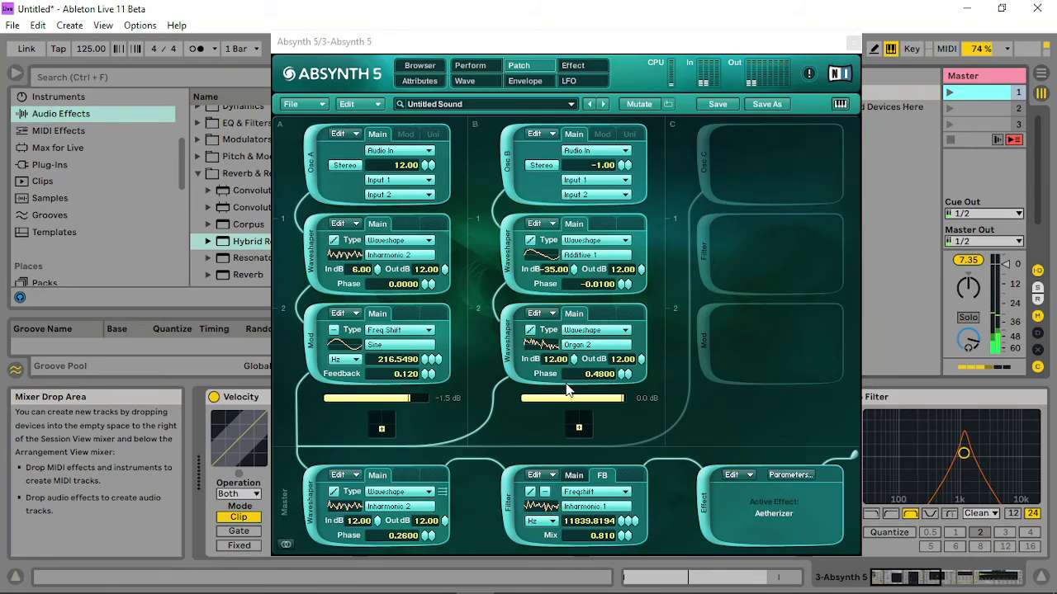
Try the master filter's feedback freqshift at 22000 Hz and settle it at 17461.4122 Hz with a 1.000 mix.
left_click_drag(627, 521, 625, 533)
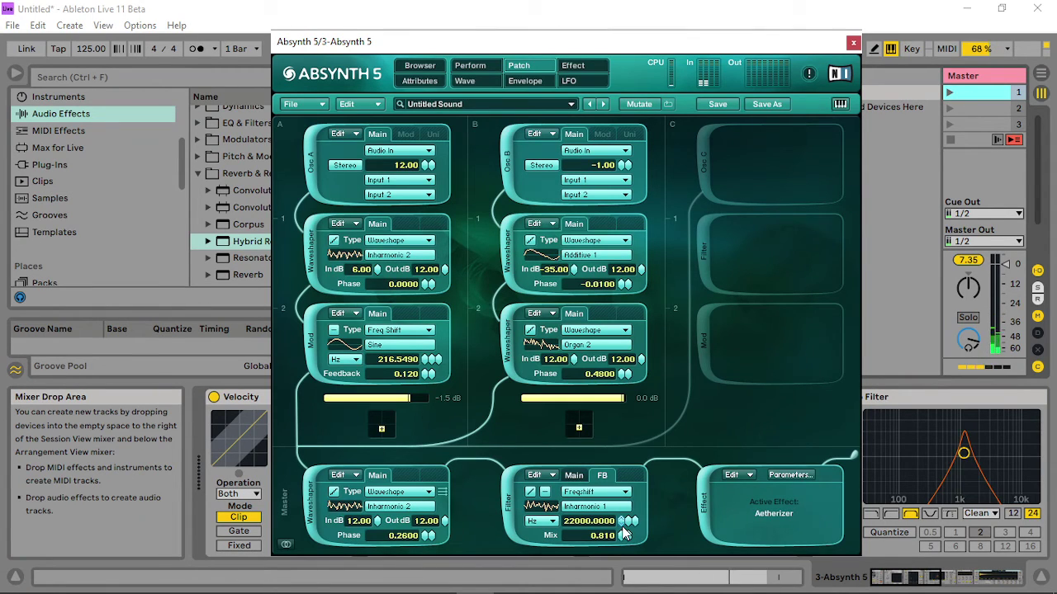
left_click(983, 165)
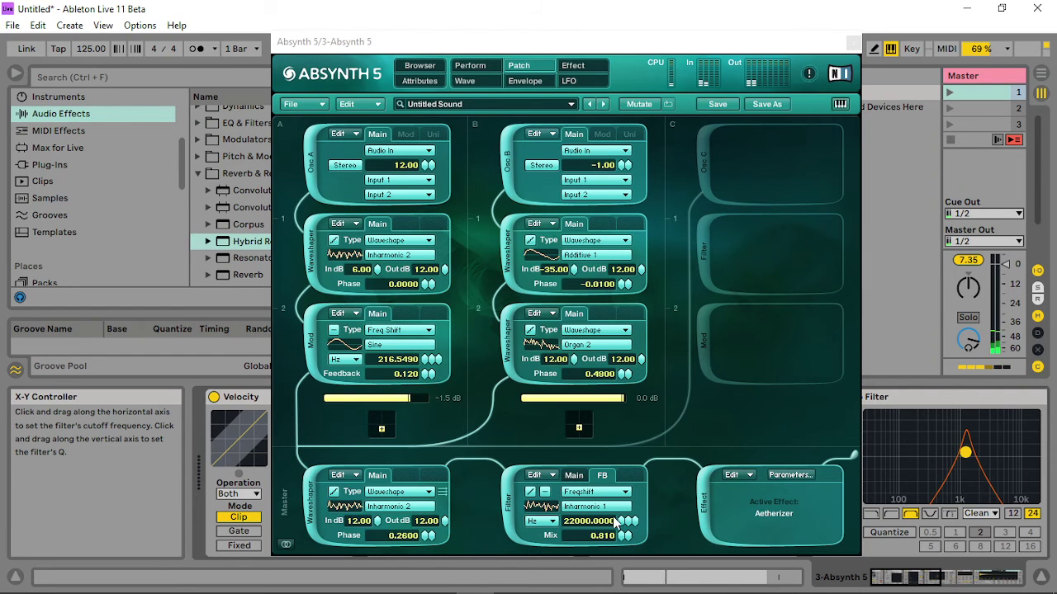
left_click_drag(625, 541, 622, 518)
left_click_drag(623, 528, 645, 496)
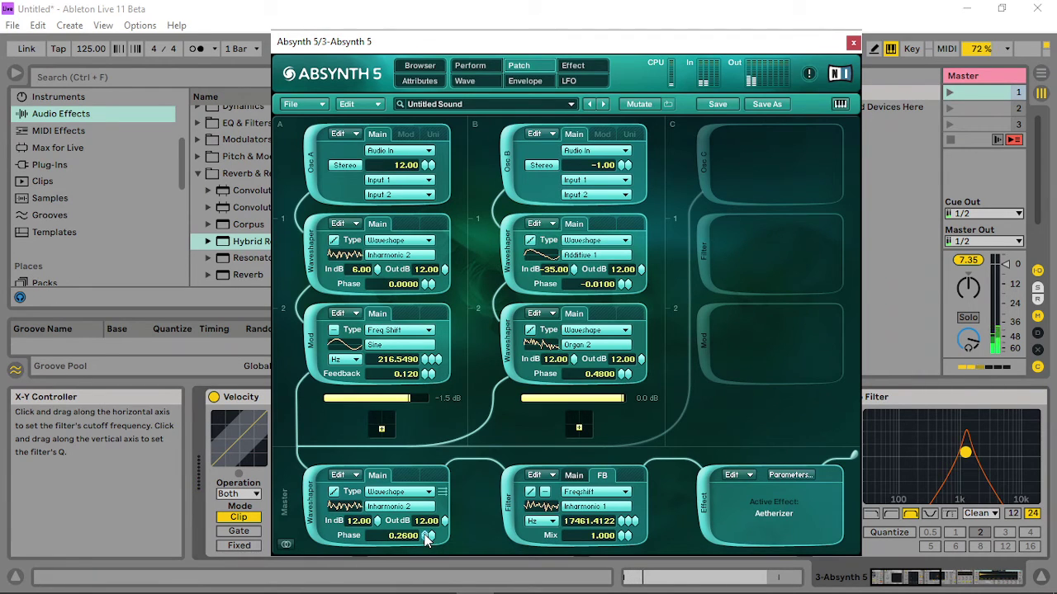
Bring the Auto Filter's peak to about 1 kHz and set channel A's Freq Shift feedback to 0.500.
left_click_drag(956, 427, 957, 456)
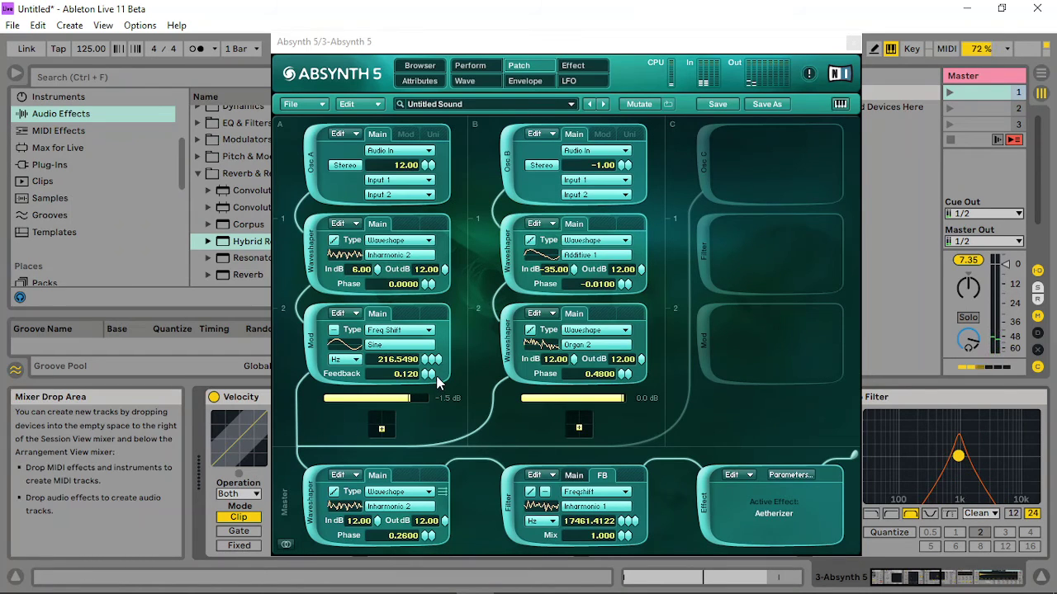
left_click(428, 380)
left_click_drag(428, 380, 445, 300)
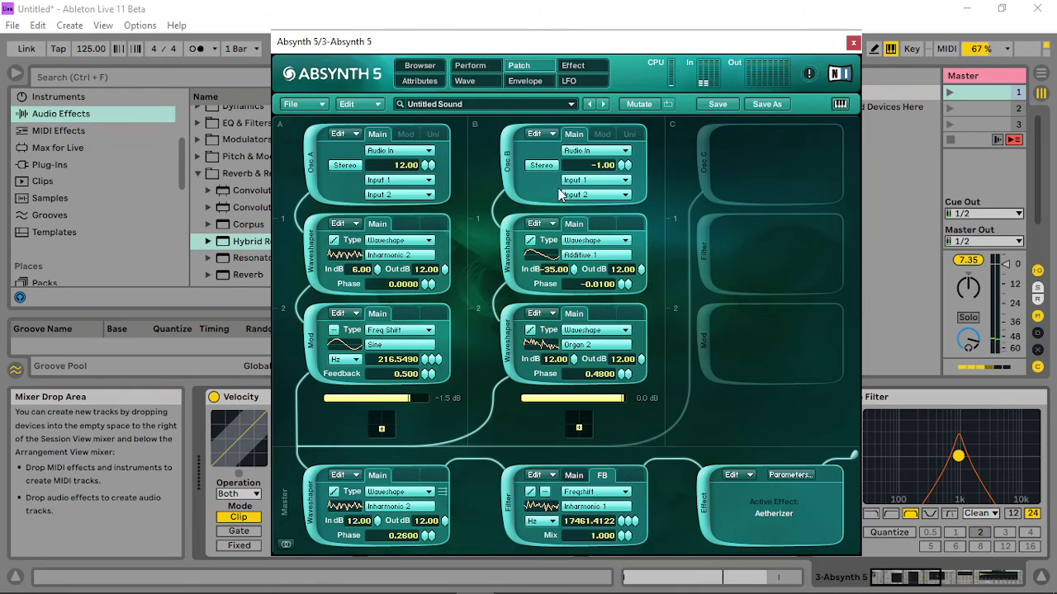
Set the Aetherizer's band-pass filter to 486.14 Hz and move the Auto Filter's peak slightly above 1 kHz.
left_click(574, 66)
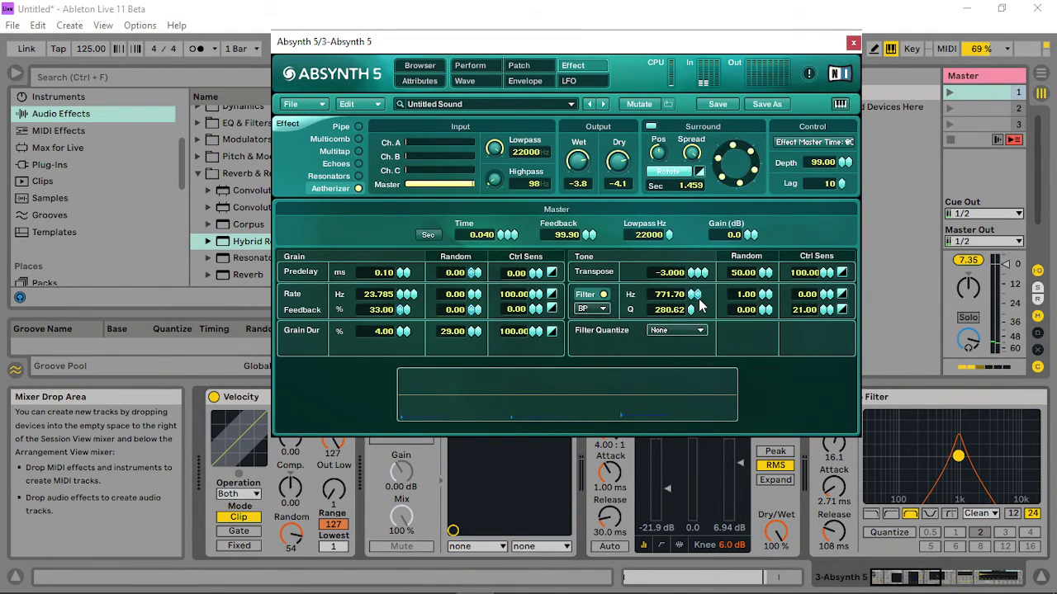
mouse_move(692, 301)
left_mouse_down()
mouse_move(674, 309)
mouse_move(682, 304)
left_mouse_up()
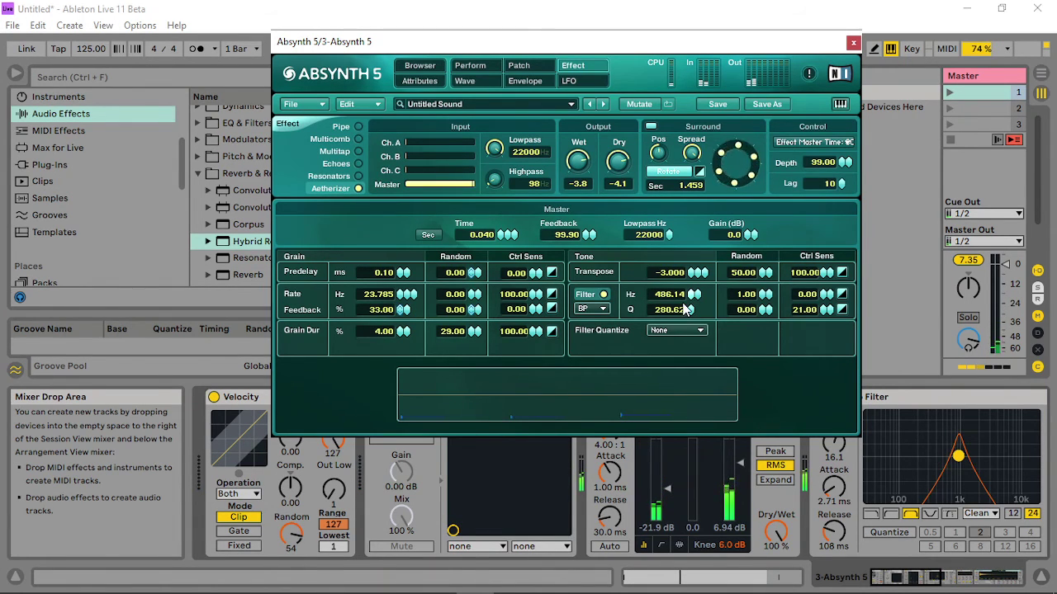
left_click_drag(957, 456, 968, 458)
Try the Aetherizer's transpose at 12.000, settle it at -7.000, and move the Auto Filter's peak further above 1 kHz.
mouse_move(703, 276)
left_mouse_down()
mouse_move(693, 275)
mouse_move(715, 266)
mouse_move(704, 267)
left_mouse_up()
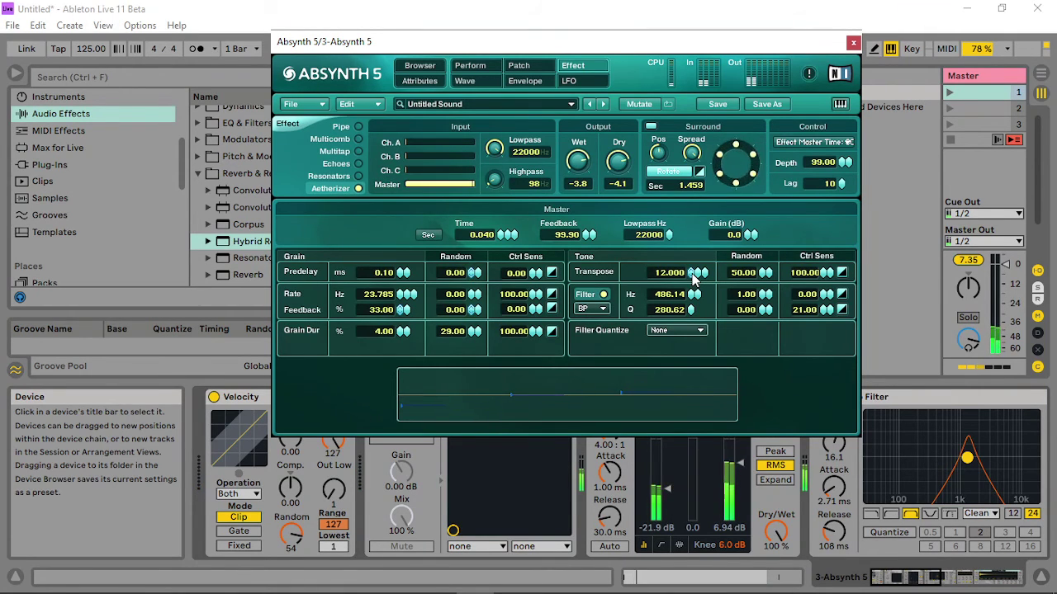
left_click_drag(693, 280, 692, 287)
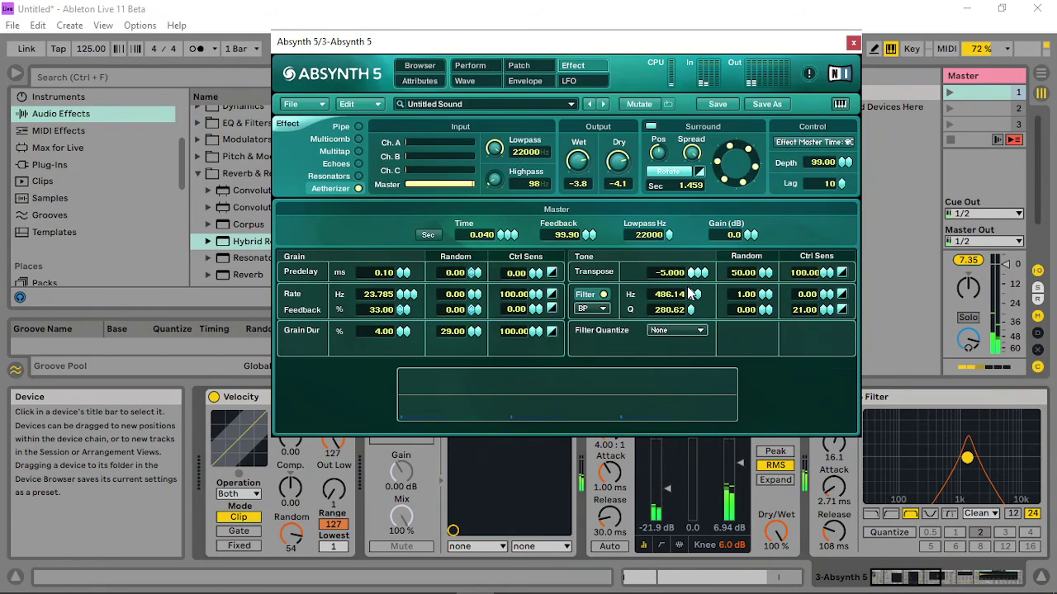
left_click(967, 460)
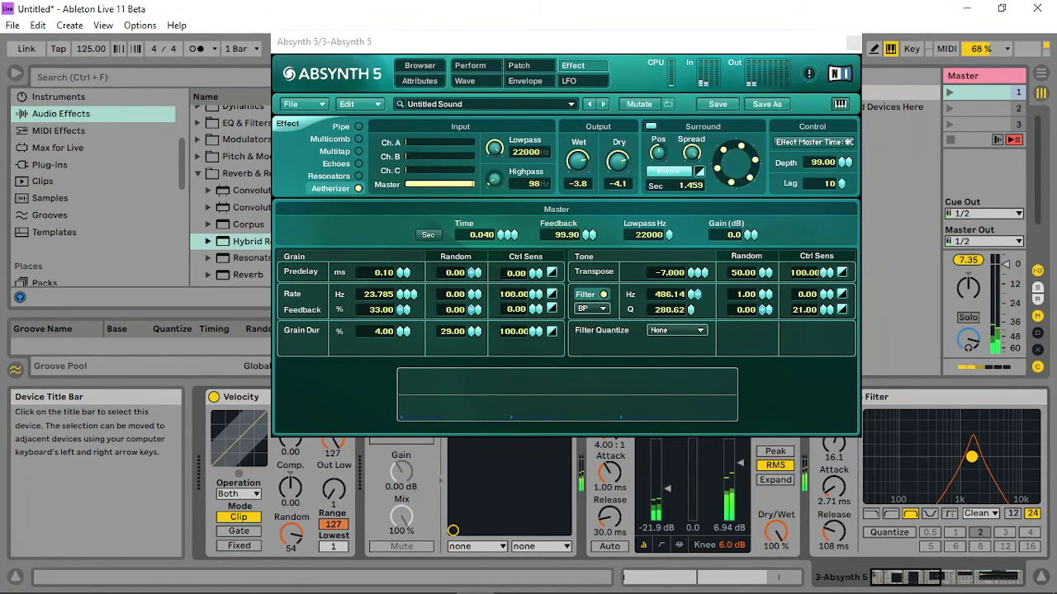
Set the Aetherizer's grain rate to 35.636 Hz and its grain duration to 6%.
left_click(406, 294)
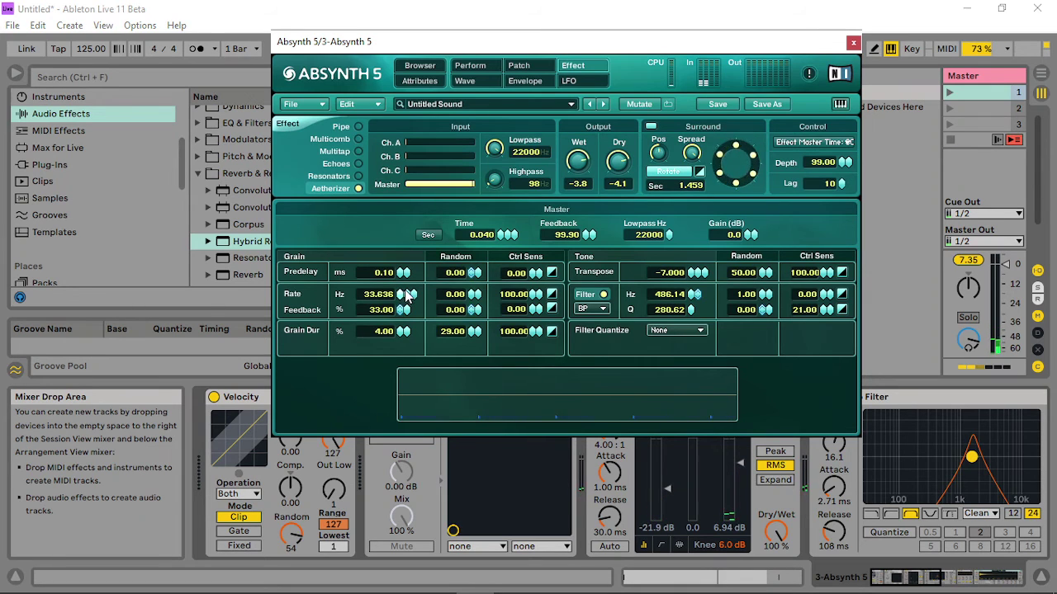
mouse_move(513, 578)
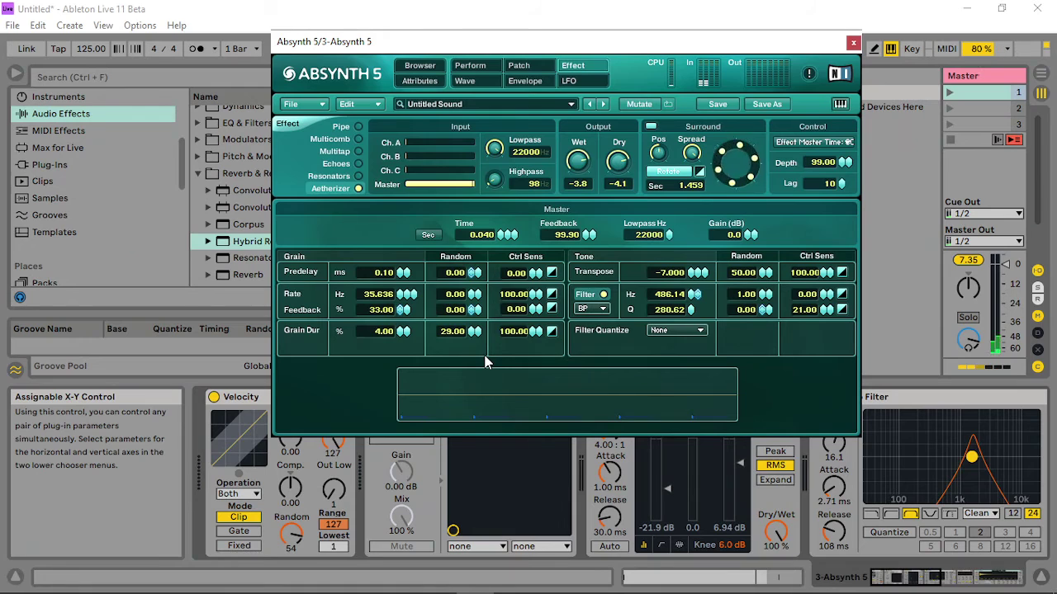
left_click_drag(397, 339, 403, 329)
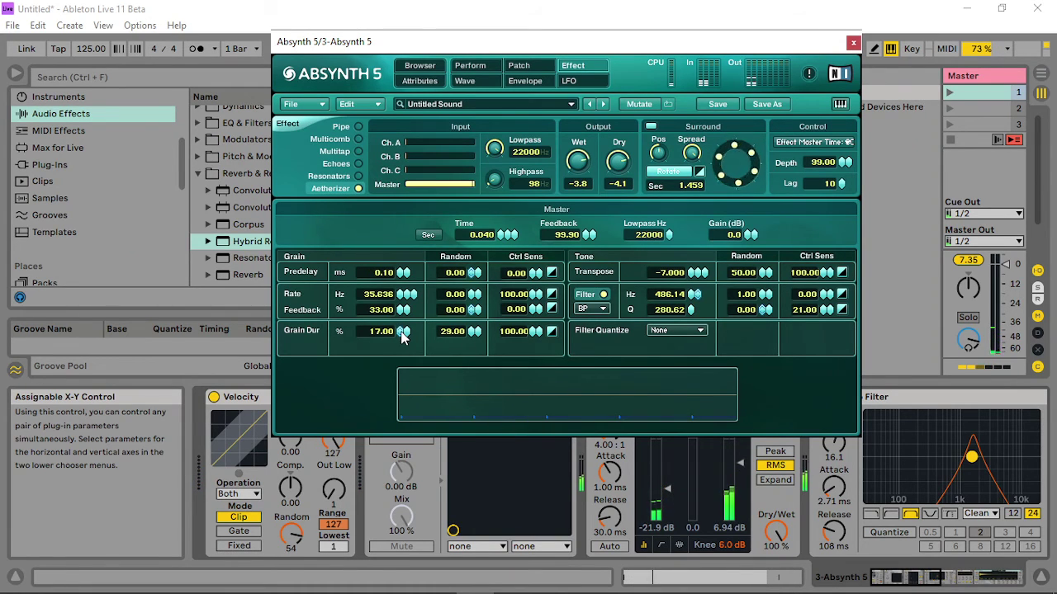
left_click_drag(403, 337, 396, 347)
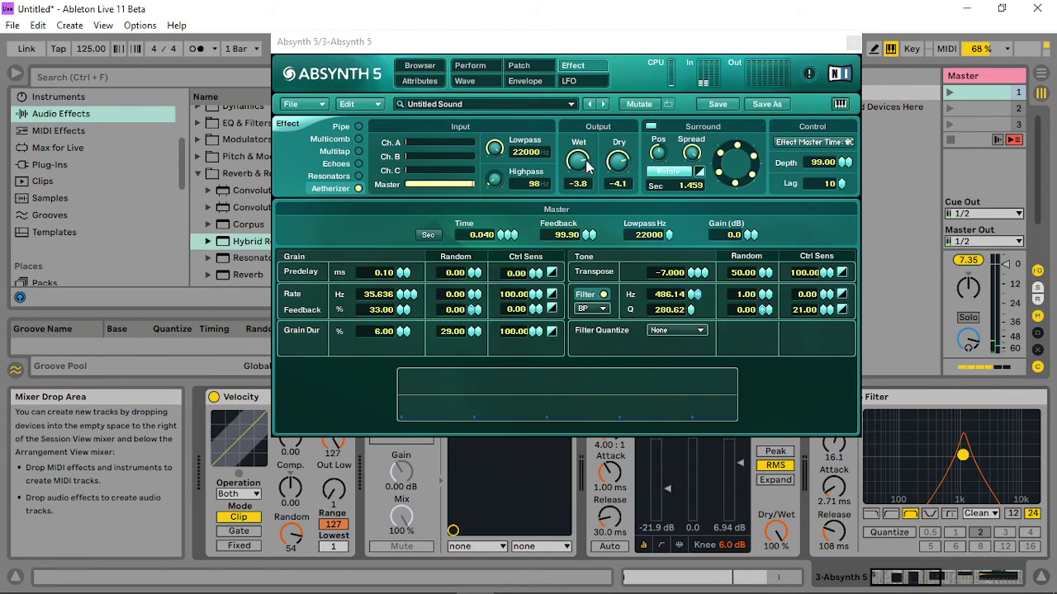
Raise the Aetherizer's wet and dry output levels to 0 dB and relaunch the first scene.
left_click(621, 158)
left_click(620, 158)
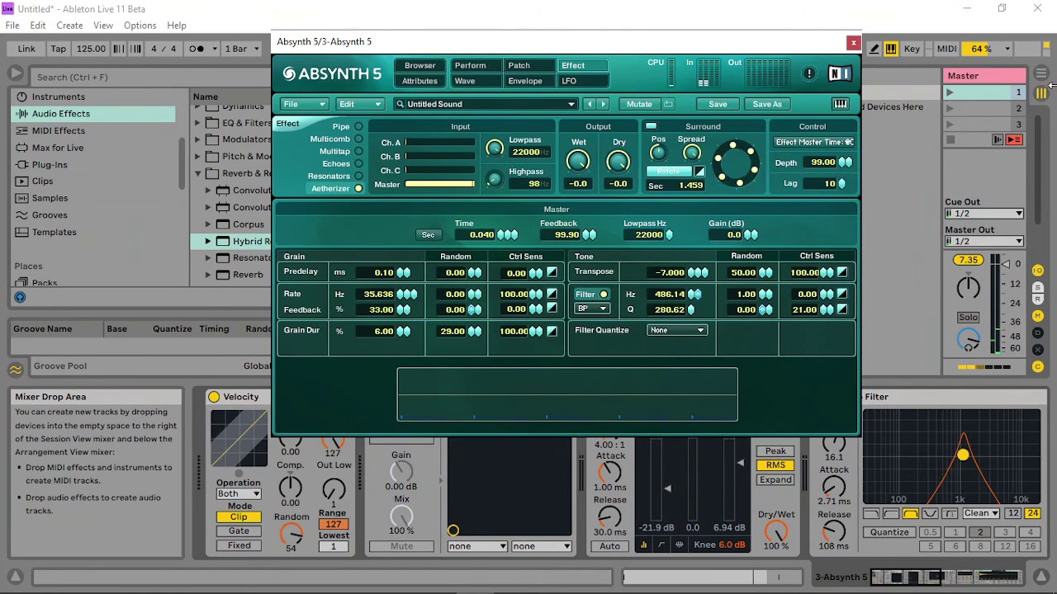
left_click(956, 90)
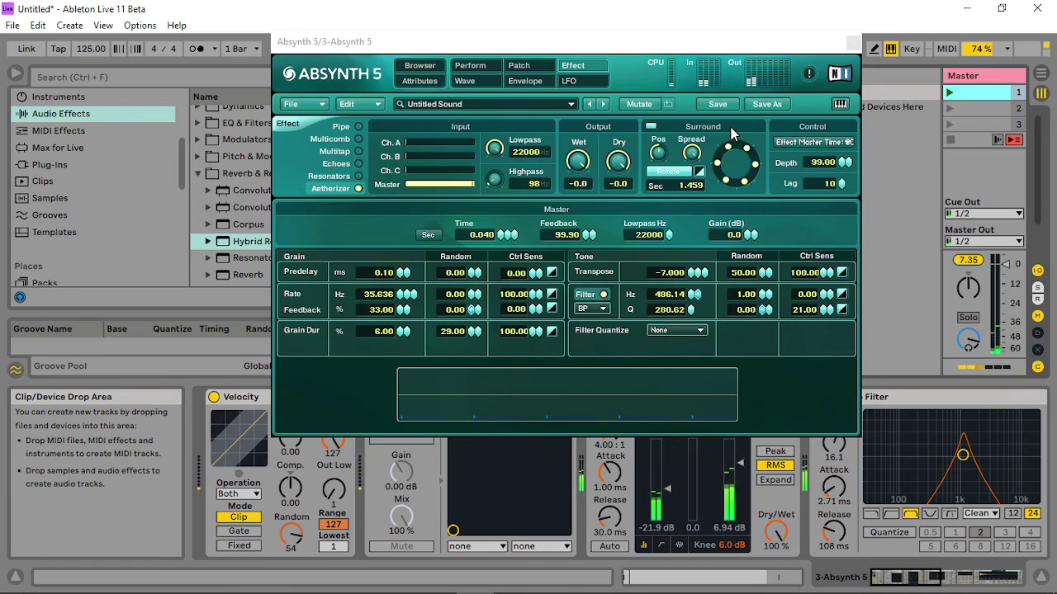
Nudge the Auto Filter's peak higher and set channel B's second waveshaper to the Inharmonic 3 wave after trying Additive 2.
left_click_drag(970, 458, 975, 455)
left_click(522, 65)
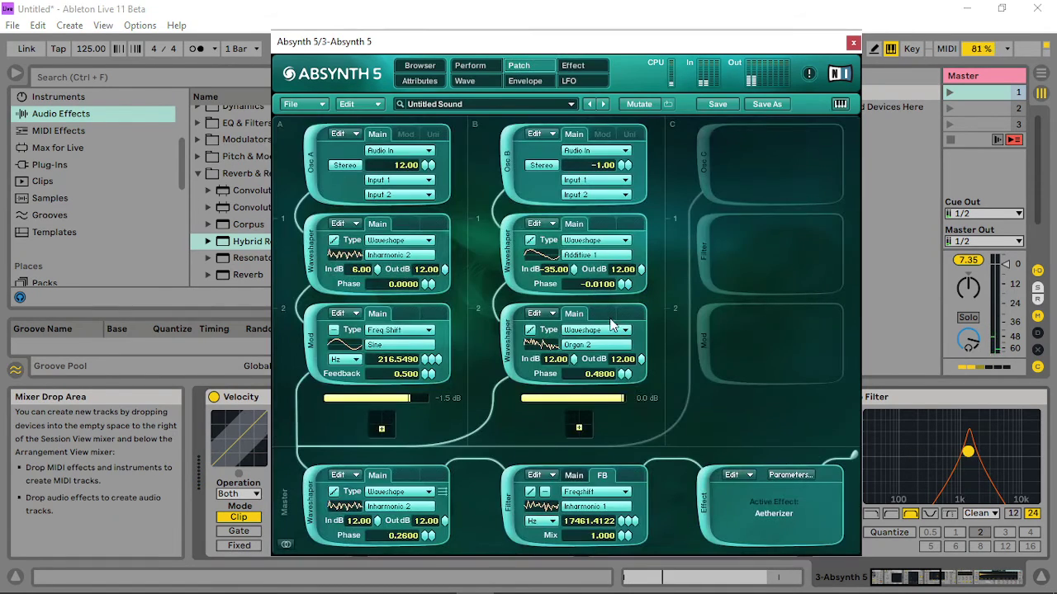
left_click(585, 345)
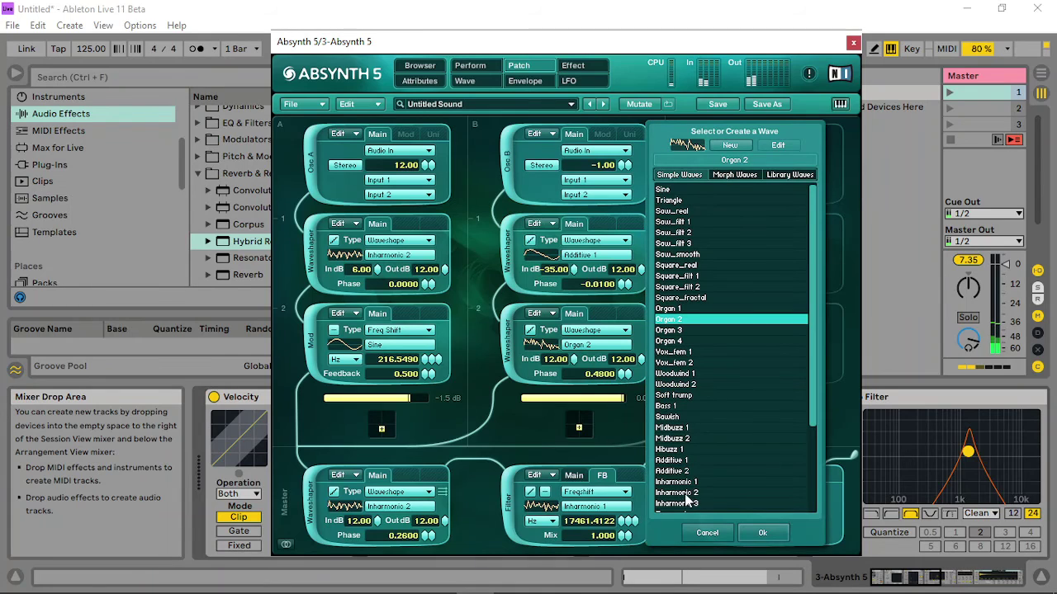
left_click(673, 471)
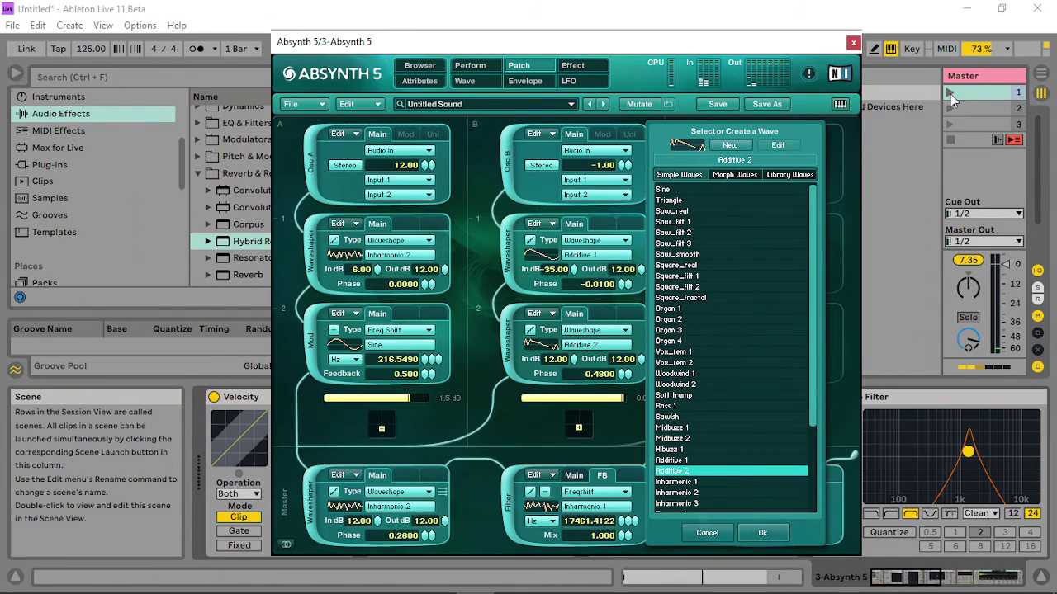
left_click(950, 94)
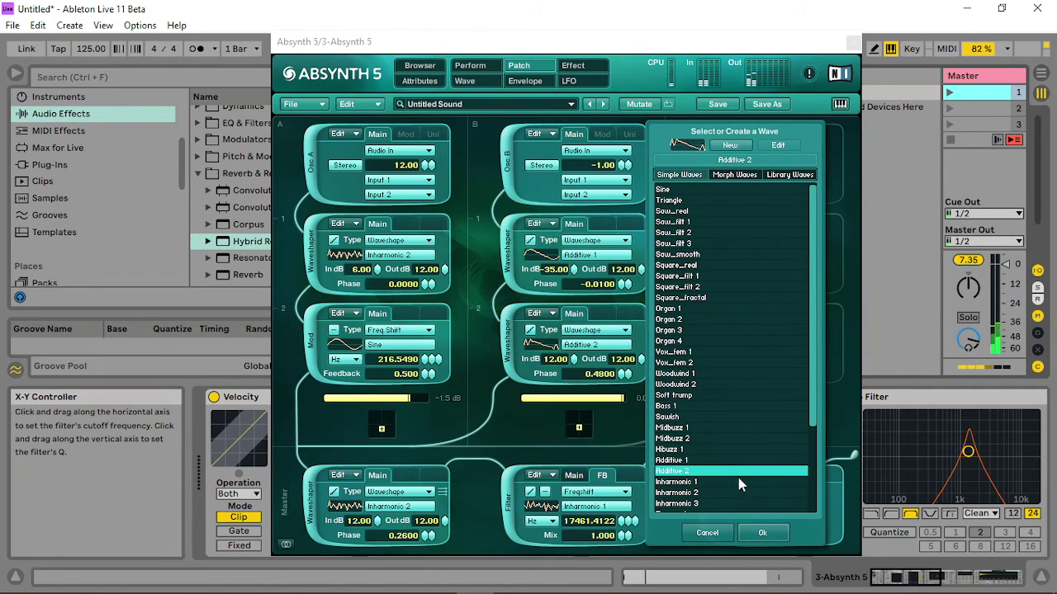
left_click(694, 504)
left_click(948, 90)
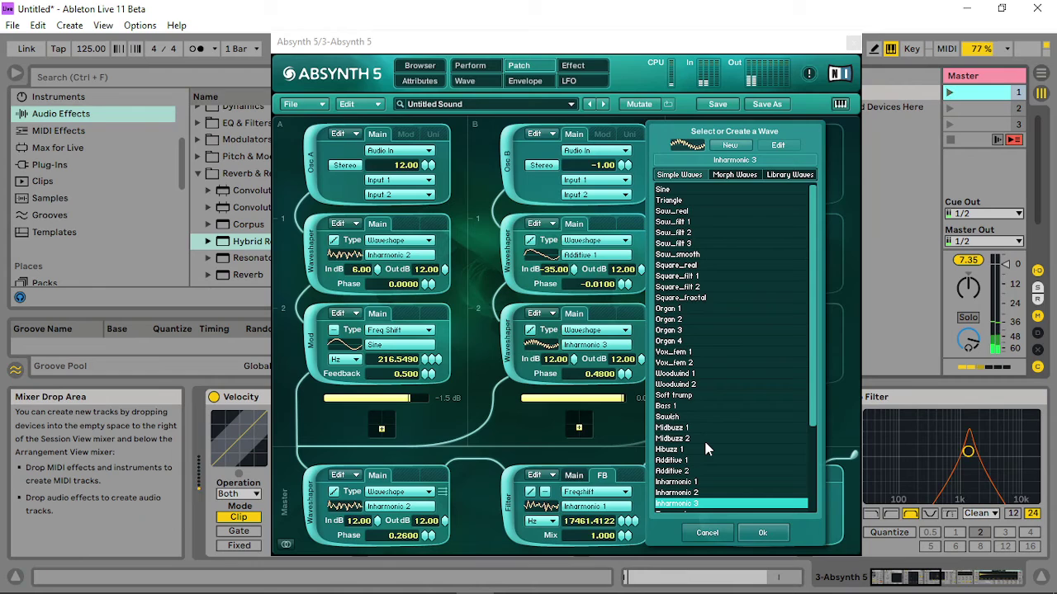
Try the Woodwind 1 wave in the master waveshaper and relaunch the first scene.
left_click(395, 509)
left_click(491, 376)
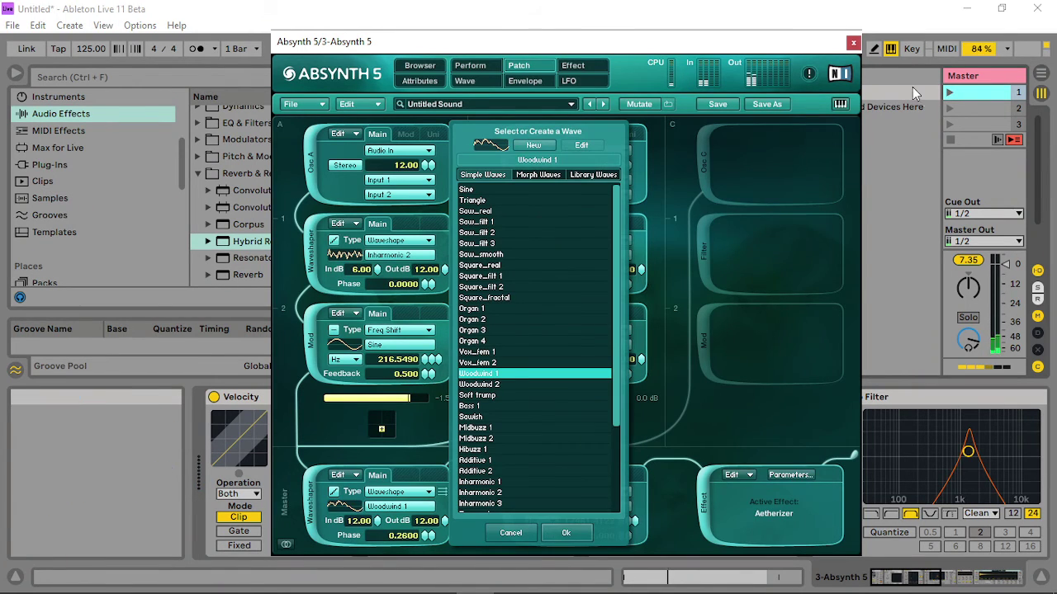
left_click(948, 92)
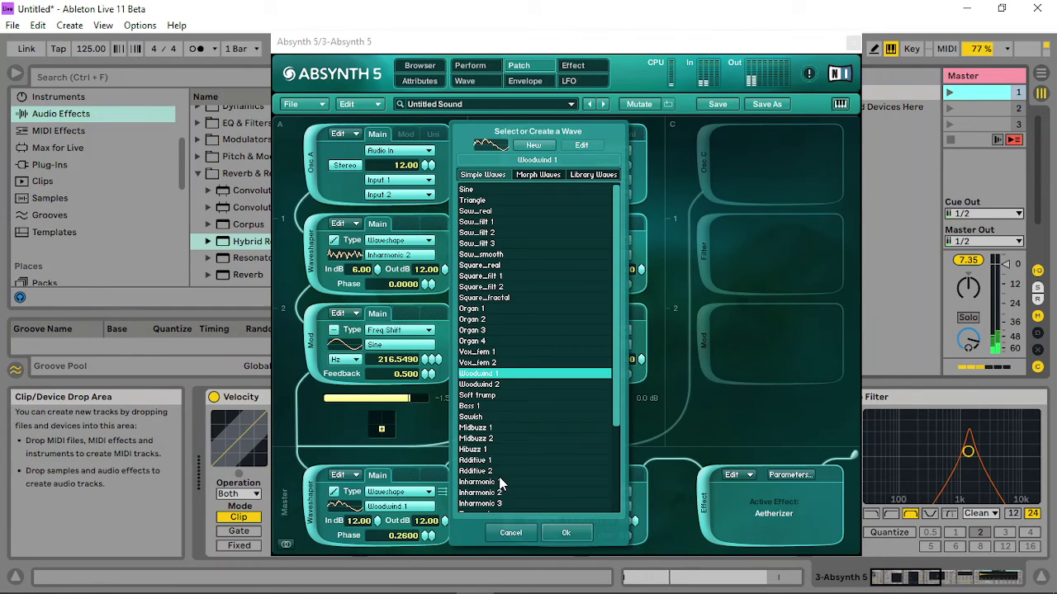
left_click(567, 532)
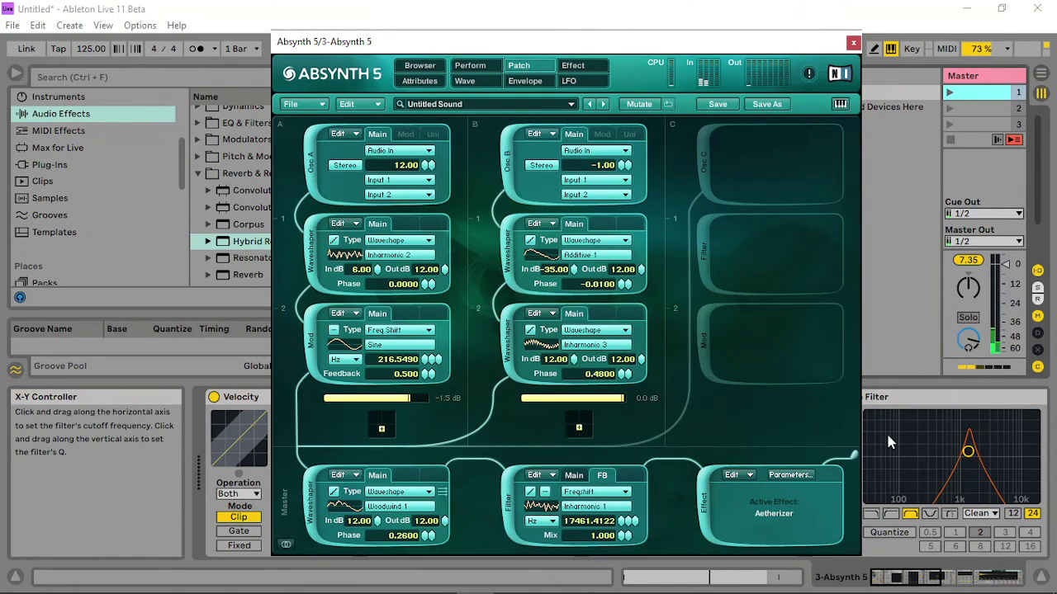
Sweep the Auto Filter's peak around 1 kHz and leave it slightly above.
left_click_drag(889, 443, 884, 443)
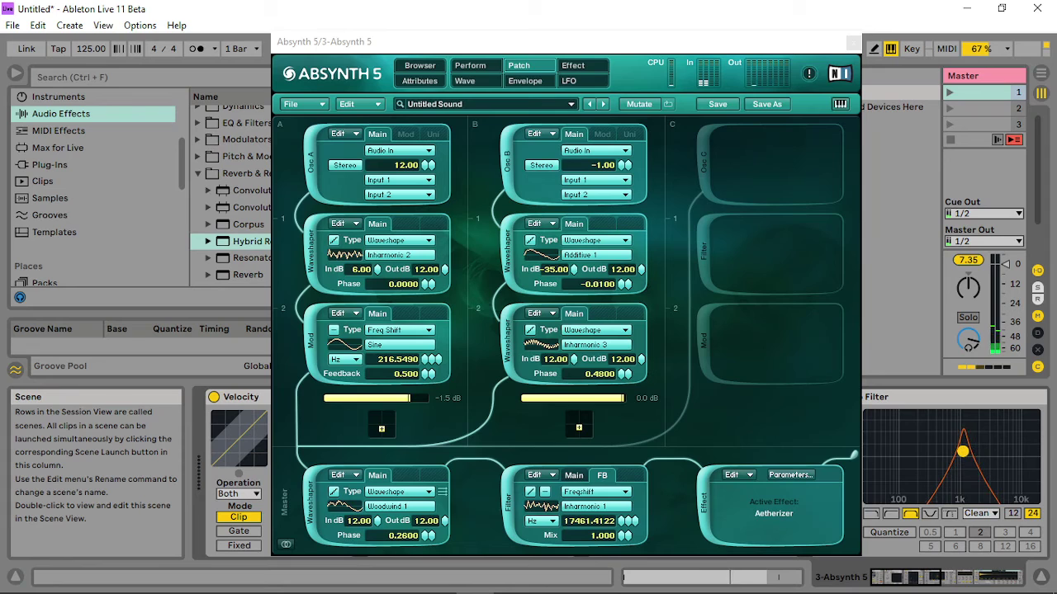
left_click_drag(962, 452, 958, 450)
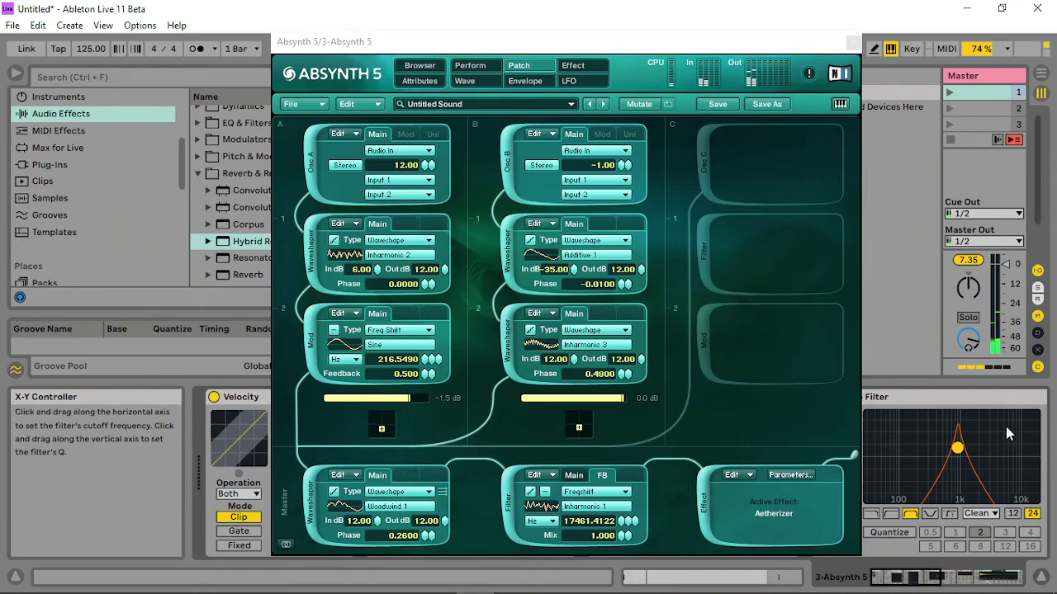
left_click_drag(958, 448, 962, 453)
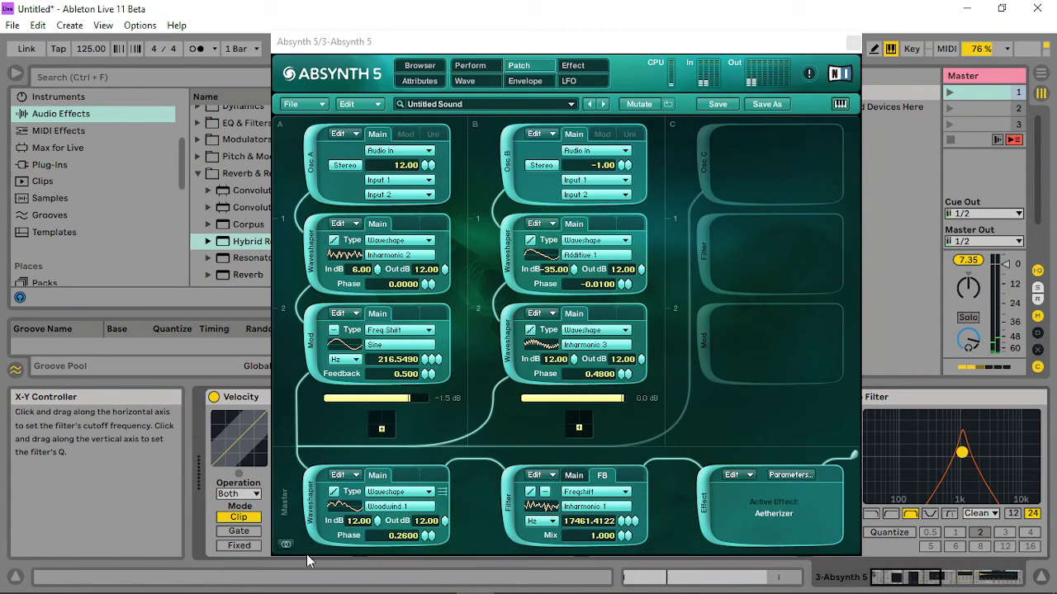
Try the Inharmonic 2, Inharmonic 1 and Inharmonic 3 waves in the master waveshaper, moving the Auto Filter's peak slightly below 1 kHz.
left_click(397, 510)
left_click(487, 493)
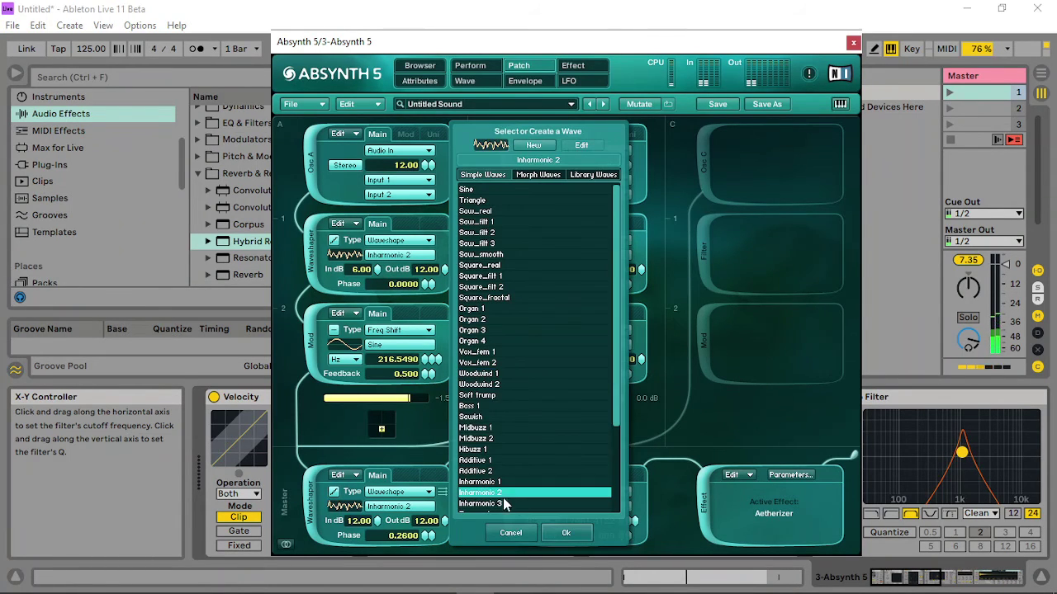
left_click(479, 481)
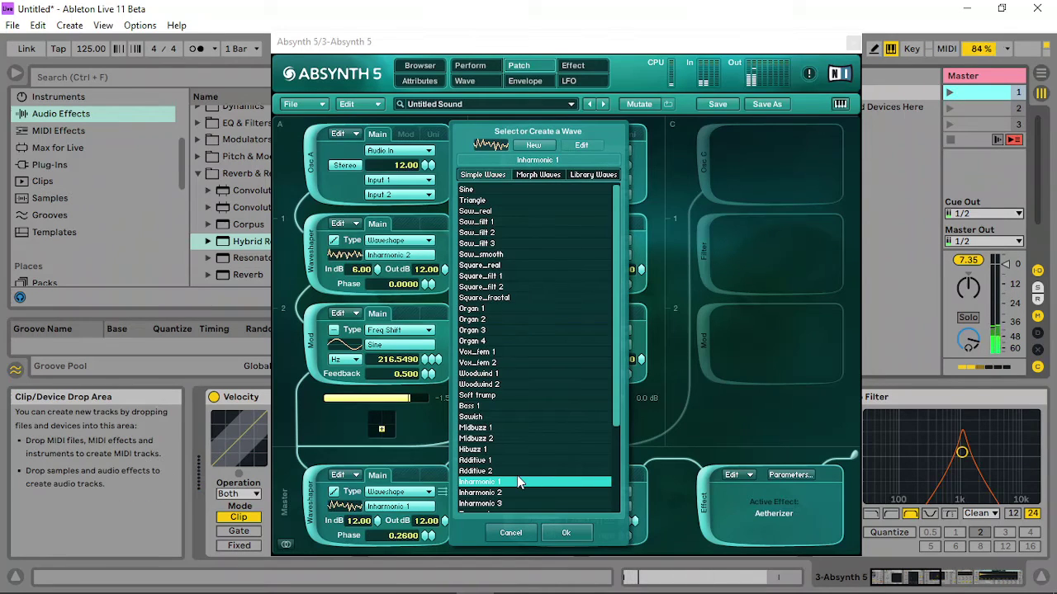
mouse_move(961, 452)
left_mouse_down()
mouse_move(974, 457)
mouse_move(955, 453)
left_mouse_up()
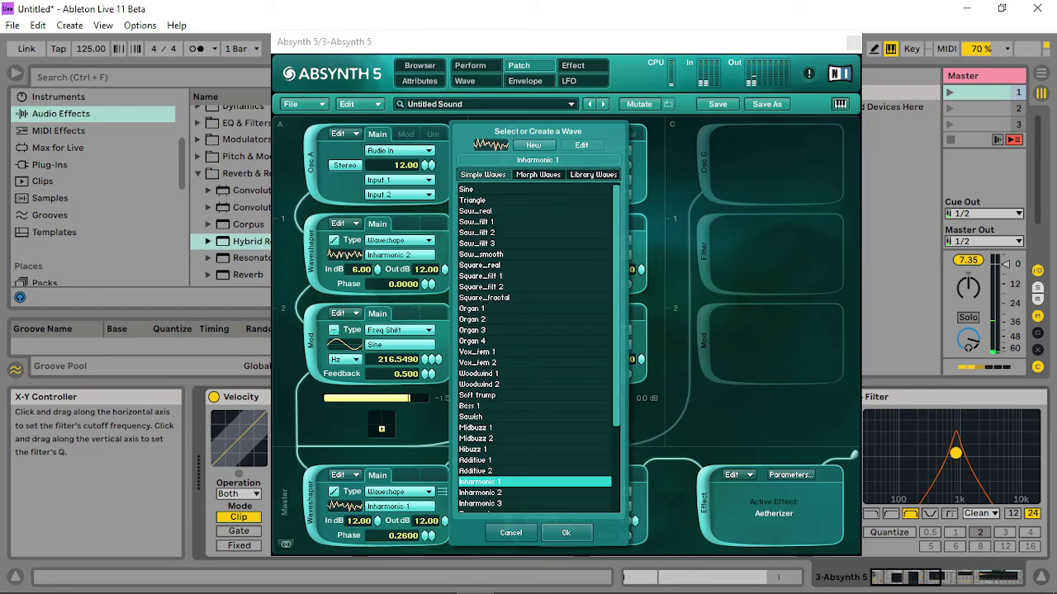
left_click(517, 500)
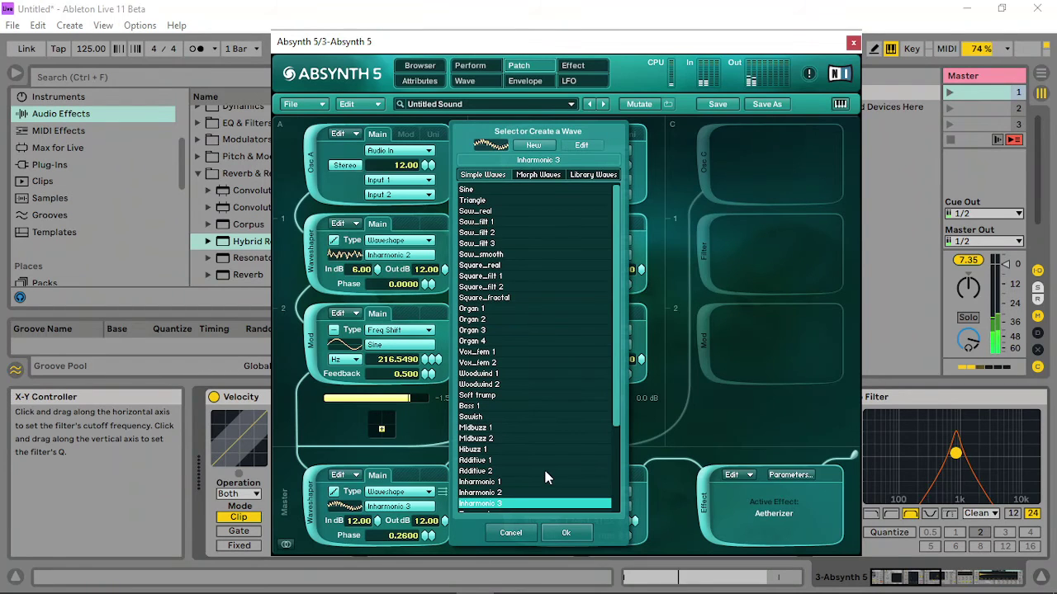
Move the Auto Filter's peak to about 1 kHz with a lower resonance and relaunch the first scene.
left_click(958, 453)
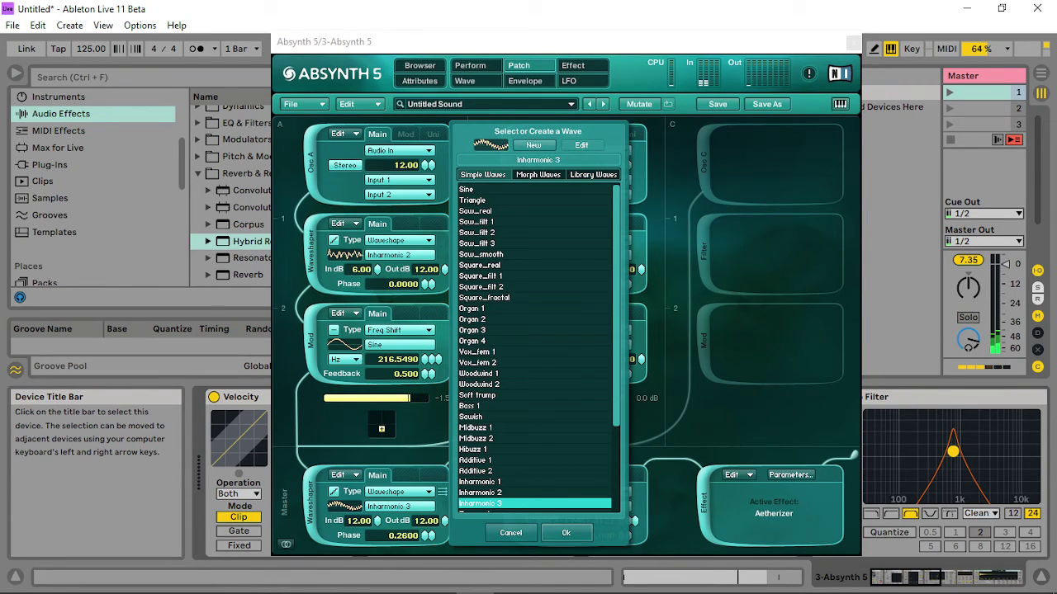
left_click(950, 95)
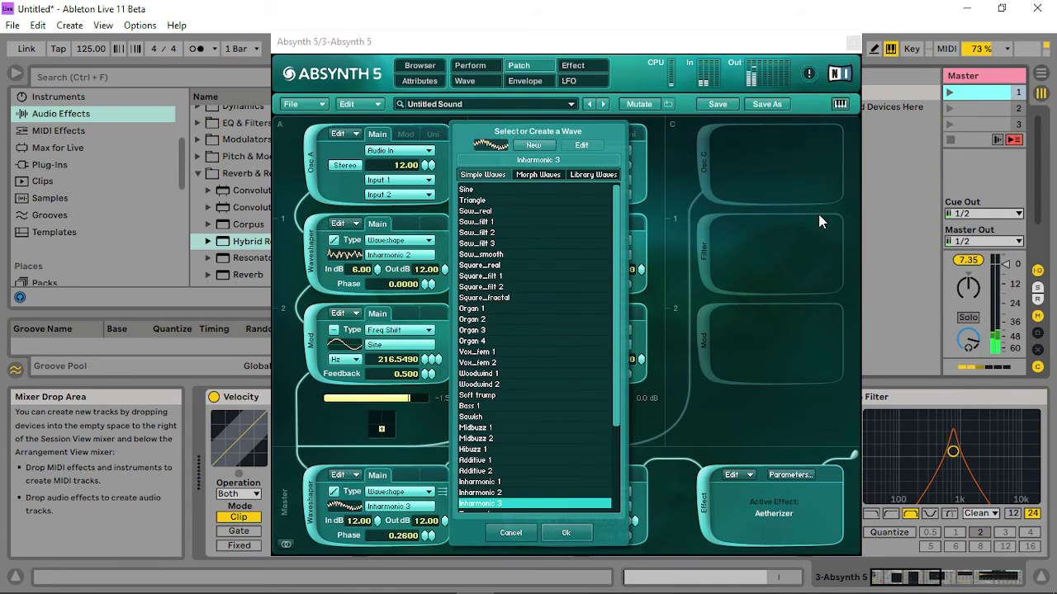
left_click_drag(953, 452, 958, 467)
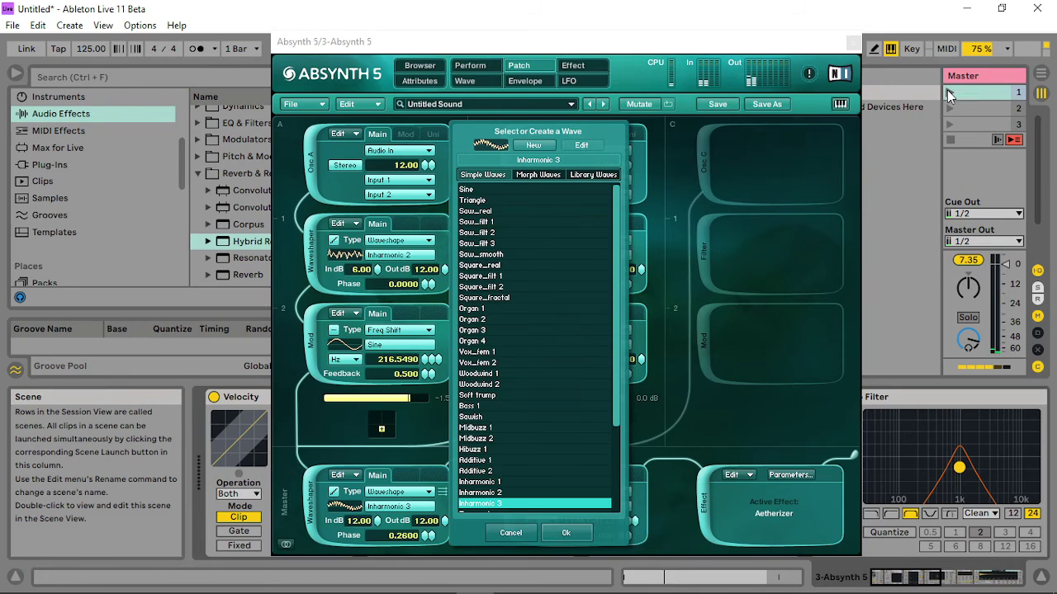
left_click(987, 91)
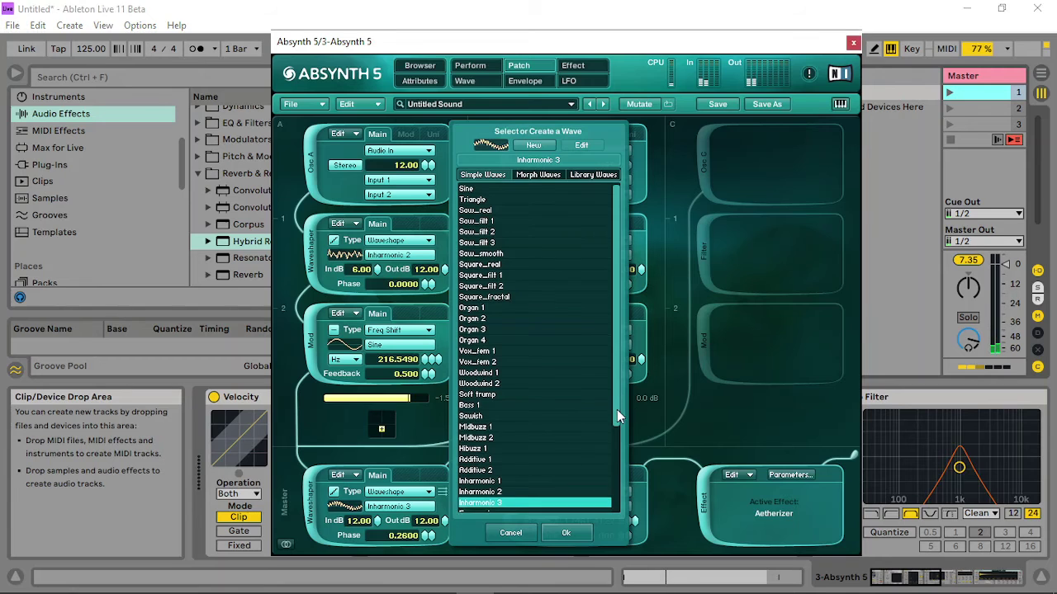
Set the master waveshaper's wave to Noise 1 and nudge the Auto Filter's peak slightly lower.
left_click_drag(617, 410, 616, 493)
left_click(475, 432)
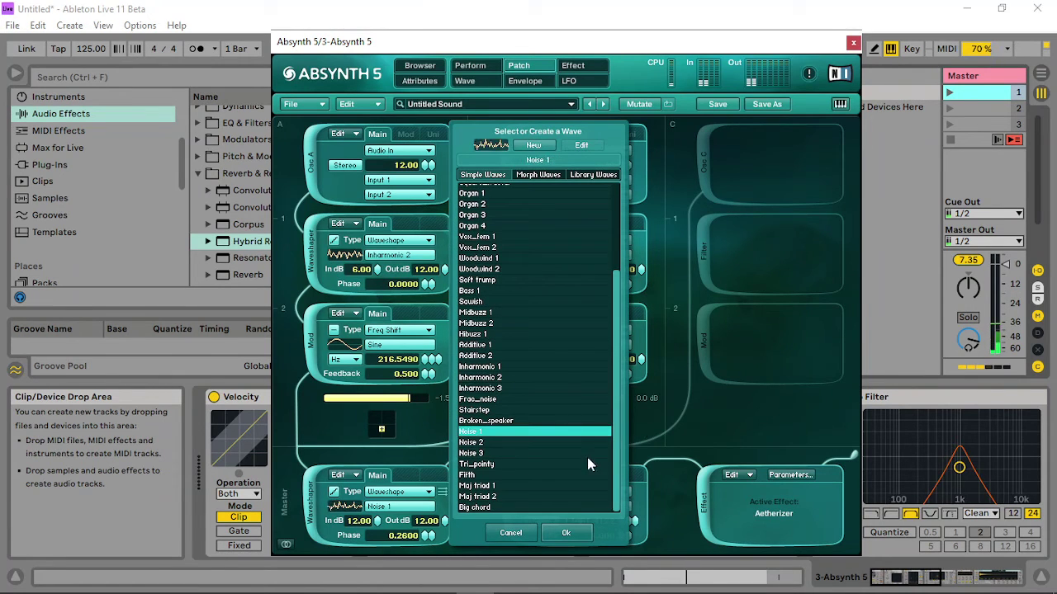
left_click(951, 92)
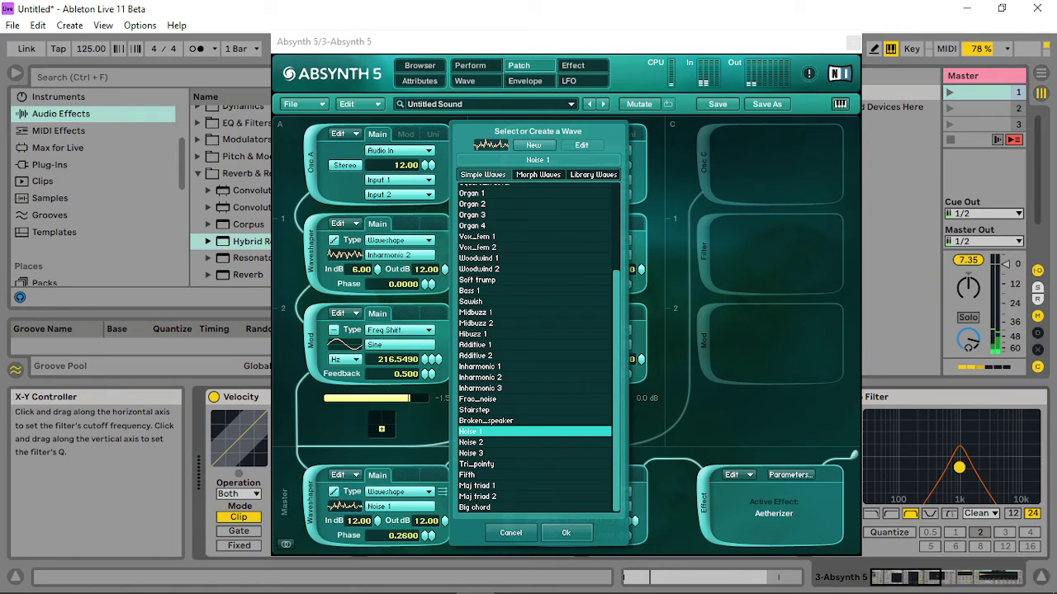
left_click_drag(959, 467, 957, 466)
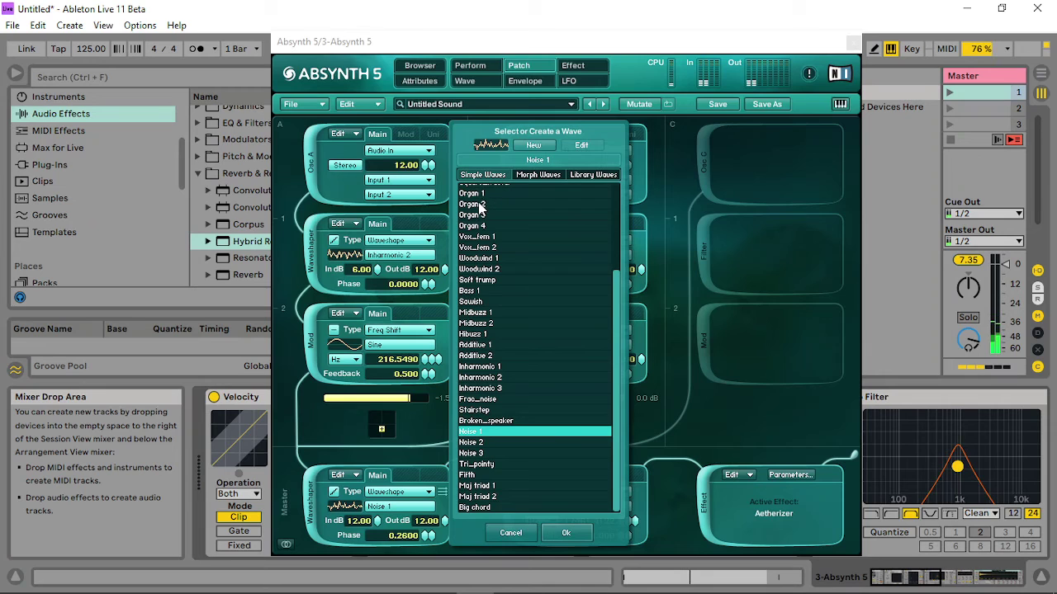
left_click(577, 534)
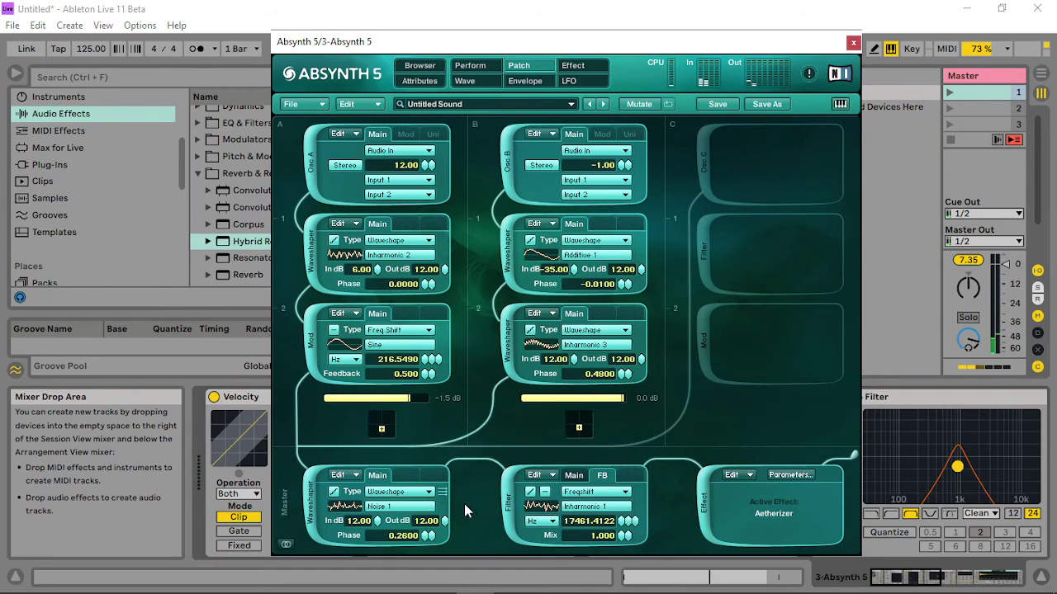
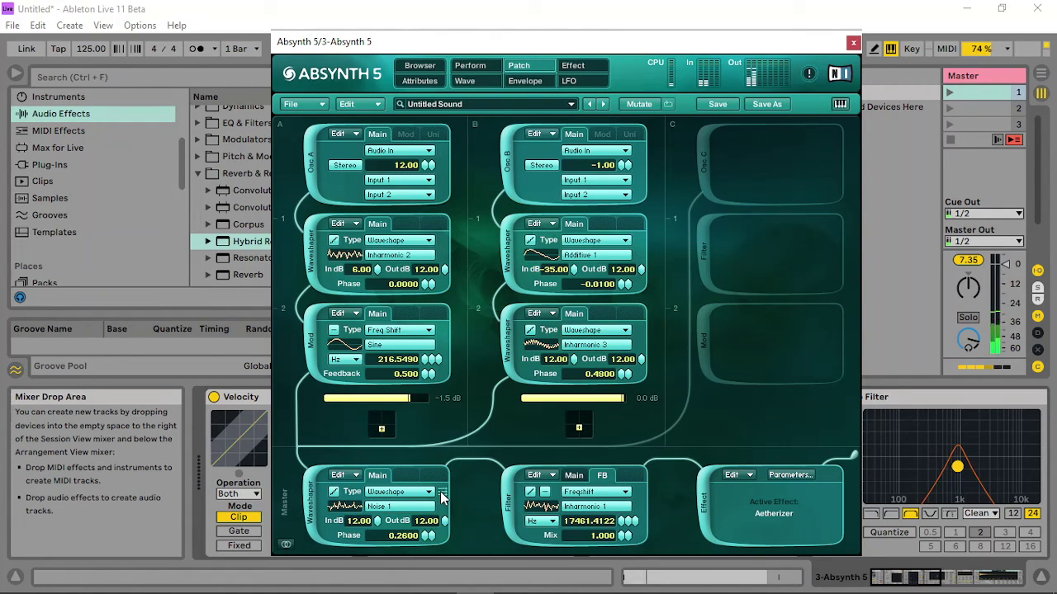
Show the master filter's main settings and fine-tune the Auto Filter's peak slightly below 1 kHz while relaunching the first scene.
left_click(575, 476)
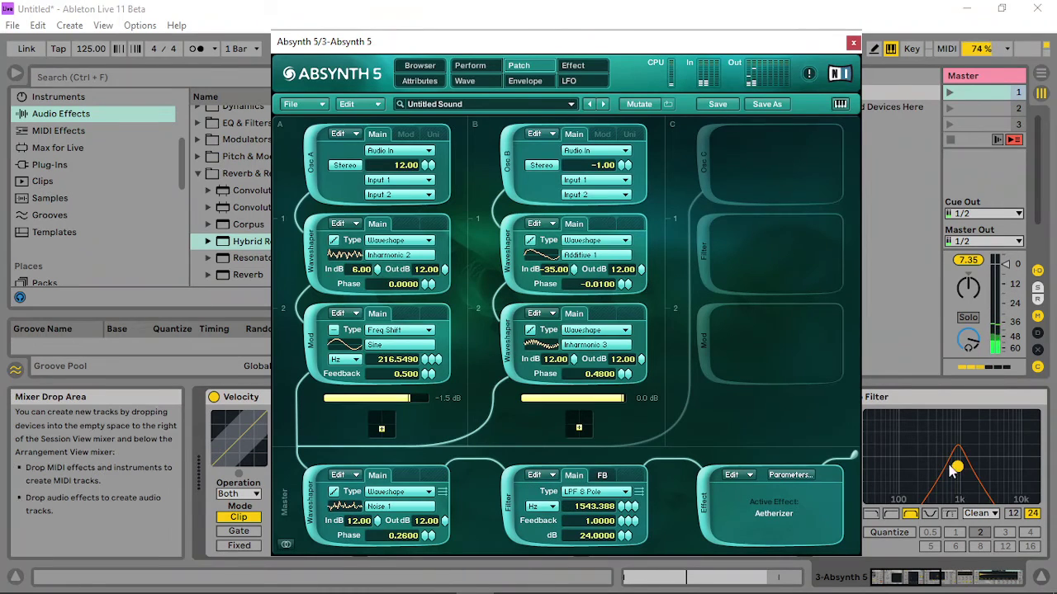
left_click(876, 397)
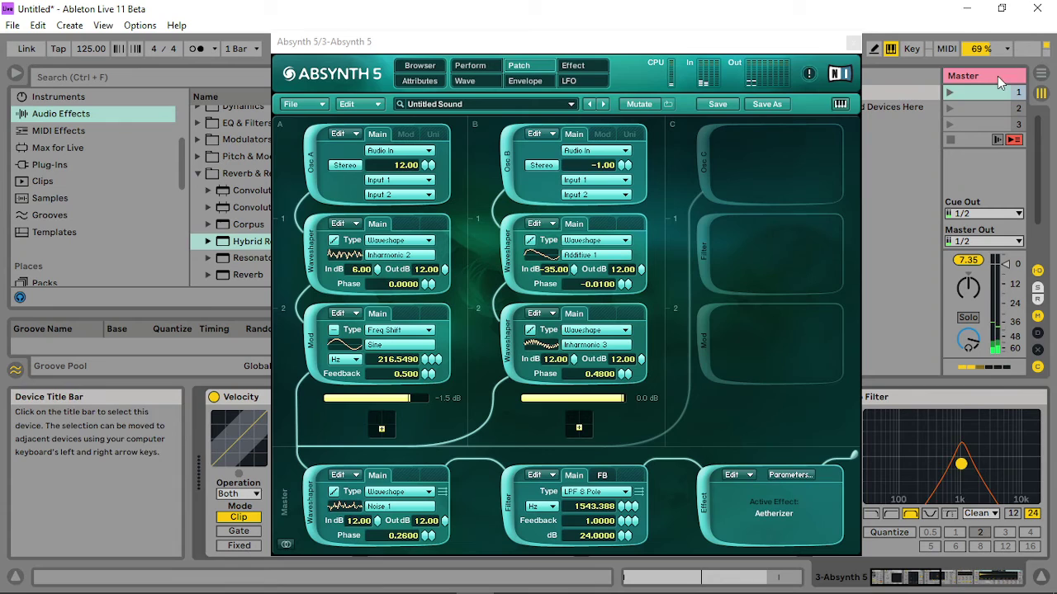
left_click(948, 92)
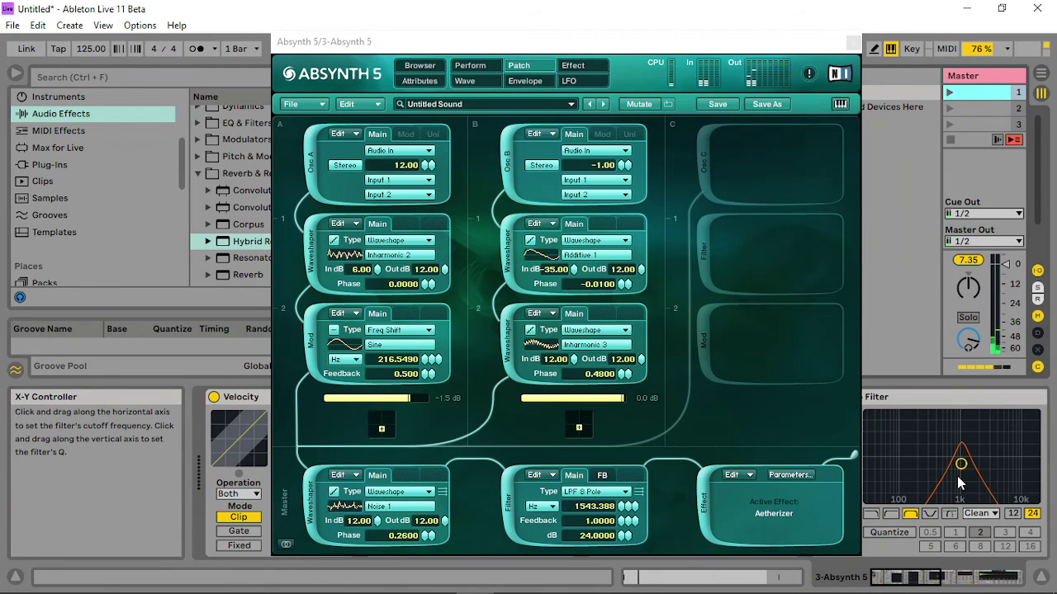
left_click_drag(956, 464, 955, 464)
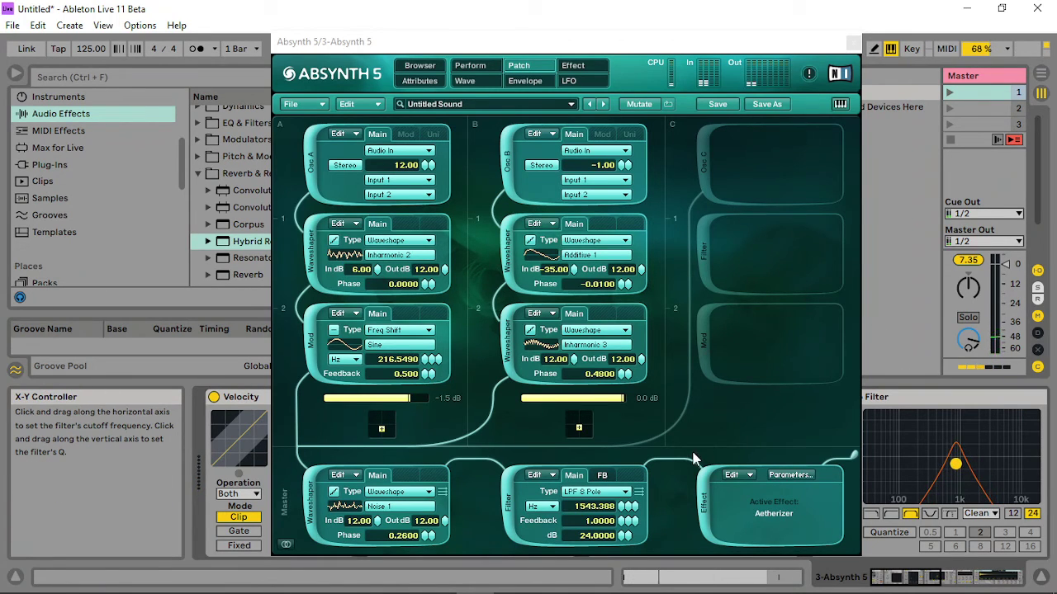
left_click(645, 493)
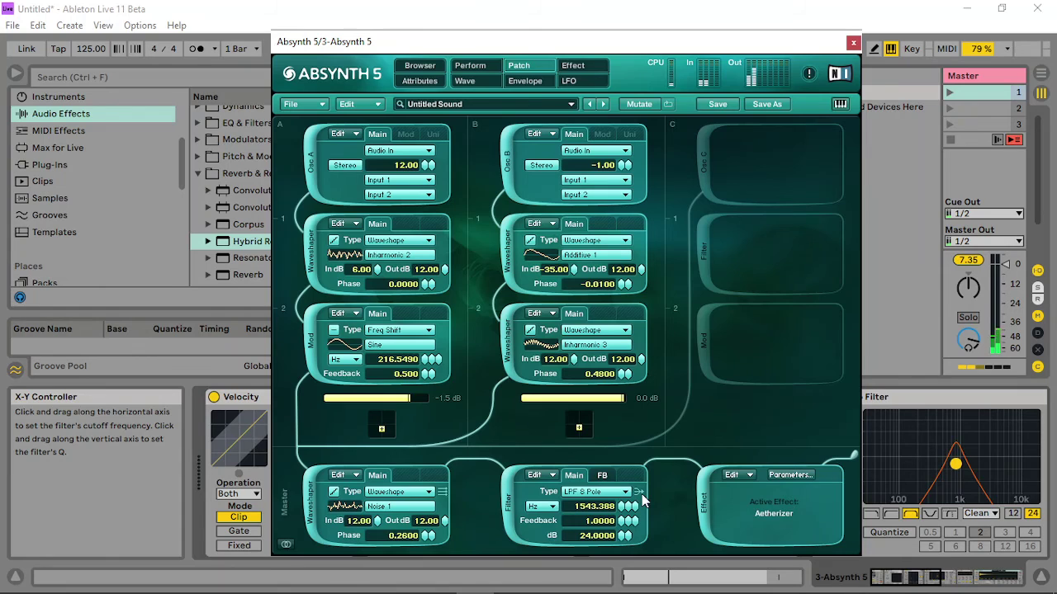
Set audio modulation group A's gain to 11.30 dB and the lag of Filter Master 2 Cloud Filter Hz to 165.
left_click(482, 69)
left_click(684, 148)
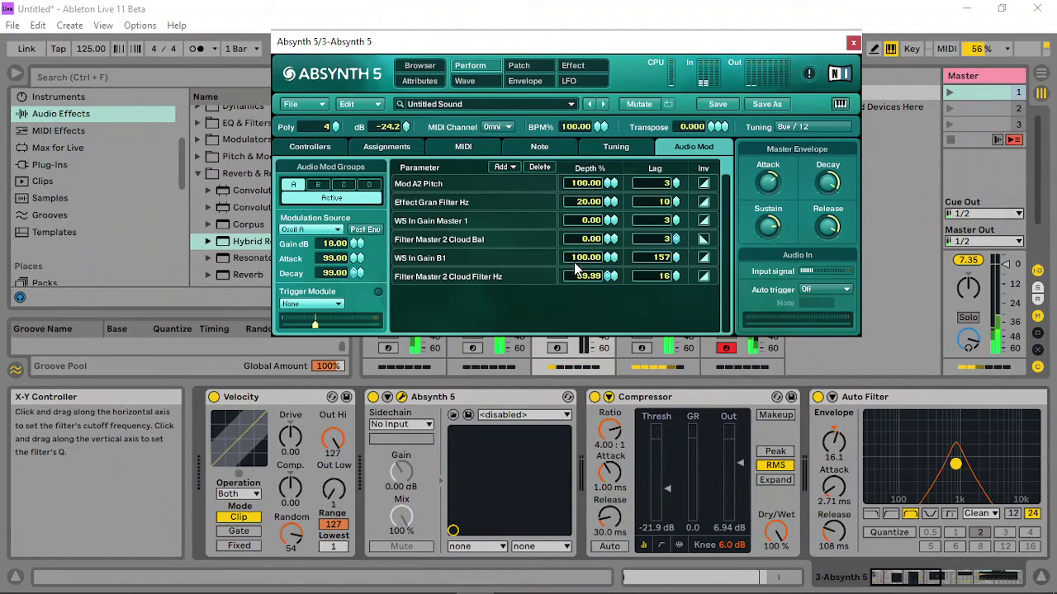
left_click(364, 231)
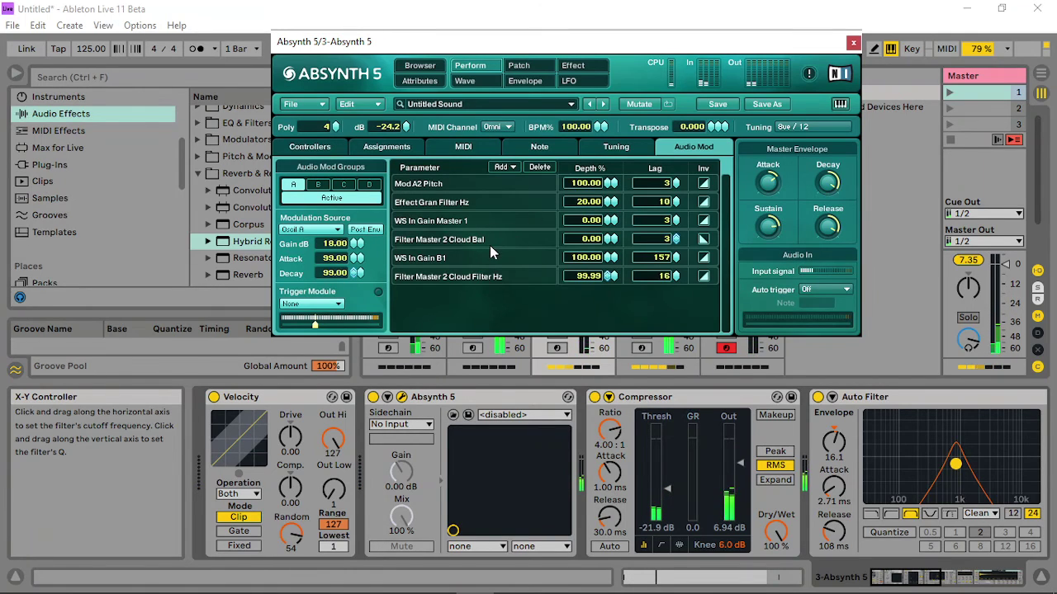
left_click_drag(357, 243, 358, 297)
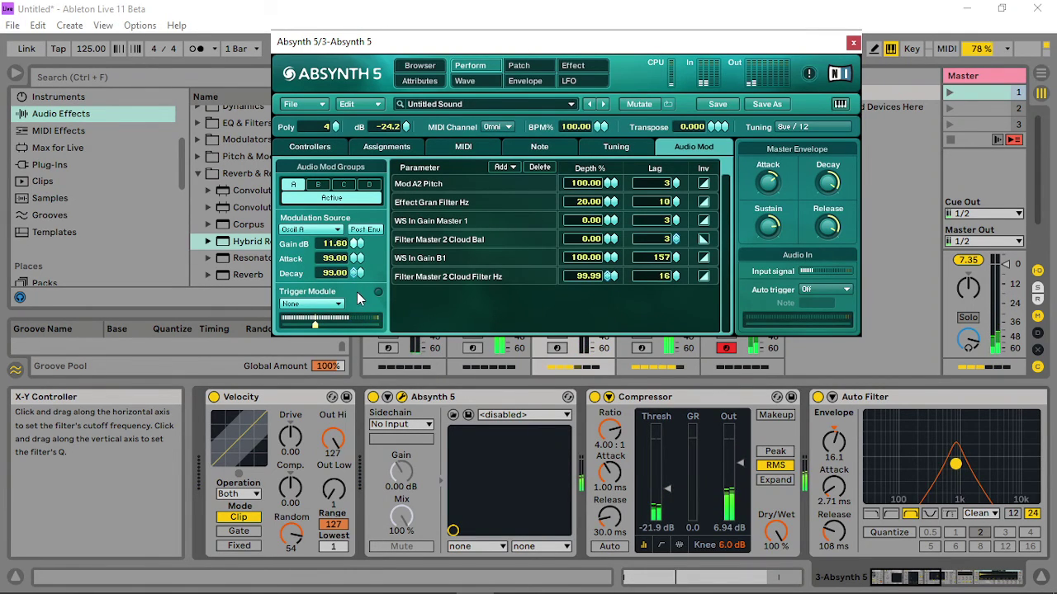
left_click(949, 92)
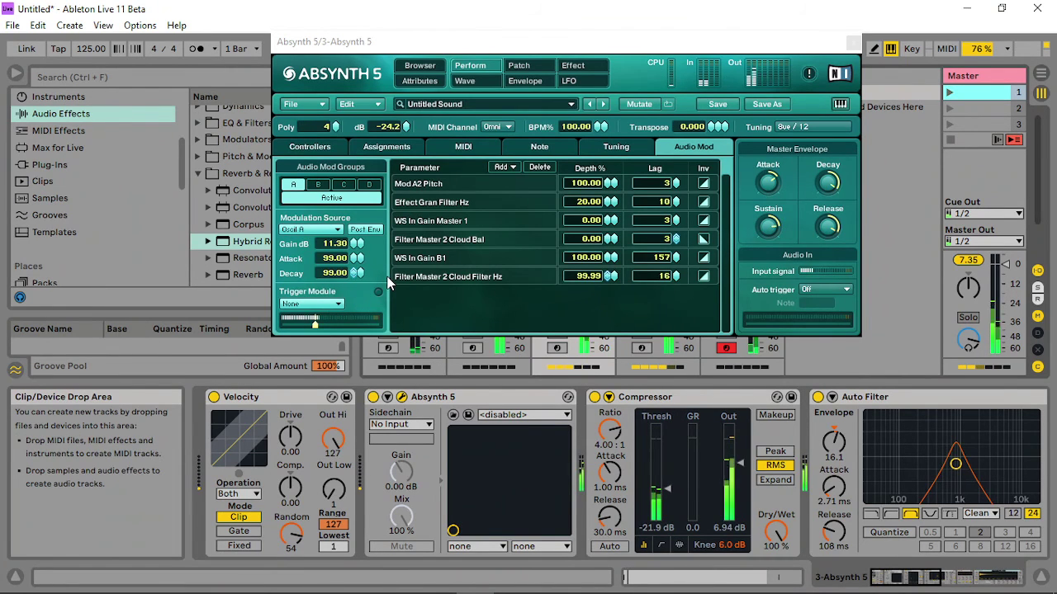
left_click(352, 274)
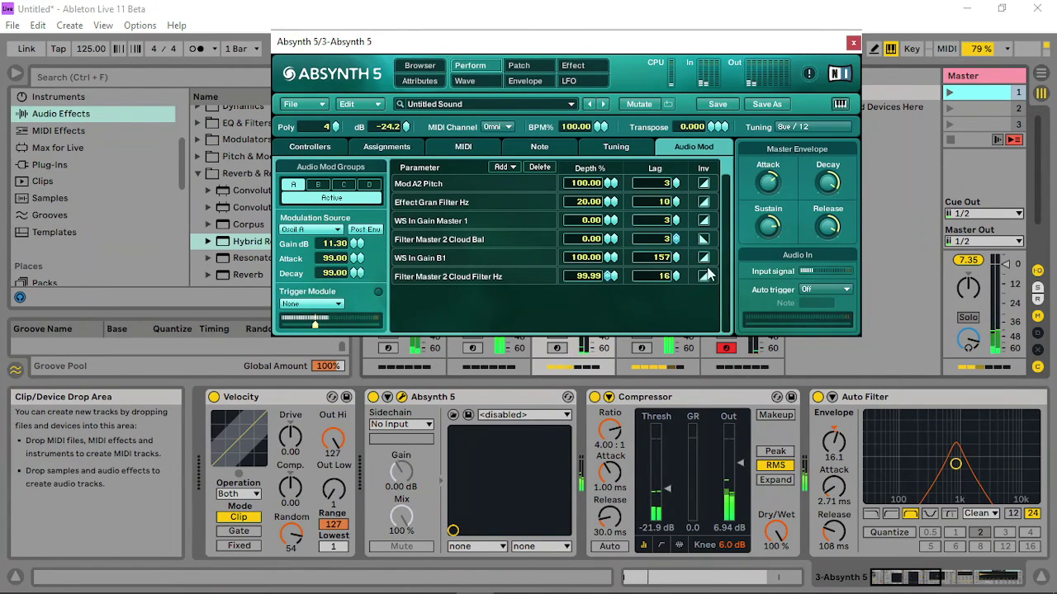
left_click_drag(675, 276, 679, 248)
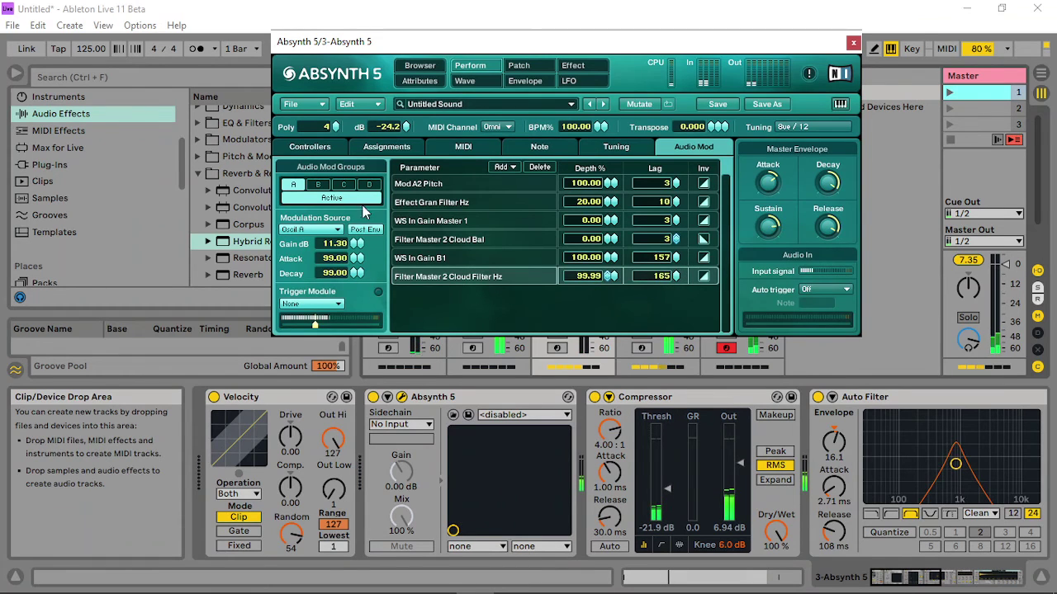
Set the Mod A2 Pitch lag to 178, relaunch the first scene and nudge the Auto Filter's peak up to about 1 kHz.
left_click(950, 92)
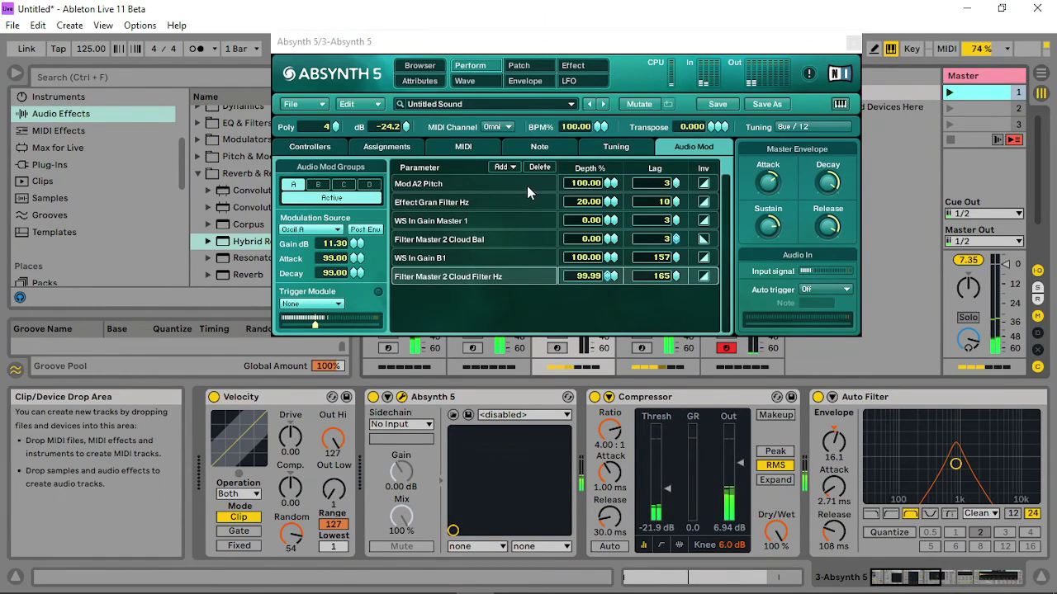
left_click_drag(667, 183, 691, 51)
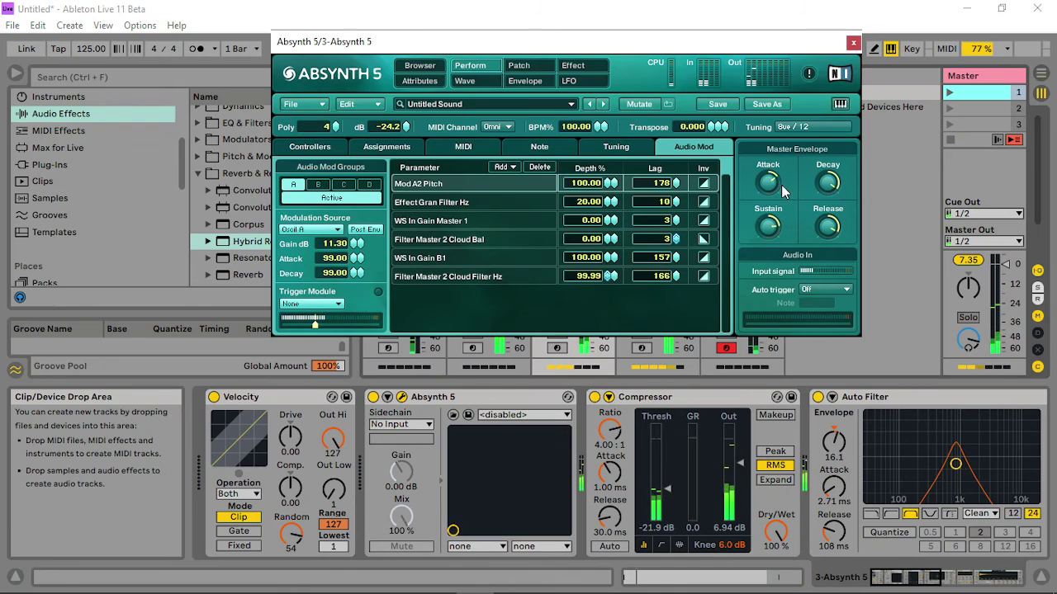
left_click(947, 92)
left_click_drag(955, 464, 960, 459)
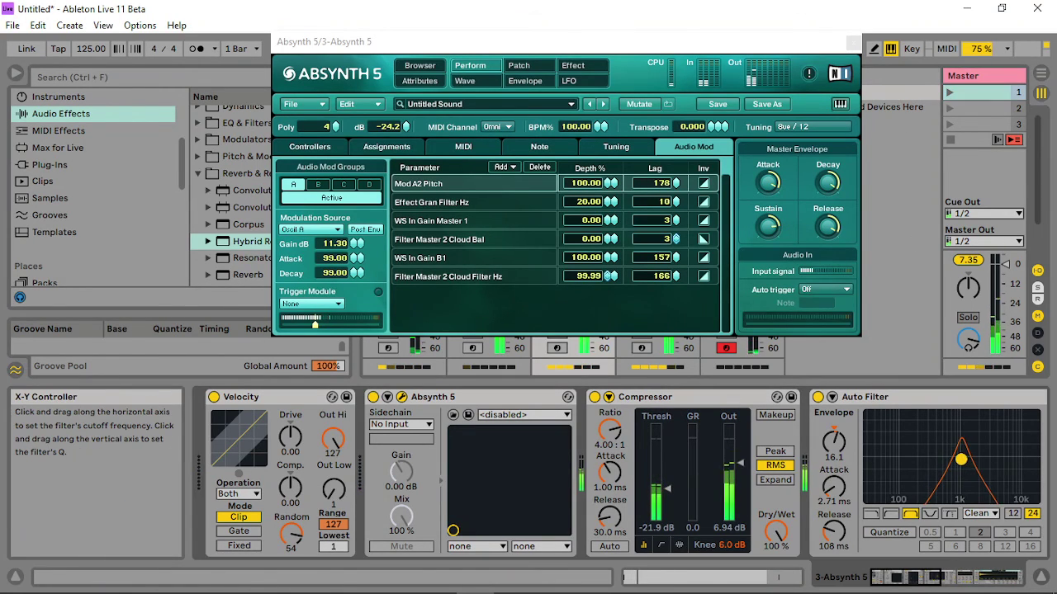
Audition the simple waves Inharmonic 1, Maj triad 1, Tri_pointy and Noise 2 for the master waveshaper.
left_click(531, 66)
left_click(390, 507)
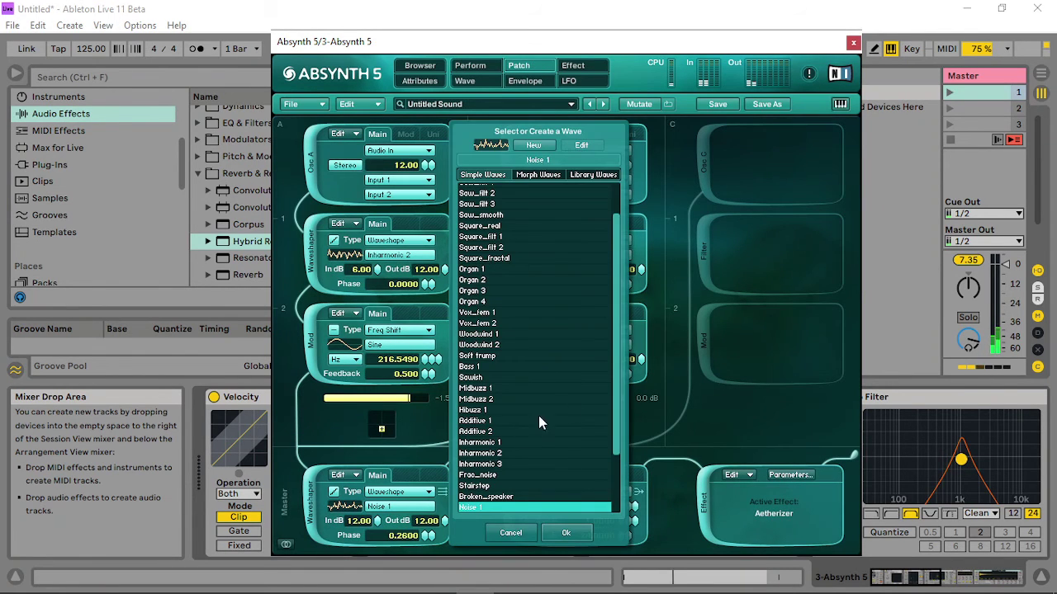
left_click(494, 313)
left_click(494, 334)
left_click(520, 443)
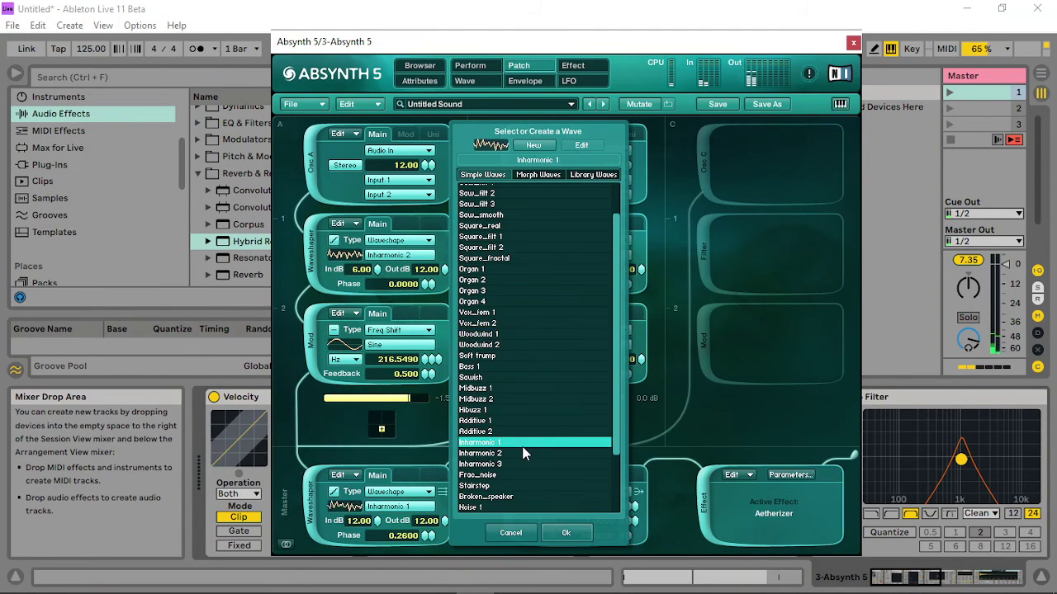
left_click_drag(618, 374, 619, 506)
left_click(481, 486)
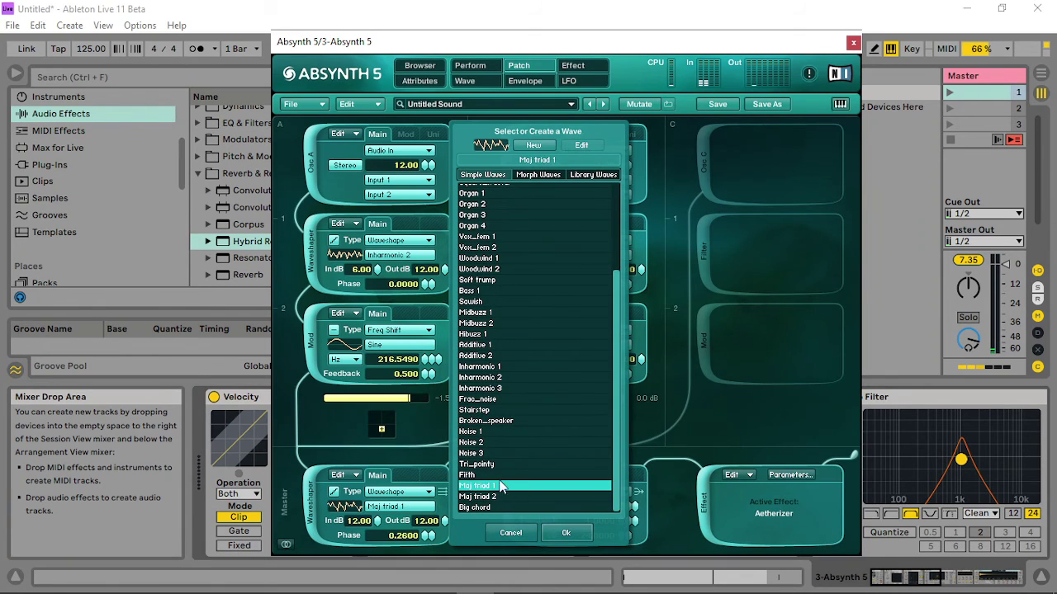
left_click(467, 466)
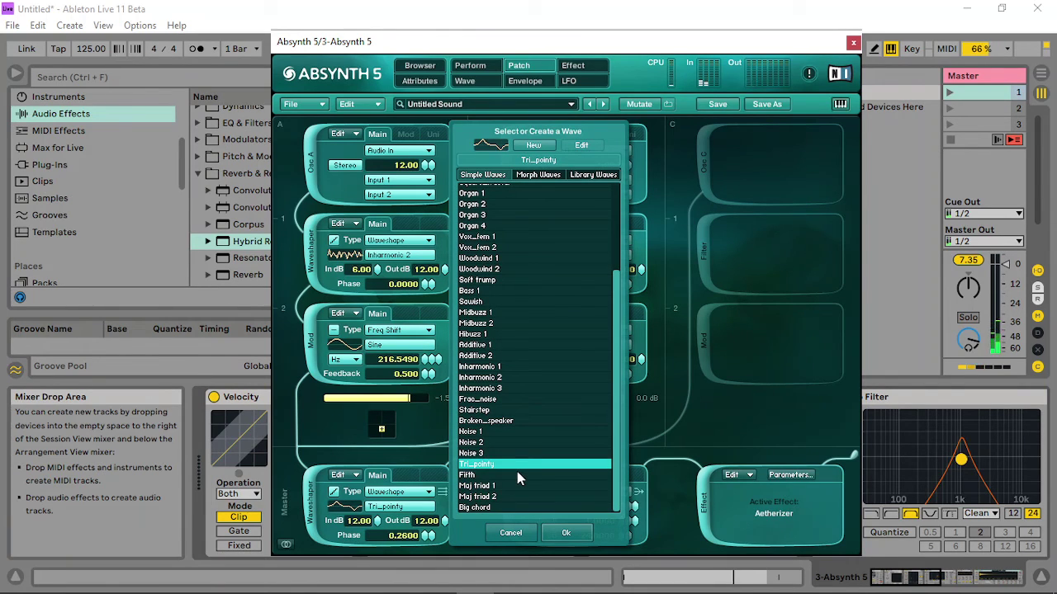
left_click(507, 443)
Raise the Auto Filter's peak slightly above 1 kHz and relaunch the first scene.
left_click(875, 48)
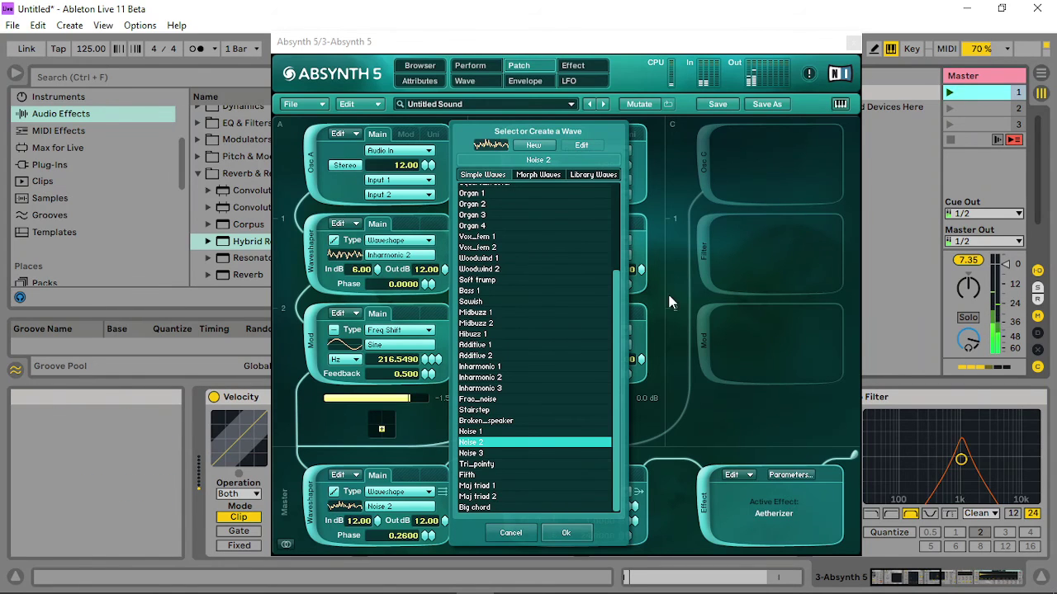
left_click_drag(961, 460, 968, 456)
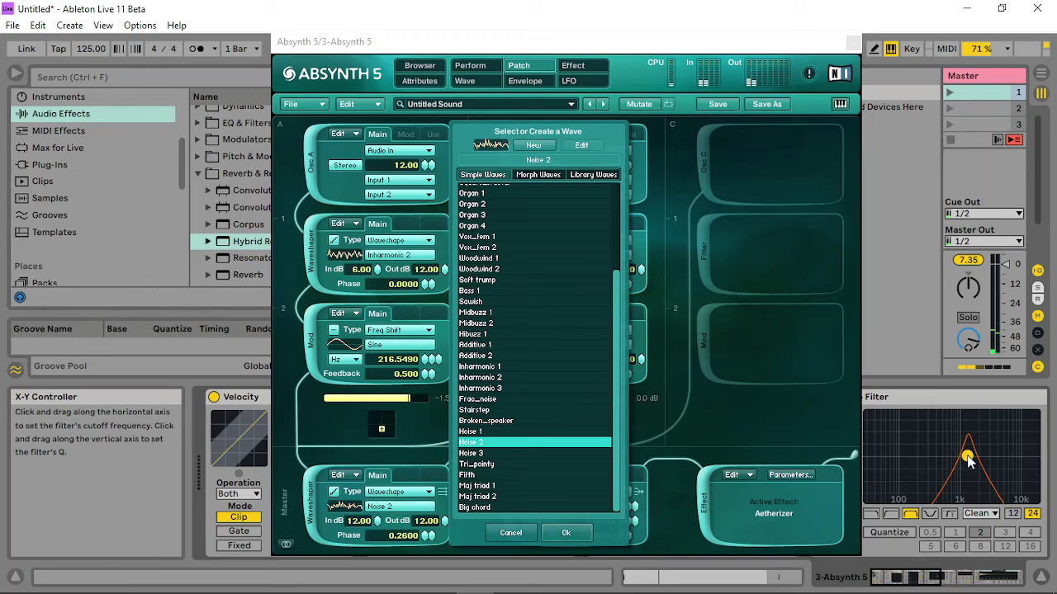
left_click(947, 91)
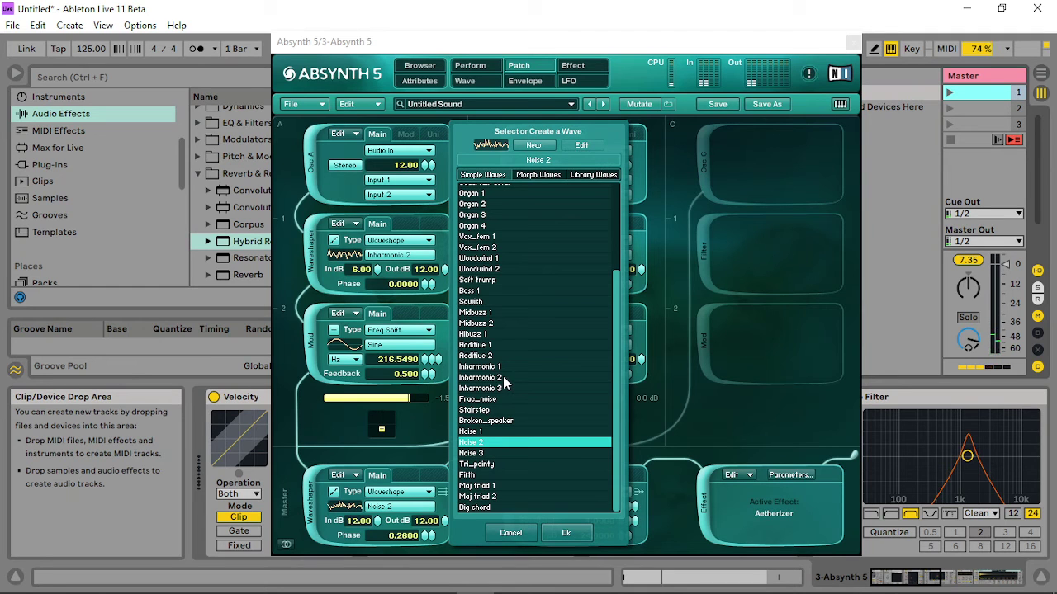
Set the master waveshaper's wave to the morph wave Analog 5 and lower the Auto Filter's peak slightly while relaunching the first scene.
left_click(532, 178)
left_click(502, 310)
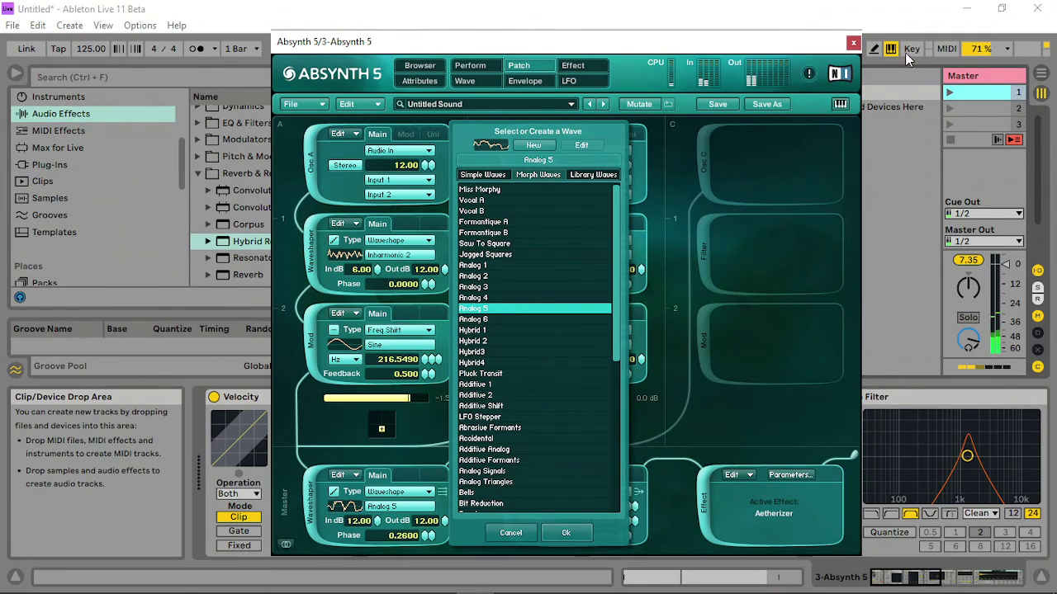
left_click(983, 92)
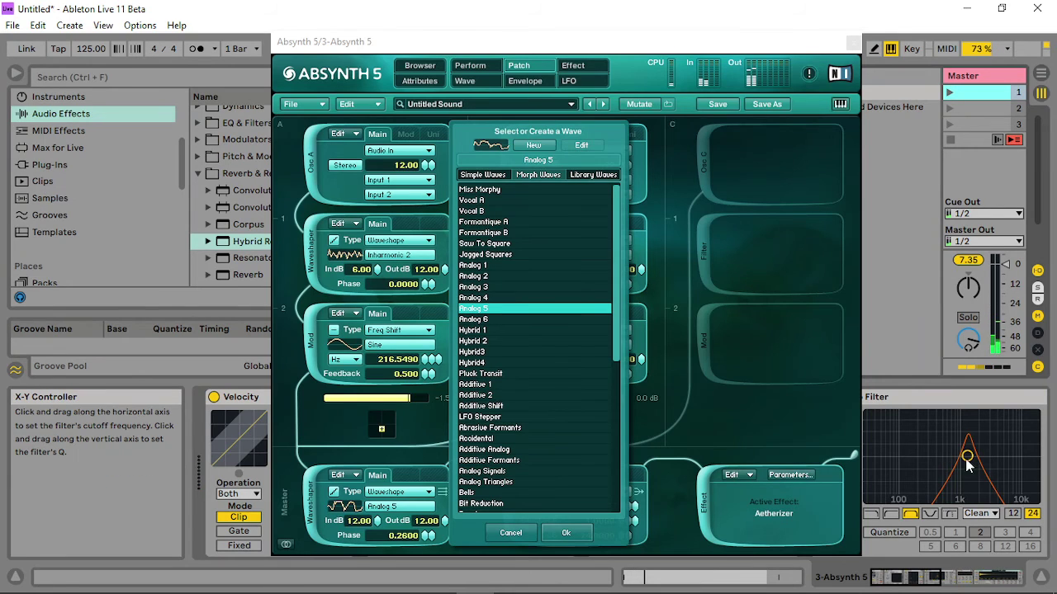
left_click_drag(967, 455, 964, 458)
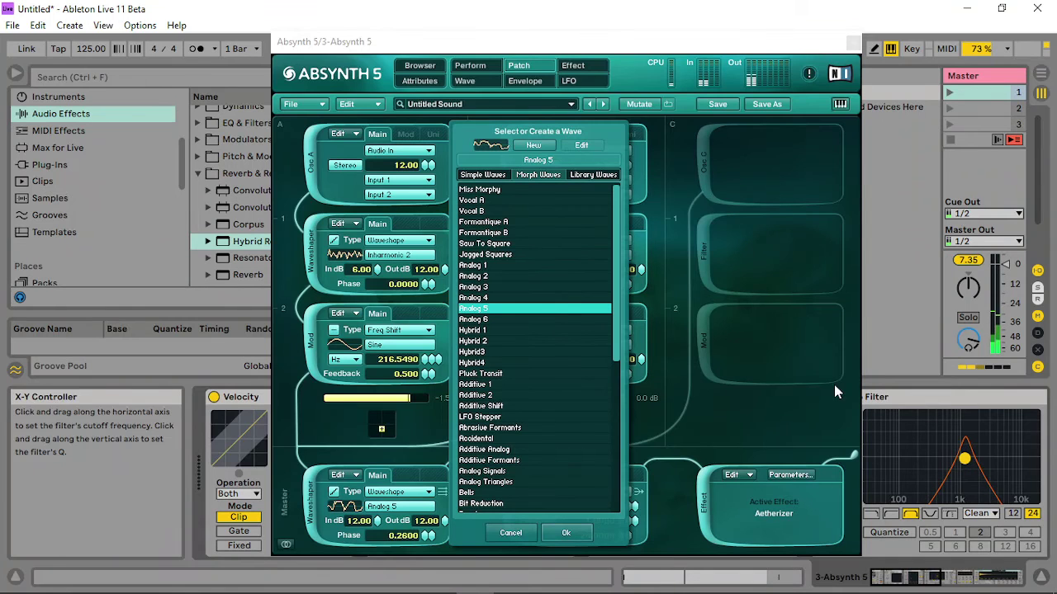
left_click(565, 533)
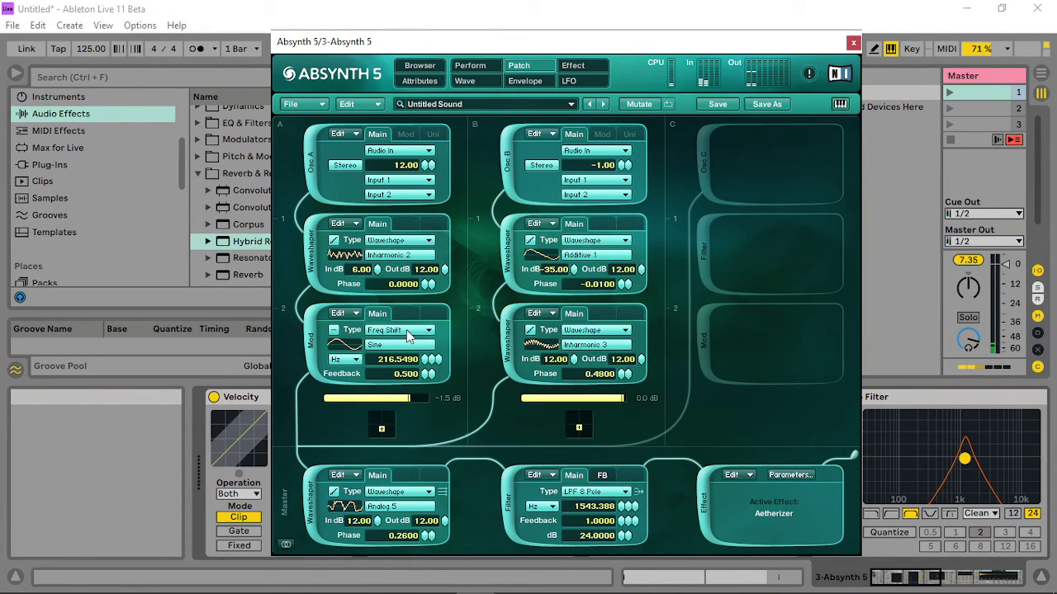
Change channel A's second module to Waveshape with an input gain of 5.50 dB and the simple wave Inharmonic 1.
left_click(406, 331)
left_click(400, 502)
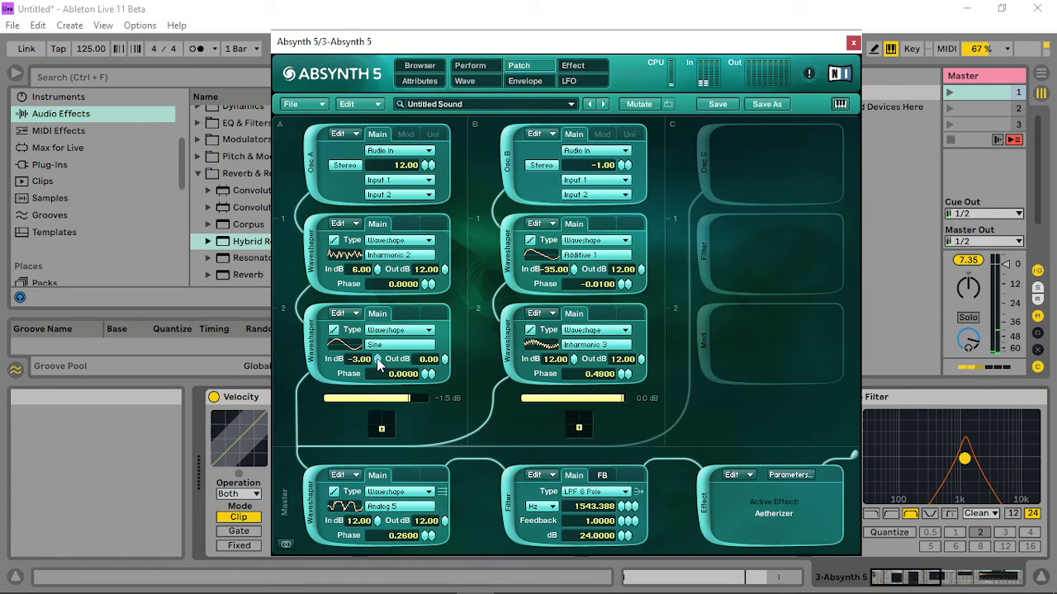
left_click(401, 353)
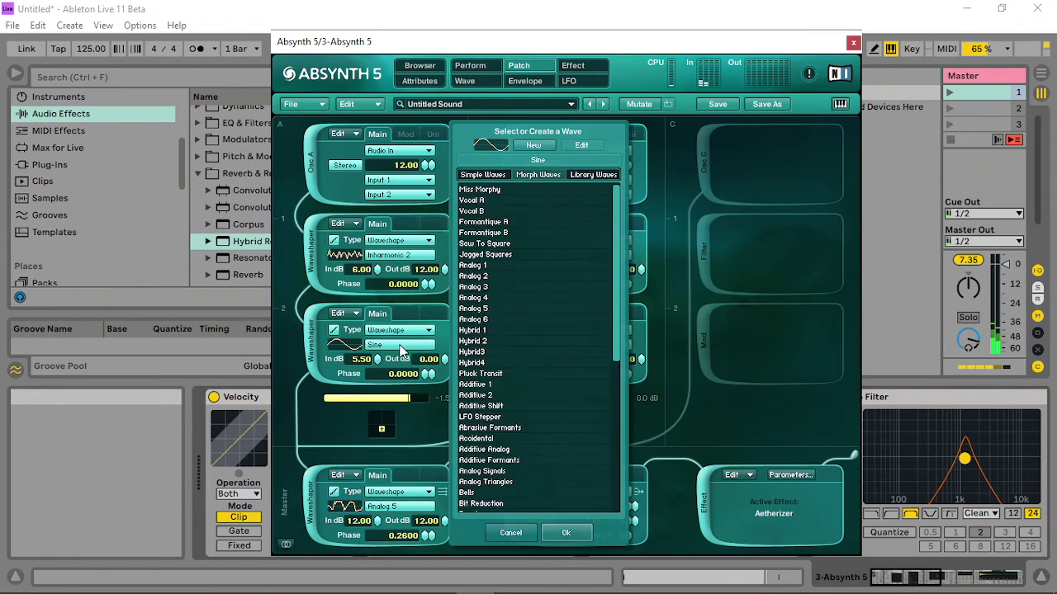
left_click(487, 438)
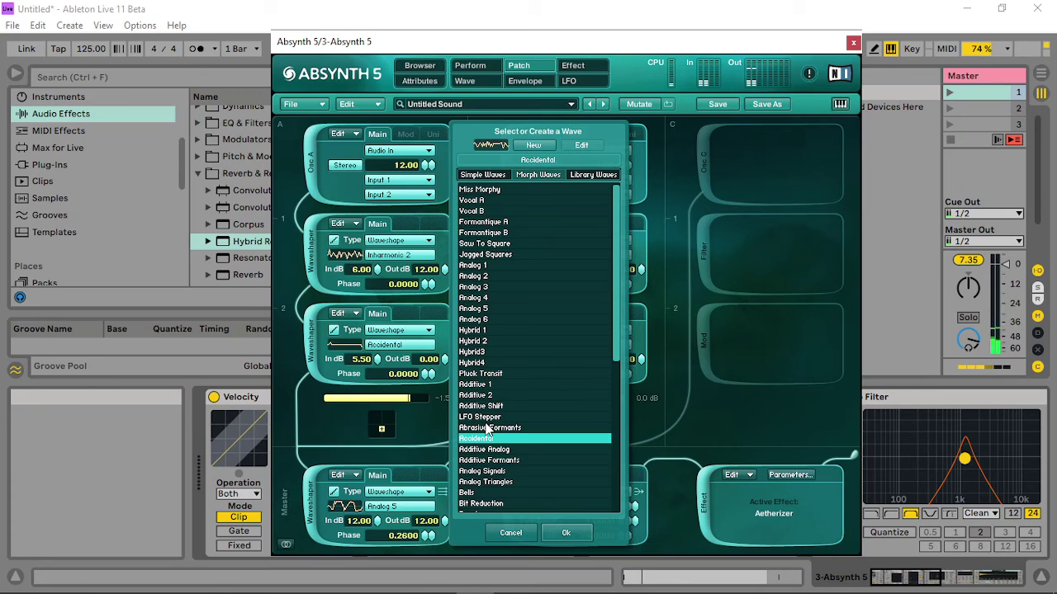
left_click(497, 172)
left_click(495, 395)
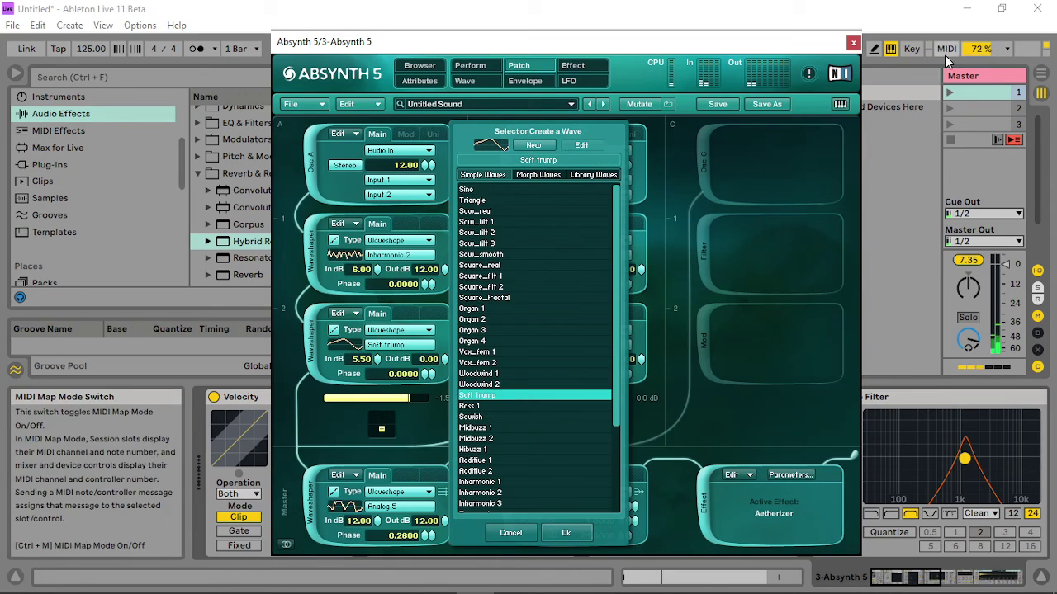
left_click(951, 93)
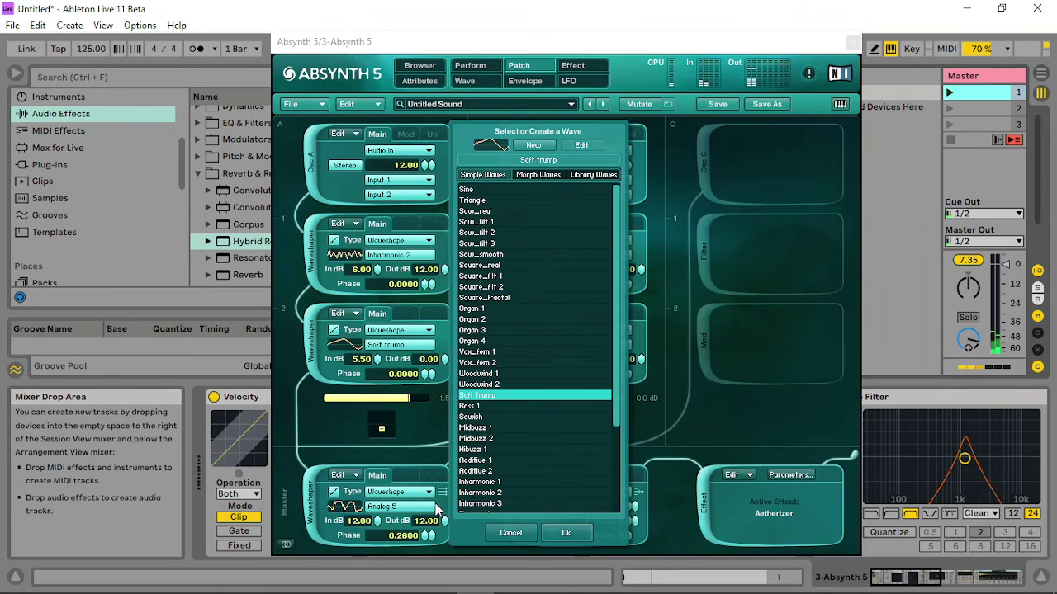
left_click(476, 482)
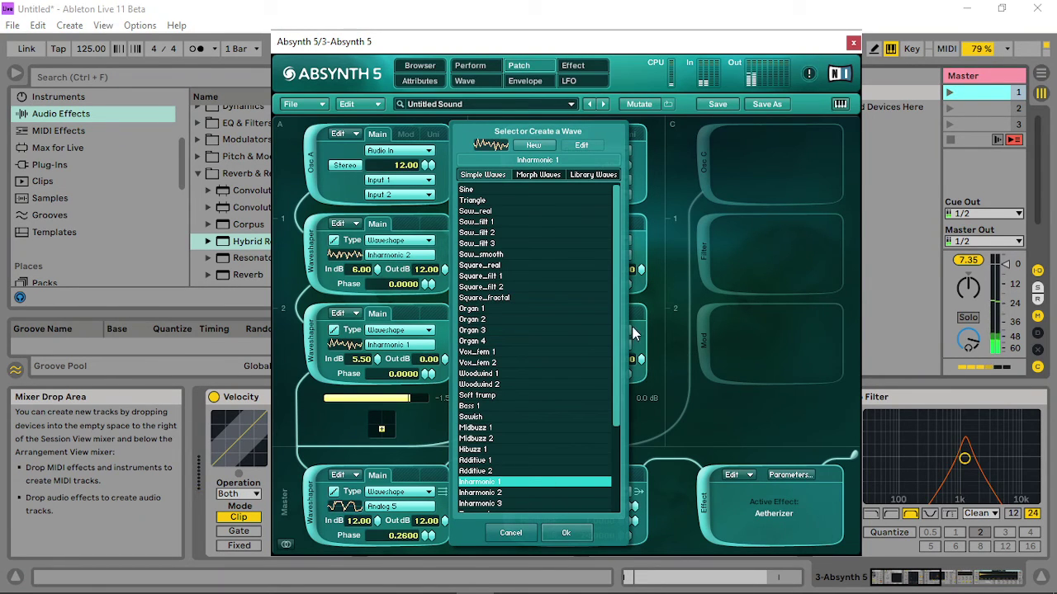
Move the Auto Filter's peak to about 1 kHz, accept the chosen wave and relaunch the first scene.
left_click_drag(970, 424, 976, 422)
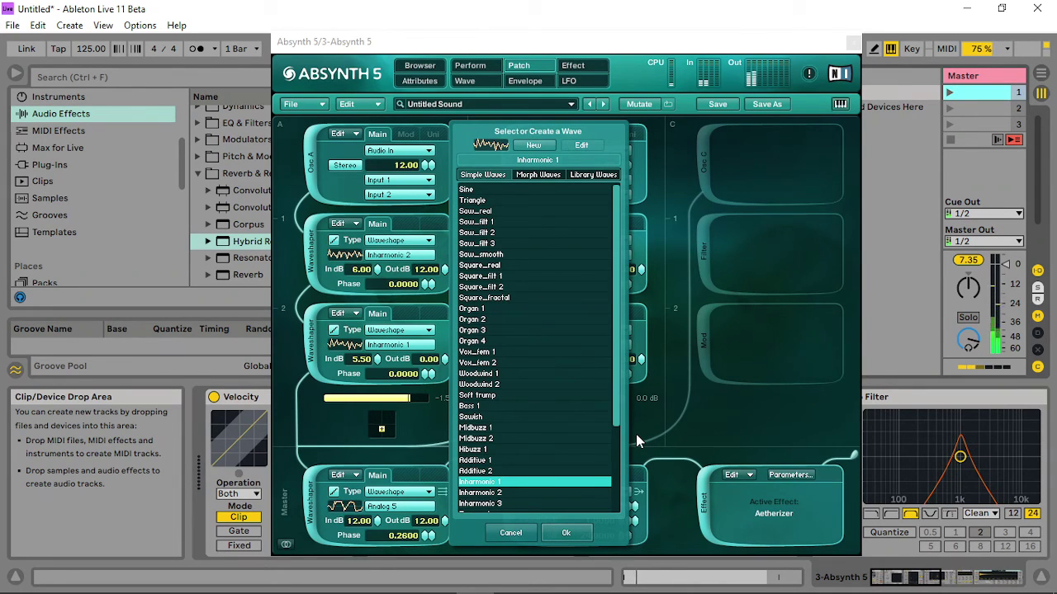
left_click(564, 533)
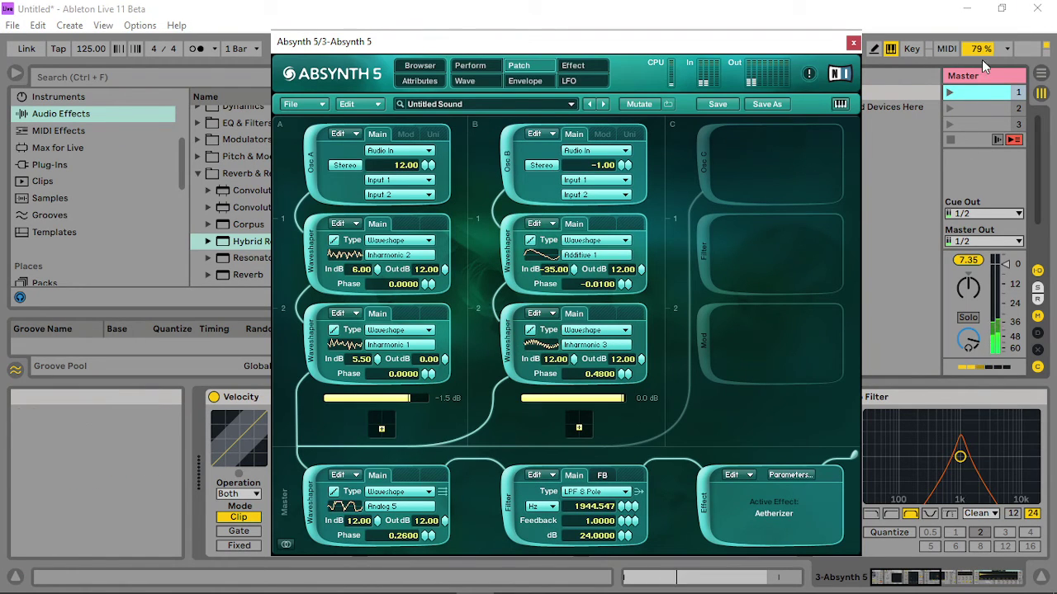
left_click(951, 91)
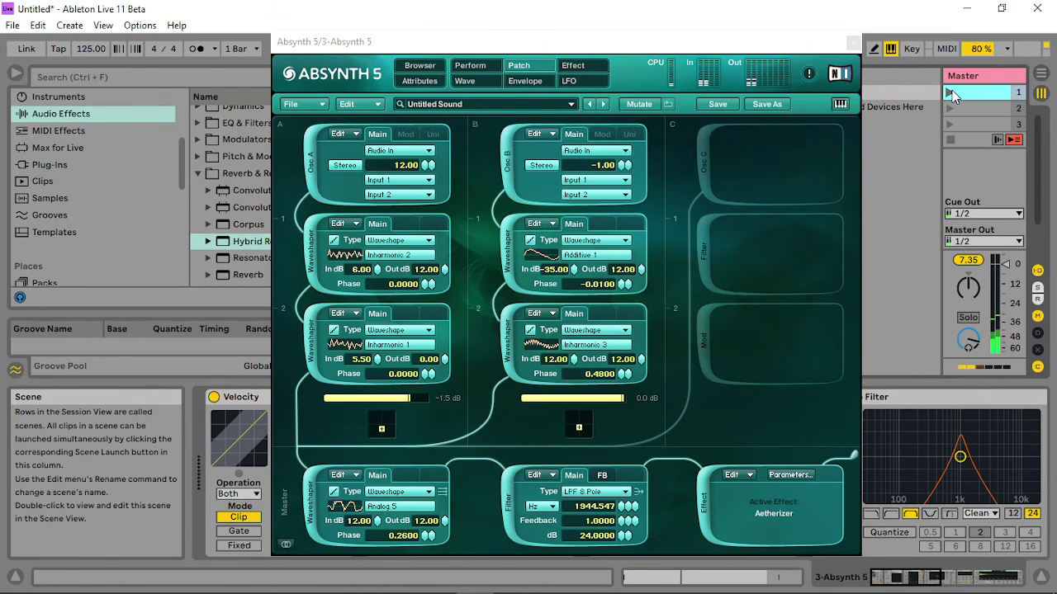
Set the lag of Filter Master 2 Cloud Filter Hz to 147 and WS In Gain Master 1 to 177, and invert Mod A2 Pitch.
left_click(472, 67)
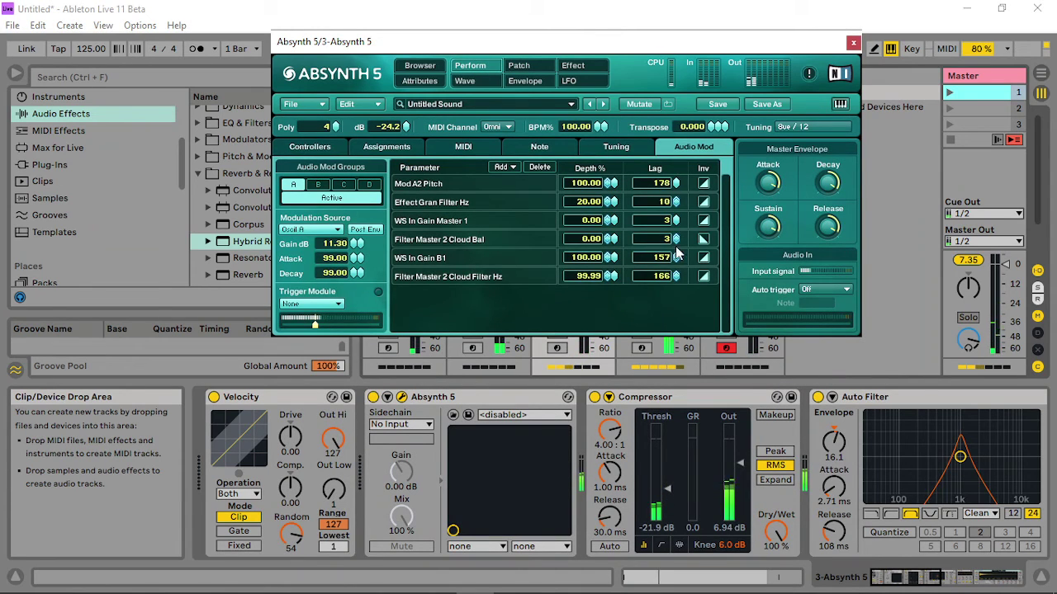
left_click_drag(673, 276, 672, 284)
left_click_drag(672, 220, 700, 145)
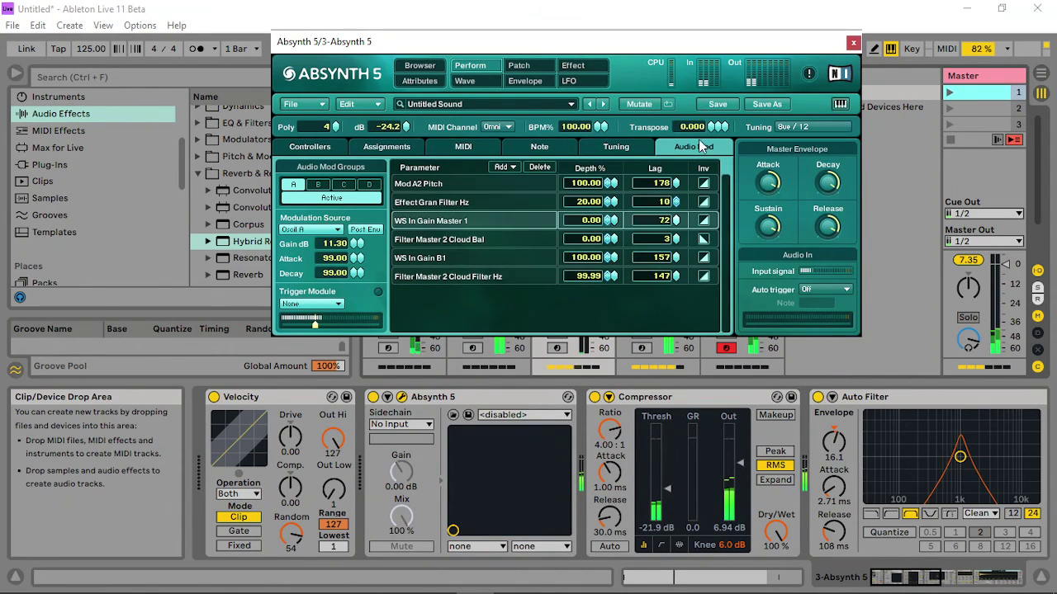
left_click(702, 183)
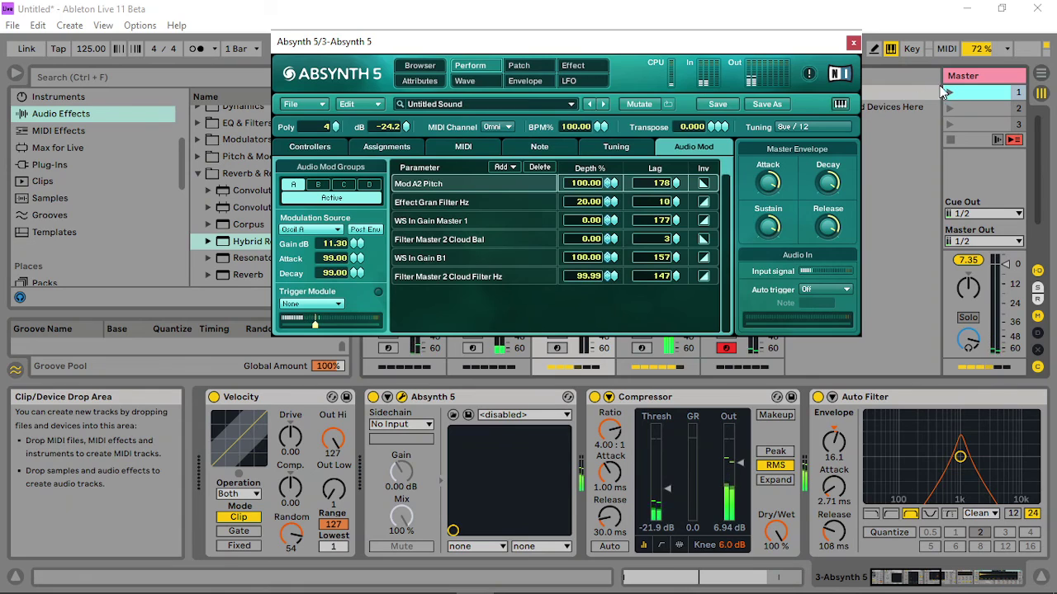
Relaunch the first scene around nudging the Auto Filter's peak slightly above 1 kHz.
left_click(947, 92)
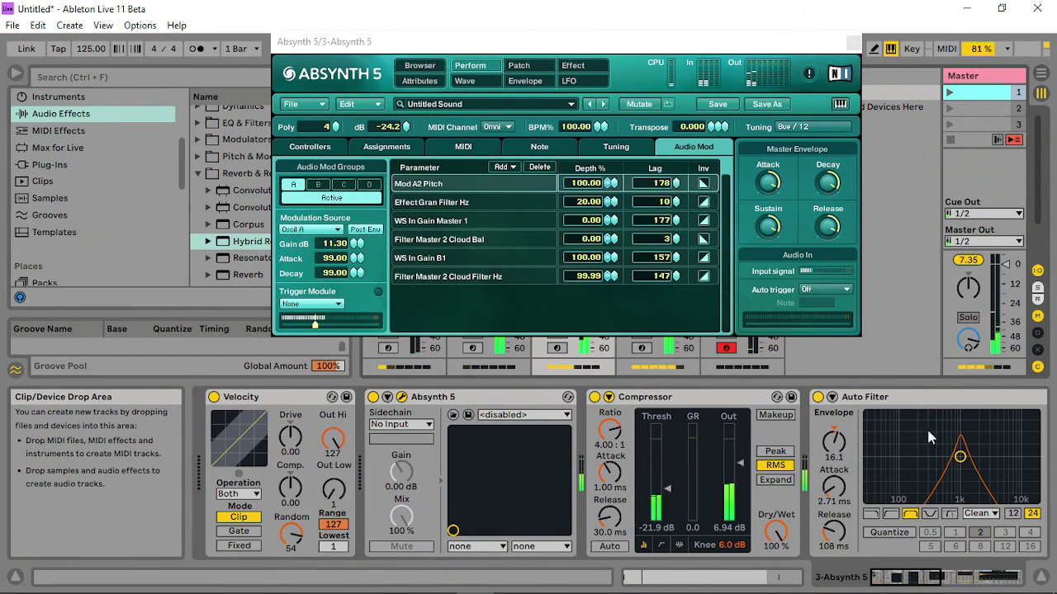
left_click_drag(957, 460, 965, 456)
left_click(943, 91)
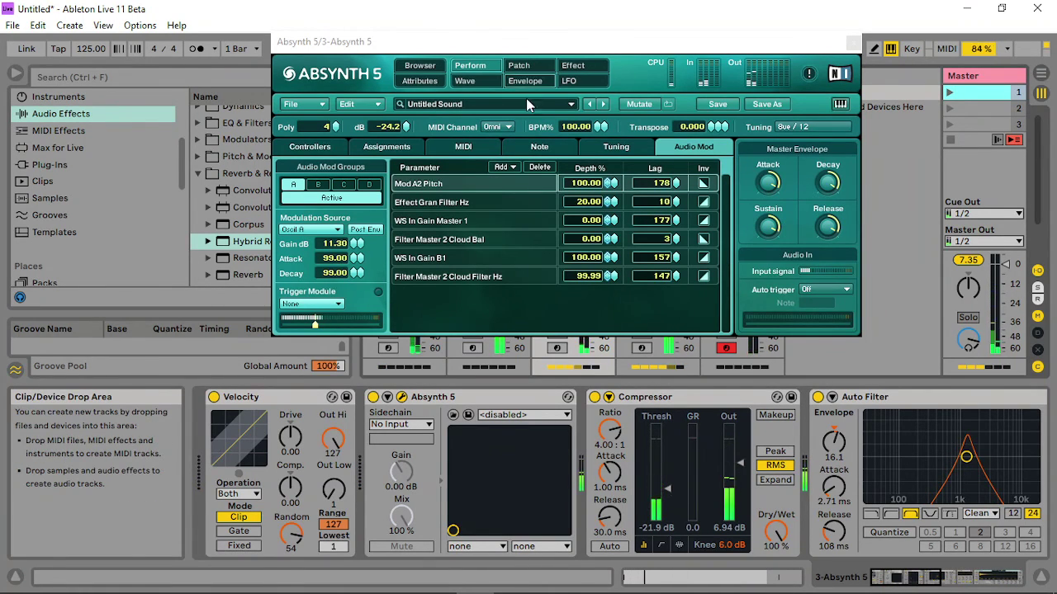
Set modulation group A's gain to -3.30 dB and attack to 4.00, and raise its trigger threshold while relaunching the first scene.
left_click_drag(357, 244, 360, 201)
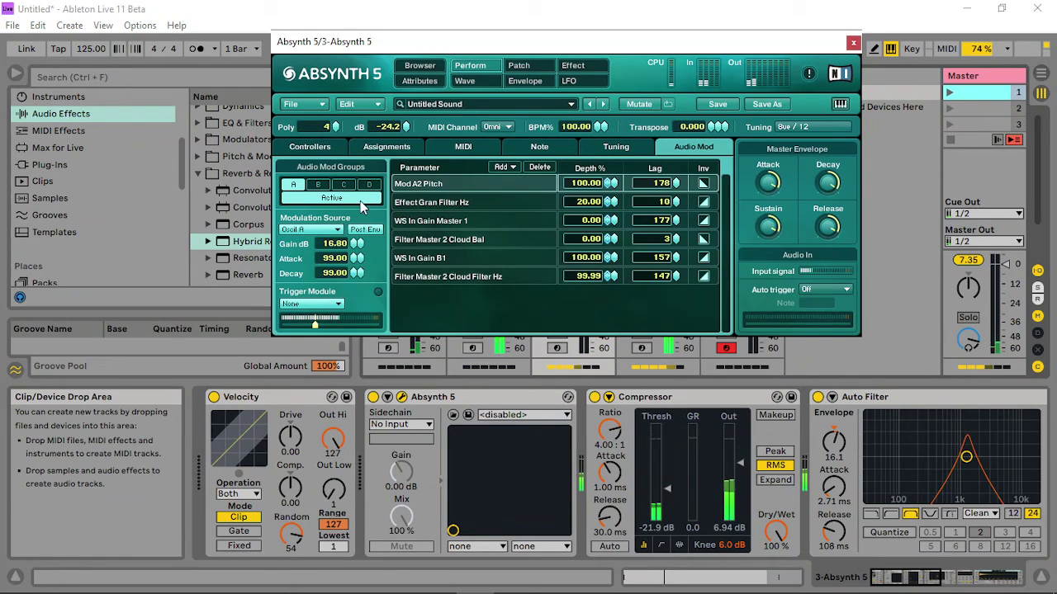
left_click(949, 92)
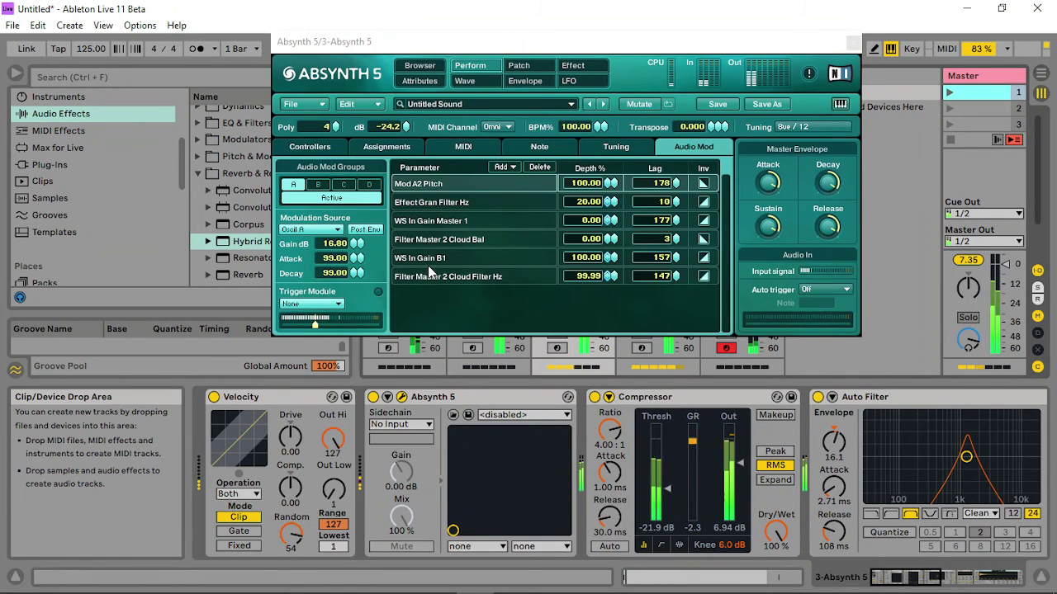
left_click_drag(360, 247, 354, 388)
left_click(952, 89)
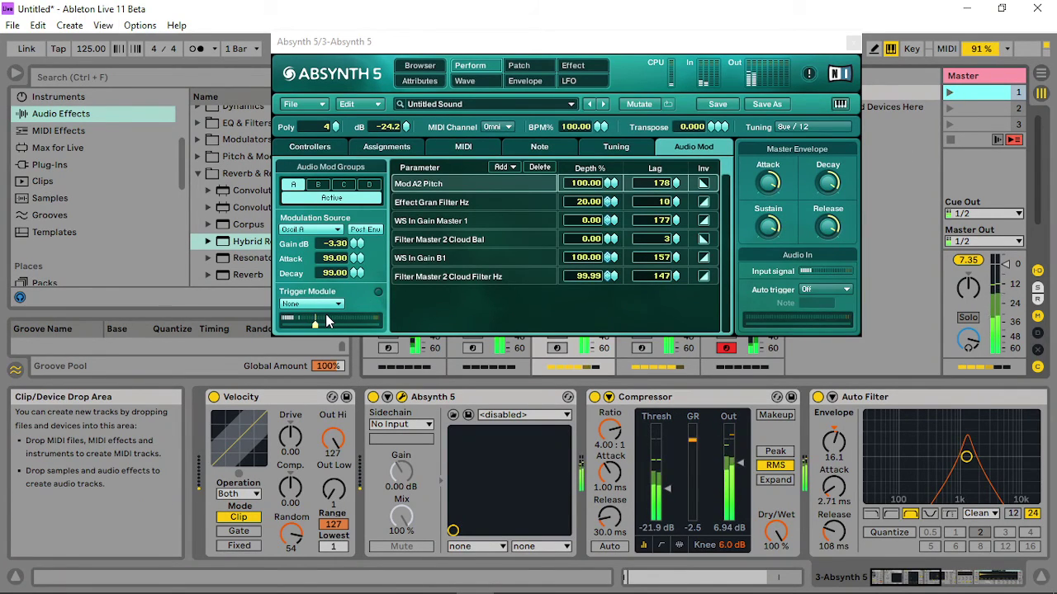
left_click_drag(317, 324, 367, 327)
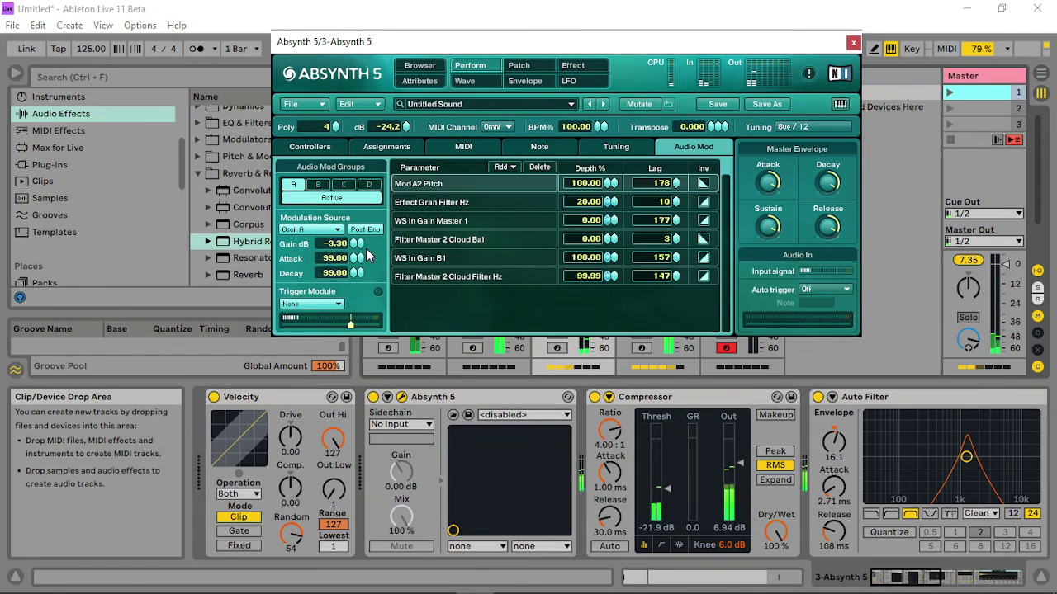
left_click_drag(366, 254, 360, 329)
Set the lag of WS In Gain B1 to 3 and Filter Master 2 Cloud Filter Hz to 37, relaunching the first scene.
left_click_drag(658, 257, 690, 491)
left_click(950, 96)
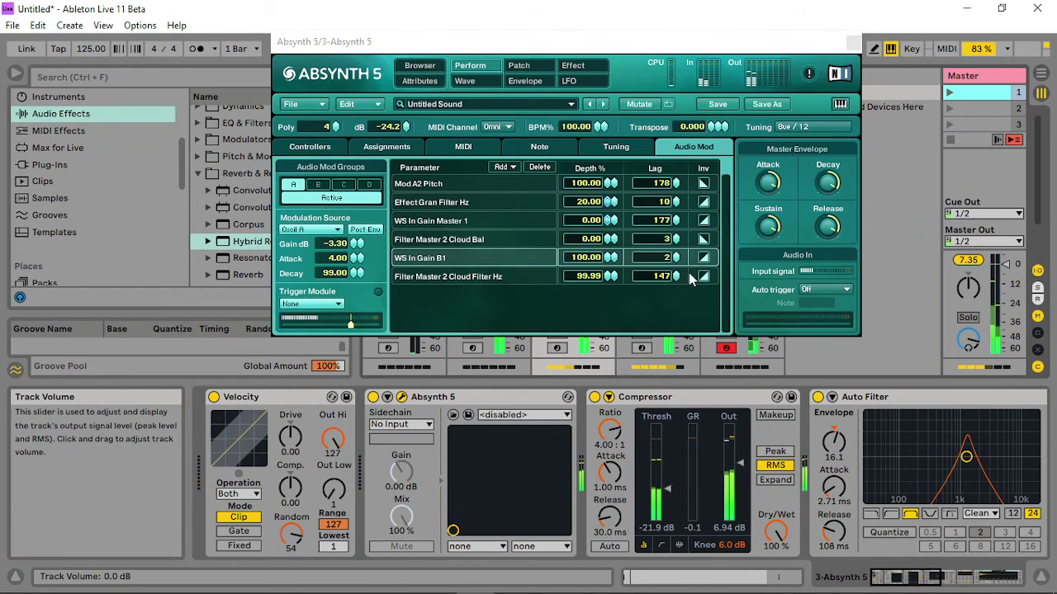
left_click_drag(675, 277, 959, 131)
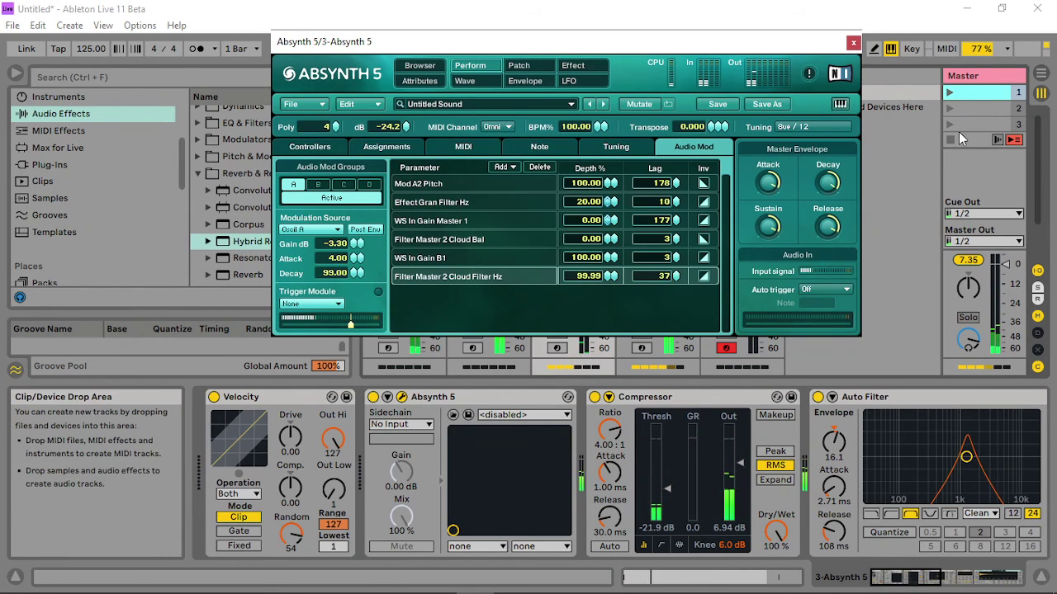
left_click(958, 131)
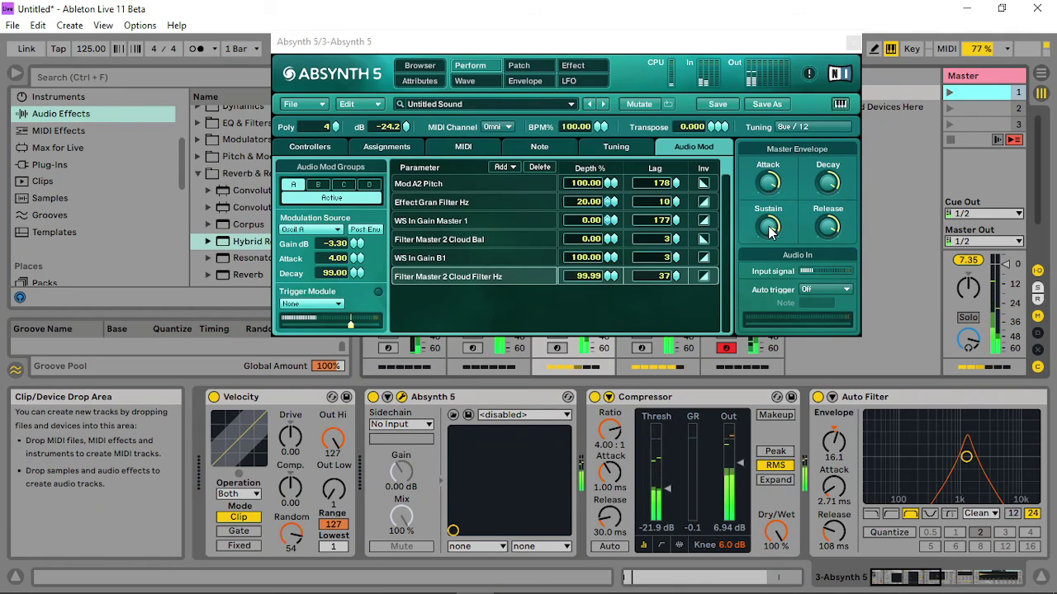
Set the lag of Effect Gran Filter Hz to 219 and WS In Gain Master 1 to 258, relaunching the first scene.
left_click_drag(670, 202, 660, 235)
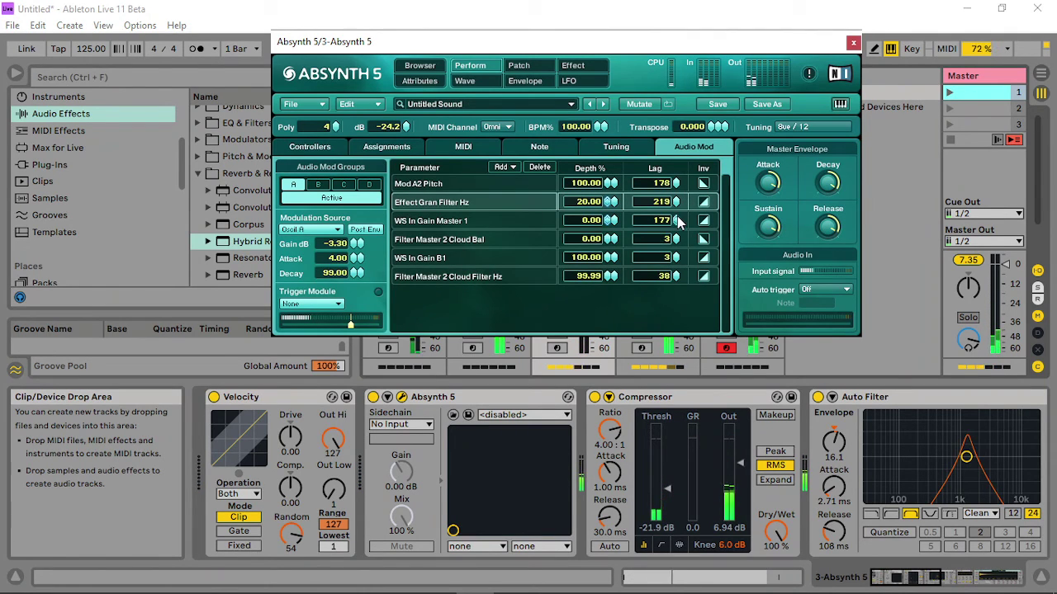
left_click_drag(679, 221, 682, 176)
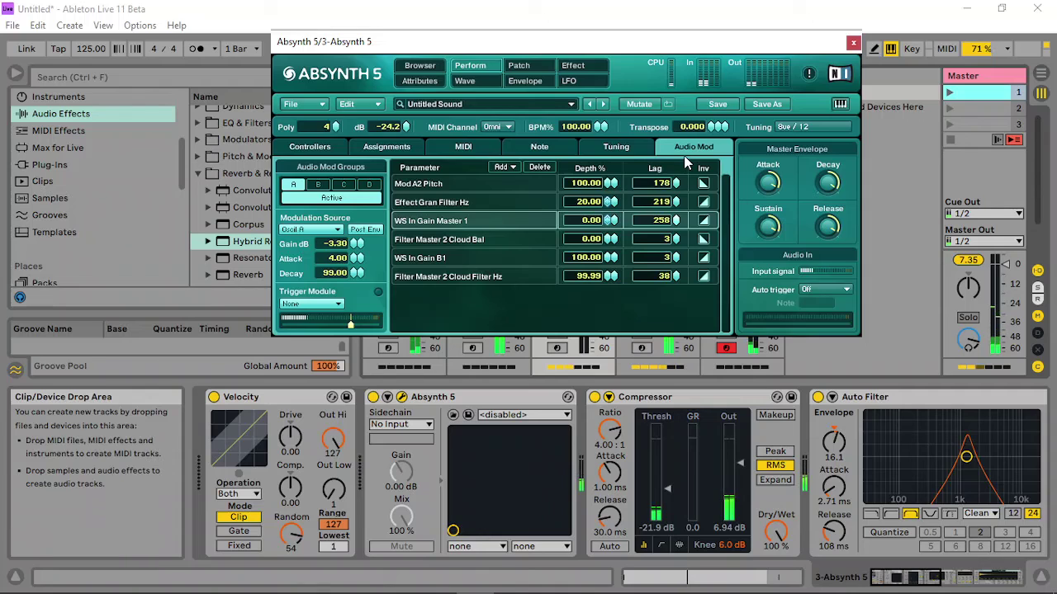
left_click(951, 91)
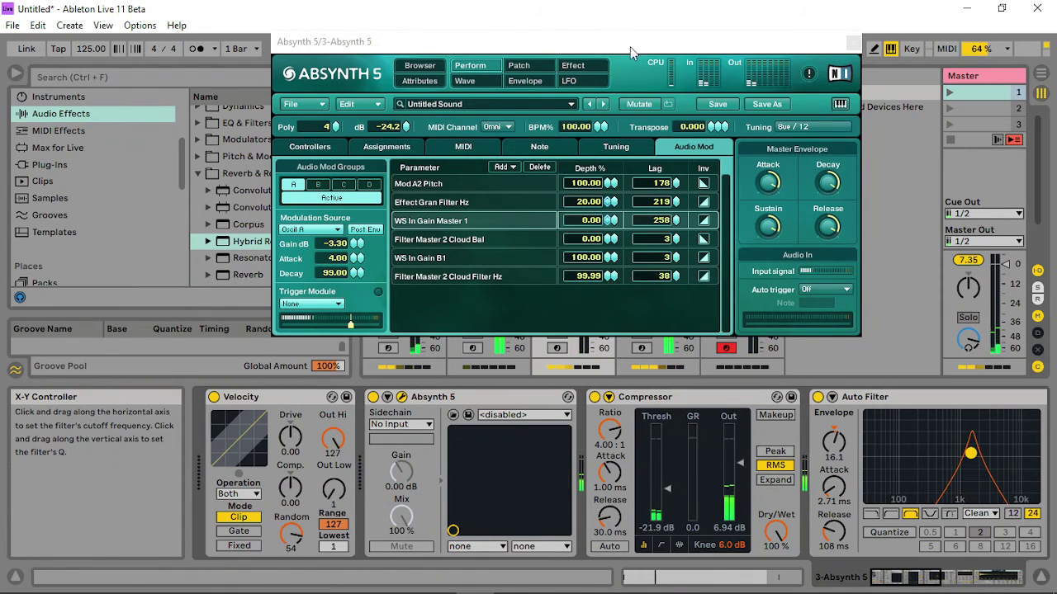
Change the wave of channel A's second waveshaper to Frac_noise.
left_click(518, 65)
left_click(398, 345)
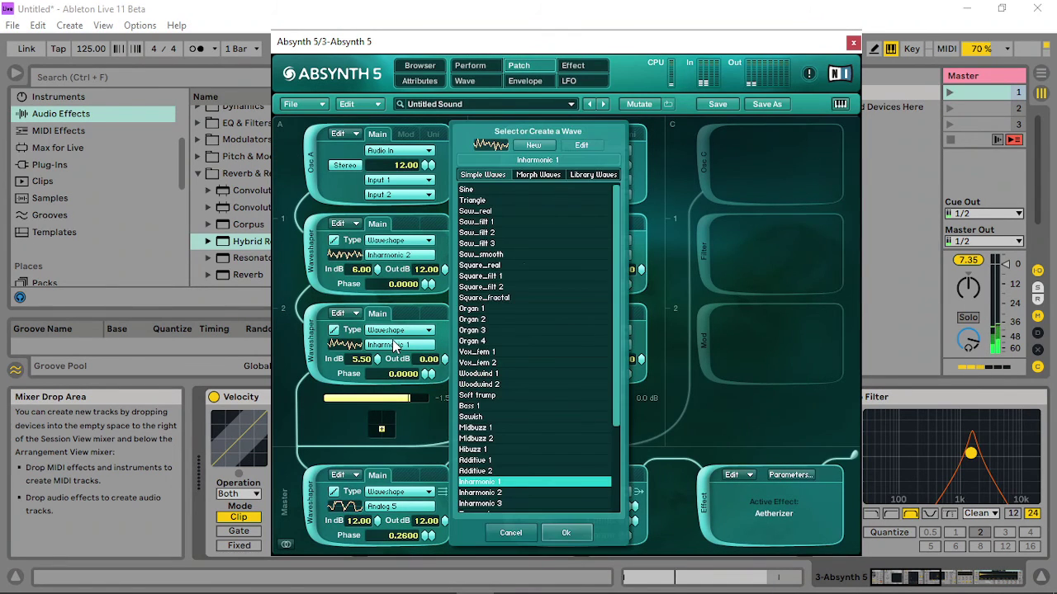
scroll(491, 430, "down", 3)
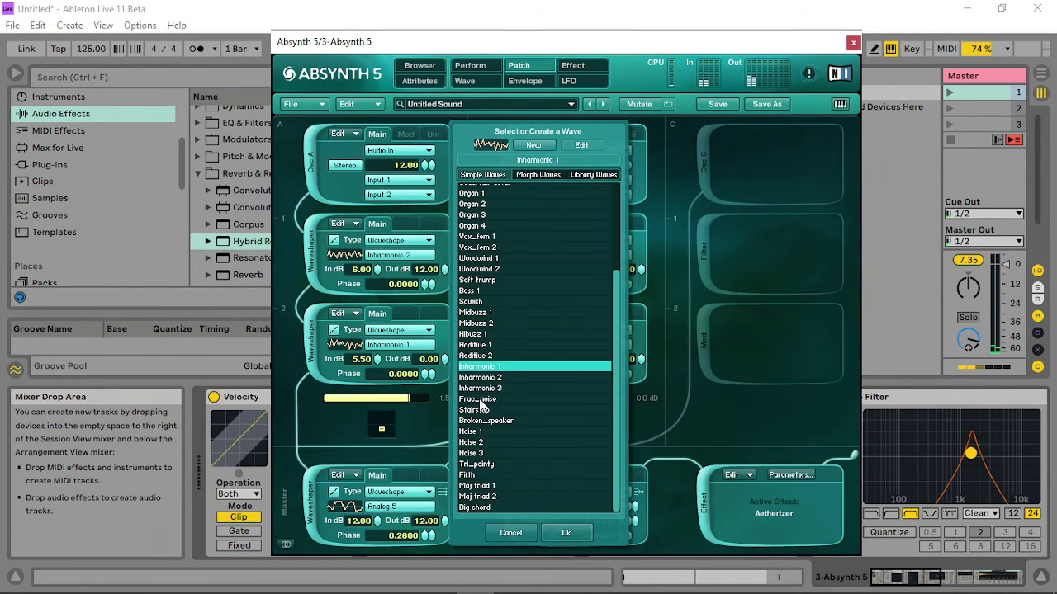
left_click(483, 400)
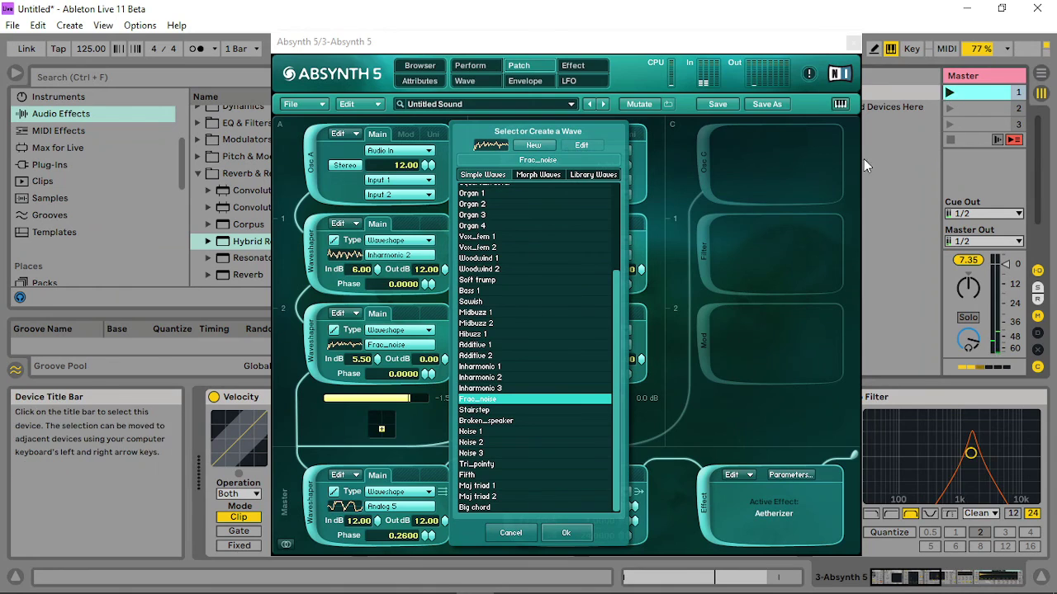
left_click(561, 533)
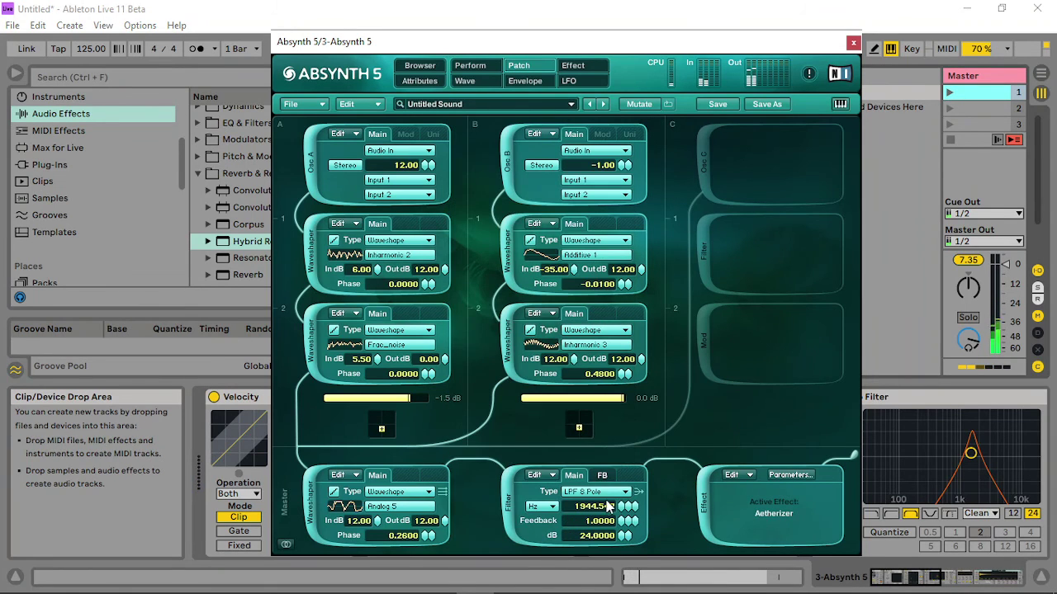
Audition Organ 3 and Tri_pointy for the master filter's feedback frequency shifter, relaunching the first scene, and settle on Maj triad 1.
left_click(601, 477)
left_click(590, 507)
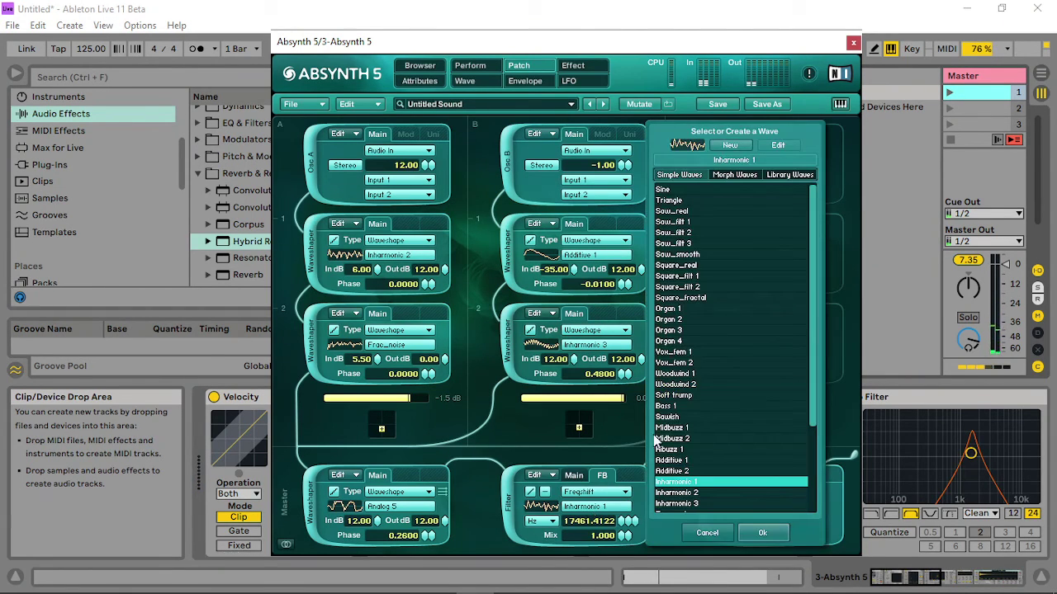
left_click(680, 330)
left_click(946, 96)
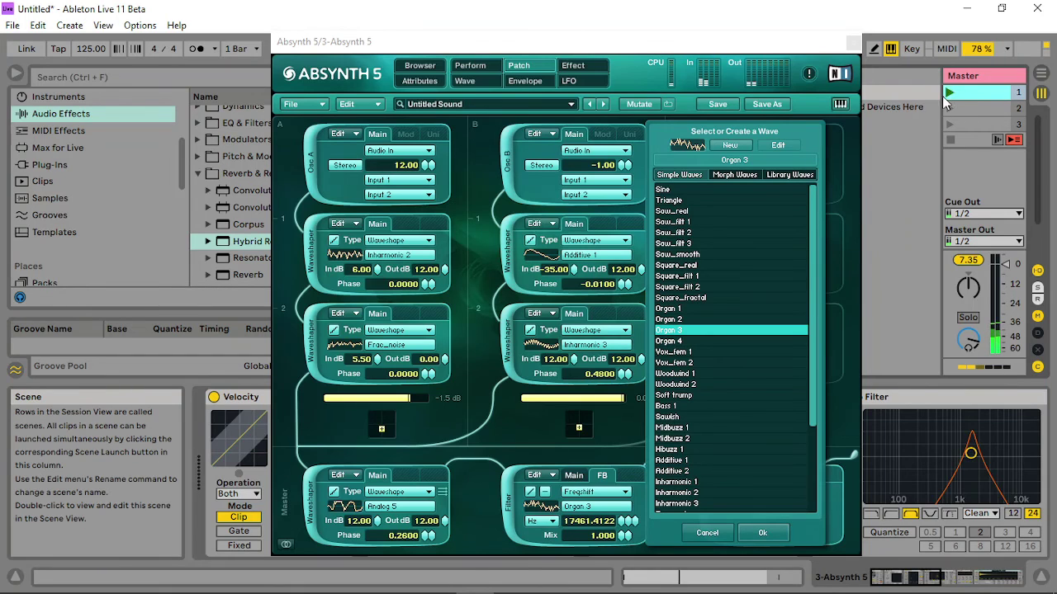
left_click(812, 469)
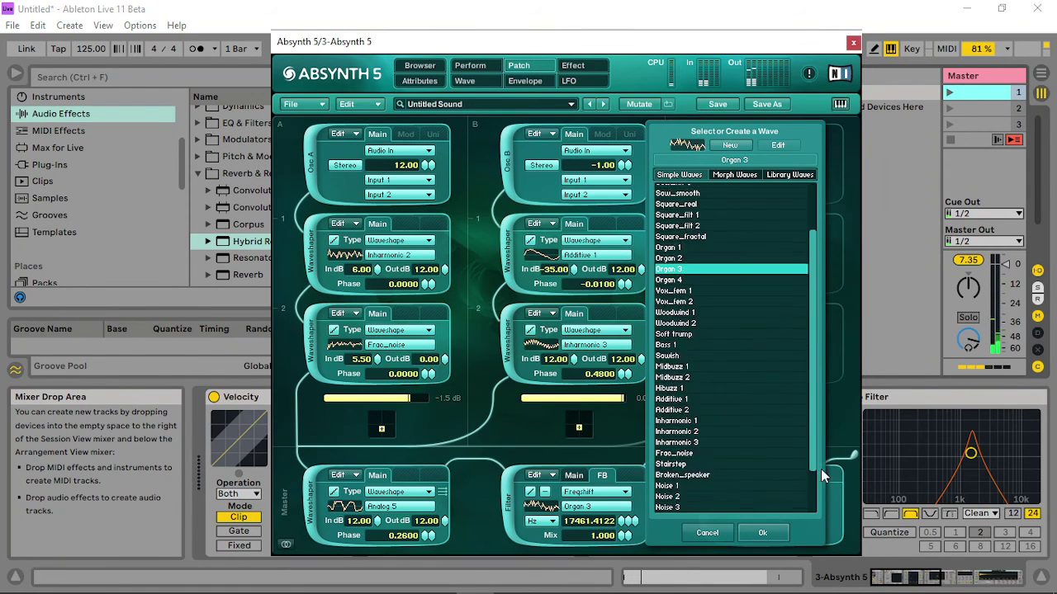
left_click(724, 464)
left_click(950, 97)
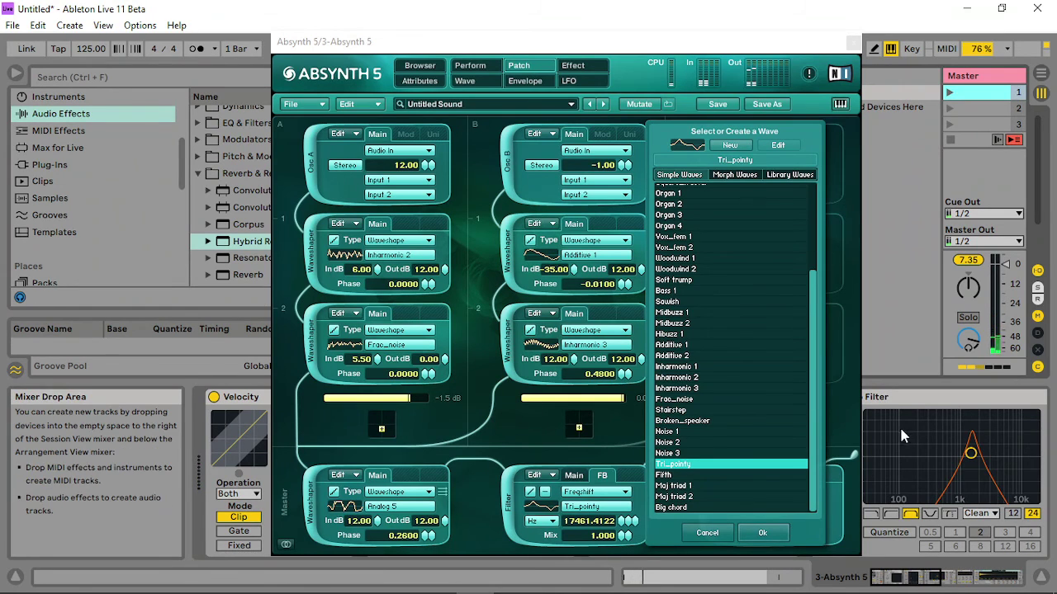
left_click(706, 486)
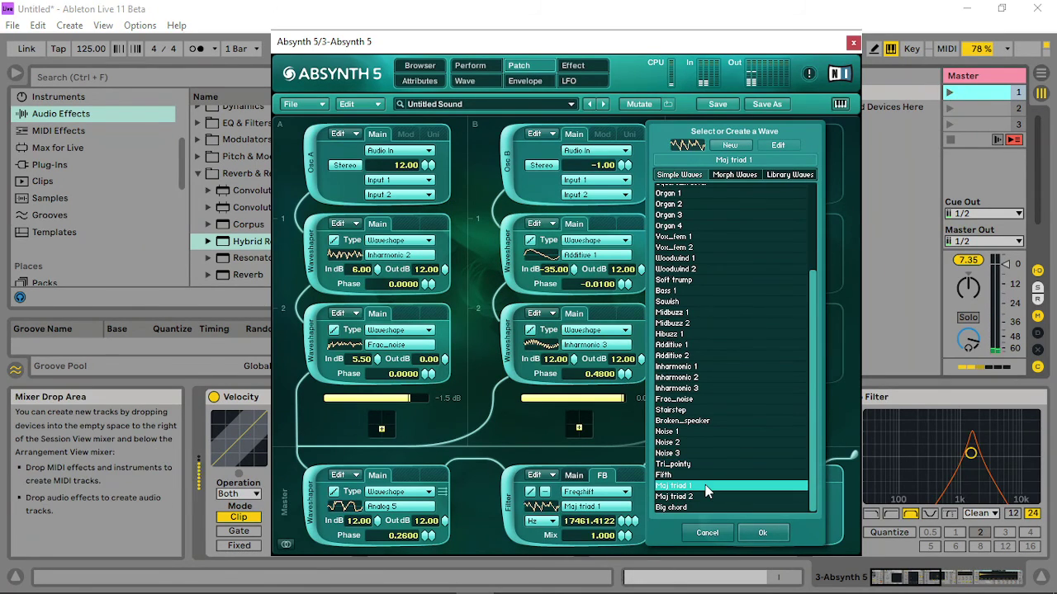
left_click(761, 533)
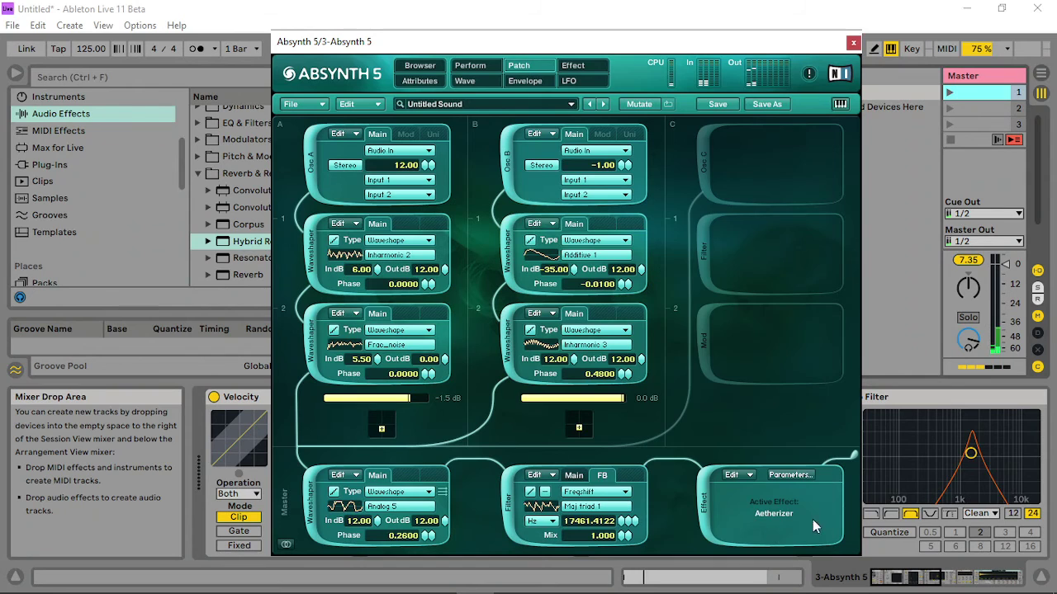
Set the lag of Mod A2 Pitch to 2 in audio modulation group A.
left_click(470, 66)
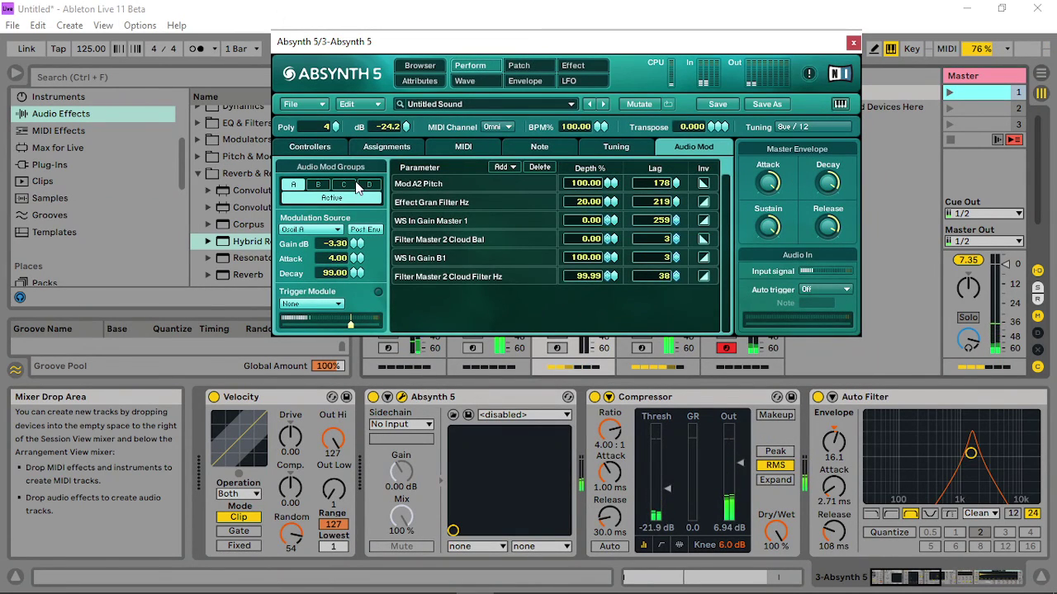
left_click(320, 185)
left_click(294, 184)
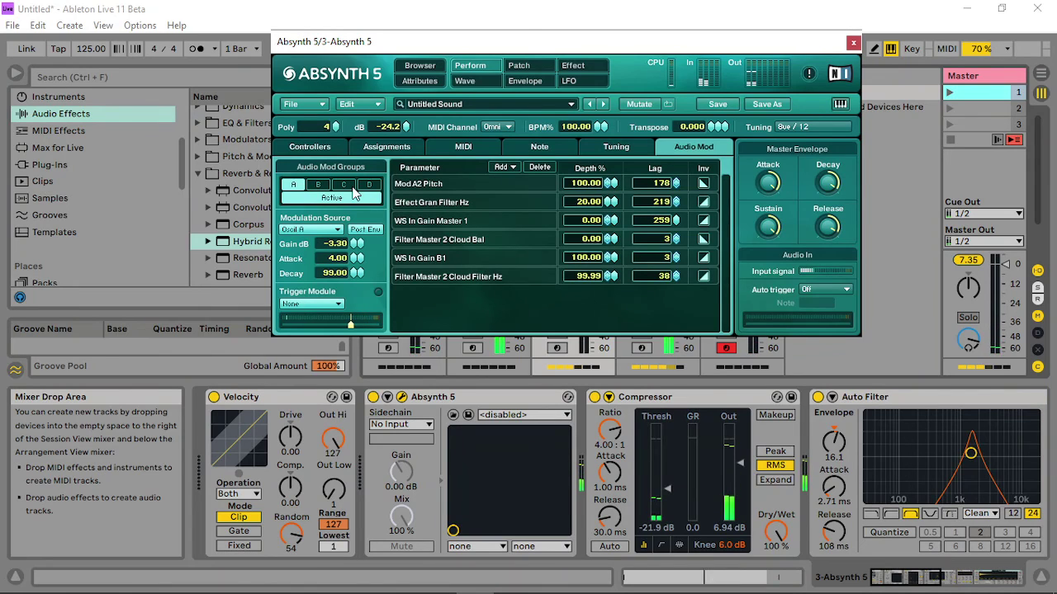
double_click(657, 184)
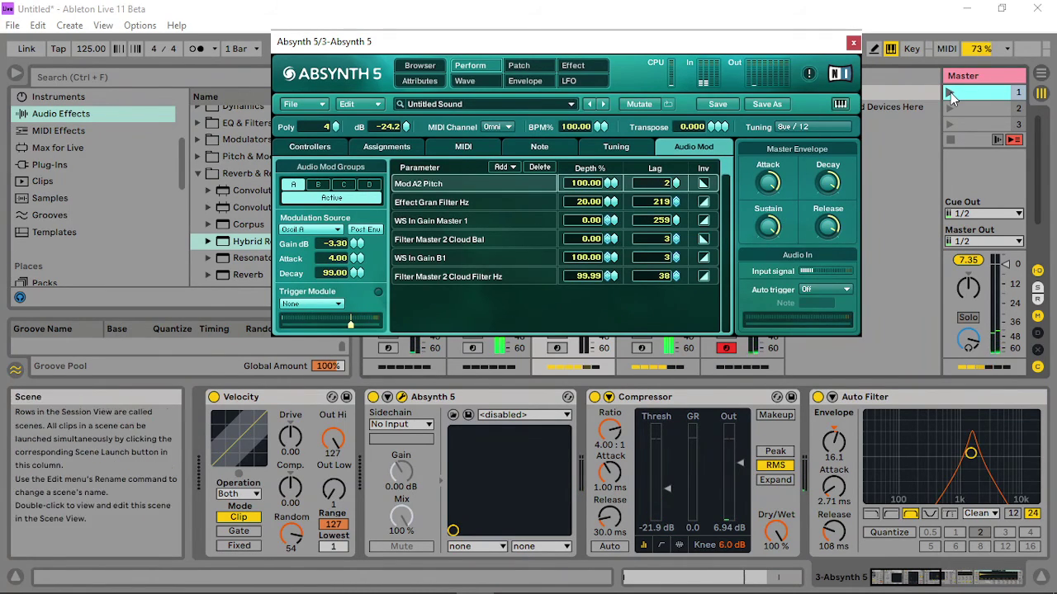
type("2")
key("Return")
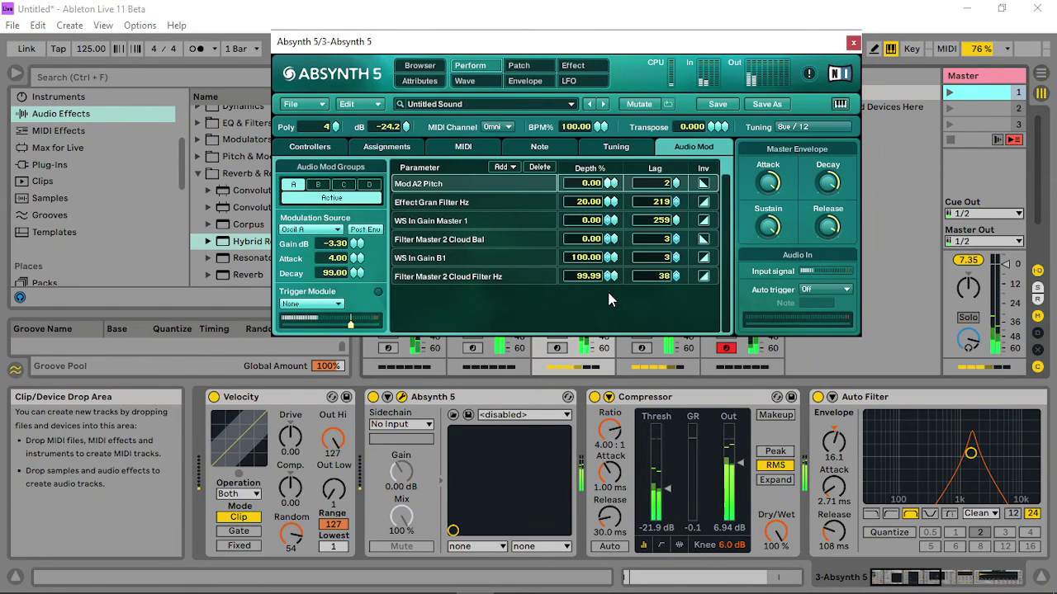
Lower the depth of Filter Master 2 Cloud Filter Hz to 0 and WS In Gain B1 to 57, relaunching the first scene.
left_click_drag(588, 277, 614, 307)
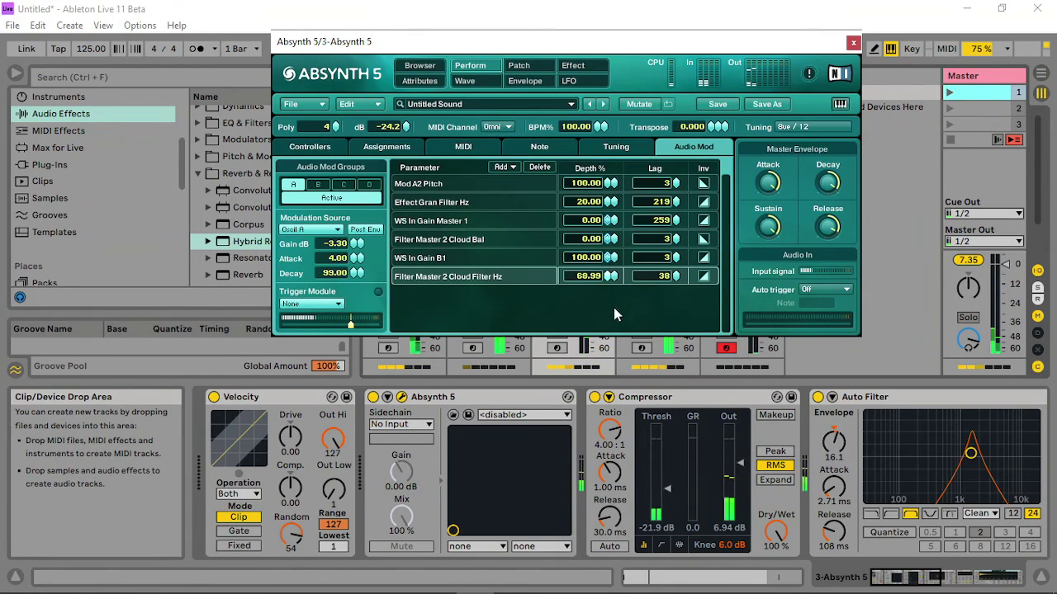
left_click(952, 92)
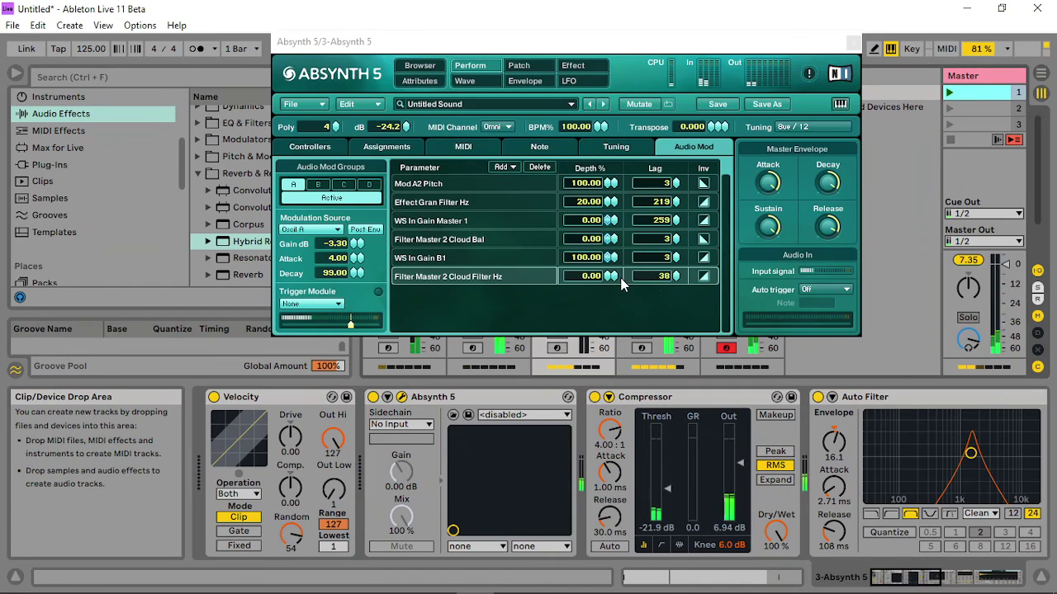
left_click_drag(611, 258, 618, 283)
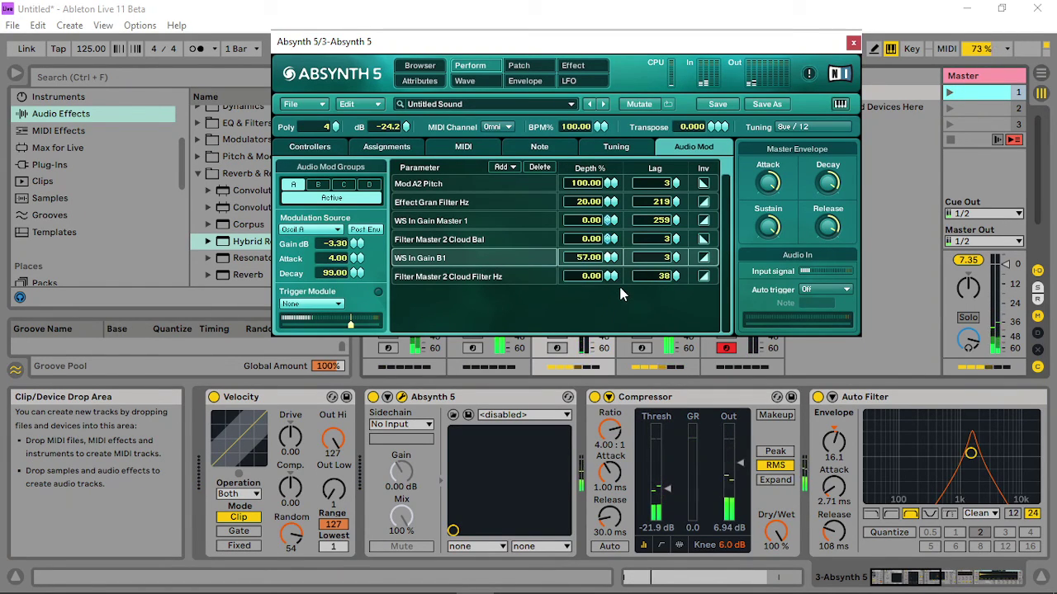
left_click(949, 91)
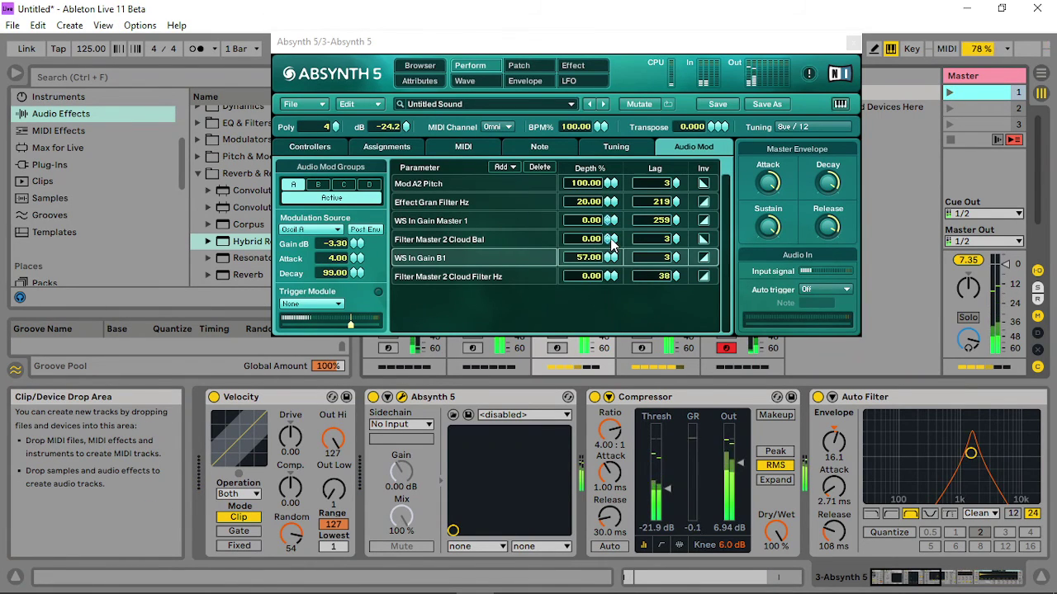
Try a depth of 82 for Filter Master 2 Cloud Bal with the first scene relaunched, and settle on 34.
left_click_drag(611, 239, 620, 175)
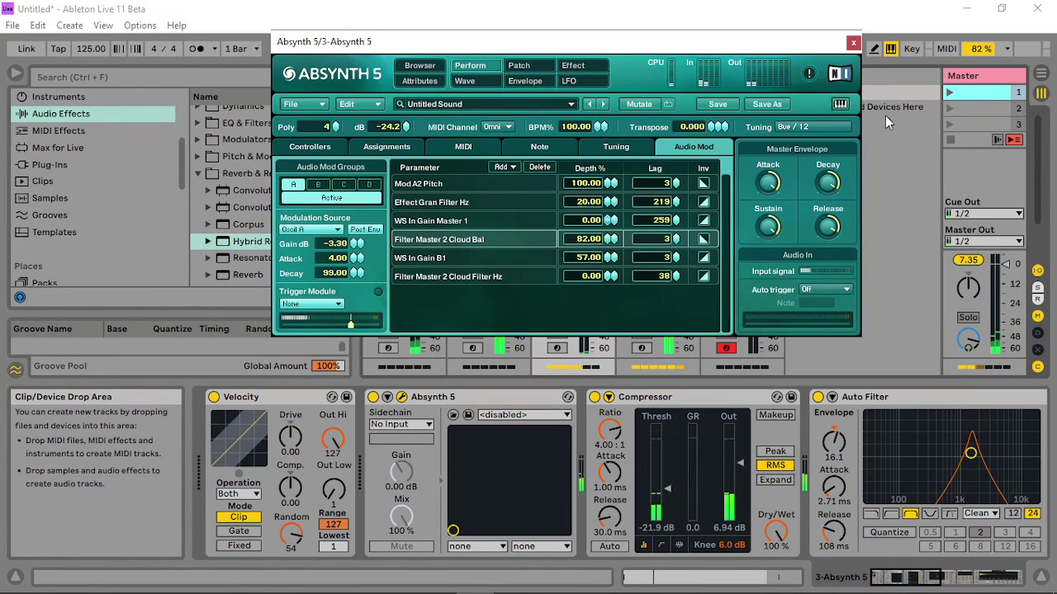
left_click(951, 93)
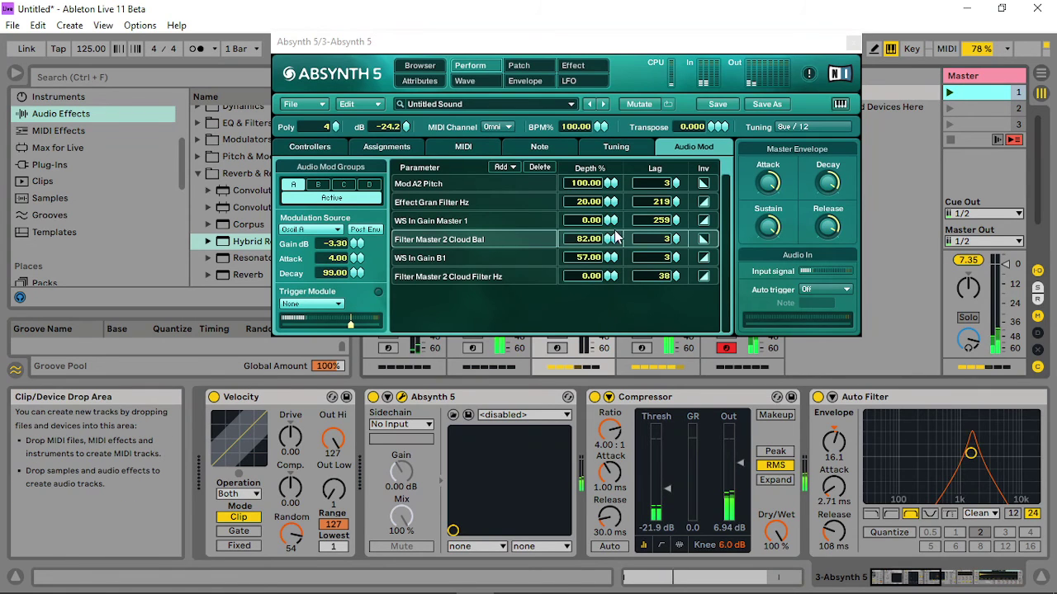
left_click_drag(615, 236, 601, 282)
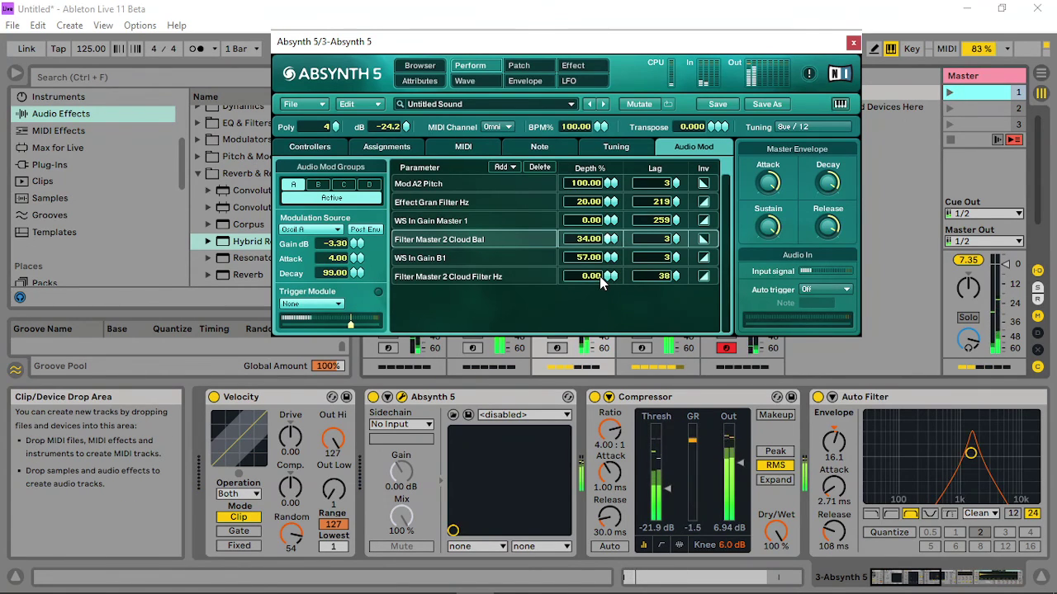
Set the master filter's feedback frequency shift to 1375 Hz and relaunch the first scene.
left_click(519, 66)
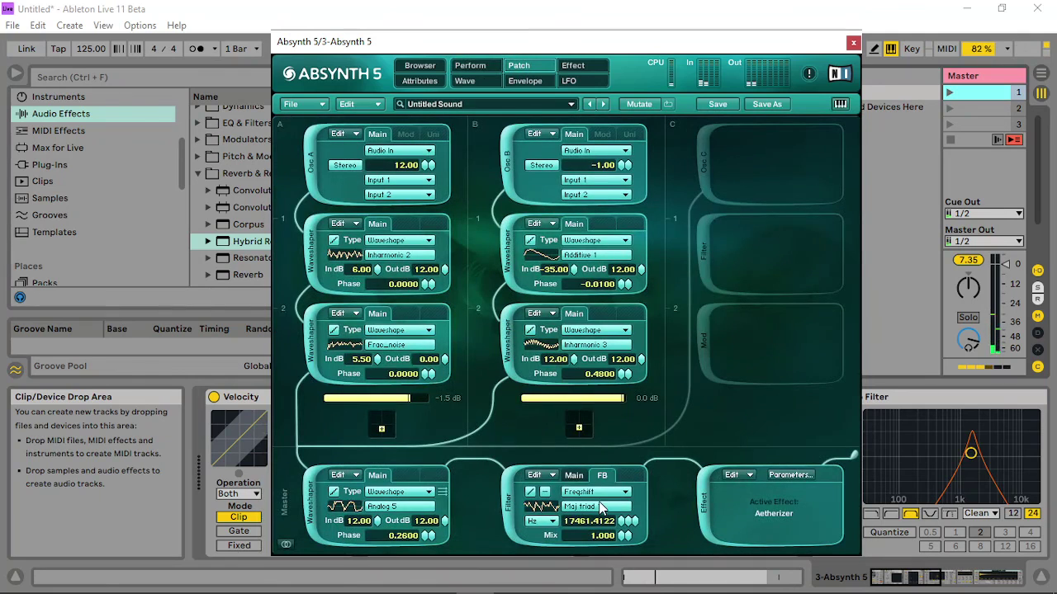
left_click_drag(609, 522, 617, 555)
left_click(947, 92)
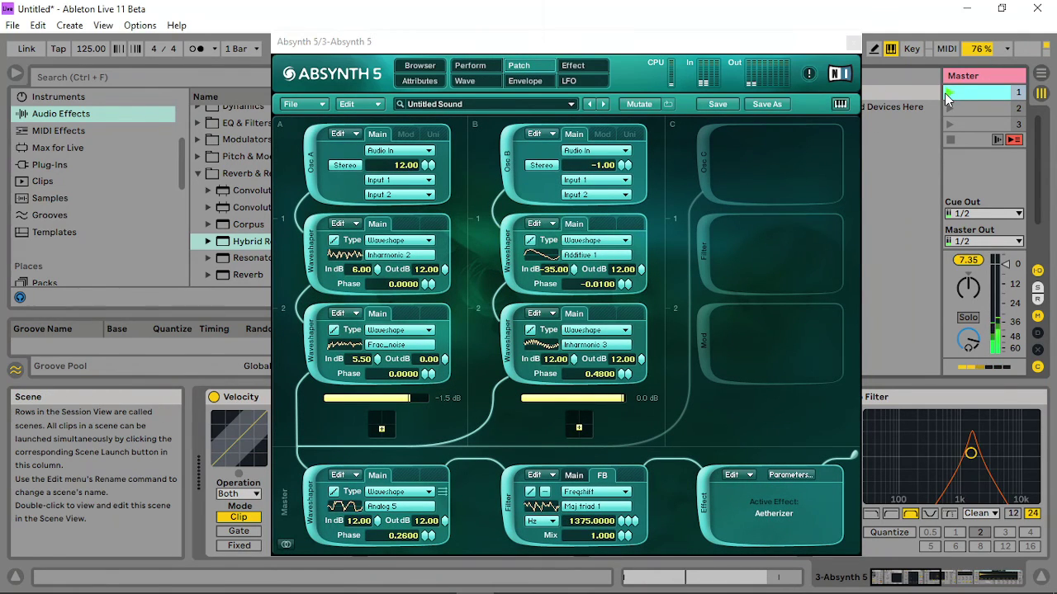
Change the master filter's type to Waveshape, relaunch the first scene and nudge the Auto Filter's peak around 1 kHz.
left_click(581, 474)
left_click(594, 491)
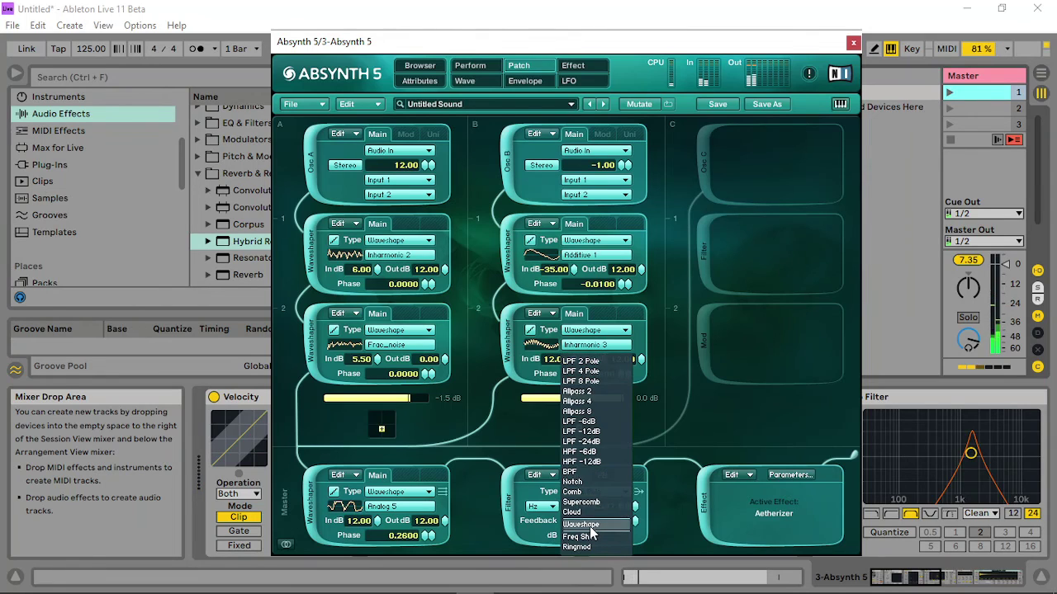
left_click(591, 525)
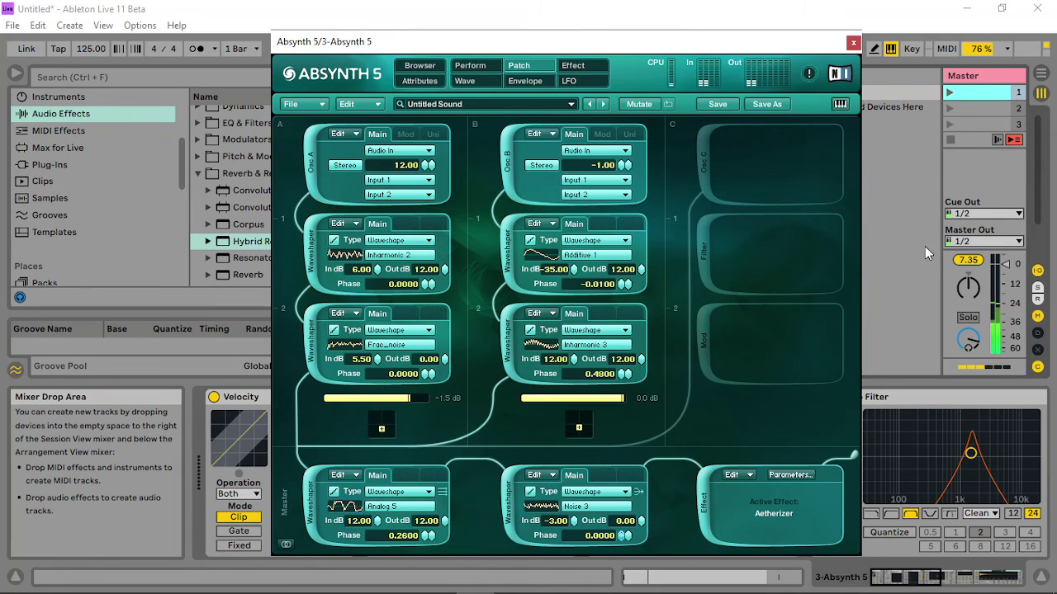
left_click(949, 91)
left_click(971, 453)
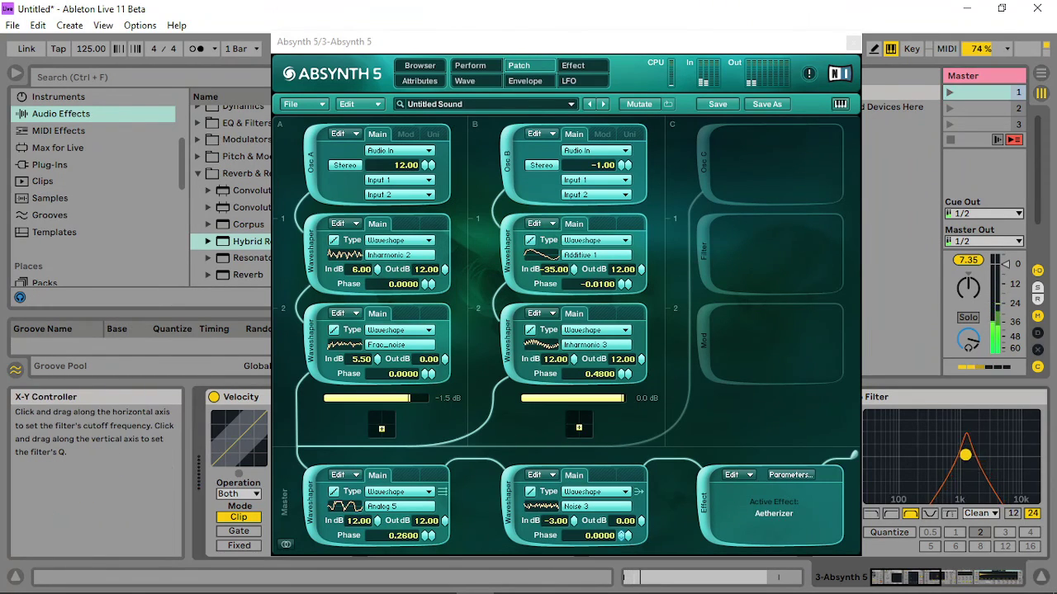
View the Filter Master 2 Cloud Bal envelope and readjust the Master Envelope knobs, including Decay, while relaunching the first scene.
left_click(525, 81)
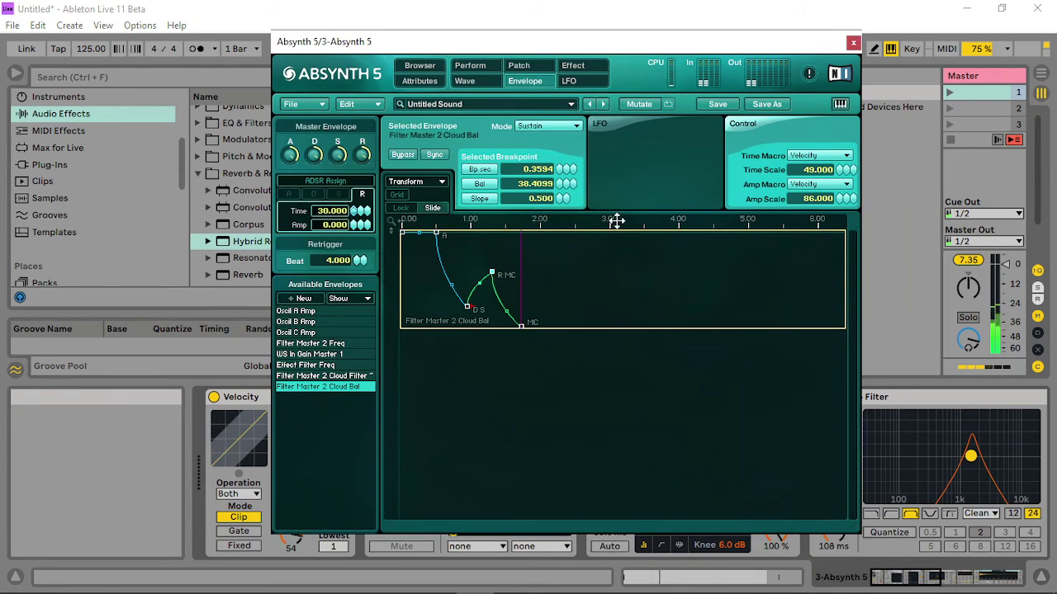
left_click(468, 66)
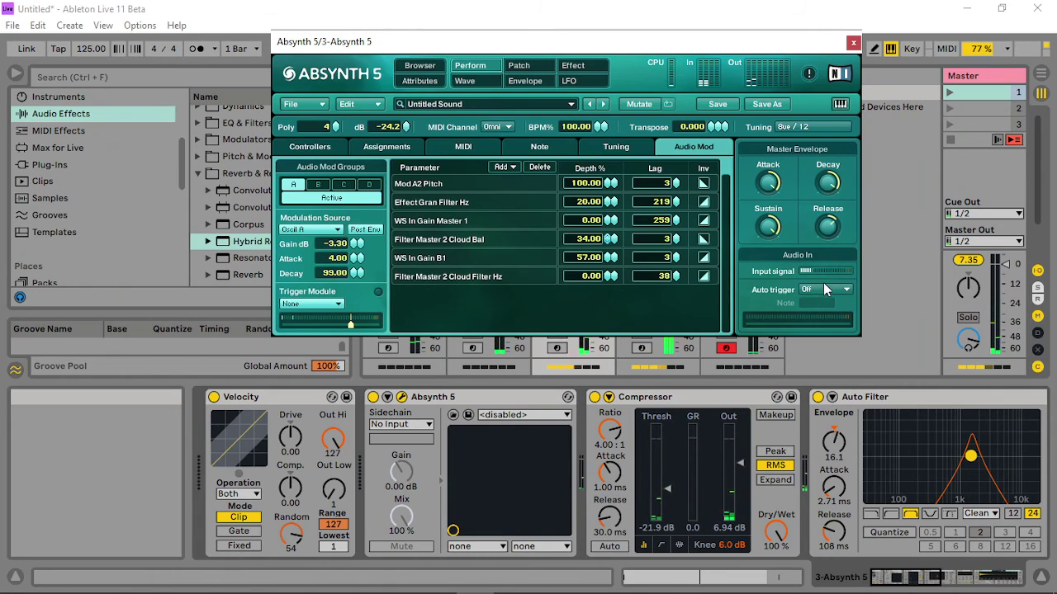
left_click(950, 92)
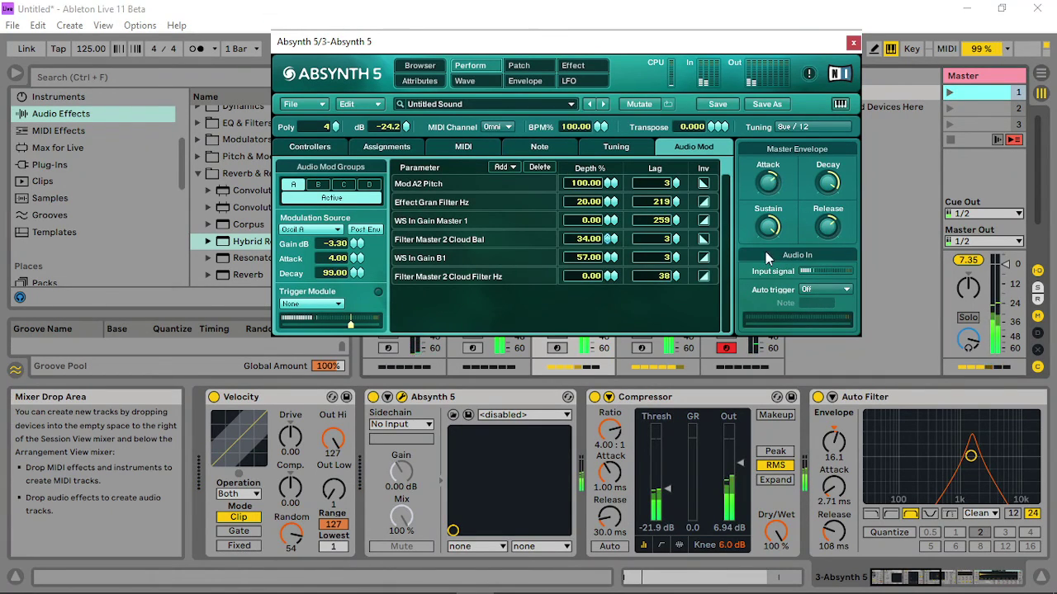
left_click(950, 89)
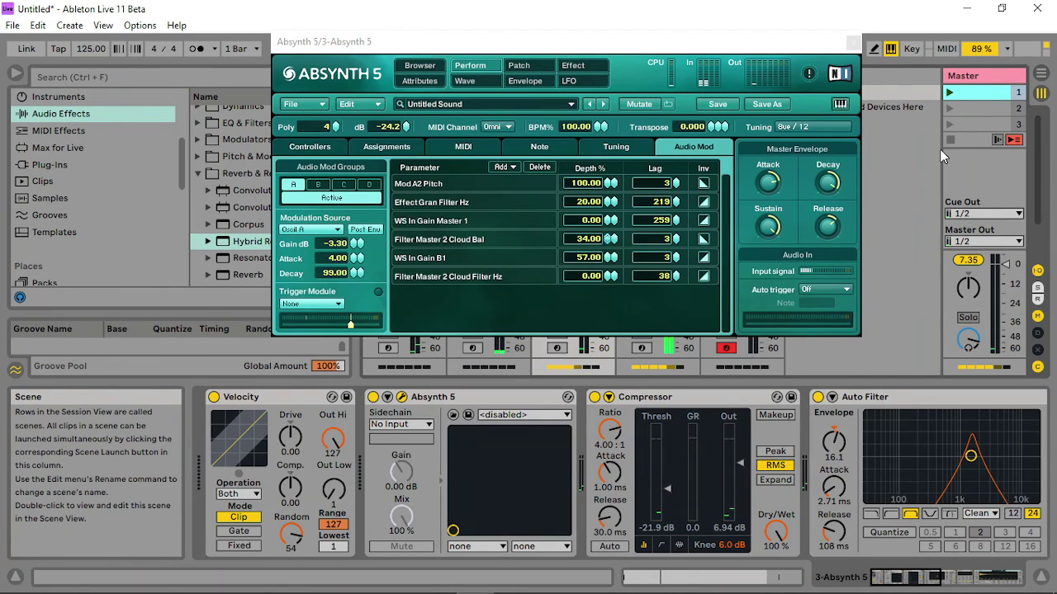
left_click(825, 204)
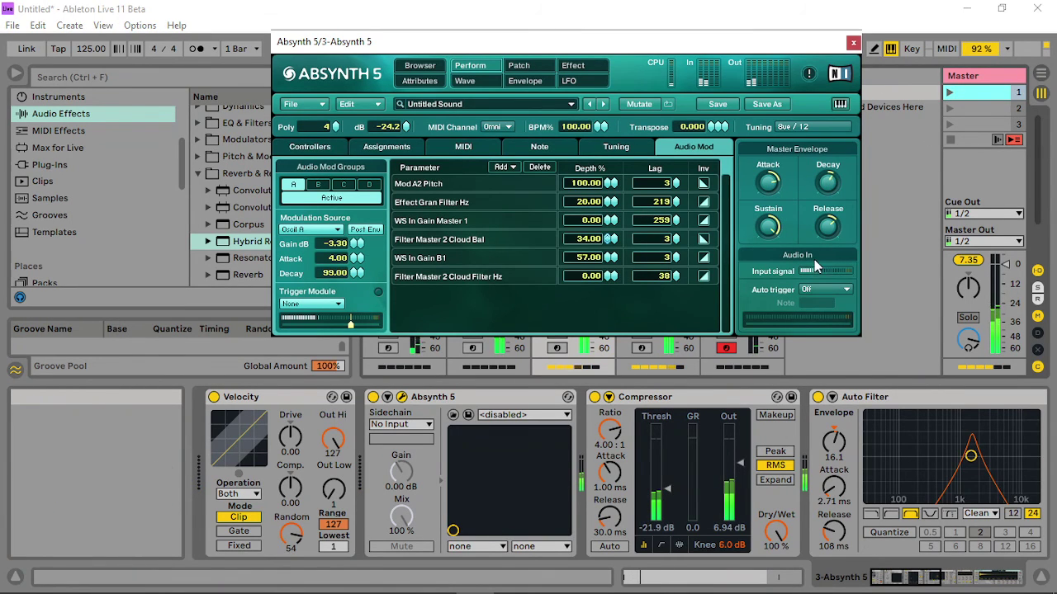
left_click(948, 93)
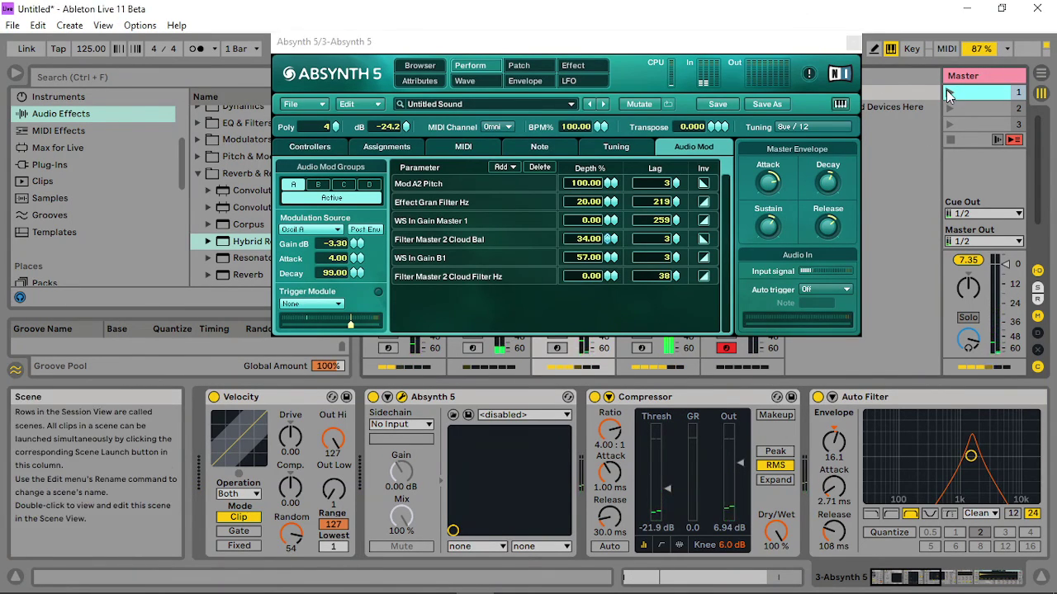
Try the Organ 4 and Noise 1 waves in the second master waveshaper with the first scene relaunched, and settle on Sine.
left_click(518, 65)
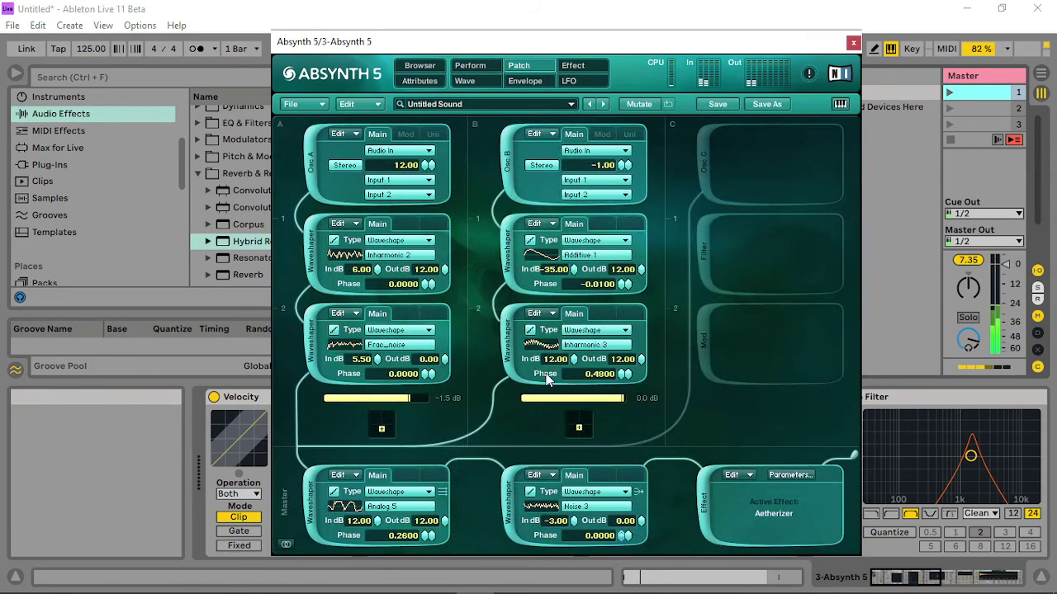
left_click(606, 509)
left_click(690, 280)
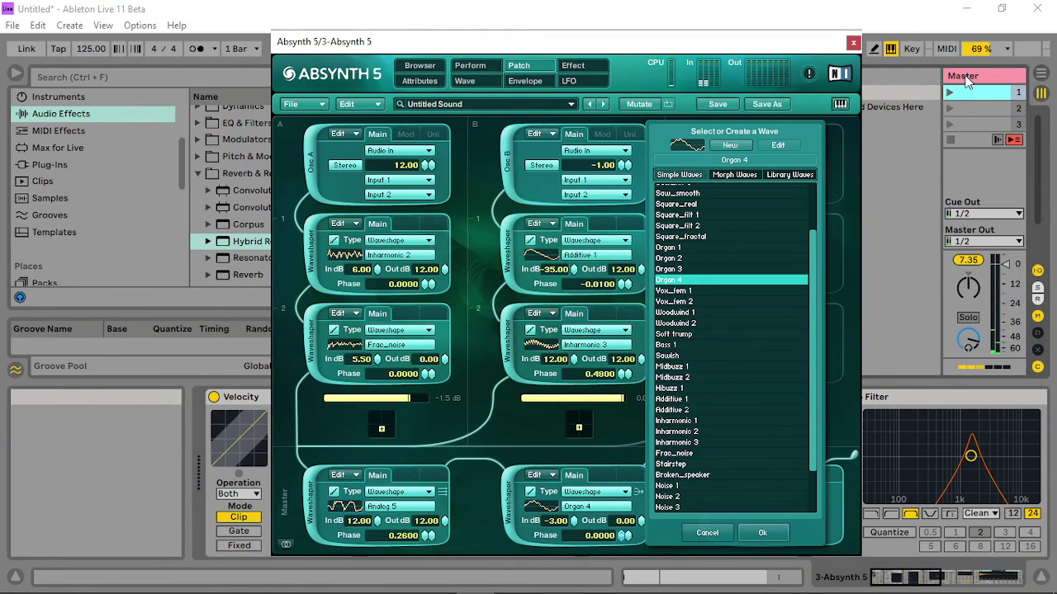
left_click(951, 93)
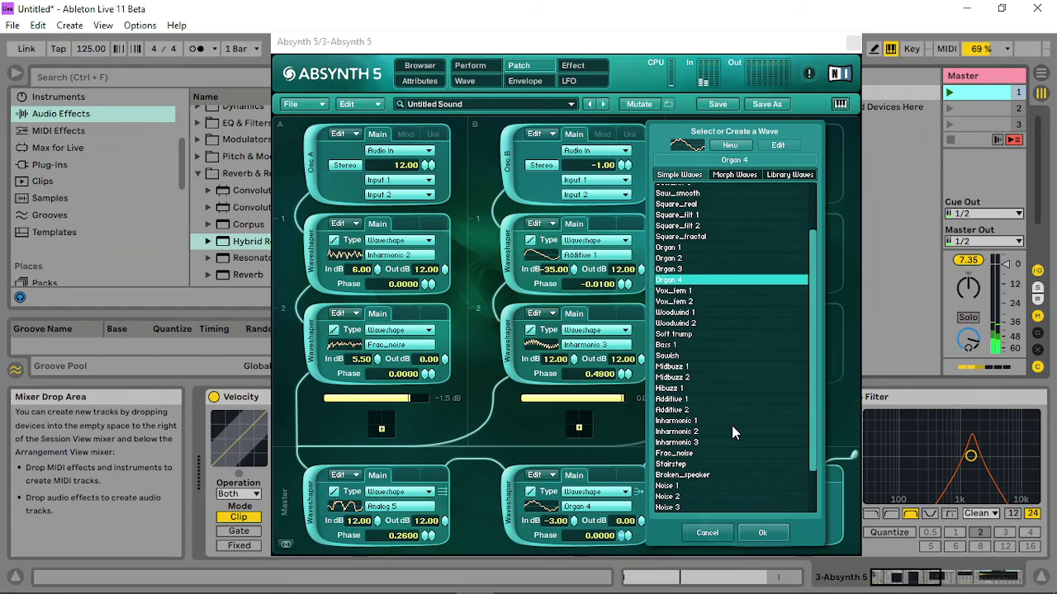
left_click(665, 487)
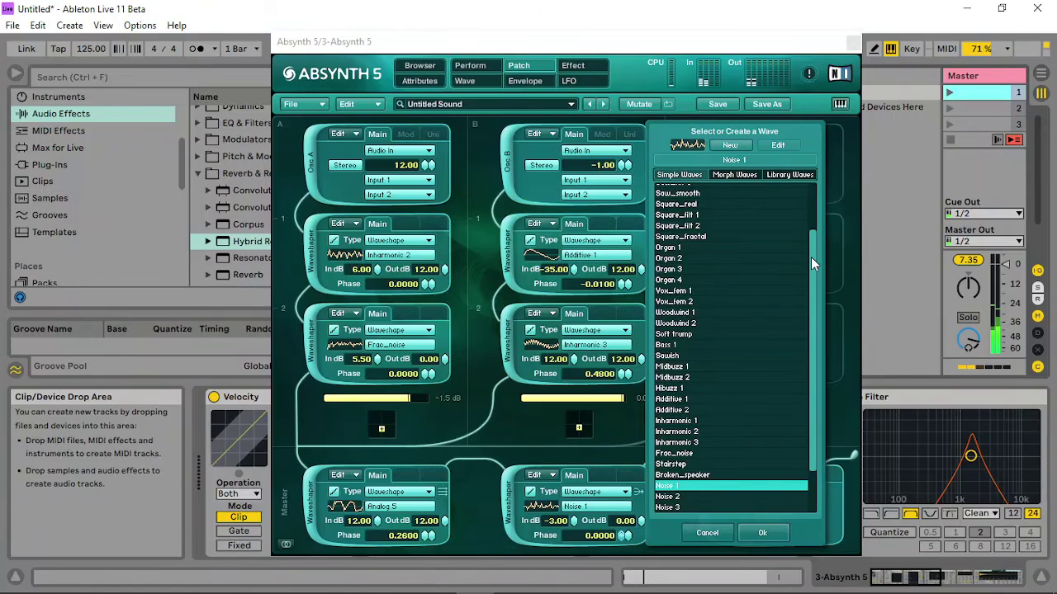
left_click_drag(813, 264, 809, 219)
left_click(673, 191)
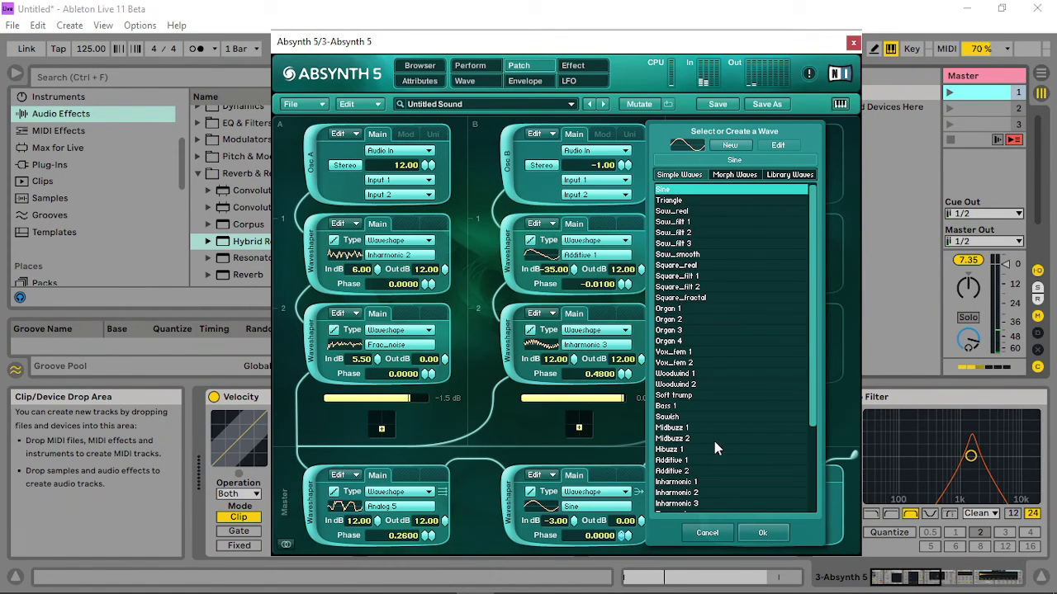
left_click(763, 533)
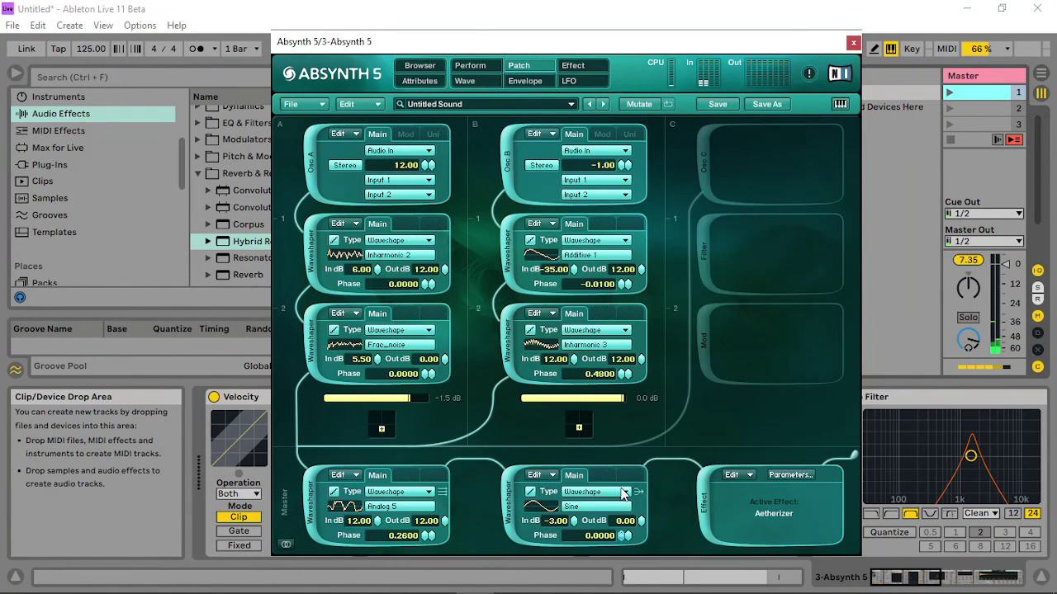
Change the second master waveshaper to an LPF 8 Pole filter, move the Auto Filter's peak to about 1 kHz and relaunch the first scene.
left_click(591, 492)
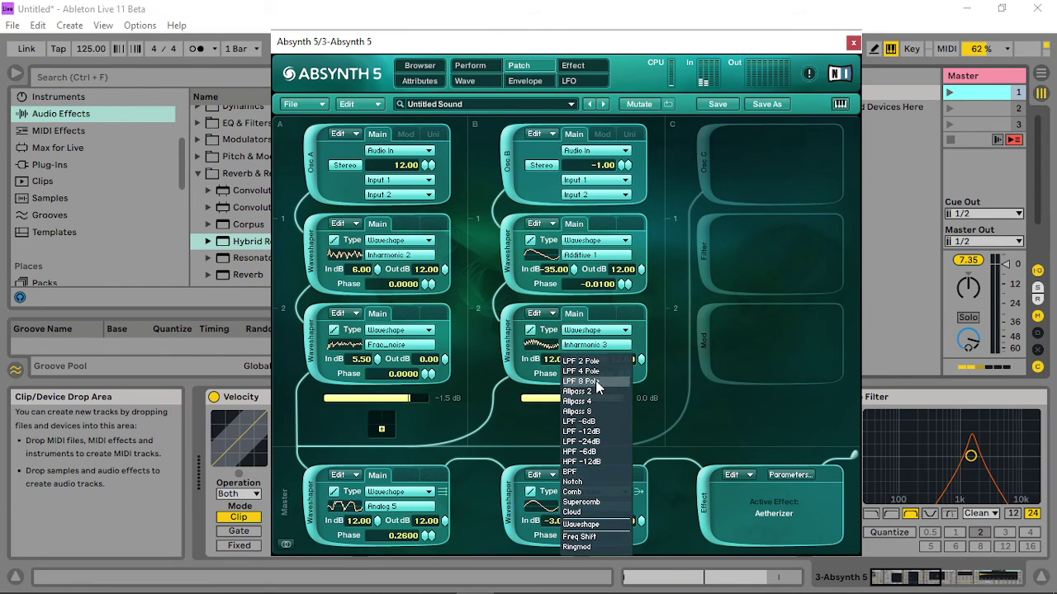
left_click(595, 381)
left_click(948, 92)
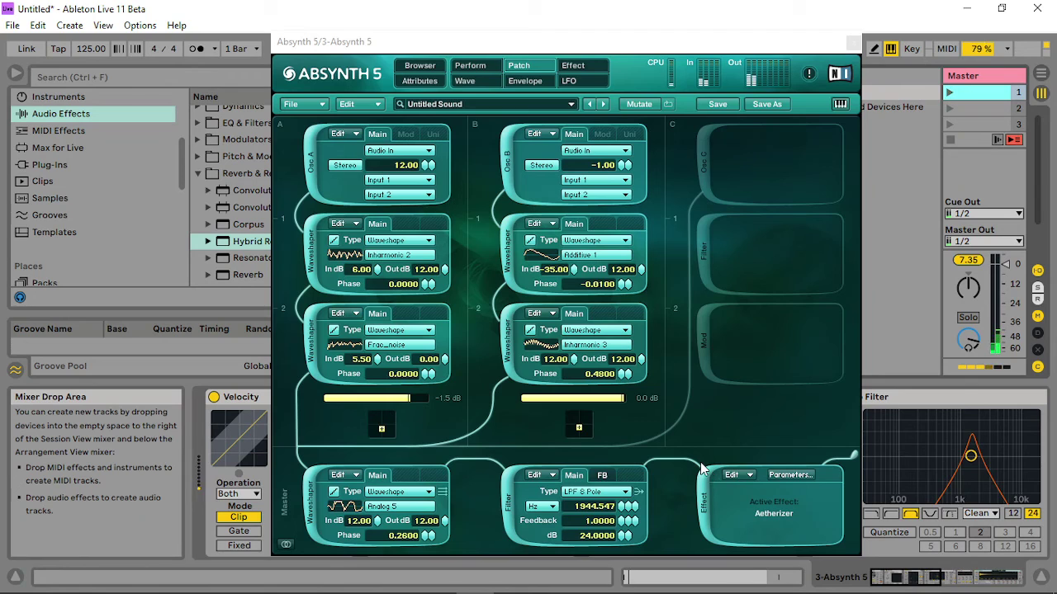
left_click_drag(971, 456, 957, 456)
left_click(629, 528)
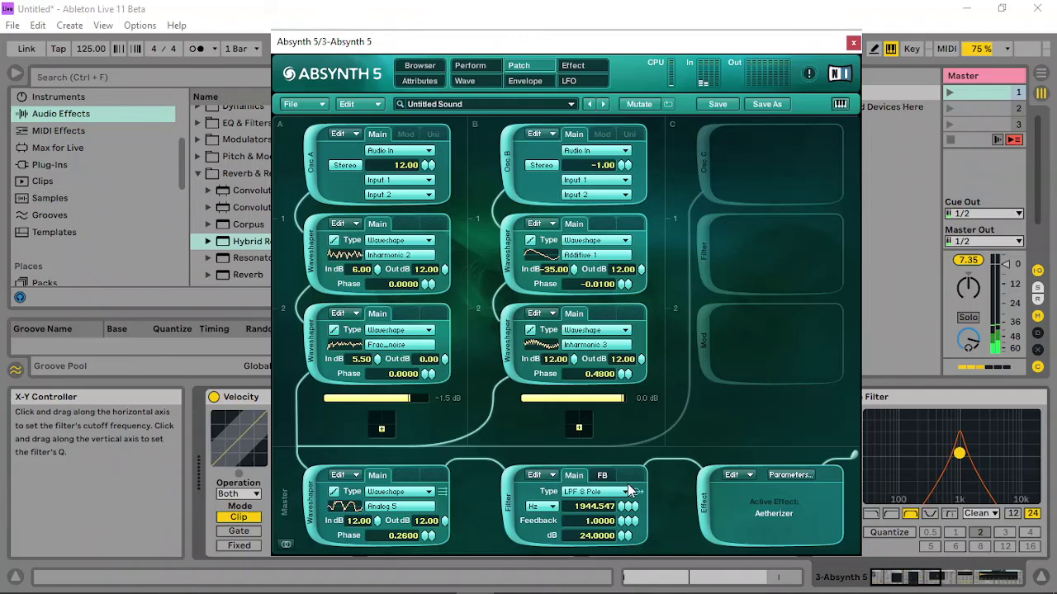
left_click(948, 90)
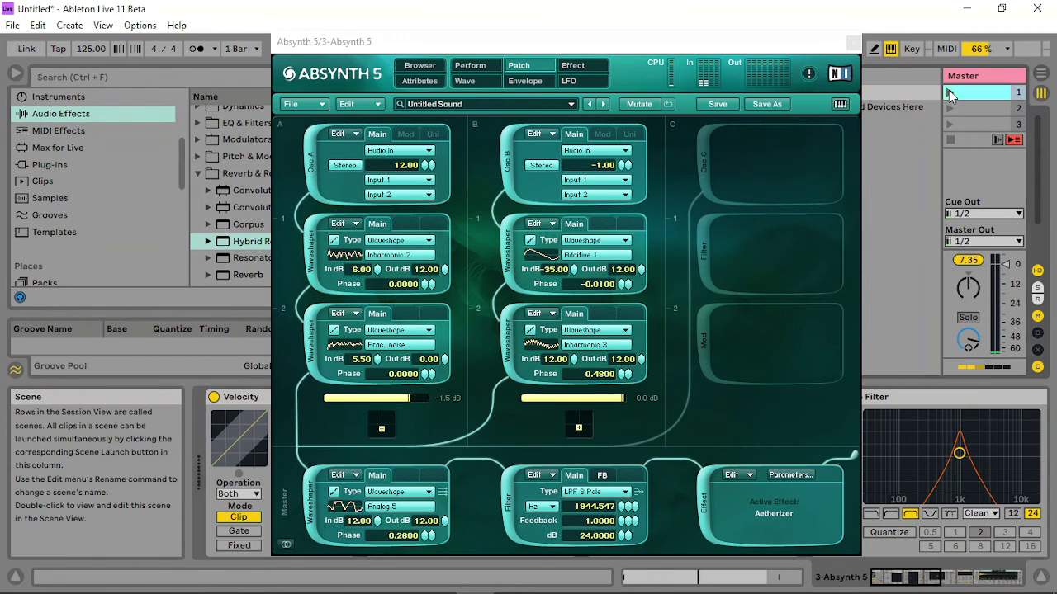
Bring up the master filter's frequency envelope, bend the segment after its sustain peak to a slope of 1.643 and relaunch the first scene.
right_click(619, 507)
left_click(628, 550)
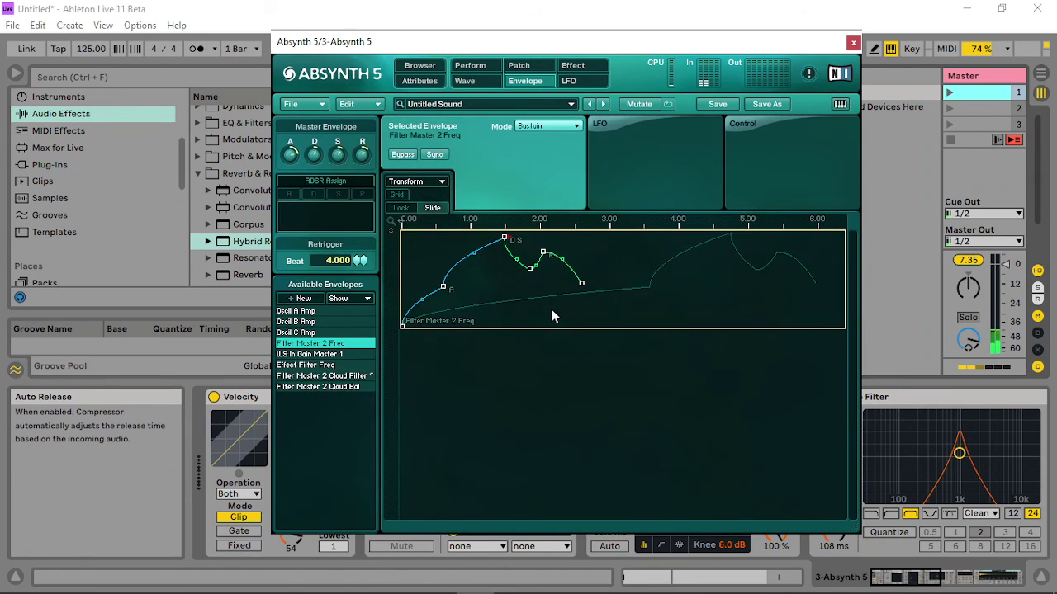
left_click(948, 93)
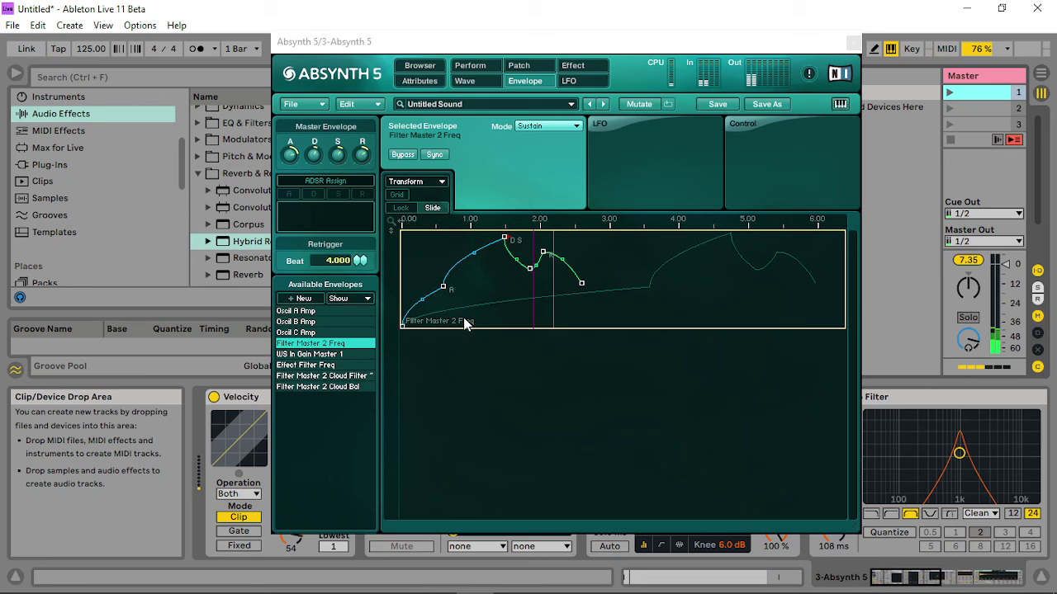
left_click(515, 252)
left_click_drag(515, 251, 518, 239)
left_click(948, 94)
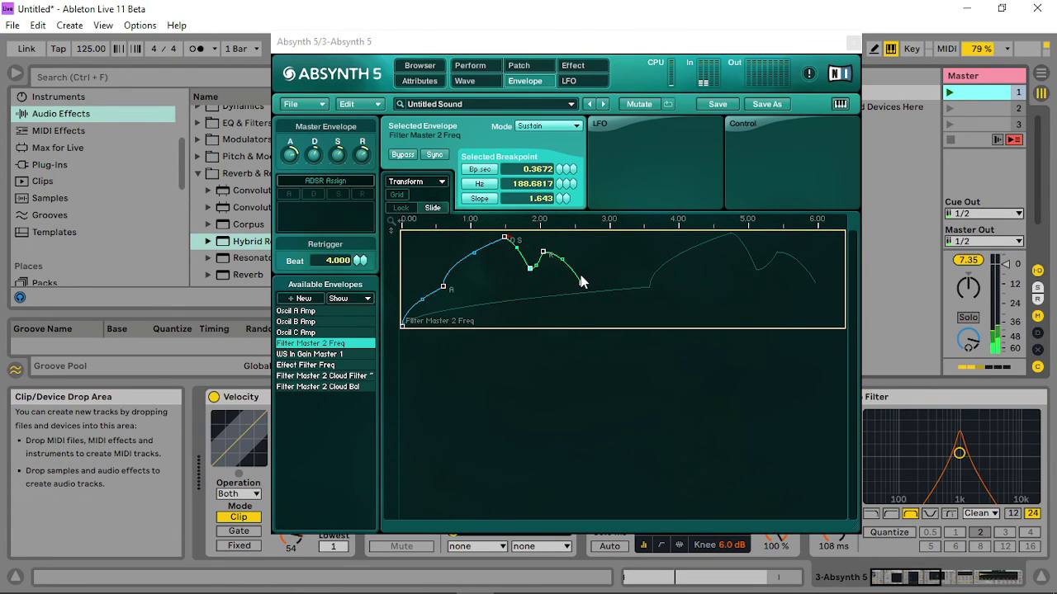
Extend the filter frequency envelope with a level breakpoint at about 2.9 s and a rising one of about 864 Hz, relaunching the first scene.
left_click(542, 252)
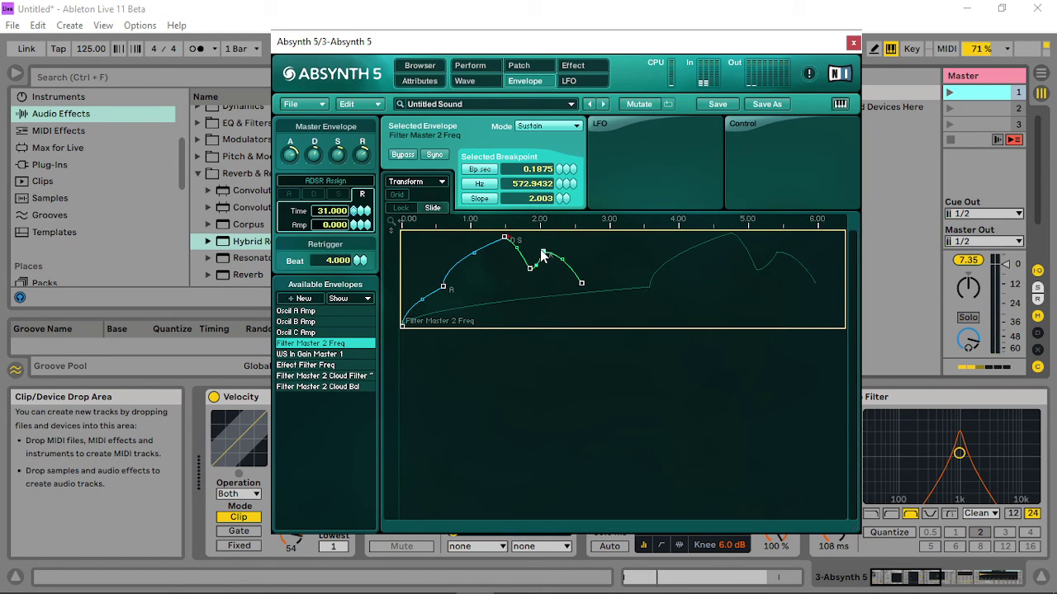
right_click(600, 283)
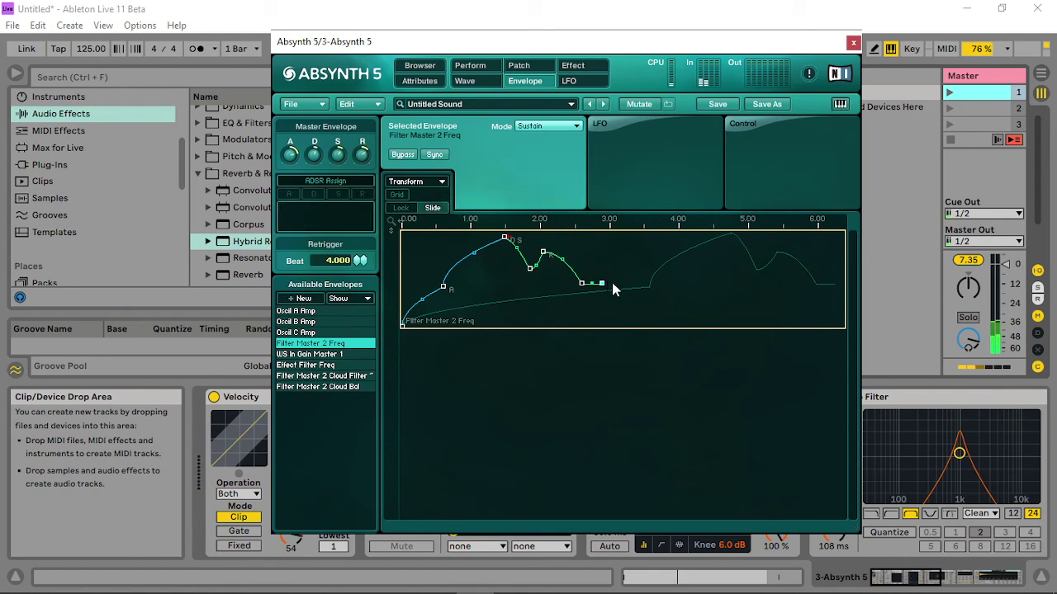
left_click_drag(623, 272, 638, 248)
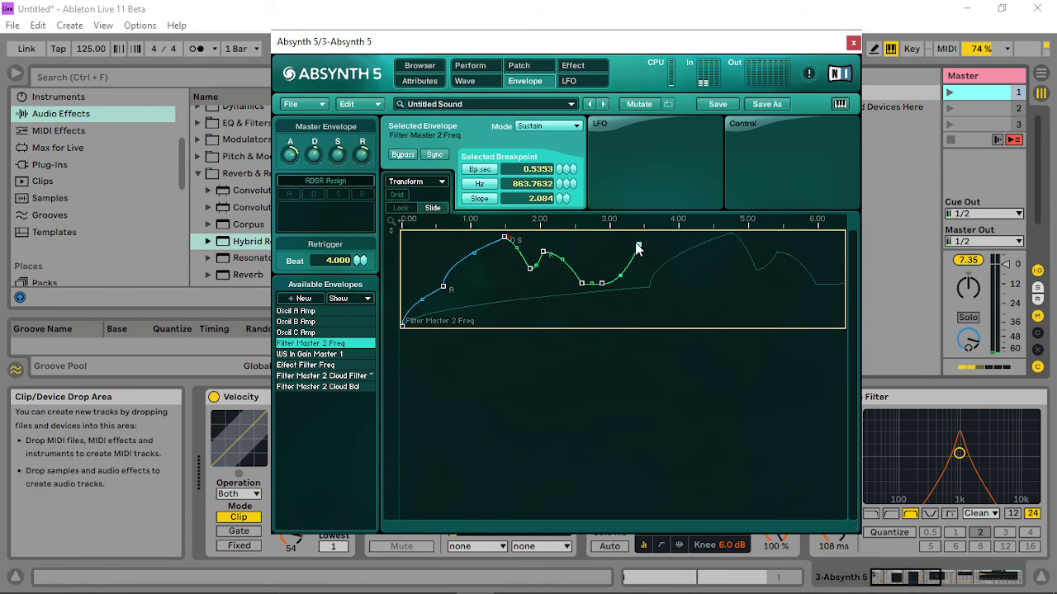
left_click(949, 93)
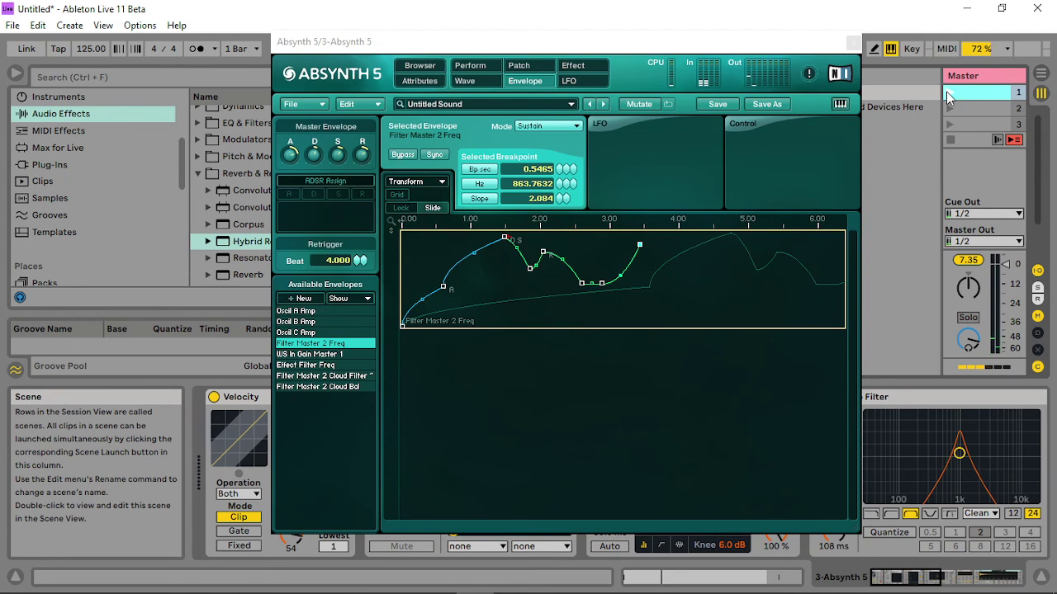
Set the Decay time assignment of the envelope's peak breakpoint to 22 and relaunch the first scene.
left_click(504, 239)
left_click_drag(357, 219, 356, 272)
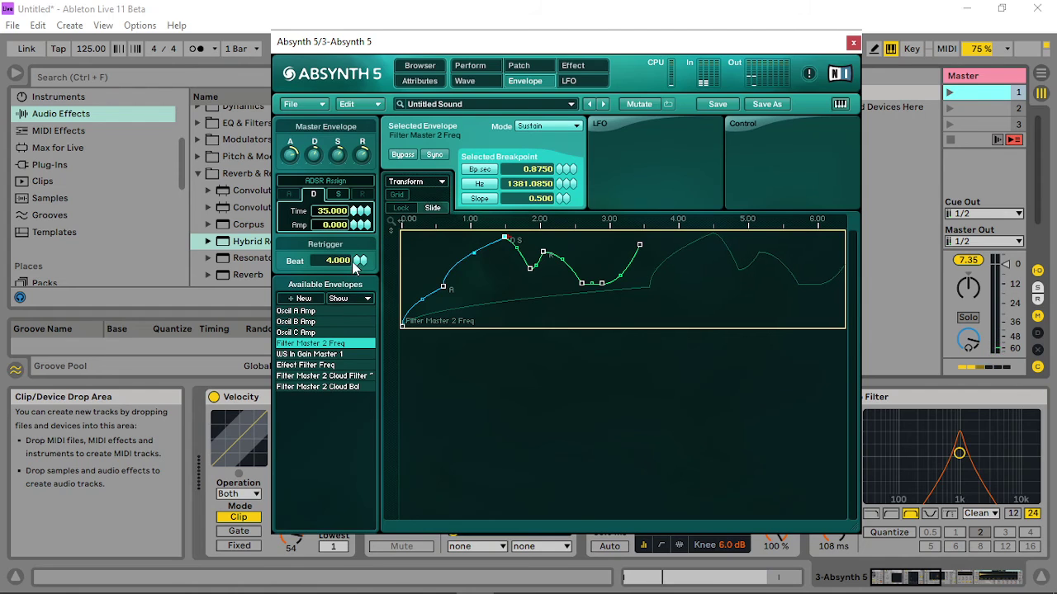
left_click(950, 93)
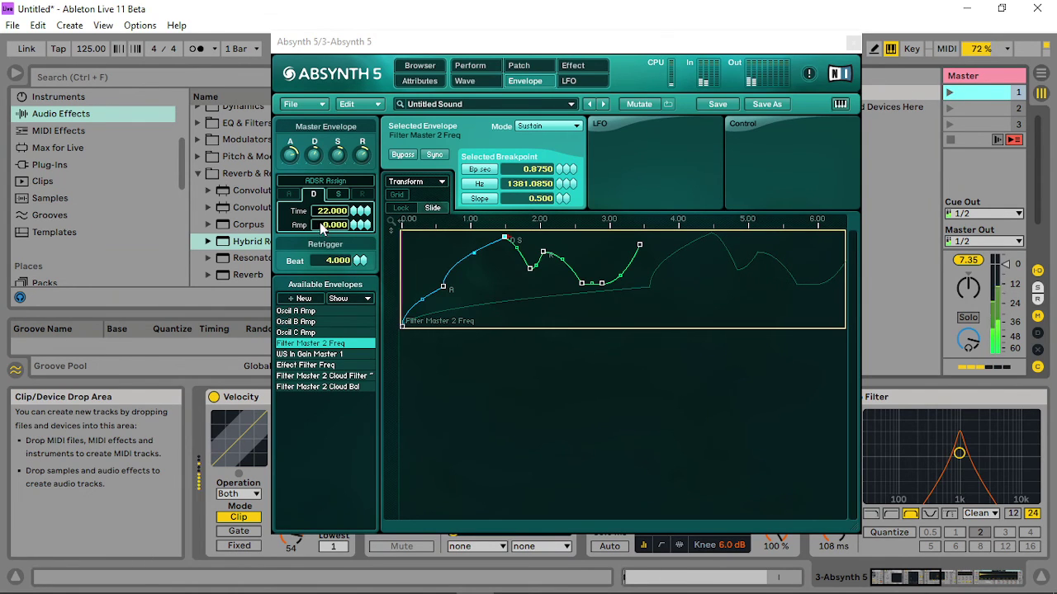
Set the attack breakpoint's ADSR assignment to a time of 31 and an amp of 100, relaunching the first scene between changes.
left_click(443, 288)
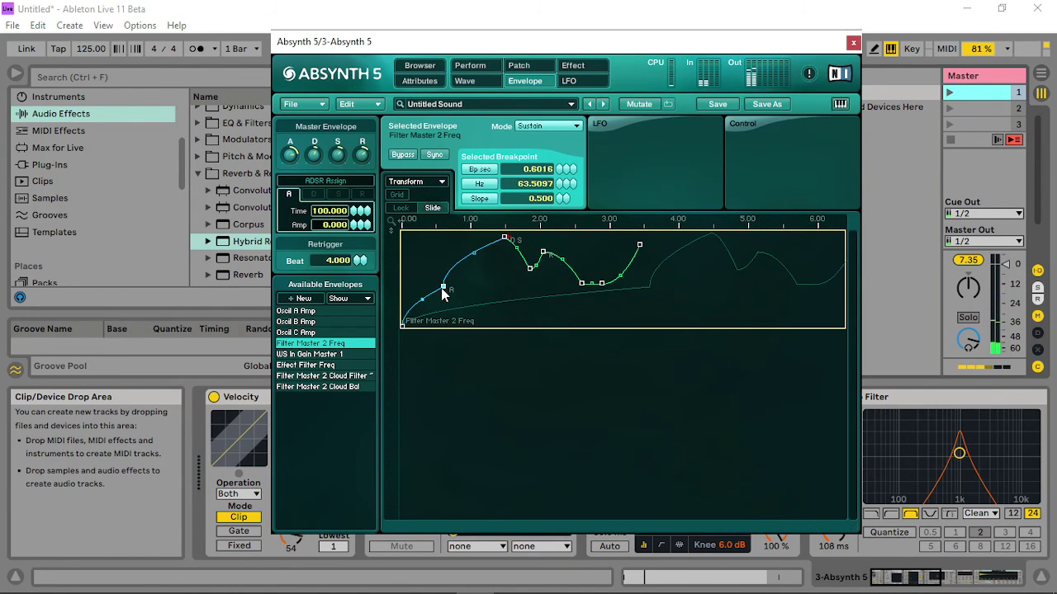
left_click_drag(357, 216, 356, 239)
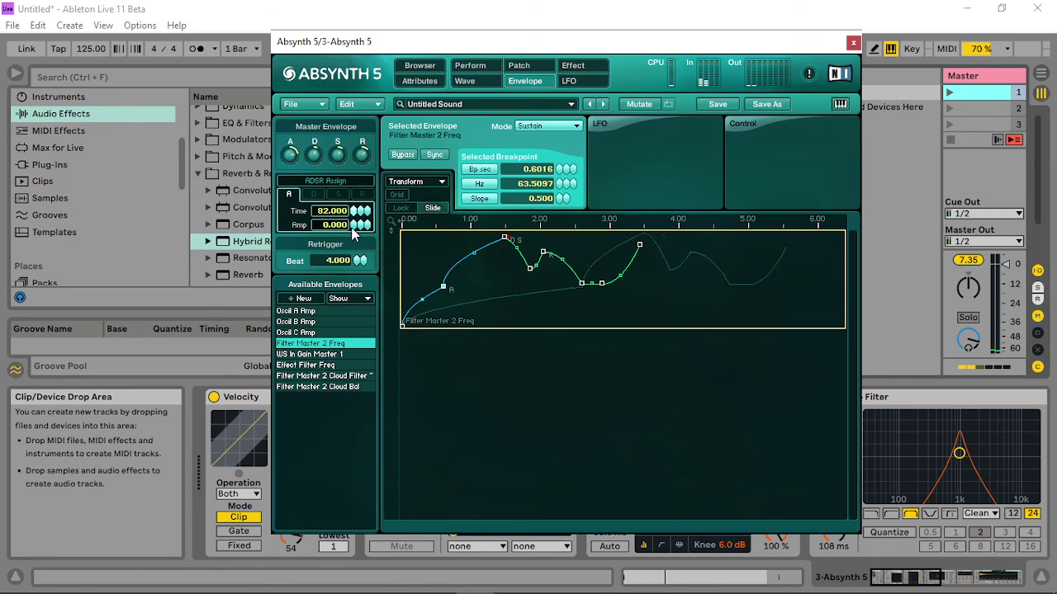
left_click(951, 92)
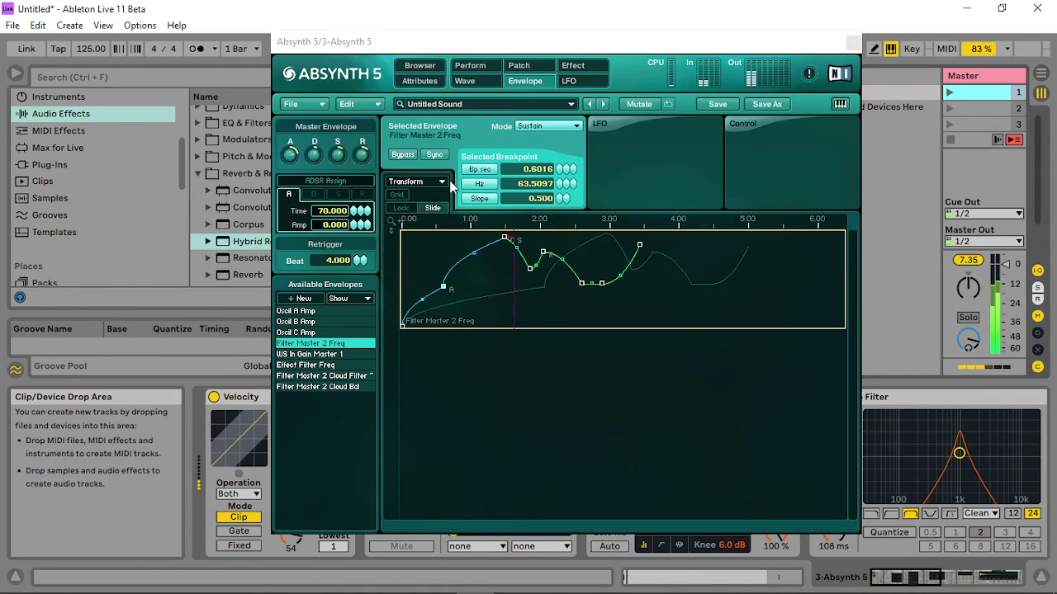
left_click_drag(356, 217, 359, 250)
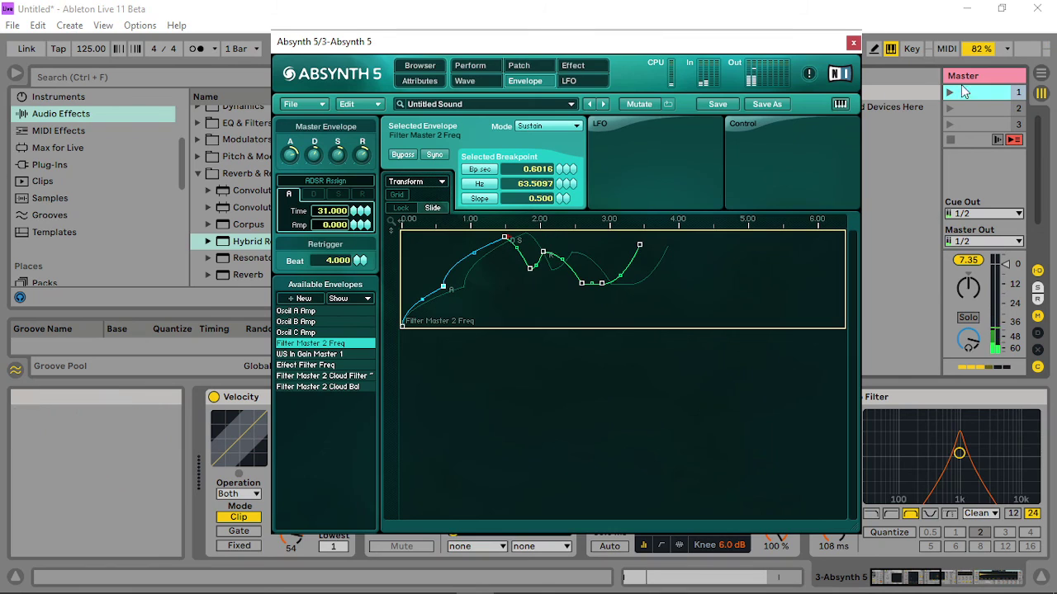
left_click(949, 94)
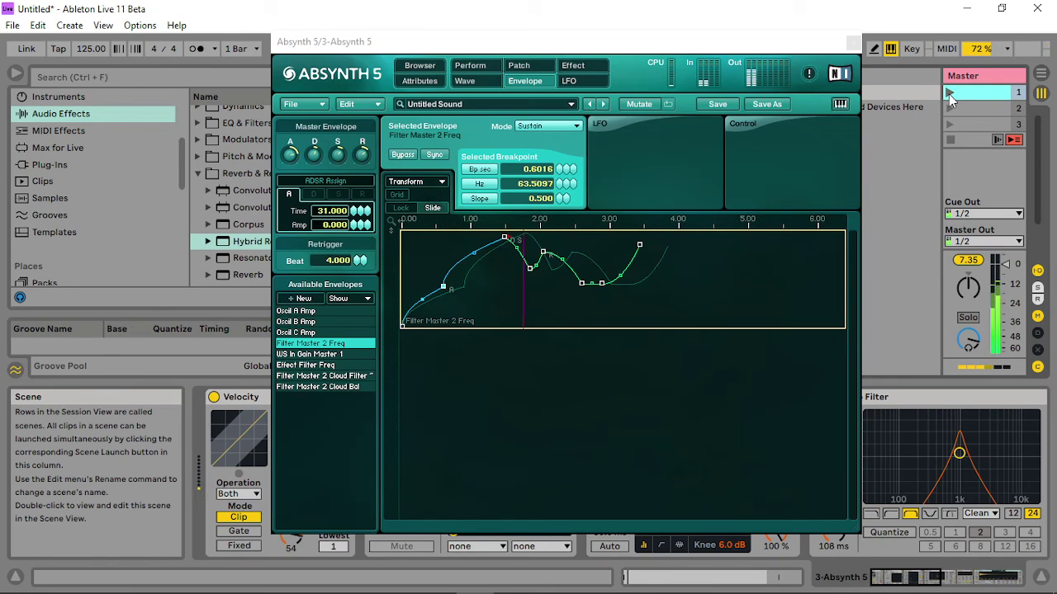
left_click_drag(357, 231, 357, 190)
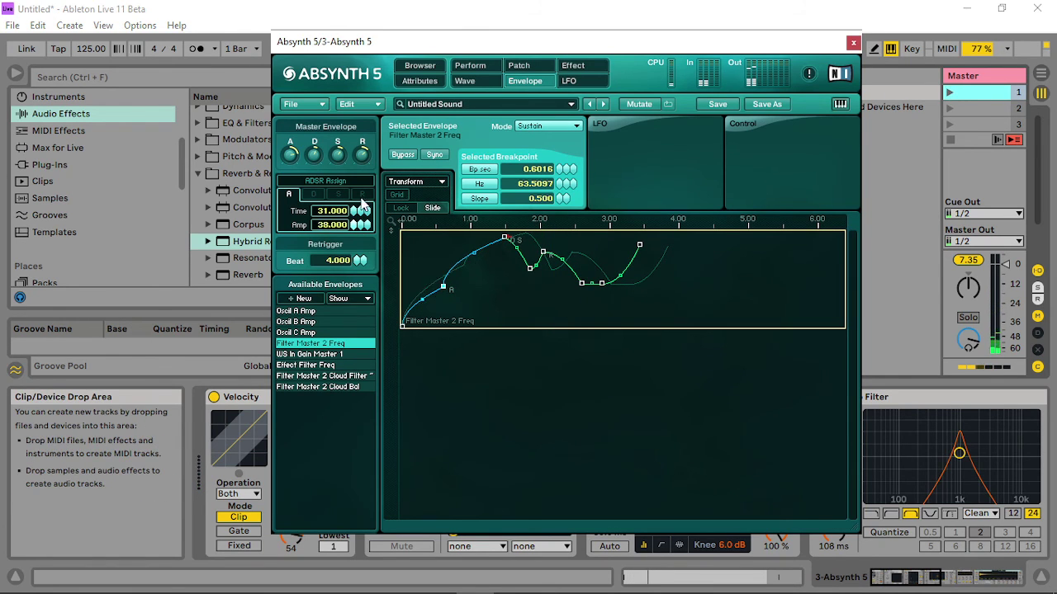
left_click(948, 95)
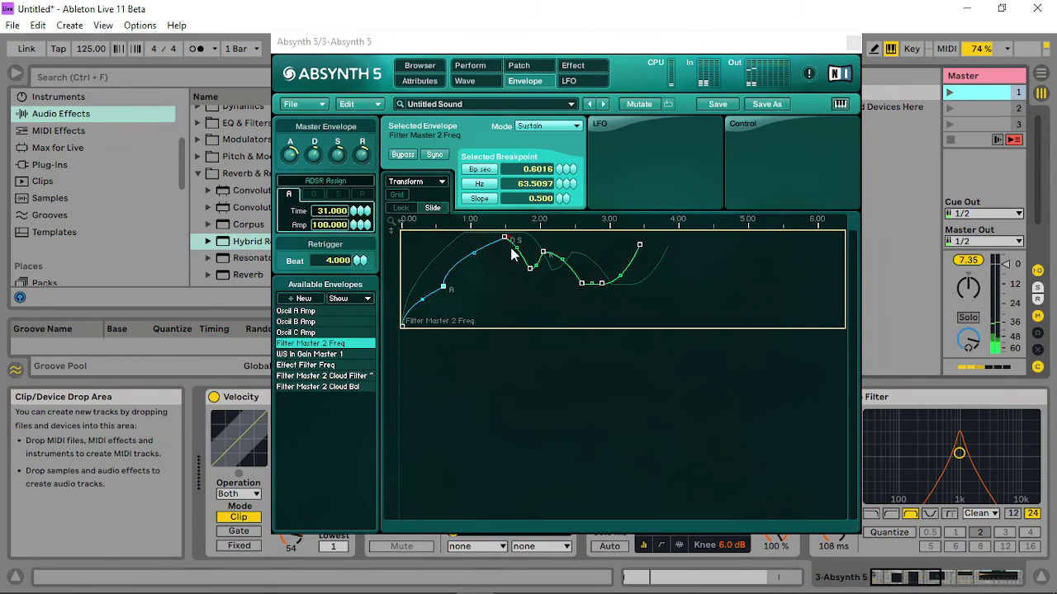
Assign Sustain to the envelope's peak breakpoint with time and amp at 100, and relaunch the first scene.
left_click(544, 251)
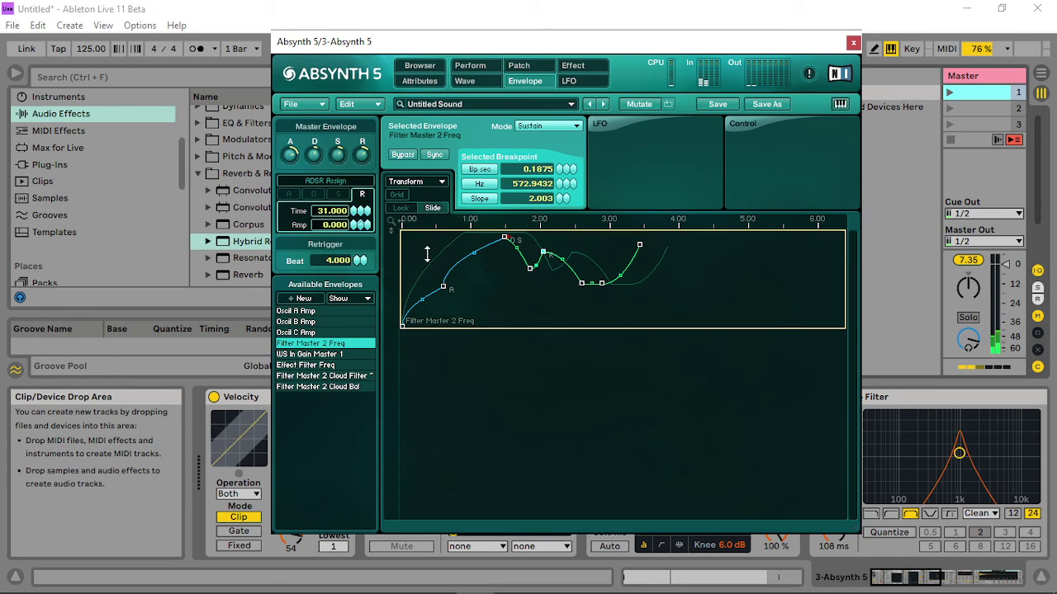
left_click(530, 269)
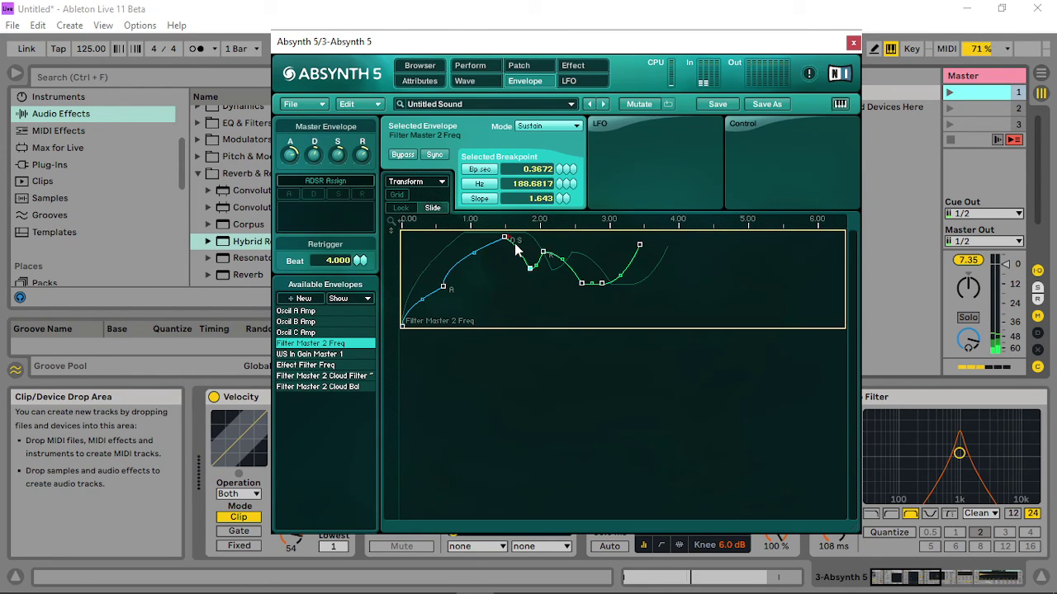
left_click(506, 238)
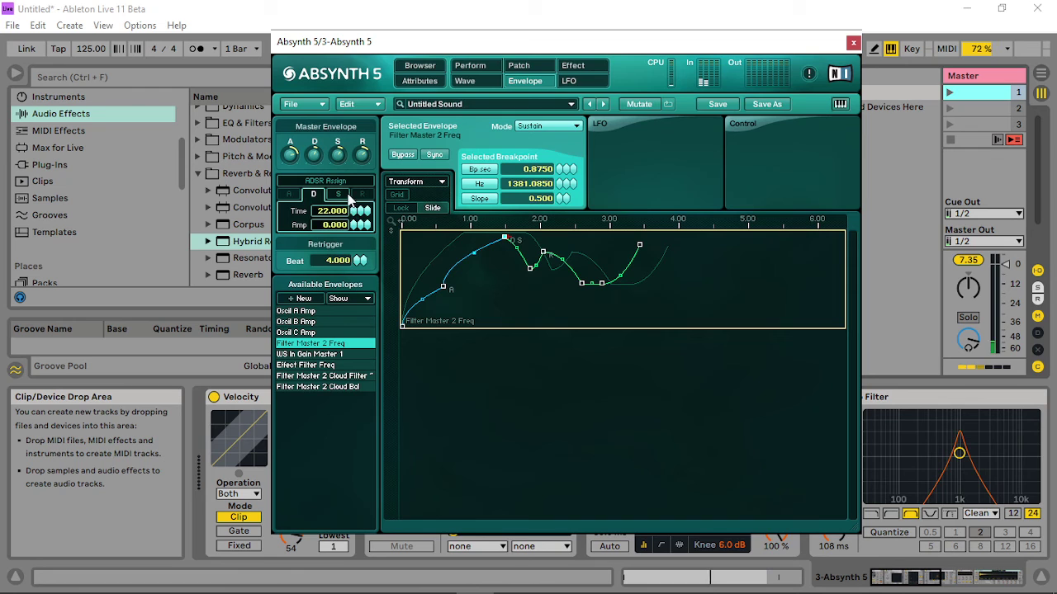
left_click(347, 195)
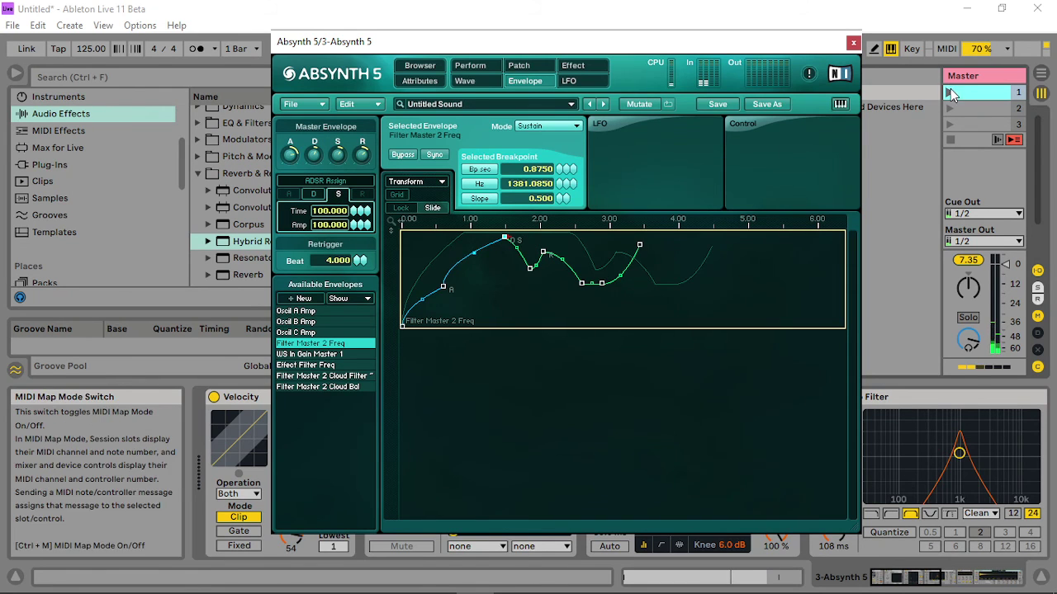
left_click(949, 92)
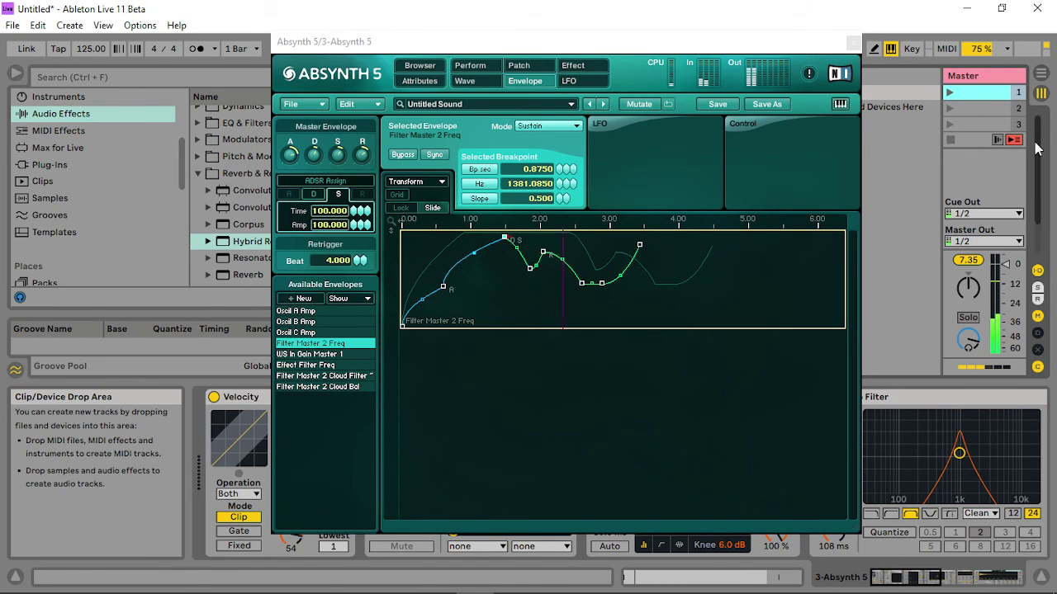
Reshape the filter frequency envelope by moving its breakpoints, with the release point at about 732 Hz and the final one at about 952 Hz.
left_click(491, 286)
left_click_drag(533, 279, 555, 275)
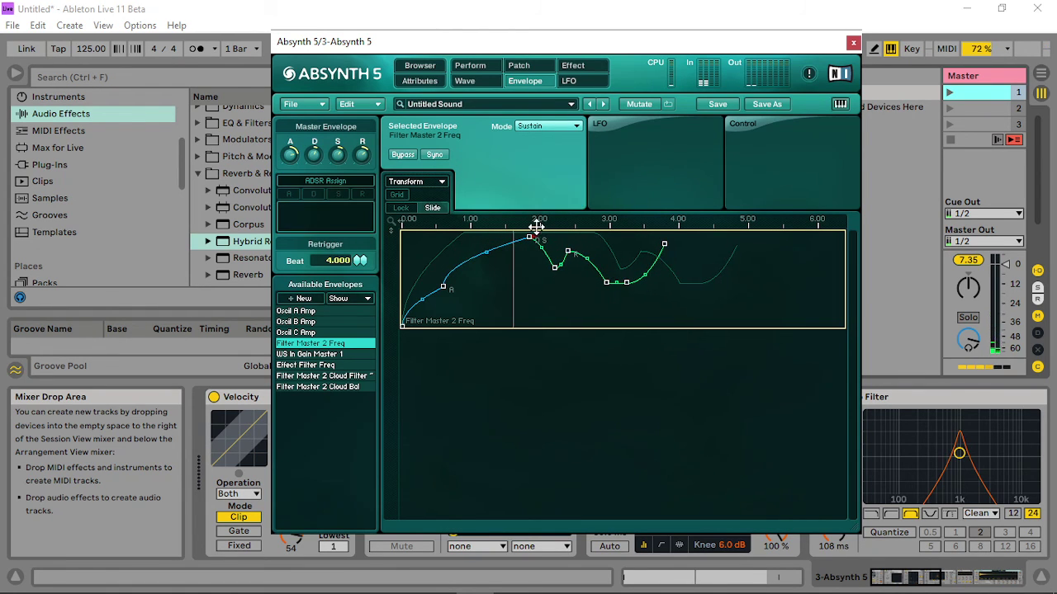
left_click_drag(531, 238, 553, 263)
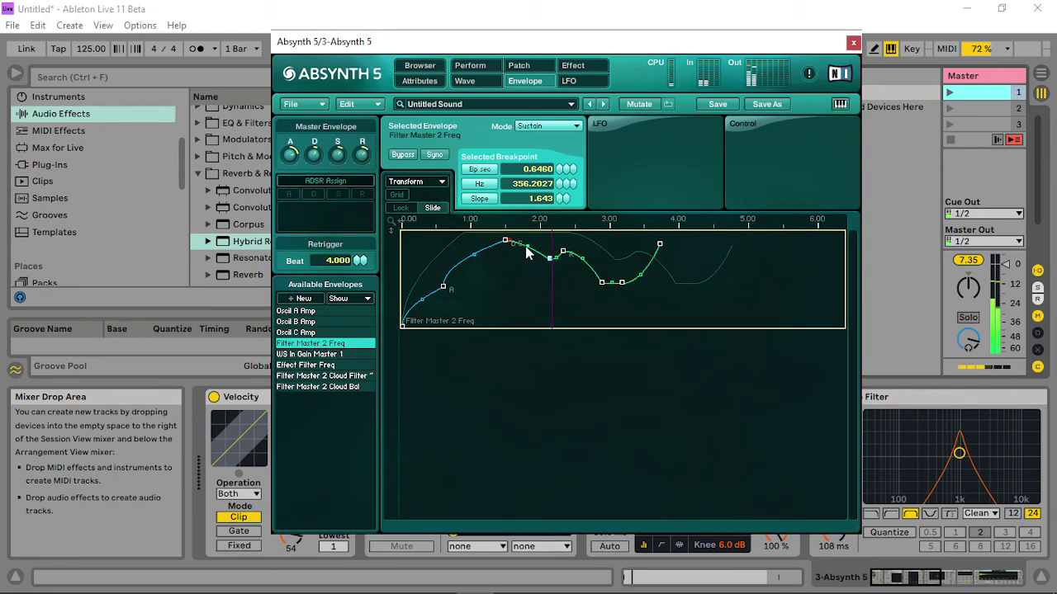
left_click_drag(552, 264, 563, 251)
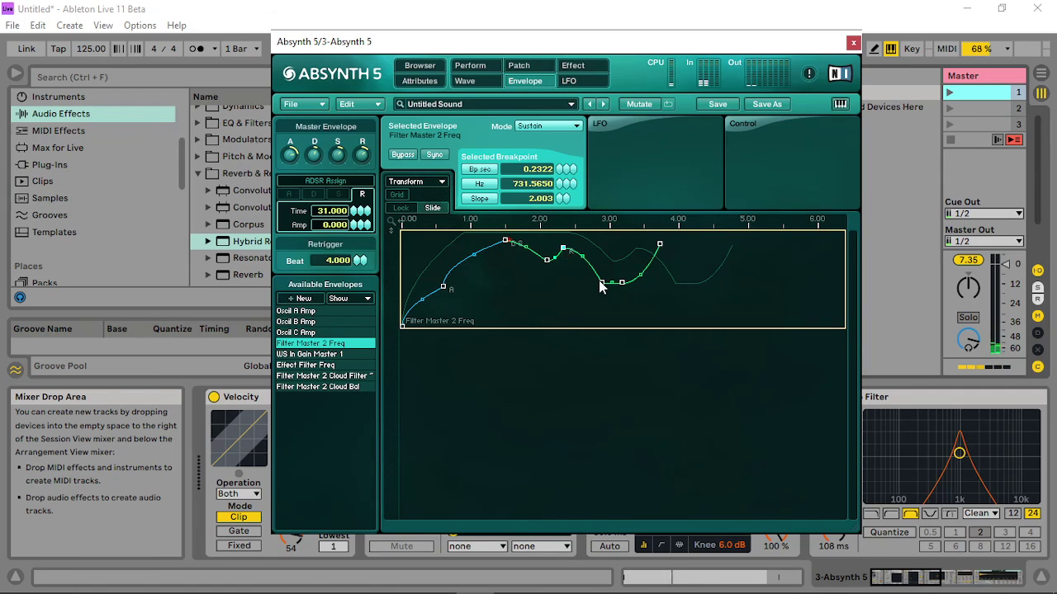
left_click_drag(601, 285, 613, 283)
left_click(670, 245)
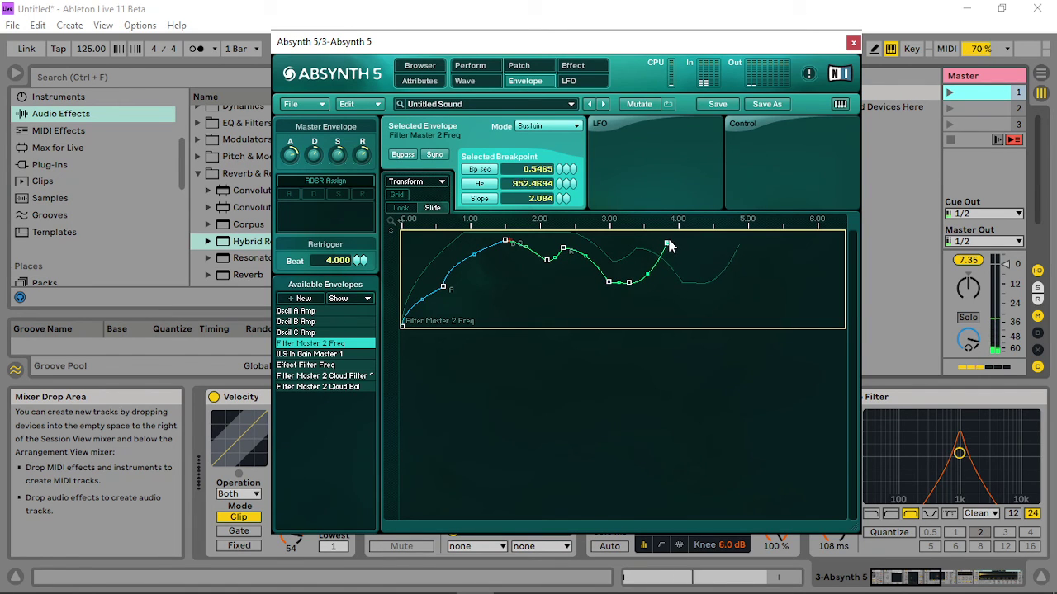
Raise the envelope's final breakpoint to about 1216 Hz, lower the peak and following breakpoints together with the peak at about 407 Hz, and relaunch the first scene.
left_click_drag(670, 245, 667, 239)
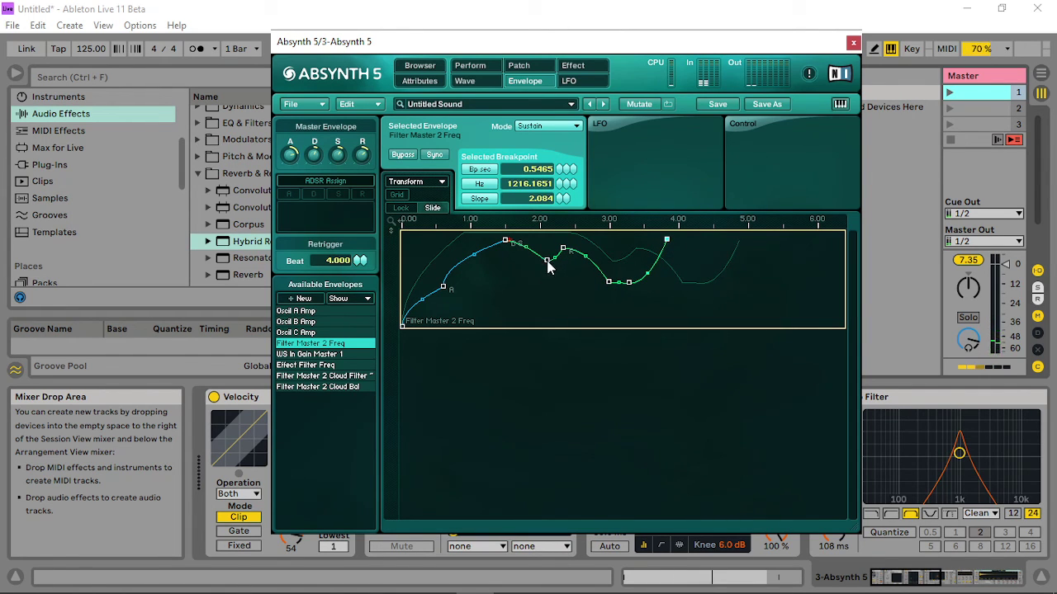
left_click_drag(548, 260, 703, 283)
left_click(512, 257)
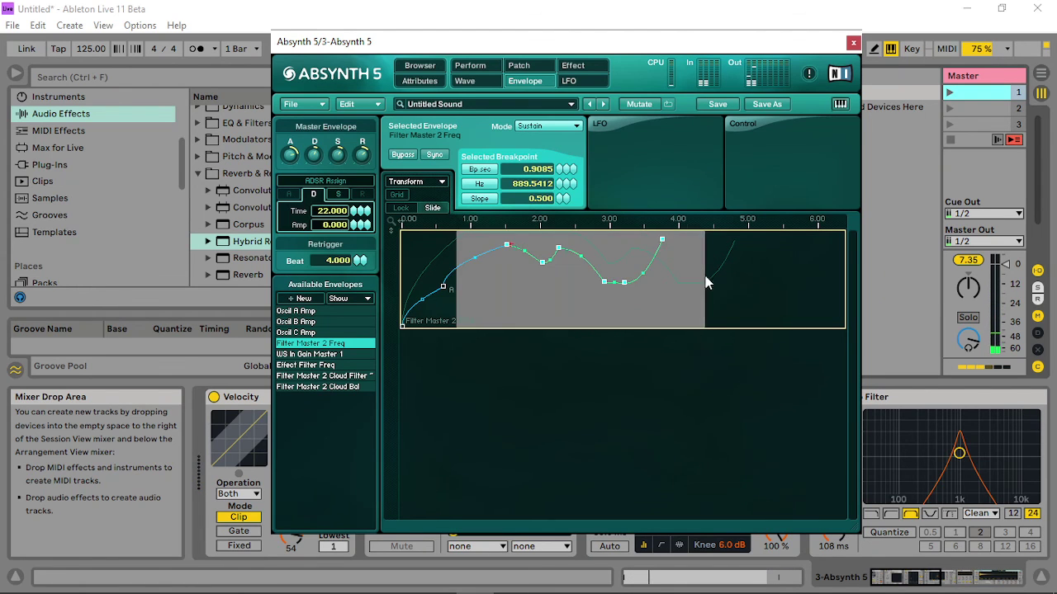
left_click_drag(507, 245, 505, 259)
left_click(949, 92)
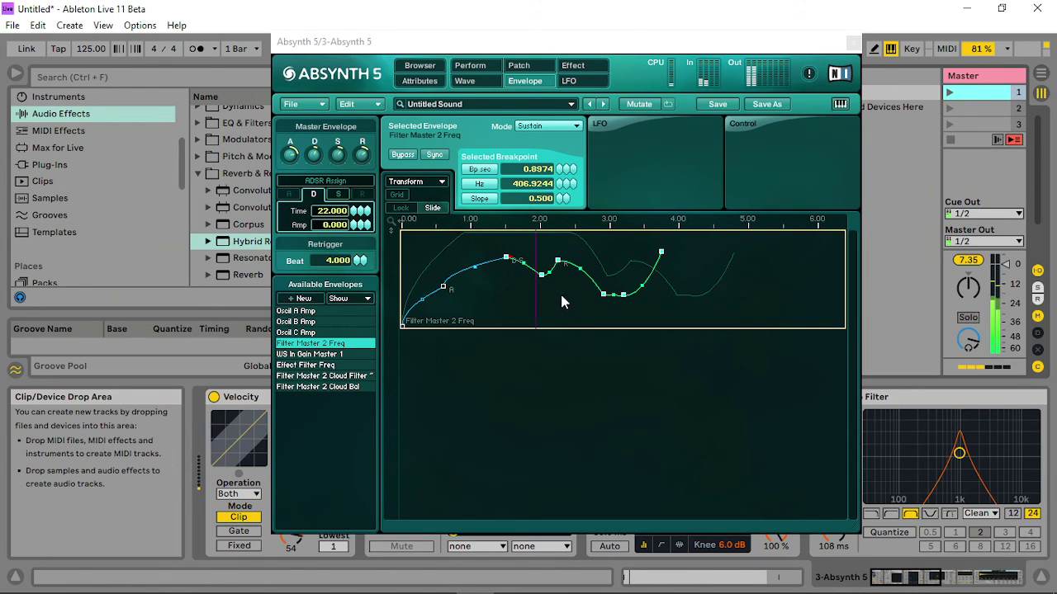
Move the breakpoints after the peak later and higher as a group, with the first at about 323 Hz, and relaunch the first scene.
left_click_drag(509, 263, 747, 281)
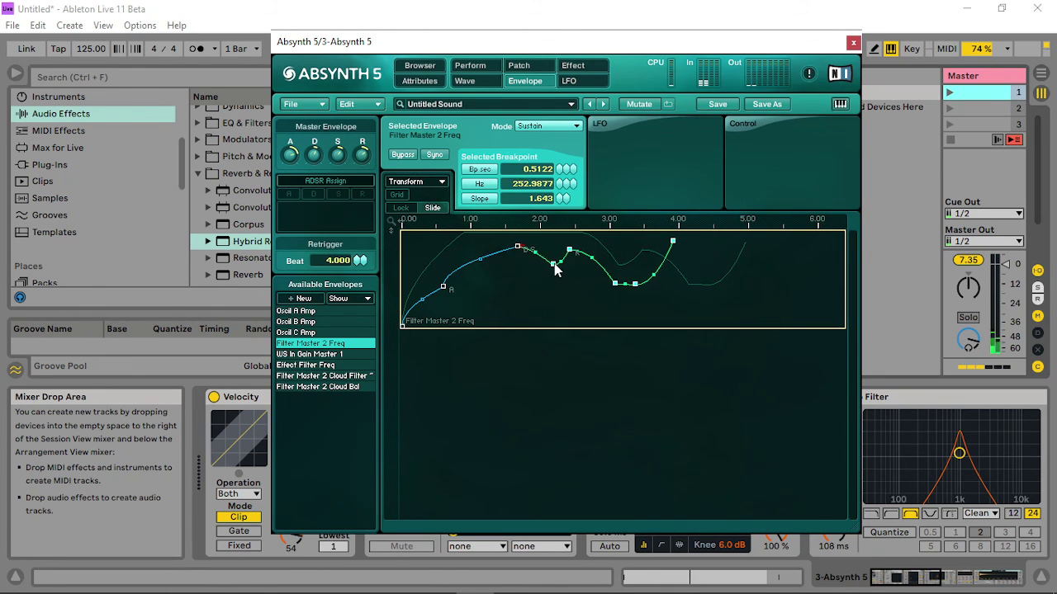
left_click_drag(556, 269, 573, 265)
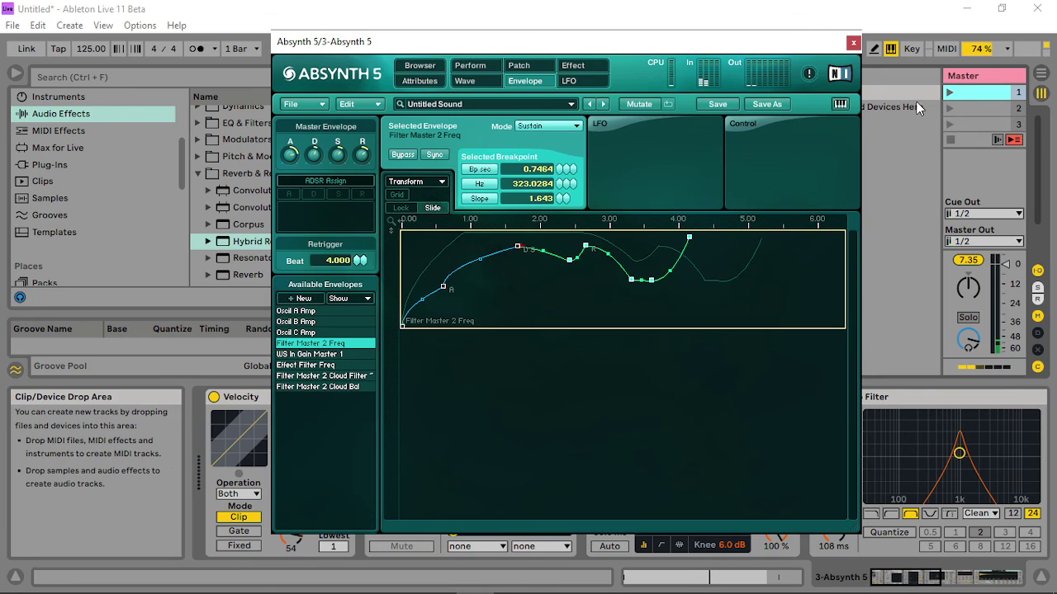
left_click(948, 94)
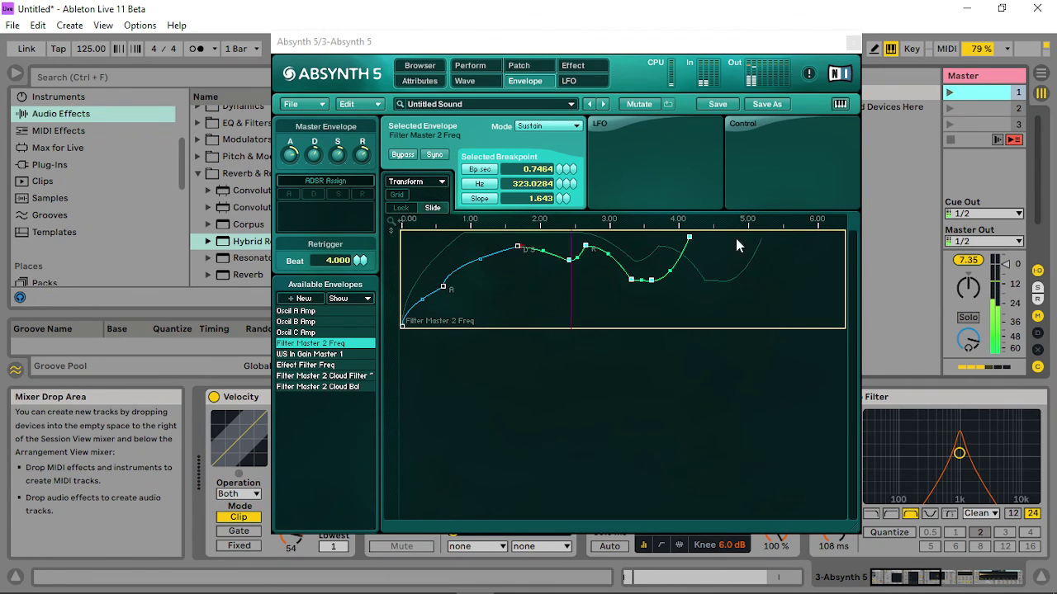
Add three breakpoints just after the envelope's peak, placing the last of them at about 608 Hz, and relaunch the first scene.
left_click(571, 229)
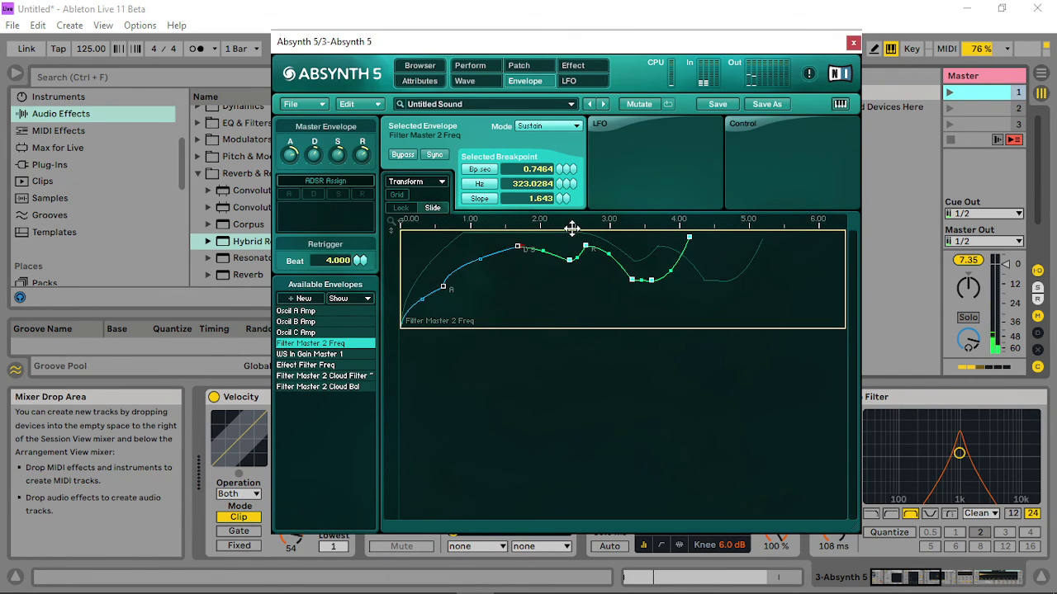
left_click_drag(571, 229, 544, 311)
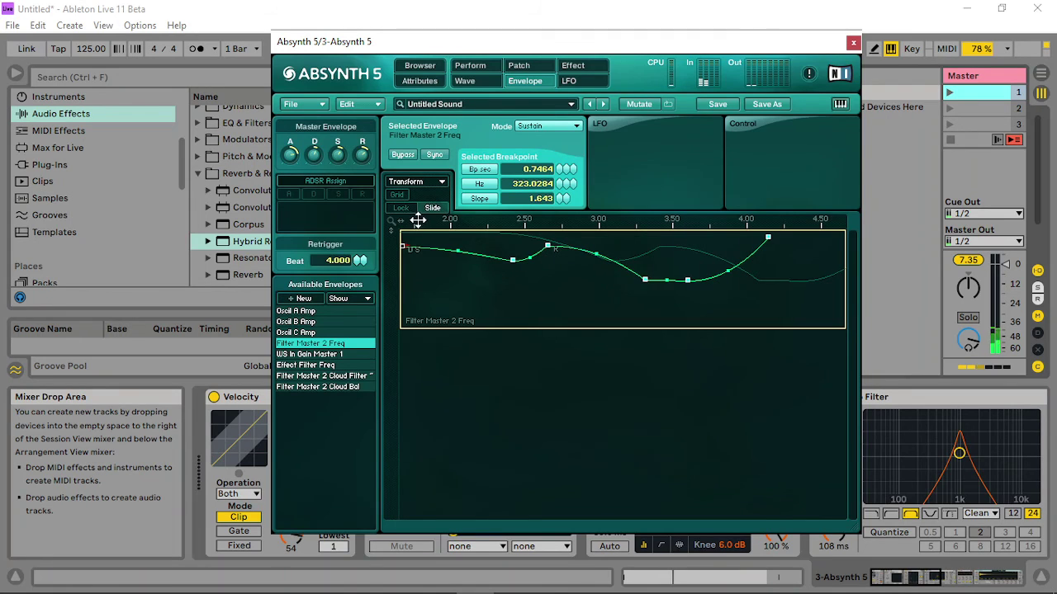
left_click_drag(419, 220, 544, 280)
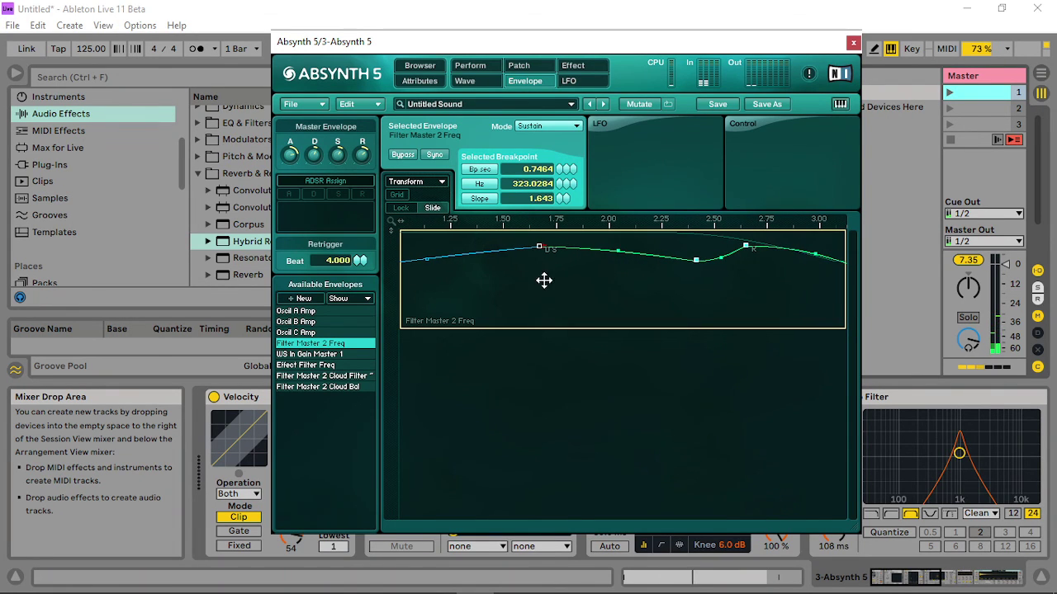
left_click(585, 252)
left_click(611, 256)
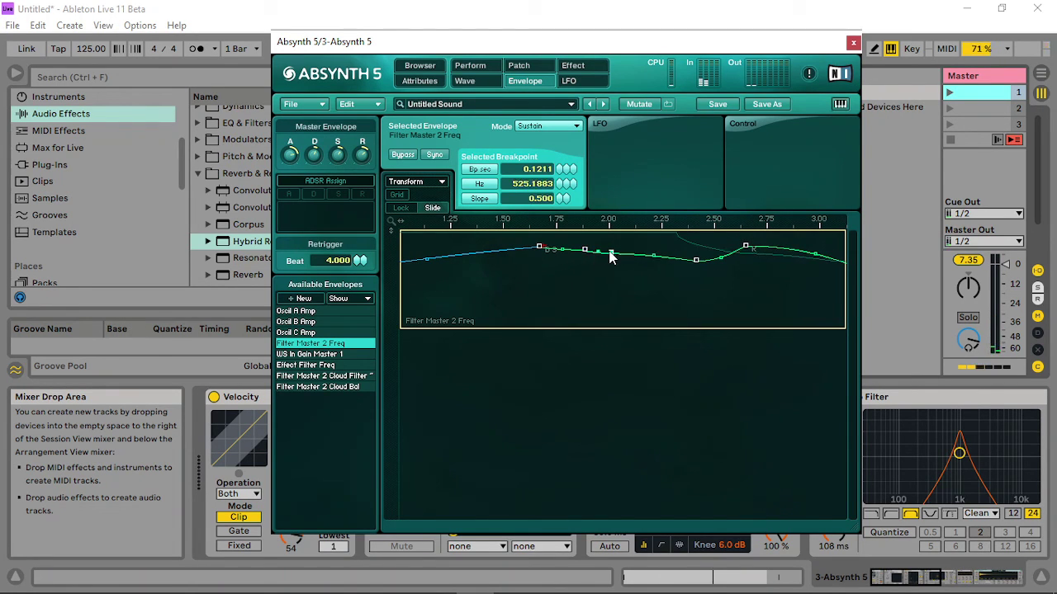
left_click(603, 251)
mouse_move(606, 250)
left_mouse_down()
mouse_move(596, 244)
mouse_move(607, 247)
left_mouse_up()
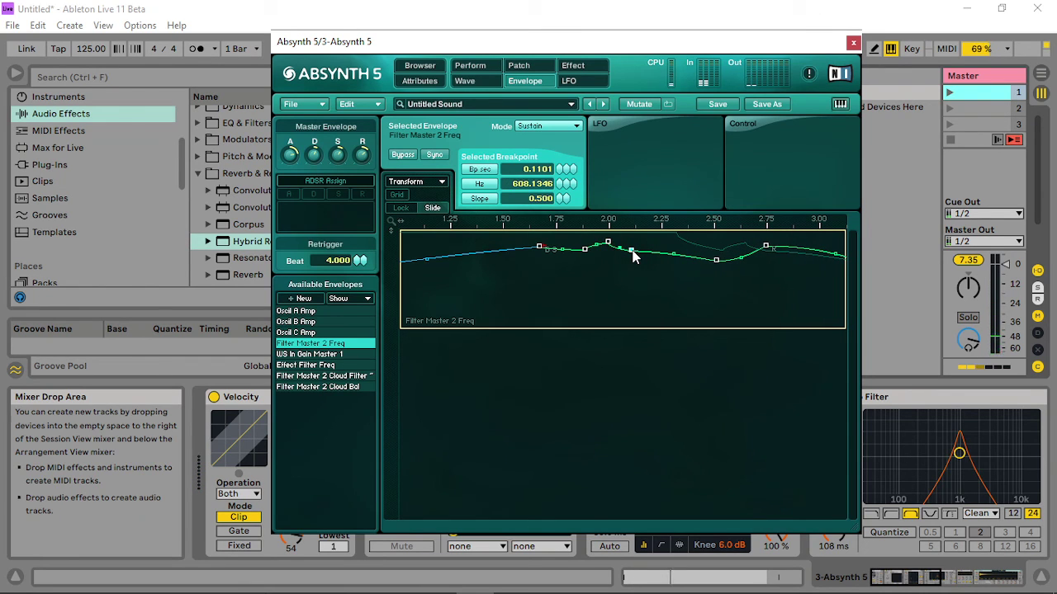
left_click(948, 94)
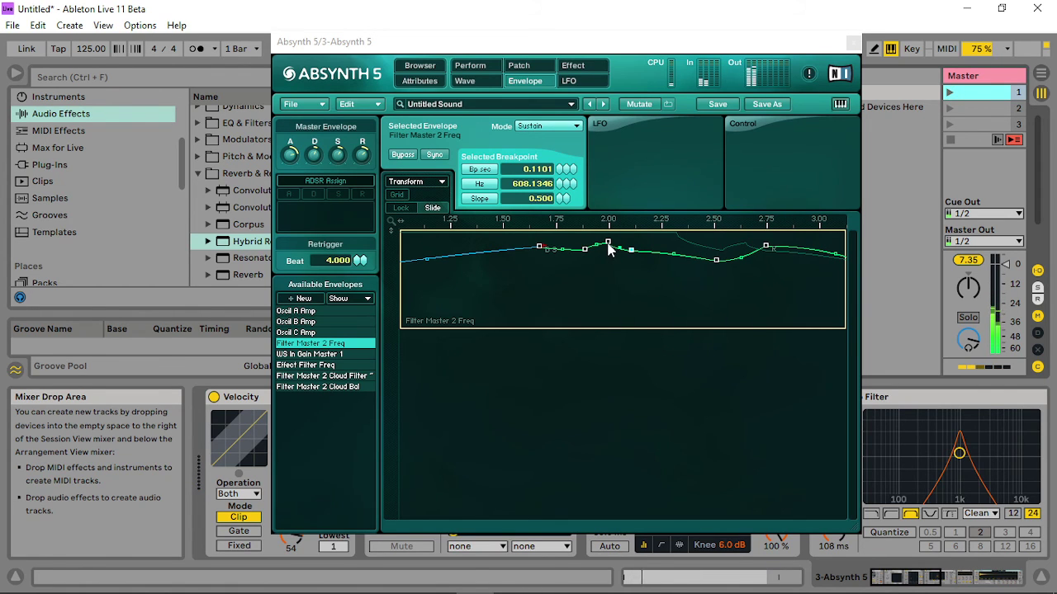
Raise the middle of the three breakpoints after the peak to about 1205 Hz, lower the third to about 525 Hz, and relaunch the first scene.
left_click(608, 243)
left_click_drag(609, 249, 611, 248)
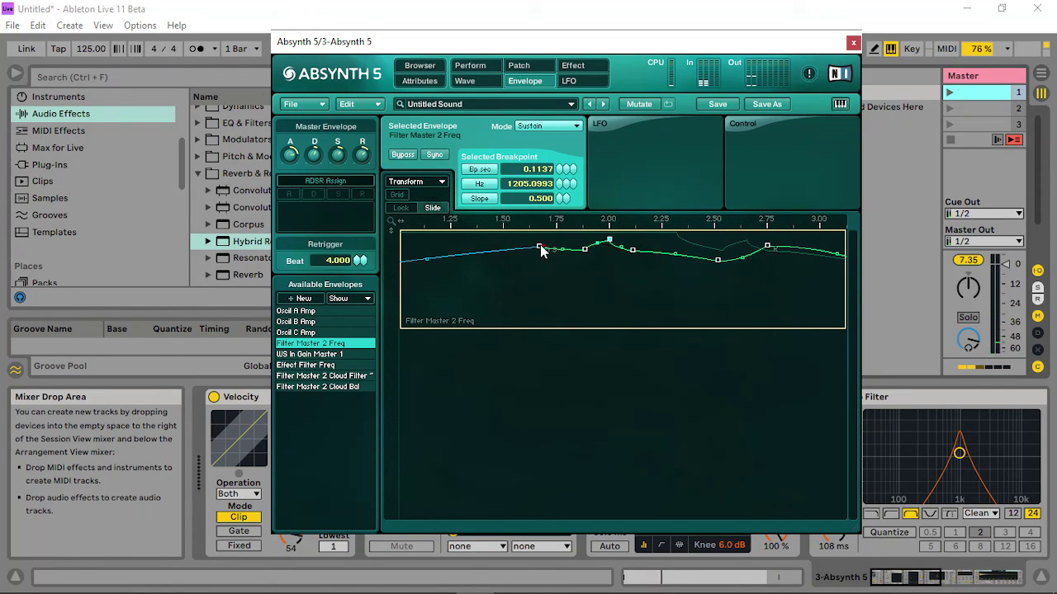
left_click(638, 252)
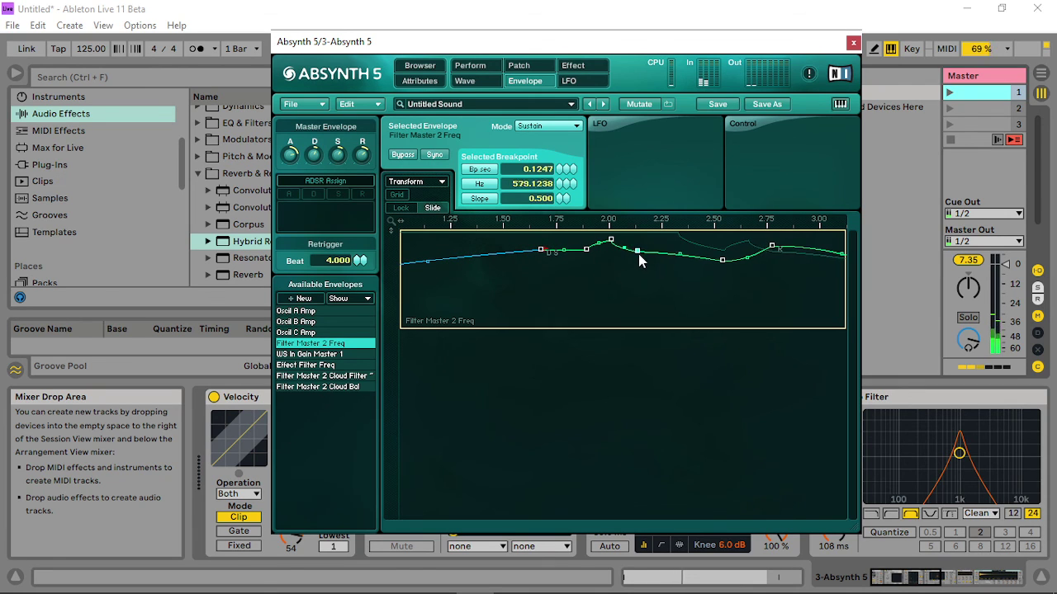
left_click_drag(639, 255, 639, 257)
left_click(947, 93)
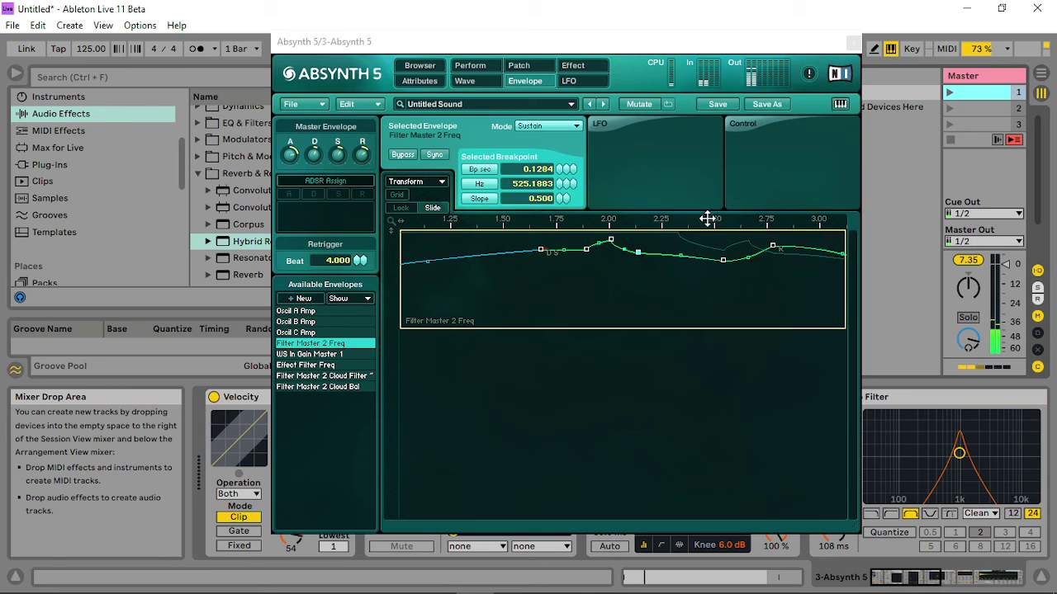
Lower the envelope's release breakpoint and those after it, with the release point at about 139 Hz, and relaunch the first scene to audition it.
left_click_drag(708, 218, 667, 181)
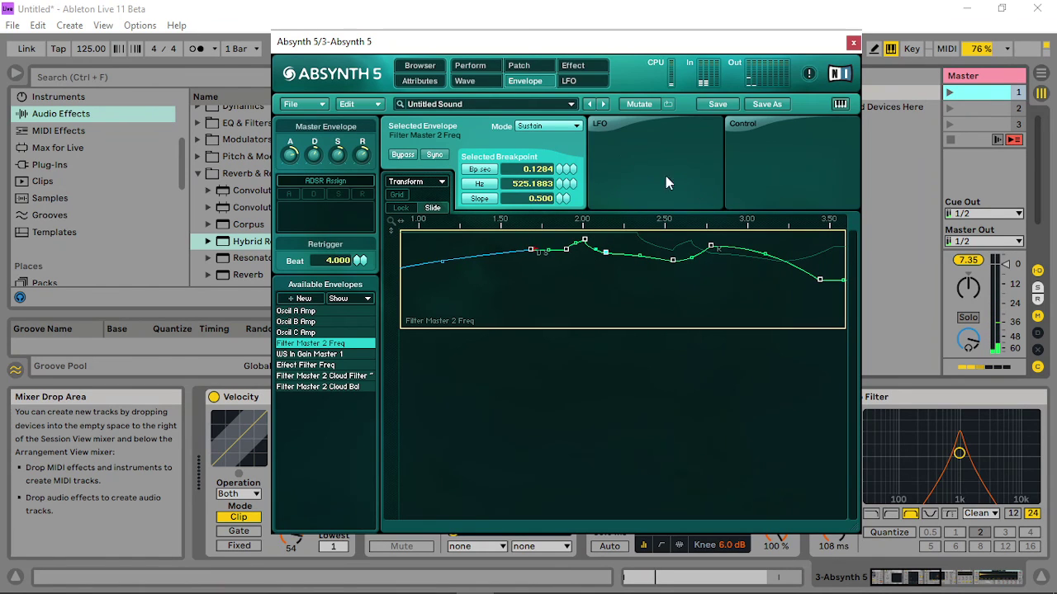
left_click(709, 246)
left_click_drag(711, 248, 708, 271)
left_click(947, 93)
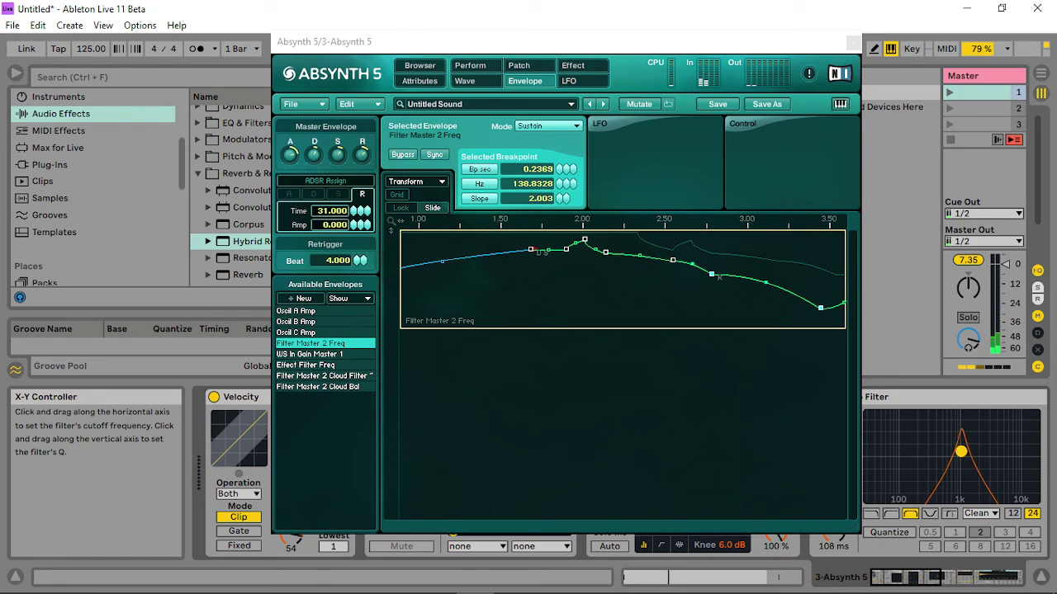
left_click(950, 91)
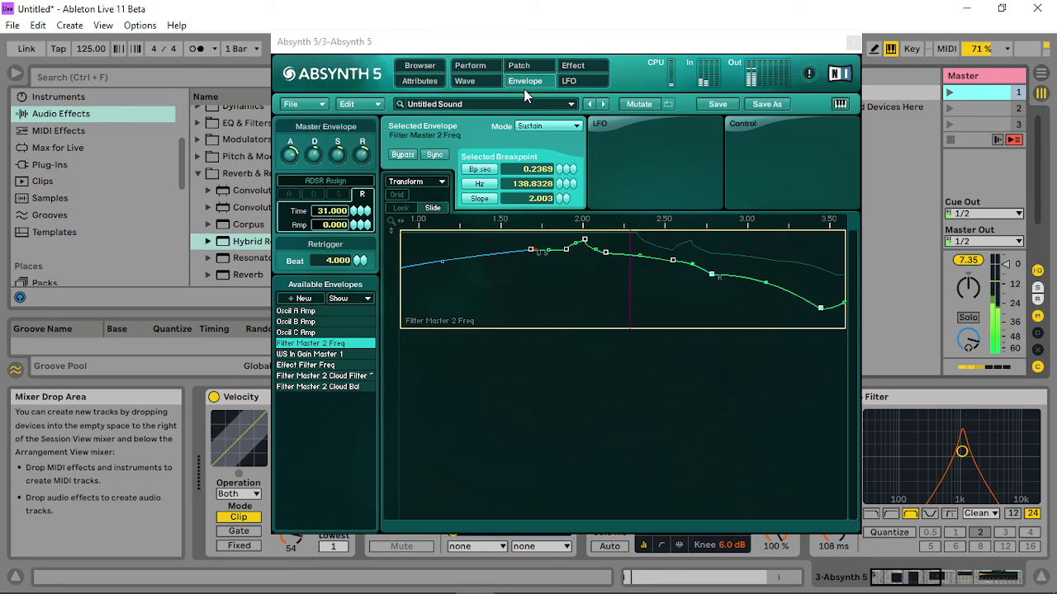
left_click(316, 158)
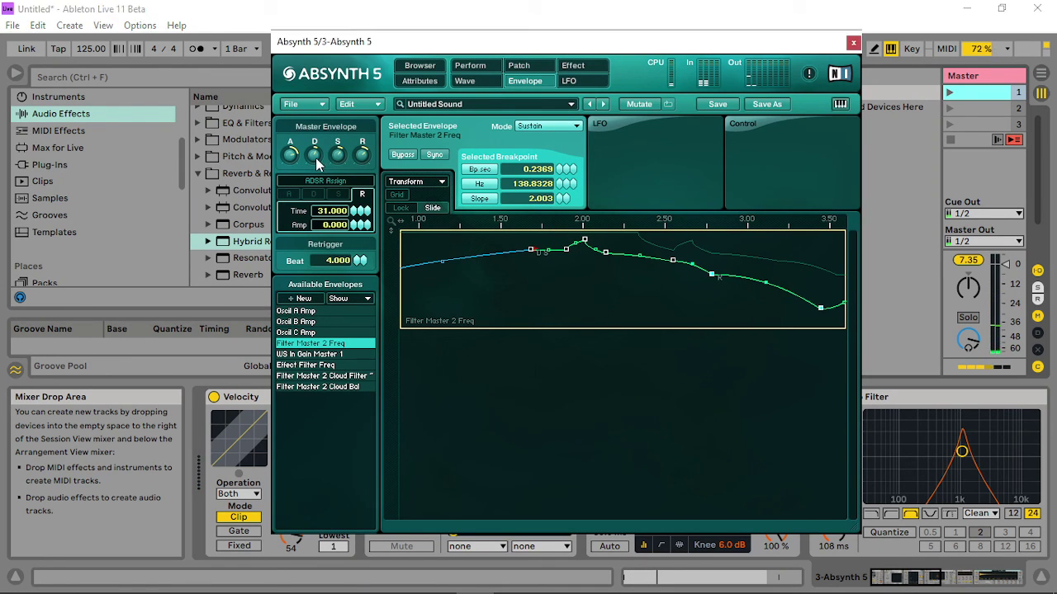
left_click(949, 92)
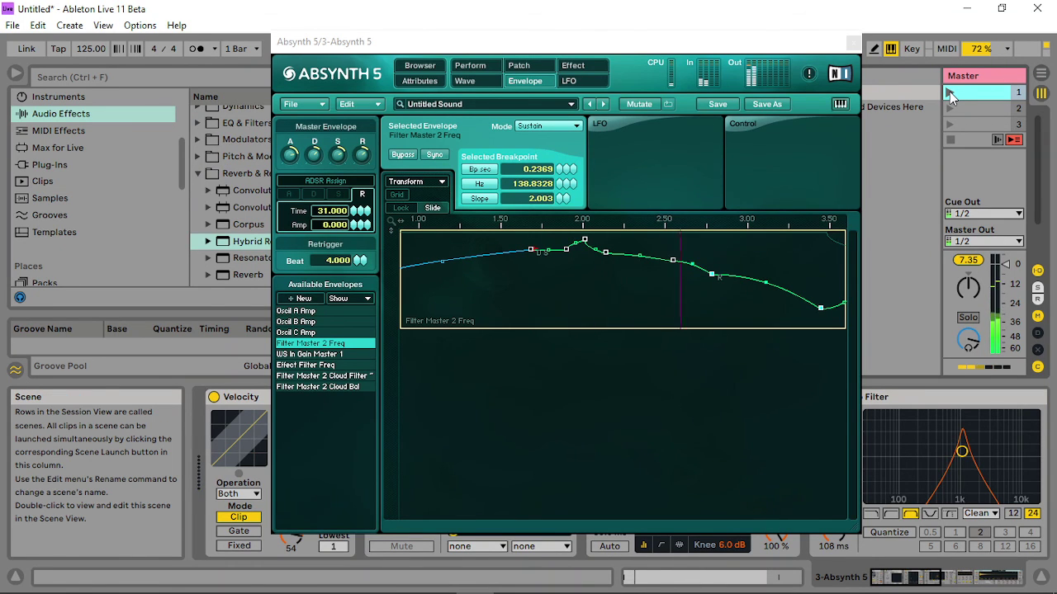
Add a raised breakpoint after the release point, lower the release point to about 109 Hz, and relaunch the first scene.
left_click(773, 265)
left_click_drag(776, 276, 713, 278)
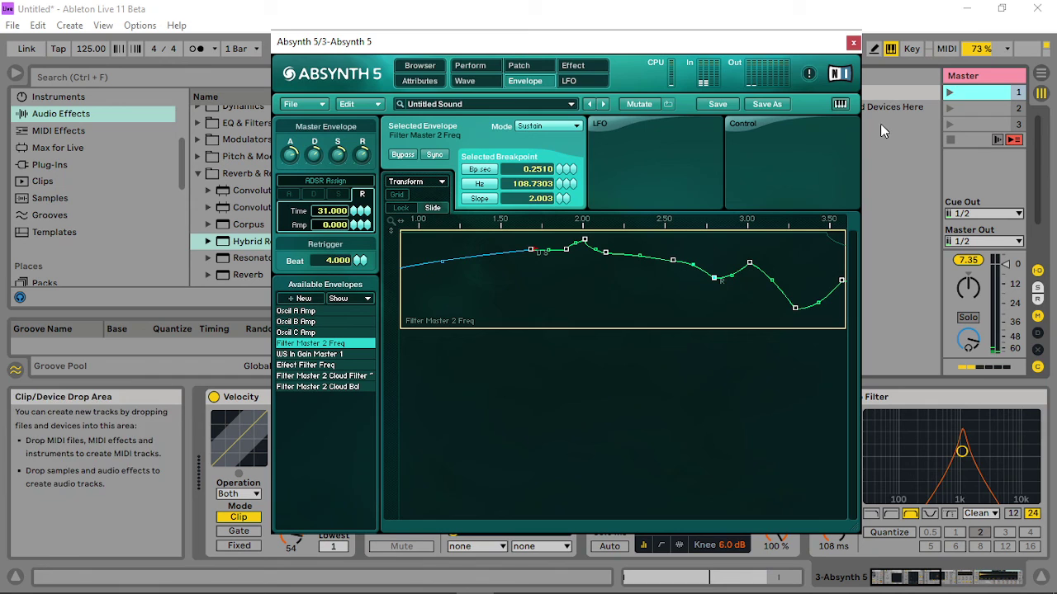
left_click(951, 92)
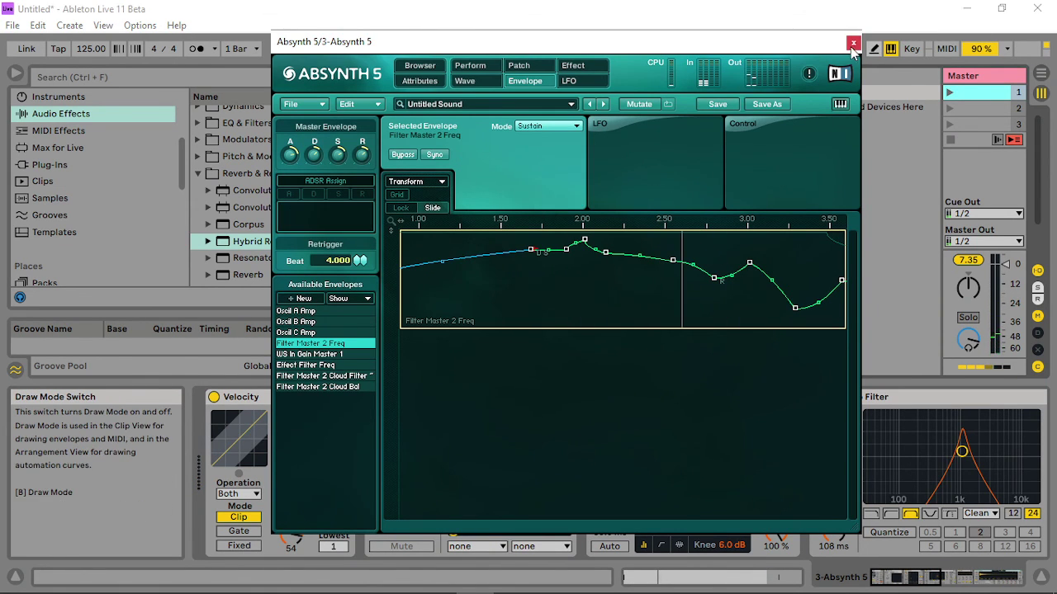
Close the Absynth window and set Hybrid Reverb to 20% Dry/Wet with a 2.72 s Decay, and Auto Pan's Amount to 83.3%.
left_click(959, 582)
left_click_drag(959, 582, 1006, 582)
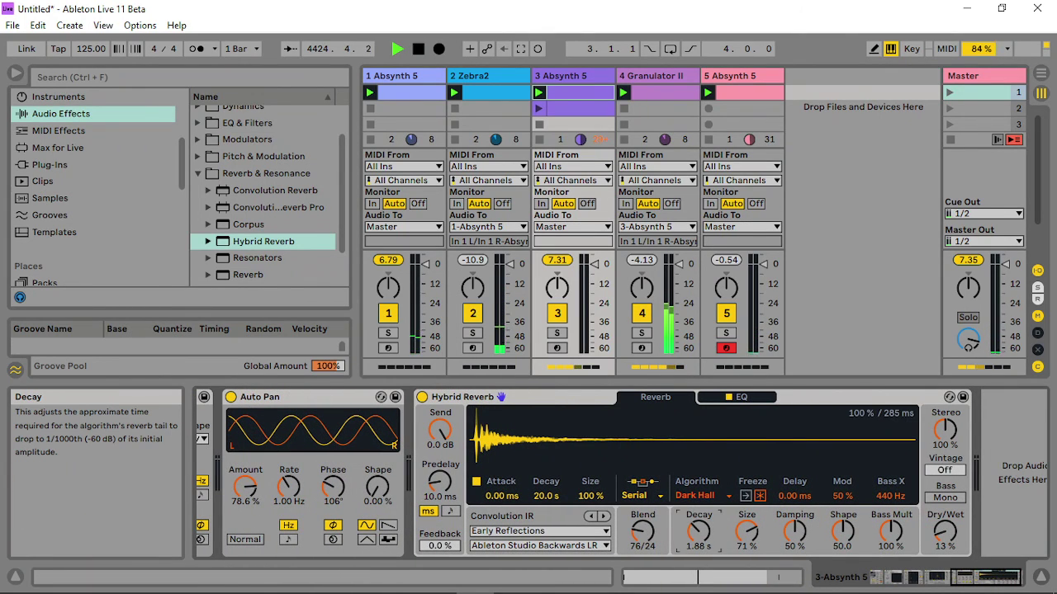
left_click_drag(945, 532, 945, 530)
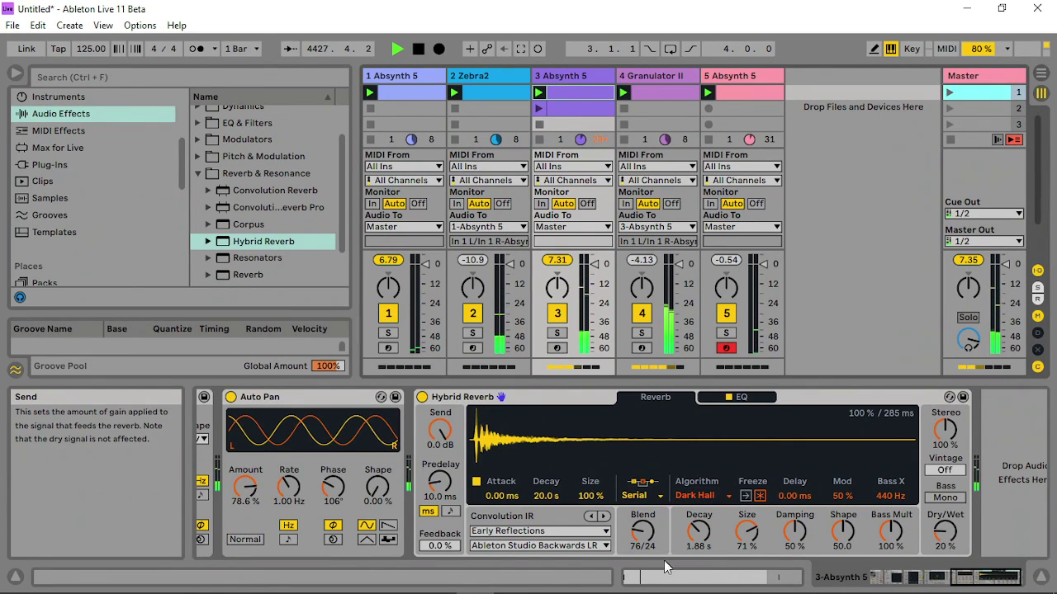
left_click_drag(699, 532, 698, 518)
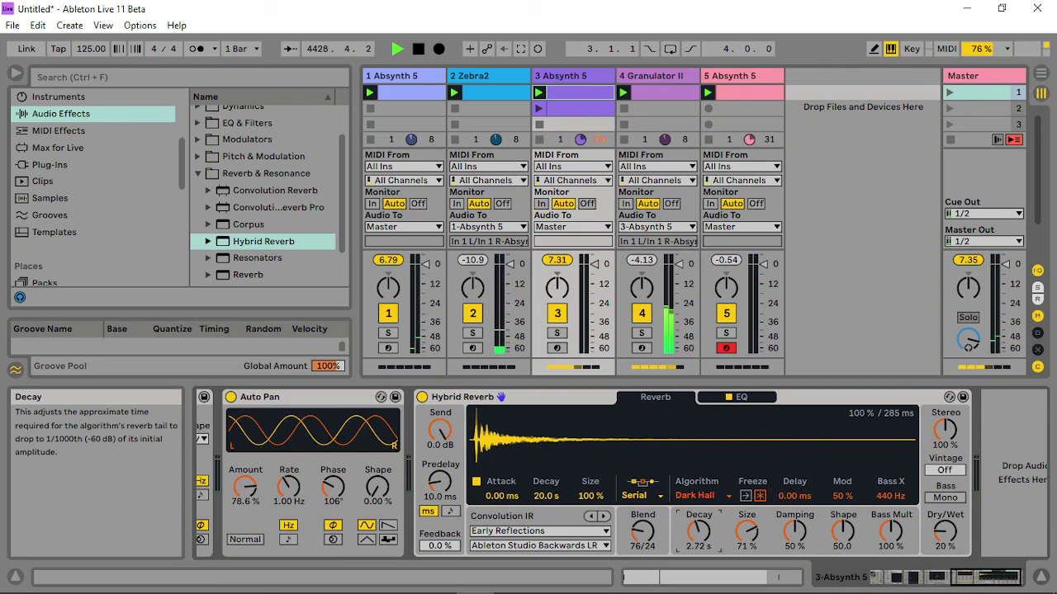
left_click_drag(245, 487, 246, 482)
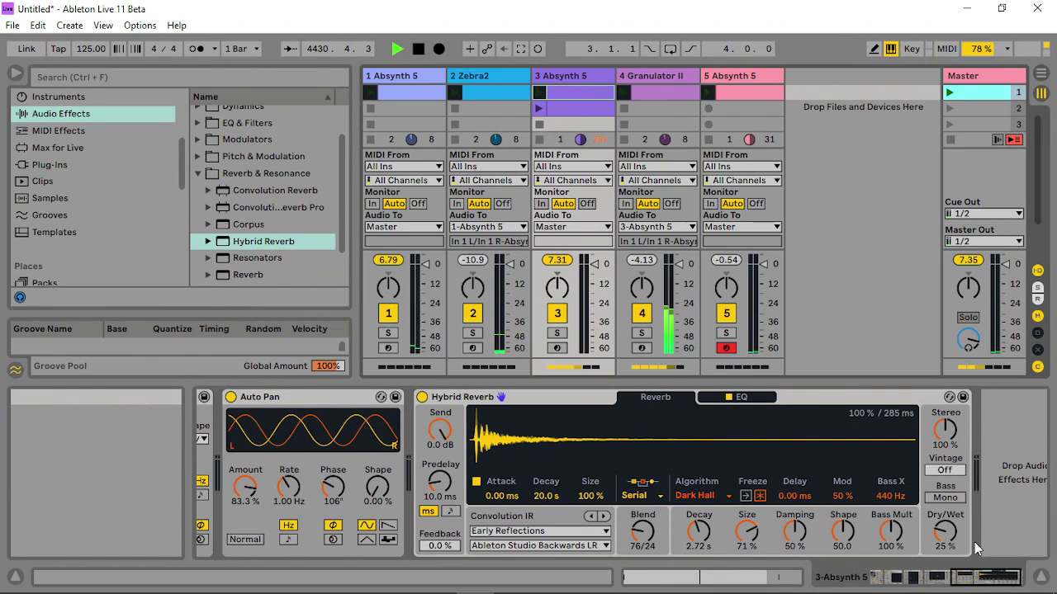
Reduce Hybrid Reverb's Dry/Wet to 7.1% and its Decay to 552 ms.
left_click_drag(945, 532, 945, 542)
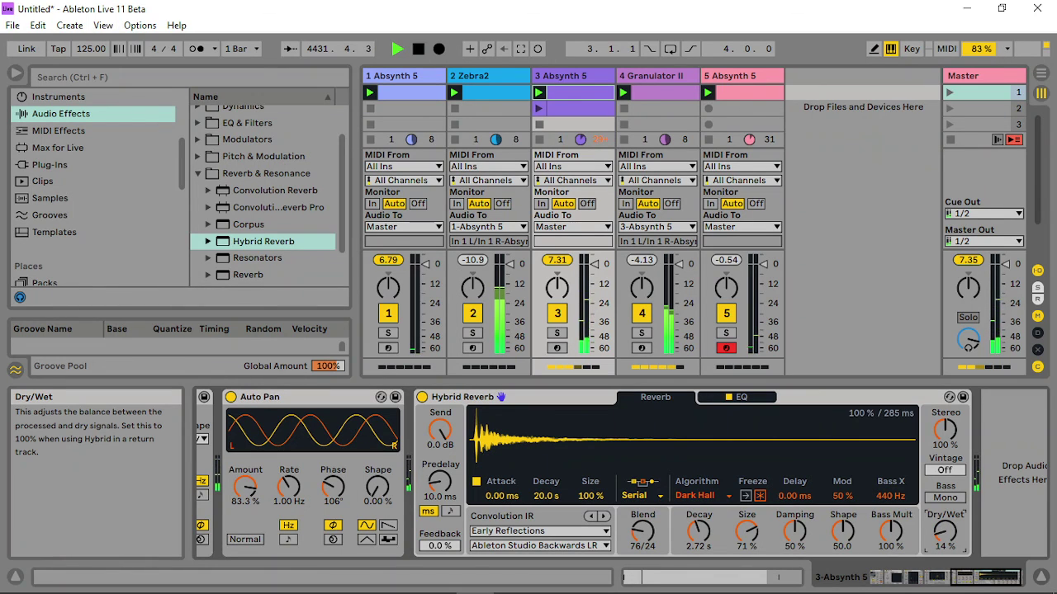
left_click(526, 400)
double_click(524, 396)
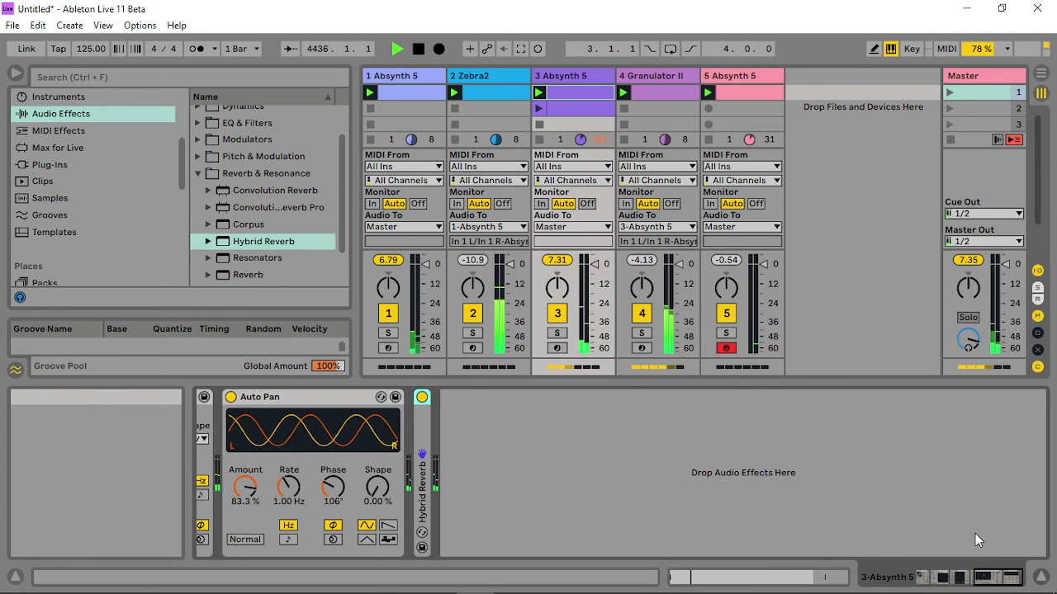
double_click(424, 485)
left_click_drag(960, 541, 959, 552)
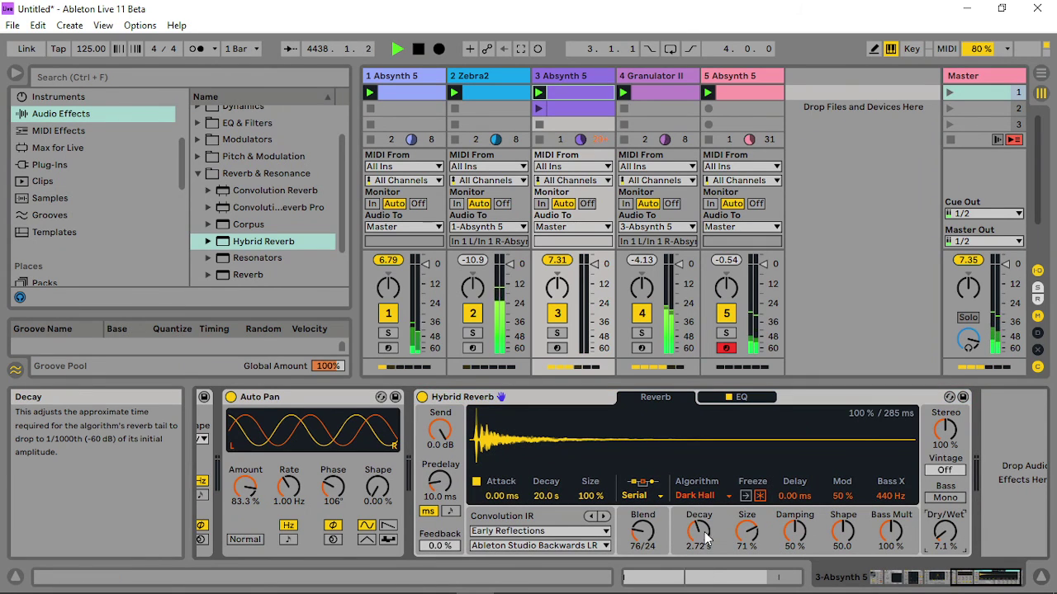
left_click_drag(699, 532, 699, 546)
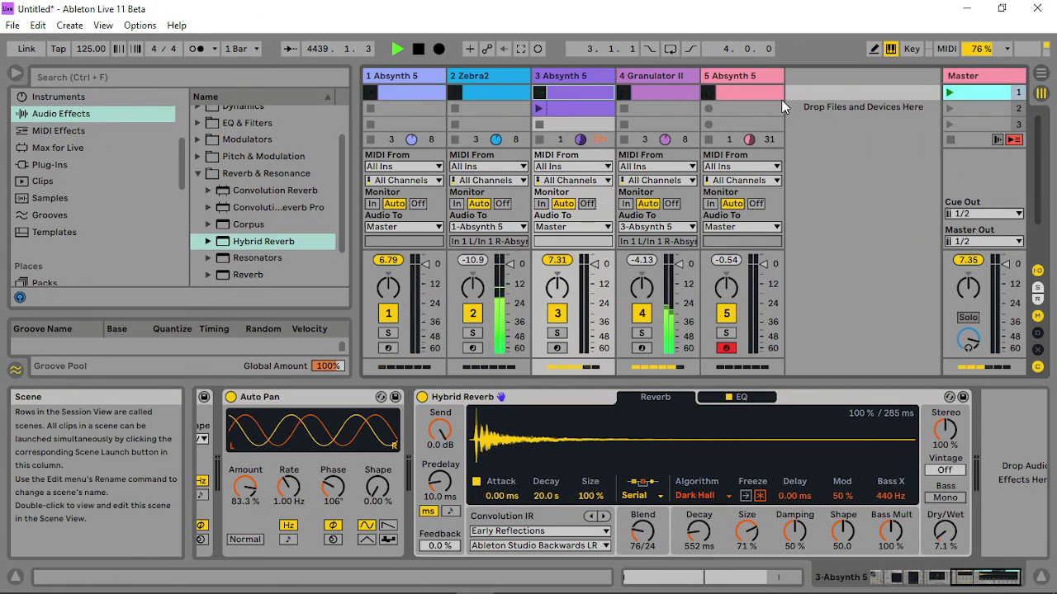
Set Auto Filter's frequency to about 972 Hz with 56% resonance, switching Hybrid Reverb off and back on to compare.
left_click_drag(999, 578, 951, 578)
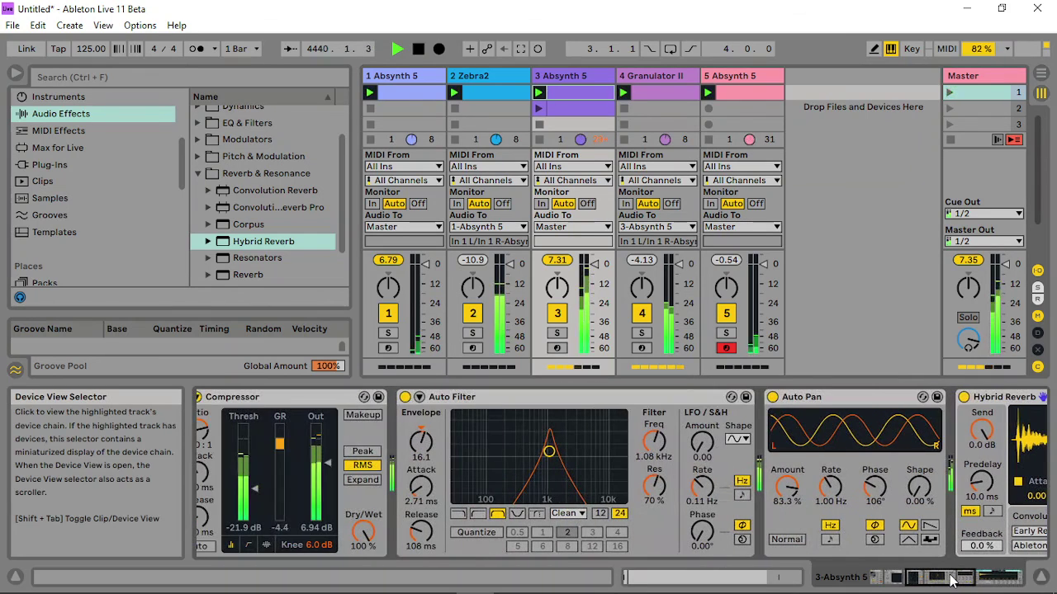
left_click_drag(549, 451, 572, 460)
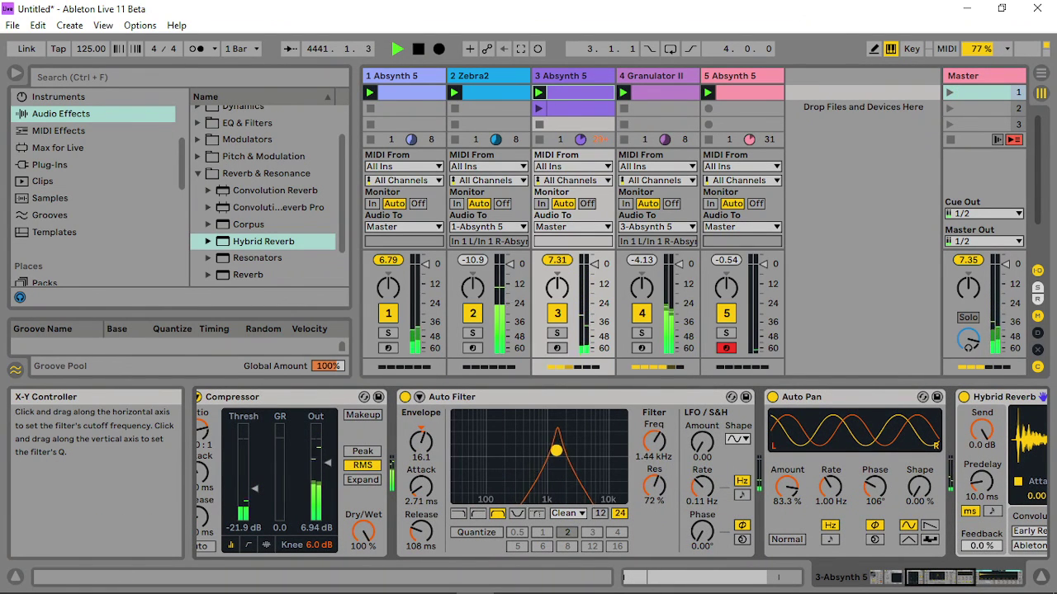
left_click(964, 398)
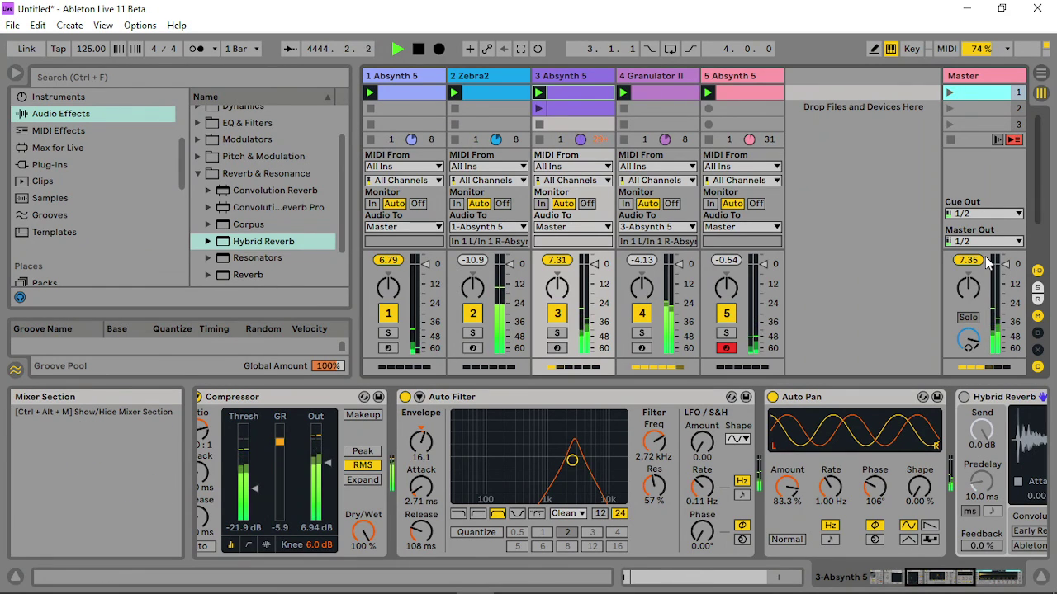
left_click(964, 397)
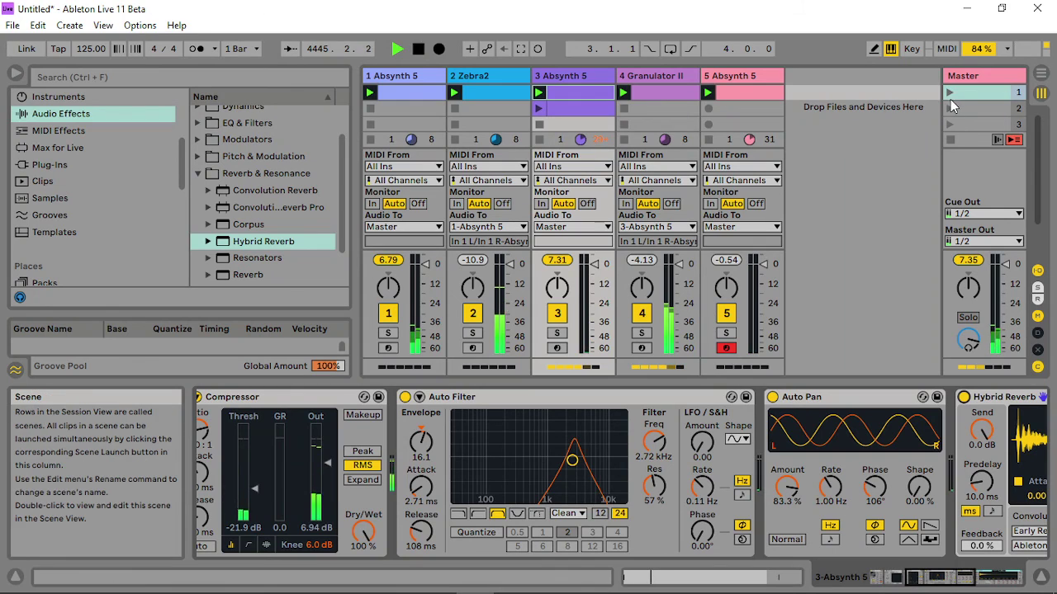
left_click_drag(571, 459, 545, 461)
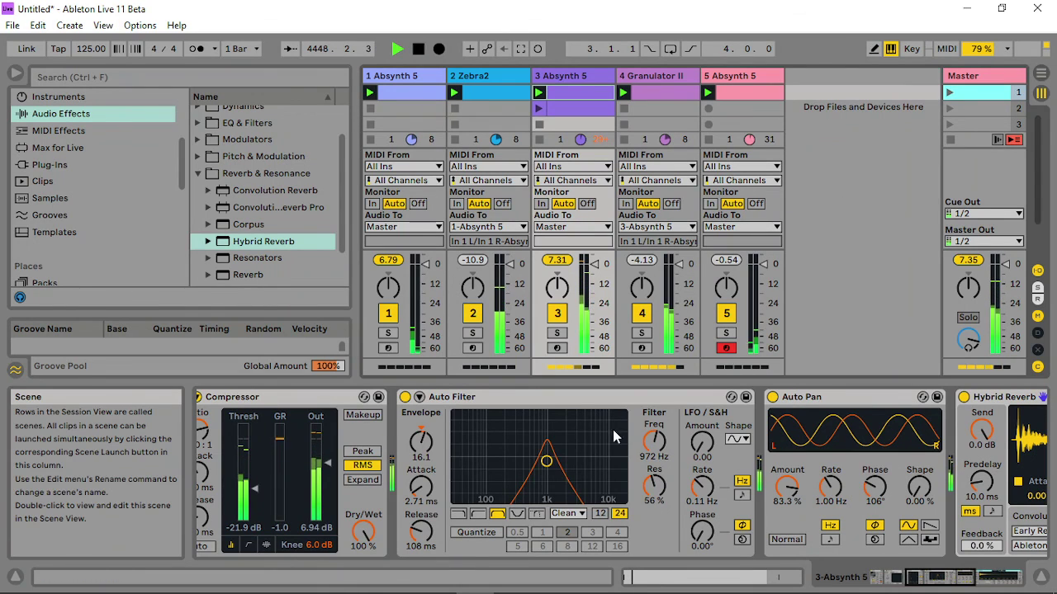
Set Auto Filter's frequency to 1.20 kHz with 59% resonance, relaunching the first scene to audition it.
left_click_drag(547, 460, 551, 470)
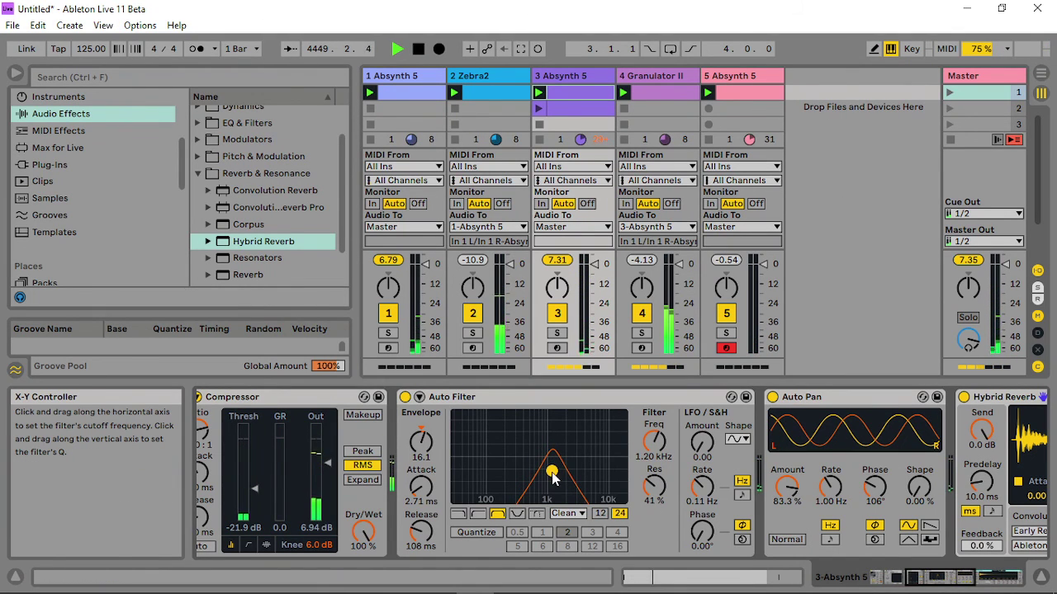
left_click(944, 91)
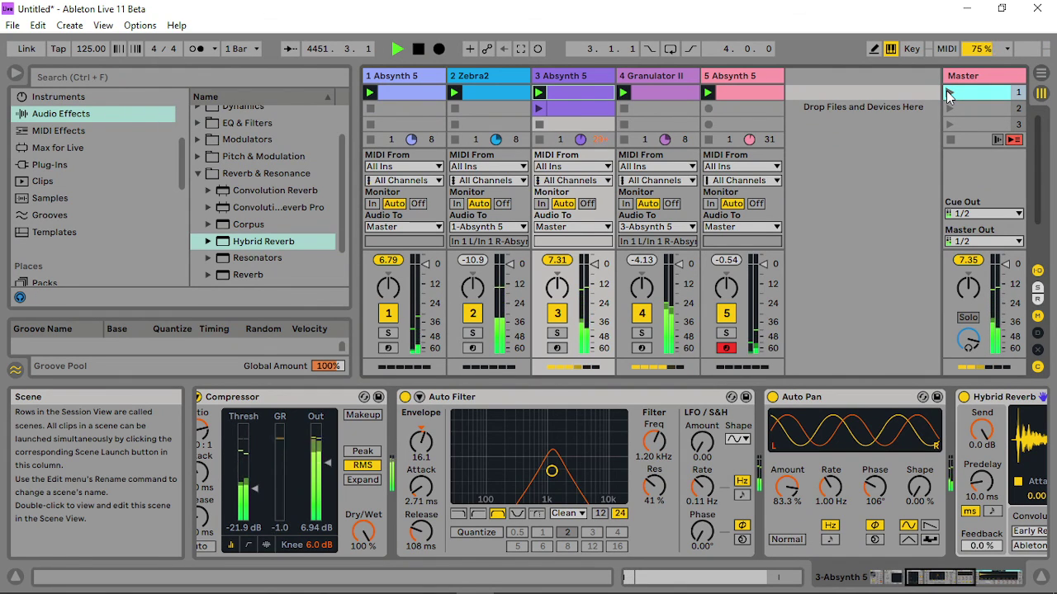
left_click_drag(544, 477, 552, 459)
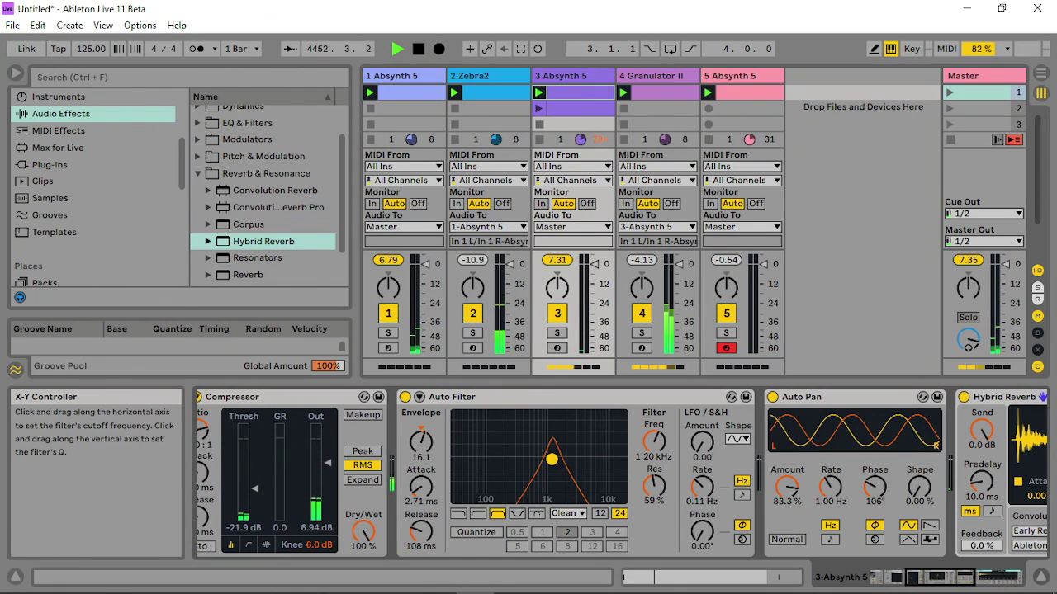
left_click(949, 92)
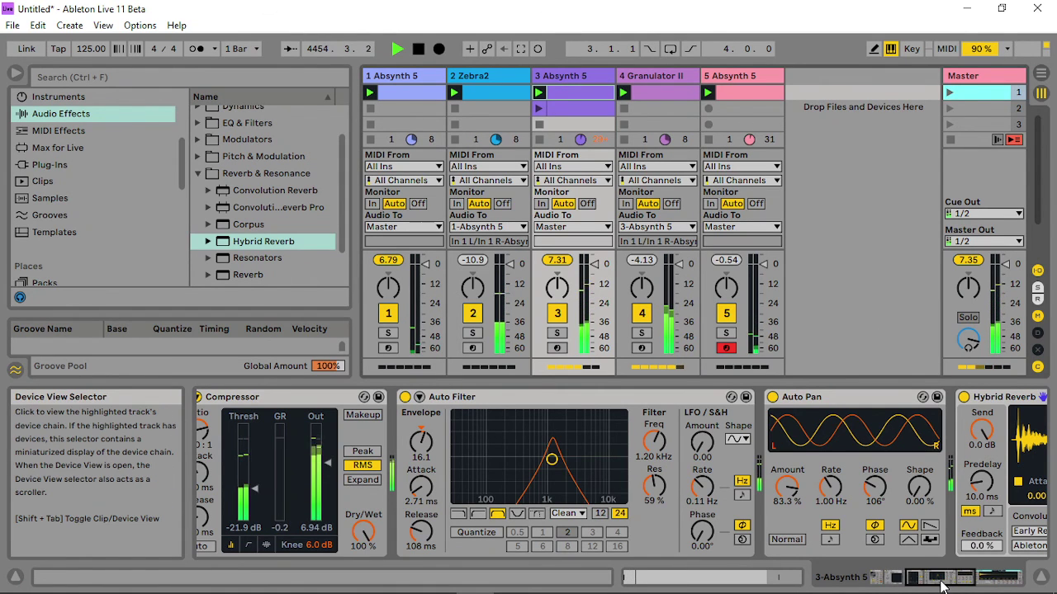
Open the track 3 Absynth 5 window and go through its modulation envelopes to Filter Master 2 Freq.
left_click_drag(854, 575, 842, 572)
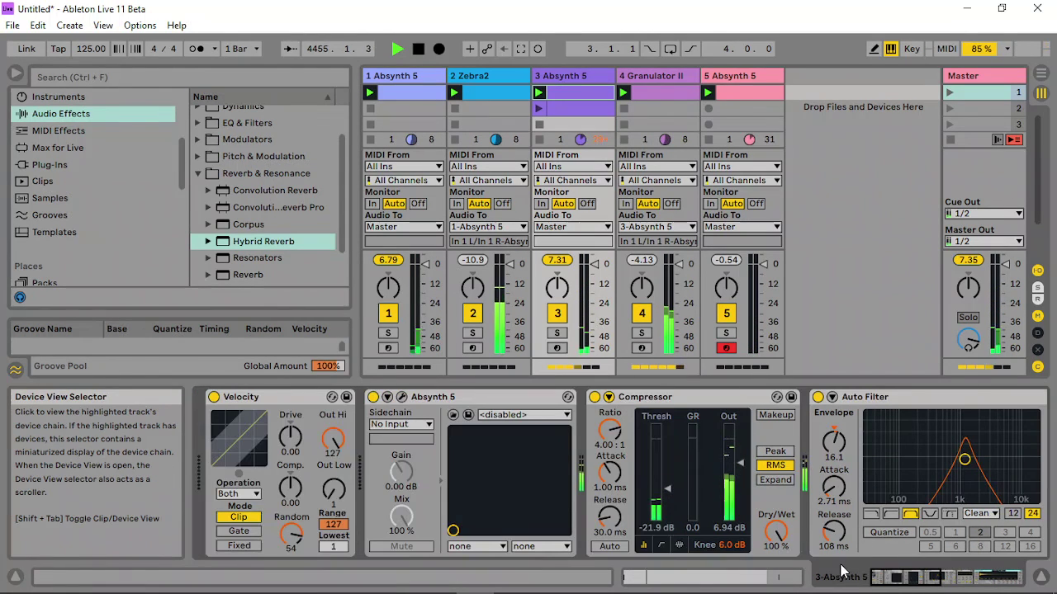
left_click(401, 397)
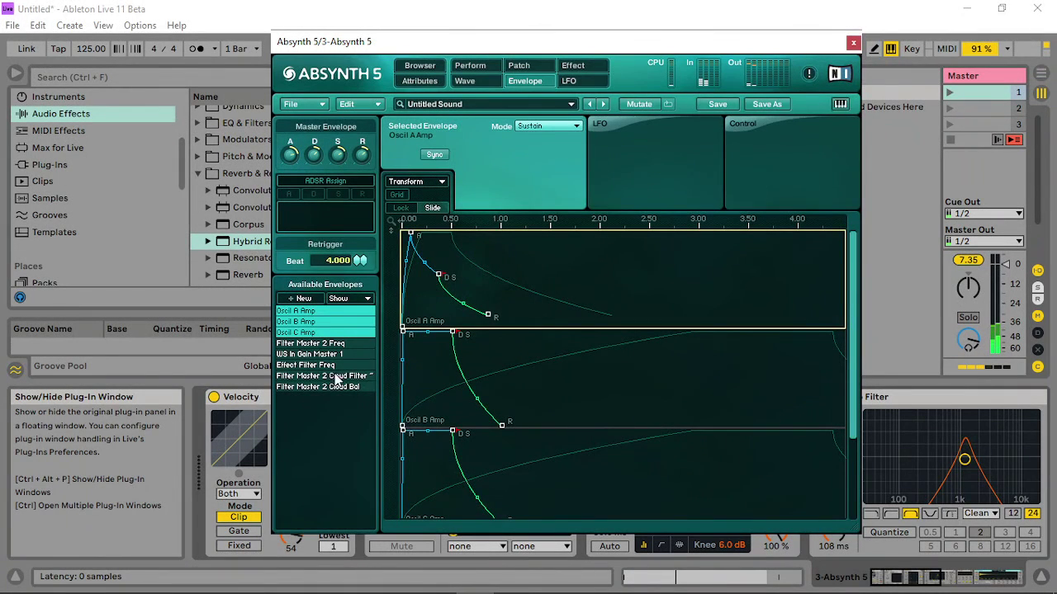
left_click(330, 388)
left_click(334, 377)
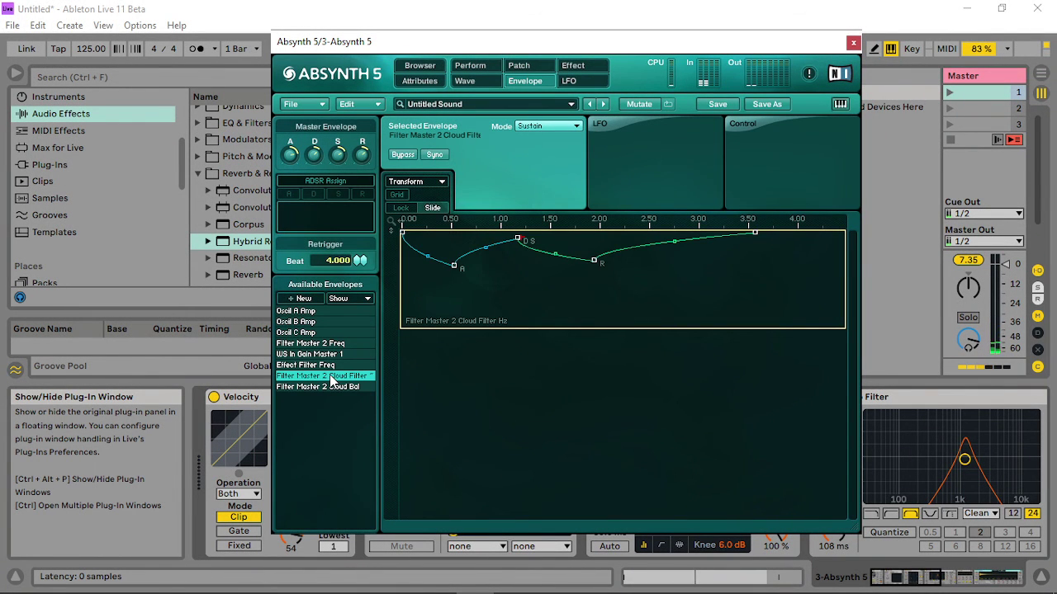
left_click(337, 366)
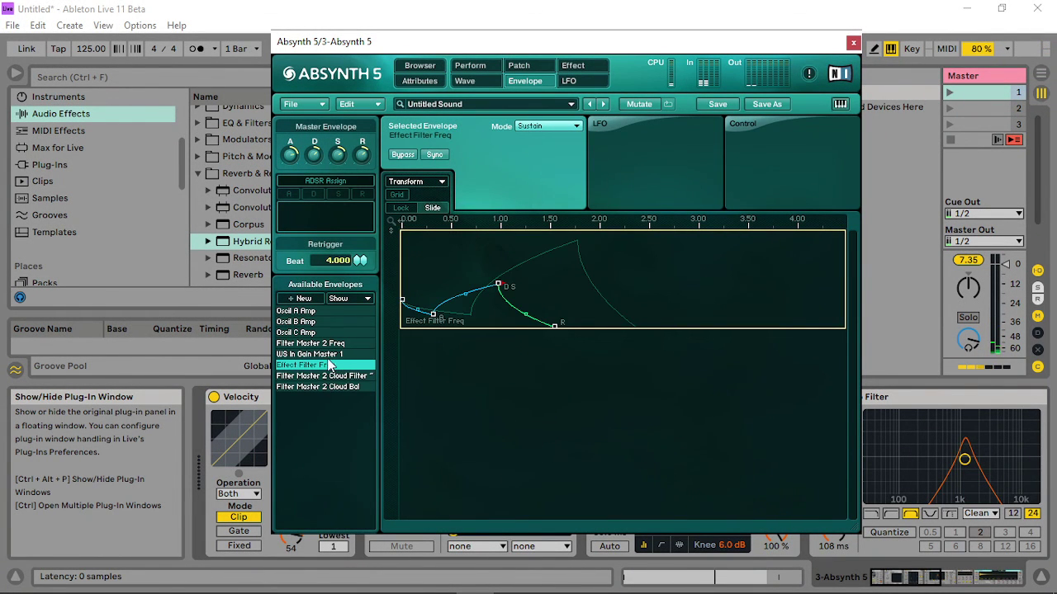
left_click(329, 355)
left_click(330, 344)
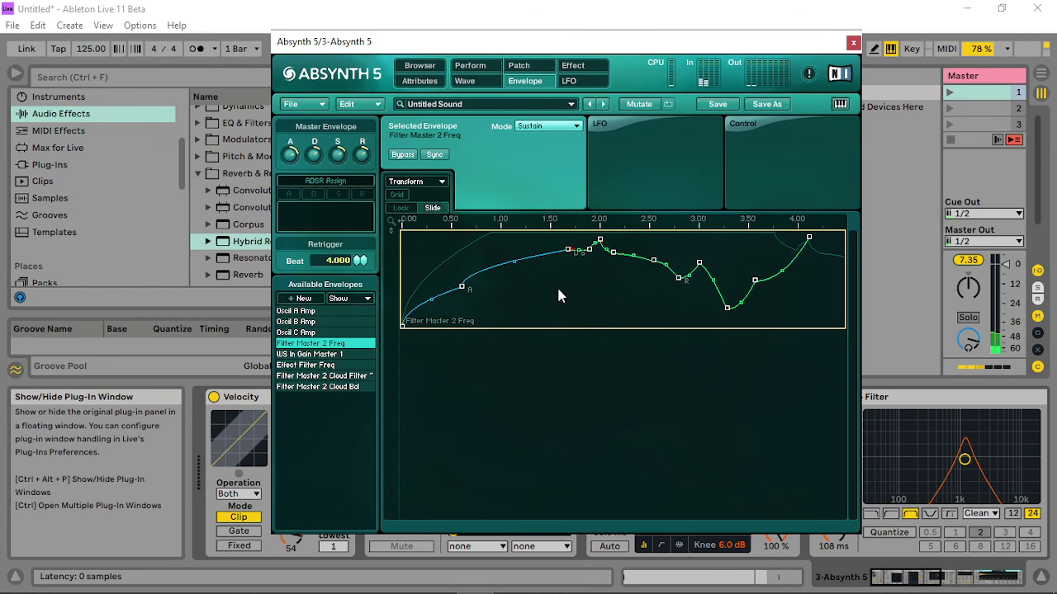
Set the ADSR Assign decay Time of the Filter Master 2 Freq envelope to 55.
left_click(568, 249)
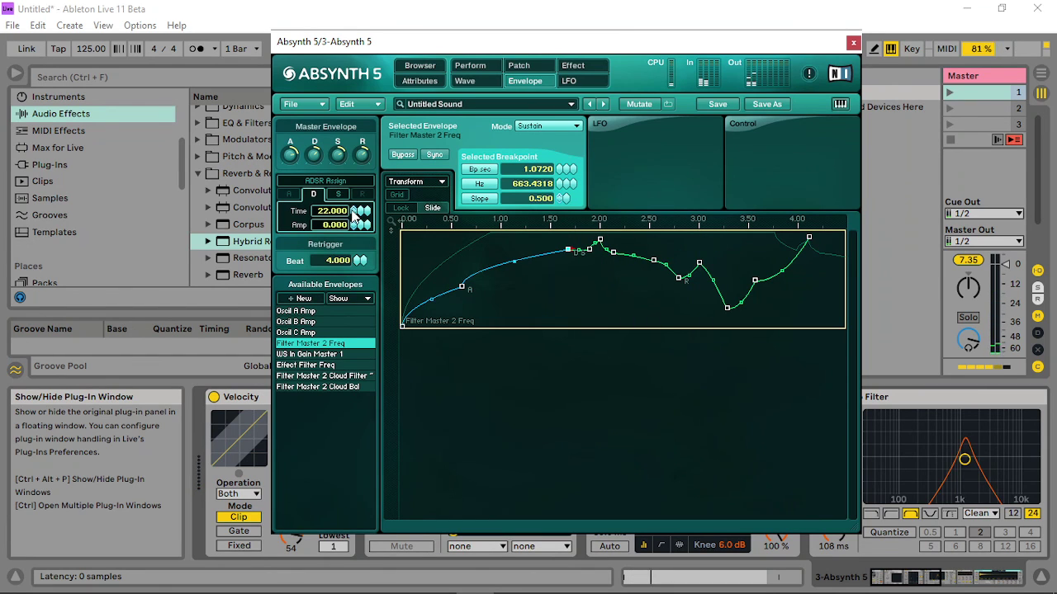
left_click_drag(357, 213, 361, 192)
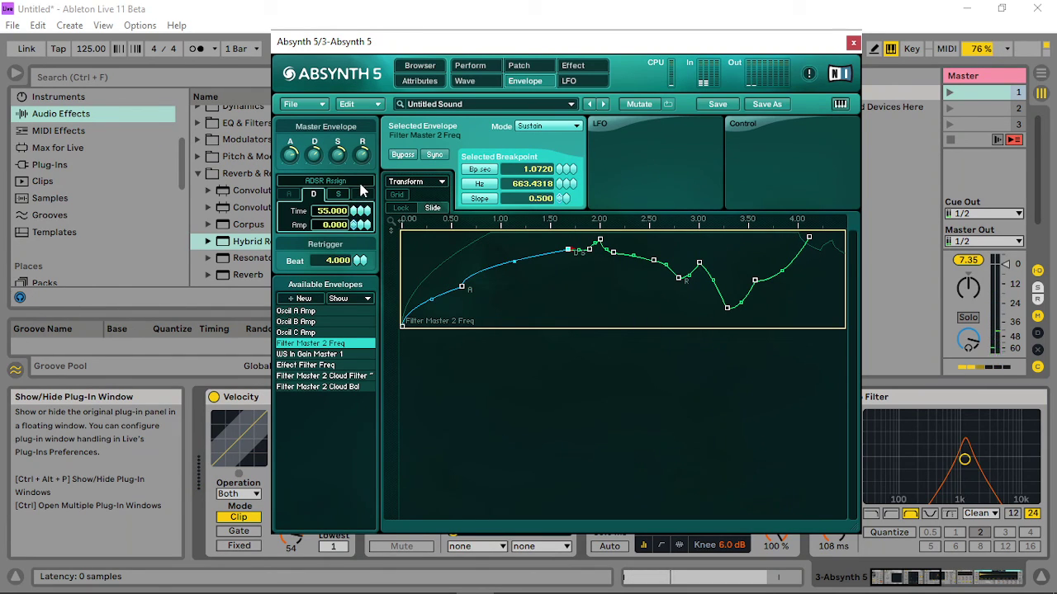
left_click(345, 195)
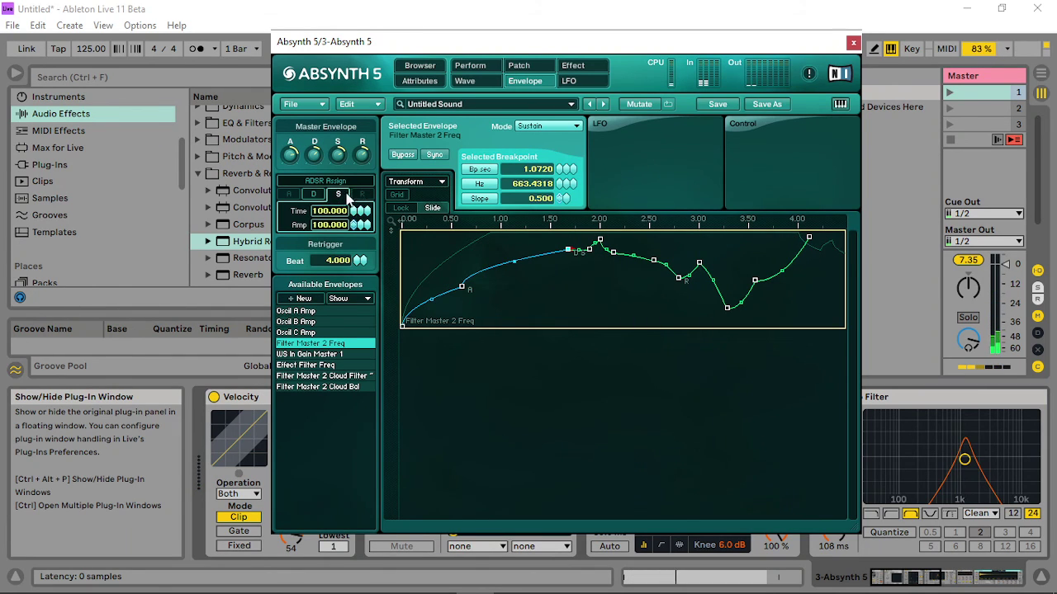
Set the attack breakpoint's ADSR Assign Time to 49 and Amp to 87, relaunching the first scene to audition.
left_click(462, 288)
left_click_drag(350, 213, 357, 198)
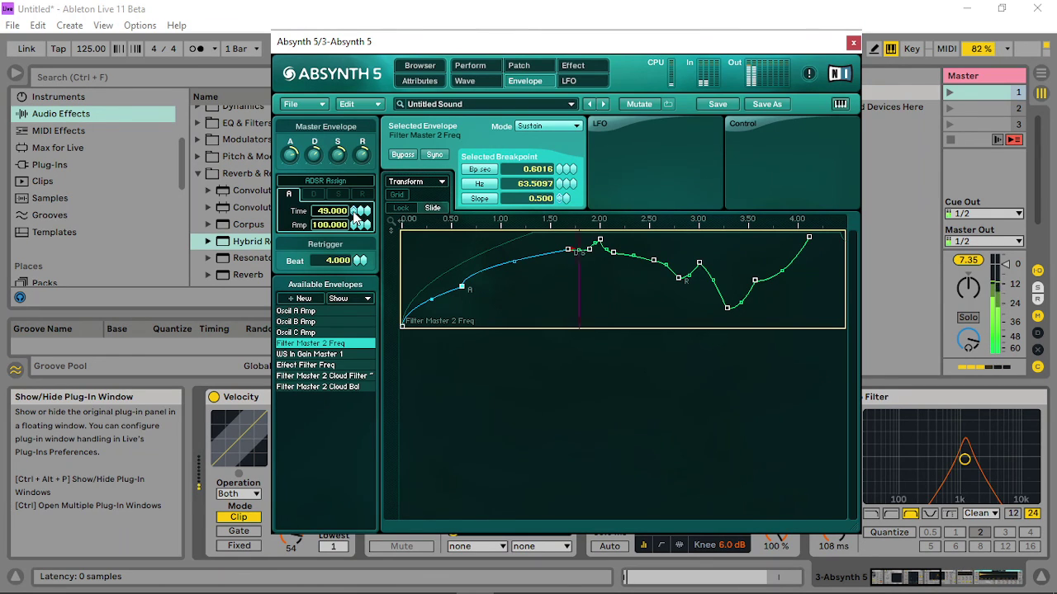
left_click_drag(360, 229, 359, 262)
left_click(952, 93)
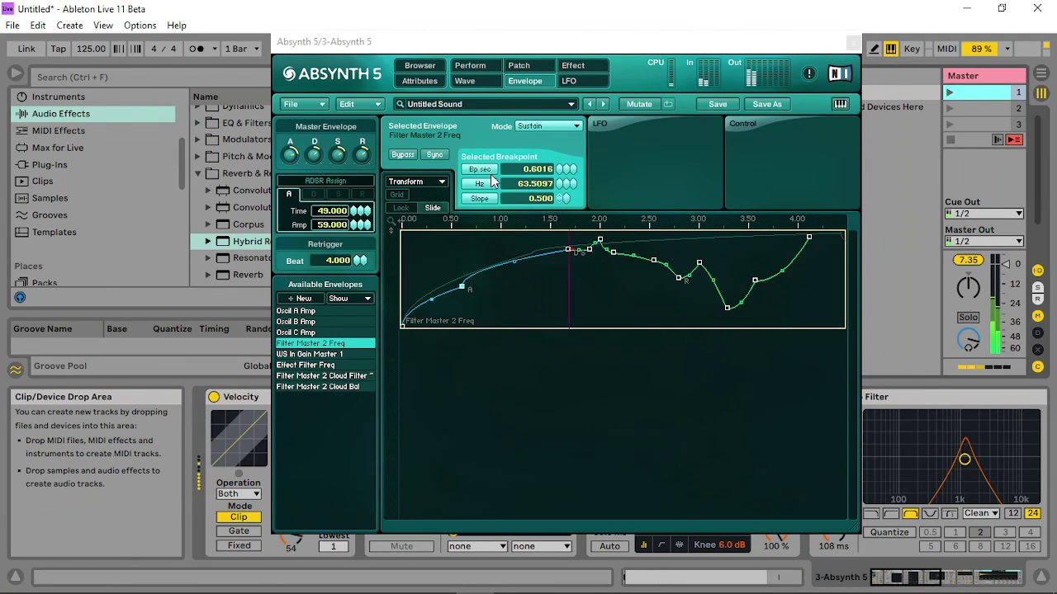
left_click_drag(358, 228, 361, 207)
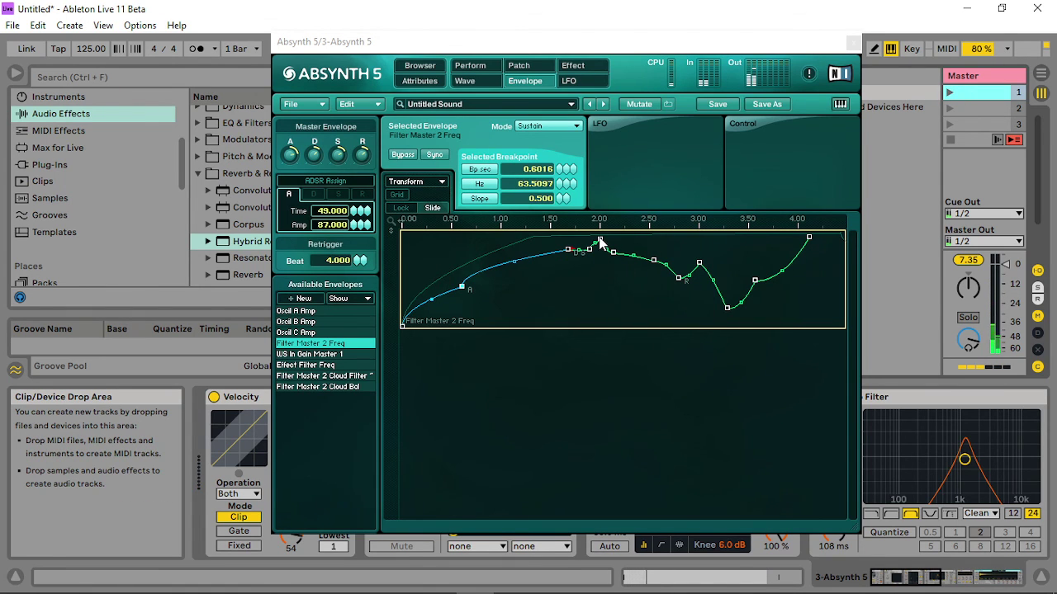
Move the peak after the sustain point to about 0.20 s and 776 Hz, and lower the decay point slightly, auditioning with the first scene.
left_click_drag(601, 241, 620, 242)
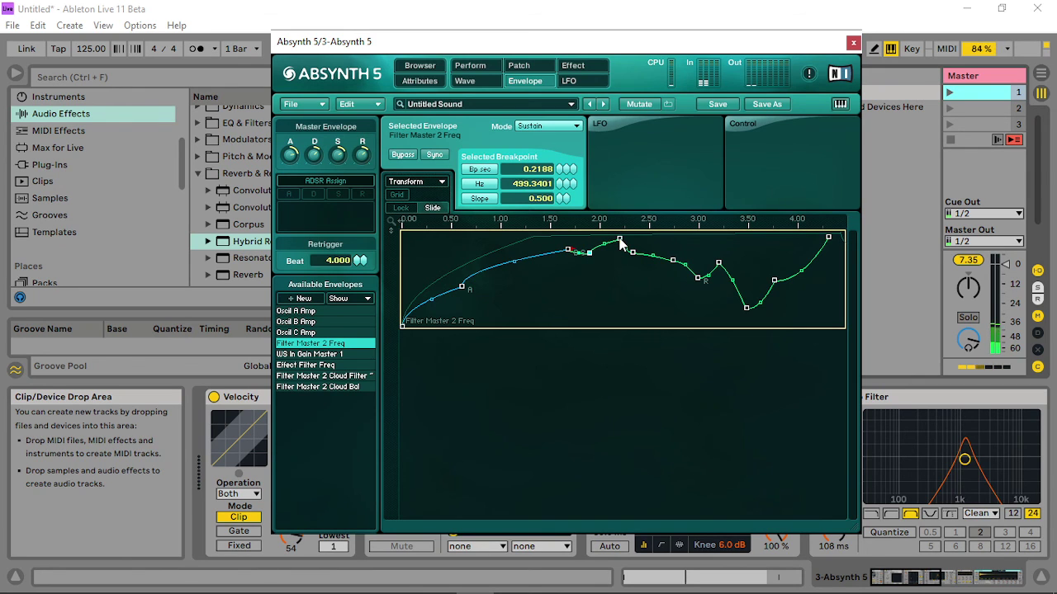
left_click_drag(620, 242, 616, 239)
left_click(949, 92)
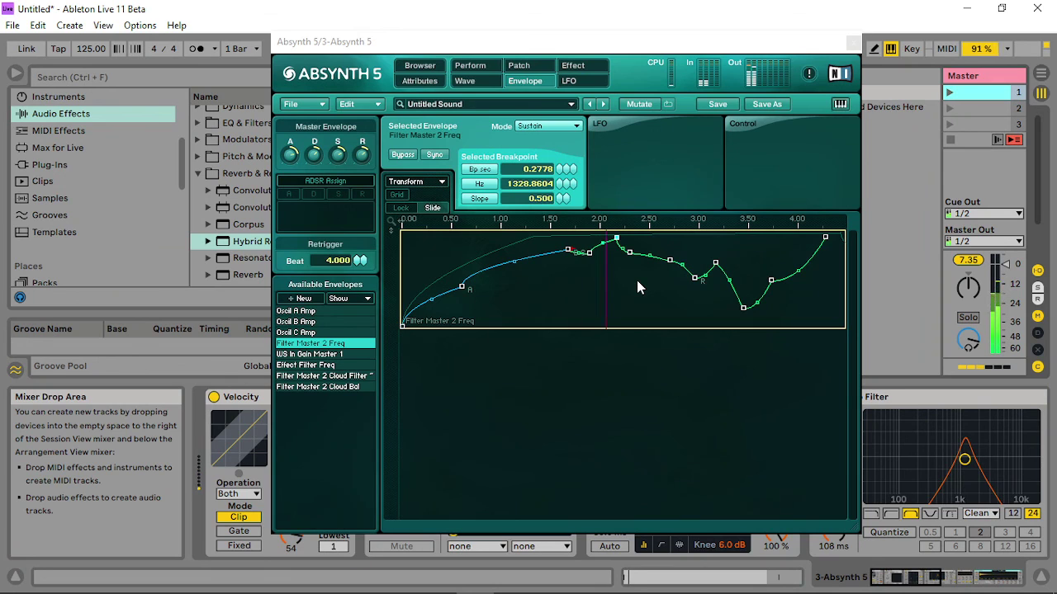
left_click_drag(616, 239, 608, 246)
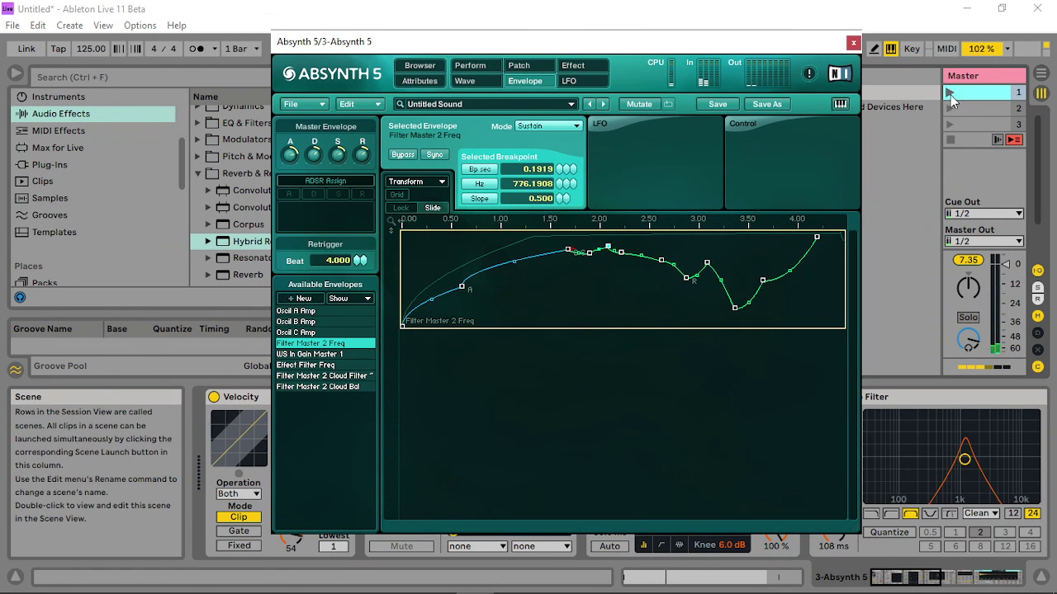
left_click(950, 94)
left_click(567, 251)
left_click_drag(567, 255, 612, 248)
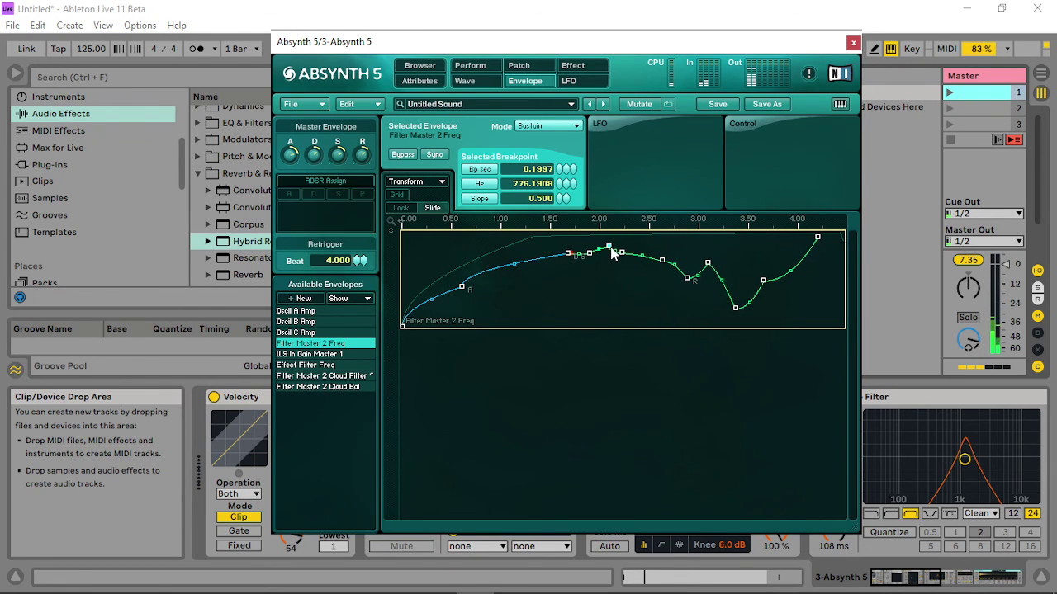
Raise the release point to about 663 Hz at 0.36 s, and delay the 20 Hz low breakpoint after it to about 0.74 s.
left_click_drag(697, 278, 701, 281)
left_click(948, 94)
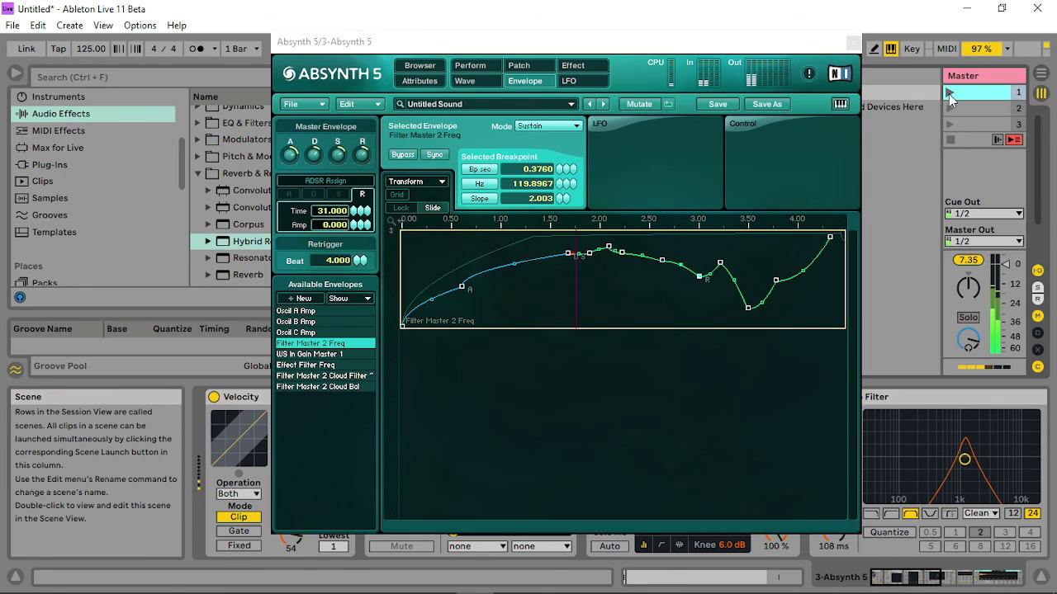
left_click(702, 283)
left_click_drag(702, 283, 696, 253)
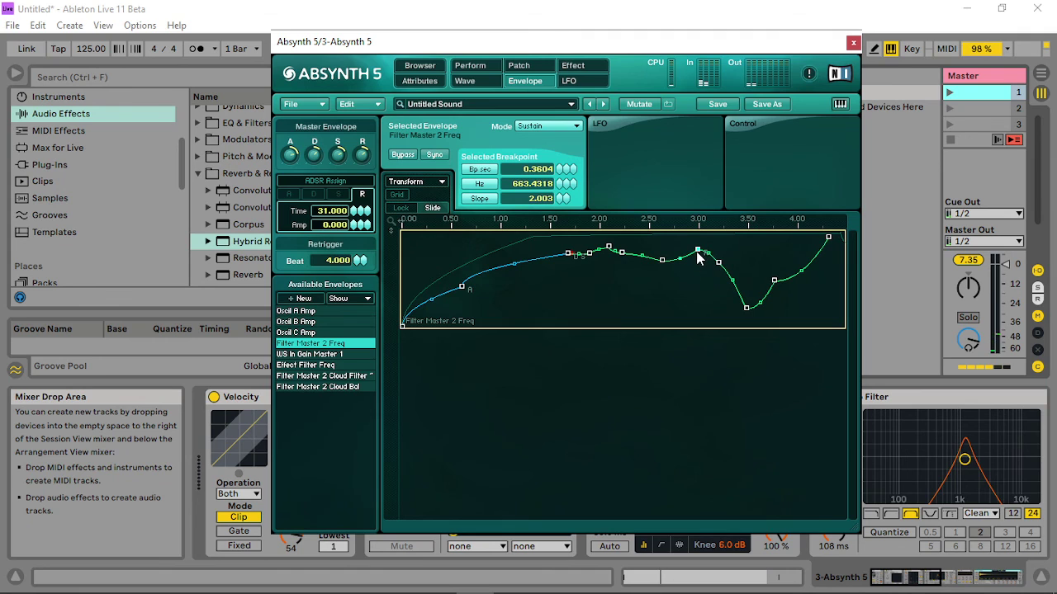
left_click(947, 93)
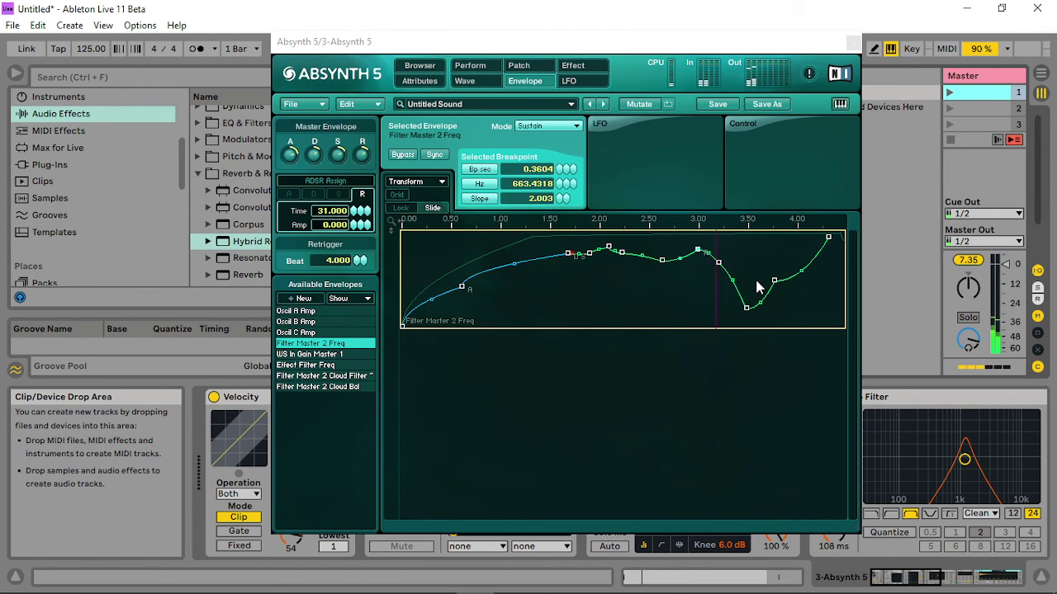
left_click_drag(746, 307, 792, 307)
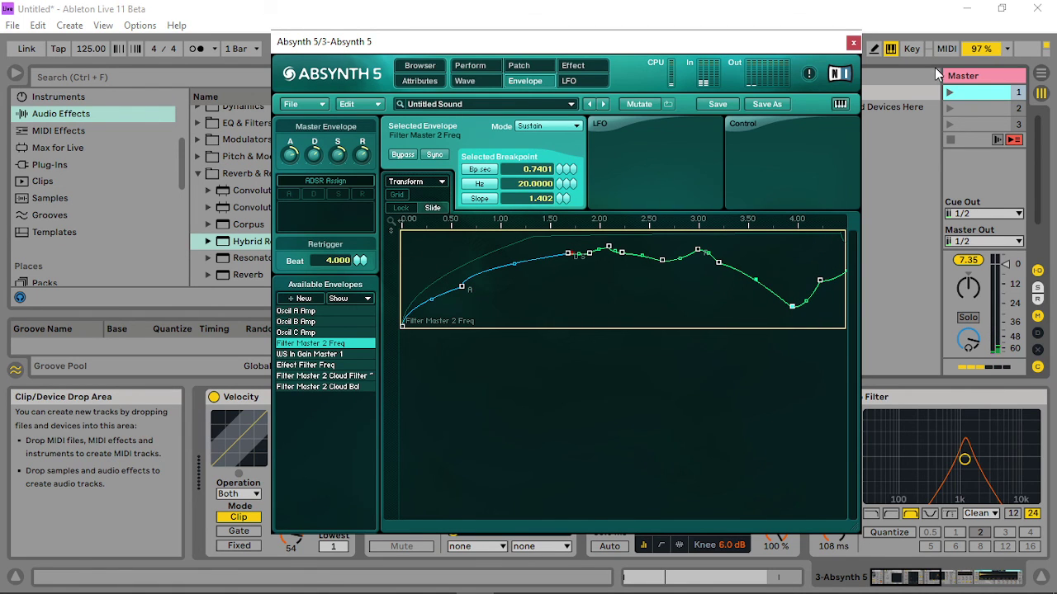
Look through Absynth's Perform, Patch and Browser pages and return to the Envelope page.
left_click(470, 66)
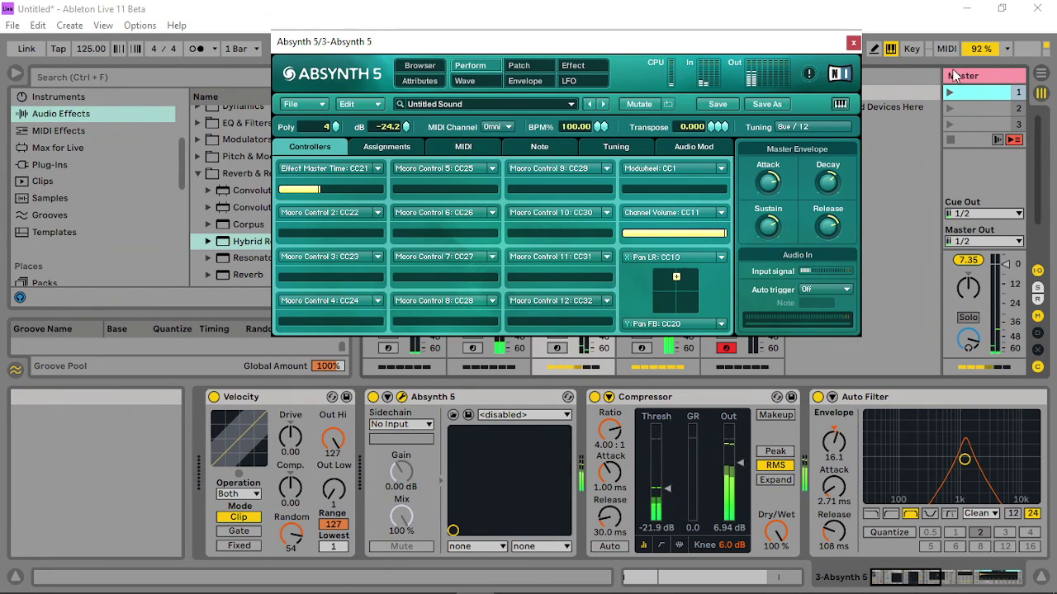
left_click(519, 65)
left_click(419, 65)
left_click(483, 66)
left_click(518, 65)
left_click(532, 82)
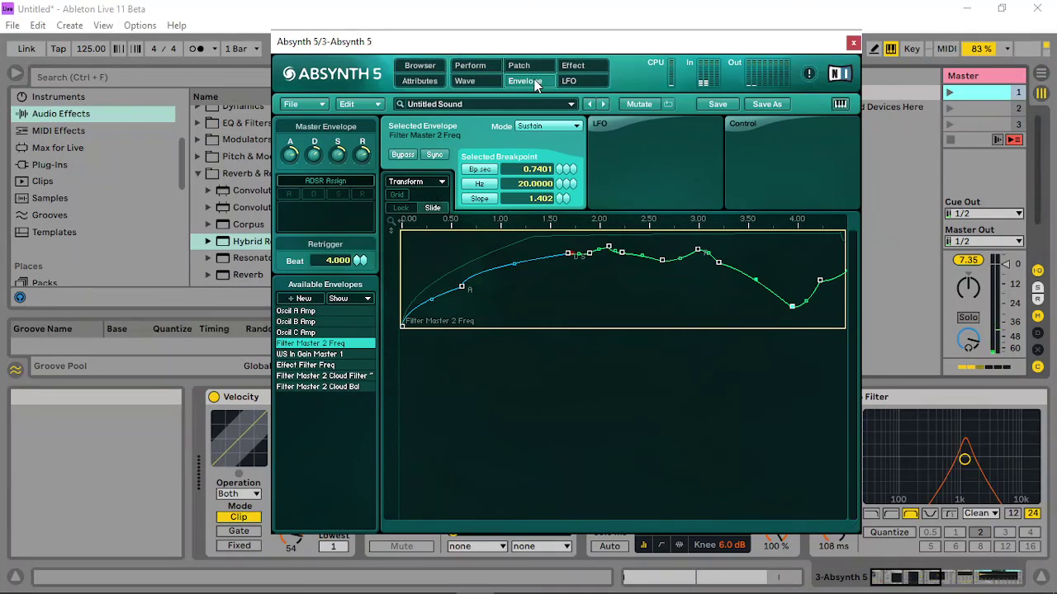
Raise the peak after the sustain point to about 944 Hz at 0.17 s, relaunching the first scene before and after.
left_click(950, 91)
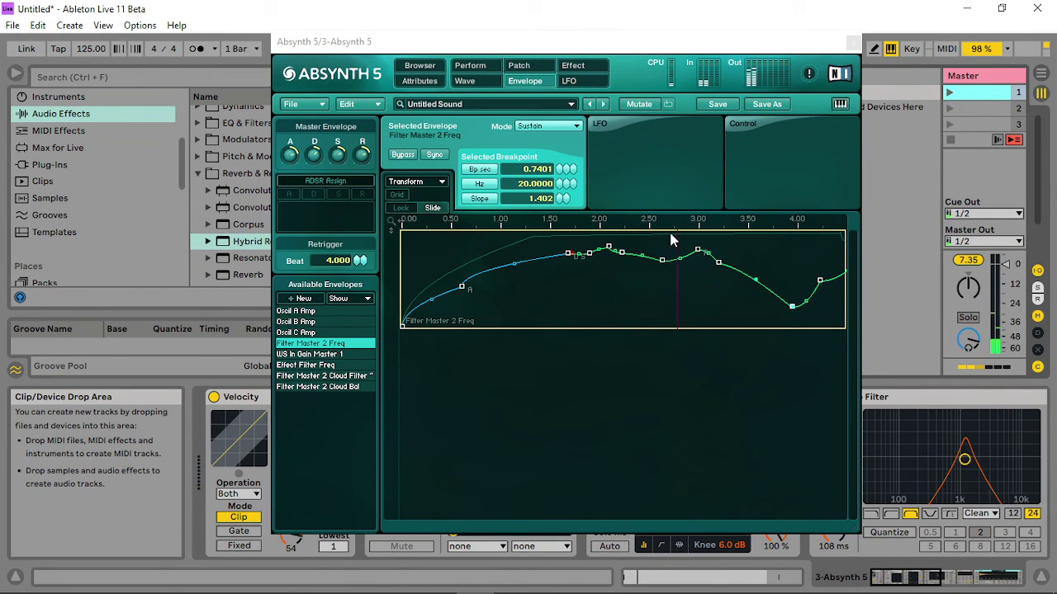
left_click(633, 269)
left_click(609, 248)
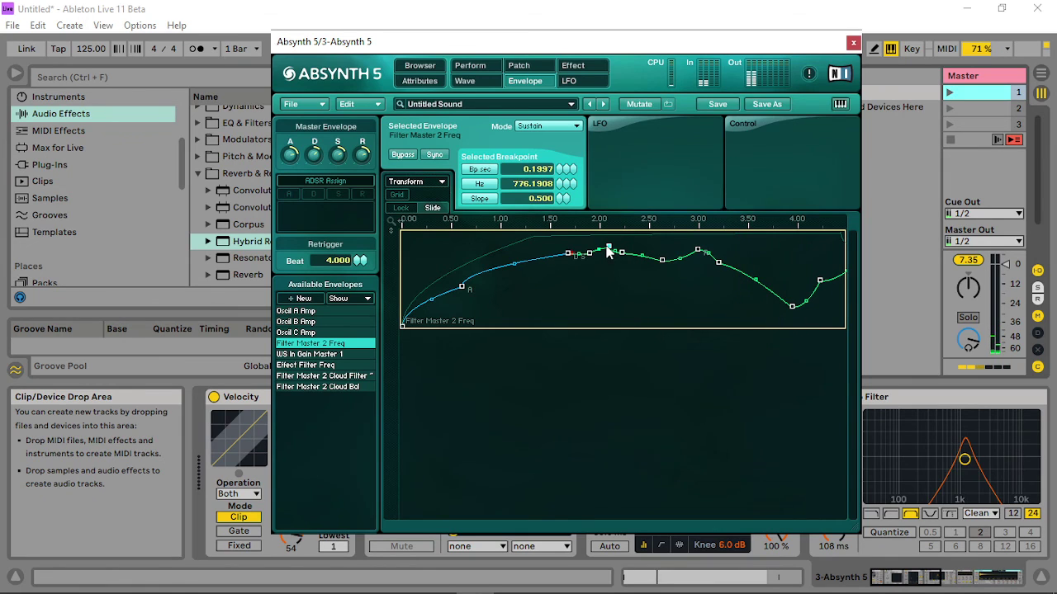
left_click_drag(608, 249, 605, 247)
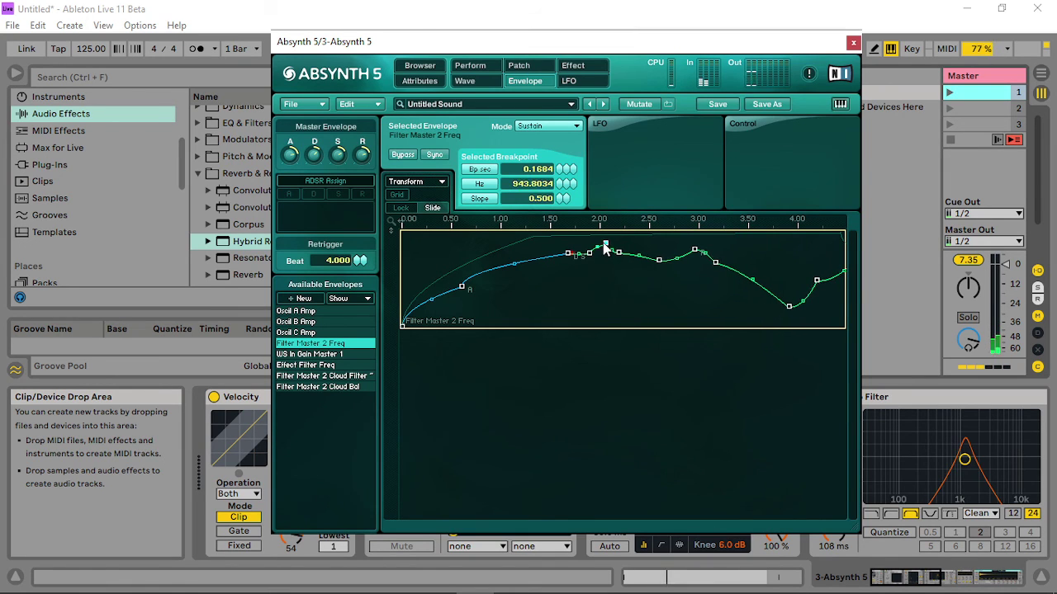
left_click(945, 92)
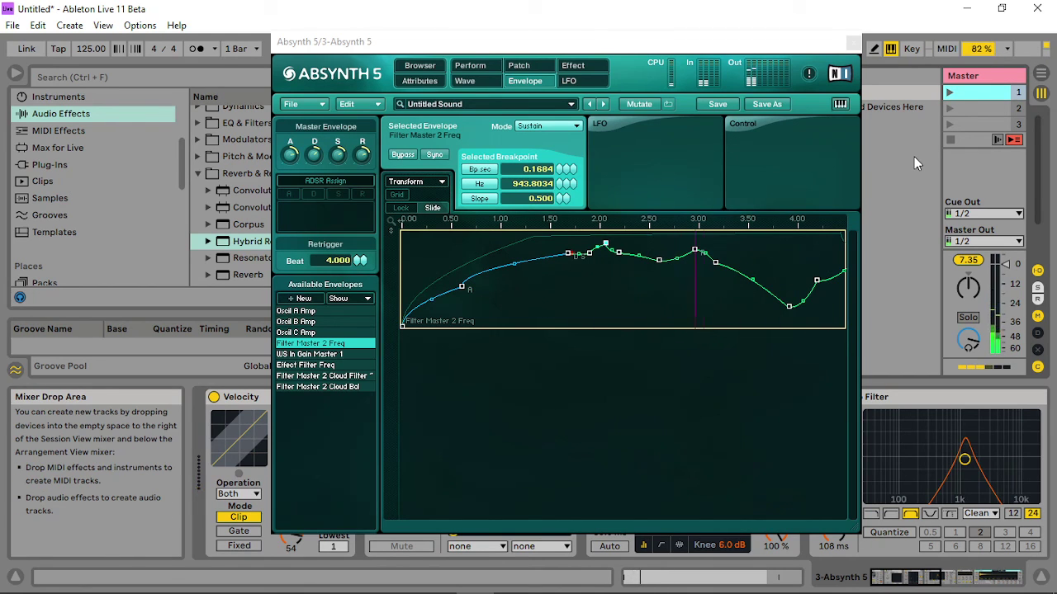
Set the slope into the 20 Hz breakpoint to about 1.295, lower the dip before release to about 171 Hz, and relaunch the first scene.
left_click(746, 286)
left_click(751, 283)
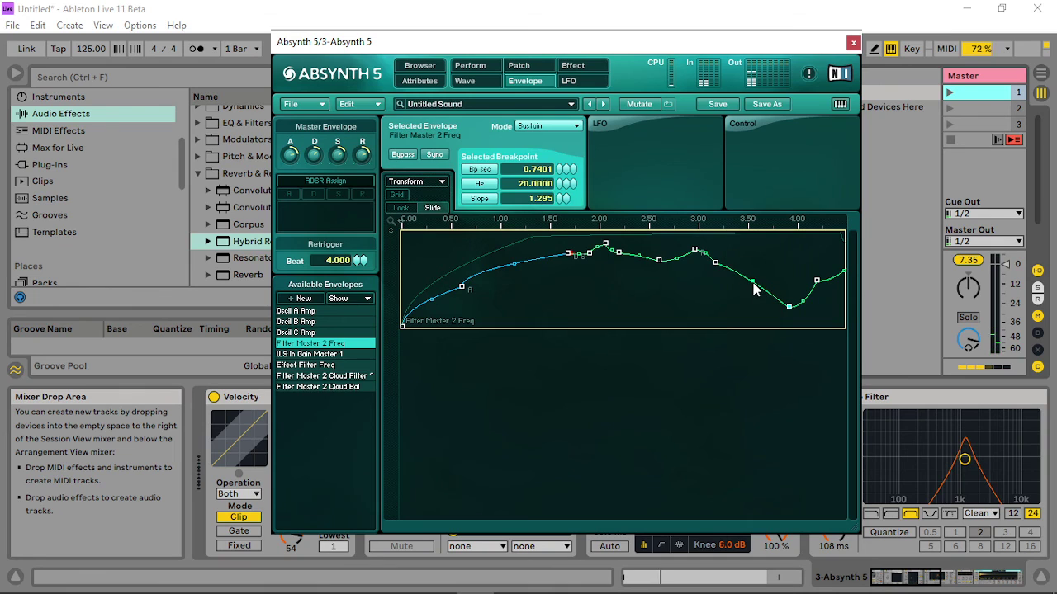
left_click_drag(658, 261, 657, 270)
left_click(948, 93)
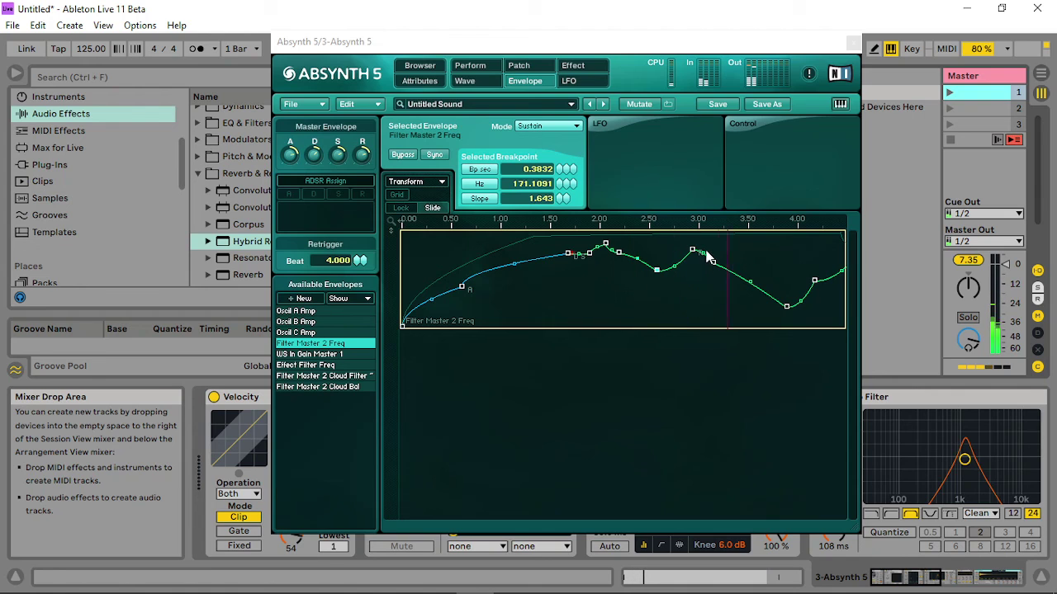
Lower the release point to about 369 Hz at 0.40 s and move the dip before it to about 163 Hz at 0.31 s.
left_click_drag(694, 250, 696, 259)
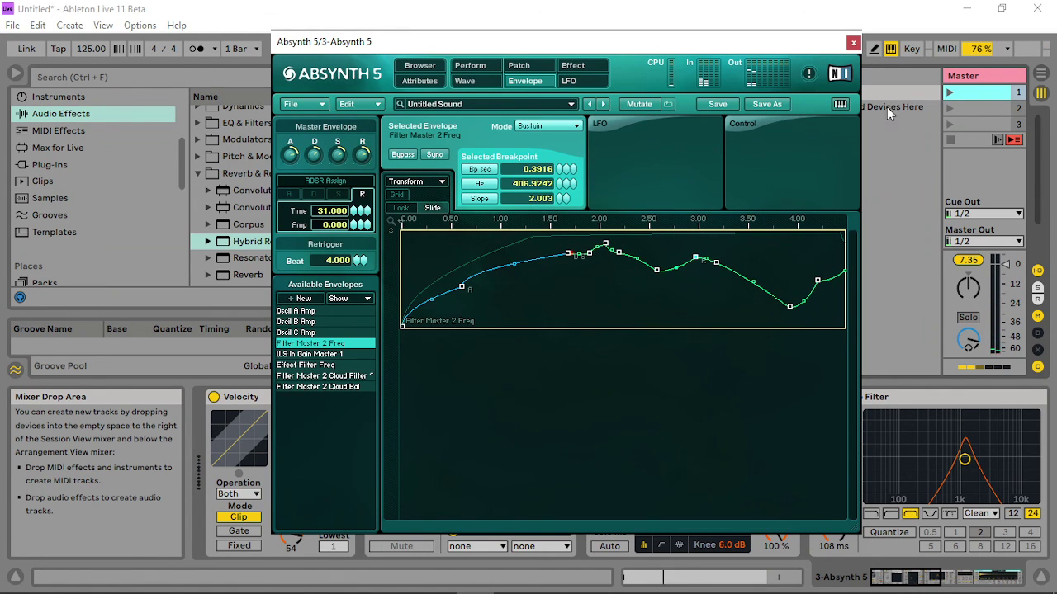
left_click(949, 94)
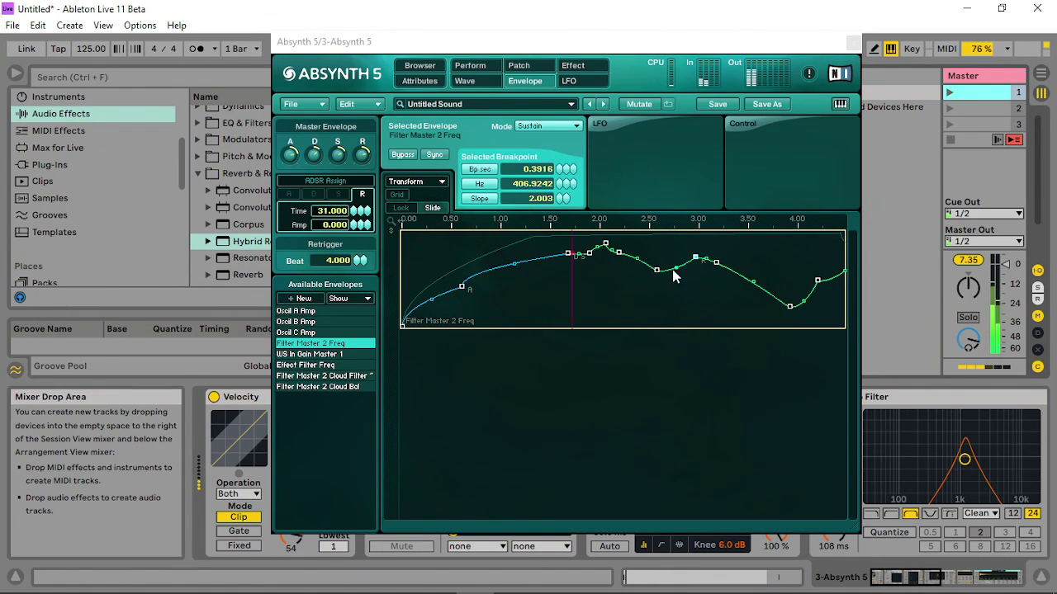
left_click_drag(657, 272, 650, 273)
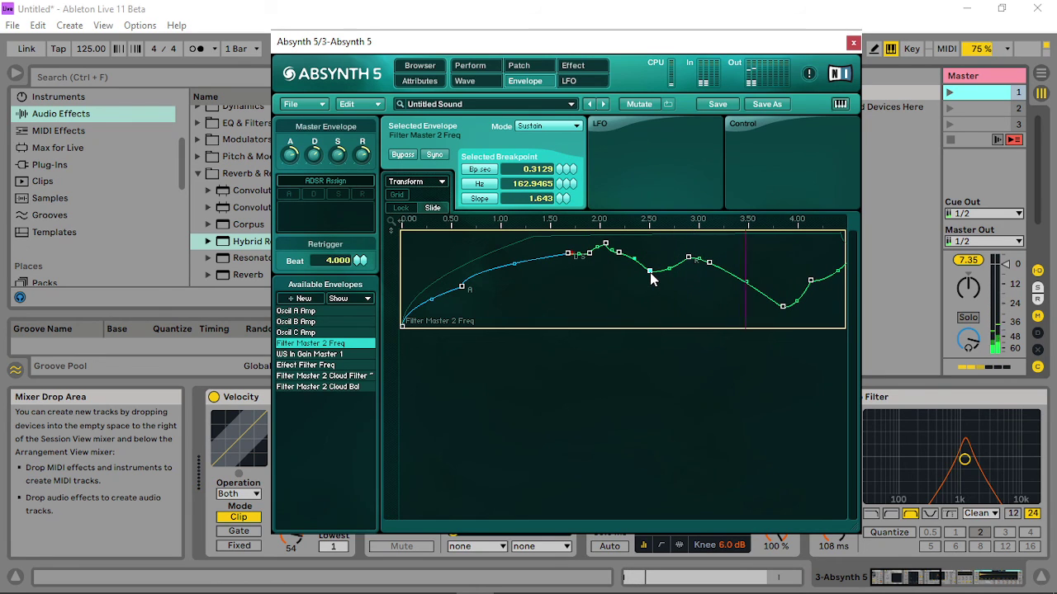
left_click(689, 258)
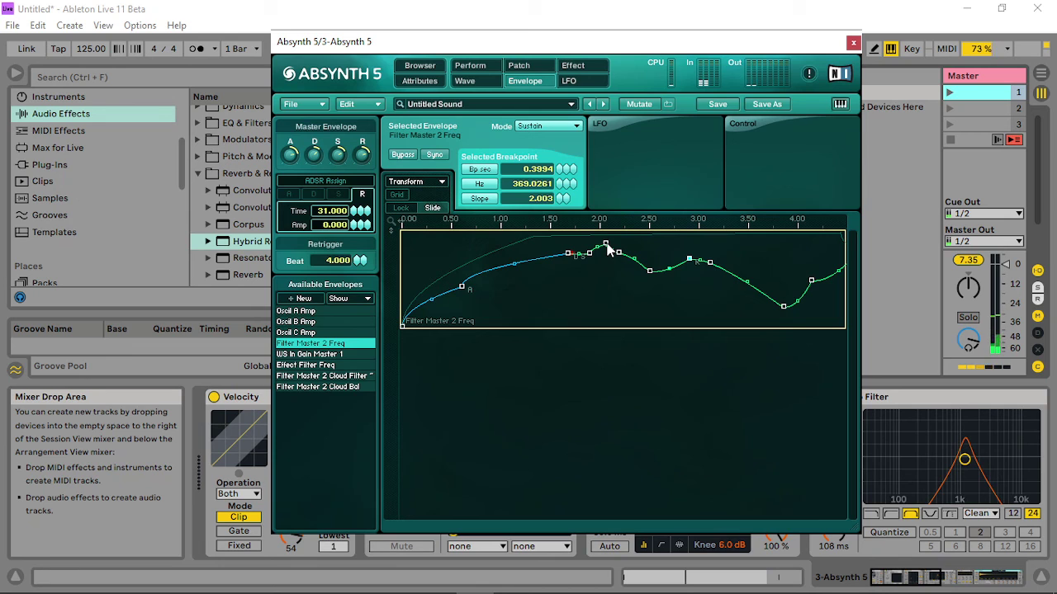
Raise the peak after the sustain point to about 991 Hz at 0.14 s, relaunch the first scene, and shorten the preceding breakpoint's time to about 0.15 s.
left_click_drag(606, 246, 604, 246)
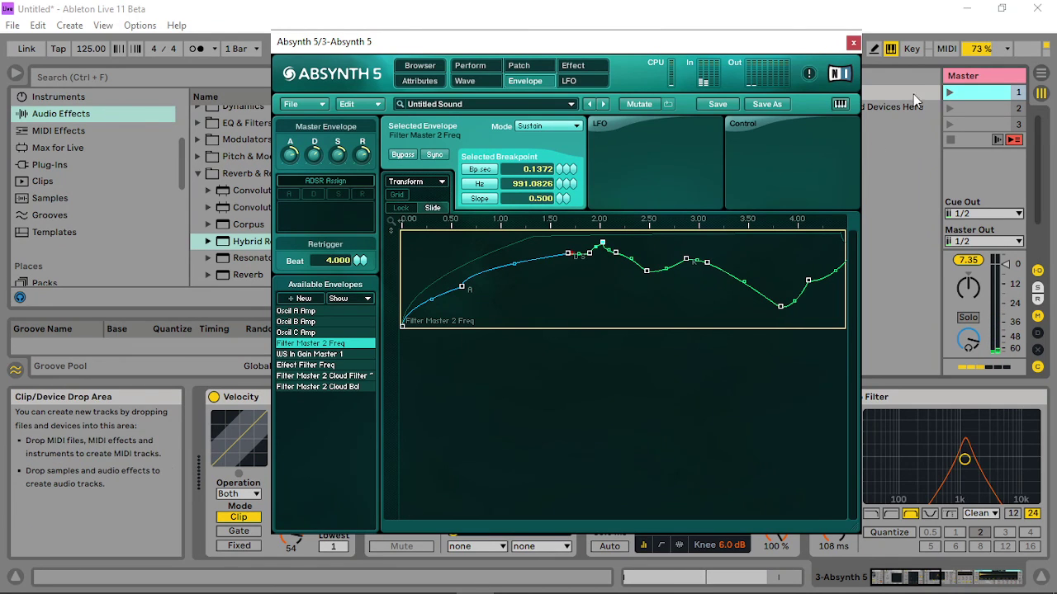
left_click(952, 97)
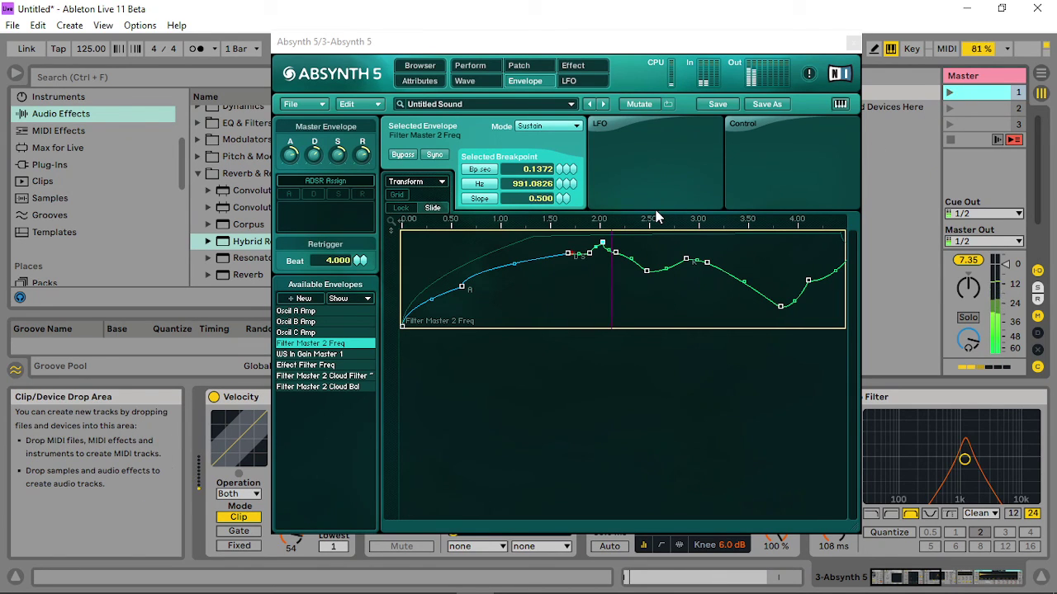
left_click(582, 273)
left_click_drag(607, 250, 599, 248)
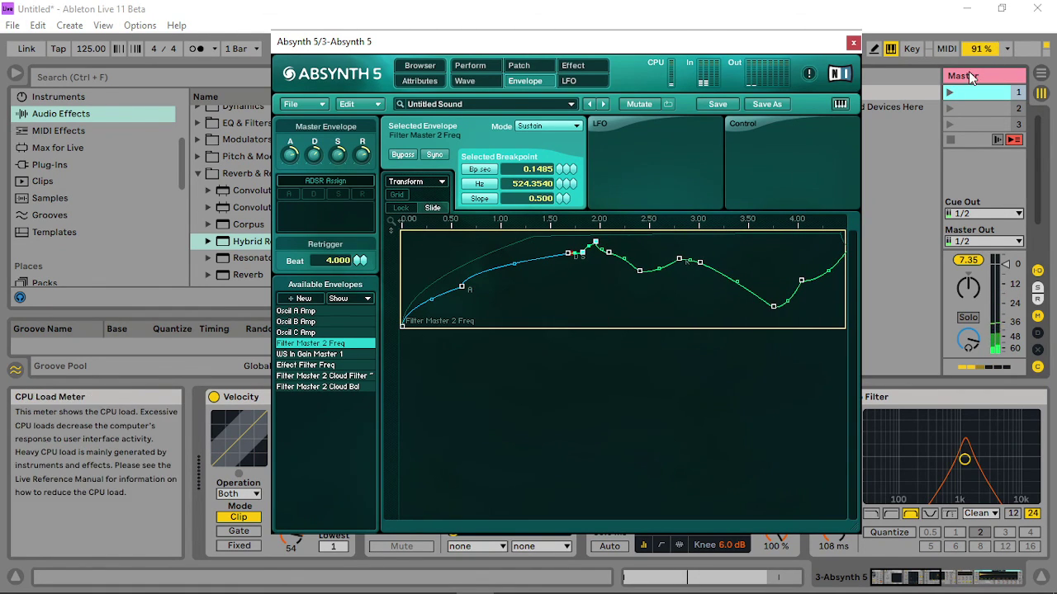
Lower the breakpoint between the sustain point and the peak to about 265 Hz at 0.16 s and relaunch the first scene.
left_click(577, 277)
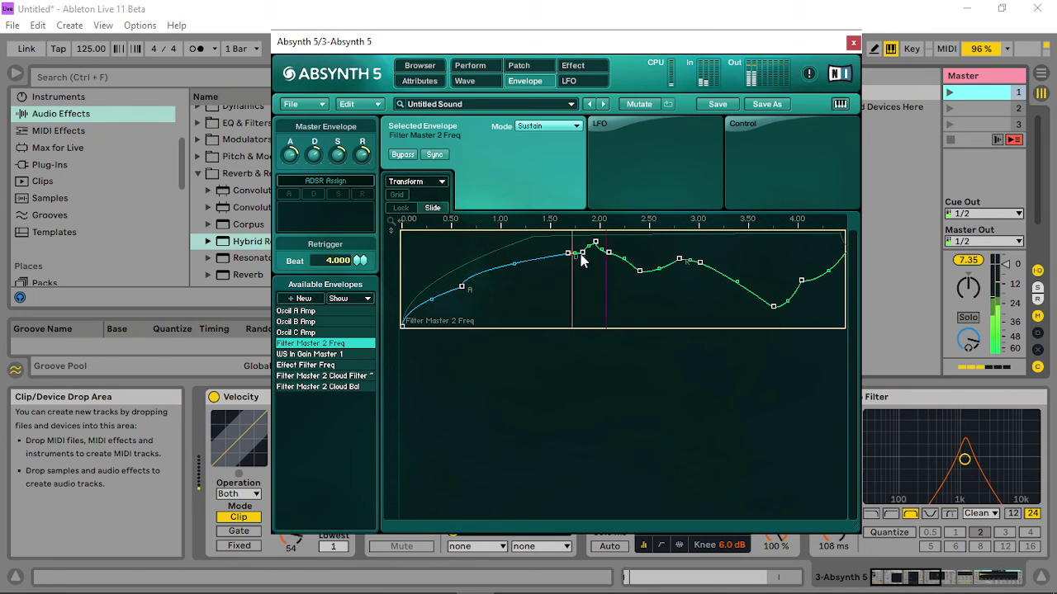
left_click(582, 254)
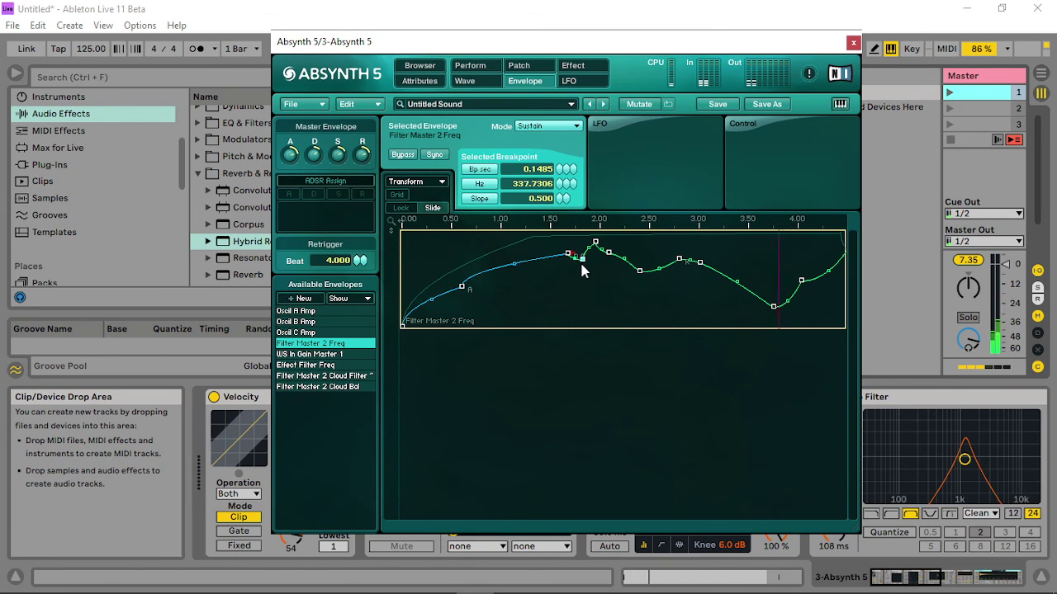
left_click_drag(581, 267, 582, 268)
left_click(950, 97)
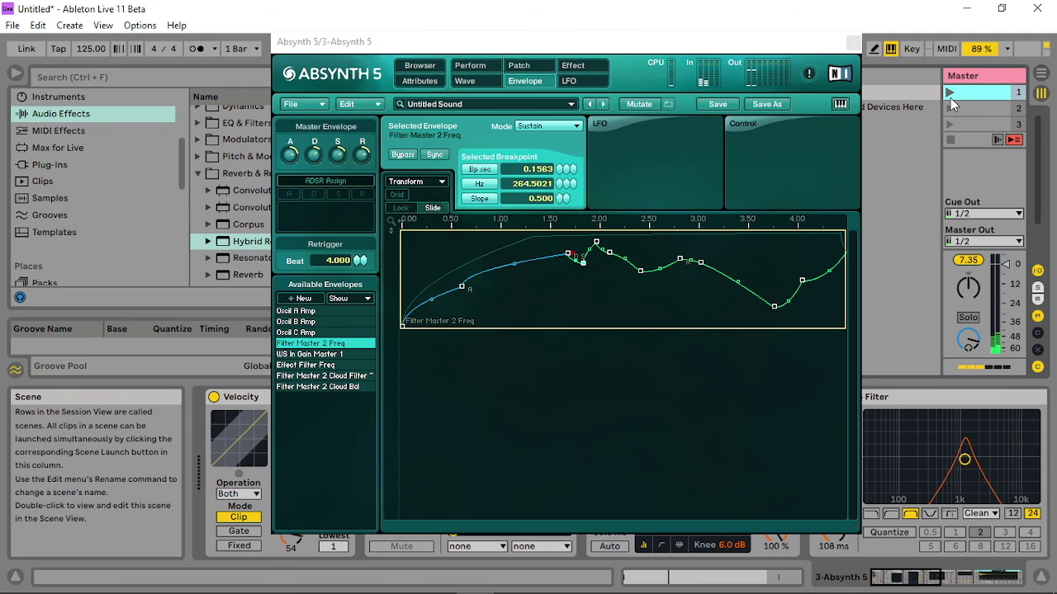
Raise the decay point of the filter frequency envelope to about 807 Hz at 1.06 s and relaunch the first scene.
left_click_drag(582, 219, 586, 314)
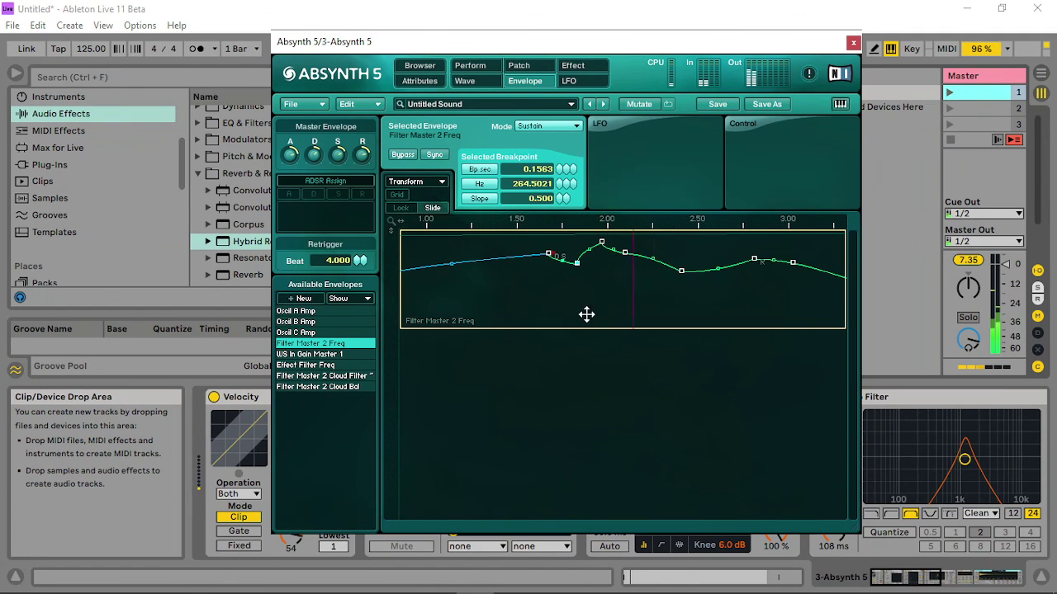
left_click_drag(577, 265, 547, 246)
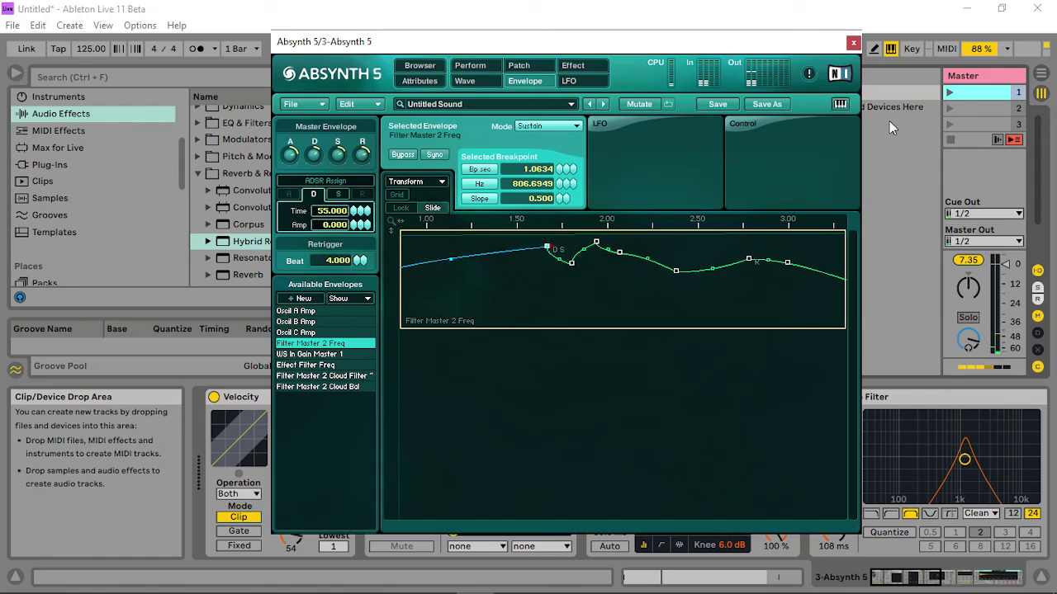
left_click(948, 93)
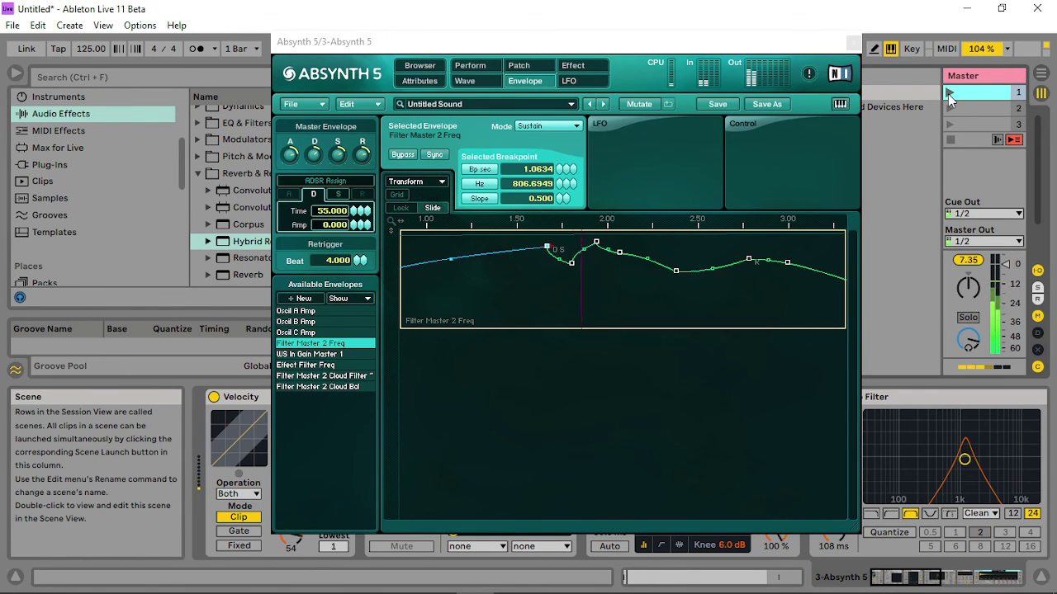
left_click_drag(720, 219, 724, 157)
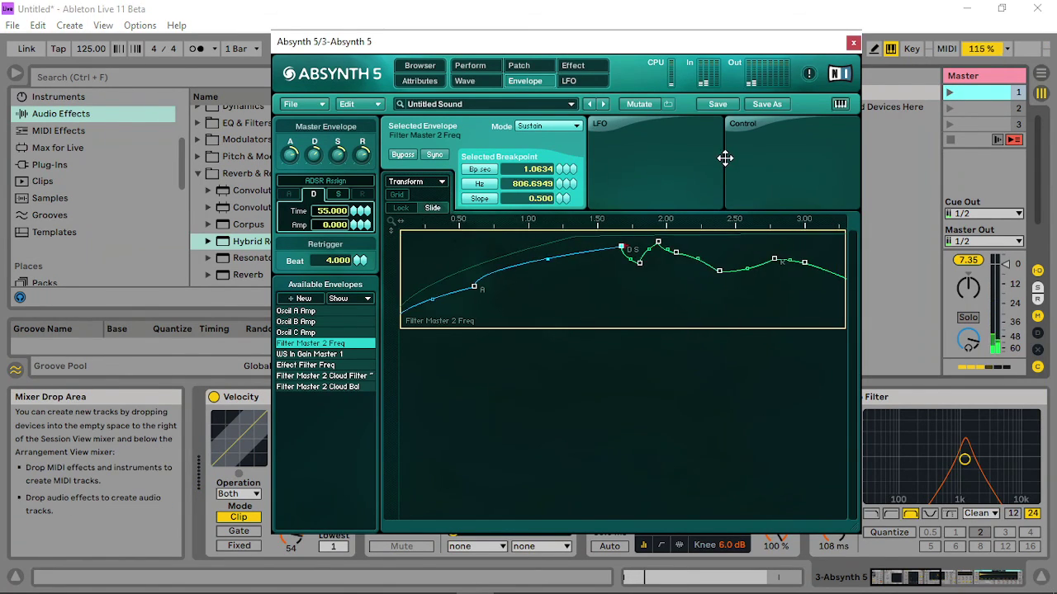
Lower the Auto Filter's resonance slightly while keeping its cutoff near 1 kHz, and relaunch the first scene.
left_click_drag(964, 465, 965, 463)
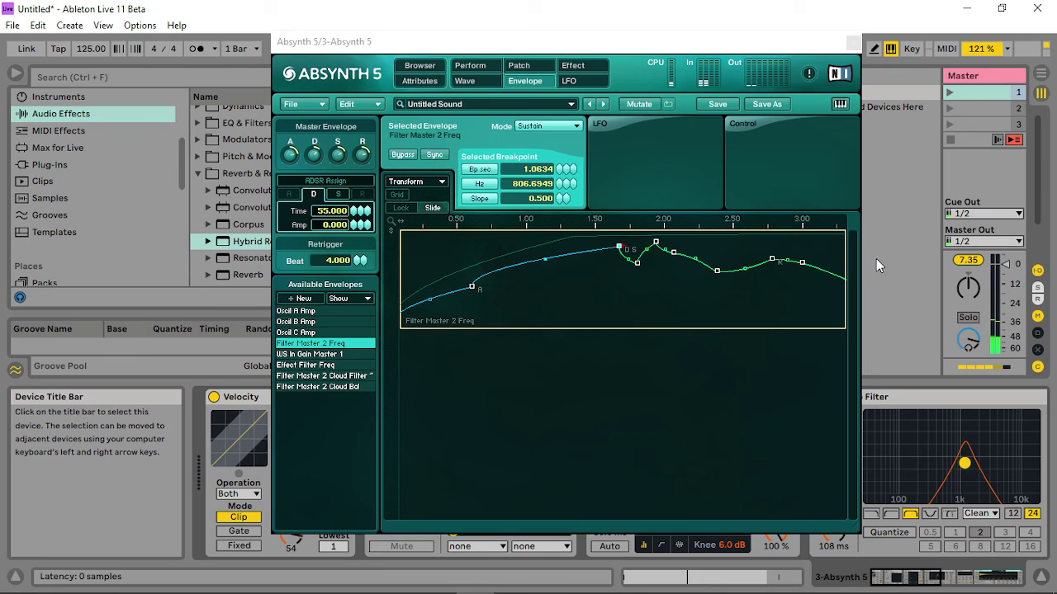
left_click(952, 96)
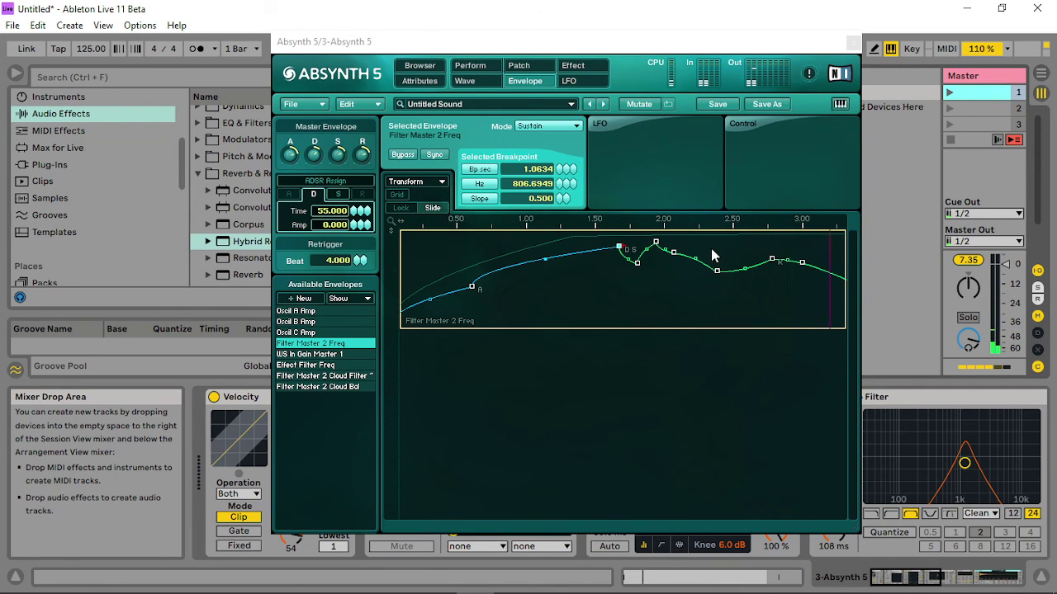
mouse_move(584, 588)
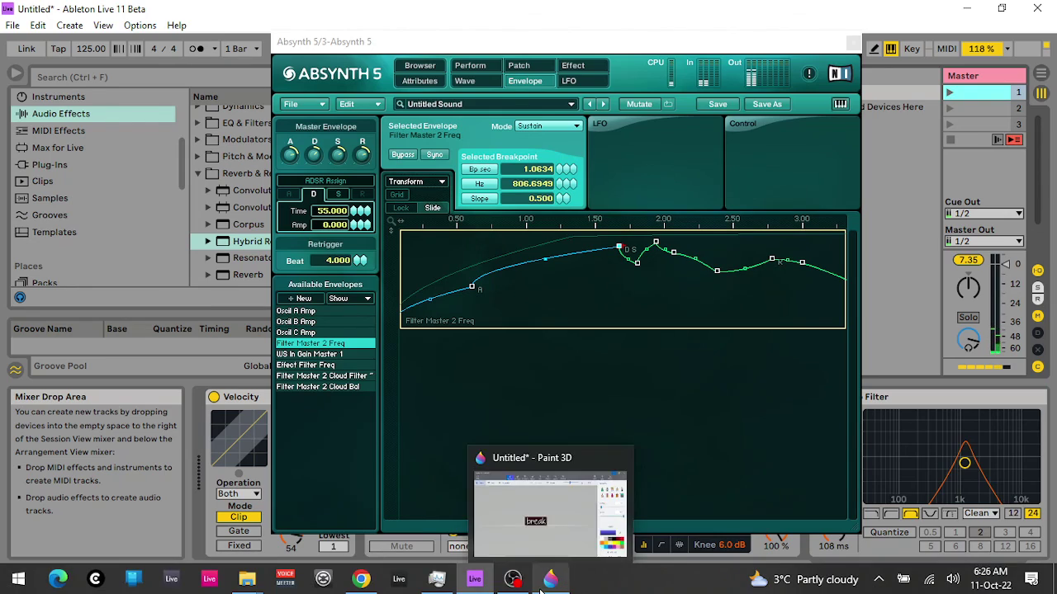